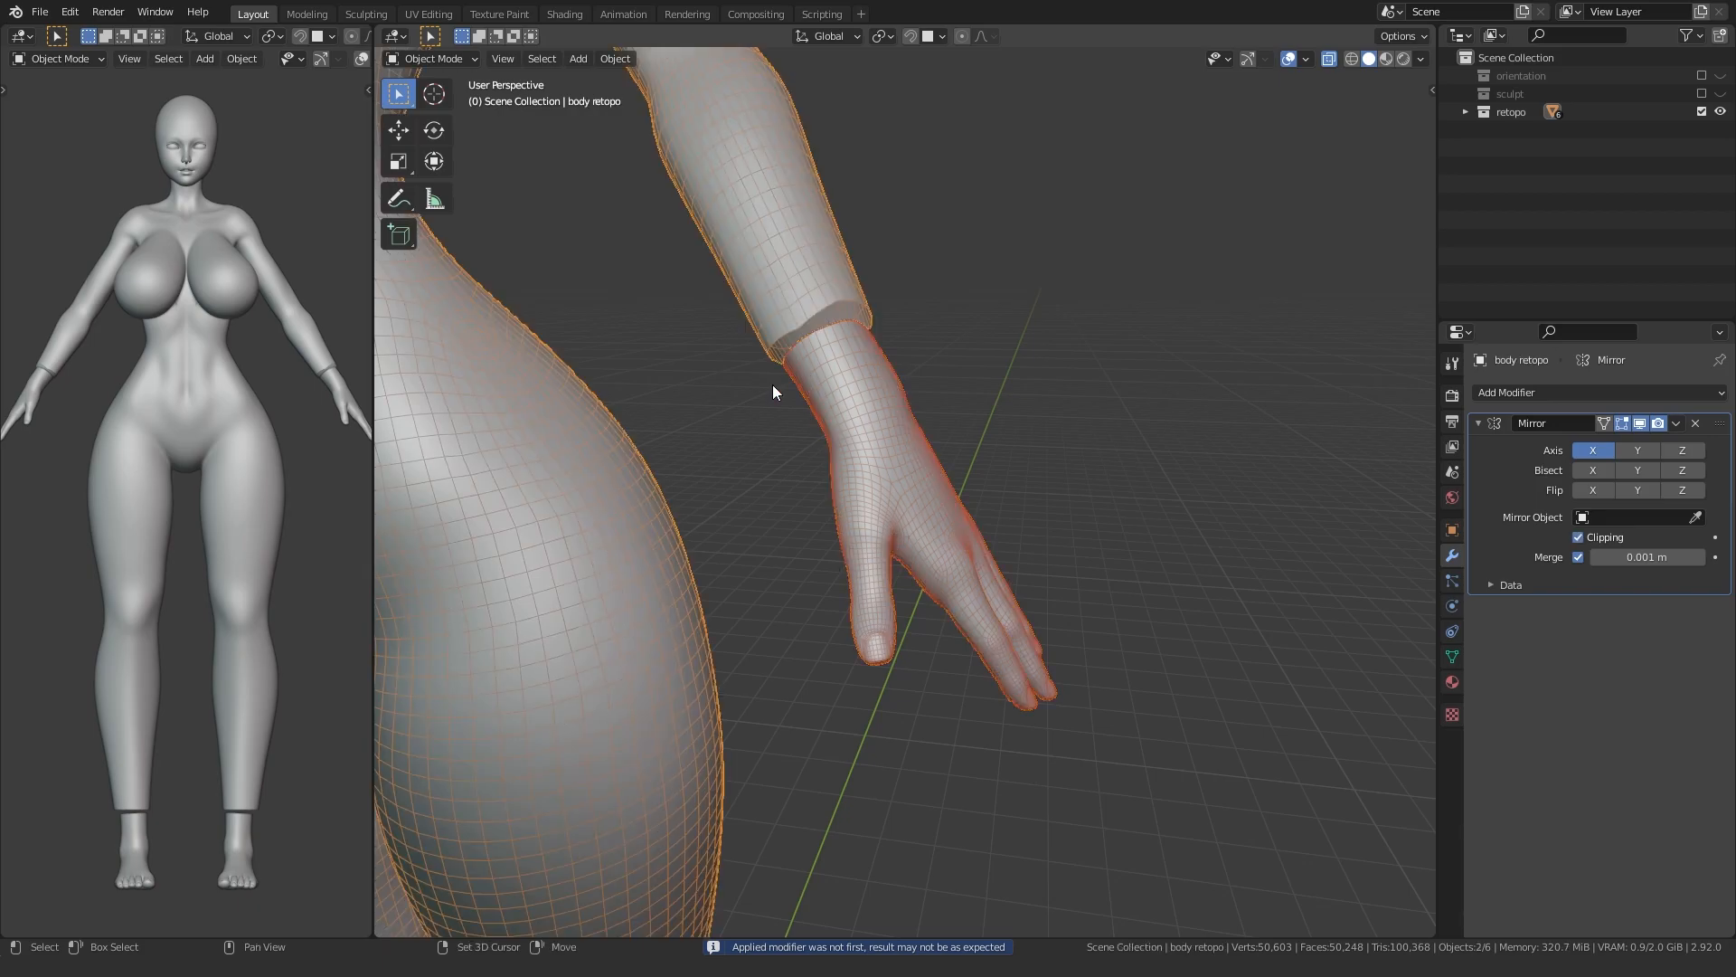
# - Join the hand mesh into the body retopo object and open the combined mesh in Edit Mode
pyautogui.hotkey('ctrl', 'j')
pyautogui.press('Tab')
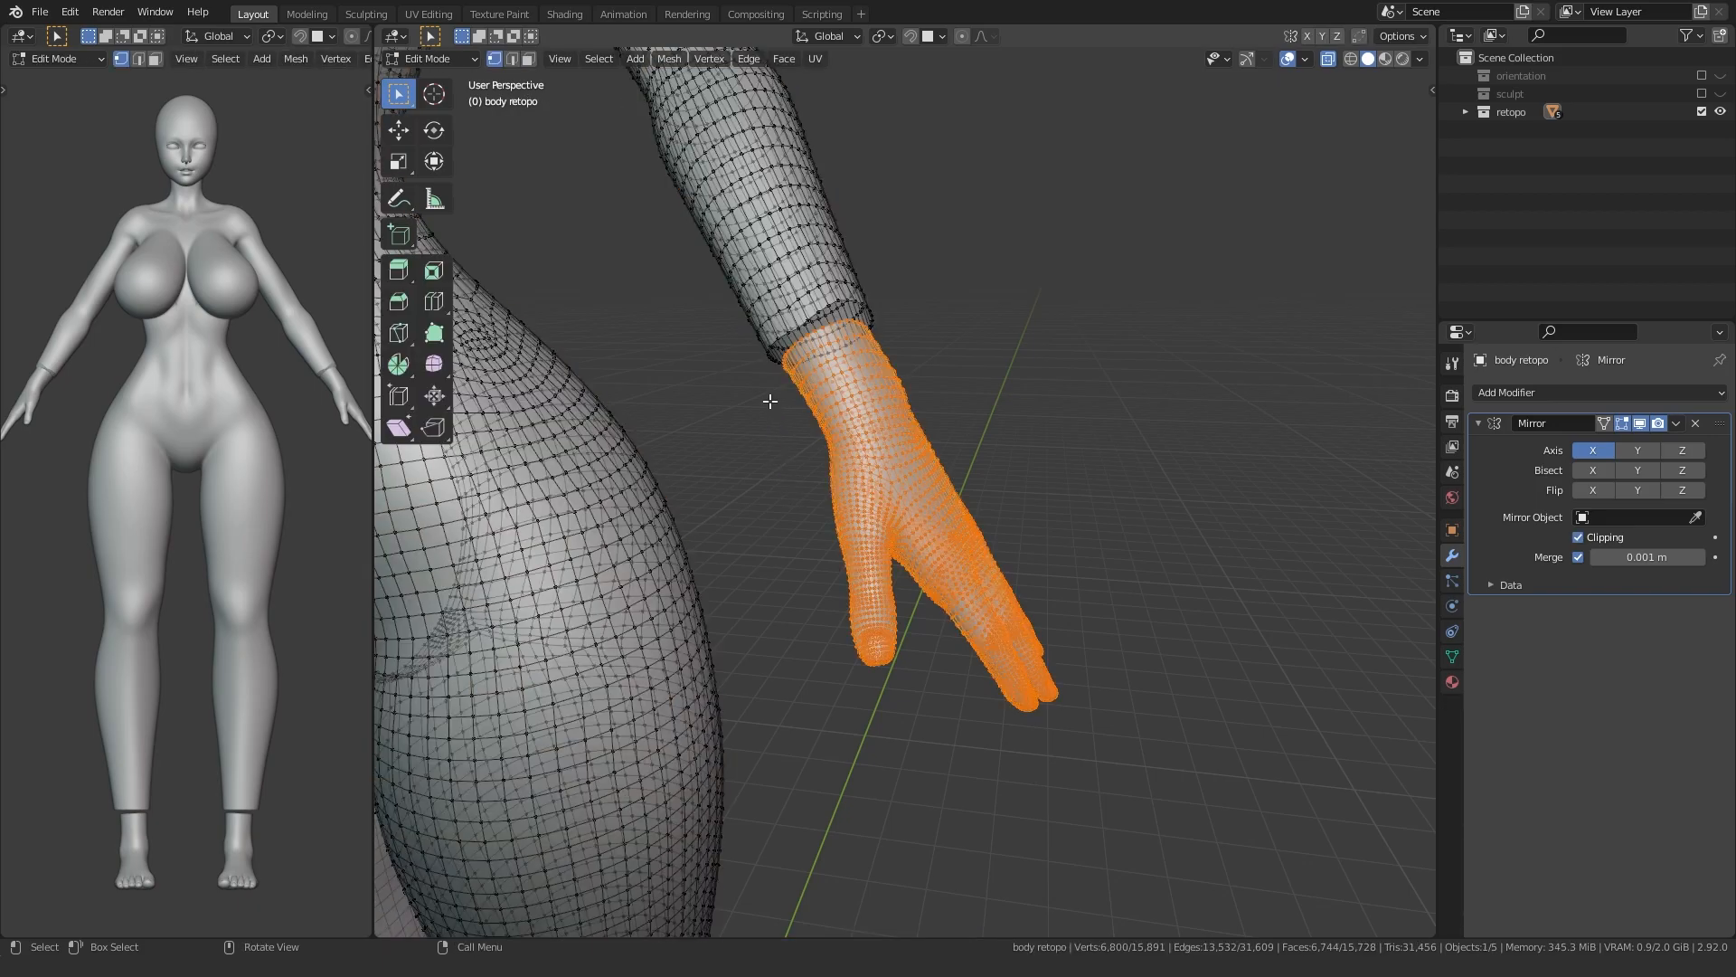
pyautogui.moveTo(732, 415); pyautogui.dragTo(813, 507, button='middle')
pyautogui.scroll(3, 806, 419)
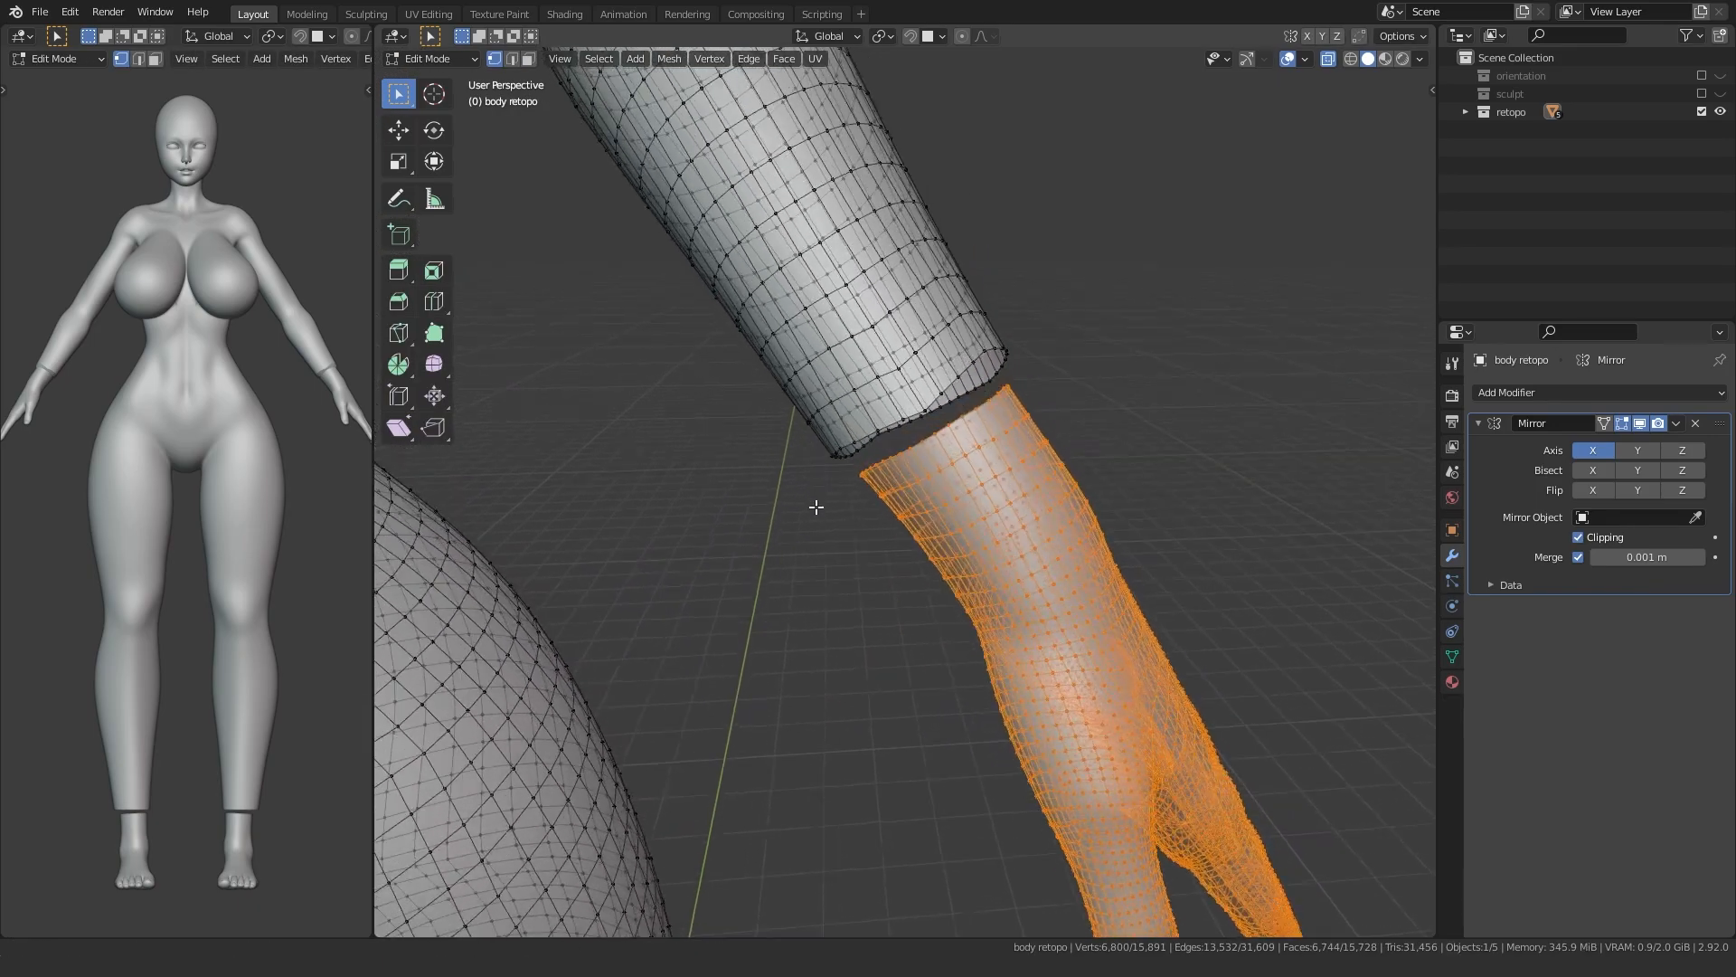
# - Set the viewport's X-Ray opacity to 0.5
pyautogui.click(1419, 60)
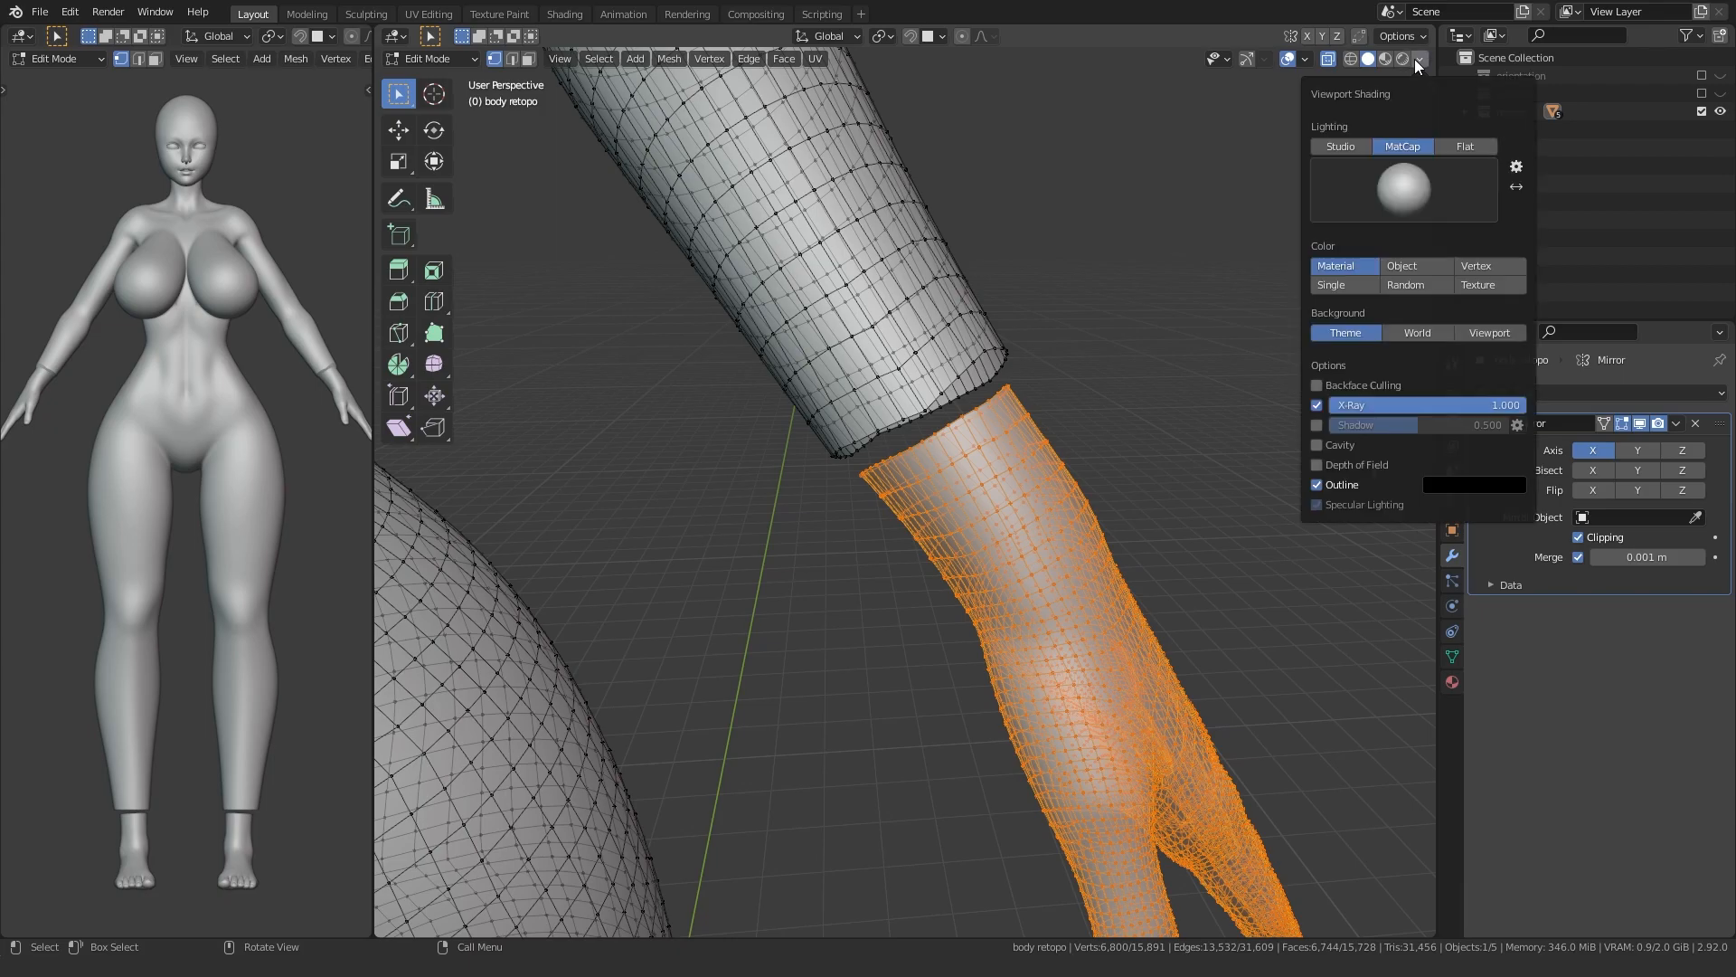
pyautogui.click(1358, 399)
pyautogui.write('0.5')
pyautogui.press('Return')
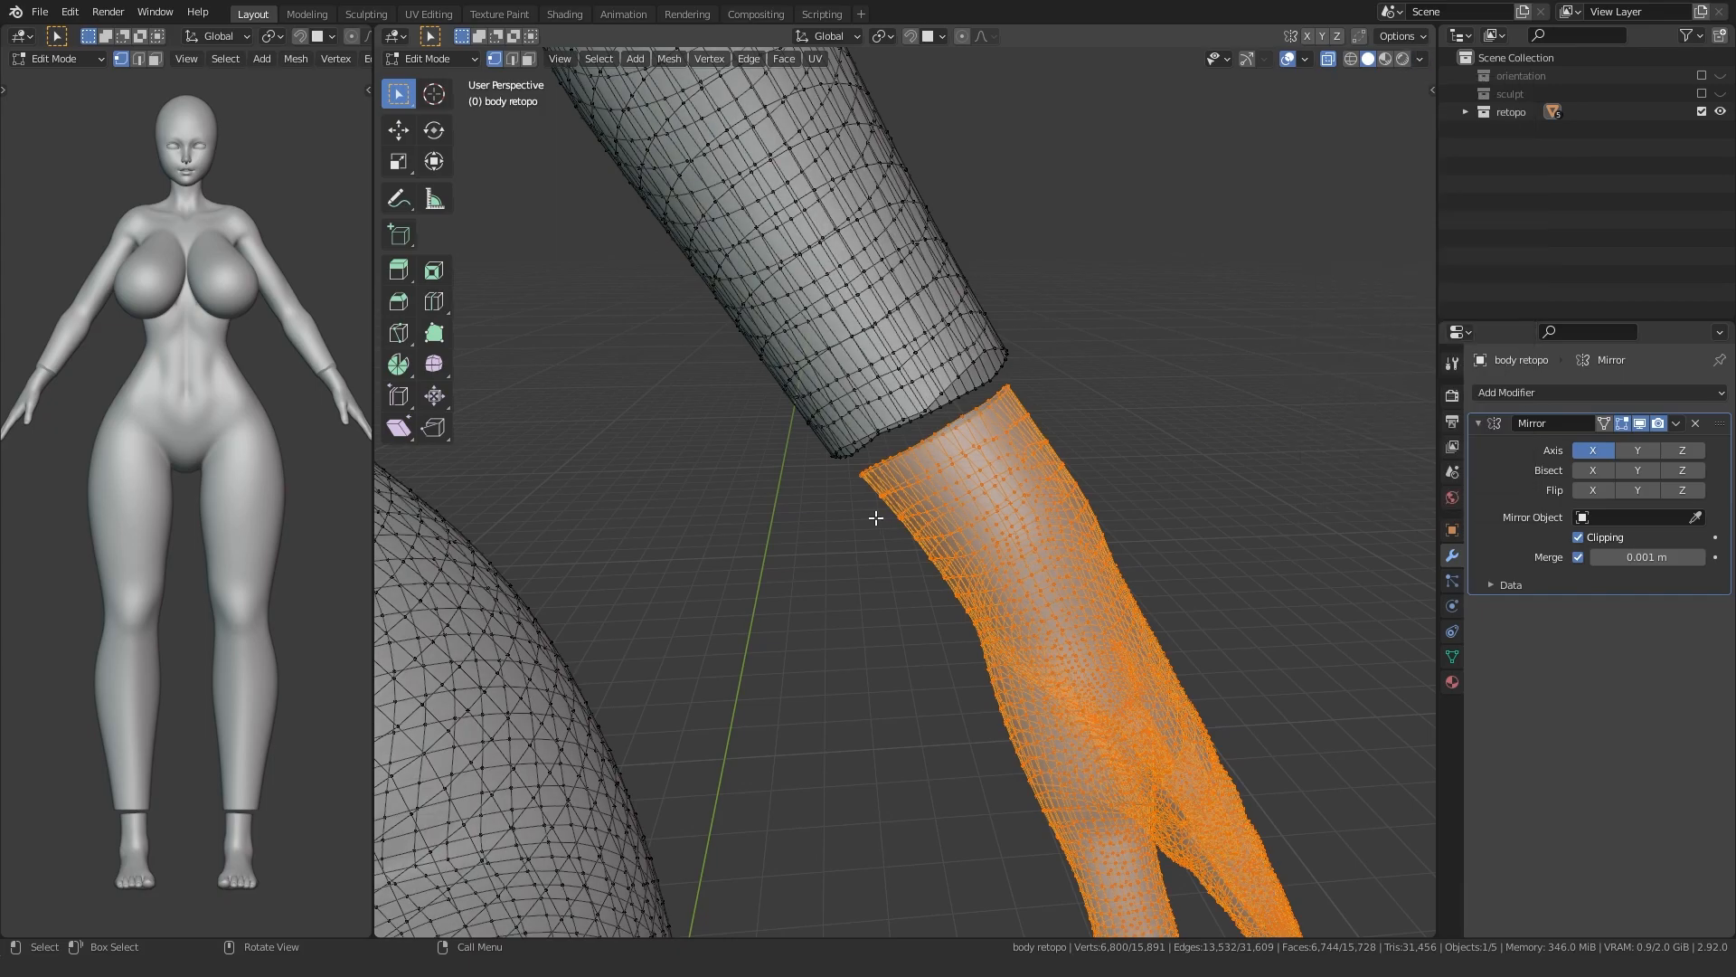
# - Bridge the open edge loops of the forearm and the wrist with LoopTools, and correct the normals of the new faces
pyautogui.click(752, 487)
pyautogui.scroll(2, 752, 486)
pyautogui.press('2')
pyautogui.keyDown('alt'); pyautogui.click(845, 411); pyautogui.keyUp('alt')
pyautogui.moveTo(846, 410); pyautogui.dragTo(857, 467, button='middle')
pyautogui.keyDown('alt'); pyautogui.keyDown('shift'); pyautogui.click(857, 499); pyautogui.keyUp('shift'); pyautogui.keyUp('alt')
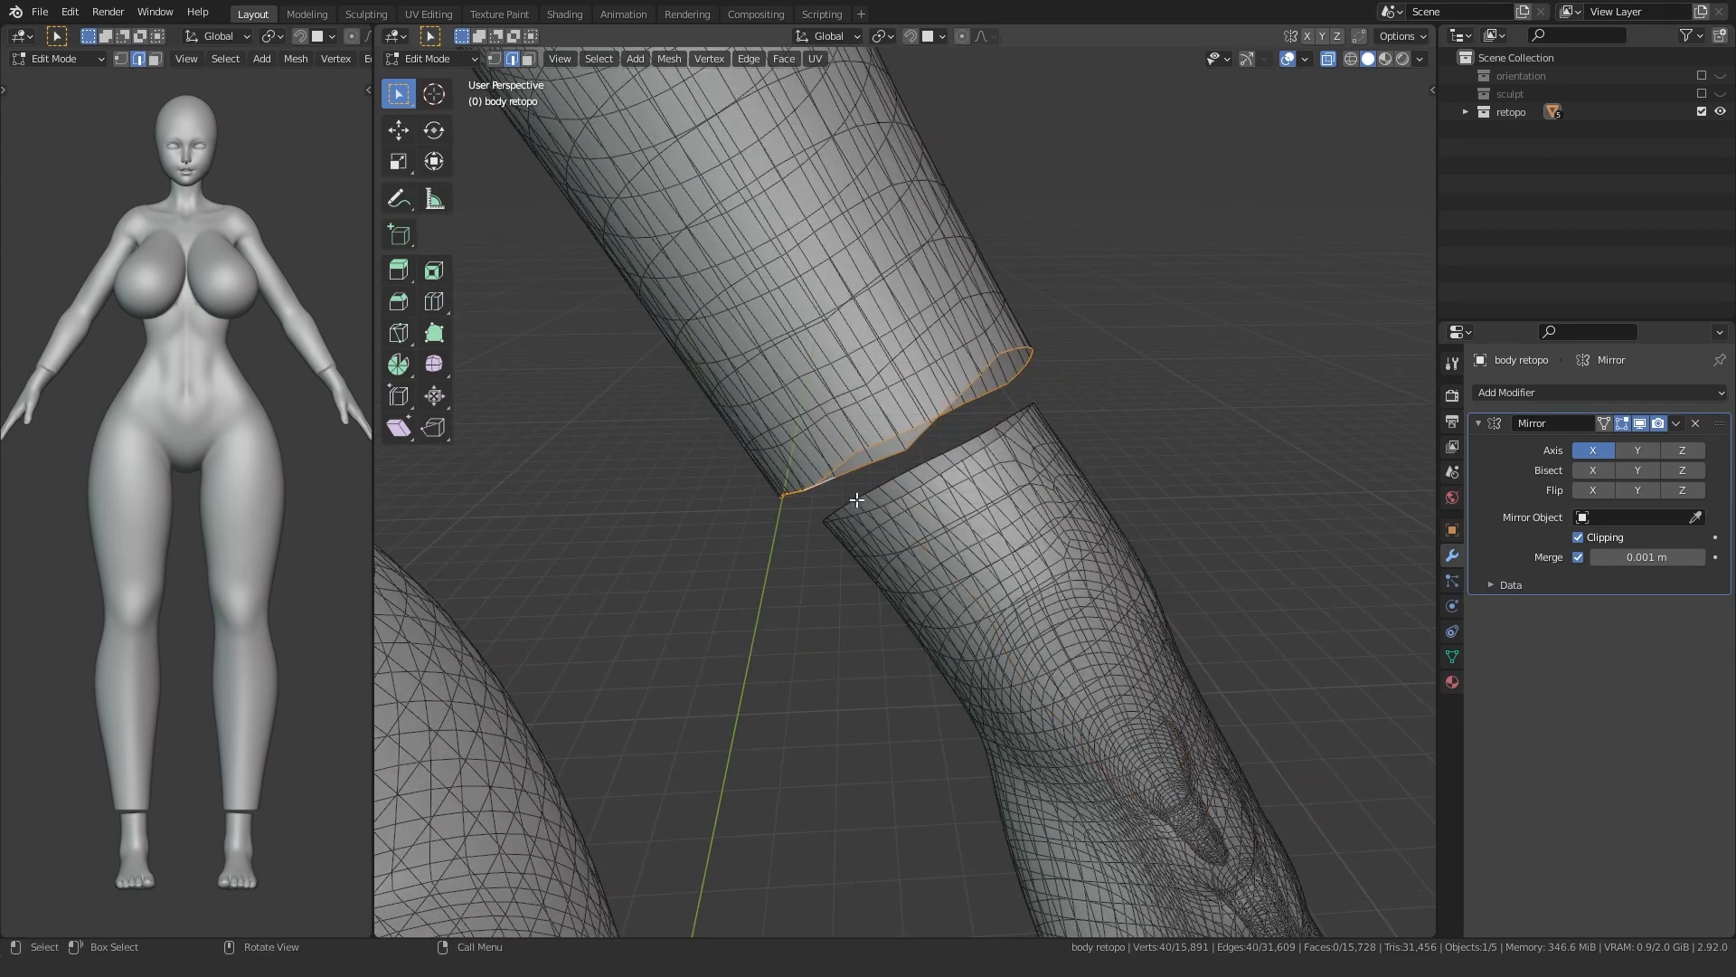
pyautogui.rightClick(833, 464)
pyautogui.moveTo(848, 399)
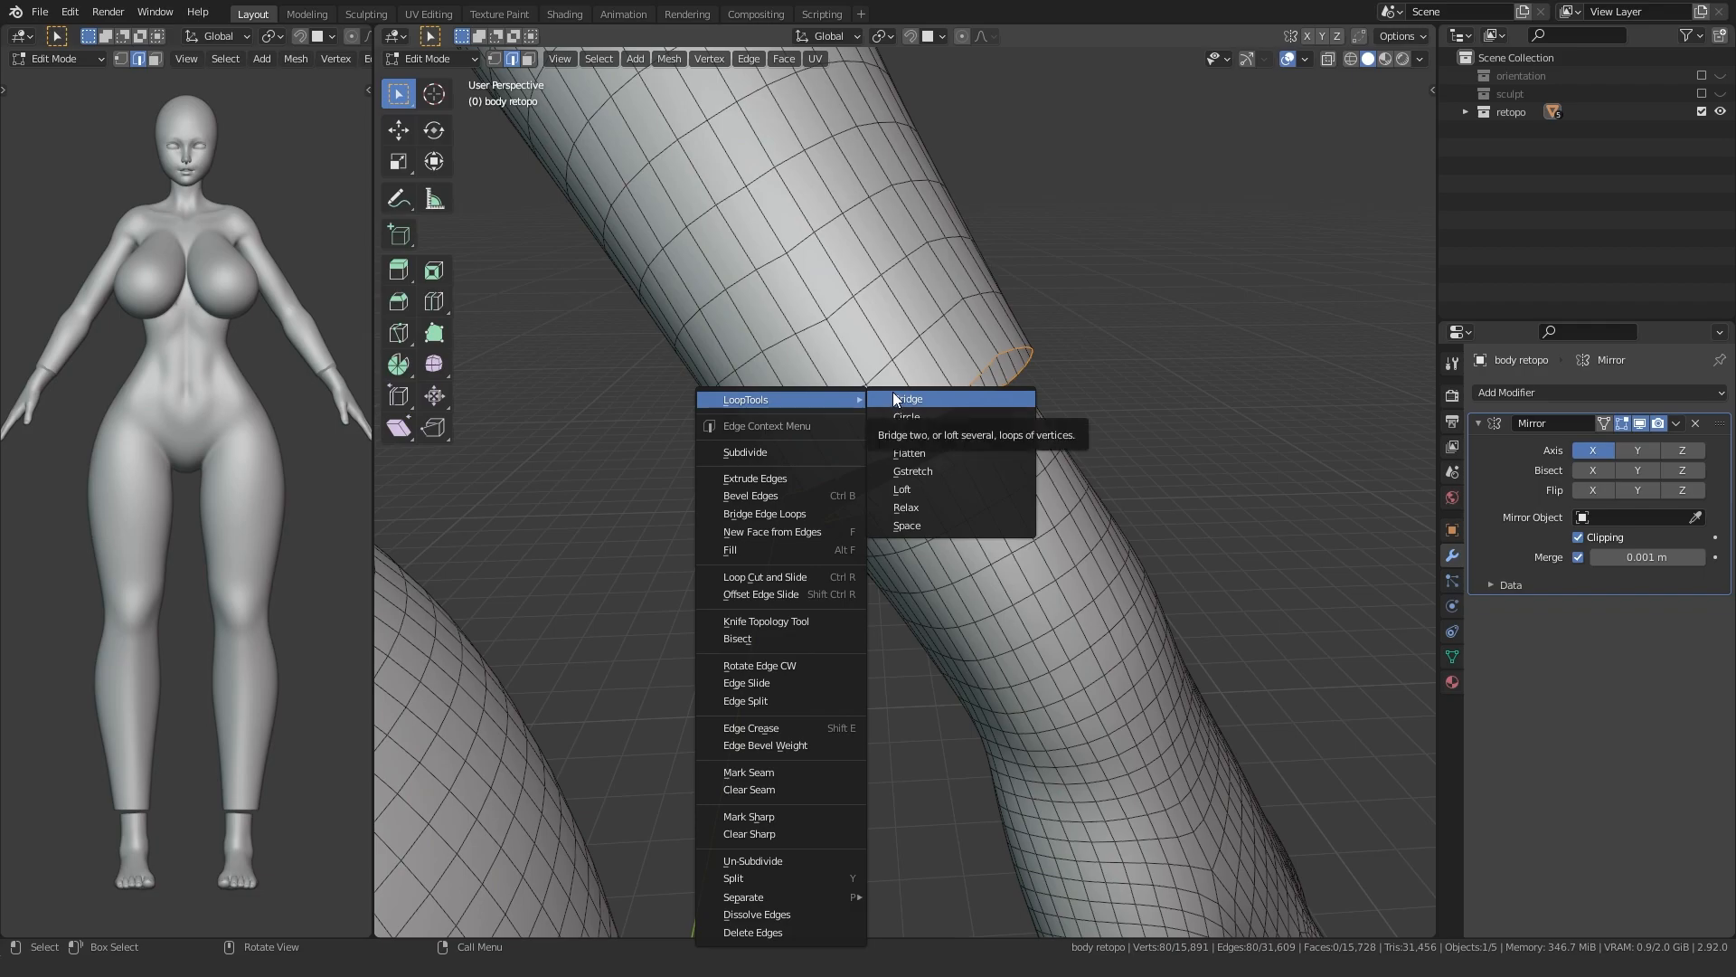
pyautogui.click(903, 398)
pyautogui.hotkey('alt', 'n')
pyautogui.click(860, 431)
# - In Sculpt Mode, set the Smooth brush strength to 0.25 and create a single face set from the visible mesh
pyautogui.hotkey('ctrl', 'Tab')
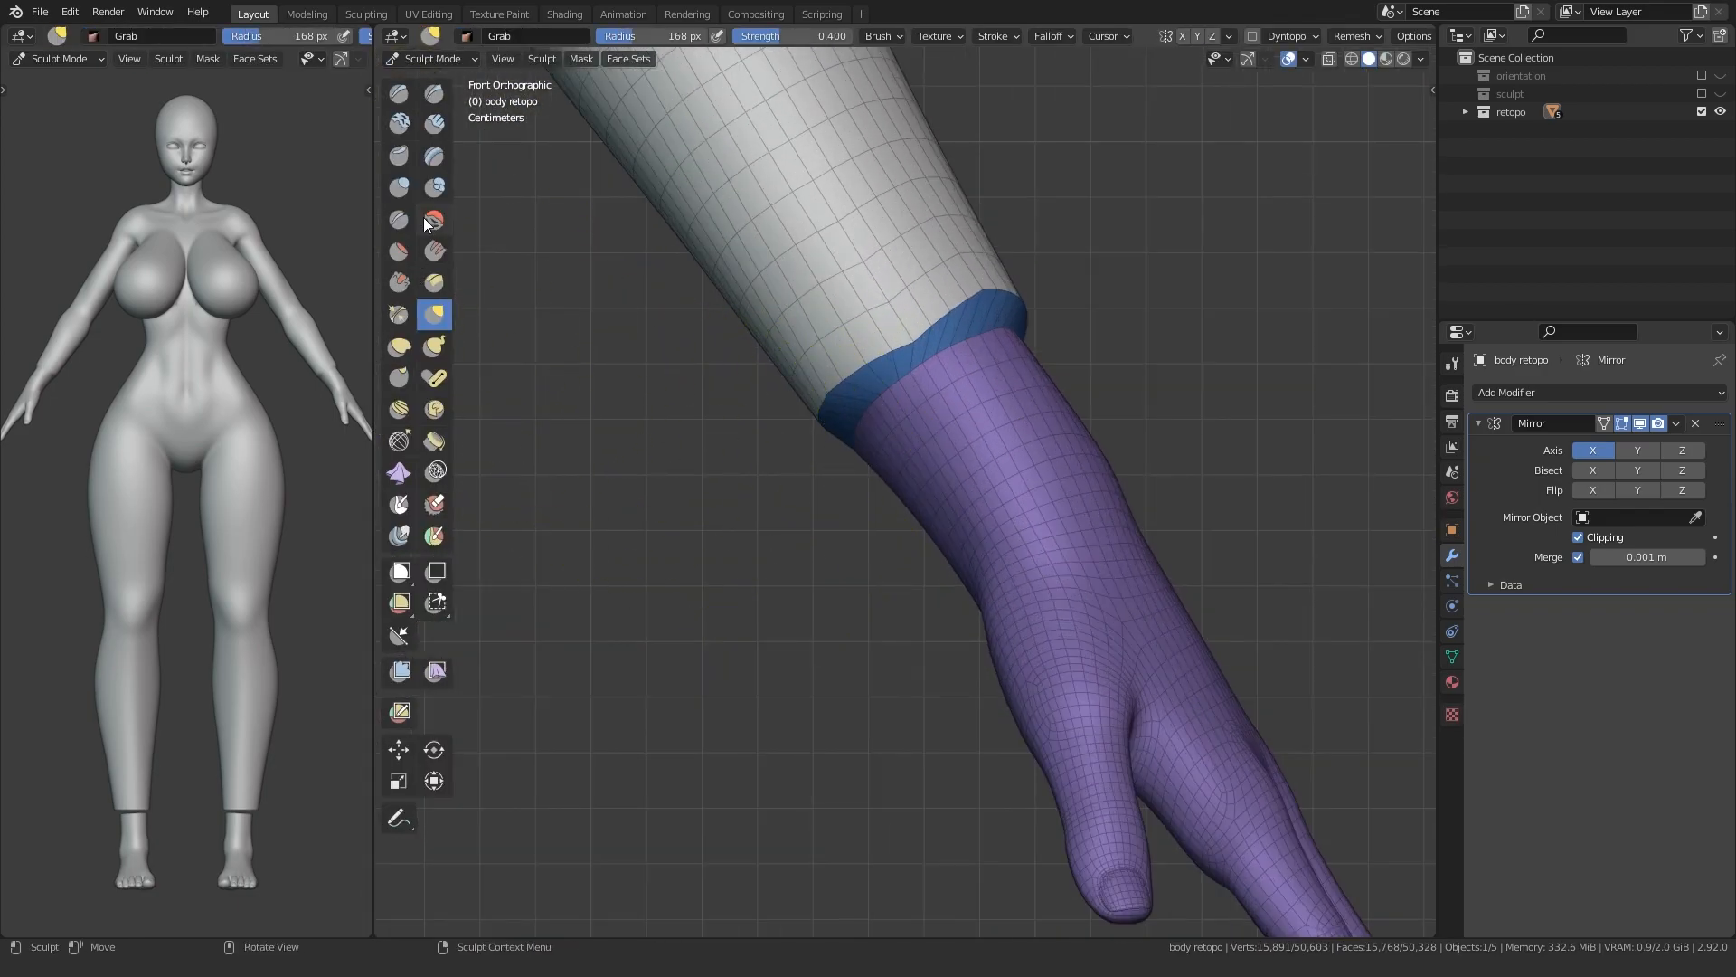
pyautogui.click(425, 222)
pyautogui.click(777, 39)
pyautogui.write('.25')
pyautogui.press('Return')
pyautogui.click(645, 58)
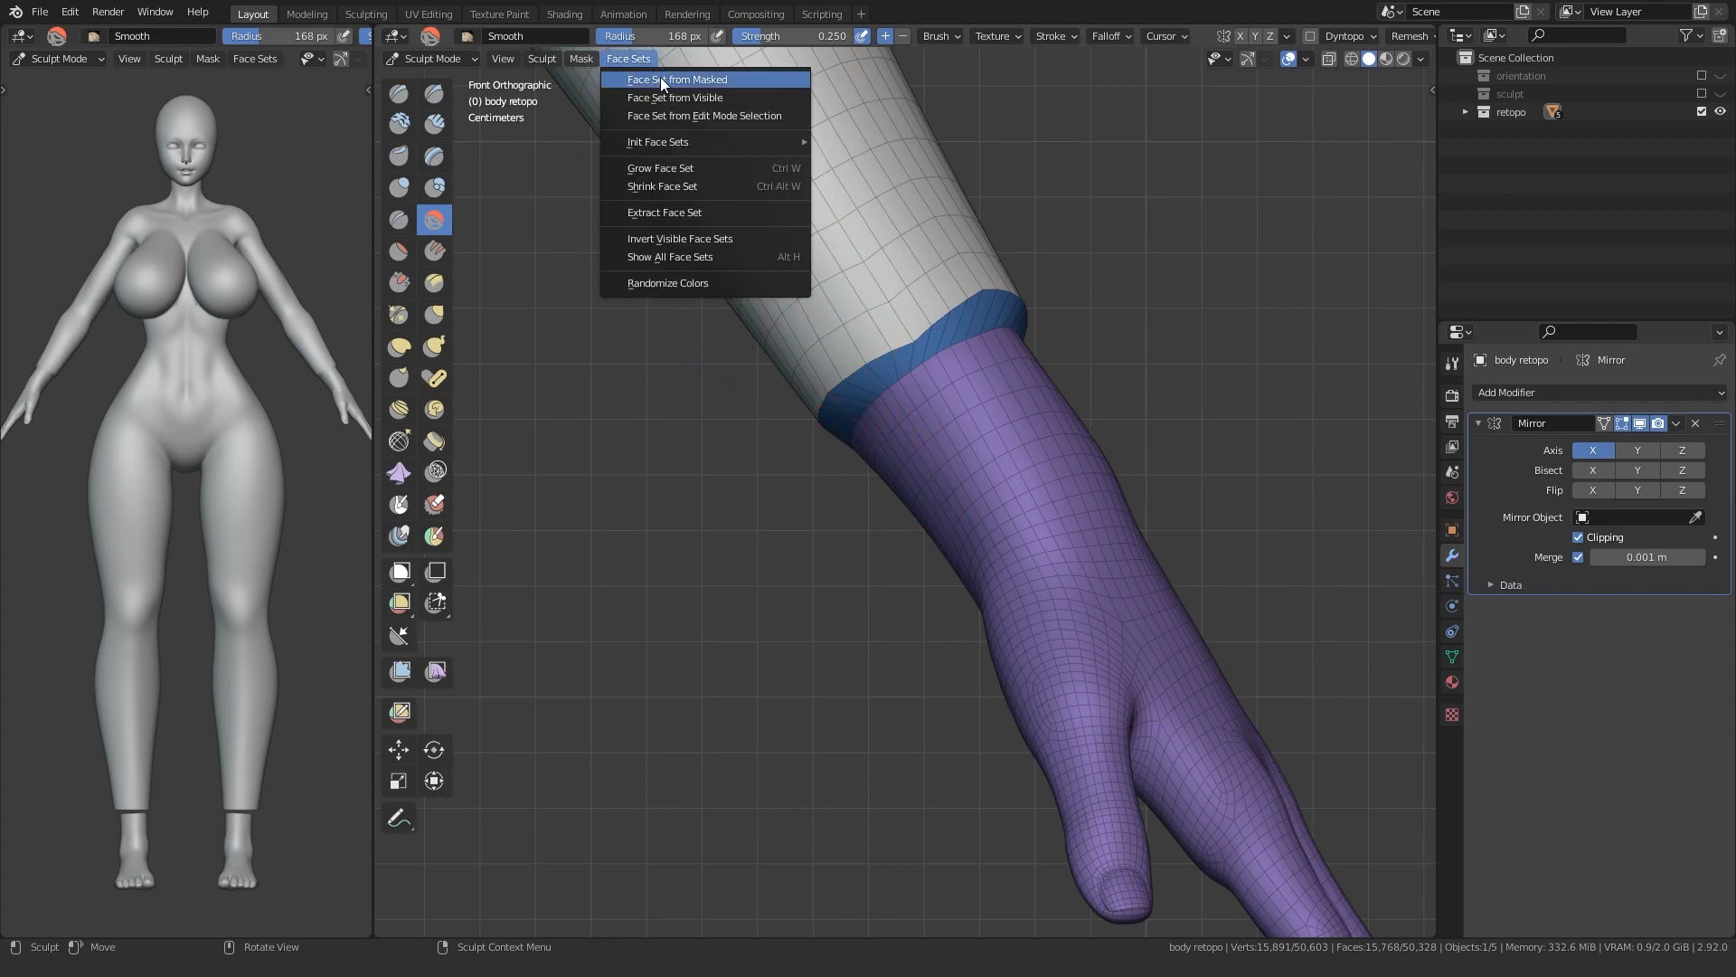
pyautogui.click(687, 98)
# - Smooth the bridged seam between the forearm and the hand
pyautogui.press('g')
pyautogui.keyDown('shift'); pyautogui.moveTo(931, 334); pyautogui.dragTo(1007, 318); pyautogui.keyUp('shift')
pyautogui.moveTo(842, 370)
pyautogui.keyDown('shift'); pyautogui.mouseDown()
pyautogui.moveTo(844, 394)
pyautogui.moveTo(843, 362)
pyautogui.mouseUp(); pyautogui.keyUp('shift')
# - Expand a mask that leaves the forearm and wrist editable, and resize the Grab brush to 170 px
pyautogui.keyDown('alt'); pyautogui.moveTo(1028, 390); pyautogui.dragTo(771, 412, button='middle'); pyautogui.keyUp('alt')
pyautogui.scroll(-6, 771, 413)
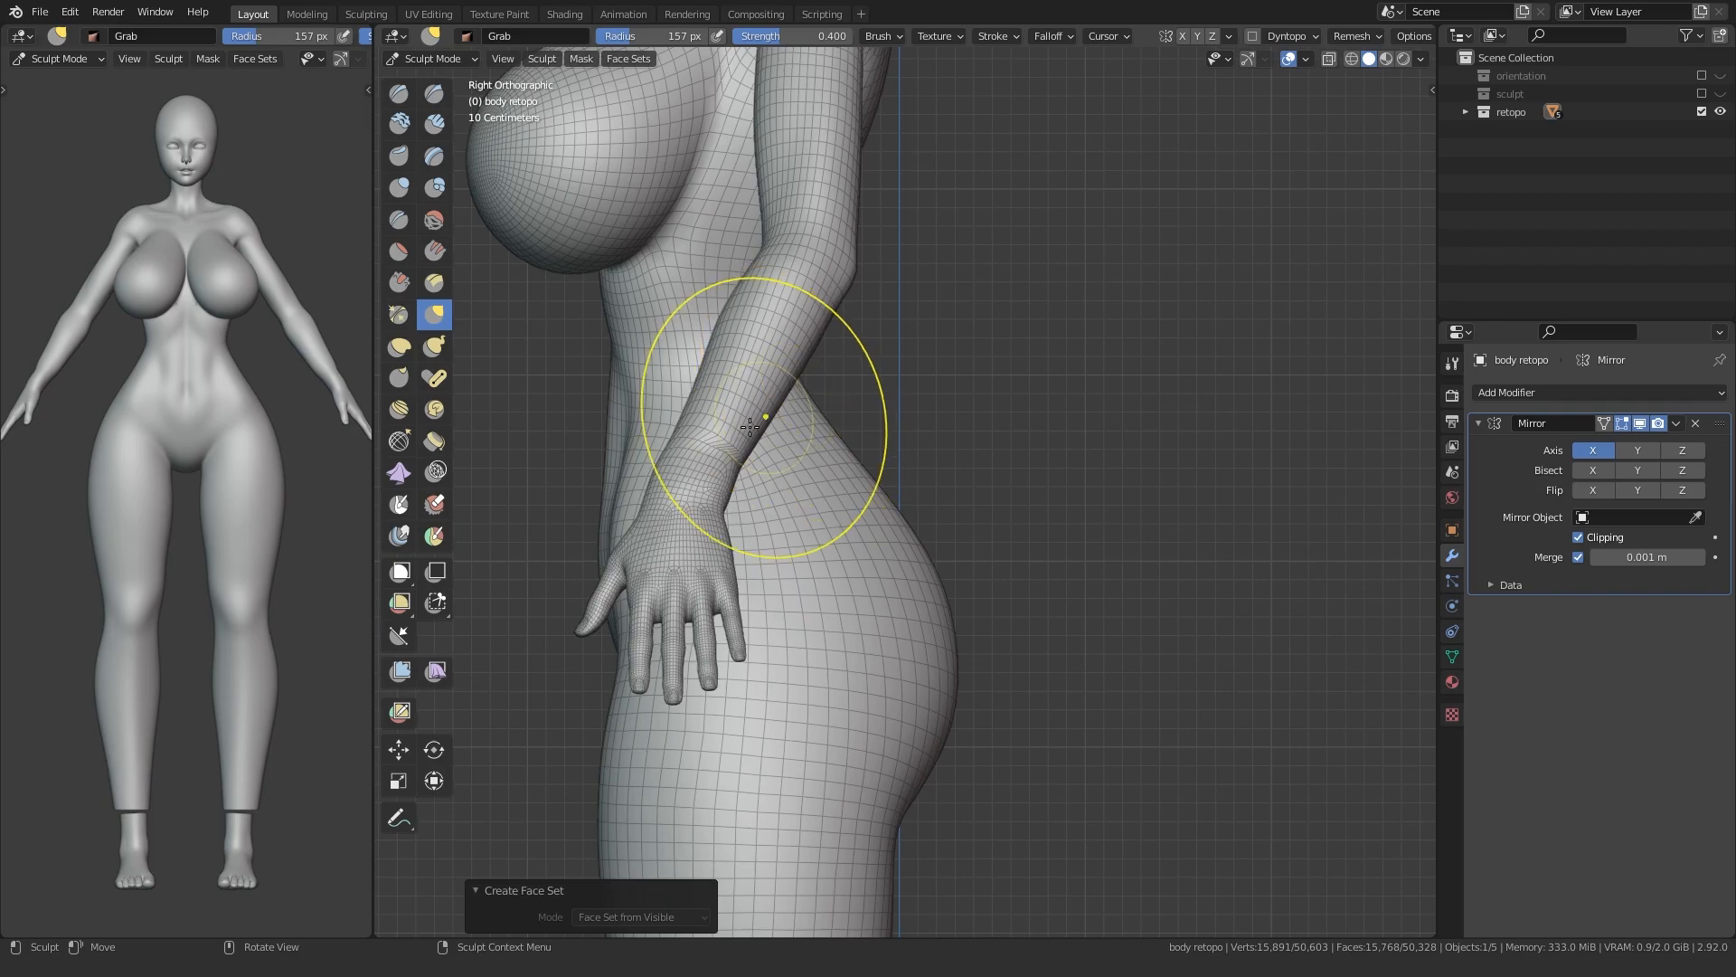
pyautogui.hotkey('shift', 'a')
pyautogui.click(818, 167)
pyautogui.scroll(5, 600, 380)
pyautogui.keyDown('shift'); pyautogui.moveTo(890, 523); pyautogui.dragTo(911, 466, button='middle'); pyautogui.keyUp('shift')
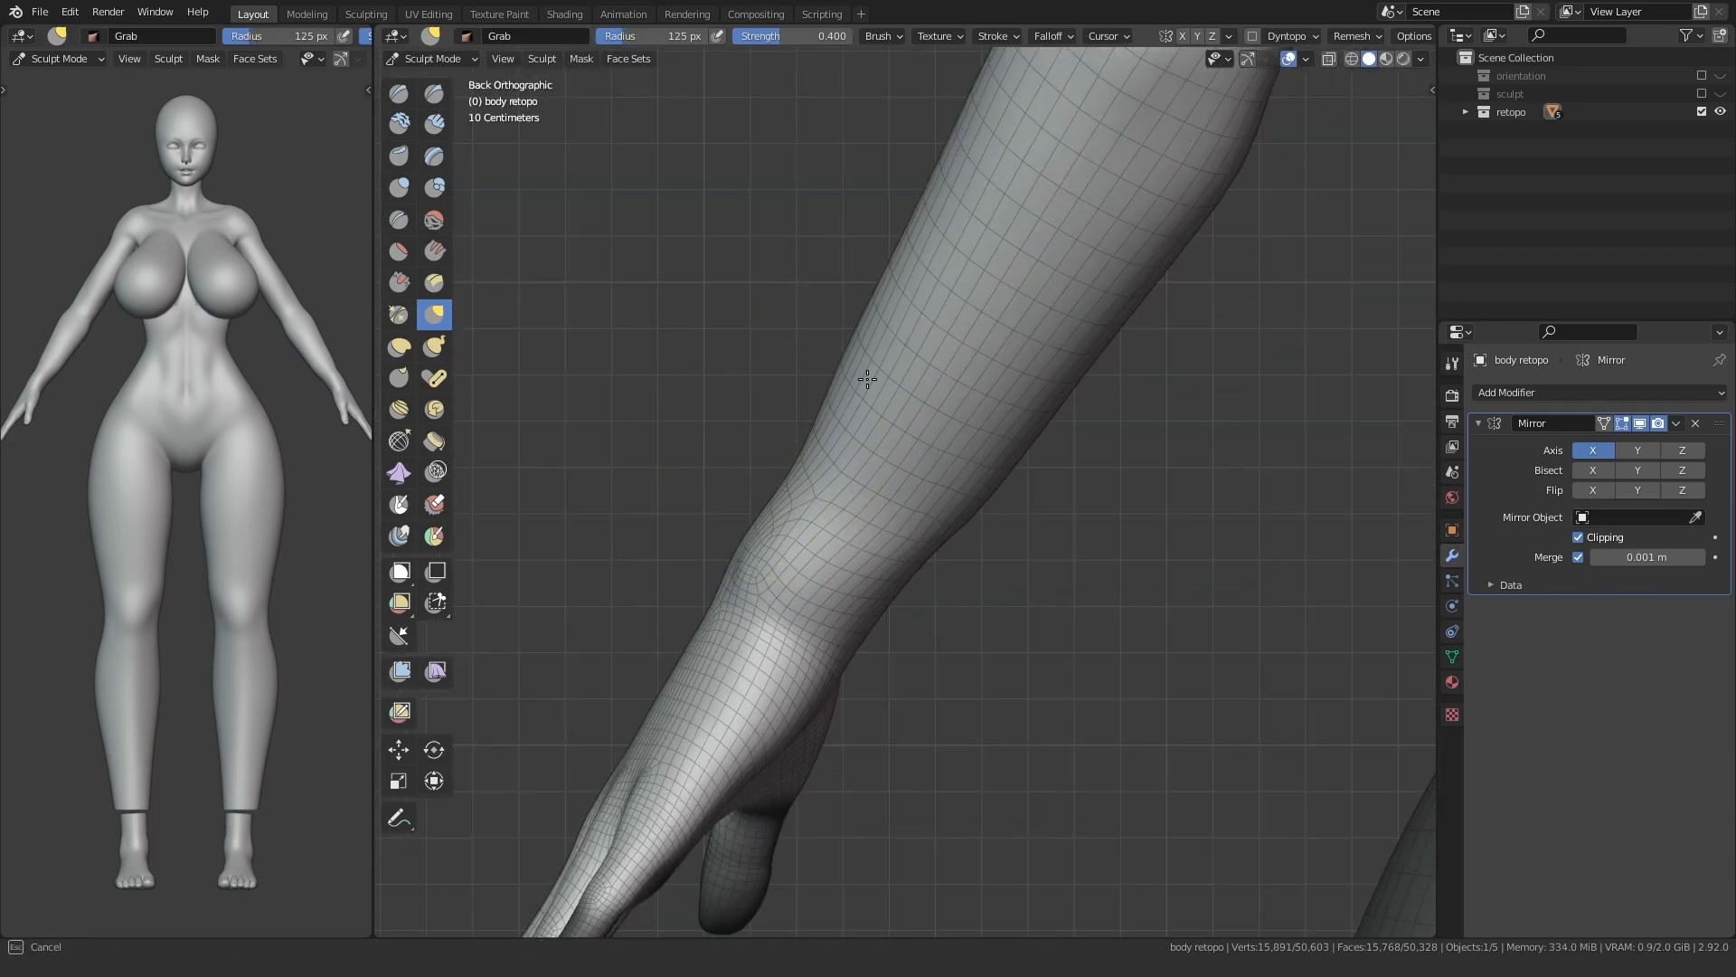
pyautogui.keyDown('alt'); pyautogui.moveTo(651, 519); pyautogui.dragTo(1054, 504, button='middle'); pyautogui.keyUp('alt')
pyautogui.press('f')
pyautogui.click(876, 529)
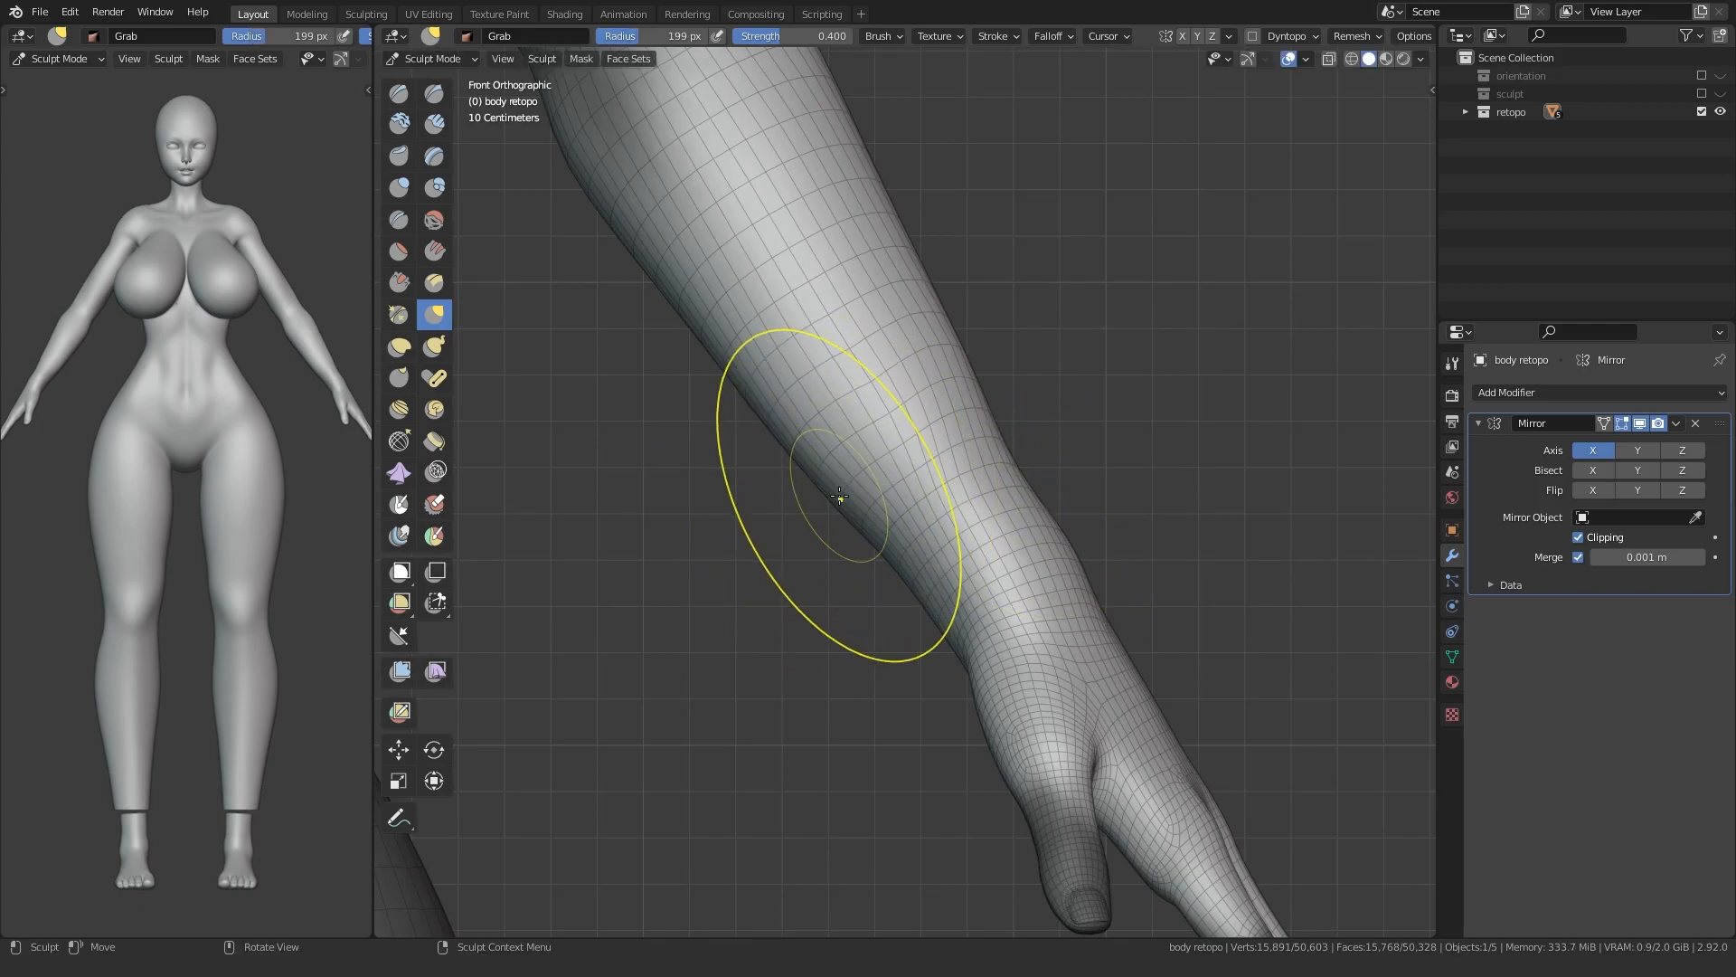
pyautogui.press('f')
pyautogui.click(828, 453)
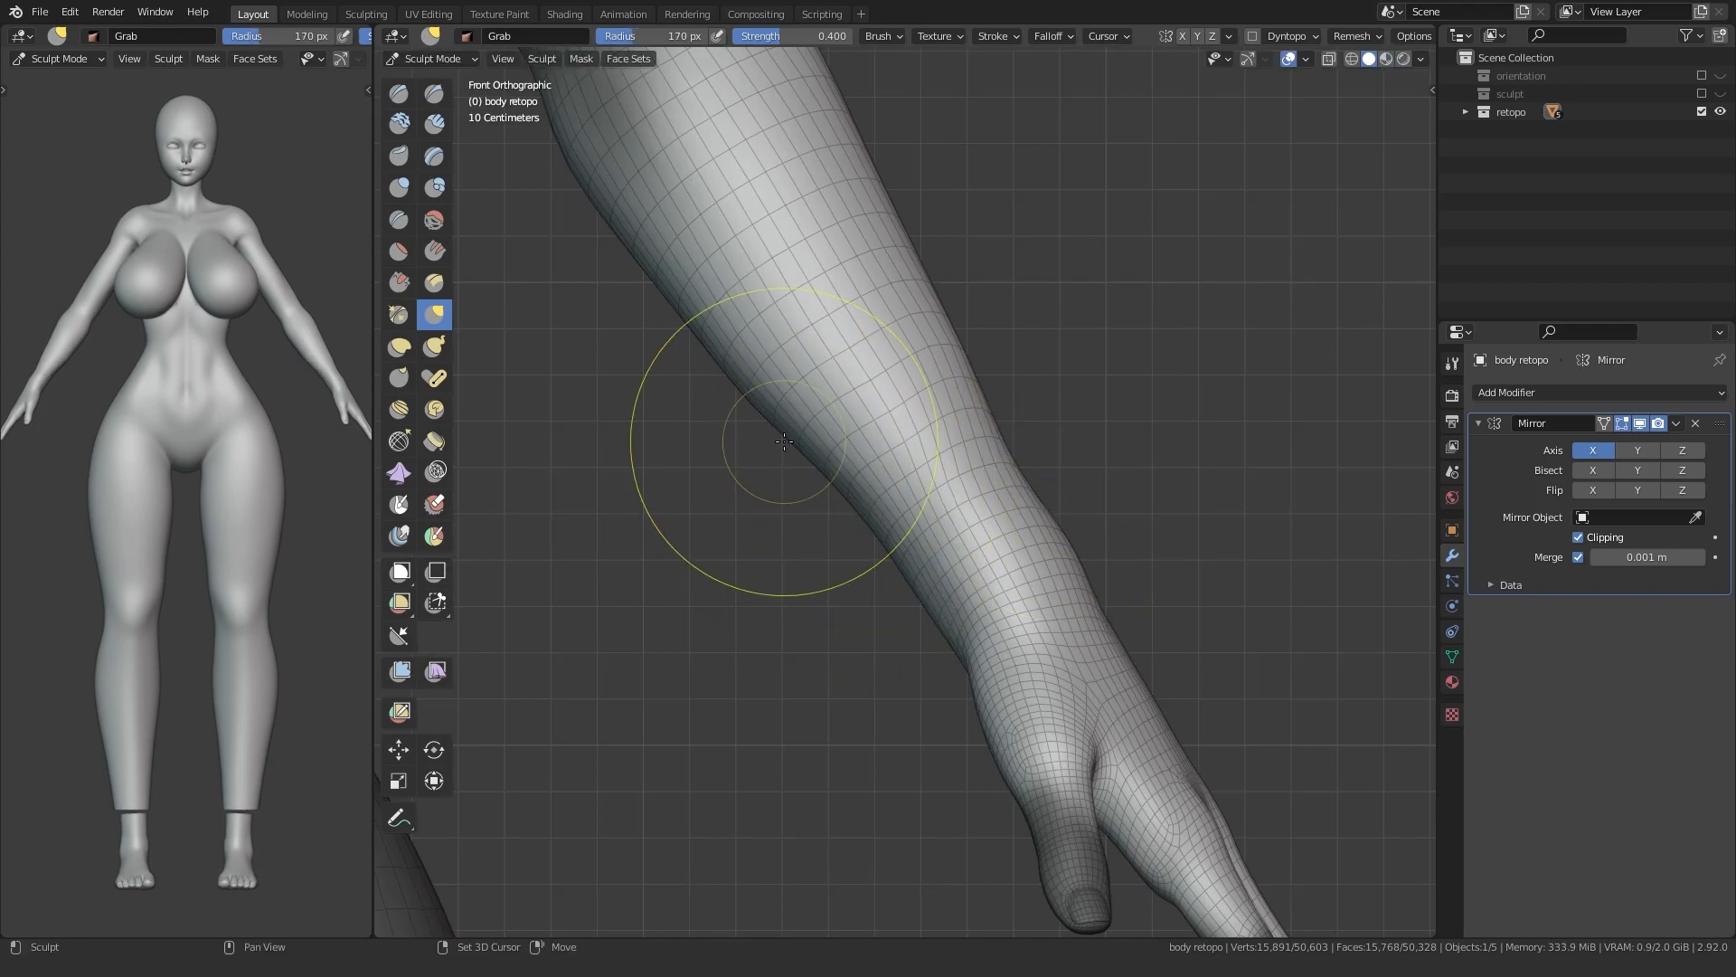
# - Even out the forearm topology above the wrist with the Slide Relax brush
pyautogui.click(399, 314)
pyautogui.moveTo(886, 524)
pyautogui.mouseDown(button='middle')
pyautogui.moveTo(930, 512)
pyautogui.moveTo(923, 380)
pyautogui.moveTo(908, 513)
pyautogui.moveTo(953, 322)
pyautogui.moveTo(956, 452)
pyautogui.moveTo(993, 283)
pyautogui.mouseUp(button='middle')
pyautogui.moveTo(902, 226)
pyautogui.mouseDown(button='middle')
pyautogui.moveTo(732, 412)
pyautogui.moveTo(973, 485)
pyautogui.moveTo(687, 452)
pyautogui.mouseUp(button='middle')
pyautogui.moveTo(852, 428); pyautogui.dragTo(926, 447, button='middle')
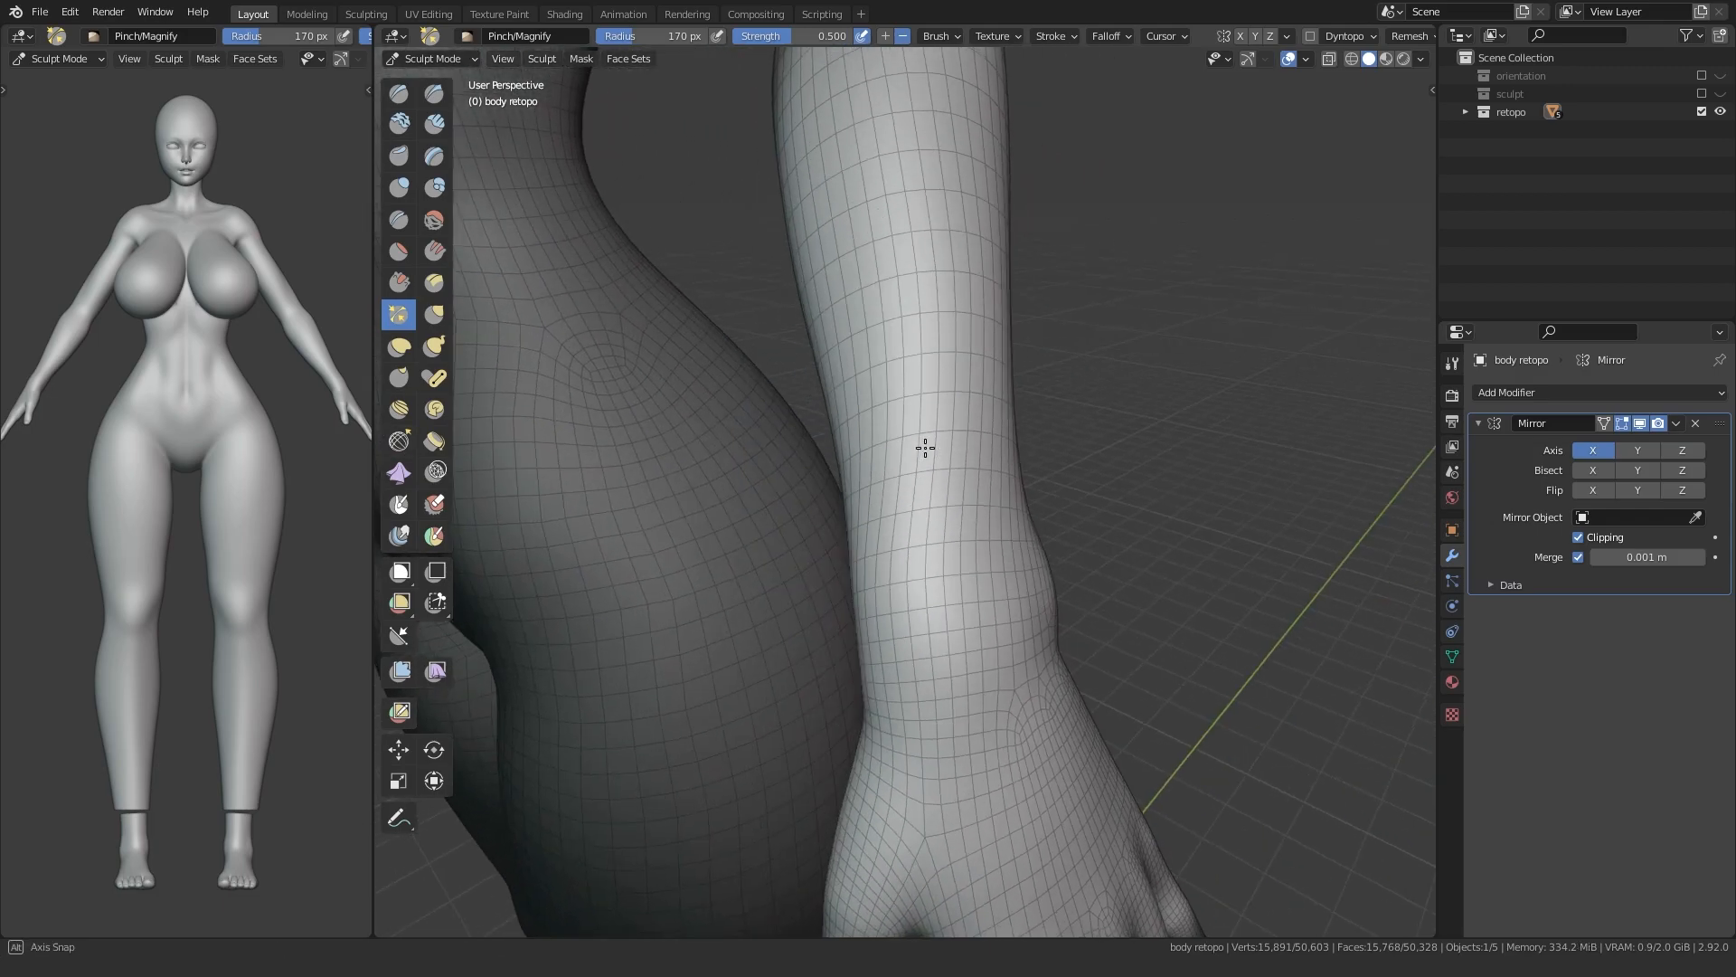
pyautogui.click(401, 441)
pyautogui.moveTo(935, 466); pyautogui.dragTo(920, 303)
pyautogui.moveTo(845, 350)
pyautogui.mouseDown(button='middle')
pyautogui.moveTo(926, 458)
pyautogui.moveTo(953, 221)
pyautogui.moveTo(879, 400)
pyautogui.mouseUp(button='middle')
pyautogui.moveTo(948, 246)
pyautogui.mouseDown(button='middle')
pyautogui.moveTo(942, 437)
pyautogui.moveTo(870, 518)
pyautogui.mouseUp(button='middle')
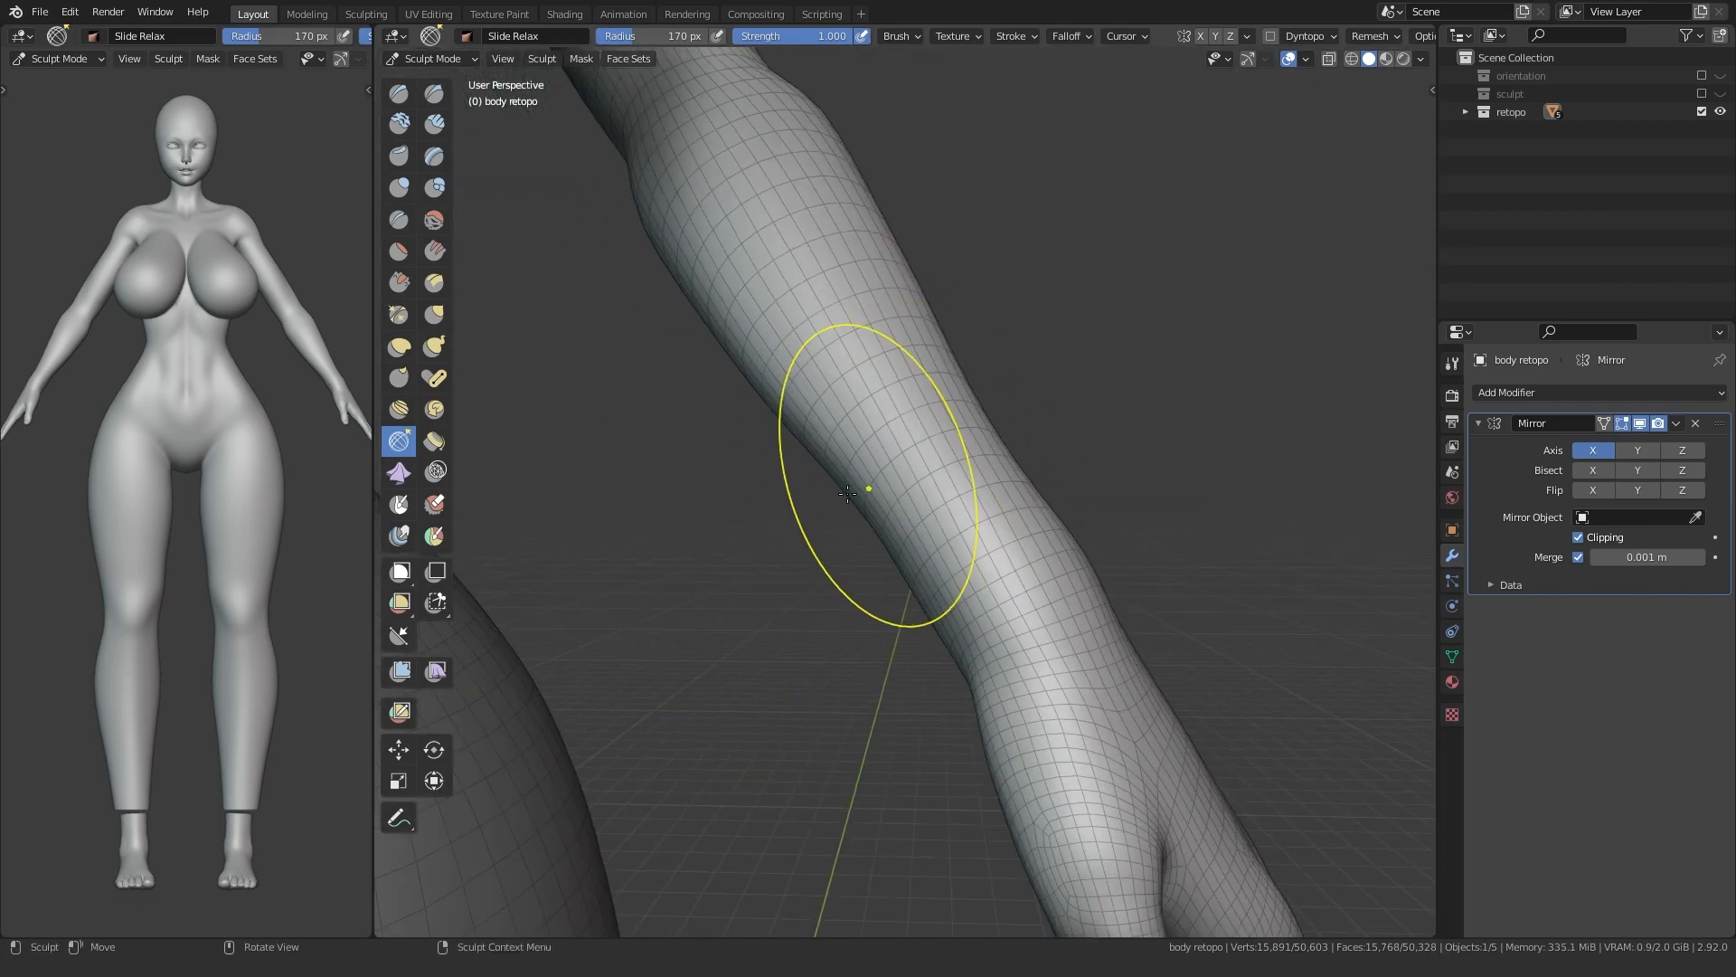
# - Reshape the forearm contour with the Grab brush in the front view
pyautogui.press('KP_1')
pyautogui.scroll(-2, 968, 372)
pyautogui.scroll(1, 787, 438)
pyautogui.press('g')
pyautogui.moveTo(782, 426); pyautogui.dragTo(789, 426)
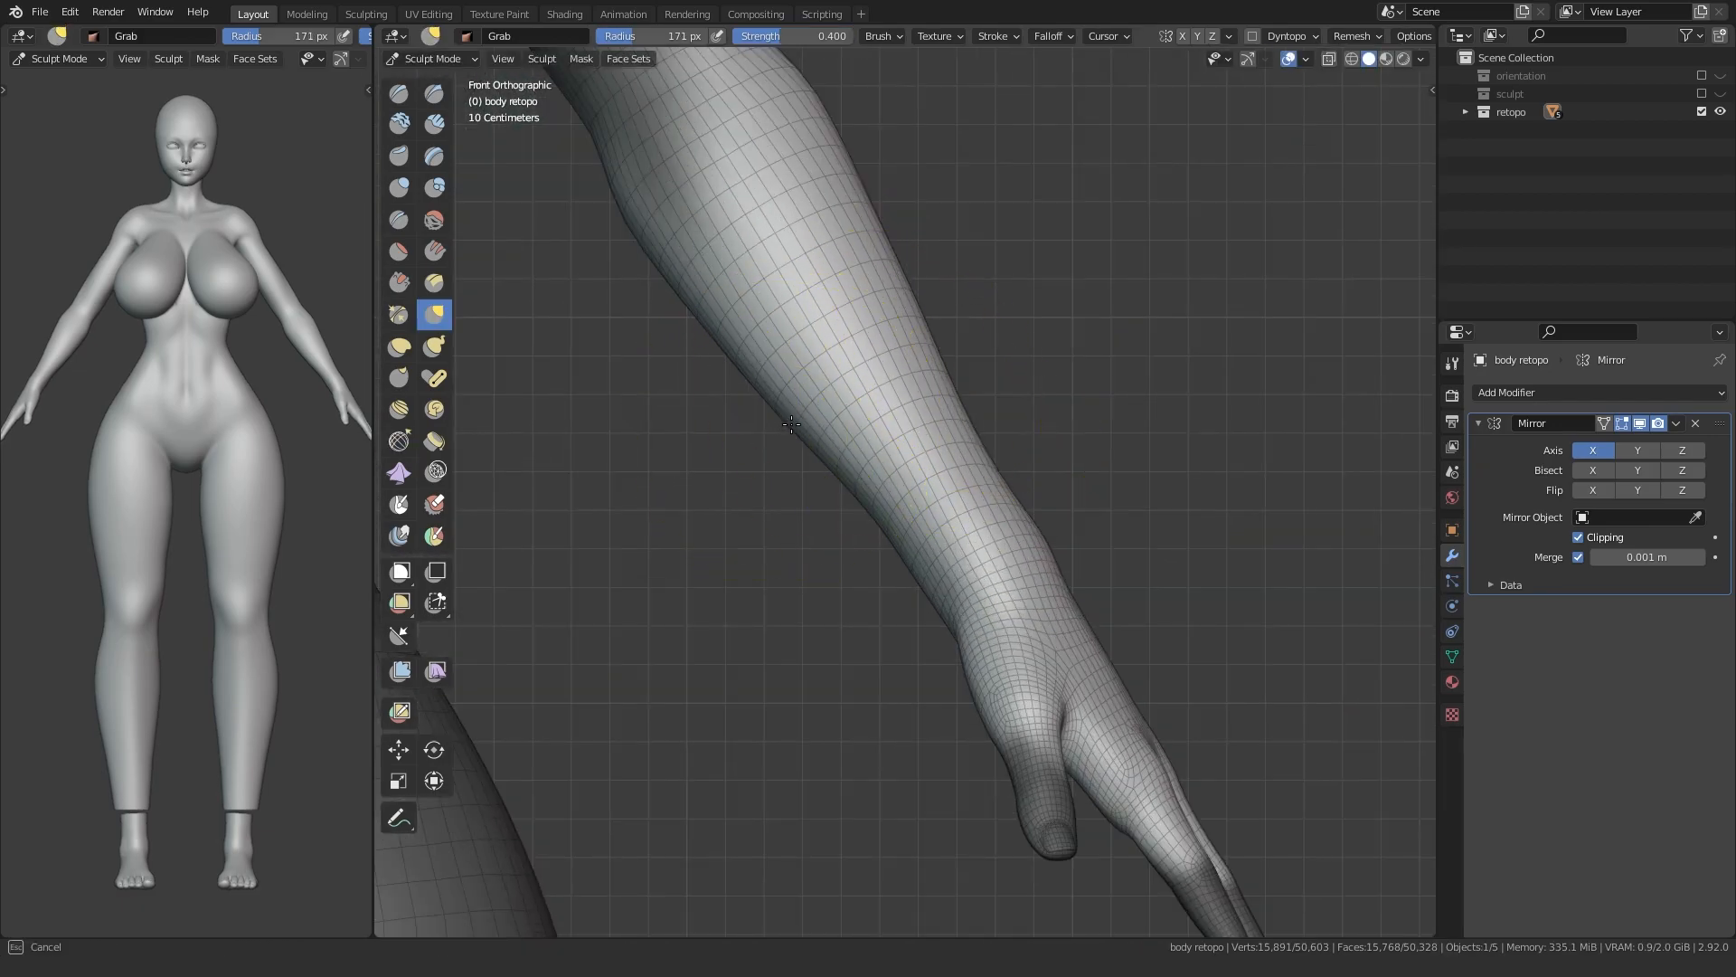
pyautogui.scroll(-2, 859, 490)
pyautogui.scroll(3, 805, 434)
pyautogui.scroll(-2, 756, 457)
pyautogui.scroll(2, 697, 399)
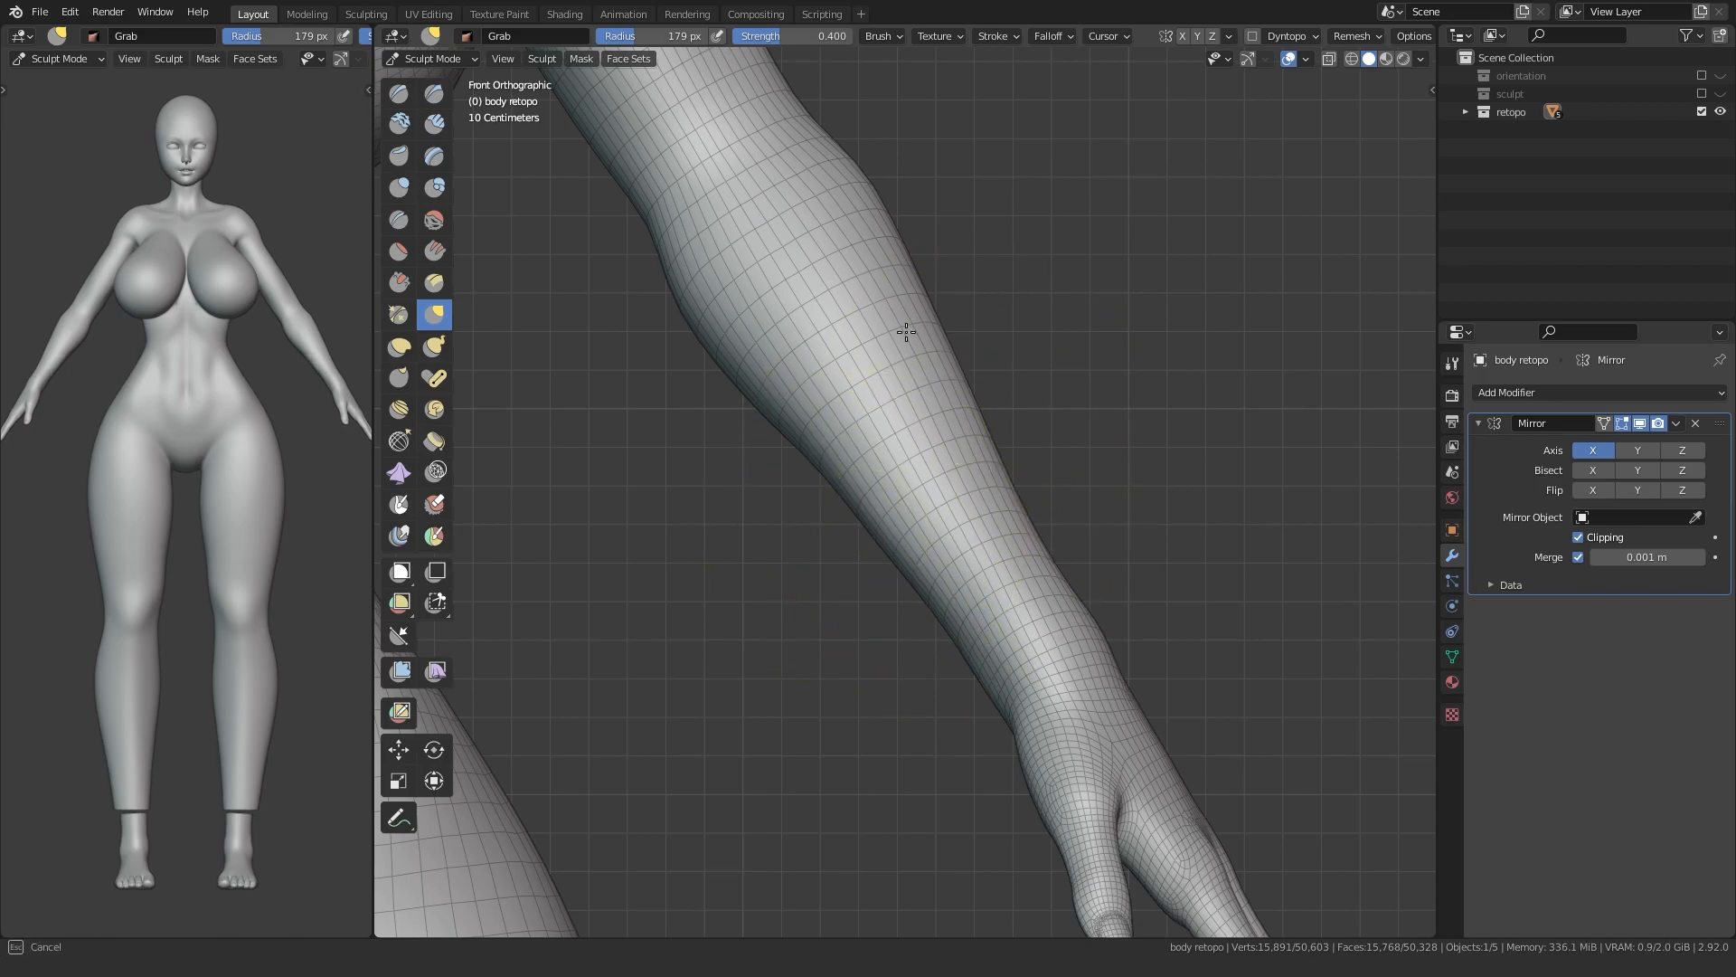
pyautogui.keyDown('alt'); pyautogui.moveTo(898, 532); pyautogui.dragTo(828, 542, button='middle'); pyautogui.keyUp('alt')
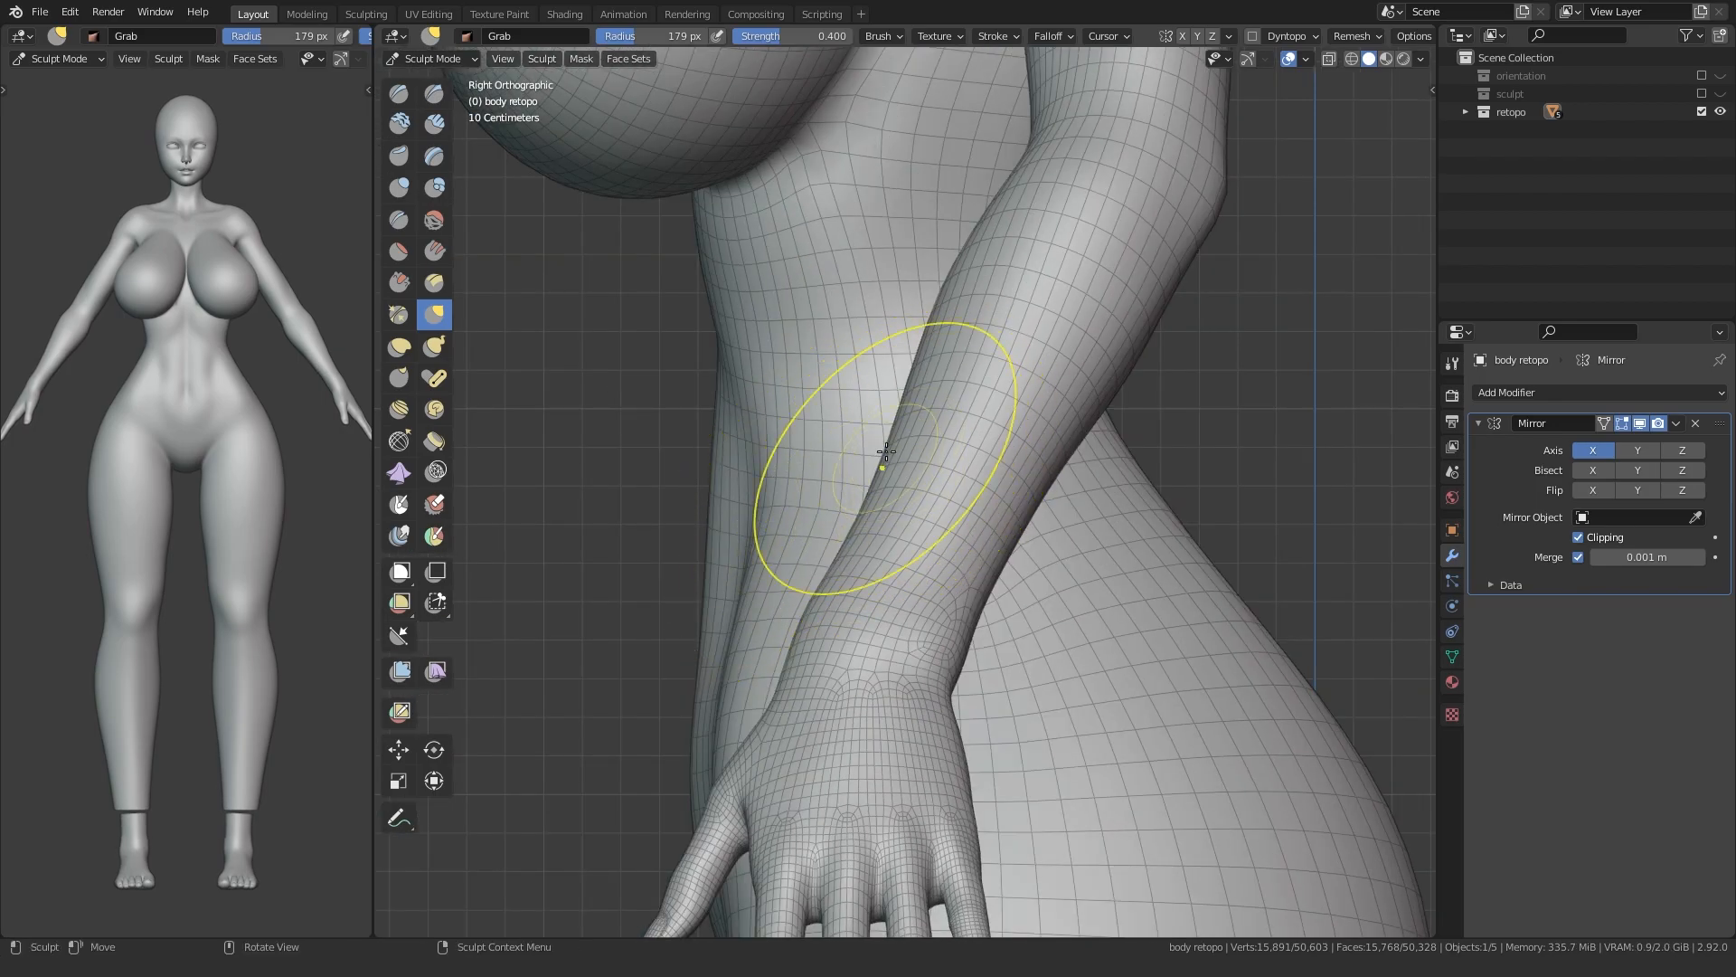
# - Mask everything around the forearm in the side view, then reshape and smooth the arm's profile with the Grab brush
pyautogui.hotkey('shift', 'a')
pyautogui.scroll(-1, 892, 523)
pyautogui.scroll(-2, 969, 399)
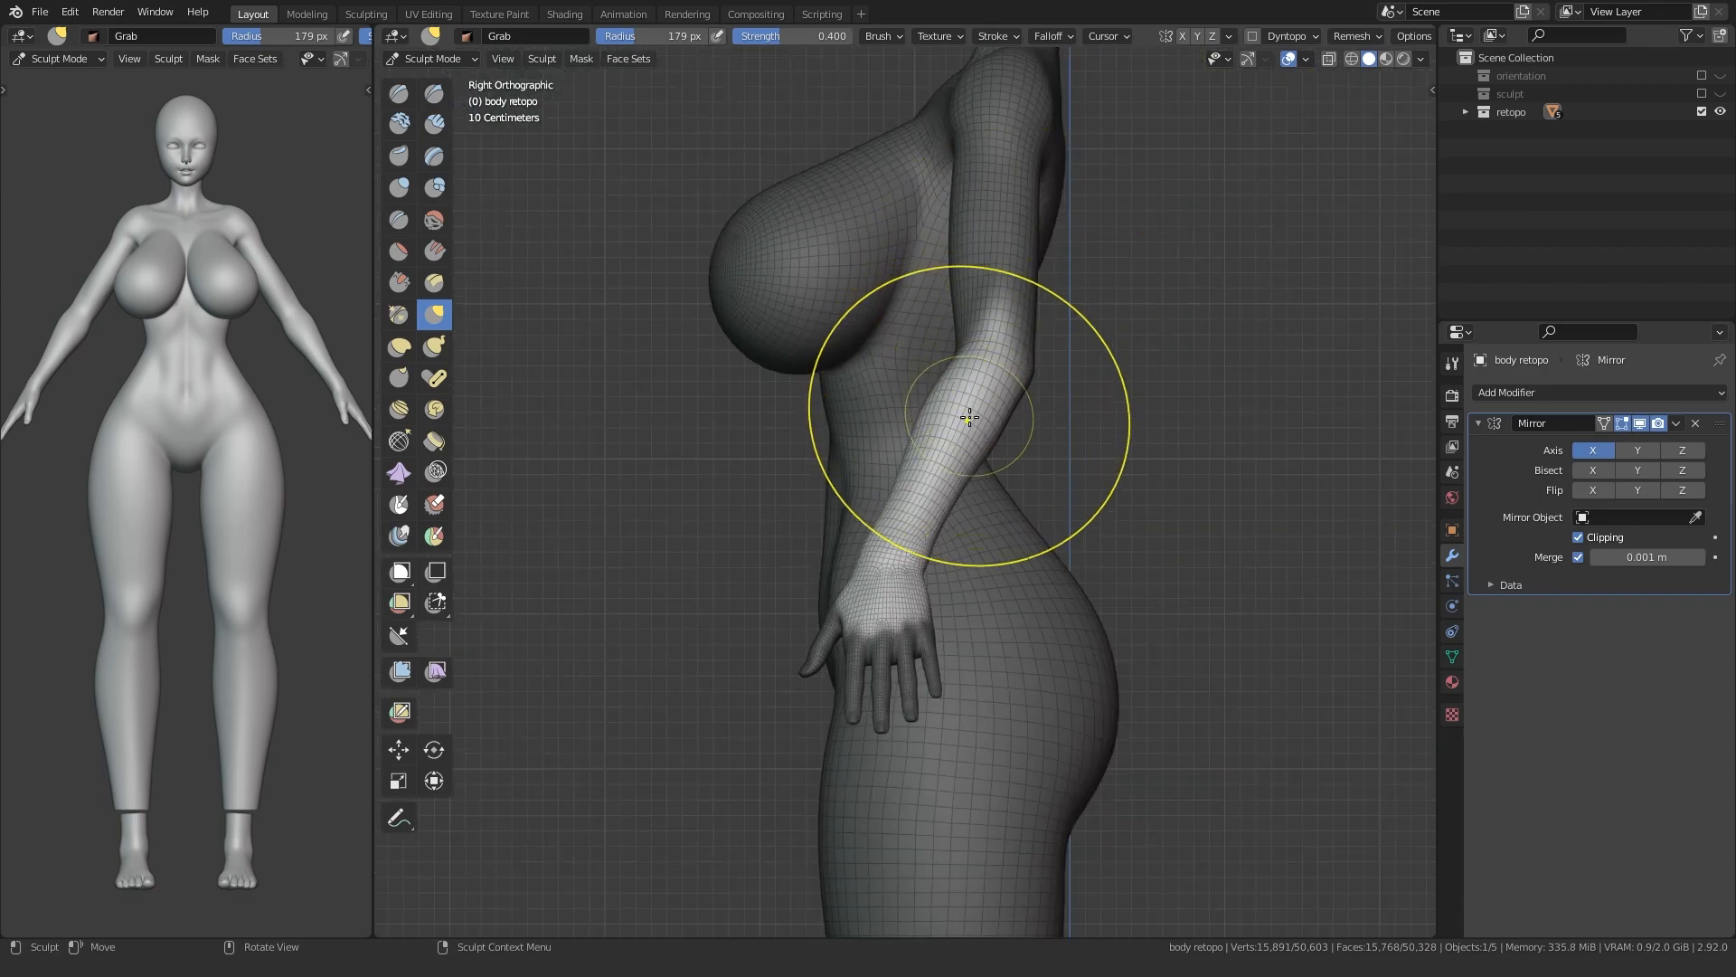
pyautogui.click(1003, 134)
pyautogui.scroll(4, 906, 491)
pyautogui.moveTo(895, 469); pyautogui.dragTo(895, 443)
pyautogui.moveTo(953, 307); pyautogui.dragTo(942, 318)
pyautogui.press('f')
pyautogui.click(1251, 405)
pyautogui.moveTo(1085, 398)
pyautogui.mouseDown()
pyautogui.moveTo(1072, 423)
pyautogui.moveTo(1077, 395)
pyautogui.mouseUp()
pyautogui.keyDown('shift'); pyautogui.moveTo(910, 435); pyautogui.dragTo(944, 353); pyautogui.keyUp('shift')
# - Adjust the forearm outline in the front view and set the Grab brush radius to 184 px
pyautogui.keyDown('alt'); pyautogui.moveTo(875, 517); pyautogui.dragTo(1046, 503, button='middle'); pyautogui.keyUp('alt')
pyautogui.scroll(1, 850, 498)
pyautogui.moveTo(942, 337); pyautogui.dragTo(938, 311)
pyautogui.press('f')
pyautogui.click(1043, 534)
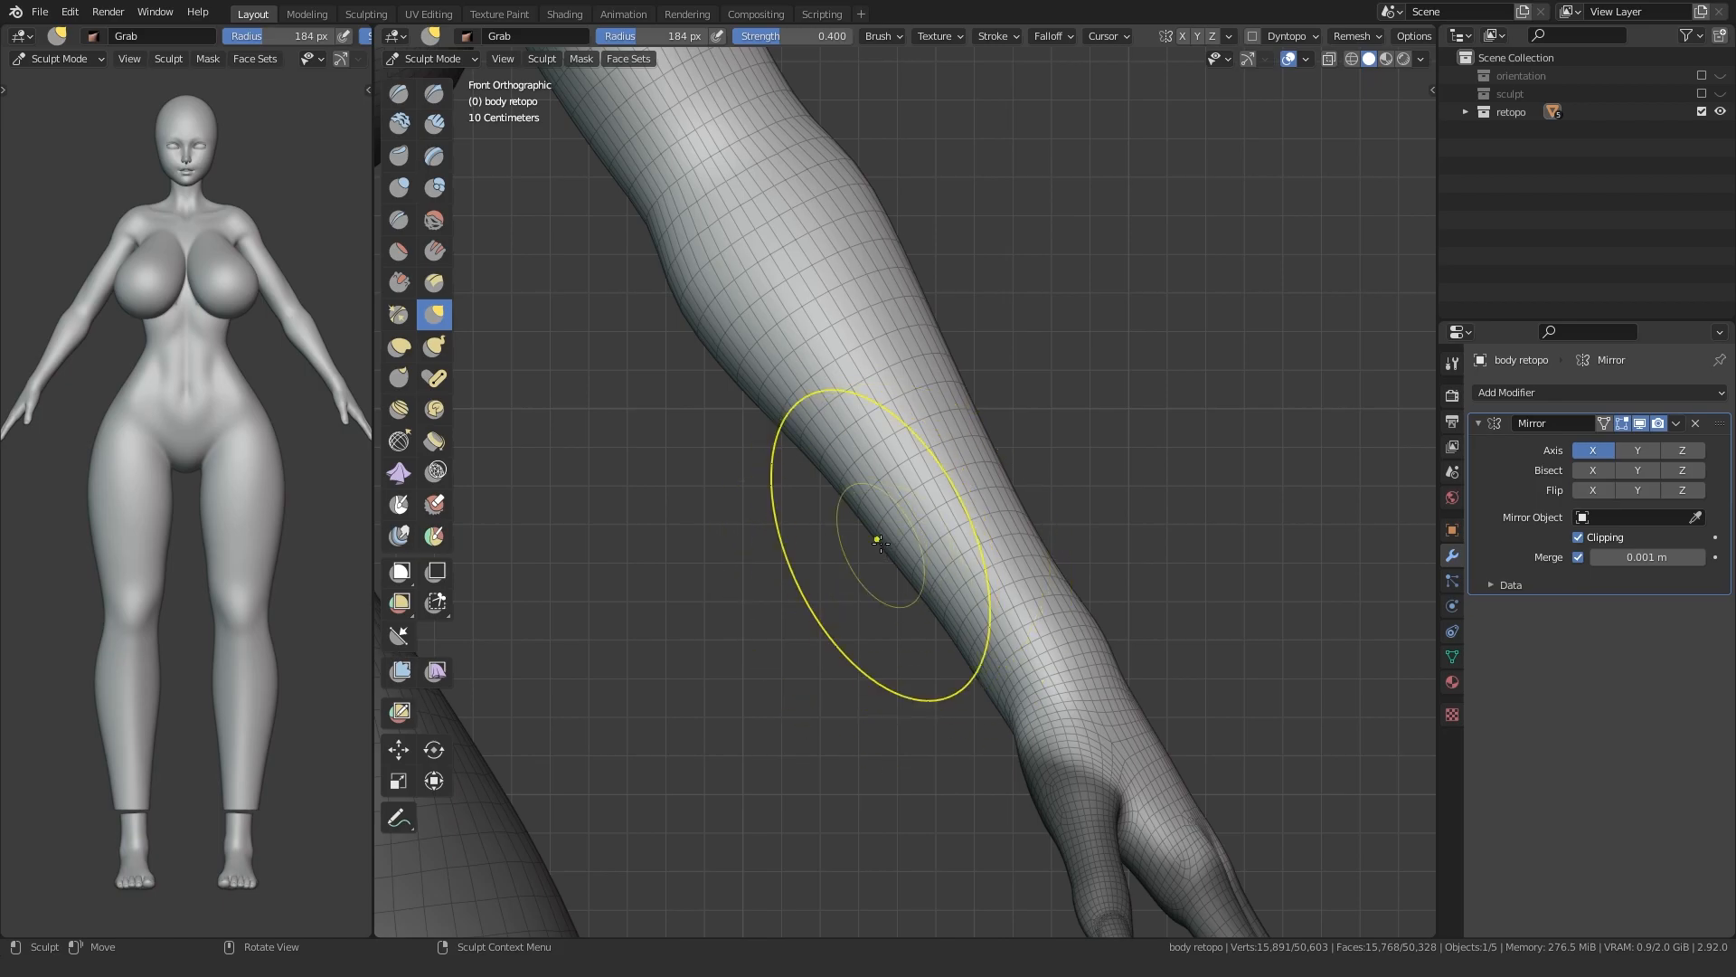
# - Return to Object Mode, select the foot mesh and open it in Edit Mode
pyautogui.moveTo(886, 553)
pyautogui.mouseDown(button='middle')
pyautogui.moveTo(822, 516)
pyautogui.moveTo(860, 523)
pyautogui.moveTo(837, 496)
pyautogui.moveTo(804, 583)
pyautogui.moveTo(667, 605)
pyautogui.moveTo(787, 569)
pyautogui.moveTo(950, 565)
pyautogui.moveTo(881, 575)
pyautogui.moveTo(903, 573)
pyautogui.mouseUp(button='middle')
pyautogui.scroll(-3, 666, 605)
pyautogui.scroll(-2, 903, 573)
pyautogui.hotkey('ctrl', 'Tab')
pyautogui.click(1077, 488)
pyautogui.scroll(-1, 756, 729)
pyautogui.keyDown('shift'); pyautogui.moveTo(756, 729); pyautogui.dragTo(836, 536, button='middle'); pyautogui.keyUp('shift')
pyautogui.click(861, 546)
pyautogui.scroll(3, 866, 547)
pyautogui.press('Tab')
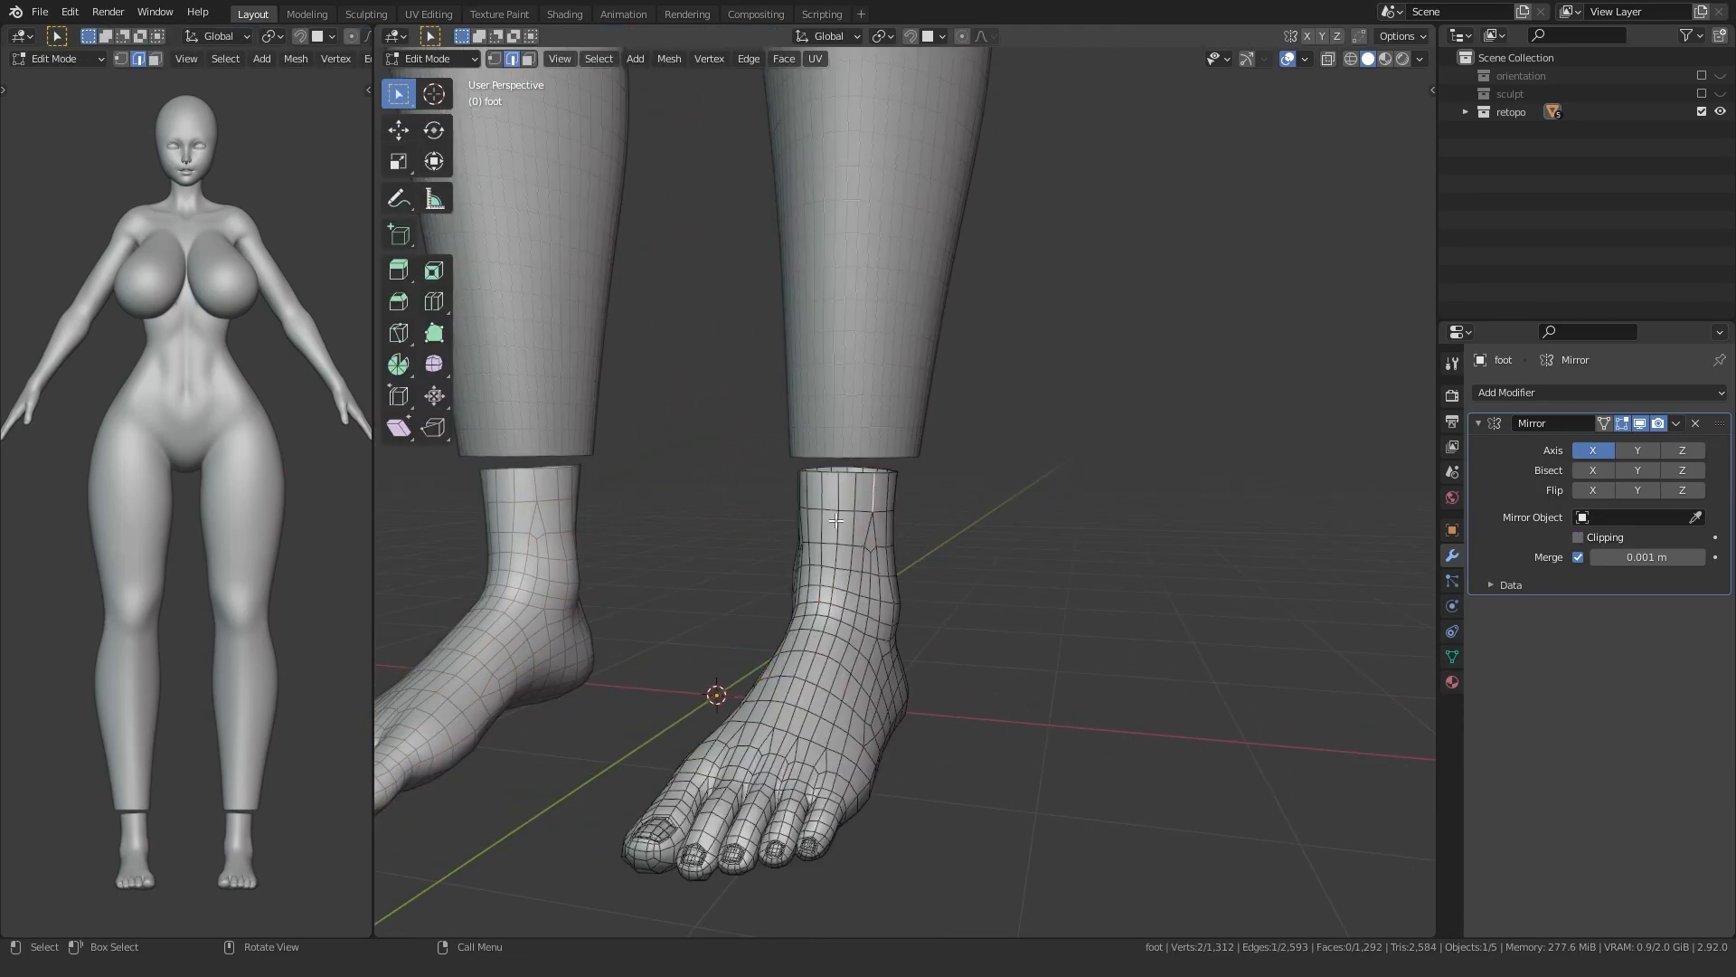
# - Rip the vertical ankle edge above the diamond-shaped face and slide its two sides apart
pyautogui.scroll(5, 837, 529)
pyautogui.scroll(-2, 836, 529)
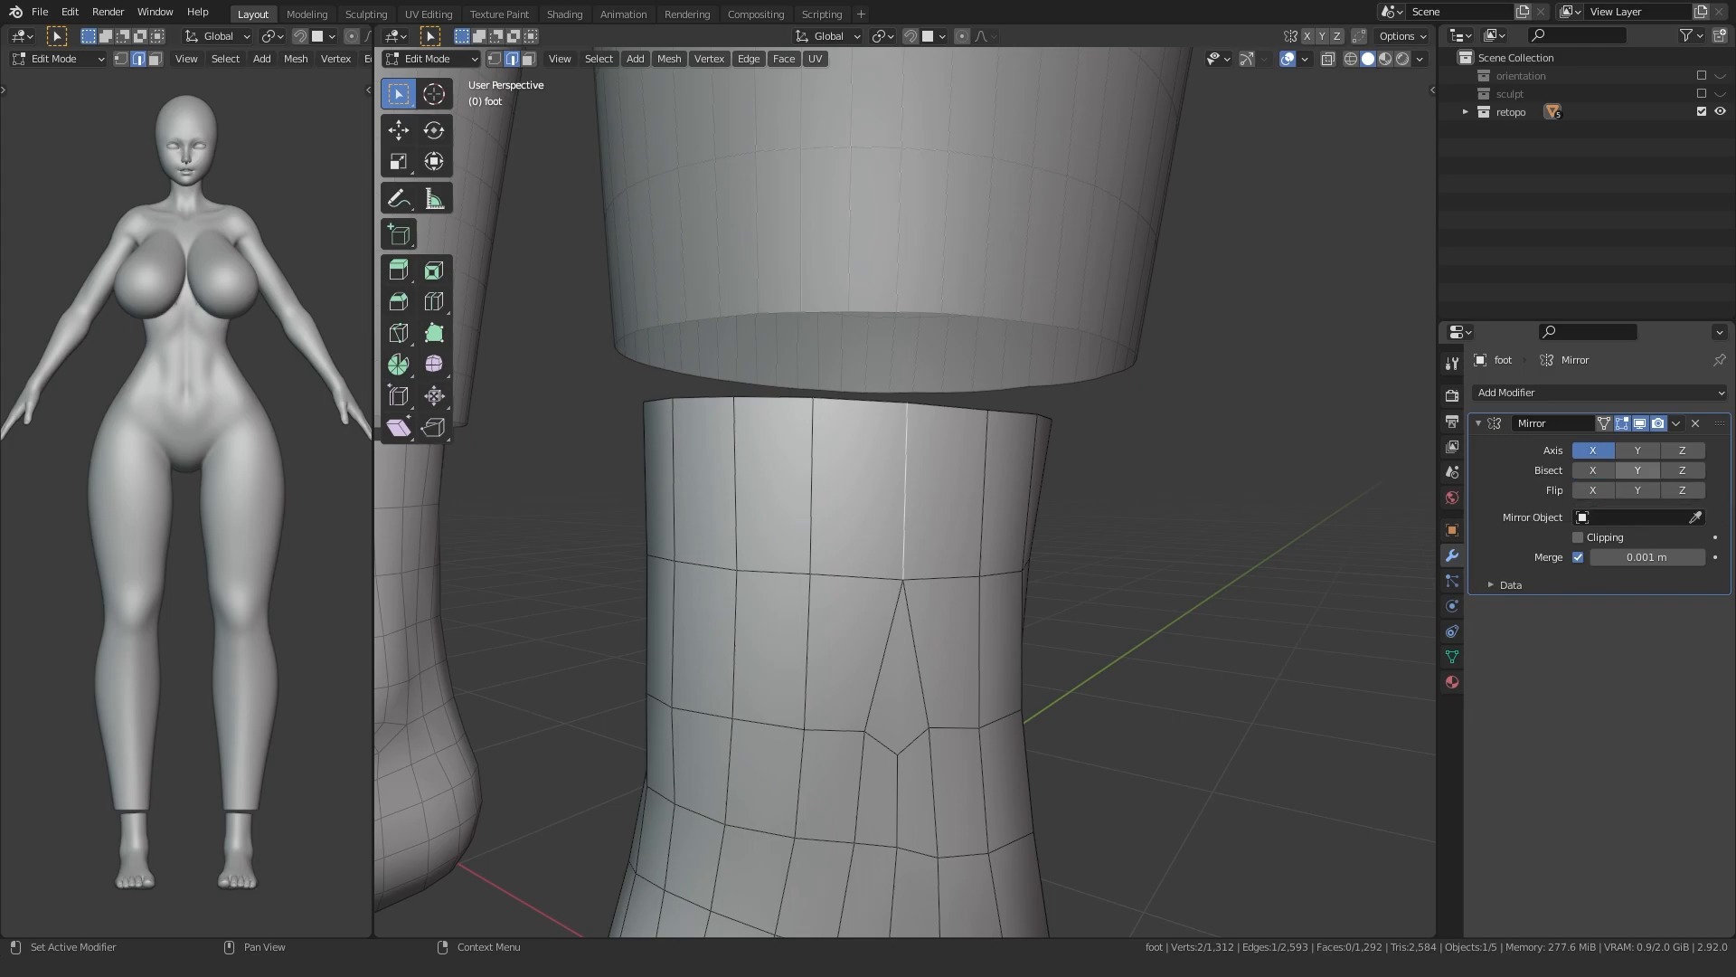
pyautogui.press('v')
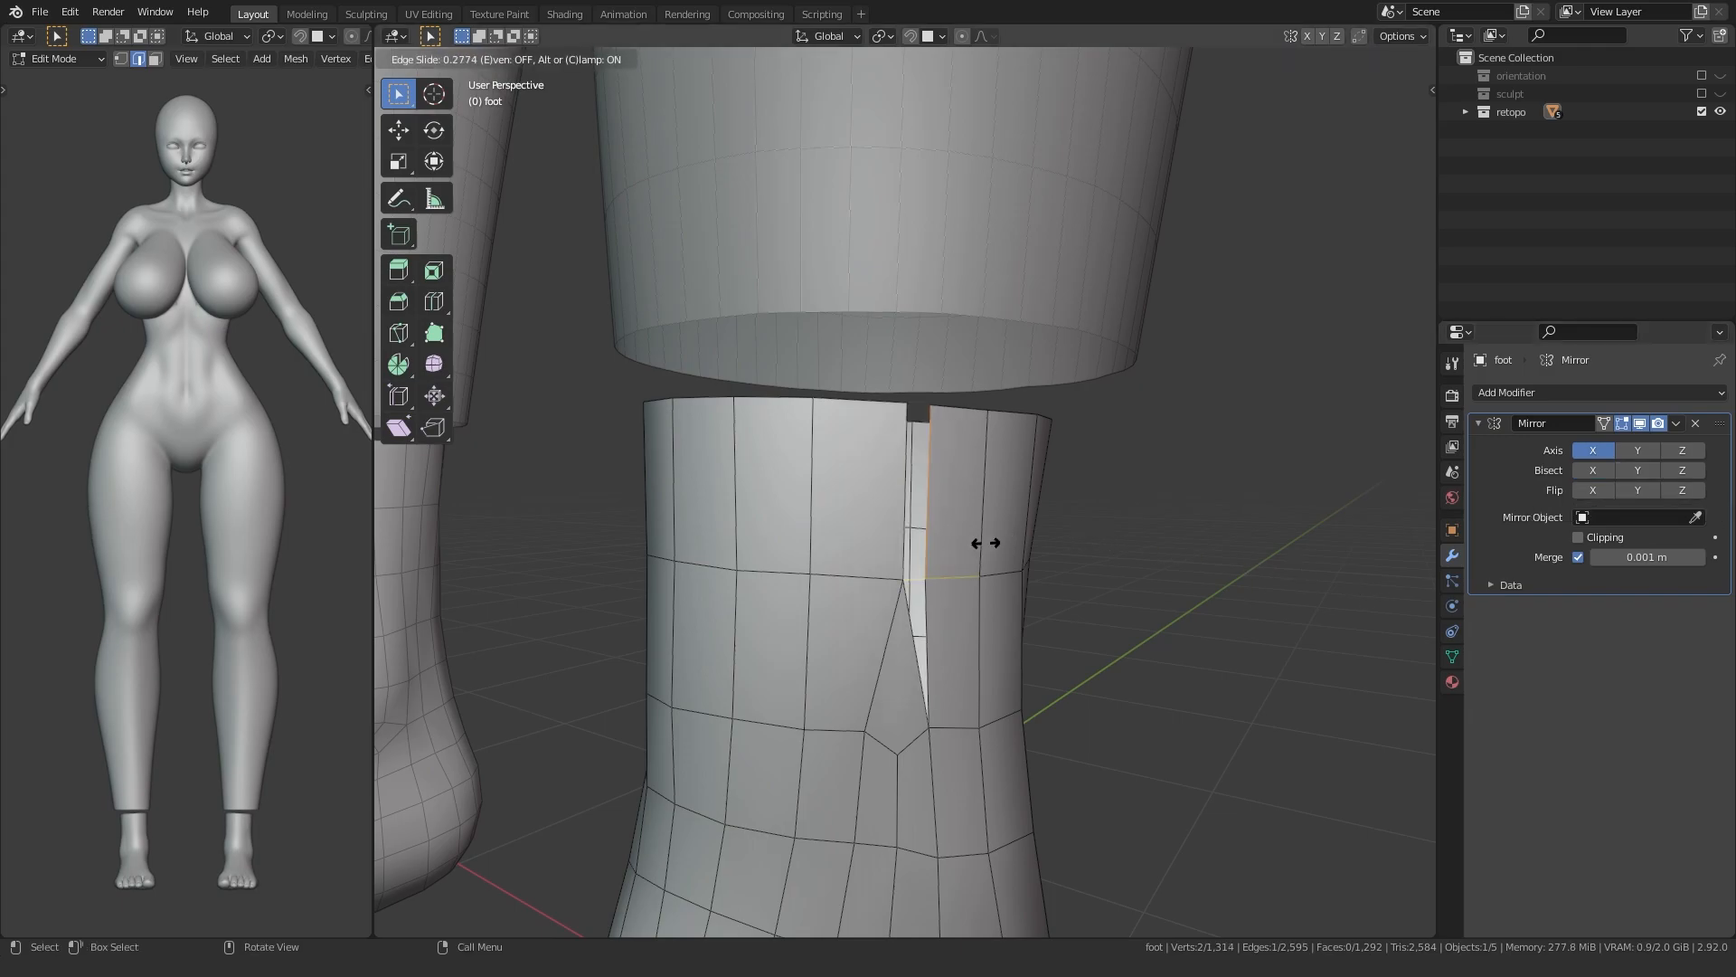
pyautogui.click(954, 557)
pyautogui.moveTo(954, 557); pyautogui.dragTo(932, 556, button='middle')
pyautogui.click(896, 553)
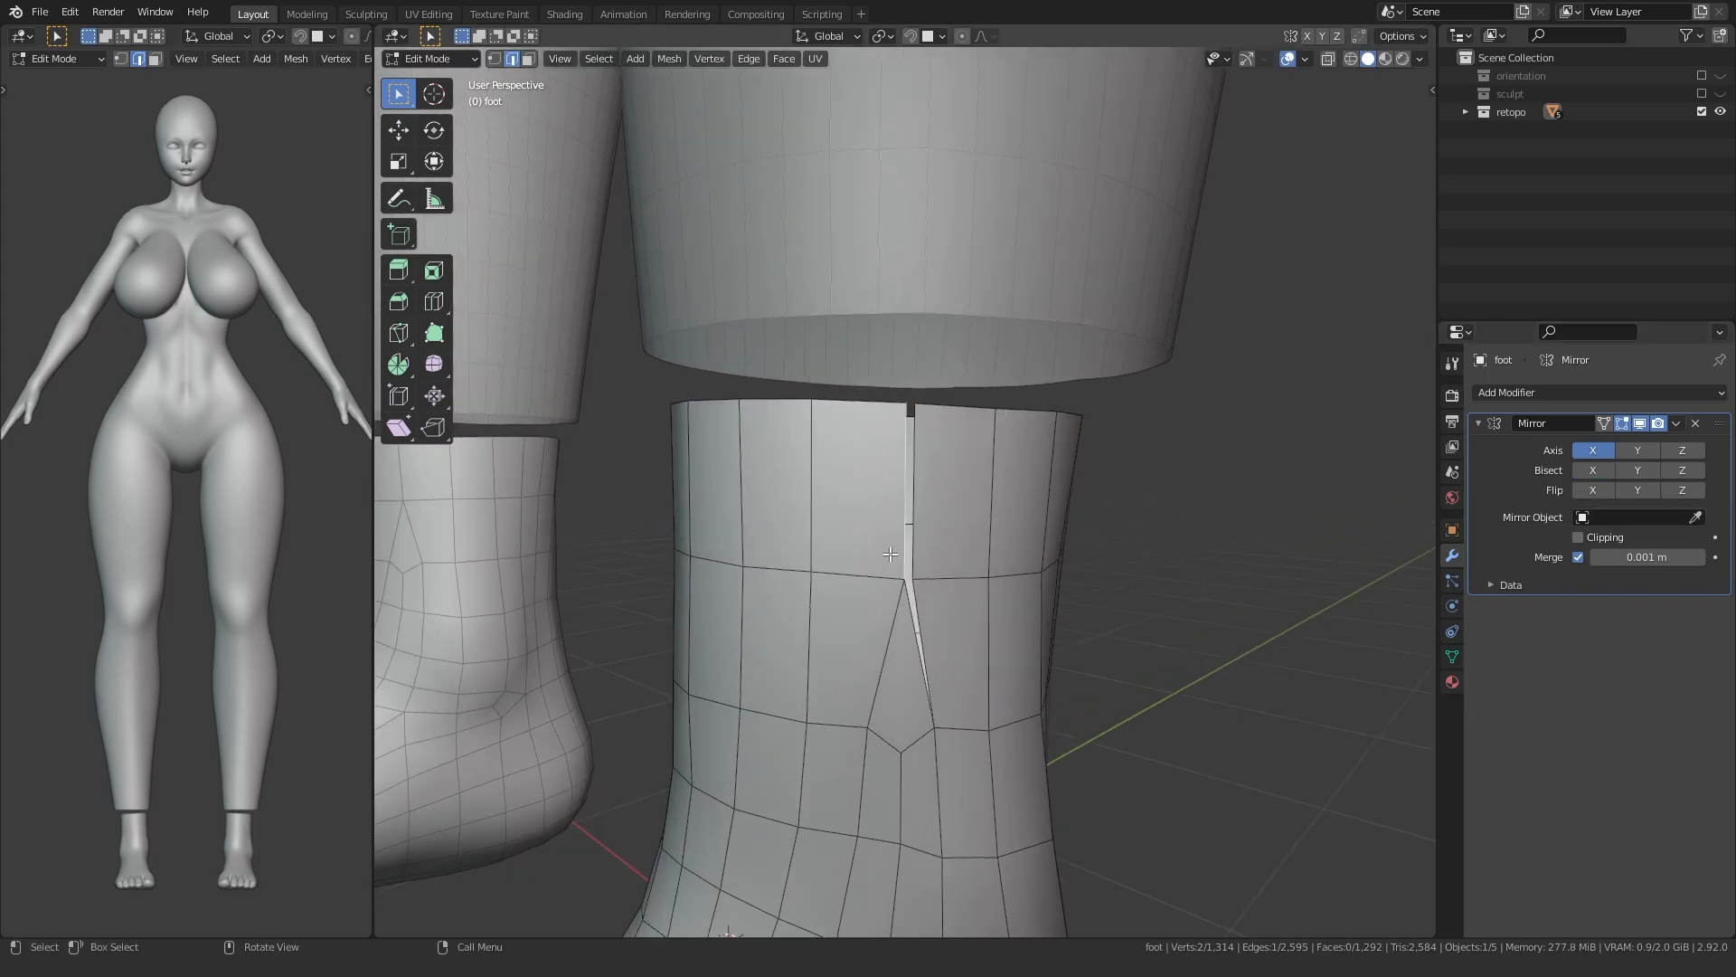
pyautogui.press('v')
pyautogui.press('g')
pyautogui.click(882, 553)
# - Delete the leftover geometry at the base of the ankle split and fill the opening with new faces
pyautogui.press('x')
pyautogui.click(878, 595)
pyautogui.click(888, 586)
pyautogui.keyDown('ctrl'); pyautogui.click(912, 583); pyautogui.keyUp('ctrl')
pyautogui.press('f')
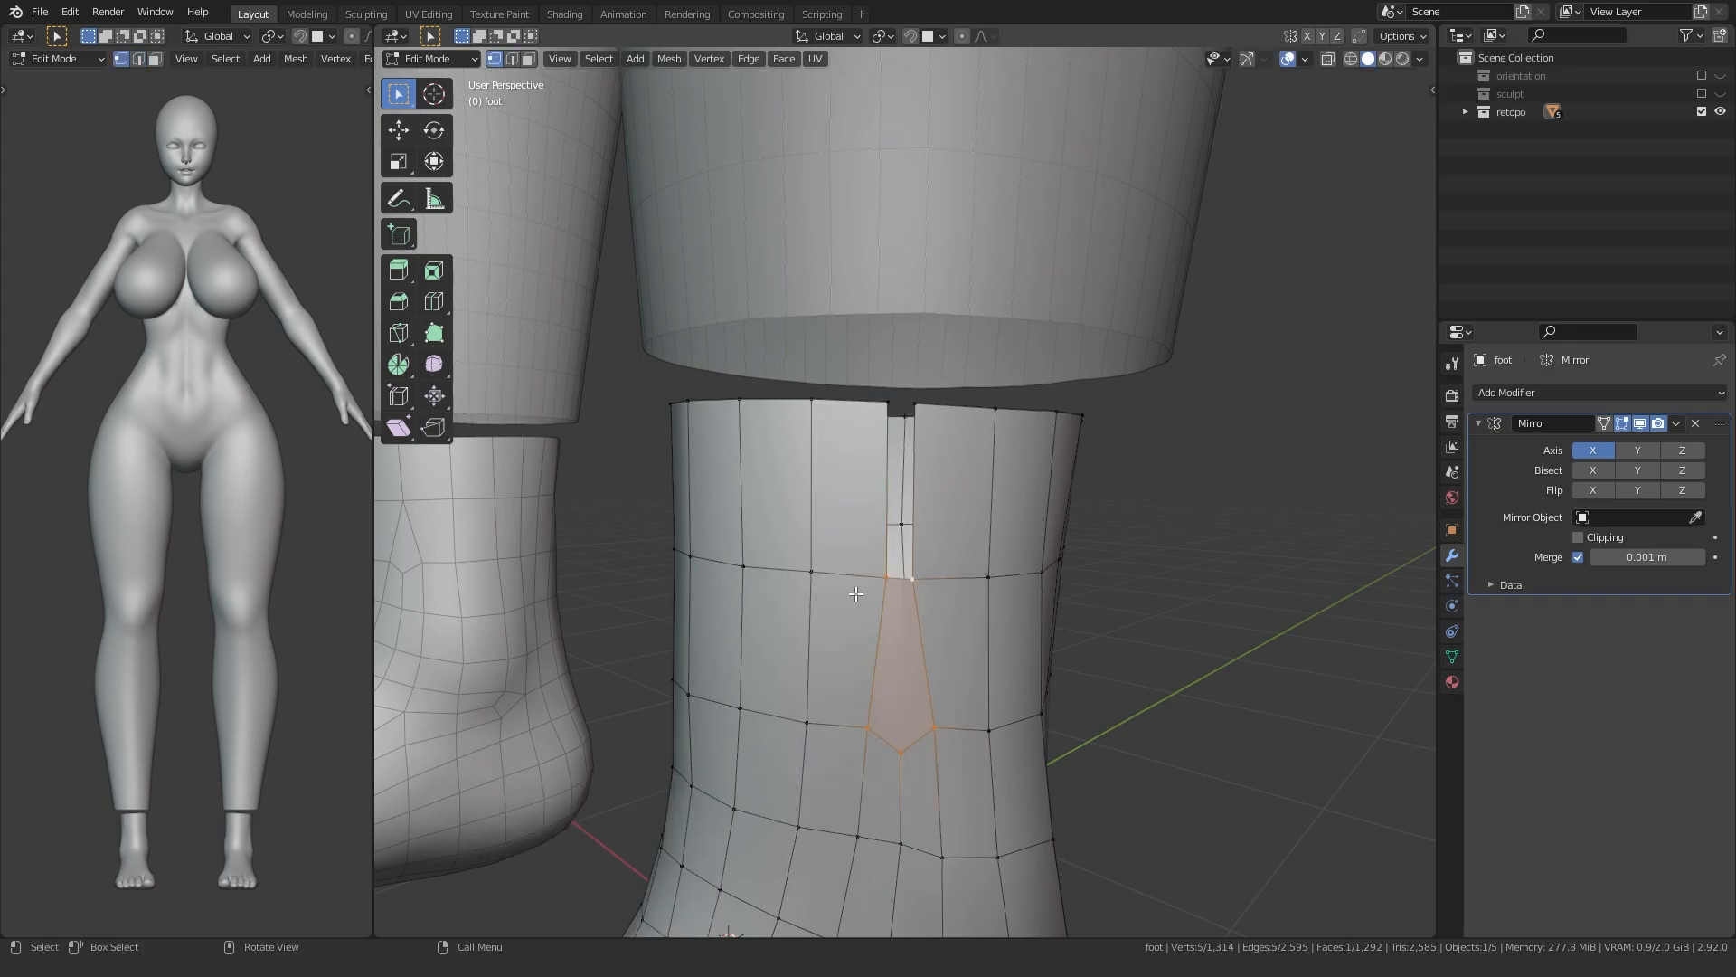
pyautogui.keyDown('ctrl'); pyautogui.click(895, 407); pyautogui.keyUp('ctrl')
pyautogui.press('f')
# - Knife-cut a vertical edge from the pole vertex through the new ankle faces to the open rim
pyautogui.press('k')
pyautogui.click(912, 579)
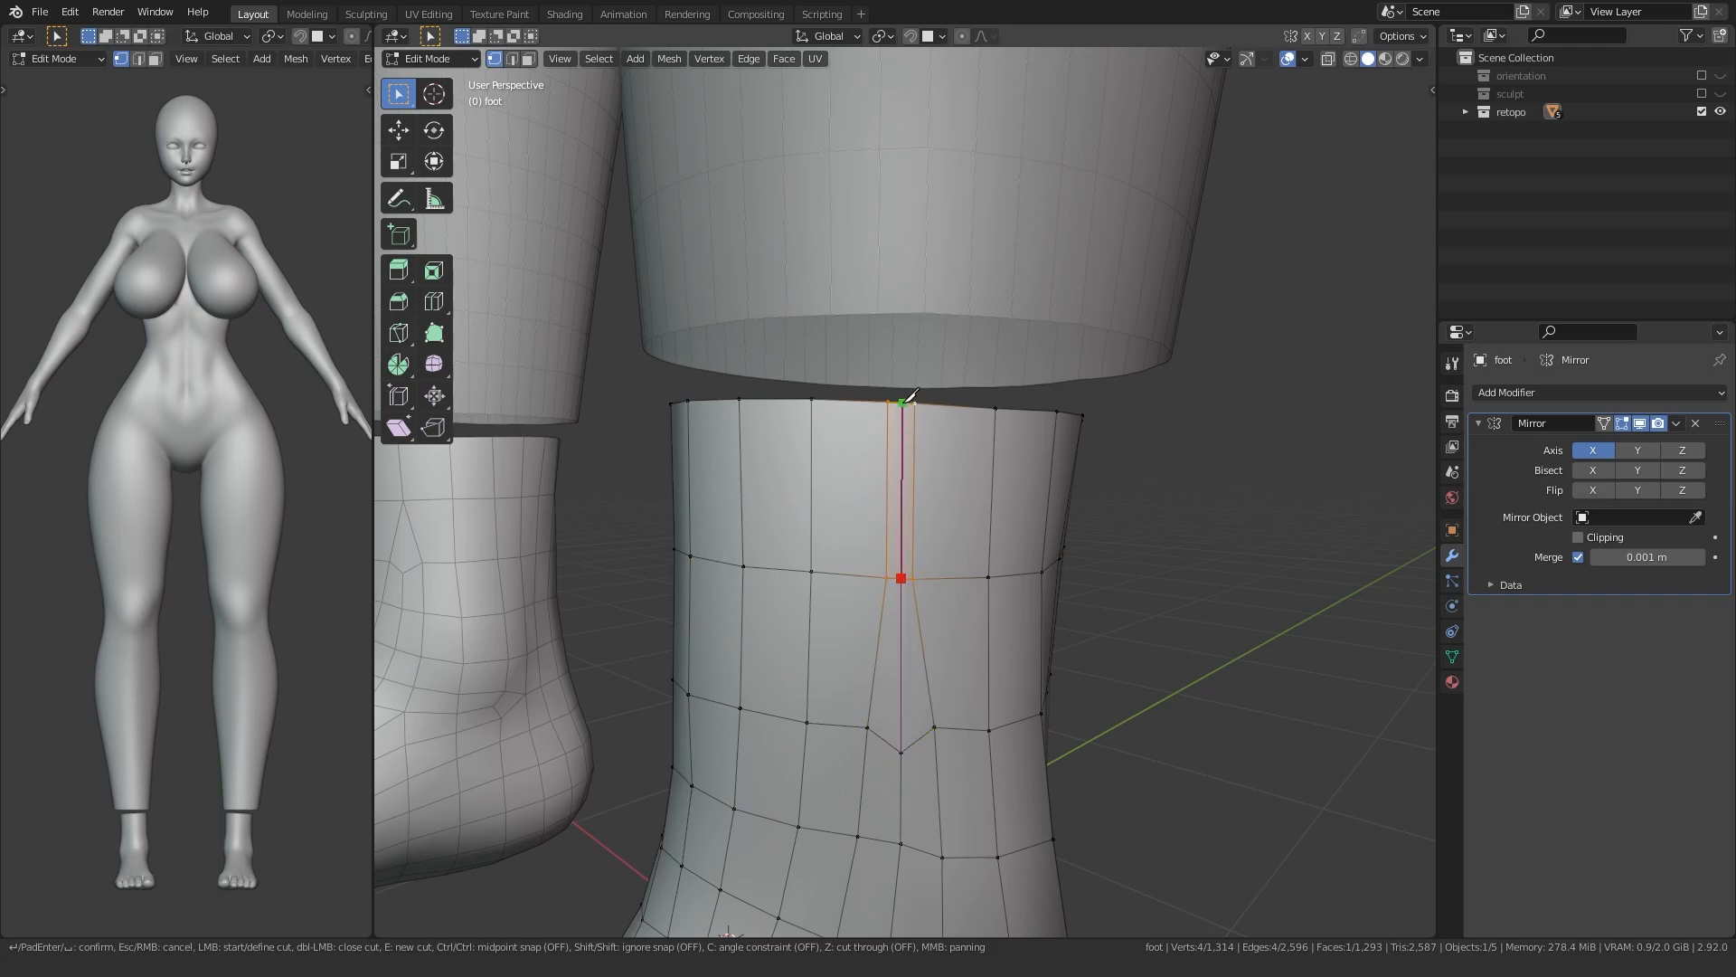
pyautogui.press('Return')
# - Split the matching vertical edge on the other side of the ankle and slide the sides apart
pyautogui.press('KP_Decimal')
pyautogui.press('2')
pyautogui.press('g')
pyautogui.click(876, 493)
pyautogui.press('g')
pyautogui.press('g')
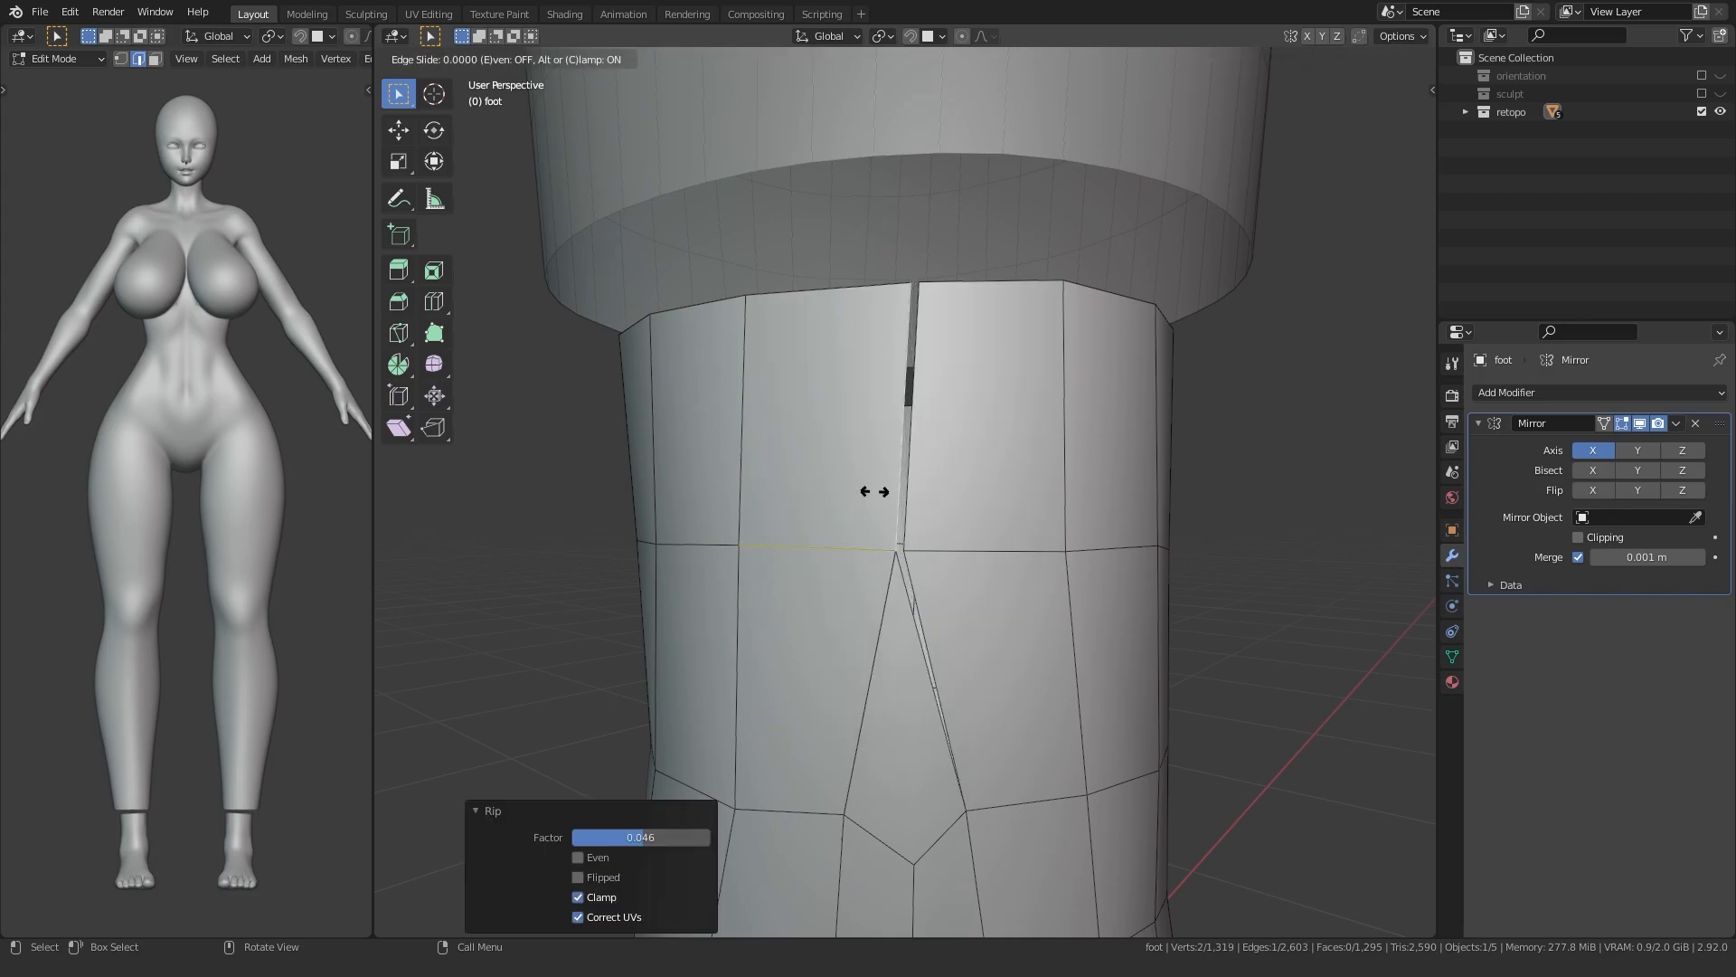
pyautogui.click(852, 493)
# - Delete the stray vertex at the base of the second split and fill the gap with faces
pyautogui.press('1')
pyautogui.click(870, 567)
pyautogui.press('x')
pyautogui.click(870, 566)
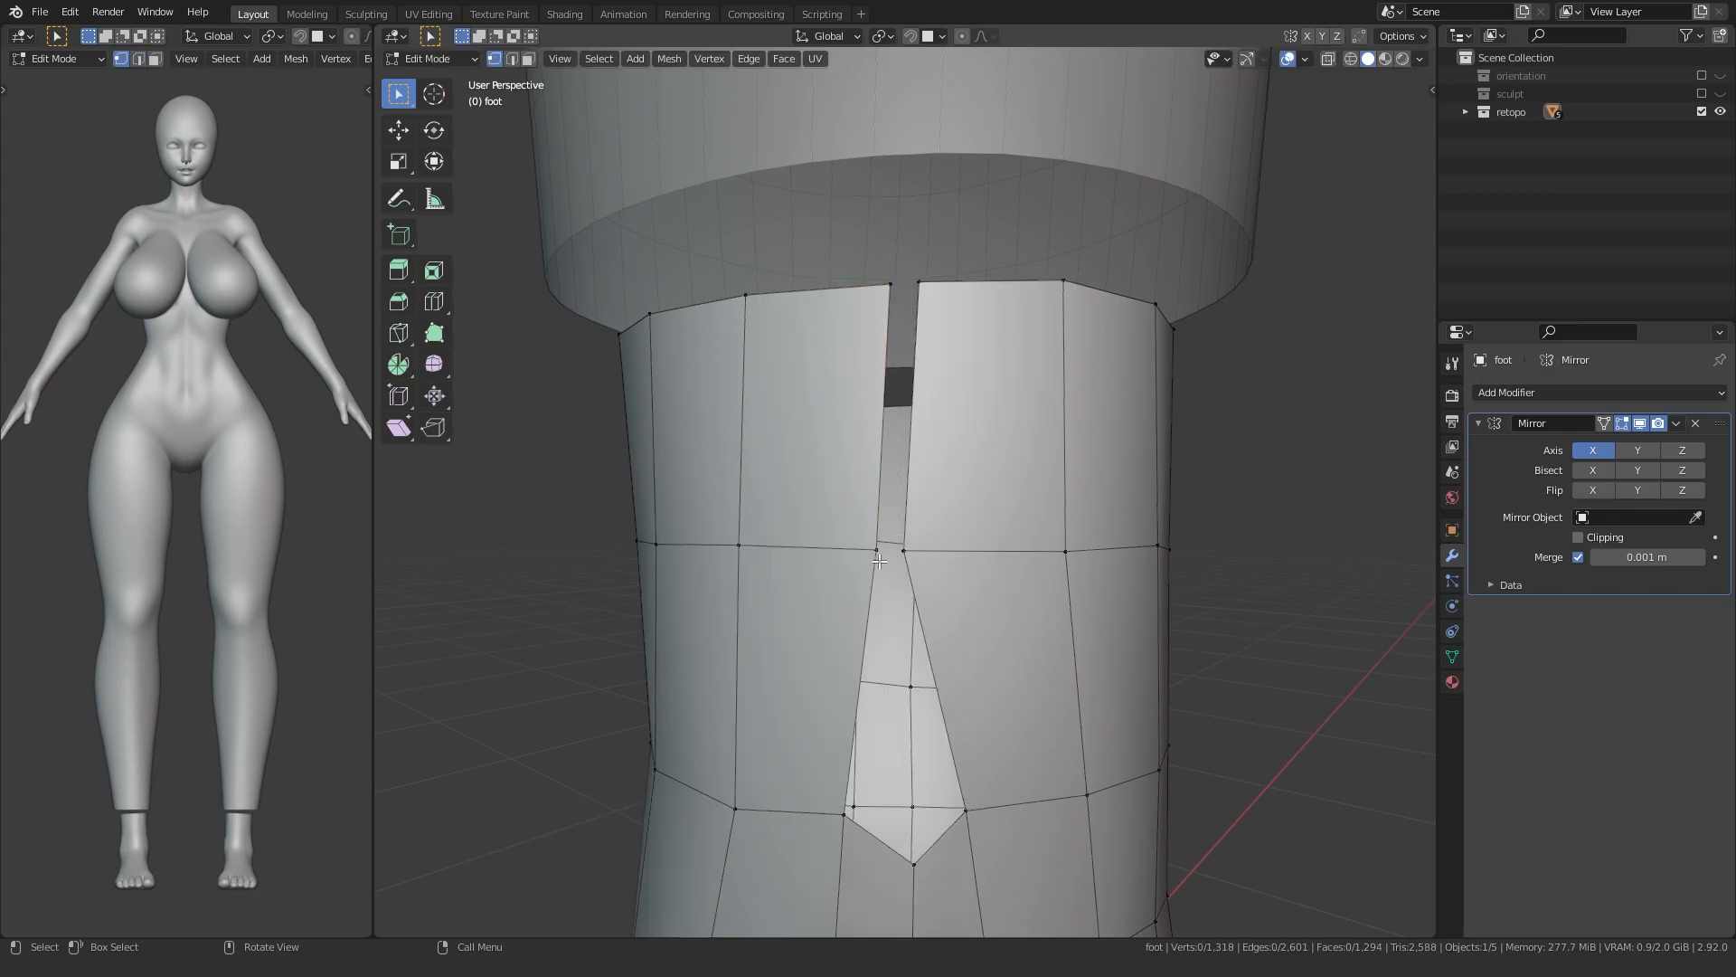
pyautogui.keyDown('ctrl'); pyautogui.click(898, 554); pyautogui.keyUp('ctrl')
pyautogui.press('f')
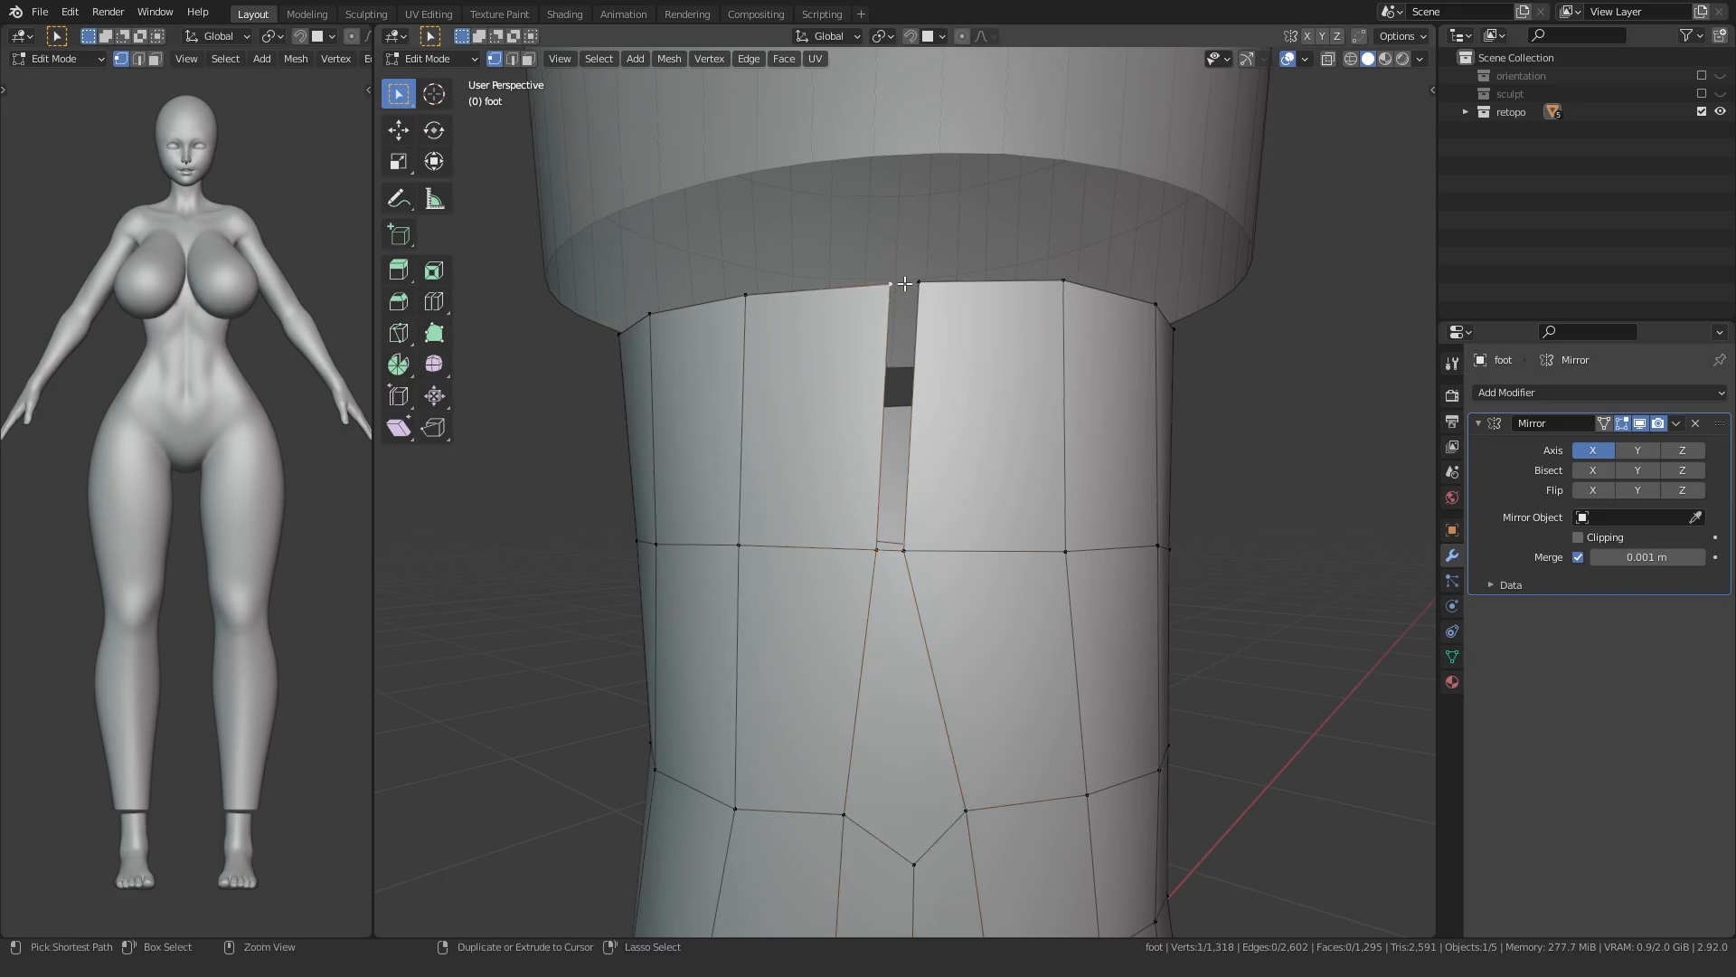
pyautogui.press('f')
# - Knife-cut a vertical edge up the middle of the second filled strip, from its pole vertex to the rim
pyautogui.press('k')
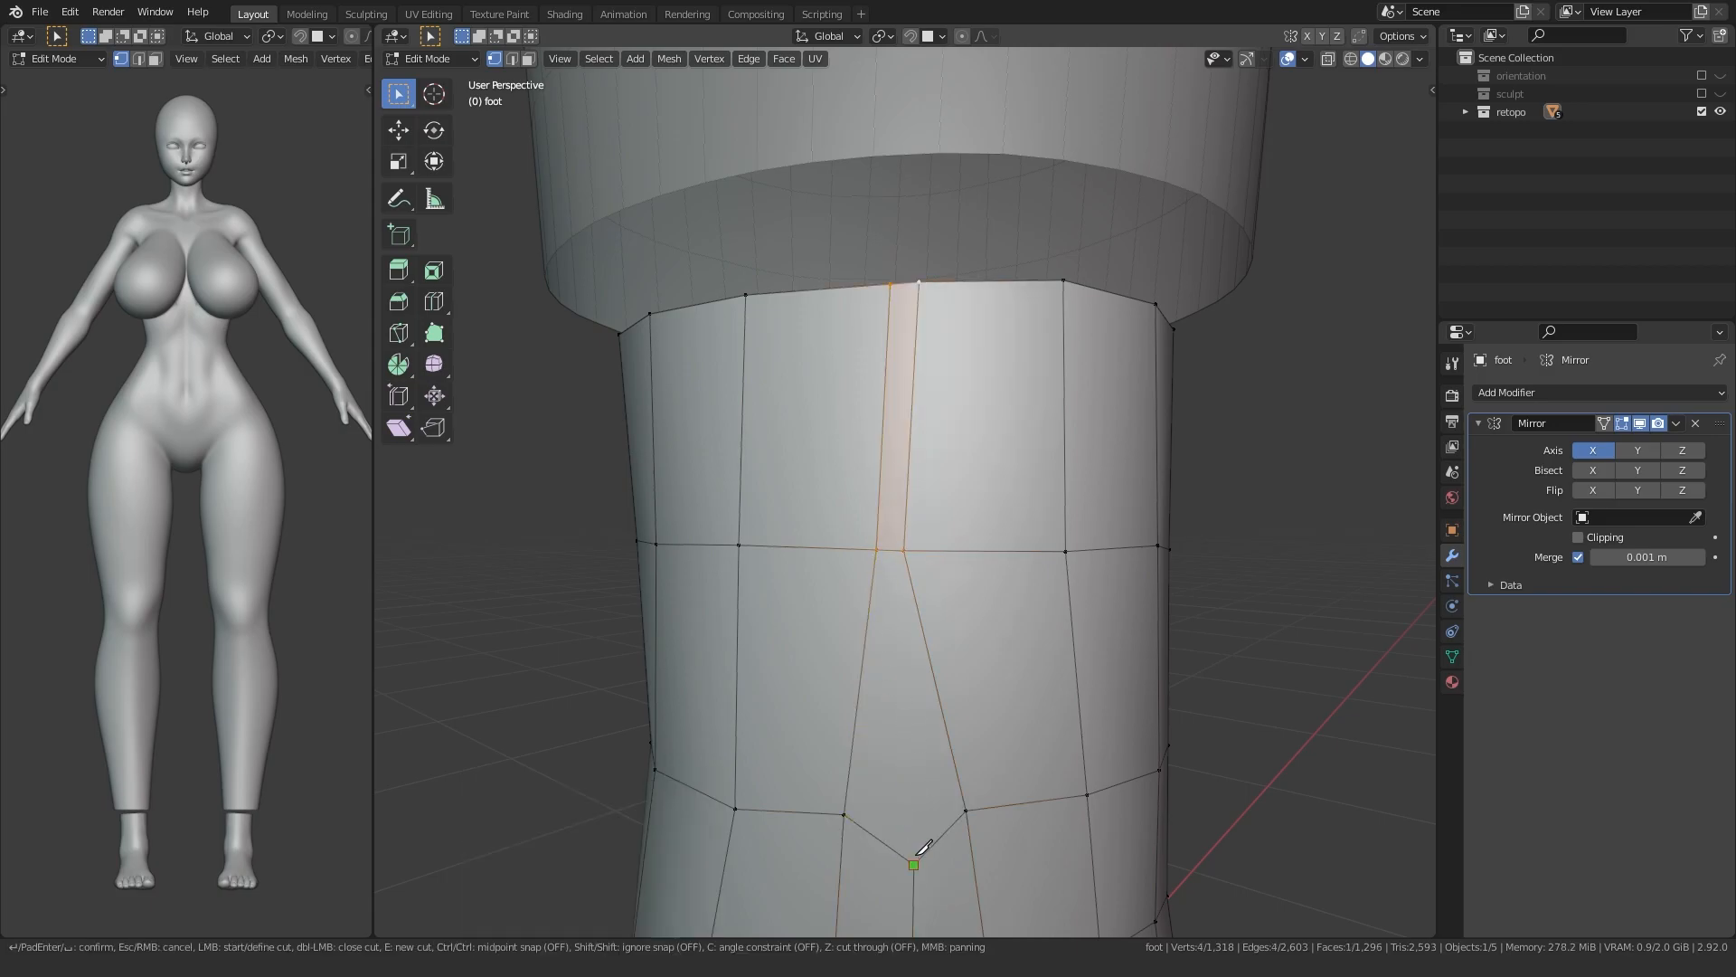
pyautogui.click(904, 282)
pyautogui.press('Return')
# - Add a centred vertical loop cut through the ankle and foot
pyautogui.moveTo(644, 543); pyautogui.dragTo(769, 578, button='middle')
pyautogui.hotkey('ctrl', 'r')
pyautogui.click(783, 381)
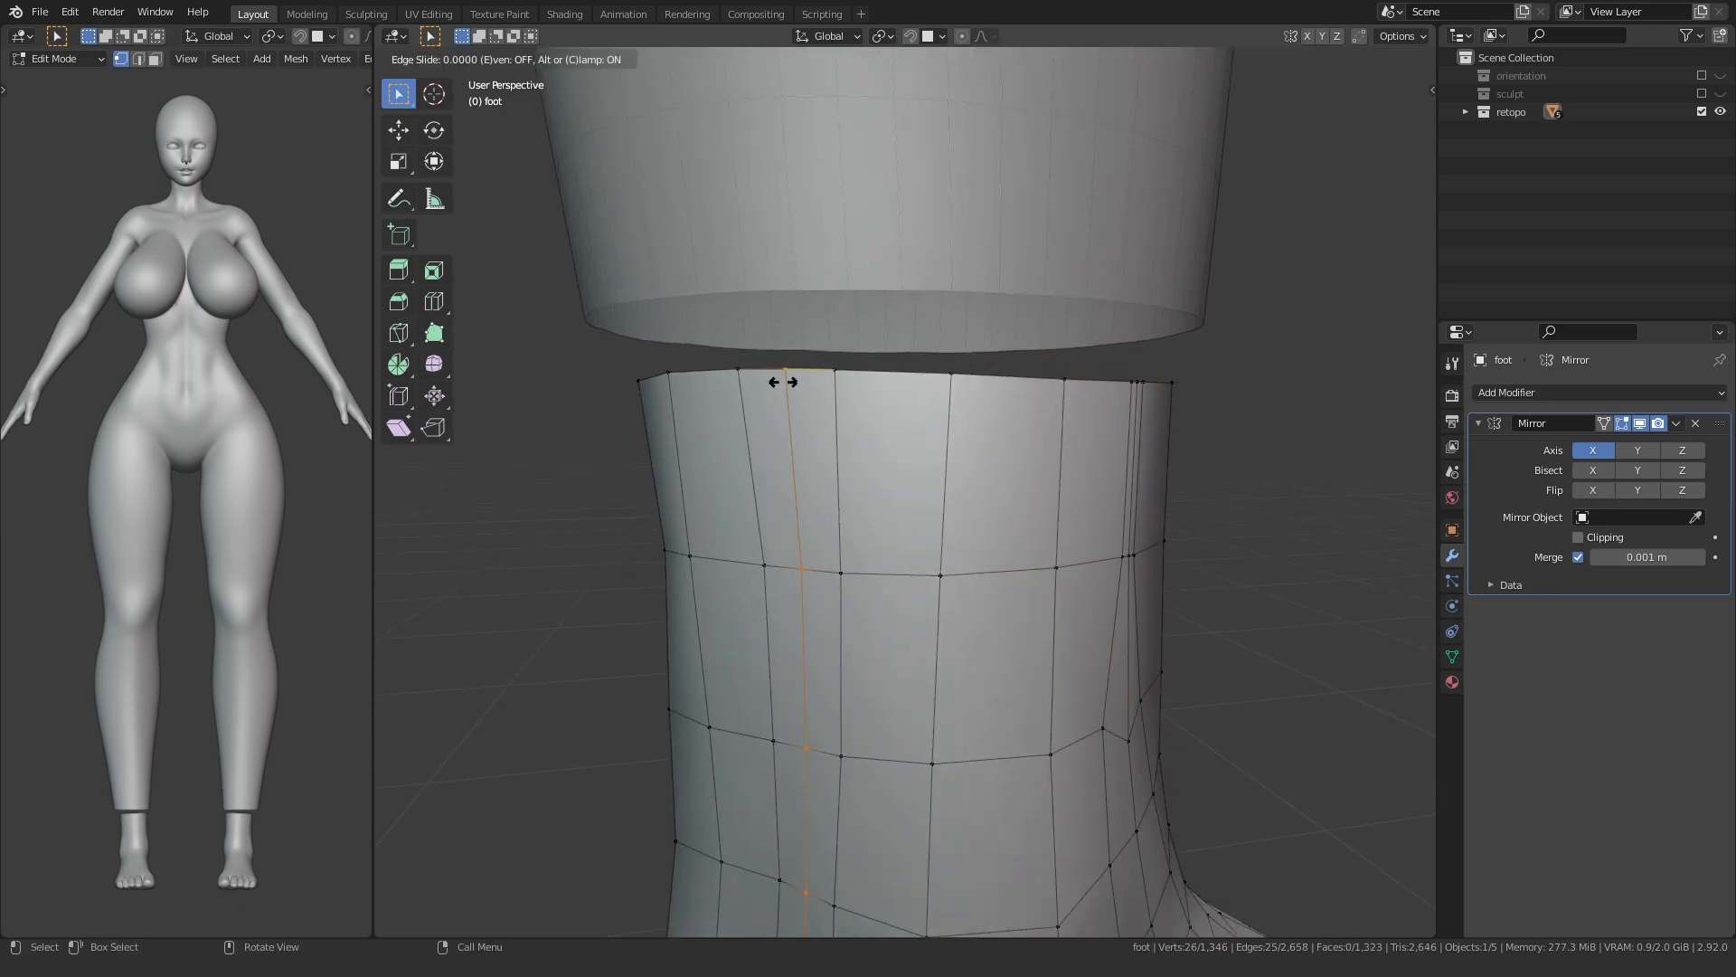
pyautogui.click(783, 382)
# - Give the foot a level 1 Subdivision modifier and apply it
pyautogui.press('Tab')
pyautogui.scroll(-3, 767, 543)
pyautogui.hotkey('ctrl', '1')
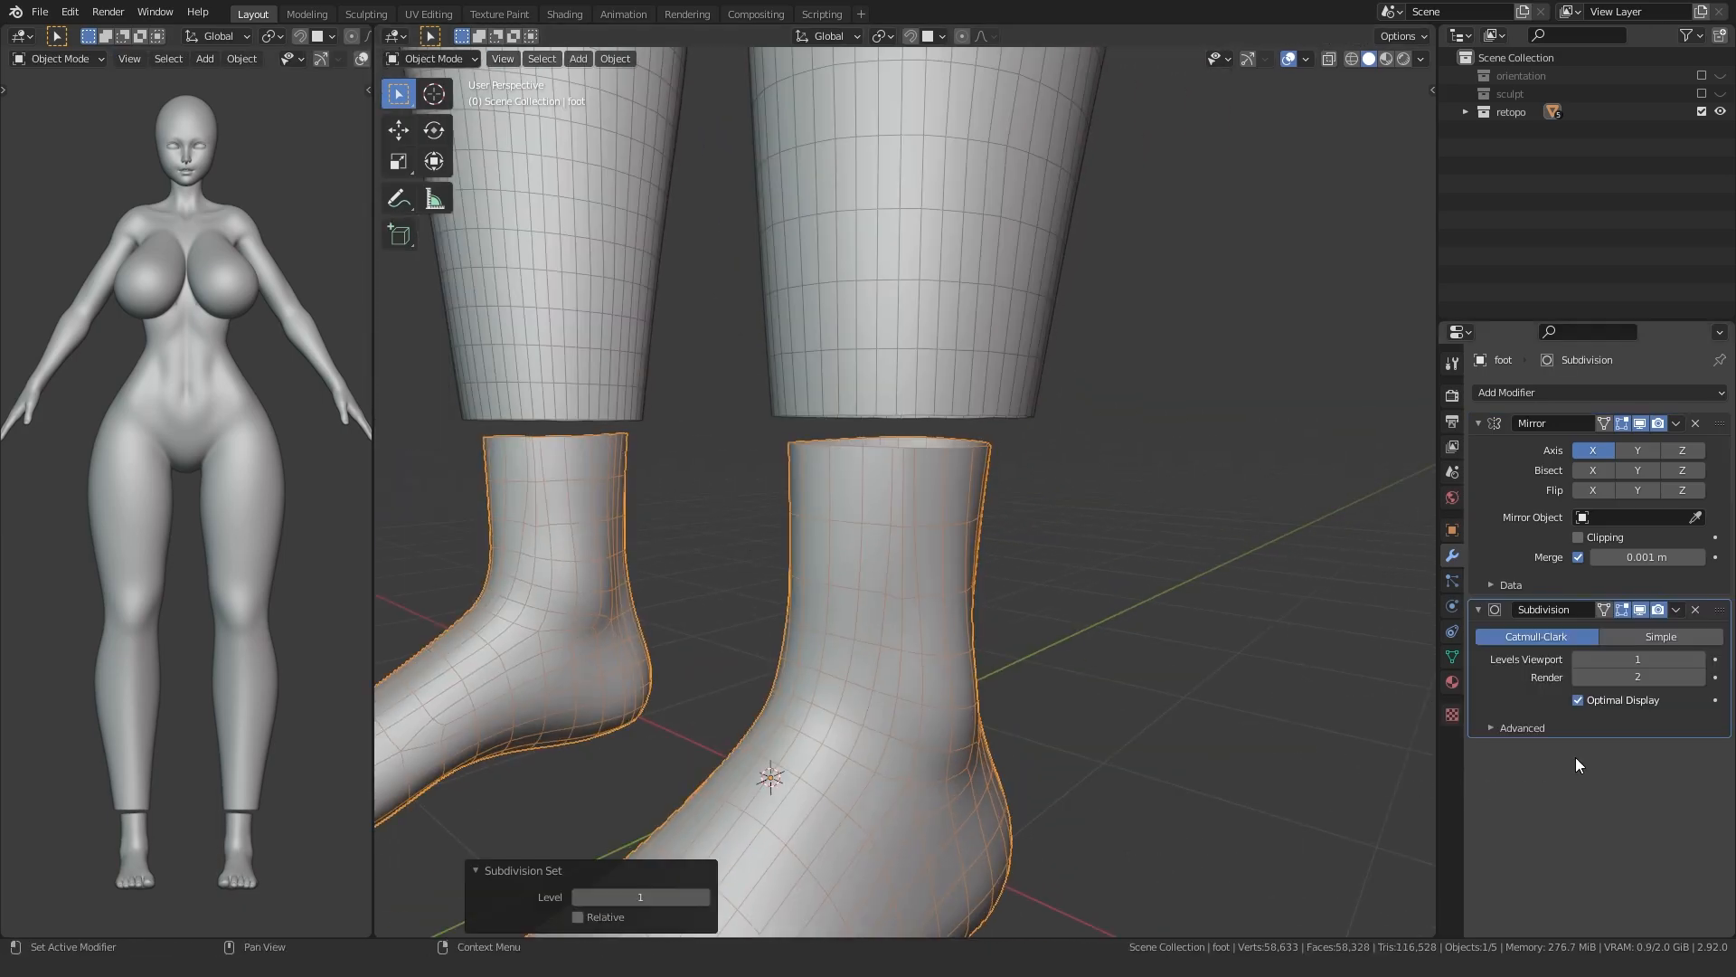
pyautogui.hotkey('ctrl', 'a')
# - Join the foot into the body retopo object and bridge the open calf and ankle edge loops with LoopTools
pyautogui.keyDown('shift'); pyautogui.click(924, 372); pyautogui.keyUp('shift')
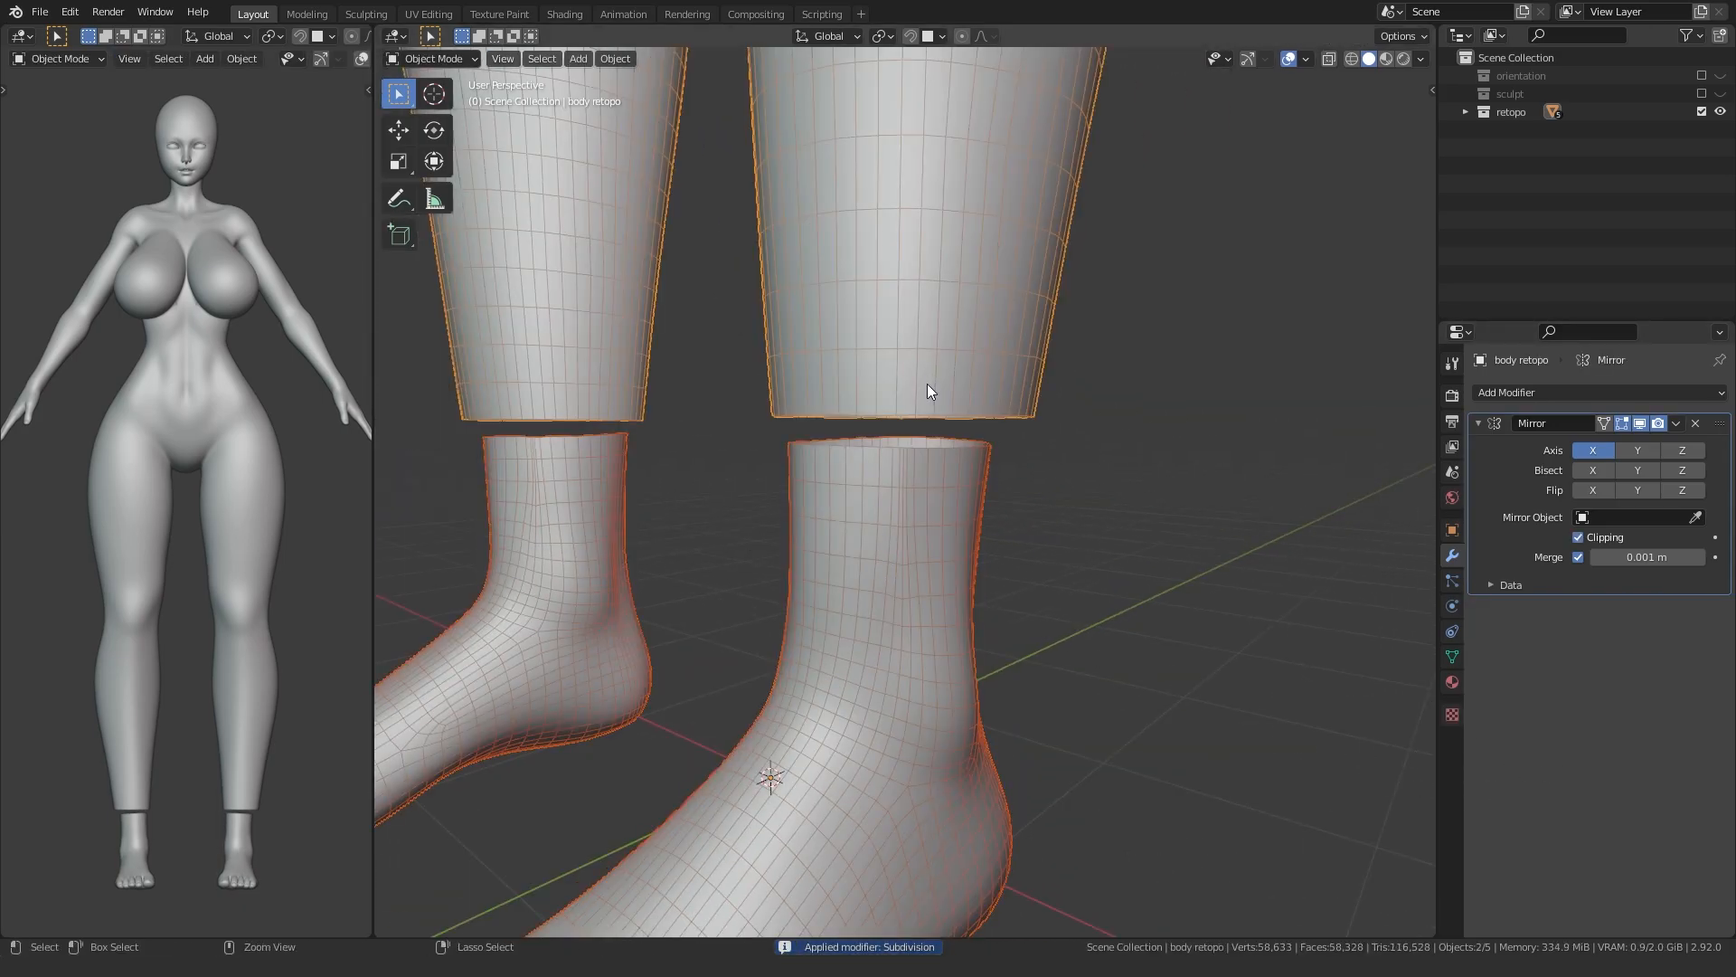
pyautogui.press('Tab')
pyautogui.scroll(3, 859, 436)
pyautogui.keyDown('alt'); pyautogui.click(855, 423); pyautogui.keyUp('alt')
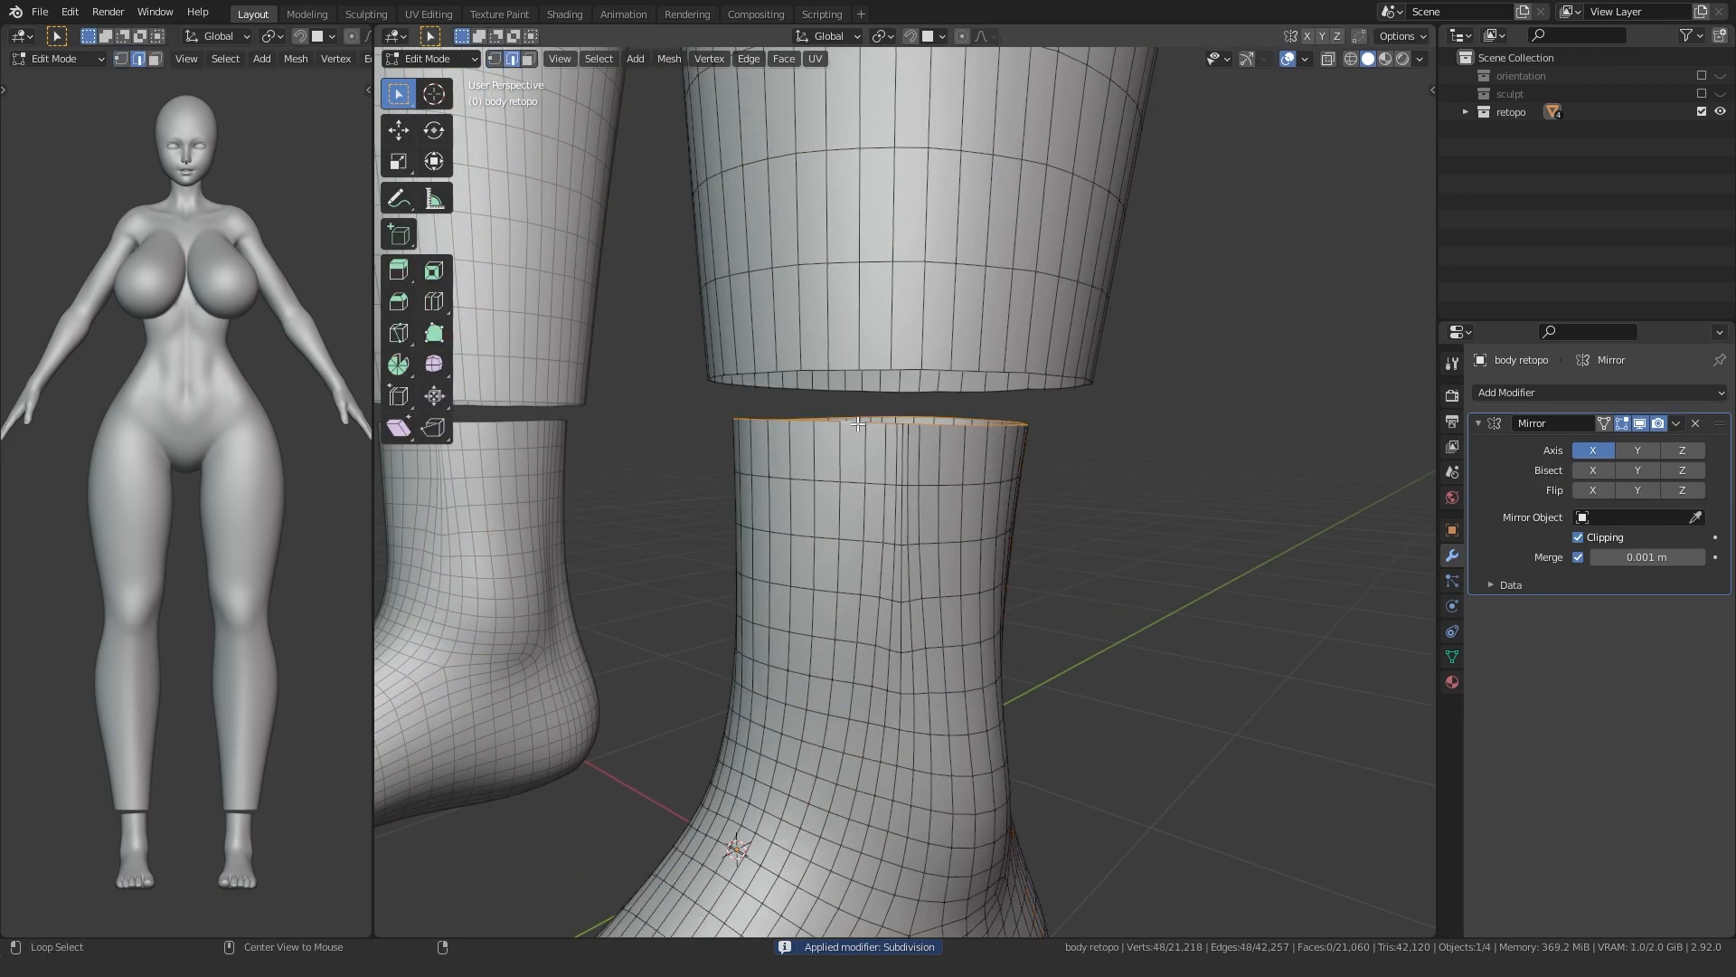
pyautogui.rightClick(764, 366)
pyautogui.moveTo(766, 366)
pyautogui.click(821, 363)
pyautogui.scroll(-2, 834, 440)
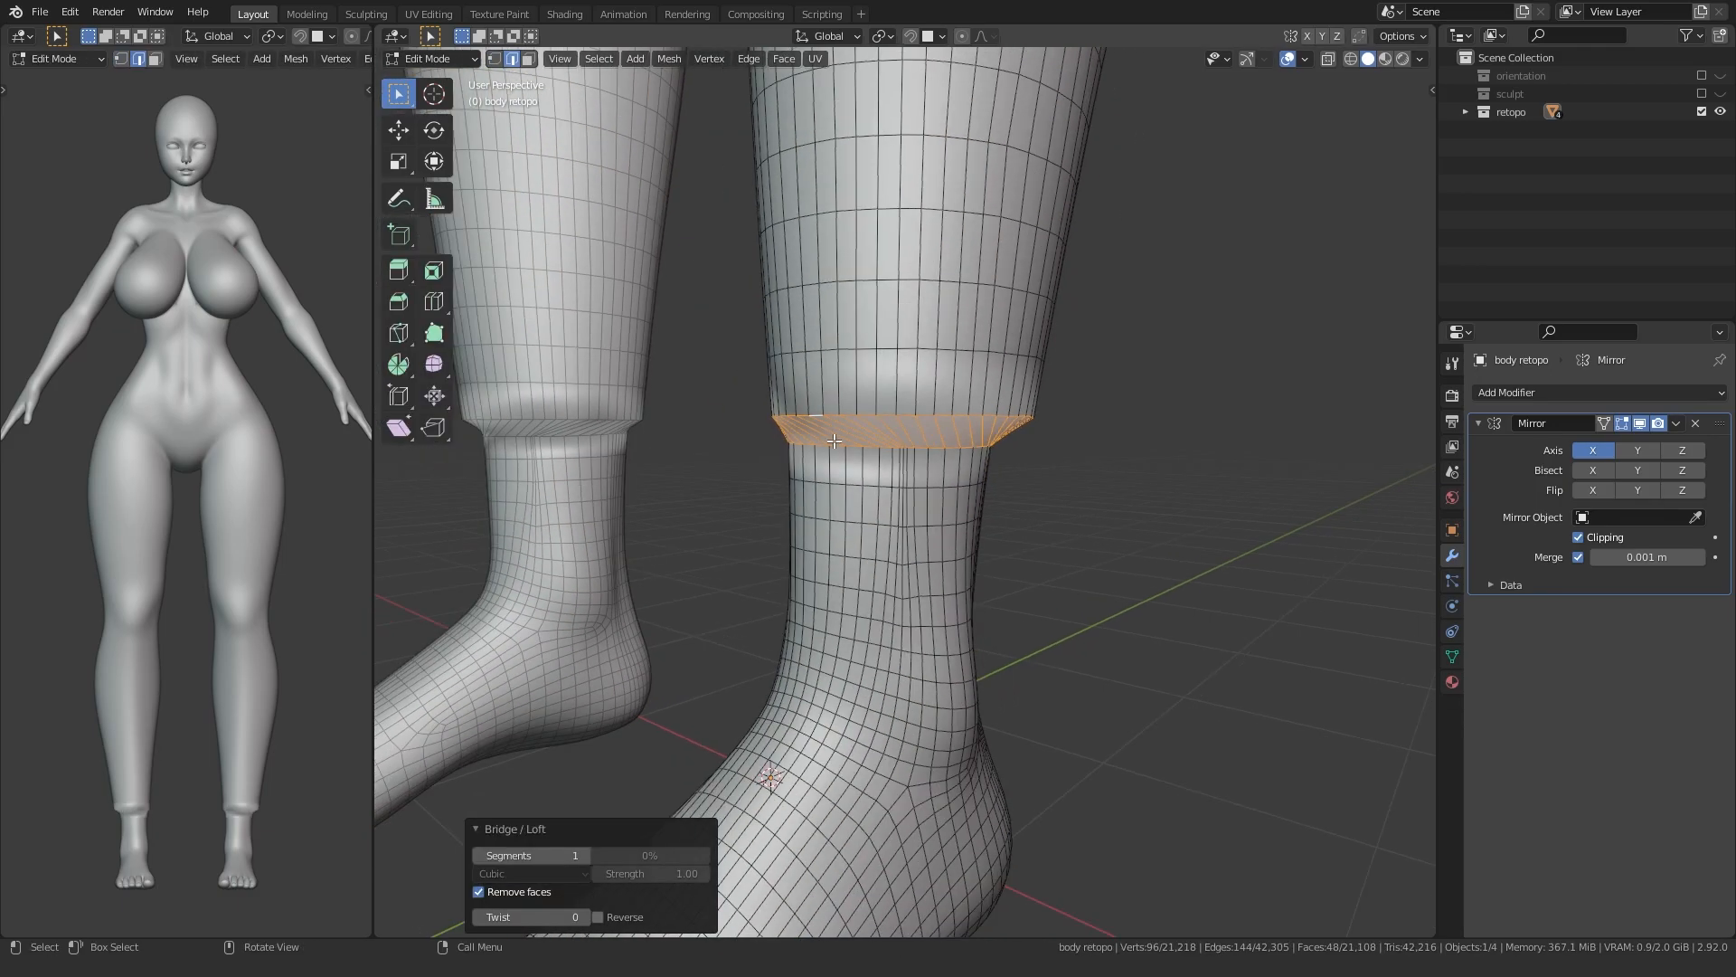
# - Check the face orientation around the bridged ankle seam and correct the strip's normals
pyautogui.moveTo(833, 440); pyautogui.dragTo(600, 430, button='middle')
pyautogui.moveTo(908, 463); pyautogui.dragTo(472, 480, button='middle')
pyautogui.hotkey('ctrl', 'Tab')
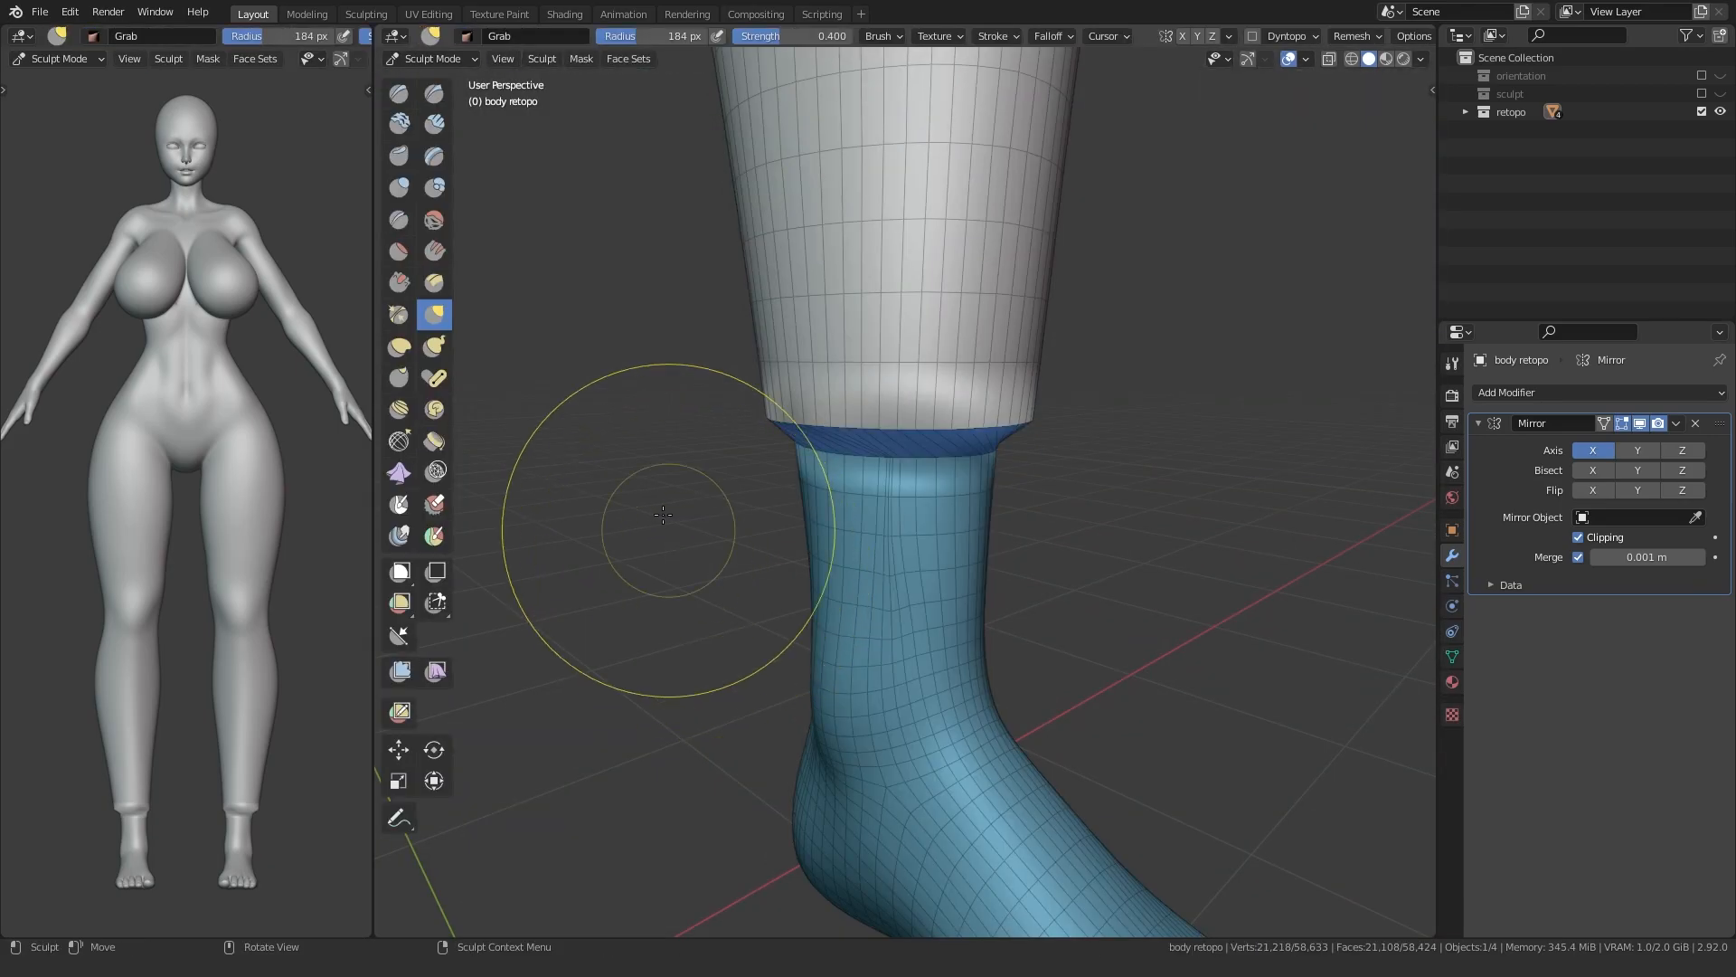
pyautogui.moveTo(670, 535); pyautogui.dragTo(697, 458, button='middle')
pyautogui.press('Tab')
pyautogui.click(1305, 65)
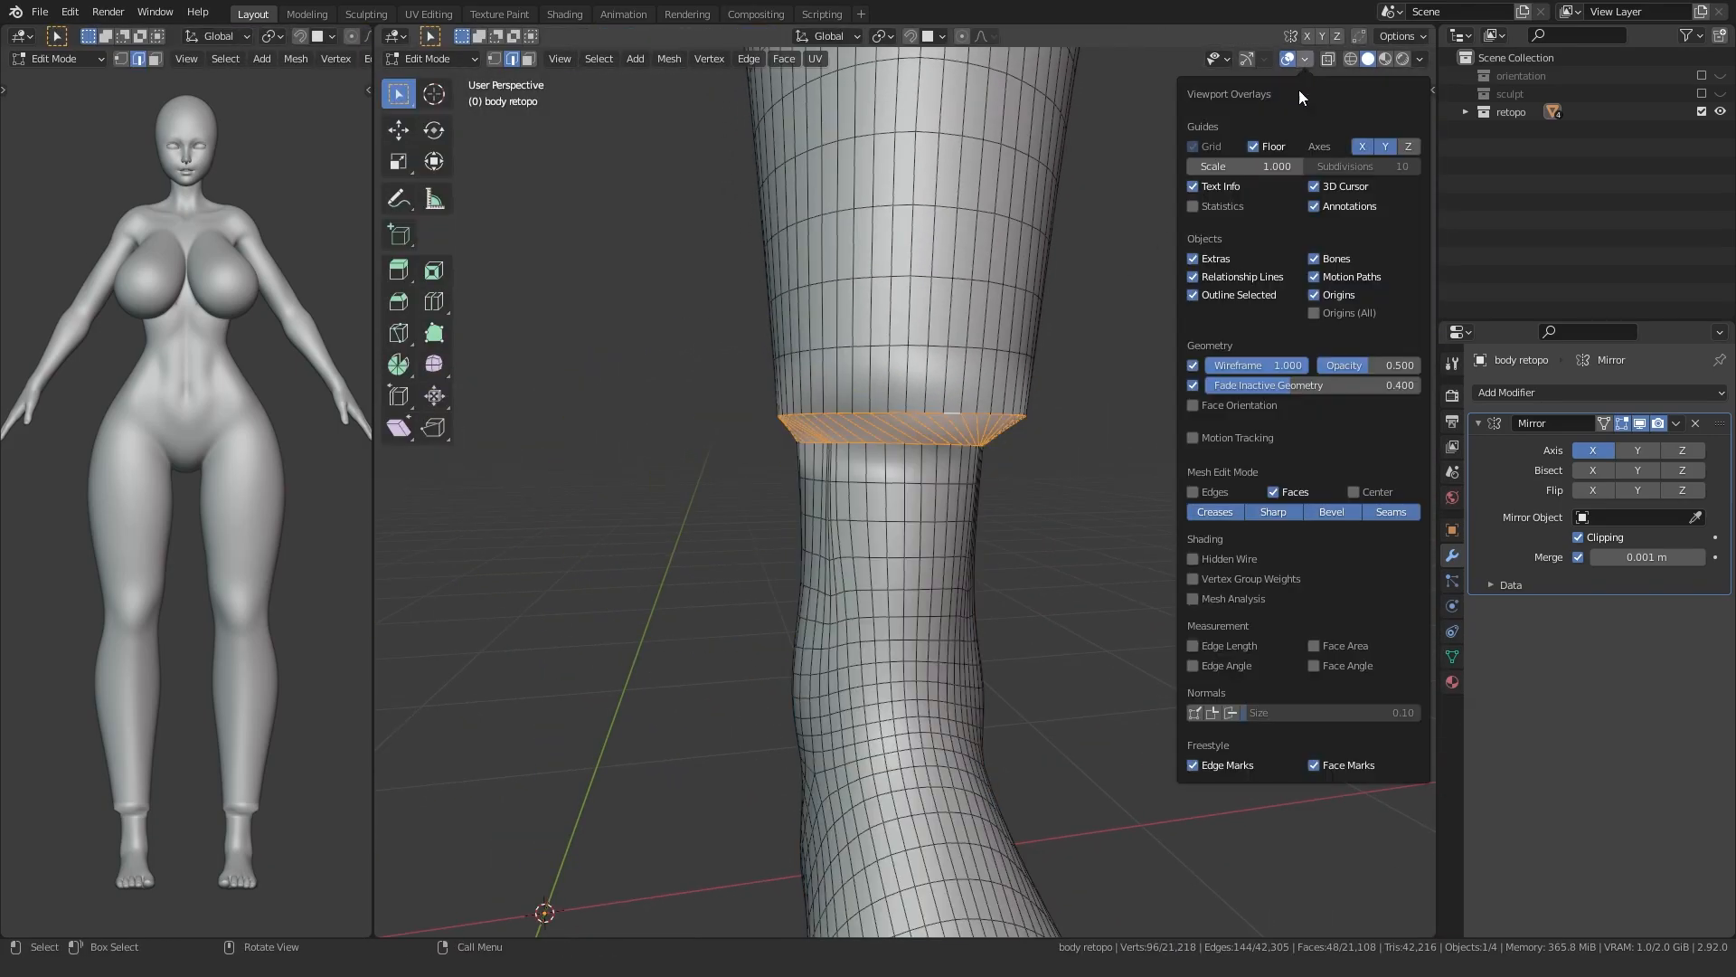
pyautogui.click(1200, 411)
pyautogui.click(1199, 410)
pyautogui.hotkey('alt', 'n')
pyautogui.click(744, 493)
# - Switch to Sculpt Mode and merge the leg, seam strip and foot into one face set using Face Set from Visible
pyautogui.hotkey('ctrl', 'Tab')
pyautogui.click(908, 540)
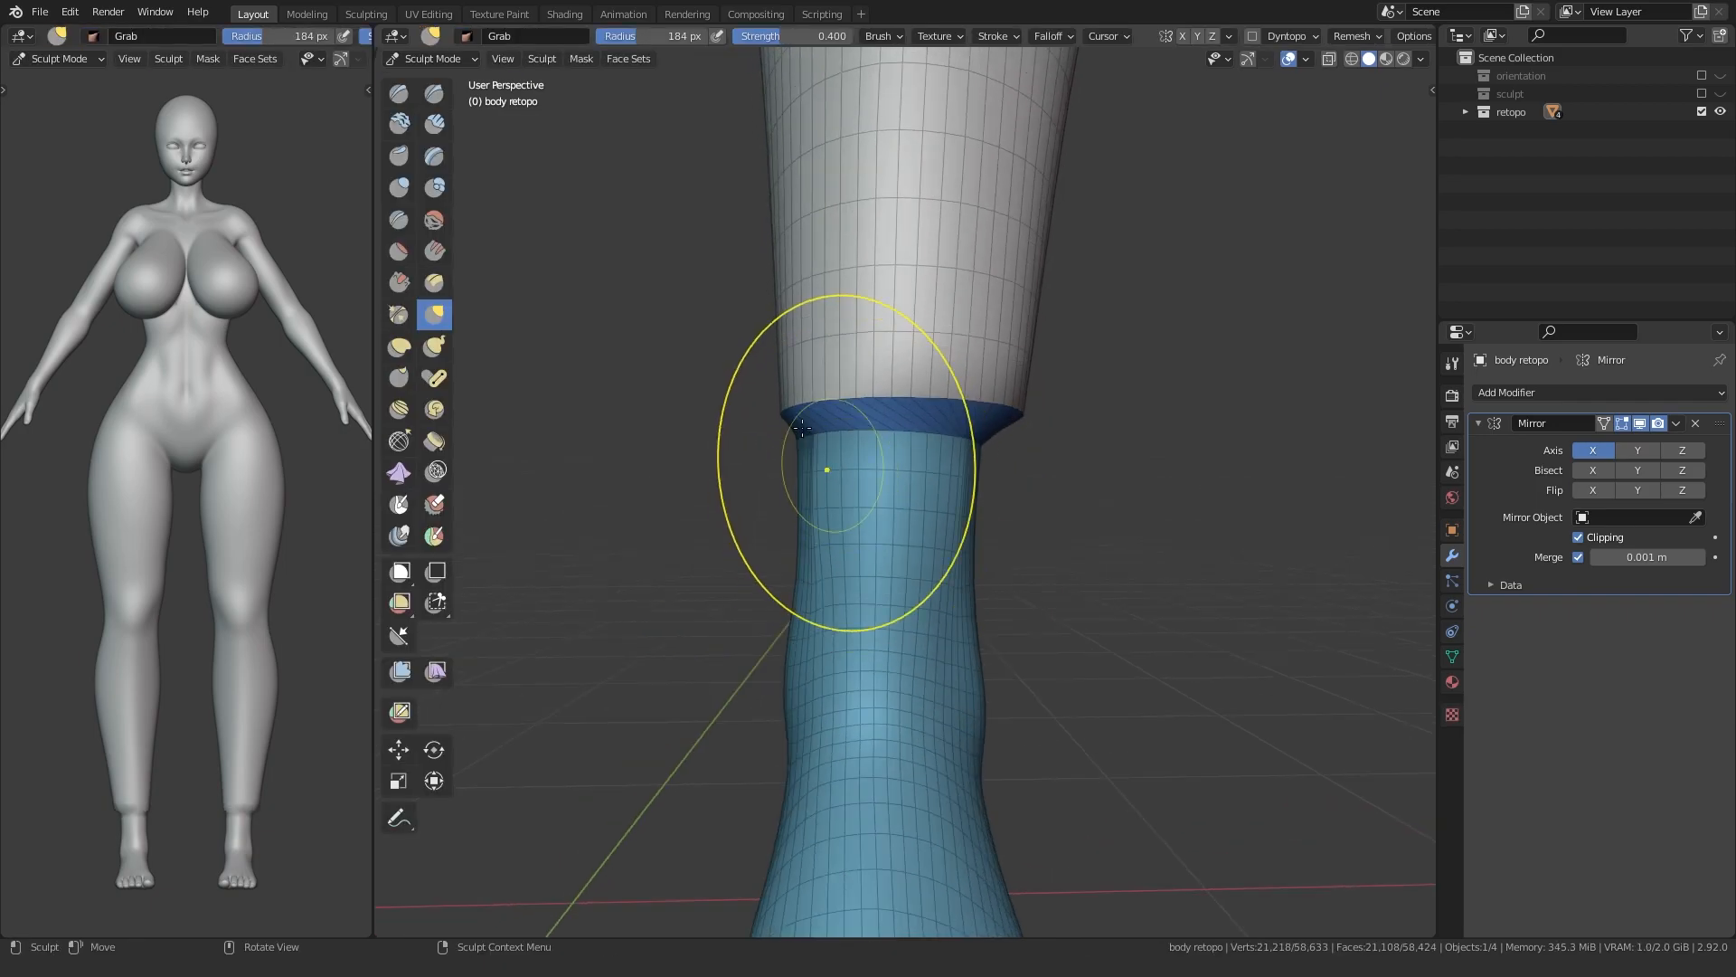
pyautogui.click(627, 58)
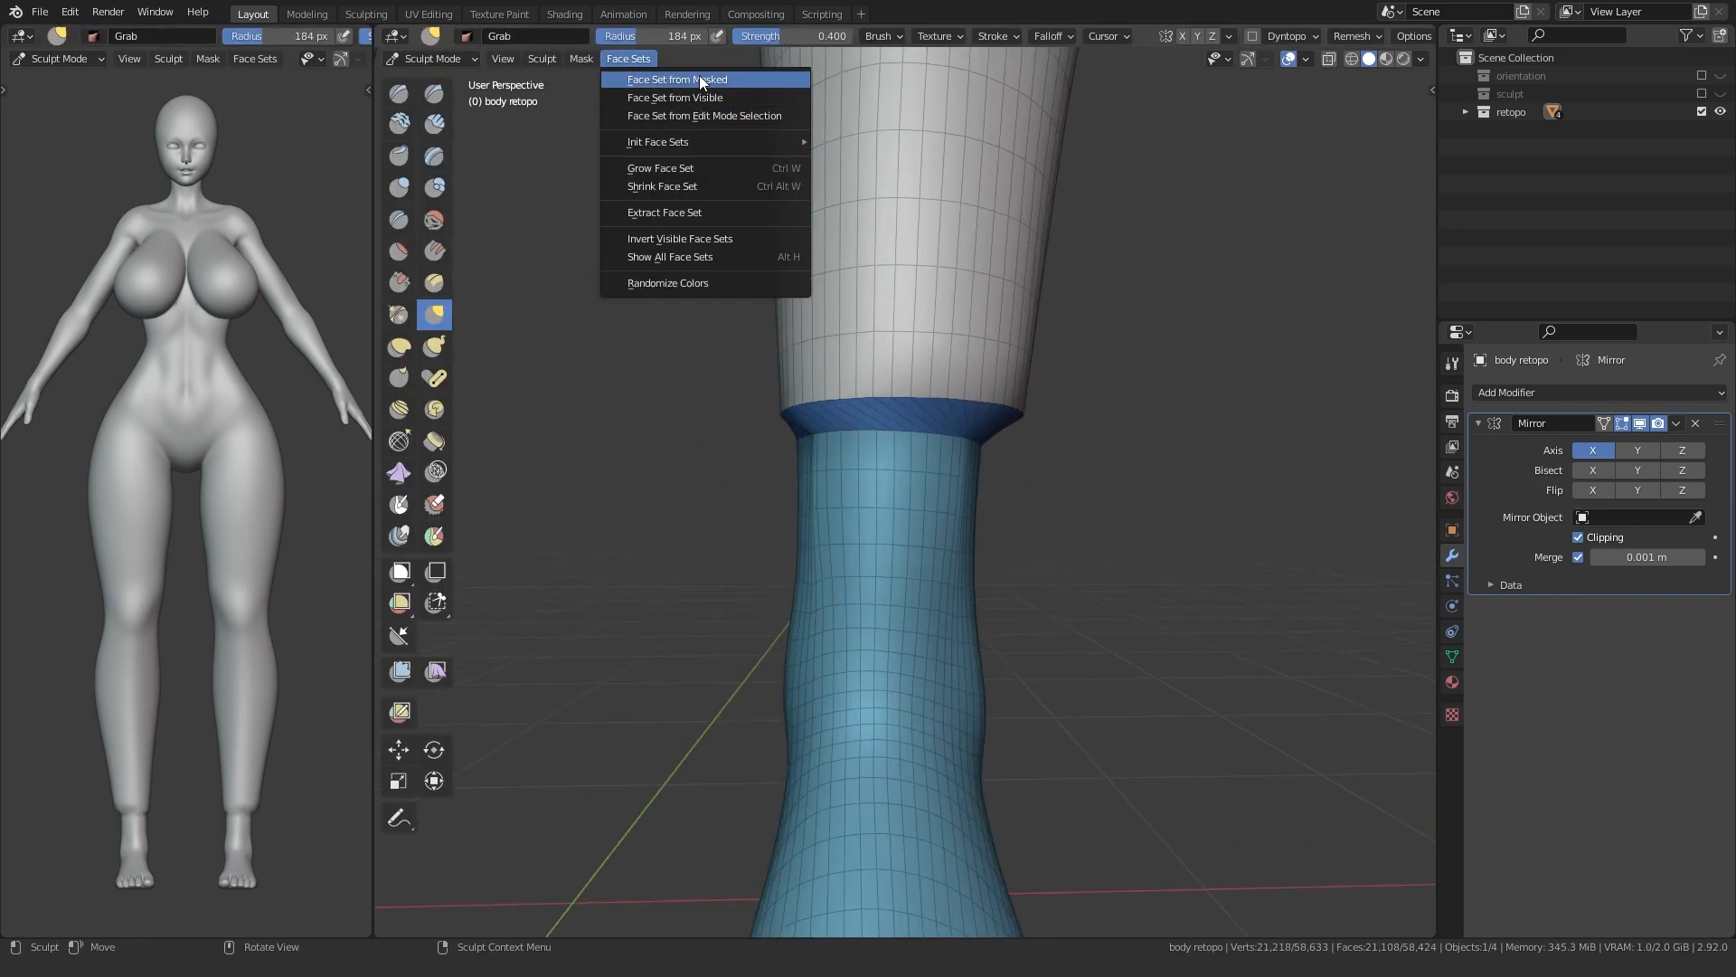
pyautogui.click(702, 83)
pyautogui.click(612, 36)
pyautogui.click(631, 58)
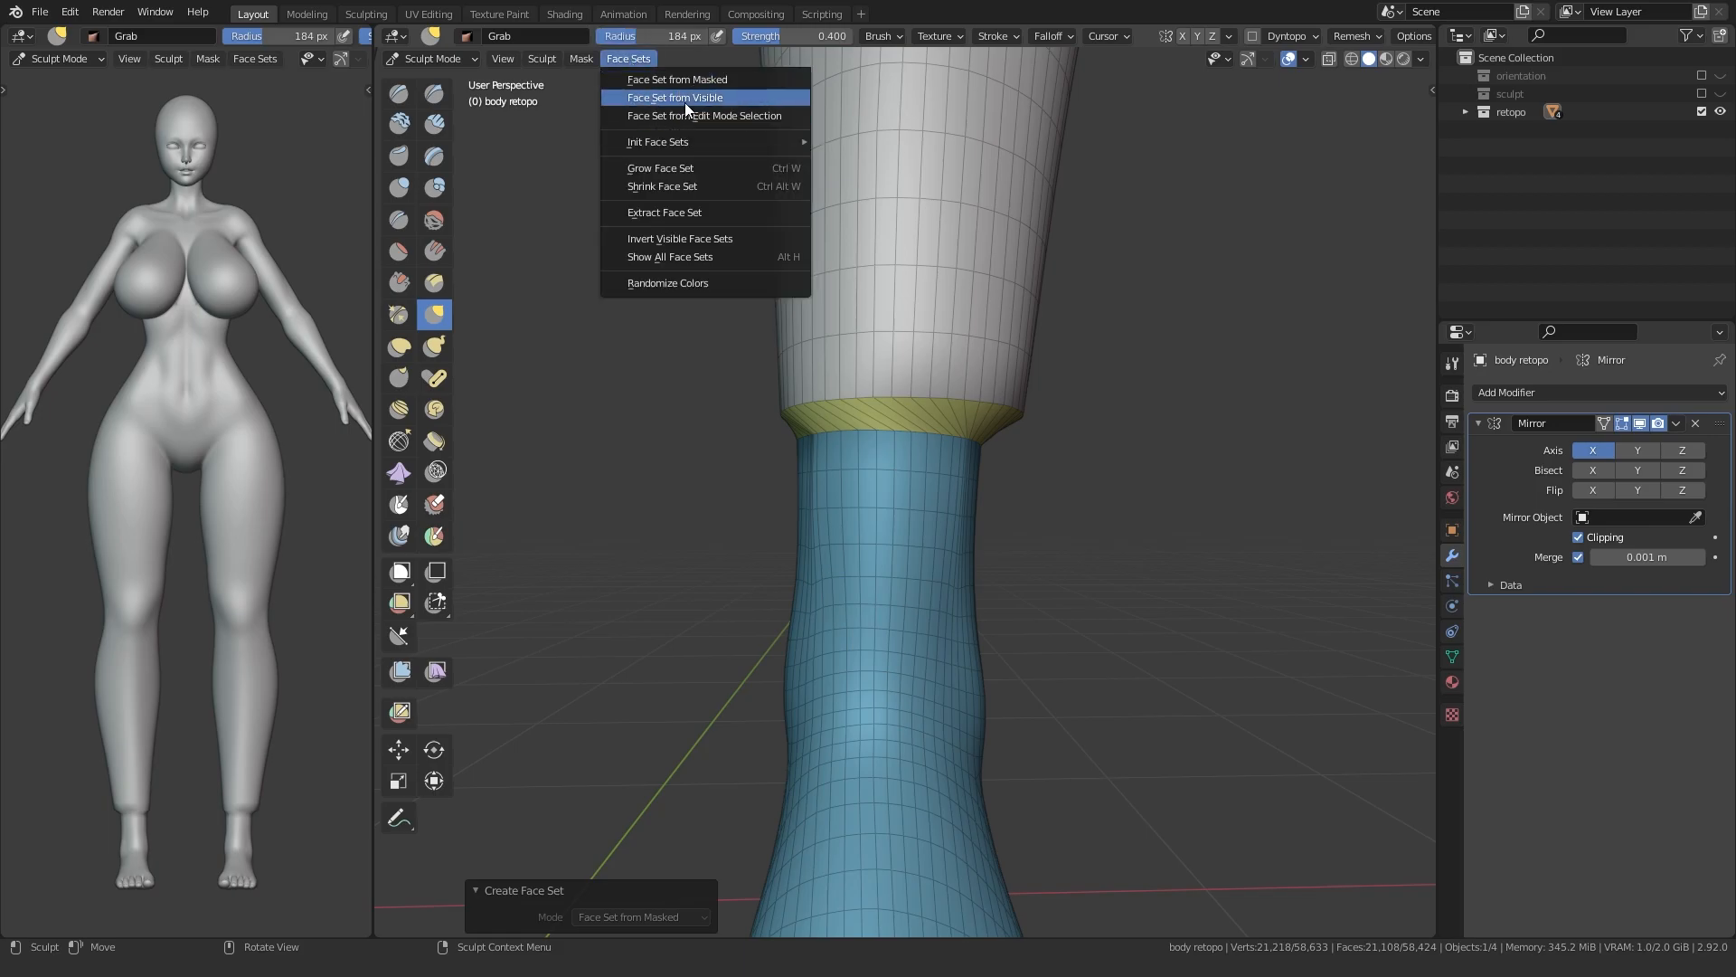
pyautogui.click(686, 100)
# - Smooth the bridged ankle seam all the way around with an enlarged brush until the calf flows into the ankle
pyautogui.press('f')
pyautogui.click(922, 426)
pyautogui.keyDown('shift'); pyautogui.moveTo(914, 426); pyautogui.dragTo(1025, 427); pyautogui.keyUp('shift')
pyautogui.moveTo(1028, 428); pyautogui.dragTo(818, 418, button='middle')
pyautogui.moveTo(925, 395); pyautogui.dragTo(741, 409, button='middle')
pyautogui.keyDown('shift'); pyautogui.moveTo(750, 410); pyautogui.dragTo(904, 411); pyautogui.keyUp('shift')
pyautogui.moveTo(904, 410); pyautogui.dragTo(540, 422, button='middle')
pyautogui.moveTo(787, 434)
pyautogui.keyDown('shift'); pyautogui.mouseDown()
pyautogui.moveTo(765, 362)
pyautogui.moveTo(789, 341)
pyautogui.mouseUp(); pyautogui.keyUp('shift')
pyautogui.moveTo(949, 371); pyautogui.dragTo(775, 399, button='middle')
# - Reshape the inner and outer lower-calf contours above the ankle in front view with the Grab brush
pyautogui.press('f')
pyautogui.click(838, 394)
pyautogui.keyDown('alt'); pyautogui.moveTo(609, 415); pyautogui.dragTo(662, 403, button='middle'); pyautogui.keyUp('alt')
pyautogui.moveTo(1036, 350); pyautogui.dragTo(1030, 260)
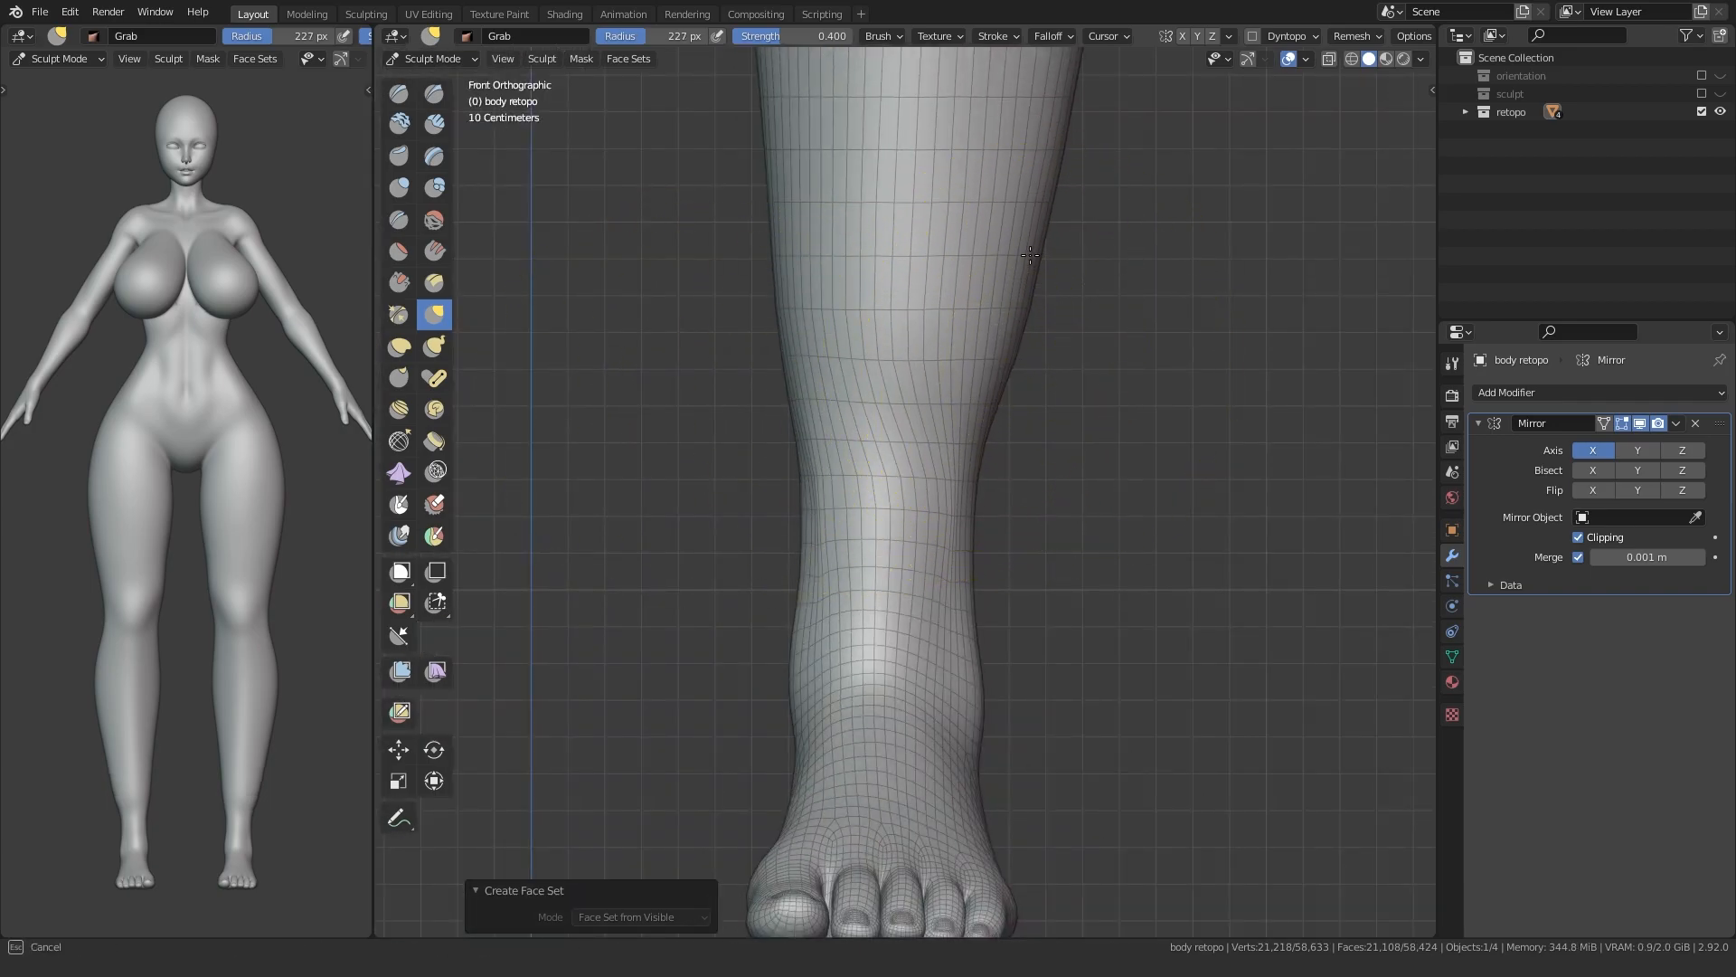
pyautogui.moveTo(1020, 321); pyautogui.dragTo(1020, 318)
pyautogui.moveTo(783, 394)
pyautogui.mouseDown()
pyautogui.moveTo(794, 327)
pyautogui.moveTo(798, 366)
pyautogui.mouseUp()
pyautogui.press('f')
pyautogui.click(782, 324)
pyautogui.moveTo(1010, 356); pyautogui.dragTo(999, 327)
pyautogui.scroll(-2, 1002, 320)
pyautogui.scroll(1, 1002, 319)
pyautogui.scroll(-1, 989, 324)
pyautogui.keyDown('shift'); pyautogui.moveTo(970, 302); pyautogui.dragTo(938, 493, button='middle'); pyautogui.keyUp('shift')
pyautogui.press('f')
pyautogui.click(960, 493)
# - Examine the lower calf in side view and relax its stretched topology with the Slide Relax brush
pyautogui.keyDown('shift'); pyautogui.moveTo(849, 600); pyautogui.dragTo(844, 503, button='middle'); pyautogui.keyUp('shift')
pyautogui.press('KP_3')
pyautogui.press('f')
pyautogui.click(399, 441)
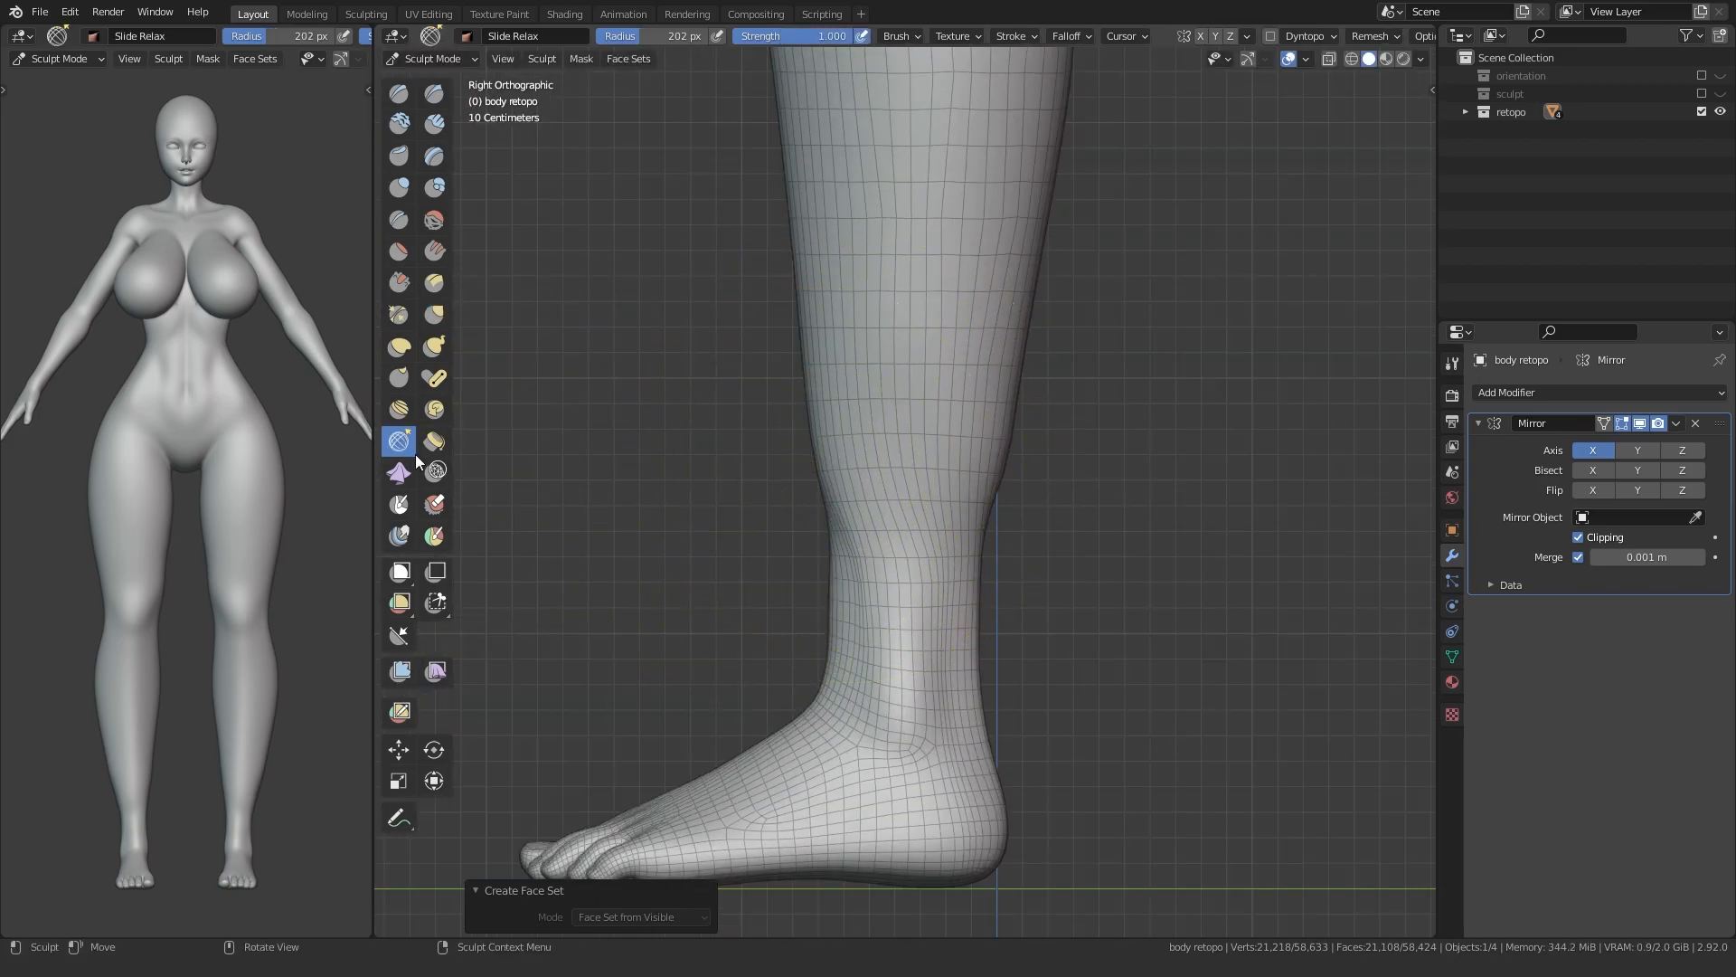
pyautogui.scroll(2, 819, 525)
pyautogui.moveTo(967, 488); pyautogui.dragTo(868, 481, button='middle')
pyautogui.moveTo(1054, 475); pyautogui.dragTo(860, 473, button='middle')
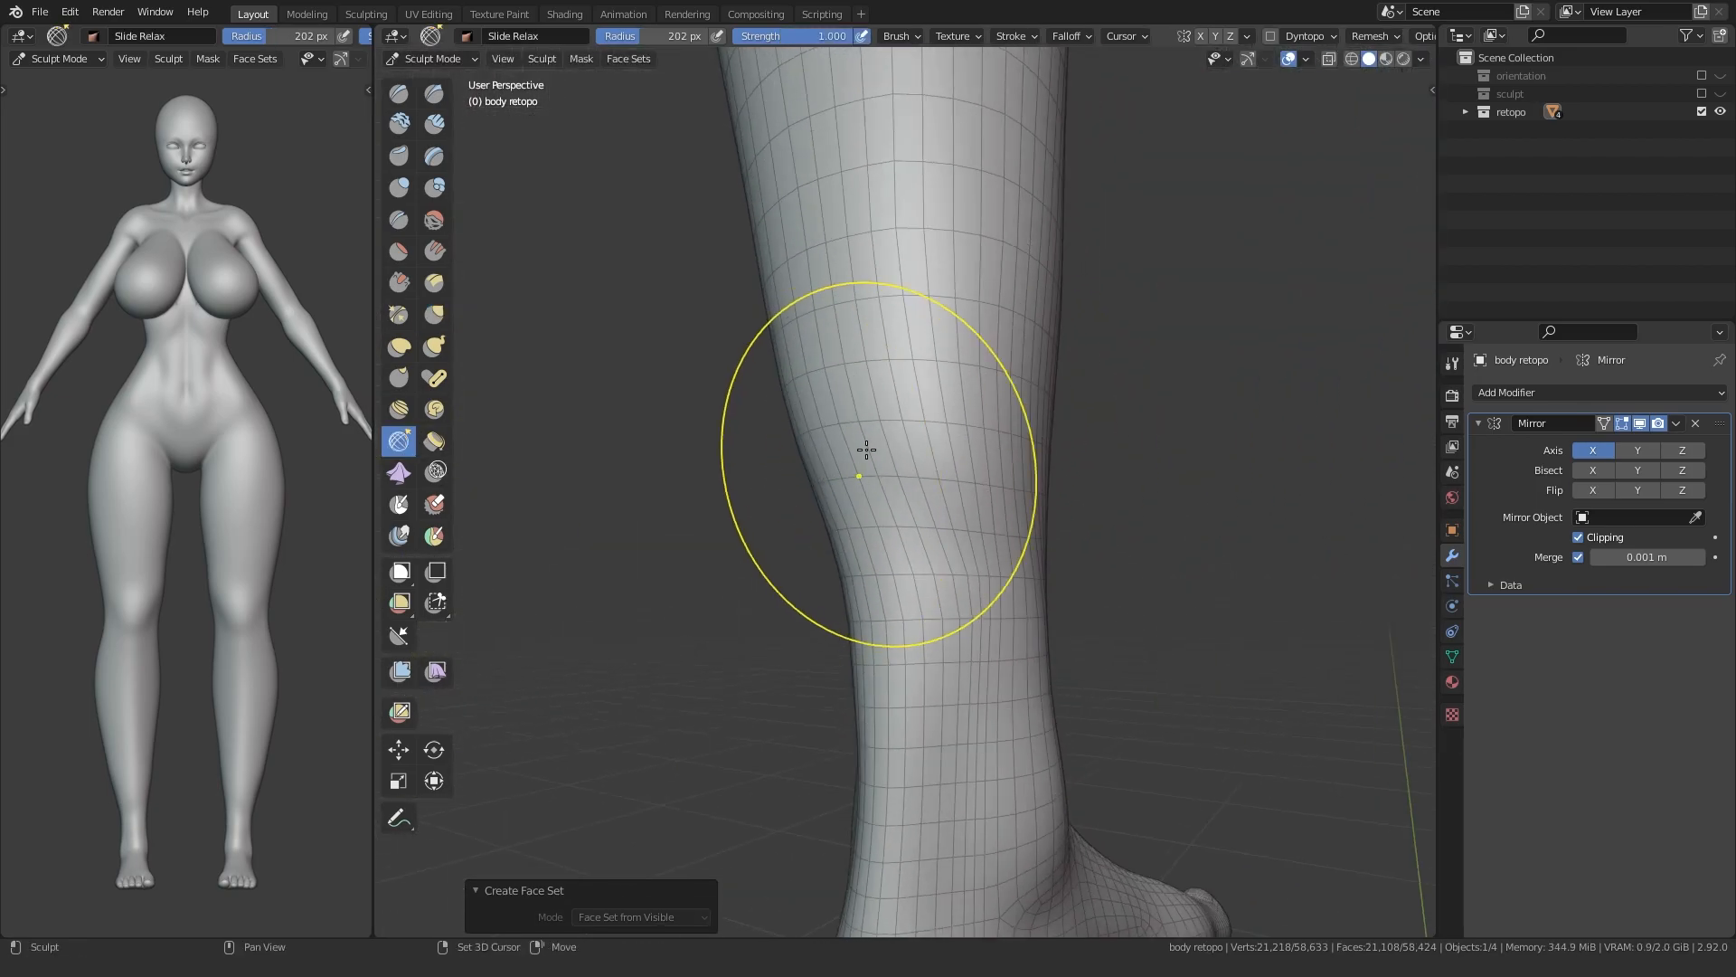
# - Pull the back of the lower calf into a smoother curve above the heel with the Grab brush
pyautogui.press('g')
pyautogui.moveTo(932, 493)
pyautogui.mouseDown()
pyautogui.moveTo(955, 518)
pyautogui.moveTo(865, 498)
pyautogui.mouseUp()
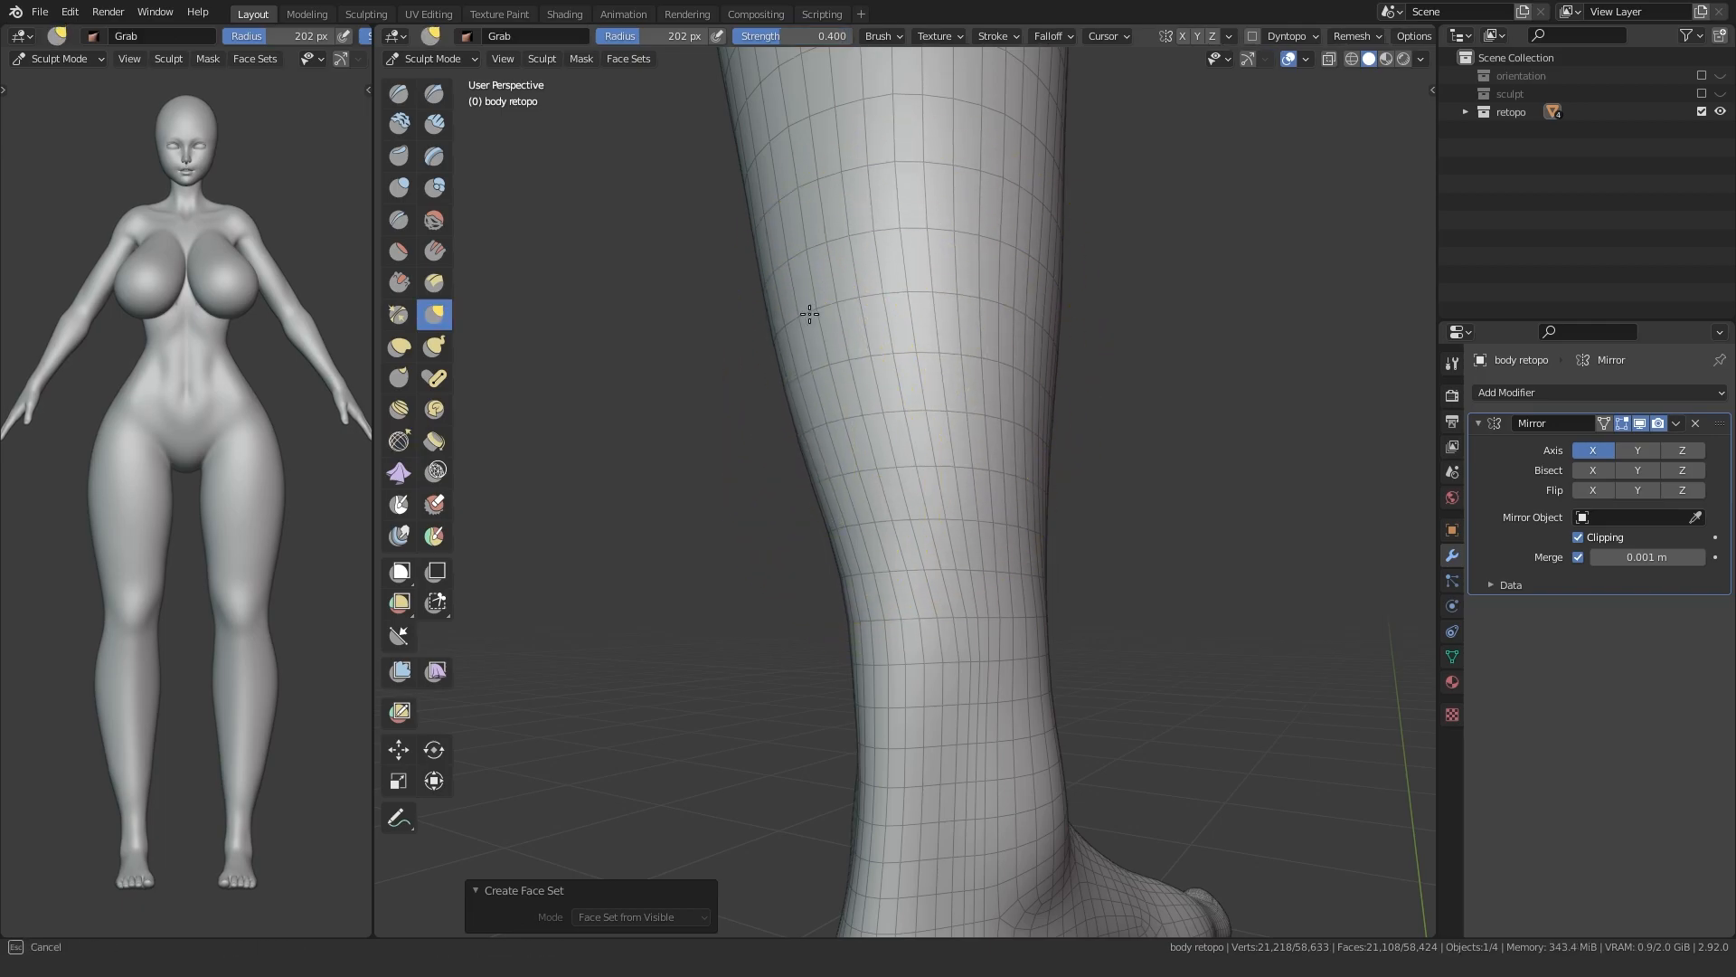
pyautogui.moveTo(808, 320); pyautogui.dragTo(842, 450, button='middle')
pyautogui.scroll(-3, 886, 391)
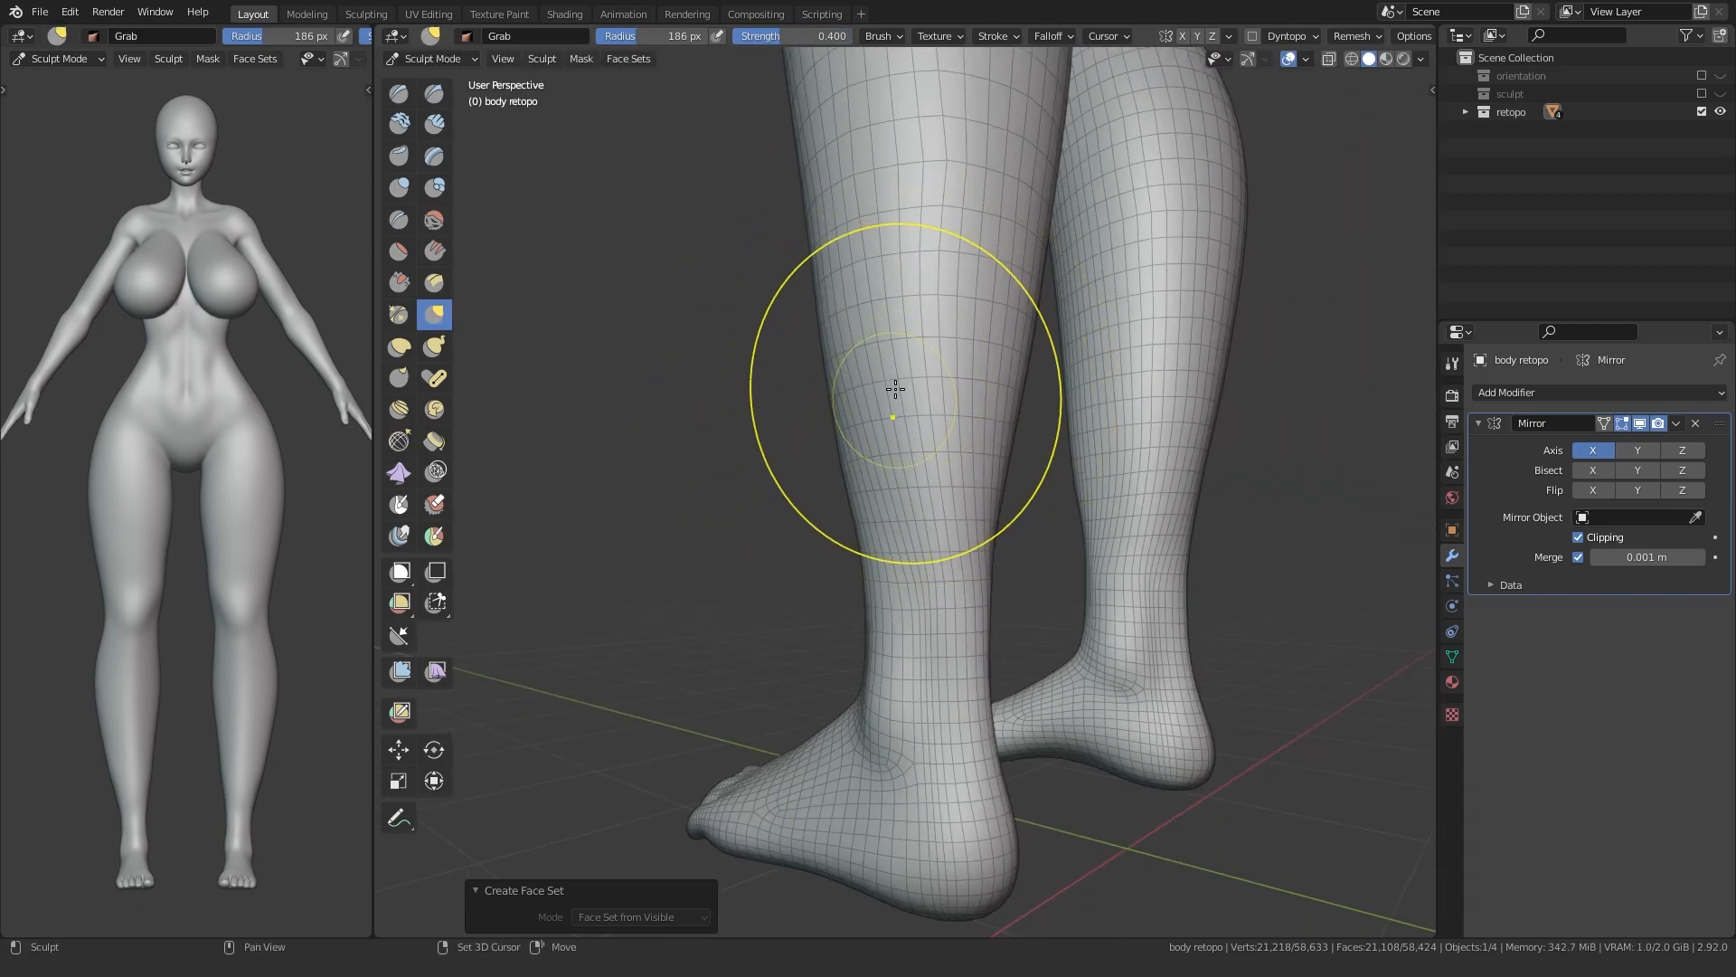
pyautogui.moveTo(944, 499); pyautogui.dragTo(868, 495, button='middle')
# - Even out the edge loop spacing between the lower calf and the ankle with Slide Relax
pyautogui.click(399, 440)
pyautogui.moveTo(990, 363)
pyautogui.mouseDown(button='middle')
pyautogui.moveTo(938, 246)
pyautogui.moveTo(893, 470)
pyautogui.mouseUp(button='middle')
pyautogui.scroll(3, 965, 437)
pyautogui.press('g')
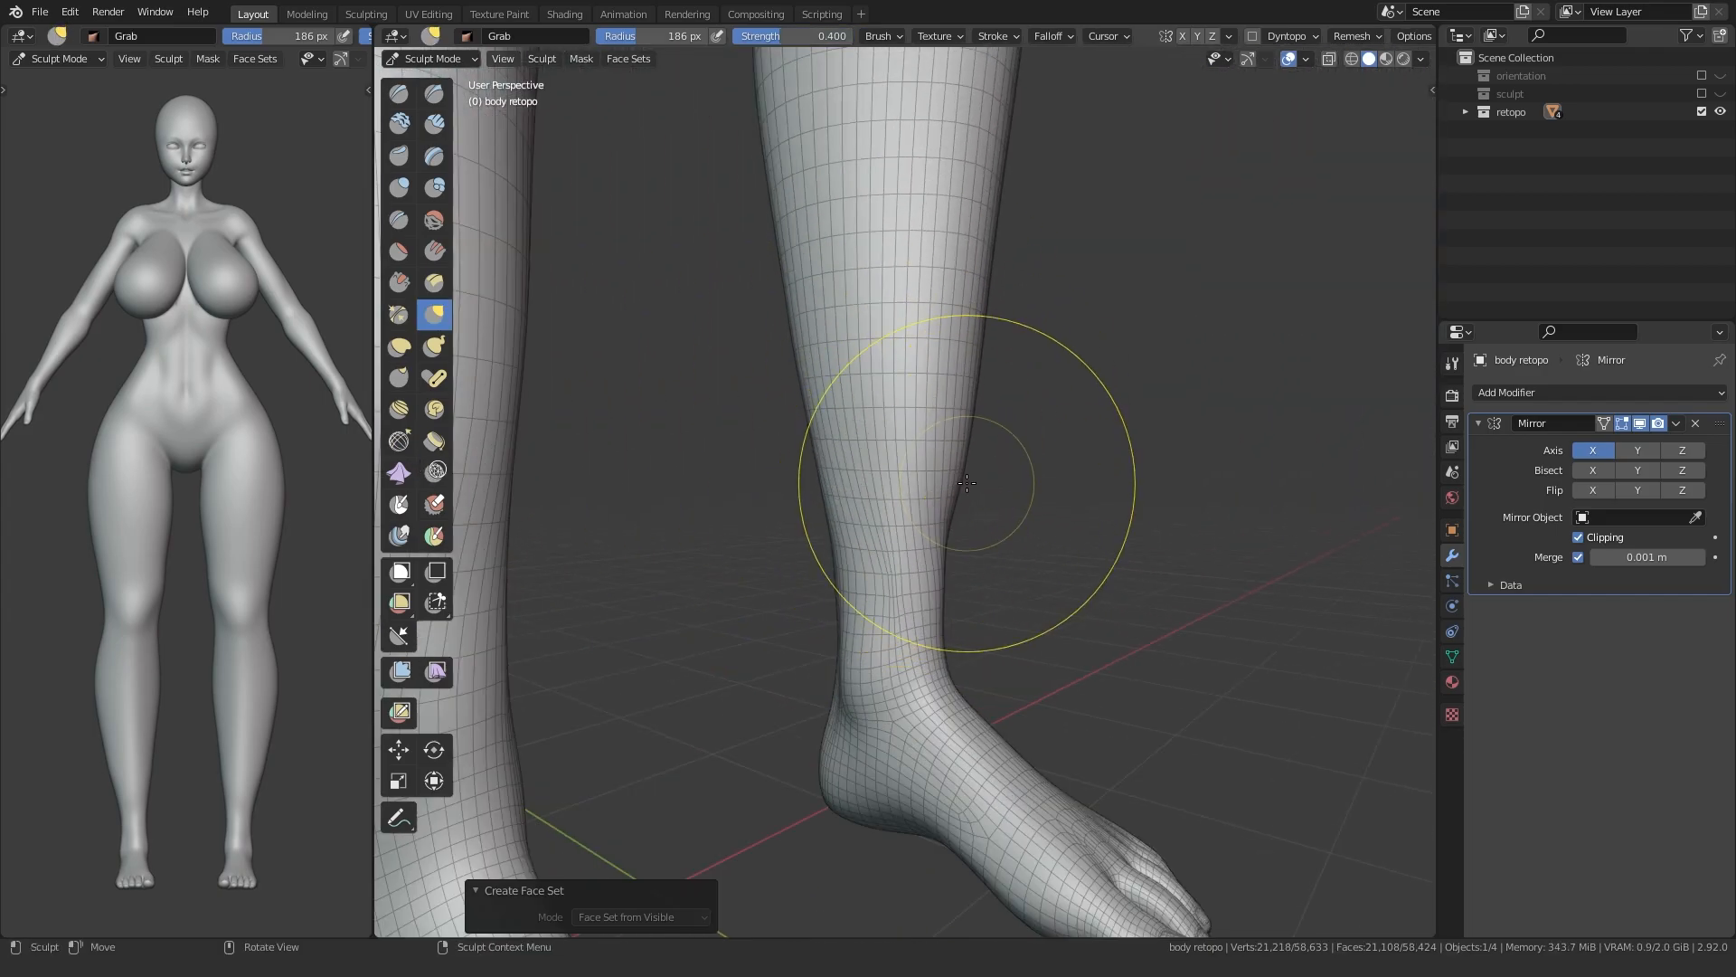
pyautogui.click(404, 440)
pyautogui.moveTo(840, 490); pyautogui.dragTo(849, 460)
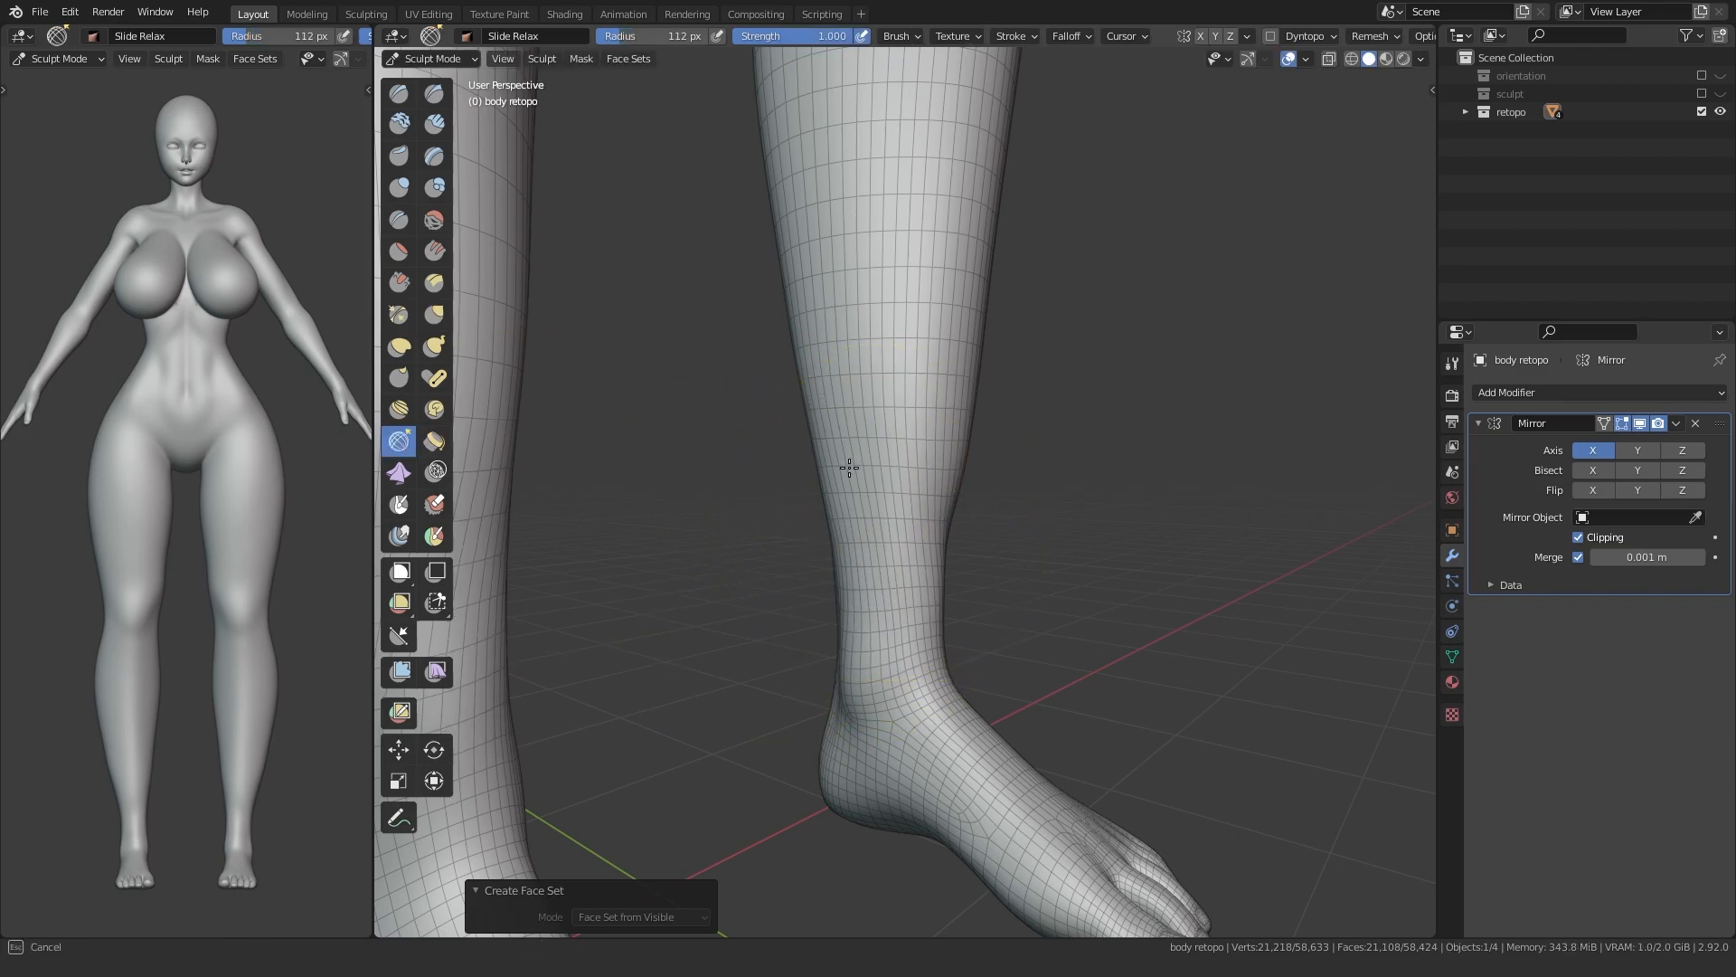
# - Smooth out the shin contour above the ankle with upward Grab strokes from two angles
pyautogui.press('g')
pyautogui.moveTo(964, 466)
pyautogui.mouseDown()
pyautogui.moveTo(961, 389)
pyautogui.moveTo(984, 362)
pyautogui.mouseUp()
pyautogui.moveTo(986, 467); pyautogui.dragTo(912, 521, button='middle')
pyautogui.moveTo(968, 397); pyautogui.dragTo(971, 360)
pyautogui.moveTo(971, 380)
pyautogui.mouseDown(button='middle')
pyautogui.moveTo(924, 434)
pyautogui.moveTo(947, 438)
pyautogui.mouseUp(button='middle')
pyautogui.moveTo(972, 361); pyautogui.dragTo(983, 266)
# - Nudge both sides of the lower leg in front view with a resized Grab brush to slim the taper
pyautogui.press('f')
pyautogui.scroll(-2, 931, 405)
pyautogui.press('KP_1')
pyautogui.scroll(-1, 768, 516)
pyautogui.keyDown('shift'); pyautogui.moveTo(905, 407); pyautogui.dragTo(911, 519, button='middle'); pyautogui.keyUp('shift')
pyautogui.scroll(1, 911, 519)
pyautogui.press('f')
pyautogui.click(940, 519)
pyautogui.moveTo(955, 533); pyautogui.dragTo(945, 531)
pyautogui.moveTo(855, 562); pyautogui.dragTo(850, 548)
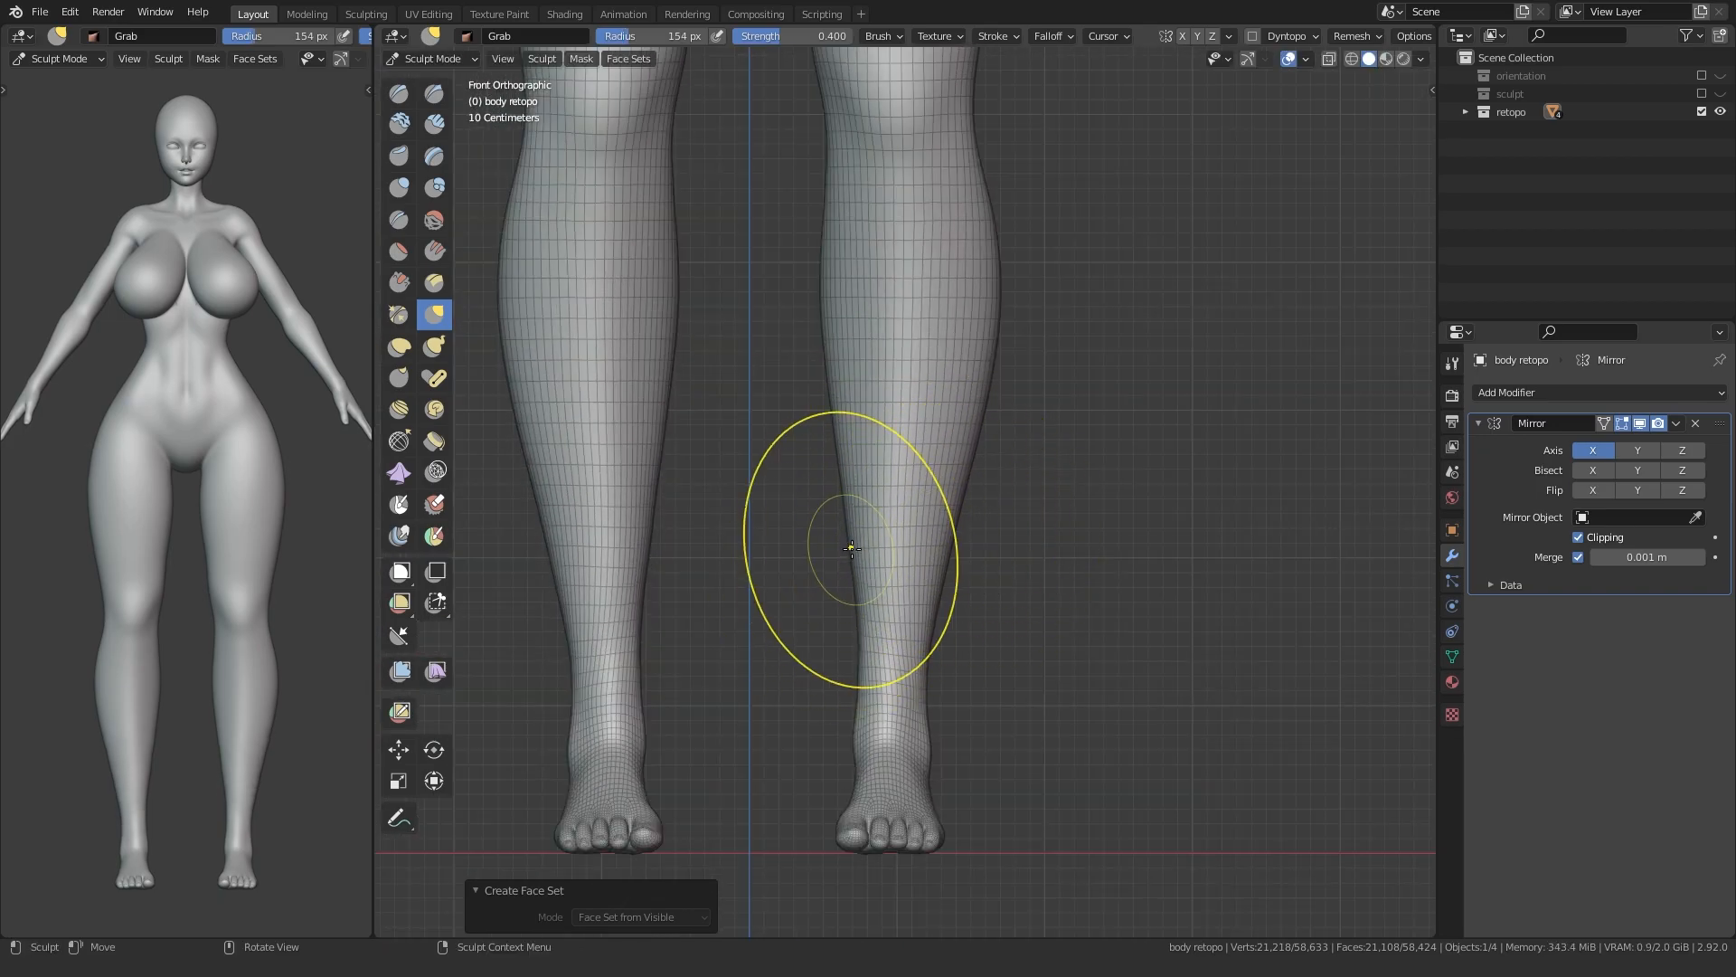
# - Reshape the outer calf contour in front view with a larger Grab brush of about 196 px
pyautogui.moveTo(852, 602)
pyautogui.keyDown('shift'); pyautogui.mouseDown(button='middle')
pyautogui.moveTo(856, 506)
pyautogui.moveTo(897, 596)
pyautogui.mouseUp(button='middle'); pyautogui.keyUp('shift')
pyautogui.press('f')
pyautogui.click(996, 466)
pyautogui.moveTo(1013, 369); pyautogui.dragTo(993, 416)
pyautogui.moveTo(995, 420); pyautogui.dragTo(974, 457)
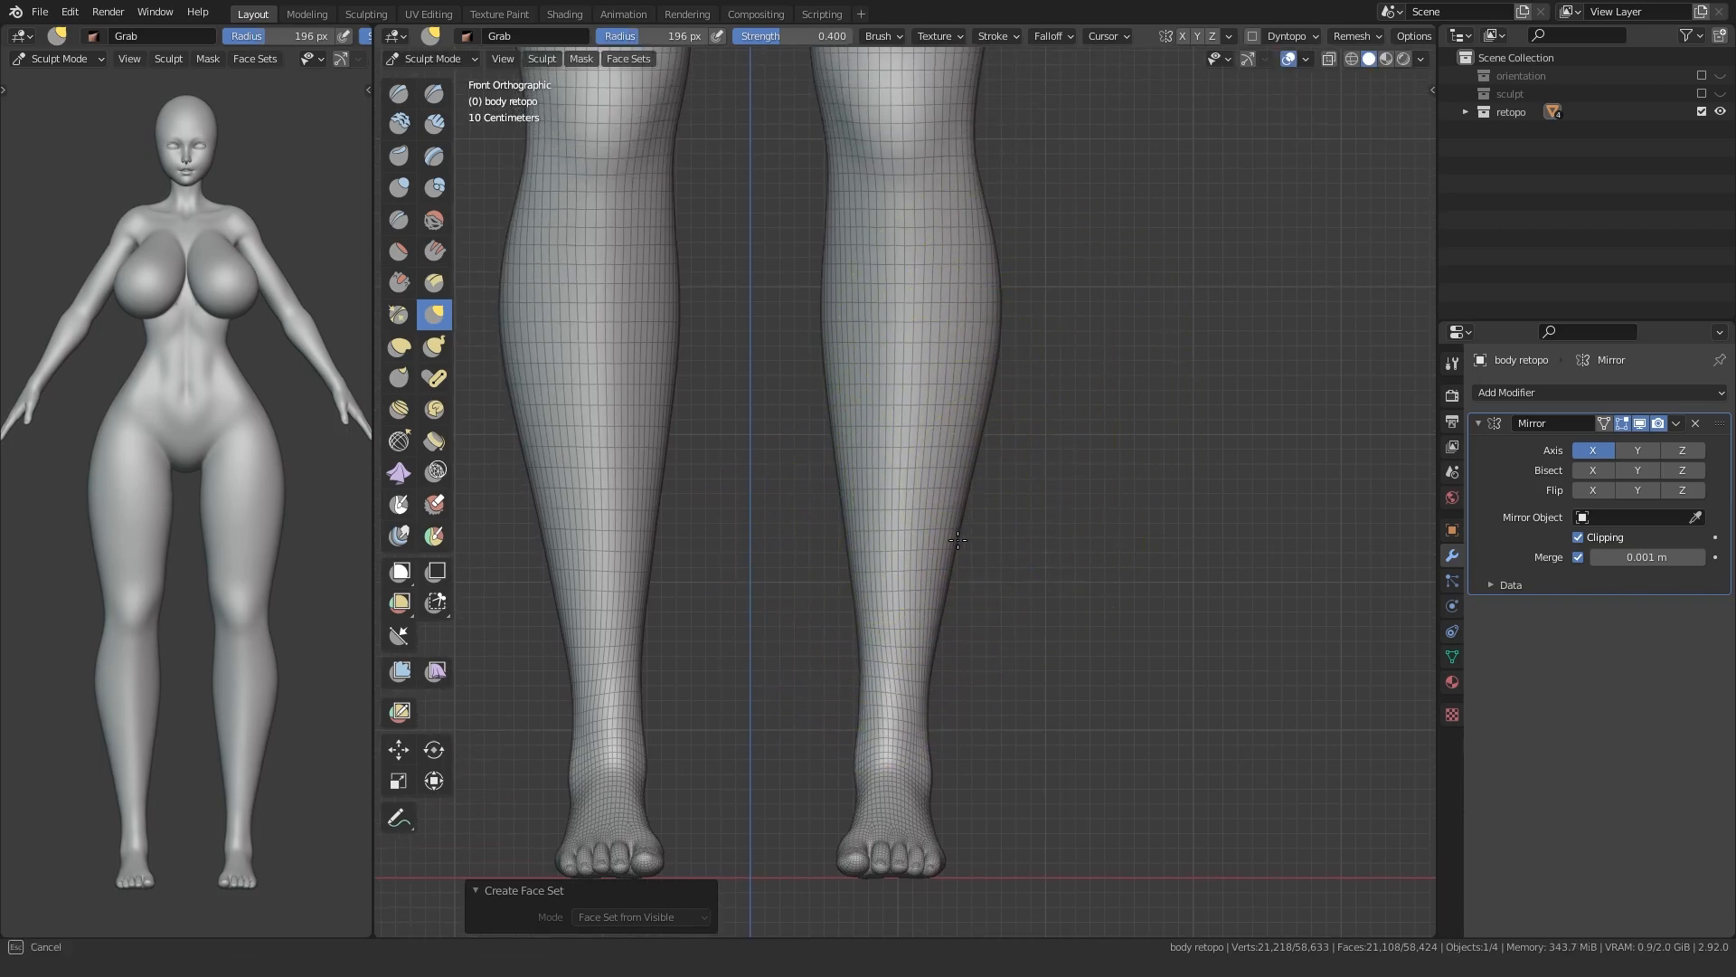
# - Adjust the shin and front ankle contour in right side view with the Grab brush
pyautogui.press('KP_3')
pyautogui.scroll(3, 859, 584)
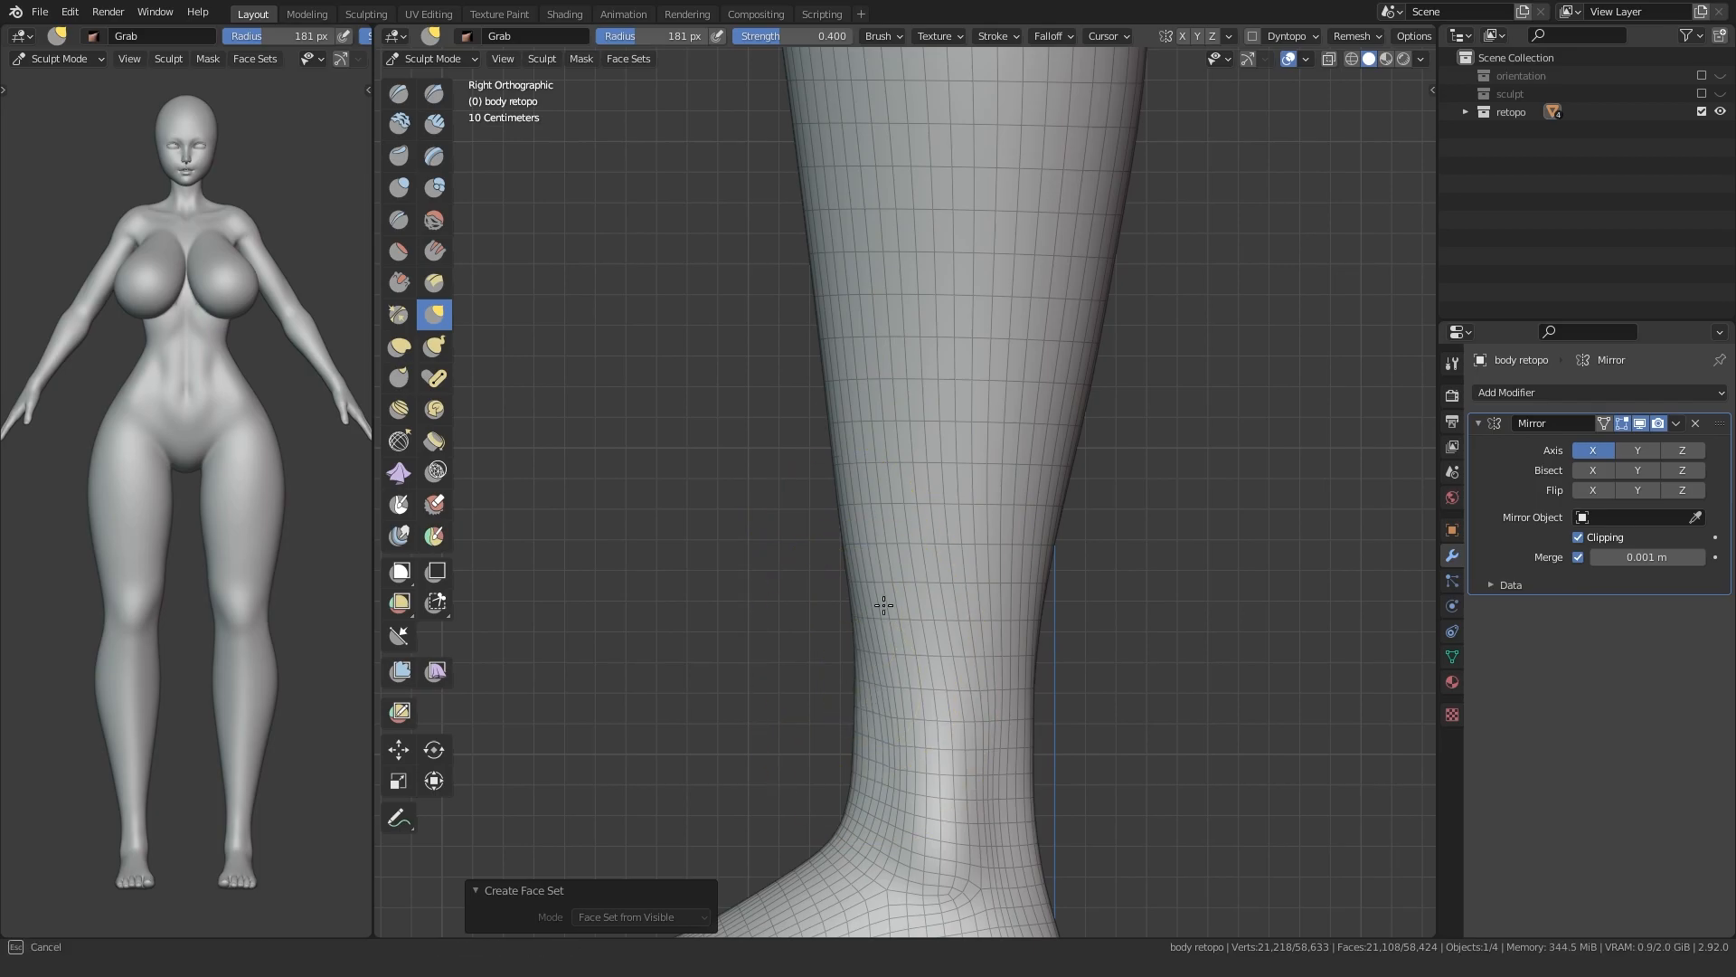
pyautogui.keyDown('shift'); pyautogui.moveTo(861, 731); pyautogui.dragTo(874, 656, button='middle'); pyautogui.keyUp('shift')
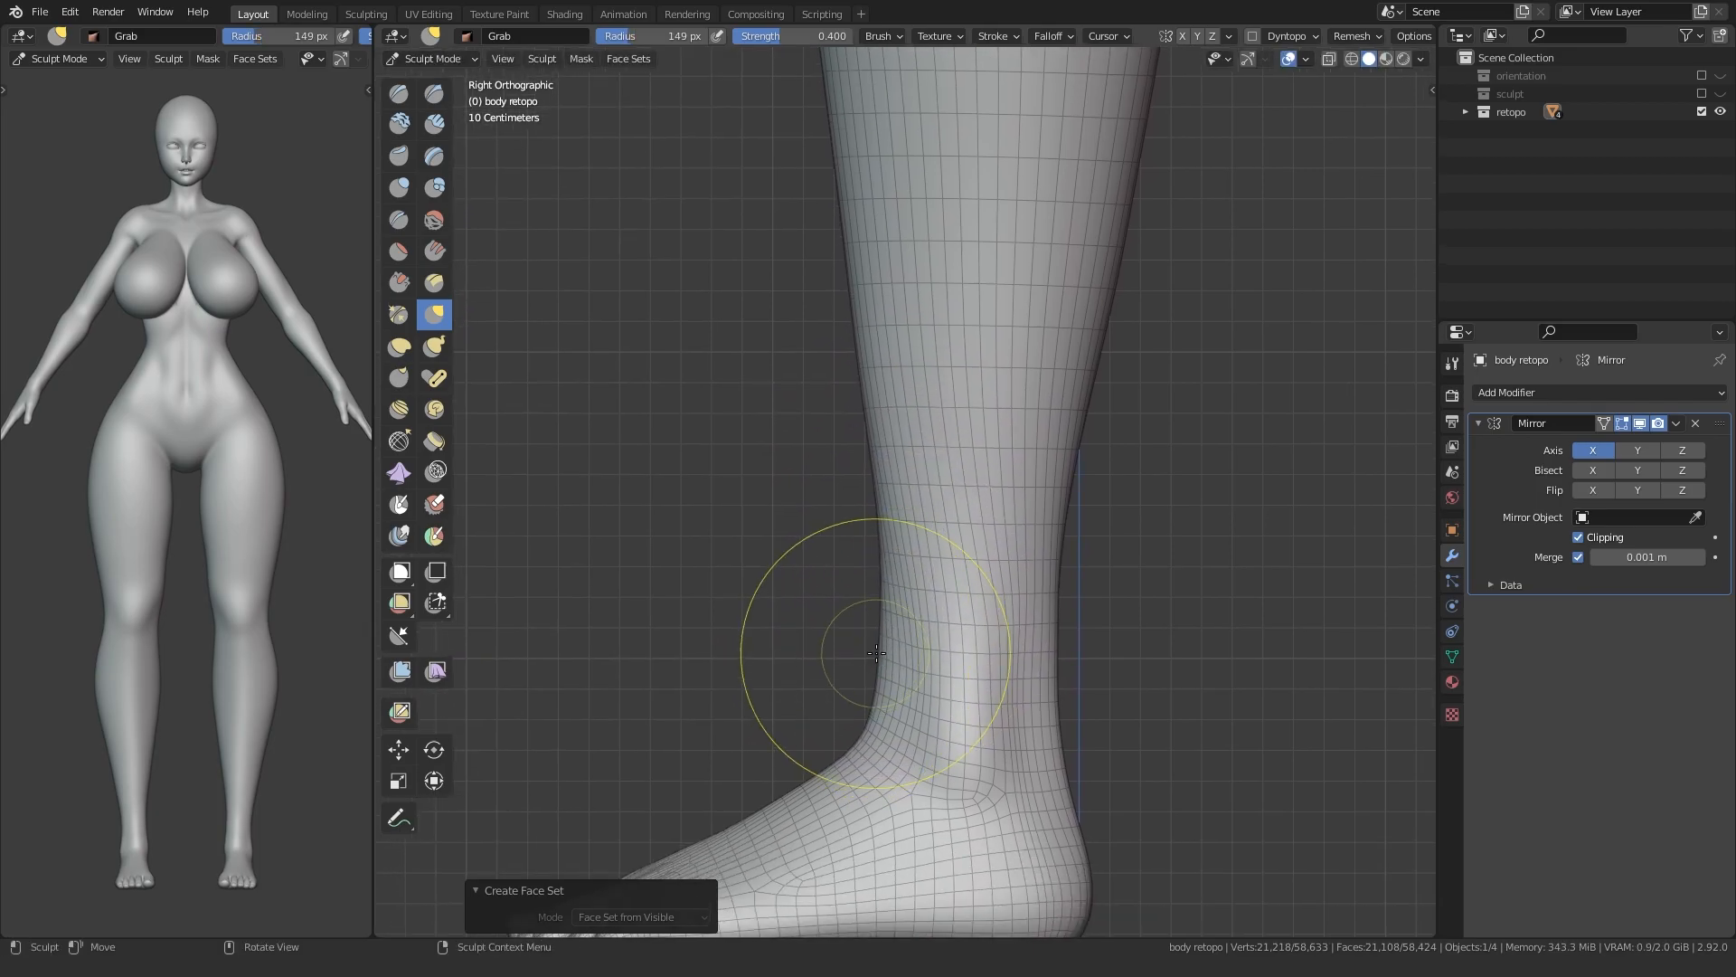
pyautogui.scroll(-5, 889, 497)
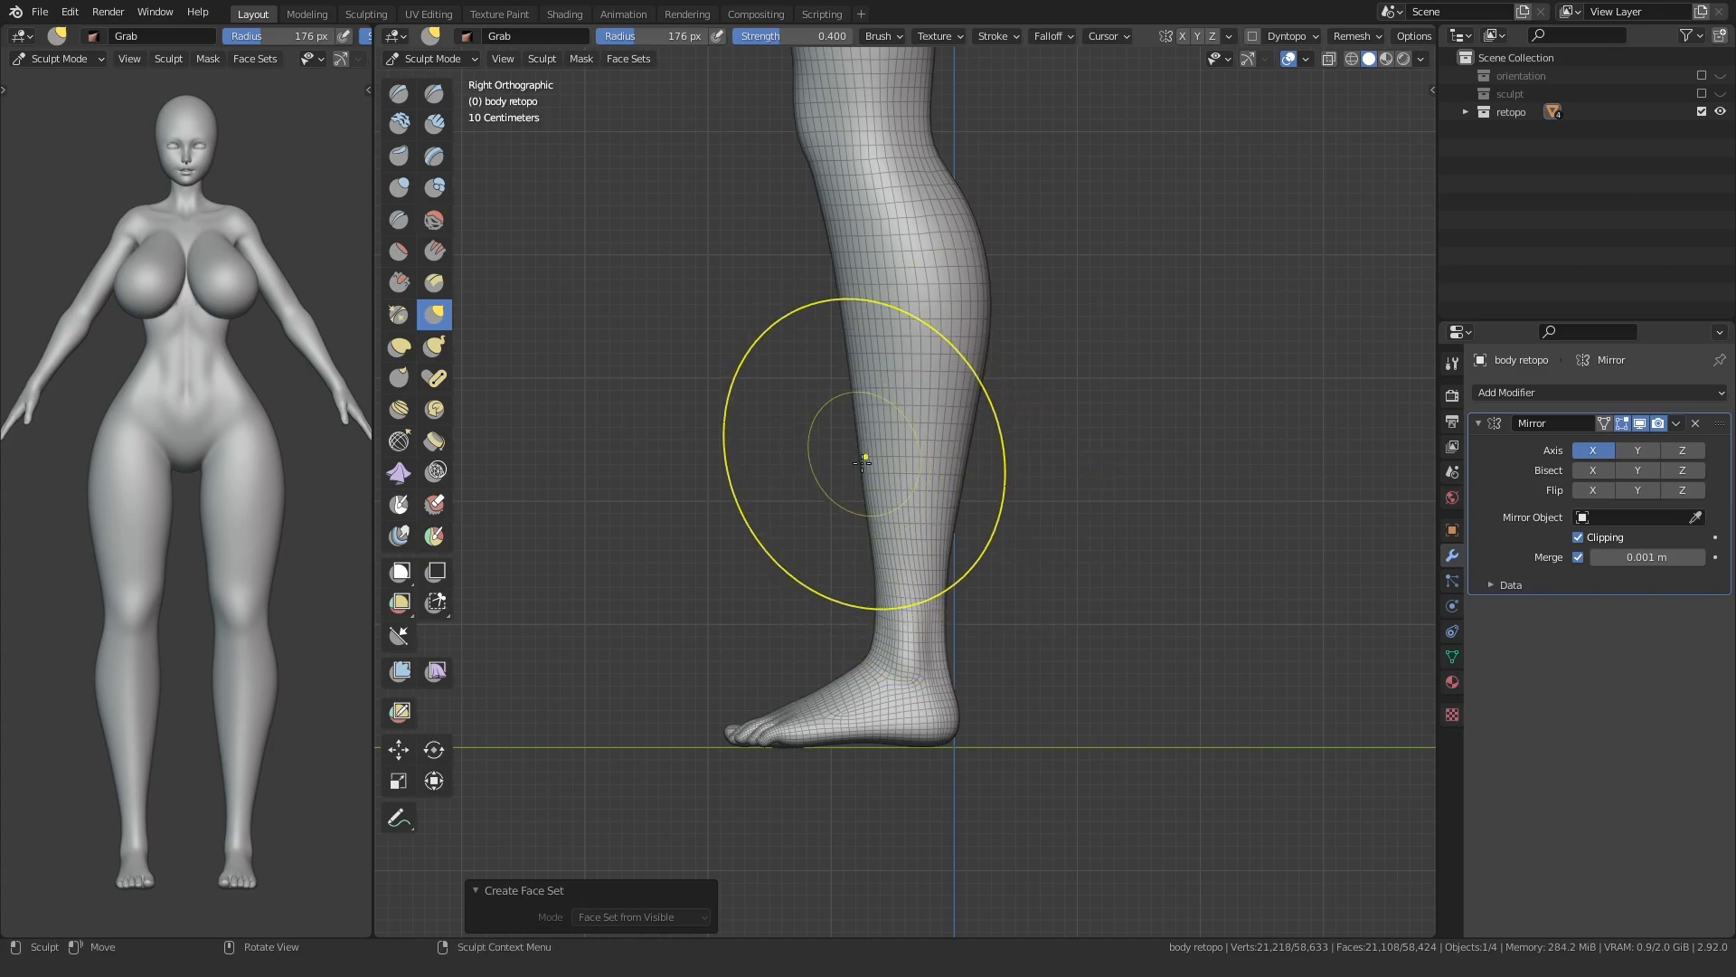
# - Compare the legs from back, side and front, then refine the inner lower-leg contour in front view with Grab
pyautogui.press('ctrl+KP_1')
pyautogui.scroll(-3, 864, 479)
pyautogui.press('KP_3')
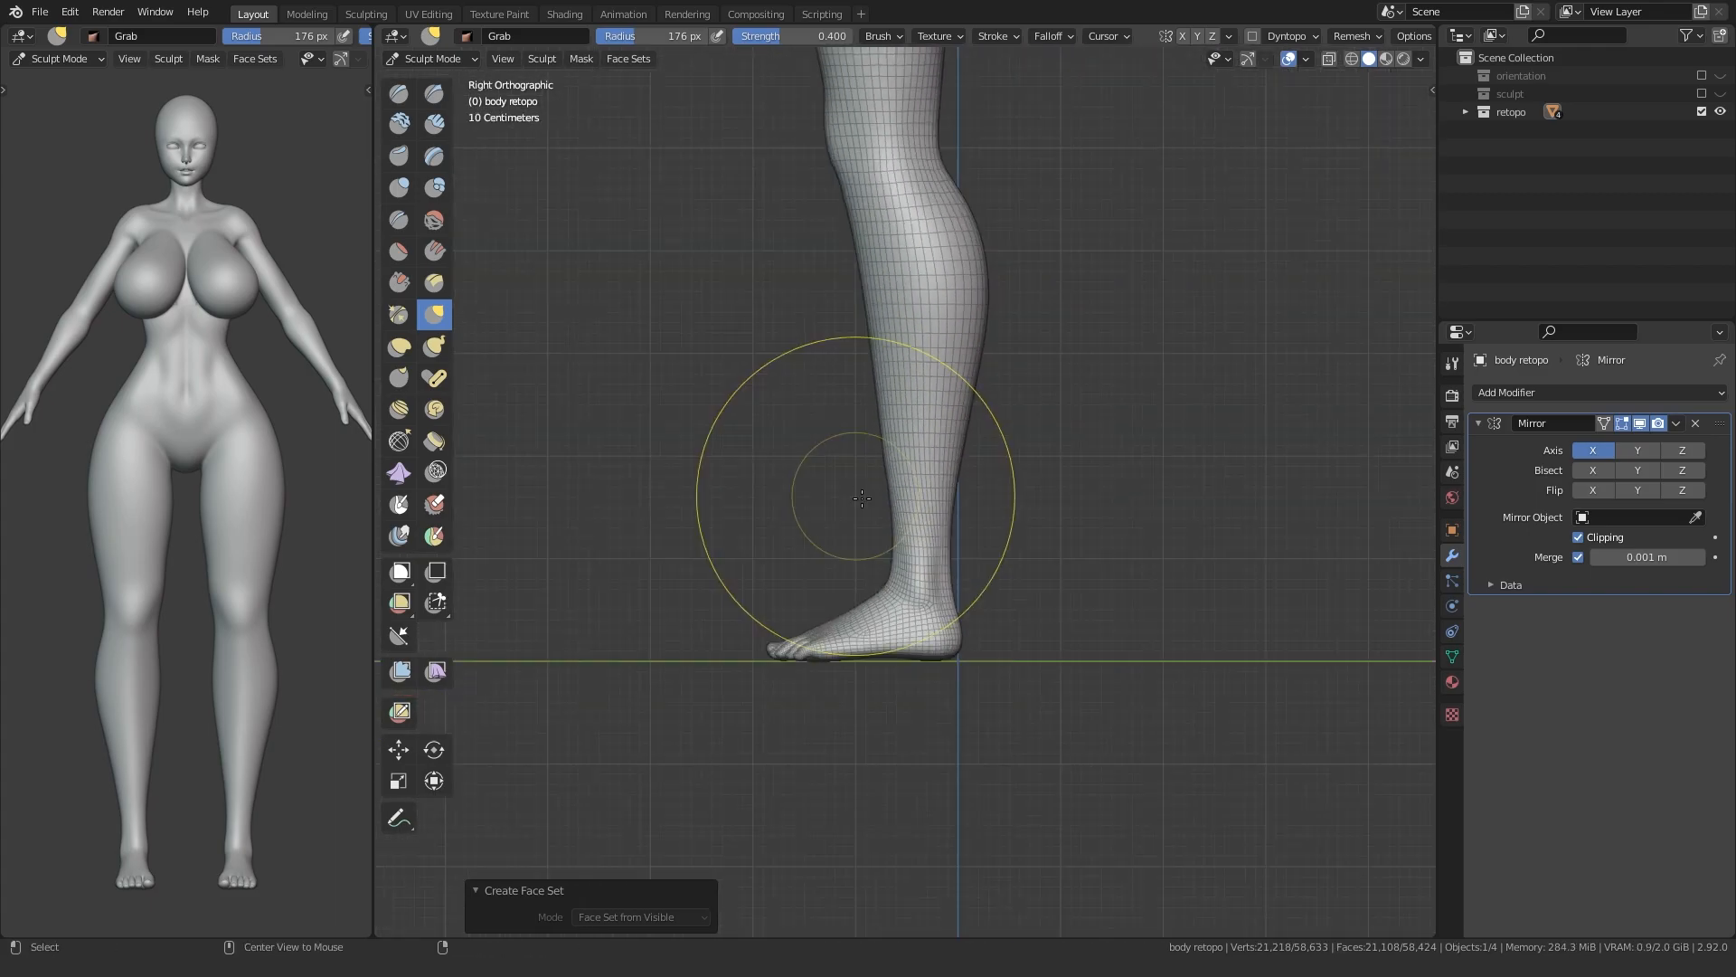
pyautogui.press('KP_1')
pyautogui.scroll(1, 904, 380)
pyautogui.keyDown('shift'); pyautogui.moveTo(904, 379); pyautogui.dragTo(963, 519, button='middle'); pyautogui.keyUp('shift')
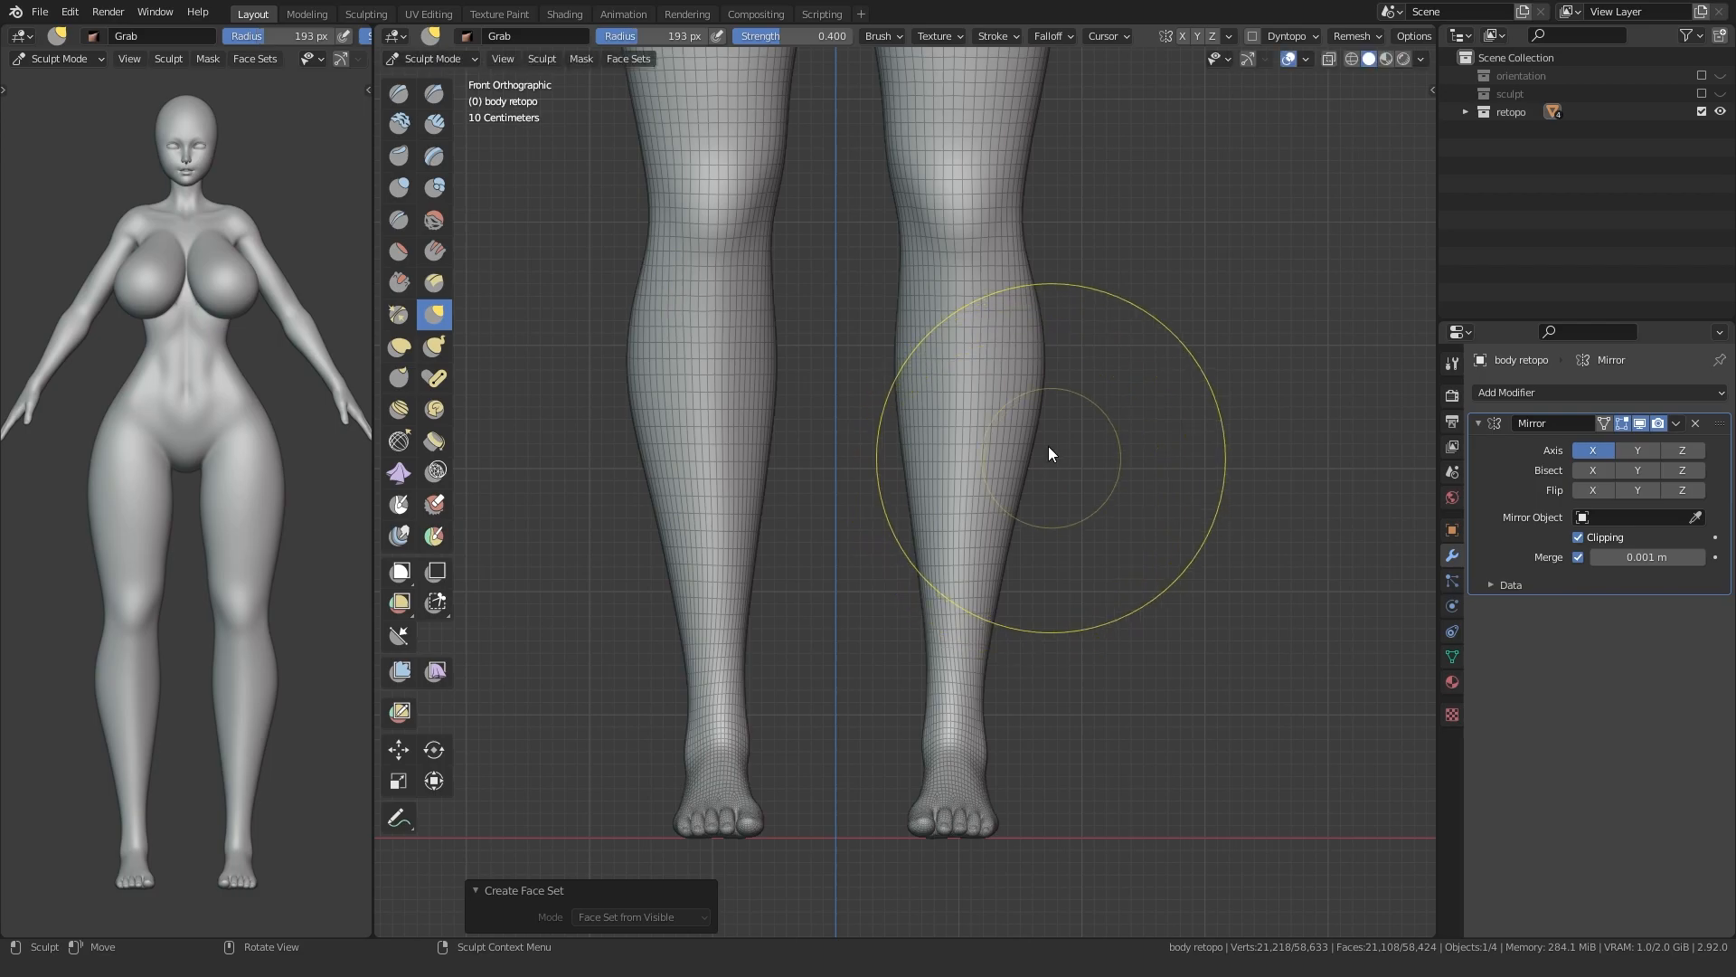
pyautogui.keyDown('shift'); pyautogui.moveTo(1001, 603); pyautogui.dragTo(980, 540, button='middle'); pyautogui.keyUp('shift')
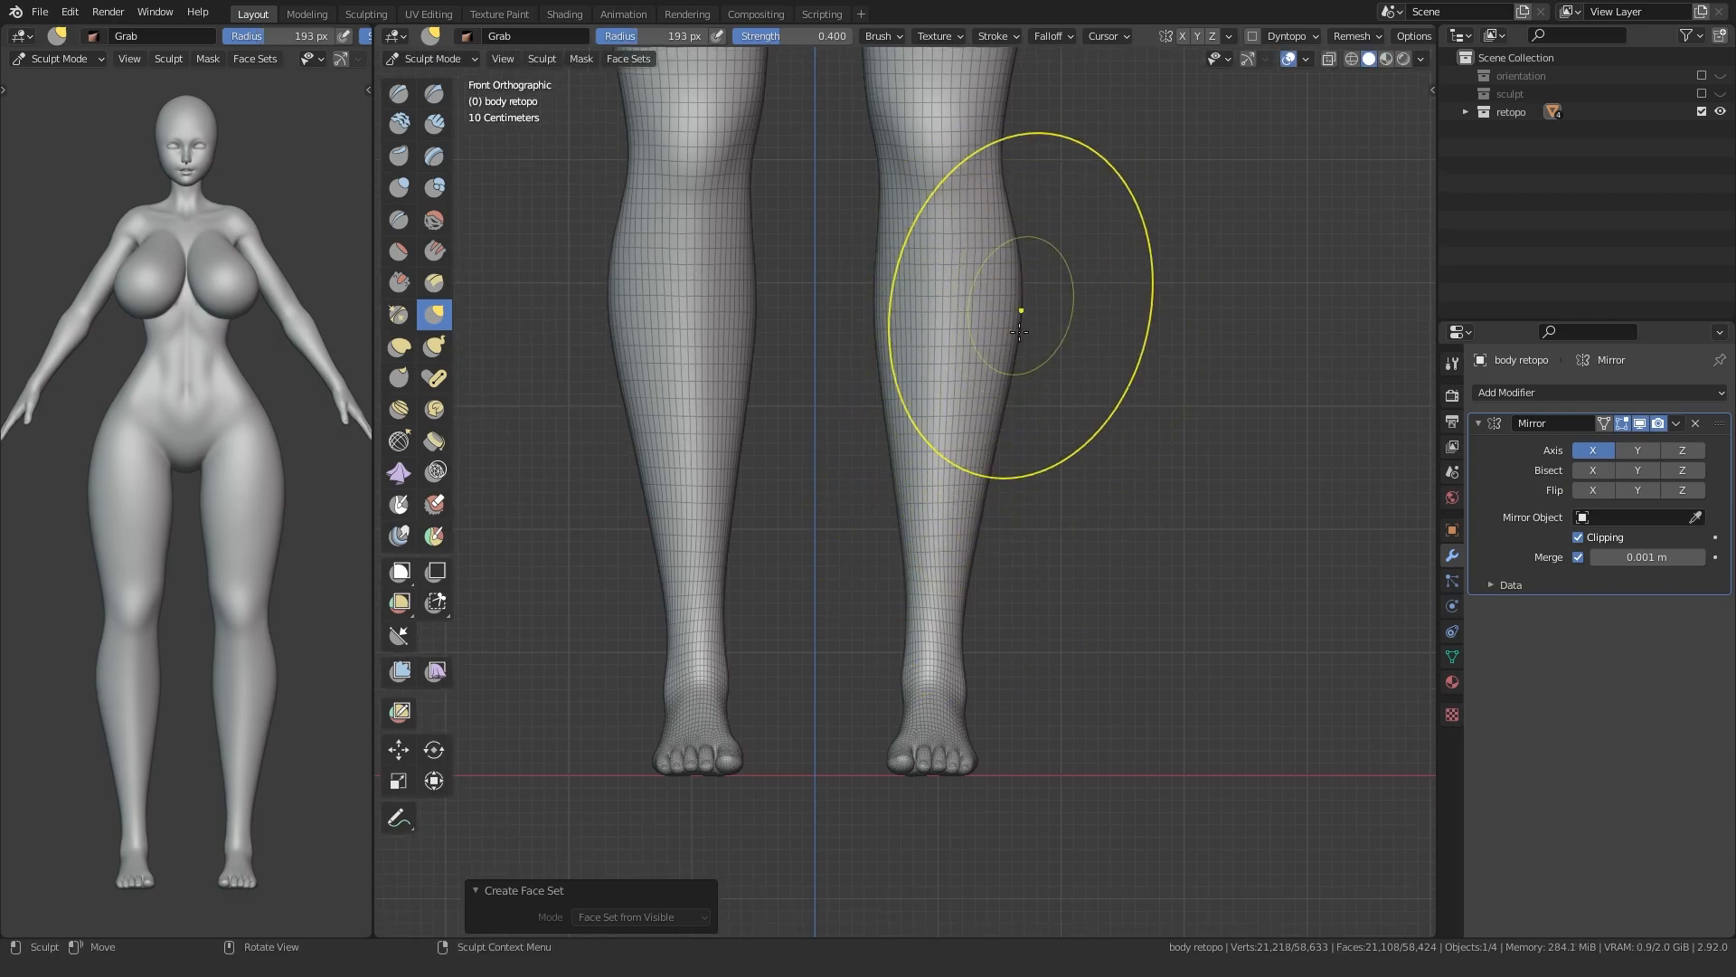
pyautogui.press('f')
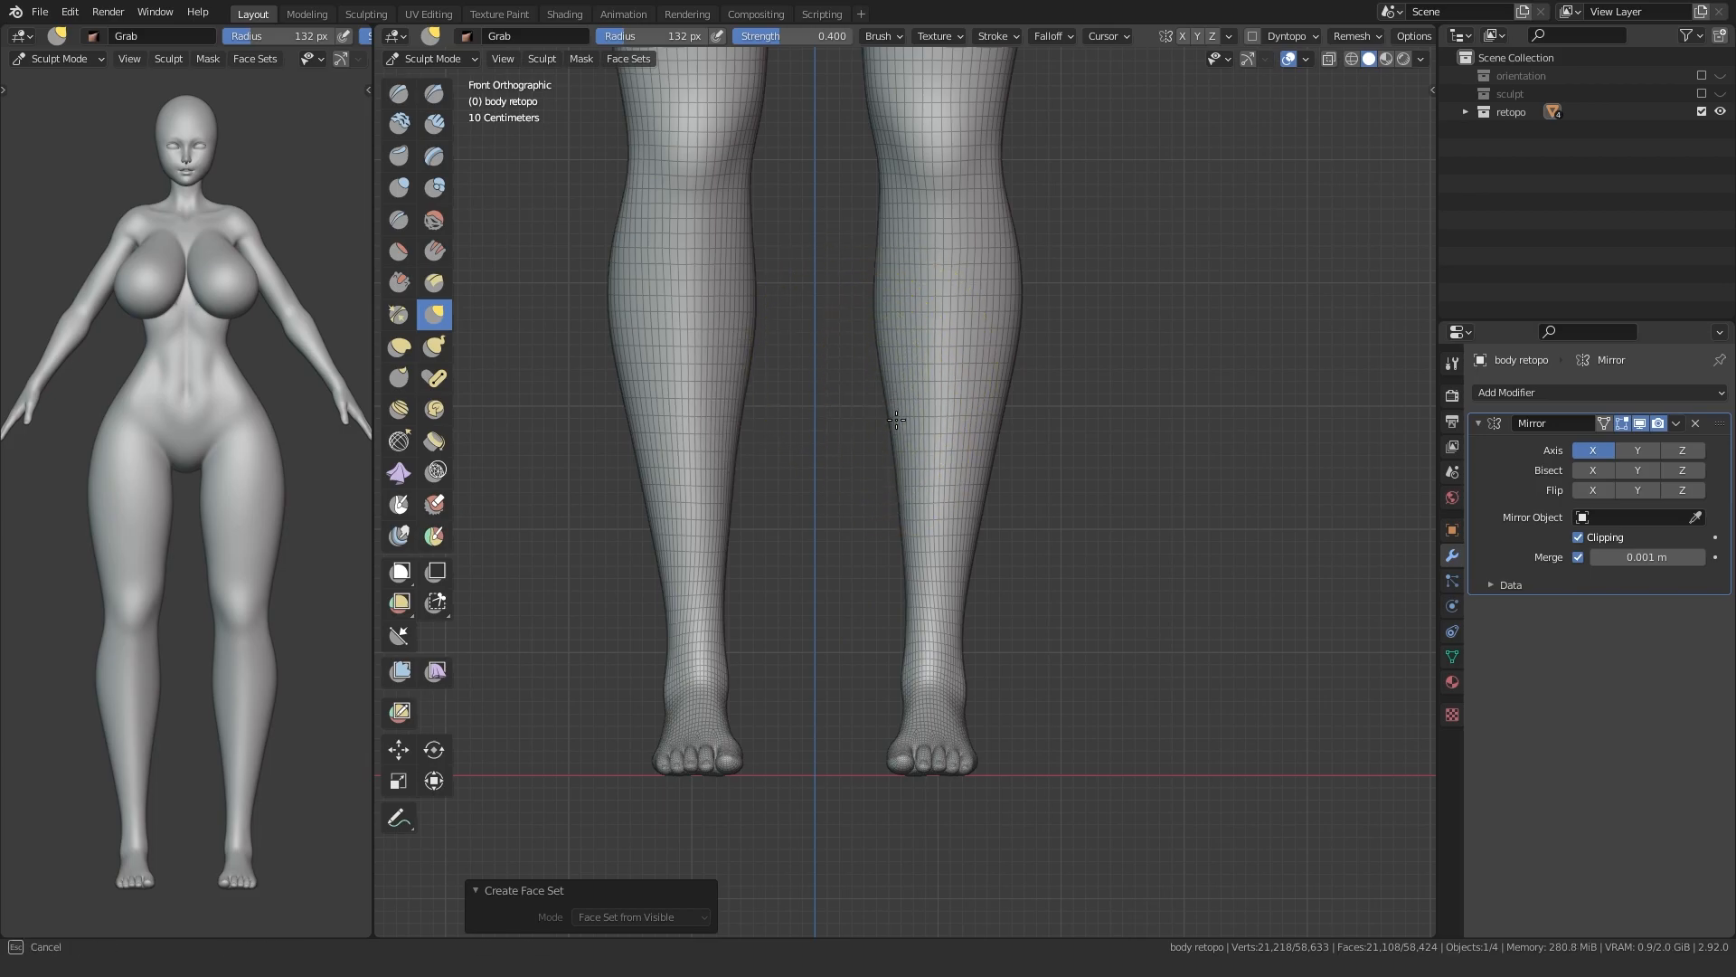
pyautogui.moveTo(906, 515); pyautogui.dragTo(908, 521)
pyautogui.scroll(1, 895, 507)
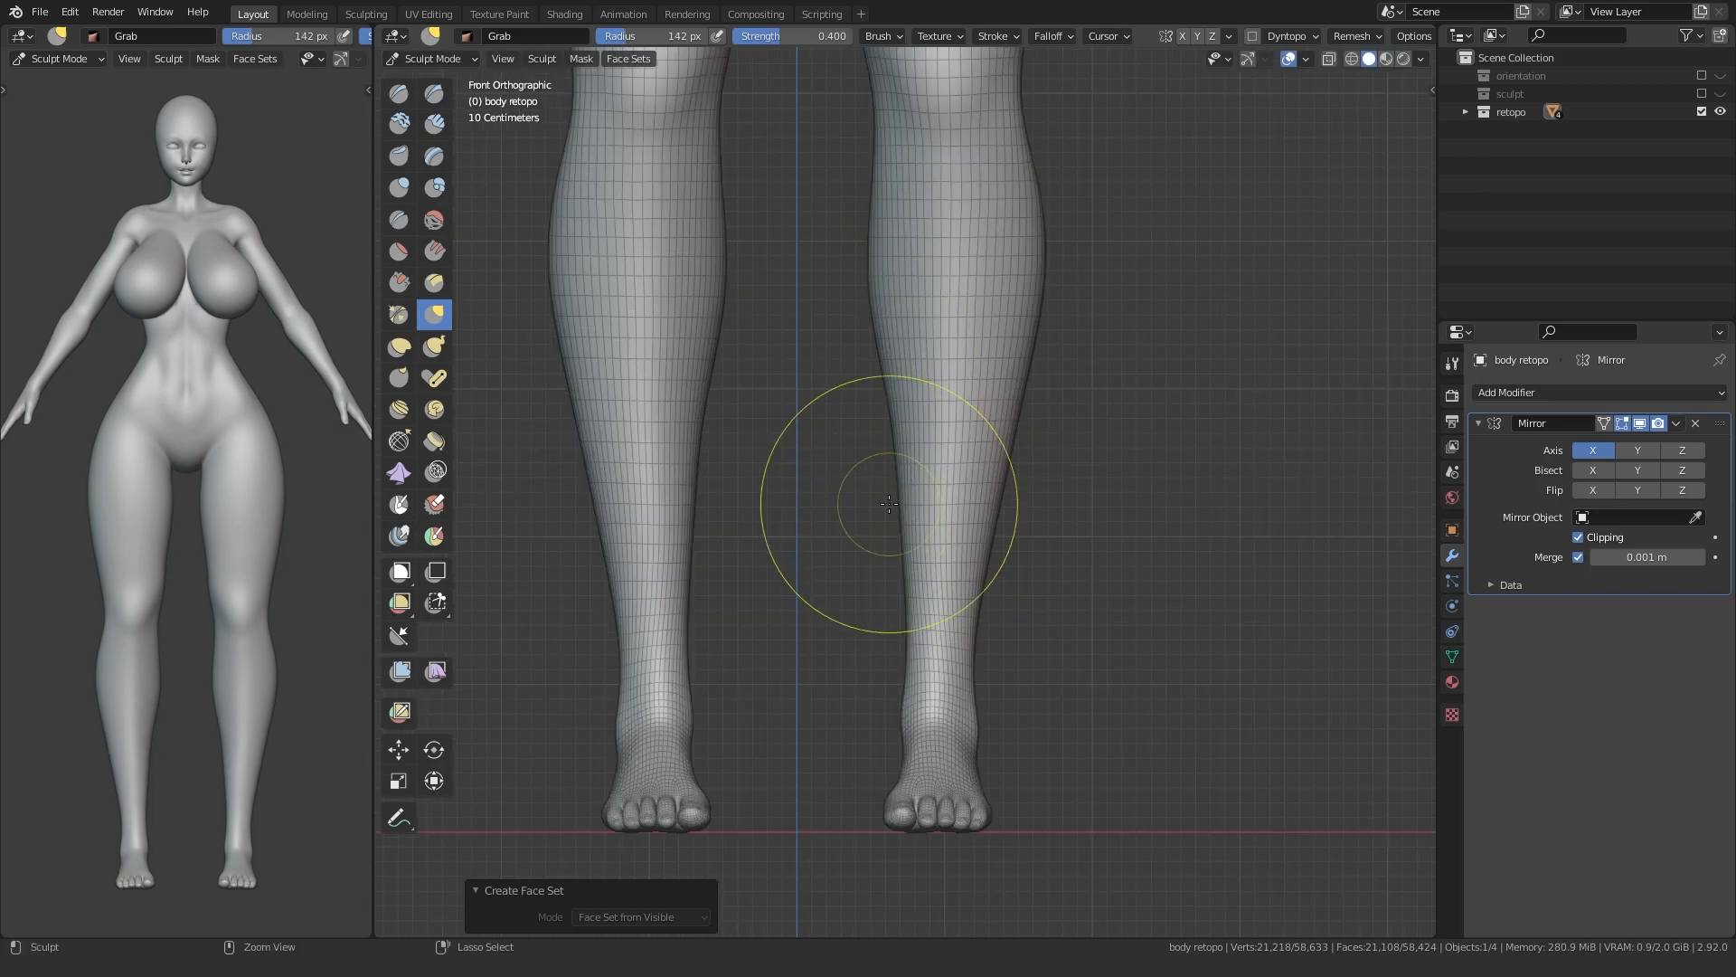
pyautogui.moveTo(892, 461); pyautogui.dragTo(884, 458)
# - Pull the inner and outer bulges of the upper calf slightly into shape in front view with larger Grab strokes
pyautogui.press('f')
pyautogui.click(1031, 295)
pyautogui.moveTo(873, 284); pyautogui.dragTo(882, 282)
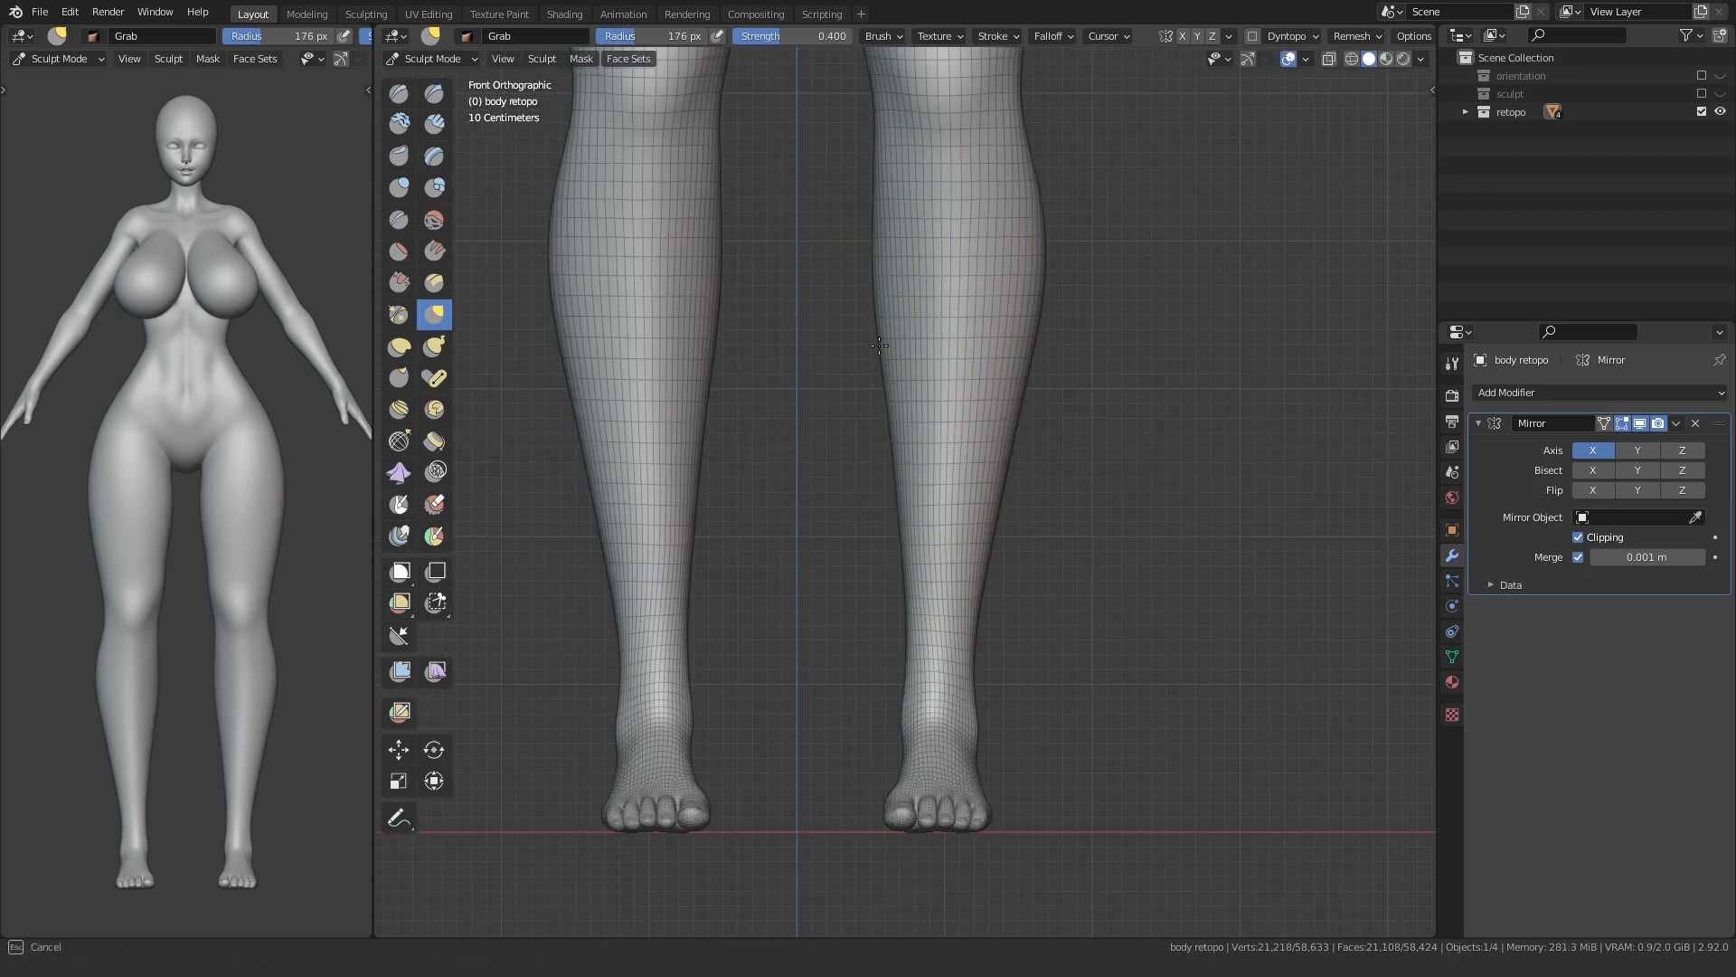
pyautogui.keyDown('shift'); pyautogui.moveTo(911, 377); pyautogui.dragTo(895, 452, button='middle'); pyautogui.keyUp('shift')
pyautogui.press('f')
pyautogui.moveTo(884, 352); pyautogui.dragTo(873, 352)
pyautogui.press('f')
pyautogui.click(1058, 317)
pyautogui.moveTo(1046, 316); pyautogui.dragTo(1036, 319)
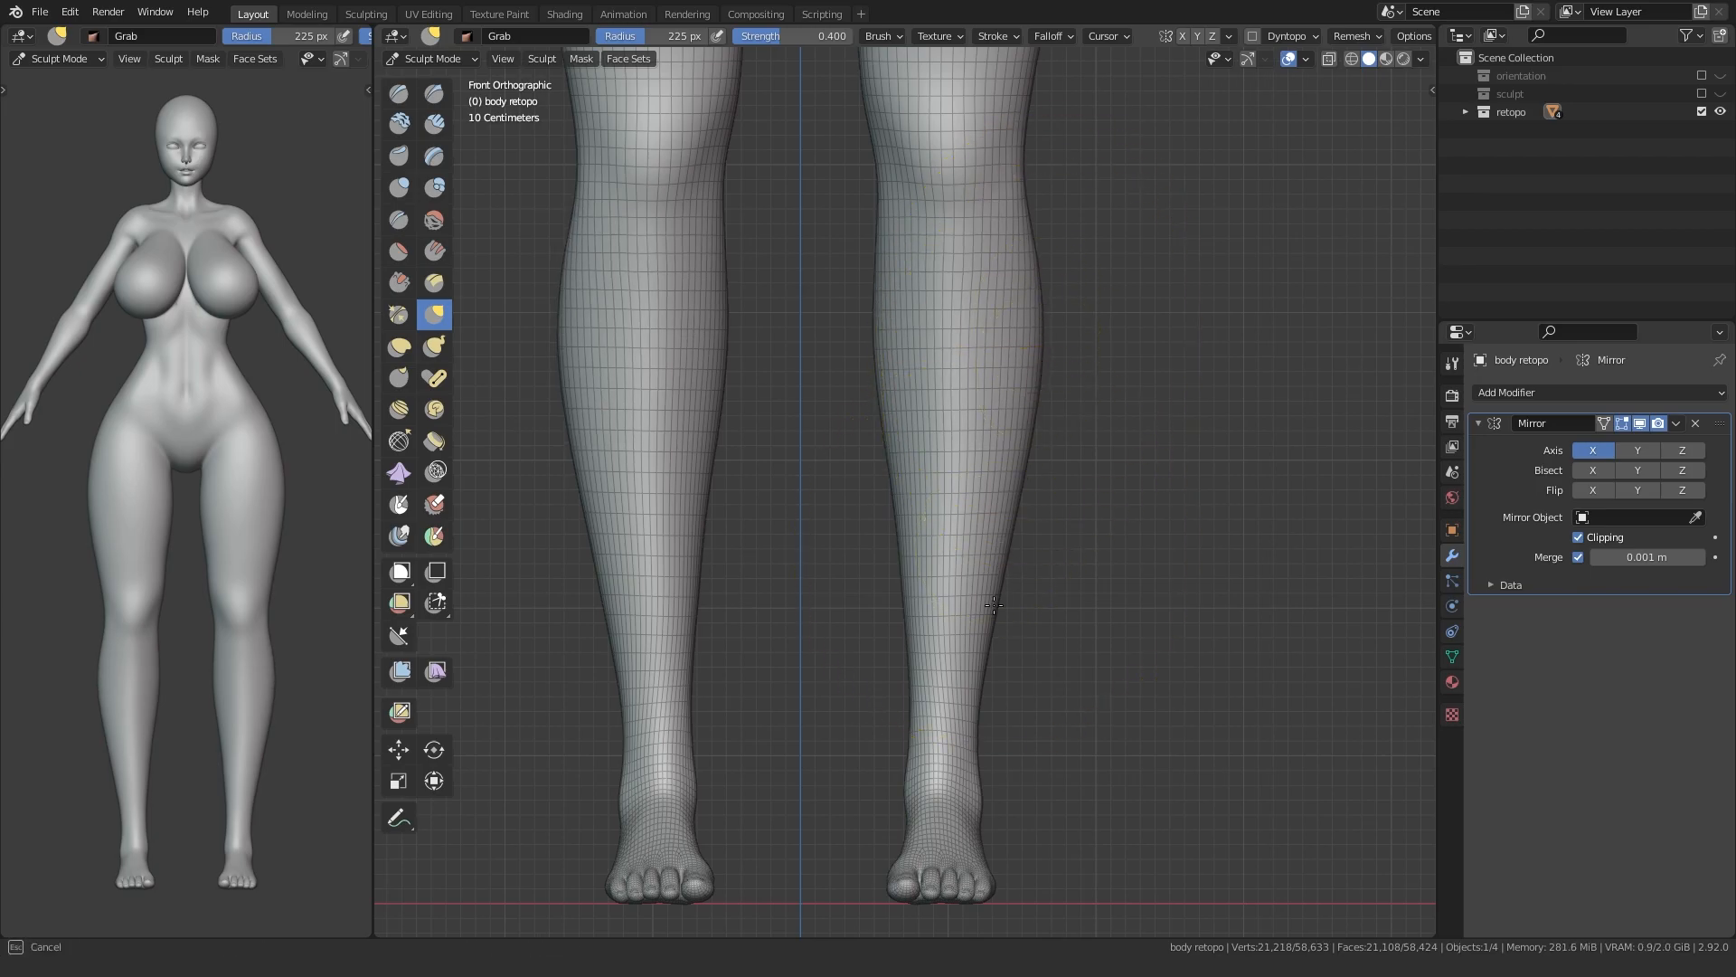
# - Relax the topology at the back of the ankle in back view with the Slide Relax brush
pyautogui.keyDown('shift'); pyautogui.moveTo(913, 629); pyautogui.dragTo(930, 408, button='middle'); pyautogui.keyUp('shift')
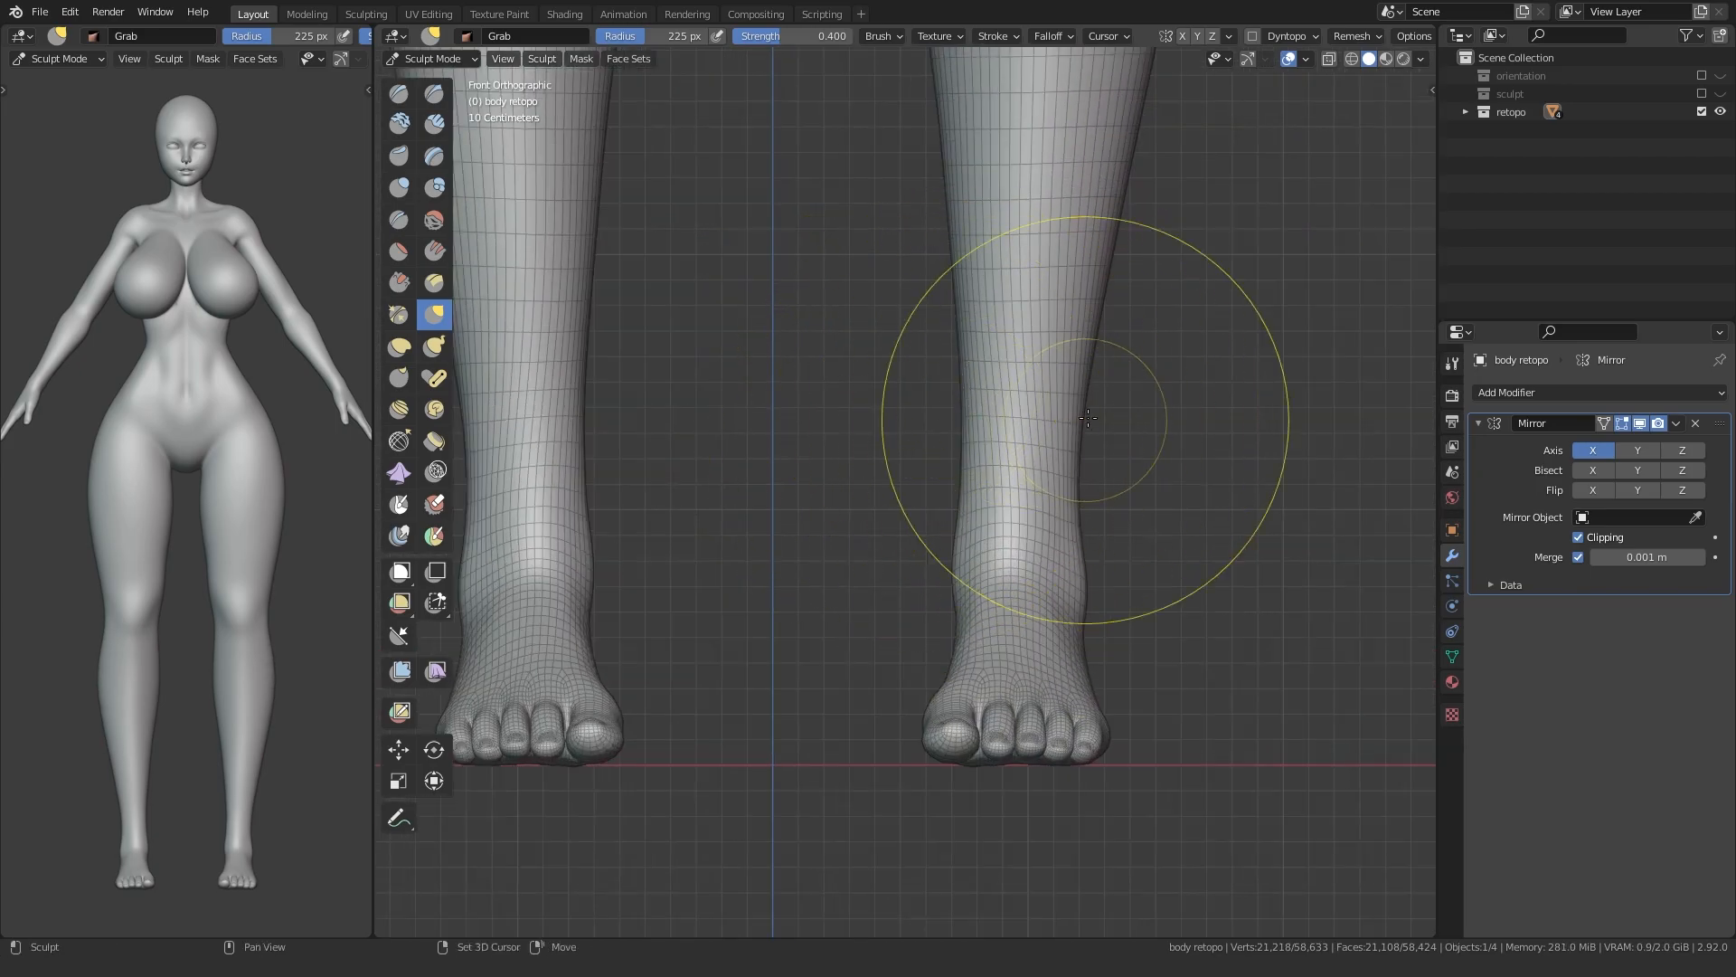
pyautogui.moveTo(1035, 433)
pyautogui.keyDown('alt'); pyautogui.mouseDown(button='middle')
pyautogui.moveTo(921, 469)
pyautogui.moveTo(732, 453)
pyautogui.mouseUp(button='middle'); pyautogui.keyUp('alt')
pyautogui.click(399, 440)
pyautogui.scroll(3, 713, 464)
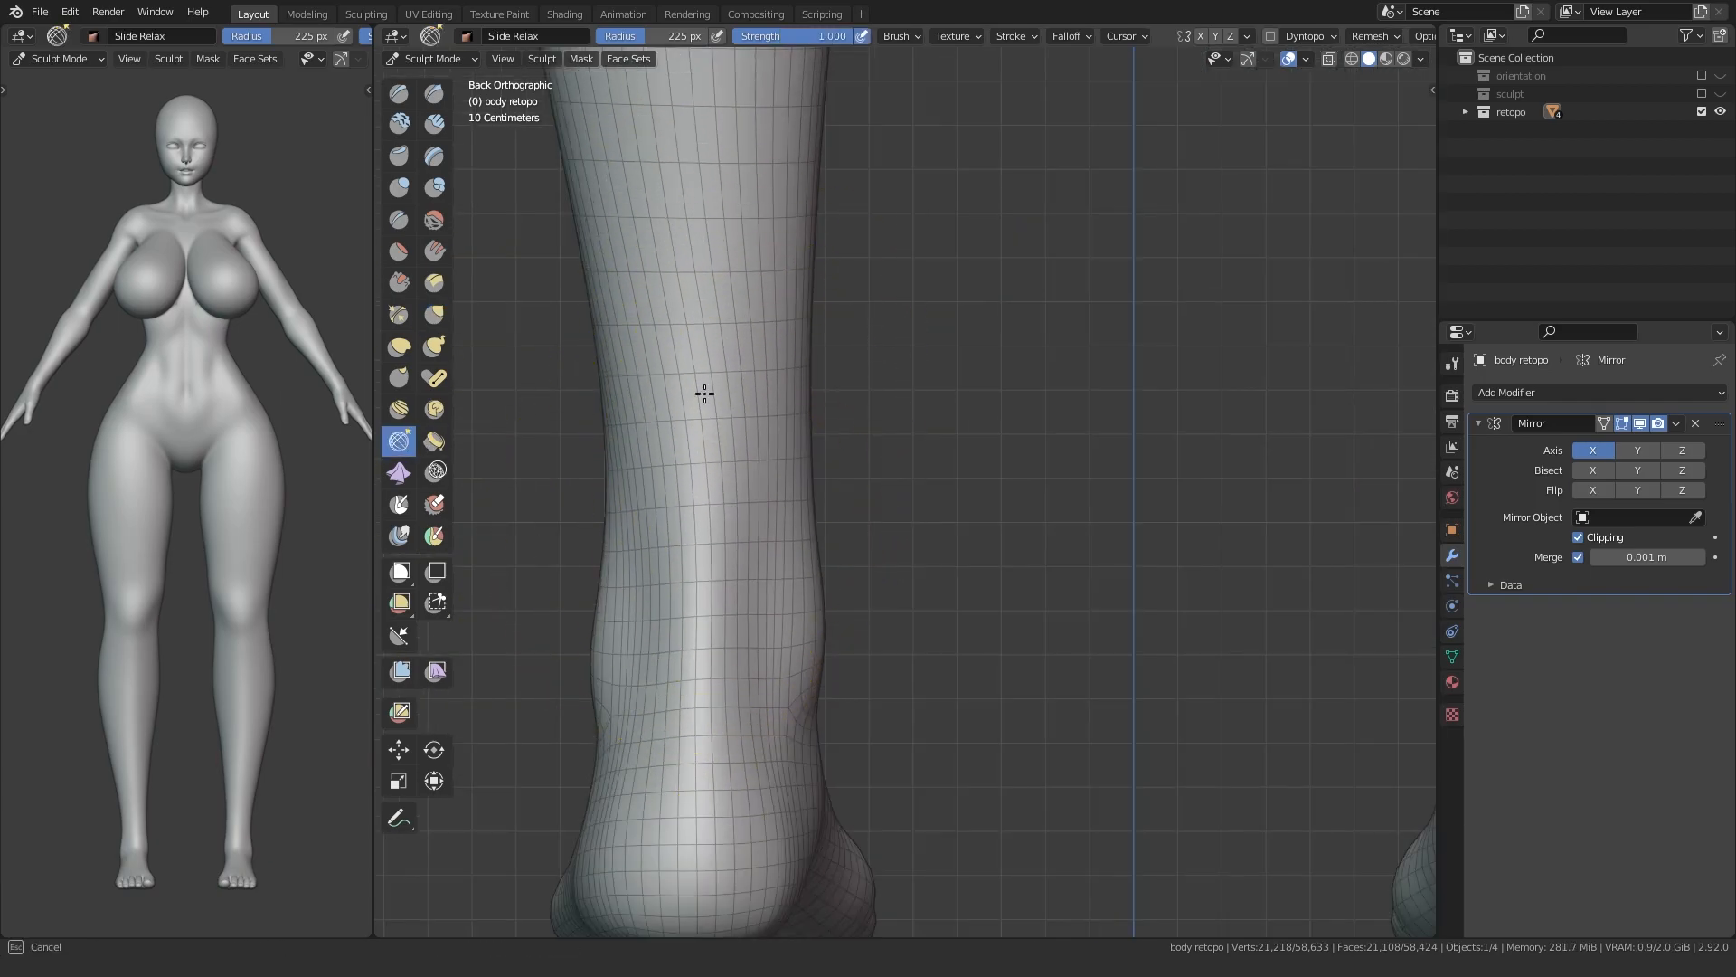
pyautogui.moveTo(714, 337); pyautogui.dragTo(782, 438, button='middle')
# - Resize the Slide Relax brush to 174 px and even out the mesh around the ankle and rear calf
pyautogui.press('f')
pyautogui.click(1194, 410)
pyautogui.moveTo(1003, 389)
pyautogui.mouseDown()
pyautogui.moveTo(977, 372)
pyautogui.moveTo(995, 406)
pyautogui.mouseUp()
pyautogui.moveTo(1003, 411); pyautogui.dragTo(756, 453, button='middle')
pyautogui.moveTo(1302, 434); pyautogui.dragTo(1089, 421, button='middle')
pyautogui.scroll(-5, 1081, 379)
pyautogui.moveTo(1074, 341); pyautogui.dragTo(890, 408, button='middle')
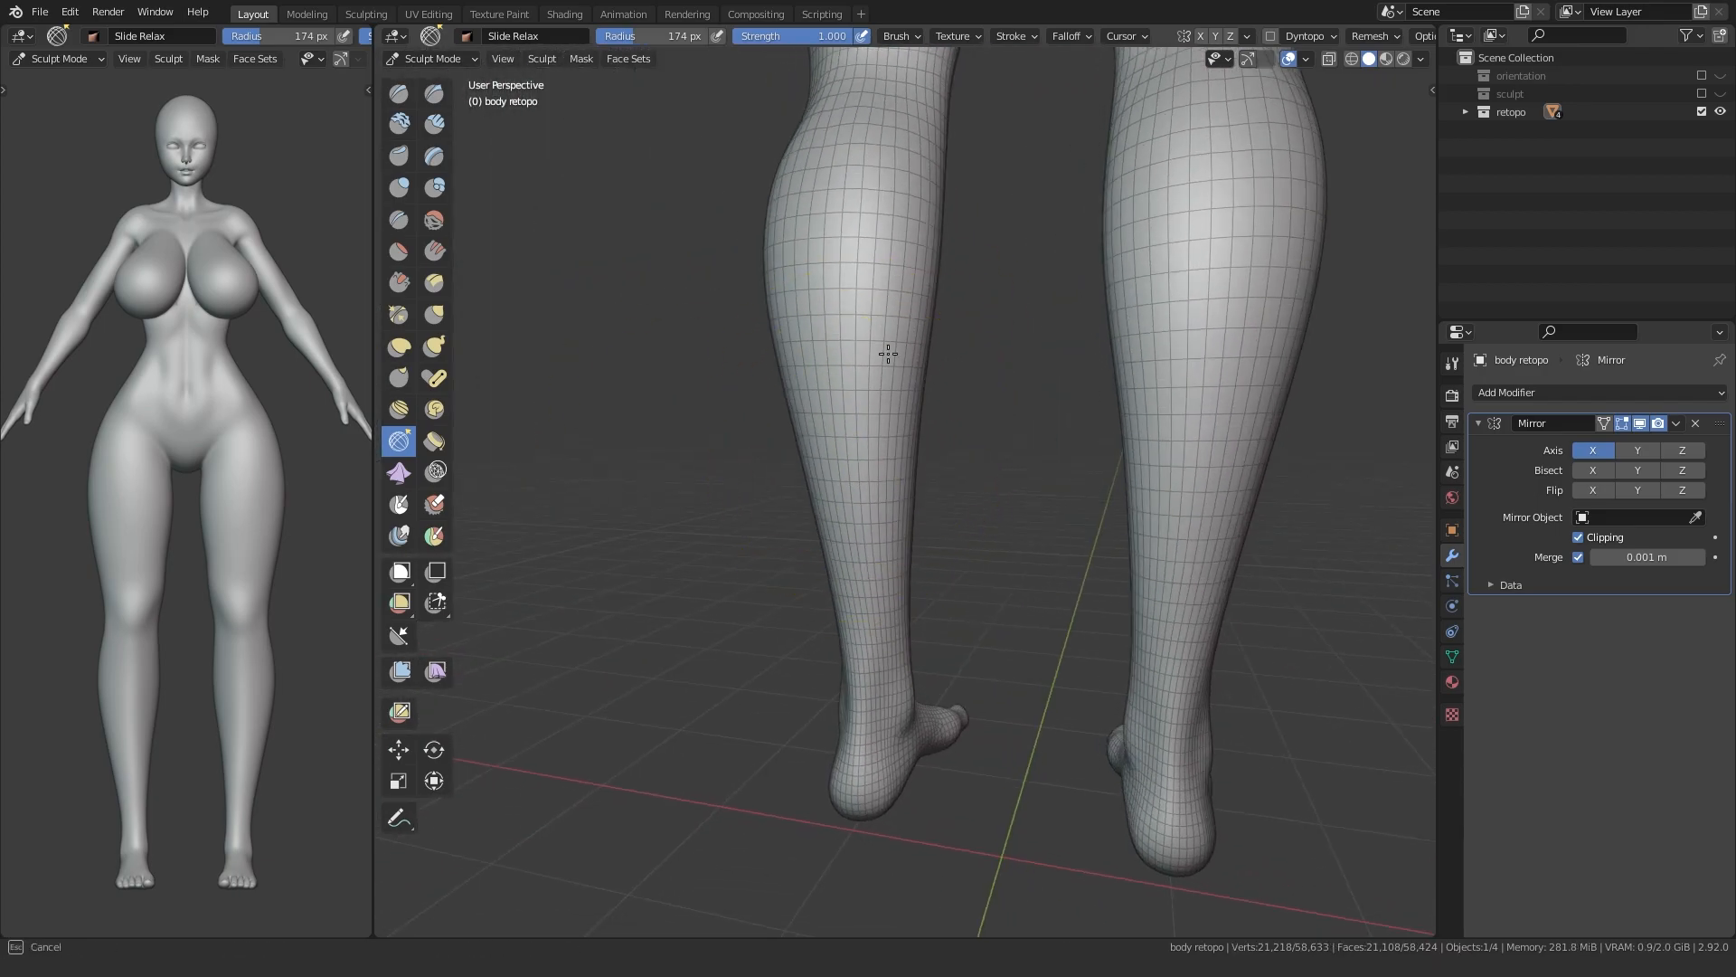
# - Refine the outer and inner calf silhouette in front view with the Grab brush resized to about 151 px
pyautogui.moveTo(703, 464)
pyautogui.mouseDown(button='middle')
pyautogui.moveTo(922, 299)
pyautogui.moveTo(832, 504)
pyautogui.mouseUp(button='middle')
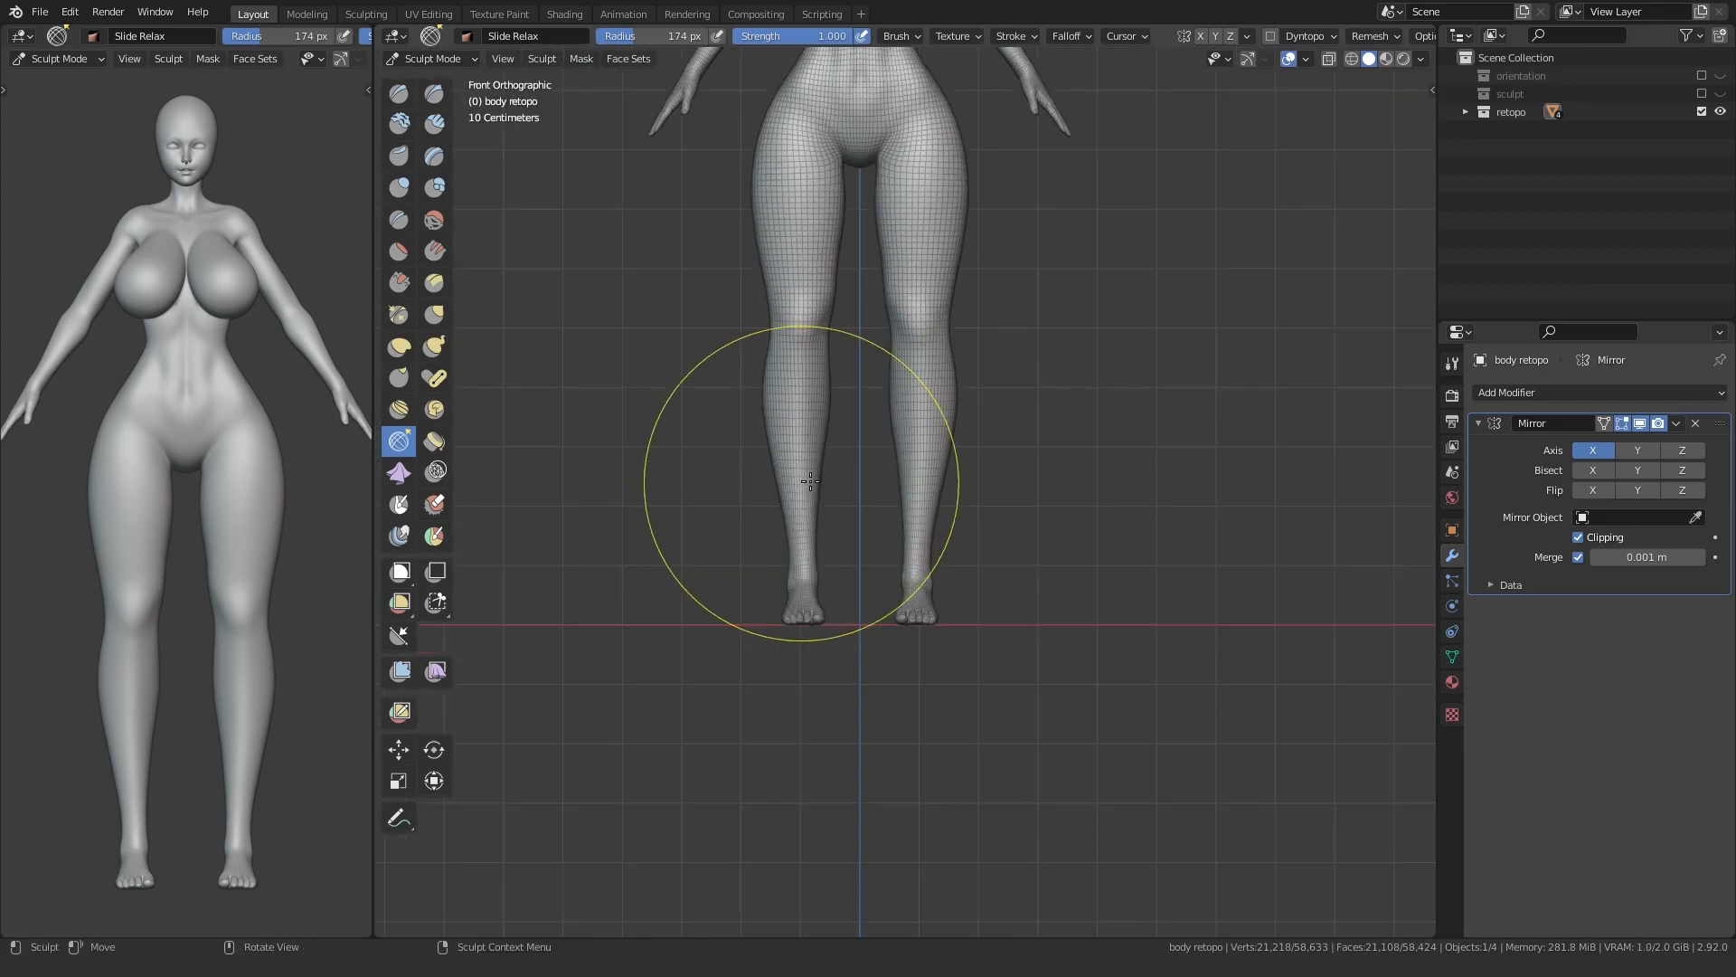
pyautogui.scroll(4, 915, 457)
pyautogui.press('g')
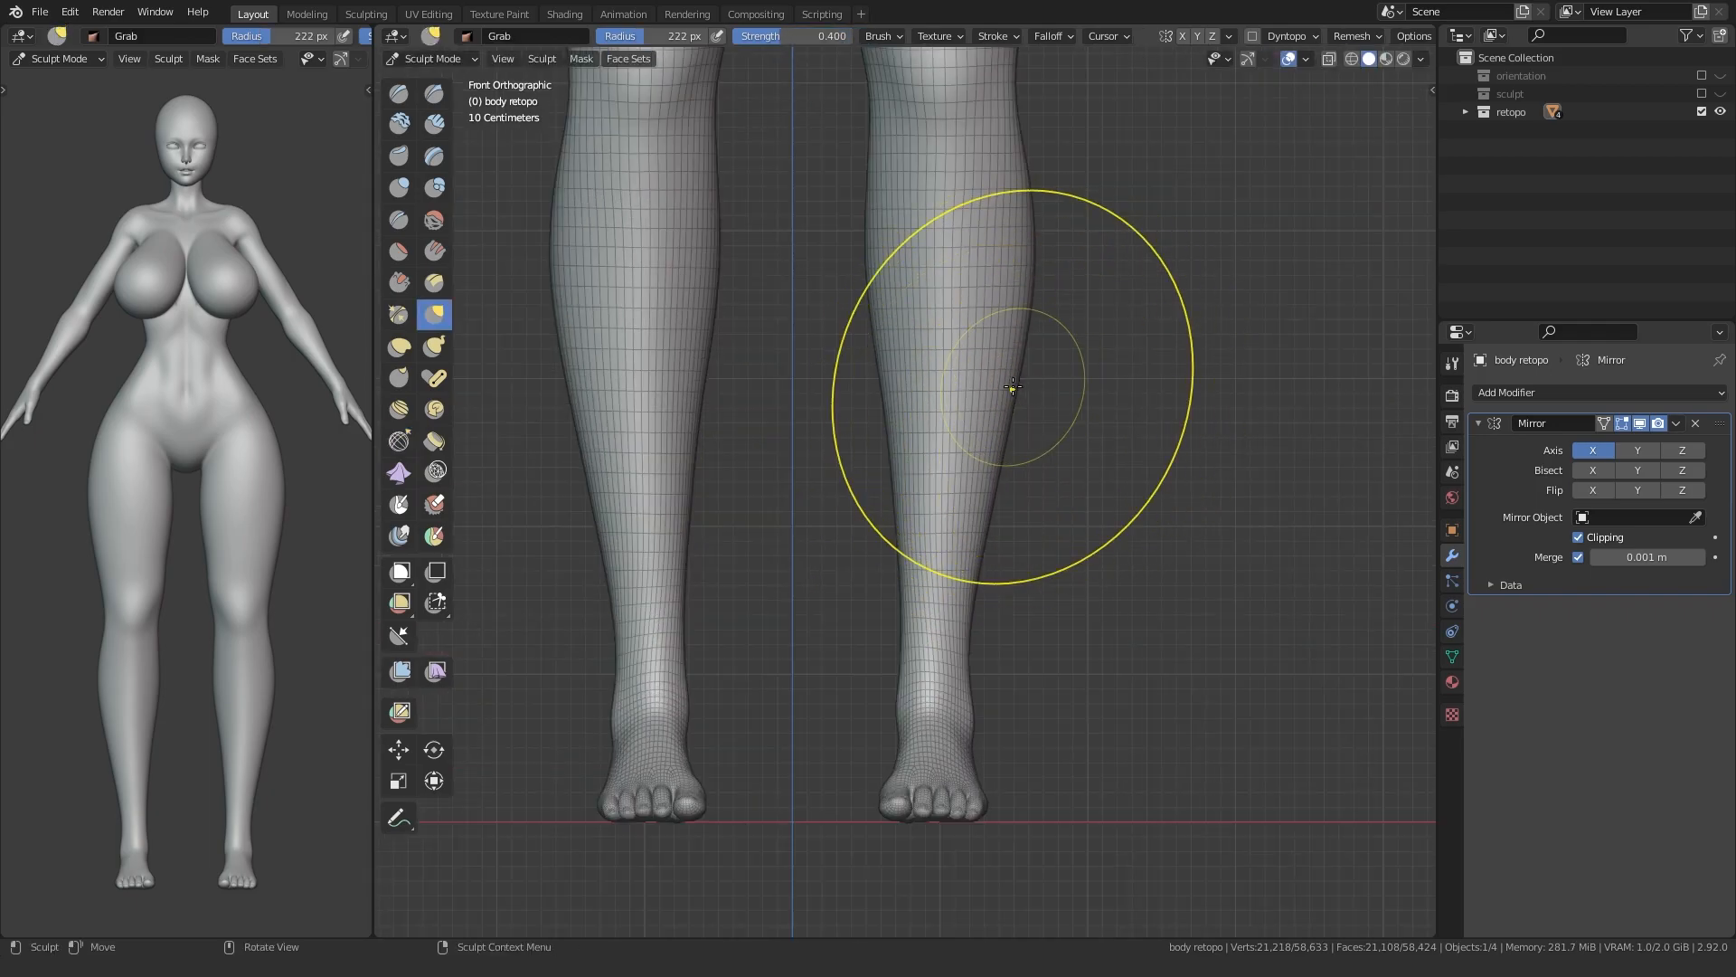
pyautogui.moveTo(793, 443)
pyautogui.keyDown('shift'); pyautogui.mouseDown(button='middle')
pyautogui.moveTo(799, 460)
pyautogui.moveTo(811, 395)
pyautogui.mouseUp(button='middle'); pyautogui.keyUp('shift')
pyautogui.press('f')
pyautogui.click(1135, 472)
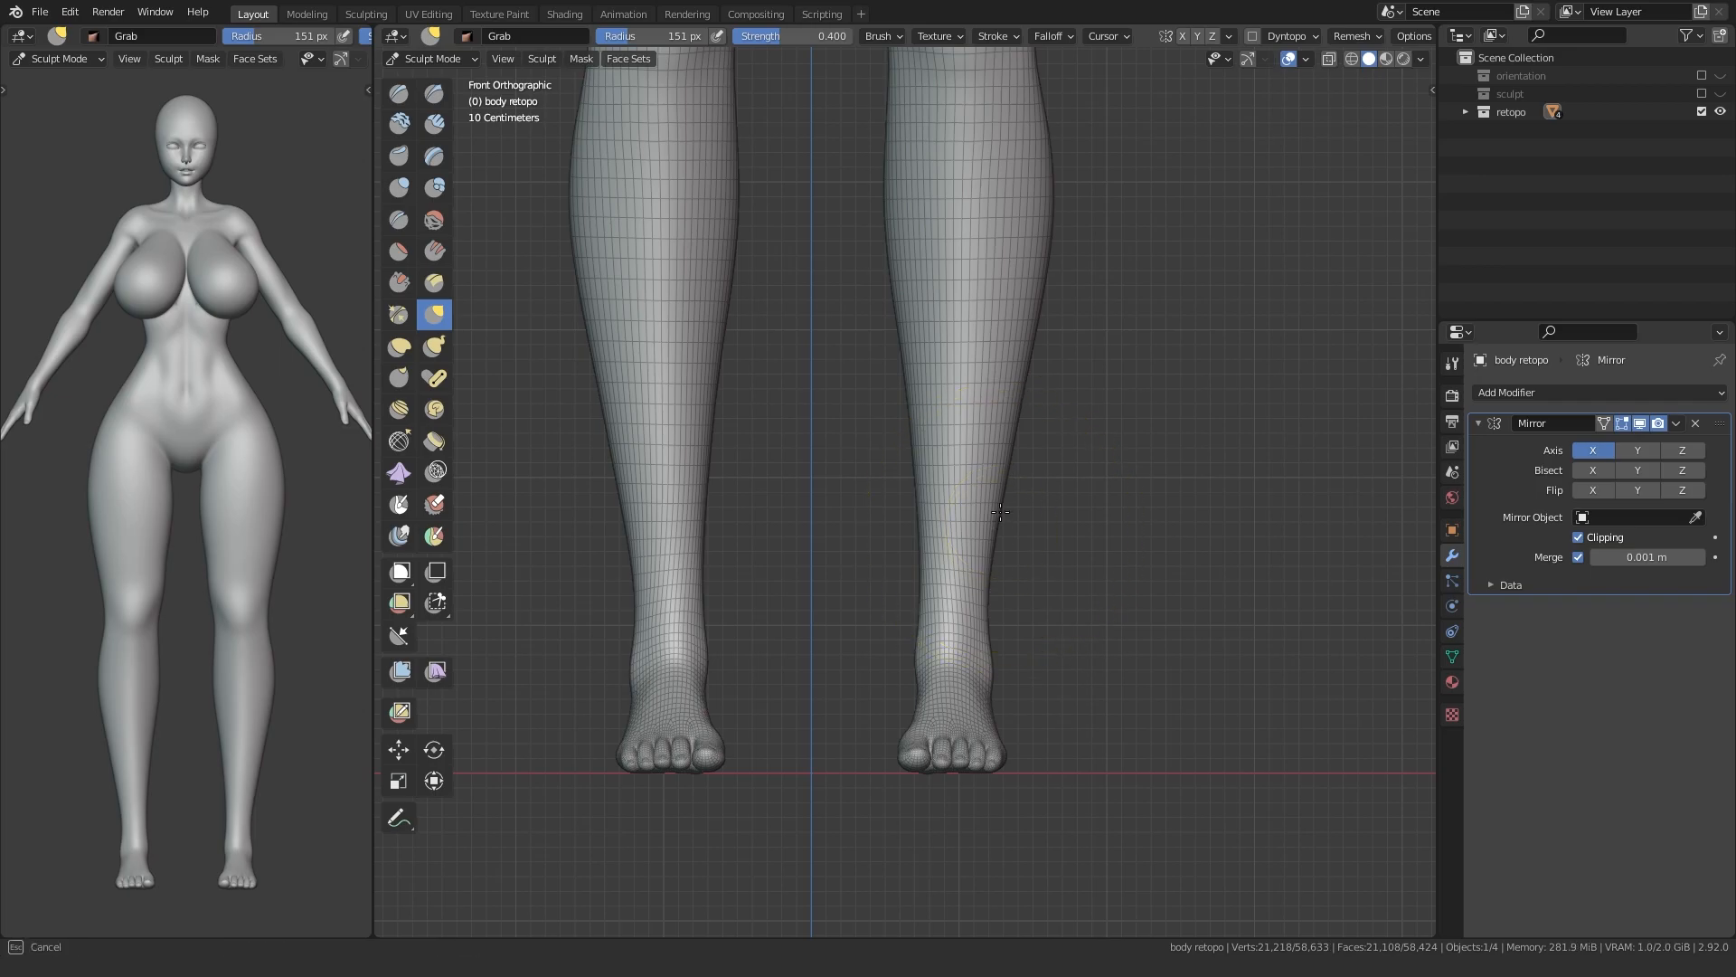
pyautogui.keyDown('shift'); pyautogui.moveTo(1042, 280); pyautogui.dragTo(1035, 443, button='middle'); pyautogui.keyUp('shift')
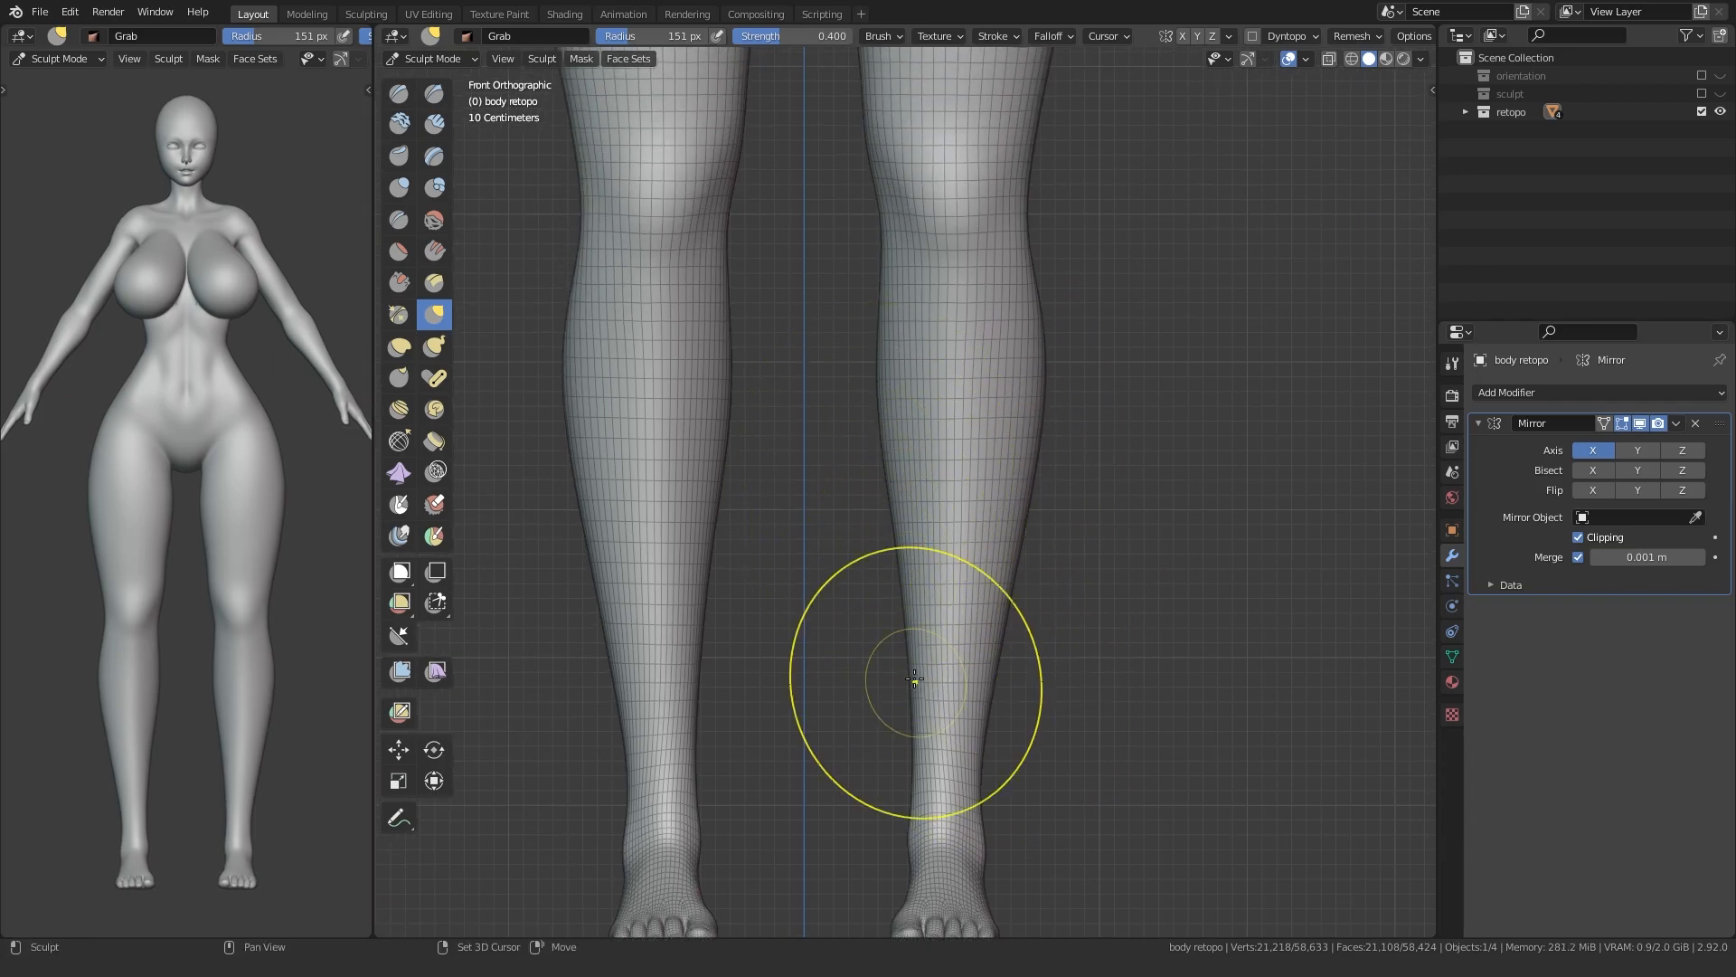
# - Reshape the rear bulge of the calf in right side view with an enlarged Grab brush
pyautogui.moveTo(915, 578); pyautogui.dragTo(742, 579, button='middle')
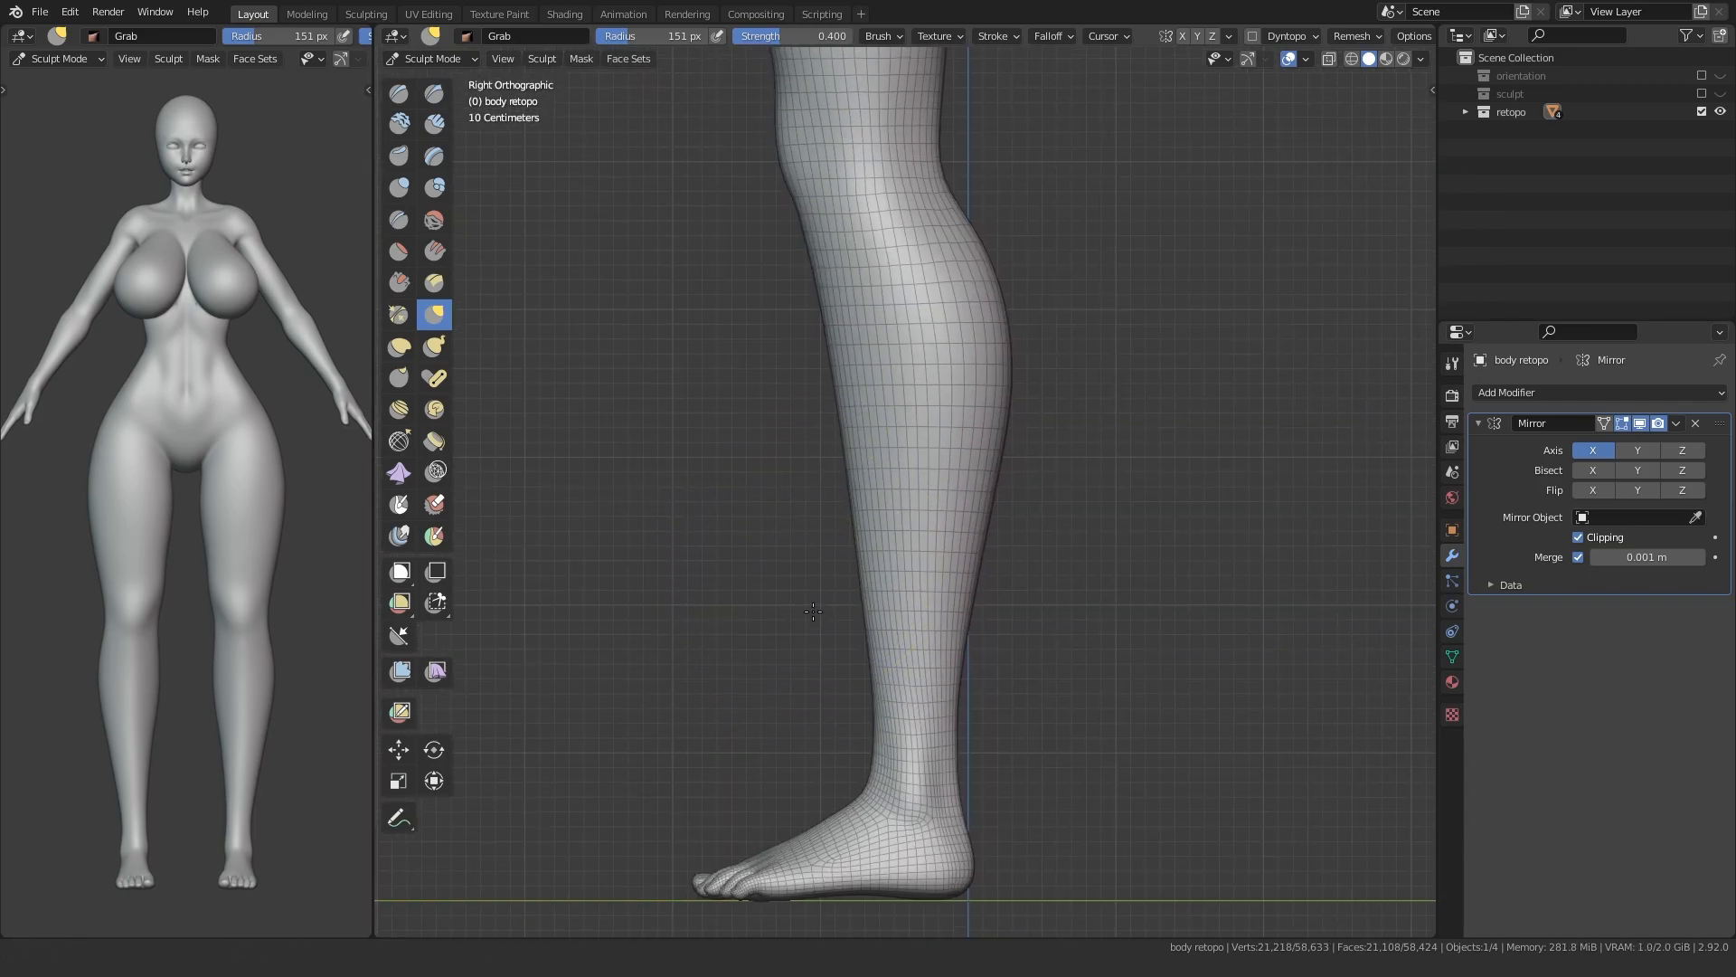
pyautogui.keyDown('shift'); pyautogui.moveTo(994, 520); pyautogui.dragTo(974, 515, button='middle'); pyautogui.keyUp('shift')
pyautogui.moveTo(977, 468); pyautogui.dragTo(981, 467)
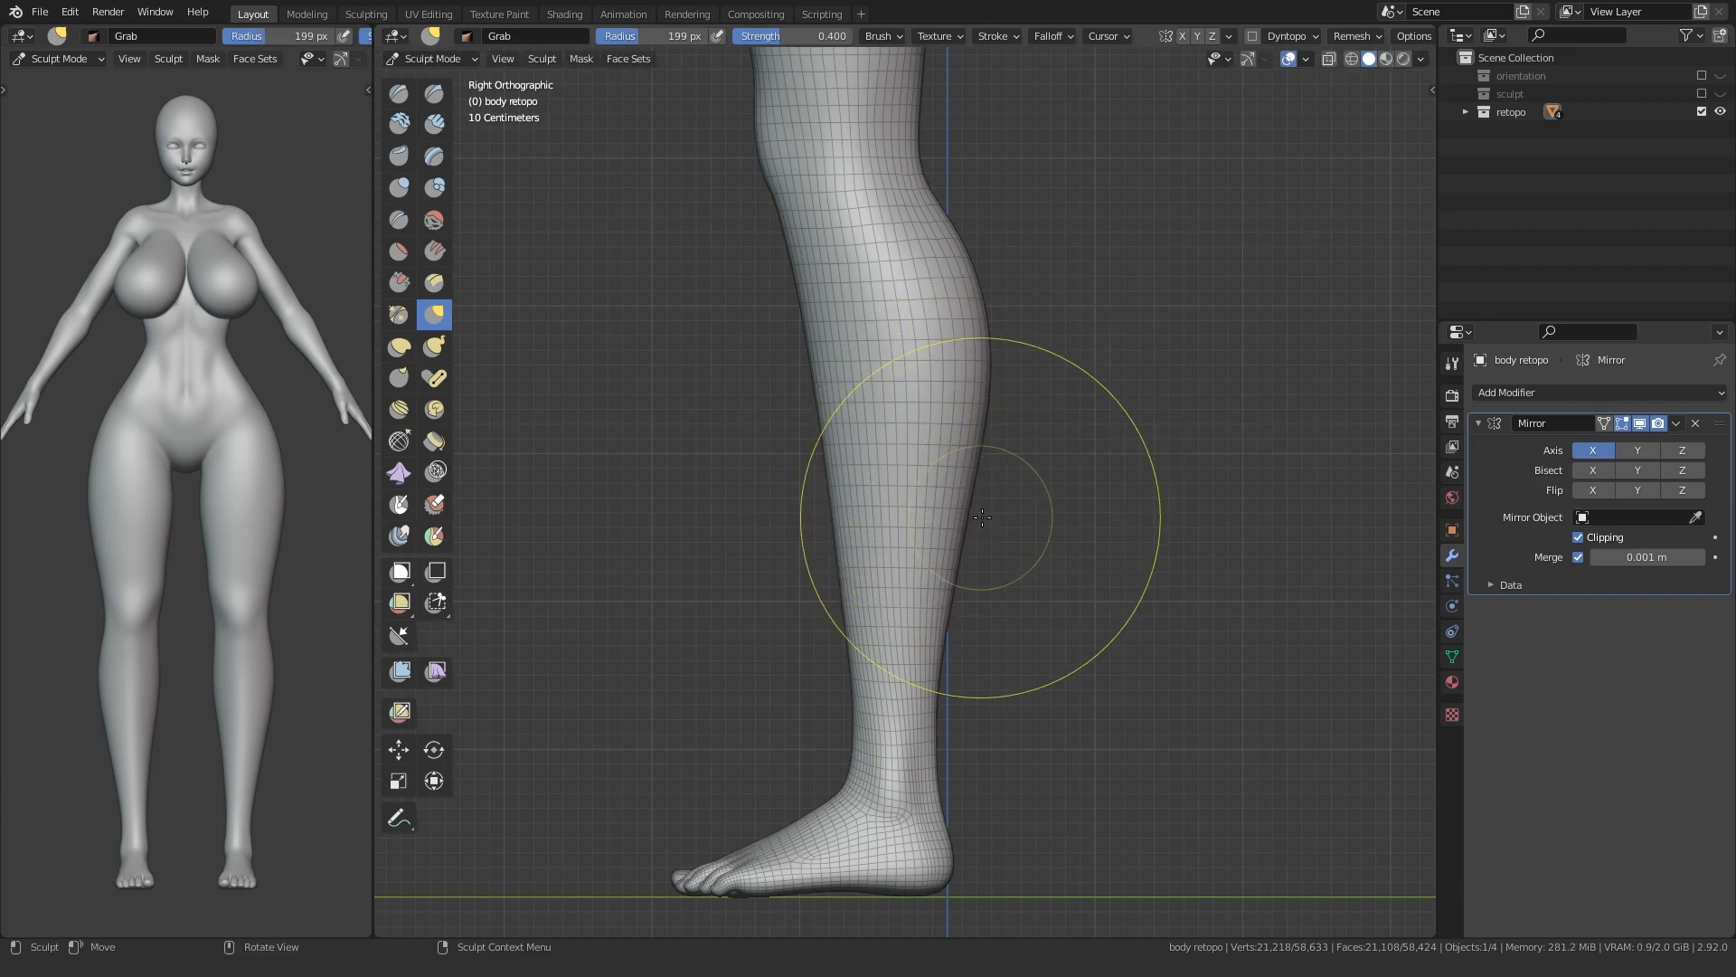
pyautogui.press('f')
pyautogui.click(1206, 349)
pyautogui.moveTo(991, 346); pyautogui.dragTo(975, 325)
# - Refine the back of the lower and upper calf in side view with the Grab brush at about 205 px
pyautogui.press('f')
pyautogui.click(1174, 522)
pyautogui.moveTo(964, 528); pyautogui.dragTo(954, 527)
pyautogui.moveTo(954, 595); pyautogui.dragTo(947, 592)
pyautogui.moveTo(976, 303); pyautogui.dragTo(990, 286)
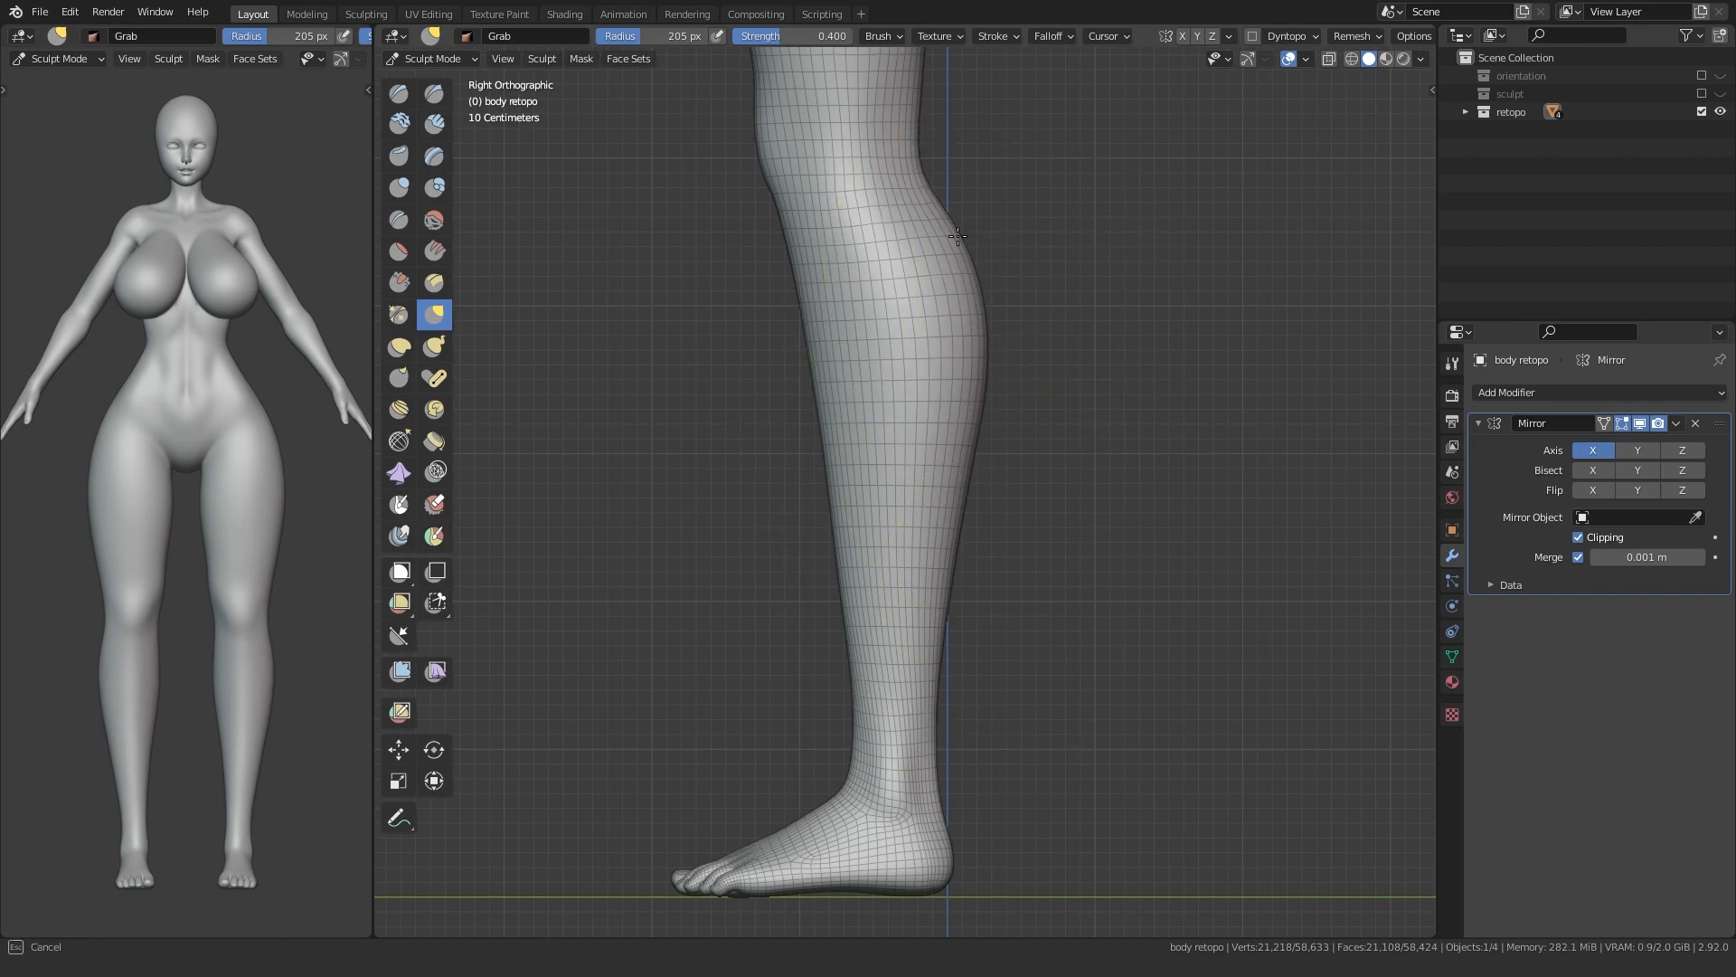
pyautogui.keyDown('alt'); pyautogui.moveTo(893, 433); pyautogui.dragTo(760, 446, button='middle'); pyautogui.keyUp('alt')
pyautogui.keyDown('alt'); pyautogui.moveTo(639, 470); pyautogui.dragTo(806, 446, button='middle'); pyautogui.keyUp('alt')
pyautogui.scroll(-4, 723, 484)
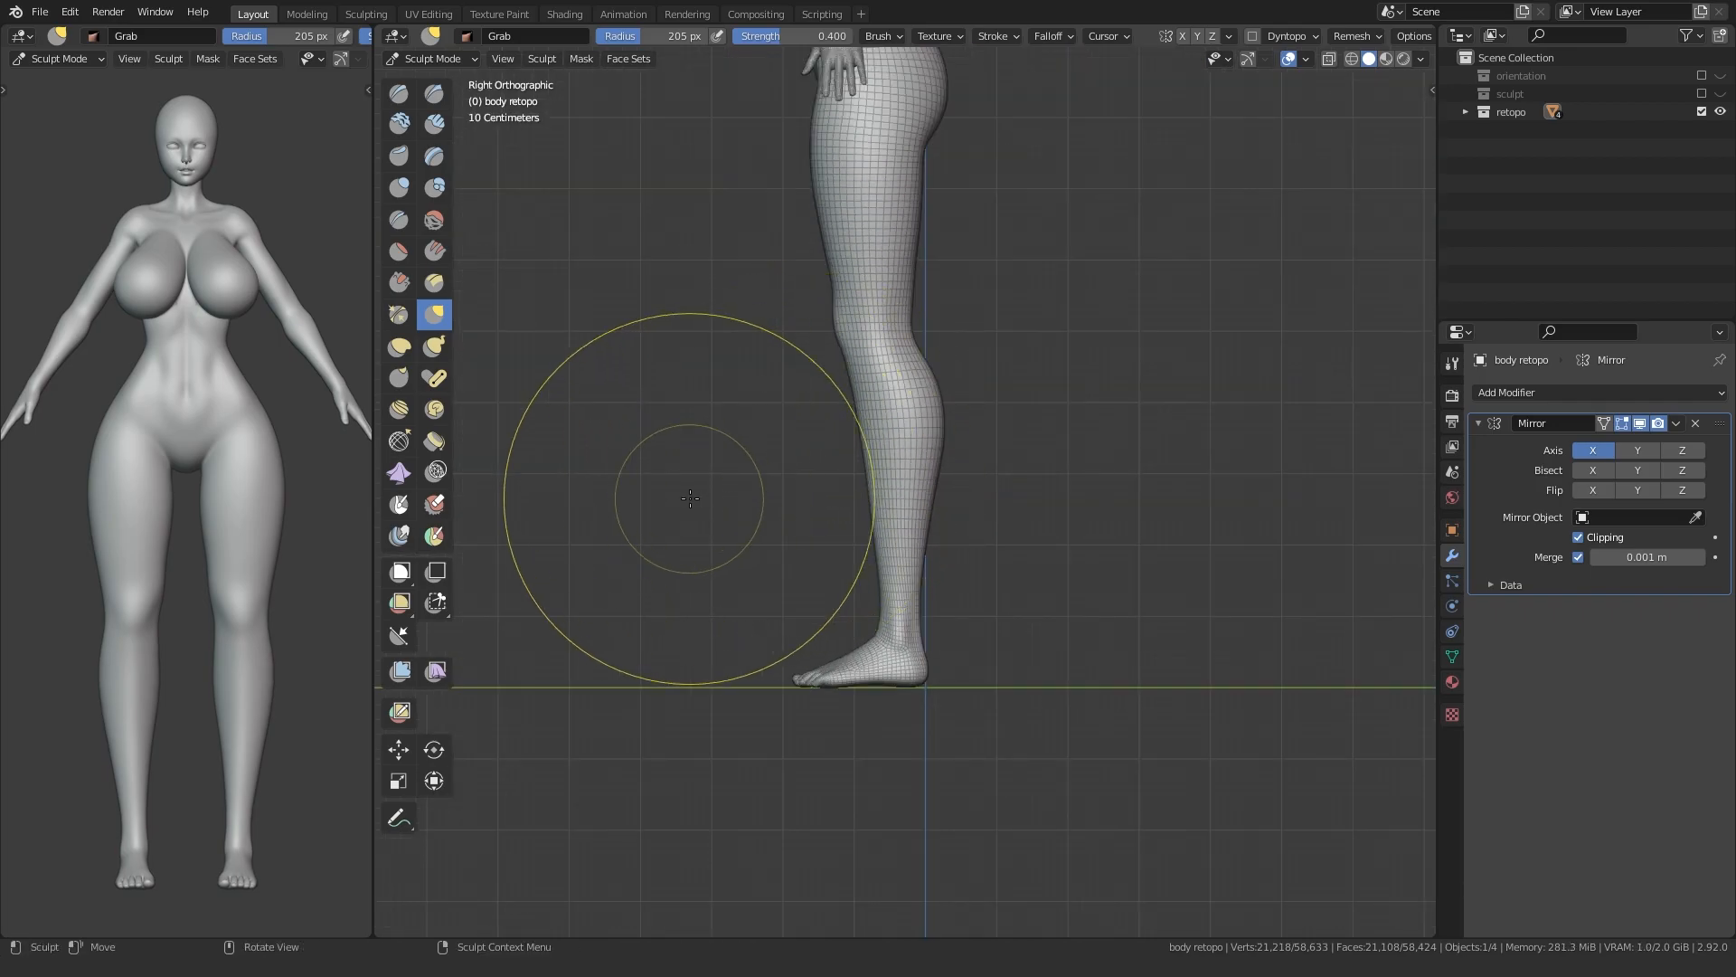
# - Refine the front contour of the shin and lower leg in right side view with the Grab brush at 176 and 151 px
pyautogui.scroll(2, 781, 490)
pyautogui.press('f')
pyautogui.click(1015, 463)
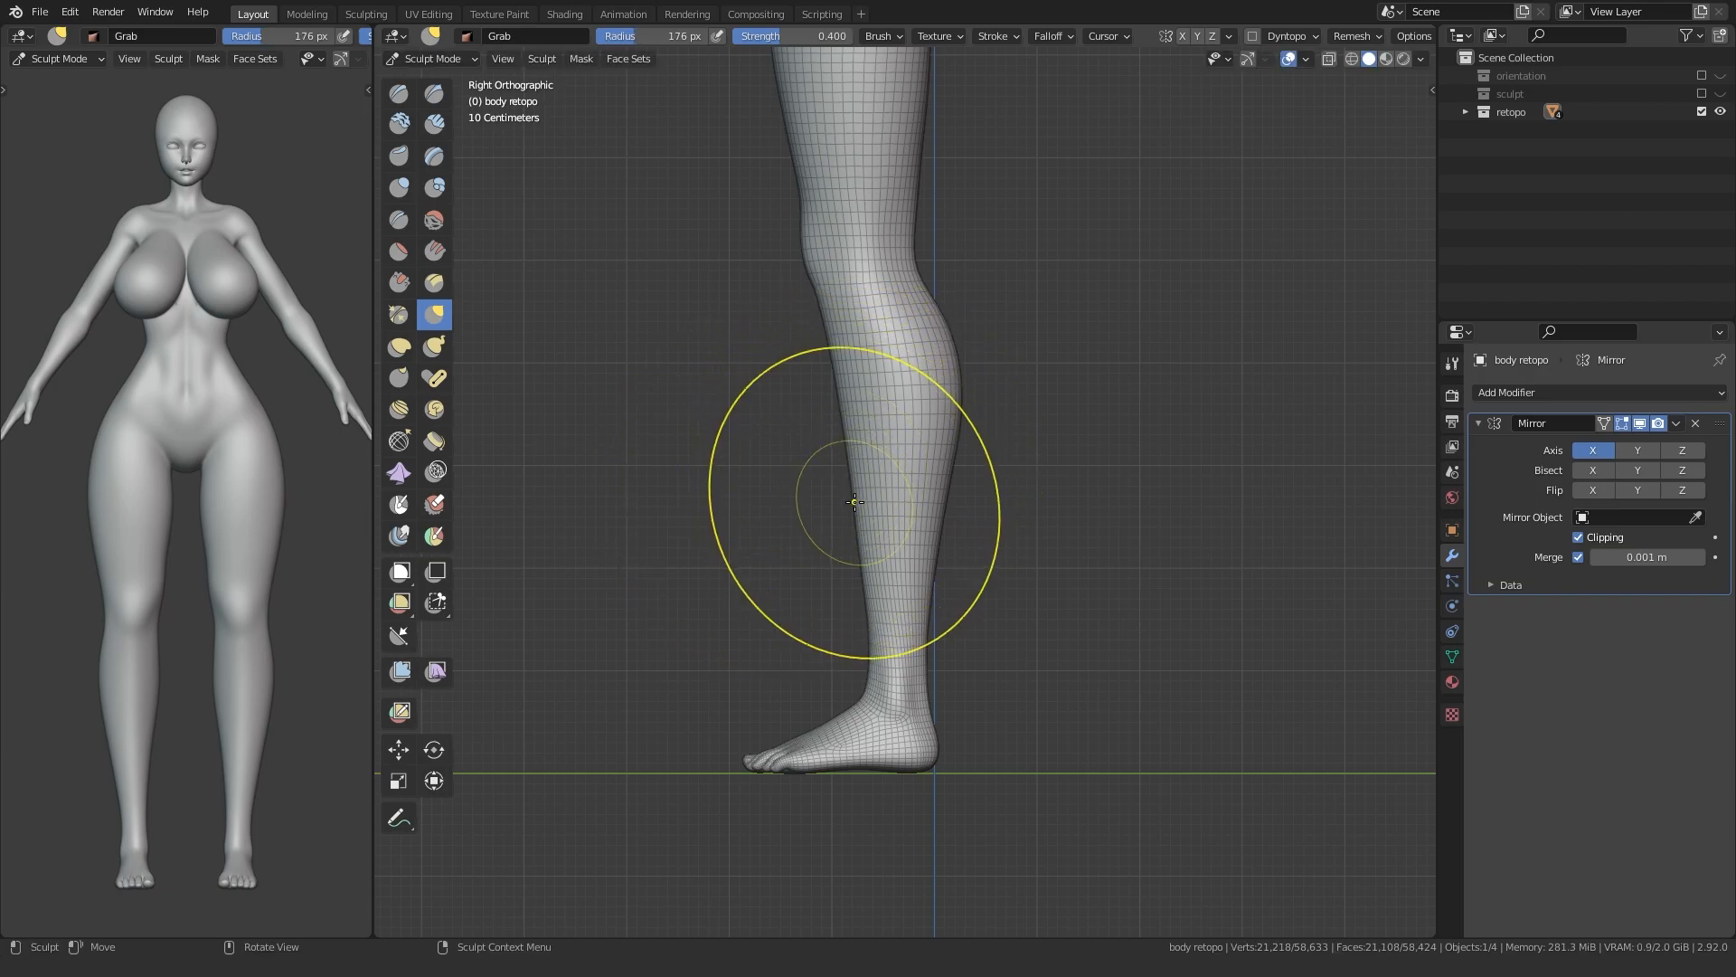
pyautogui.press('f')
pyautogui.click(1015, 500)
pyautogui.moveTo(853, 491); pyautogui.dragTo(854, 443)
pyautogui.press('f')
pyautogui.click(1028, 558)
pyautogui.moveTo(863, 561); pyautogui.dragTo(876, 561)
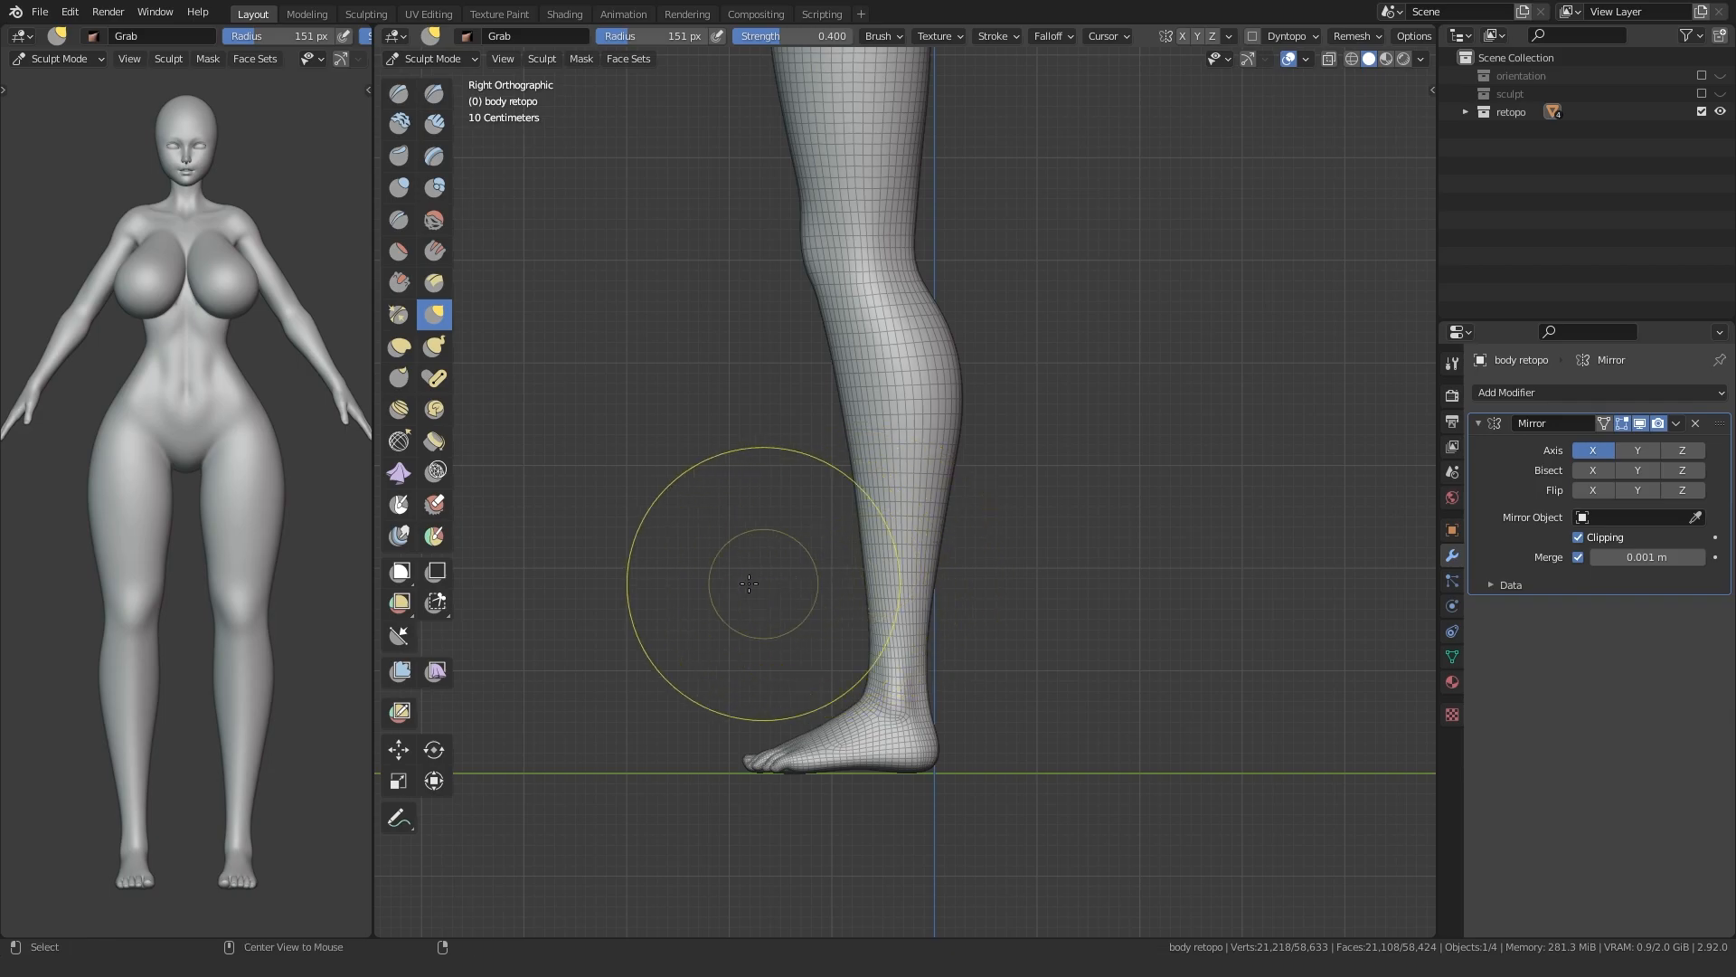
# - Return to Object Mode with the character's upper body in view and add a plane mesh
pyautogui.keyDown('alt'); pyautogui.moveTo(789, 582); pyautogui.dragTo(747, 572, button='middle'); pyautogui.keyUp('alt')
pyautogui.scroll(2, 913, 567)
pyautogui.moveTo(918, 507); pyautogui.dragTo(929, 504, button='middle')
pyautogui.scroll(2, 929, 503)
pyautogui.hotkey('ctrl', 'Tab')
pyautogui.click(693, 514)
pyautogui.hotkey('shift', 'a')
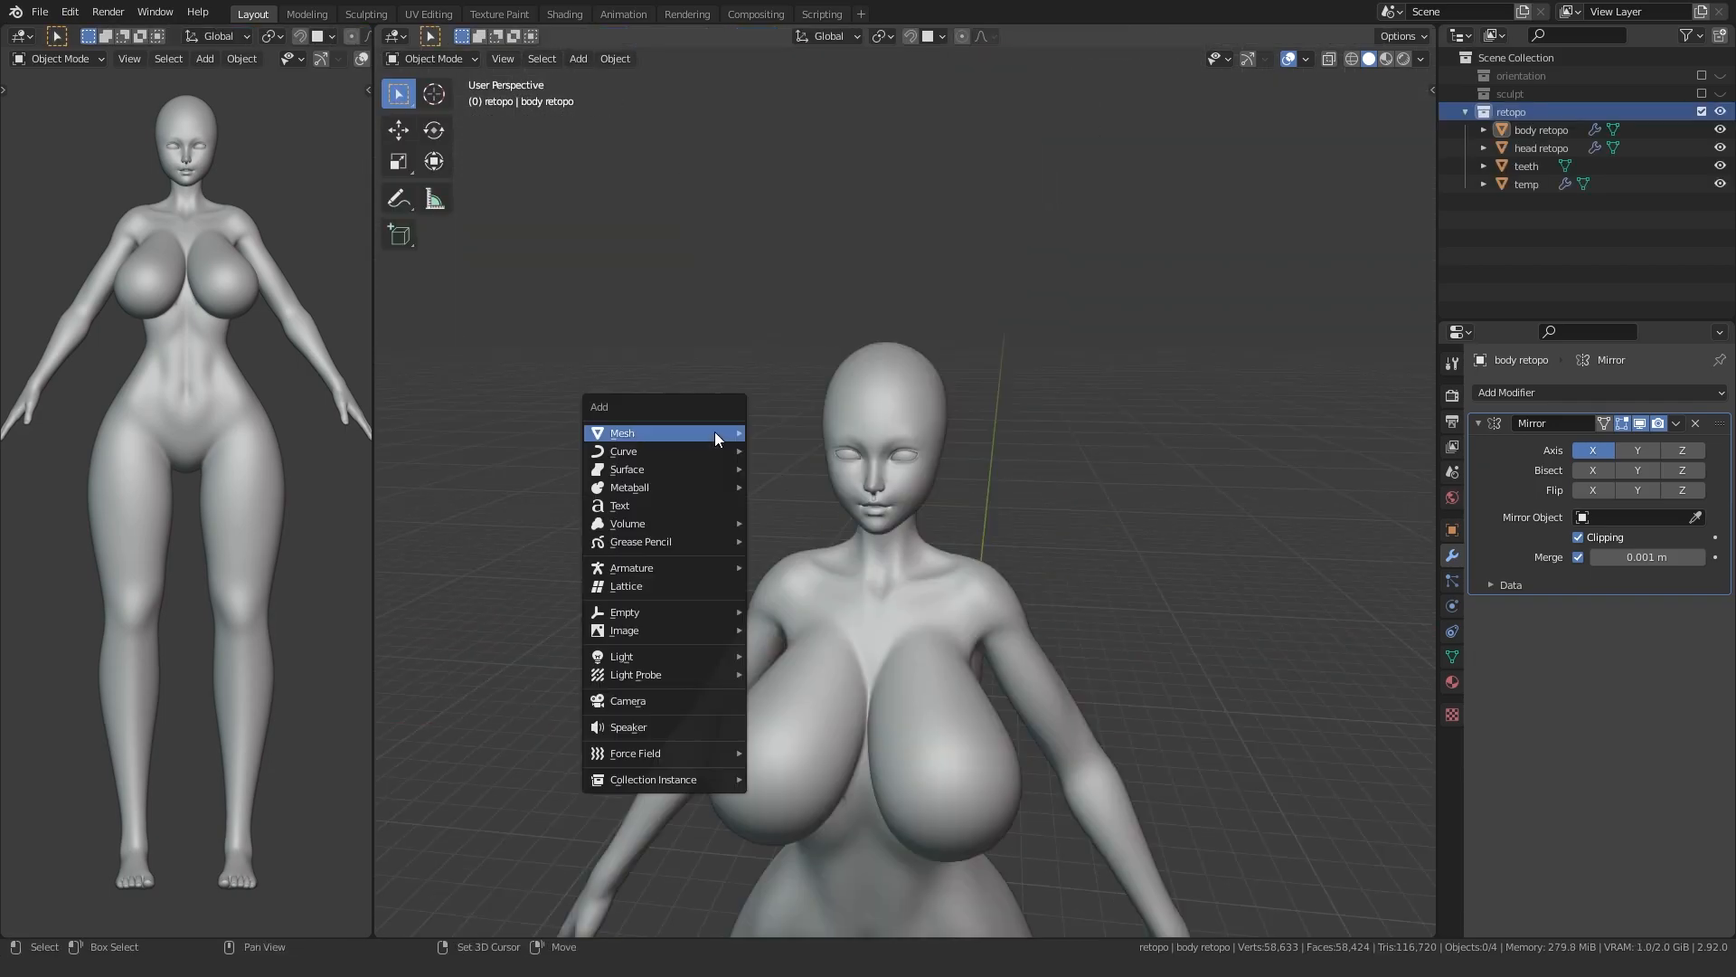
pyautogui.moveTo(714, 431)
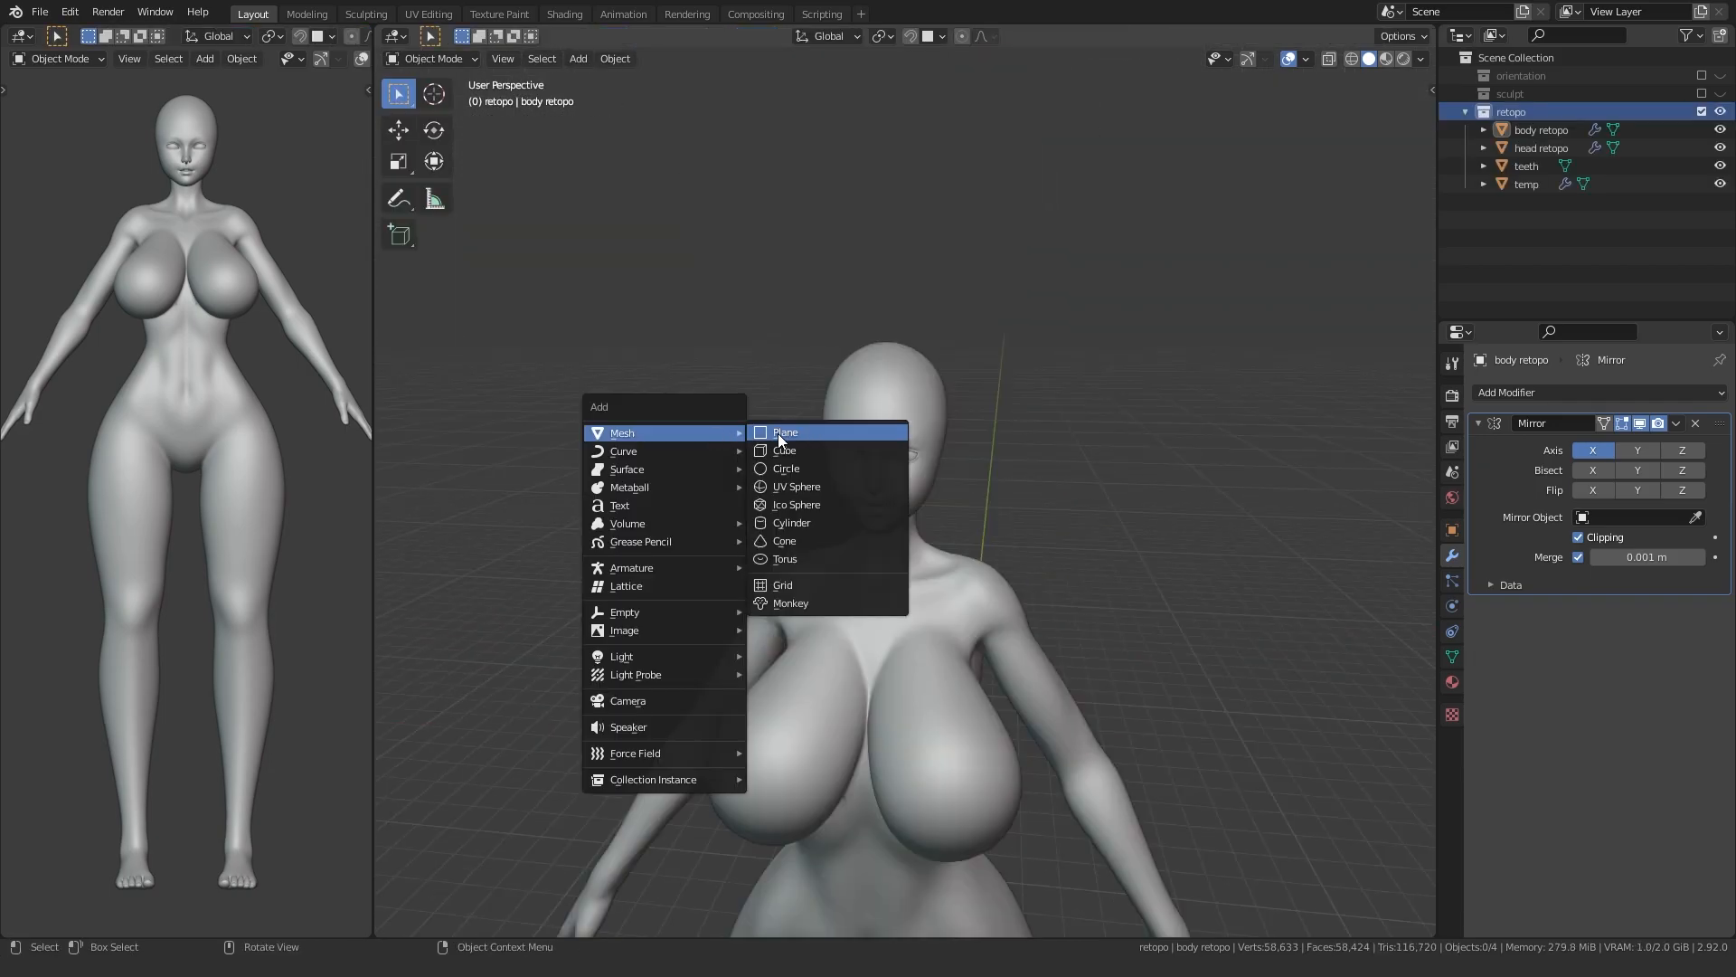
pyautogui.click(776, 432)
# - Rotate the plane's geometry 90° about the global X axis in Edit Mode
pyautogui.scroll(-4, 725, 449)
pyautogui.keyDown('shift'); pyautogui.moveTo(725, 454); pyautogui.dragTo(712, 398, button='middle'); pyautogui.keyUp('shift')
pyautogui.press('Tab')
pyautogui.write('rx90')
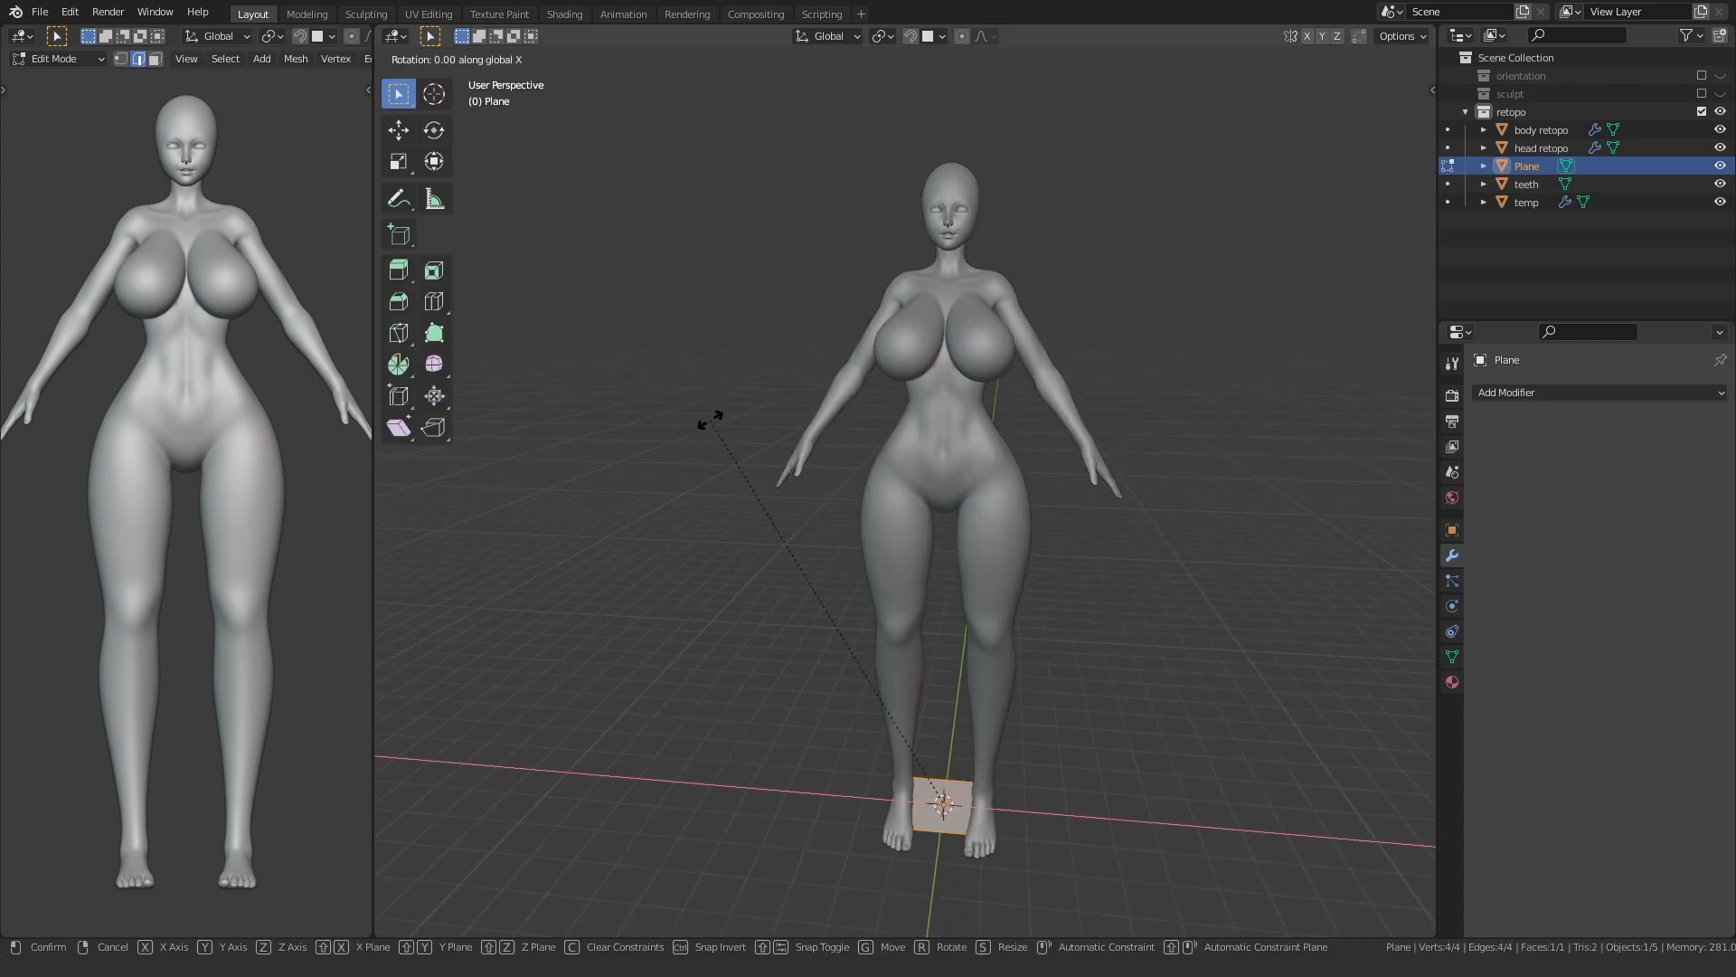
pyautogui.press('Return')
# - Move the upright plane up to just in front of the face in right side view
pyautogui.press('KP_3')
pyautogui.press('g')
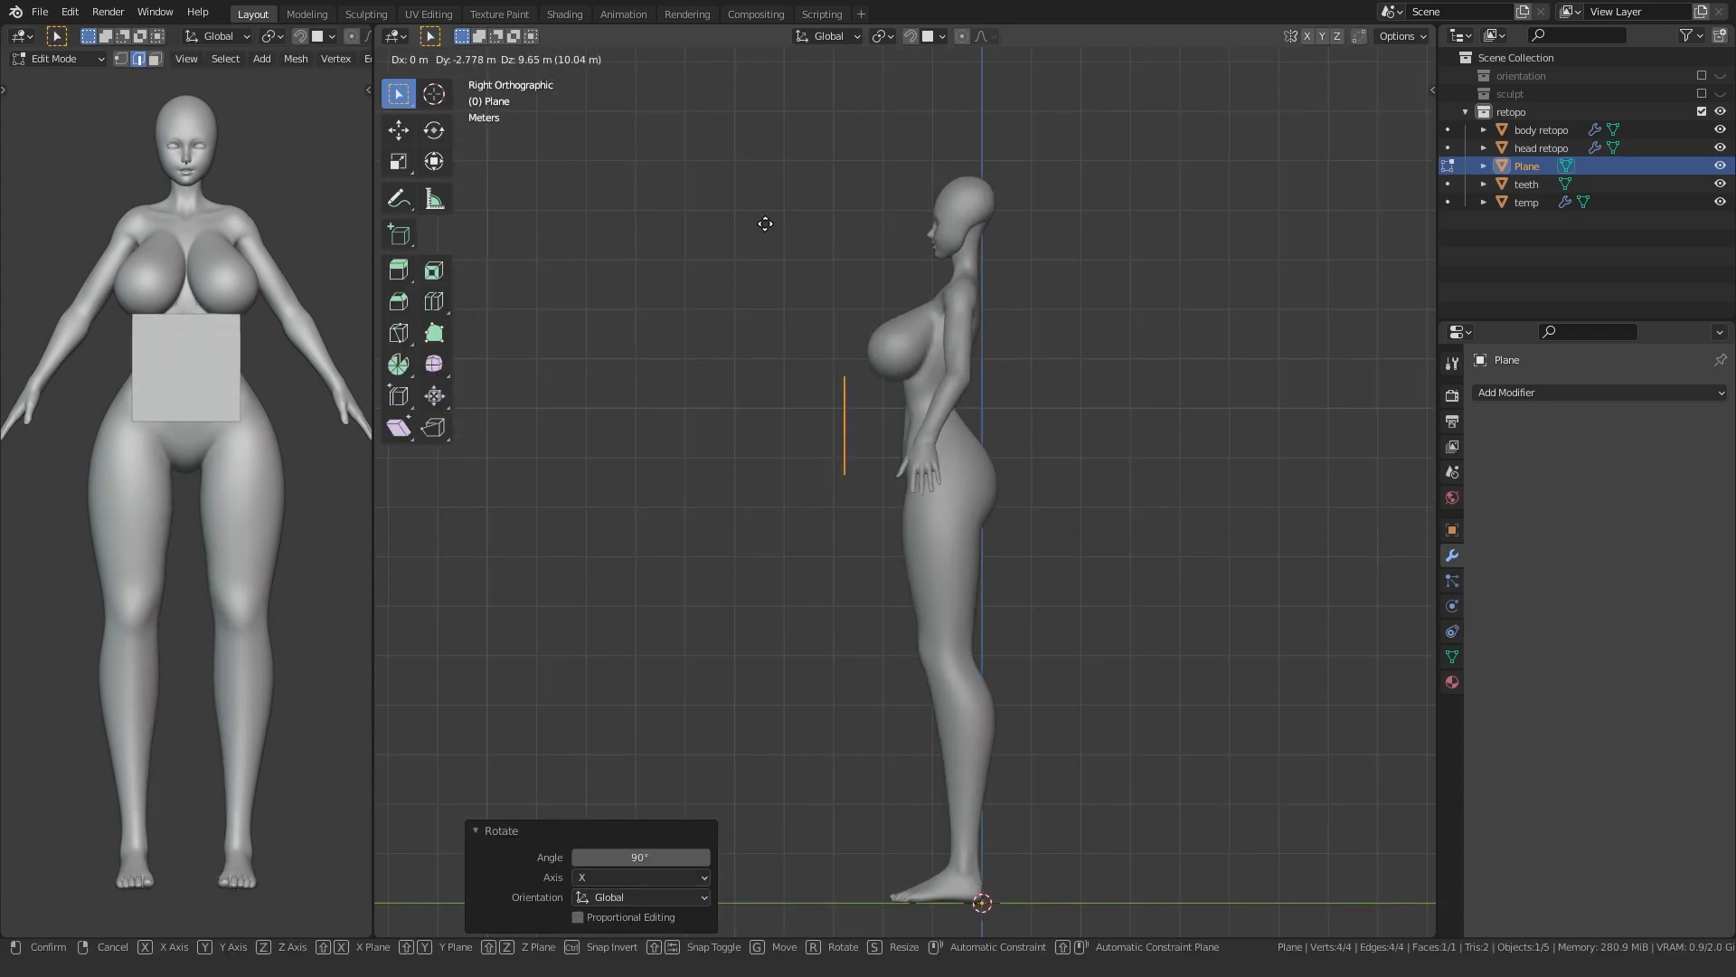
pyautogui.click(803, 636)
pyautogui.scroll(4, 803, 636)
pyautogui.press('g')
pyautogui.click(925, 247)
# - Scale the plane down to a small square and position it above the character's left eye in front view
pyautogui.press('KP_1')
pyautogui.scroll(6, 822, 410)
pyautogui.press('1')
pyautogui.keyDown('shift'); pyautogui.moveTo(839, 329); pyautogui.dragTo(640, 696, button='middle'); pyautogui.keyUp('shift')
pyautogui.press('s')
pyautogui.click(906, 437)
pyautogui.scroll(4, 886, 449)
pyautogui.press('g')
pyautogui.click(992, 430)
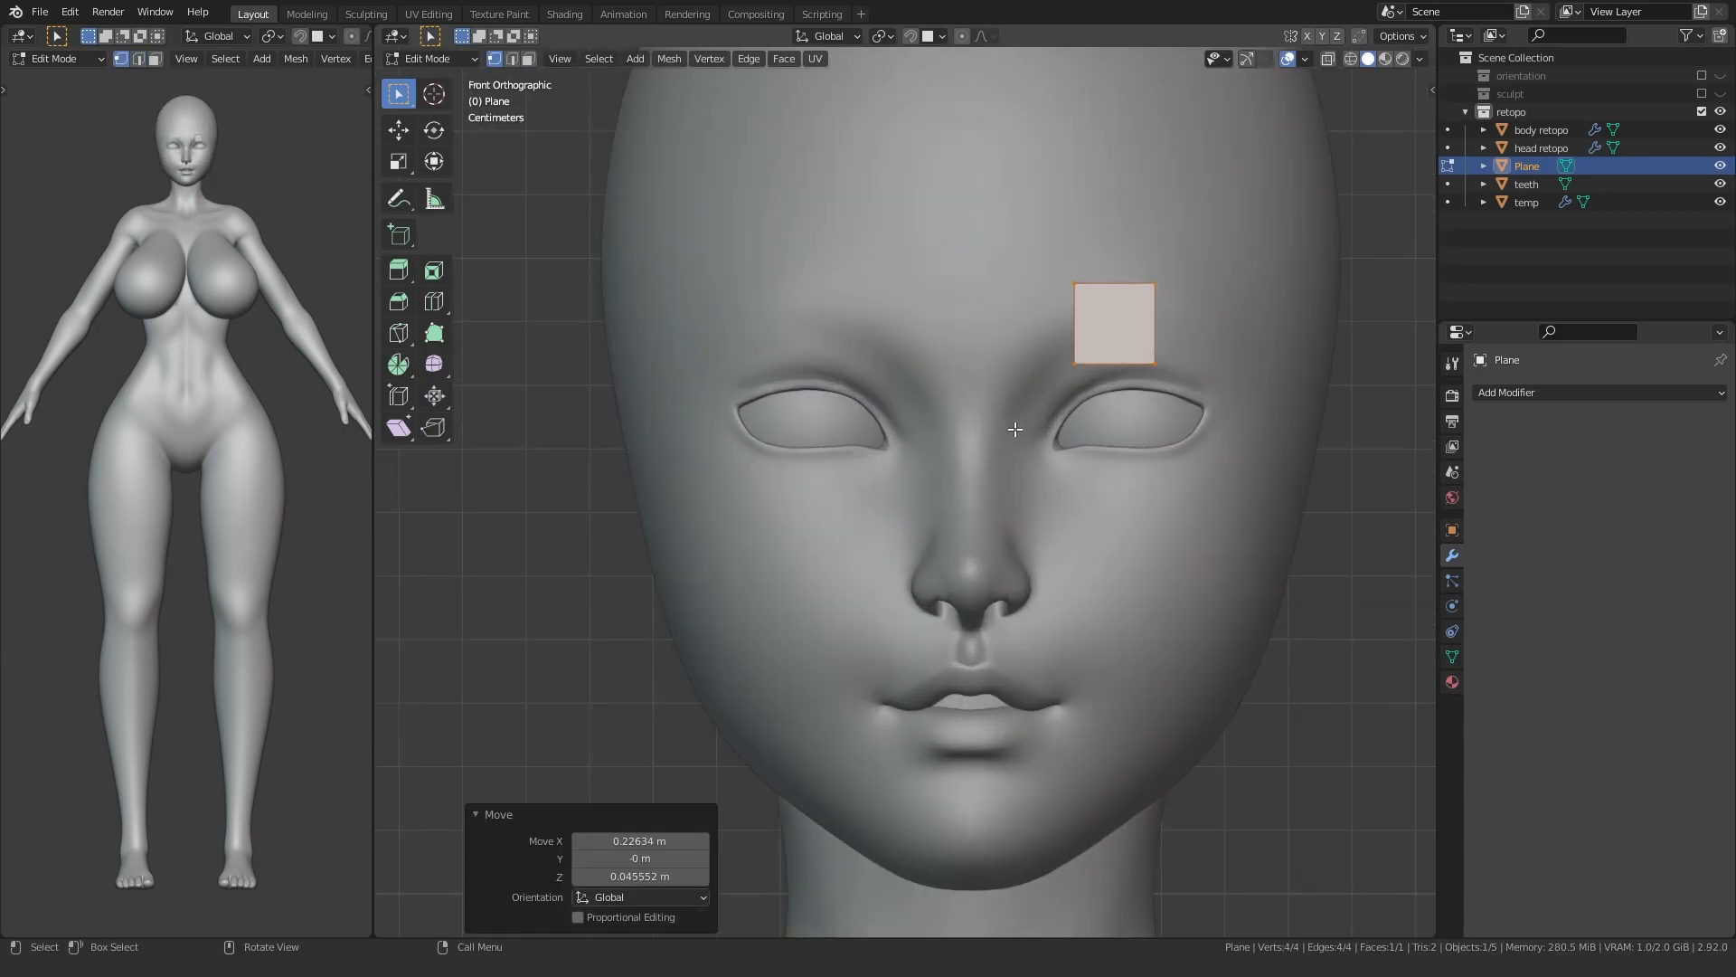
pyautogui.keyDown('shift'); pyautogui.moveTo(992, 430); pyautogui.dragTo(883, 505, button='middle'); pyautogui.keyUp('shift')
# - Add a Mirror modifier on the X axis and a Subdivision Surface modifier to the plane
pyautogui.click(1537, 392)
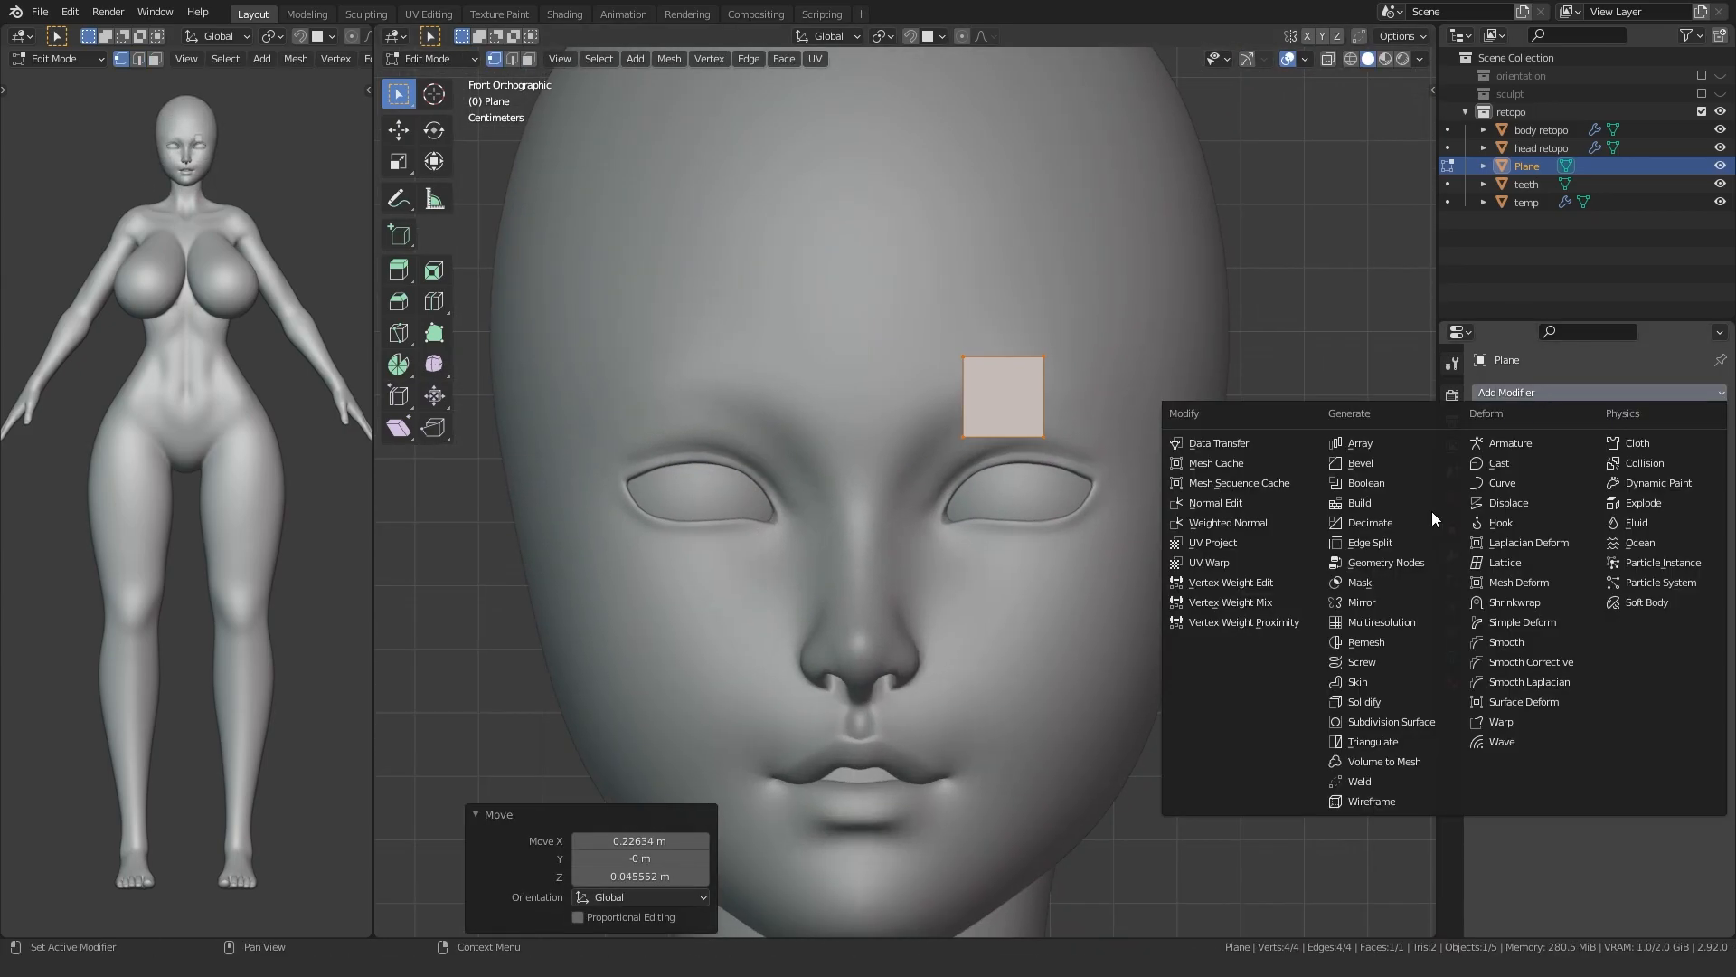
pyautogui.click(1373, 602)
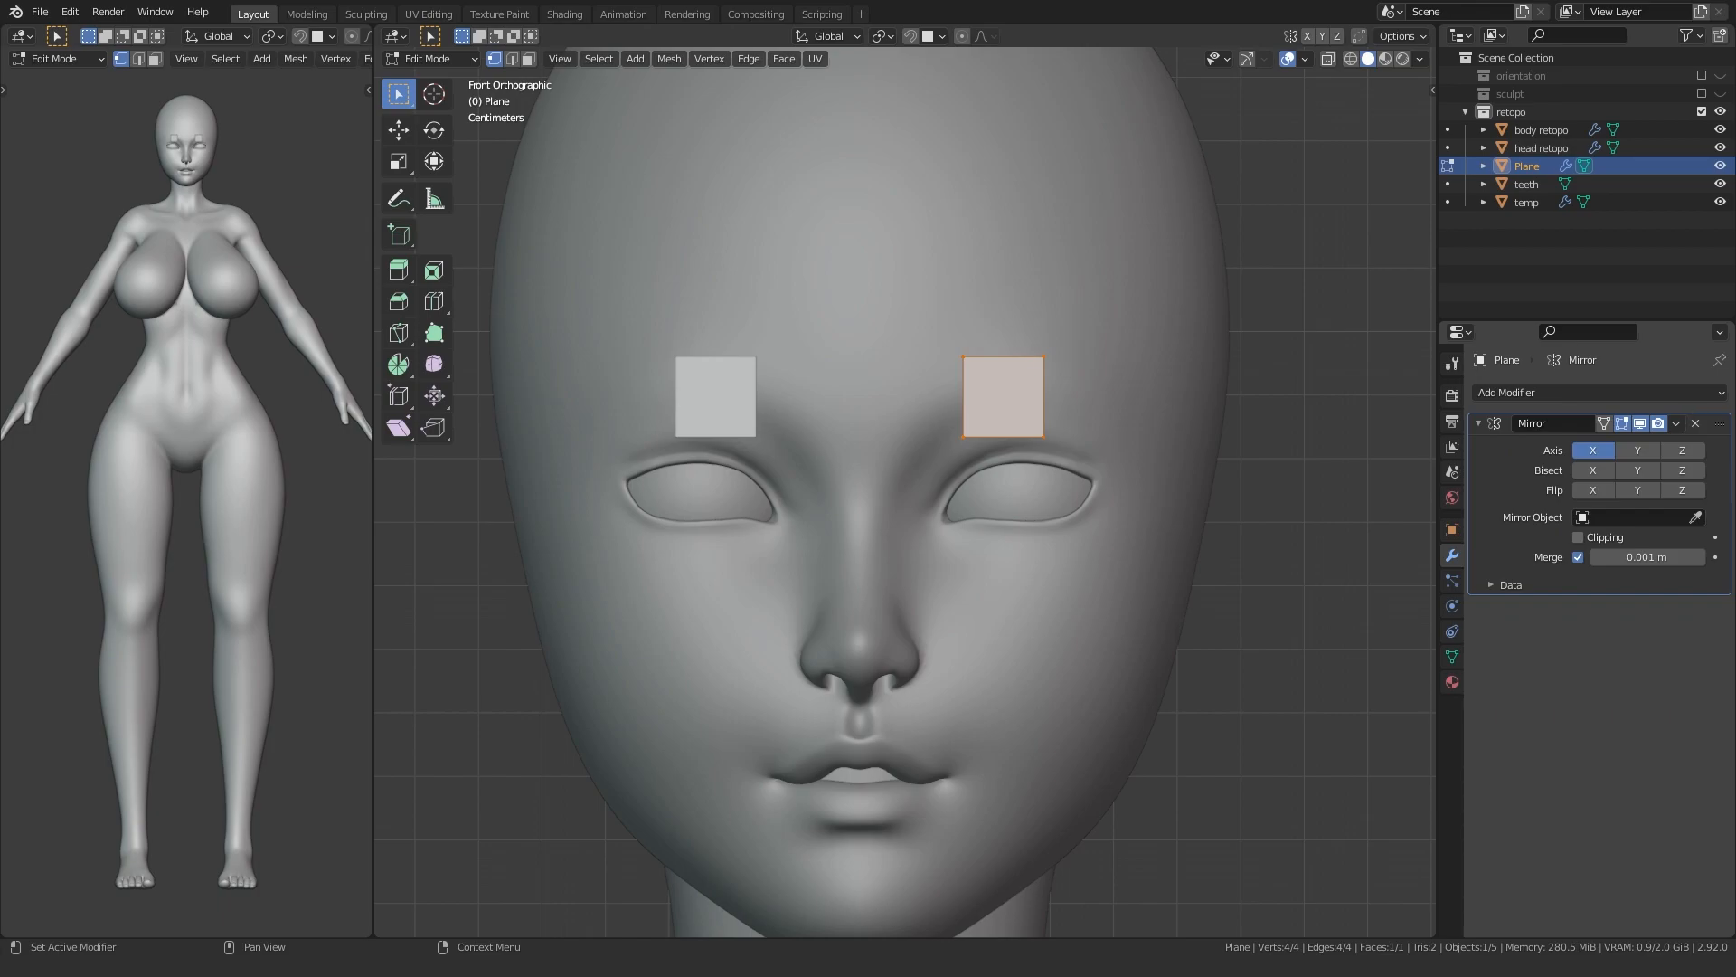
pyautogui.click(1478, 423)
pyautogui.click(1537, 392)
pyautogui.click(1397, 714)
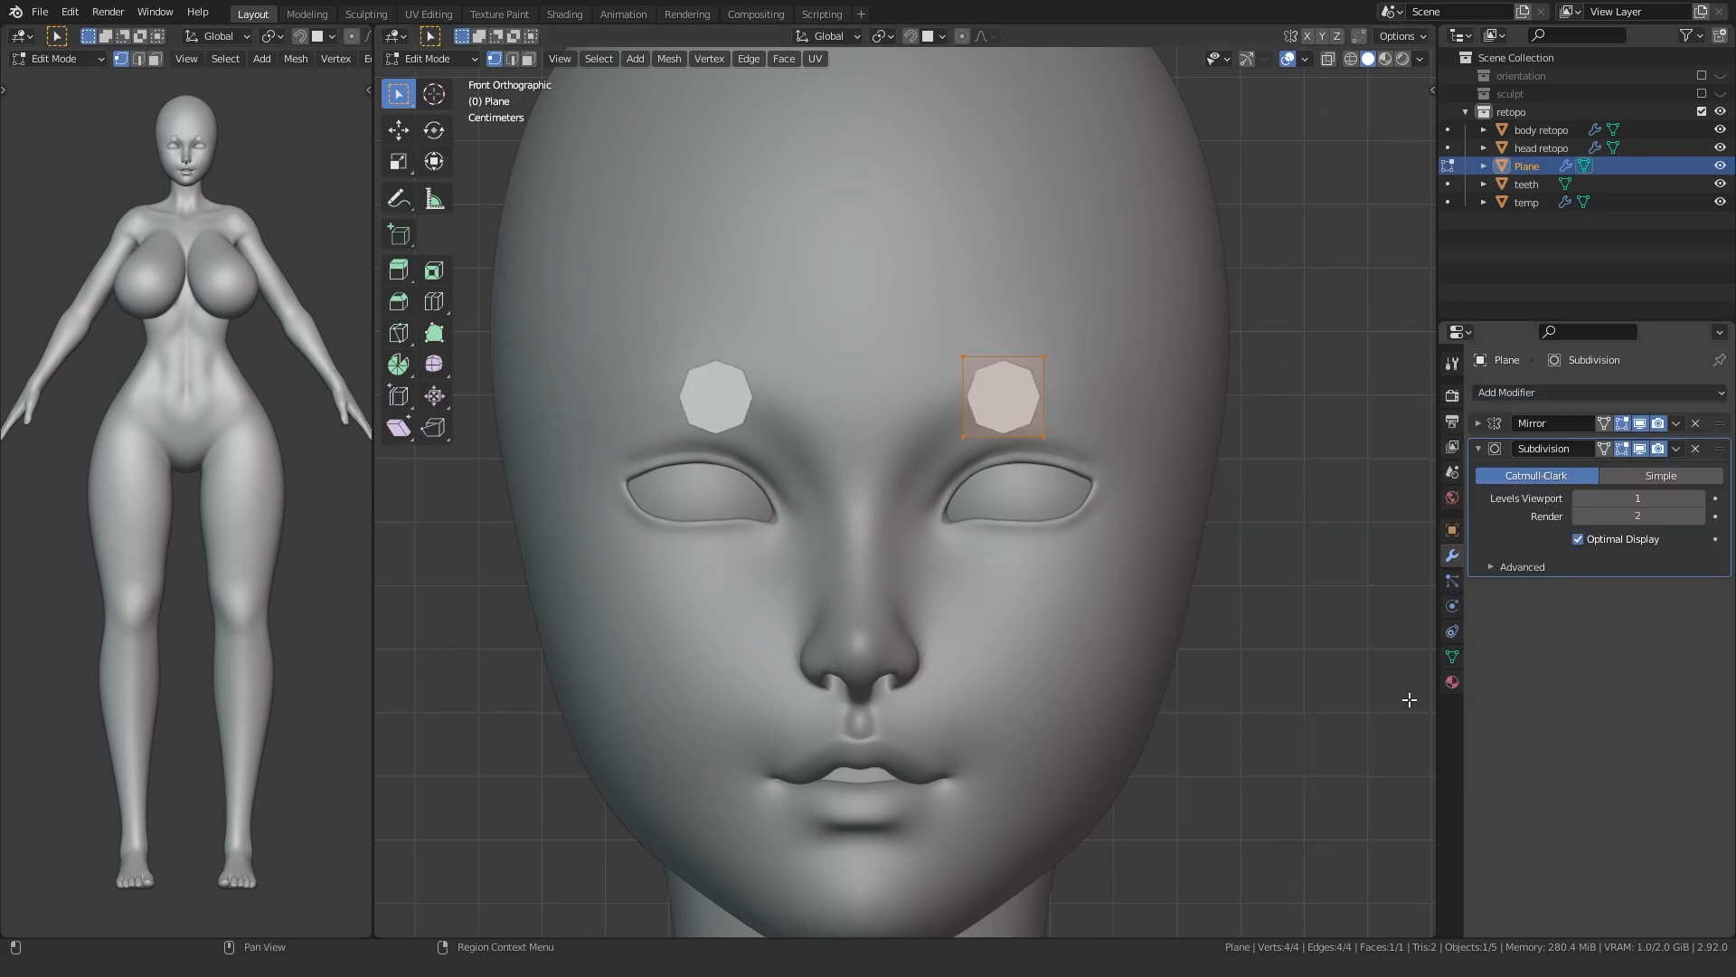
pyautogui.click(1522, 456)
# - Add a Shrinkwrap modifier targeting head retopo and adjust its snap mode
pyautogui.click(1490, 393)
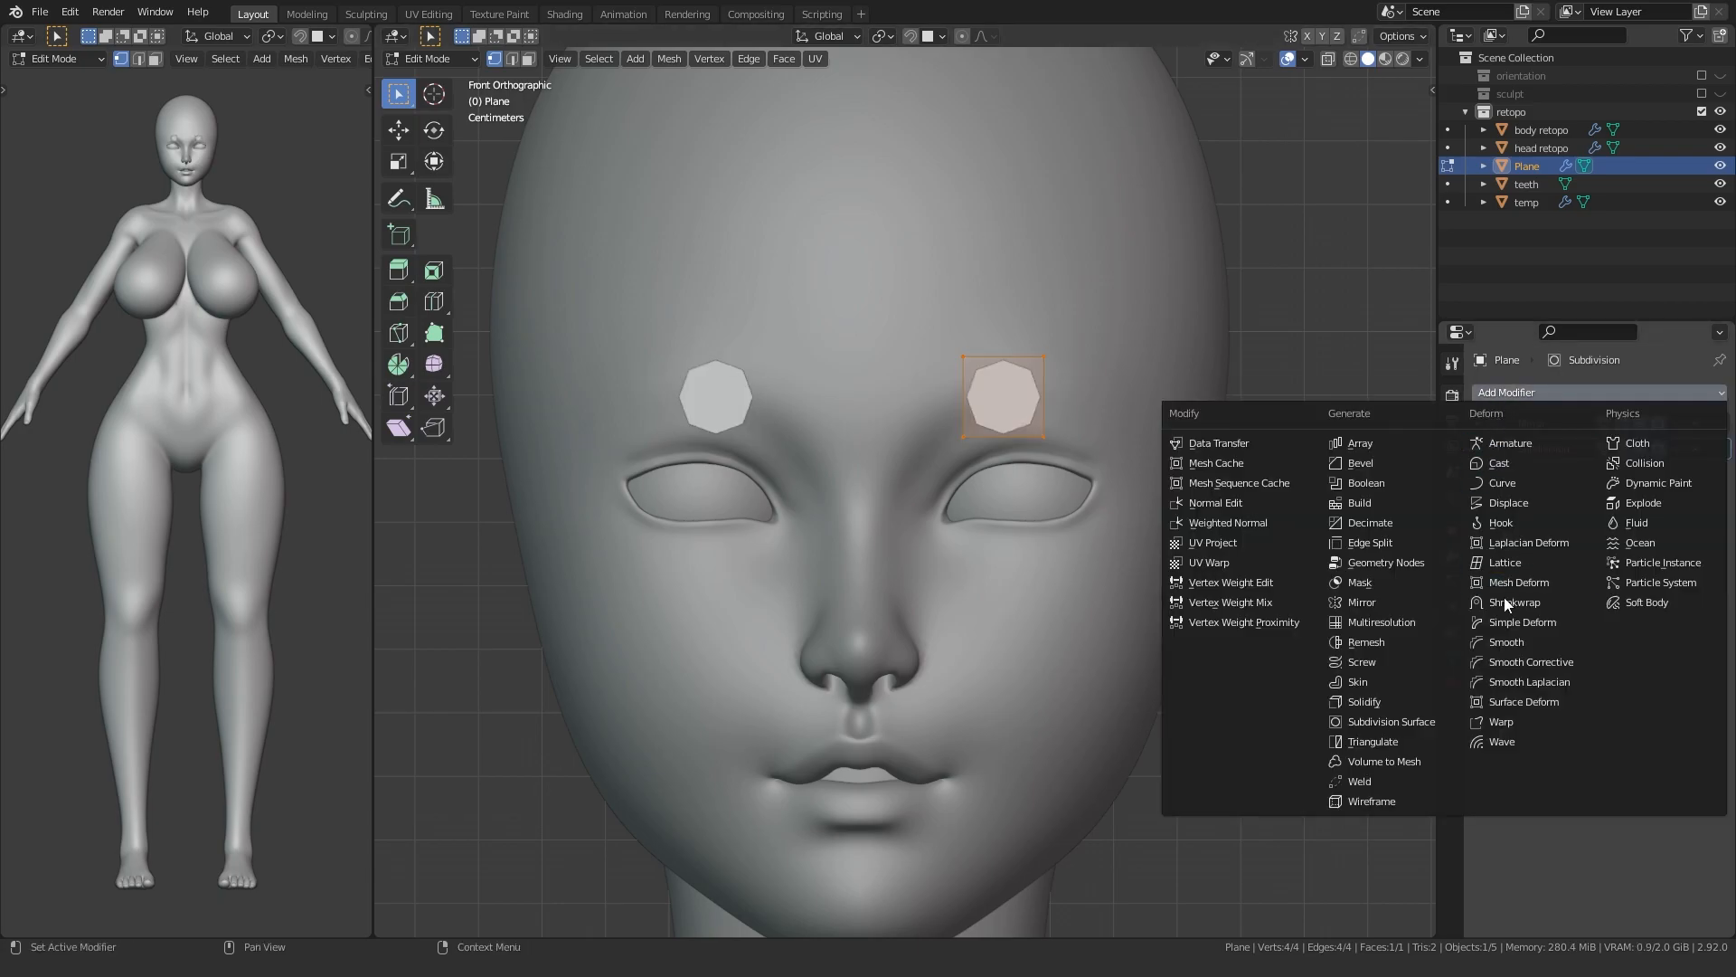
pyautogui.click(1513, 603)
pyautogui.click(1281, 440)
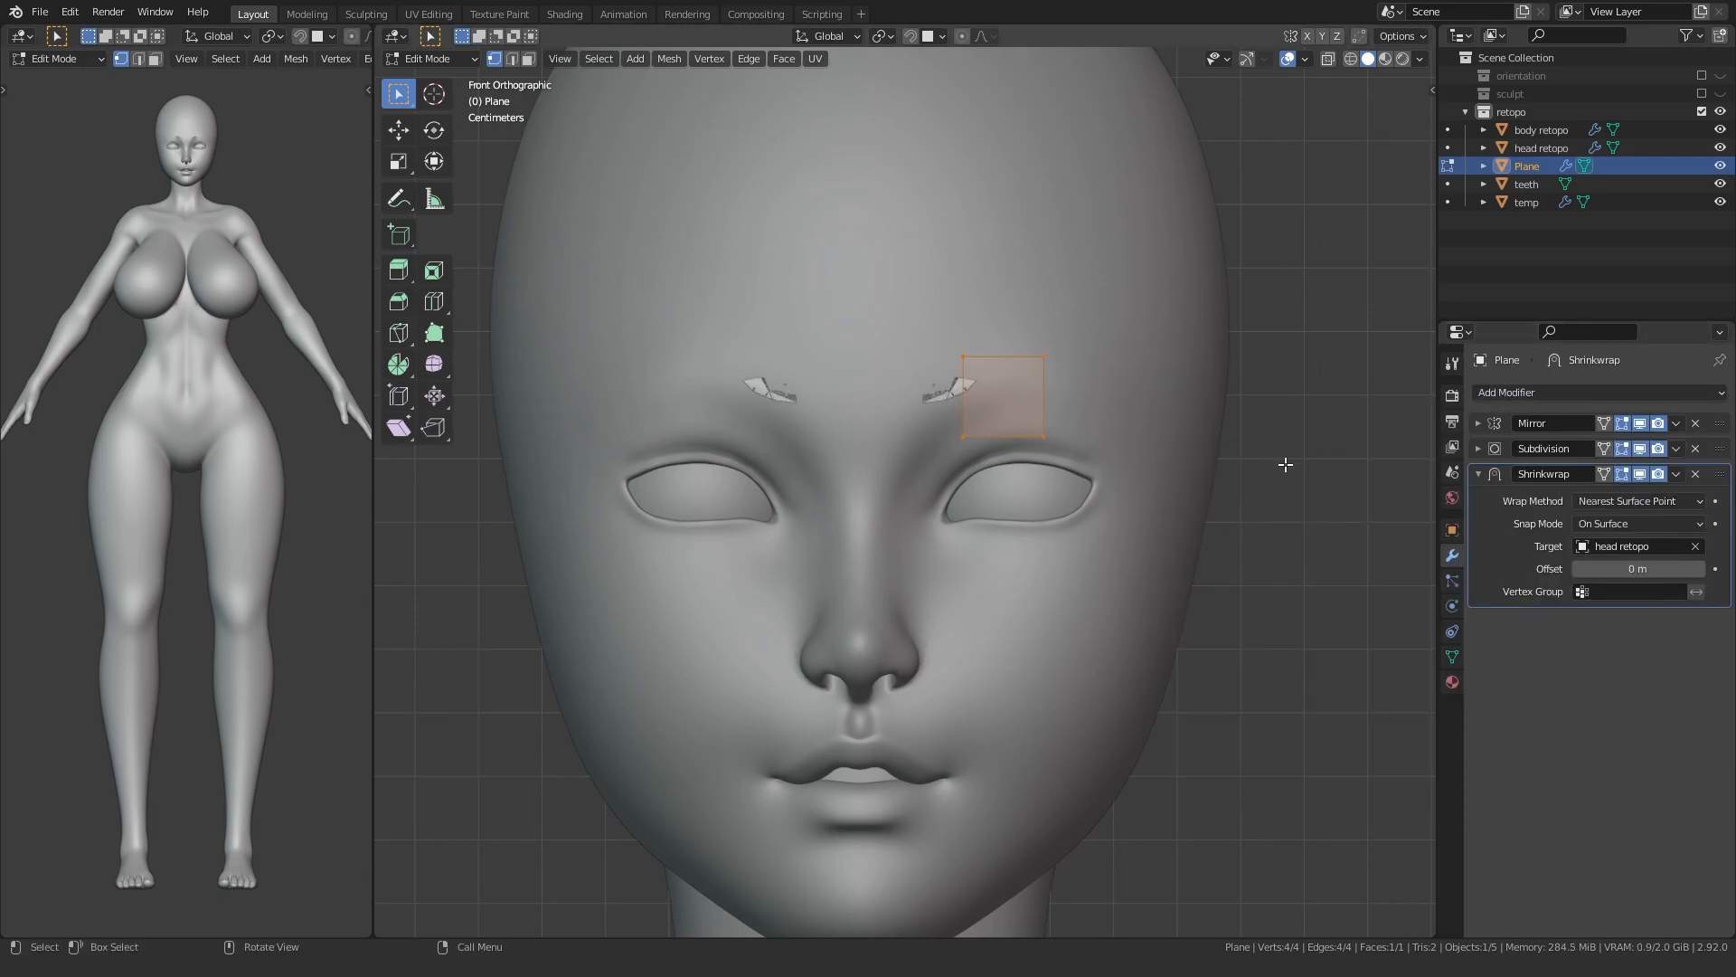
pyautogui.click(1596, 525)
pyautogui.click(1628, 624)
pyautogui.click(1490, 477)
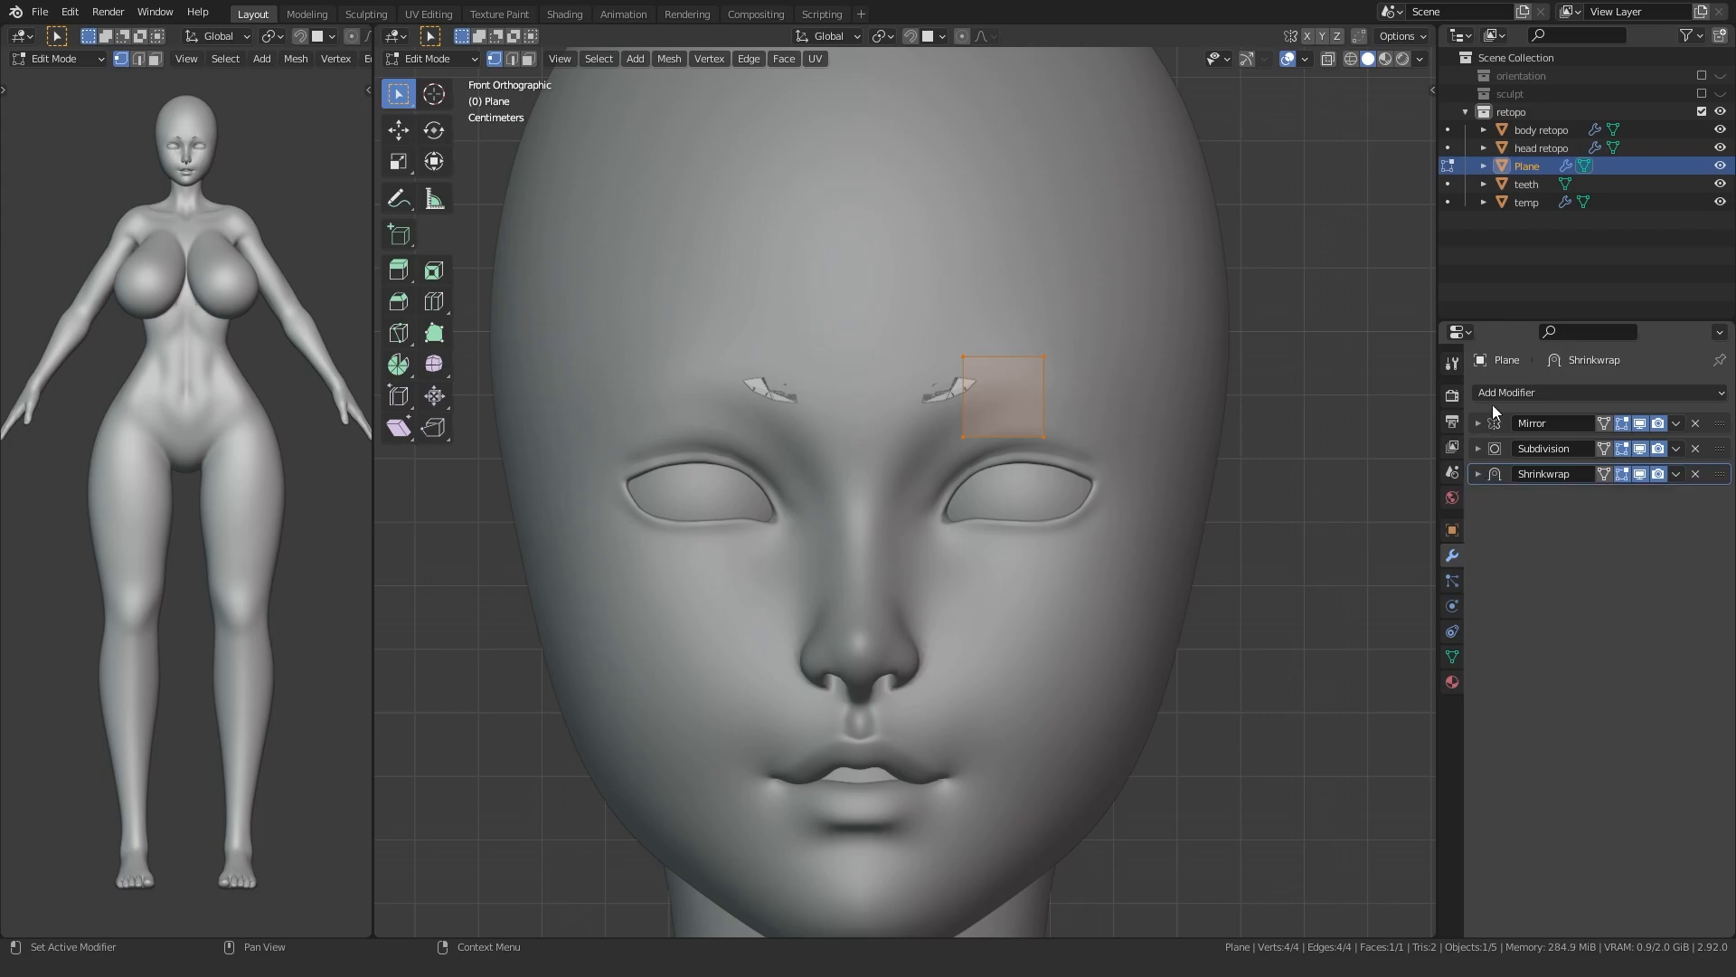
# - Add a Solidify modifier with thickness 0.01 m and offset 1, followed by a second Subdivision Surface modifier
pyautogui.click(1490, 392)
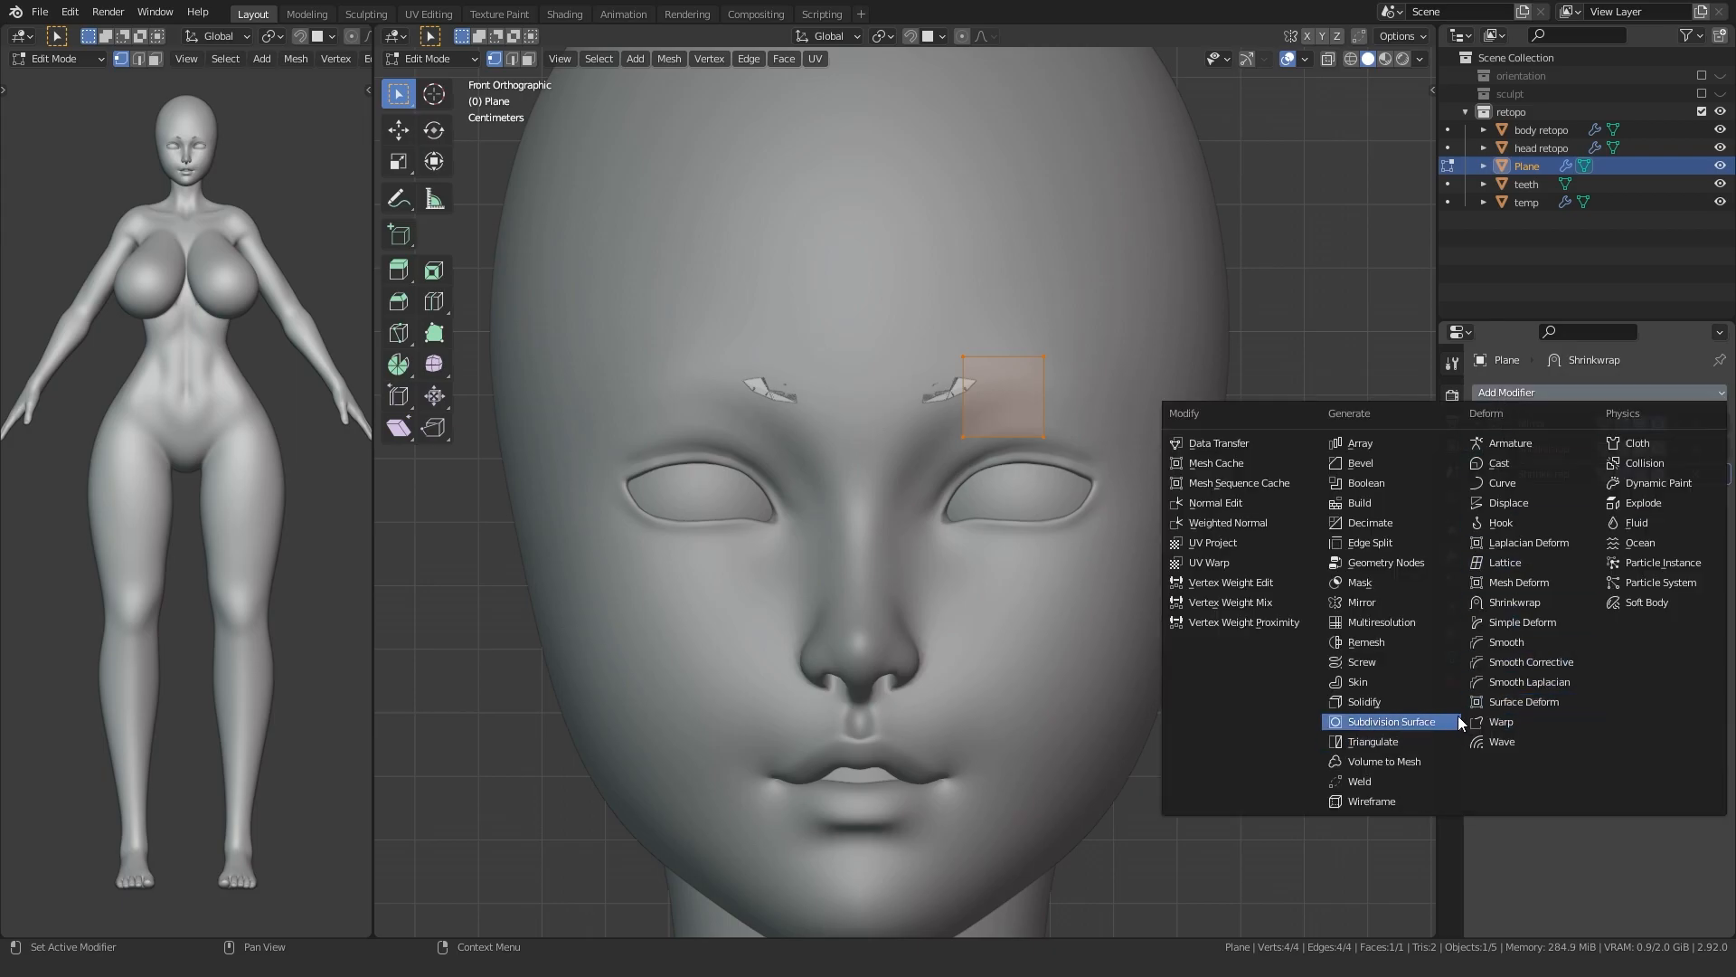
pyautogui.click(1392, 702)
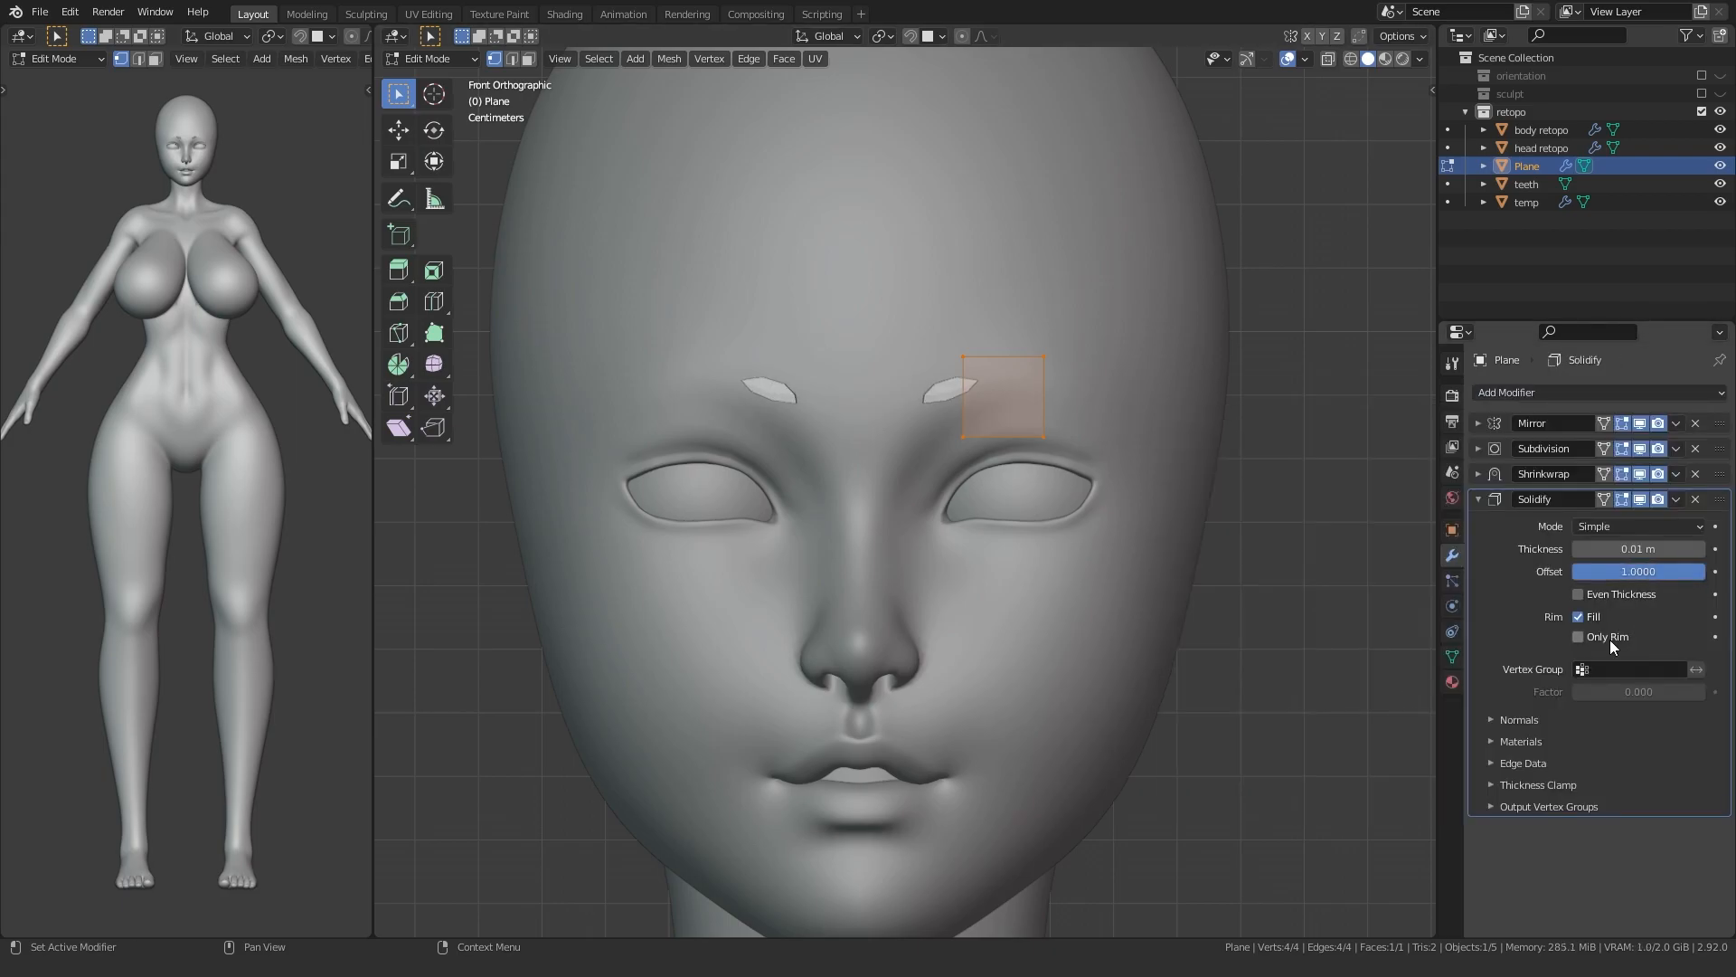
pyautogui.click(1480, 499)
pyautogui.click(1488, 396)
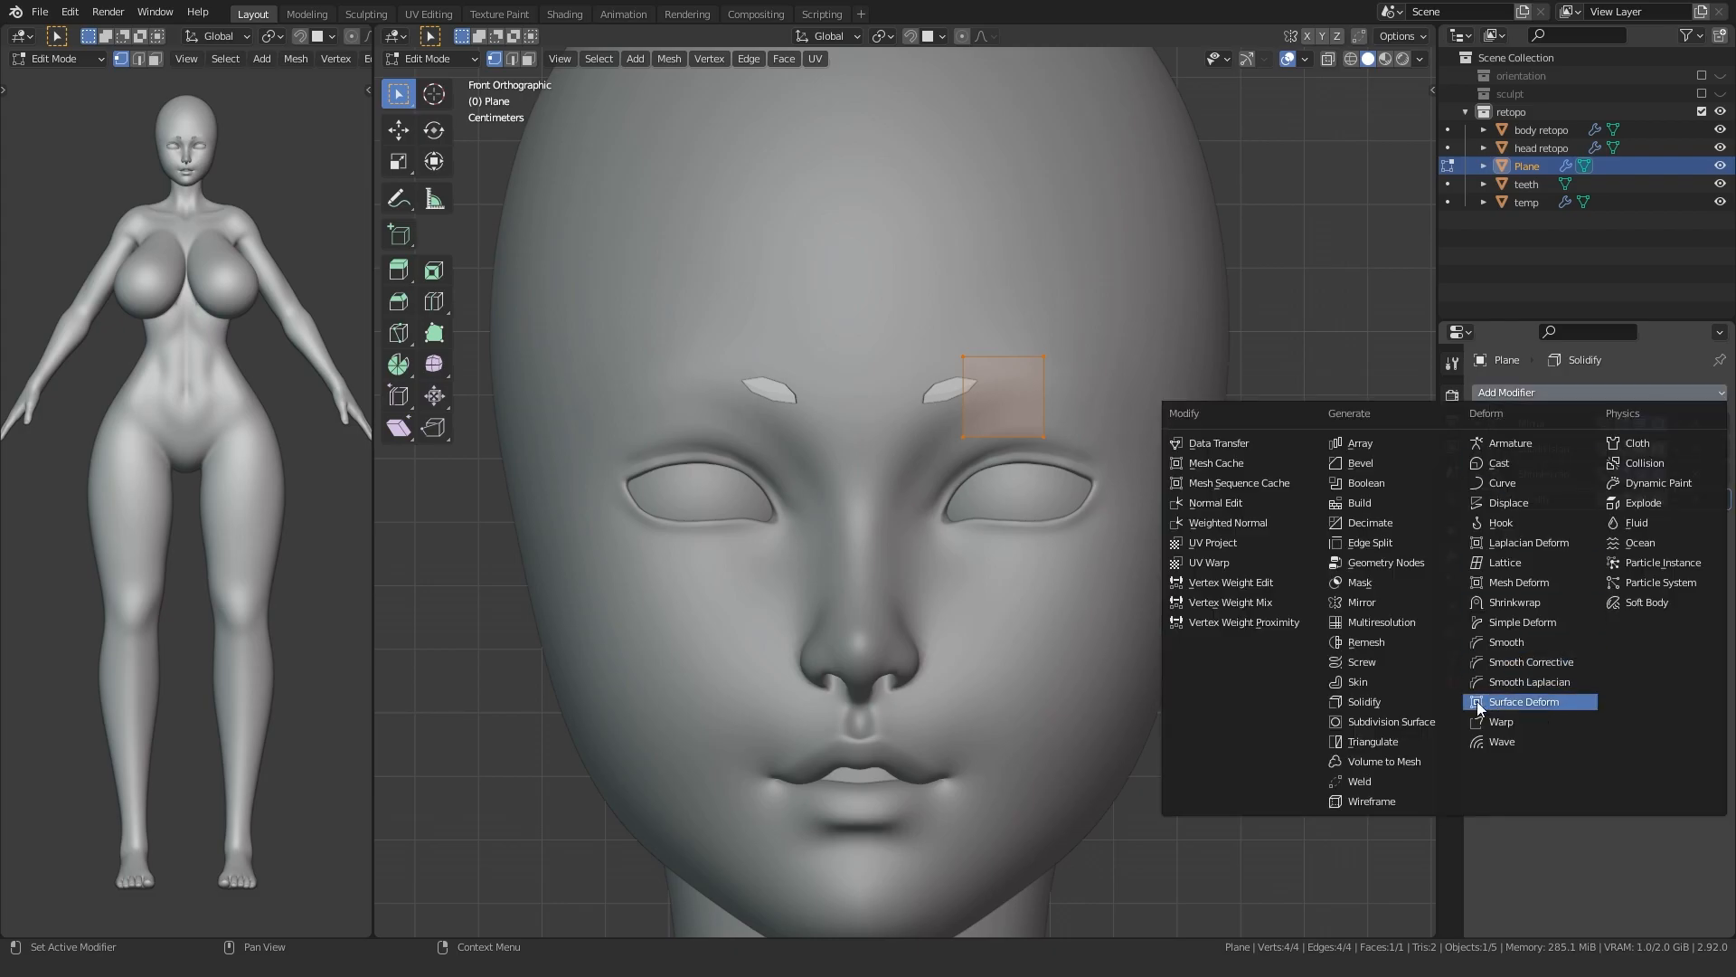
pyautogui.click(1413, 721)
# - Turn on snapping, shrink the plane and place it at the inner end of the character's left eyebrow
pyautogui.scroll(2, 995, 452)
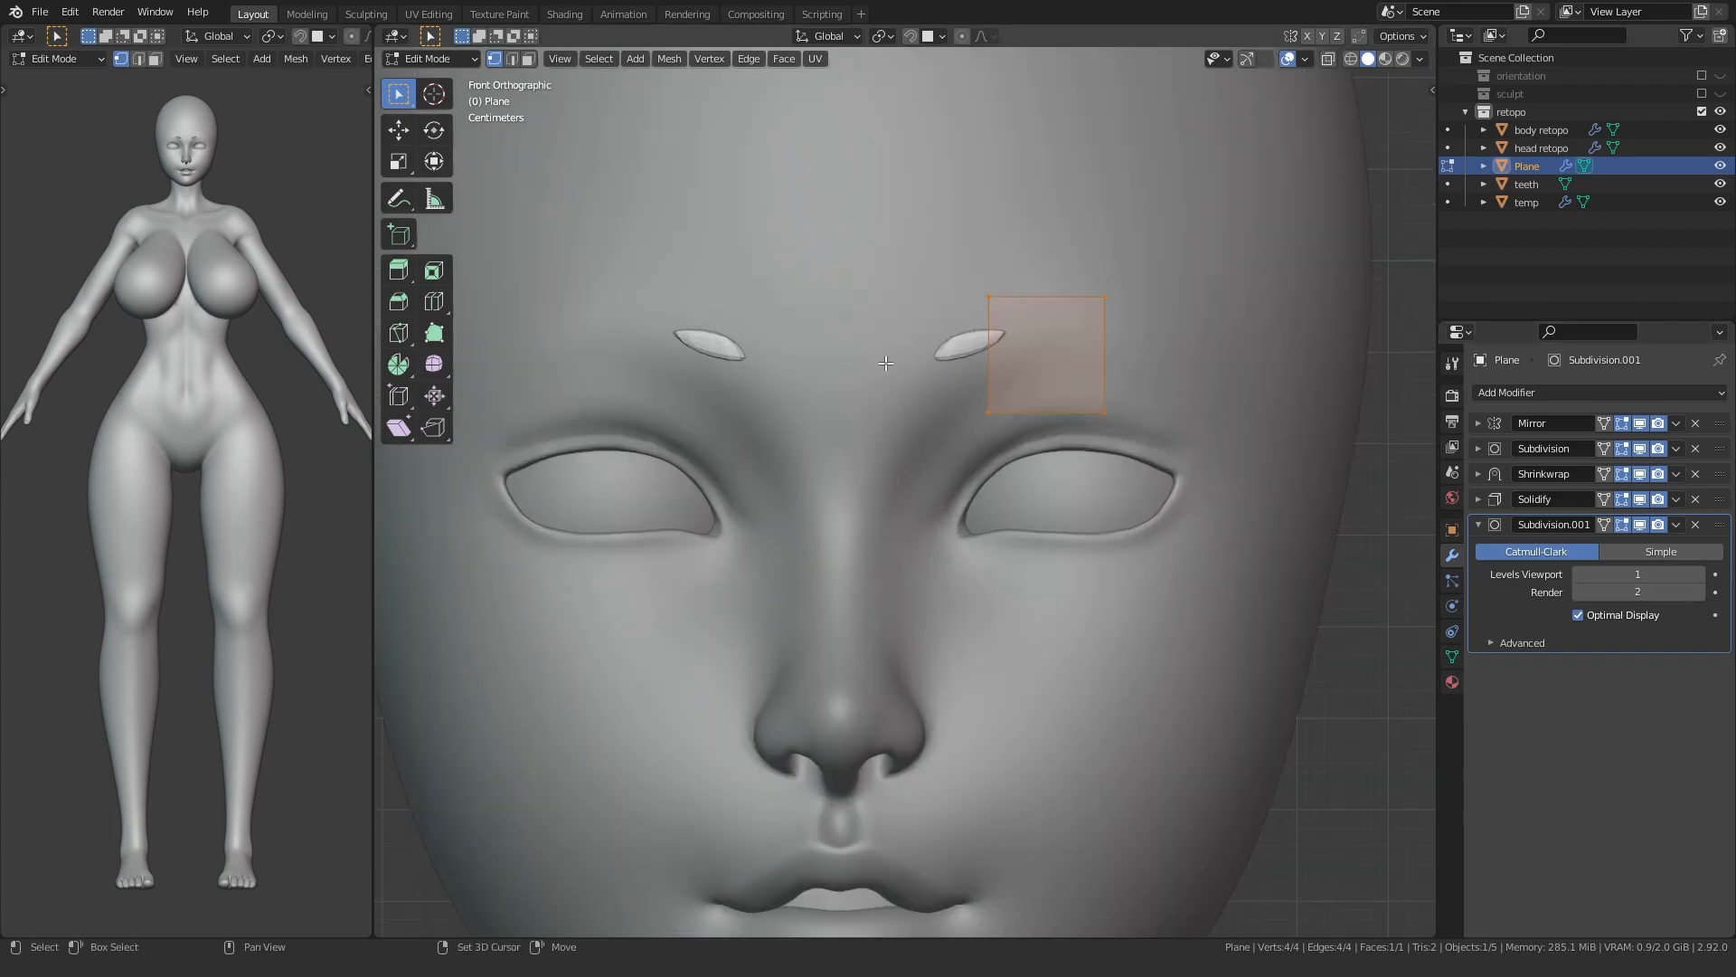
pyautogui.click(910, 36)
pyautogui.click(933, 36)
pyautogui.press('s')
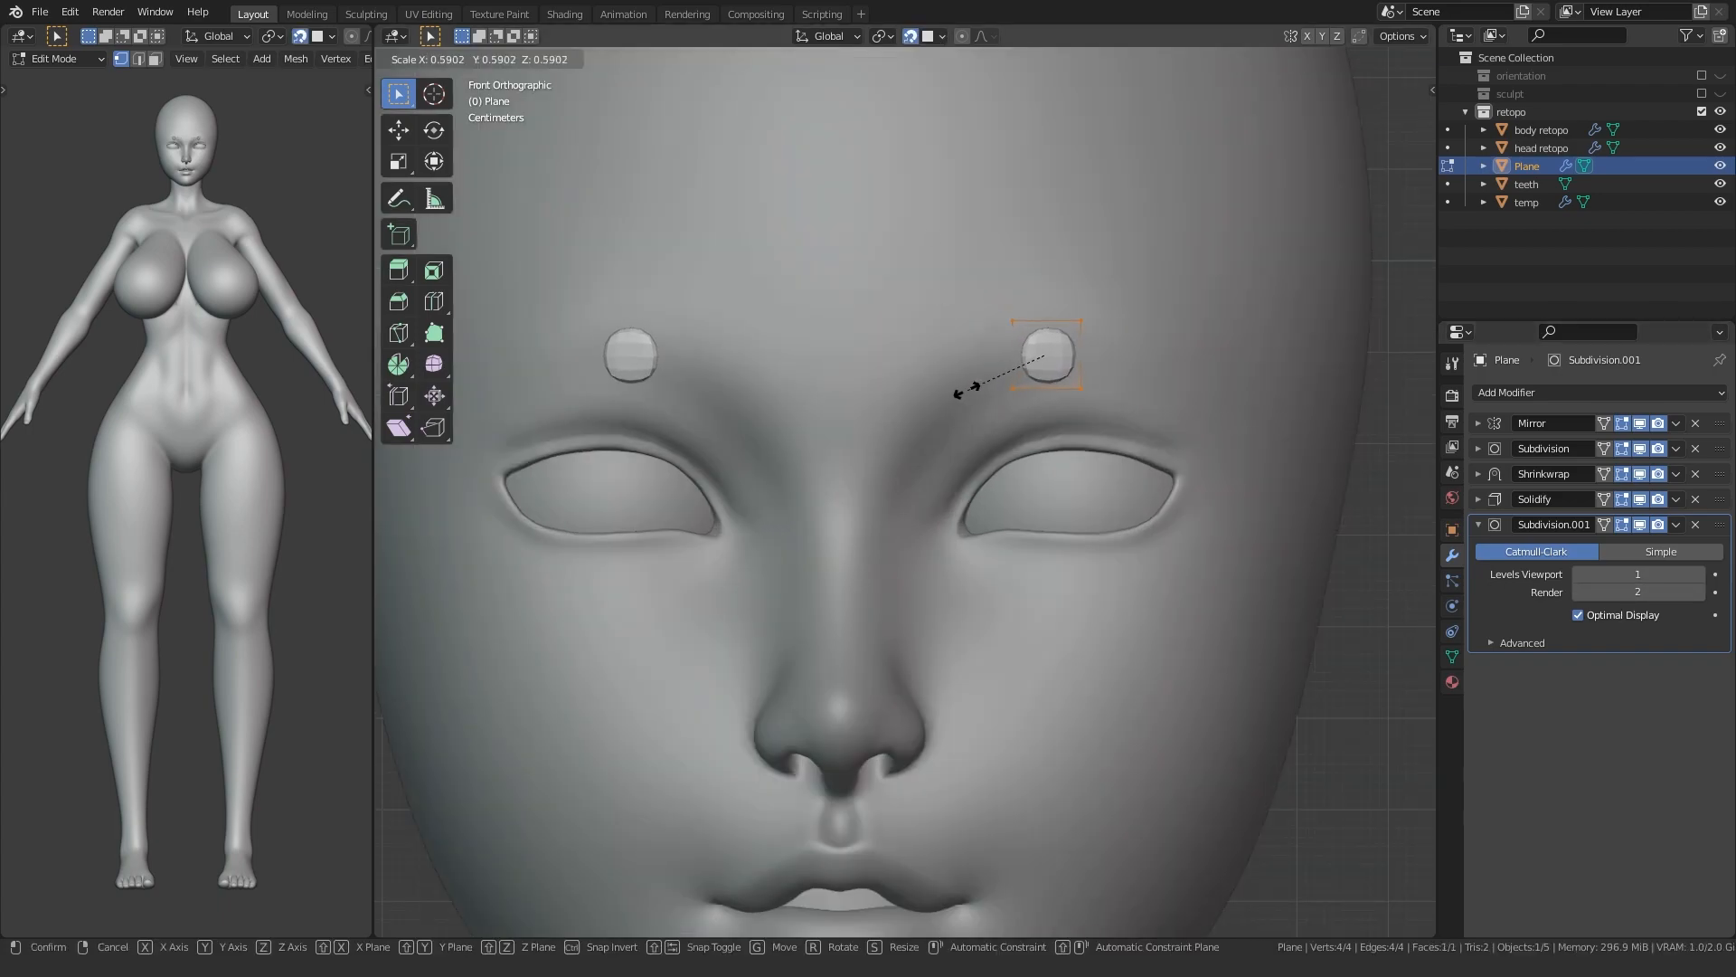
pyautogui.click(963, 380)
pyautogui.press('s')
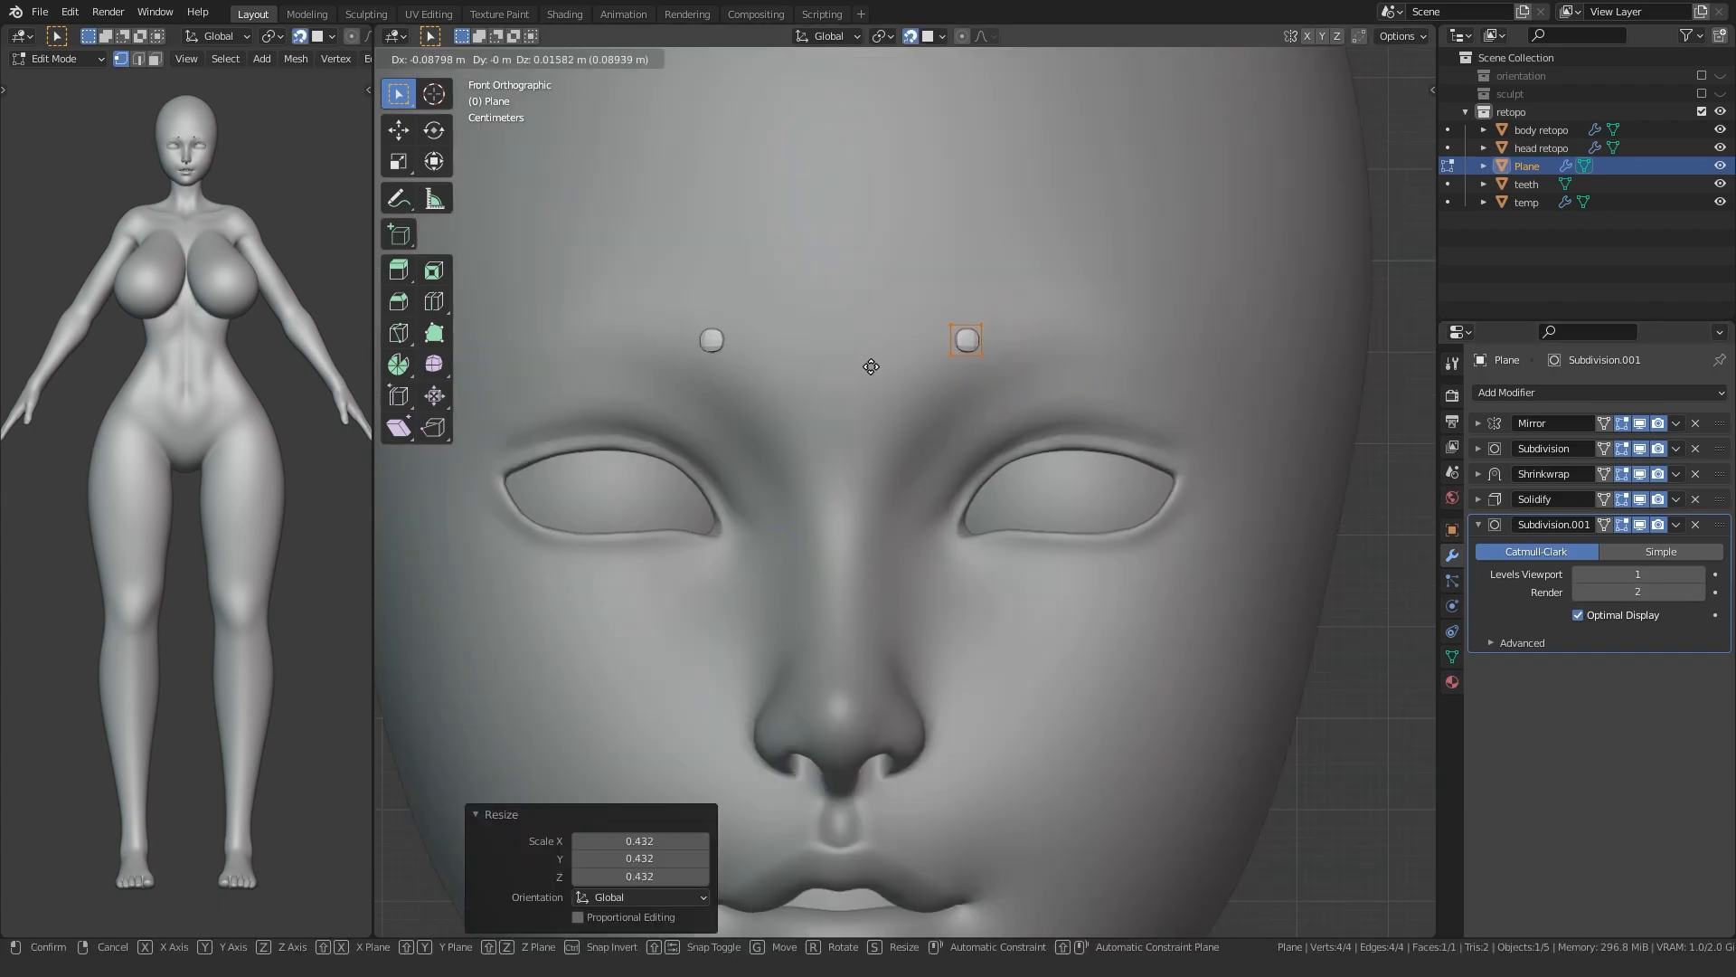
pyautogui.click(864, 357)
# - Rotate the small plane to follow the brow direction and scale it to about 0.695
pyautogui.press('r')
pyautogui.click(887, 450)
pyautogui.press('s')
pyautogui.click(884, 388)
pyautogui.keyDown('shift'); pyautogui.moveTo(937, 354); pyautogui.dragTo(881, 428, button='middle'); pyautogui.keyUp('shift')
pyautogui.scroll(2, 881, 428)
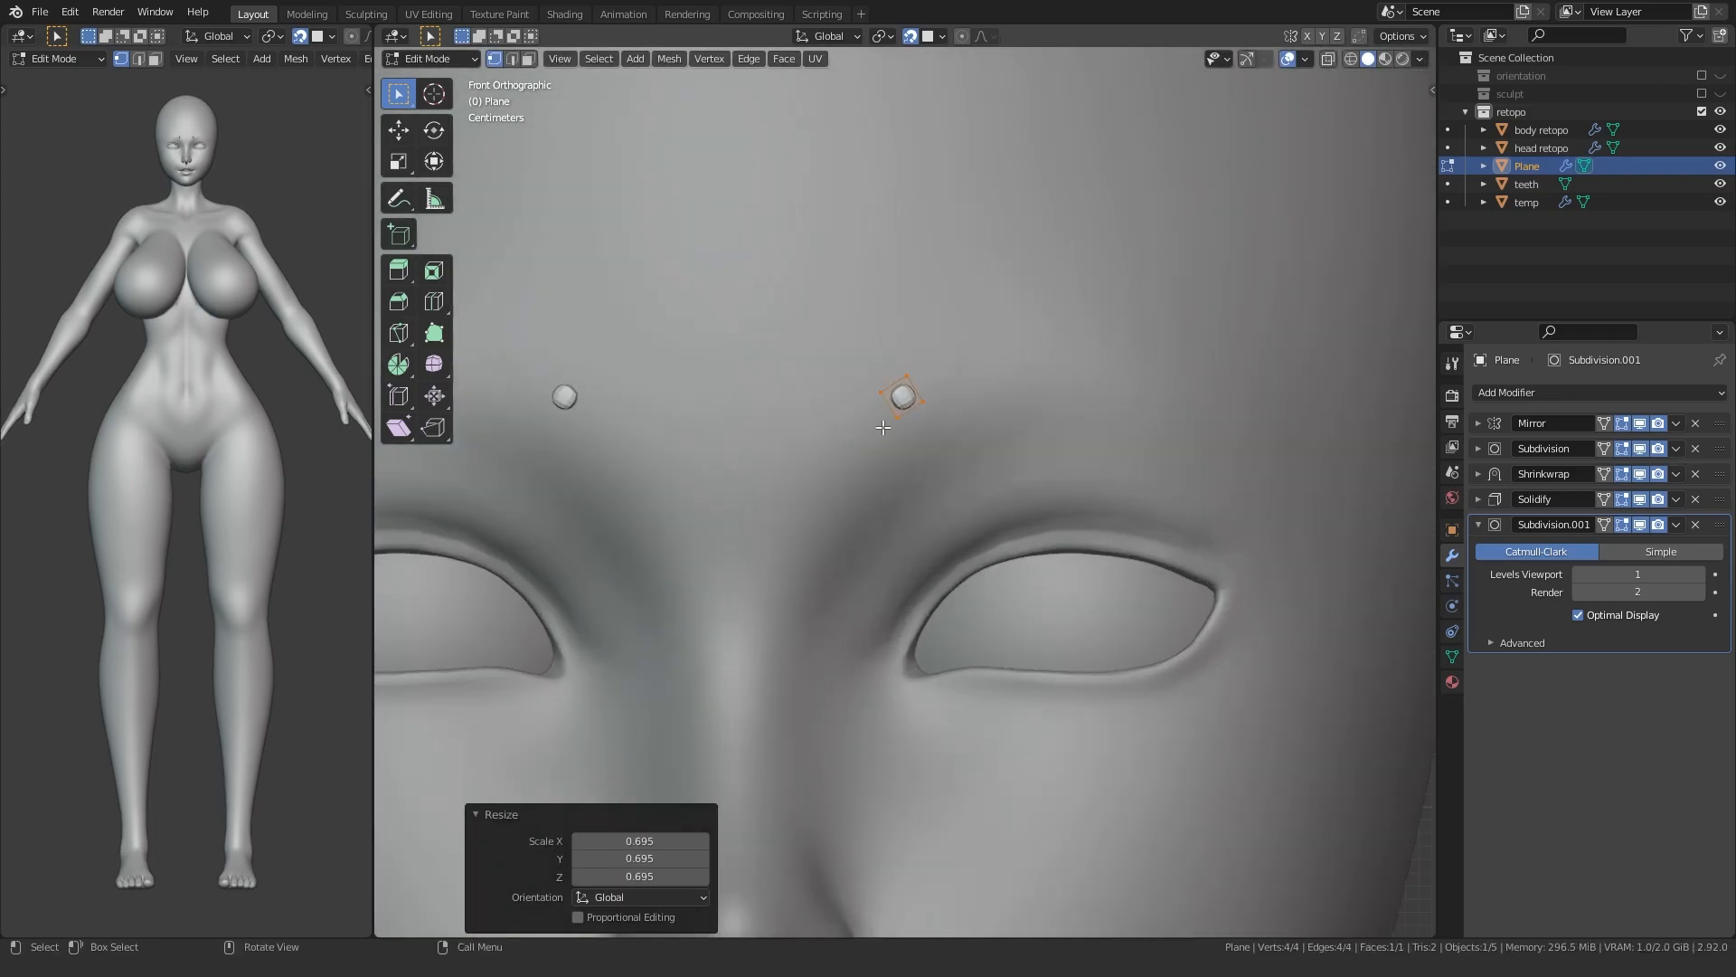
# - Adjust the plane's outer edge and extrude it along the brow arch to form the eyebrow strip
pyautogui.keyDown('alt'); pyautogui.click(915, 389); pyautogui.keyUp('alt')
pyautogui.press('g')
pyautogui.click(864, 398)
pyautogui.press('g')
pyautogui.click(853, 388)
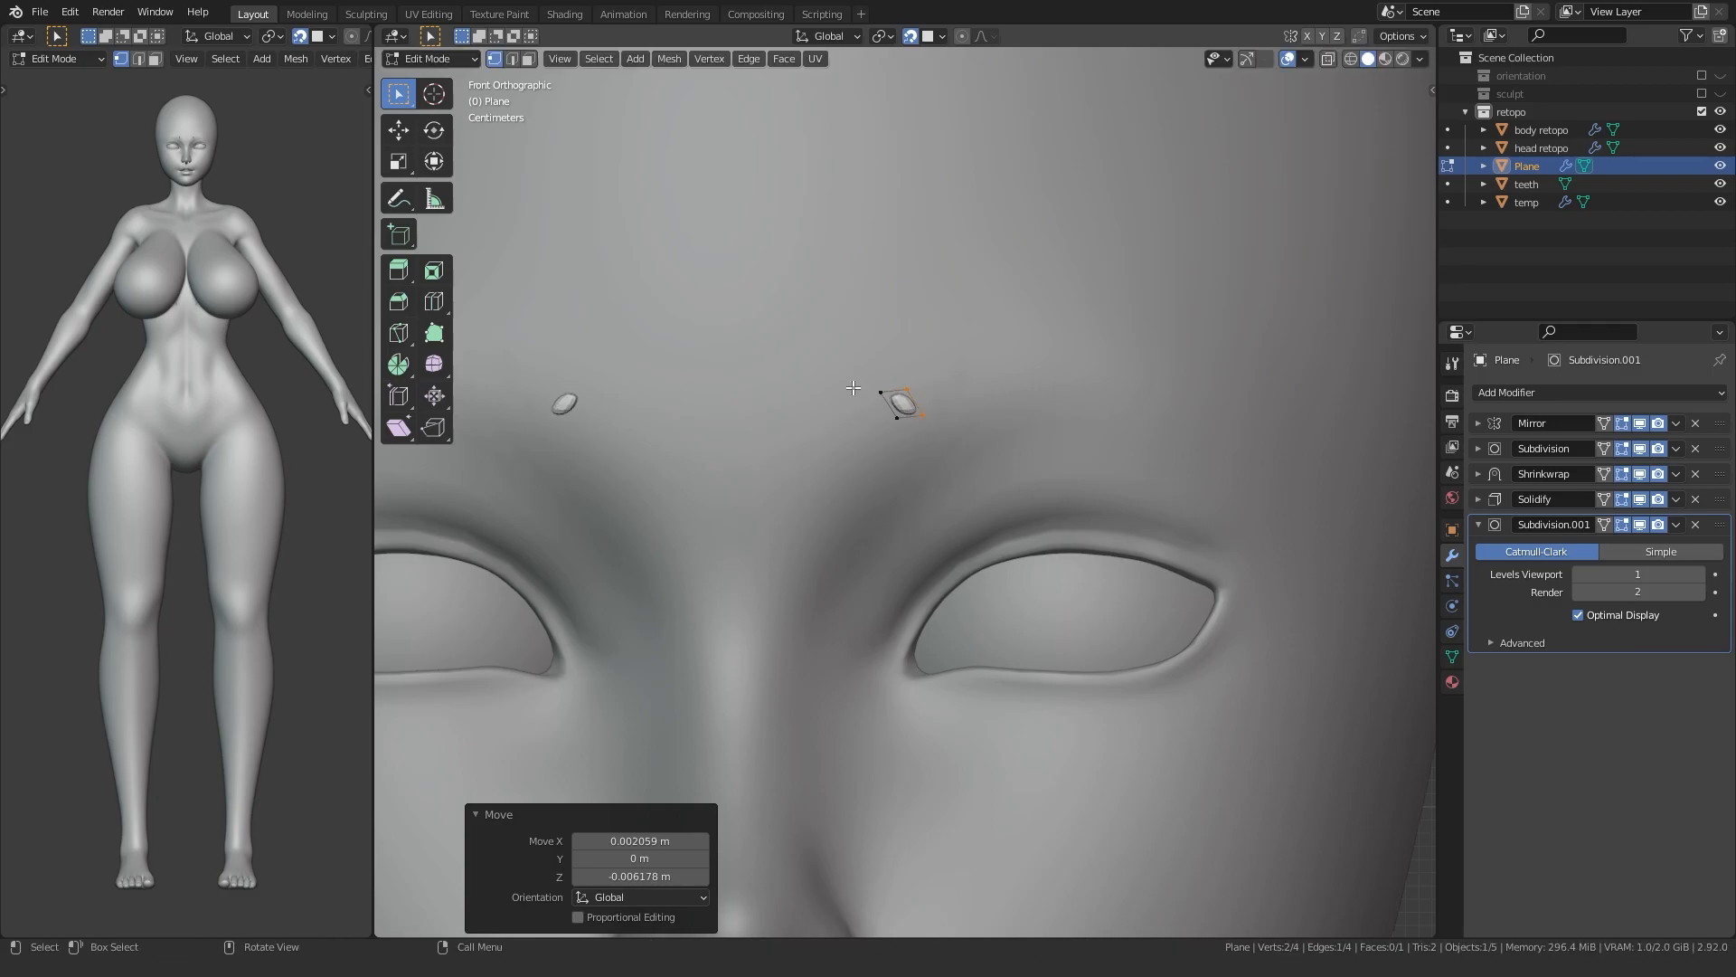
pyautogui.keyDown('ctrl'); pyautogui.rightClick(1004, 359); pyautogui.keyUp('ctrl')
pyautogui.keyDown('ctrl'); pyautogui.rightClick(1107, 325); pyautogui.keyUp('ctrl')
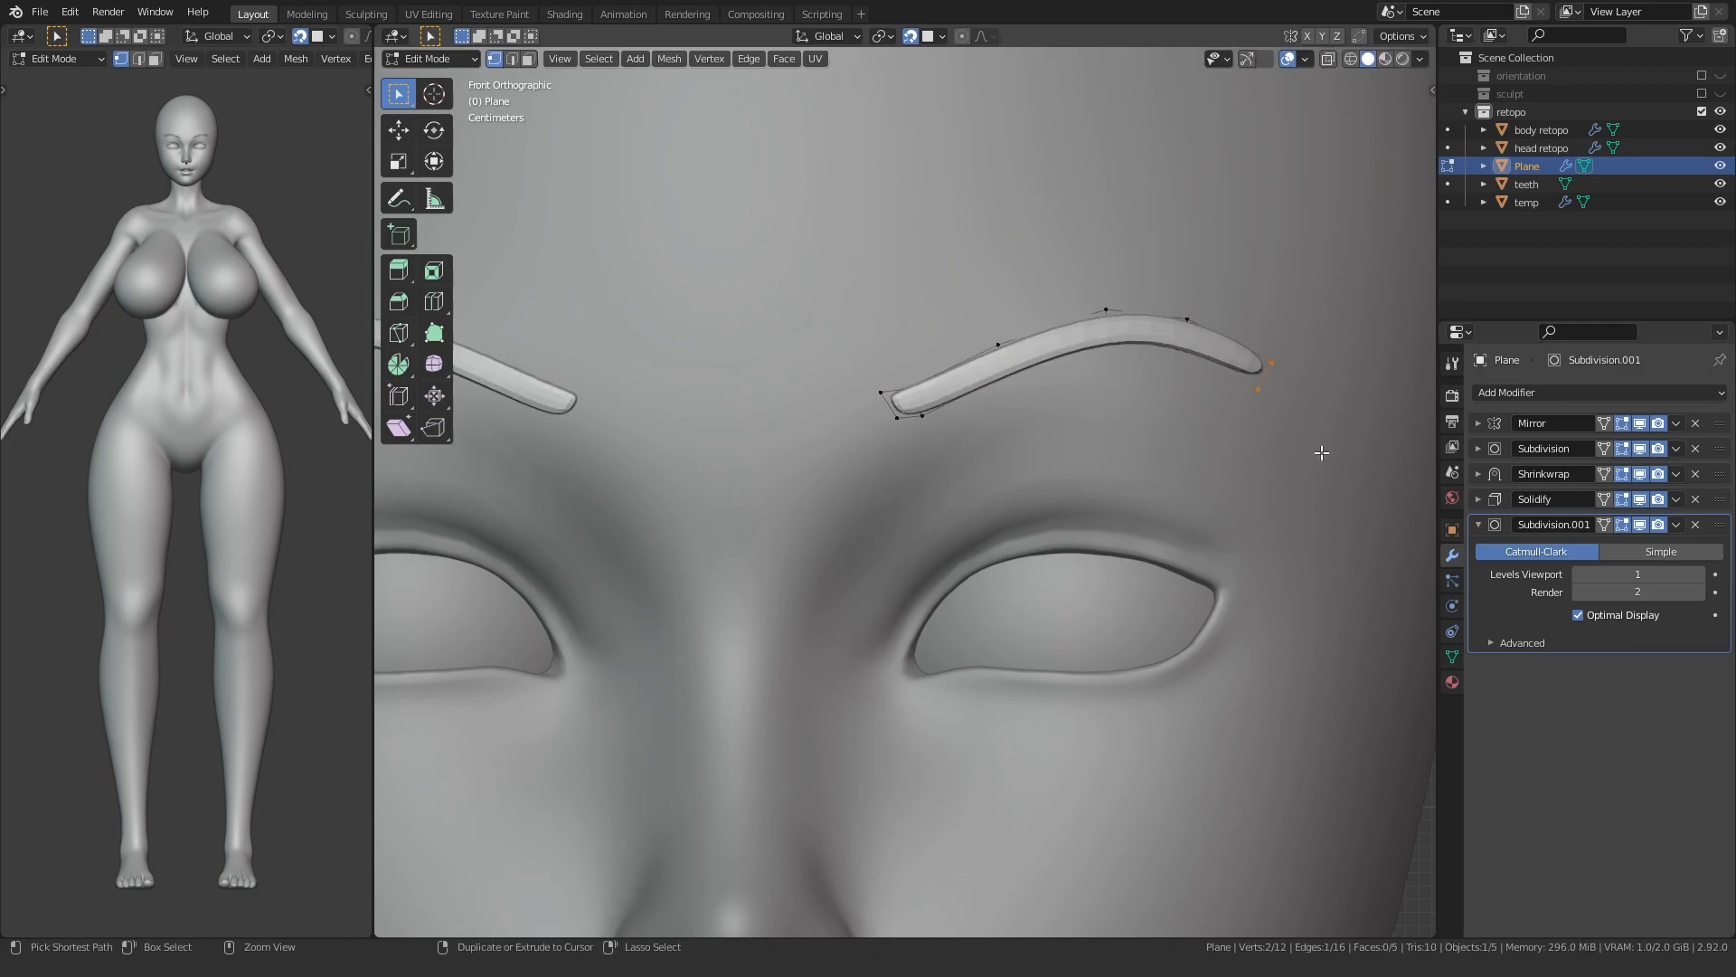
# - Merge the two vertices at the eyebrow's outer end at their center to form a pointed tip
pyautogui.scroll(-2, 999, 529)
pyautogui.press('m')
pyautogui.click(1001, 505)
pyautogui.scroll(3, 1040, 499)
pyautogui.hotkey('alt', 'z')
# - Reduce the Solidify thickness of the eyebrows so they sit closer to the forehead
pyautogui.scroll(-5, 1013, 489)
pyautogui.moveTo(949, 497)
pyautogui.mouseDown(button='middle')
pyautogui.moveTo(806, 495)
pyautogui.moveTo(872, 481)
pyautogui.moveTo(932, 499)
pyautogui.mouseUp(button='middle')
pyautogui.scroll(5, 806, 502)
pyautogui.scroll(-4, 800, 499)
pyautogui.click(1478, 499)
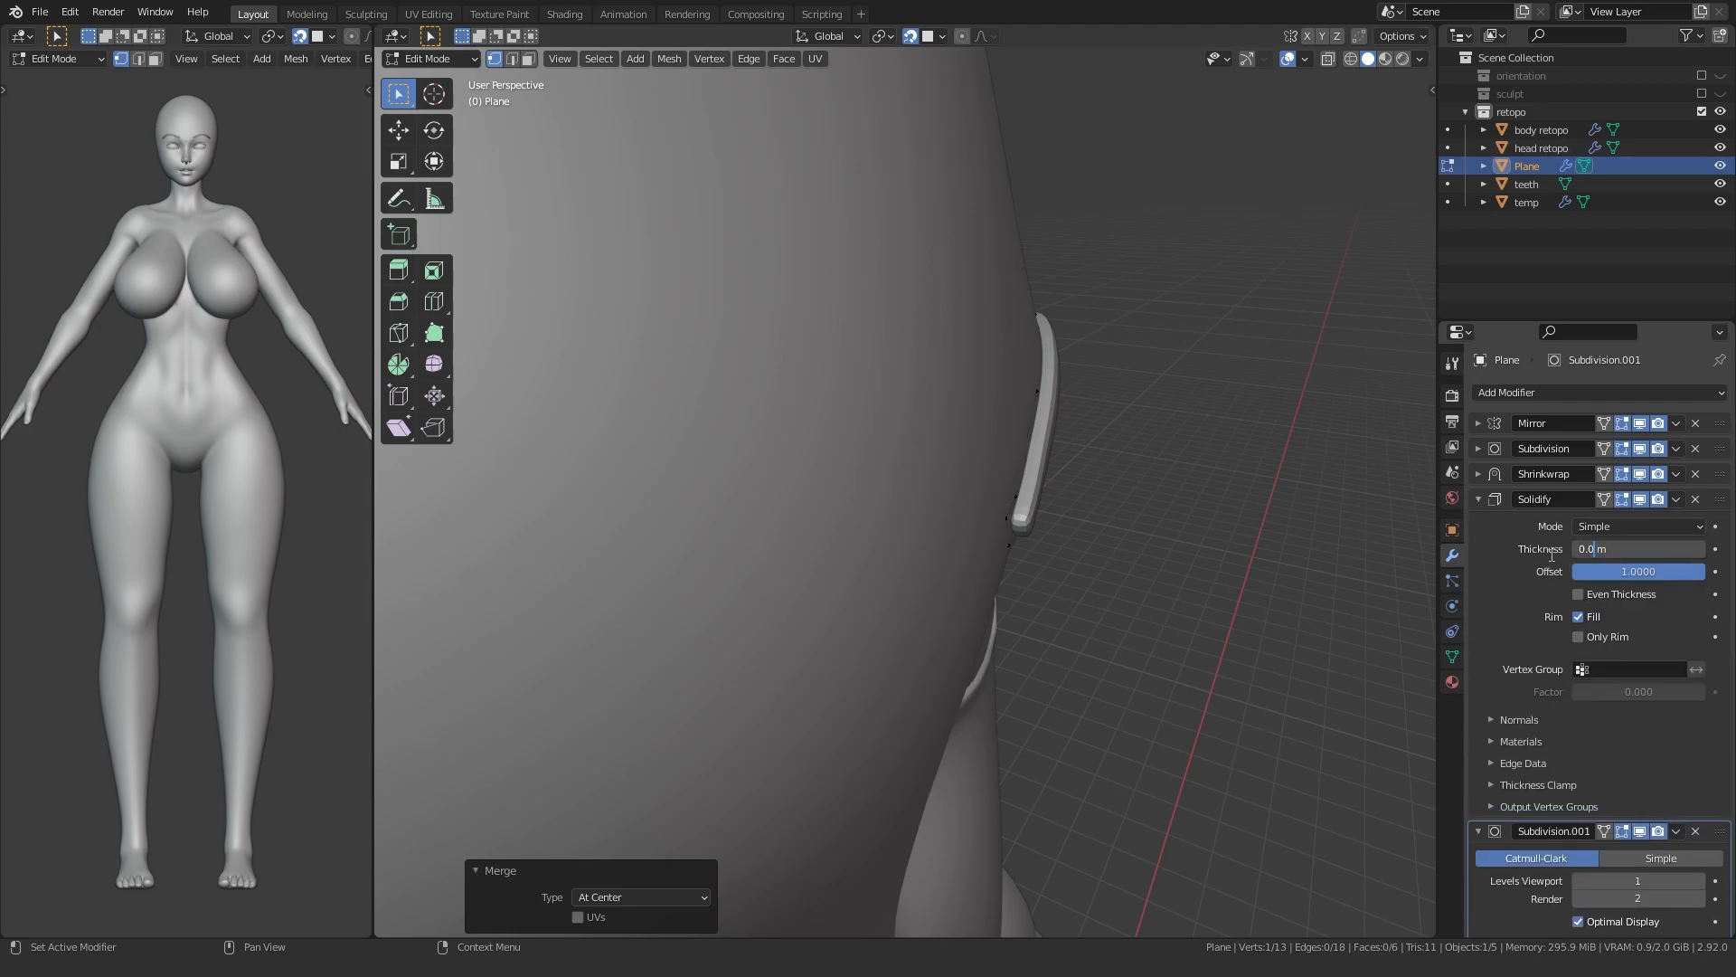
pyautogui.moveTo(1039, 501); pyautogui.dragTo(732, 490, button='middle')
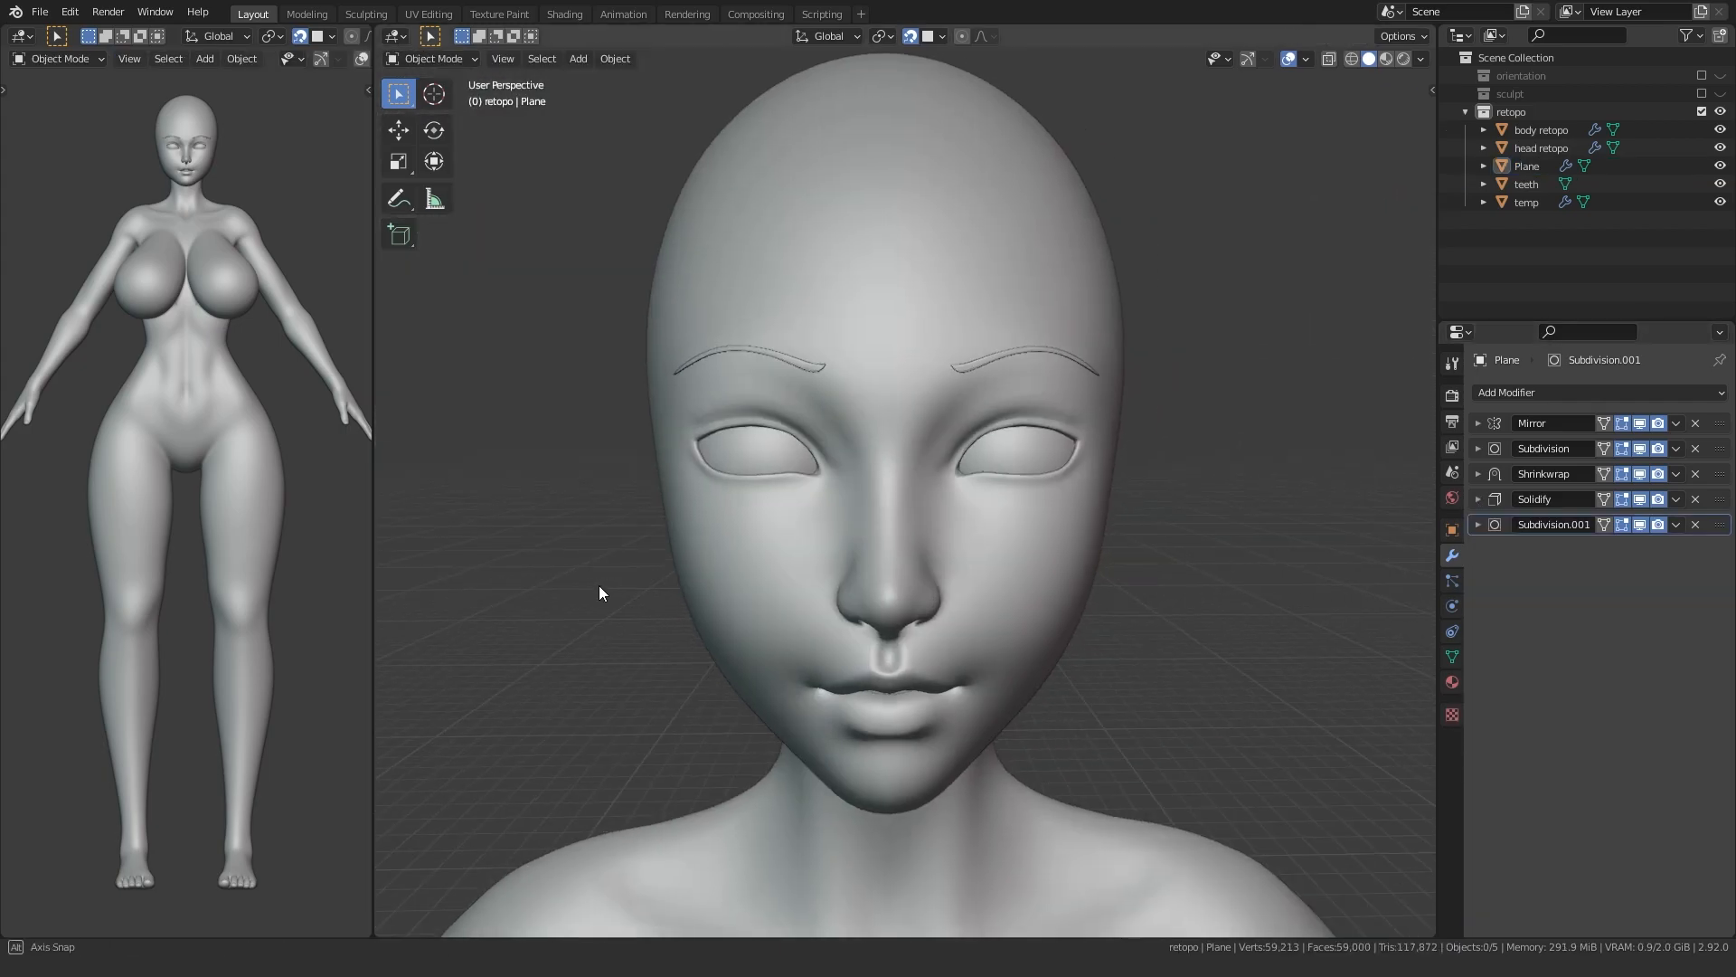
# - Add a Path curve and move it up in front of the face in right side view
pyautogui.moveTo(600, 588); pyautogui.dragTo(651, 547, button='middle')
pyautogui.hotkey('shift', 'a')
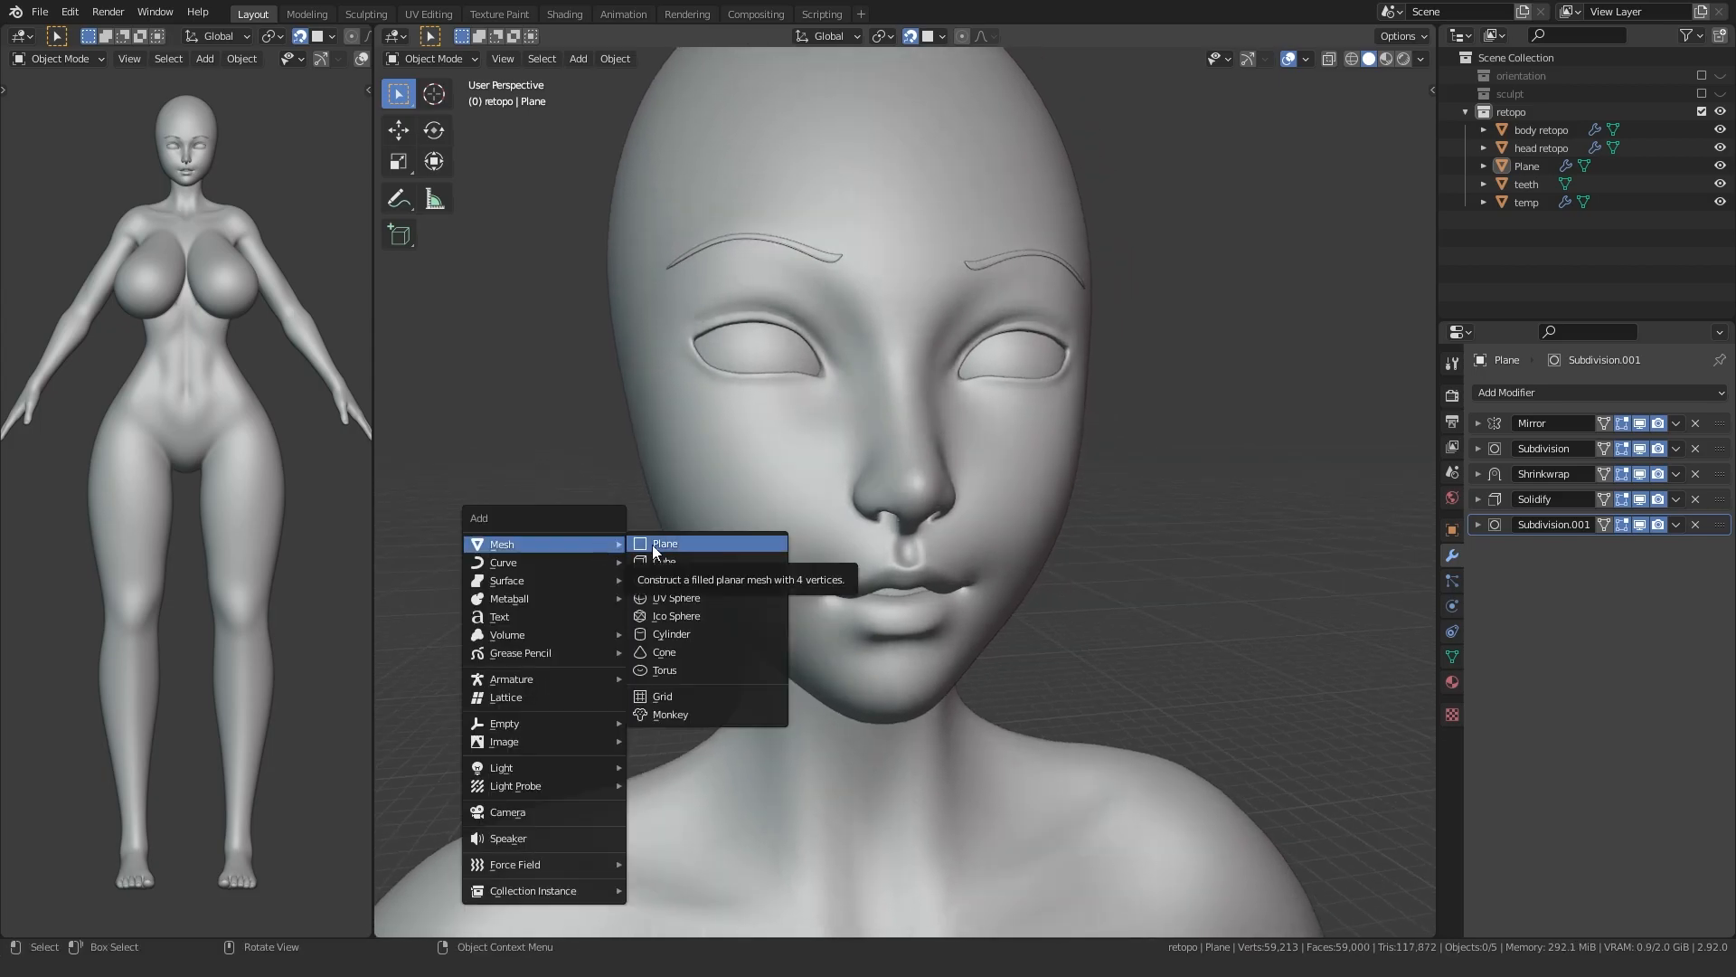
pyautogui.moveTo(594, 578)
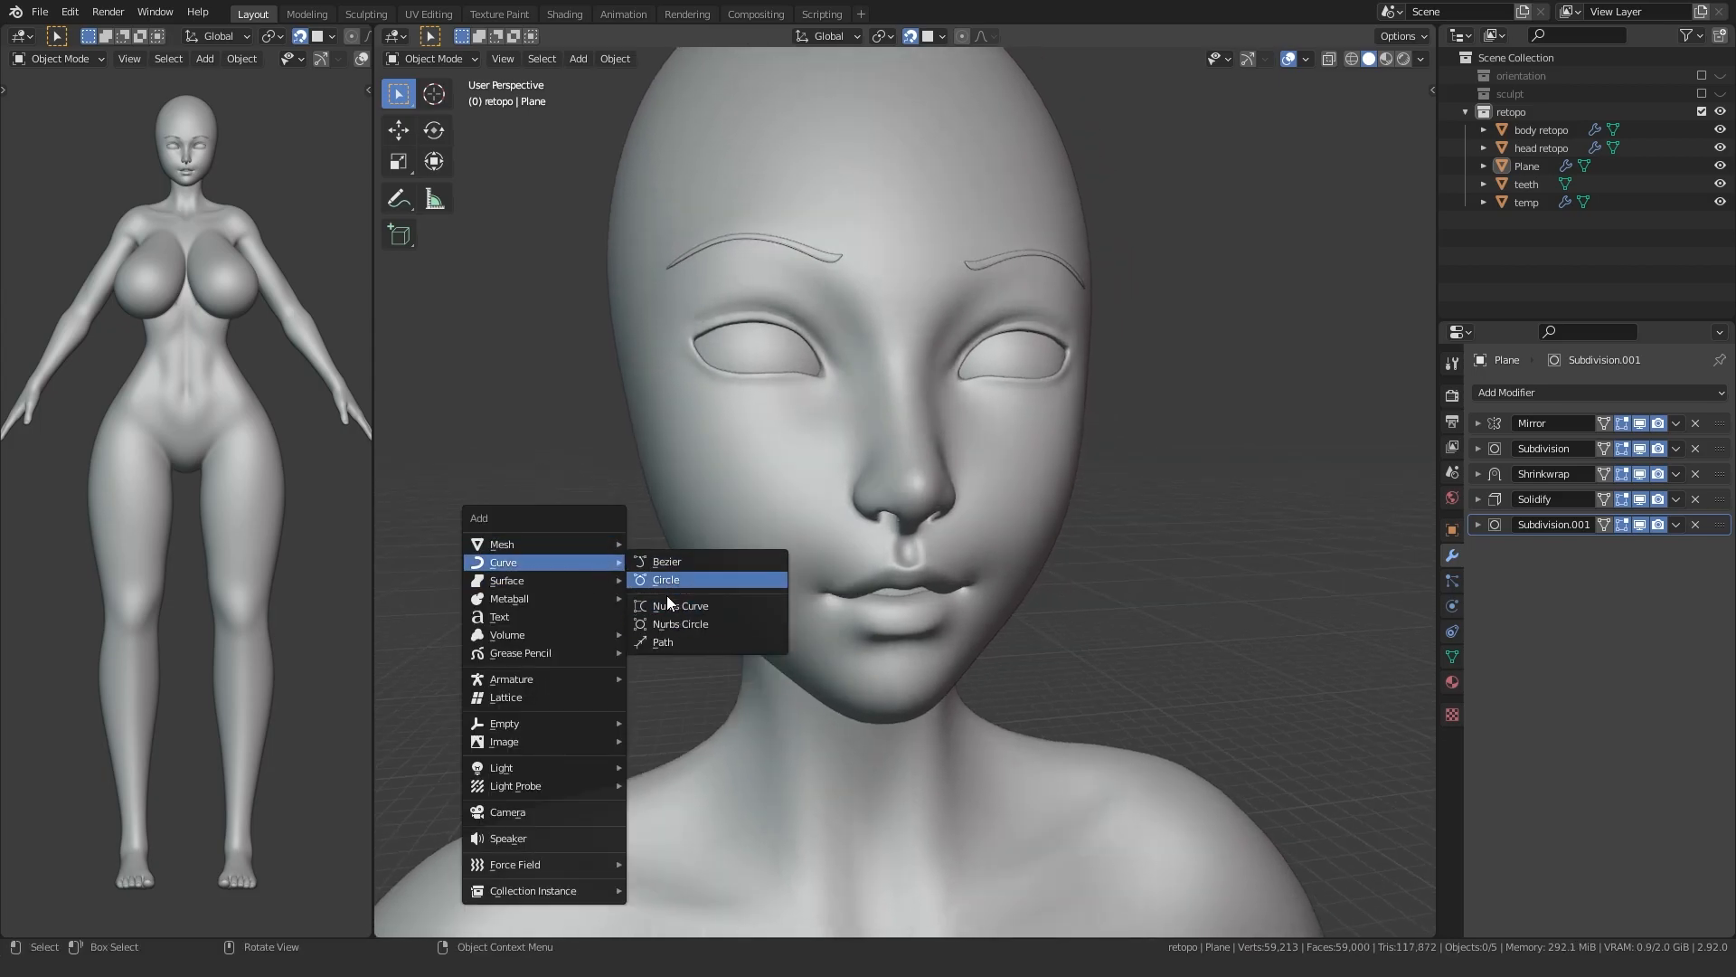
pyautogui.click(663, 642)
pyautogui.scroll(-6, 930, 578)
pyautogui.press('Tab')
pyautogui.press('KP_3')
pyautogui.press('g')
pyautogui.click(771, 480)
# - Scale the path down in front view and move it over to the character's left eye
pyautogui.keyDown('alt'); pyautogui.moveTo(771, 480); pyautogui.dragTo(814, 531, button='middle'); pyautogui.keyUp('alt')
pyautogui.scroll(11, 788, 536)
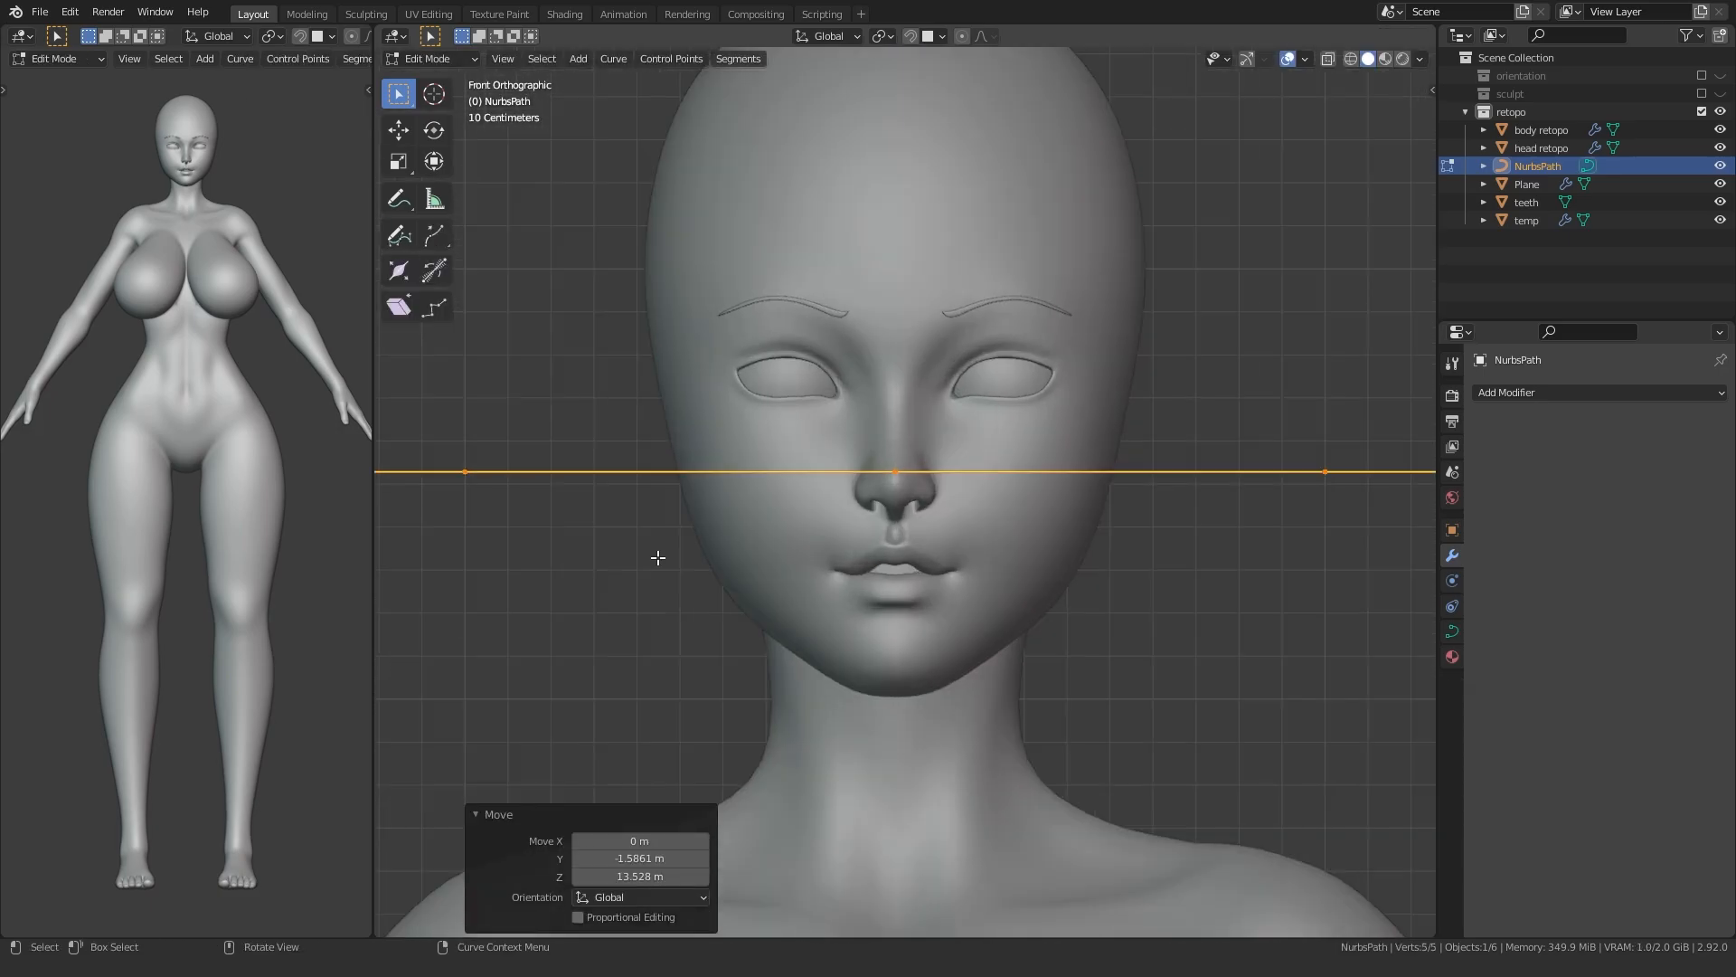
pyautogui.scroll(-4, 725, 542)
pyautogui.press('s')
pyautogui.click(814, 512)
pyautogui.scroll(6, 904, 452)
pyautogui.press('g')
pyautogui.click(977, 407)
# - Resize the path to slightly wider than the left eye and align it with the upper eyelid edge
pyautogui.keyDown('shift'); pyautogui.moveTo(976, 407); pyautogui.dragTo(876, 511, button='middle'); pyautogui.keyUp('shift')
pyautogui.scroll(3, 863, 573)
pyautogui.press('s')
pyautogui.click(857, 562)
pyautogui.press('g')
pyautogui.click(853, 560)
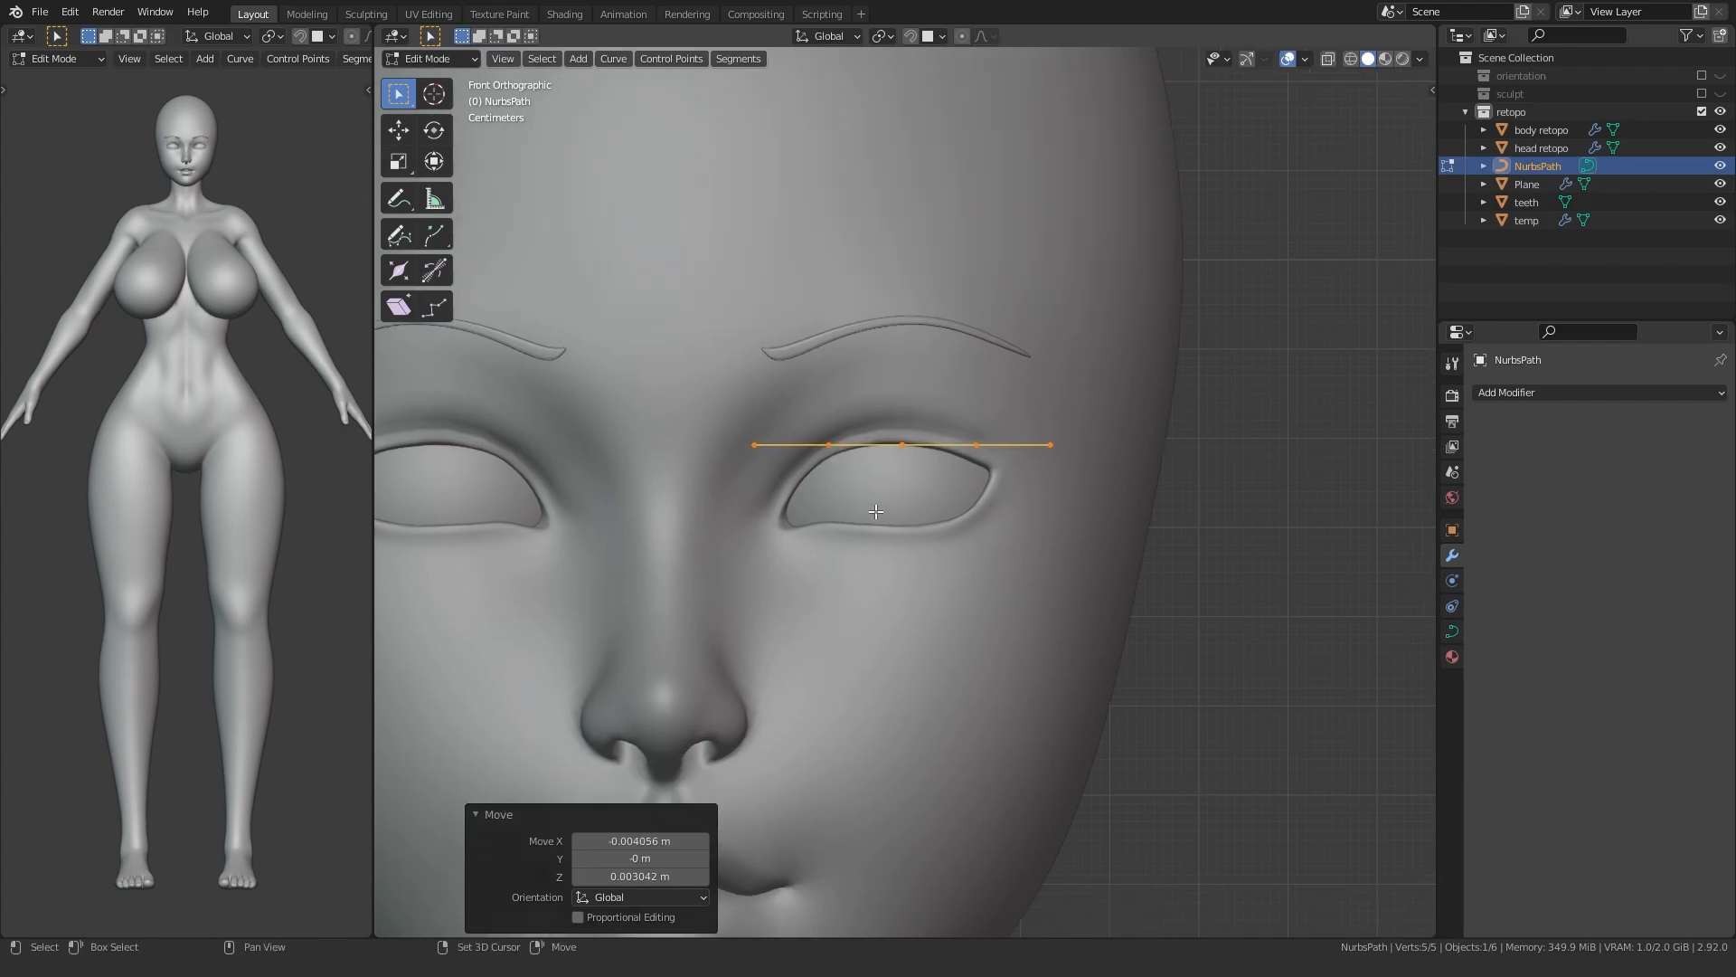
# - Add a Mirror modifier on the X axis and an Edge Split modifier to the path
pyautogui.scroll(2, 875, 512)
pyautogui.click(1528, 392)
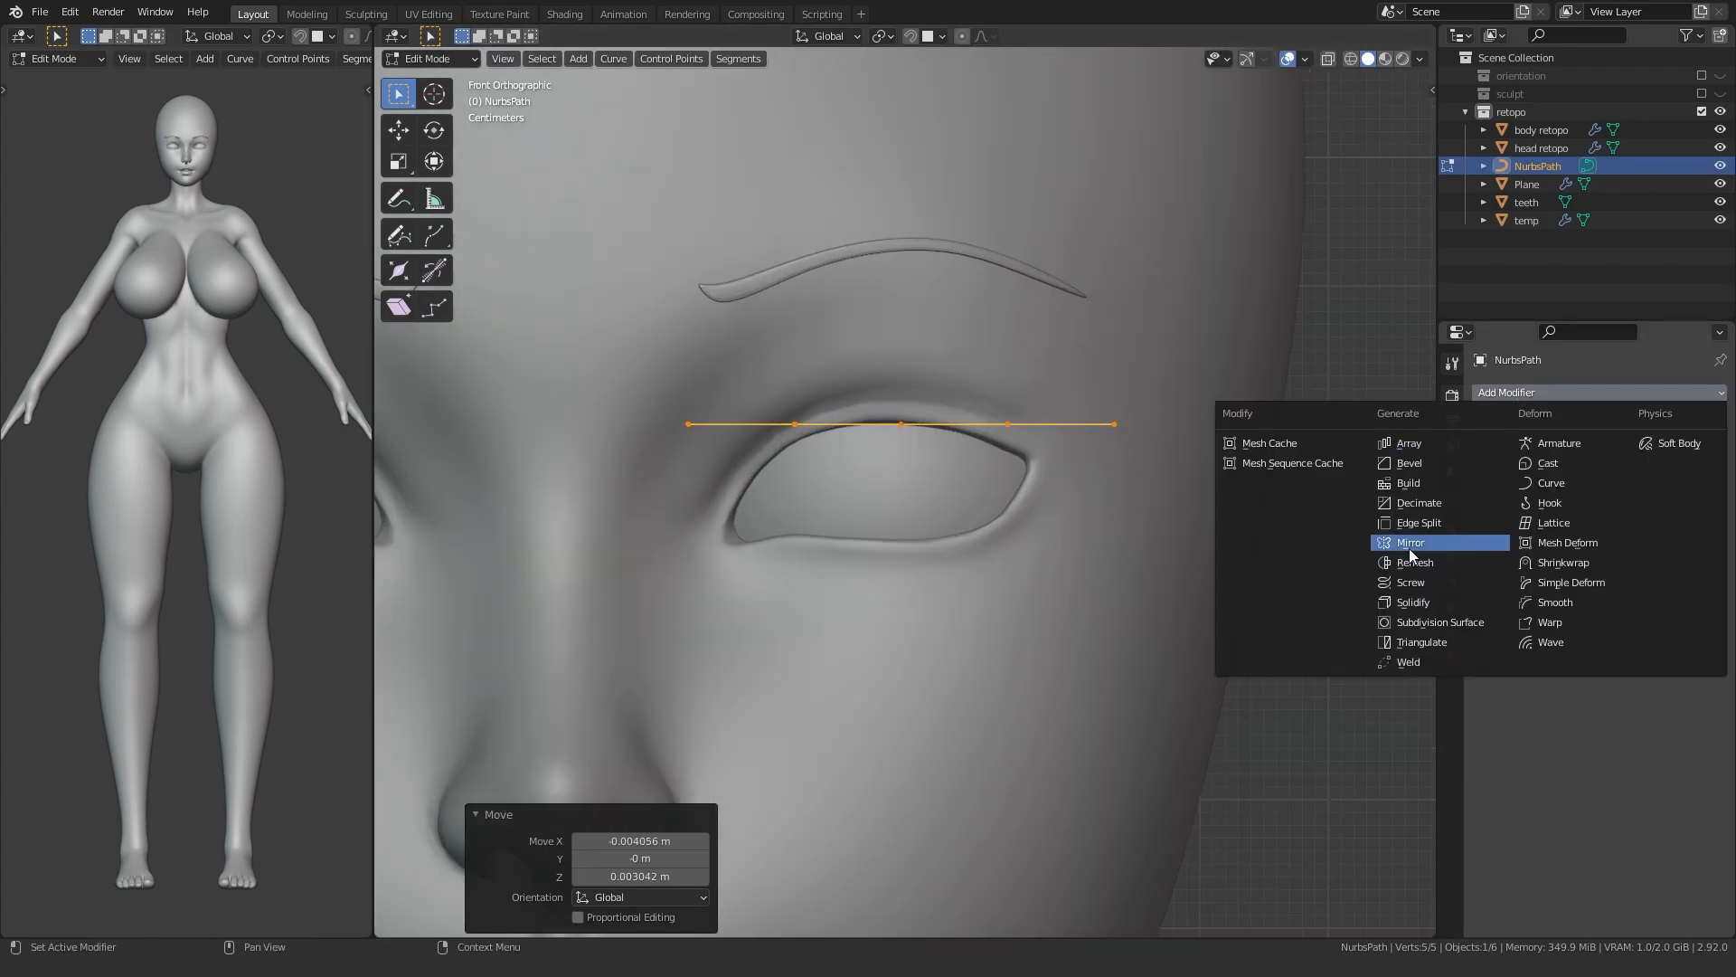
pyautogui.click(1408, 543)
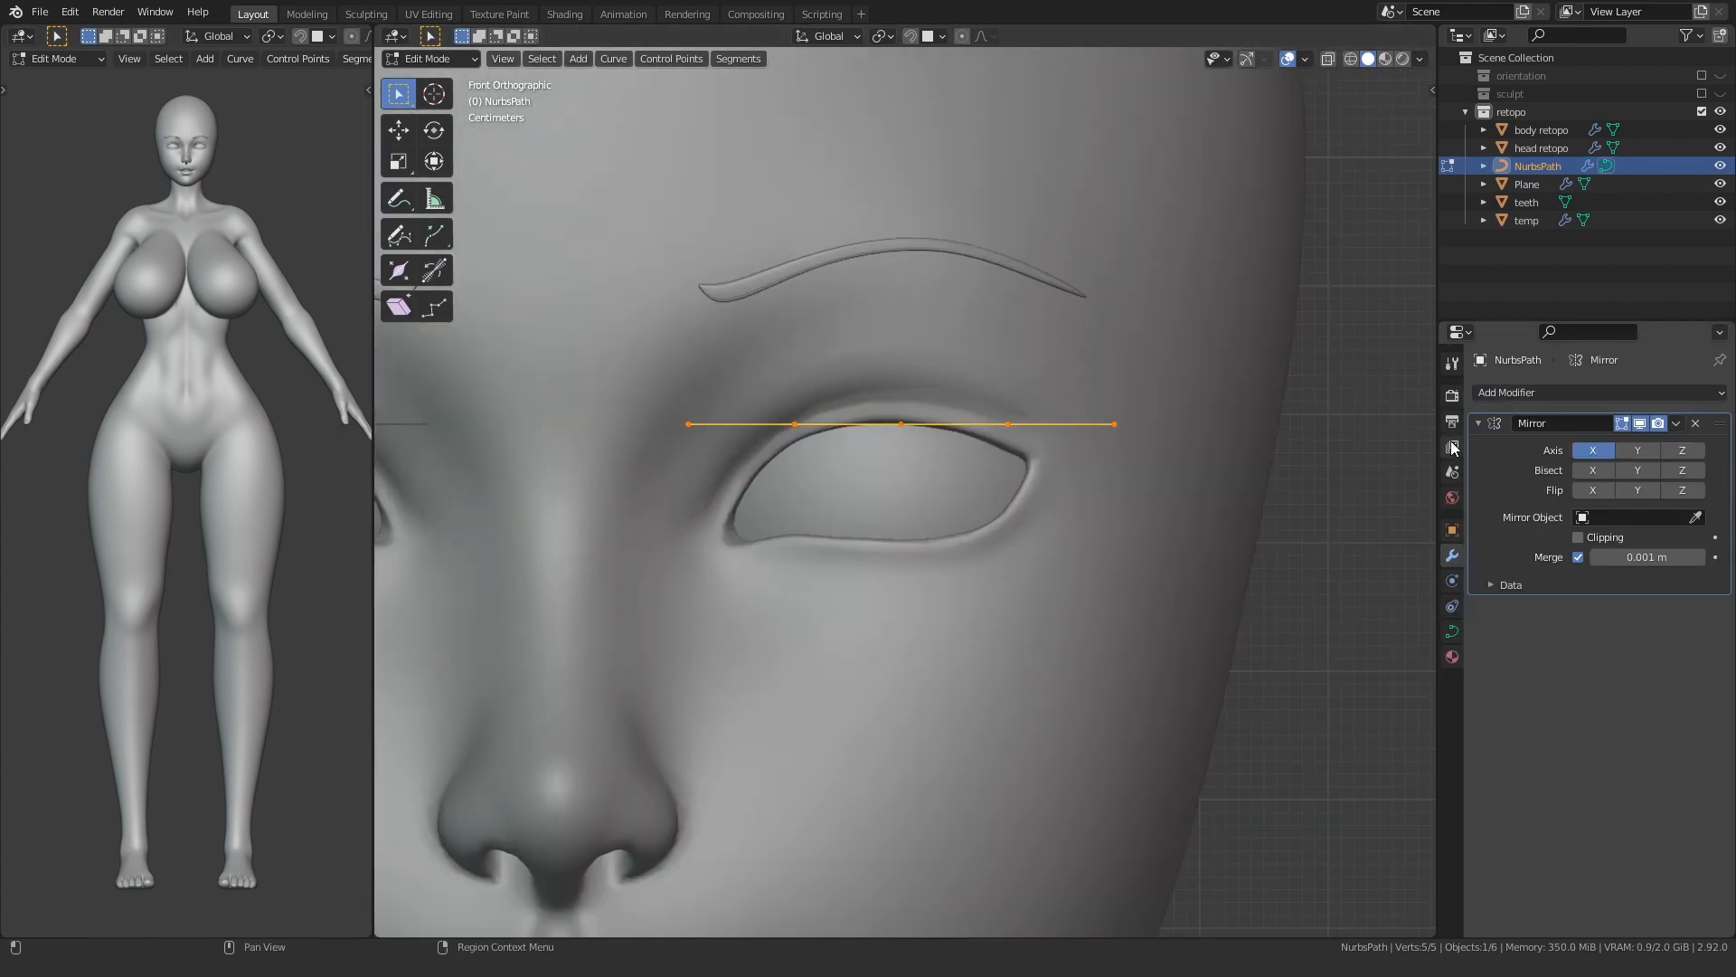
pyautogui.click(1490, 392)
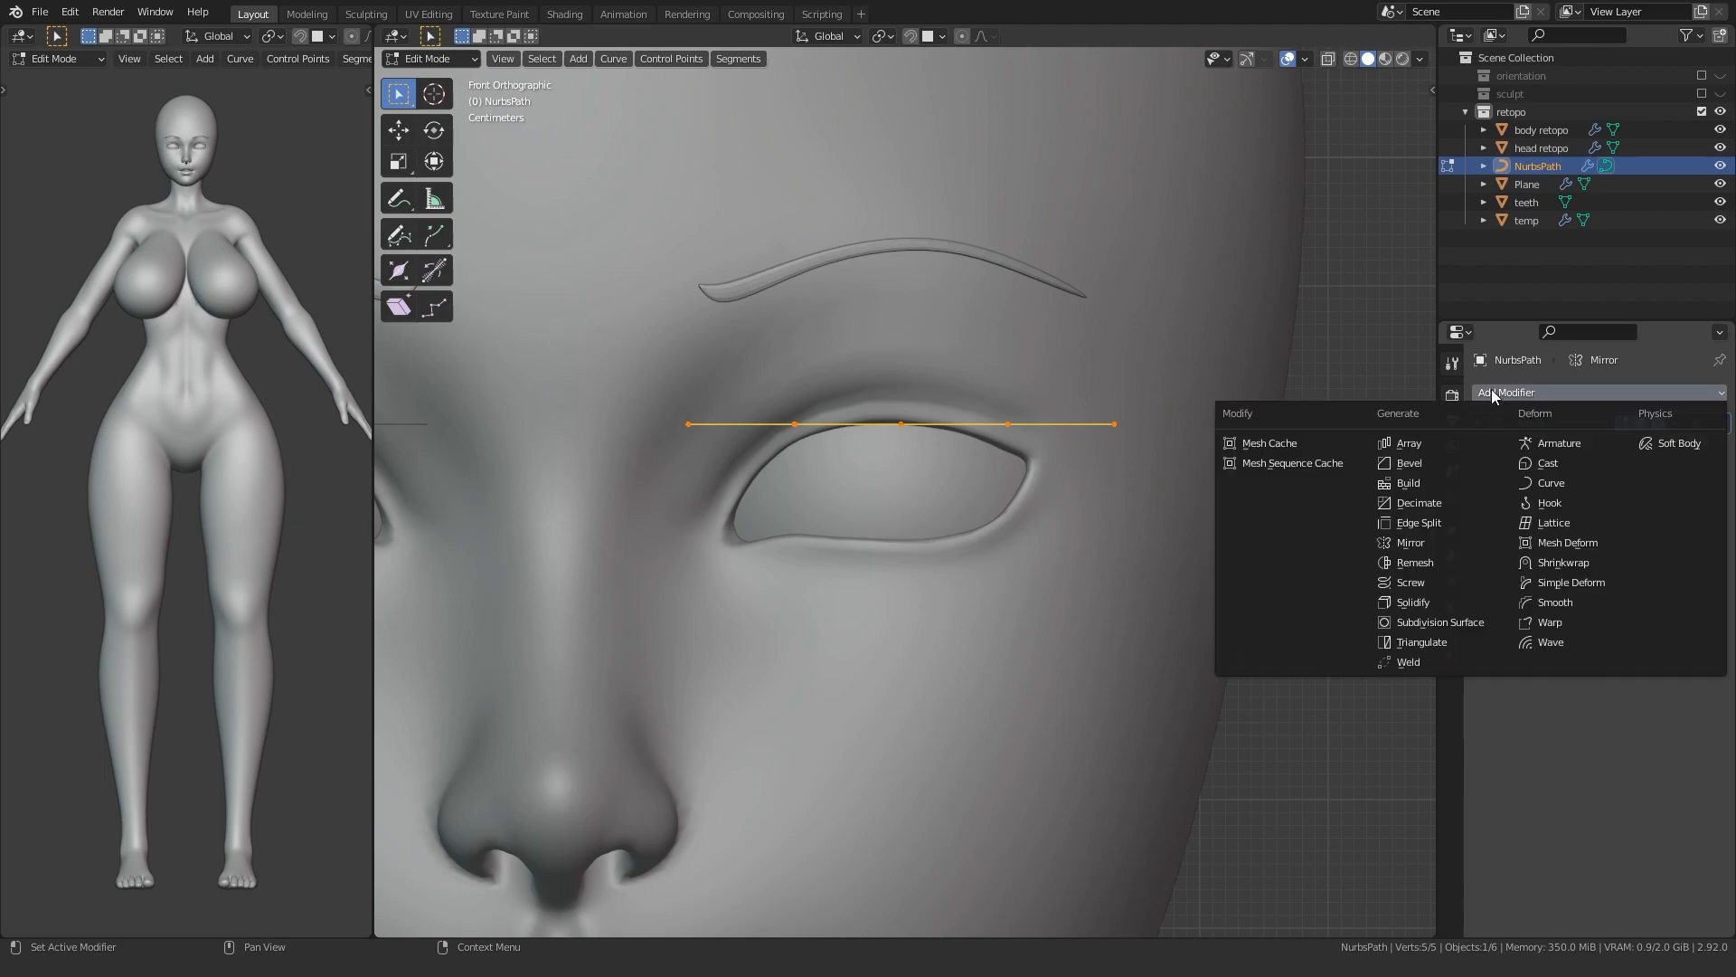
pyautogui.click(1453, 524)
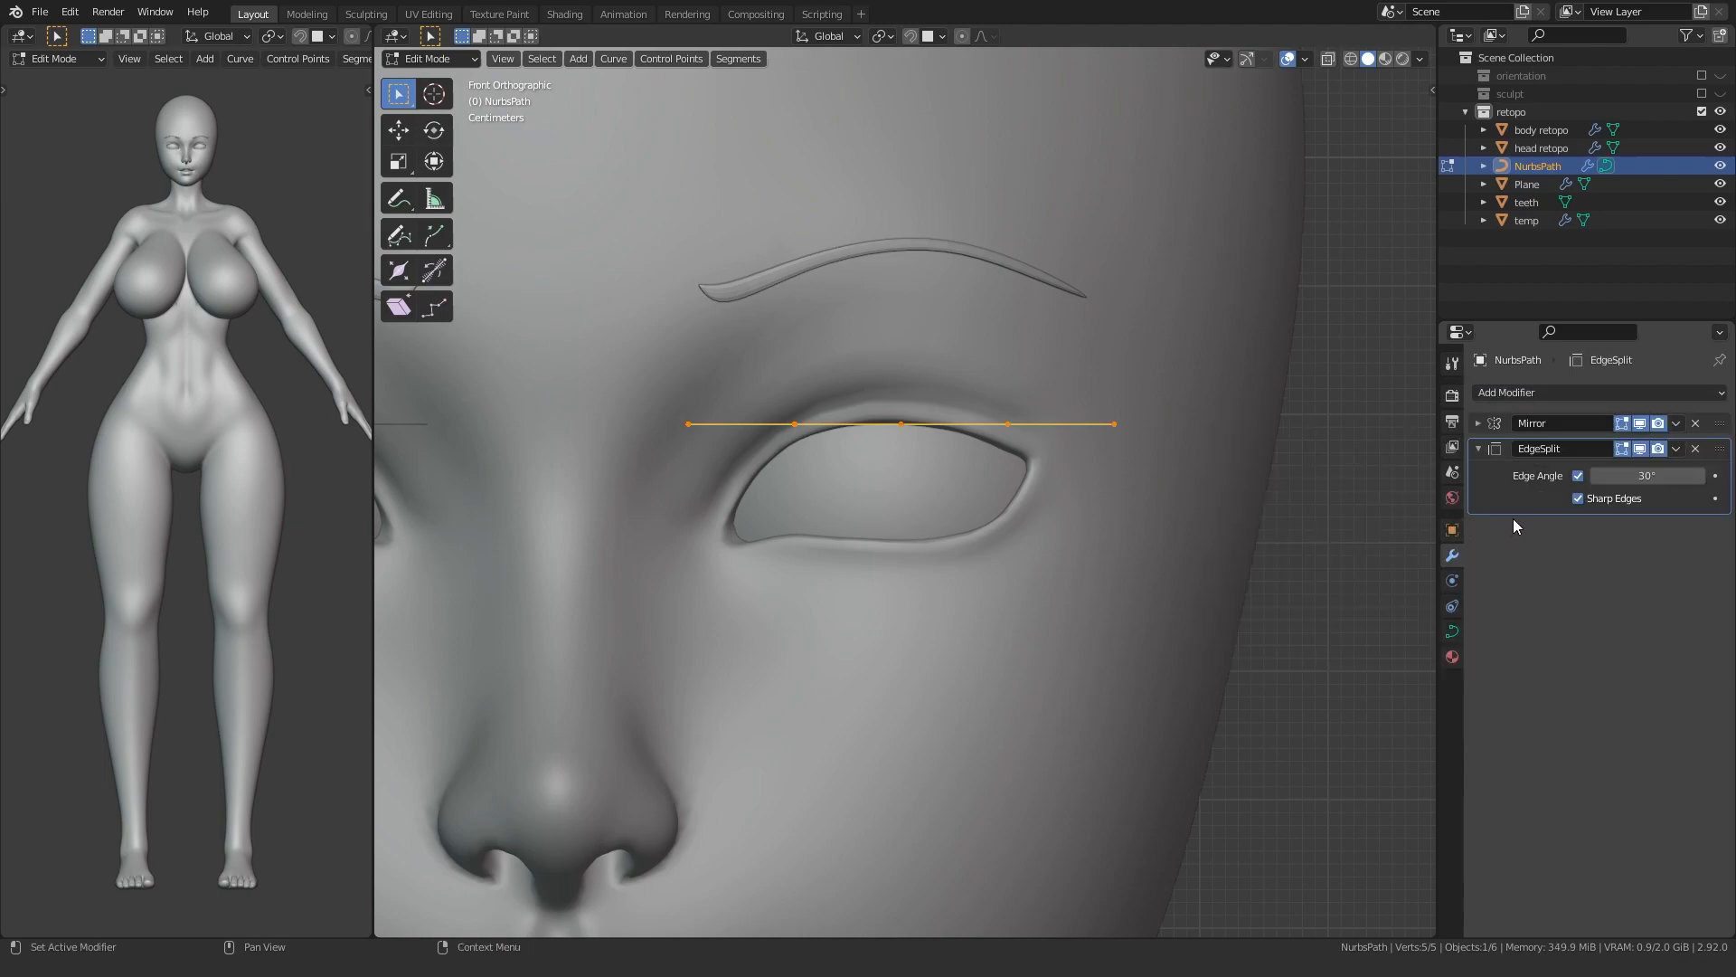
# - Subdivide the outer part of the path with one cut and move its inner end point to the inner eye corner
pyautogui.rightClick(1093, 358)
pyautogui.click(1089, 369)
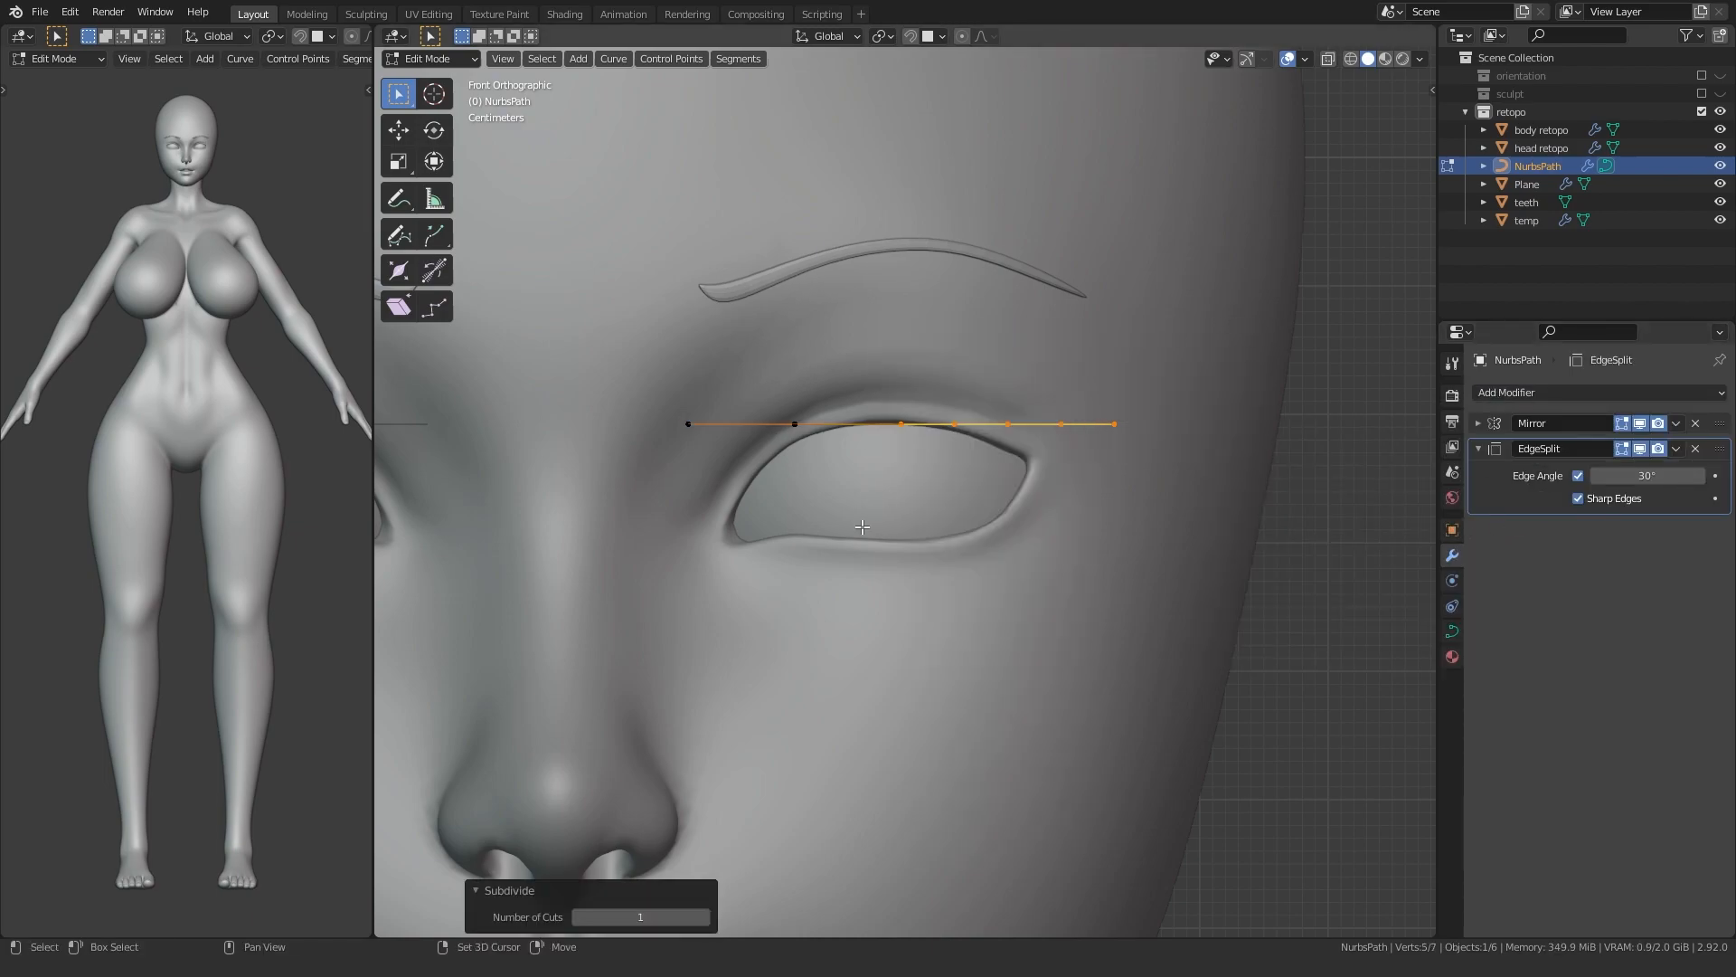
pyautogui.keyDown('shift'); pyautogui.moveTo(723, 464); pyautogui.dragTo(811, 458, button='middle'); pyautogui.keyUp('shift')
pyautogui.moveTo(740, 461); pyautogui.dragTo(790, 373)
pyautogui.press('g')
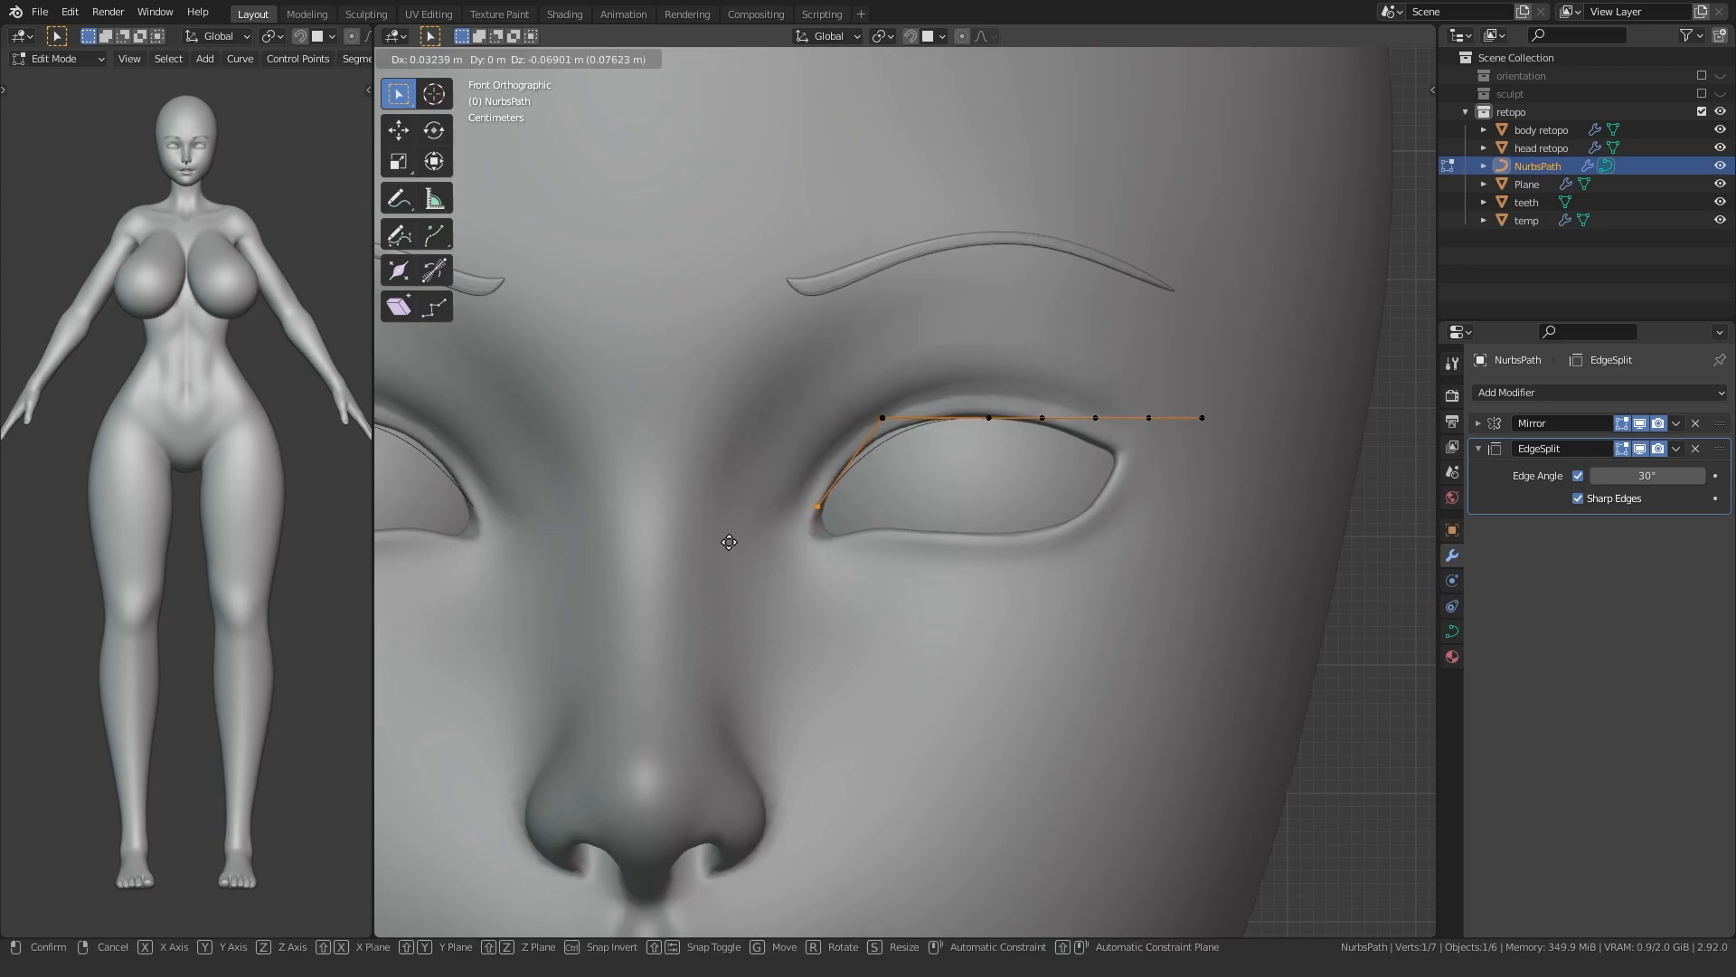
pyautogui.click(740, 529)
# - Reposition the path's control points one by one in front view so the curve follows the upper eyelid edge
pyautogui.moveTo(1247, 362); pyautogui.dragTo(1248, 361)
pyautogui.press('g')
pyautogui.click(1034, 473)
pyautogui.moveTo(964, 446); pyautogui.dragTo(1075, 405)
pyautogui.press('g')
pyautogui.click(973, 384)
pyautogui.press('g')
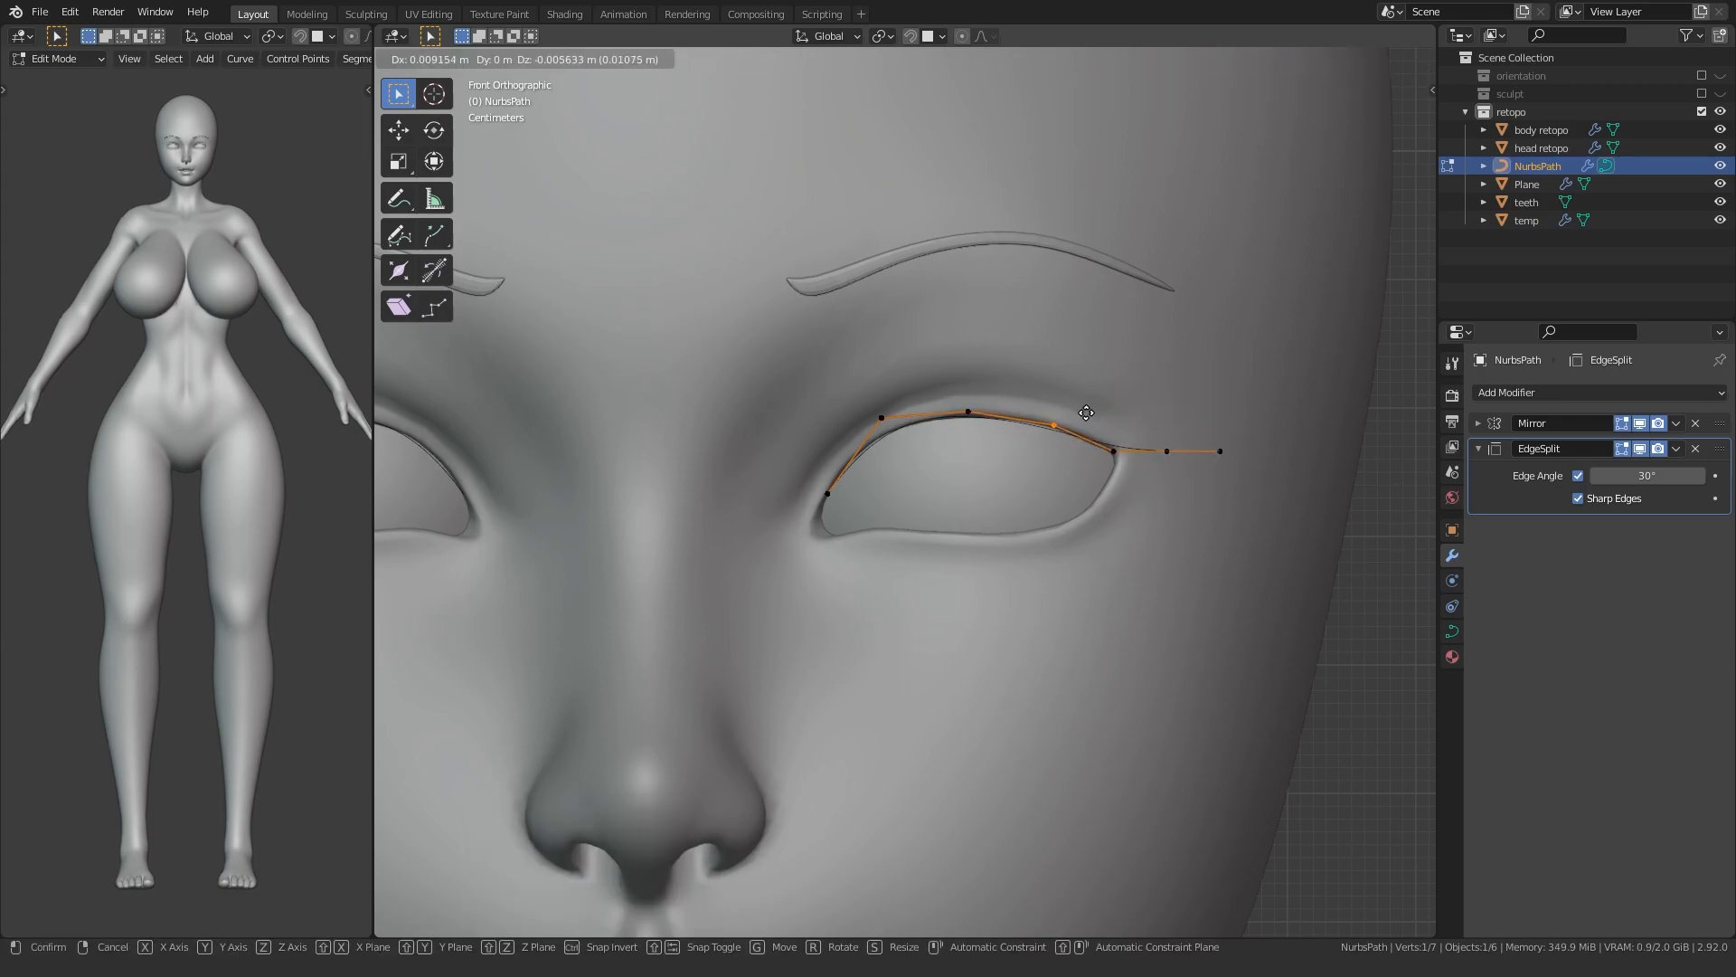
pyautogui.click(1097, 411)
pyautogui.moveTo(848, 445); pyautogui.dragTo(990, 388)
pyautogui.press('g')
pyautogui.click(900, 400)
pyautogui.press('g')
pyautogui.click(982, 386)
# - Move the entire path about 0.658 m along Y in side view so it sits at the eye
pyautogui.scroll(-3, 850, 548)
pyautogui.press('KP_3')
pyautogui.press('a')
pyautogui.press('g')
pyautogui.press('y')
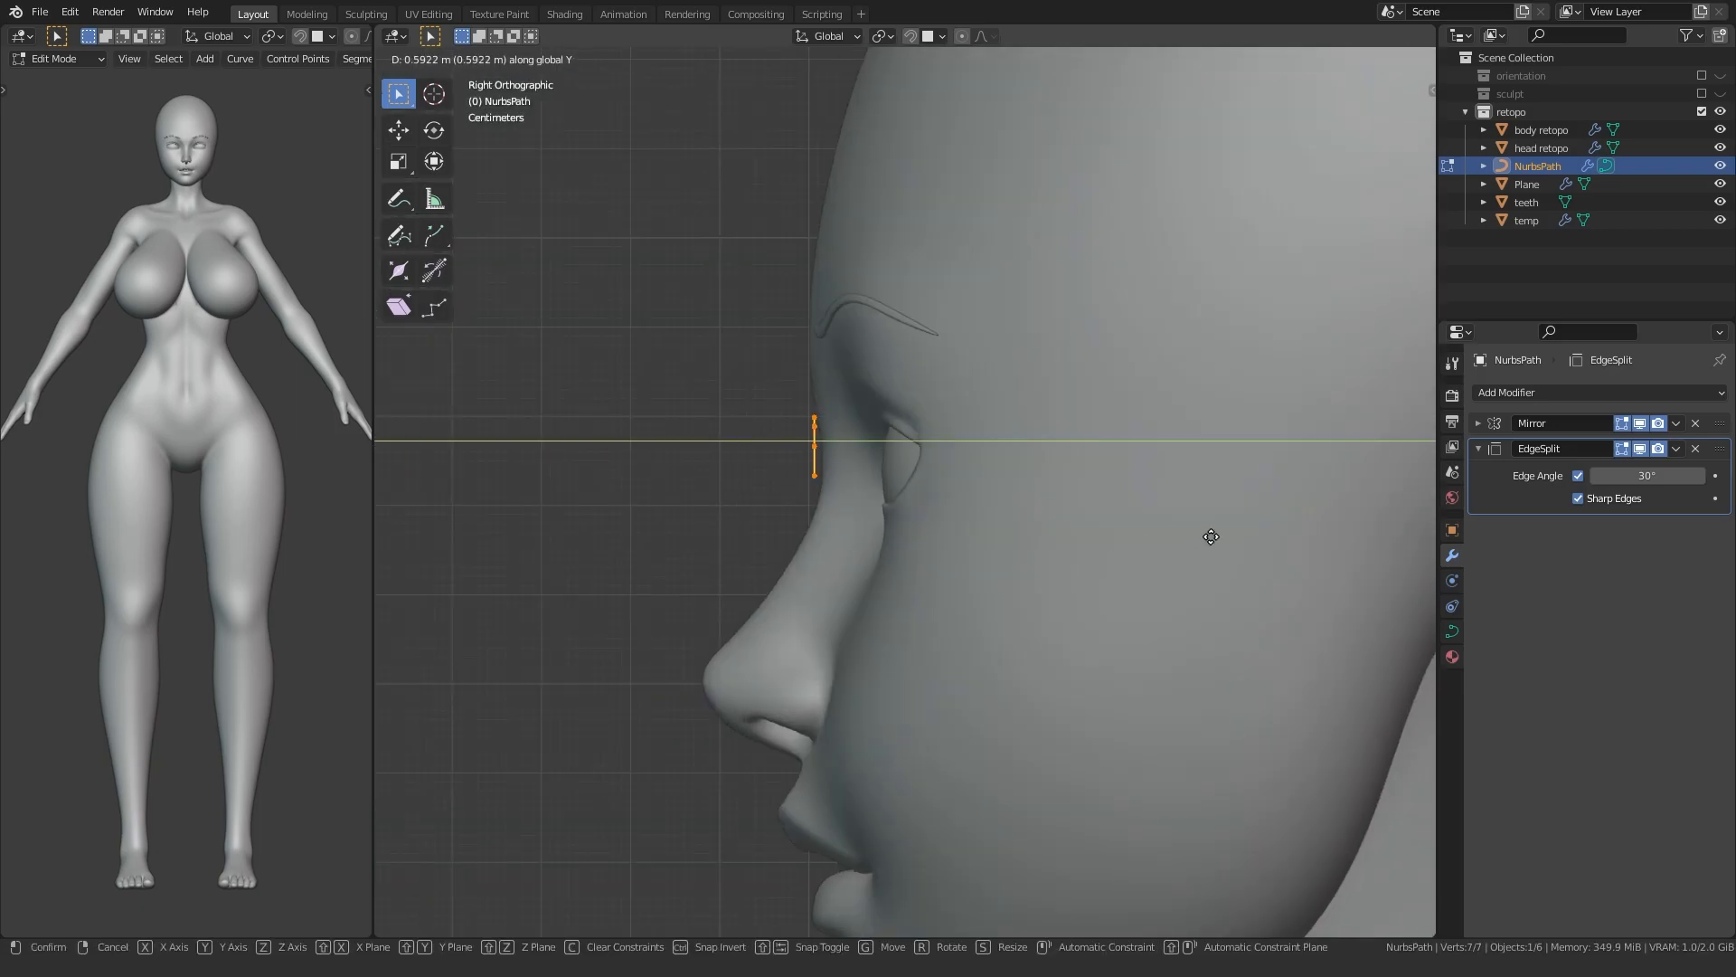
pyautogui.click(946, 609)
# - Give the path a round bevel with a depth of 0.03 m and a resolution of 3
pyautogui.press('KP_1')
pyautogui.scroll(-1, 945, 608)
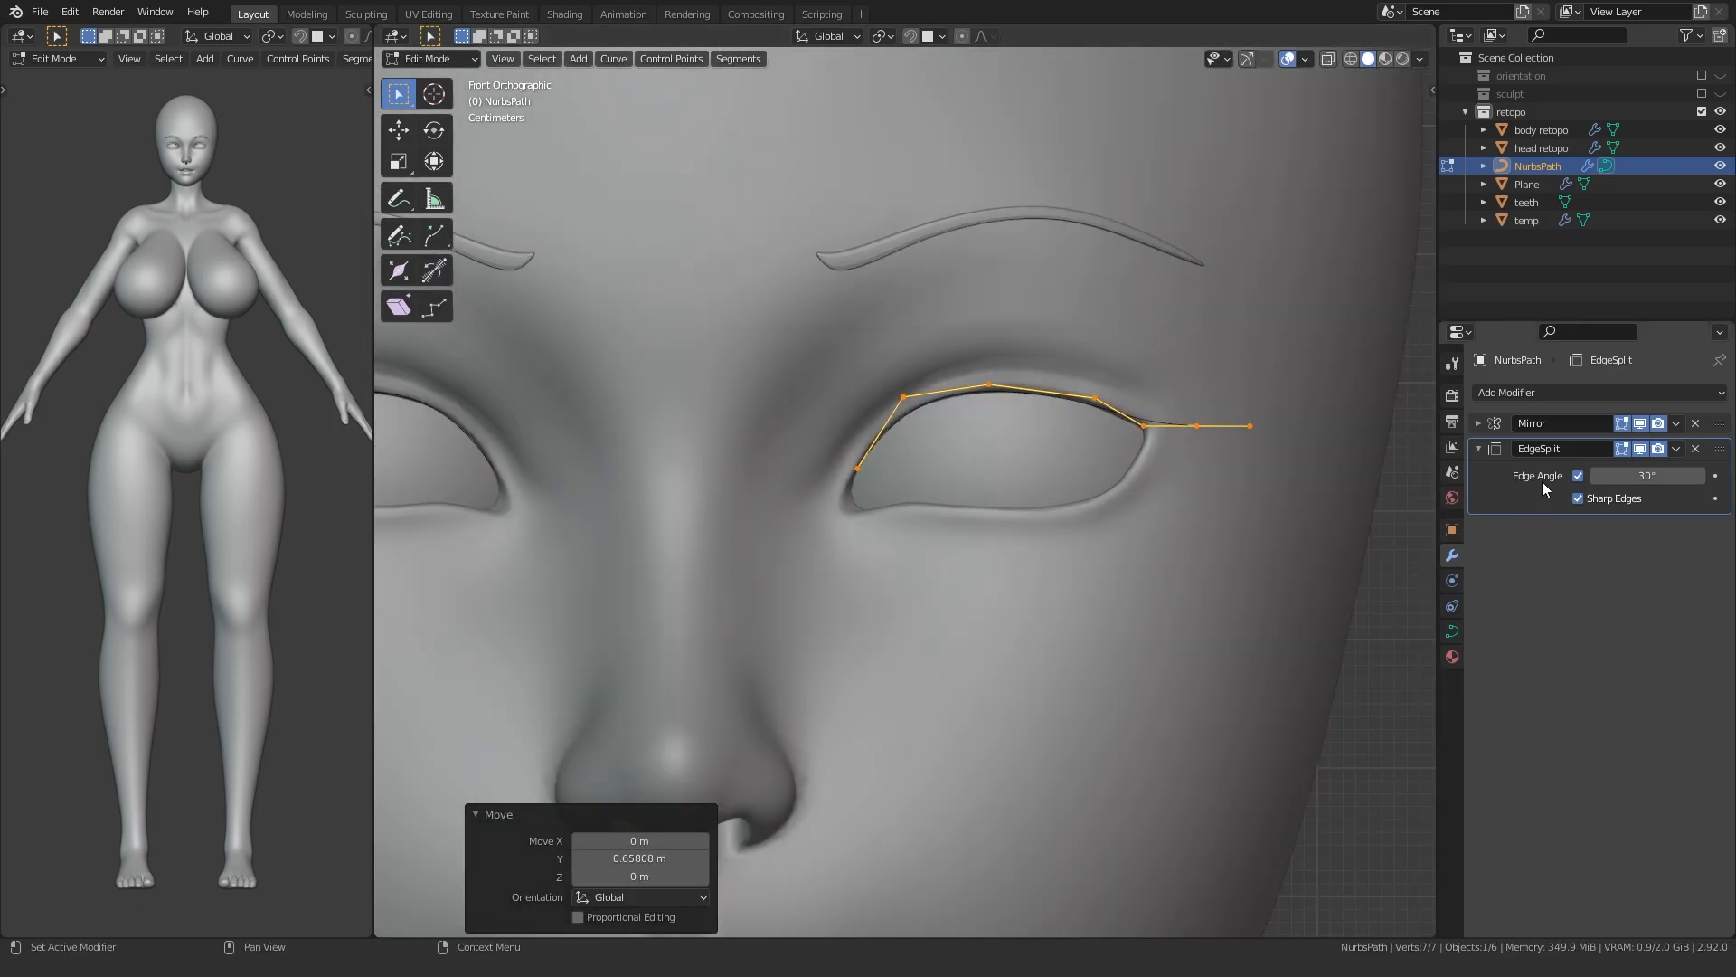
pyautogui.click(1452, 631)
pyautogui.click(1505, 698)
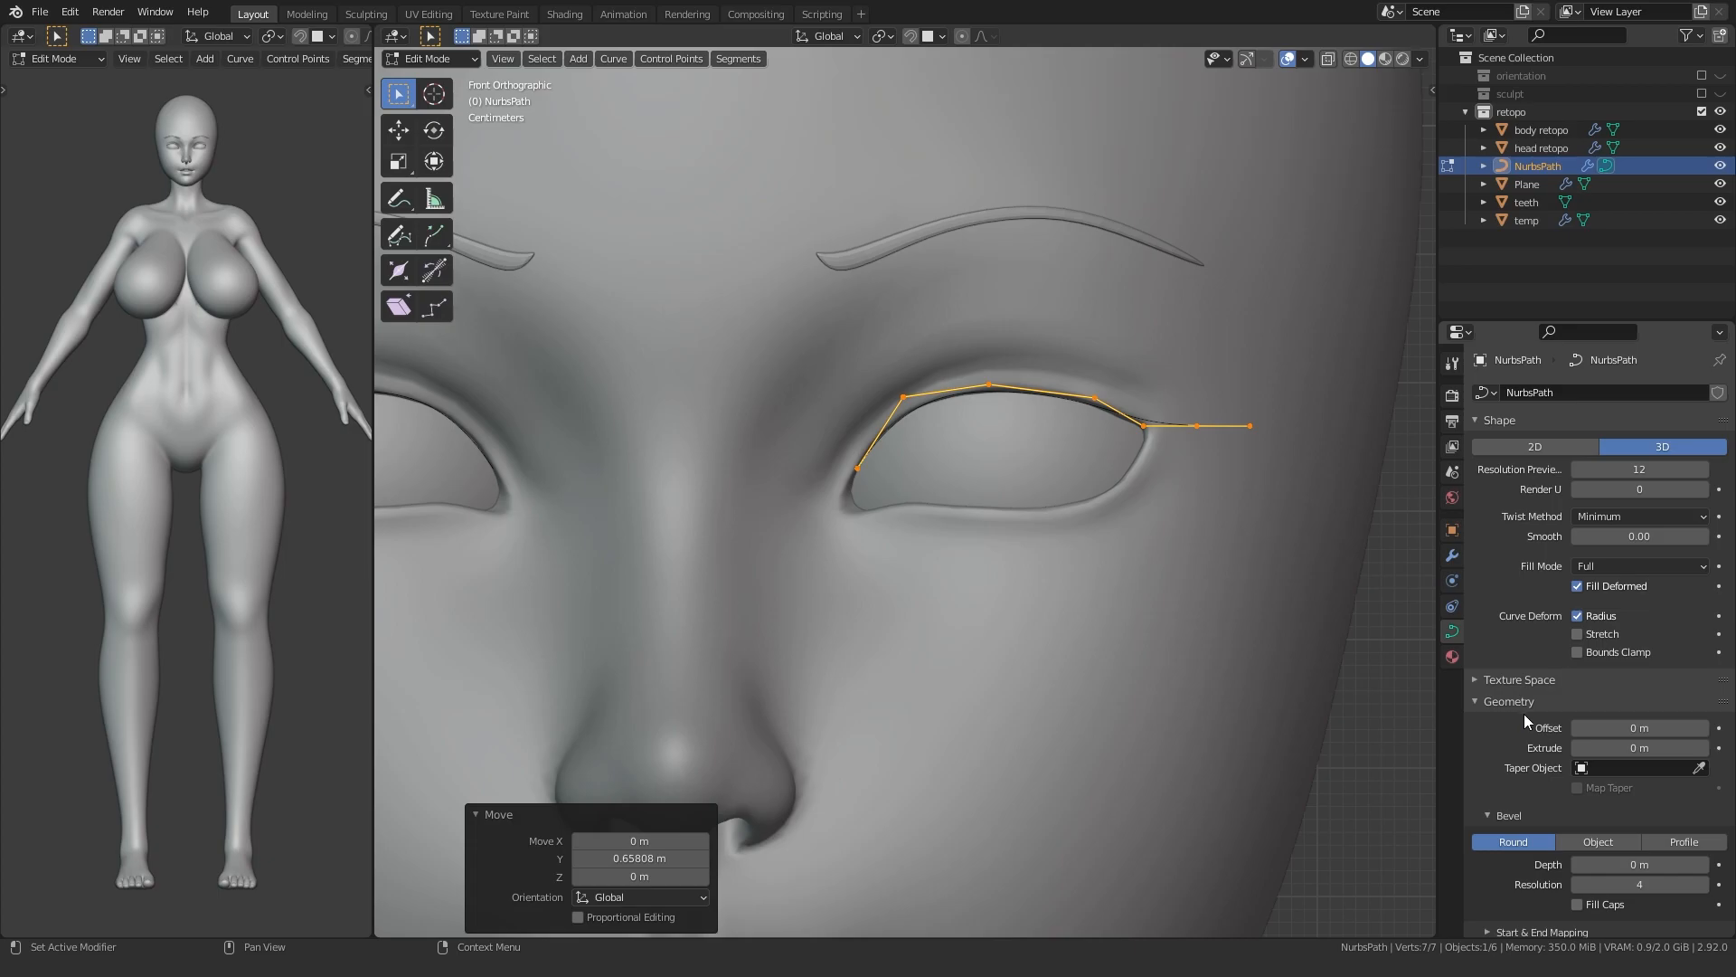
pyautogui.scroll(-3, 1537, 724)
pyautogui.click(1650, 755)
pyautogui.write('0.03')
pyautogui.press('Return')
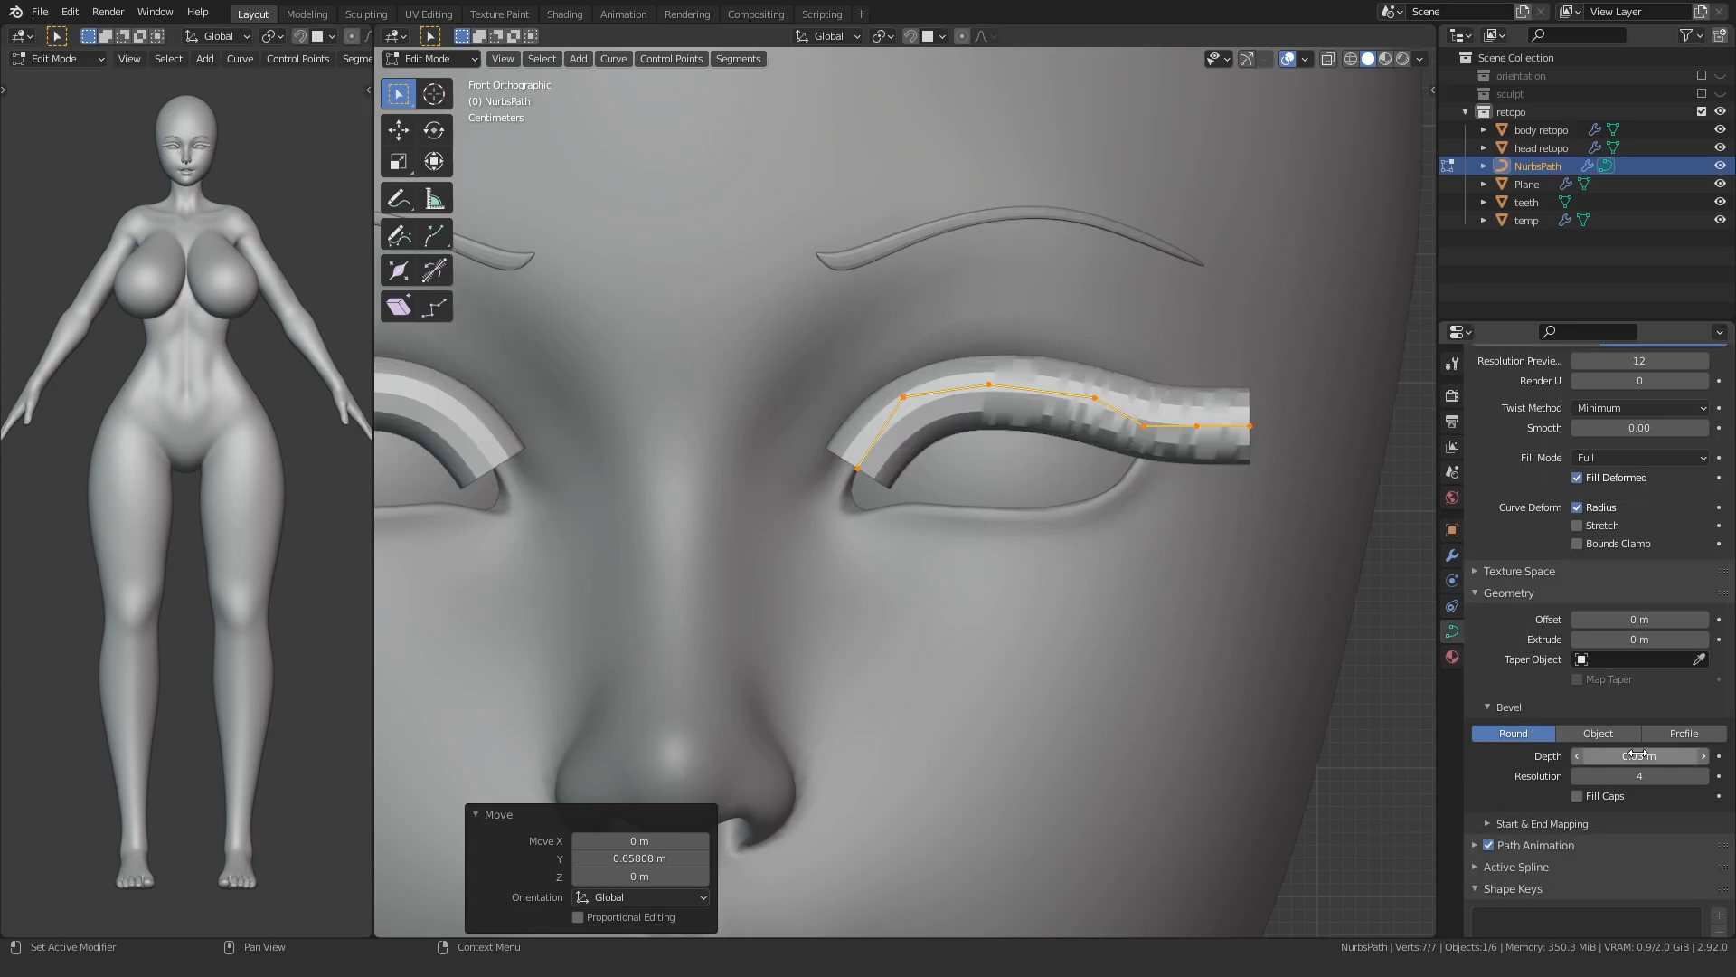
pyautogui.click(1580, 777)
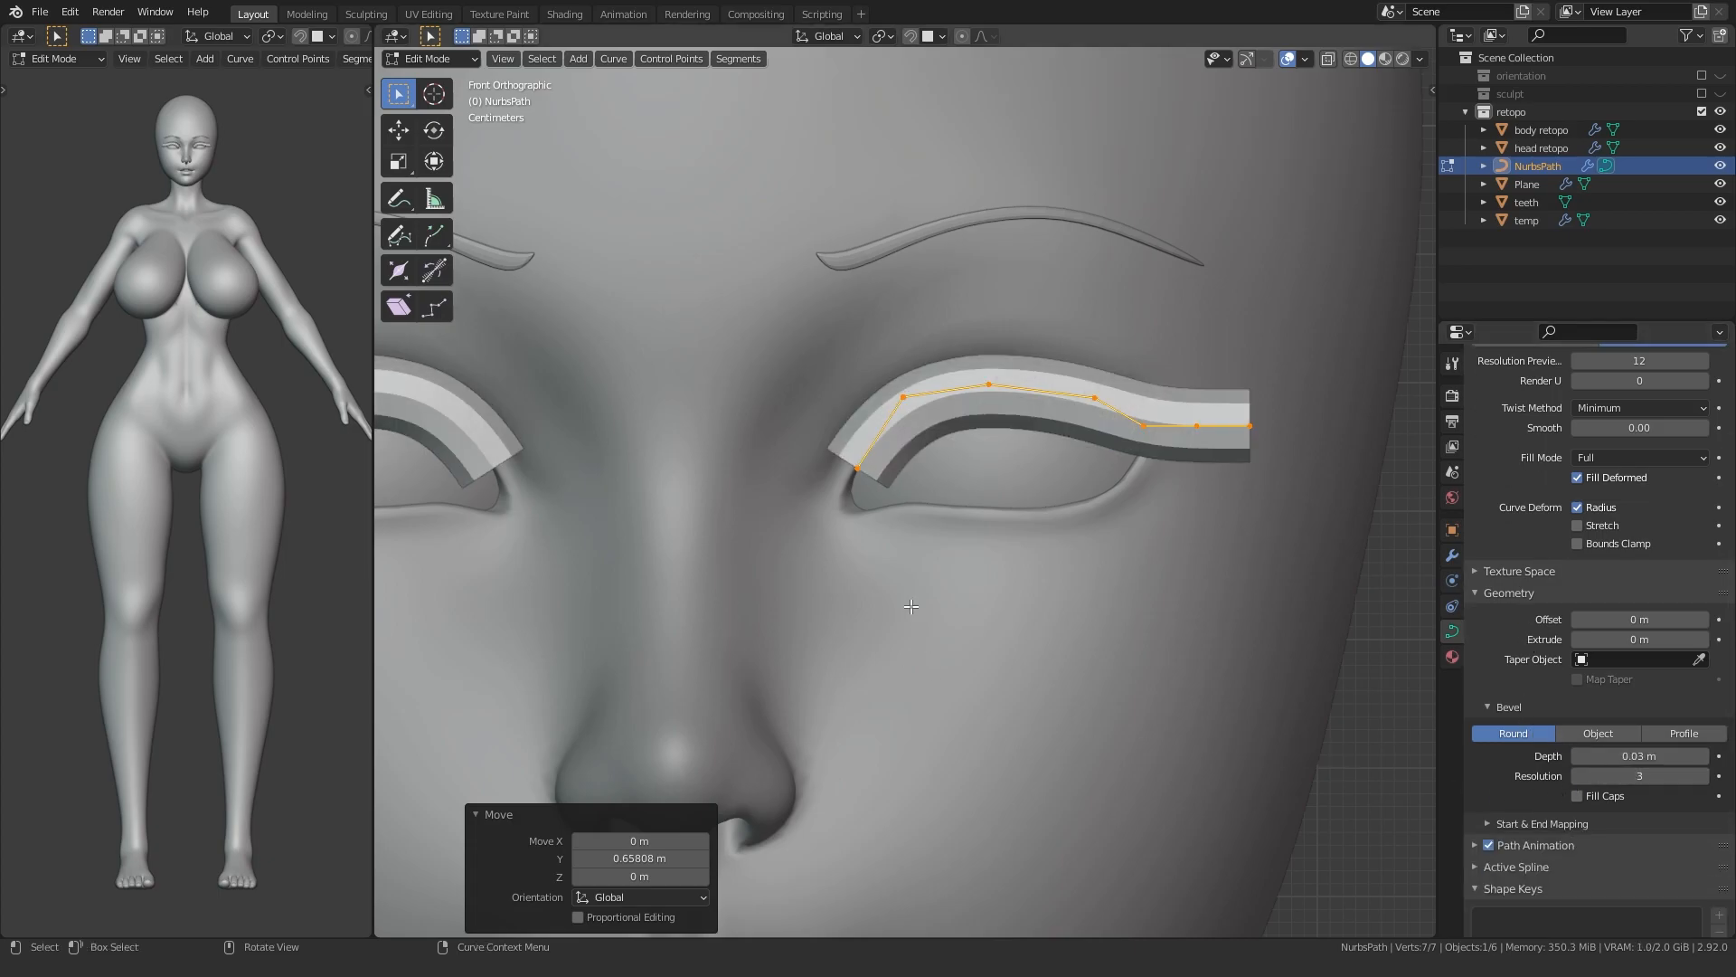
# - Taper both end points of the lash to radius 0 and raise the outer tip along Z
pyautogui.moveTo(840, 513); pyautogui.dragTo(897, 466)
pyautogui.press('0')
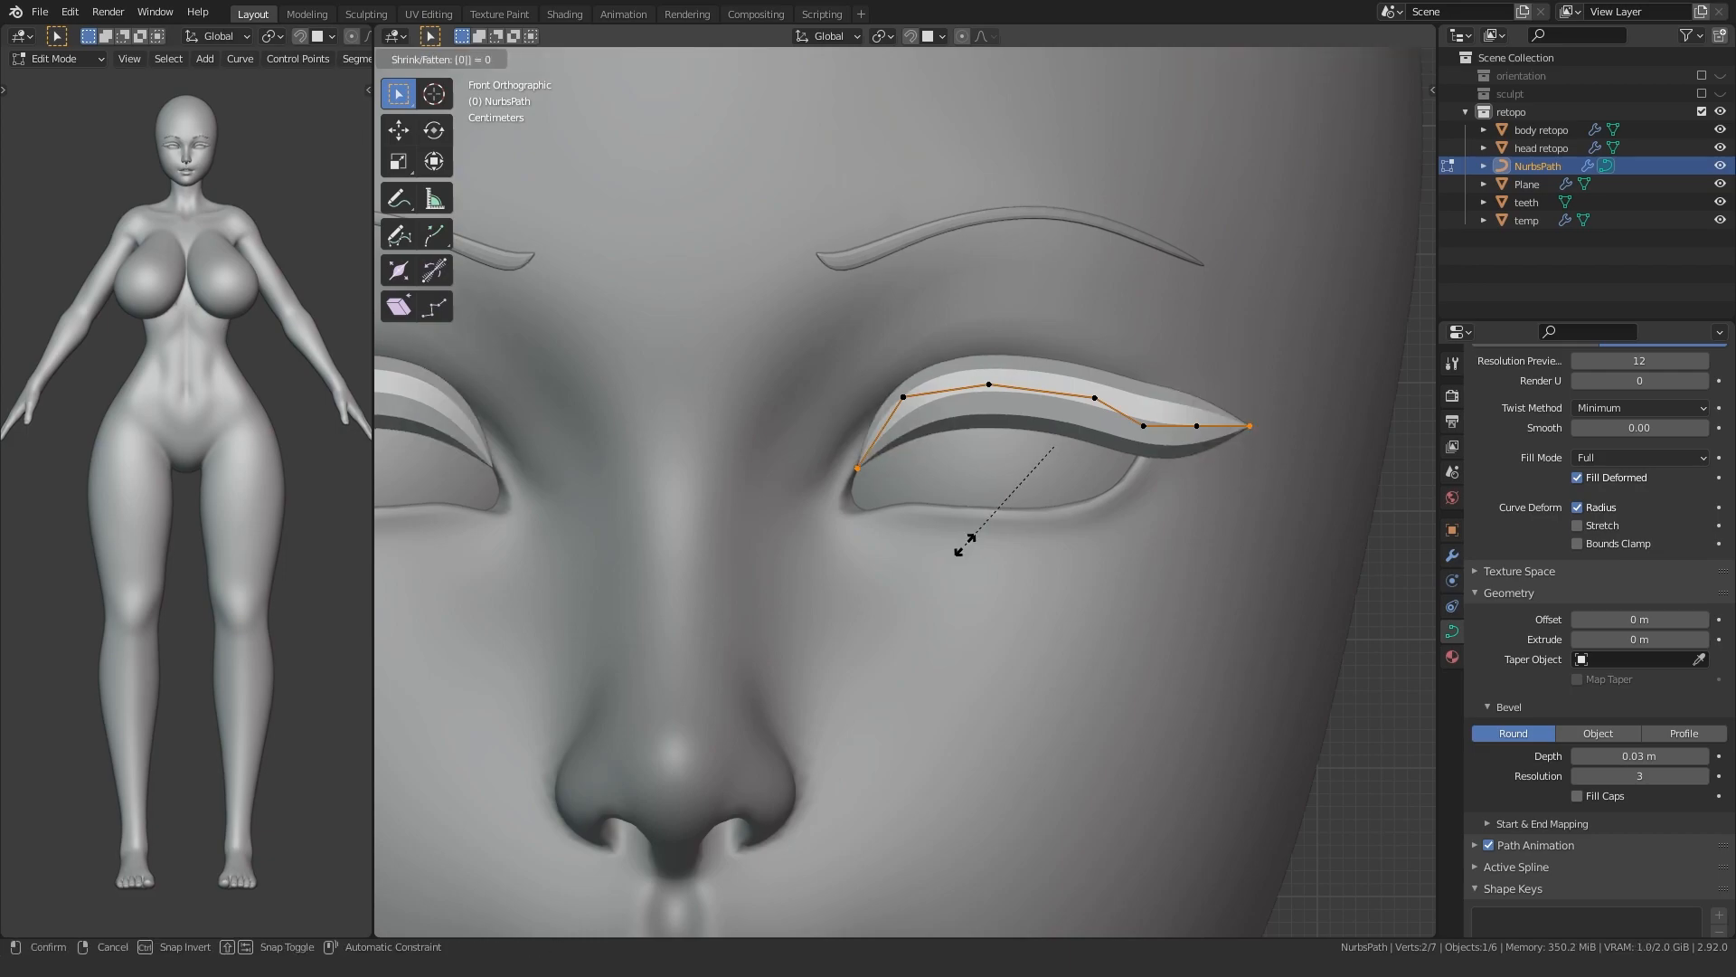
pyautogui.press('Return')
pyautogui.press('g')
pyautogui.press('z')
pyautogui.rightClick(1081, 466)
pyautogui.click(1244, 437)
pyautogui.press('g')
pyautogui.press('z')
pyautogui.click(1239, 425)
# - Adjust the lash thickness at the second inner point, the peak point and the outer eye-corner point
pyautogui.click(891, 409)
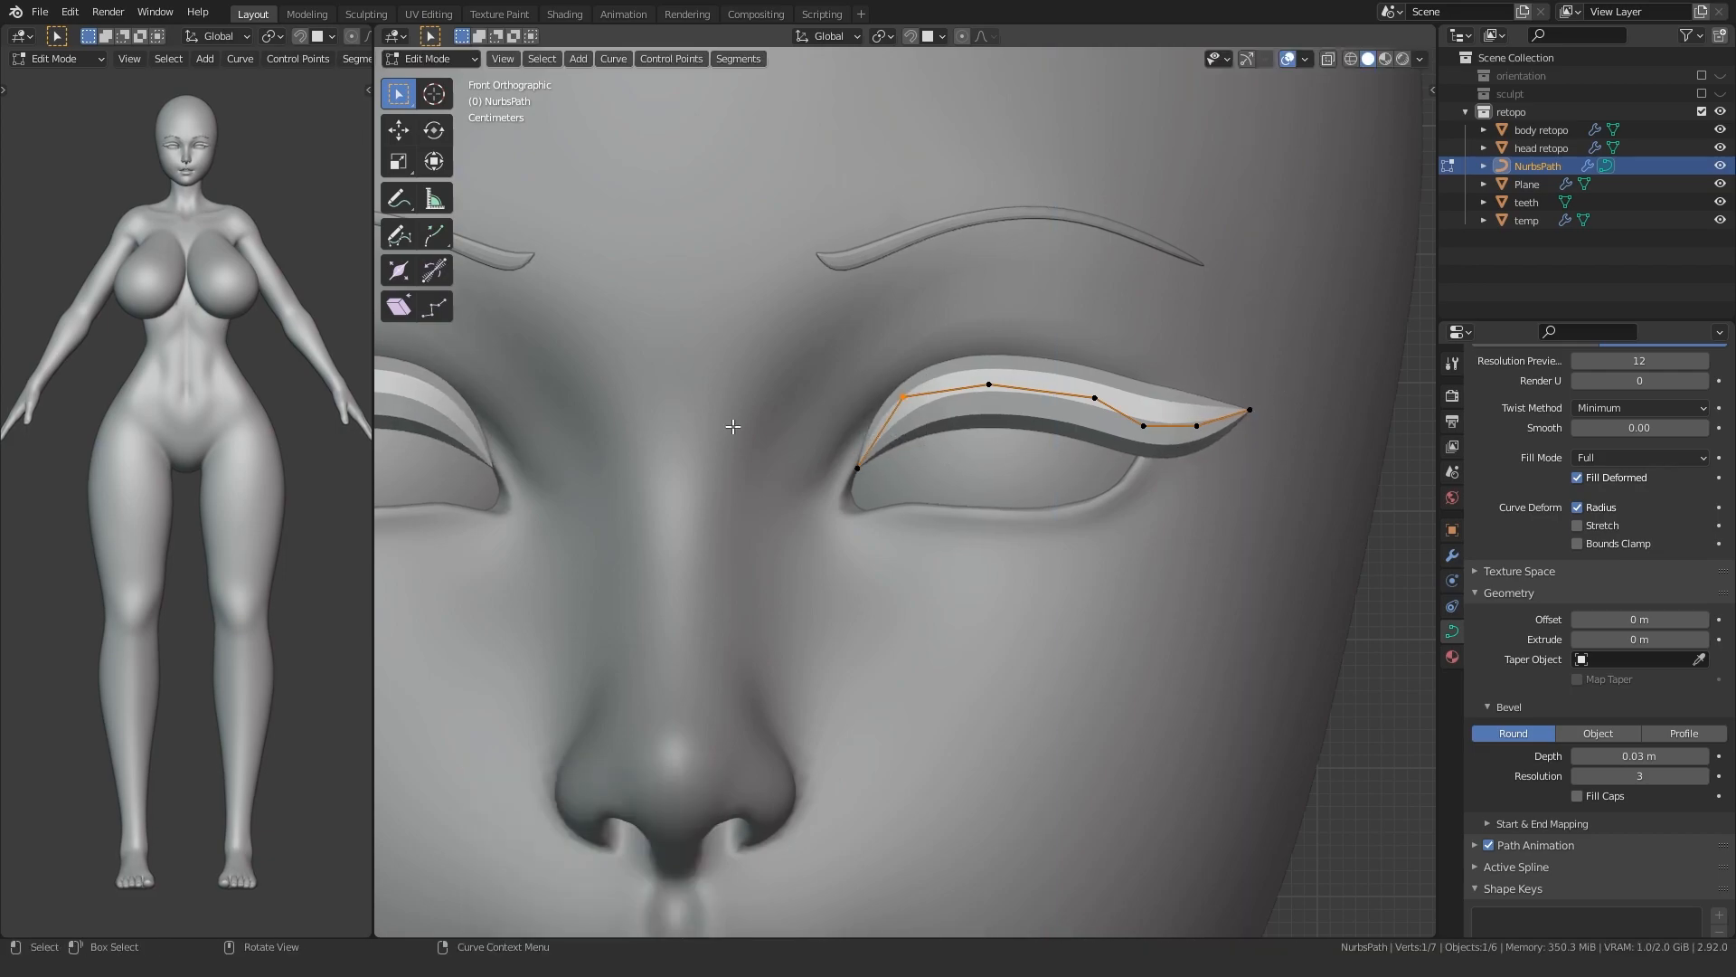
pyautogui.hotkey('alt', 's')
pyautogui.click(833, 415)
pyautogui.click(1007, 359)
pyautogui.hotkey('alt', 's')
pyautogui.click(814, 399)
pyautogui.click(1141, 429)
pyautogui.hotkey('alt', 's')
pyautogui.click(1022, 460)
# - Select the outer lash points and move them along Y to fit the curvature of the face
pyautogui.moveTo(1030, 436); pyautogui.dragTo(1129, 372)
pyautogui.moveTo(984, 485); pyautogui.dragTo(868, 511, button='middle')
pyautogui.moveTo(1098, 469); pyautogui.dragTo(1013, 533, button='middle')
pyautogui.press('g')
pyautogui.press('y')
pyautogui.click(892, 604)
# - Move the next lash points along Y so they sit against the eyelid
pyautogui.click(882, 563)
pyautogui.moveTo(791, 522); pyautogui.dragTo(870, 463)
pyautogui.scroll(4, 870, 463)
pyautogui.moveTo(869, 463); pyautogui.dragTo(864, 557, button='middle')
pyautogui.press('g')
pyautogui.press('y')
pyautogui.click(831, 488)
# - Fine-tune individual lash points from angled views so the inner part hugs the upper eyelid
pyautogui.scroll(3, 864, 558)
pyautogui.press('g')
pyautogui.click(853, 551)
pyautogui.scroll(-1, 957, 480)
pyautogui.click(1054, 307)
pyautogui.moveTo(1026, 328); pyautogui.dragTo(775, 543, button='middle')
pyautogui.press('g')
pyautogui.click(697, 338)
pyautogui.press('g')
pyautogui.click(832, 547)
pyautogui.press('g')
pyautogui.click(659, 422)
# - Shrink the lash radius by 0.638 at the point before the outer tip and by 0.904 at the peak point
pyautogui.press('KP_1')
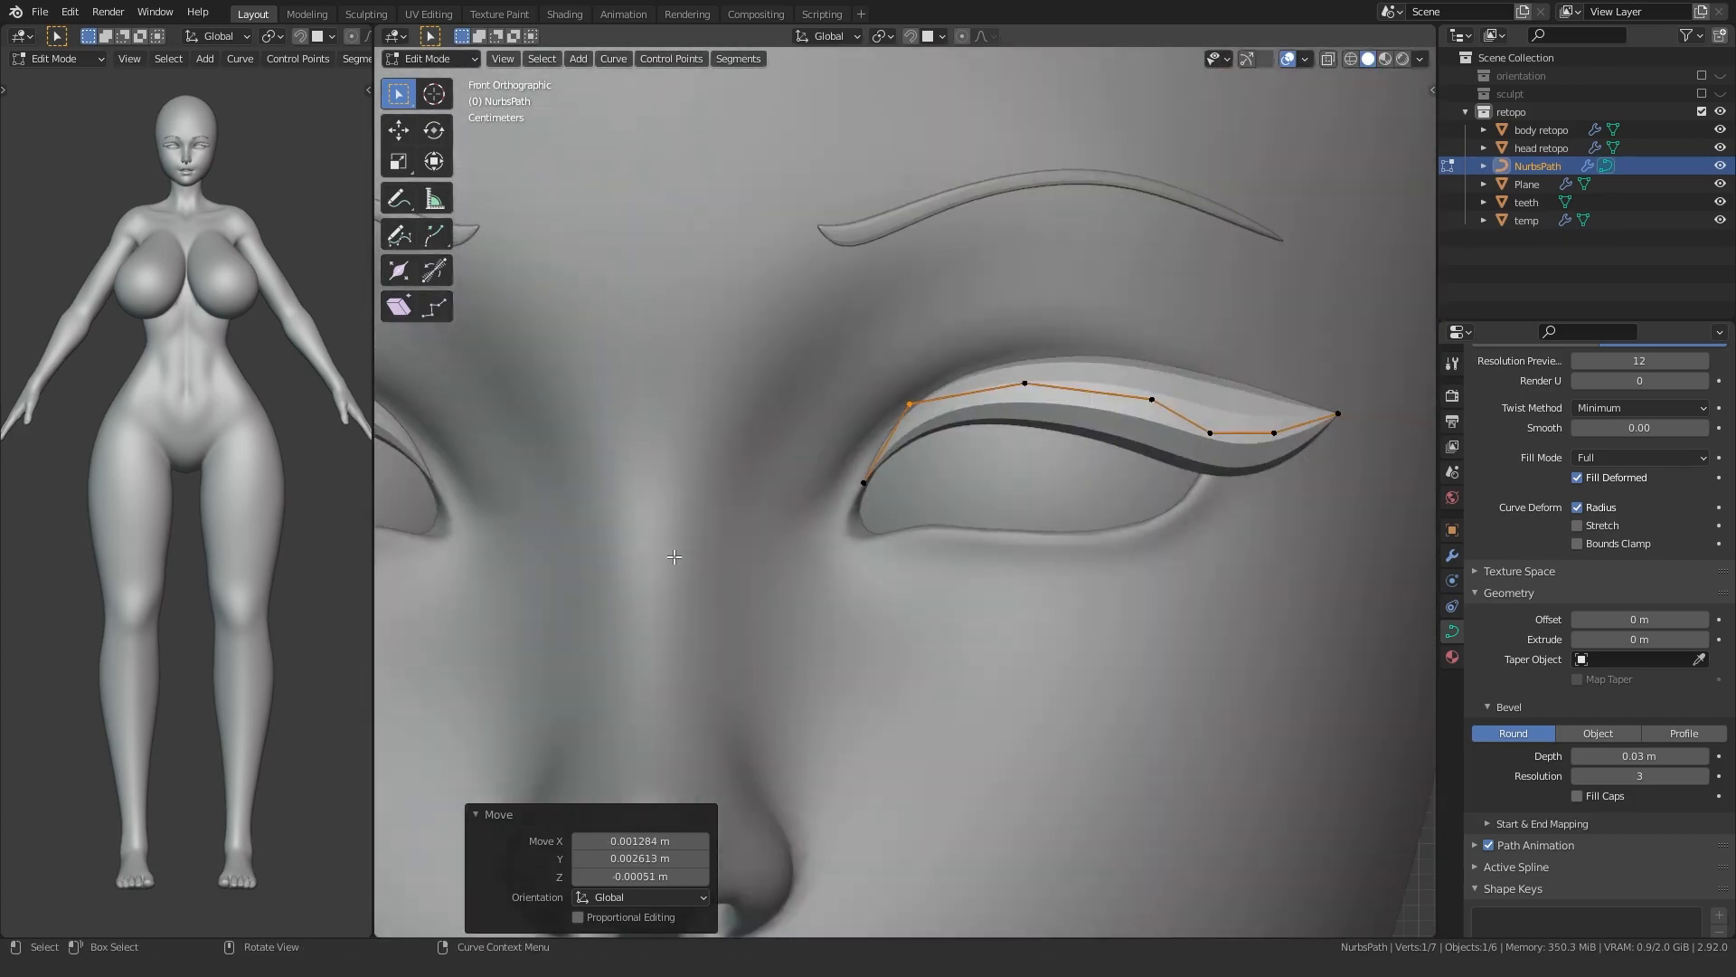
pyautogui.scroll(-4, 670, 556)
pyautogui.scroll(3, 865, 445)
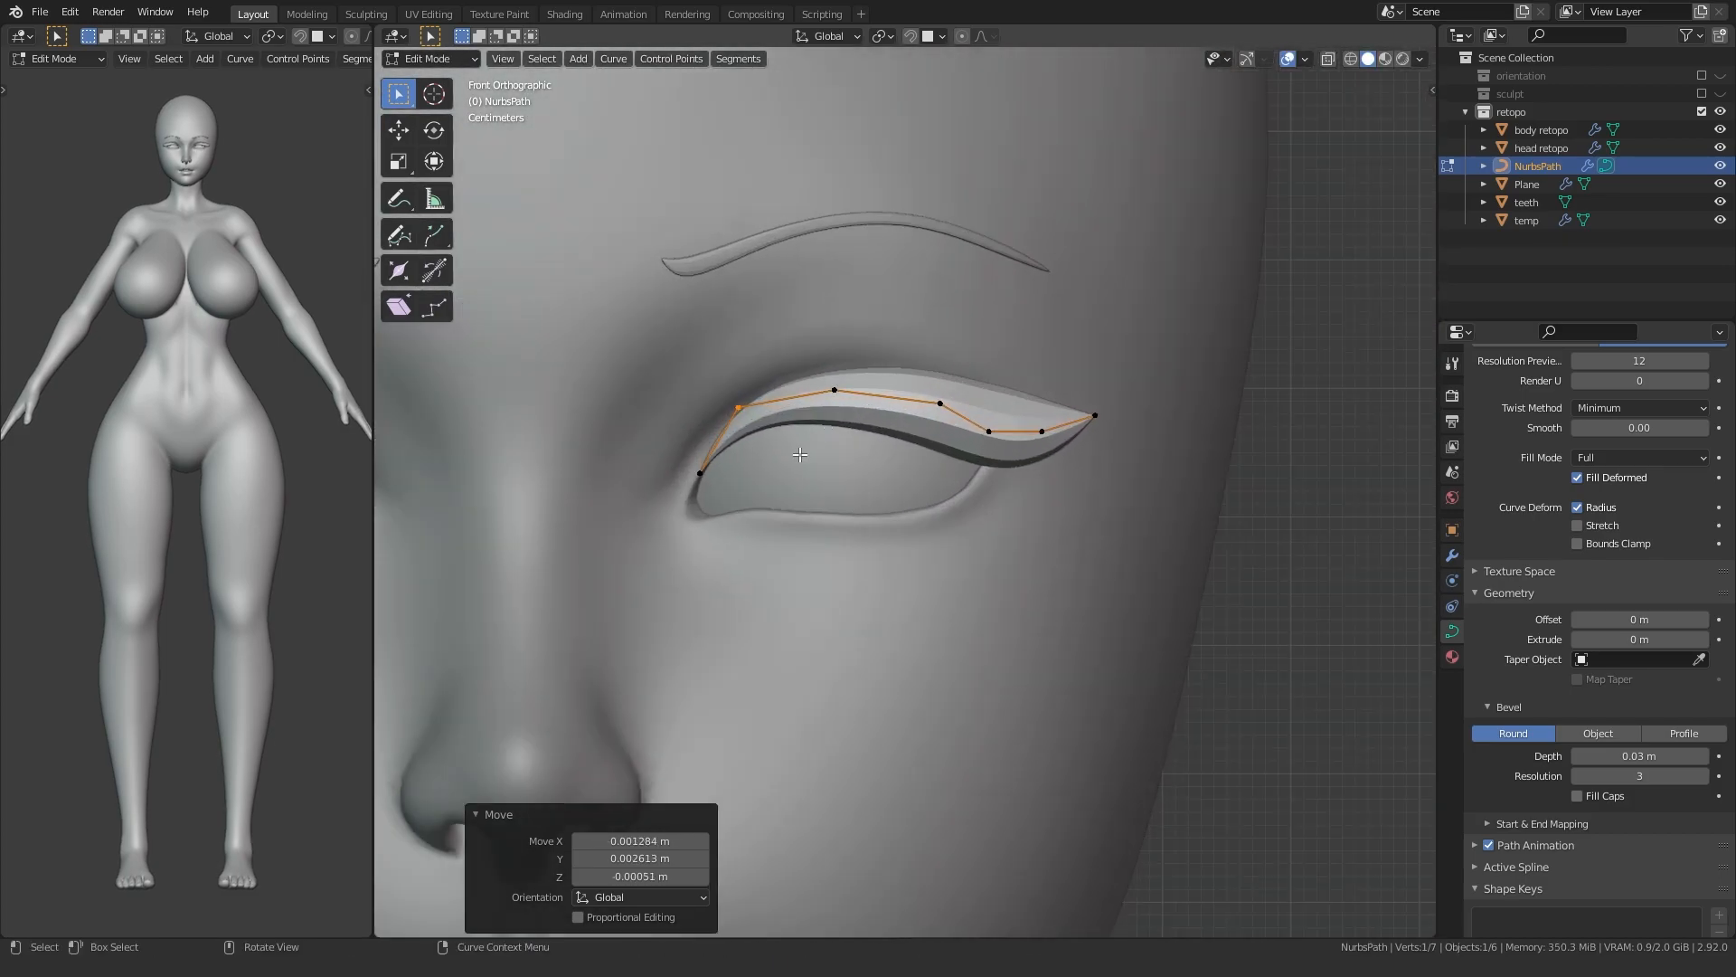
pyautogui.click(1014, 442)
pyautogui.click(897, 524)
pyautogui.moveTo(896, 525); pyautogui.dragTo(983, 501, button='middle')
pyautogui.press('KP_1')
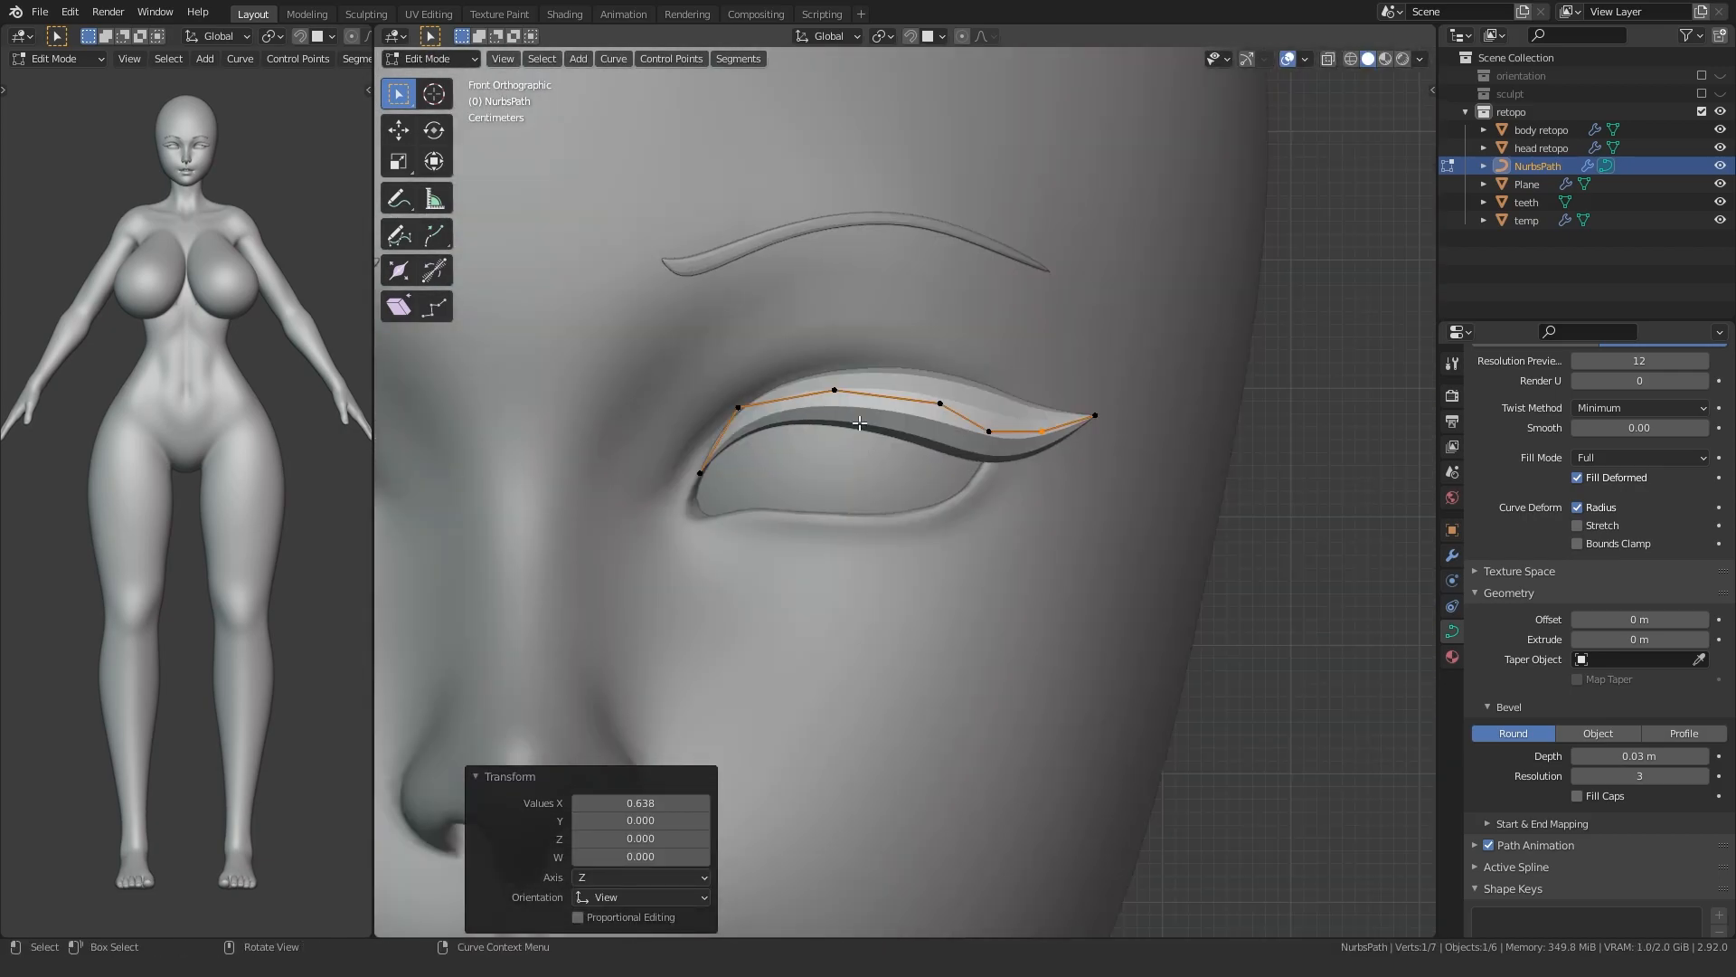
pyautogui.click(851, 375)
pyautogui.click(712, 444)
pyautogui.scroll(-2, 793, 528)
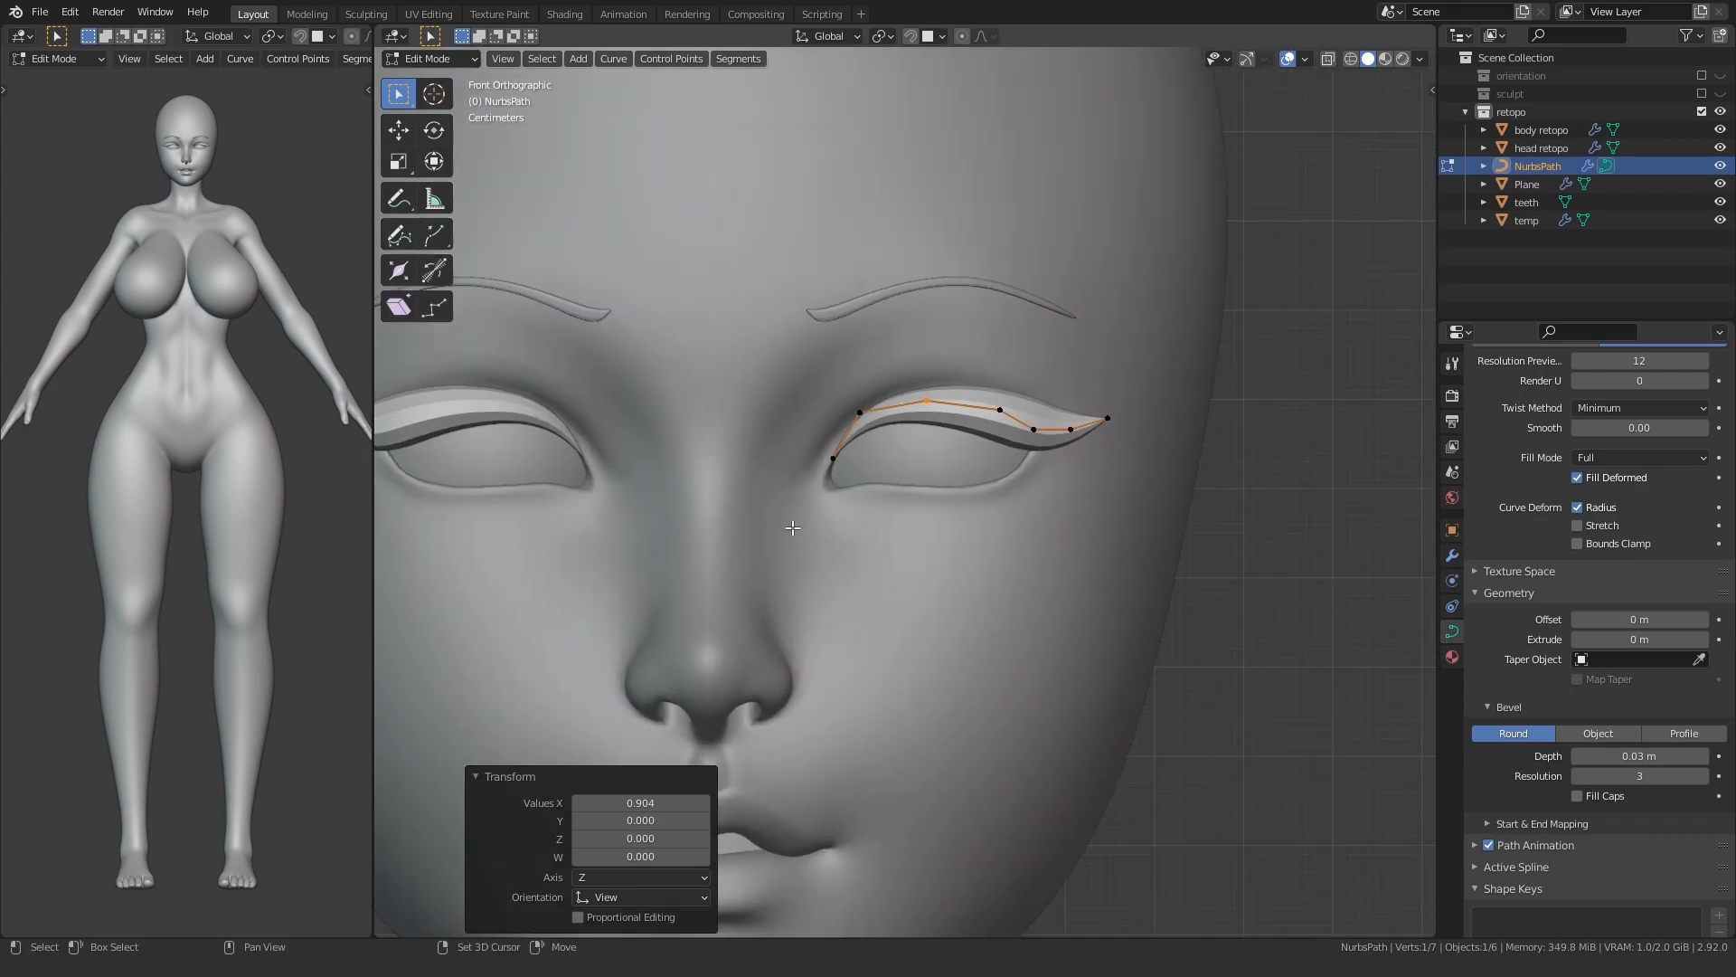
# - Duplicate the upper lash path in place and move the copy's inner end point down to the lower eyelid
pyautogui.press('Tab')
pyautogui.scroll(2, 816, 443)
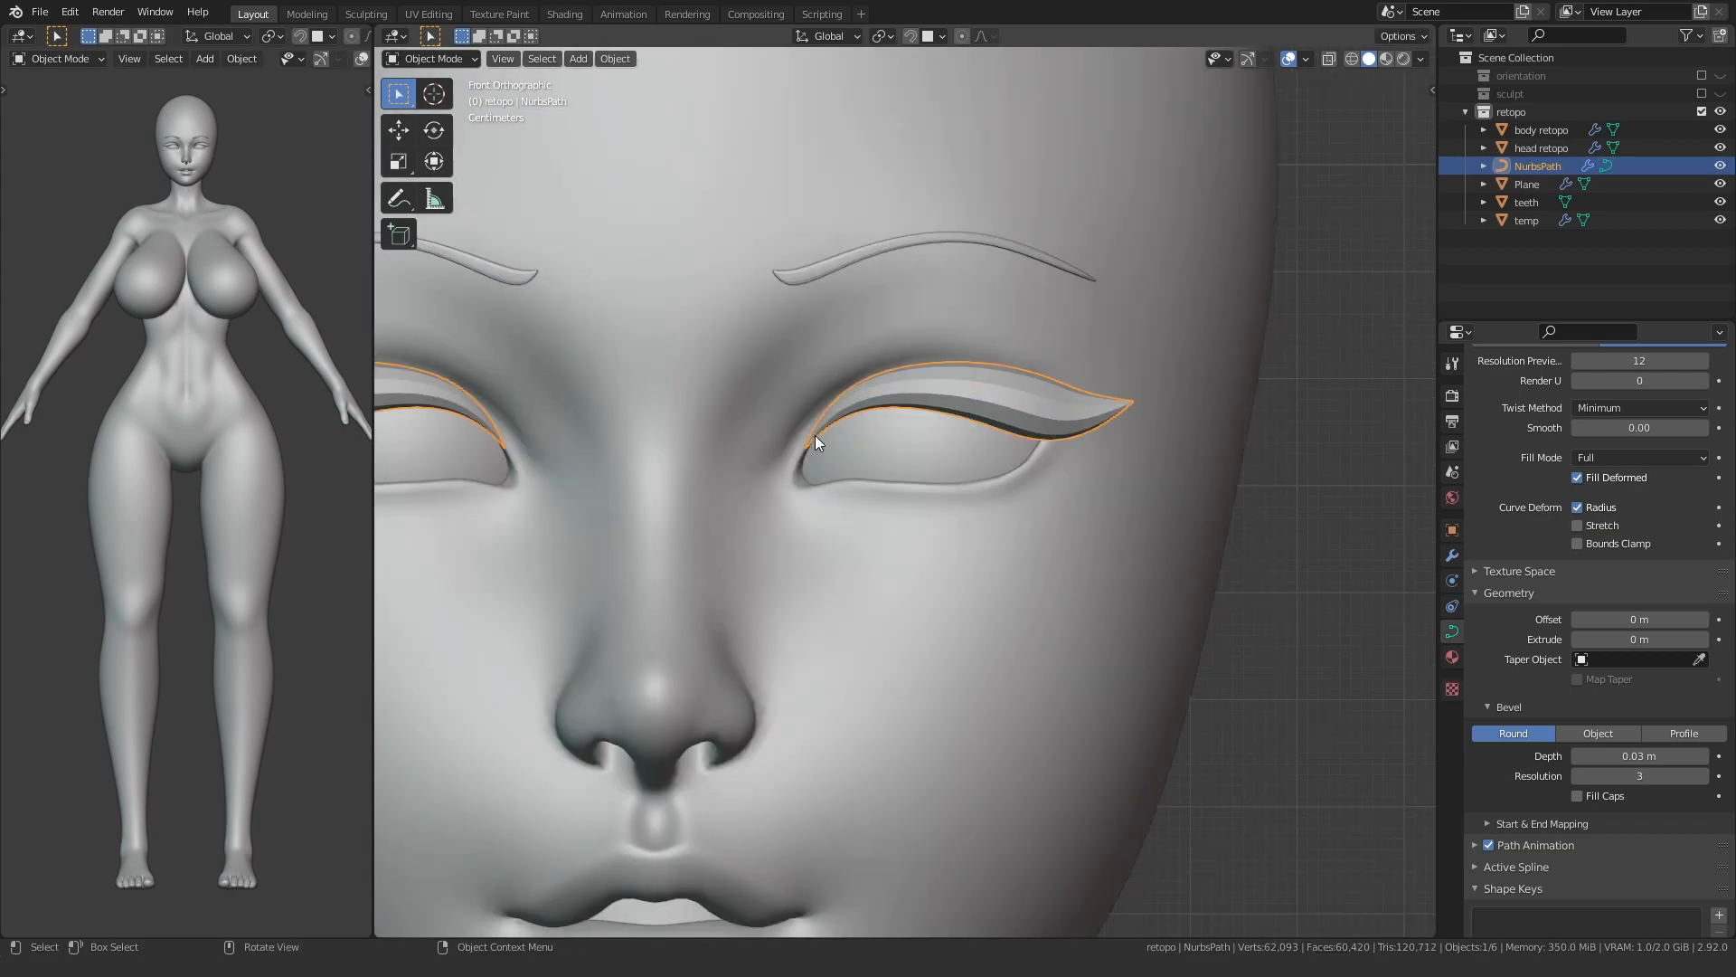
pyautogui.hotkey('shift', 'd')
pyautogui.rightClick(762, 405)
pyautogui.press('Tab')
pyautogui.press('g')
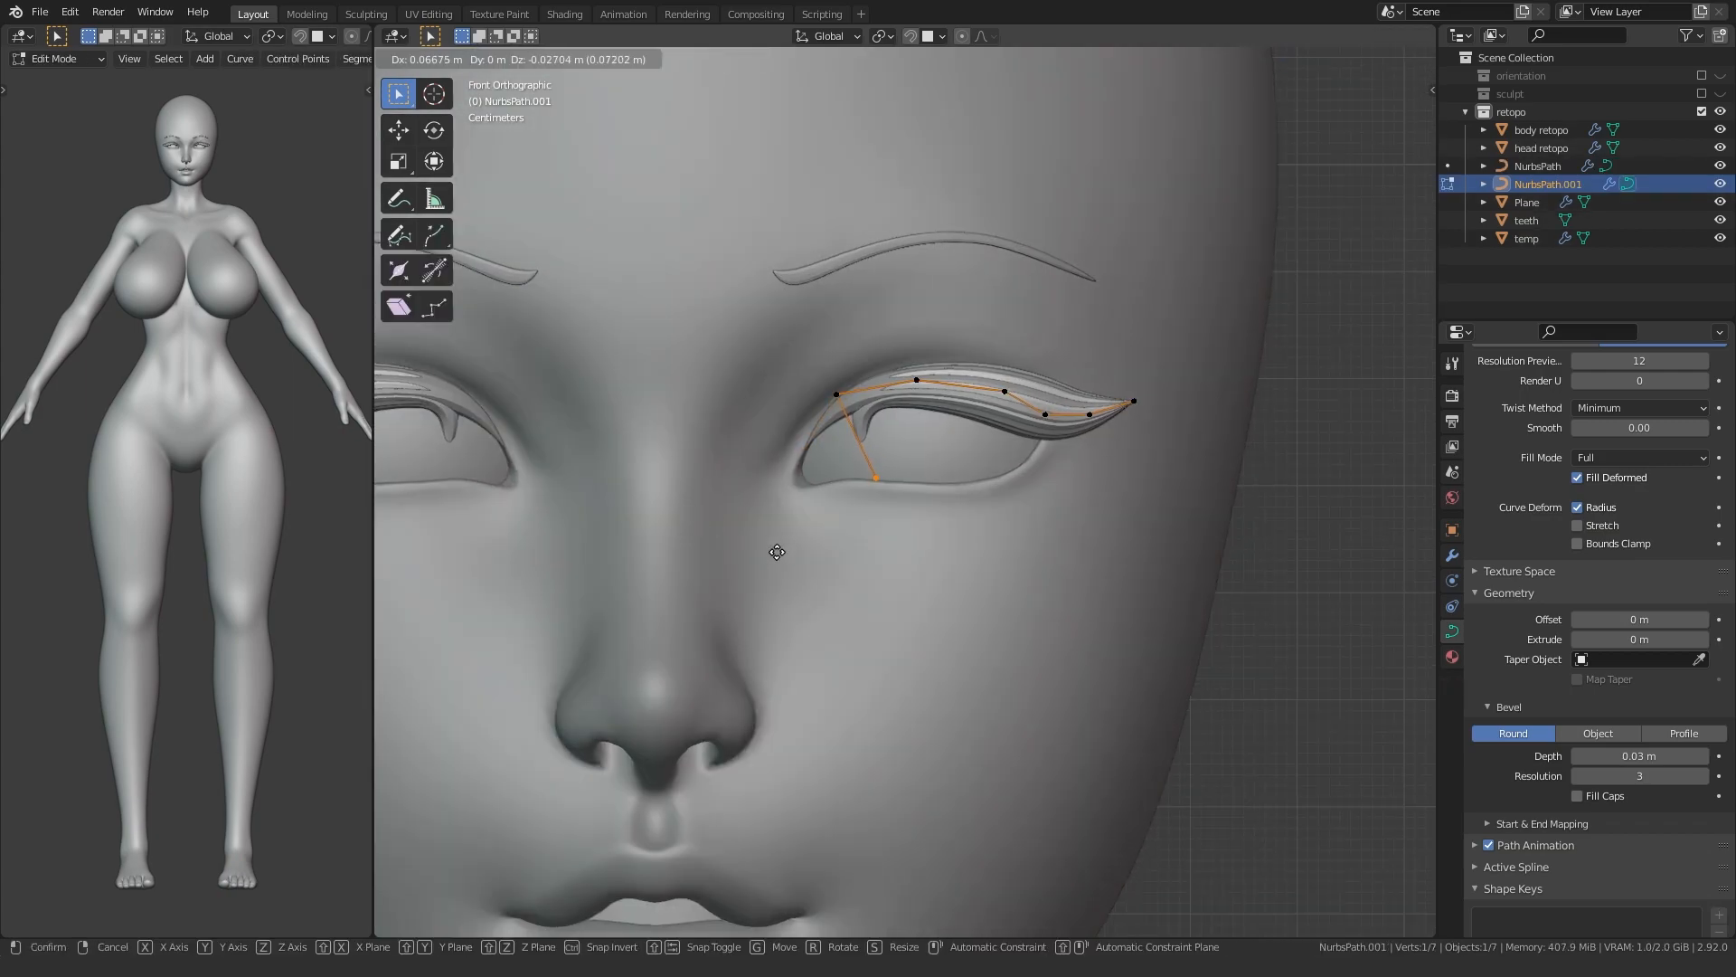
pyautogui.scroll(1, 884, 504)
pyautogui.click(886, 514)
# - Move the duplicate's middle points down along the lower eyelid, curving up toward the outer eye corner
pyautogui.click(946, 345)
pyautogui.press('g')
pyautogui.click(1023, 458)
pyautogui.click(990, 407)
pyautogui.press('g')
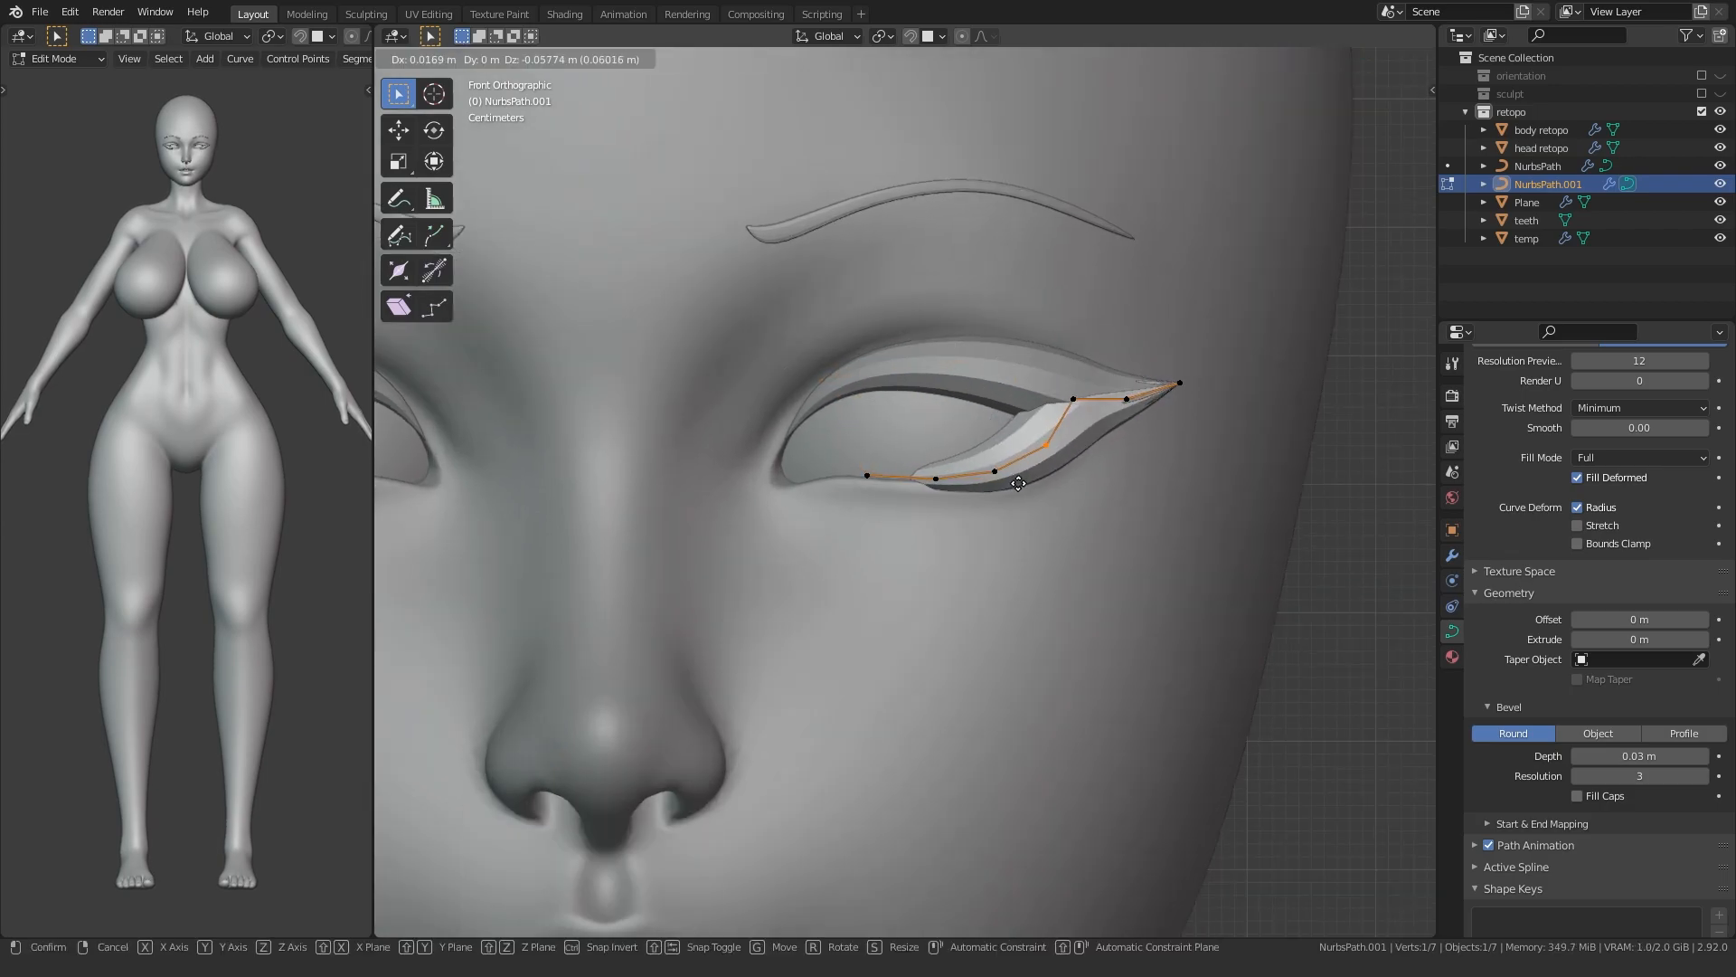
pyautogui.click(1017, 500)
# - Move the inner points of the lower lash along Y so they rest against the lower eyelid
pyautogui.moveTo(1017, 500); pyautogui.dragTo(1049, 551, button='middle')
pyautogui.scroll(4, 881, 493)
pyautogui.moveTo(772, 531); pyautogui.dragTo(881, 479)
pyautogui.scroll(2, 882, 480)
pyautogui.press('g')
pyautogui.press('y')
pyautogui.click(714, 588)
pyautogui.scroll(-4, 715, 589)
pyautogui.moveTo(714, 589); pyautogui.dragTo(868, 452, button='middle')
pyautogui.press('g')
pyautogui.press('y')
pyautogui.click(891, 439)
# - Thin the lower lash by scaling the radius of two middle points by 0.664 and the second inner point by 0.546
pyautogui.press('KP_1')
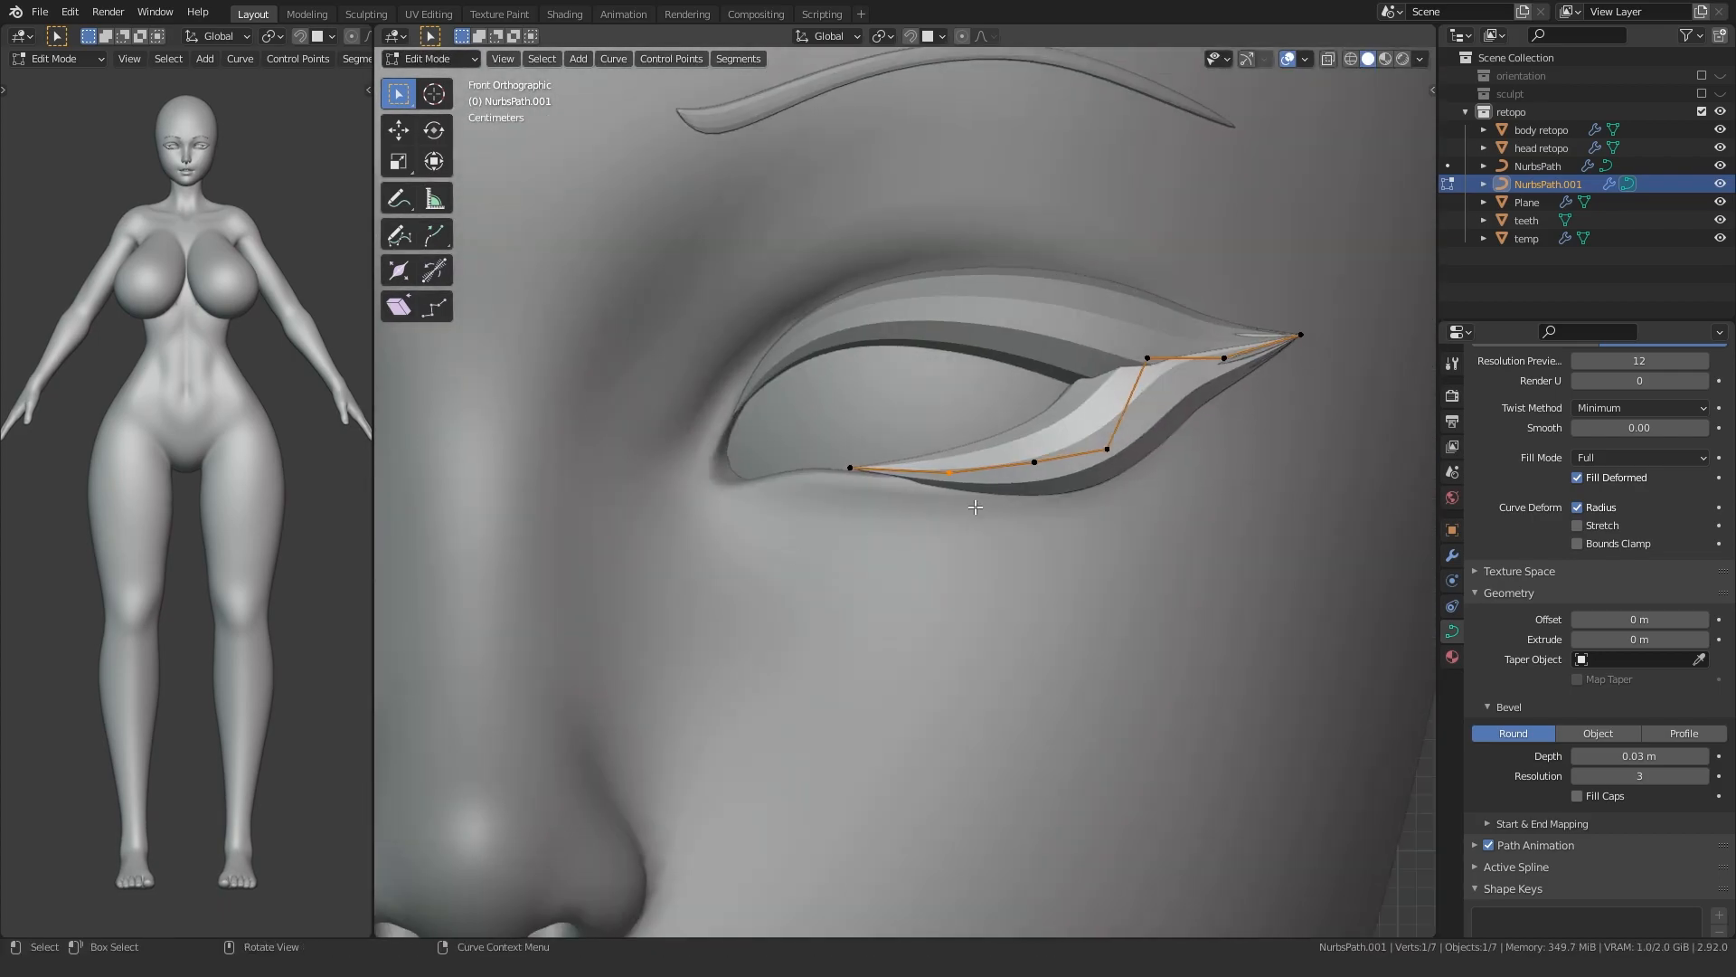
pyautogui.moveTo(1120, 438); pyautogui.dragTo(1117, 440)
pyautogui.hotkey('alt', 's')
pyautogui.click(889, 489)
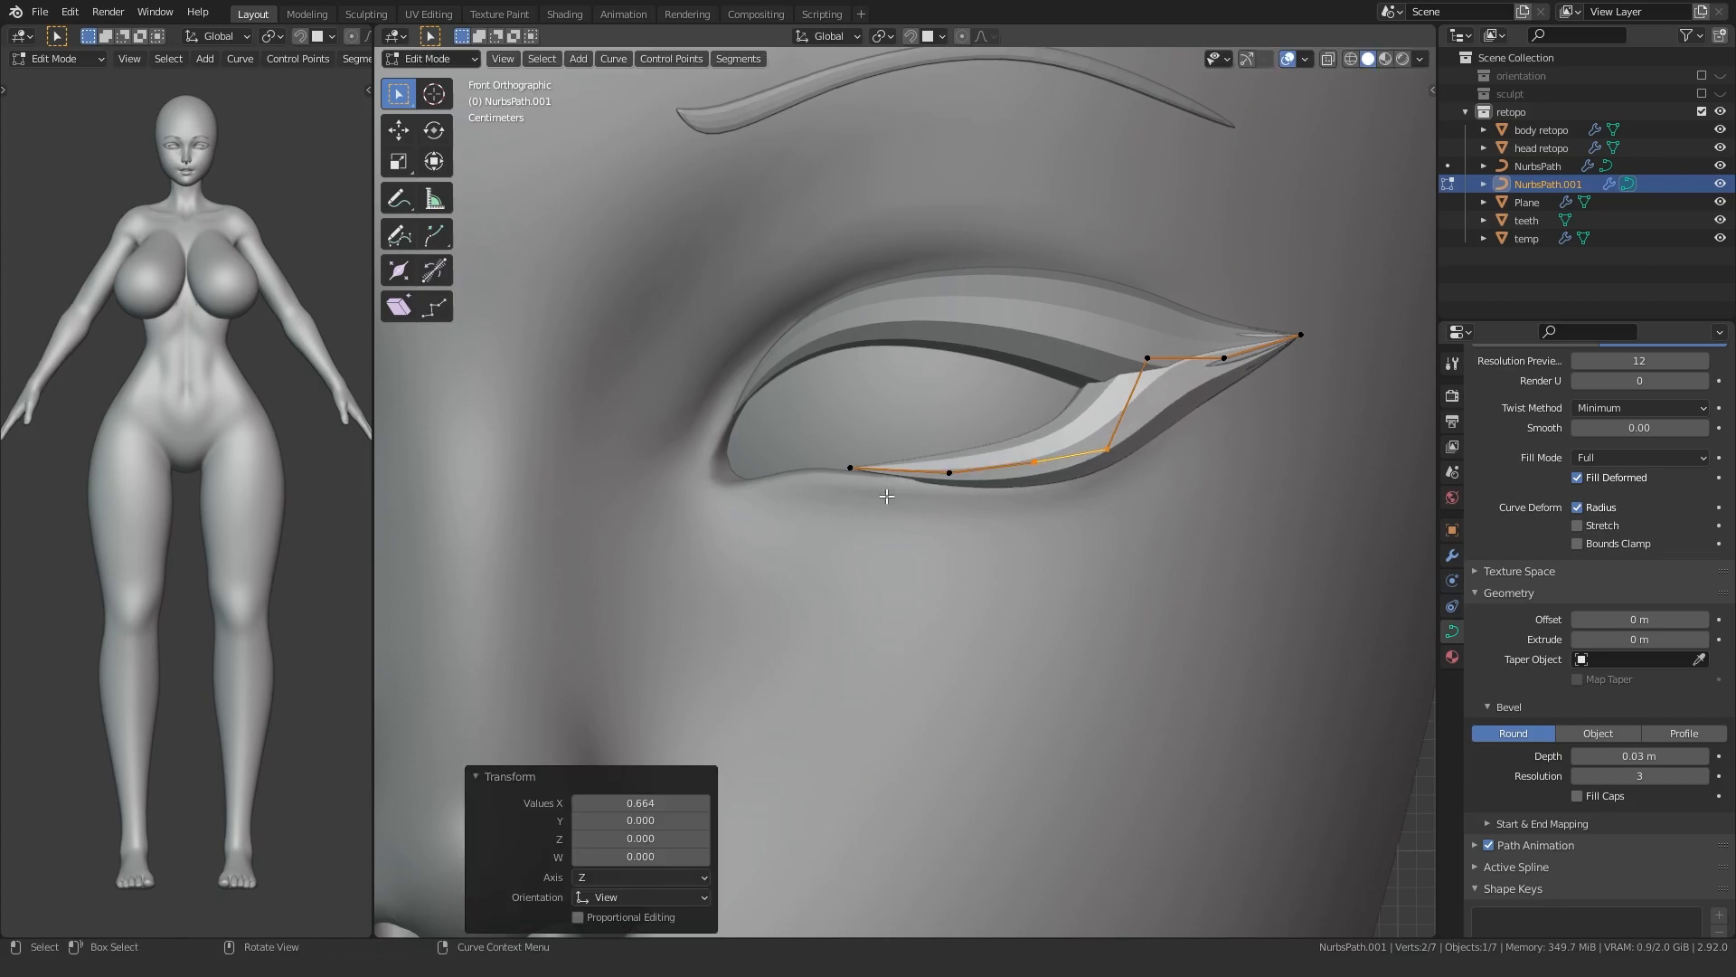
pyautogui.keyDown('shift'); pyautogui.moveTo(916, 510); pyautogui.dragTo(891, 527, button='middle'); pyautogui.keyUp('shift')
pyautogui.click(923, 491)
pyautogui.hotkey('alt', 's')
pyautogui.click(816, 512)
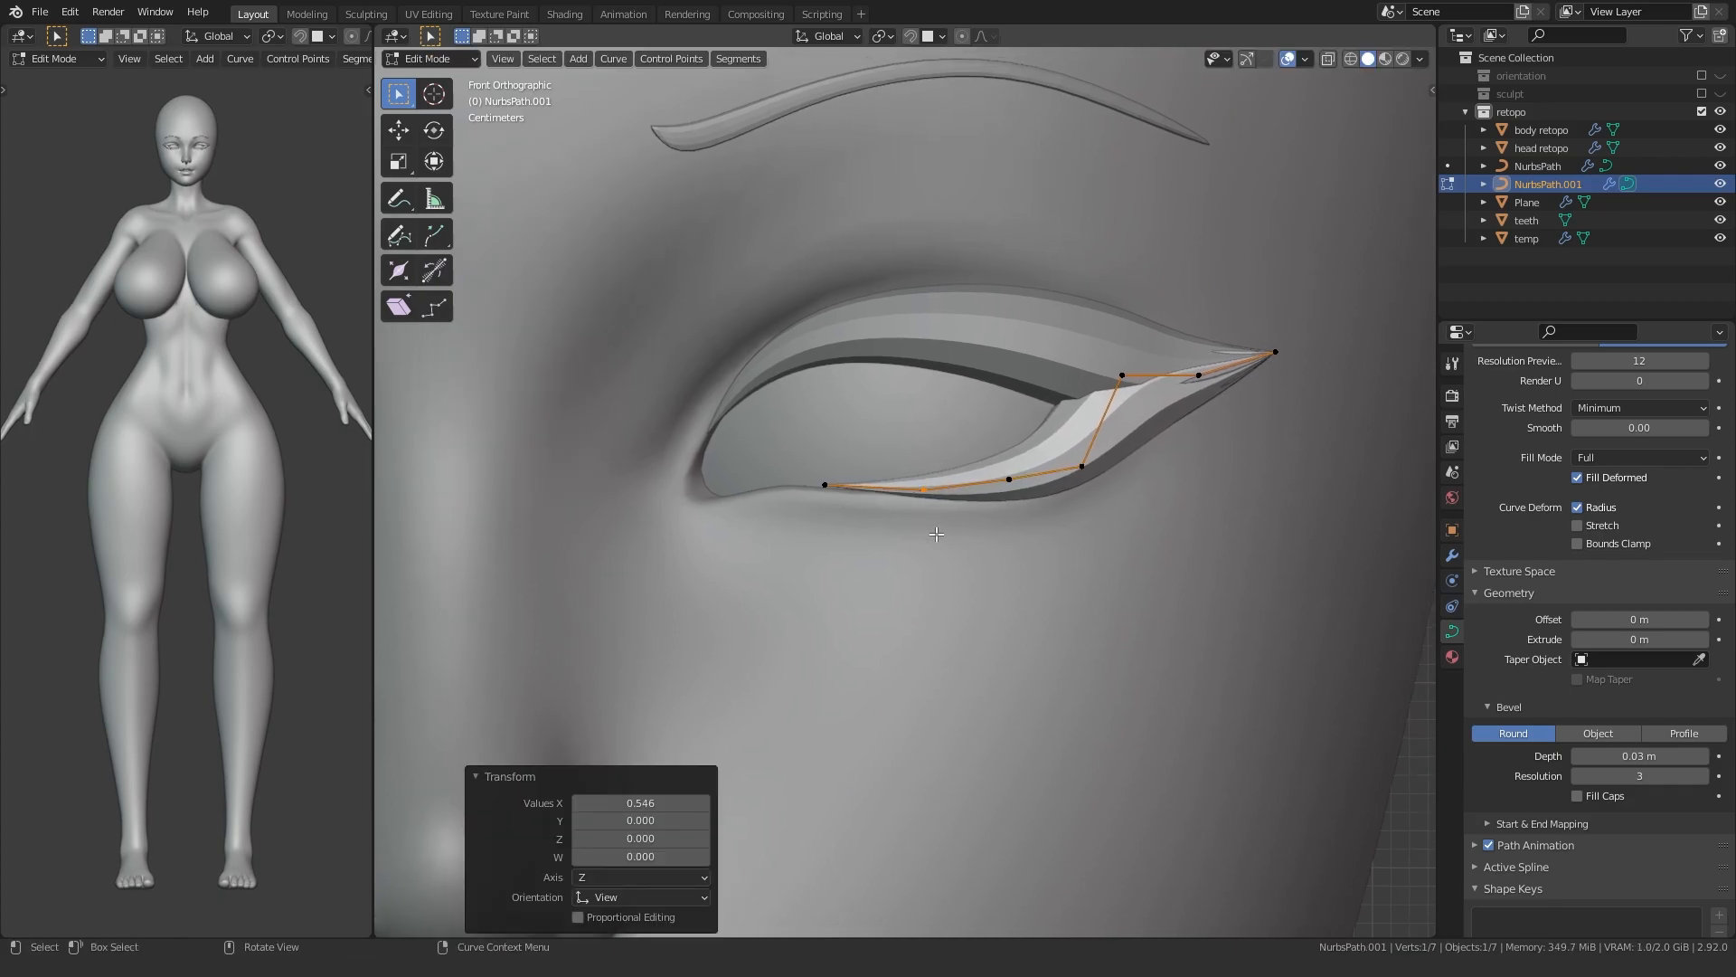
# - Lower the lower lash's outer tip along Z and shrink the radius of its three outer points by about 0.85
pyautogui.keyDown('shift'); pyautogui.moveTo(1102, 480); pyautogui.dragTo(1054, 509, button='middle'); pyautogui.keyUp('shift')
pyautogui.click(1246, 365)
pyautogui.press('g')
pyautogui.press('z')
pyautogui.click(1243, 419)
pyautogui.moveTo(1259, 371); pyautogui.dragTo(987, 443)
pyautogui.hotkey('alt', 's')
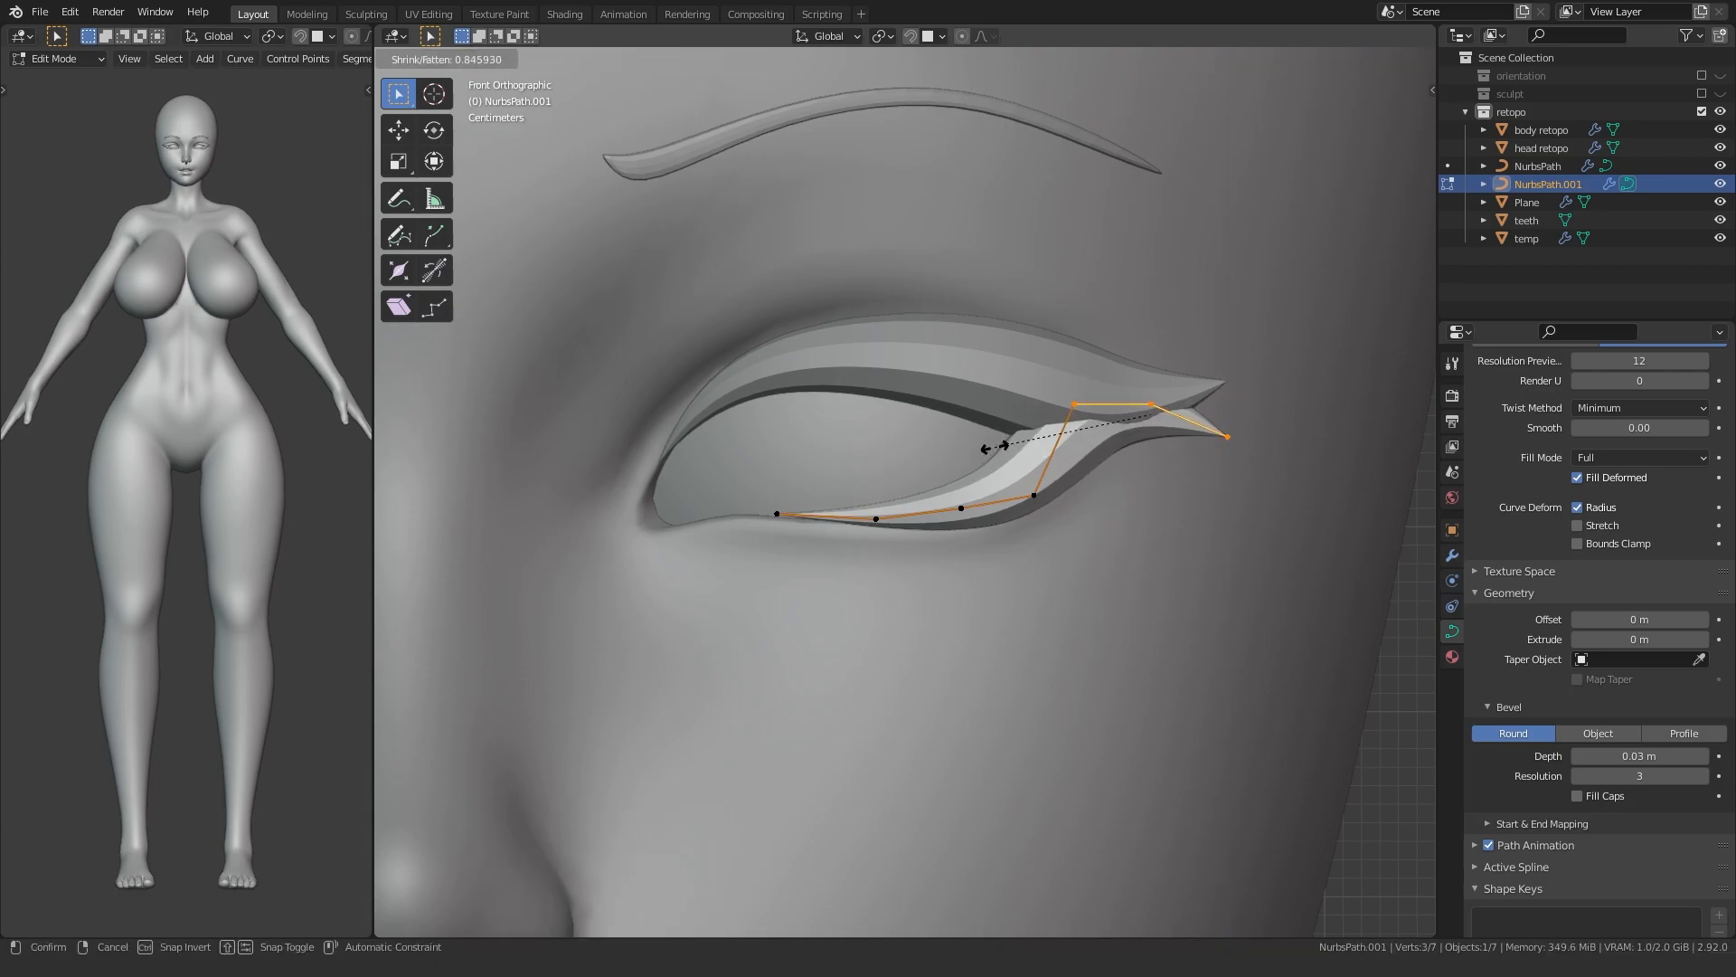
pyautogui.click(995, 447)
# - Examine how the upper and lower lashes look on the whole face
pyautogui.scroll(-6, 995, 450)
pyautogui.press('Tab')
pyautogui.click(1139, 522)
pyautogui.moveTo(1139, 523); pyautogui.dragTo(1108, 546, button='middle')
pyautogui.press('Tab')
pyautogui.scroll(3, 911, 516)
pyautogui.keyDown('alt'); pyautogui.moveTo(908, 529); pyautogui.dragTo(871, 484, button='middle'); pyautogui.keyUp('alt')
# - Edit both lash paths together and move their outer points down about 0.009 m along Z
pyautogui.press('Tab')
pyautogui.click(982, 418)
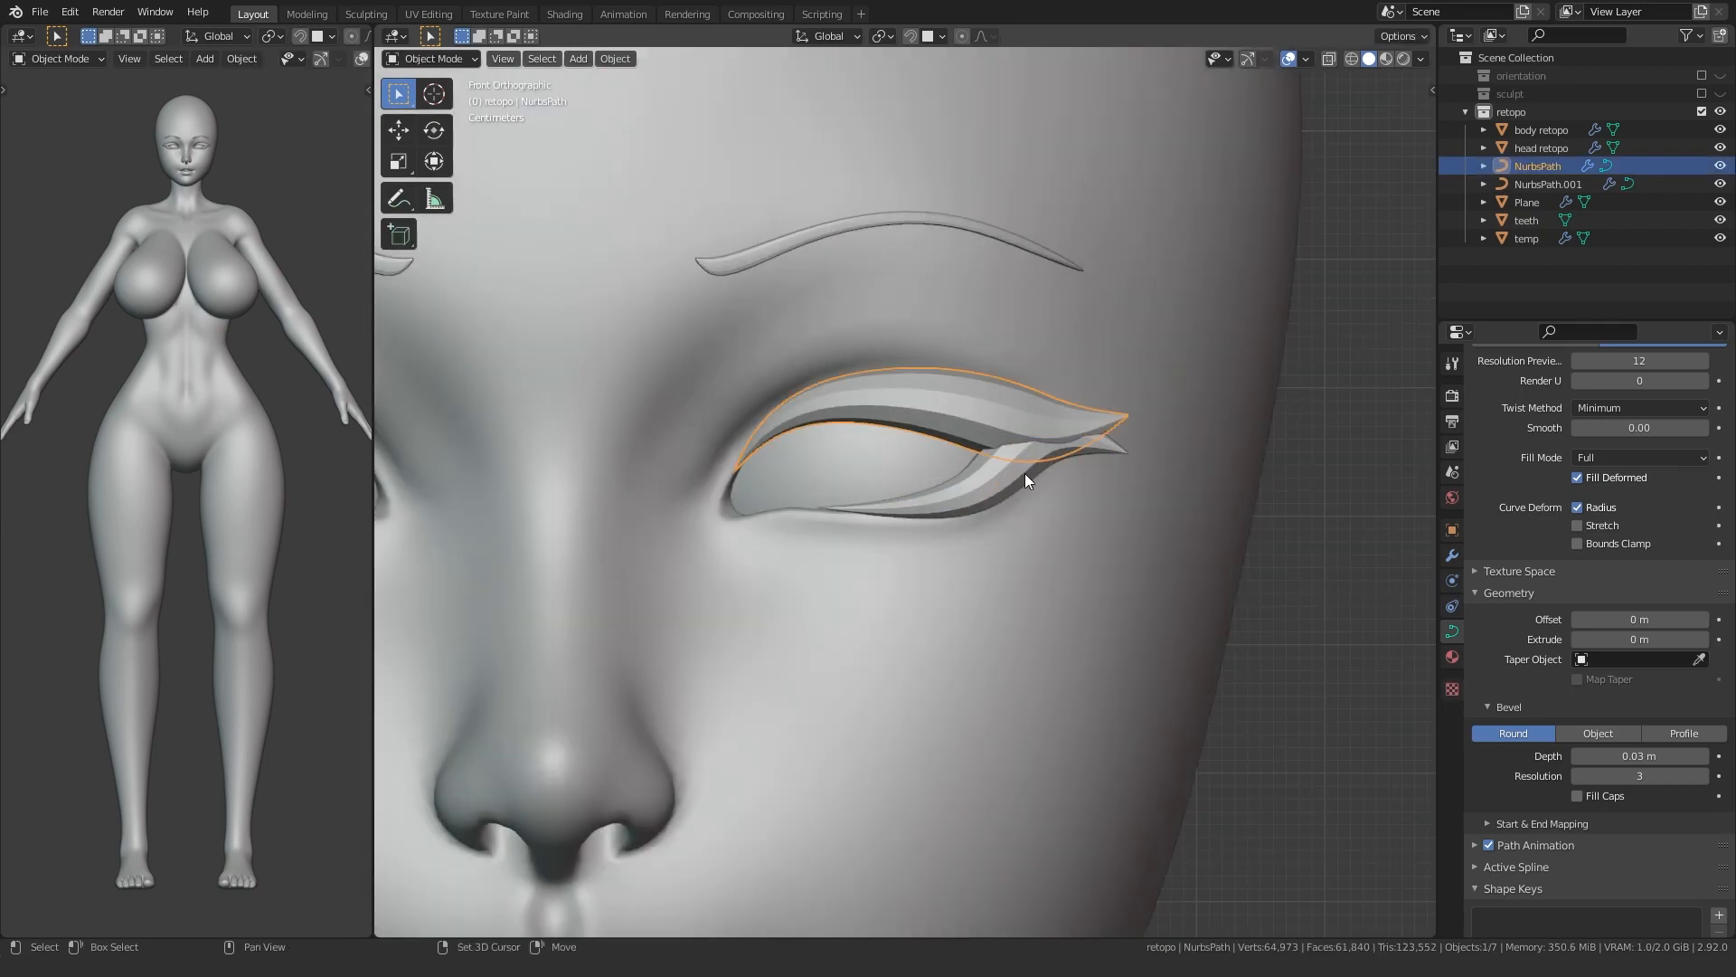
pyautogui.keyDown('shift'); pyautogui.click(1024, 474); pyautogui.keyUp('shift')
pyautogui.press('Tab')
pyautogui.moveTo(1060, 466); pyautogui.dragTo(1174, 398)
pyautogui.press('g')
pyautogui.press('z')
pyautogui.click(1152, 428)
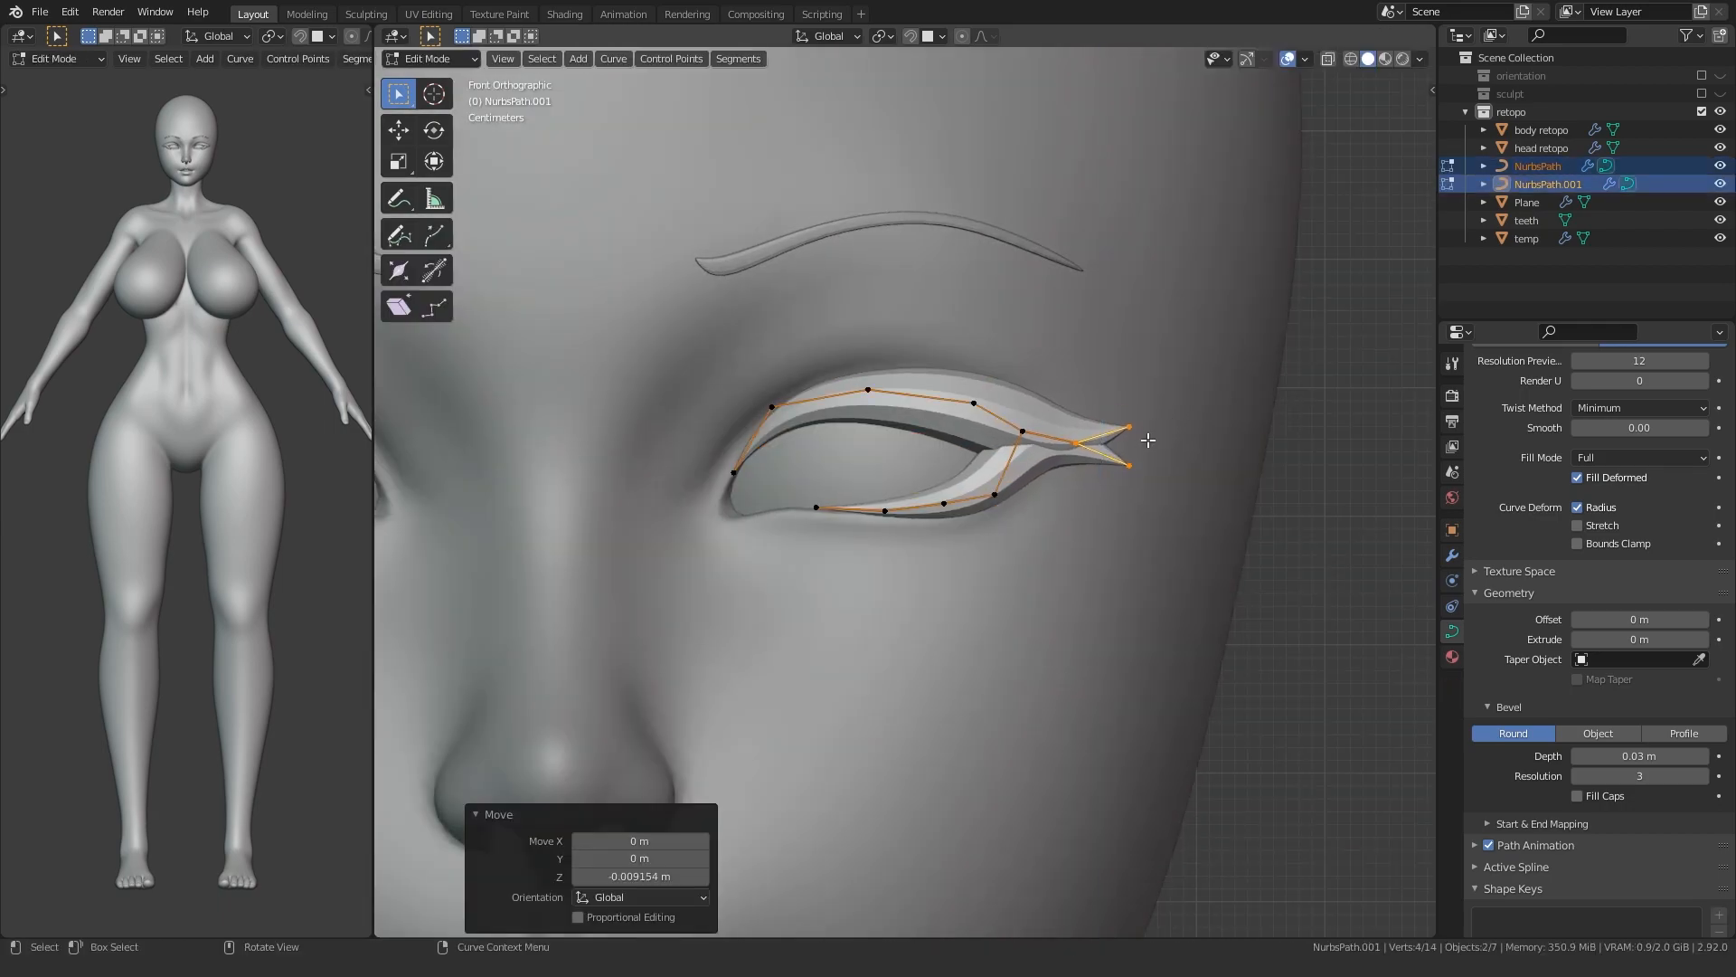
# - Raise the upper lash's outer tip about 0.01 m along Z
pyautogui.moveTo(1097, 443); pyautogui.dragTo(1175, 399)
pyautogui.press('g')
pyautogui.press('z')
pyautogui.click(1181, 386)
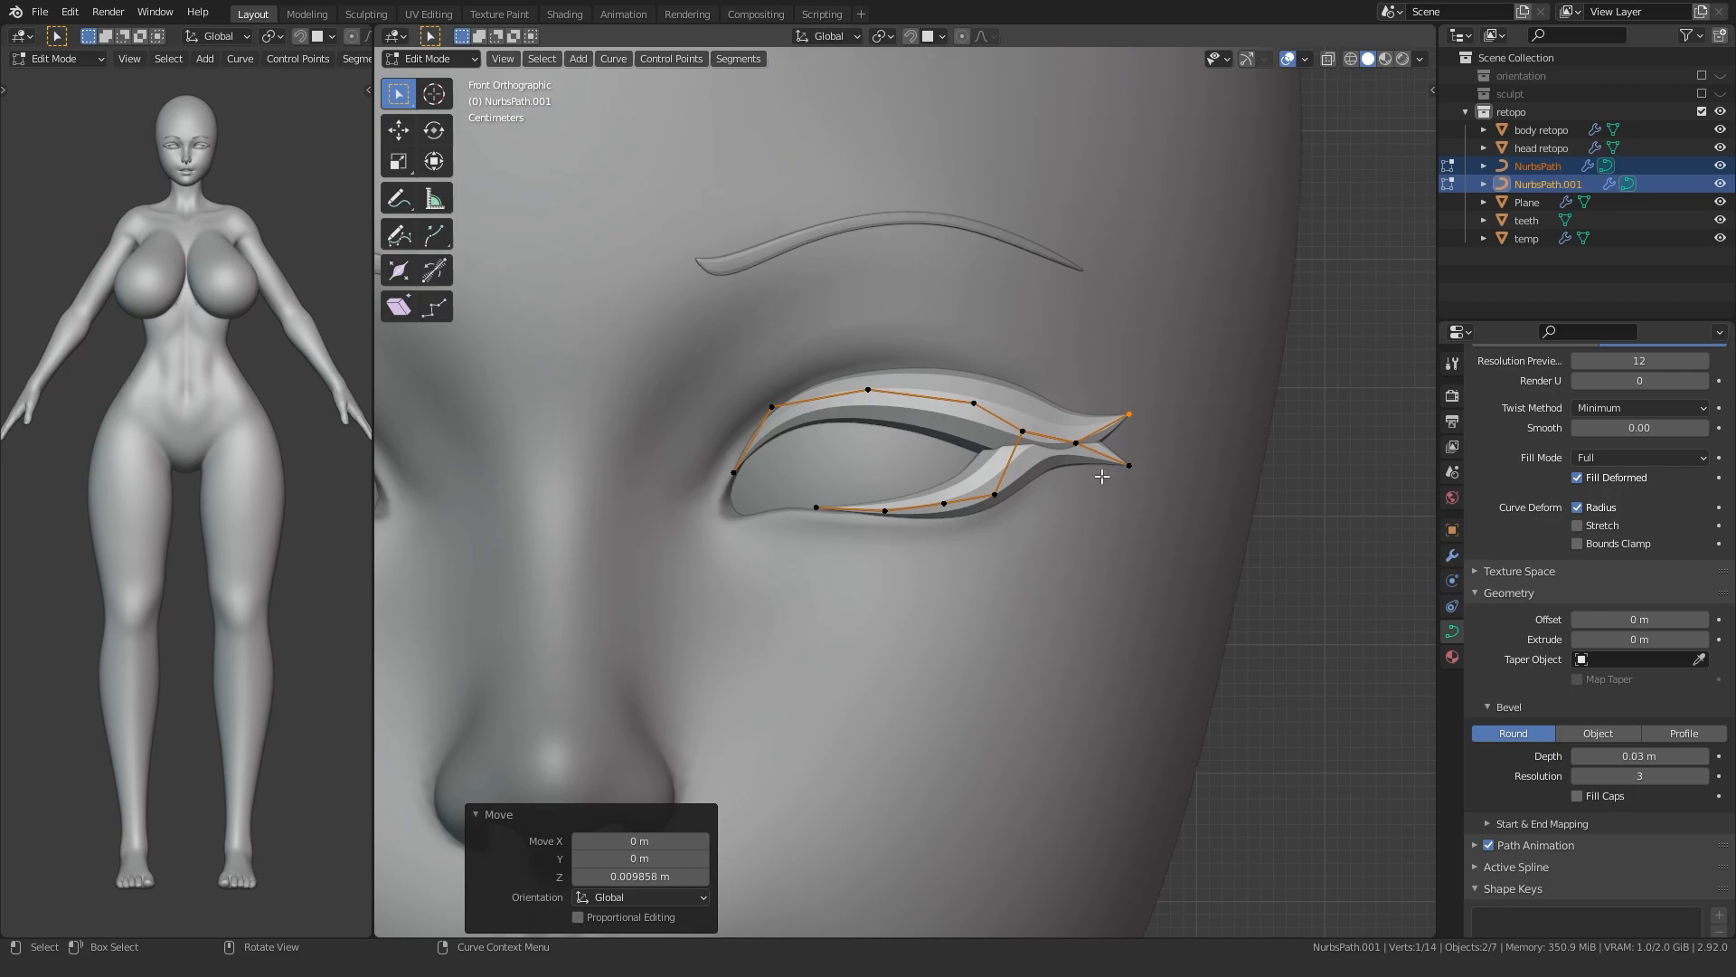
# - Edit only the lower lash path and lower its two outermost points along Z
pyautogui.press('Tab')
pyautogui.click(1029, 473)
pyautogui.press('Tab')
pyautogui.press('Tab')
pyautogui.click(1040, 475)
pyautogui.press('Tab')
pyautogui.scroll(2, 1053, 478)
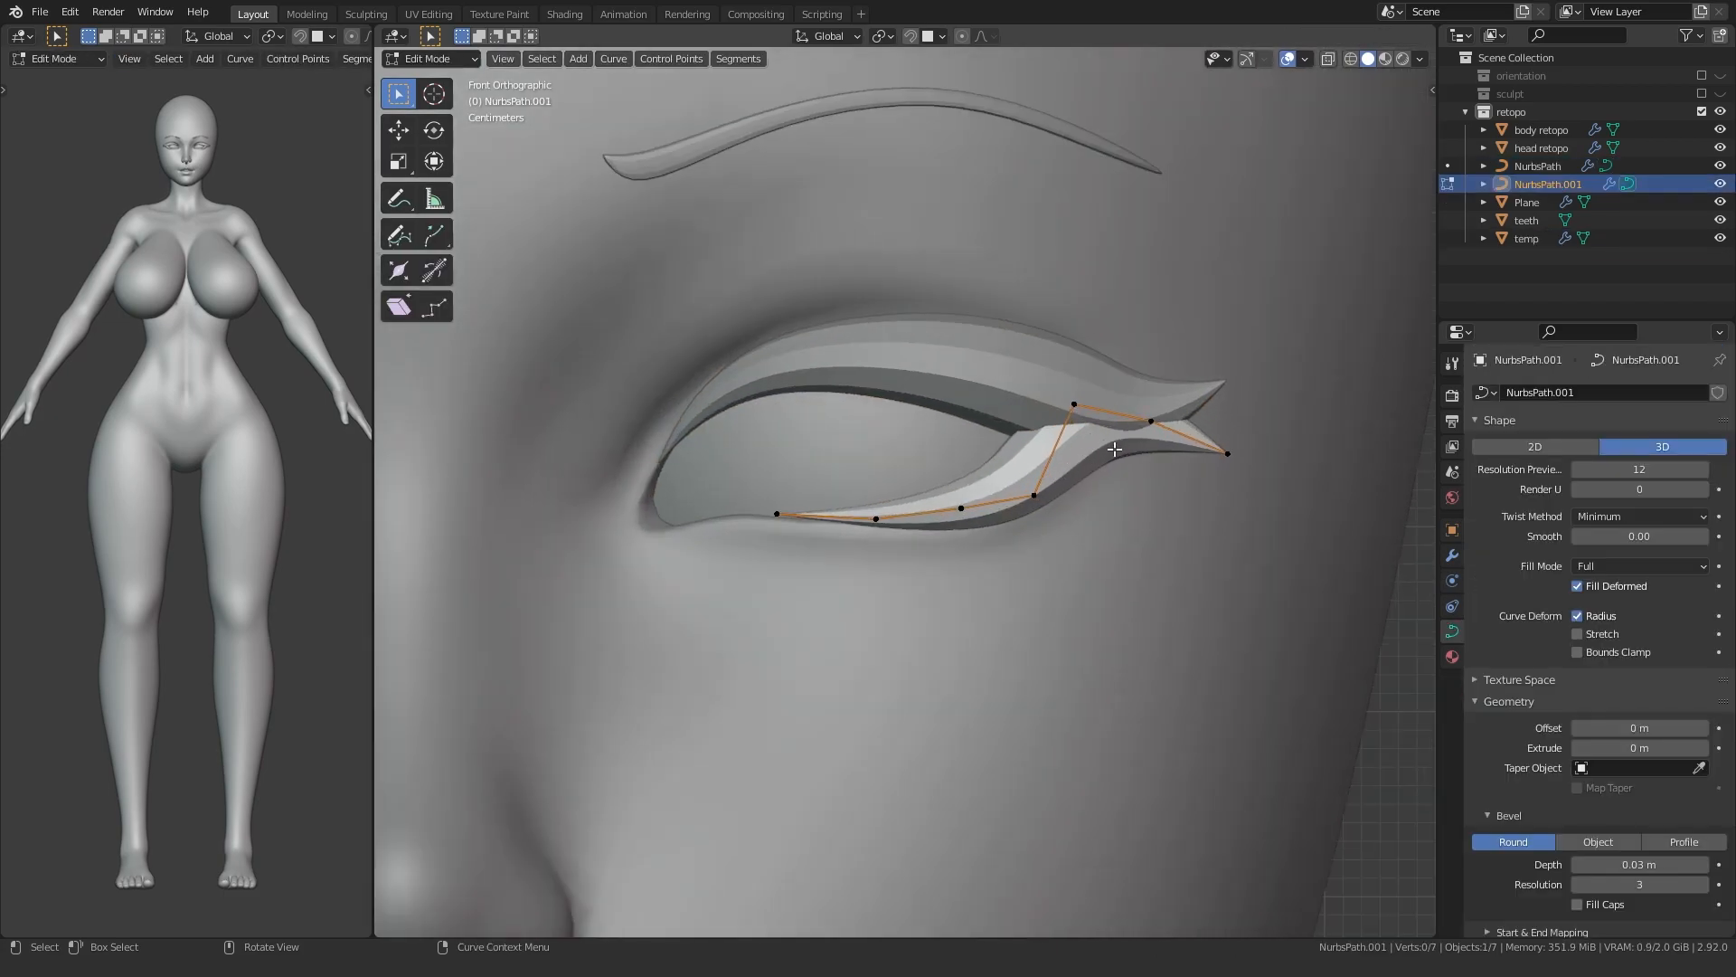
pyautogui.click(1115, 447)
pyautogui.press('g')
pyautogui.press('z')
pyautogui.click(1111, 525)
# - Rotate the lower lash's two outermost points 19.5° and move them about 0.009 m down and slightly inward
pyautogui.press('r')
pyautogui.click(1129, 439)
pyautogui.press('g')
pyautogui.press('z')
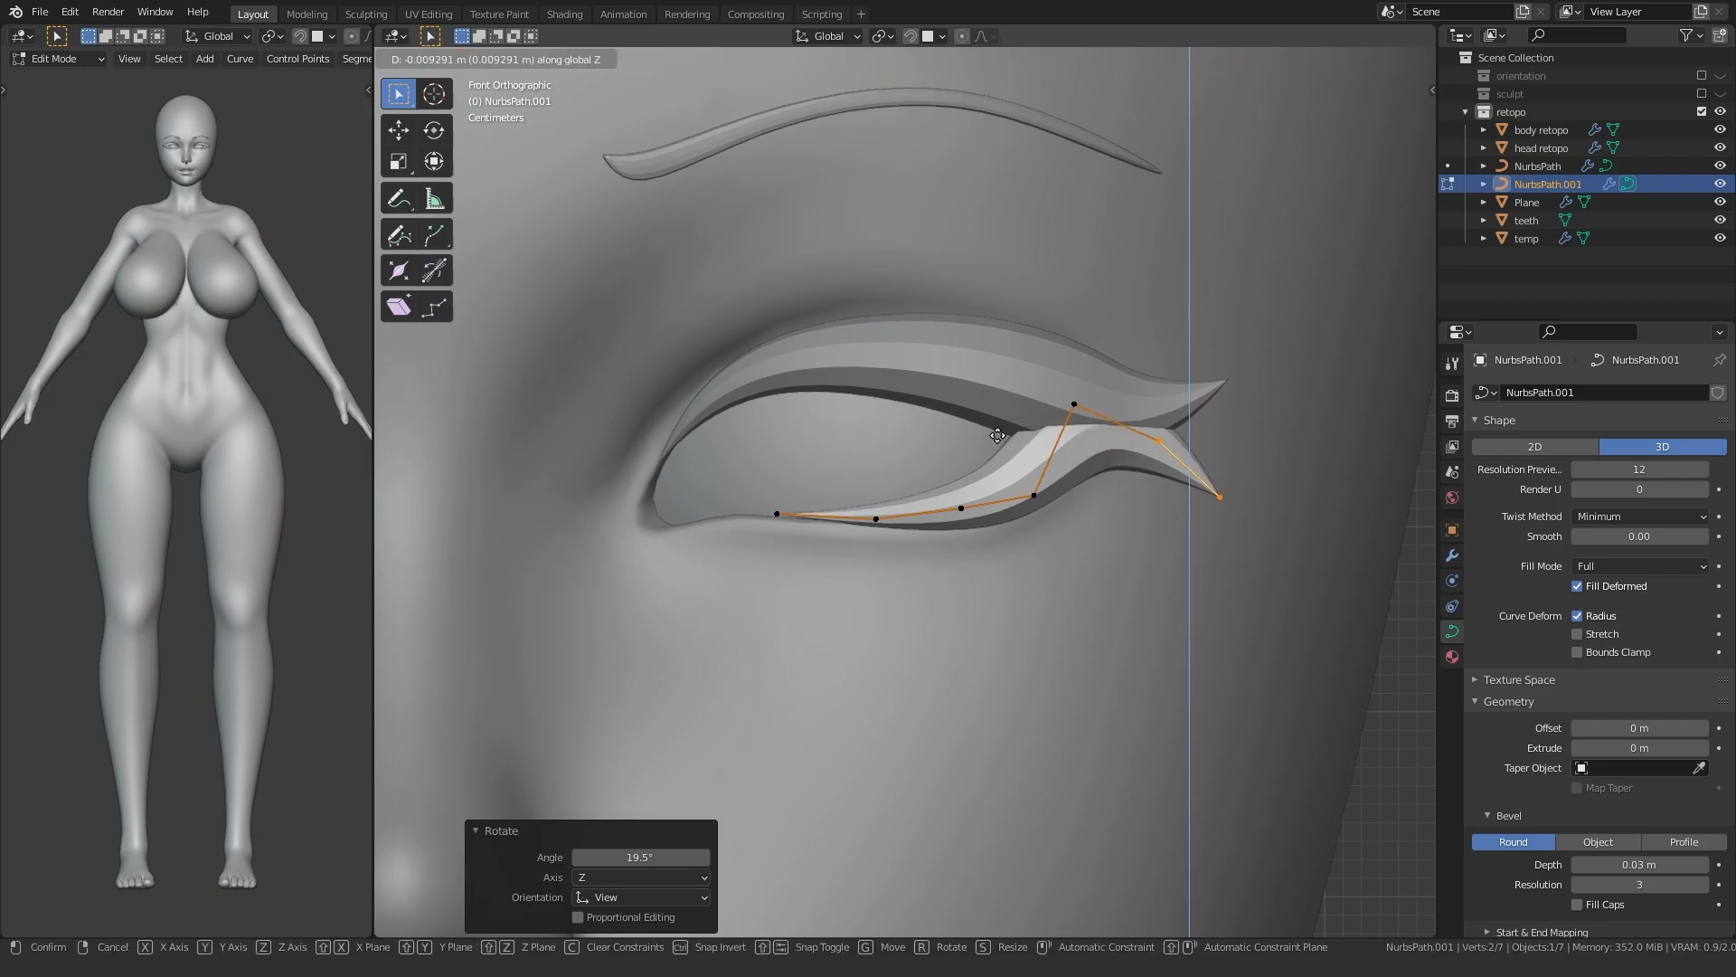
pyautogui.click(997, 436)
pyautogui.press('g')
pyautogui.press('x')
pyautogui.click(1020, 464)
# - Shrink the radius of the lower lash's peak point to about 0.90 and move it about 0.028 m forward along Y
pyautogui.click(1074, 404)
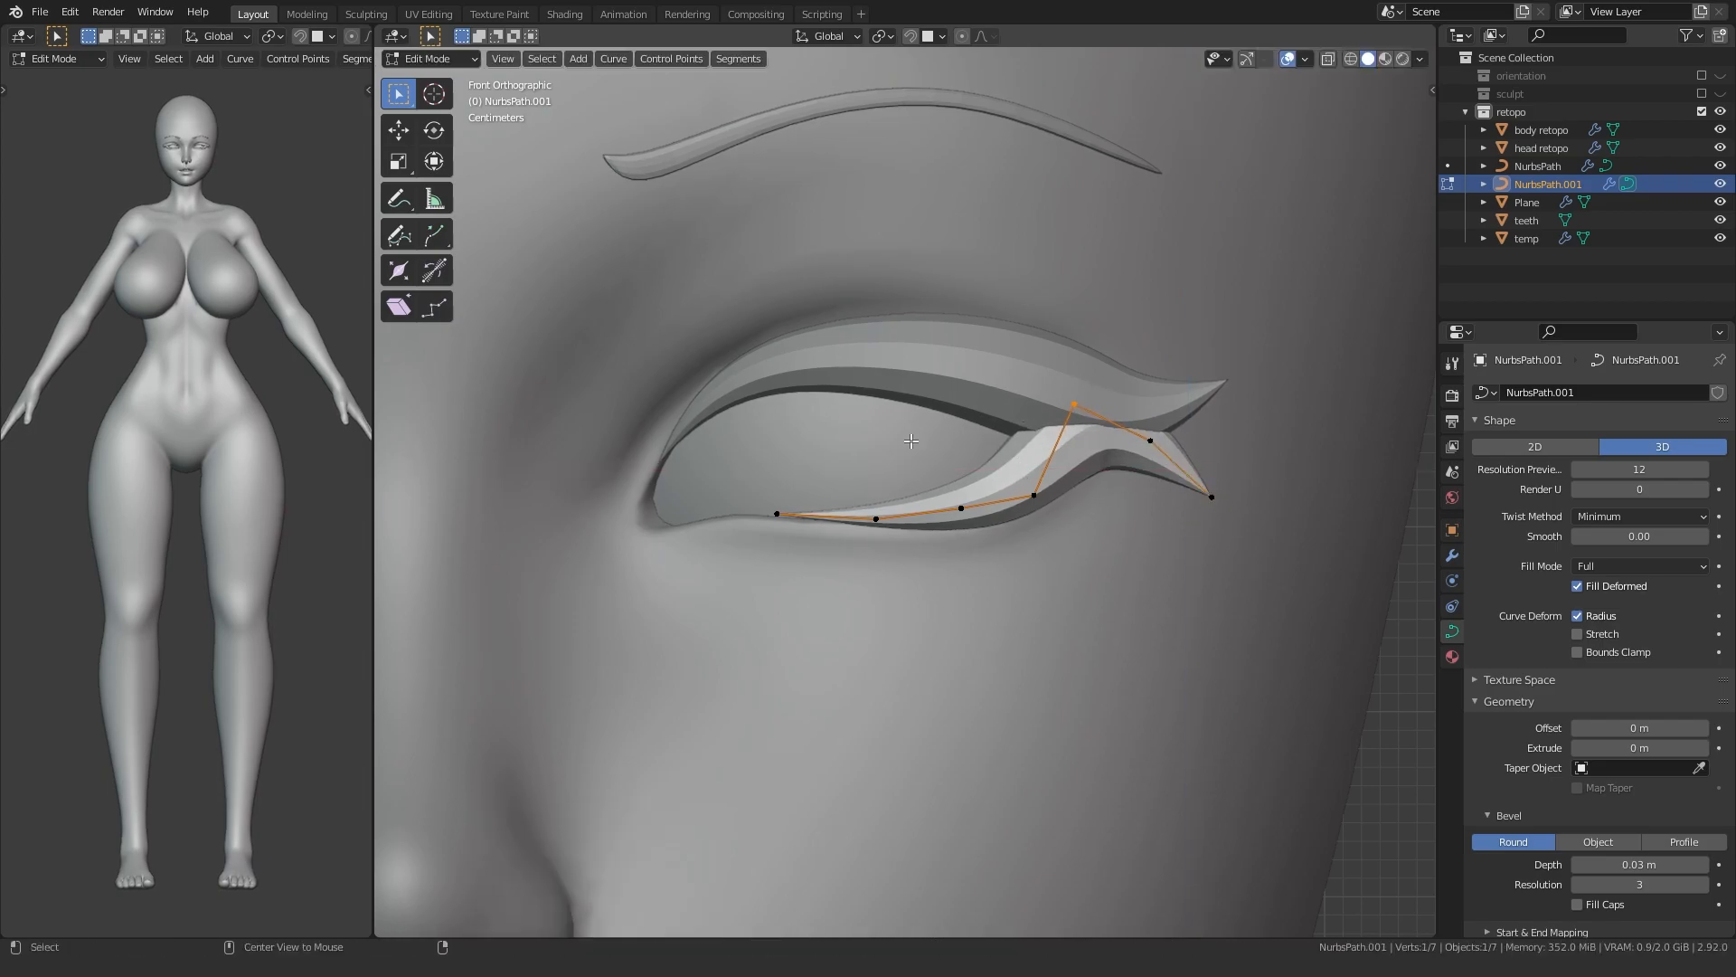
pyautogui.click(931, 434)
pyautogui.moveTo(931, 434); pyautogui.dragTo(979, 499, button='middle')
pyautogui.press('g')
pyautogui.press('y')
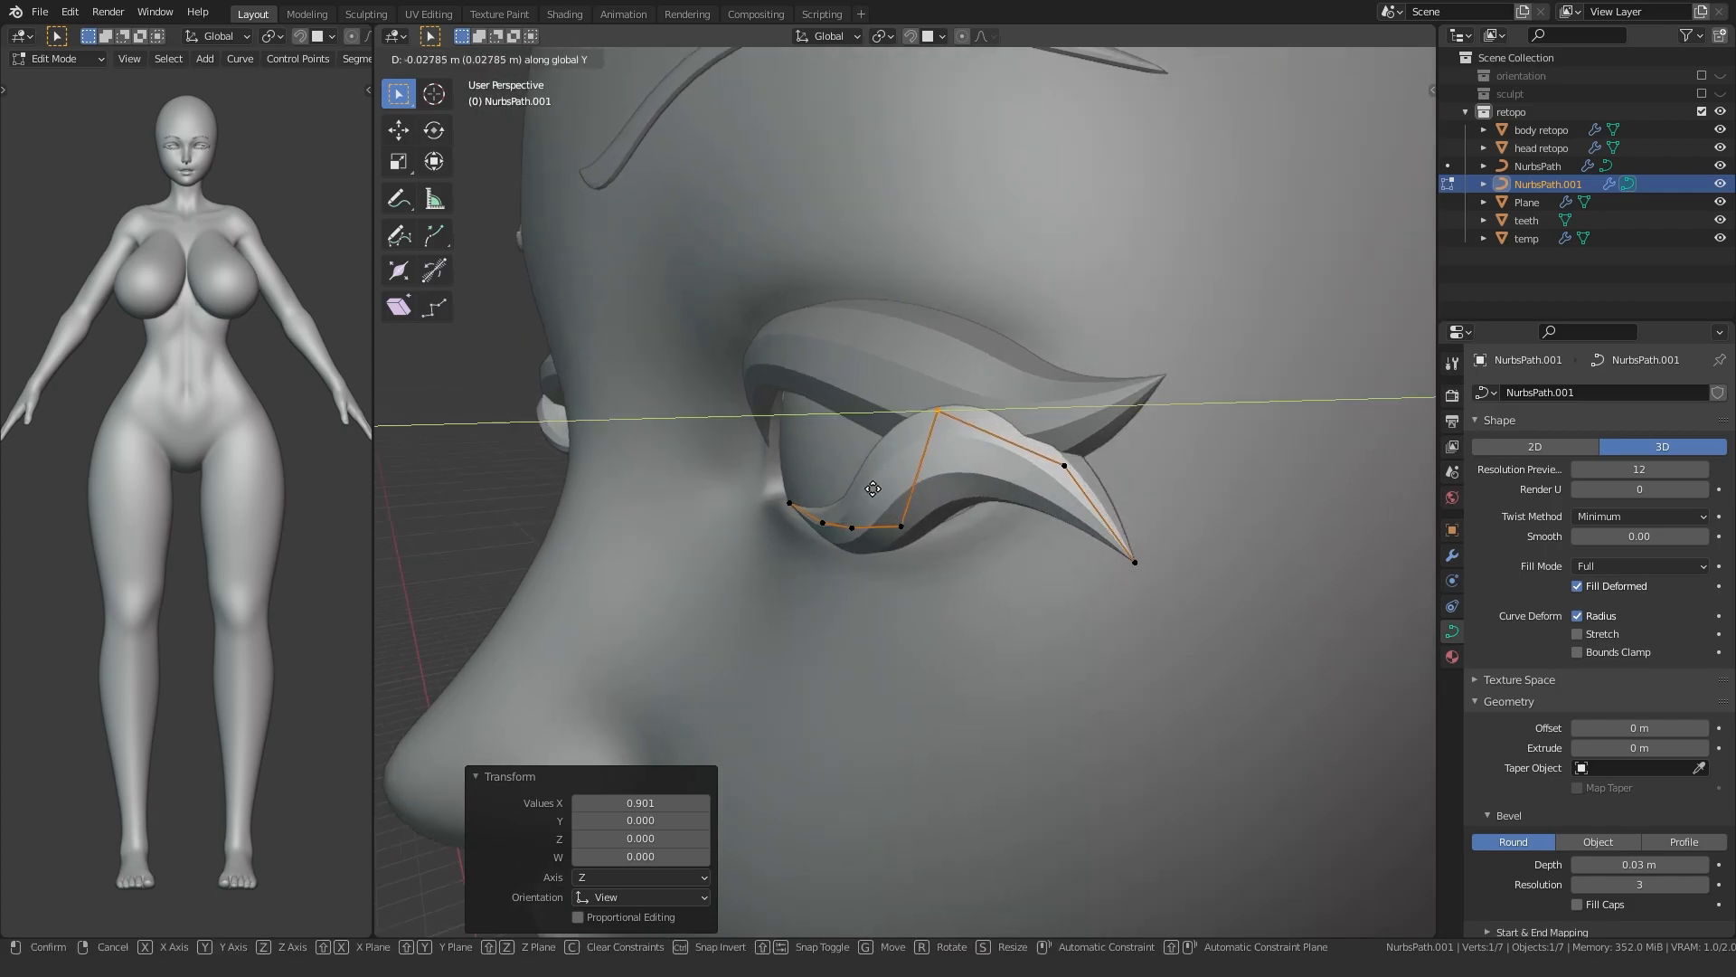
pyautogui.click(875, 481)
pyautogui.moveTo(875, 481); pyautogui.dragTo(1166, 434, button='middle')
pyautogui.press('Tab')
# - Edit the upper lash path and move its outer tip about 0.024 m forward along Y
pyautogui.scroll(-6, 1164, 543)
pyautogui.click(1164, 572)
pyautogui.scroll(1, 1130, 583)
pyautogui.moveTo(1021, 588); pyautogui.dragTo(916, 588, button='middle')
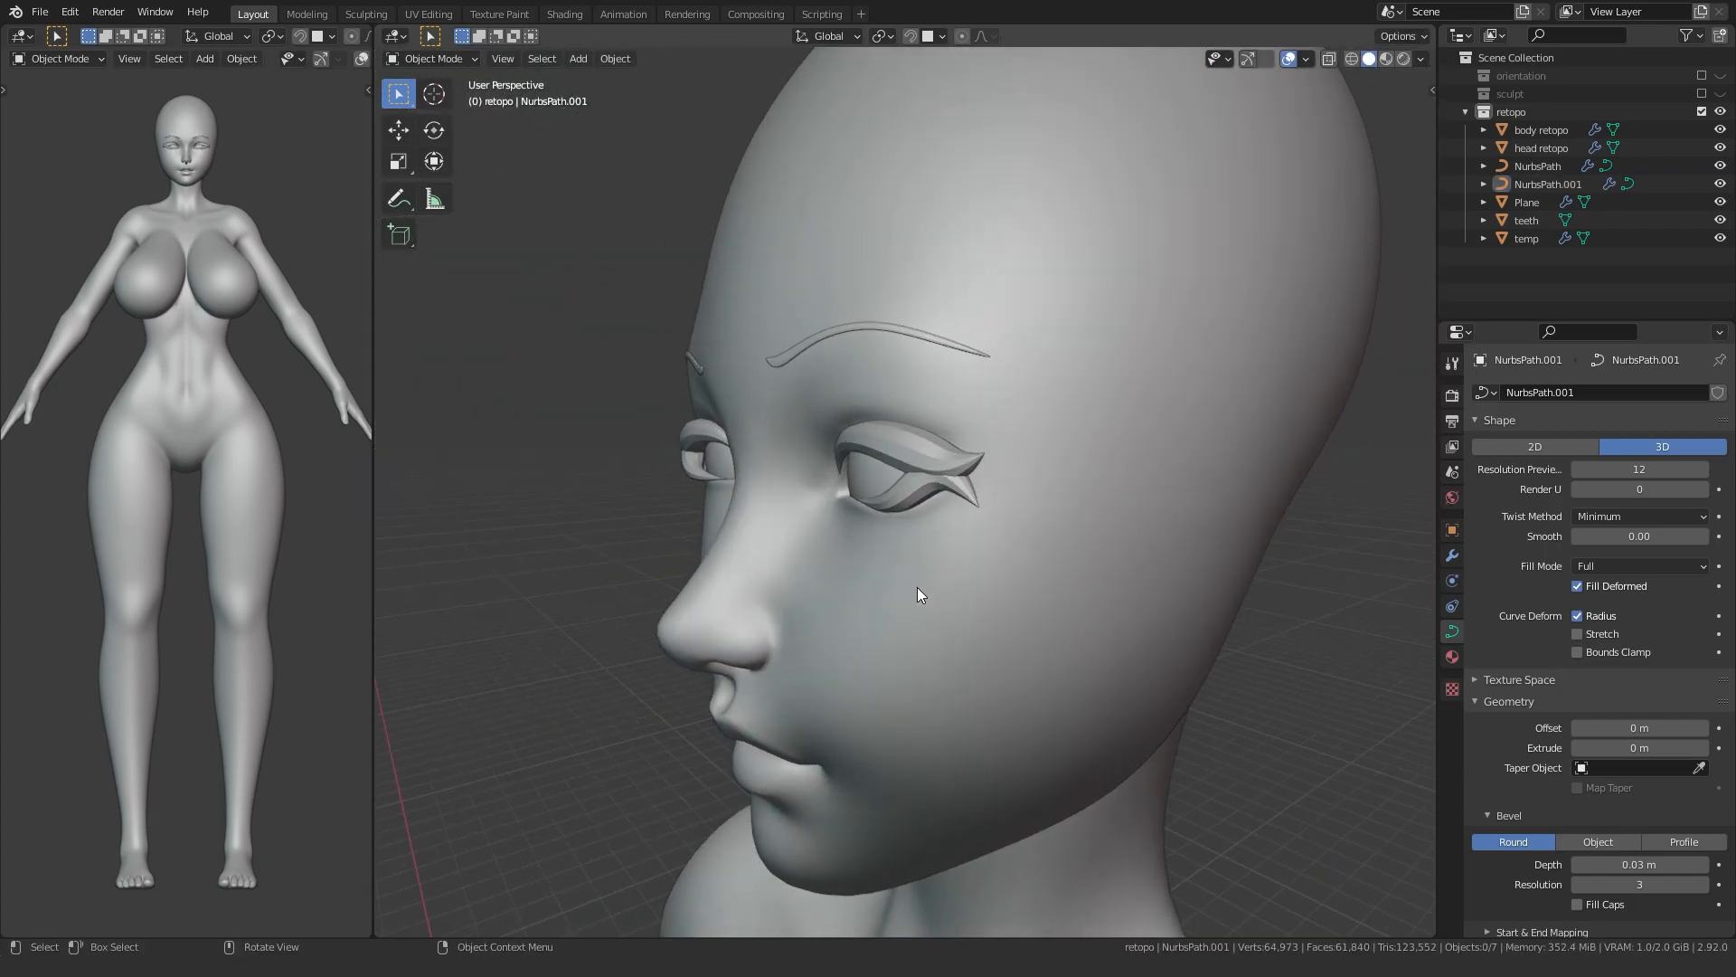
pyautogui.scroll(2, 949, 574)
pyautogui.click(1016, 455)
pyautogui.press('Tab')
pyautogui.scroll(2, 1040, 437)
pyautogui.press('g')
pyautogui.press('y')
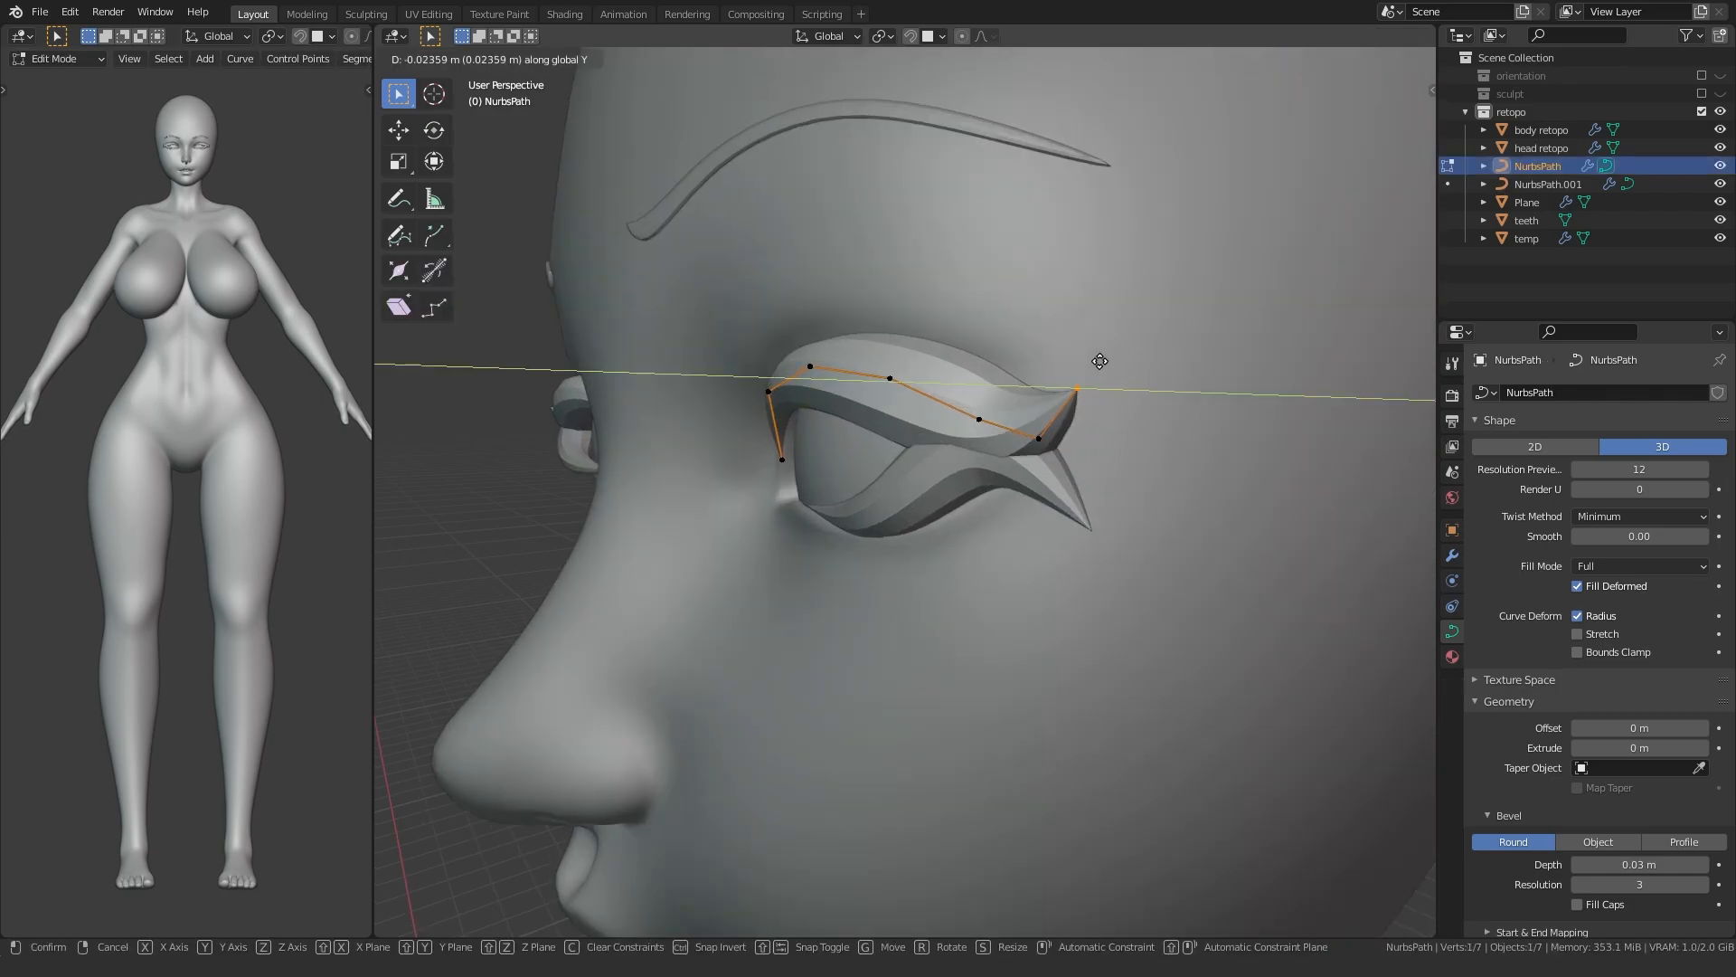
pyautogui.click(1108, 366)
pyautogui.press('Tab')
# - Remove the lower lash's outermost point and nudge the point at its outer bend slightly back and down
pyautogui.scroll(-6, 975, 557)
pyautogui.hotkey('alt', 'a')
pyautogui.moveTo(975, 557); pyautogui.dragTo(745, 580, button='middle')
pyautogui.scroll(1, 1058, 556)
pyautogui.scroll(4, 1058, 565)
pyautogui.click(842, 411)
pyautogui.press('Tab')
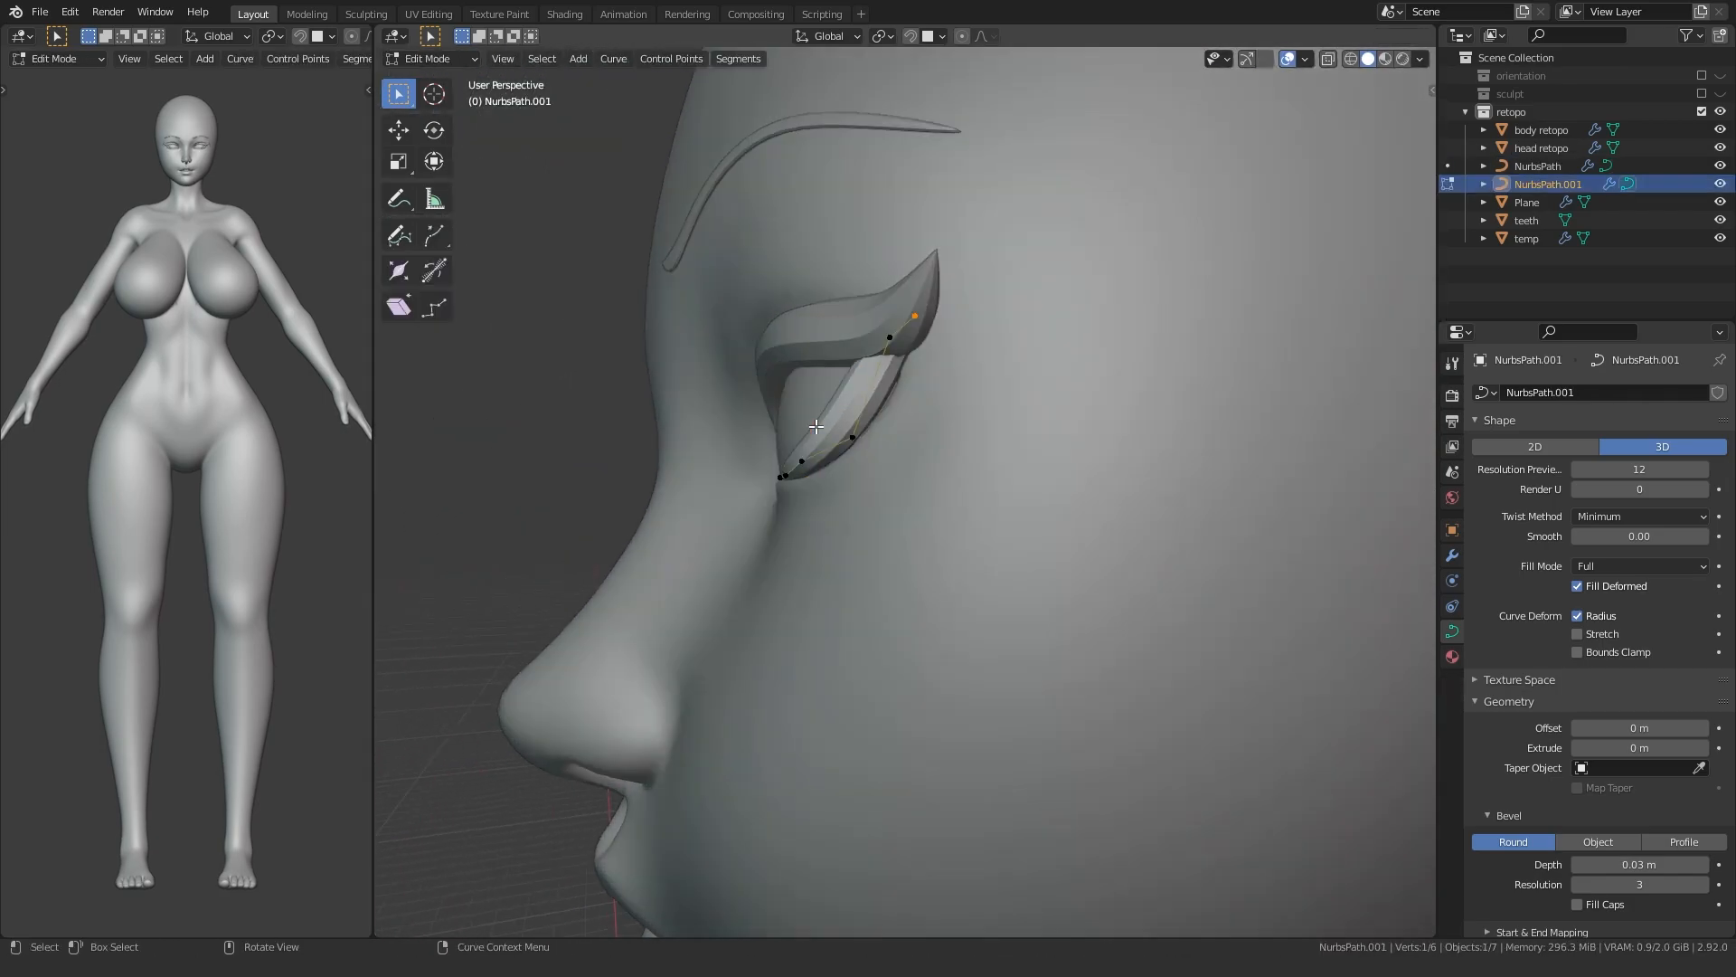
pyautogui.scroll(3, 850, 420)
pyautogui.moveTo(855, 418); pyautogui.dragTo(837, 413, button='middle')
pyautogui.click(874, 368)
pyautogui.press('g')
pyautogui.click(891, 373)
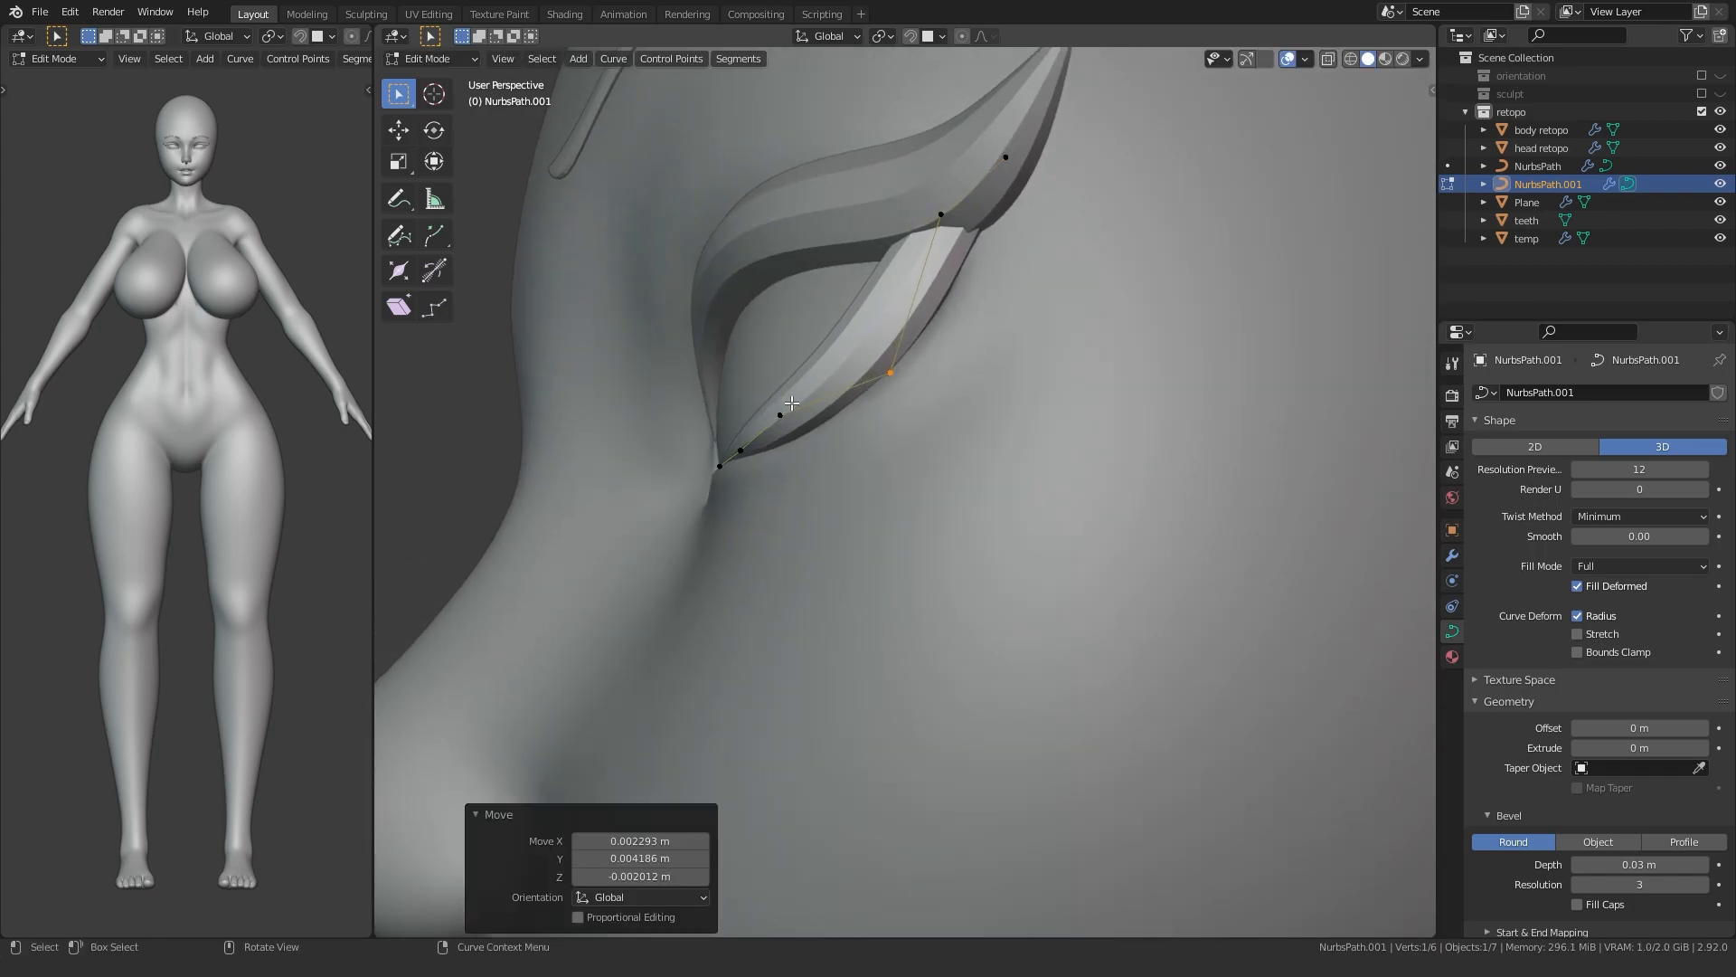
pyautogui.moveTo(686, 451); pyautogui.dragTo(783, 504, button='middle')
pyautogui.press('Tab')
# - Duplicate the upper lash path in place and remove the copy's four middle points, leaving three
pyautogui.hotkey('alt', 'a')
pyautogui.click(900, 392)
pyautogui.hotkey('shift', 'd')
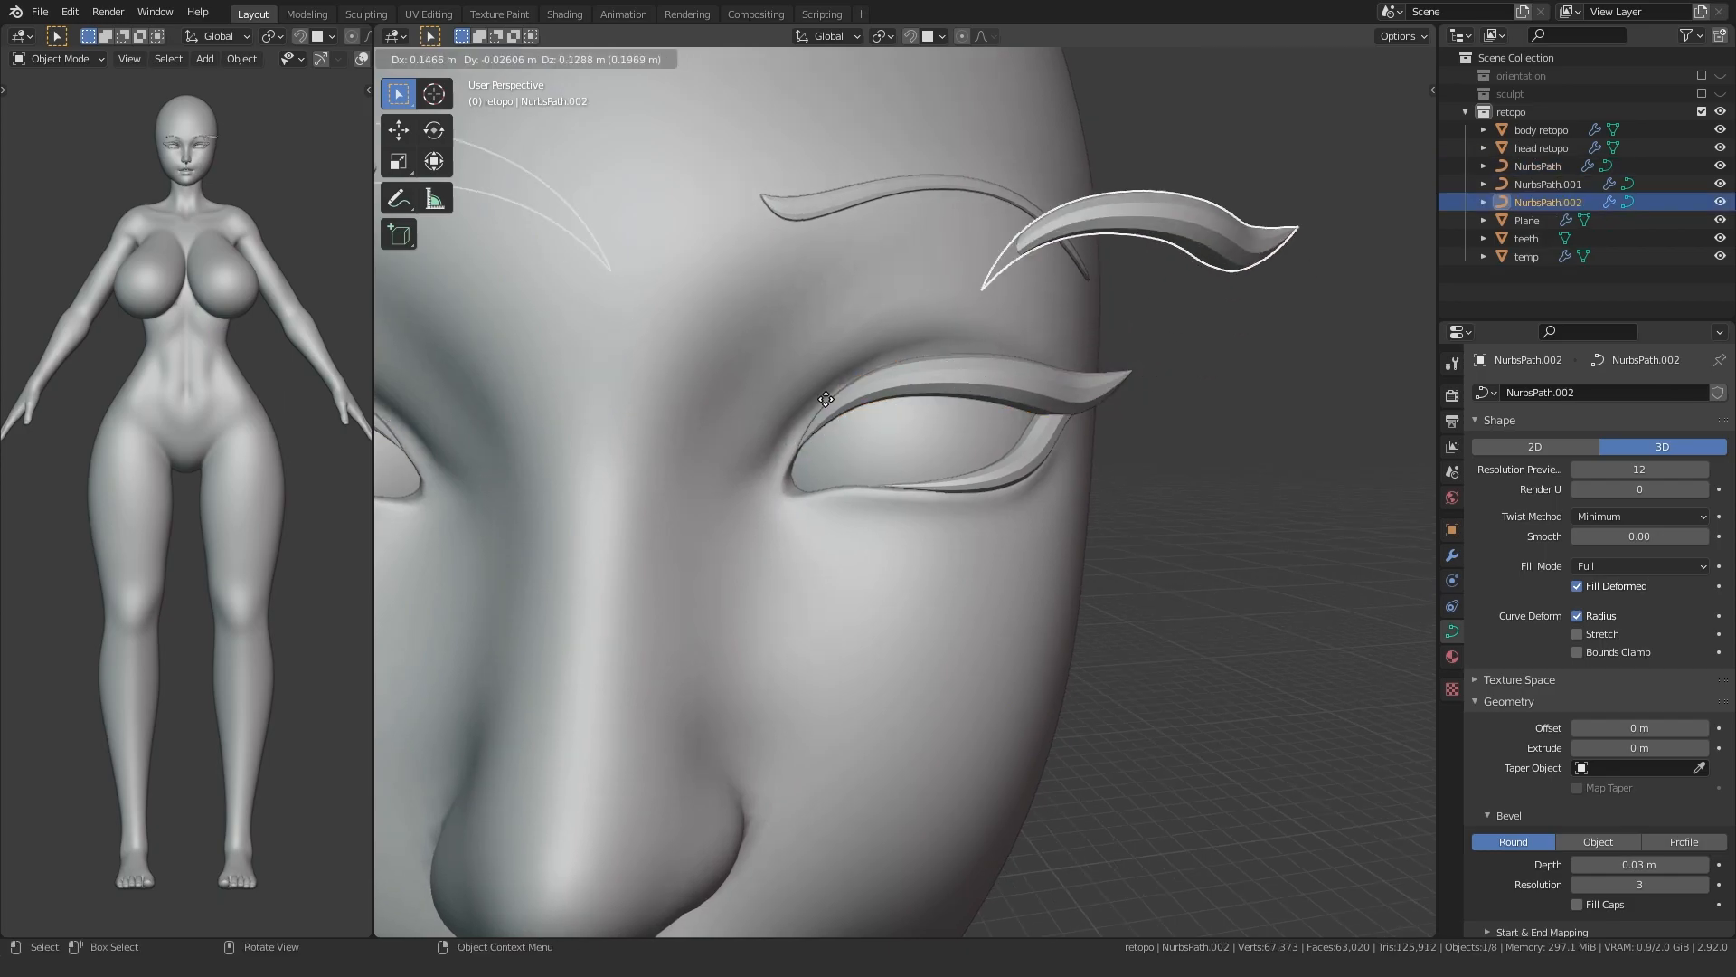
pyautogui.rightClick(850, 298)
pyautogui.press('Tab')
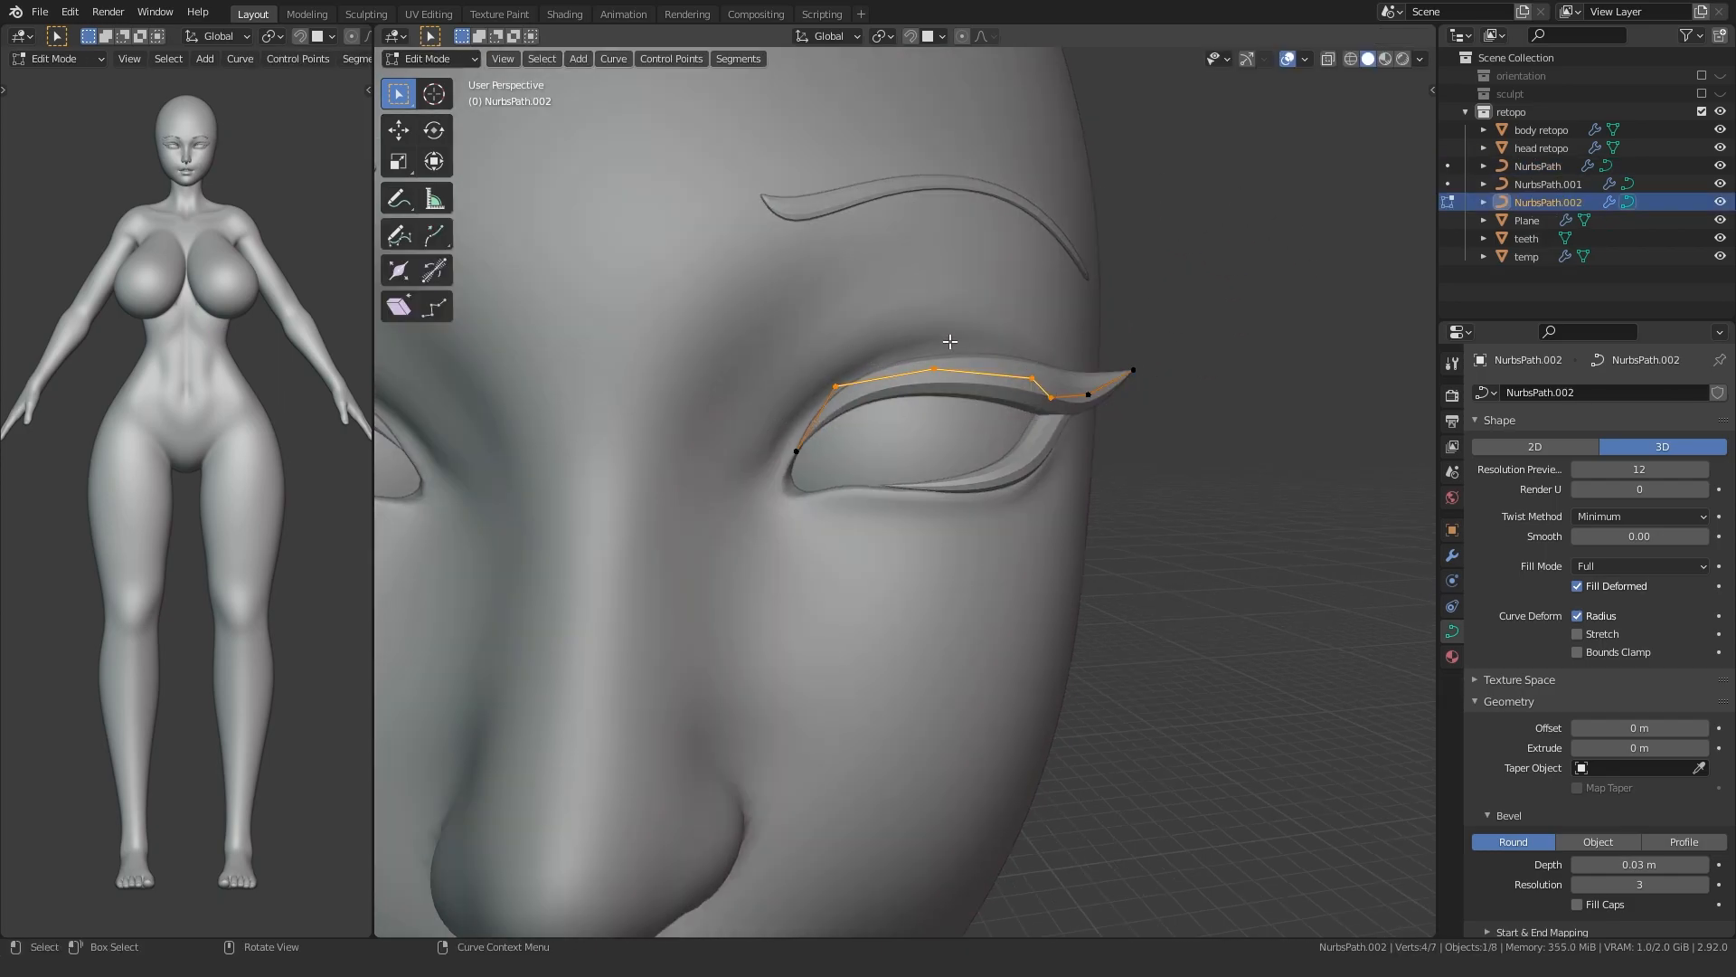
# - Move the three-point copy about 0.173 m forward along Y, clear of the eye
pyautogui.moveTo(807, 366); pyautogui.dragTo(697, 380, button='middle')
pyautogui.press('g')
pyautogui.press('y')
pyautogui.click(604, 454)
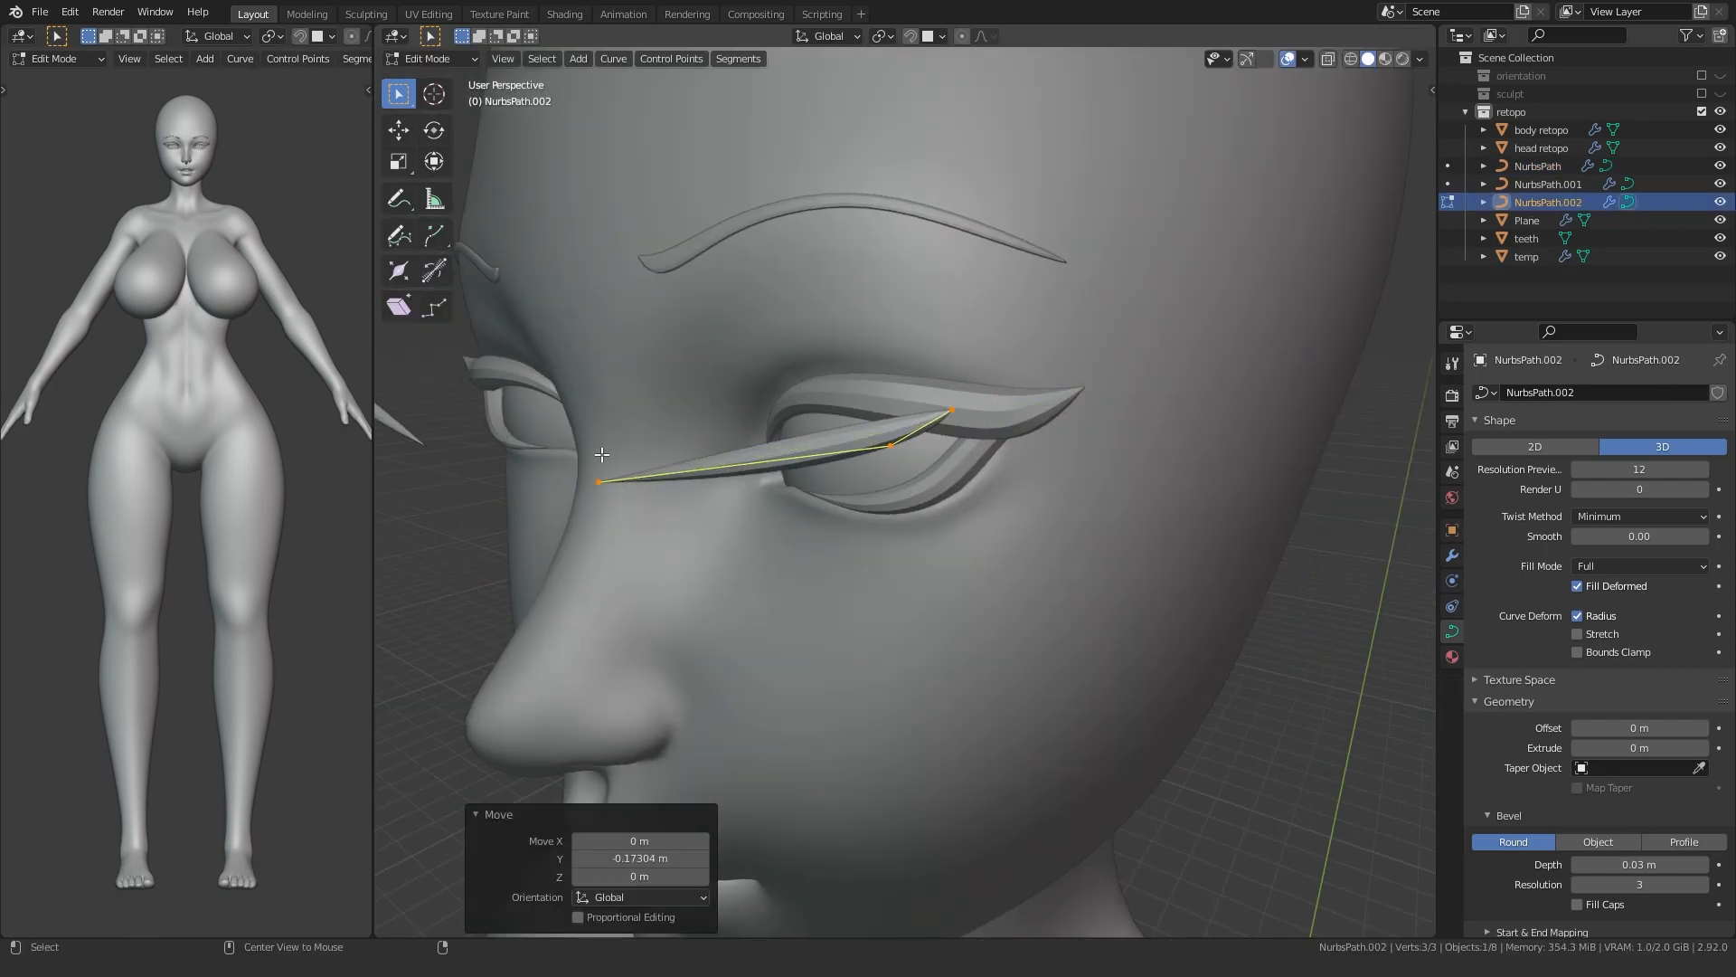
# - Rotate the copy upright in front view and scale it to 0 along X so it is perfectly vertical
pyautogui.keyDown('alt'); pyautogui.moveTo(568, 509); pyautogui.dragTo(576, 473, button='middle'); pyautogui.keyUp('alt')
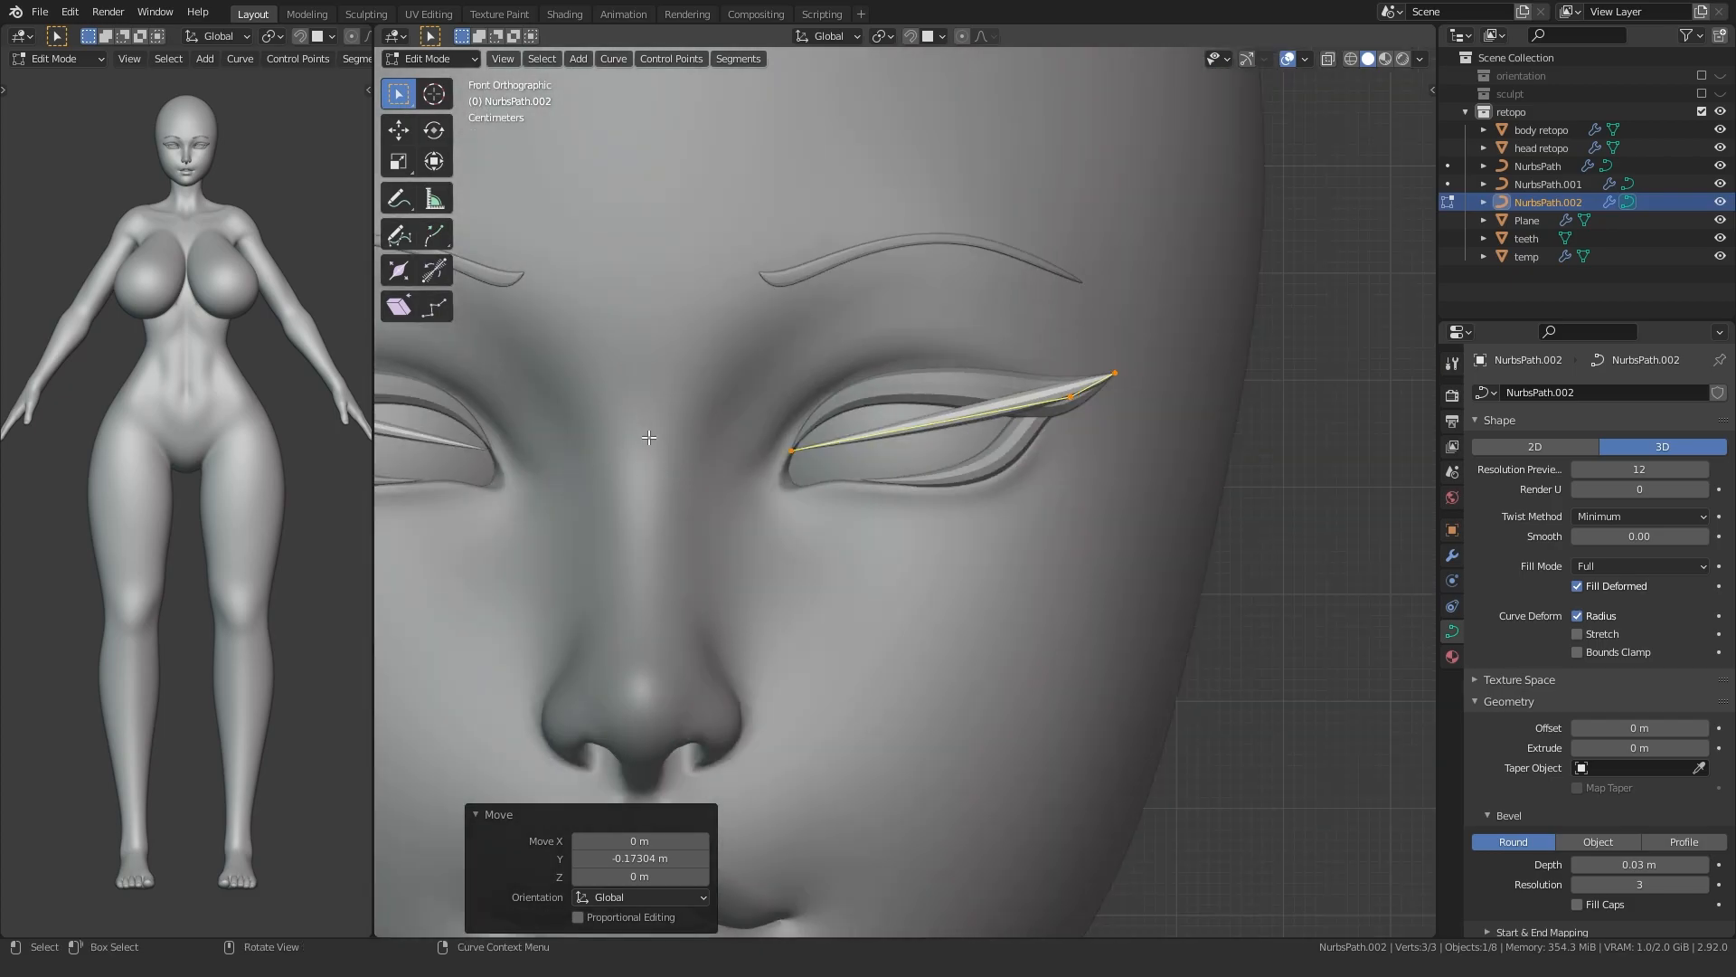
pyautogui.press('r')
pyautogui.click(969, 601)
pyautogui.press('s')
pyautogui.press('x')
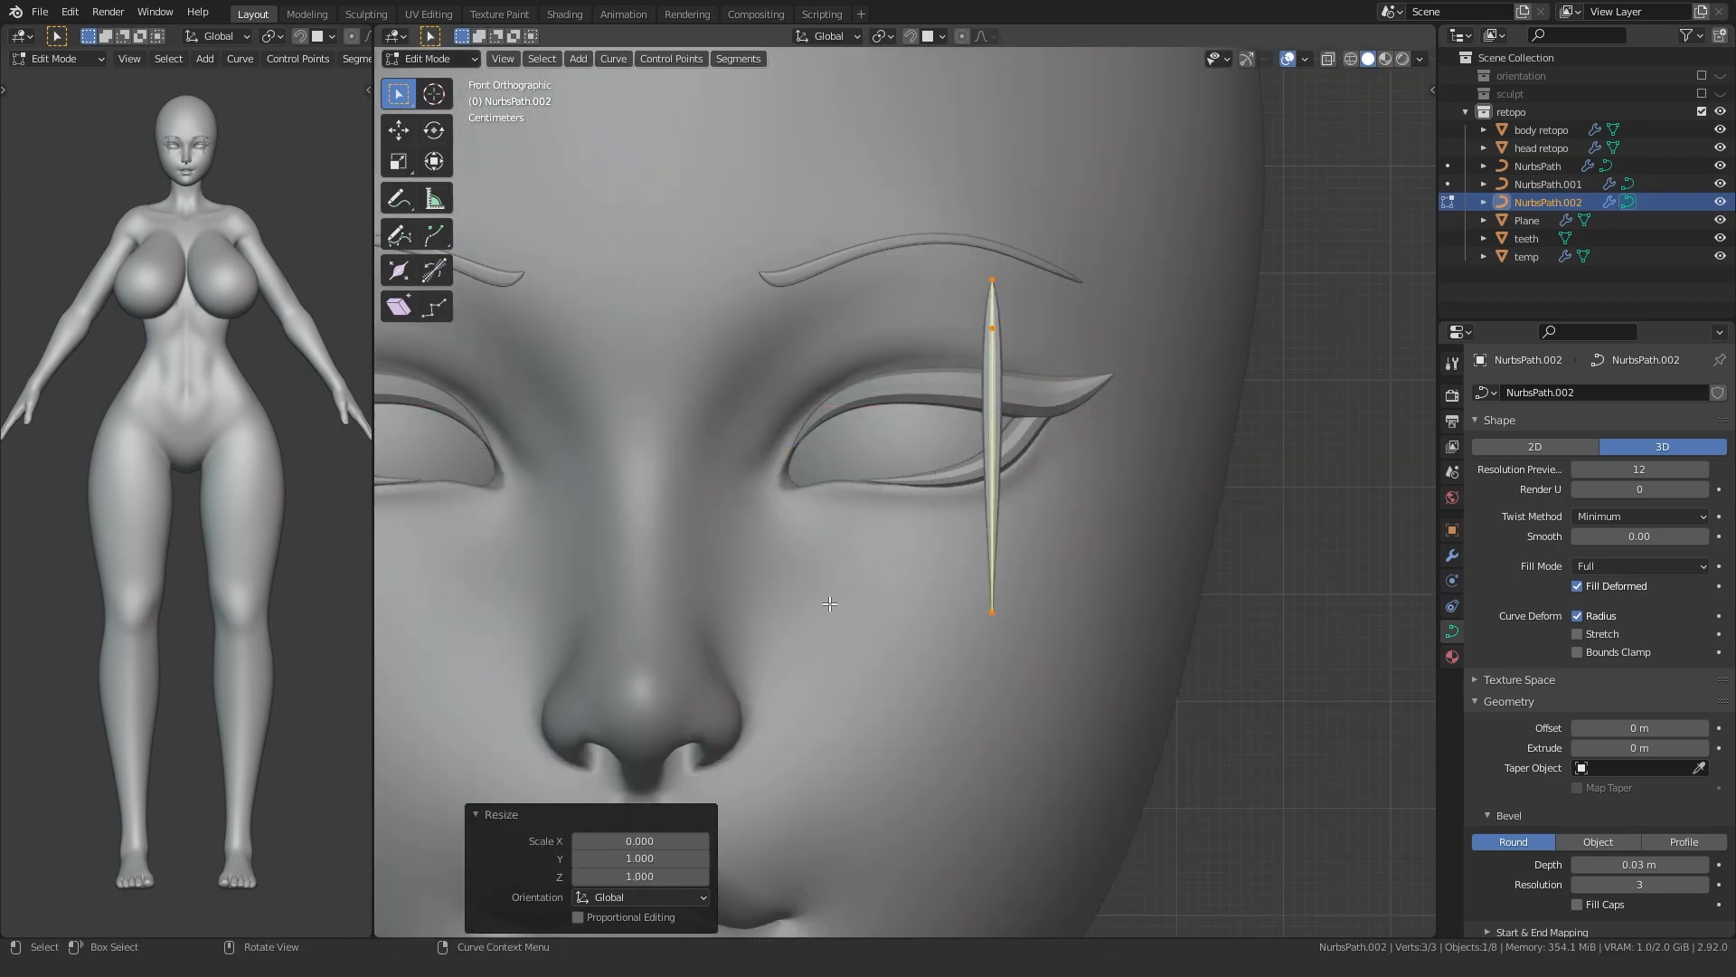
pyautogui.click(830, 604)
# - Reposition the strand's points in side view to bend it into an arc bowing forward from the face
pyautogui.keyDown('alt'); pyautogui.moveTo(830, 604); pyautogui.dragTo(794, 550, button='middle'); pyautogui.keyUp('alt')
pyautogui.moveTo(612, 411); pyautogui.dragTo(687, 333)
pyautogui.press('g')
pyautogui.click(600, 470)
pyautogui.keyDown('shift'); pyautogui.moveTo(601, 469); pyautogui.dragTo(754, 416, button='middle'); pyautogui.keyUp('shift')
pyautogui.moveTo(735, 603); pyautogui.dragTo(811, 533)
pyautogui.press('g')
pyautogui.press('z')
pyautogui.click(781, 521)
# - Thicken the strand's lower end by a radius factor of about 2.73, keeping the upper end pointed
pyautogui.click(1195, 684)
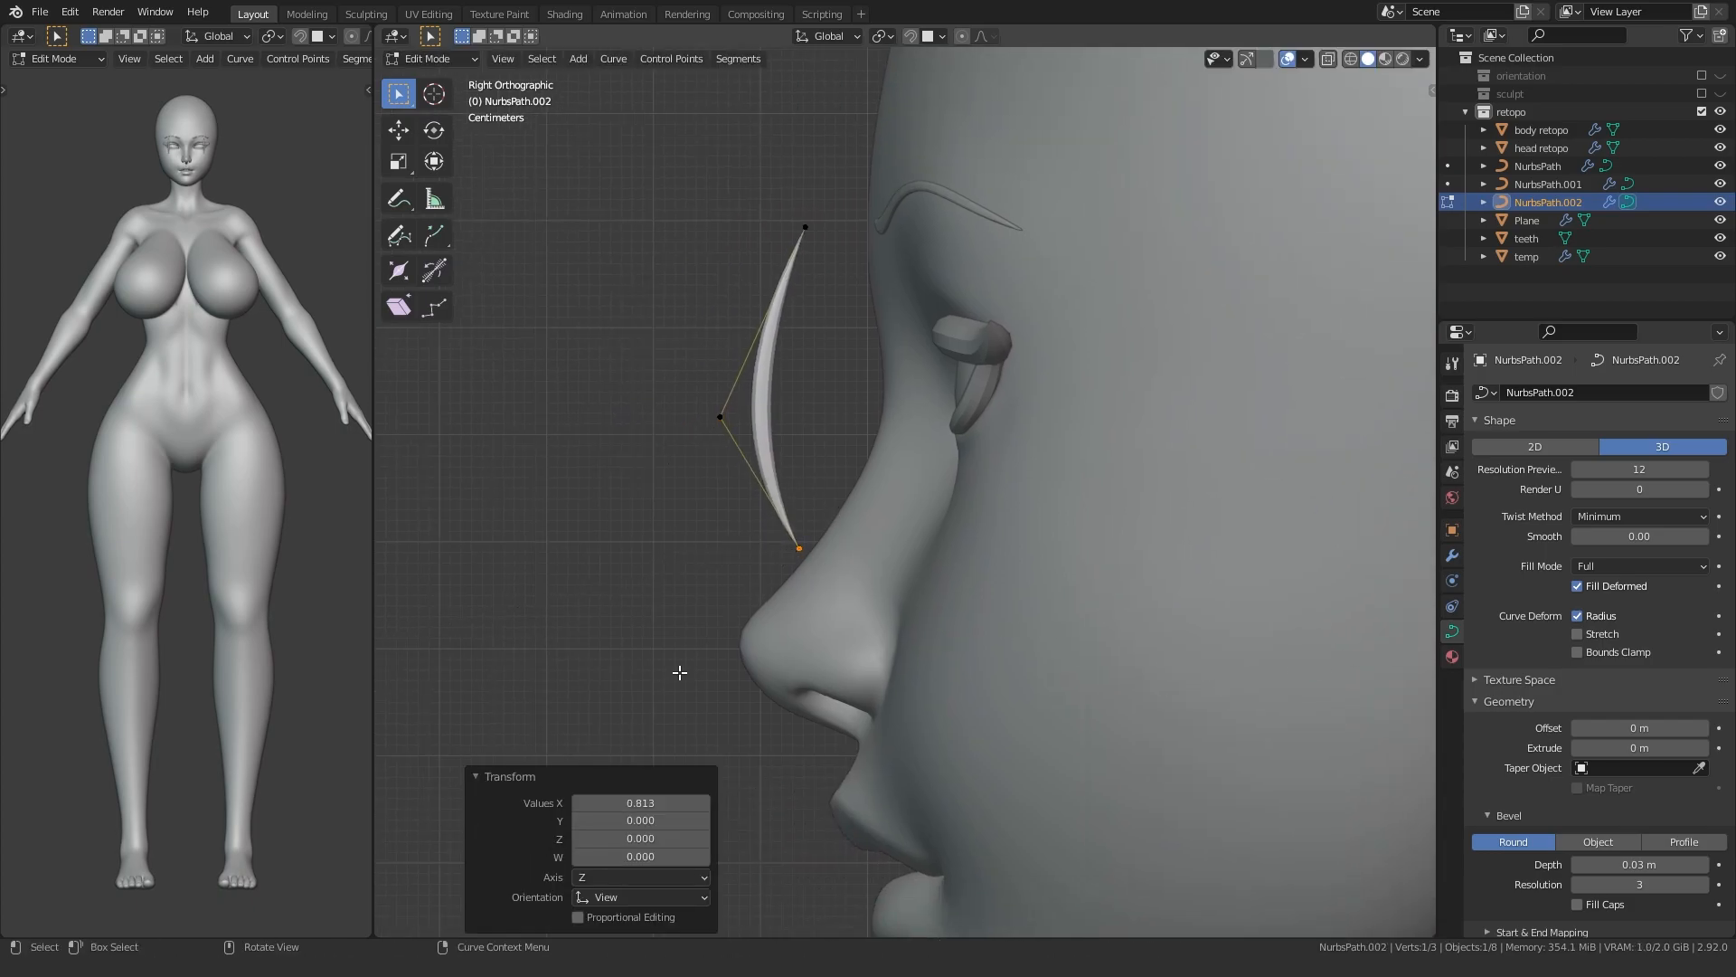
pyautogui.hotkey('alt', 's')
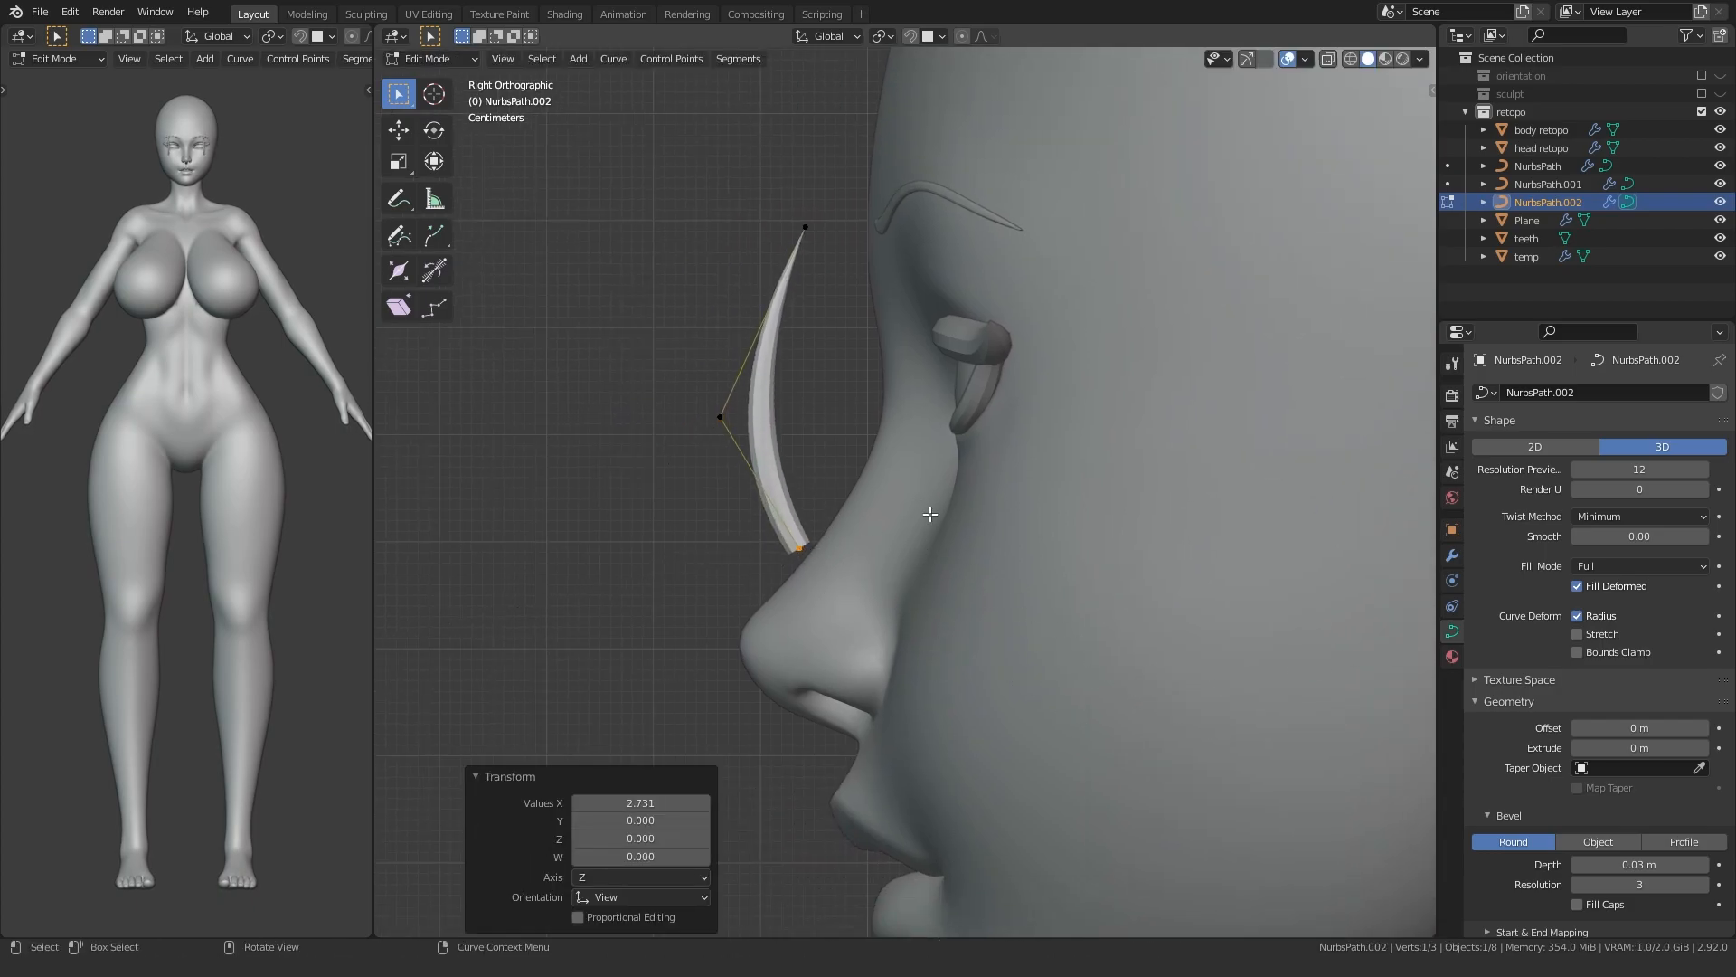
pyautogui.click(1049, 623)
# - Scale the whole strand down to about 0.3 and shrink its radius by a factor of about 0.44
pyautogui.press('a')
pyautogui.press('s')
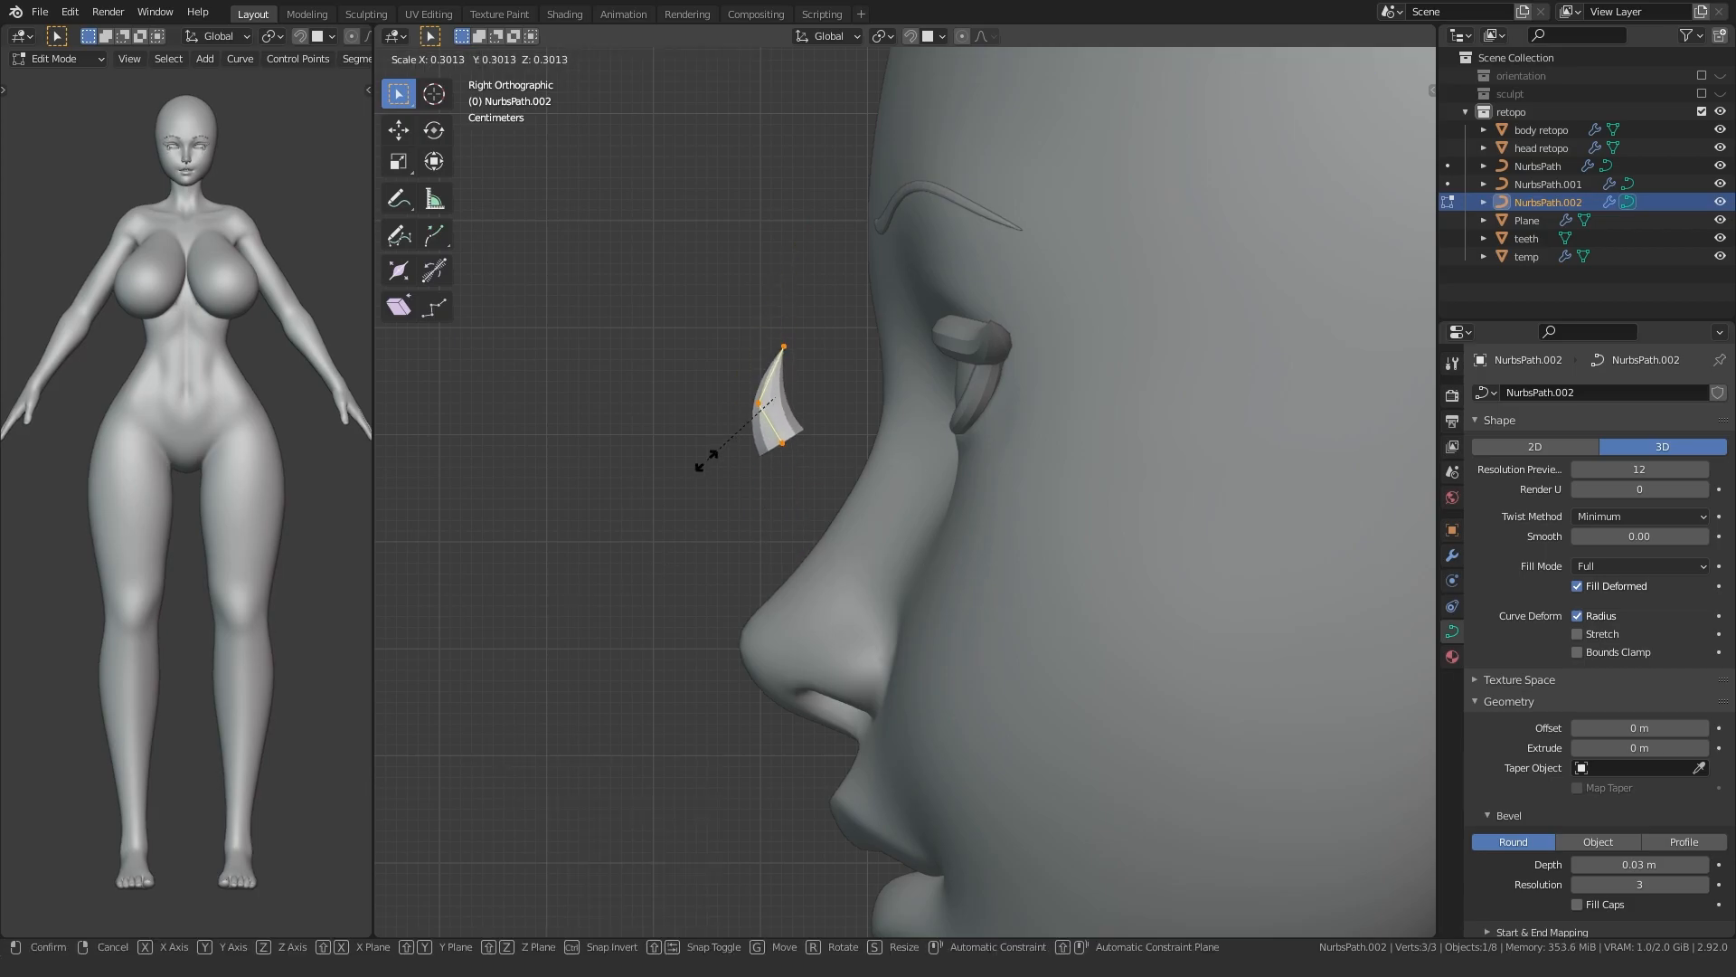
pyautogui.click(708, 456)
pyautogui.hotkey('alt', 's')
pyautogui.click(721, 476)
# - Move the strand about 0.112 m inward and 0.089 m up over the upper lash, and thin its radius
pyautogui.keyDown('alt'); pyautogui.moveTo(678, 515); pyautogui.dragTo(734, 533, button='middle'); pyautogui.keyUp('alt')
pyautogui.scroll(-2, 874, 497)
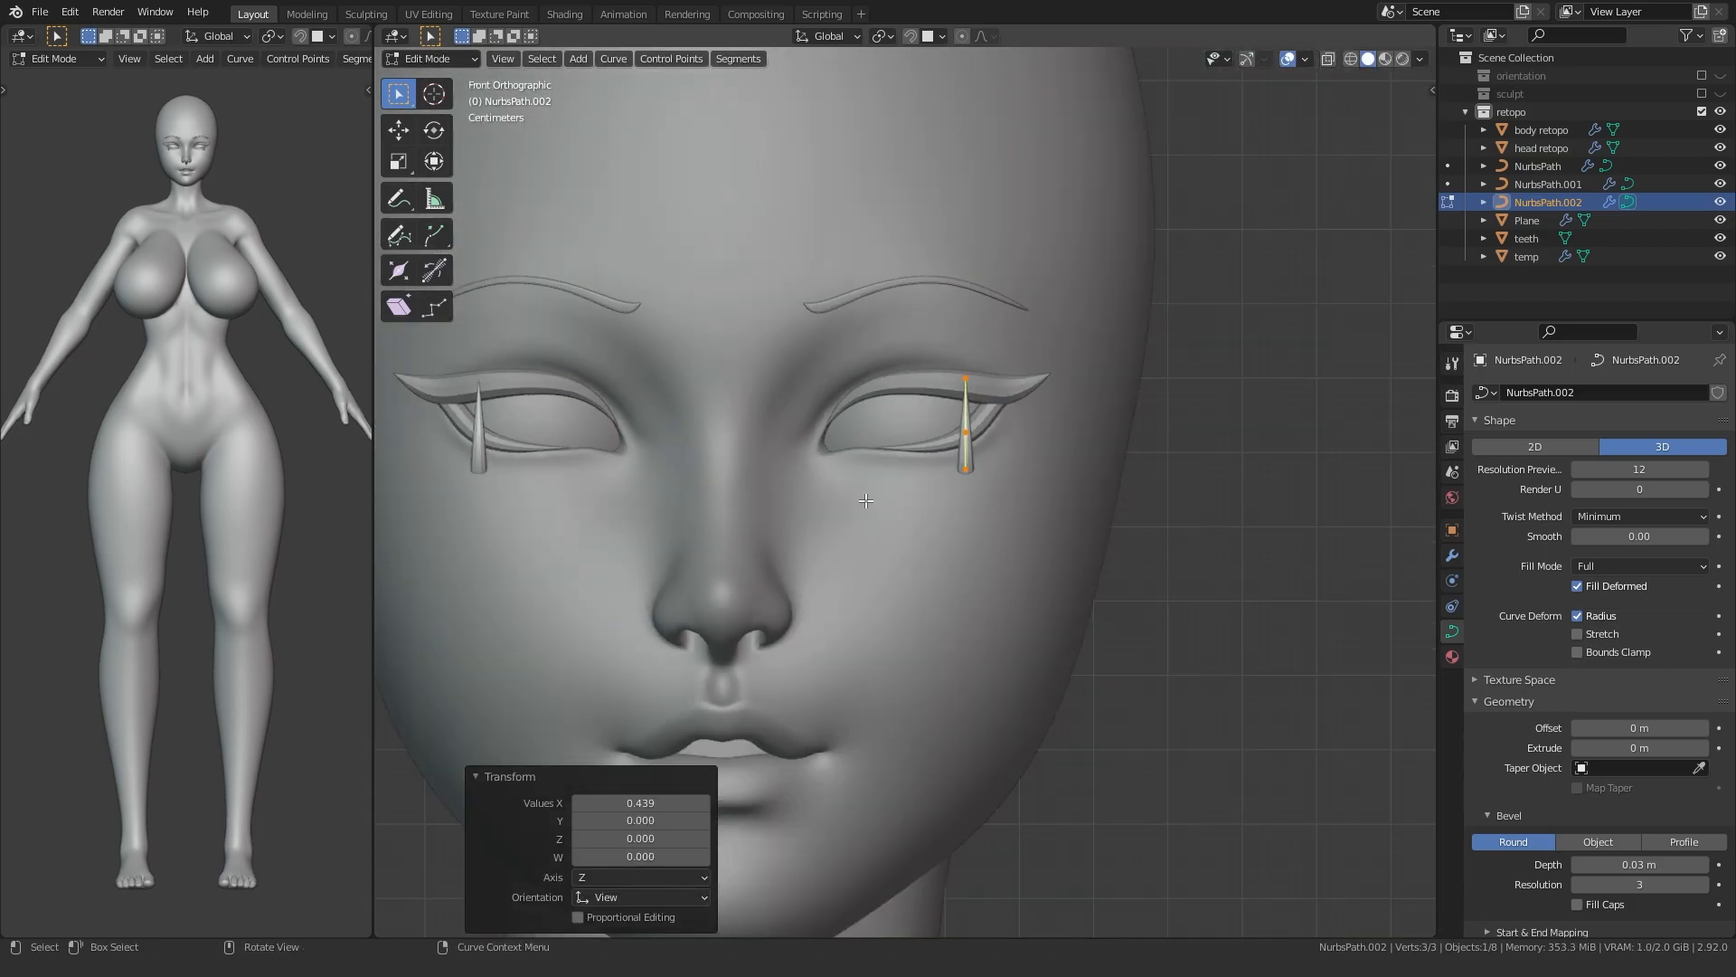
pyautogui.scroll(2, 873, 498)
pyautogui.press('g')
pyautogui.click(796, 478)
pyautogui.hotkey('alt', 's')
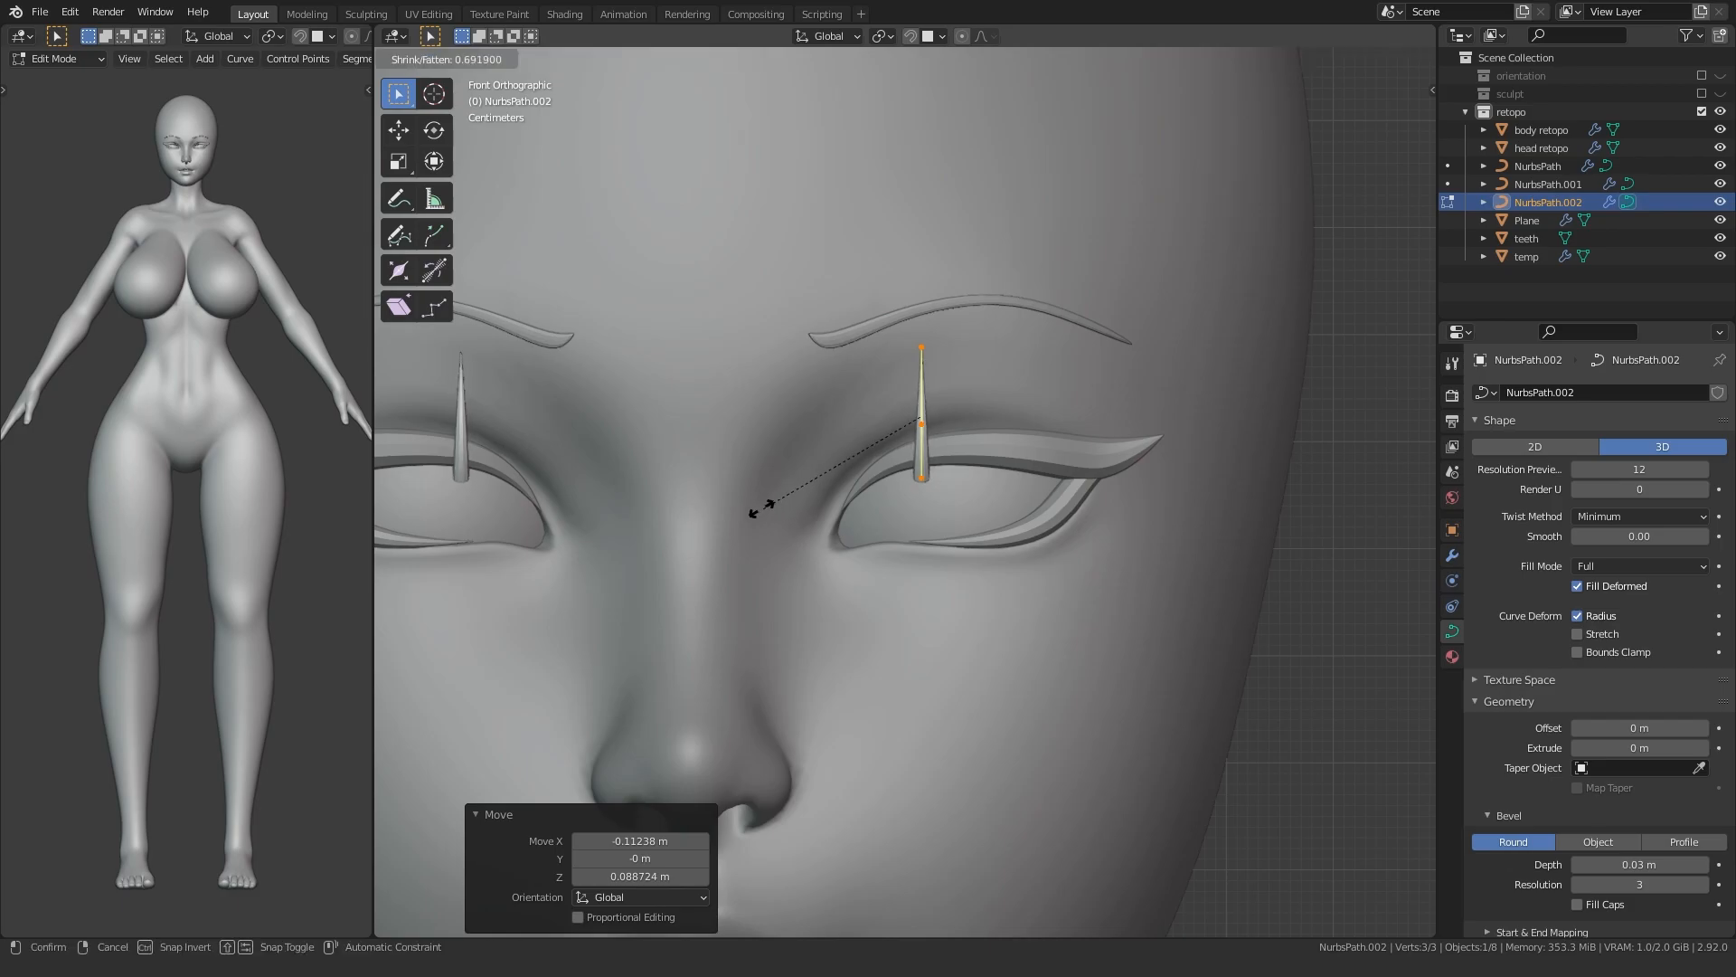
pyautogui.click(771, 507)
# - Resize the strand and move it about 0.124 m back and 0.013 m down onto the eyelid in side view
pyautogui.press('s')
pyautogui.click(739, 511)
pyautogui.keyDown('alt'); pyautogui.moveTo(750, 515); pyautogui.dragTo(720, 531, button='middle'); pyautogui.keyUp('alt')
pyautogui.press('g')
pyautogui.click(805, 581)
# - Scale the strand to 0.419 and shrink its radius by a factor of about 0.345
pyautogui.keyDown('alt'); pyautogui.moveTo(678, 597); pyautogui.dragTo(782, 552, button='middle'); pyautogui.keyUp('alt')
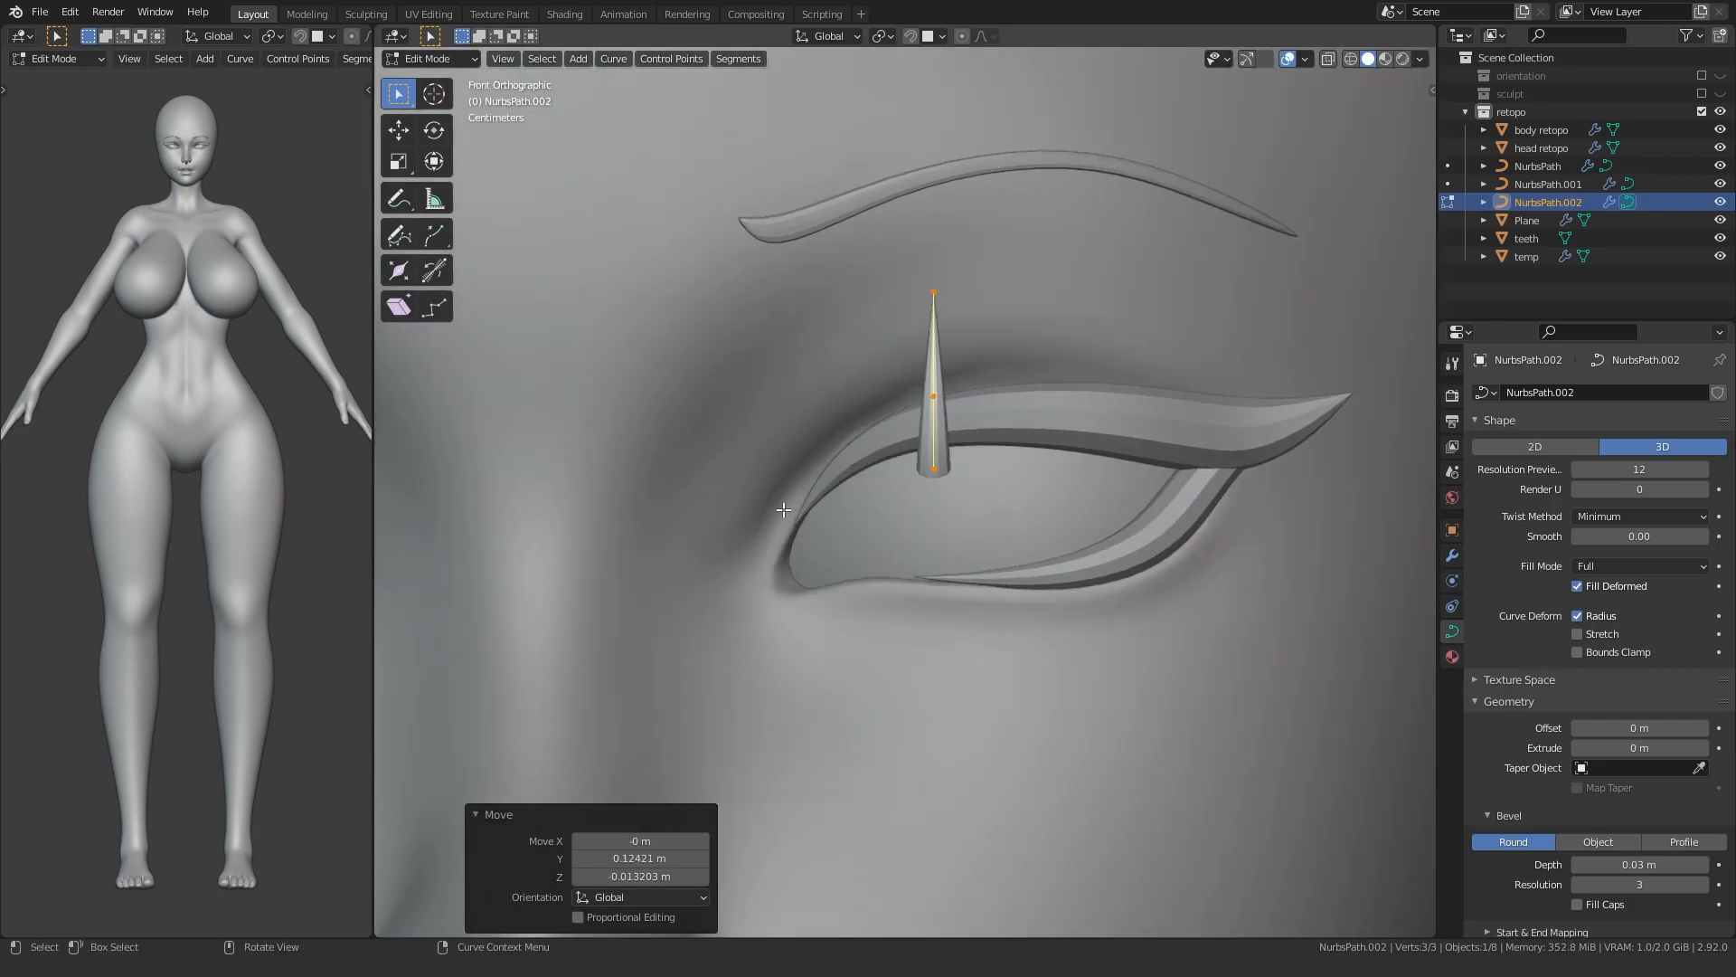
pyautogui.press('s')
pyautogui.click(860, 464)
pyautogui.hotkey('alt', 's')
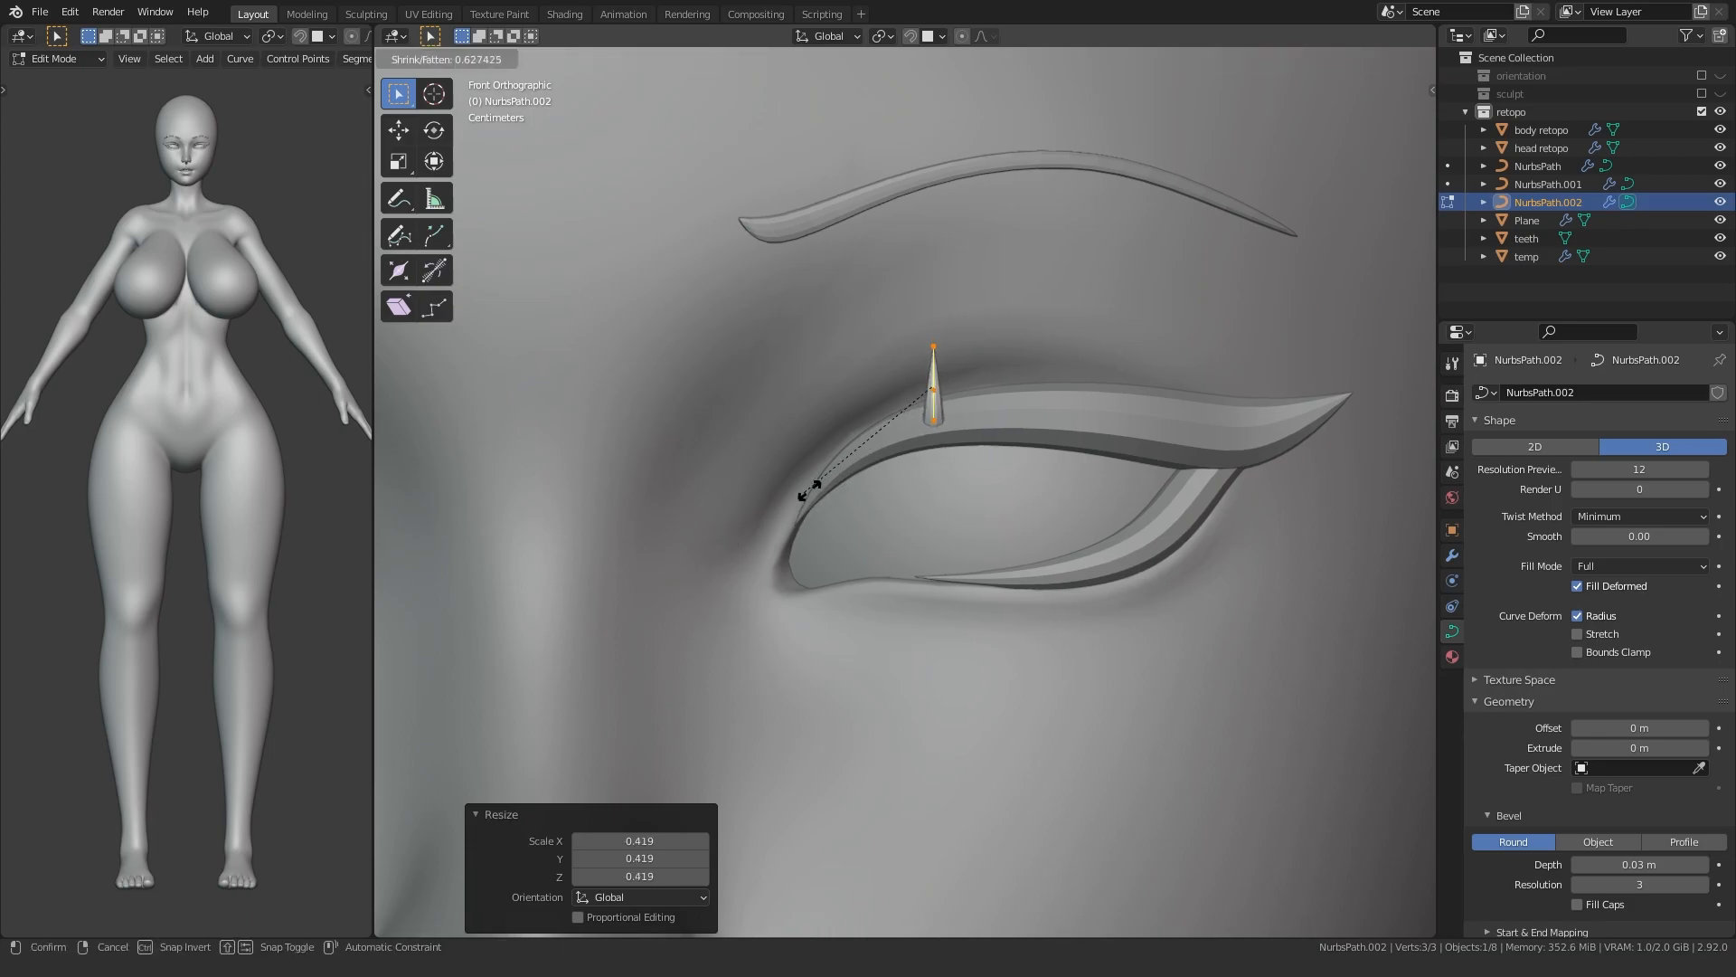
pyautogui.click(901, 471)
# - Turn the strand to point straight down and move it about 0.122 m down onto the lower lash
pyautogui.moveTo(900, 470); pyautogui.dragTo(776, 529, button='middle')
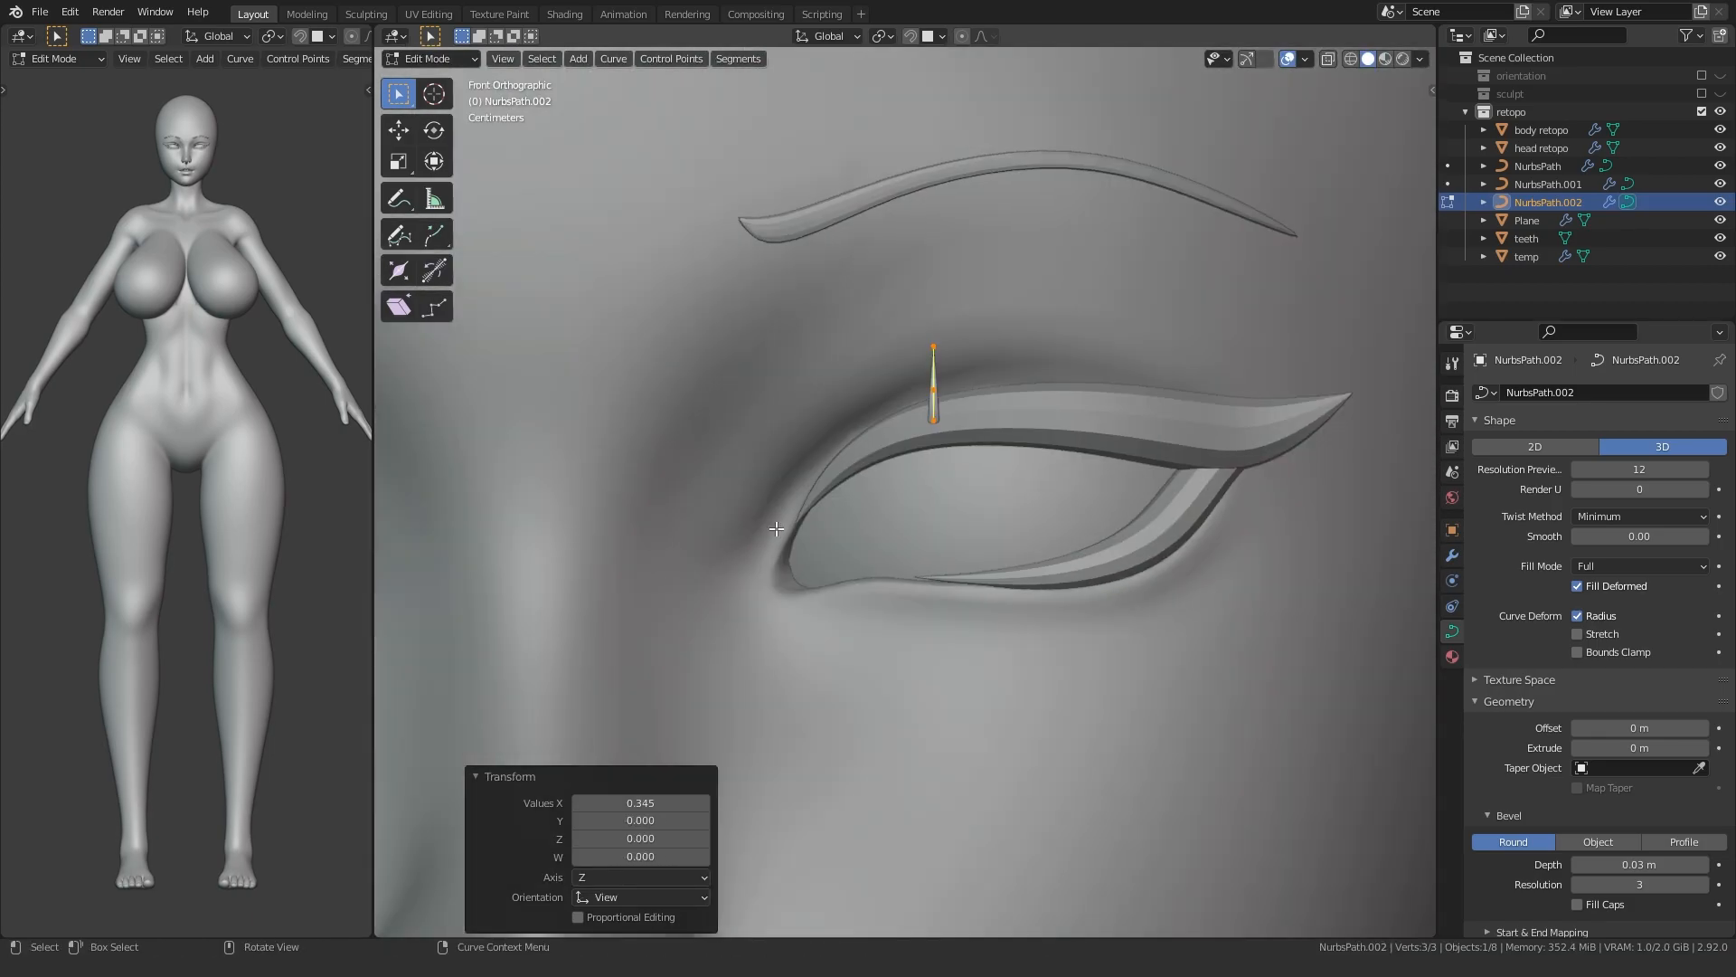
pyautogui.press('r')
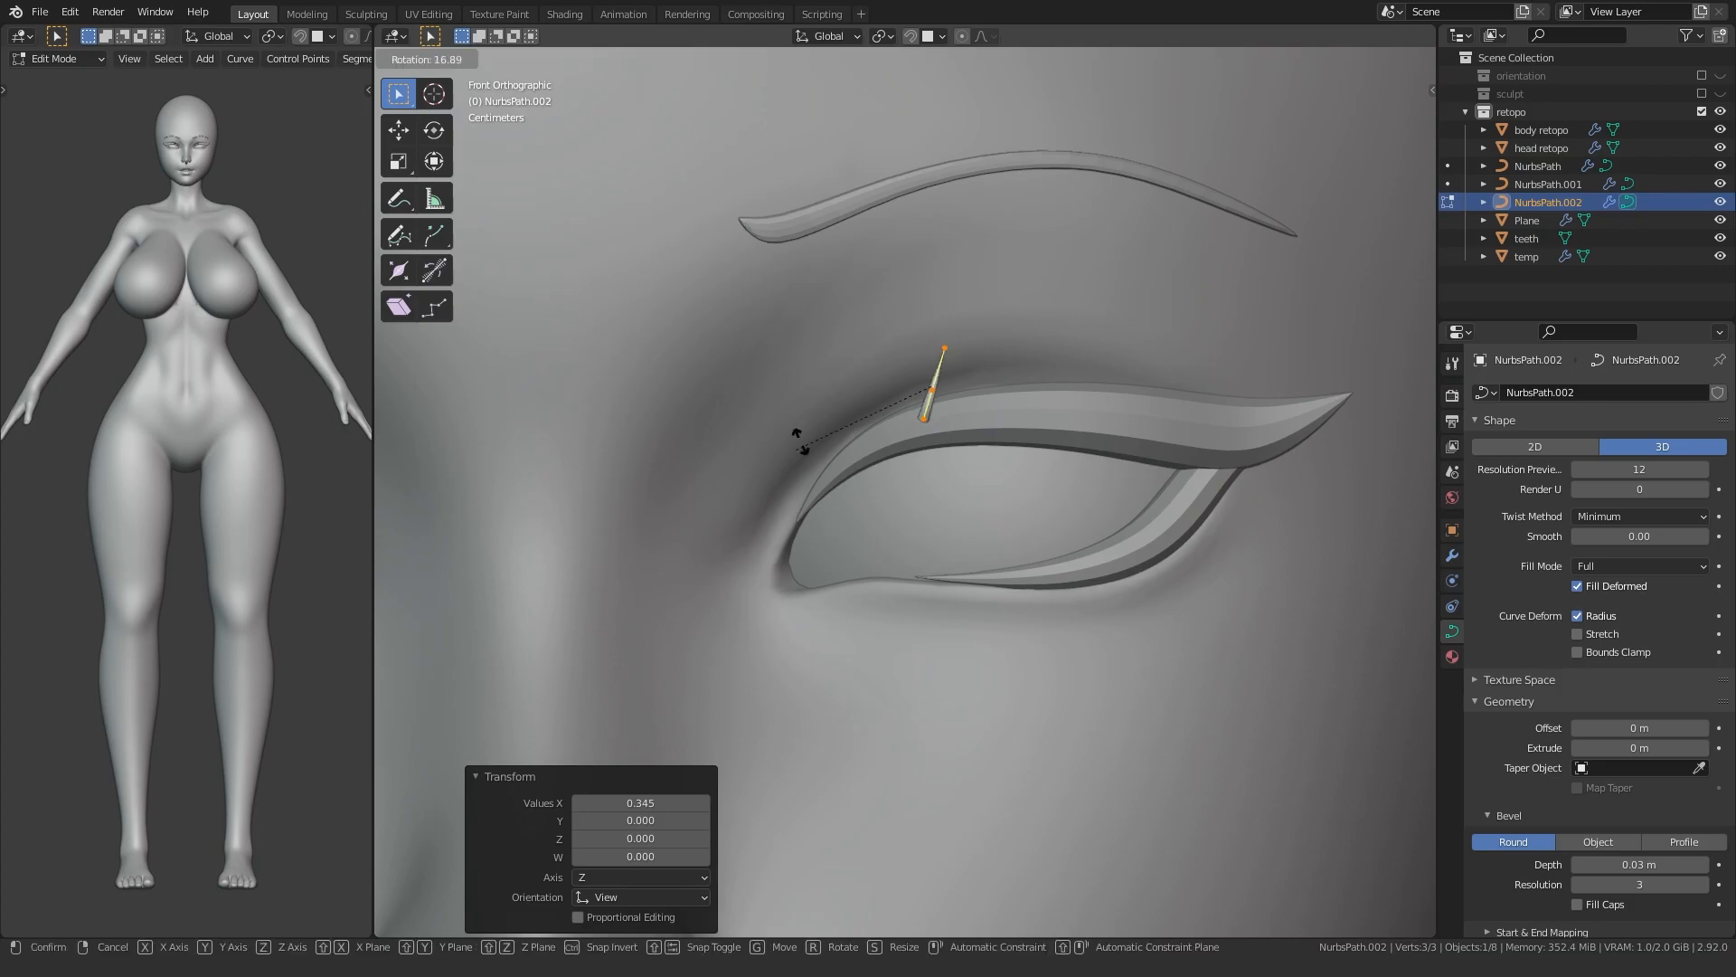
pyautogui.click(986, 328)
pyautogui.press('x')
pyautogui.press('0')
pyautogui.click(785, 326)
pyautogui.press('g')
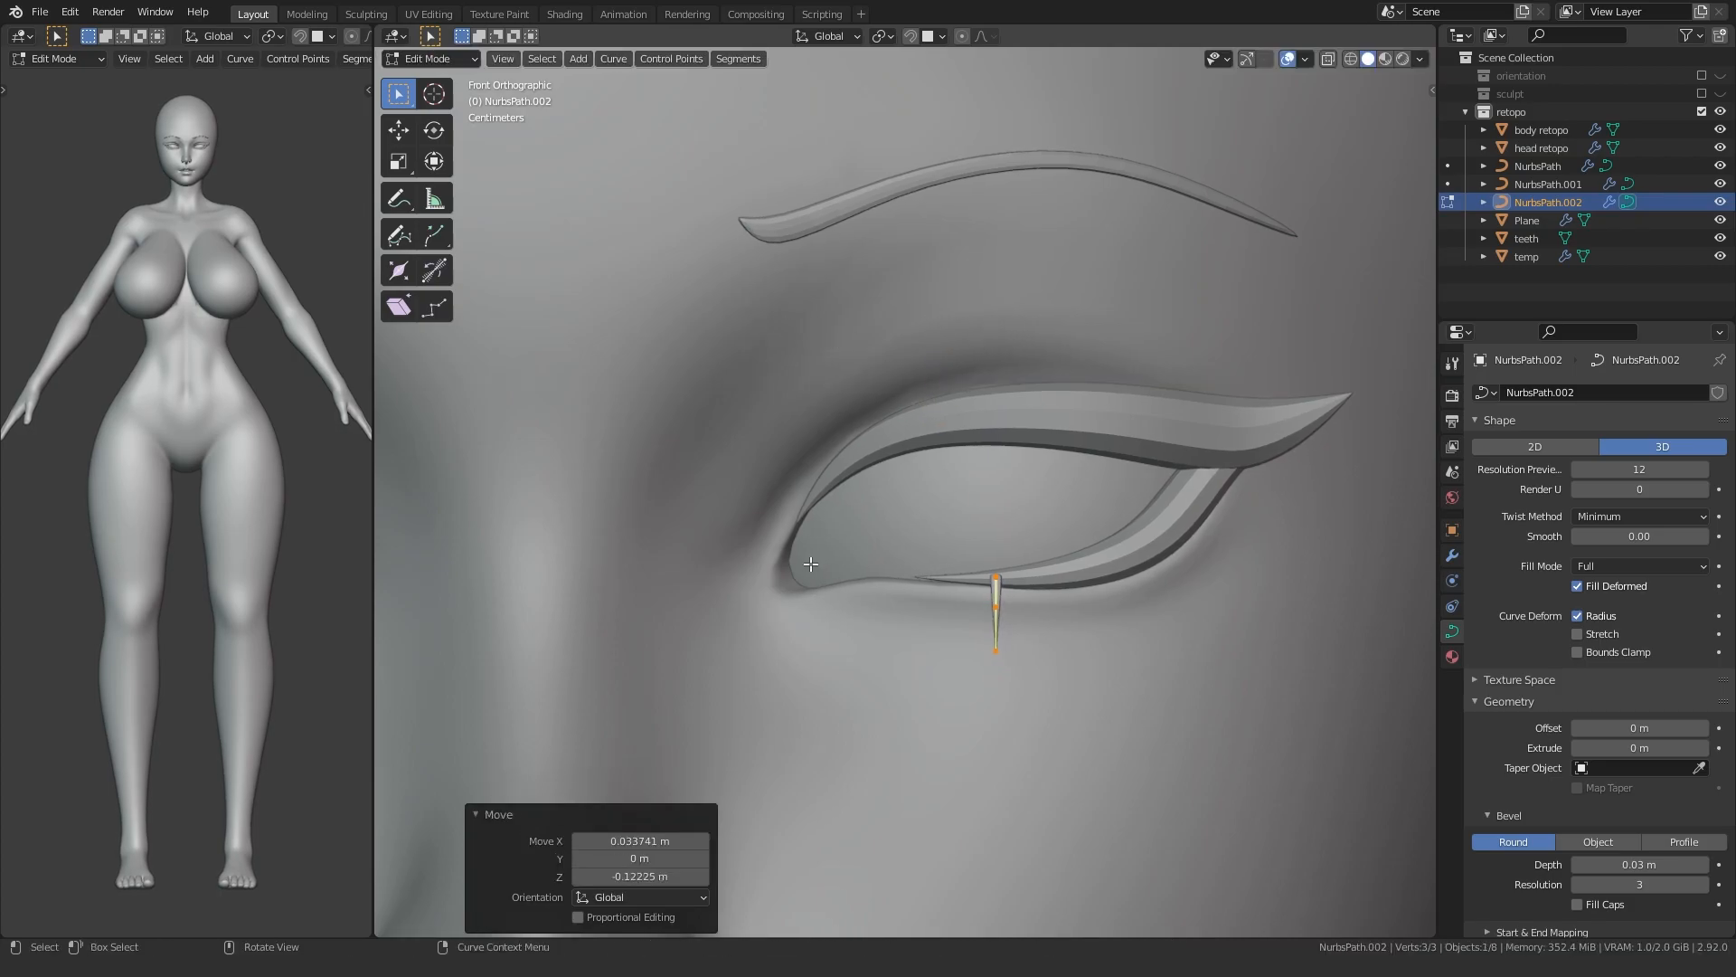
pyautogui.scroll(3, 800, 611)
pyautogui.click(827, 512)
# - Shift the strand along Y in side view and scale it to about 0.80
pyautogui.keyDown('alt'); pyautogui.moveTo(737, 543); pyautogui.dragTo(736, 600, button='middle'); pyautogui.keyUp('alt')
pyautogui.press('g')
pyautogui.press('y')
pyautogui.click(814, 519)
pyautogui.press('s')
pyautogui.click(808, 560)
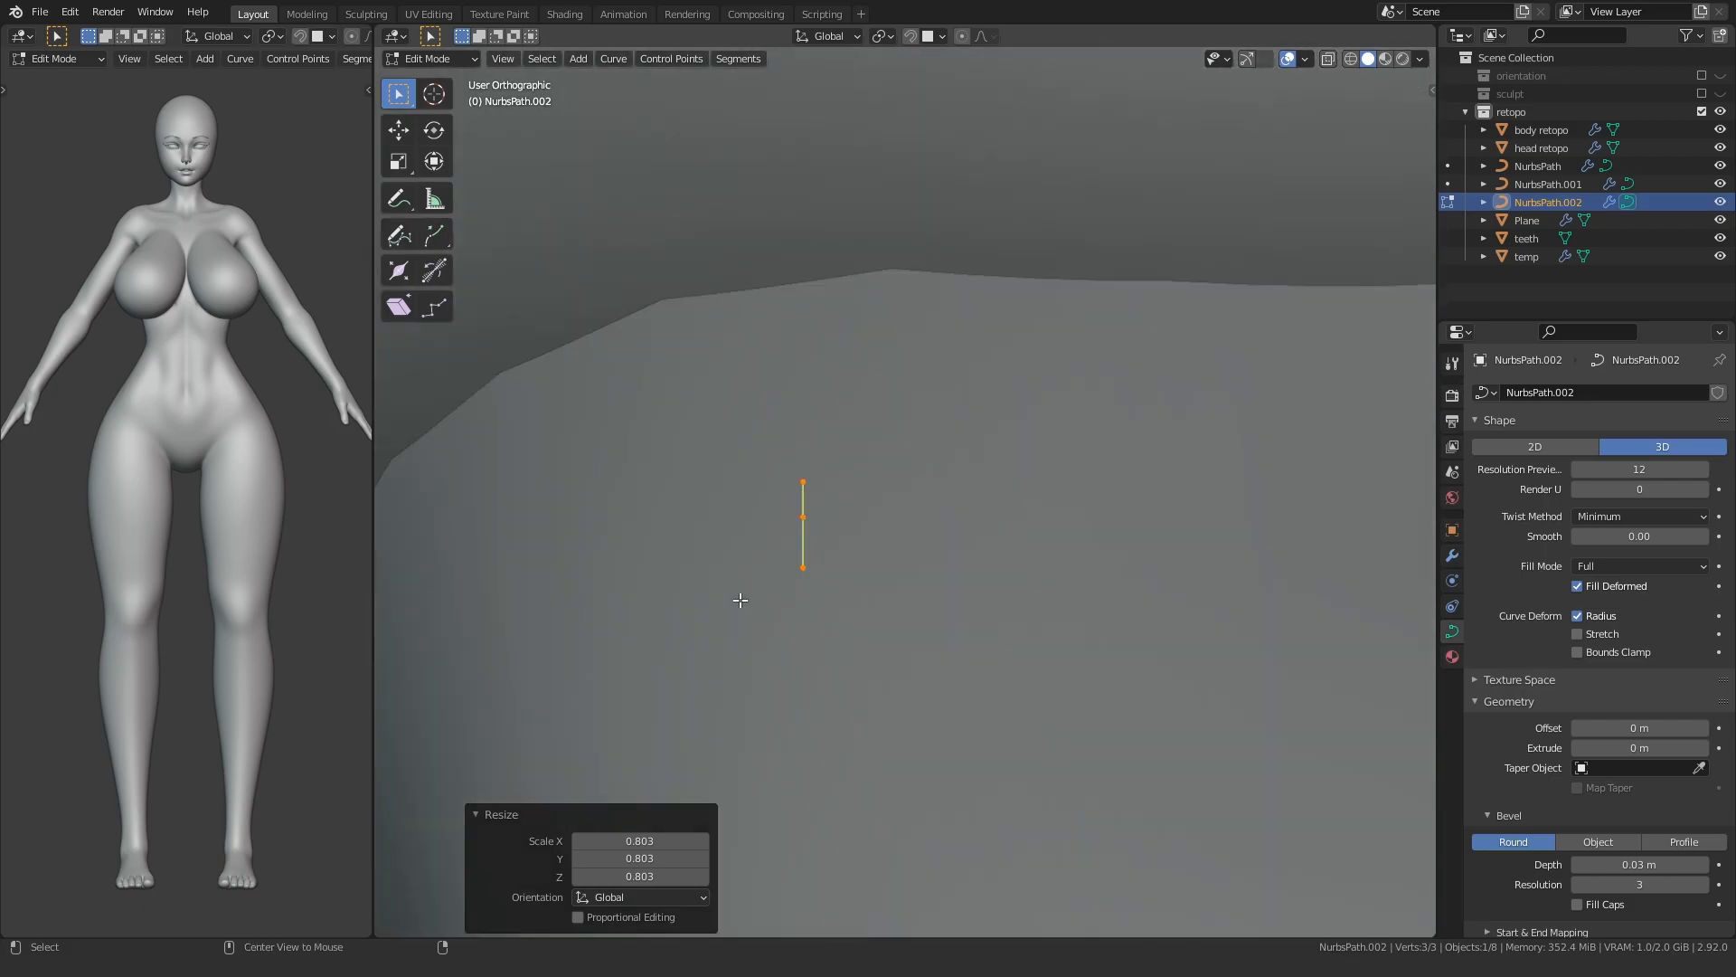
# - Rotate and move the strand in side view so its root sits on the lower lid
pyautogui.press('r')
pyautogui.click(777, 541)
pyautogui.press('g')
pyautogui.click(723, 485)
pyautogui.press('r')
pyautogui.click(714, 481)
# - Slide the strand along X and raise it about 0.002 m along Z to align it with the lower lash
pyautogui.moveTo(713, 481); pyautogui.dragTo(805, 511, button='middle')
pyautogui.press('g')
pyautogui.press('x')
pyautogui.click(931, 512)
pyautogui.press('g')
pyautogui.press('z')
pyautogui.click(924, 516)
# - Duplicate the strand twice toward the outer eye corner, angling the copies outward along the lower lash
pyautogui.press('g')
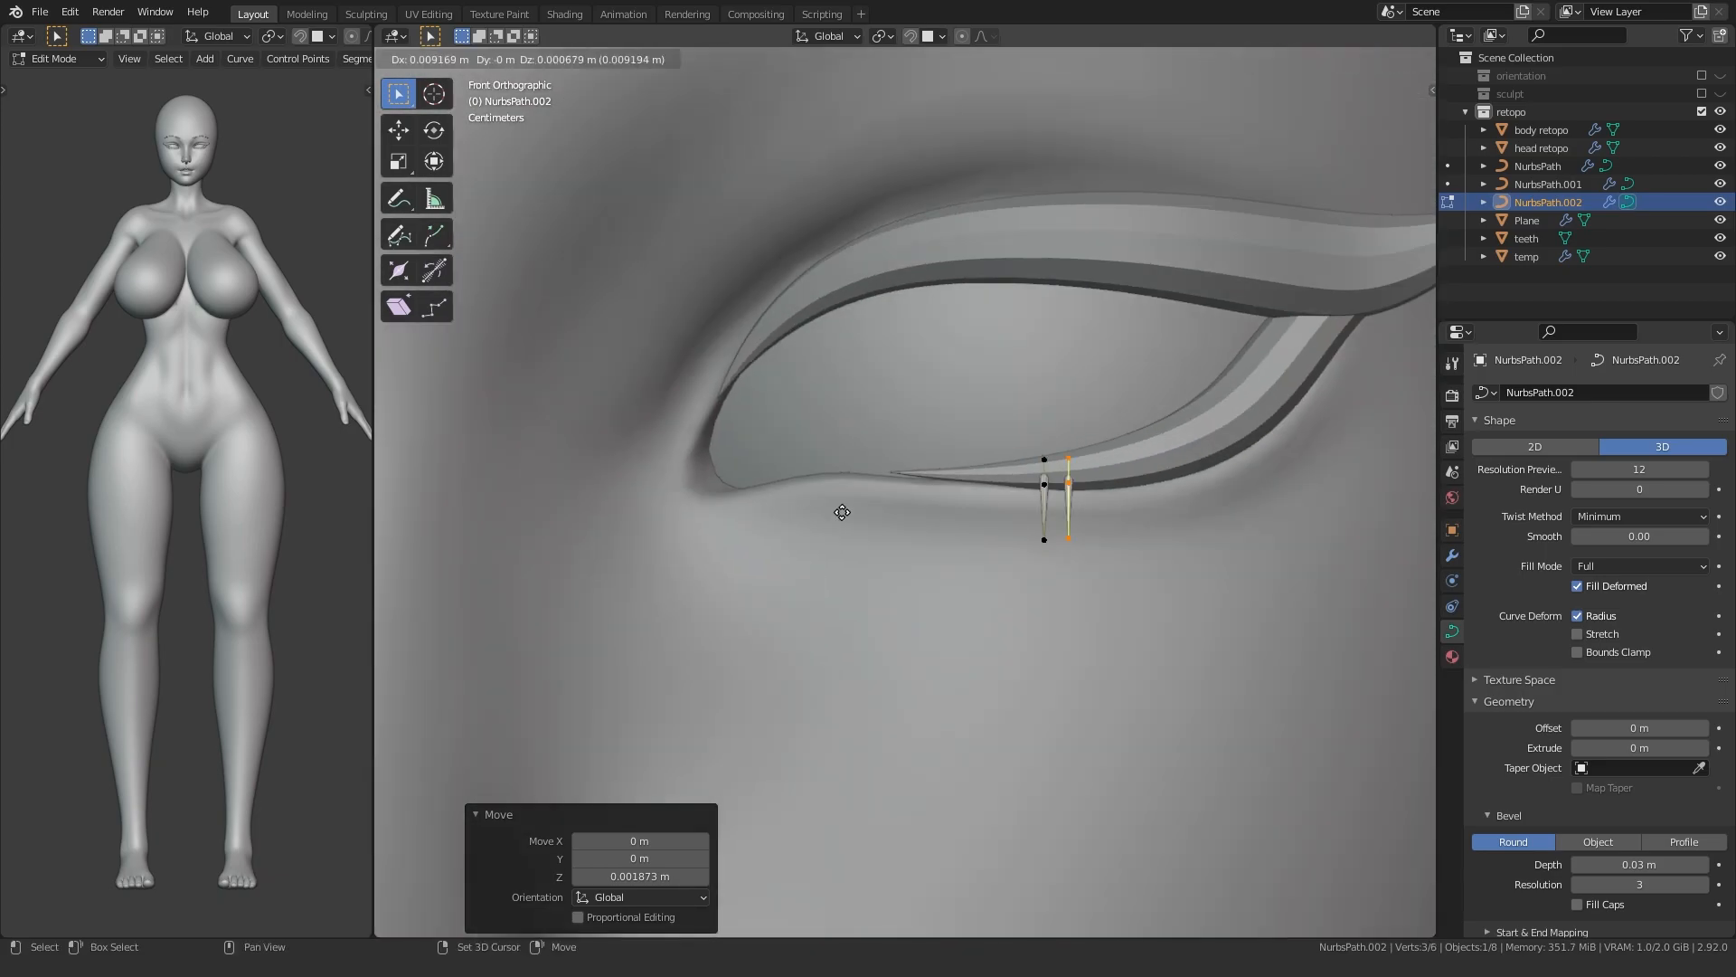
pyautogui.click(902, 594)
pyautogui.keyDown('shift'); pyautogui.moveTo(907, 563); pyautogui.dragTo(739, 625, button='middle'); pyautogui.keyUp('shift')
pyautogui.hotkey('shift', 'd')
pyautogui.click(823, 630)
pyautogui.click(778, 619)
# - Duplicate another angled strand farther along the lower lash toward the outer eye corner
pyautogui.hotkey('shift', 'd')
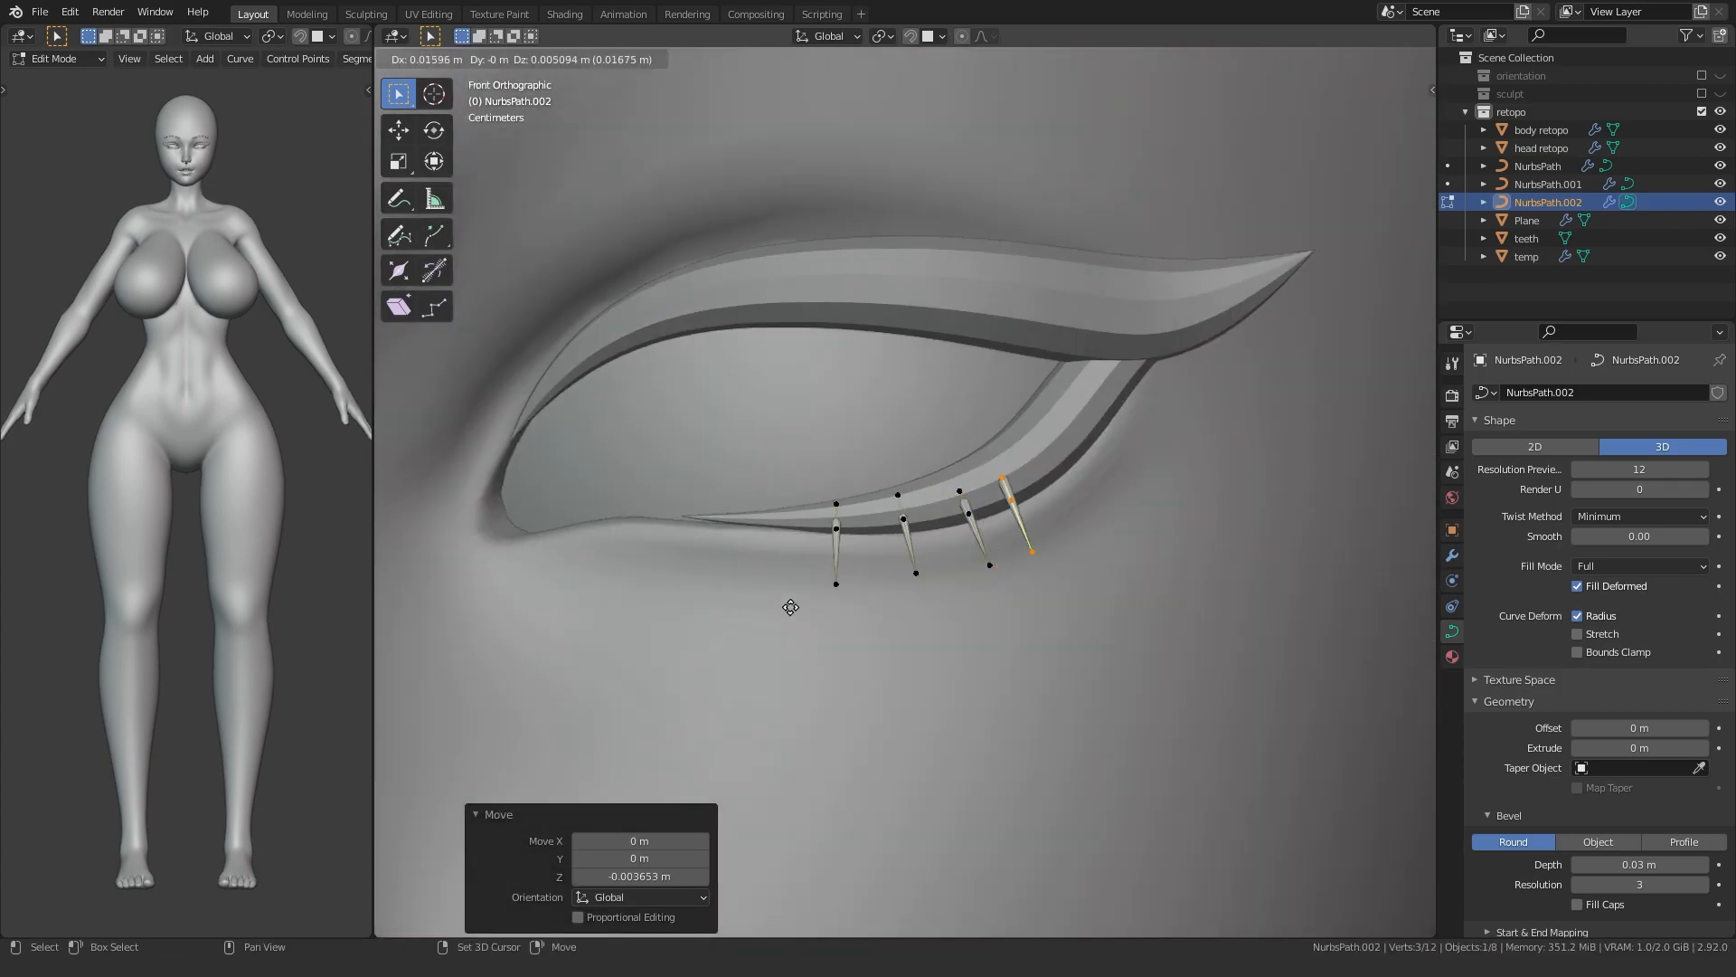
pyautogui.click(812, 644)
pyautogui.press('g')
pyautogui.click(799, 610)
# - Move the outer strands along Y so all five seat against the curve of the lower lash
pyautogui.moveTo(859, 604); pyautogui.dragTo(903, 594, button='middle')
pyautogui.press('g')
pyautogui.press('y')
pyautogui.click(754, 603)
pyautogui.click(826, 636)
pyautogui.press('g')
pyautogui.press('y')
pyautogui.click(783, 597)
pyautogui.press('Tab')
# - Examine the five lower lash strands on the face from several angles and distances
pyautogui.scroll(-9, 903, 594)
pyautogui.hotkey('alt', 'a')
pyautogui.moveTo(1099, 583)
pyautogui.mouseDown(button='middle')
pyautogui.moveTo(1120, 561)
pyautogui.moveTo(1175, 562)
pyautogui.moveTo(1082, 568)
pyautogui.mouseUp(button='middle')
pyautogui.scroll(3, 1175, 562)
pyautogui.scroll(5, 913, 584)
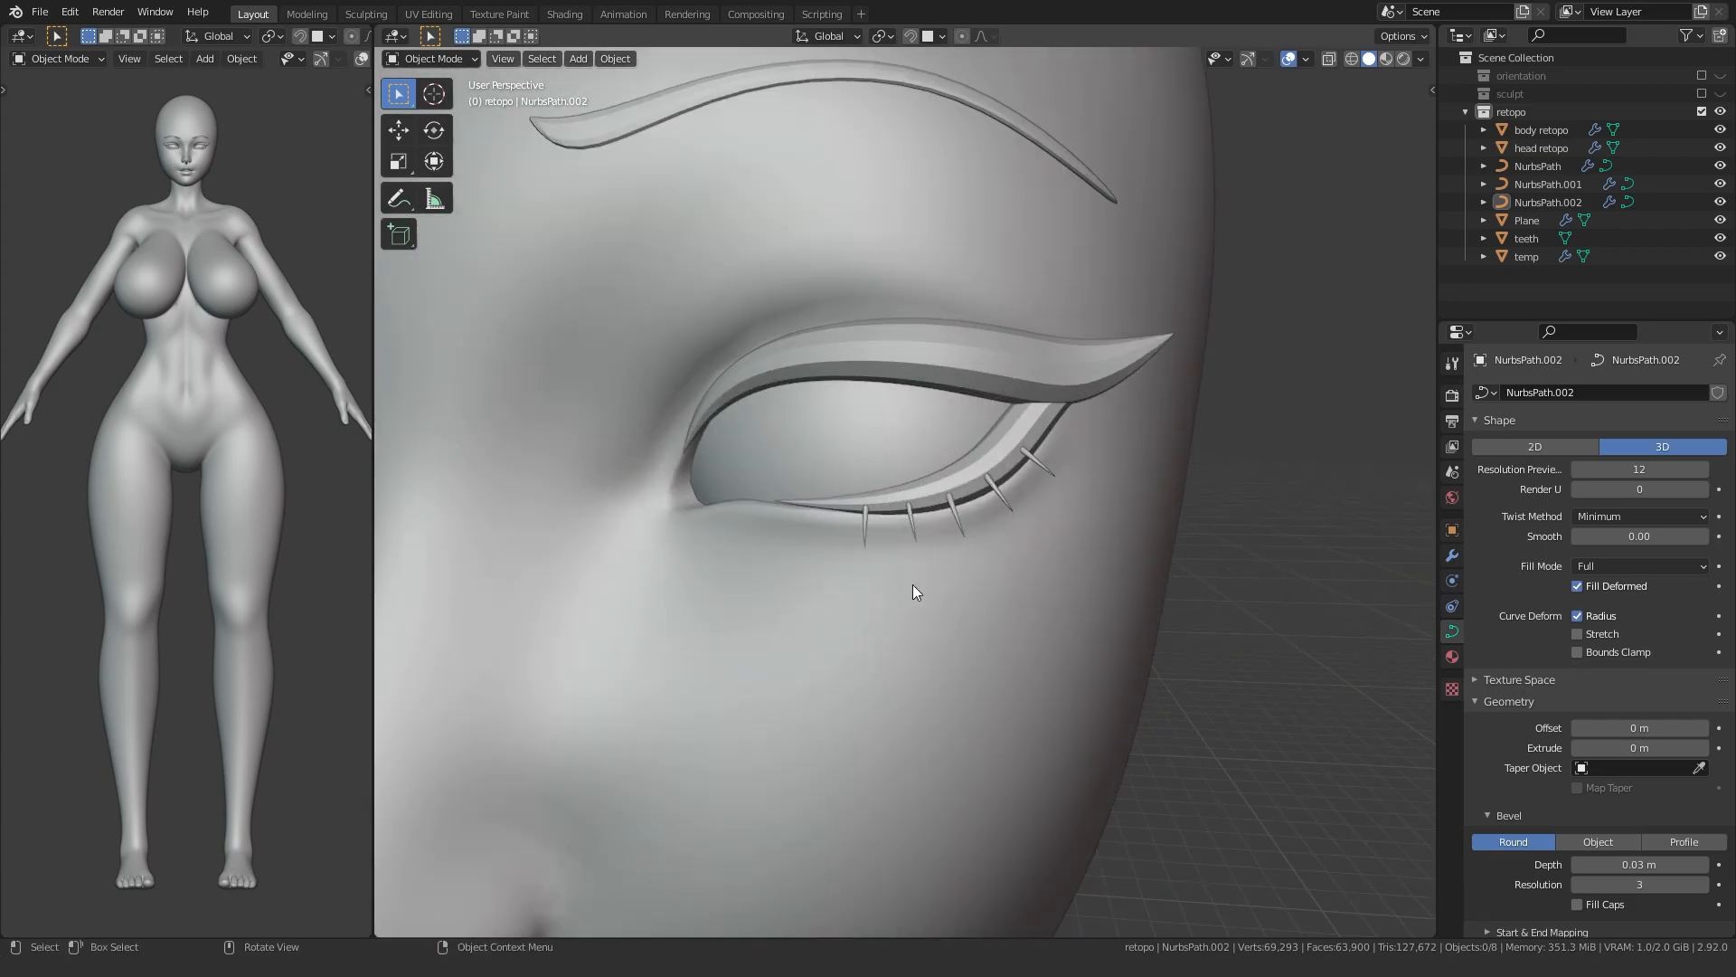
pyautogui.moveTo(889, 584); pyautogui.dragTo(736, 566, button='middle')
pyautogui.scroll(-5, 777, 583)
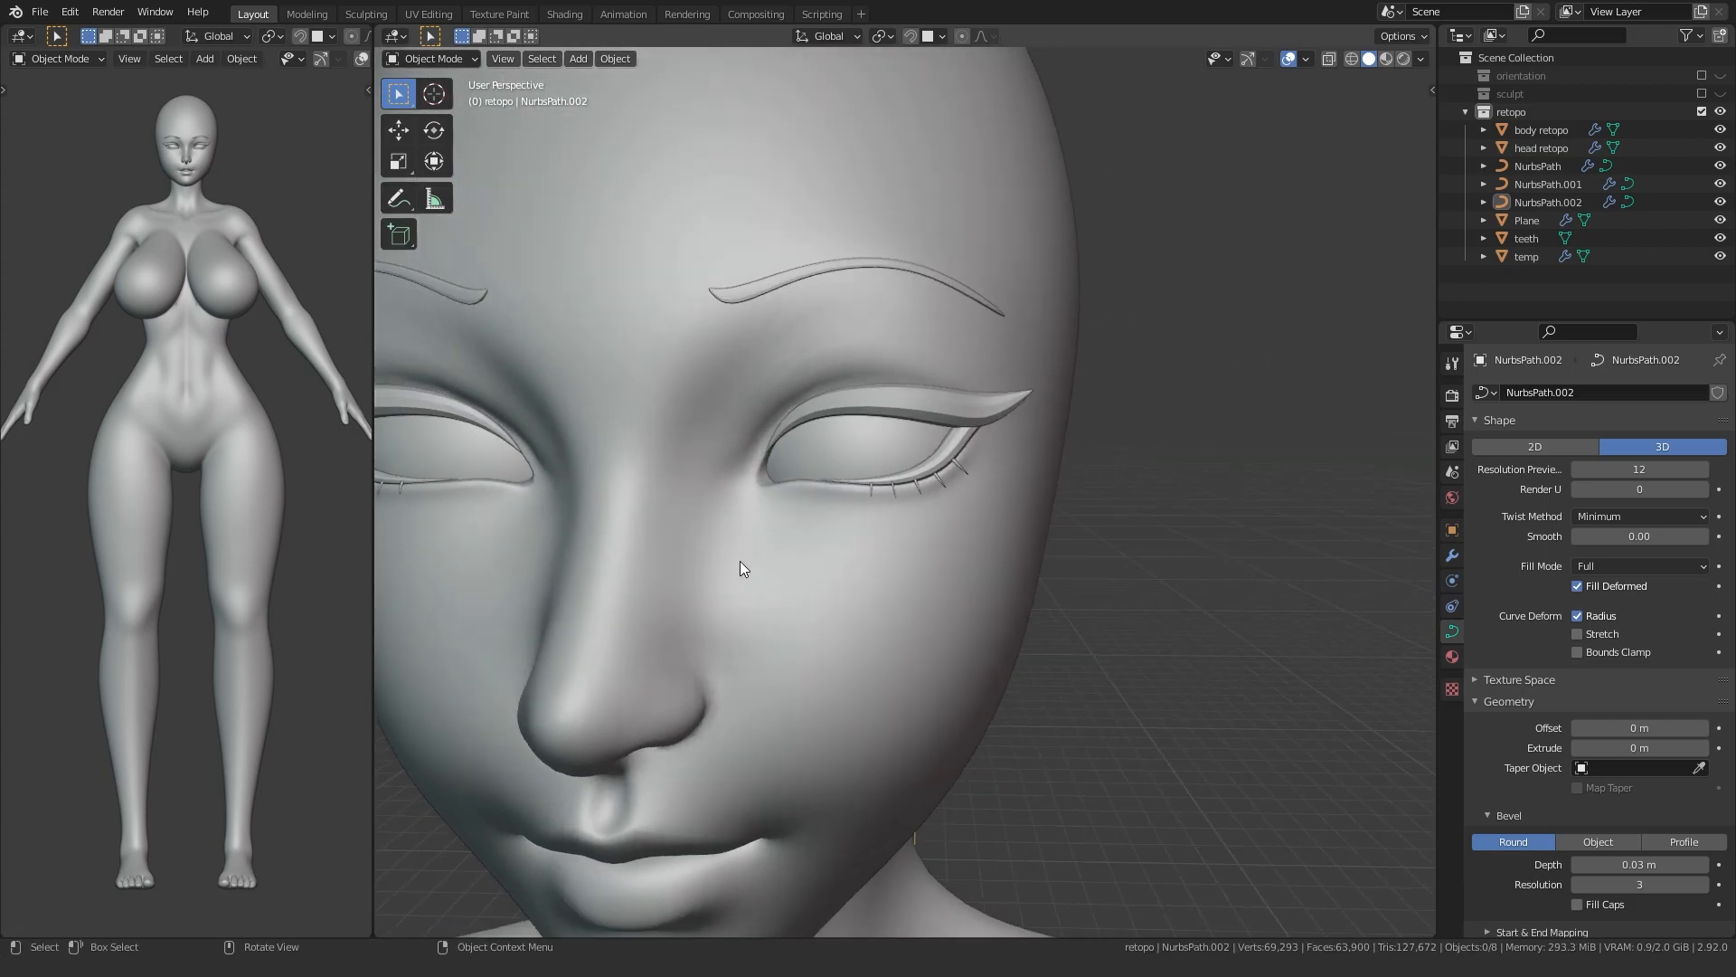
# - Duplicate one of the lower lash strands onto the eyeball area and rotate the copy in front view
pyautogui.scroll(6, 736, 566)
pyautogui.click(941, 481)
pyautogui.press('Tab')
pyautogui.moveTo(917, 509)
pyautogui.mouseDown(button='middle')
pyautogui.moveTo(933, 505)
pyautogui.moveTo(895, 488)
pyautogui.mouseUp(button='middle')
pyautogui.click(1085, 369)
pyautogui.press('l')
pyautogui.scroll(-6, 1076, 380)
pyautogui.hotkey('shift', 'd')
pyautogui.click(735, 462)
pyautogui.press('KP_1')
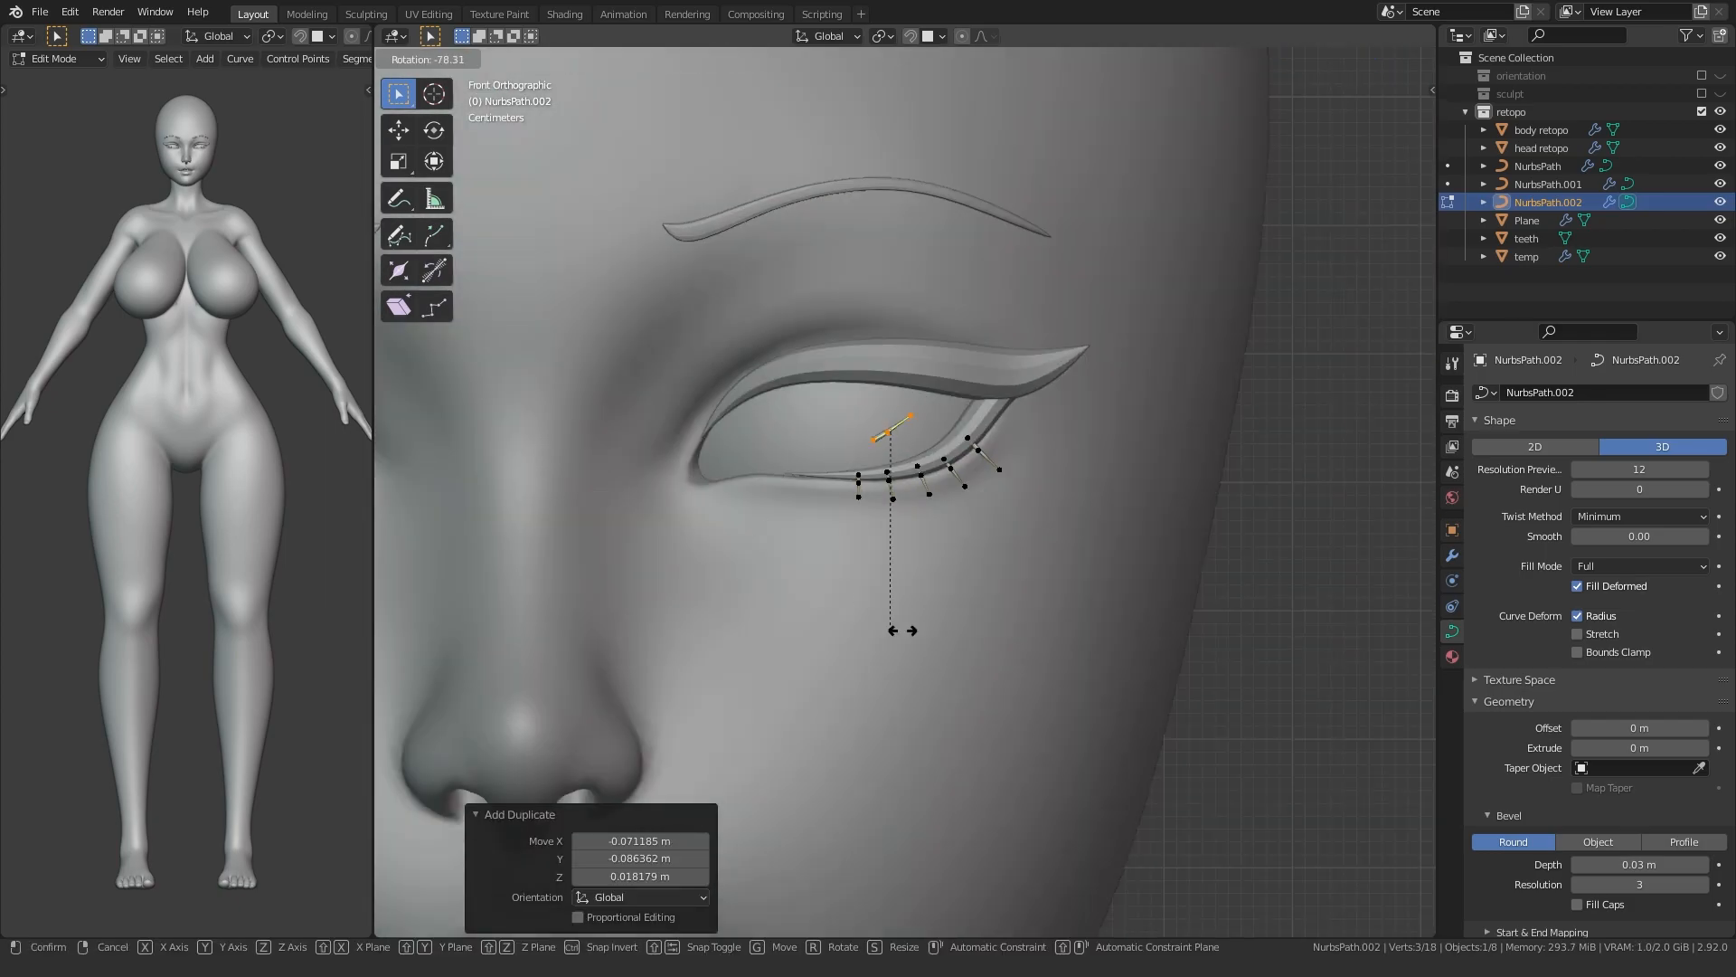
pyautogui.click(1165, 604)
# - Rotate the copied strand in side view to point upward and adjust its thickness
pyautogui.moveTo(949, 608); pyautogui.dragTo(763, 611, button='middle')
pyautogui.press('KP_3')
pyautogui.press('r')
pyautogui.hotkey('alt', 's')
pyautogui.click(604, 585)
pyautogui.keyDown('alt'); pyautogui.moveTo(607, 585); pyautogui.dragTo(712, 570, button='middle'); pyautogui.keyUp('alt')
pyautogui.click(567, 487)
# - Move and rotate the strand onto the inner part of the upper lash, using the side and front views
pyautogui.press('KP_3')
pyautogui.scroll(2, 575, 519)
pyautogui.press('g')
pyautogui.click(632, 481)
pyautogui.moveTo(632, 480); pyautogui.dragTo(757, 561, button='middle')
pyautogui.press('KP_1')
pyautogui.press('r')
pyautogui.click(663, 577)
pyautogui.press('g')
pyautogui.click(637, 559)
# - Shift the strand along Y and in side view toward the front surface of the upper lash
pyautogui.moveTo(637, 559); pyautogui.dragTo(763, 534, button='middle')
pyautogui.press('g')
pyautogui.press('y')
pyautogui.press('g')
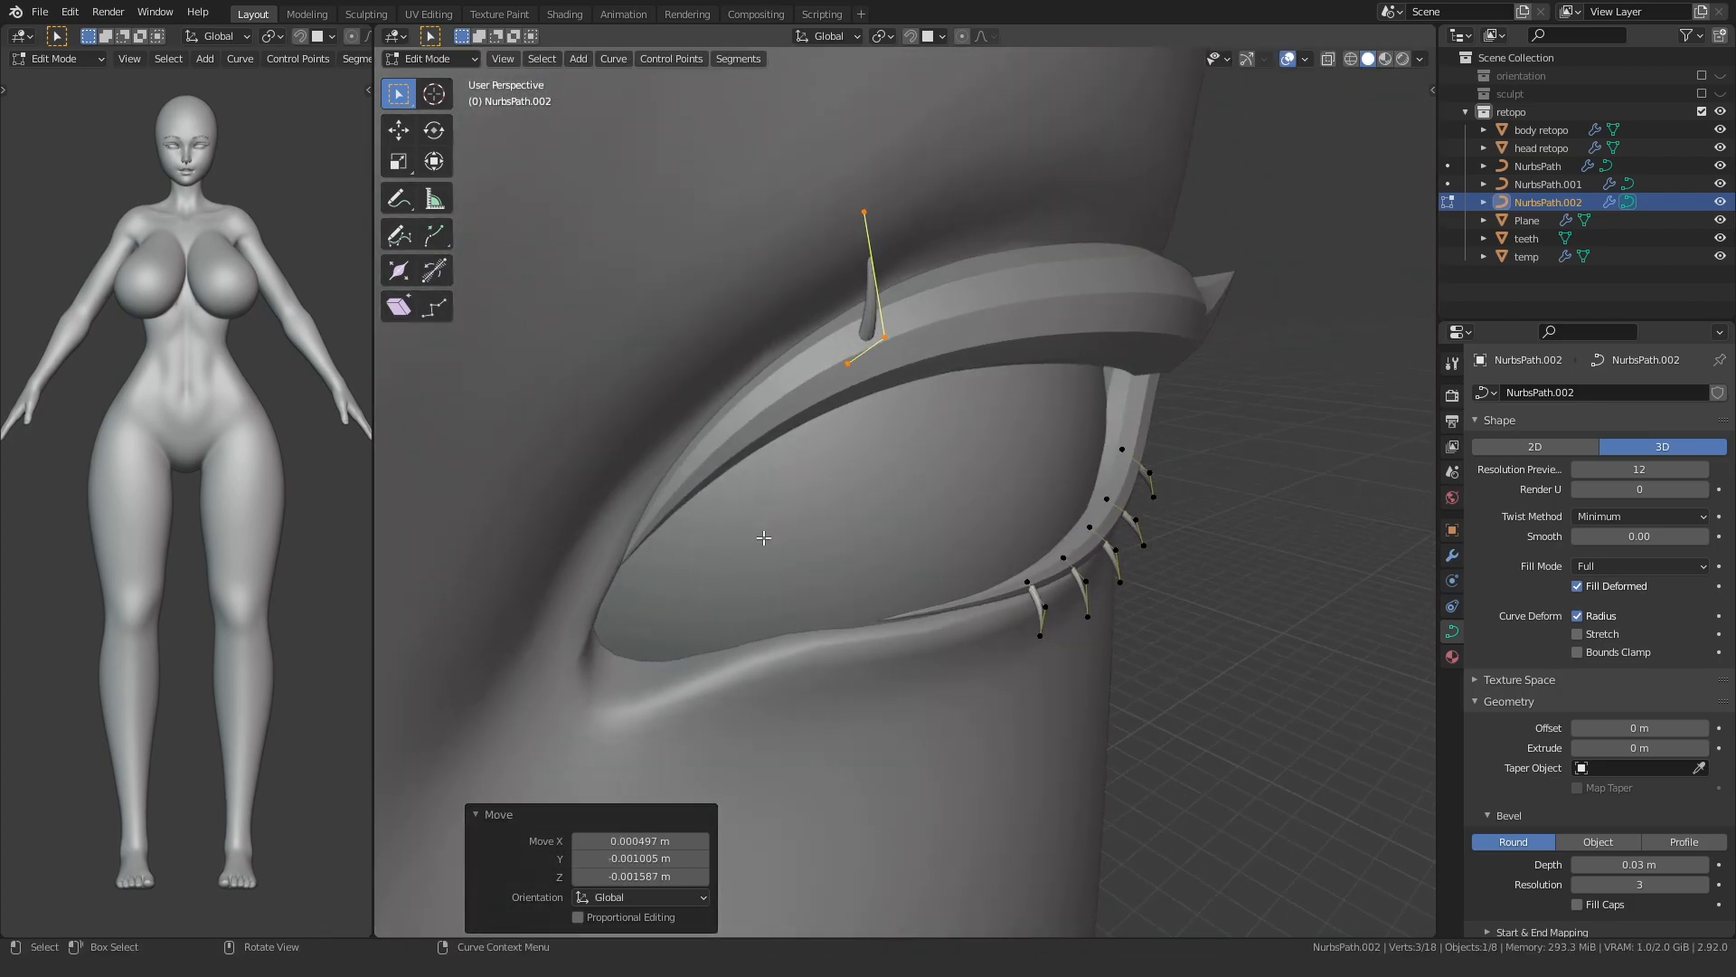
pyautogui.press('KP_3')
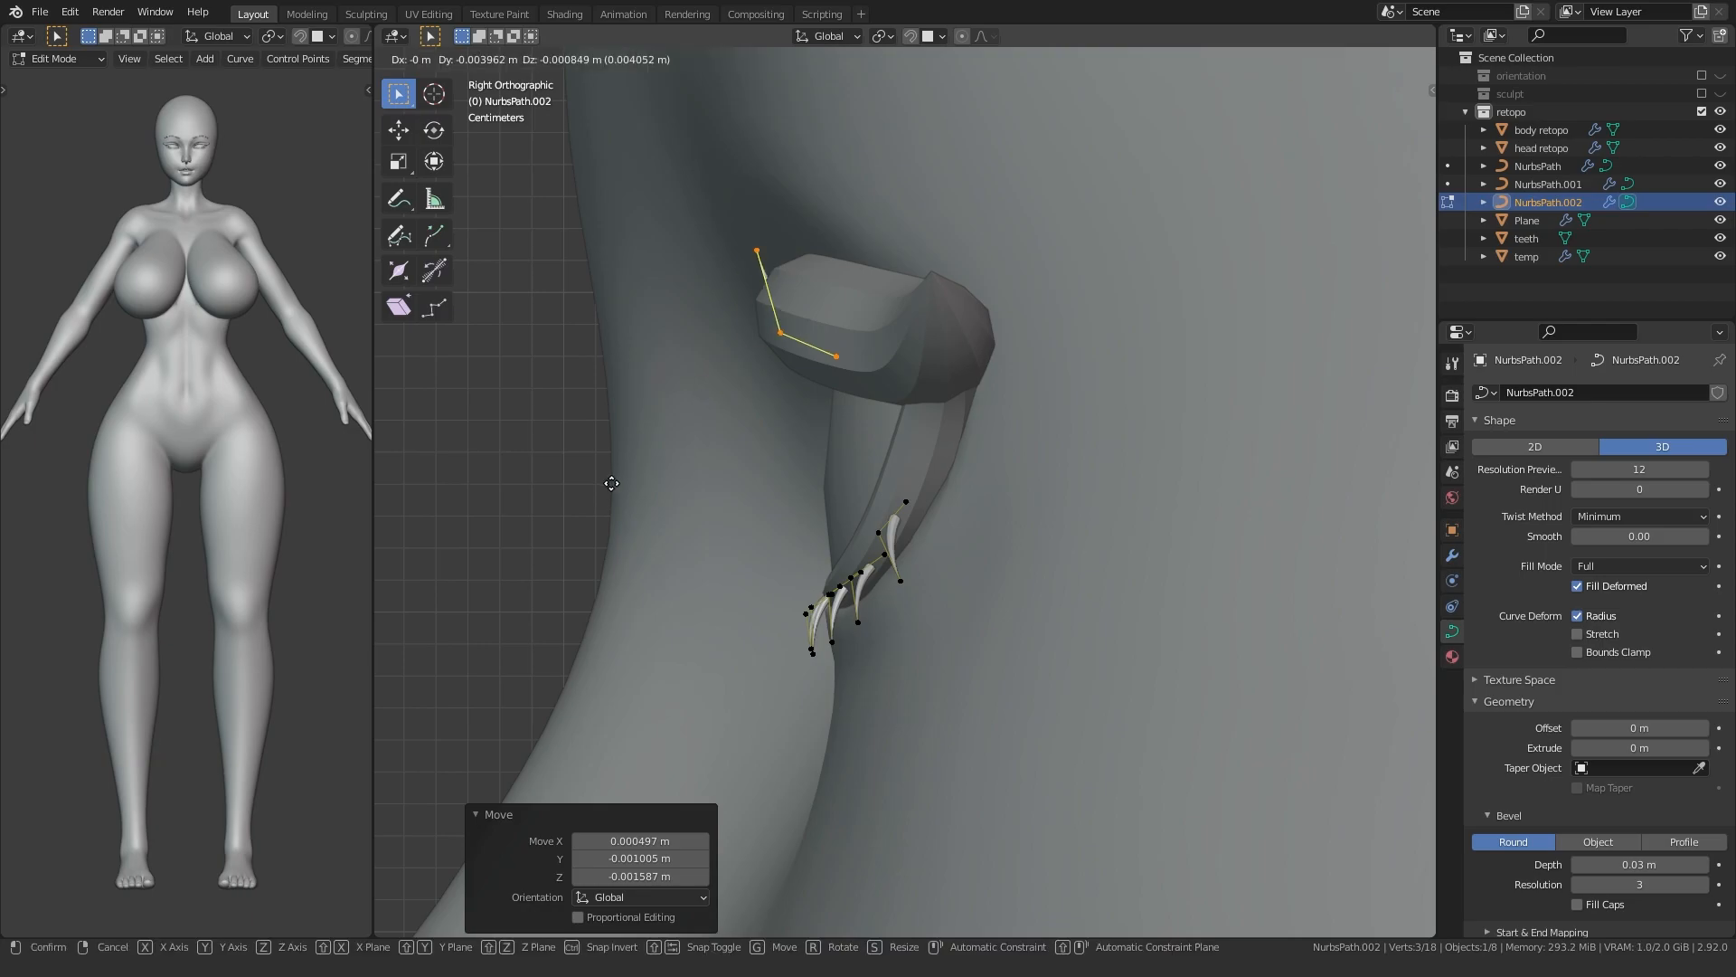
pyautogui.click(554, 489)
pyautogui.moveTo(554, 488); pyautogui.dragTo(694, 494, button='middle')
# - Fine-tune the strand's seat on the upper lash with moves in the XZ plane and along Y and Z
pyautogui.press('g')
pyautogui.hotkey('shift', 'y')
pyautogui.click(566, 481)
pyautogui.press('g')
pyautogui.press('y')
pyautogui.click(535, 521)
pyautogui.press('g')
pyautogui.press('z')
pyautogui.click(686, 491)
pyautogui.press('KP_1')
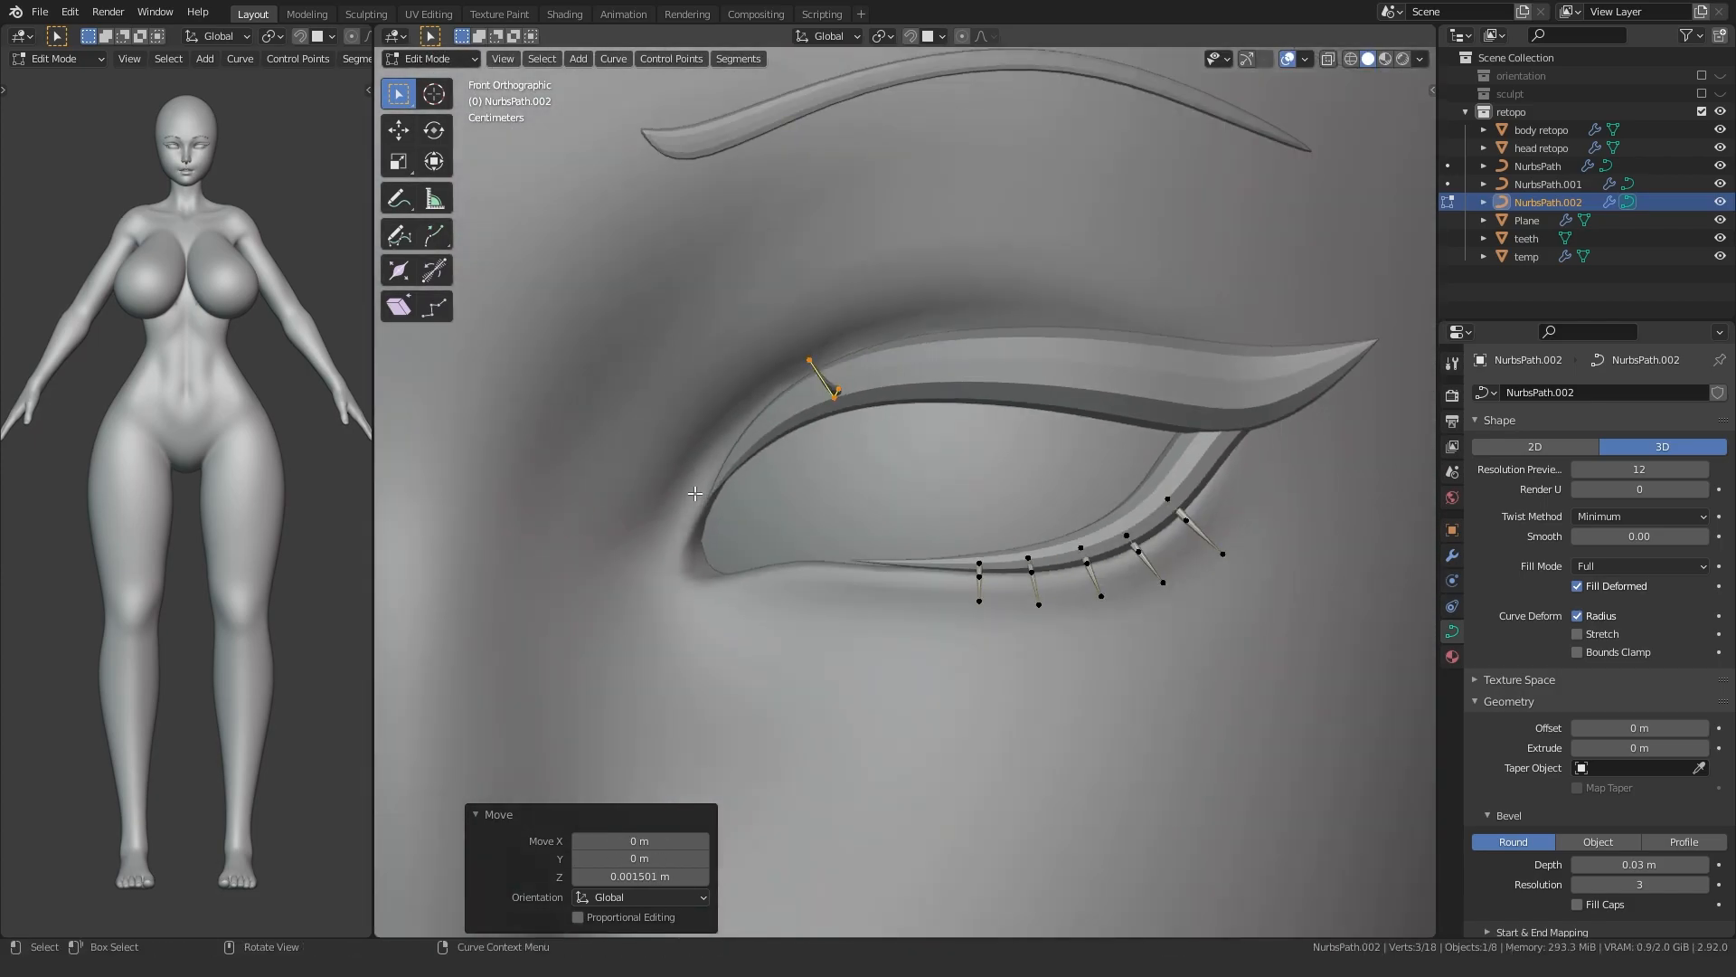
# - Lengthen the upper strand by raising its outer points, and reselect the whole strand
pyautogui.keyDown('shift'); pyautogui.click(833, 404); pyautogui.keyUp('shift')
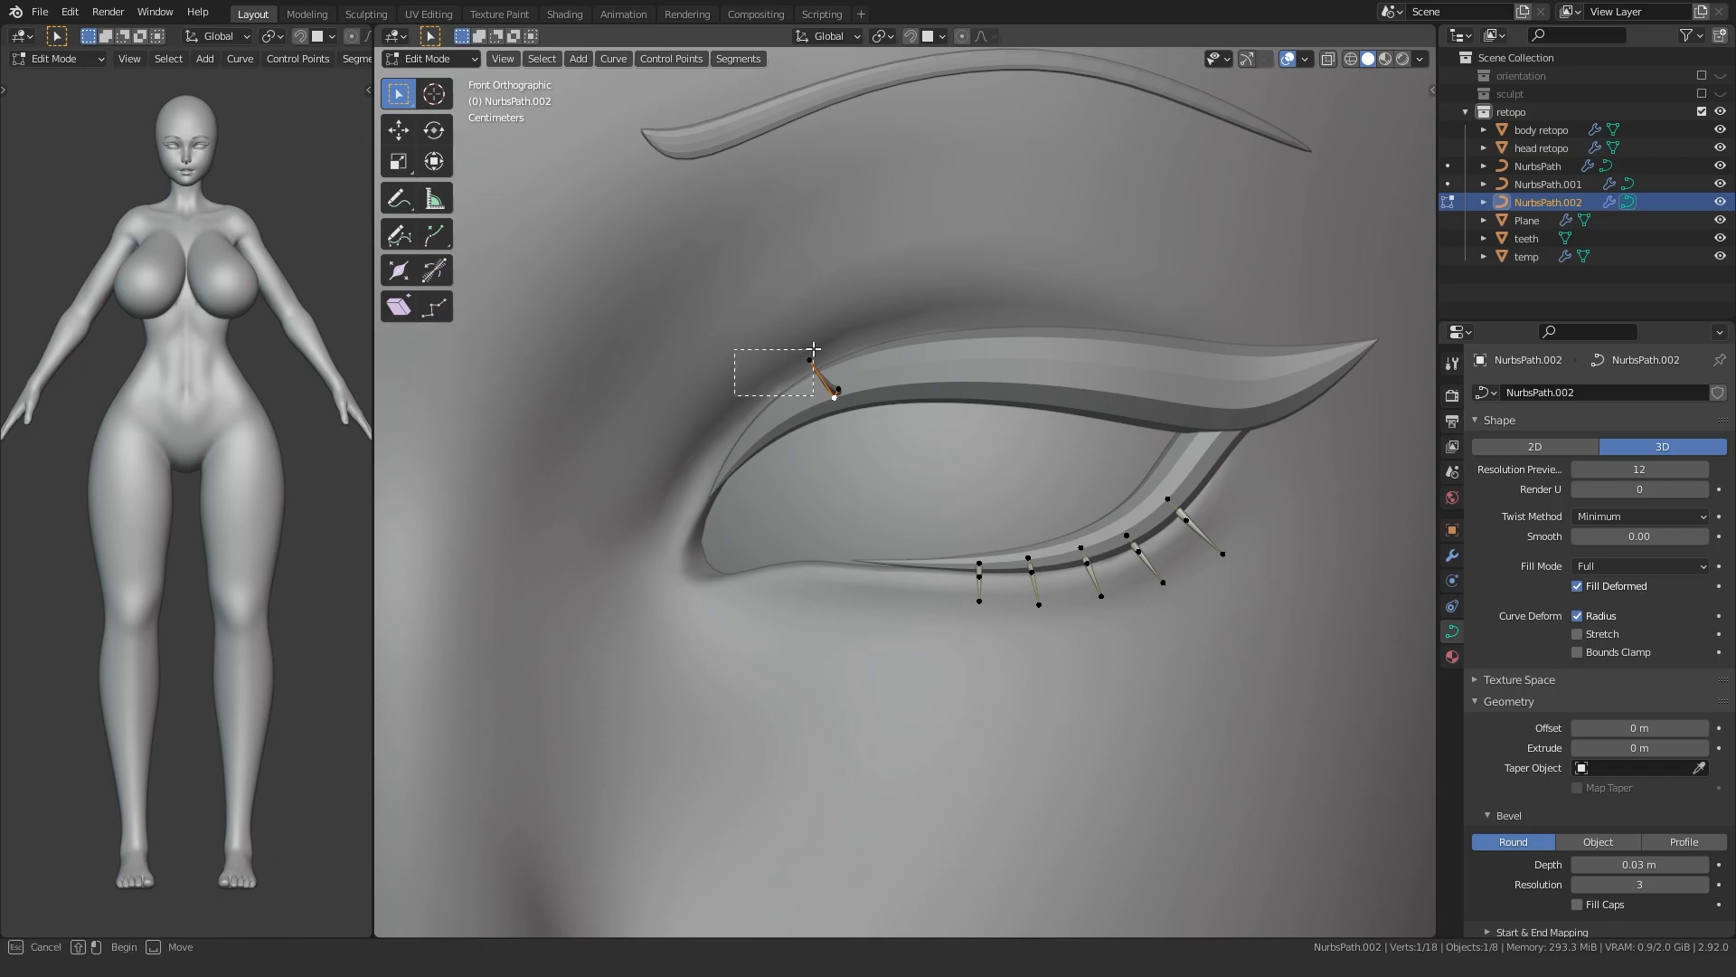
pyautogui.click(728, 342)
pyautogui.moveTo(728, 341); pyautogui.dragTo(612, 449, button='middle')
pyautogui.press('l')
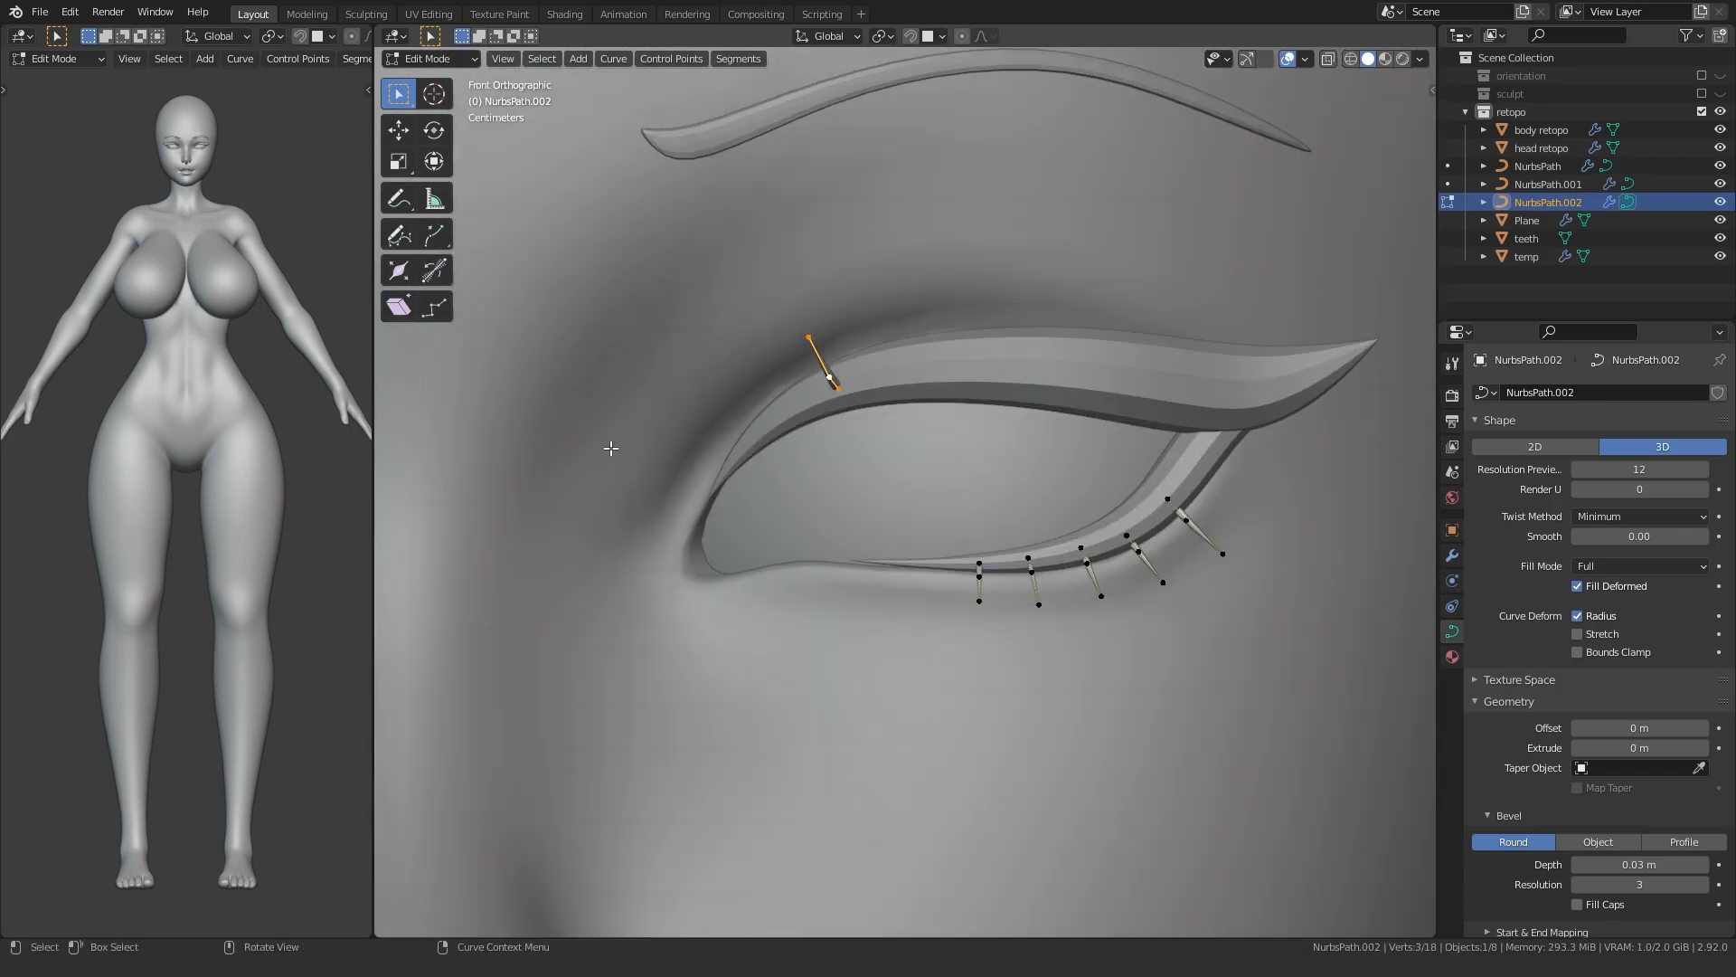
# - Duplicate the strand toward the middle of the upper lash and seat the copy with a Y move and a free move
pyautogui.click(792, 434)
pyautogui.keyDown('alt'); pyautogui.moveTo(792, 434); pyautogui.dragTo(684, 459, button='middle'); pyautogui.keyUp('alt')
pyautogui.press('g')
pyautogui.press('y')
pyautogui.click(703, 433)
pyautogui.press('g')
pyautogui.click(724, 420)
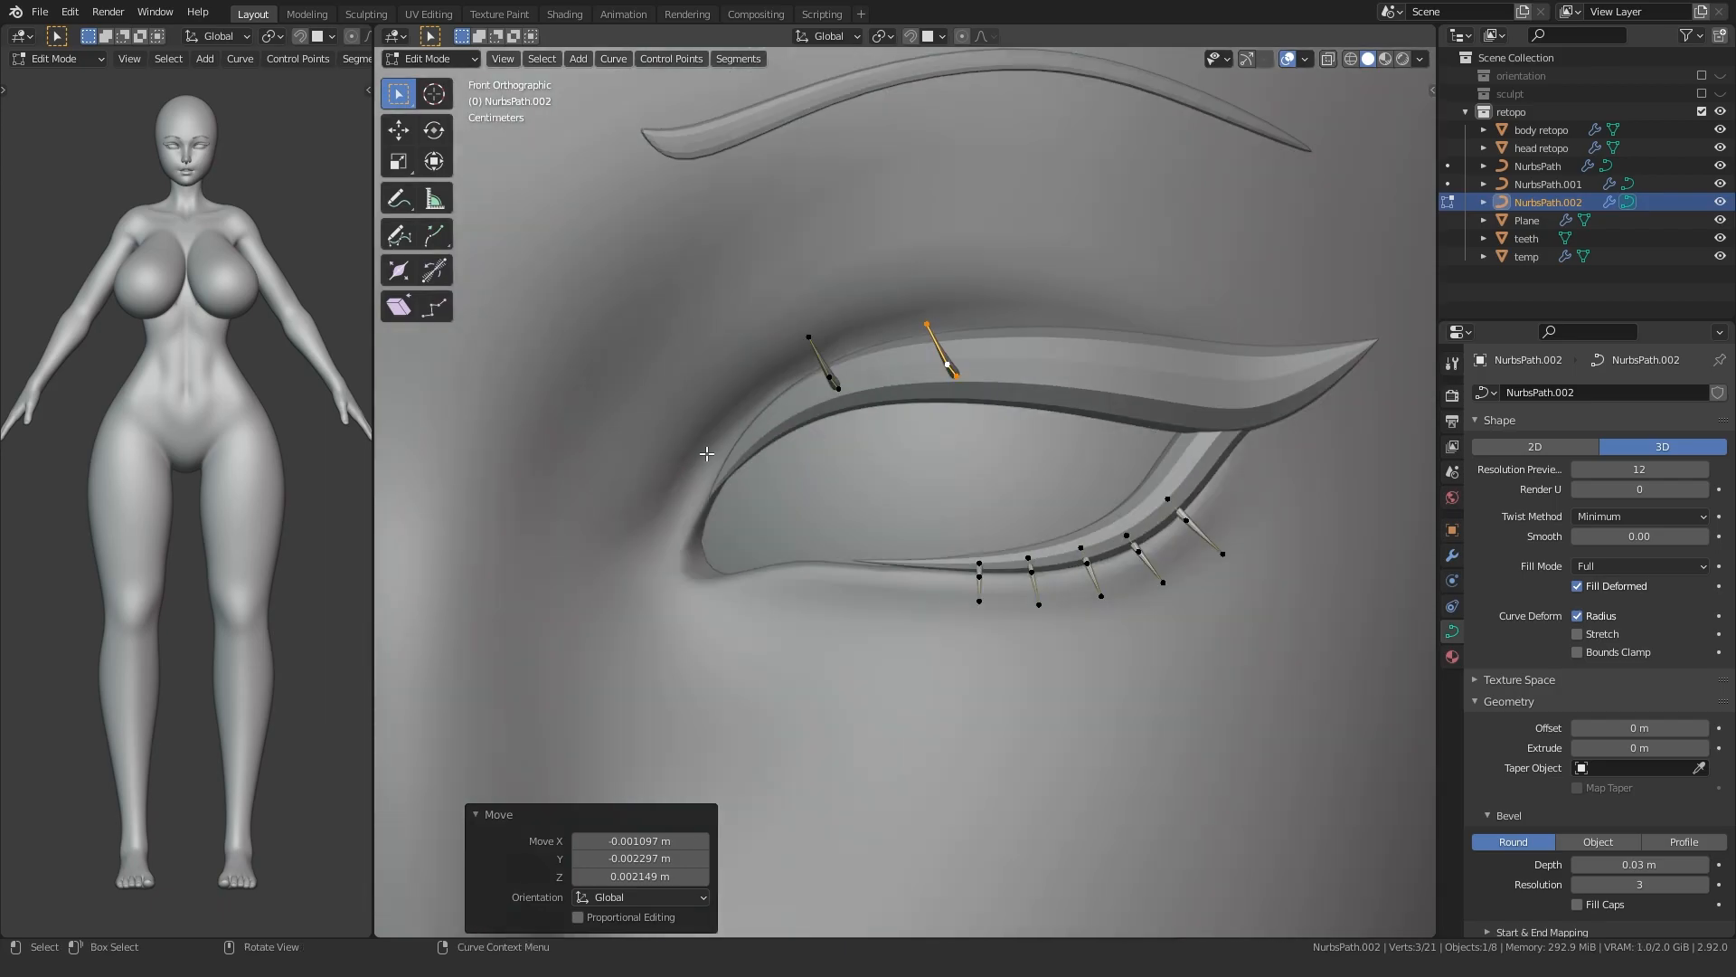
# - Trackball-rotate the second upper strand to a steeper angle and raise it along Z
pyautogui.click(777, 358)
pyautogui.press('g')
pyautogui.press('z')
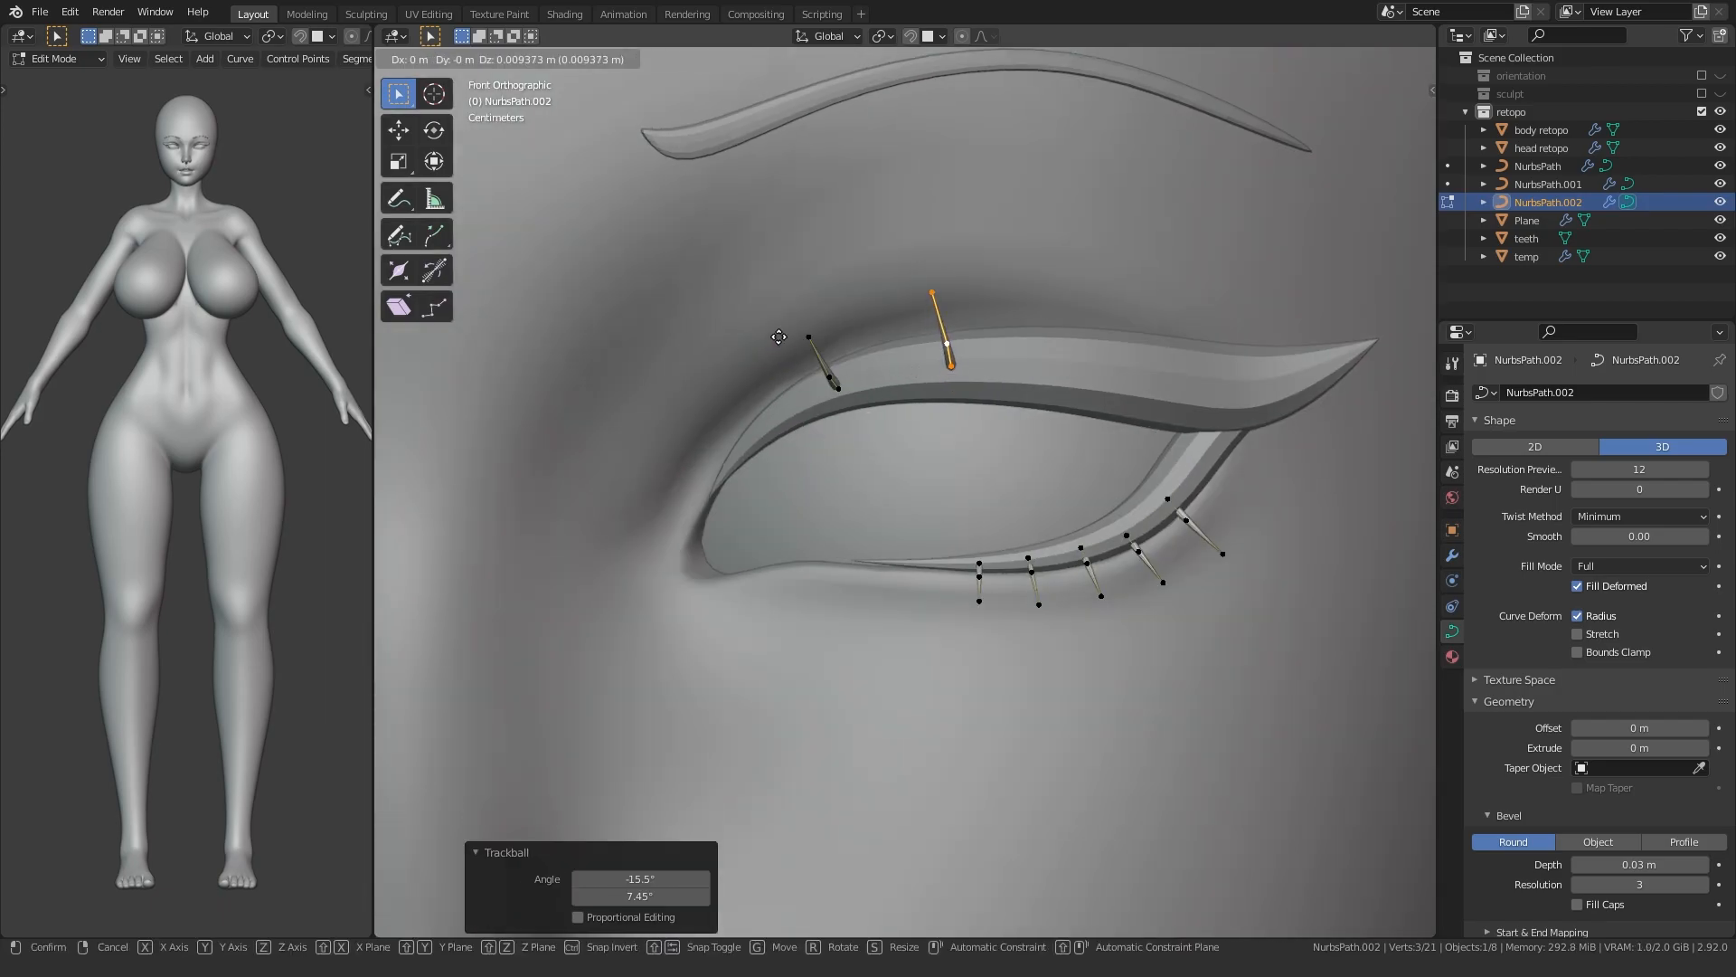
pyautogui.click(776, 338)
# - Scale the second upper strand and reposition its base on the lash surface
pyautogui.keyDown('alt'); pyautogui.moveTo(836, 403); pyautogui.dragTo(780, 410, button='middle'); pyautogui.keyUp('alt')
pyautogui.click(669, 449)
pyautogui.moveTo(669, 449); pyautogui.dragTo(813, 514, button='middle')
pyautogui.scroll(4, 840, 443)
pyautogui.press('s')
pyautogui.click(785, 470)
pyautogui.press('g')
pyautogui.click(812, 528)
# - Duplicate a third strand farther out on the upper lash, tilt it outward, and adjust it along X
pyautogui.scroll(-3, 818, 529)
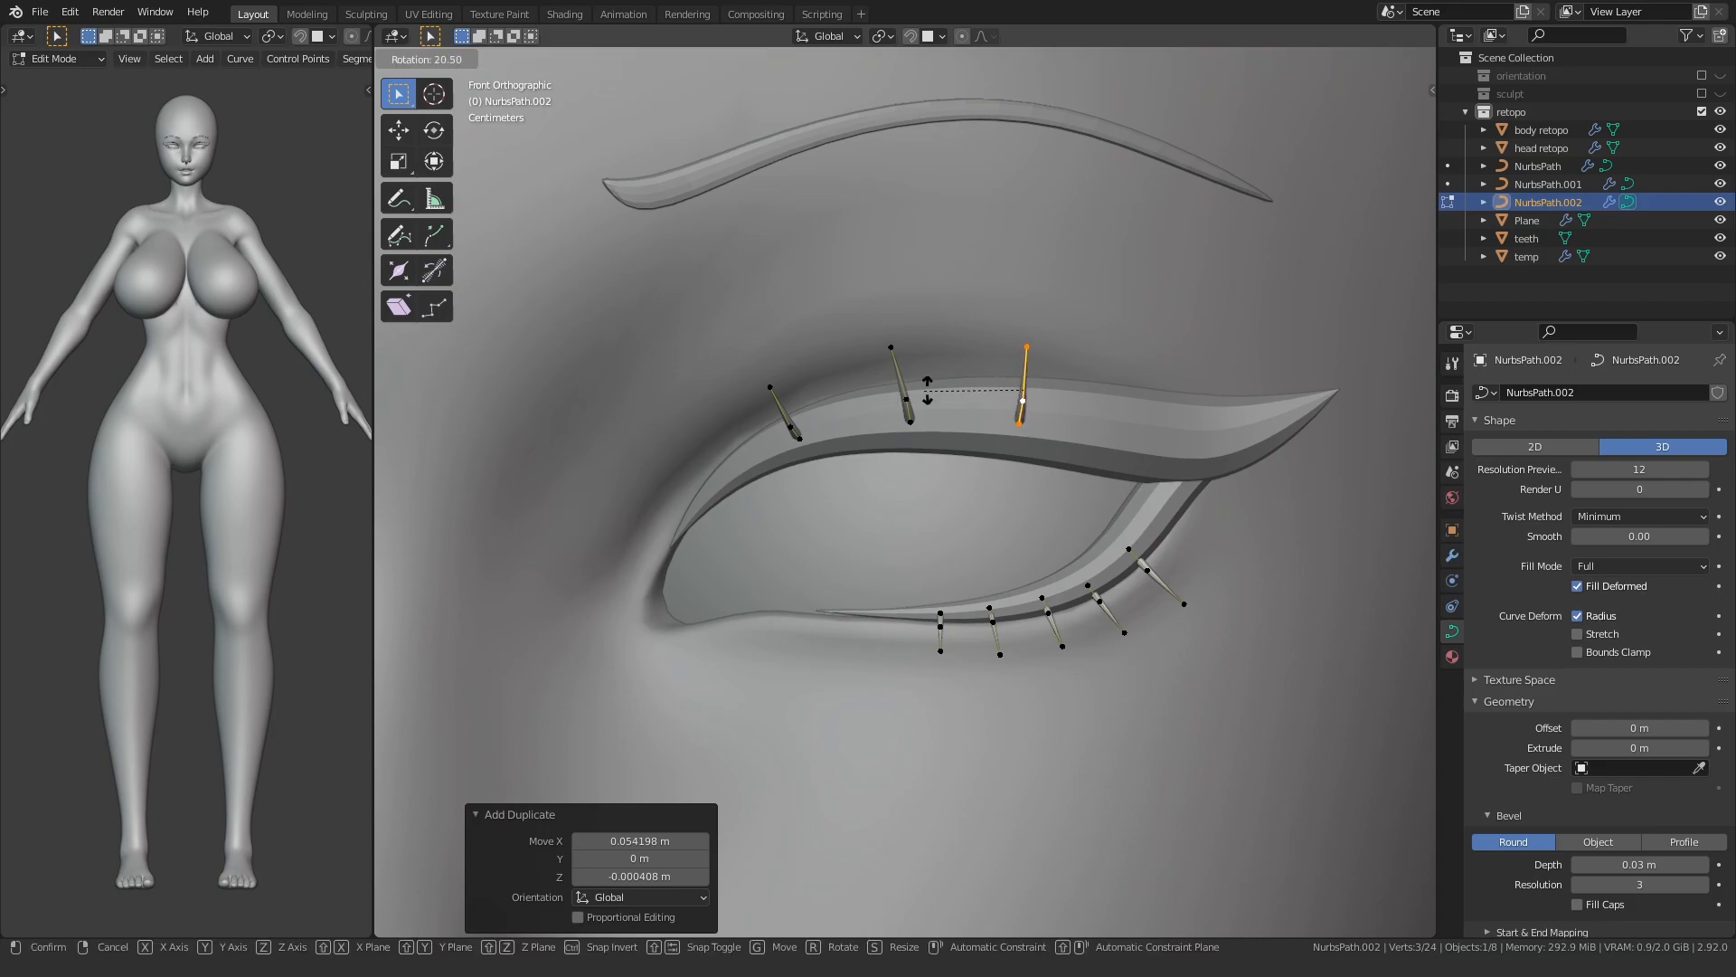
pyautogui.click(967, 377)
pyautogui.press('g')
pyautogui.press('x')
pyautogui.click(964, 377)
# - Select the second upper strand, trackball-rotate it, and move it against the lash
pyautogui.moveTo(948, 391); pyautogui.dragTo(945, 296, button='middle')
pyautogui.moveTo(943, 295); pyautogui.dragTo(874, 444)
pyautogui.press('r')
pyautogui.press('r')
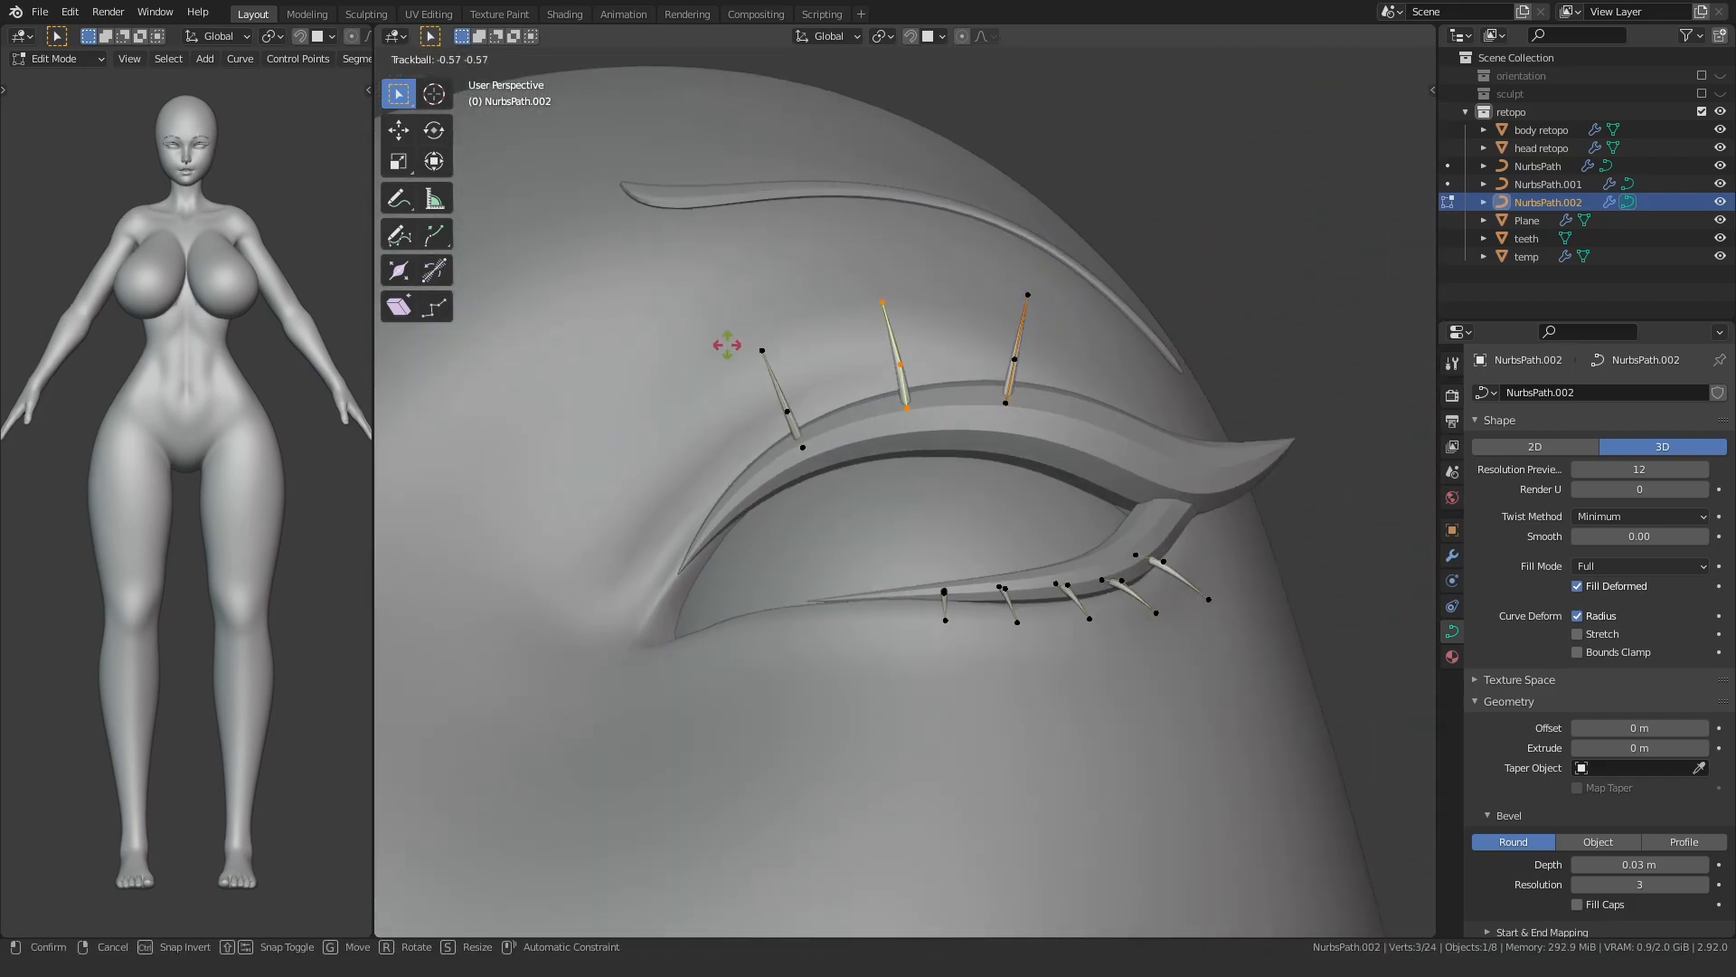
pyautogui.click(690, 371)
pyautogui.moveTo(690, 370); pyautogui.dragTo(881, 473, button='middle')
pyautogui.press('g')
pyautogui.click(876, 473)
# - Reposition the third and first upper strands individually against the lash surface
pyautogui.moveTo(1000, 317); pyautogui.dragTo(1106, 442)
pyautogui.moveTo(1107, 441); pyautogui.dragTo(999, 405, button='middle')
pyautogui.press('g')
pyautogui.click(957, 424)
pyautogui.moveTo(733, 481); pyautogui.dragTo(811, 391)
pyautogui.press('g')
pyautogui.click(728, 412)
# - Try to move one upper lash strand along X, and undo the move
pyautogui.moveTo(724, 414); pyautogui.dragTo(660, 461, button='middle')
pyautogui.moveTo(957, 480); pyautogui.dragTo(868, 465, button='middle')
pyautogui.moveTo(859, 462); pyautogui.dragTo(934, 364)
pyautogui.keyDown('alt'); pyautogui.moveTo(934, 365); pyautogui.dragTo(735, 461, button='middle'); pyautogui.keyUp('alt')
pyautogui.press('g')
pyautogui.press('x')
pyautogui.click(767, 437)
pyautogui.hotkey('ctrl', 'z')
# - Shift the third upper strand inward about 0.008 m and duplicate it toward the outer eye corner
pyautogui.press('b')
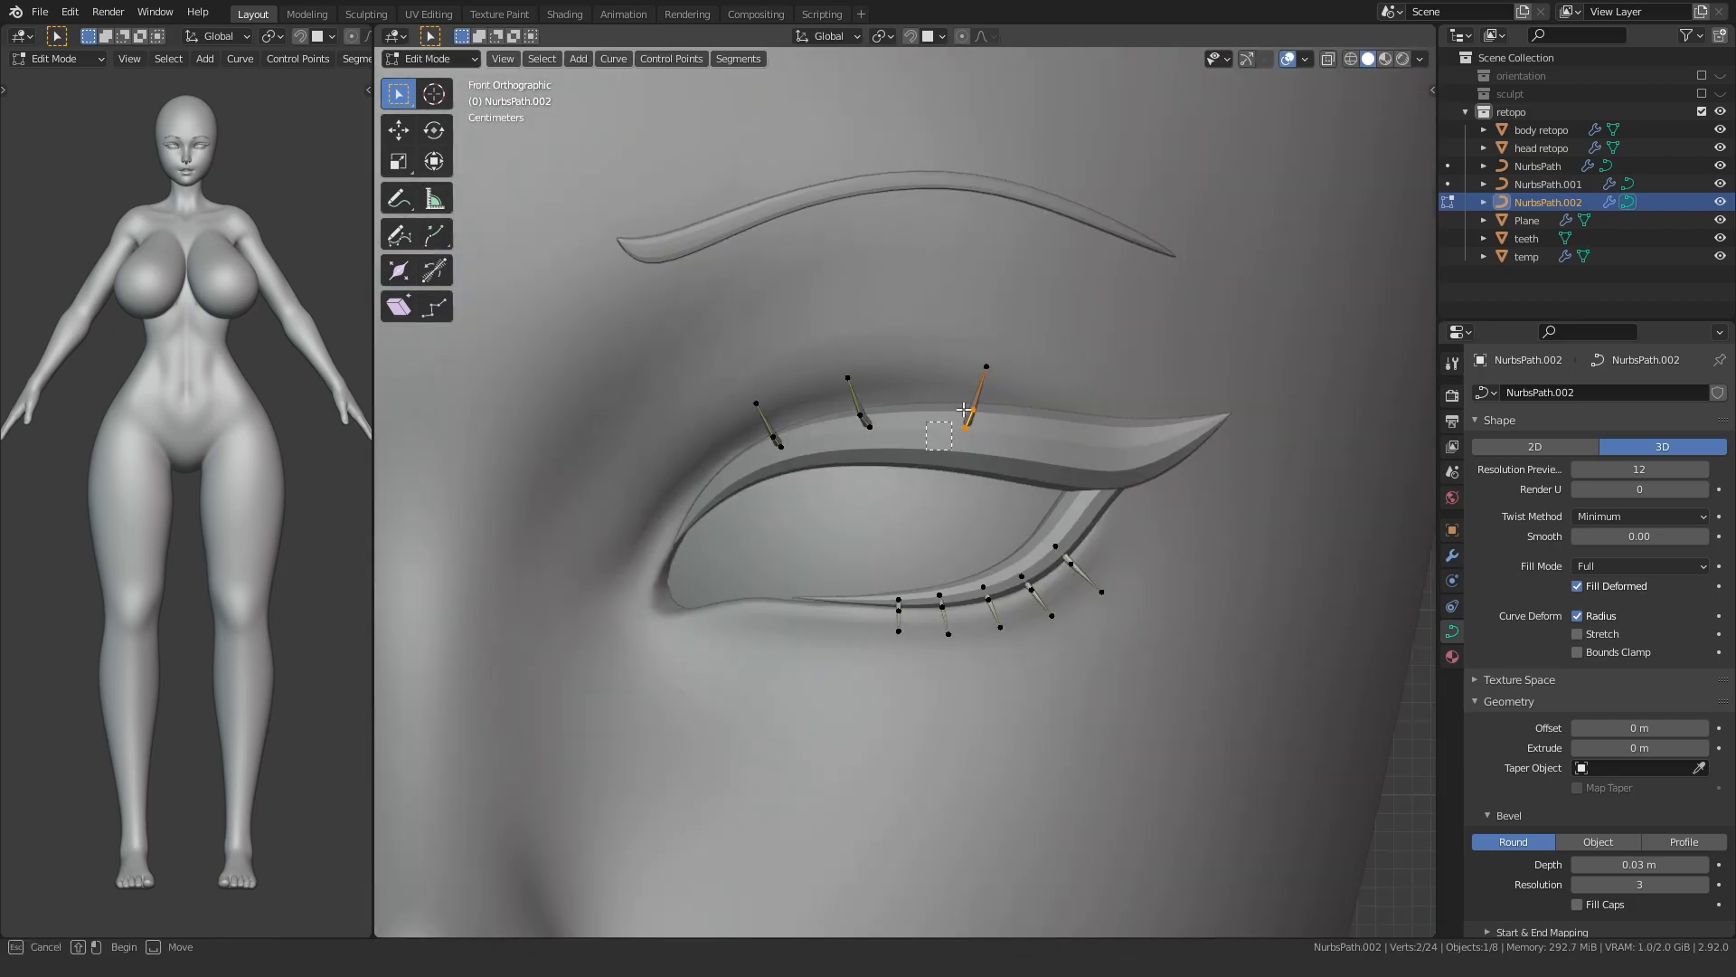
pyautogui.press('g')
pyautogui.click(791, 377)
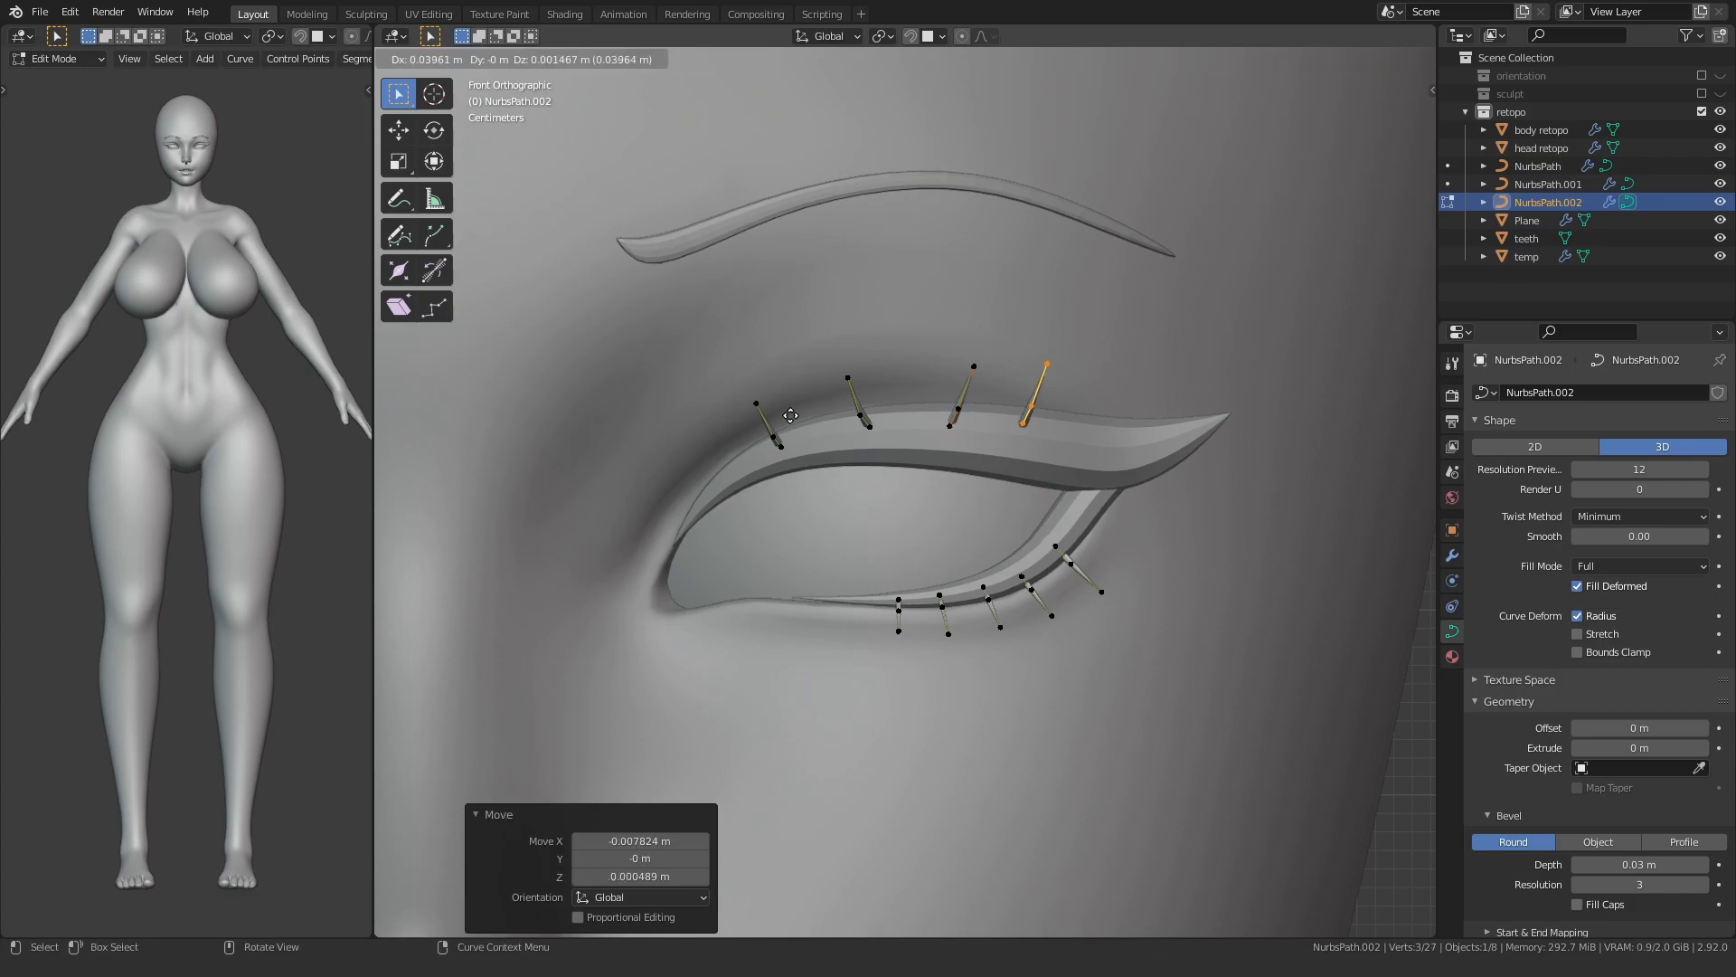
pyautogui.click(719, 429)
# - Seat the fourth upper strand on the lash and rotate it to lean farther outward
pyautogui.moveTo(841, 429); pyautogui.dragTo(674, 558, button='middle')
pyautogui.press('g')
pyautogui.click(694, 480)
pyautogui.press('g')
pyautogui.scroll(-1, 675, 551)
pyautogui.press('r')
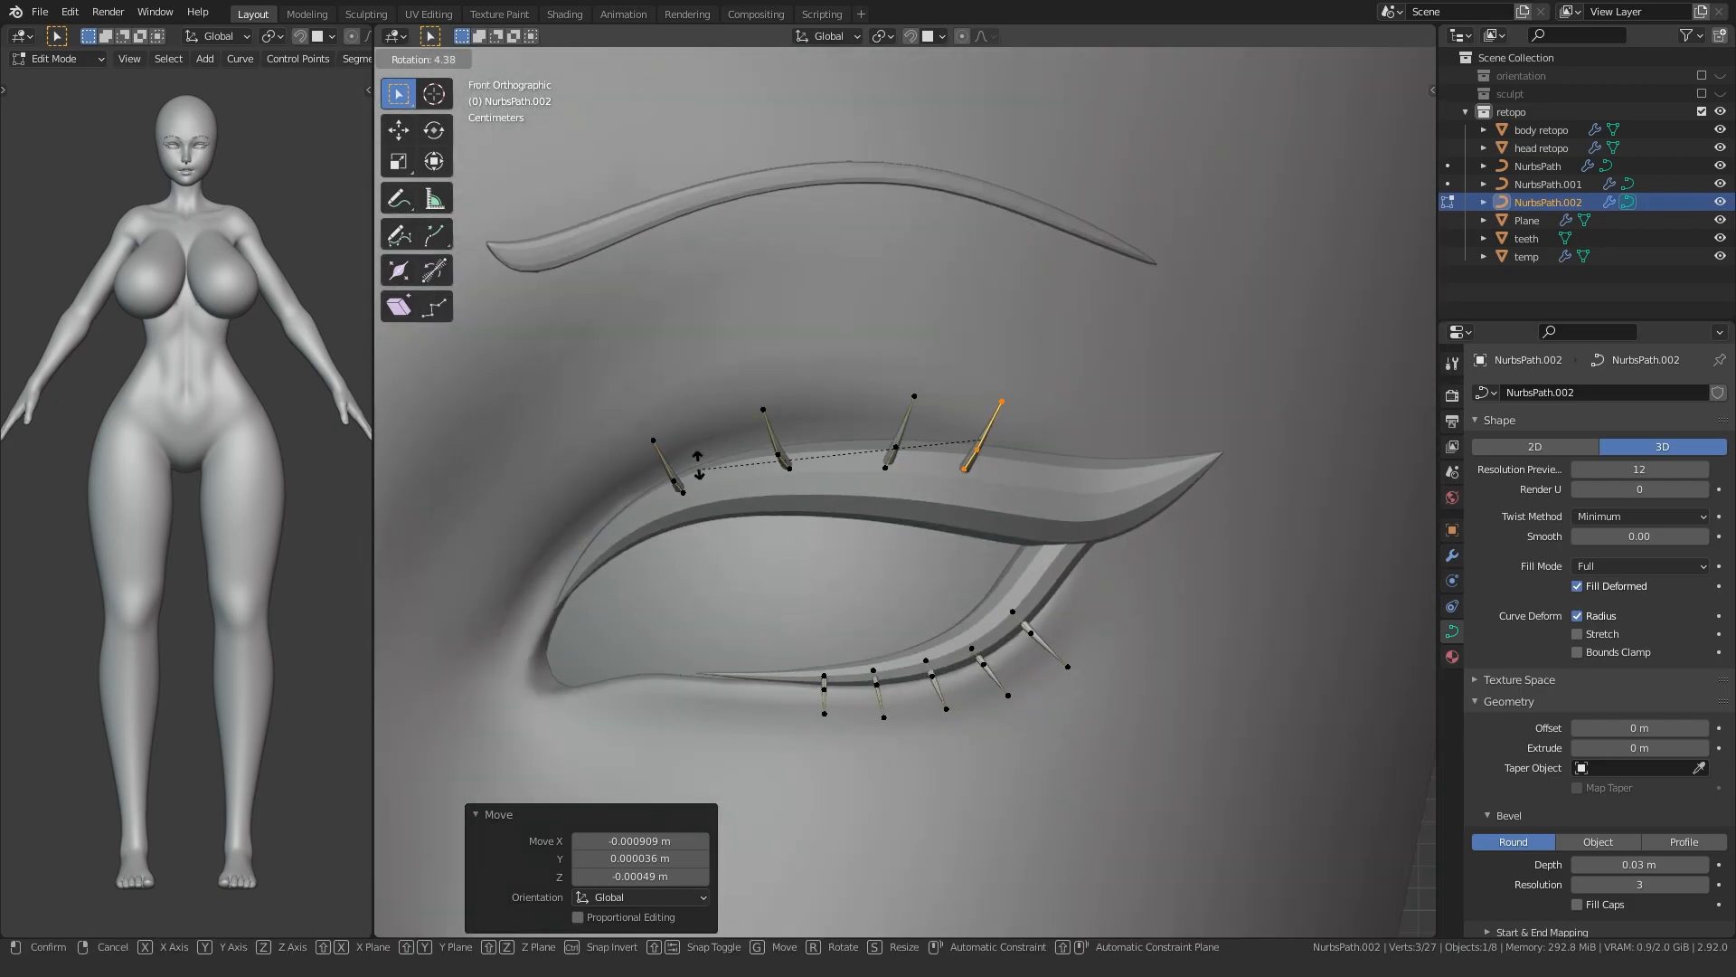
pyautogui.click(702, 480)
pyautogui.press('g')
pyautogui.click(717, 465)
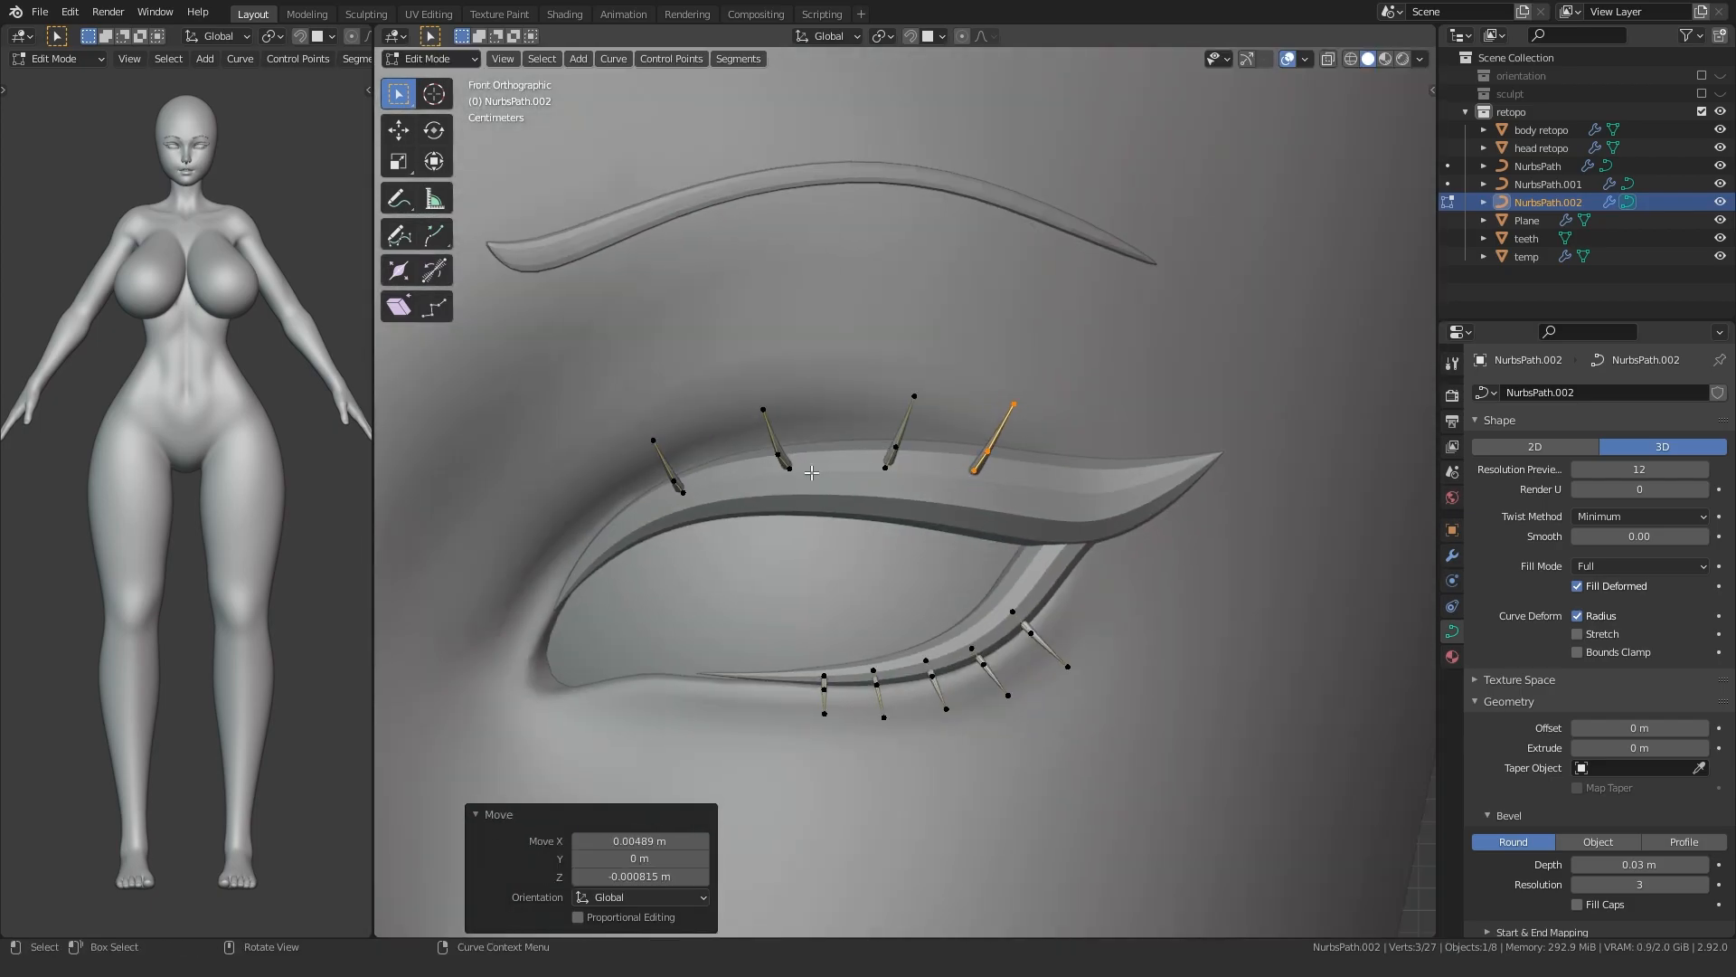
# - Move the two outer upper strands farther toward the outer eye corner to leave a gap for another strand
pyautogui.moveTo(1083, 361); pyautogui.dragTo(1083, 361)
pyautogui.press('g')
pyautogui.click(876, 428)
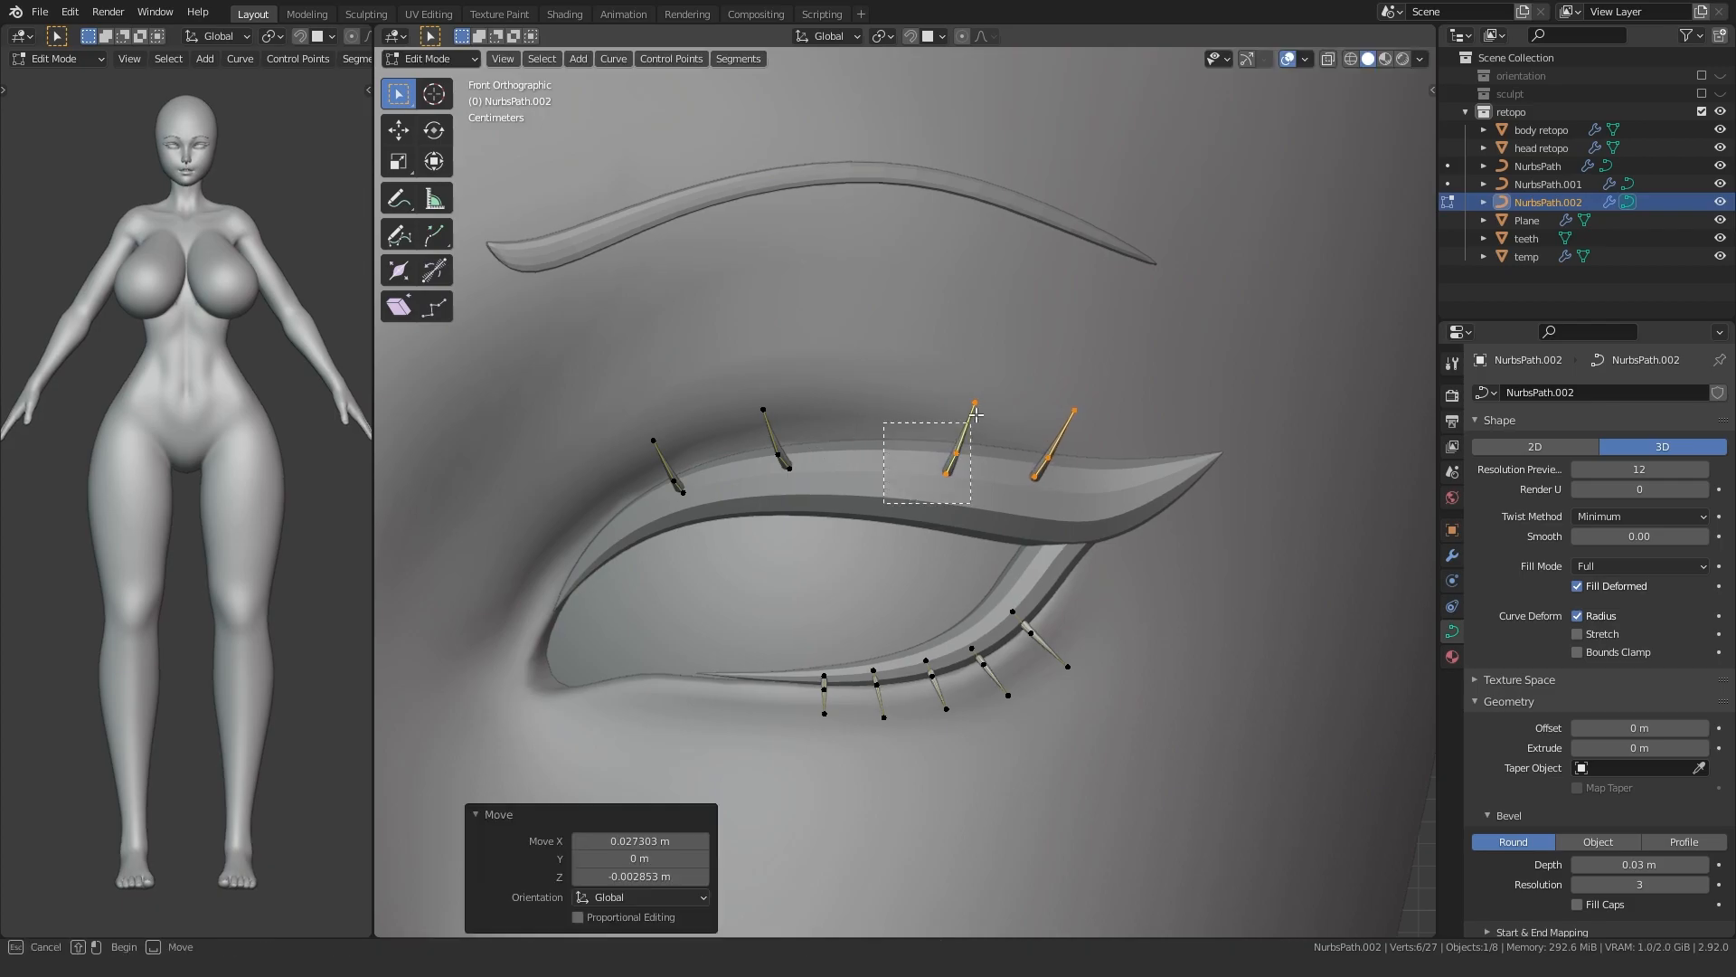
pyautogui.moveTo(963, 434); pyautogui.dragTo(995, 385)
pyautogui.press('g')
pyautogui.click(914, 403)
# - Duplicate the second upper strand into the gap beside it and trackball-rotate the copy to match the fan
pyautogui.moveTo(732, 498); pyautogui.dragTo(835, 380)
pyautogui.click(801, 434)
pyautogui.press('r')
pyautogui.press('r')
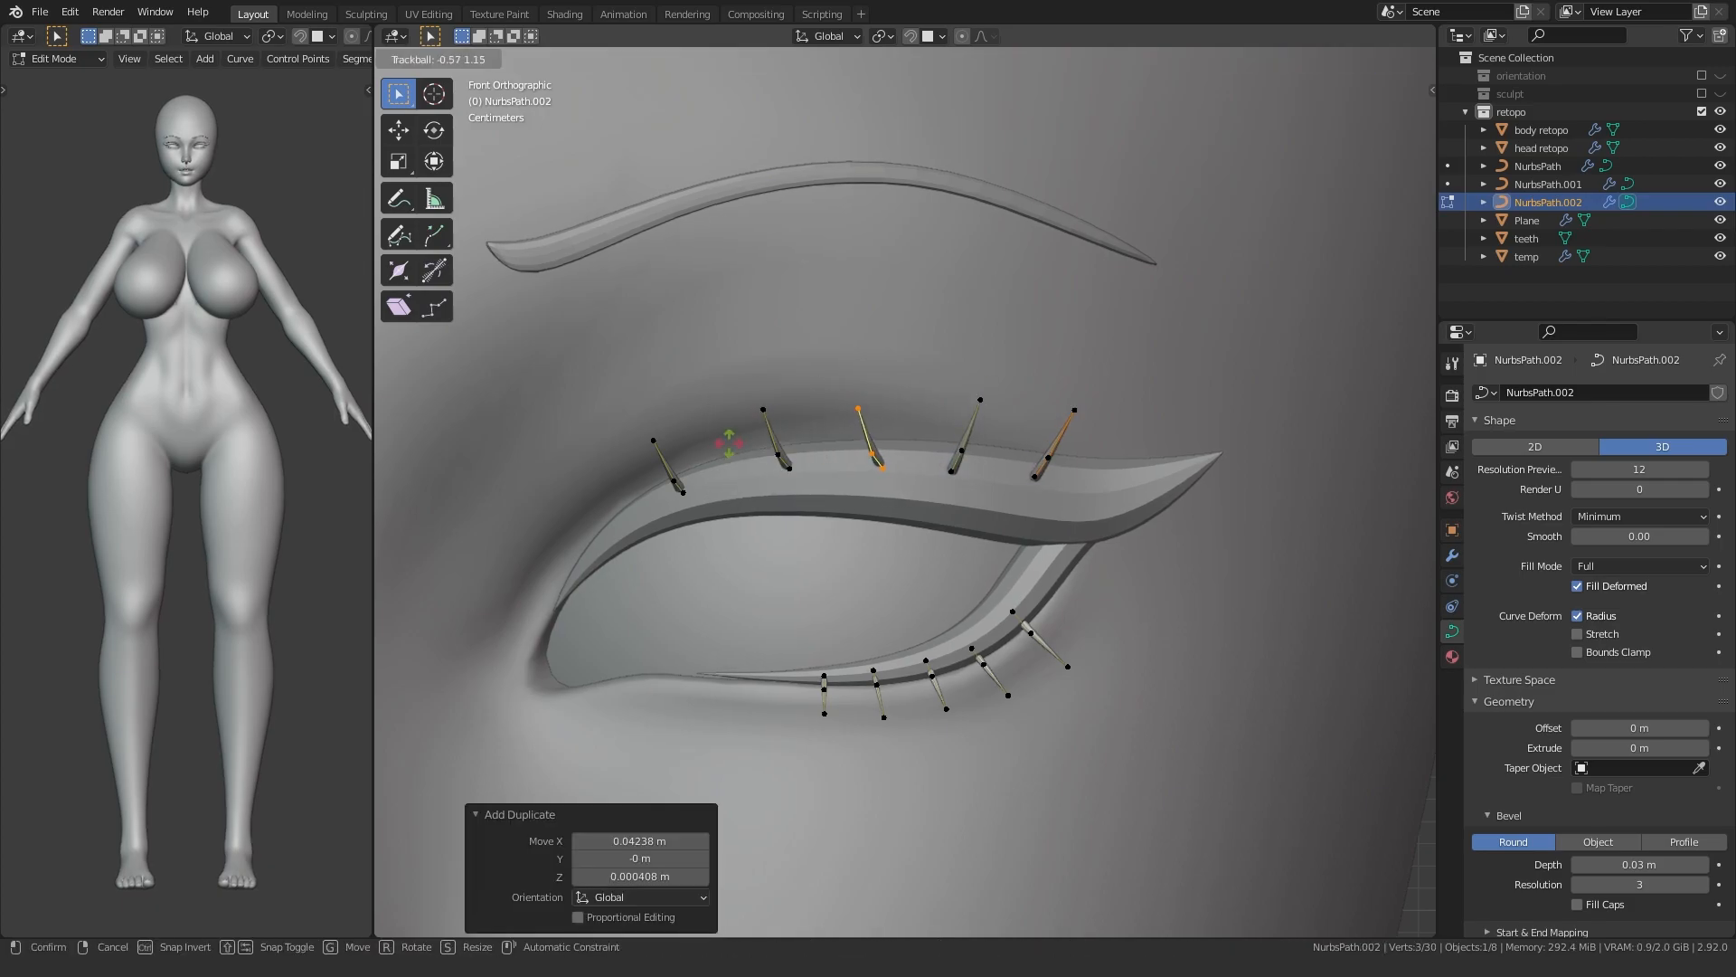
pyautogui.click(754, 430)
# - Check the five upper lash strands at an angle and return to Object Mode
pyautogui.click(863, 406)
pyautogui.moveTo(864, 406); pyautogui.dragTo(869, 388, button='middle')
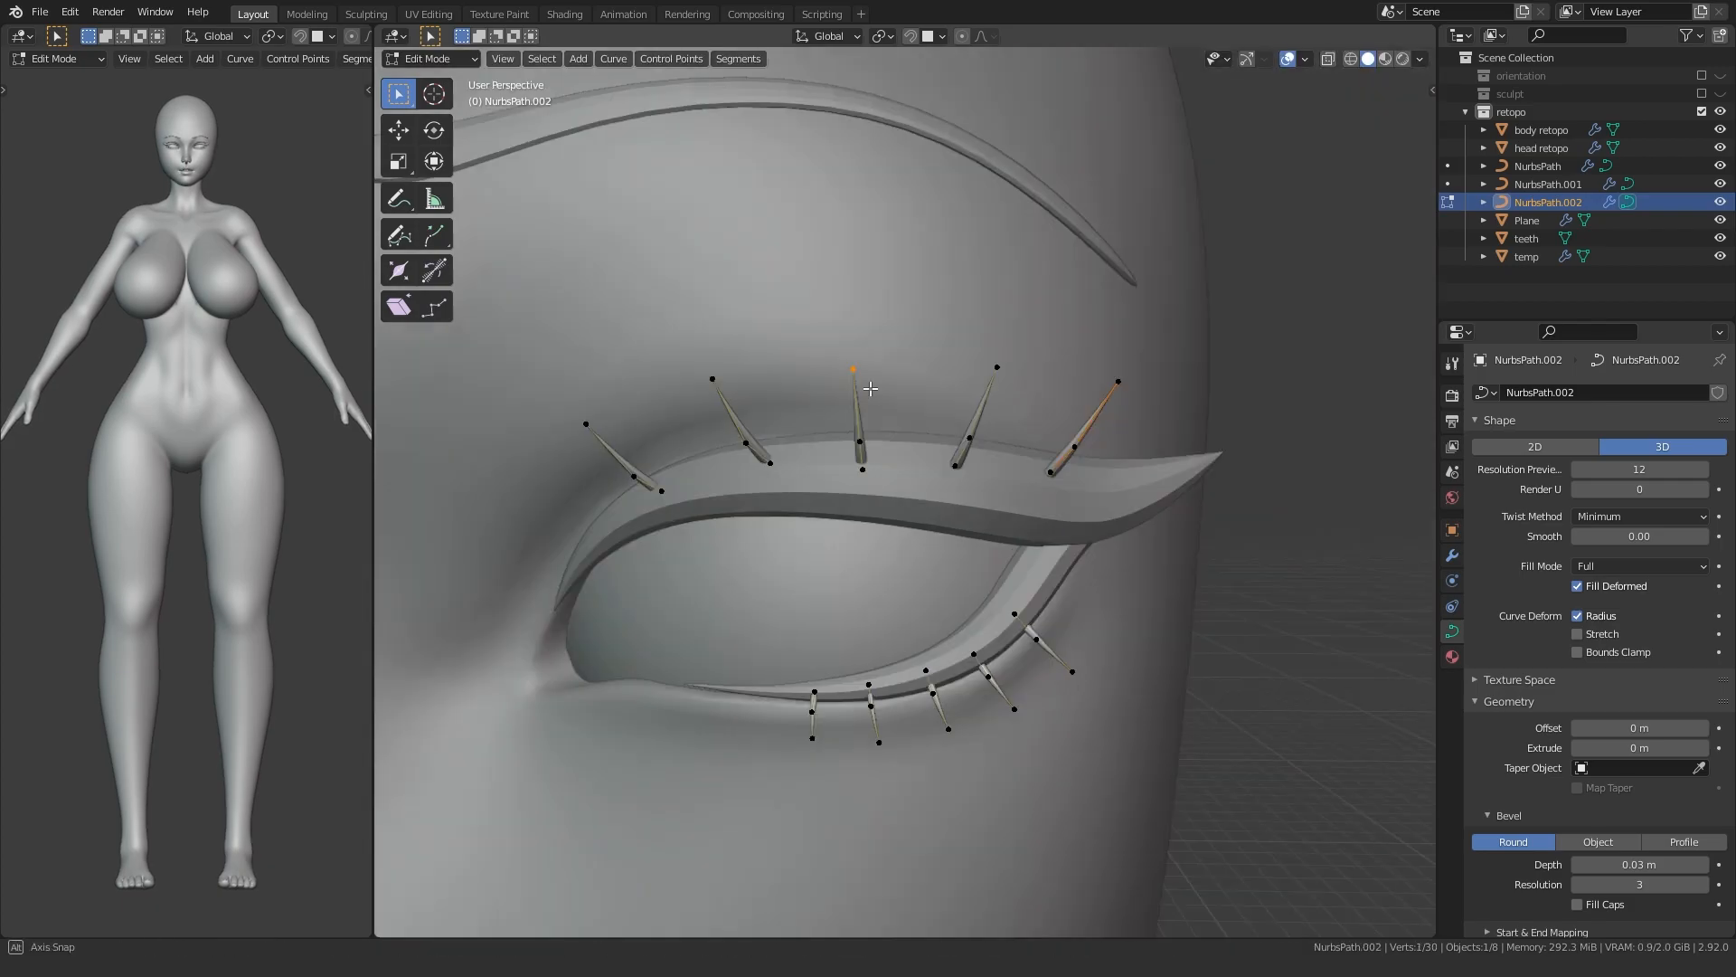
pyautogui.moveTo(614, 495); pyautogui.dragTo(704, 526, button='middle')
pyautogui.press('Tab')
pyautogui.scroll(-5, 547, 521)
pyautogui.click(547, 525)
pyautogui.scroll(-5, 703, 527)
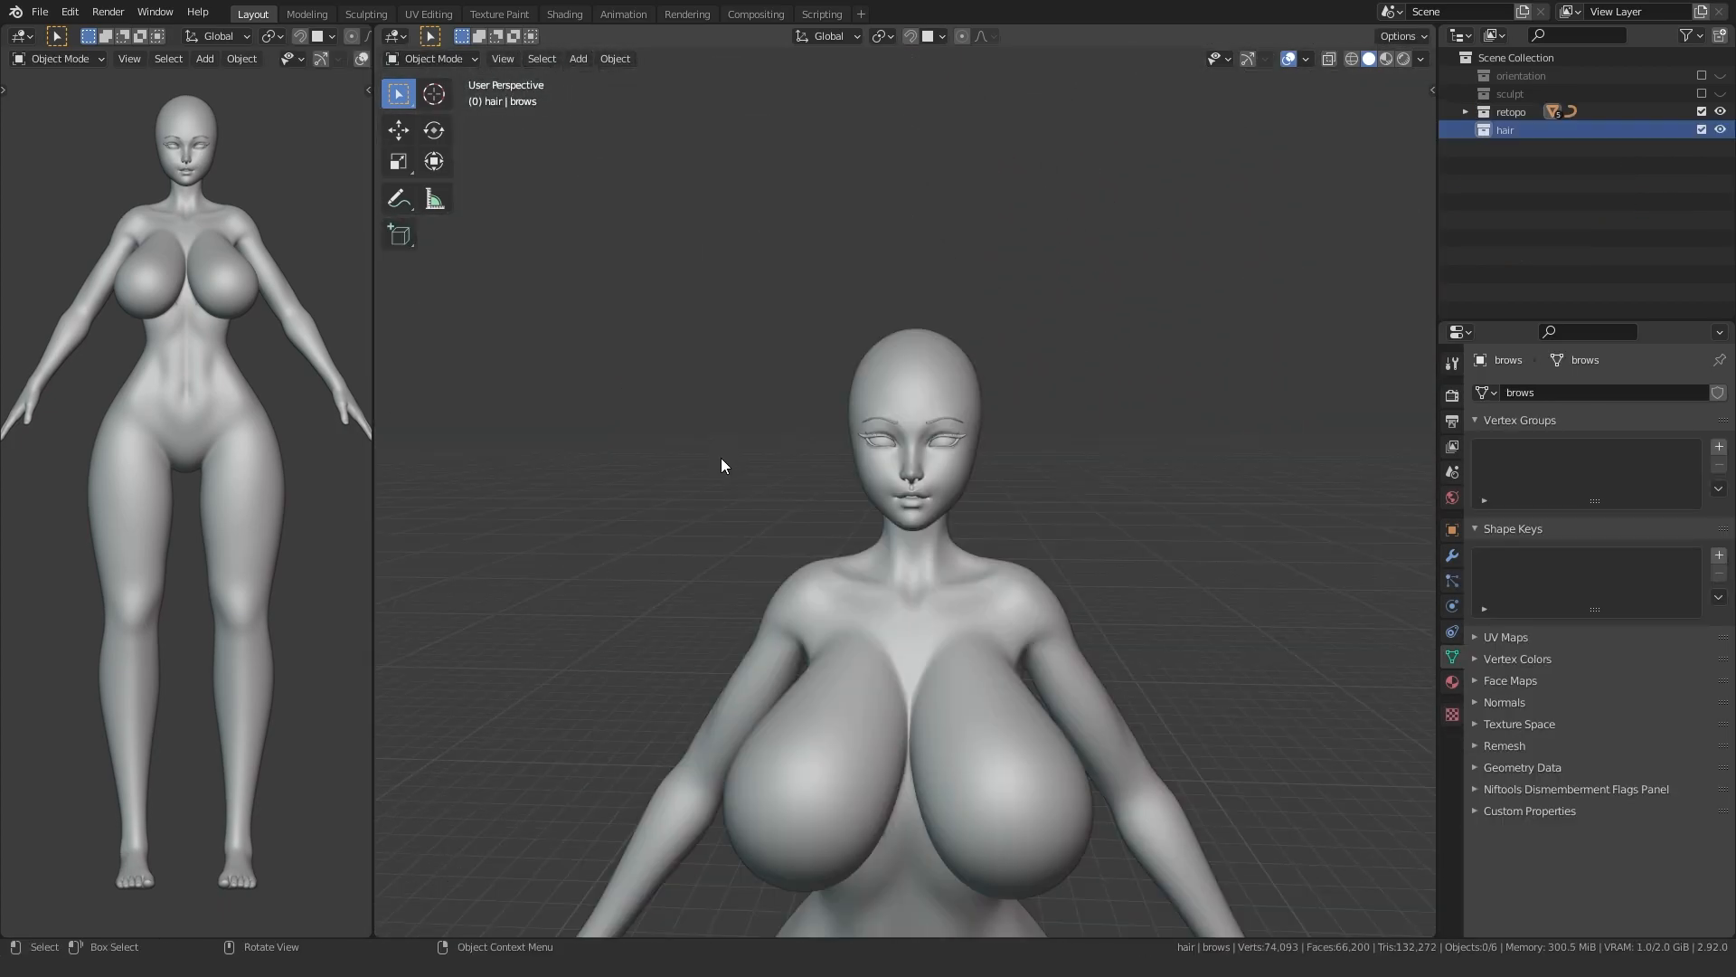
# - Add a UV sphere in the hair collection and raise its mesh about 14.28 m along Z to the head
pyautogui.hotkey('shift', 'a')
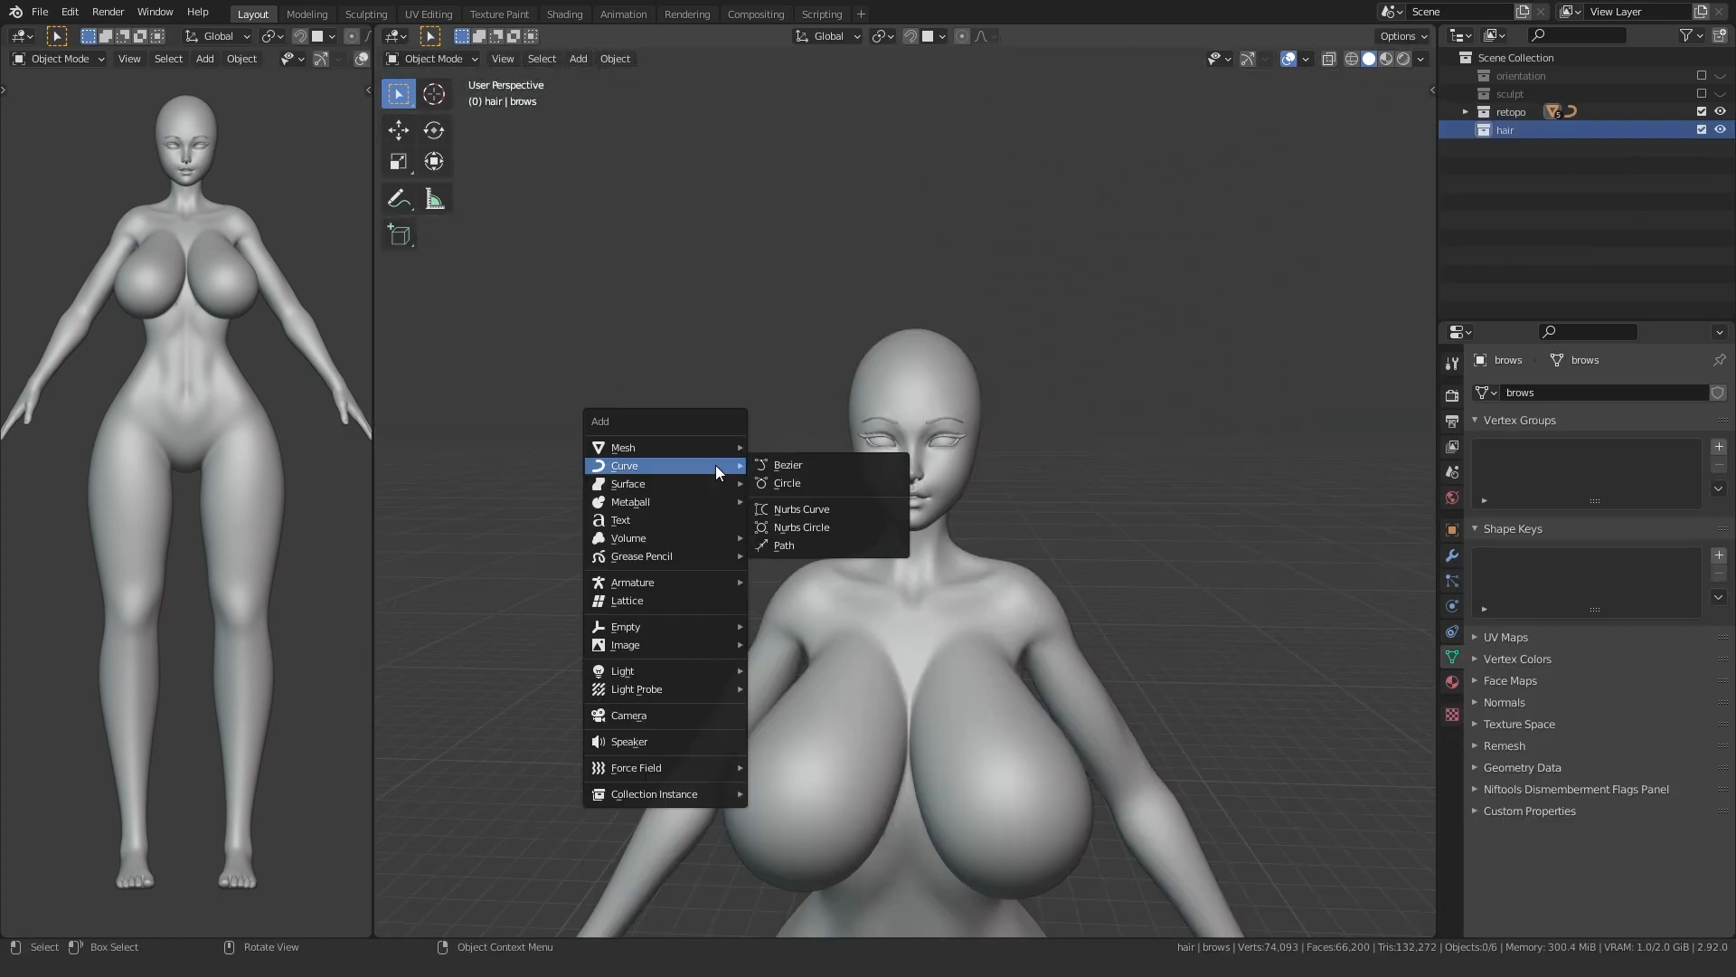
pyautogui.moveTo(690, 449)
pyautogui.click(802, 500)
pyautogui.scroll(-4, 778, 516)
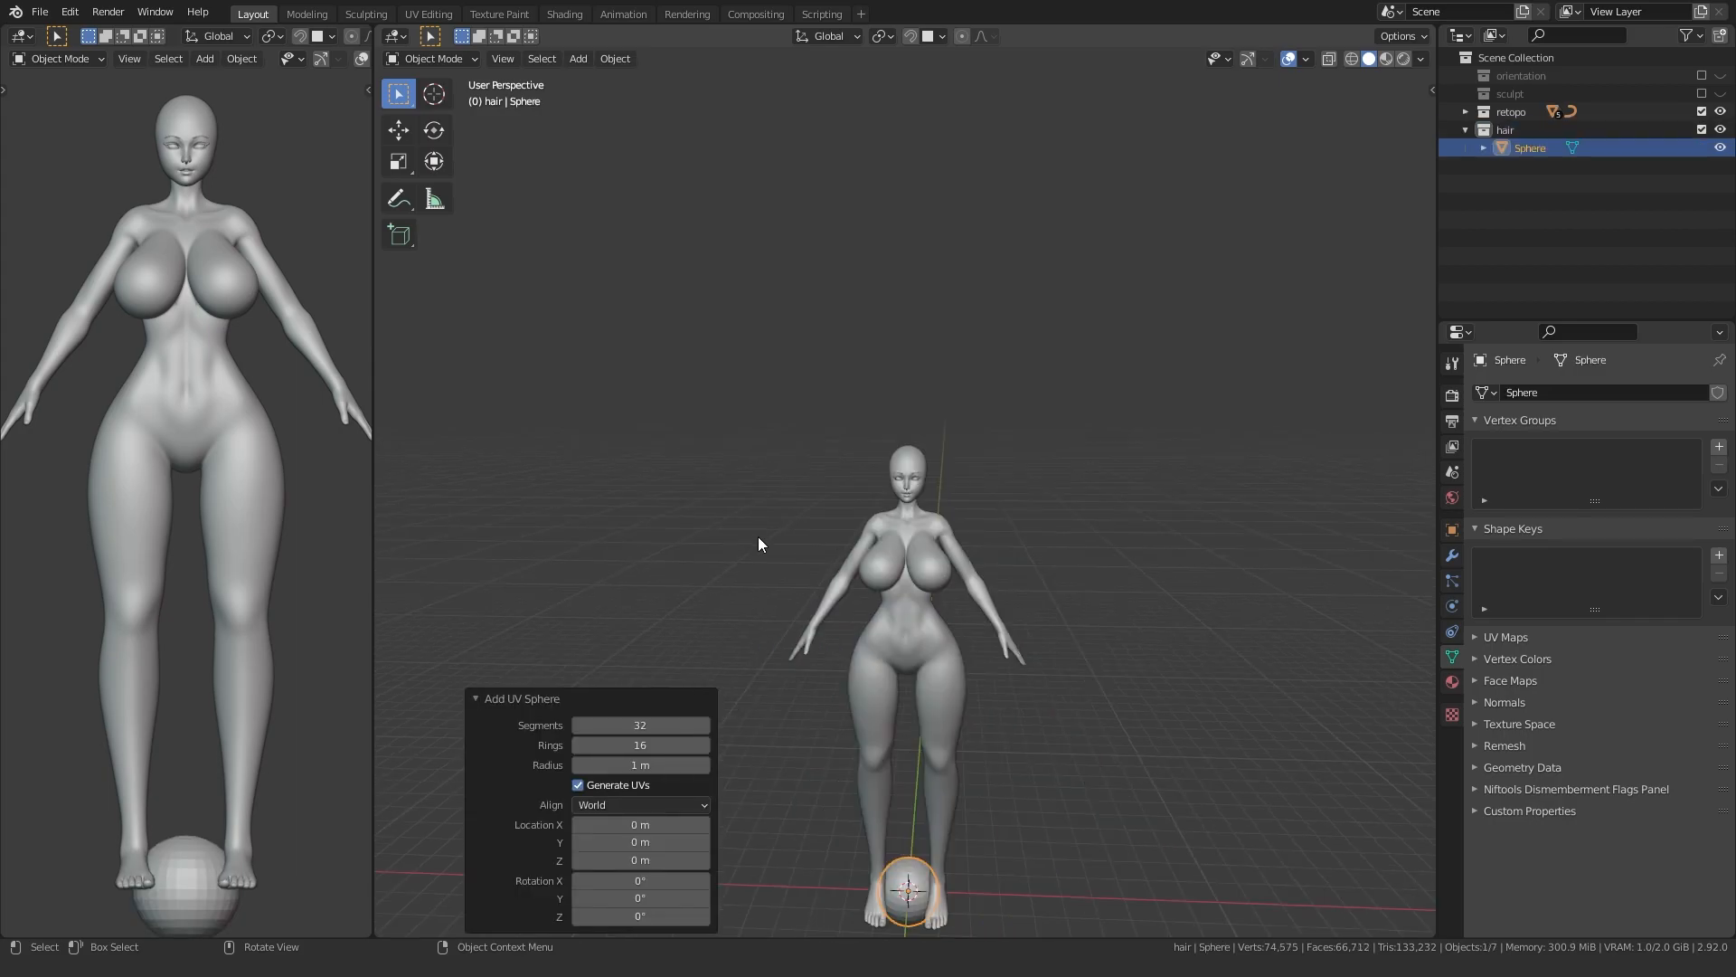
pyautogui.press('Tab')
pyautogui.press('KP_3')
pyautogui.press('g')
pyautogui.press('z')
pyautogui.click(868, 341)
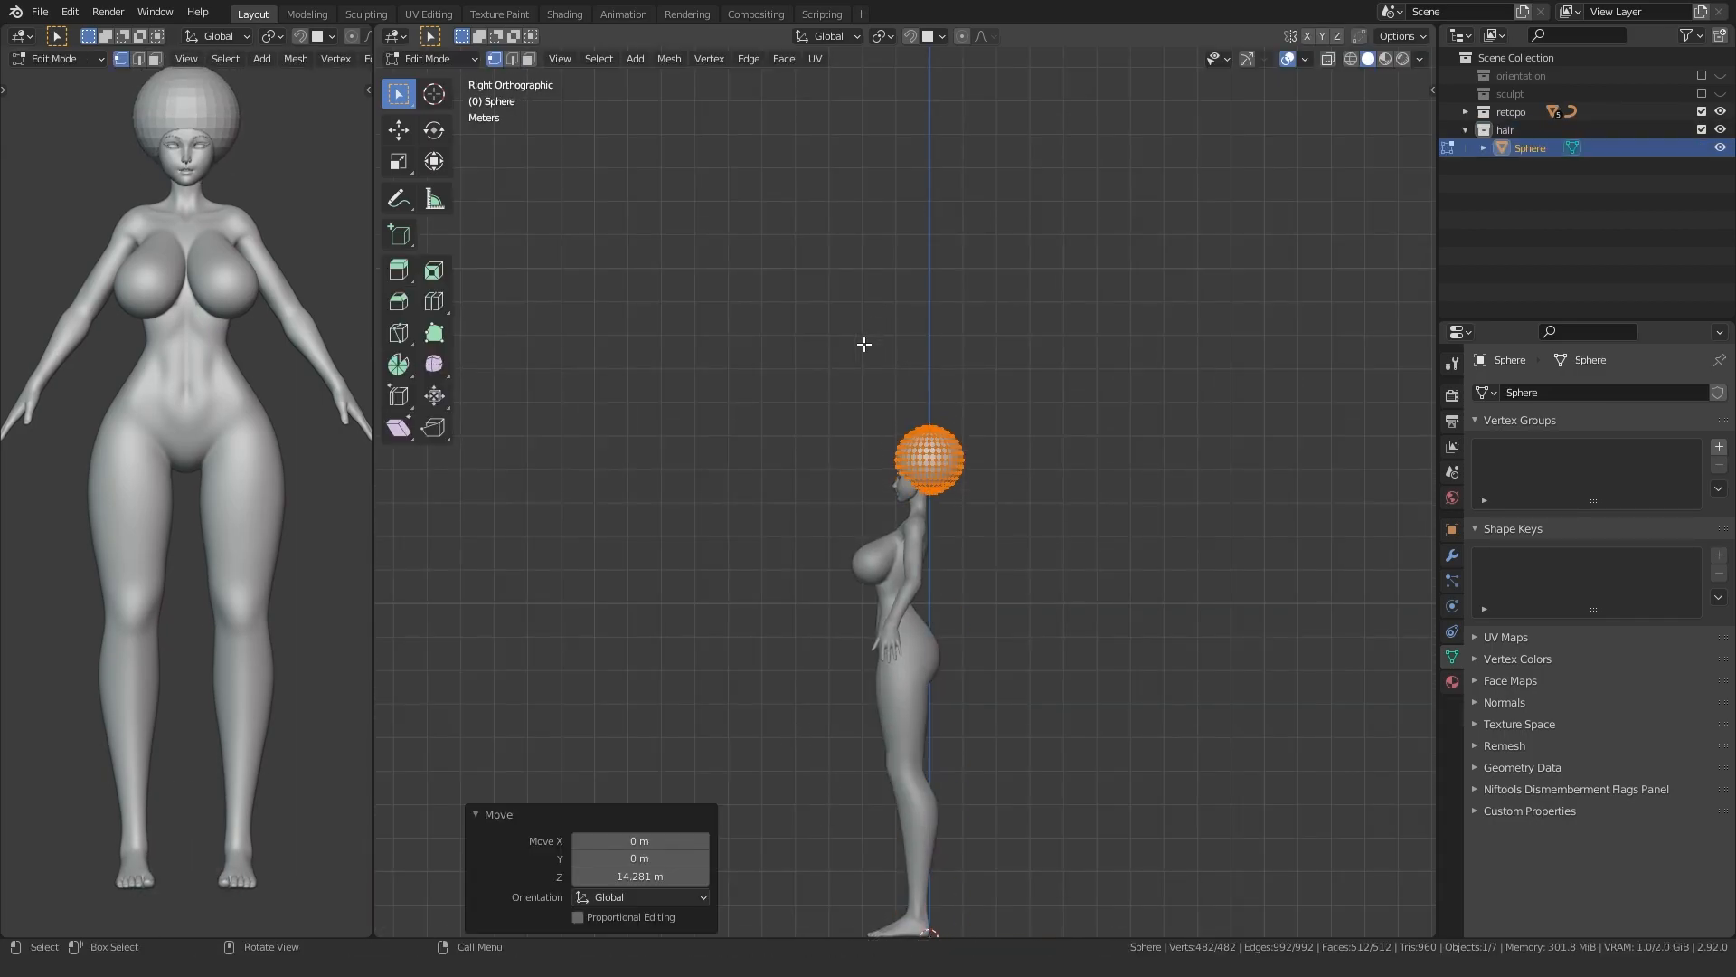
# - Scale the sphere down and position it around the skull in side view
pyautogui.scroll(6, 808, 421)
pyautogui.keyDown('shift'); pyautogui.moveTo(808, 420); pyautogui.dragTo(714, 504, button='middle'); pyautogui.keyUp('shift')
pyautogui.press('g')
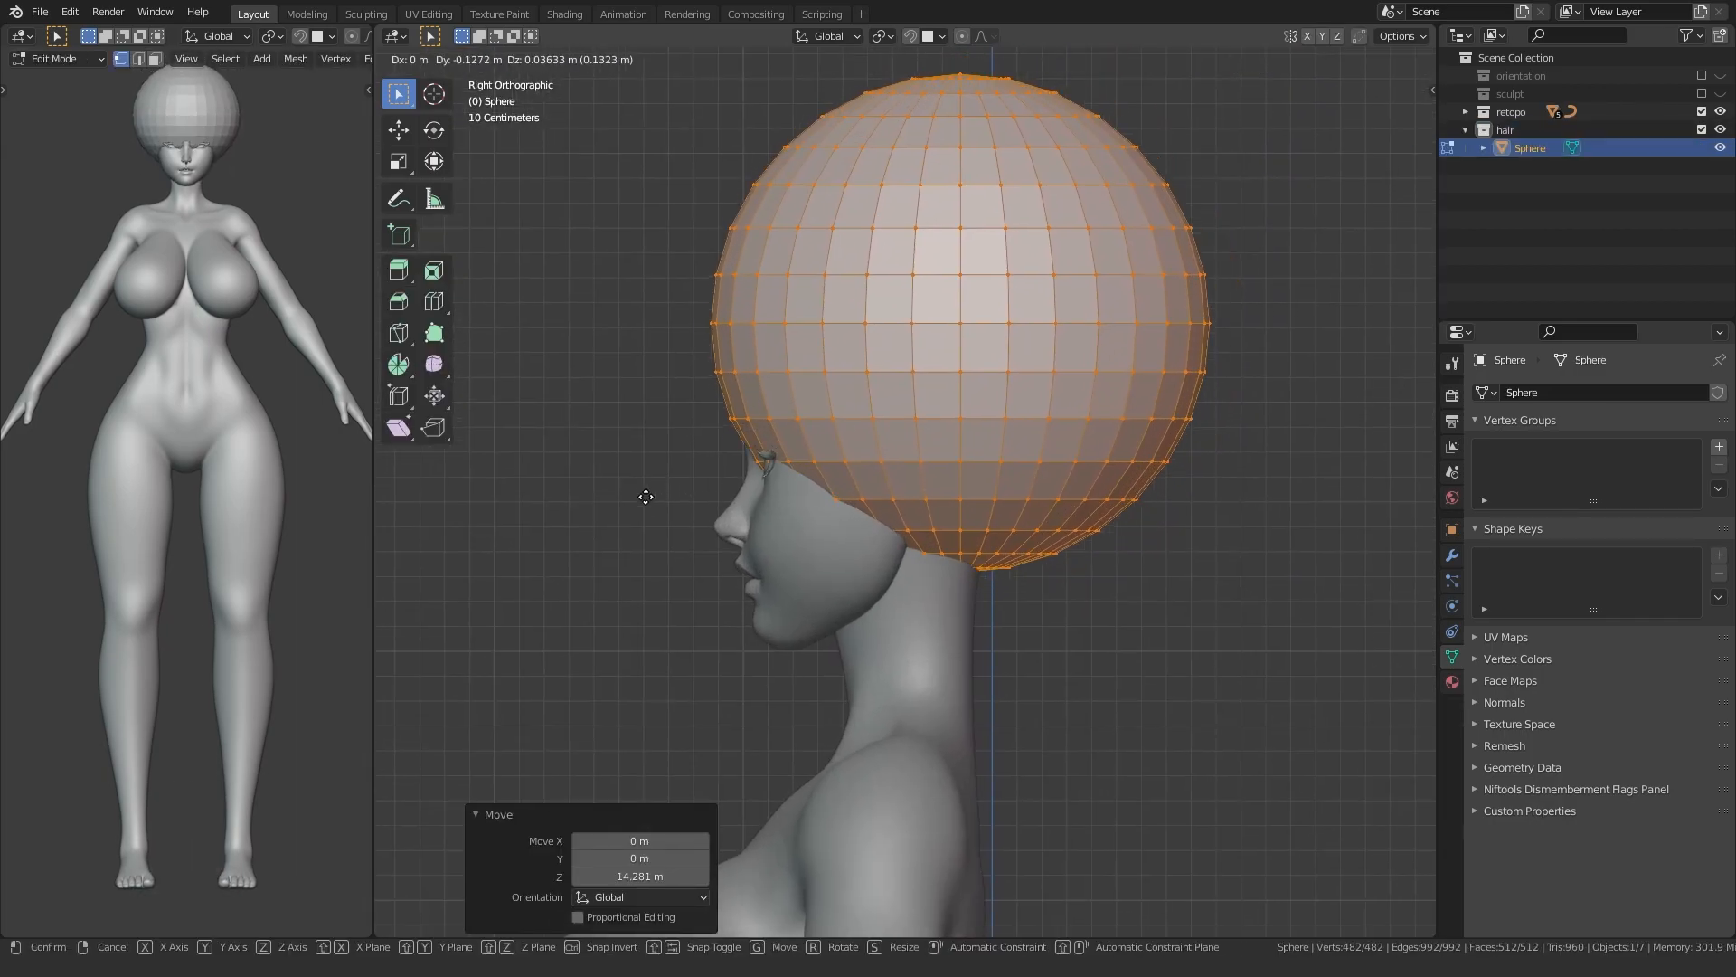
pyautogui.click(621, 502)
pyautogui.press('s')
pyautogui.click(698, 496)
pyautogui.press('g')
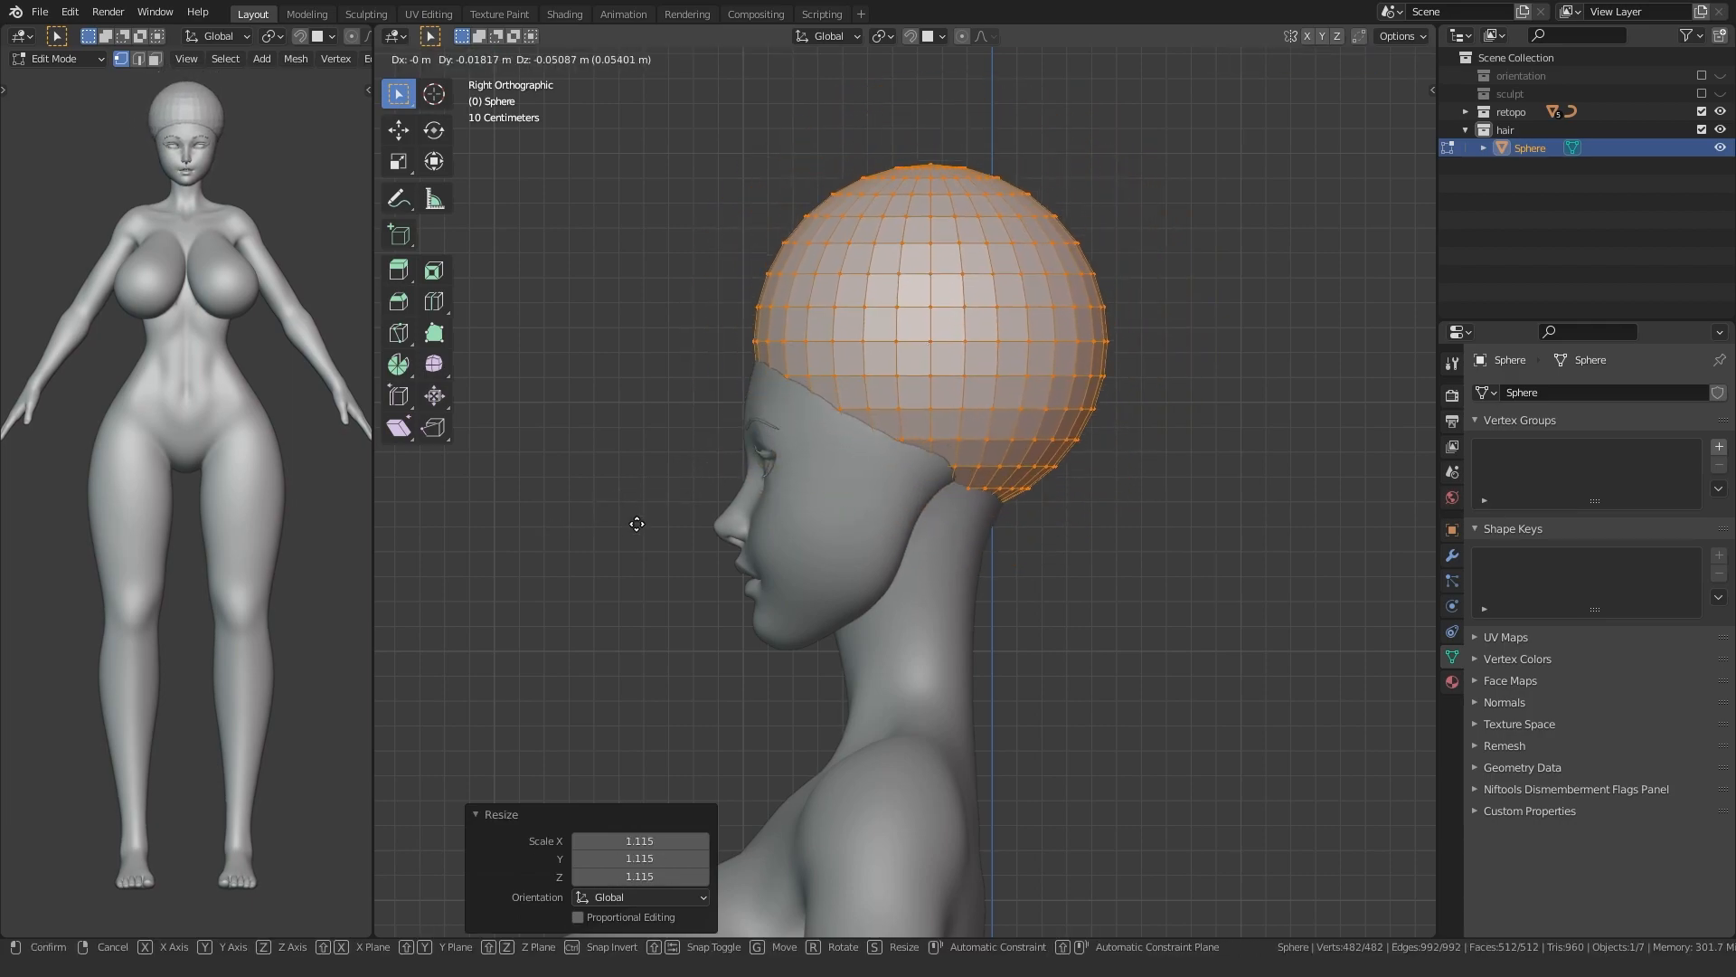
pyautogui.click(617, 569)
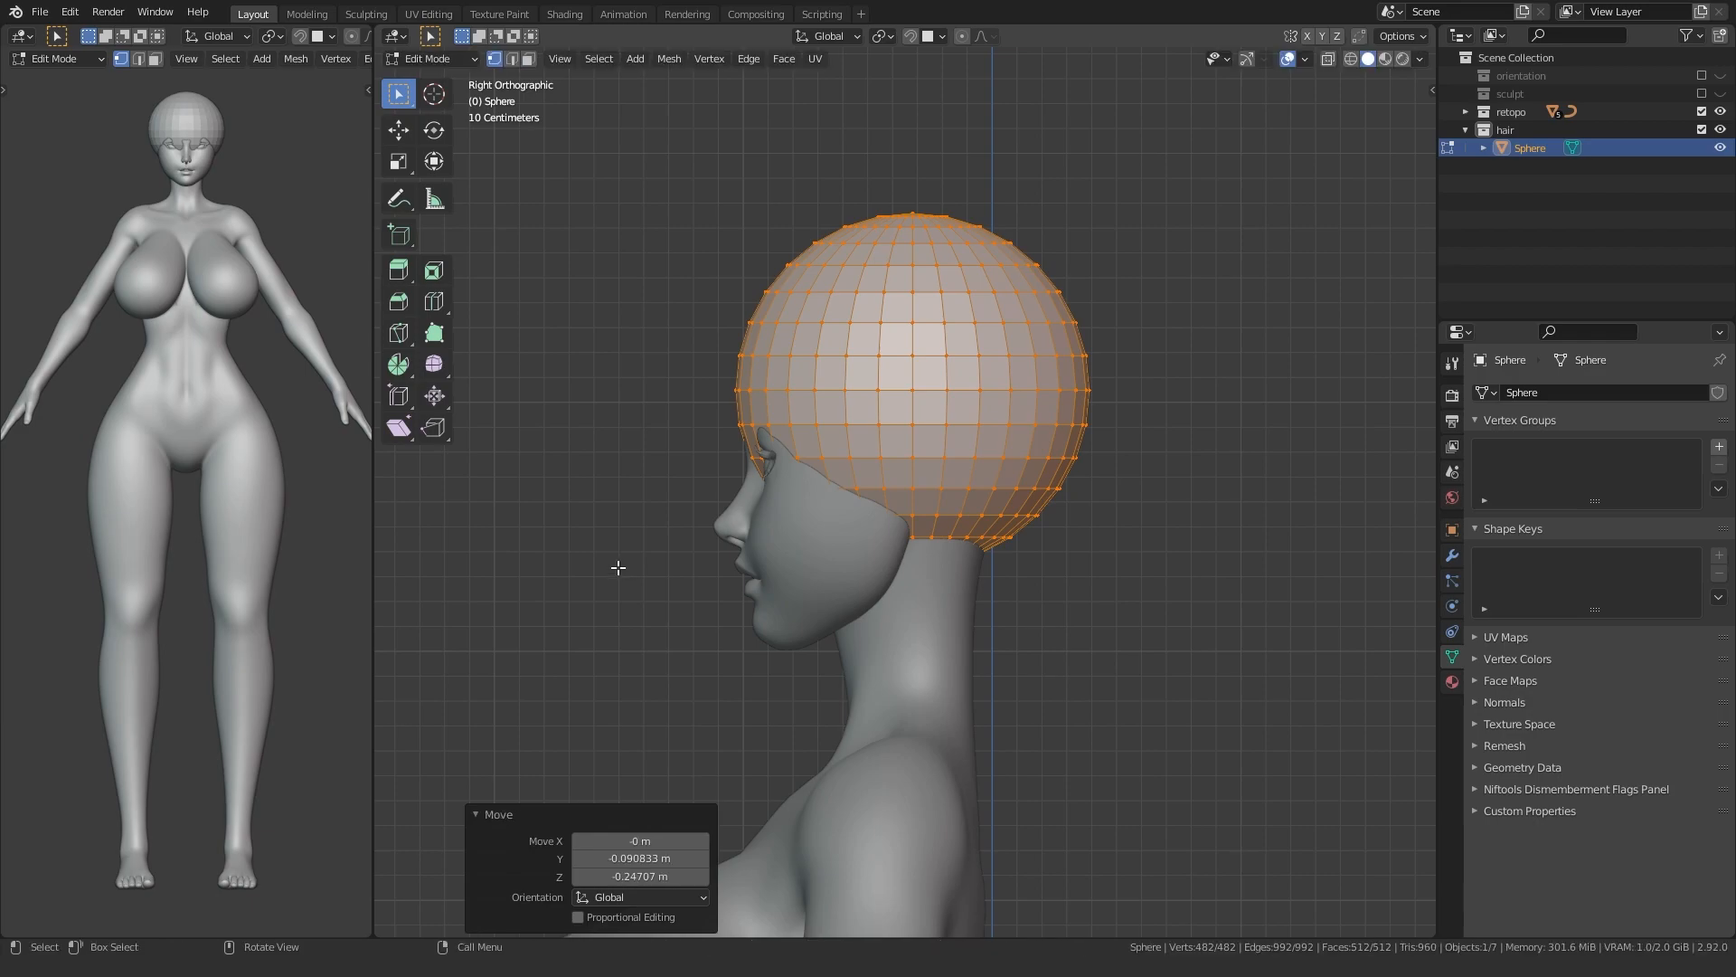
# - Scale the sphere up by about 1.19 and shift it back over the head in side view
pyautogui.press('s')
pyautogui.click(565, 579)
pyautogui.press('g')
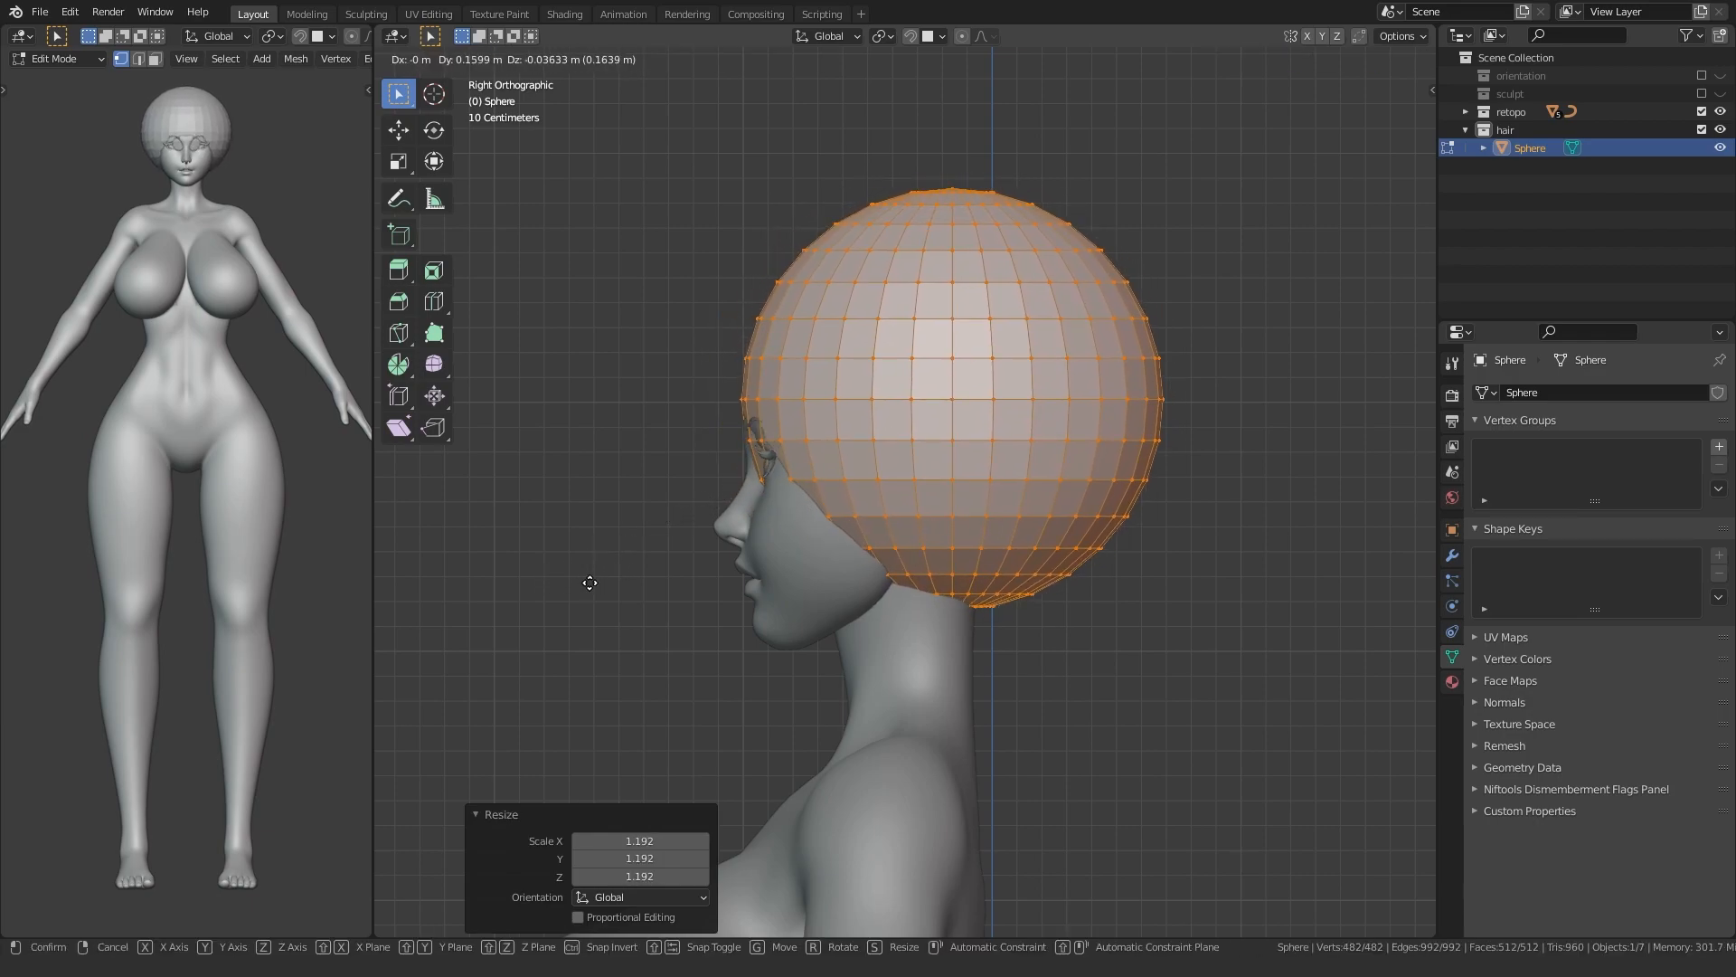
pyautogui.click(540, 582)
# - Switch the sphere to Sculpt Mode and enable mirror symmetry on the X axis
pyautogui.moveTo(539, 582); pyautogui.dragTo(708, 546, button='middle')
pyautogui.hotkey('ctrl', 'Tab')
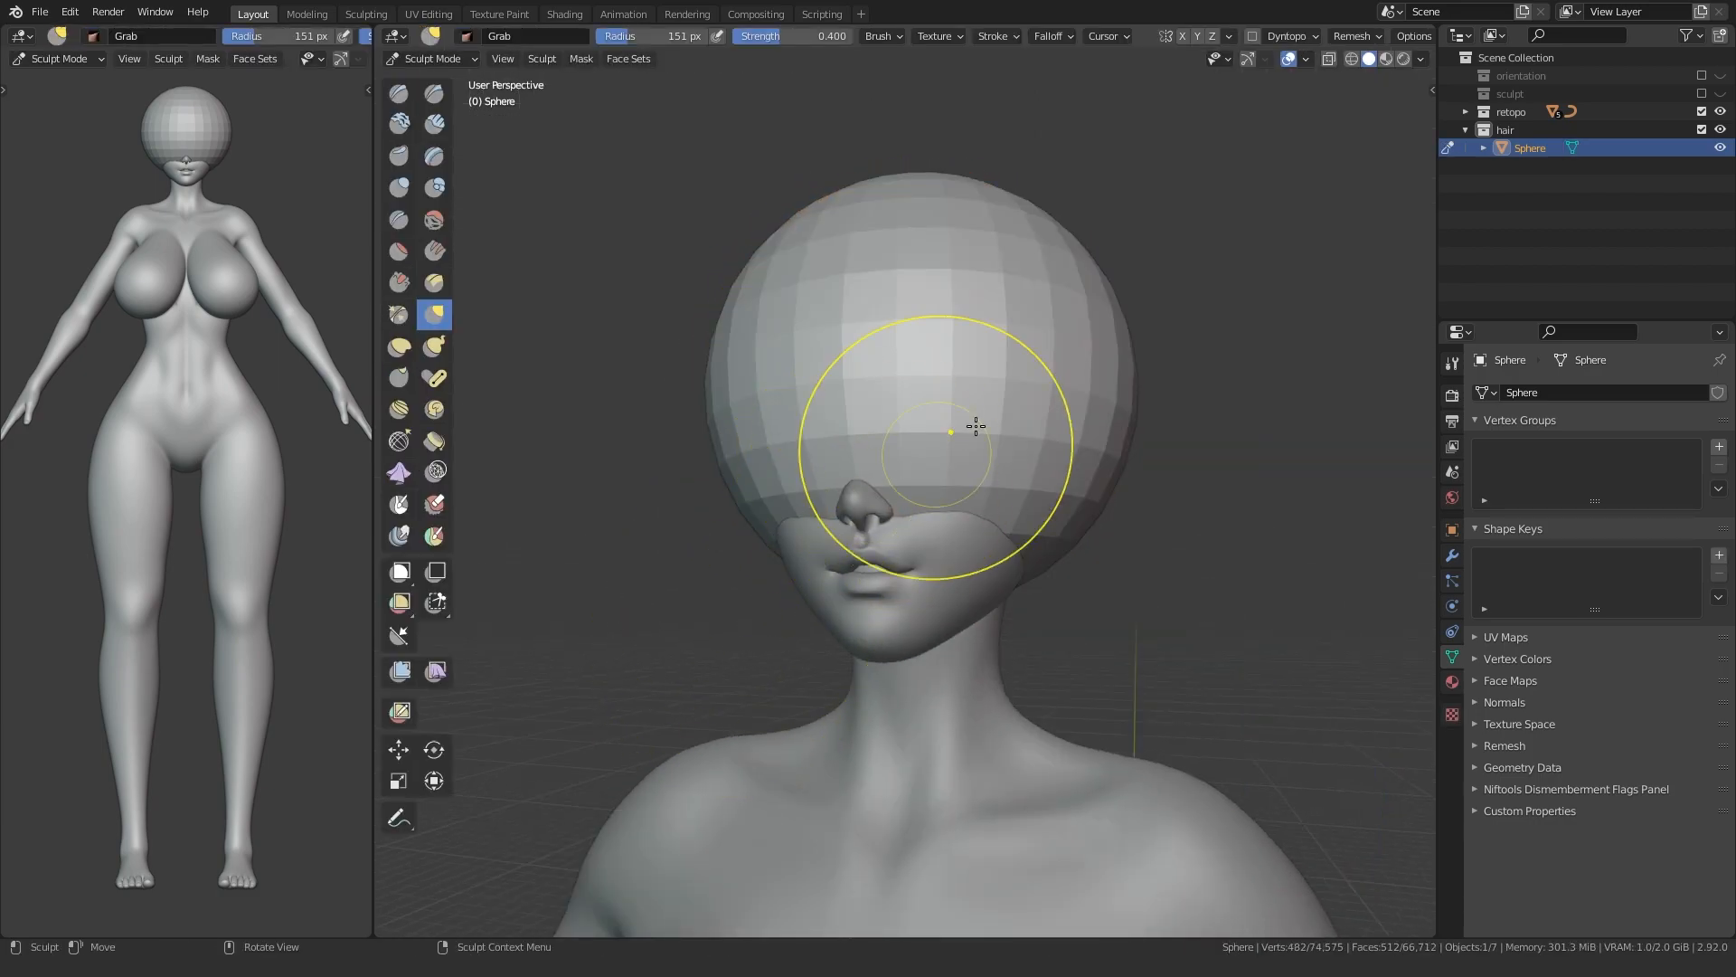
pyautogui.click(1182, 36)
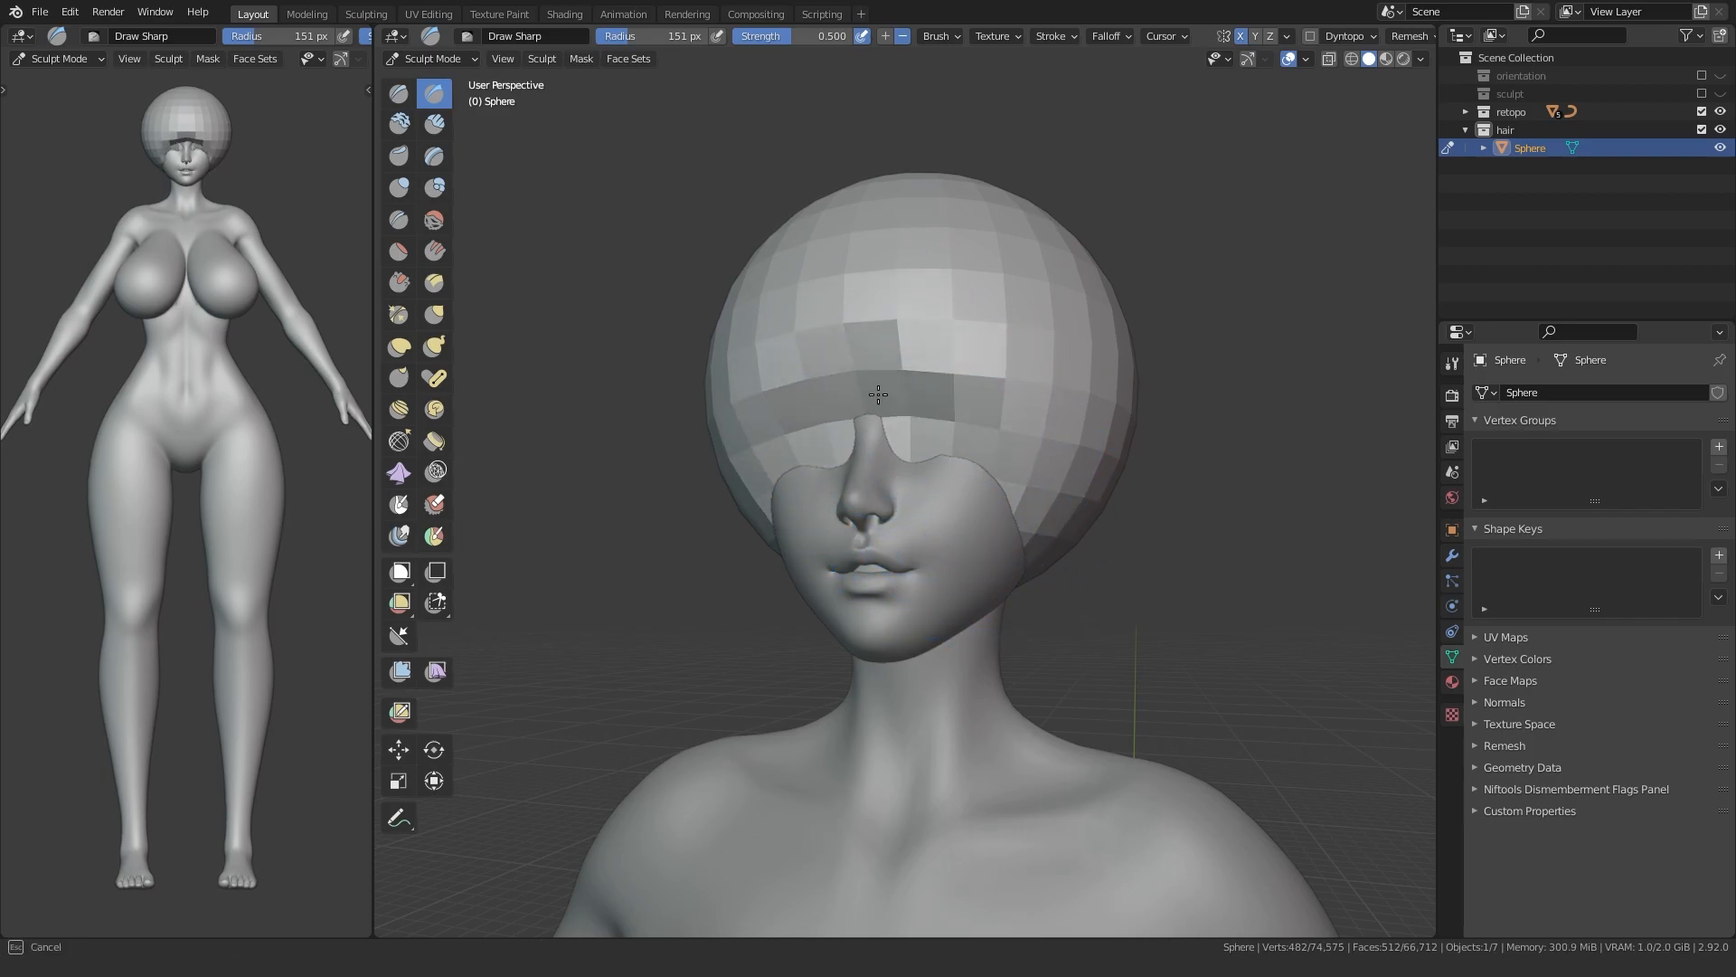
pyautogui.moveTo(952, 434); pyautogui.dragTo(932, 546, button='middle')
pyautogui.moveTo(904, 482); pyautogui.dragTo(1066, 445, button='middle')
pyautogui.moveTo(905, 564)
pyautogui.keyDown('alt'); pyautogui.mouseDown(button='middle')
pyautogui.moveTo(736, 418)
pyautogui.moveTo(667, 323)
pyautogui.mouseUp(button='middle'); pyautogui.keyUp('alt')
# - Pull the sphere in around the crown and nape with the Grab brush so it follows the skull in side view
pyautogui.press('g')
pyautogui.moveTo(846, 217)
pyautogui.mouseDown()
pyautogui.moveTo(895, 345)
pyautogui.moveTo(875, 255)
pyautogui.mouseUp()
pyautogui.moveTo(1026, 289); pyautogui.dragTo(1054, 317)
pyautogui.press('f')
pyautogui.click(941, 556)
pyautogui.moveTo(955, 543); pyautogui.dragTo(969, 574)
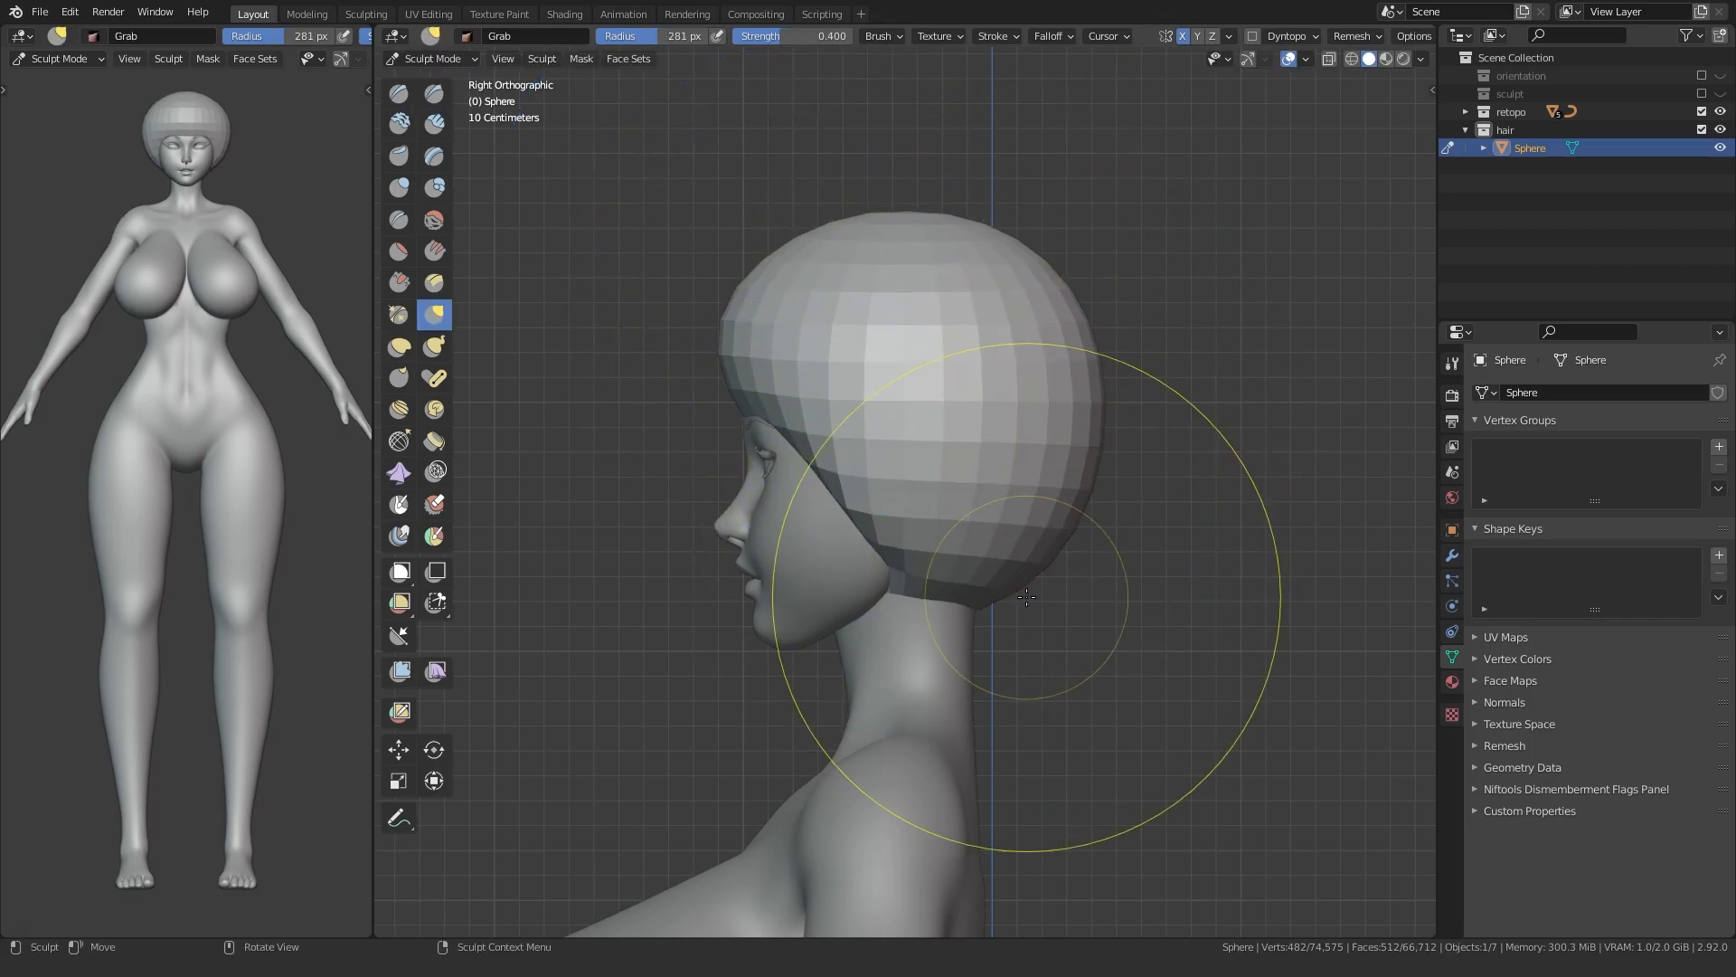
# - Reshape the hair base's sides beside the face with the Grab brush in front view
pyautogui.moveTo(930, 550)
pyautogui.keyDown('alt'); pyautogui.mouseDown(button='middle')
pyautogui.moveTo(751, 529)
pyautogui.moveTo(875, 557)
pyautogui.moveTo(639, 445)
pyautogui.mouseUp(button='middle'); pyautogui.keyUp('alt')
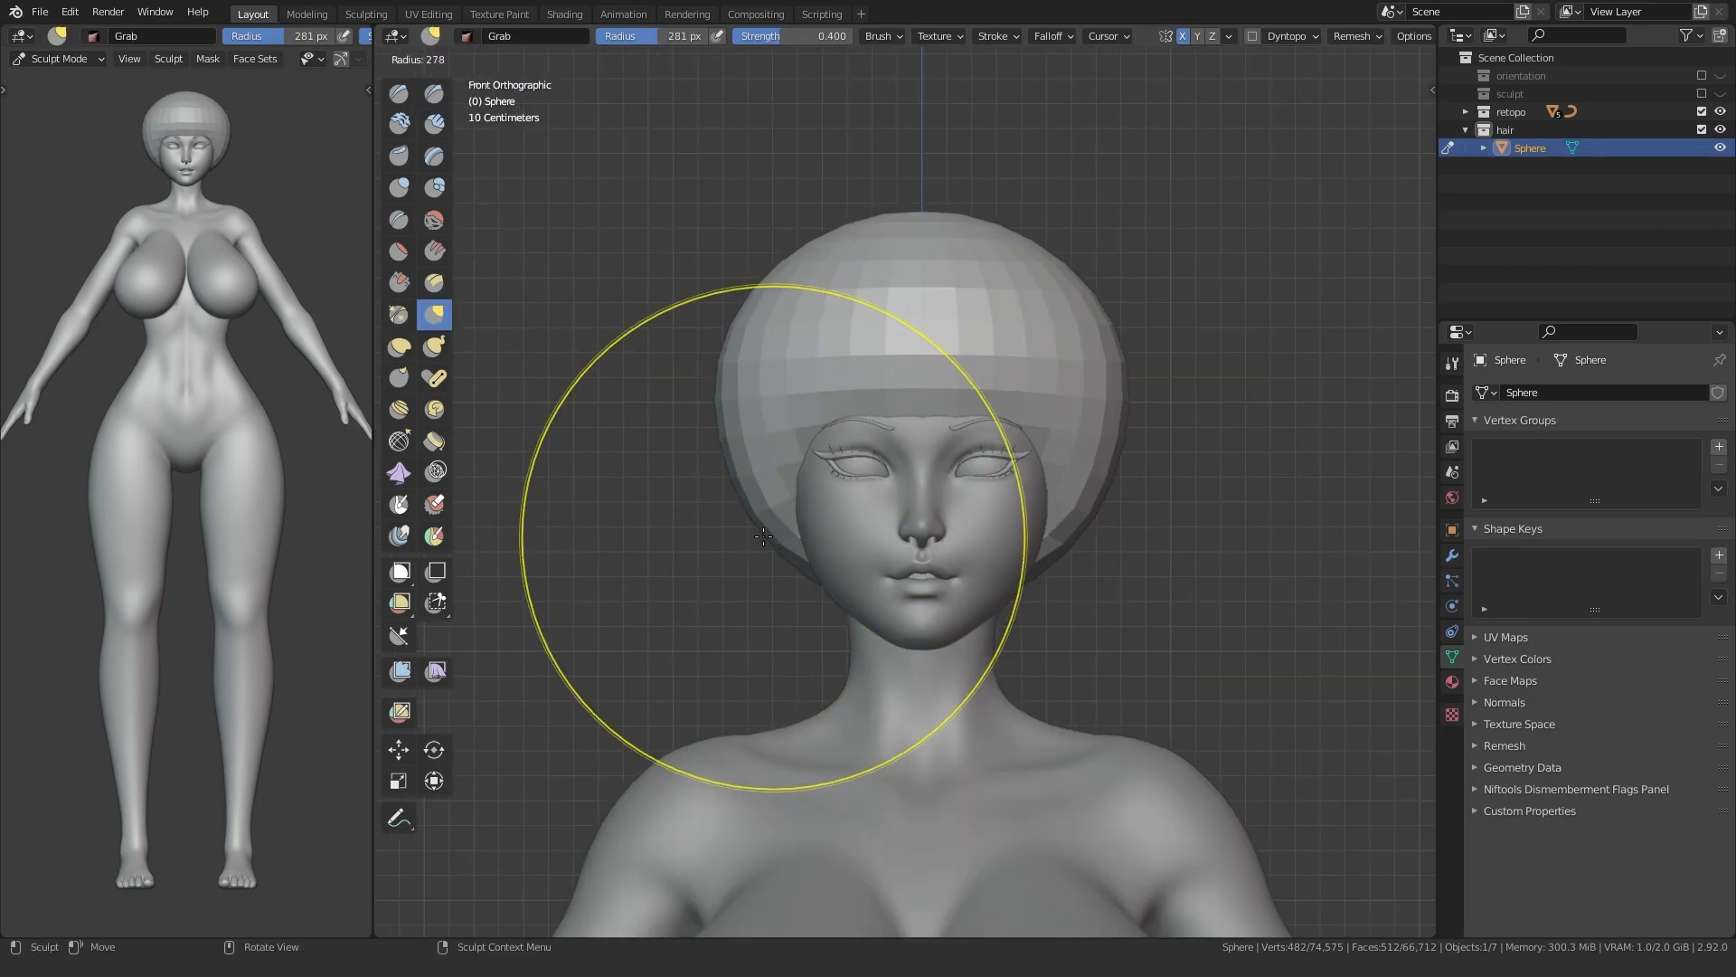
pyautogui.press('f')
pyautogui.click(698, 358)
pyautogui.press('f')
pyautogui.moveTo(737, 353)
pyautogui.mouseDown()
pyautogui.moveTo(766, 351)
pyautogui.moveTo(758, 371)
pyautogui.mouseUp()
pyautogui.click(767, 353)
pyautogui.keyDown('alt'); pyautogui.moveTo(776, 273); pyautogui.dragTo(620, 349, button='middle'); pyautogui.keyUp('alt')
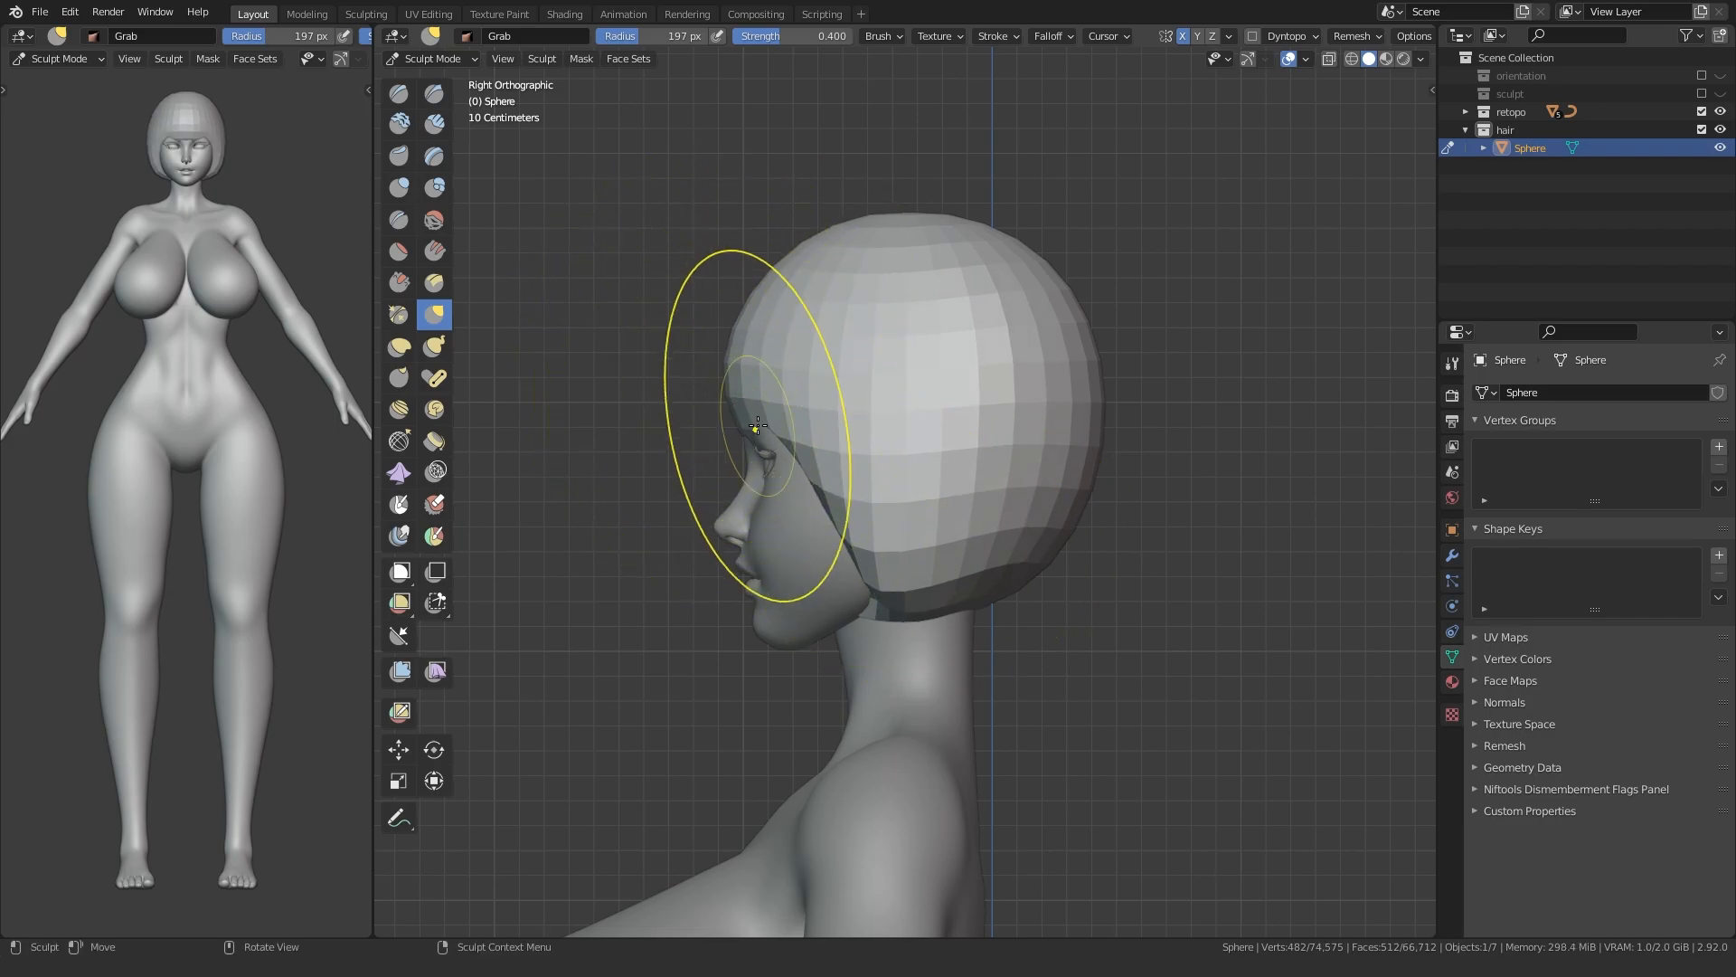
# - Refine the crown and upper back of the hair base with the Grab brush in side view
pyautogui.moveTo(887, 246); pyautogui.dragTo(889, 254)
pyautogui.press('f')
pyautogui.click(1148, 276)
pyautogui.moveTo(972, 295); pyautogui.dragTo(969, 305)
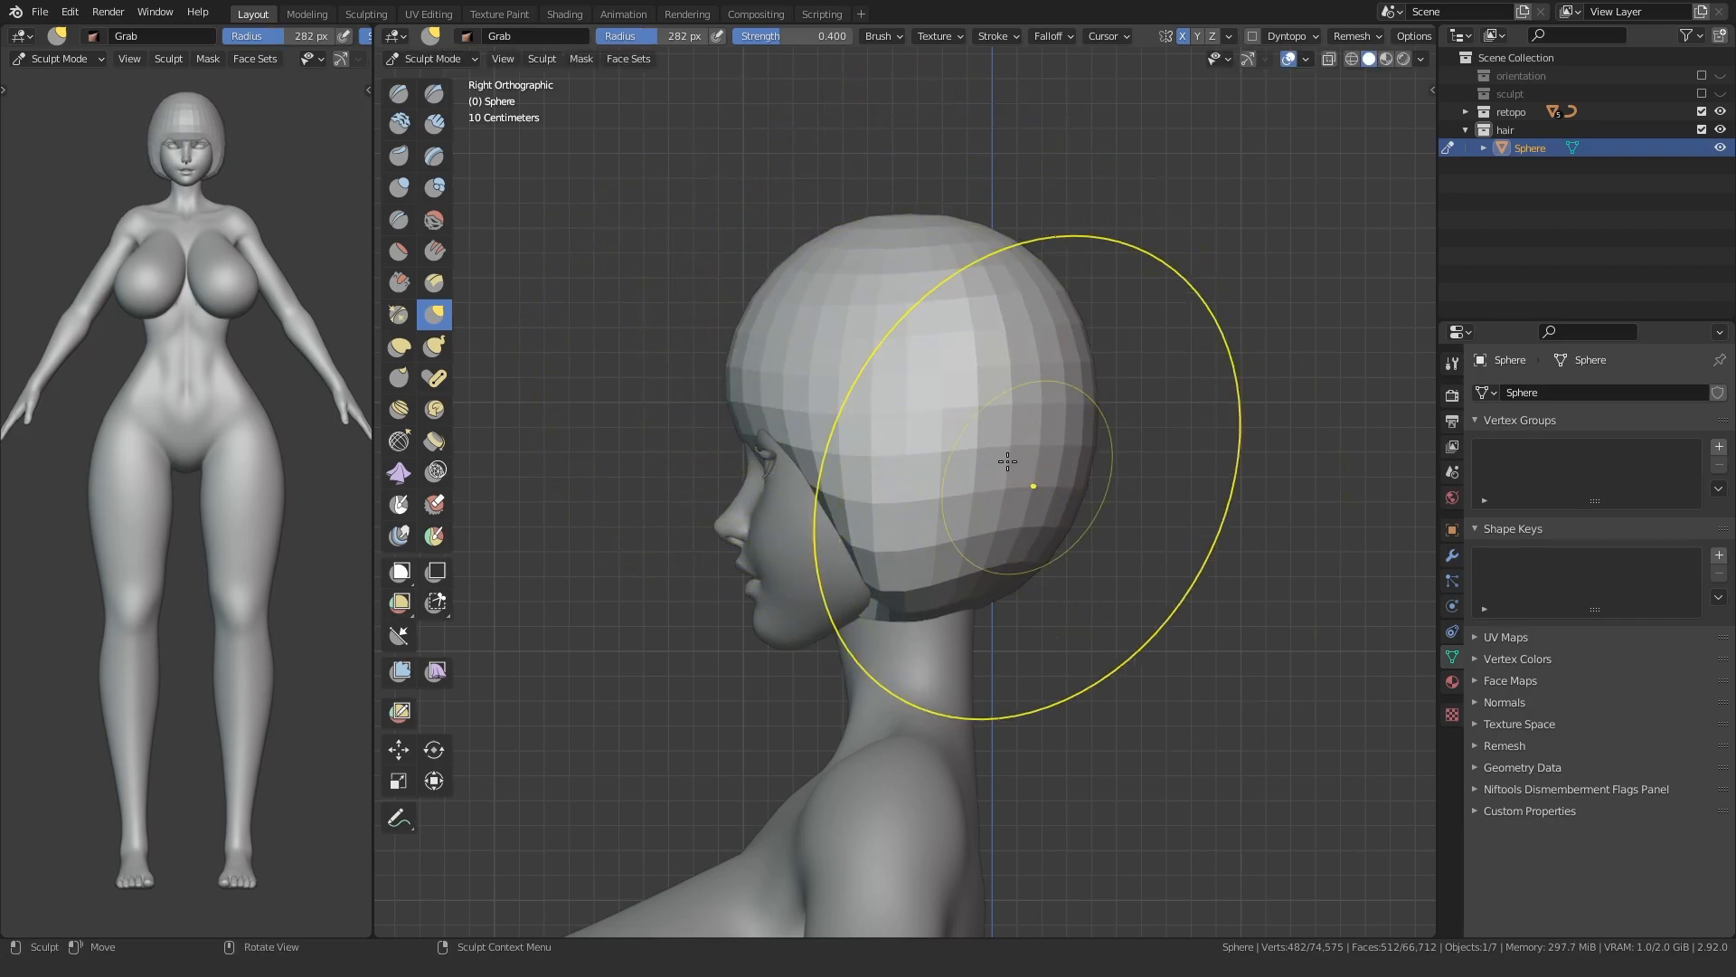
# - Narrow the hair base's temples and lower sides toward the head in front view with the Grab brush
pyautogui.keyDown('alt'); pyautogui.moveTo(1070, 484); pyautogui.dragTo(682, 423, button='middle'); pyautogui.keyUp('alt')
pyautogui.moveTo(751, 289); pyautogui.dragTo(783, 302)
pyautogui.keyDown('alt'); pyautogui.moveTo(851, 397); pyautogui.dragTo(728, 524, button='middle'); pyautogui.keyUp('alt')
pyautogui.press('f')
pyautogui.click(665, 522)
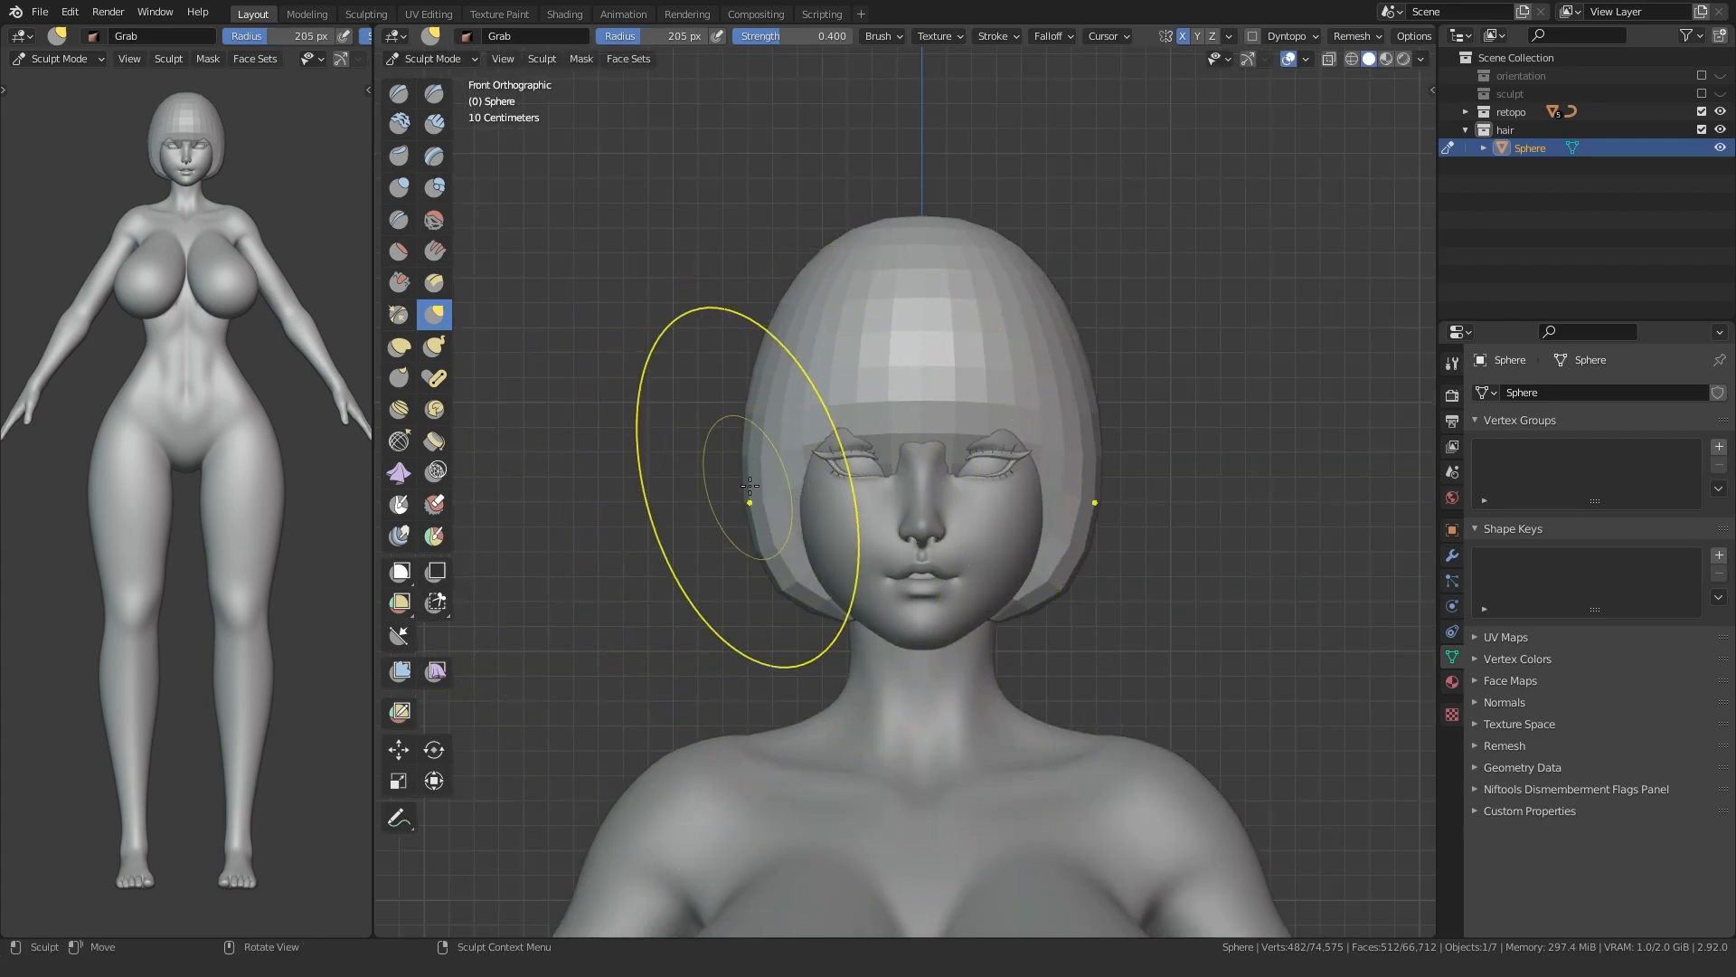
pyautogui.press('f')
pyautogui.click(740, 589)
pyautogui.moveTo(741, 590)
pyautogui.keyDown('shift'); pyautogui.mouseDown(button='middle')
pyautogui.moveTo(734, 550)
pyautogui.moveTo(701, 561)
pyautogui.mouseUp(button='middle'); pyautogui.keyUp('shift')
pyautogui.moveTo(810, 497)
pyautogui.mouseDown()
pyautogui.moveTo(895, 602)
pyautogui.moveTo(922, 483)
pyautogui.mouseUp()
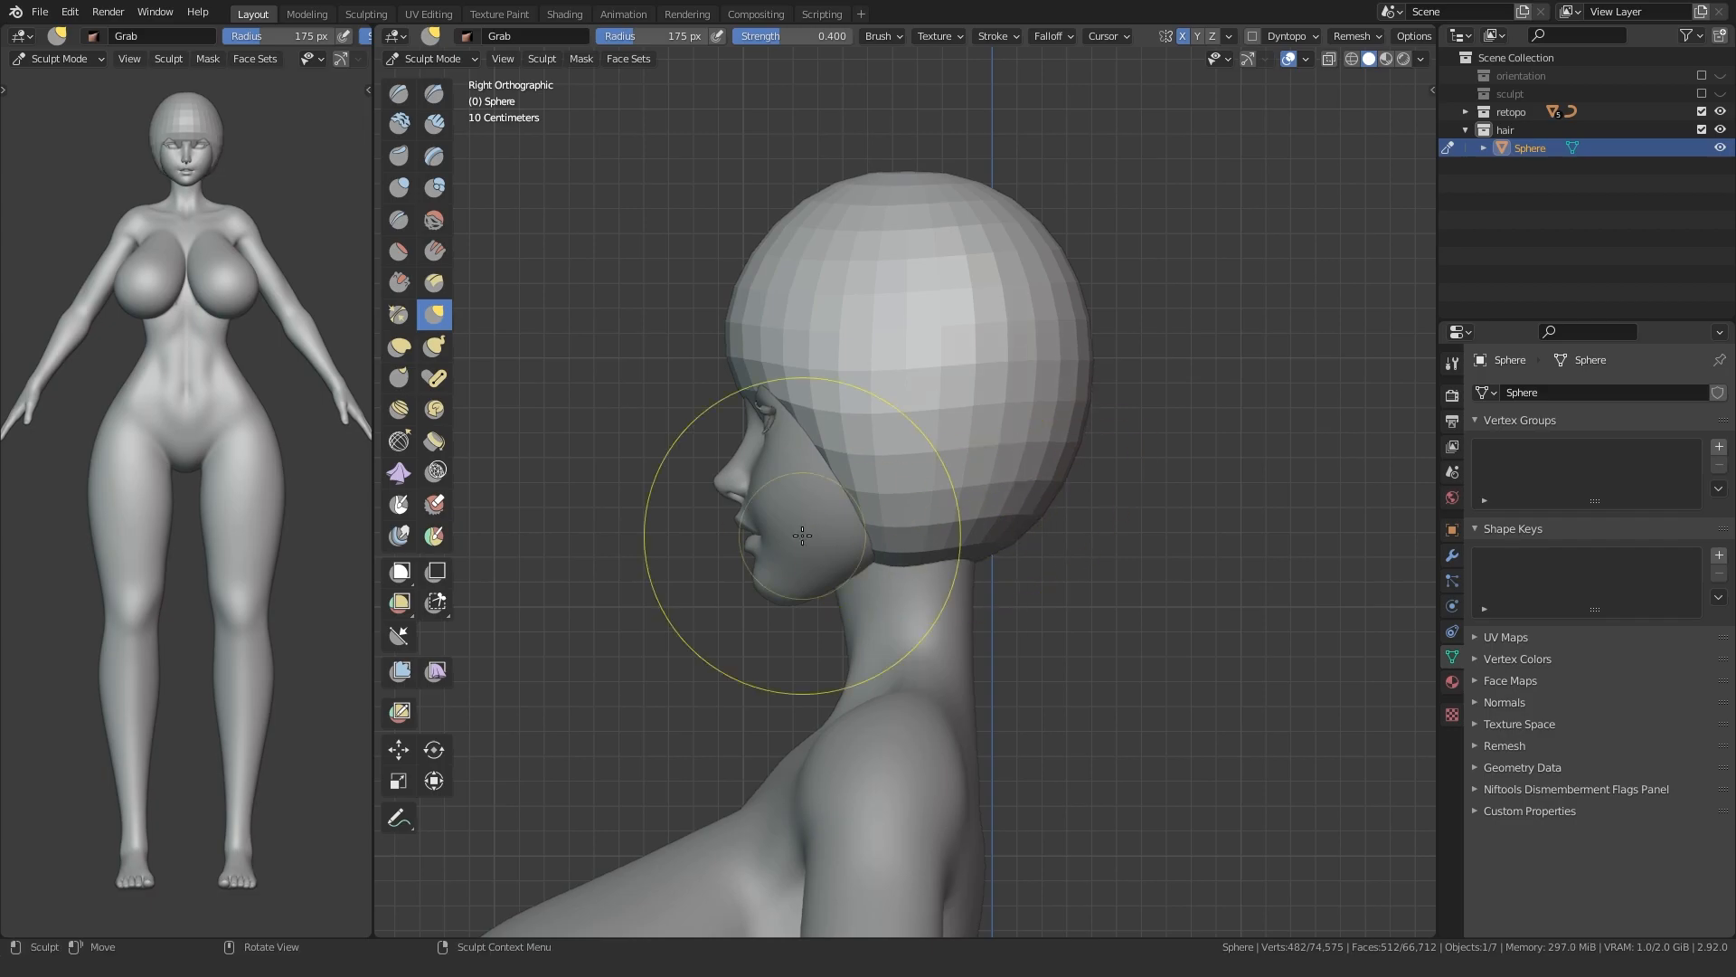
# - Adjust the hair base's lower front edge along the cheek and jaw with the Grab brush in side view
pyautogui.keyDown('alt'); pyautogui.moveTo(877, 539); pyautogui.dragTo(900, 517, button='middle'); pyautogui.keyUp('alt')
pyautogui.press('f')
pyautogui.click(774, 515)
pyautogui.keyDown('alt'); pyautogui.moveTo(747, 520); pyautogui.dragTo(830, 523, button='middle'); pyautogui.keyUp('alt')
pyautogui.press('f')
pyautogui.click(880, 524)
pyautogui.moveTo(826, 540); pyautogui.dragTo(848, 577)
pyautogui.keyDown('alt'); pyautogui.moveTo(884, 528); pyautogui.dragTo(684, 587, button='middle'); pyautogui.keyUp('alt')
# - Add a level 2 subdivision modifier to the sphere in Object Mode and apply it
pyautogui.hotkey('ctrl', 'Tab')
pyautogui.hotkey('ctrl', '2')
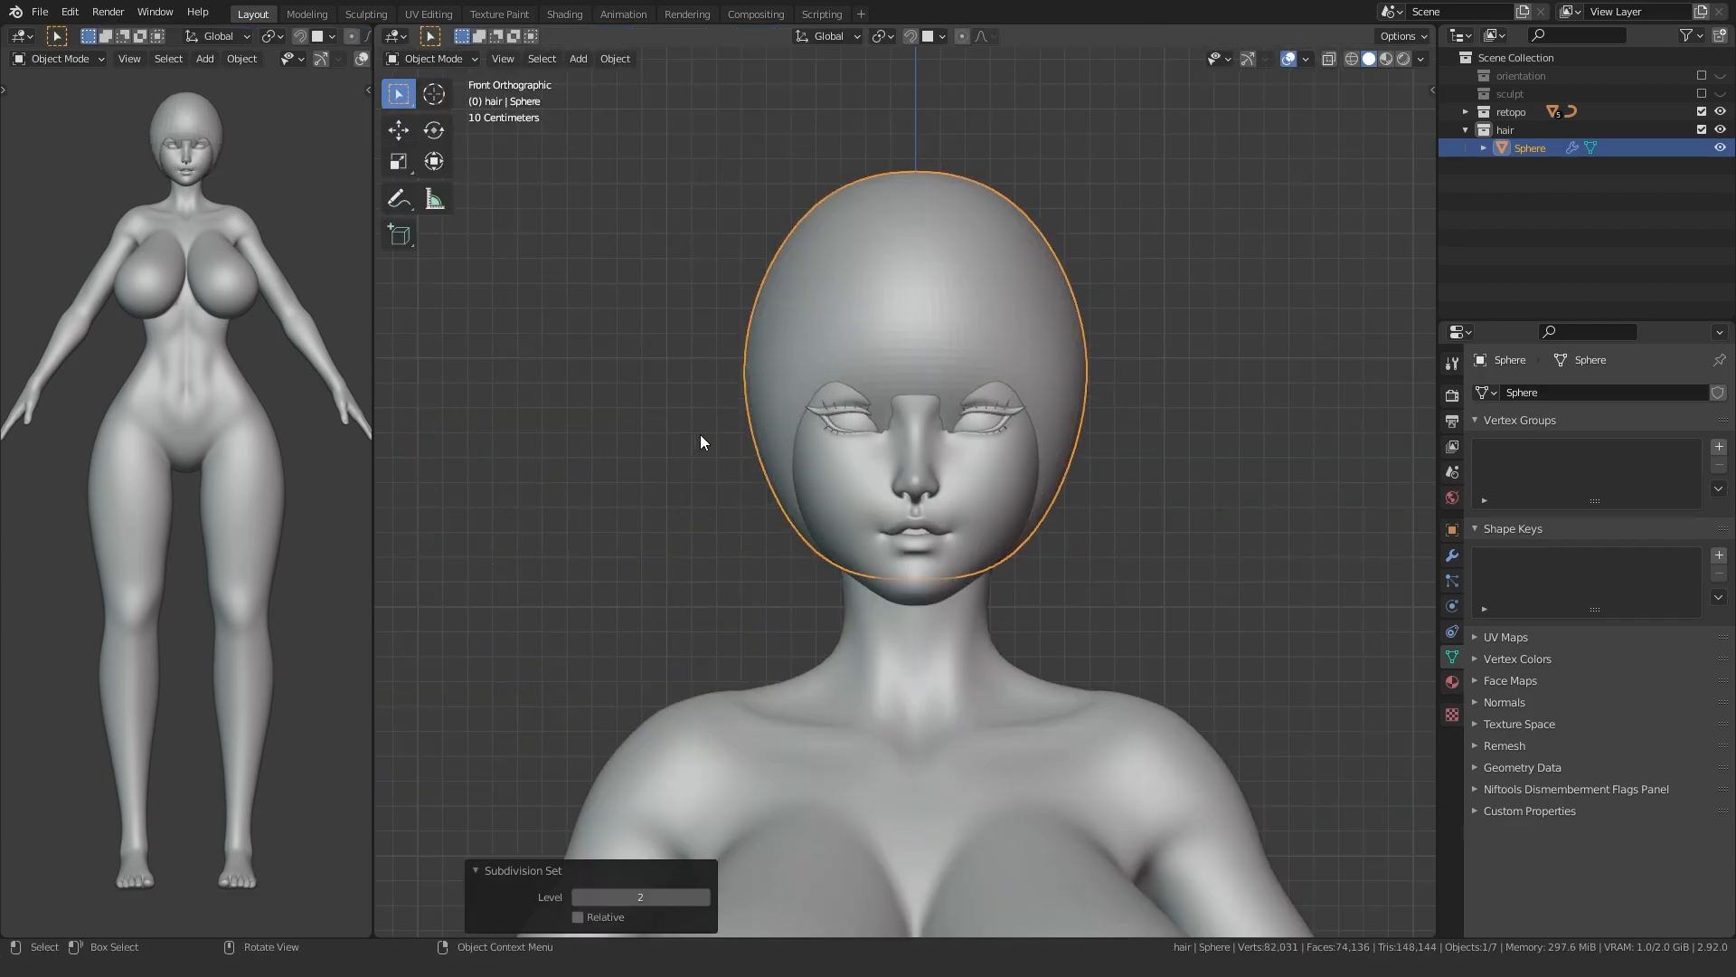
pyautogui.click(1452, 555)
pyautogui.hotkey('ctrl', 'a')
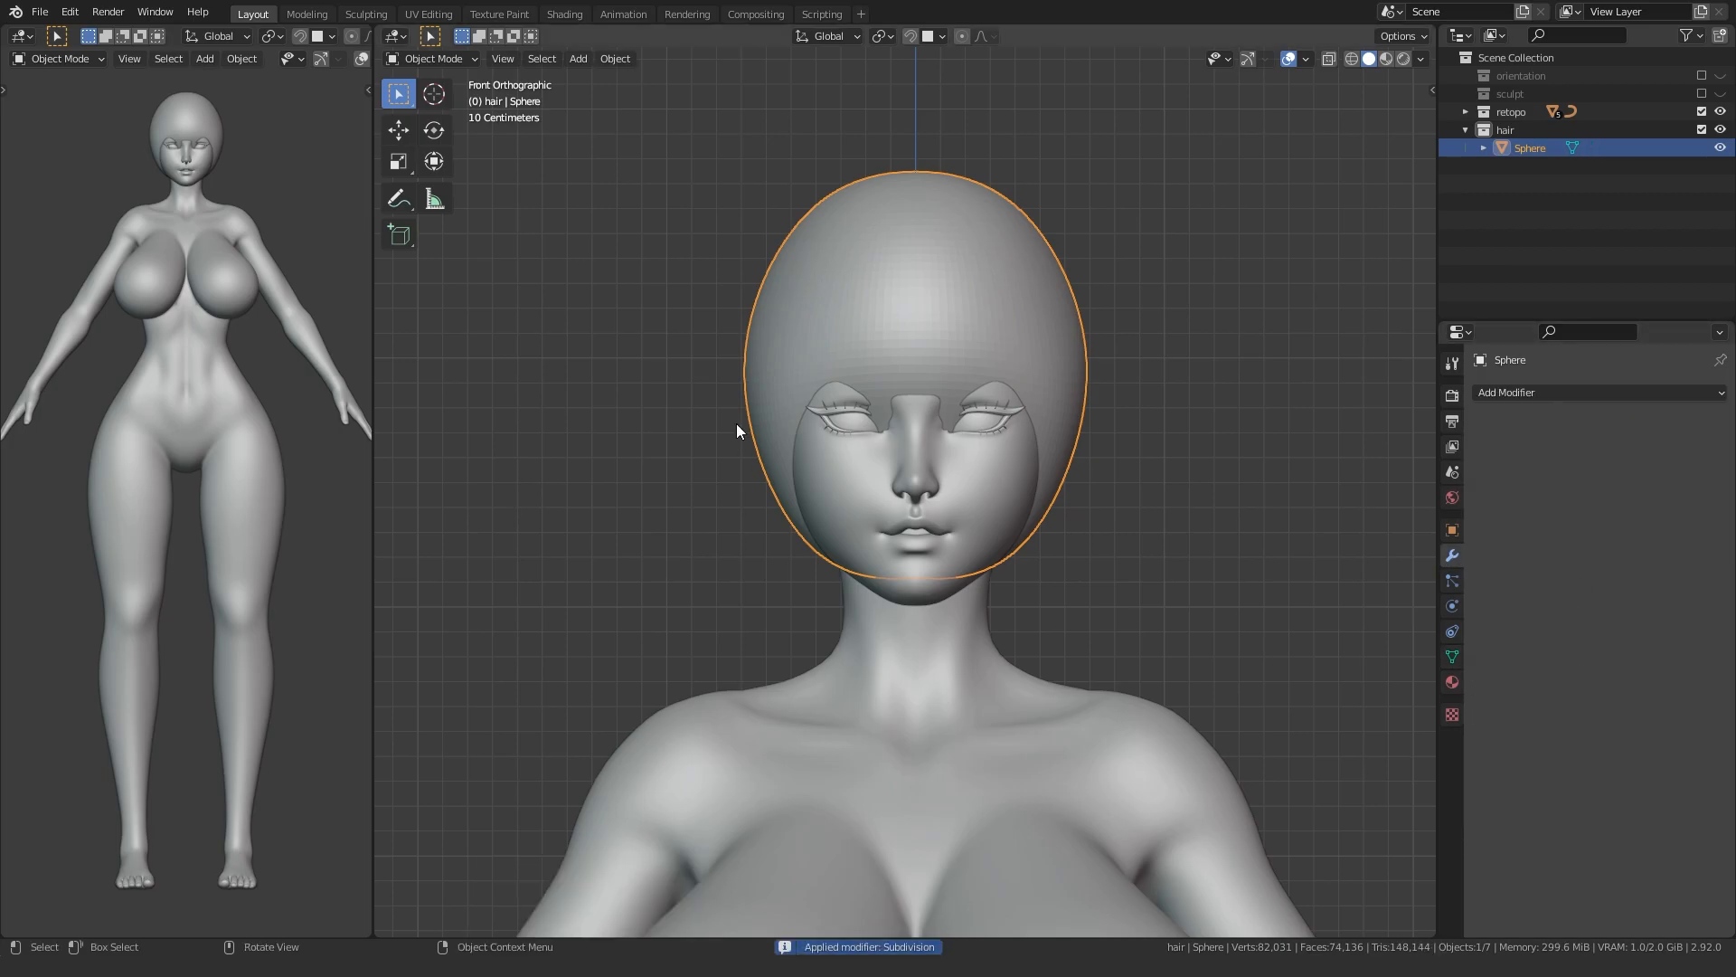
# - Return to Sculpt Mode and smooth the front of the hair base with the Smooth brush at strength 0.500
pyautogui.hotkey('ctrl', 'Tab')
pyautogui.moveTo(875, 434)
pyautogui.keyDown('alt'); pyautogui.mouseDown(button='middle')
pyautogui.moveTo(744, 368)
pyautogui.moveTo(765, 252)
pyautogui.mouseUp(button='middle'); pyautogui.keyUp('alt')
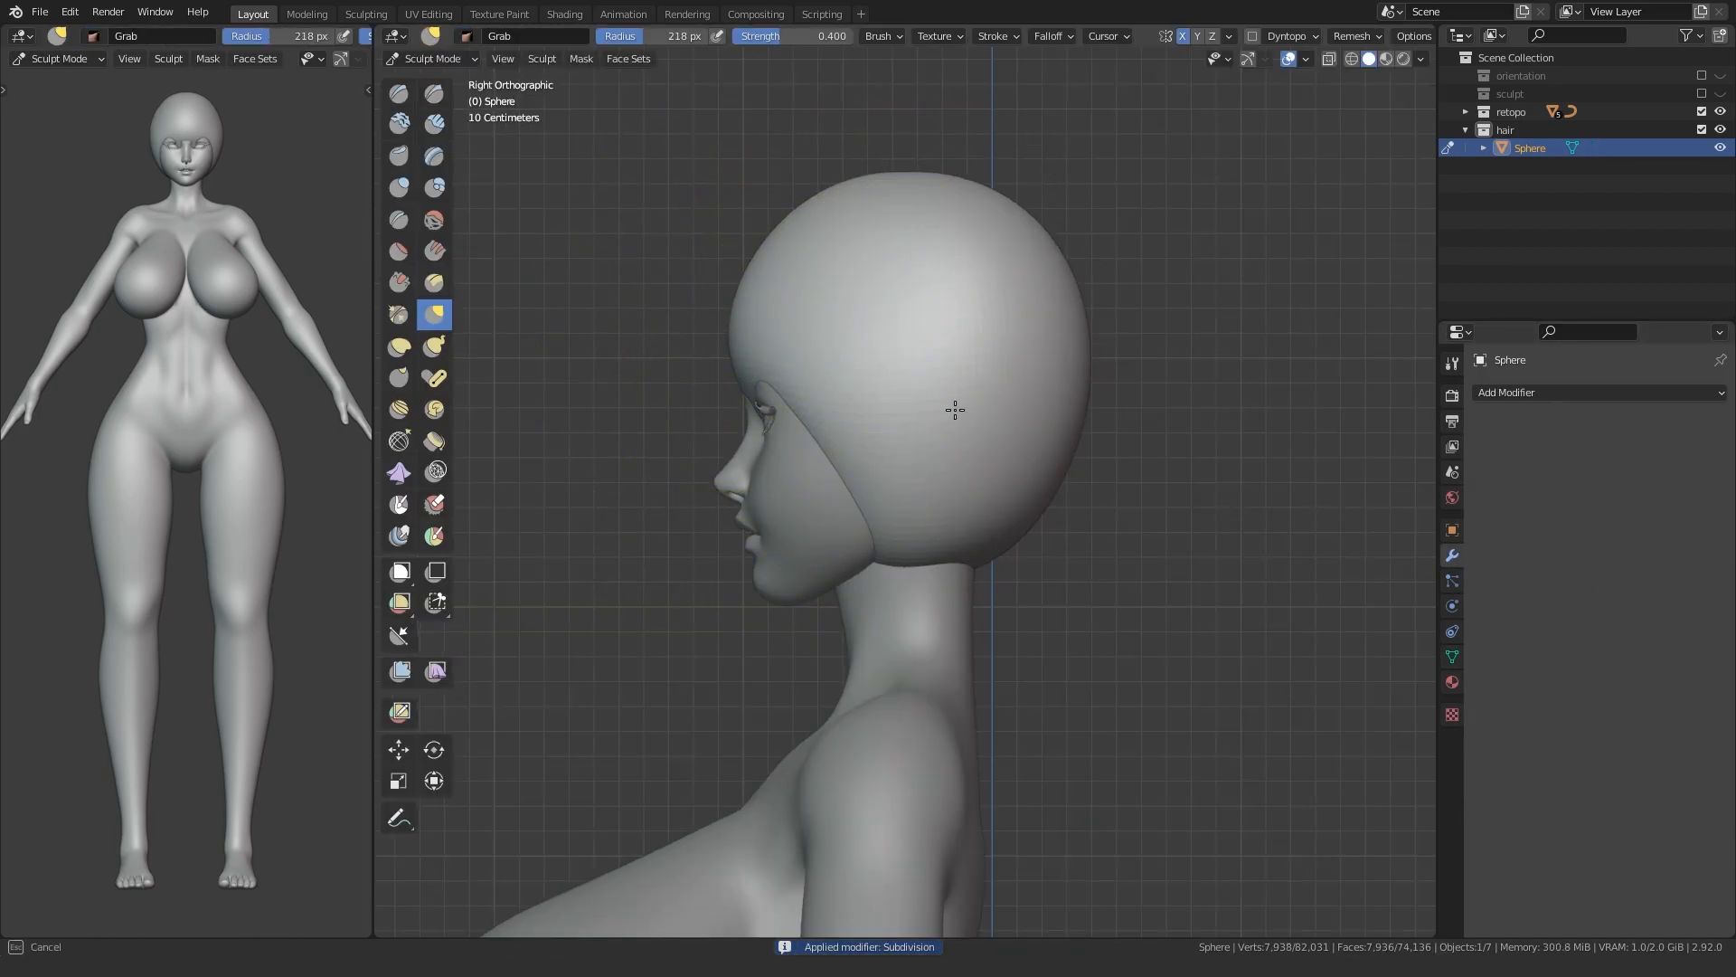
pyautogui.keyDown('alt'); pyautogui.moveTo(639, 497); pyautogui.dragTo(794, 310, button='middle'); pyautogui.keyUp('alt')
pyautogui.click(435, 220)
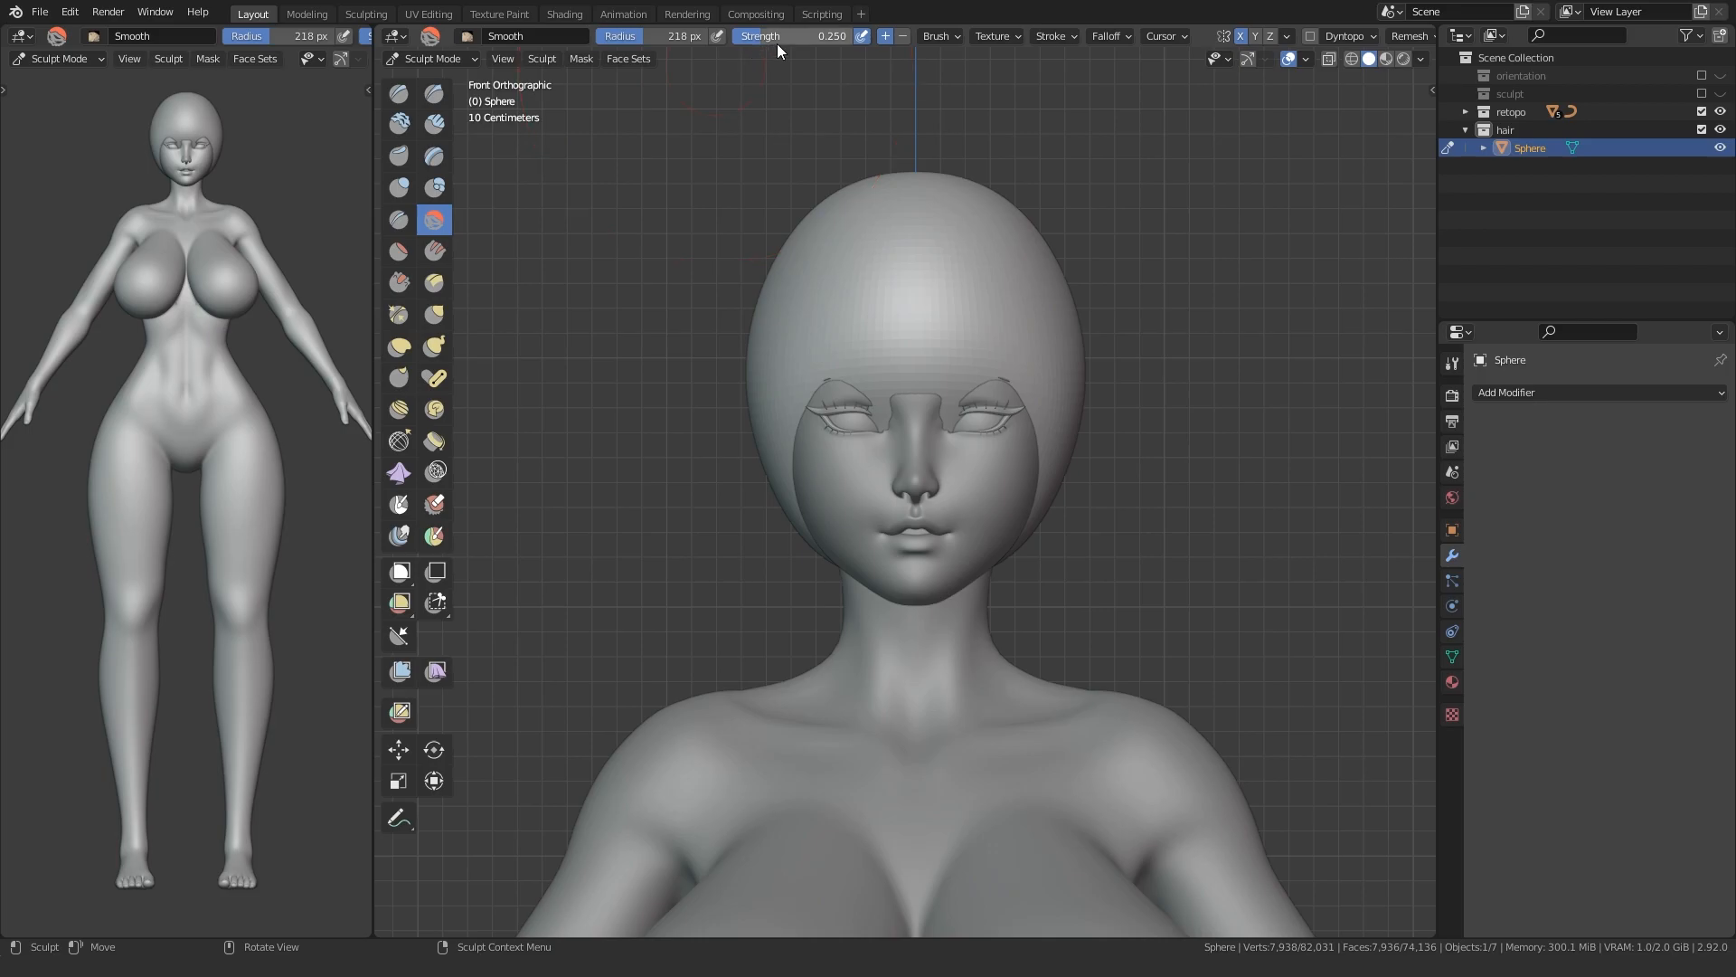
pyautogui.press('f')
pyautogui.click(898, 263)
pyautogui.keyDown('alt'); pyautogui.moveTo(899, 263); pyautogui.dragTo(764, 261, button='middle'); pyautogui.keyUp('alt')
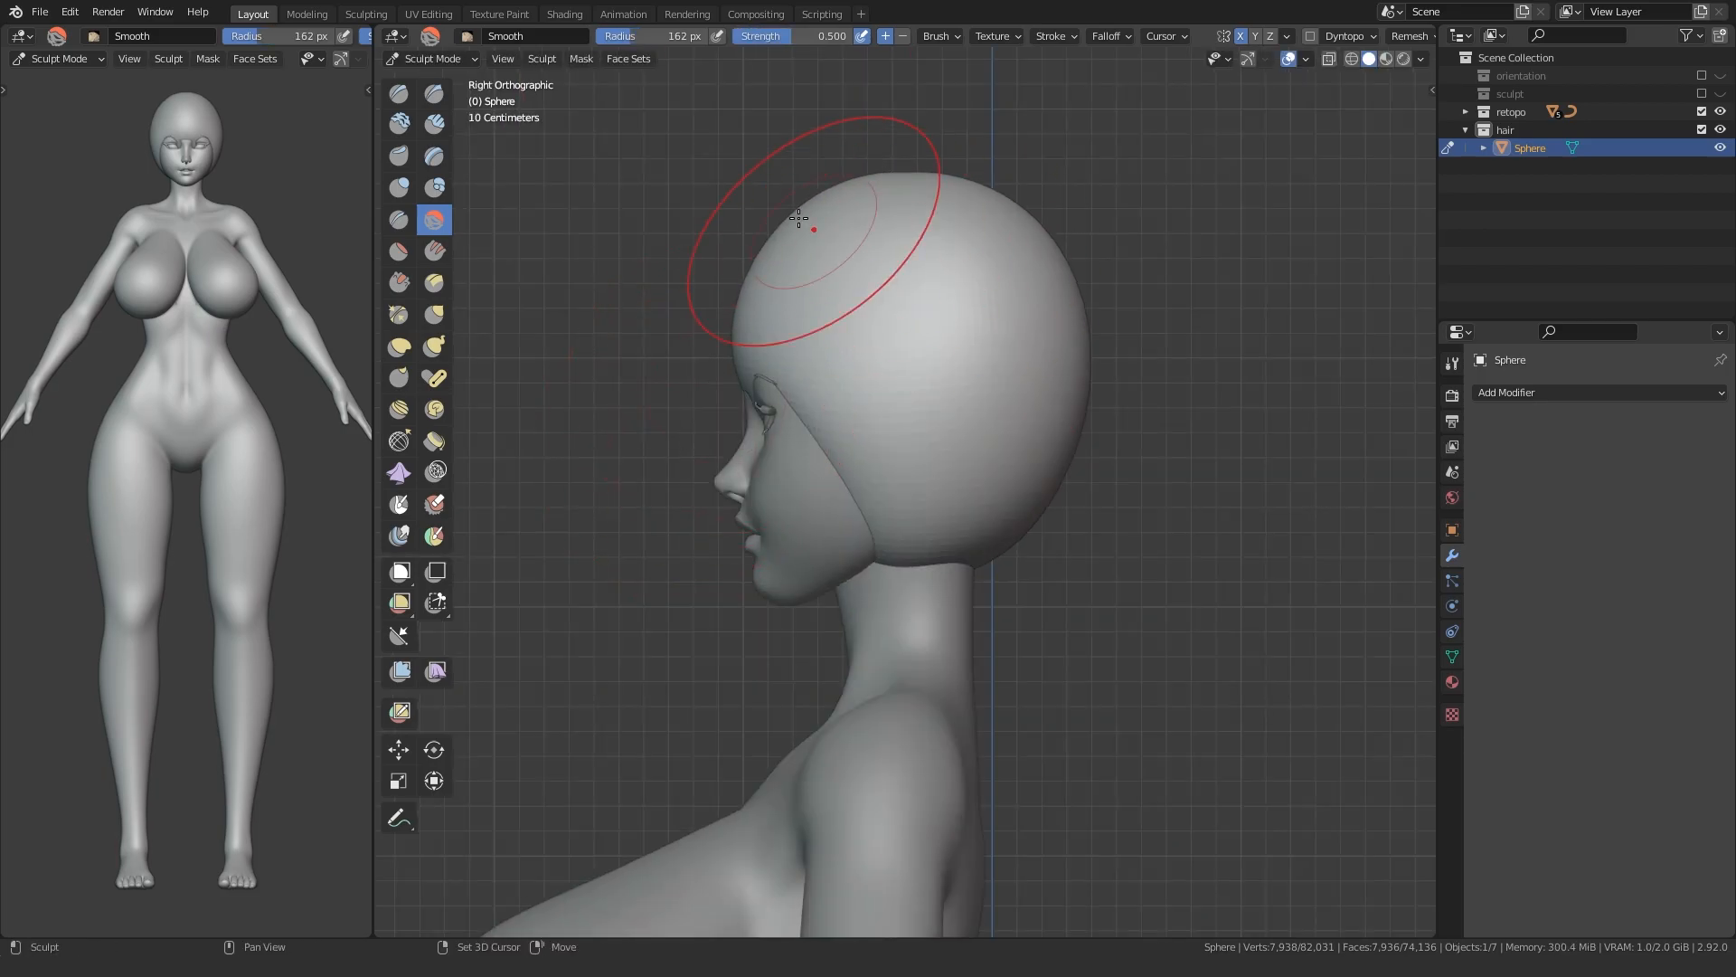
# - Pull the lower back of the hair base outward behind the nape with the Grab brush
pyautogui.press('f')
pyautogui.click(1057, 405)
pyautogui.press('g')
pyautogui.moveTo(1012, 505)
pyautogui.mouseDown()
pyautogui.moveTo(1062, 529)
pyautogui.moveTo(1040, 515)
pyautogui.moveTo(1055, 507)
pyautogui.mouseUp()
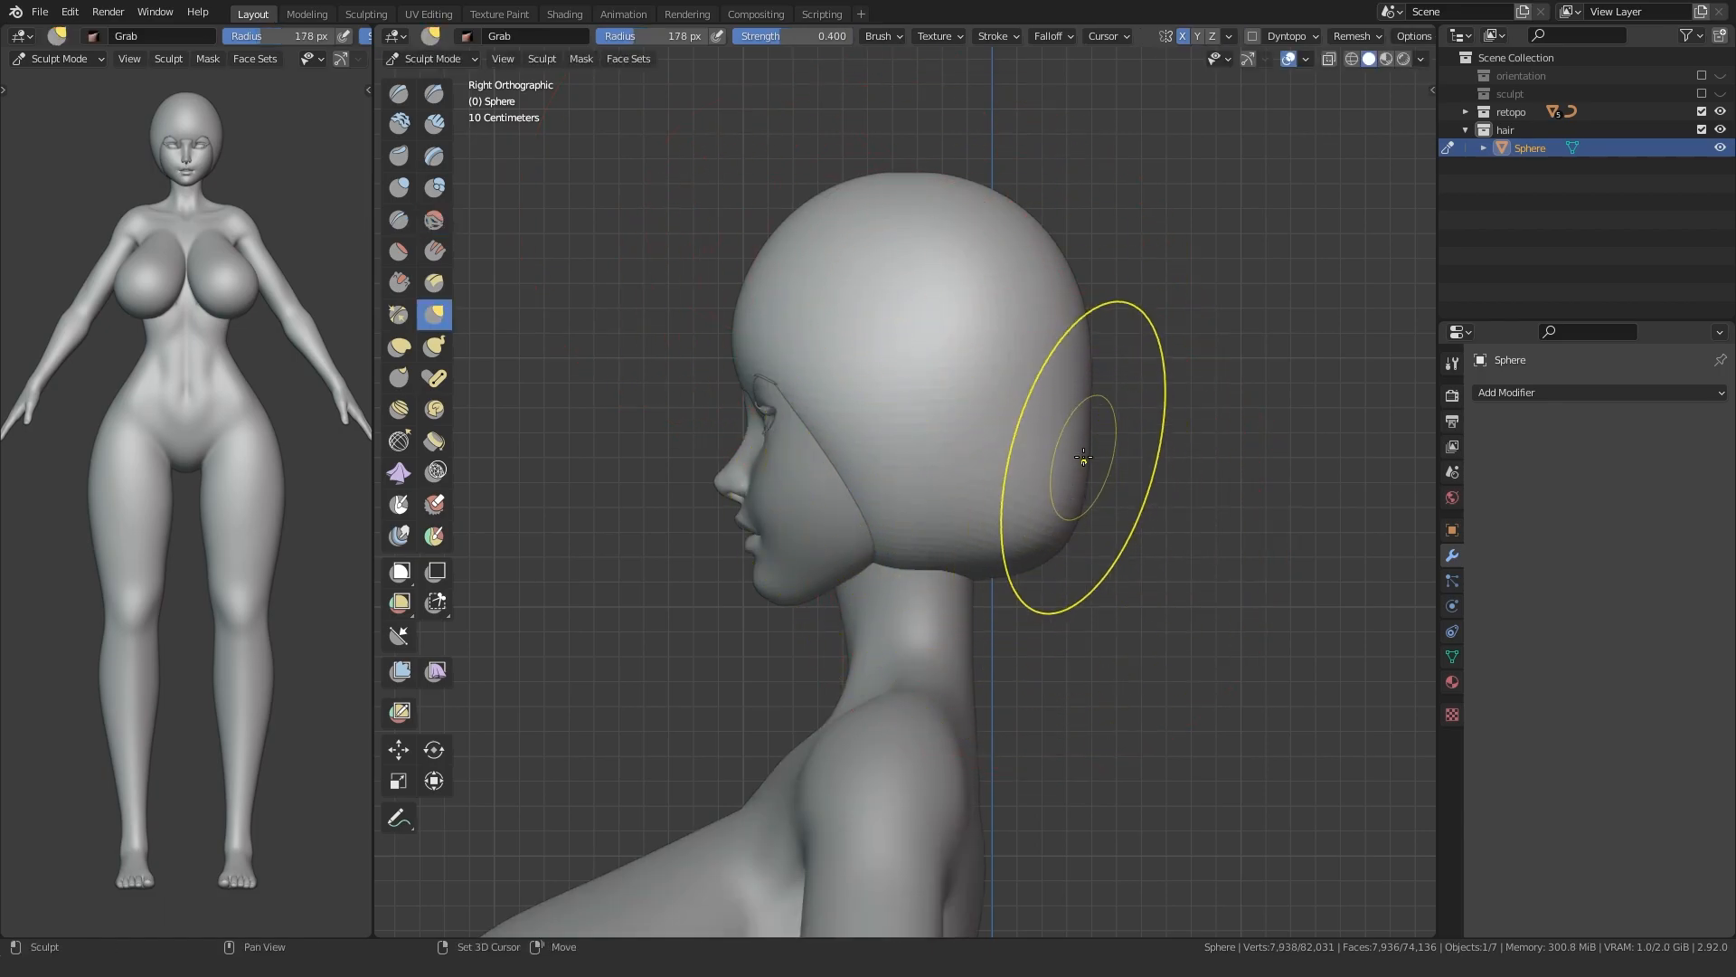
# - Widen the hair base's lower sides and pull its bottom edge into a bob shape with the Grab brush
pyautogui.keyDown('alt'); pyautogui.moveTo(877, 520); pyautogui.dragTo(744, 542, button='middle'); pyautogui.keyUp('alt')
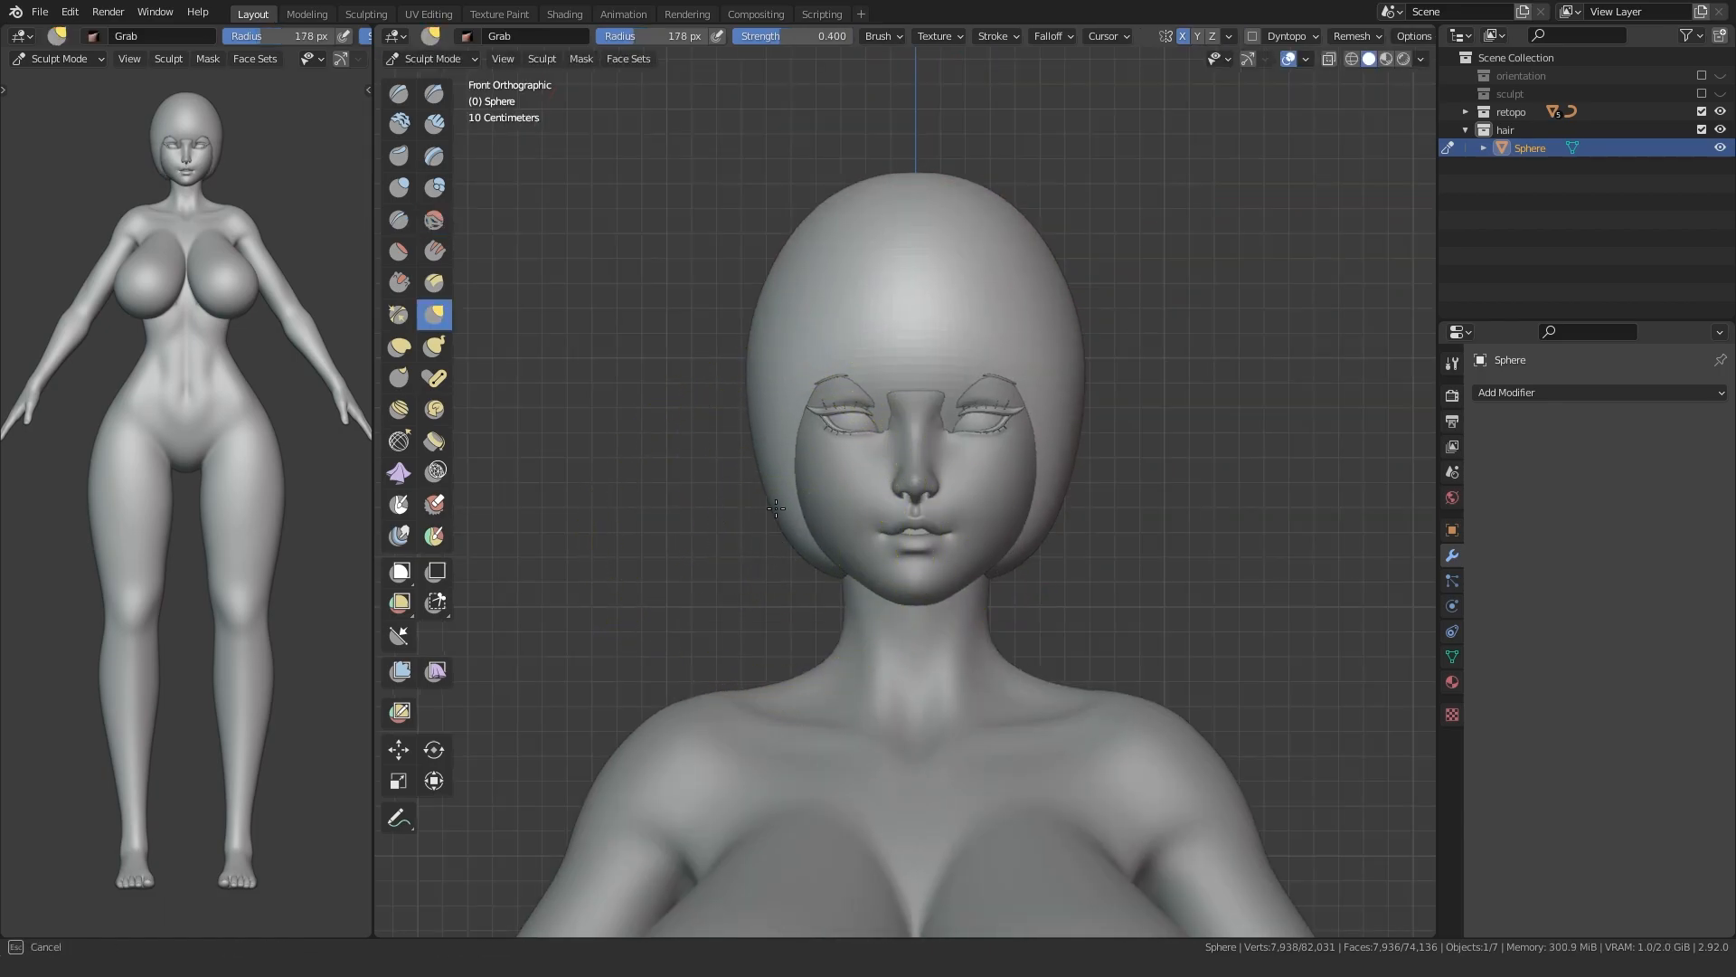
pyautogui.moveTo(776, 508); pyautogui.dragTo(728, 489)
pyautogui.press('f')
pyautogui.click(927, 481)
pyautogui.keyDown('alt'); pyautogui.moveTo(768, 497); pyautogui.dragTo(849, 541, button='middle'); pyautogui.keyUp('alt')
pyautogui.moveTo(849, 542); pyautogui.dragTo(999, 554)
pyautogui.moveTo(986, 552)
pyautogui.keyDown('alt'); pyautogui.mouseDown(button='middle')
pyautogui.moveTo(794, 523)
pyautogui.moveTo(849, 566)
pyautogui.moveTo(804, 553)
pyautogui.mouseUp(button='middle'); pyautogui.keyUp('alt')
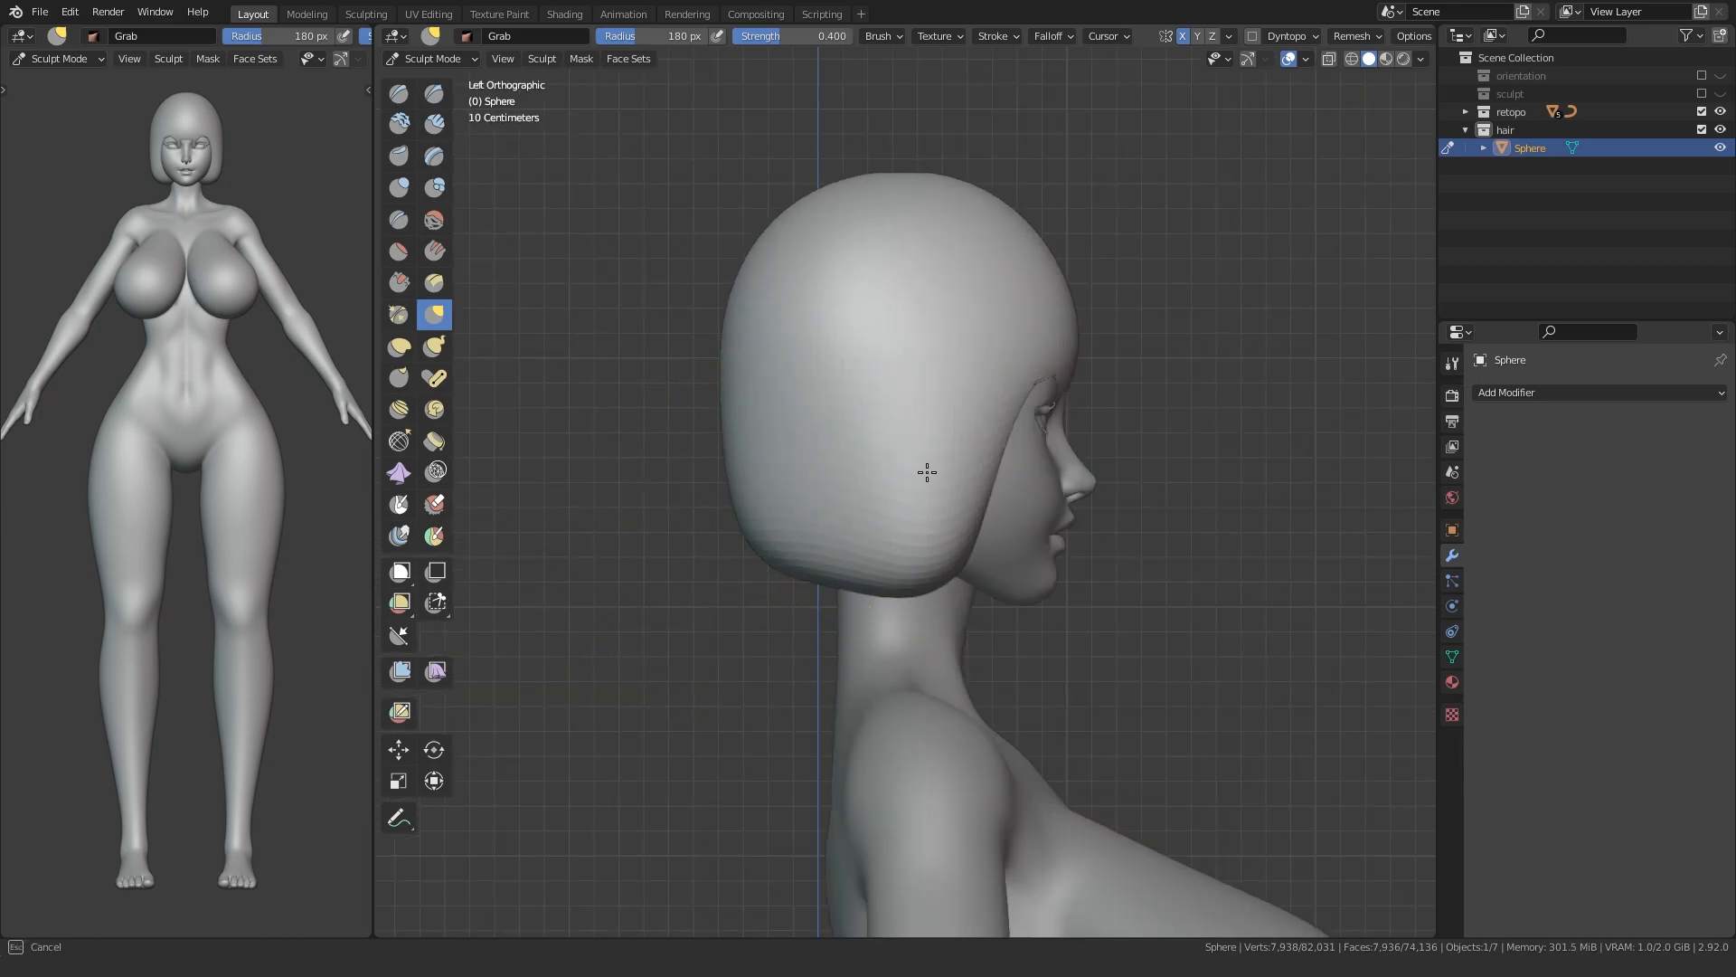
# - Inflate the lower hair and define the hairline above the brows with inverted Draw Sharp strokes
pyautogui.press('i')
pyautogui.moveTo(754, 425); pyautogui.dragTo(779, 459, button='middle')
pyautogui.press('f')
pyautogui.click(1030, 410)
pyautogui.moveTo(945, 389)
pyautogui.keyDown('ctrl'); pyautogui.mouseDown()
pyautogui.moveTo(861, 346)
pyautogui.moveTo(859, 371)
pyautogui.mouseUp(); pyautogui.keyUp('ctrl')
pyautogui.press('f')
pyautogui.click(930, 443)
pyautogui.keyDown('ctrl'); pyautogui.moveTo(909, 444); pyautogui.dragTo(890, 446); pyautogui.keyUp('ctrl')
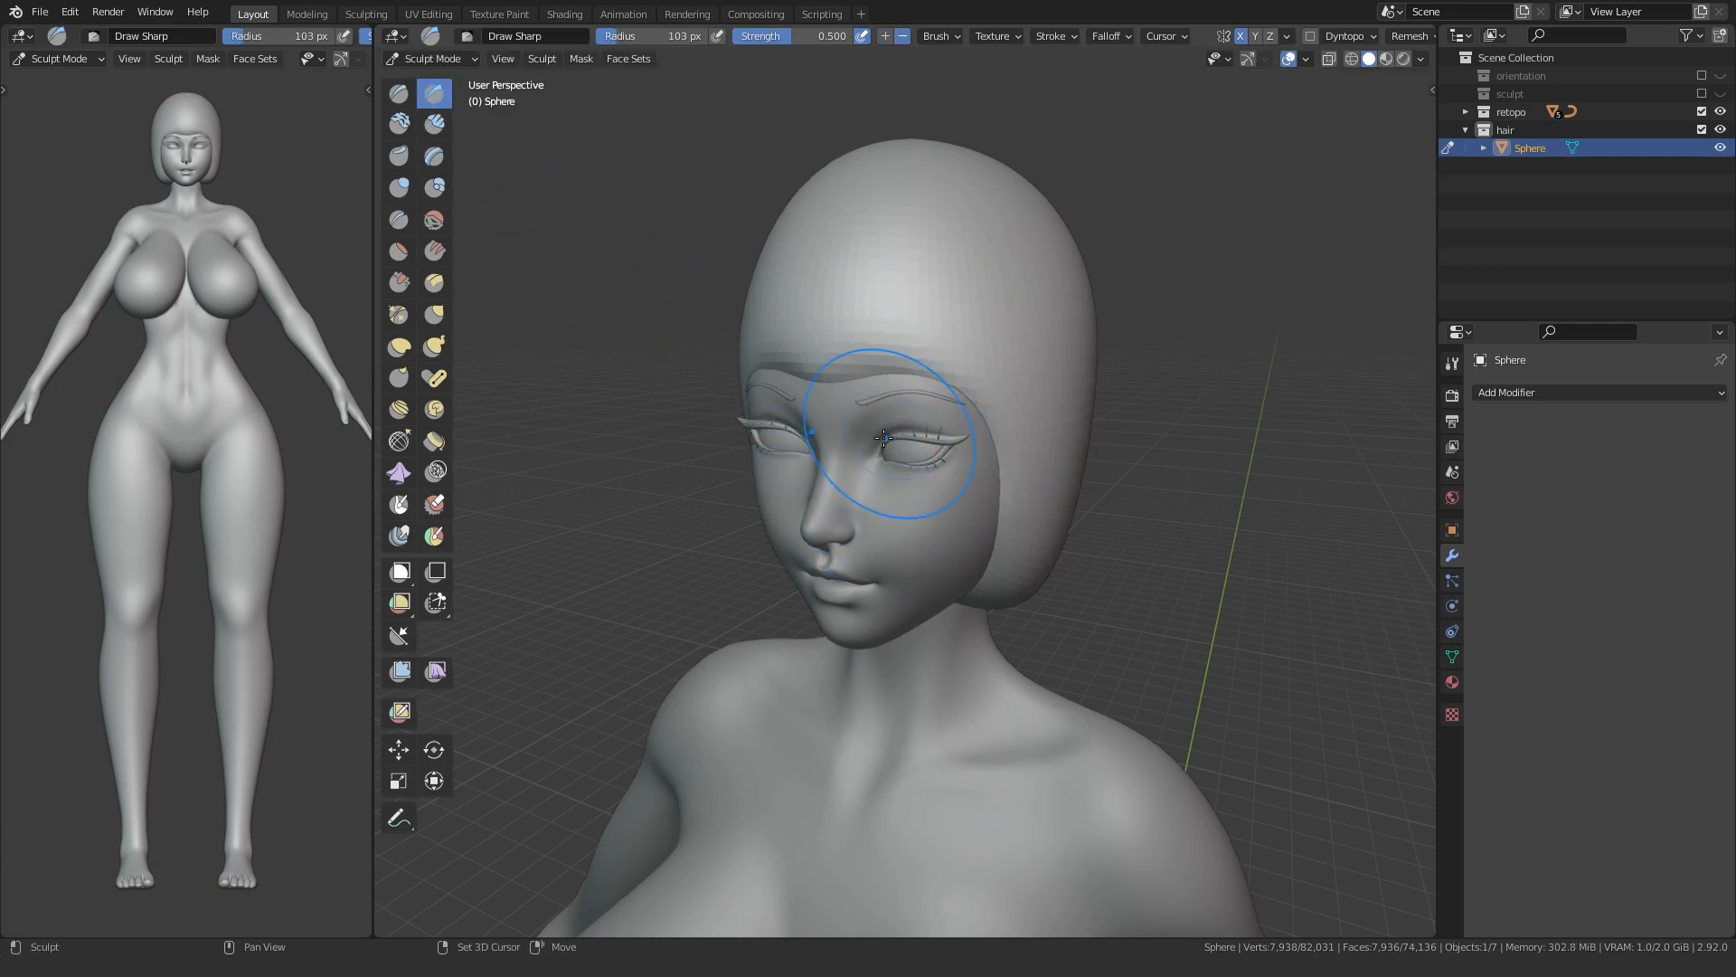
# - Adjust the hair's lower sides beside the jaw with the Grab brush in front view
pyautogui.press('g')
pyautogui.moveTo(719, 407)
pyautogui.mouseDown(button='middle')
pyautogui.moveTo(1023, 383)
pyautogui.moveTo(918, 458)
pyautogui.moveTo(667, 432)
pyautogui.mouseUp(button='middle')
pyautogui.moveTo(941, 644)
pyautogui.mouseDown(button='middle')
pyautogui.moveTo(728, 399)
pyautogui.moveTo(804, 376)
pyautogui.moveTo(817, 352)
pyautogui.moveTo(690, 399)
pyautogui.moveTo(813, 452)
pyautogui.moveTo(868, 525)
pyautogui.moveTo(887, 569)
pyautogui.moveTo(803, 629)
pyautogui.mouseUp(button='middle')
pyautogui.press('i')
pyautogui.press('KP_1')
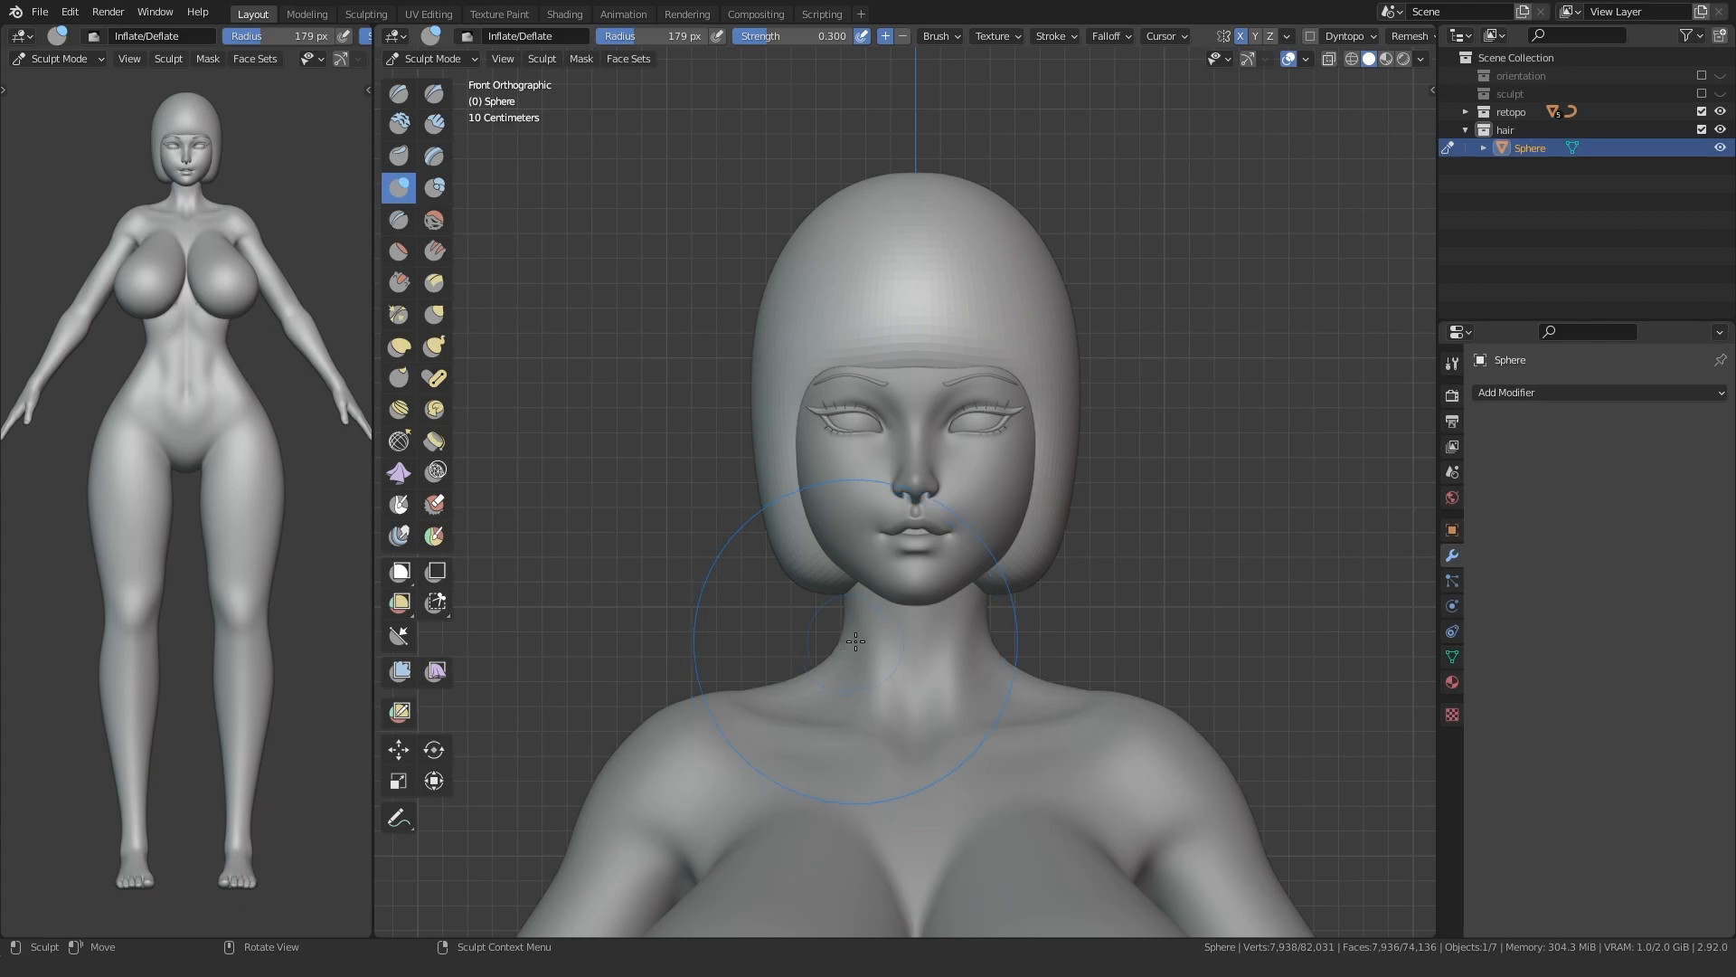
pyautogui.press('g')
pyautogui.press('f')
pyautogui.click(794, 581)
pyautogui.moveTo(793, 580); pyautogui.dragTo(746, 488)
# - Thicken the lower rim of the hair around the neck with the Inflate brush
pyautogui.press('i')
pyautogui.moveTo(719, 549); pyautogui.dragTo(850, 535, button='middle')
pyautogui.press('f')
pyautogui.click(937, 531)
pyautogui.moveTo(780, 523); pyautogui.dragTo(783, 526)
pyautogui.moveTo(783, 525); pyautogui.dragTo(863, 529, button='middle')
pyautogui.moveTo(814, 534); pyautogui.dragTo(737, 520)
pyautogui.moveTo(732, 520); pyautogui.dragTo(841, 522, button='middle')
pyautogui.moveTo(805, 524)
pyautogui.mouseDown()
pyautogui.moveTo(751, 509)
pyautogui.moveTo(782, 520)
pyautogui.mouseUp()
# - Add volume to the side and back of the hair with a resized Inflate brush
pyautogui.press('f')
pyautogui.click(998, 480)
pyautogui.press('i')
pyautogui.moveTo(795, 437); pyautogui.dragTo(881, 470)
pyautogui.moveTo(895, 470); pyautogui.dragTo(741, 475, button='middle')
pyautogui.press('f')
pyautogui.click(760, 479)
pyautogui.moveTo(759, 479)
pyautogui.mouseDown()
pyautogui.moveTo(751, 467)
pyautogui.moveTo(768, 515)
pyautogui.mouseUp()
# - Shape the hair's lower back corner above the nape with the Grab brush in side view
pyautogui.moveTo(769, 515)
pyautogui.mouseDown(button='middle')
pyautogui.moveTo(620, 574)
pyautogui.moveTo(765, 538)
pyautogui.mouseUp(button='middle')
pyautogui.press('g')
pyautogui.moveTo(765, 539); pyautogui.dragTo(790, 550)
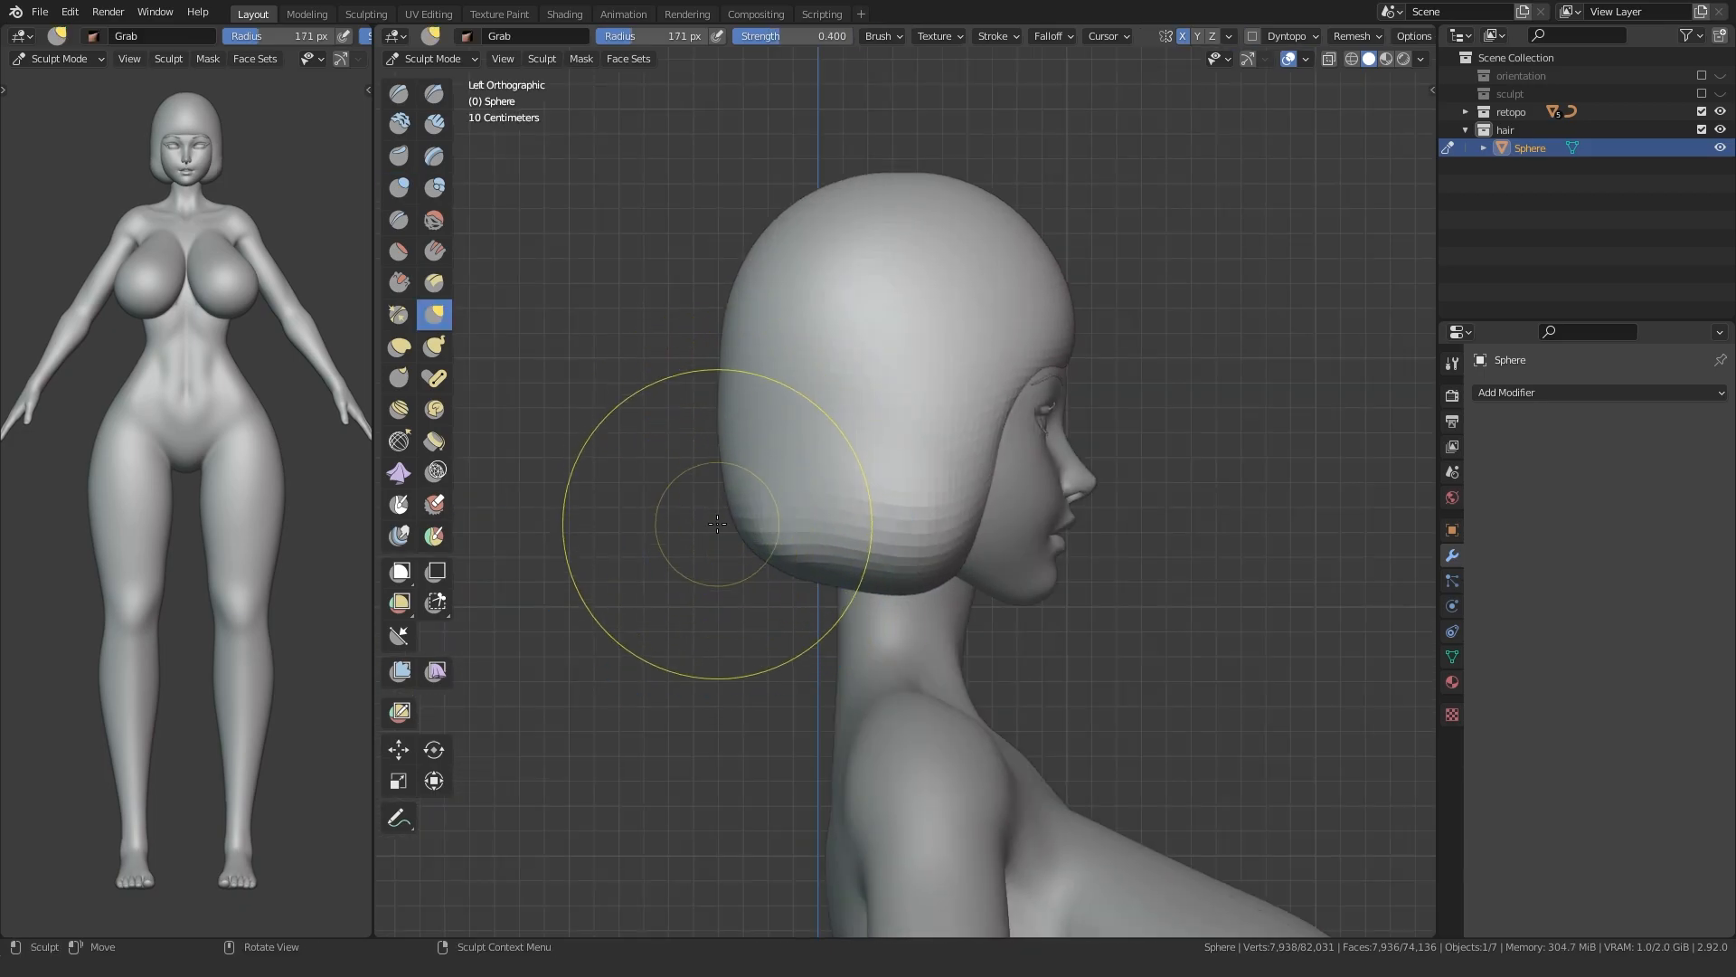
pyautogui.moveTo(721, 566); pyautogui.dragTo(896, 531, button='middle')
pyautogui.moveTo(953, 592); pyautogui.dragTo(1028, 522, button='middle')
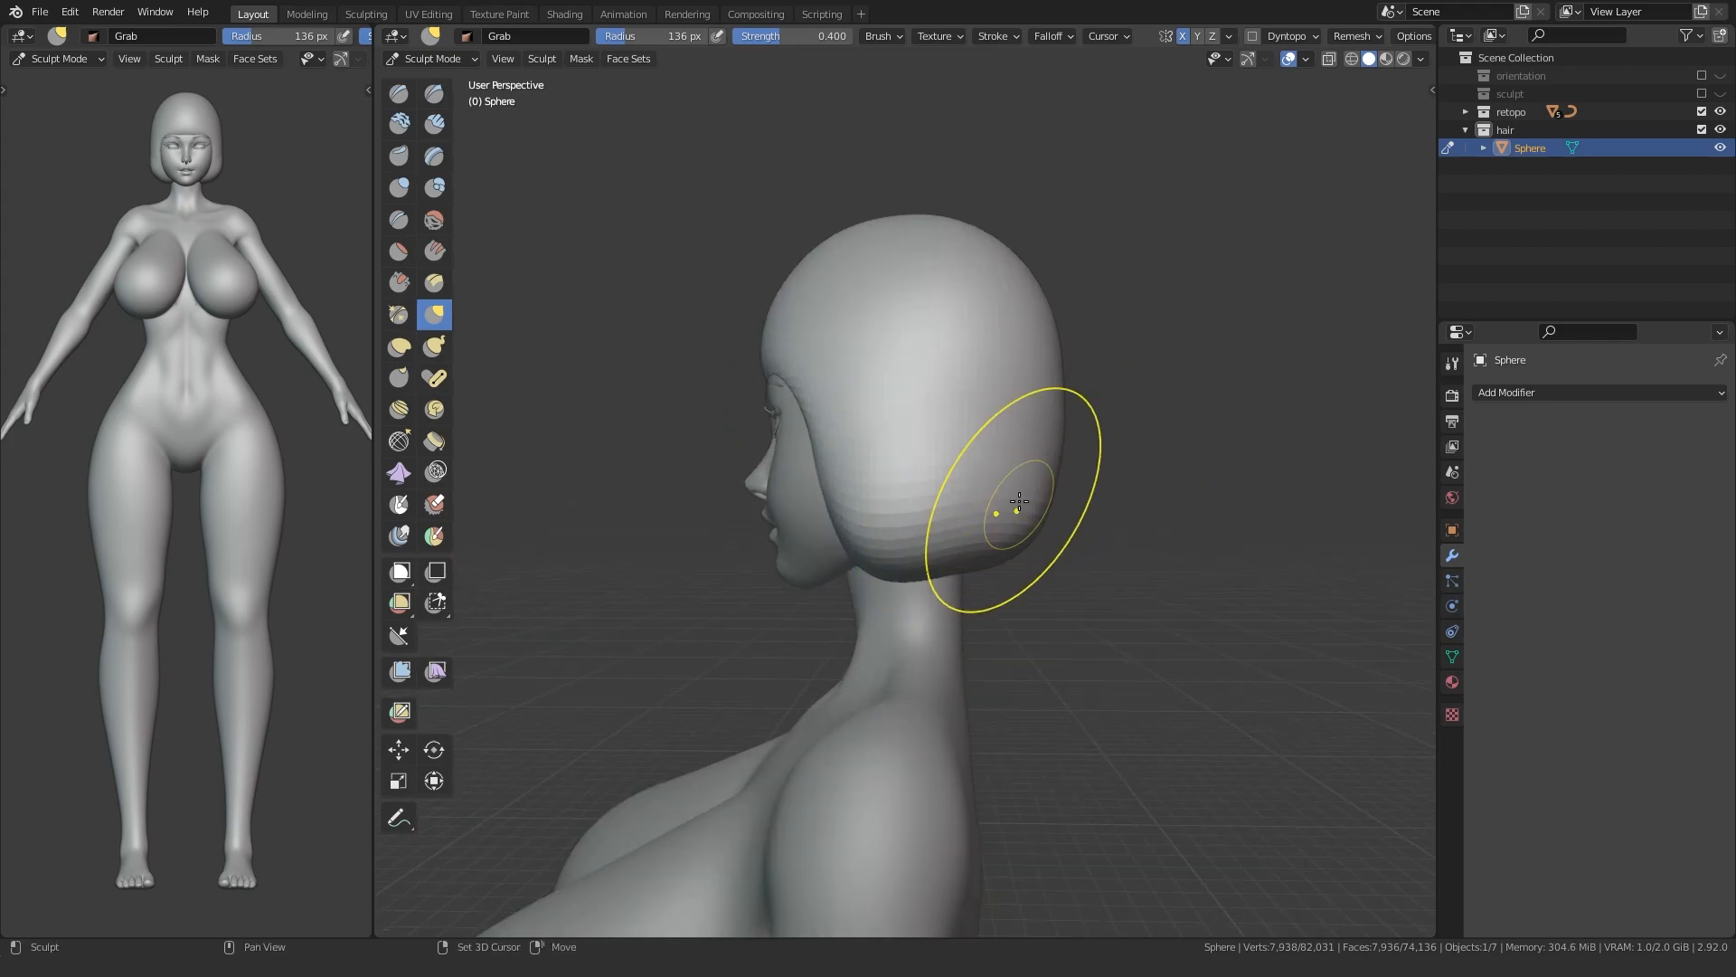
# - Tuck the hair's lower corners inward and refine its side silhouette in front view with the Grab brush
pyautogui.keyDown('alt'); pyautogui.moveTo(707, 534); pyautogui.dragTo(701, 558, button='middle'); pyautogui.keyUp('alt')
pyautogui.press('f')
pyautogui.click(724, 558)
pyautogui.moveTo(756, 558); pyautogui.dragTo(787, 559)
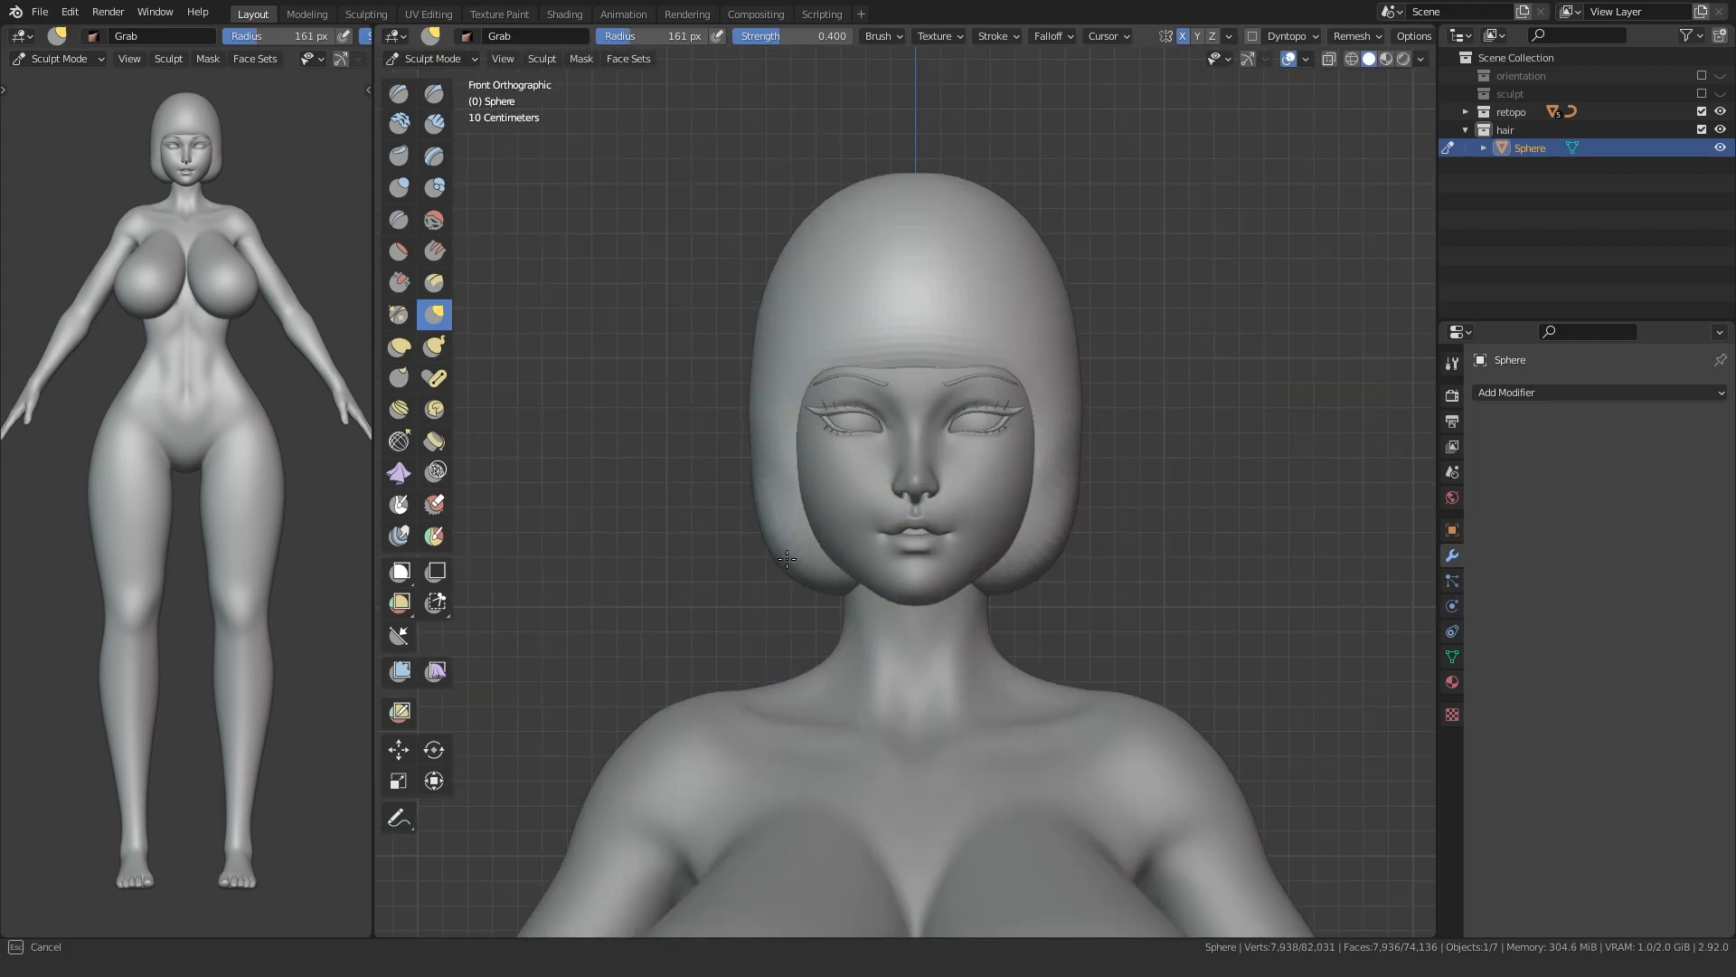
pyautogui.scroll(2, 760, 537)
pyautogui.moveTo(687, 453); pyautogui.dragTo(666, 442)
pyautogui.press('f')
pyautogui.click(639, 437)
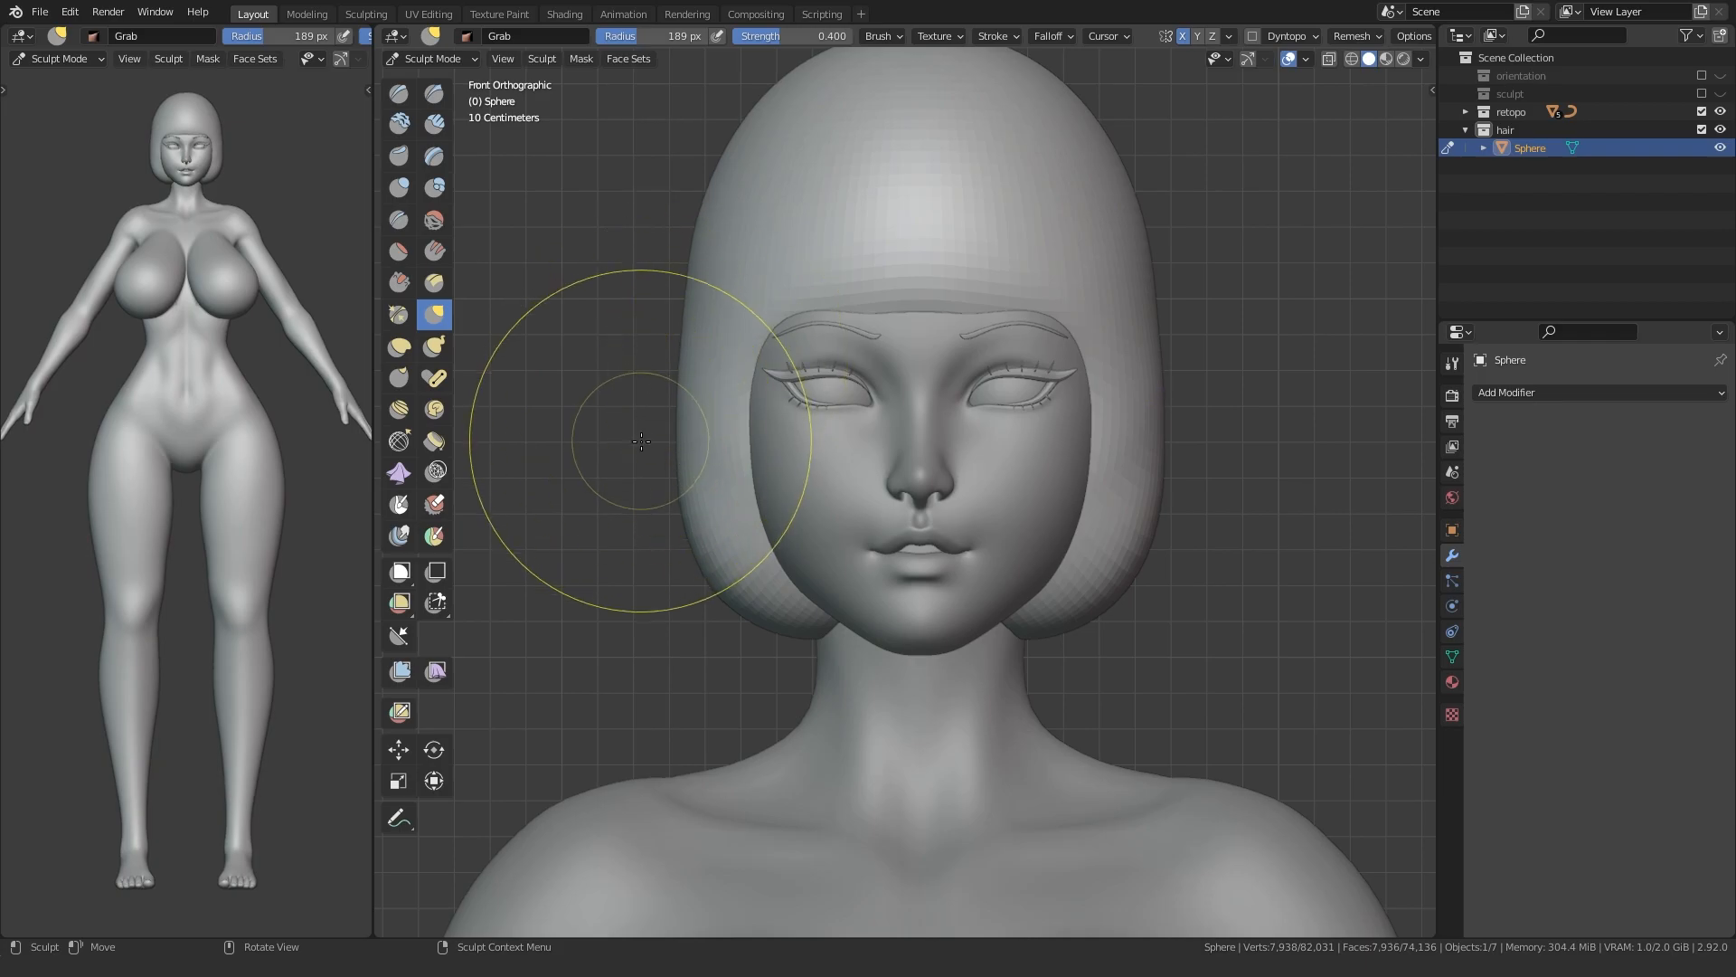
pyautogui.moveTo(701, 427); pyautogui.dragTo(724, 422, button='middle')
pyautogui.press('f')
pyautogui.click(775, 412)
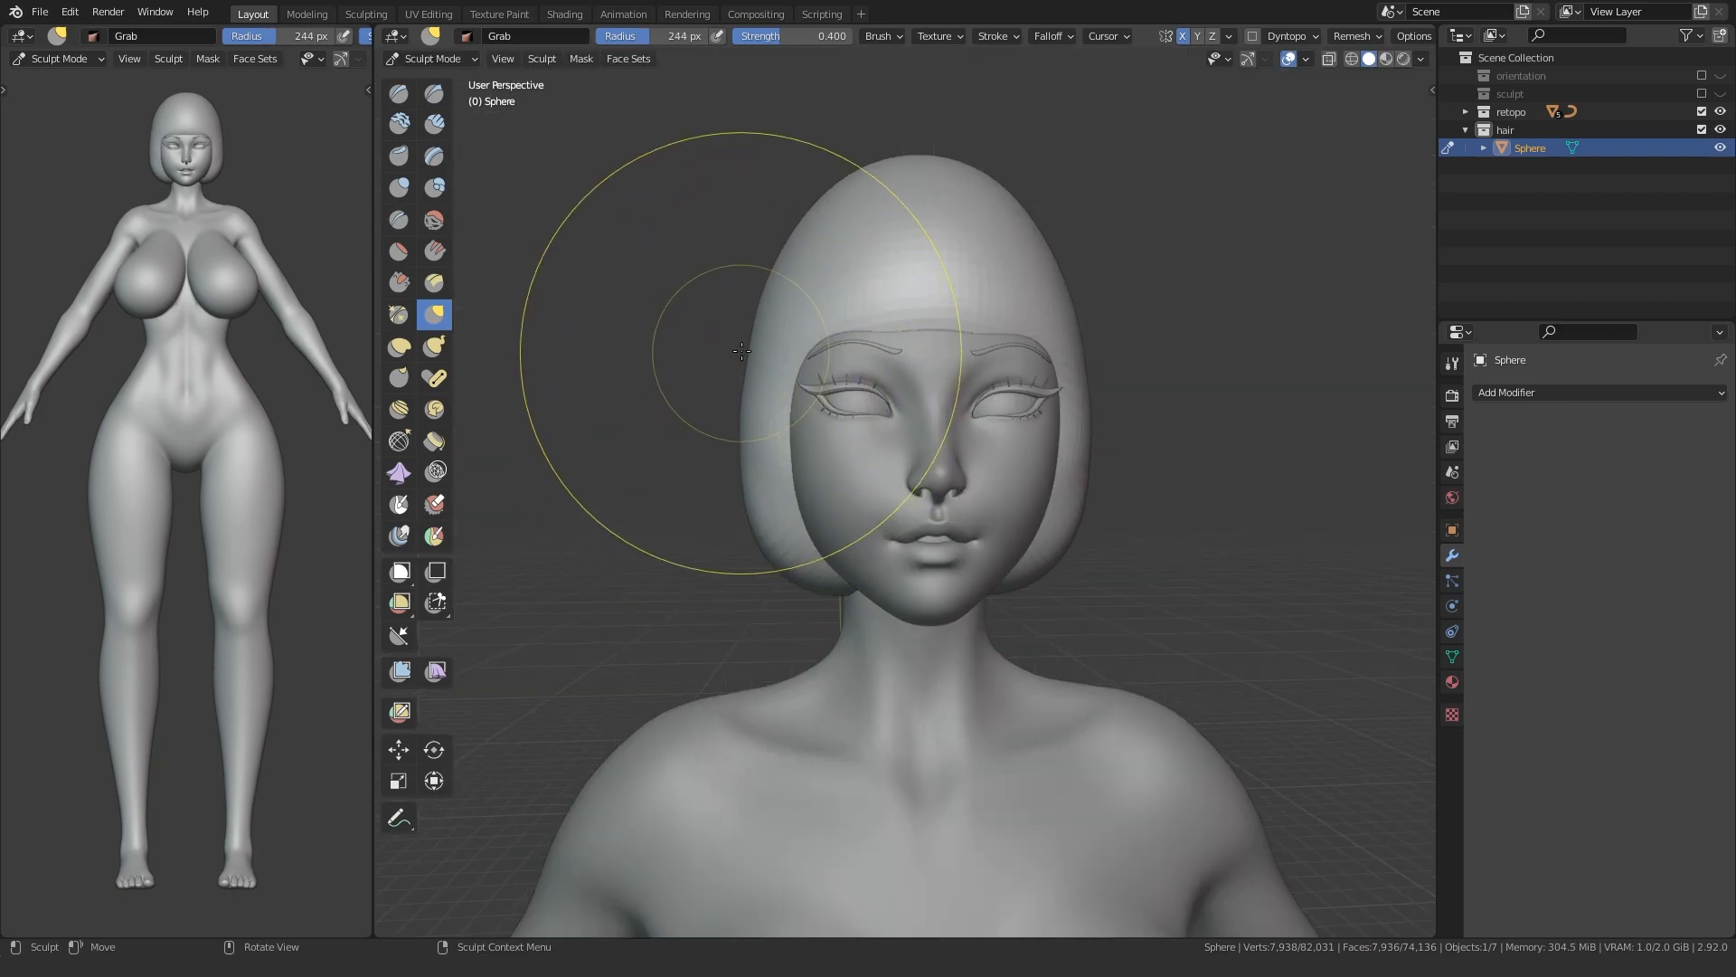
# - Pull the hair's forehead area forward and refine the crown with the Grab brush in side view
pyautogui.keyDown('alt'); pyautogui.moveTo(838, 235); pyautogui.dragTo(698, 256, button='middle'); pyautogui.keyUp('alt')
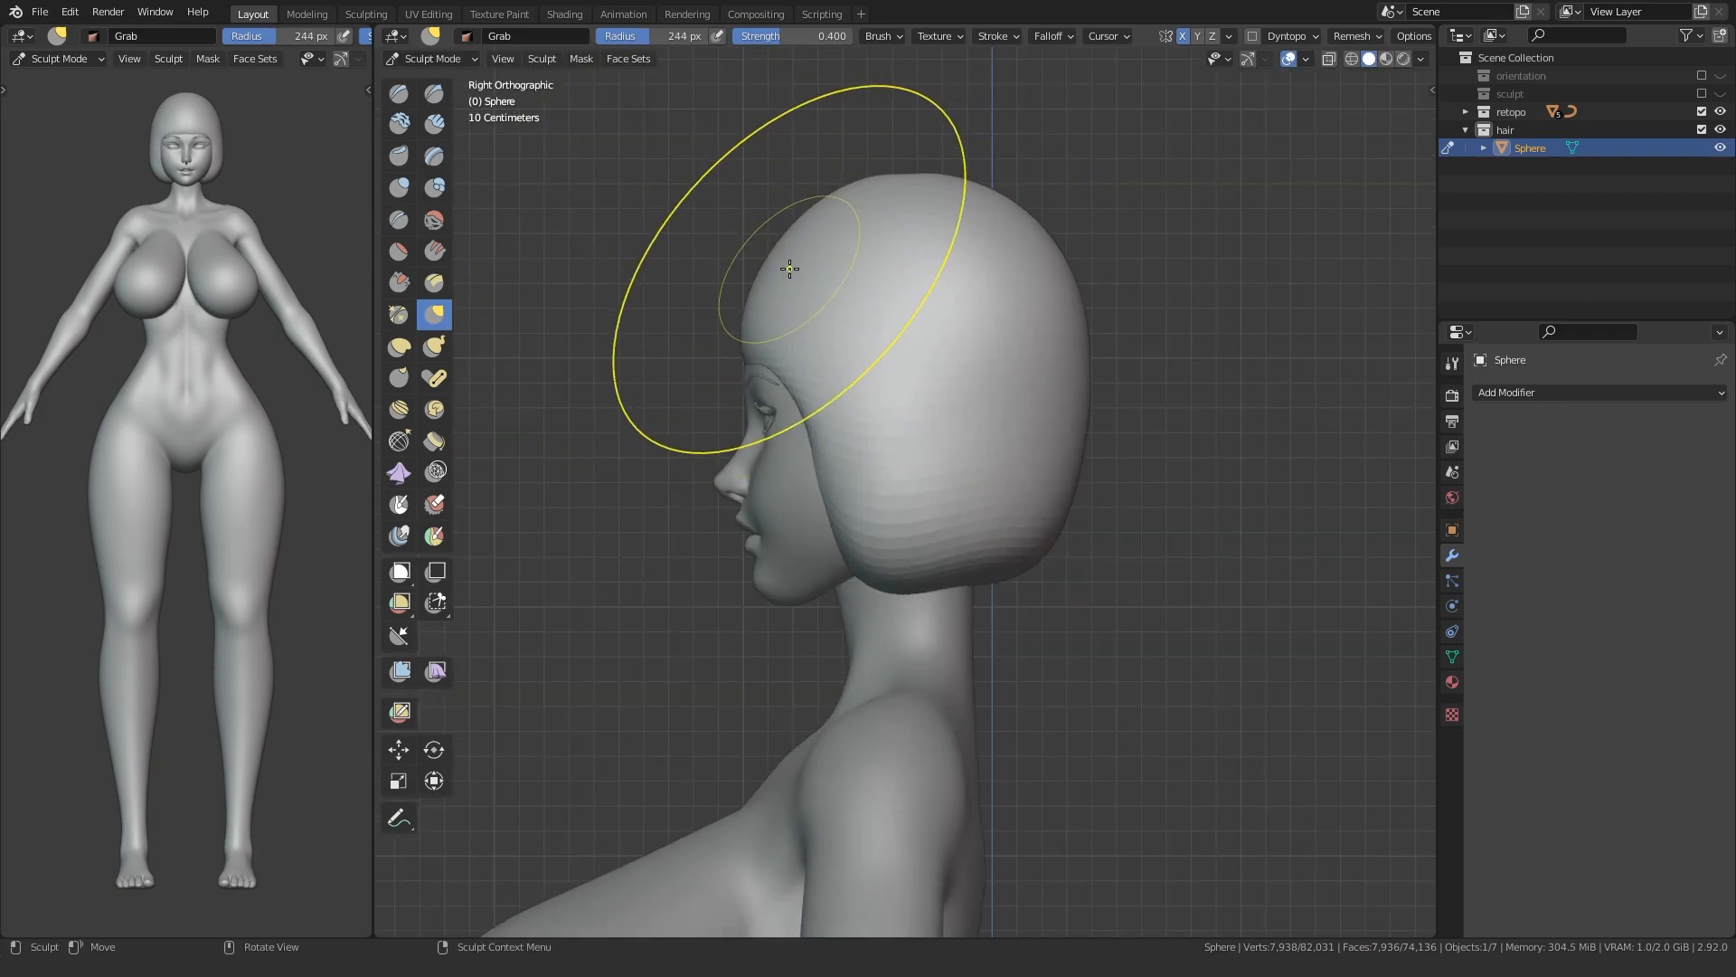
pyautogui.moveTo(790, 269); pyautogui.dragTo(763, 257)
pyautogui.press('f')
pyautogui.click(753, 220)
pyautogui.moveTo(870, 201); pyautogui.dragTo(877, 206)
# - Set a finer voxel size for the hair base and remesh it
pyautogui.moveTo(977, 340); pyautogui.dragTo(1056, 415, button='middle')
pyautogui.press('r')
pyautogui.click(787, 447)
pyautogui.hotkey('ctrl', 'r')
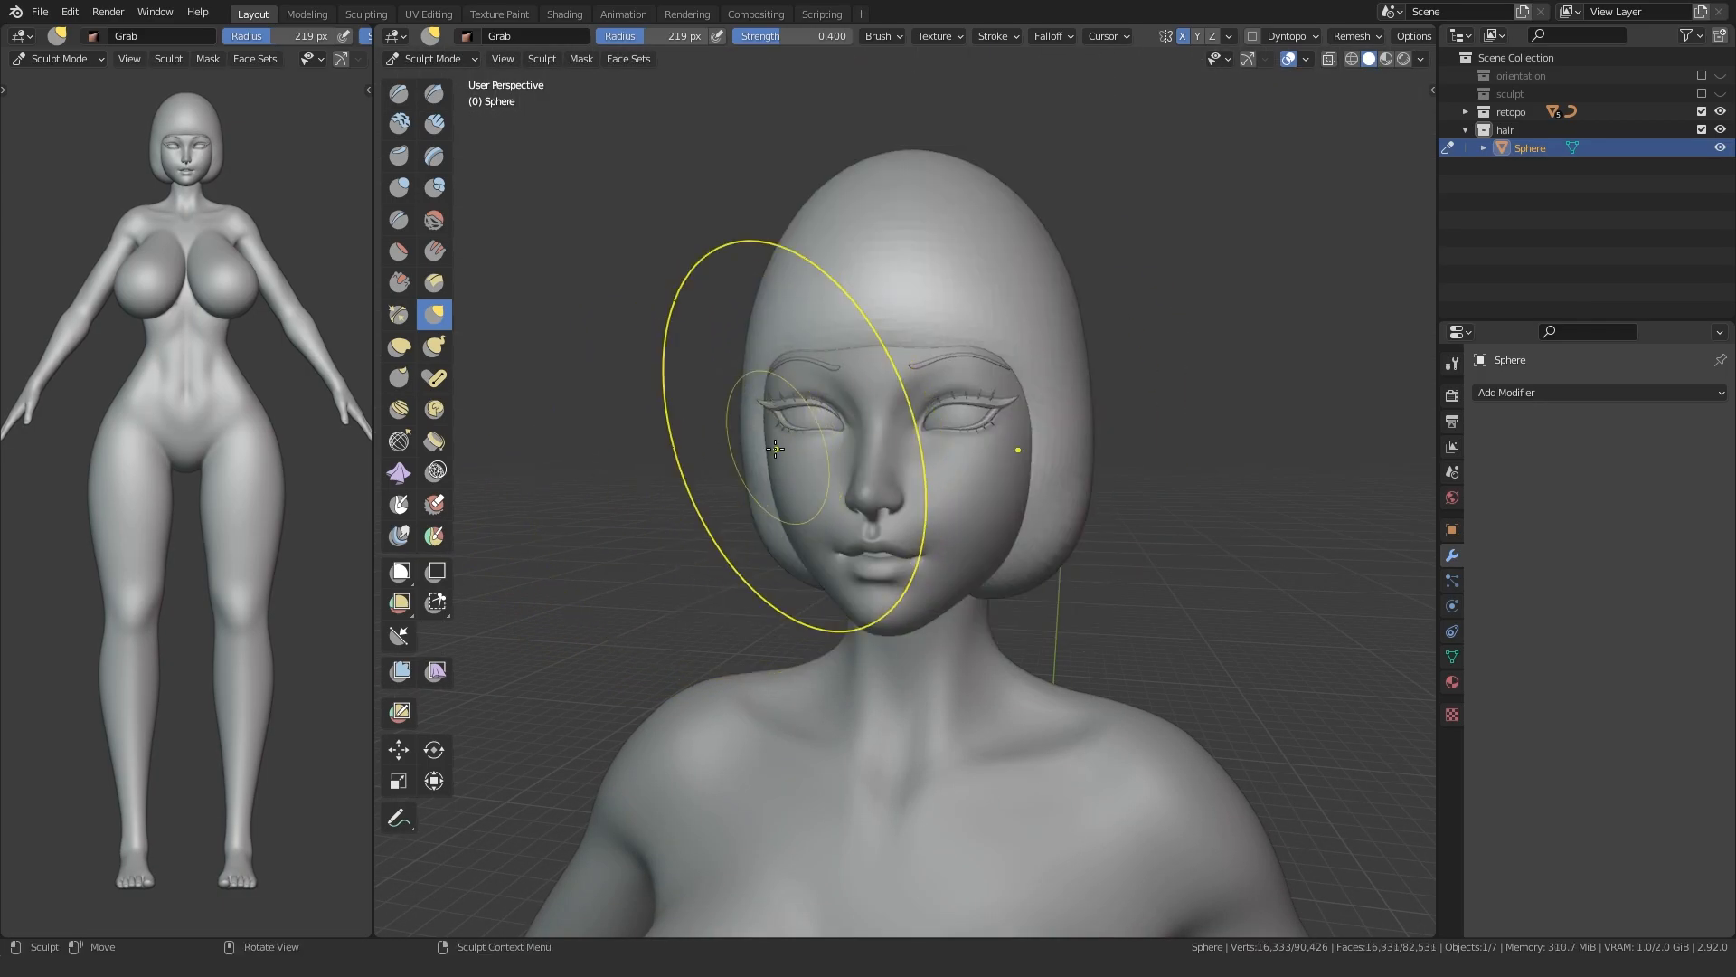
# - Carve a groove on each side of the forehead with the Crease brush and pull the central fringe down with Grab
pyautogui.hotkey('shift', 'c')
pyautogui.moveTo(1004, 239); pyautogui.dragTo(837, 495, button='middle')
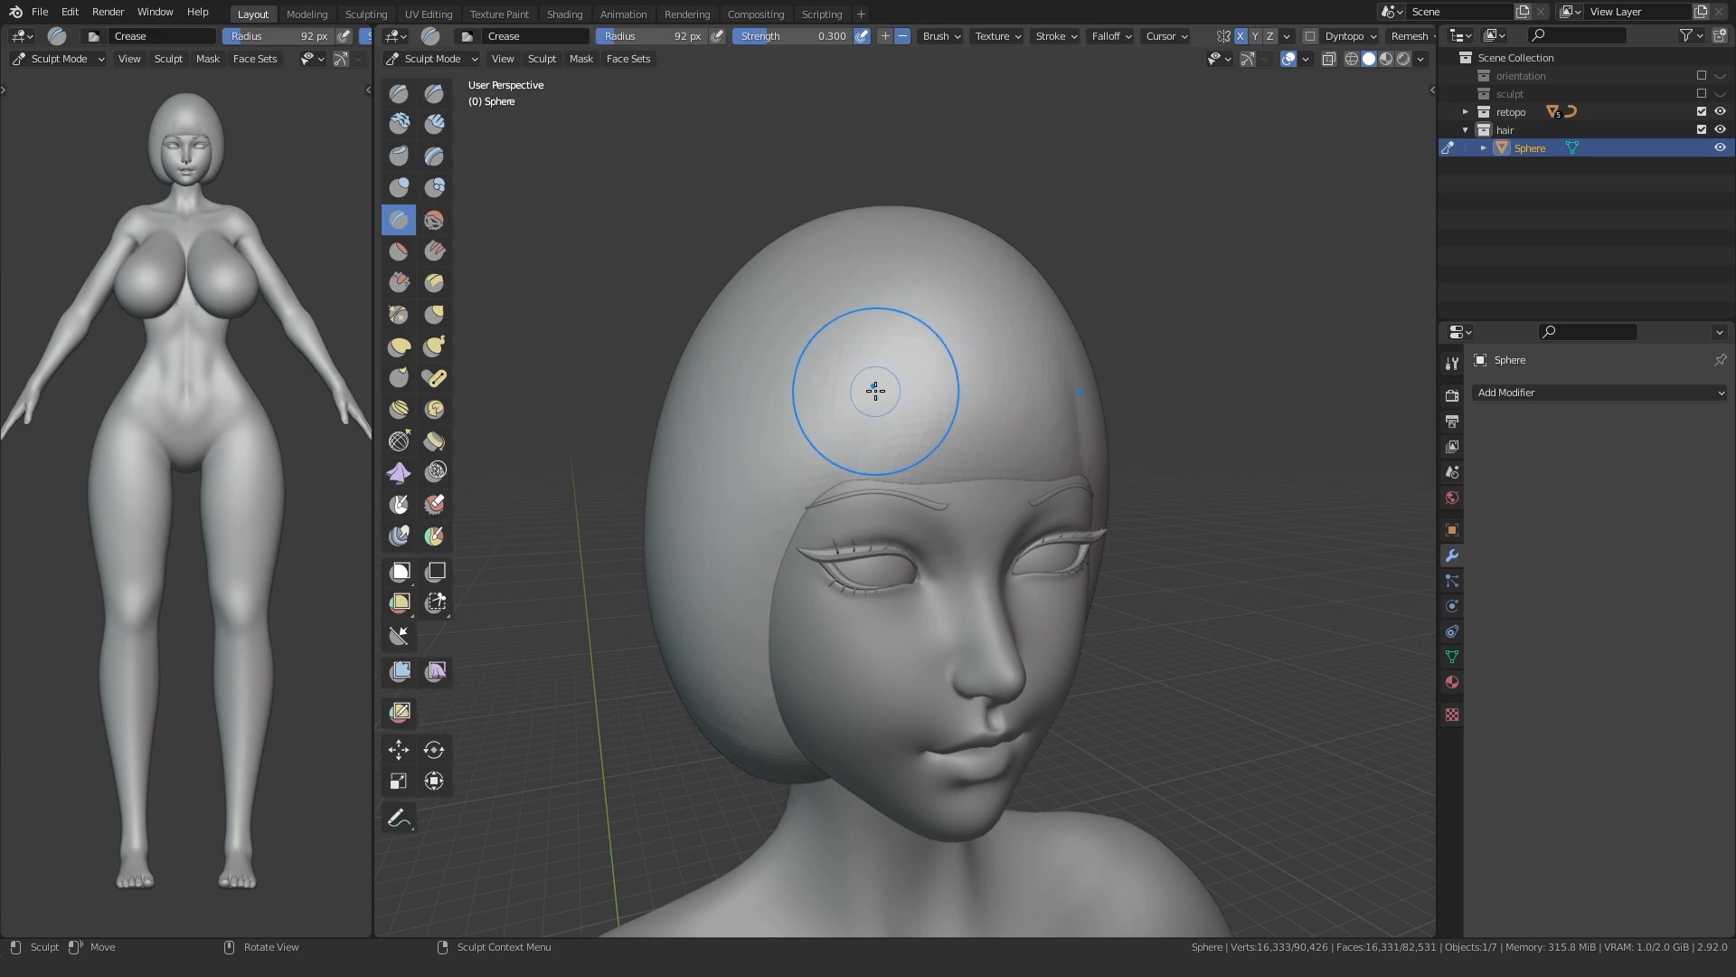
pyautogui.moveTo(836, 539)
pyautogui.mouseDown(button='middle')
pyautogui.moveTo(697, 485)
pyautogui.moveTo(717, 504)
pyautogui.moveTo(736, 399)
pyautogui.mouseUp(button='middle')
pyautogui.press('g')
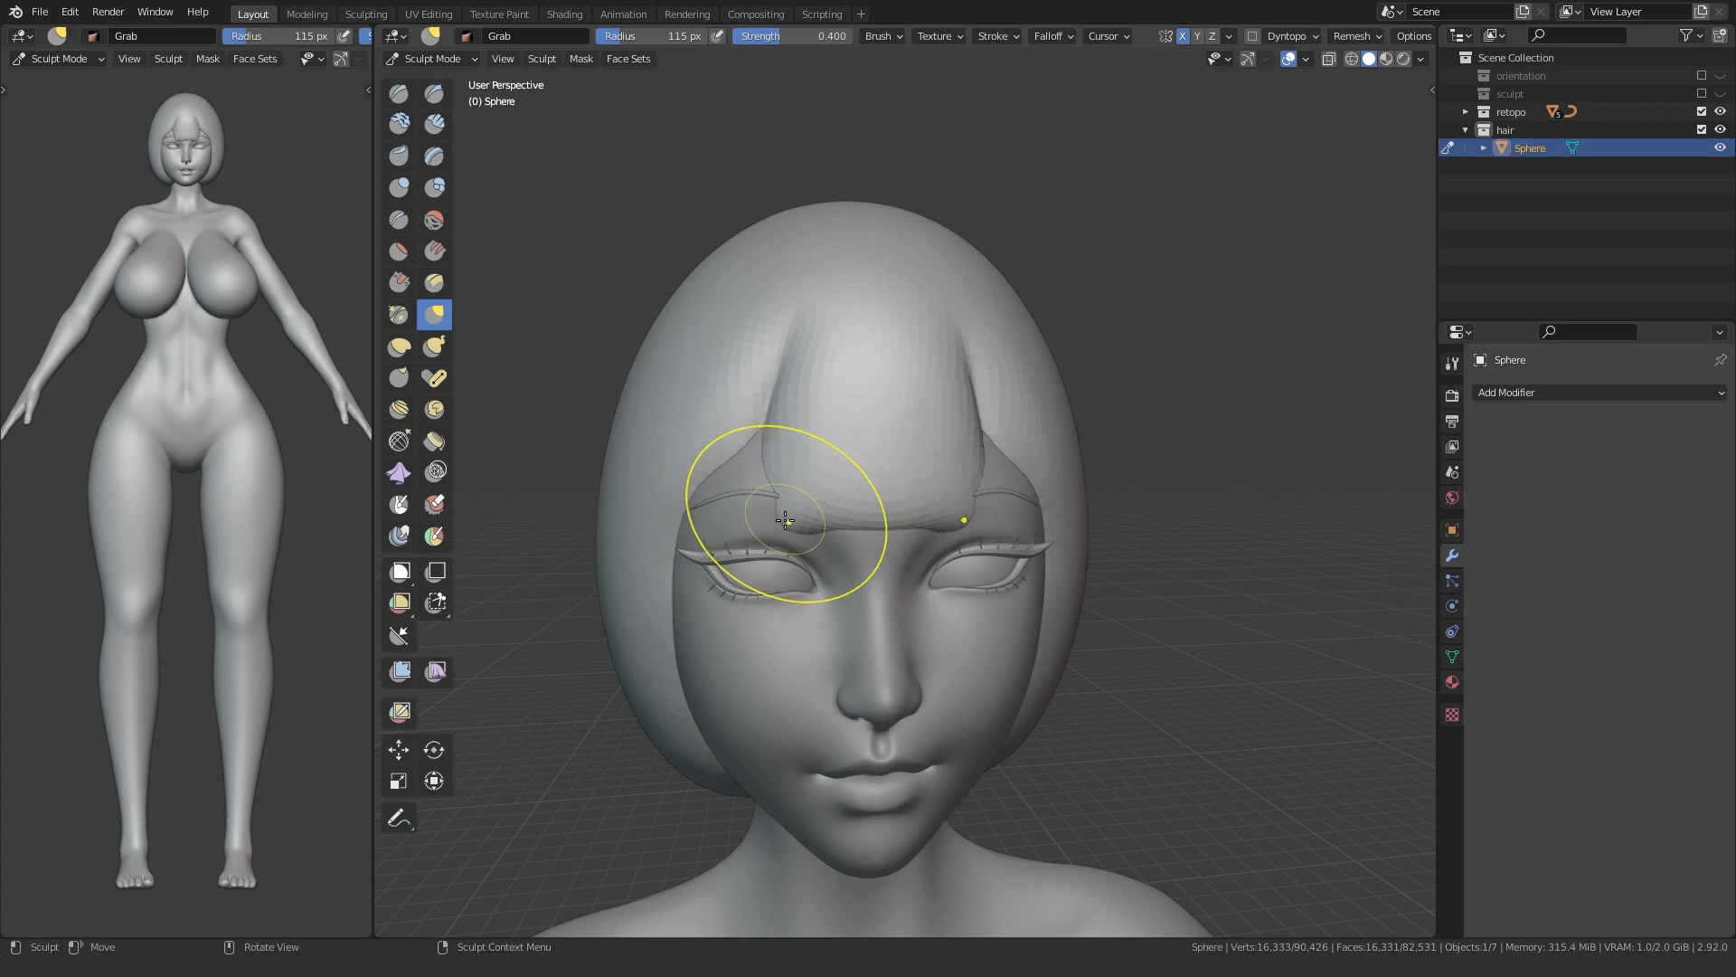
# - Inflate the central fringe and adjust its profile over the forehead with the Grab brush in side view
pyautogui.moveTo(807, 517)
pyautogui.mouseDown(button='middle')
pyautogui.moveTo(894, 539)
pyautogui.moveTo(822, 543)
pyautogui.moveTo(842, 641)
pyautogui.moveTo(673, 468)
pyautogui.mouseUp(button='middle')
pyautogui.press('i')
pyautogui.press('g')
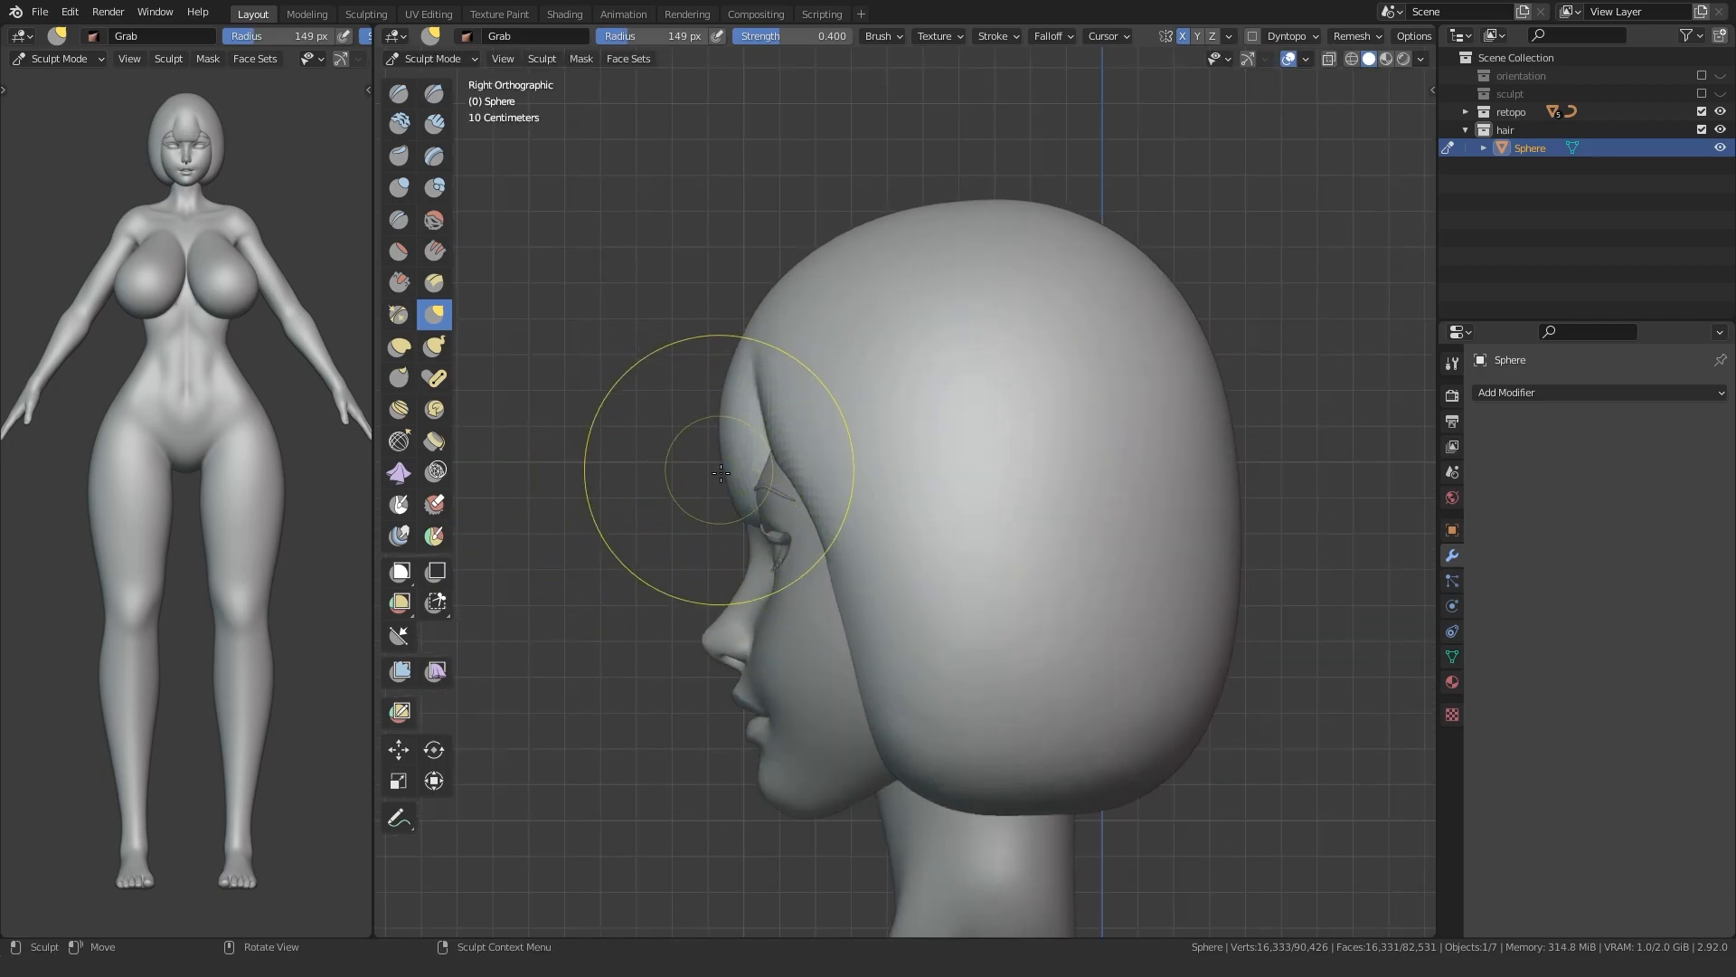
pyautogui.moveTo(809, 533)
pyautogui.keyDown('shift'); pyautogui.mouseDown(button='middle')
pyautogui.moveTo(796, 538)
pyautogui.moveTo(853, 519)
pyautogui.moveTo(825, 541)
pyautogui.moveTo(846, 536)
pyautogui.mouseUp(button='middle'); pyautogui.keyUp('shift')
# - Deepen the grooves beside the fringe with the Crease brush and adjust the hair's lower side edge with Grab
pyautogui.hotkey('shift', 'c')
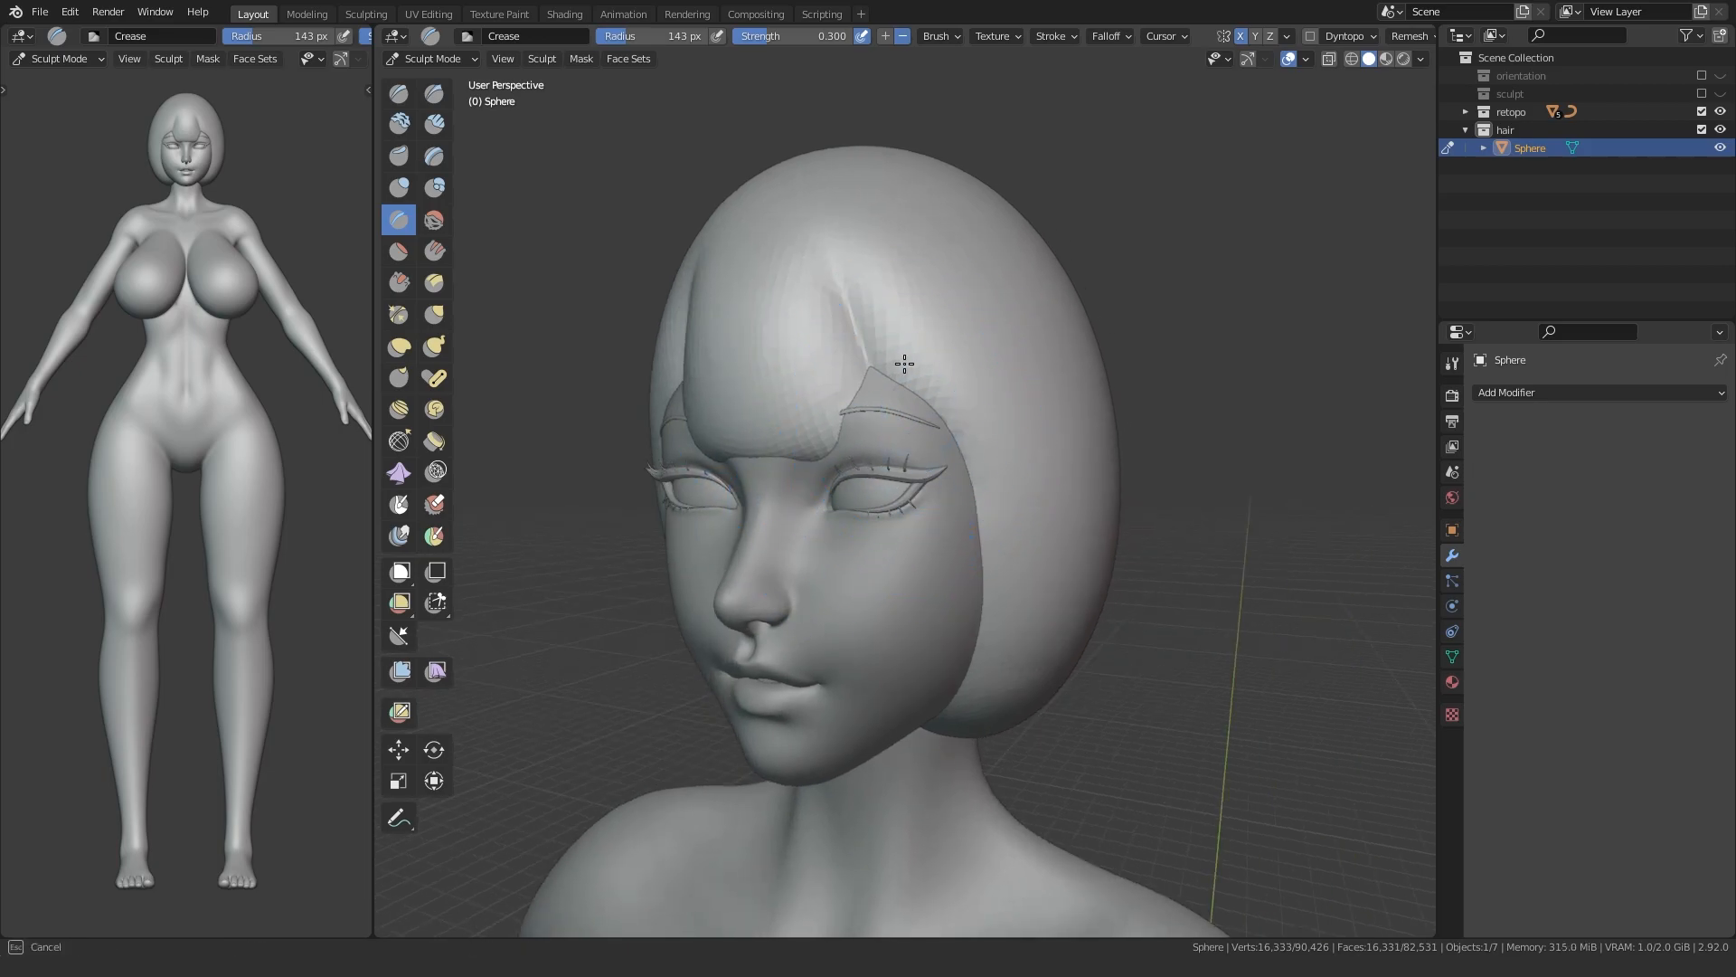
pyautogui.moveTo(940, 768)
pyautogui.keyDown('shift'); pyautogui.mouseDown(button='middle')
pyautogui.moveTo(923, 628)
pyautogui.moveTo(1022, 660)
pyautogui.mouseUp(button='middle'); pyautogui.keyUp('shift')
pyautogui.press('g')
pyautogui.moveTo(608, 610); pyautogui.dragTo(646, 671)
pyautogui.moveTo(646, 671); pyautogui.dragTo(678, 671, button='middle')
# - Pull pointed strands down from the hair's lower side edge with a small Snake Hook brush
pyautogui.click(427, 345)
pyautogui.moveTo(614, 548); pyautogui.dragTo(701, 549, button='middle')
pyautogui.press('f')
pyautogui.click(740, 605)
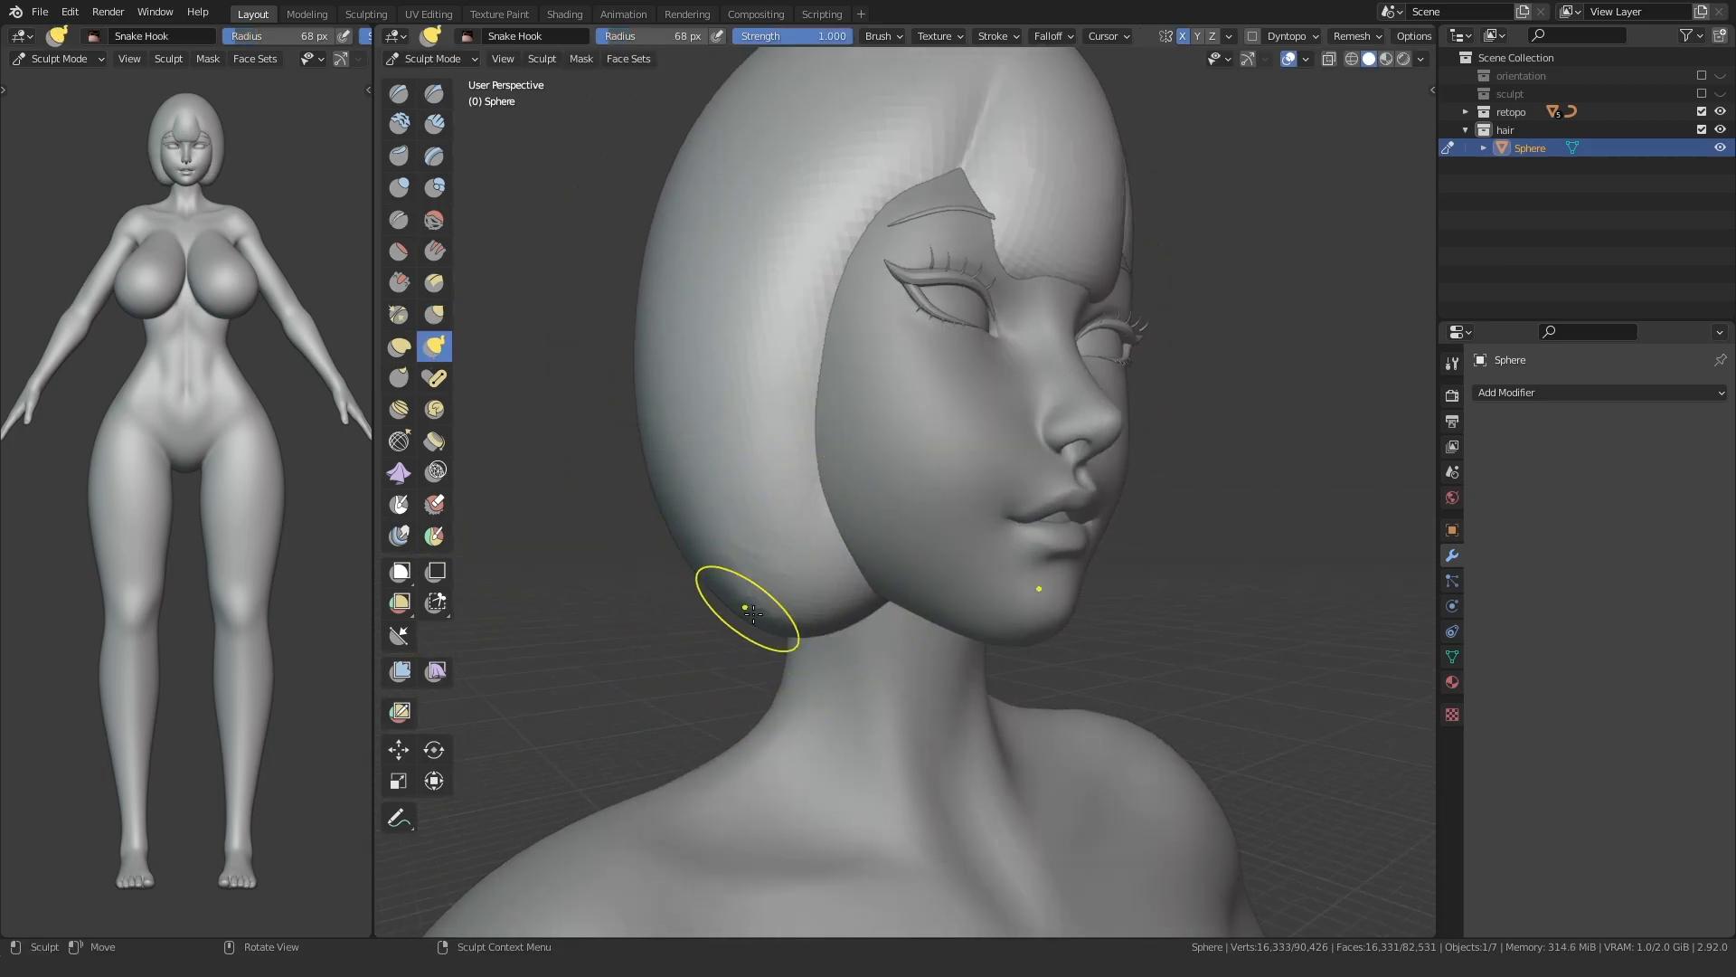
pyautogui.hotkey('ctrl', 'z')
pyautogui.moveTo(717, 705); pyautogui.dragTo(831, 611, button='middle')
pyautogui.moveTo(787, 691); pyautogui.dragTo(846, 691, button='middle')
pyautogui.moveTo(800, 597); pyautogui.dragTo(744, 736)
pyautogui.moveTo(745, 736); pyautogui.dragTo(845, 736, button='middle')
pyautogui.moveTo(805, 606); pyautogui.dragTo(747, 756)
pyautogui.moveTo(747, 756); pyautogui.dragTo(796, 756, button='middle')
pyautogui.moveTo(828, 597)
pyautogui.mouseDown()
pyautogui.moveTo(778, 727)
pyautogui.moveTo(785, 701)
pyautogui.mouseUp()
# - Reposition the strands with Grab and extend pointed tips along the nape with the Snake Hook brush
pyautogui.press('g')
pyautogui.moveTo(926, 728); pyautogui.dragTo(828, 757, button='middle')
pyautogui.moveTo(579, 646)
pyautogui.mouseDown(button='middle')
pyautogui.moveTo(723, 680)
pyautogui.moveTo(883, 666)
pyautogui.moveTo(736, 601)
pyautogui.mouseUp(button='middle')
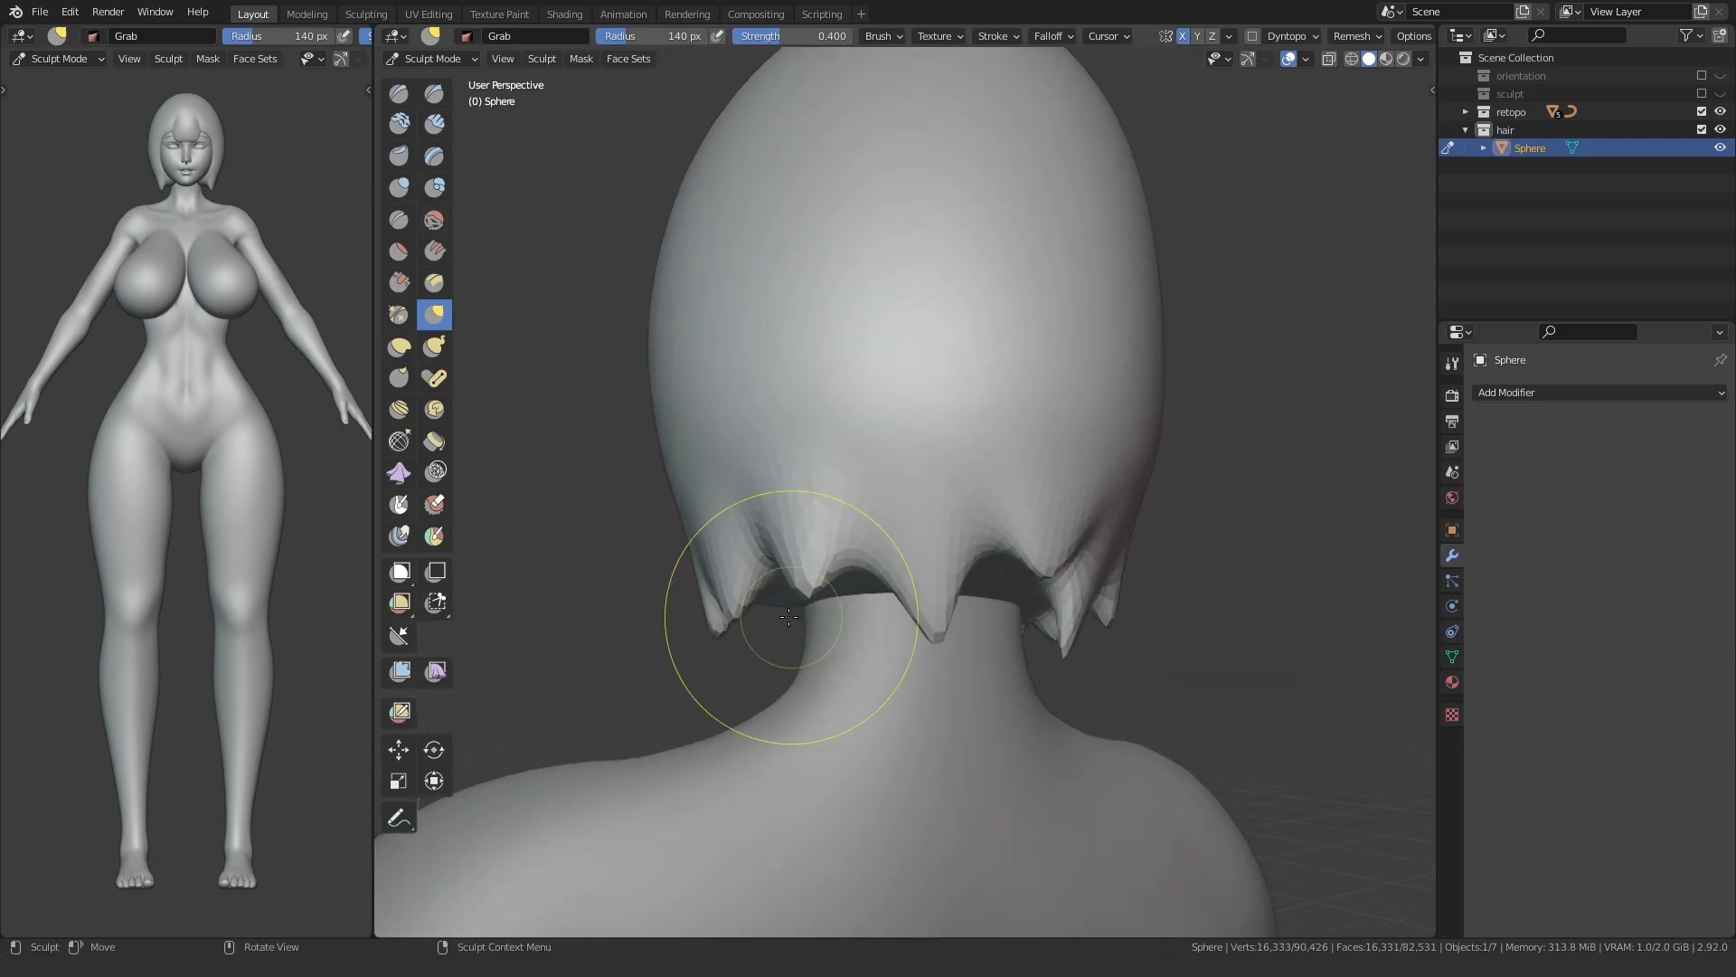
pyautogui.click(435, 346)
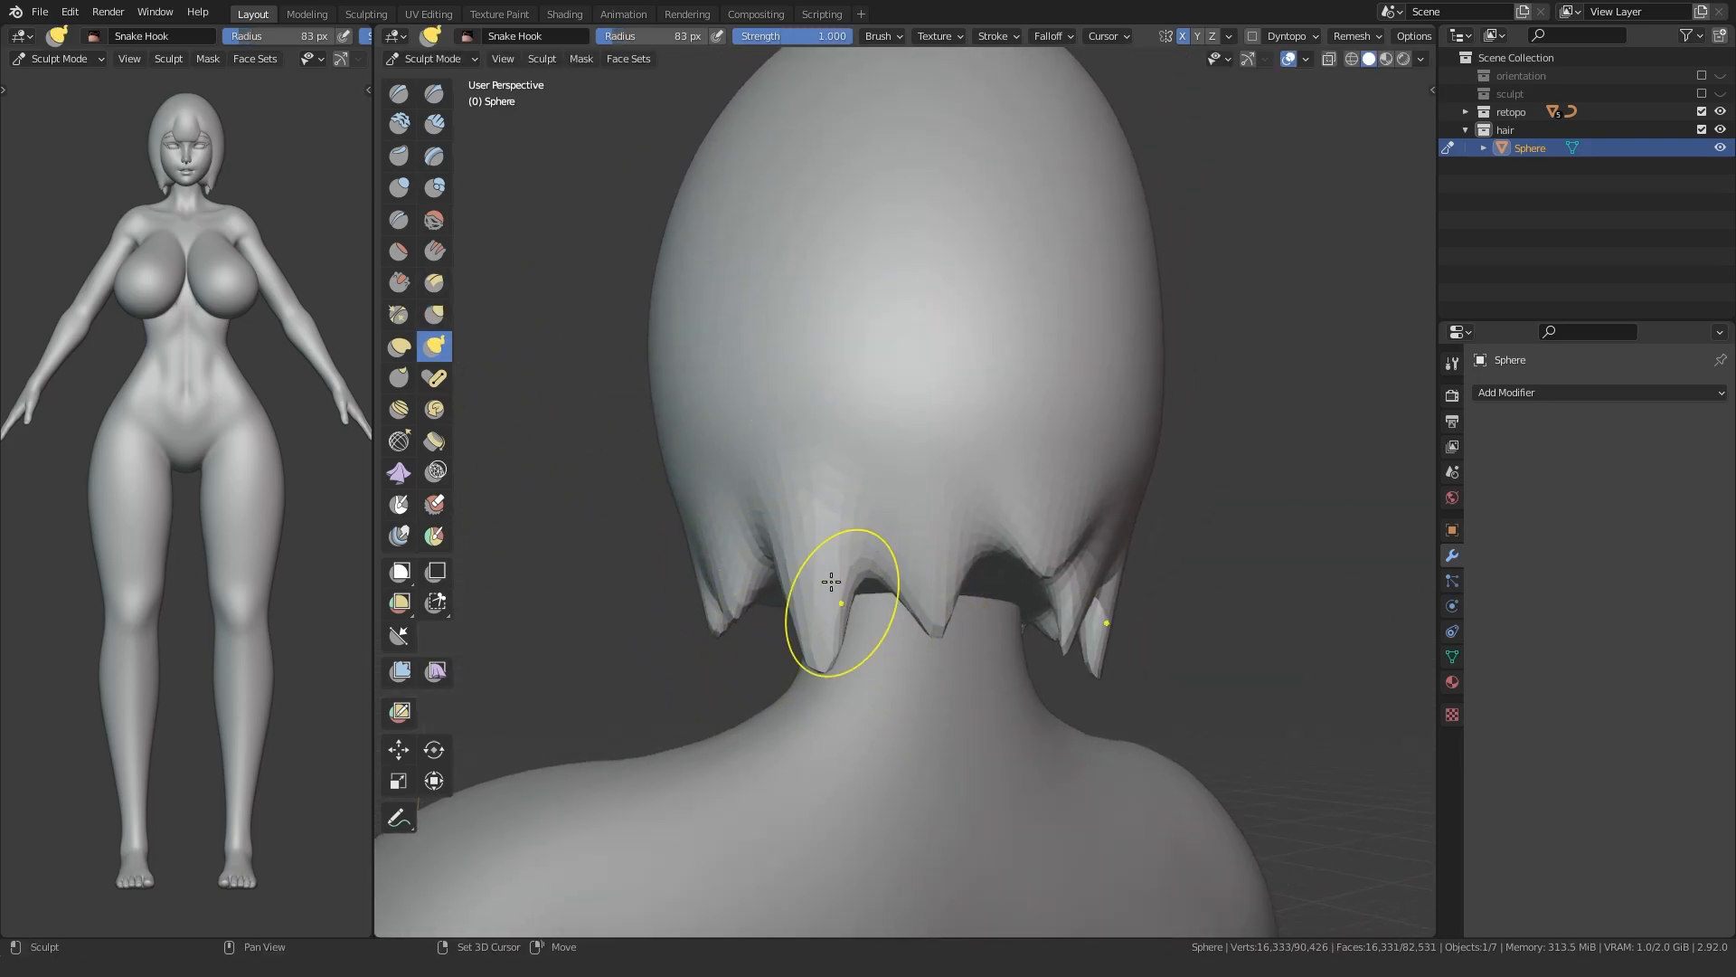
pyautogui.moveTo(1023, 594); pyautogui.dragTo(859, 579, button='middle')
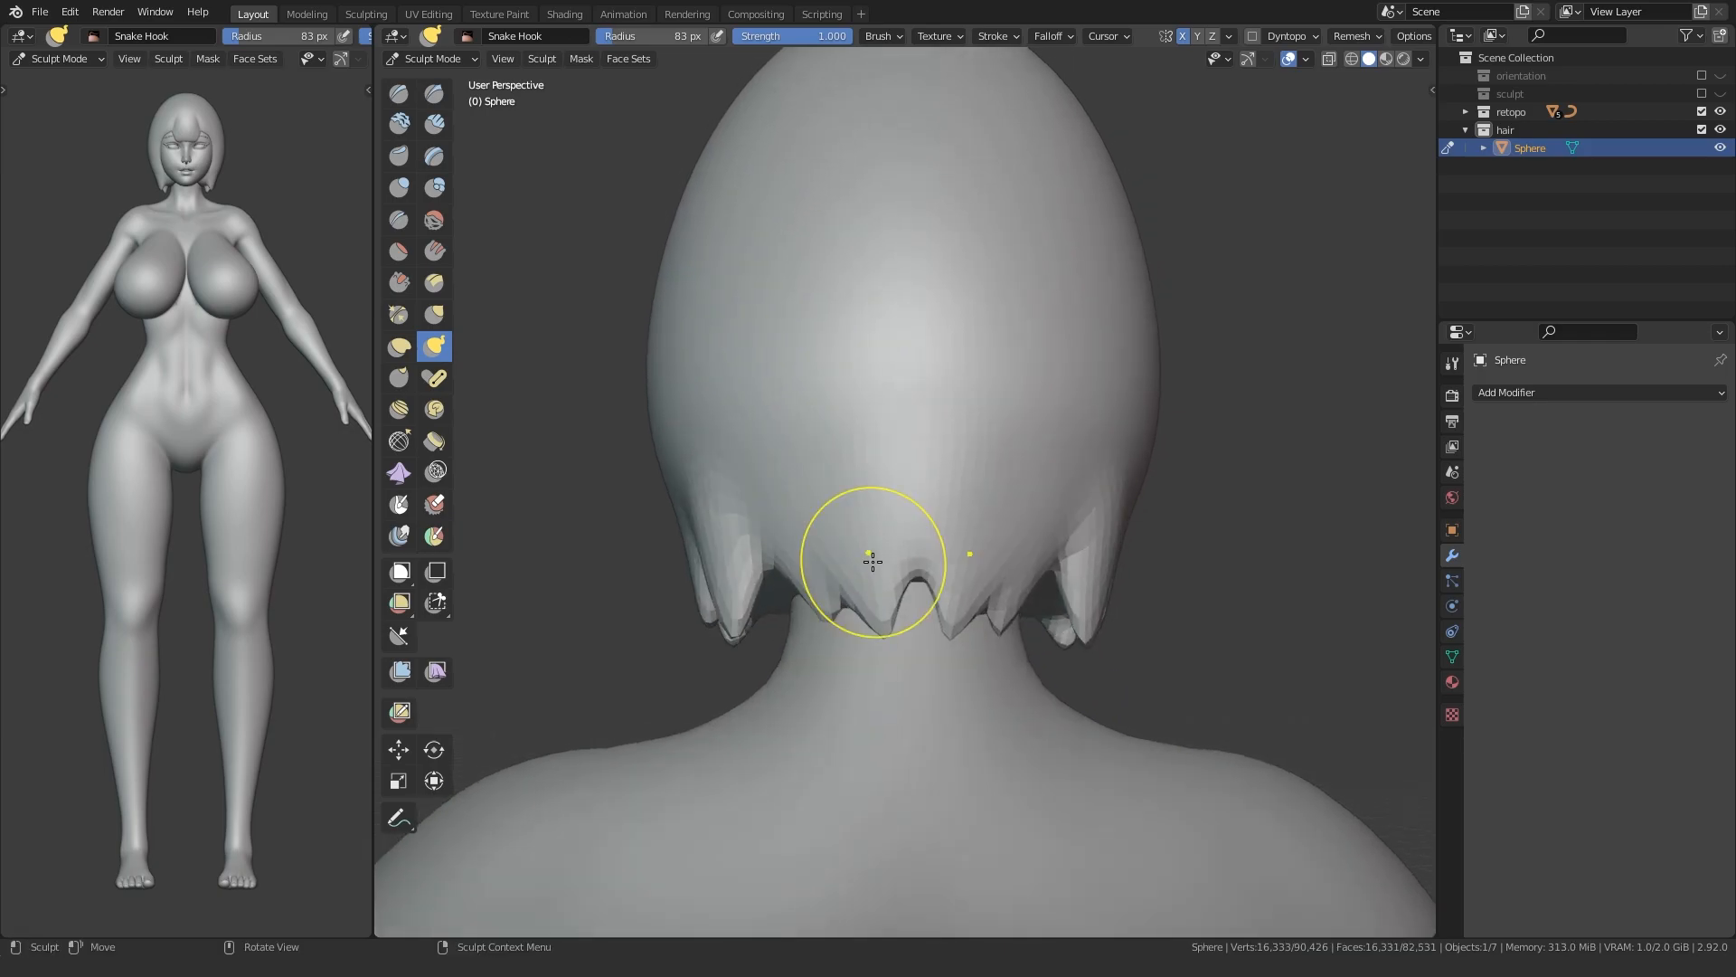
# - Sharpen the strand tips and the gaps between them around the neck with the Crease brush
pyautogui.hotkey('shift', 'c')
pyautogui.moveTo(858, 654); pyautogui.dragTo(918, 609, button='middle')
pyautogui.moveTo(884, 669)
pyautogui.mouseDown(button='middle')
pyautogui.moveTo(976, 639)
pyautogui.moveTo(803, 683)
pyautogui.moveTo(764, 659)
pyautogui.mouseUp(button='middle')
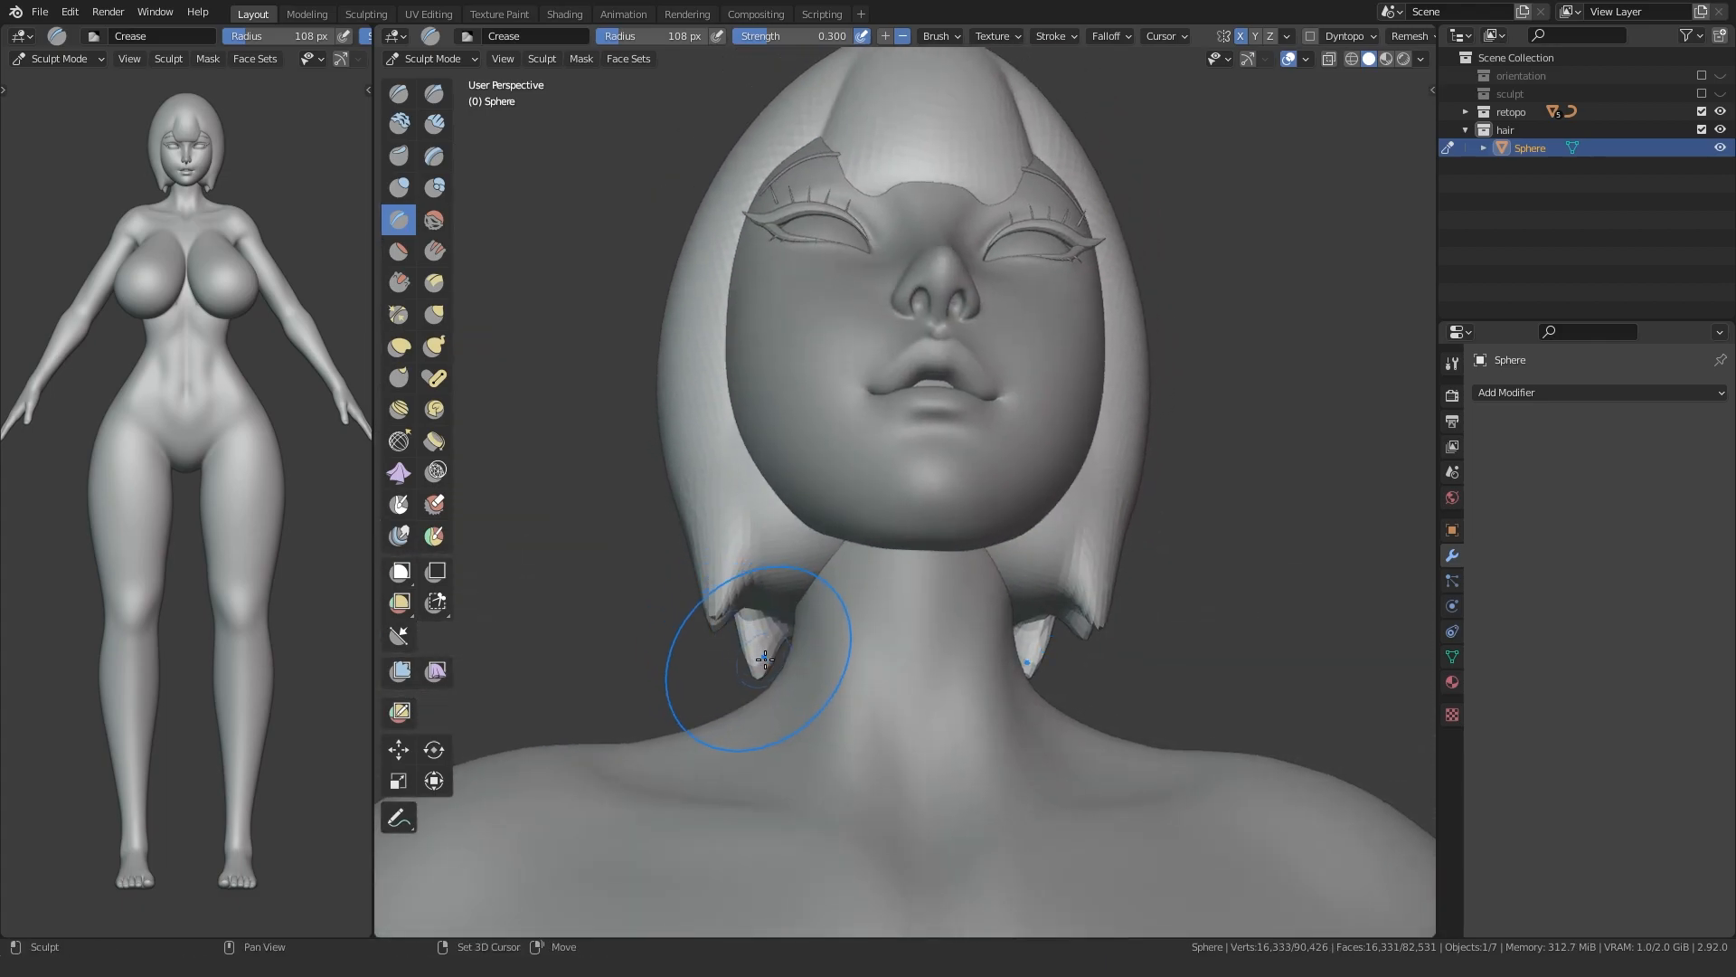
pyautogui.moveTo(830, 541)
pyautogui.mouseDown(button='middle')
pyautogui.moveTo(709, 736)
pyautogui.moveTo(685, 642)
pyautogui.mouseUp(button='middle')
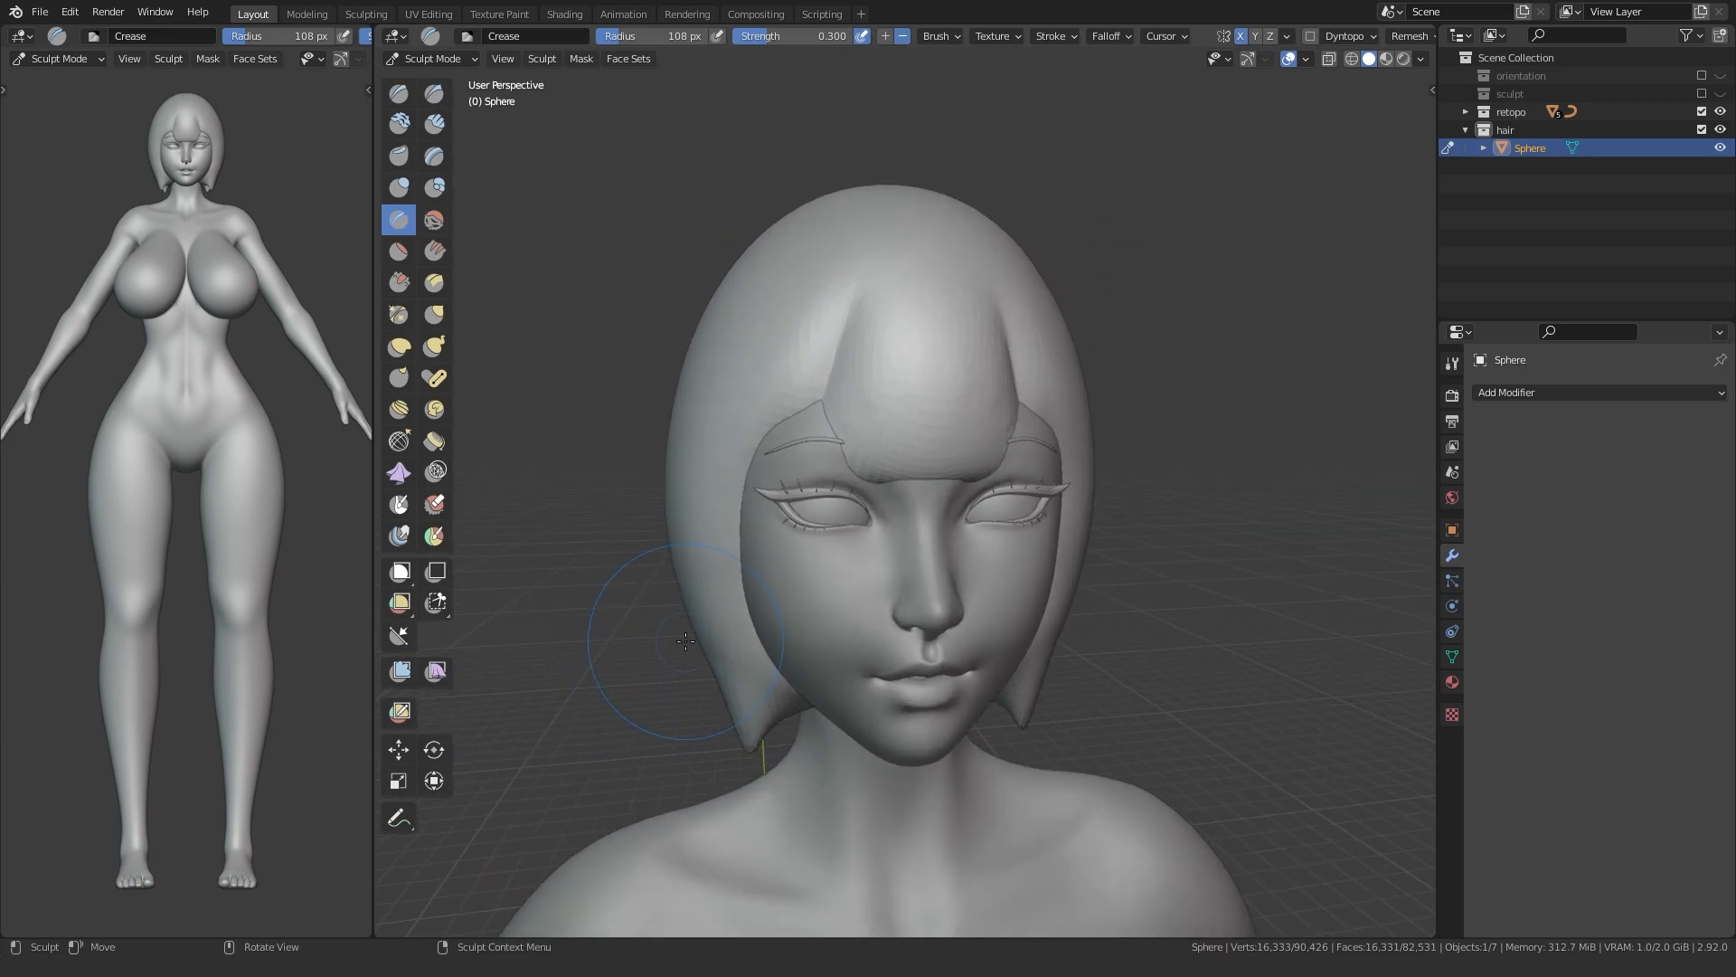
# - Pull short pointed strands from the fringe's lower edge with a small Snake Hook brush
pyautogui.click(432, 349)
pyautogui.scroll(3, 826, 452)
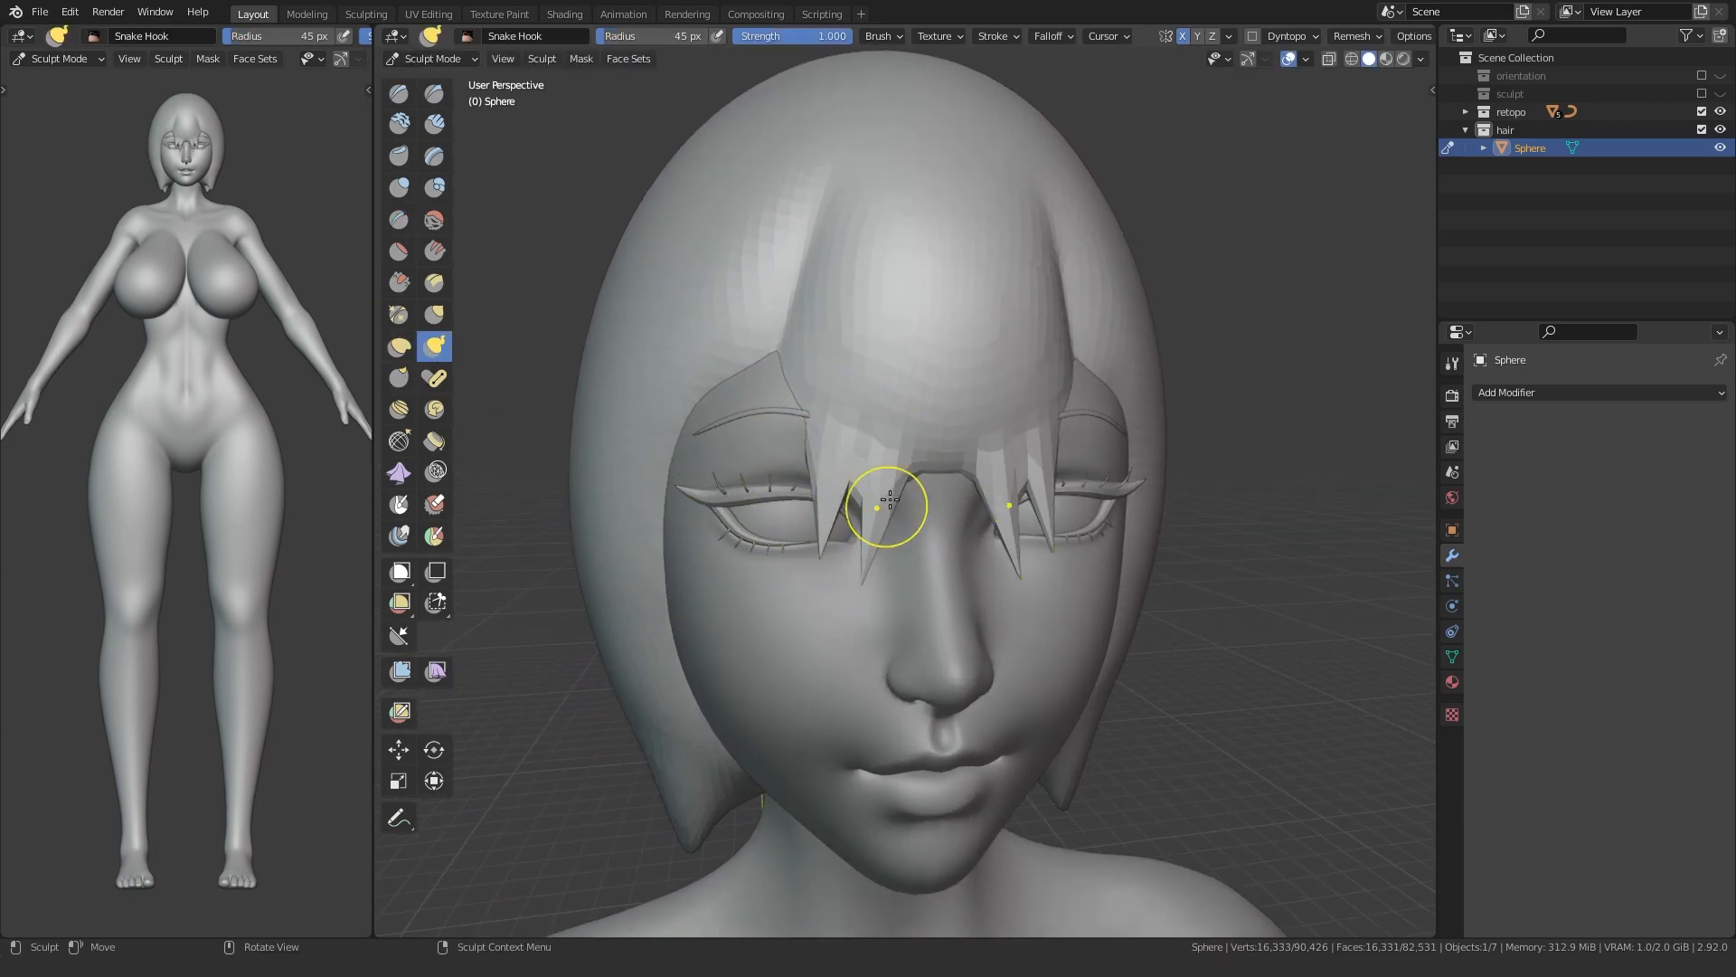
pyautogui.press('f')
pyautogui.click(861, 463)
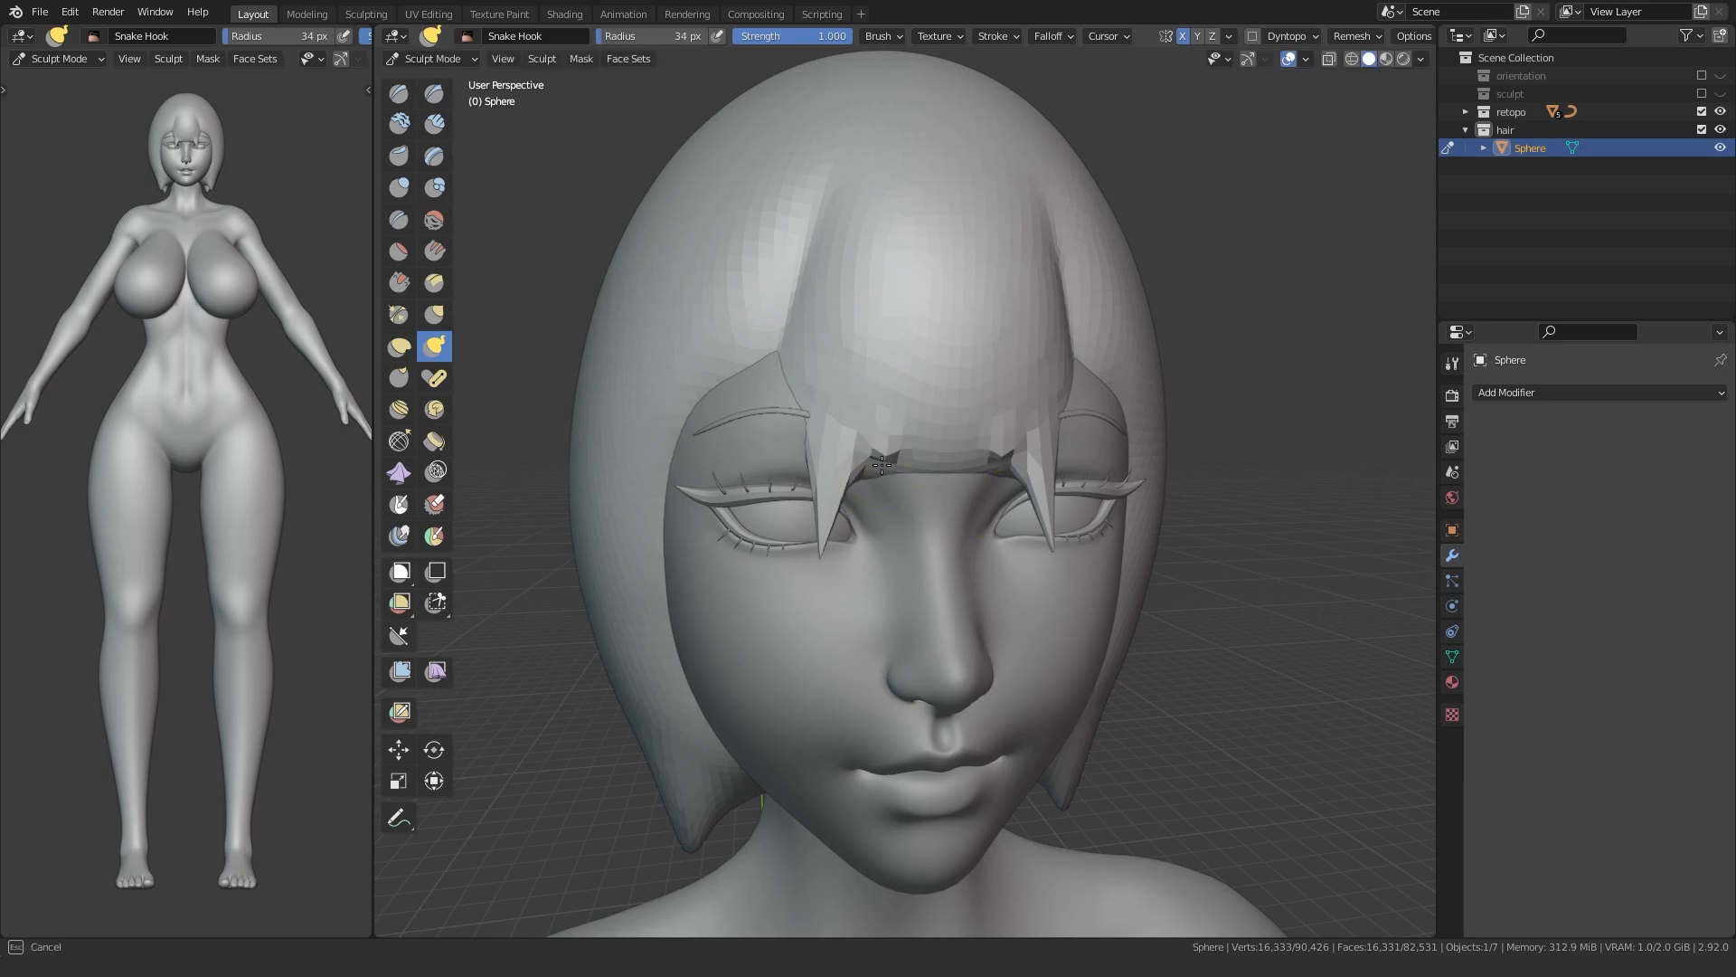
pyautogui.moveTo(852, 596); pyautogui.dragTo(811, 496, button='middle')
pyautogui.moveTo(884, 291); pyautogui.dragTo(882, 299)
# - Draw long pointed locks down beside the face from the hair's front side edge with a larger Snake Hook brush
pyautogui.moveTo(705, 543)
pyautogui.mouseDown(button='middle')
pyautogui.moveTo(756, 612)
pyautogui.moveTo(702, 606)
pyautogui.mouseUp(button='middle')
pyautogui.scroll(-2, 702, 606)
pyautogui.keyDown('shift'); pyautogui.moveTo(701, 606); pyautogui.dragTo(655, 506, button='middle'); pyautogui.keyUp('shift')
pyautogui.moveTo(878, 402); pyautogui.dragTo(860, 635)
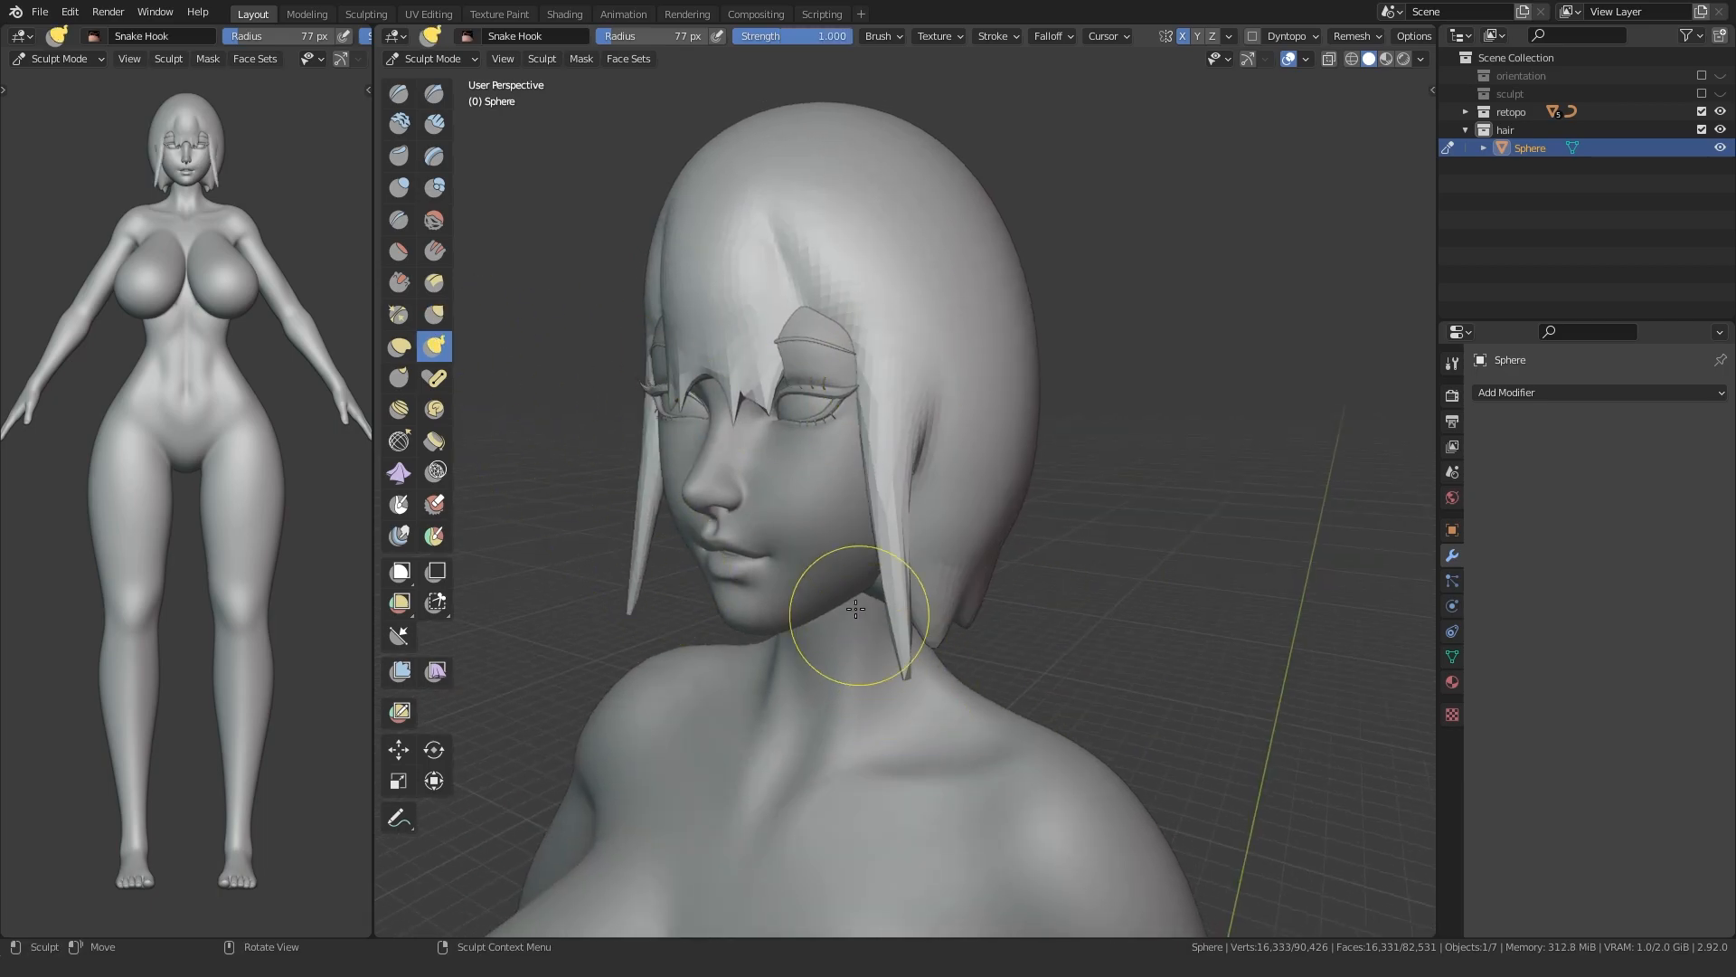
pyautogui.moveTo(898, 407); pyautogui.dragTo(793, 514, button='middle')
pyautogui.moveTo(853, 496); pyautogui.dragTo(850, 542)
pyautogui.press('f')
pyautogui.click(859, 542)
pyautogui.moveTo(859, 543); pyautogui.dragTo(854, 624)
# - Reposition the side strands beside the jaw with Grab, using a smaller radius for their tips
pyautogui.moveTo(561, 588); pyautogui.dragTo(750, 595, button='middle')
pyautogui.moveTo(666, 528)
pyautogui.keyDown('alt'); pyautogui.mouseDown(button='middle')
pyautogui.moveTo(700, 533)
pyautogui.moveTo(636, 539)
pyautogui.mouseUp(button='middle'); pyautogui.keyUp('alt')
pyautogui.press('g')
pyautogui.moveTo(659, 551)
pyautogui.mouseDown()
pyautogui.moveTo(680, 543)
pyautogui.moveTo(676, 497)
pyautogui.mouseUp()
pyautogui.moveTo(583, 567); pyautogui.dragTo(670, 554, button='middle')
pyautogui.press('f')
pyautogui.click(773, 544)
pyautogui.moveTo(700, 552); pyautogui.dragTo(723, 587)
pyautogui.moveTo(674, 588)
pyautogui.mouseDown(button='middle')
pyautogui.moveTo(773, 550)
pyautogui.moveTo(714, 543)
pyautogui.mouseUp(button='middle')
# - Pull narrow strands down from the hair's lower side edge with the Snake Hook brush and smooth their base
pyautogui.press('k')
pyautogui.moveTo(692, 392)
pyautogui.mouseDown(button='middle')
pyautogui.moveTo(795, 407)
pyautogui.moveTo(790, 575)
pyautogui.mouseUp(button='middle')
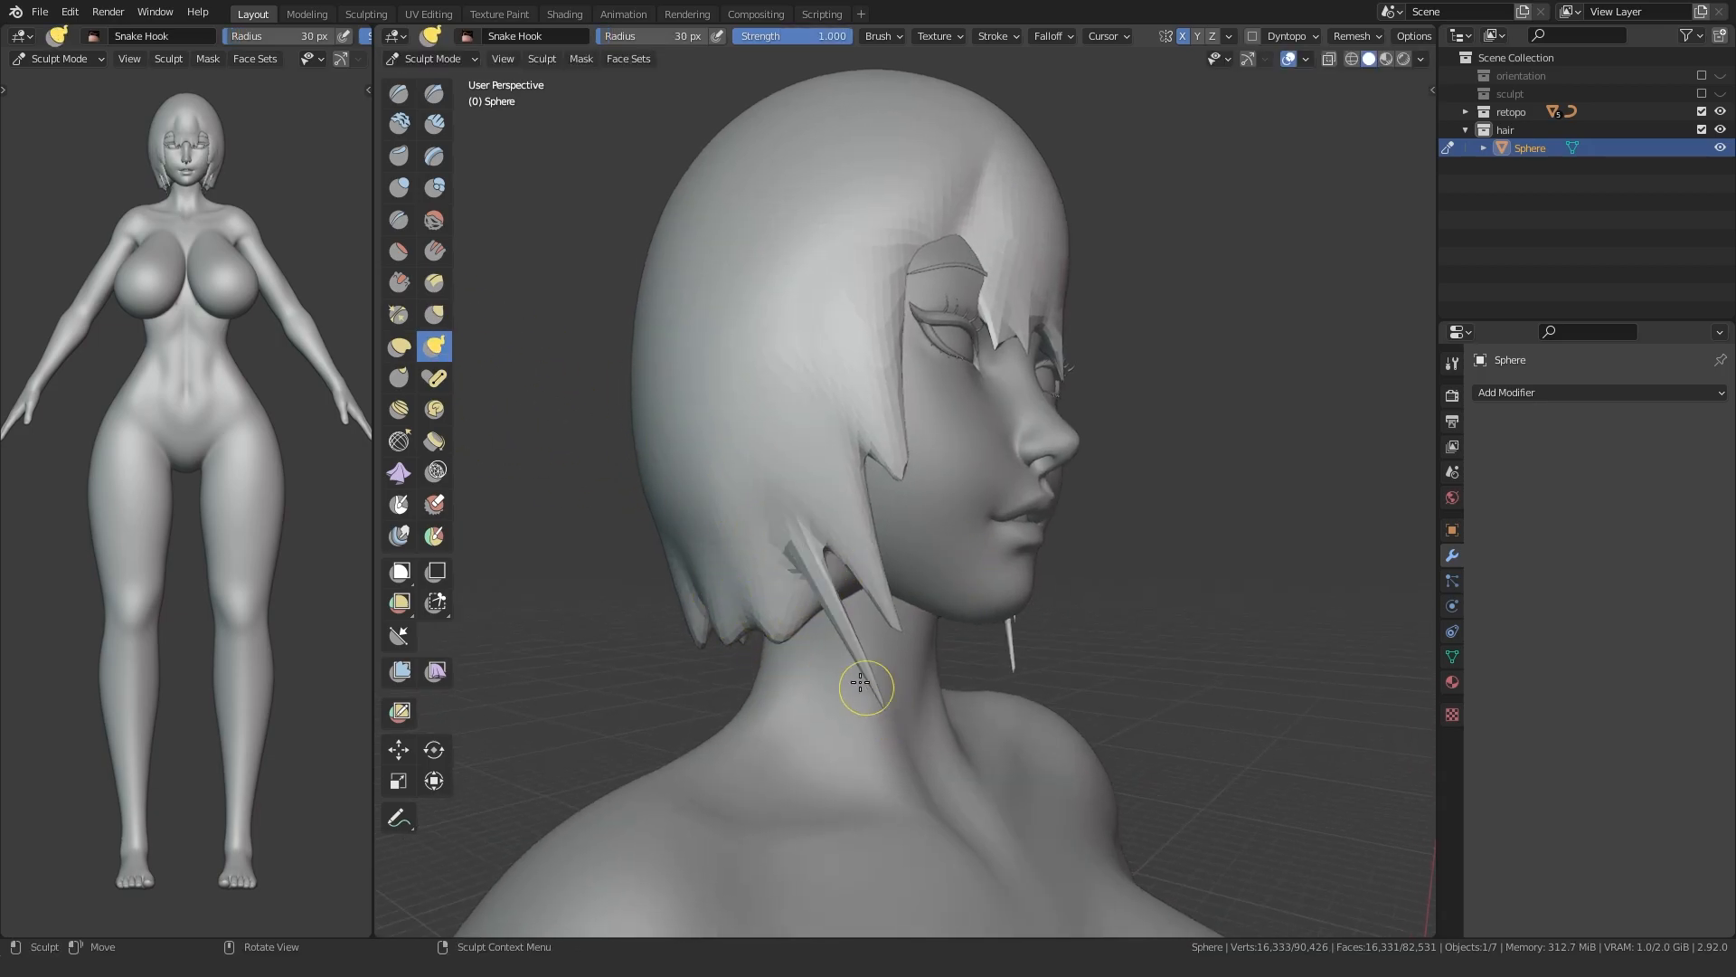
pyautogui.moveTo(834, 618); pyautogui.dragTo(759, 604, button='middle')
pyautogui.press('f')
pyautogui.click(883, 624)
pyautogui.moveTo(780, 633)
pyautogui.keyDown('shift'); pyautogui.mouseDown()
pyautogui.moveTo(798, 646)
pyautogui.moveTo(781, 629)
pyautogui.mouseUp(); pyautogui.keyUp('shift')
# - Adjust the voxel size and remesh the hair
pyautogui.scroll(-1, 778, 550)
pyautogui.moveTo(779, 550); pyautogui.dragTo(678, 582, button='middle')
pyautogui.hotkey('shift', 'r')
pyautogui.click(684, 575)
pyautogui.hotkey('ctrl', 'r')
pyautogui.scroll(3, 721, 426)
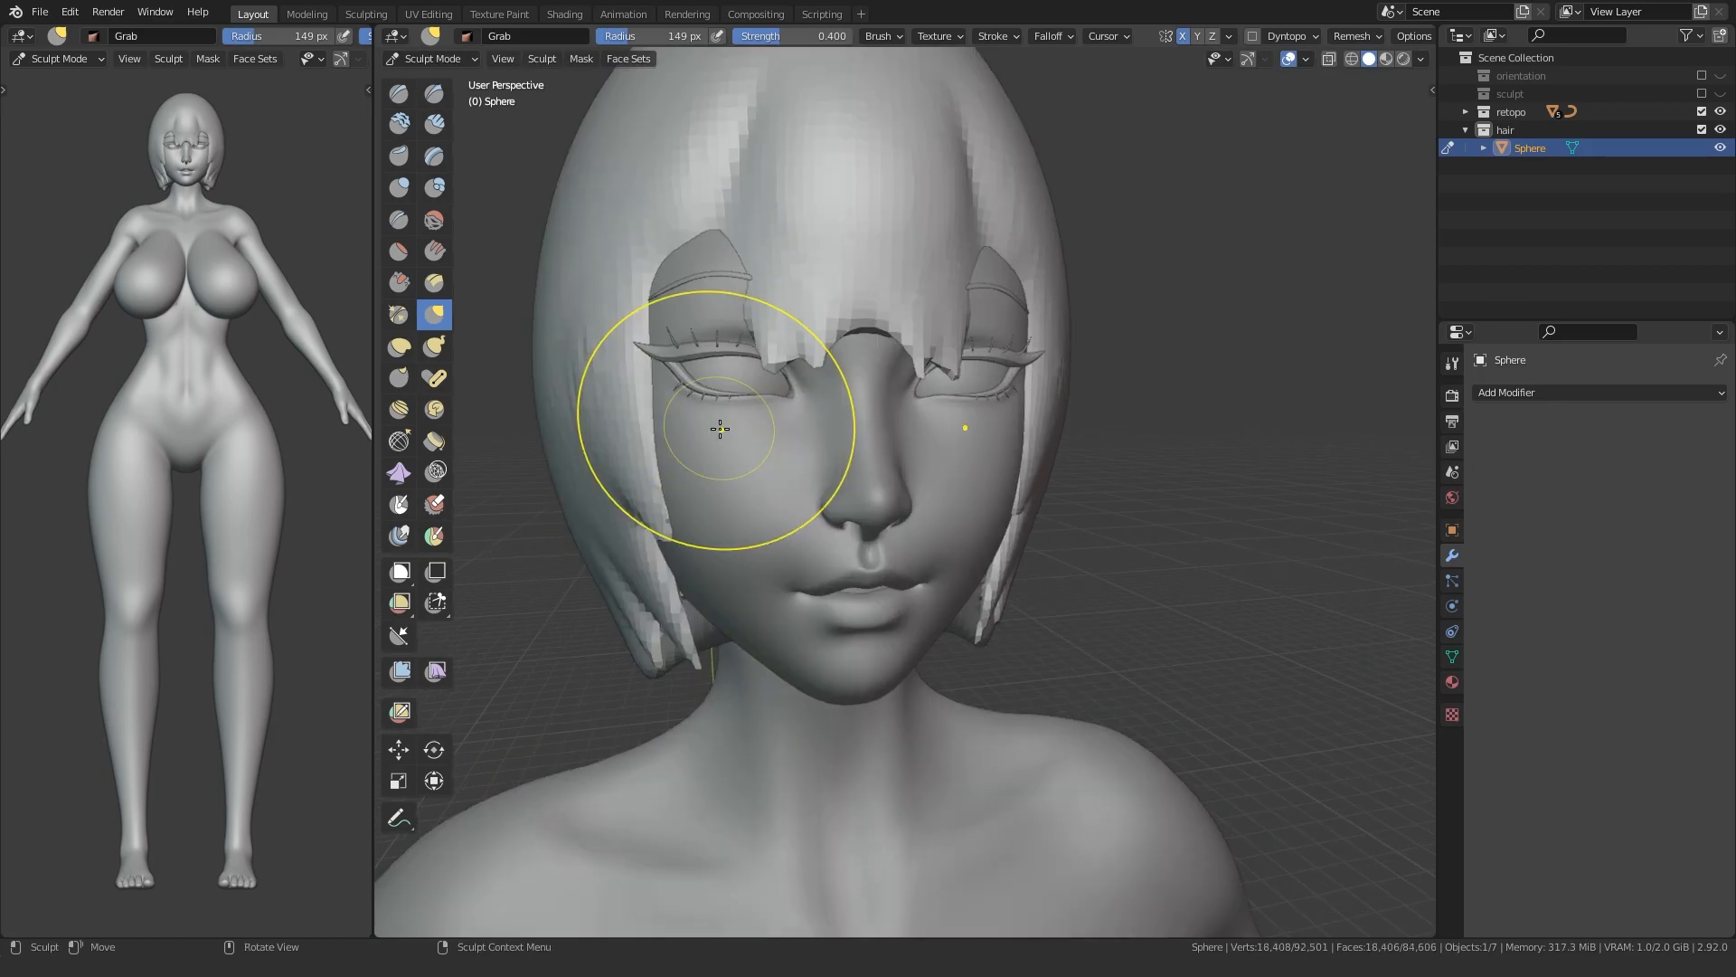
# - Carve vertical strand grooves into the fringe with the Crease brush at 72 px radius and smooth the surface
pyautogui.press('f')
pyautogui.click(871, 403)
pyautogui.hotkey('shift', 'c')
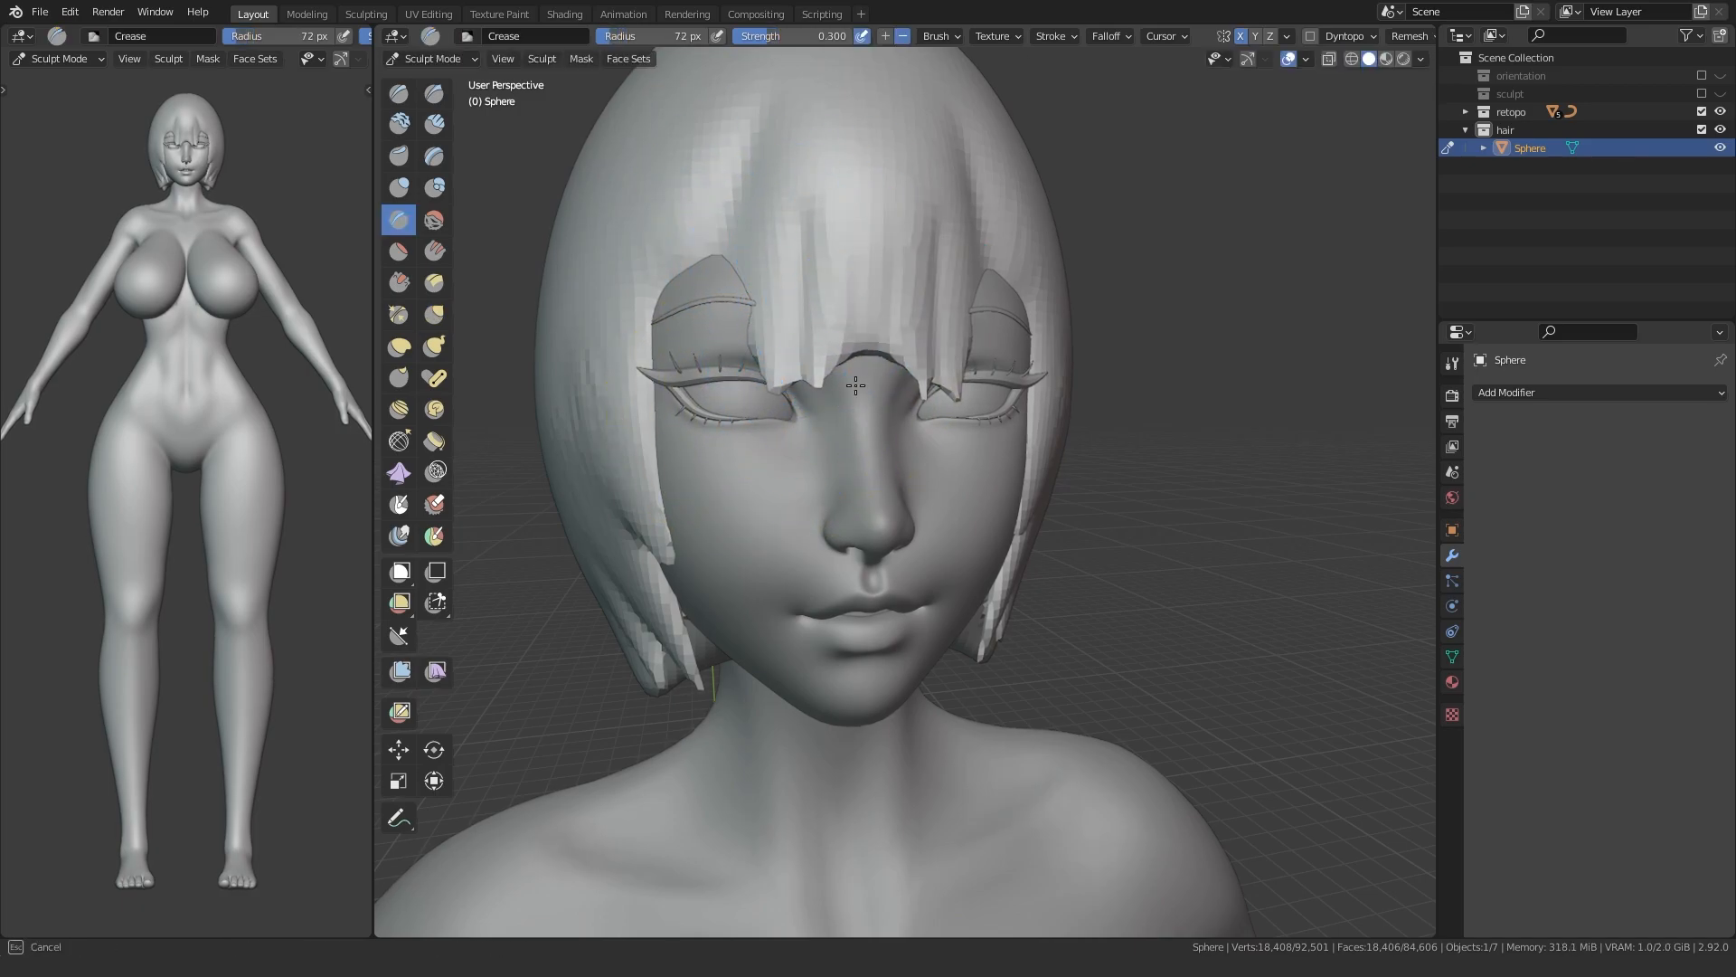
pyautogui.moveTo(855, 237); pyautogui.dragTo(815, 322, button='middle')
pyautogui.keyDown('shift'); pyautogui.moveTo(941, 226); pyautogui.dragTo(934, 318); pyautogui.keyUp('shift')
pyautogui.moveTo(913, 425)
pyautogui.mouseDown(button='middle')
pyautogui.moveTo(787, 446)
pyautogui.moveTo(900, 434)
pyautogui.mouseUp(button='middle')
# - Crease the groove between the fringe and the side hair with a 123 px radius
pyautogui.press('f')
pyautogui.click(809, 446)
pyautogui.press('g')
pyautogui.hotkey('shift', 'c')
pyautogui.moveTo(845, 109); pyautogui.dragTo(735, 316)
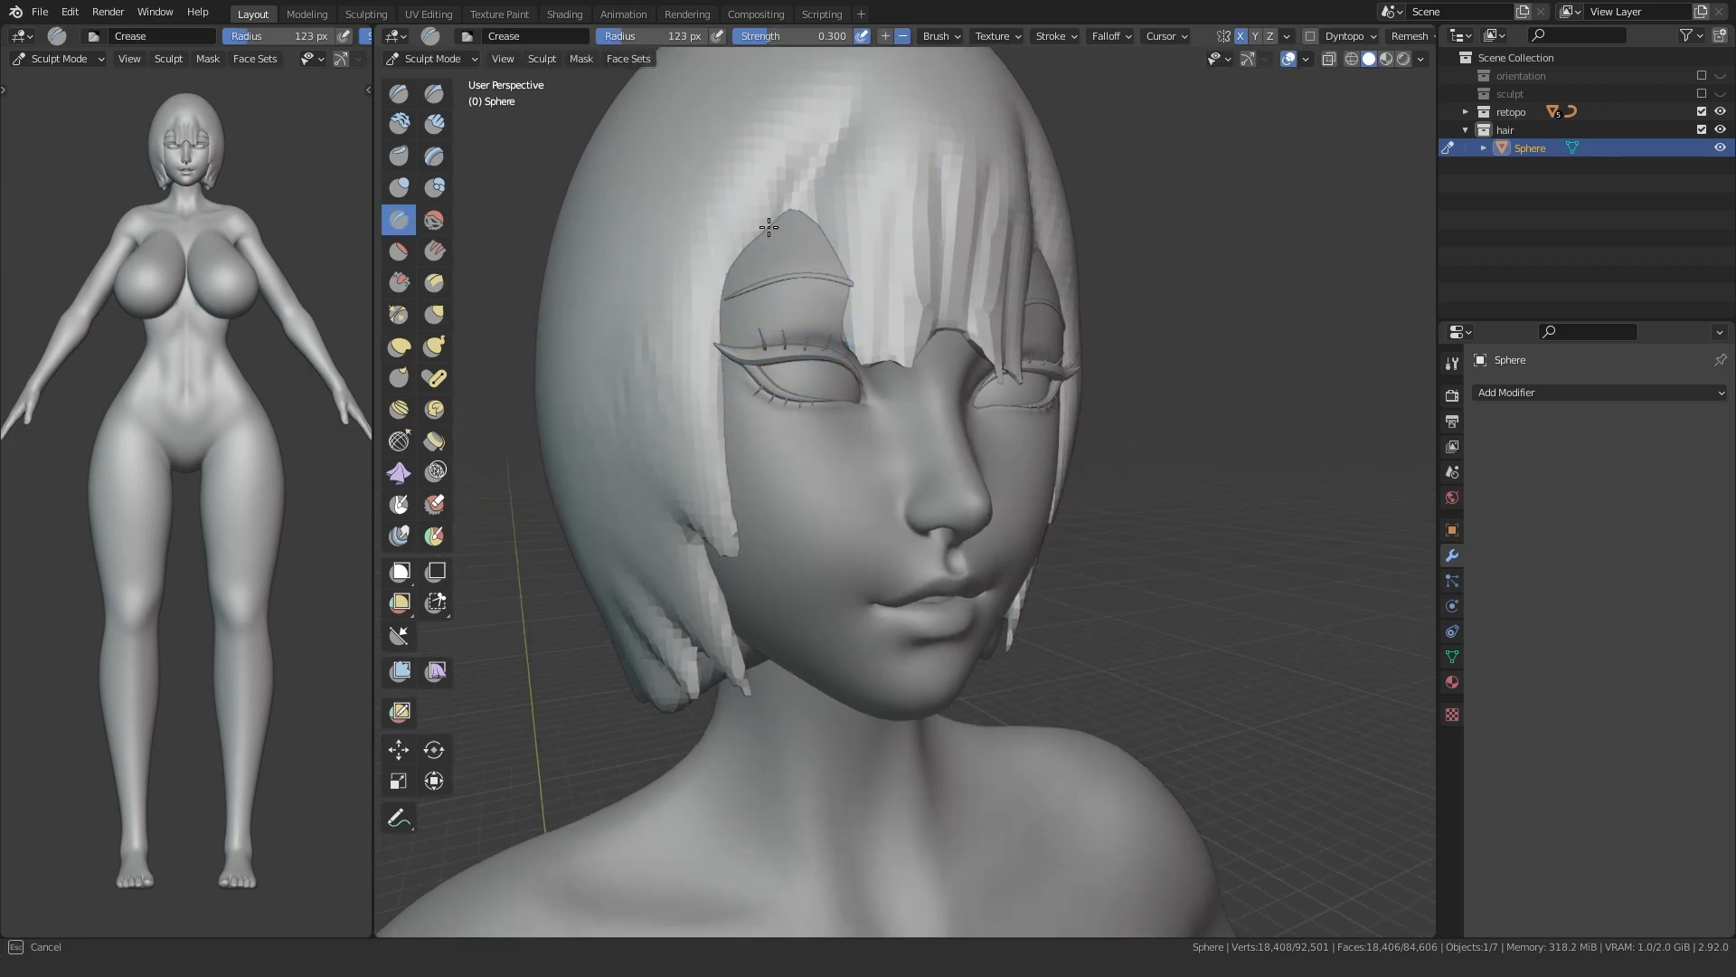
pyautogui.moveTo(795, 215); pyautogui.dragTo(628, 454, button='middle')
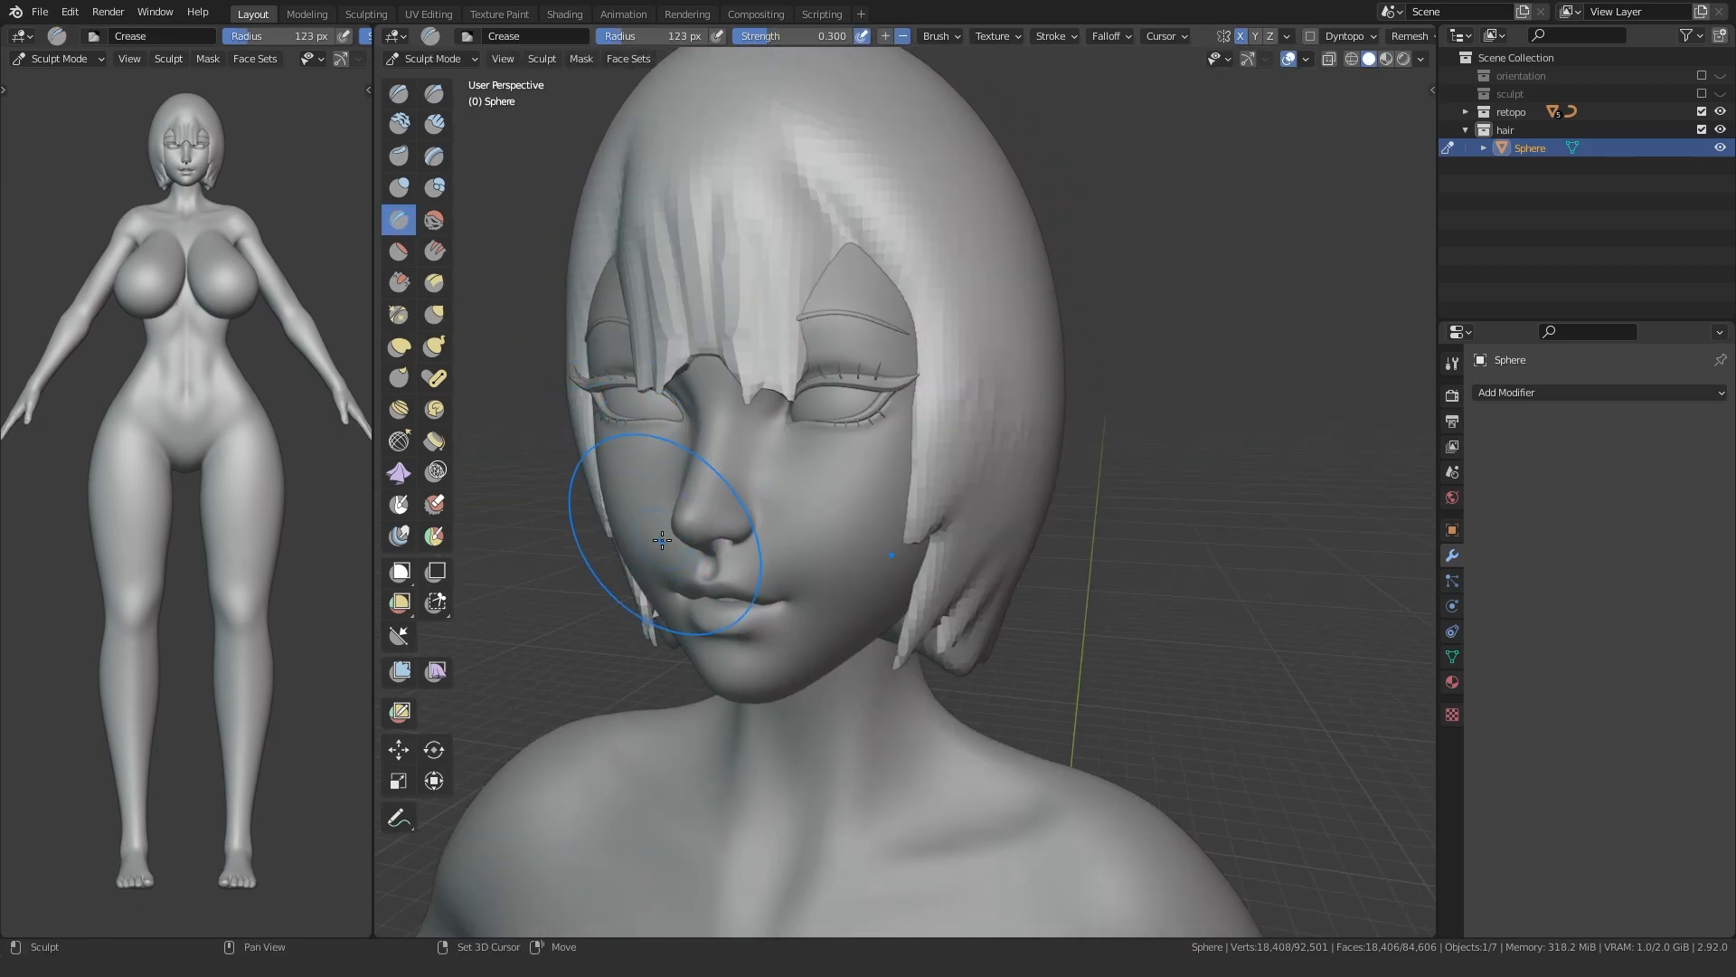
# - Refine the side hair's outline around the face with the Grab brush
pyautogui.keyDown('shift'); pyautogui.moveTo(662, 538); pyautogui.dragTo(651, 570, button='middle'); pyautogui.keyUp('shift')
pyautogui.moveTo(596, 493)
pyautogui.mouseDown(button='middle')
pyautogui.moveTo(675, 426)
pyautogui.moveTo(633, 353)
pyautogui.mouseUp(button='middle')
pyautogui.scroll(1, 633, 470)
pyautogui.press('f')
pyautogui.click(630, 627)
pyautogui.moveTo(533, 542)
pyautogui.mouseDown(button='middle')
pyautogui.moveTo(630, 626)
pyautogui.moveTo(748, 503)
pyautogui.moveTo(723, 452)
pyautogui.moveTo(771, 463)
pyautogui.mouseUp(button='middle')
pyautogui.press('KP_1')
pyautogui.press('g')
pyautogui.moveTo(772, 463); pyautogui.dragTo(742, 461)
pyautogui.moveTo(764, 474)
pyautogui.mouseDown(button='middle')
pyautogui.moveTo(814, 431)
pyautogui.moveTo(707, 531)
pyautogui.moveTo(696, 508)
pyautogui.moveTo(637, 498)
pyautogui.mouseUp(button='middle')
# - Reshape the back of the hair and the nape strands with a large Grab brush
pyautogui.scroll(1, 724, 453)
pyautogui.press('f')
pyautogui.click(1050, 162)
pyautogui.moveTo(1050, 163)
pyautogui.mouseDown(button='middle')
pyautogui.moveTo(1018, 181)
pyautogui.moveTo(941, 318)
pyautogui.moveTo(853, 364)
pyautogui.mouseUp(button='middle')
pyautogui.scroll(-2, 941, 317)
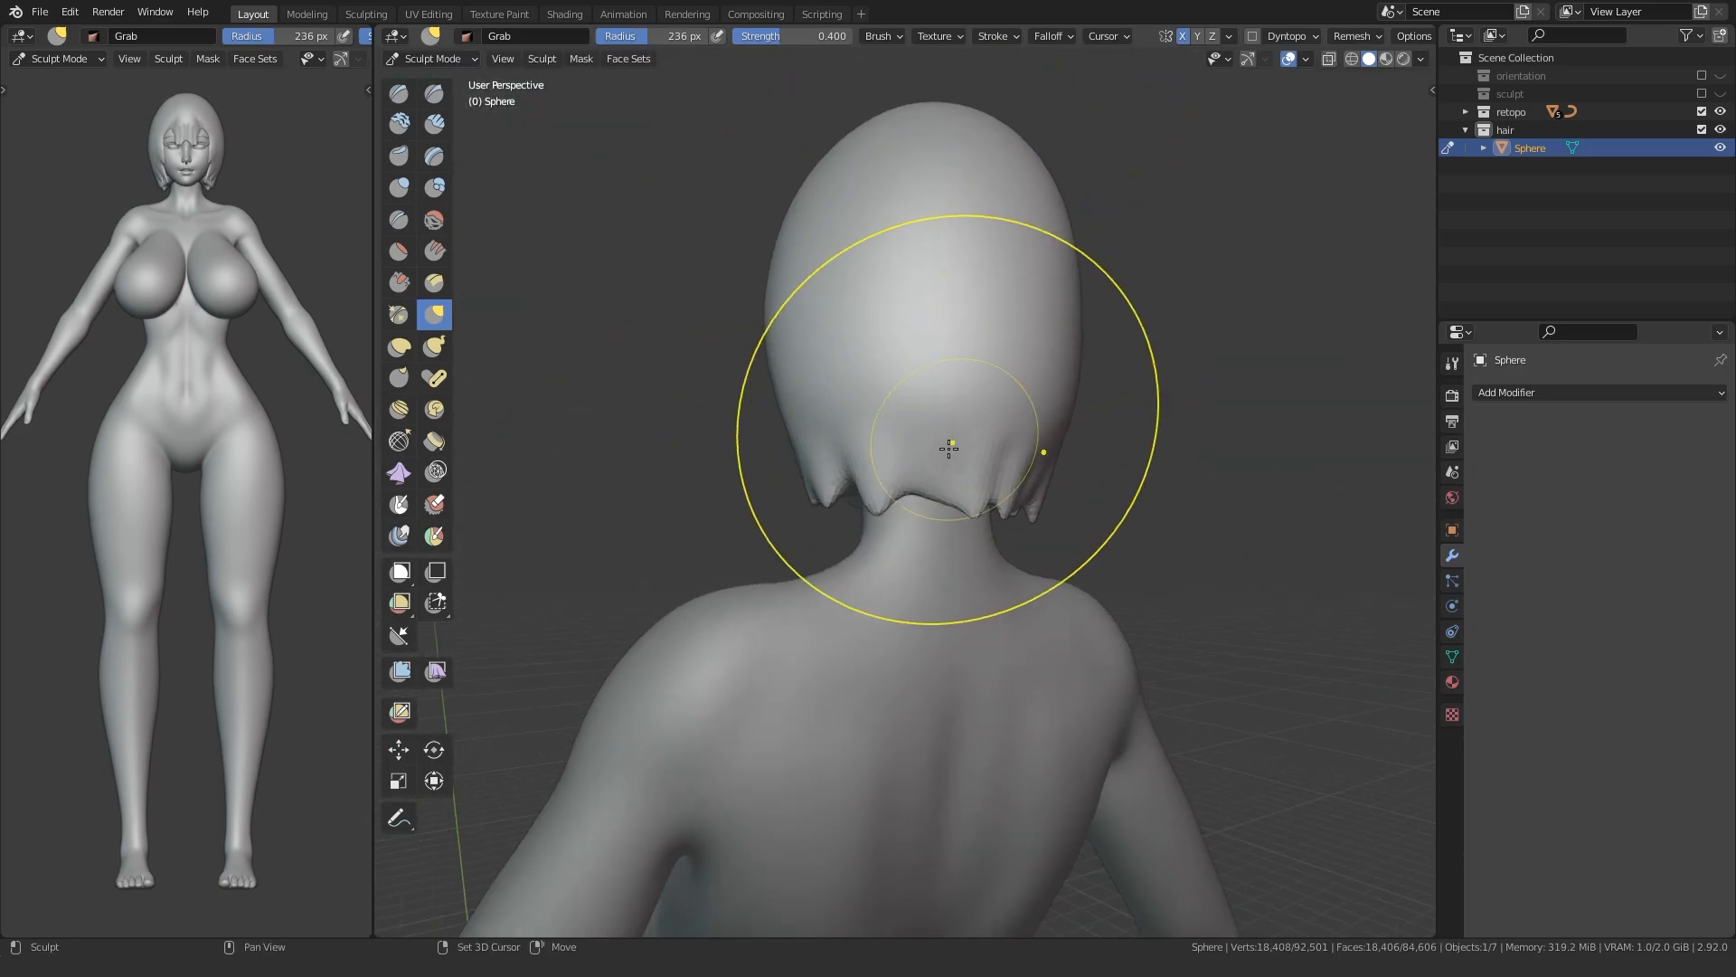
pyautogui.scroll(2, 884, 458)
pyautogui.hotkey('shift', 'c')
pyautogui.moveTo(899, 529); pyautogui.dragTo(965, 534, button='middle')
pyautogui.press('g')
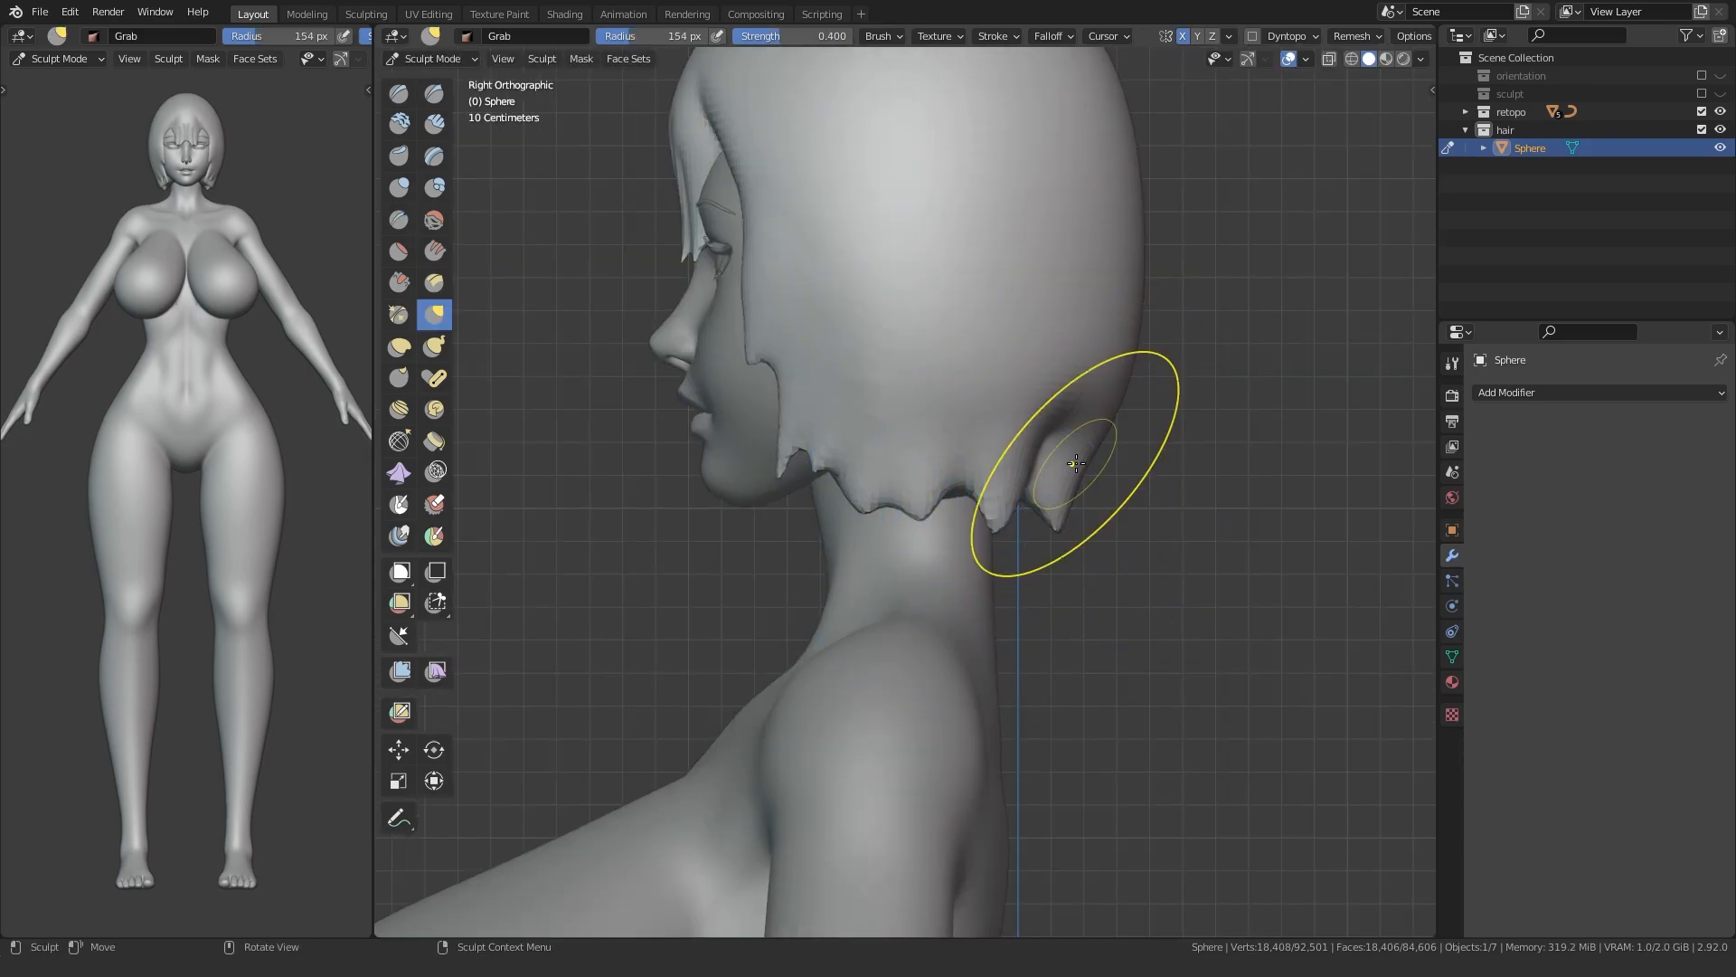
# - Carve vertical grooves up from the gaps between the nape and side strands with the Crease brush
pyautogui.hotkey('shift', 'c')
pyautogui.press('f')
pyautogui.click(843, 423)
pyautogui.moveTo(873, 369); pyautogui.dragTo(882, 422)
pyautogui.moveTo(951, 511); pyautogui.dragTo(958, 366)
pyautogui.press('f')
pyautogui.moveTo(846, 482)
pyautogui.mouseDown(button='middle')
pyautogui.moveTo(1003, 477)
pyautogui.moveTo(855, 425)
pyautogui.mouseUp(button='middle')
pyautogui.click(1062, 477)
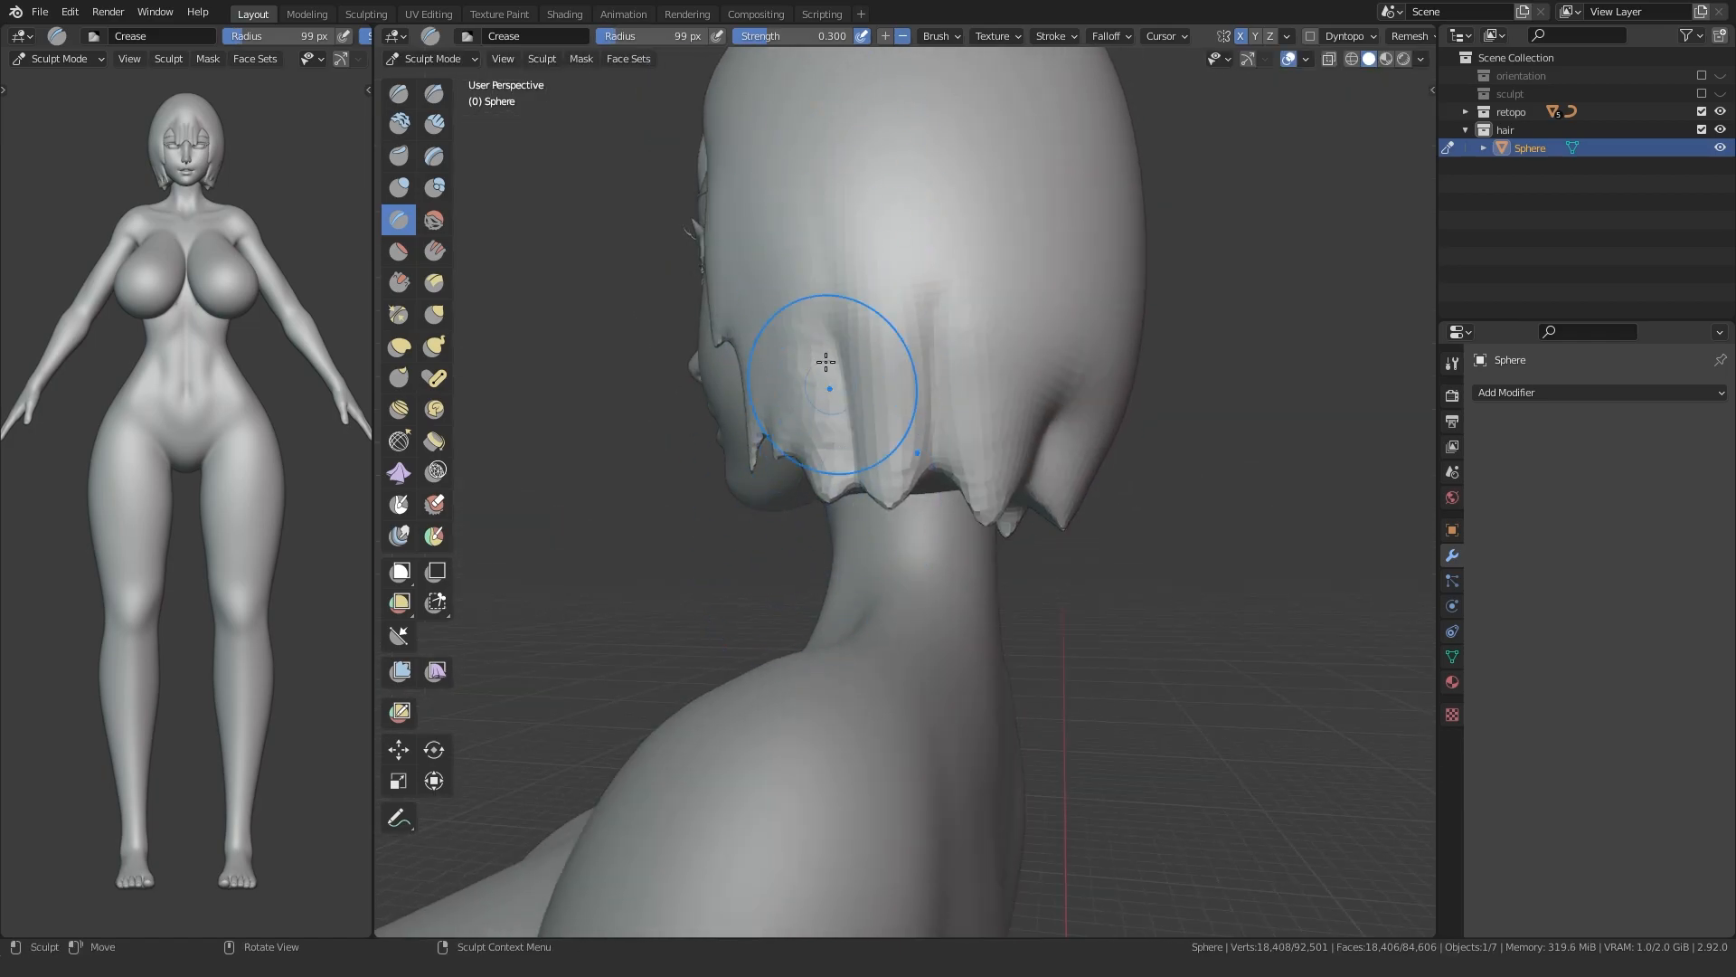
pyautogui.moveTo(932, 507); pyautogui.dragTo(851, 509, button='middle')
pyautogui.moveTo(978, 216)
pyautogui.mouseDown(button='middle')
pyautogui.moveTo(942, 345)
pyautogui.moveTo(799, 334)
pyautogui.moveTo(868, 271)
pyautogui.moveTo(933, 136)
pyautogui.moveTo(914, 349)
pyautogui.mouseUp(button='middle')
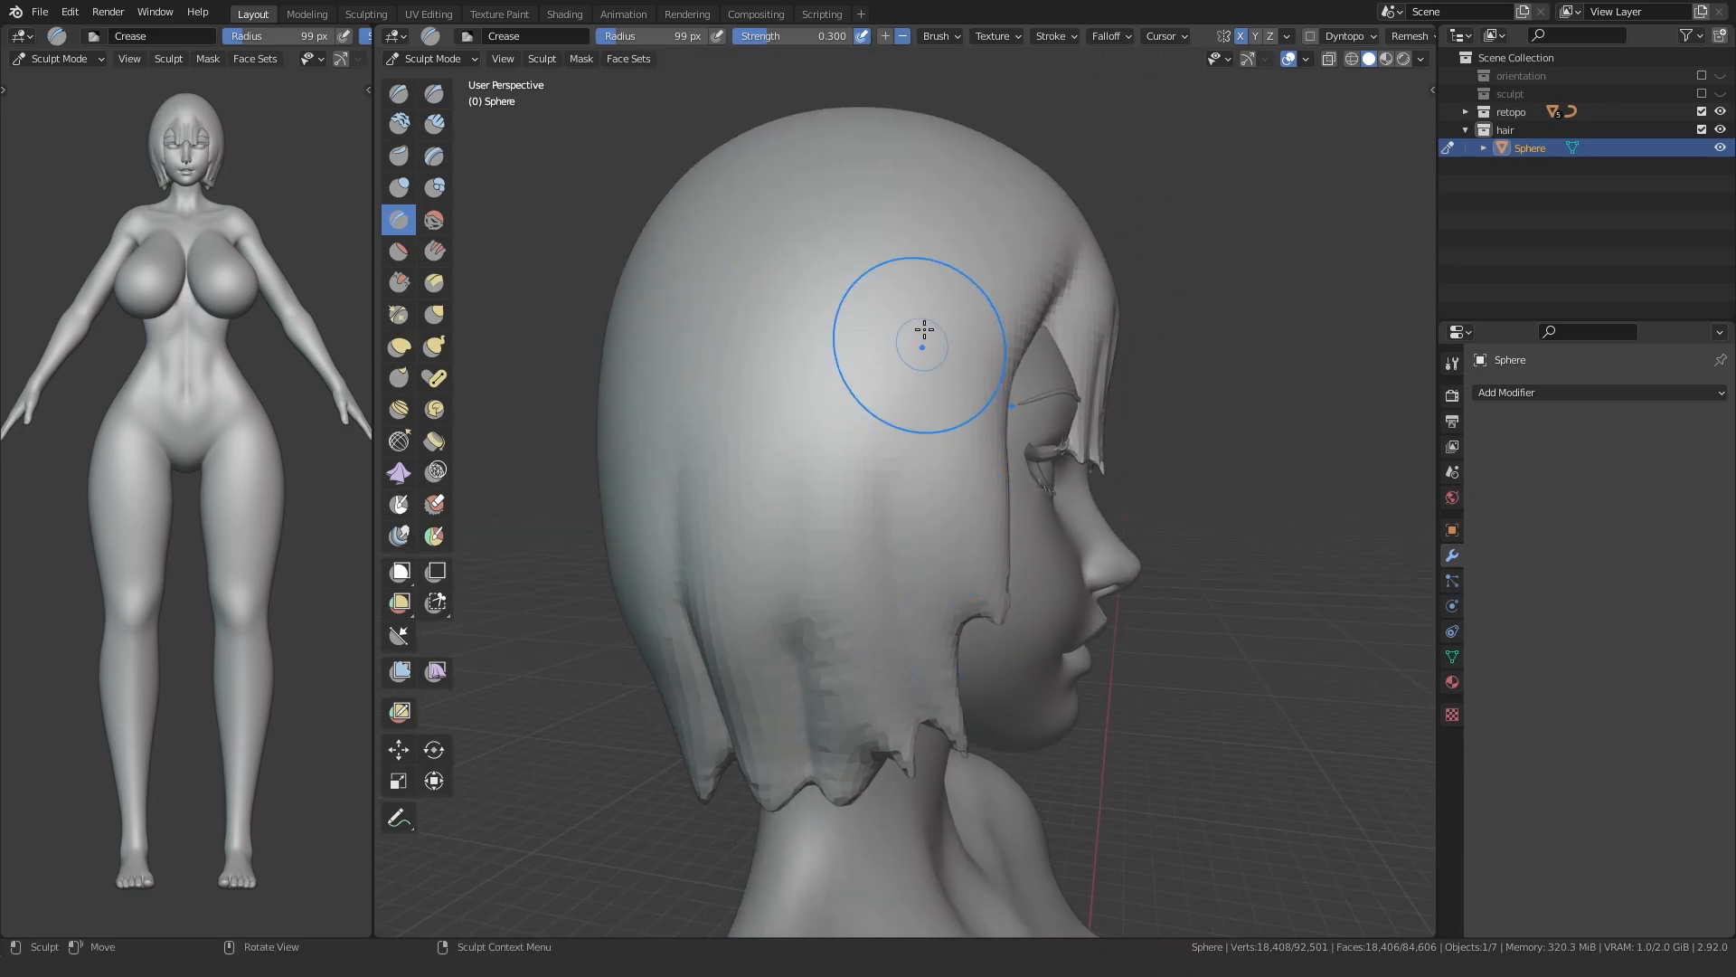
# - Reposition the pointed lock beside the cheek with Grab and crease the strands along the hair's side
pyautogui.press('g')
pyautogui.moveTo(985, 669); pyautogui.dragTo(939, 592, button='middle')
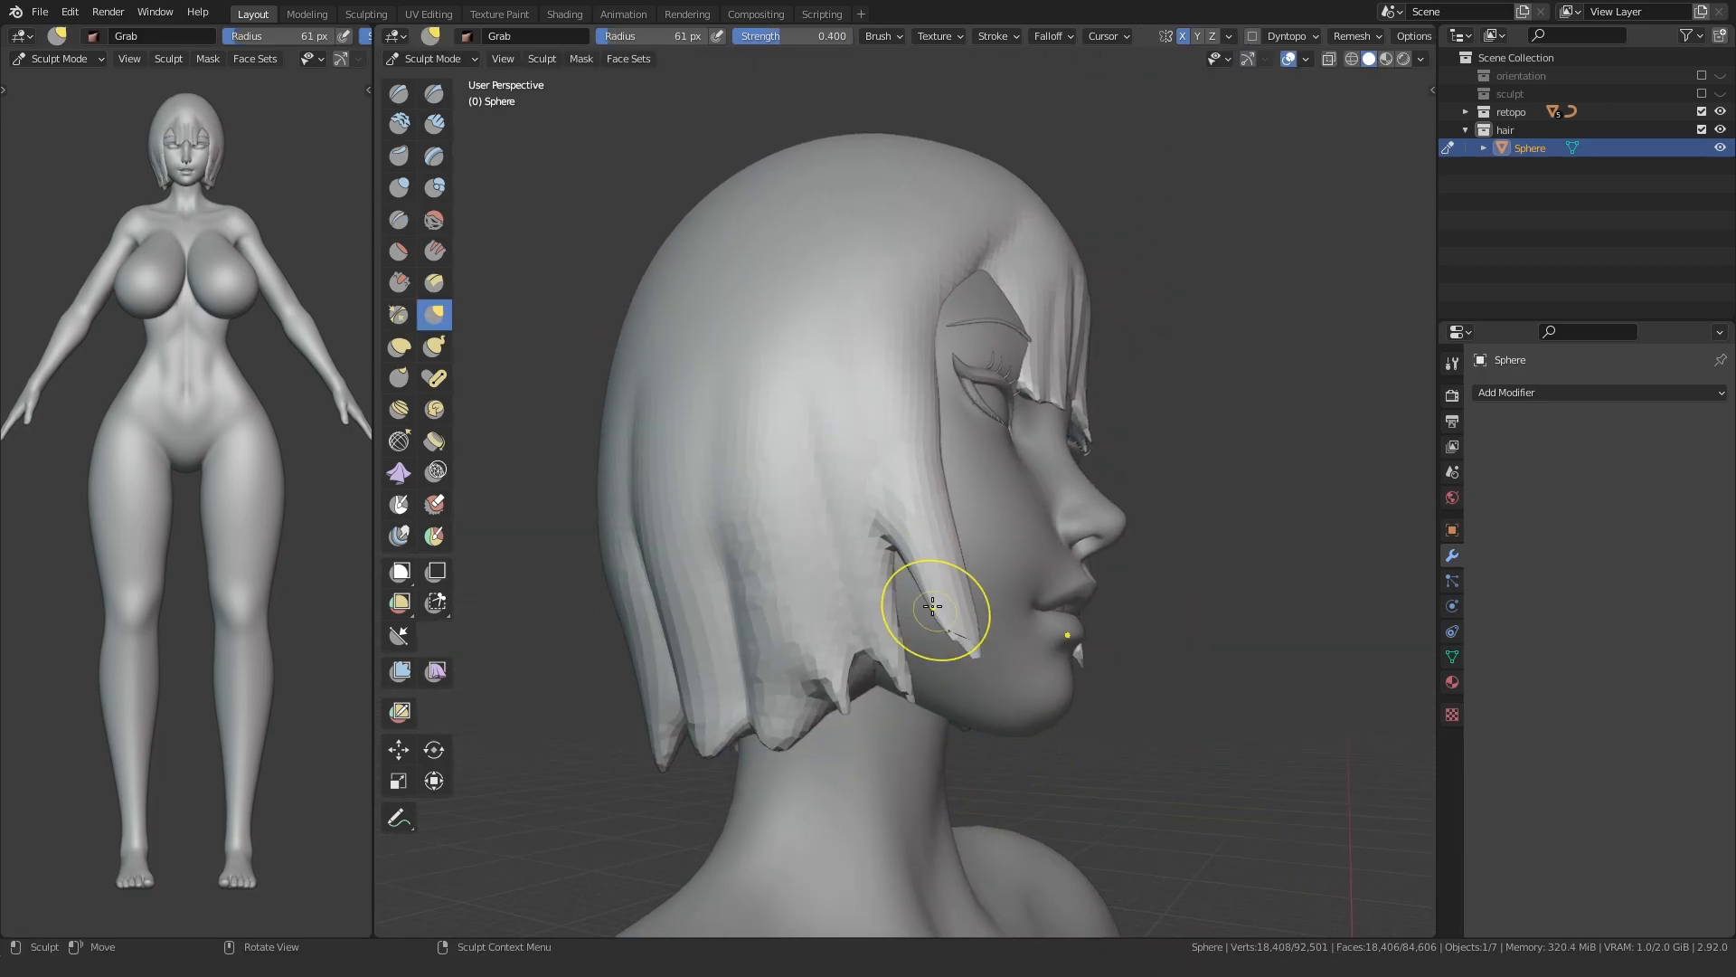
pyautogui.hotkey('shift', 'c')
pyautogui.moveTo(813, 678)
pyautogui.mouseDown(button='middle')
pyautogui.moveTo(814, 376)
pyautogui.moveTo(823, 573)
pyautogui.mouseUp(button='middle')
pyautogui.moveTo(928, 386)
pyautogui.mouseDown(button='middle')
pyautogui.moveTo(802, 519)
pyautogui.moveTo(590, 445)
pyautogui.moveTo(746, 565)
pyautogui.moveTo(904, 543)
pyautogui.moveTo(943, 555)
pyautogui.mouseUp(button='middle')
# - Adjust the hair's side silhouette around the face and jaw with the Grab brush
pyautogui.press('g')
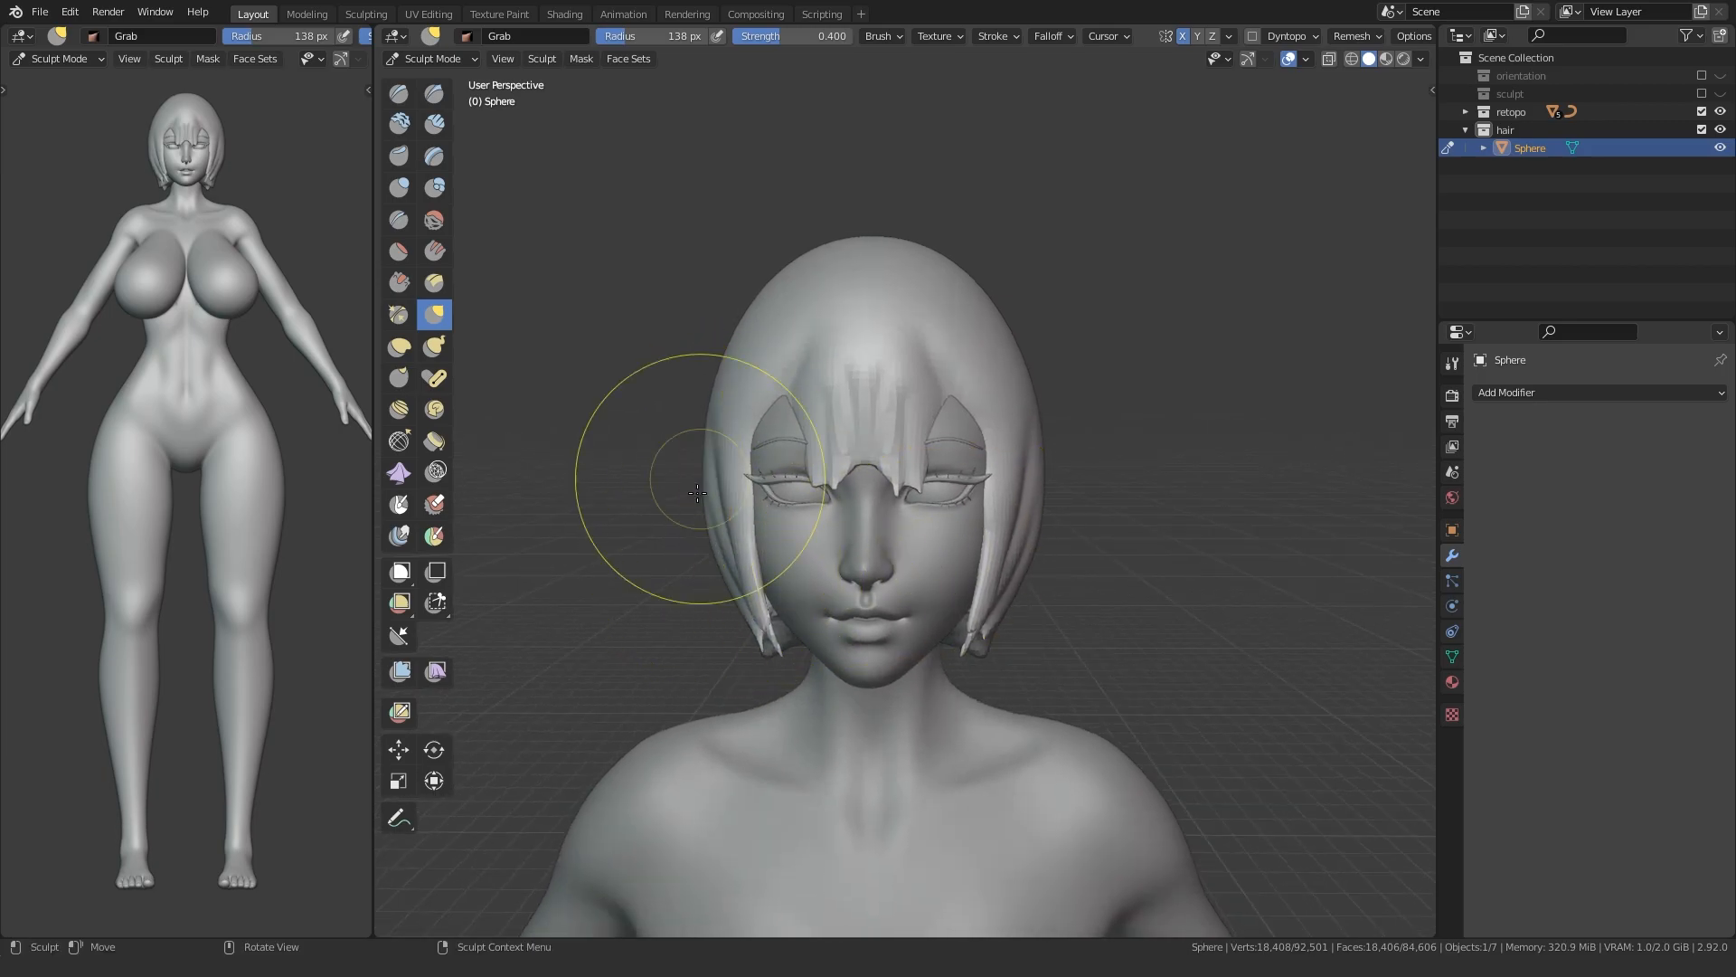
pyautogui.moveTo(700, 477); pyautogui.dragTo(640, 470, button='middle')
pyautogui.moveTo(826, 529)
pyautogui.mouseDown(button='middle')
pyautogui.moveTo(950, 542)
pyautogui.moveTo(892, 588)
pyautogui.moveTo(859, 559)
pyautogui.moveTo(780, 623)
pyautogui.mouseUp(button='middle')
pyautogui.press('f')
pyautogui.click(1039, 594)
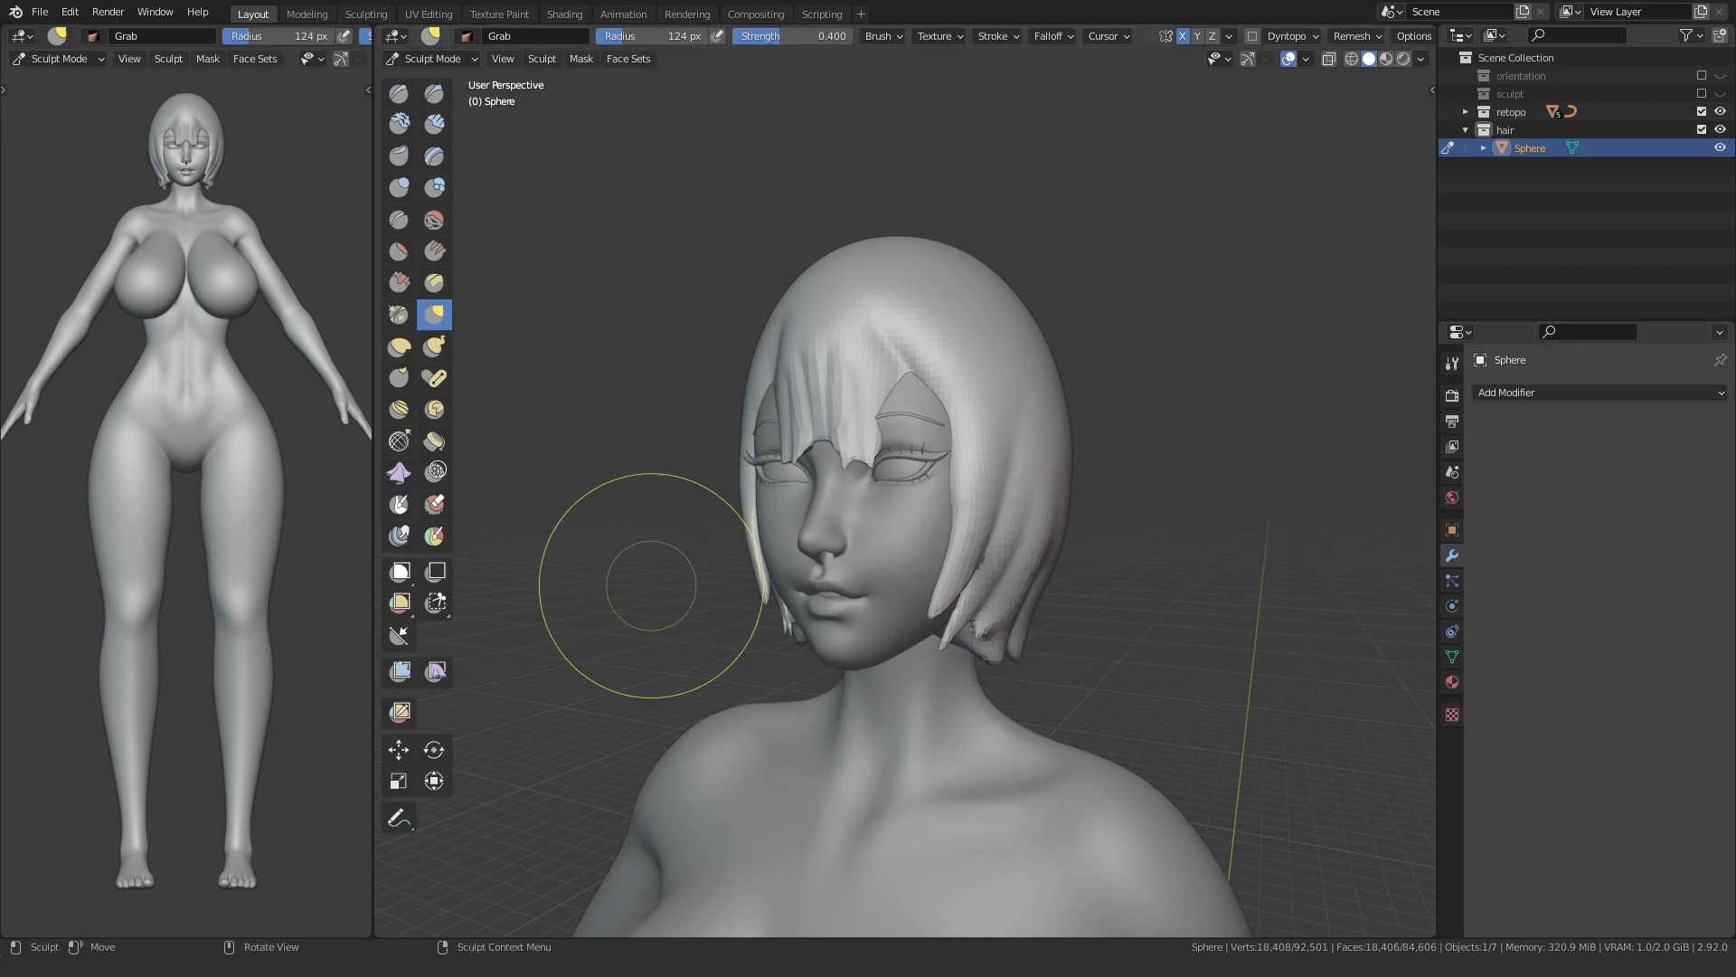
# - Pull the front side lock down to jaw level in the right side view with the Grab brush
pyautogui.press('KP_3')
pyautogui.scroll(1, 656, 585)
pyautogui.press('f')
pyautogui.click(806, 480)
pyautogui.moveTo(791, 436); pyautogui.dragTo(770, 452)
pyautogui.press('f')
pyautogui.click(810, 461)
pyautogui.moveTo(827, 578); pyautogui.dragTo(838, 588)
pyautogui.keyDown('shift'); pyautogui.moveTo(809, 597); pyautogui.dragTo(828, 554, button='middle'); pyautogui.keyUp('shift')
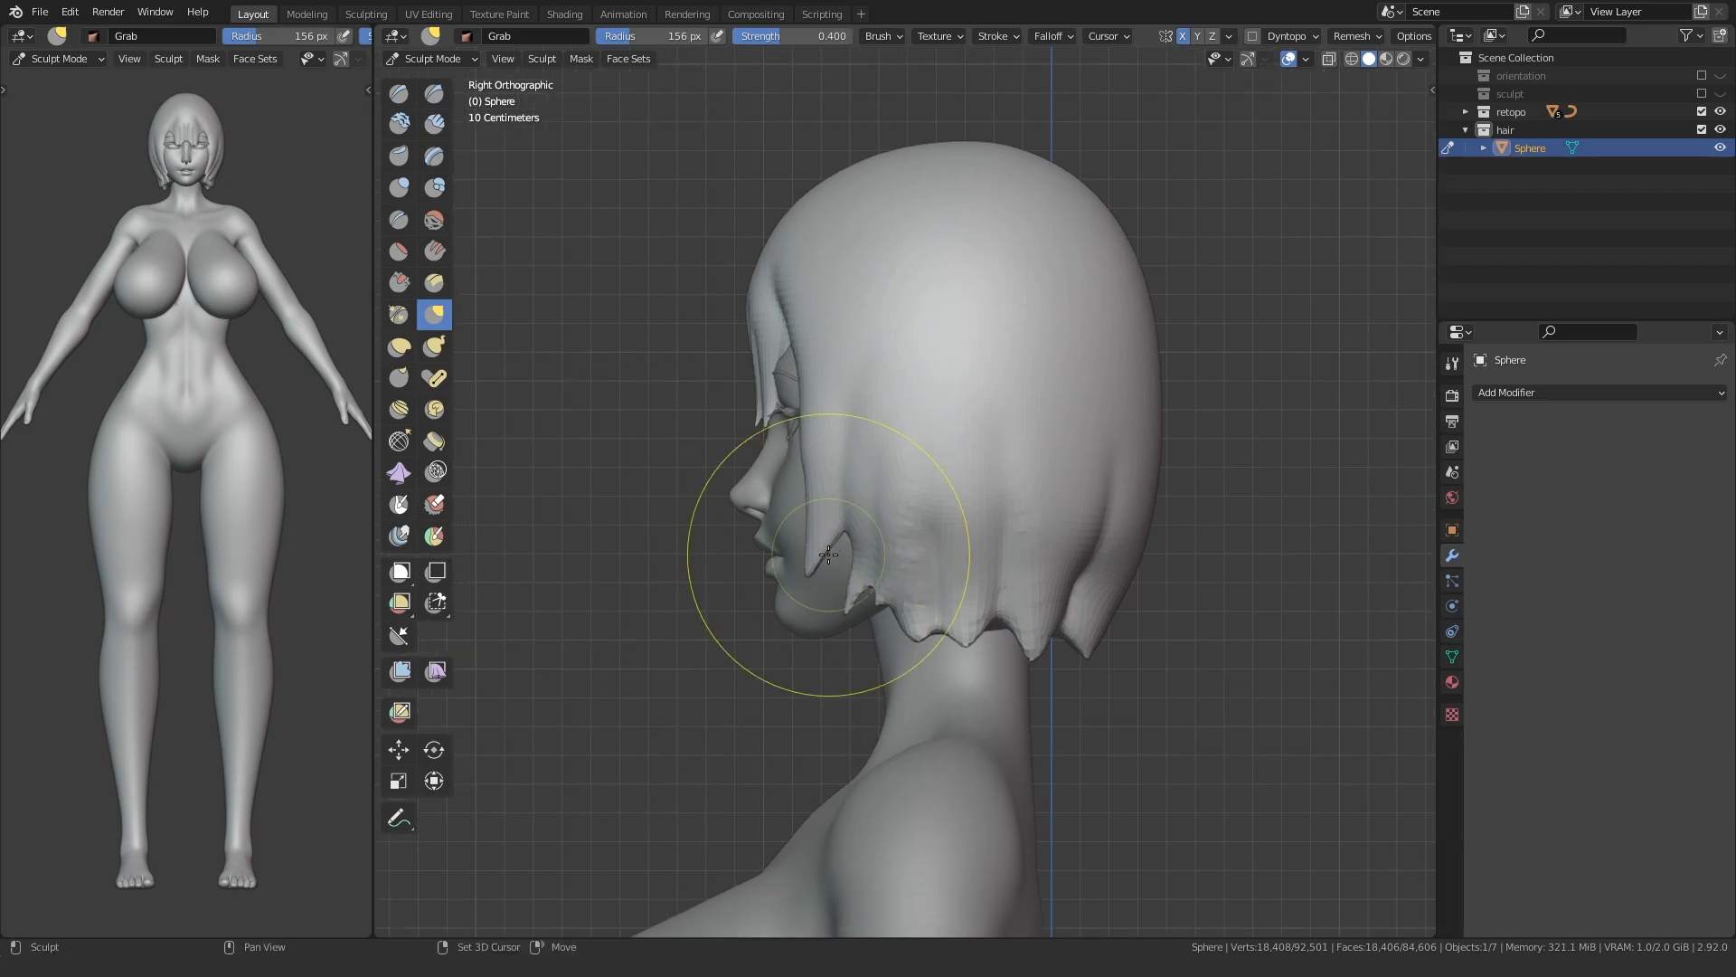
pyautogui.press('f')
pyautogui.click(786, 721)
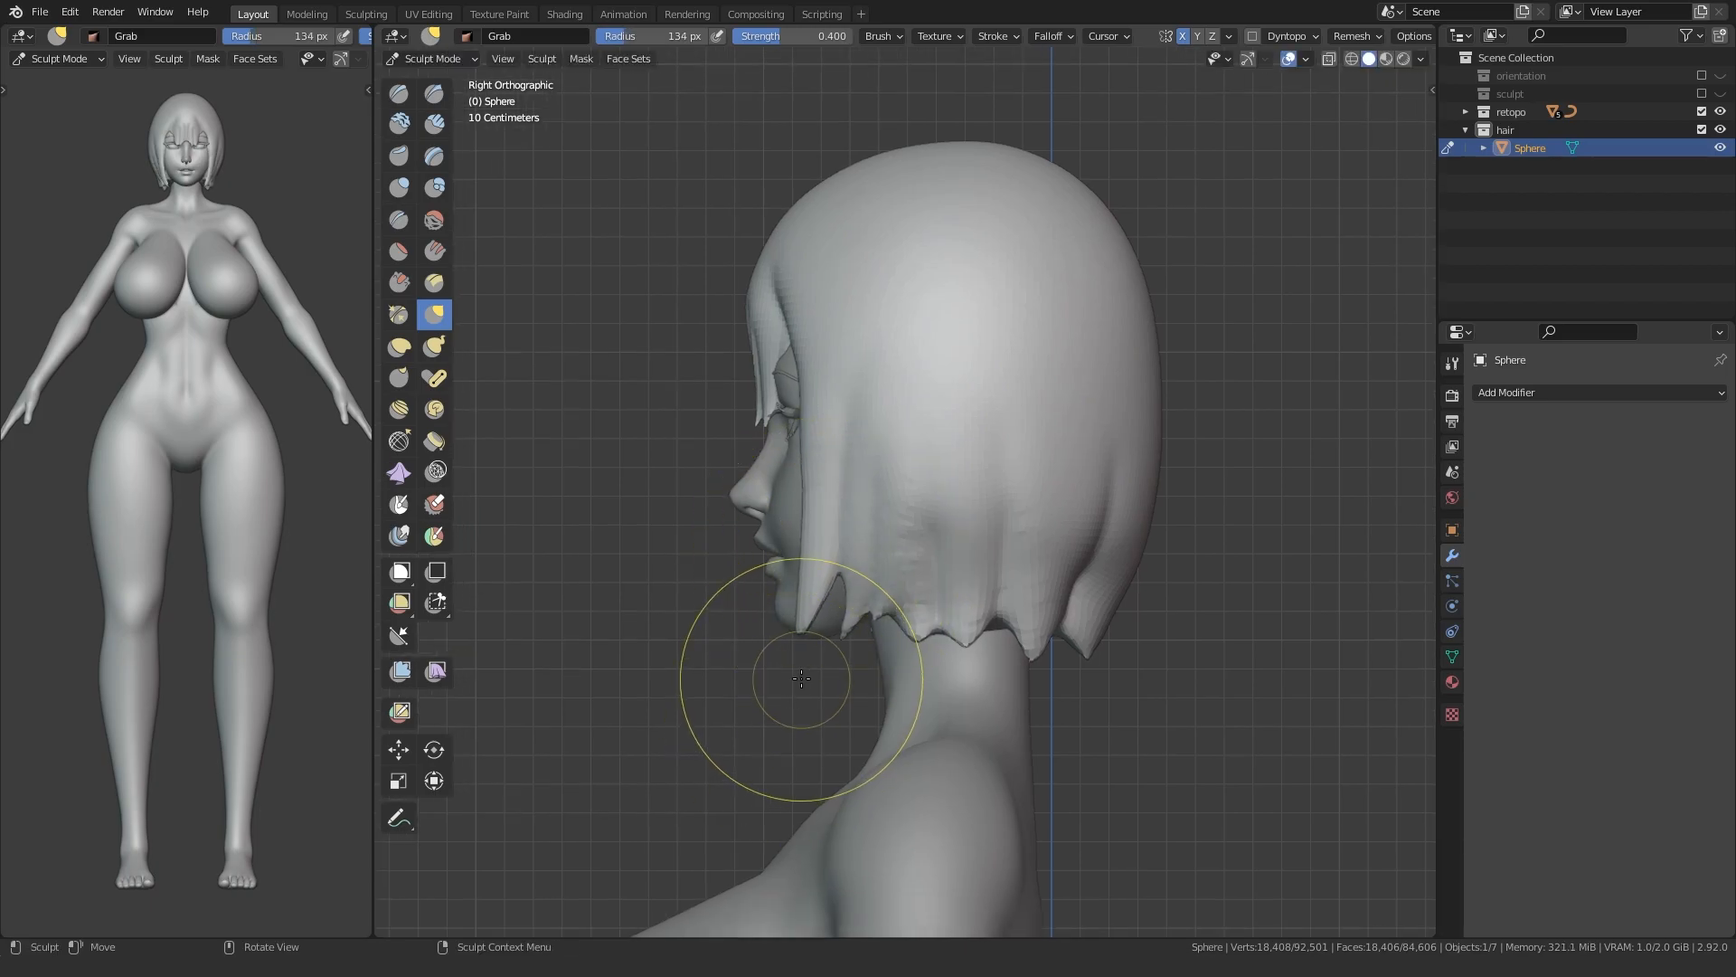
# - Shape the outer contour of the locks beside the cheeks with Grab at 167 px radius
pyautogui.moveTo(813, 618)
pyautogui.mouseDown(button='middle')
pyautogui.moveTo(1000, 639)
pyautogui.moveTo(763, 663)
pyautogui.moveTo(773, 642)
pyautogui.mouseUp(button='middle')
pyautogui.moveTo(764, 531); pyautogui.dragTo(784, 527)
pyautogui.press('f')
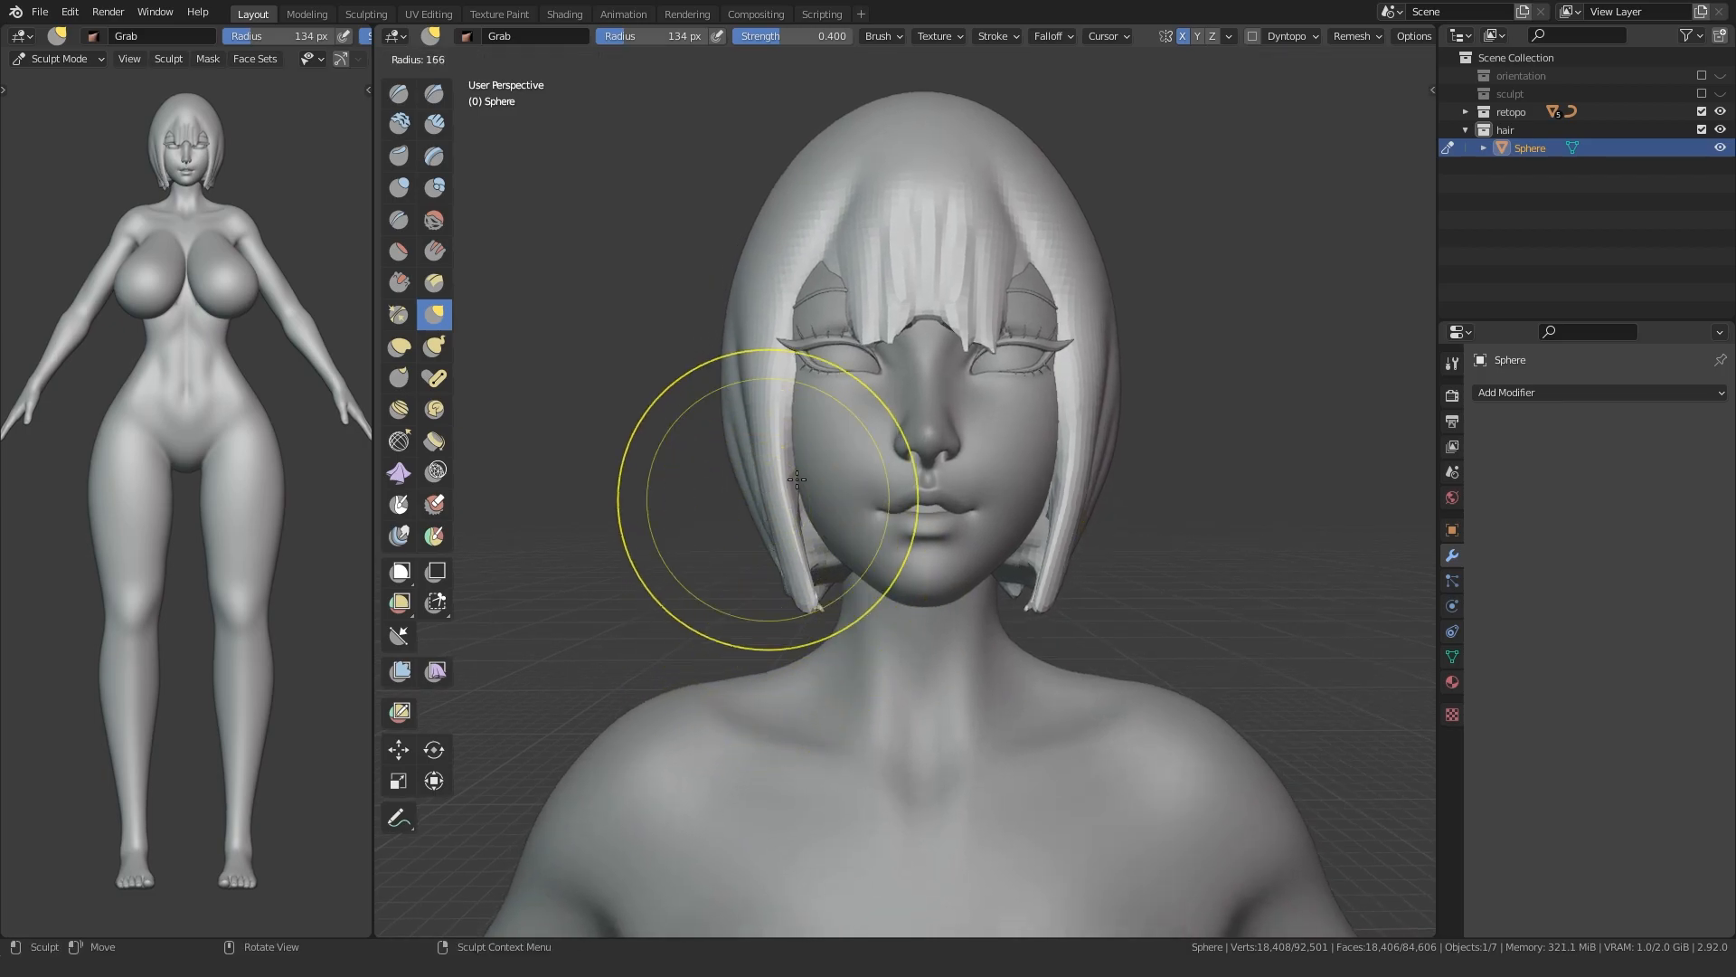
pyautogui.click(922, 500)
pyautogui.moveTo(771, 463); pyautogui.dragTo(761, 458)
pyautogui.moveTo(966, 562); pyautogui.dragTo(1000, 573, button='middle')
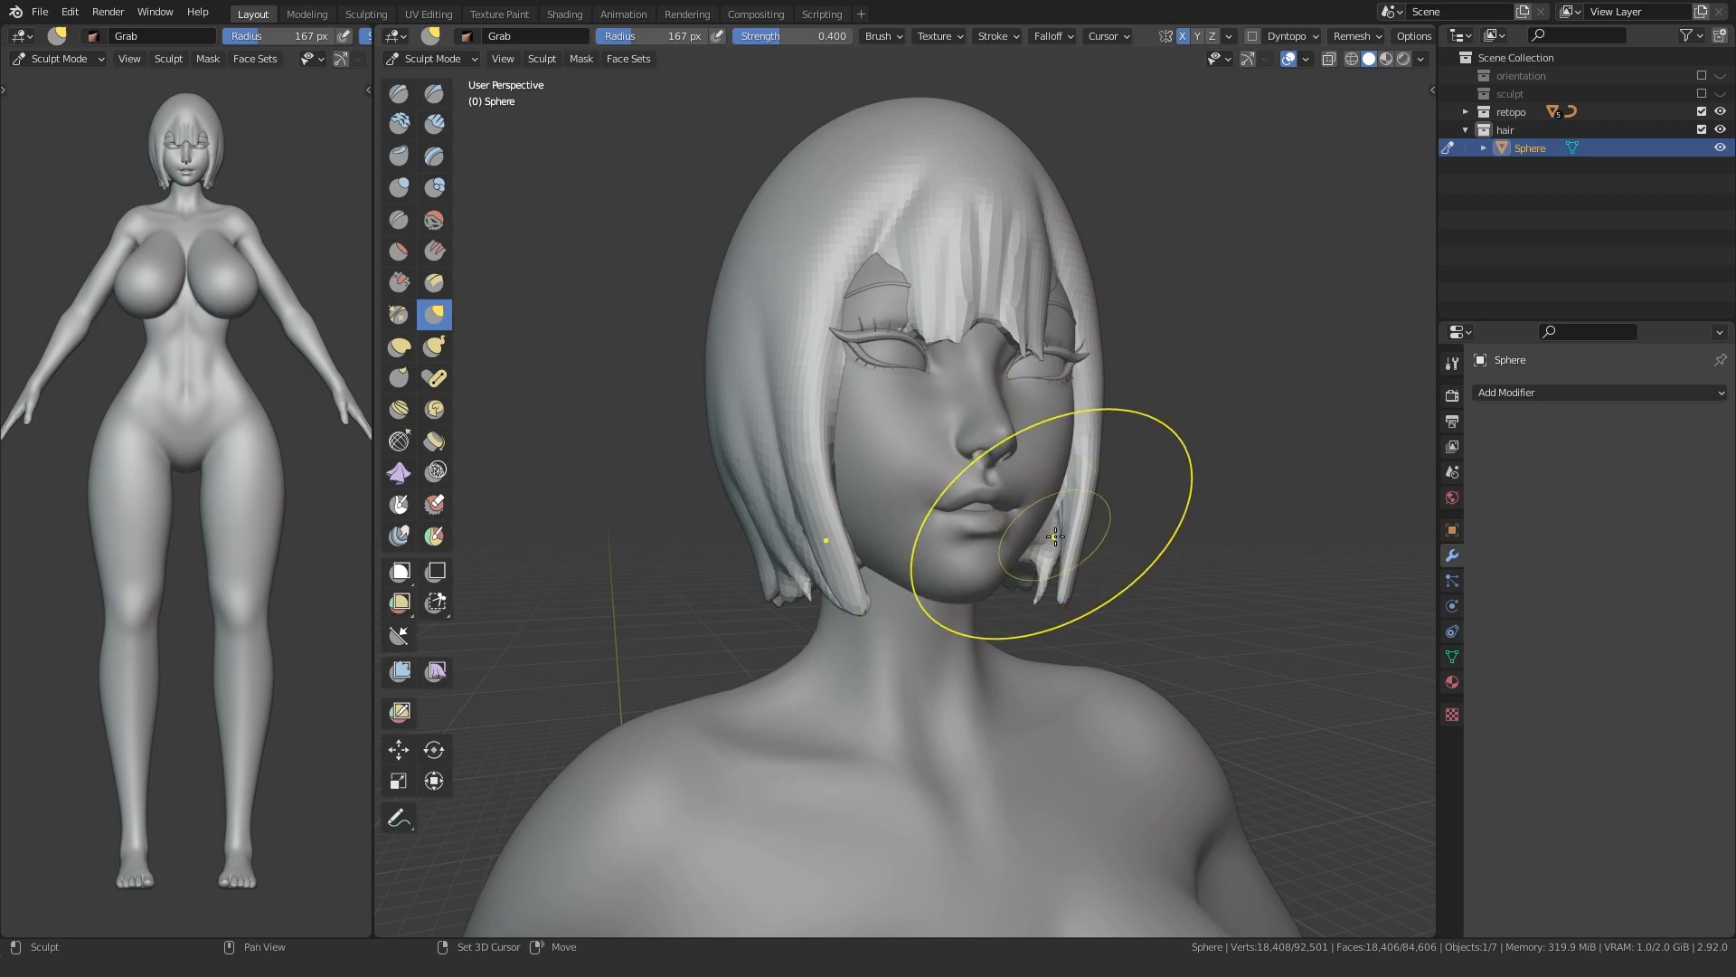
# - Lengthen the locks beside the jaw and adjust the strands' underside with a larger Grab brush
pyautogui.moveTo(1052, 522); pyautogui.dragTo(1067, 601)
pyautogui.press('f')
pyautogui.click(1092, 507)
pyautogui.moveTo(1093, 508); pyautogui.dragTo(1076, 615)
pyautogui.moveTo(826, 620)
pyautogui.mouseDown(button='middle')
pyautogui.moveTo(821, 606)
pyautogui.moveTo(814, 621)
pyautogui.mouseUp(button='middle')
pyautogui.moveTo(832, 592)
pyautogui.mouseDown()
pyautogui.moveTo(770, 517)
pyautogui.moveTo(697, 490)
pyautogui.mouseUp()
pyautogui.moveTo(783, 523); pyautogui.dragTo(723, 498)
pyautogui.moveTo(780, 620); pyautogui.dragTo(634, 474)
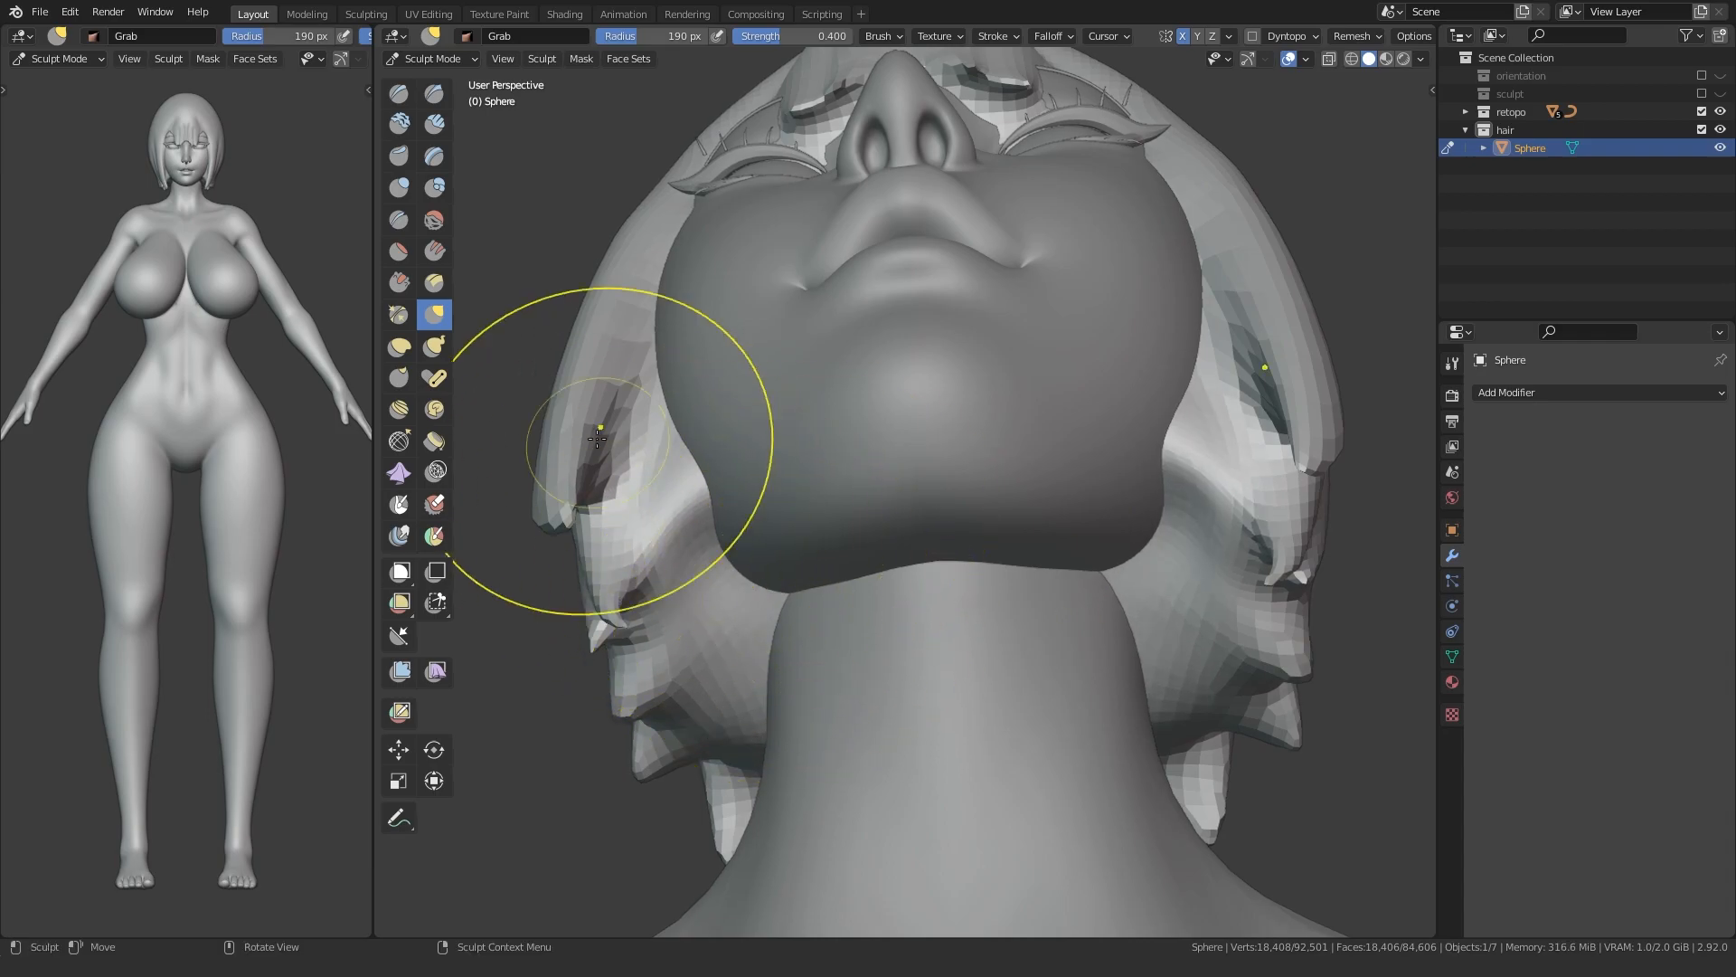
# - Add volume to the hair's inner surface beneath the jaw and around the neck with the Blob brush
pyautogui.click(434, 187)
pyautogui.moveTo(736, 524); pyautogui.dragTo(910, 641)
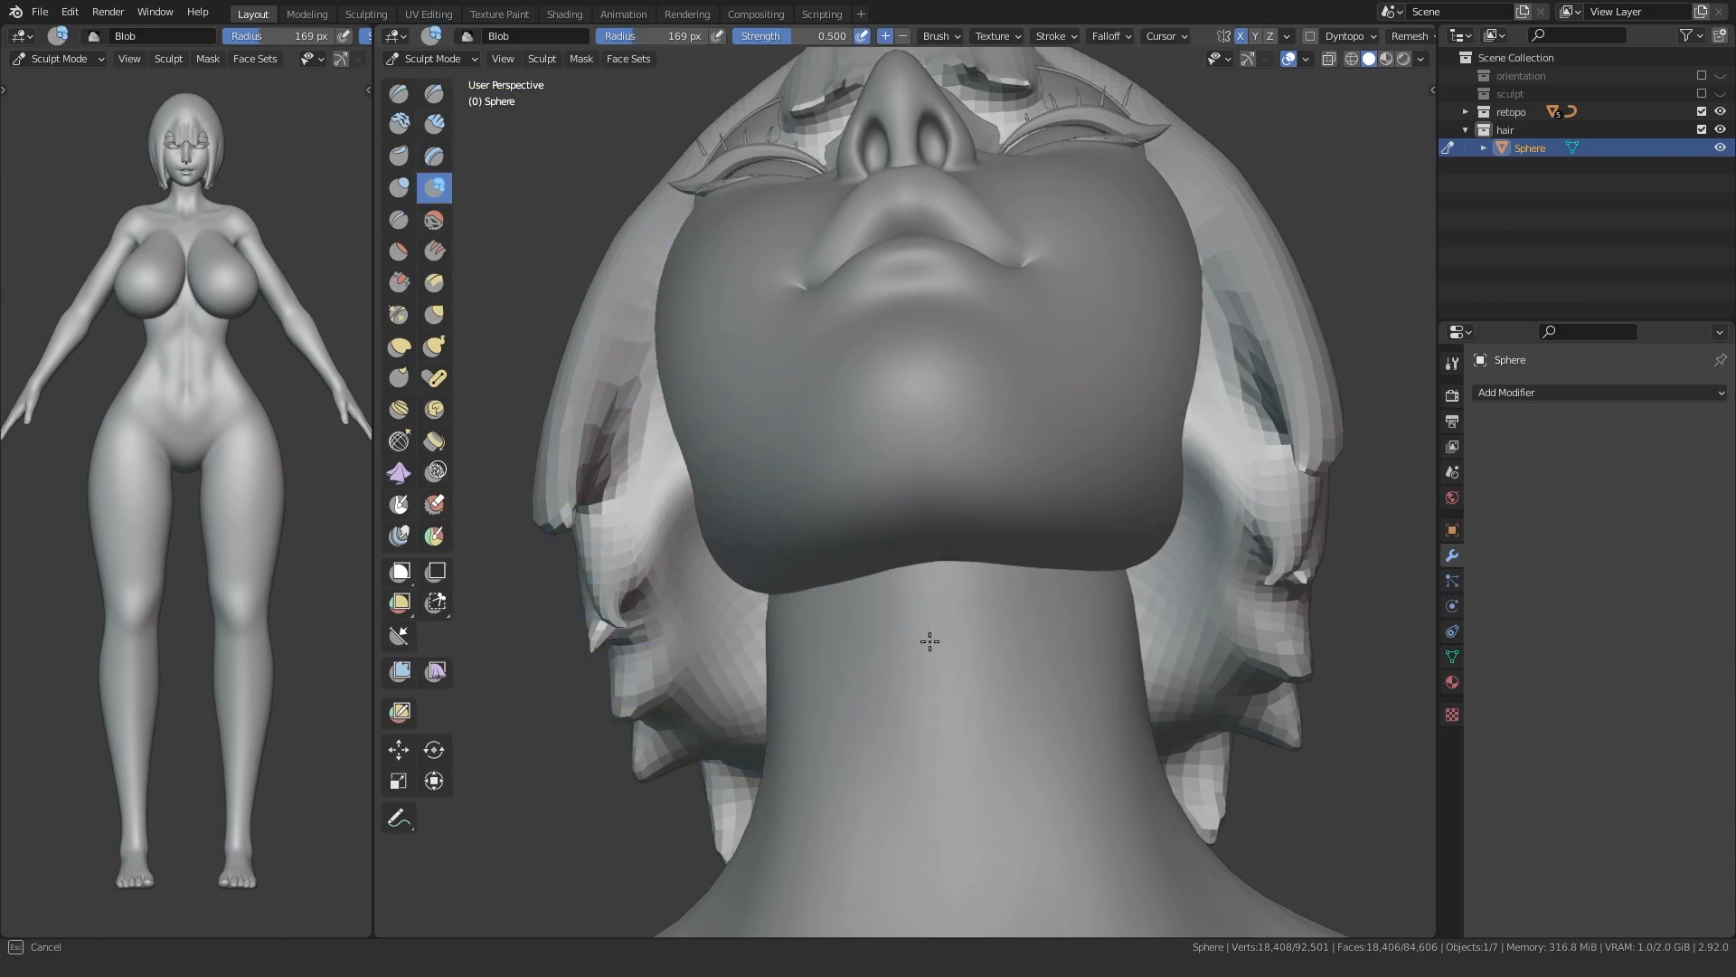
pyautogui.moveTo(860, 517)
pyautogui.mouseDown()
pyautogui.moveTo(760, 461)
pyautogui.moveTo(777, 525)
pyautogui.mouseUp()
pyautogui.scroll(-3, 779, 515)
pyautogui.moveTo(779, 515); pyautogui.dragTo(785, 647, button='middle')
pyautogui.scroll(4, 785, 648)
pyautogui.moveTo(750, 647)
pyautogui.mouseDown()
pyautogui.moveTo(725, 592)
pyautogui.moveTo(678, 615)
pyautogui.mouseUp()
# - Reshape the tapered front locks beside the chin with Grab at 200 px radius
pyautogui.press('g')
pyautogui.scroll(-6, 724, 602)
pyautogui.moveTo(742, 597)
pyautogui.mouseDown(button='middle')
pyautogui.moveTo(878, 594)
pyautogui.moveTo(723, 587)
pyautogui.mouseUp(button='middle')
pyautogui.scroll(3, 878, 594)
pyautogui.press('f')
pyautogui.click(737, 586)
pyautogui.moveTo(737, 586); pyautogui.dragTo(741, 561)
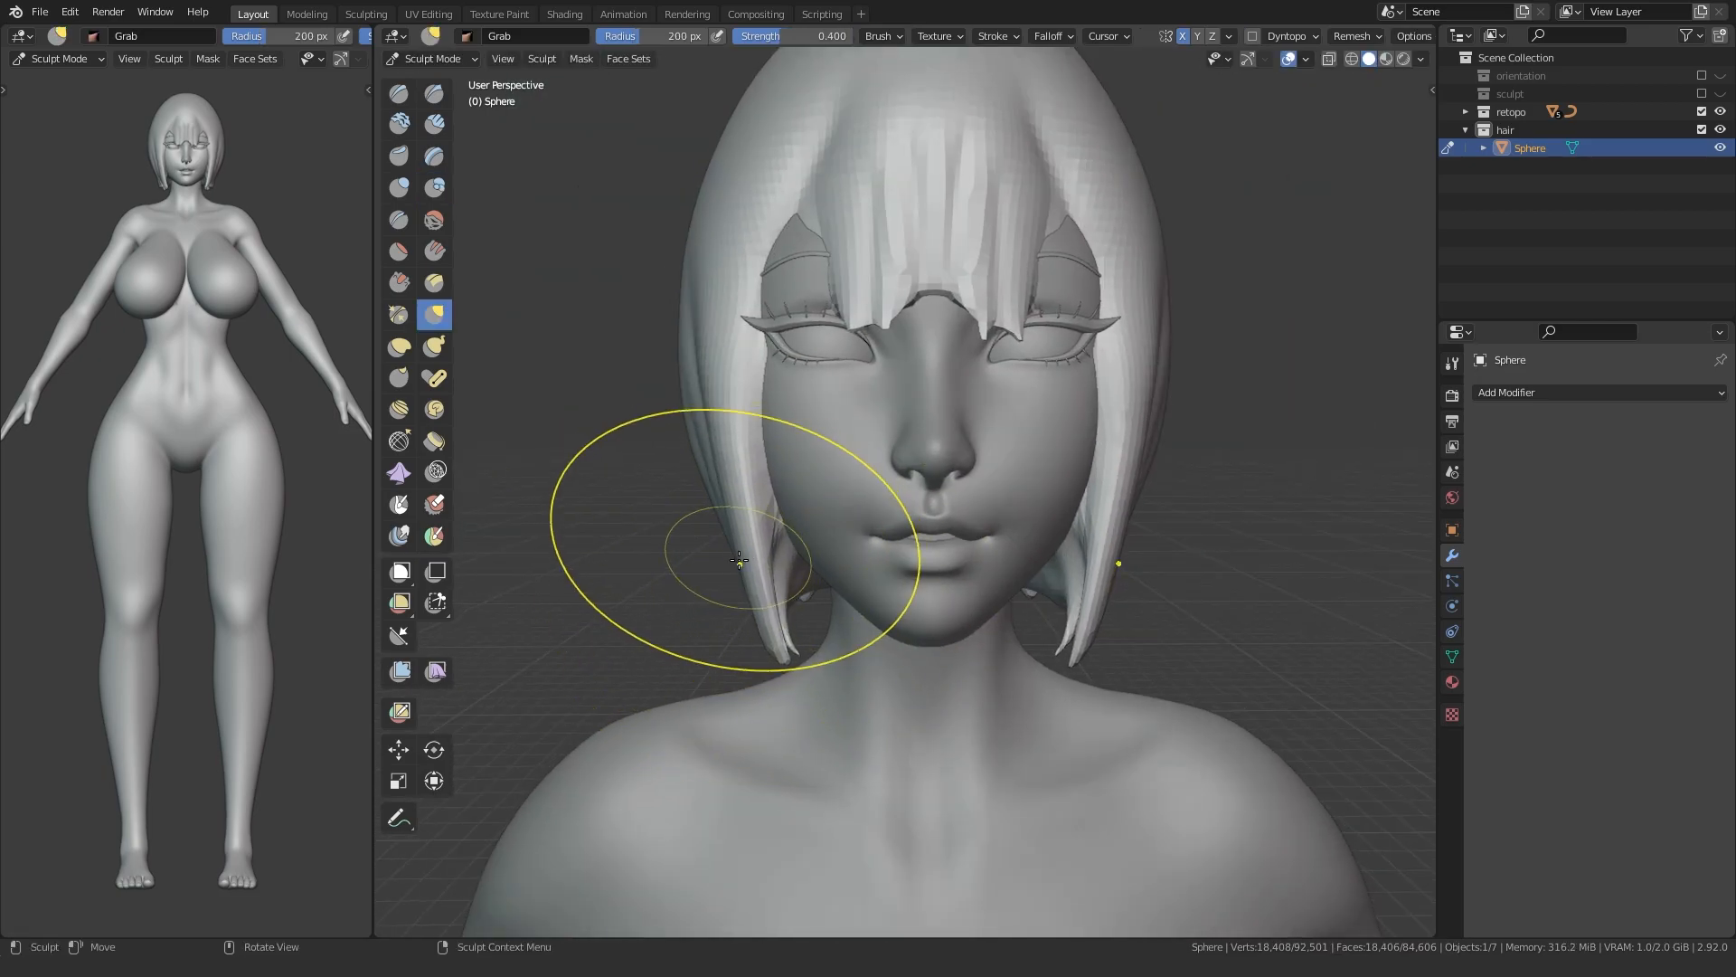
# - Adjust the hair's side and nape outline in profile with the Grab brush at different radii
pyautogui.moveTo(750, 576); pyautogui.dragTo(706, 581, button='middle')
pyautogui.scroll(4, 706, 581)
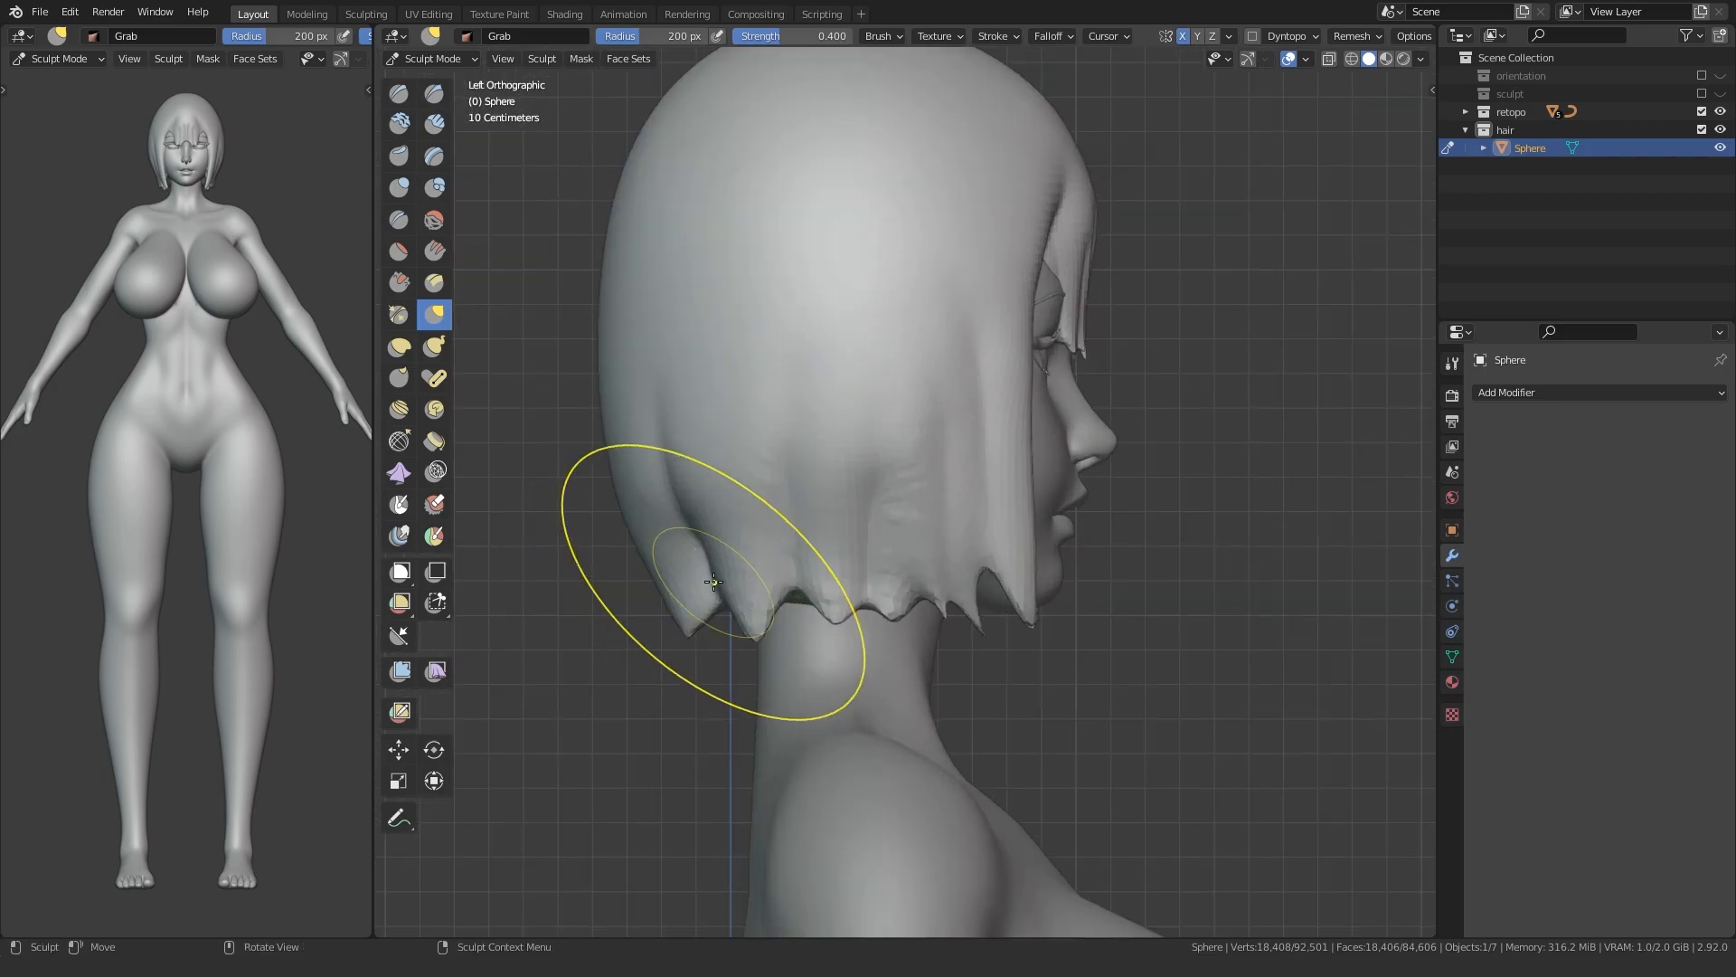
pyautogui.press('f')
pyautogui.click(1003, 604)
pyautogui.scroll(-2, 960, 644)
pyautogui.press('f')
pyautogui.click(1141, 373)
# - Cut sharper strand lines into the fringe with the Draw Sharp brush at 108 px radius
pyautogui.moveTo(988, 361); pyautogui.dragTo(882, 510, button='middle')
pyautogui.scroll(3, 881, 510)
pyautogui.moveTo(881, 510); pyautogui.dragTo(825, 507, button='middle')
pyautogui.click(434, 93)
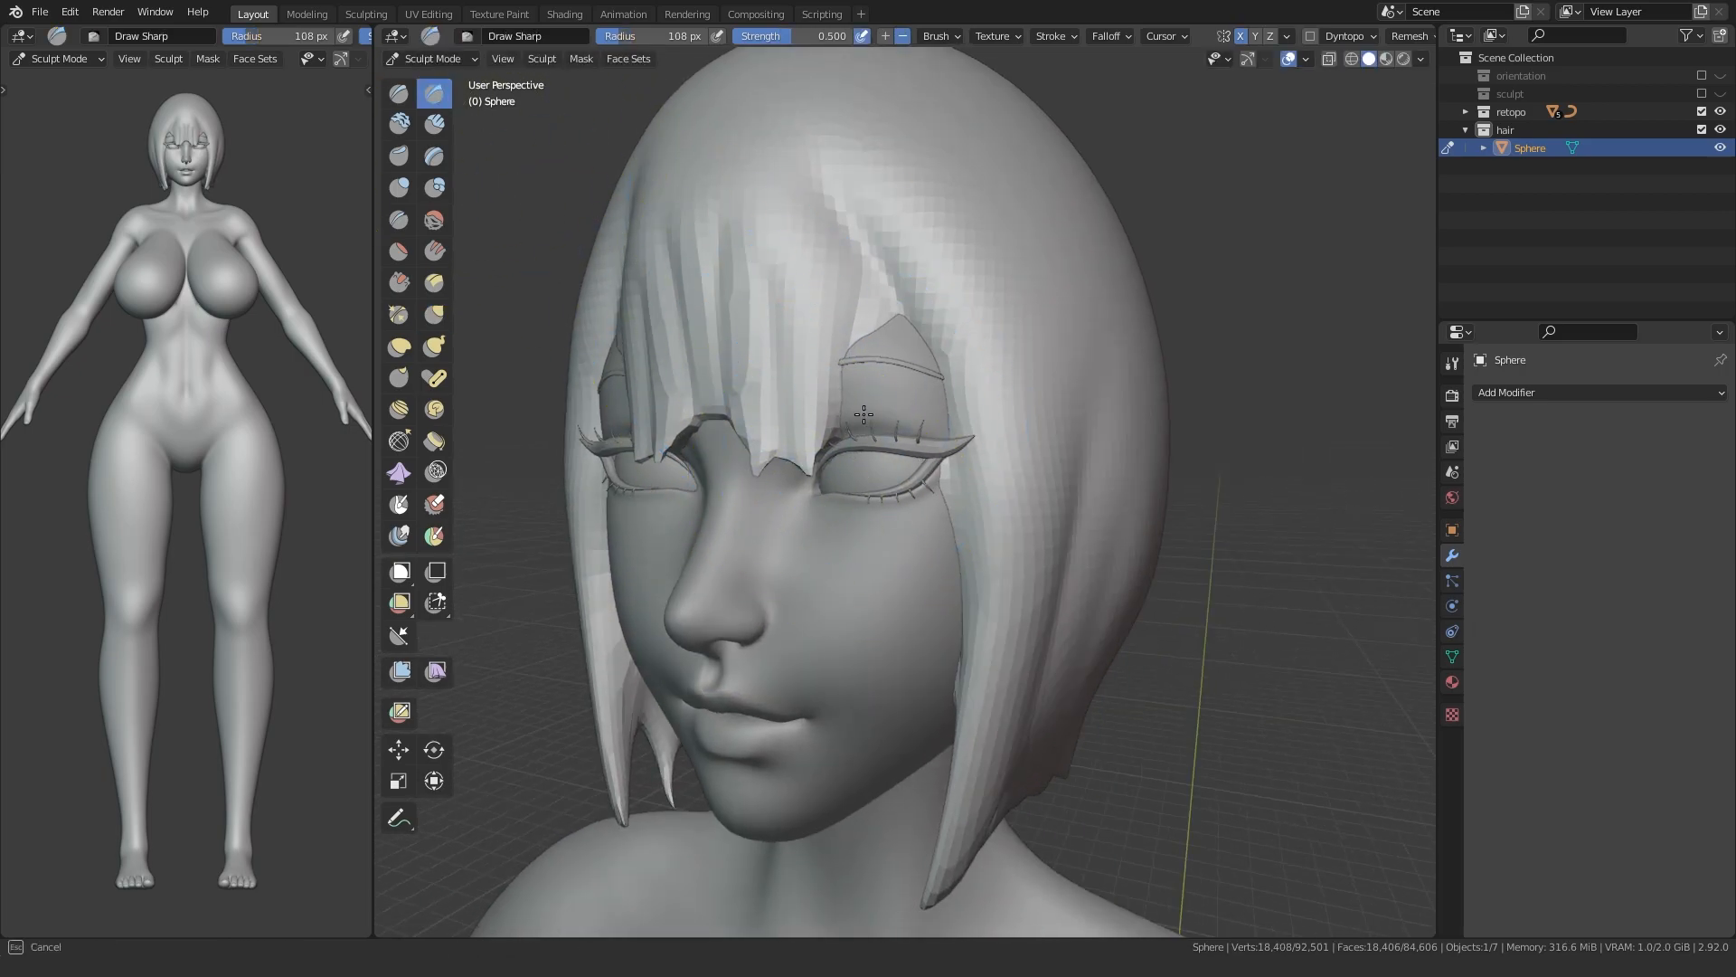
pyautogui.moveTo(862, 273)
pyautogui.mouseDown(button='middle')
pyautogui.moveTo(682, 399)
pyautogui.moveTo(740, 329)
pyautogui.moveTo(769, 364)
pyautogui.mouseUp(button='middle')
# - Reposition the fringe's lower strands above the eyes with Grab at 143 px radius
pyautogui.press('g')
pyautogui.press('f')
pyautogui.click(727, 365)
pyautogui.moveTo(758, 425); pyautogui.dragTo(719, 481)
pyautogui.scroll(-3, 796, 434)
pyautogui.moveTo(841, 380); pyautogui.dragTo(670, 345, button='middle')
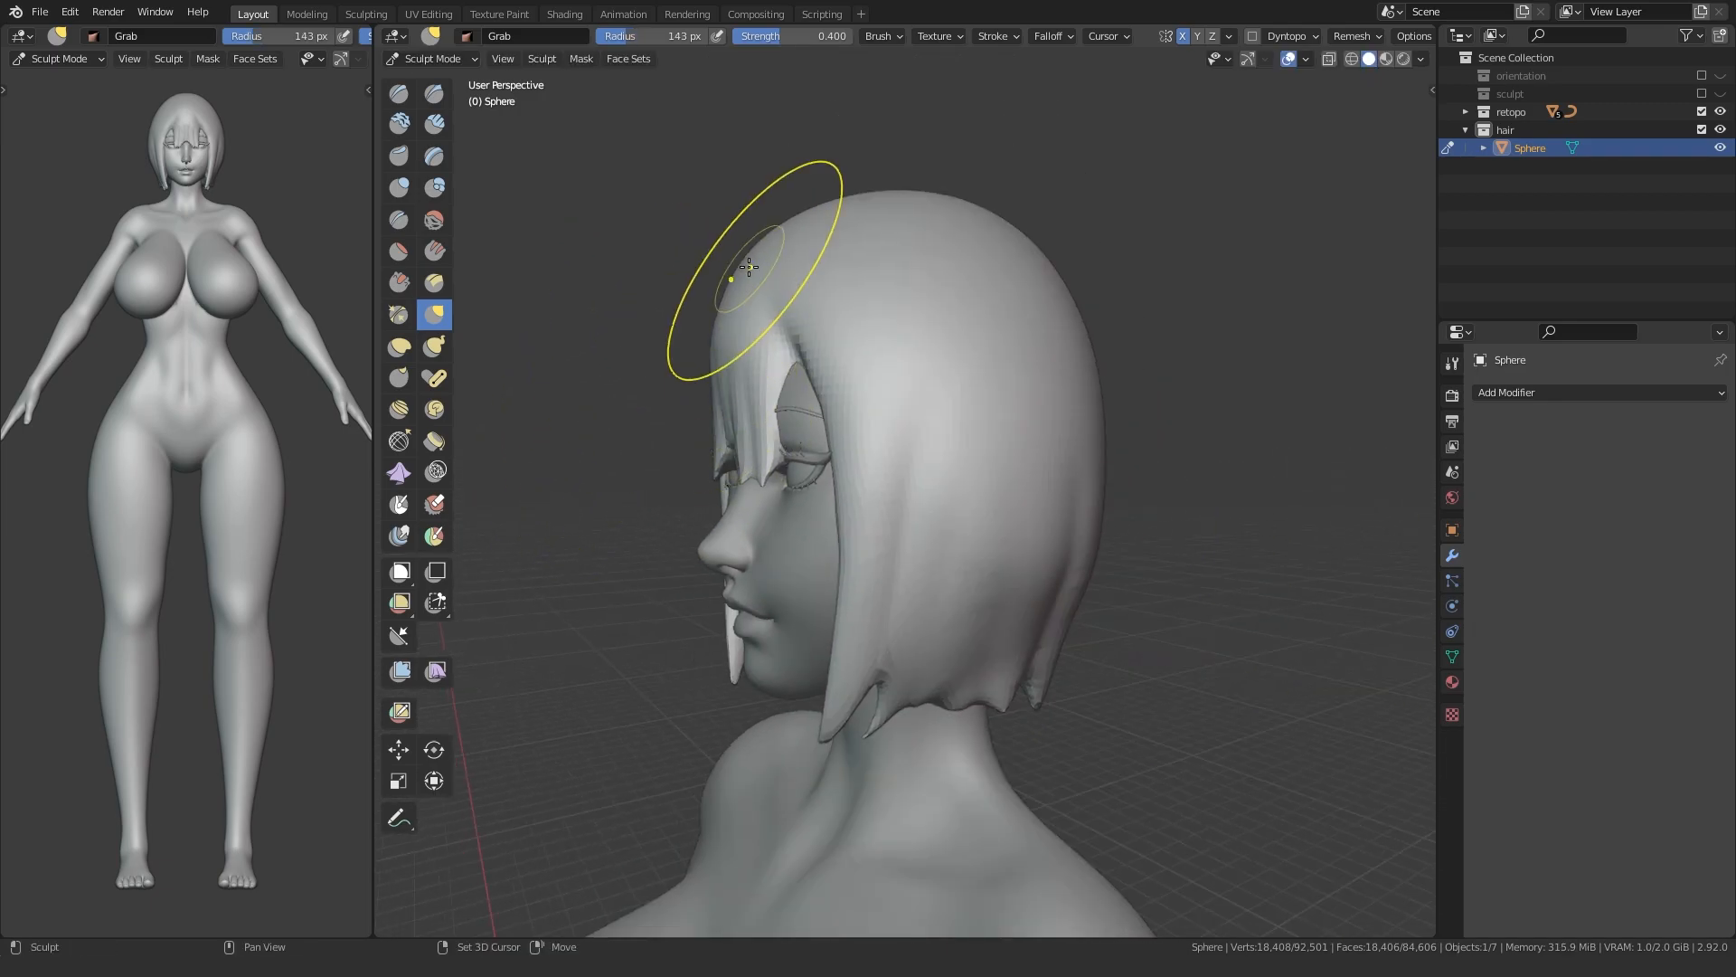
# - Shape the fringe's forehead profile in the right side view and push its tips toward the face with Grab
pyautogui.press('KP_3')
pyautogui.moveTo(733, 295)
pyautogui.keyDown('shift'); pyautogui.mouseDown(button='middle')
pyautogui.moveTo(842, 430)
pyautogui.moveTo(819, 391)
pyautogui.mouseUp(button='middle'); pyautogui.keyUp('shift')
pyautogui.scroll(2, 842, 430)
pyautogui.scroll(-2, 859, 398)
pyautogui.press('f')
pyautogui.click(819, 390)
pyautogui.scroll(3, 793, 505)
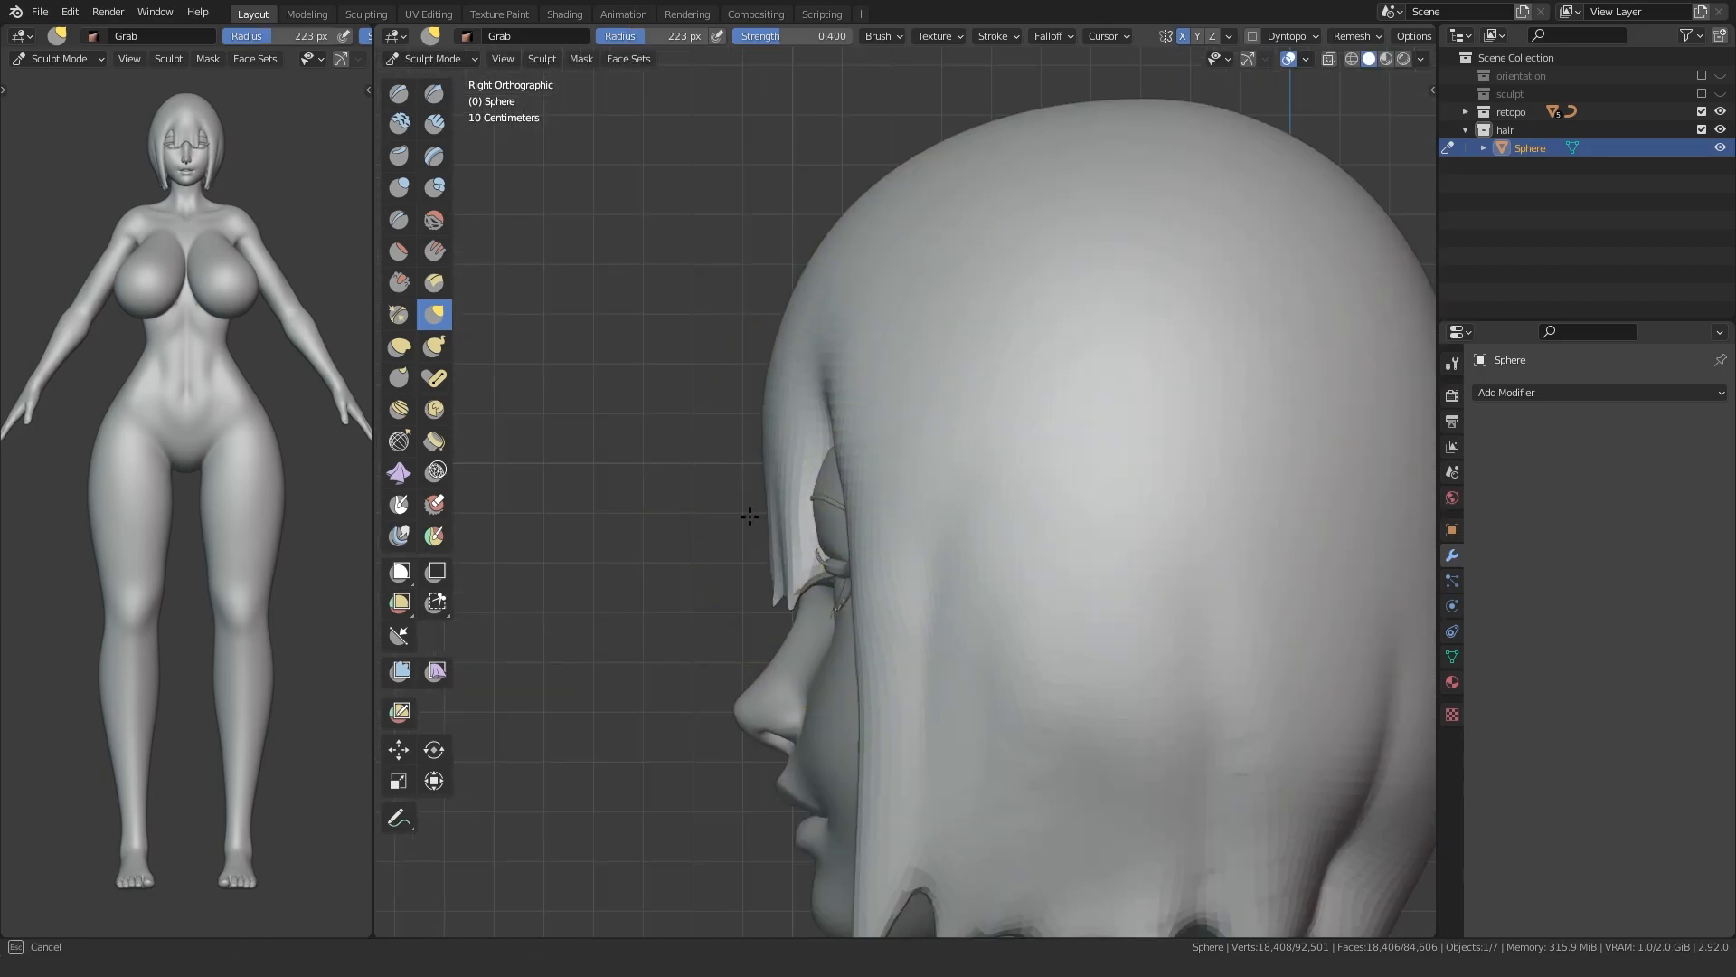
pyautogui.press('f')
pyautogui.click(740, 573)
pyautogui.moveTo(751, 578); pyautogui.dragTo(779, 571)
# - Reposition the fringe's lower strands with Grab at 166 and 116 px radius, and crease the line between fringe and side locks
pyautogui.press('f')
pyautogui.click(929, 557)
pyautogui.keyDown('ctrl'); pyautogui.moveTo(798, 297); pyautogui.dragTo(775, 511, button='middle'); pyautogui.keyUp('ctrl')
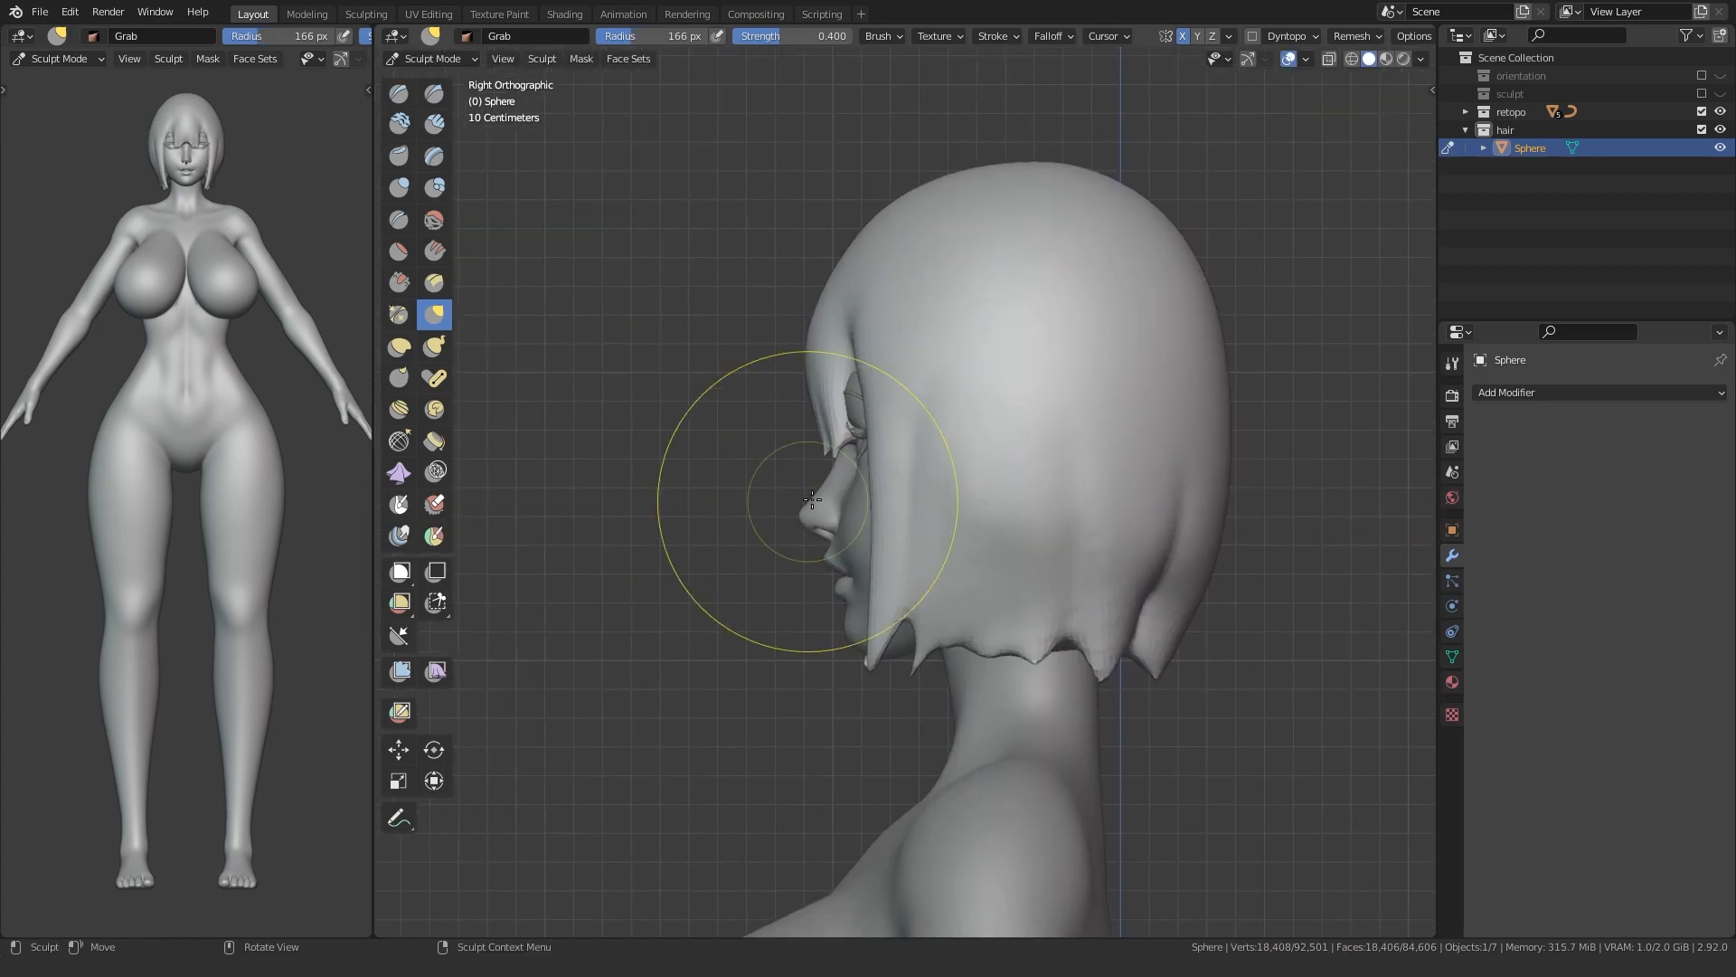
pyautogui.moveTo(1018, 445); pyautogui.dragTo(1044, 573, button='middle')
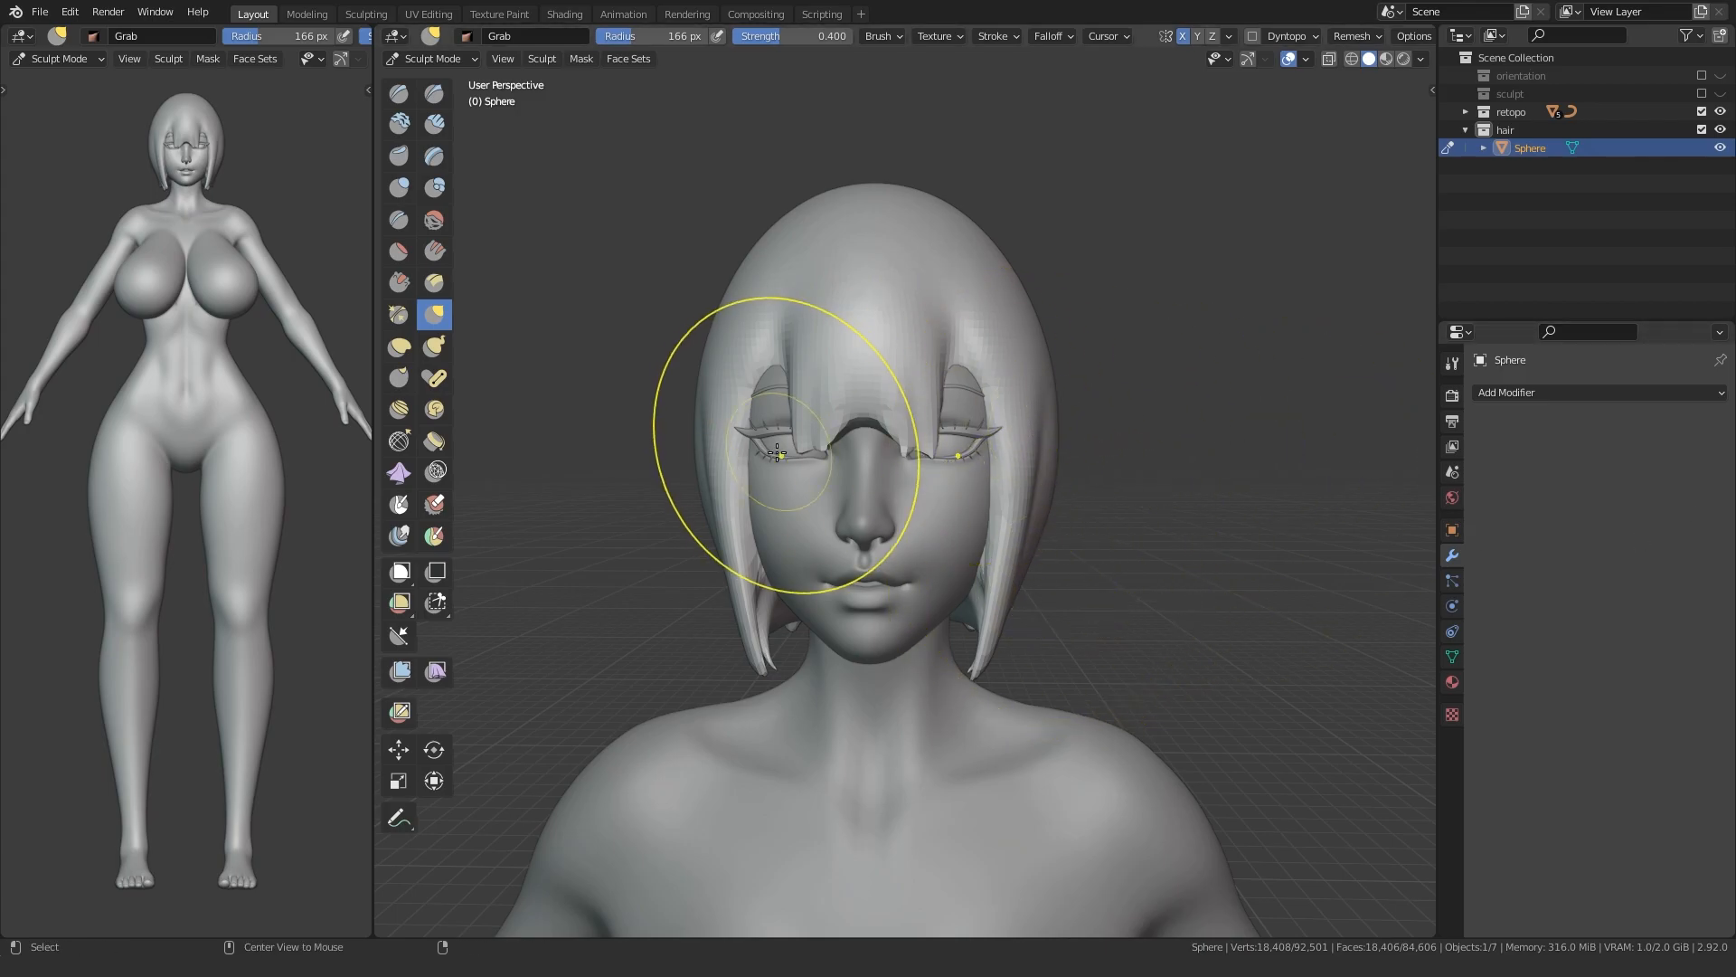
pyautogui.press('KP_1')
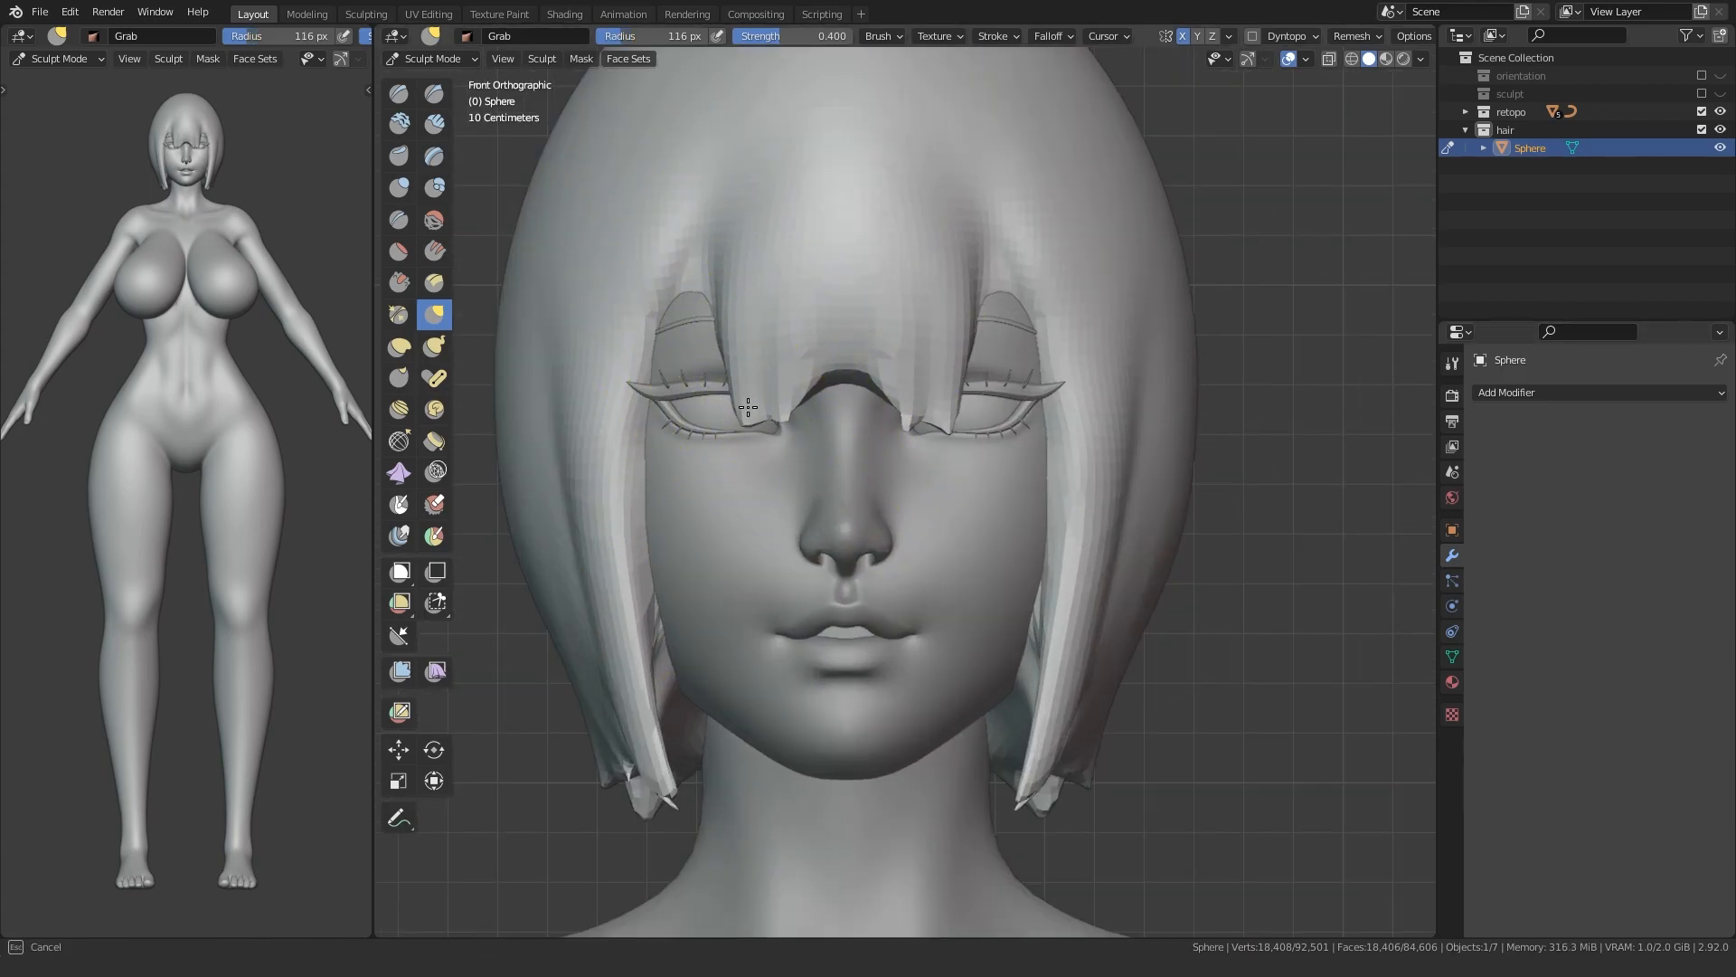
pyautogui.hotkey('shift', 'c')
pyautogui.moveTo(985, 326); pyautogui.dragTo(993, 229)
# - Smooth and thicken the strand folds above the nape with the Inflate/Deflate brush at 74 px radius
pyautogui.scroll(-4, 744, 469)
pyautogui.moveTo(744, 469)
pyautogui.mouseDown(button='middle')
pyautogui.moveTo(852, 473)
pyautogui.moveTo(724, 464)
pyautogui.mouseUp(button='middle')
pyautogui.scroll(-3, 725, 465)
pyautogui.moveTo(803, 621)
pyautogui.keyDown('shift'); pyautogui.mouseDown(button='middle')
pyautogui.moveTo(790, 538)
pyautogui.moveTo(1143, 504)
pyautogui.mouseUp(button='middle'); pyautogui.keyUp('shift')
pyautogui.scroll(3, 1026, 503)
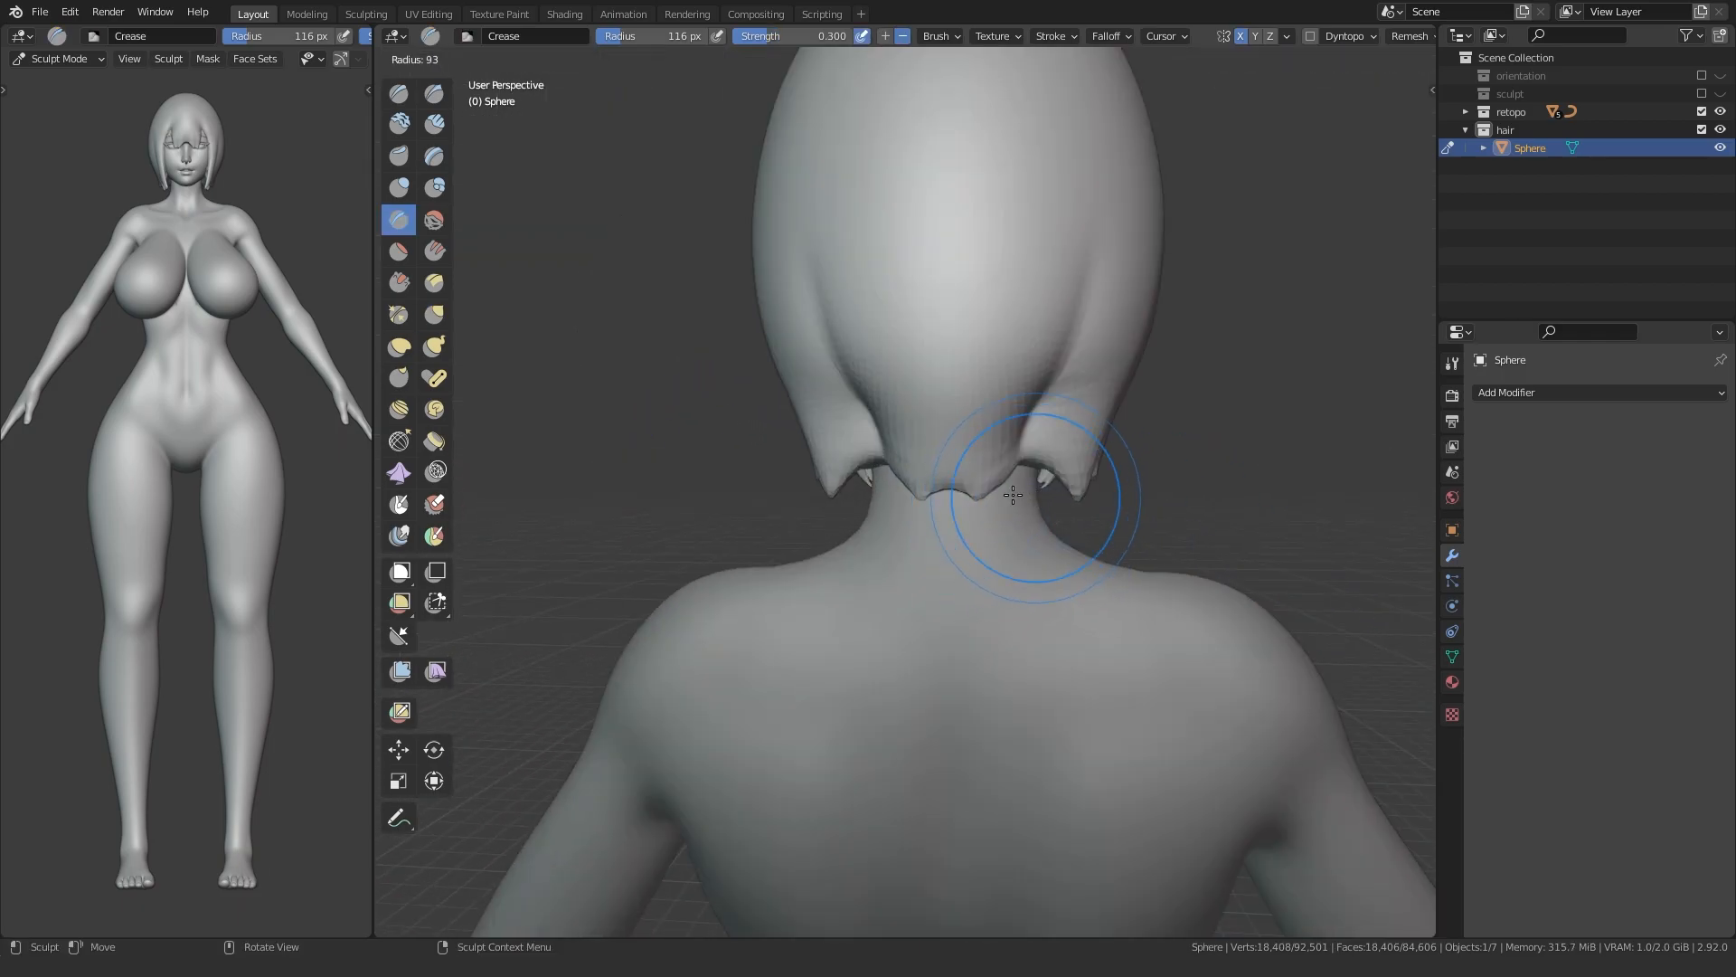
pyautogui.moveTo(887, 467); pyautogui.dragTo(882, 386, button='middle')
pyautogui.press('i')
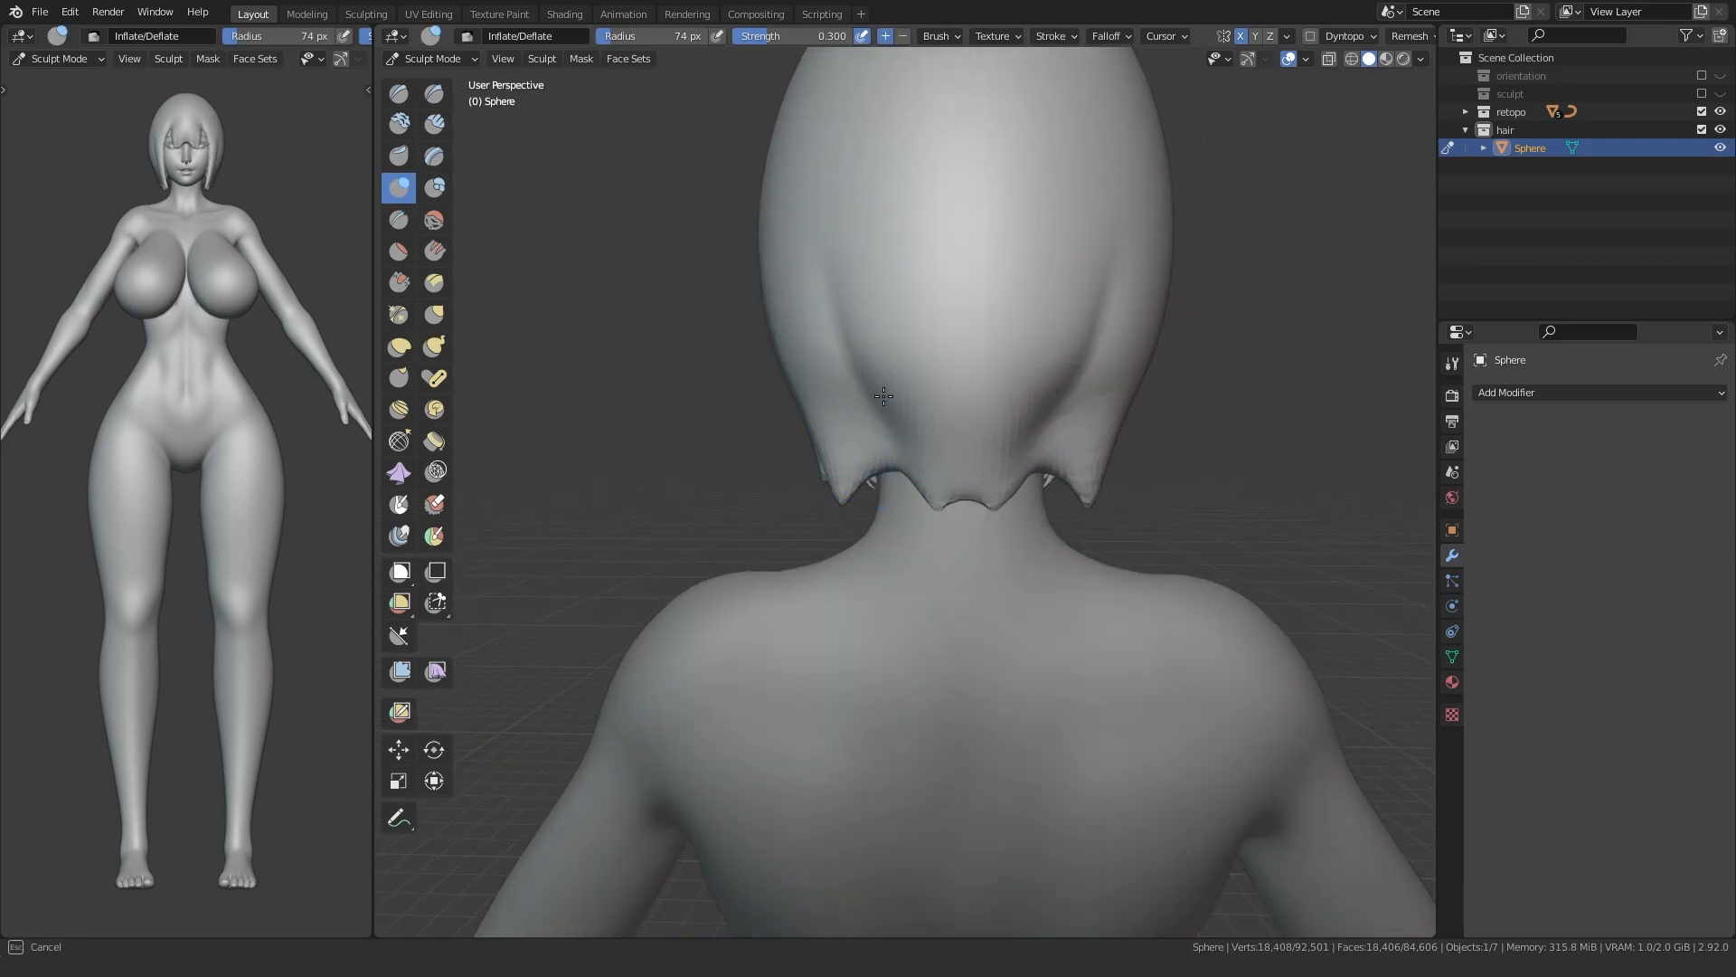
pyautogui.keyDown('shift'); pyautogui.moveTo(853, 367); pyautogui.dragTo(830, 312); pyautogui.keyUp('shift')
# - Pull the hair's lower outline into shape with the Grab brush and set its radius to 163 px
pyautogui.moveTo(830, 312)
pyautogui.keyDown('alt'); pyautogui.mouseDown(button='middle')
pyautogui.moveTo(584, 445)
pyautogui.moveTo(775, 531)
pyautogui.mouseUp(button='middle'); pyautogui.keyUp('alt')
pyautogui.scroll(1, 584, 444)
pyautogui.scroll(1, 776, 531)
pyautogui.press('g')
pyautogui.moveTo(785, 456)
pyautogui.mouseDown()
pyautogui.moveTo(782, 439)
pyautogui.moveTo(763, 455)
pyautogui.mouseUp()
pyautogui.moveTo(760, 380); pyautogui.dragTo(764, 368)
pyautogui.press('f')
pyautogui.click(829, 583)
# - Reposition the nape strands behind the neck from a low front view with Grab at 163 px radius
pyautogui.moveTo(829, 583); pyautogui.dragTo(1141, 578, button='middle')
pyautogui.moveTo(860, 662)
pyautogui.mouseDown(button='middle')
pyautogui.moveTo(1041, 650)
pyautogui.moveTo(1047, 551)
pyautogui.mouseUp(button='middle')
pyautogui.scroll(2, 1046, 550)
pyautogui.moveTo(1040, 548); pyautogui.dragTo(1004, 533)
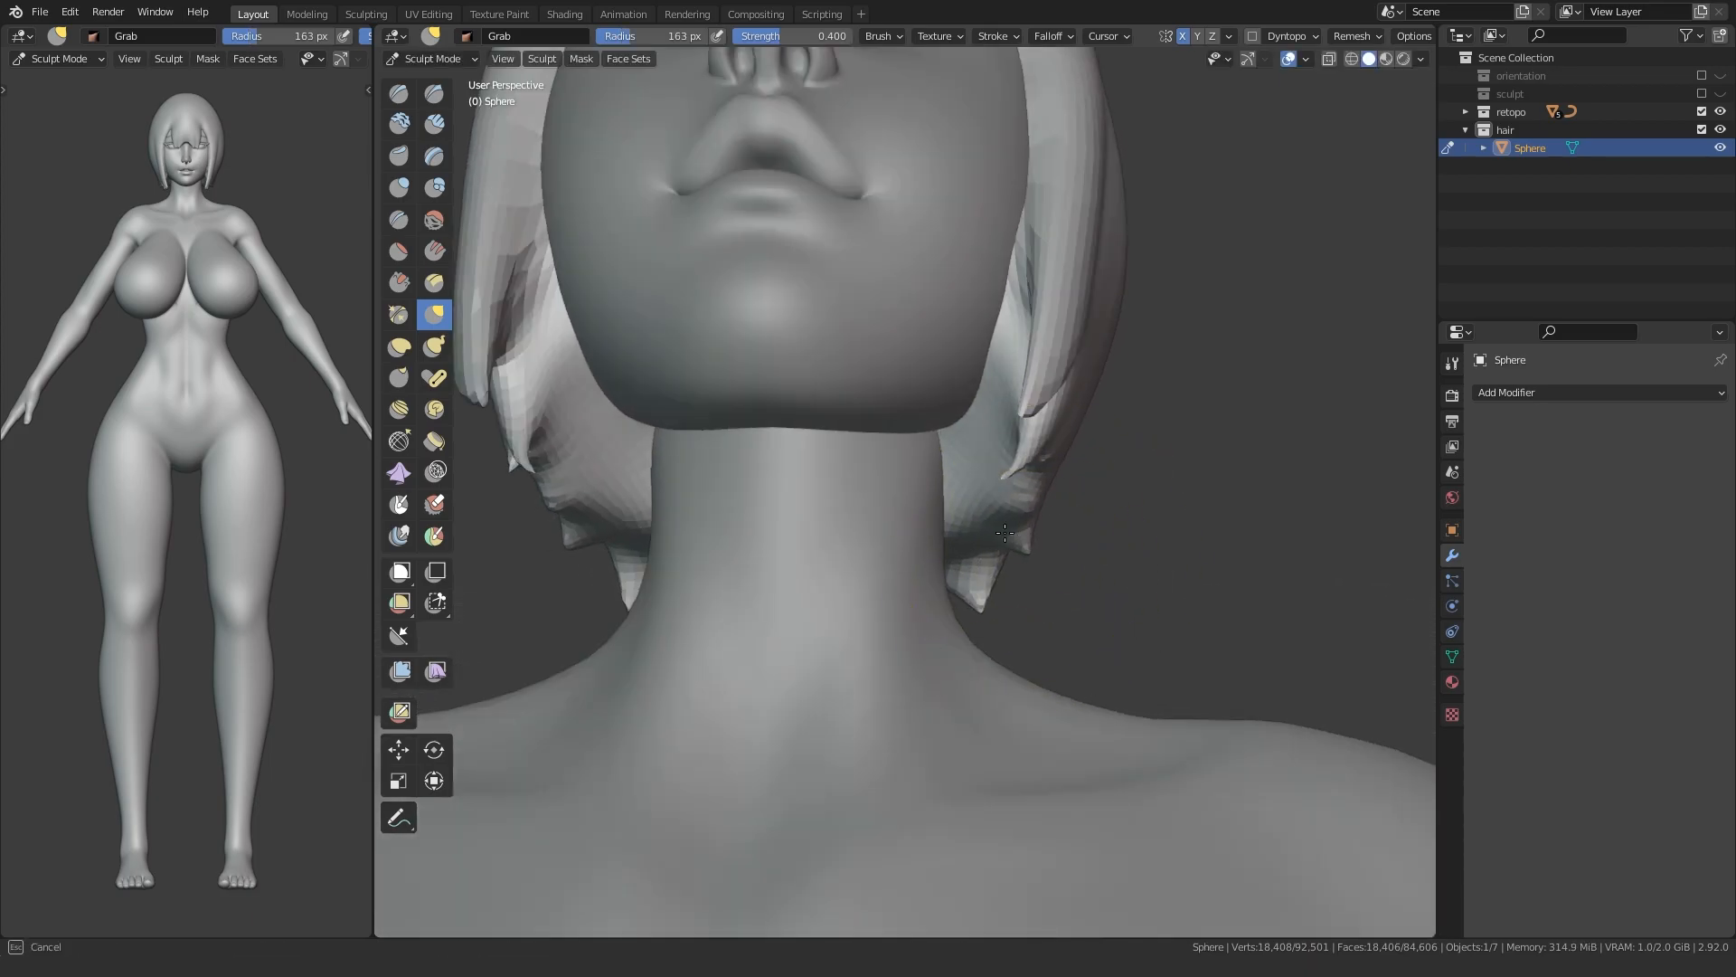
pyautogui.moveTo(1004, 533); pyautogui.dragTo(946, 481, button='middle')
pyautogui.moveTo(946, 480); pyautogui.dragTo(915, 434)
pyautogui.moveTo(943, 545); pyautogui.dragTo(706, 623, button='middle')
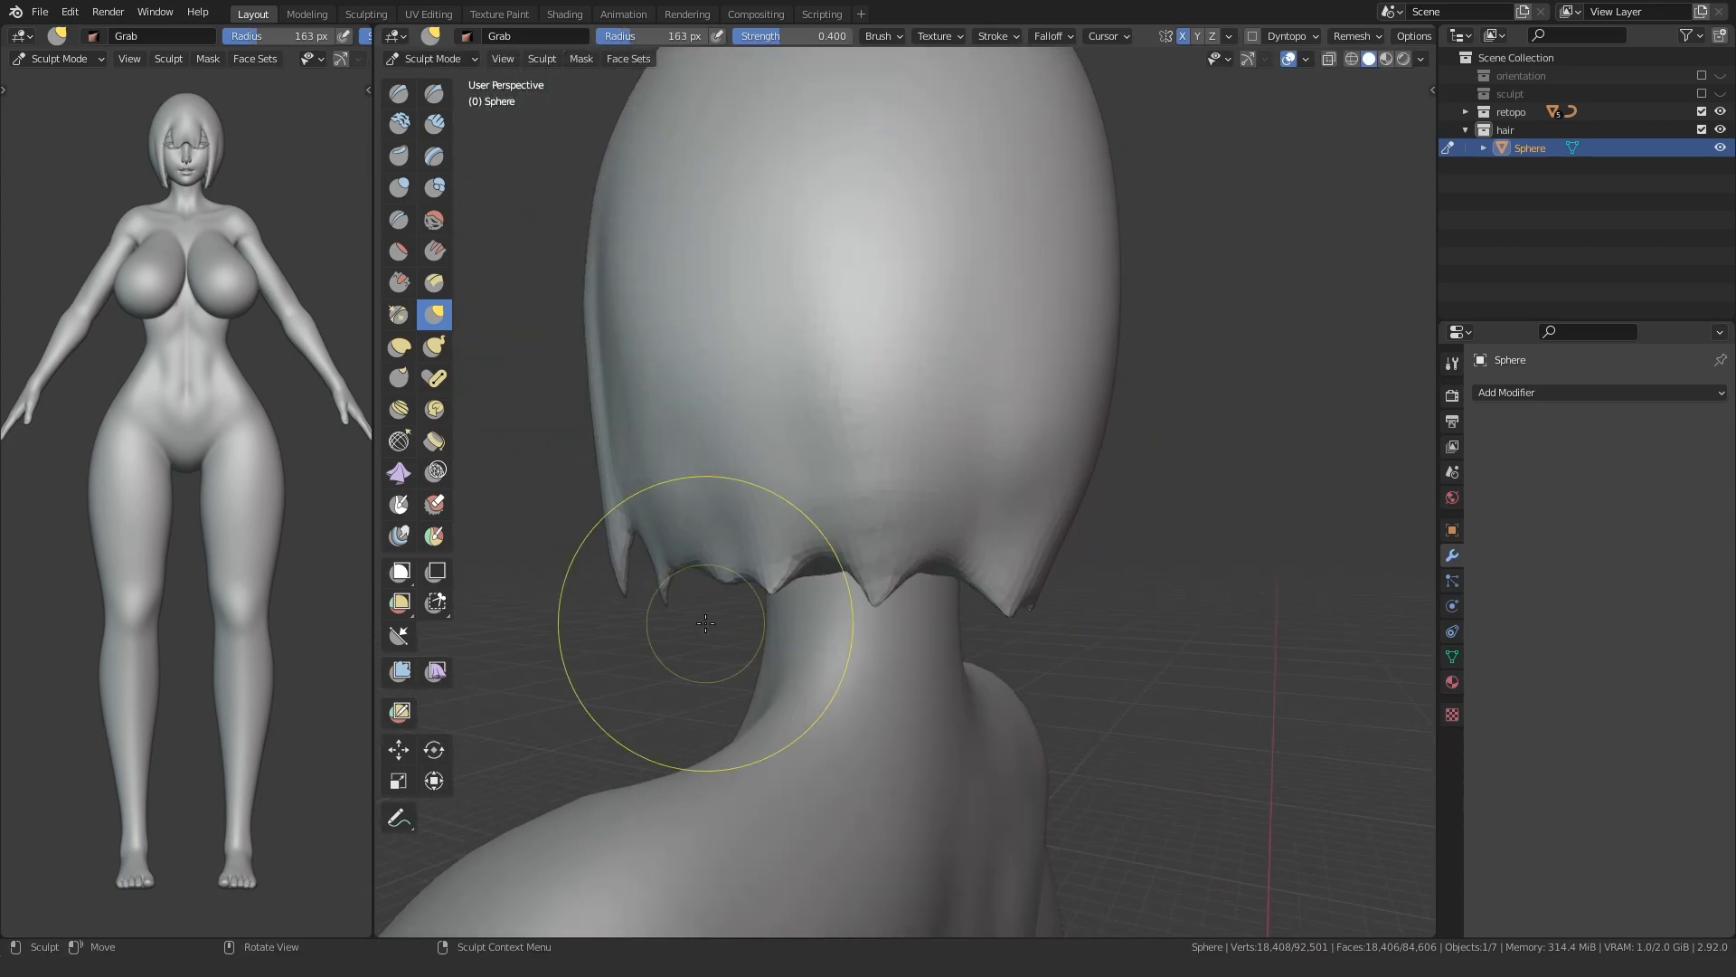
# - Leave Sculpt Mode, deselect the hair mesh and make the hair collection active
pyautogui.moveTo(1007, 554); pyautogui.dragTo(786, 570, button='middle')
pyautogui.scroll(-3, 786, 570)
pyautogui.moveTo(588, 570); pyautogui.dragTo(791, 567, button='middle')
pyautogui.hotkey('ctrl', 'Tab')
pyautogui.hotkey('alt', 'a')
pyautogui.moveTo(587, 533); pyautogui.dragTo(725, 555, button='middle')
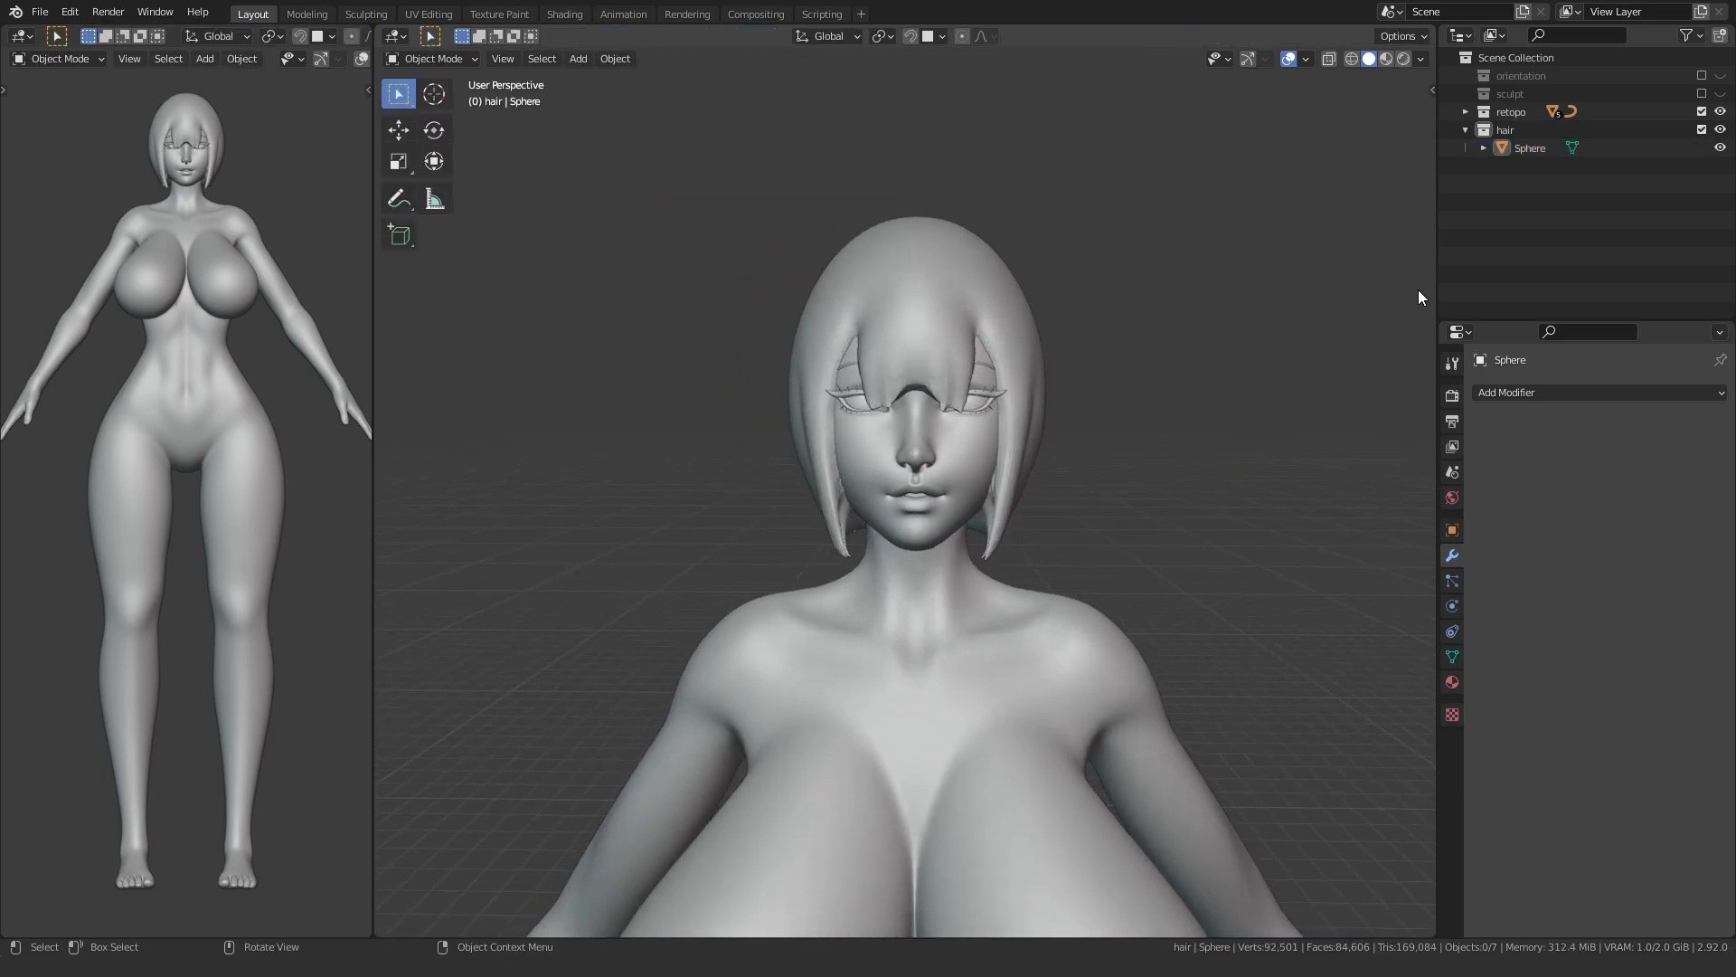
pyautogui.click(1502, 129)
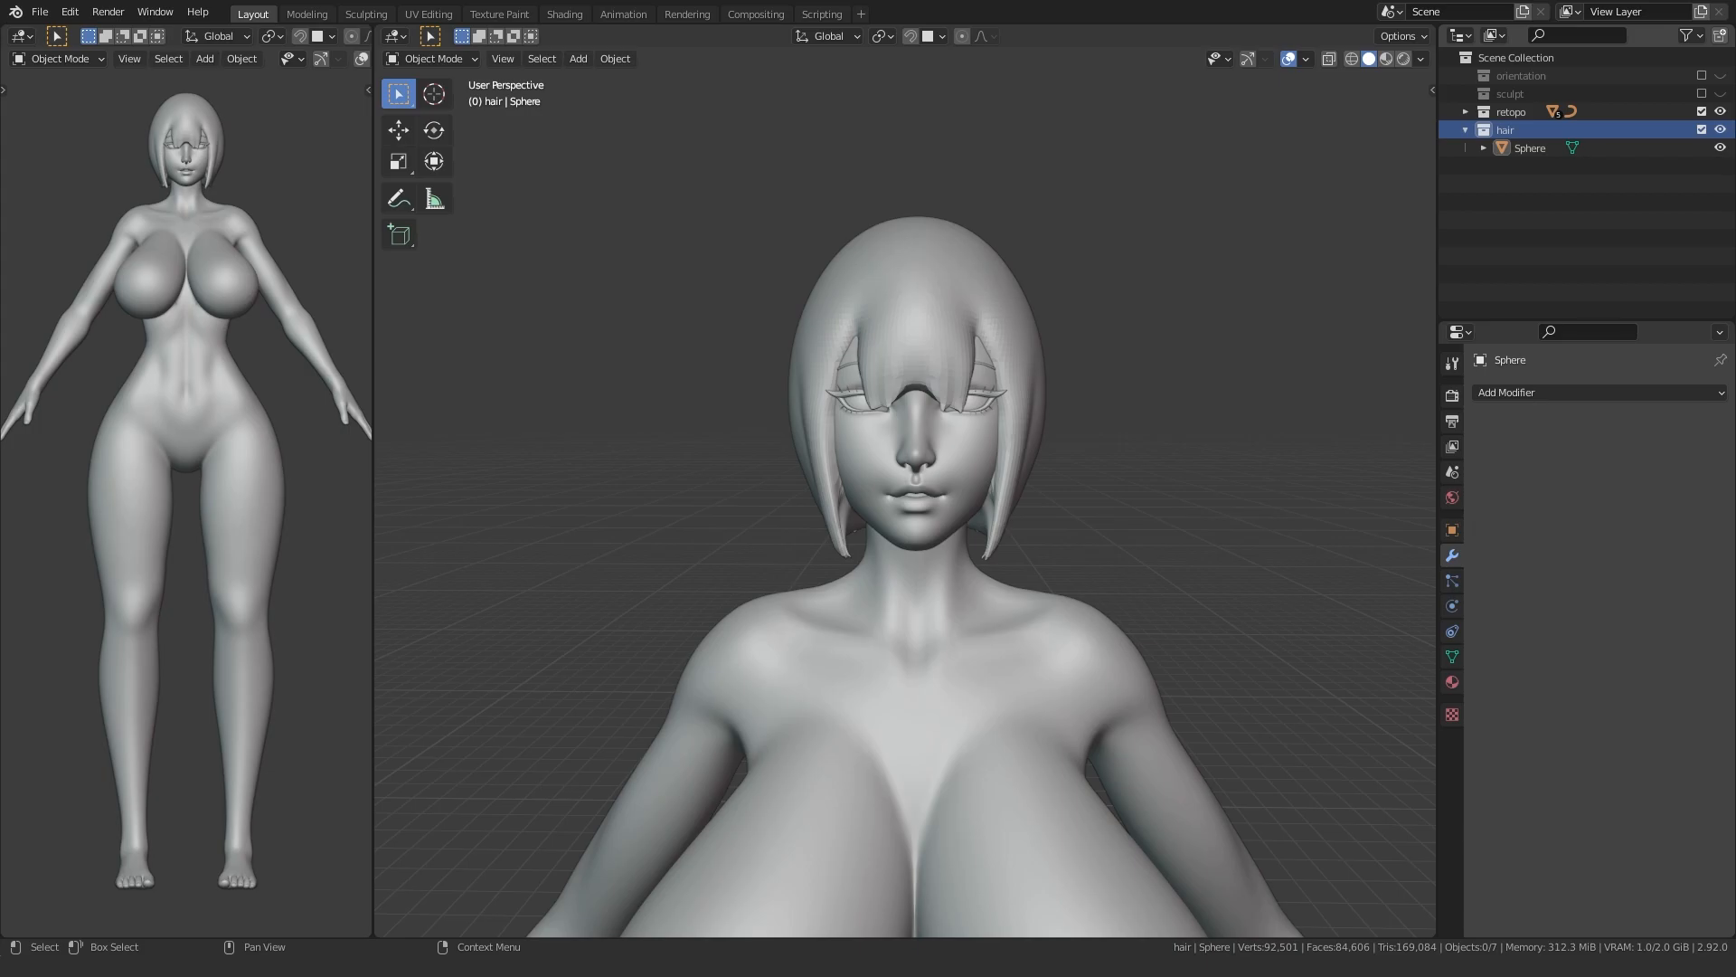
# - Add a Bezier circle to the hair collection and rotate its points 45° in Edit Mode from the top view
pyautogui.scroll(-9, 727, 461)
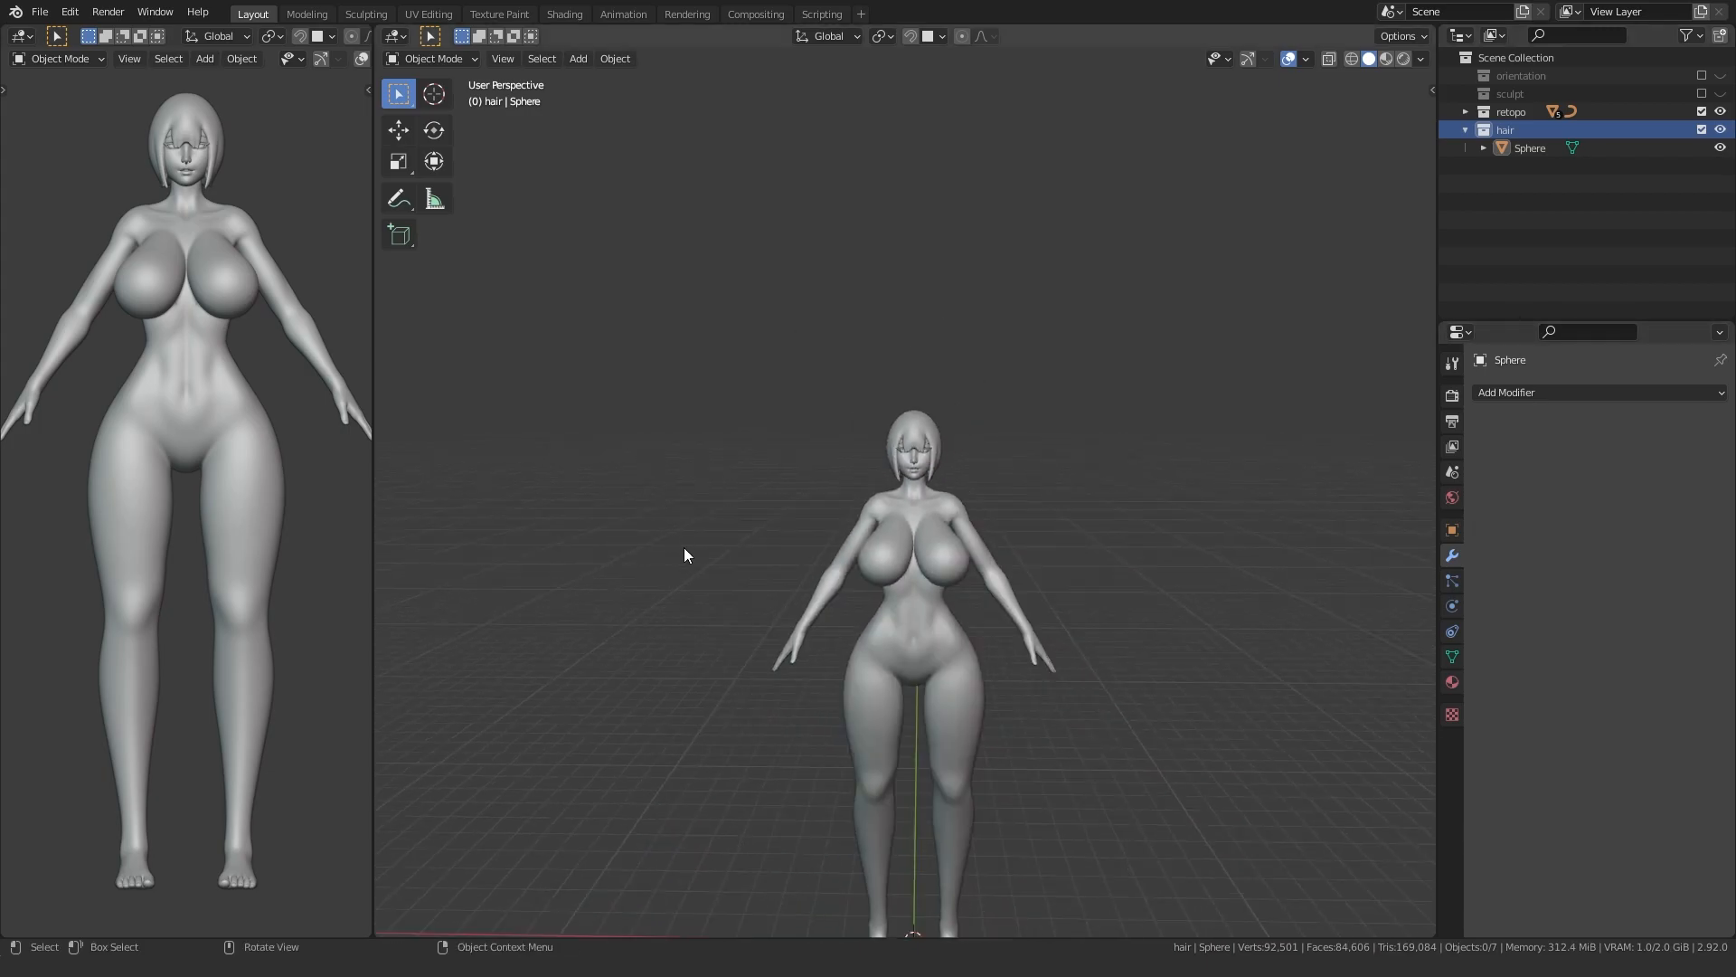
pyautogui.keyDown('shift'); pyautogui.moveTo(657, 663); pyautogui.dragTo(662, 491, button='middle'); pyautogui.keyUp('shift')
pyautogui.hotkey('shift', 'a')
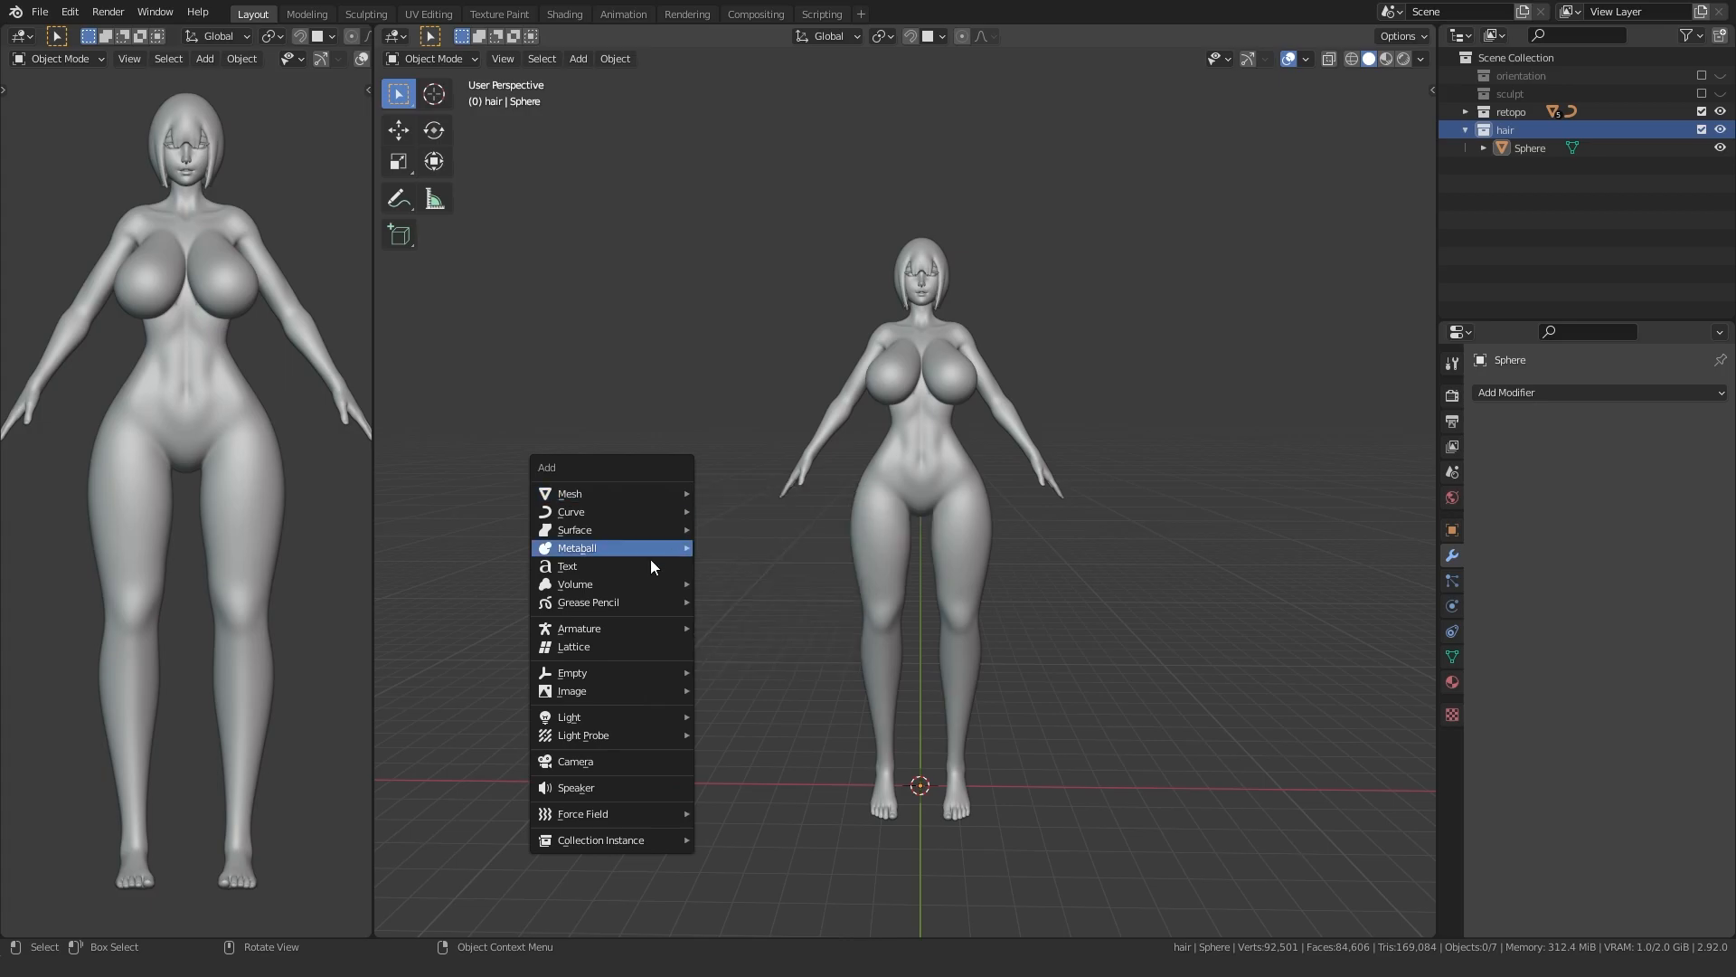
pyautogui.moveTo(592, 514)
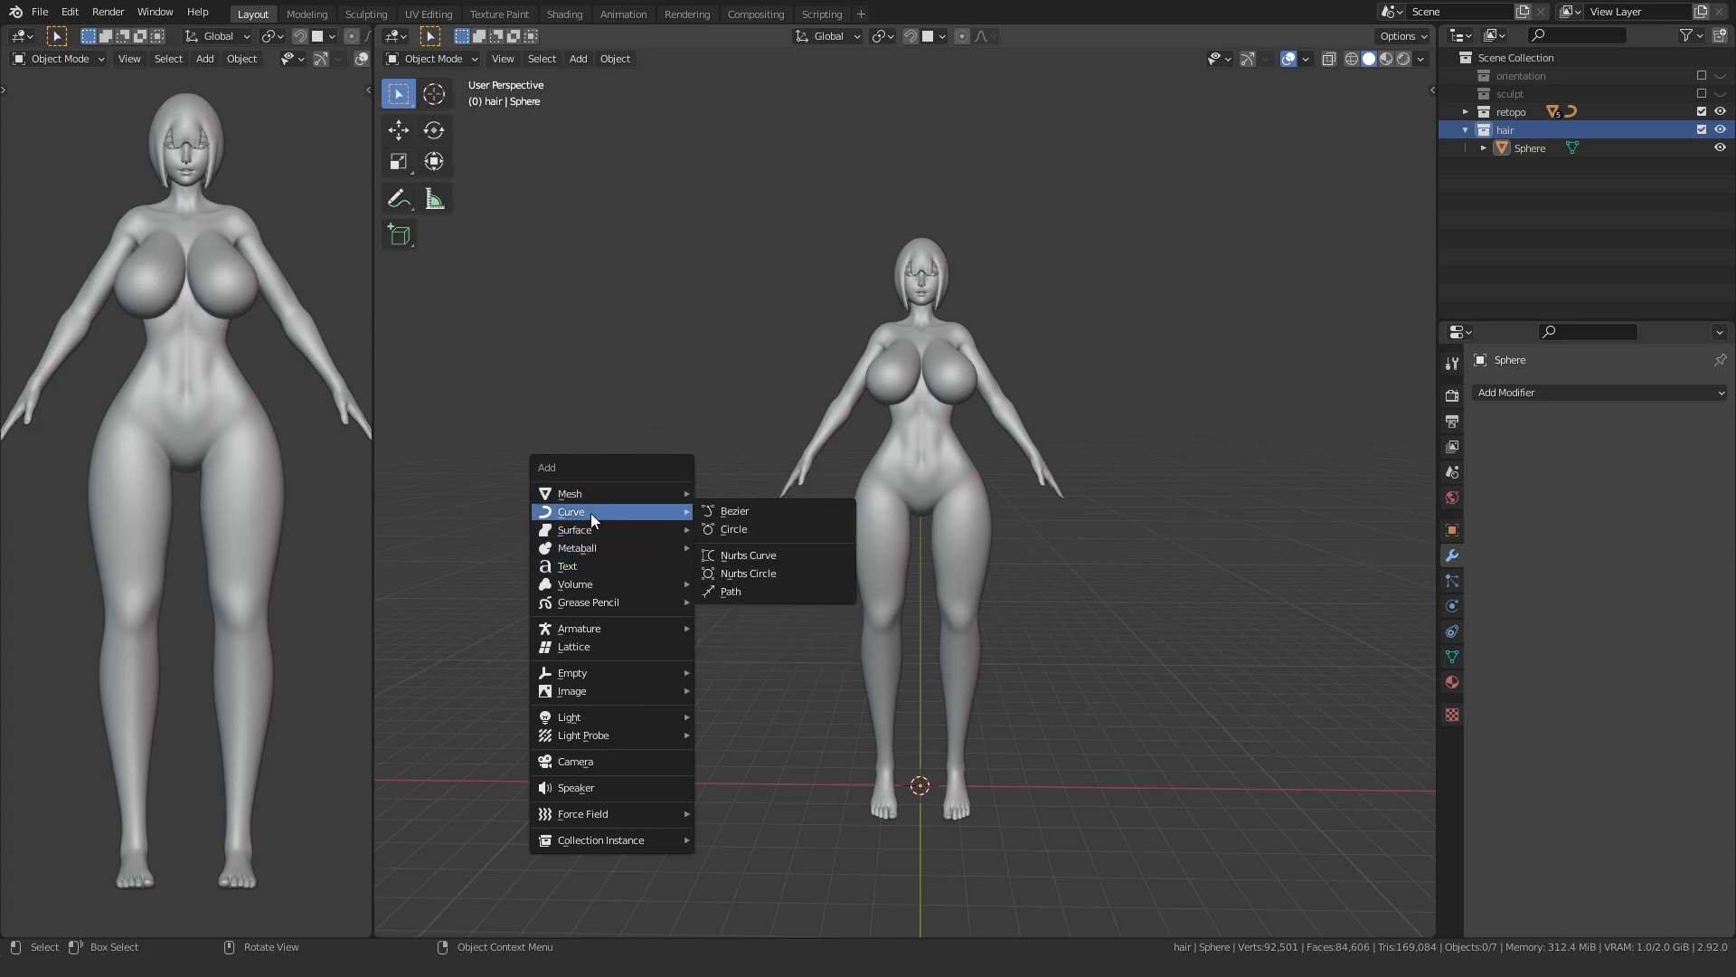
pyautogui.click(732, 529)
pyautogui.press('Tab')
pyautogui.press('KP_7')
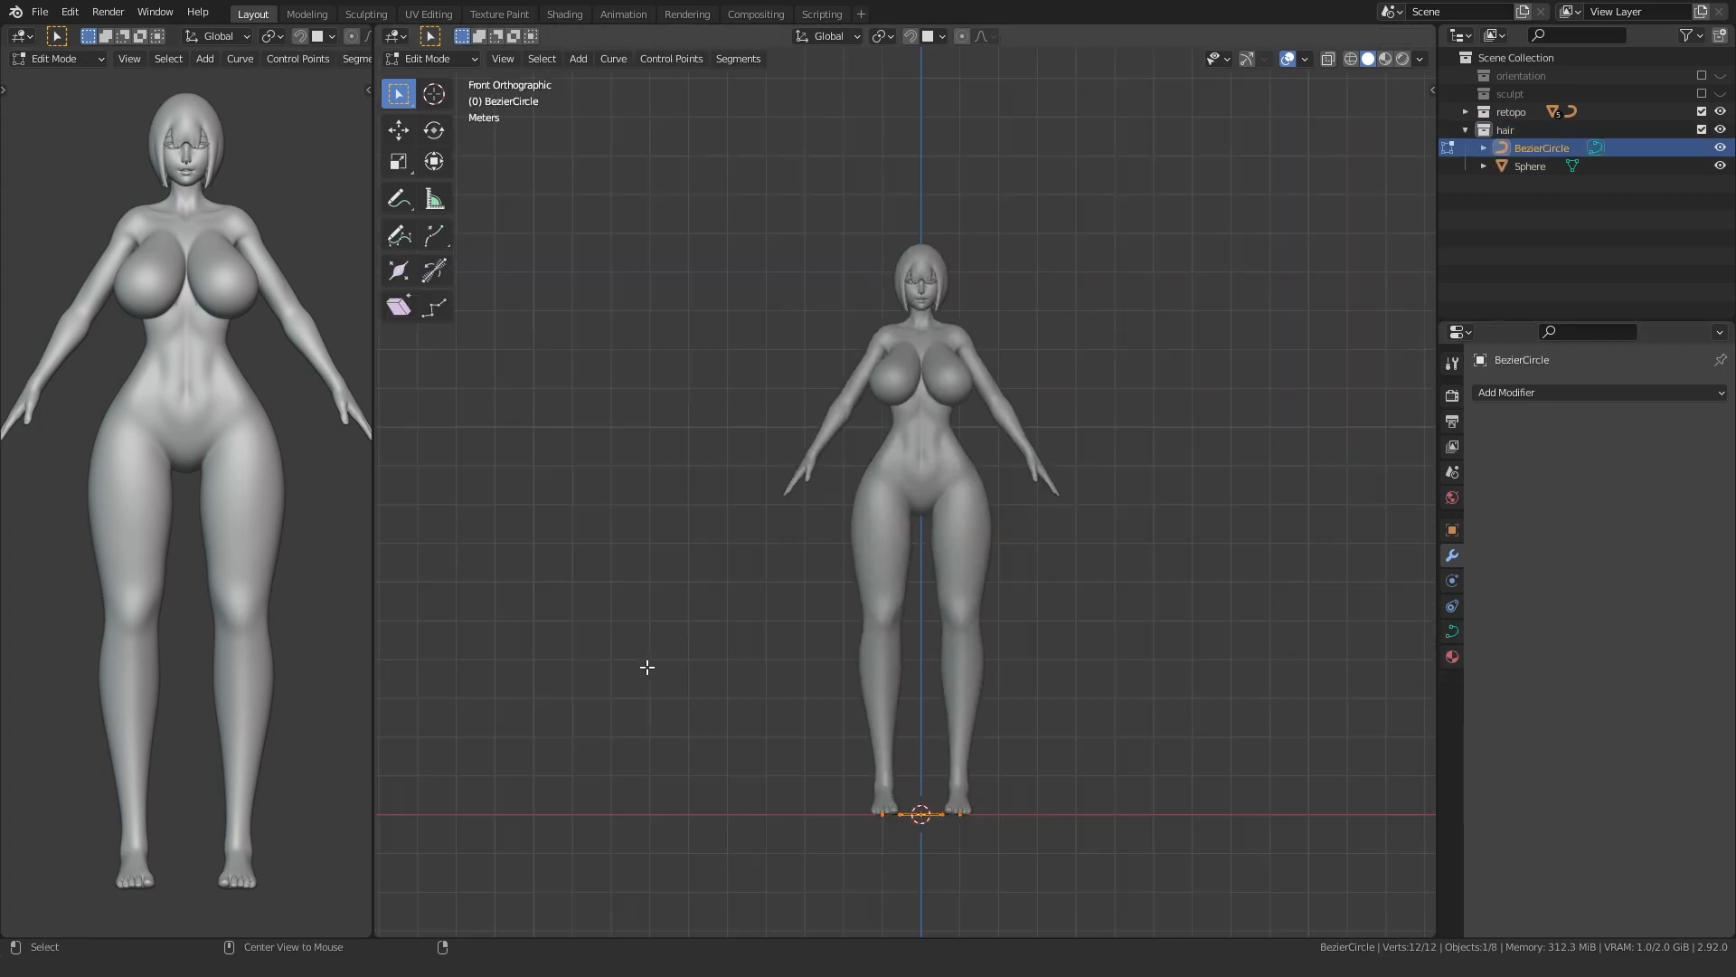
pyautogui.scroll(4, 714, 583)
pyautogui.scroll(3, 704, 571)
pyautogui.write('r45')
pyautogui.press('Return')
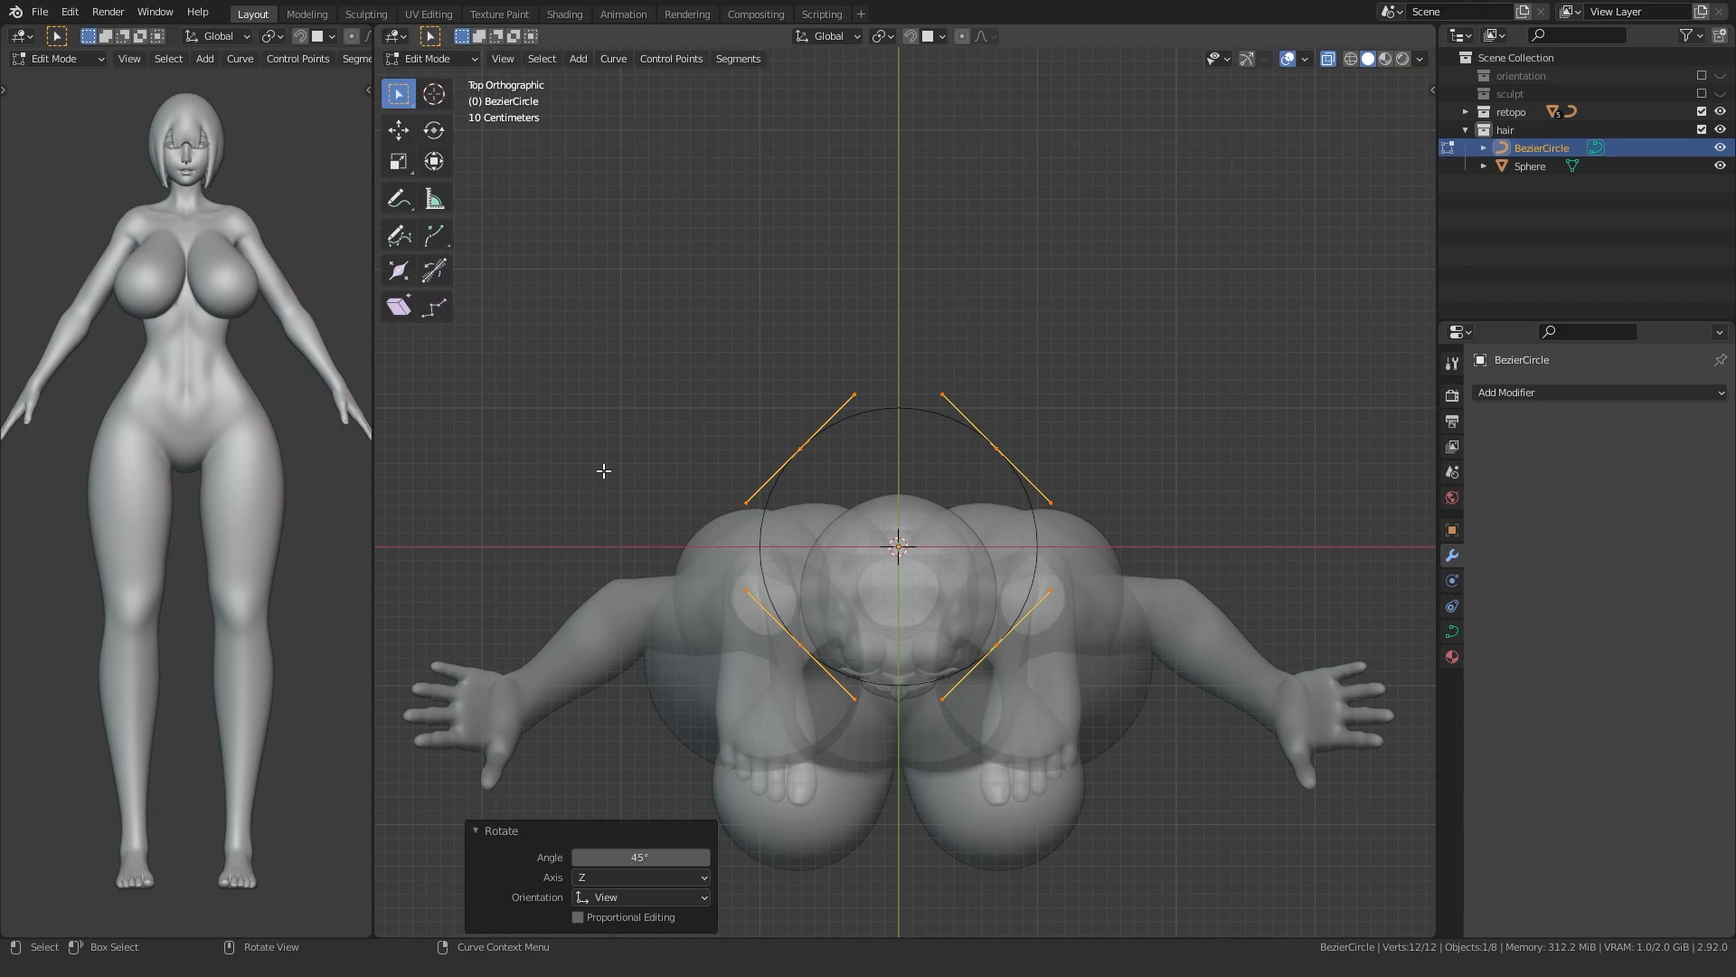
# - Scale every point's handles to 0.1 about their individual origins to square off the circle
pyautogui.press('.')
pyautogui.click(738, 404)
pyautogui.write('s.1')
pyautogui.press('BackSpace')
pyautogui.write('2')
pyautogui.press('BackSpace')
pyautogui.write('1')
pyautogui.press('Return')
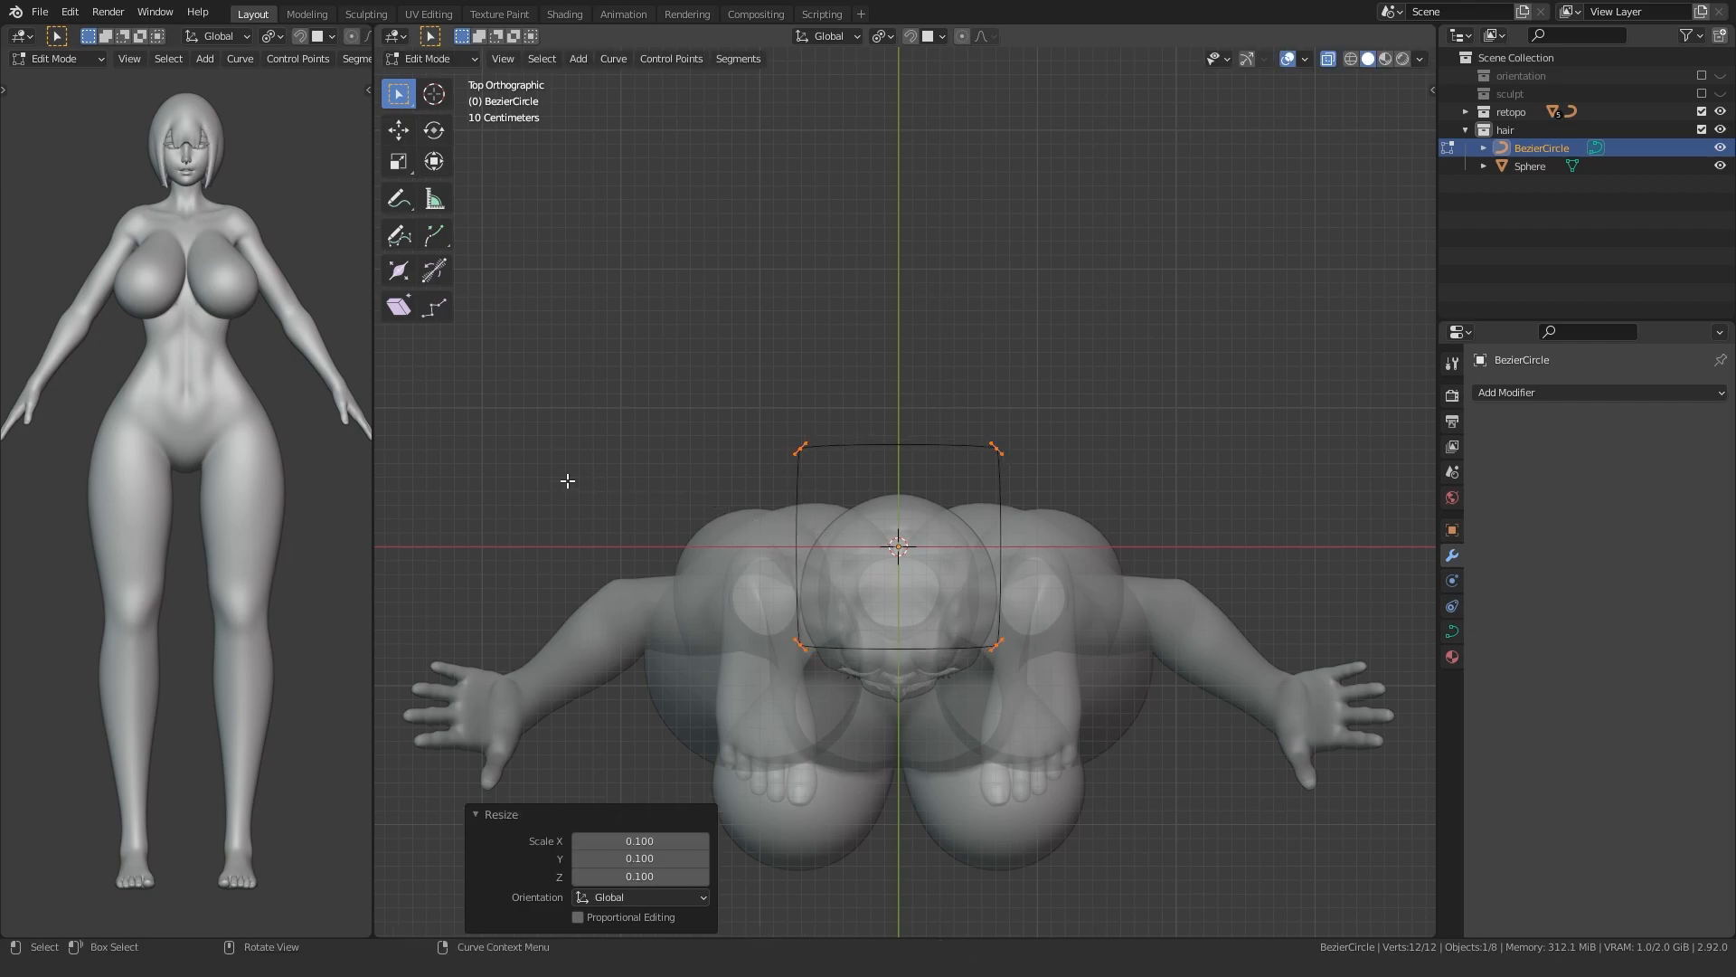
# - Flatten the squared curve along global Y about its centre using increment snapping
pyautogui.press(',')
pyautogui.click(779, 231)
pyautogui.press(',')
pyautogui.click(727, 246)
pyautogui.press('.')
pyautogui.click(710, 171)
pyautogui.press('s')
pyautogui.press('y')
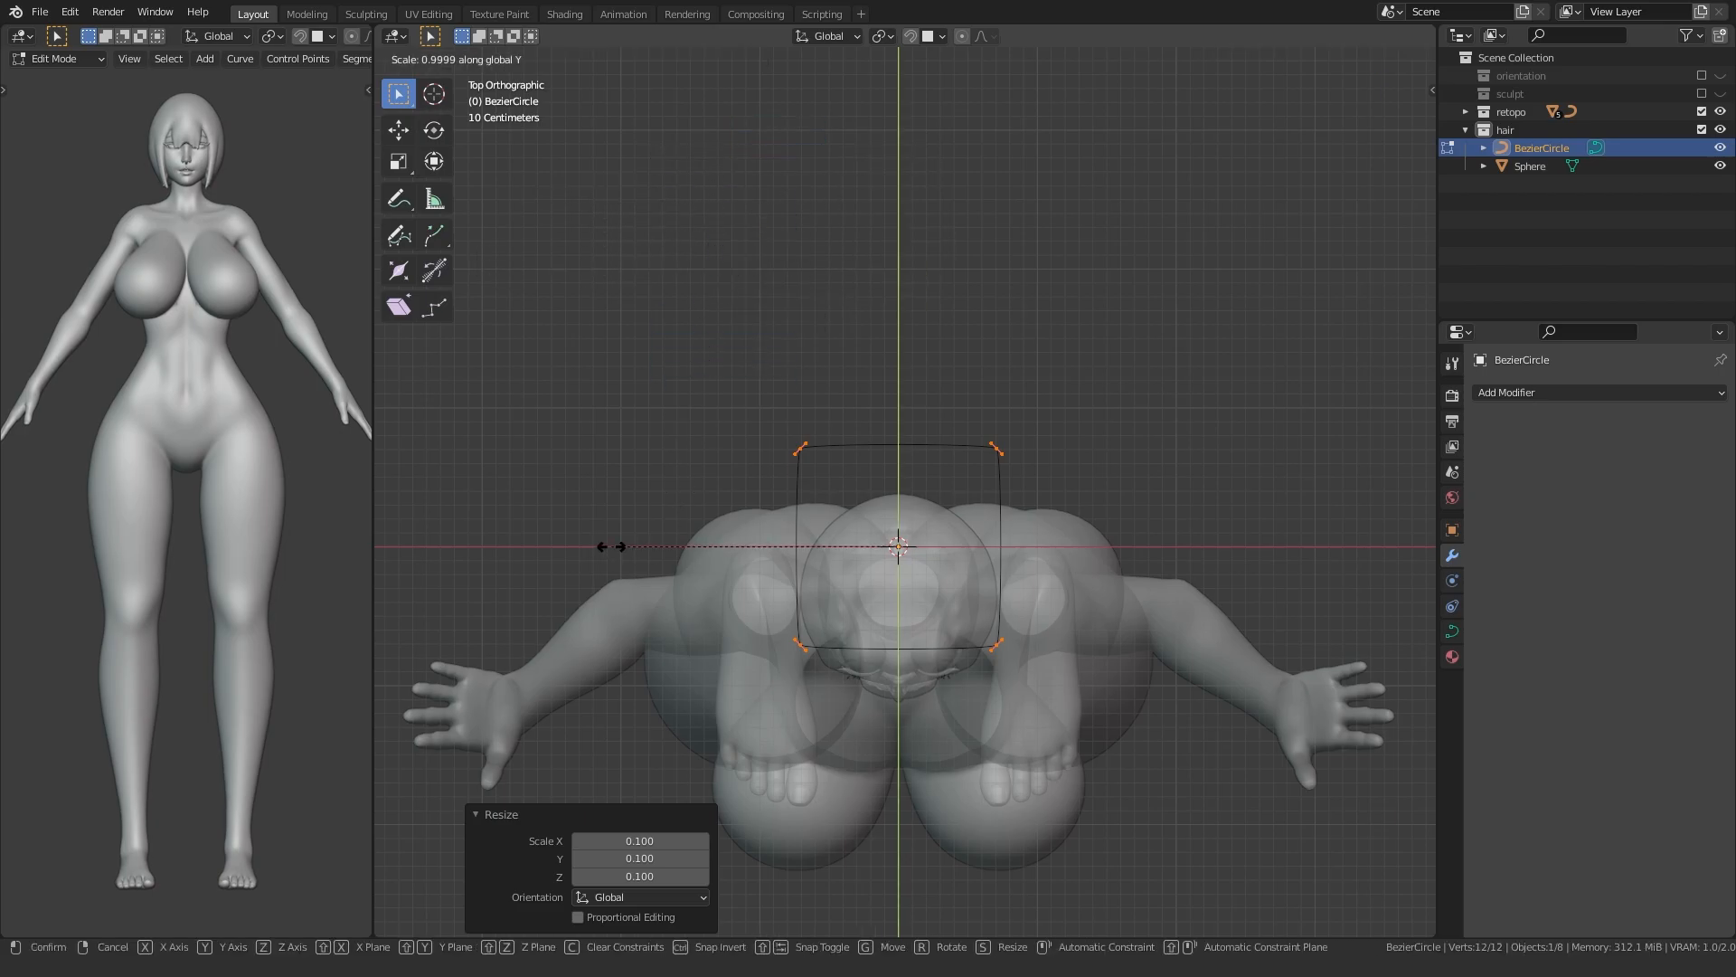
pyautogui.press('Escape')
pyautogui.click(938, 36)
pyautogui.click(972, 91)
pyautogui.press('s')
pyautogui.press('y')
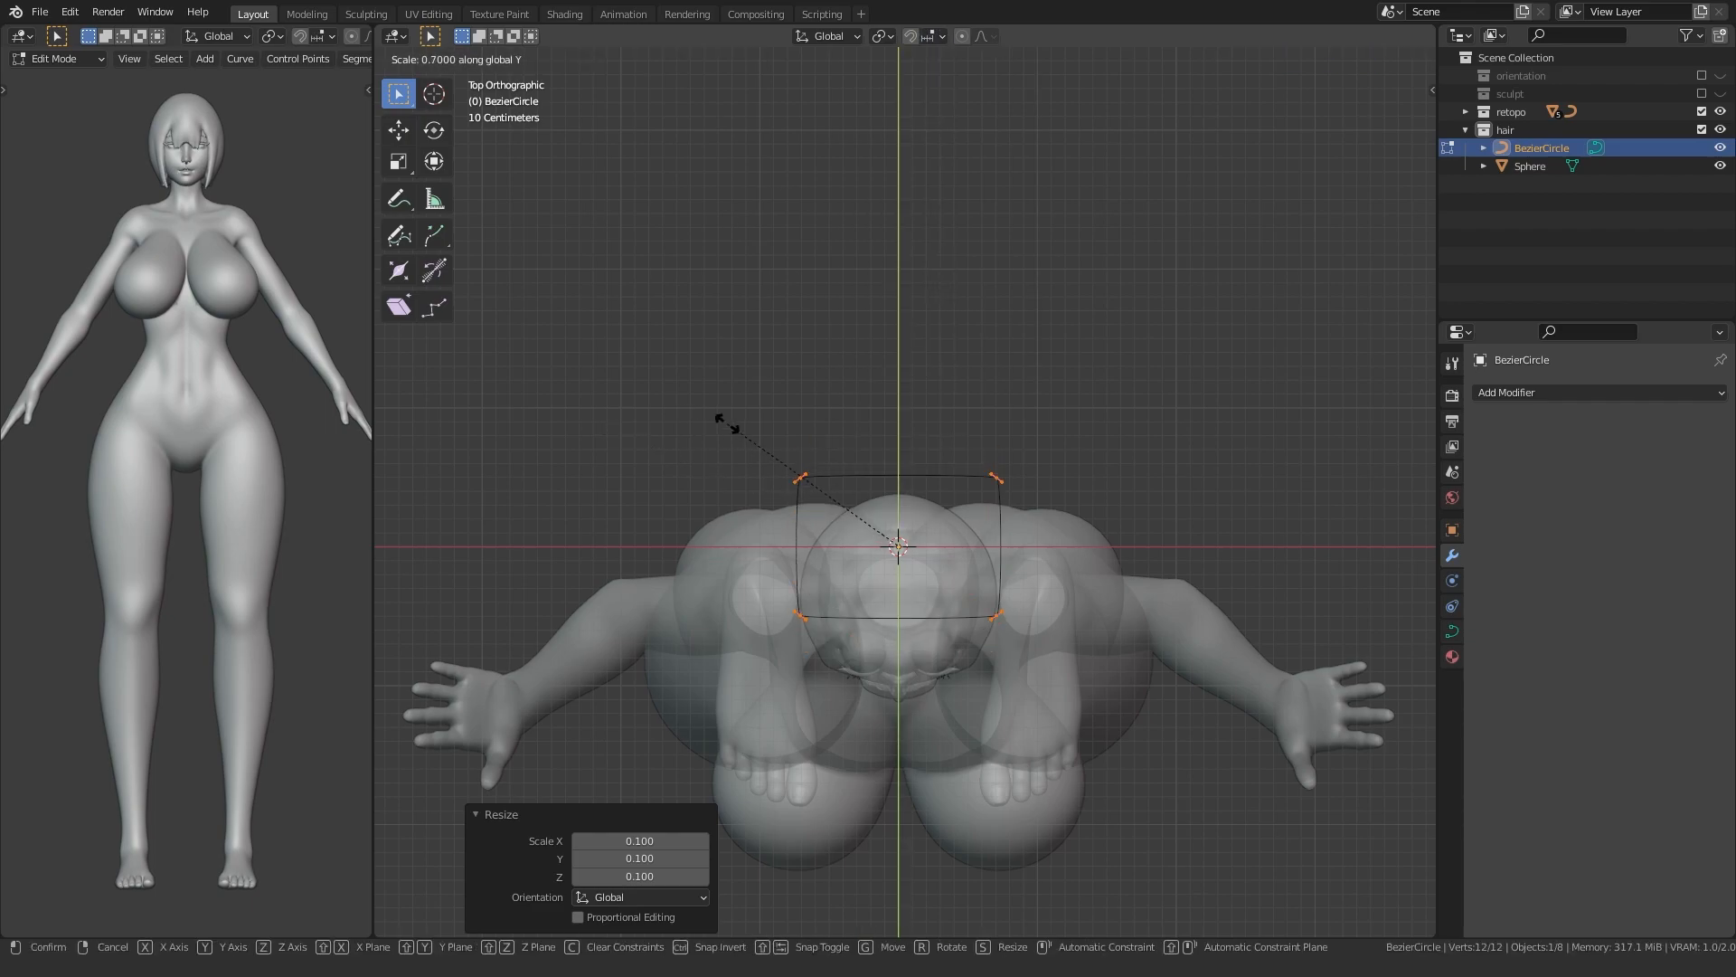
pyautogui.click(838, 418)
# - Subdivide the curve's rear segment with 3 cuts
pyautogui.scroll(3, 845, 434)
pyautogui.rightClick(833, 450)
pyautogui.click(834, 456)
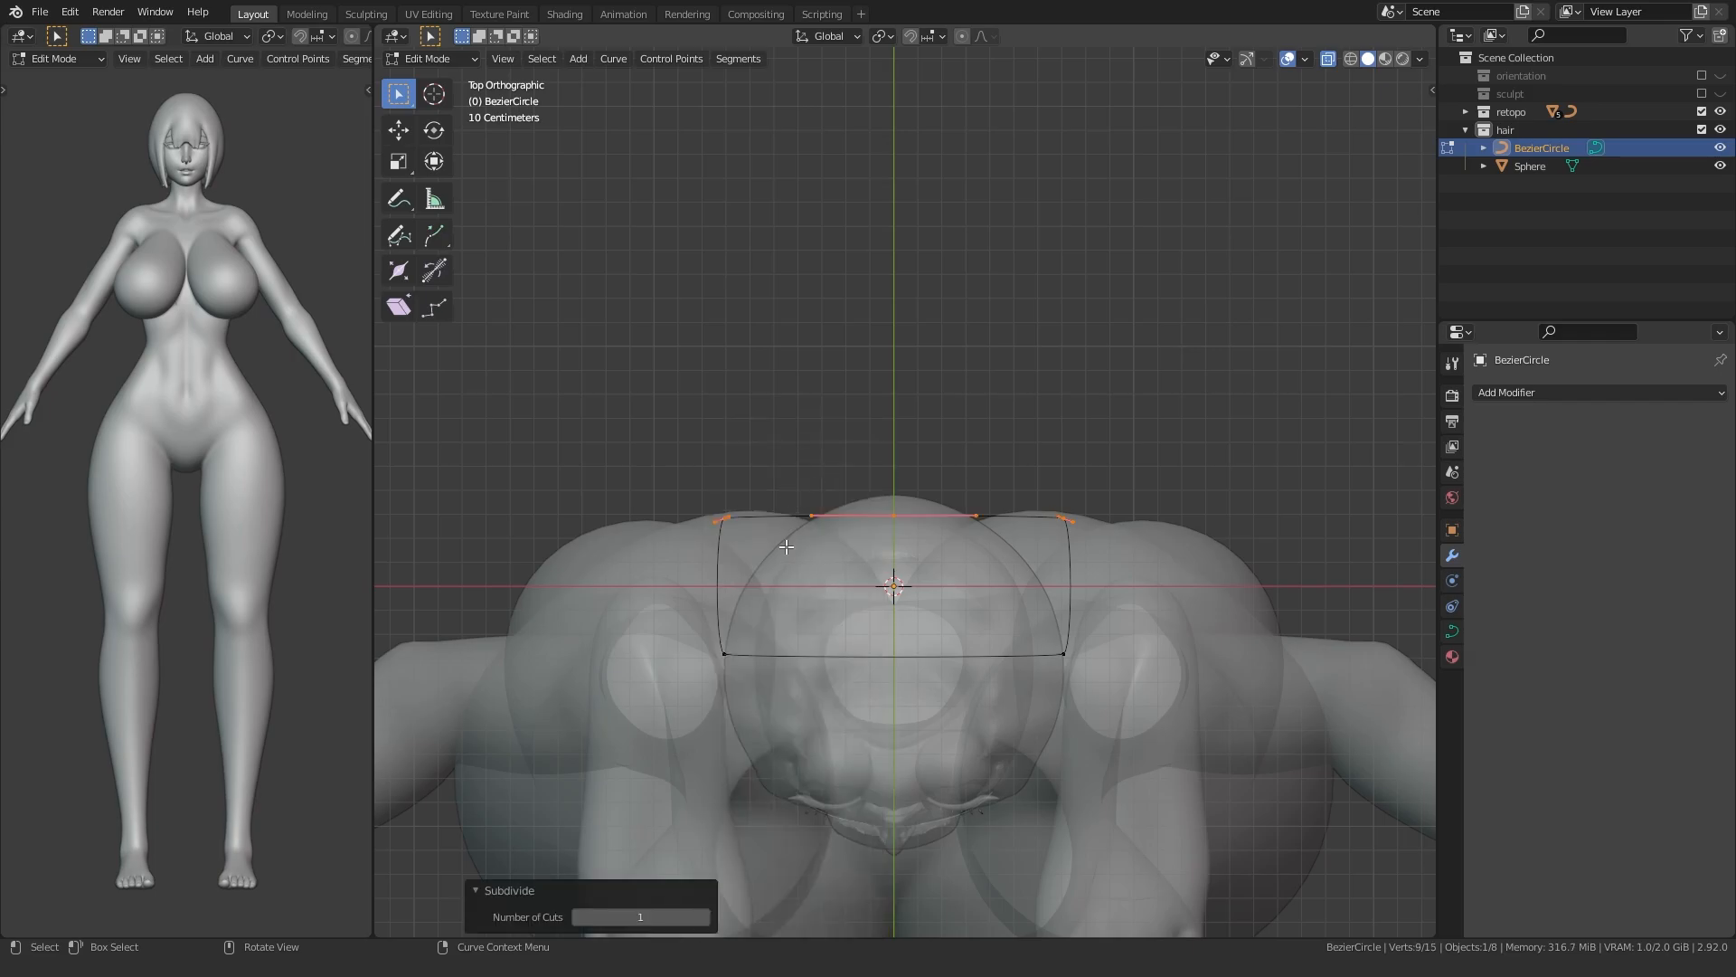
pyautogui.scroll(2, 845, 579)
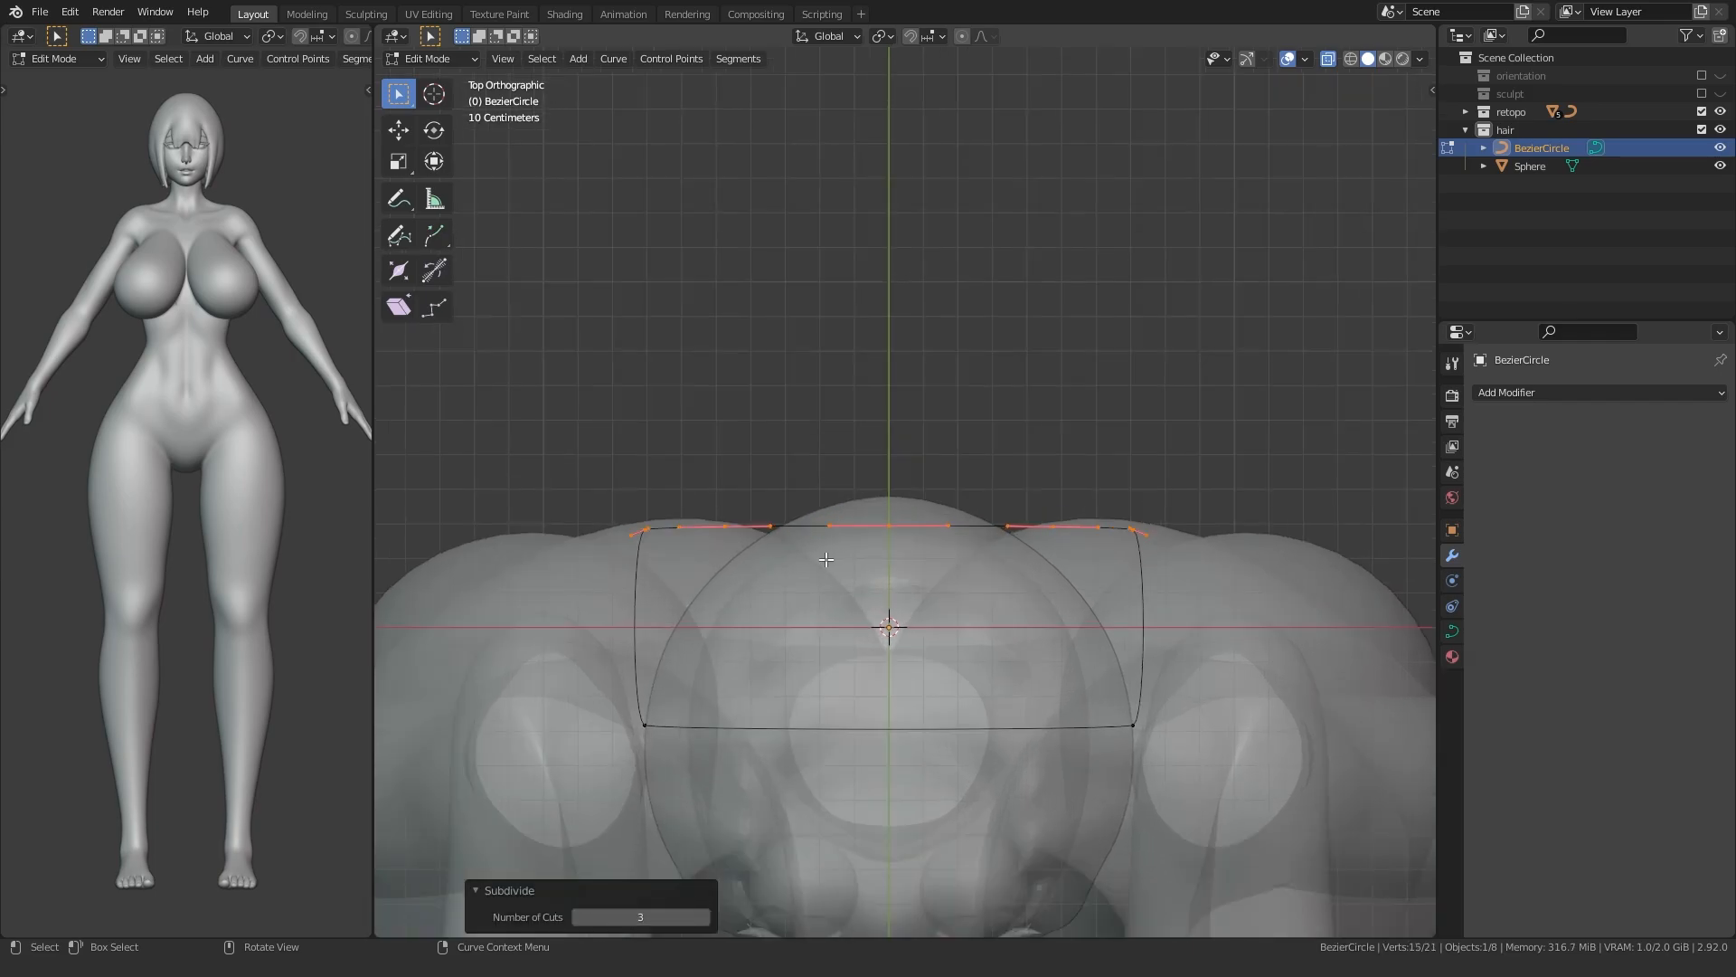
# - Raise the two outer new points 0.2382 m along Y and scale them closer together along X
pyautogui.moveTo(685, 558); pyautogui.dragTo(751, 506)
pyautogui.keyDown('shift'); pyautogui.click(1052, 526); pyautogui.keyUp('shift')
pyautogui.press('g')
pyautogui.press('y')
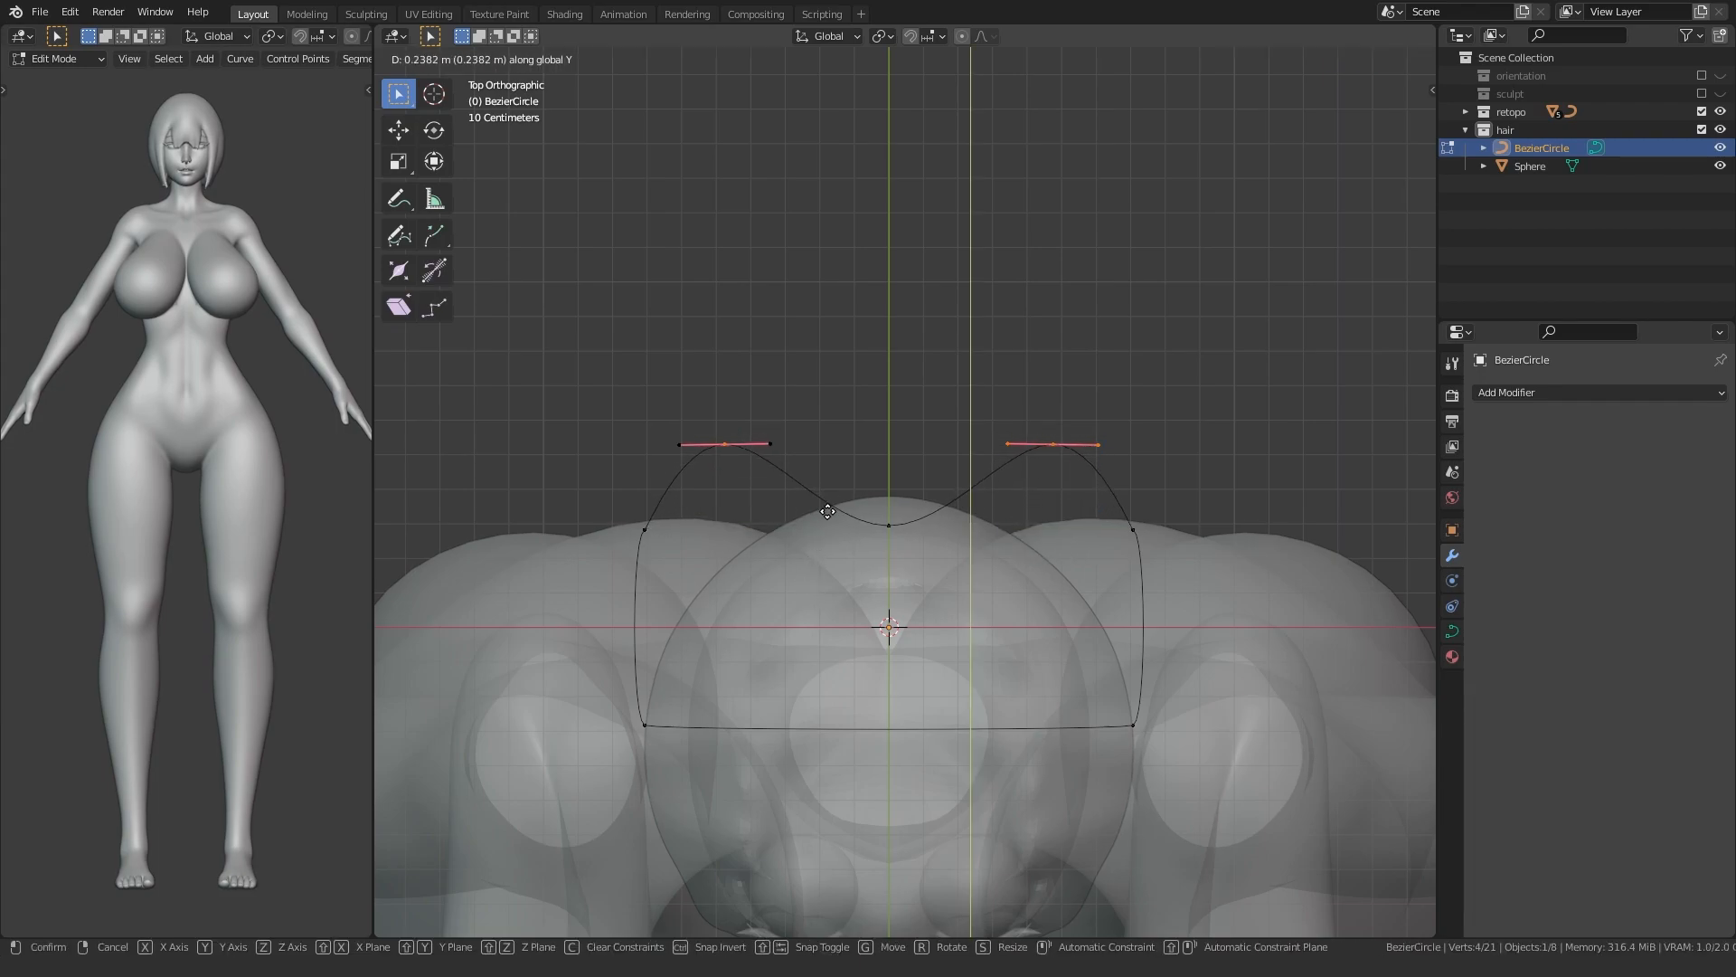
pyautogui.click(828, 511)
pyautogui.press('s')
pyautogui.press('x')
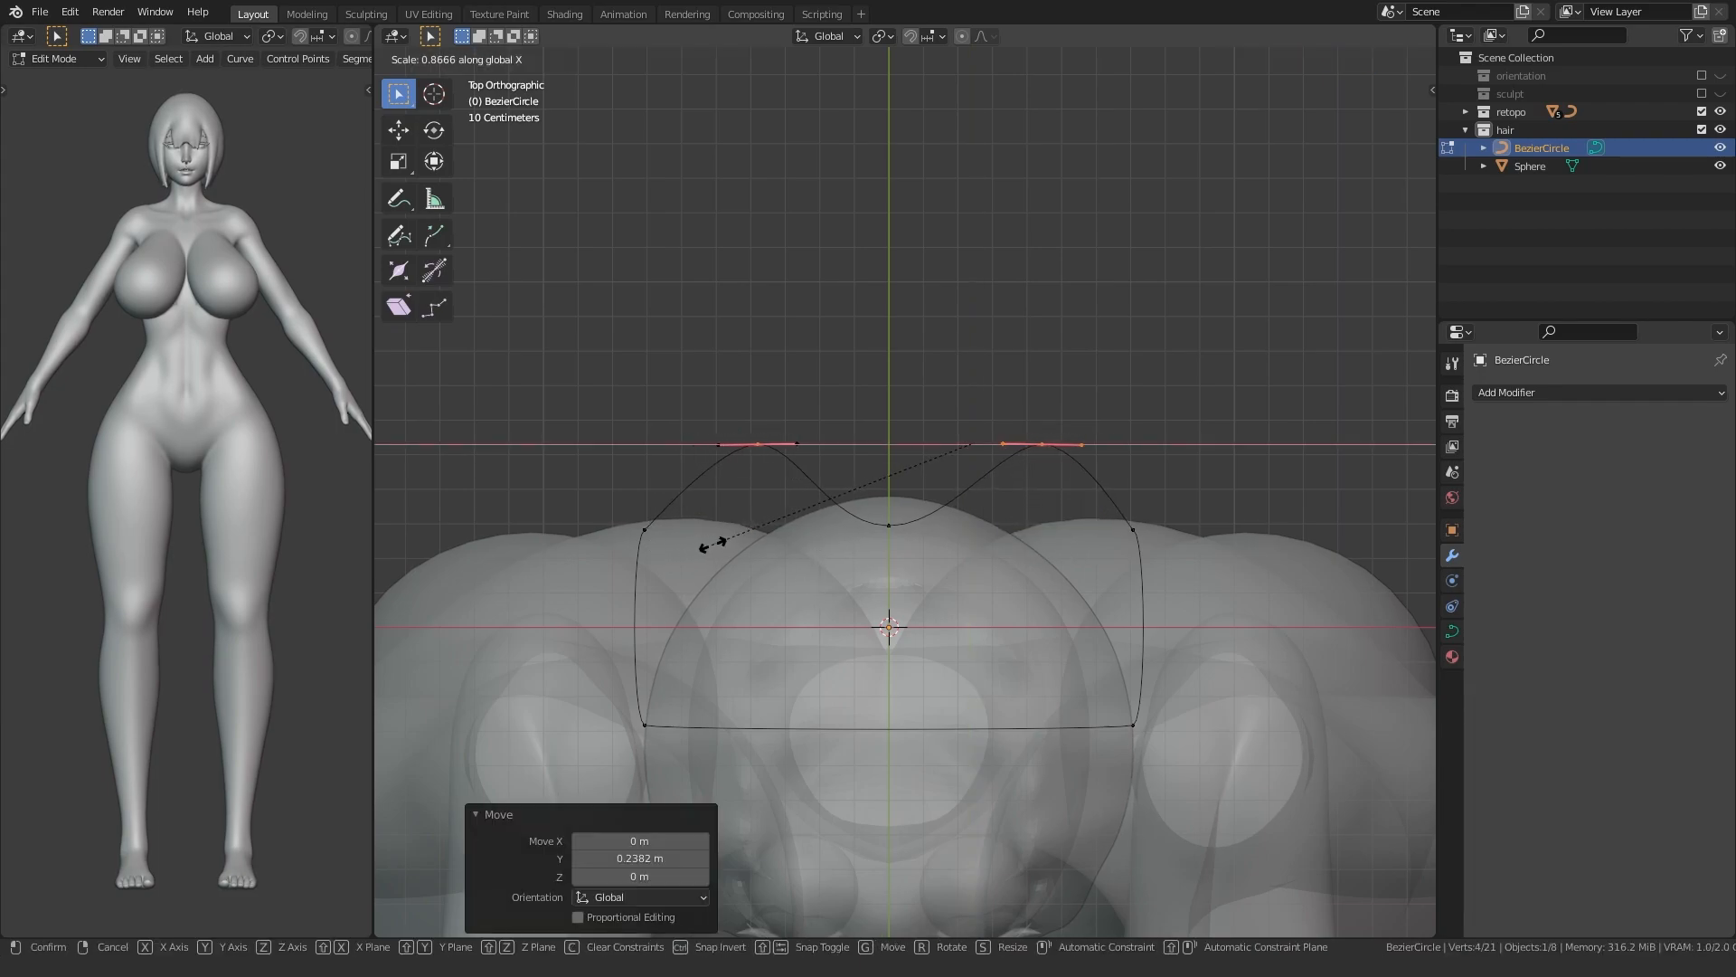
pyautogui.click(694, 545)
# - Shorten the middle rear point's handles along X to sharpen the valley between the two humps
pyautogui.click(889, 524)
pyautogui.press('s')
pyautogui.press('x')
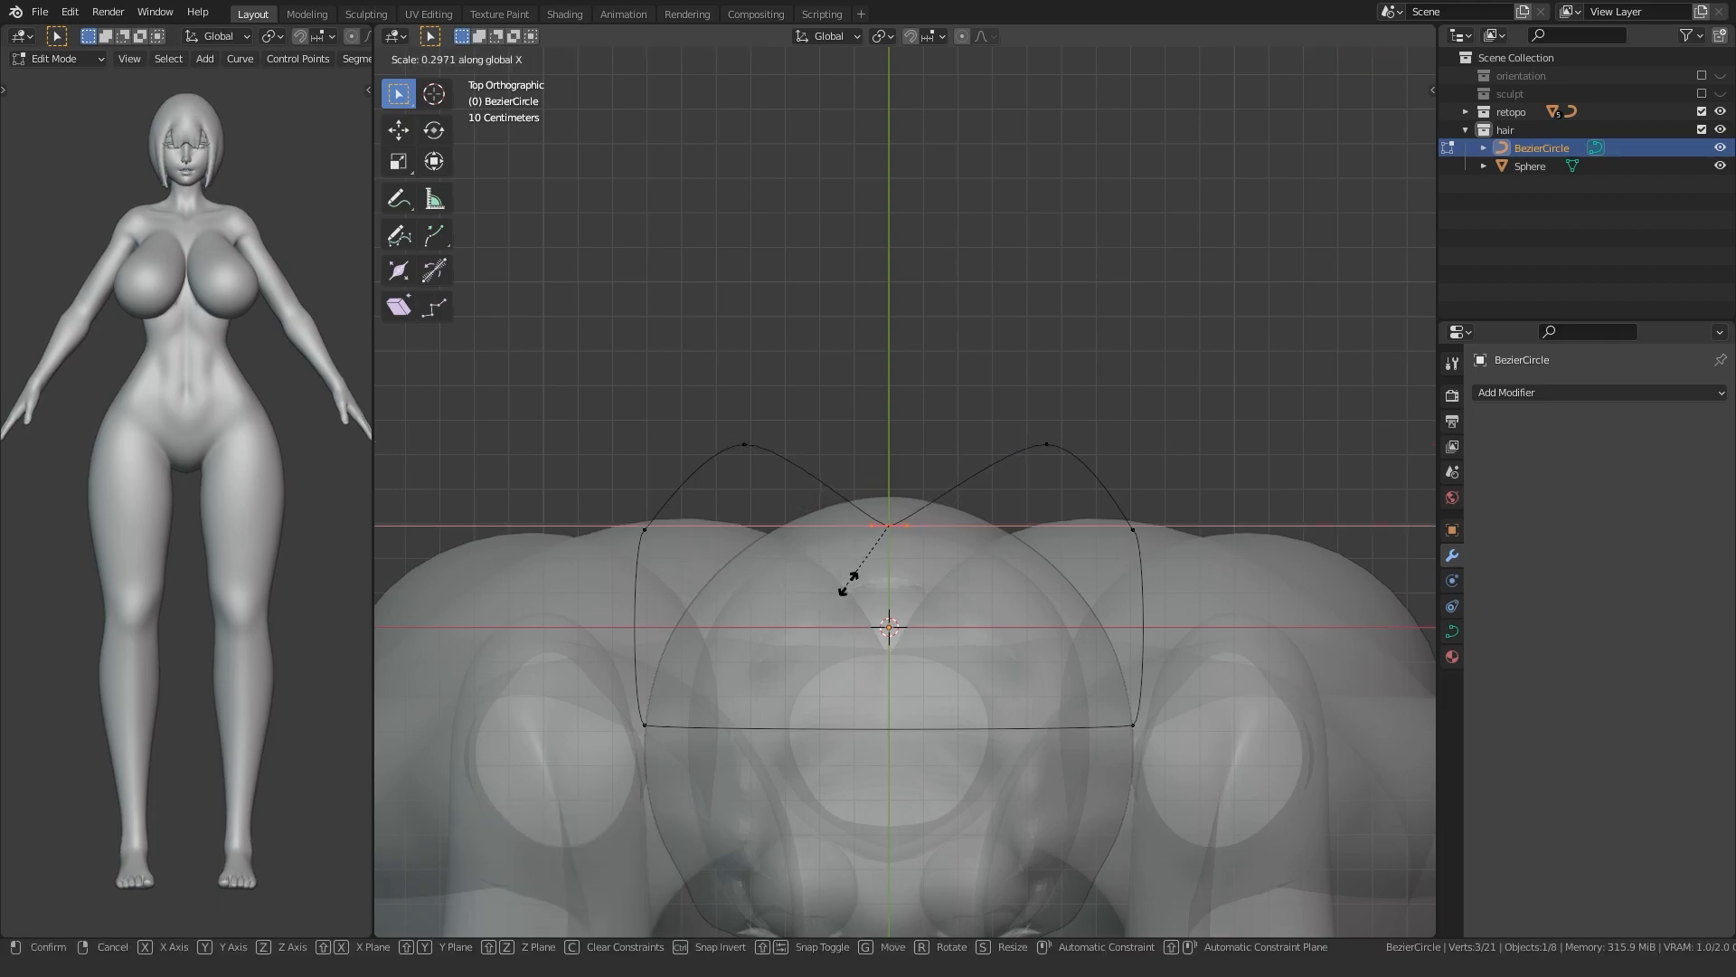
pyautogui.click(892, 569)
# - Scale the two hump points toward each other along X by 0.859
pyautogui.moveTo(684, 422); pyautogui.dragTo(1099, 483)
pyautogui.press('s')
pyautogui.press('x')
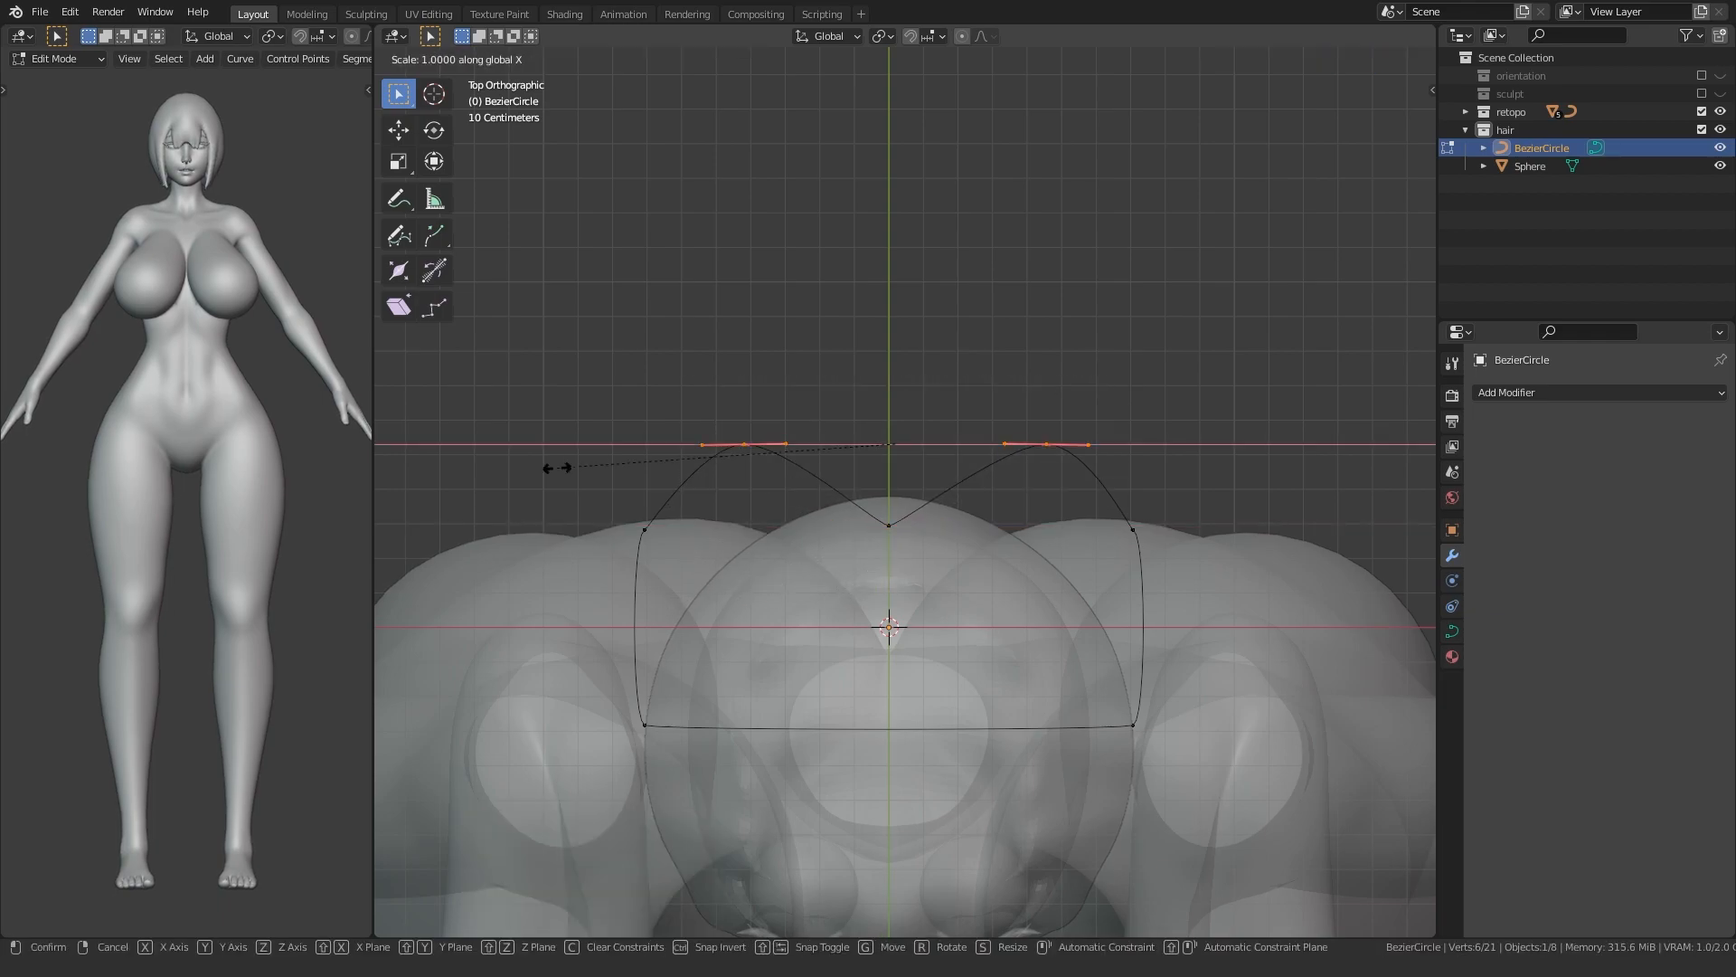
pyautogui.click(604, 465)
pyautogui.press('s')
pyautogui.press('x')
pyautogui.press('Escape')
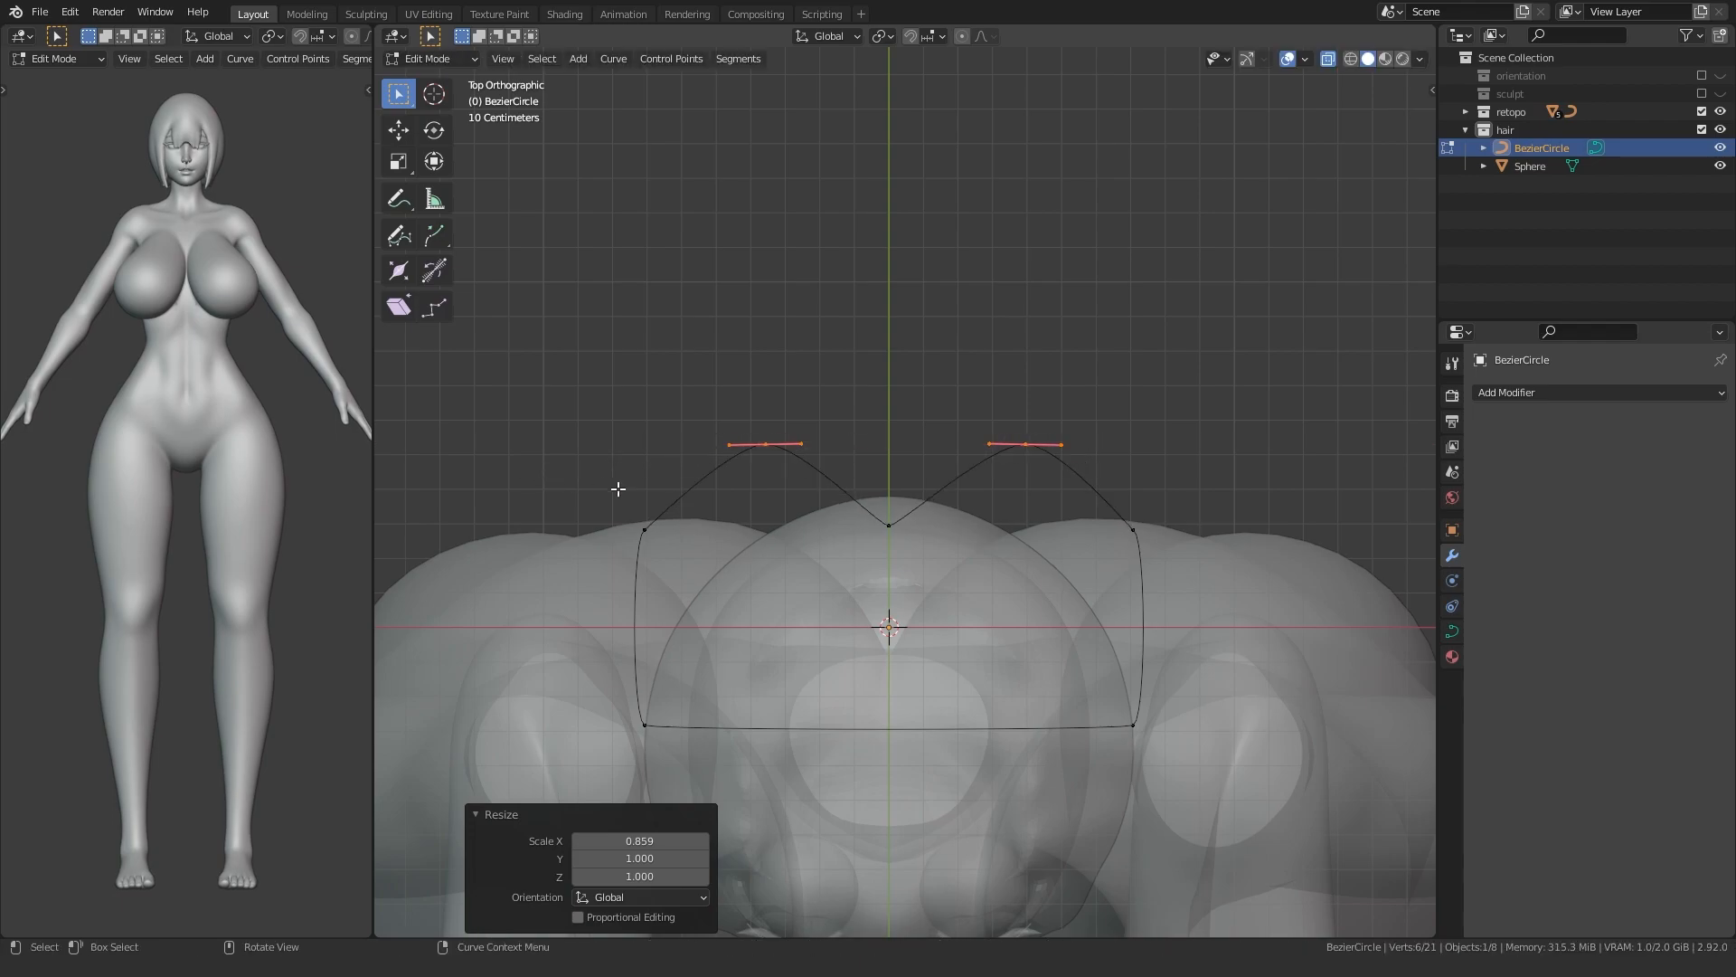
# - Lengthen the two hump points' handles about their individual origins to round the peaks
pyautogui.press('.')
pyautogui.click(632, 407)
pyautogui.press('s')
pyautogui.click(453, 430)
# - Scale the whole profile curve to 0.75 along Y about its centre and return to Object Mode
pyautogui.moveTo(548, 736); pyautogui.dragTo(1292, 361)
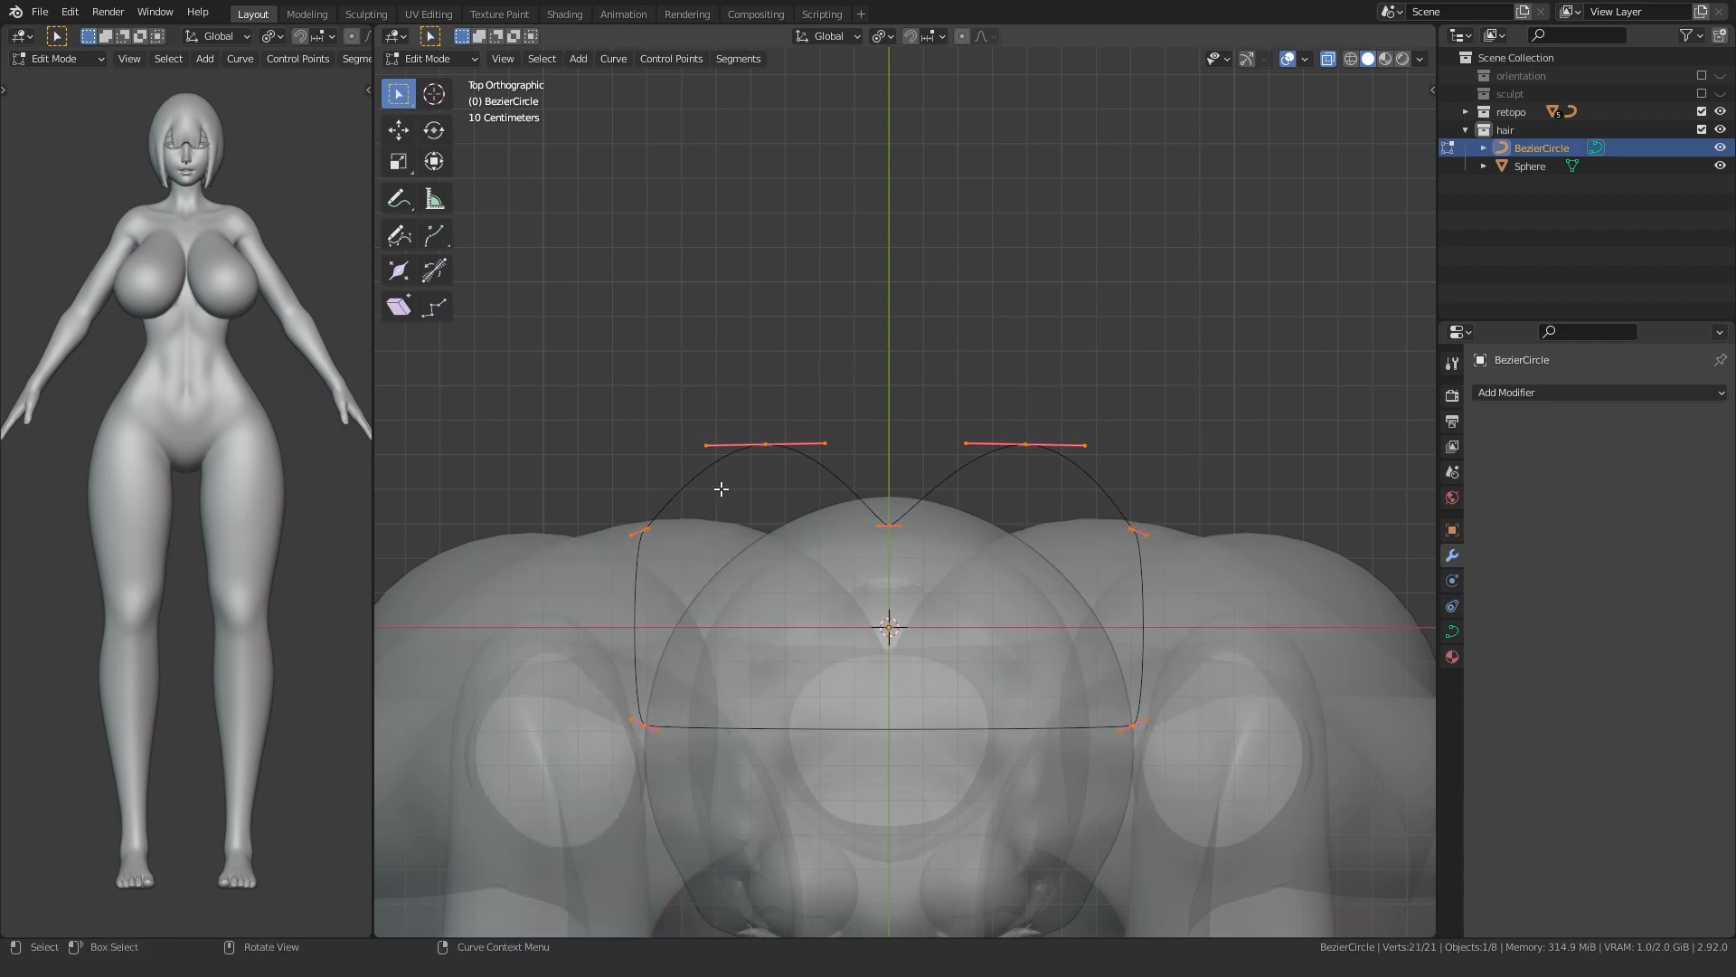
pyautogui.press('.')
pyautogui.click(731, 409)
pyautogui.press('s')
pyautogui.press('y')
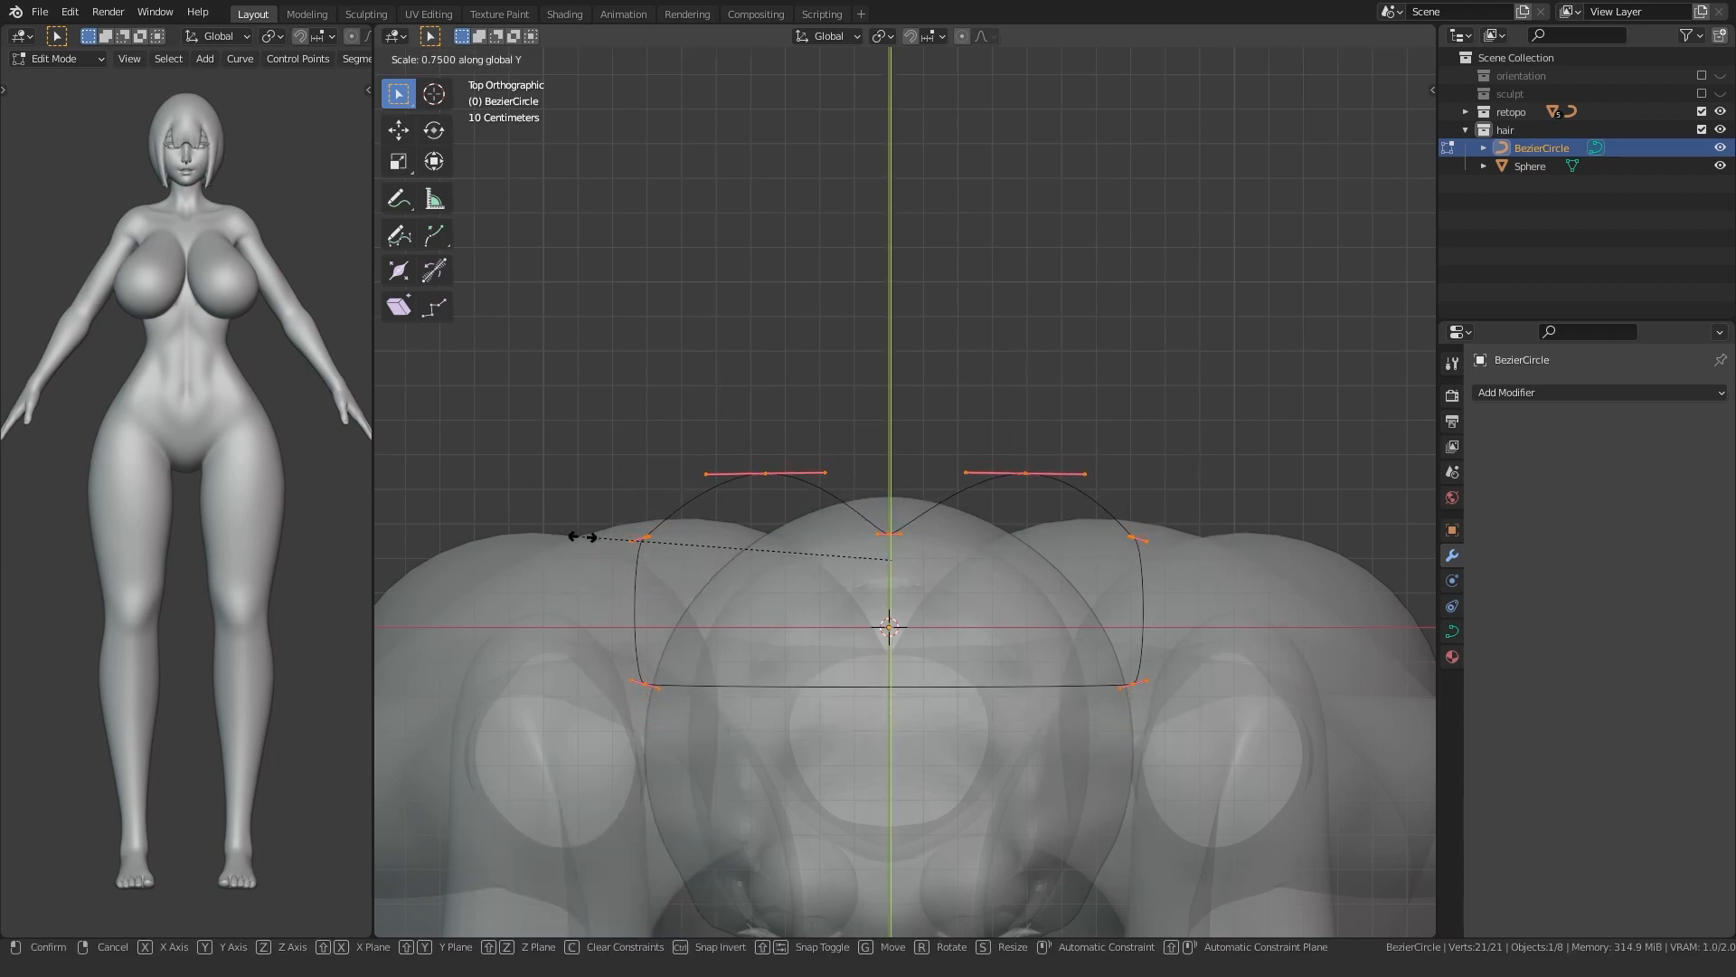
pyautogui.click(576, 537)
pyautogui.press('Tab')
pyautogui.scroll(-2, 707, 375)
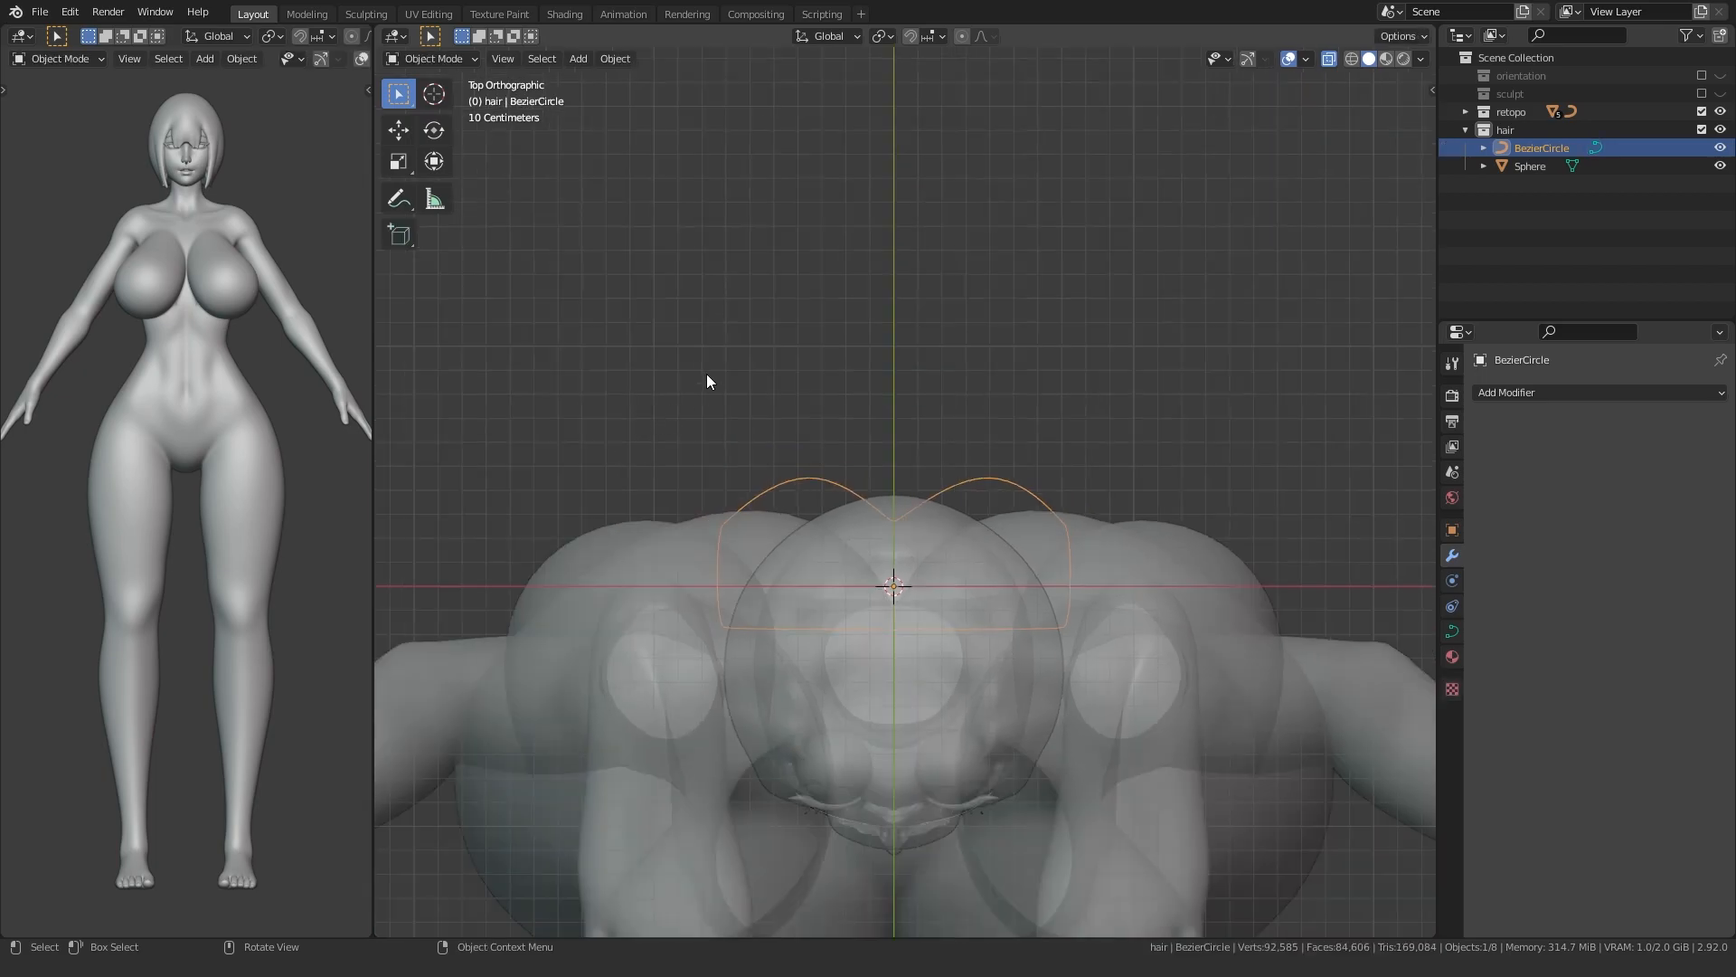
pyautogui.click(707, 374)
pyautogui.scroll(-6, 708, 380)
pyautogui.scroll(9, 708, 384)
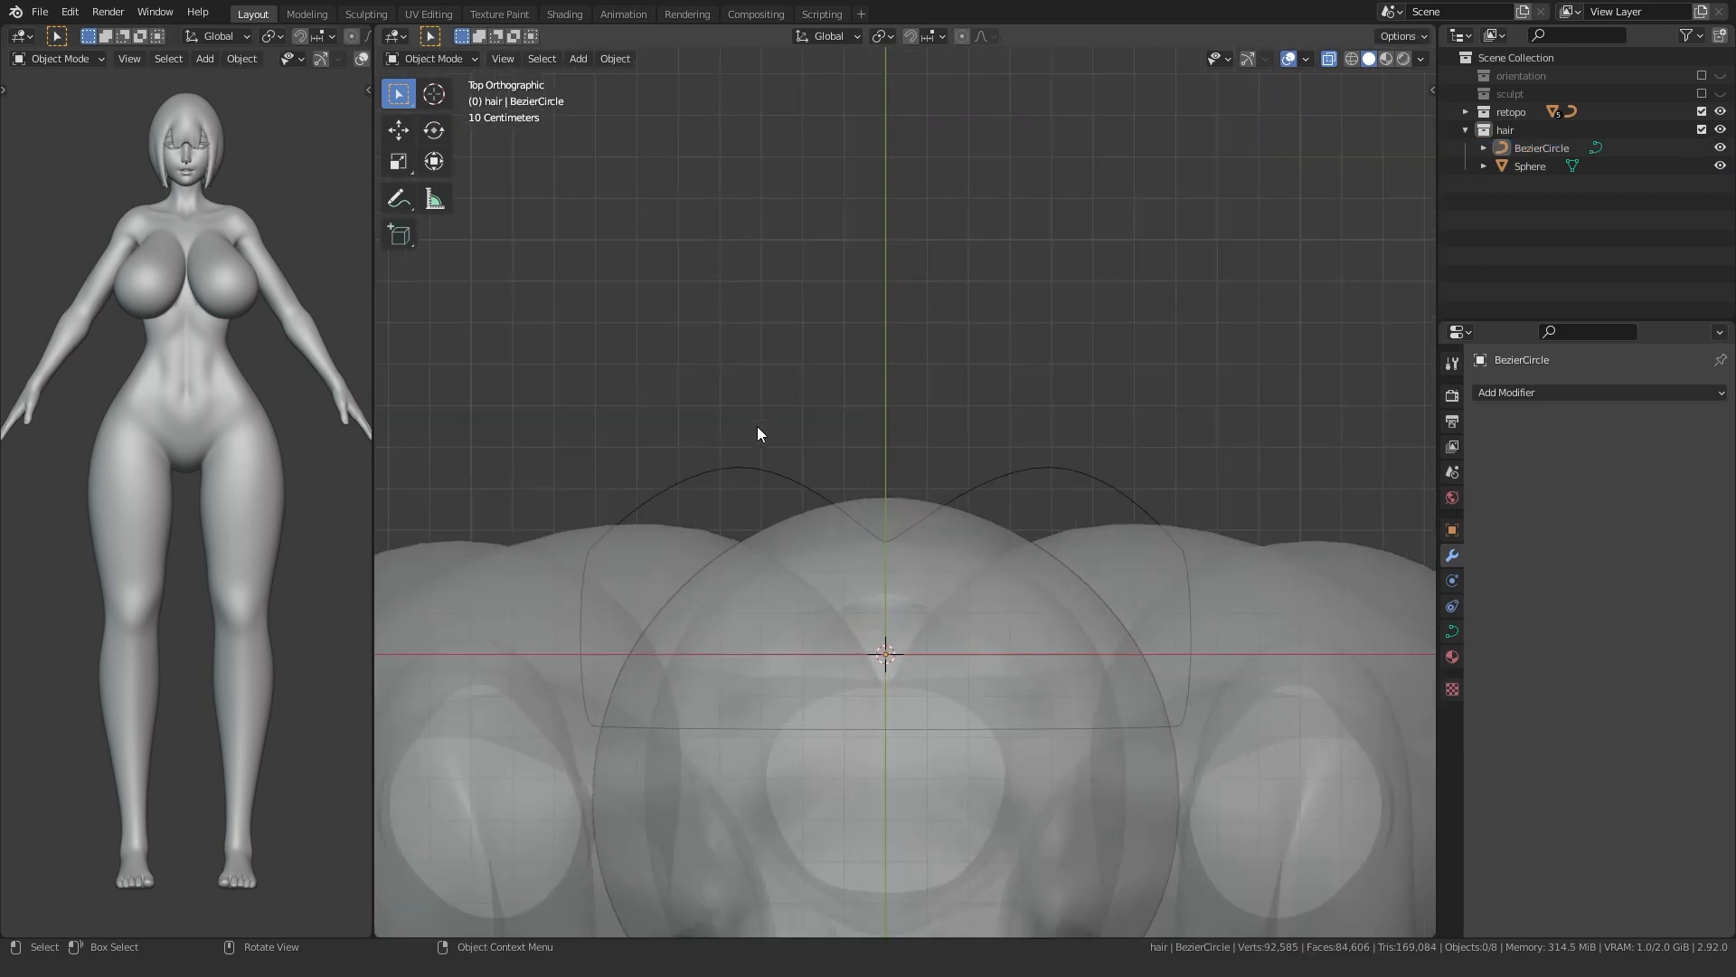
# - Rotate the handles of the profile's two rear corner points to follow the slope of the humps
pyautogui.click(633, 533)
pyautogui.click(585, 557)
pyautogui.press('Tab')
pyautogui.click(589, 546)
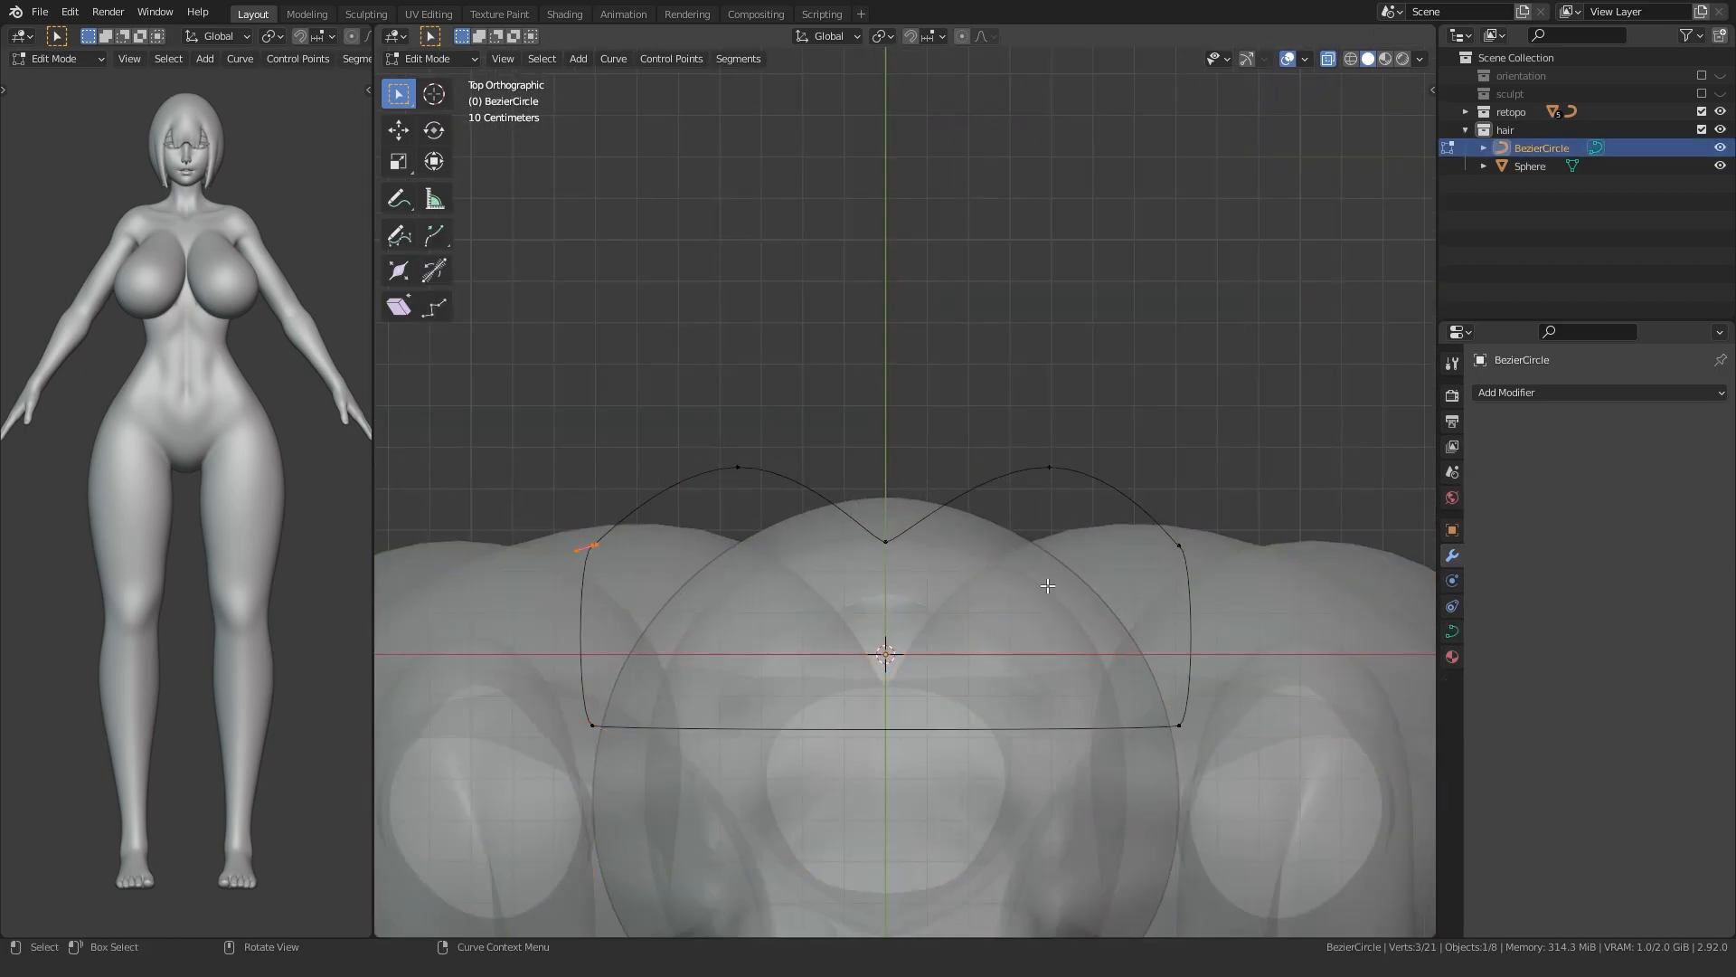
pyautogui.press('r')
pyautogui.click(542, 689)
pyautogui.click(1166, 548)
pyautogui.press('r')
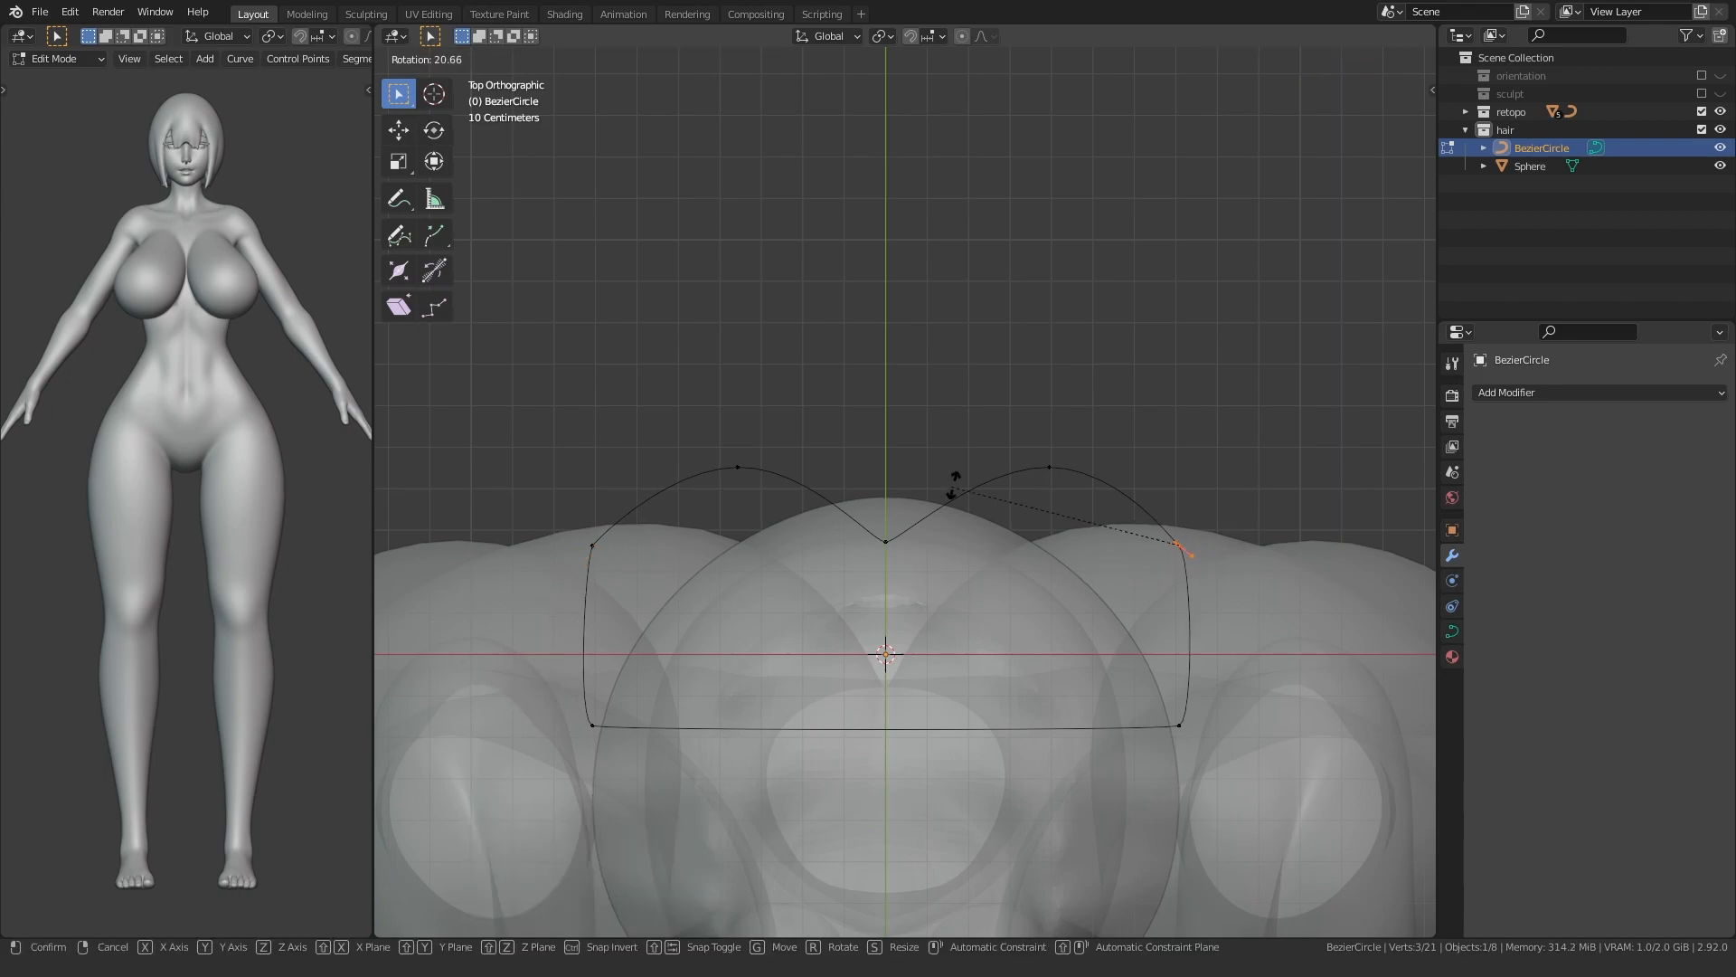
pyautogui.click(949, 488)
# - Scale the rear right corner's handles and move the rear left corner's upper handle to smooth the outline
pyautogui.press('Tab')
pyautogui.press('Tab')
pyautogui.press('s')
pyautogui.click(470, 574)
pyautogui.click(603, 530)
pyautogui.press('g')
pyautogui.click(620, 508)
pyautogui.press('Tab')
pyautogui.press('Tab')
# - Move the rear right corner's upper handle about 0.028 m, then leave Edit Mode, deselect the curve and turn off X-ray
pyautogui.scroll(4, 1175, 525)
pyautogui.keyDown('shift'); pyautogui.moveTo(1090, 572); pyautogui.dragTo(953, 578, button='middle'); pyautogui.keyUp('shift')
pyautogui.hotkey('alt', 'a')
pyautogui.moveTo(1037, 630); pyautogui.dragTo(1094, 574)
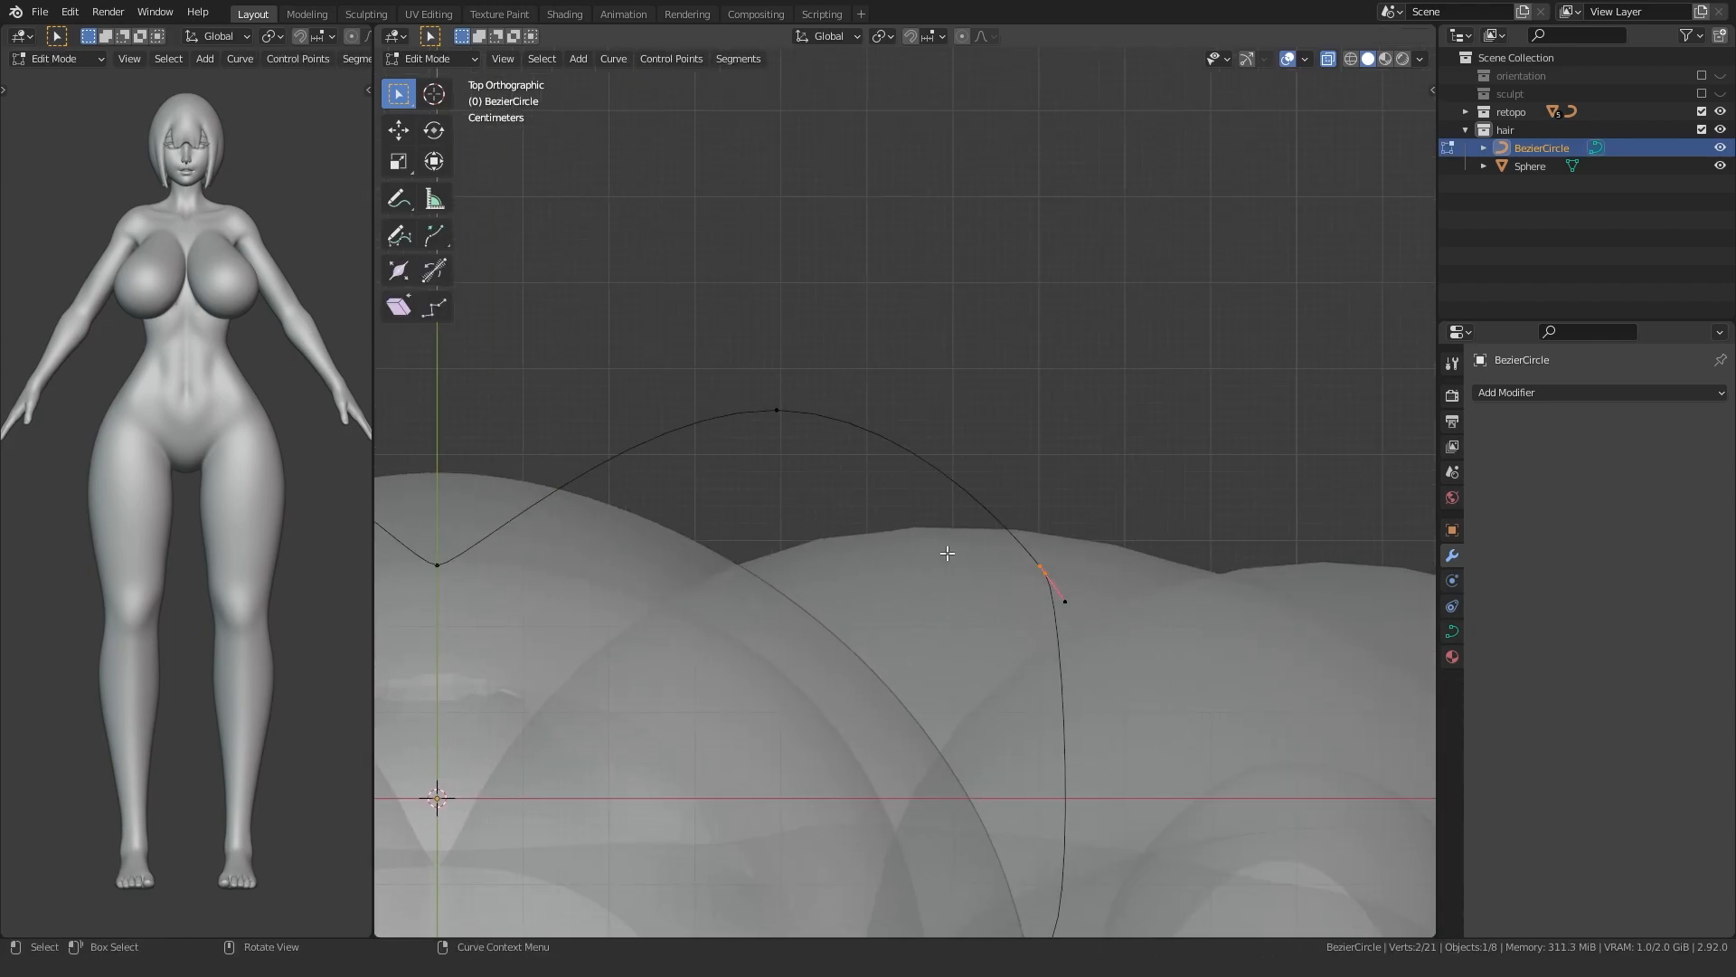
pyautogui.press('g')
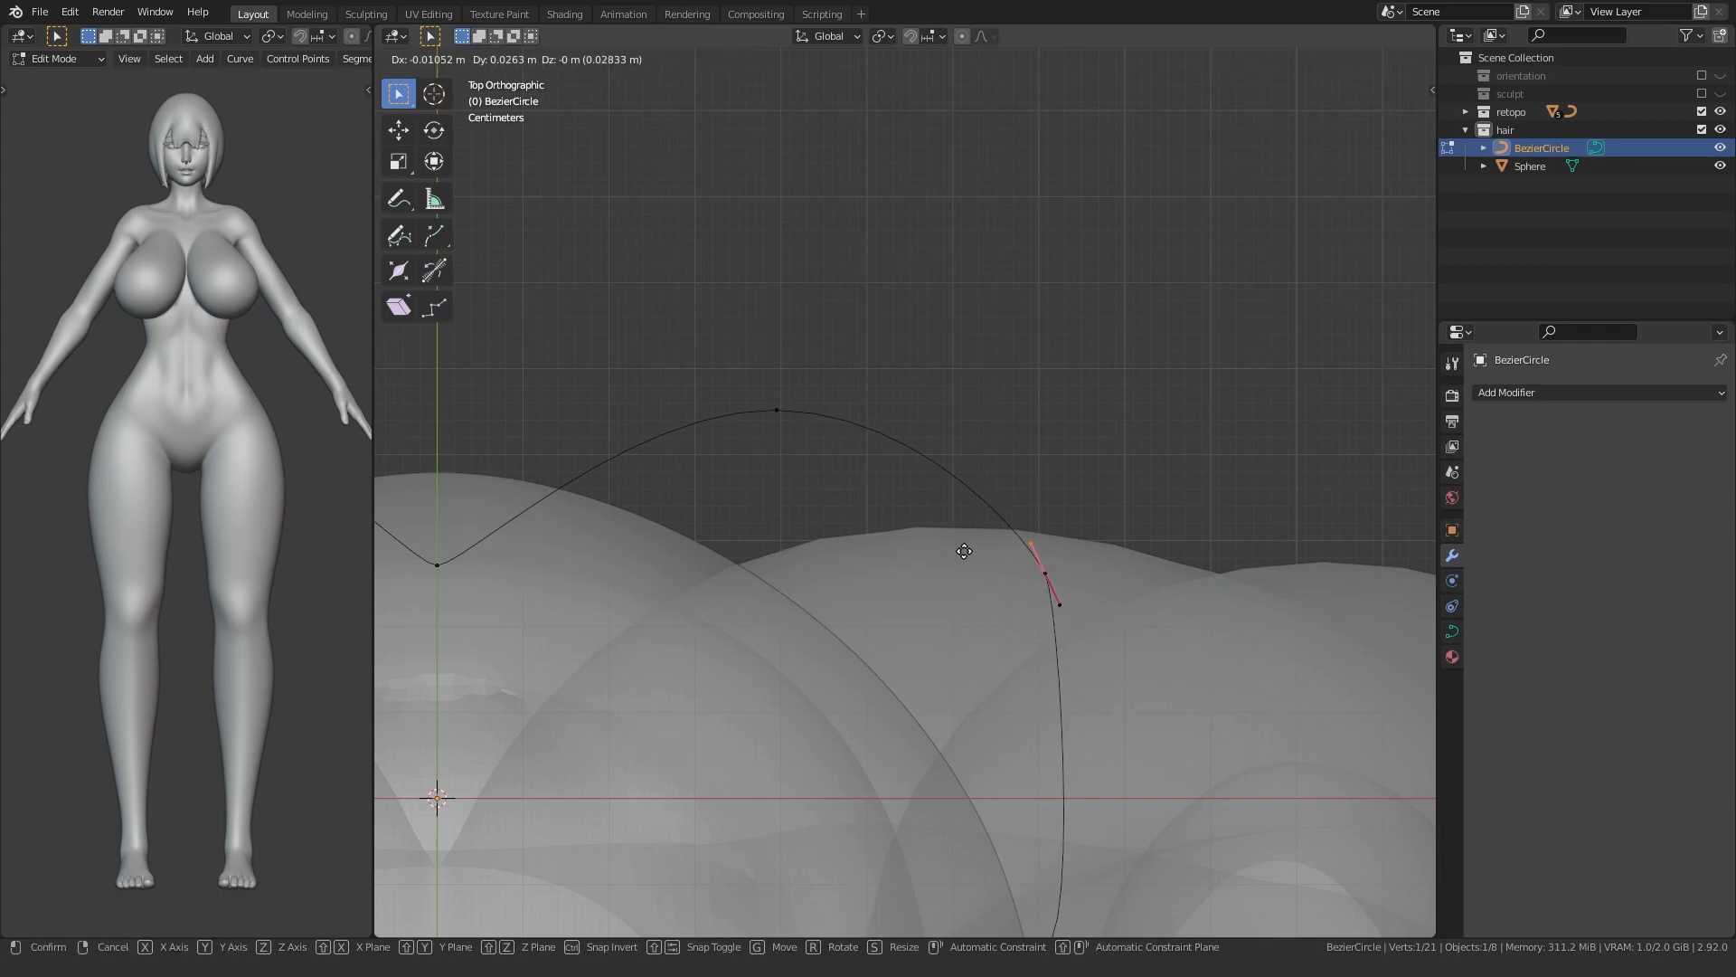
pyautogui.click(965, 550)
pyautogui.press('Tab')
pyautogui.scroll(-9, 1001, 432)
pyautogui.hotkey('alt', 'a')
pyautogui.hotkey('alt', 'z')
# - Add a NURBS path and move its points beside the head in front view, 4.3971 m along X and 12.883 m along Z
pyautogui.moveTo(728, 624); pyautogui.dragTo(720, 505, button='middle')
pyautogui.scroll(-4, 722, 452)
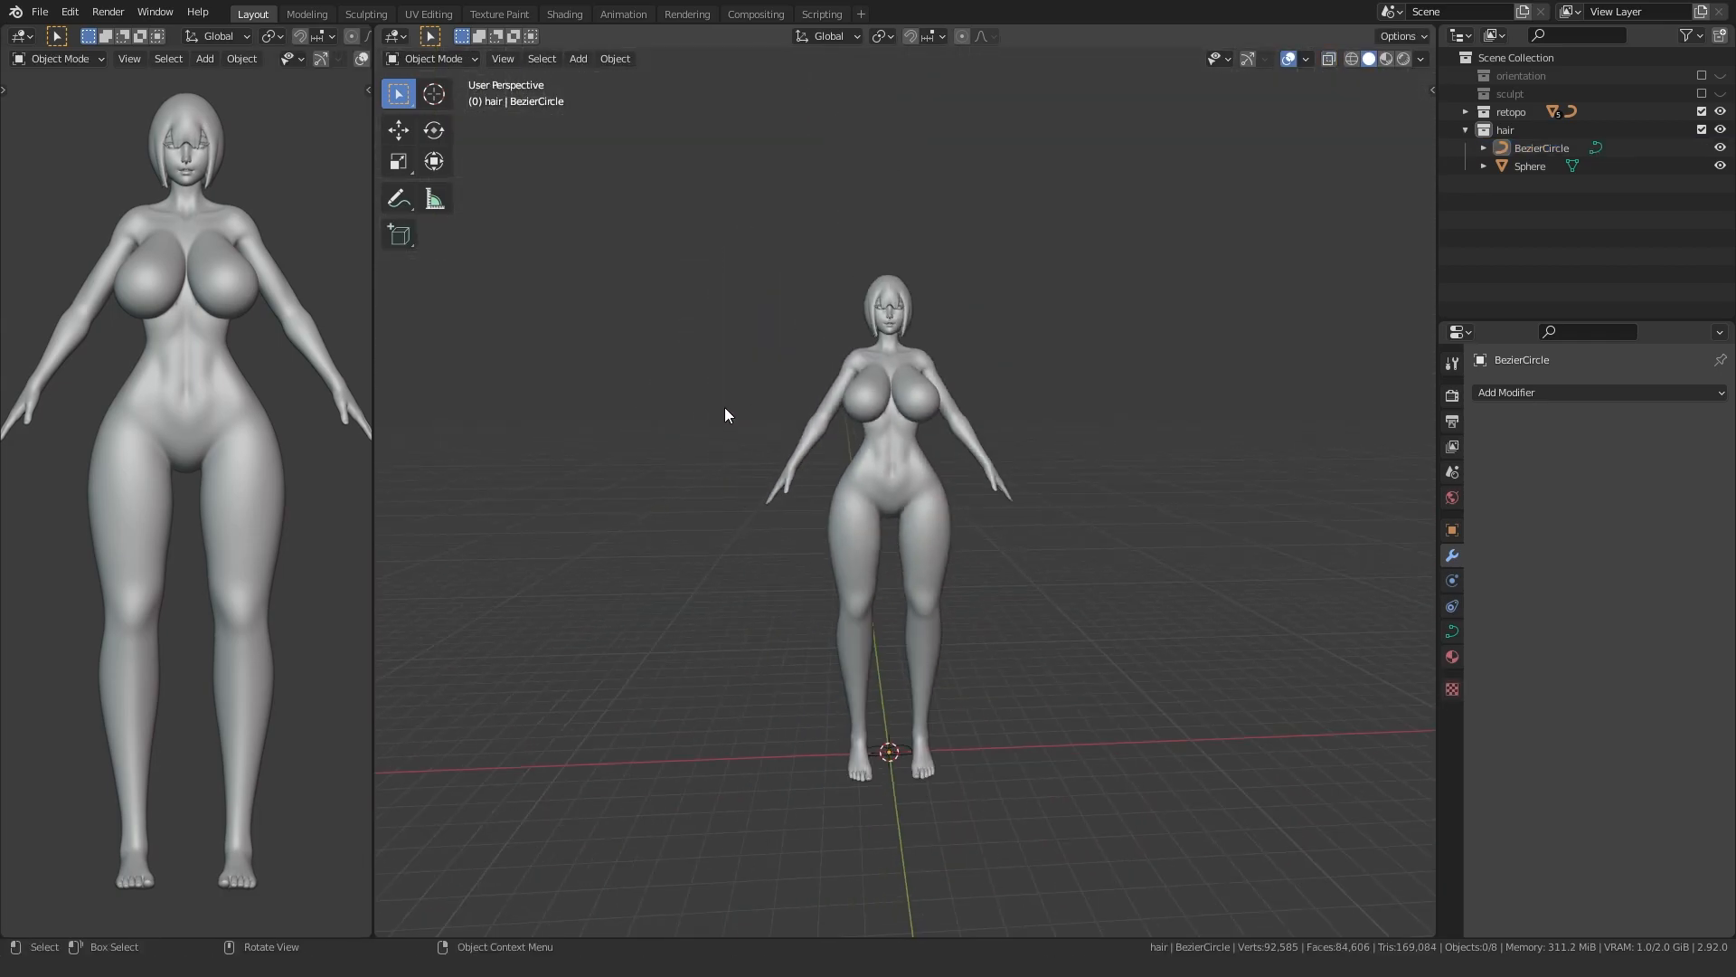
pyautogui.hotkey('shift', 'a')
pyautogui.moveTo(659, 556)
pyautogui.click(710, 637)
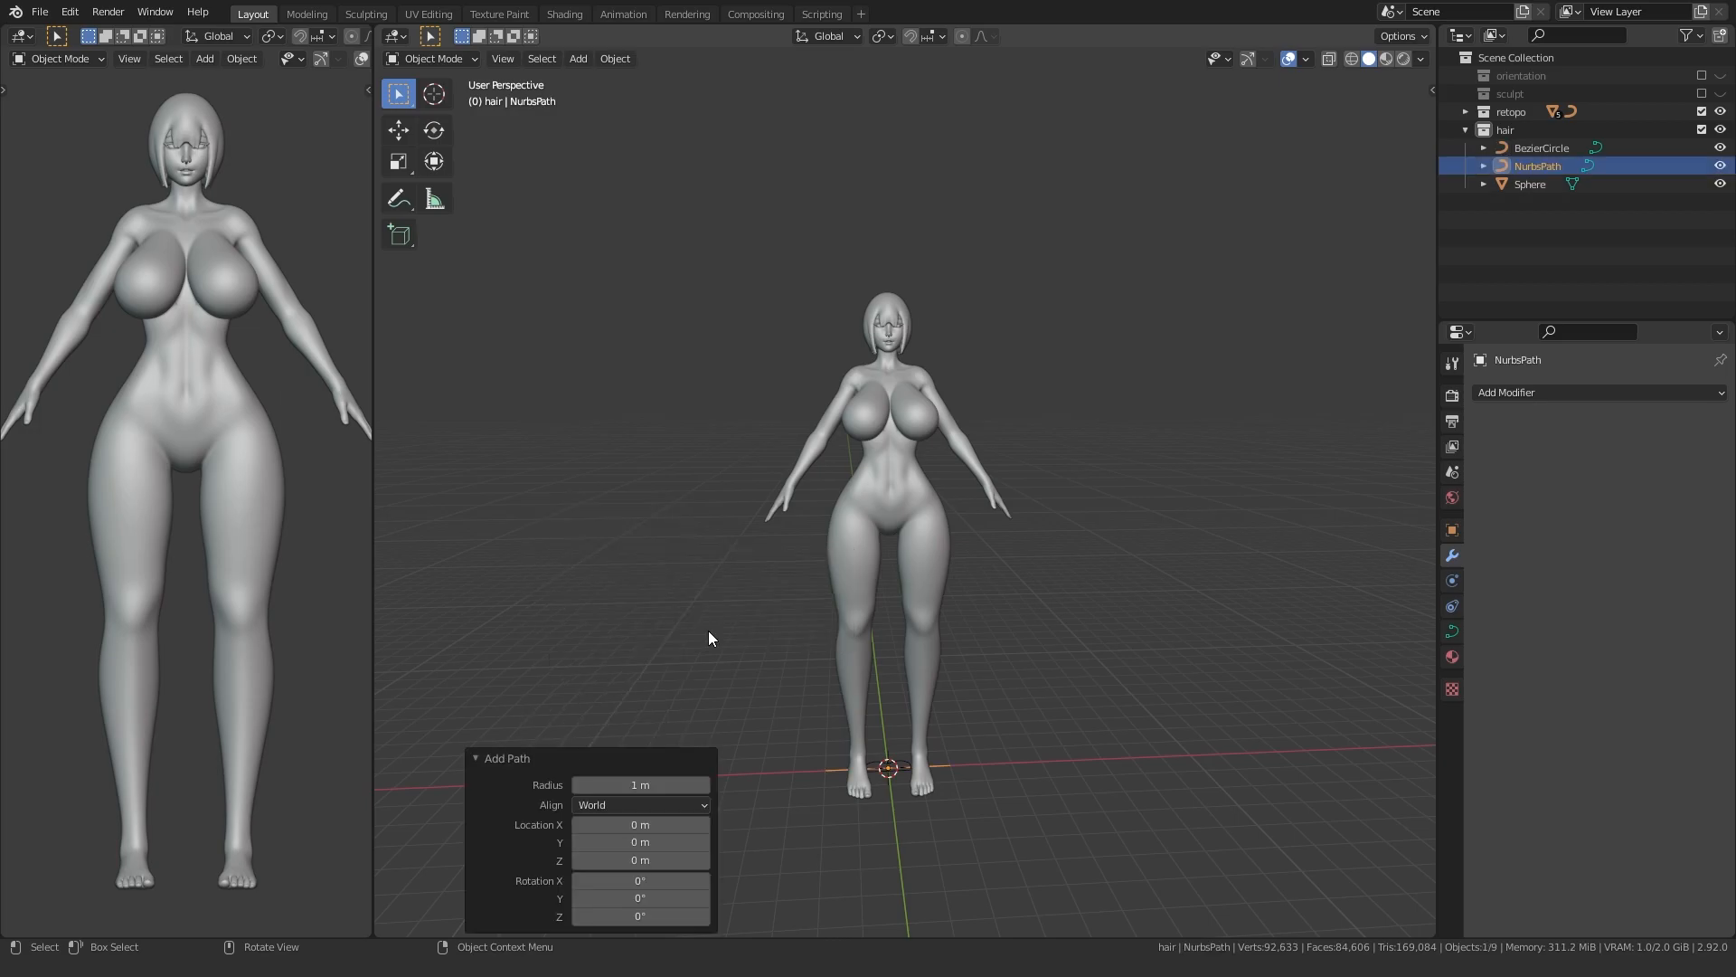
pyautogui.press('Tab')
pyautogui.keyDown('alt'); pyautogui.moveTo(619, 730); pyautogui.dragTo(583, 721, button='middle'); pyautogui.keyUp('alt')
pyautogui.click(744, 281)
pyautogui.scroll(6, 1088, 321)
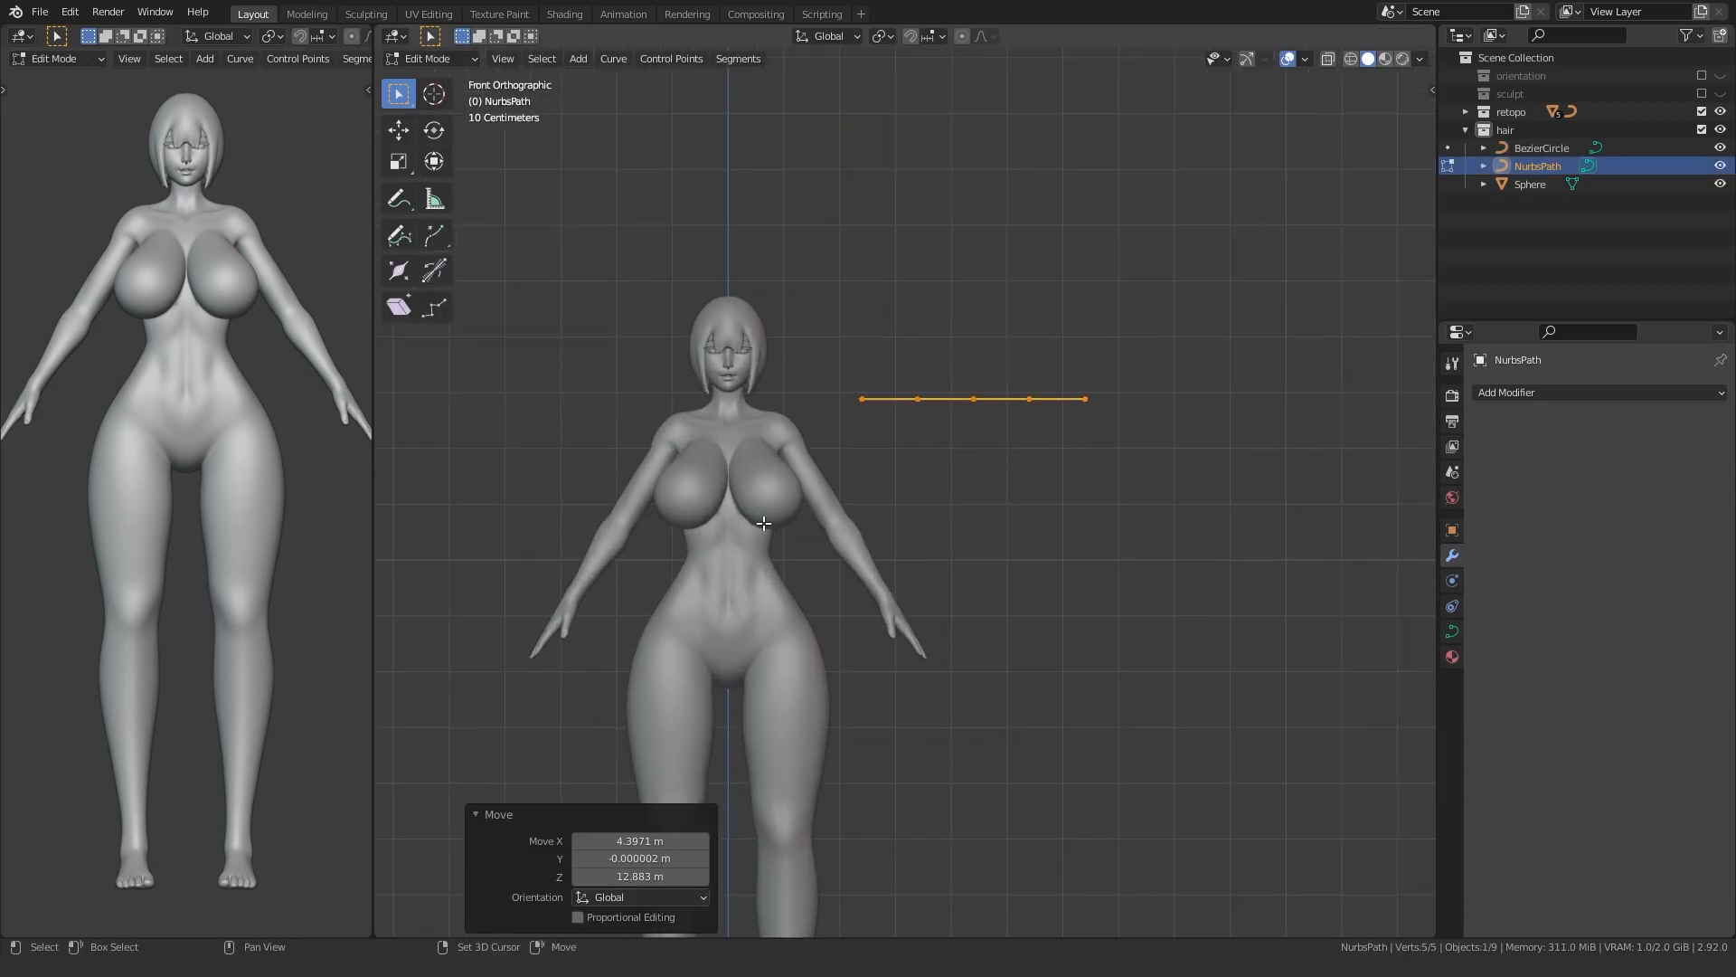
# - Leave Edit Mode on the NURBS path and set BezierCircle's preview resolution to 6
pyautogui.scroll(-4, 1227, 642)
pyautogui.keyDown('shift'); pyautogui.moveTo(1228, 642); pyautogui.dragTo(1148, 245, button='middle'); pyautogui.keyUp('shift')
pyautogui.moveTo(796, 773)
pyautogui.mouseDown(button='middle')
pyautogui.moveTo(786, 818)
pyautogui.moveTo(810, 745)
pyautogui.mouseUp(button='middle')
pyautogui.press('Tab')
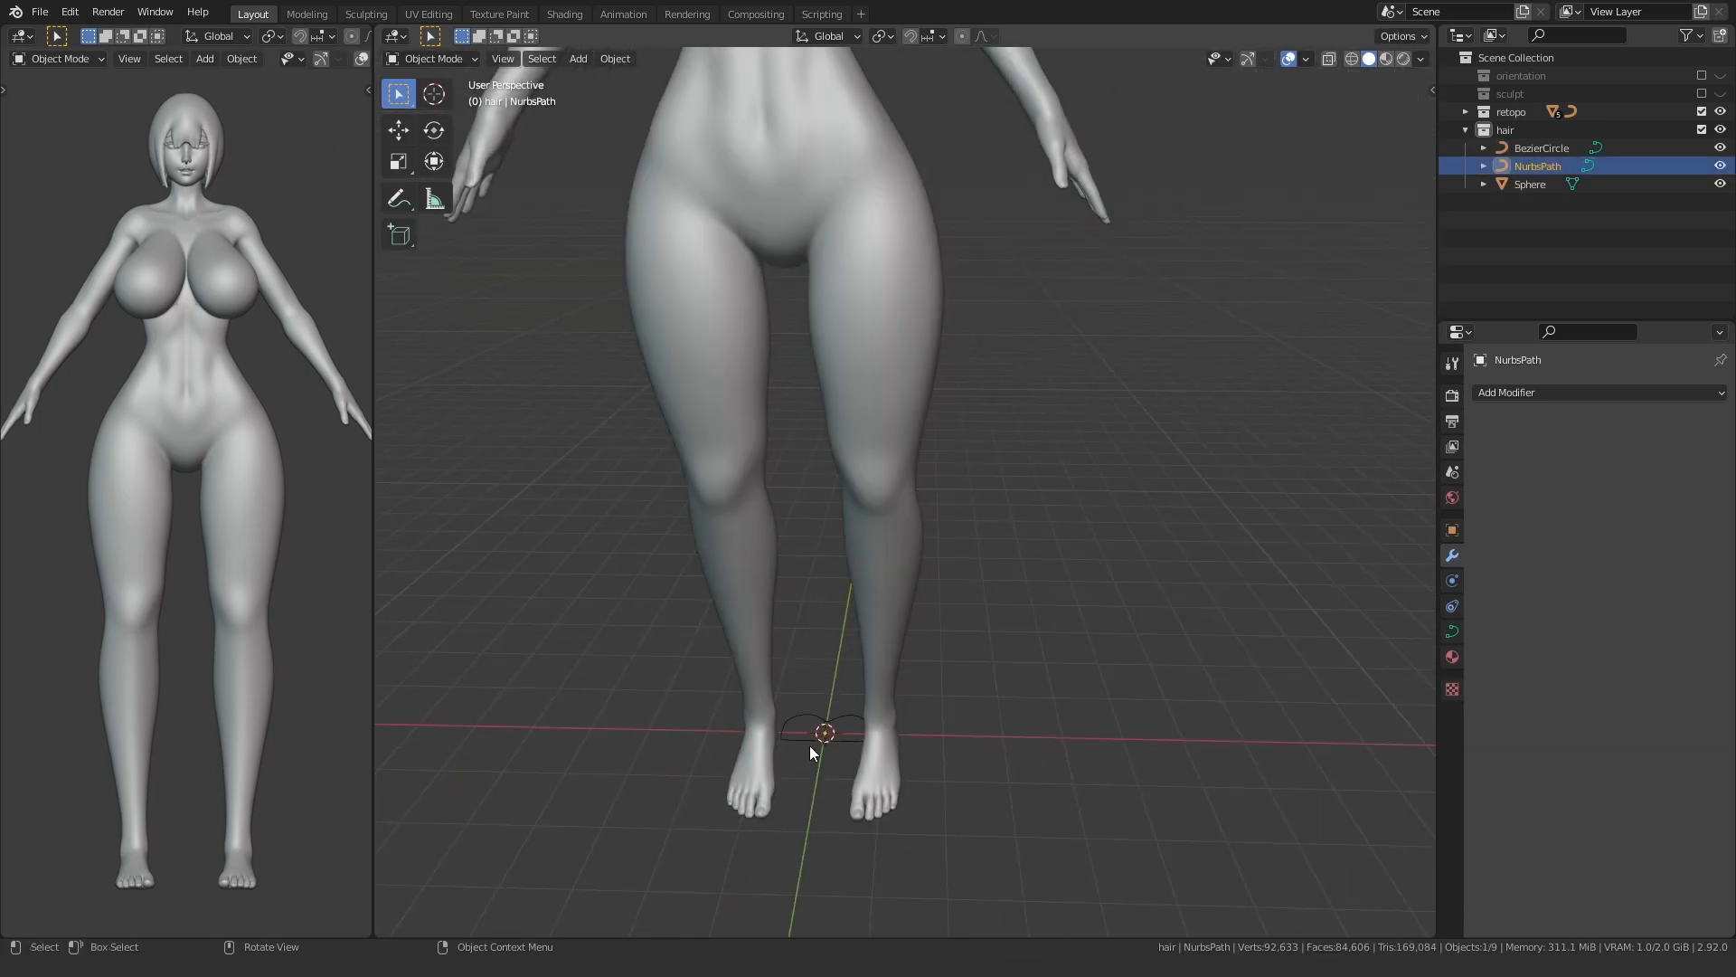
pyautogui.click(1452, 633)
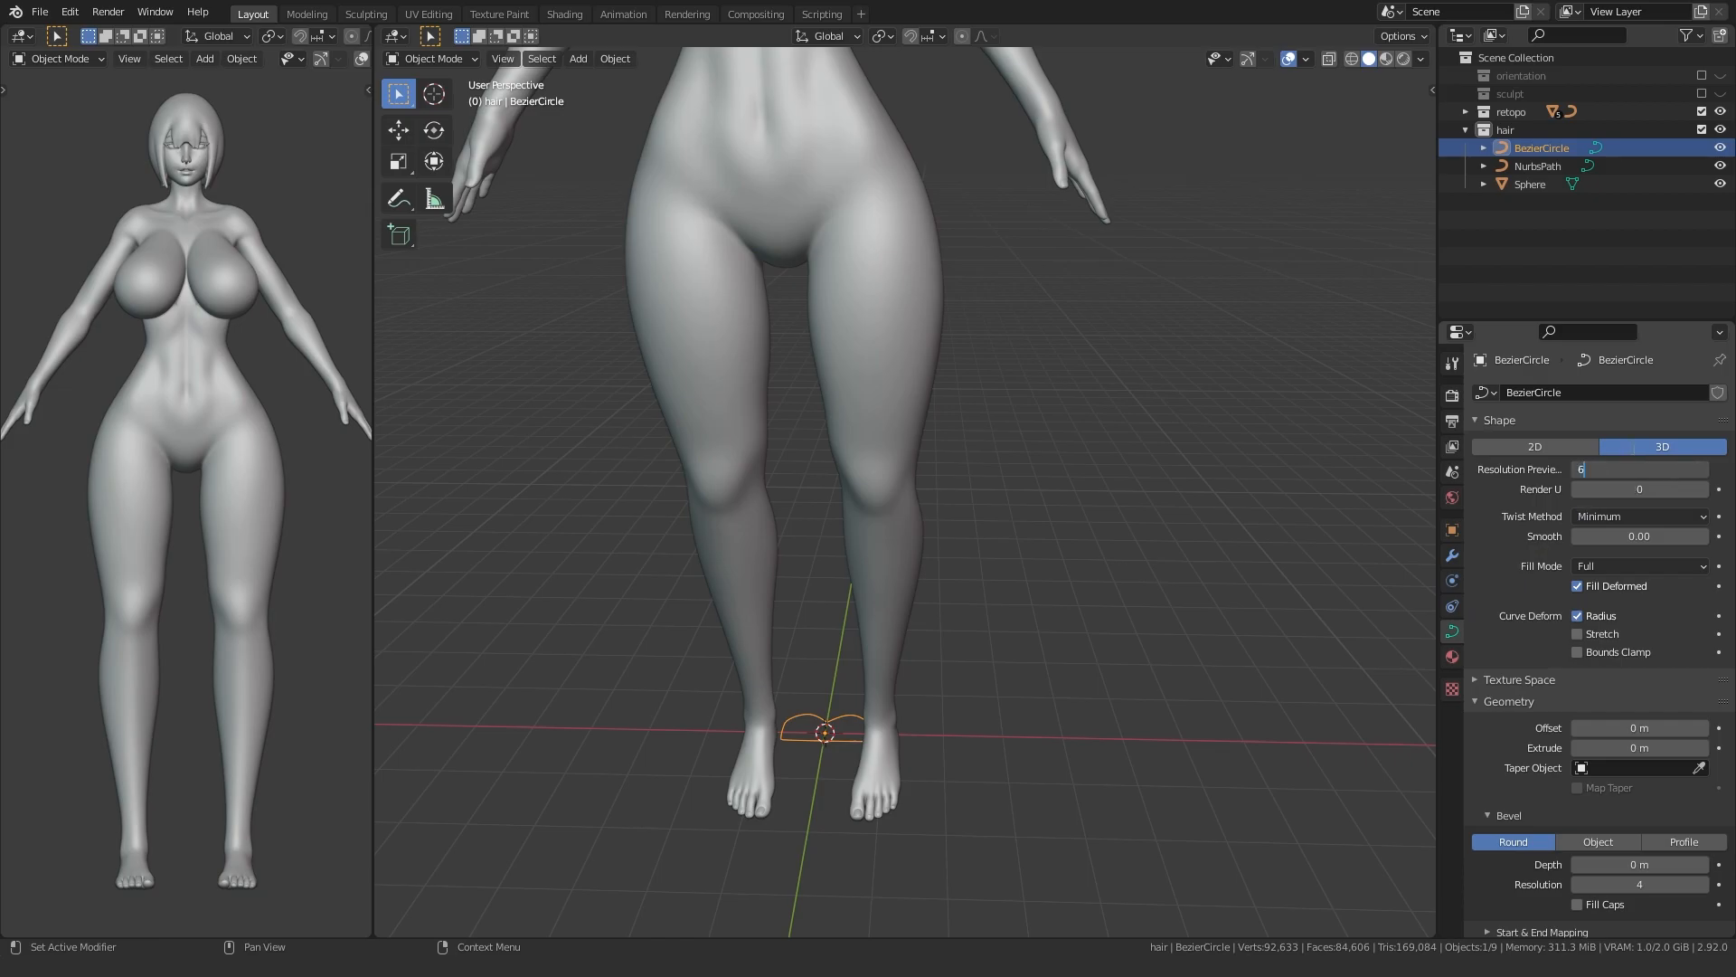
pyautogui.press('Return')
# - Set the NURBS path's preview resolution to 6 and bevel it by object, using BezierCircle as the profile
pyautogui.scroll(-2, 1140, 441)
pyautogui.keyDown('shift'); pyautogui.moveTo(1105, 97); pyautogui.dragTo(1061, 272, button='middle'); pyautogui.keyUp('shift')
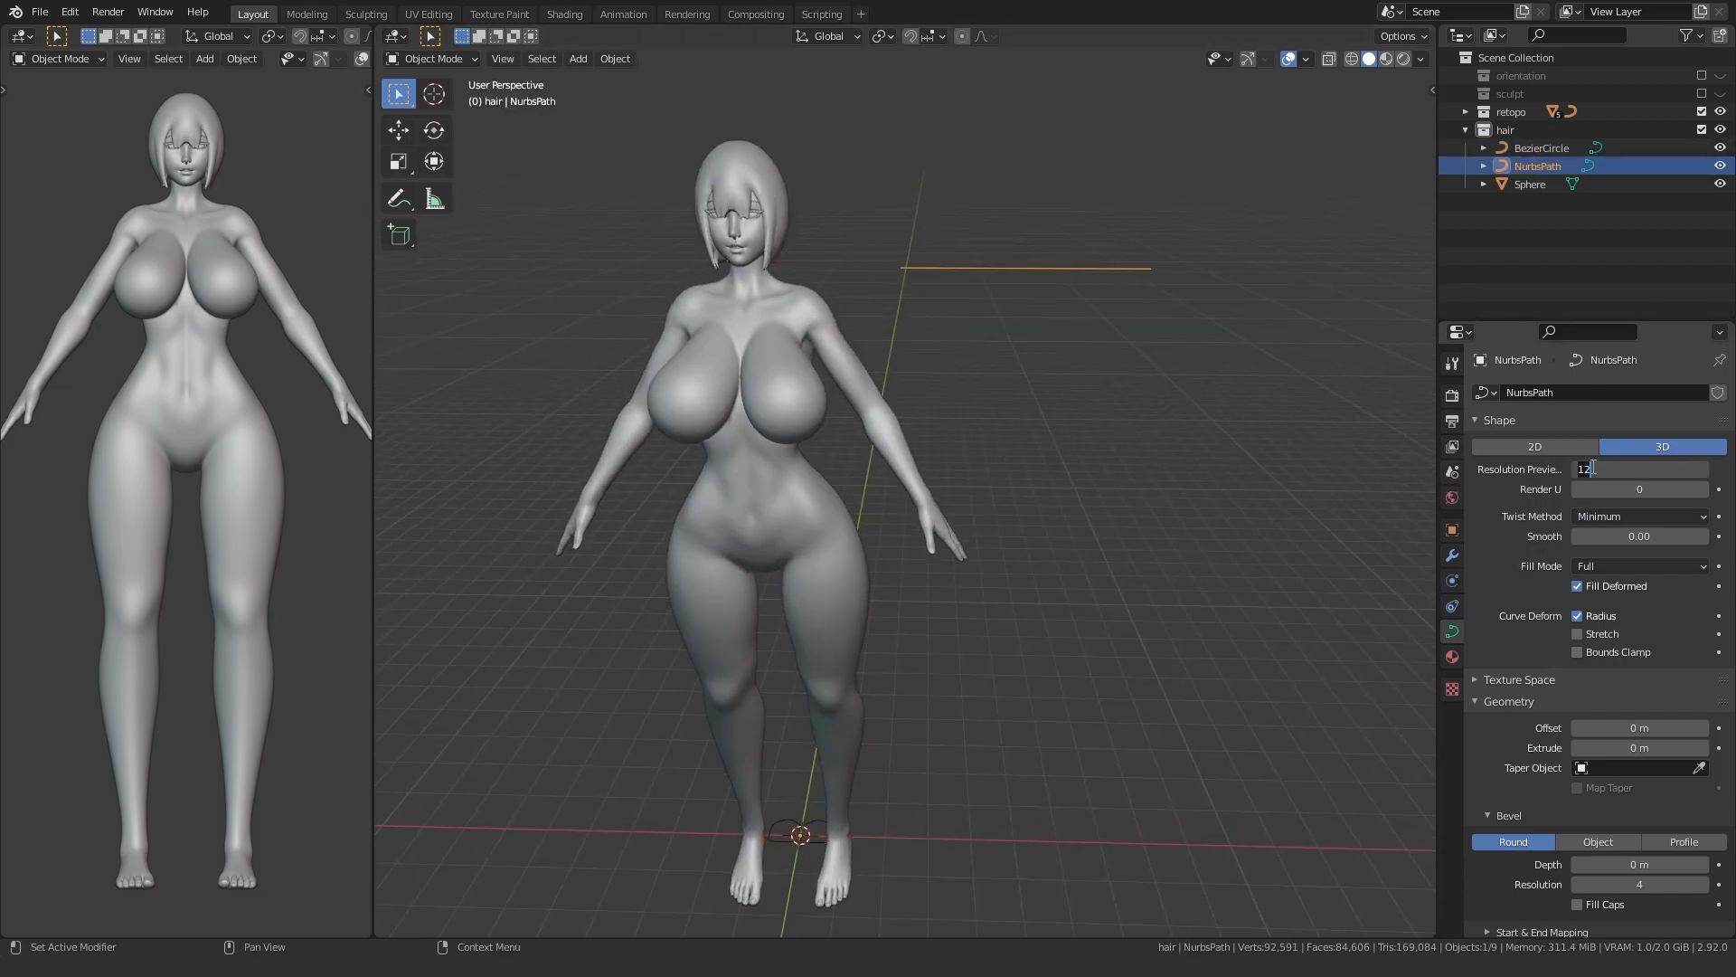
pyautogui.keyDown('shift'); pyautogui.moveTo(1037, 428); pyautogui.dragTo(959, 657, button='middle'); pyautogui.keyUp('shift')
pyautogui.scroll(3, 1114, 531)
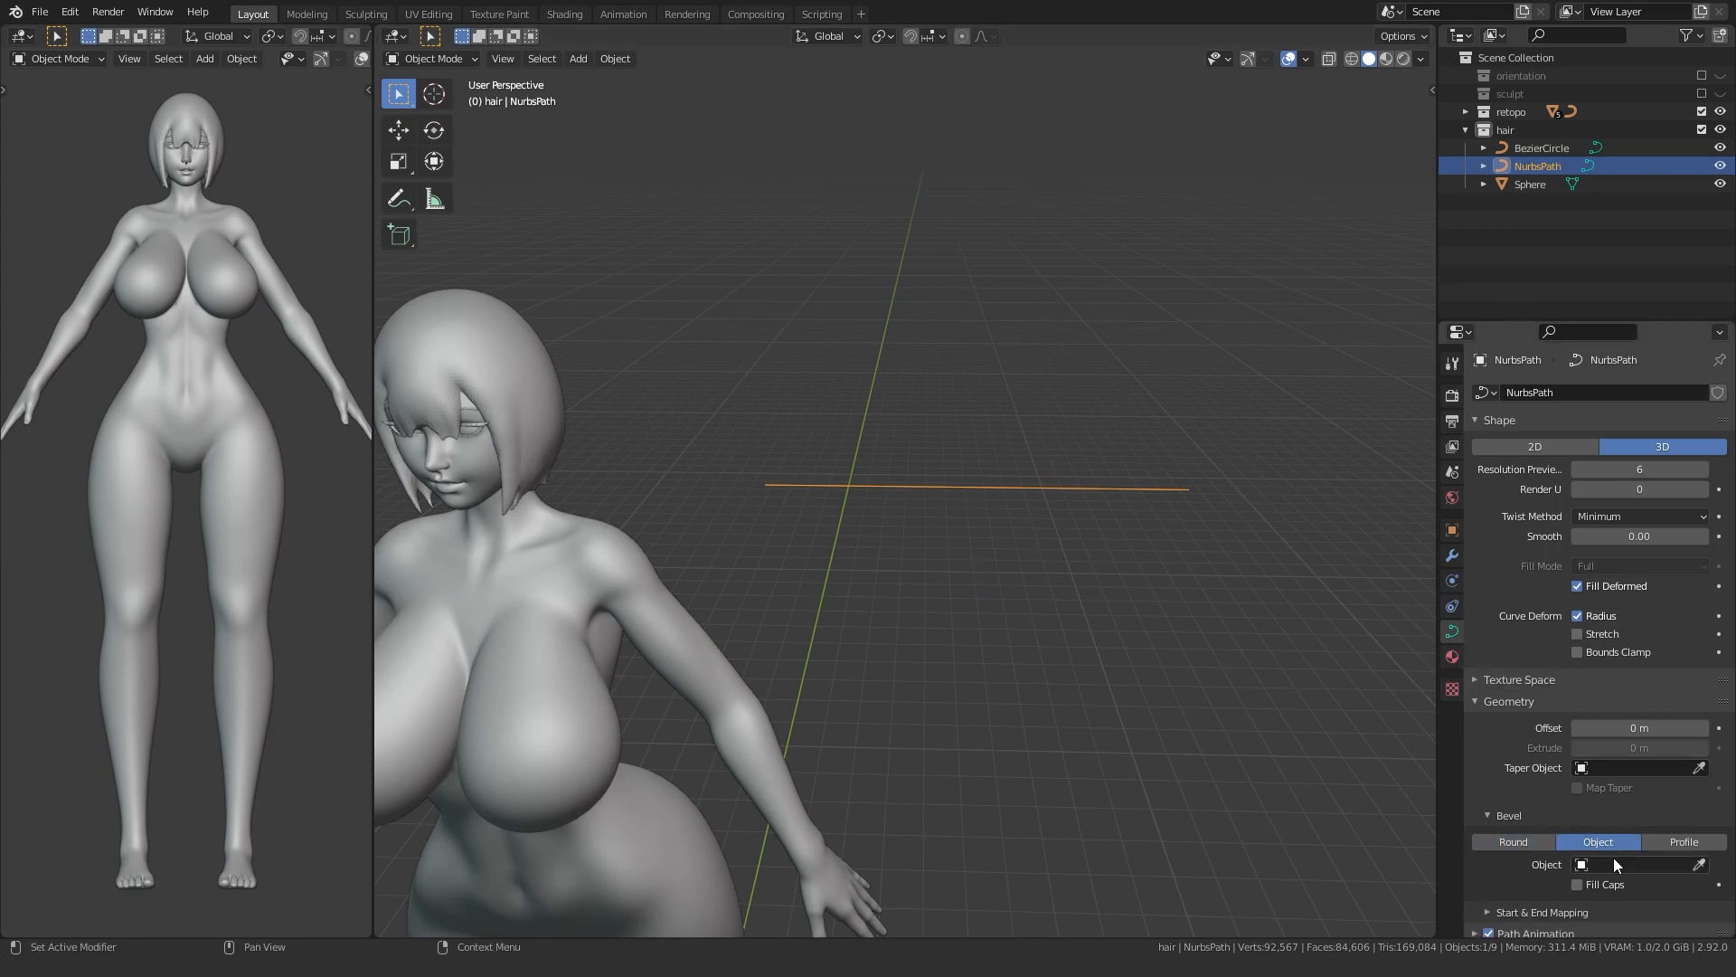
pyautogui.click(1682, 863)
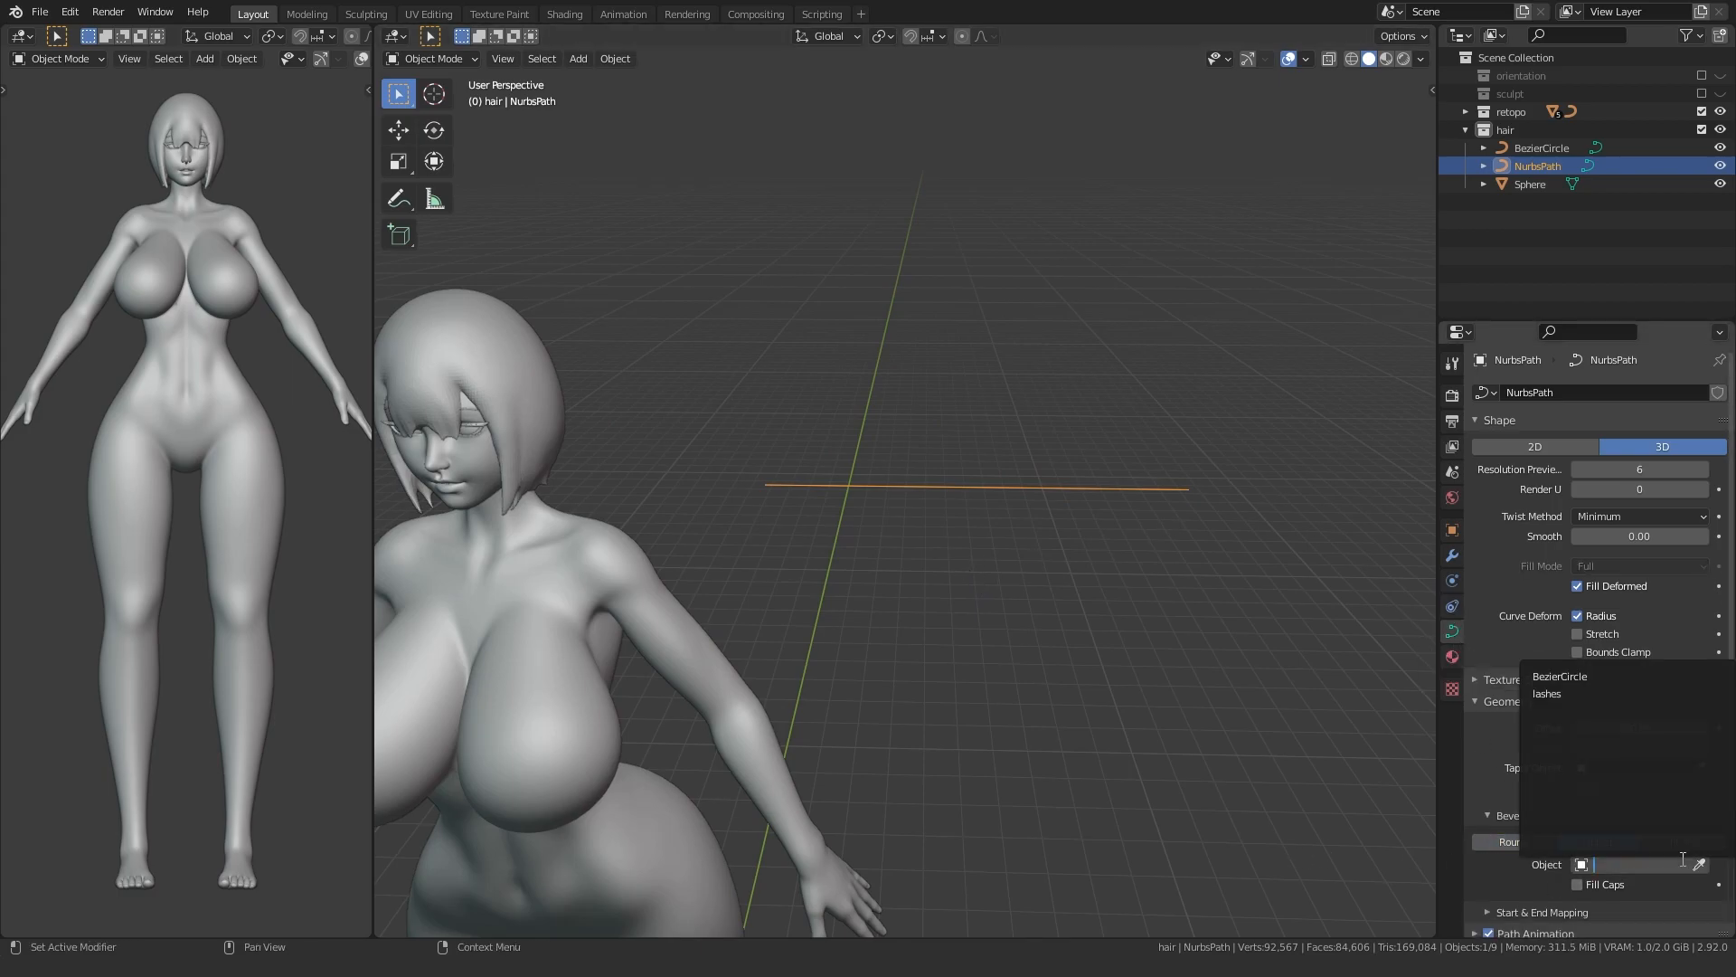
pyautogui.click(1569, 680)
# - Rename the BezierCircle curve and its curve data as hair shape
pyautogui.scroll(-5, 1016, 702)
pyautogui.scroll(2, 1016, 703)
pyautogui.click(1542, 148)
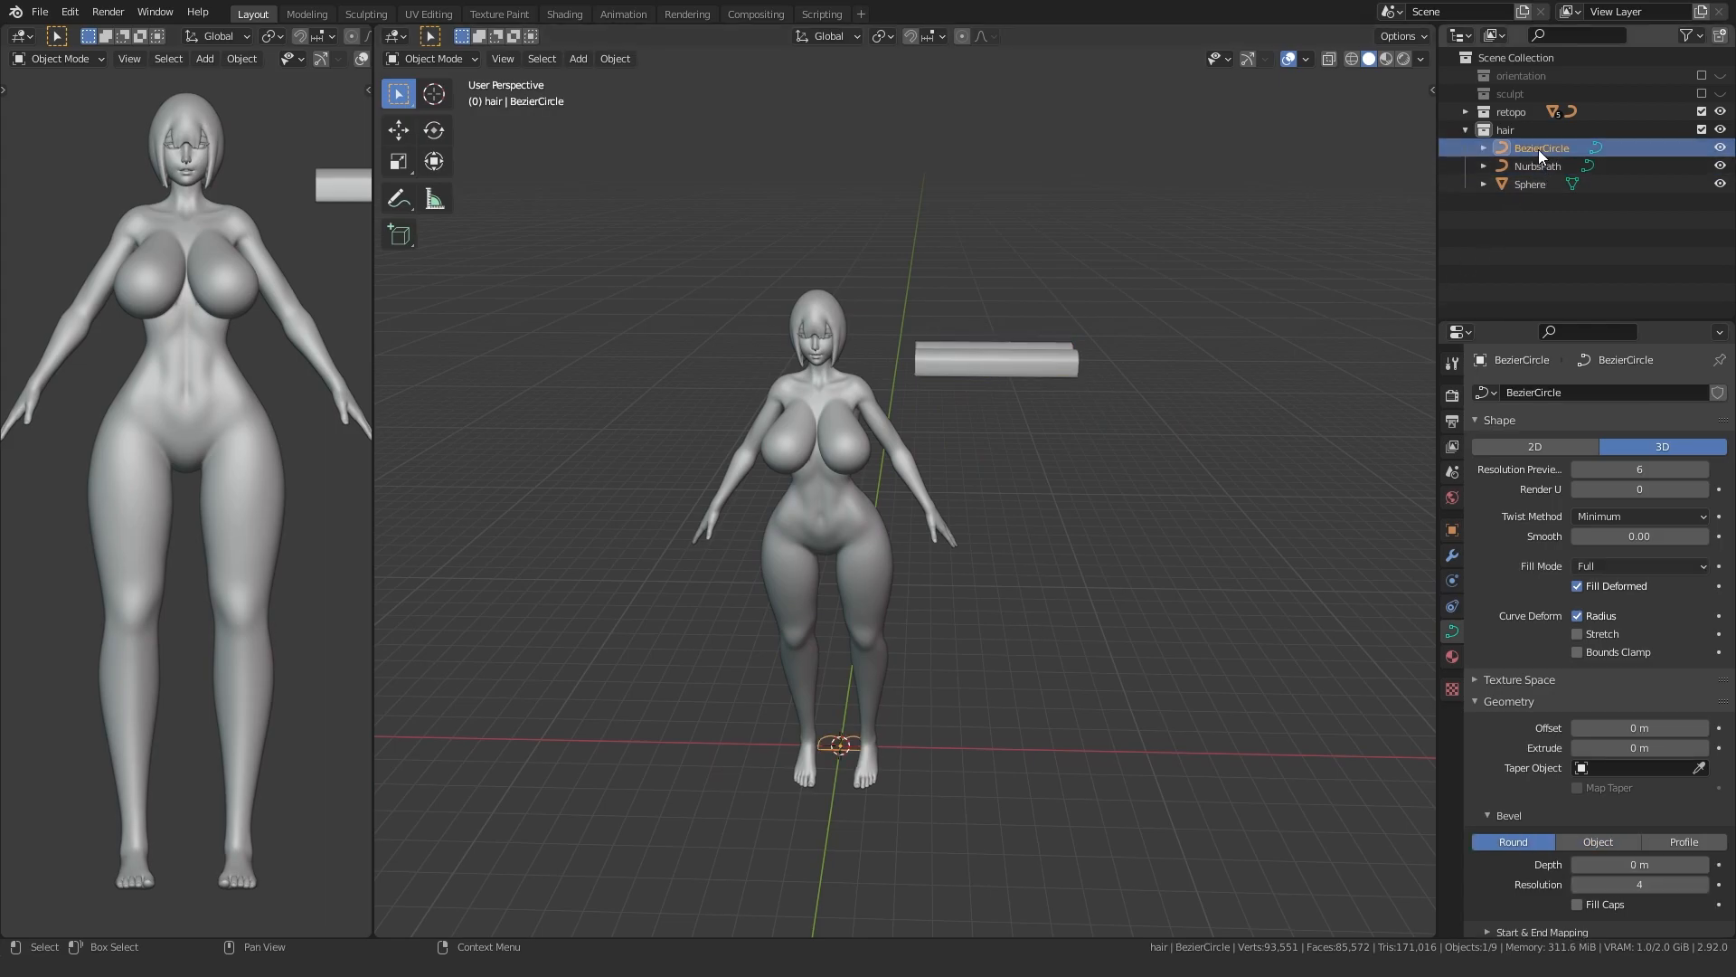
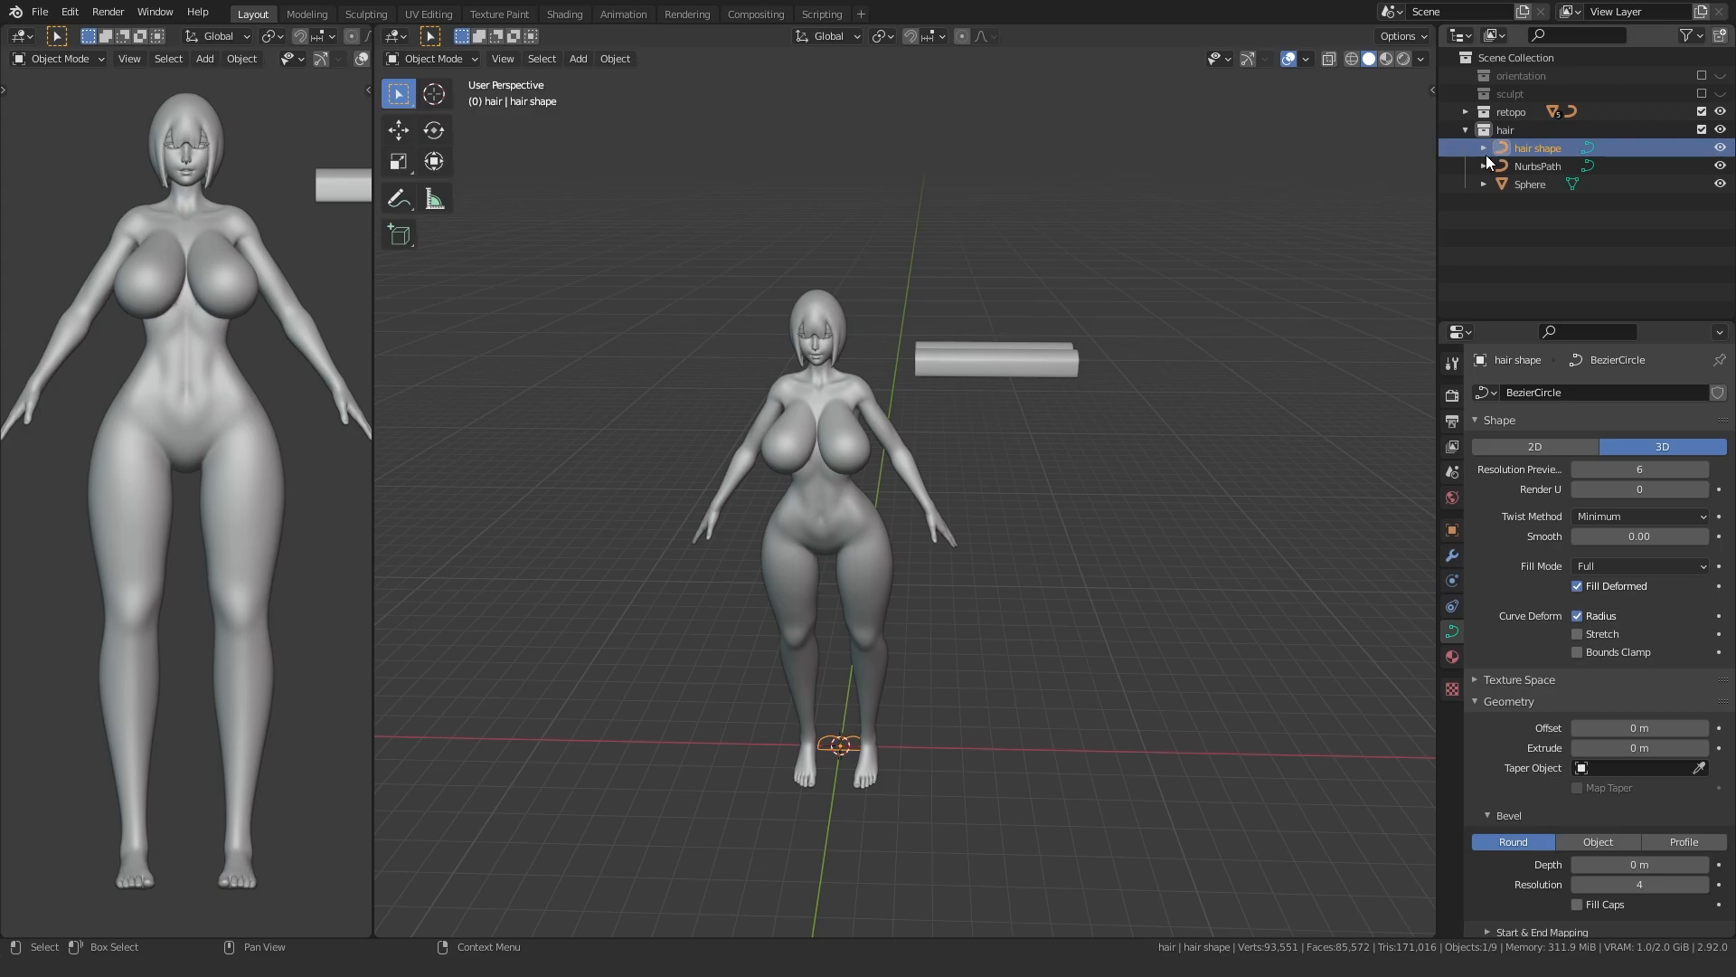
# - Select the bevelled NURBS path beside the character and enter Edit Mode on it
pyautogui.click(1030, 366)
pyautogui.scroll(6, 1031, 366)
pyautogui.press('Tab')
pyautogui.keyDown('shift'); pyautogui.moveTo(1116, 298); pyautogui.dragTo(882, 547, button='middle'); pyautogui.keyUp('shift')
# - Show the path's curve normals, examine their orientation along the strand, and hide them again
pyautogui.click(1305, 59)
pyautogui.click(1195, 512)
pyautogui.scroll(10, 950, 593)
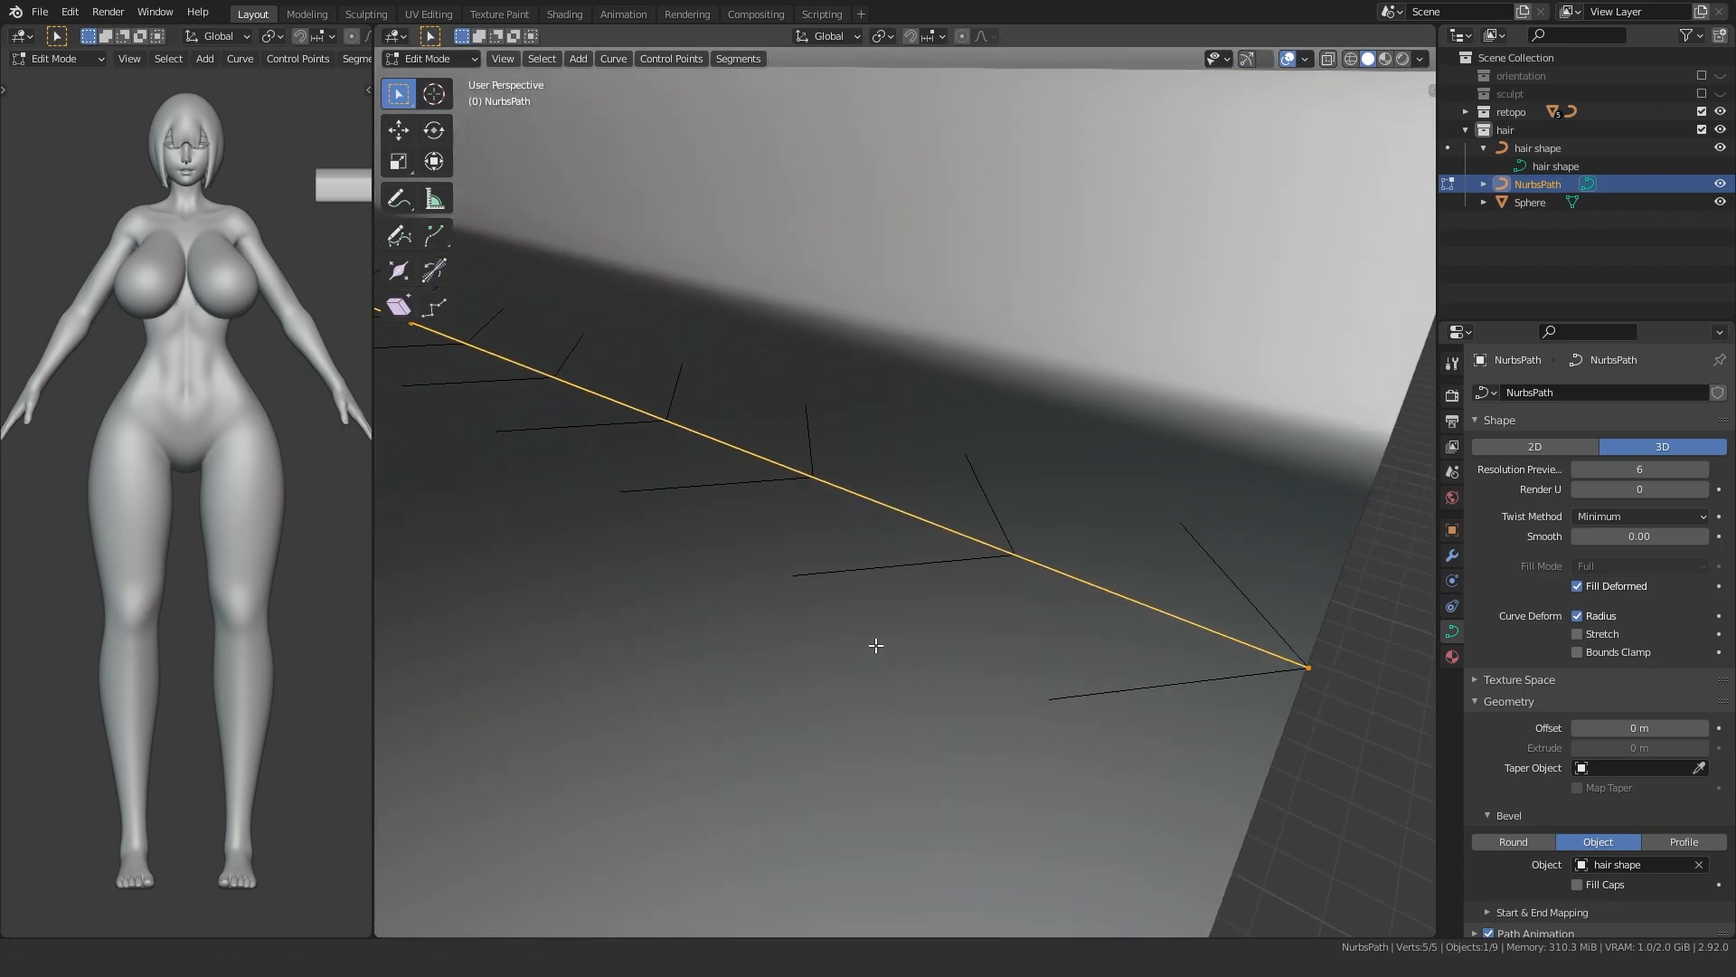
pyautogui.moveTo(875, 644); pyautogui.dragTo(1091, 593, button='middle')
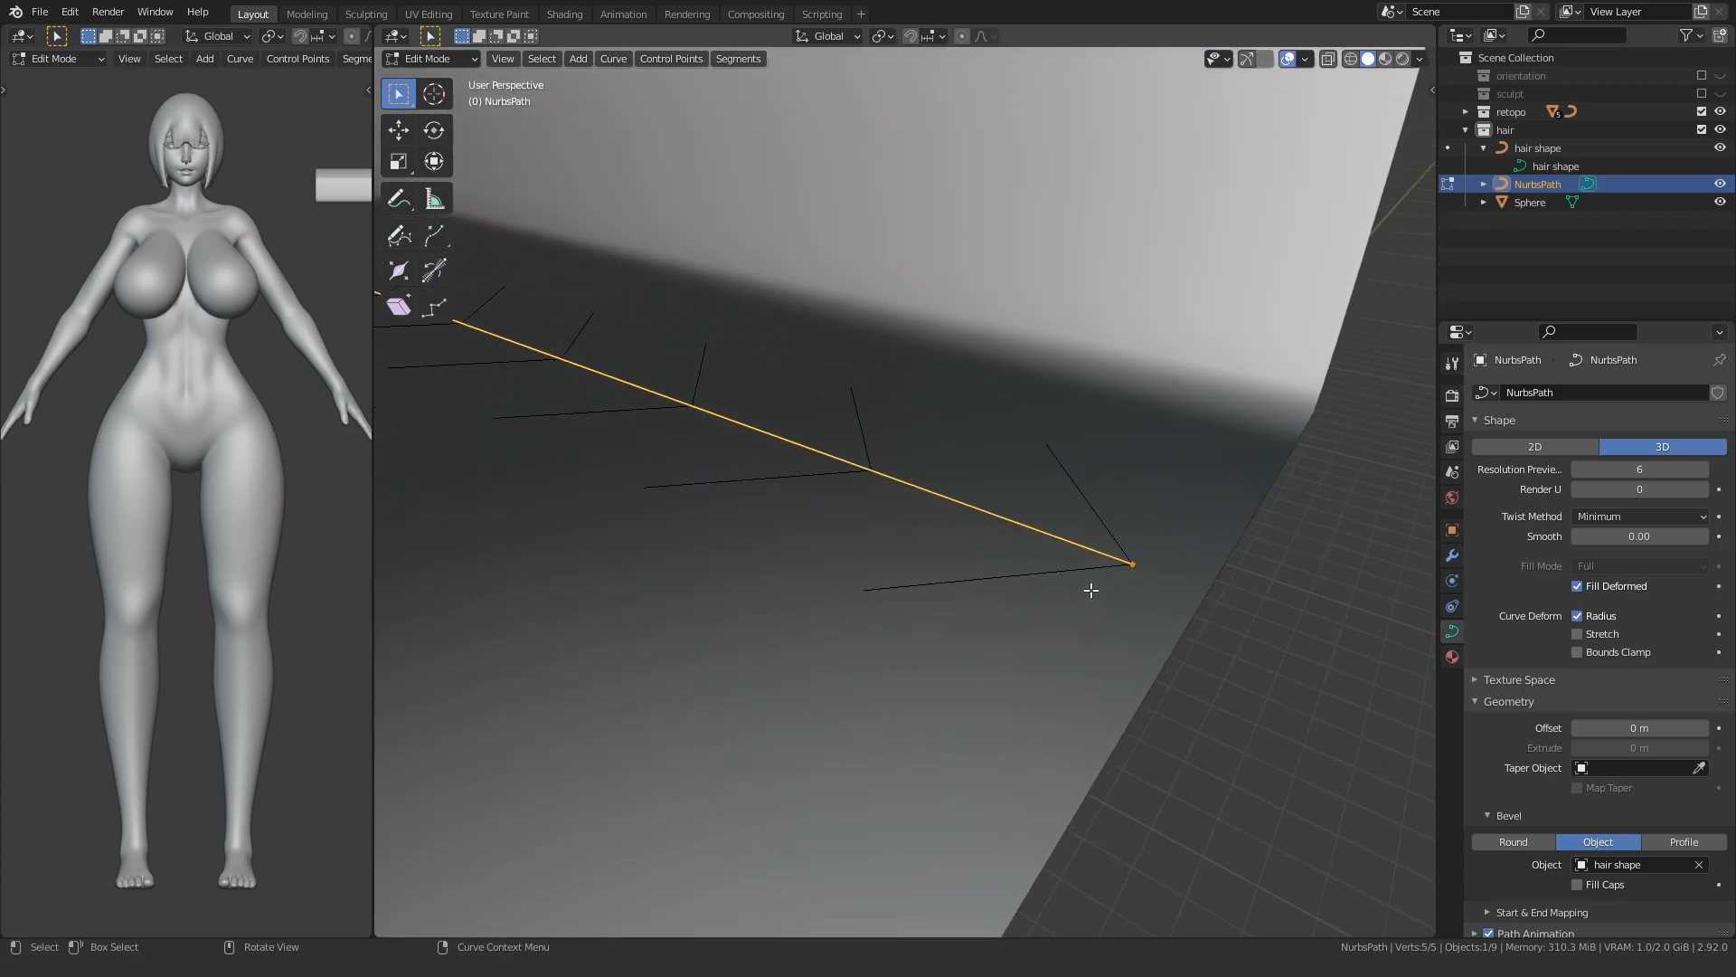
pyautogui.moveTo(671, 379); pyautogui.dragTo(635, 327, button='middle')
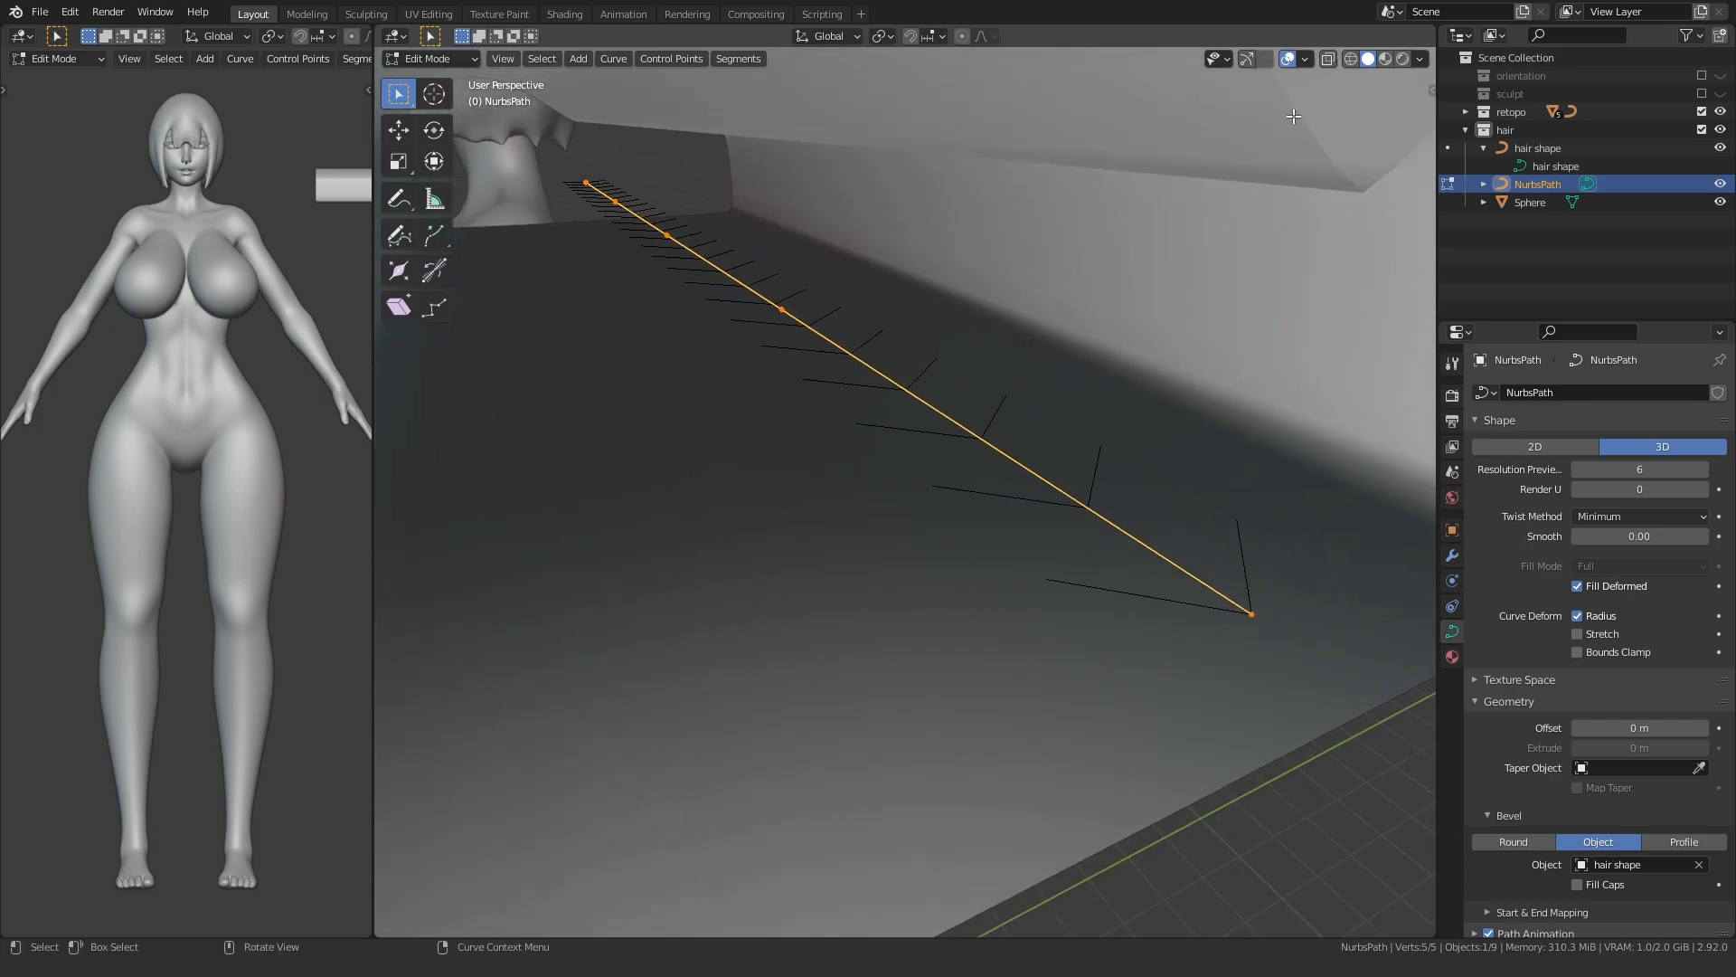
pyautogui.click(1304, 58)
pyautogui.click(1193, 509)
# - Shrink the radius of the path's far end point to 0 so the strand tapers to a tip
pyautogui.scroll(-8, 1104, 551)
pyautogui.click(986, 514)
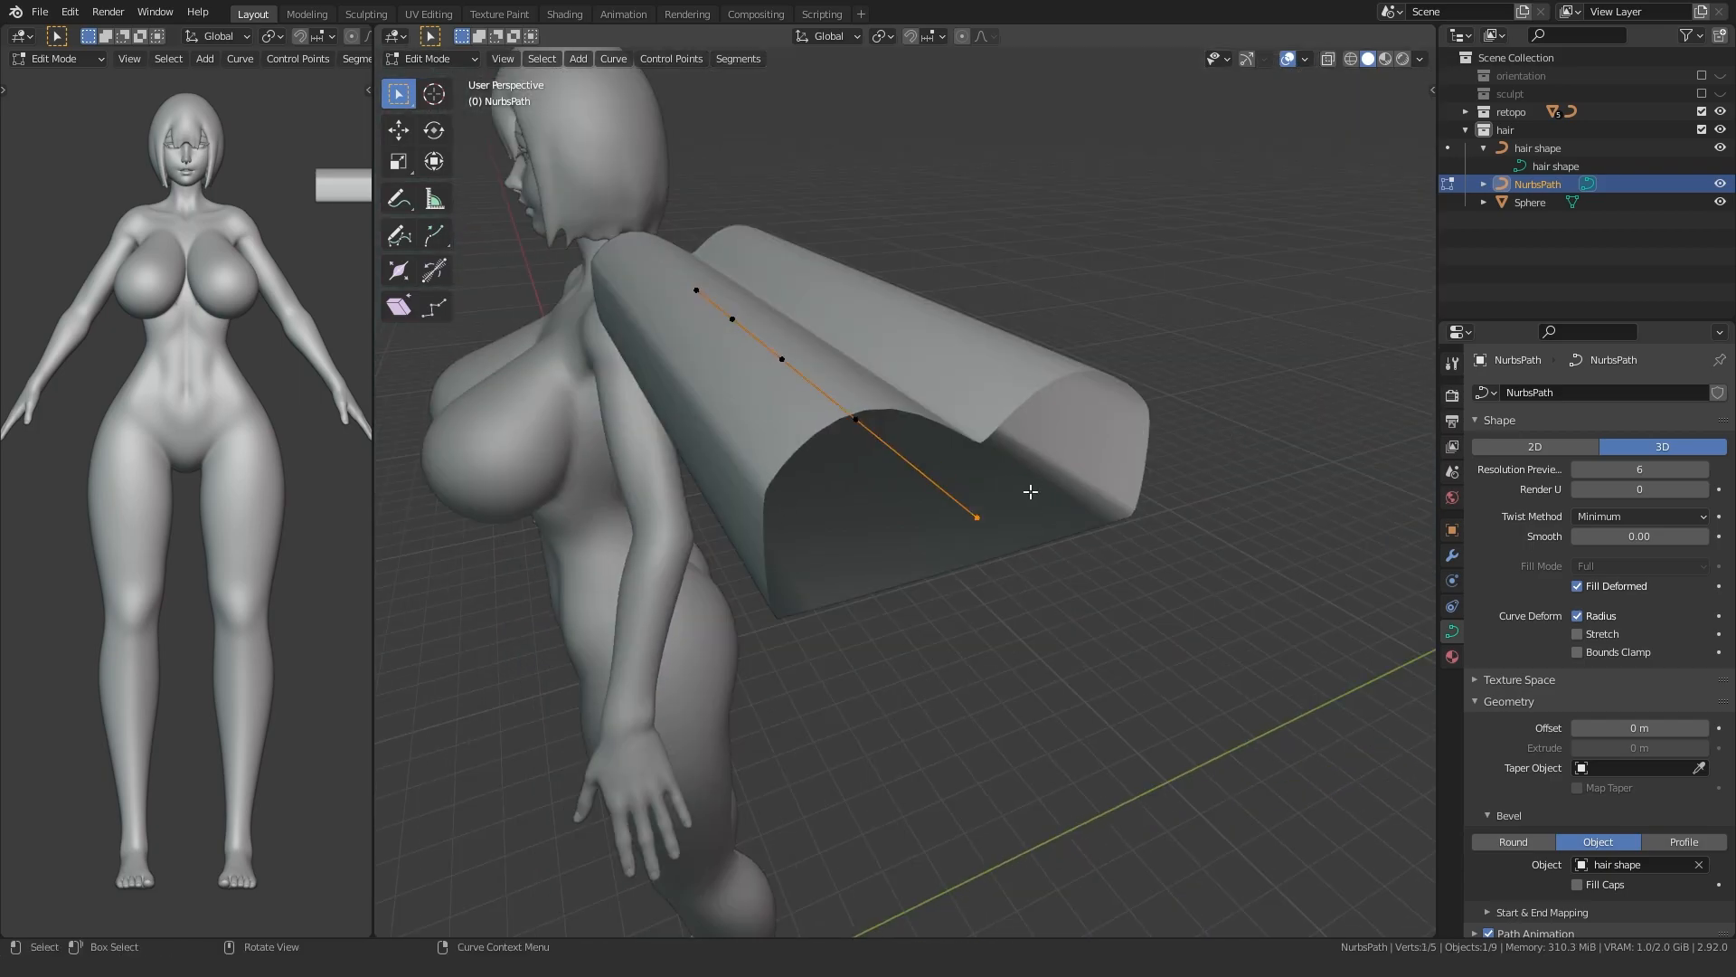
pyautogui.press('0')
pyautogui.press('Return')
pyautogui.moveTo(849, 585); pyautogui.dragTo(898, 572, button='middle')
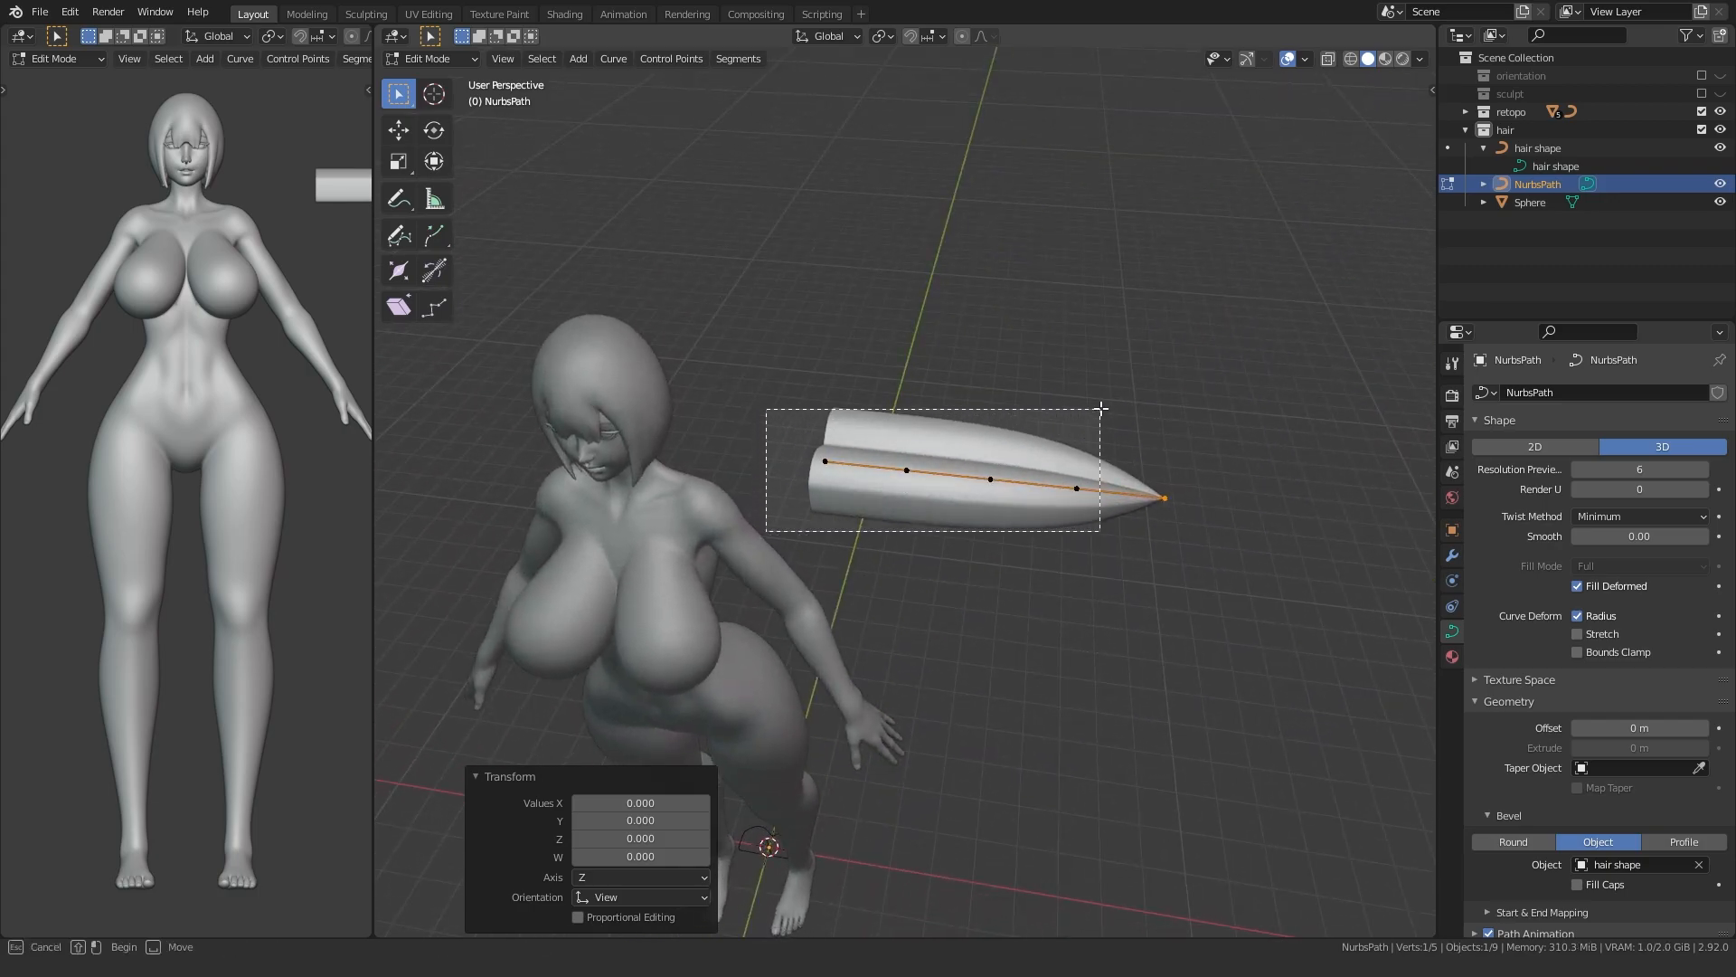
# - Shrink the radius of the other four control points by a factor of about 0.157 to make the strand thin
pyautogui.moveTo(1098, 410); pyautogui.dragTo(1099, 409)
pyautogui.scroll(4, 1099, 410)
pyautogui.hotkey('alt', 's')
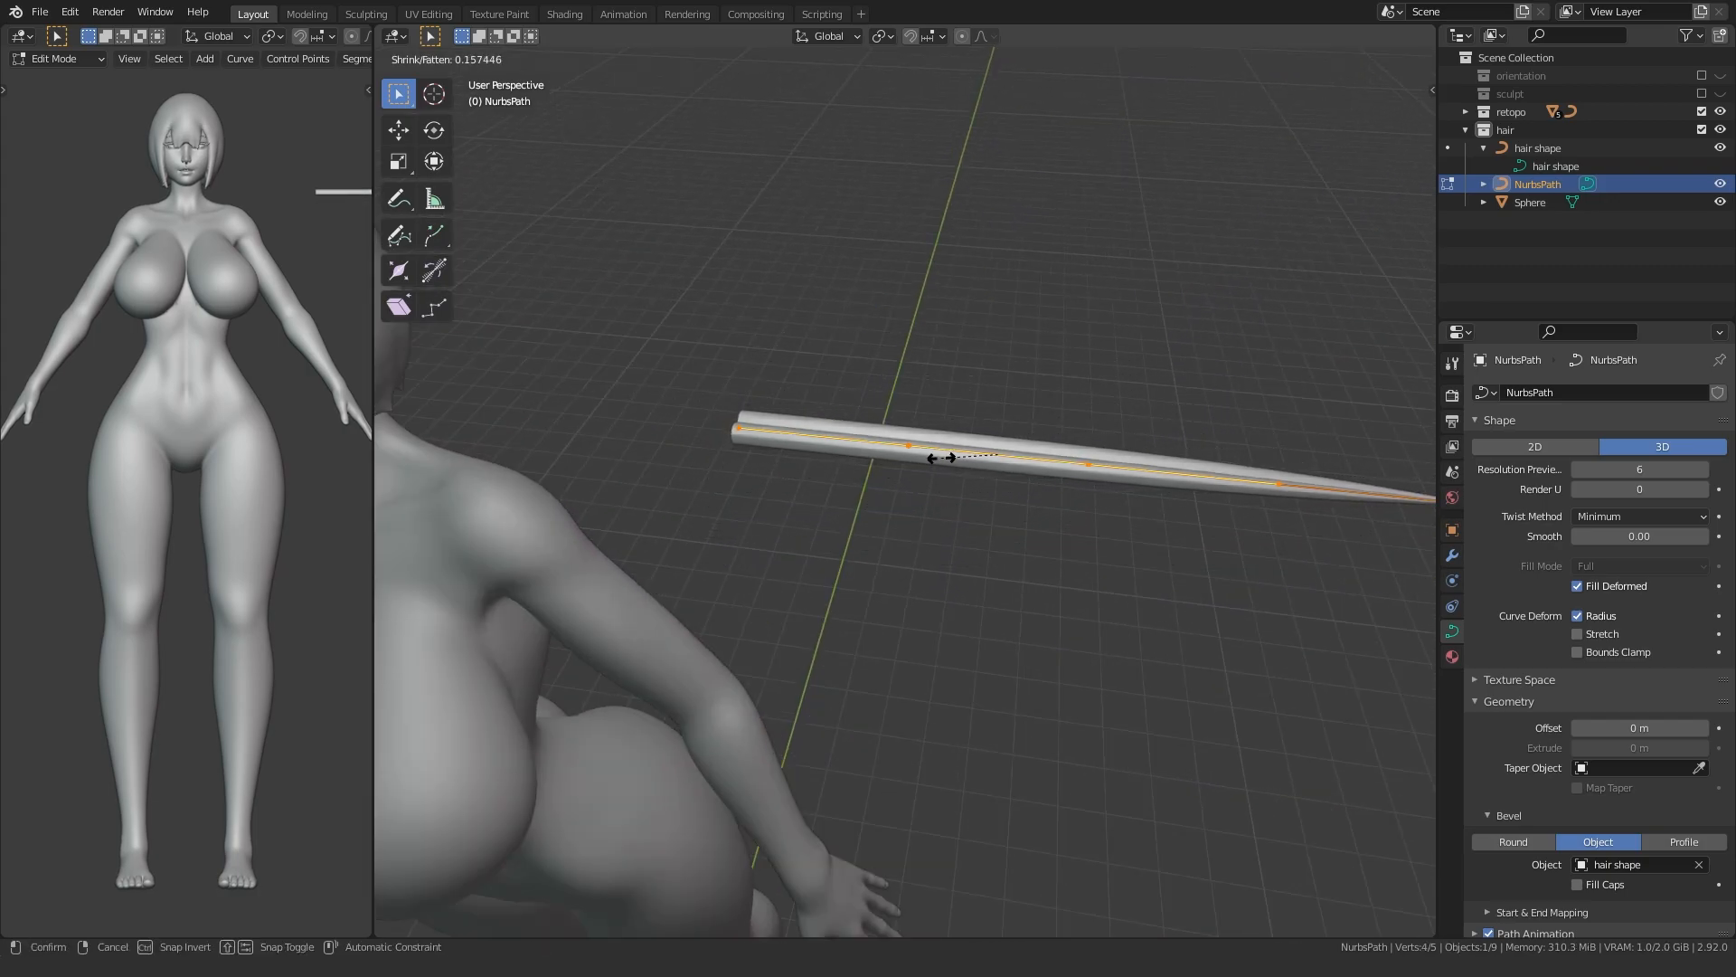
pyautogui.click(942, 457)
# - Select all points of the path and rotate them 85° in front view so the strand hangs downward
pyautogui.scroll(-4, 941, 458)
pyautogui.keyDown('shift'); pyautogui.moveTo(843, 563); pyautogui.dragTo(796, 525, button='middle'); pyautogui.keyUp('shift')
pyautogui.click(745, 579)
pyautogui.moveTo(834, 428); pyautogui.dragTo(1214, 288)
pyautogui.keyDown('shift'); pyautogui.moveTo(729, 479); pyautogui.dragTo(812, 604, button='middle'); pyautogui.keyUp('shift')
pyautogui.click(1019, 312)
pyautogui.scroll(3, 919, 400)
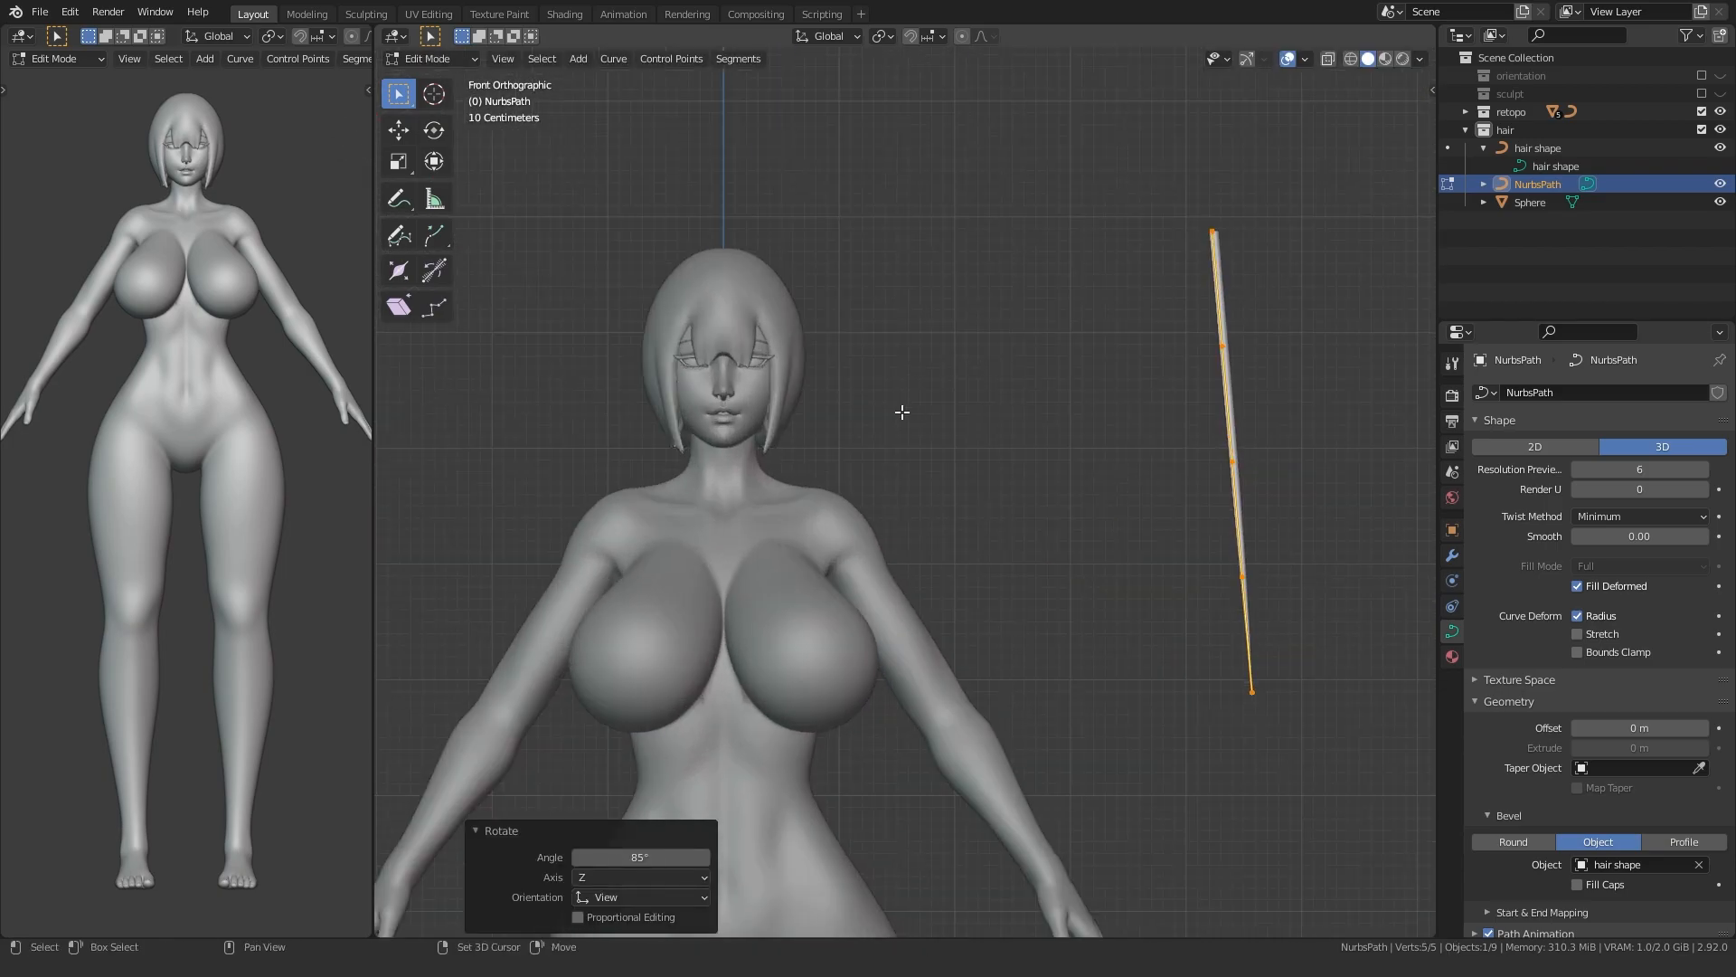
# - Move the strand -3.7049 m along X and -0.31265 m along Z beside the head, then scale it down to about the head's height
pyautogui.press('g')
pyautogui.click(516, 486)
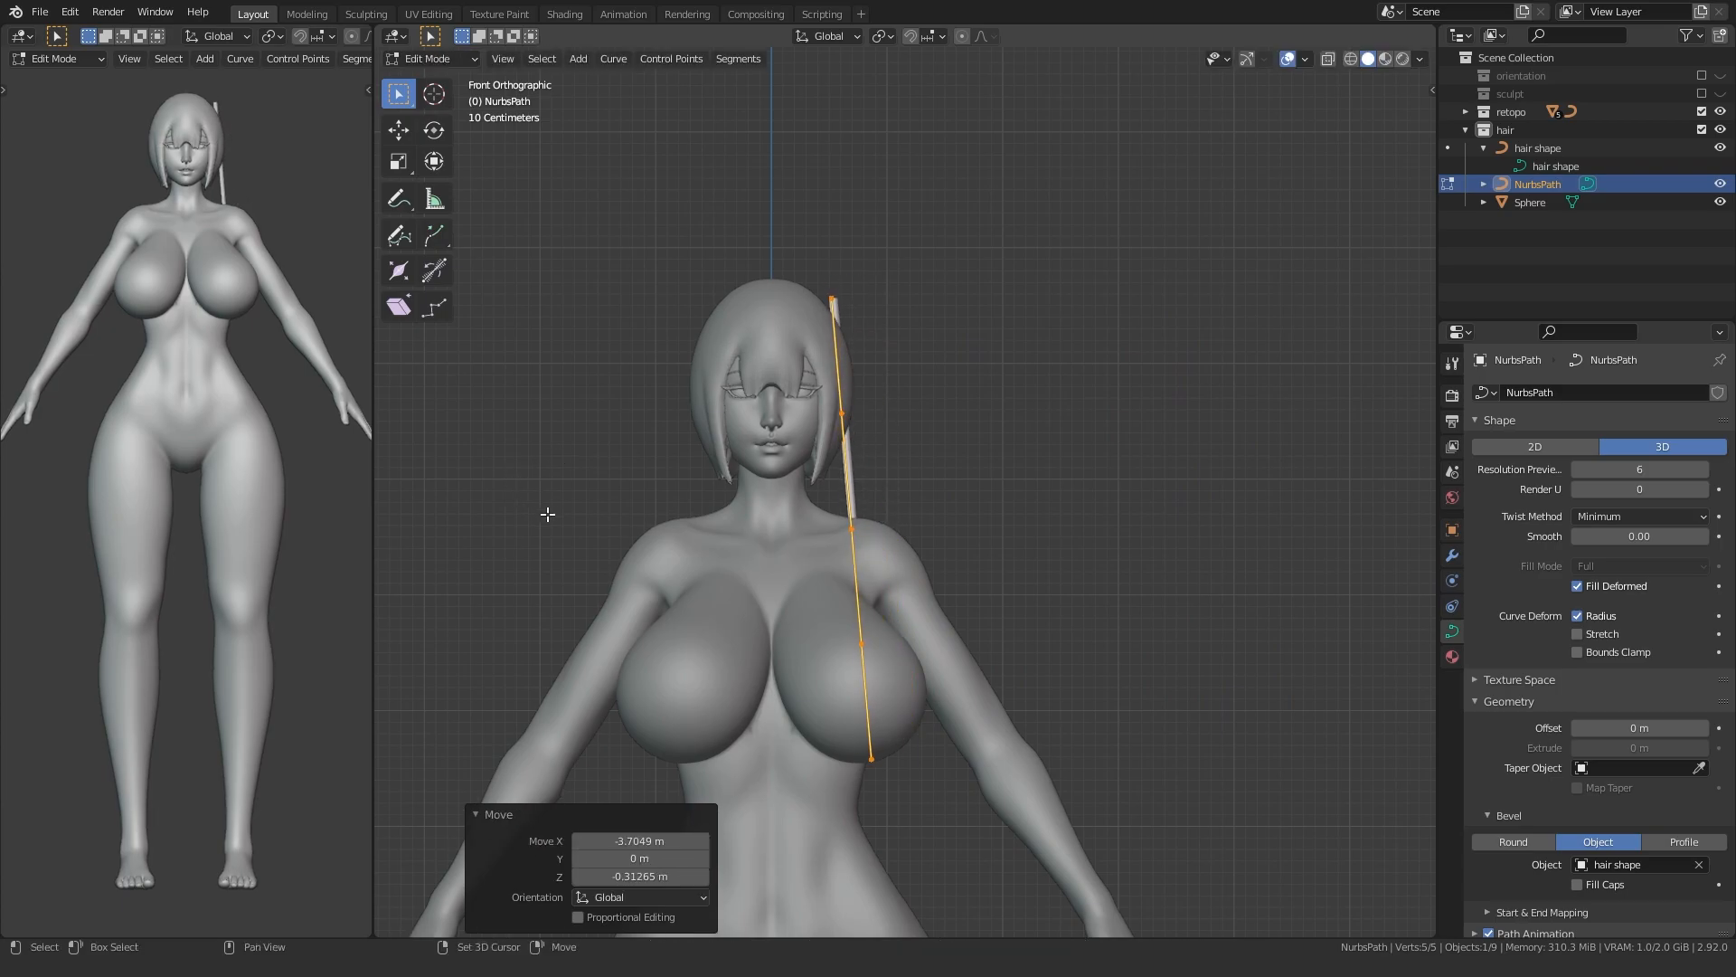
pyautogui.keyDown('shift'); pyautogui.moveTo(546, 512); pyautogui.dragTo(570, 528, button='middle'); pyautogui.keyUp('shift')
pyautogui.press('s')
pyautogui.click(754, 533)
# - Move the strand -0.71127 m along Y and 1.1724 m along Z next to the hair, then return to front view
pyautogui.moveTo(796, 552); pyautogui.dragTo(711, 586, button='middle')
pyautogui.press('g')
pyautogui.click(630, 452)
pyautogui.press('KP_1')
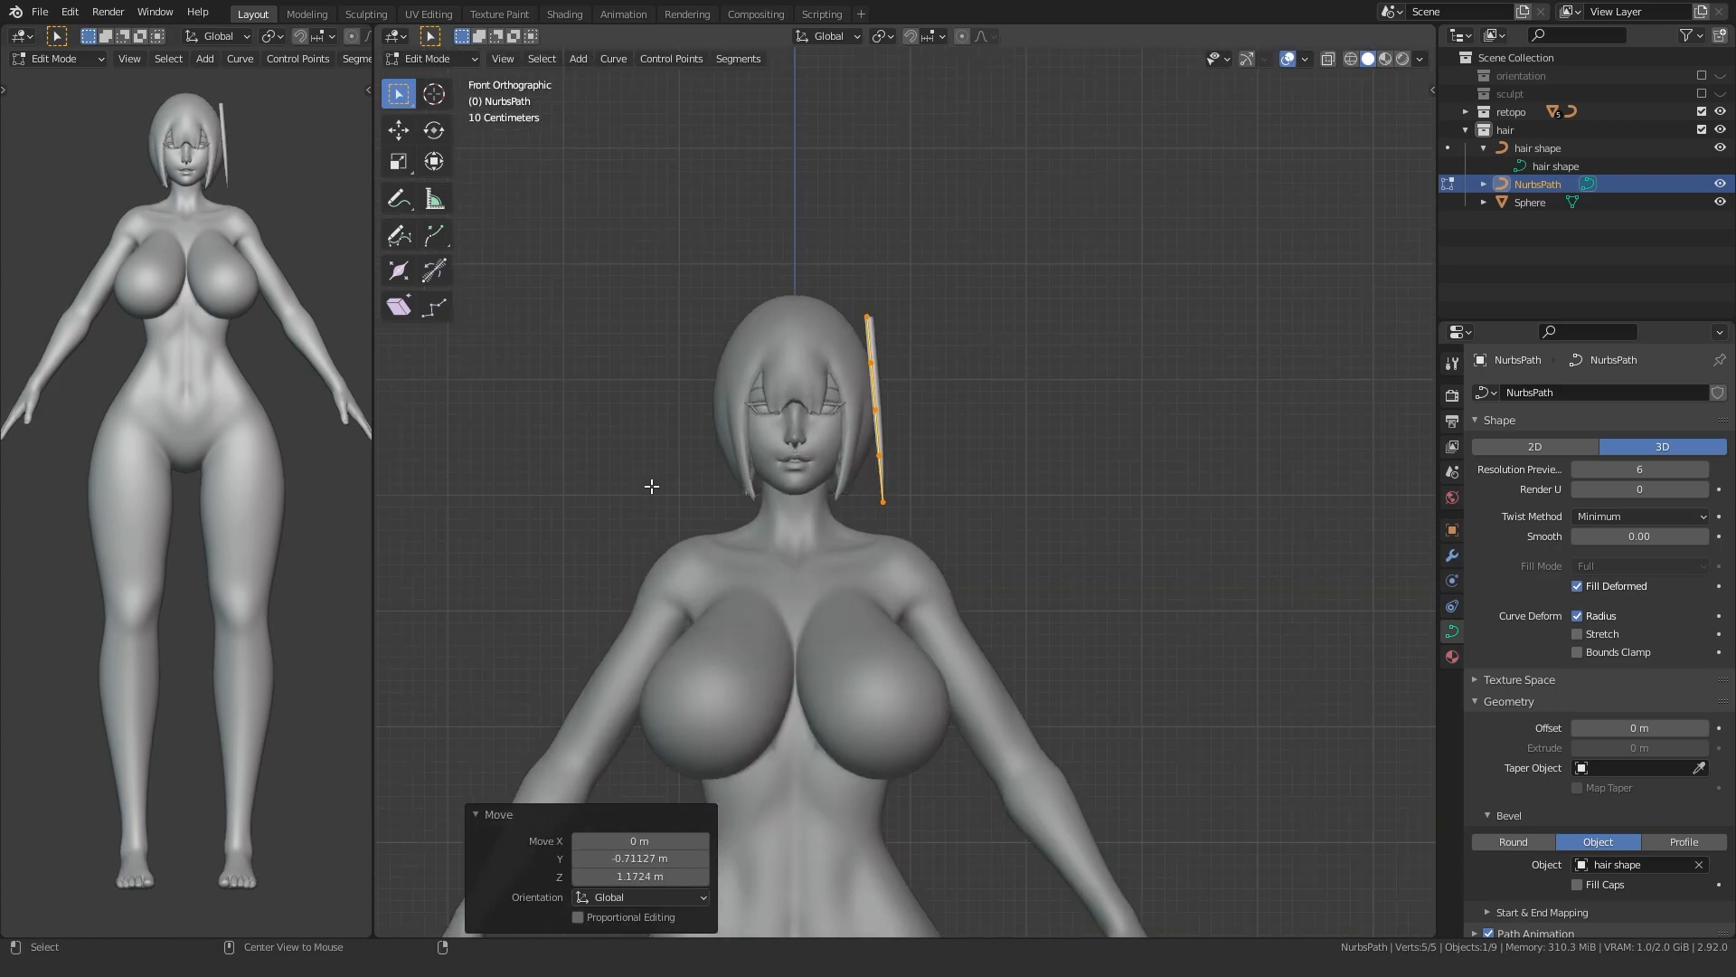
# - Extrude the strand's upper end point inward over the head and scale the two uppermost points
pyautogui.keyDown('shift'); pyautogui.moveTo(647, 484); pyautogui.dragTo(716, 598, button='middle'); pyautogui.keyUp('shift')
pyautogui.scroll(4, 715, 599)
pyautogui.click(941, 363)
pyautogui.press('e')
pyautogui.click(862, 374)
pyautogui.keyDown('shift'); pyautogui.click(955, 368); pyautogui.keyUp('shift')
pyautogui.press('s')
pyautogui.click(870, 481)
# - Shrink the radius of the upper four control points by a factor of 0.603
pyautogui.keyDown('shift'); pyautogui.moveTo(921, 653); pyautogui.dragTo(1025, 412); pyautogui.keyUp('shift')
pyautogui.hotkey('alt', 's')
pyautogui.click(1135, 435)
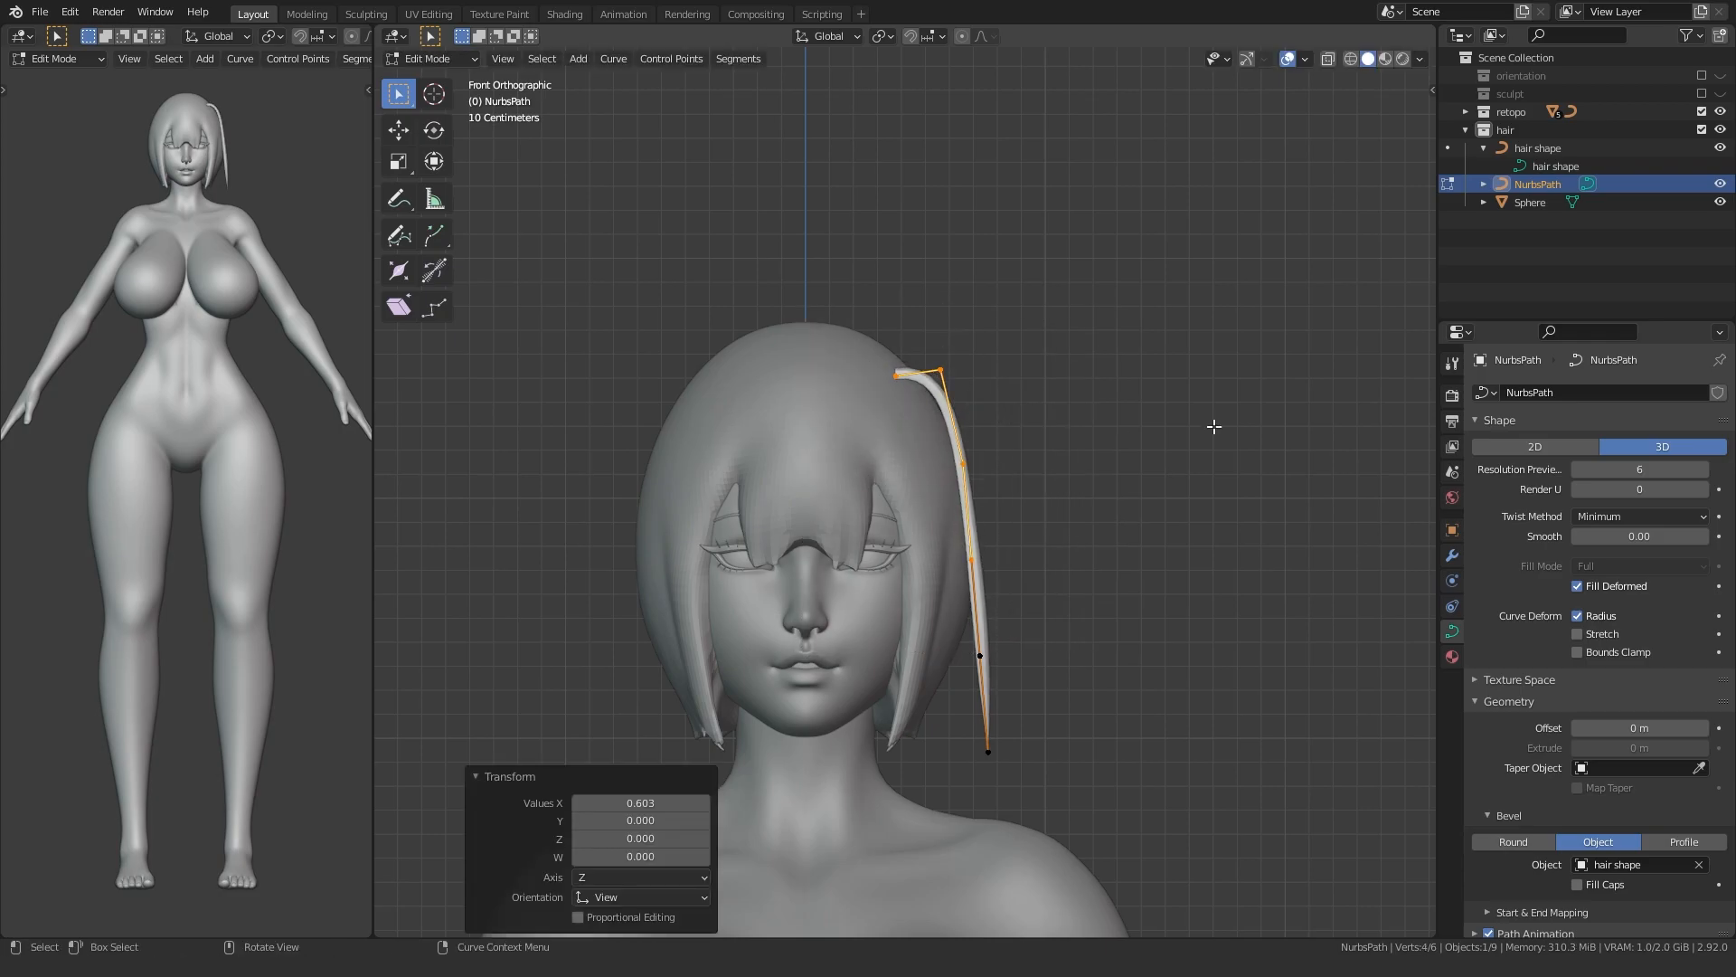
# - Add a Mirror modifier on the X axis to the strand and turn off Merge
pyautogui.click(1451, 555)
pyautogui.click(1505, 392)
pyautogui.click(1438, 547)
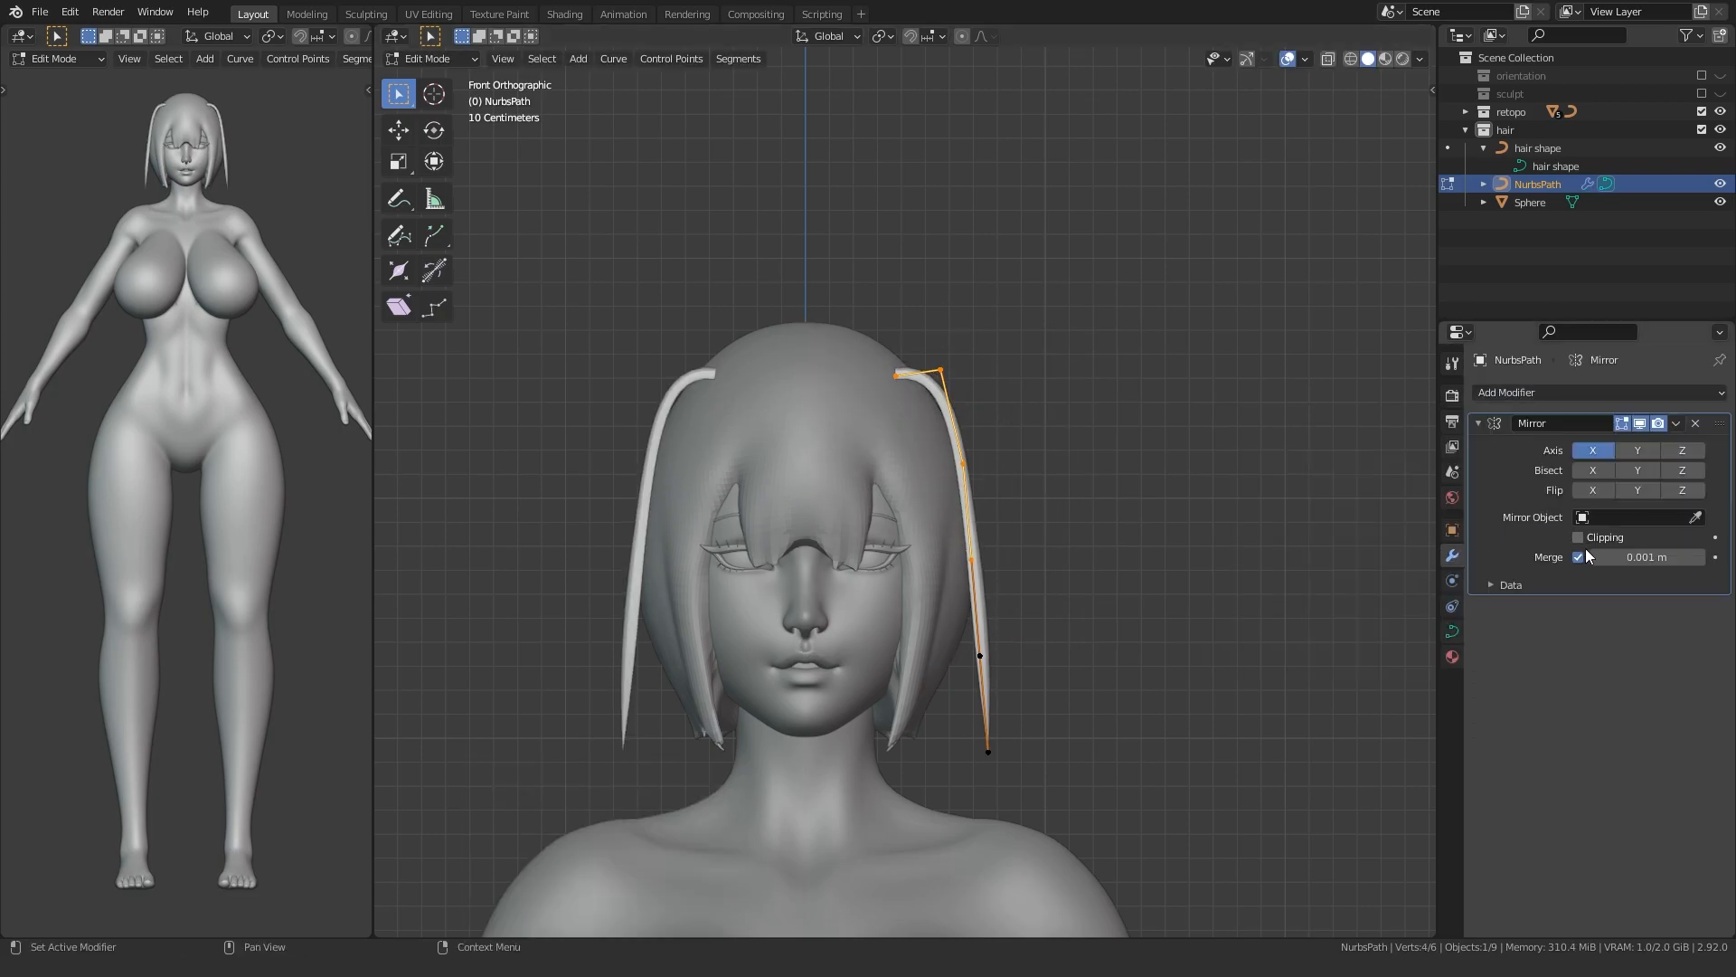
# - Shrink the radius of every control point except the tip by a factor of about 0.3
pyautogui.moveTo(888, 597); pyautogui.dragTo(759, 626, button='middle')
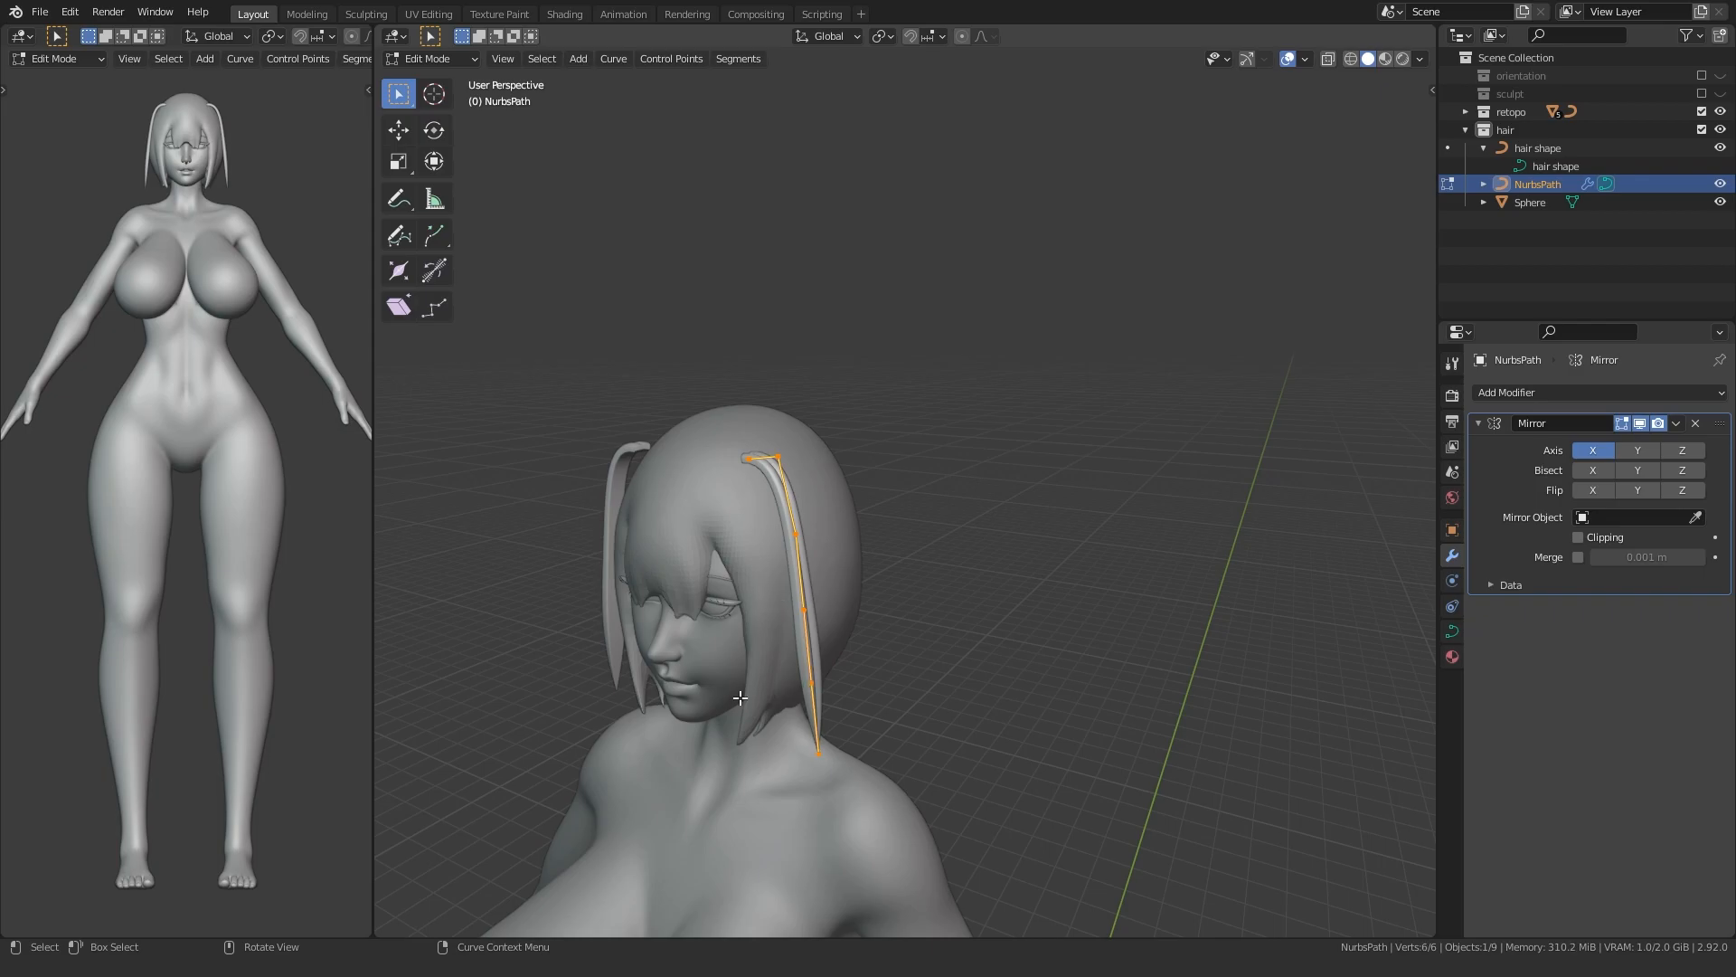
pyautogui.scroll(4, 740, 698)
pyautogui.moveTo(787, 689); pyautogui.dragTo(674, 685, button='middle')
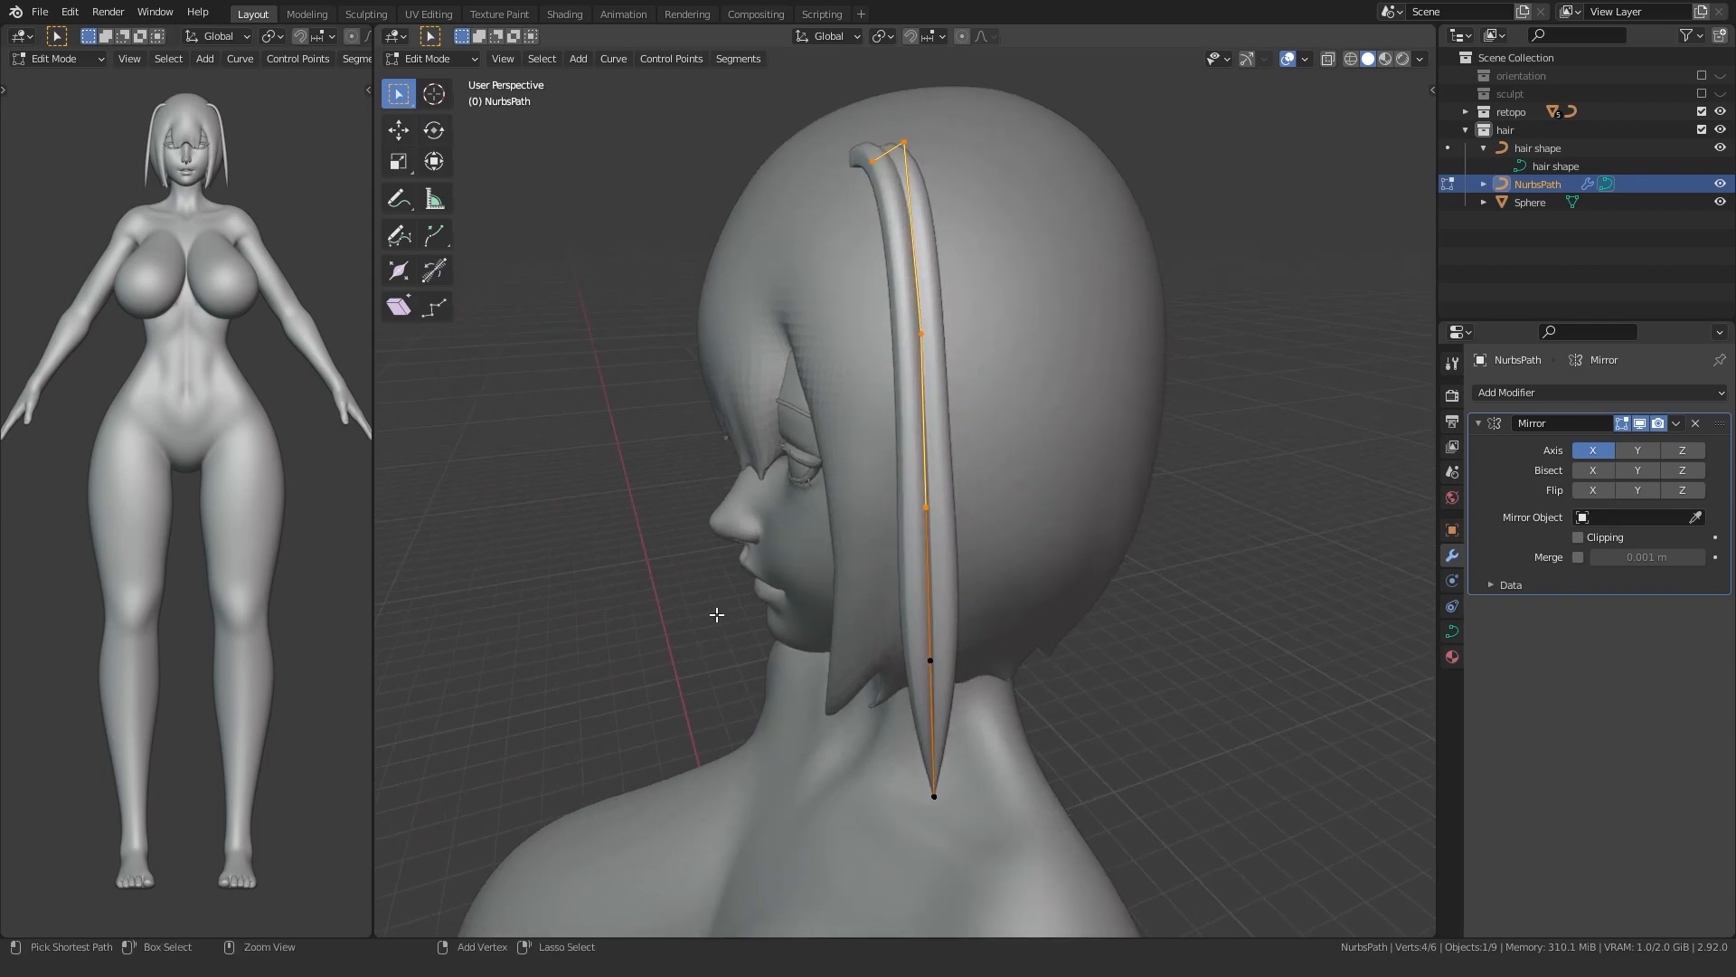
pyautogui.moveTo(732, 701); pyautogui.dragTo(1175, 122)
pyautogui.hotkey('alt', 's')
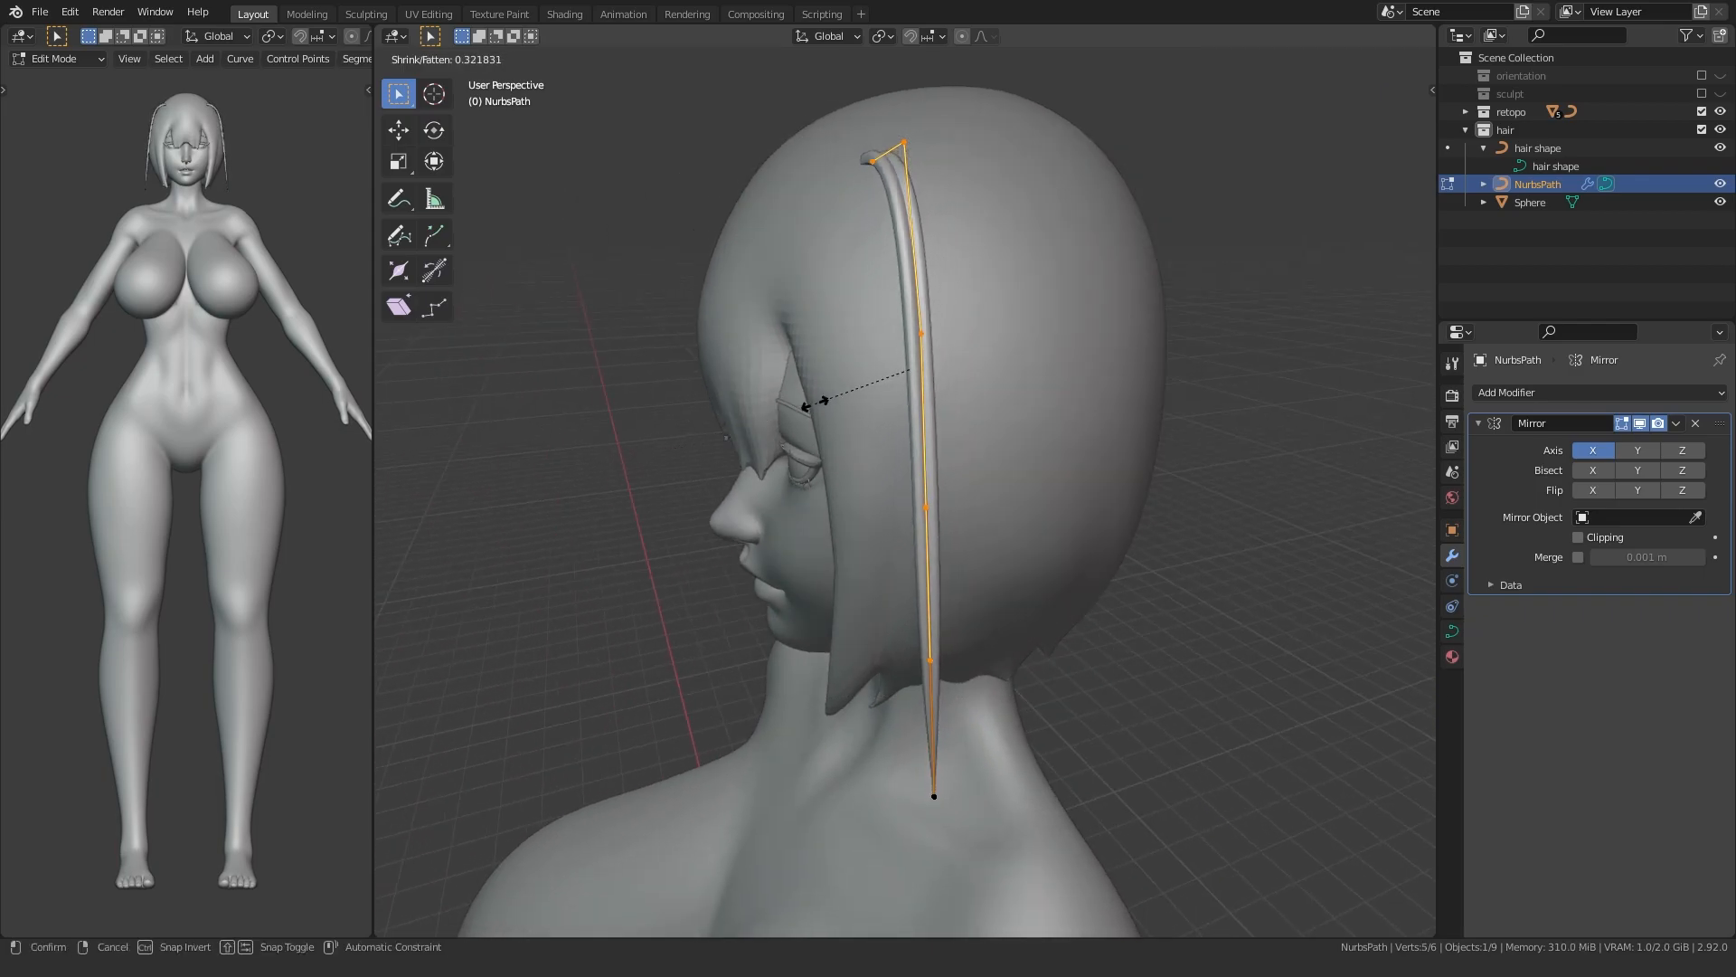
pyautogui.click(794, 407)
# - Move the strand's two uppermost points to the centre of the crown and rotate them to follow the head
pyautogui.moveTo(794, 407)
pyautogui.mouseDown(button='middle')
pyautogui.moveTo(717, 445)
pyautogui.moveTo(872, 502)
pyautogui.moveTo(814, 425)
pyautogui.mouseUp(button='middle')
pyautogui.moveTo(959, 104); pyautogui.dragTo(741, 217)
pyautogui.press('KP_1')
pyautogui.keyDown('shift'); pyautogui.moveTo(625, 273); pyautogui.dragTo(861, 350, button='middle'); pyautogui.keyUp('shift')
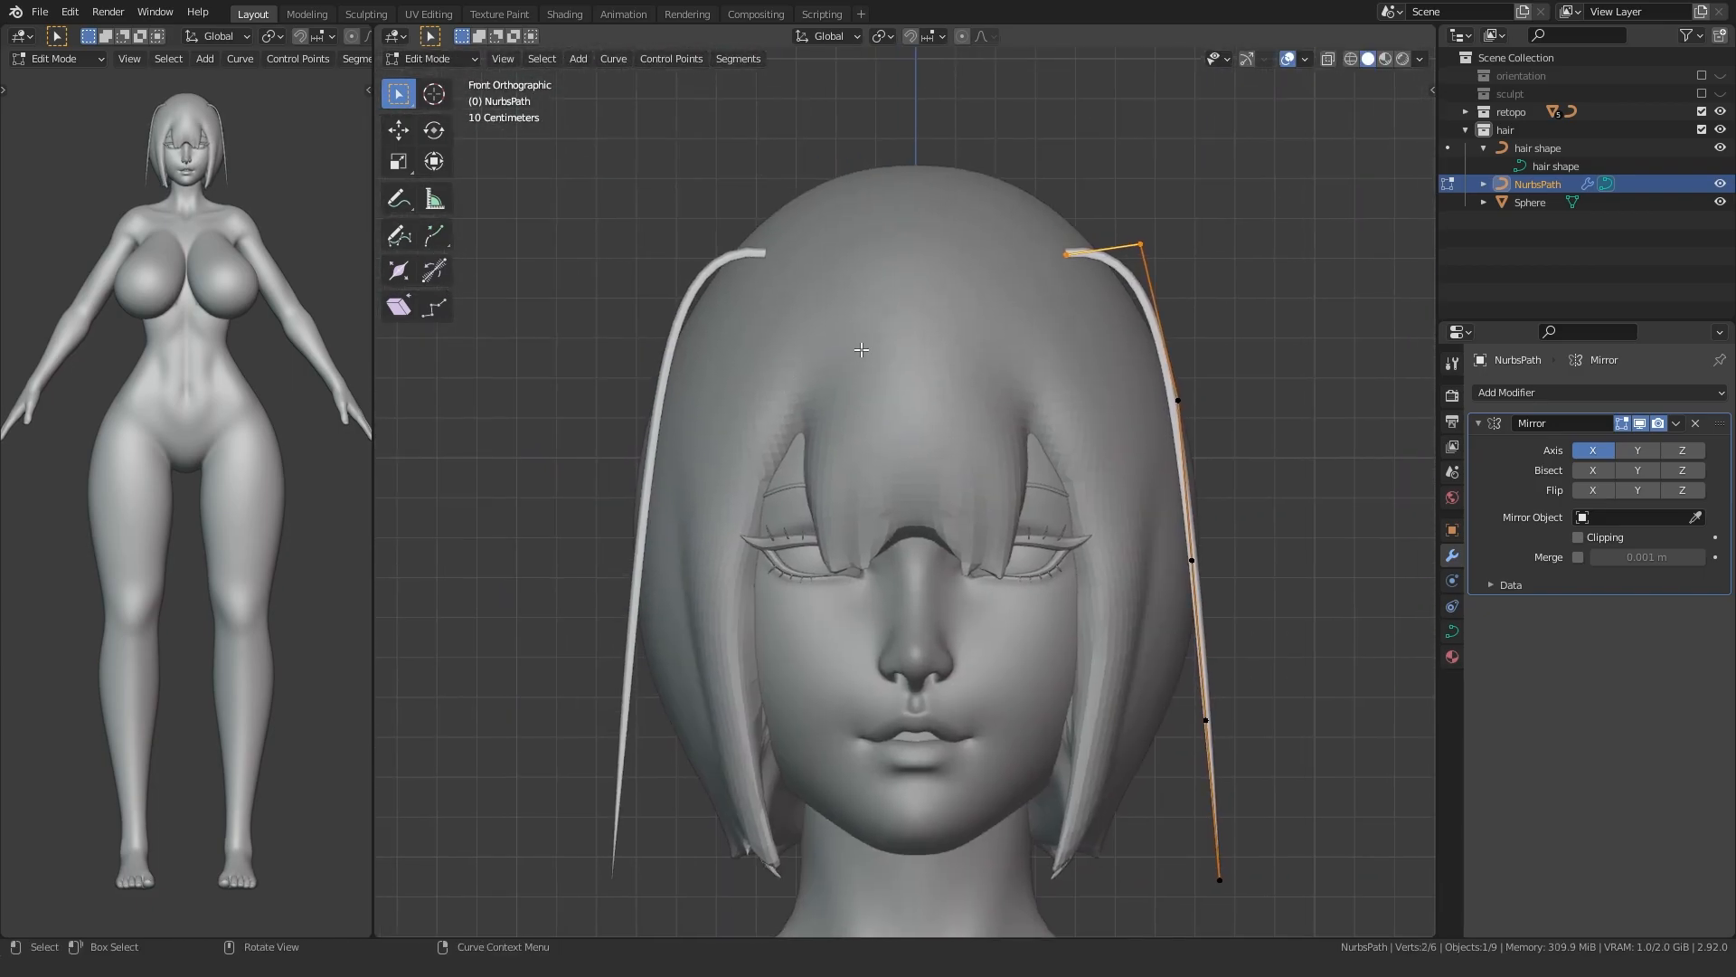
pyautogui.press('g')
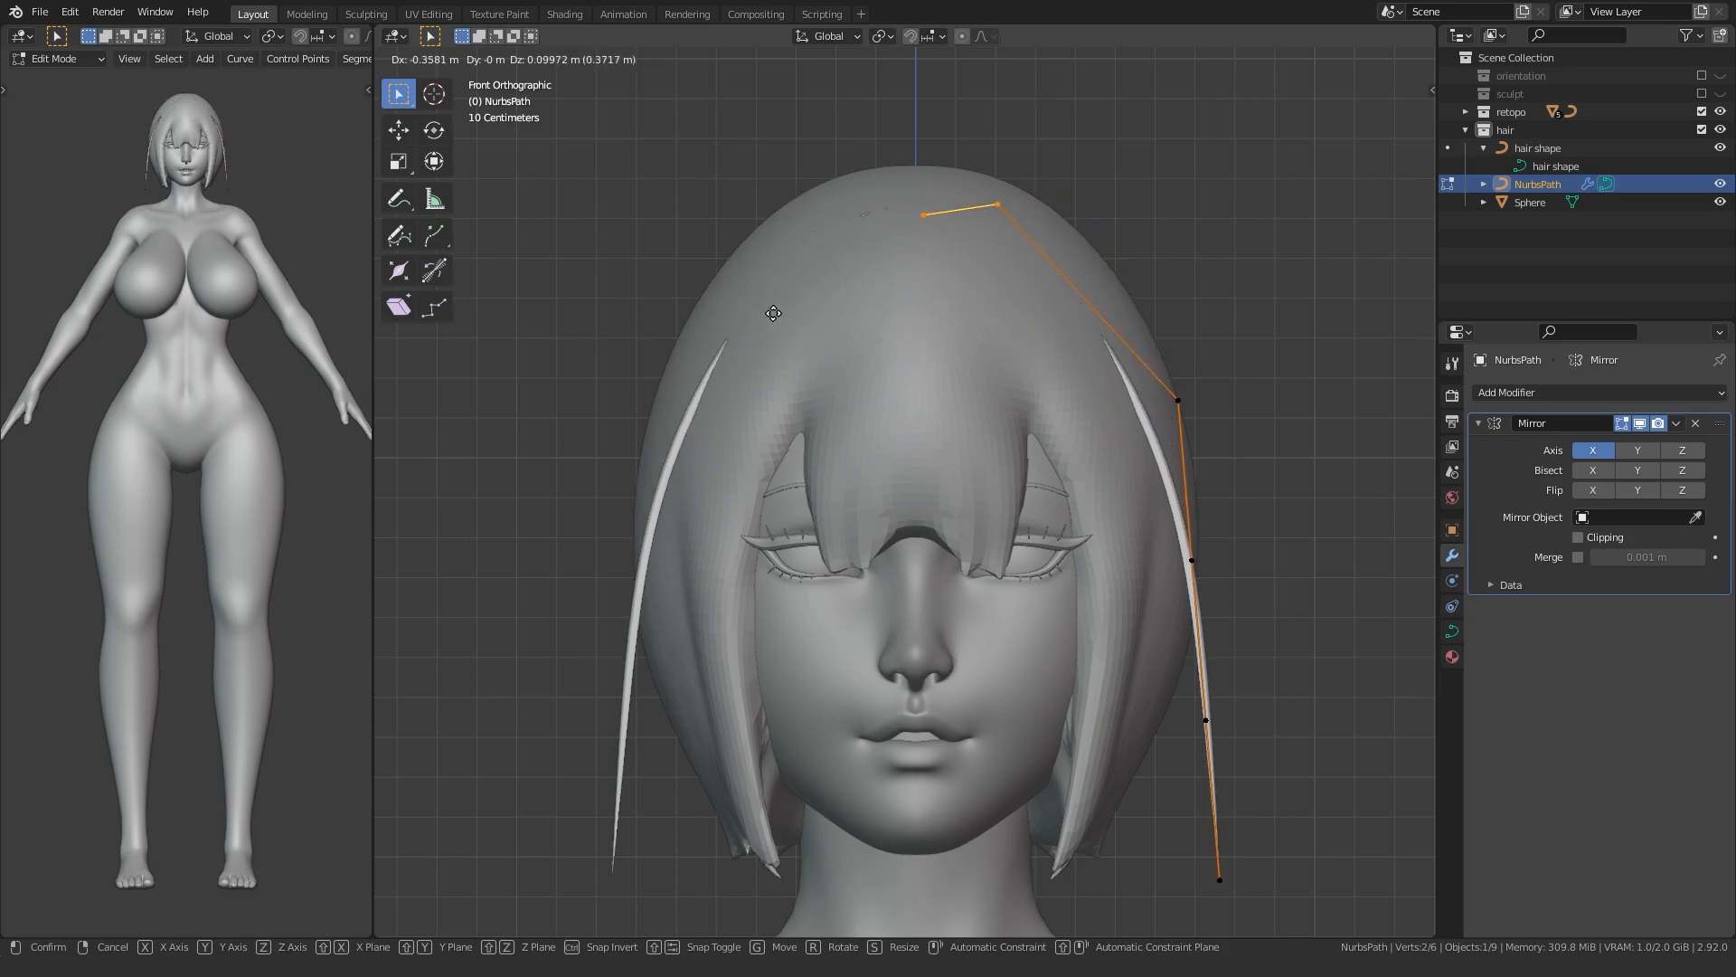
pyautogui.click(770, 307)
pyautogui.press('r')
pyautogui.click(608, 423)
# - Select all the strand's points and tilt them 31° so the profile lies along the hair
pyautogui.moveTo(768, 398); pyautogui.dragTo(551, 367, button='middle')
pyautogui.moveTo(748, 349); pyautogui.dragTo(709, 475, button='middle')
pyautogui.scroll(2, 709, 475)
pyautogui.press('a')
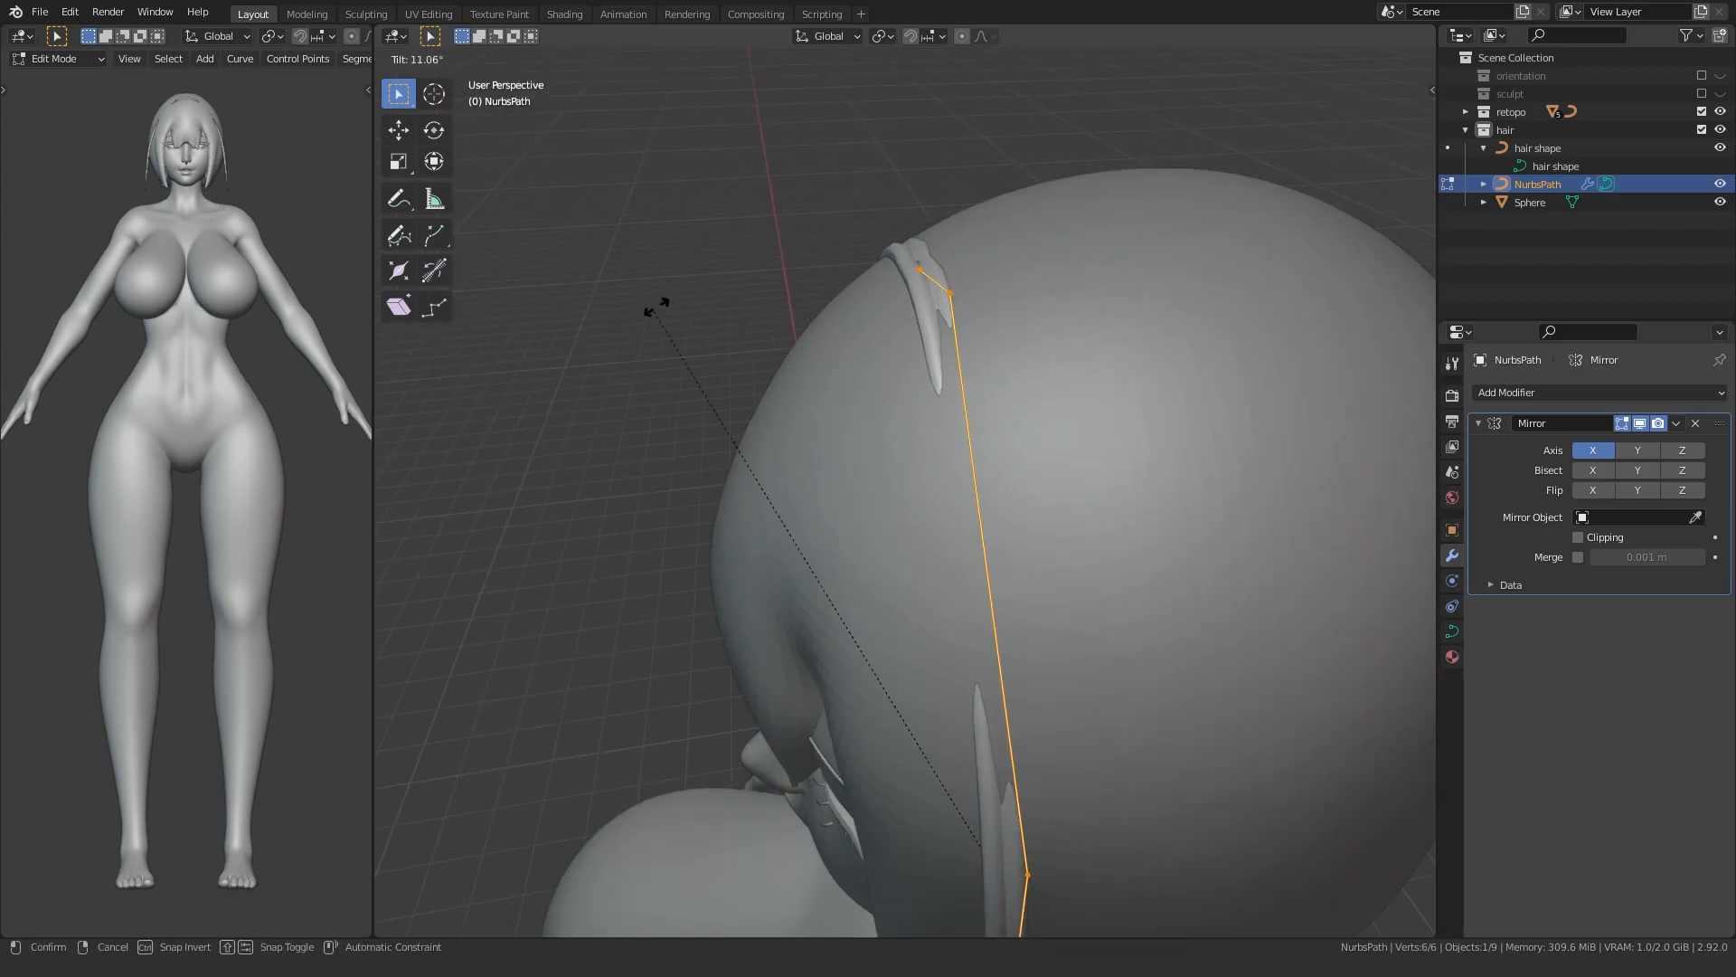
pyautogui.click(850, 206)
# - In side view, move the strand's tip -0.1609 m along Y and 0.040793 m along Z onto the front hair tip
pyautogui.press('KP_1')
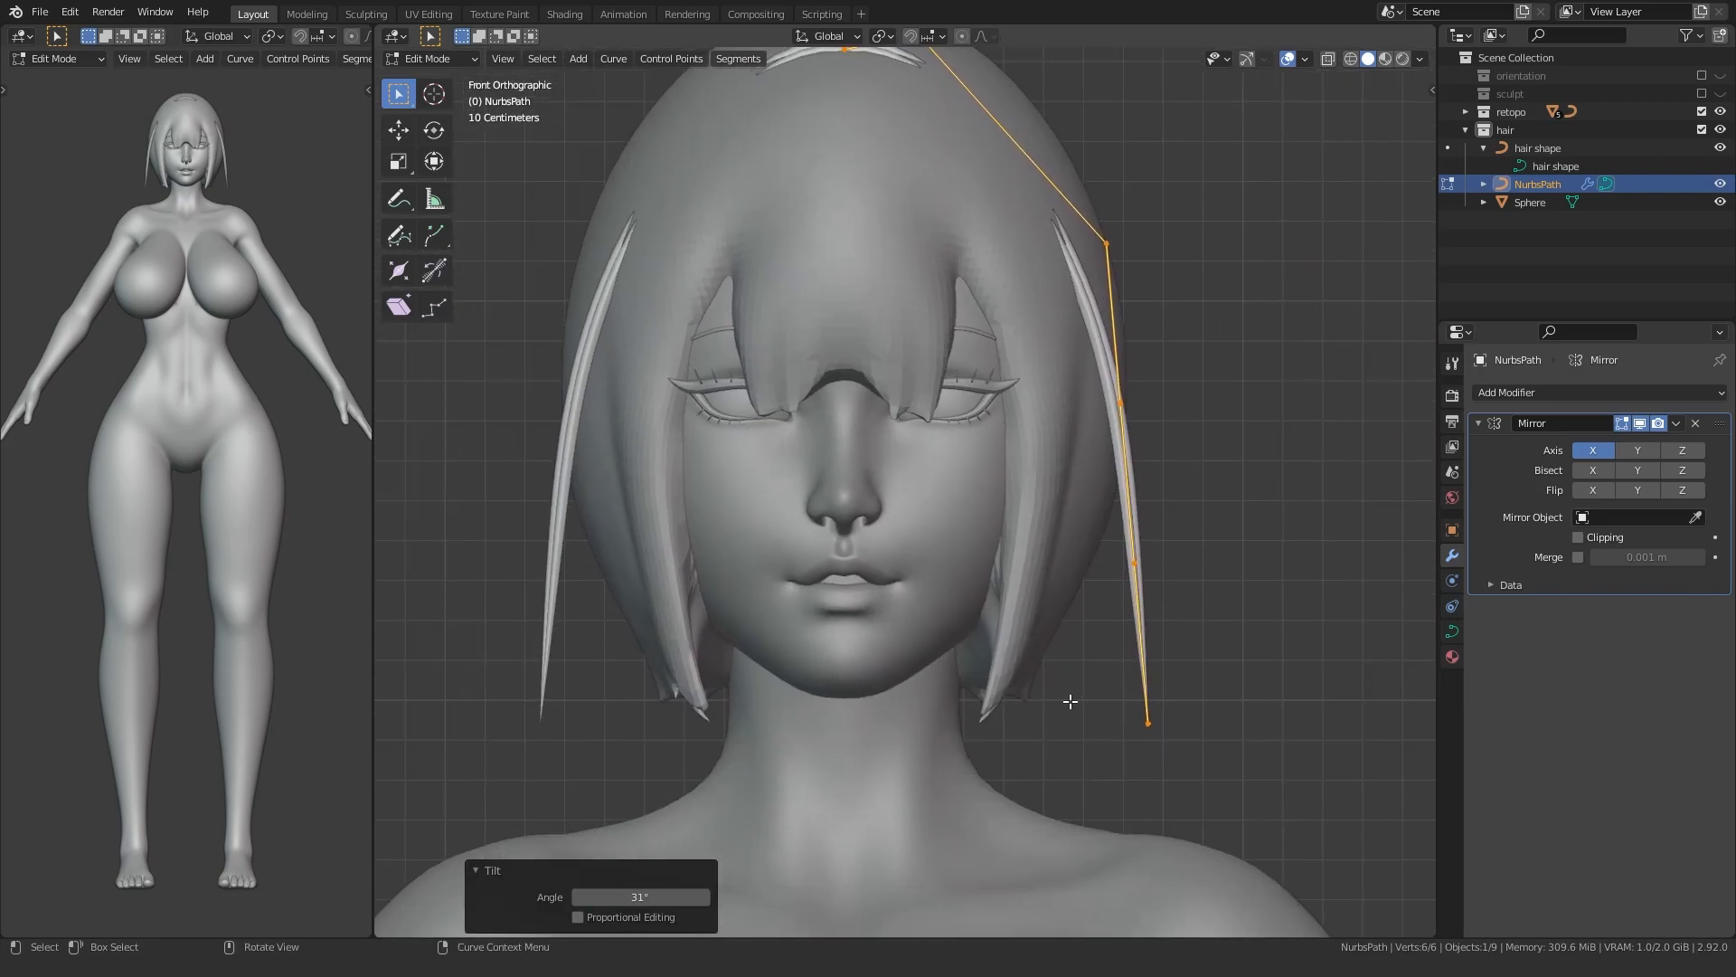
pyautogui.press('KP_3')
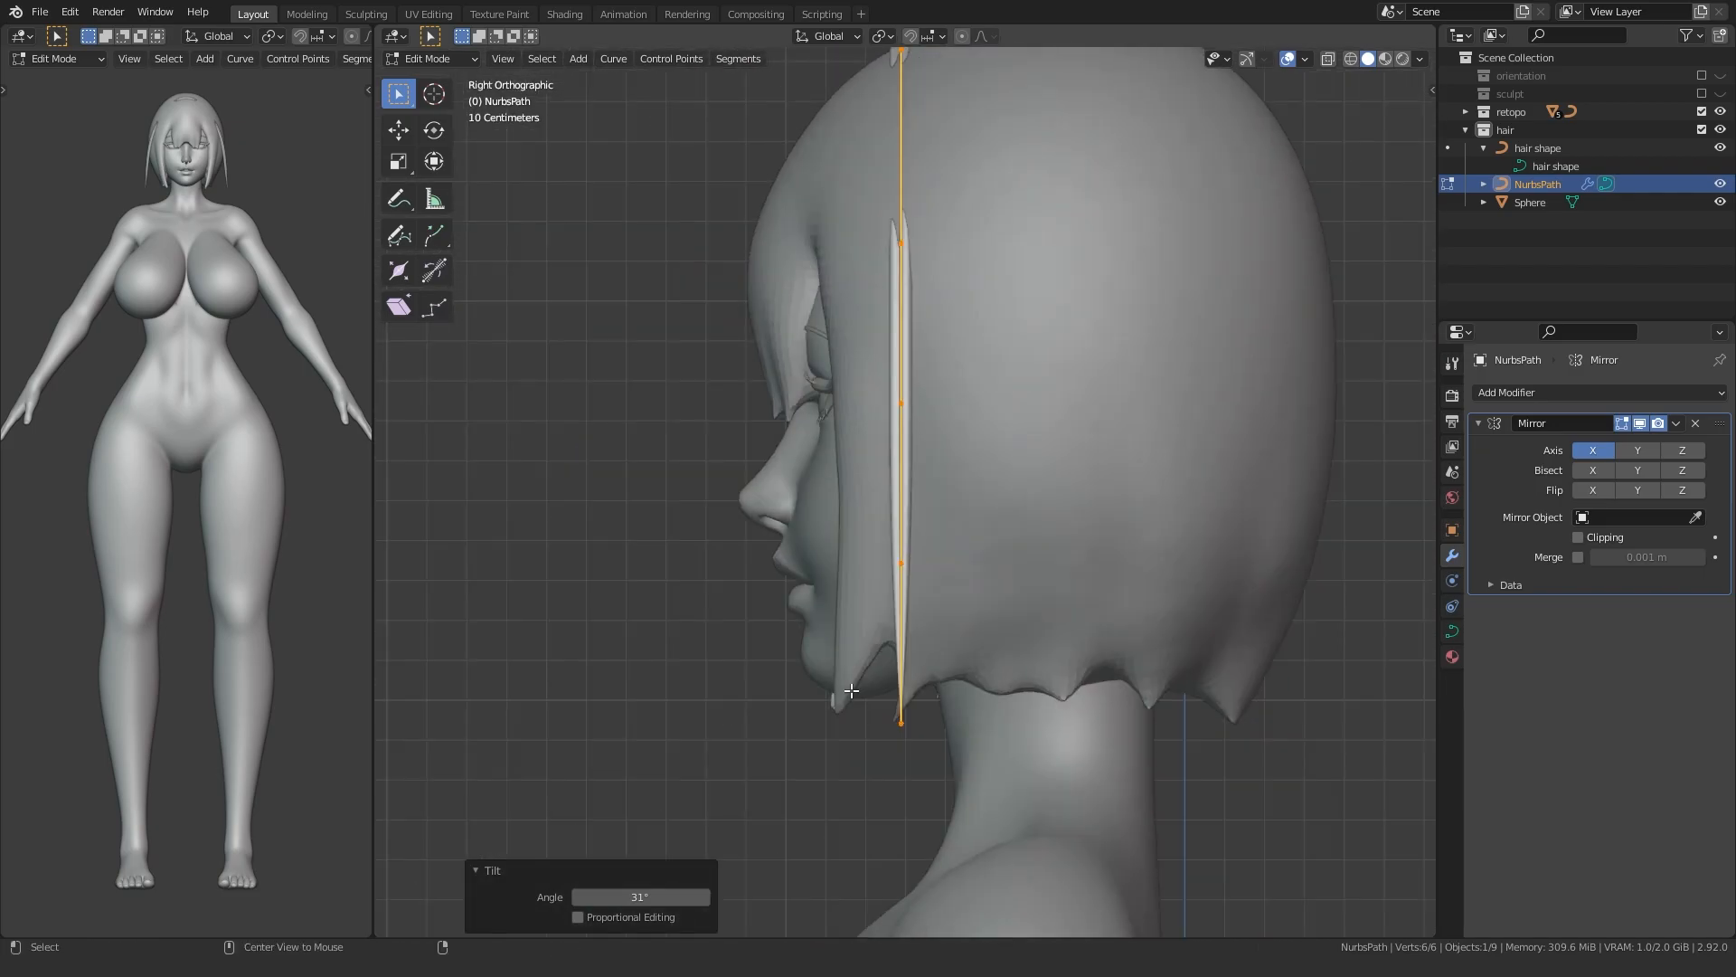
pyautogui.moveTo(903, 713); pyautogui.dragTo(902, 715)
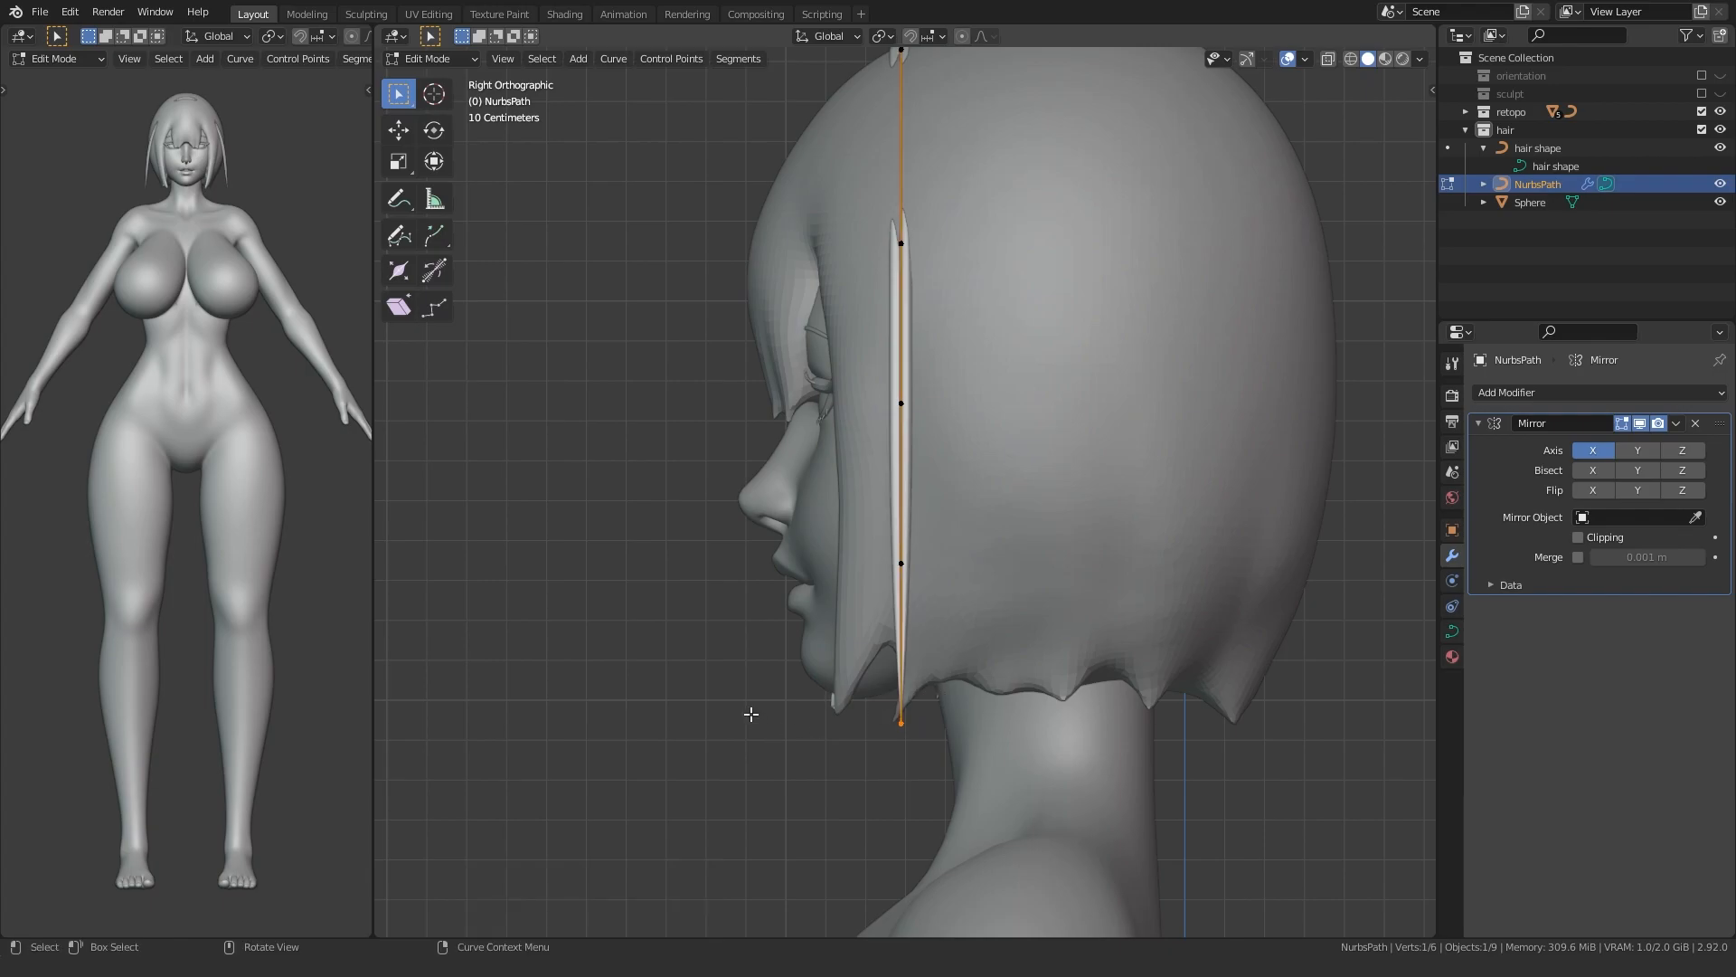
pyautogui.press('g')
pyautogui.click(682, 692)
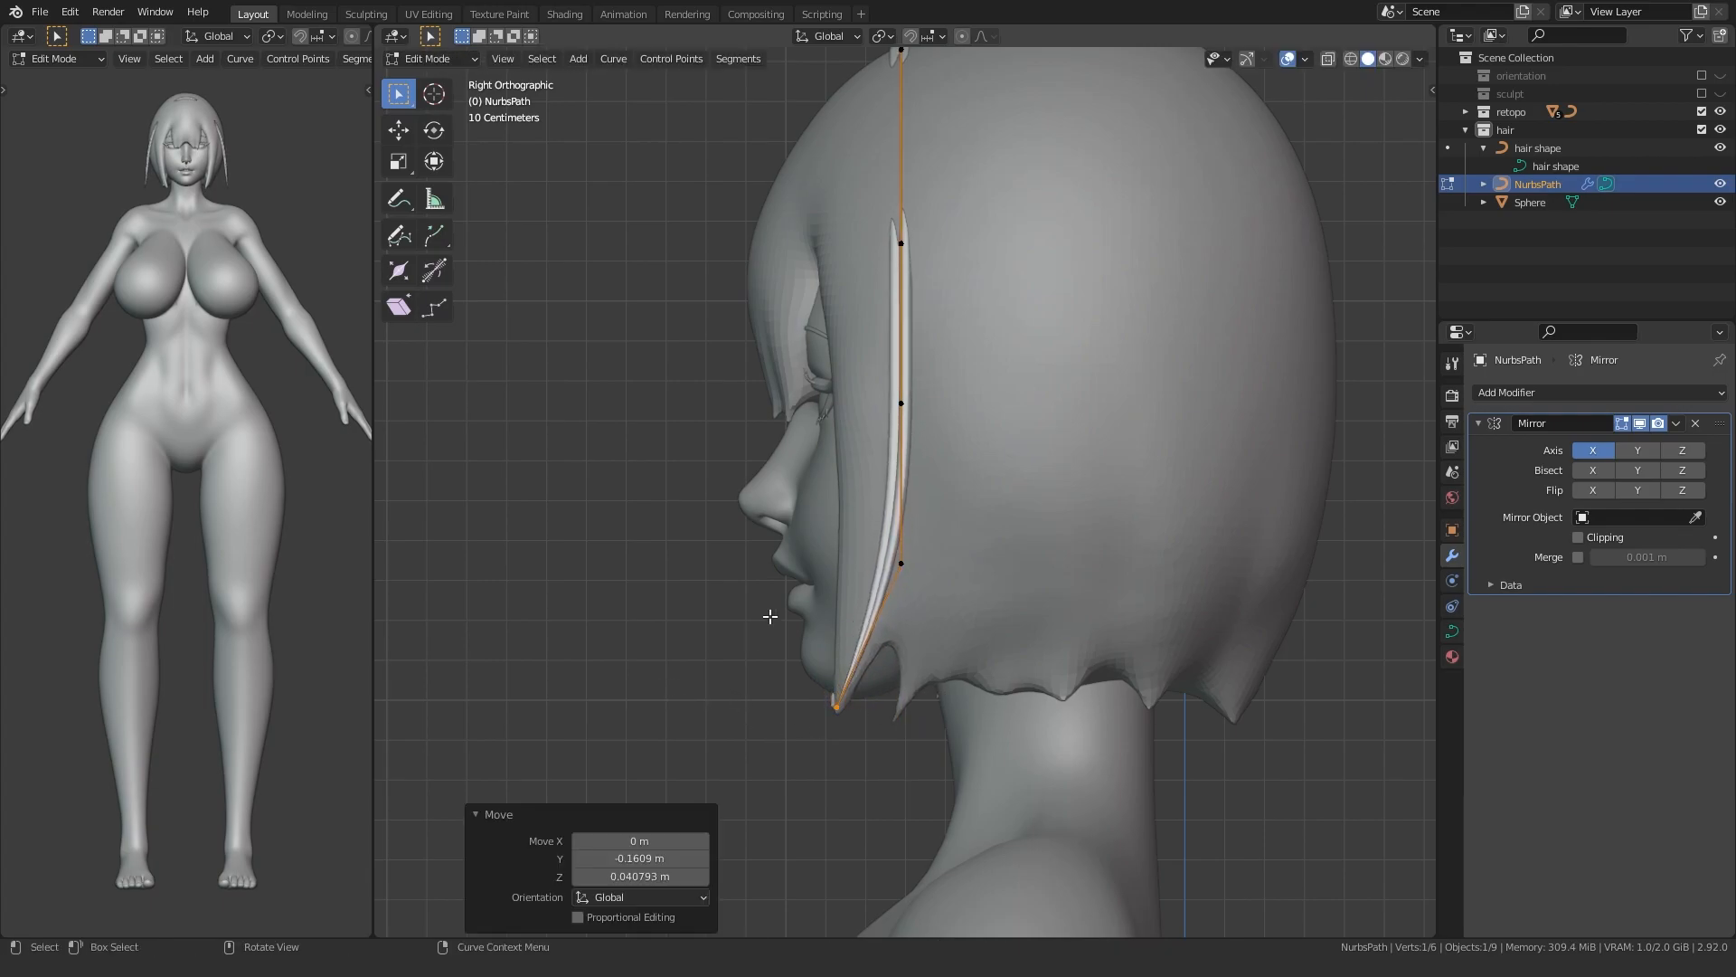
# - Move the three control points above the tip forward so the strand follows the front edge of the hair
pyautogui.click(900, 563)
pyautogui.press('g')
pyautogui.click(863, 552)
pyautogui.click(901, 402)
pyautogui.press('g')
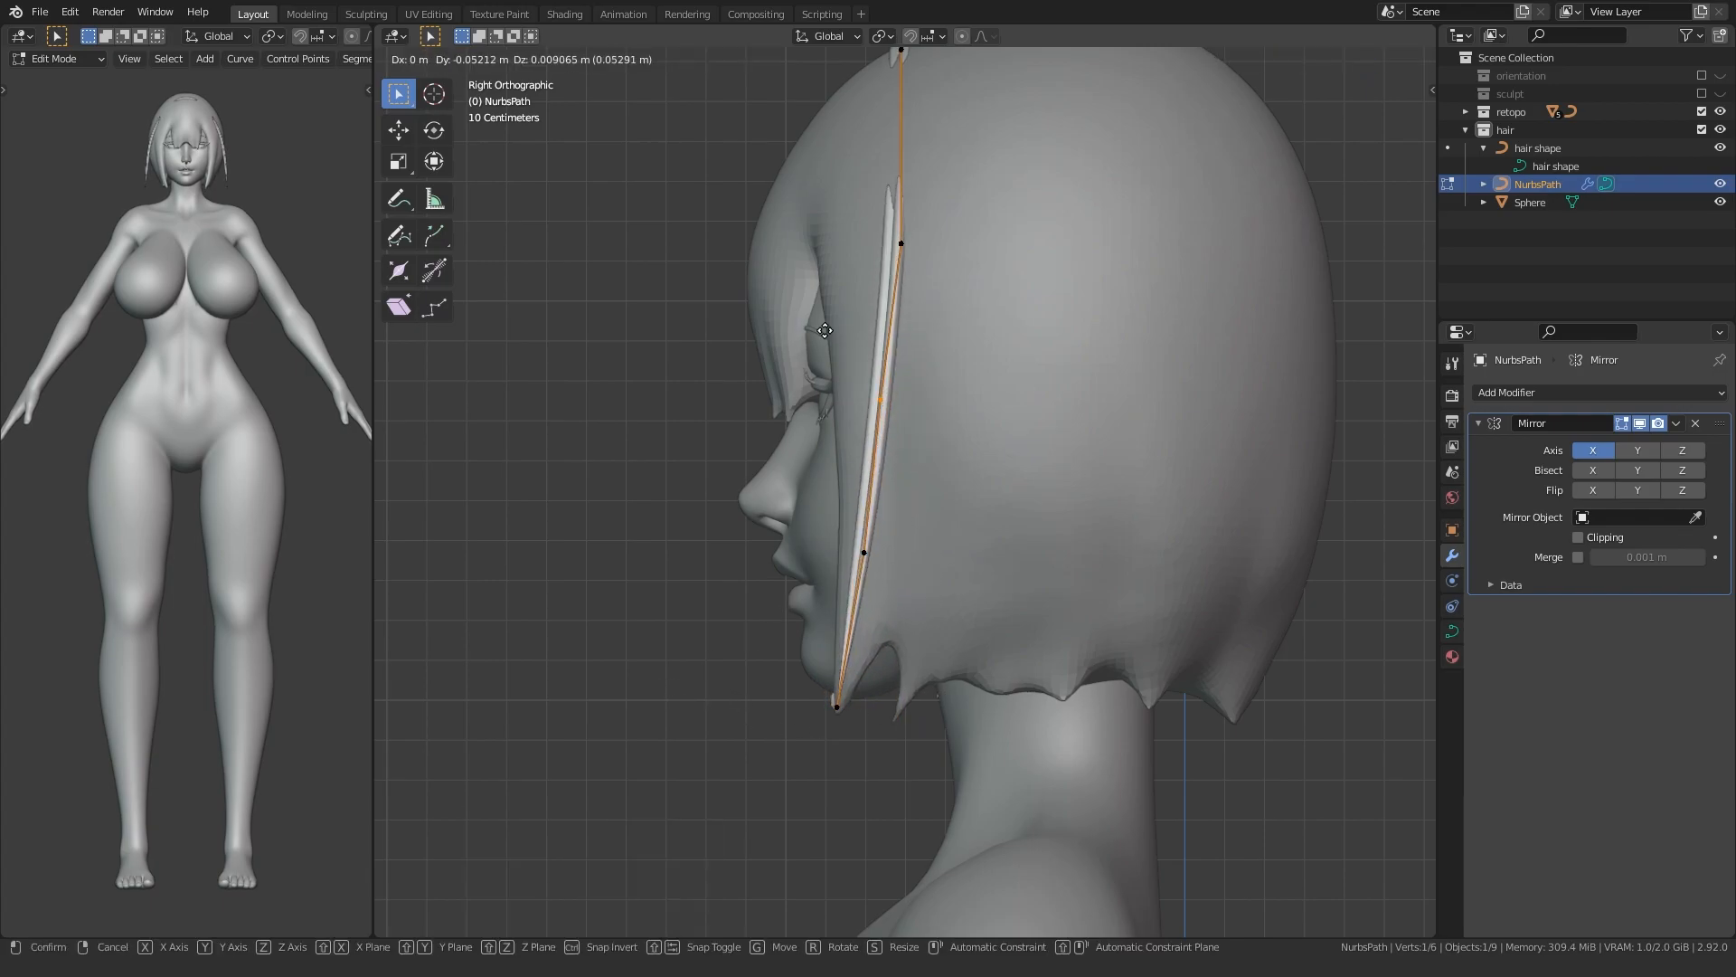
pyautogui.click(868, 398)
pyautogui.keyDown('shift'); pyautogui.moveTo(864, 297); pyautogui.dragTo(874, 456, button='middle'); pyautogui.keyUp('shift')
pyautogui.click(862, 402)
pyautogui.press('g')
pyautogui.click(773, 365)
# - In front view, move the strand's tip and the point above it inward to follow the tapering side hair
pyautogui.press('KP_1')
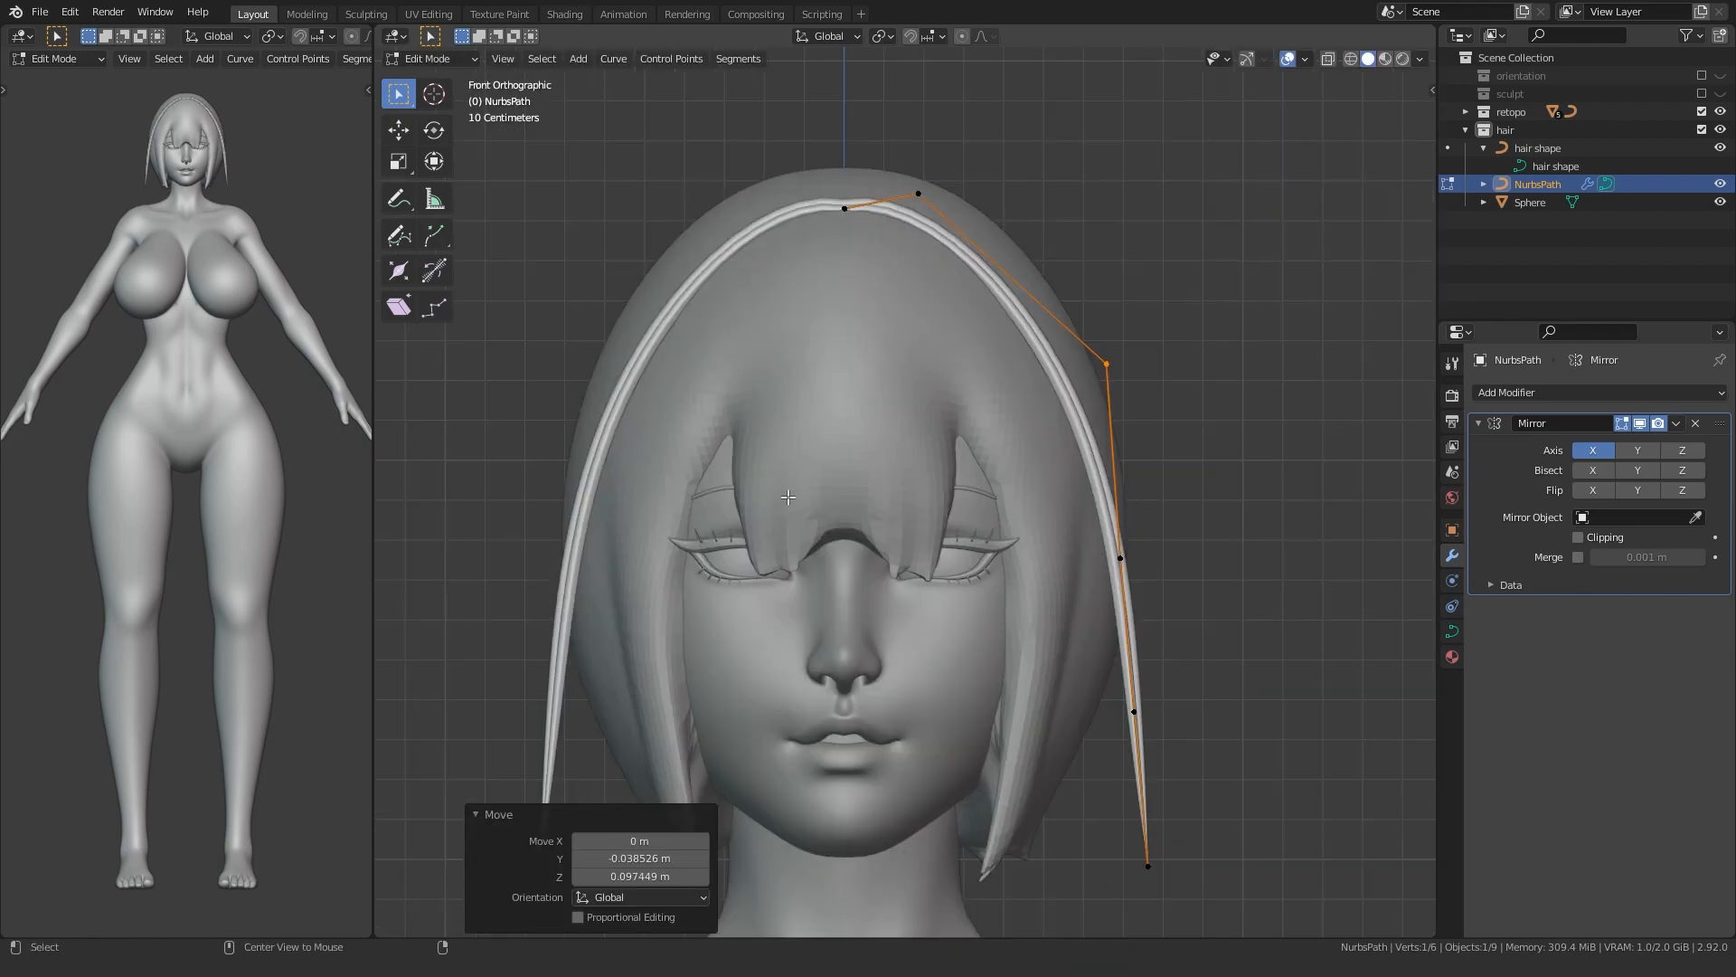
pyautogui.keyDown('shift'); pyautogui.moveTo(1035, 928); pyautogui.dragTo(1062, 755, button='middle'); pyautogui.keyUp('shift')
pyautogui.click(1121, 708)
pyautogui.press('g')
pyautogui.click(937, 715)
pyautogui.click(1181, 501)
pyautogui.press('g')
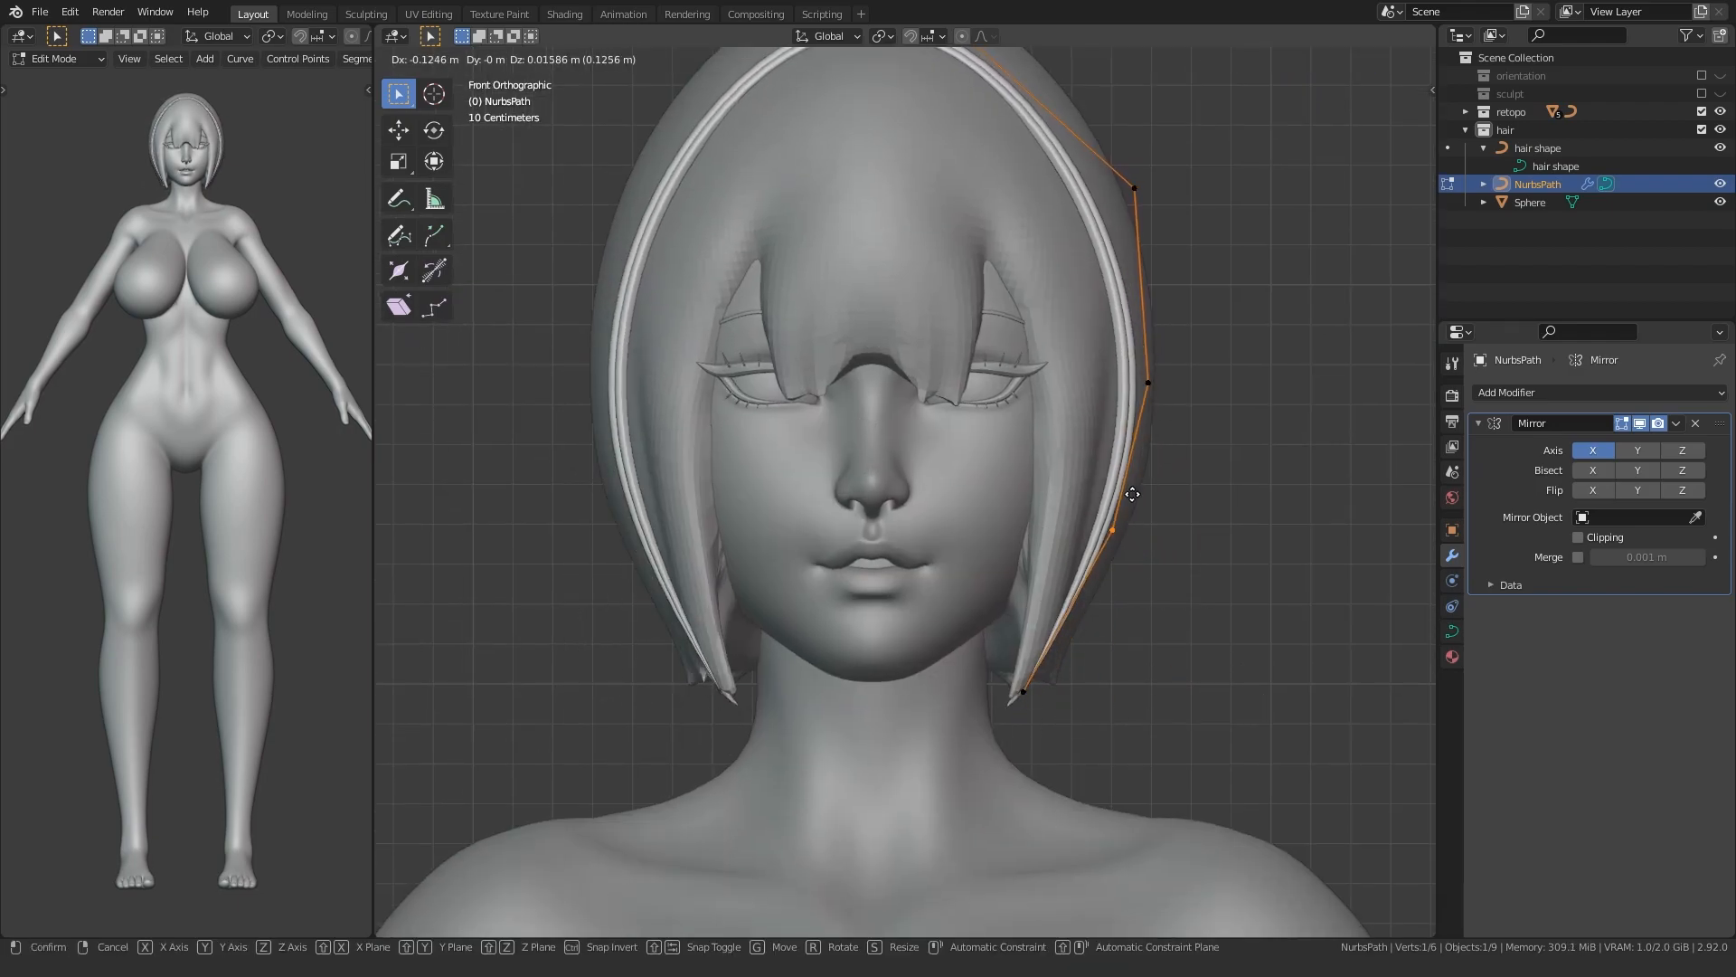
pyautogui.click(1102, 482)
# - Adjust the next two control points up the side of the head so the strand hugs the hair's outline
pyautogui.moveTo(1083, 444); pyautogui.dragTo(1167, 376)
pyautogui.press('g')
pyautogui.click(1126, 364)
pyautogui.keyDown('shift'); pyautogui.moveTo(1051, 269); pyautogui.dragTo(1062, 403, button='middle'); pyautogui.keyUp('shift')
pyautogui.moveTo(1061, 404); pyautogui.dragTo(1166, 263)
pyautogui.press('g')
pyautogui.click(1147, 229)
# - Enlarge the radius of all control points except the tip, finishing with a factor of 1.217
pyautogui.moveTo(1147, 229); pyautogui.dragTo(781, 528, button='middle')
pyautogui.moveTo(767, 725); pyautogui.dragTo(1234, 127)
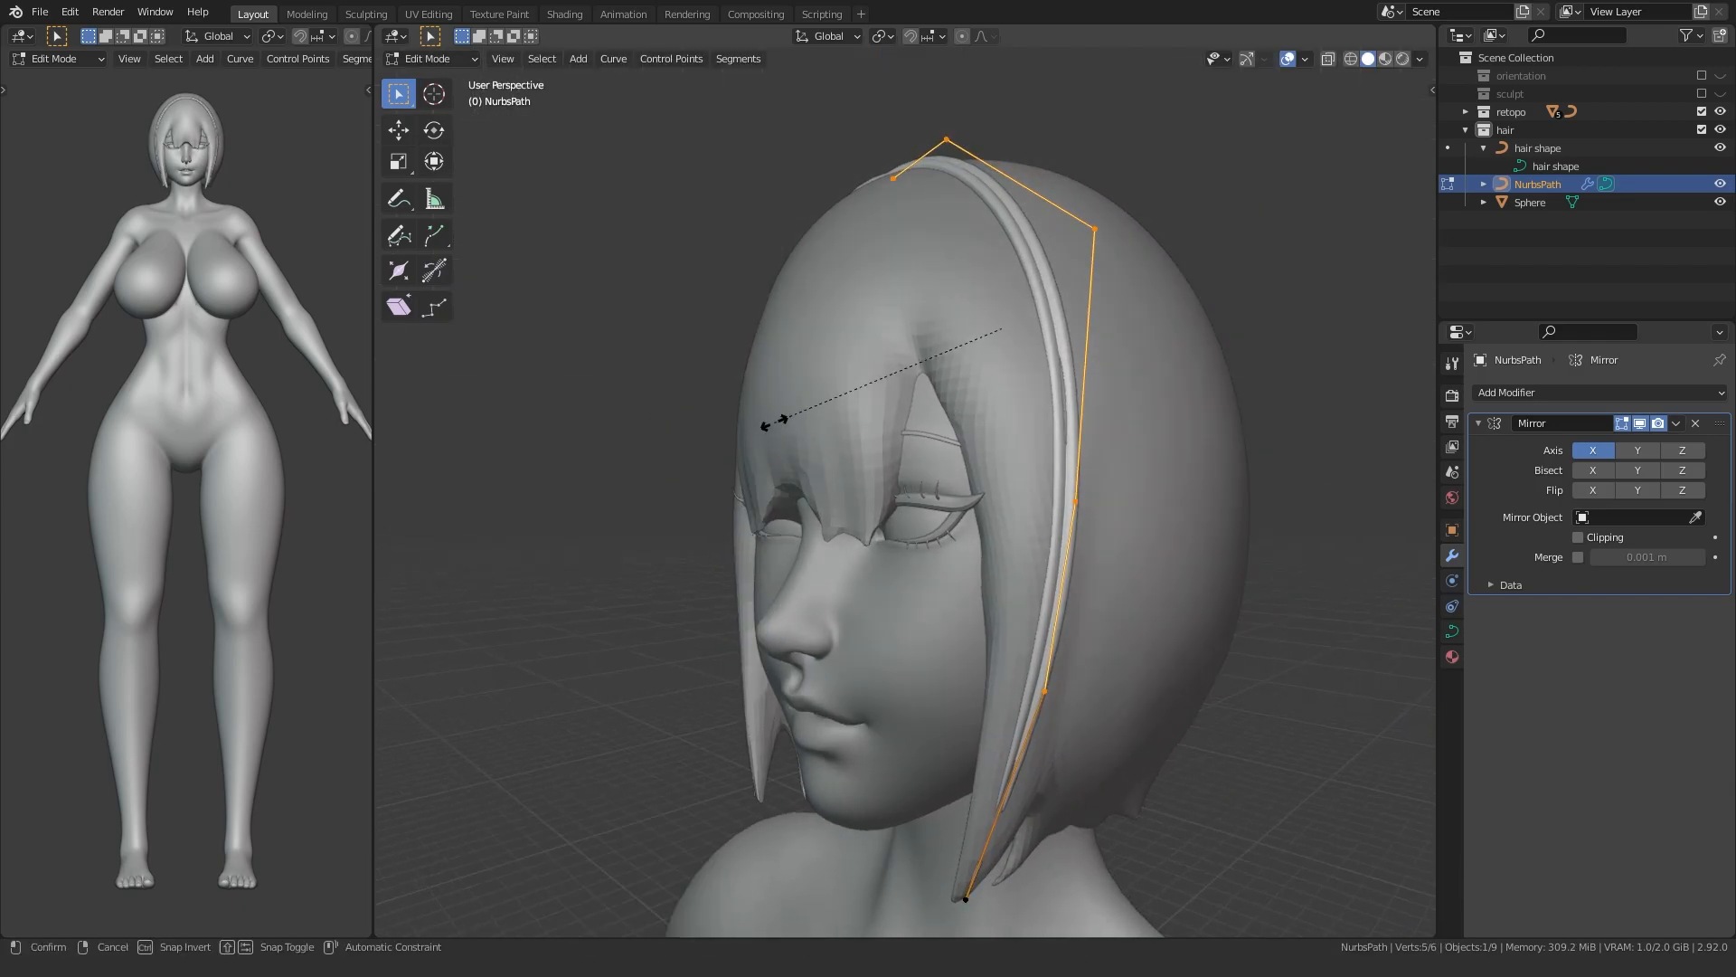
pyautogui.hotkey('alt', 's')
pyautogui.click(359, 397)
pyautogui.click(765, 514)
pyautogui.moveTo(765, 514); pyautogui.dragTo(898, 397, button='middle')
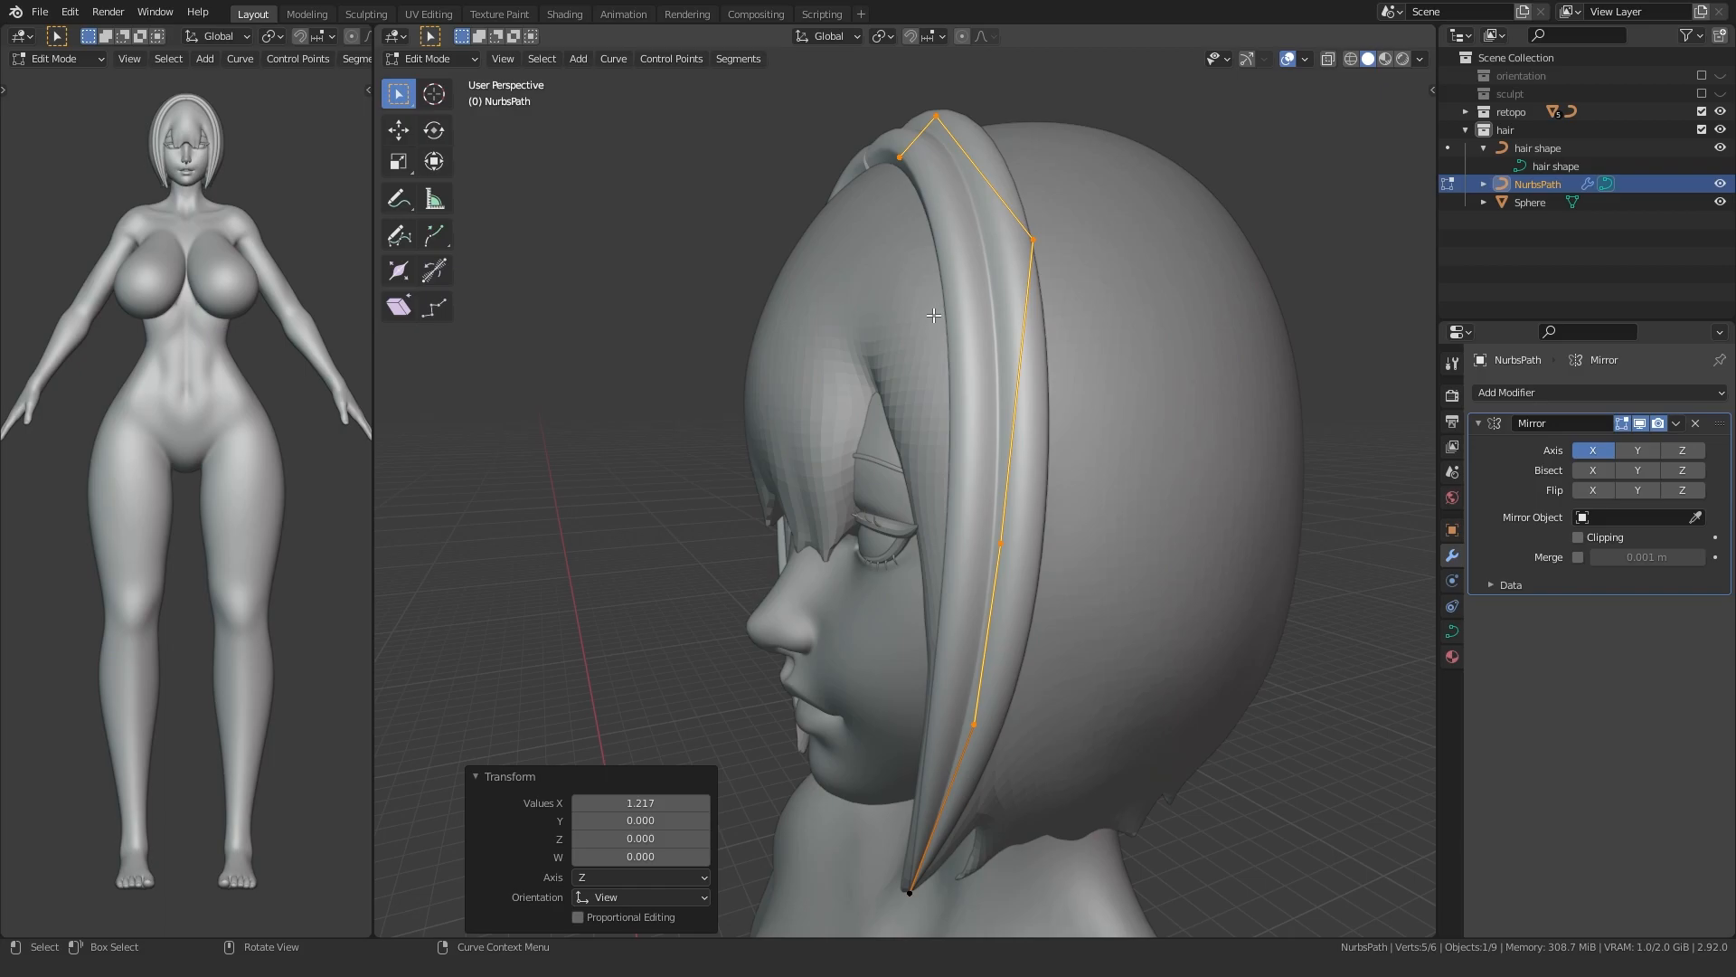
# - Move the control point at the upper side bend to fit the thicker strand around the head
pyautogui.click(1032, 240)
pyautogui.moveTo(806, 360); pyautogui.dragTo(884, 248, button='middle')
pyautogui.press('g')
pyautogui.click(859, 302)
# - Select the two crown control points and move them to reposition the strand's root
pyautogui.moveTo(891, 99); pyautogui.dragTo(884, 248, button='middle')
pyautogui.moveTo(859, 90); pyautogui.dragTo(981, 172)
pyautogui.moveTo(868, 158); pyautogui.dragTo(820, 218, button='middle')
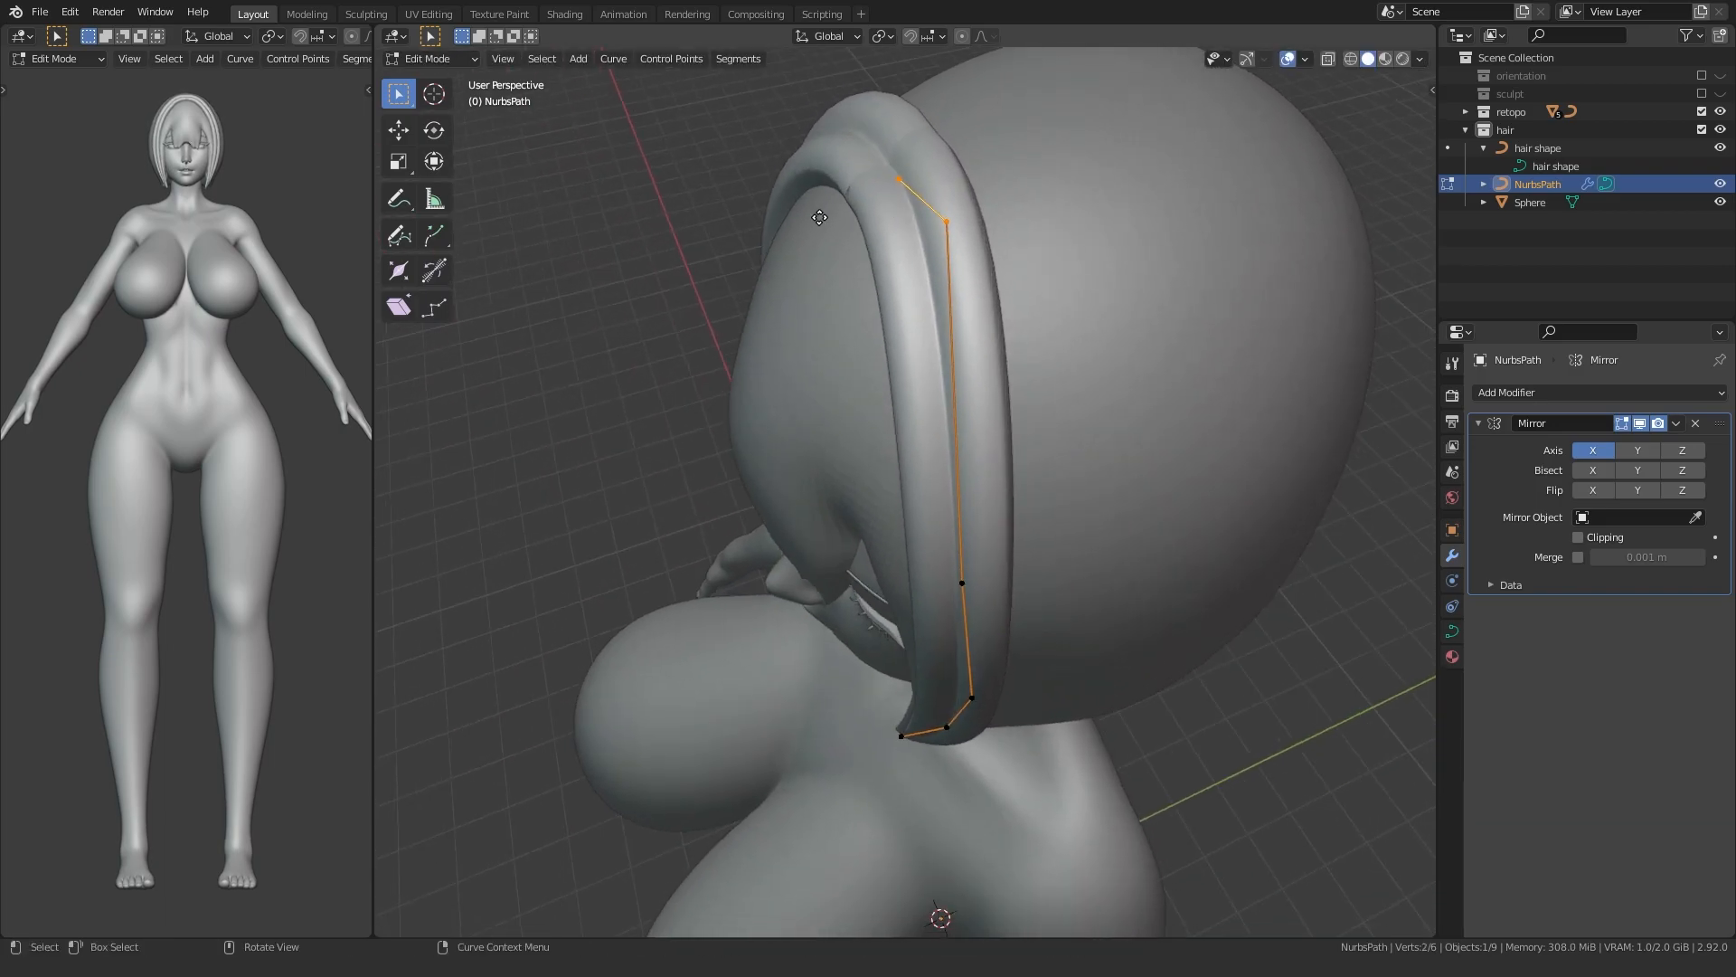
pyautogui.press('g')
pyautogui.click(752, 275)
# - Shift the two crown control points within the horizontal plane, keeping their height
pyautogui.moveTo(752, 275); pyautogui.dragTo(682, 353, button='middle')
pyautogui.press('g')
pyautogui.press('g')
pyautogui.hotkey('shift', 'z')
pyautogui.click(798, 341)
# - Move a lower control point slightly toward the face, then leave Edit Mode and view the head from the front
pyautogui.keyDown('shift'); pyautogui.moveTo(804, 687); pyautogui.dragTo(818, 470, button='middle'); pyautogui.keyUp('shift')
pyautogui.moveTo(818, 470); pyautogui.dragTo(723, 488, button='middle')
pyautogui.moveTo(813, 558); pyautogui.dragTo(846, 455, button='middle')
pyautogui.scroll(1, 1012, 666)
pyautogui.click(1030, 637)
pyautogui.press('g')
pyautogui.click(996, 643)
pyautogui.scroll(-2, 847, 455)
pyautogui.click(806, 315)
pyautogui.moveTo(807, 315); pyautogui.dragTo(948, 507, button='middle')
pyautogui.scroll(-3, 948, 506)
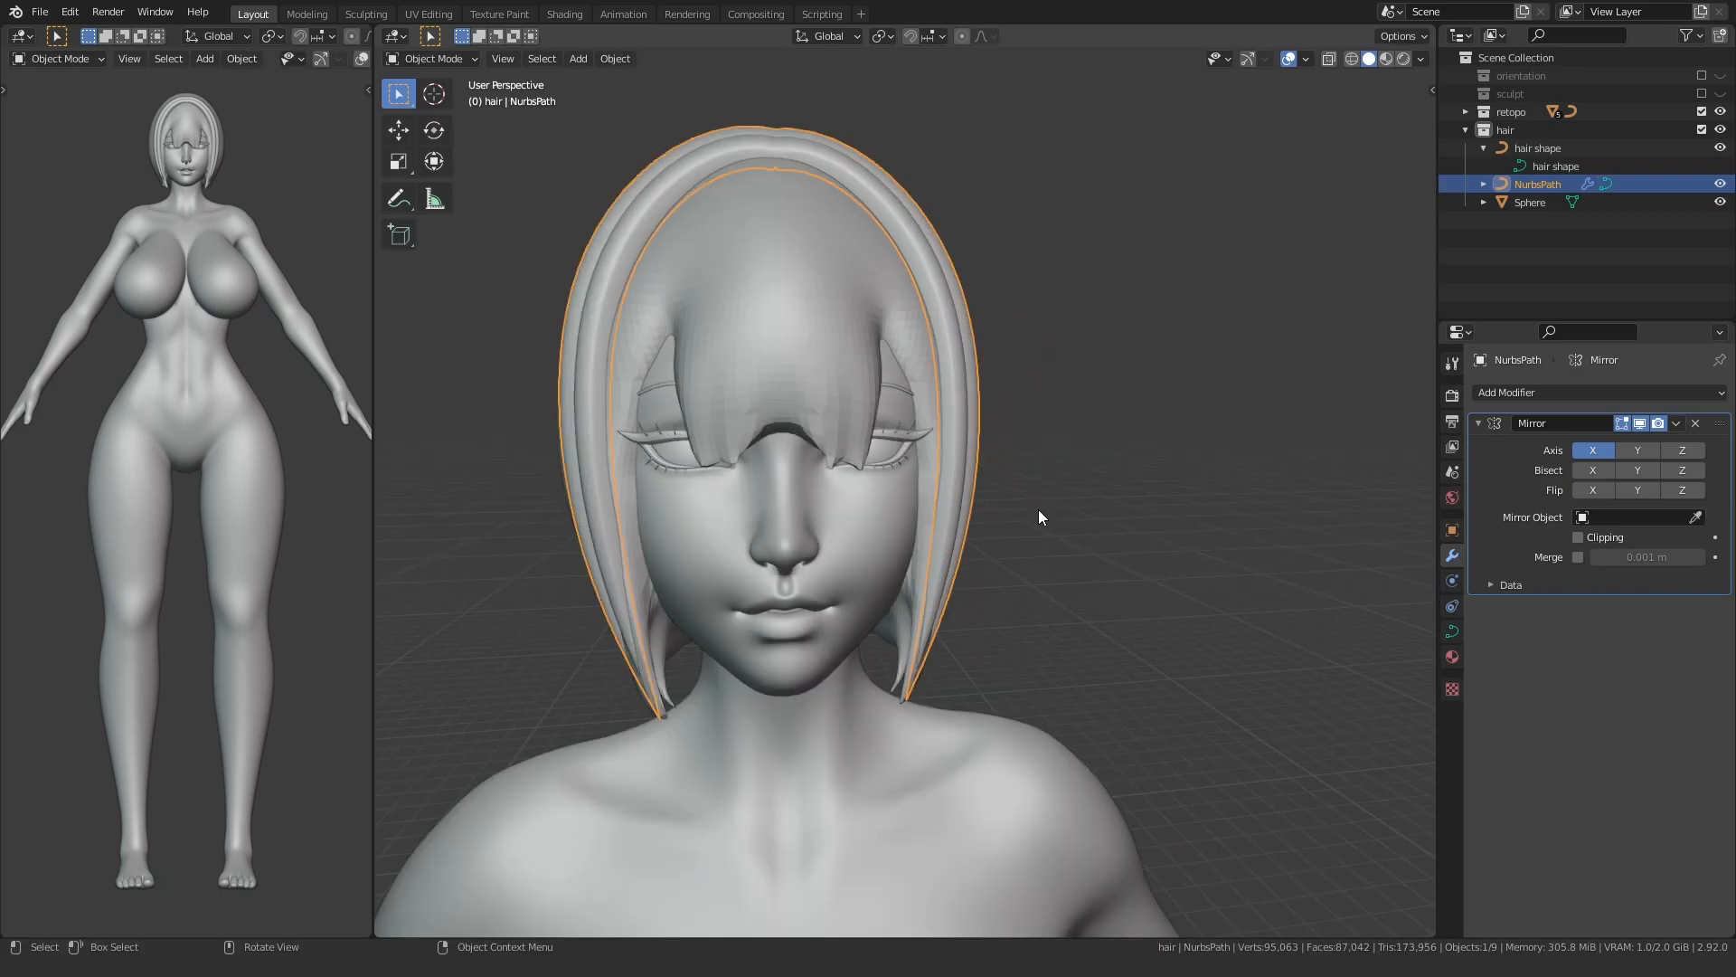
# - Unhide the hidden NurbsPath strand and reopen it in Edit Mode
pyautogui.click(1040, 512)
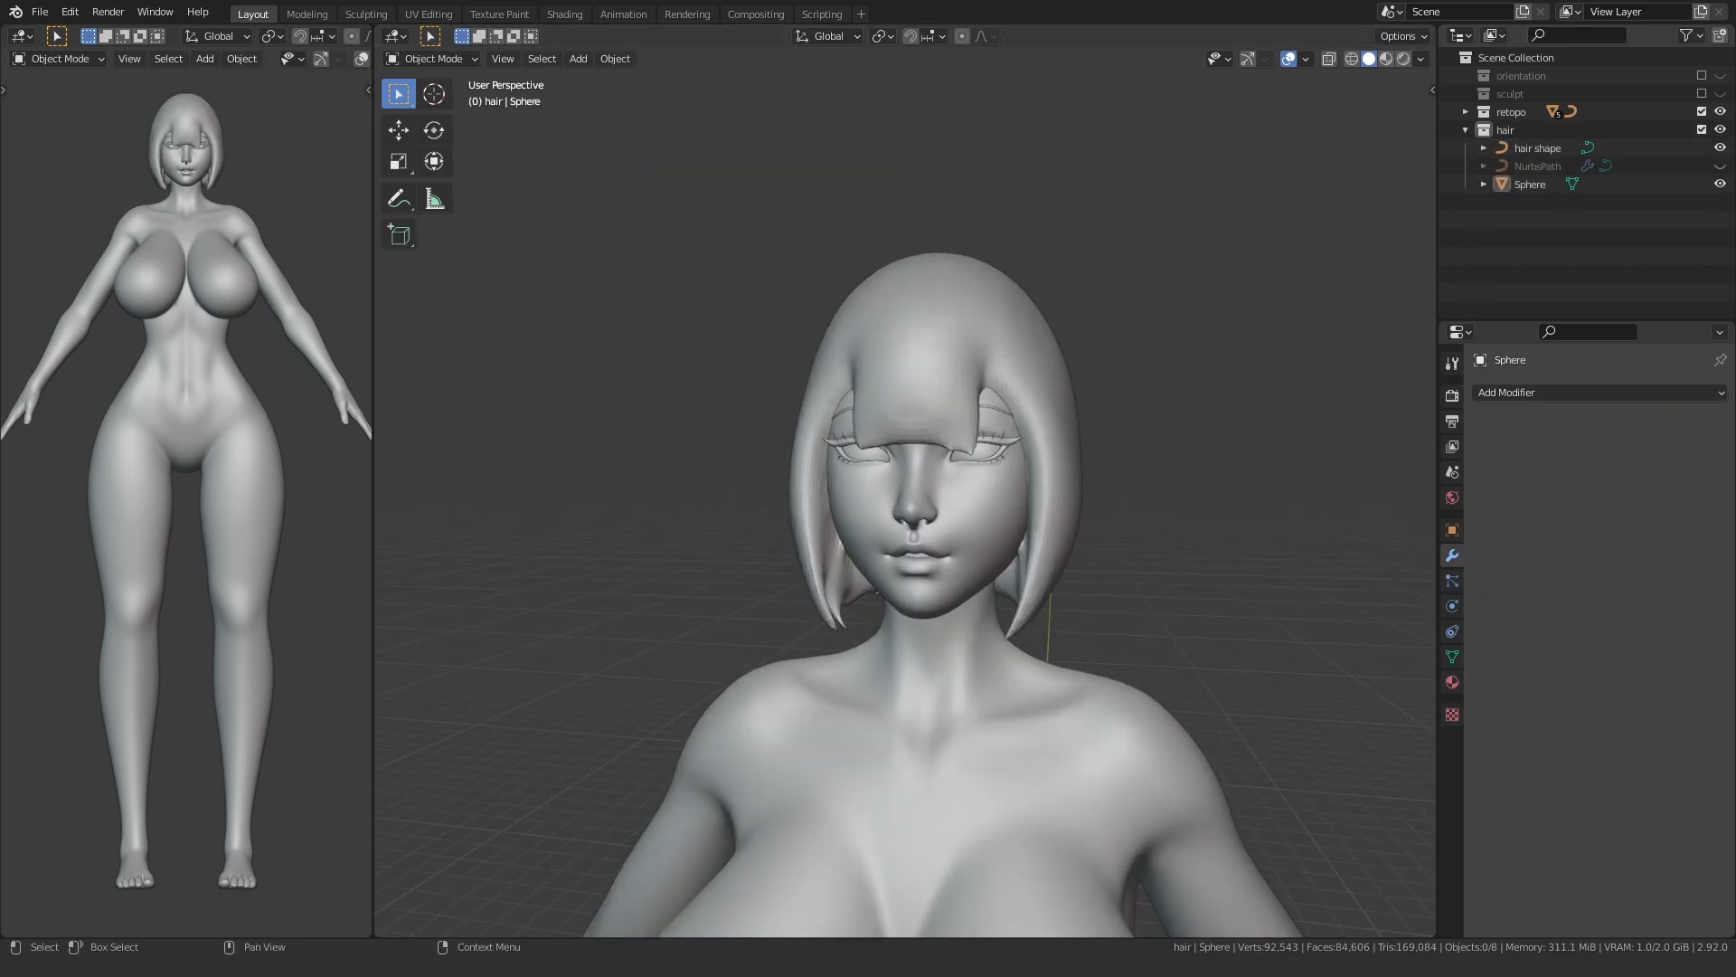
pyautogui.click(1720, 166)
pyautogui.click(1059, 425)
pyautogui.press('Tab')
pyautogui.scroll(3, 920, 520)
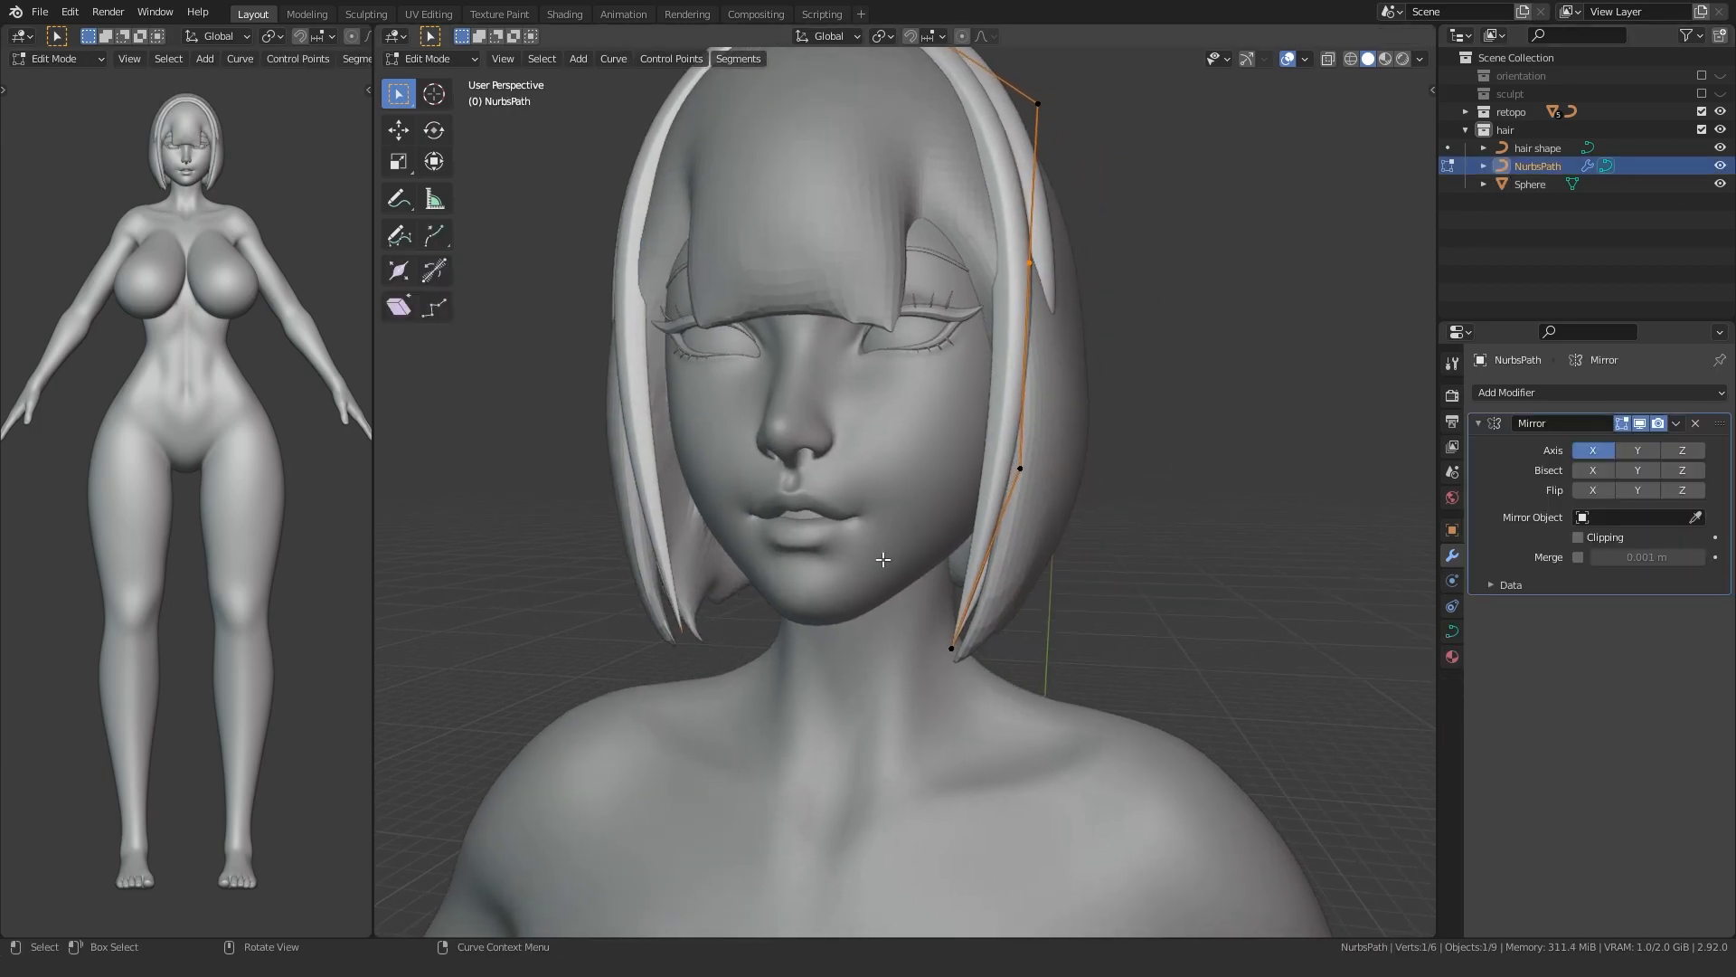
# - Move the strand's lowest control point beside the chin and adjust its placement in the side view
pyautogui.scroll(2, 1014, 478)
pyautogui.moveTo(1014, 478); pyautogui.dragTo(854, 600, button='middle')
pyautogui.press('g')
pyautogui.click(940, 583)
pyautogui.press('r')
pyautogui.moveTo(1003, 701); pyautogui.dragTo(855, 694, button='middle')
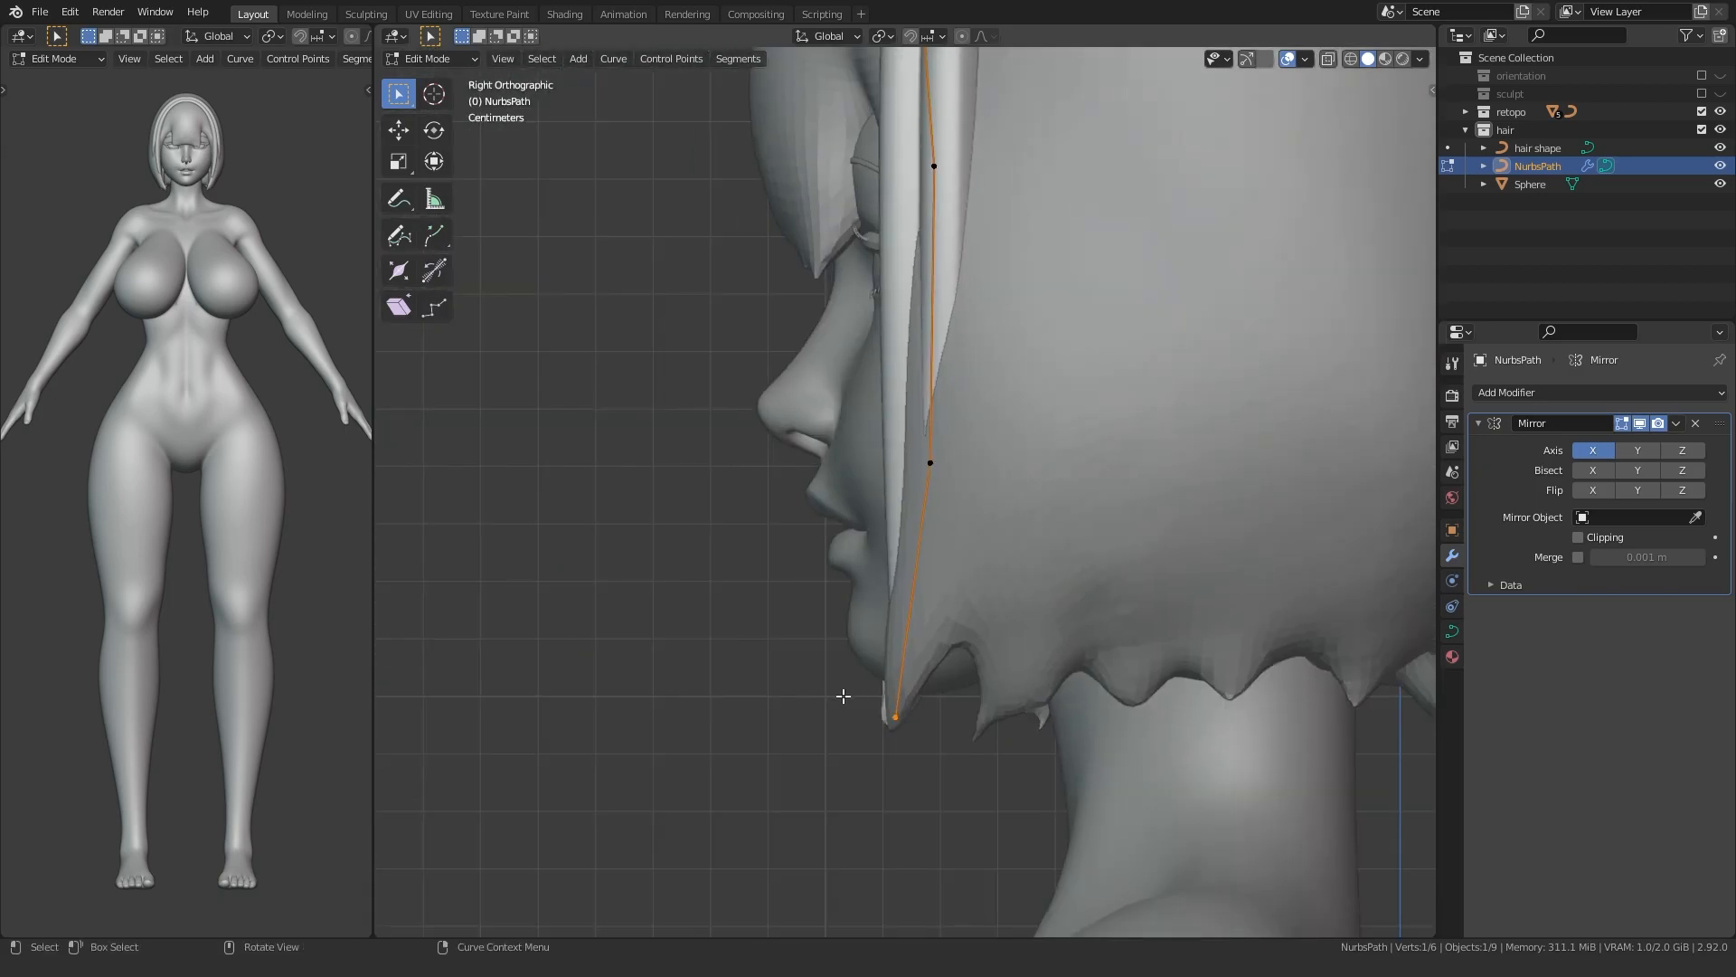
pyautogui.click(761, 720)
# - Nudge the lower and middle side control points so the strand follows the cheek side of the bob
pyautogui.moveTo(761, 720); pyautogui.dragTo(930, 695, button='middle')
pyautogui.press('g')
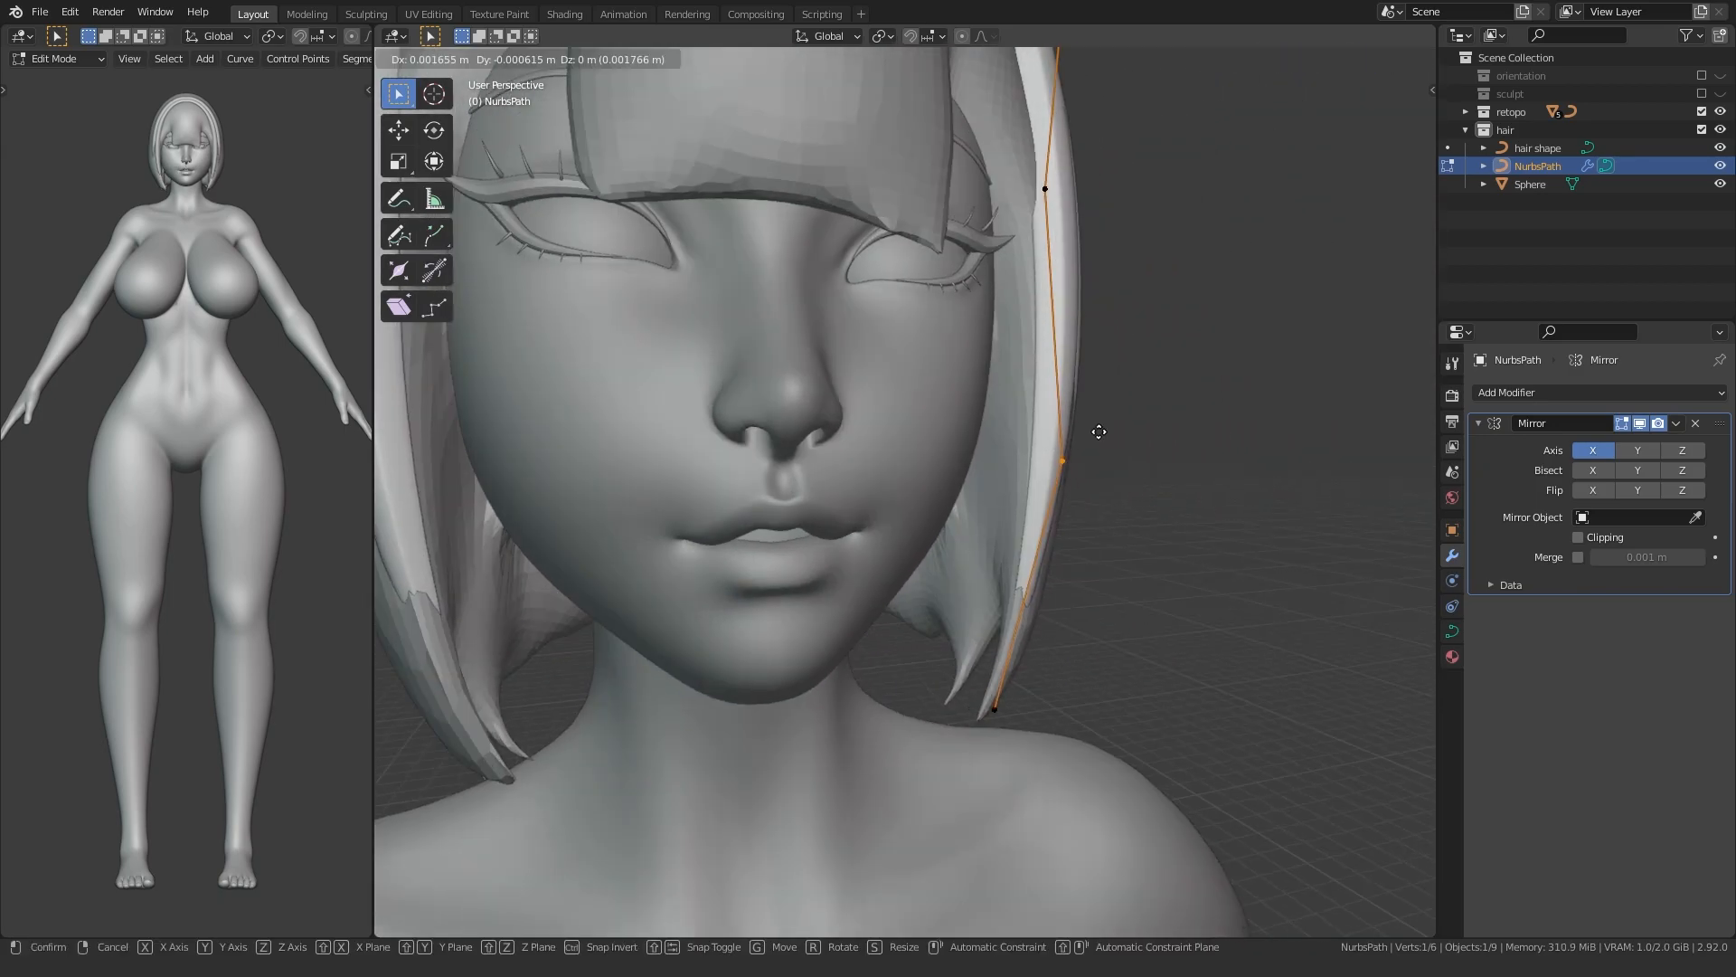
pyautogui.click(1100, 431)
pyautogui.click(1067, 454)
pyautogui.keyDown('shift'); pyautogui.moveTo(983, 253); pyautogui.dragTo(959, 473, button='middle'); pyautogui.keyUp('shift')
pyautogui.click(1016, 412)
pyautogui.press('g')
pyautogui.click(1033, 409)
pyautogui.moveTo(1021, 419); pyautogui.dragTo(989, 434, button='middle')
# - Move the upper side control point inward and slightly down to hug the head at the temple
pyautogui.click(1028, 214)
pyautogui.press('g')
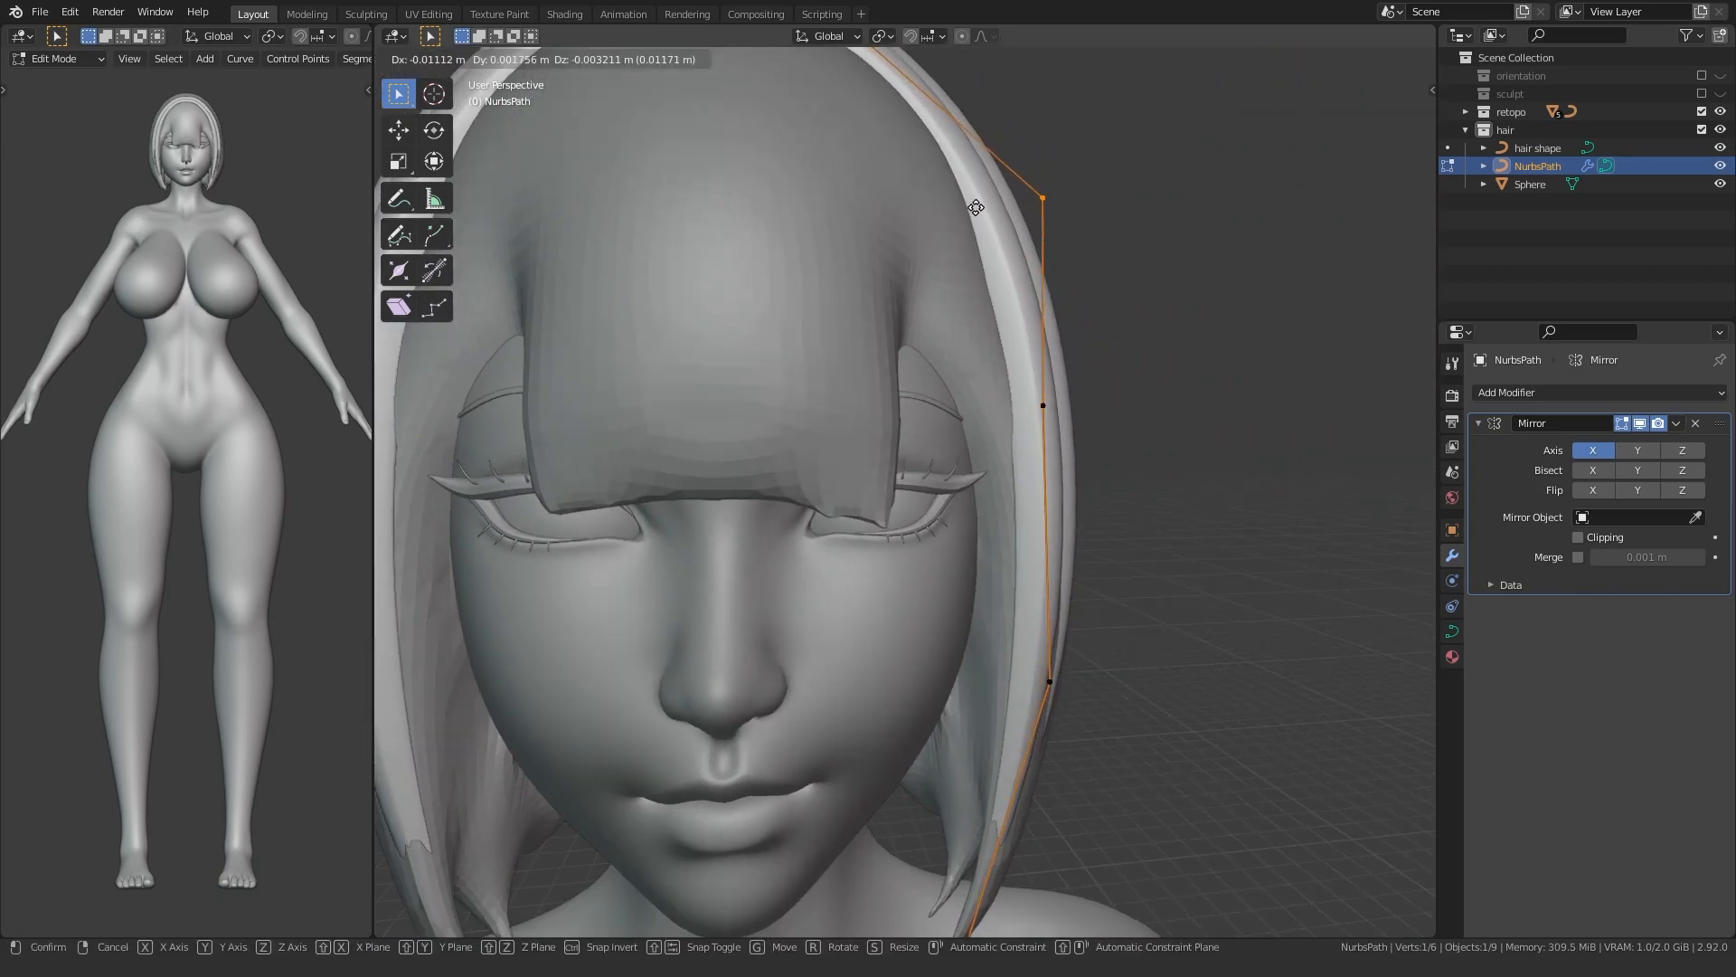
pyautogui.click(941, 225)
pyautogui.moveTo(941, 225); pyautogui.dragTo(853, 160, button='middle')
# - Reposition the lower side control point so the strand lies against the sculpted hair
pyautogui.click(1068, 562)
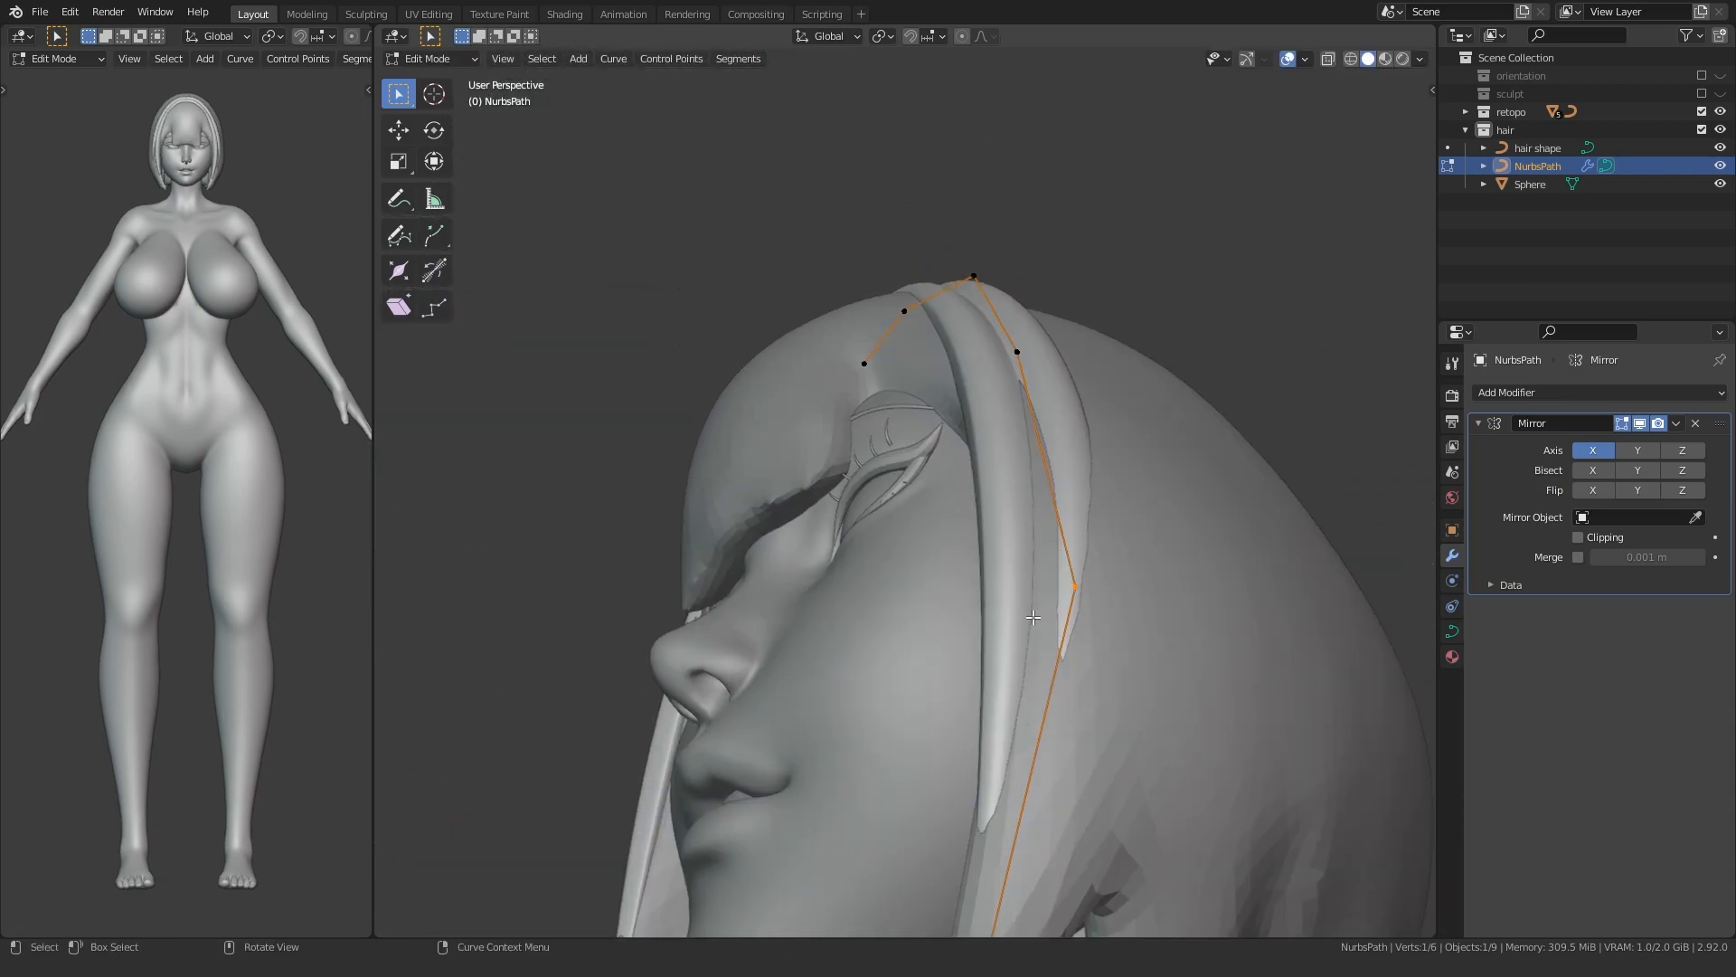
pyautogui.moveTo(922, 646); pyautogui.dragTo(1057, 659, button='middle')
pyautogui.press('g')
pyautogui.click(931, 609)
pyautogui.moveTo(930, 609); pyautogui.dragTo(1053, 534, button='middle')
# - Select the two crown control points and lower them slightly toward the top of the head
pyautogui.moveTo(913, 245); pyautogui.dragTo(636, 360)
pyautogui.press('g')
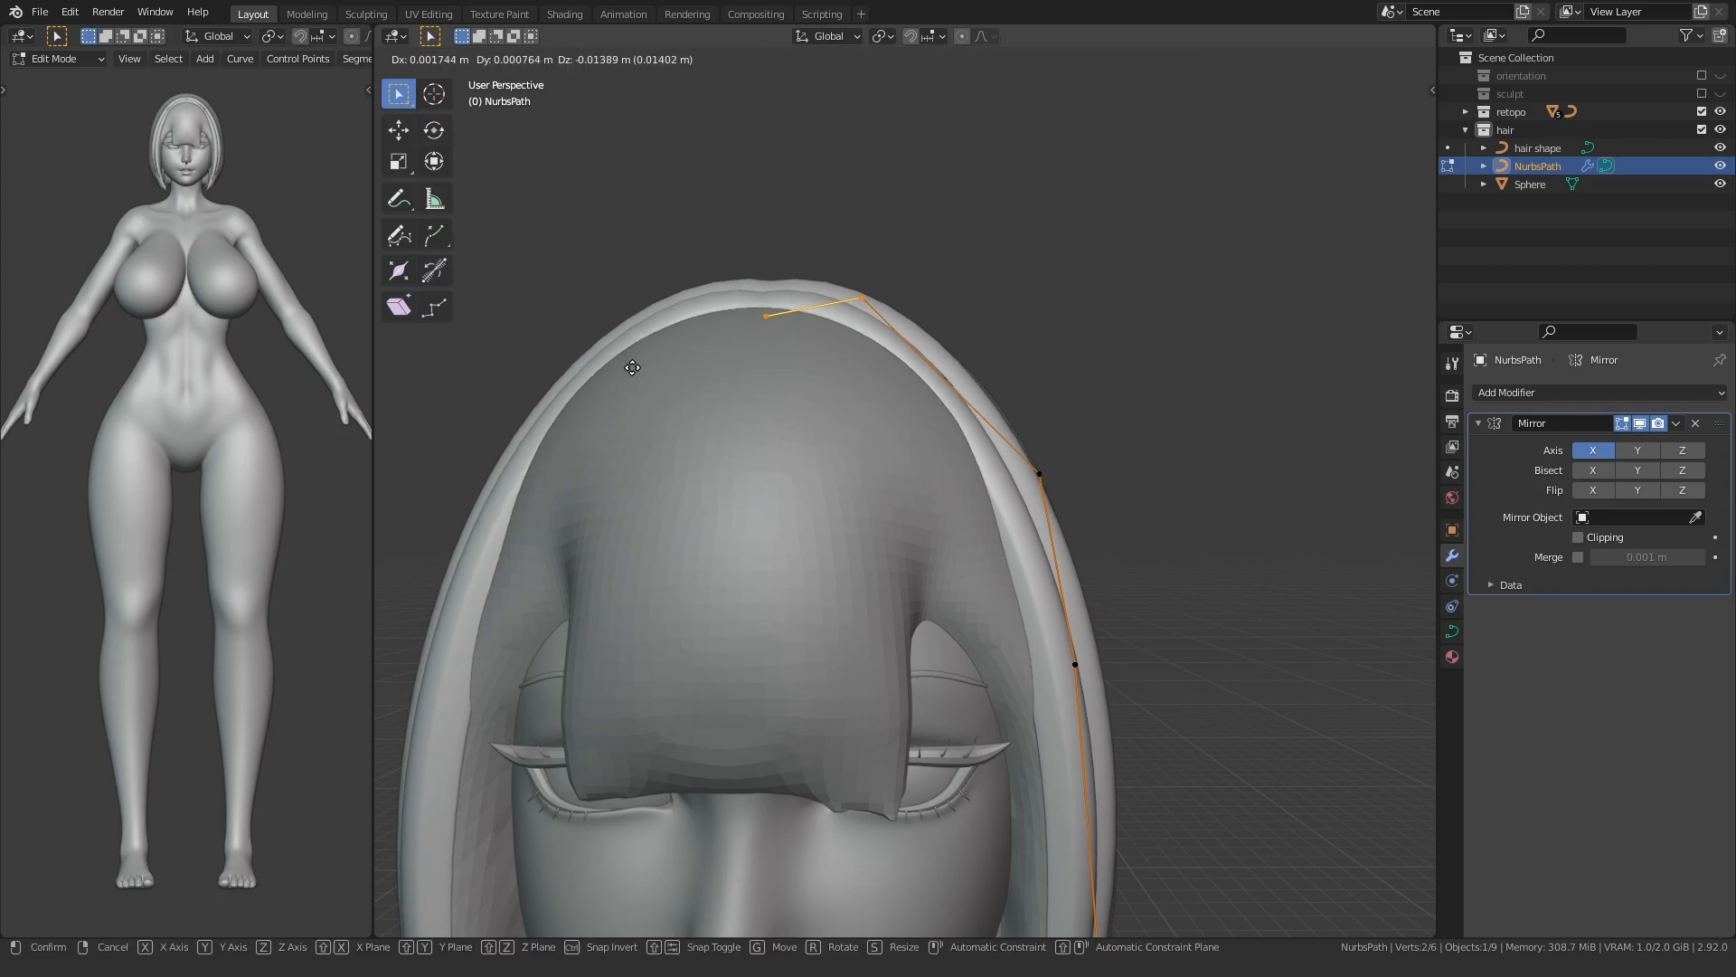
pyautogui.click(637, 398)
pyautogui.moveTo(678, 411); pyautogui.dragTo(550, 419, button='middle')
pyautogui.click(570, 480)
# - Tilt the upper side control point by about -10.7°
pyautogui.moveTo(872, 558); pyautogui.dragTo(1105, 441)
pyautogui.click(733, 592)
pyautogui.moveTo(733, 593)
pyautogui.mouseDown(button='middle')
pyautogui.moveTo(759, 419)
pyautogui.moveTo(724, 597)
pyautogui.mouseUp(button='middle')
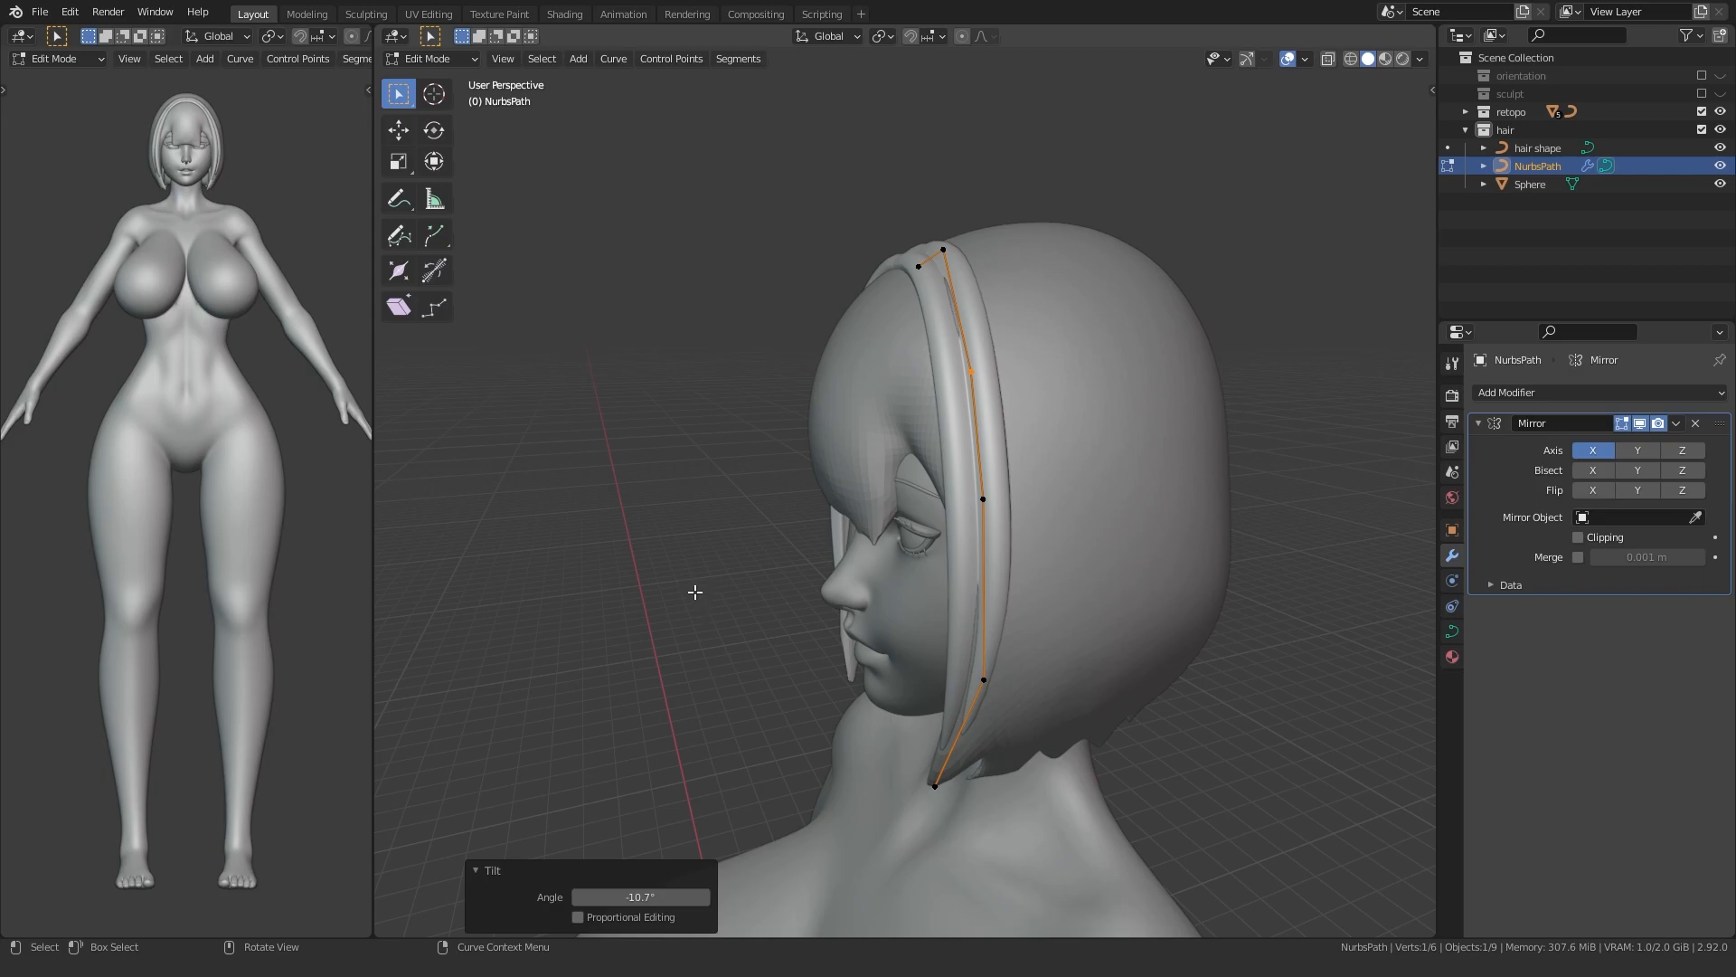
# - Duplicate the finished strand in place and open the copy in Edit Mode
pyautogui.press('Tab')
pyautogui.hotkey('shift', 'd')
pyautogui.rightClick(714, 558)
pyautogui.press('Tab')
# - Move the copy's three upper control points back over the crown, adjusting their height to sit behind the original strand
pyautogui.moveTo(801, 583); pyautogui.dragTo(750, 597, button='middle')
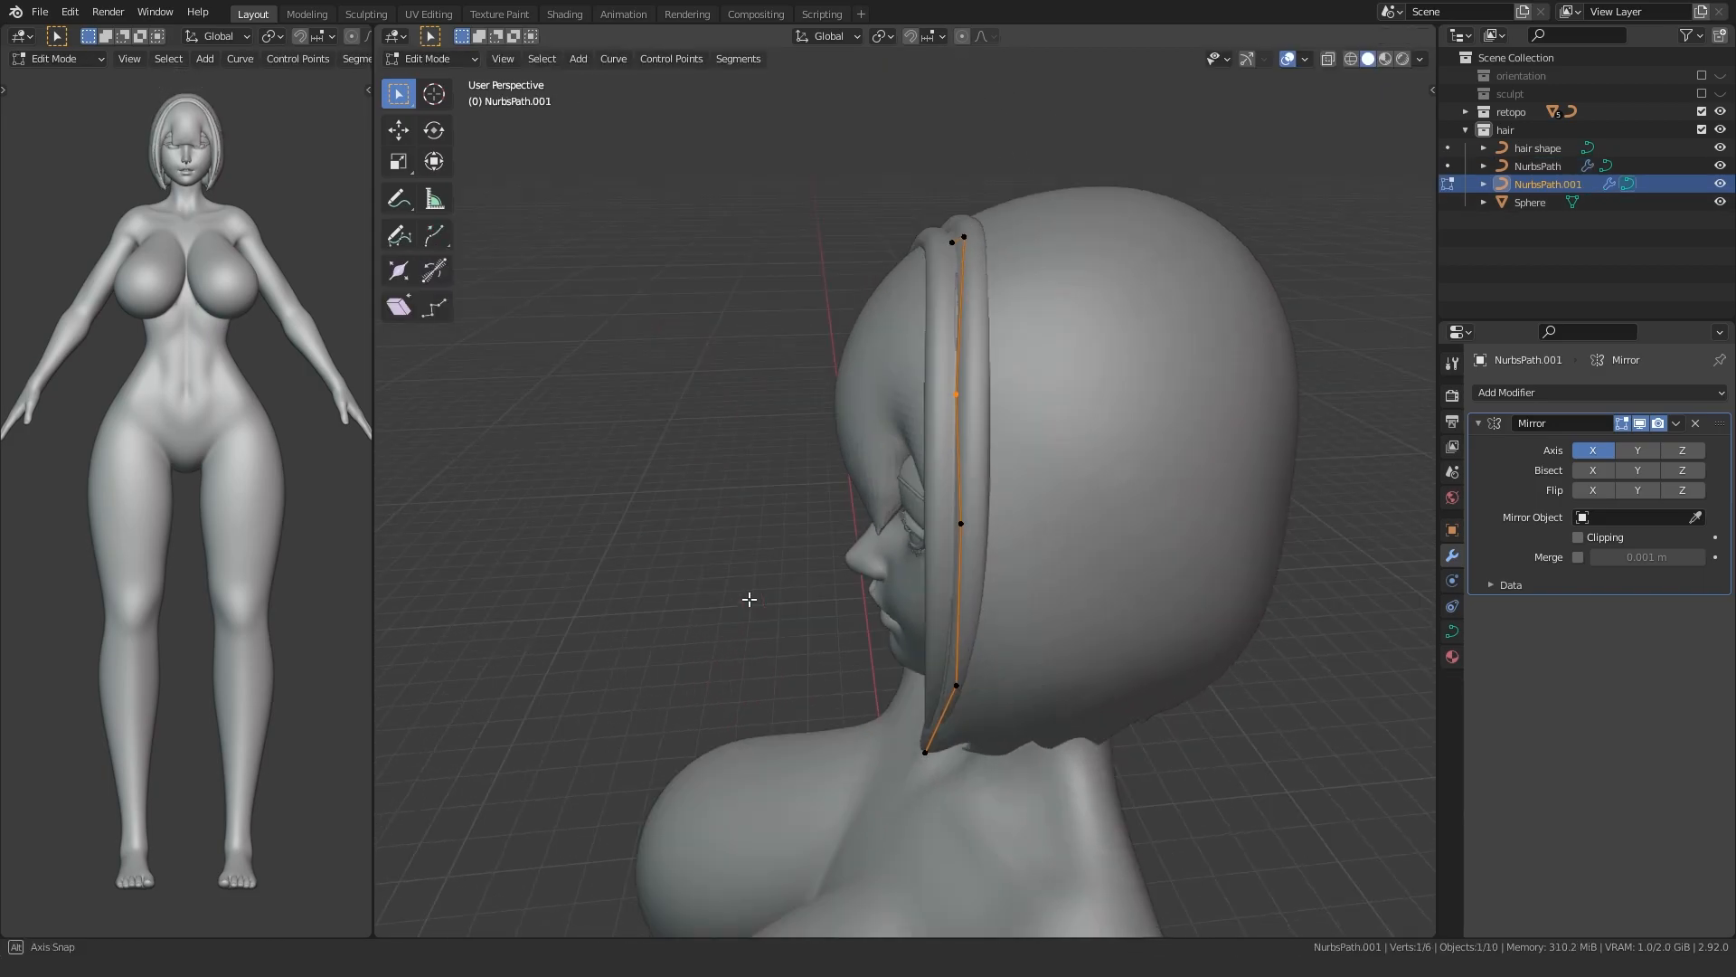
pyautogui.moveTo(785, 540); pyautogui.dragTo(850, 504, button='middle')
pyautogui.moveTo(1055, 233); pyautogui.dragTo(829, 604, button='middle')
pyautogui.click(886, 584)
pyautogui.press('g')
pyautogui.press('z')
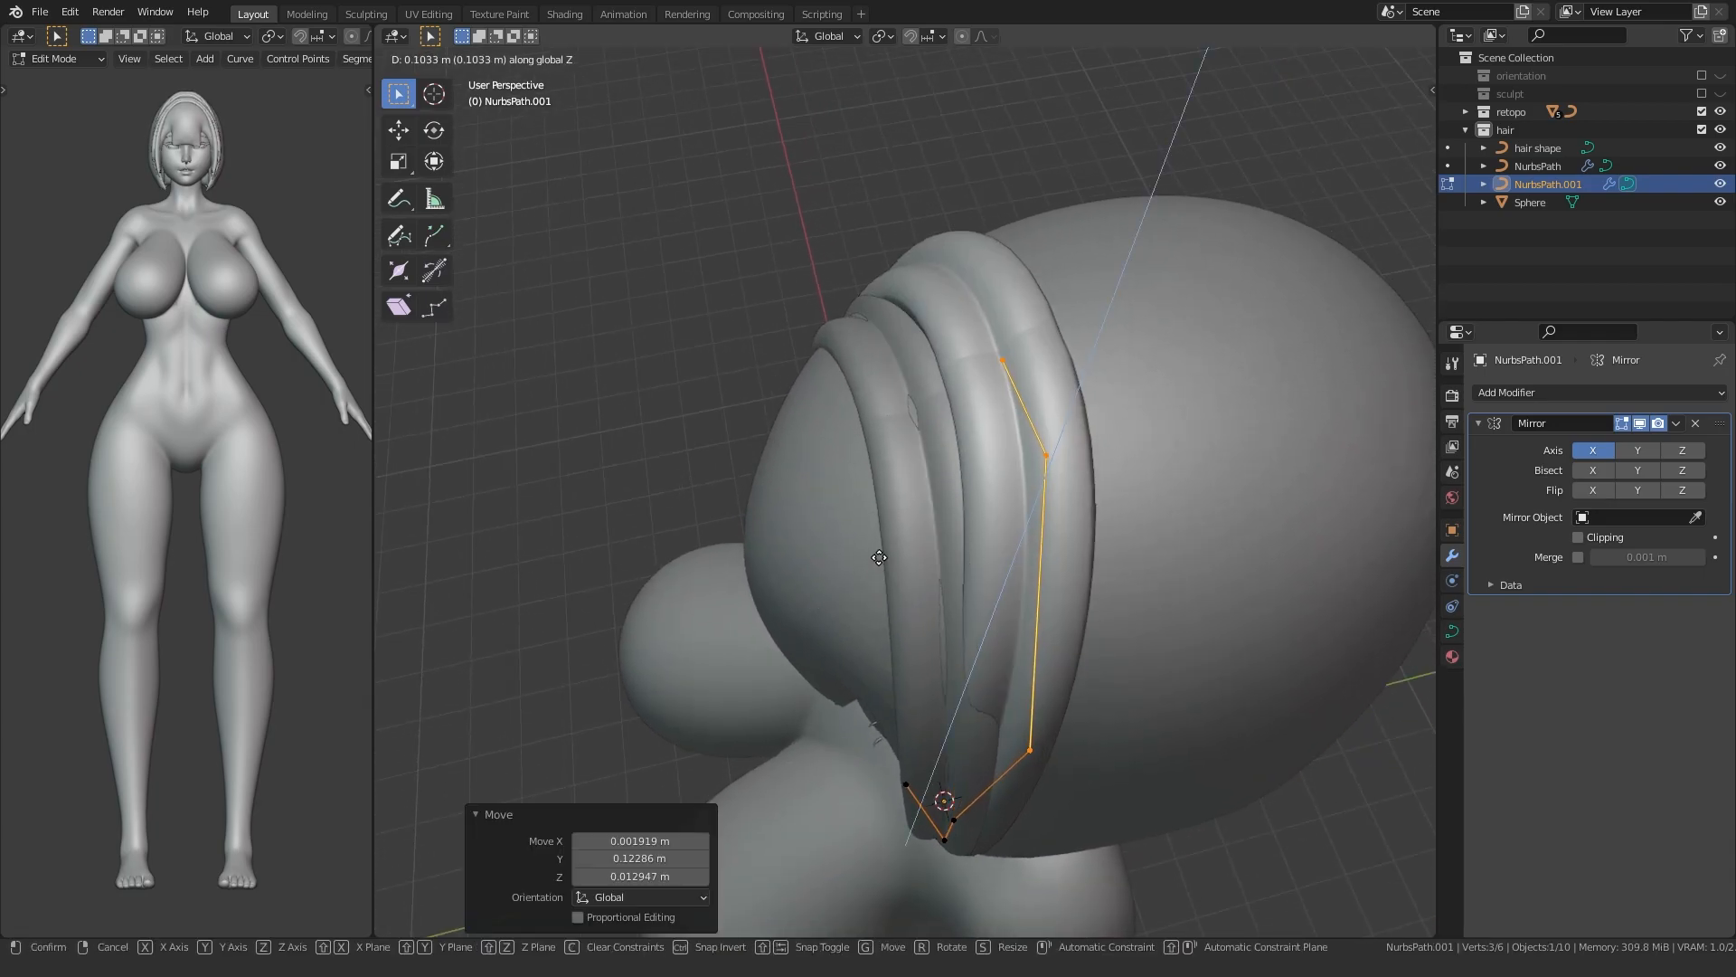
pyautogui.moveTo(799, 558); pyautogui.dragTo(732, 423, button='middle')
pyautogui.press('g')
pyautogui.click(766, 496)
pyautogui.moveTo(766, 495); pyautogui.dragTo(875, 565, button='middle')
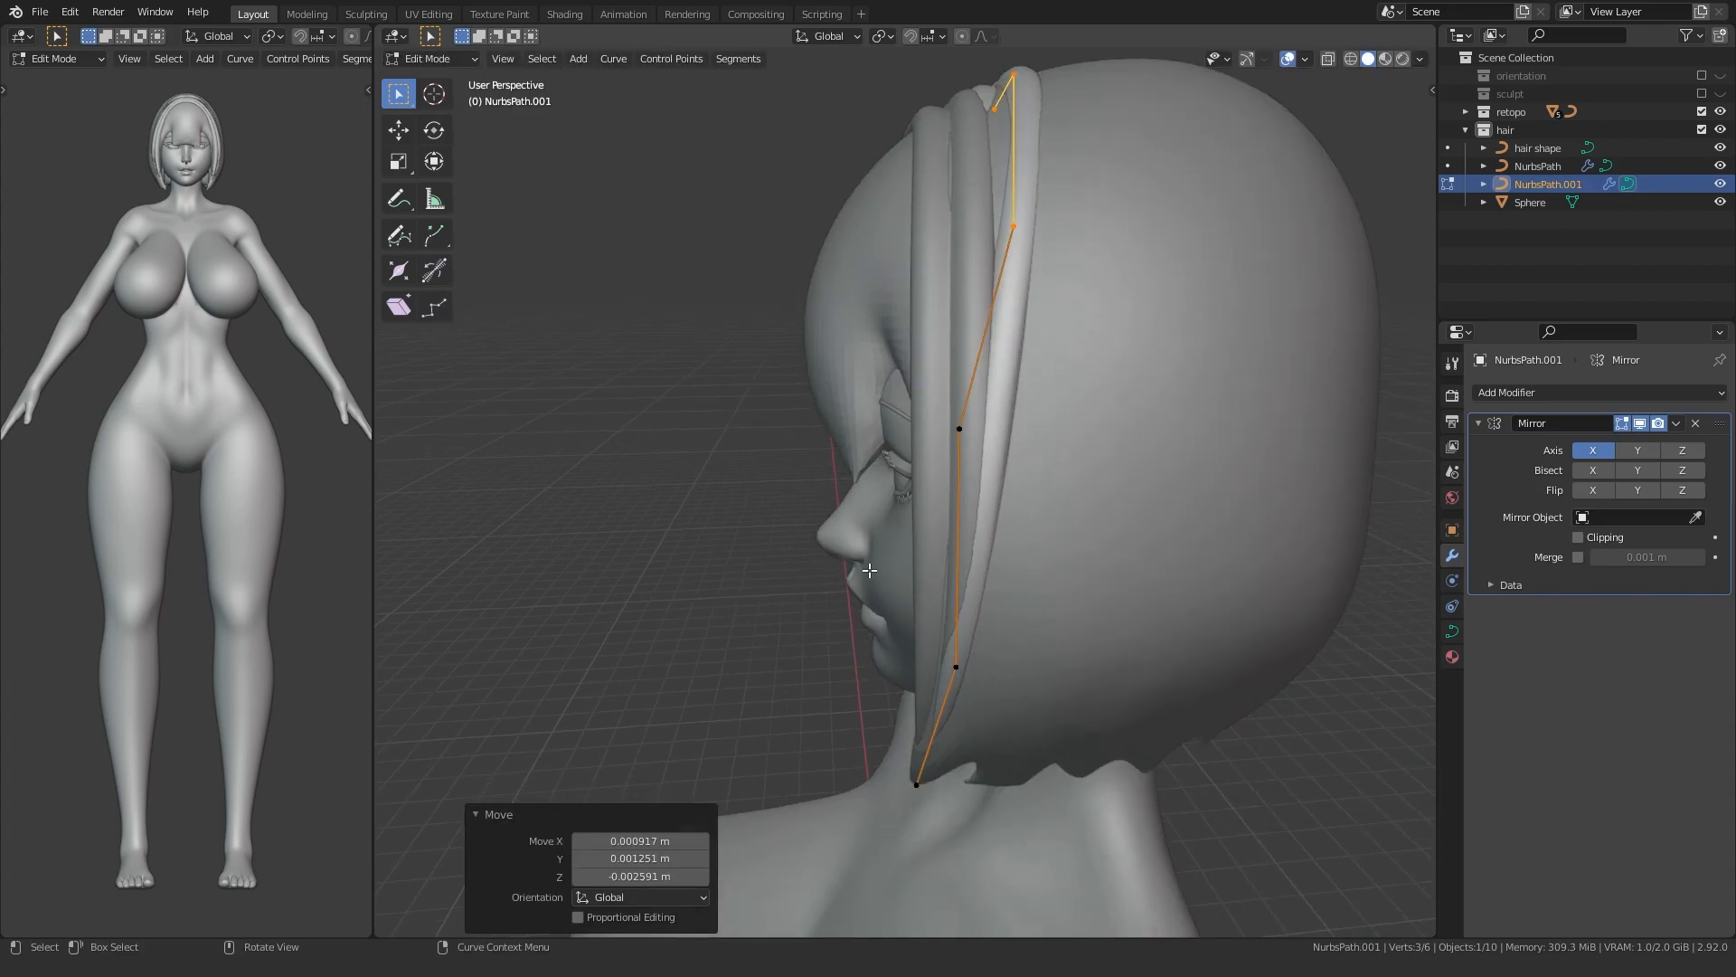
# - In the right side view, move the copy's tip and lower control points to place them behind the previous strand
pyautogui.moveTo(893, 651); pyautogui.dragTo(895, 649)
pyautogui.moveTo(896, 649); pyautogui.dragTo(1021, 653, button='middle')
pyautogui.press('KP_3')
pyautogui.moveTo(779, 768); pyautogui.dragTo(960, 680)
pyautogui.press('g')
pyautogui.click(802, 662)
pyautogui.click(932, 526)
pyautogui.press('g')
pyautogui.click(965, 500)
# - Move the copy's middle side control point outward and back by about 0.041 m in X and 0.074 m in Y
pyautogui.click(933, 318)
pyautogui.moveTo(776, 485); pyautogui.dragTo(845, 501, button='middle')
pyautogui.press('g')
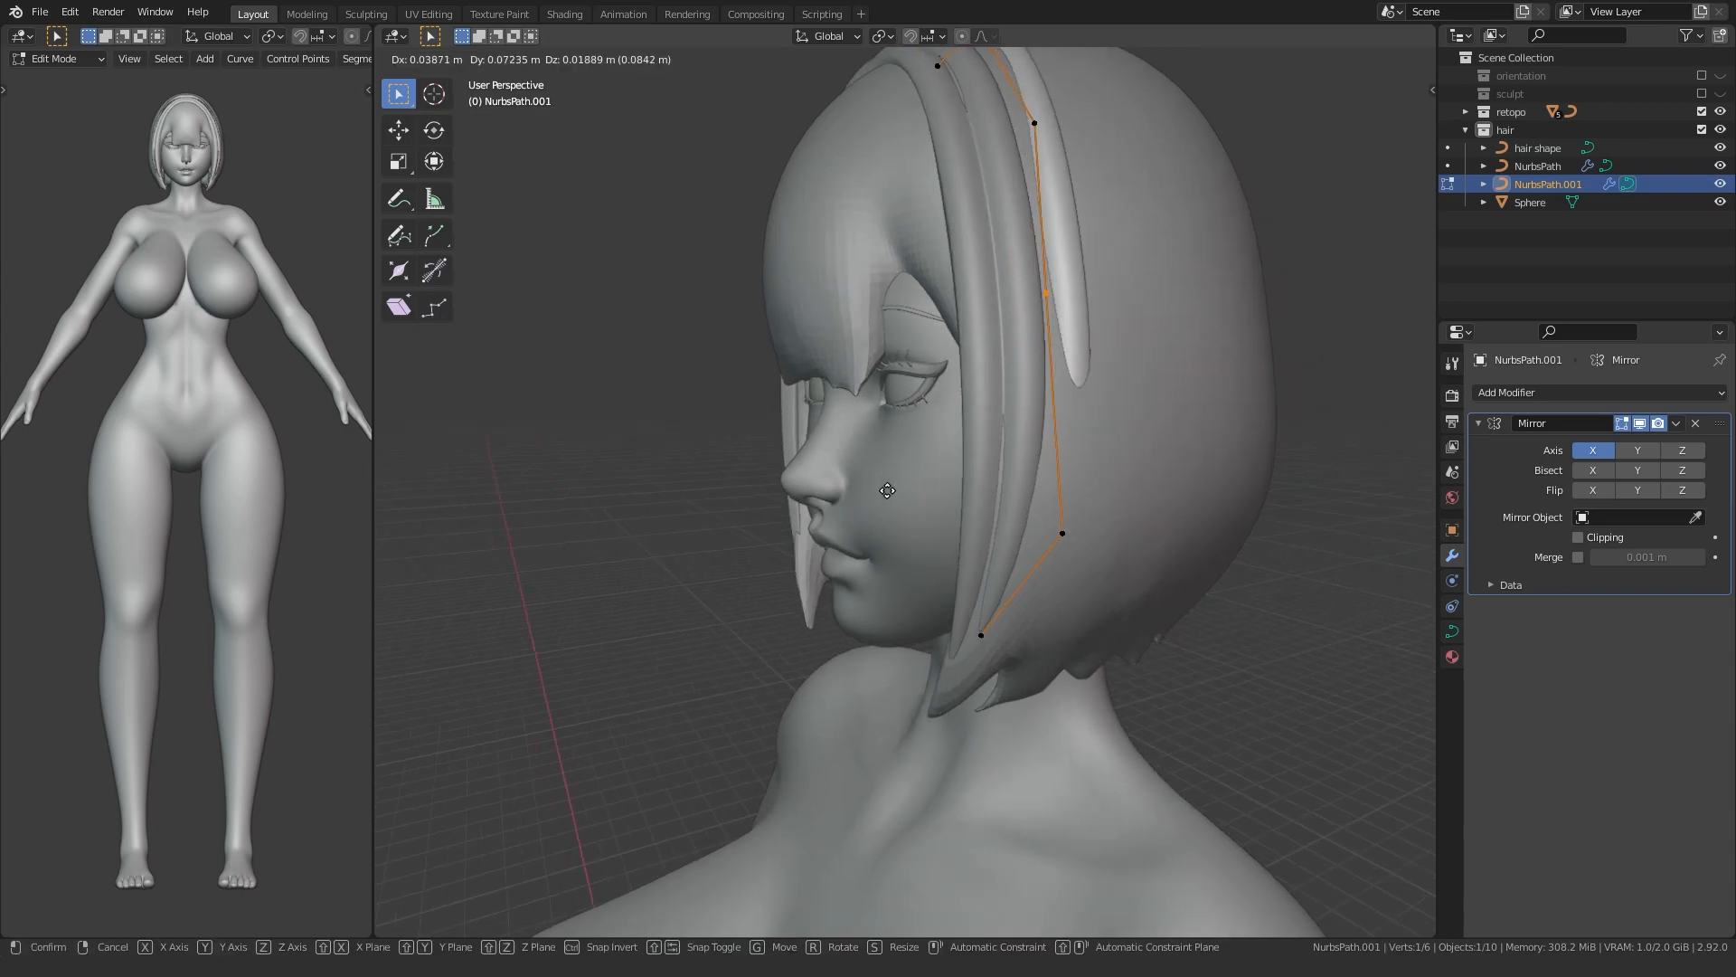
pyautogui.click(882, 495)
pyautogui.press('x')
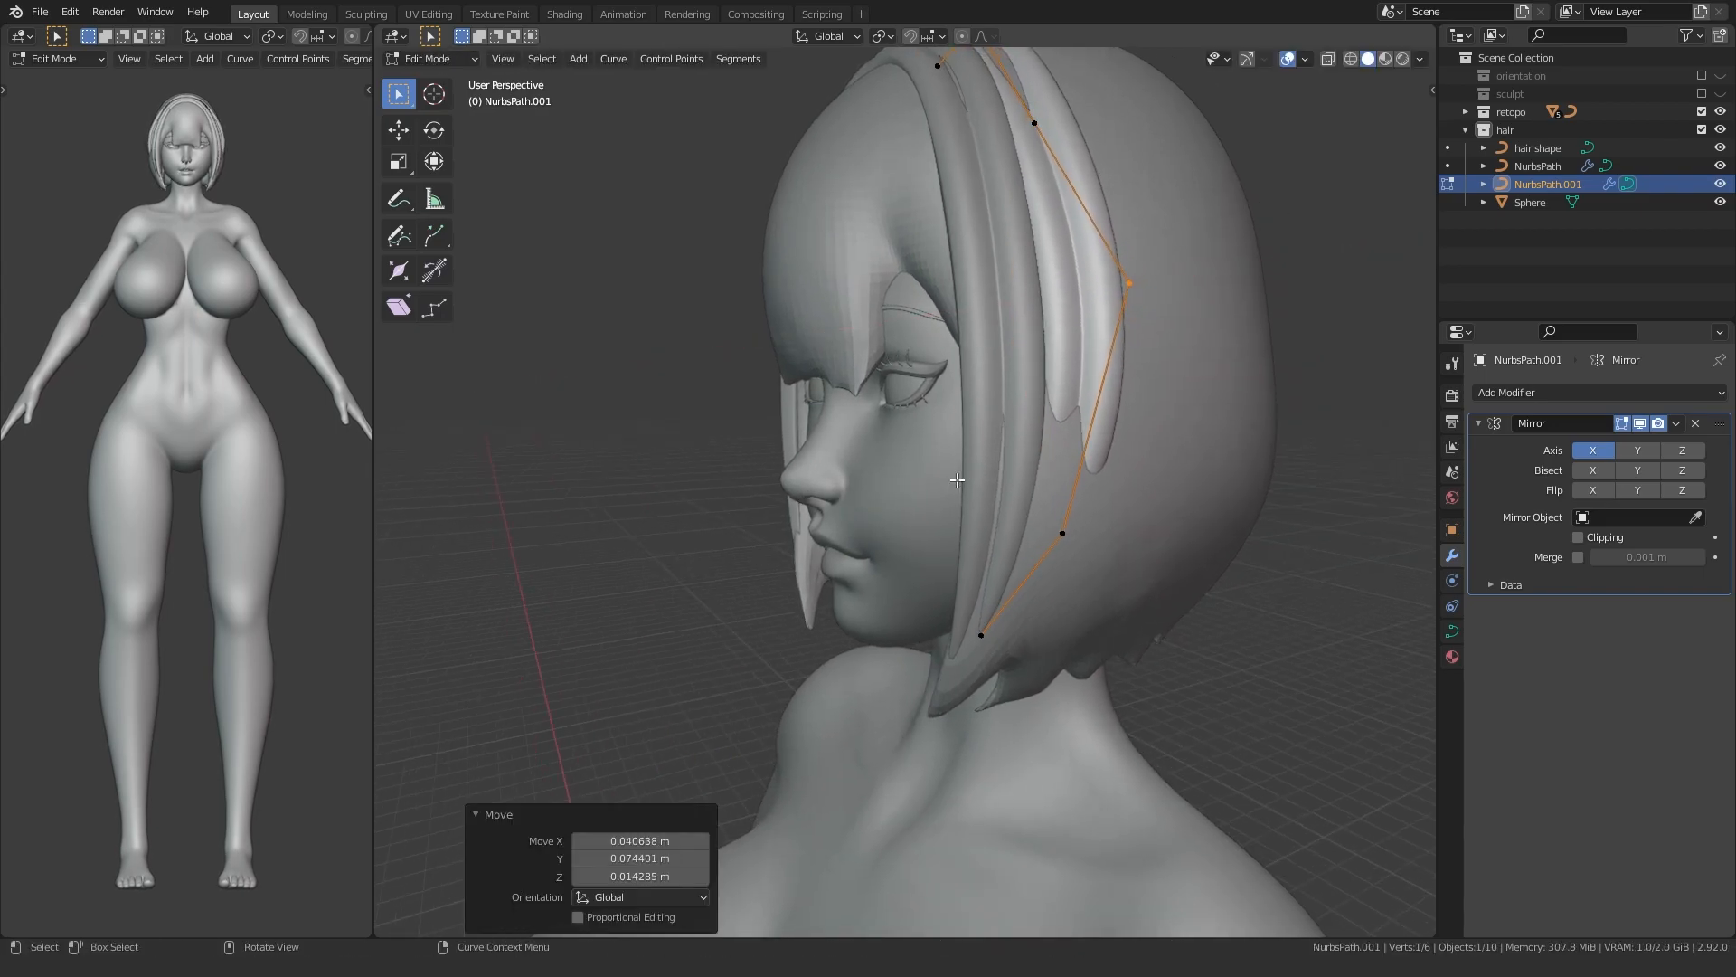
# - Select the copy's two lowest control points and shift them along the X axis
pyautogui.click(1126, 538)
pyautogui.moveTo(1114, 506); pyautogui.dragTo(887, 674)
pyautogui.press('g')
pyautogui.press('x')
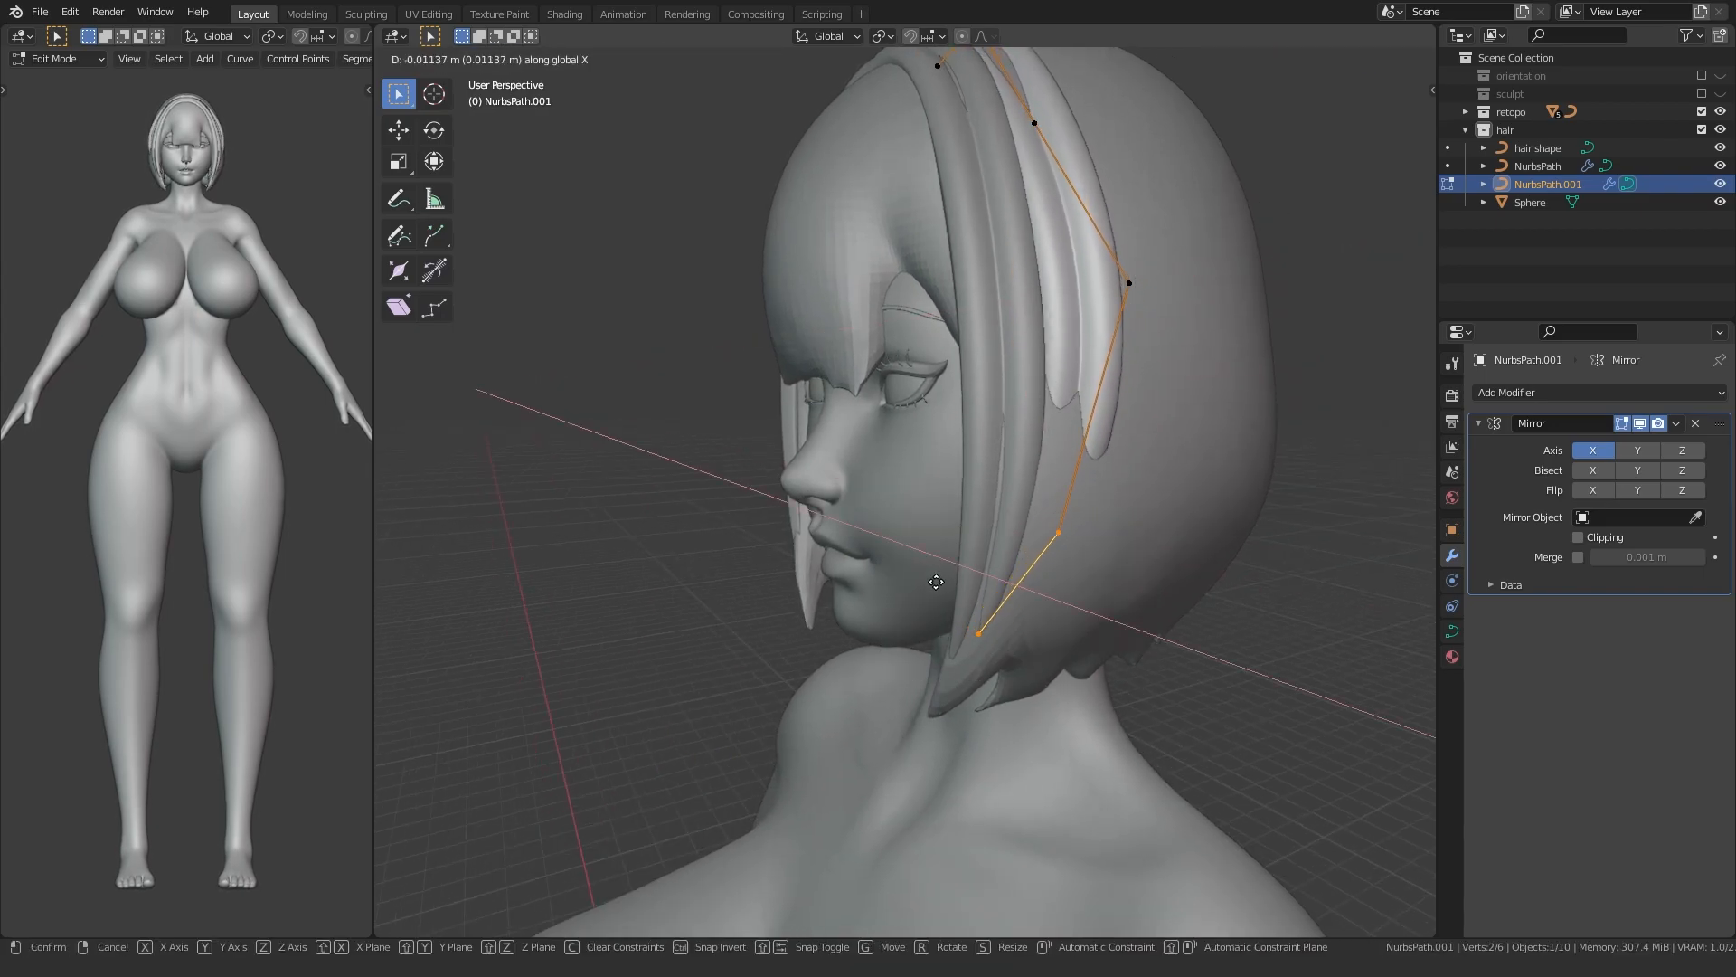
pyautogui.click(964, 590)
# - Reposition the copy's tip near the jaw, including along the X axis, to bring the strand end against the bob
pyautogui.moveTo(965, 590); pyautogui.dragTo(860, 573, button='middle')
pyautogui.scroll(2, 892, 566)
pyautogui.moveTo(1085, 565); pyautogui.dragTo(928, 694)
pyautogui.press('g')
pyautogui.click(897, 616)
pyautogui.press('g')
pyautogui.press('x')
pyautogui.moveTo(896, 615); pyautogui.dragTo(859, 621, button='middle')
pyautogui.click(913, 622)
pyautogui.press('g')
pyautogui.click(852, 593)
# - Move the lower bend control point toward the face and nudge the strand's upper section to smooth its curve
pyautogui.click(1228, 460)
pyautogui.press('g')
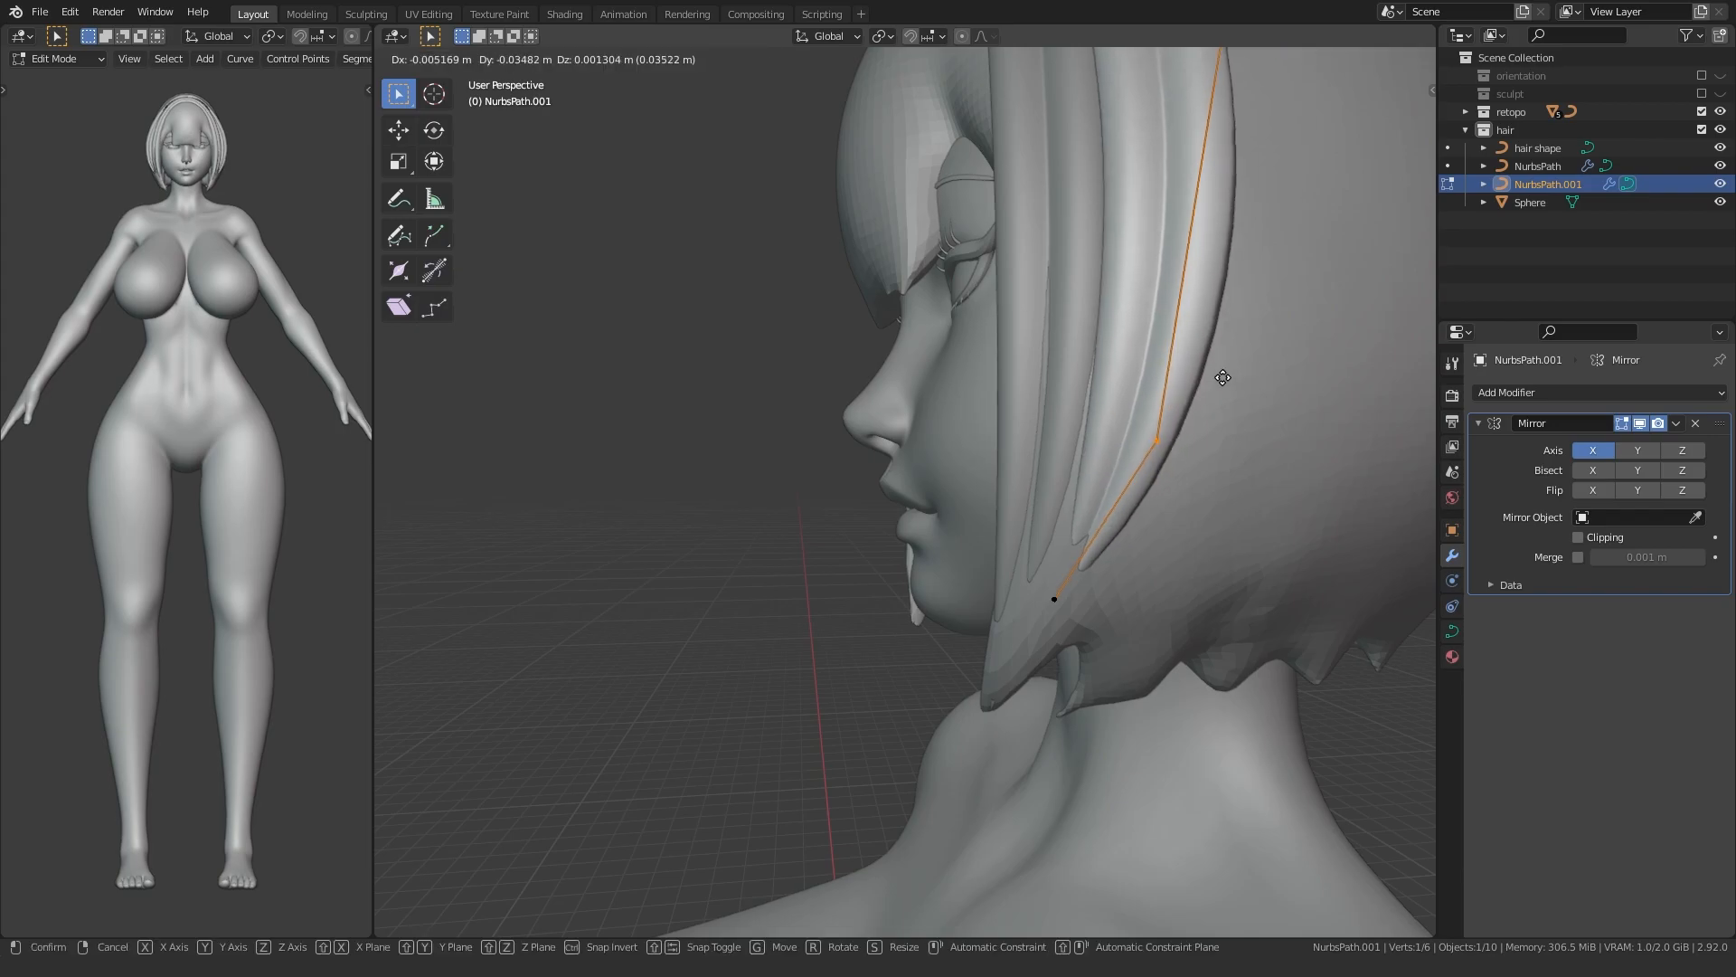
pyautogui.click(1207, 376)
pyautogui.keyDown('shift'); pyautogui.moveTo(1161, 272); pyautogui.dragTo(1034, 694, button='middle'); pyautogui.keyUp('shift')
pyautogui.press('g')
pyautogui.click(1128, 472)
pyautogui.keyDown('shift'); pyautogui.moveTo(940, 421); pyautogui.dragTo(962, 586, button='middle'); pyautogui.keyUp('shift')
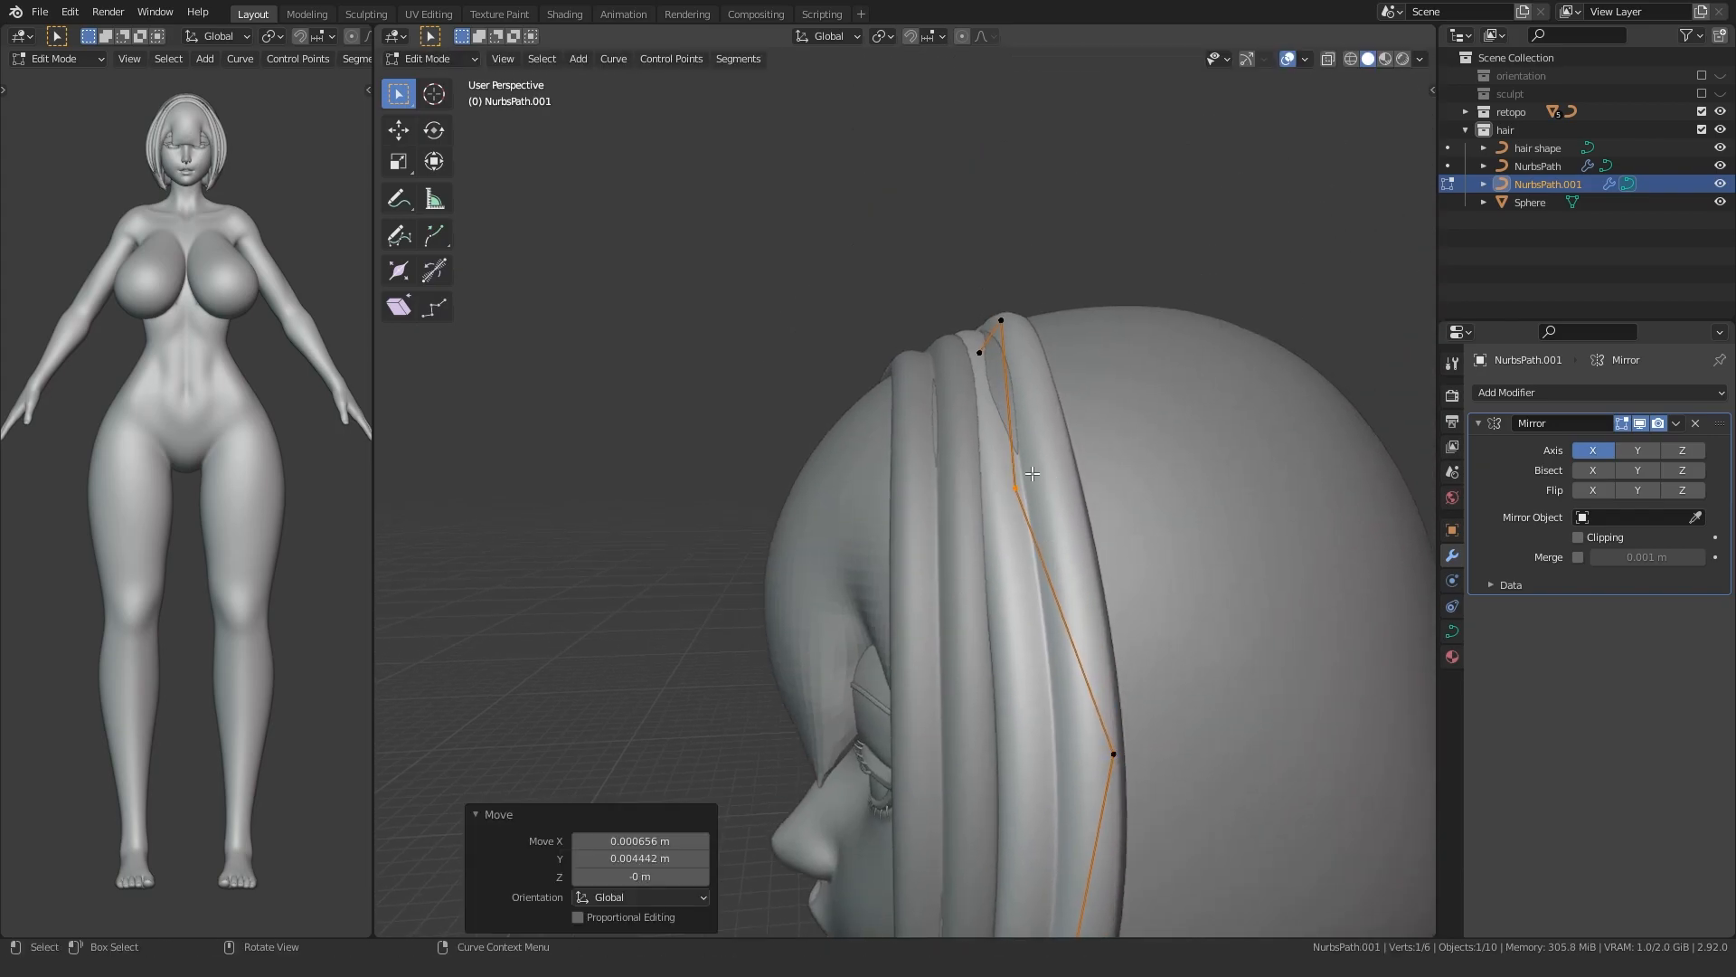
# - Select the copy's crown control points and adjust their height along the Z axis
pyautogui.moveTo(1046, 477); pyautogui.dragTo(1085, 524, button='middle')
pyautogui.moveTo(1011, 291); pyautogui.dragTo(895, 231)
pyautogui.press('g')
pyautogui.press('z')
pyautogui.click(961, 218)
# - Move the upper side control point up by about 0.017 m to follow the head's curvature
pyautogui.click(958, 516)
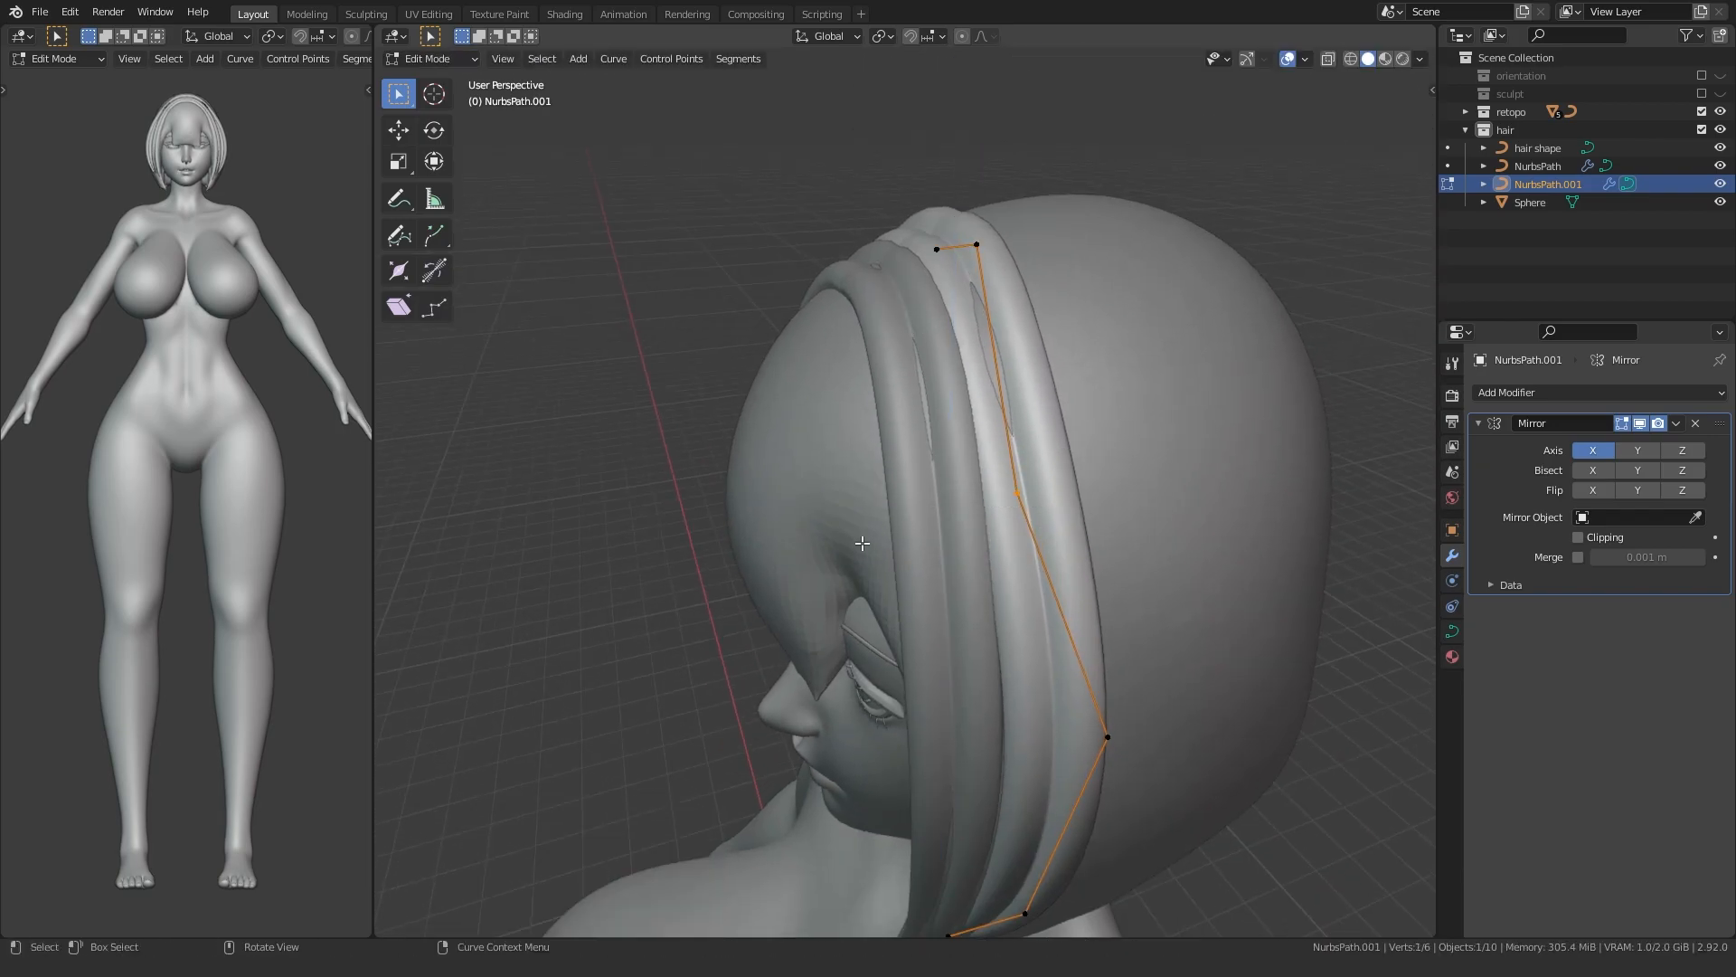
pyautogui.click(814, 535)
pyautogui.press('g')
pyautogui.moveTo(813, 534); pyautogui.dragTo(693, 473, button='middle')
pyautogui.click(875, 588)
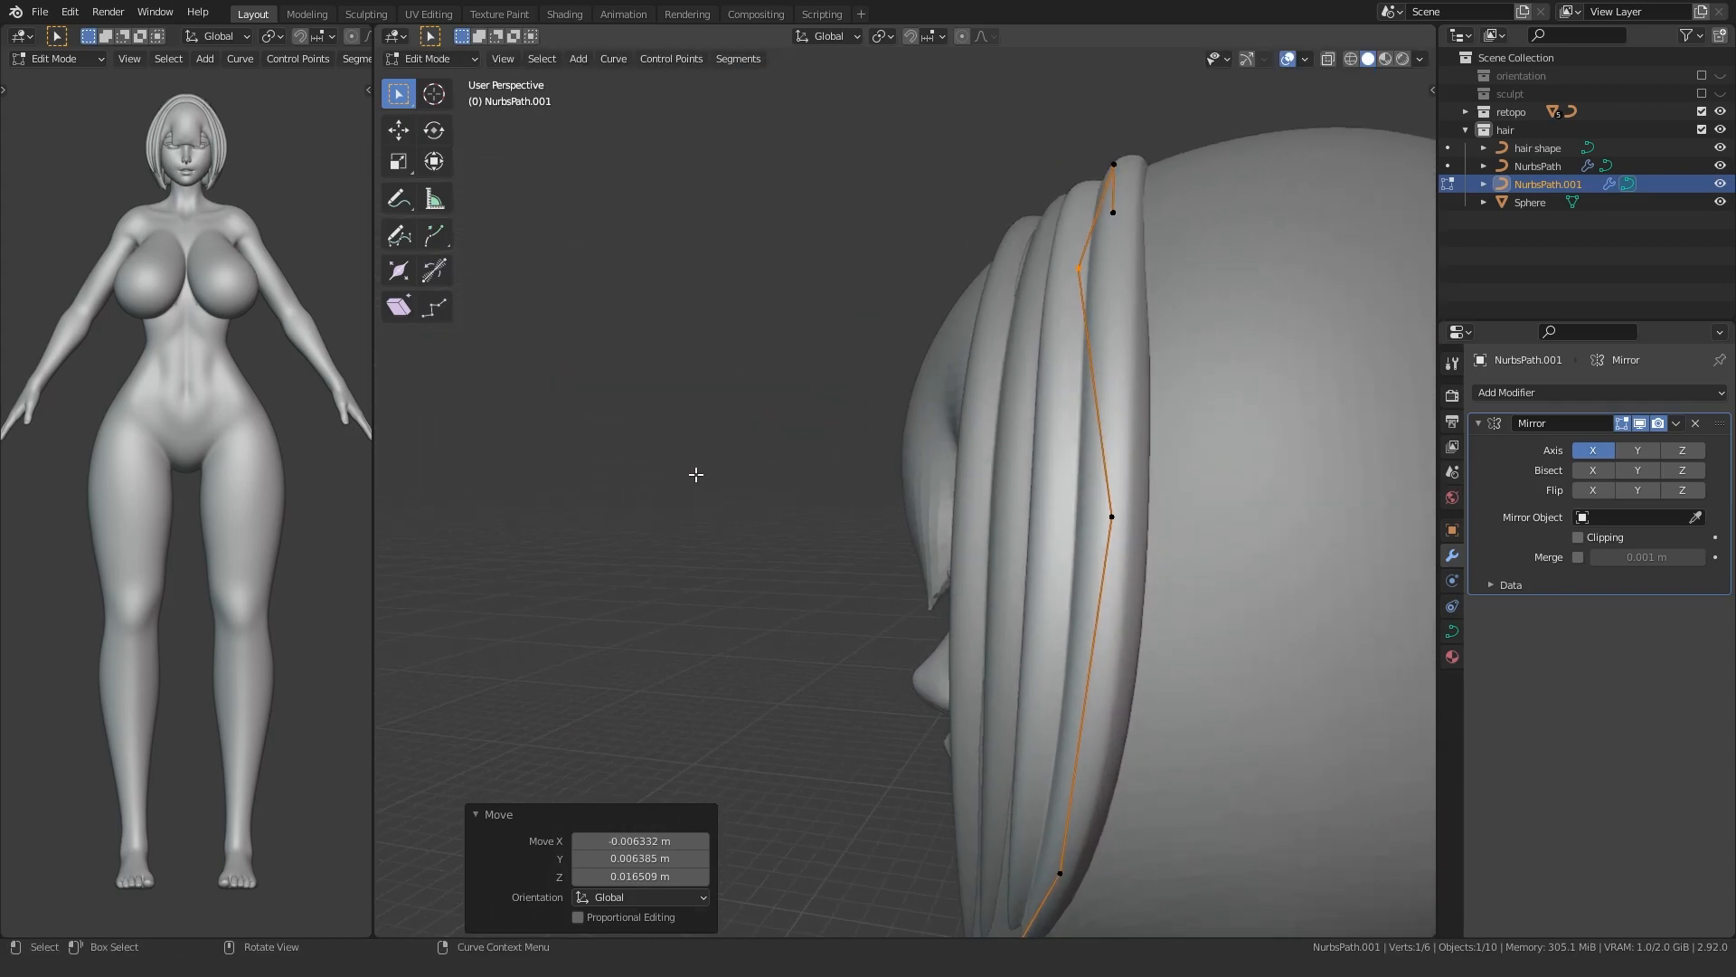
pyautogui.keyDown('shift'); pyautogui.moveTo(759, 638); pyautogui.dragTo(636, 460, button='middle'); pyautogui.keyUp('shift')
# - Inspect the strand in Object Mode, return to Edit Mode and tilt its tip control point
pyautogui.press('Tab')
pyautogui.scroll(-1, 718, 534)
pyautogui.moveTo(718, 533); pyautogui.dragTo(805, 723, button='middle')
pyautogui.press('Tab')
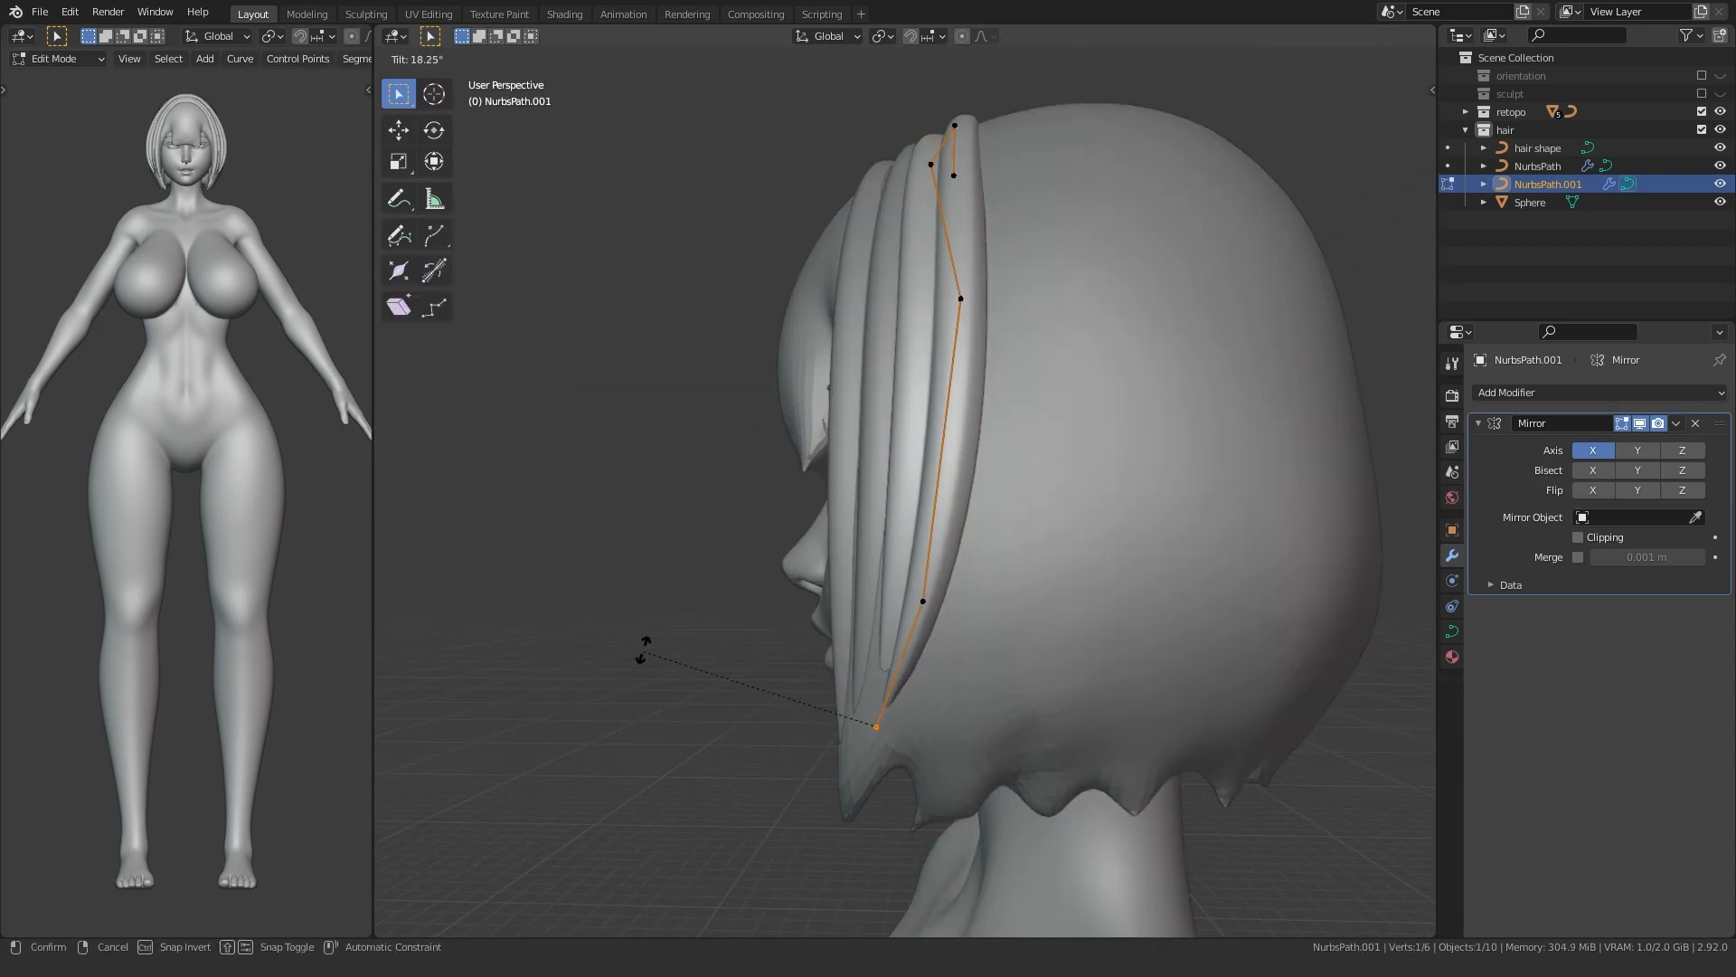
pyautogui.click(714, 624)
pyautogui.moveTo(714, 624); pyautogui.dragTo(868, 667, button='middle')
pyautogui.click(746, 626)
pyautogui.moveTo(746, 626); pyautogui.dragTo(830, 498, button='middle')
# - Duplicate the second strand in place and open the new copy in Edit Mode
pyautogui.press('Tab')
pyautogui.scroll(-2, 747, 555)
pyautogui.hotkey('shift', 'd')
pyautogui.rightClick(744, 515)
pyautogui.press('Tab')
# - Move the new copy's upper control points farther back on the crown and adjust their height along Z
pyautogui.moveTo(935, 309); pyautogui.dragTo(863, 428, button='middle')
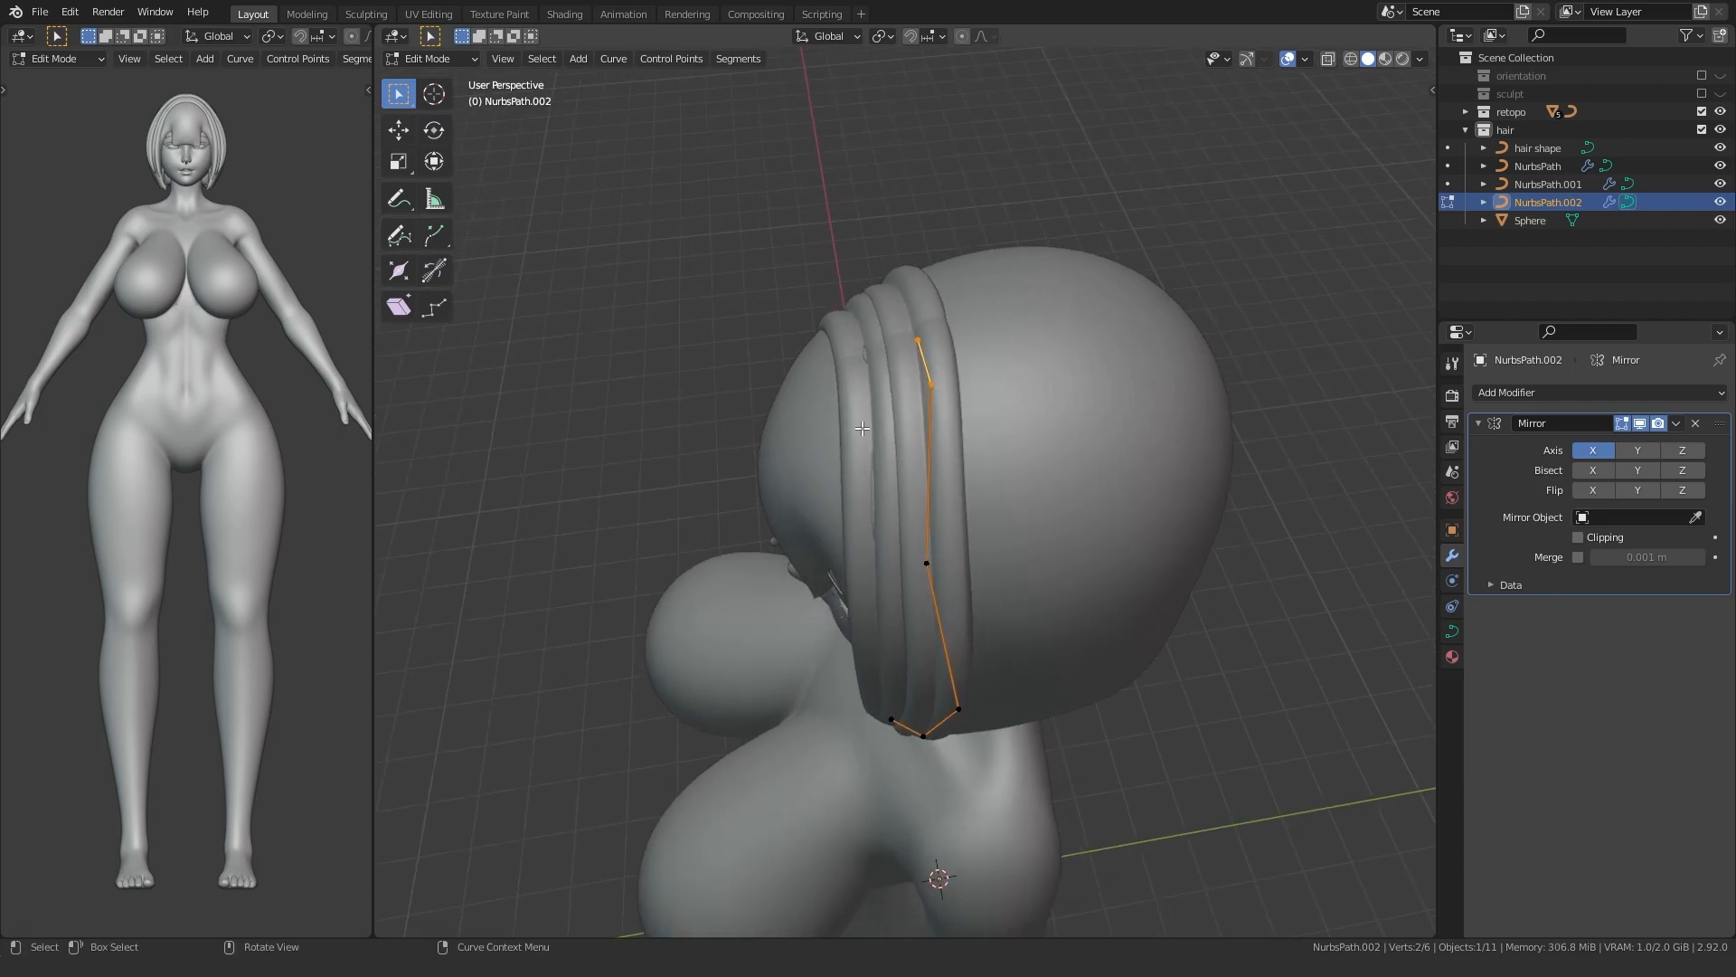
pyautogui.click(913, 404)
pyautogui.press('g')
pyautogui.press('z')
pyautogui.moveTo(899, 500); pyautogui.dragTo(847, 256, button='middle')
pyautogui.click(846, 256)
# - Move the new strand's middle, tip and lower control points backward so it runs down toward the neck
pyautogui.click(913, 210)
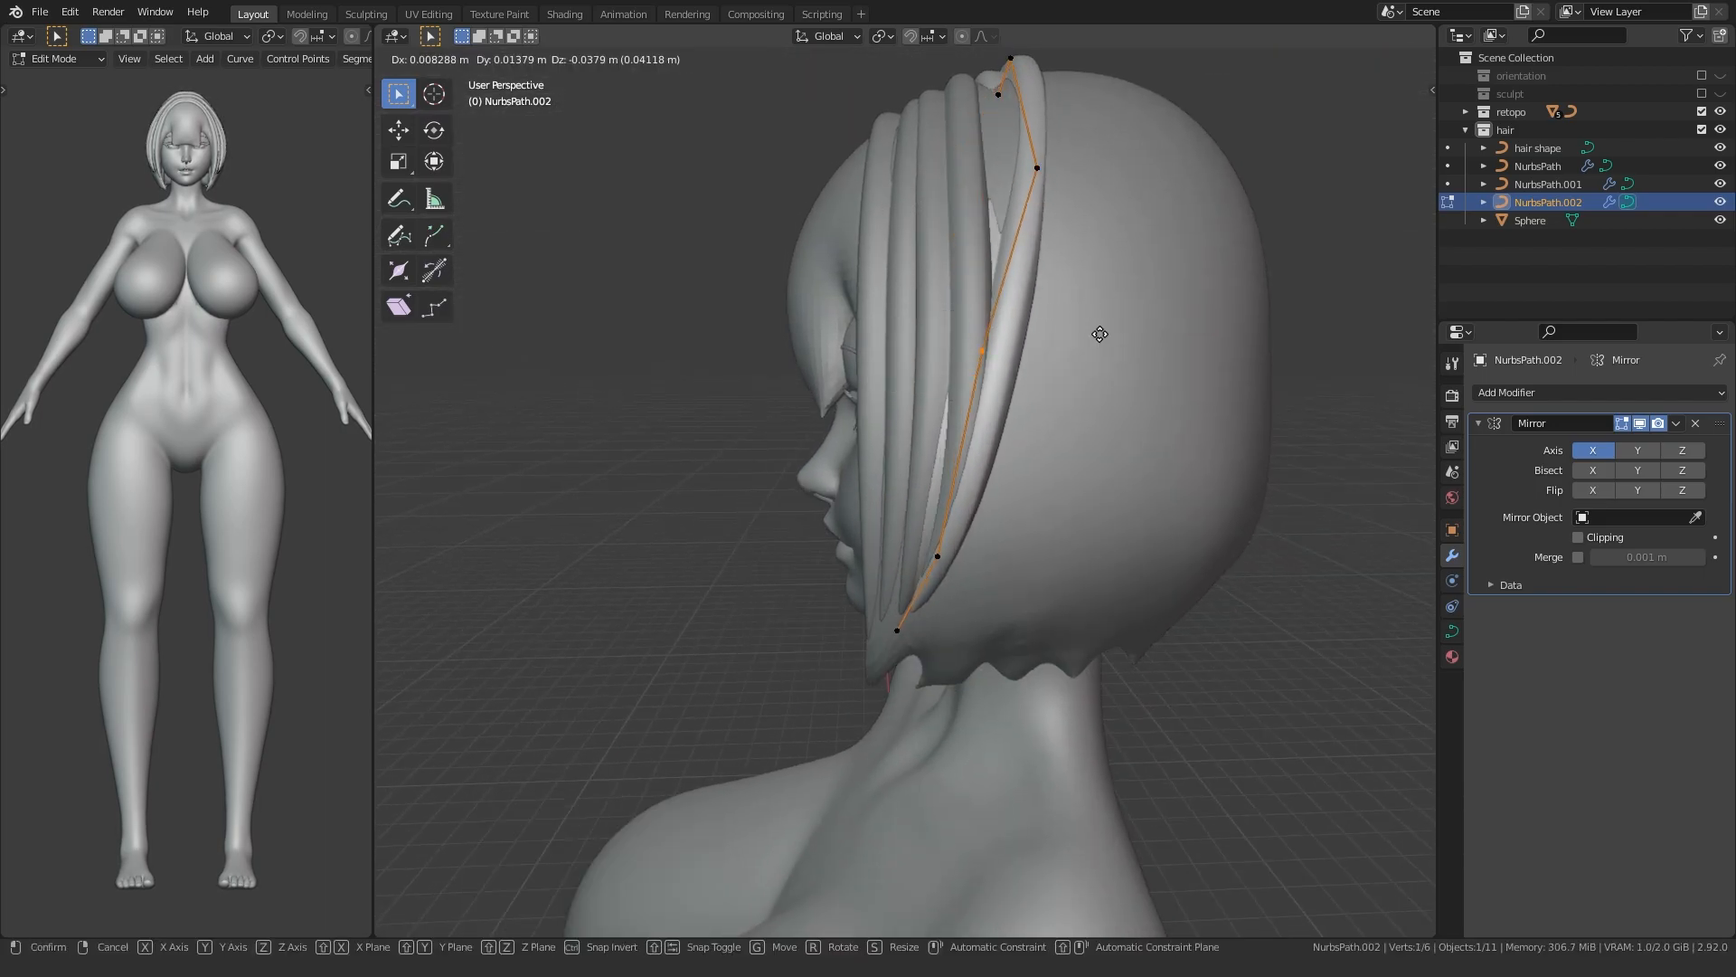
pyautogui.press('KP_3')
pyautogui.keyDown('shift'); pyautogui.moveTo(775, 632); pyautogui.dragTo(745, 507, button='middle'); pyautogui.keyUp('shift')
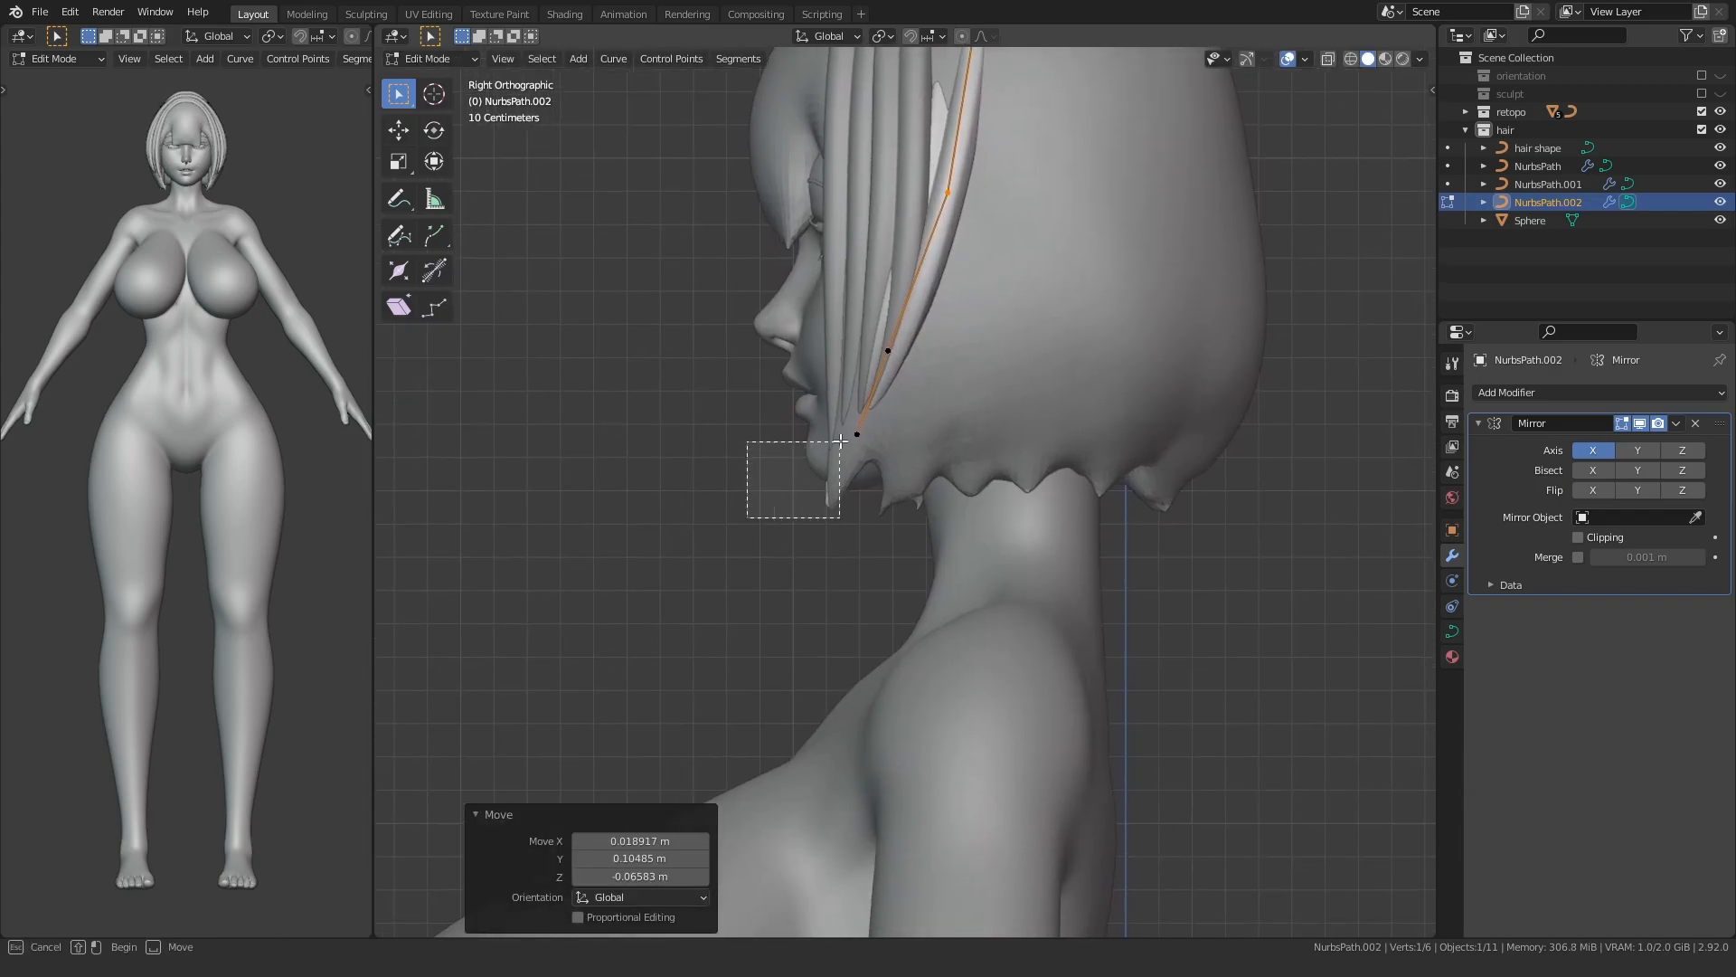
pyautogui.moveTo(837, 444); pyautogui.dragTo(864, 427)
pyautogui.press('g')
pyautogui.click(843, 639)
pyautogui.click(1019, 324)
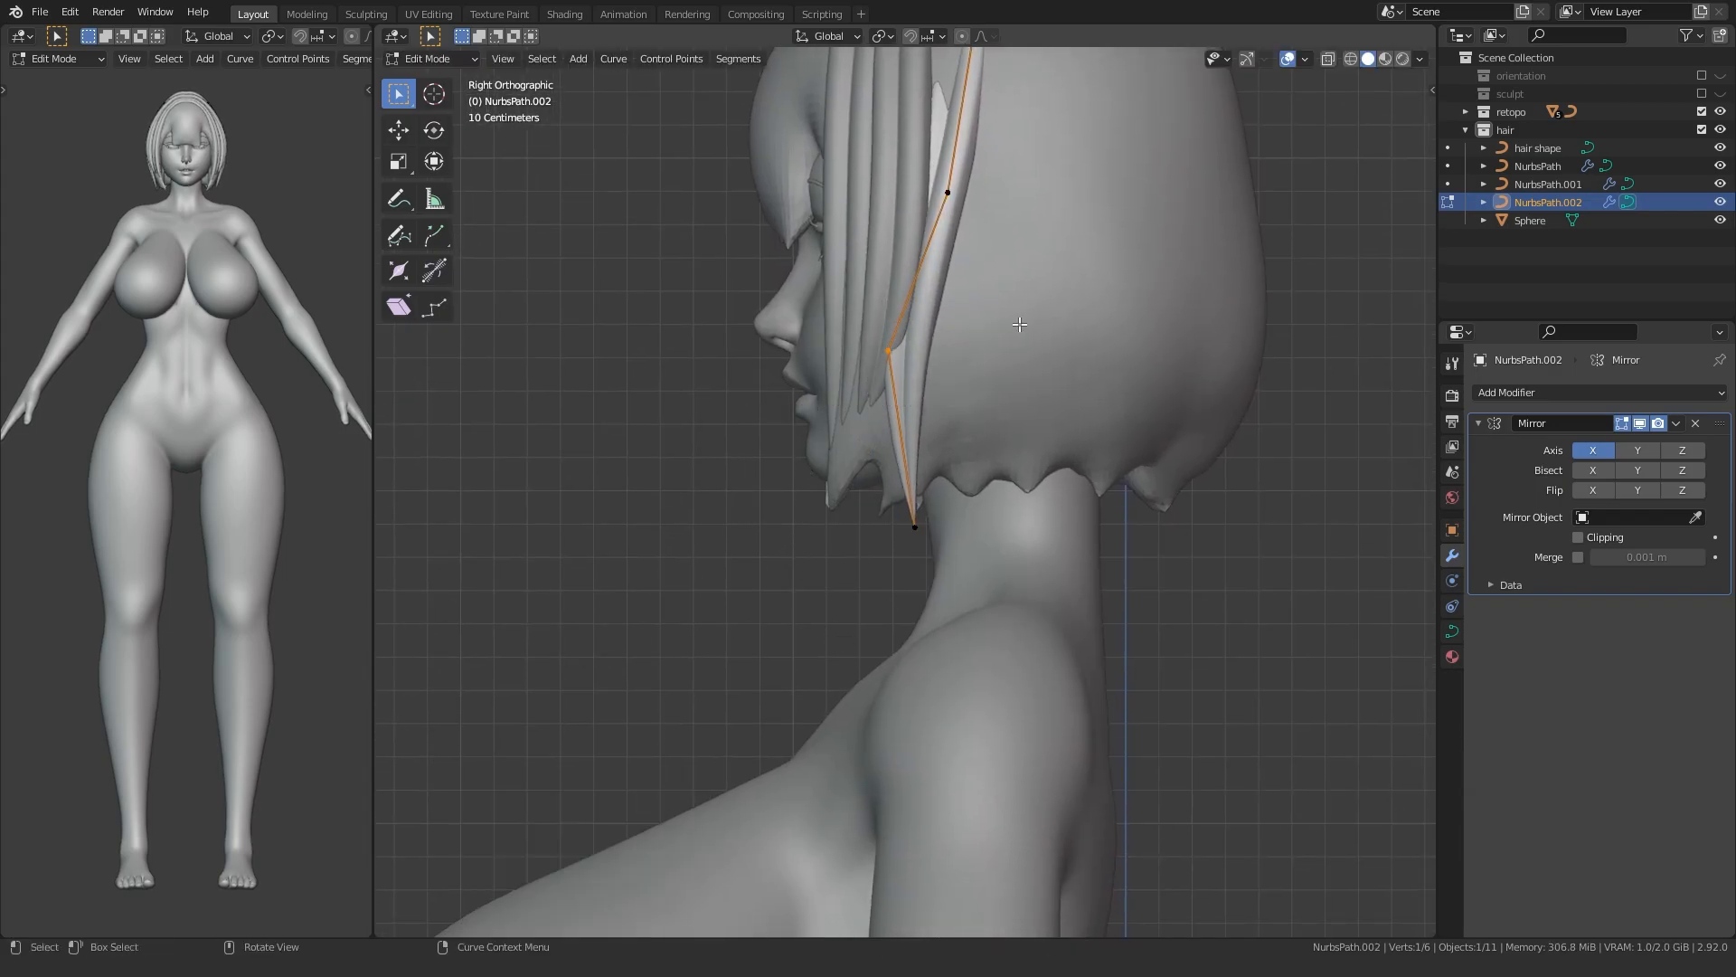
pyautogui.click(1064, 340)
# - Select all of the strand's control points except the tip and enlarge their radius to thicken it
pyautogui.scroll(-2, 755, 449)
pyautogui.moveTo(806, 444); pyautogui.dragTo(985, 72)
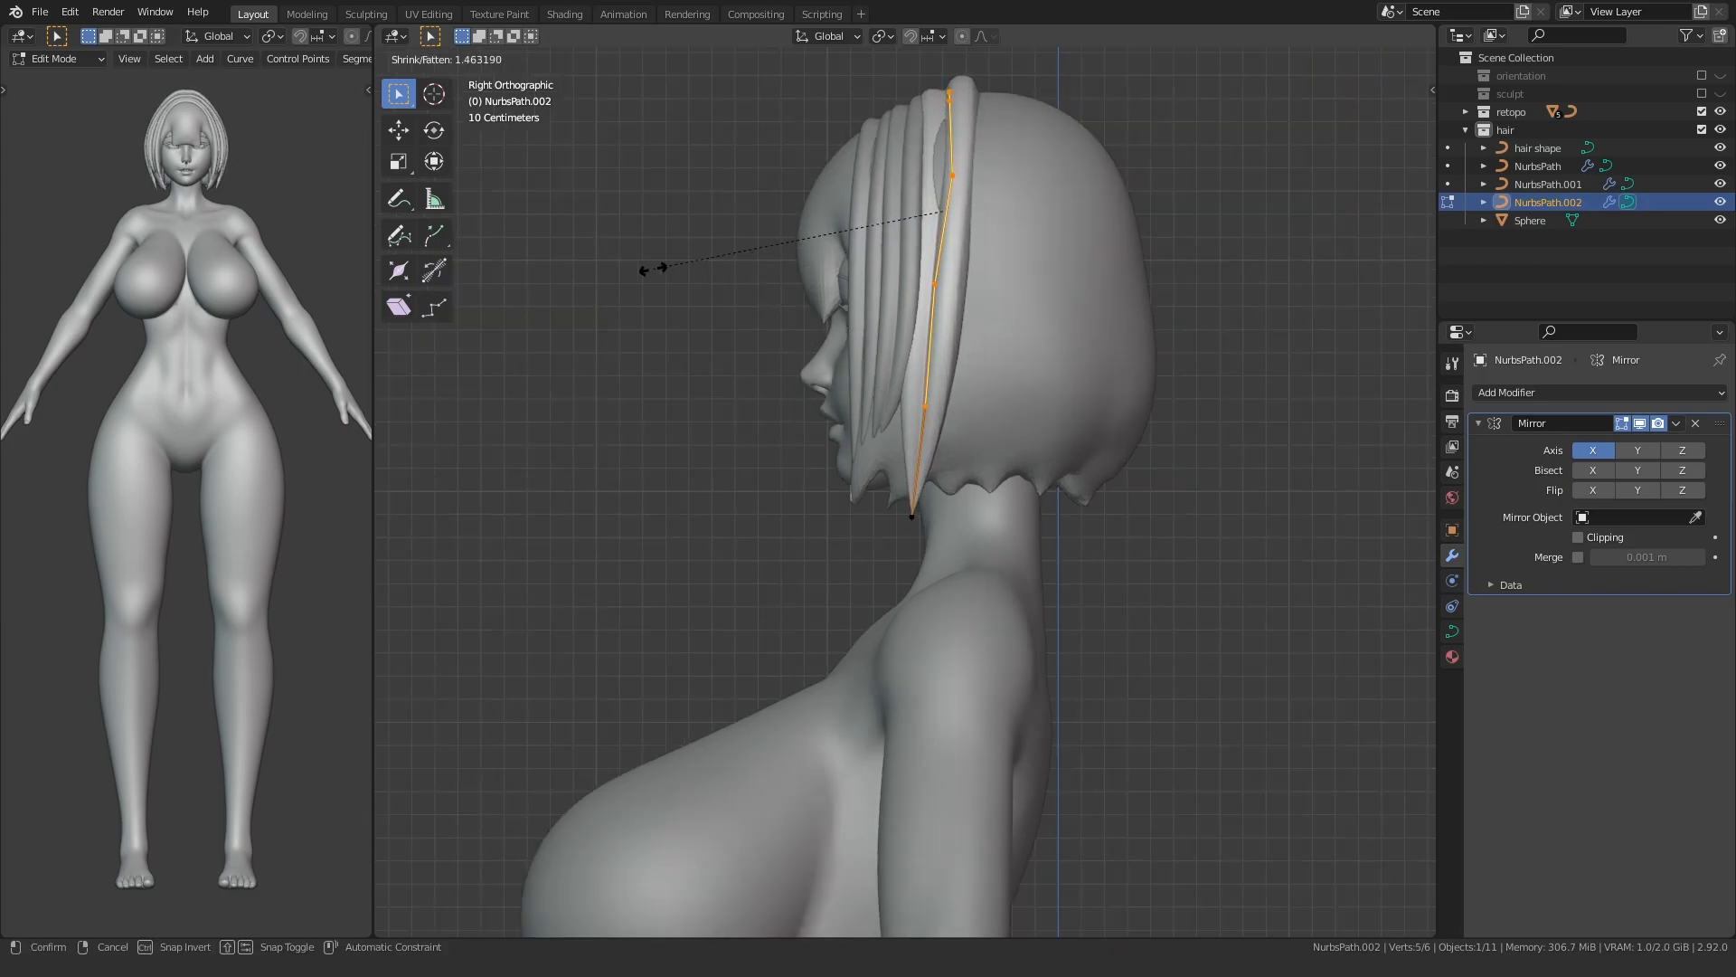
pyautogui.click(697, 446)
pyautogui.moveTo(697, 446); pyautogui.dragTo(693, 493, button='middle')
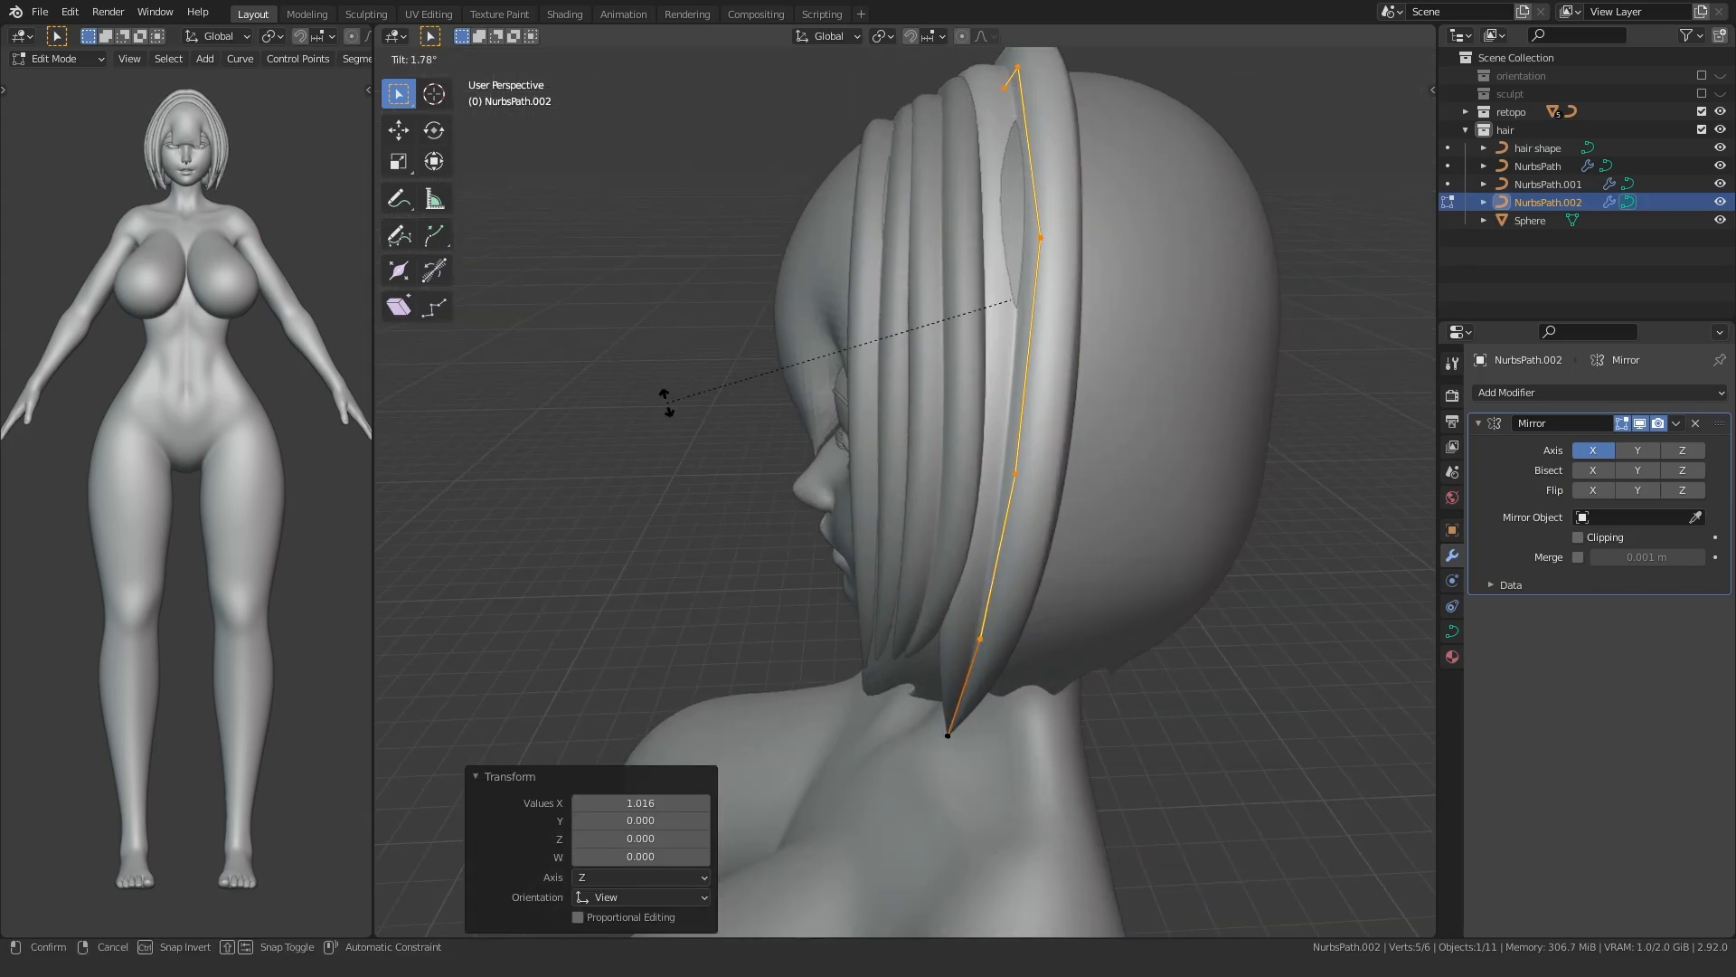
# - Tilt the selected control points by about -15.7° to align the thickened strand with the head
pyautogui.hotkey('ctrl', 't')
pyautogui.rightClick(806, 221)
pyautogui.moveTo(806, 227); pyautogui.dragTo(744, 225, button='middle')
pyautogui.scroll(-1, 829, 632)
pyautogui.click(741, 321)
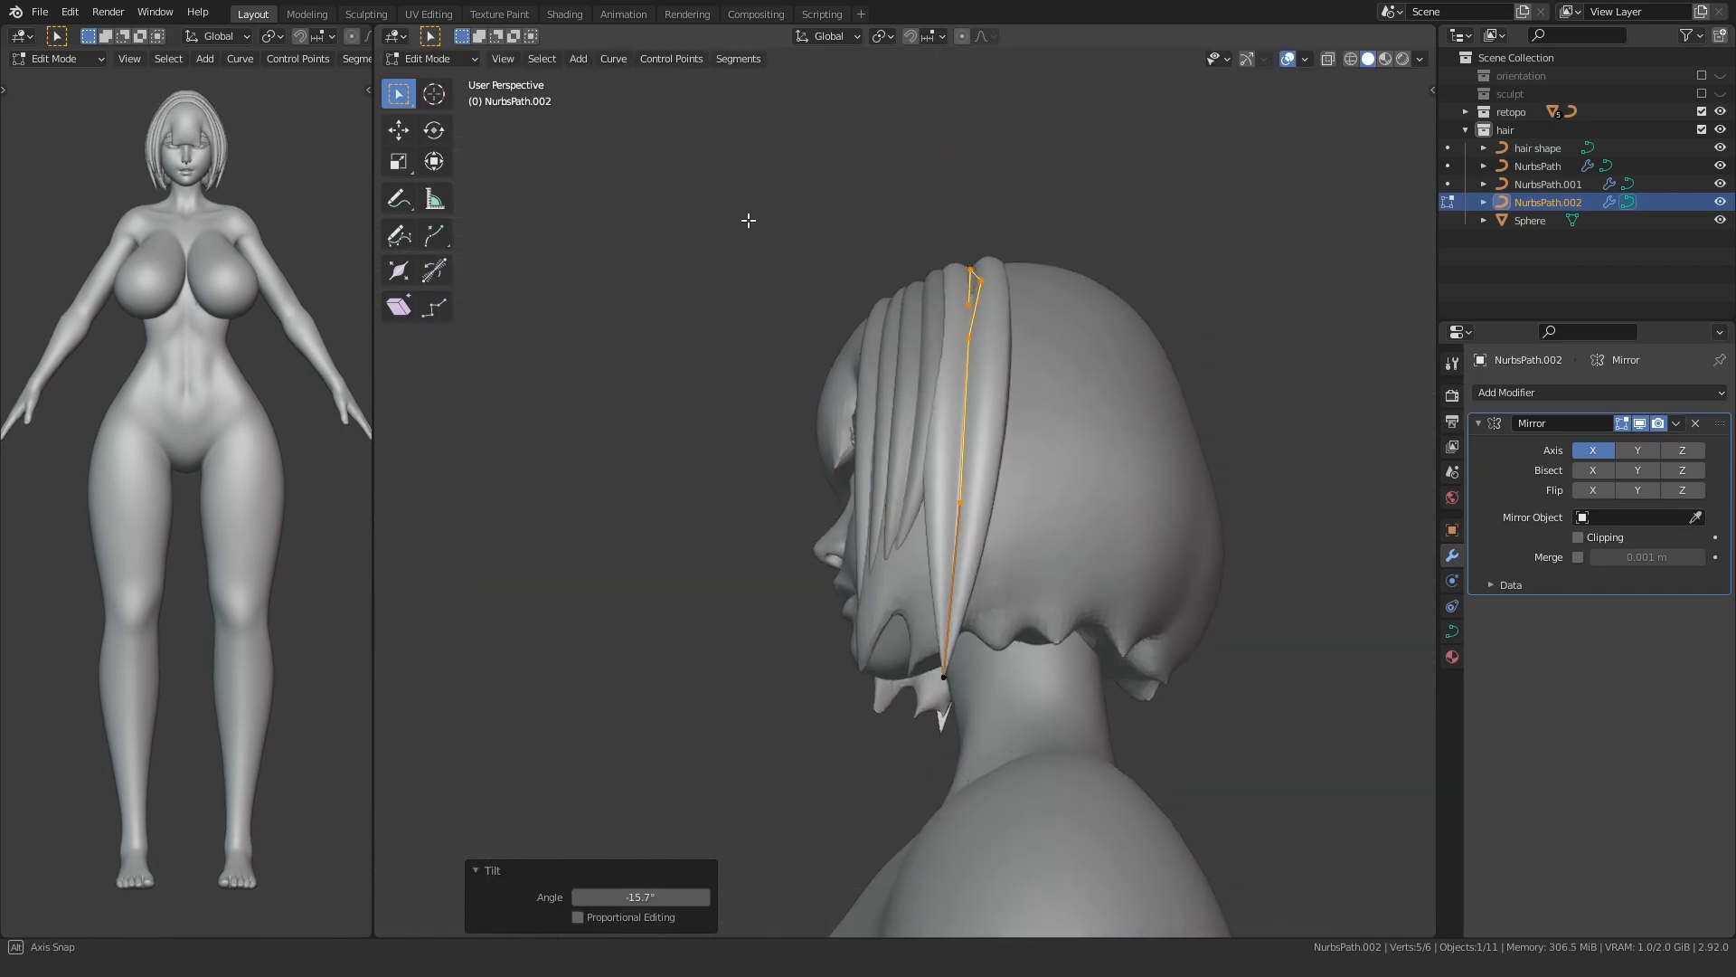
# - Enlarge the lower control point's radius by a factor of about 1.207 and shift the point slightly backward
pyautogui.press('KP_1')
pyautogui.press('KP_3')
pyautogui.scroll(2, 905, 434)
pyautogui.click(928, 421)
pyautogui.hotkey('alt', 's')
pyautogui.click(698, 452)
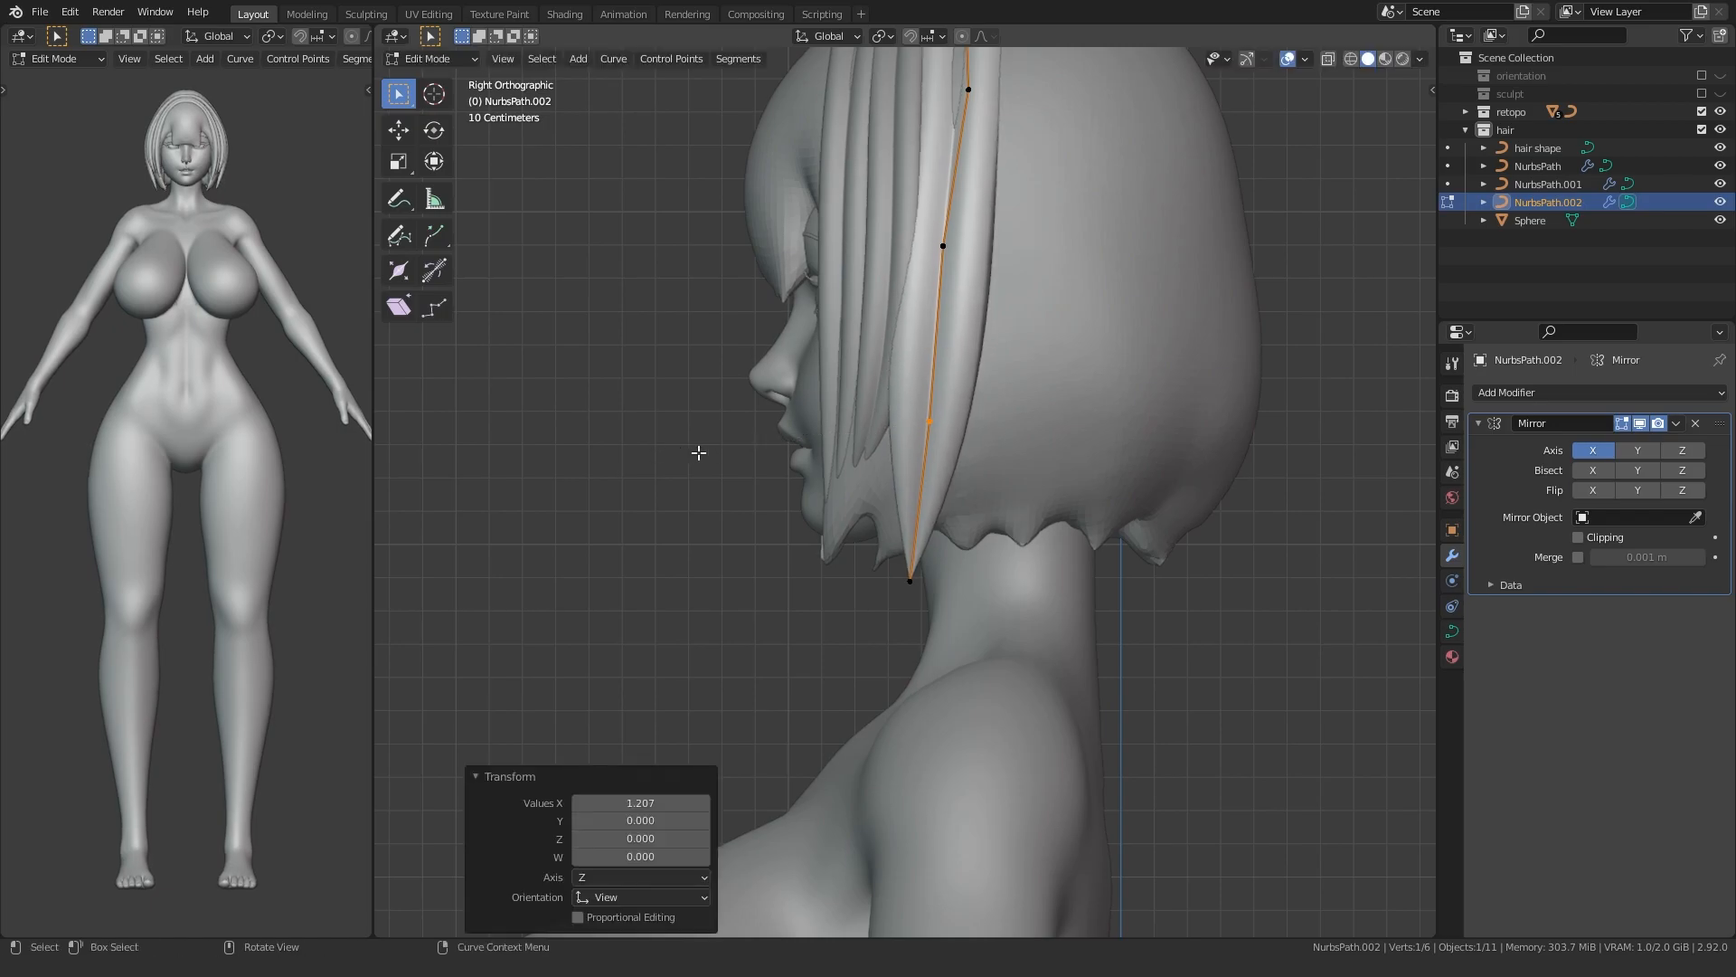
pyautogui.click(725, 461)
# - Add the tip to the selection and rotate the two lowest control points about -20.3° in the side view
pyautogui.keyDown('shift'); pyautogui.click(910, 580); pyautogui.keyUp('shift')
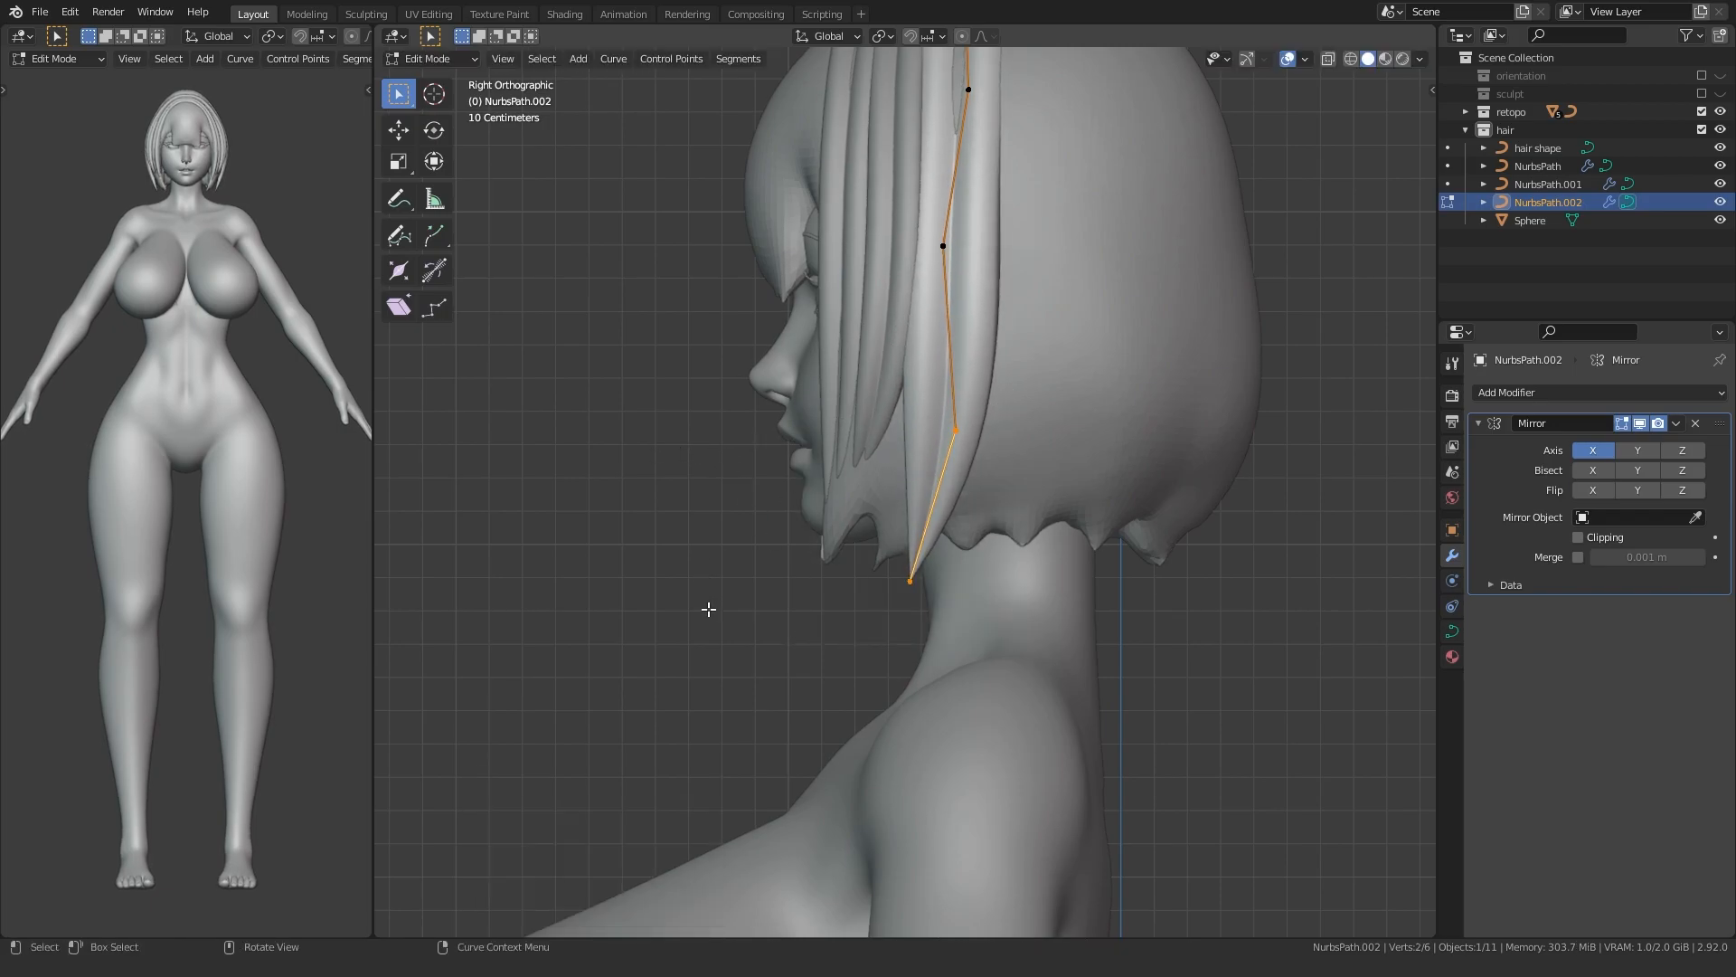
pyautogui.scroll(2, 734, 602)
pyautogui.press('r')
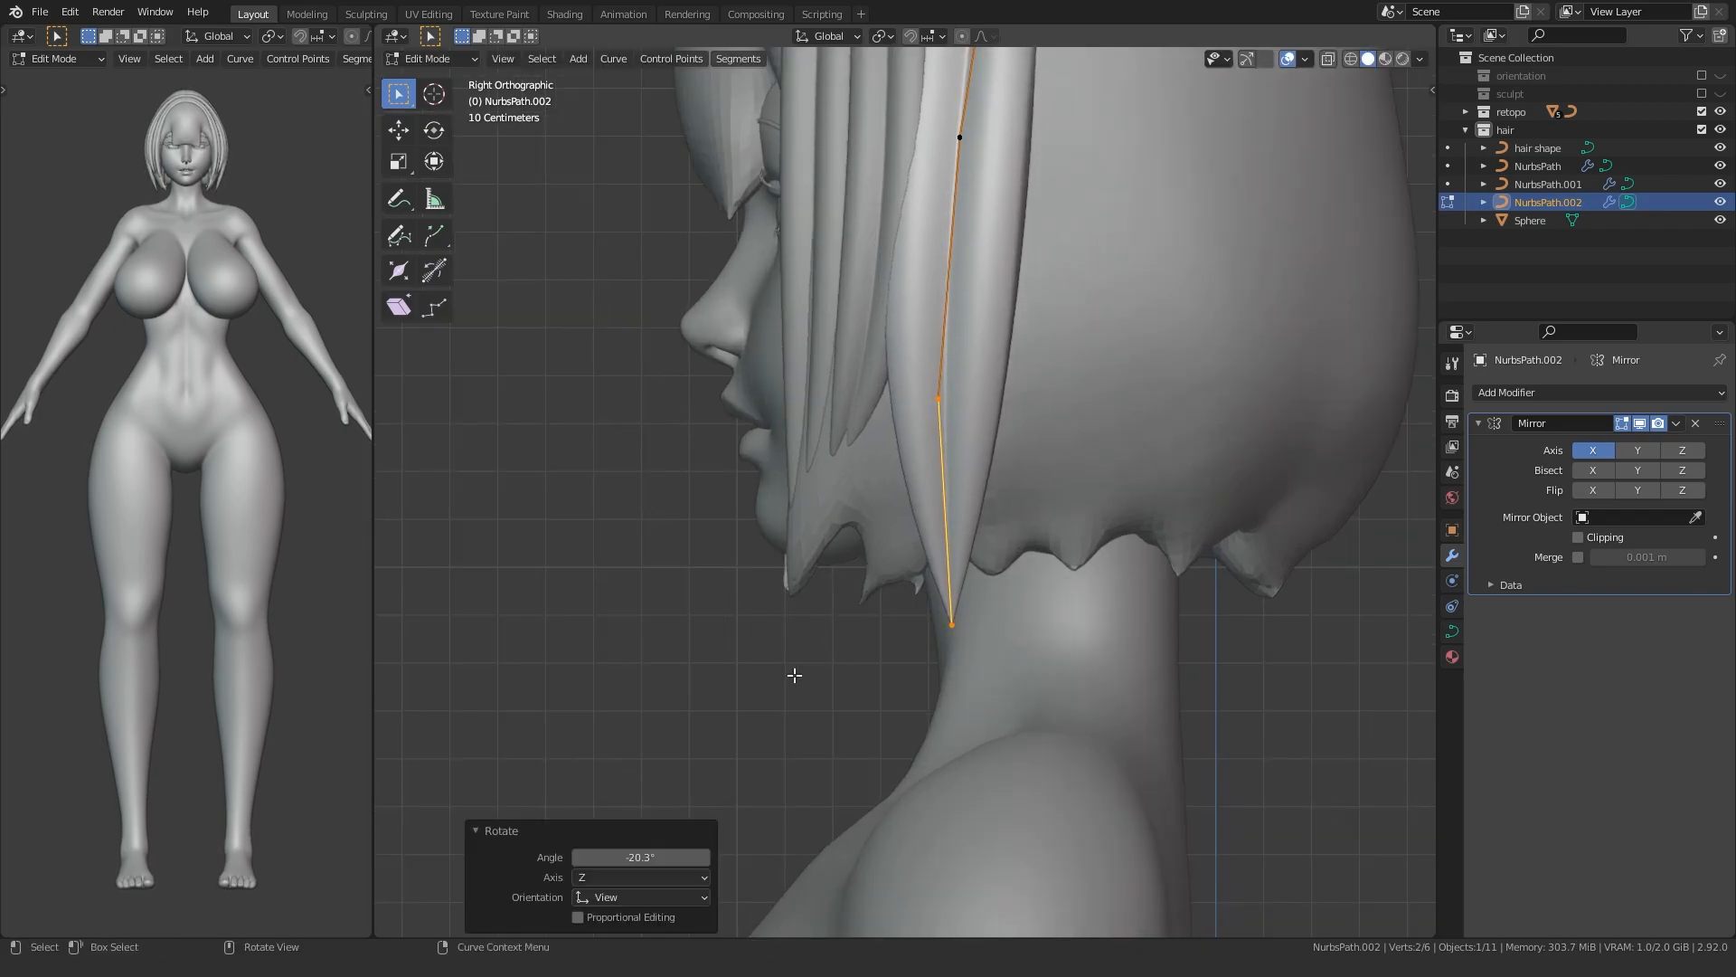
# - In the front view, rotate the two lowest control points about 8.85° and move them inward toward the neck
pyautogui.press('KP_1')
pyautogui.press('r')
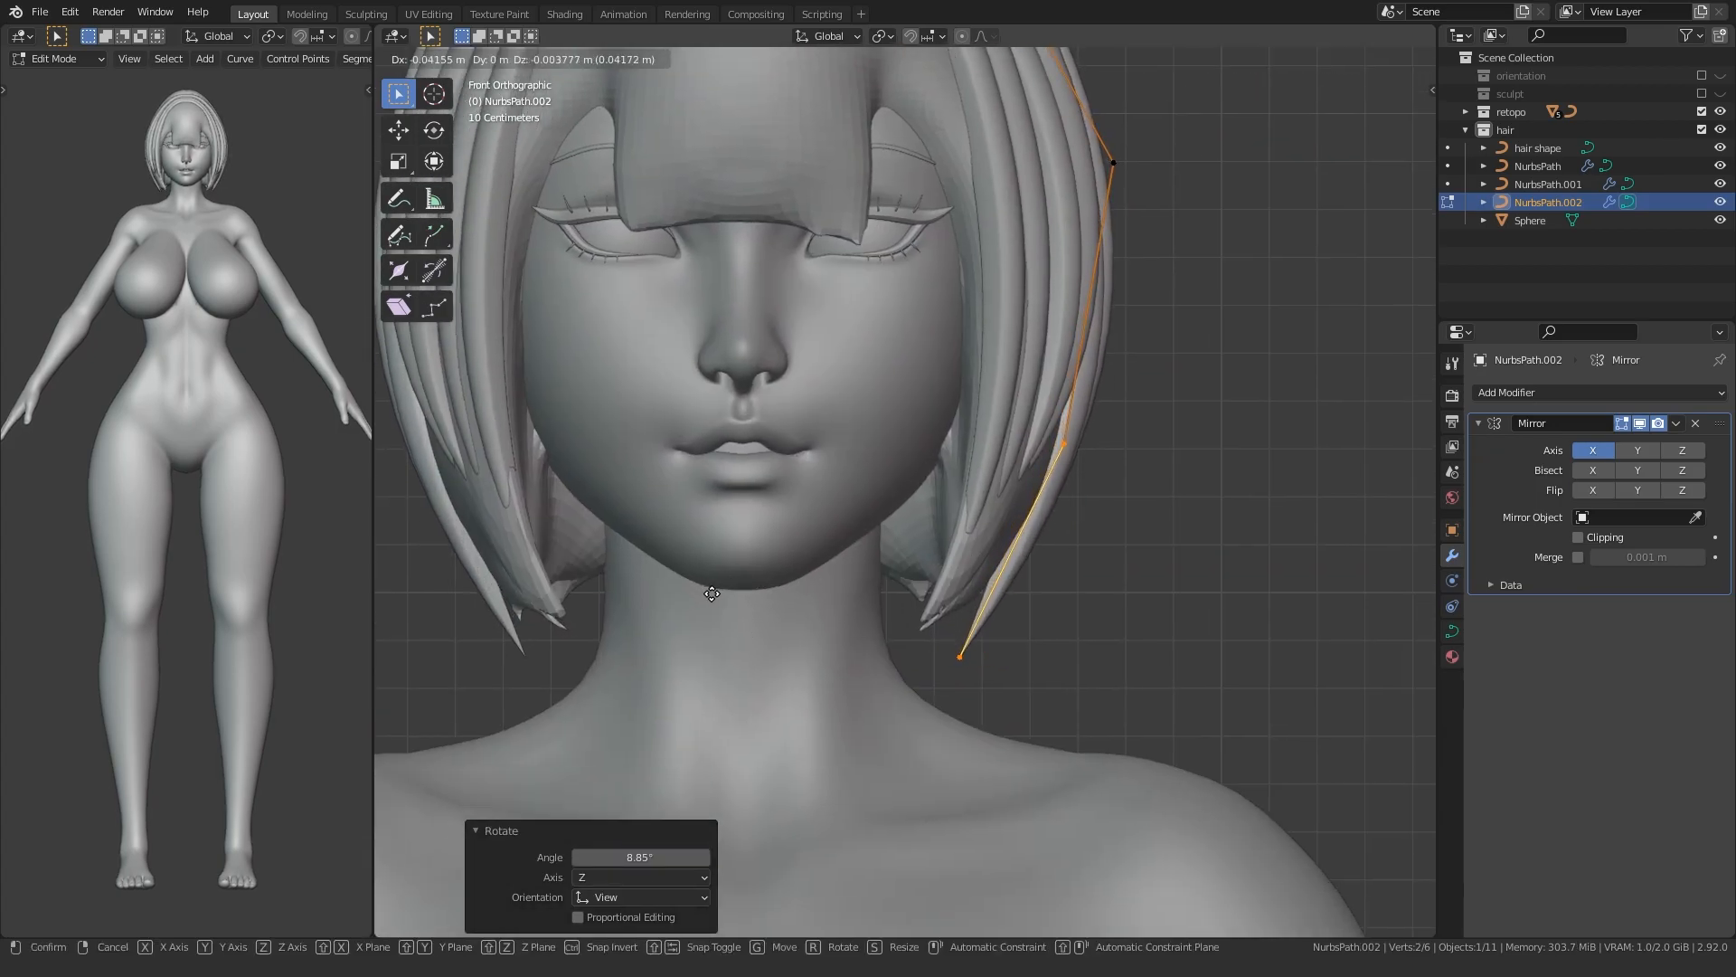
pyautogui.click(737, 642)
pyautogui.moveTo(737, 642); pyautogui.dragTo(768, 722, button='middle')
# - Move the control point near the crown and the one below it backward along the side of the head
pyautogui.moveTo(1030, 244); pyautogui.dragTo(1031, 243)
pyautogui.moveTo(818, 321); pyautogui.dragTo(809, 290, button='middle')
pyautogui.press('g')
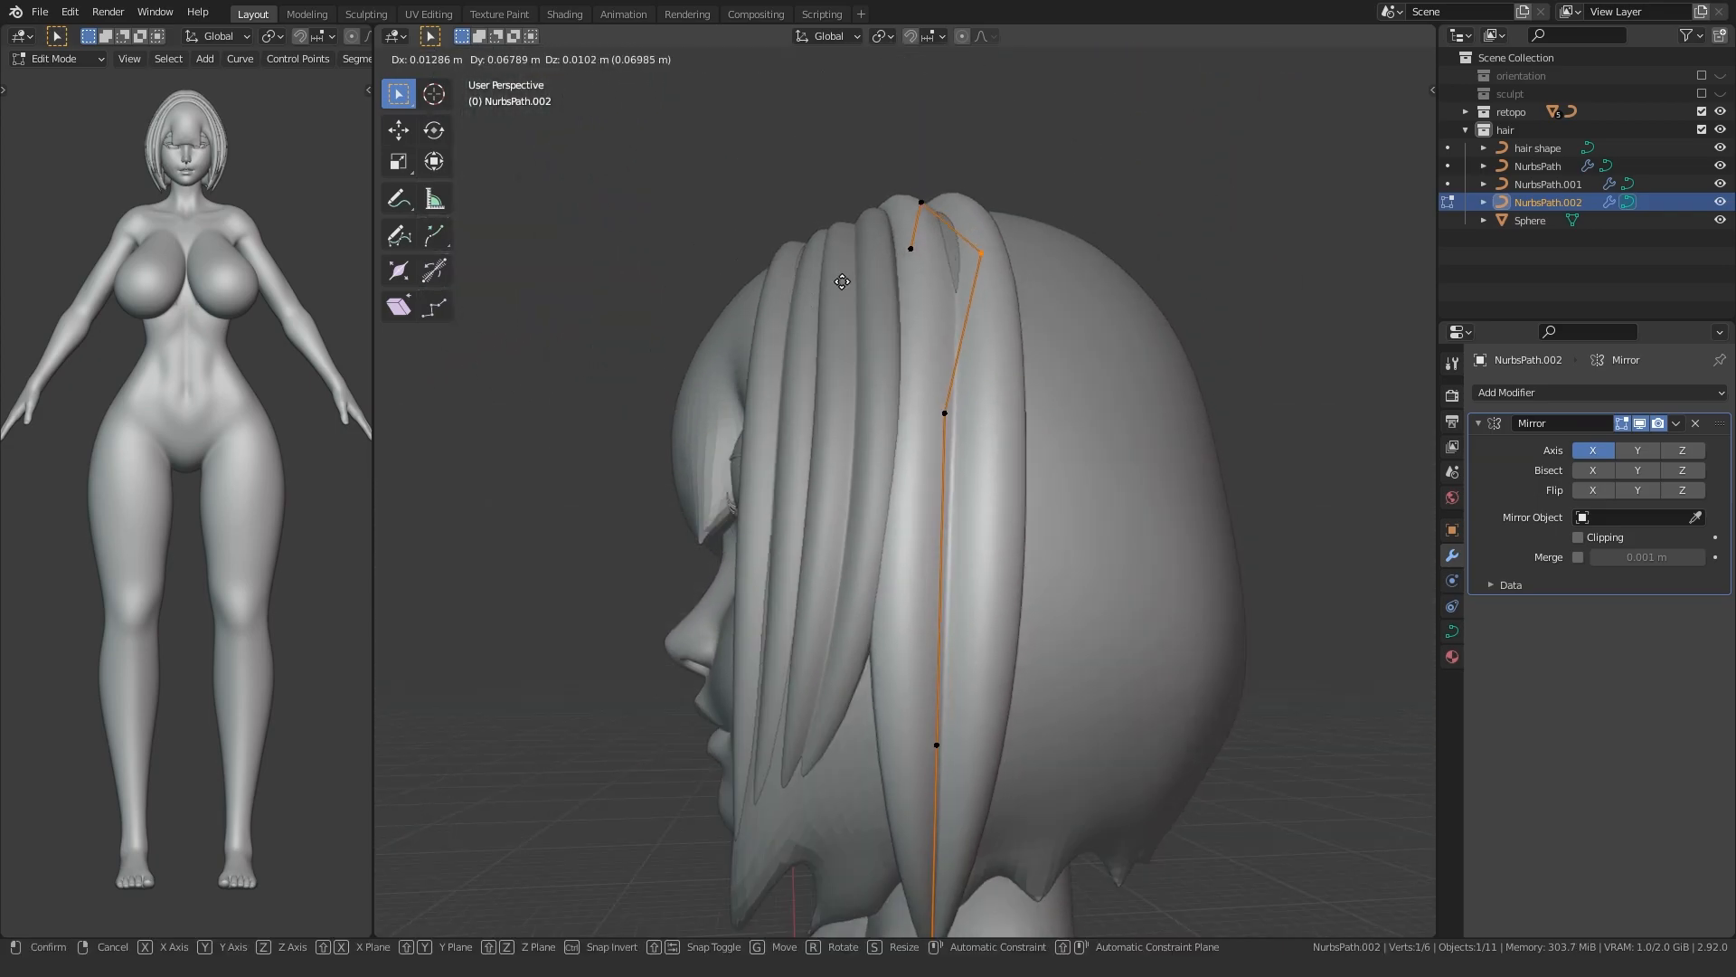
pyautogui.moveTo(912, 422); pyautogui.dragTo(987, 394)
pyautogui.press('g')
pyautogui.click(1046, 415)
# - Refine the strand's side control points, moving the upper one about 0.007 m in X, -0.012 m in Y and 0.019 m in Z
pyautogui.moveTo(1046, 415); pyautogui.dragTo(1039, 508, button='middle')
pyautogui.scroll(1, 1039, 508)
pyautogui.moveTo(884, 685); pyautogui.dragTo(1070, 573)
pyautogui.press('g')
pyautogui.click(1047, 578)
pyautogui.moveTo(915, 491); pyautogui.dragTo(841, 434, button='middle')
pyautogui.press('g')
pyautogui.click(716, 479)
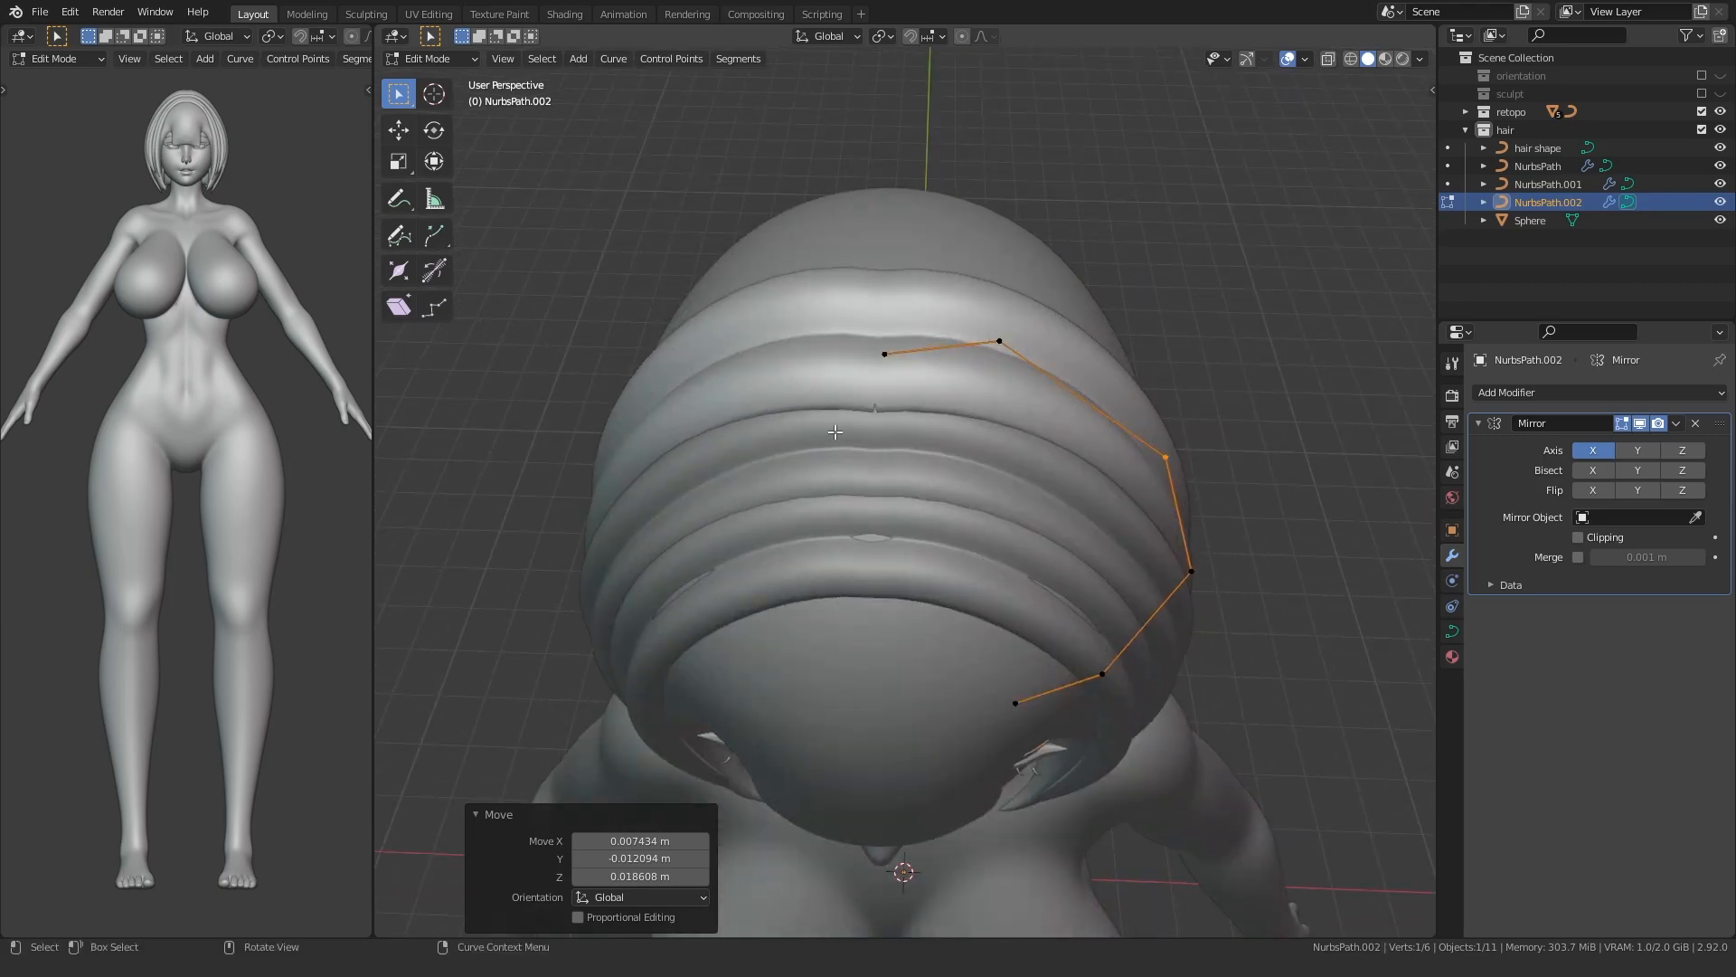
# - Shift the control point beside the crown parting along the X axis, finish editing the strand and deselect it
pyautogui.moveTo(984, 295); pyautogui.dragTo(984, 295)
pyautogui.press('g')
pyautogui.press('x')
pyautogui.click(865, 539)
pyautogui.moveTo(864, 539); pyautogui.dragTo(769, 389, button='middle')
pyautogui.press('Tab')
pyautogui.click(796, 469)
pyautogui.click(613, 415)
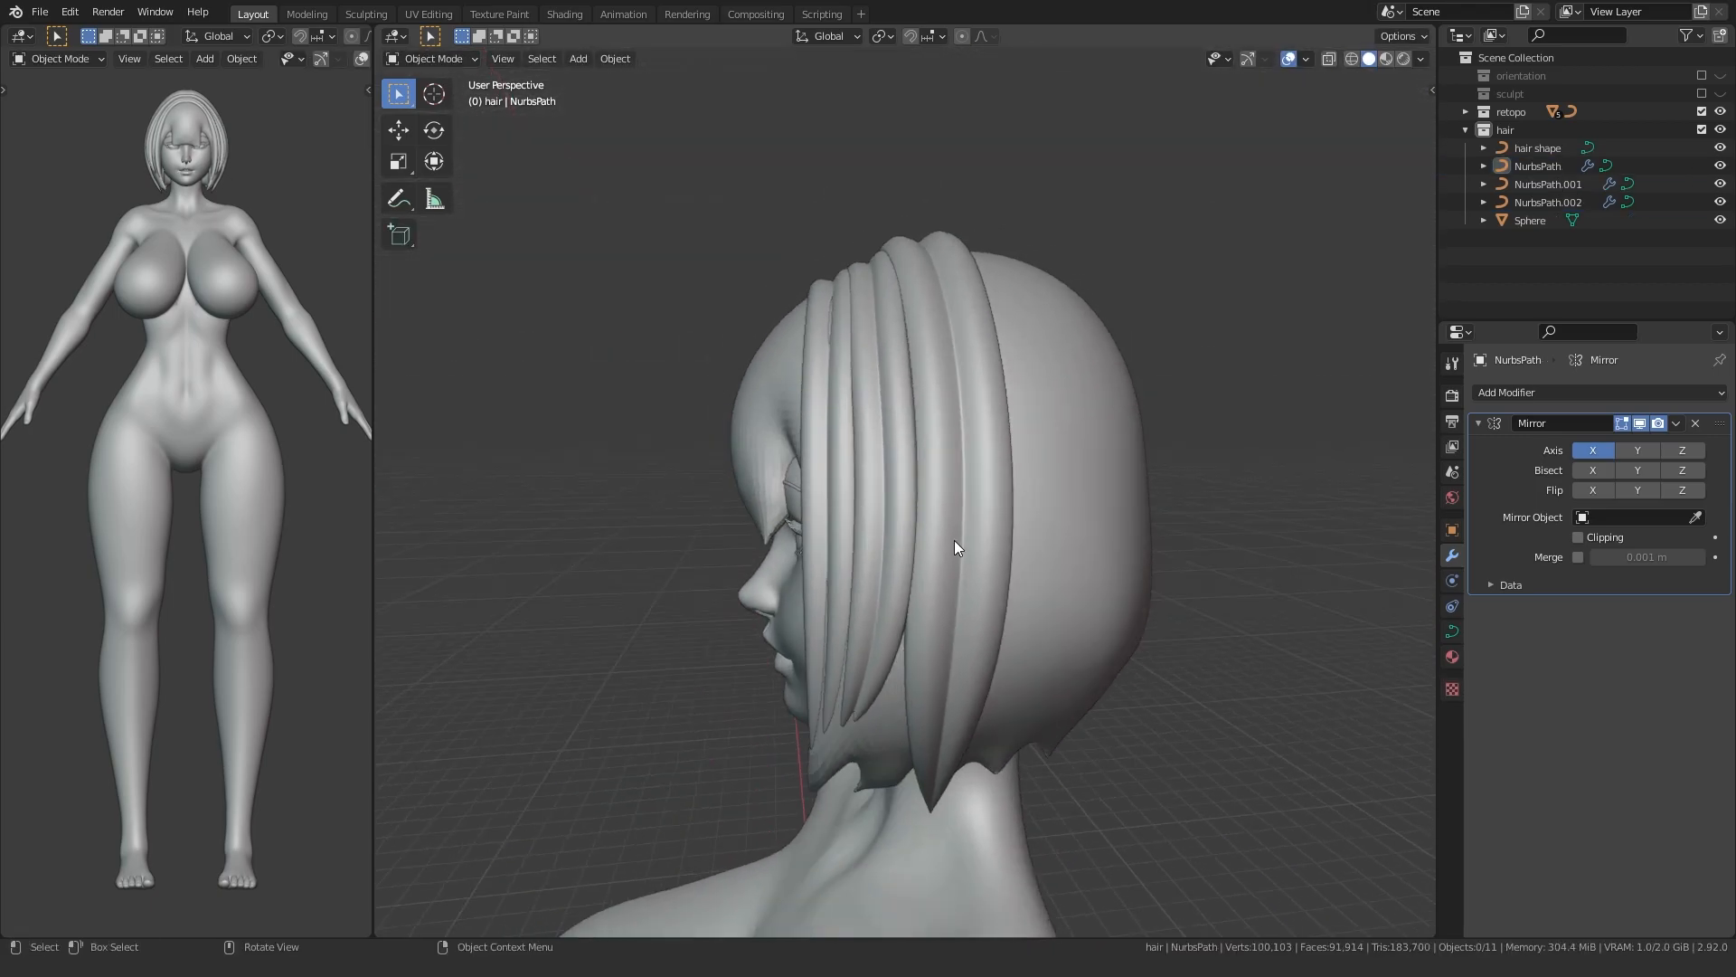
# - Duplicate the rearmost strand about 0.245 m backward along the Y axis and open the copy for control-point editing
pyautogui.moveTo(939, 566); pyautogui.dragTo(693, 552, button='middle')
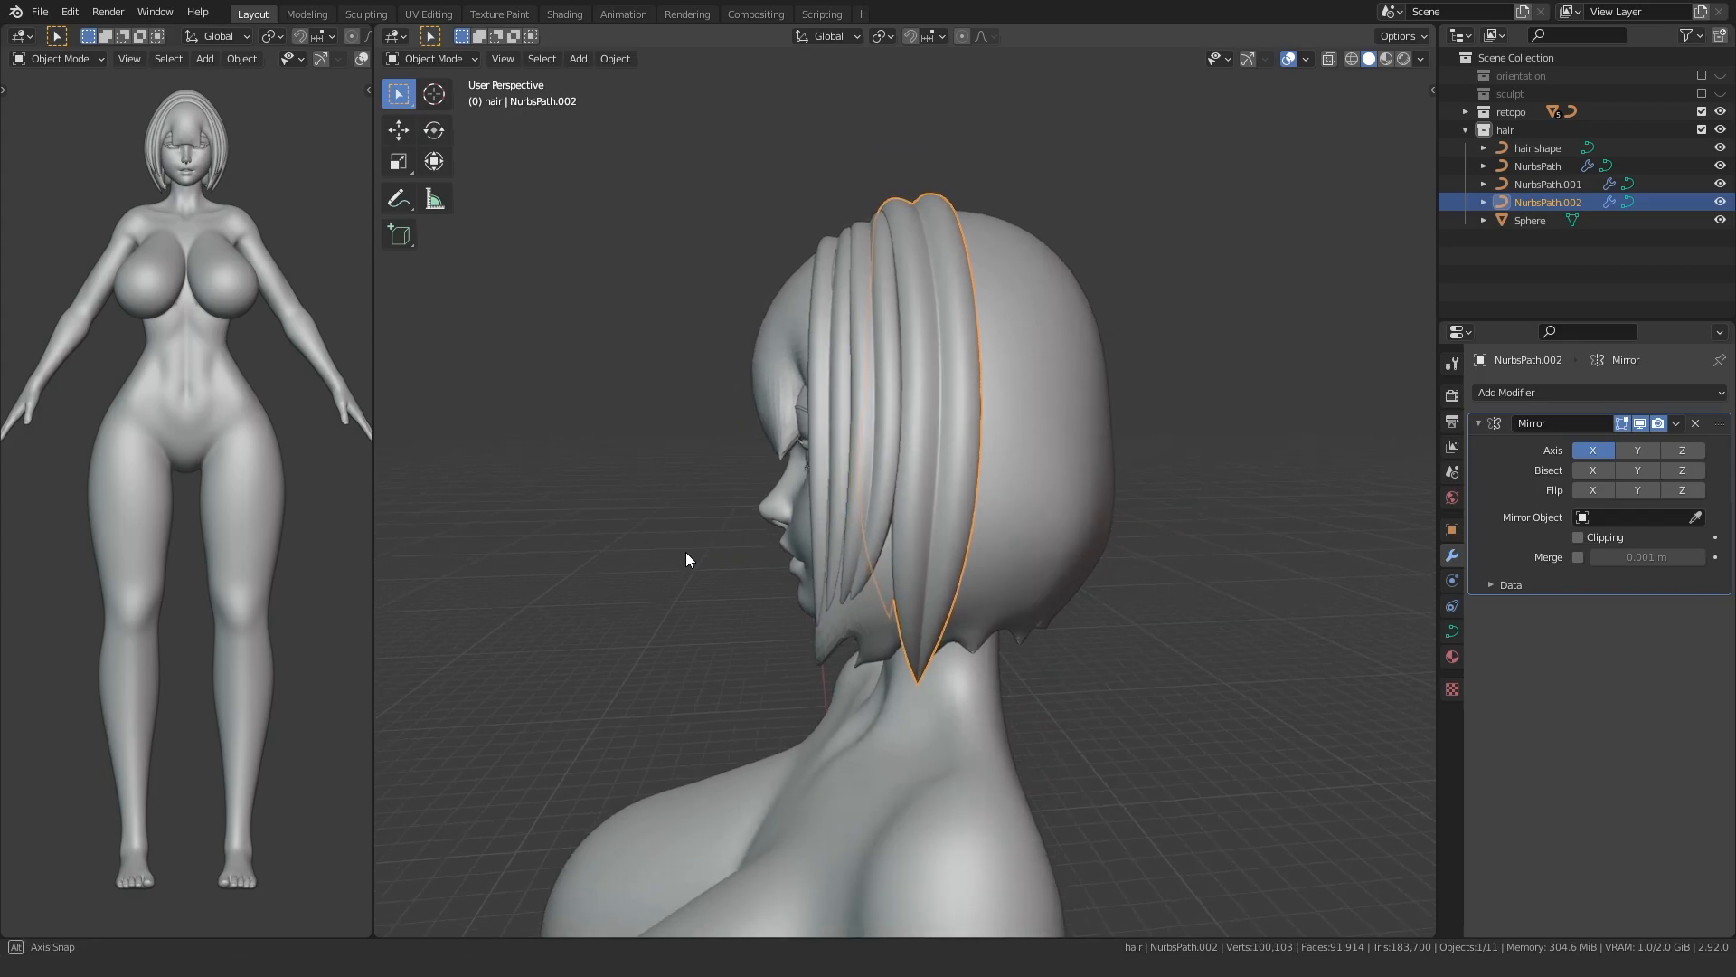
pyautogui.hotkey('shift', 'd')
pyautogui.click(715, 497)
pyautogui.press('Tab')
pyautogui.moveTo(745, 469)
pyautogui.mouseDown(button='middle')
pyautogui.moveTo(749, 525)
pyautogui.moveTo(748, 470)
pyautogui.mouseUp(button='middle')
# - Select the duplicated strand's five upper control points, leaving out the lower tip
pyautogui.click(821, 528)
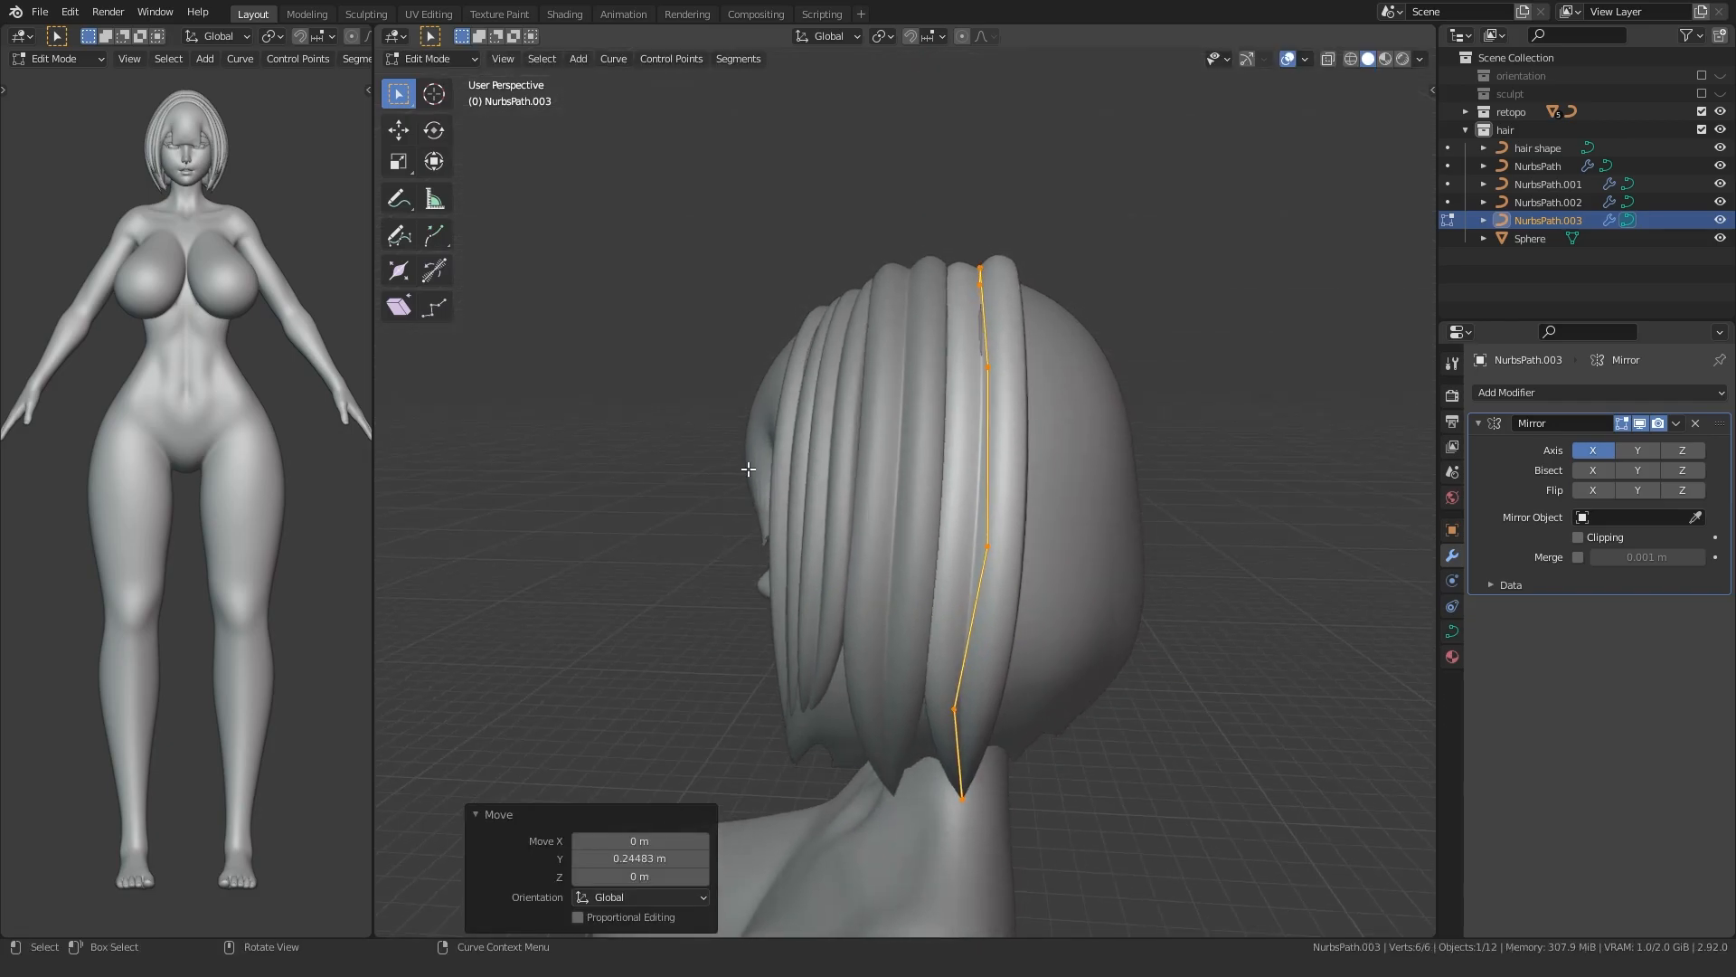
pyautogui.click(748, 663)
pyautogui.moveTo(748, 663); pyautogui.dragTo(781, 585, button='middle')
pyautogui.moveTo(1108, 210); pyautogui.dragTo(1108, 168)
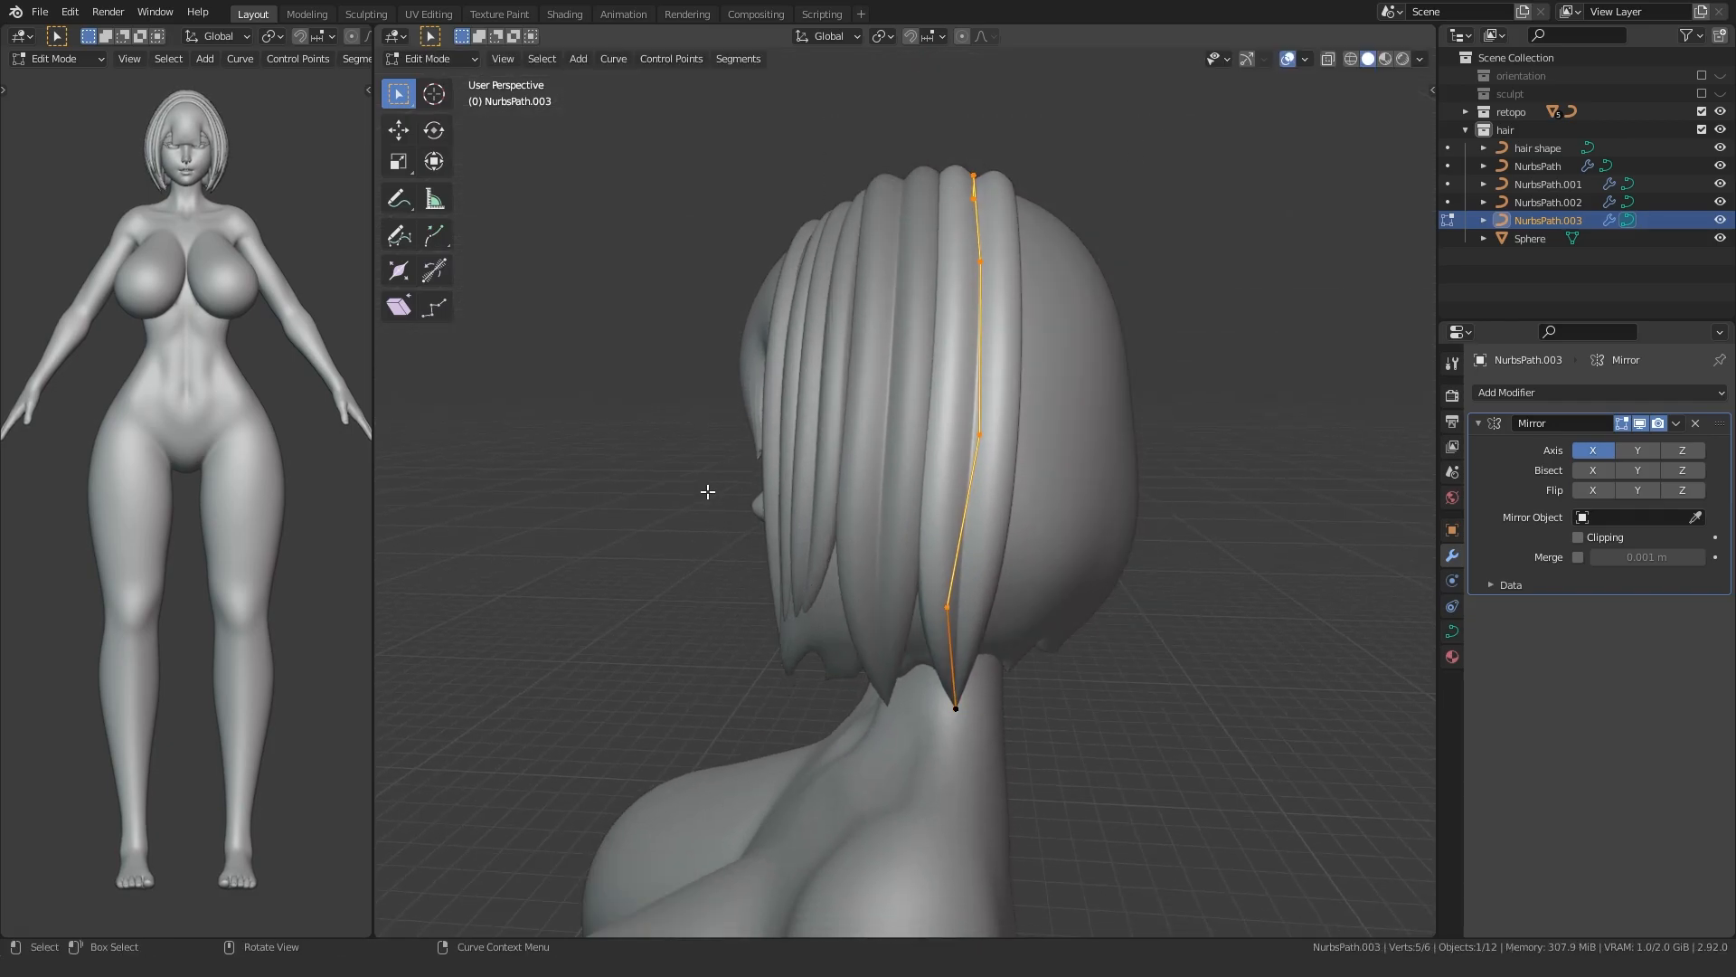
# - Move the three upper control points of strand NurbsPath.003 about 0.02 m toward the face along Y
pyautogui.click(758, 510)
pyautogui.moveTo(751, 480); pyautogui.dragTo(779, 477, button='middle')
pyautogui.moveTo(1101, 95); pyautogui.dragTo(1101, 95)
pyautogui.press('g')
pyautogui.press('y')
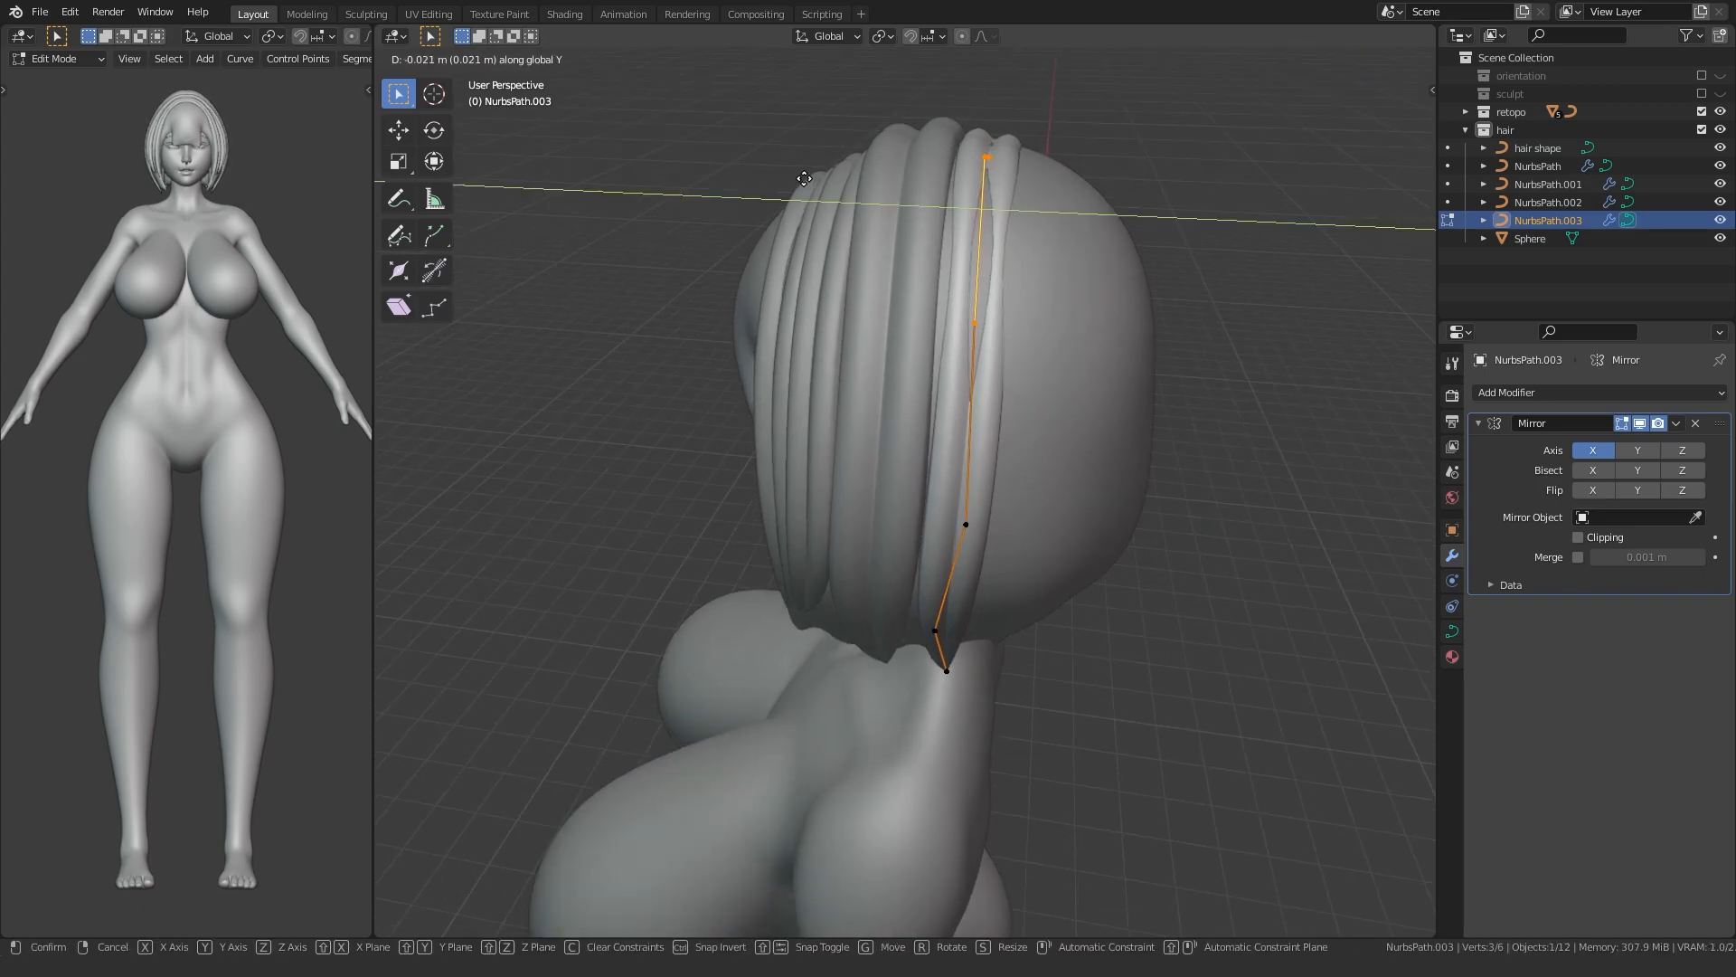
pyautogui.click(806, 181)
# - Reposition the strand's crown control point freely so the curve sits against the neighbouring strand
pyautogui.scroll(4, 848, 329)
pyautogui.moveTo(849, 329); pyautogui.dragTo(756, 336, button='middle')
pyautogui.click(761, 325)
pyautogui.press('g')
pyautogui.click(774, 271)
# - Subdivide the strand's lowest segment and move the new control point about -0.097 m in Y and -0.011 m in Z
pyautogui.moveTo(774, 271); pyautogui.dragTo(885, 441, button='middle')
pyautogui.moveTo(883, 553)
pyautogui.keyDown('shift'); pyautogui.mouseDown(button='middle')
pyautogui.moveTo(882, 505)
pyautogui.moveTo(893, 540)
pyautogui.mouseUp(button='middle'); pyautogui.keyUp('shift')
pyautogui.moveTo(808, 632); pyautogui.dragTo(1084, 369)
pyautogui.rightClick(905, 461)
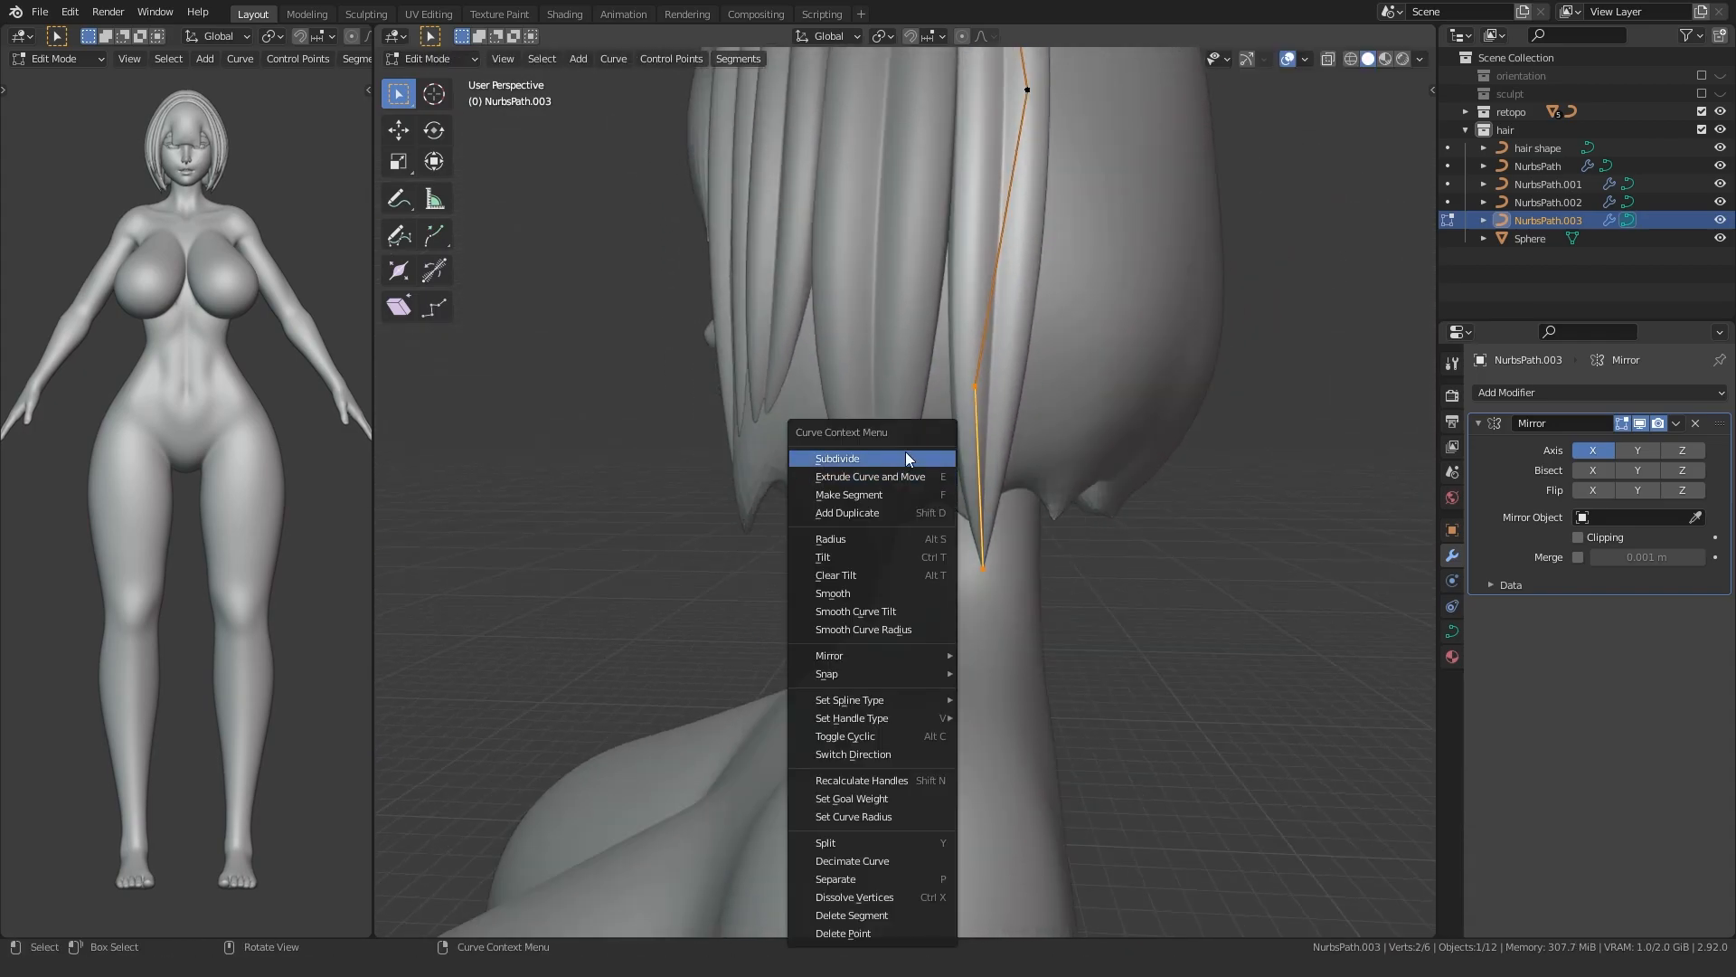
pyautogui.click(908, 459)
pyautogui.press('KP_1')
pyautogui.press('KP_3')
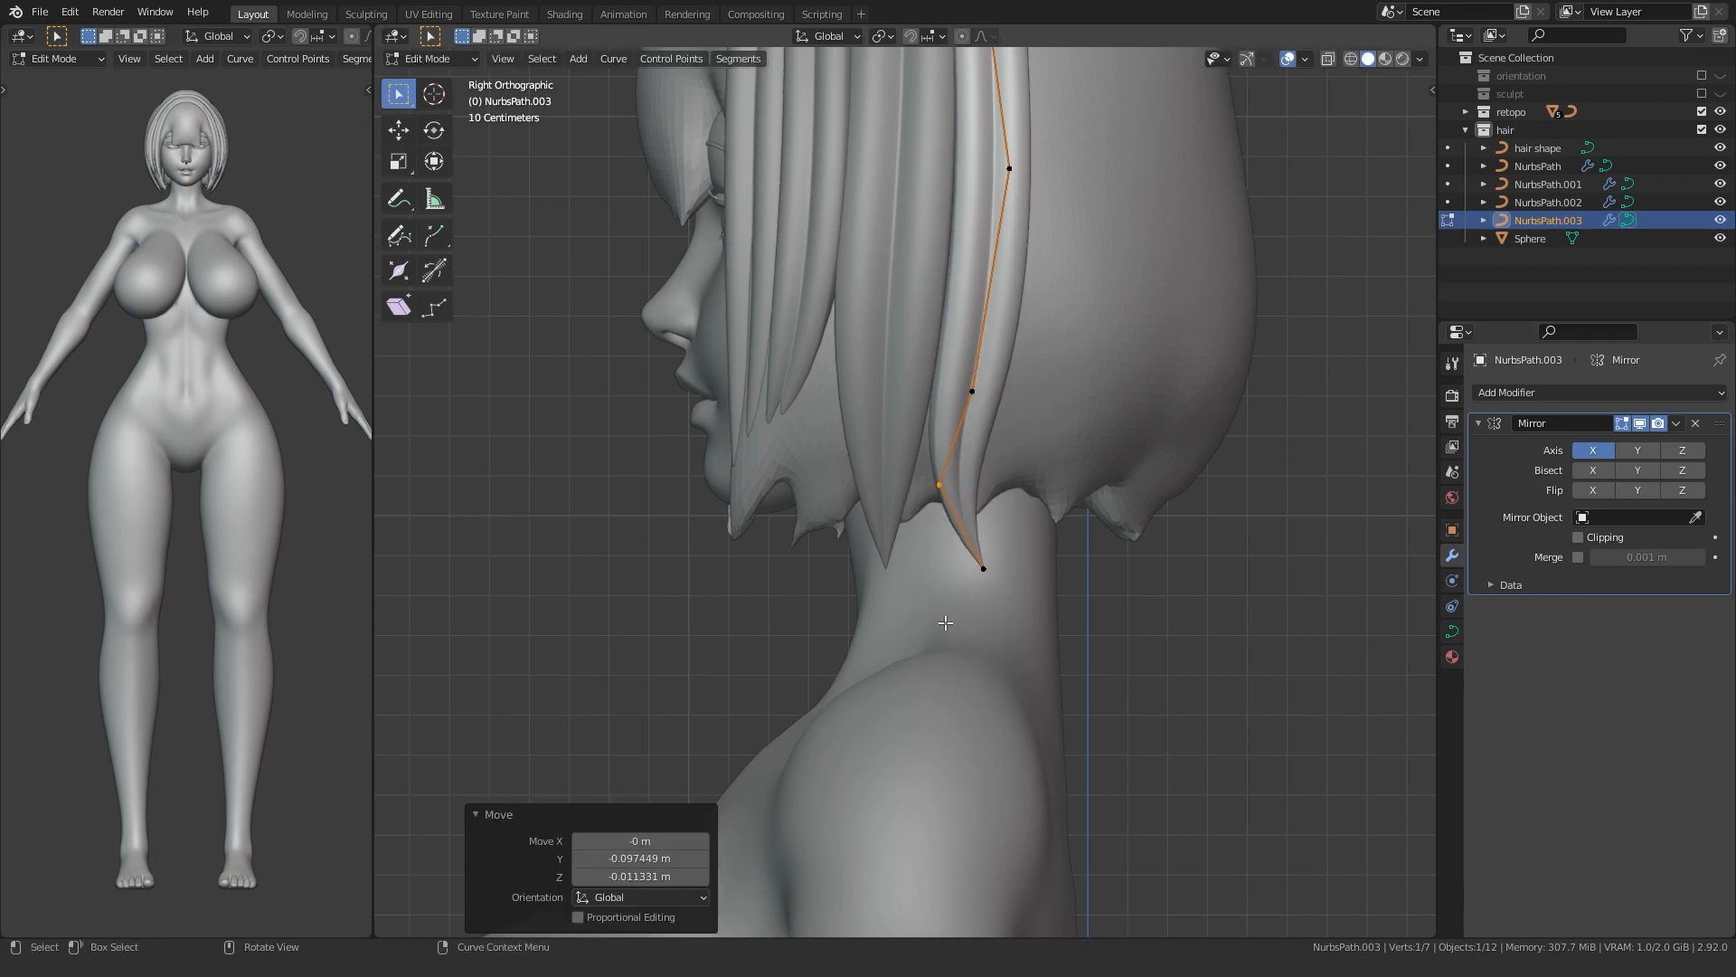
# - Duplicate strand NurbsPath.003 and move all control points of the copy about 0.151 m along Y
pyautogui.moveTo(944, 475); pyautogui.dragTo(696, 565, button='middle')
pyautogui.press('Tab')
pyautogui.press('Tab')
pyautogui.moveTo(791, 493); pyautogui.dragTo(751, 486, button='middle')
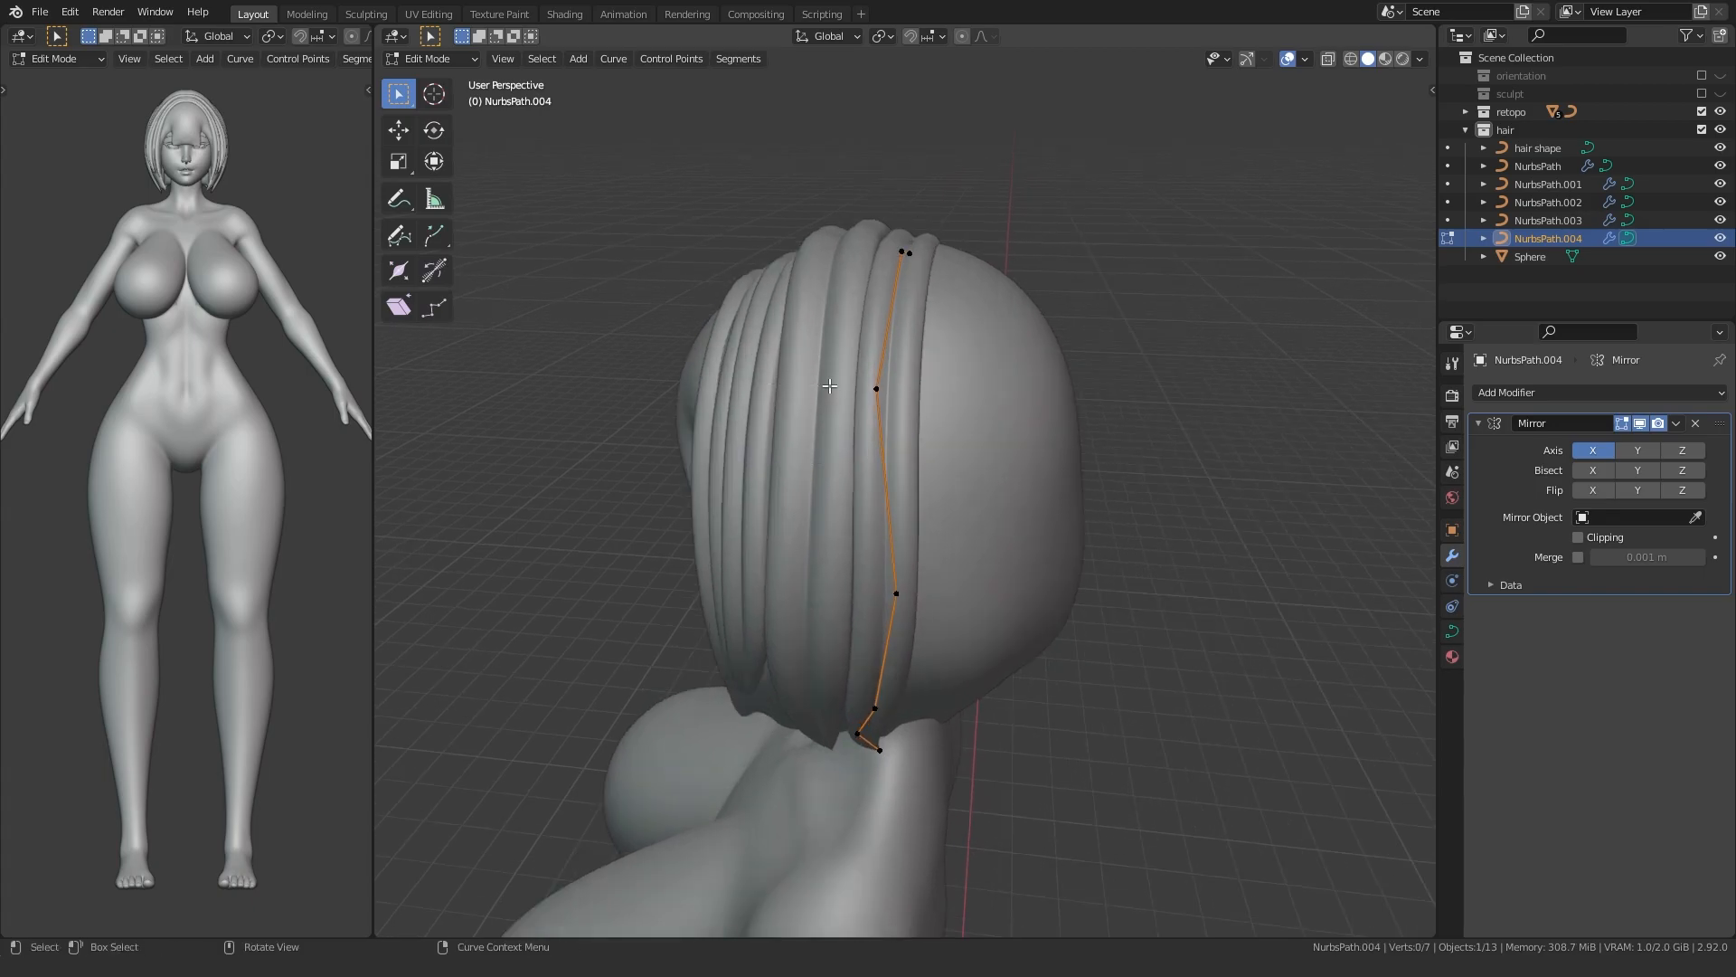
pyautogui.moveTo(829, 386); pyautogui.dragTo(798, 387)
pyautogui.press('a')
pyautogui.press('g')
pyautogui.press('y')
pyautogui.click(841, 391)
pyautogui.moveTo(684, 461)
pyautogui.mouseDown(button='middle')
pyautogui.moveTo(736, 507)
pyautogui.moveTo(704, 457)
pyautogui.mouseUp(button='middle')
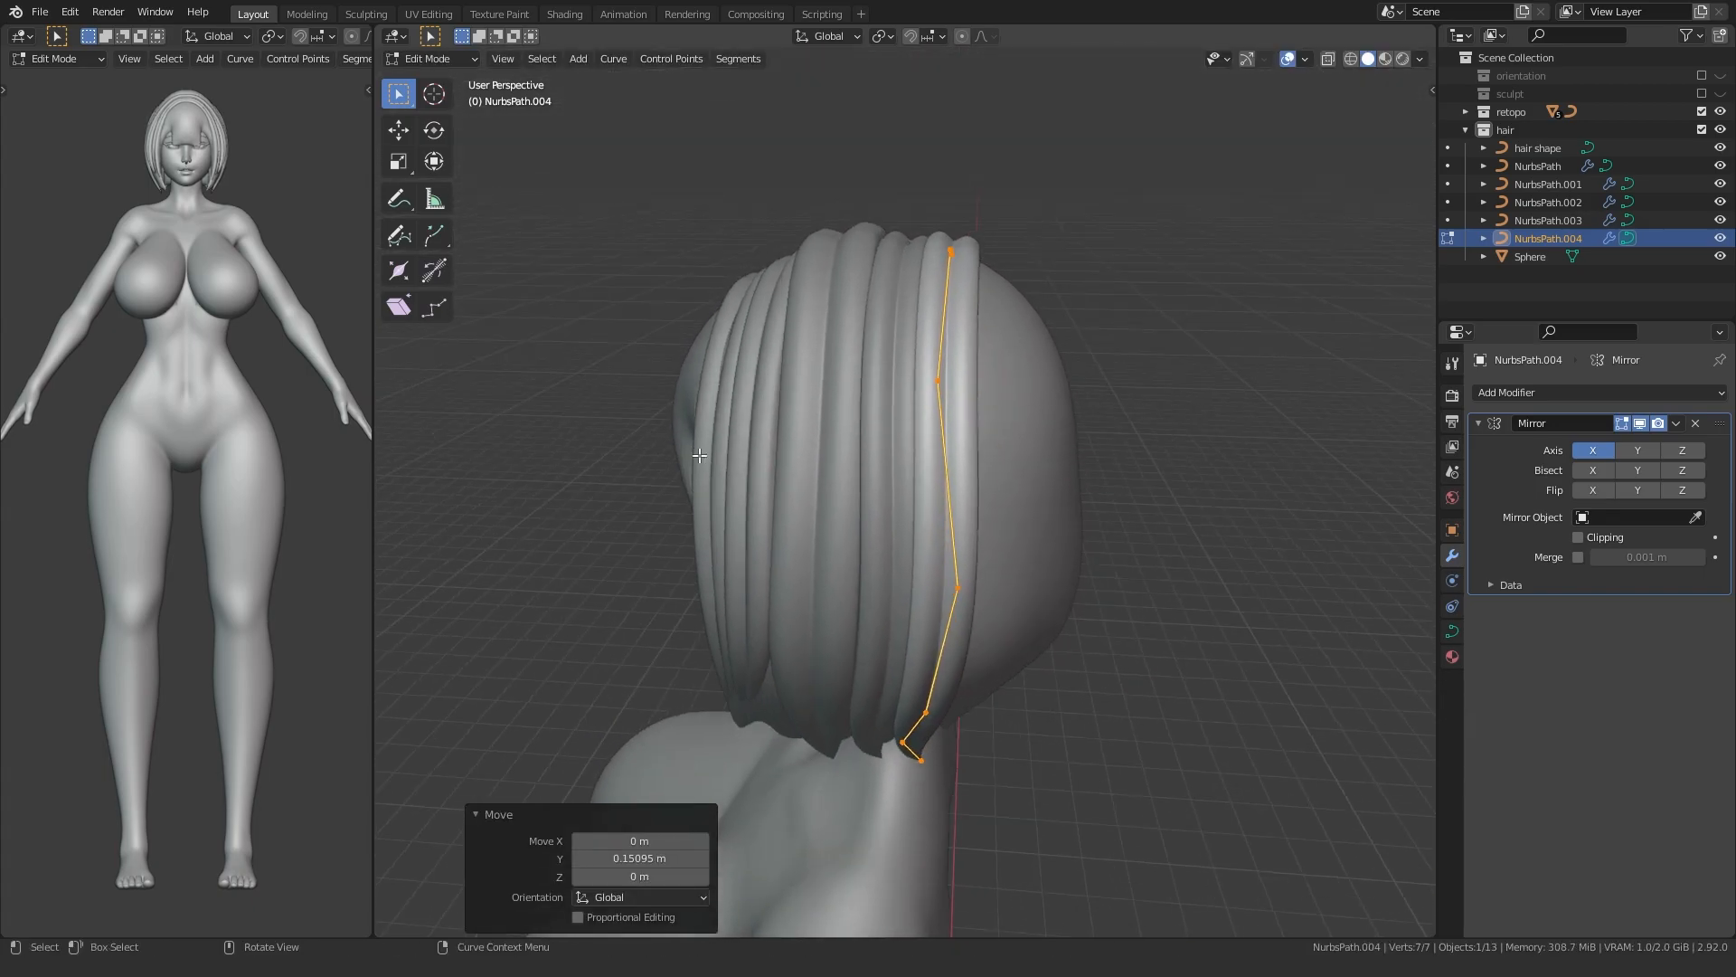
# - Adjust the height of the copied strand's upper control points along Z in two moves
pyautogui.moveTo(1006, 230); pyautogui.dragTo(1009, 229)
pyautogui.moveTo(941, 213); pyautogui.dragTo(872, 322, button='middle')
pyautogui.press('g')
pyautogui.press('z')
pyautogui.click(775, 263)
pyautogui.press('g')
pyautogui.press('z')
pyautogui.click(872, 322)
# - Scale the radius of two lower control points on the copied strand by about 1.15
pyautogui.moveTo(689, 428); pyautogui.dragTo(854, 673, button='middle')
pyautogui.click(647, 615)
pyautogui.moveTo(760, 588); pyautogui.dragTo(560, 516, button='middle')
pyautogui.moveTo(675, 425); pyautogui.dragTo(771, 315)
pyautogui.moveTo(669, 343); pyautogui.dragTo(863, 560, button='middle')
pyautogui.moveTo(863, 565); pyautogui.dragTo(945, 498)
pyautogui.click(760, 467)
pyautogui.press('KP_1')
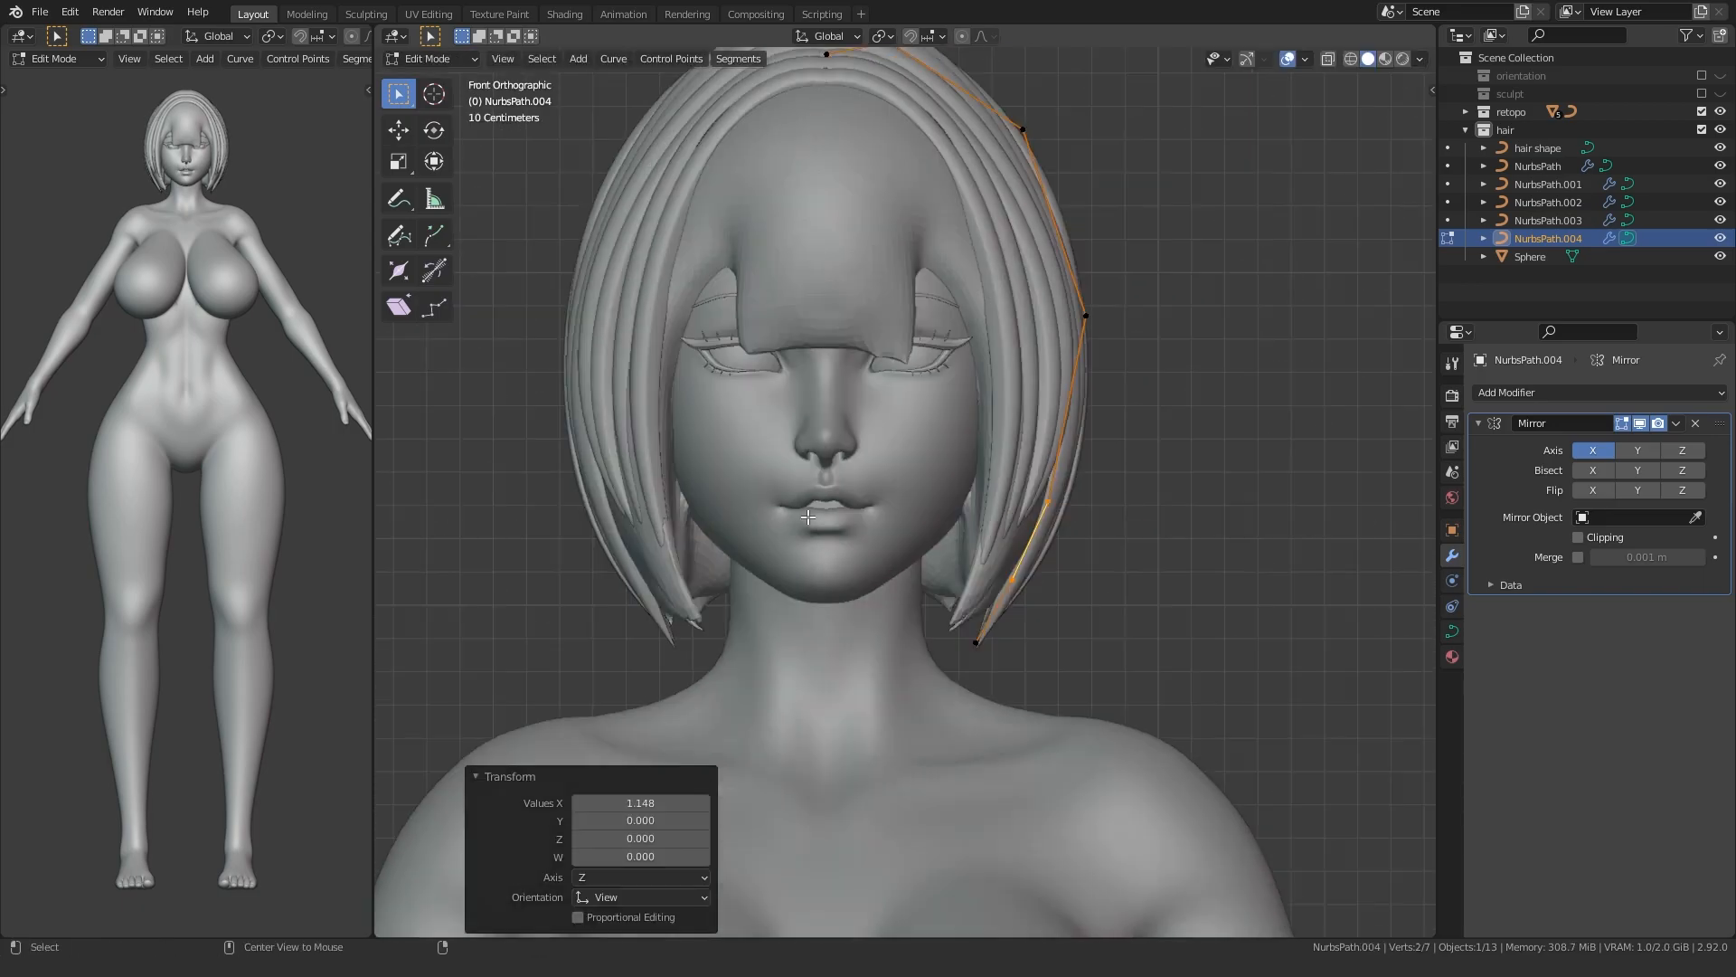
# - Raise the three lowest control points of the copied strand about 0.057 m along Z in side view
pyautogui.press('KP_3')
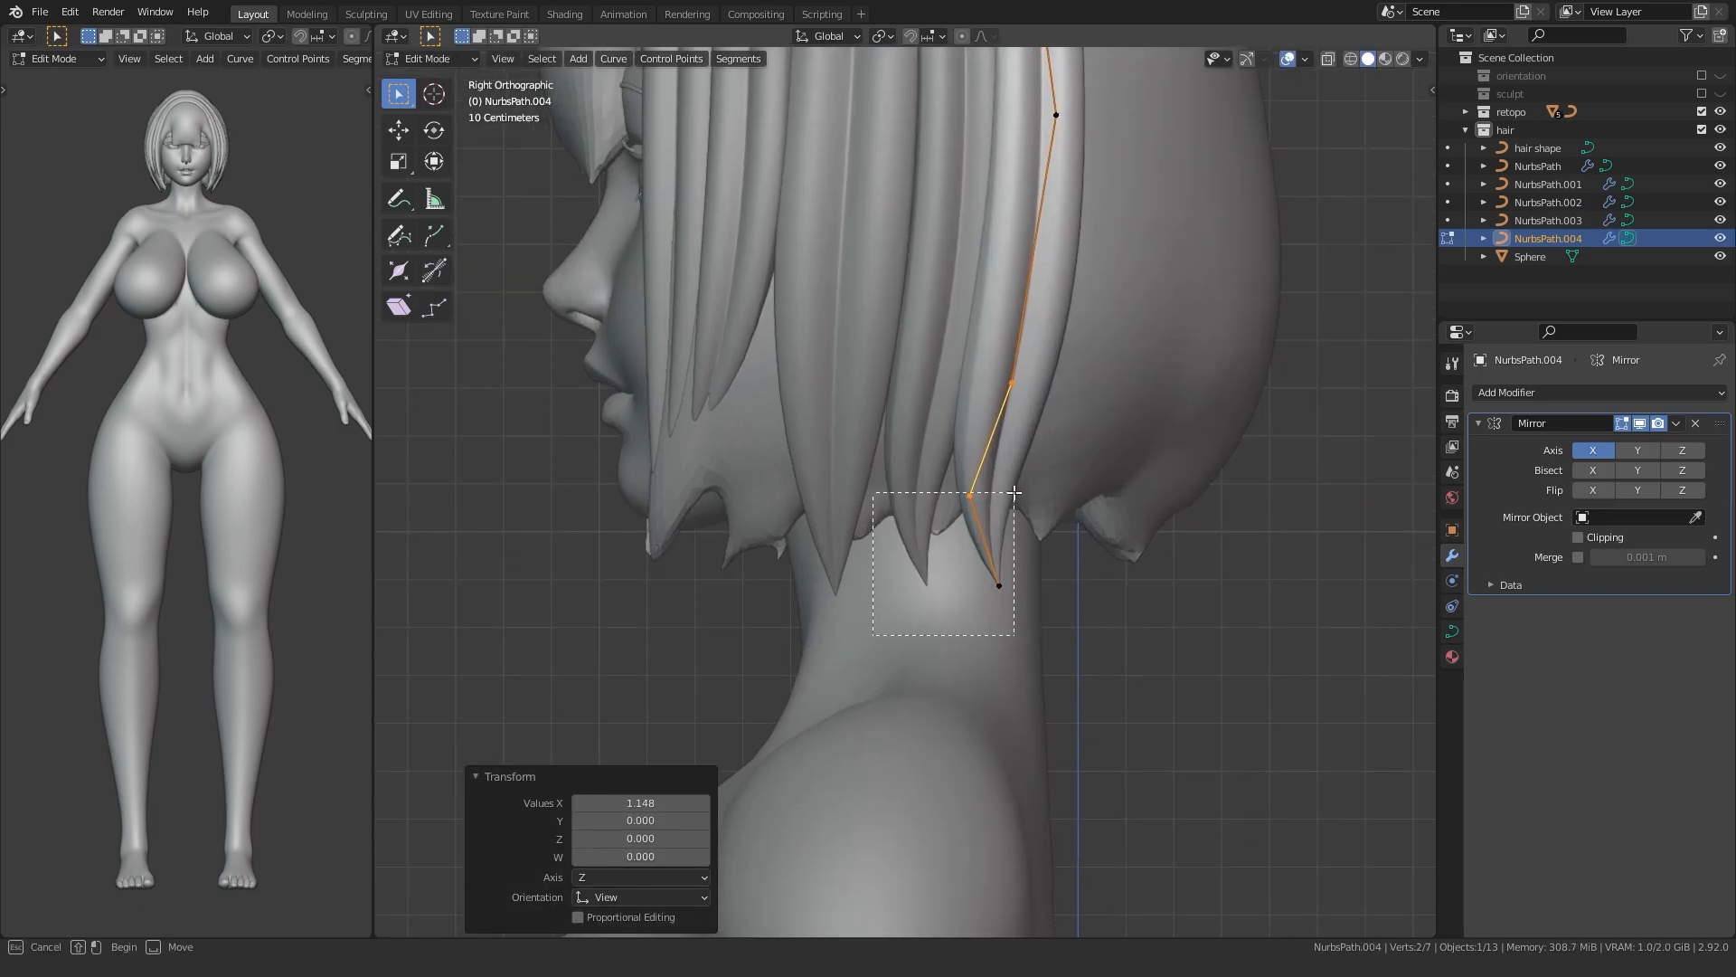
pyautogui.keyDown('shift'); pyautogui.moveTo(1008, 508); pyautogui.dragTo(1009, 508); pyautogui.keyUp('shift')
pyautogui.press('g')
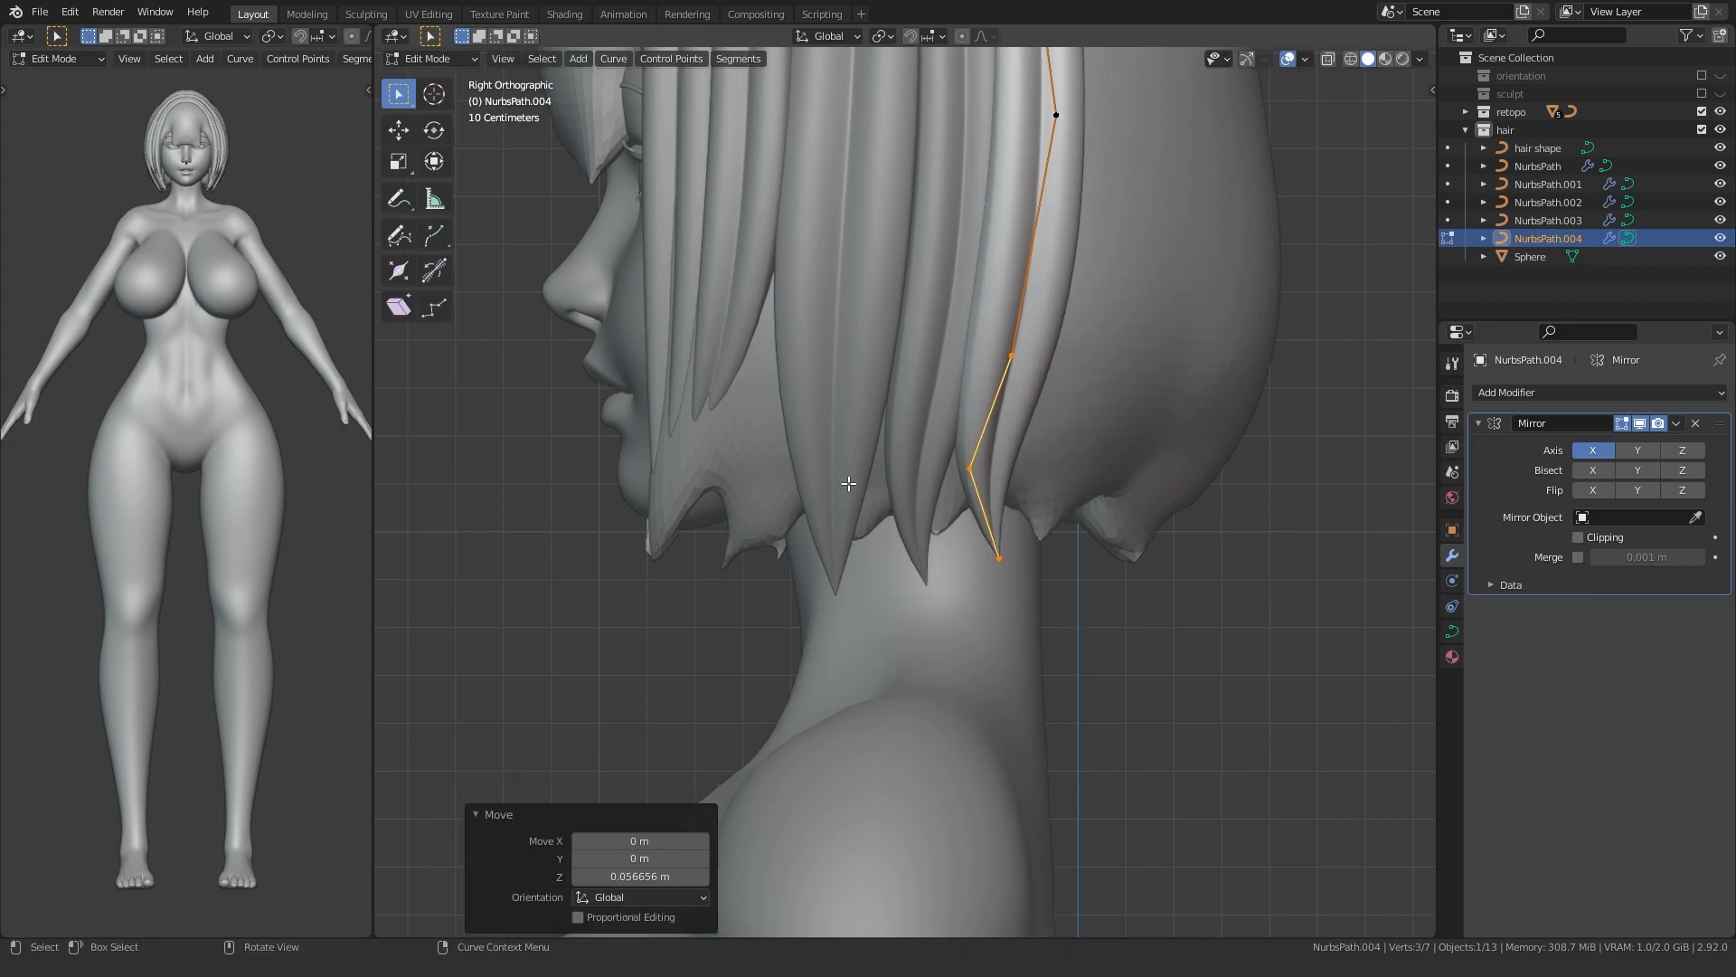
# - Move the tip control point of strand NurbsPath.003 about -0.049 m in Y and -0.009 m in Z
pyautogui.press('Tab')
pyautogui.click(860, 528)
pyautogui.press('Tab')
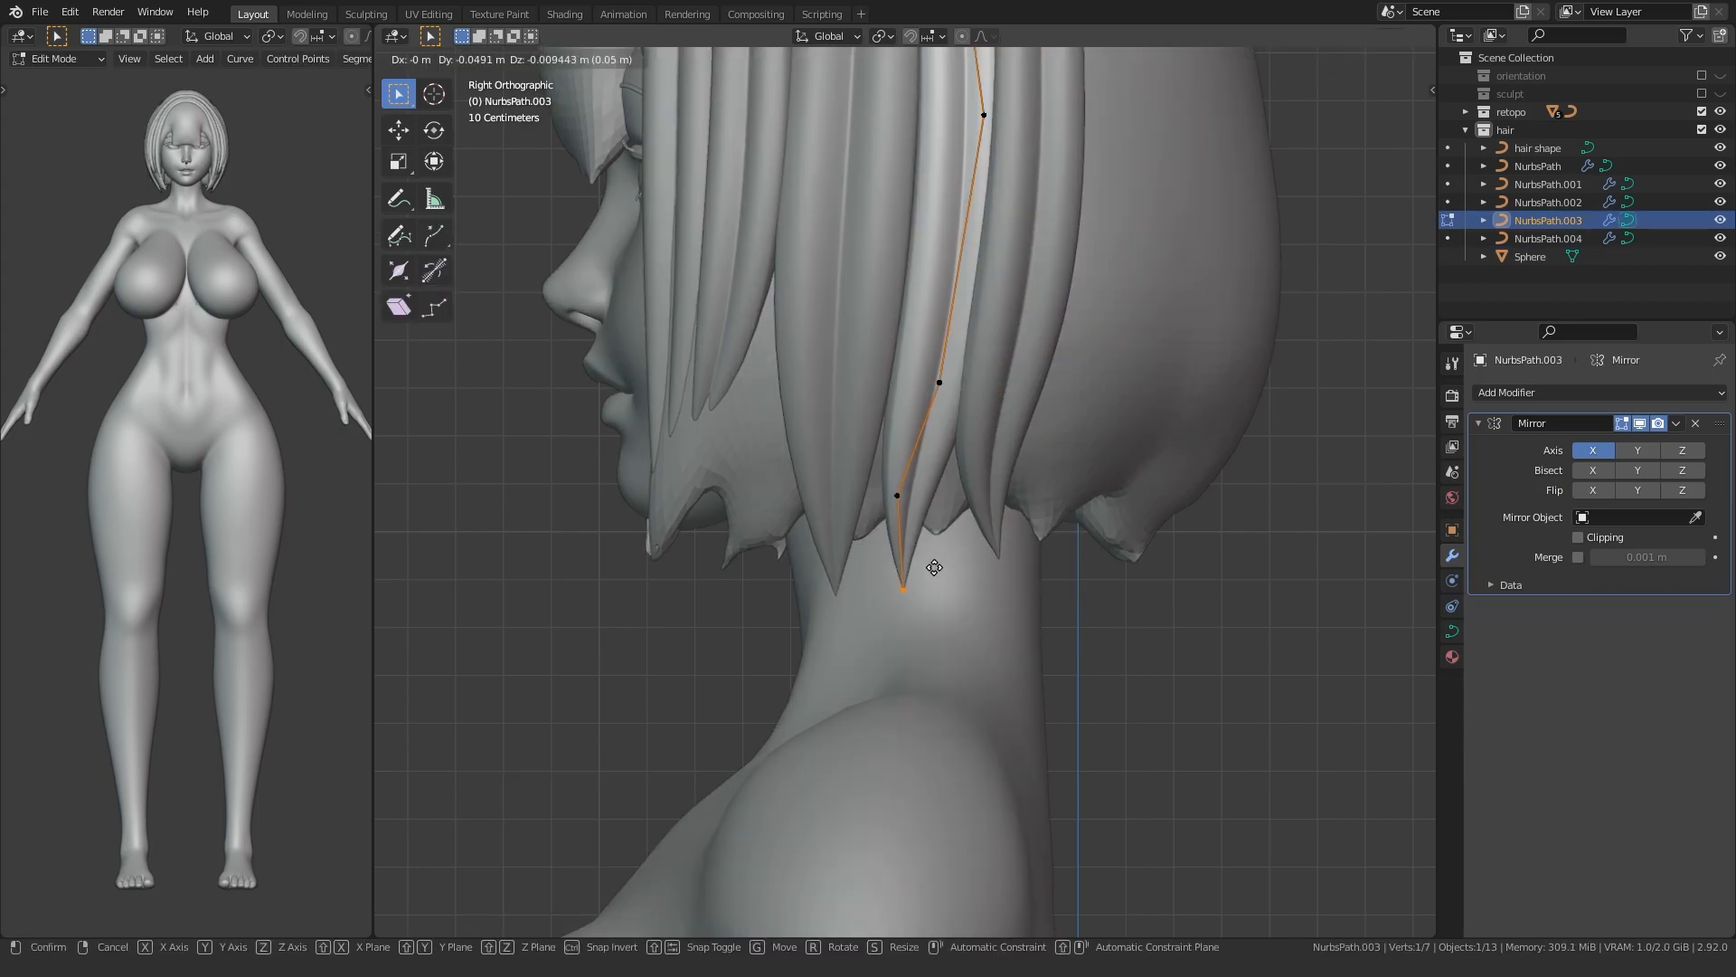
pyautogui.click(934, 567)
# - Reposition the lower control points of strand NurbsPath.004 in two moves to fit the head
pyautogui.press('Tab')
pyautogui.click(982, 484)
pyautogui.press('Tab')
pyautogui.moveTo(889, 606); pyautogui.dragTo(1064, 445)
pyautogui.moveTo(996, 499); pyautogui.dragTo(971, 437, button='middle')
pyautogui.moveTo(705, 484); pyautogui.dragTo(816, 471, button='middle')
pyautogui.press('g')
pyautogui.click(816, 471)
pyautogui.press('g')
pyautogui.click(852, 323)
# - Refine the placement of NurbsPath.004's lower end from another angle and select a single lower control point
pyautogui.moveTo(851, 324); pyautogui.dragTo(765, 563, button='middle')
pyautogui.press('g')
pyautogui.click(725, 491)
pyautogui.click(1012, 377)
pyautogui.moveTo(1015, 376); pyautogui.dragTo(841, 502, button='middle')
pyautogui.scroll(-6, 841, 502)
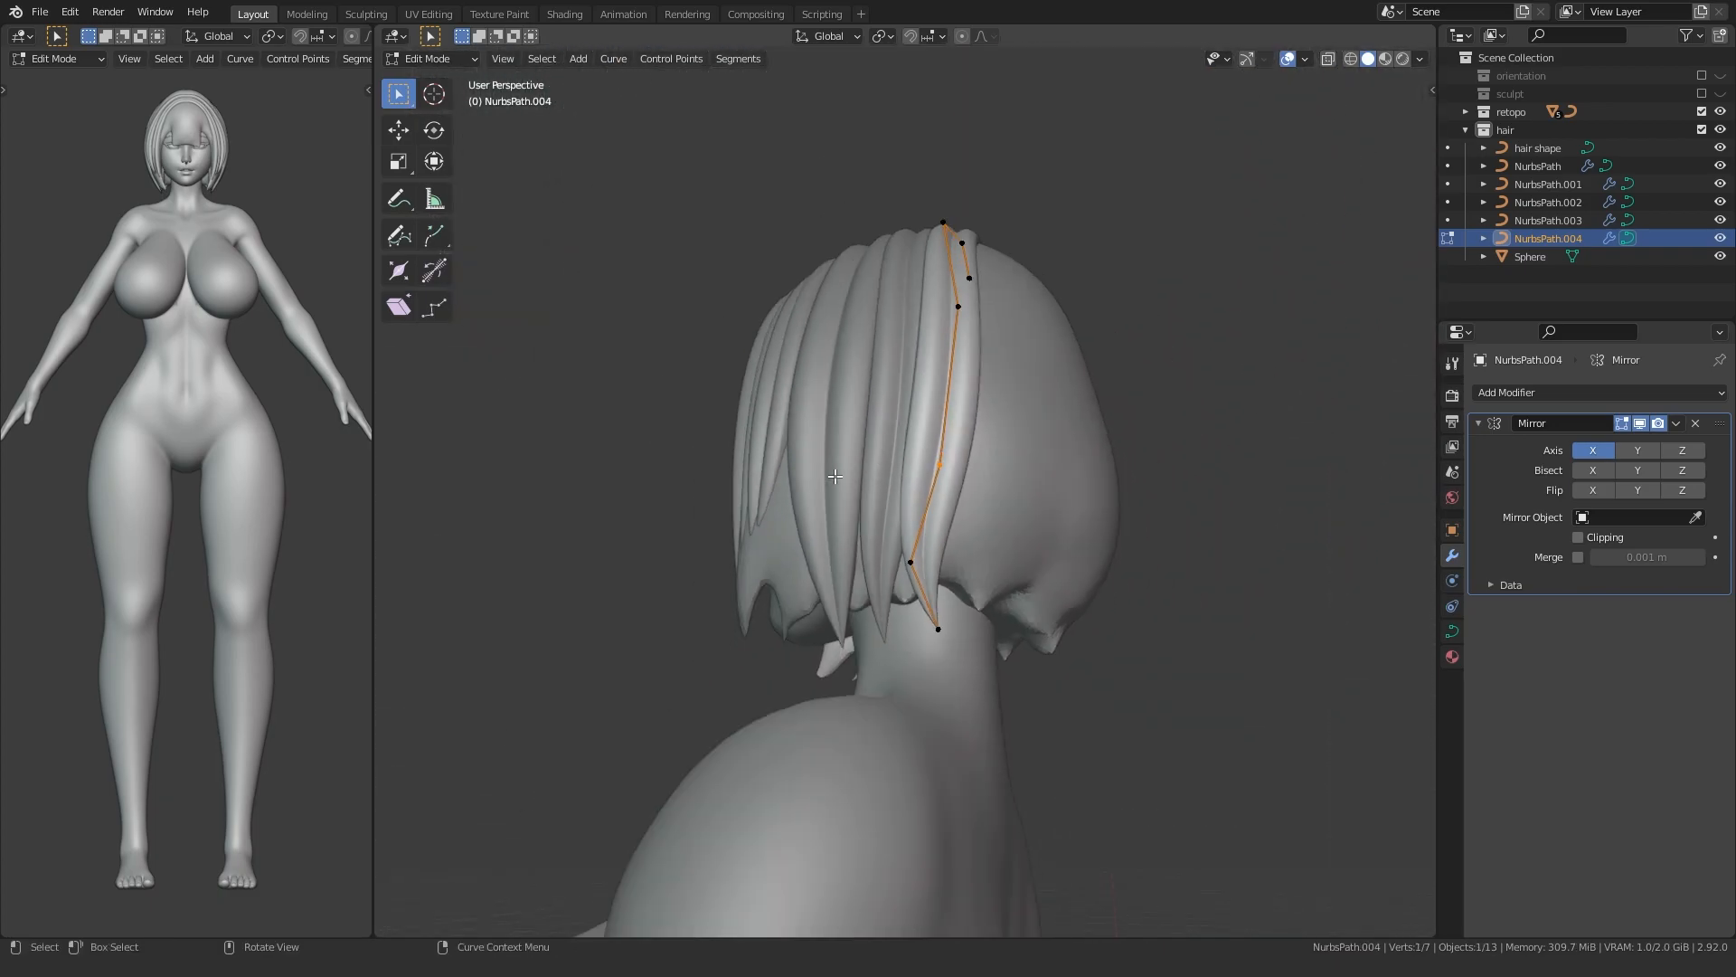
# - Scale the radius of NurbsPath.004's two mid-length control points by about 1.09 and shift them over the head's surface
pyautogui.scroll(3, 814, 389)
pyautogui.press('g')
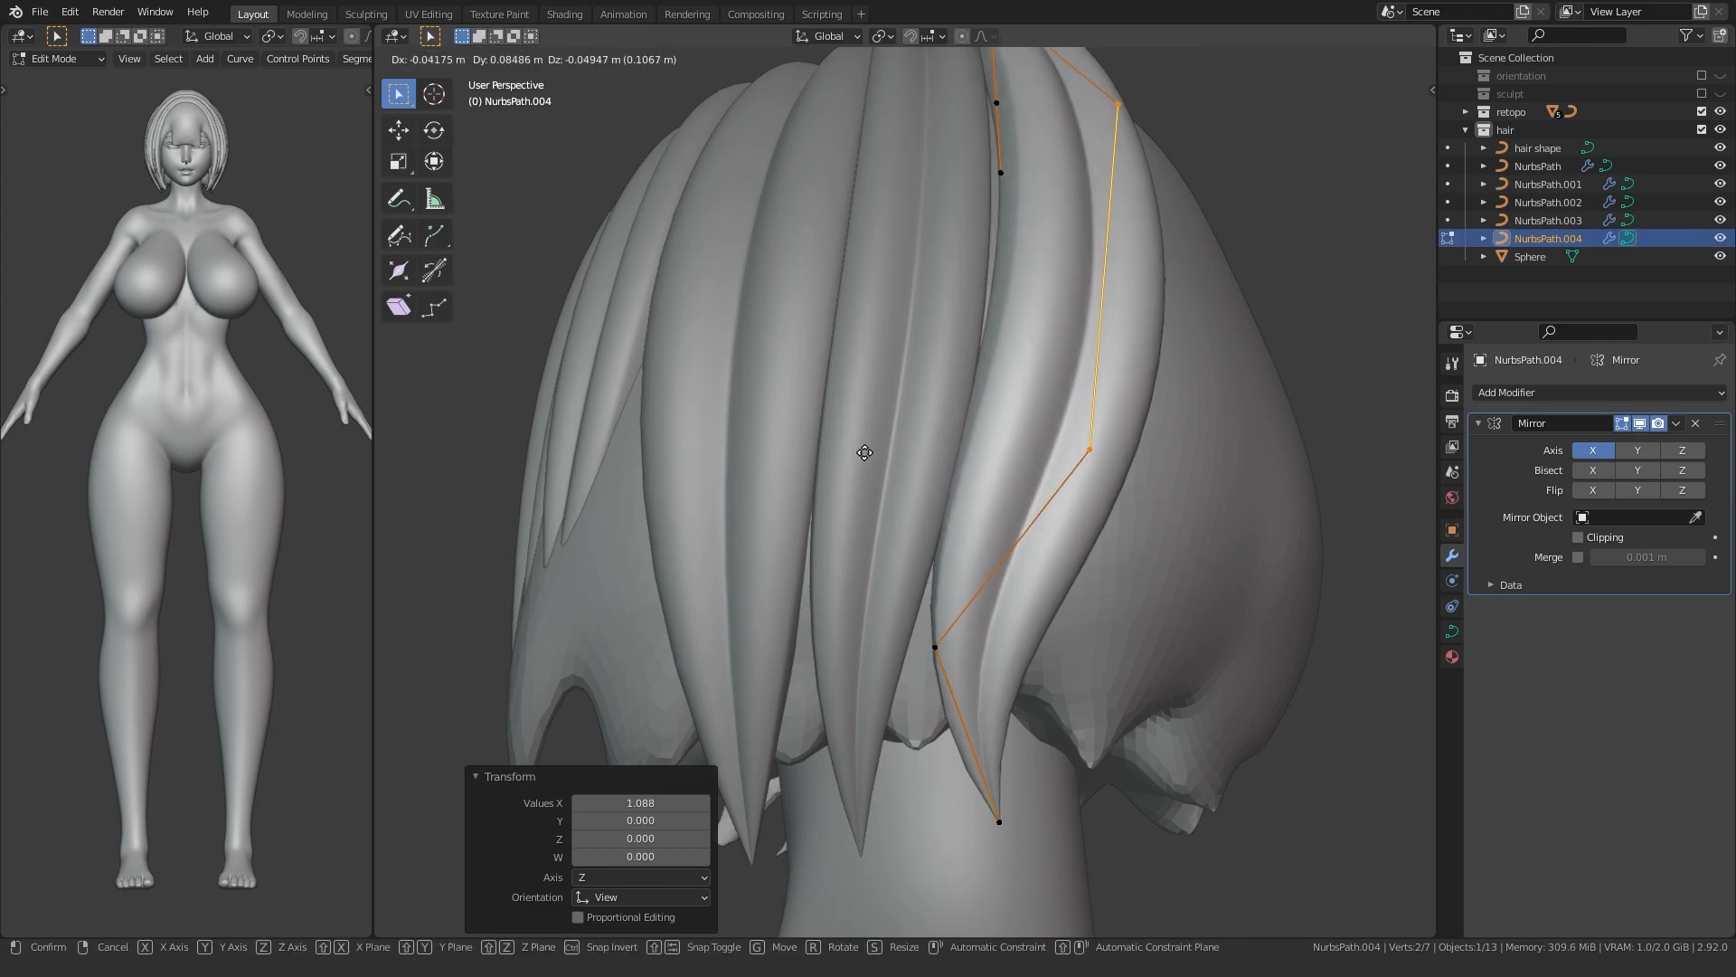
pyautogui.click(866, 414)
pyautogui.click(853, 440)
pyautogui.moveTo(853, 440); pyautogui.dragTo(608, 555, button='middle')
pyautogui.scroll(-4, 693, 582)
# - Inspect the side strands and NurbsPath.004's control points up close for their fit against each other
pyautogui.press('Tab')
pyautogui.click(687, 571)
pyautogui.scroll(4, 720, 530)
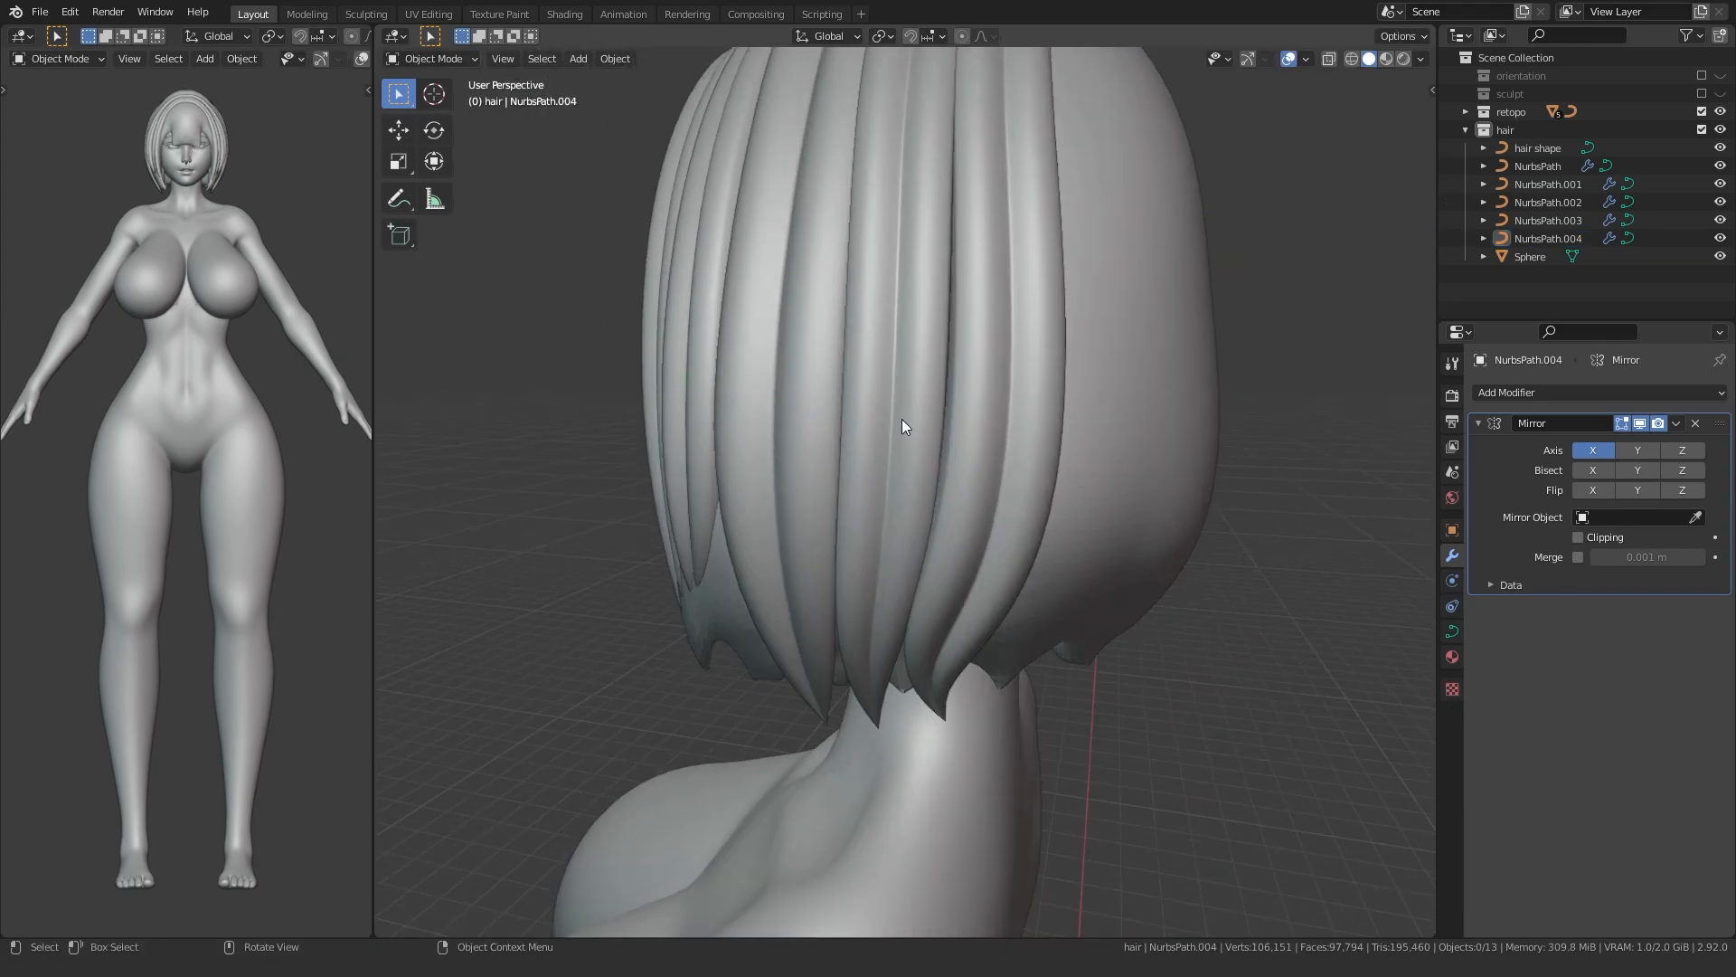
pyautogui.click(902, 419)
pyautogui.press('Tab')
pyautogui.scroll(1, 814, 491)
pyautogui.moveTo(750, 479); pyautogui.dragTo(843, 498, button='middle')
pyautogui.scroll(1, 842, 498)
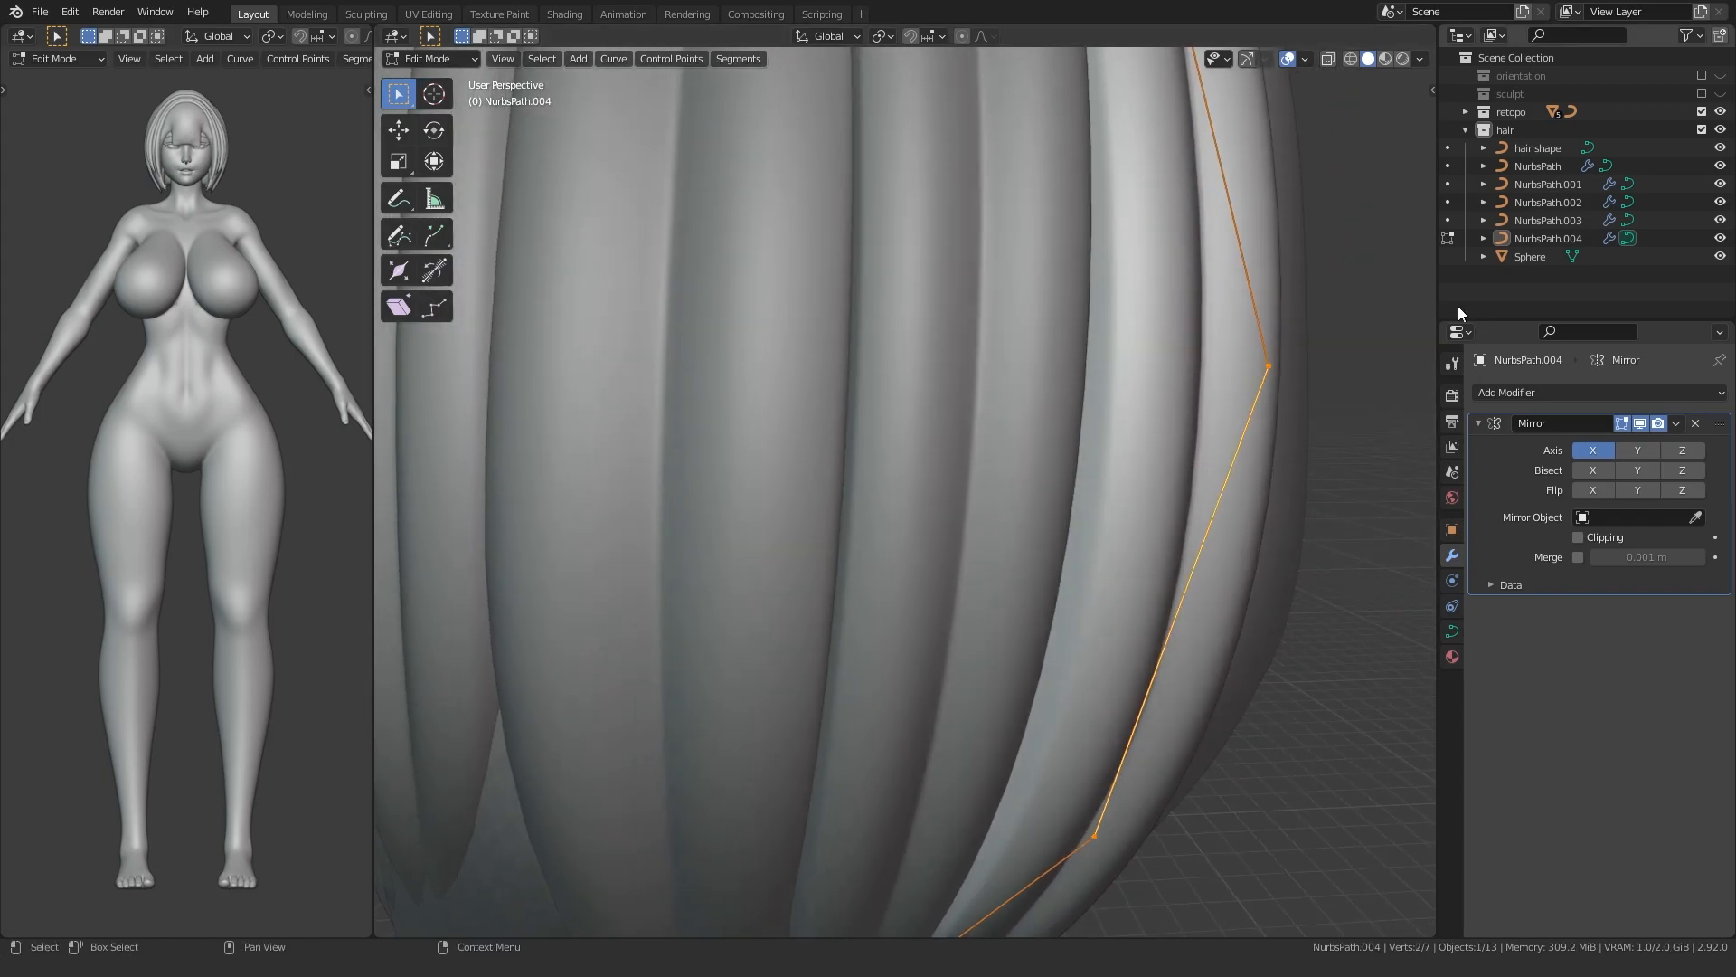
pyautogui.press('Tab')
# - Subdivide the lowest segment of strand NurbsPath.002 and adjust the radius of the new control point and the one above
pyautogui.scroll(-6, 714, 524)
pyautogui.moveTo(674, 571); pyautogui.dragTo(724, 507, button='middle')
pyautogui.click(818, 512)
pyautogui.press('Tab')
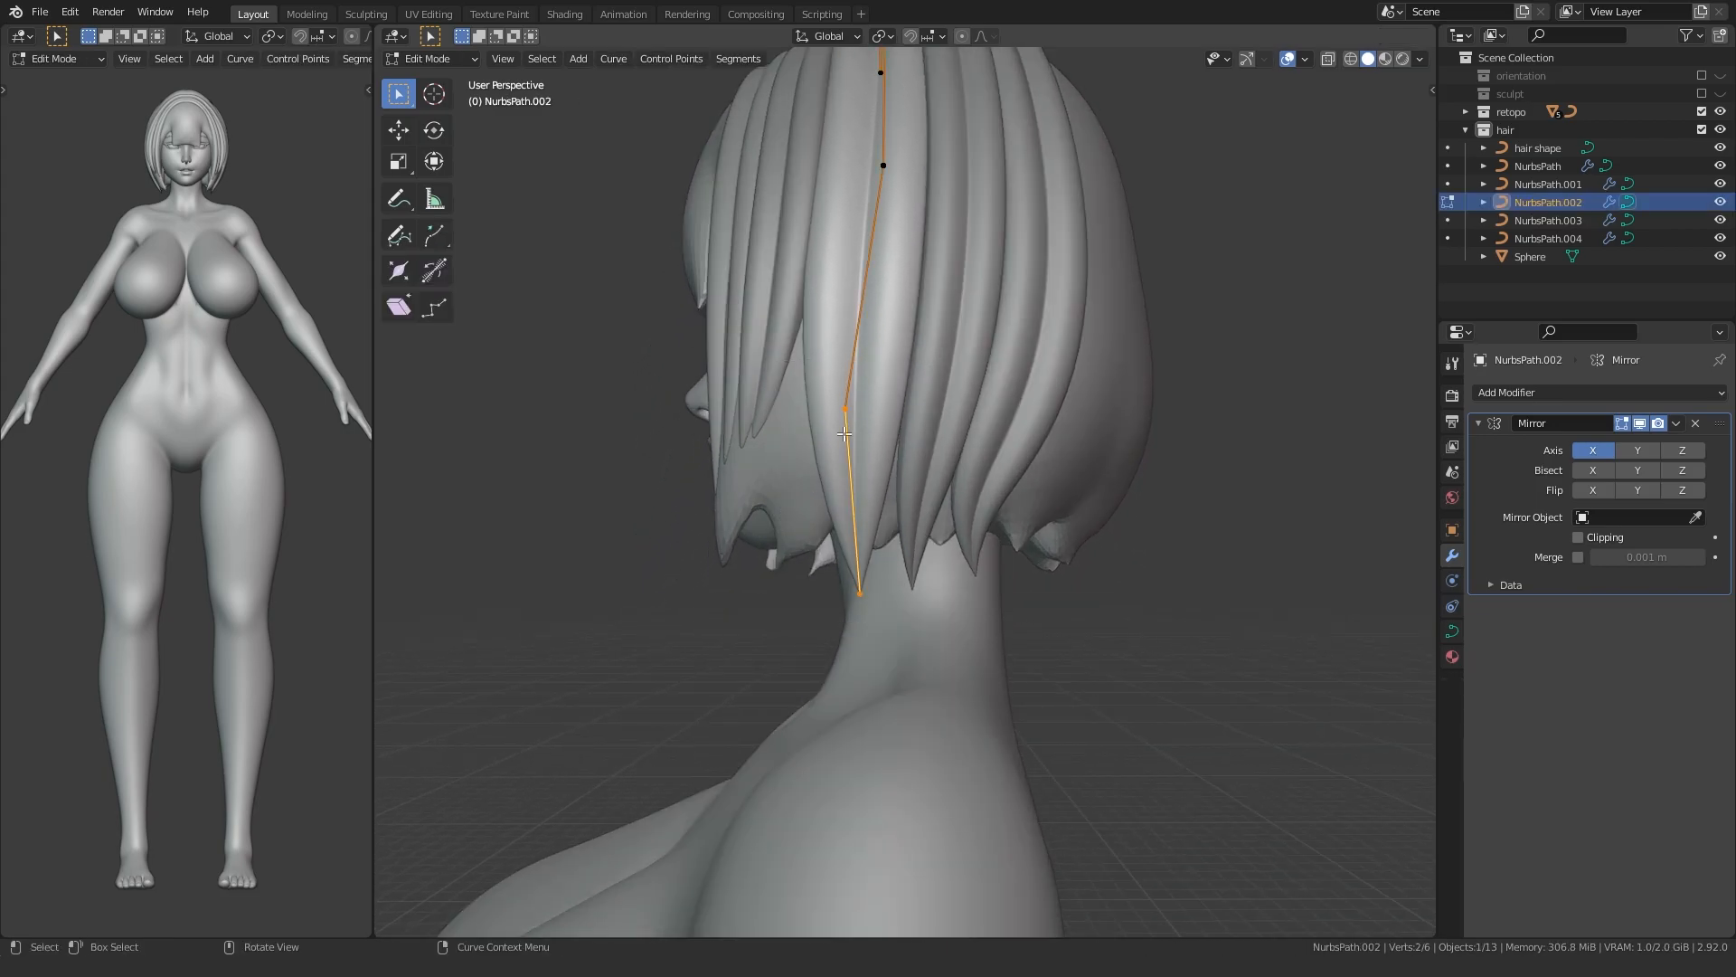
pyautogui.rightClick(880, 396)
pyautogui.click(818, 490)
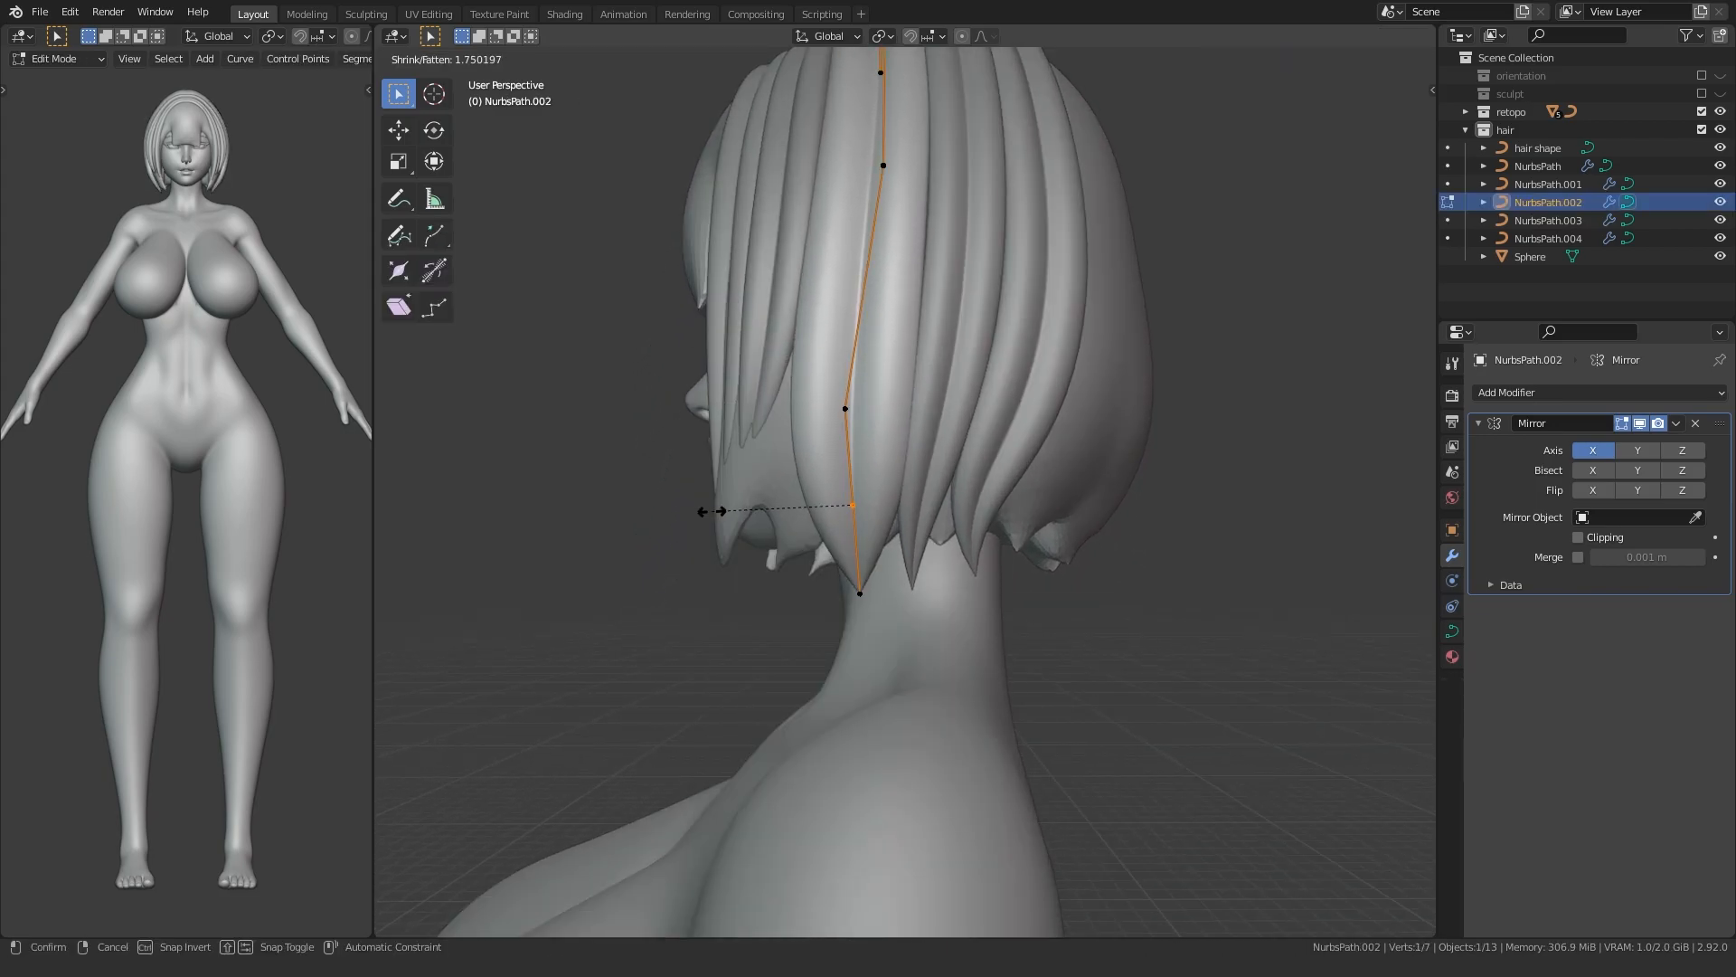
pyautogui.click(754, 498)
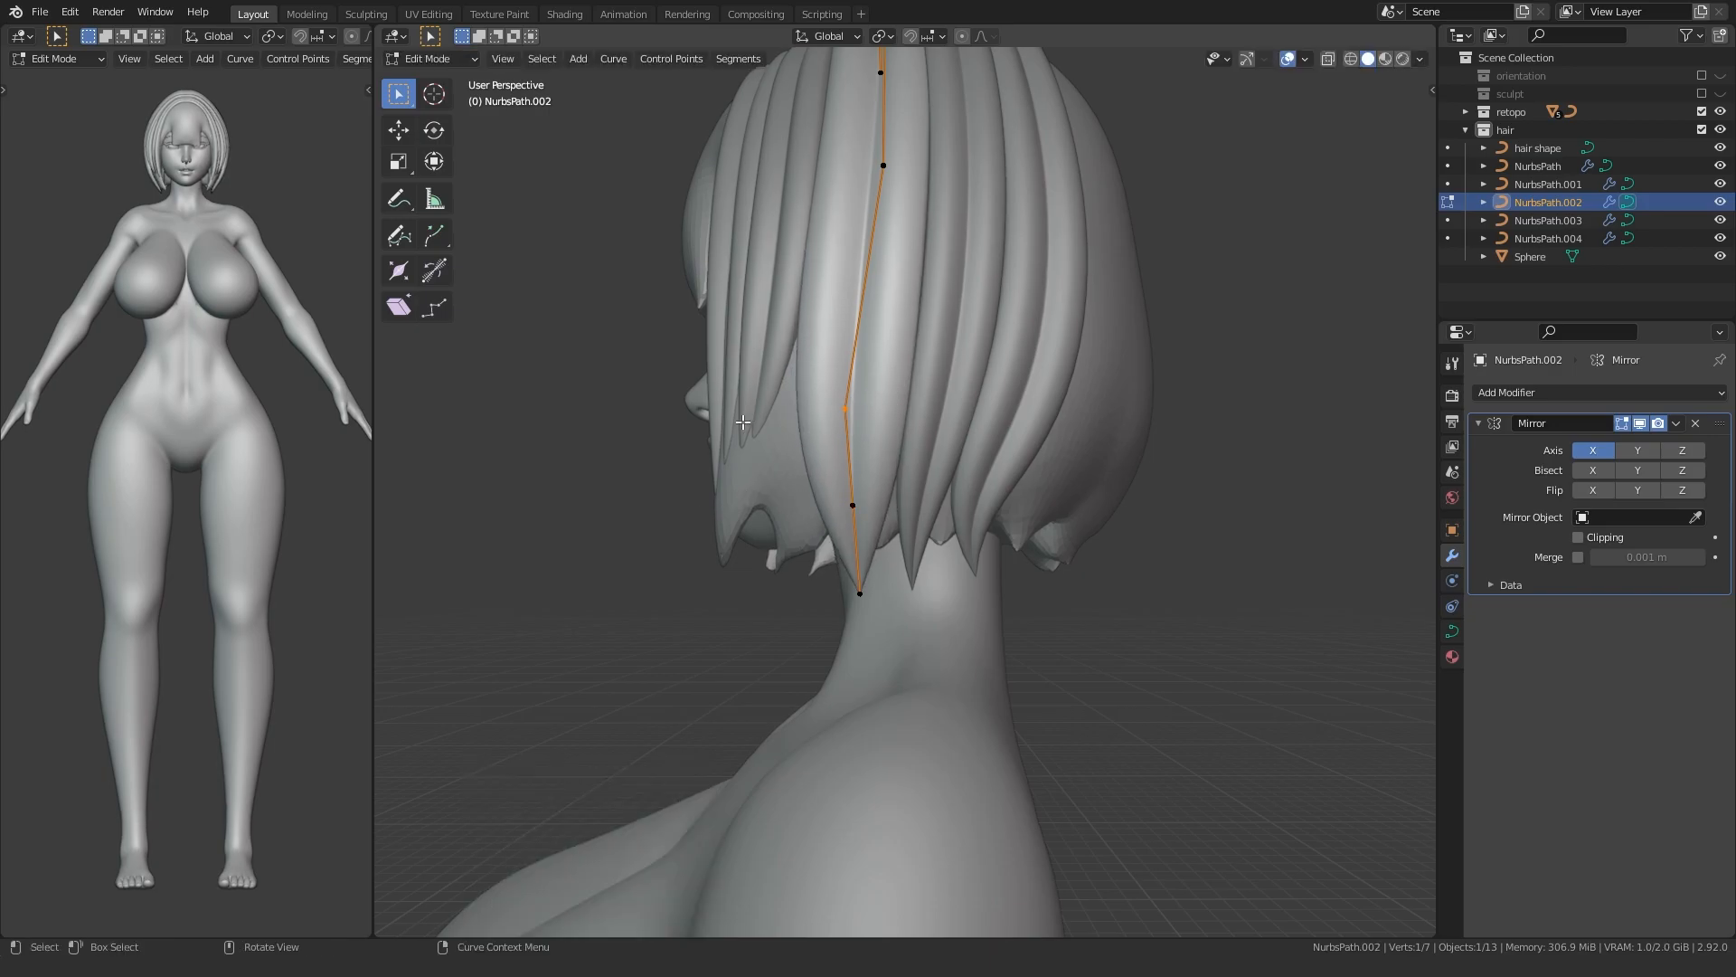
pyautogui.click(733, 428)
pyautogui.moveTo(803, 534)
pyautogui.mouseDown(button='middle')
pyautogui.moveTo(837, 534)
pyautogui.moveTo(803, 534)
pyautogui.mouseUp(button='middle')
pyautogui.press('Tab')
# - Duplicate strand NurbsPath.004 and move all control points of the copy about 0.163 m along Y
pyautogui.scroll(-1, 630, 543)
pyautogui.click(629, 546)
pyautogui.moveTo(630, 546); pyautogui.dragTo(706, 515, button='middle')
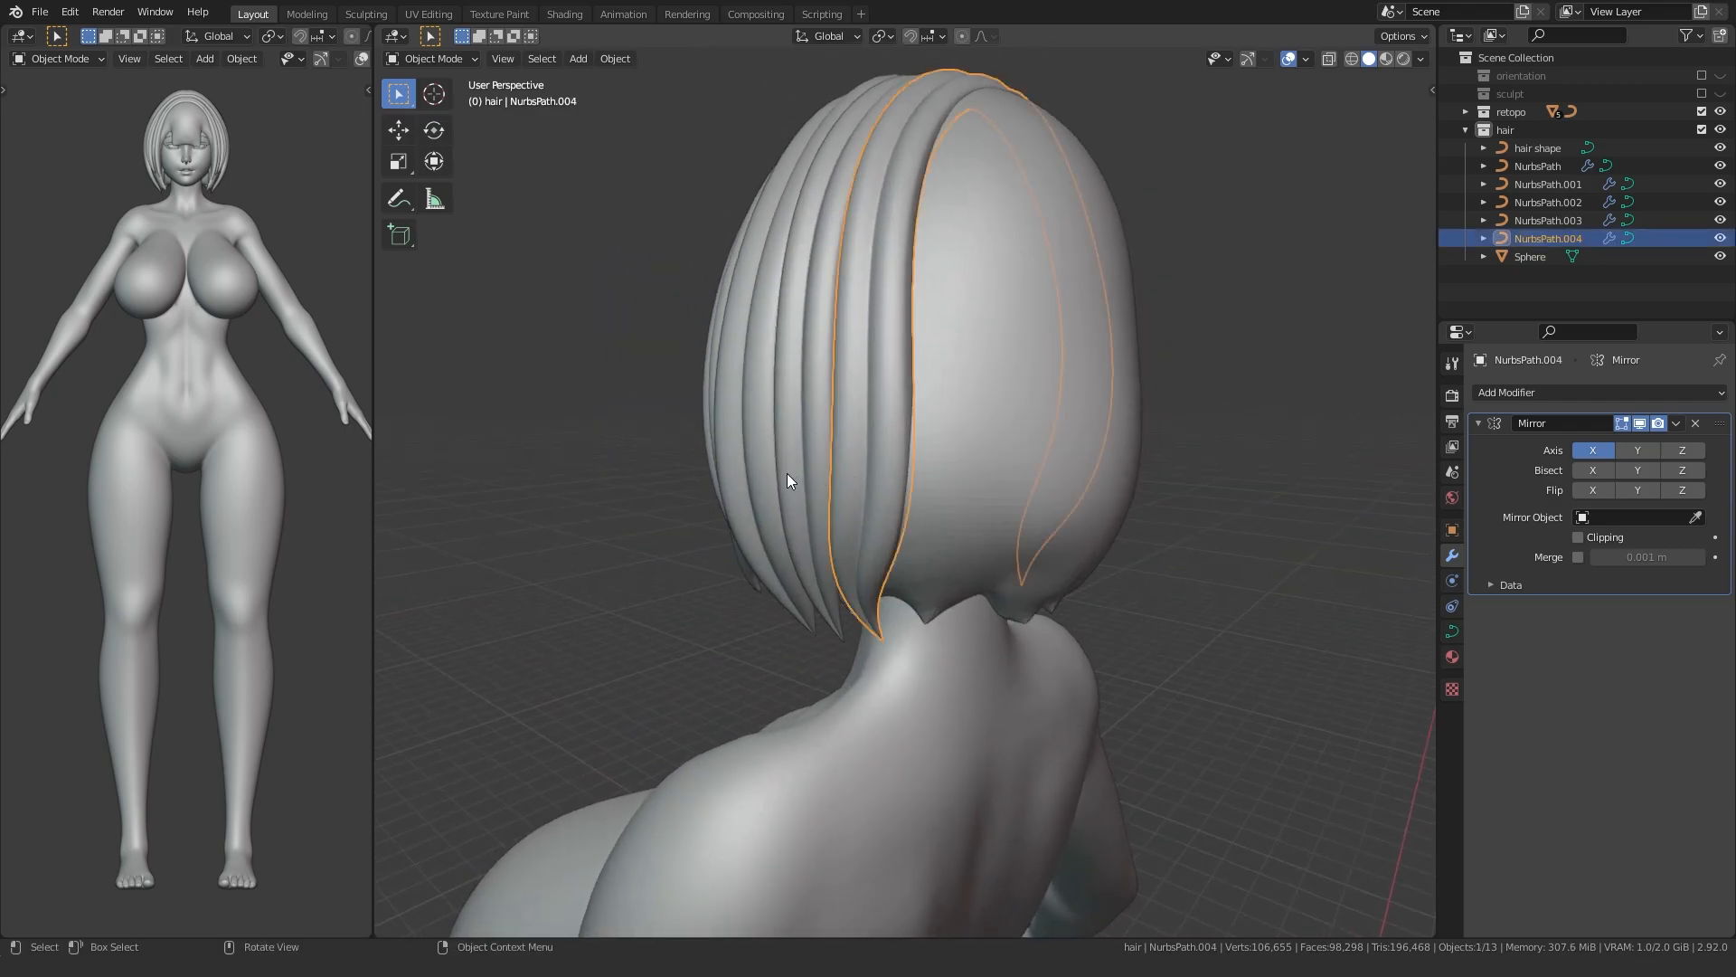
pyautogui.hotkey('shift', 'd')
pyautogui.rightClick(795, 437)
pyautogui.moveTo(727, 493); pyautogui.dragTo(751, 524, button='middle')
pyautogui.press('Tab')
pyautogui.press('g')
pyautogui.press('y')
pyautogui.click(817, 546)
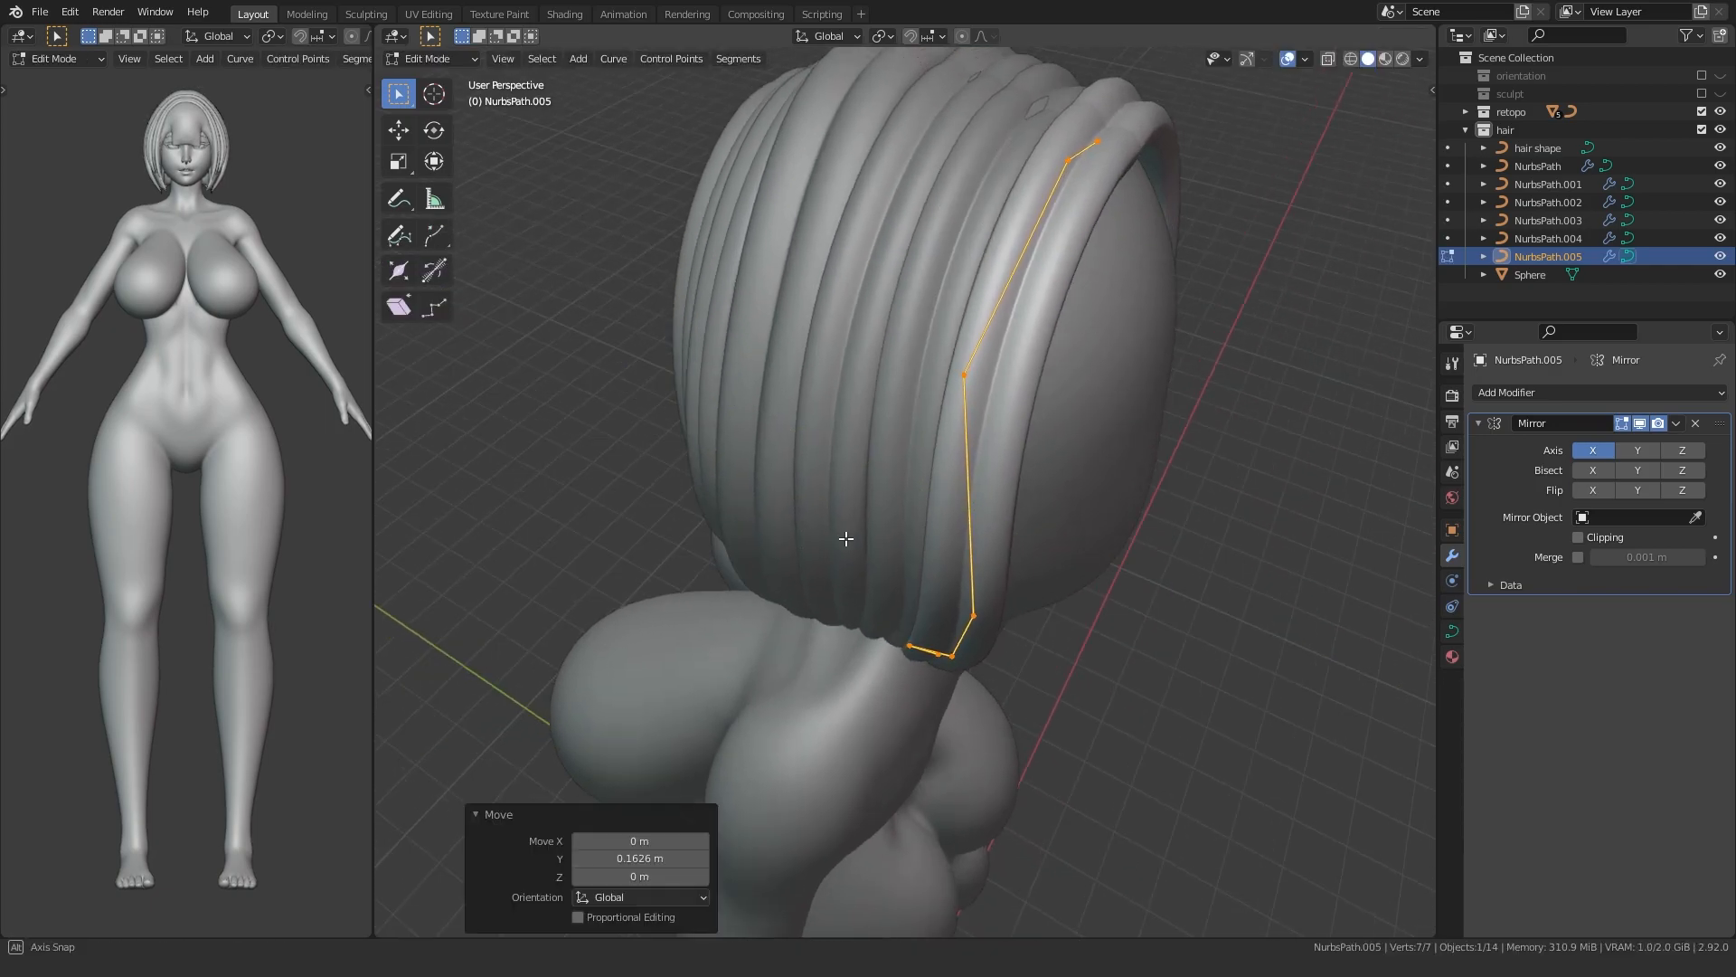
# - Select the new rear strand's three upper control points and adjust their height along Z
pyautogui.moveTo(853, 542); pyautogui.dragTo(689, 263, button='middle')
pyautogui.click(631, 338)
pyautogui.moveTo(977, 60); pyautogui.dragTo(980, 54)
pyautogui.keyDown('shift'); pyautogui.moveTo(704, 243); pyautogui.dragTo(698, 452, button='middle'); pyautogui.keyUp('shift')
pyautogui.moveTo(688, 453); pyautogui.dragTo(789, 358)
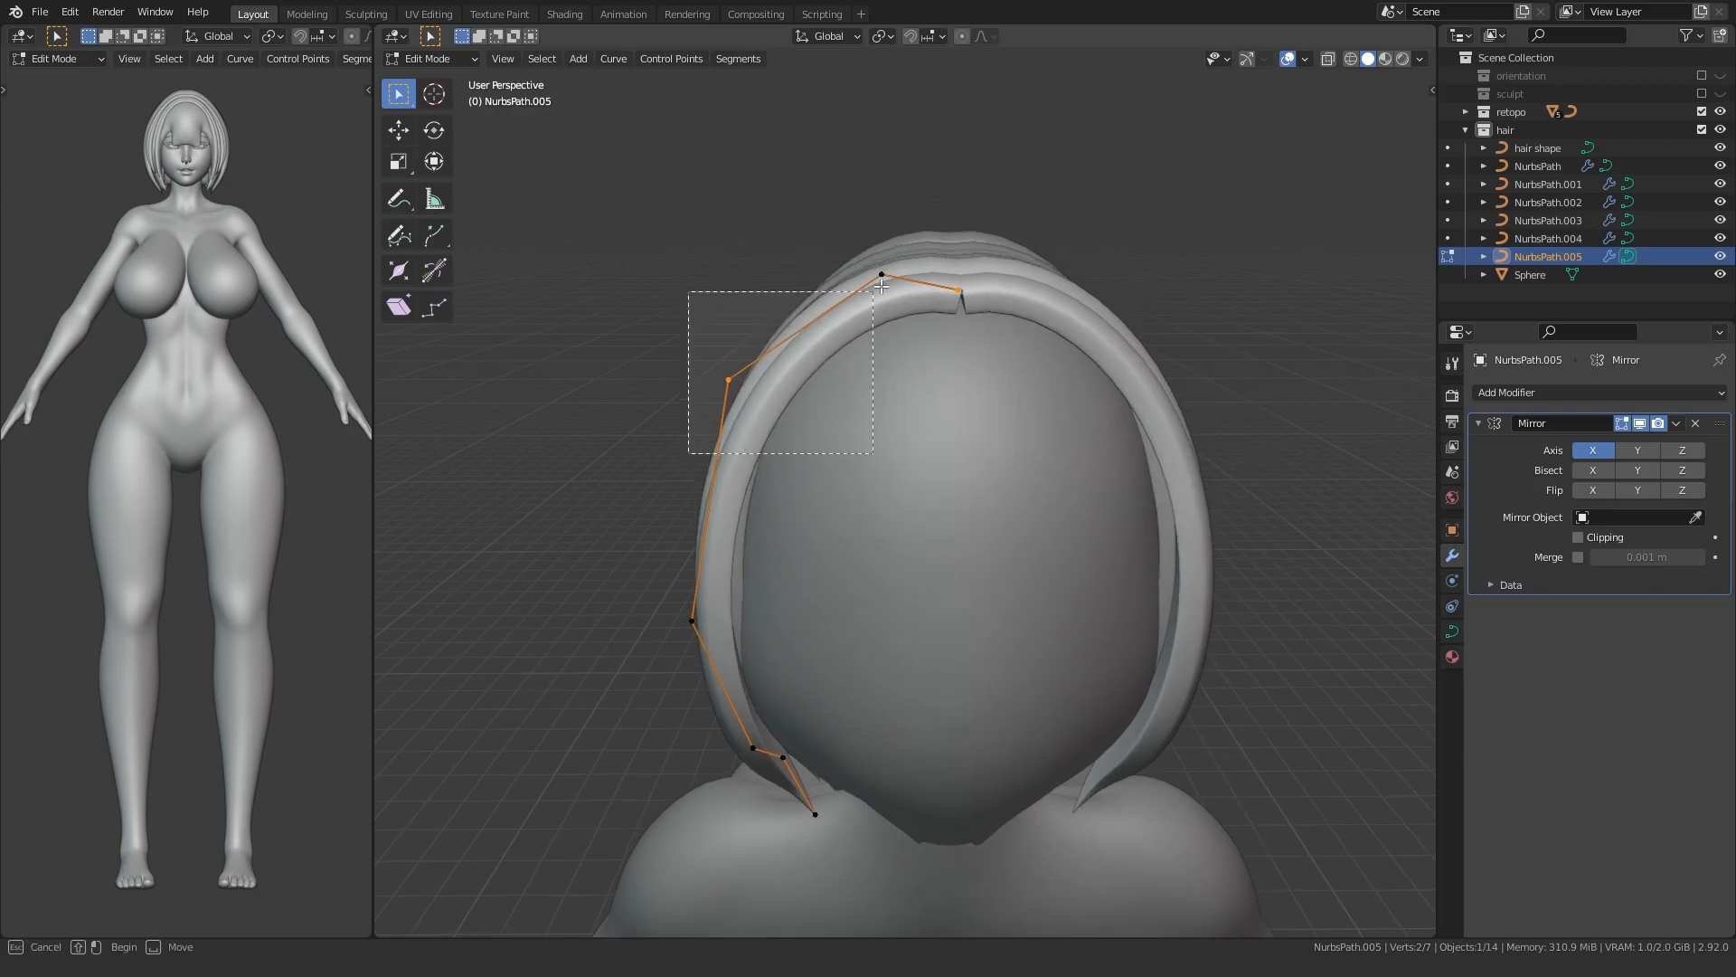
pyautogui.press('z')
pyautogui.click(704, 370)
# - Lower the rear strand's three upper control points about 0.023 m along Z
pyautogui.moveTo(680, 352); pyautogui.dragTo(845, 352, button='middle')
pyautogui.scroll(5, 762, 376)
pyautogui.press('g')
pyautogui.press('z')
pyautogui.click(761, 419)
pyautogui.moveTo(761, 419); pyautogui.dragTo(748, 229, button='middle')
pyautogui.scroll(-3, 608, 426)
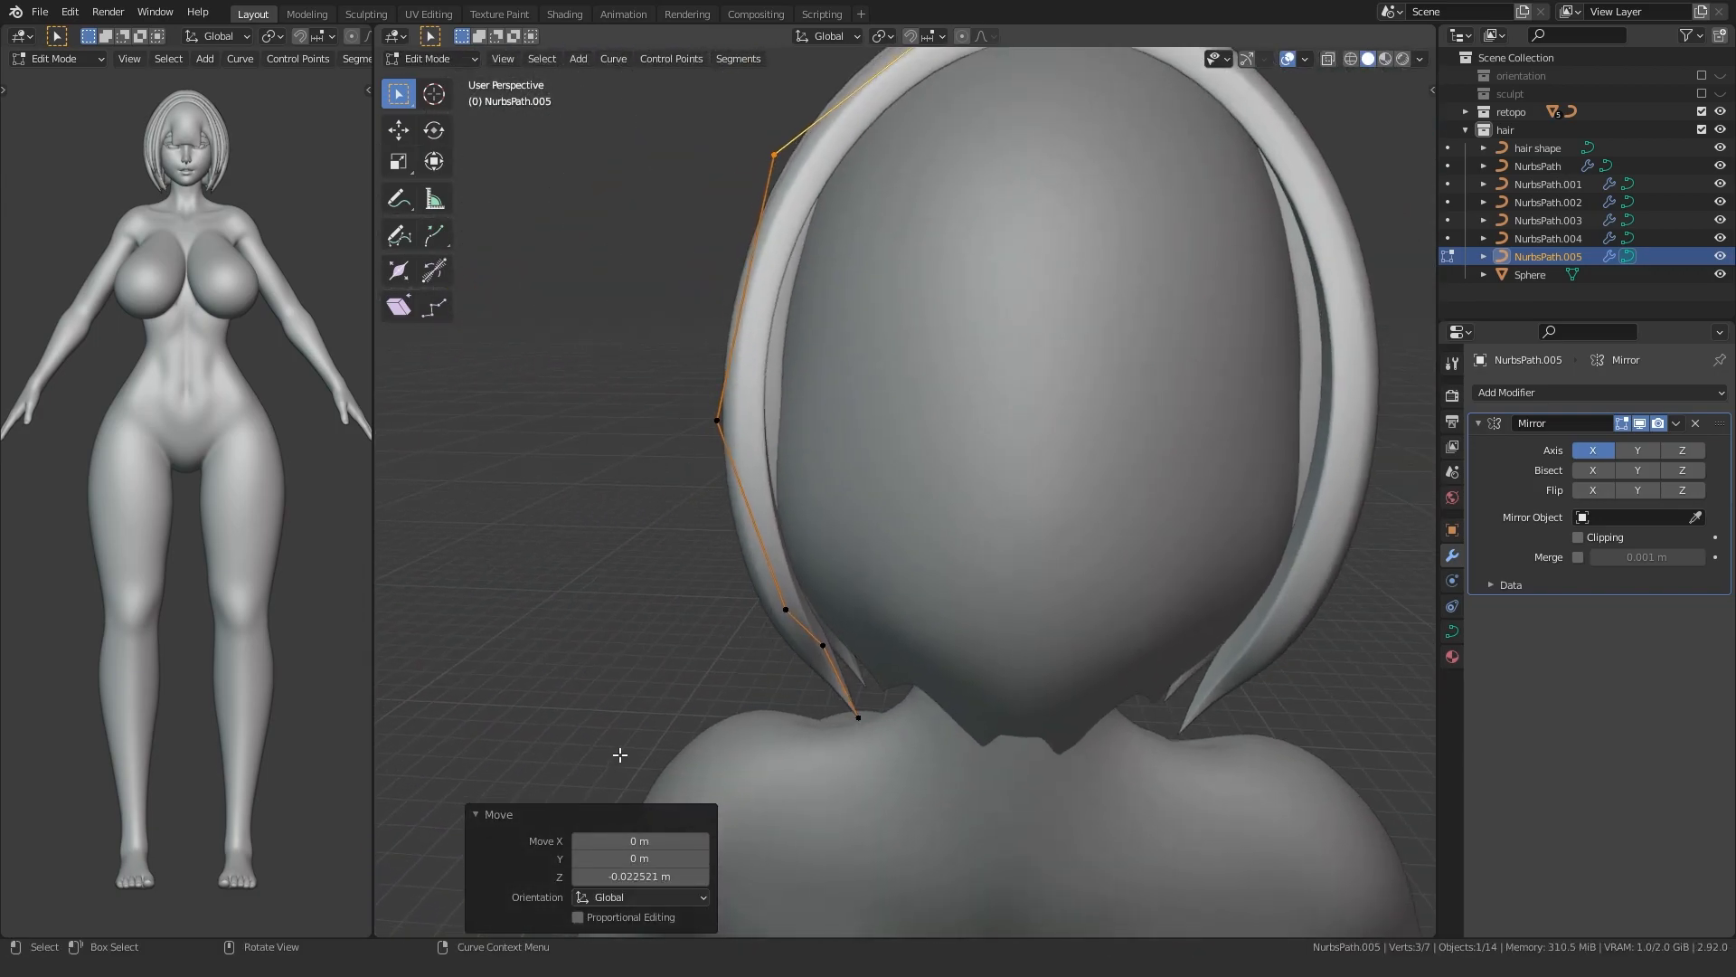
# - Tilt the rear strand's four lower control points and move them about -0.031, -0.013, -0.048 m in X, Y, Z
pyautogui.moveTo(621, 758); pyautogui.dragTo(862, 414)
pyautogui.hotkey('ctrl', 't')
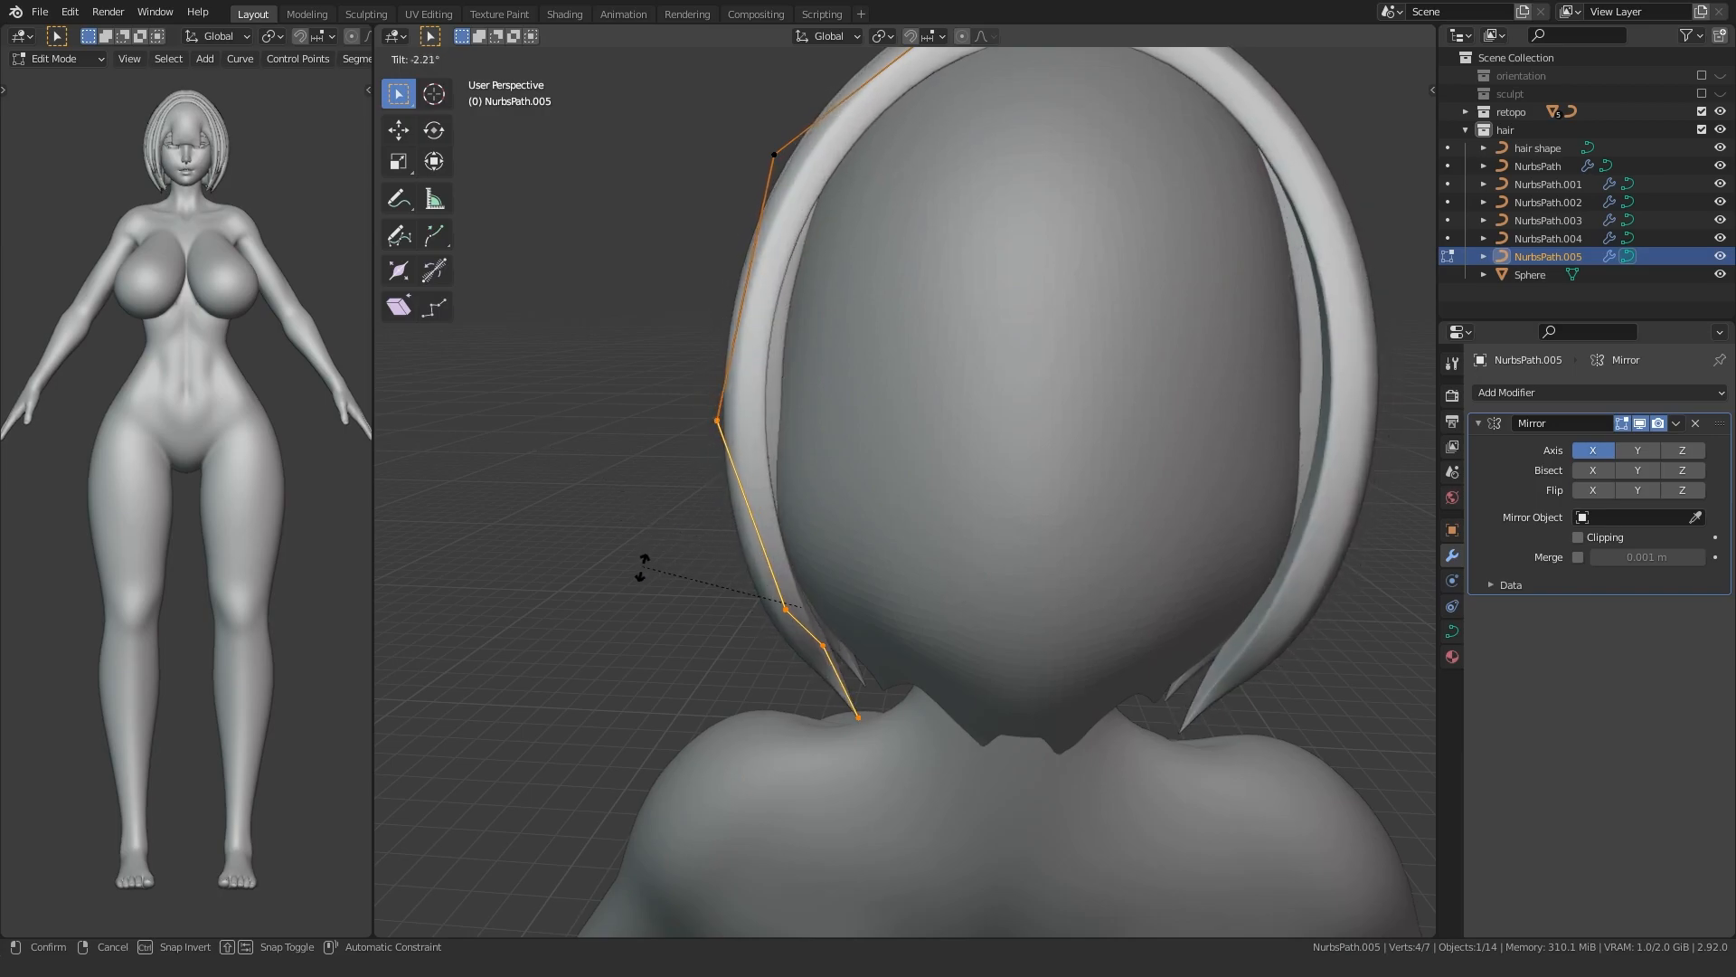
pyautogui.click(623, 621)
pyautogui.moveTo(623, 620); pyautogui.dragTo(579, 566, button='middle')
pyautogui.press('g')
pyautogui.click(643, 503)
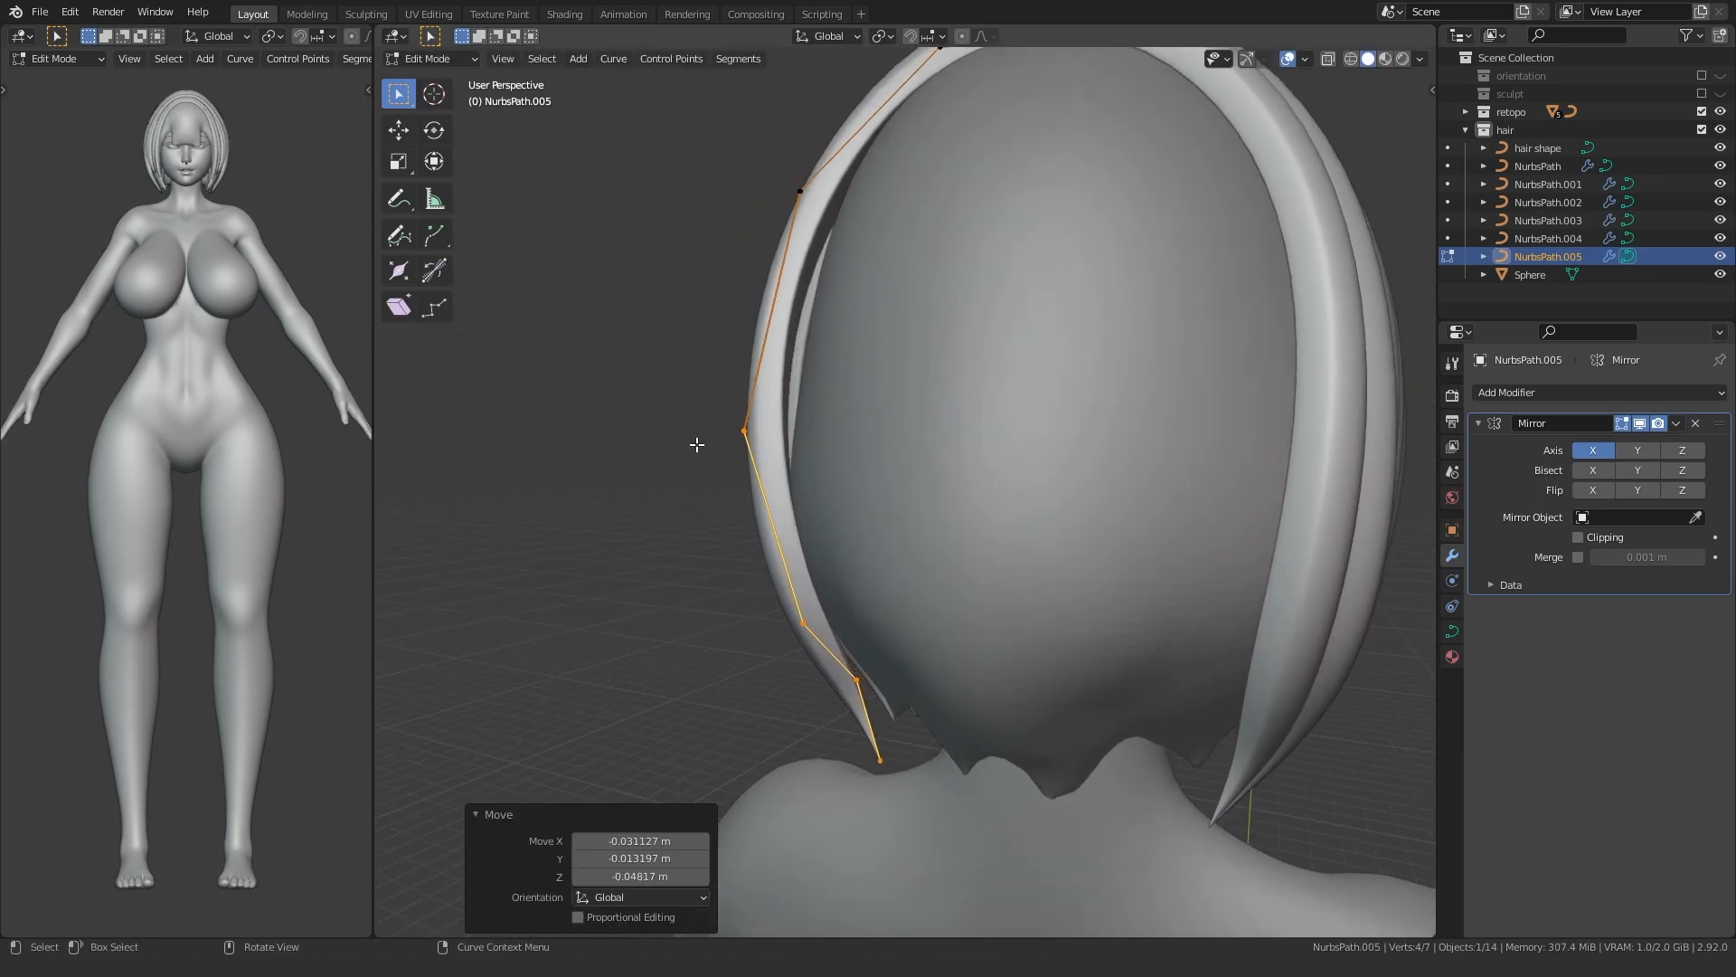
# - Reposition the rear strand's side control points individually, moving the middle one about -0.053, -0.033, 0.138 m in X, Y, Z
pyautogui.moveTo(724, 325); pyautogui.dragTo(828, 167)
pyautogui.moveTo(688, 451); pyautogui.dragTo(780, 398)
pyautogui.press('g')
pyautogui.click(627, 429)
pyautogui.moveTo(708, 288); pyautogui.dragTo(828, 168)
pyautogui.press('g')
pyautogui.click(725, 242)
pyautogui.press('g')
pyautogui.click(693, 369)
# - Scale the radius of the rear strand's three lowest control points down by a factor of about 0.58
pyautogui.moveTo(694, 371); pyautogui.dragTo(801, 396, button='middle')
pyautogui.keyDown('shift'); pyautogui.moveTo(783, 553); pyautogui.dragTo(813, 370, button='middle'); pyautogui.keyUp('shift')
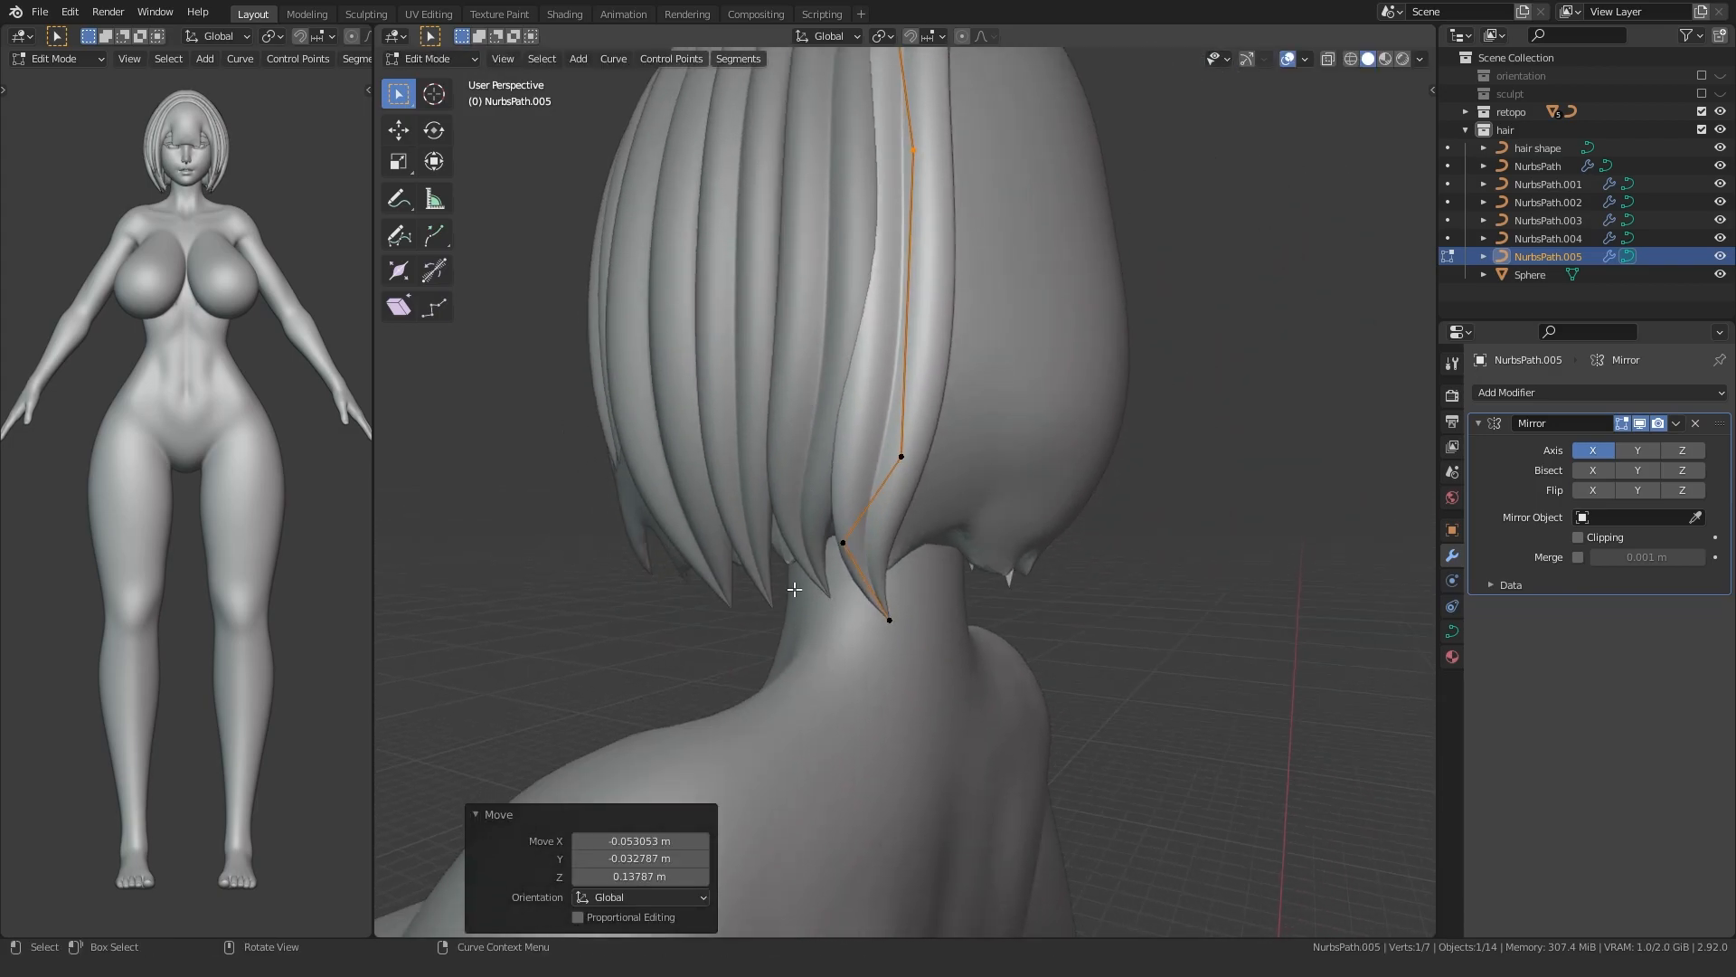
pyautogui.moveTo(1021, 382); pyautogui.dragTo(1021, 381)
pyautogui.hotkey('alt', 's')
pyautogui.click(724, 559)
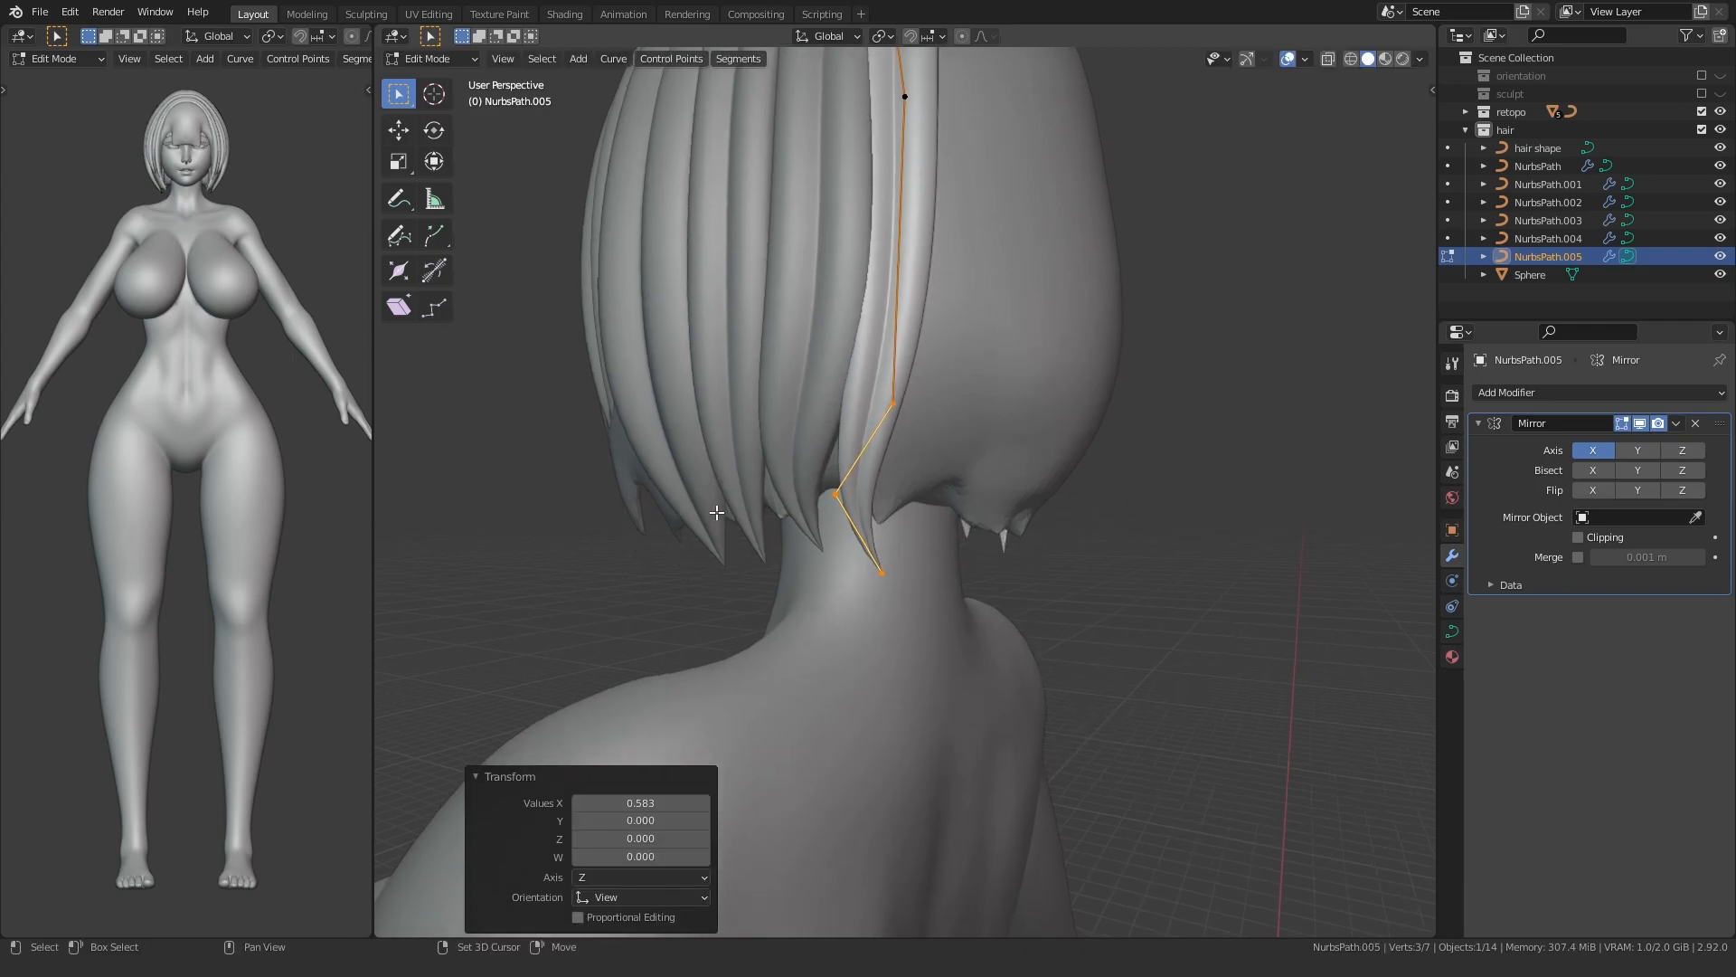
# - Rotate the rear strand's three lowest control points by about -12.8° and shift them rearward
pyautogui.moveTo(815, 521); pyautogui.dragTo(859, 468)
pyautogui.hotkey('ctrl', 'x')
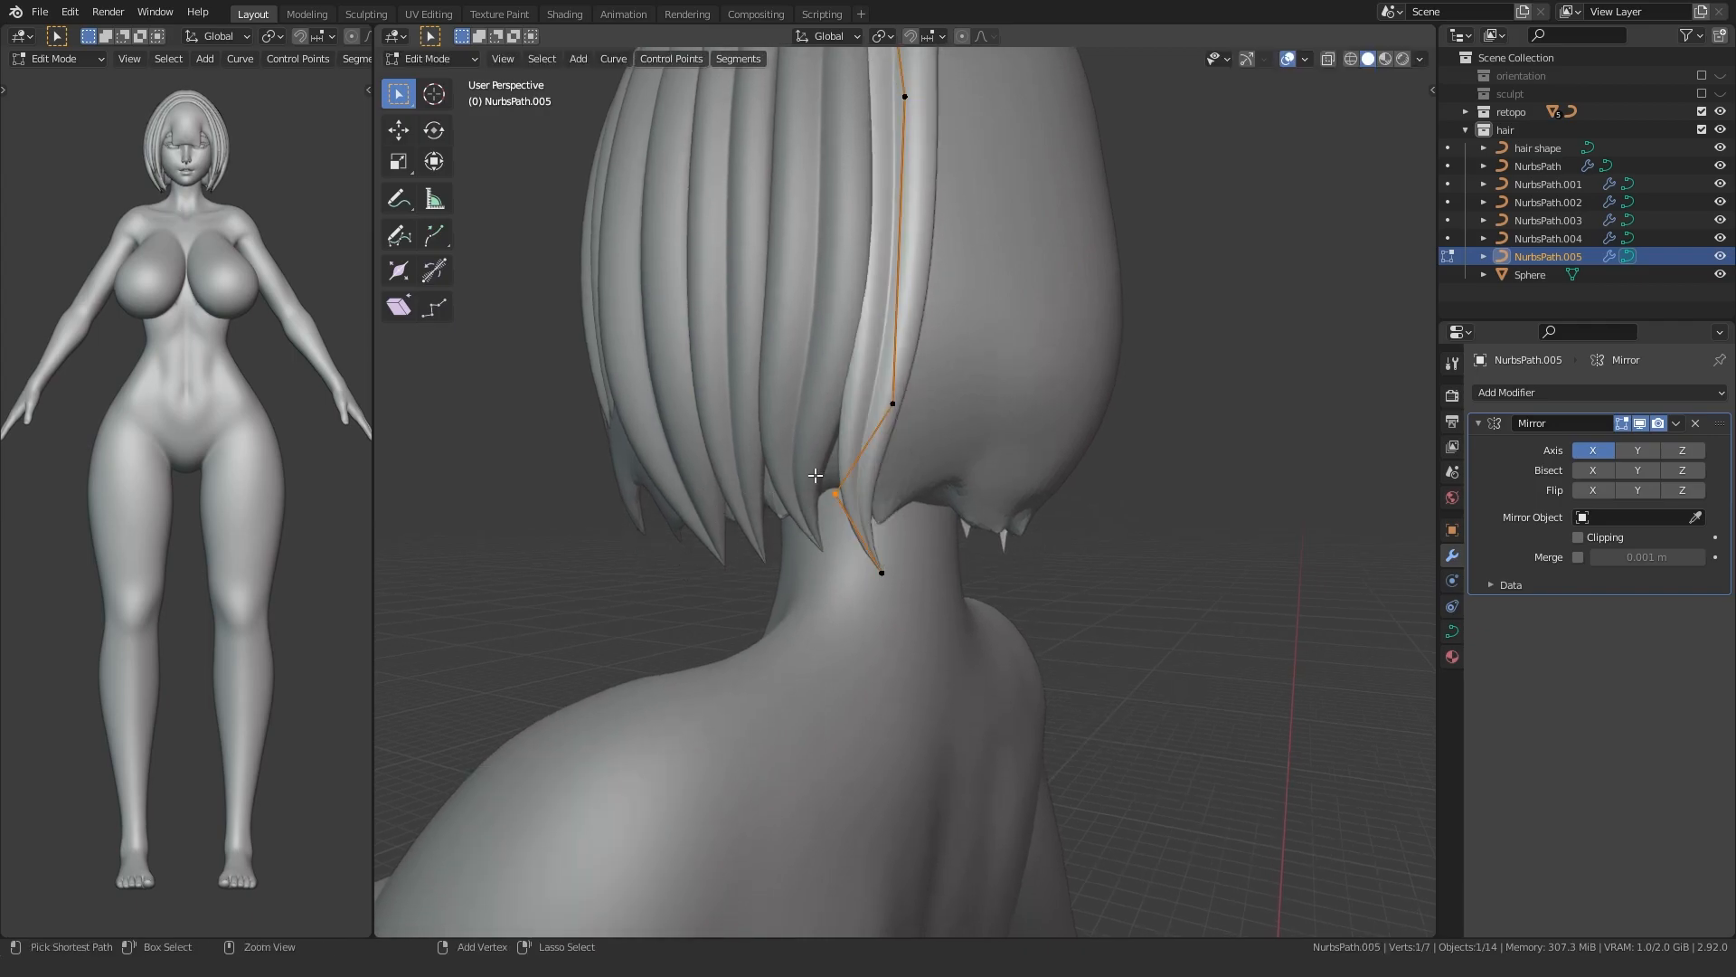
pyautogui.click(819, 487)
pyautogui.press('ctrl+KP_Add')
pyautogui.press('r')
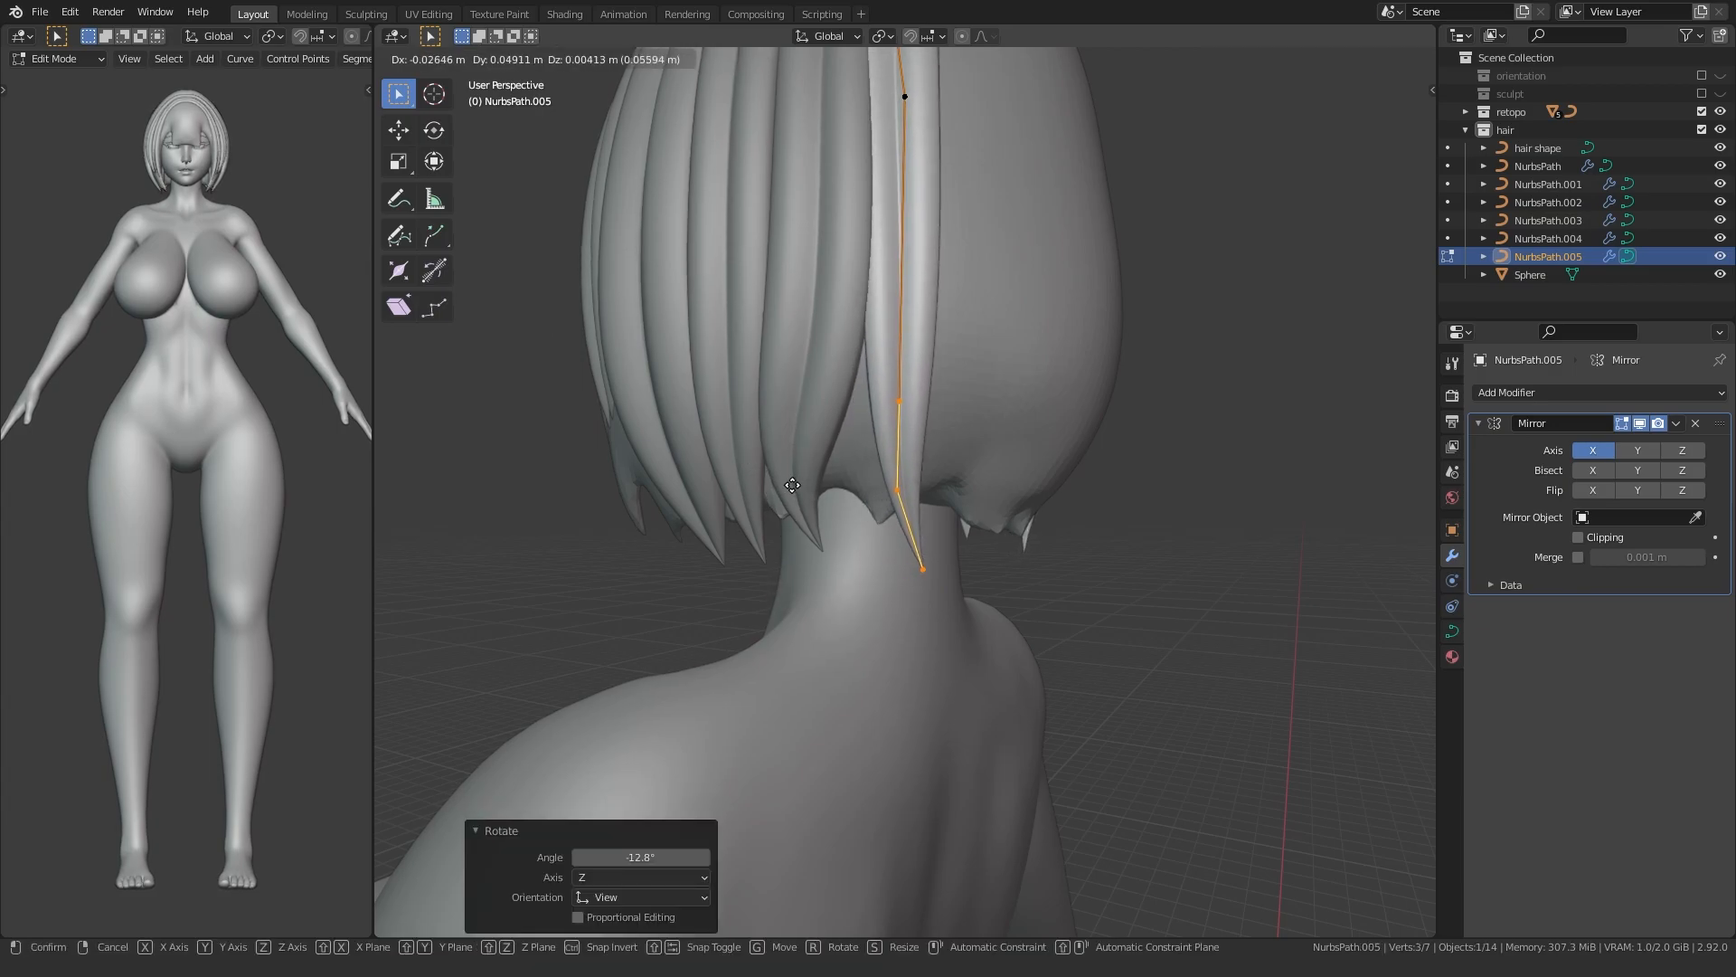
pyautogui.moveTo(778, 454); pyautogui.dragTo(624, 572, button='middle')
# - Move the rear strand's tip control point and rotate its two lowest control points to curve the end around the head
pyautogui.click(819, 620)
pyautogui.press('g')
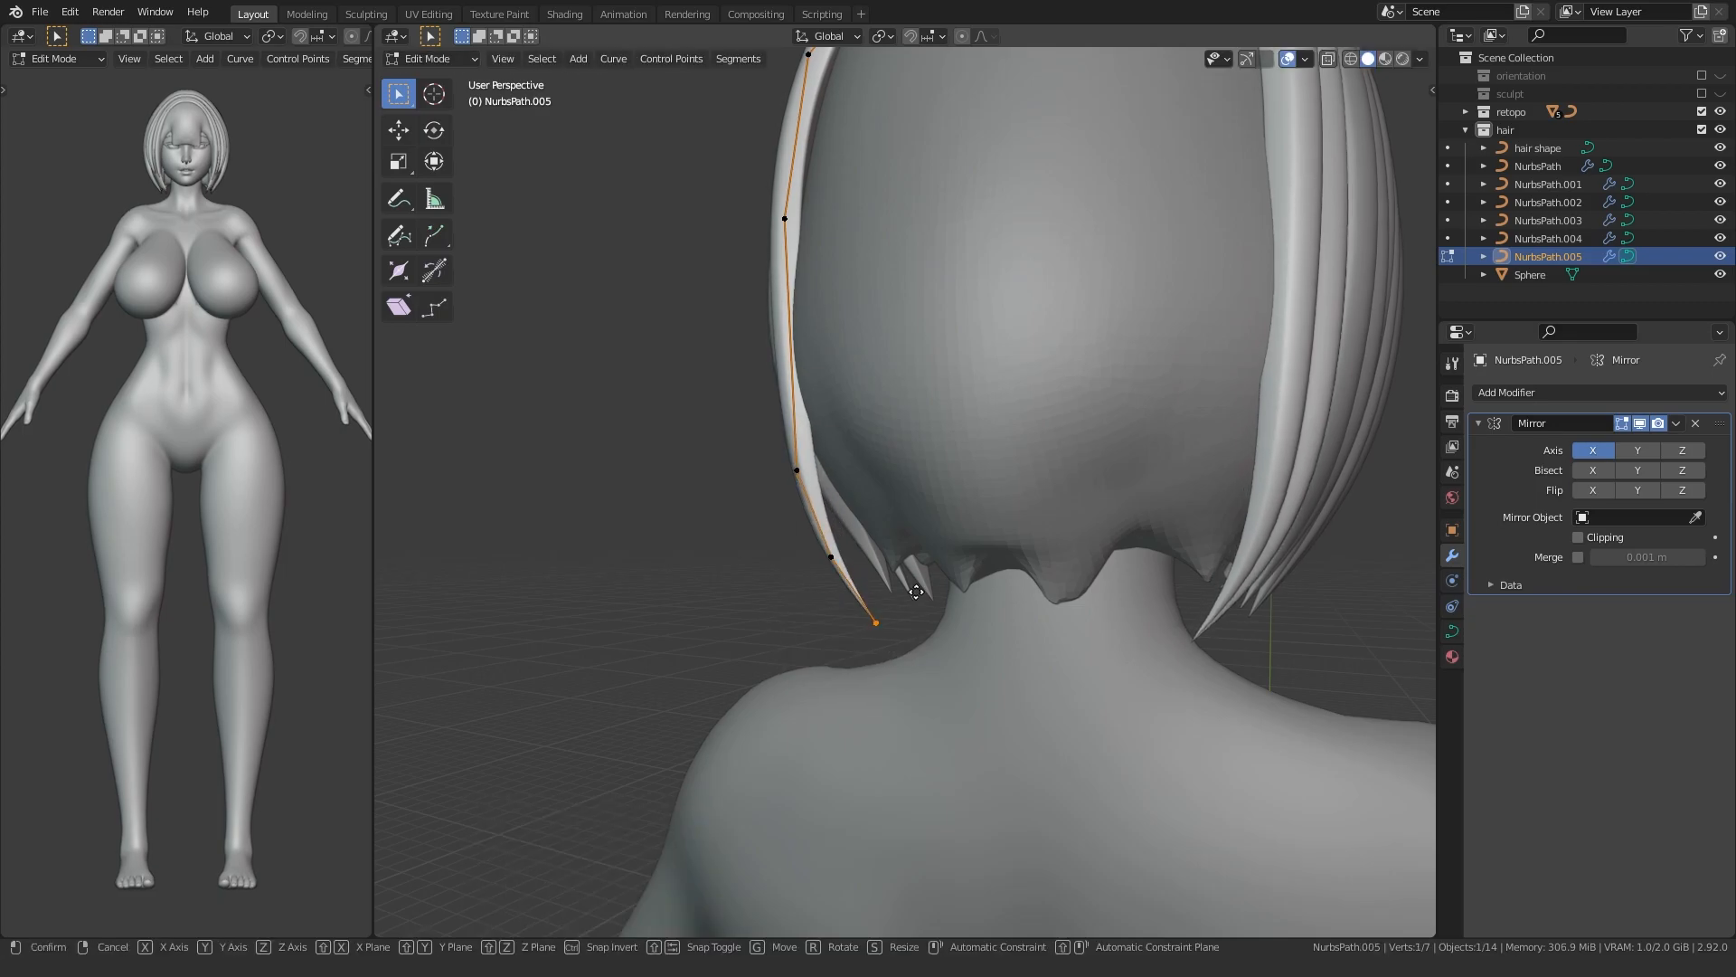
pyautogui.click(809, 579)
pyautogui.moveTo(809, 579); pyautogui.dragTo(1076, 624, button='middle')
pyautogui.keyDown('shift'); pyautogui.click(967, 576); pyautogui.keyUp('shift')
pyautogui.press('r')
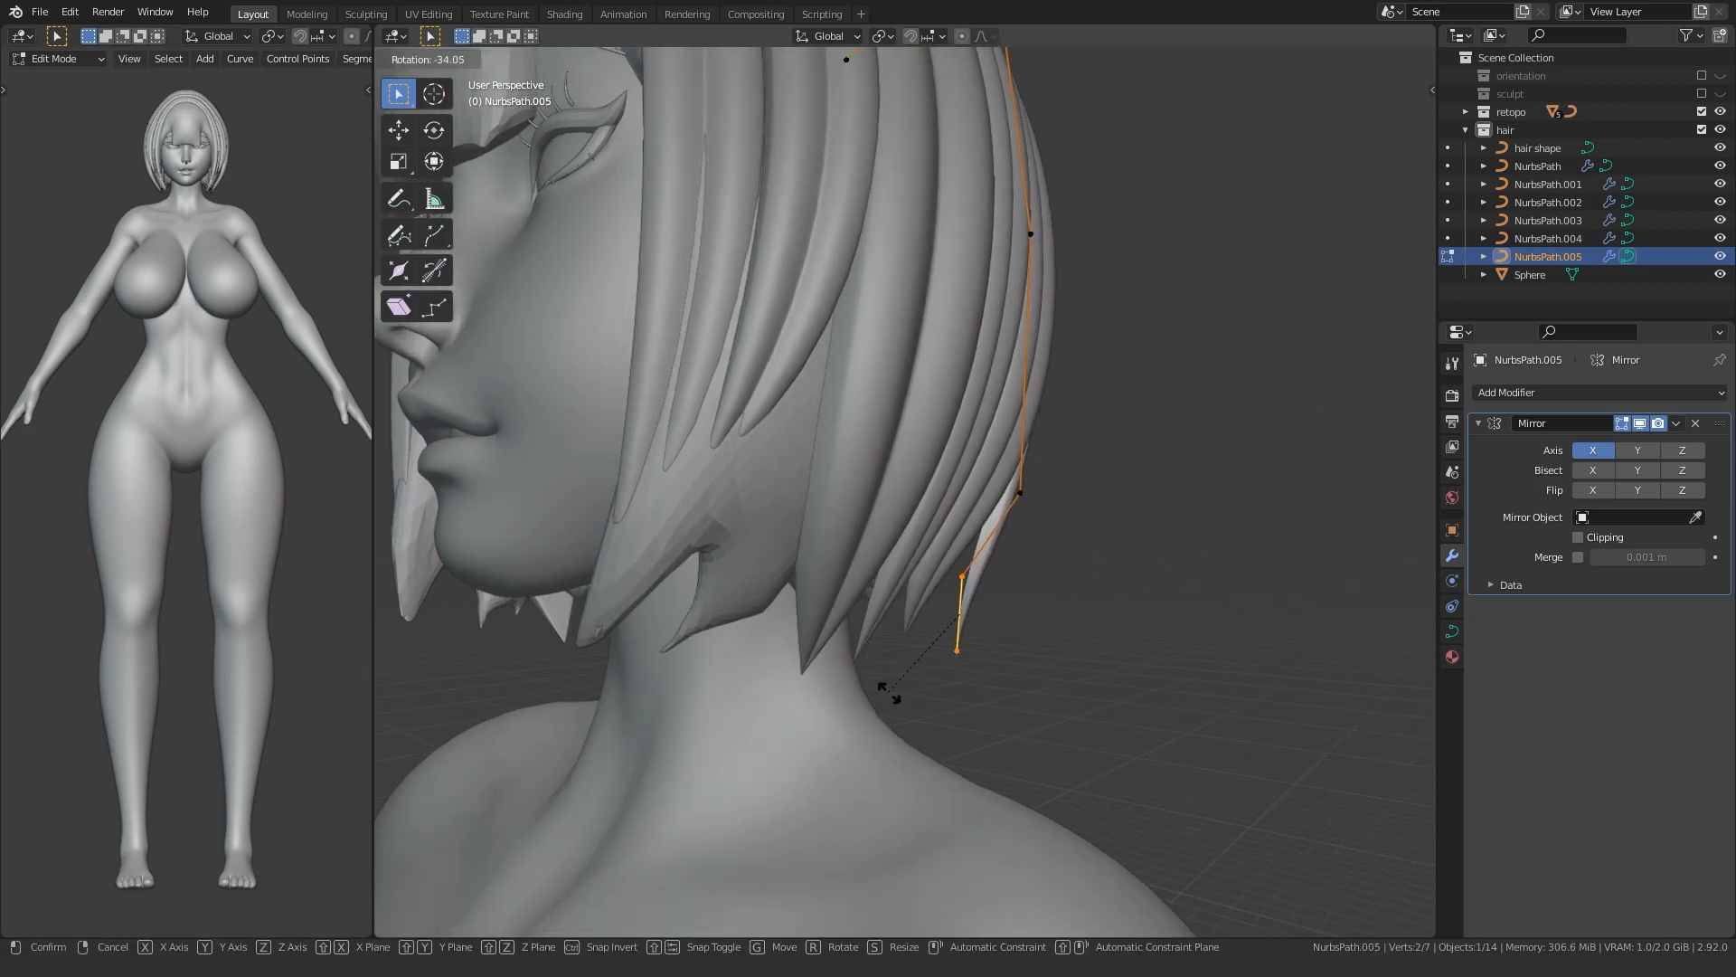
pyautogui.click(993, 479)
# - Reposition one of the rear strand's upper control points to follow the curvature of the head
pyautogui.moveTo(993, 479); pyautogui.dragTo(819, 520, button='middle')
pyautogui.click(819, 159)
pyautogui.press('g')
pyautogui.click(820, 191)
# - Adjust the rear strand's lower control points from below so the tip hugs the base hair shape
pyautogui.moveTo(820, 191); pyautogui.dragTo(780, 739, button='middle')
pyautogui.click(879, 512)
pyautogui.press('g')
pyautogui.click(892, 533)
pyautogui.click(711, 793)
pyautogui.moveTo(712, 793); pyautogui.dragTo(956, 421, button='middle')
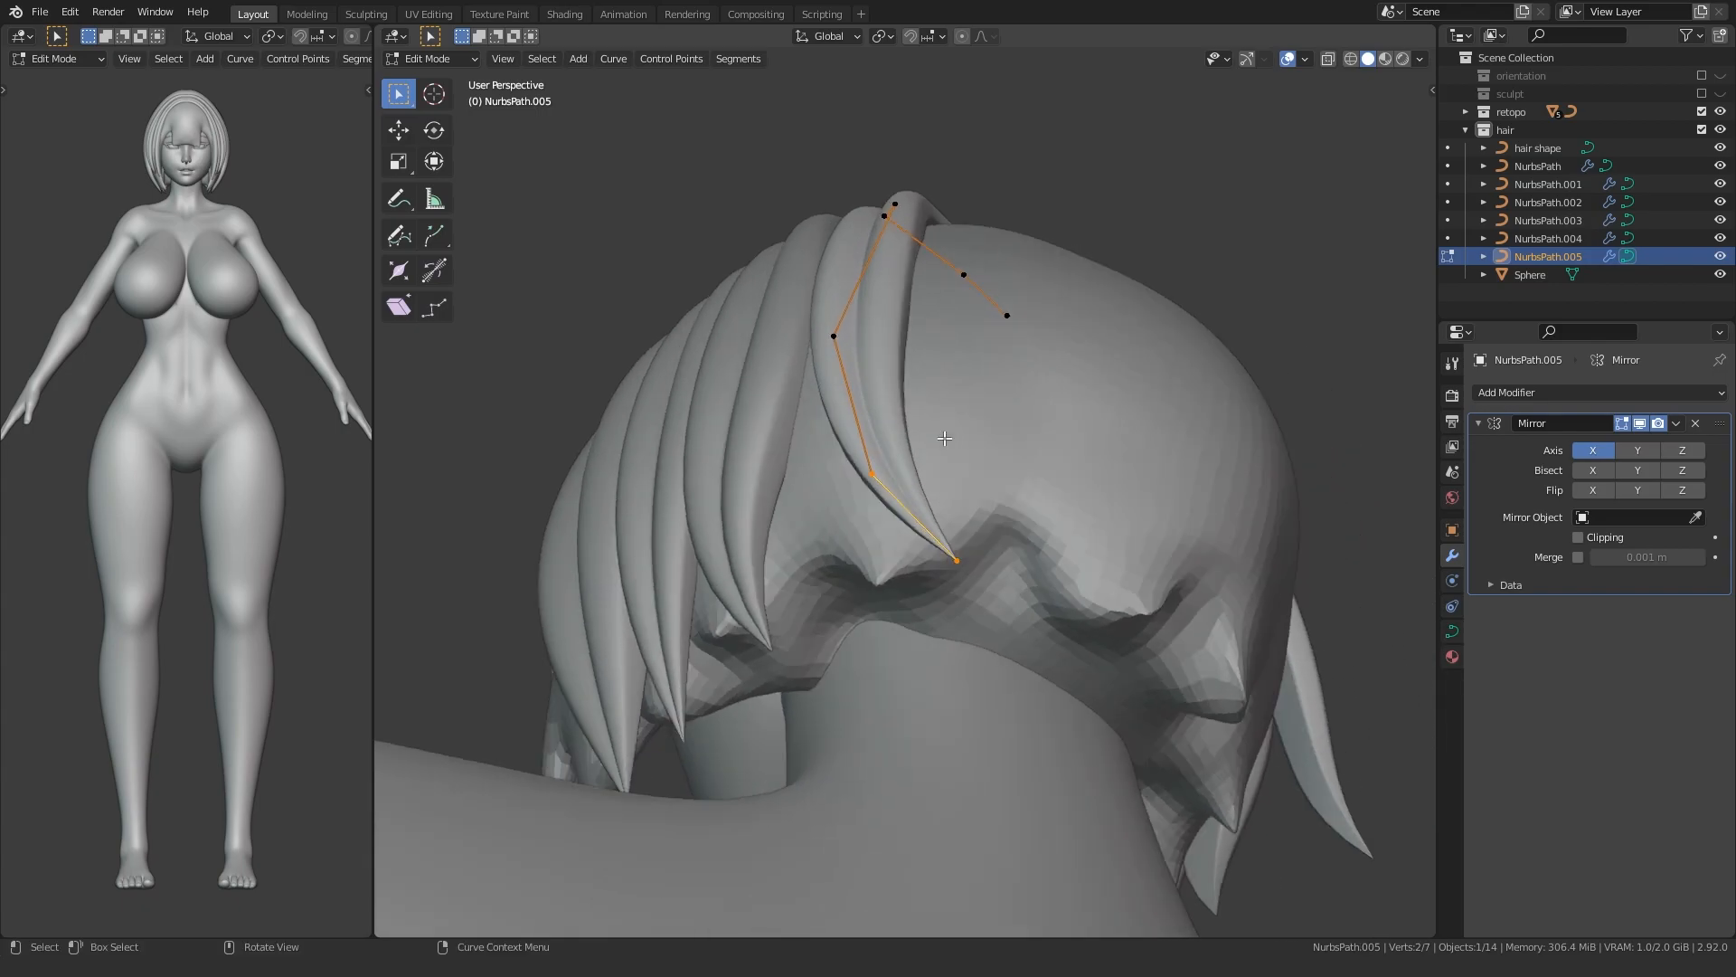
# - Tilt the rear strand's two lowest control points from below and finish editing that strand
pyautogui.moveTo(1008, 468); pyautogui.dragTo(1008, 472)
pyautogui.moveTo(1008, 472); pyautogui.dragTo(1002, 396, button='middle')
pyautogui.hotkey('ctrl', 't')
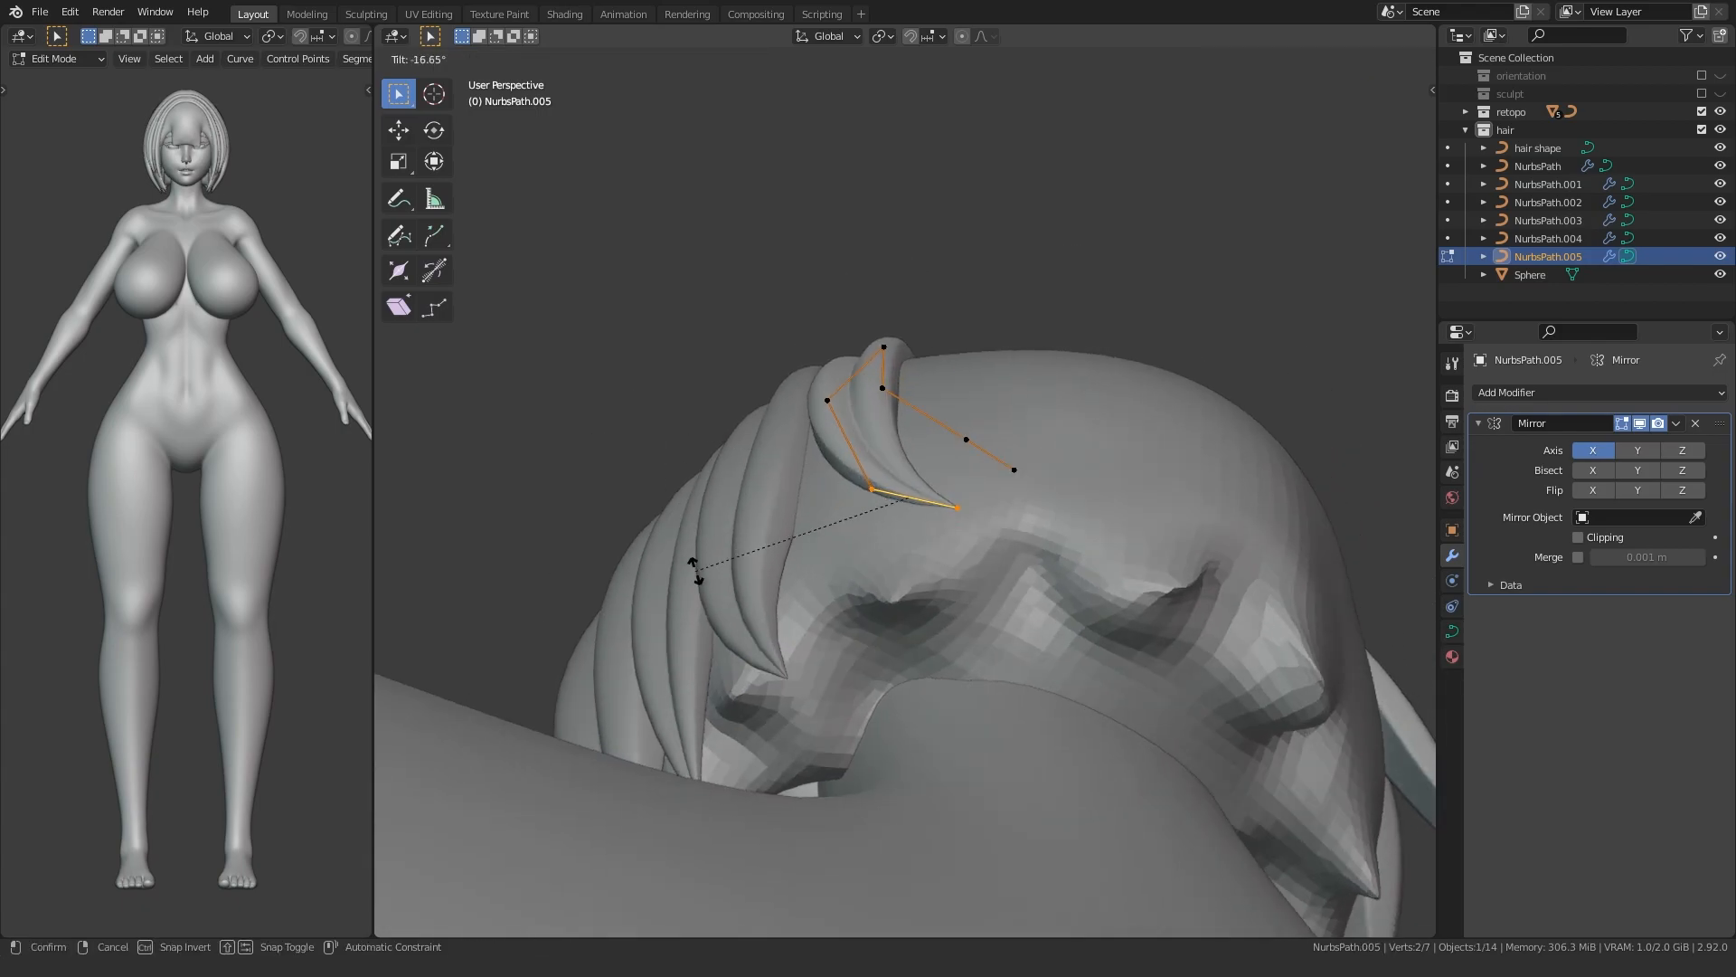
pyautogui.click(696, 449)
pyautogui.moveTo(696, 449); pyautogui.dragTo(882, 535, button='middle')
pyautogui.press('Tab')
pyautogui.click(692, 446)
# - Reposition the rear strand's two top control points slightly and tilt them by about -5.83°
pyautogui.scroll(-5, 833, 403)
pyautogui.scroll(2, 892, 421)
pyautogui.moveTo(892, 420); pyautogui.dragTo(799, 491, button='middle')
pyautogui.scroll(3, 799, 491)
pyautogui.click(759, 397)
pyautogui.press('Tab')
pyautogui.moveTo(759, 397); pyautogui.dragTo(785, 443, button='middle')
pyautogui.moveTo(692, 537); pyautogui.dragTo(897, 442)
pyautogui.click(812, 425)
pyautogui.moveTo(812, 426); pyautogui.dragTo(820, 386, button='middle')
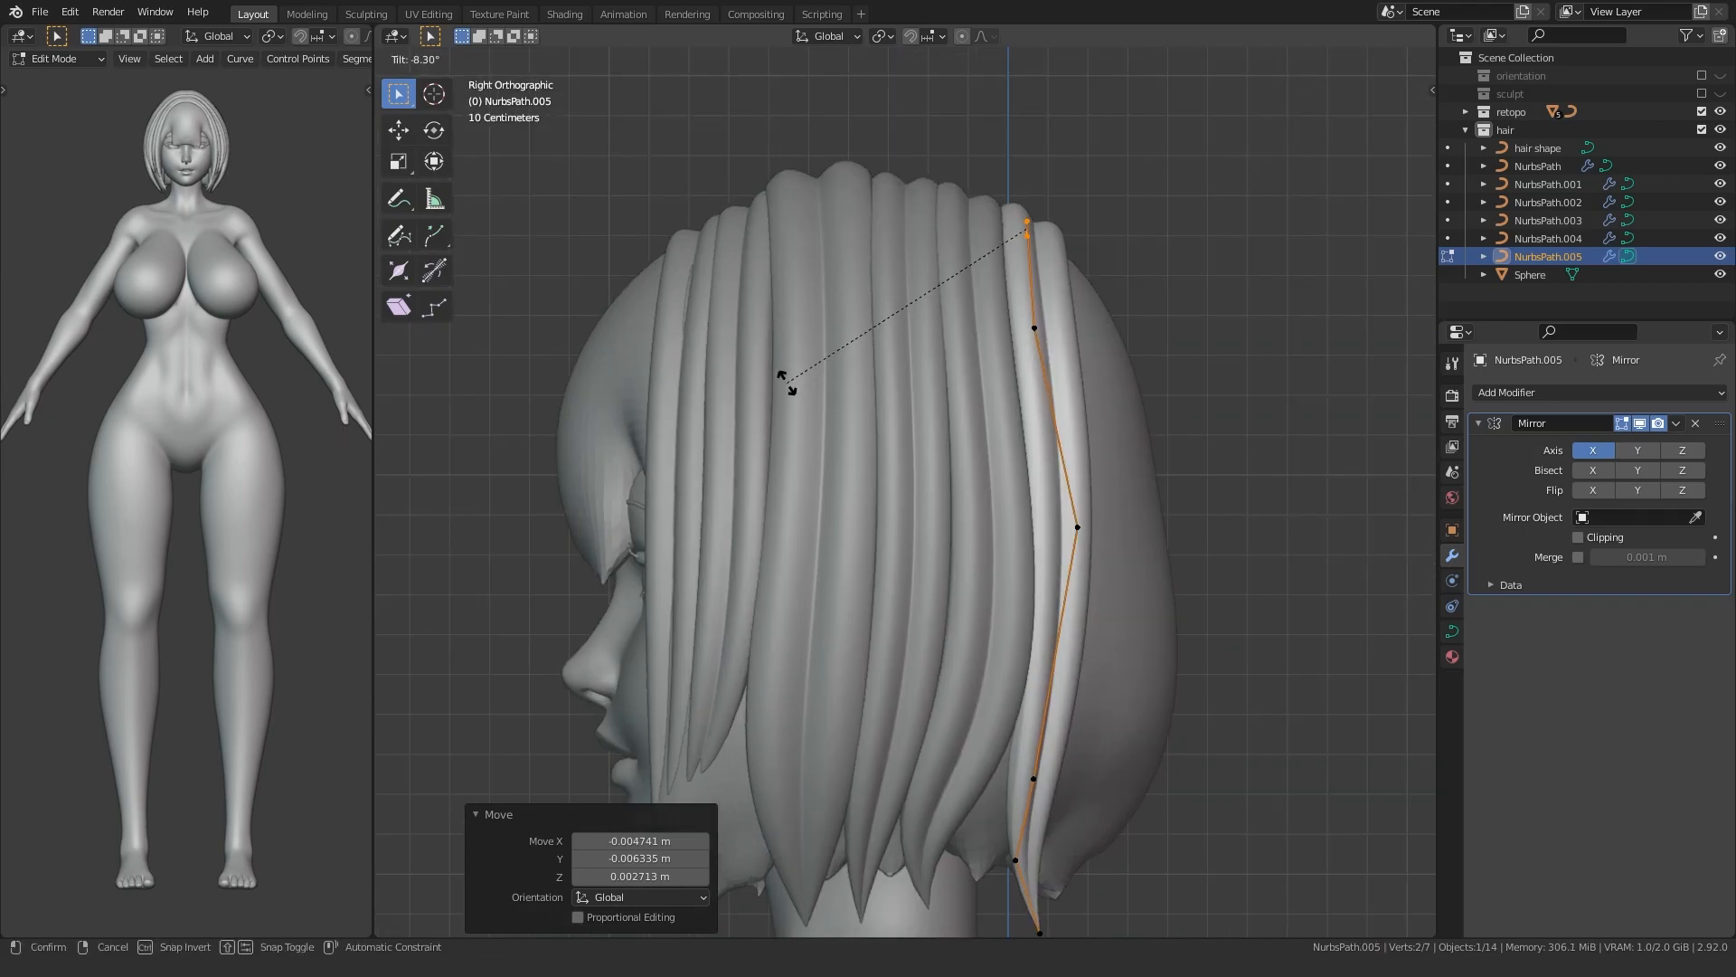
pyautogui.moveTo(690, 422); pyautogui.dragTo(656, 452, button='middle')
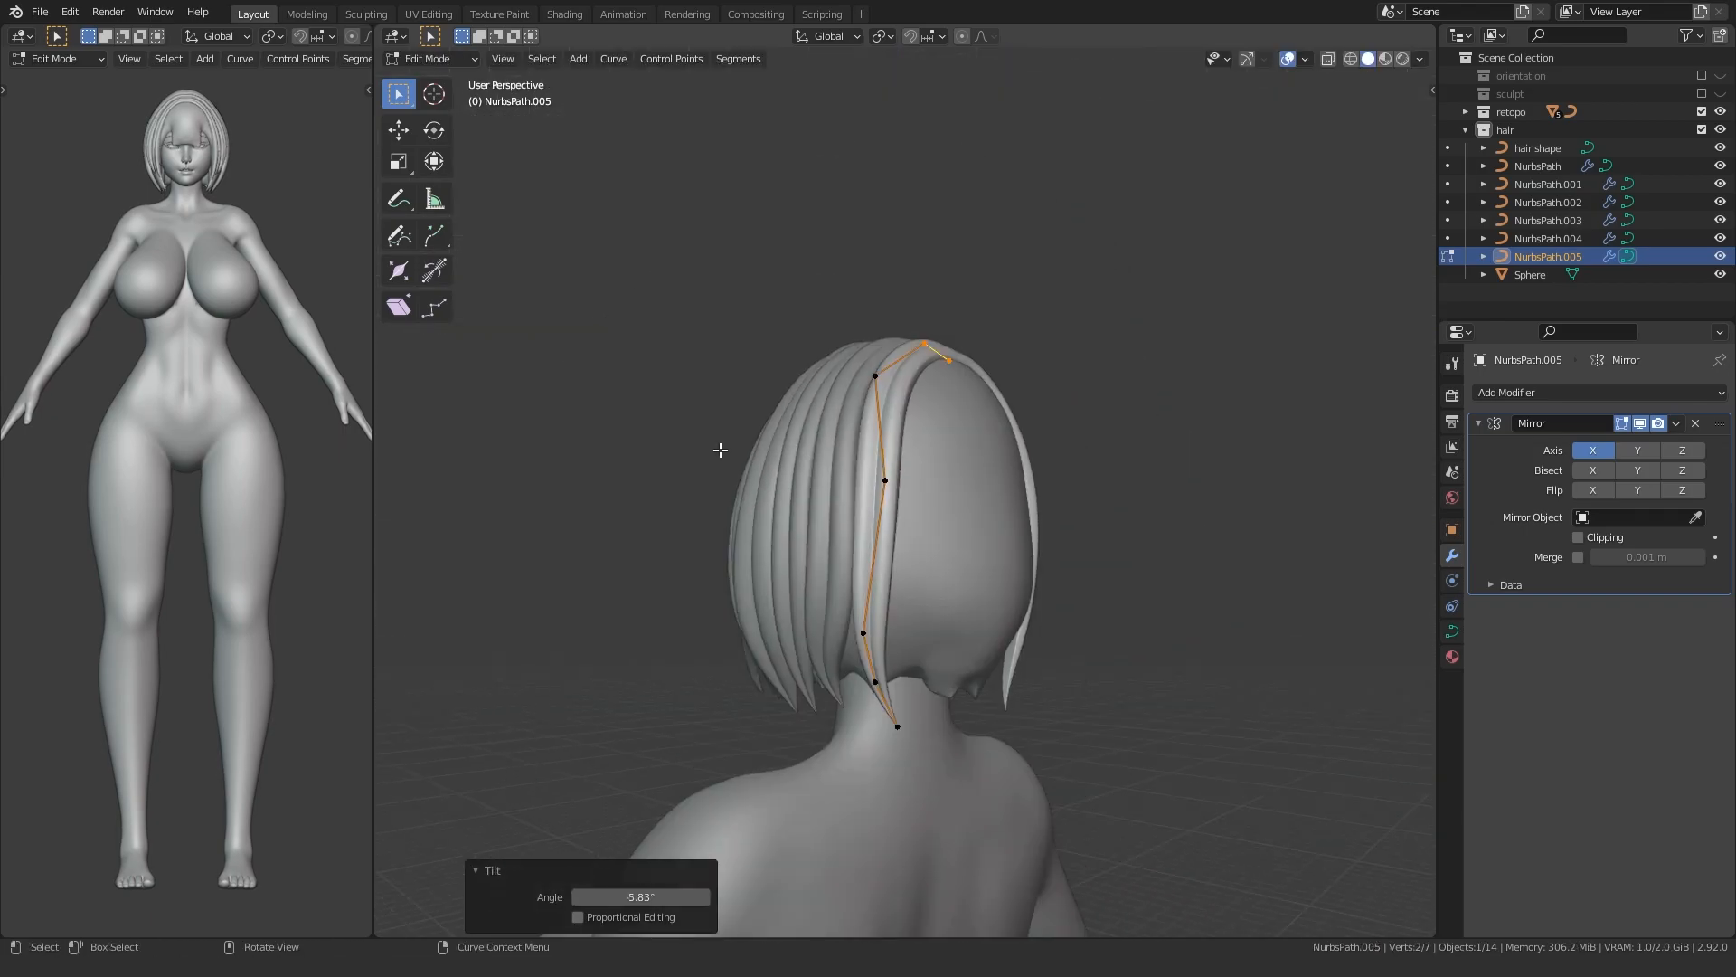
# - Duplicate the rear strand and shift the copy's control points backward along the Y axis
pyautogui.press('Tab')
pyautogui.scroll(3, 650, 464)
pyautogui.moveTo(778, 512)
pyautogui.mouseDown(button='middle')
pyautogui.moveTo(774, 476)
pyautogui.moveTo(850, 400)
pyautogui.moveTo(808, 369)
pyautogui.moveTo(562, 486)
pyautogui.moveTo(678, 484)
pyautogui.moveTo(836, 434)
pyautogui.moveTo(783, 498)
pyautogui.mouseUp(button='middle')
pyautogui.hotkey('shift', 'd')
pyautogui.press('Tab')
pyautogui.press('g')
pyautogui.press('y')
pyautogui.click(814, 442)
# - Tilt the new strand's two top control points by 4° and move its five lower ones -0.11387 m X, 0.14637 m Y, -0.10262 m Z
pyautogui.click(820, 391)
pyautogui.click(630, 389)
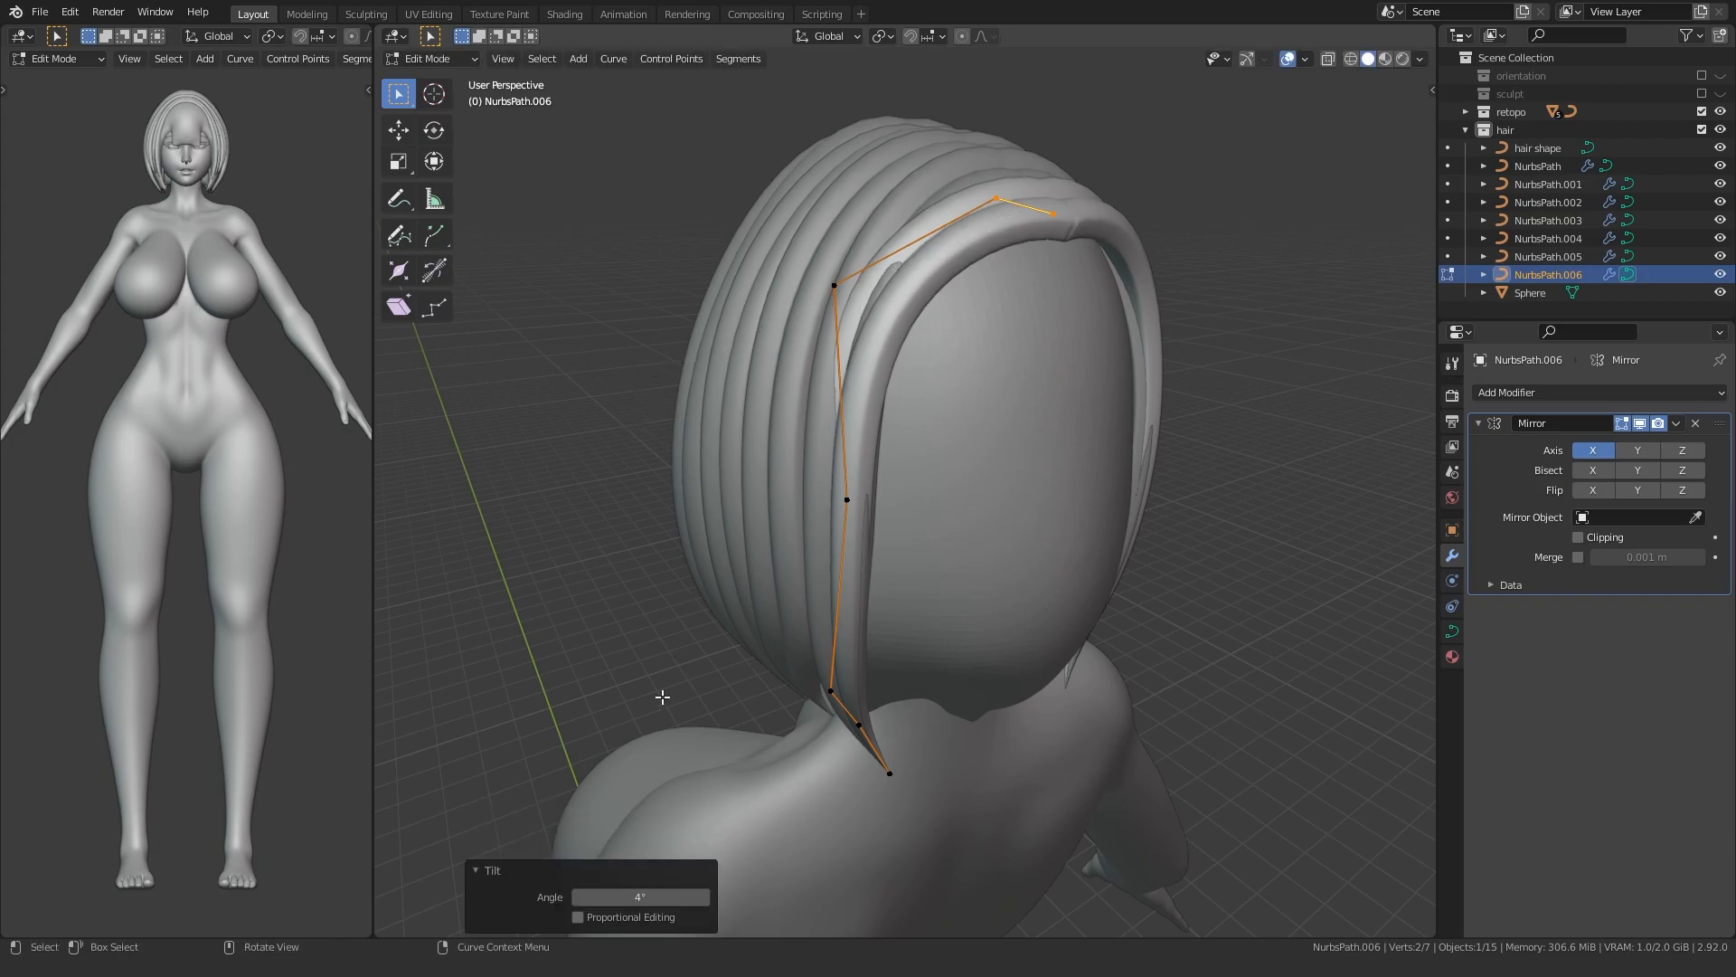
pyautogui.moveTo(918, 286); pyautogui.dragTo(918, 287)
pyautogui.press('g')
pyautogui.click(999, 337)
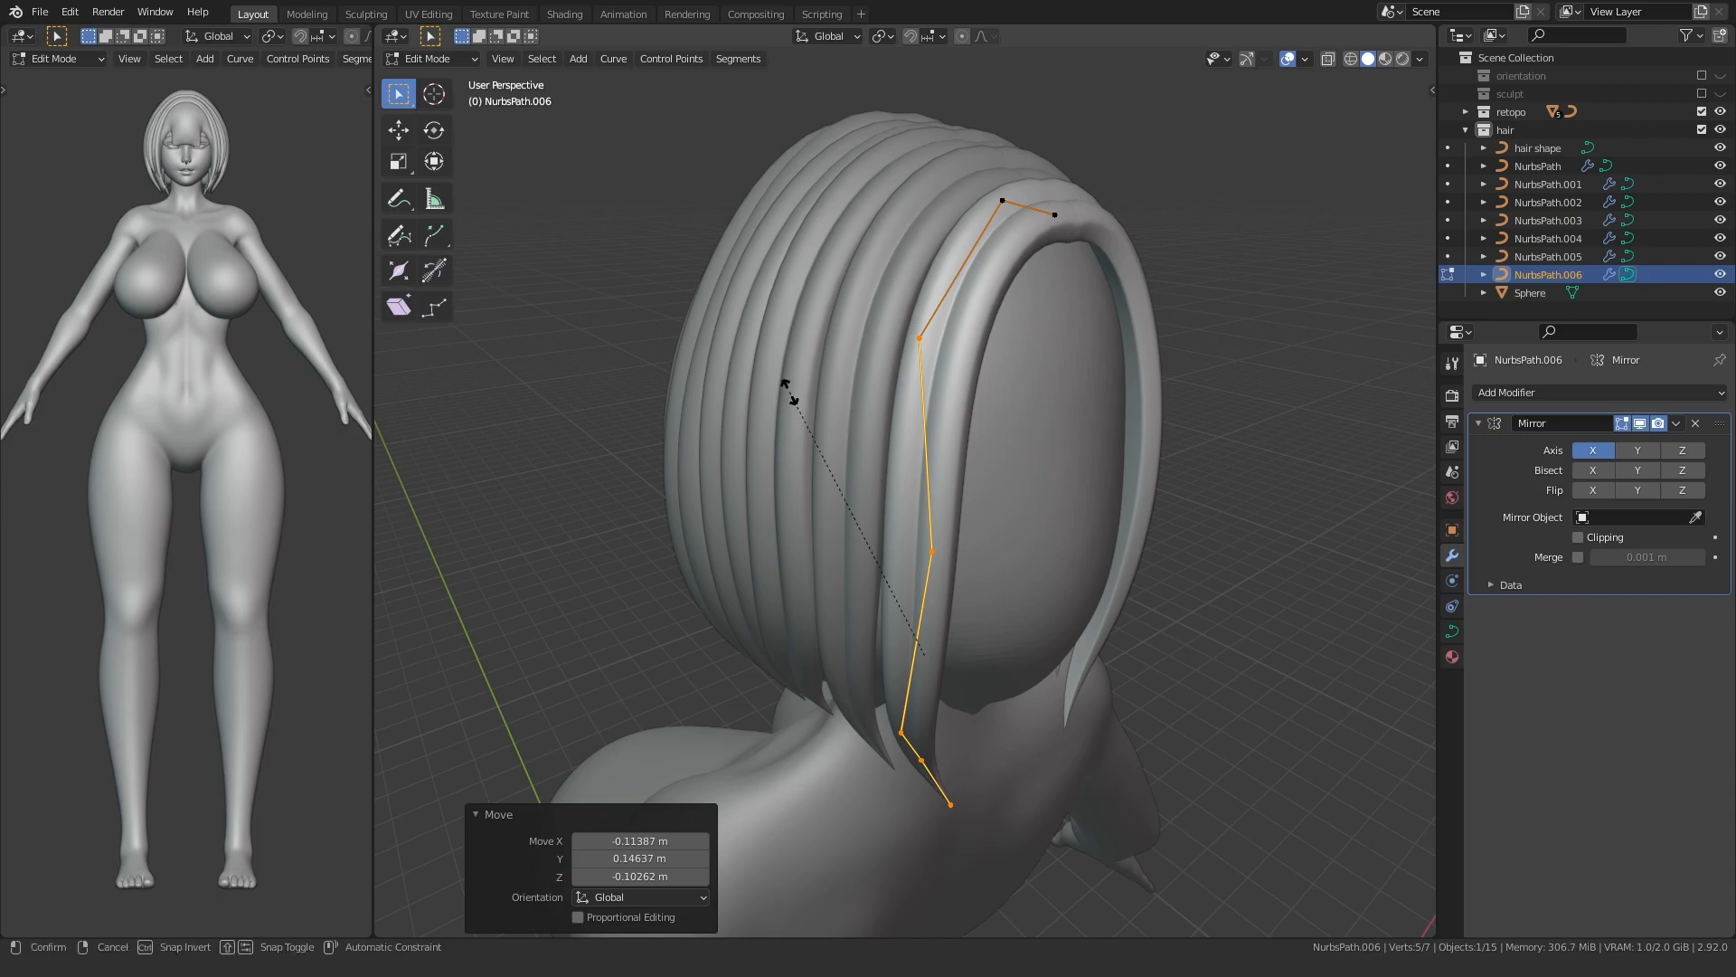
pyautogui.click(638, 346)
pyautogui.moveTo(859, 924); pyautogui.dragTo(915, 879, button='middle')
pyautogui.hotkey('ctrl', 'z')
# - Thicken the new strand through the radii of its middle and lower control points, and reposition a lower point
pyautogui.hotkey('alt', 's')
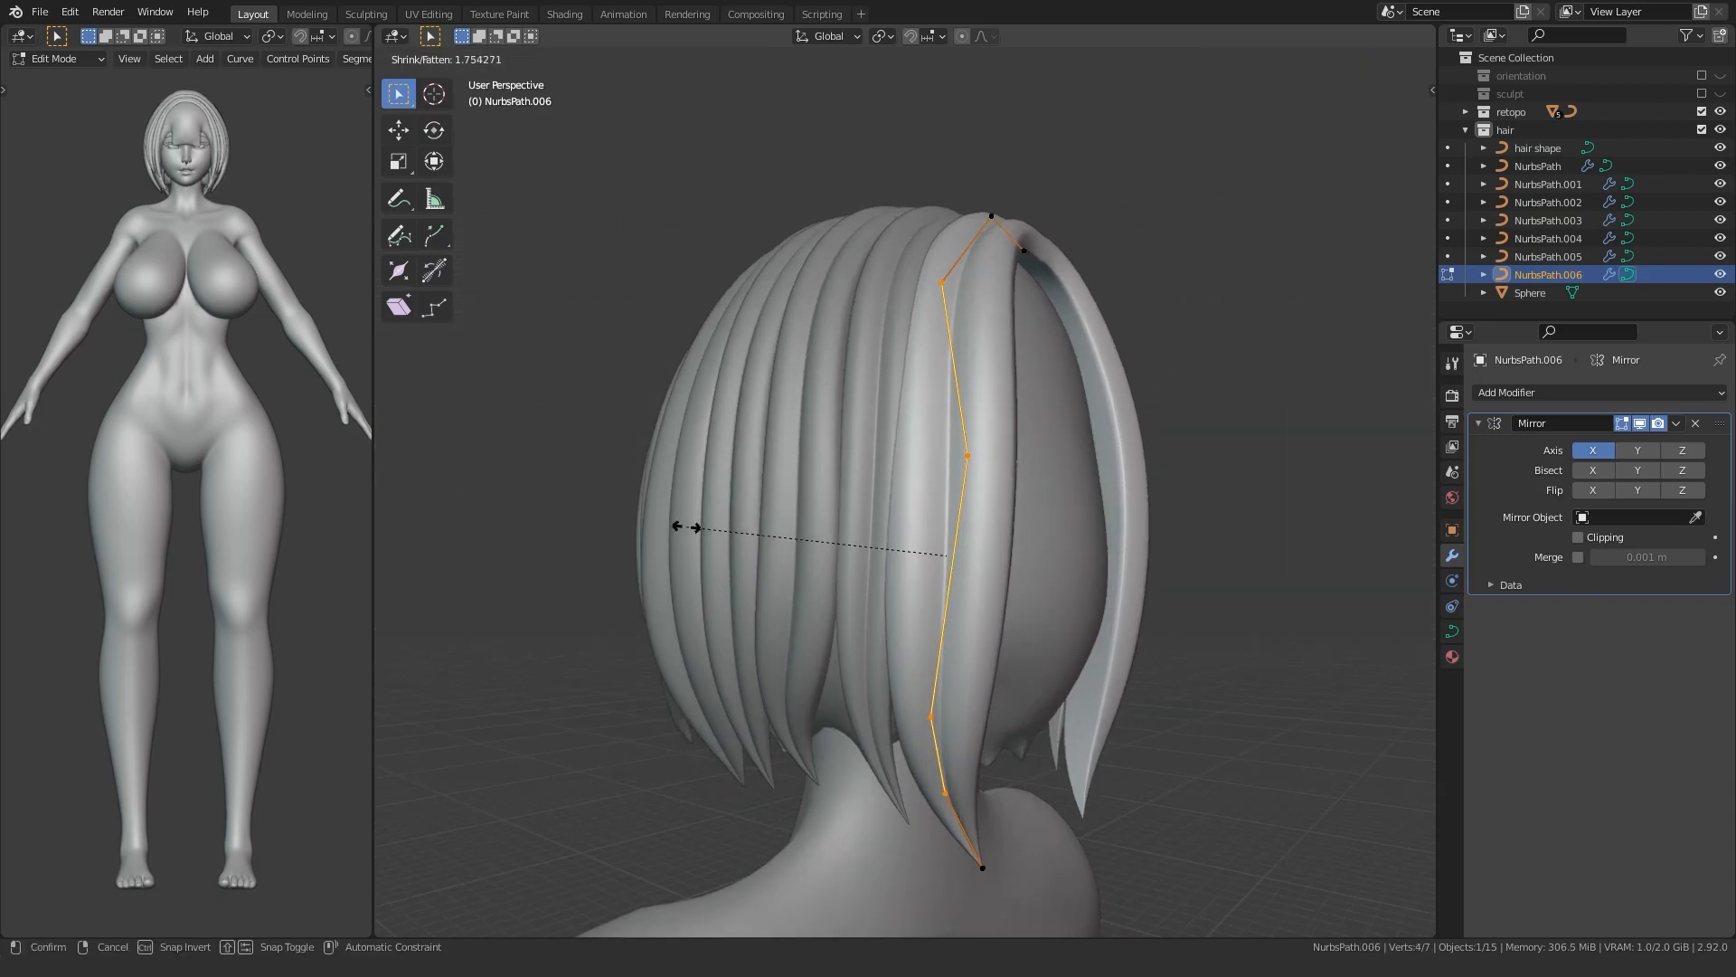
pyautogui.click(710, 526)
pyautogui.click(927, 719)
pyautogui.hotkey('alt', 's')
pyautogui.click(709, 712)
pyautogui.press('g')
pyautogui.click(725, 643)
pyautogui.keyDown('shift'); pyautogui.moveTo(742, 717); pyautogui.dragTo(760, 528, button='middle'); pyautogui.keyUp('shift')
pyautogui.click(938, 633)
pyautogui.hotkey('alt', 's')
pyautogui.click(845, 604)
# - Adjust the new strand's lower control points from behind so its end follows the back of the head
pyautogui.keyDown('shift'); pyautogui.moveTo(846, 611); pyautogui.dragTo(945, 616, button='middle'); pyautogui.keyUp('shift')
pyautogui.scroll(2, 892, 578)
pyautogui.moveTo(911, 684); pyautogui.dragTo(1049, 534)
pyautogui.moveTo(1049, 533); pyautogui.dragTo(850, 543, button='middle')
pyautogui.scroll(-3, 813, 588)
pyautogui.moveTo(703, 658); pyautogui.dragTo(885, 327)
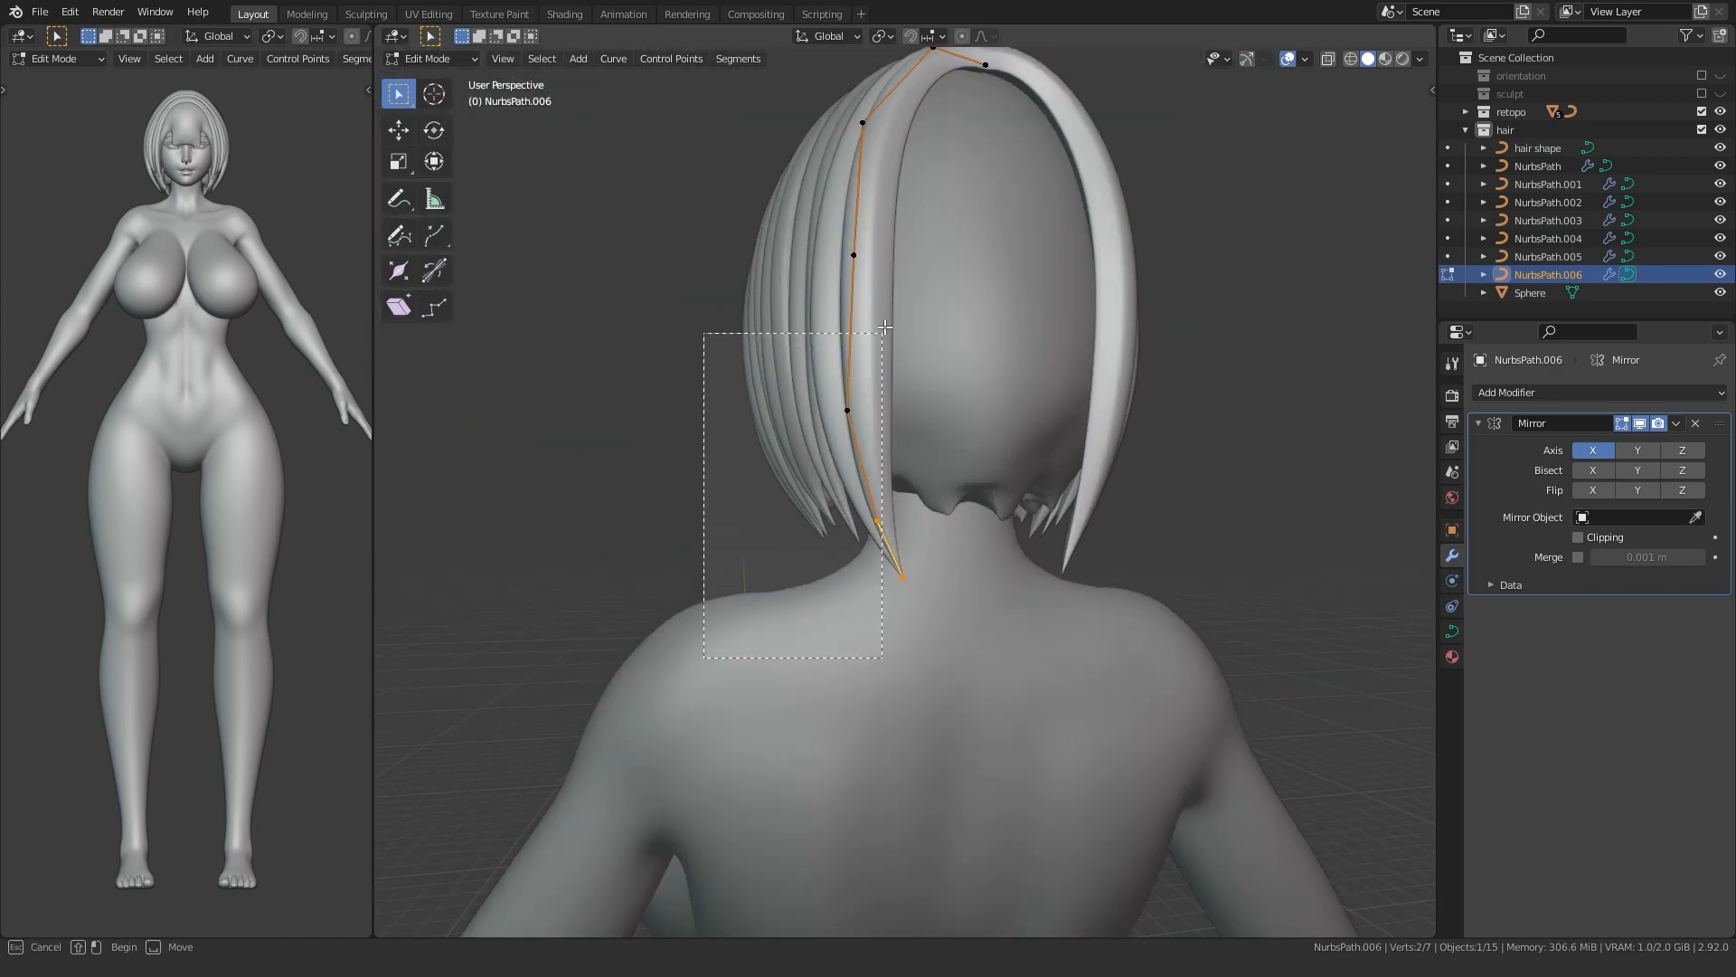
pyautogui.click(740, 436)
# - Rotate the new strand's two lowest control points by 14.9° and adjust the radius of the second-lowest point
pyautogui.moveTo(740, 435); pyautogui.dragTo(880, 458, button='middle')
pyautogui.scroll(3, 882, 462)
pyautogui.moveTo(924, 564); pyautogui.dragTo(1039, 679)
pyautogui.moveTo(981, 597); pyautogui.dragTo(931, 567, button='middle')
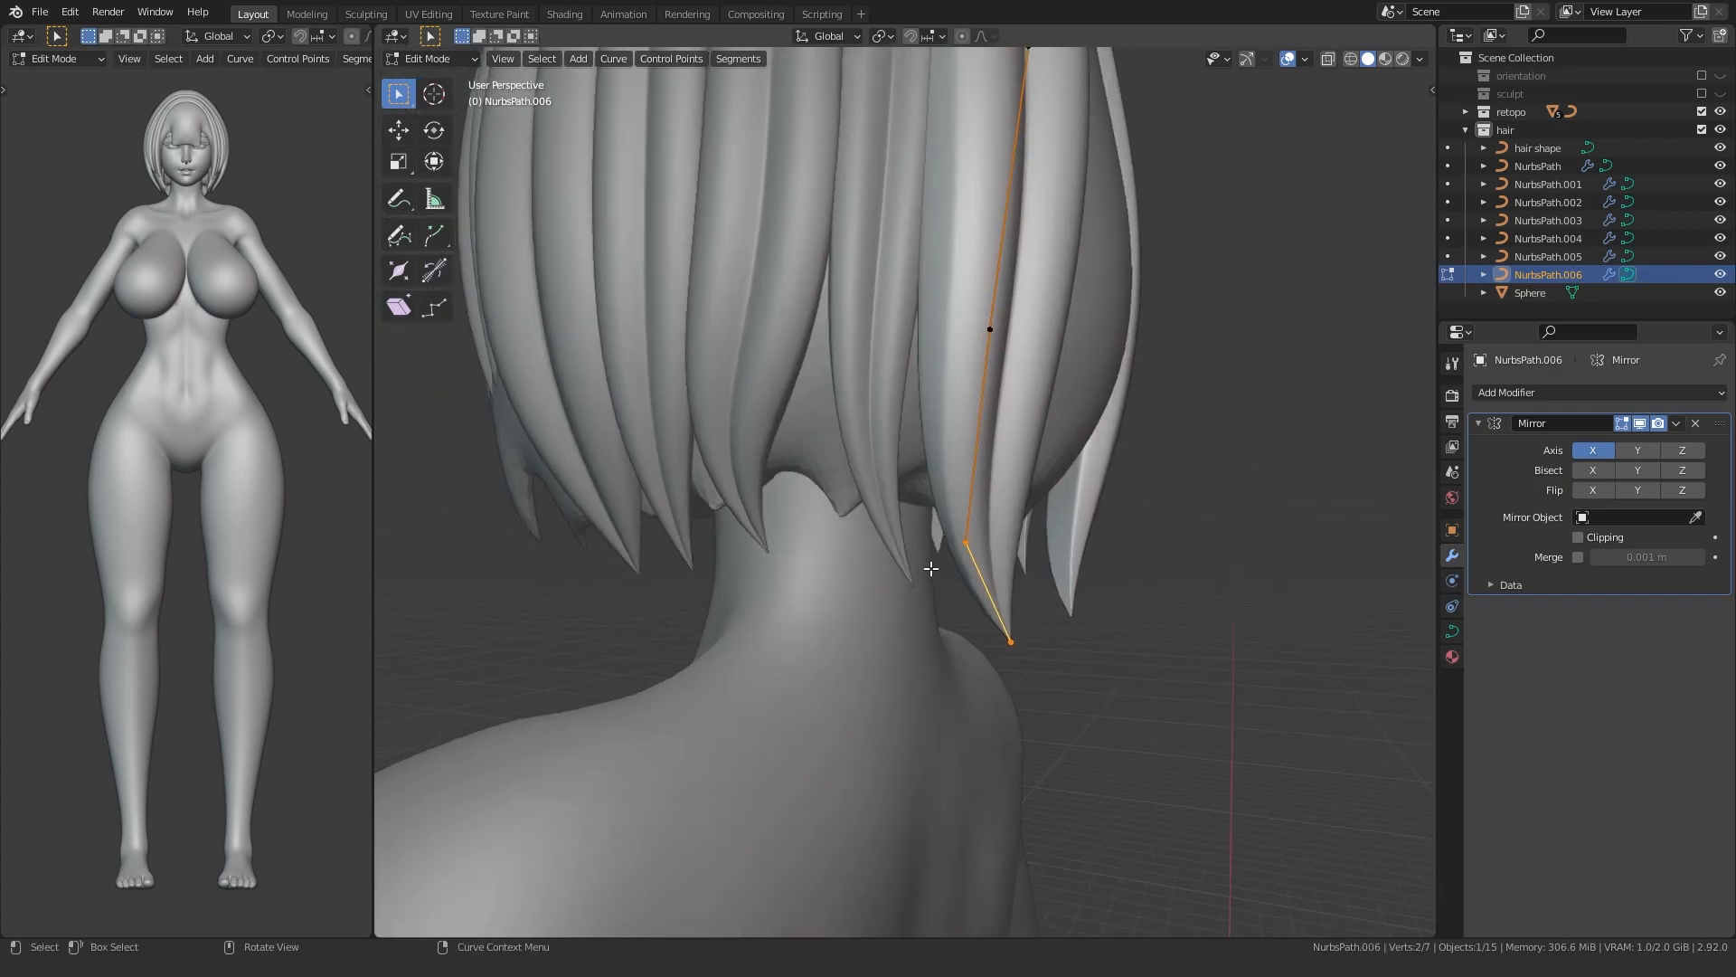
pyautogui.click(805, 503)
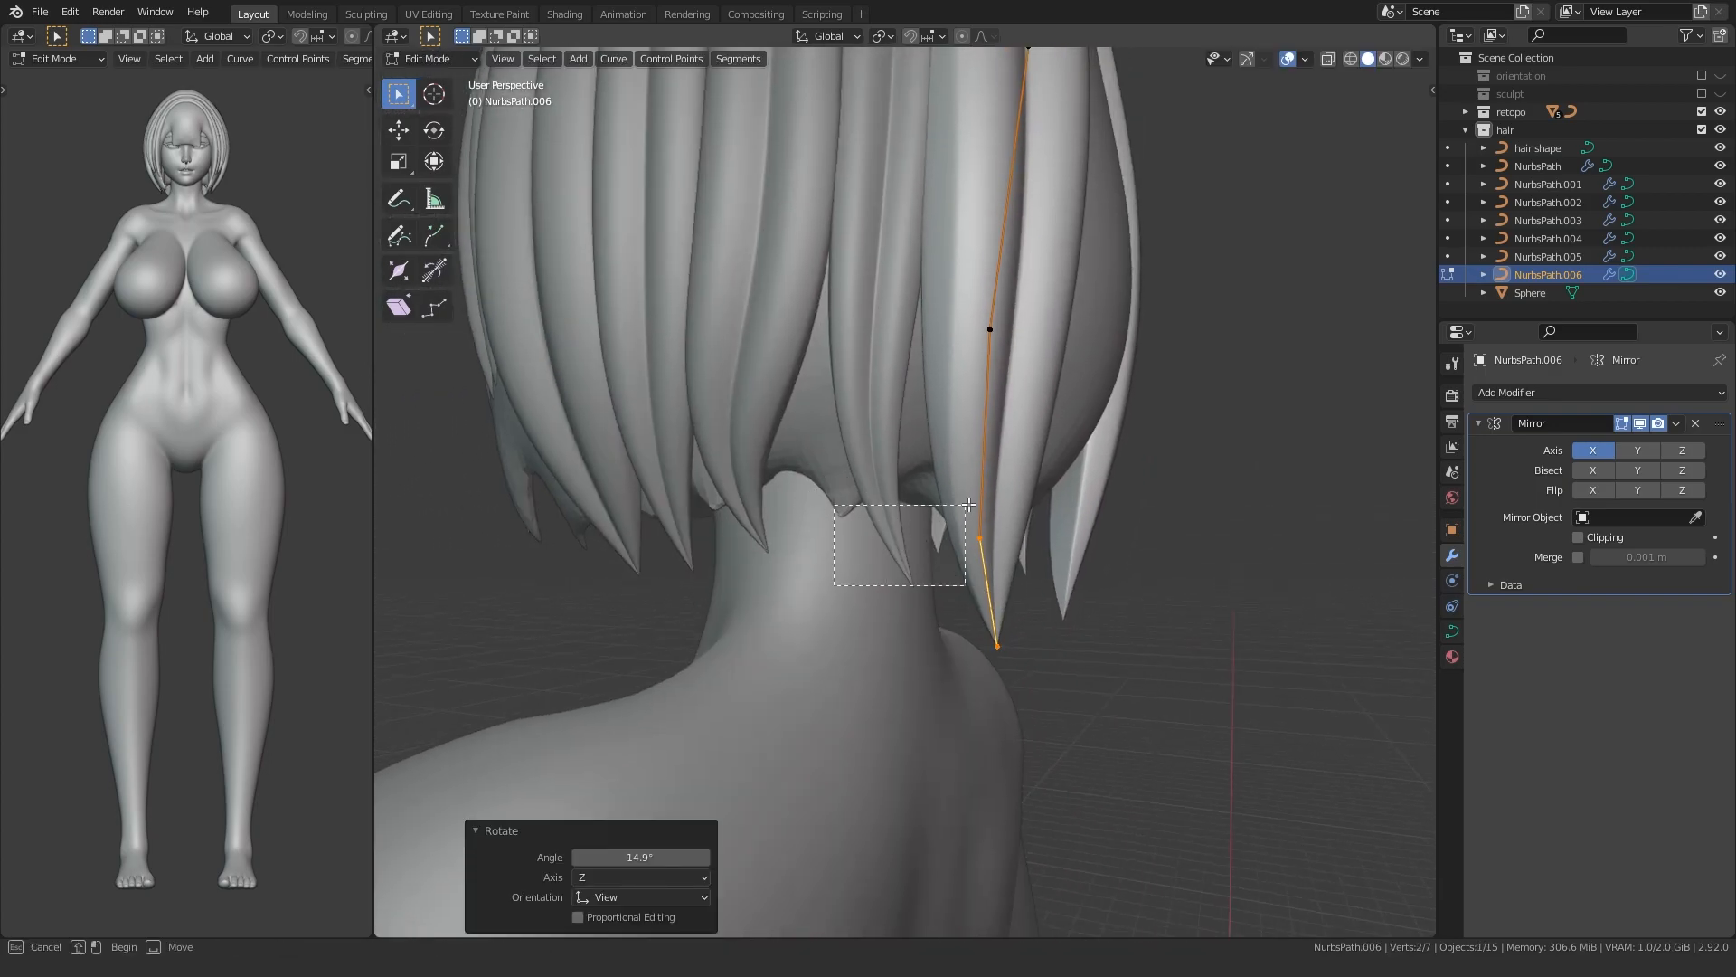
pyautogui.moveTo(950, 511); pyautogui.dragTo(1015, 498)
pyautogui.hotkey('alt', 's')
pyautogui.click(807, 527)
# - Repeat the radius change on the control point higher up the strand and refine the second-lowest point's radius
pyautogui.moveTo(807, 527); pyautogui.dragTo(755, 516, button='middle')
pyautogui.moveTo(881, 298); pyautogui.dragTo(972, 370)
pyautogui.hotkey('shift', 'r')
pyautogui.moveTo(882, 585); pyautogui.dragTo(995, 513)
pyautogui.hotkey('alt', 's')
pyautogui.click(981, 529)
pyautogui.moveTo(850, 533)
pyautogui.mouseDown(button='middle')
pyautogui.moveTo(736, 524)
pyautogui.moveTo(908, 620)
pyautogui.moveTo(814, 574)
pyautogui.moveTo(543, 621)
pyautogui.moveTo(868, 561)
pyautogui.mouseUp(button='middle')
# - Move the strand's two top control points about -0.013 m in Y and 0.008 m in Z toward the crown
pyautogui.moveTo(868, 562); pyautogui.dragTo(1072, 361)
pyautogui.moveTo(881, 425); pyautogui.dragTo(969, 442, button='middle')
pyautogui.press('g')
pyautogui.click(967, 402)
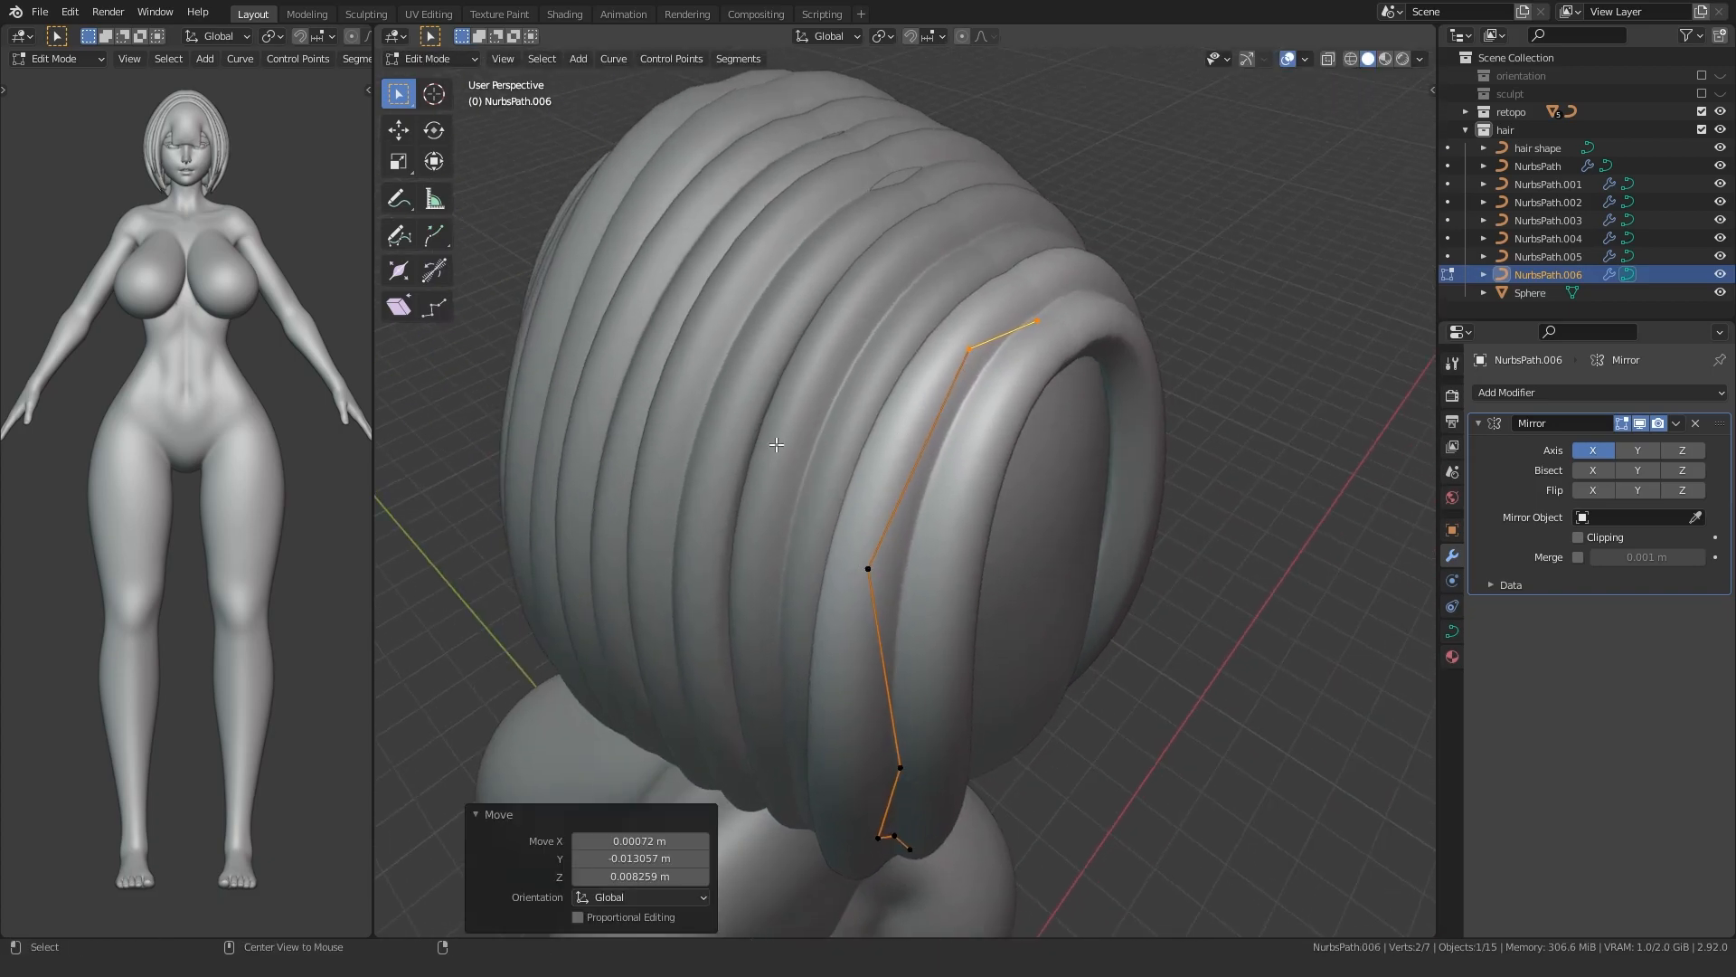
pyautogui.press('KP_3')
pyautogui.click(686, 393)
pyautogui.moveTo(686, 393); pyautogui.dragTo(779, 411, button='middle')
# - Tilt the strand's two top control points and adjust their height along Z
pyautogui.hotkey('ctrl', 't')
pyautogui.click(573, 384)
pyautogui.press('g')
pyautogui.press('z')
pyautogui.click(594, 453)
# - Tilt the strand's third control point from the top and move it about -0.048 m X, 0.061 m Y, -0.017 m Z
pyautogui.moveTo(879, 182); pyautogui.dragTo(880, 181)
pyautogui.hotkey('ctrl', 't')
pyautogui.click(687, 294)
pyautogui.moveTo(647, 289); pyautogui.dragTo(771, 356, button='middle')
pyautogui.click(777, 178)
pyautogui.moveTo(777, 185); pyautogui.dragTo(764, 262, button='middle')
pyautogui.press('g')
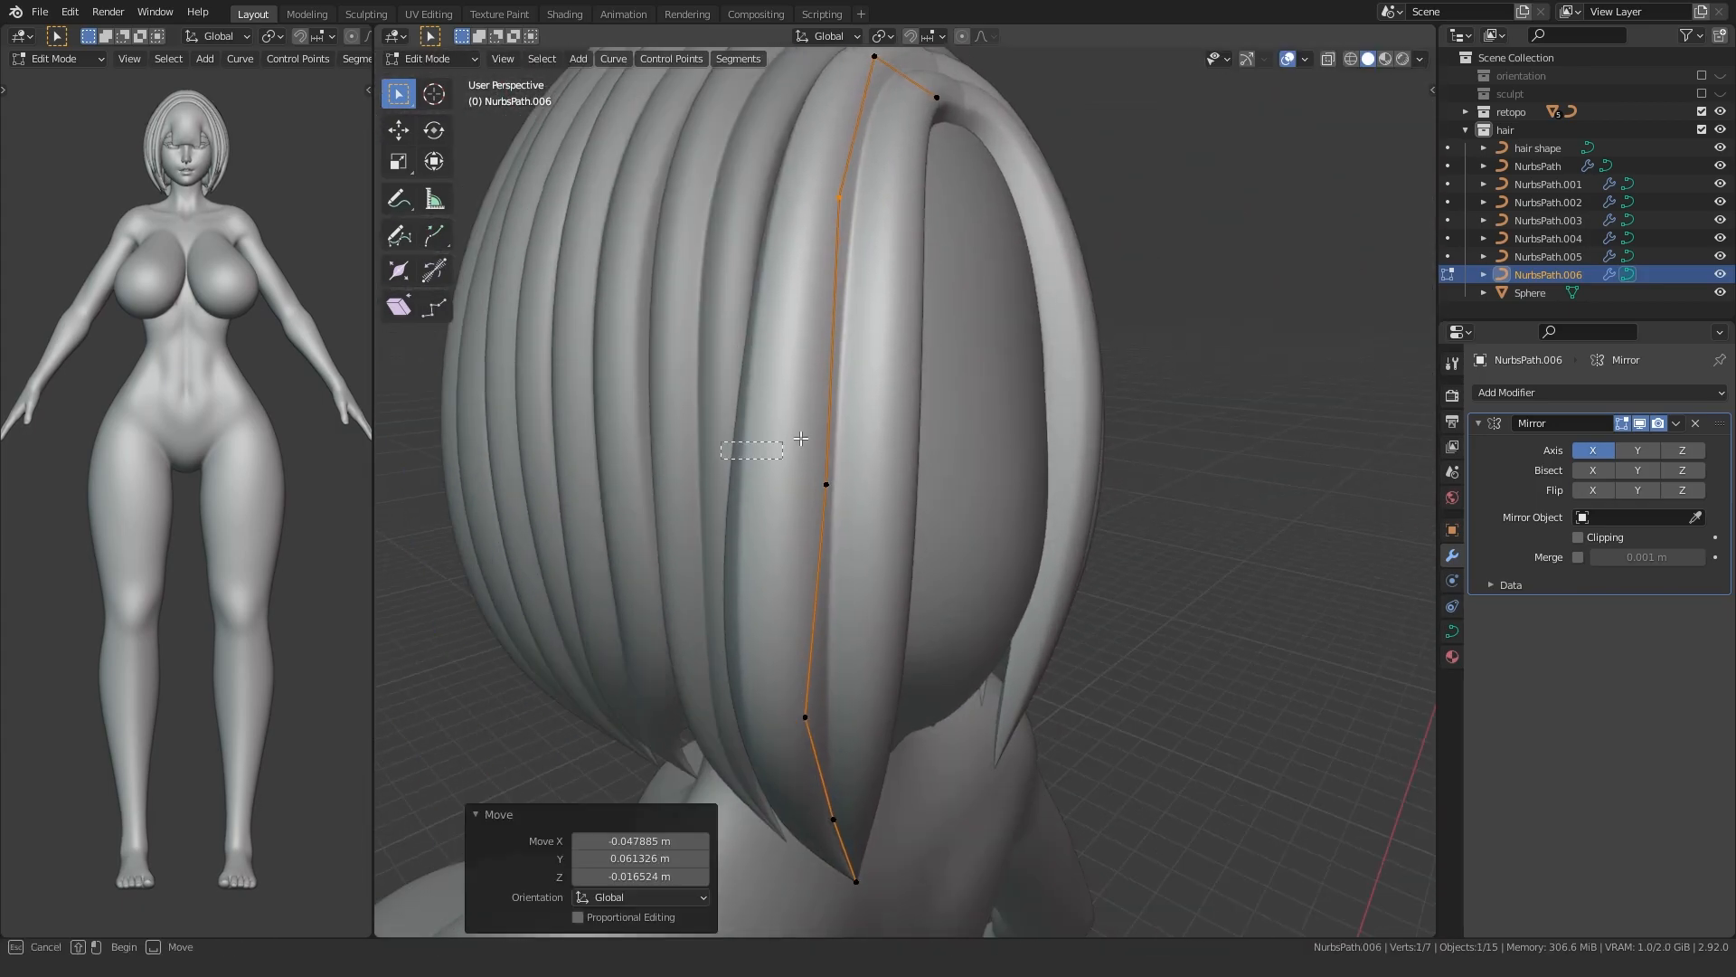
# - Reposition the strand's fourth and fifth control points from the top to follow the curvature of the head
pyautogui.moveTo(792, 461); pyautogui.dragTo(849, 511)
pyautogui.press('g')
pyautogui.click(773, 542)
pyautogui.moveTo(705, 538); pyautogui.dragTo(764, 472, button='middle')
pyautogui.press('g')
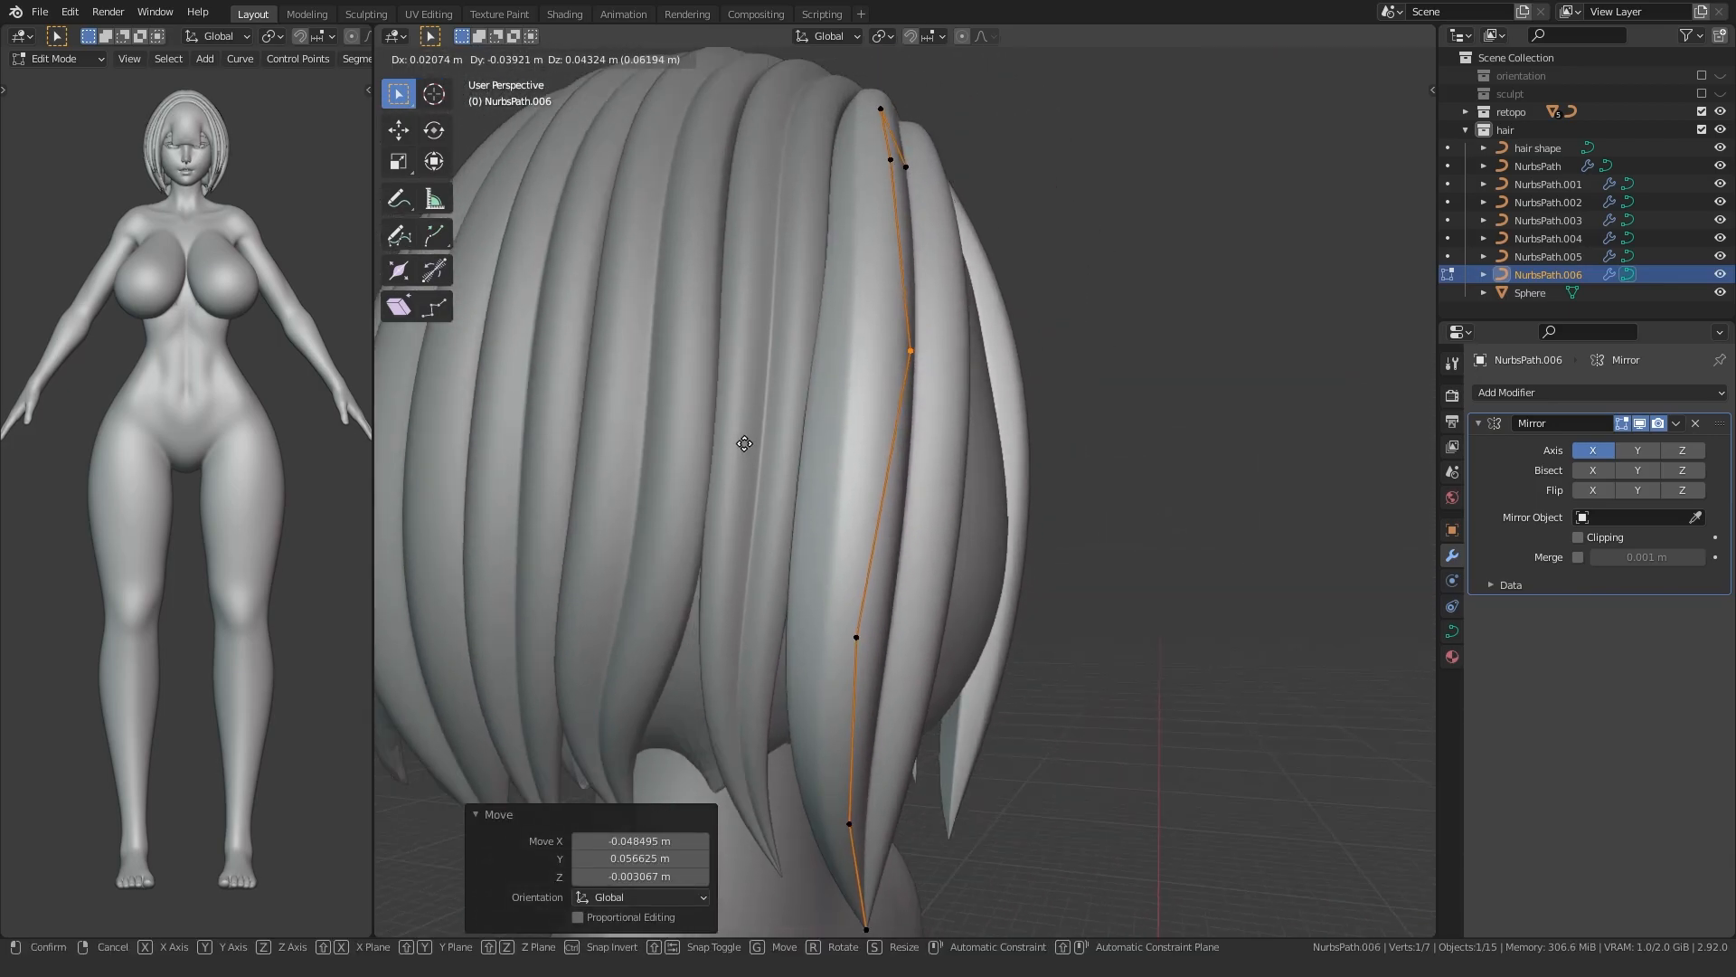
pyautogui.moveTo(879, 615); pyautogui.dragTo(879, 615)
pyautogui.moveTo(879, 615)
pyautogui.mouseDown(button='middle')
pyautogui.moveTo(853, 504)
pyautogui.moveTo(700, 436)
pyautogui.moveTo(668, 306)
pyautogui.moveTo(632, 539)
pyautogui.moveTo(756, 601)
pyautogui.moveTo(873, 598)
pyautogui.mouseUp(button='middle')
pyautogui.click(710, 406)
pyautogui.press('g')
pyautogui.click(644, 341)
# - Rotate the strand's two lowest control points to curve its end inward, and finish editing the strand
pyautogui.moveTo(840, 882); pyautogui.dragTo(859, 851)
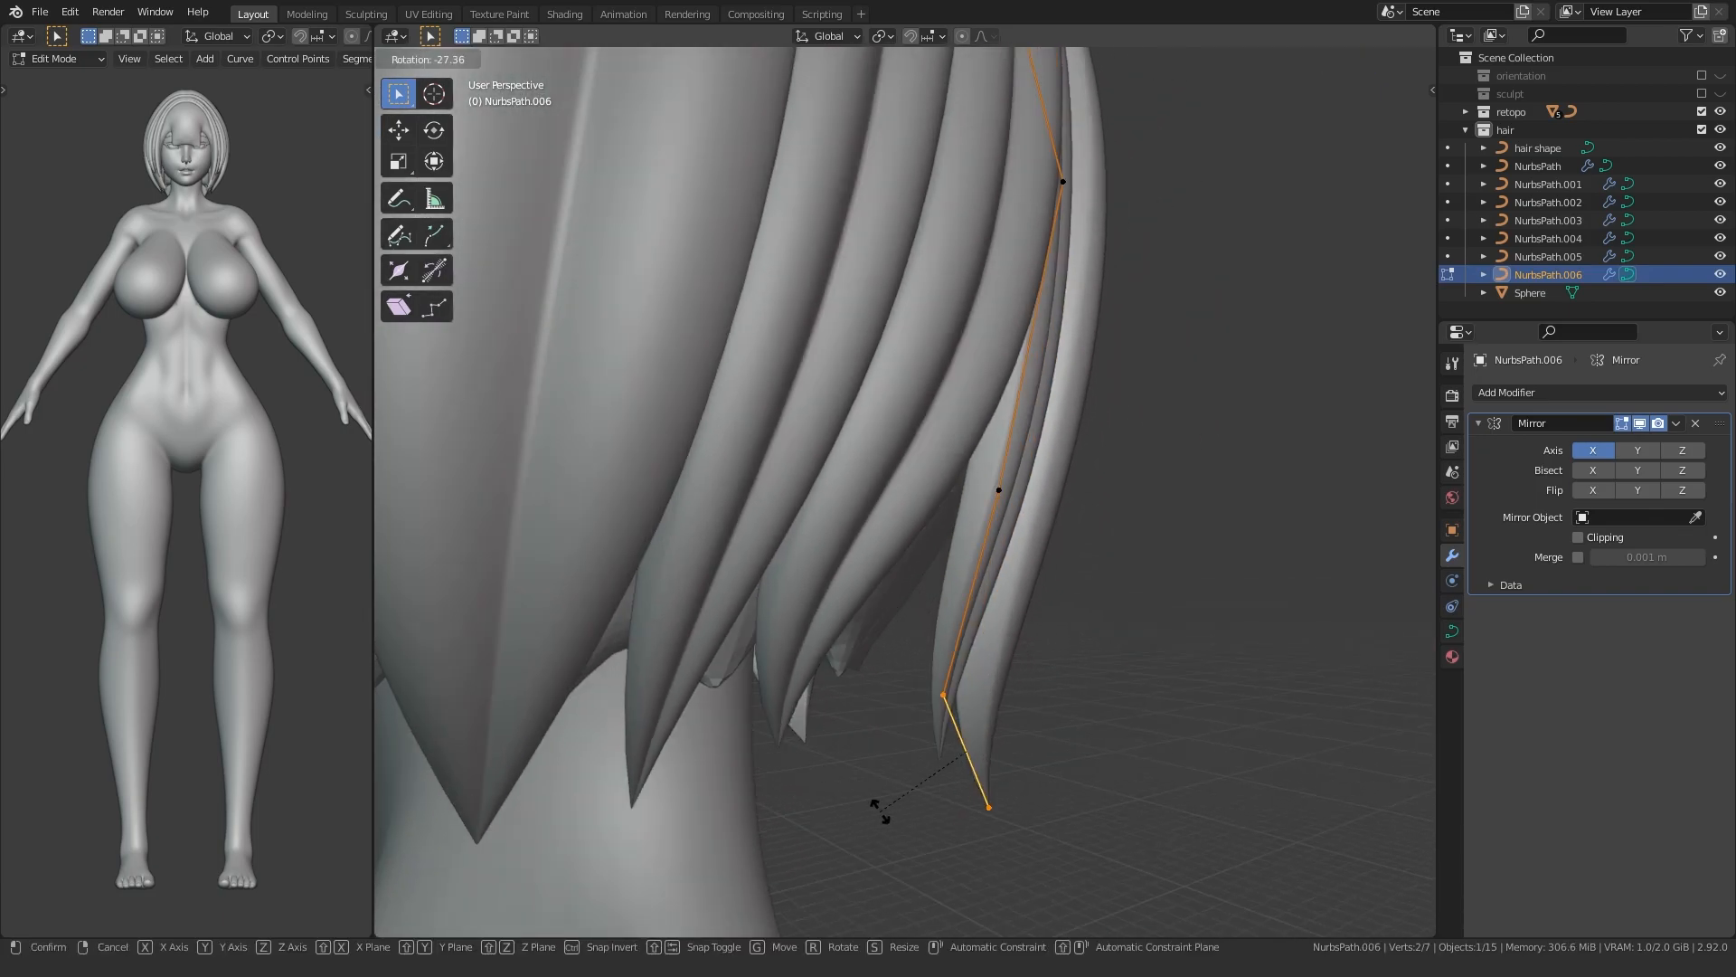
pyautogui.click(805, 782)
pyautogui.moveTo(805, 782); pyautogui.dragTo(608, 578, button='middle')
pyautogui.press('Tab')
pyautogui.hotkey('alt', 'a')
pyautogui.press('Tab')
pyautogui.press('Tab')
# - Duplicate the rearmost strand and move all control points of the copy -0.15095 m along X
pyautogui.click(827, 434)
pyautogui.hotkey('shift', 'd')
pyautogui.rightClick(720, 449)
pyautogui.press('Tab')
pyautogui.moveTo(724, 449); pyautogui.dragTo(729, 497, button='middle')
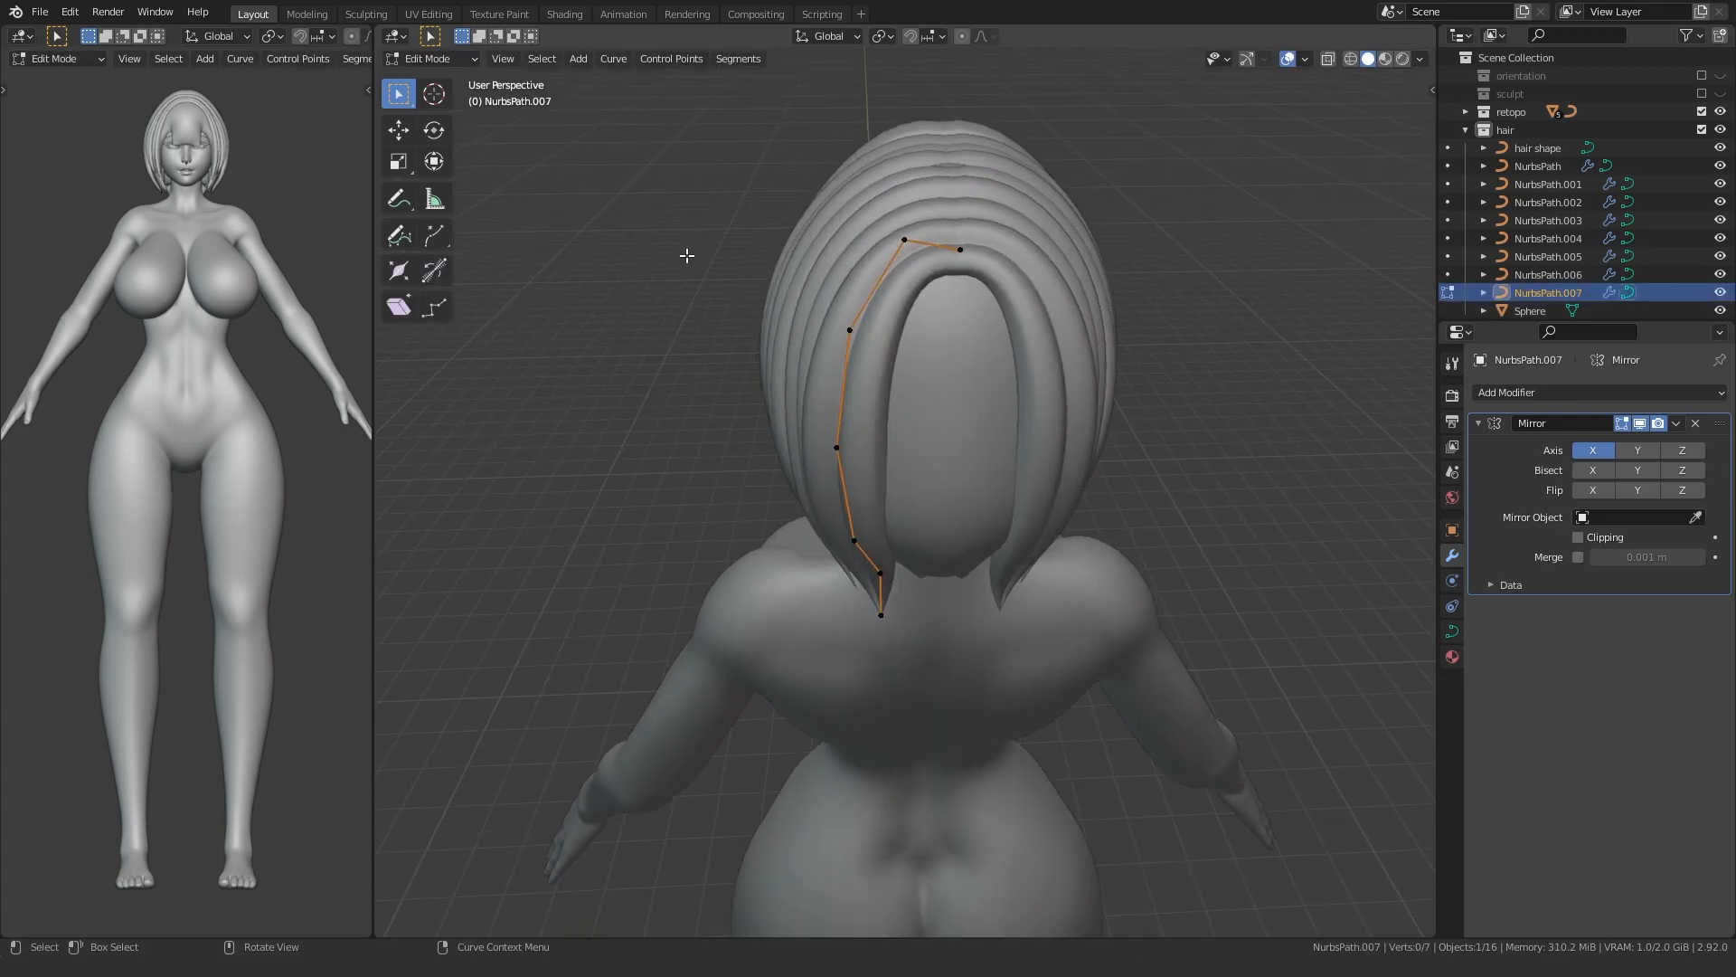
pyautogui.click(671, 363)
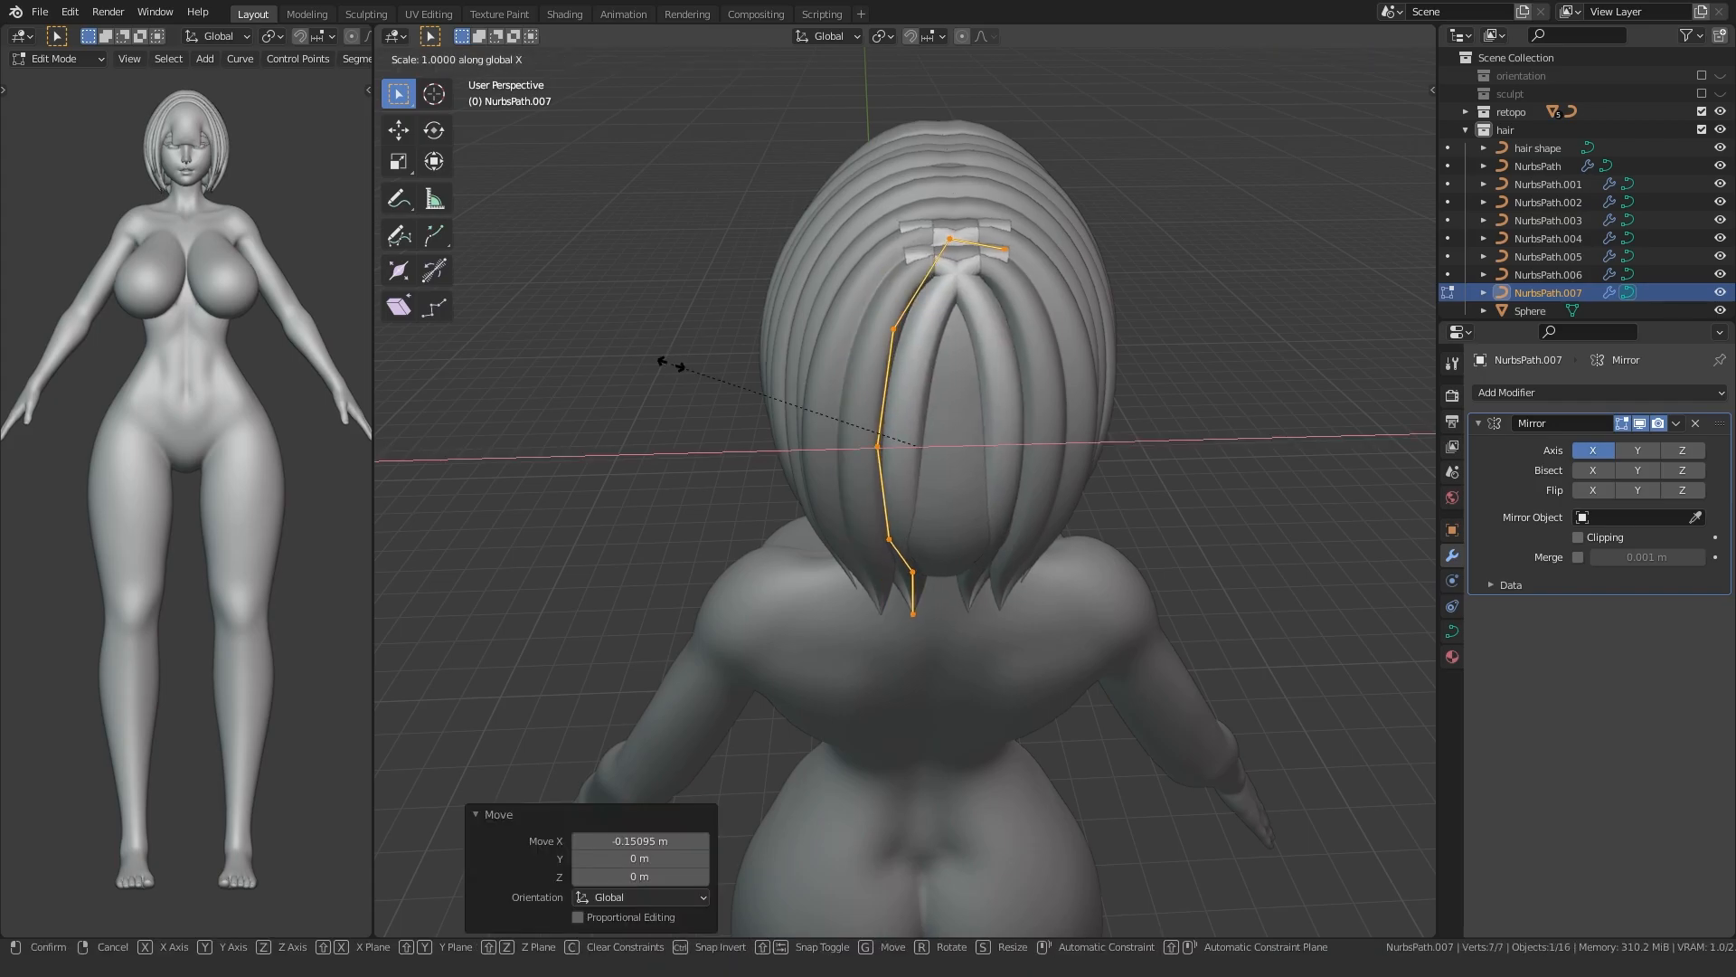
# - Flatten the copied strand's control points along X and move them about 0.252 m backward along Y
pyautogui.moveTo(680, 374); pyautogui.dragTo(851, 374, button='middle')
pyautogui.click(705, 453)
pyautogui.scroll(5, 959, 350)
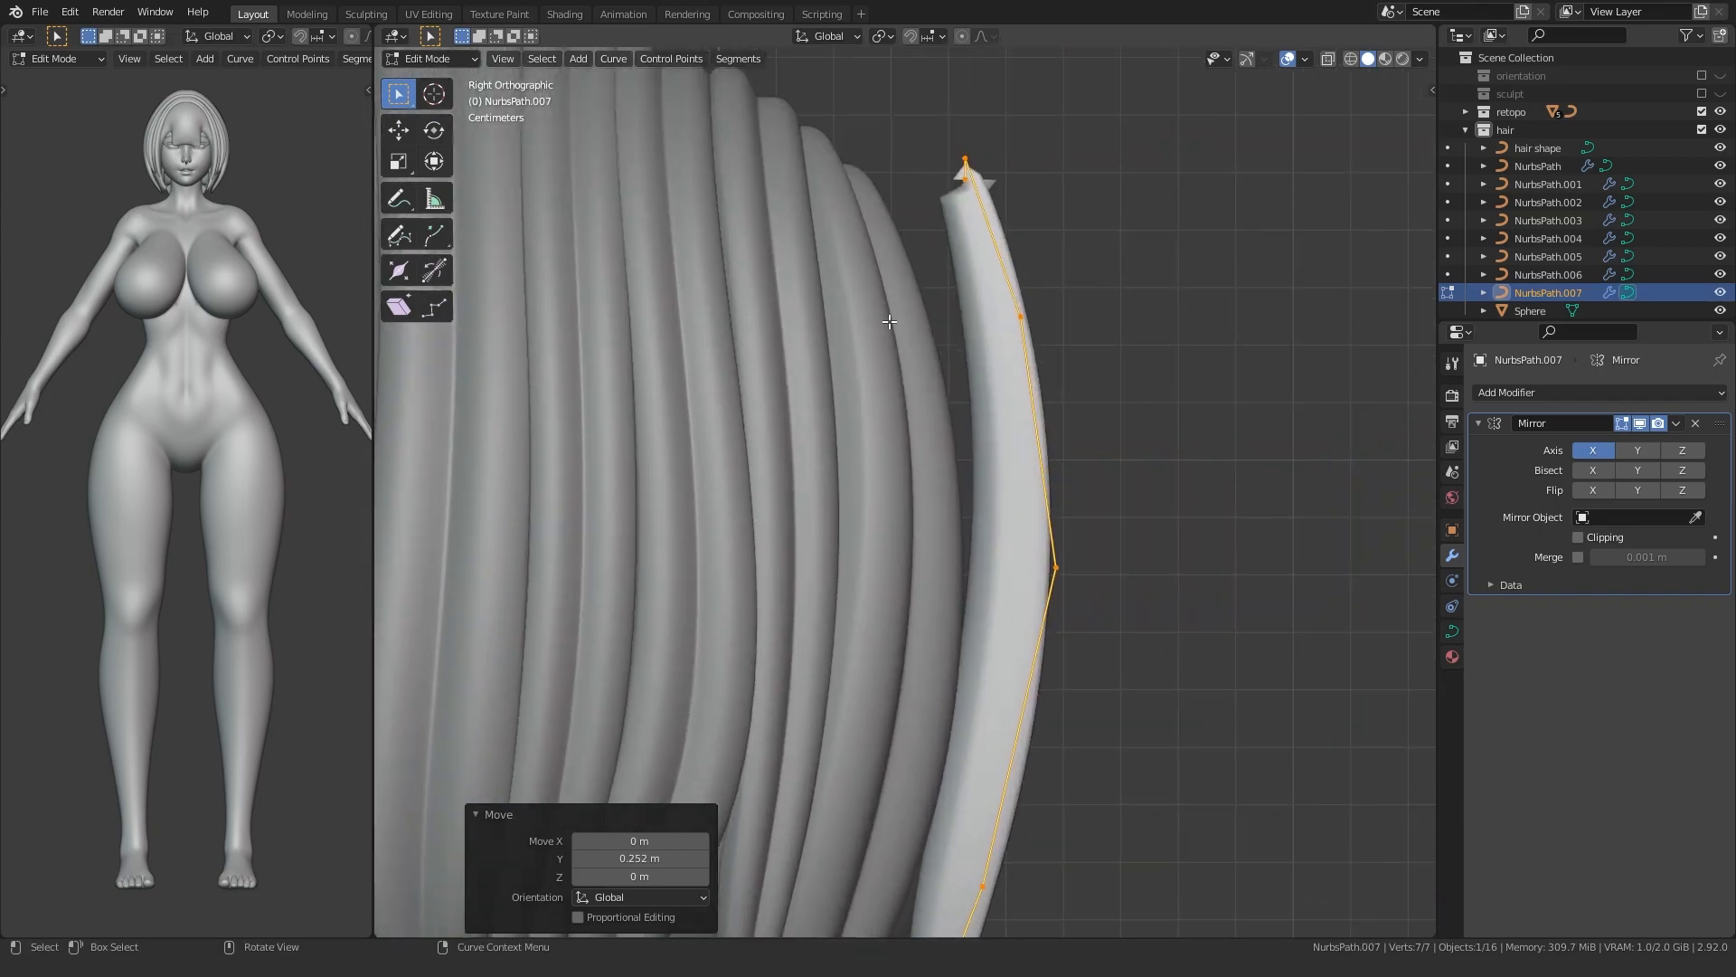
pyautogui.click(864, 192)
# - Adjust the radius of all the back strand's control points and move them -0.01006 m in X and -0.07045 m in Y
pyautogui.scroll(-4, 795, 295)
pyautogui.moveTo(794, 294); pyautogui.dragTo(666, 523, button='middle')
pyautogui.press('a')
pyautogui.hotkey('alt', 's')
pyautogui.click(665, 462)
pyautogui.scroll(2, 666, 523)
pyautogui.press('g')
pyautogui.hotkey('shift', 'z')
pyautogui.click(673, 501)
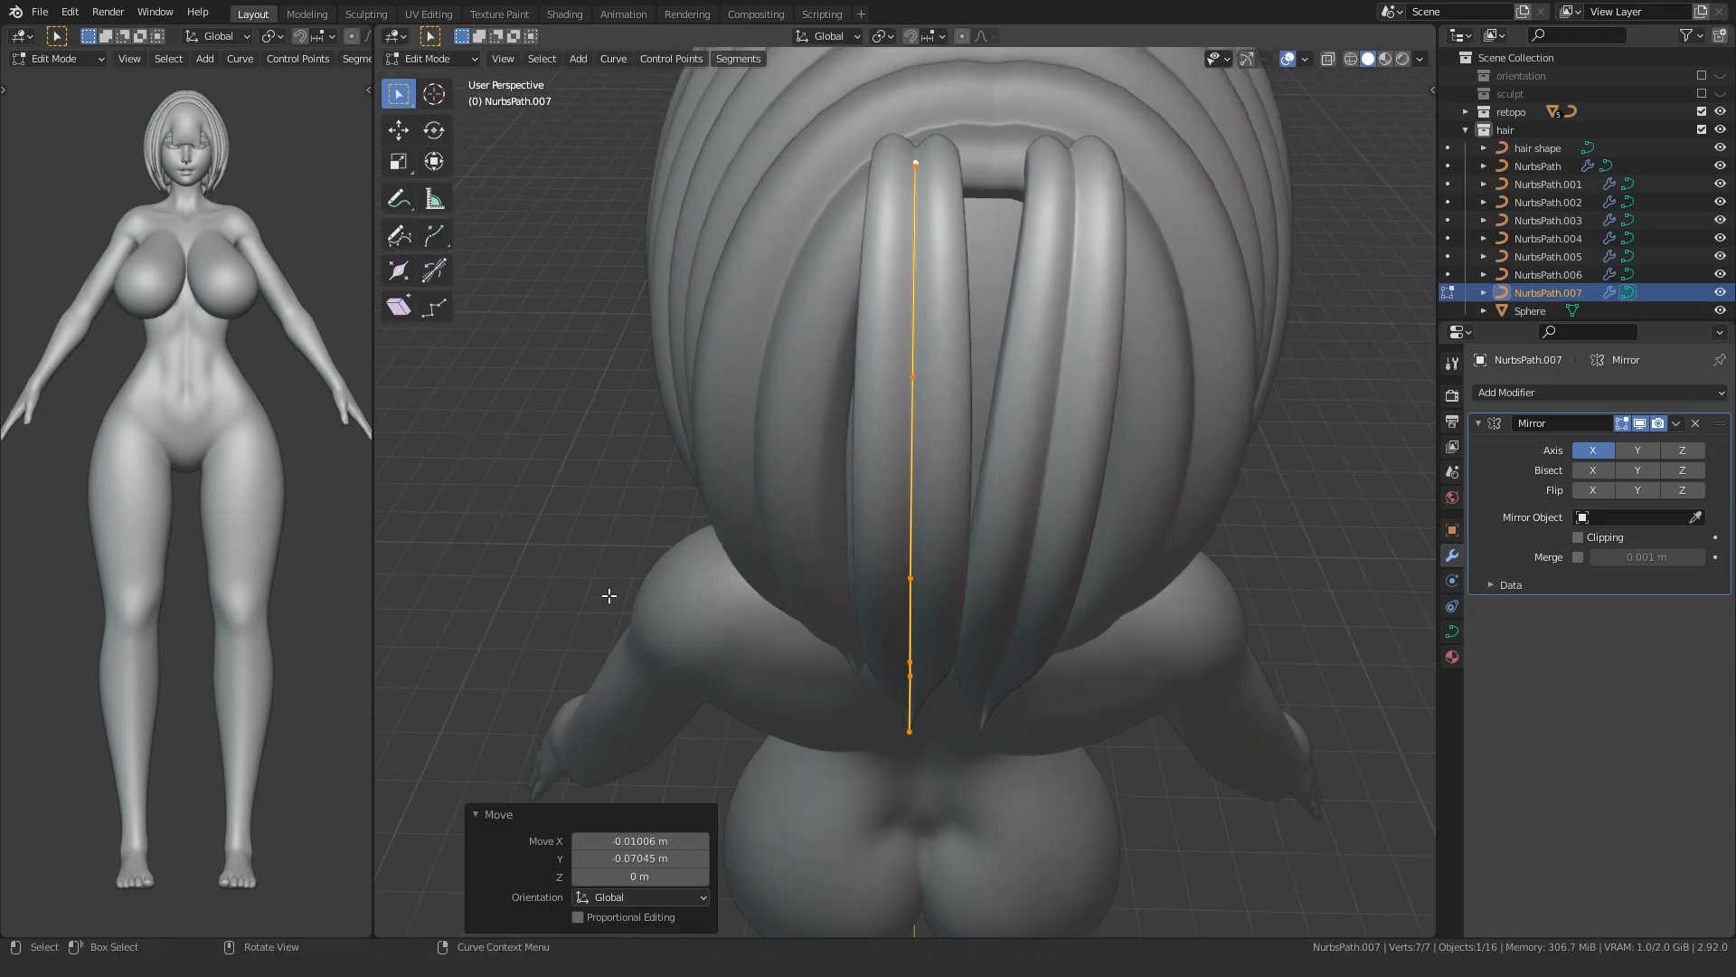
# - Raise the back strand's three top control points by about 0.068 m along Z toward the crown
pyautogui.keyDown('alt'); pyautogui.moveTo(630, 582); pyautogui.dragTo(643, 488, button='middle'); pyautogui.keyUp('alt')
pyautogui.moveTo(804, 715)
pyautogui.keyDown('shift'); pyautogui.mouseDown(button='middle')
pyautogui.moveTo(792, 443)
pyautogui.moveTo(783, 485)
pyautogui.moveTo(841, 608)
pyautogui.moveTo(798, 600)
pyautogui.moveTo(805, 705)
pyautogui.mouseUp(button='middle'); pyautogui.keyUp('shift')
pyautogui.click(762, 575)
pyautogui.moveTo(810, 408); pyautogui.dragTo(831, 375)
pyautogui.keyDown('shift'); pyautogui.click(936, 423); pyautogui.keyUp('shift')
pyautogui.moveTo(835, 430); pyautogui.dragTo(816, 404, button='middle')
pyautogui.press('g')
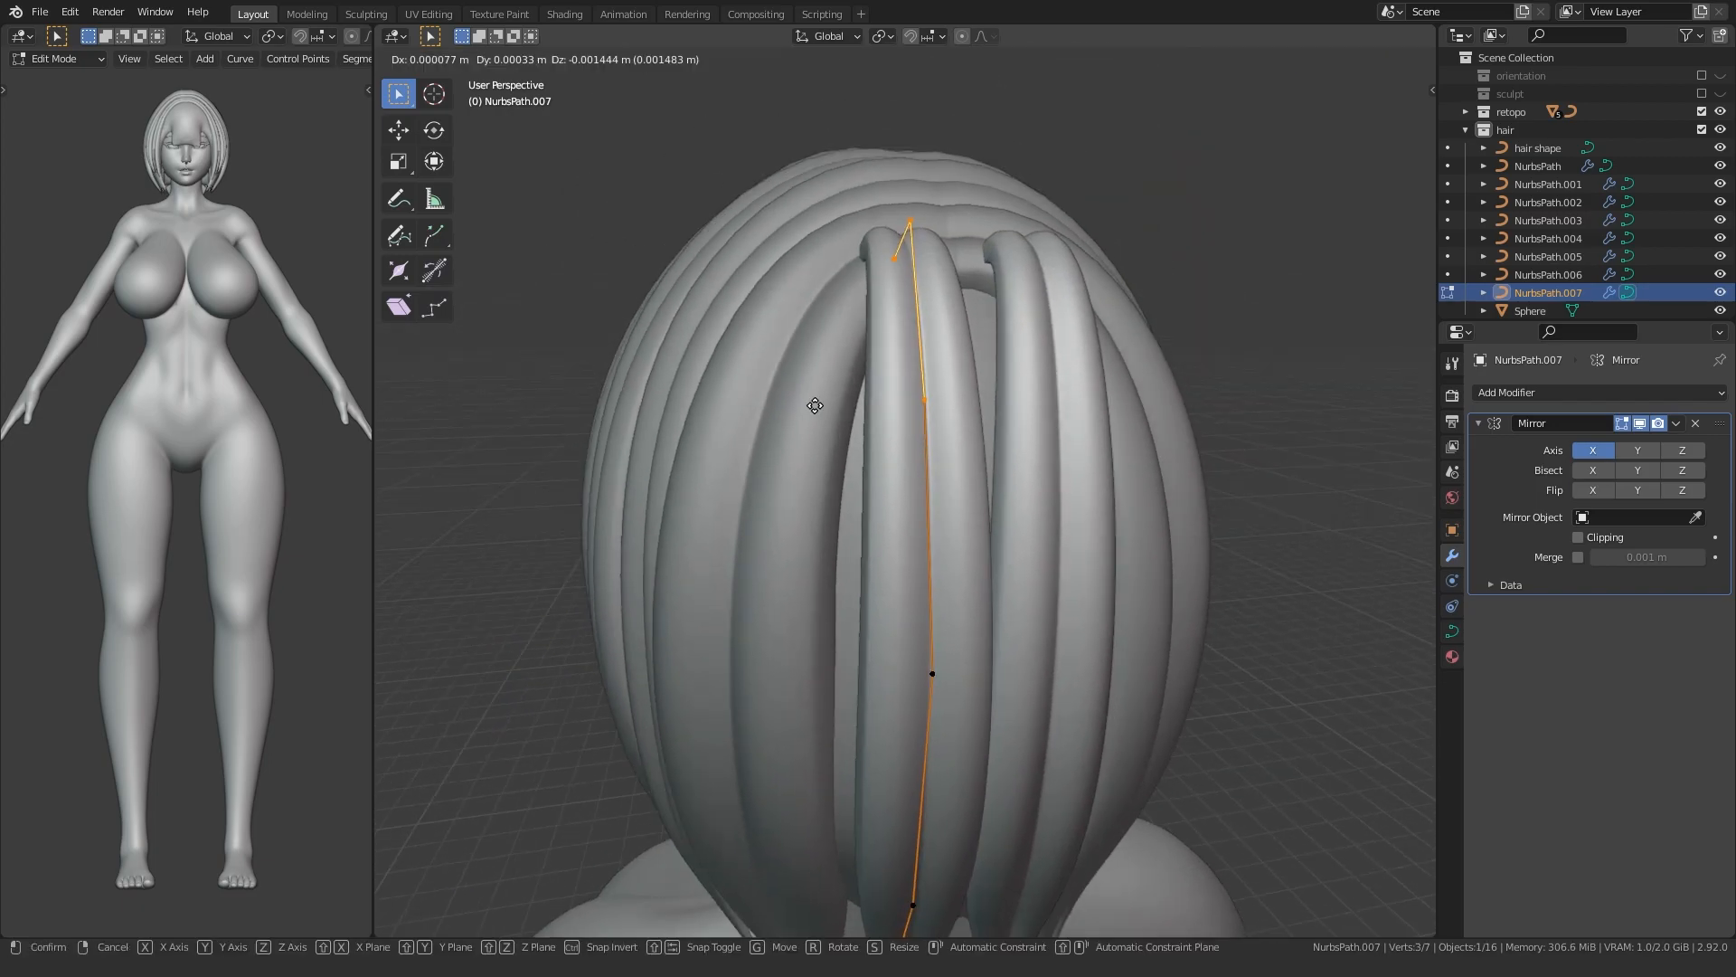
pyautogui.click(803, 474)
# - Shift the back strand's three top control points by about -0.018 m along X
pyautogui.moveTo(803, 475); pyautogui.dragTo(785, 553, button='middle')
pyautogui.press('g')
pyautogui.hotkey('shift', 'z')
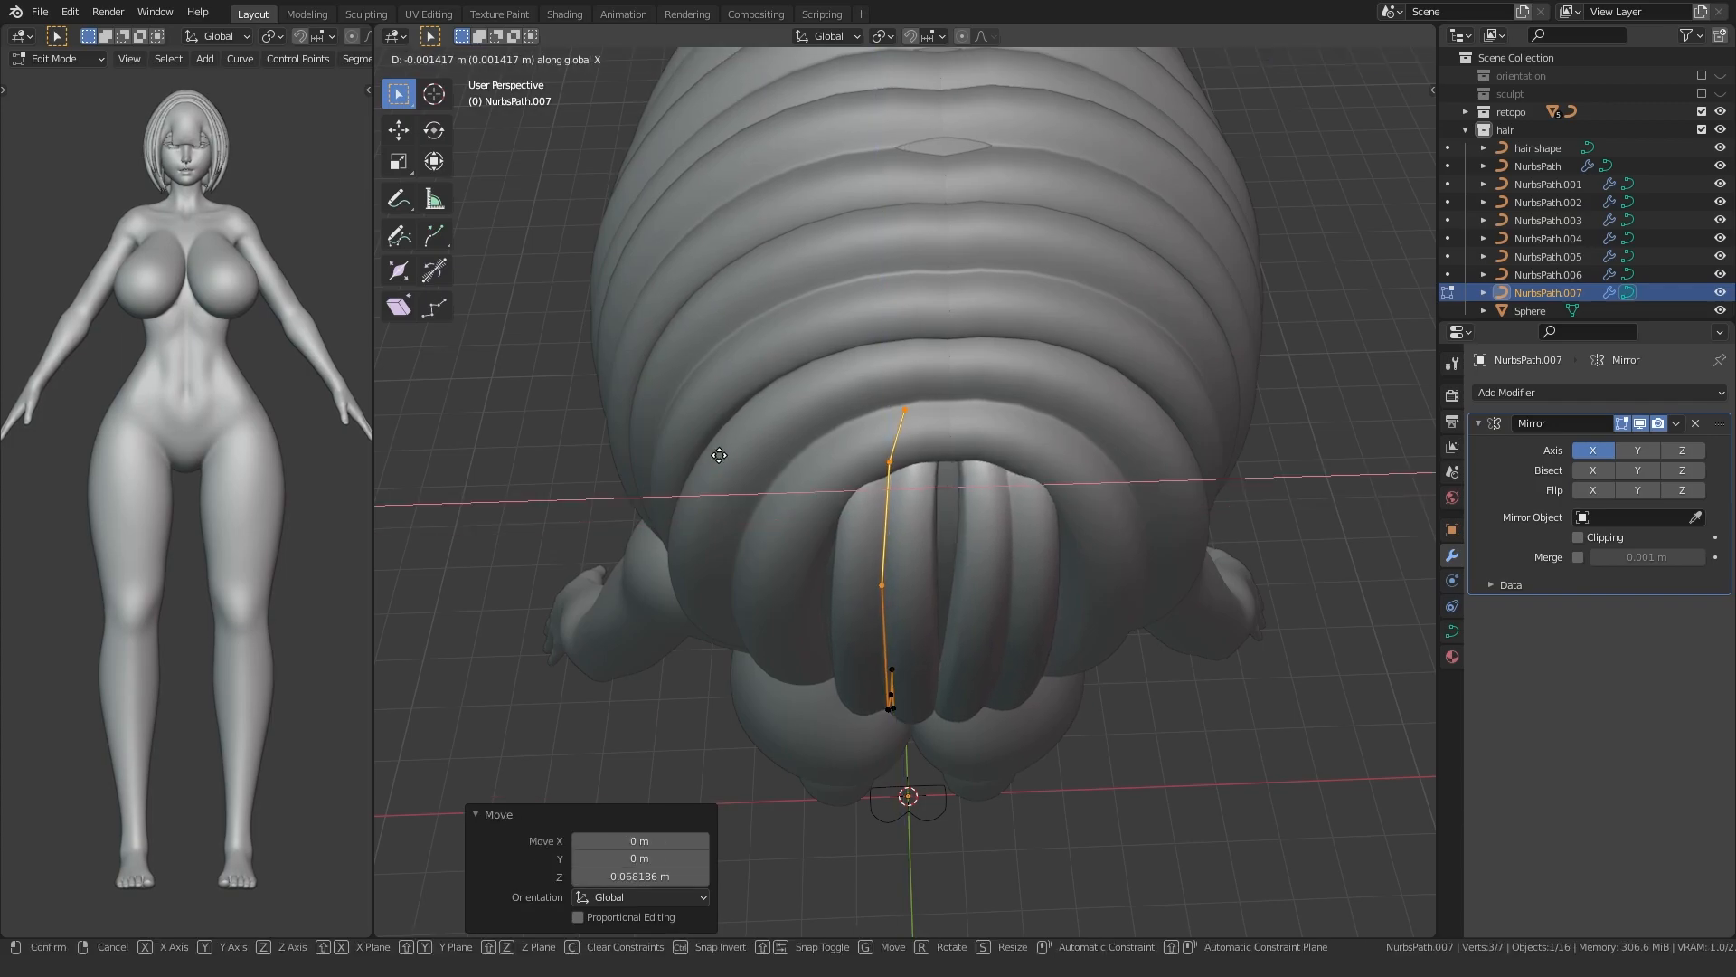
pyautogui.moveTo(730, 474); pyautogui.dragTo(967, 398, button='middle')
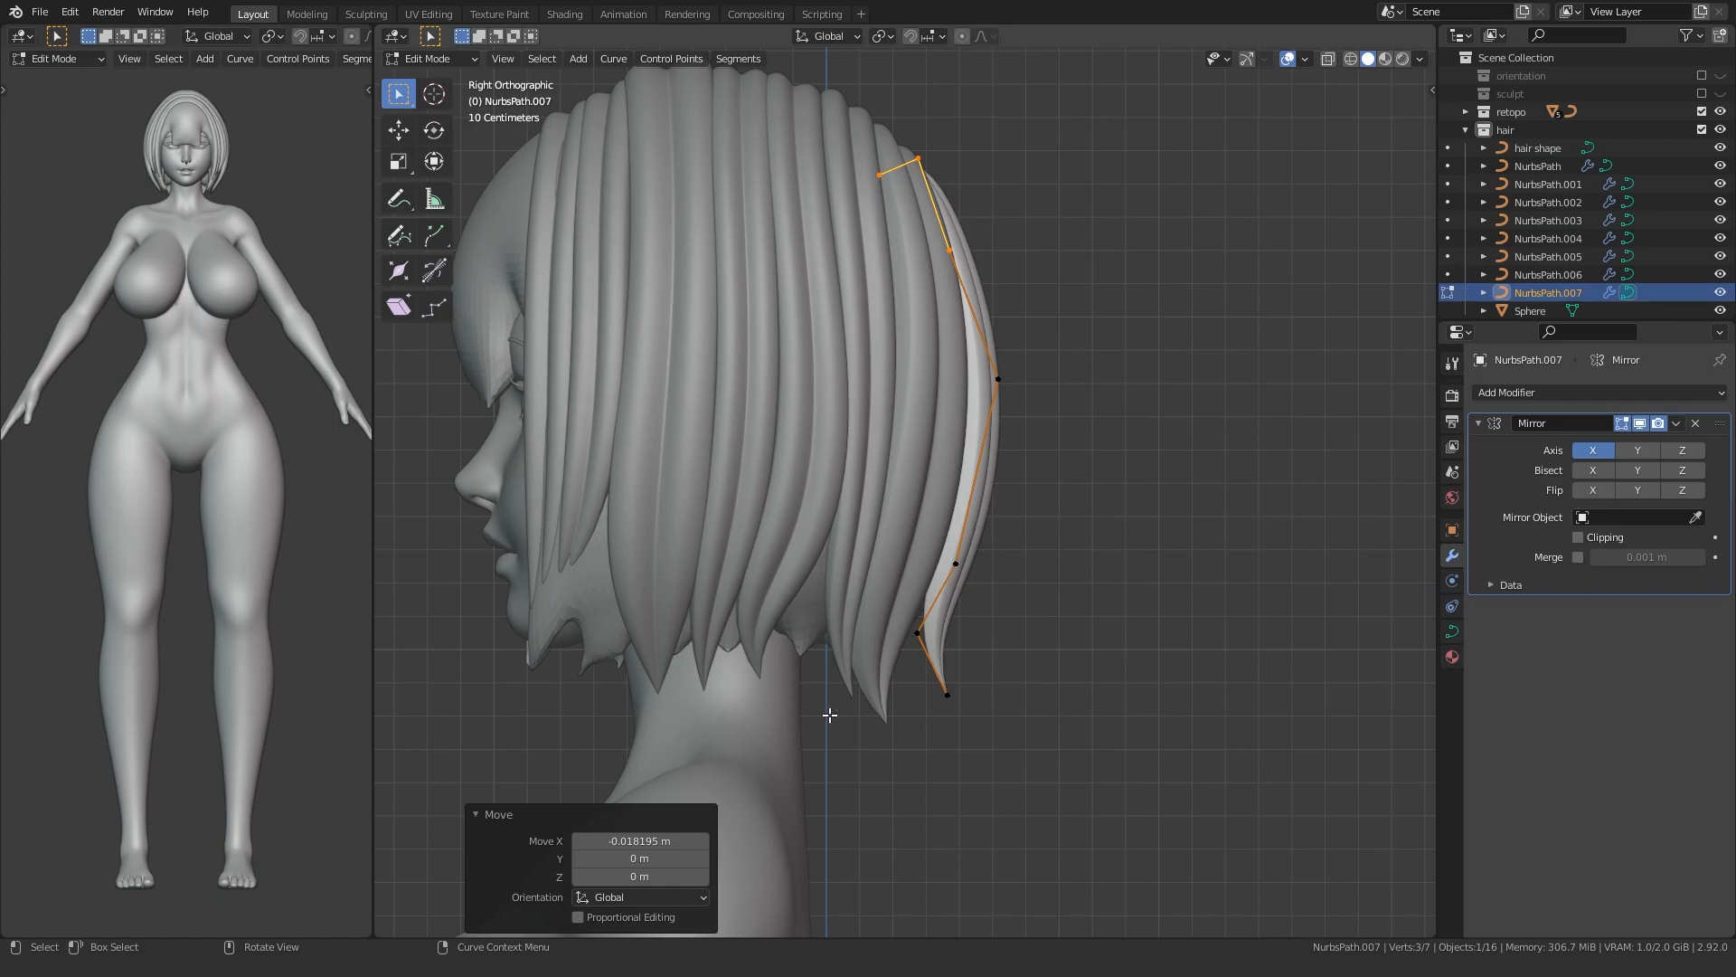
# - Move the back strand's four lower control points about -0.030 m in Y and 0.008 m in Z toward the head
pyautogui.moveTo(1097, 327); pyautogui.dragTo(1097, 326)
pyautogui.press('g')
pyautogui.click(881, 474)
pyautogui.moveTo(882, 475); pyautogui.dragTo(797, 609, button='middle')
pyautogui.moveTo(811, 694); pyautogui.dragTo(841, 624, button='middle')
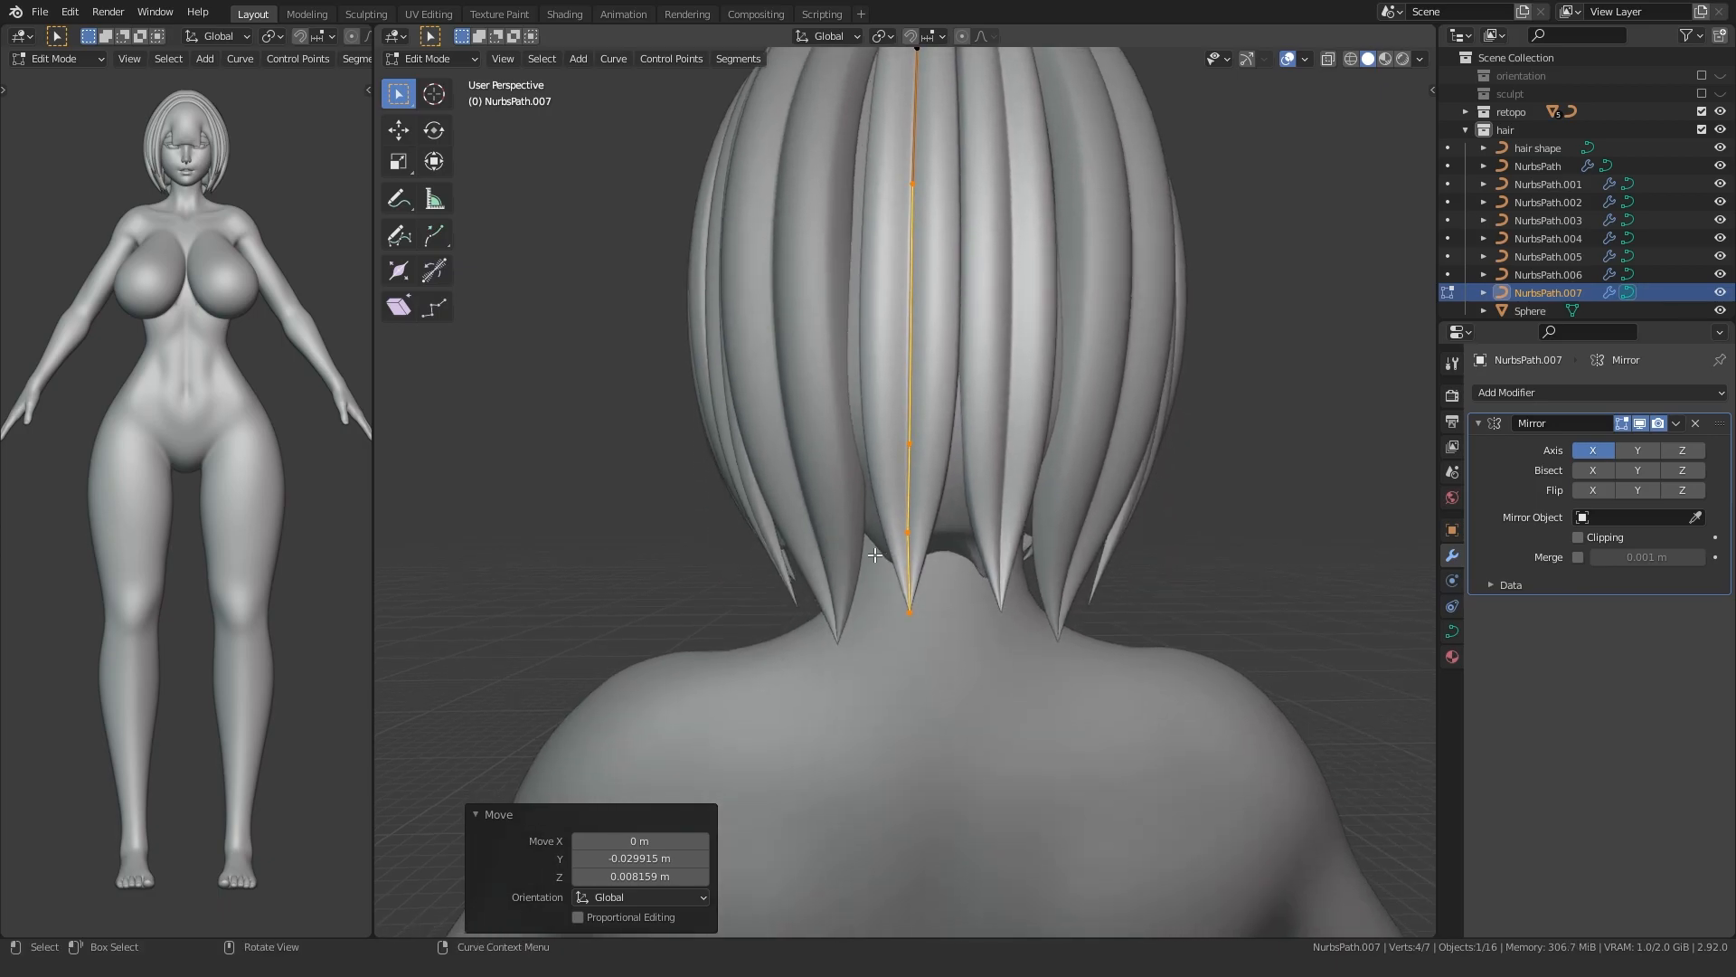
# - Curve the back strand's end by shifting its second-lowest control point -0.04259 m and a further -0.026923 m along X, and nudging the tip
pyautogui.click(922, 533)
pyautogui.press('g')
pyautogui.press('x')
pyautogui.click(866, 537)
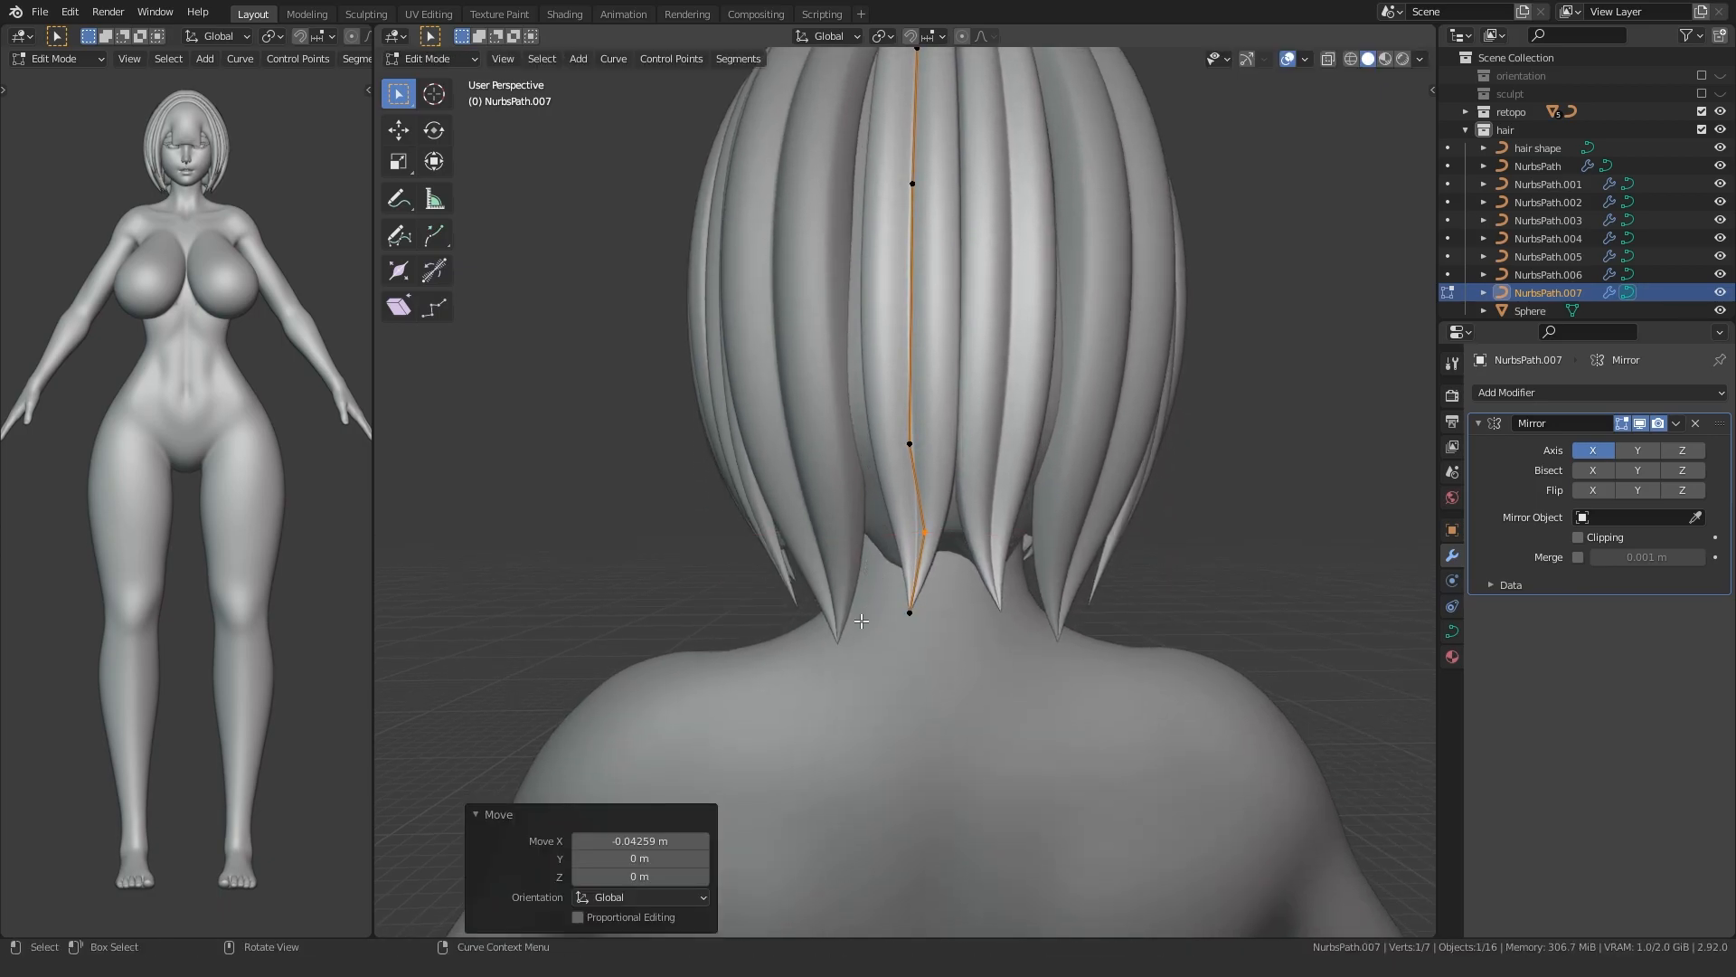
pyautogui.click(964, 577)
pyautogui.click(950, 534)
pyautogui.press('g')
pyautogui.press('x')
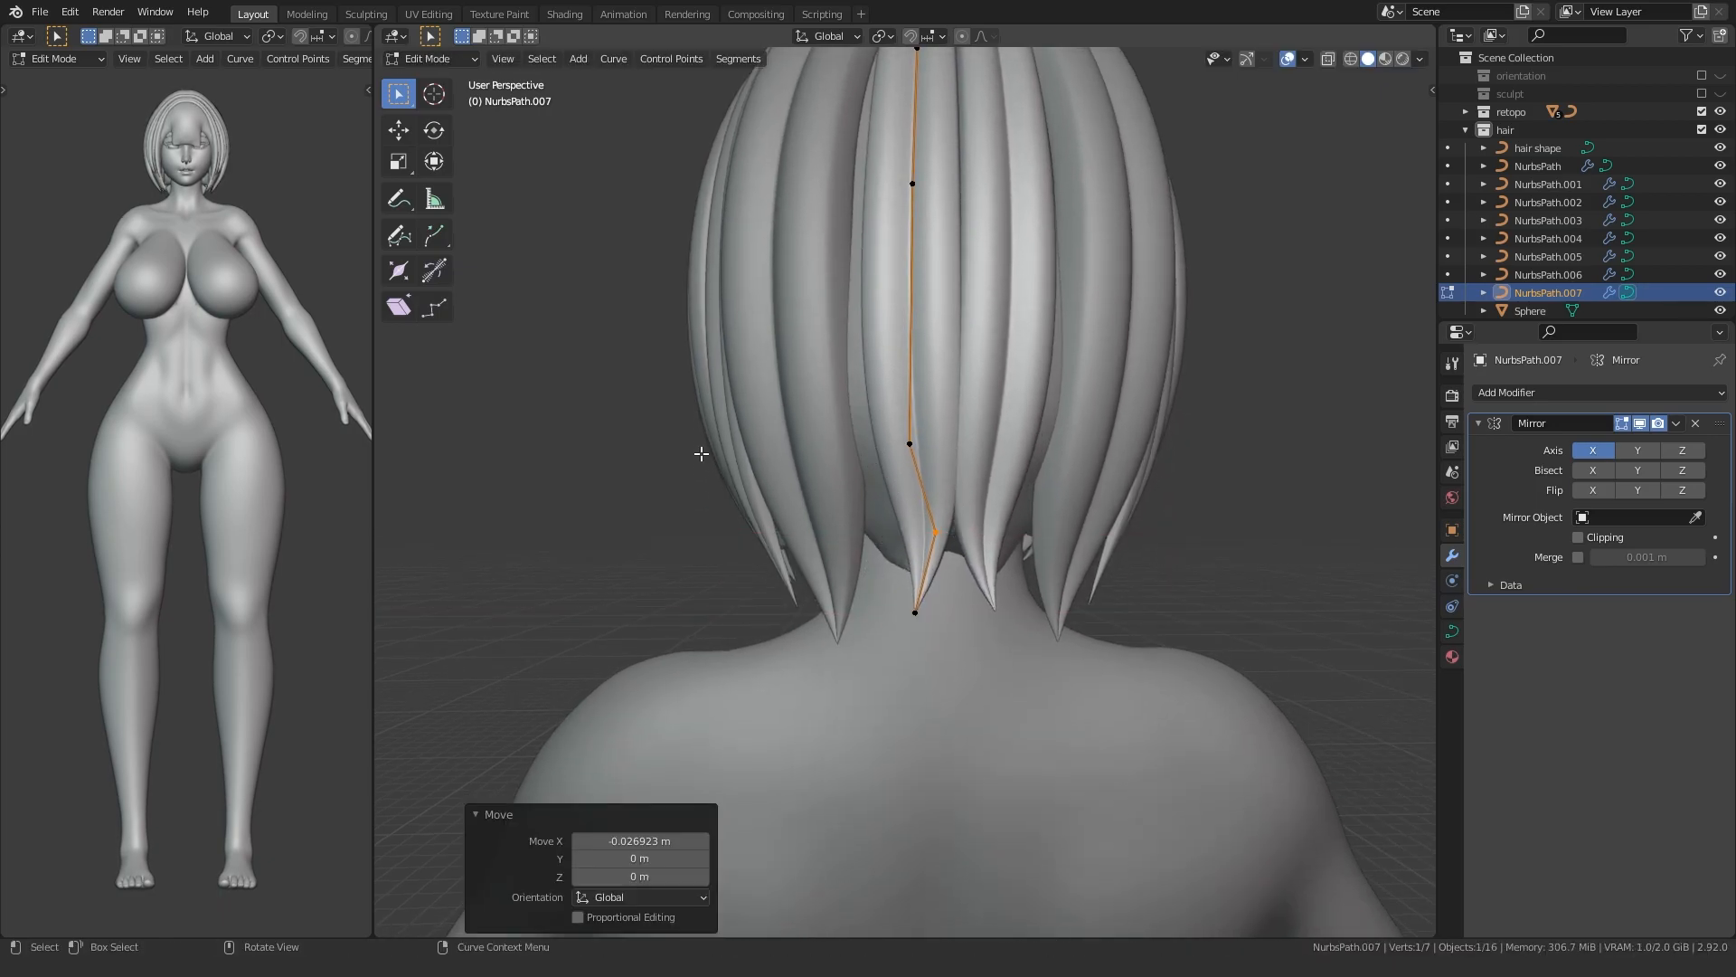
# - Duplicate the back strand nearest the head's centre line in place
pyautogui.press('Tab')
pyautogui.scroll(-2, 751, 430)
pyautogui.click(713, 429)
pyautogui.moveTo(712, 429); pyautogui.dragTo(882, 558, button='middle')
pyautogui.click(909, 425)
pyautogui.hotkey('shift', 'd')
pyautogui.rightClick(806, 383)
# - Shift all control points of the duplicated back strand sideways along X and shrink the strand's radius
pyautogui.press('Tab')
pyautogui.press('a')
pyautogui.press('g')
pyautogui.press('x')
pyautogui.click(745, 361)
pyautogui.hotkey('alt', 's')
pyautogui.click(705, 361)
# - Rotate the duplicated strand about Z and move it horizontally into the gap between the neighbouring back strands
pyautogui.scroll(2, 764, 449)
pyautogui.press('r')
pyautogui.press('z')
pyautogui.click(767, 426)
pyautogui.scroll(1, 745, 306)
pyautogui.press('g')
pyautogui.hotkey('shift', 'z')
pyautogui.click(736, 330)
# - Move the duplicated strand's lower end along Z and reposition the lower points of the neighbouring back strand
pyautogui.moveTo(883, 568); pyautogui.dragTo(887, 565)
pyautogui.press('g')
pyautogui.press('z')
pyautogui.click(885, 610)
pyautogui.press('Tab')
pyautogui.click(942, 542)
pyautogui.press('Tab')
pyautogui.moveTo(904, 633); pyautogui.dragTo(984, 571)
pyautogui.press('g')
pyautogui.press('Tab')
# - Pull the new back strand's two lowest control points toward the neck as seen from the side
pyautogui.scroll(-4, 970, 550)
pyautogui.click(682, 496)
pyautogui.moveTo(682, 497); pyautogui.dragTo(835, 555, button='middle')
pyautogui.scroll(4, 835, 555)
pyautogui.press('Tab')
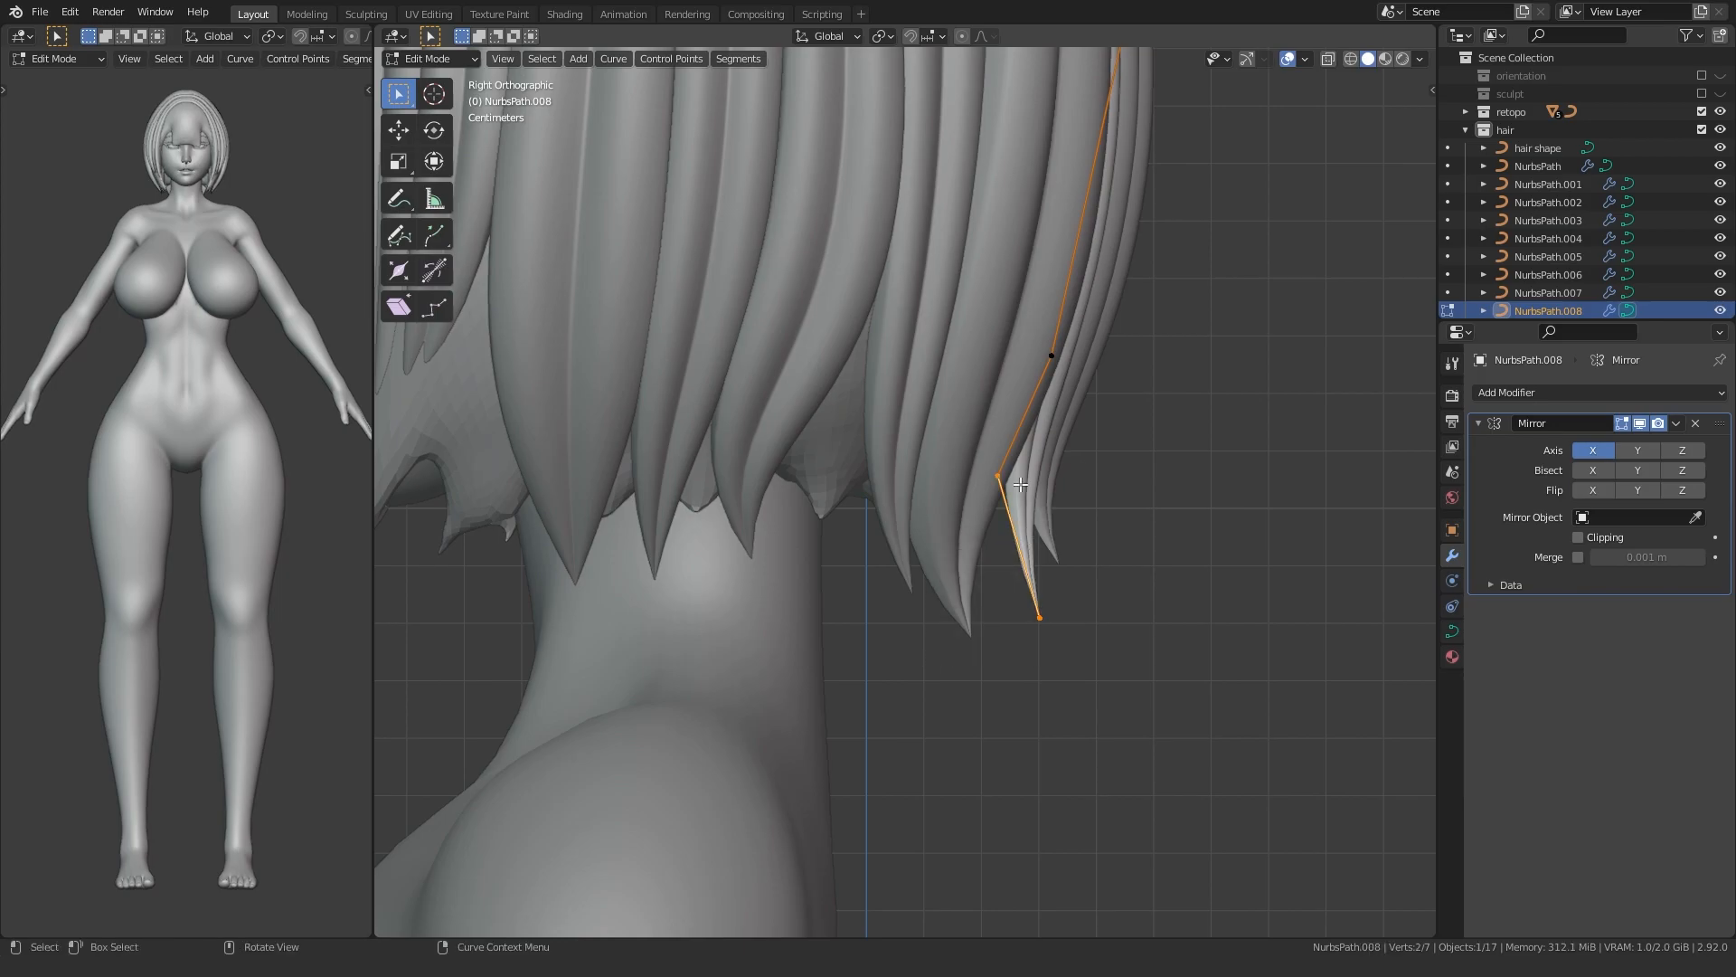
pyautogui.click(847, 572)
pyautogui.press('Tab')
# - Reposition the tip of the adjacent back strand as seen from the side
pyautogui.click(1032, 519)
pyautogui.press('Tab')
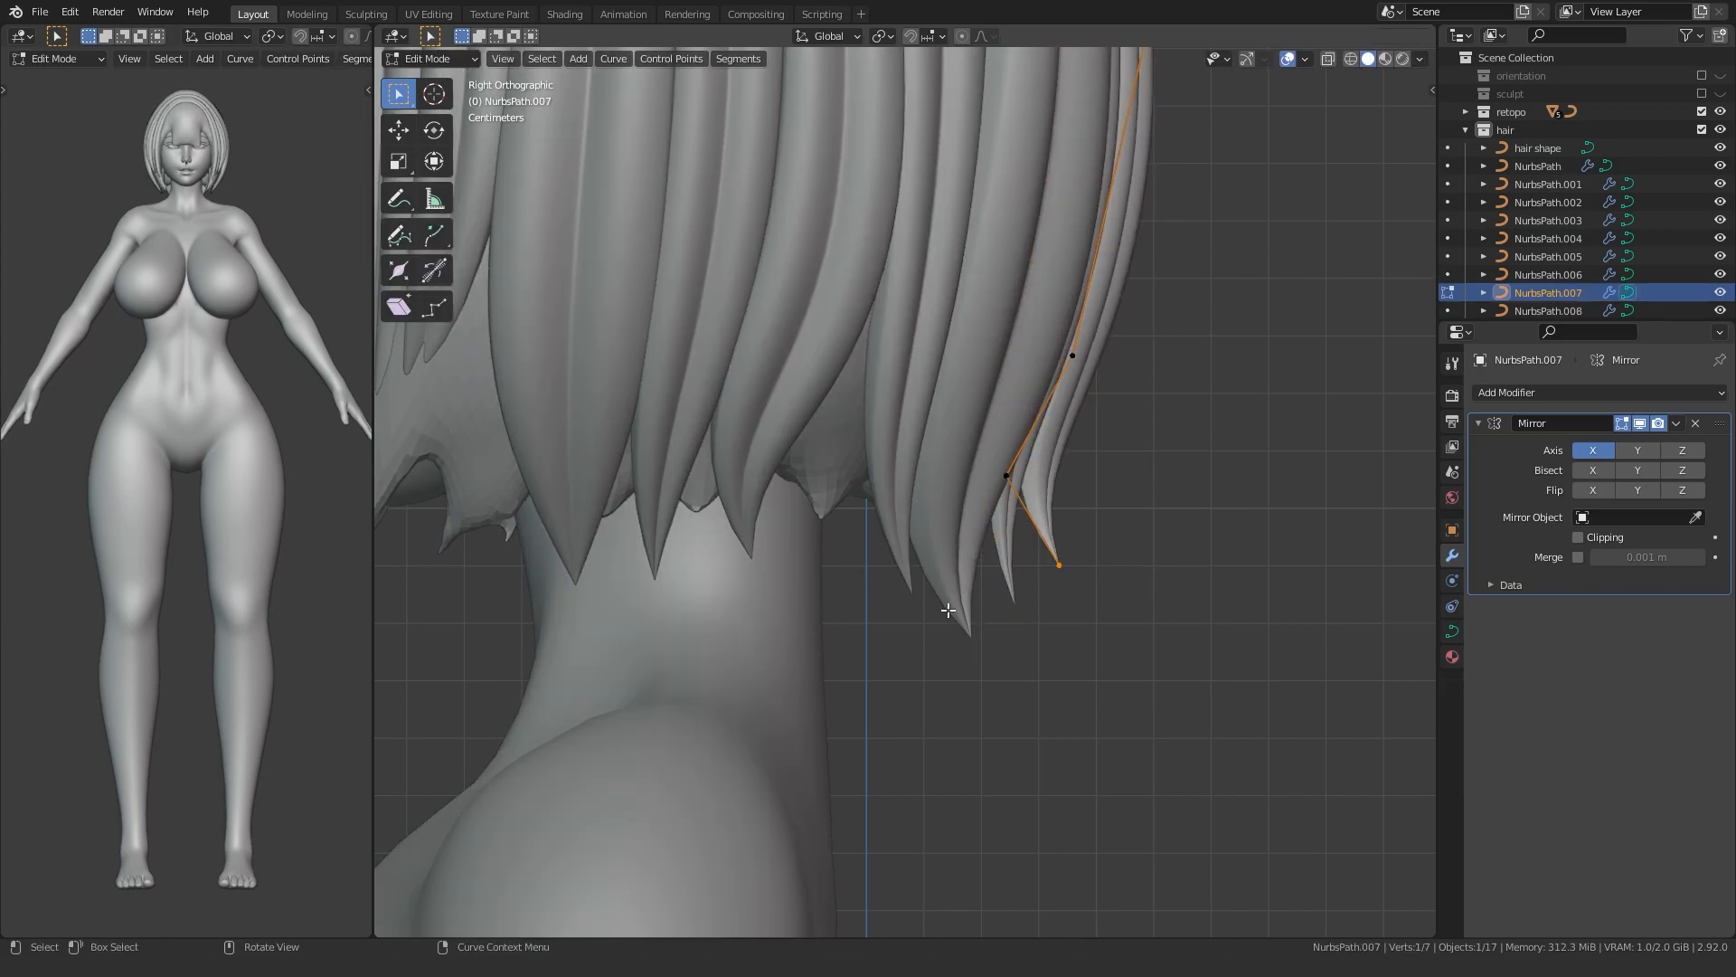
pyautogui.click(872, 532)
pyautogui.press('Tab')
# - Examine the hair's coverage and silhouette from the back and front of the head
pyautogui.scroll(-4, 1011, 577)
pyautogui.click(1011, 577)
pyautogui.moveTo(1011, 578); pyautogui.dragTo(783, 622, button='middle')
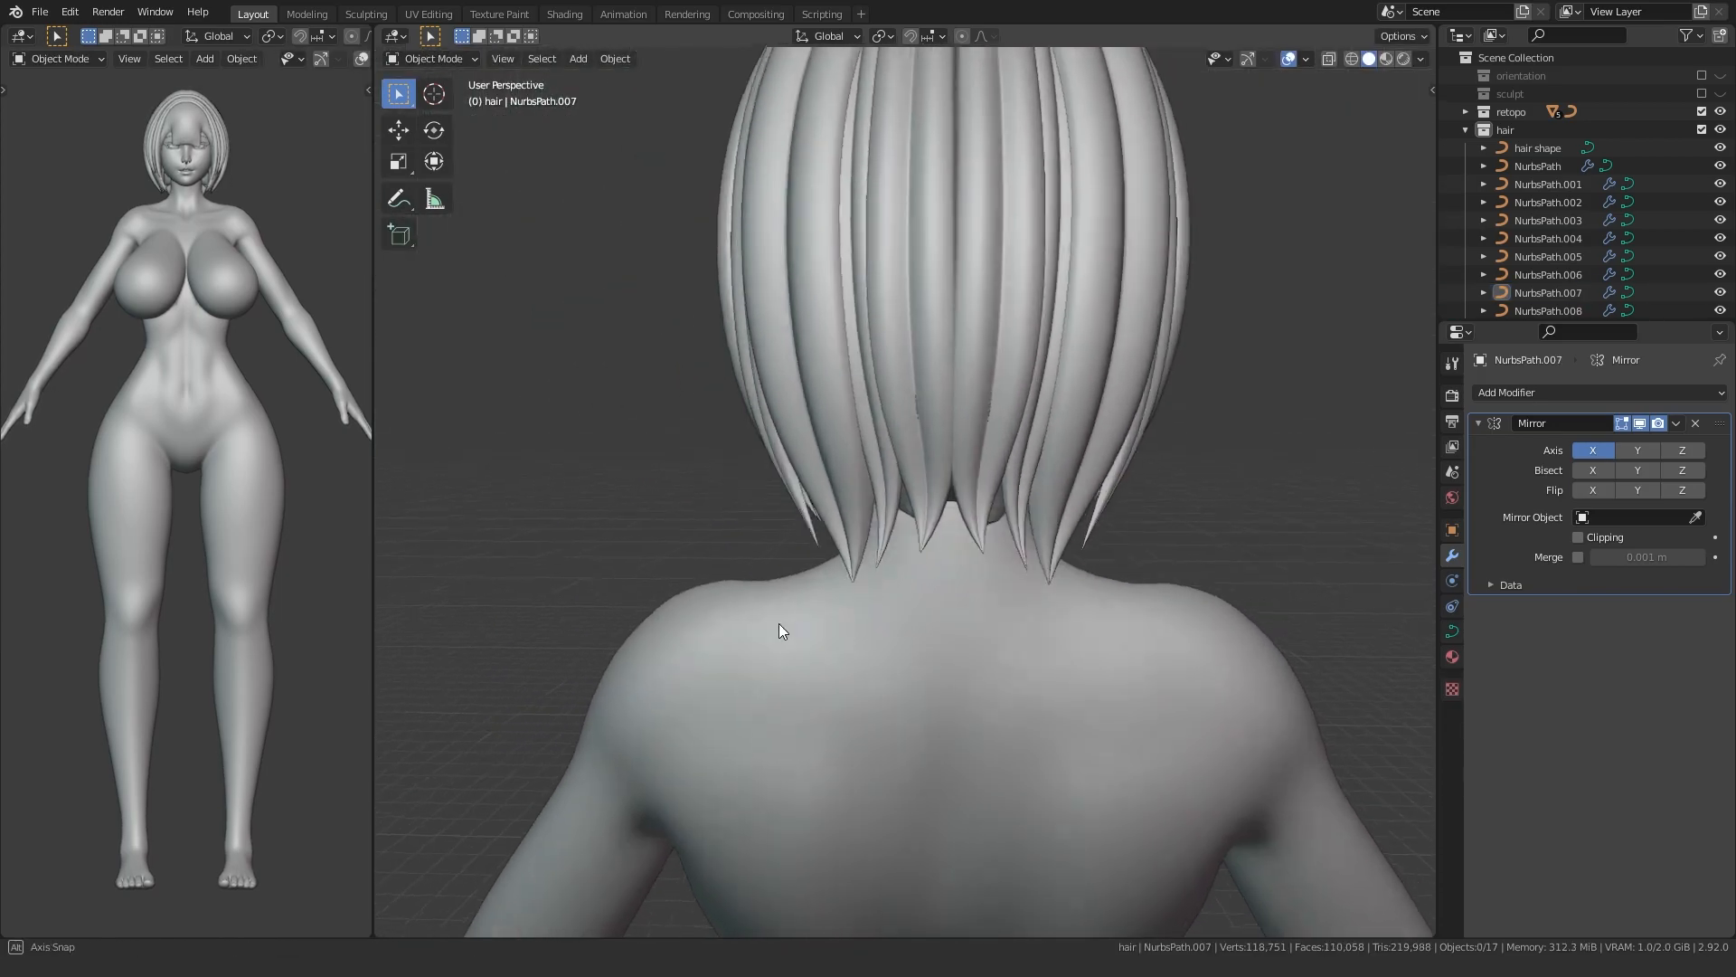
pyautogui.scroll(-3, 784, 622)
pyautogui.moveTo(663, 531); pyautogui.dragTo(781, 497, button='middle')
pyautogui.scroll(4, 691, 481)
pyautogui.scroll(4, 791, 481)
pyautogui.scroll(-4, 637, 458)
pyautogui.moveTo(637, 457); pyautogui.dragTo(712, 491, button='middle')
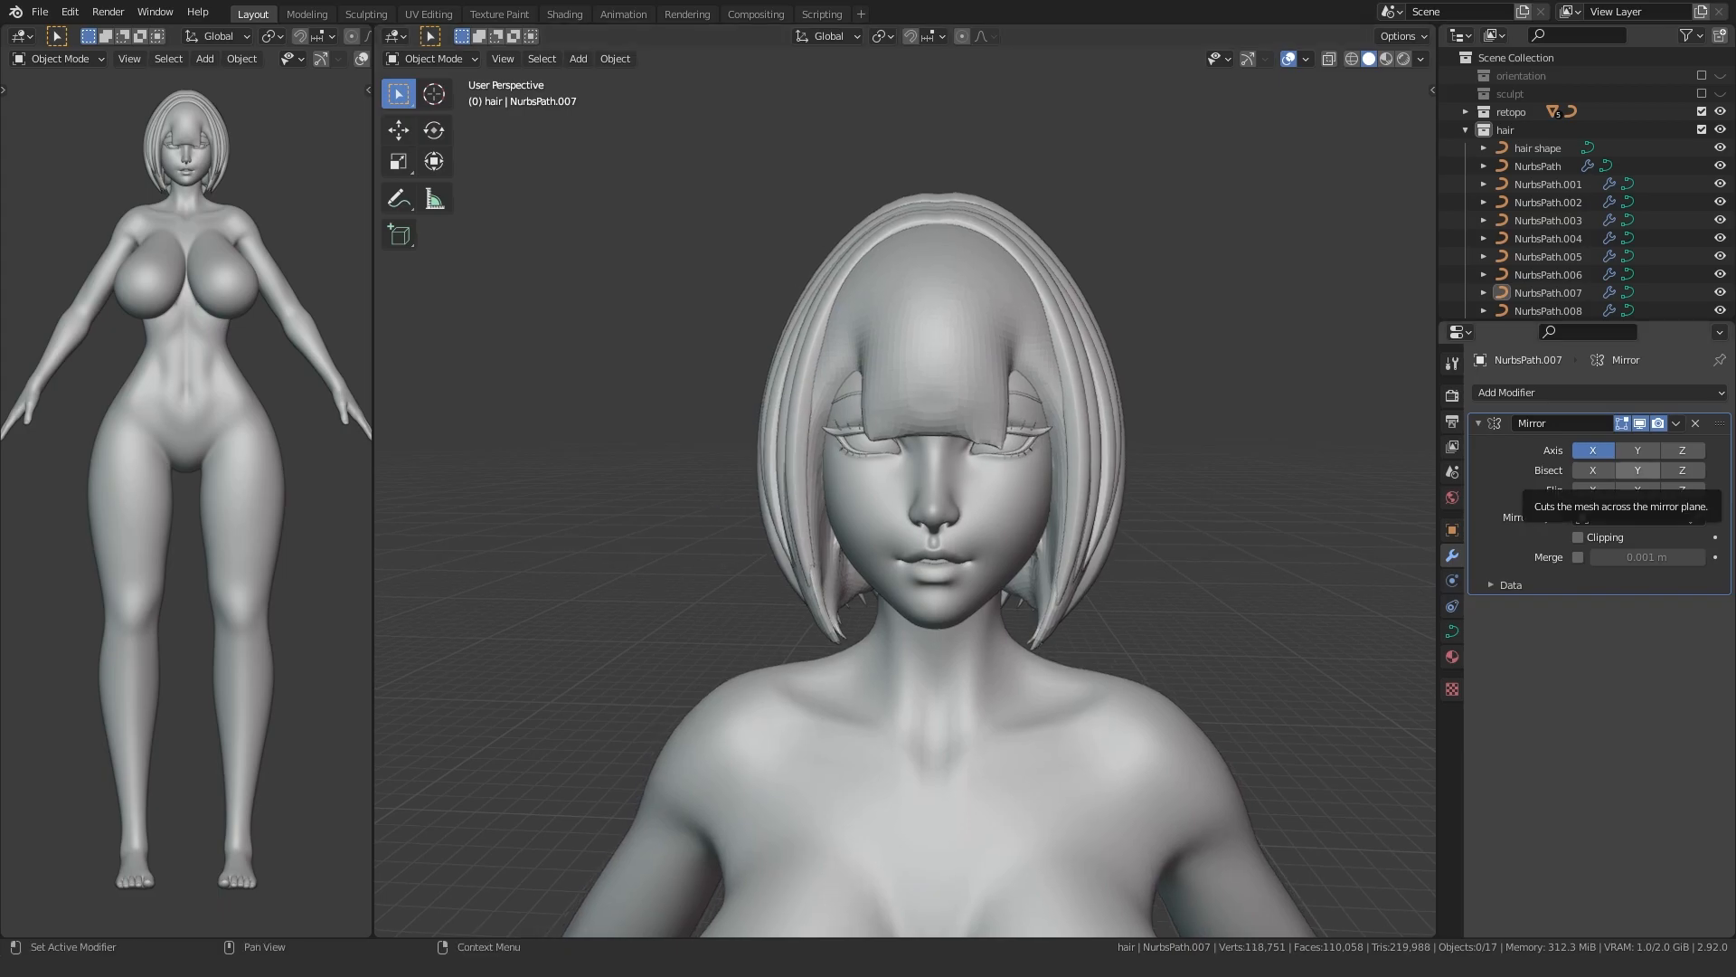
pyautogui.moveTo(1040, 524); pyautogui.dragTo(1077, 529, button='middle')
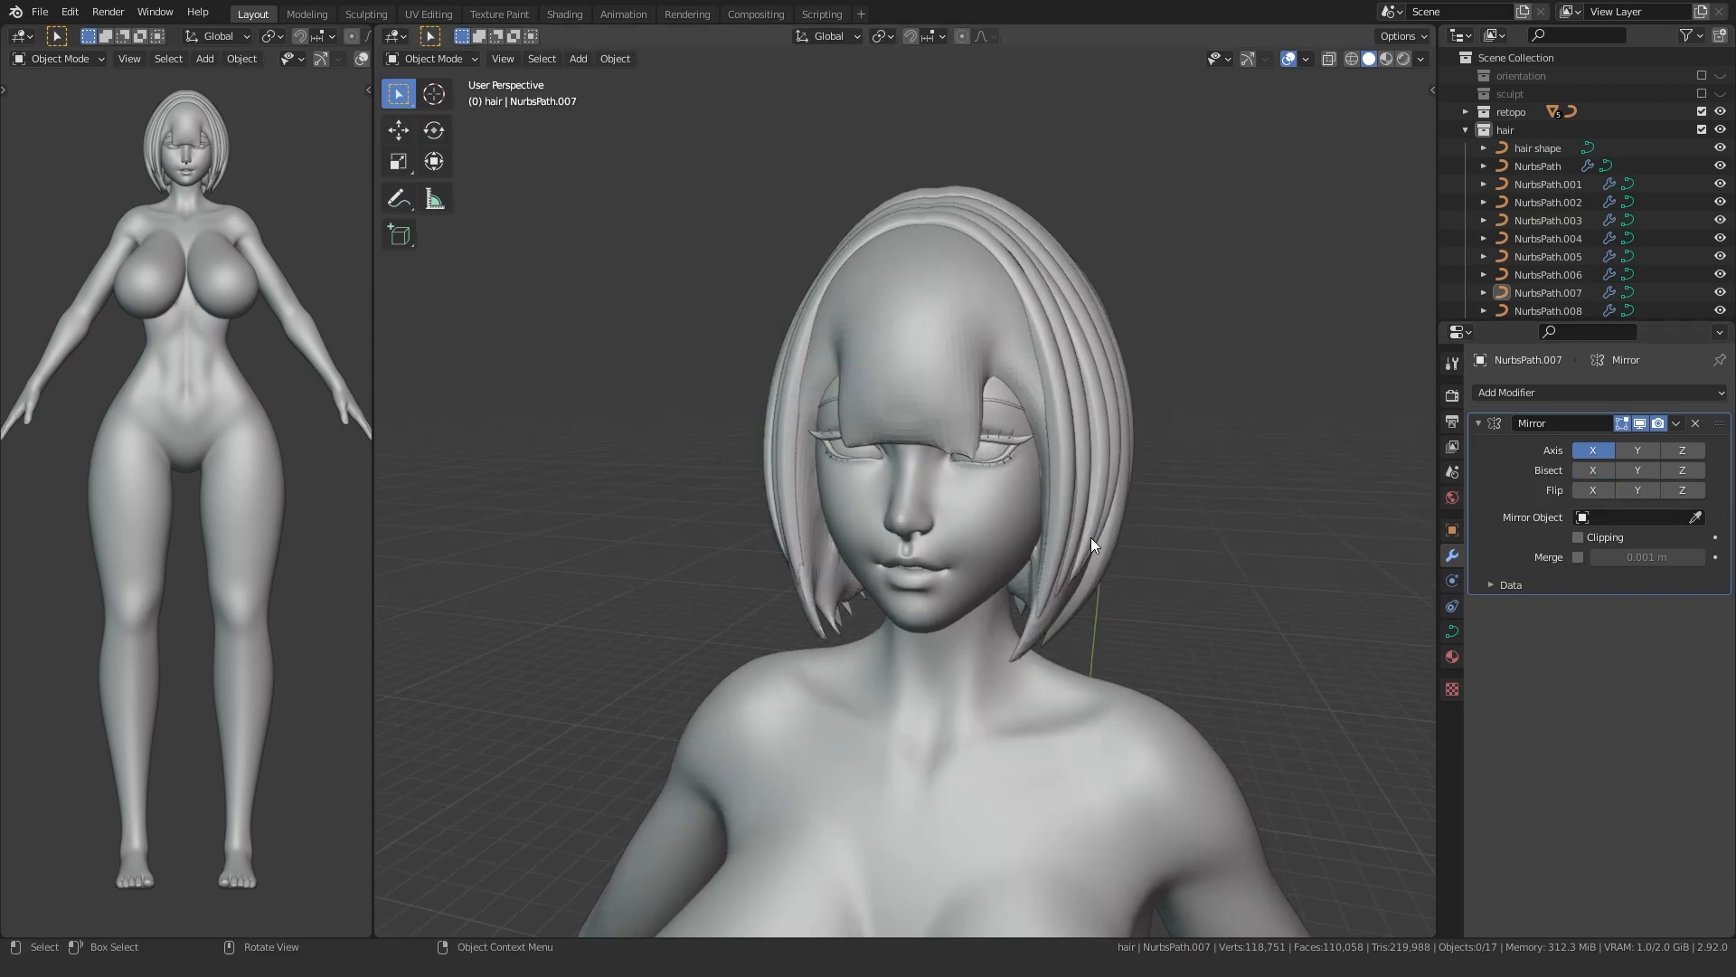
# - Duplicate a side strand in place as the base for a fringe strand
pyautogui.moveTo(1001, 425); pyautogui.dragTo(778, 506, button='middle')
pyautogui.hotkey('shift', 'd')
pyautogui.rightClick(721, 419)
# - Rotate all points of the duplicate about Z and flatten them along X with a scale of 0
pyautogui.press('Tab')
pyautogui.press('a')
pyautogui.press('r')
pyautogui.press('z')
pyautogui.click(749, 293)
pyautogui.press('0')
pyautogui.press('Return')
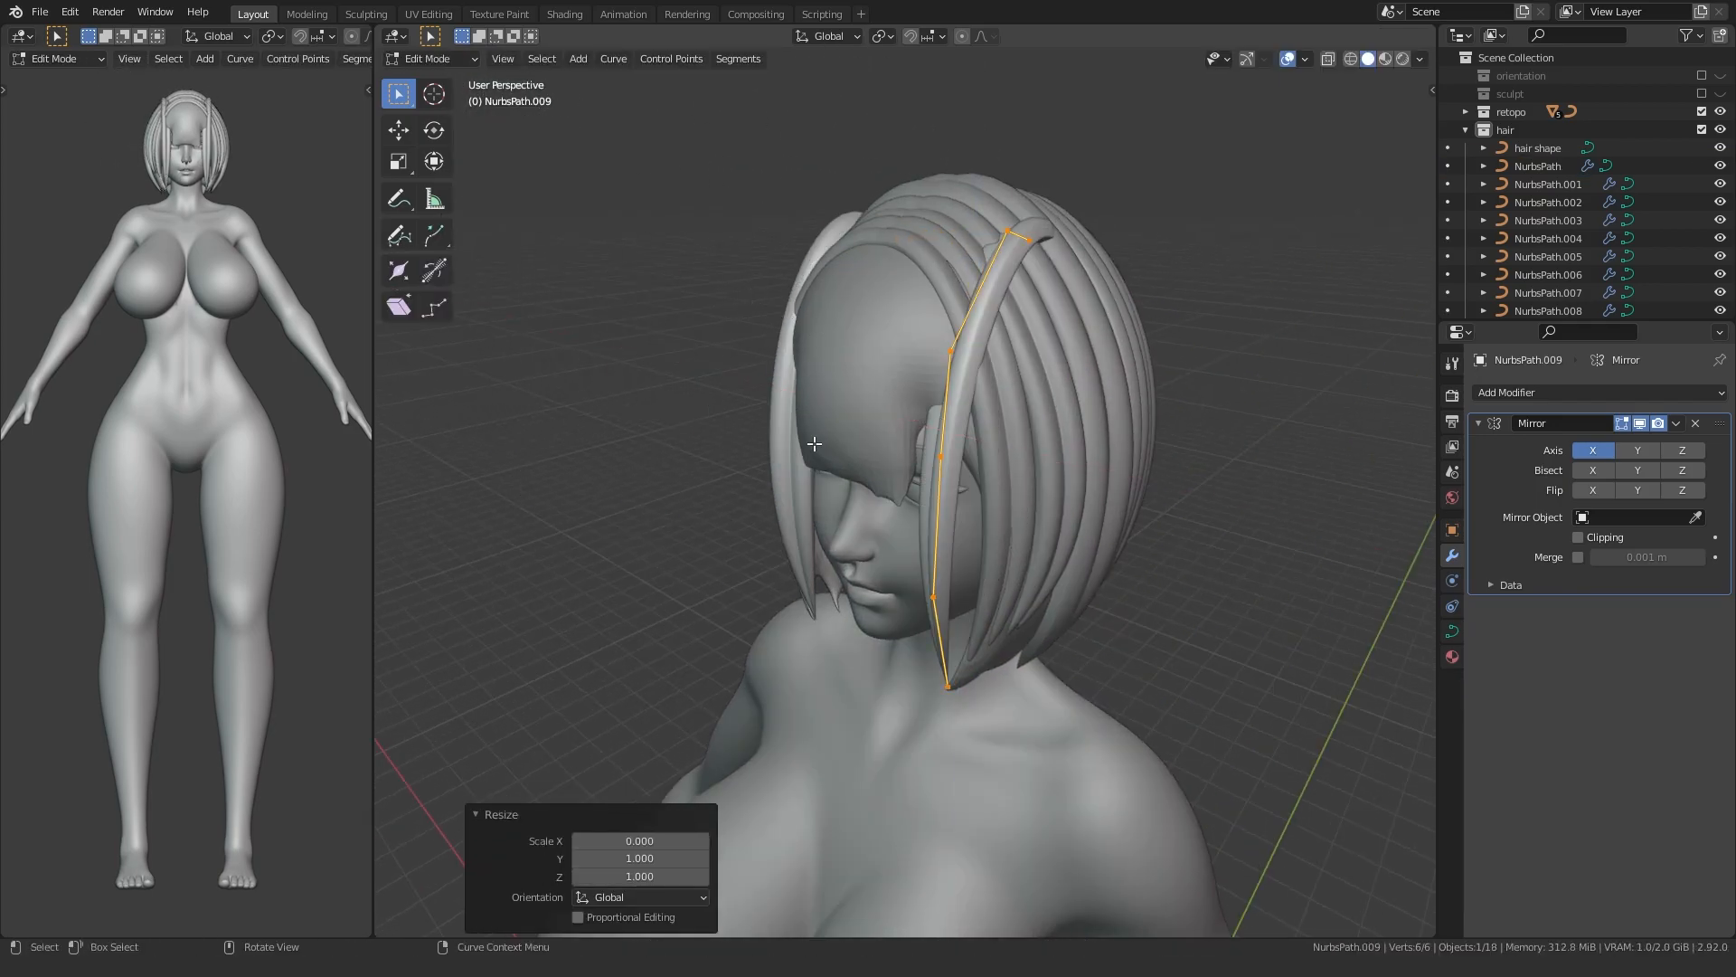
# - Move the flattened strand out in front of the face and clear its tilt
pyautogui.press('KP_3')
pyautogui.press('g')
pyautogui.click(697, 423)
pyautogui.hotkey('alt', 't')
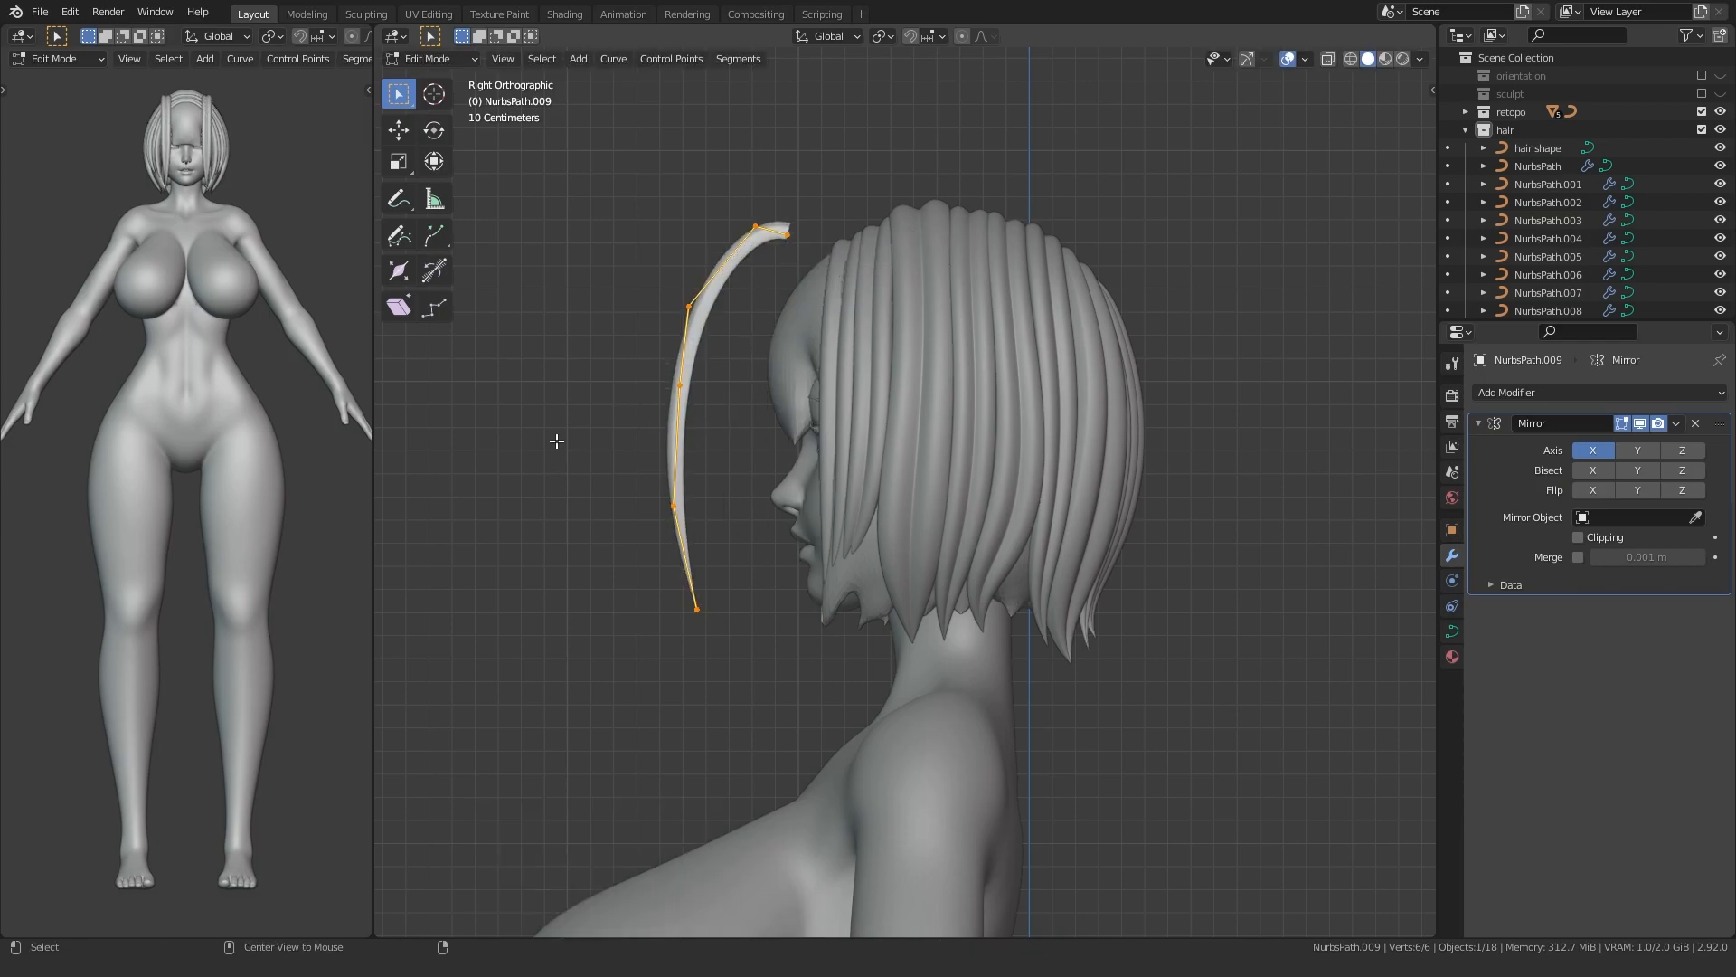
# - Shift the fringe strand along X toward the middle of the face and remove its Mirror modifier
pyautogui.keyDown('alt'); pyautogui.moveTo(571, 439); pyautogui.dragTo(814, 425, button='middle'); pyautogui.keyUp('alt')
pyautogui.scroll(3, 859, 380)
pyautogui.press('g')
pyautogui.press('x')
pyautogui.click(850, 454)
pyautogui.click(1695, 423)
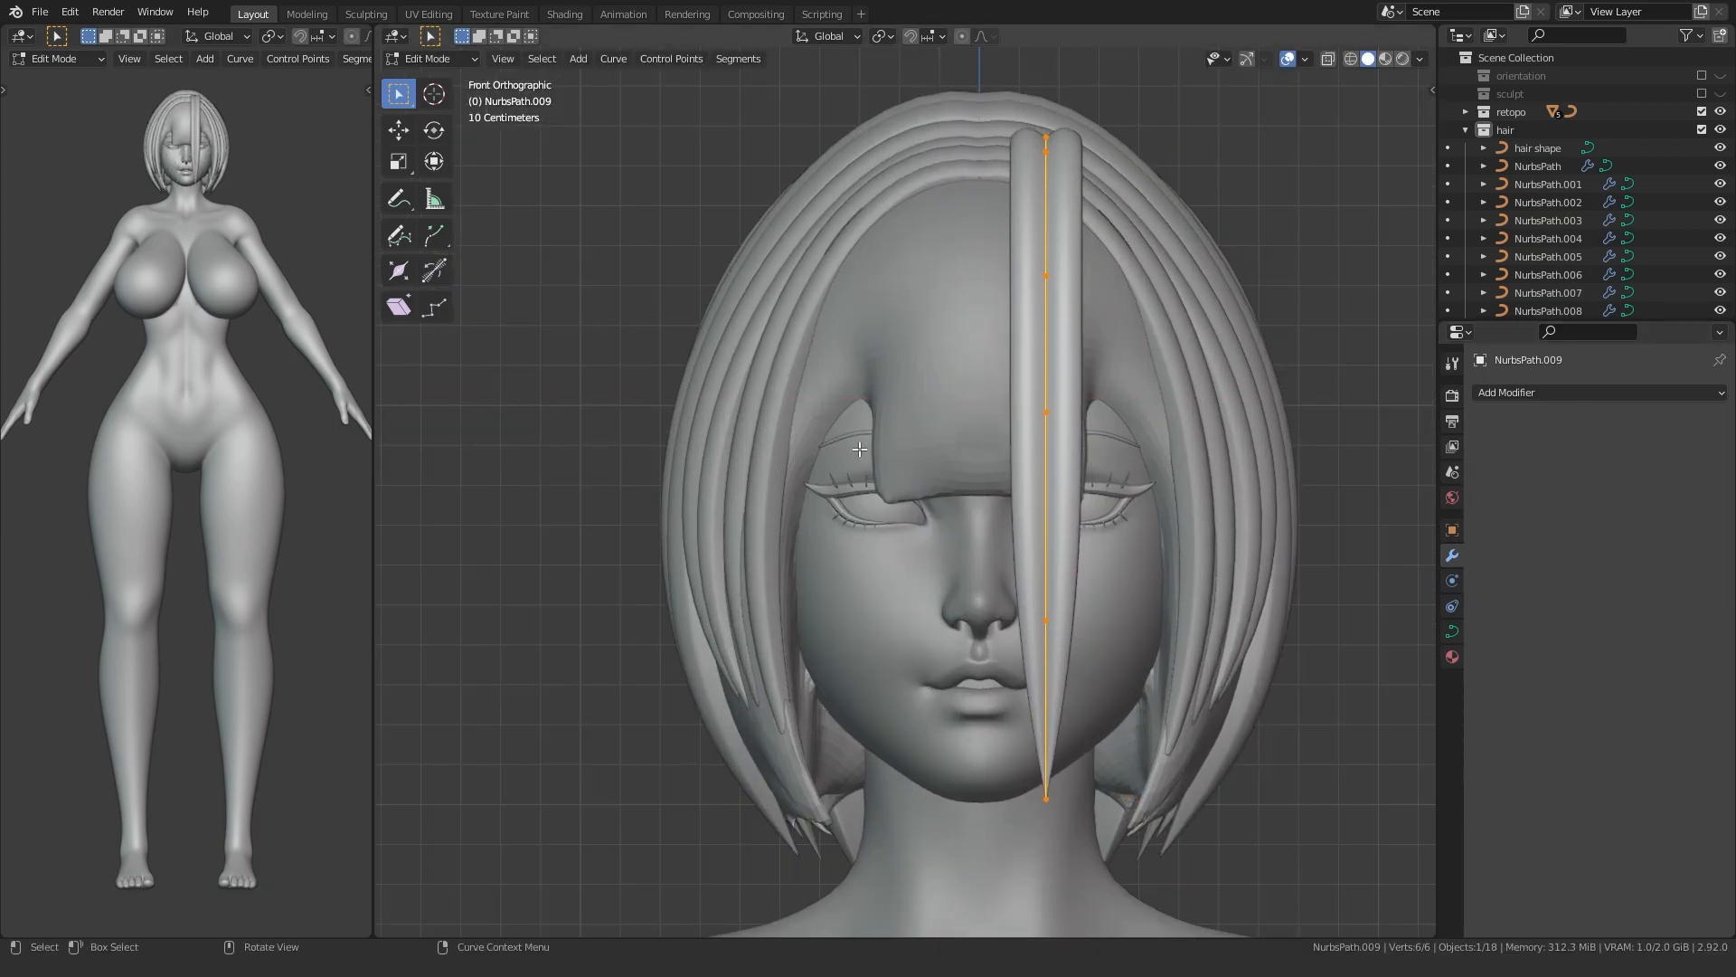
# - Move the fringe strand -0.081585 m along X
pyautogui.press('g')
pyautogui.press('x')
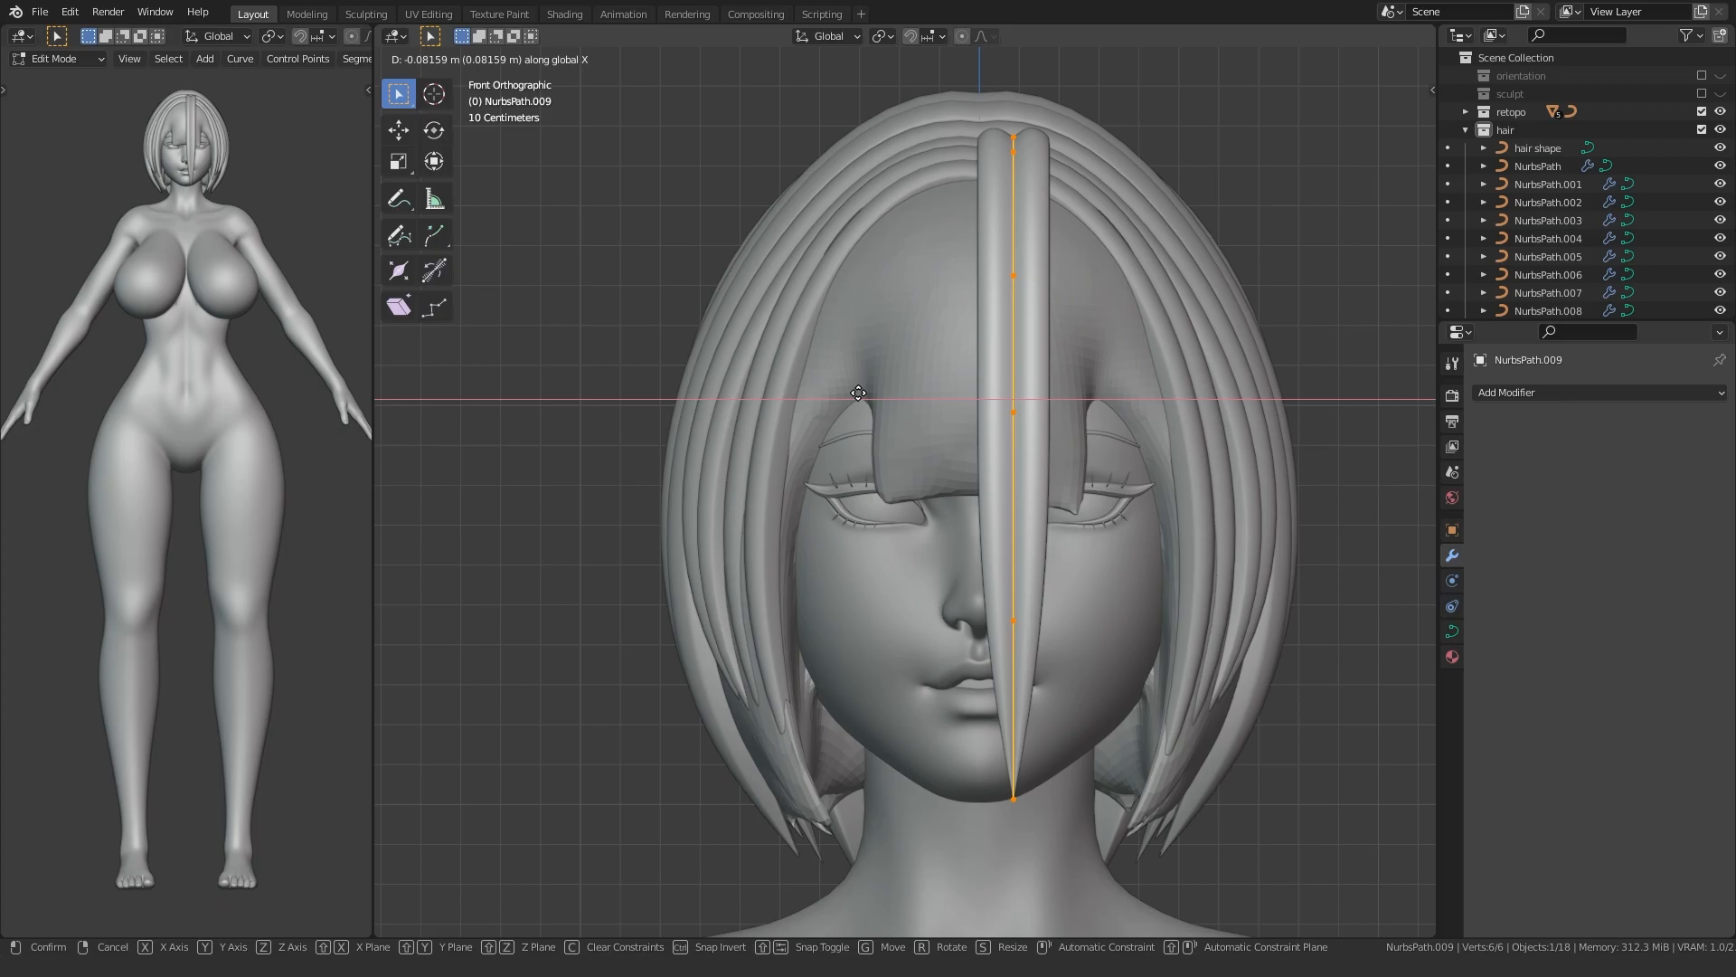
pyautogui.click(858, 392)
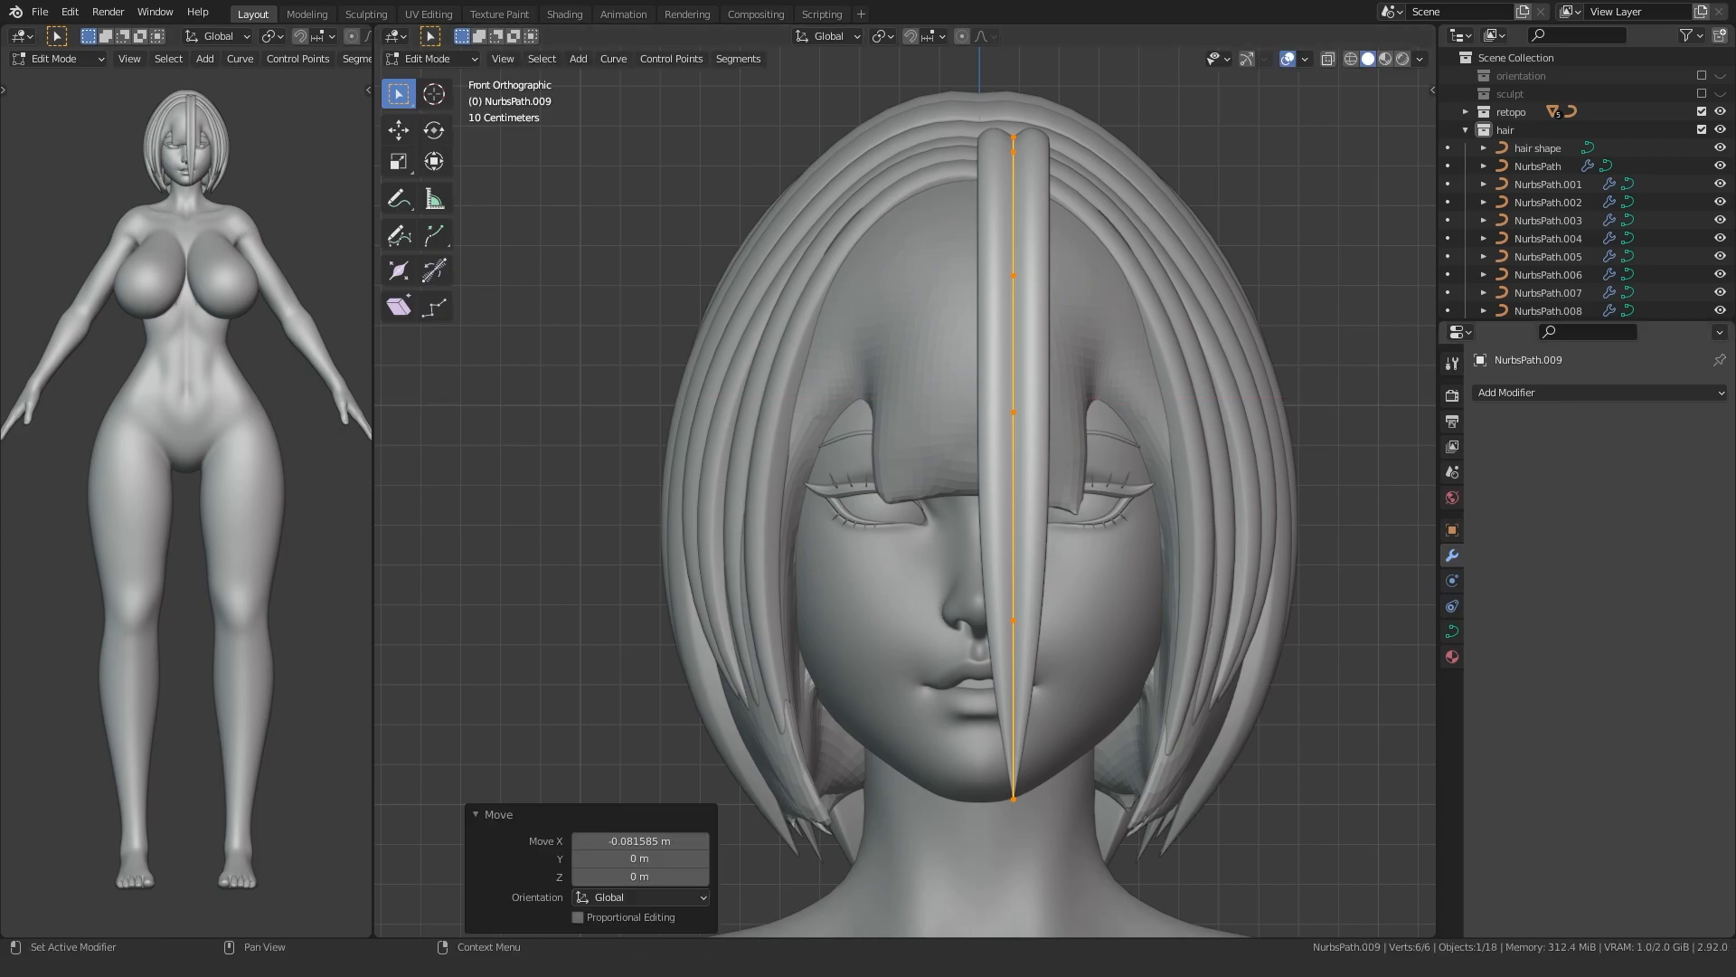
# - Move the fringe strand 0.28102 m in Y and 0.14957 m in Z toward the forehead
pyautogui.moveTo(972, 614); pyautogui.dragTo(651, 570, button='middle')
pyautogui.press('g')
pyautogui.click(666, 444)
# - Scale the fringe strand to about half its size and move it 0.067988 m in Y and 0.040793 m in Z
pyautogui.press('s')
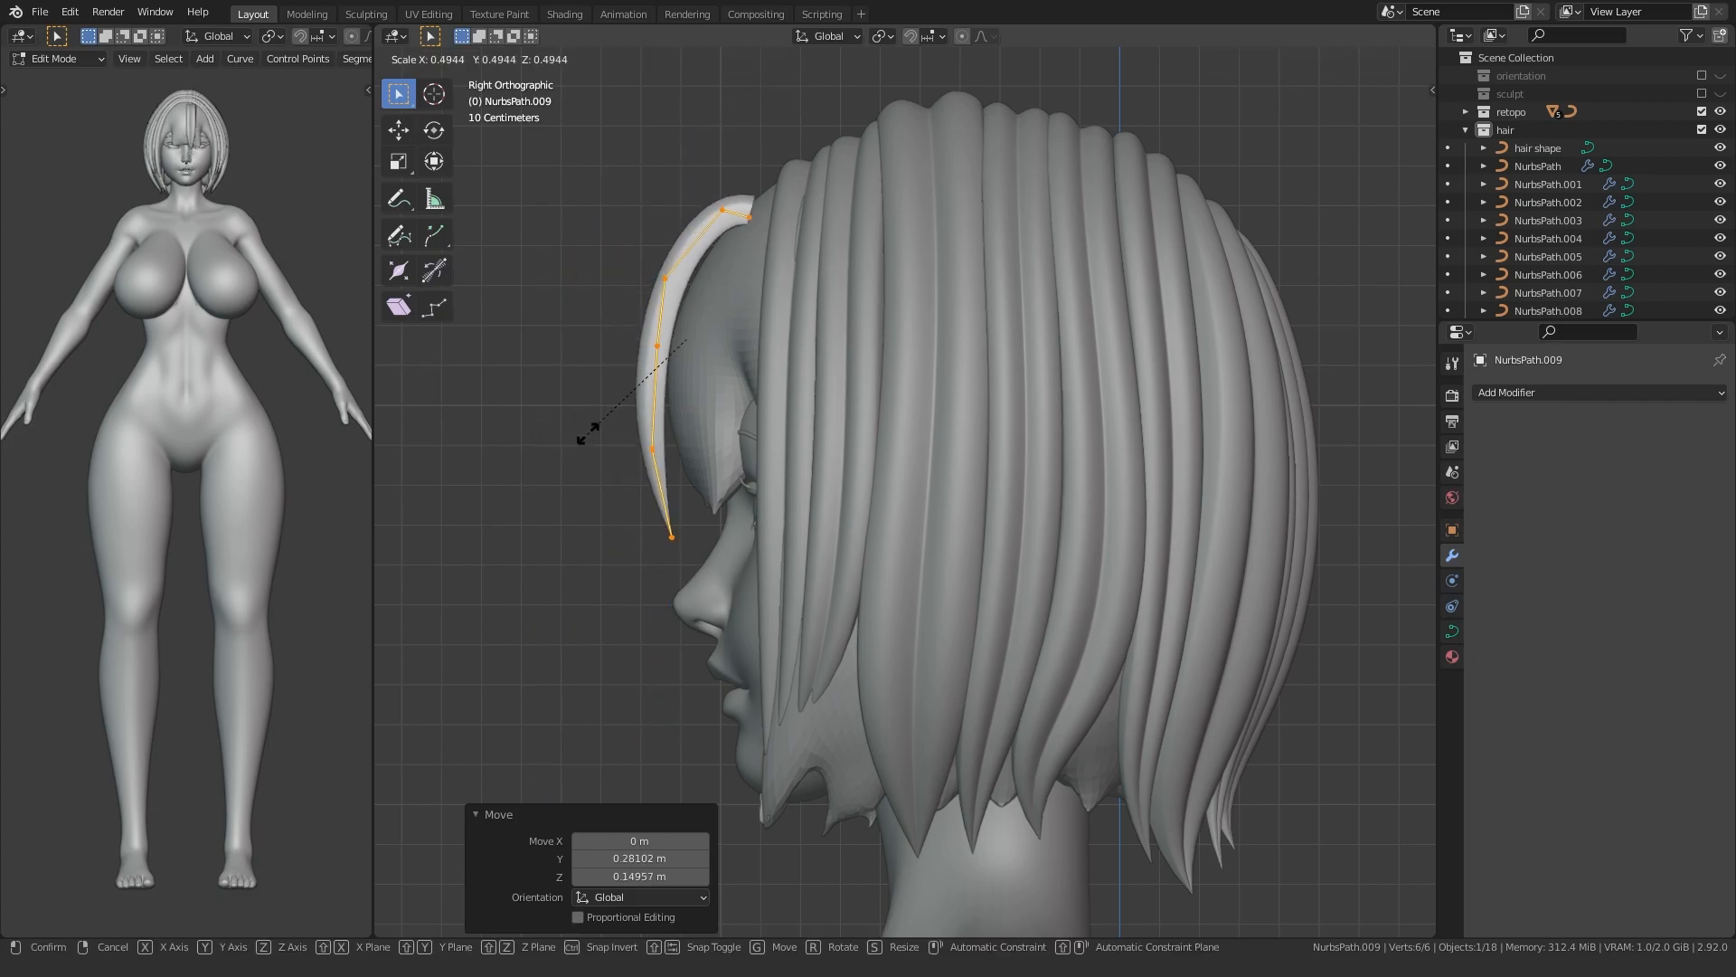
pyautogui.click(577, 451)
pyautogui.press('g')
pyautogui.click(607, 436)
# - Shrink the radius of all the fringe strand's points by a factor of 0.903
pyautogui.press('KP_1')
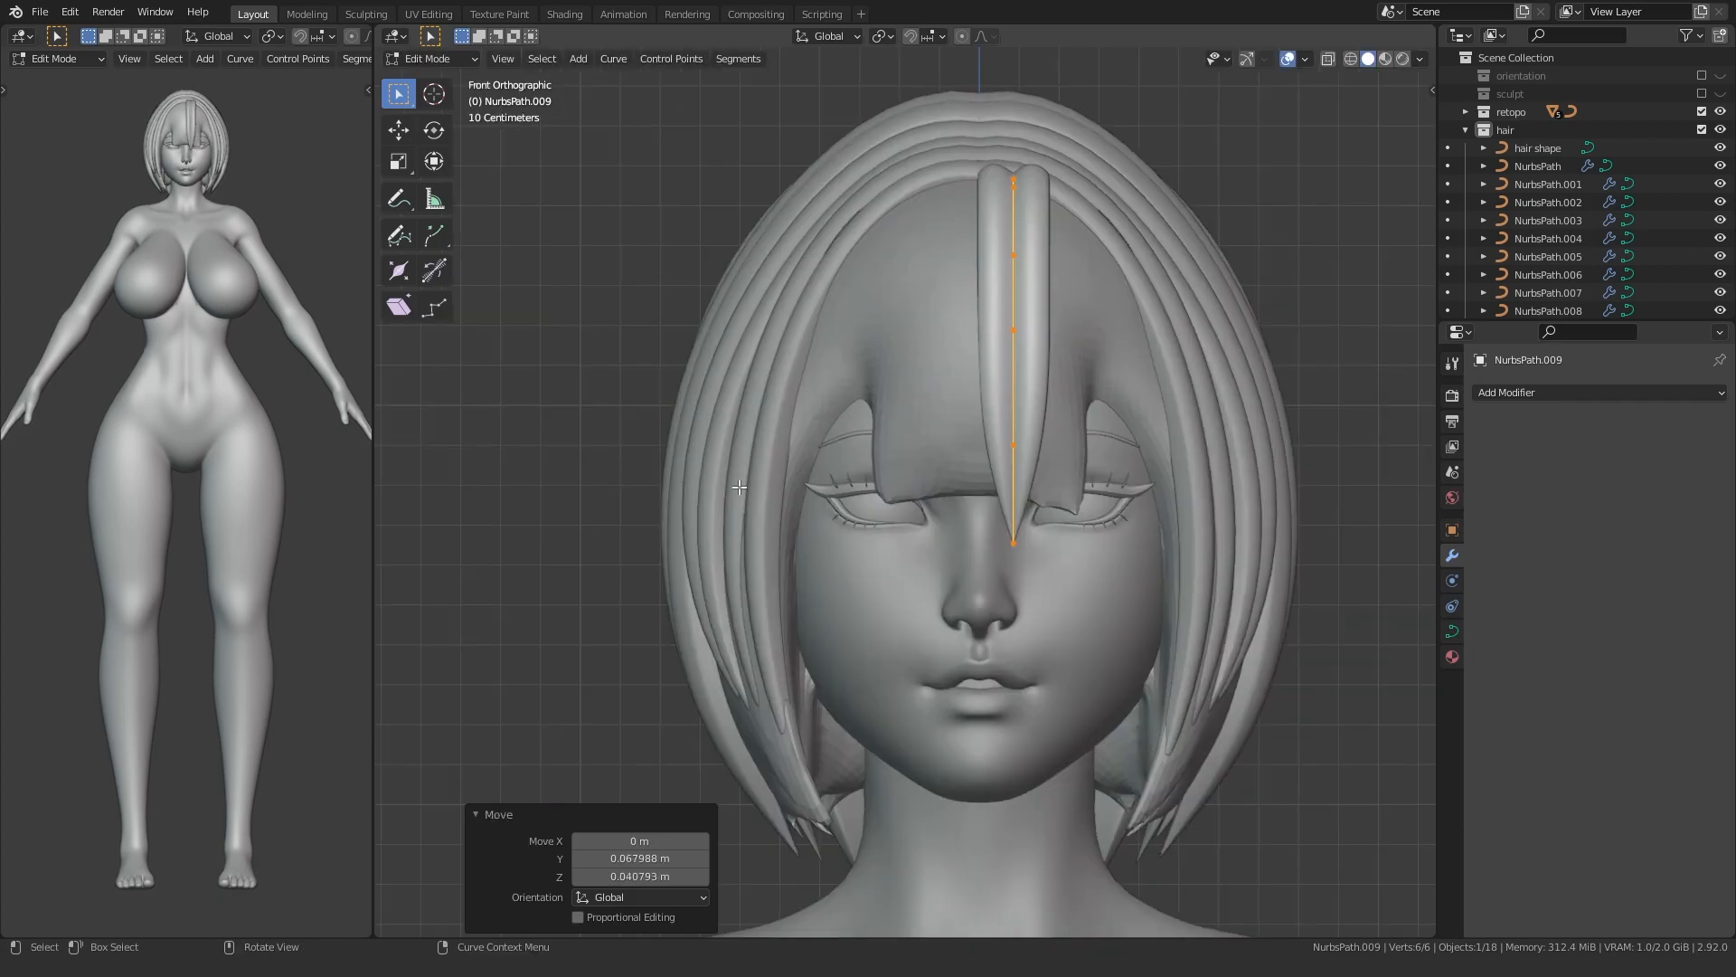
pyautogui.scroll(4, 758, 512)
pyautogui.click(694, 487)
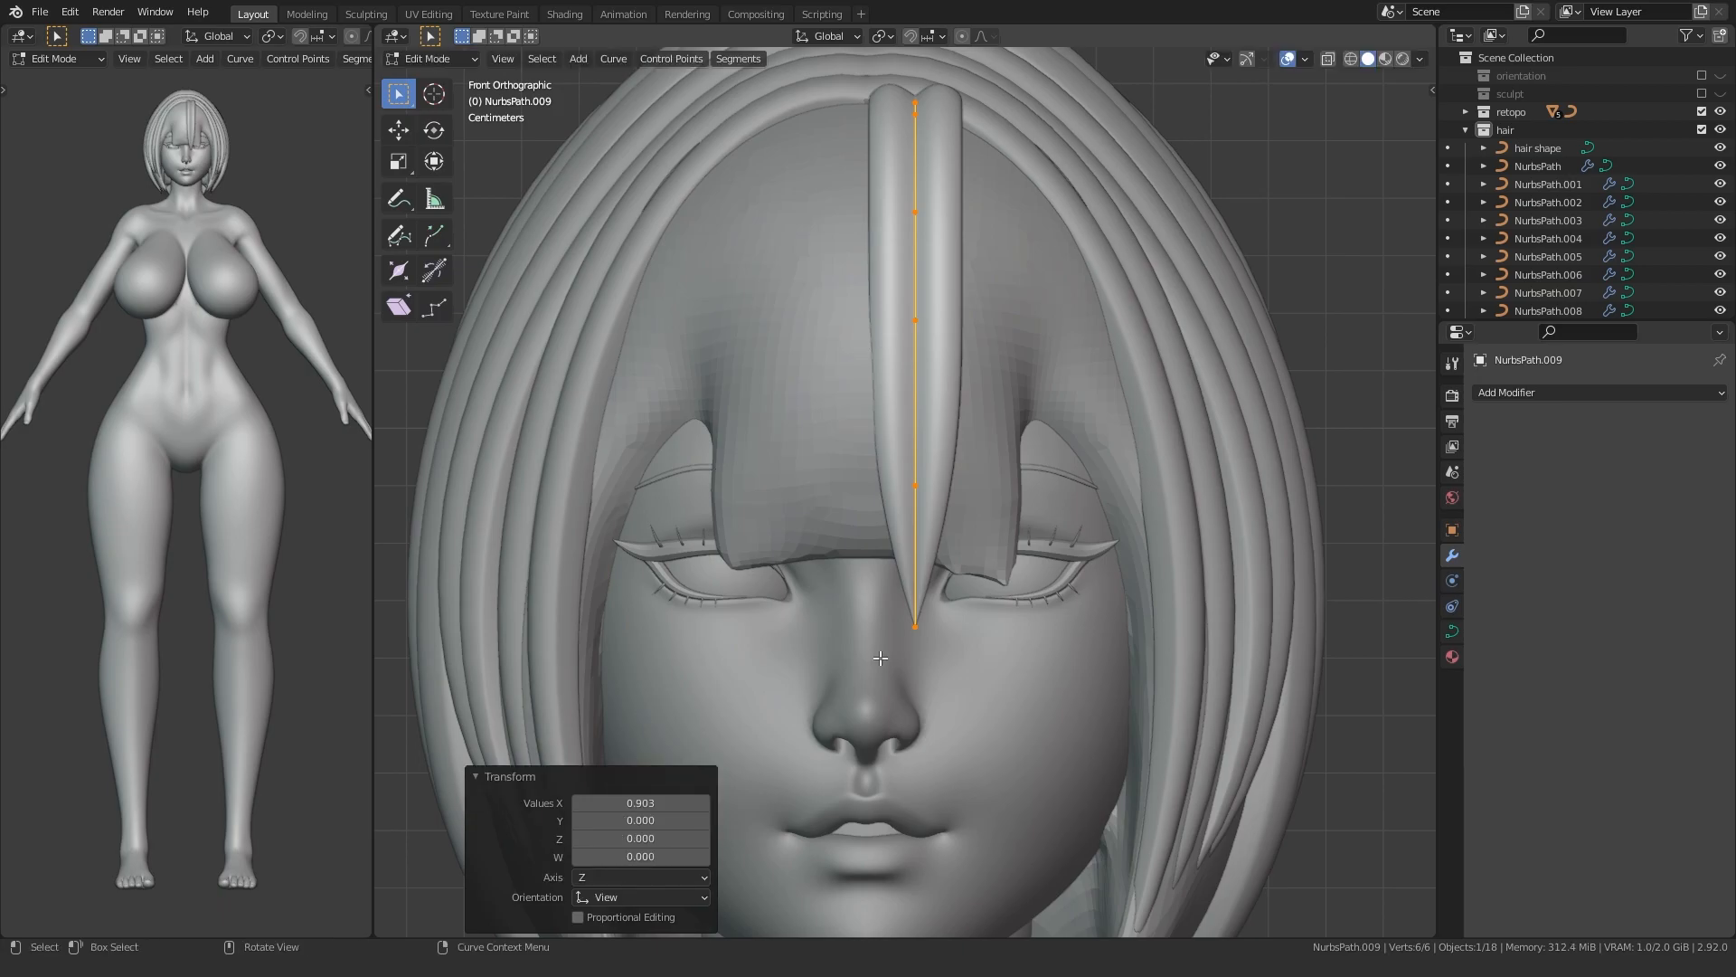
# - Give the fringe strand's tip the second-lowest point's radius of 0.112, and shrink it by a factor of 0.704
pyautogui.moveTo(972, 609); pyautogui.dragTo(973, 608)
pyautogui.moveTo(863, 523); pyautogui.dragTo(952, 471)
pyautogui.press('n')
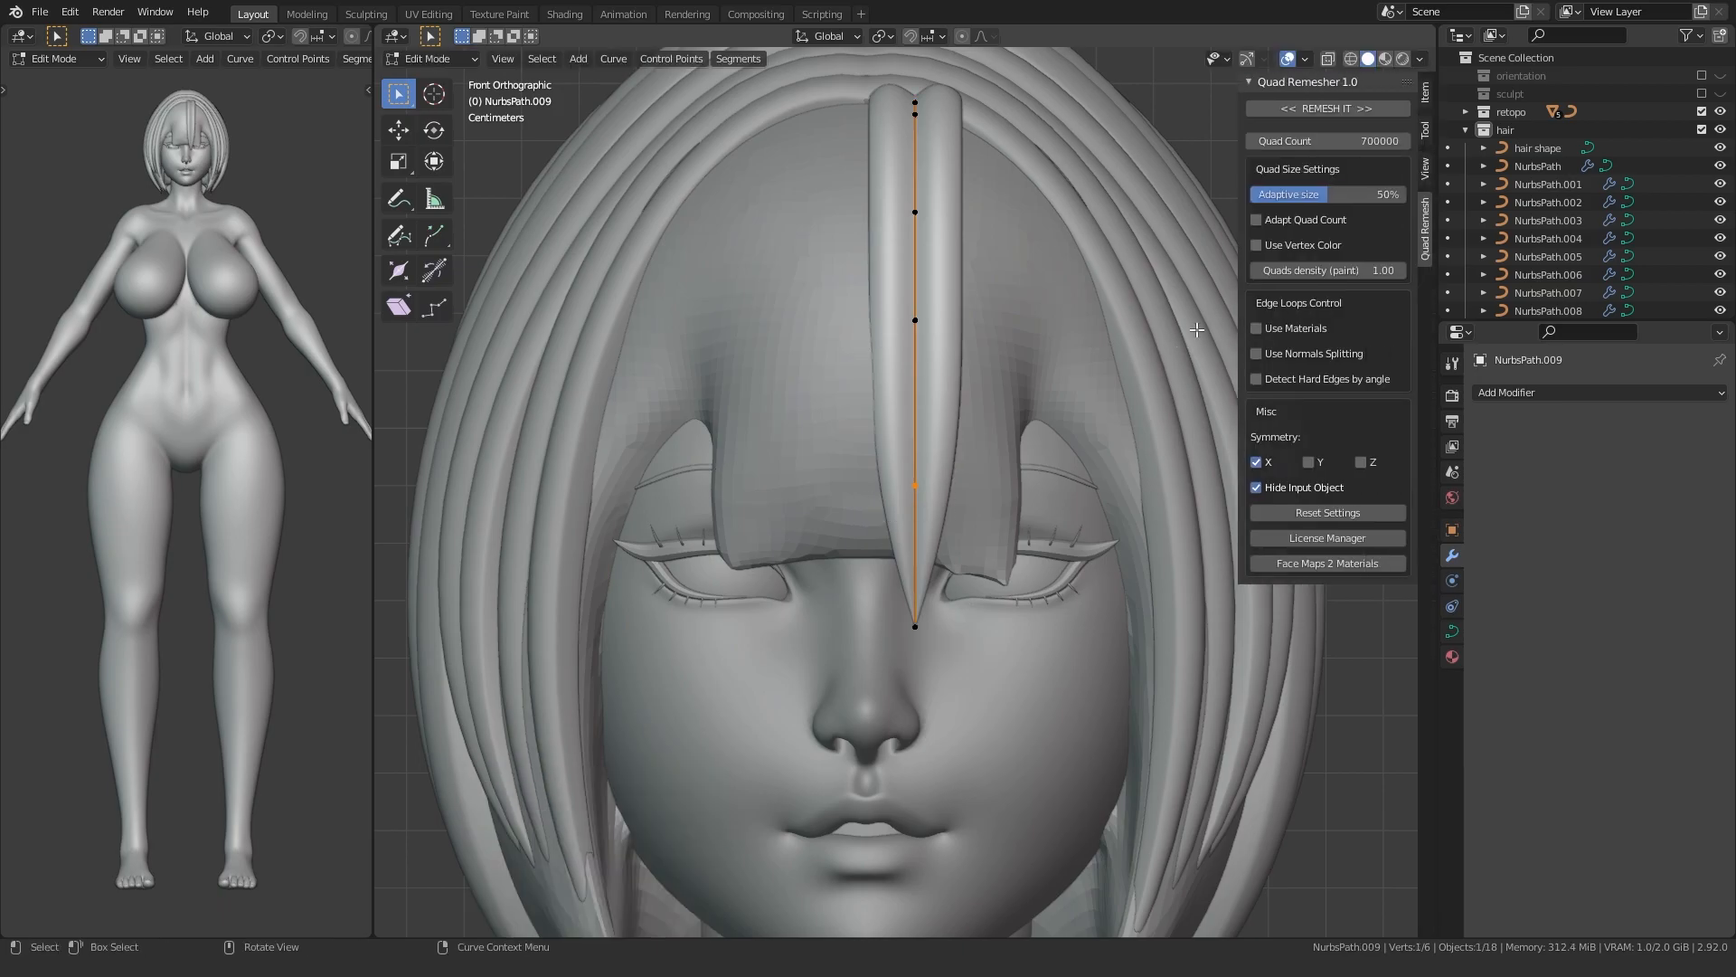
pyautogui.click(1426, 96)
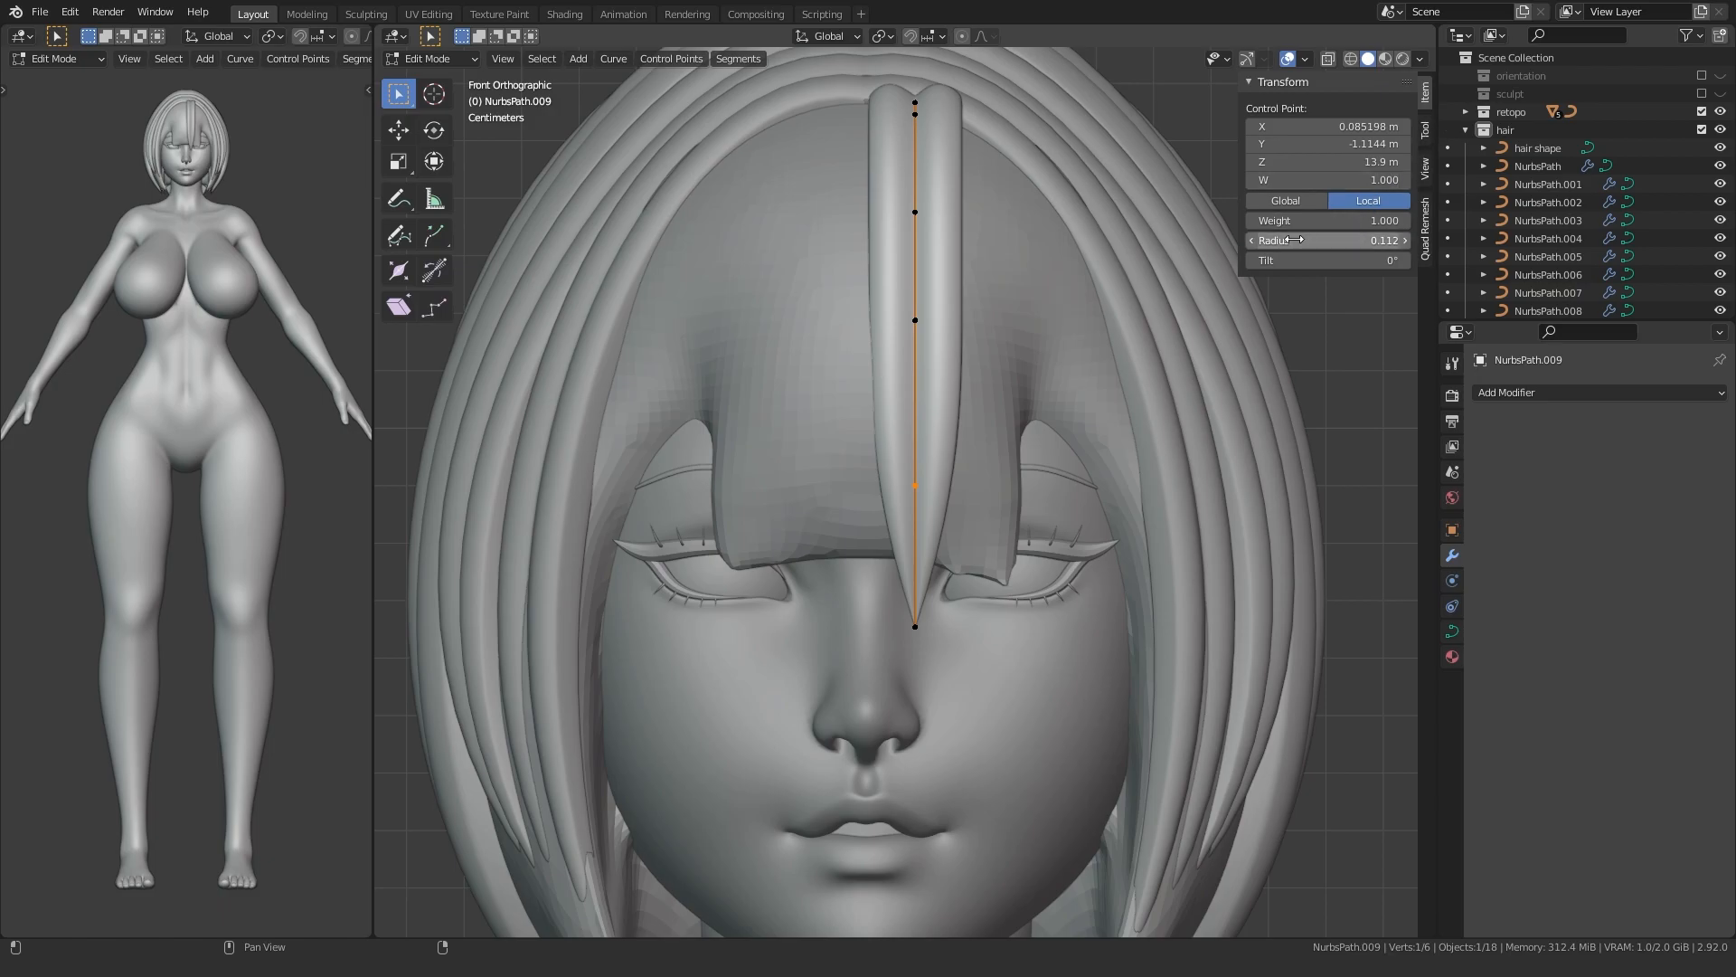
pyautogui.moveTo(1135, 578); pyautogui.dragTo(1126, 388, button='middle')
pyautogui.click(1452, 632)
pyautogui.moveTo(958, 507); pyautogui.dragTo(960, 597, button='middle')
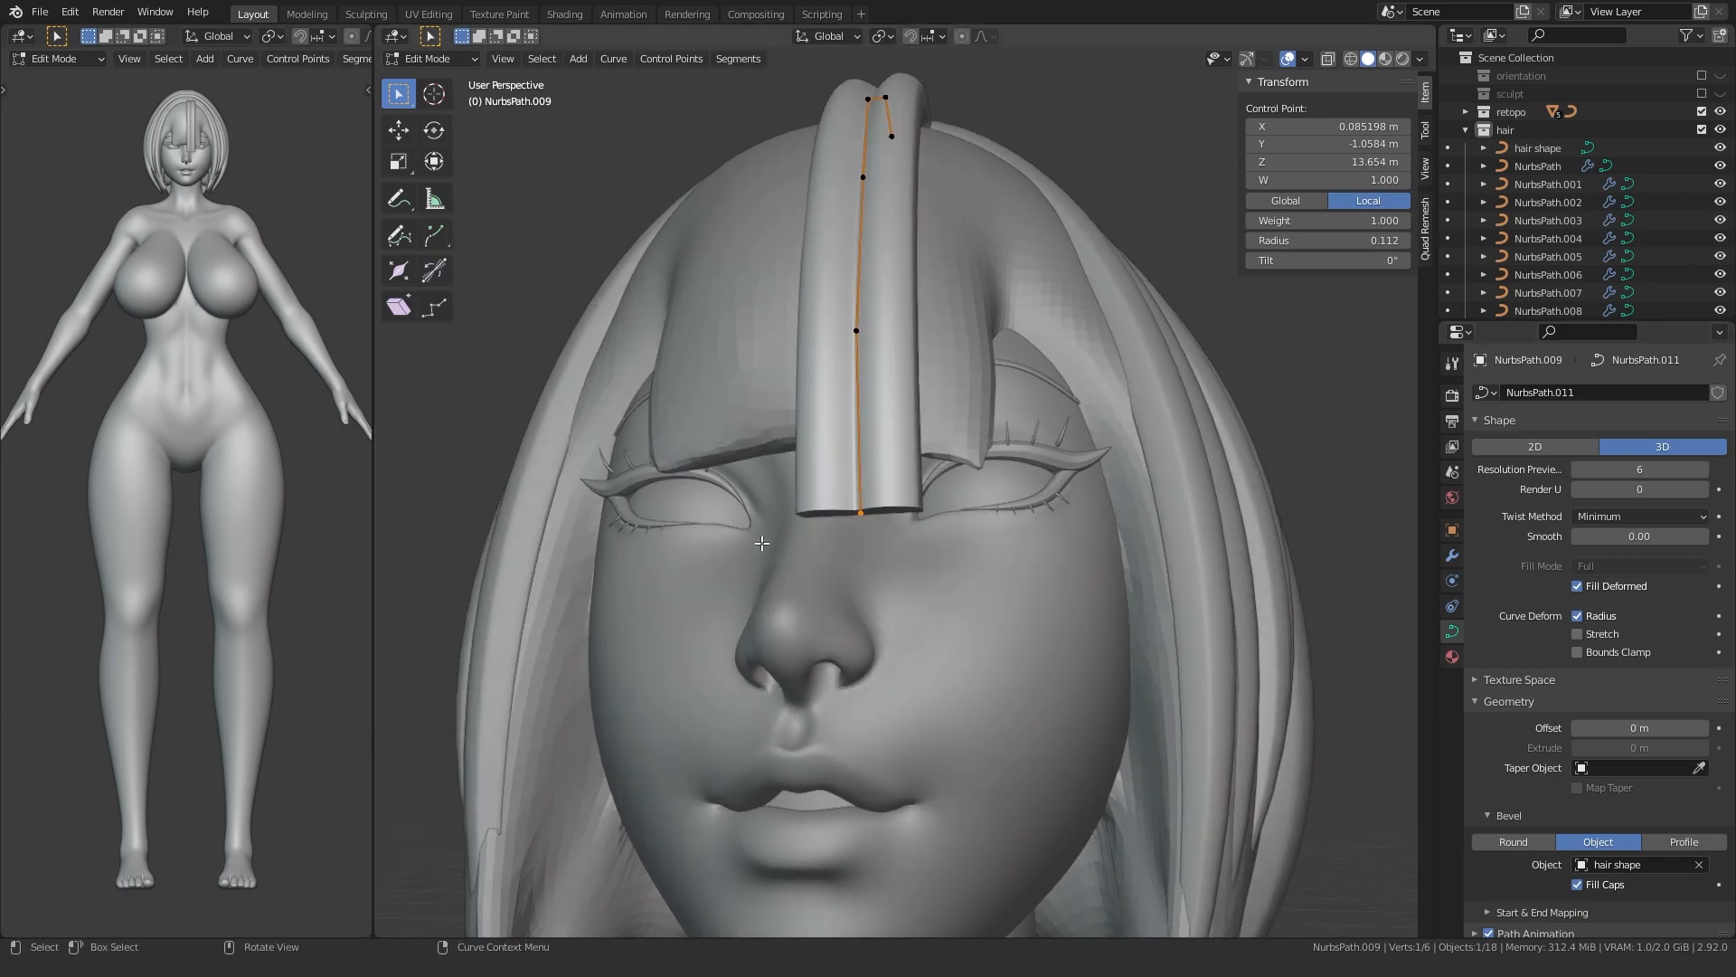
pyautogui.hotkey('alt', 's')
pyautogui.click(718, 549)
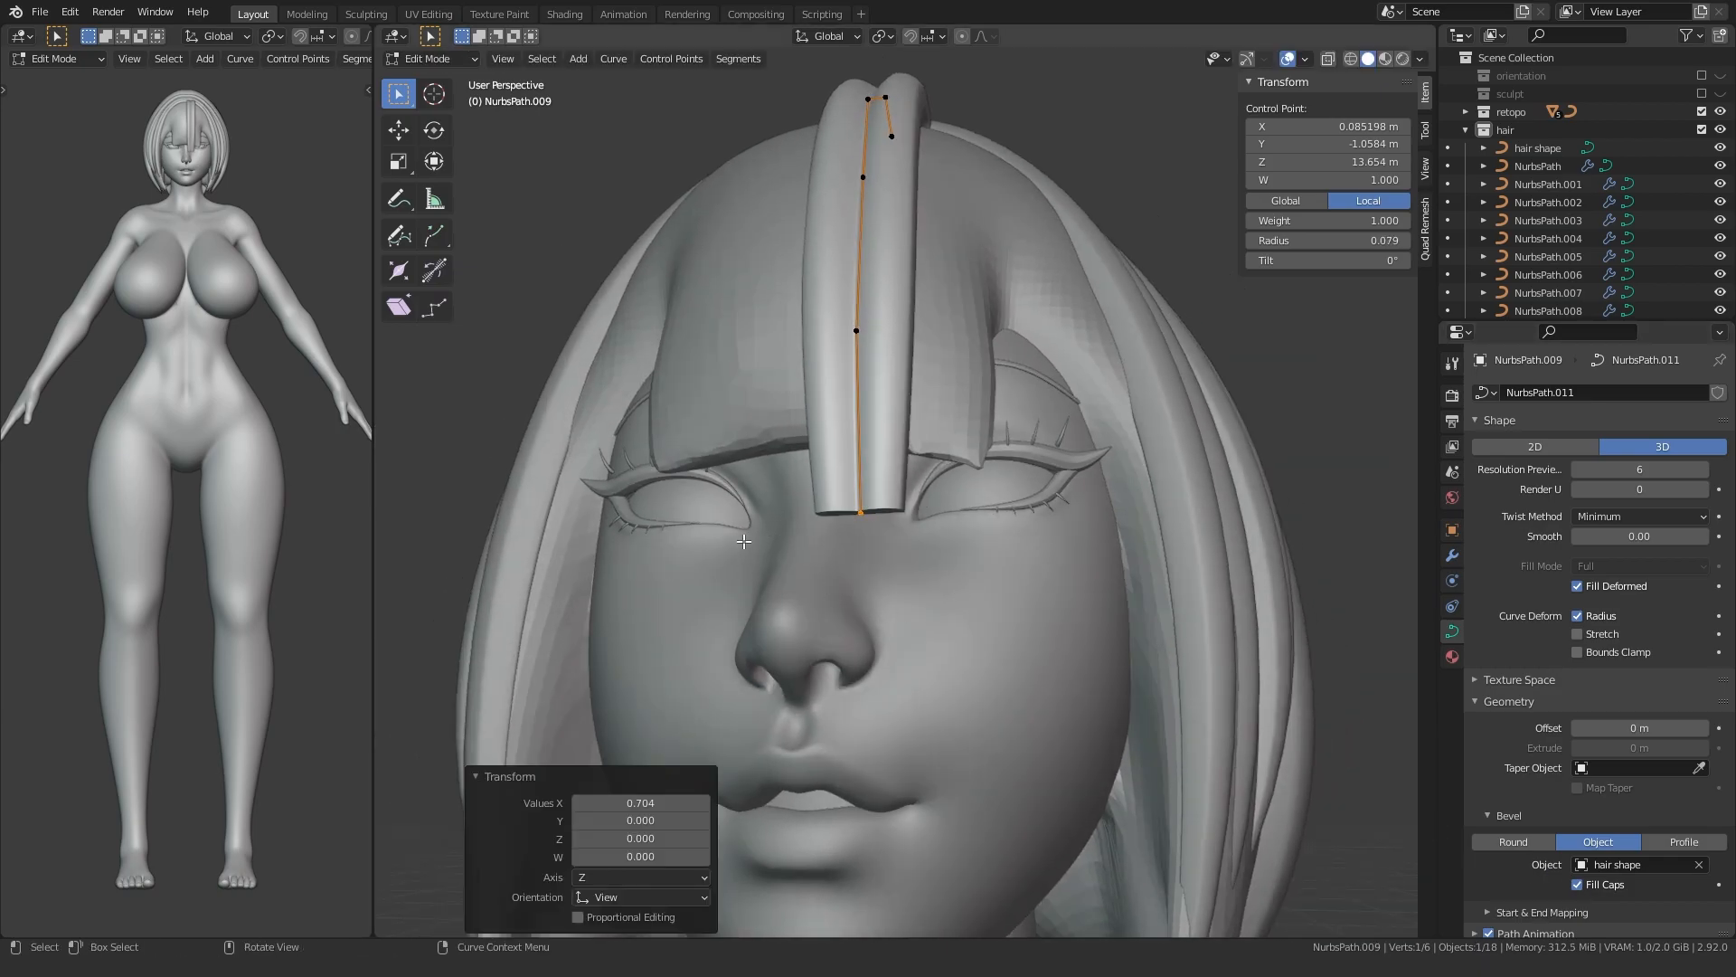
# - Subdivide the fringe strand's lowest segment and rotate its lower points to bend the end sideways
pyautogui.moveTo(912, 375); pyautogui.dragTo(915, 316)
pyautogui.rightClick(908, 362)
pyautogui.click(909, 361)
pyautogui.press('KP_3')
pyautogui.press('KP_1')
pyautogui.moveTo(773, 565); pyautogui.dragTo(990, 720)
pyautogui.press('r')
pyautogui.click(803, 658)
# - Shrink the fringe strand's tip radius by a factor of 0.805 and hide the sidebar
pyautogui.press('ctrl+KP_Subtract')
pyautogui.click(824, 659)
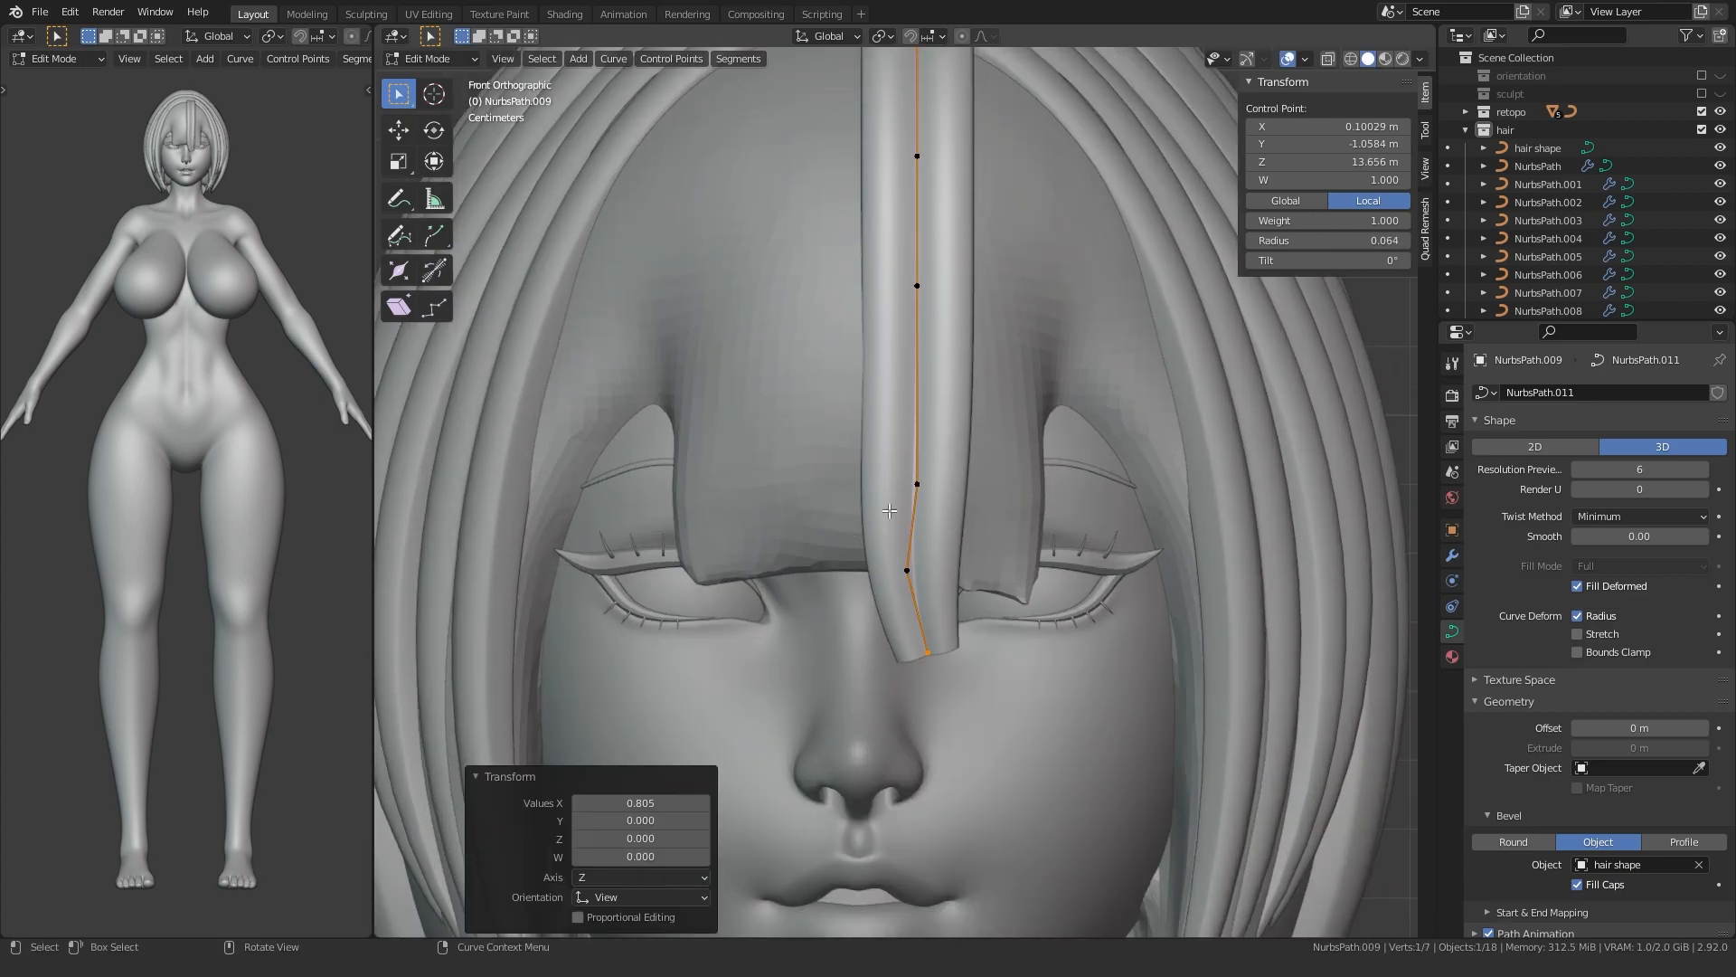
pyautogui.press('n')
# - Shrink the radius of all seven fringe strand points by a factor of 0.842
pyautogui.scroll(-3, 903, 484)
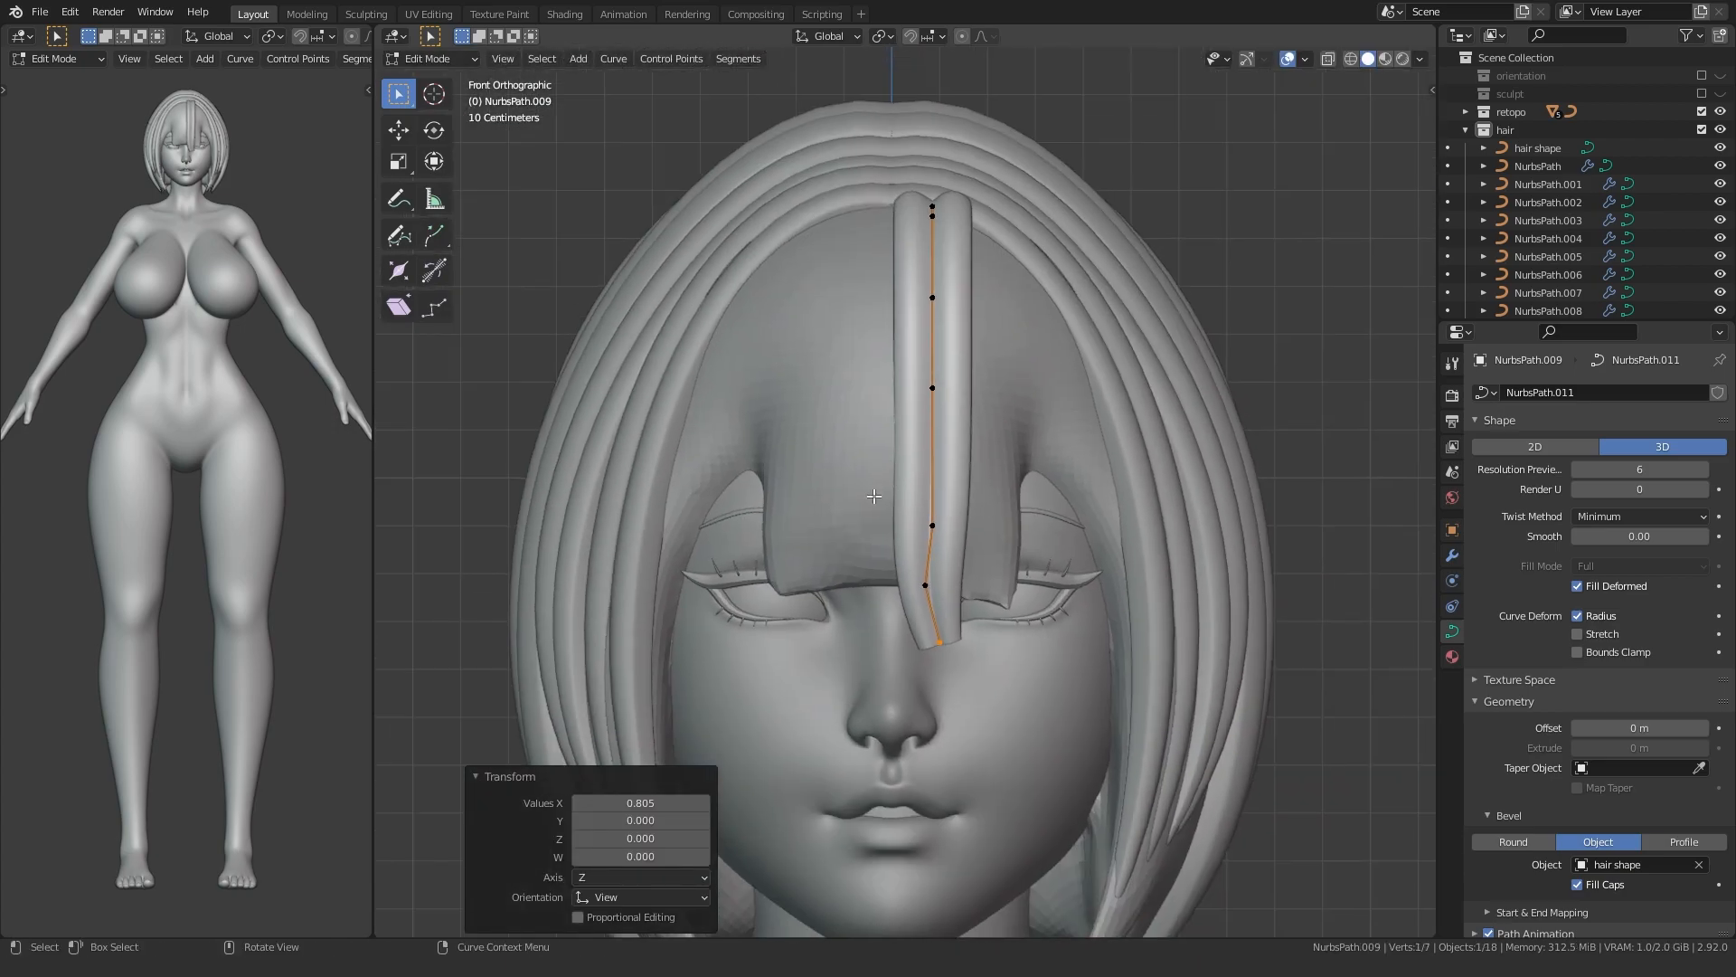
pyautogui.click(869, 519)
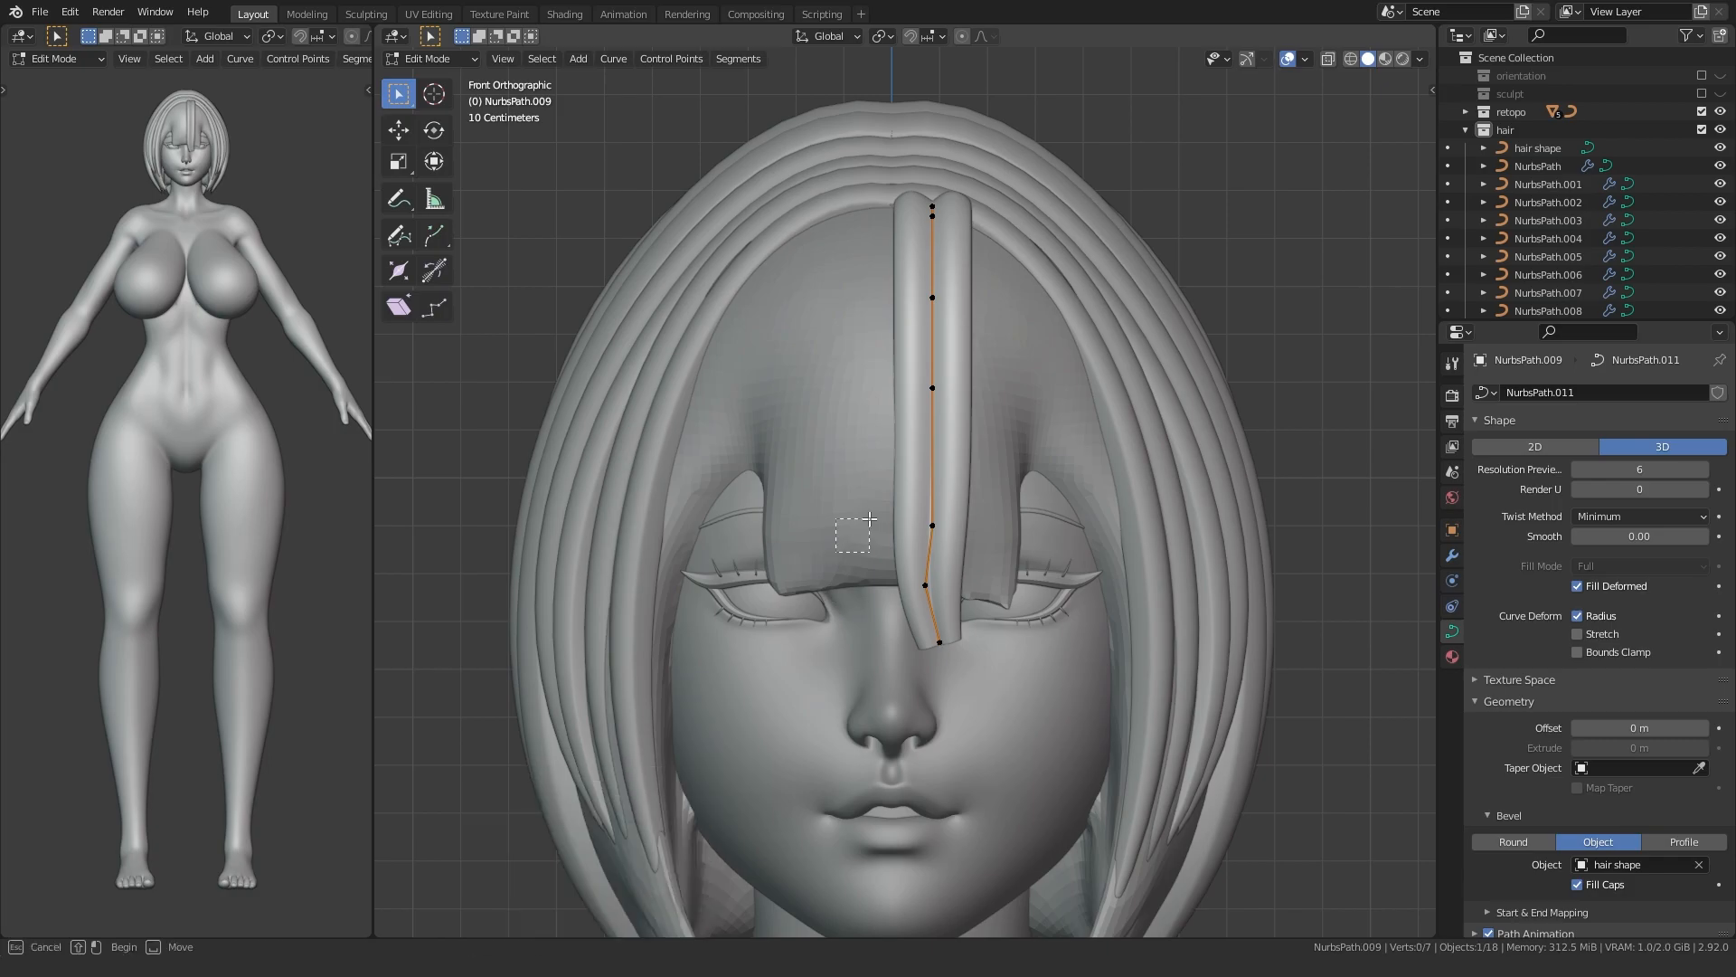
pyautogui.click(750, 394)
# - Turn on X-ray and move the fringe strand's two top points back toward the hairline
pyautogui.moveTo(783, 513); pyautogui.dragTo(607, 531, button='middle')
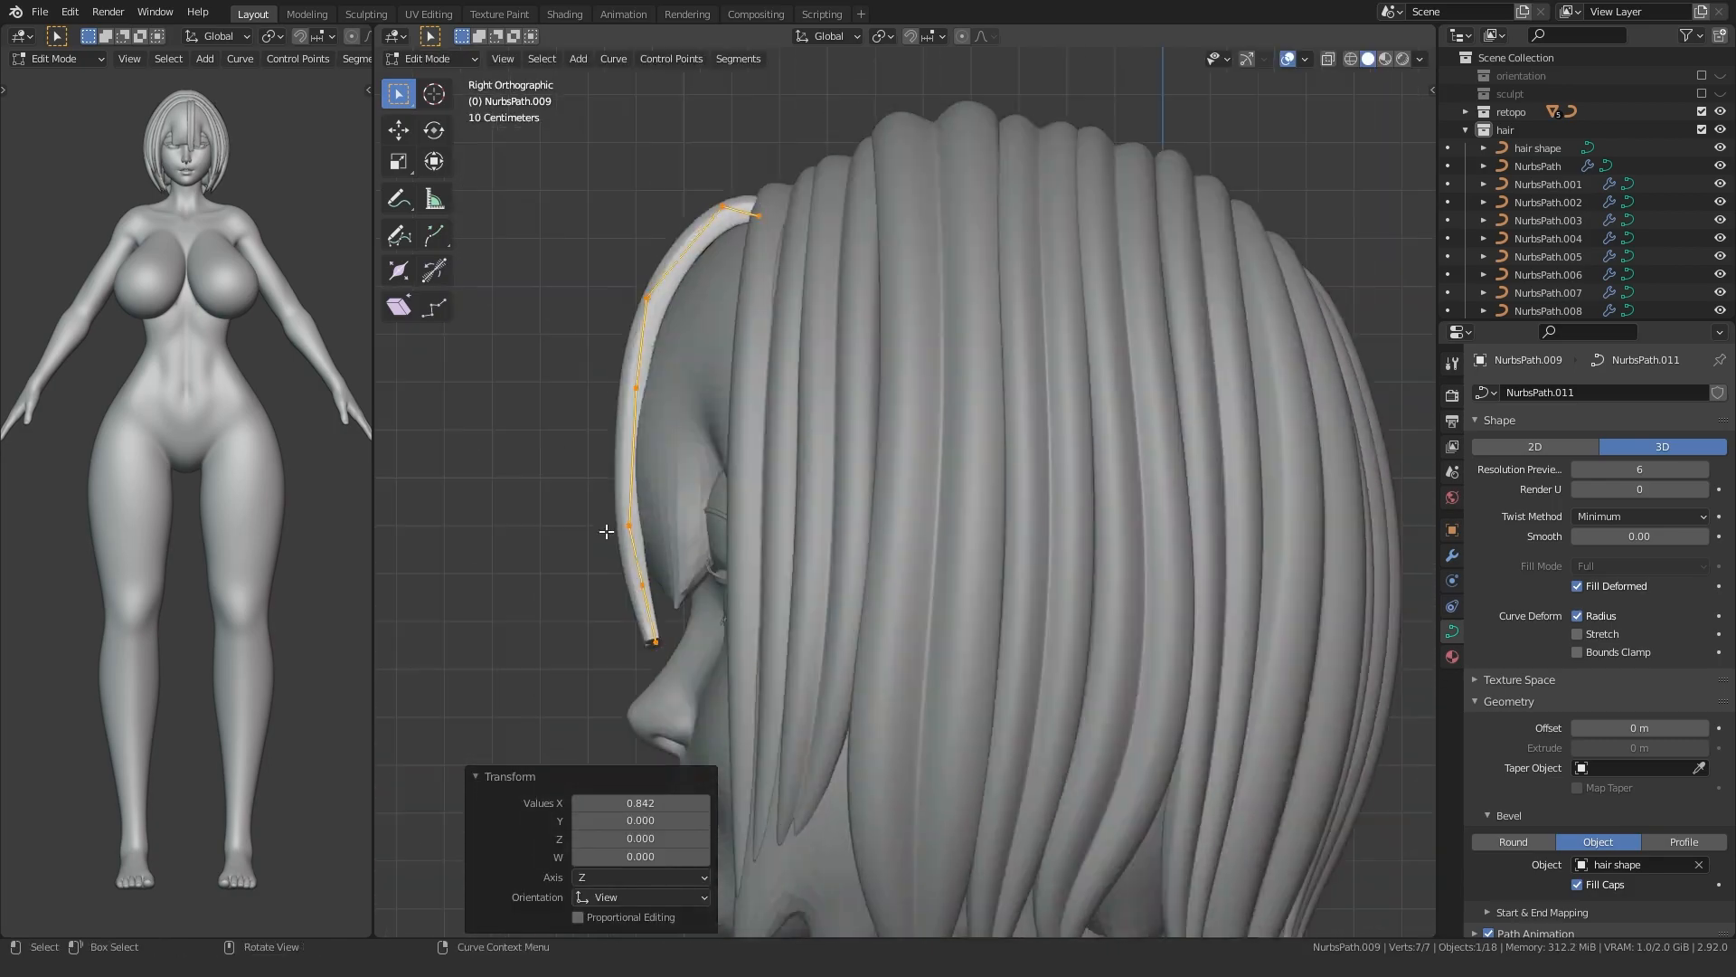
pyautogui.keyDown('shift'); pyautogui.moveTo(525, 492); pyautogui.dragTo(660, 502, button='middle'); pyautogui.keyUp('shift')
pyautogui.hotkey('alt', 'z')
pyautogui.moveTo(811, 170); pyautogui.dragTo(980, 259)
pyautogui.press('g')
pyautogui.click(1003, 270)
# - Move and rotate the fringe strand's lower points closer to the forehead
pyautogui.moveTo(594, 730); pyautogui.dragTo(819, 373)
pyautogui.press('g')
pyautogui.click(710, 380)
pyautogui.press('r')
pyautogui.click(641, 513)
# - Reposition single points of the fringe strand, raising the third point from the top to follow the forehead
pyautogui.click(765, 472)
pyautogui.press('g')
pyautogui.click(749, 464)
pyautogui.hotkey('alt', 'a')
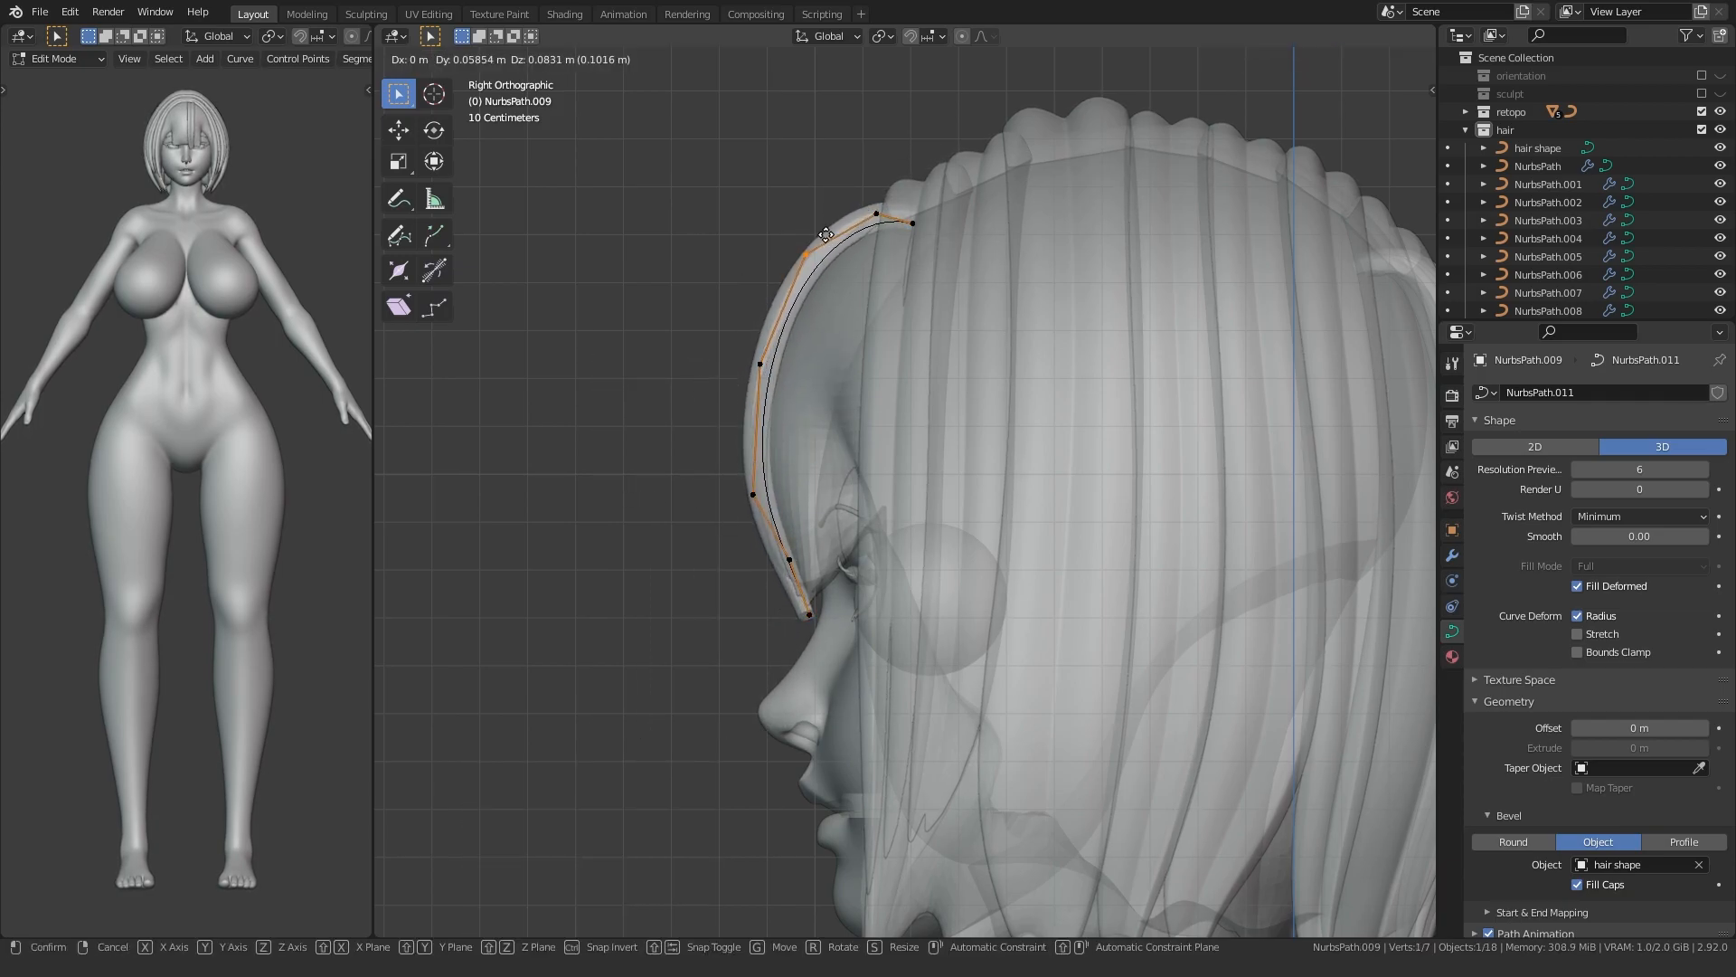
pyautogui.click(820, 257)
# - Adjust the fringe strand's middle control points one by one to smooth its curve over the forehead
pyautogui.click(707, 389)
pyautogui.press('g')
pyautogui.click(744, 426)
pyautogui.click(788, 445)
pyautogui.press('g')
pyautogui.click(790, 401)
# - Rotate and move the fringe strand's two lowest points to refine the curl of its end
pyautogui.moveTo(738, 622); pyautogui.dragTo(816, 560)
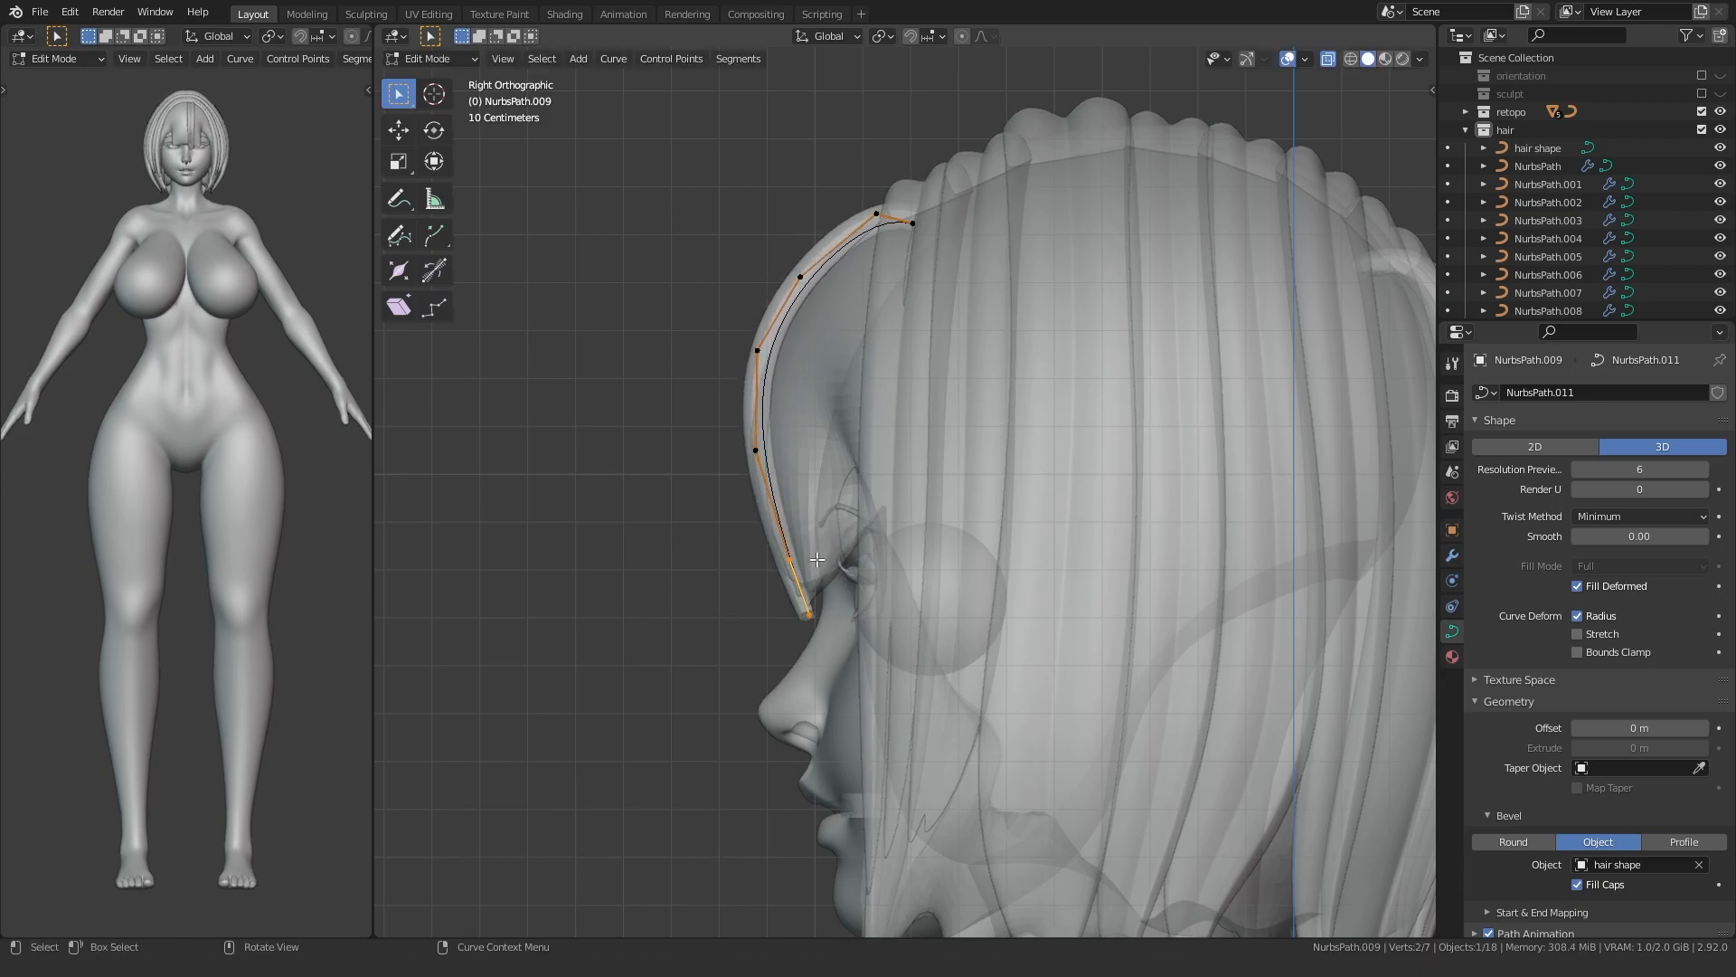
pyautogui.press('r')
pyautogui.click(705, 620)
pyautogui.press('g')
pyautogui.click(689, 608)
# - Turn off X-ray and reposition the fringe strand's upper end against the hairline
pyautogui.keyDown('alt'); pyautogui.moveTo(689, 607); pyautogui.dragTo(643, 643, button='middle'); pyautogui.keyUp('alt')
pyautogui.hotkey('alt', 'z')
pyautogui.moveTo(756, 615); pyautogui.dragTo(666, 415, button='middle')
pyautogui.moveTo(723, 301); pyautogui.dragTo(812, 252)
pyautogui.press('g')
pyautogui.click(824, 260)
pyautogui.click(749, 346)
# - Reposition another of the fringe strand's control points and adjust the tilt so the strand sits on the forehead
pyautogui.moveTo(749, 345); pyautogui.dragTo(600, 469, button='middle')
pyautogui.click(931, 401)
pyautogui.press('g')
pyautogui.click(685, 452)
pyautogui.hotkey('ctrl', 't')
pyautogui.click(640, 539)
pyautogui.moveTo(640, 538); pyautogui.dragTo(609, 503, button='middle')
pyautogui.press('a')
pyautogui.click(619, 457)
pyautogui.hotkey('alt', 'a')
pyautogui.moveTo(712, 523); pyautogui.dragTo(773, 524, button='middle')
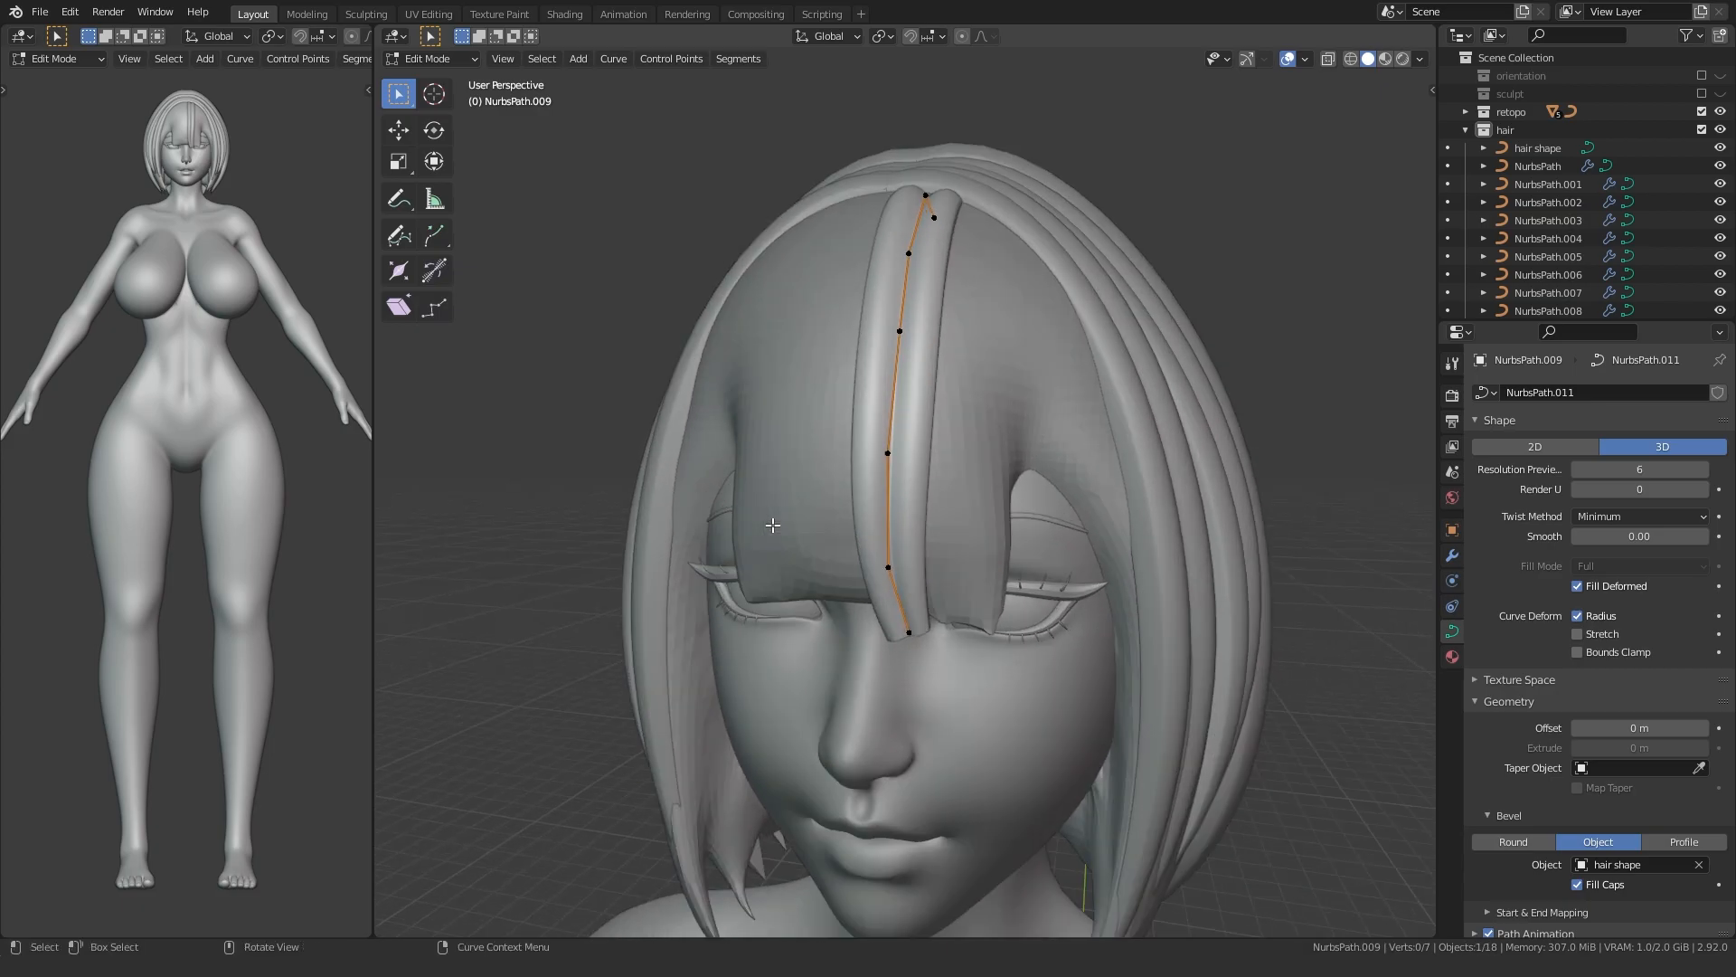
# - Duplicate the finished fringe strand in place
pyautogui.press('Tab')
pyautogui.hotkey('shift', 'd')
pyautogui.rightClick(619, 531)
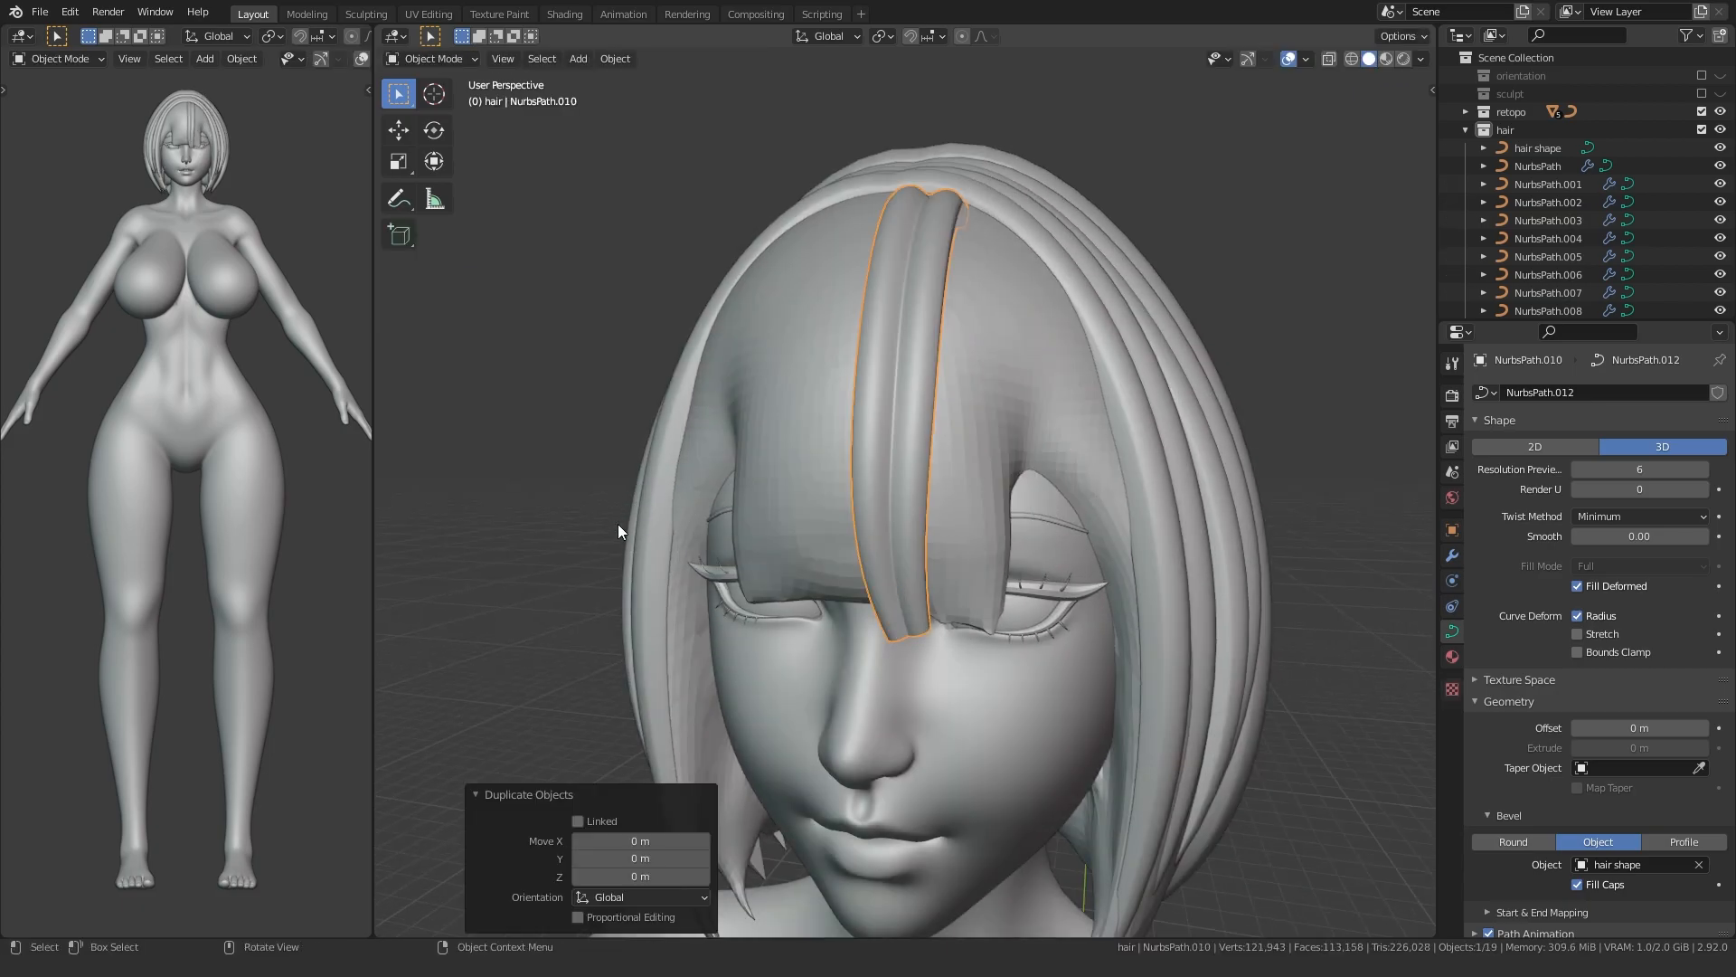
# - Move the duplicated fringe strand about 0.2 m along negative X, to the other side of the forehead, and tilt it 25.5°
pyautogui.press('Tab')
pyautogui.press('KP_1')
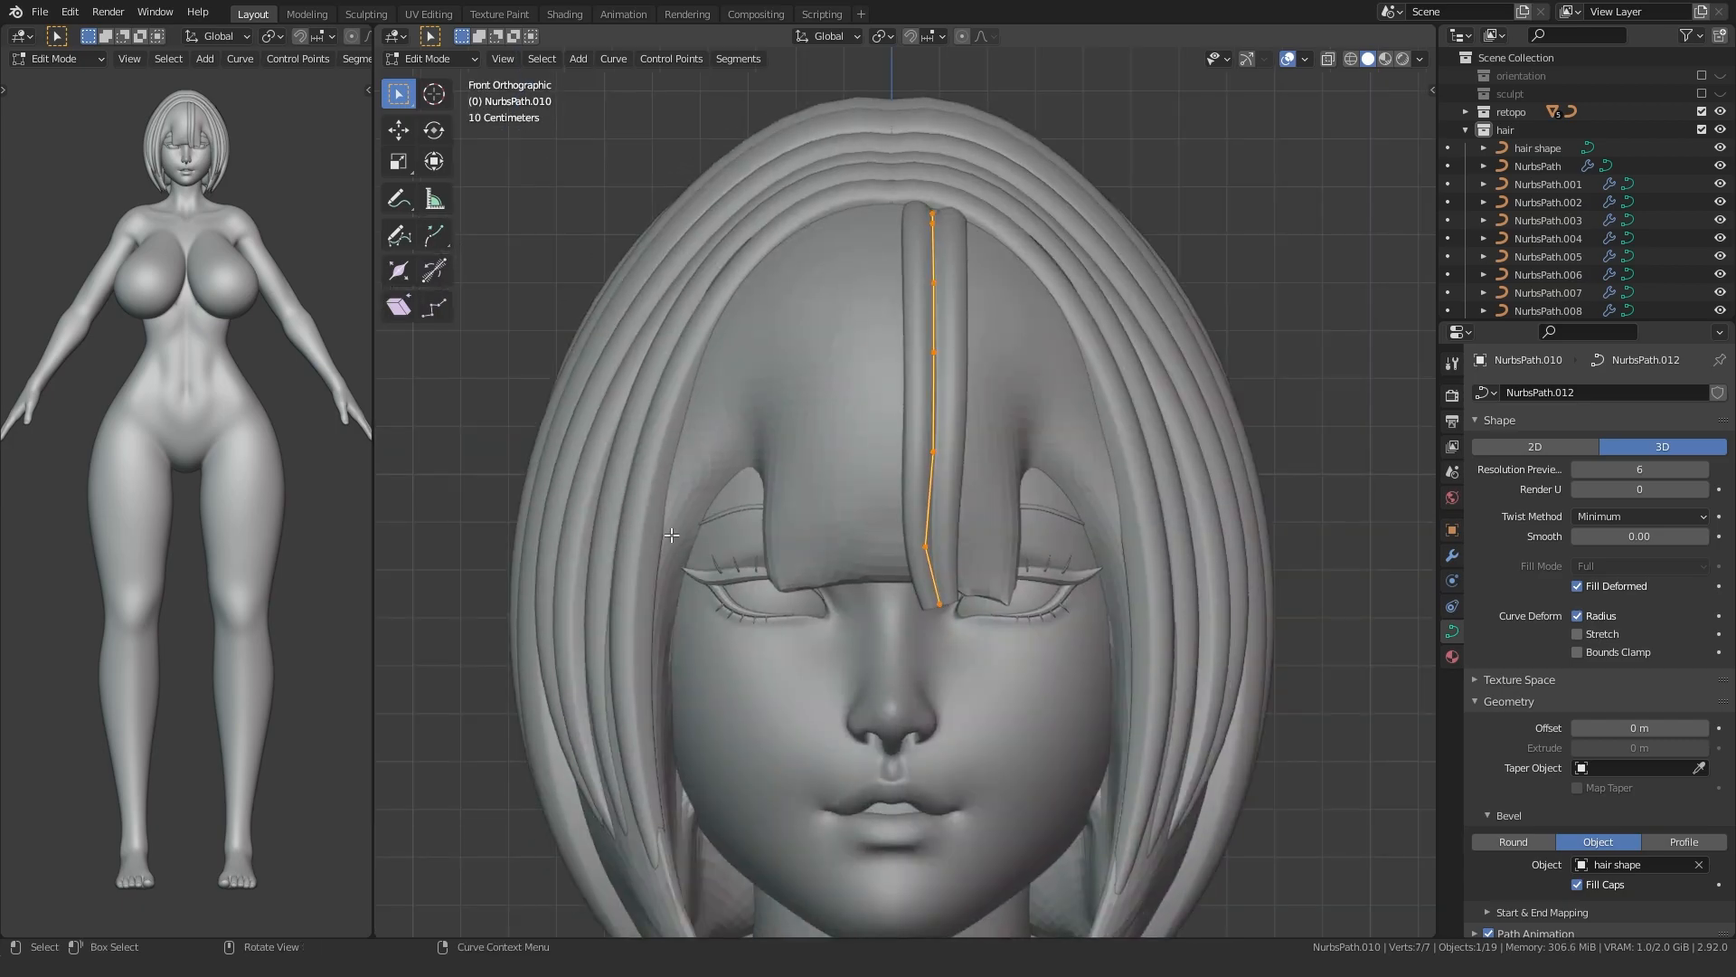
pyautogui.press('x')
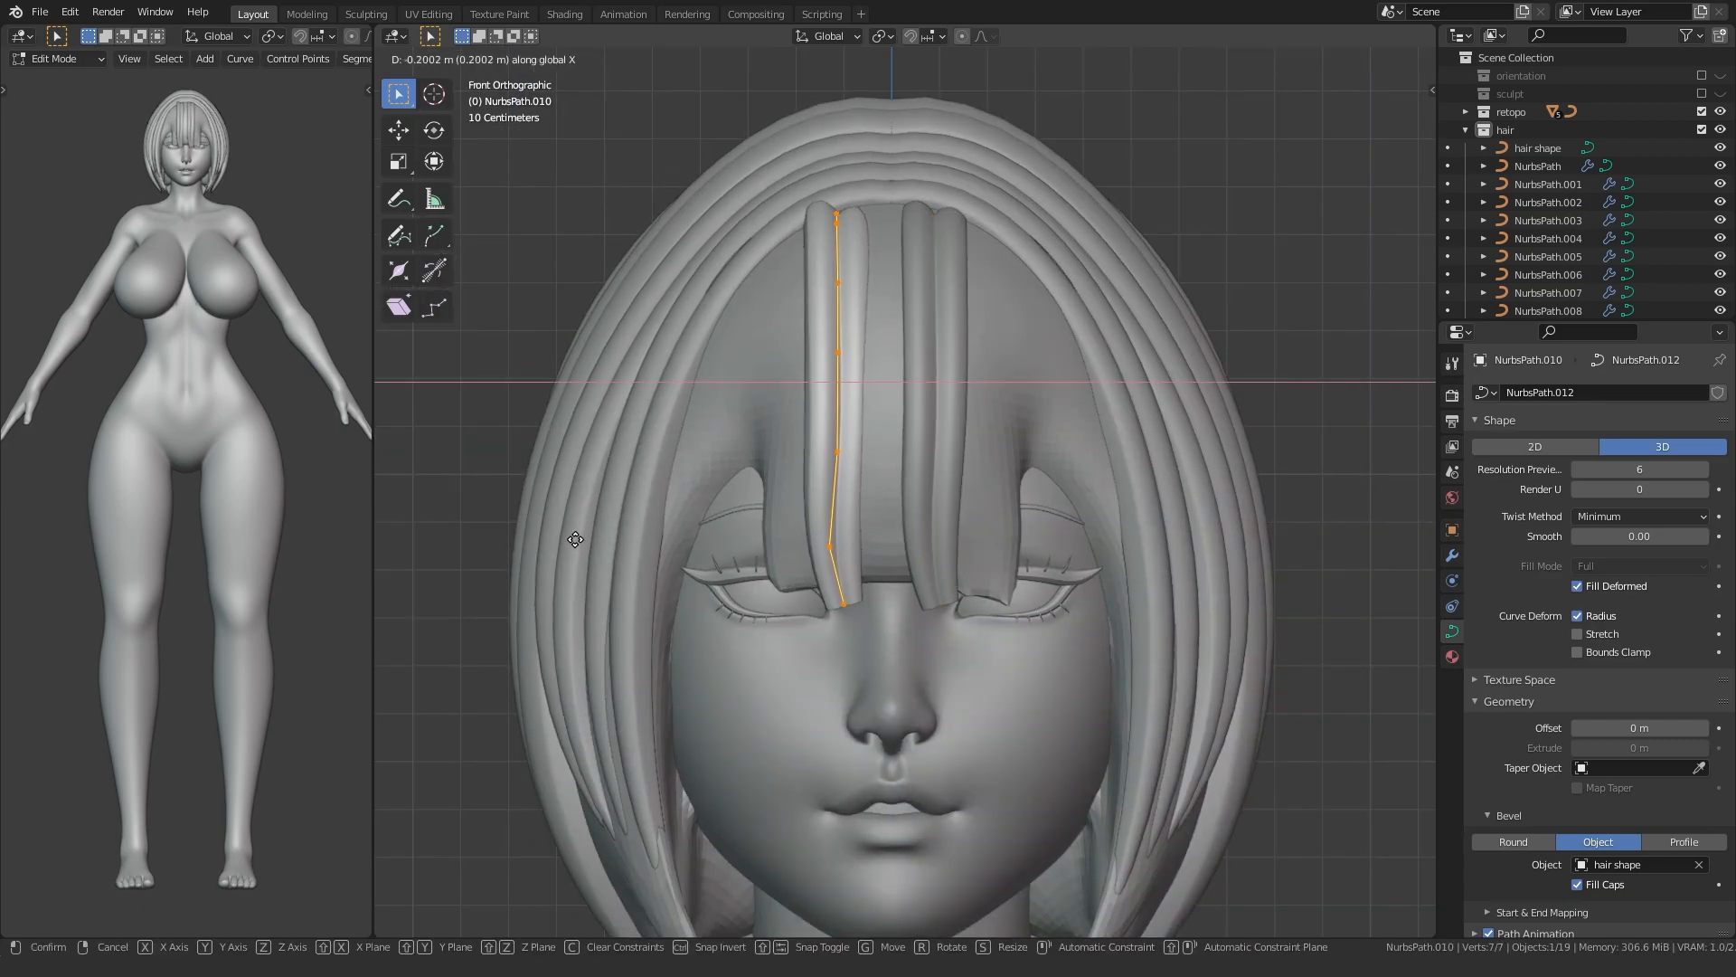
pyautogui.click(574, 540)
pyautogui.click(505, 317)
pyautogui.keyDown('shift'); pyautogui.moveTo(571, 378); pyautogui.dragTo(648, 405, button='middle'); pyautogui.keyUp('shift')
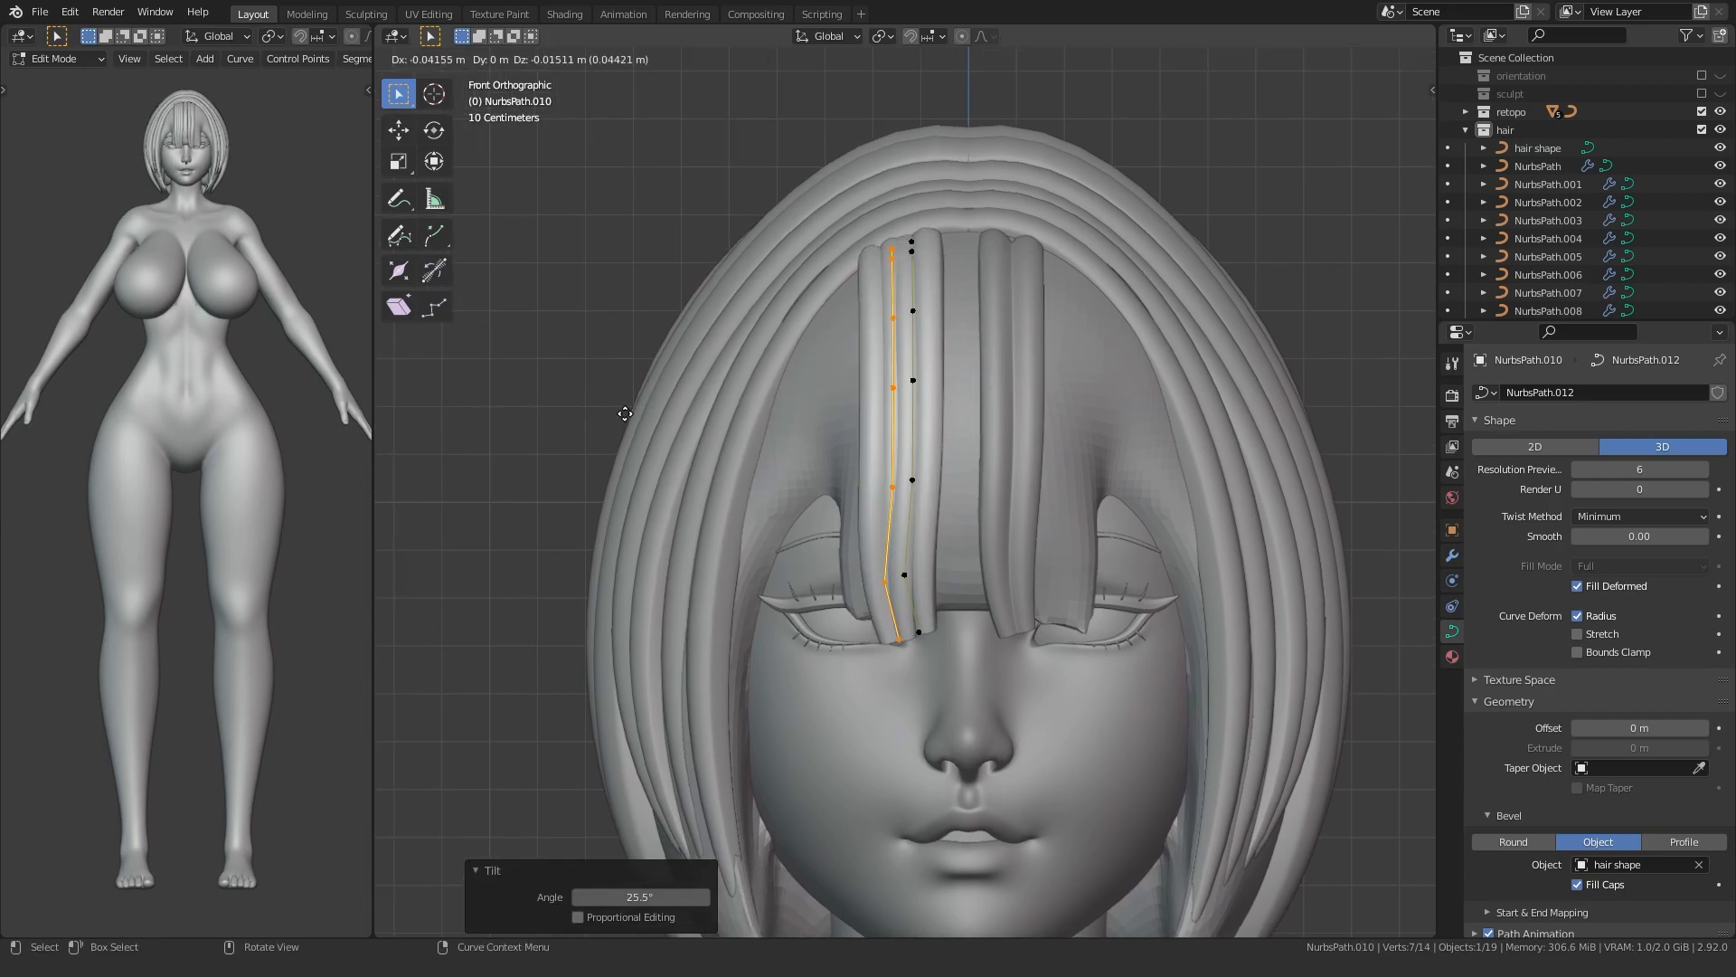
pyautogui.click(592, 418)
pyautogui.hotkey('ctrl', 'z')
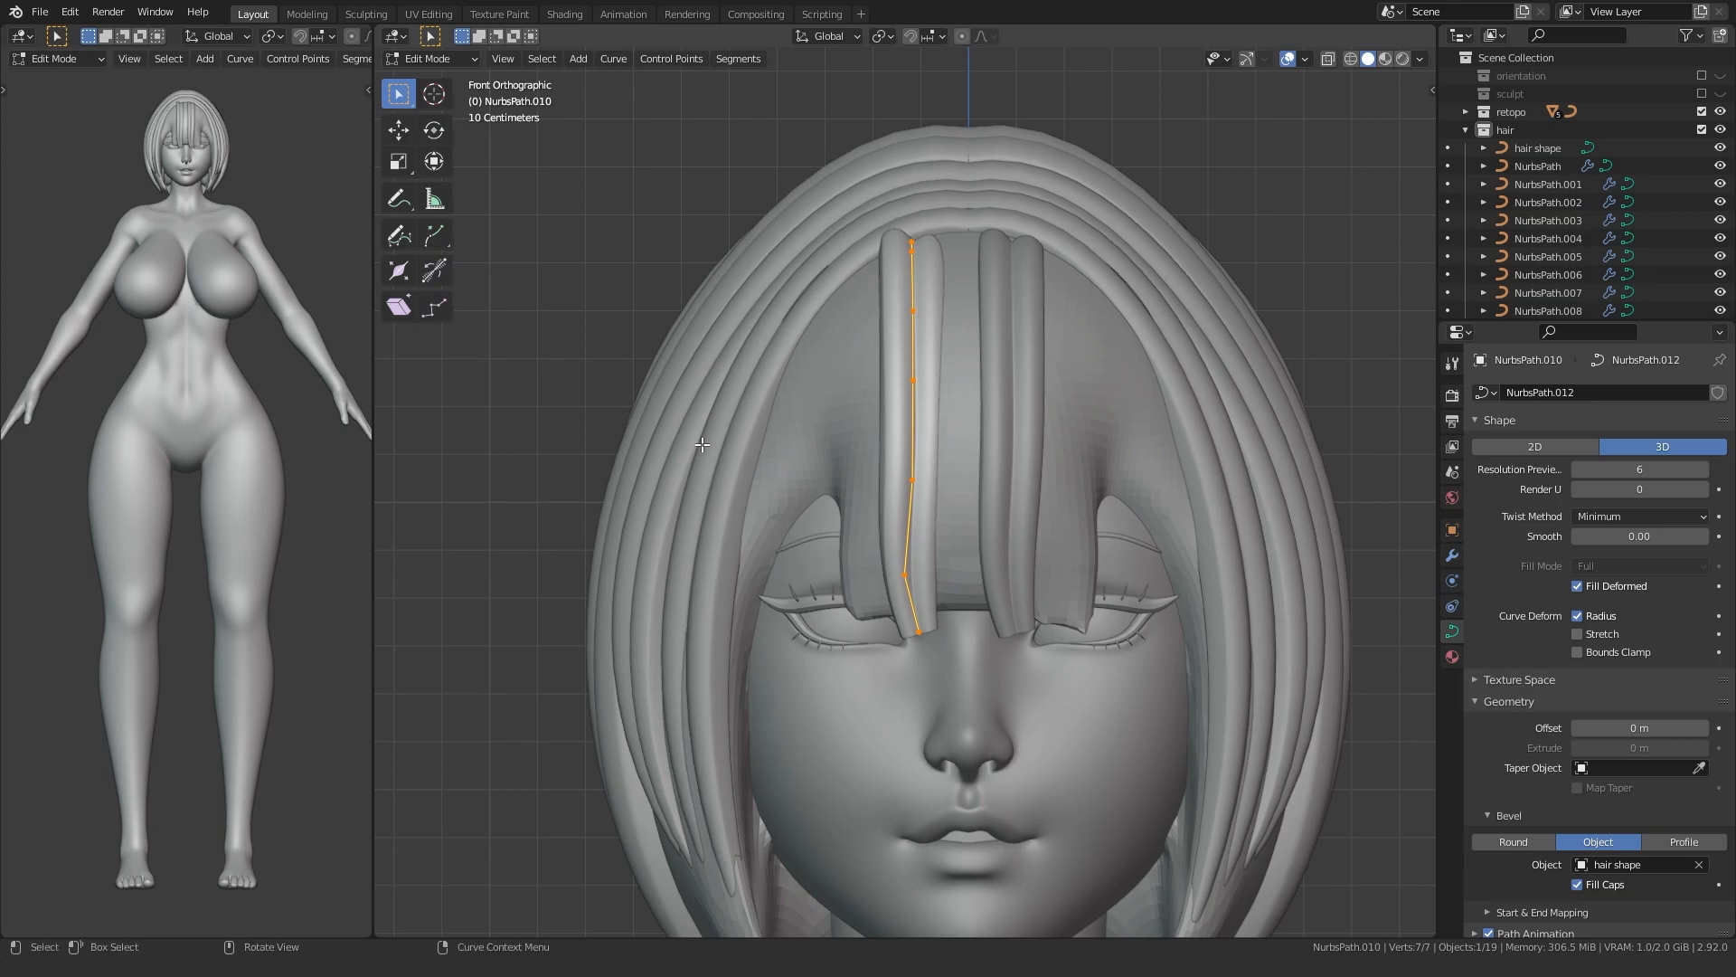
# - Duplicate the moved fringe strand as a separate object and shift the copy about 0.087 m along negative X
pyautogui.press('Tab')
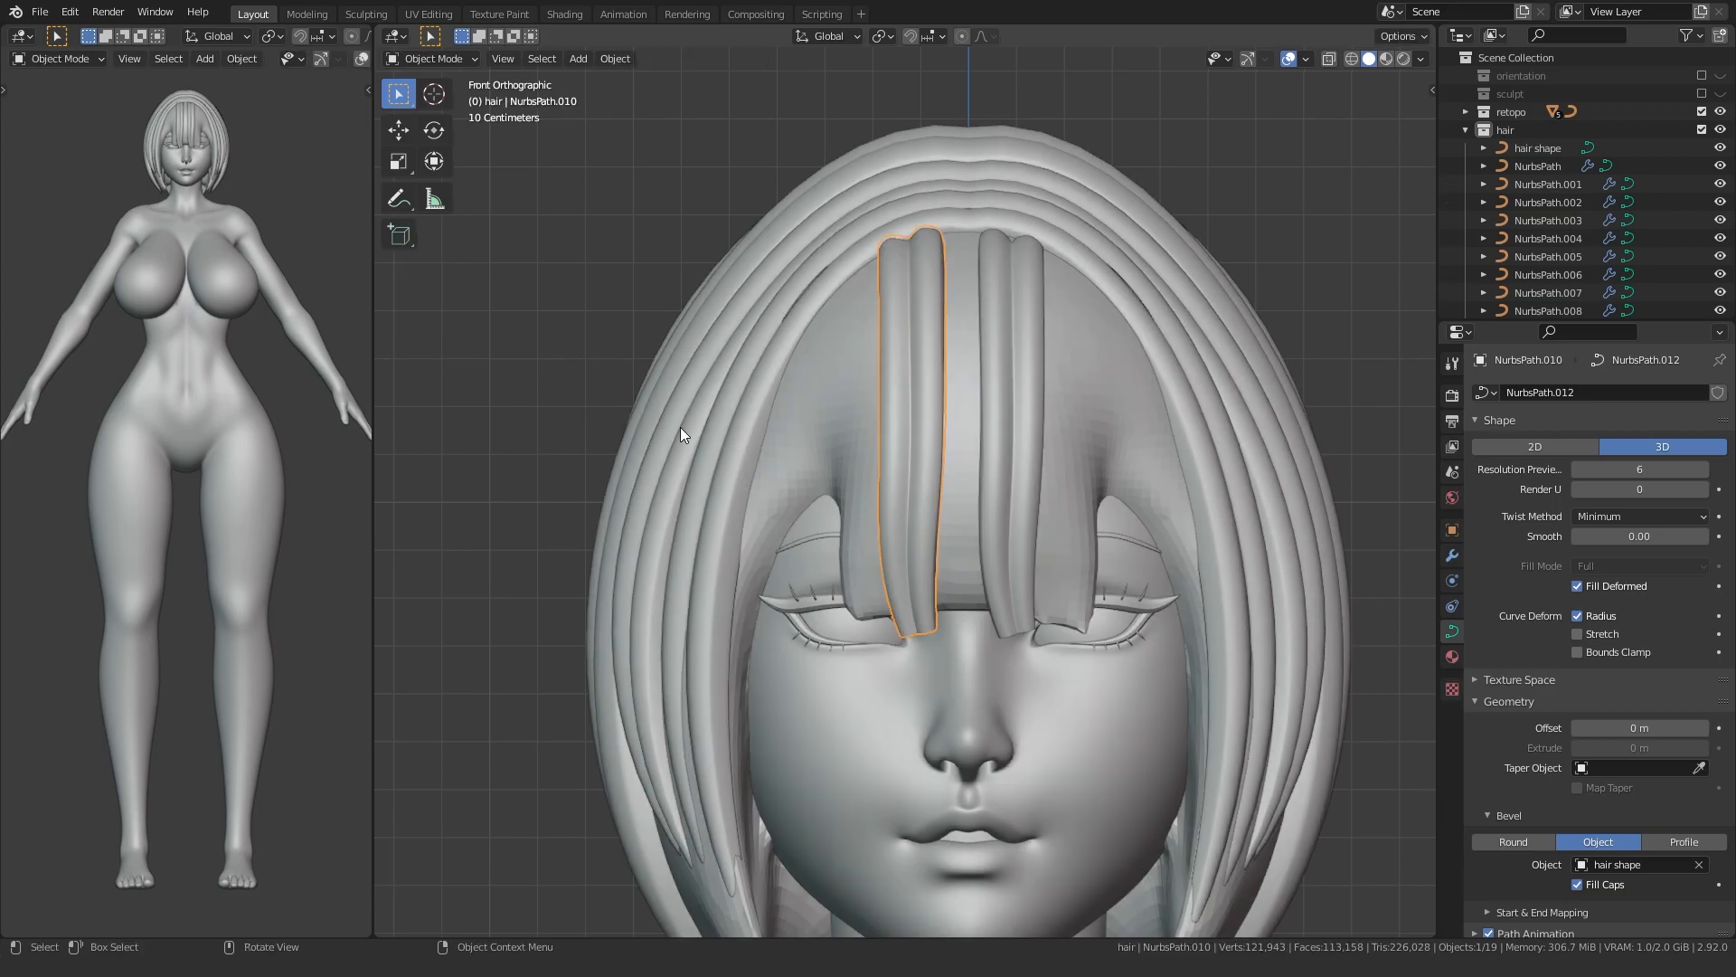
pyautogui.hotkey('shift', 'd')
pyautogui.rightClick(609, 438)
pyautogui.press('Tab')
pyautogui.press('g')
pyautogui.press('x')
pyautogui.click(596, 432)
# - Tilt the new fringe strand about 11° and shift it in the horizontal plane so it follows the forehead
pyautogui.scroll(2, 596, 432)
pyautogui.hotkey('ctrl', 't')
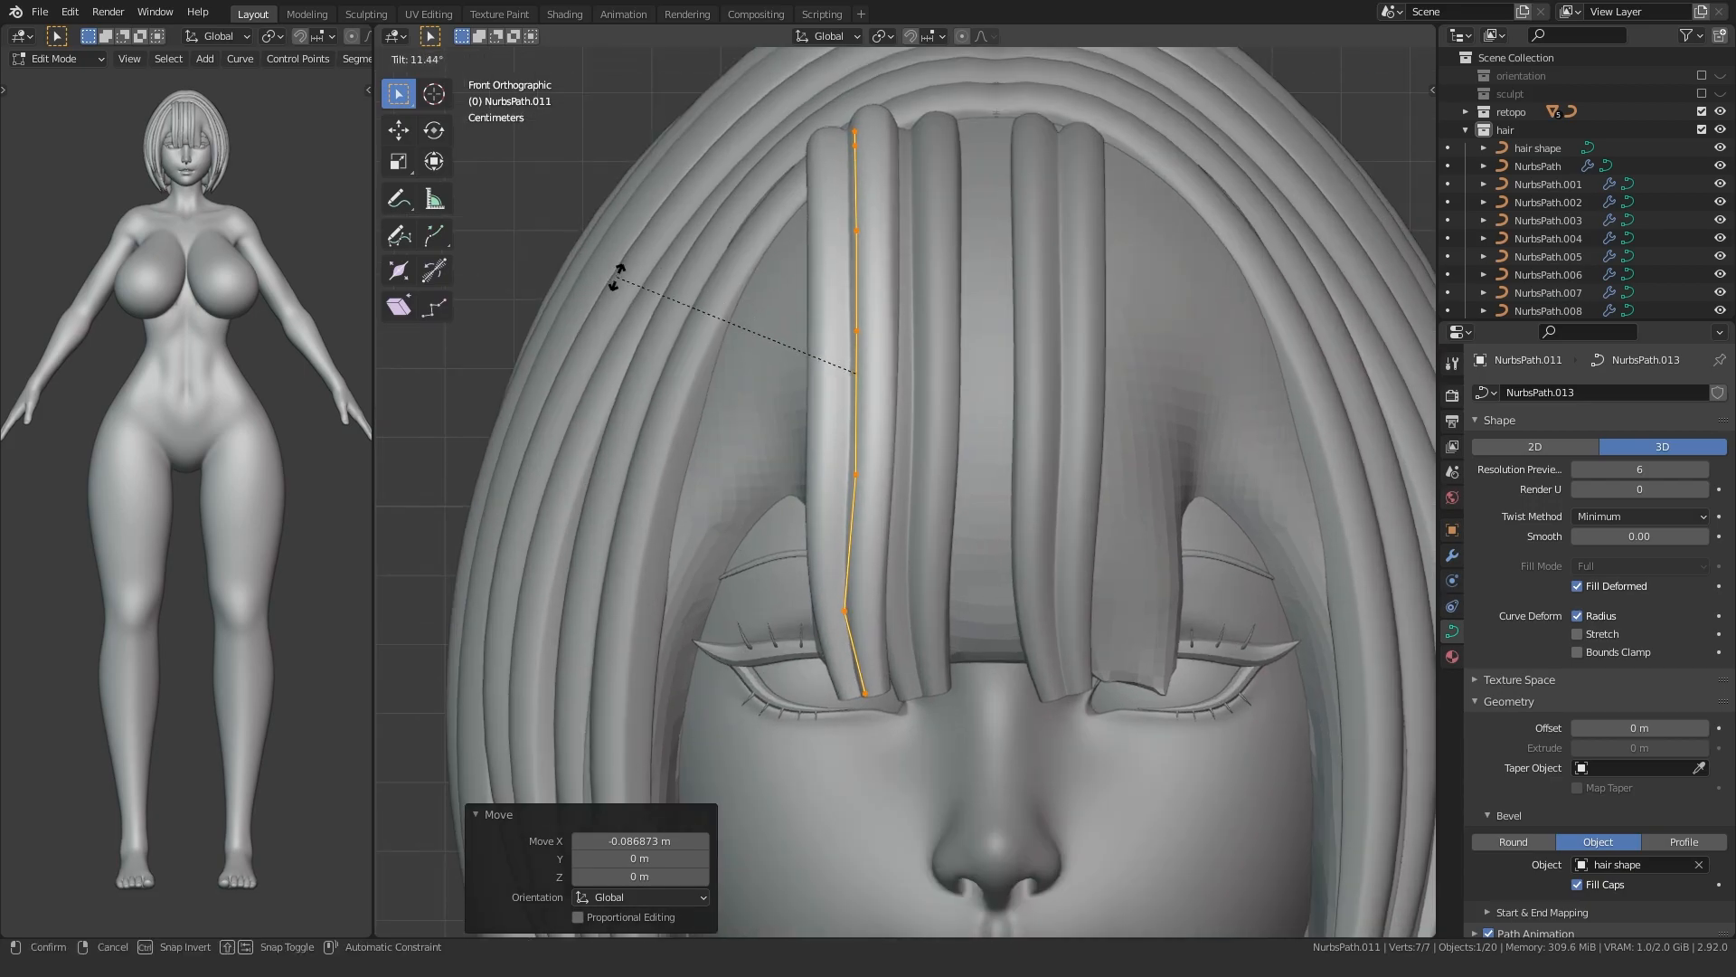
pyautogui.click(616, 276)
pyautogui.moveTo(616, 277); pyautogui.dragTo(620, 182, button='middle')
pyautogui.press('g')
pyautogui.hotkey('shift', 'z')
pyautogui.click(582, 264)
# - Move the new strand's two topmost control points vertically along Z toward the hairline
pyautogui.moveTo(582, 264); pyautogui.dragTo(600, 446, button='middle')
pyautogui.moveTo(850, 113); pyautogui.dragTo(745, 72)
pyautogui.press('g')
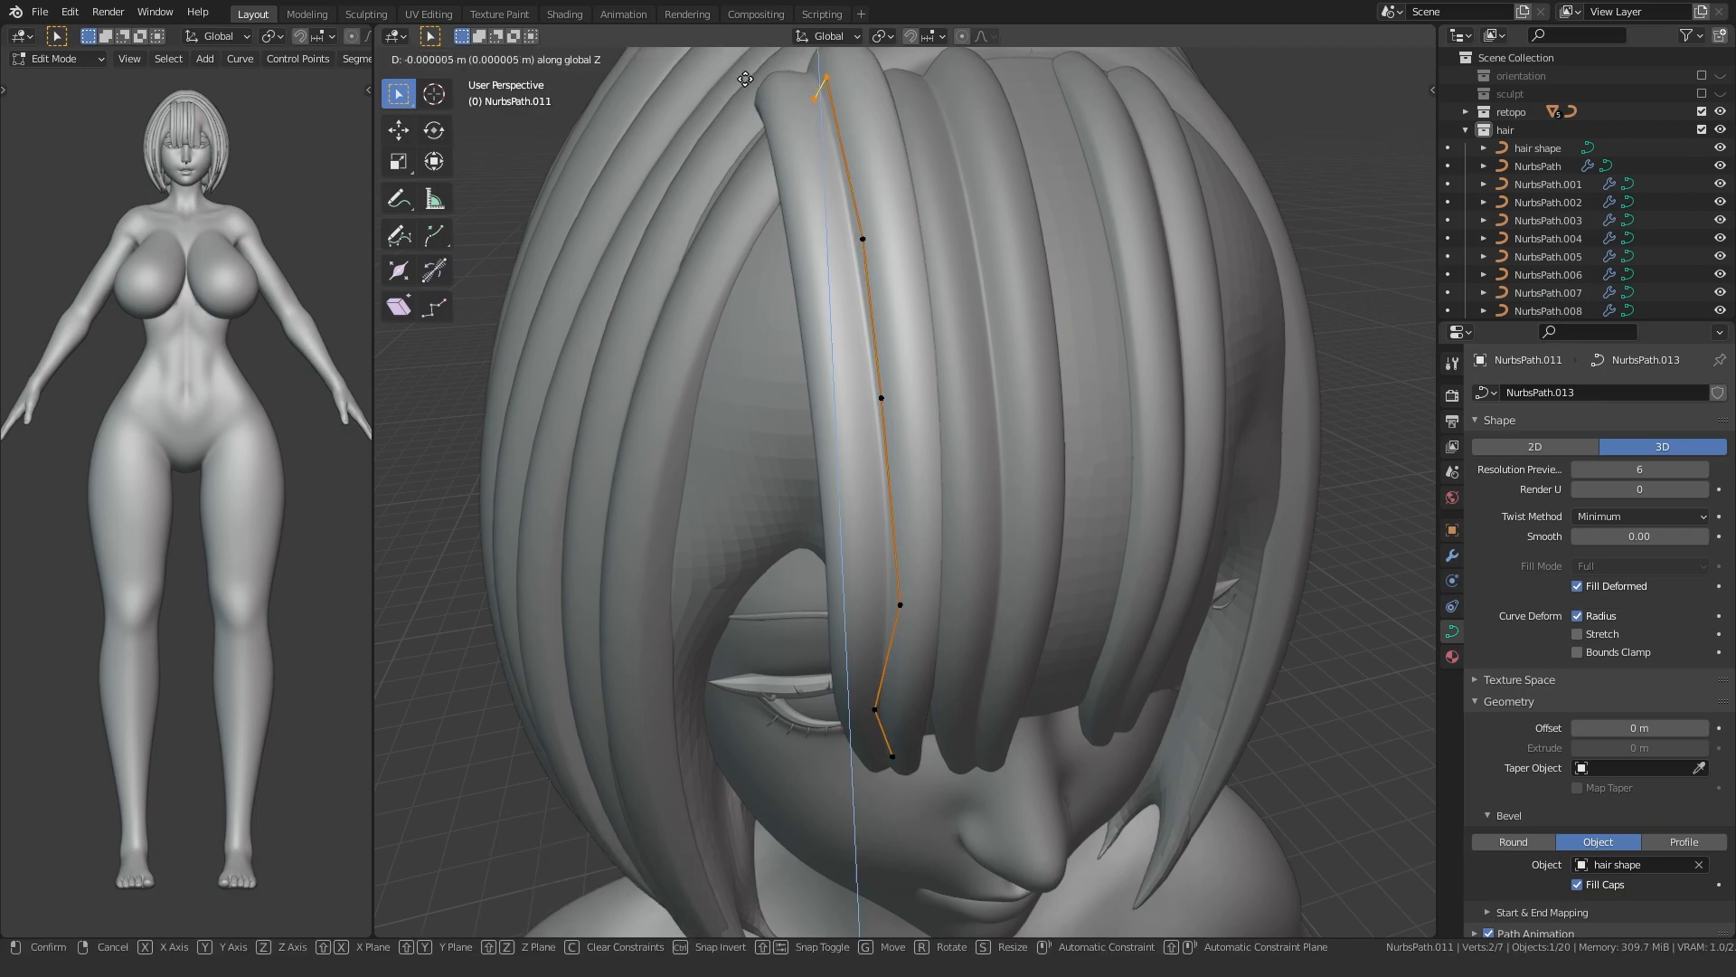
pyautogui.press('z')
pyautogui.click(628, 209)
# - Tilt the strand's two topmost control points and readjust their height along Z
pyautogui.hotkey('ctrl', 't')
pyautogui.click(624, 140)
pyautogui.moveTo(624, 141); pyautogui.dragTo(616, 248, button='middle')
pyautogui.press('g')
pyautogui.press('z')
pyautogui.click(613, 245)
# - Examine the fringe strand on the other side of the central gap and the whole fringe from several angles
pyautogui.moveTo(752, 393); pyautogui.dragTo(733, 401, button='middle')
pyautogui.press('Tab')
pyautogui.click(1130, 286)
pyautogui.press('Tab')
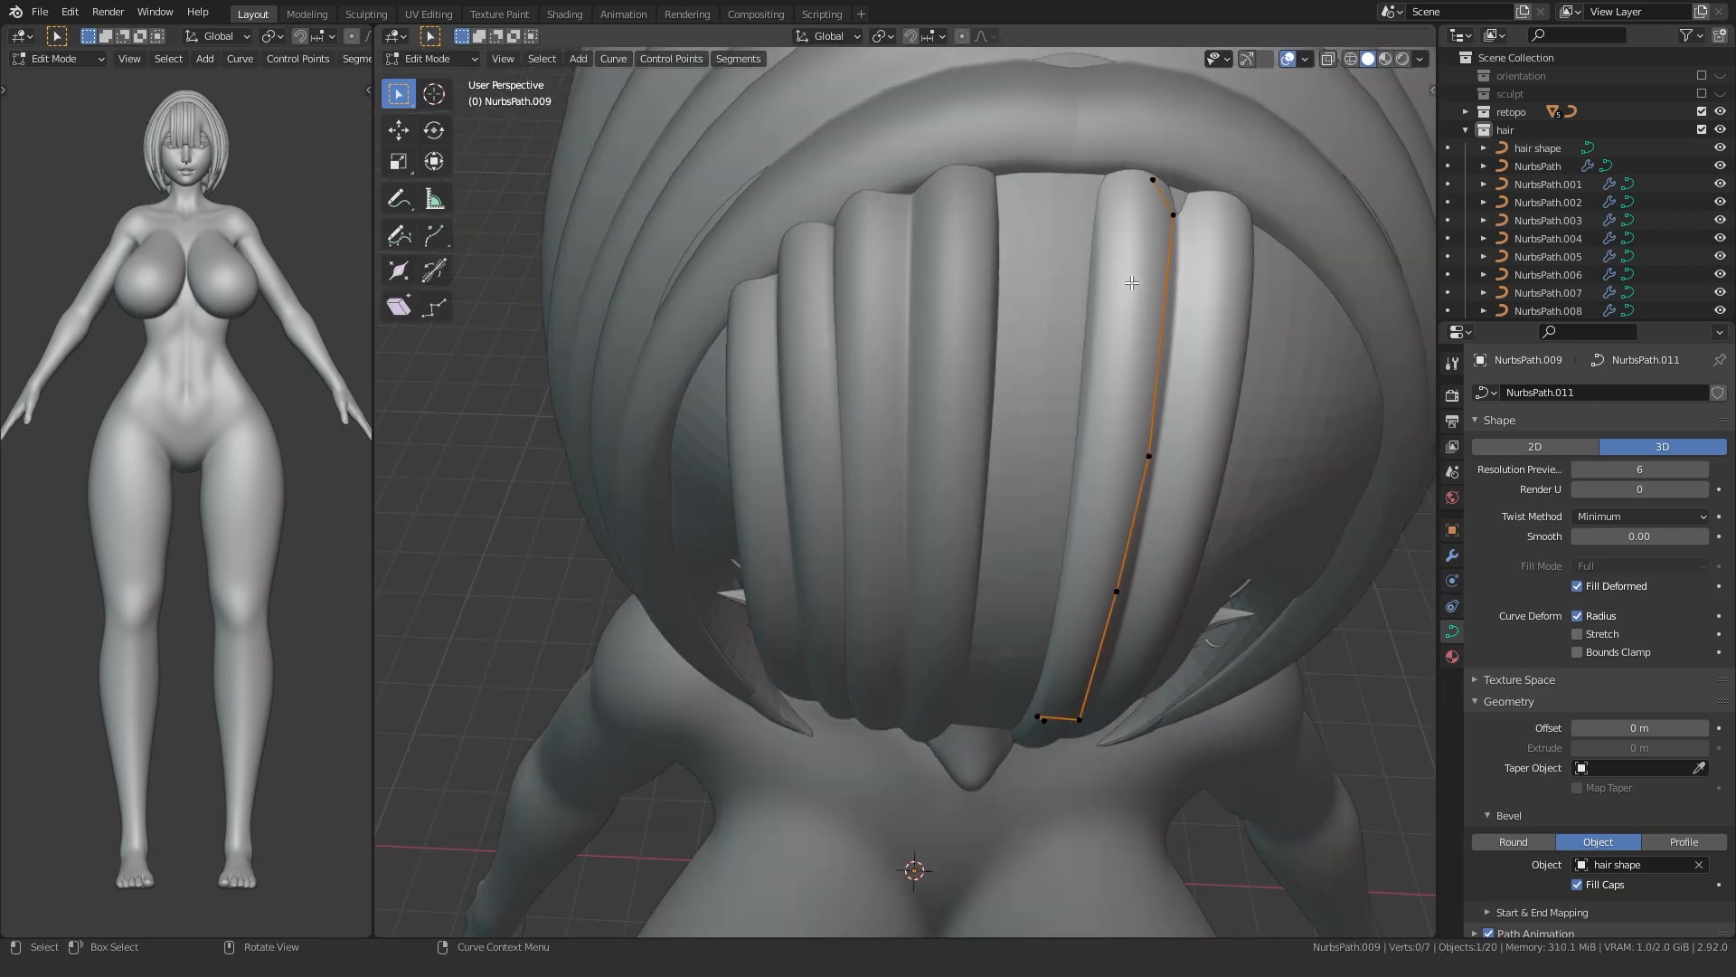
pyautogui.click(1219, 153)
pyautogui.press('Tab')
pyautogui.scroll(-3, 659, 368)
pyautogui.click(658, 369)
pyautogui.click(569, 488)
pyautogui.moveTo(570, 488); pyautogui.dragTo(584, 349, button='middle')
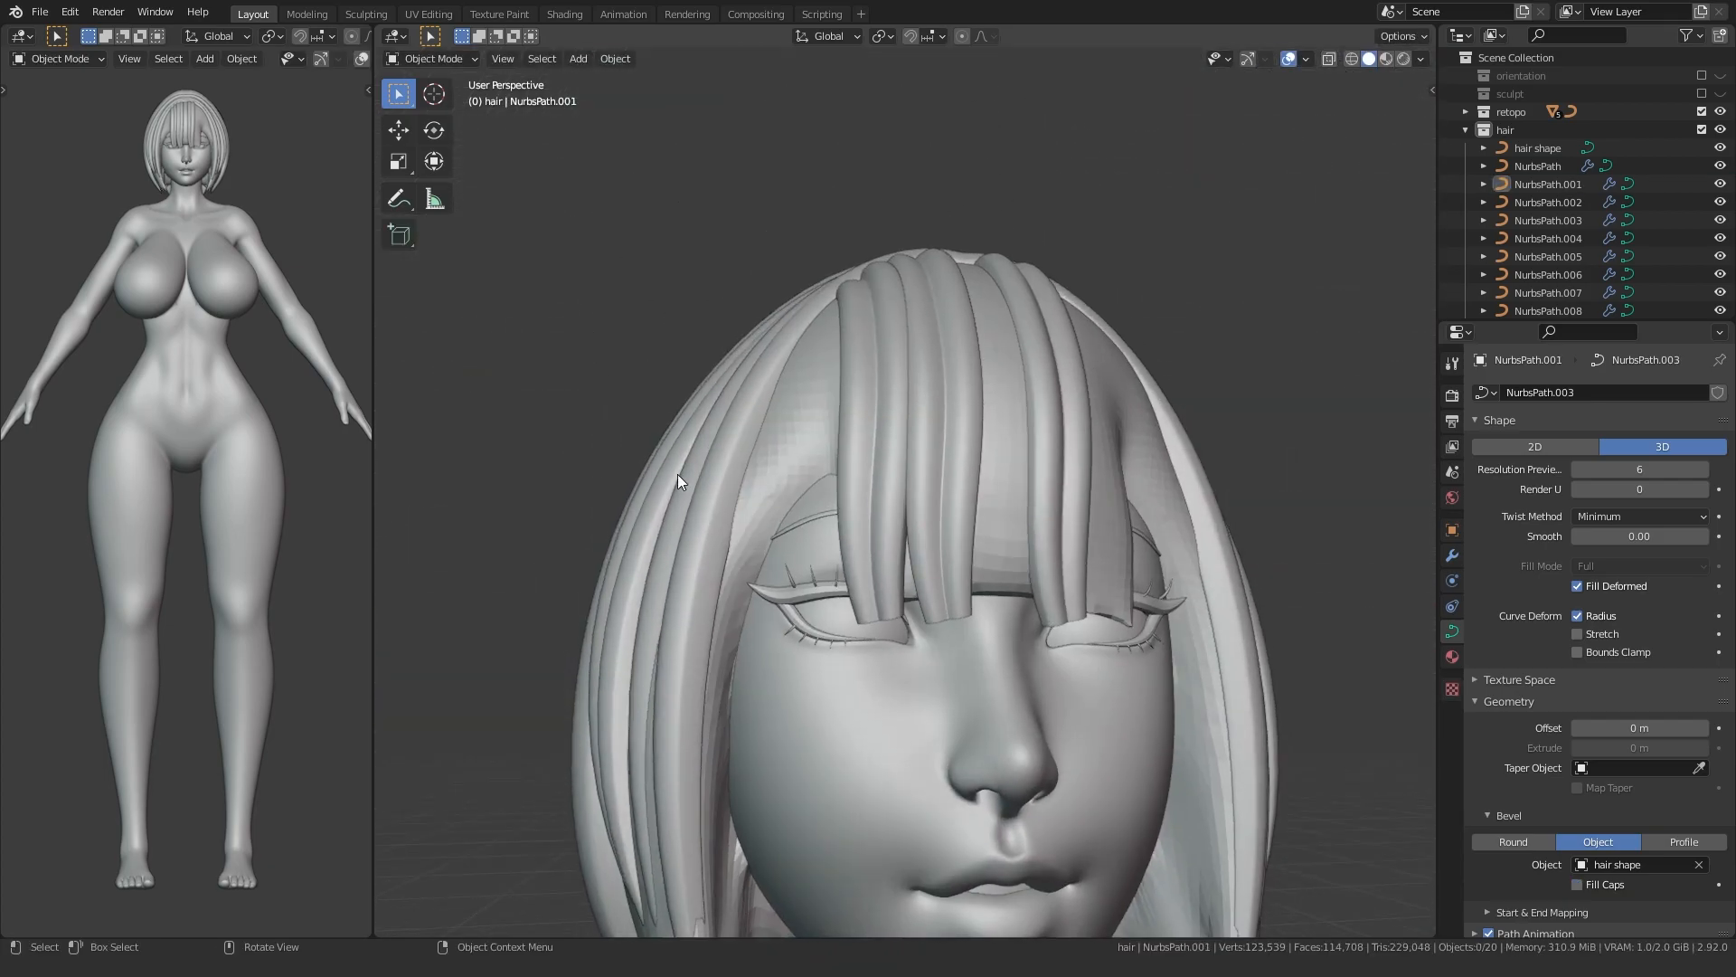
# - Duplicate the outermost fringe strand in place and move the copy outward along X toward the side hair
pyautogui.scroll(2, 687, 488)
pyautogui.moveTo(848, 521)
pyautogui.mouseDown(button='middle')
pyautogui.moveTo(822, 512)
pyautogui.moveTo(865, 514)
pyautogui.mouseUp(button='middle')
pyautogui.hotkey('shift', 'd')
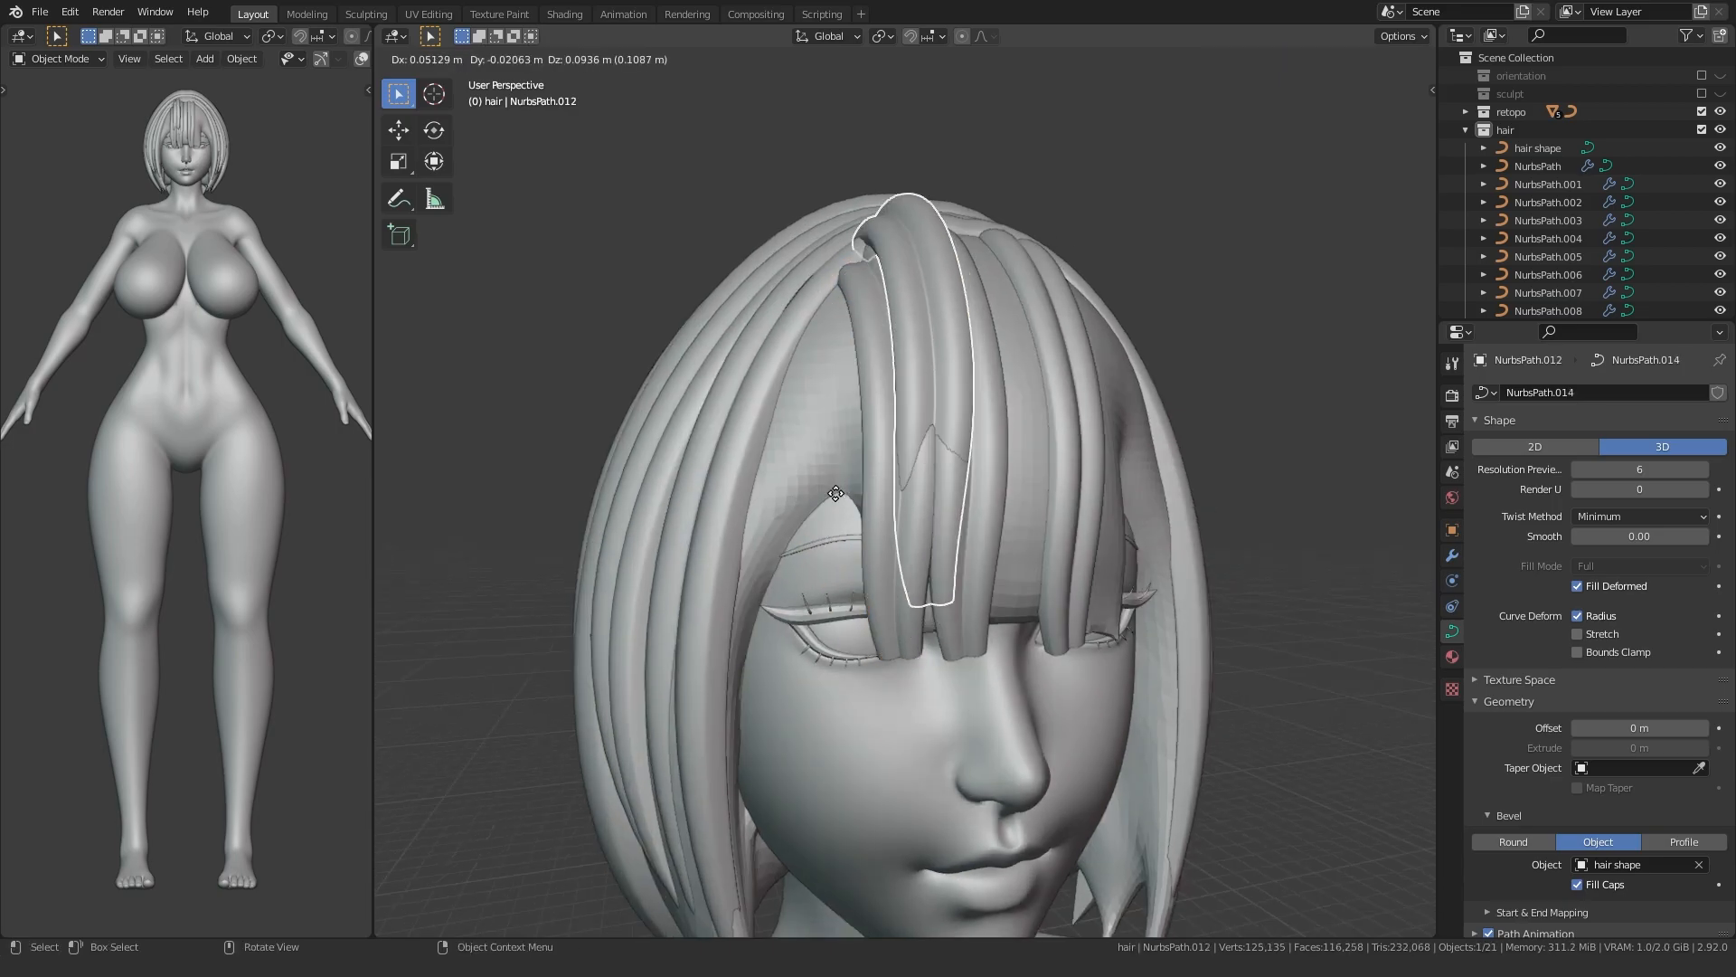
pyautogui.rightClick(891, 468)
pyautogui.press('Tab')
pyautogui.press('g')
pyautogui.press('x')
pyautogui.click(700, 580)
# - Shift the new outer strand in the horizontal plane against the forehead and adjust its radius
pyautogui.moveTo(699, 581); pyautogui.dragTo(591, 589, button='middle')
pyautogui.press('g')
pyautogui.hotkey('shift', 'z')
pyautogui.hotkey('alt', 's')
pyautogui.click(653, 526)
pyautogui.moveTo(653, 526)
pyautogui.mouseDown(button='middle')
pyautogui.moveTo(634, 562)
pyautogui.moveTo(624, 515)
pyautogui.moveTo(659, 508)
pyautogui.mouseUp(button='middle')
# - Adjust the height of the outer strand's upper control points, raising the top three about 0.014 m along Z
pyautogui.keyDown('alt'); pyautogui.moveTo(765, 710); pyautogui.dragTo(687, 706, button='middle'); pyautogui.keyUp('alt')
pyautogui.moveTo(686, 707); pyautogui.dragTo(807, 576)
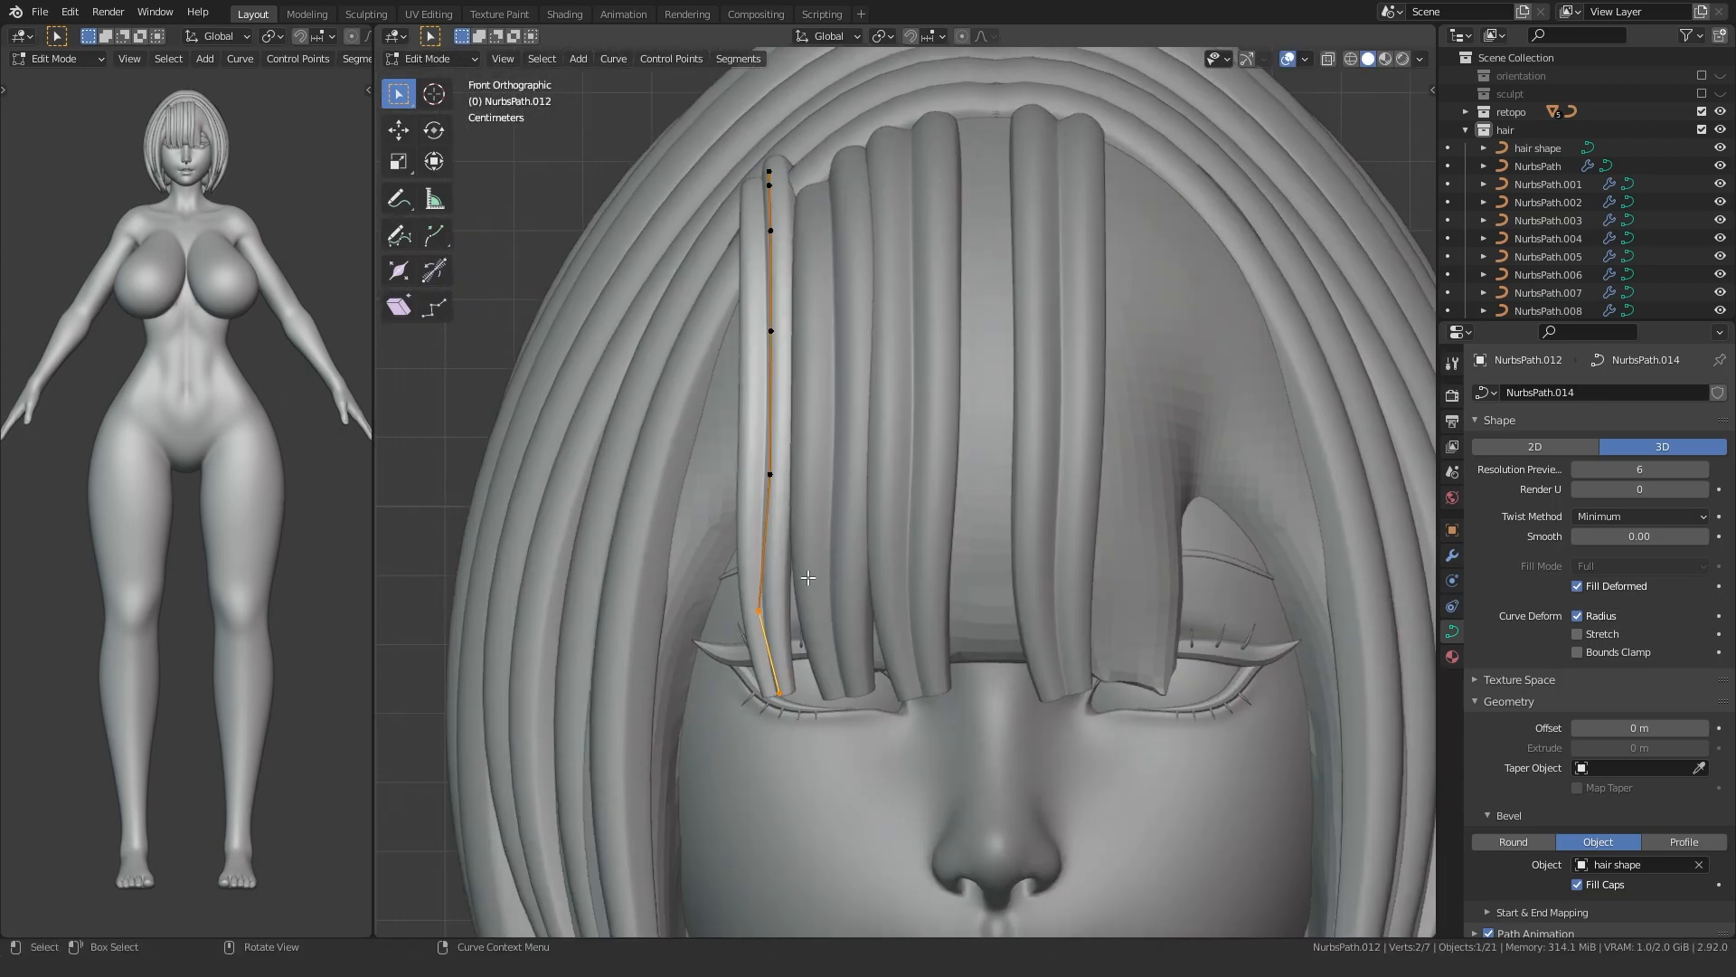
pyautogui.moveTo(681, 453); pyautogui.dragTo(785, 472, button='middle')
pyautogui.moveTo(705, 244); pyautogui.dragTo(877, 113)
pyautogui.press('g')
pyautogui.press('z')
pyautogui.click(756, 283)
pyautogui.moveTo(756, 283); pyautogui.dragTo(723, 291, button='middle')
pyautogui.press('g')
pyautogui.press('g')
pyautogui.press('z')
pyautogui.click(684, 269)
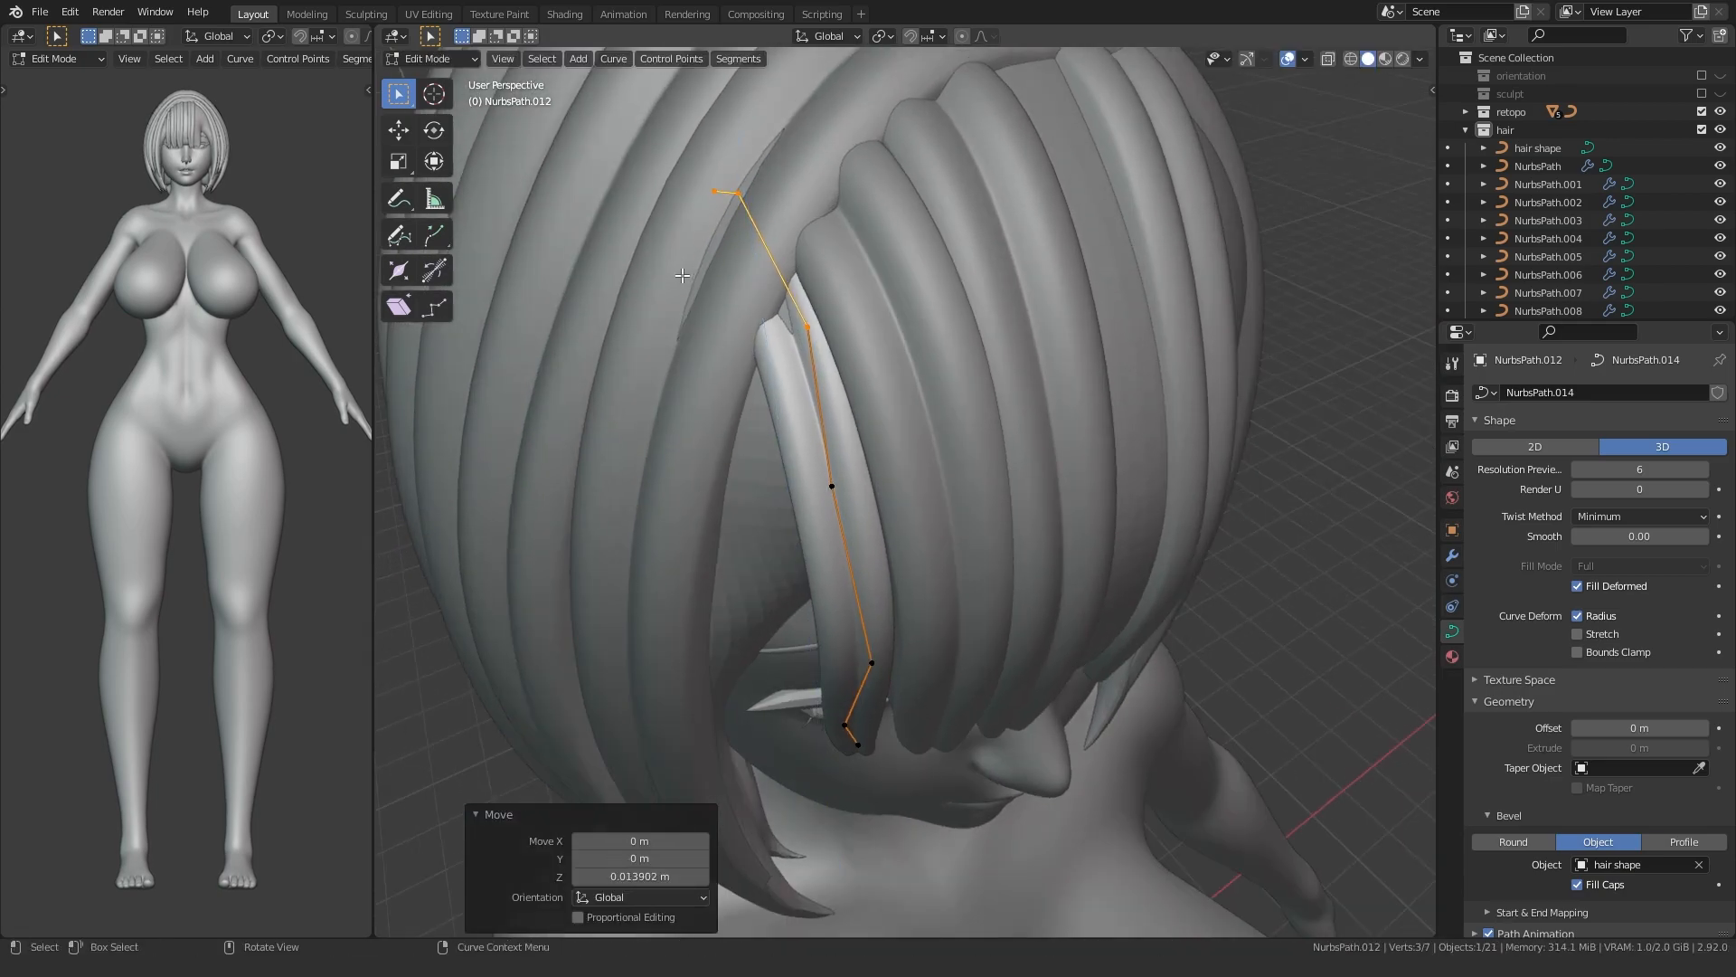
# - Tilt the outer strand's three upper control points and move them closer to the hairline
pyautogui.hotkey('ctrl', 't')
pyautogui.click(631, 247)
pyautogui.press('g')
pyautogui.click(631, 233)
# - Fine-tune the height of separate upper control points of the outer strand along Z to smooth its curve
pyautogui.moveTo(639, 259); pyautogui.dragTo(783, 155)
pyautogui.moveTo(783, 155); pyautogui.dragTo(818, 124, button='middle')
pyautogui.press('g')
pyautogui.press('z')
pyautogui.click(819, 134)
pyautogui.moveTo(863, 243); pyautogui.dragTo(952, 160)
pyautogui.press('g')
pyautogui.press('z')
pyautogui.click(949, 148)
# - Lower the outer strand's two topmost control points about 0.01 m along Z, and finish editing the strand
pyautogui.moveTo(709, 214); pyautogui.dragTo(829, 133)
pyautogui.press('g')
pyautogui.press('z')
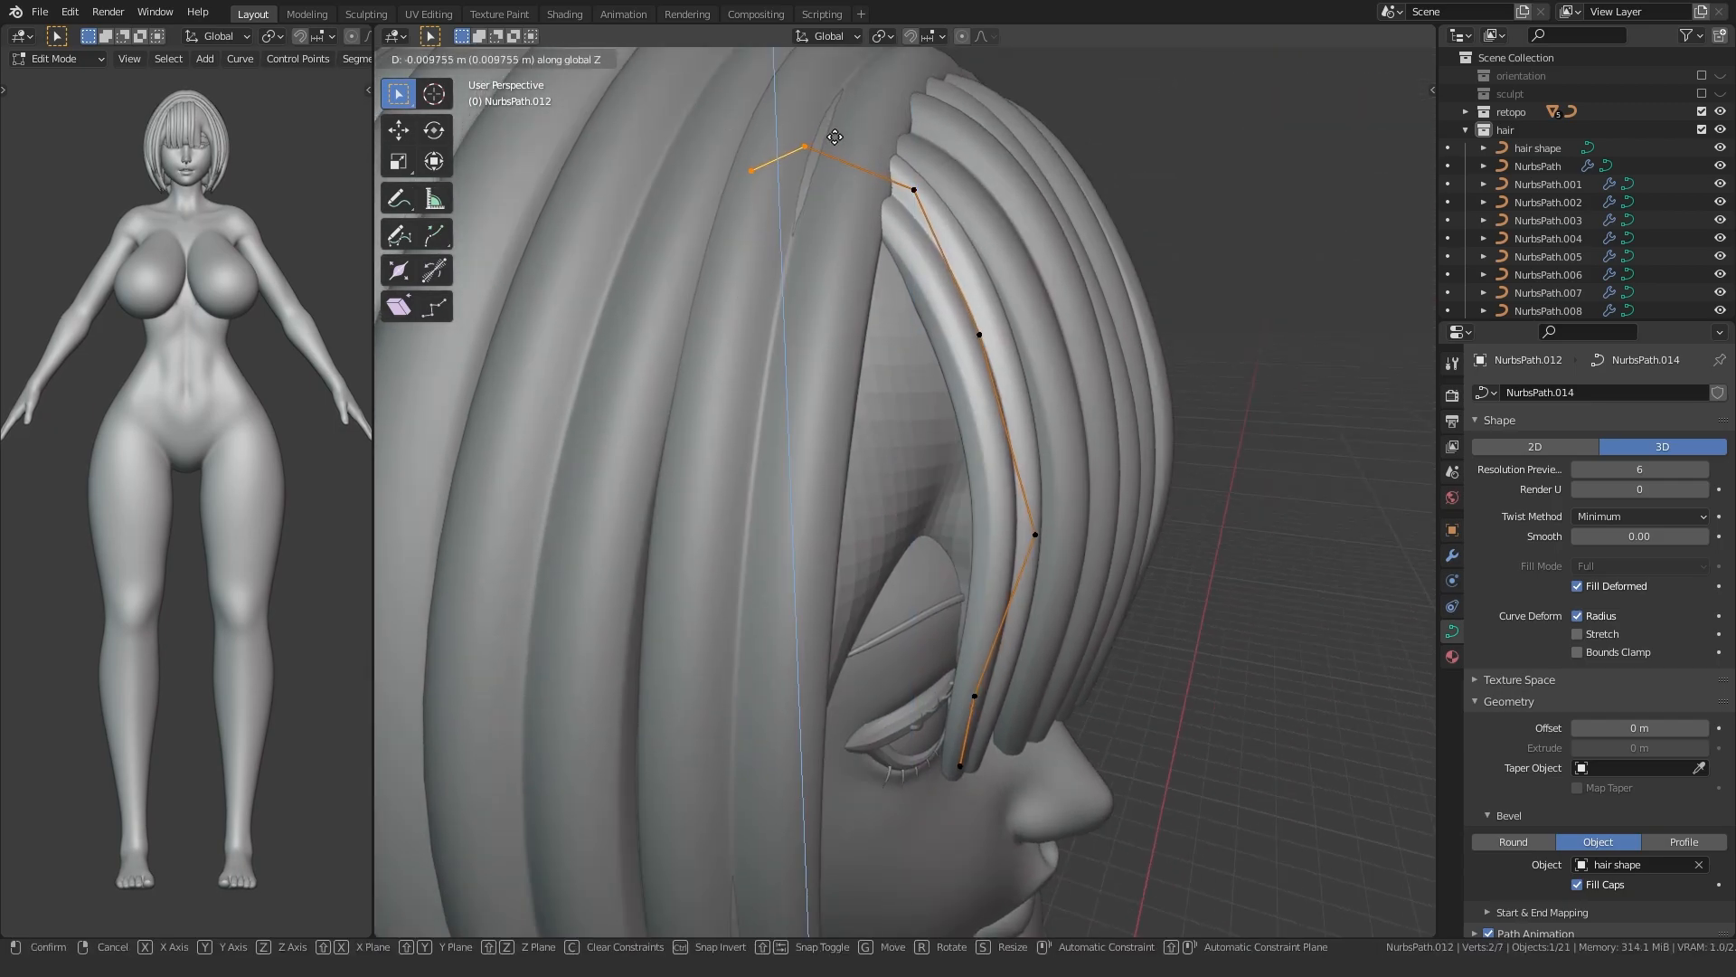
pyautogui.click(828, 136)
pyautogui.press('Tab')
pyautogui.scroll(-4, 697, 349)
pyautogui.moveTo(769, 379); pyautogui.dragTo(649, 560, button='middle')
pyautogui.click(649, 563)
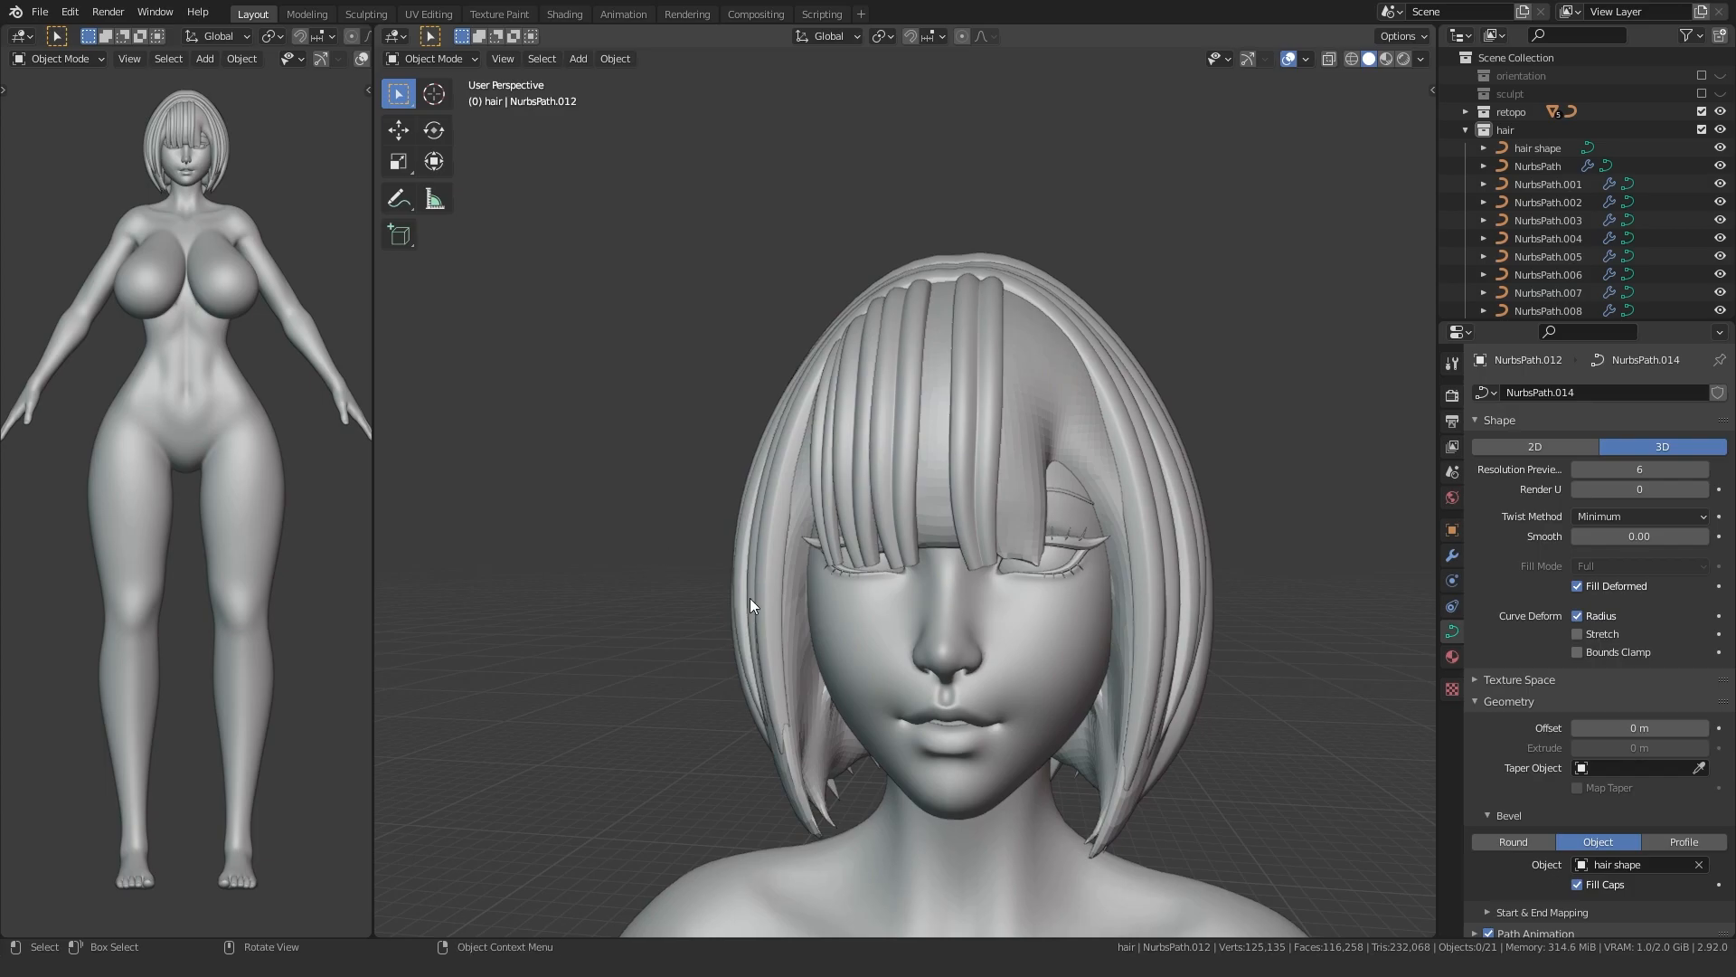
# - Duplicate the fringe strand beside the central gap and move the copy about 0.066 m along X into the gap
pyautogui.scroll(4, 738, 599)
pyautogui.click(900, 508)
pyautogui.hotkey('shift', 'd')
pyautogui.click(828, 457)
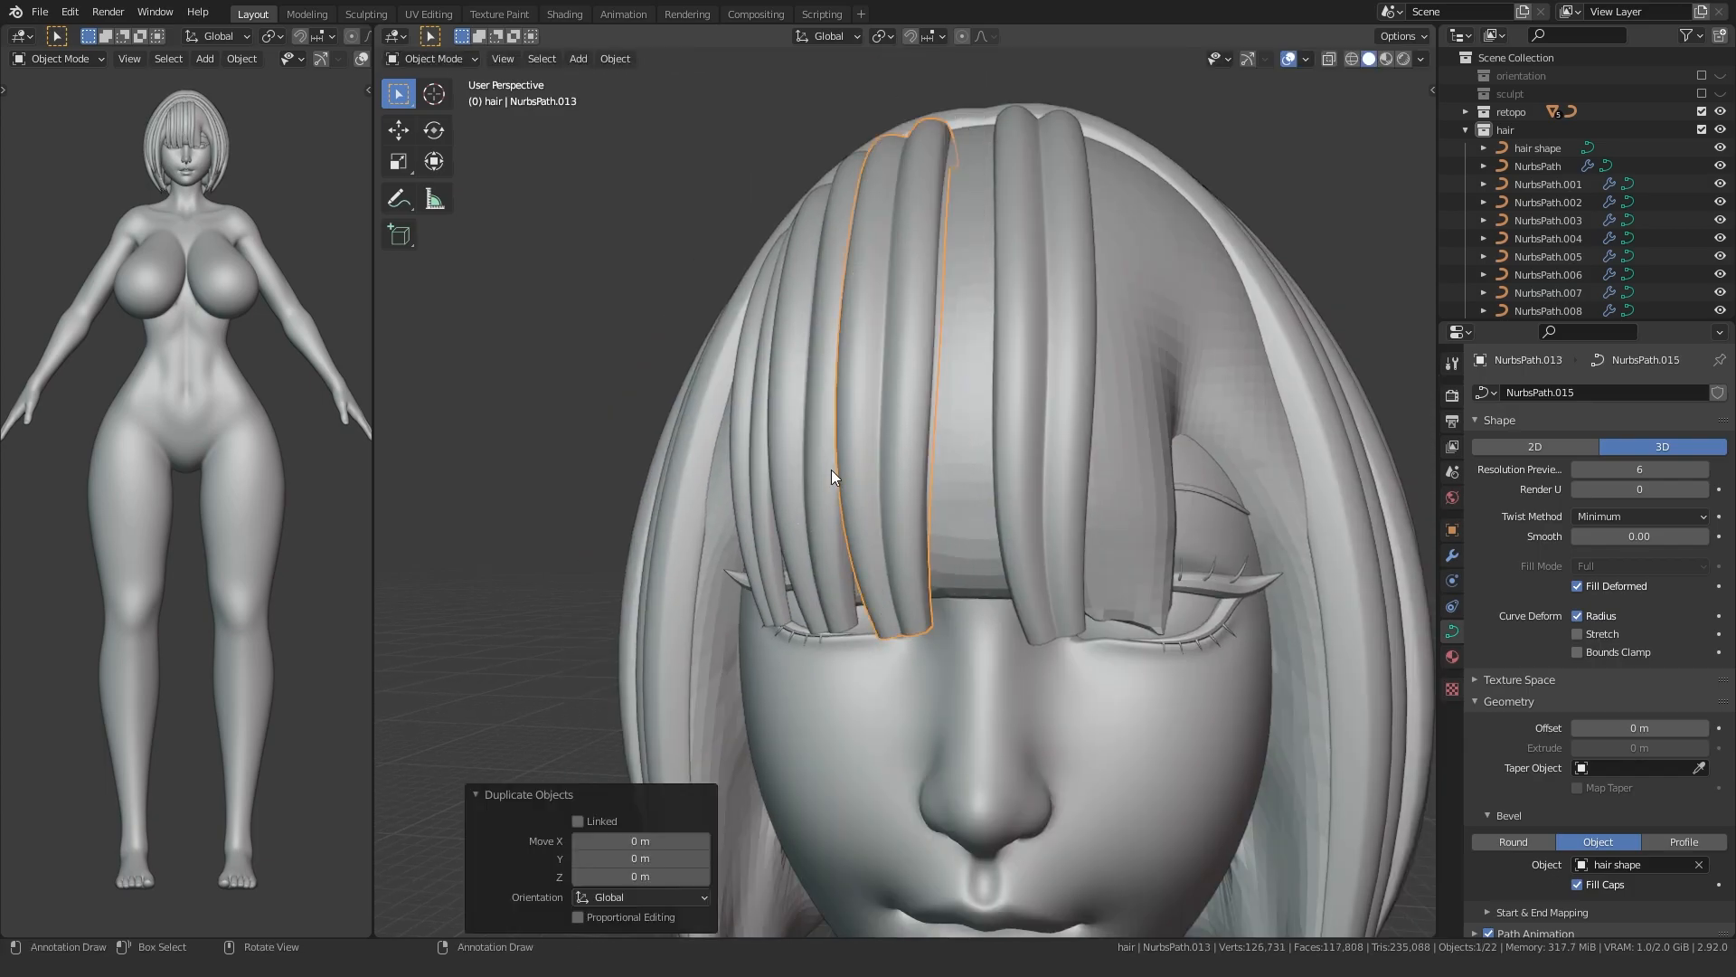
pyautogui.scroll(-5, 823, 507)
pyautogui.press('Tab')
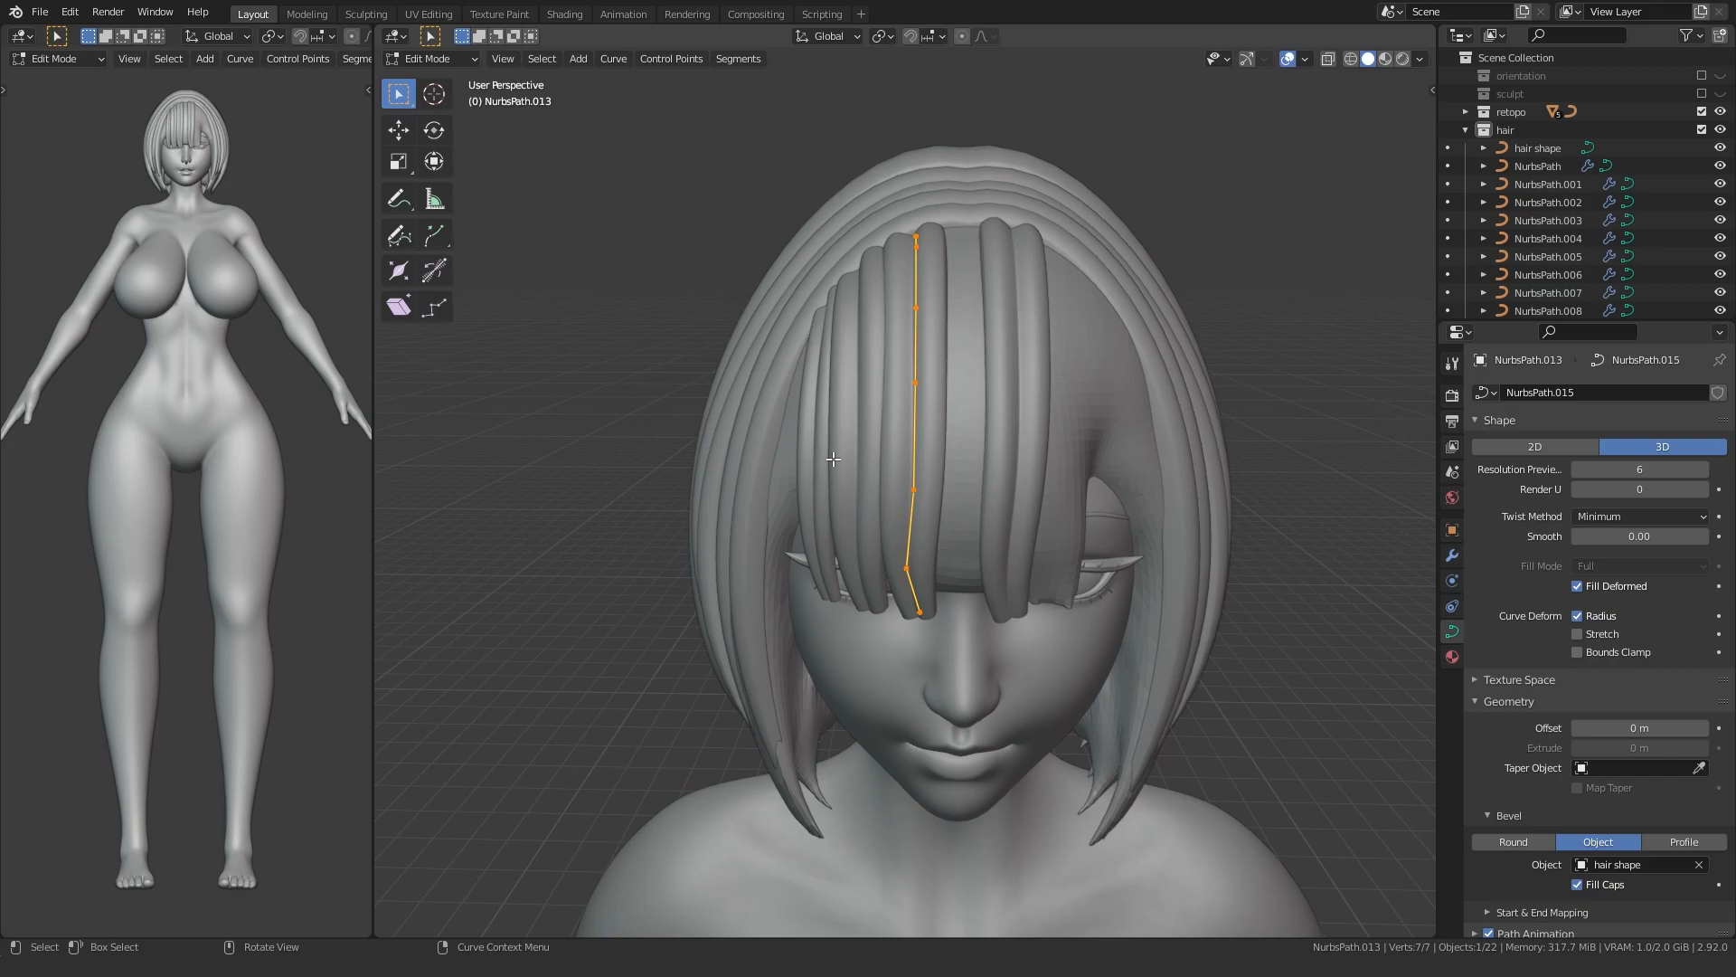
pyautogui.click(864, 455)
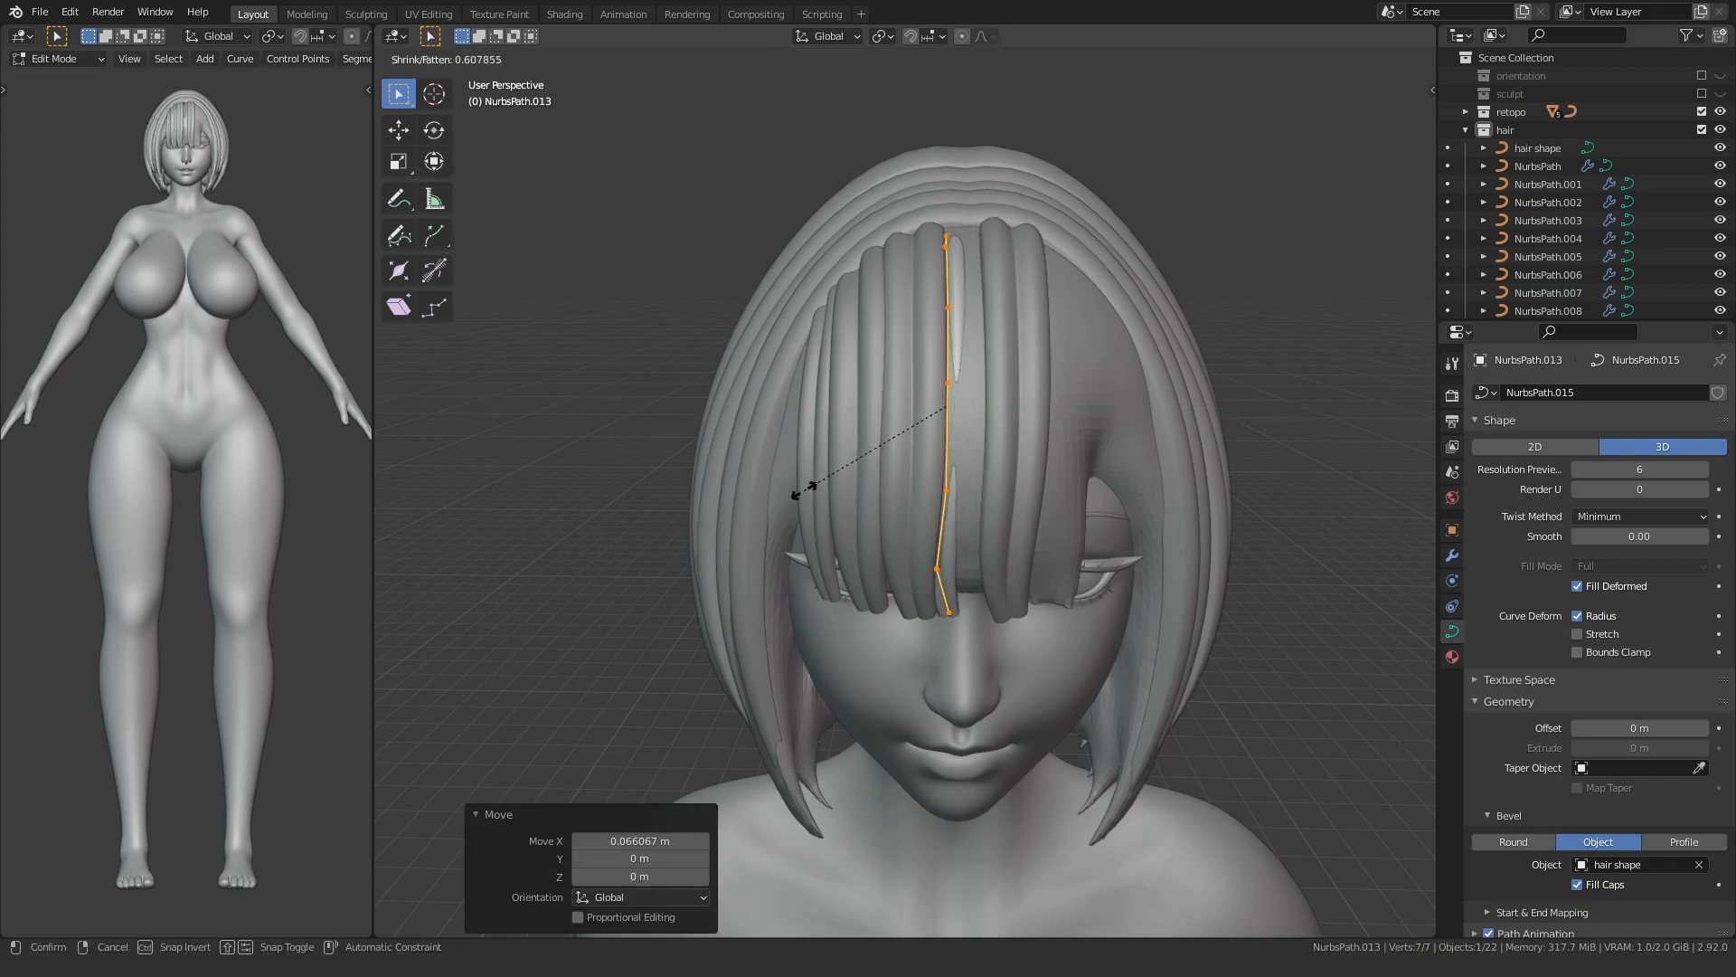
# - Shrink the gap strand's radius to make it thinner and reposition it between its neighbours
pyautogui.moveTo(870, 424); pyautogui.dragTo(773, 439, button='middle')
pyautogui.press('g')
pyautogui.press('x')
pyautogui.press('z')
pyautogui.click(781, 427)
# - Set the radius scale of the thin strand's lowest control point to 0 so the strand ends in a point
pyautogui.scroll(4, 758, 473)
pyautogui.moveTo(898, 530); pyautogui.dragTo(1017, 604)
pyautogui.write('0')
pyautogui.press('Return')
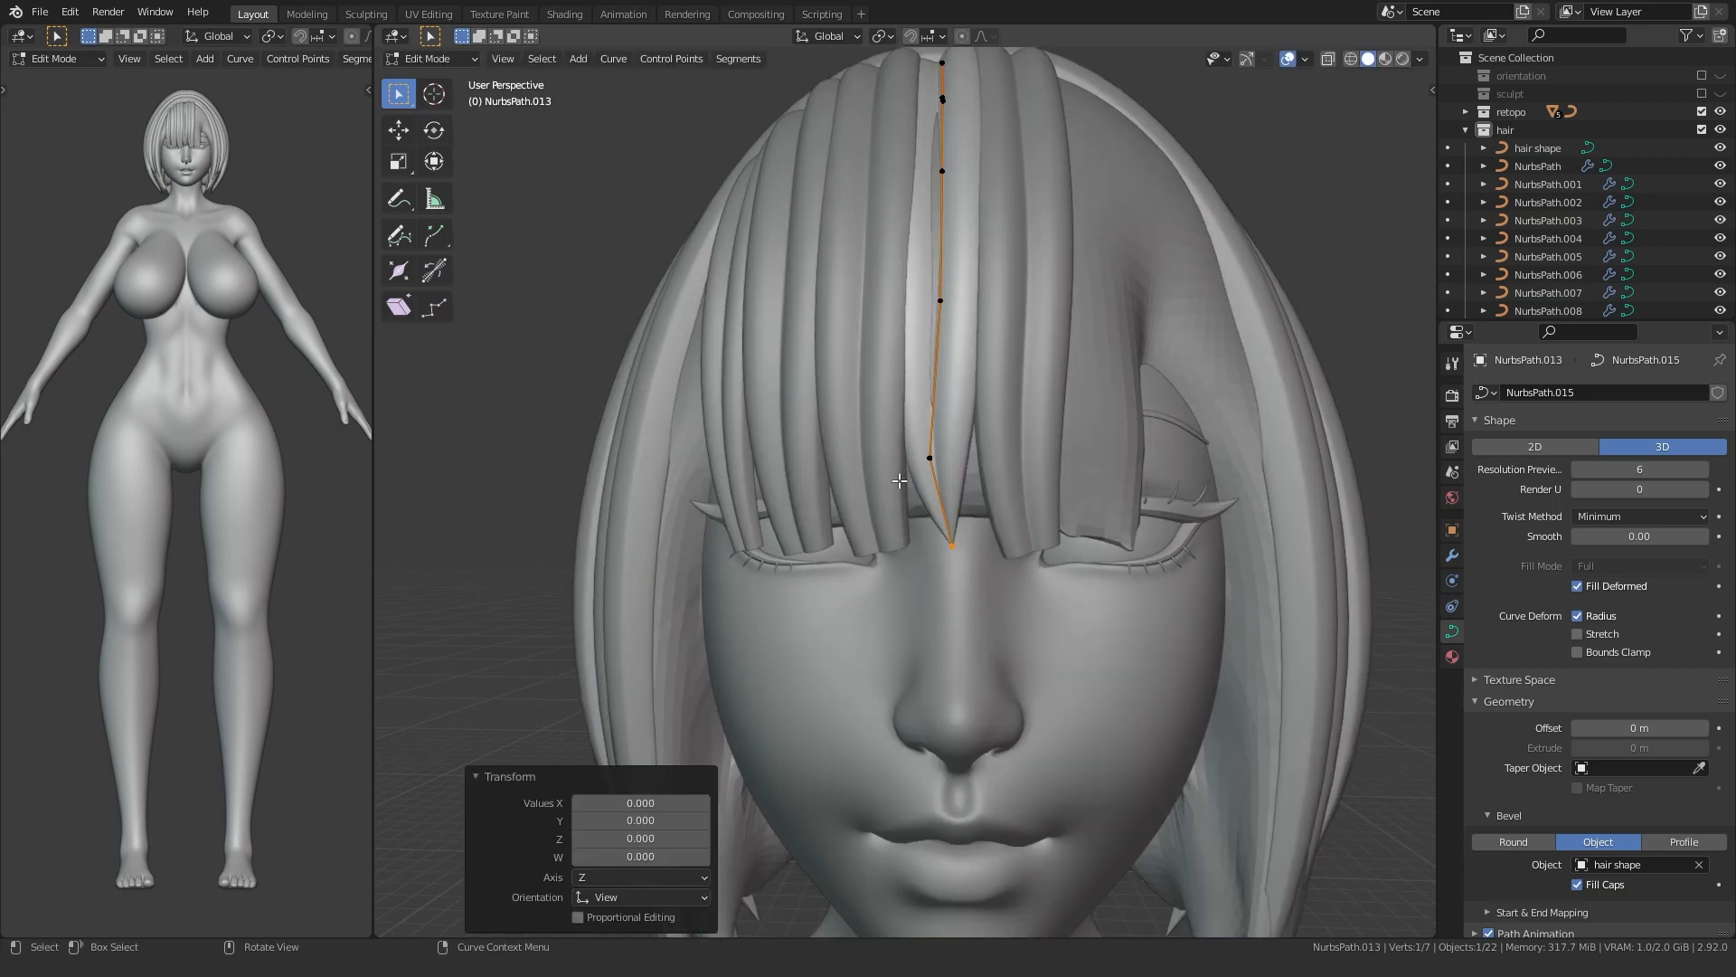
# - Adjust the radius and position of the control points above the thin strand's tip to shape its taper
pyautogui.moveTo(947, 407); pyautogui.dragTo(946, 409)
pyautogui.hotkey('alt', 's')
pyautogui.click(768, 358)
pyautogui.moveTo(768, 358); pyautogui.dragTo(783, 464, button='middle')
pyautogui.press('g')
pyautogui.click(730, 385)
pyautogui.click(925, 427)
pyautogui.hotkey('alt', 's')
pyautogui.click(779, 512)
pyautogui.press('g')
pyautogui.click(697, 379)
# - Duplicate the thin pointed strand and move the copy's three lower control points about 0.043 m along X
pyautogui.scroll(-2, 670, 491)
pyautogui.press('Tab')
pyautogui.rightClick(792, 410)
pyautogui.press('Tab')
pyautogui.keyDown('shift'); pyautogui.moveTo(792, 583); pyautogui.dragTo(828, 526, button='middle'); pyautogui.keyUp('shift')
pyautogui.scroll(1, 803, 541)
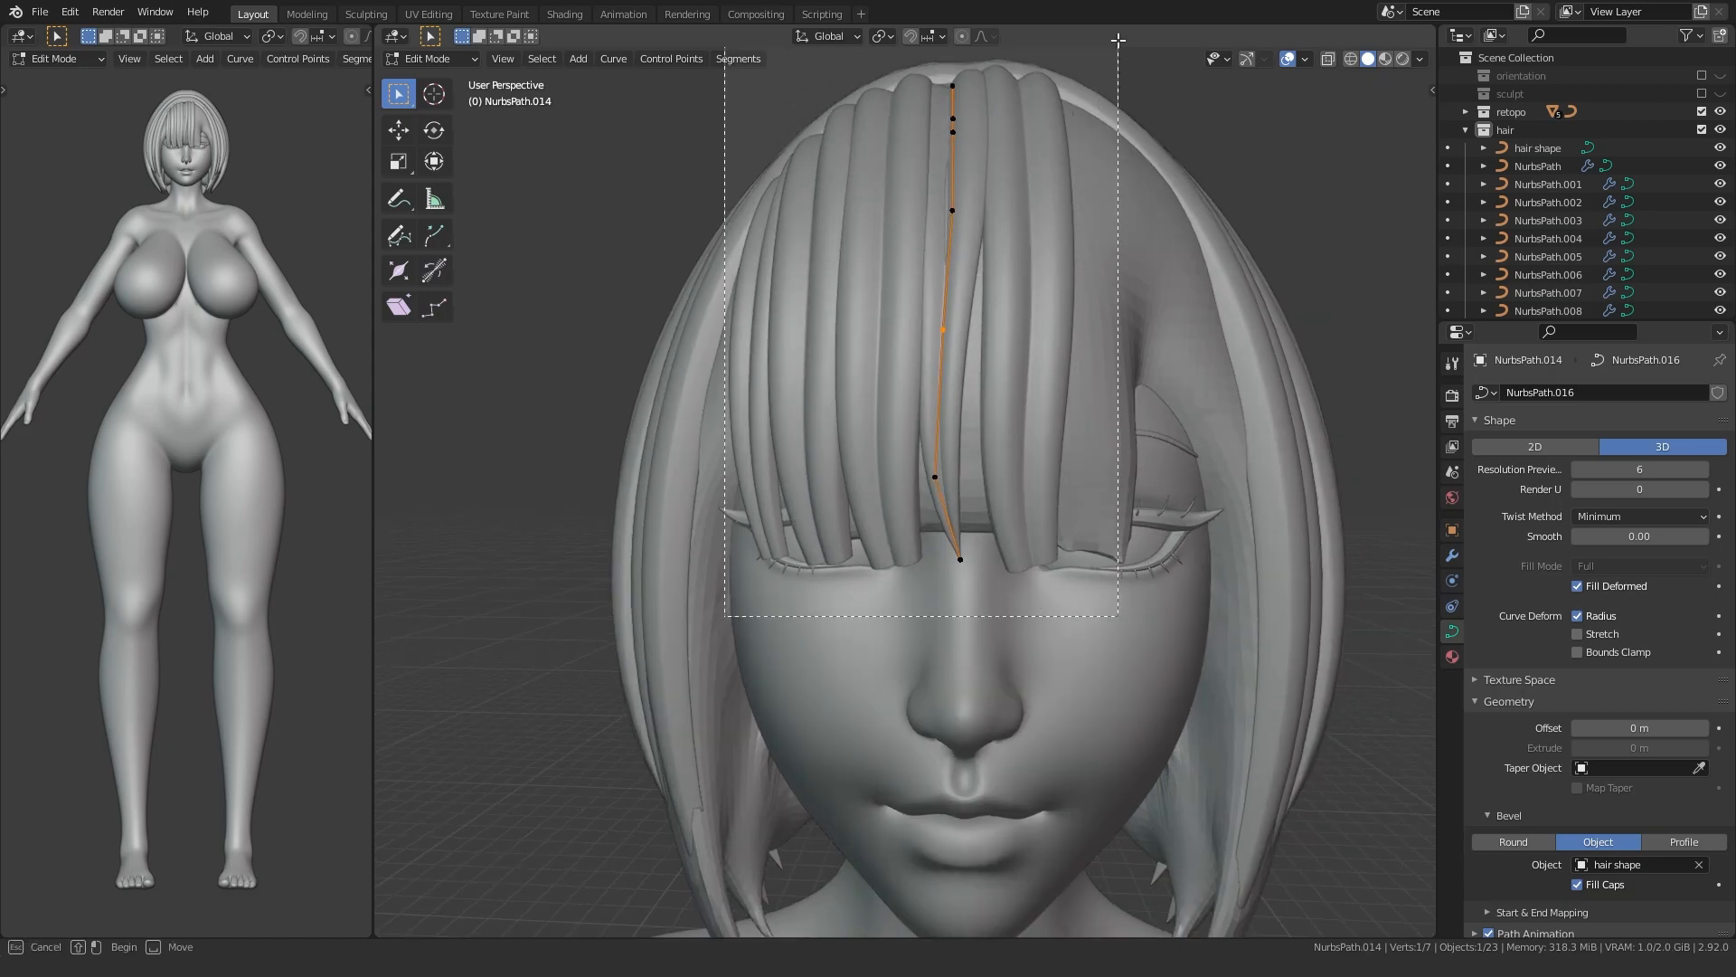
pyautogui.moveTo(812, 449); pyautogui.dragTo(882, 501, button='middle')
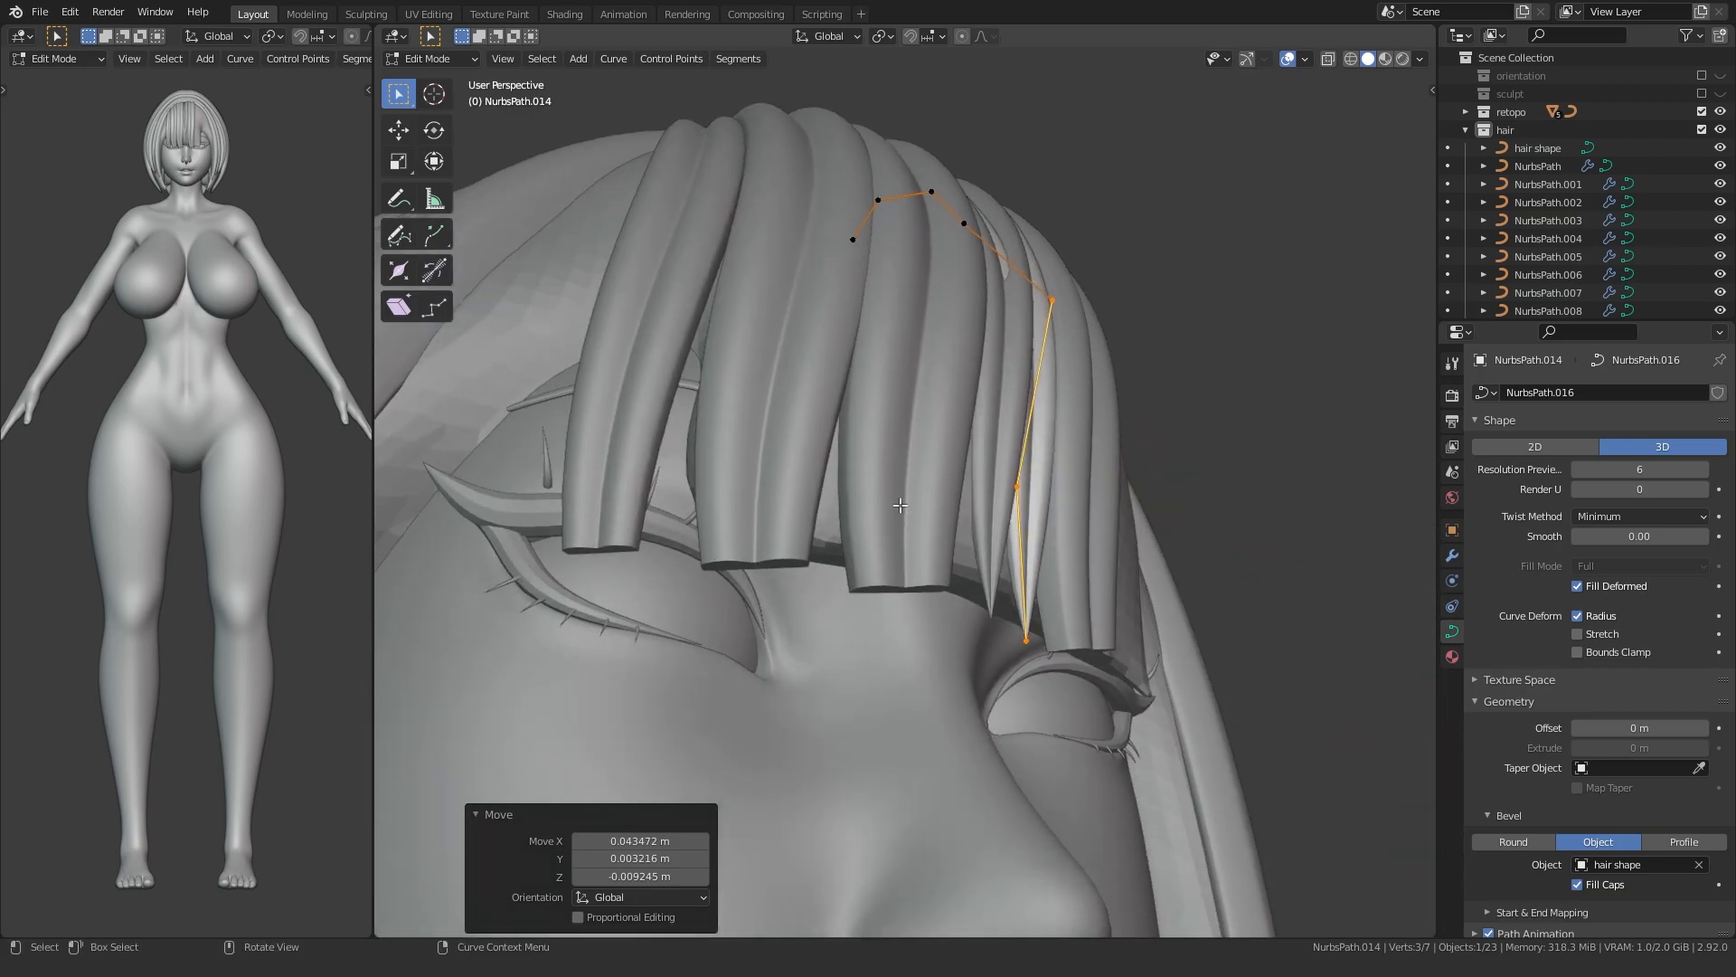
# - Move the second thin strand's three lower control points about 0.012 m forward along negative Y
pyautogui.press('KP_3')
pyautogui.click(663, 593)
pyautogui.moveTo(664, 593); pyautogui.dragTo(896, 475, button='middle')
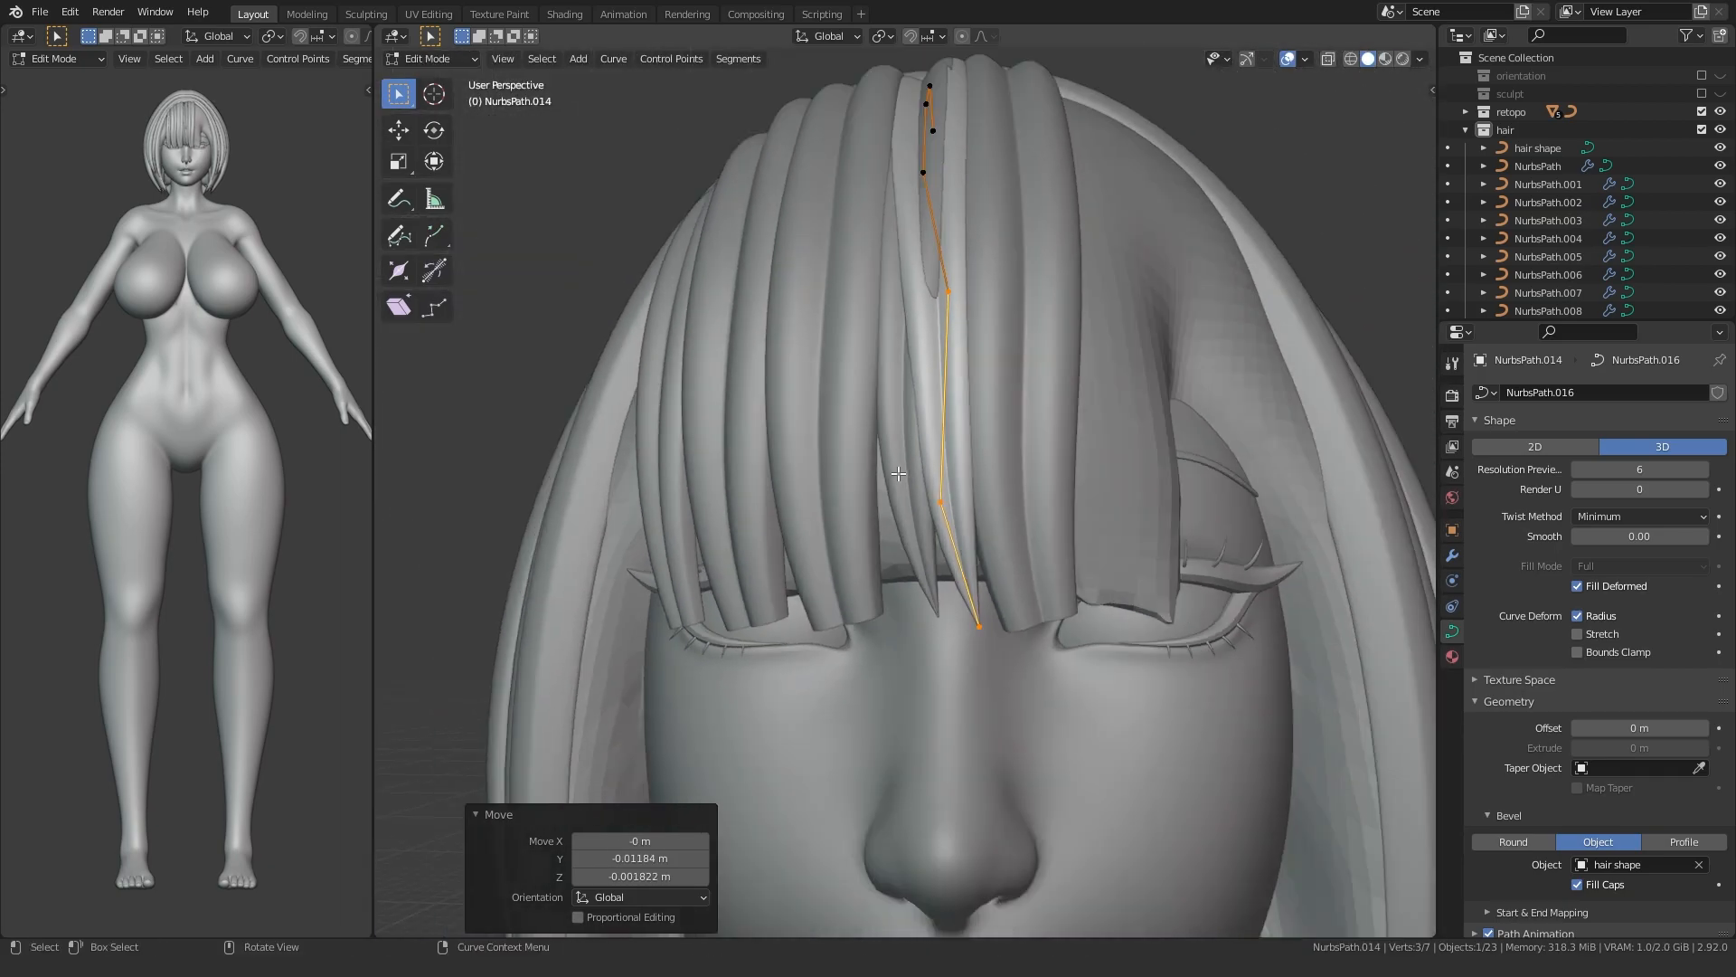
# - Scale the radius of the two points above the second thin strand's tip by 0.248 and of its four upper points by 0.758
pyautogui.click(869, 378)
pyautogui.scroll(-6, 869, 378)
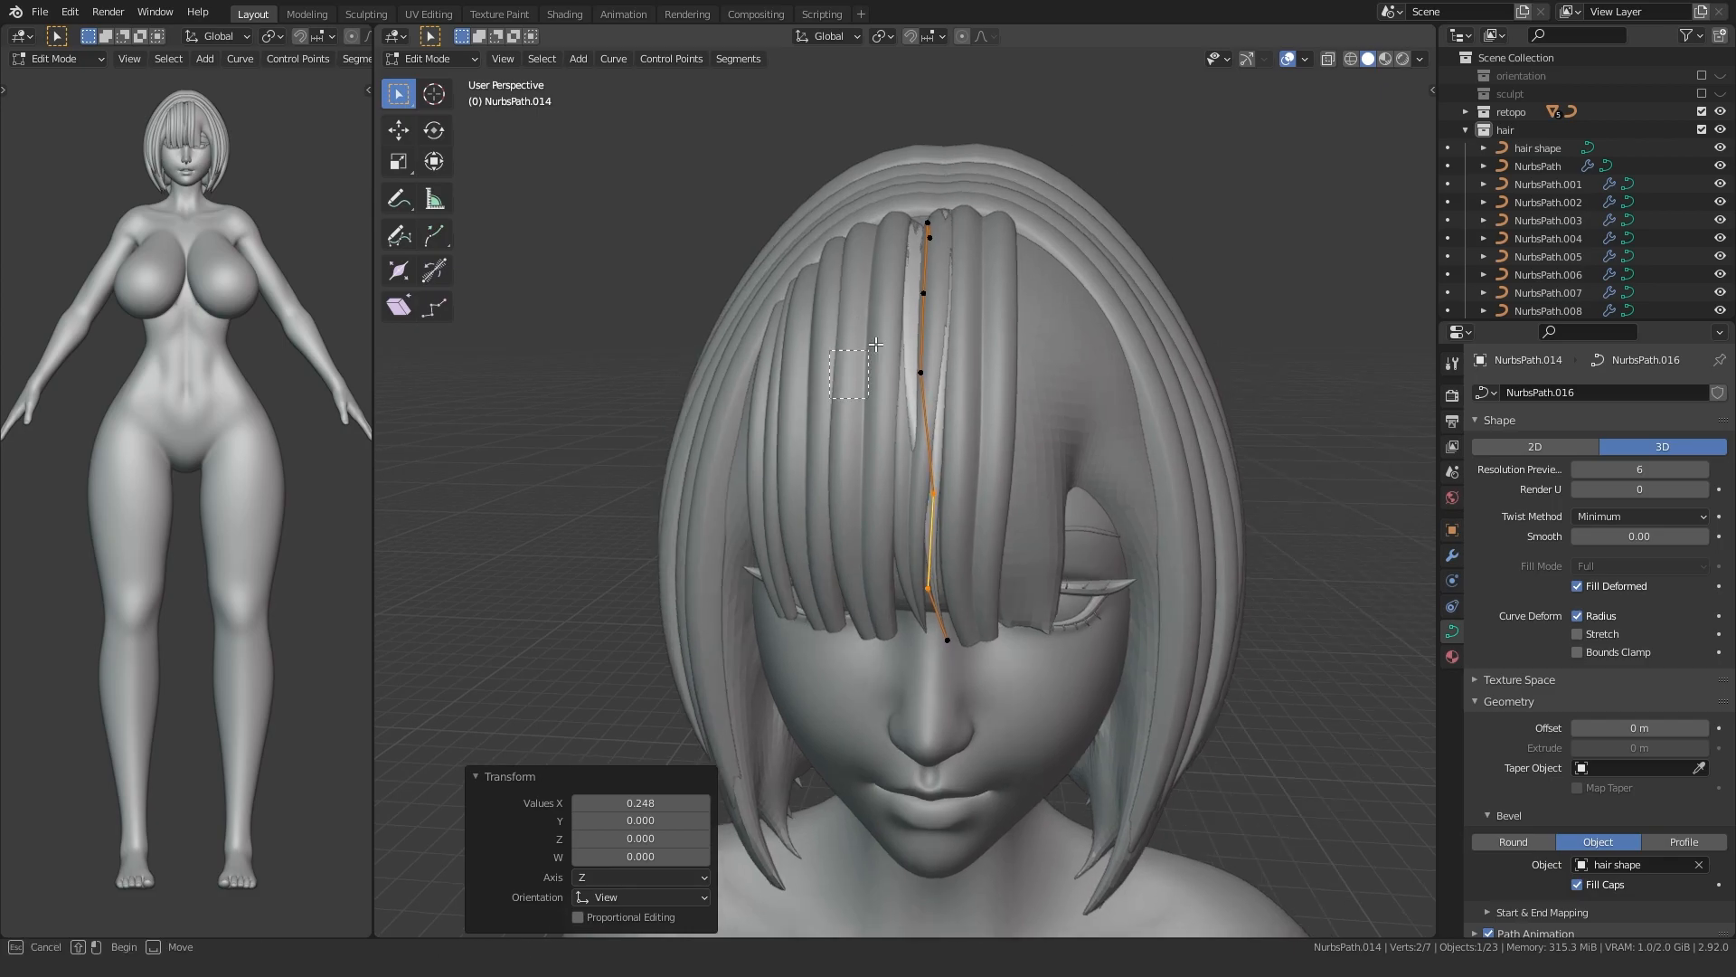
pyautogui.hotkey('alt', 's')
pyautogui.click(765, 284)
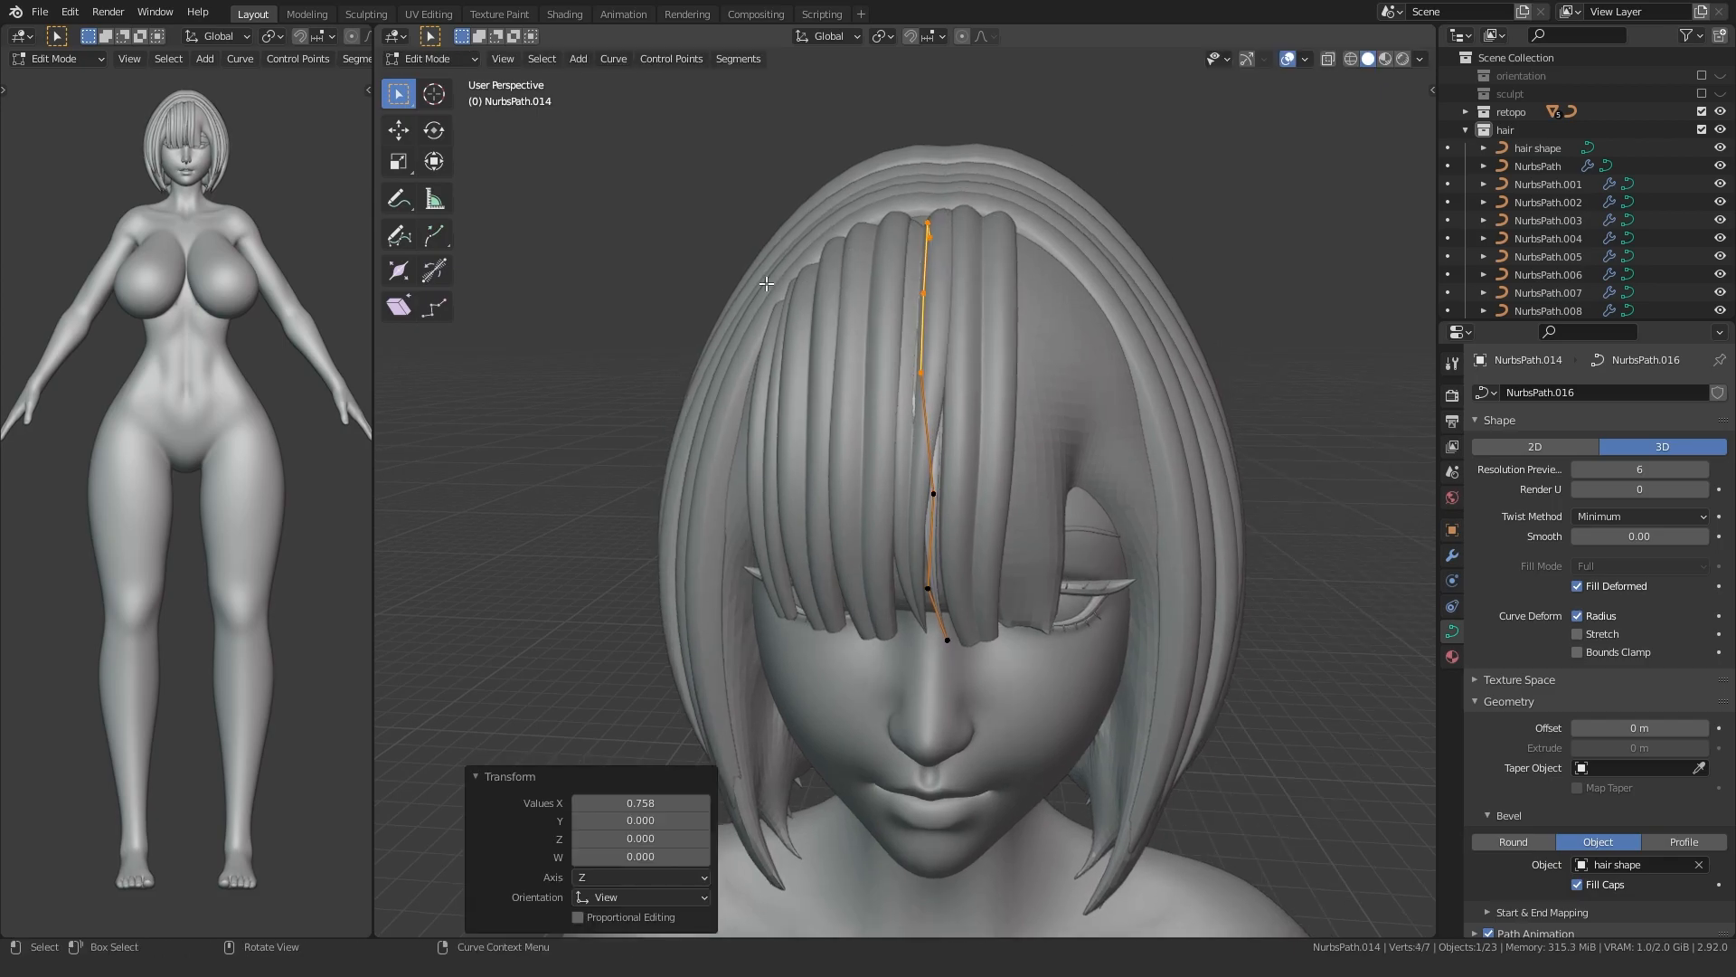
# - Lower the second thin strand's four upper control points about 0.018 m along Z and refine the points near its tip
pyautogui.click(782, 273)
pyautogui.scroll(2, 777, 290)
pyautogui.click(782, 308)
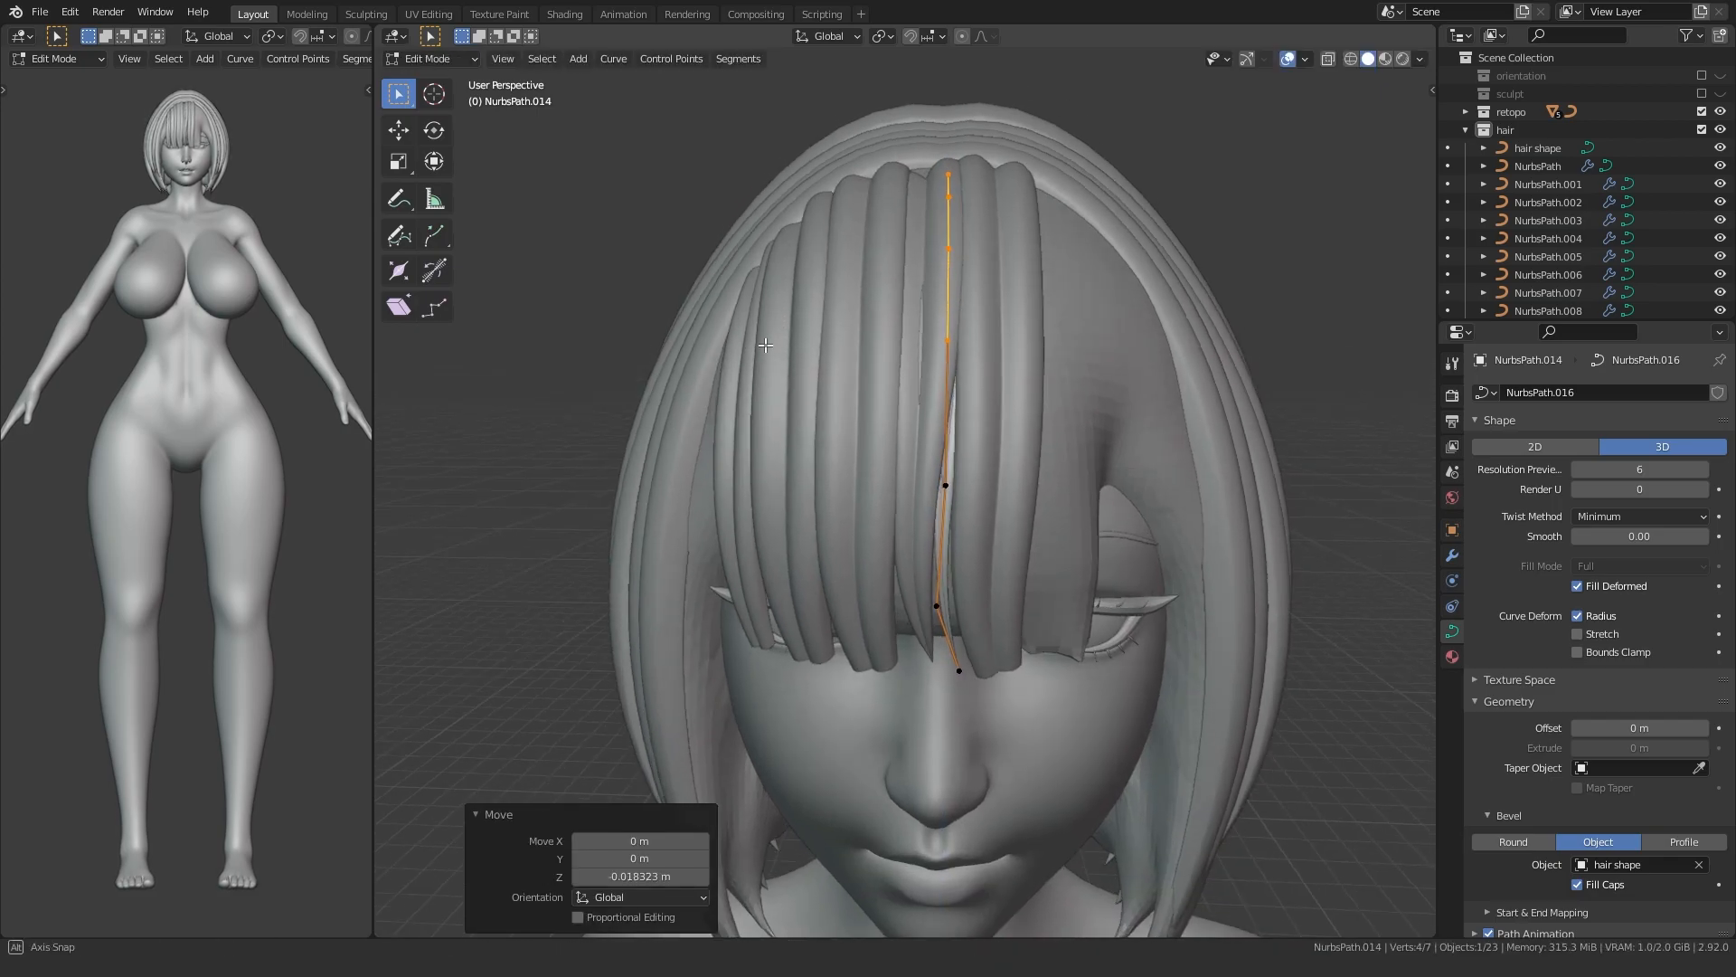
pyautogui.scroll(3, 782, 307)
pyautogui.click(972, 173)
pyautogui.moveTo(940, 144); pyautogui.dragTo(664, 514, button='middle')
pyautogui.click(930, 195)
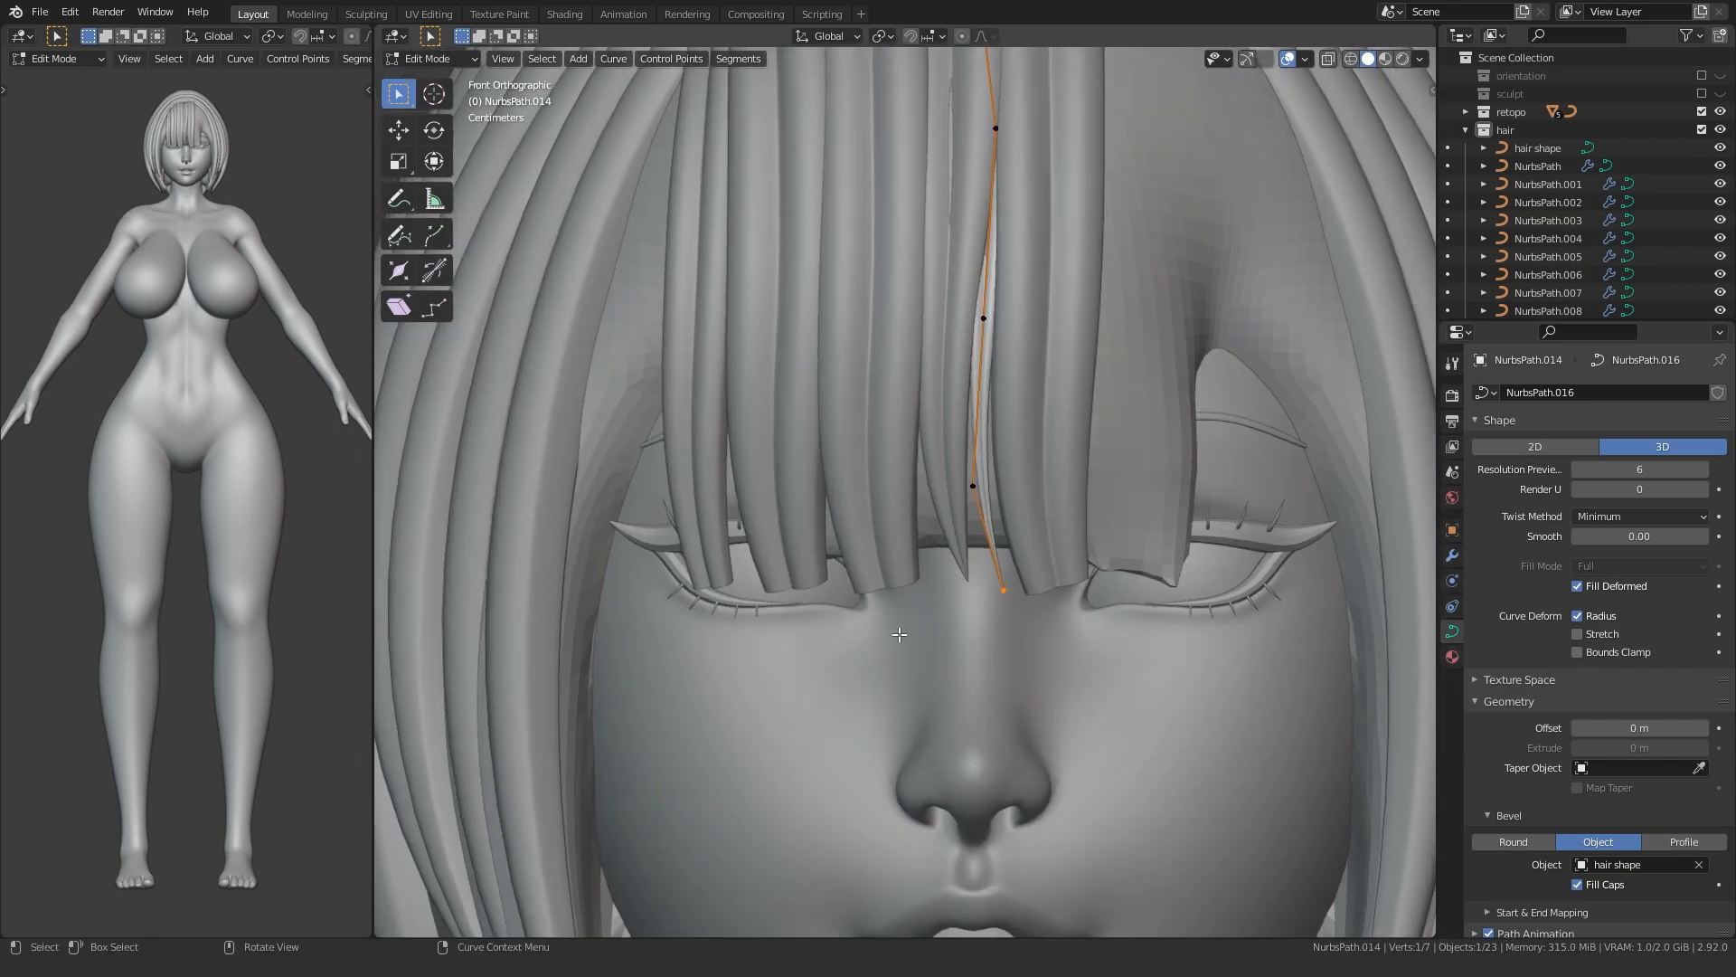
# - Examine how the two thin strands fill the central gap of the fringe and reopen the second one for editing
pyautogui.press('Tab')
pyautogui.scroll(-4, 910, 504)
pyautogui.click(620, 484)
pyautogui.moveTo(620, 484)
pyautogui.mouseDown(button='middle')
pyautogui.moveTo(747, 414)
pyautogui.moveTo(839, 501)
pyautogui.moveTo(826, 521)
pyautogui.moveTo(904, 499)
pyautogui.moveTo(931, 357)
pyautogui.moveTo(883, 317)
pyautogui.moveTo(883, 220)
pyautogui.moveTo(651, 325)
pyautogui.moveTo(642, 489)
pyautogui.mouseUp(button='middle')
pyautogui.scroll(4, 746, 414)
pyautogui.click(905, 502)
pyautogui.click(915, 522)
pyautogui.click(923, 349)
pyautogui.press('Tab')
pyautogui.press('Tab')
pyautogui.scroll(4, 796, 414)
pyautogui.press('Tab')
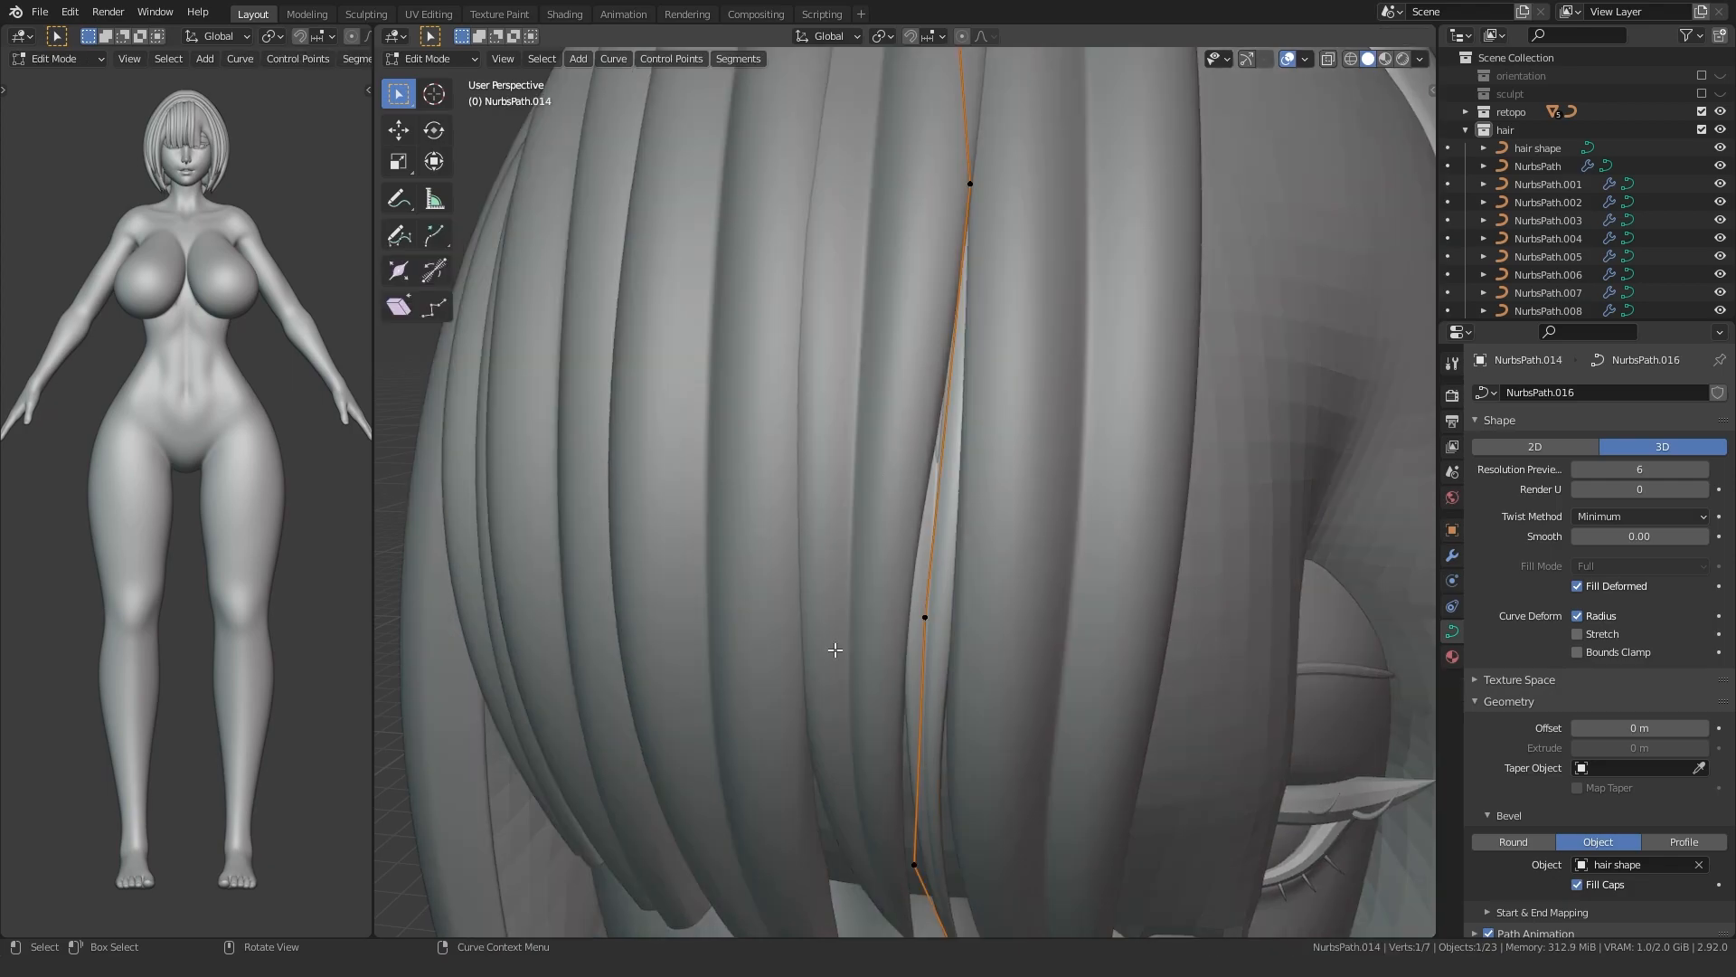
# - Reposition the selected control point of the second thin strand and finish editing it
pyautogui.moveTo(833, 647); pyautogui.dragTo(846, 759, button='middle')
pyautogui.press('g')
pyautogui.click(846, 741)
pyautogui.press('Tab')
pyautogui.scroll(-4, 578, 434)
# - Duplicate the outermost wide fringe strand near the character's left eye and open the copy for editing
pyautogui.click(555, 429)
pyautogui.moveTo(742, 579); pyautogui.dragTo(702, 613, button='middle')
pyautogui.click(930, 523)
pyautogui.moveTo(827, 470); pyautogui.dragTo(814, 506, button='middle')
pyautogui.hotkey('shift', 'd')
pyautogui.click(818, 488)
pyautogui.press('Tab')
# - Shift the copied wide strand along X beside the original and tilt its control points to follow the forehead
pyautogui.moveTo(805, 366); pyautogui.dragTo(796, 303, button='middle')
pyautogui.press('x')
pyautogui.click(887, 422)
pyautogui.hotkey('ctrl', 't')
pyautogui.click(762, 373)
pyautogui.moveTo(762, 373); pyautogui.dragTo(752, 551, button='middle')
pyautogui.click(798, 314)
# - Lower the copied strand's two top control points about 0.08 m along Z
pyautogui.scroll(-2, 752, 551)
pyautogui.moveTo(948, 298); pyautogui.dragTo(1042, 191)
pyautogui.press('g')
pyautogui.press('z')
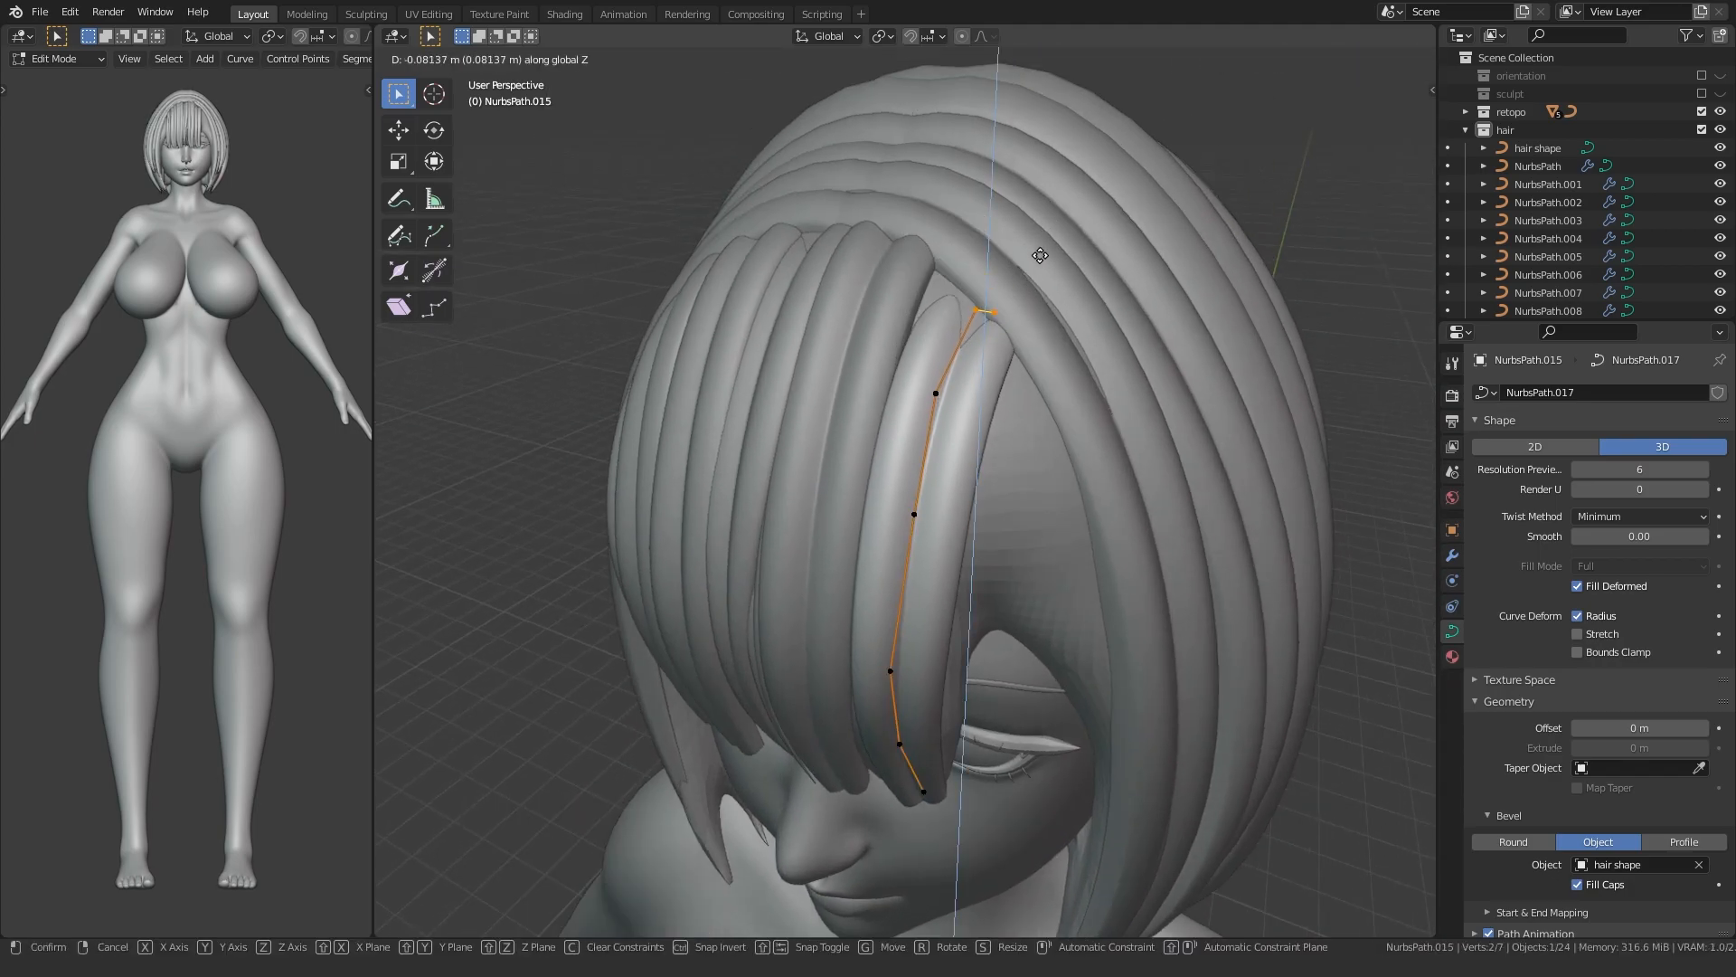
pyautogui.click(1036, 230)
# - Shape the copied strand into a pointed one by rotating its lower control points and scaling their radius in front view
pyautogui.moveTo(1036, 231); pyautogui.dragTo(996, 648, button='middle')
pyautogui.click(783, 667)
pyautogui.press('KP_1')
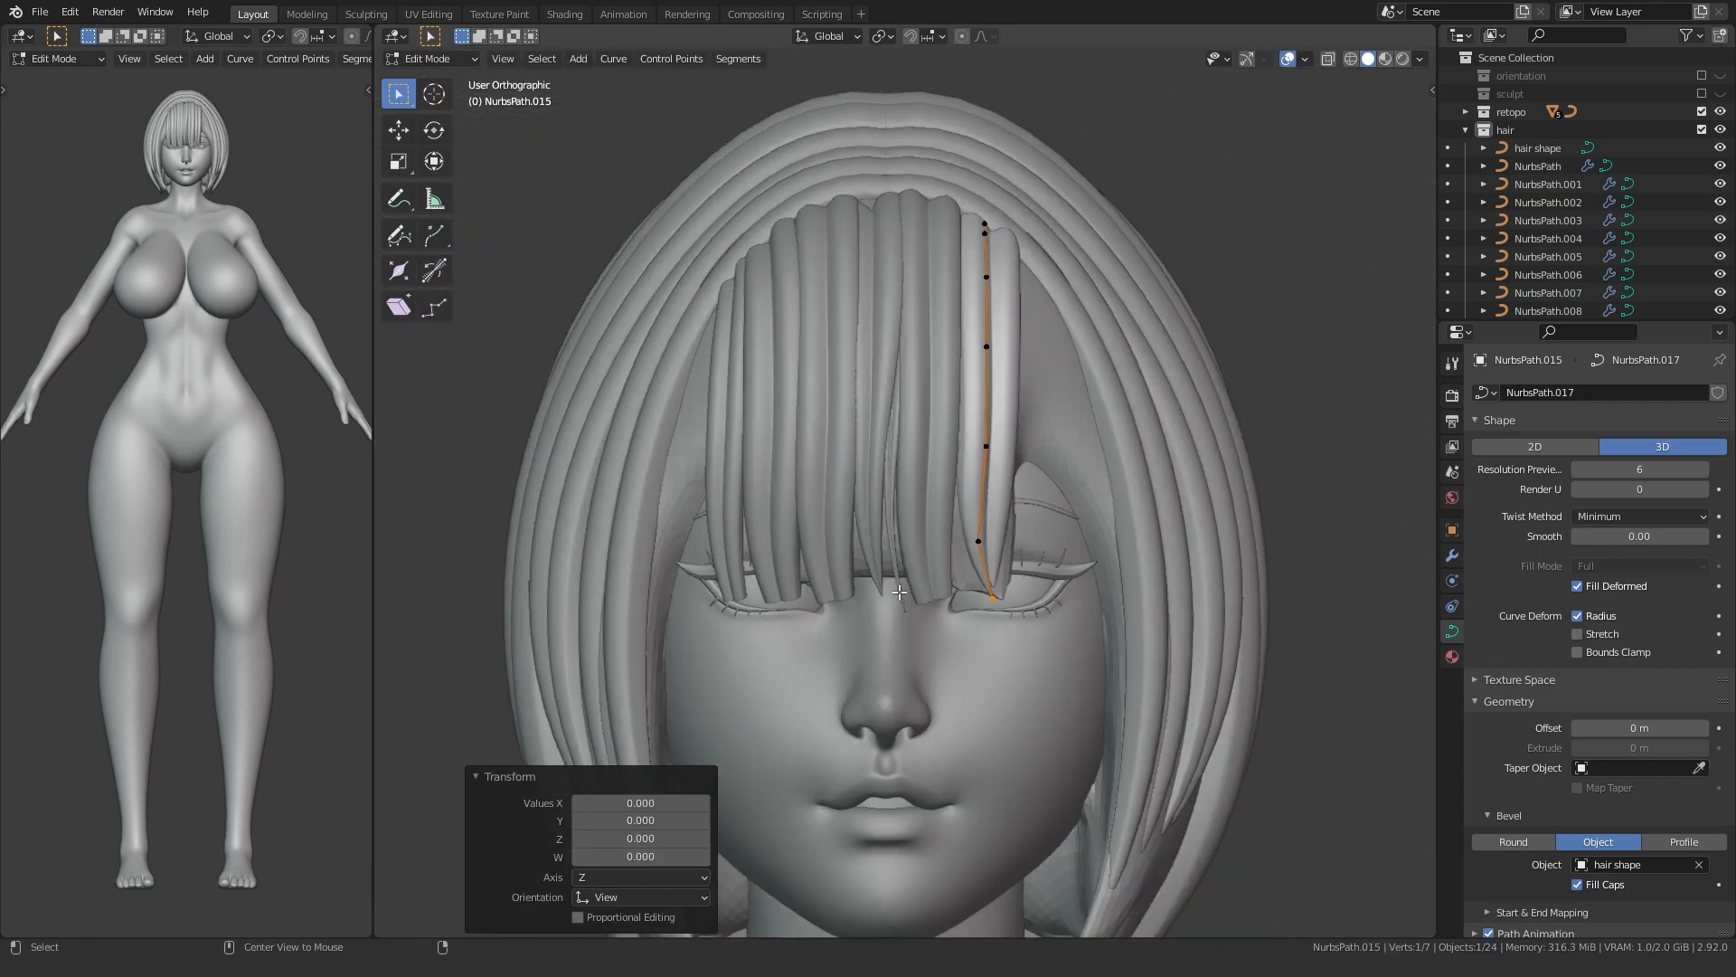
pyautogui.scroll(5, 772, 540)
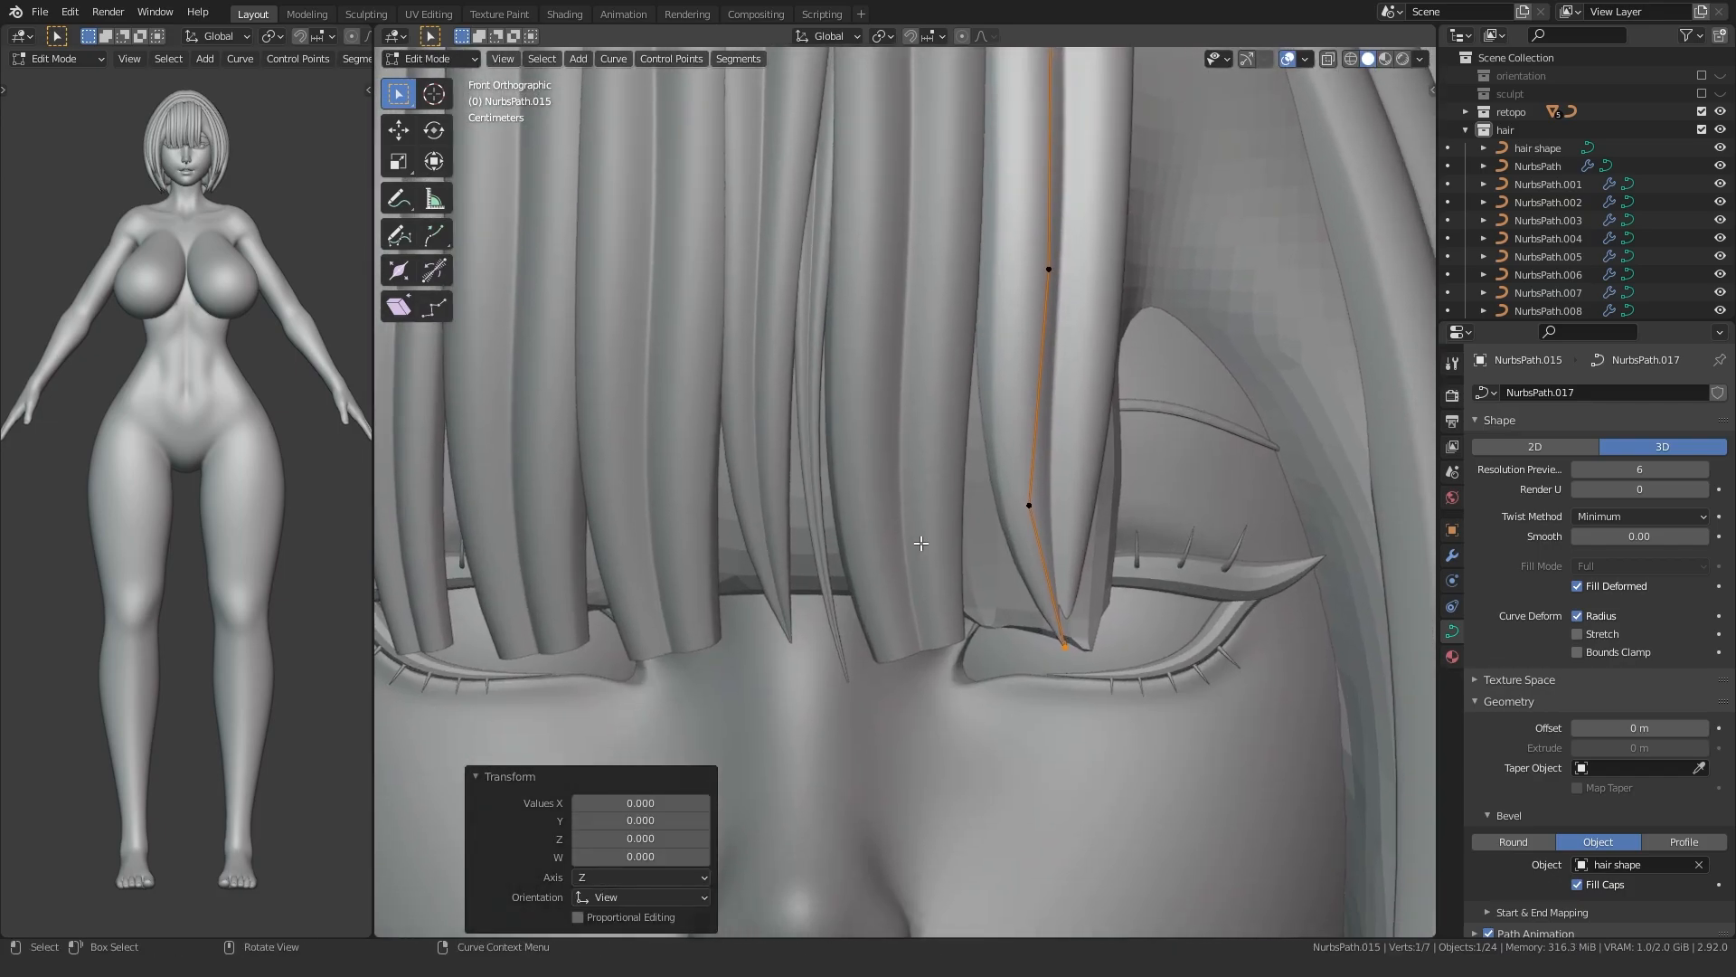
pyautogui.moveTo(801, 764); pyautogui.dragTo(1275, 179)
pyautogui.press('r')
pyautogui.click(904, 490)
pyautogui.hotkey('alt', 's')
pyautogui.click(790, 469)
pyautogui.moveTo(790, 469); pyautogui.dragTo(734, 457, button='middle')
# - Check the pointed strand against the fringe, reopen it for editing and shift a control point of its lower section
pyautogui.scroll(-5, 743, 509)
pyautogui.press('Tab')
pyautogui.click(566, 452)
pyautogui.moveTo(566, 452); pyautogui.dragTo(559, 507, button='middle')
pyautogui.scroll(4, 723, 493)
pyautogui.click(850, 461)
pyautogui.press('Tab')
pyautogui.moveTo(796, 493); pyautogui.dragTo(687, 498, button='middle')
pyautogui.moveTo(600, 551); pyautogui.dragTo(709, 496)
pyautogui.press('g')
pyautogui.click(621, 508)
# - Move the control point just above the pointed strand's tip and finish editing the strand
pyautogui.moveTo(622, 507); pyautogui.dragTo(814, 486, button='middle')
pyautogui.click(758, 346)
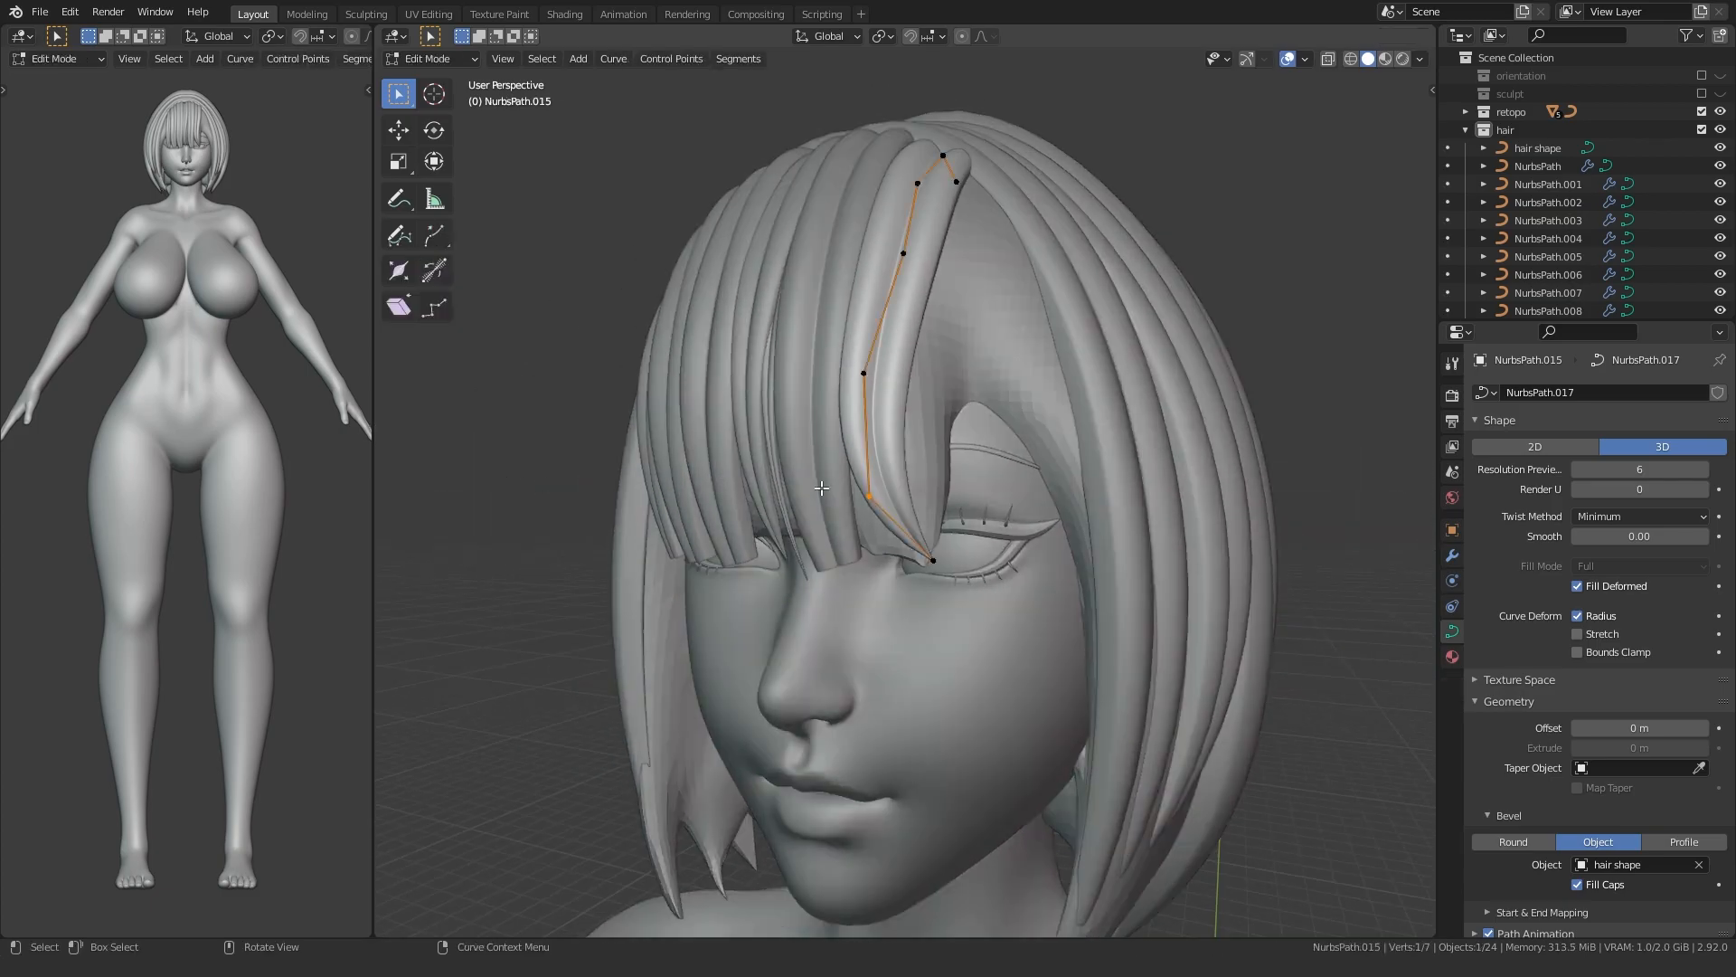
pyautogui.scroll(1, 814, 486)
pyautogui.press('g')
pyautogui.click(805, 488)
pyautogui.moveTo(488, 529); pyautogui.dragTo(539, 542, button='middle')
pyautogui.press('Tab')
pyautogui.hotkey('alt', 'a')
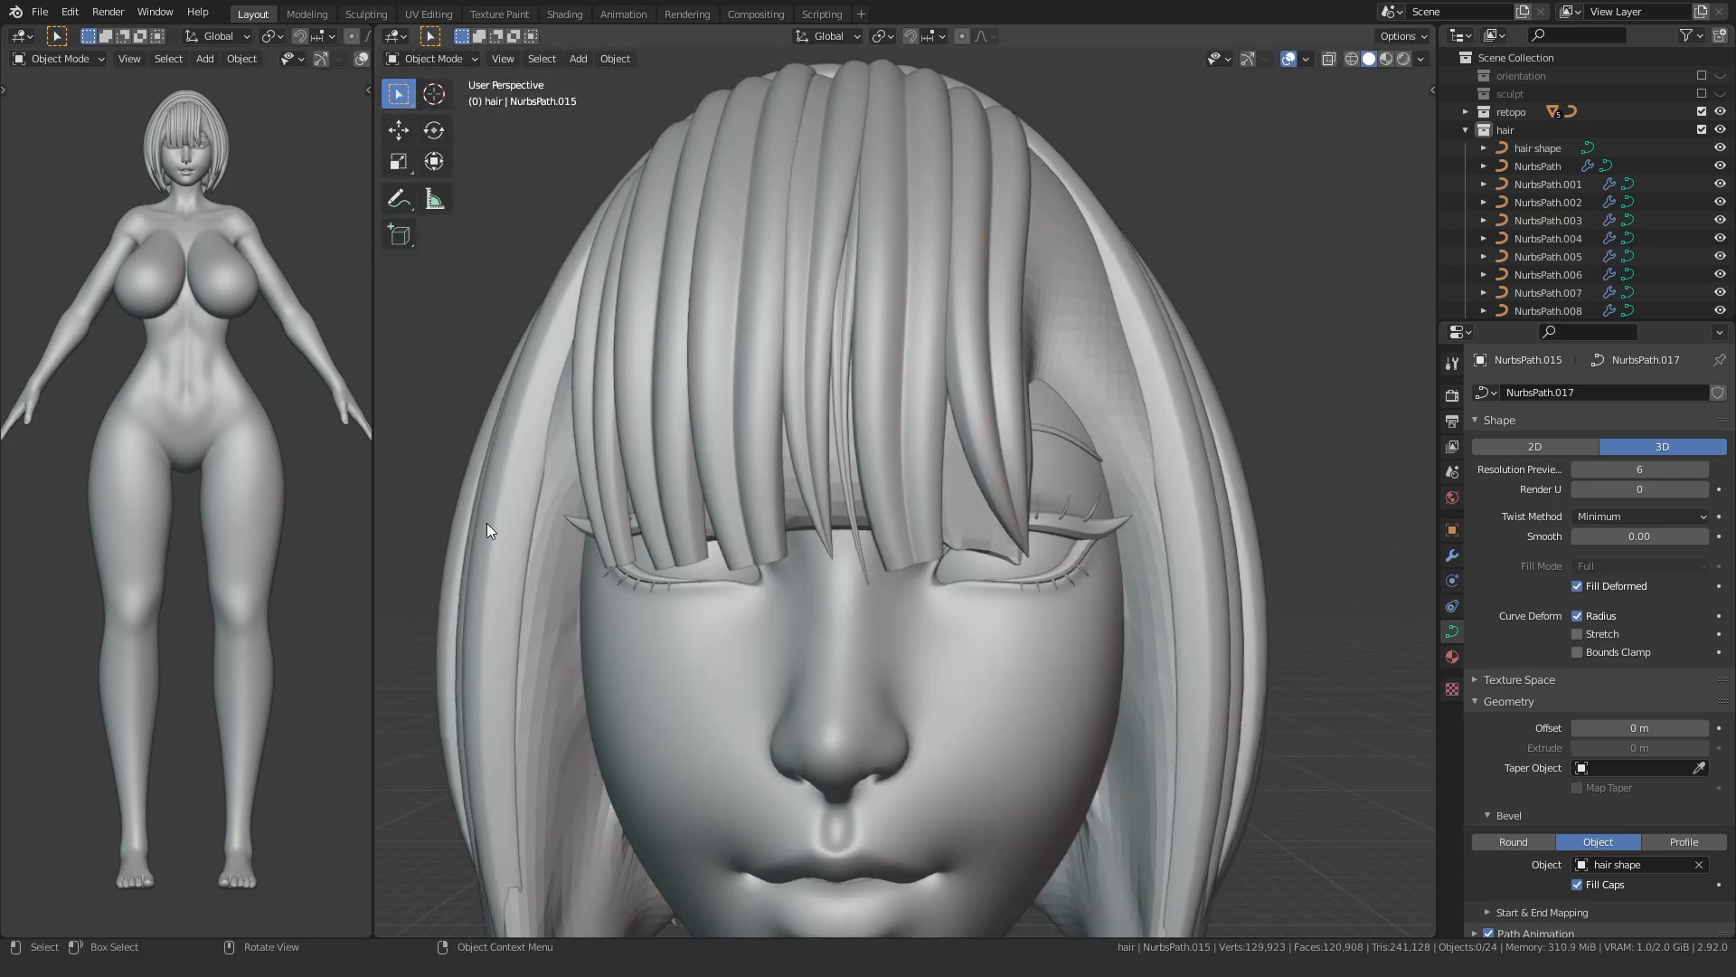
pyautogui.scroll(-5, 539, 540)
pyautogui.moveTo(611, 485); pyautogui.dragTo(561, 506, button='middle')
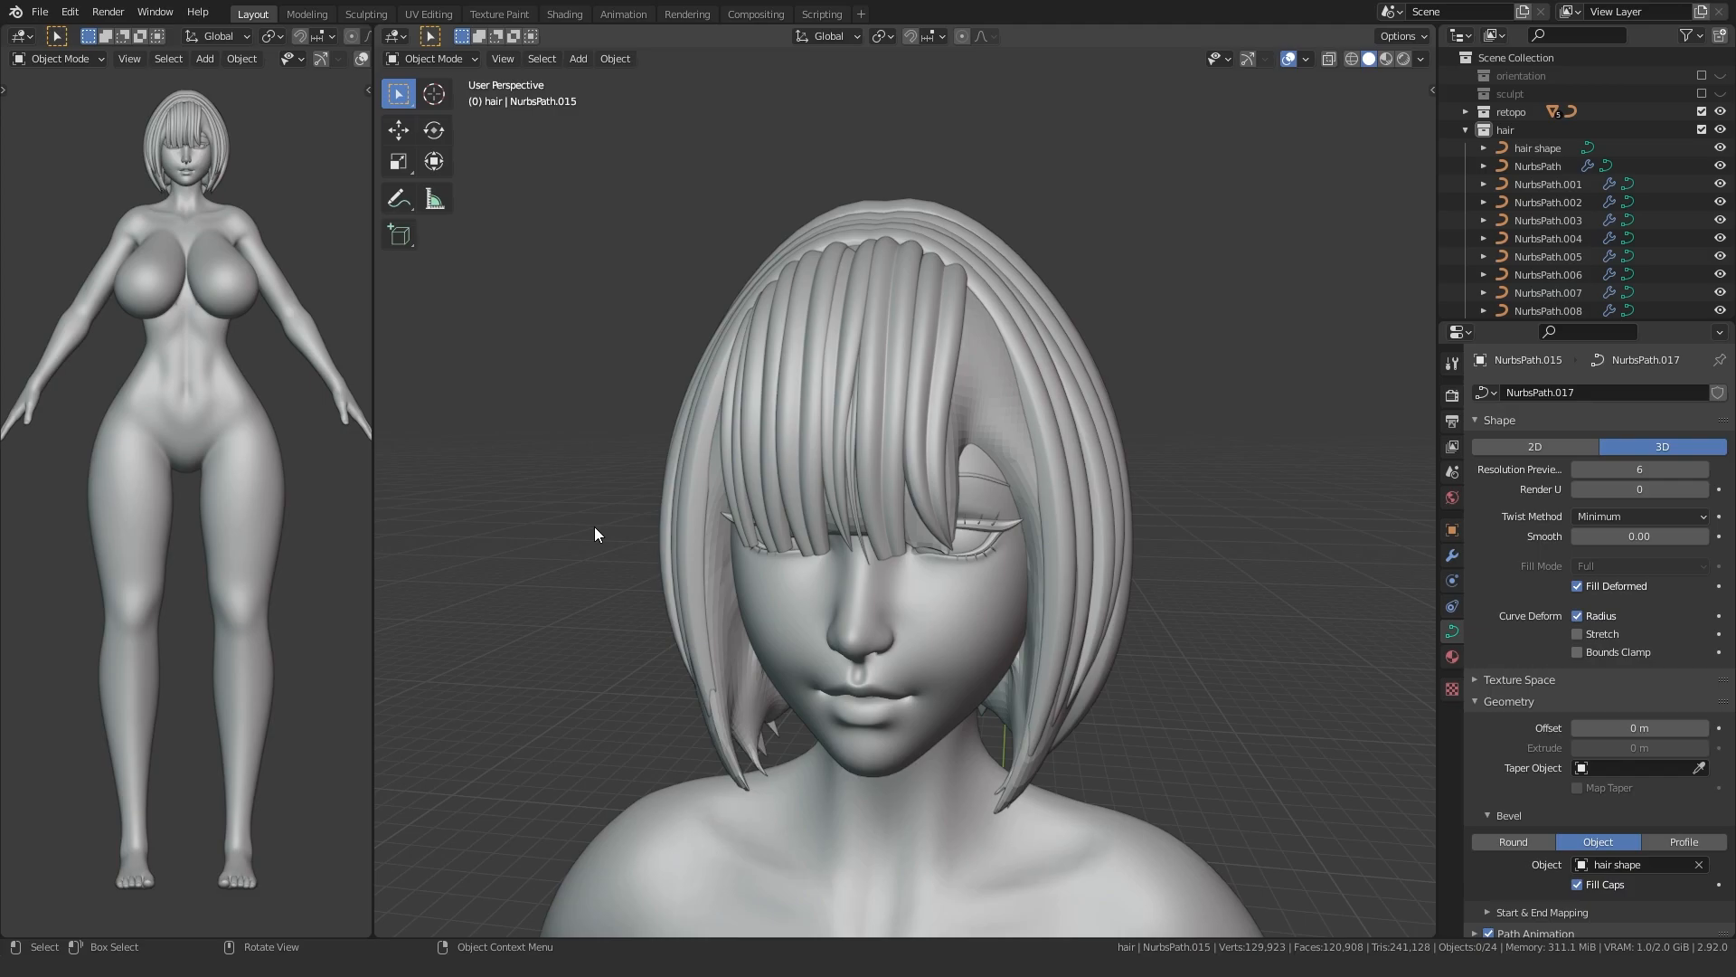
# - Duplicate the pointed strand near the left eye and open the copy for editing
pyautogui.scroll(4, 715, 512)
pyautogui.click(920, 404)
pyautogui.hotkey('shift', 'd')
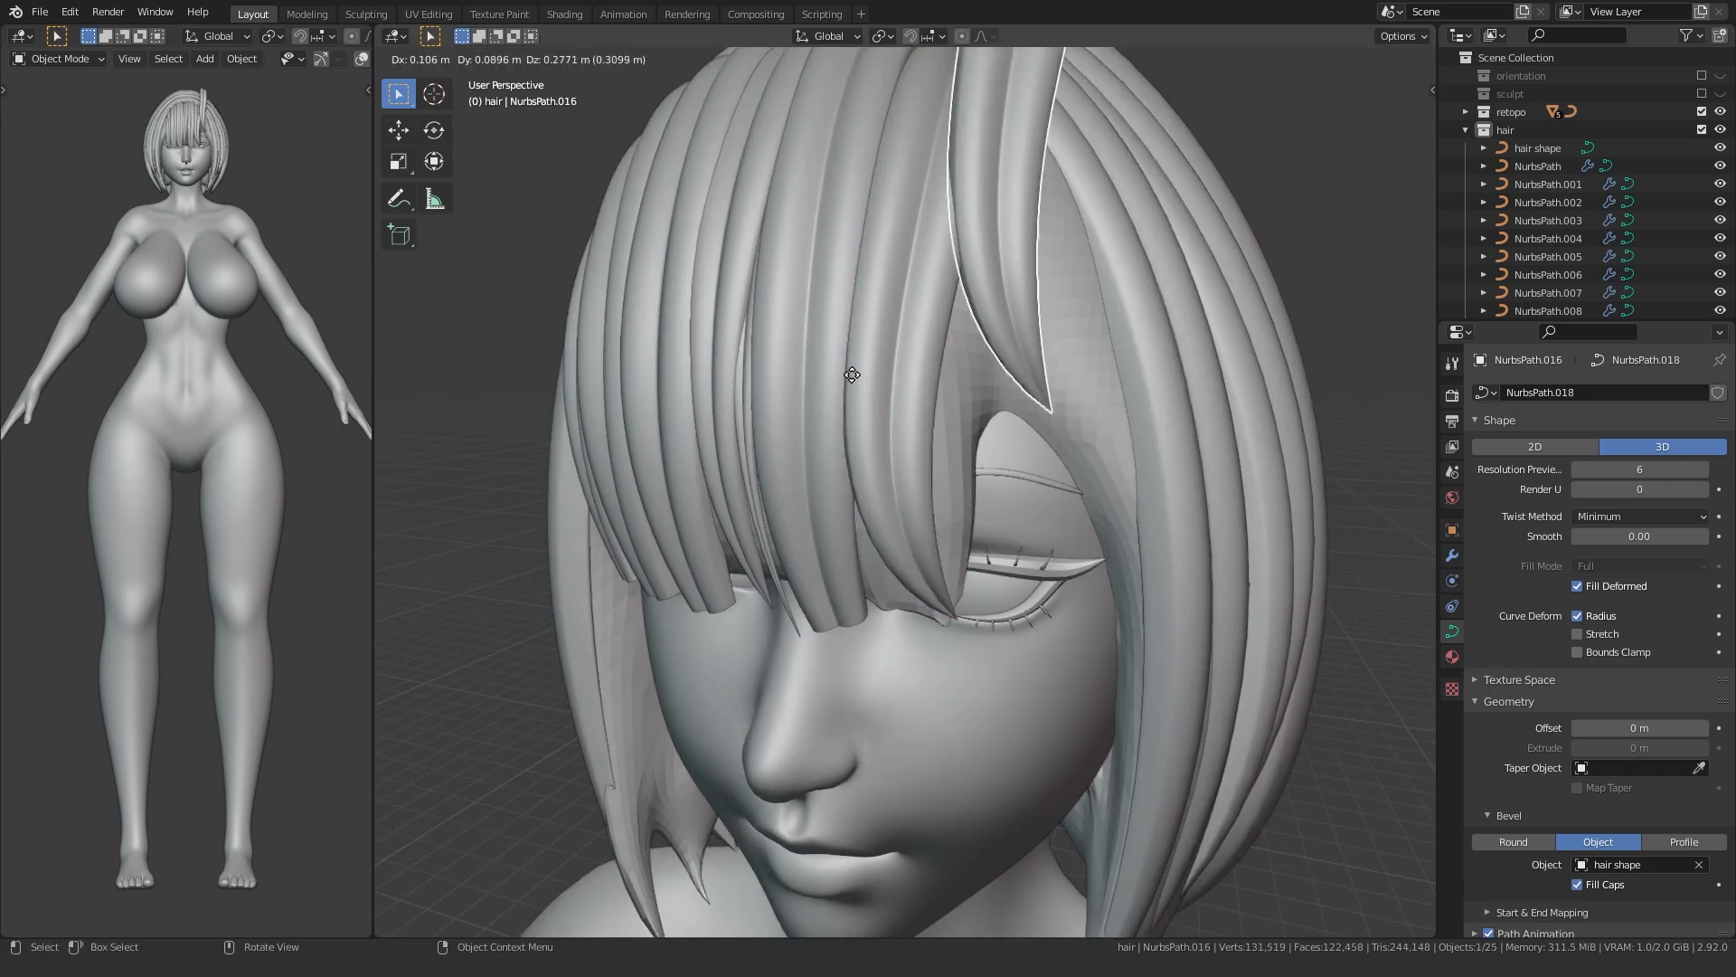
pyautogui.click(856, 374)
pyautogui.press('Tab')
pyautogui.moveTo(850, 389); pyautogui.dragTo(784, 459, button='middle')
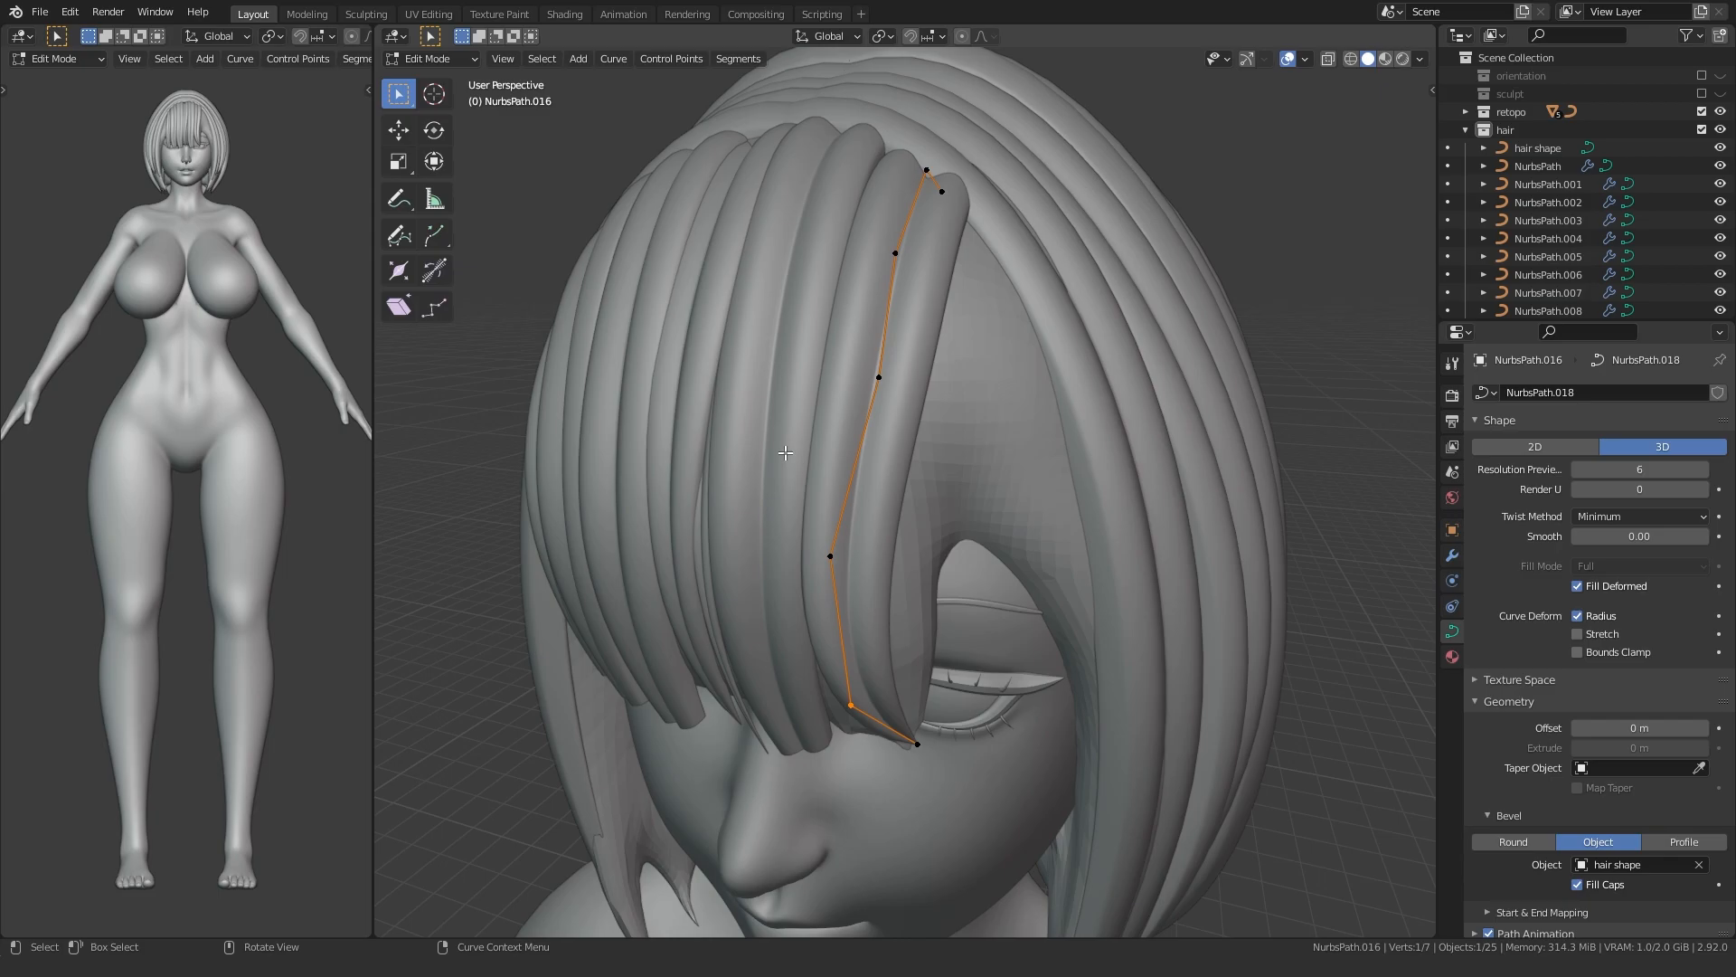
# - Move all seven control points of the pointed copy outward beside the original strand
pyautogui.moveTo(712, 470); pyautogui.dragTo(676, 342, button='middle')
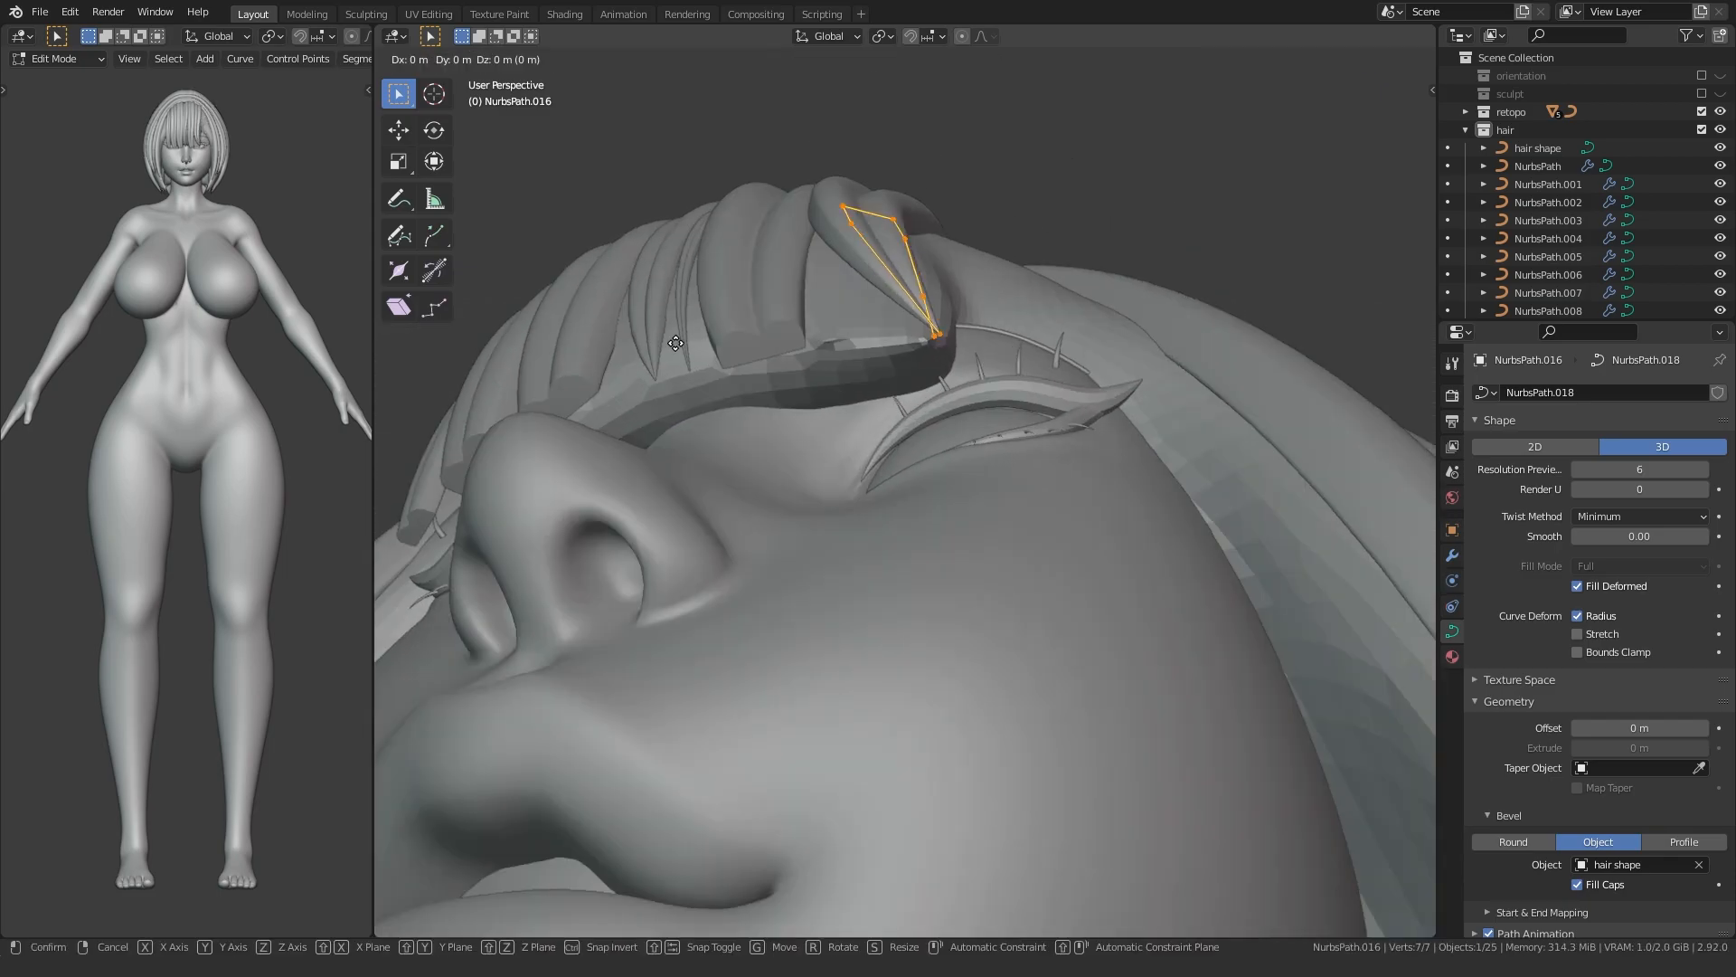
pyautogui.click(753, 367)
pyautogui.click(658, 418)
# - Lower the pointed copy's three upper control points about 0.052 m along Z
pyautogui.moveTo(659, 418); pyautogui.dragTo(765, 360, button='middle')
pyautogui.press('g')
pyautogui.press('z')
pyautogui.click(1089, 117)
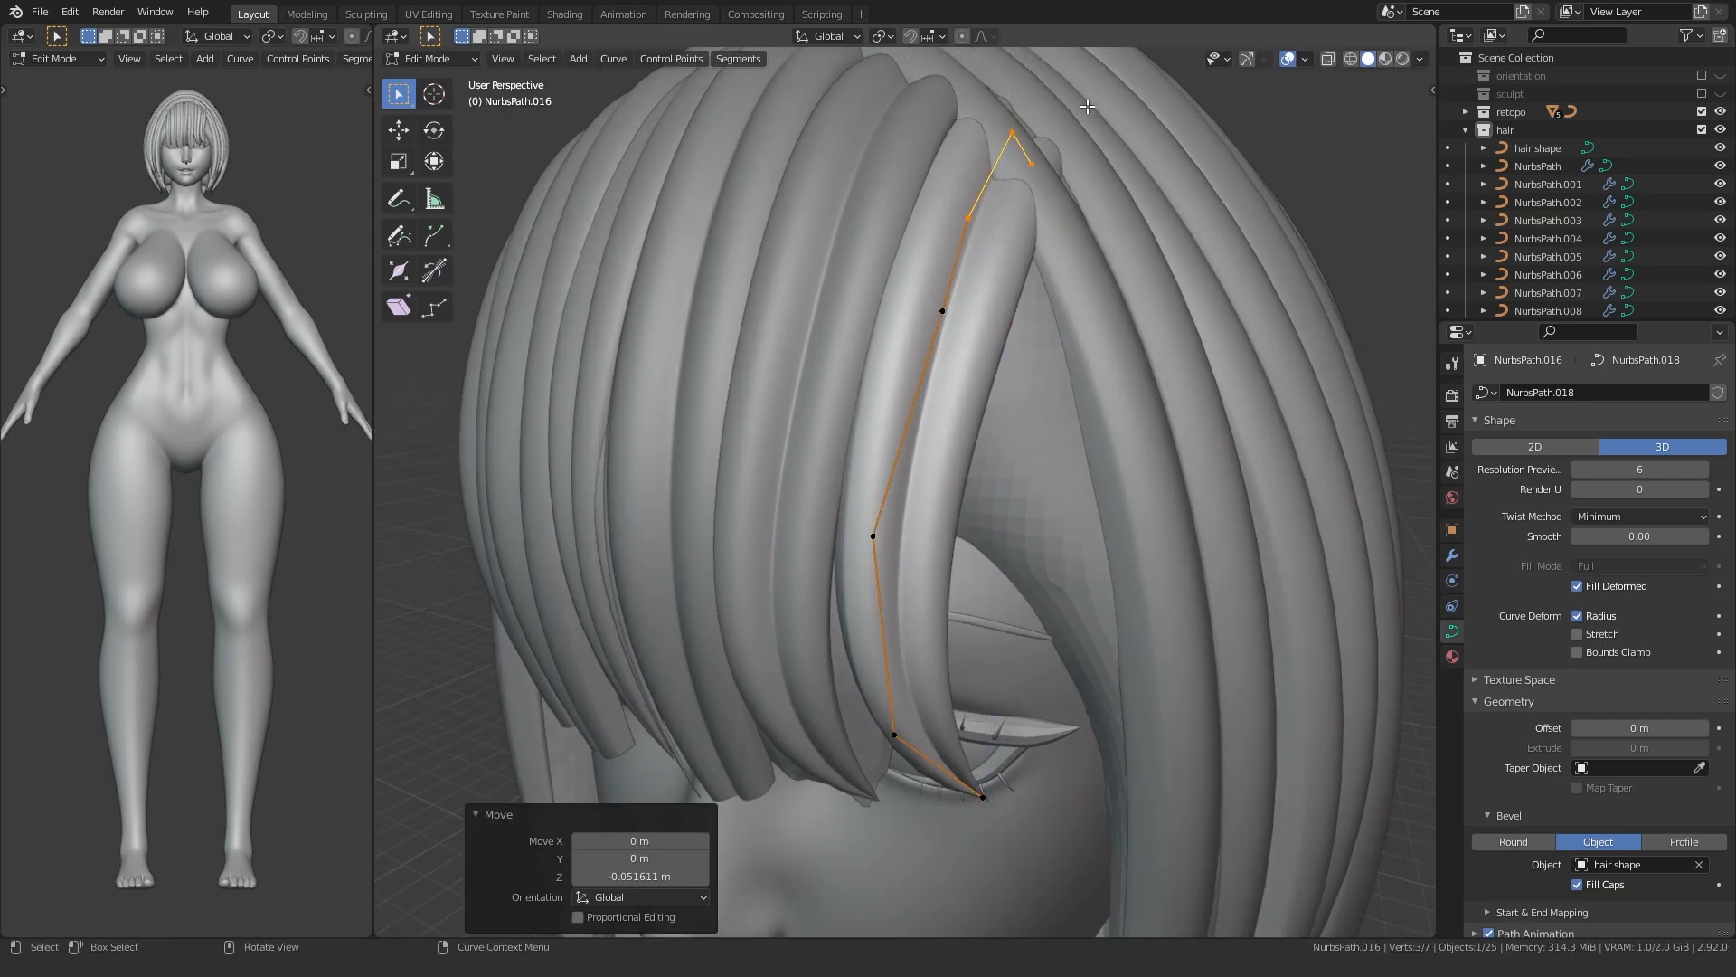
pyautogui.scroll(-1, 737, 520)
# - Scale down the pointed copy's radius at all control points, and rotate and move its three upper points closer to the scalp
pyautogui.press('a')
pyautogui.hotkey('alt', 's')
pyautogui.click(671, 518)
pyautogui.moveTo(1099, 167); pyautogui.dragTo(923, 303)
pyautogui.press('g')
pyautogui.click(918, 271)
pyautogui.moveTo(919, 271); pyautogui.dragTo(801, 255, button='middle')
pyautogui.press('r')
pyautogui.click(703, 212)
pyautogui.press('g')
pyautogui.click(709, 205)
pyautogui.moveTo(709, 205); pyautogui.dragTo(805, 248, button='middle')
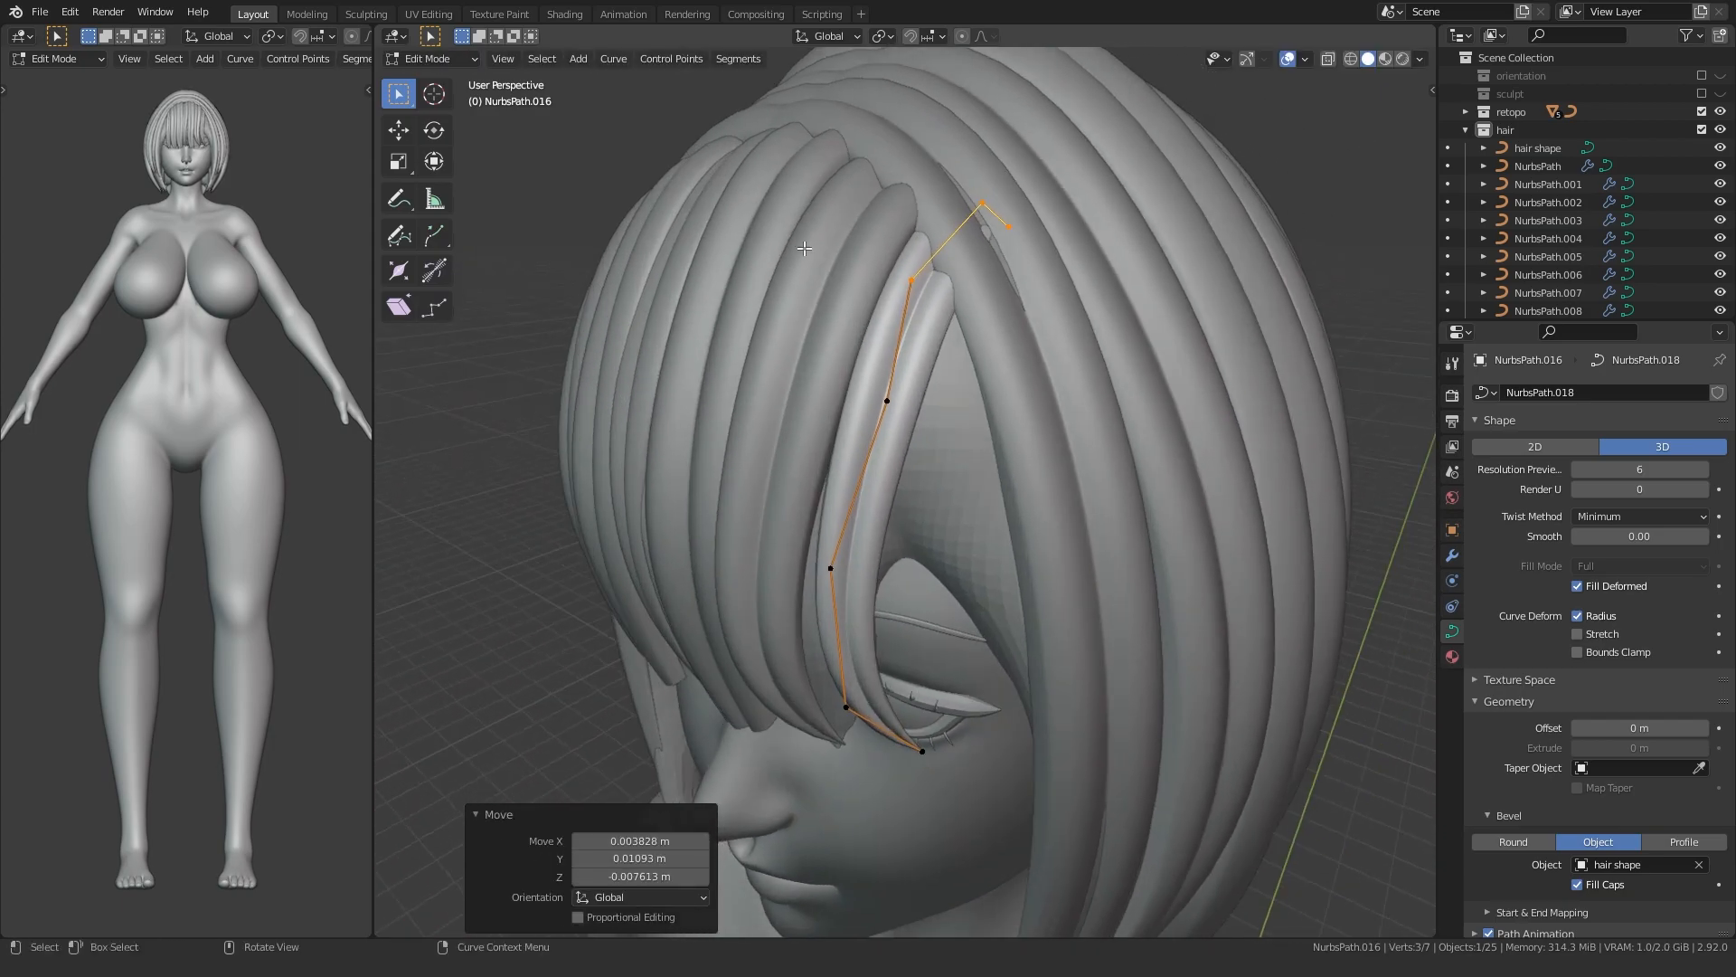
# - Lower the pointed copy's third control point from the root about 0.008 m along Z
pyautogui.click(1082, 179)
pyautogui.click(912, 280)
pyautogui.press('g')
pyautogui.press('z')
pyautogui.click(949, 237)
pyautogui.moveTo(950, 237); pyautogui.dragTo(869, 300, button='middle')
pyautogui.click(941, 237)
pyautogui.moveTo(941, 237); pyautogui.dragTo(829, 583, button='middle')
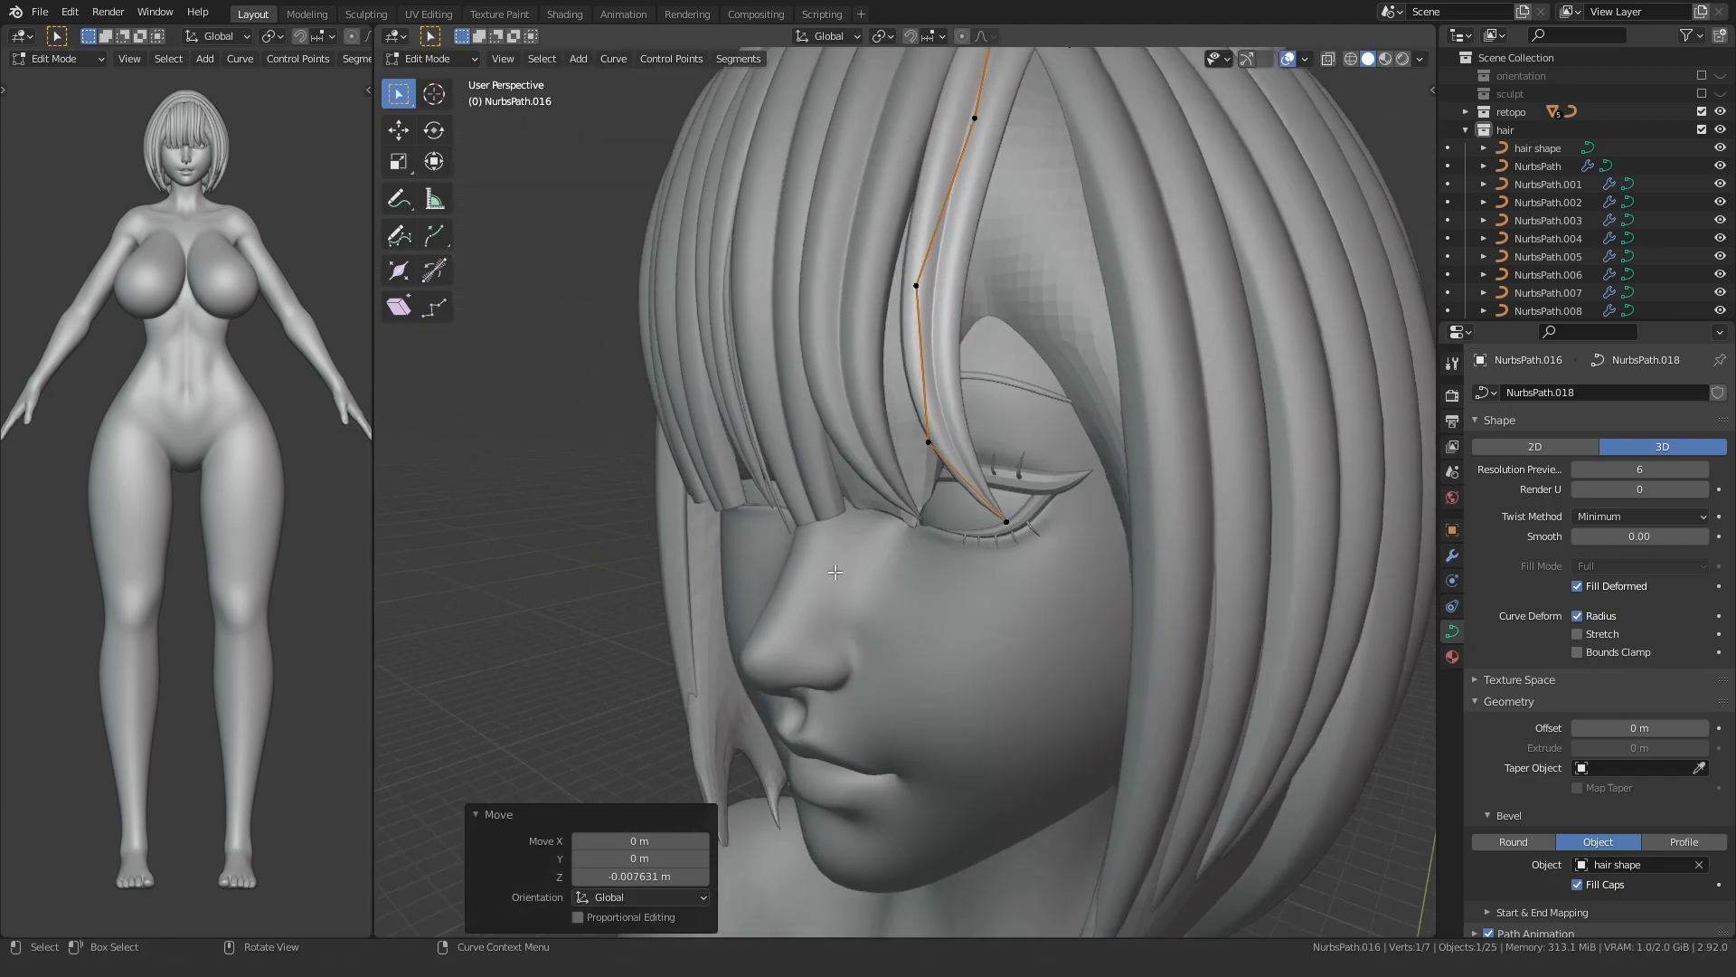
# - Rotate the pointed copy's two lowest control points 85.4° in view and swing its lower section toward the nose bridge
pyautogui.press('KP_1')
pyautogui.moveTo(908, 518); pyautogui.dragTo(754, 532, button='middle')
pyautogui.press('g')
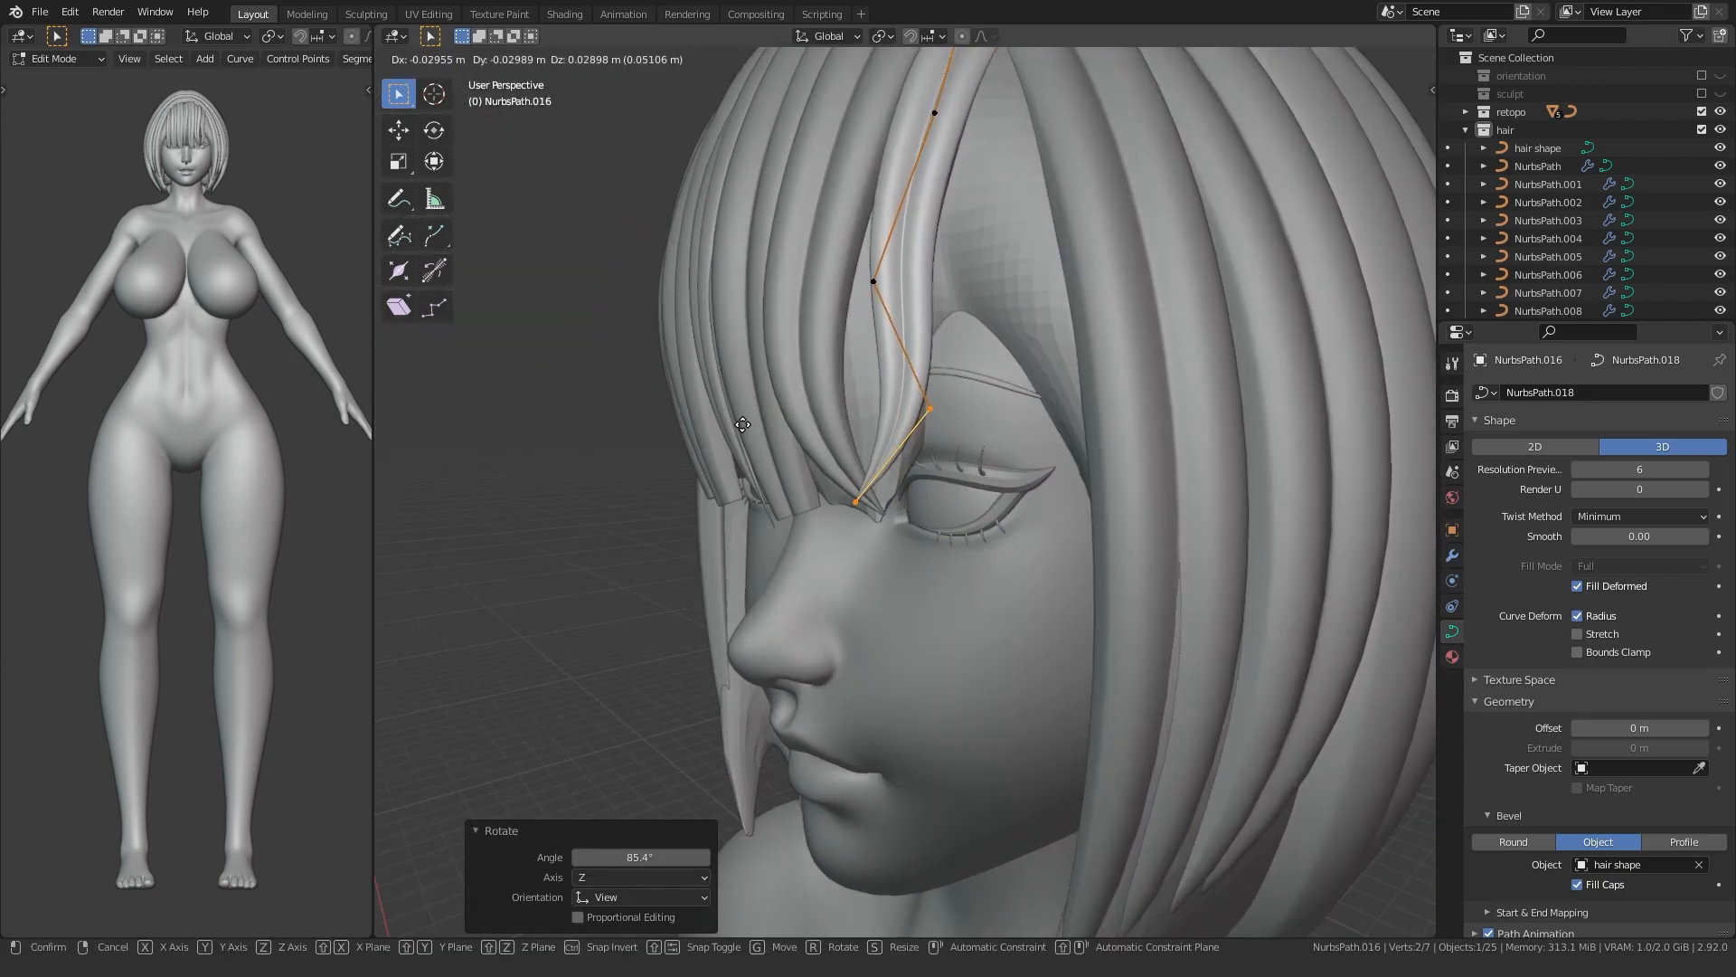
pyautogui.moveTo(969, 272); pyautogui.dragTo(971, 270)
pyautogui.press('r')
pyautogui.click(773, 259)
pyautogui.moveTo(773, 259); pyautogui.dragTo(800, 269, button='middle')
pyautogui.press('r')
pyautogui.click(786, 298)
# - Move the copy's tip about 0.047 m back along Y so that it passes behind the neighbouring pointed strand
pyautogui.moveTo(741, 348); pyautogui.dragTo(895, 180, button='middle')
pyautogui.press('g')
pyautogui.click(678, 353)
pyautogui.press('b')
pyautogui.click(824, 452)
pyautogui.moveTo(824, 452); pyautogui.dragTo(891, 499, button='middle')
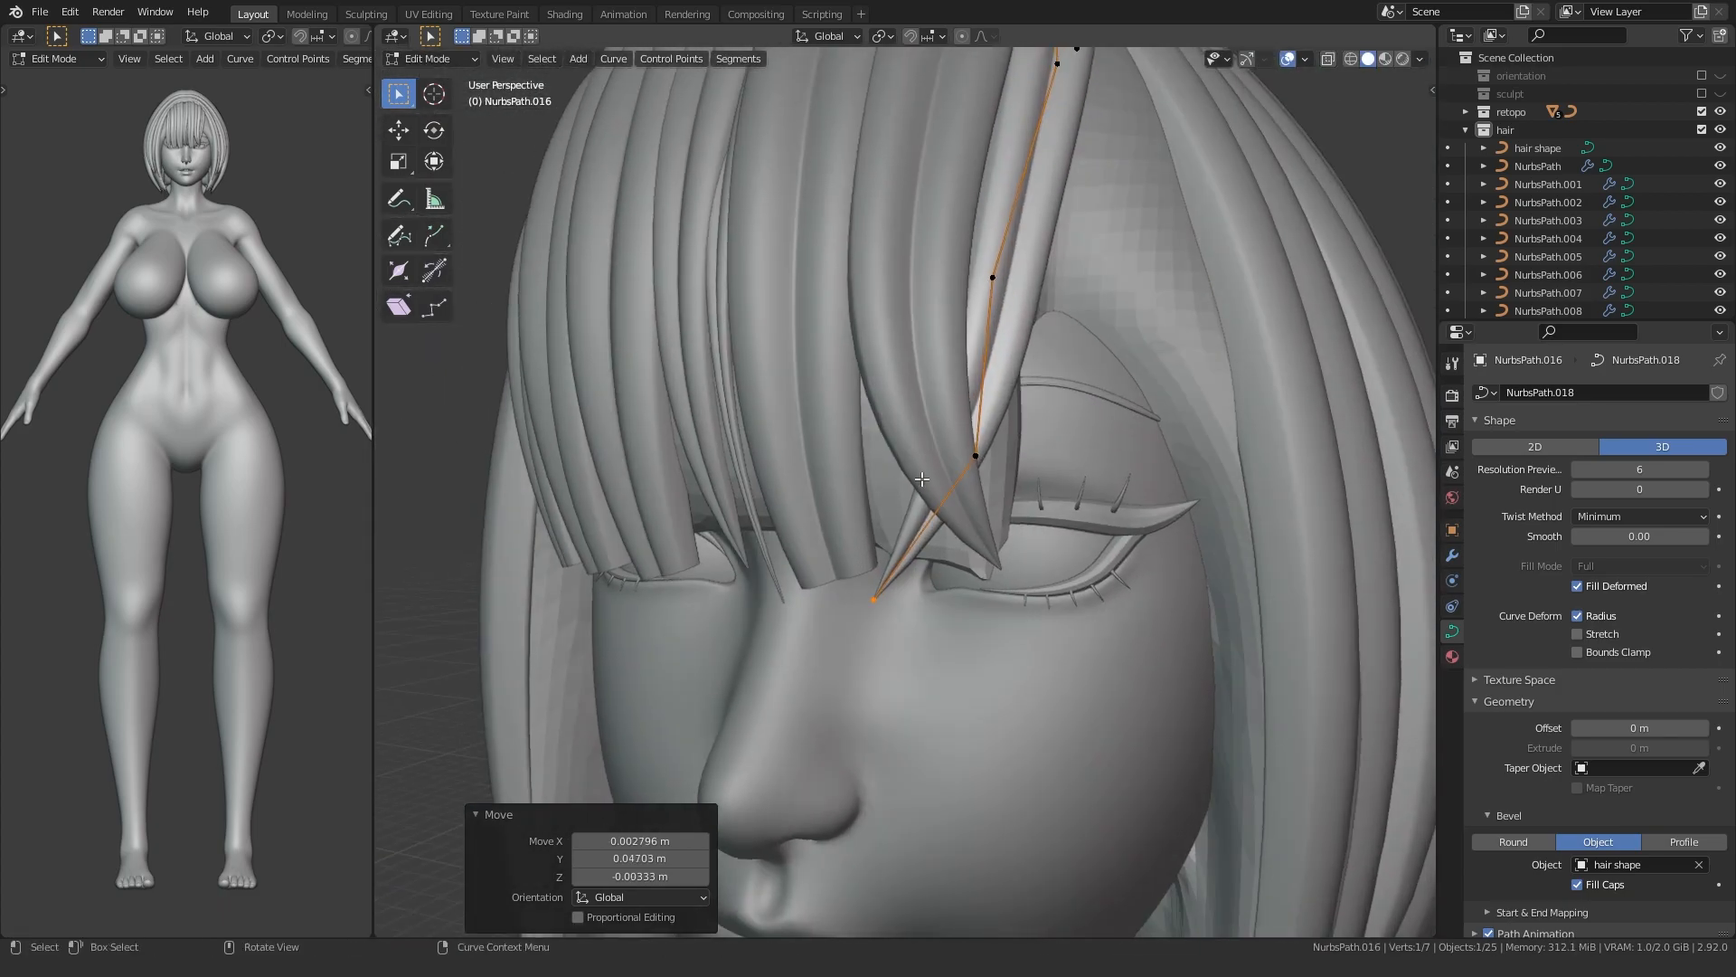
# - Reposition further control points of the crossing strand to straighten its run behind the neighbouring strand
pyautogui.press('g')
pyautogui.click(1051, 265)
pyautogui.moveTo(1048, 267); pyautogui.dragTo(1026, 212, button='middle')
pyautogui.click(850, 541)
pyautogui.press('g')
pyautogui.click(795, 497)
# - Adjust the crossing strand's tip, check it against the whole fringe and reopen the strand for editing
pyautogui.moveTo(795, 496); pyautogui.dragTo(813, 597, button='middle')
pyautogui.press('Tab')
pyautogui.click(891, 434)
pyautogui.press('Tab')
pyautogui.press('g')
pyautogui.click(859, 334)
pyautogui.press('Tab')
pyautogui.scroll(-7, 654, 450)
pyautogui.click(653, 450)
pyautogui.scroll(3, 720, 511)
pyautogui.moveTo(720, 512); pyautogui.dragTo(778, 518, button='middle')
pyautogui.press('Tab')
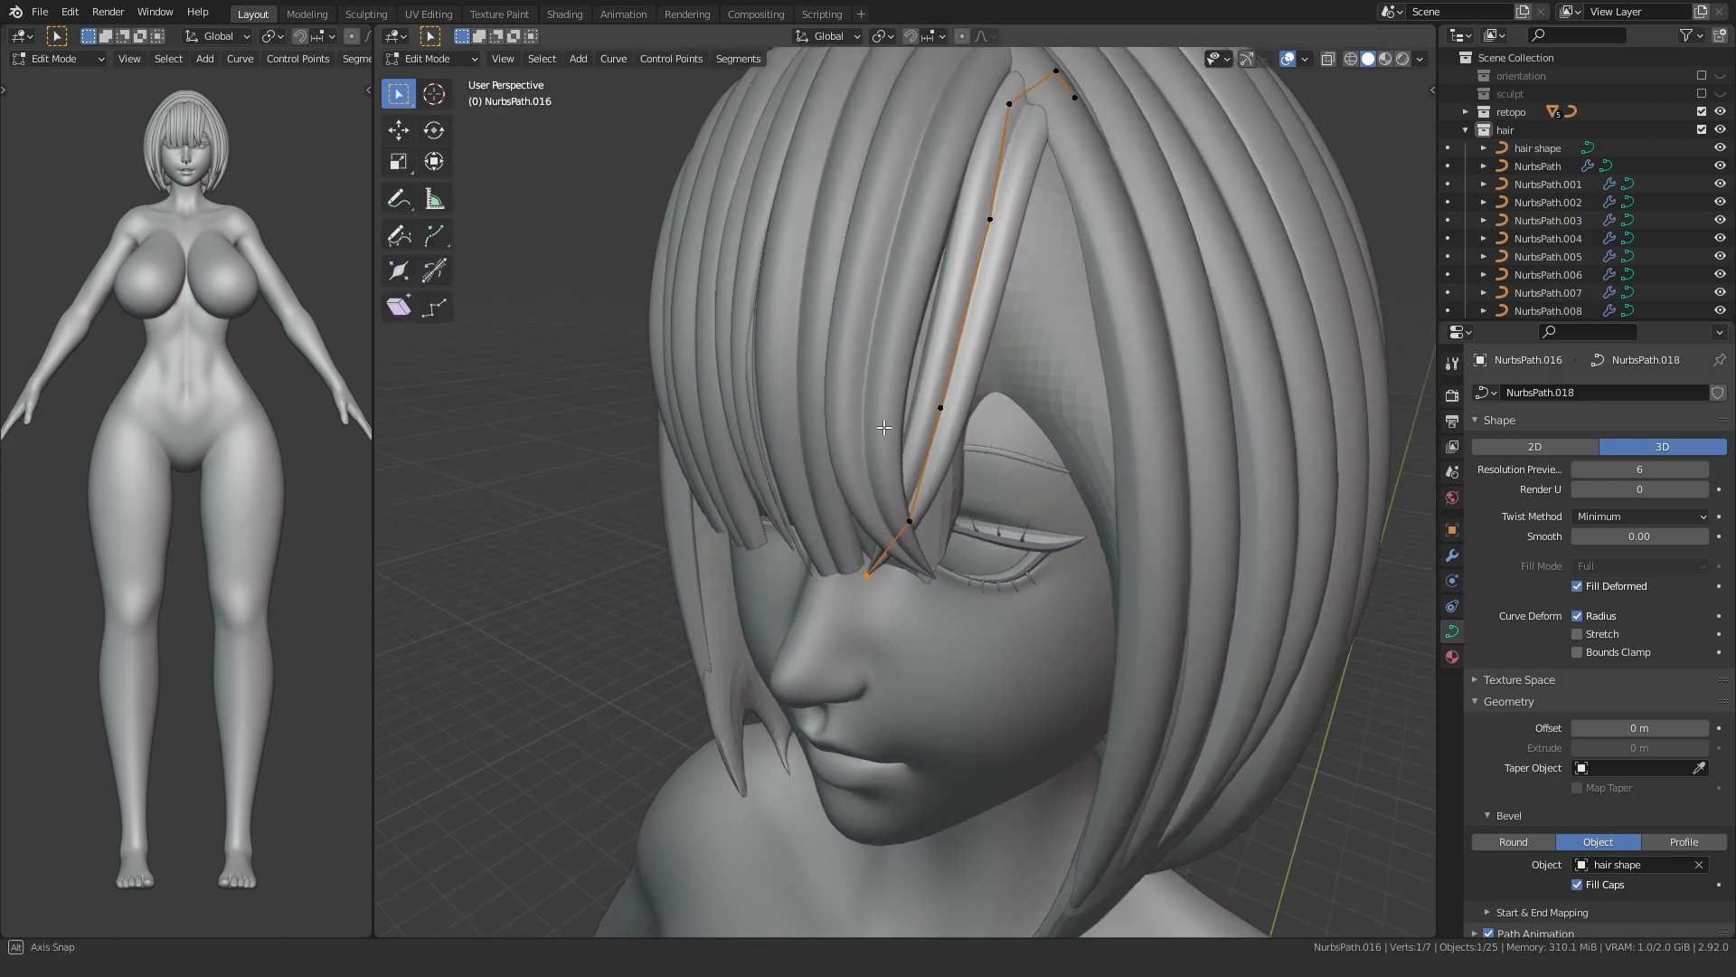
# - Nudge the crossing strand's lower middle control point, and rotate its four upper points -4.17° and shift them slightly
pyautogui.moveTo(884, 427); pyautogui.dragTo(902, 433, button='middle')
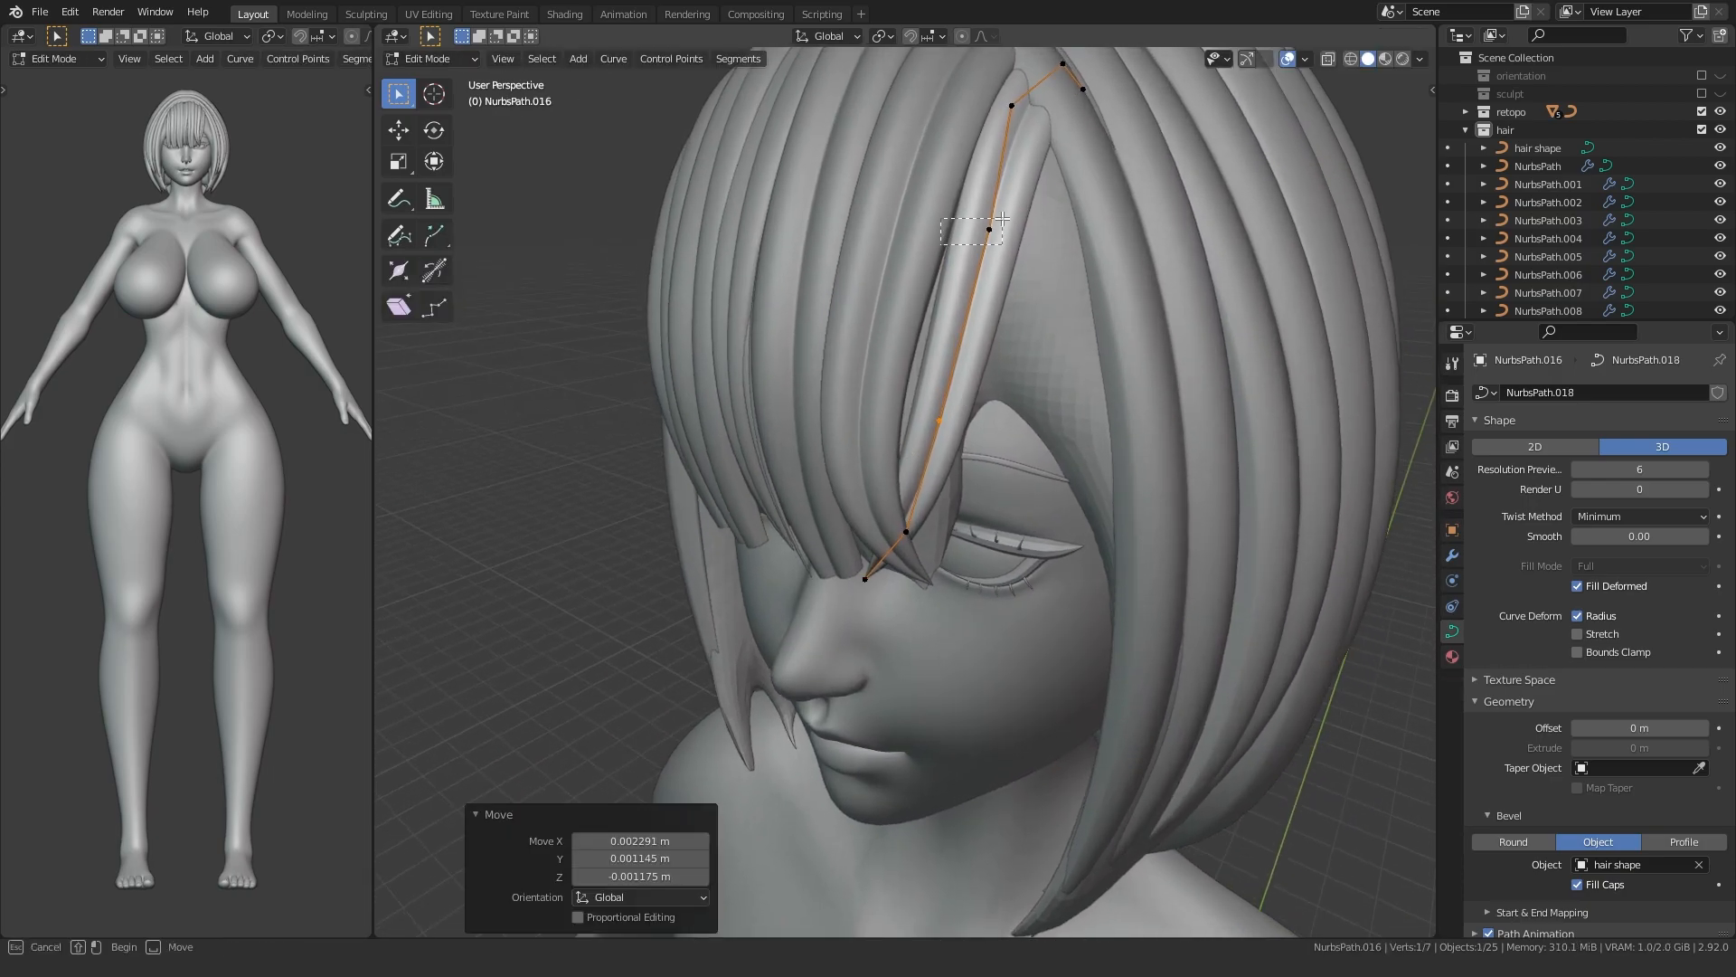
pyautogui.moveTo(1007, 217); pyautogui.dragTo(948, 287, button='middle')
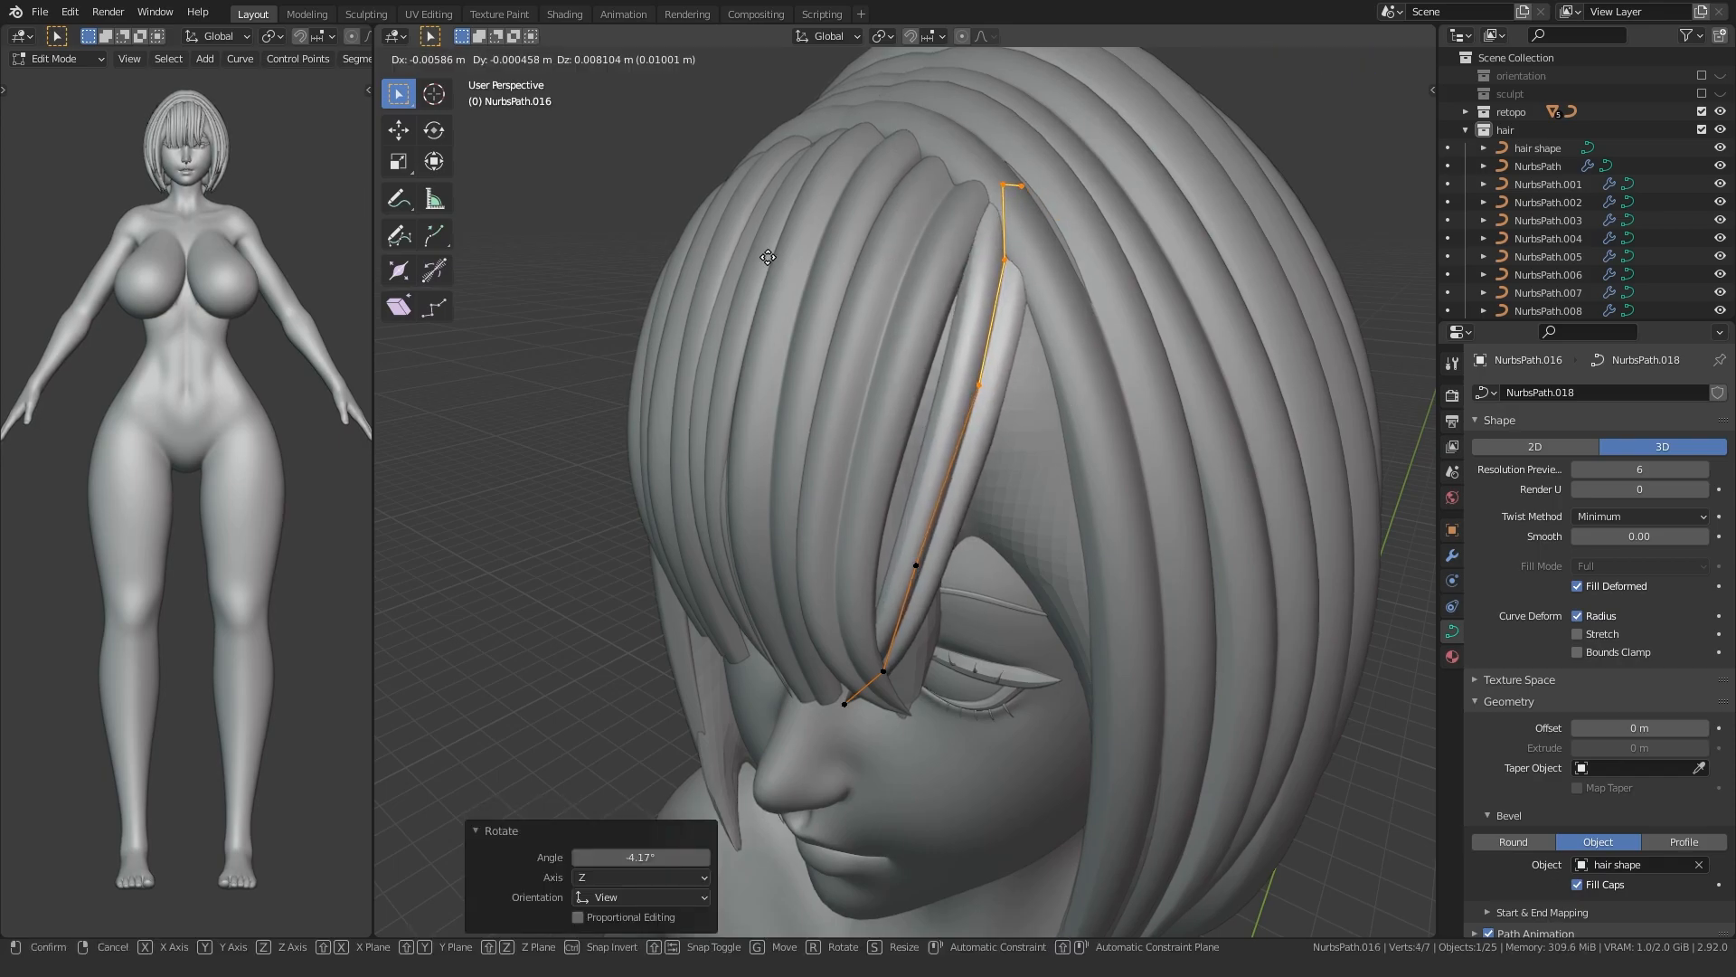
pyautogui.moveTo(762, 254); pyautogui.dragTo(800, 489, button='middle')
# - Switch editing to the first pointed strand and rotate and reposition its control points around the gap
pyautogui.hotkey('alt', 'q')
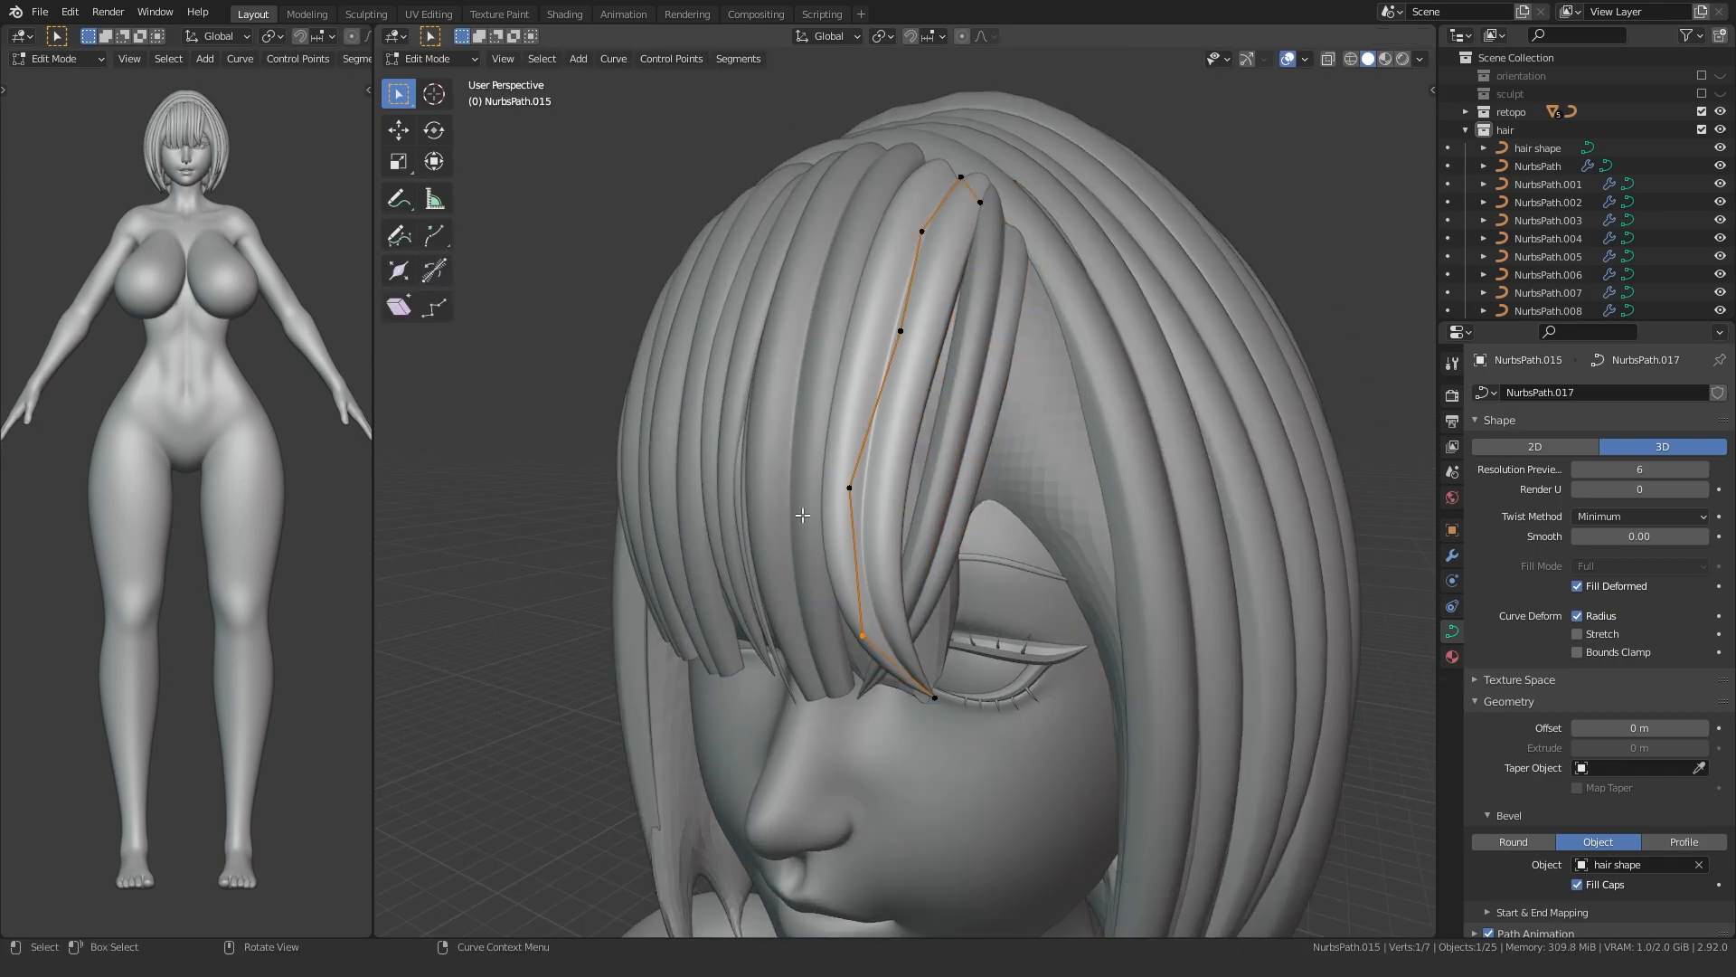
pyautogui.press('r')
pyautogui.moveTo(984, 346); pyautogui.dragTo(989, 312)
pyautogui.press('r')
pyautogui.click(736, 465)
pyautogui.press('g')
pyautogui.click(777, 466)
pyautogui.moveTo(705, 463)
pyautogui.mouseDown(button='middle')
pyautogui.moveTo(768, 448)
pyautogui.moveTo(774, 391)
pyautogui.moveTo(502, 453)
pyautogui.moveTo(680, 465)
pyautogui.mouseUp(button='middle')
# - Reopen the crossing strand, rotate its three lowest control points 6.82° and move them about 0.011 m
pyautogui.press('Tab')
pyautogui.scroll(2, 786, 473)
pyautogui.click(900, 481)
pyautogui.press('Tab')
pyautogui.press('b')
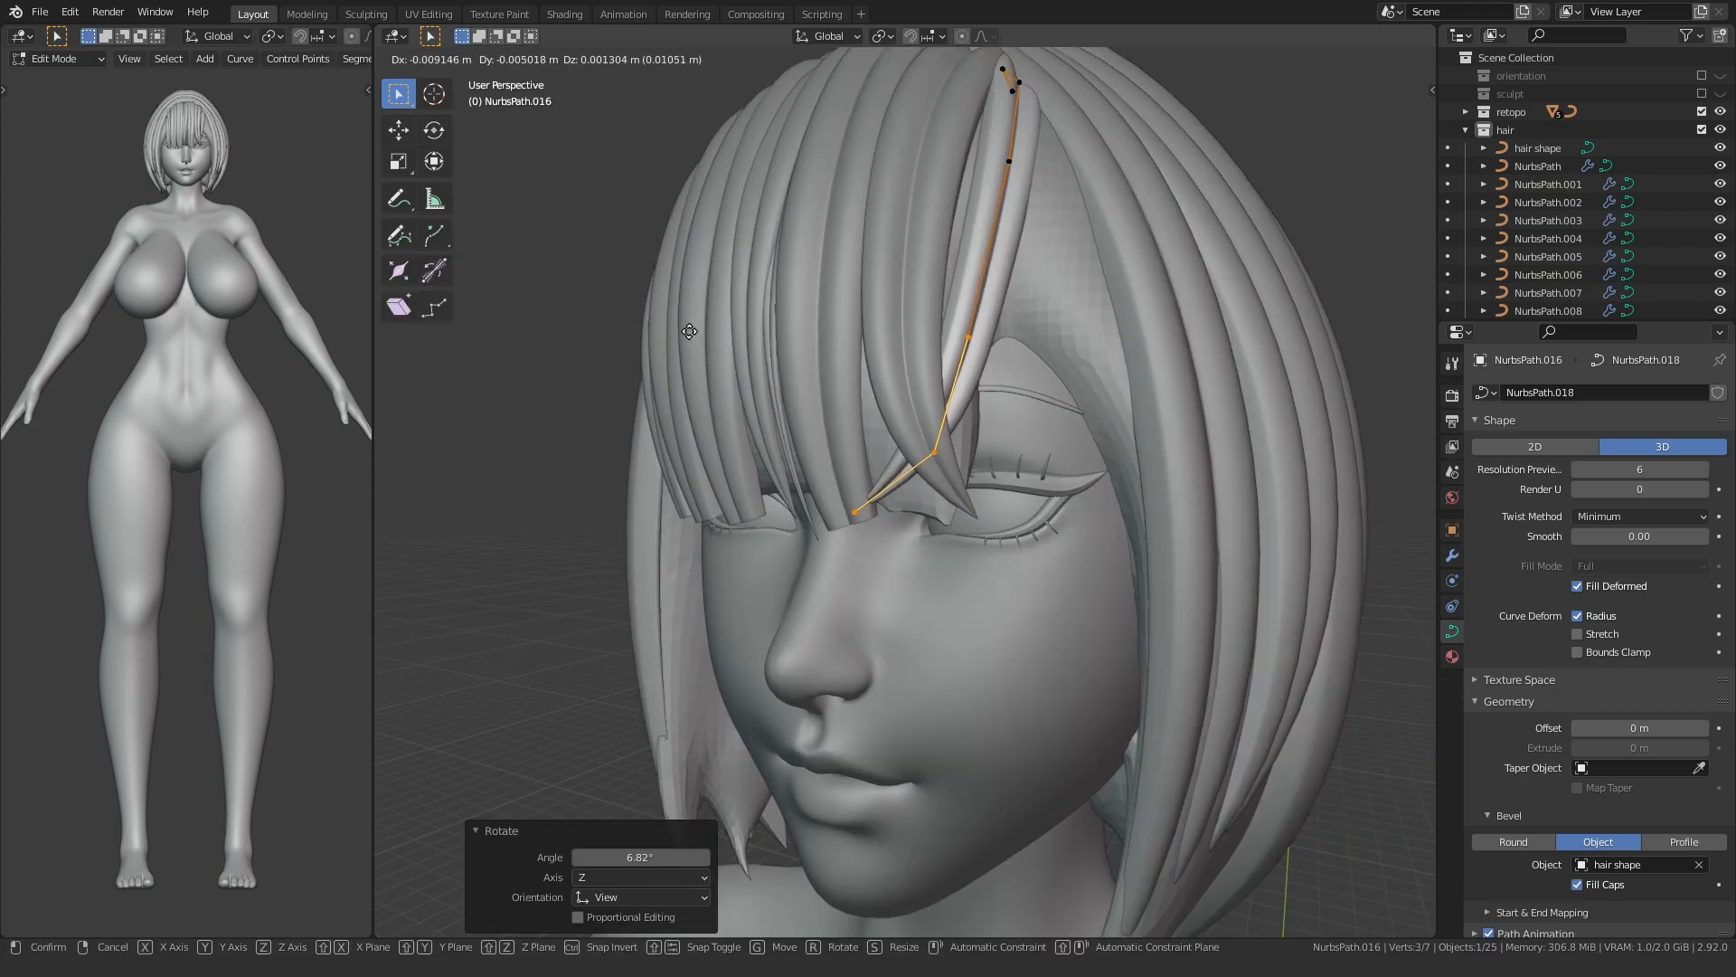
pyautogui.scroll(3, 814, 497)
pyautogui.click(833, 517)
# - Move the crossing strand's tip about 0.036 m back toward the forehead from a low view and finish editing it
pyautogui.moveTo(804, 551); pyautogui.dragTo(774, 452, button='middle')
pyautogui.press('g')
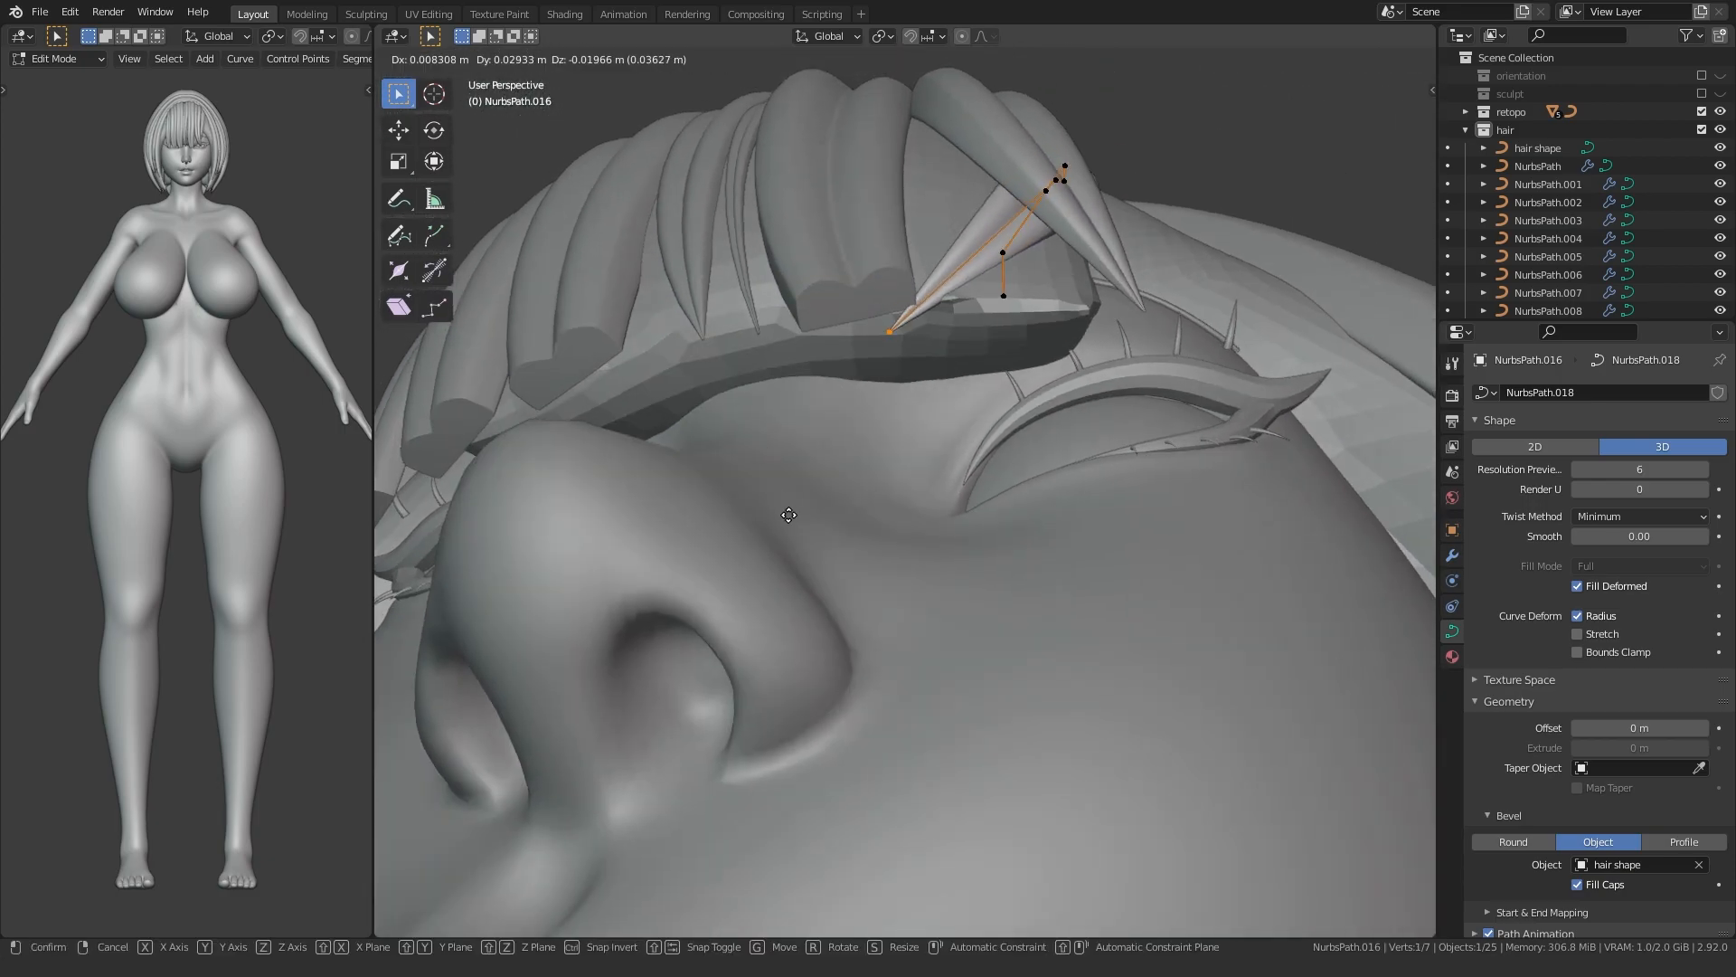
pyautogui.click(786, 525)
pyautogui.press('Tab')
pyautogui.moveTo(787, 525); pyautogui.dragTo(790, 453, button='middle')
pyautogui.scroll(-2, 486, 436)
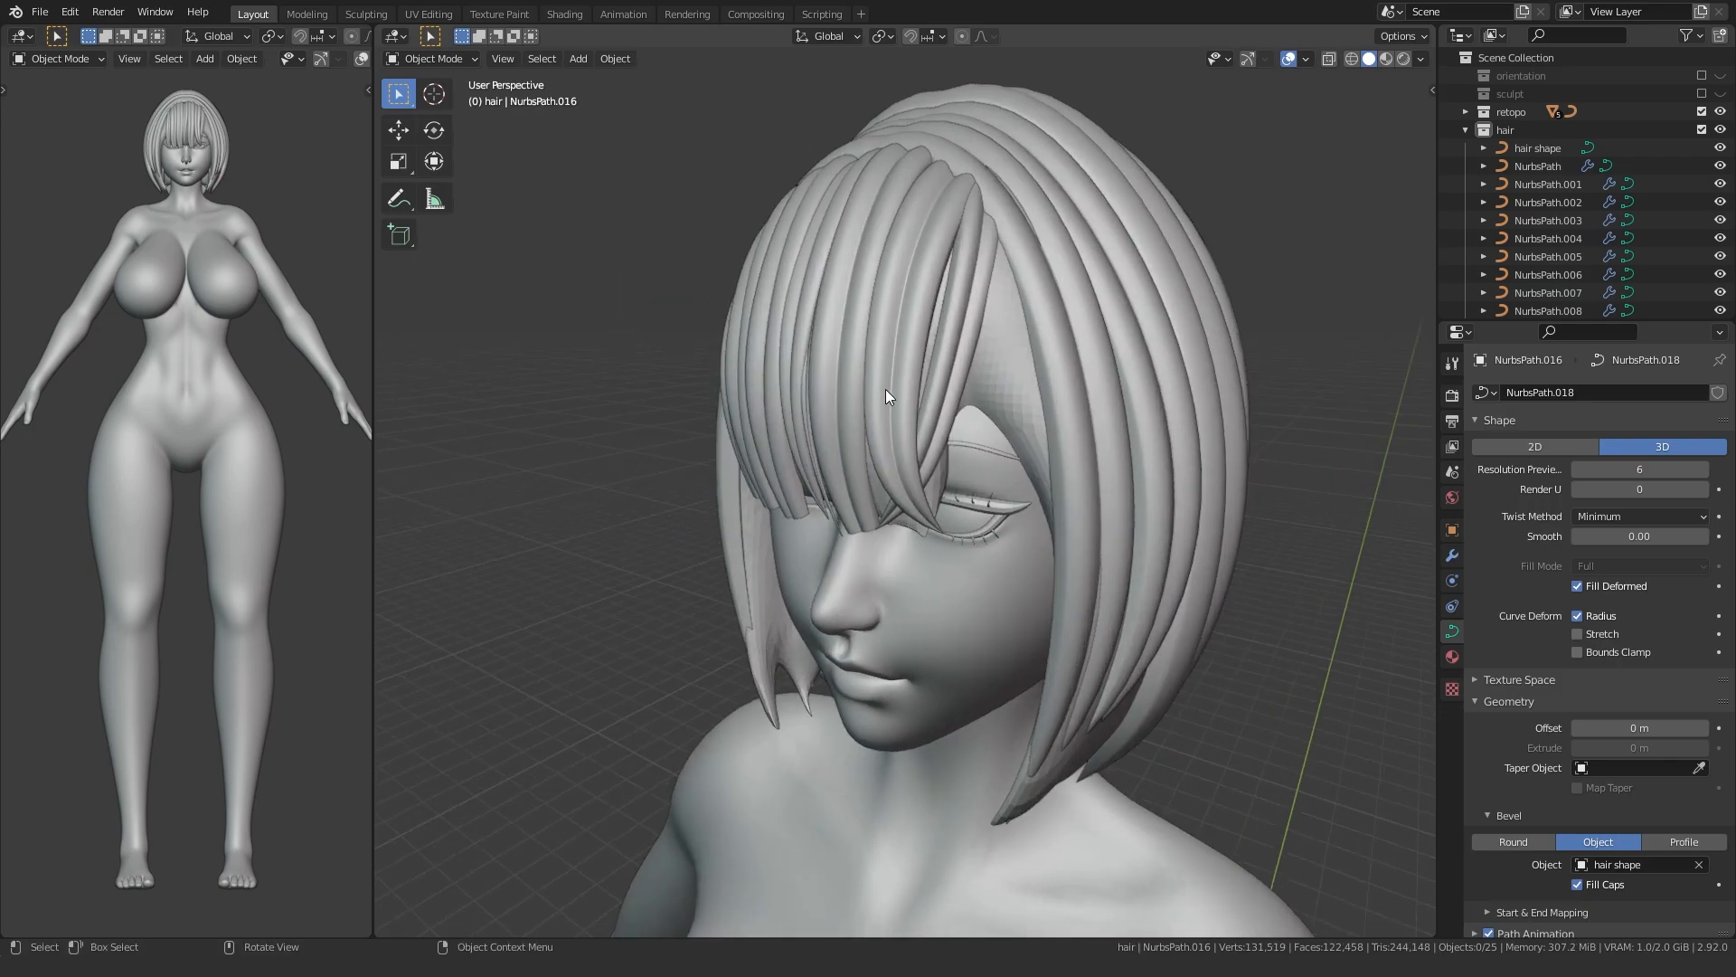
# - Duplicate the crossing strand in place and move the copy's lower control points outward over the left eye
pyautogui.hotkey('shift', 'd')
pyautogui.rightClick(850, 375)
pyautogui.press('Tab')
pyautogui.moveTo(773, 598); pyautogui.dragTo(922, 515)
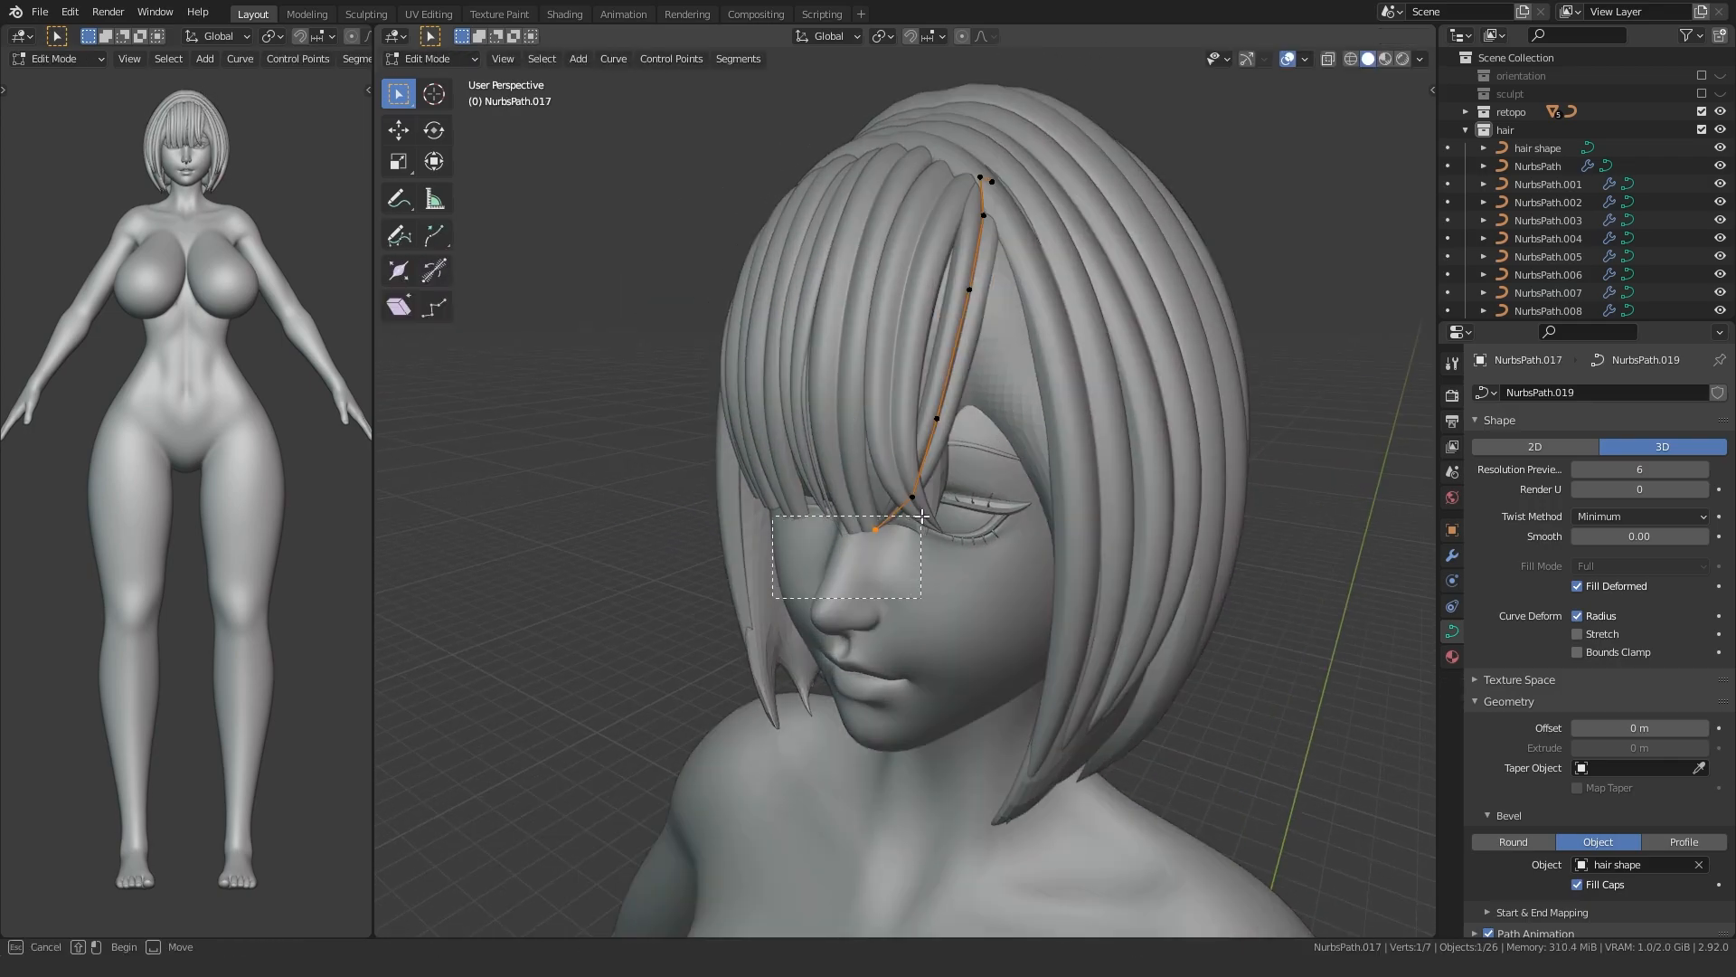
pyautogui.click(720, 431)
pyautogui.press('g')
pyautogui.click(733, 498)
# - Tilt all control points of the duplicated strand over the left eye
pyautogui.moveTo(733, 497); pyautogui.dragTo(689, 480, button='middle')
pyautogui.scroll(1, 749, 481)
pyautogui.press('a')
pyautogui.press('s')
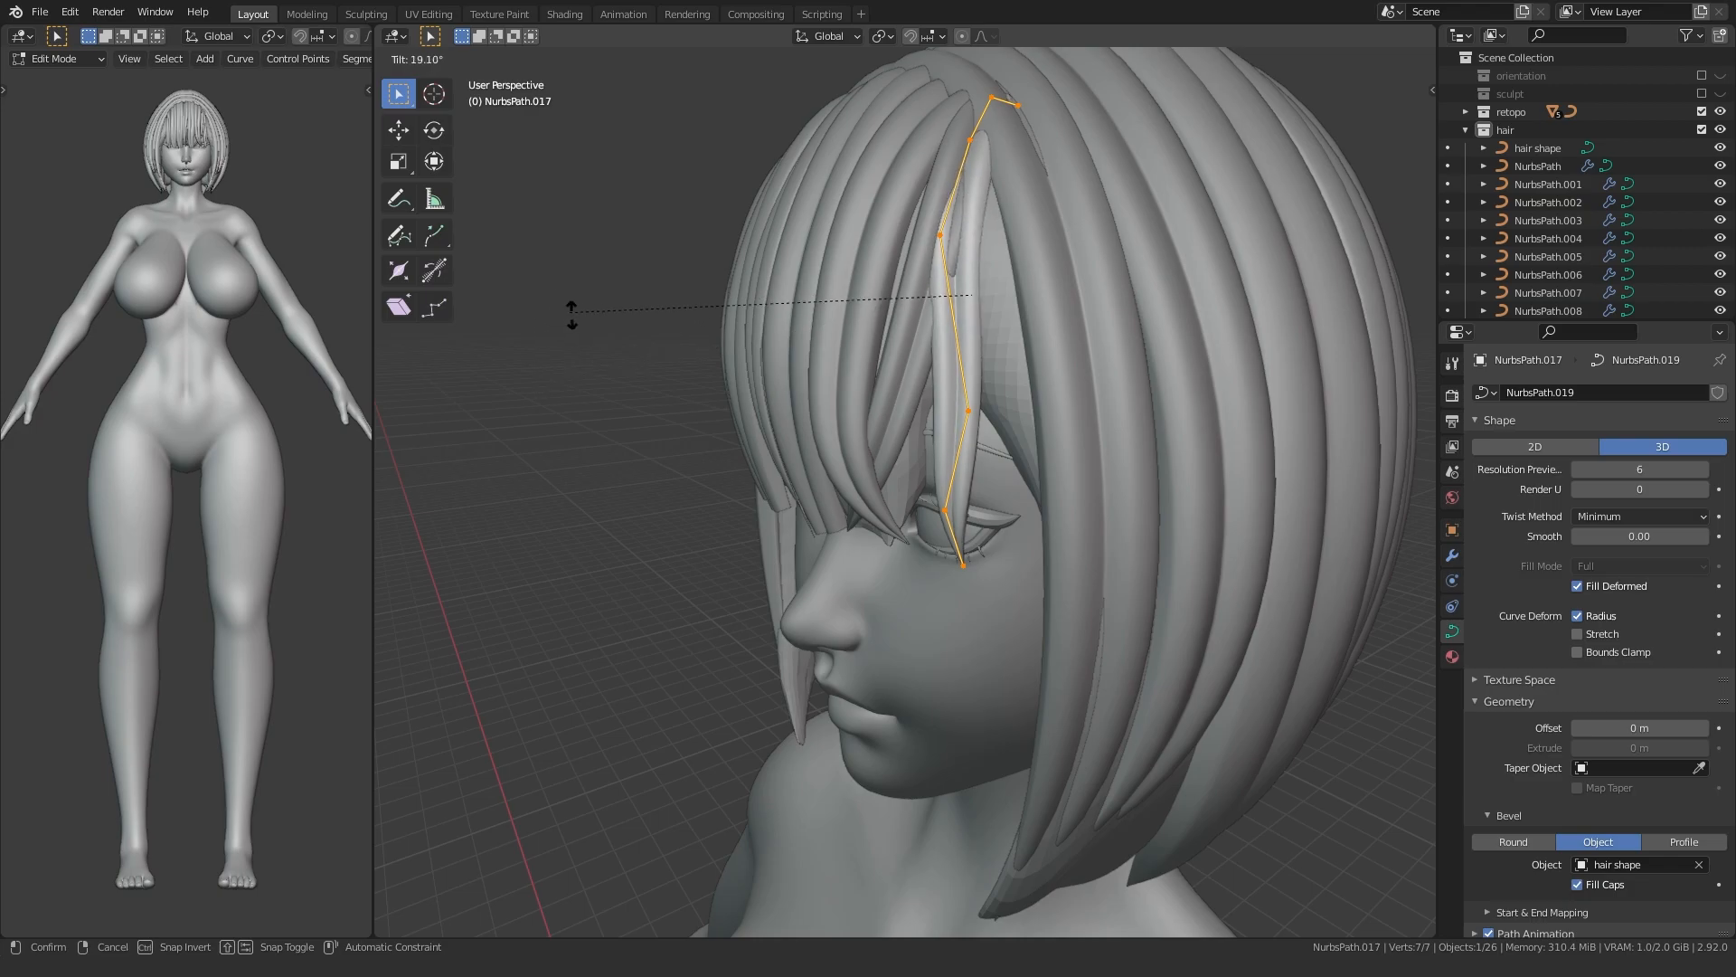
pyautogui.moveTo(593, 368); pyautogui.dragTo(850, 569, button='middle')
pyautogui.moveTo(865, 579); pyautogui.dragTo(1066, 423)
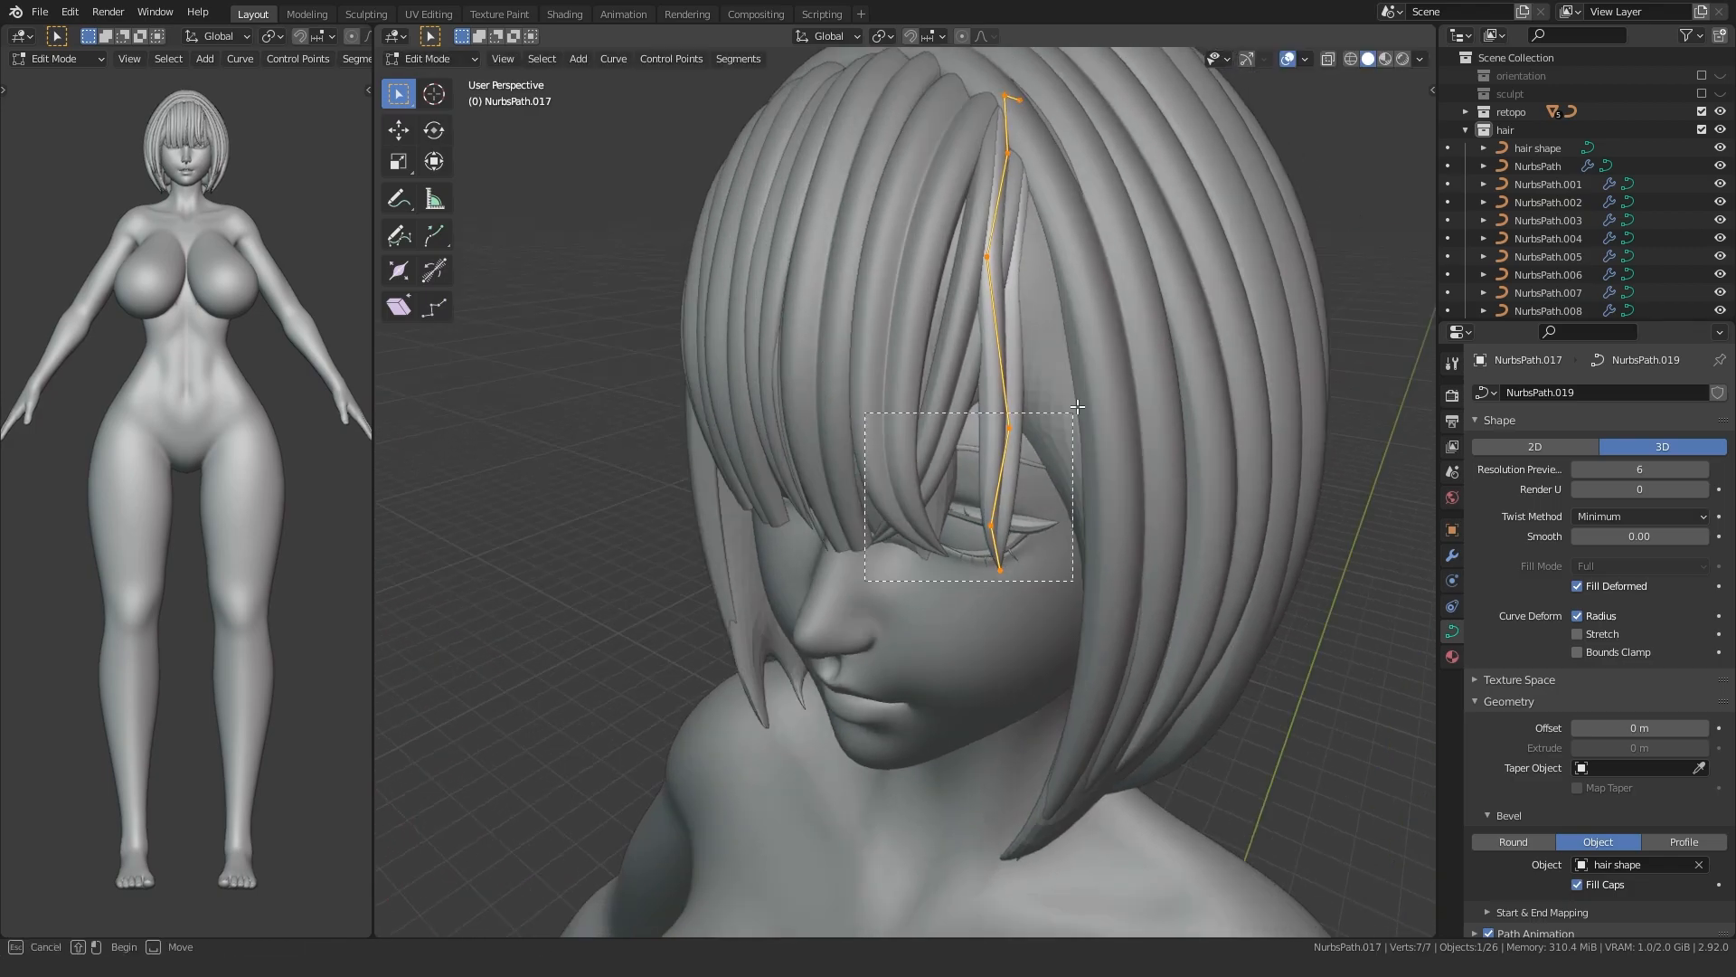
pyautogui.click(735, 289)
pyautogui.moveTo(809, 412); pyautogui.dragTo(836, 455, button='middle')
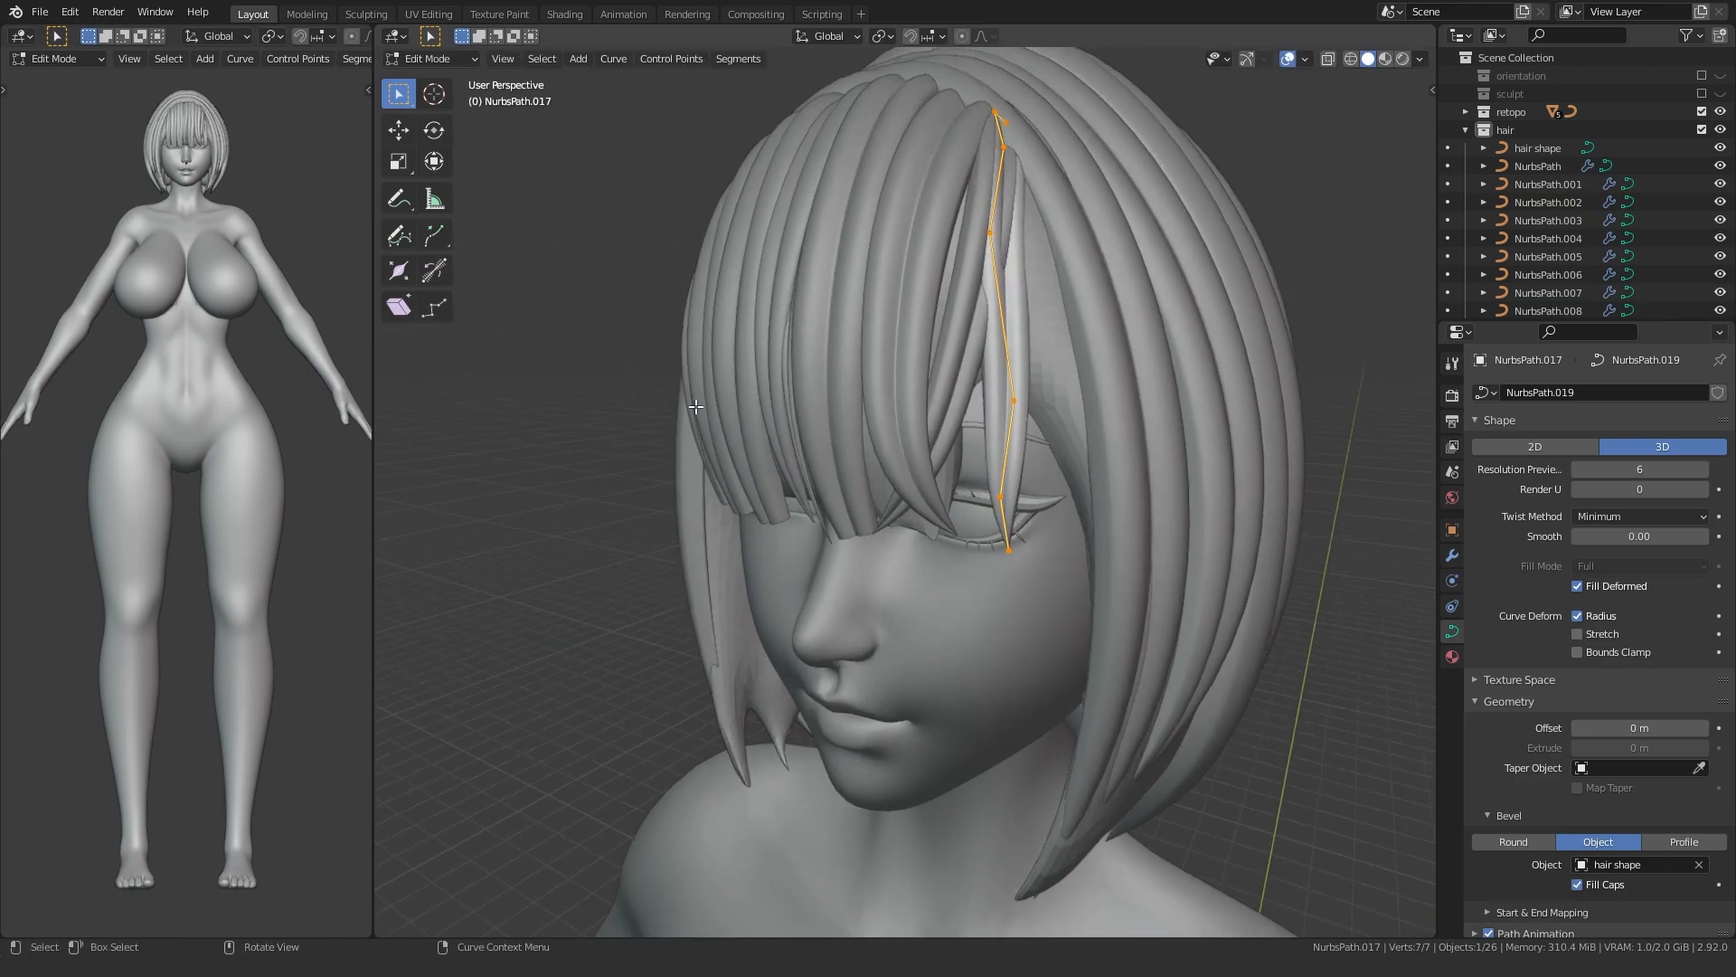
# - Thin the duplicated strand by shrinking the radius of all its control points, starting with a factor of 0.433
pyautogui.click(869, 349)
pyautogui.keyDown('shift'); pyautogui.moveTo(863, 356); pyautogui.dragTo(791, 410, button='middle'); pyautogui.keyUp('shift')
pyautogui.scroll(2, 790, 411)
pyautogui.hotkey('alt', 's')
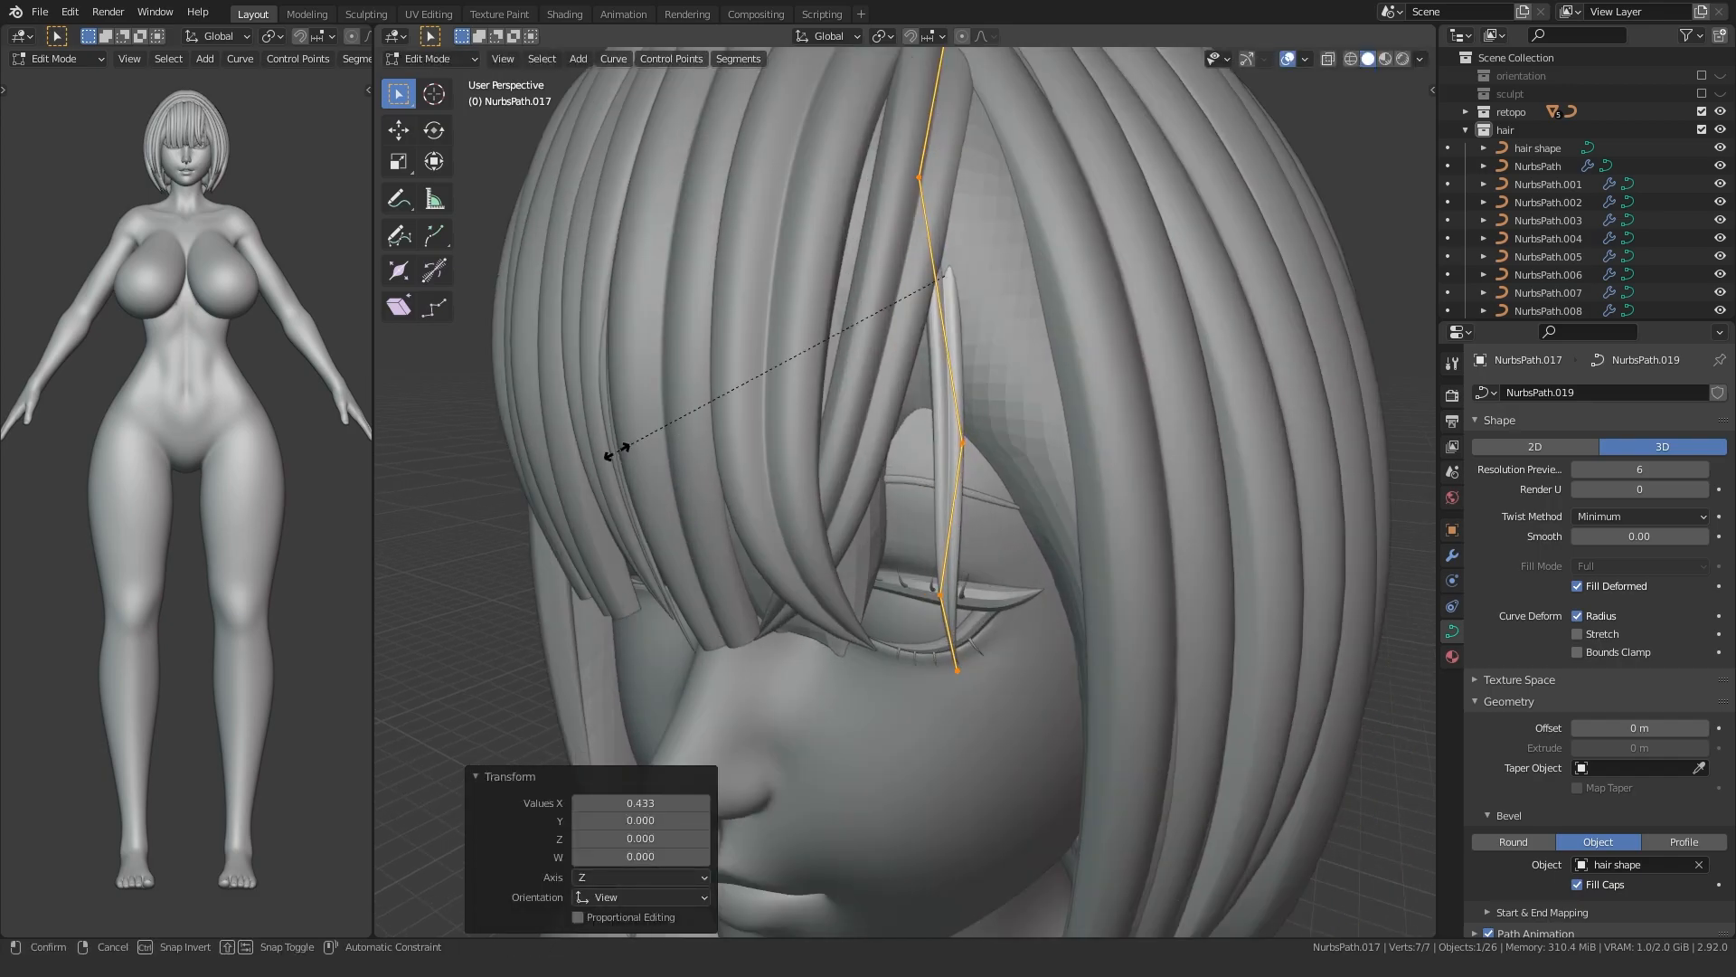
pyautogui.moveTo(686, 372); pyautogui.dragTo(860, 335, button='middle')
pyautogui.click(912, 225)
# - Reposition the thinned strand's control points so it hangs nearly straight down across the outer left eye
pyautogui.click(845, 213)
pyautogui.click(930, 168)
pyautogui.press('g')
pyautogui.click(960, 158)
pyautogui.moveTo(692, 464); pyautogui.dragTo(908, 625, button='middle')
pyautogui.click(774, 414)
pyautogui.press('g')
pyautogui.click(926, 240)
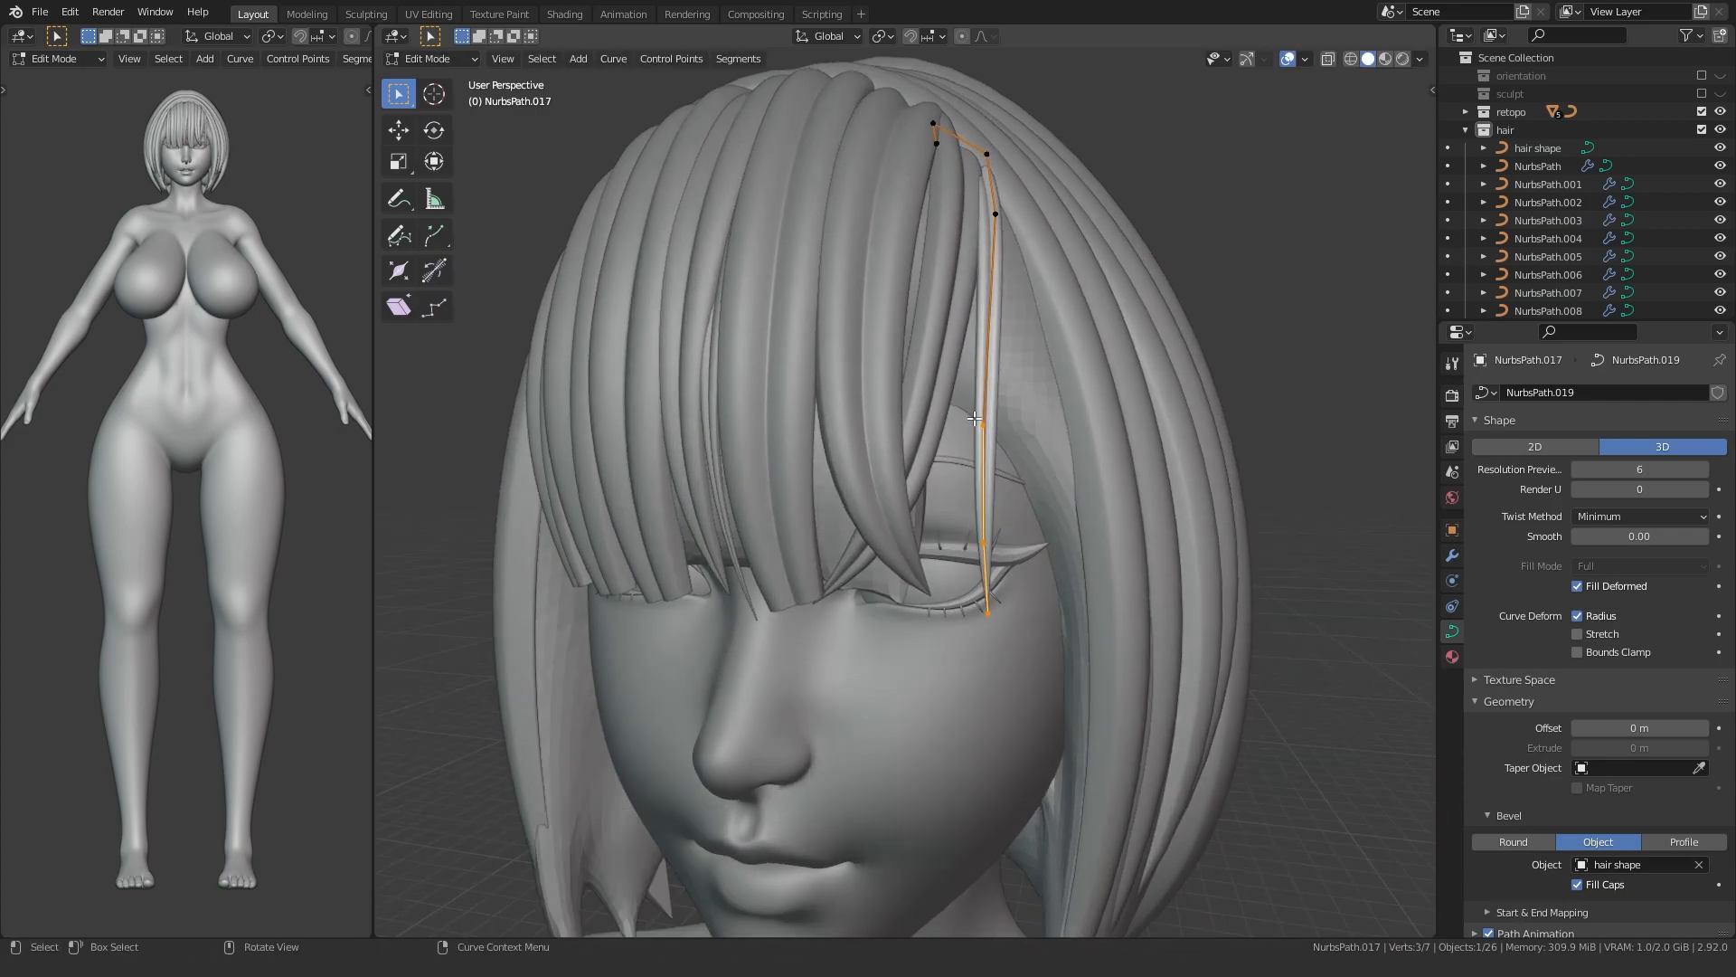
# - Adjust the position of the thinned strand's lower control points in front of the left eye
pyautogui.click(875, 439)
pyautogui.moveTo(874, 440); pyautogui.dragTo(789, 451, button='middle')
pyautogui.press('g')
pyautogui.click(752, 383)
pyautogui.moveTo(751, 383); pyautogui.dragTo(895, 506, button='middle')
# - Move the thinned strand's two root control points about 0.049 m toward the crown
pyautogui.moveTo(985, 353); pyautogui.dragTo(859, 678)
pyautogui.scroll(1, 859, 678)
pyautogui.moveTo(859, 678); pyautogui.dragTo(919, 458, button='middle')
pyautogui.press('g')
pyautogui.click(923, 437)
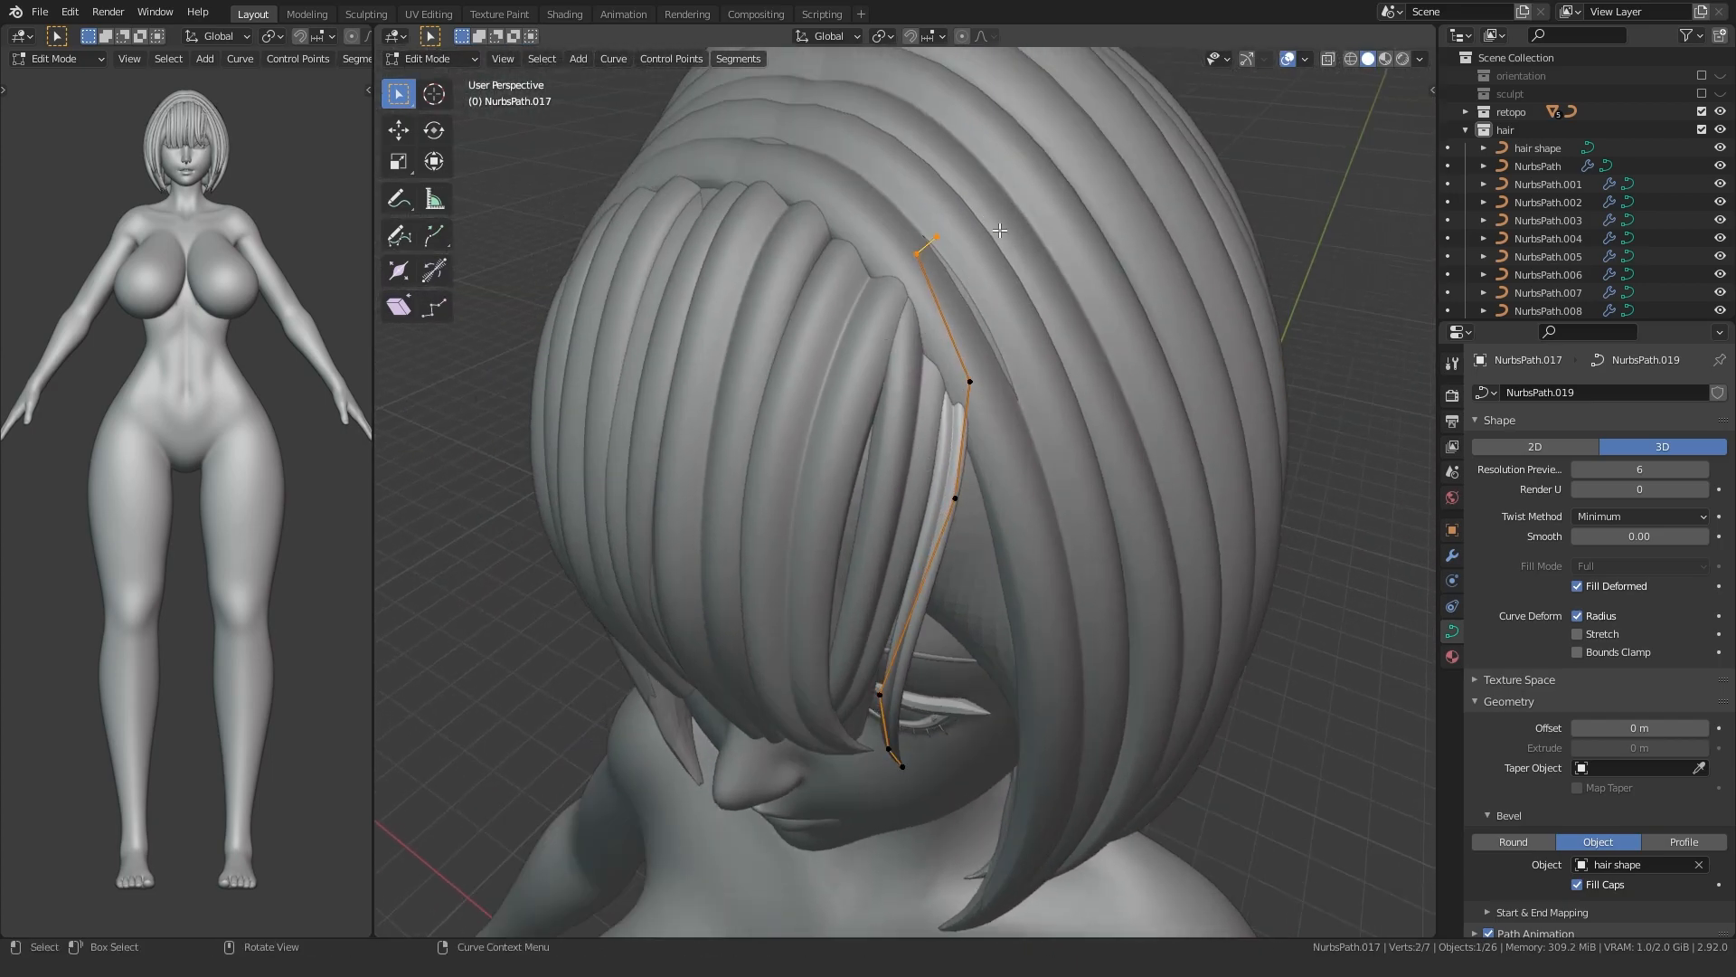
pyautogui.click(1063, 272)
pyautogui.scroll(2, 1060, 271)
pyautogui.press('g')
pyautogui.press('z')
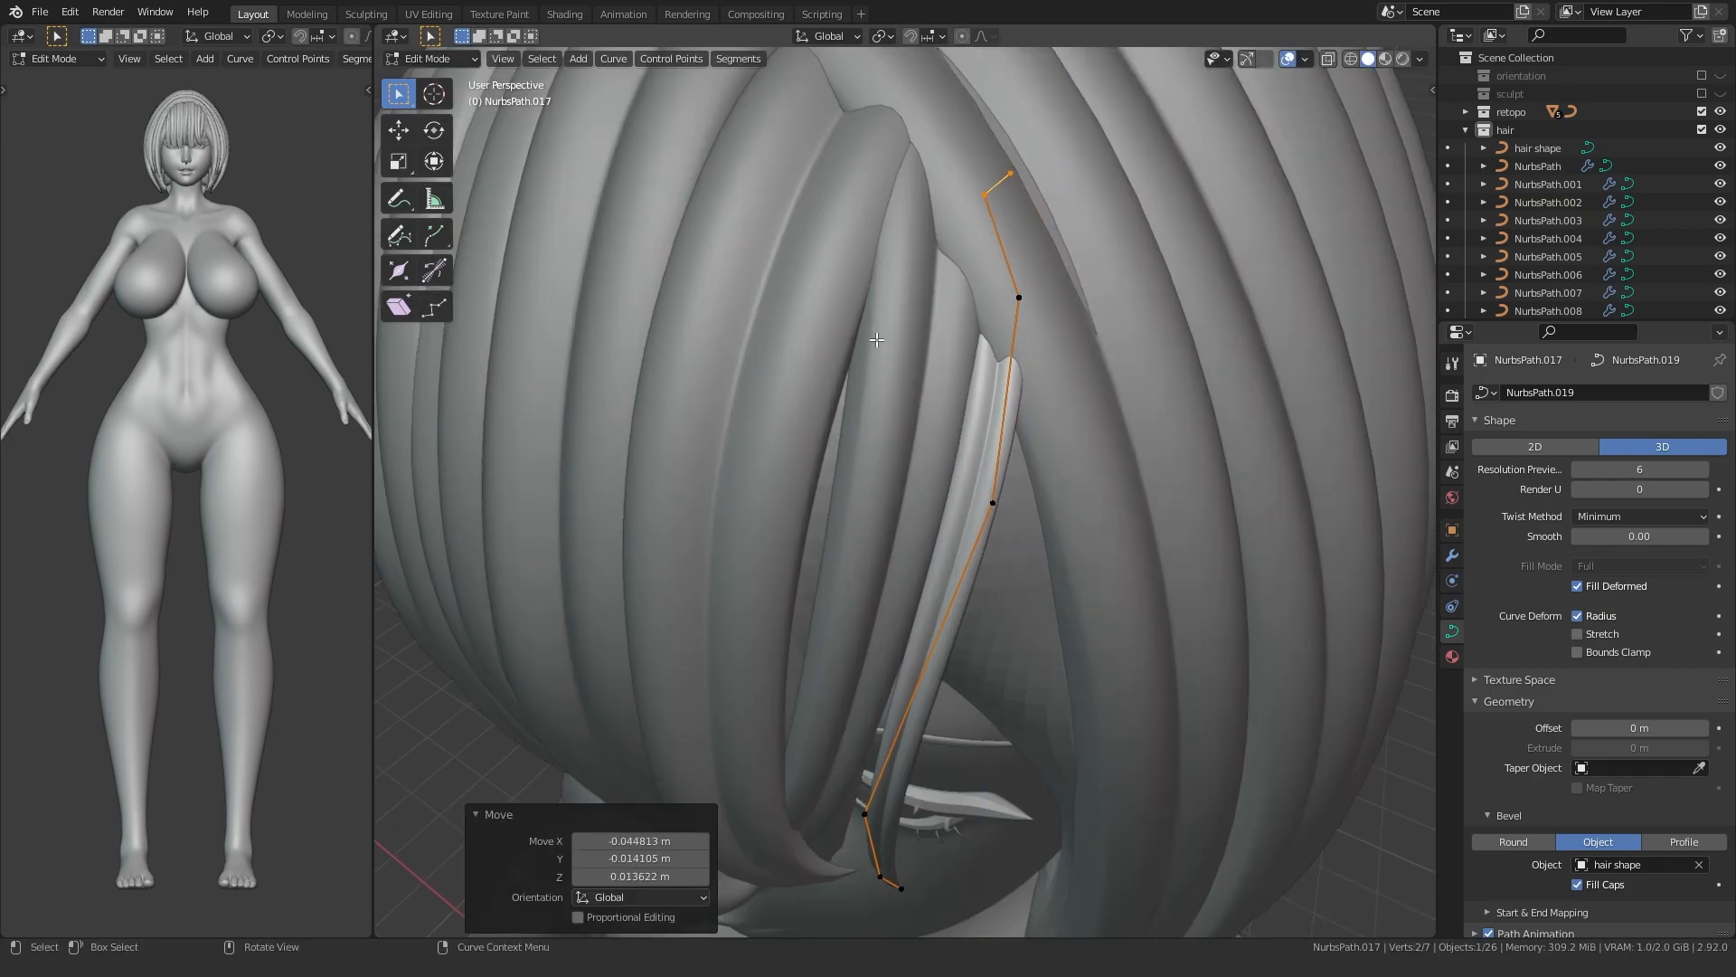
# - Tilt the whole thinned strand about -30° and finish editing it
pyautogui.moveTo(877, 339); pyautogui.dragTo(679, 457, button='middle')
pyautogui.press('a')
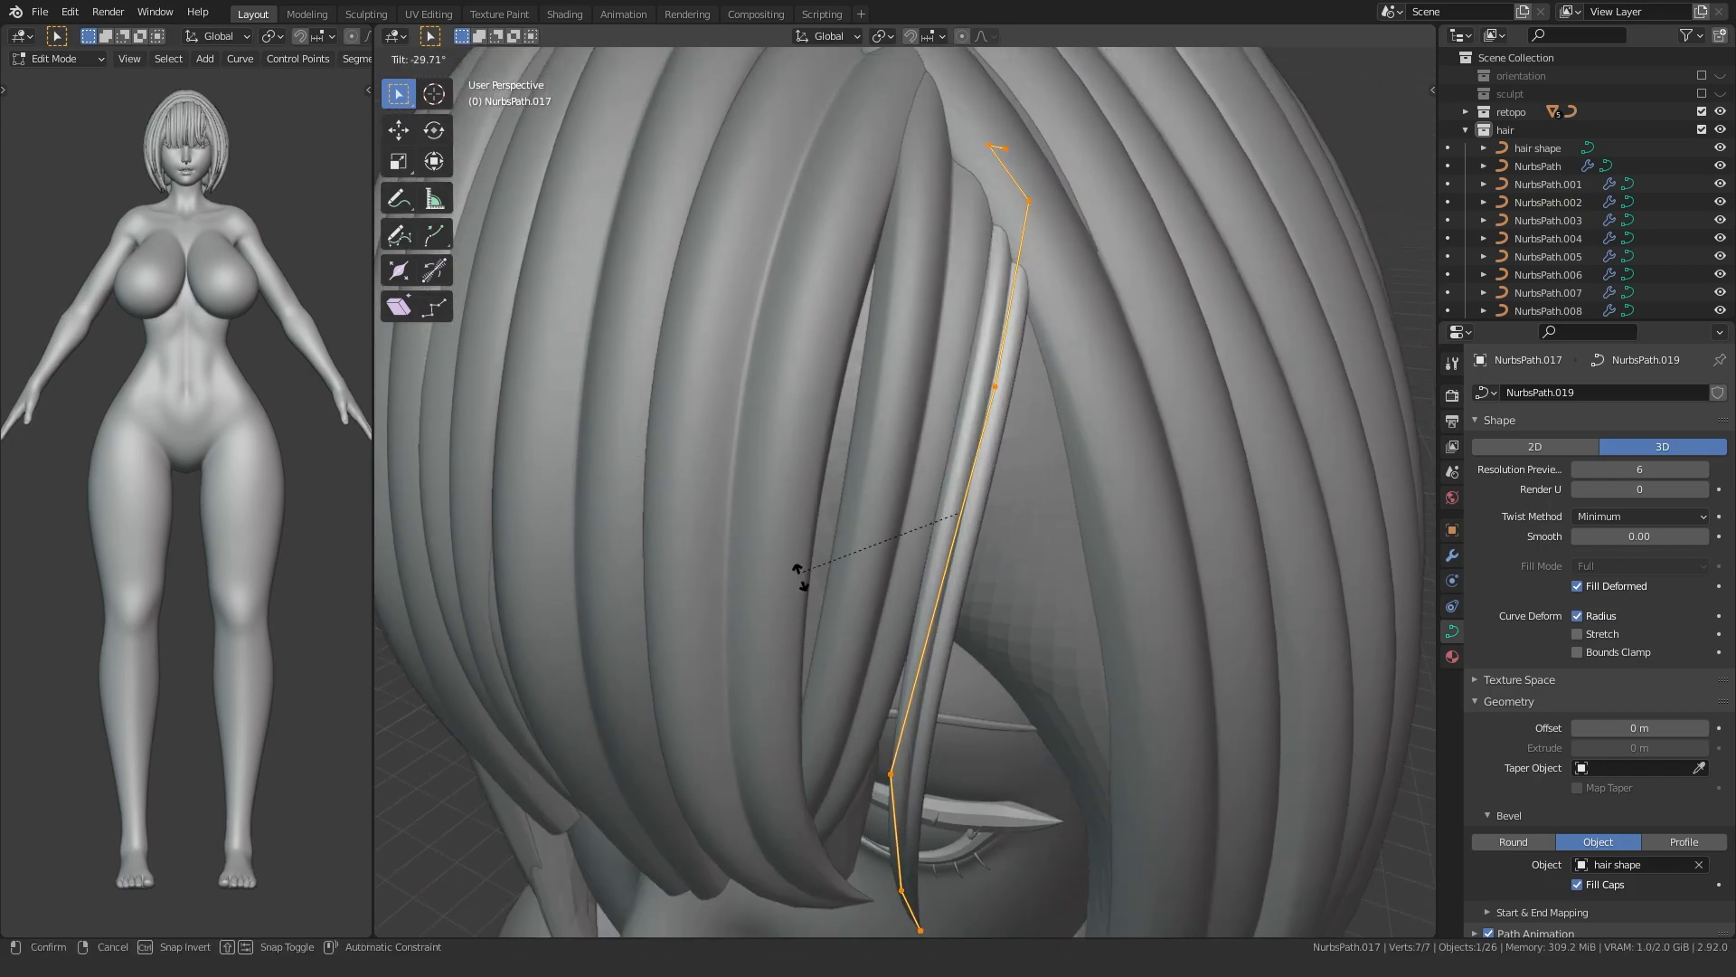
pyautogui.moveTo(799, 580); pyautogui.dragTo(787, 543, button='middle')
pyautogui.scroll(-4, 787, 543)
pyautogui.click(534, 492)
pyautogui.keyDown('shift'); pyautogui.moveTo(624, 593); pyautogui.dragTo(785, 506, button='middle'); pyautogui.keyUp('shift')
pyautogui.press('Tab')
# - Duplicate the front side strand NurbsPath in place and move the copy's four lower control points about 0.155 m toward the face
pyautogui.scroll(-2, 700, 492)
pyautogui.scroll(4, 633, 507)
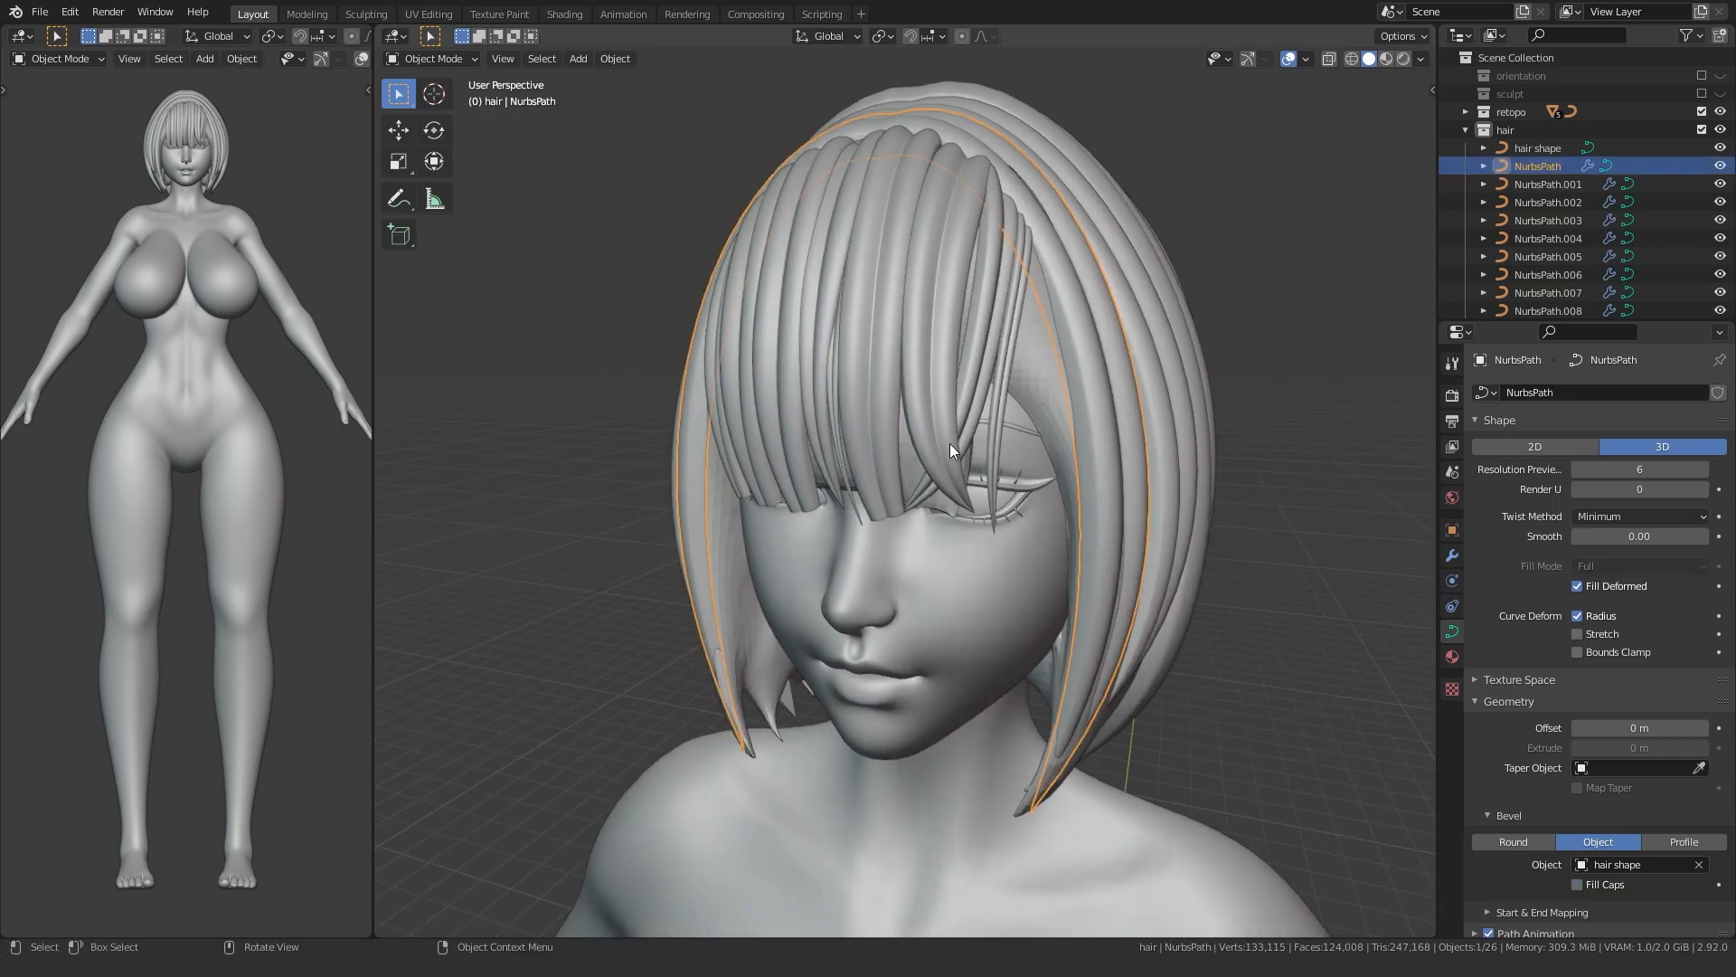
pyautogui.hotkey('shift', 'd')
pyautogui.rightClick(756, 341)
pyautogui.press('Tab')
pyautogui.scroll(-1, 841, 425)
pyautogui.moveTo(841, 425)
pyautogui.mouseDown(button='middle')
pyautogui.moveTo(849, 453)
pyautogui.moveTo(839, 444)
pyautogui.mouseUp(button='middle')
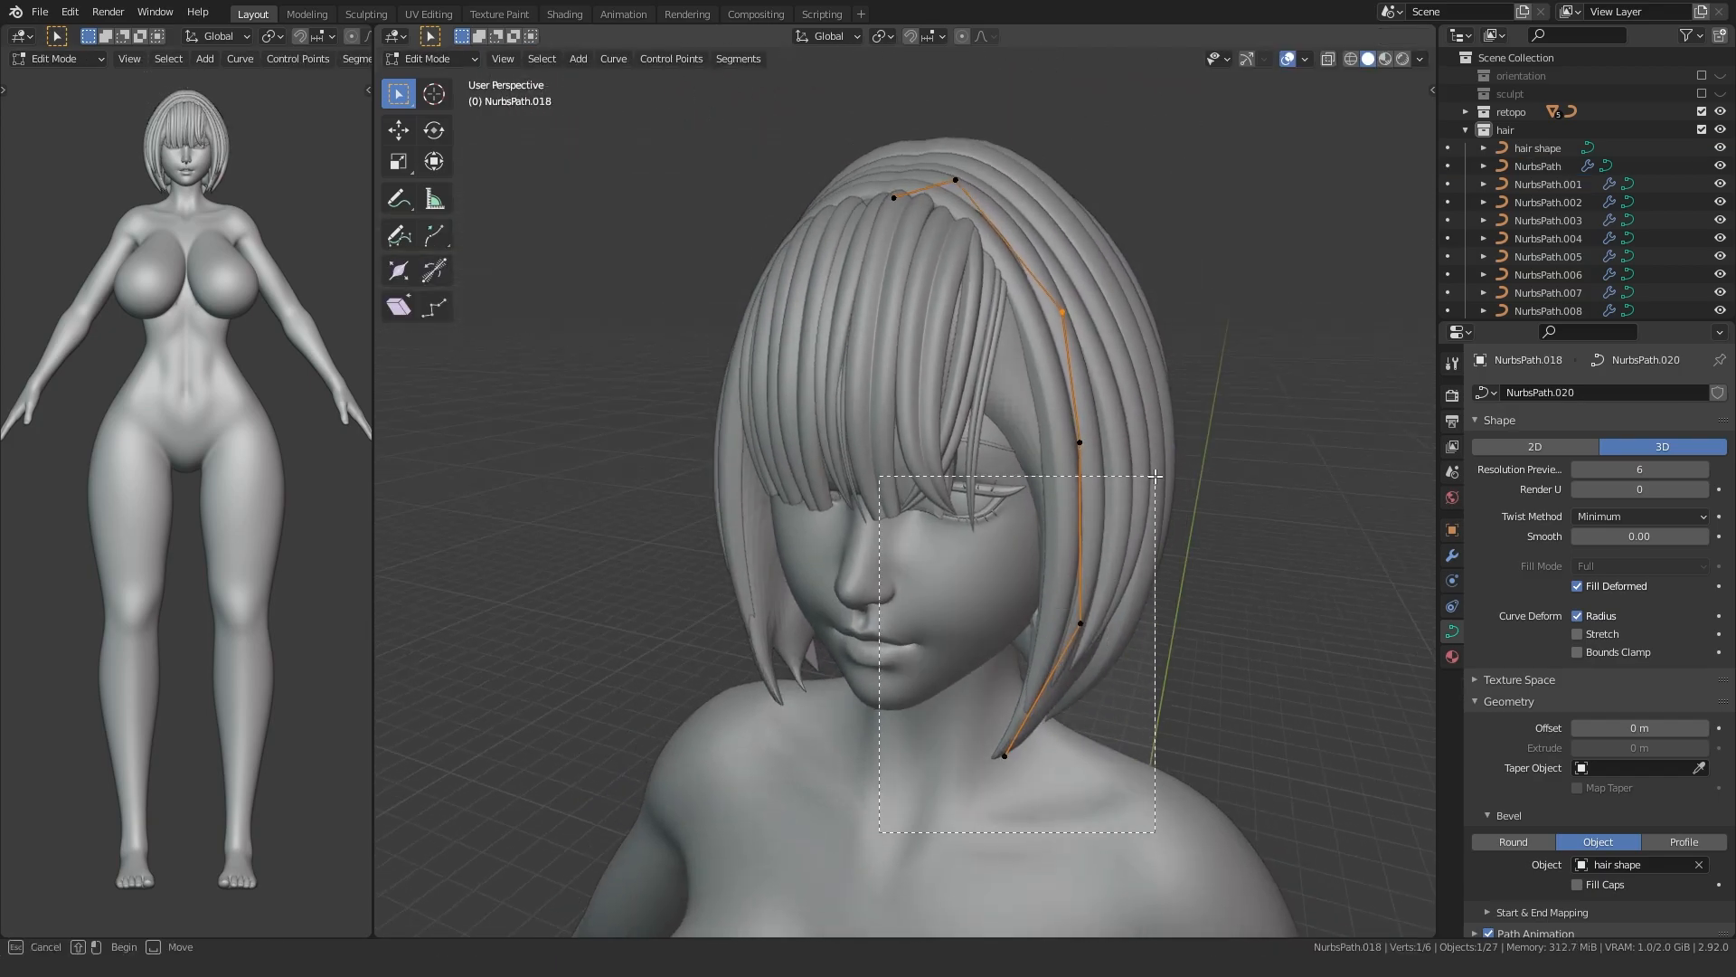
pyautogui.press('g')
pyautogui.click(832, 416)
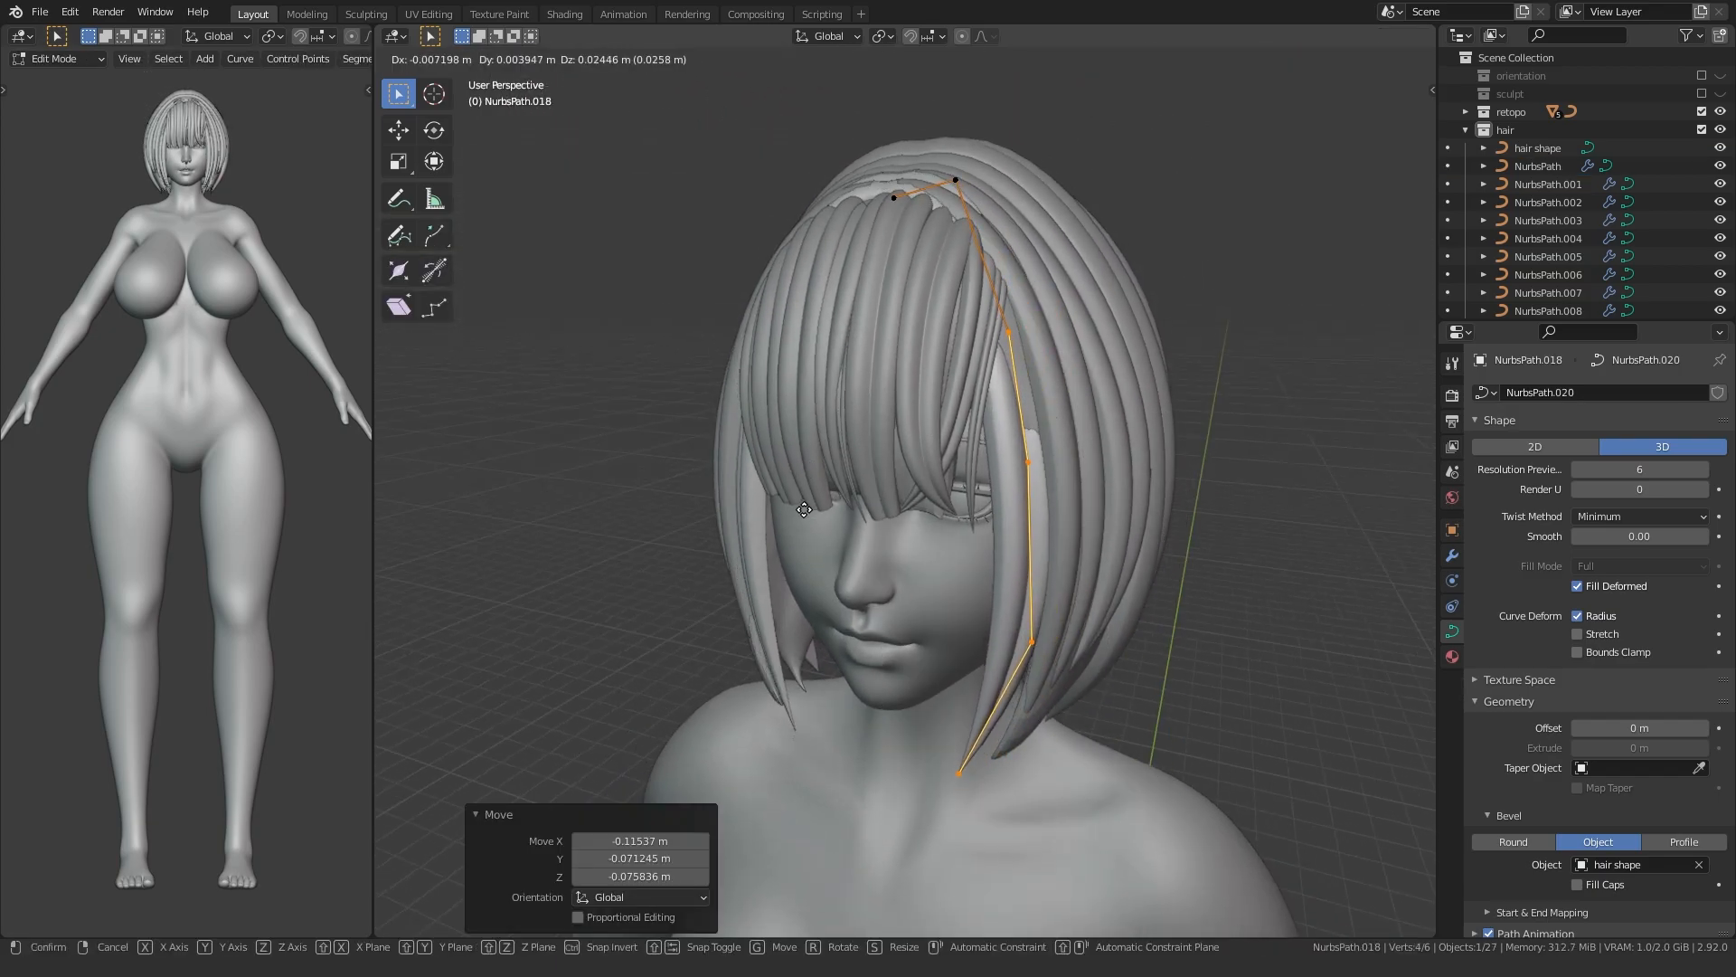
pyautogui.click(880, 124)
# - Tilt the side strand copy's four lower control points 71.5° and scale them to roughly 0.55
pyautogui.moveTo(833, 447); pyautogui.dragTo(893, 431, button='middle')
pyautogui.press('s')
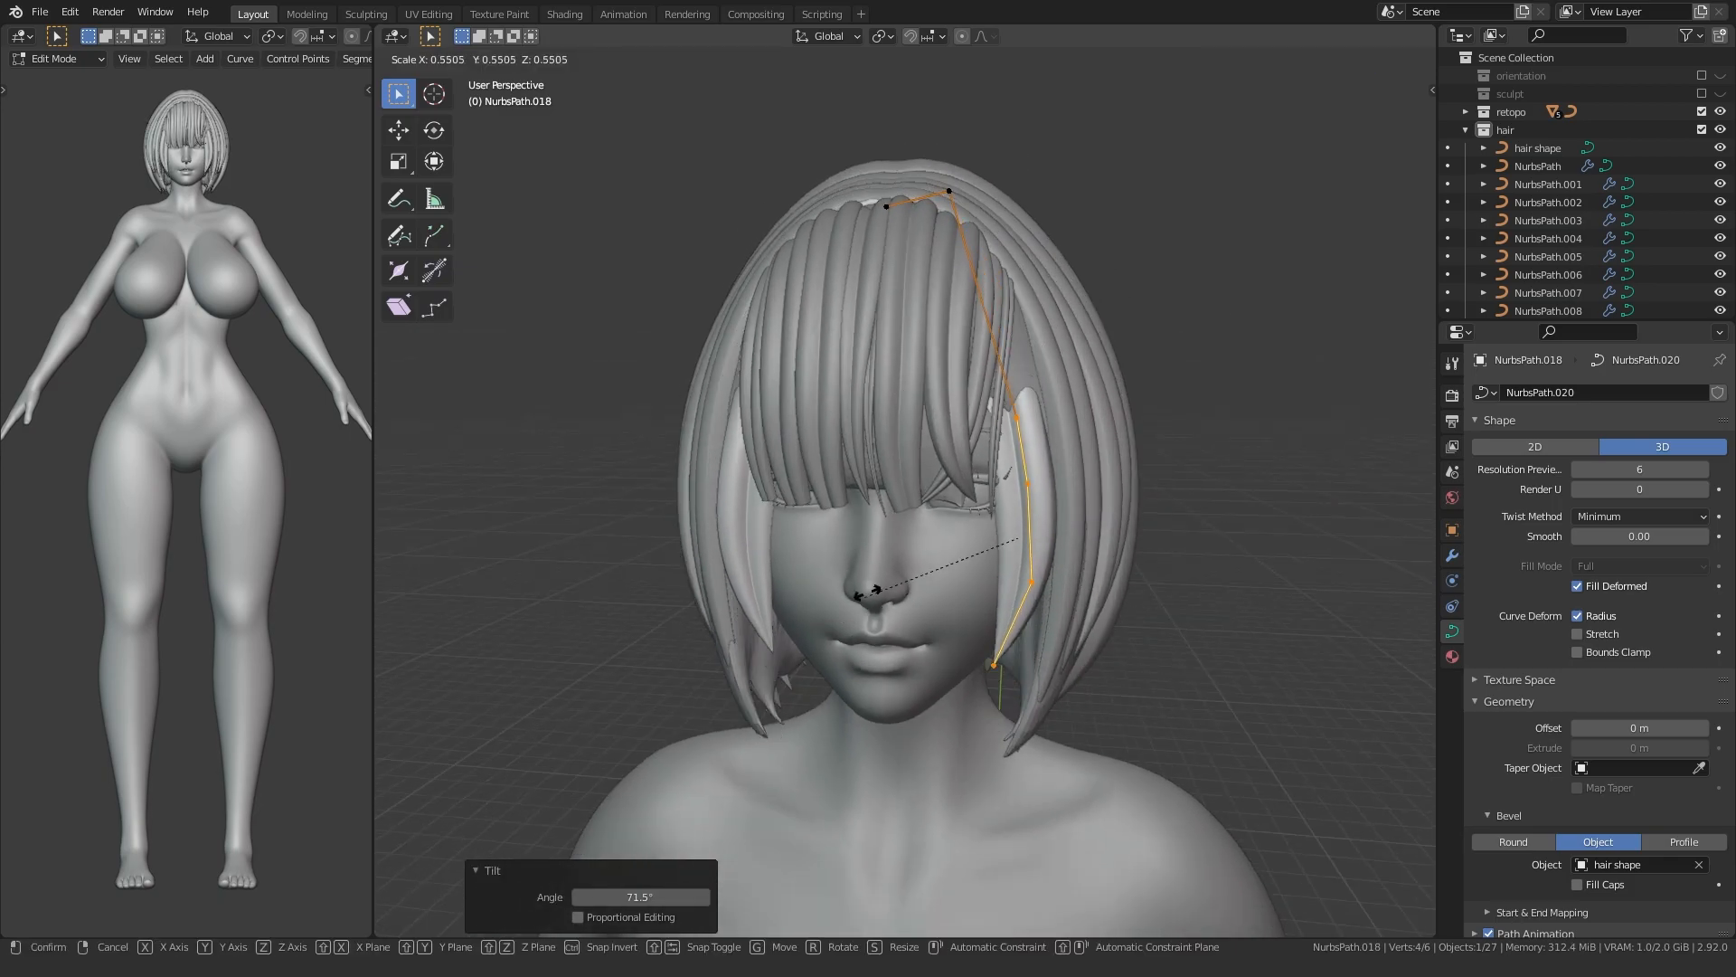
pyautogui.click(901, 536)
# - Rotate and reposition the copy's lowest control points beside the cheek
pyautogui.moveTo(1017, 608); pyautogui.dragTo(1071, 545)
pyautogui.press('g')
pyautogui.rightClick(907, 699)
pyautogui.press('r')
pyautogui.click(854, 755)
pyautogui.press('g')
pyautogui.click(862, 754)
# - Rotate the copy's four lower control points -22.5° and move them up toward the left temple
pyautogui.moveTo(1071, 656); pyautogui.dragTo(976, 430)
pyautogui.press('r')
pyautogui.click(873, 593)
pyautogui.press('g')
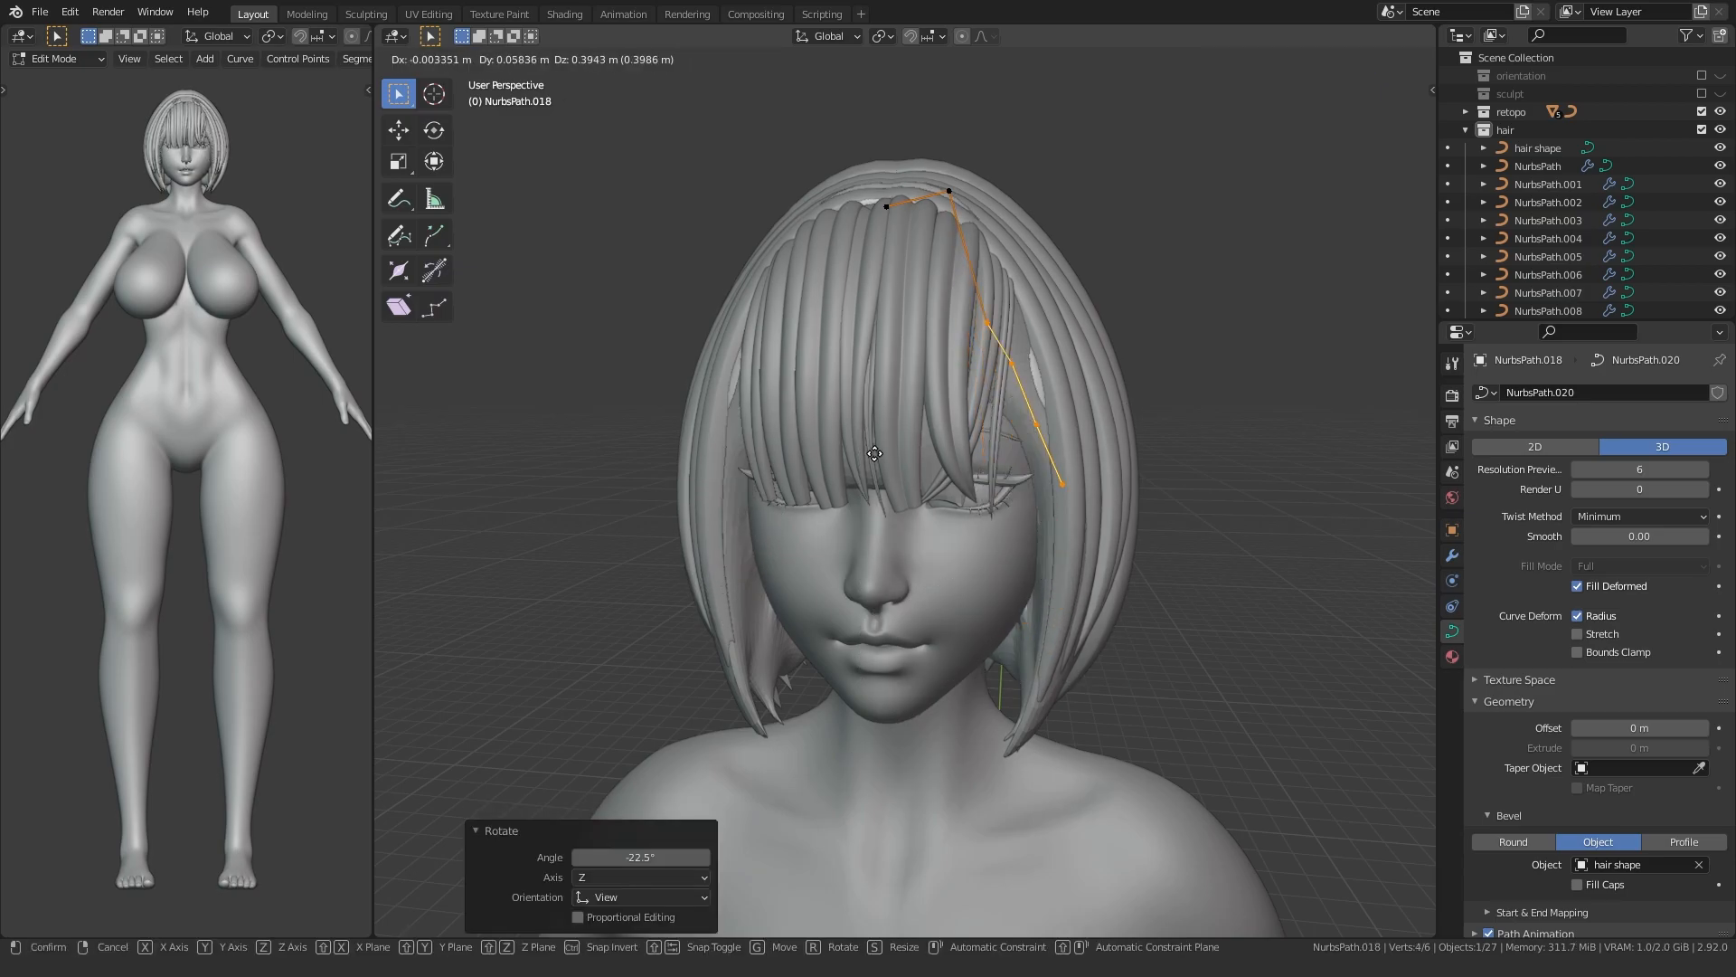
pyautogui.click(858, 458)
# - Shift the copy's four lower control points along the Y axis and fine-tune their position over the temple
pyautogui.scroll(3, 857, 459)
pyautogui.moveTo(858, 458); pyautogui.dragTo(660, 533, button='middle')
pyautogui.press('g')
pyautogui.press('y')
pyautogui.click(697, 523)
pyautogui.scroll(3, 732, 516)
pyautogui.press('g')
pyautogui.click(682, 541)
# - Tilt the copy's four lower control points -35.3° and finish editing the strand
pyautogui.hotkey('ctrl', 't')
pyautogui.click(806, 667)
pyautogui.keyDown('shift'); pyautogui.moveTo(805, 667); pyautogui.dragTo(825, 785, button='middle'); pyautogui.keyUp('shift')
pyautogui.scroll(-4, 824, 633)
pyautogui.moveTo(824, 633); pyautogui.dragTo(904, 492, button='middle')
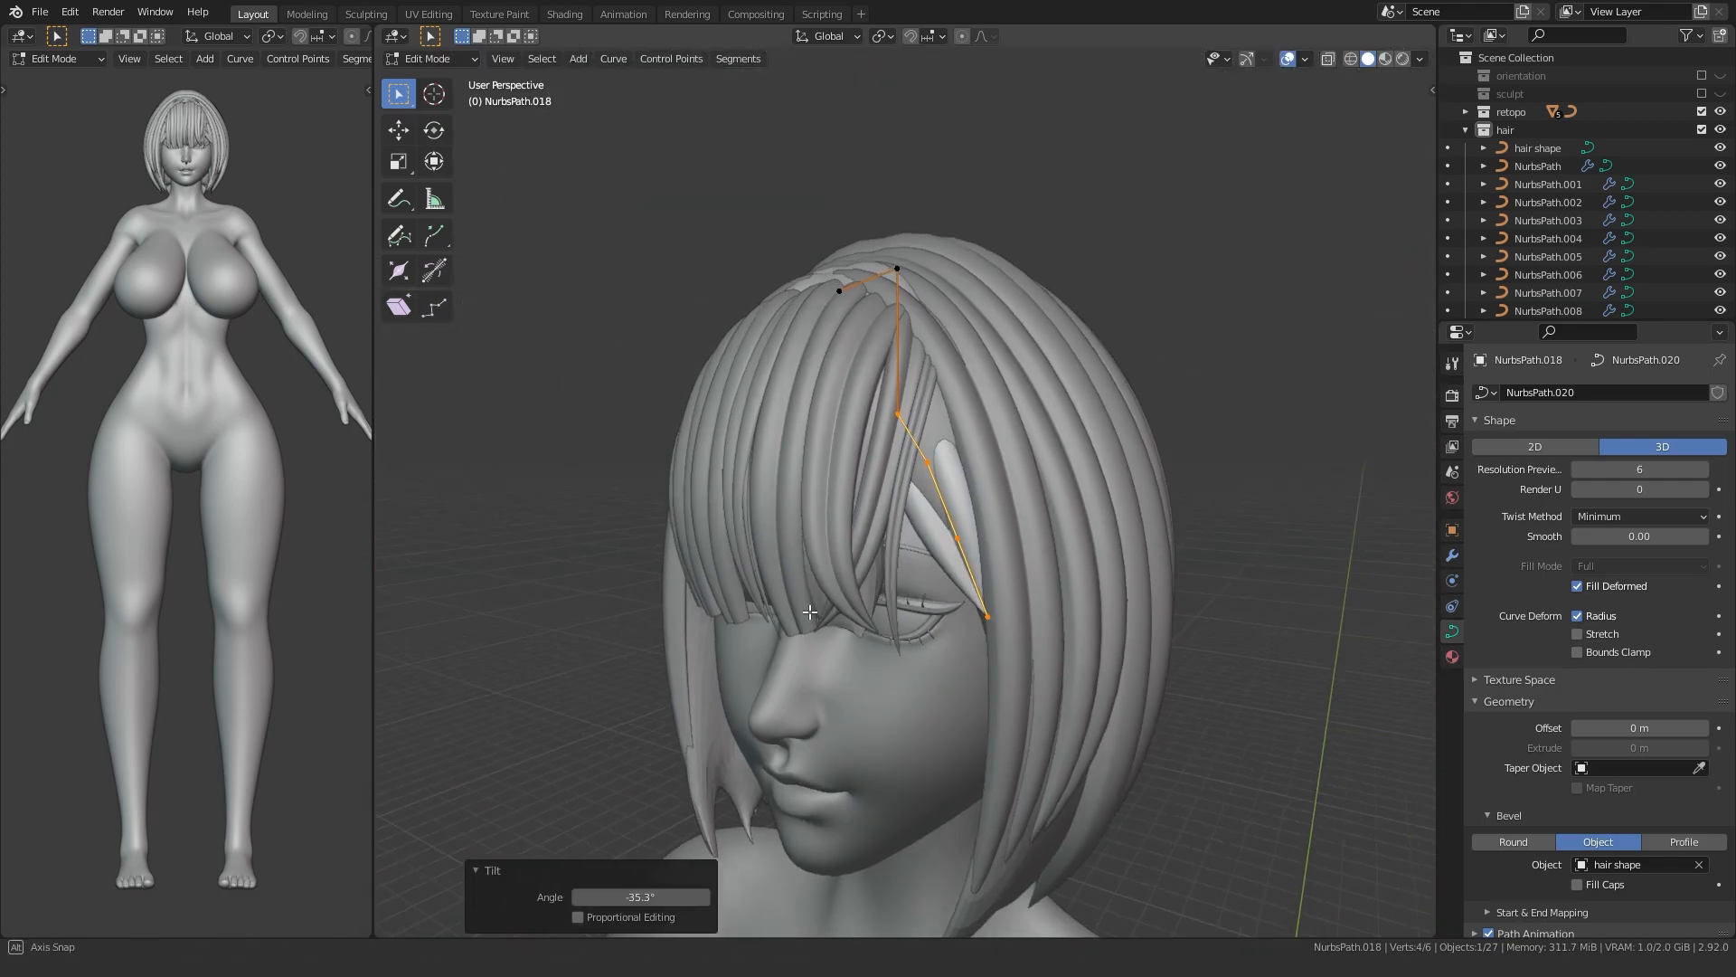
pyautogui.press('Tab')
# - Hide the Sphere object inside the hair
pyautogui.click(921, 475)
pyautogui.click(920, 475)
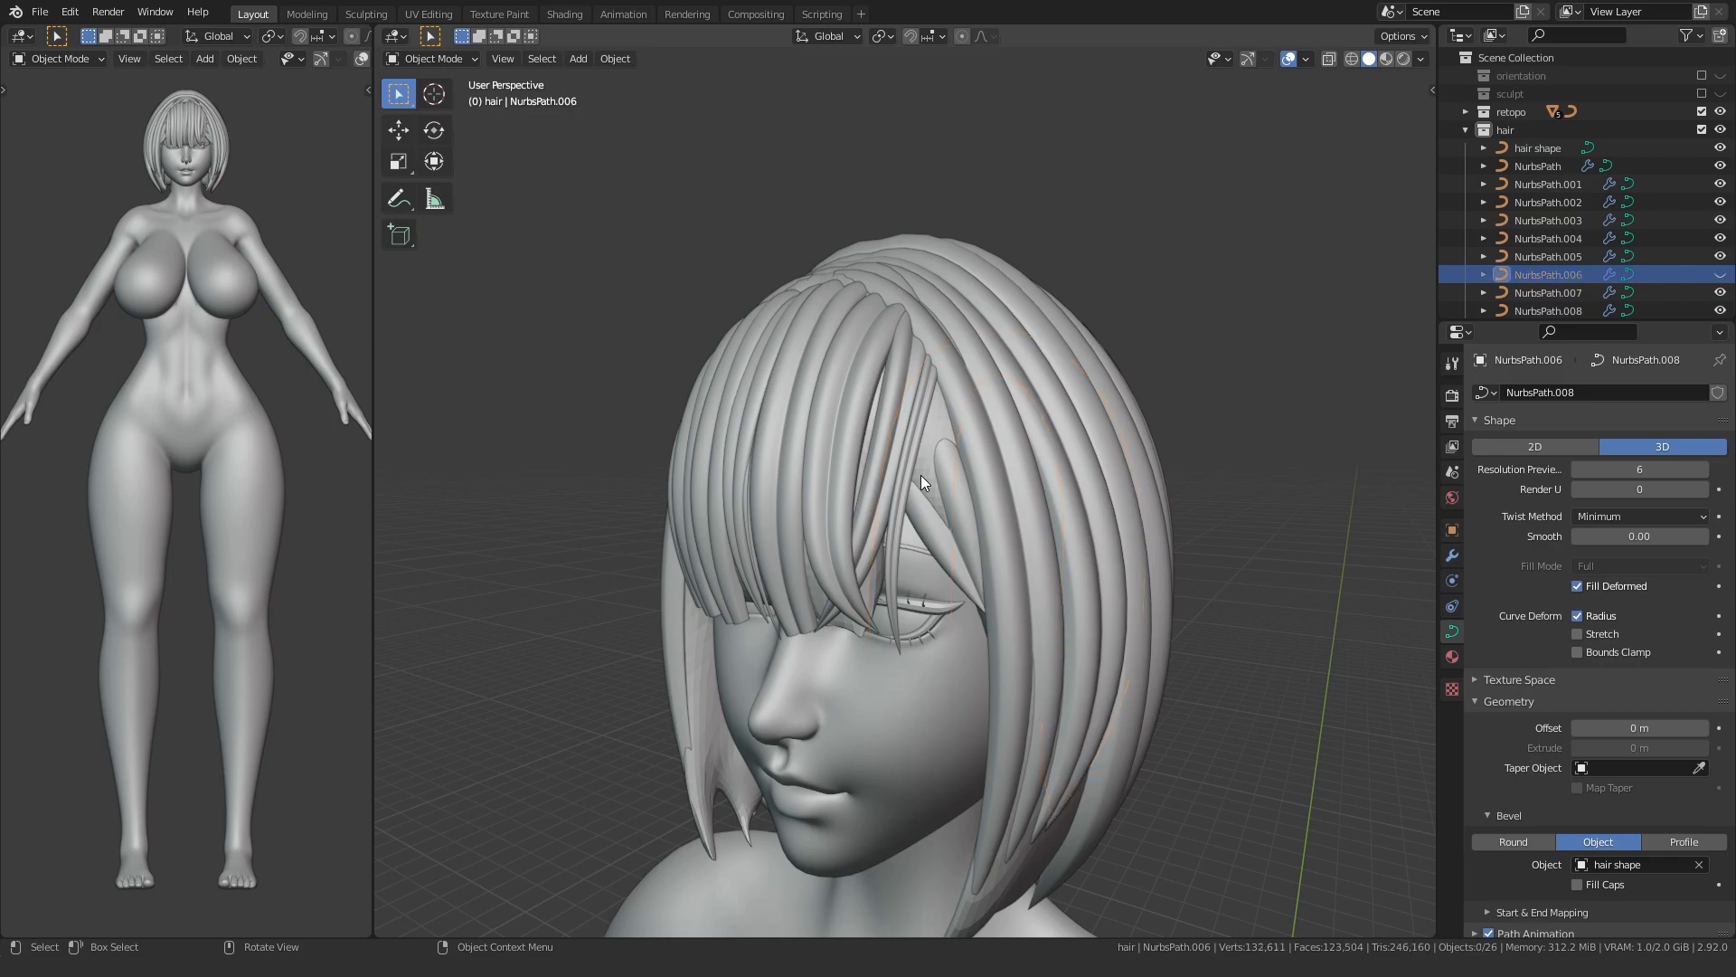
pyautogui.scroll(-5, 1542, 165)
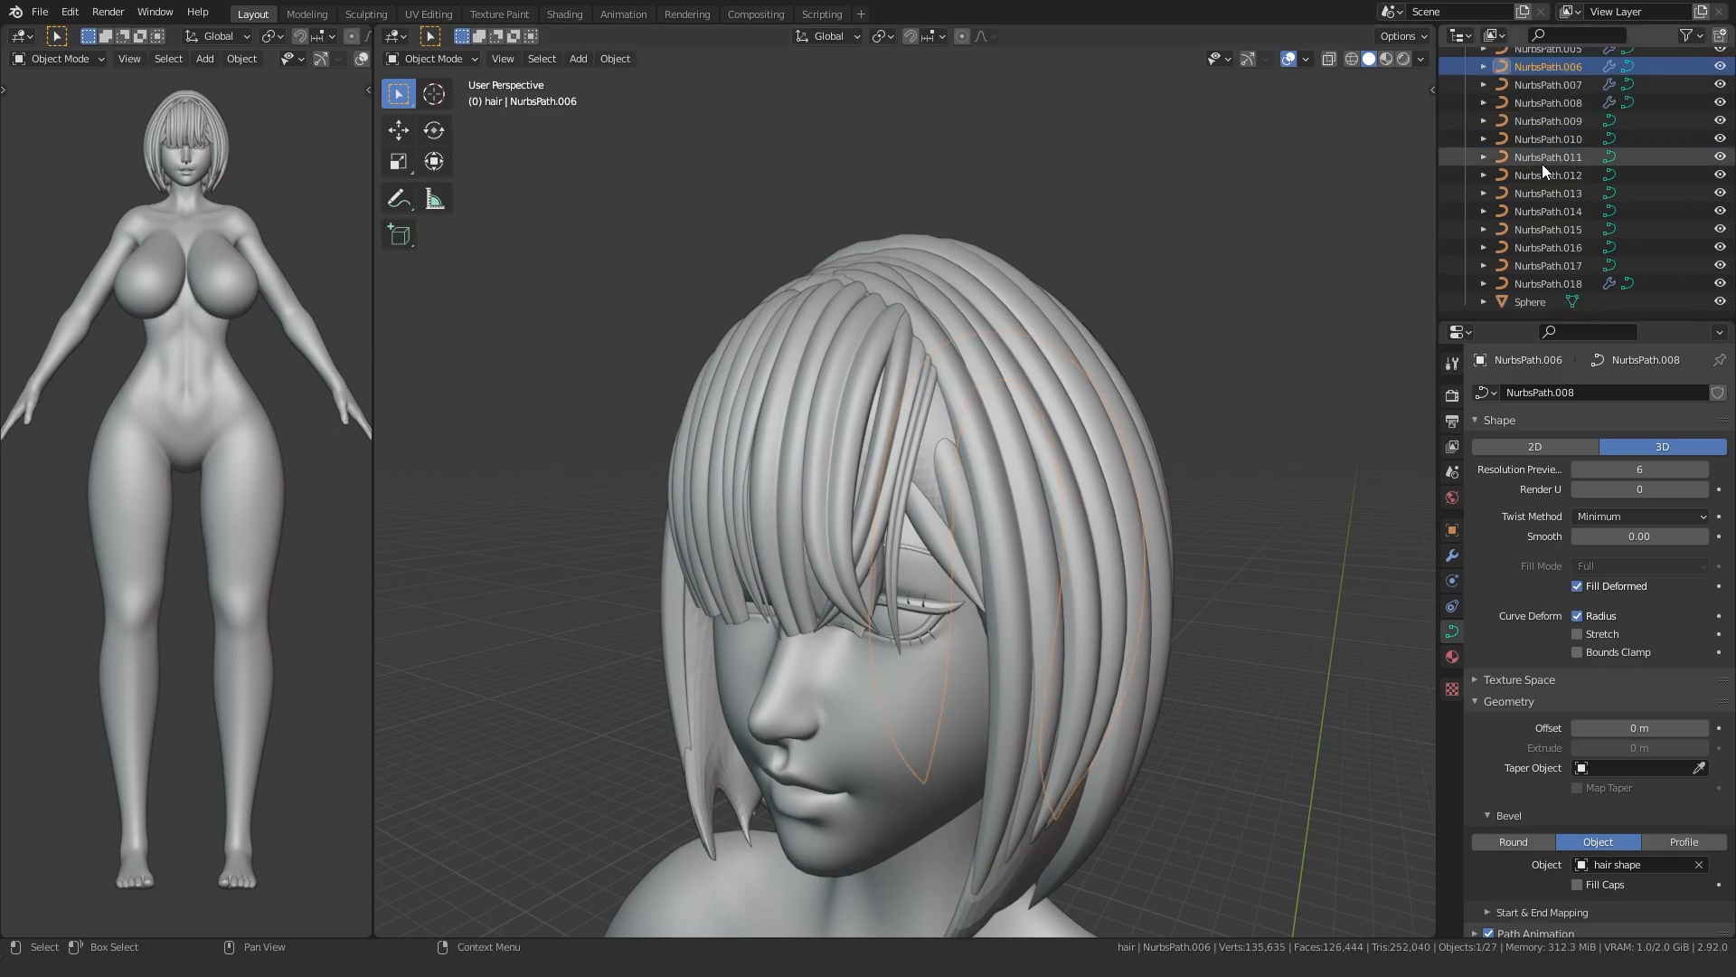
pyautogui.click(1526, 301)
pyautogui.scroll(2, 946, 519)
# - Reopen NurbsPath.018 for editing and move its tip about 0.083 m back beneath the side hair
pyautogui.click(946, 519)
pyautogui.scroll(4, 946, 519)
pyautogui.moveTo(946, 519); pyautogui.dragTo(925, 400, button='middle')
pyautogui.press('Tab')
pyautogui.moveTo(946, 469); pyautogui.dragTo(1035, 407, button='middle')
pyautogui.click(1121, 323)
pyautogui.press('g')
pyautogui.click(1209, 418)
pyautogui.moveTo(1208, 419); pyautogui.dragTo(1001, 577, button='middle')
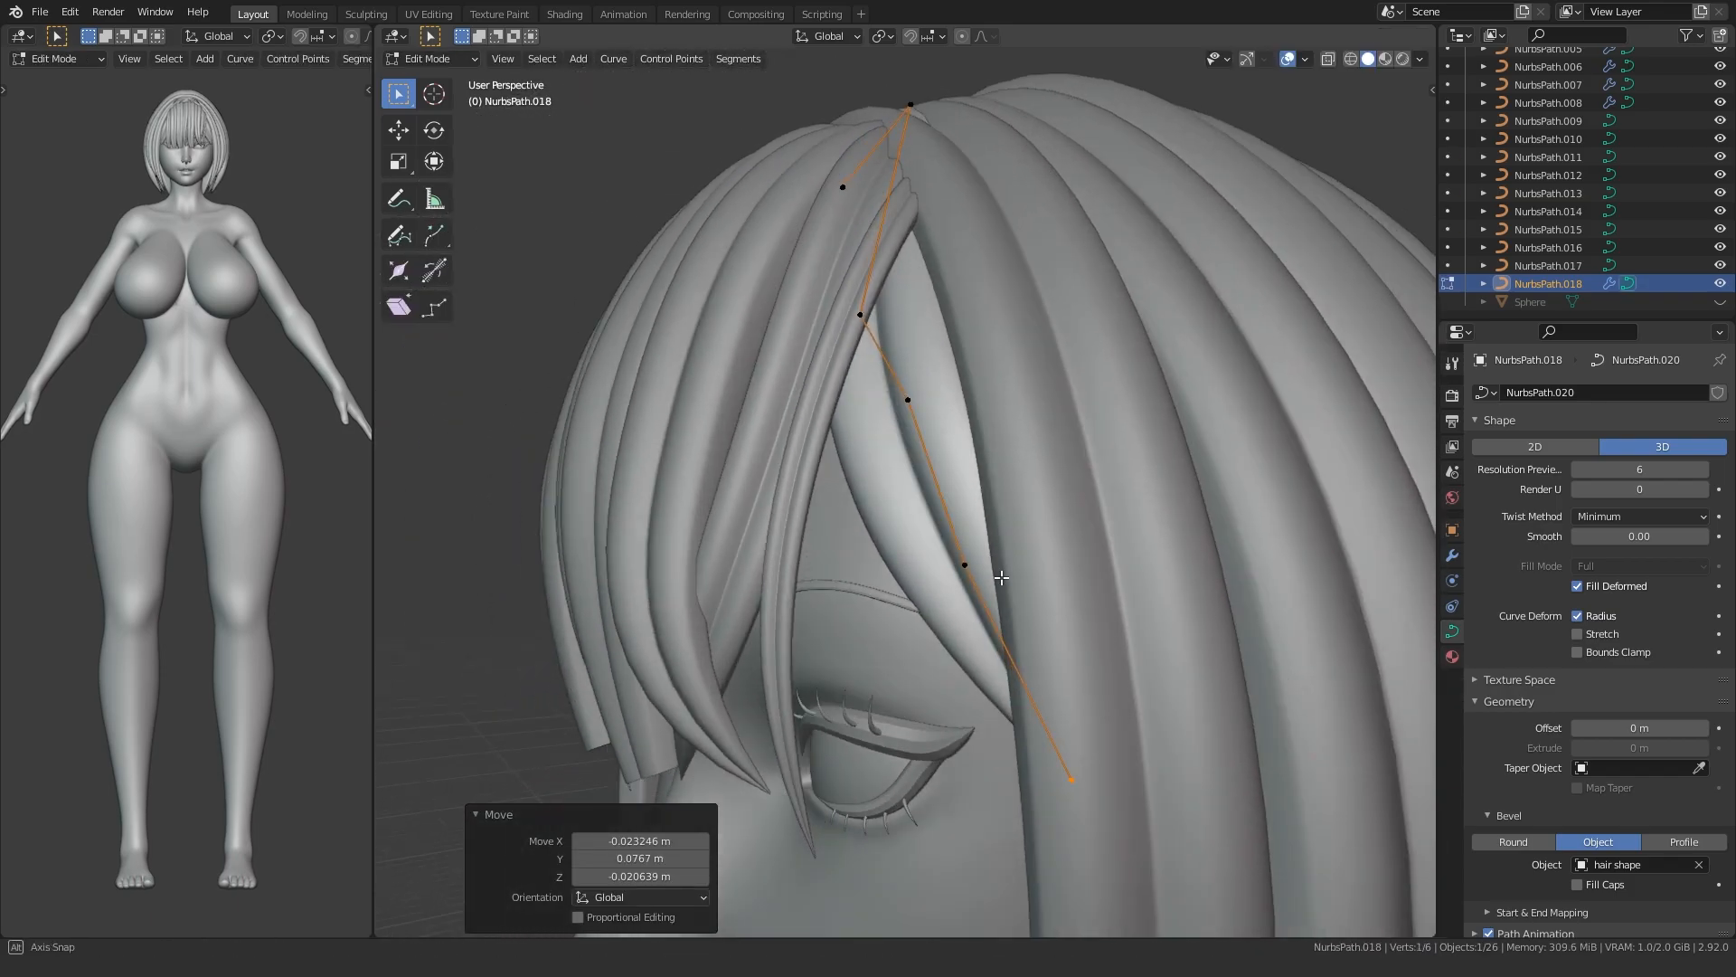
# - Tilt individual control points of the temple strand, turning its tip about -89°
pyautogui.moveTo(1030, 317); pyautogui.dragTo(1030, 307)
pyautogui.hotkey('ctrl', 't')
pyautogui.click(920, 616)
pyautogui.moveTo(921, 616); pyautogui.dragTo(960, 511, button='middle')
pyautogui.click(1159, 594)
pyautogui.hotkey('ctrl', 't')
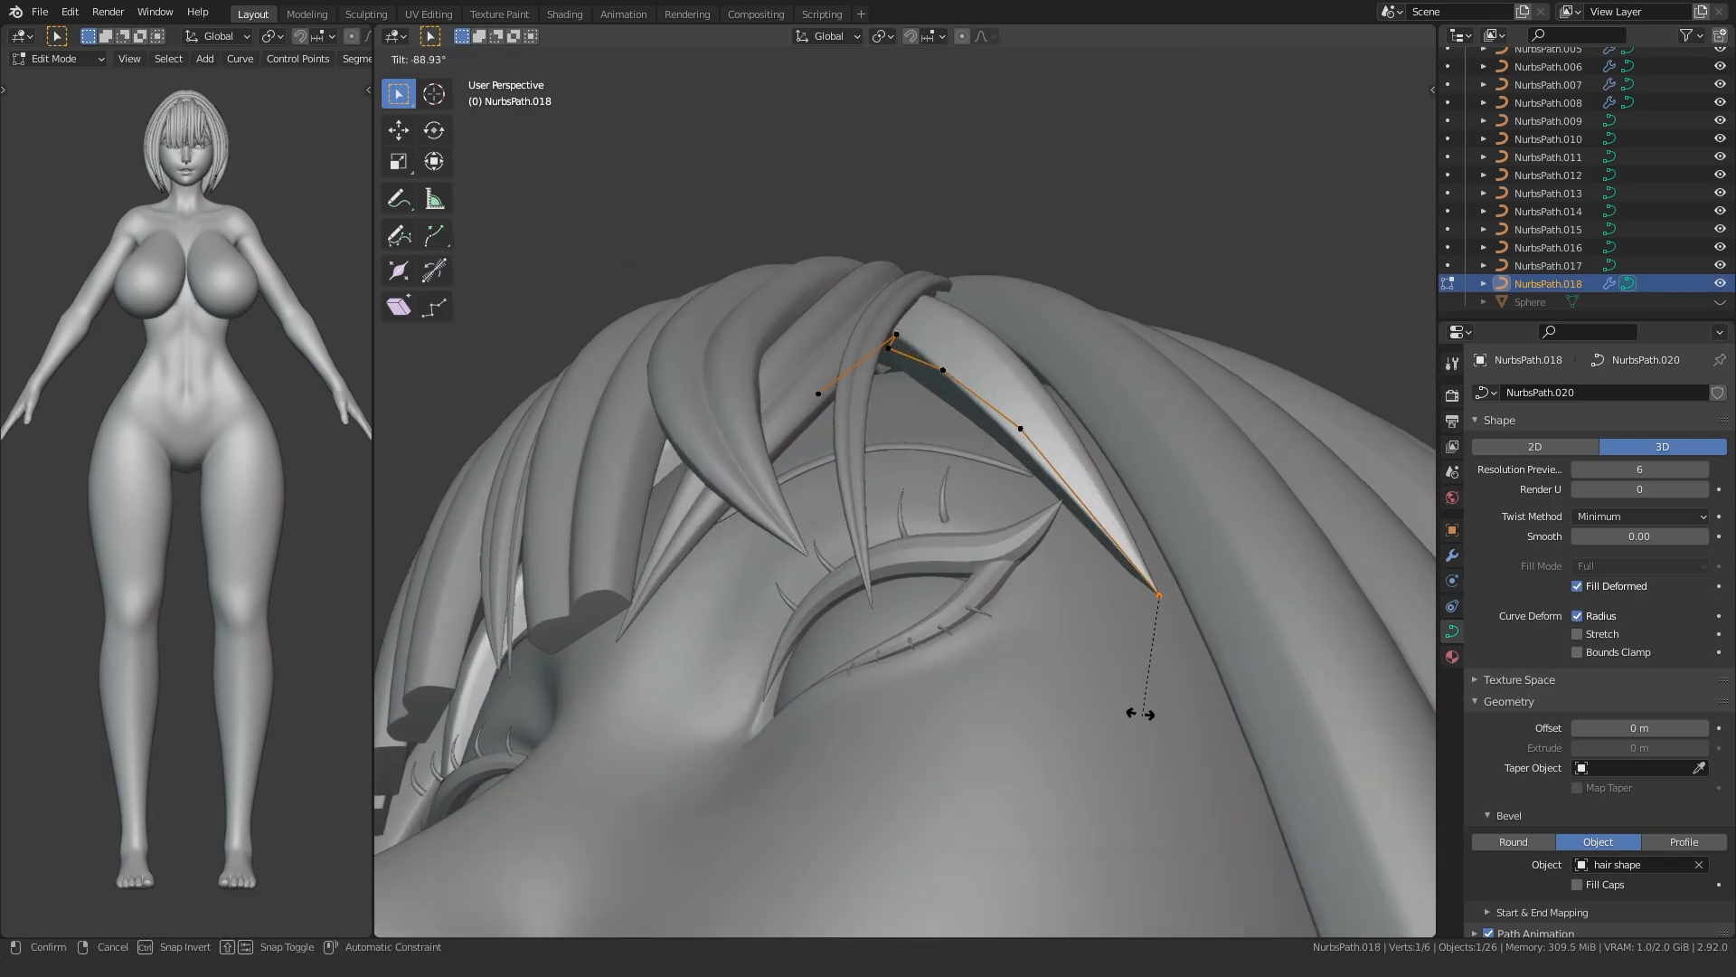
pyautogui.click(1144, 717)
# - Tilt a middle control point of the temple strand and move a lower one further outward under the side hair
pyautogui.moveTo(994, 280); pyautogui.dragTo(972, 398, button='middle')
pyautogui.click(957, 393)
pyautogui.hotkey('ctrl', 't')
pyautogui.click(940, 562)
pyautogui.moveTo(940, 562); pyautogui.dragTo(868, 403, button='middle')
pyautogui.moveTo(1121, 442); pyautogui.dragTo(1177, 403)
pyautogui.press('g')
pyautogui.click(1194, 371)
# - Move the temple strand's two root control points about 0.081 m forward and down into the fringe and tilt them
pyautogui.moveTo(977, 371); pyautogui.dragTo(857, 339, button='middle')
pyautogui.click(1028, 558)
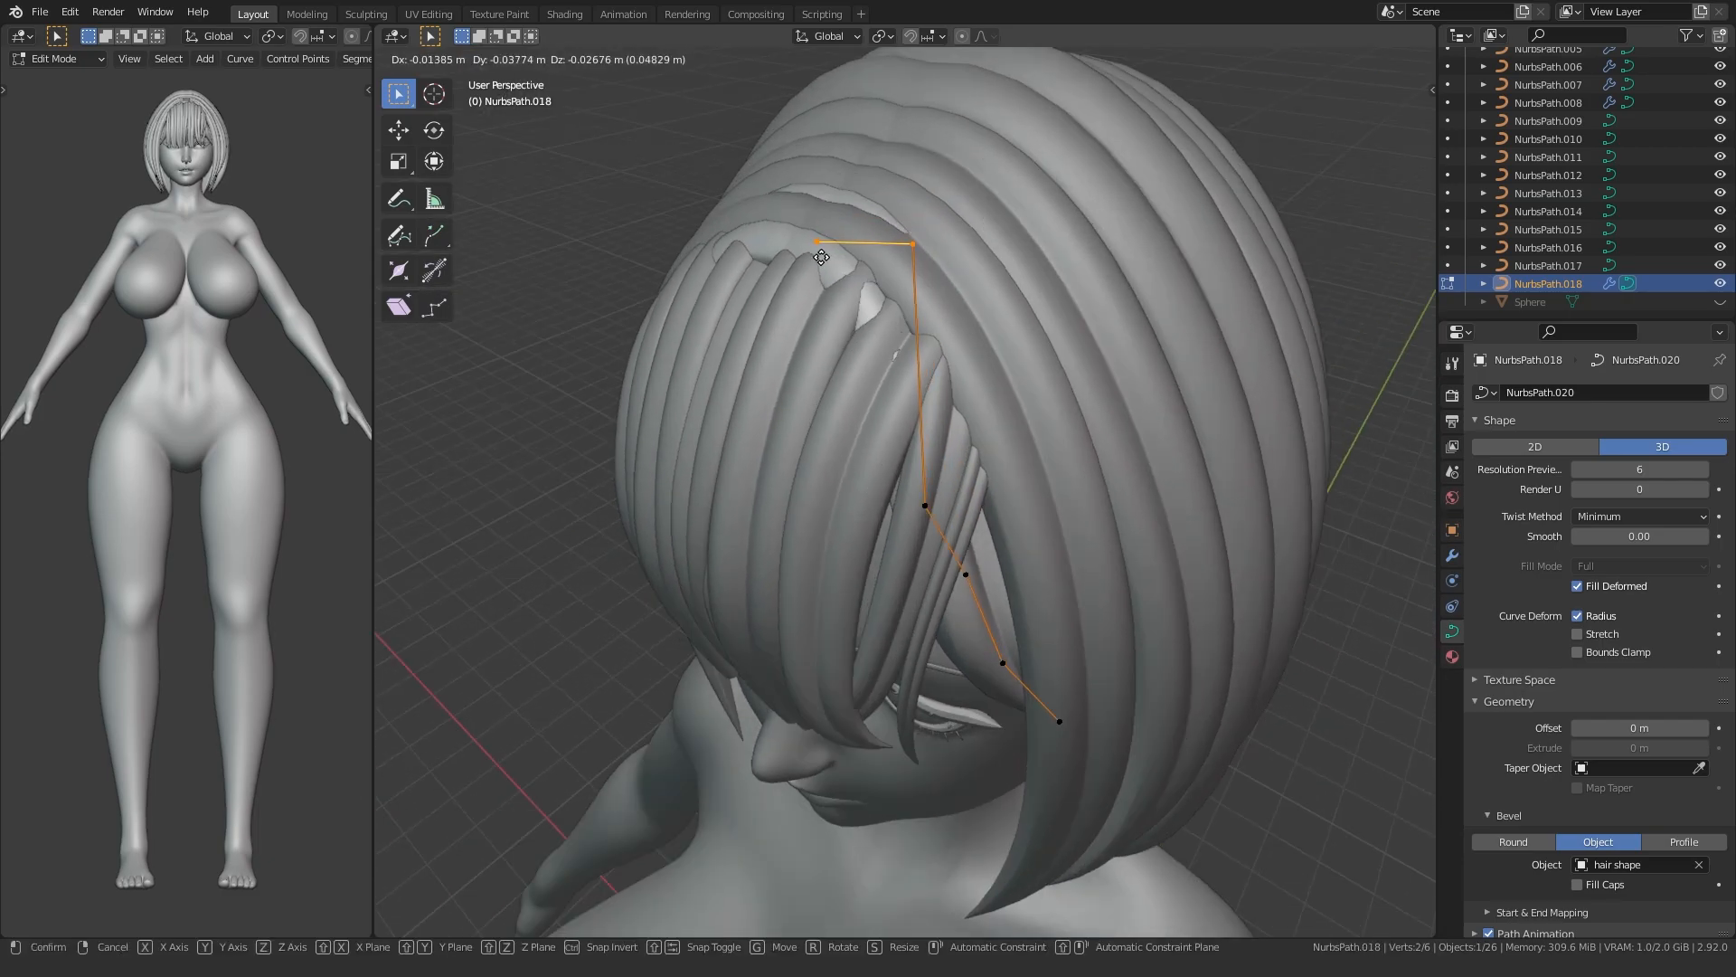
pyautogui.moveTo(670, 348); pyautogui.dragTo(798, 385, button='middle')
pyautogui.click(663, 400)
pyautogui.moveTo(663, 401); pyautogui.dragTo(622, 446, button='middle')
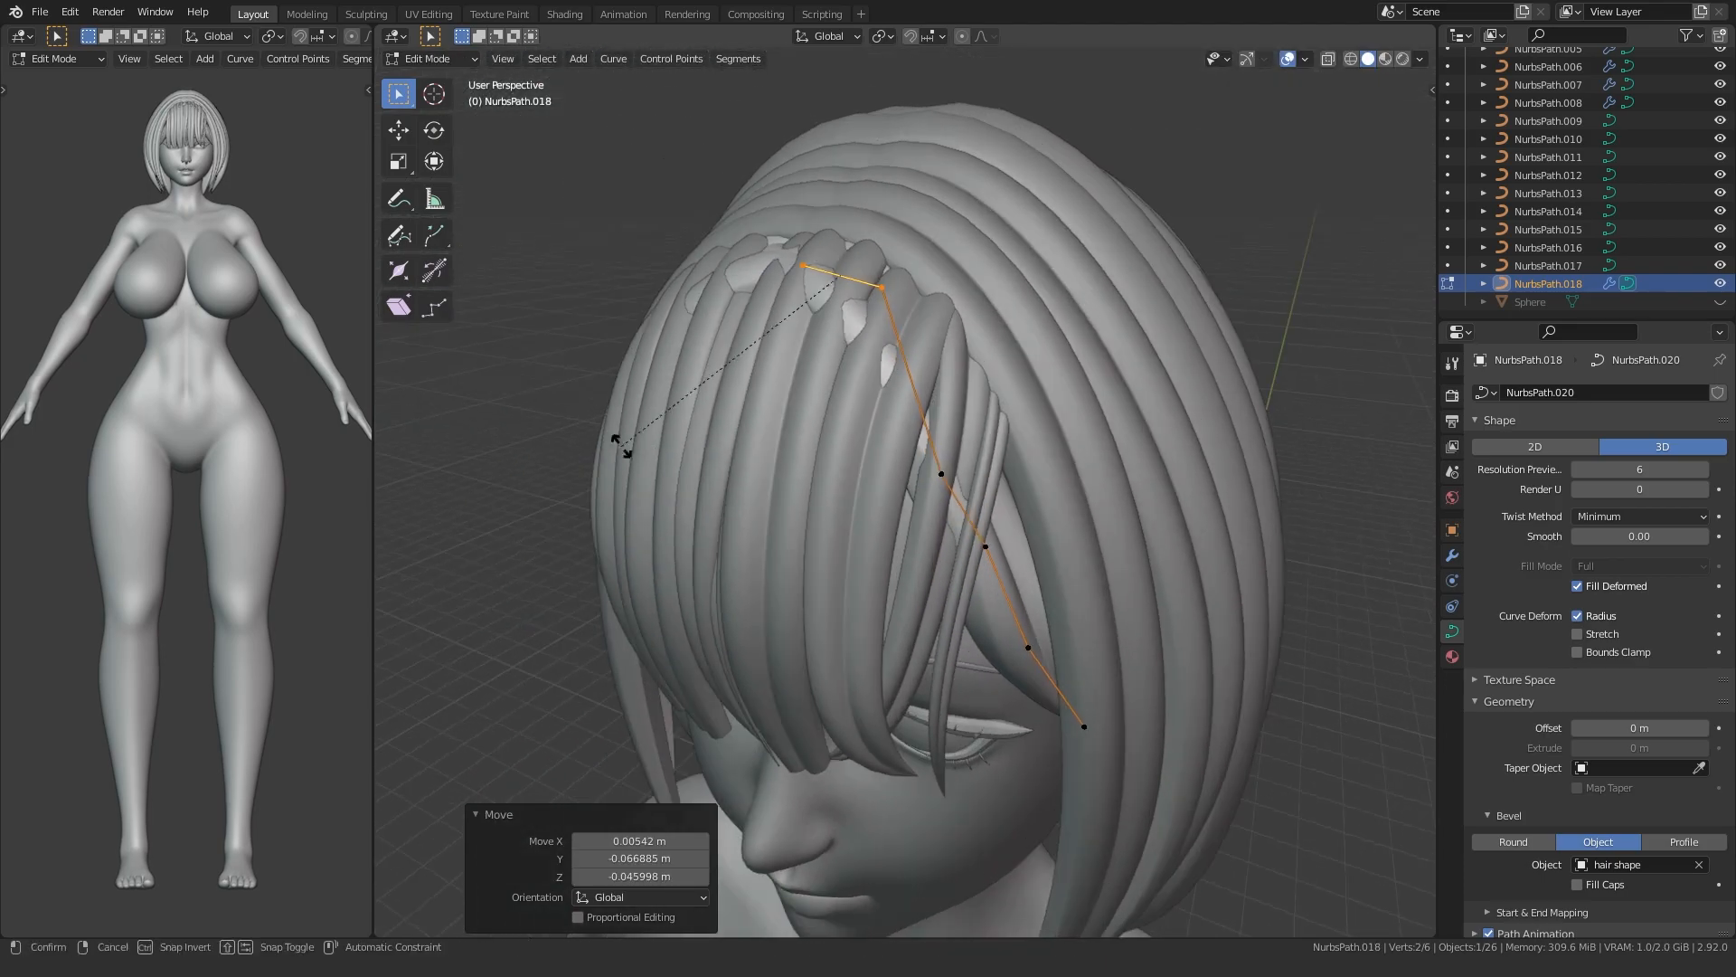
pyautogui.click(633, 373)
# - Adjust the tilt of the temple strand's third control point and move its fifth about 0.028 m
pyautogui.moveTo(633, 372); pyautogui.dragTo(791, 514, button='middle')
pyautogui.moveTo(792, 513); pyautogui.dragTo(879, 422)
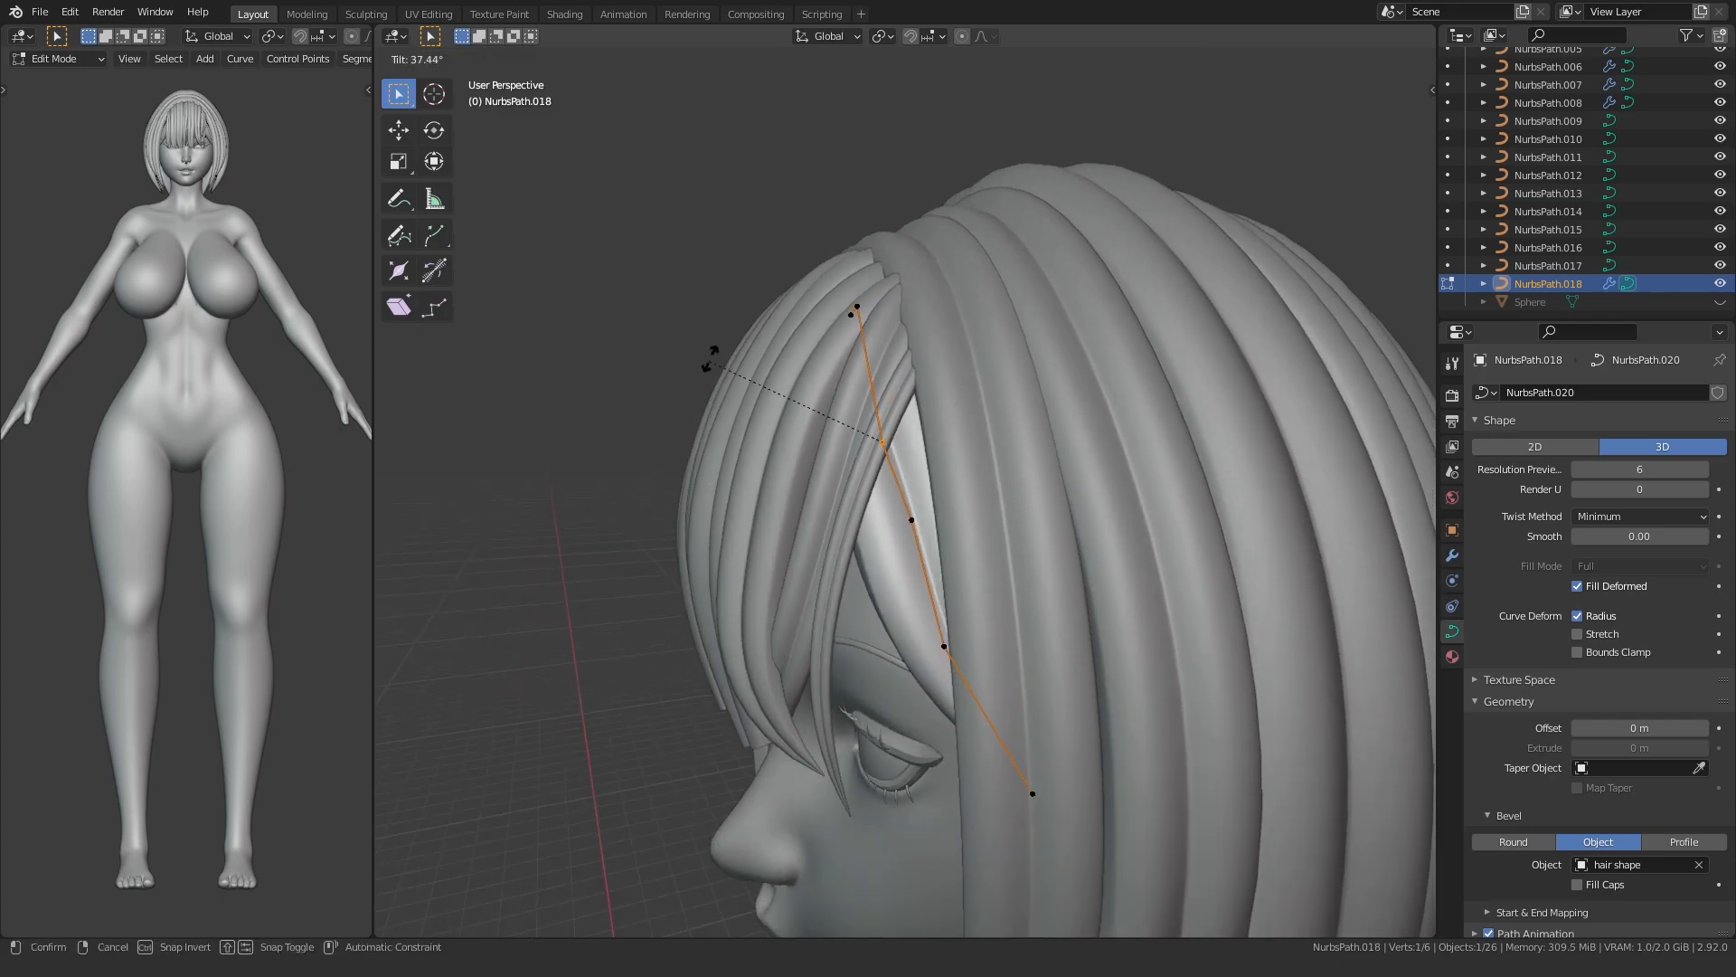
pyautogui.moveTo(680, 470)
pyautogui.mouseDown(button='middle')
pyautogui.moveTo(694, 380)
pyautogui.moveTo(685, 467)
pyautogui.mouseUp(button='middle')
pyautogui.hotkey('ctrl', 't')
pyautogui.click(687, 420)
pyautogui.moveTo(878, 697); pyautogui.dragTo(1006, 616)
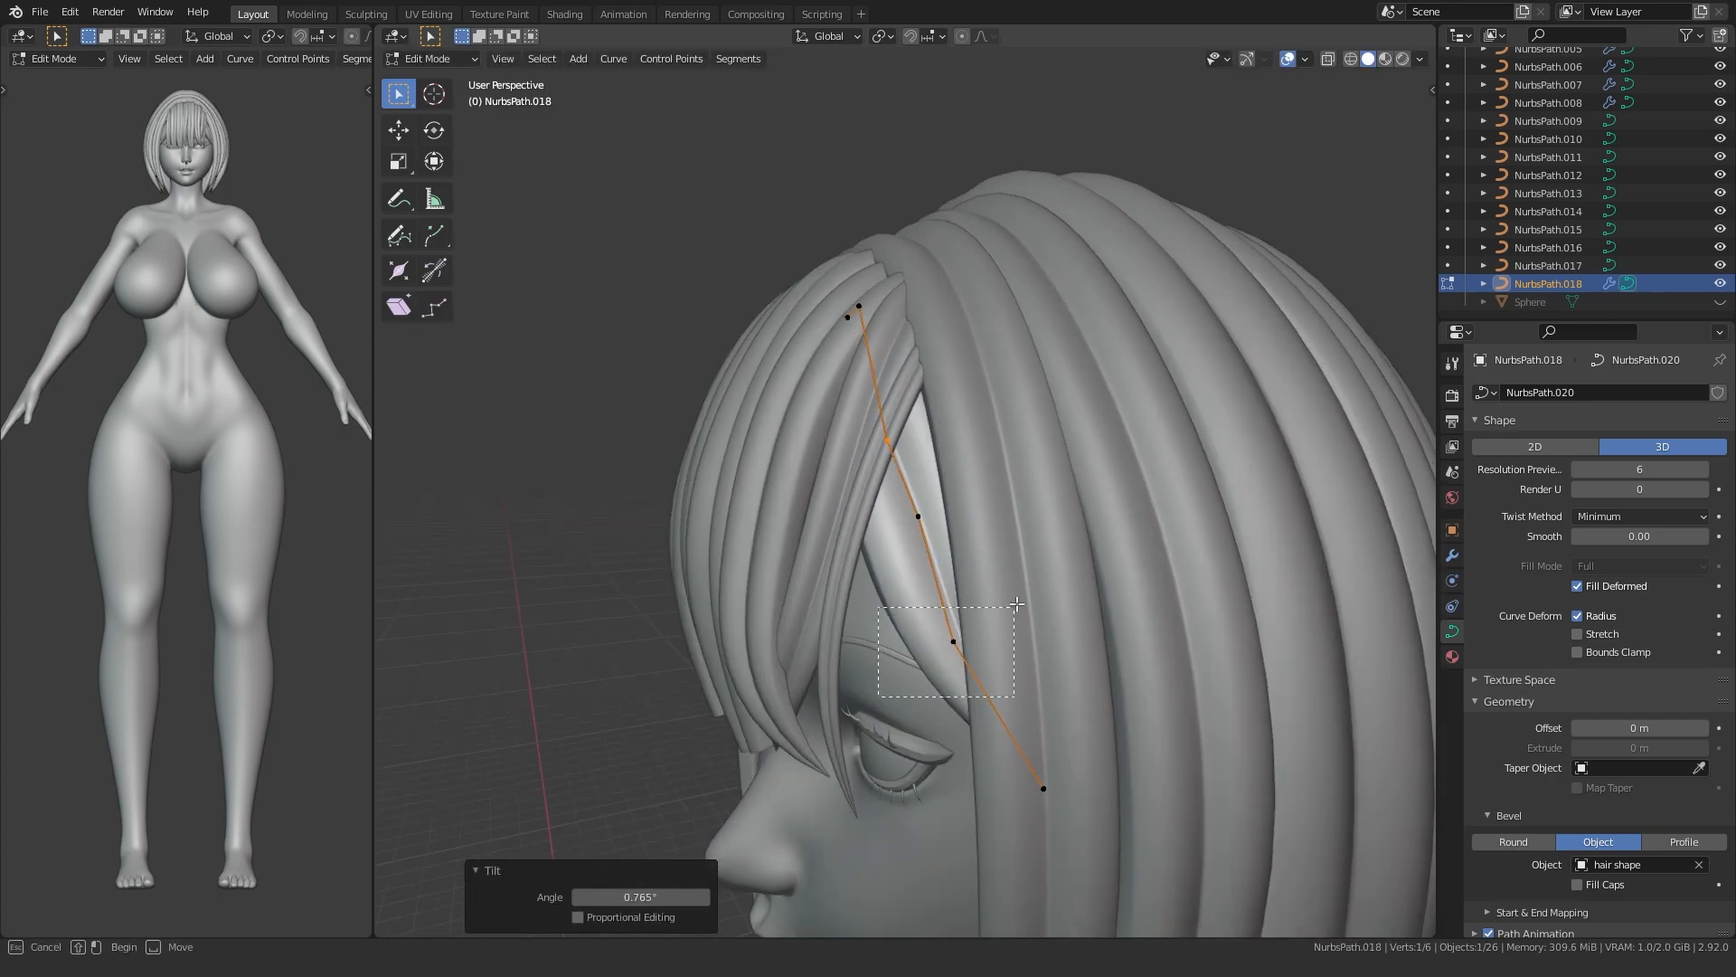
pyautogui.moveTo(857, 669); pyautogui.dragTo(794, 576, button='middle')
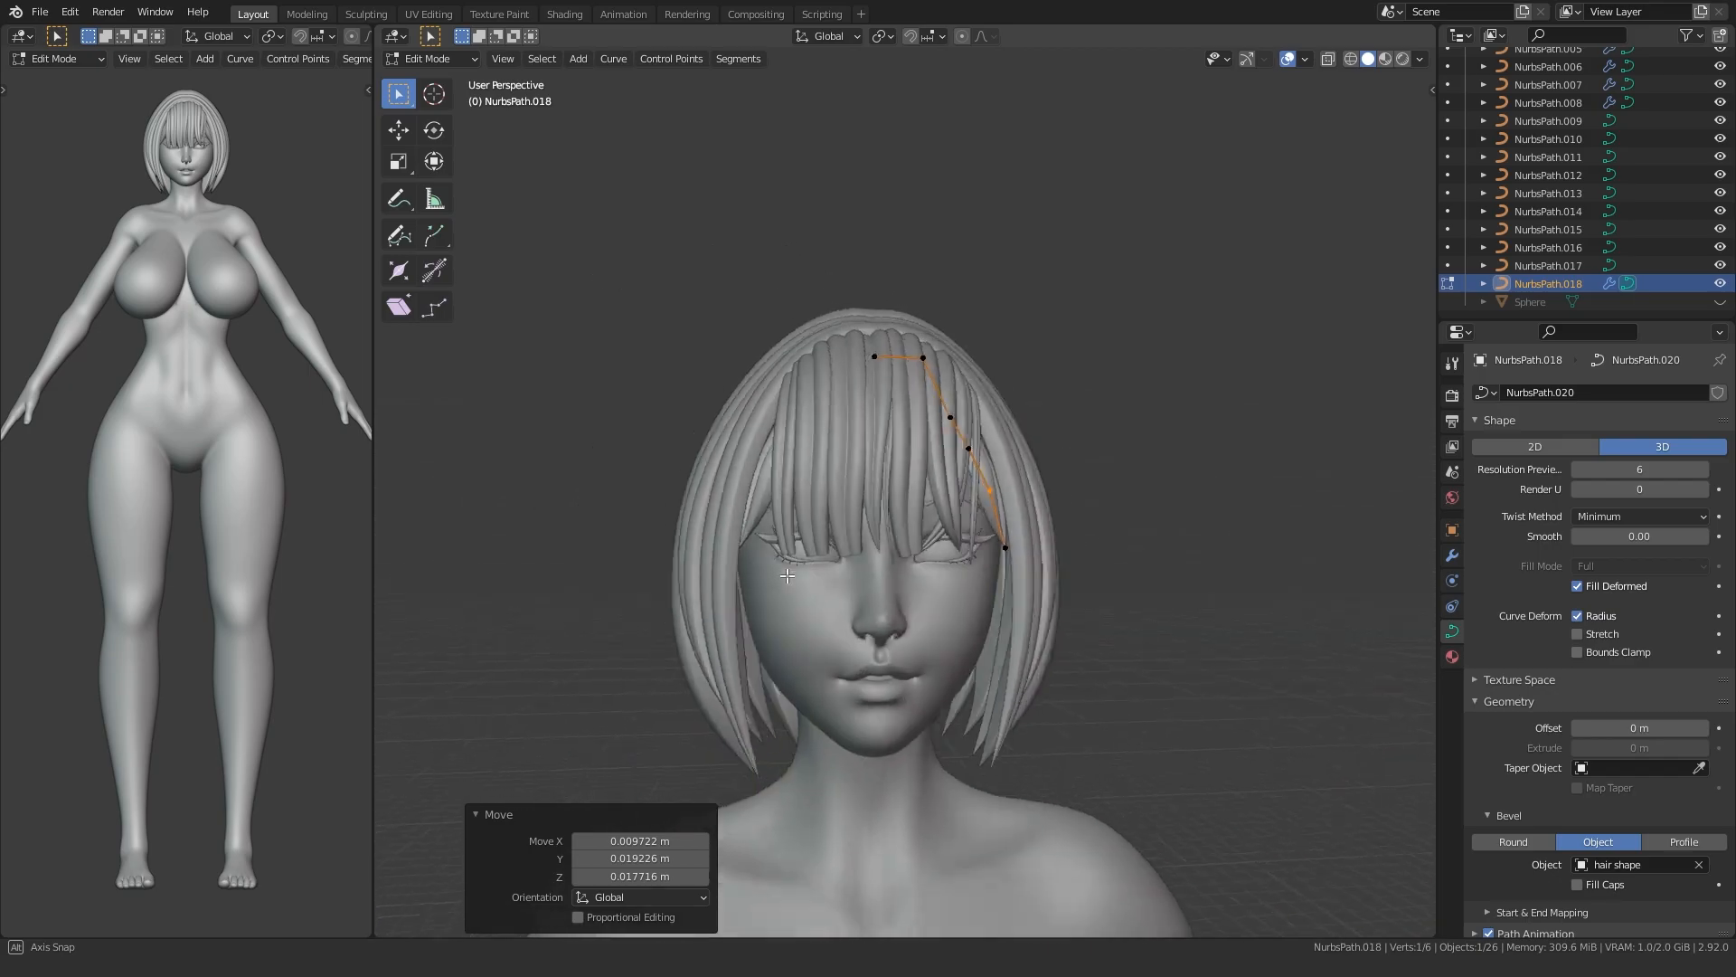
# - Show the Sphere again and, in X-ray view, move the temple strand's fifth control point about 0.032 m
pyautogui.click(1718, 302)
pyautogui.scroll(4, 1039, 506)
pyautogui.moveTo(1040, 542); pyautogui.dragTo(1000, 556, button='middle')
pyautogui.hotkey('alt', 'z')
pyautogui.moveTo(1000, 556); pyautogui.dragTo(1056, 513)
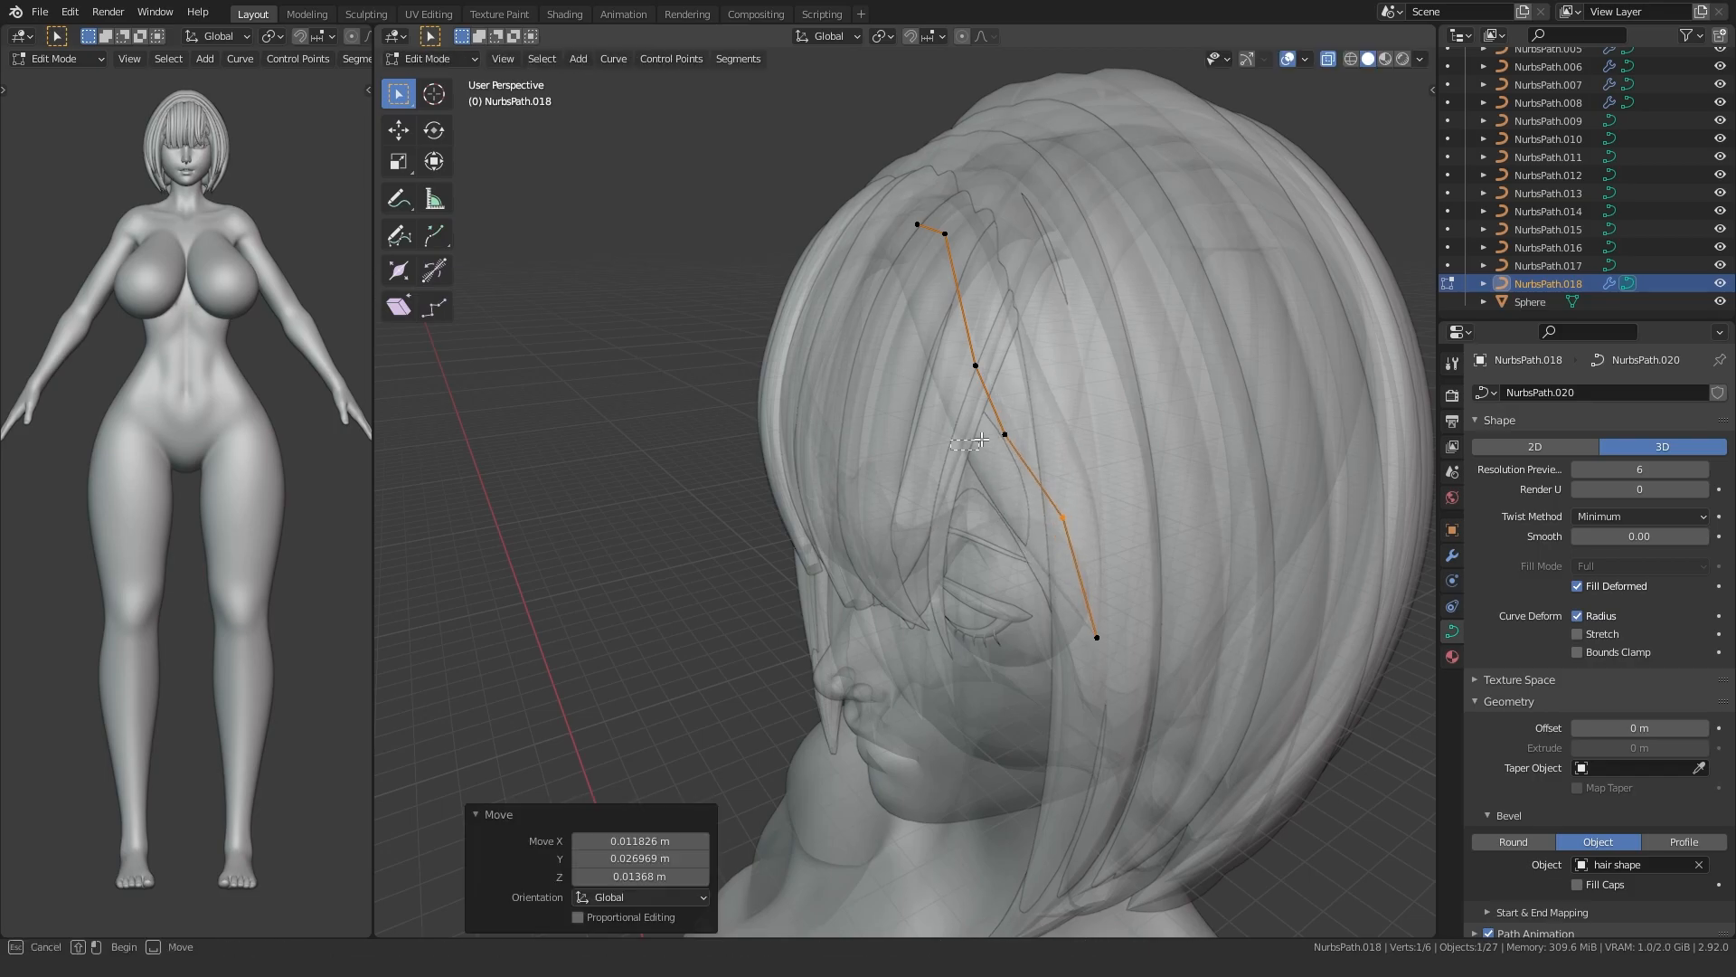
pyautogui.click(1026, 328)
# - Tilt the temple strand's two lowest control points 16.9°
pyautogui.moveTo(1026, 329); pyautogui.dragTo(1030, 515, button='middle')
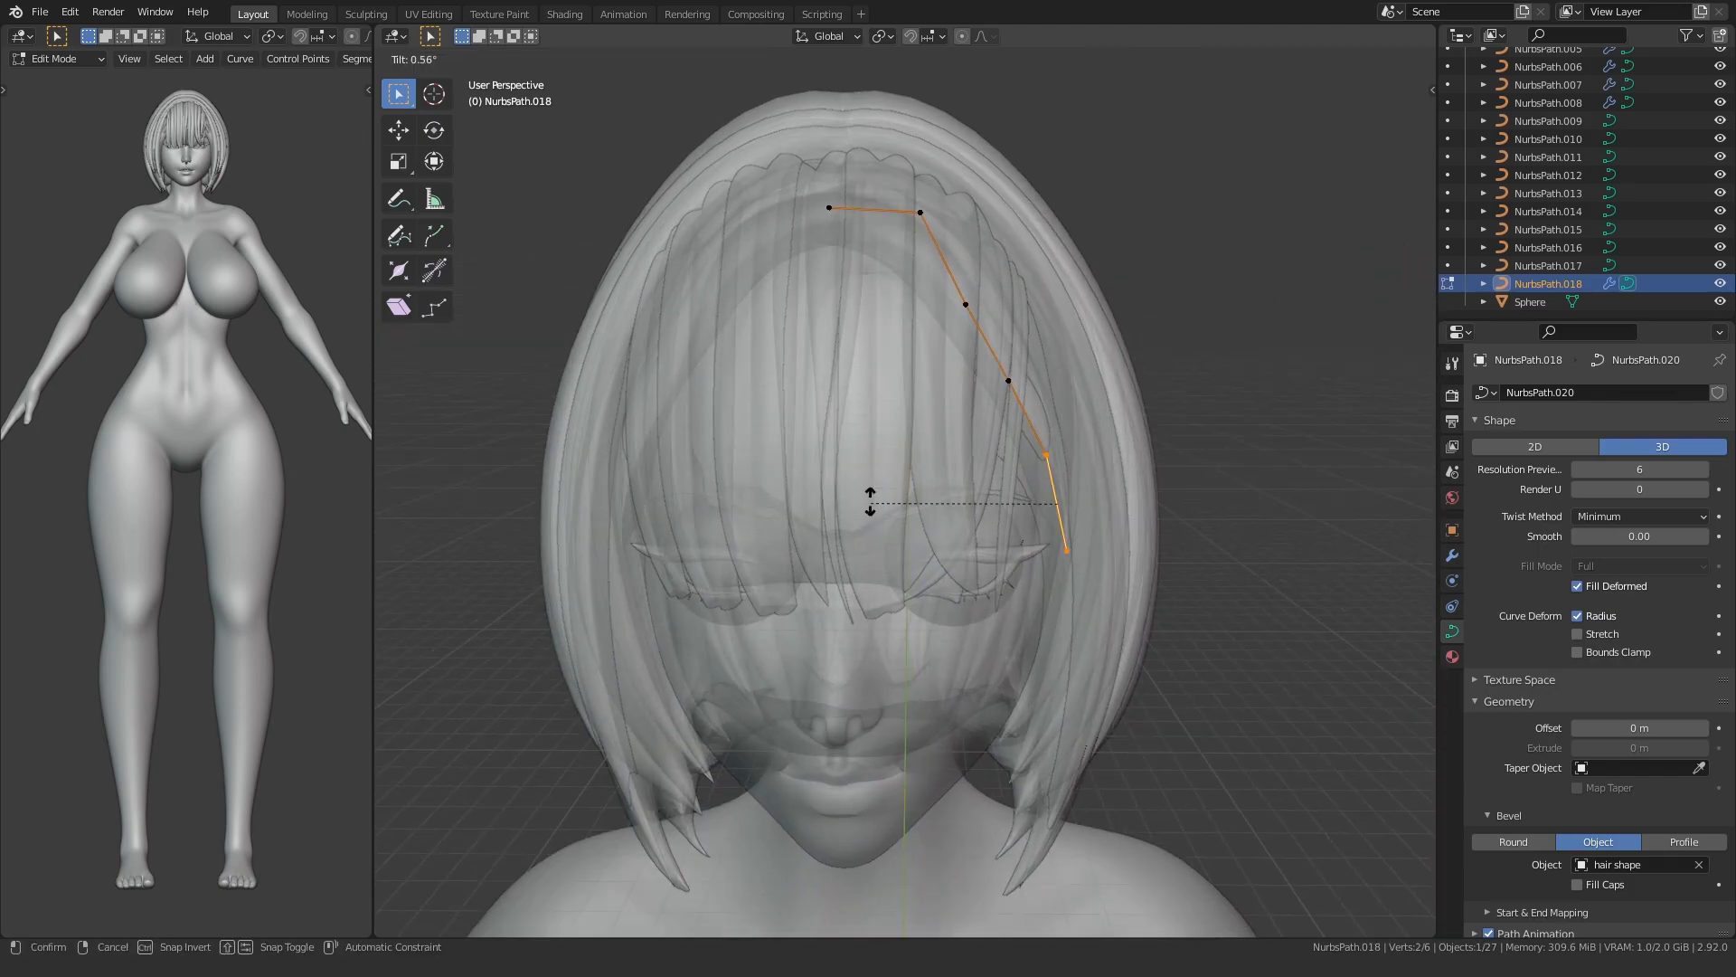
pyautogui.hotkey('ctrl', 't')
pyautogui.click(937, 464)
pyautogui.hotkey('alt', 'z')
pyautogui.scroll(4, 937, 464)
pyautogui.moveTo(937, 464); pyautogui.dragTo(770, 440, button='middle')
pyautogui.hotkey('alt', 'z')
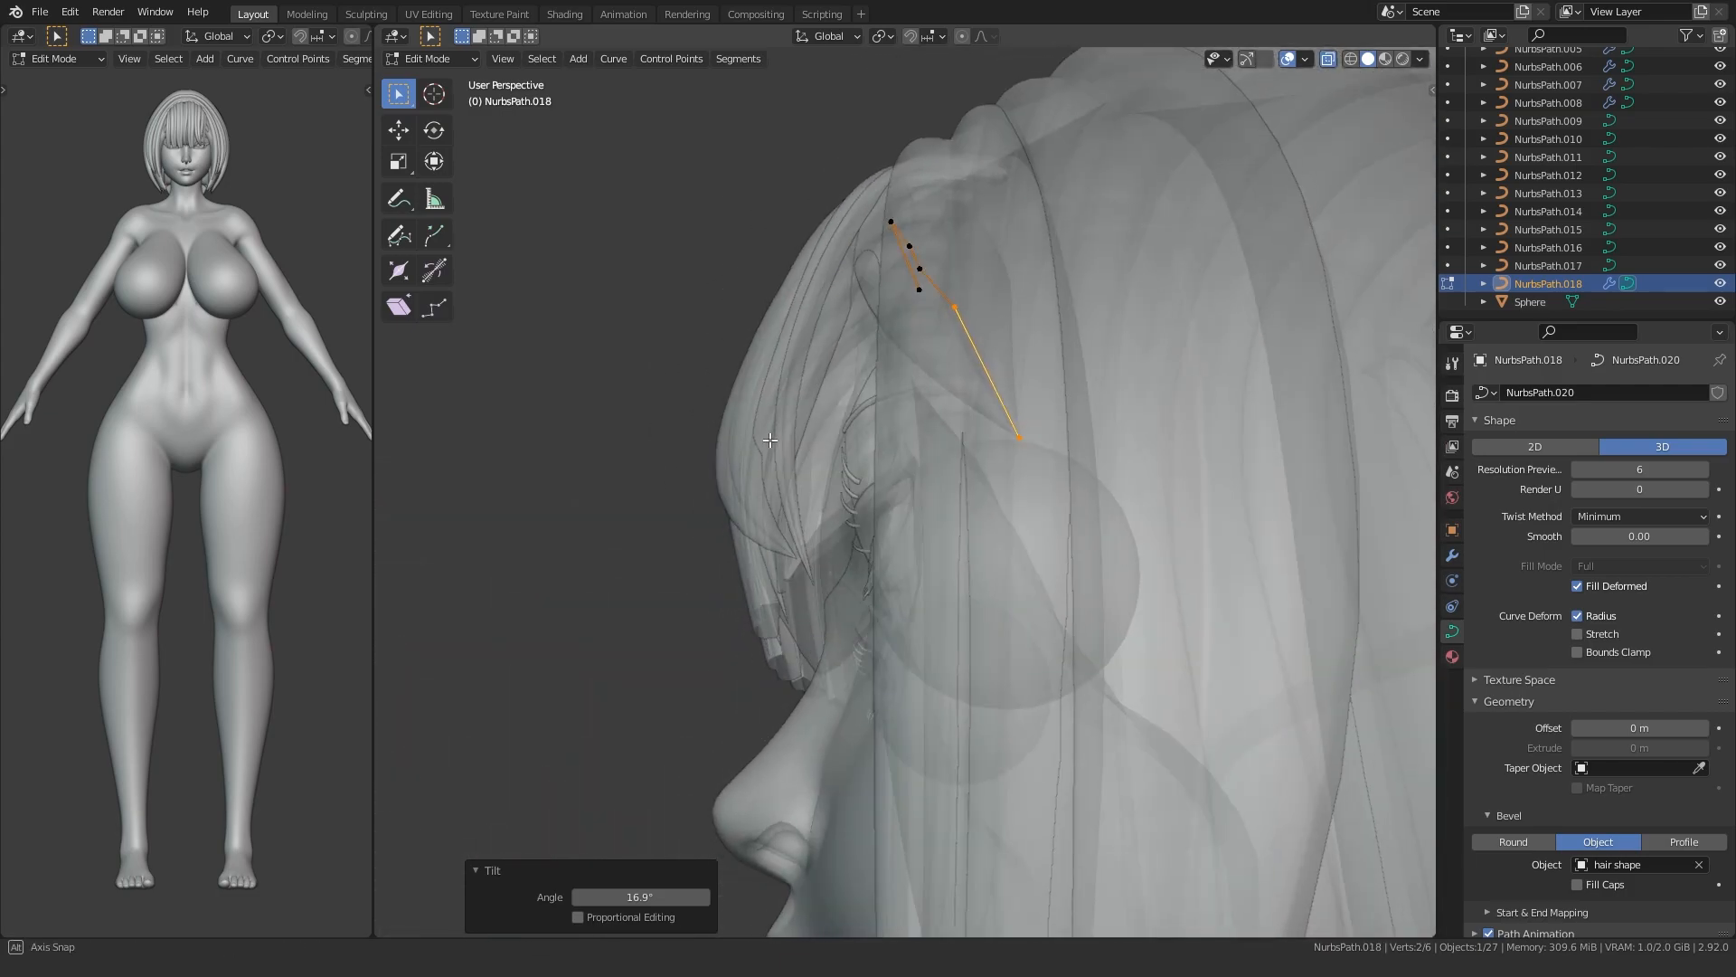
# - Reposition the temple strand's middle control points against the scalp, moving about 0.025 m
pyautogui.click(955, 306)
pyautogui.moveTo(795, 380)
pyautogui.mouseDown(button='middle')
pyautogui.moveTo(940, 434)
pyautogui.moveTo(936, 415)
pyautogui.moveTo(805, 368)
pyautogui.moveTo(955, 209)
pyautogui.moveTo(798, 355)
pyautogui.mouseUp(button='middle')
pyautogui.press('g')
pyautogui.click(952, 424)
pyautogui.hotkey('alt', 'z')
# - Tilt the temple strand's fourth control point about 27° in X-ray view
pyautogui.click(951, 195)
pyautogui.hotkey('alt', 'z')
pyautogui.hotkey('ctrl', 't')
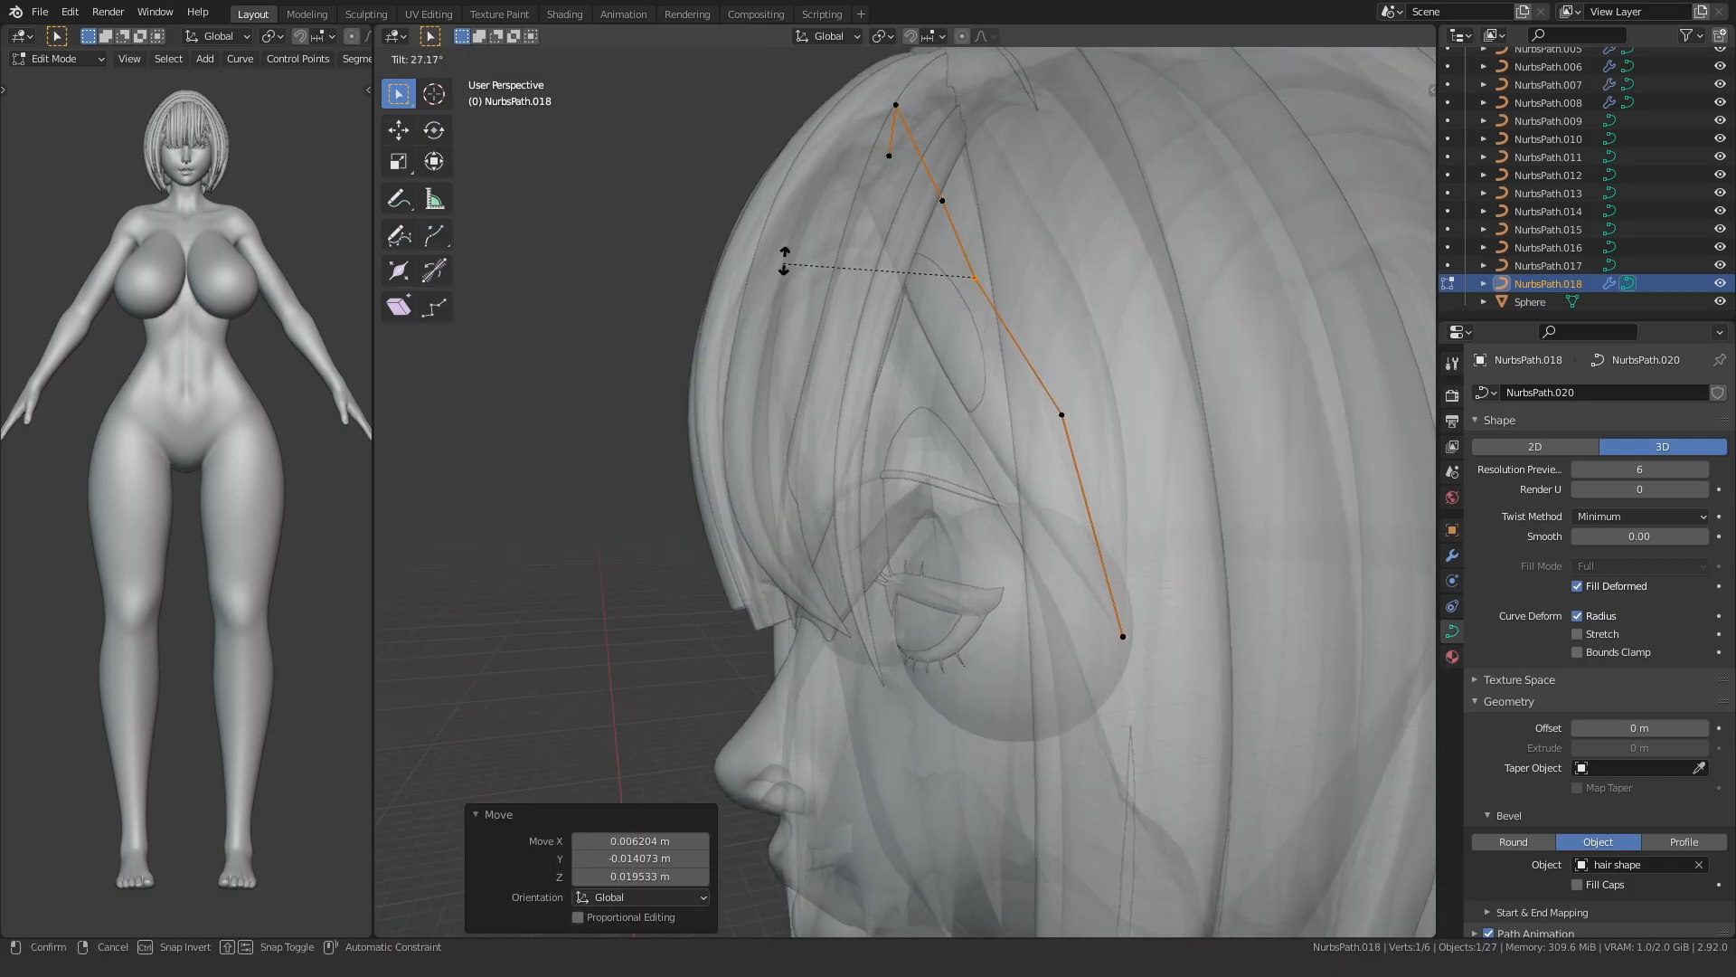
pyautogui.click(893, 94)
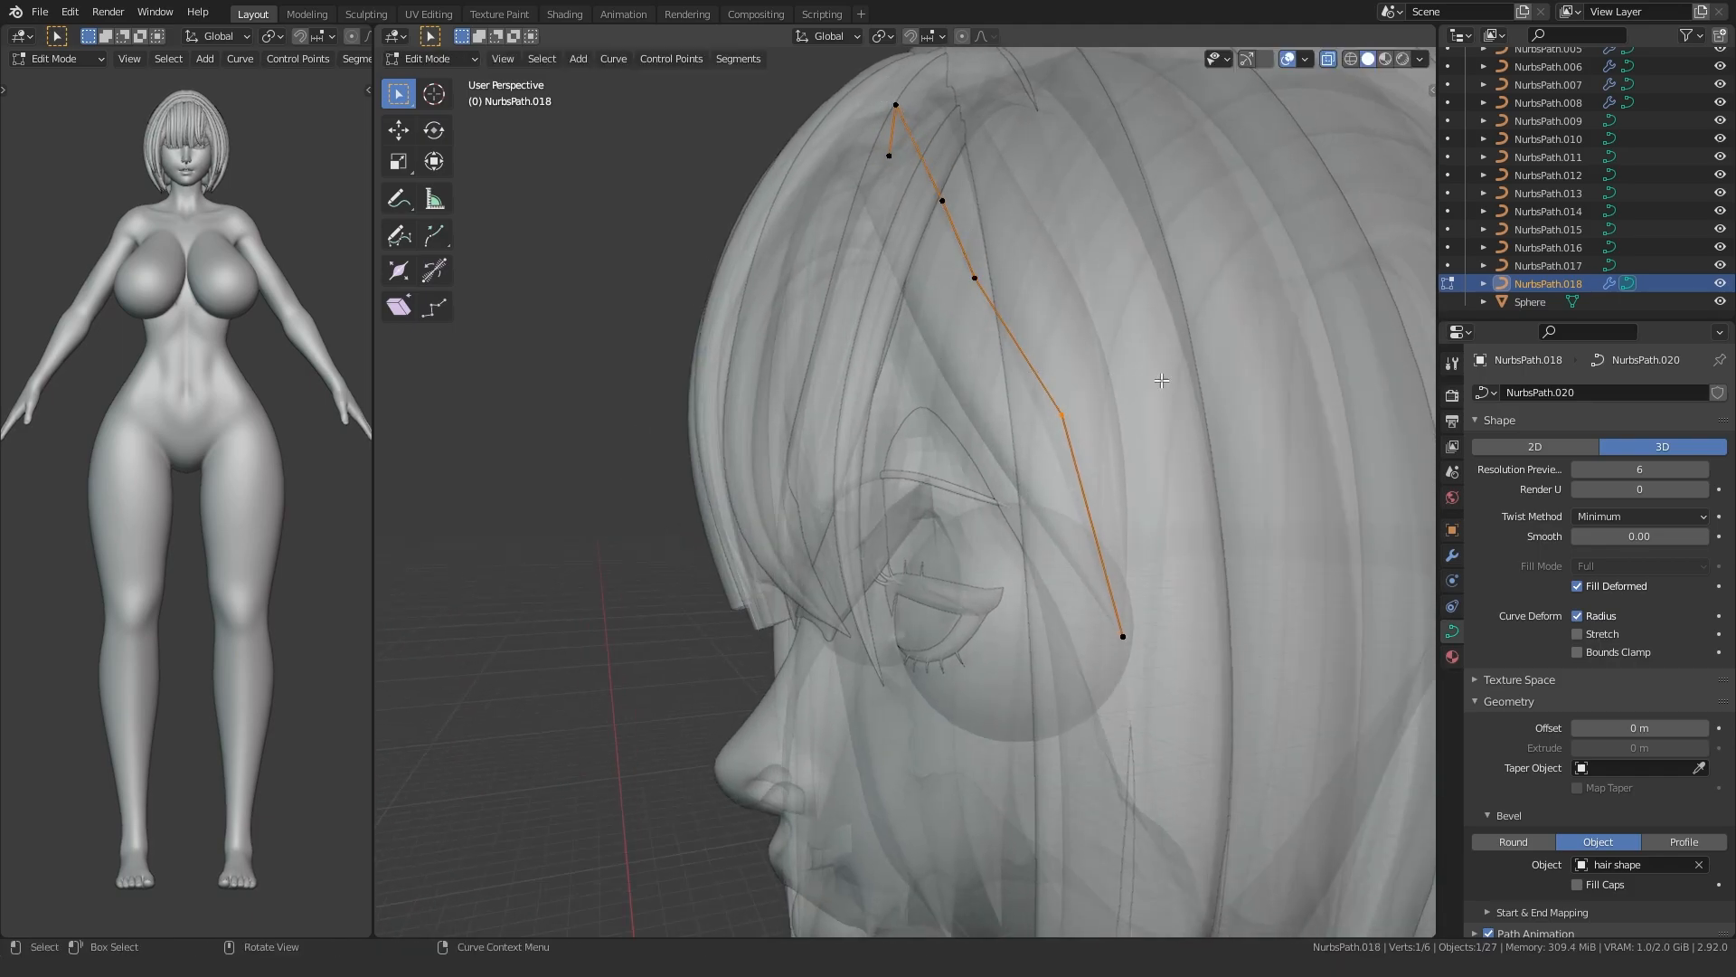
# - Rotate the temple strand's two lowest control points -4.04°
pyautogui.click(906, 581)
pyautogui.scroll(-1, 906, 581)
pyautogui.hotkey('alt', 'z')
pyautogui.hotkey('alt', 'z')
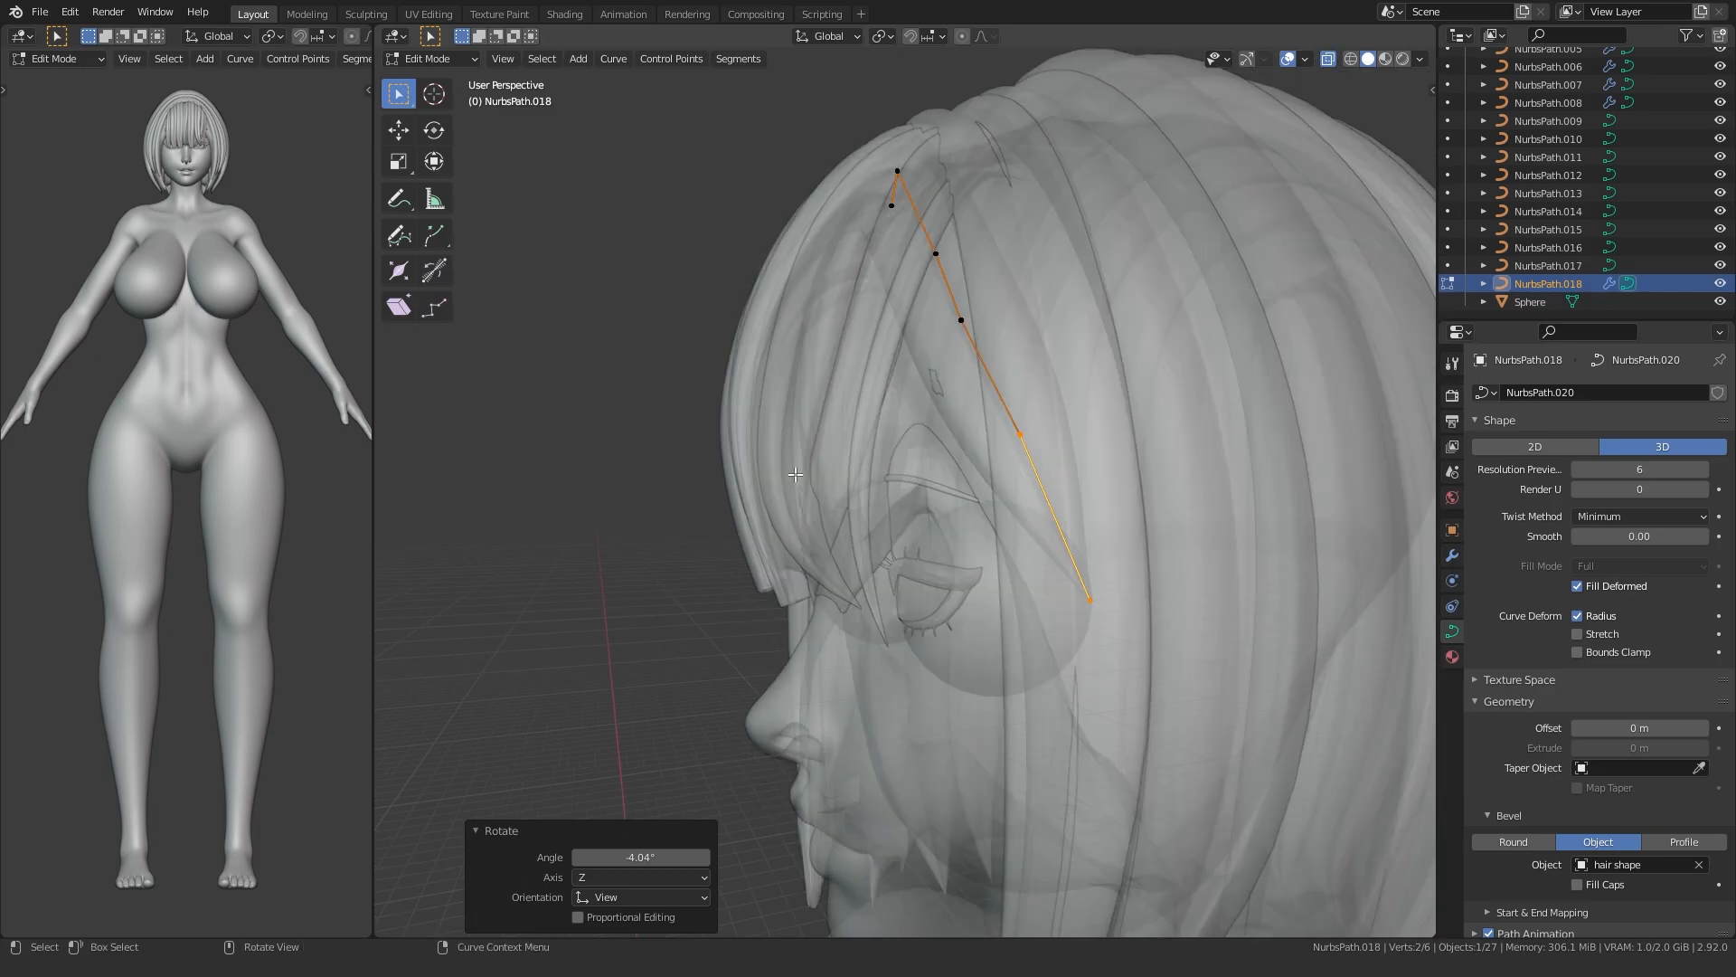
# - Shrink the radius of all the temple strand's control points except the tip by a factor of 0.888 and return to solid view
pyautogui.moveTo(836, 492); pyautogui.dragTo(1043, 137)
pyautogui.click(730, 303)
pyautogui.hotkey('alt', 'z')
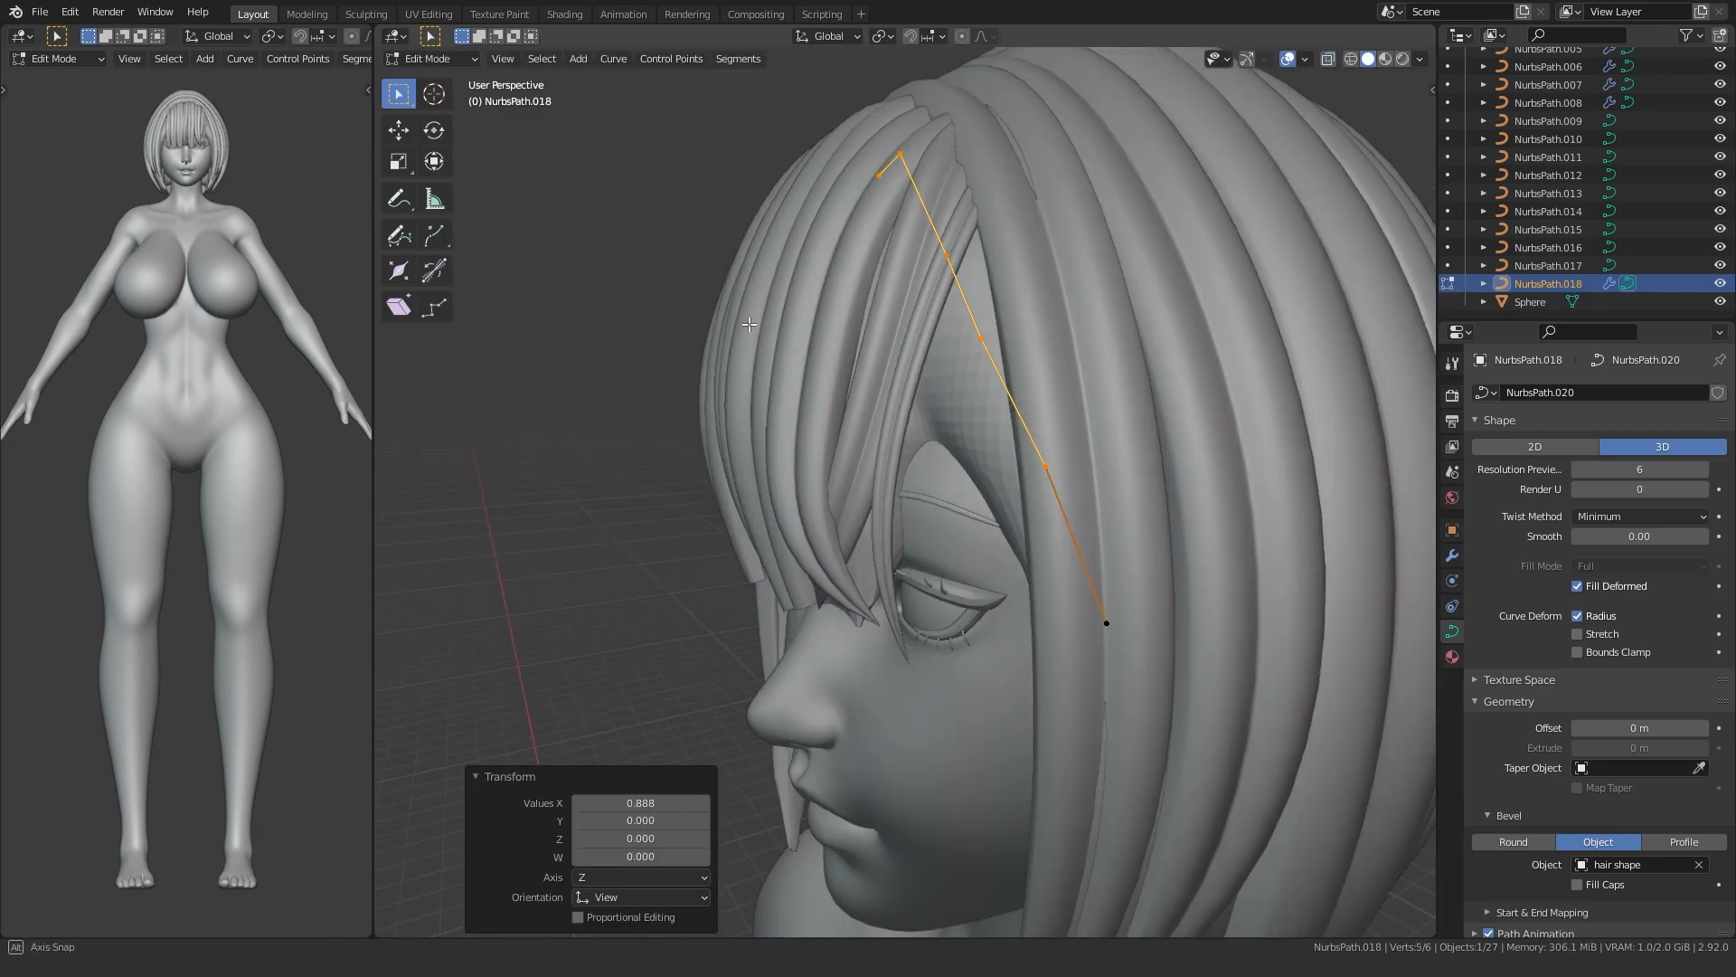
# - Duplicate the temple strand in place and move all the copy's control points except the tip about 0.14 m toward the fringe
pyautogui.hotkey('alt', 'z')
pyautogui.press('Tab')
pyautogui.hotkey('shift', 'd')
pyautogui.rightClick(763, 374)
pyautogui.press('Tab')
pyautogui.moveTo(763, 375); pyautogui.dragTo(776, 446, button='middle')
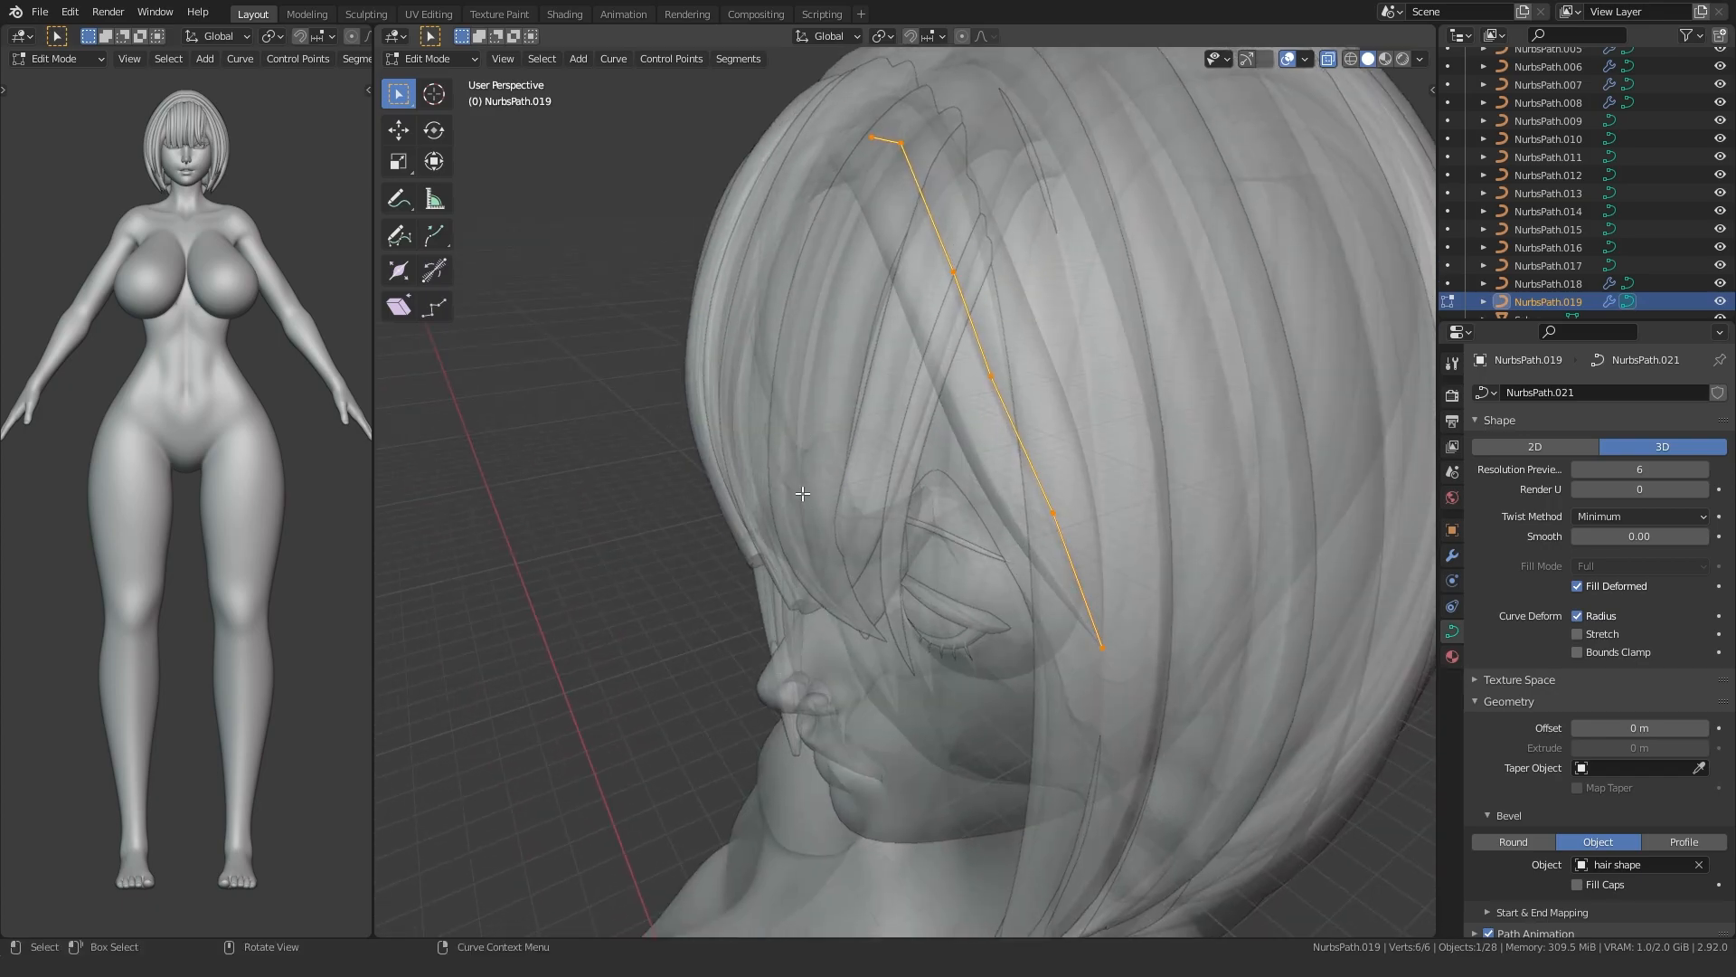
pyautogui.press('g')
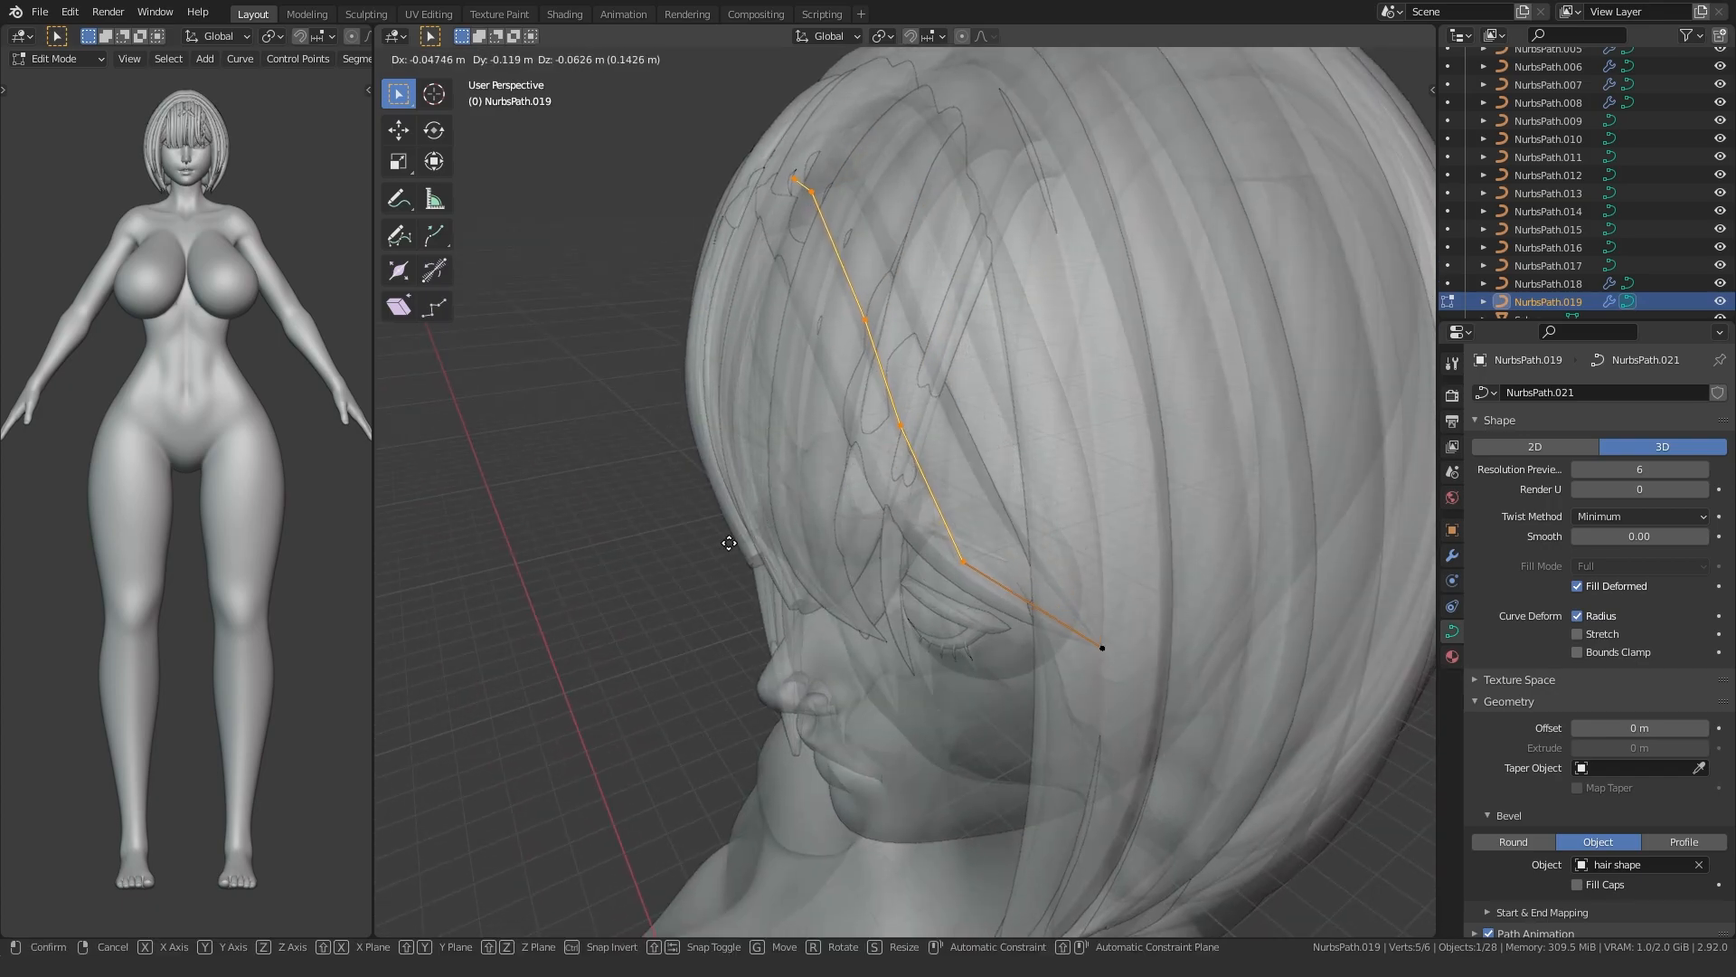
pyautogui.click(727, 541)
# - In solid view, adjust the radius of the duplicated temple strand's upper control points and reposition them
pyautogui.hotkey('alt', 'z')
pyautogui.moveTo(709, 546); pyautogui.dragTo(755, 457, button='middle')
pyautogui.hotkey('alt', 's')
pyautogui.click(666, 502)
pyautogui.press('g')
pyautogui.click(656, 526)
# - Hide the Sphere scalp object
pyautogui.scroll(-1, 1601, 303)
pyautogui.click(1719, 302)
pyautogui.moveTo(1158, 570); pyautogui.dragTo(868, 443, button='middle')
# - Move the duplicated temple strand's fifth control point about 0.017 m
pyautogui.click(1019, 378)
pyautogui.moveTo(1019, 378); pyautogui.dragTo(923, 298, button='middle')
pyautogui.press('g')
pyautogui.click(859, 380)
pyautogui.moveTo(859, 380); pyautogui.dragTo(887, 438, button='middle')
pyautogui.scroll(-3, 849, 415)
pyautogui.scroll(-1, 888, 436)
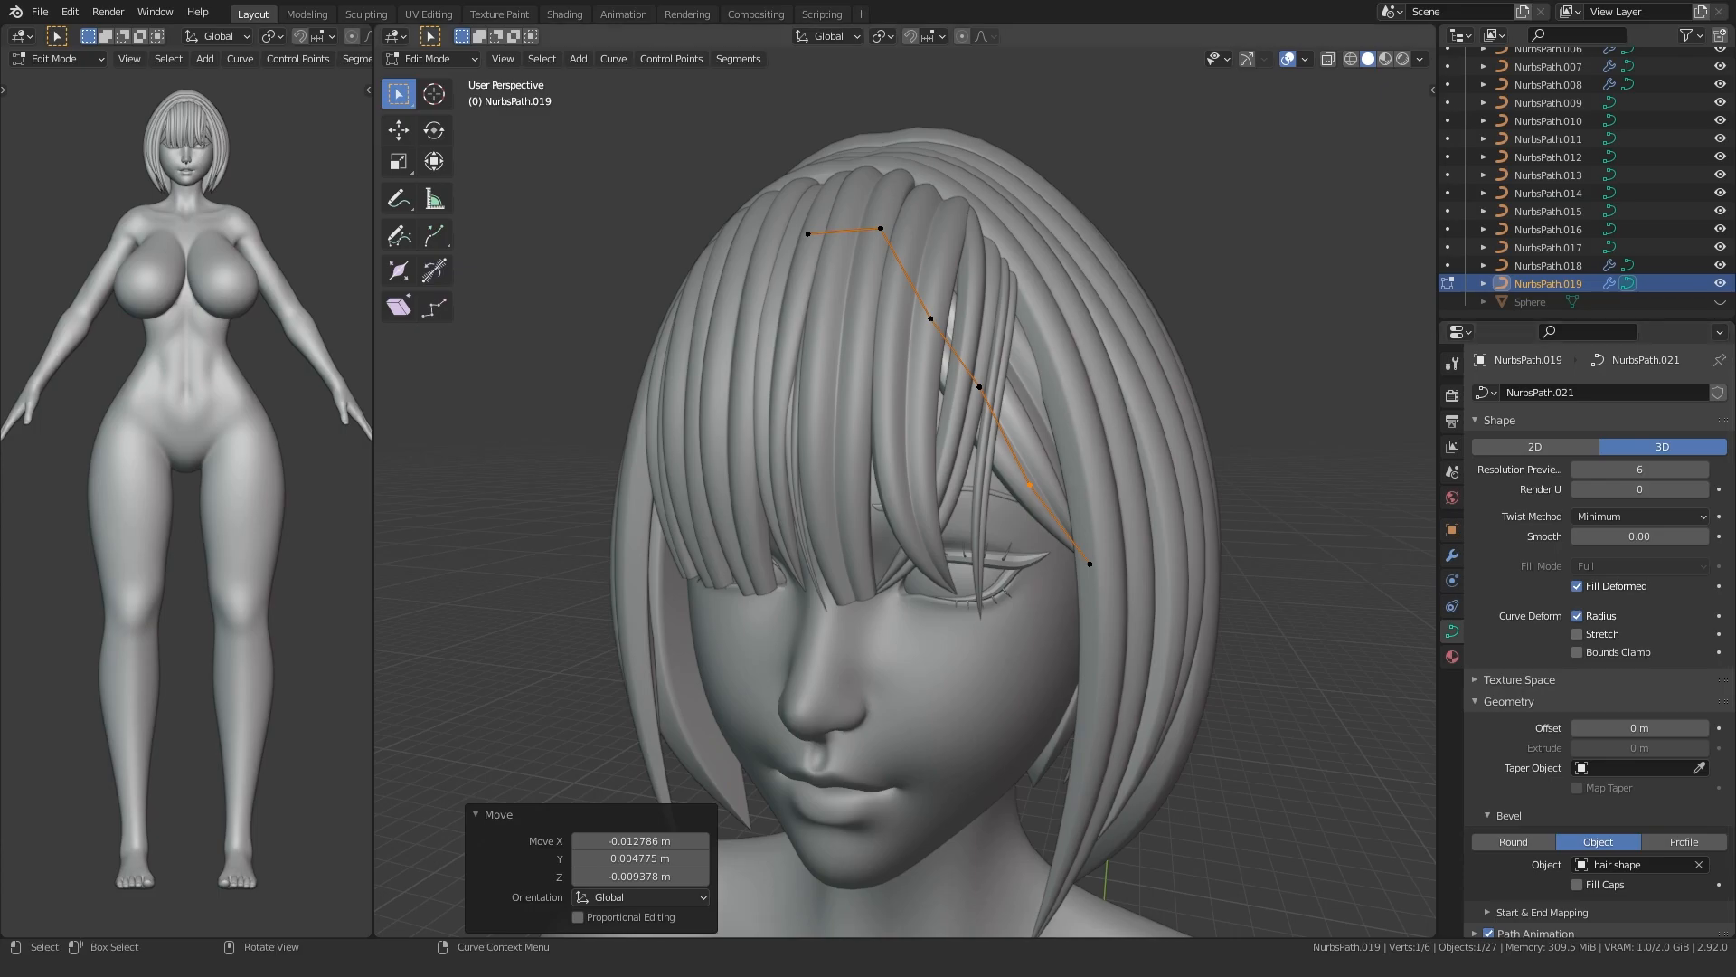
# - Delete the duplicated temple strand
pyautogui.moveTo(868, 452); pyautogui.dragTo(907, 481, button='middle')
pyautogui.press('Tab')
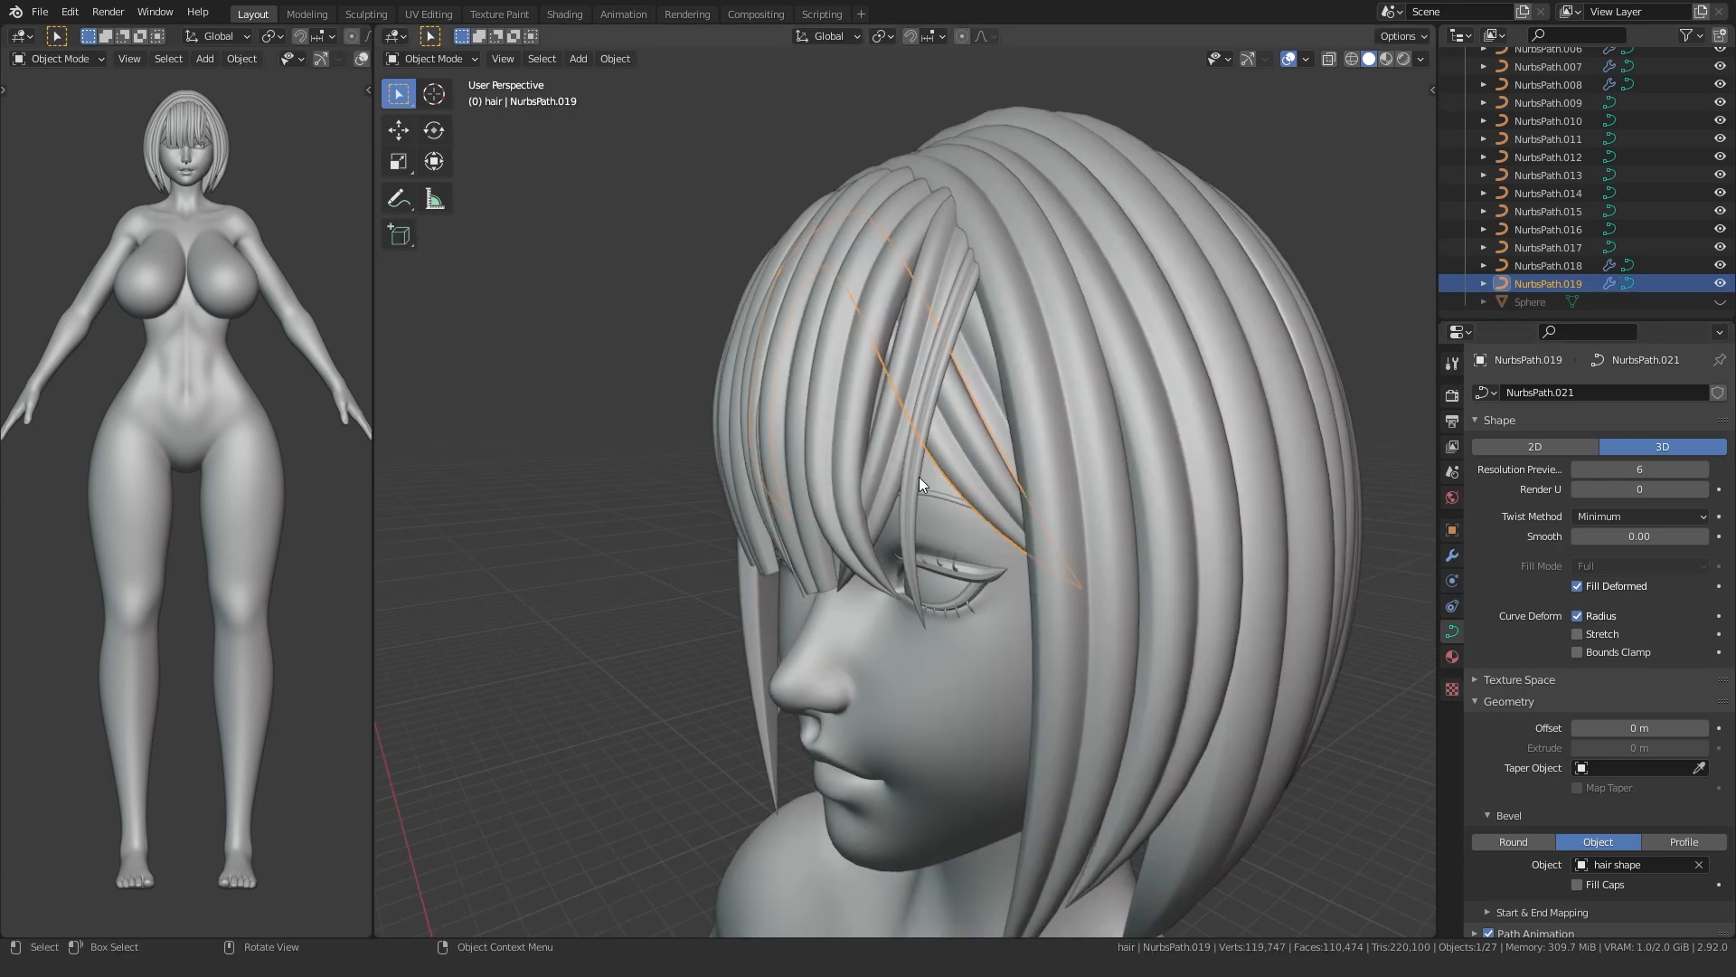
pyautogui.press('Delete')
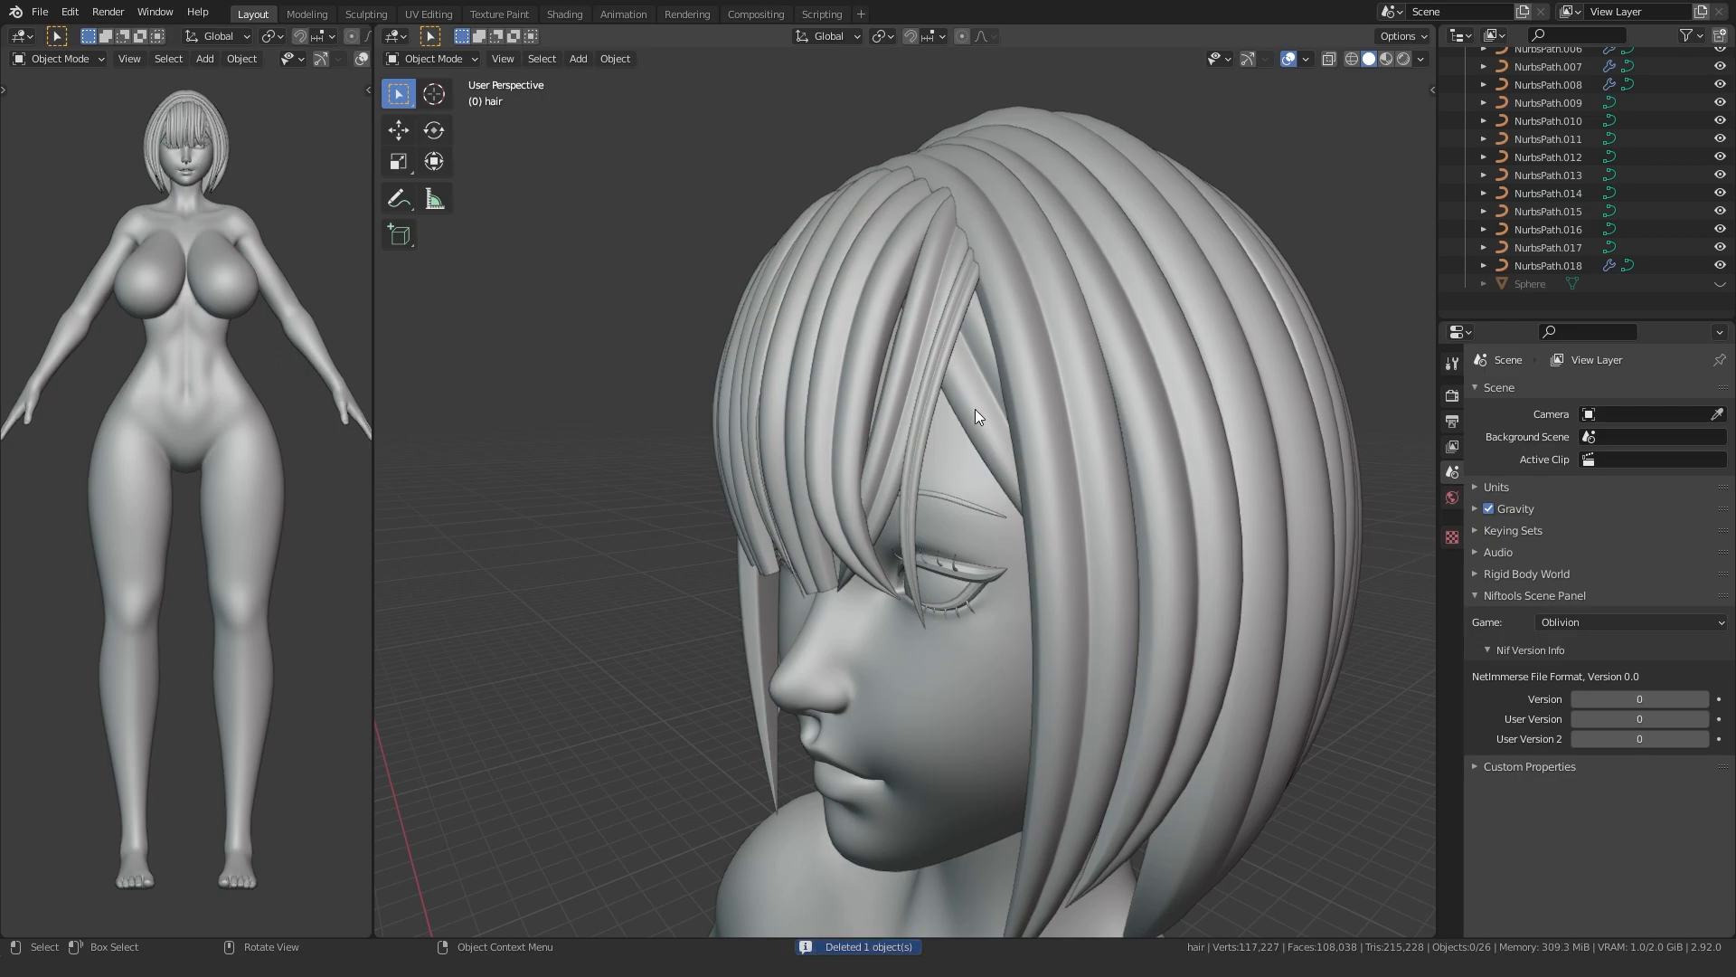
# - Rotate the original temple strand's two lowest control points and move them about 0.034 m
pyautogui.click(975, 409)
pyautogui.press('Tab')
pyautogui.press('r')
pyautogui.click(934, 608)
pyautogui.press('g')
pyautogui.click(953, 571)
pyautogui.moveTo(953, 571); pyautogui.dragTo(1023, 549, button='middle')
pyautogui.scroll(6, 1022, 549)
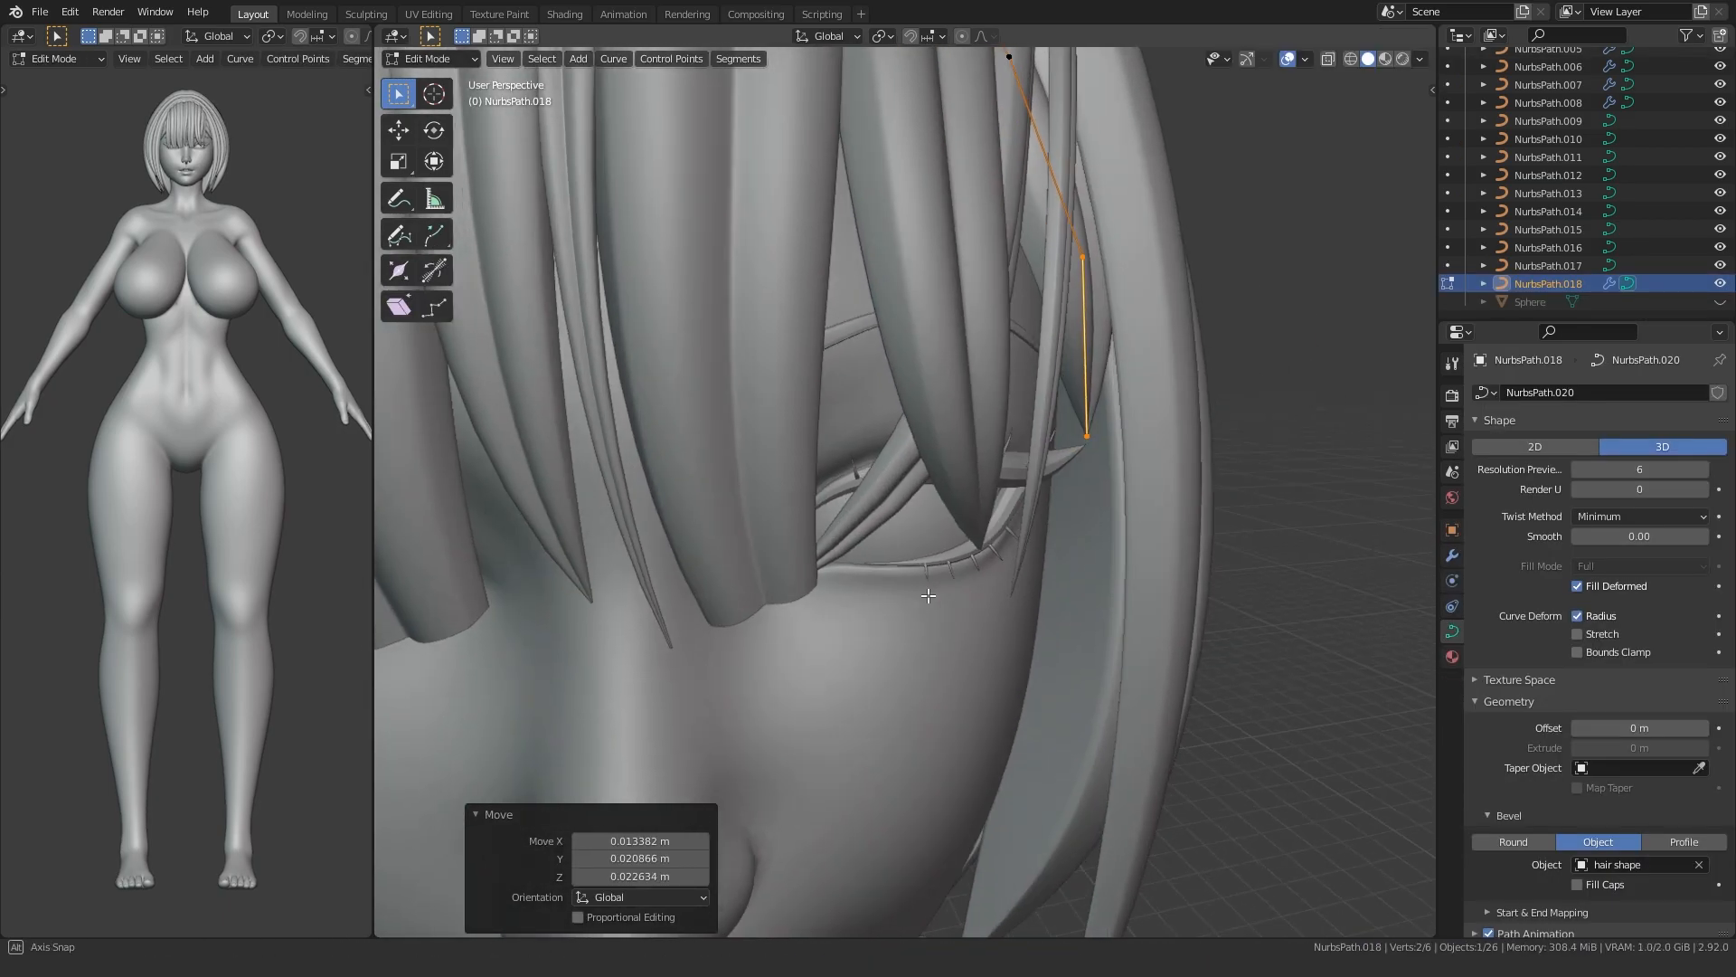
# - Move the temple strand's tip about 0.043 m outward toward the side hair
pyautogui.click(1139, 394)
pyautogui.press('g')
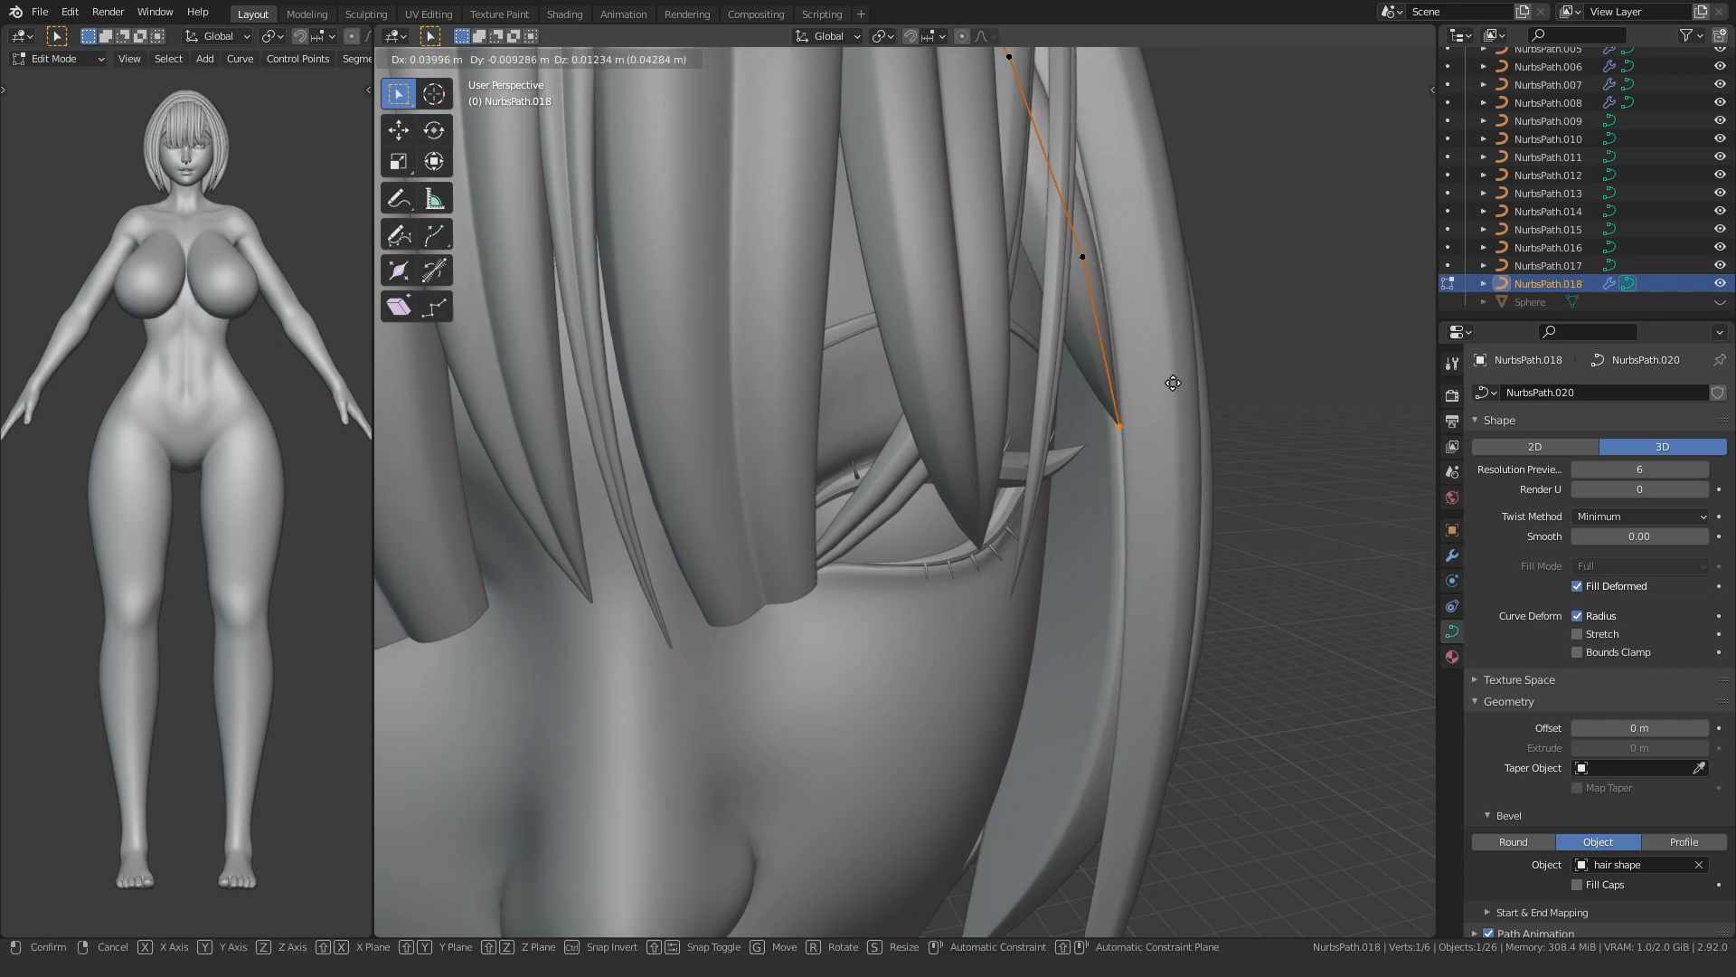
pyautogui.click(1173, 383)
# - Move the temple strand's three upper control points about 0.015 m and finish editing the strand
pyautogui.scroll(-6, 1096, 468)
pyautogui.moveTo(1095, 469); pyautogui.dragTo(1183, 366, button='middle')
pyautogui.scroll(5, 954, 470)
pyautogui.moveTo(954, 470); pyautogui.dragTo(865, 436, button='middle')
pyautogui.press('g')
pyautogui.click(912, 420)
pyautogui.scroll(-5, 815, 441)
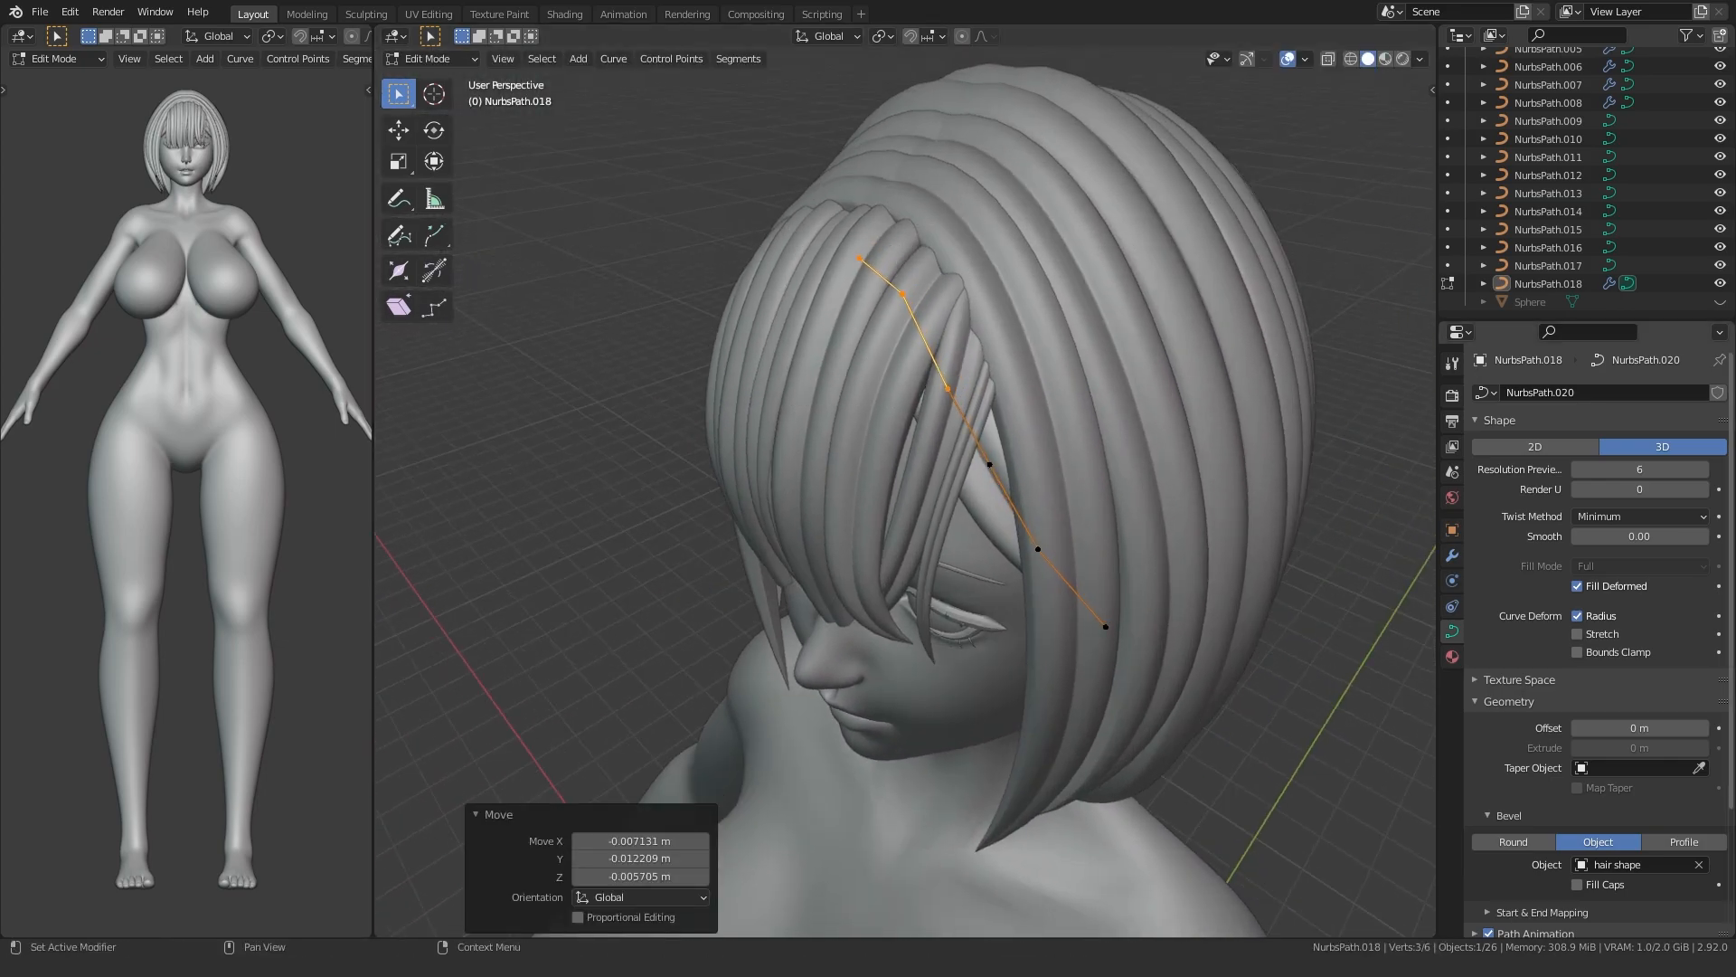
pyautogui.press('Tab')
# - Duplicate the front strand of the left side hair in place and open the copy for editing
pyautogui.moveTo(717, 470)
pyautogui.mouseDown(button='middle')
pyautogui.moveTo(619, 434)
pyautogui.moveTo(691, 447)
pyautogui.moveTo(724, 480)
pyautogui.moveTo(913, 434)
pyautogui.moveTo(882, 430)
pyautogui.moveTo(882, 383)
pyautogui.moveTo(701, 446)
pyautogui.mouseUp(button='middle')
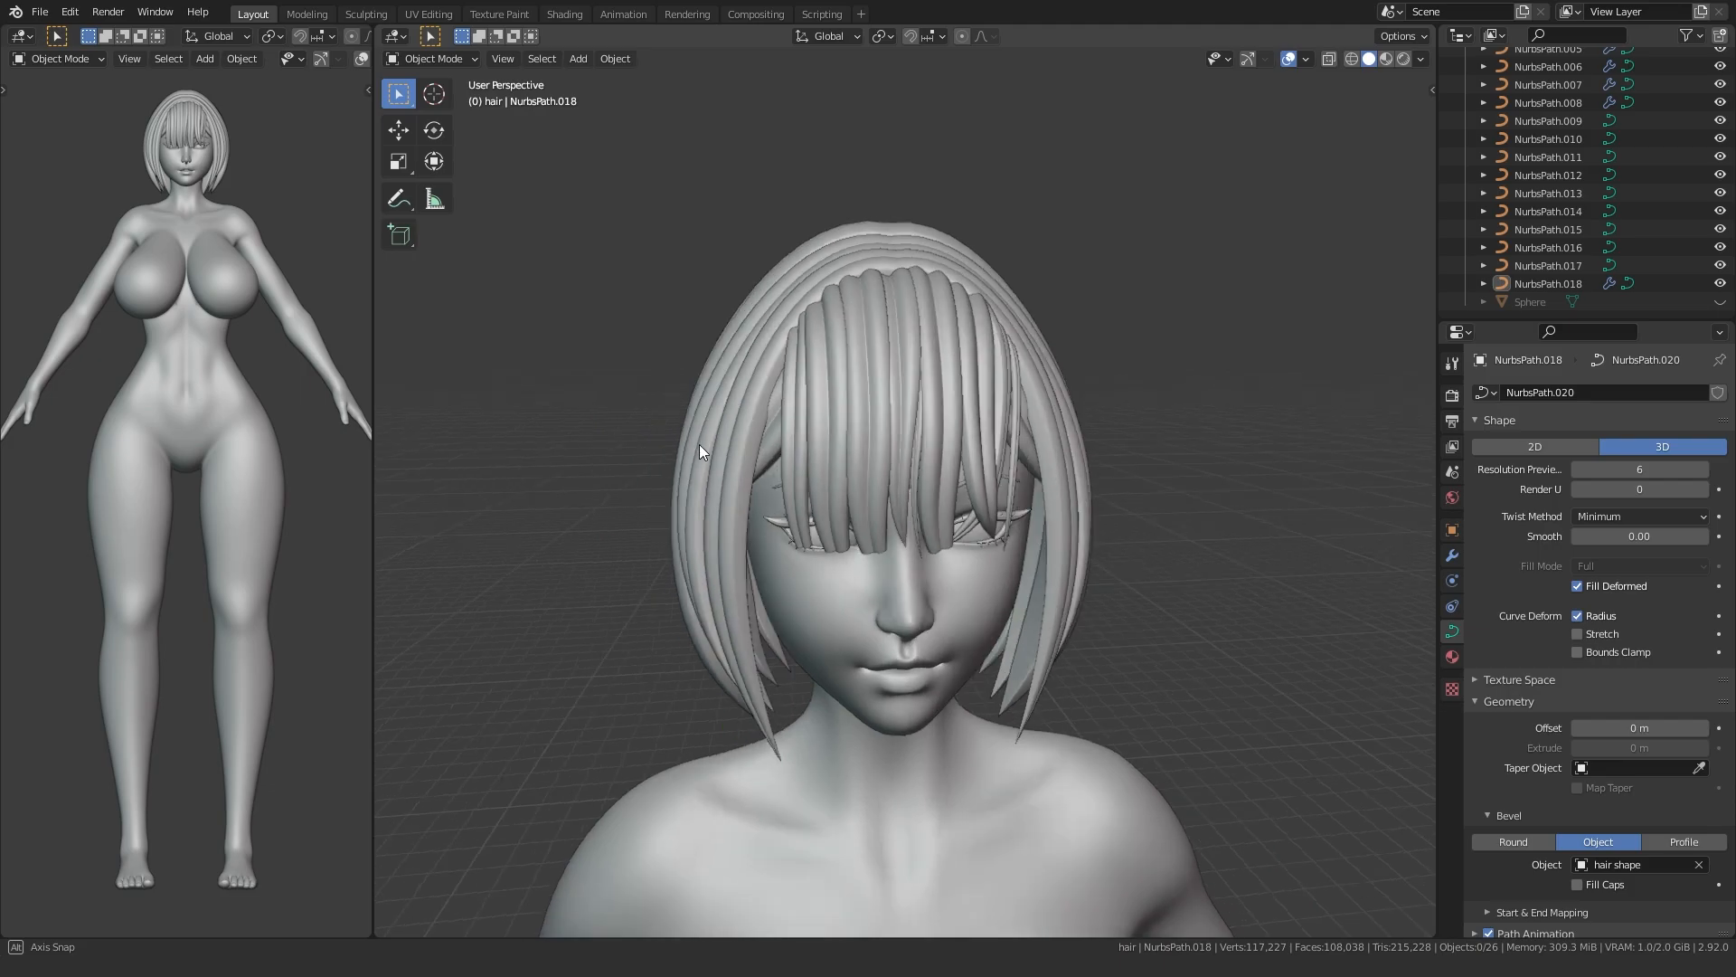
pyautogui.scroll(-3, 688, 488)
pyautogui.moveTo(676, 518); pyautogui.dragTo(712, 460, button='middle')
pyautogui.scroll(4, 712, 459)
pyautogui.click(1049, 362)
pyautogui.moveTo(1031, 397); pyautogui.dragTo(974, 513, button='middle')
pyautogui.hotkey('shift', 'd')
pyautogui.rightClick(940, 420)
pyautogui.press('Tab')
# - Tilt the copied side strand's three lower control points 90.1°
pyautogui.moveTo(1155, 268); pyautogui.dragTo(950, 624)
pyautogui.hotkey('ctrl', 't')
pyautogui.click(945, 131)
pyautogui.scroll(3, 916, 507)
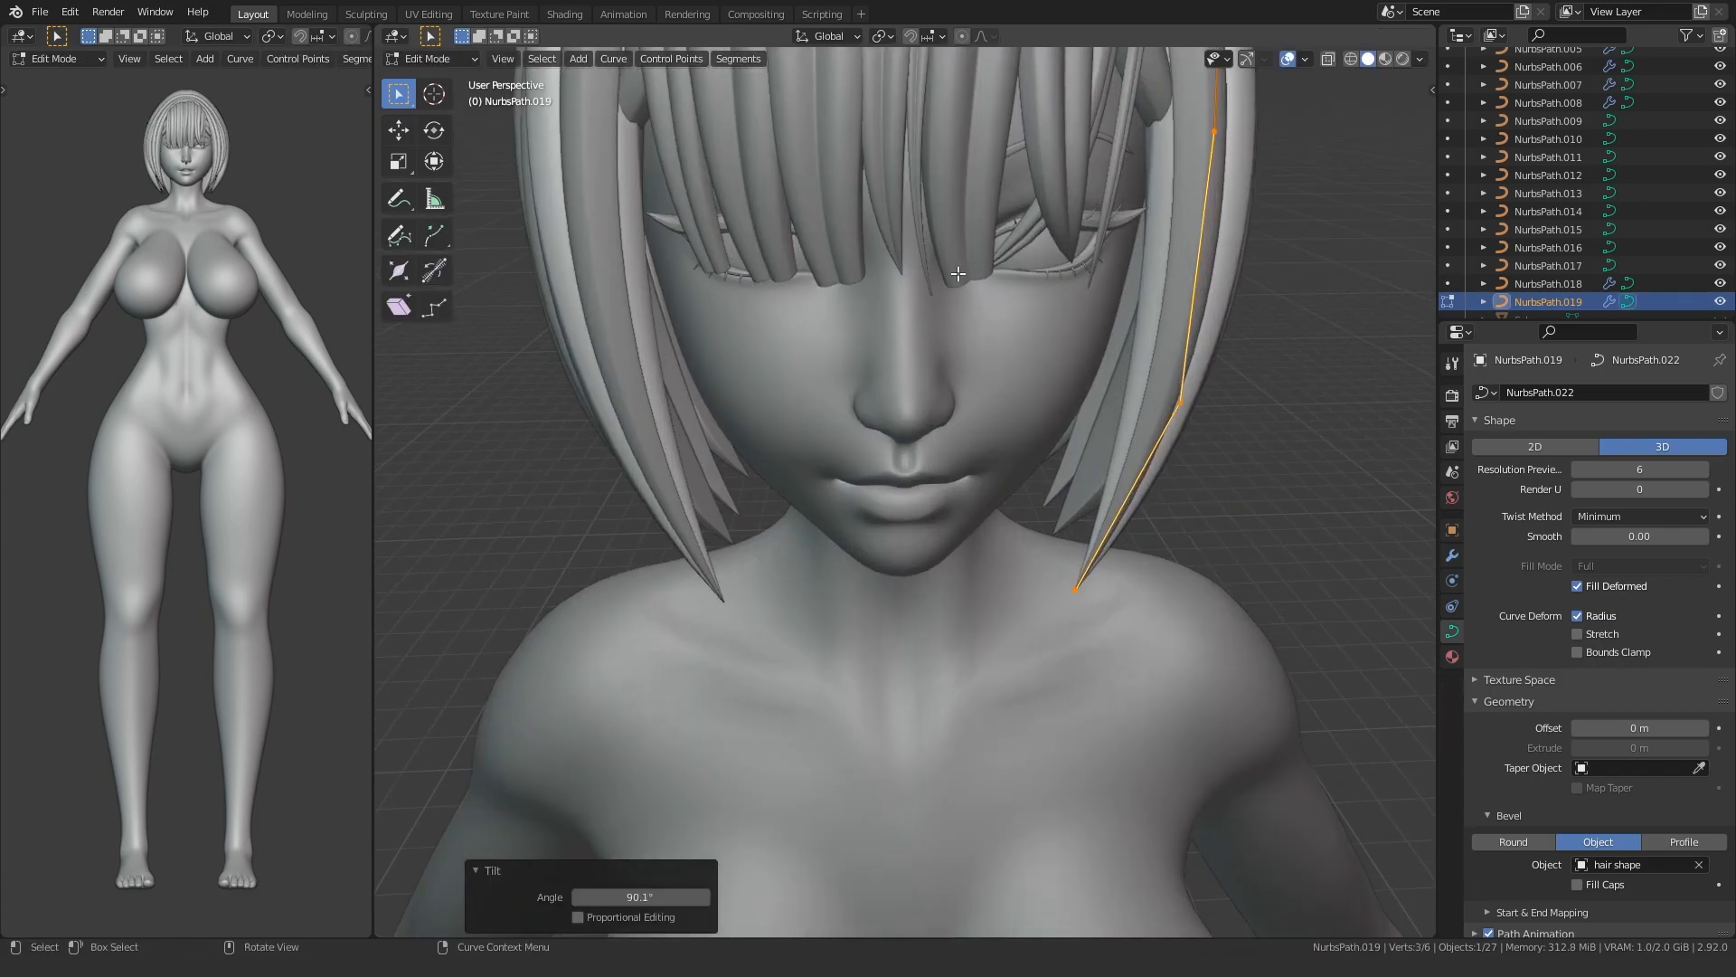
# - Move the copied side strand's three lower control points about 0.063 m inward and tilt all its points -18°
pyautogui.moveTo(915, 513); pyautogui.dragTo(882, 488, button='middle')
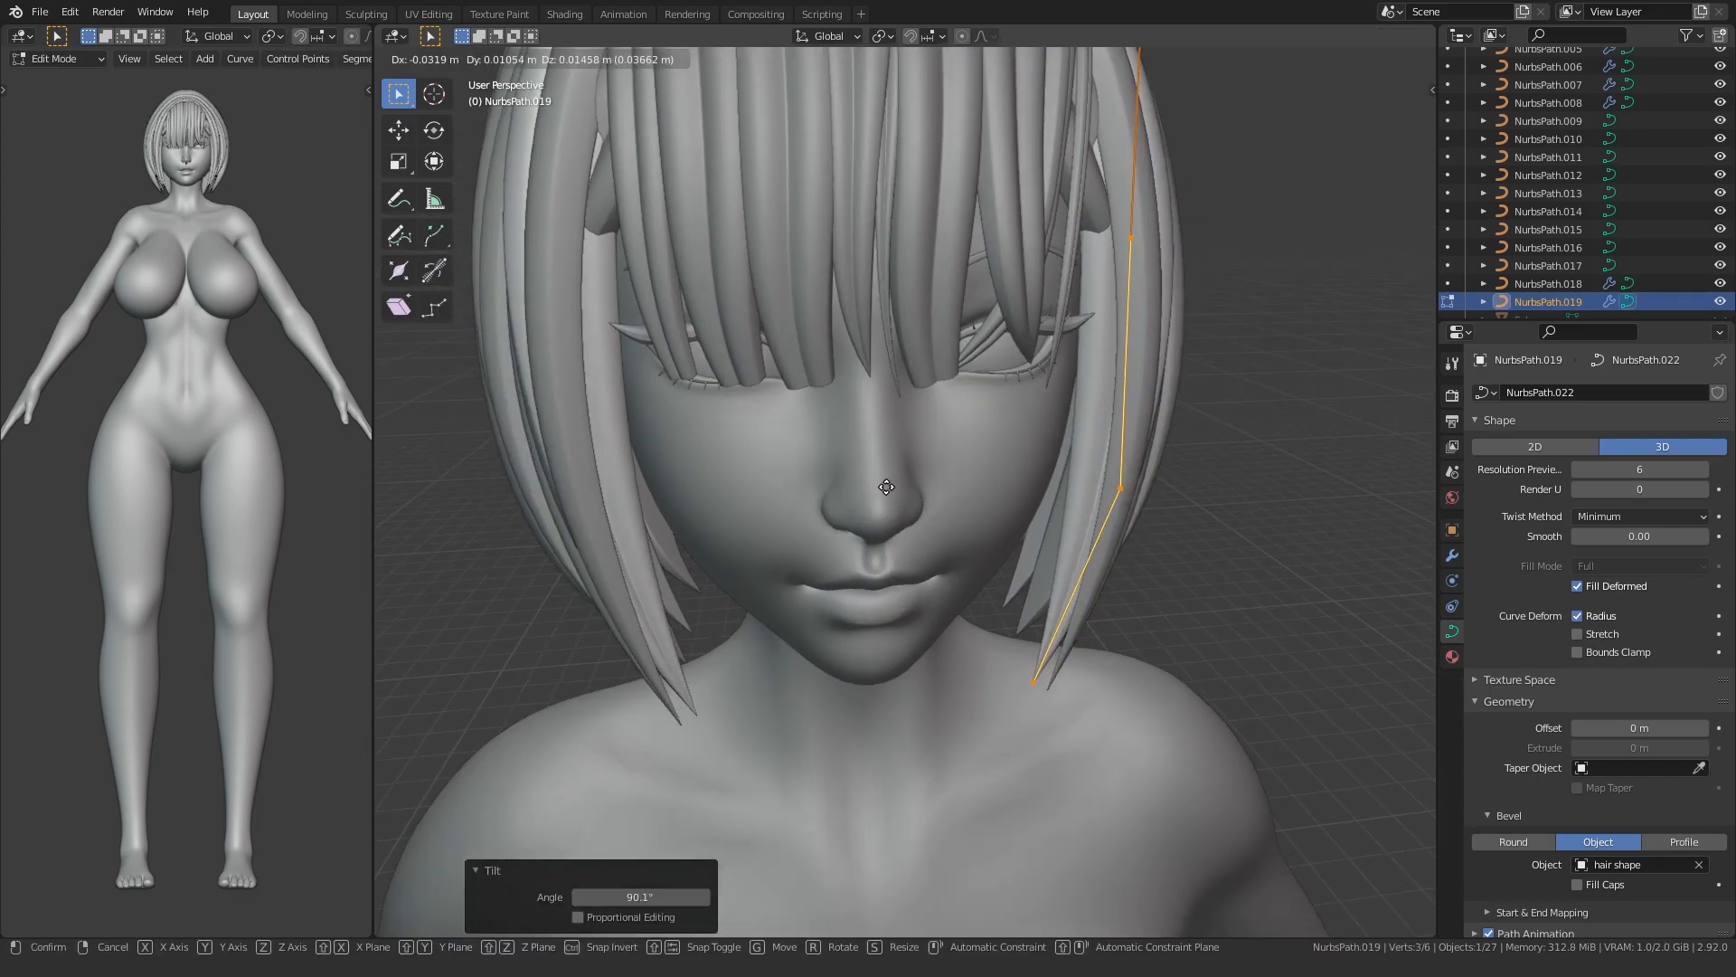
pyautogui.press('g')
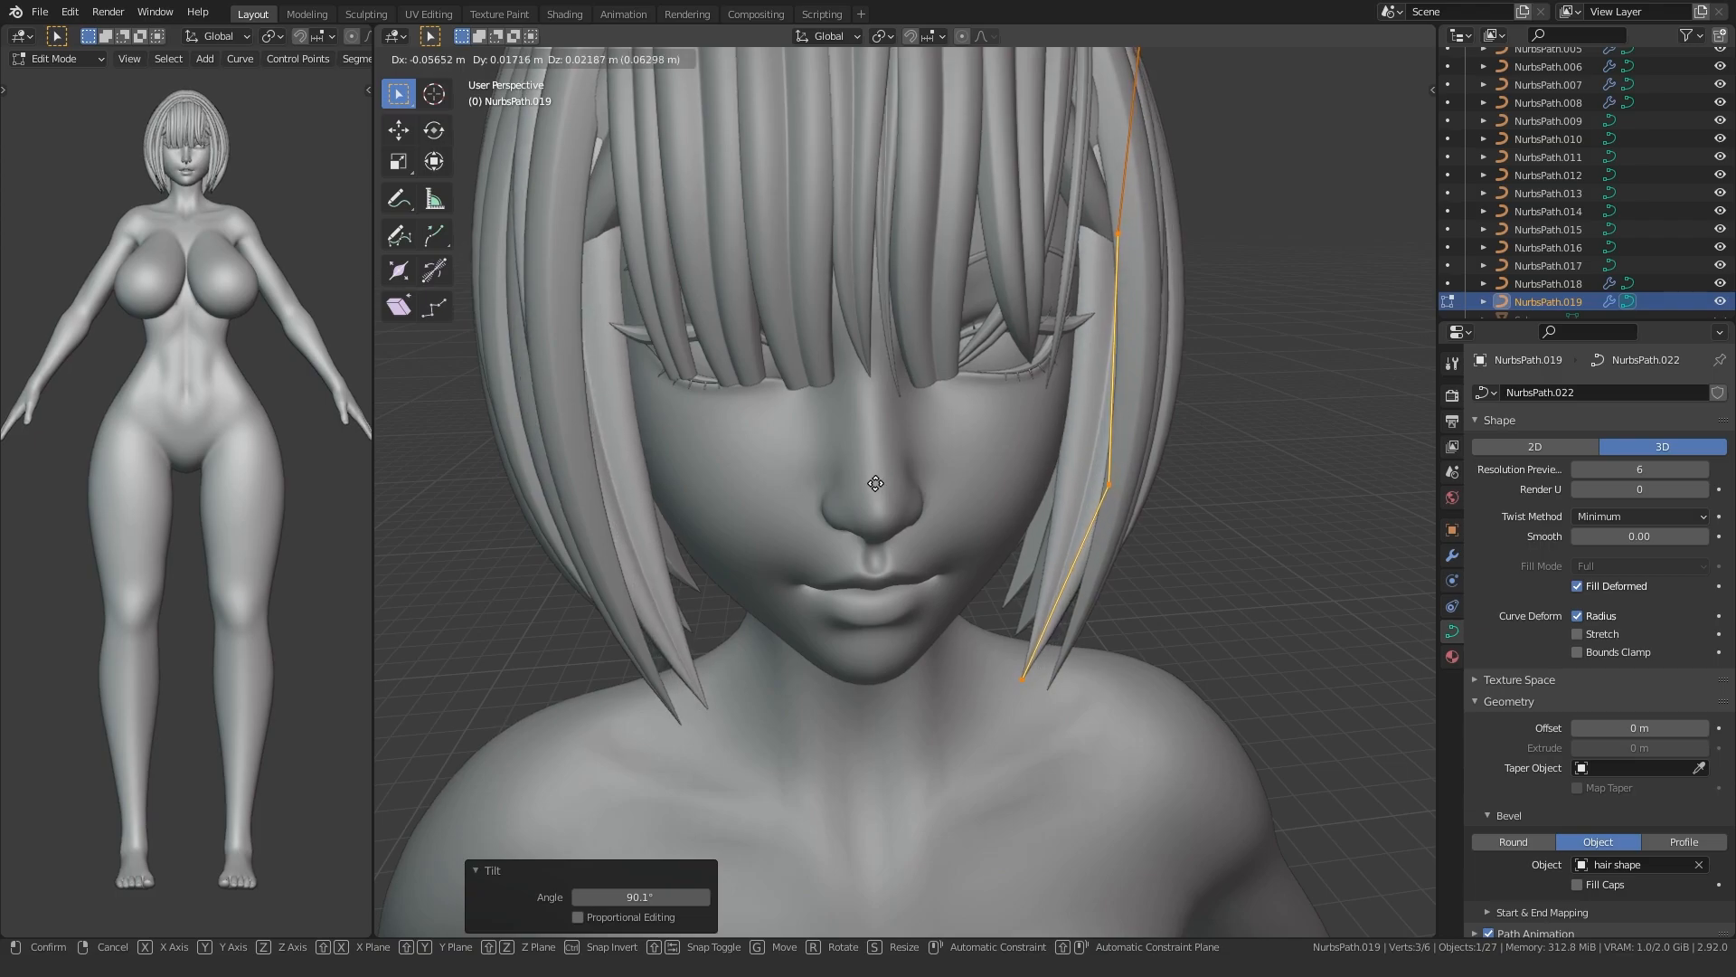
pyautogui.click(875, 483)
pyautogui.moveTo(875, 484); pyautogui.dragTo(803, 422, button='middle')
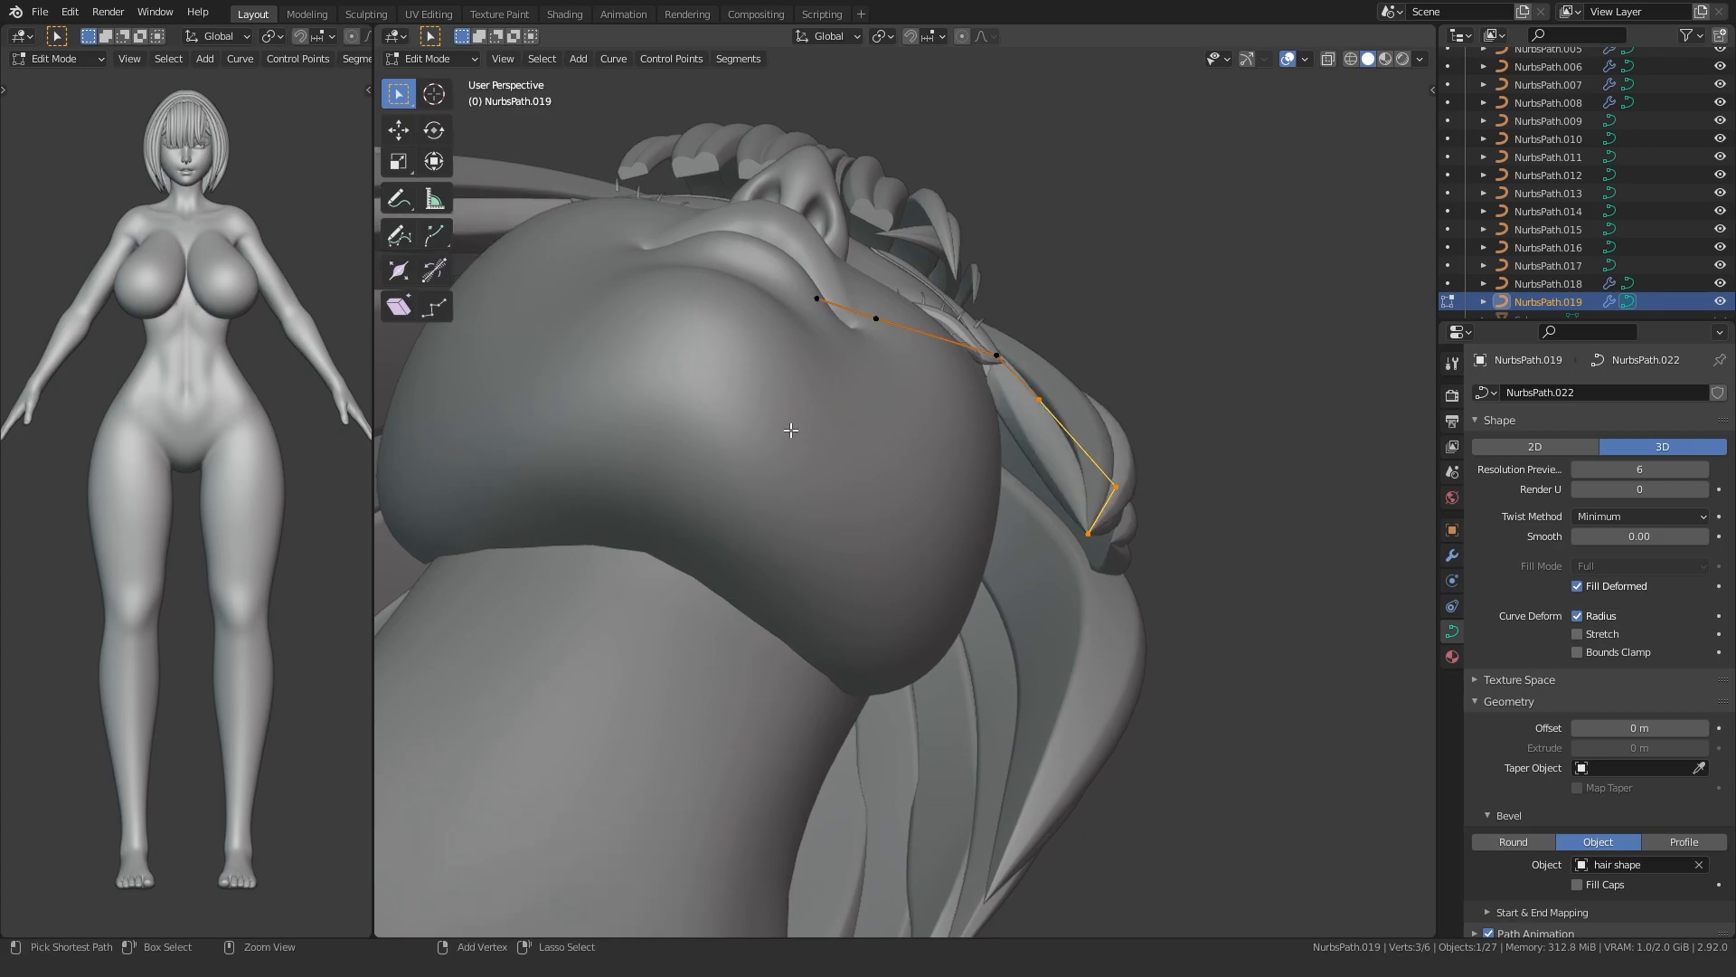
pyautogui.click(708, 420)
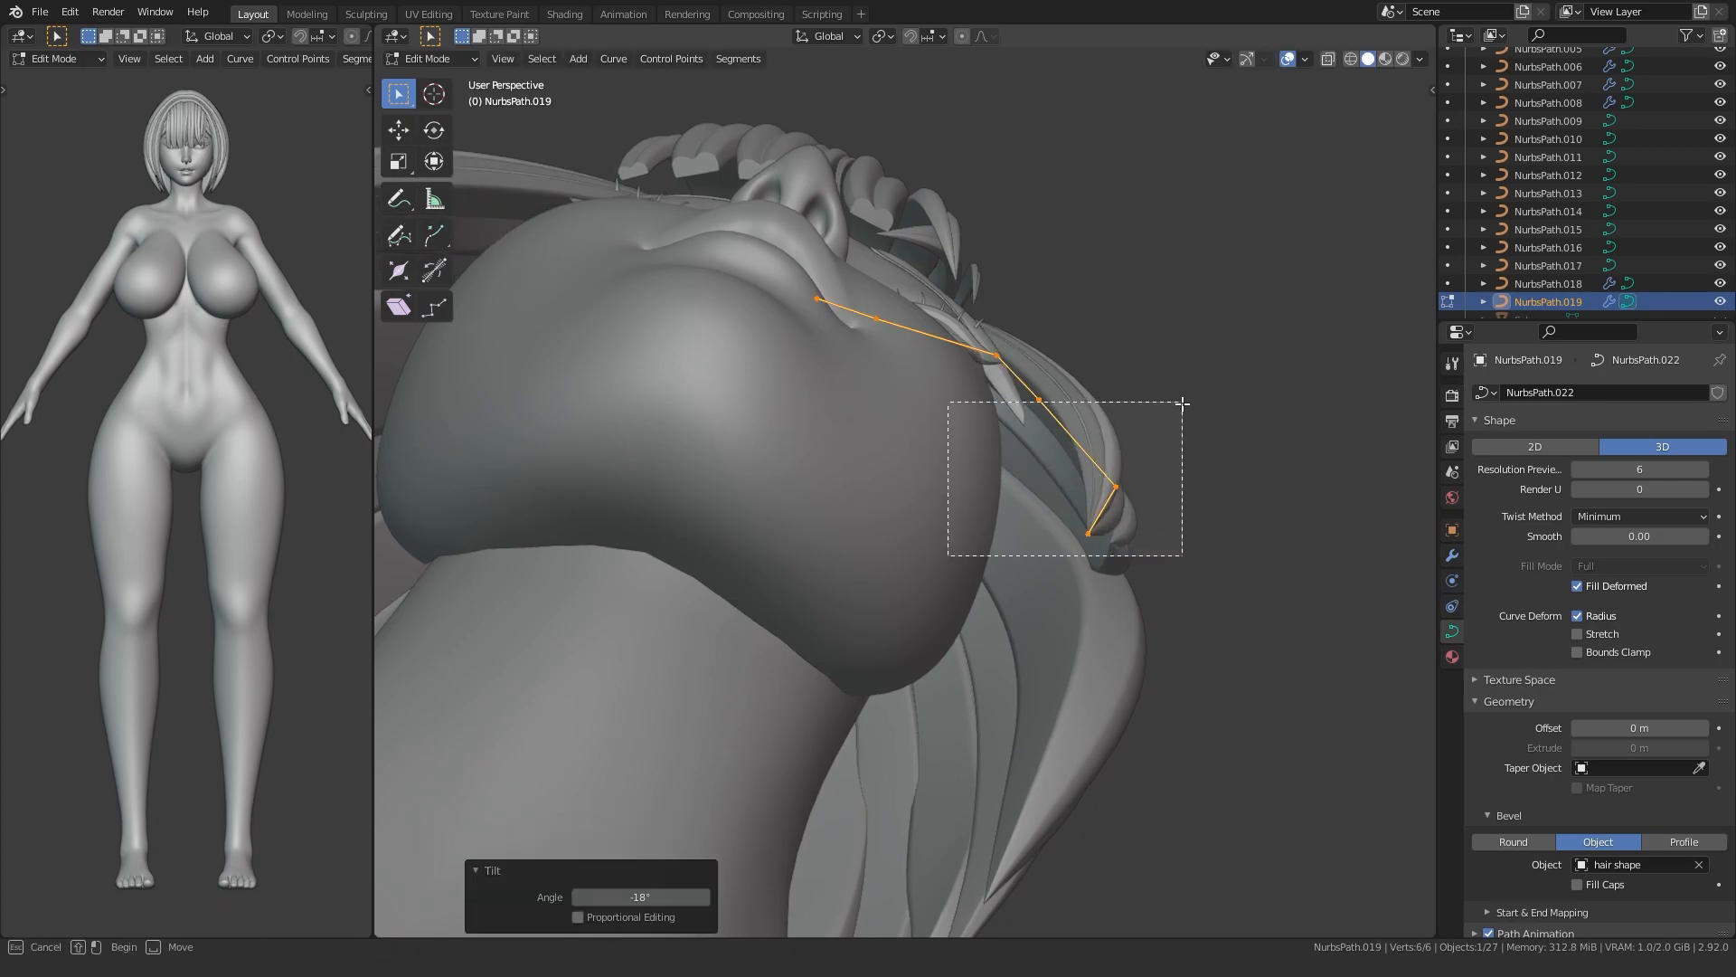
# - Try moving the copied side strand's lower control points, and undo the change
pyautogui.moveTo(1183, 396); pyautogui.dragTo(1183, 405)
pyautogui.press('g')
pyautogui.click(844, 558)
pyautogui.moveTo(845, 558); pyautogui.dragTo(787, 529, button='middle')
pyautogui.hotkey('ctrl', 'z')
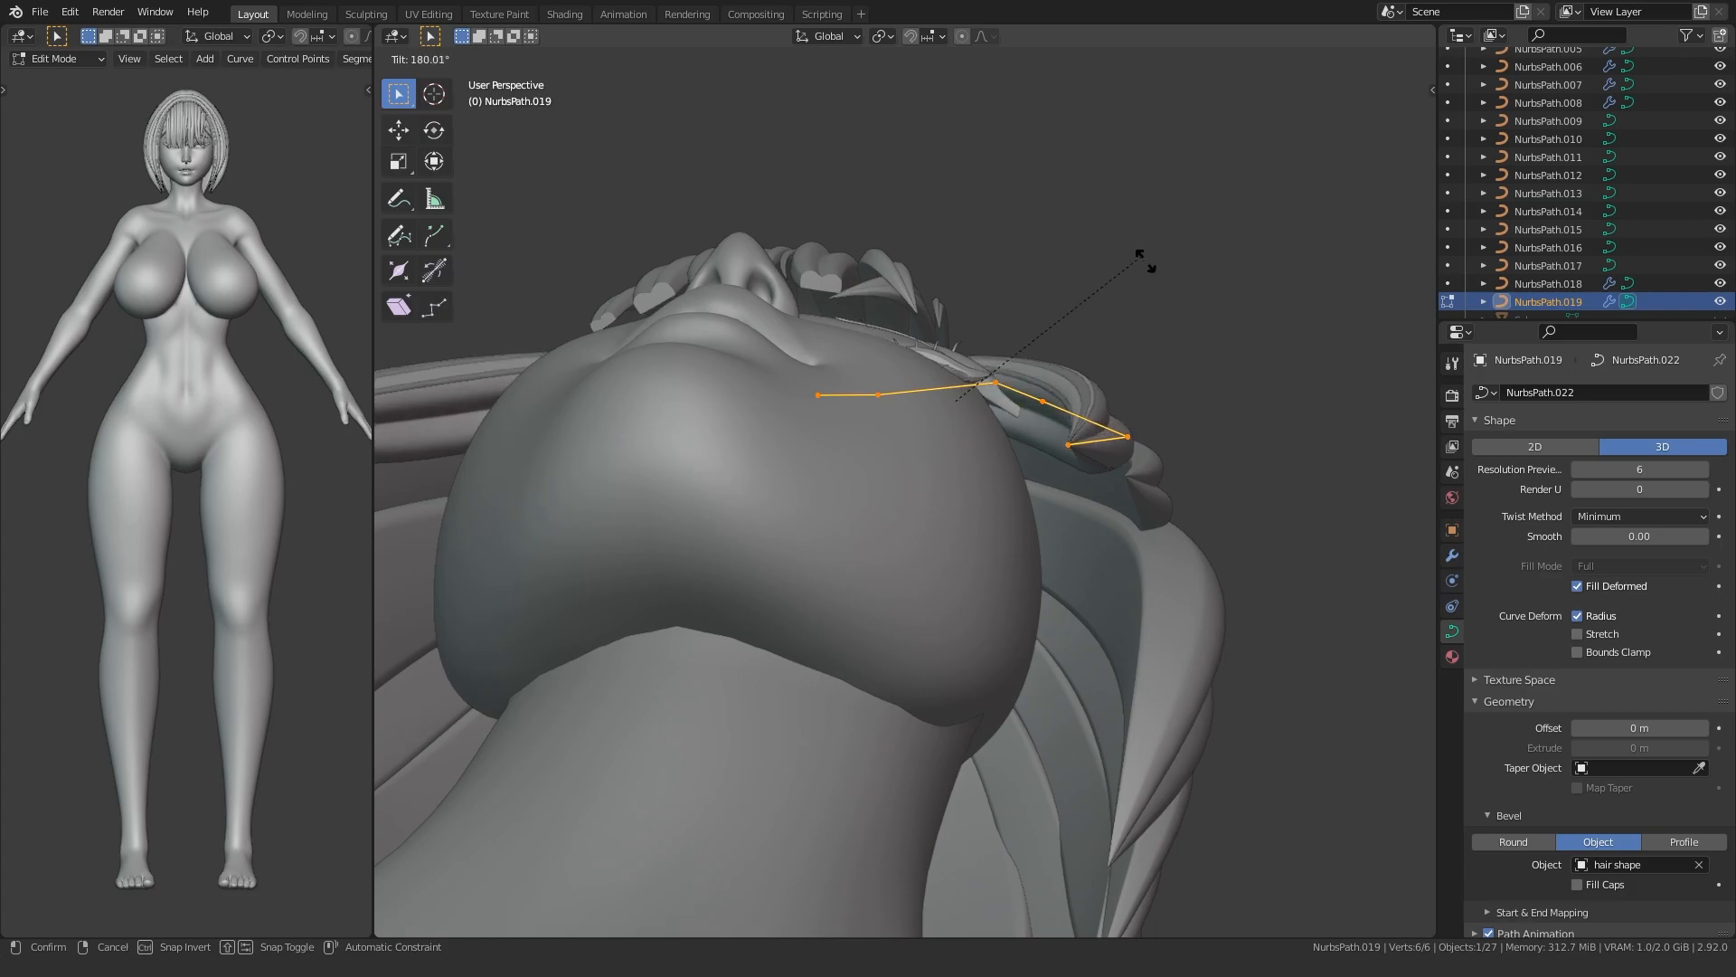
# - Tilt the whole copied side strand about 180° and reposition its two lowest control points beside the jaw
pyautogui.click(1166, 279)
pyautogui.moveTo(1165, 279); pyautogui.dragTo(1171, 411, button='middle')
pyautogui.moveTo(1176, 434); pyautogui.dragTo(1063, 606)
pyautogui.press('g')
pyautogui.click(882, 597)
pyautogui.moveTo(881, 597); pyautogui.dragTo(932, 583, button='middle')
pyautogui.press('g')
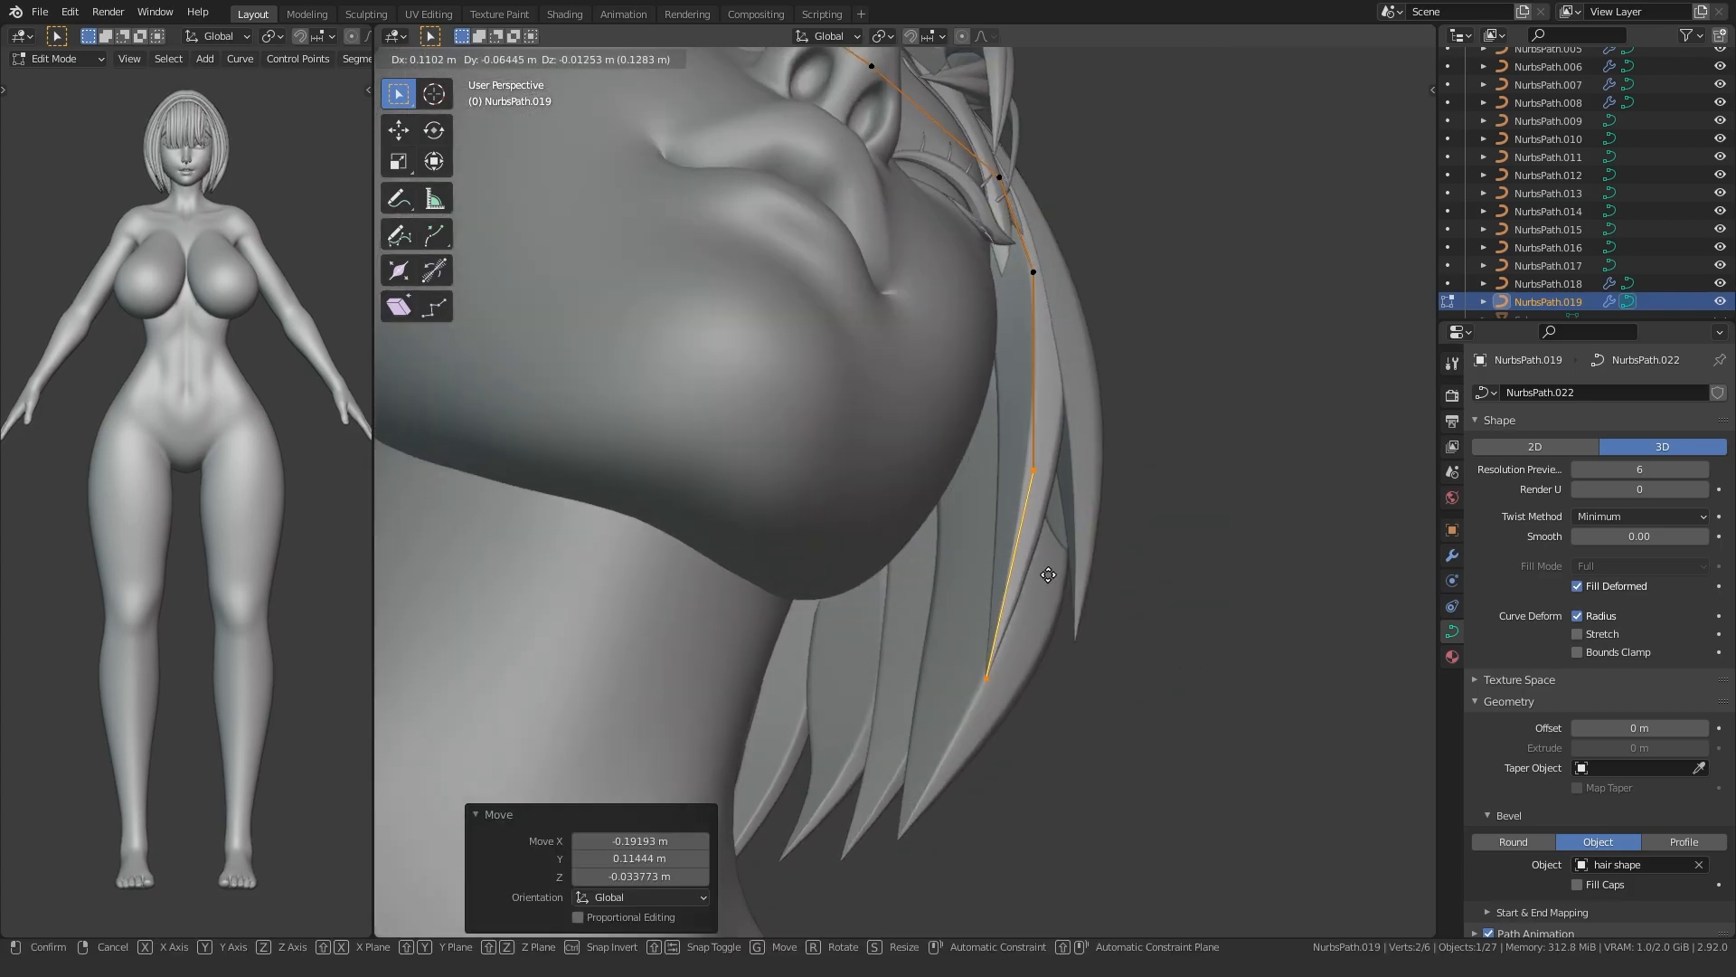
# - Tilt all the copied side strand's control points again and move its points into place beside the cheek
pyautogui.press('a')
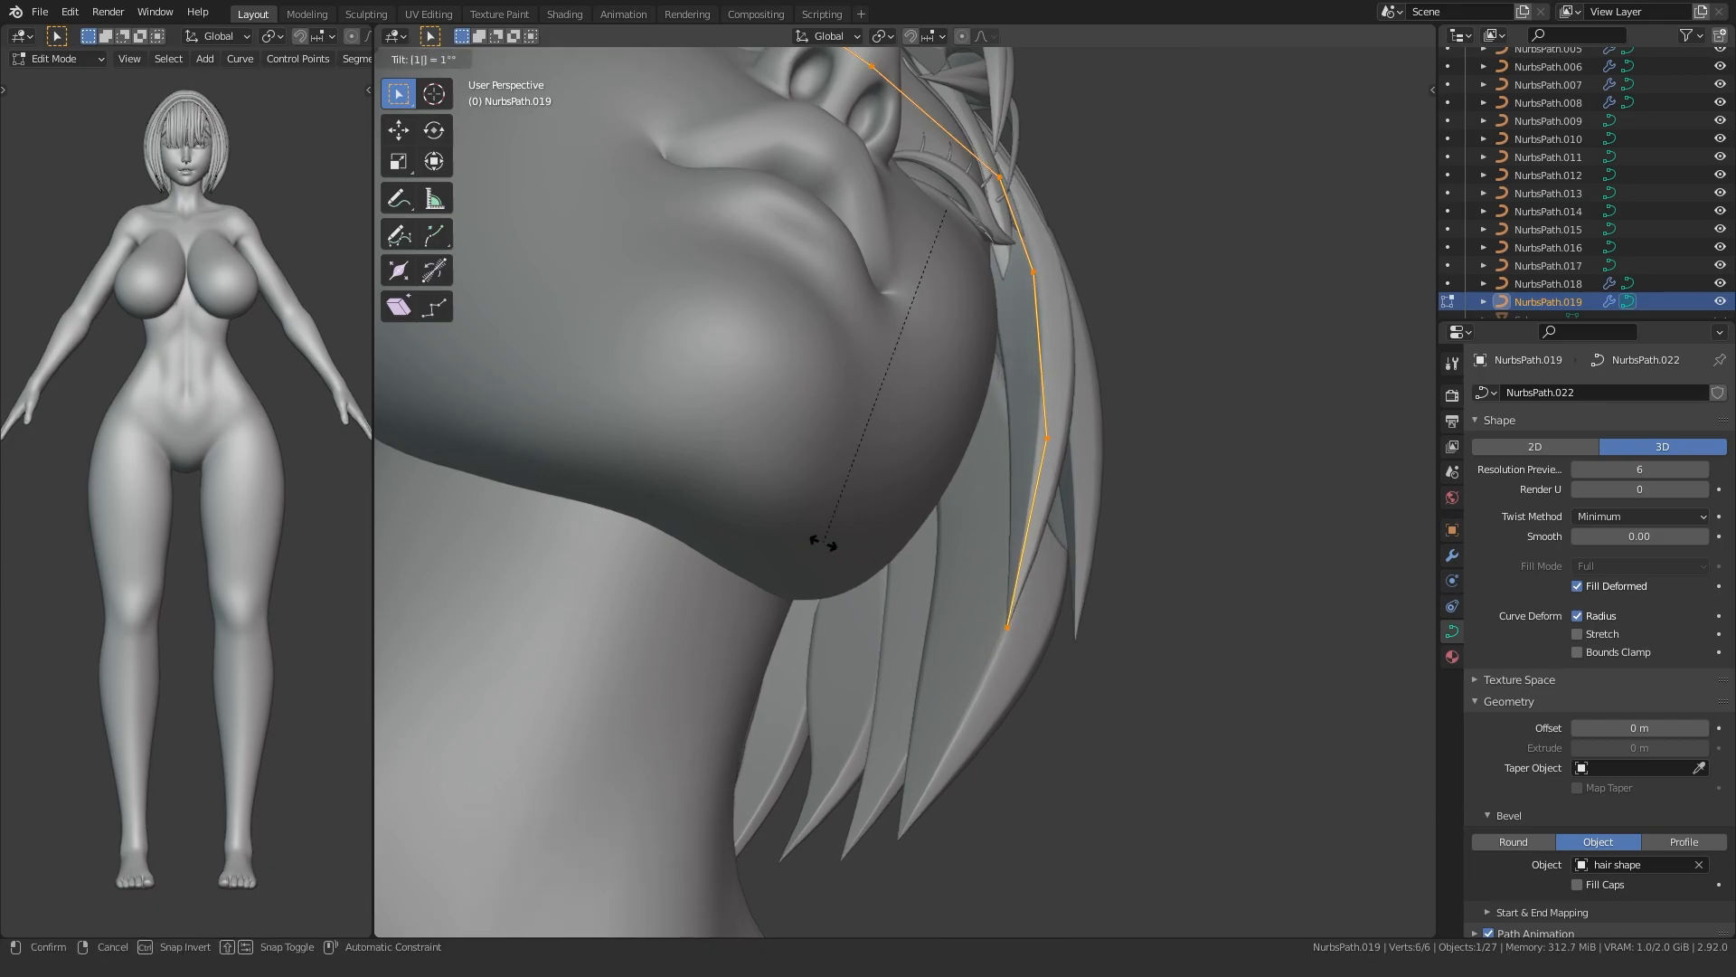
pyautogui.moveTo(1002, 472); pyautogui.dragTo(767, 541, button='middle')
pyautogui.press('g')
pyautogui.click(957, 527)
pyautogui.click(1024, 337)
pyautogui.press('g')
pyautogui.click(1059, 360)
# - Rotate the copied side strand's two lowest control points about 12° in side view
pyautogui.click(940, 621)
pyautogui.press('g')
pyautogui.moveTo(1067, 329); pyautogui.dragTo(1013, 335, button='middle')
pyautogui.press('r')
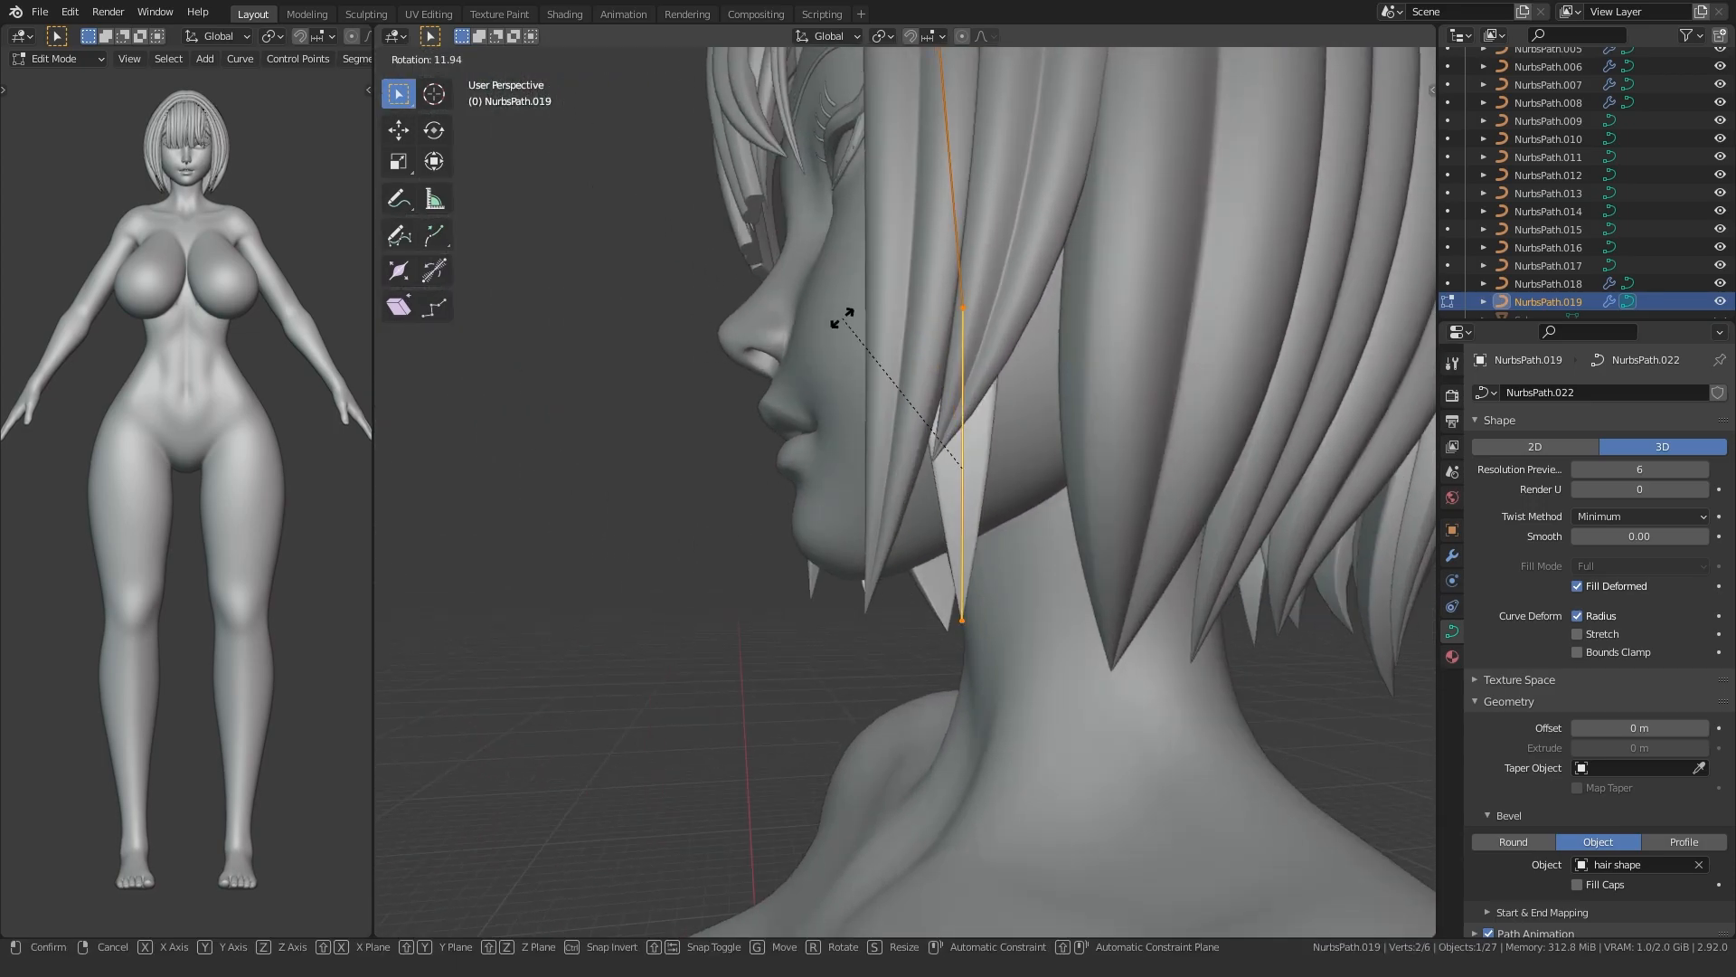
pyautogui.scroll(-4, 747, 403)
# - Reposition the box-selected part of the copied side strand
pyautogui.moveTo(747, 403); pyautogui.dragTo(919, 452, button='middle')
pyautogui.scroll(2, 919, 456)
pyautogui.moveTo(919, 455); pyautogui.dragTo(1027, 380)
pyautogui.press('g')
pyautogui.click(995, 473)
# - Fine-tune the position of the copied side strand's individual control points near the temple
pyautogui.moveTo(945, 466); pyautogui.dragTo(941, 547, button='middle')
pyautogui.click(1027, 316)
pyautogui.click(917, 323)
pyautogui.moveTo(917, 323); pyautogui.dragTo(845, 425, button='middle')
pyautogui.press('g')
pyautogui.click(867, 414)
pyautogui.press('g')
pyautogui.click(868, 335)
# - Move the temple strand's fifth control point about 0.022 m toward the side hair
pyautogui.press('Tab')
pyautogui.click(997, 309)
pyautogui.press('Tab')
pyautogui.click(982, 321)
pyautogui.press('g')
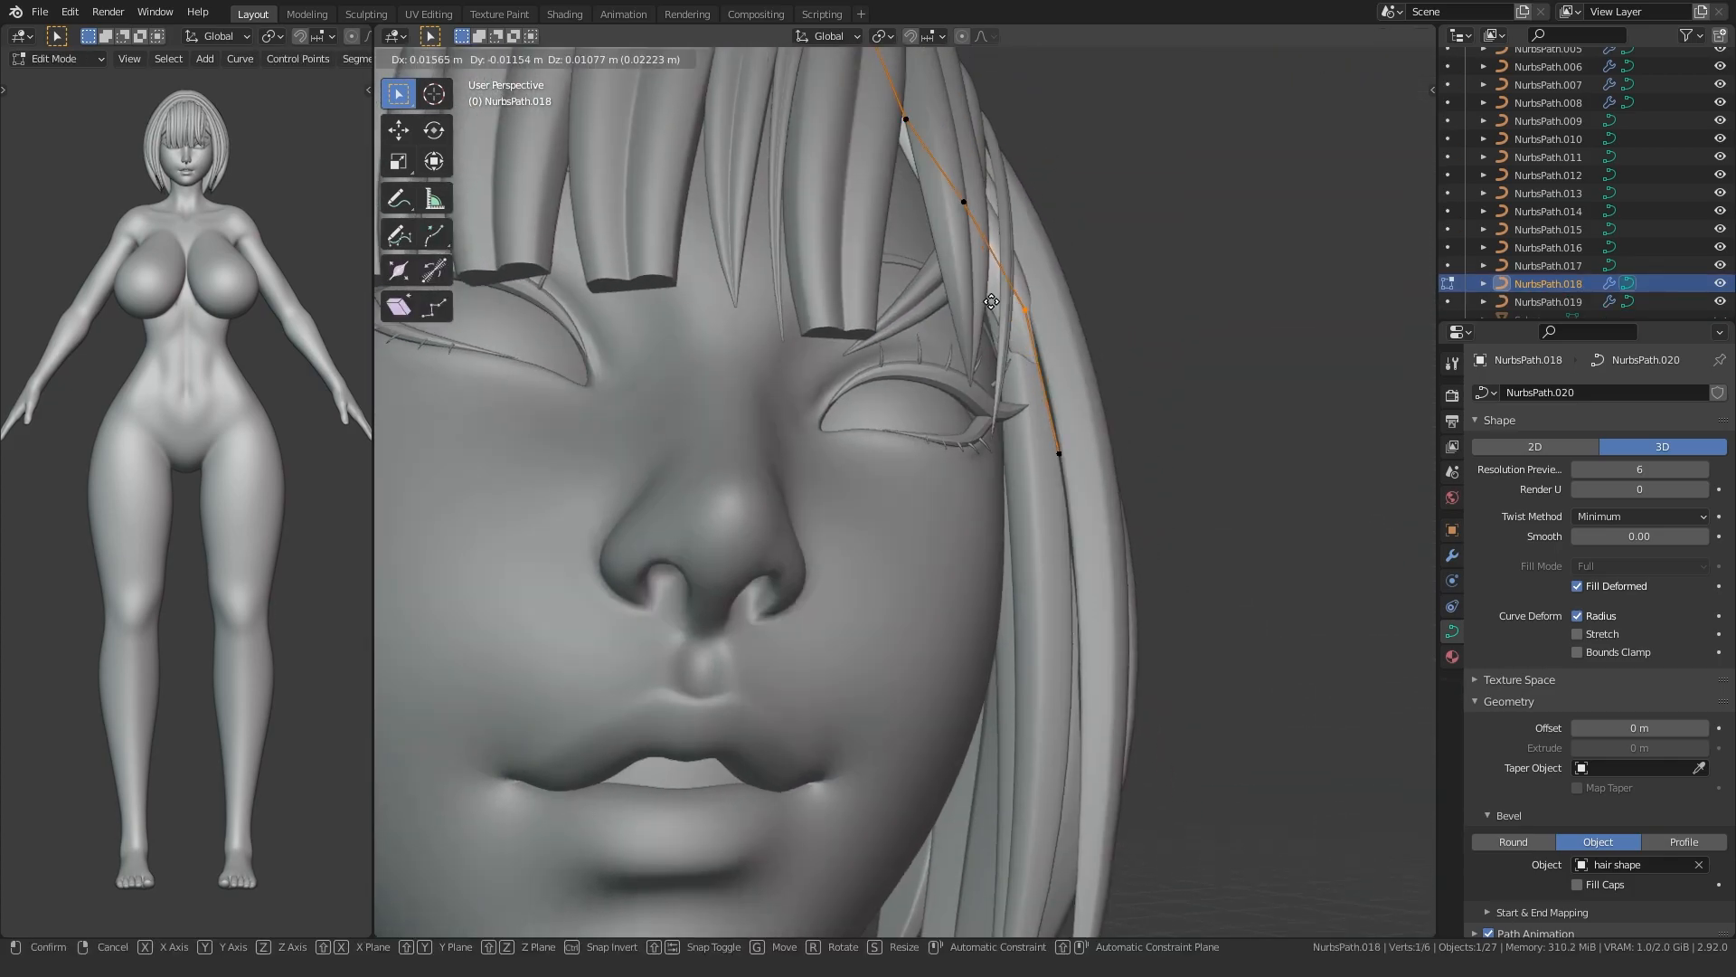
pyautogui.click(995, 306)
pyautogui.moveTo(995, 307); pyautogui.dragTo(1048, 474, button='middle')
# - Reposition the temple strand's lower control points beside the eye
pyautogui.click(1073, 403)
pyautogui.moveTo(1022, 348); pyautogui.dragTo(971, 350, button='middle')
pyautogui.press('g')
pyautogui.click(1056, 266)
pyautogui.click(1047, 269)
pyautogui.moveTo(1047, 269); pyautogui.dragTo(971, 374, button='middle')
pyautogui.click(828, 302)
# - Move the copied side strand's fourth control point about 0.005 m
pyautogui.scroll(-2, 829, 302)
pyautogui.scroll(3, 827, 379)
pyautogui.press('Tab')
pyautogui.click(1038, 356)
pyautogui.press('Tab')
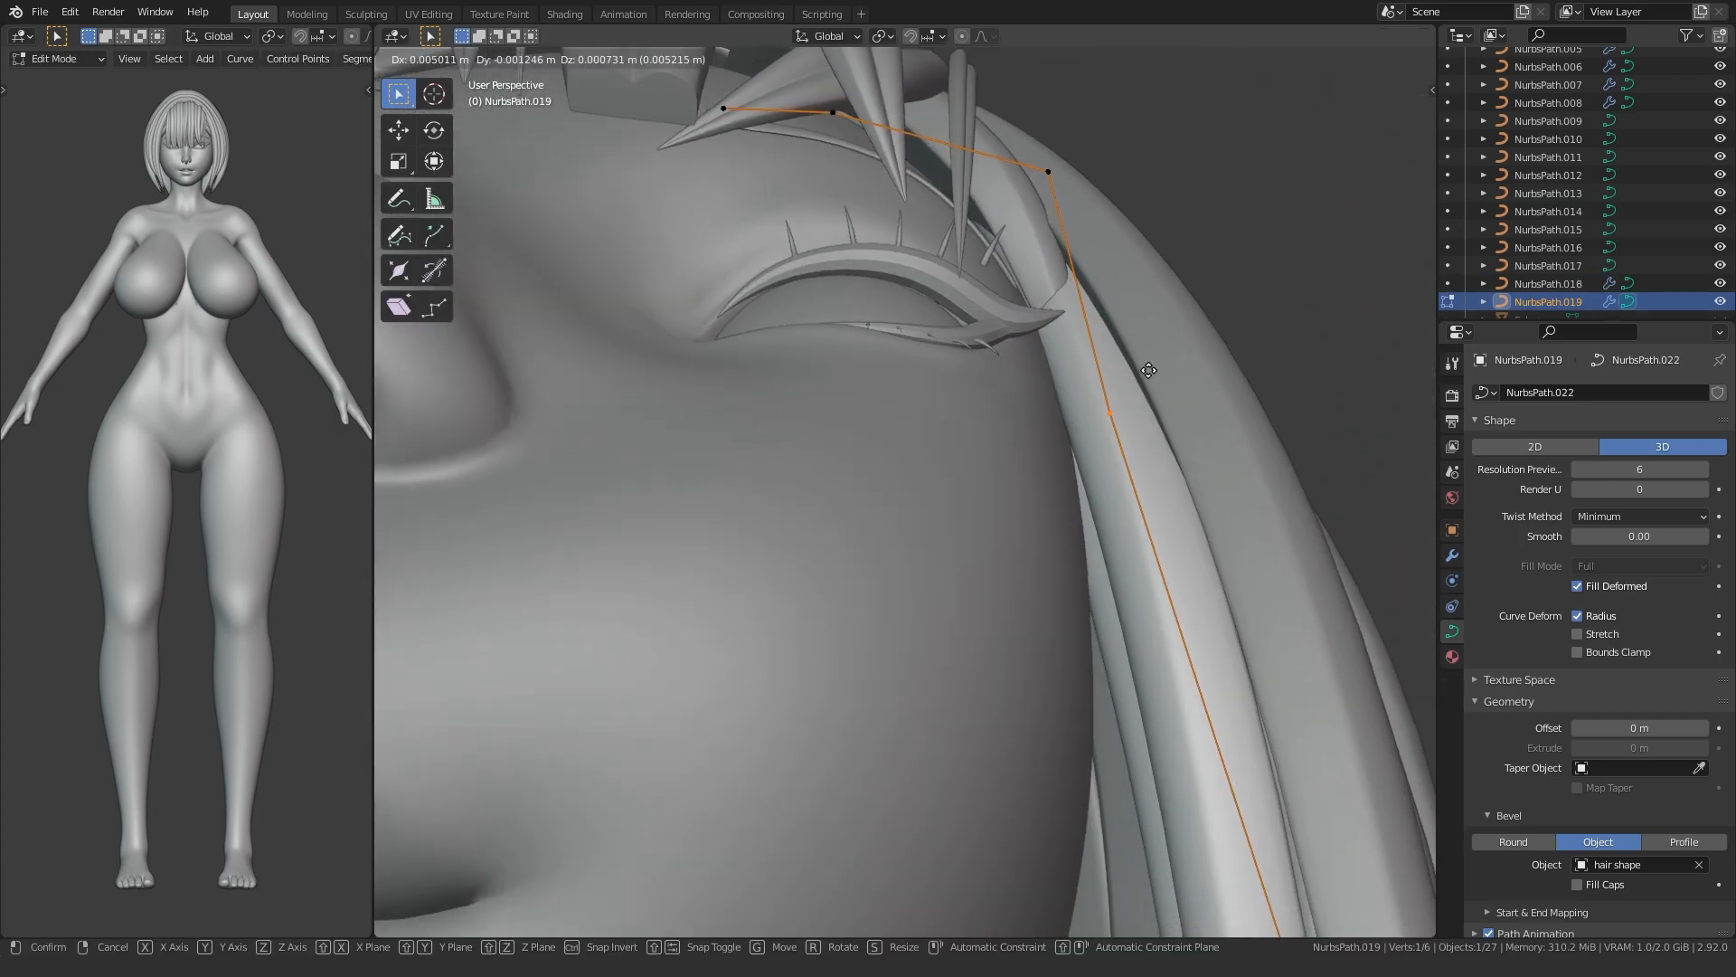
pyautogui.click(1148, 370)
# - Move the temple strand's fourth and fifth control points about 0.015 m inward
pyautogui.press('Tab')
pyautogui.click(1034, 286)
pyautogui.press('Tab')
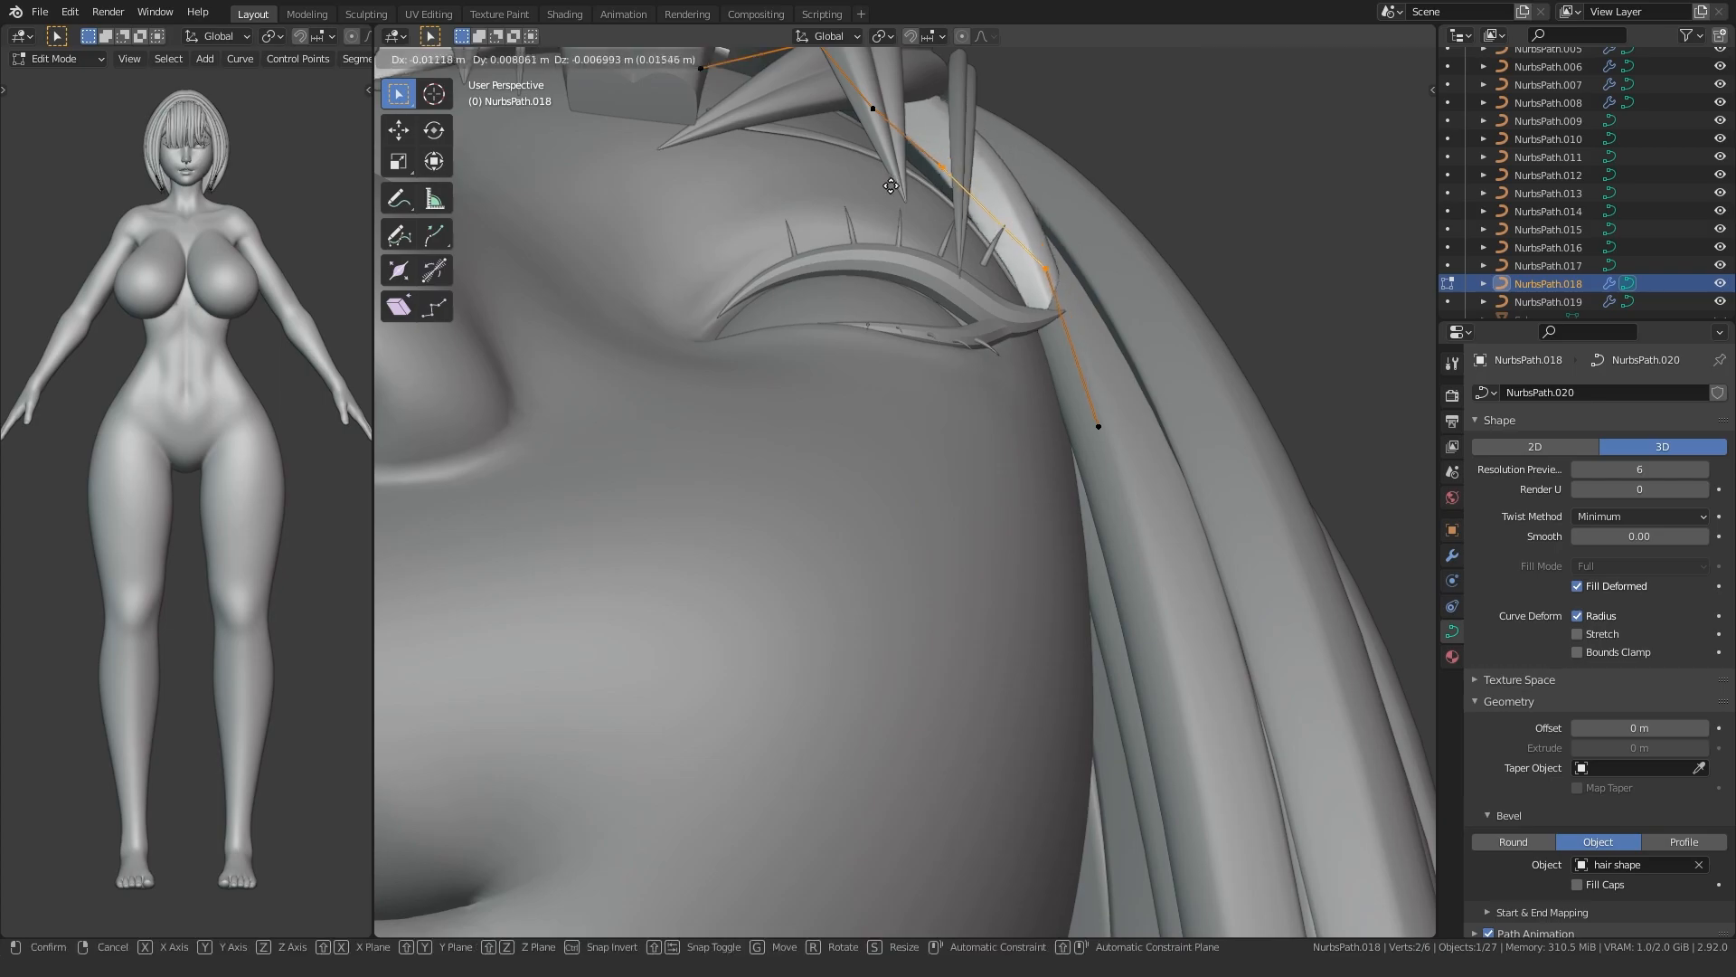
pyautogui.click(890, 184)
pyautogui.click(884, 183)
# - Reposition the temple strand's upper control points under the fringe
pyautogui.moveTo(884, 184); pyautogui.dragTo(856, 243, button='middle')
pyautogui.press('g')
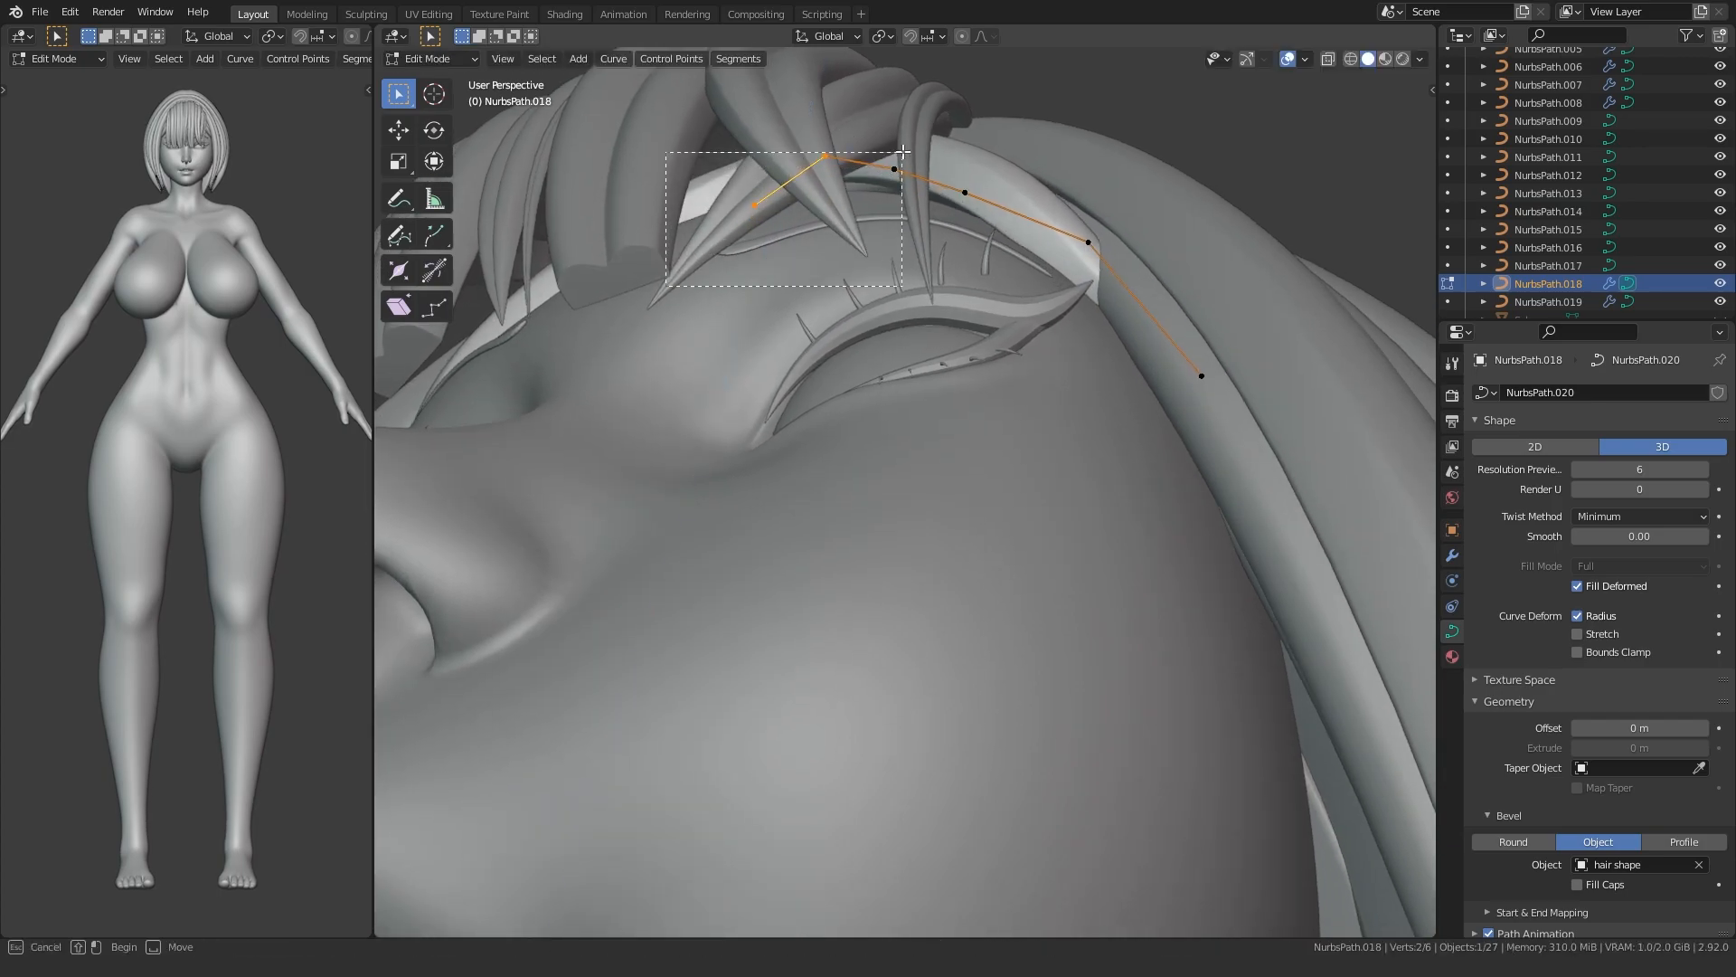
pyautogui.click(785, 167)
pyautogui.press('Tab')
pyautogui.moveTo(785, 166); pyautogui.dragTo(735, 251, button='middle')
# - Nudge the temple strand's fourth control point
pyautogui.press('Tab')
pyautogui.click(1040, 193)
pyautogui.press('g')
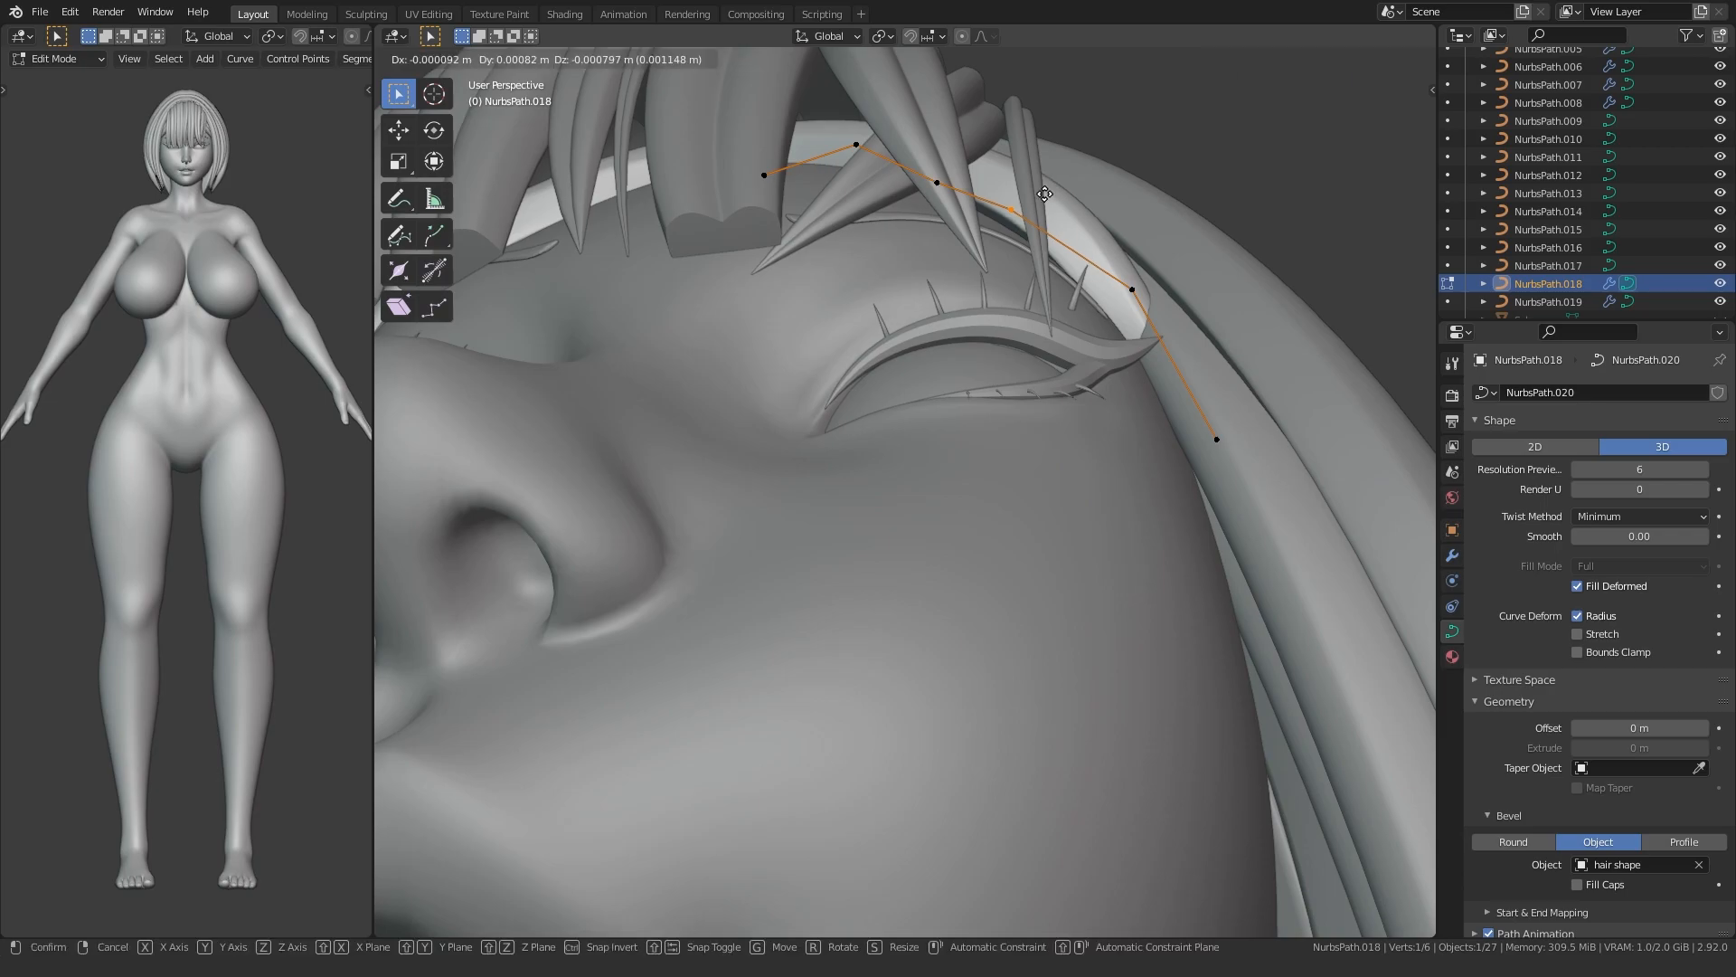
pyautogui.press('Tab')
# - Adjust the radius at the temple strand's fourth control point, reposition it, and deselect the finished strand
pyautogui.scroll(-5, 855, 377)
pyautogui.moveTo(980, 235); pyautogui.dragTo(697, 328, button='middle')
pyautogui.press('Tab')
pyautogui.hotkey('alt', 's')
pyautogui.click(689, 282)
pyautogui.press('g')
pyautogui.click(682, 280)
pyautogui.press('Tab')
pyautogui.click(483, 441)
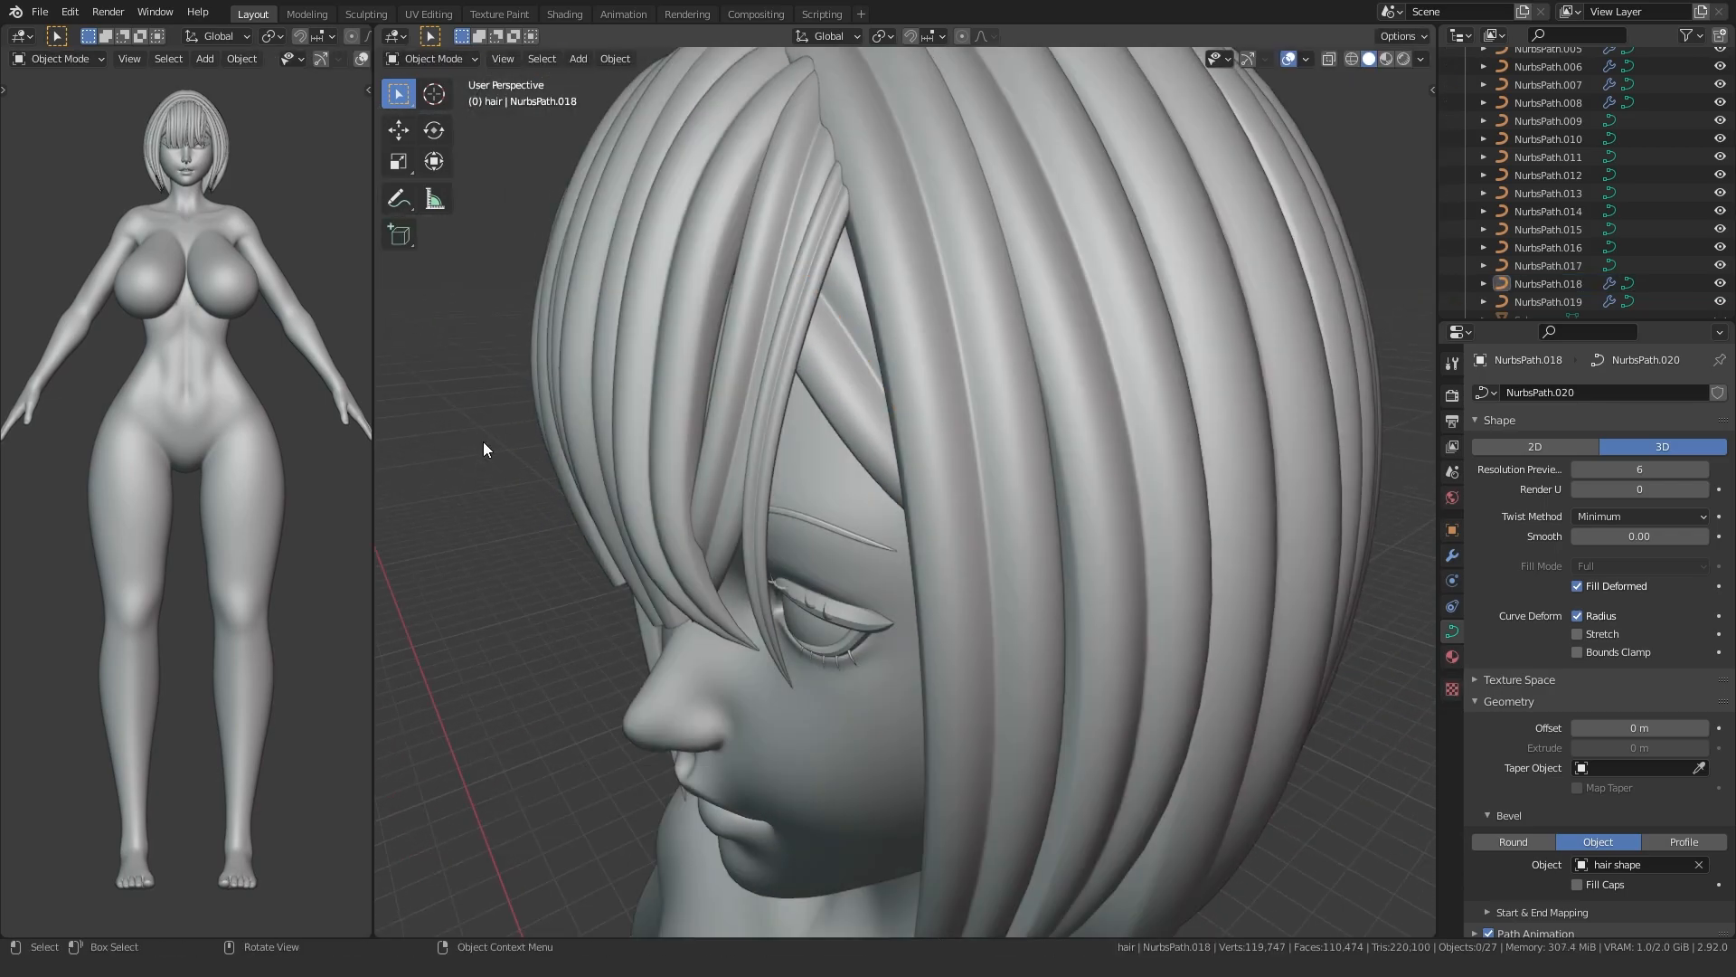
# - Examine the hairstyle from the front and the left side, including the side strands' lower ends
pyautogui.moveTo(483, 441); pyautogui.dragTo(602, 403, button='middle')
pyautogui.scroll(-6, 579, 434)
pyautogui.scroll(4, 624, 619)
pyautogui.moveTo(623, 619); pyautogui.dragTo(677, 619, button='middle')
pyautogui.keyDown('shift'); pyautogui.moveTo(677, 619); pyautogui.dragTo(676, 512, button='middle'); pyautogui.keyUp('shift')
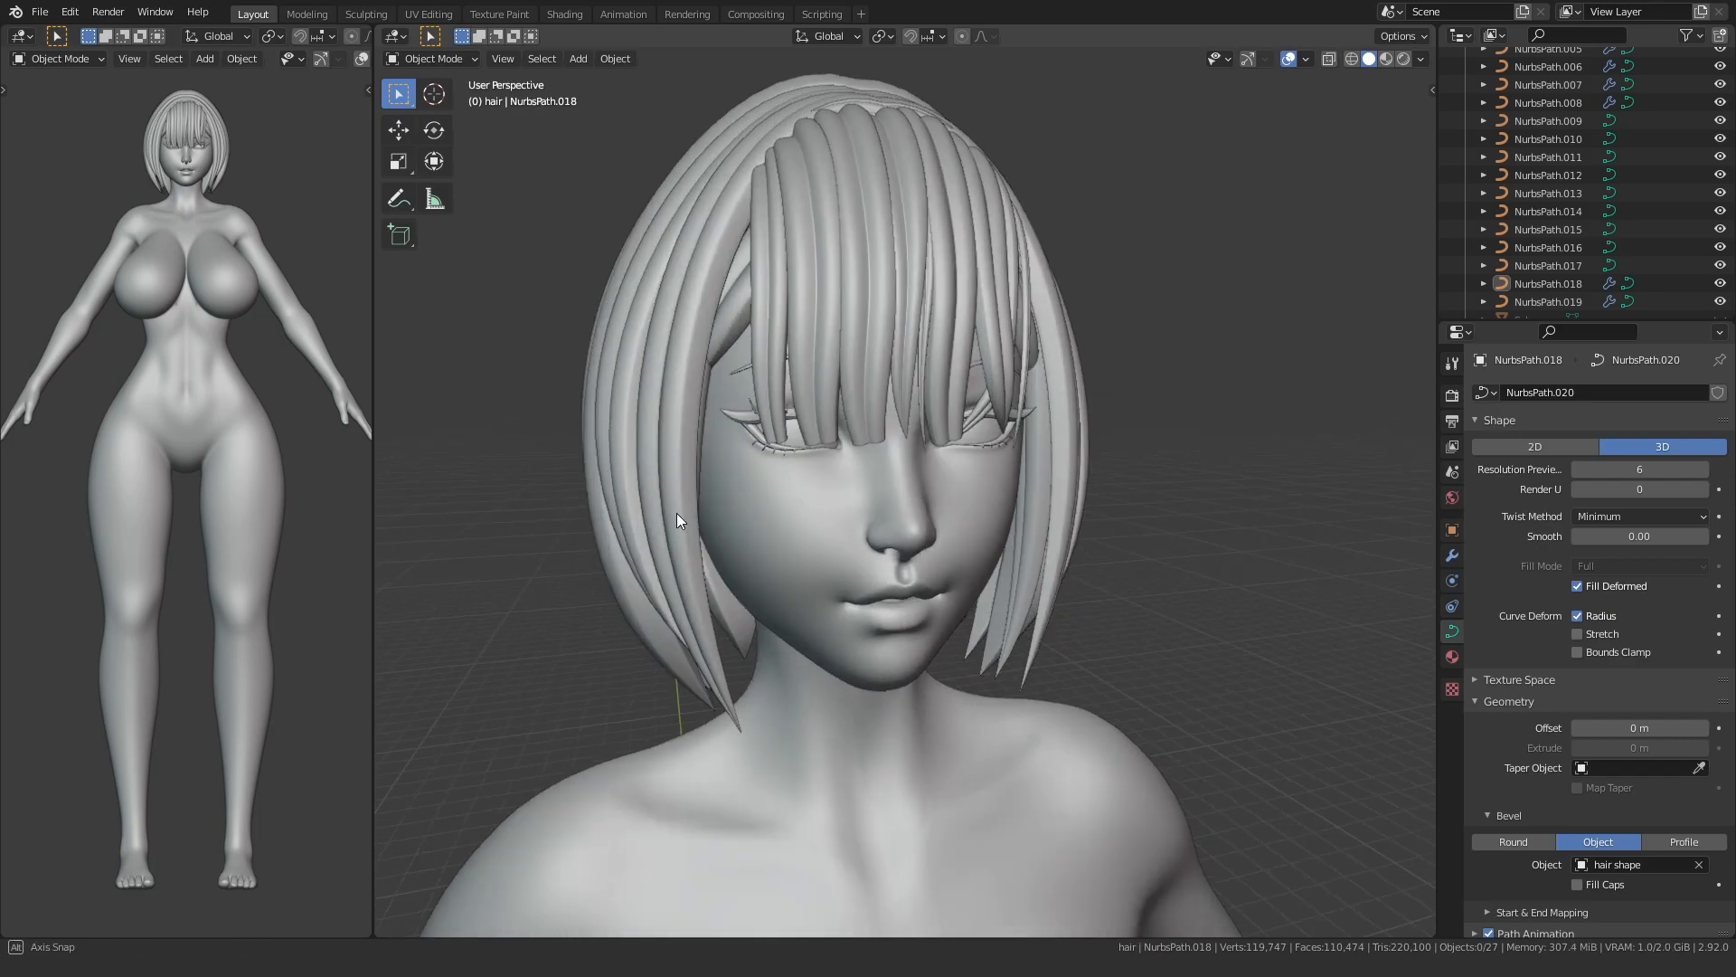
pyautogui.scroll(2, 890, 640)
pyautogui.keyDown('shift'); pyautogui.moveTo(890, 640); pyautogui.dragTo(890, 478, button='middle'); pyautogui.keyUp('shift')
pyautogui.moveTo(890, 477); pyautogui.dragTo(733, 542, button='middle')
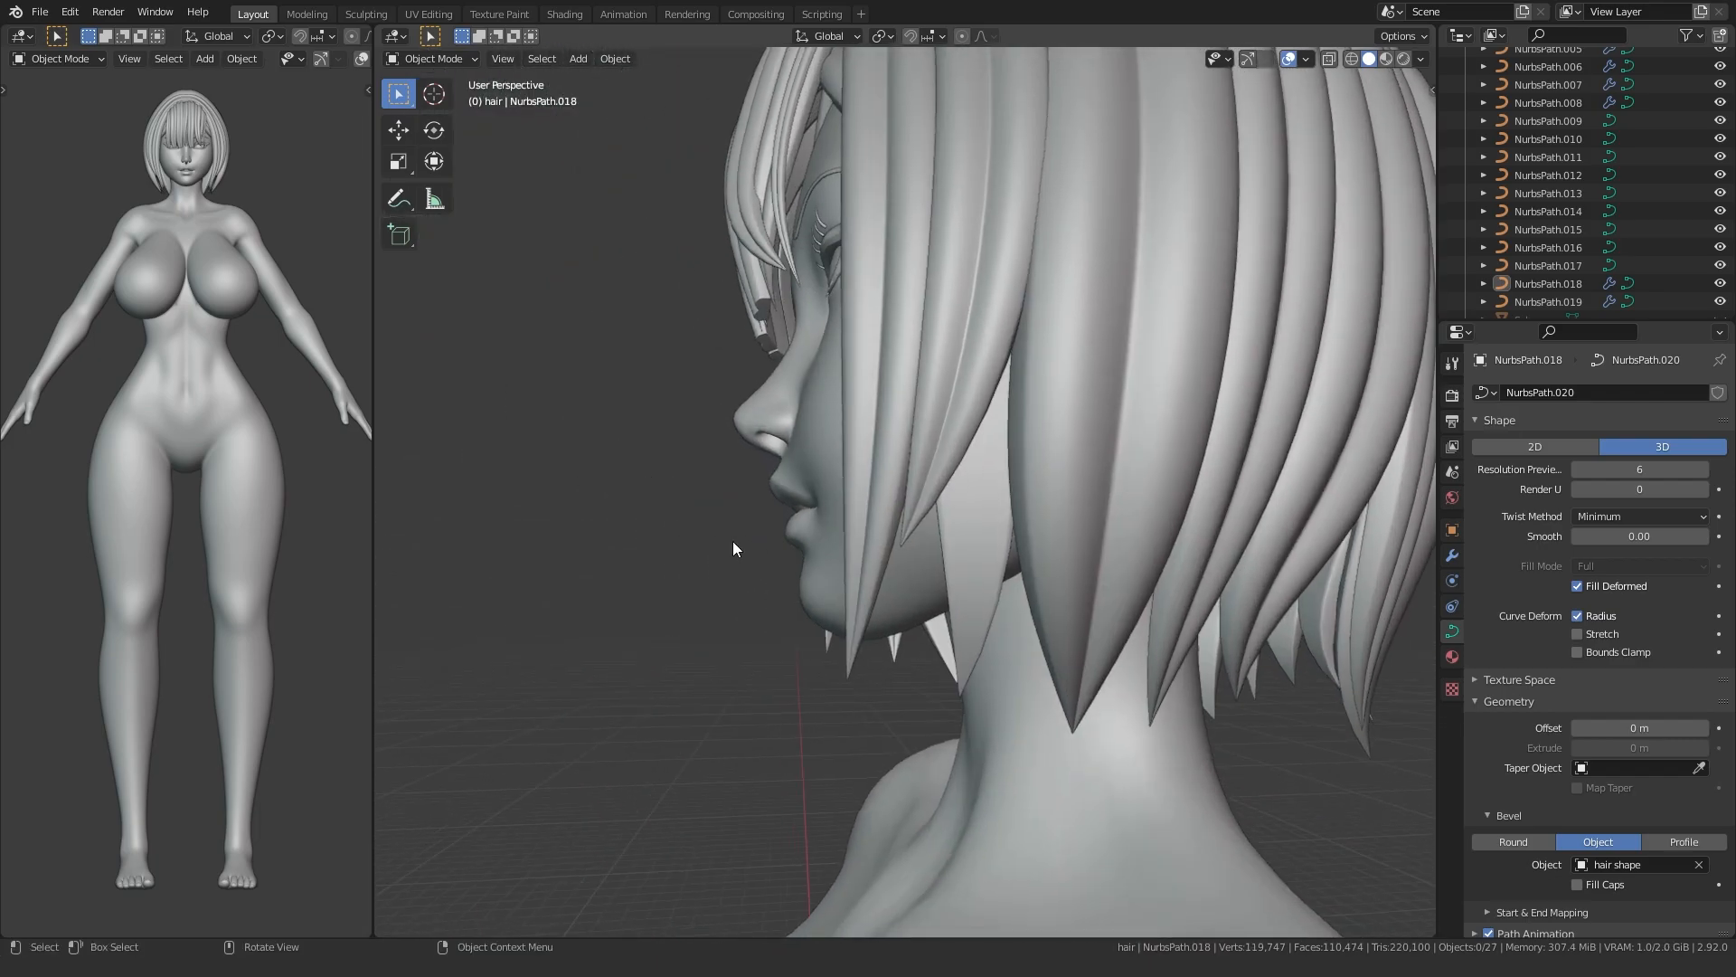
# - Duplicate the inner strand beneath the front side hair and reposition the copy's two lower control points
pyautogui.moveTo(908, 553)
pyautogui.mouseDown(button='middle')
pyautogui.moveTo(1167, 565)
pyautogui.moveTo(950, 610)
pyautogui.moveTo(958, 577)
pyautogui.moveTo(934, 597)
pyautogui.moveTo(913, 579)
pyautogui.mouseUp(button='middle')
pyautogui.click(940, 452)
pyautogui.moveTo(869, 472); pyautogui.dragTo(834, 518, button='middle')
pyautogui.scroll(-2, 834, 517)
pyautogui.hotkey('shift', 'd')
pyautogui.rightClick(839, 507)
pyautogui.press('Tab')
pyautogui.scroll(2, 1010, 413)
pyautogui.moveTo(1010, 413); pyautogui.dragTo(792, 324, button='middle')
pyautogui.press('g')
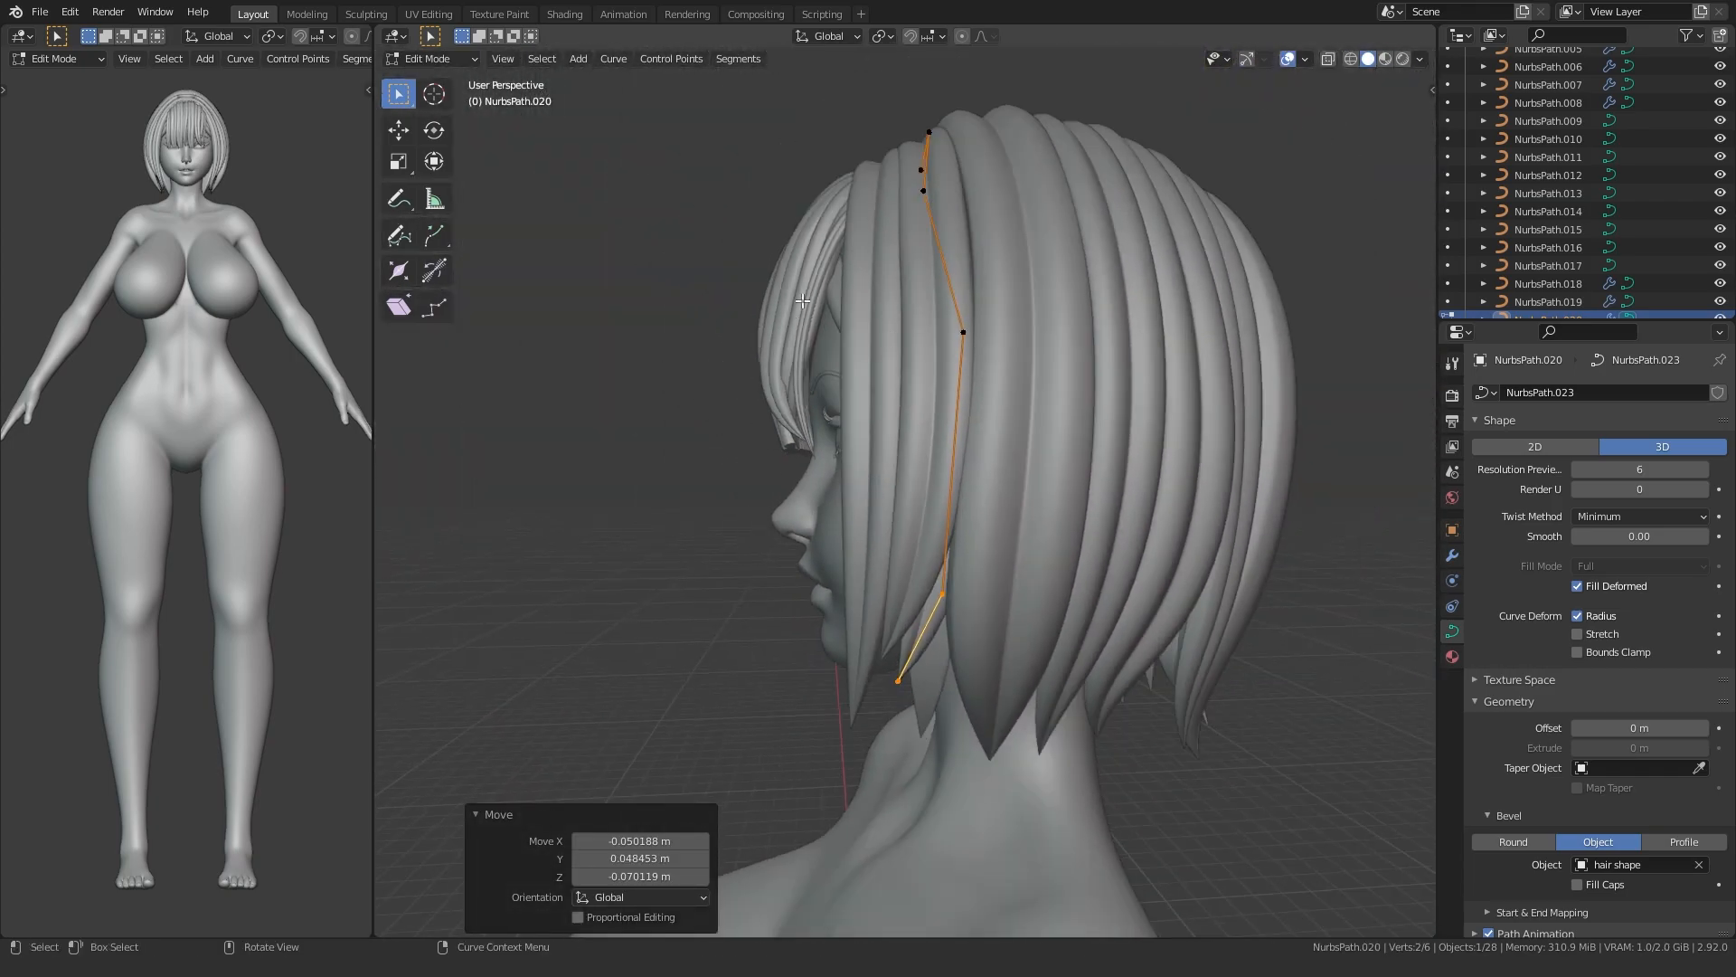
pyautogui.click(892, 160)
# - Reposition the copied inner strand's upper control points, nudge its two lower ones, and finish editing it
pyautogui.press('g')
pyautogui.moveTo(891, 160); pyautogui.dragTo(910, 486, button='middle')
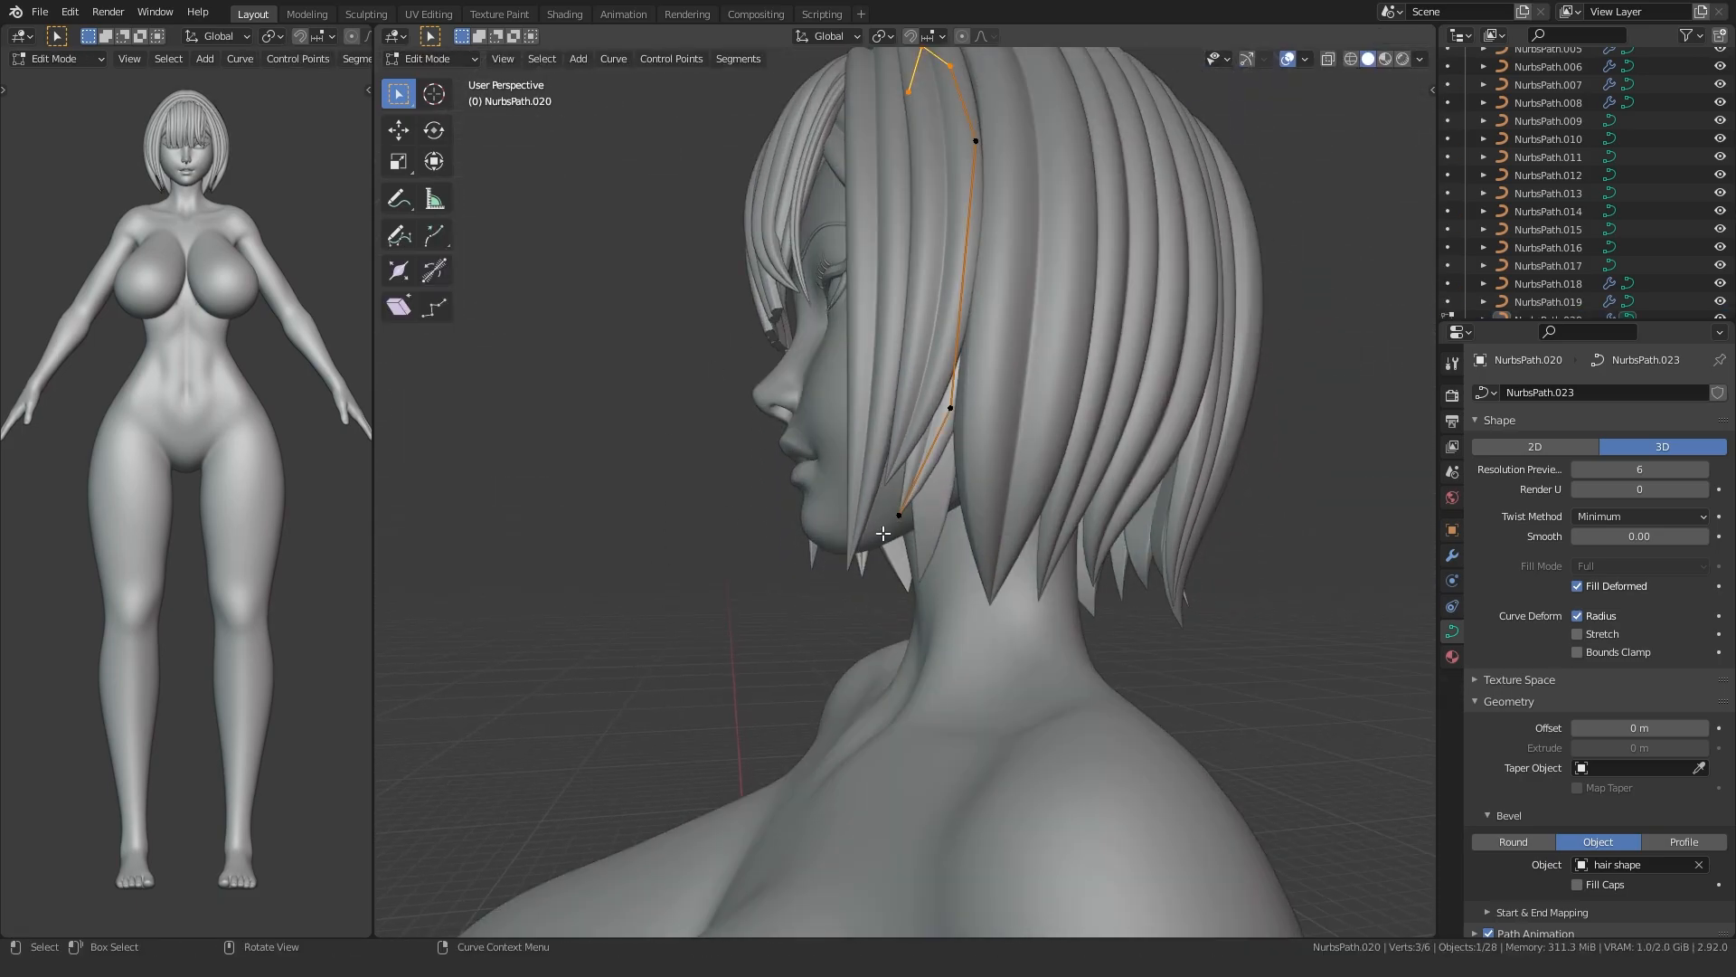
pyautogui.click(799, 514)
pyautogui.moveTo(799, 513); pyautogui.dragTo(766, 549, button='middle')
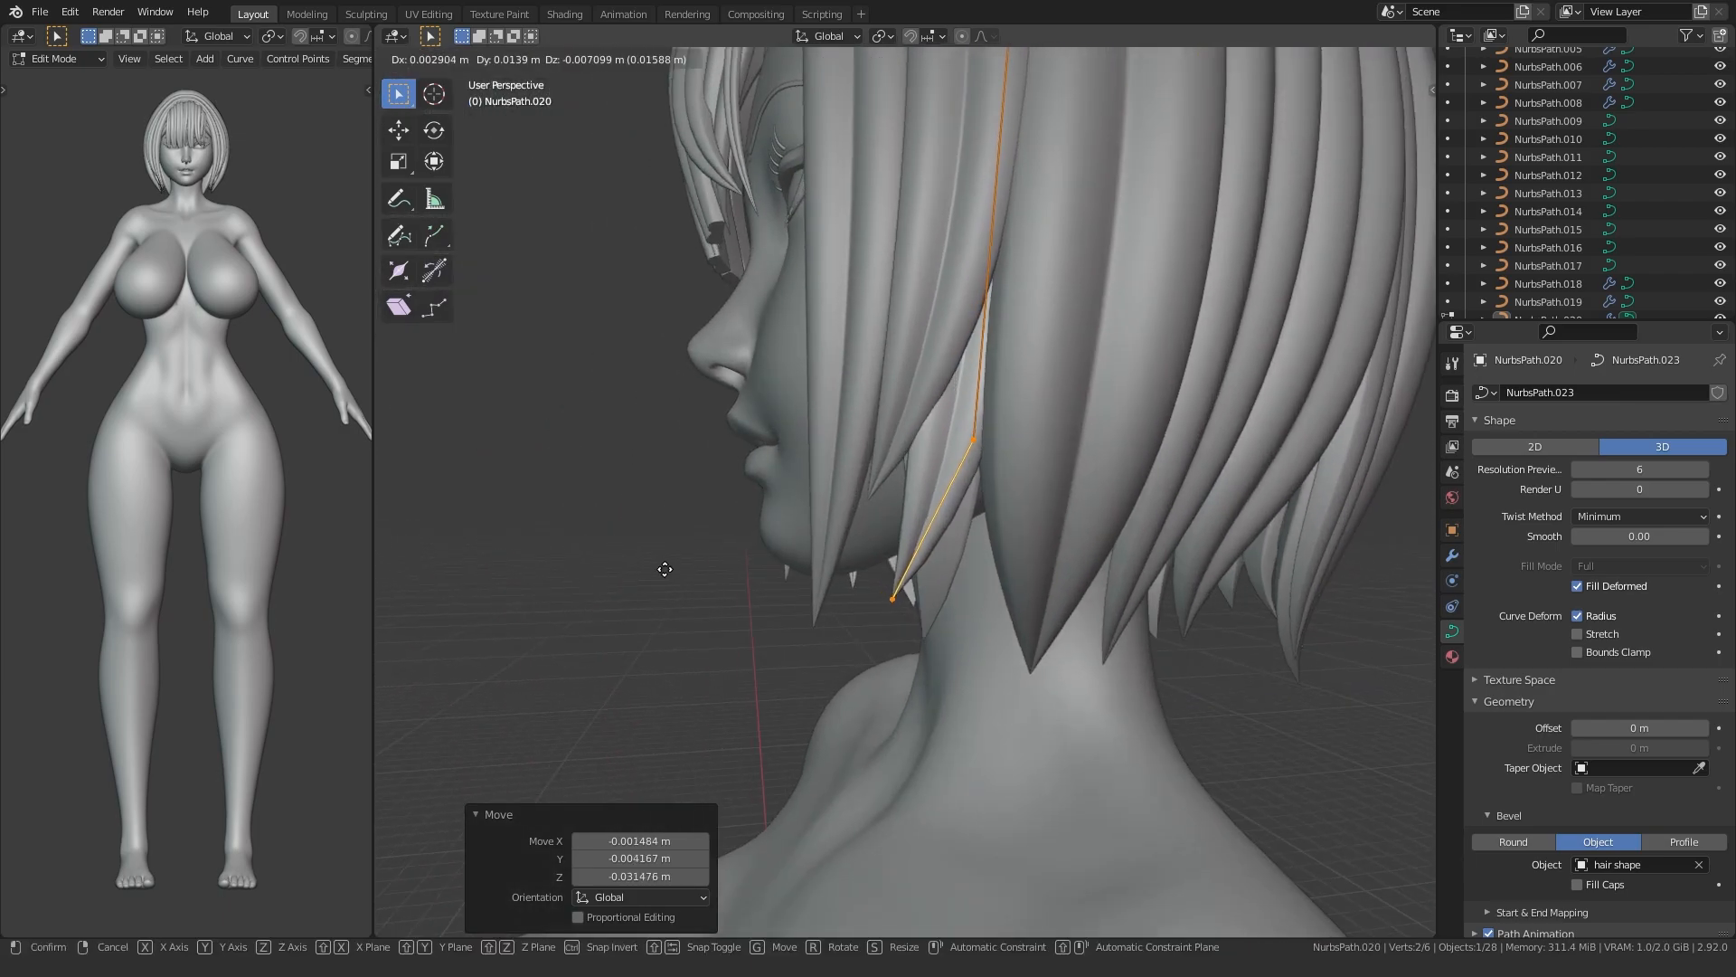
pyautogui.click(665, 569)
pyautogui.press('Tab')
# - In top view, subdivide the flat edge of the hair shape profile curve into additional control points
pyautogui.moveTo(622, 533); pyautogui.dragTo(758, 708, button='middle')
pyautogui.scroll(-5, 631, 567)
pyautogui.scroll(-6, 753, 573)
pyautogui.click(940, 534)
pyautogui.press('ctrl+KP_3')
pyautogui.press('KP_7')
pyautogui.hotkey('alt', 'z')
pyautogui.press('Tab')
pyautogui.scroll(5, 823, 434)
pyautogui.scroll(5, 758, 707)
pyautogui.moveTo(644, 590); pyautogui.dragTo(1089, 566)
pyautogui.rightClick(965, 543)
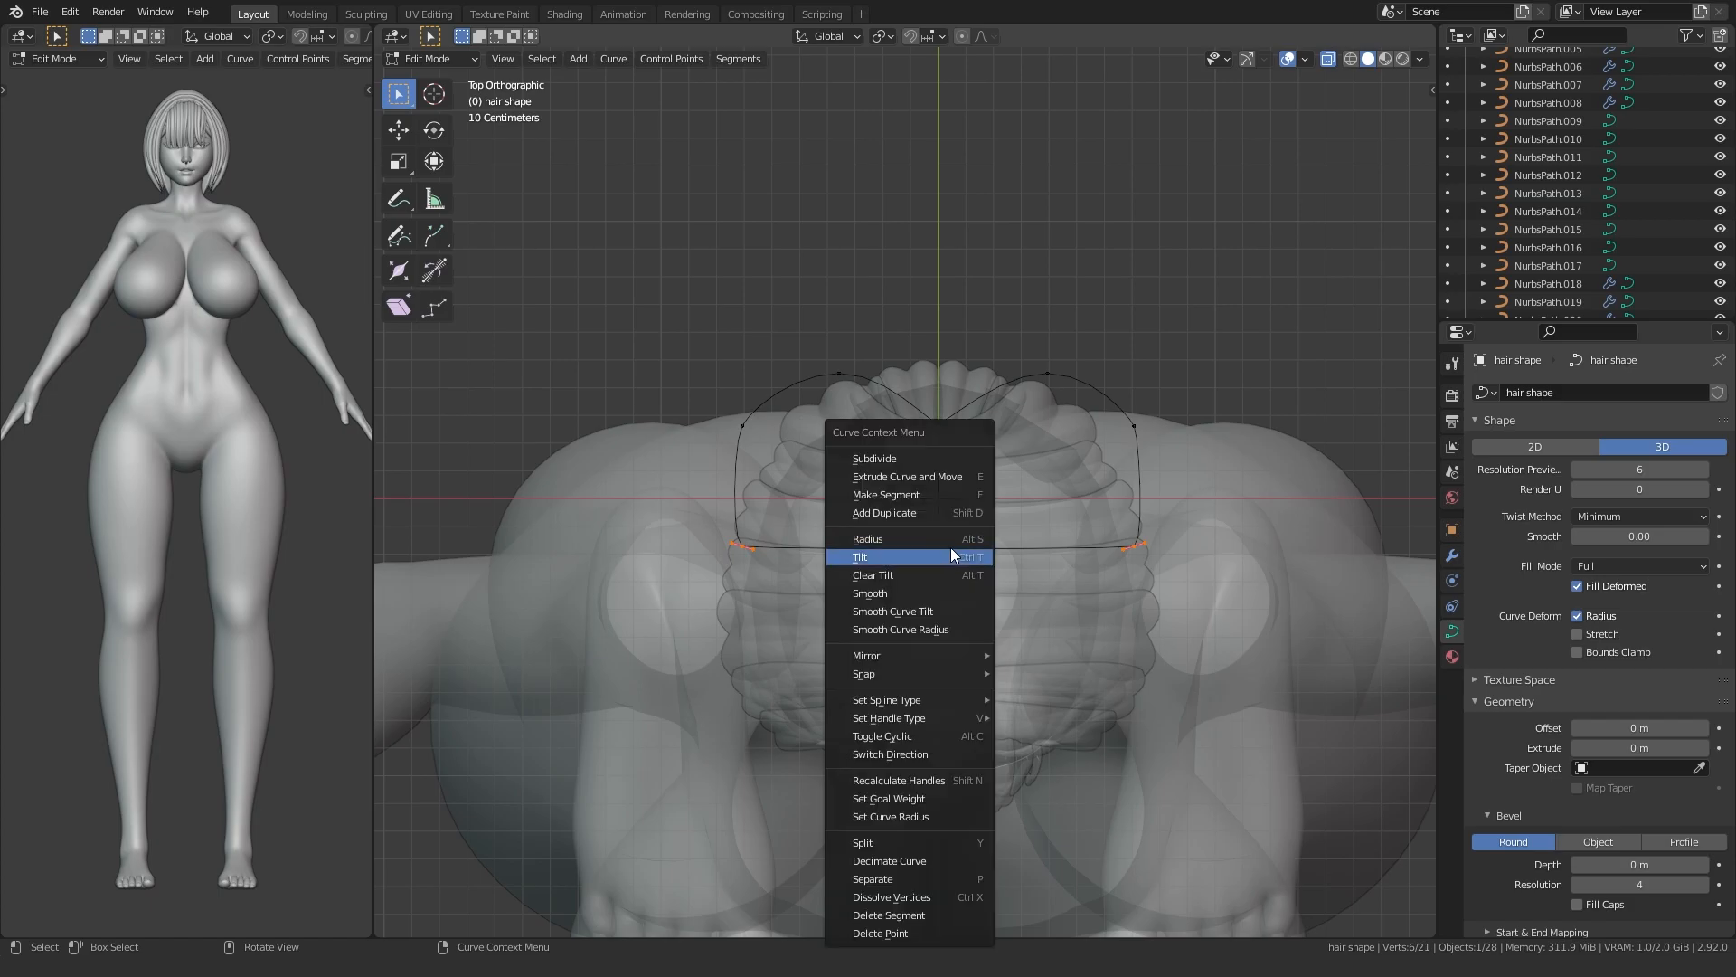
pyautogui.click(884, 461)
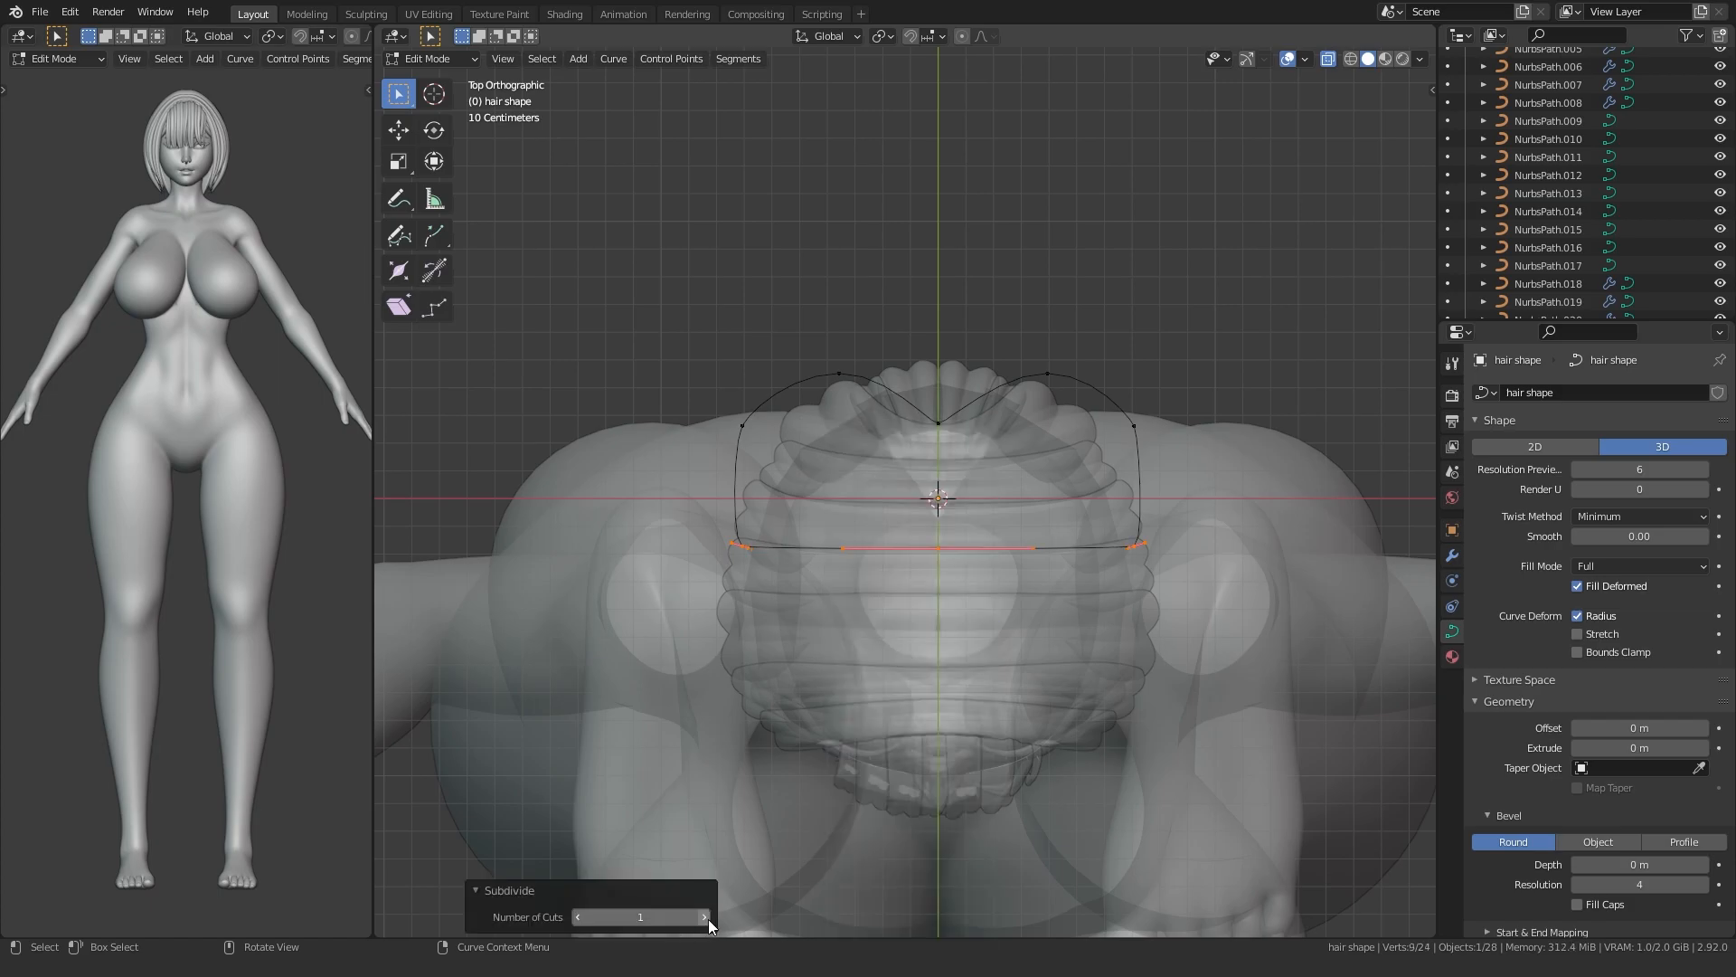
pyautogui.scroll(1, 888, 604)
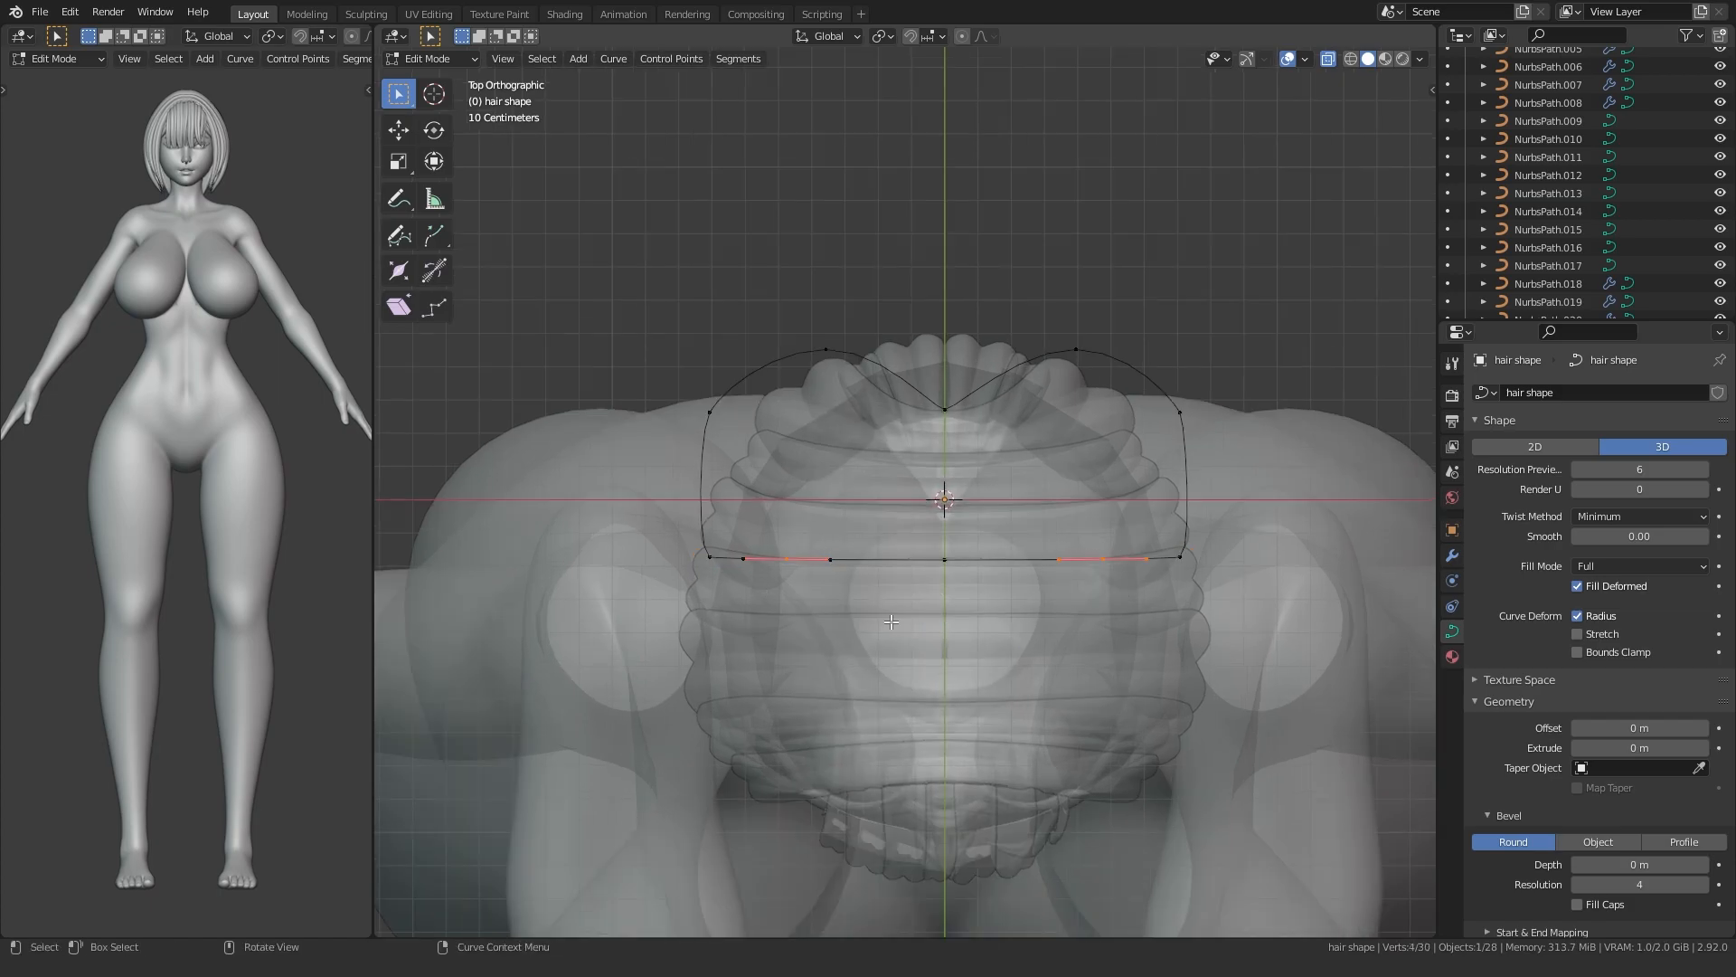
# - Form two rounded lobes on the profile's flat edge, narrowing the middle point's handles along X and moving it 0.016317 m along Y
pyautogui.click(855, 677)
pyautogui.click(945, 561)
pyautogui.press('s')
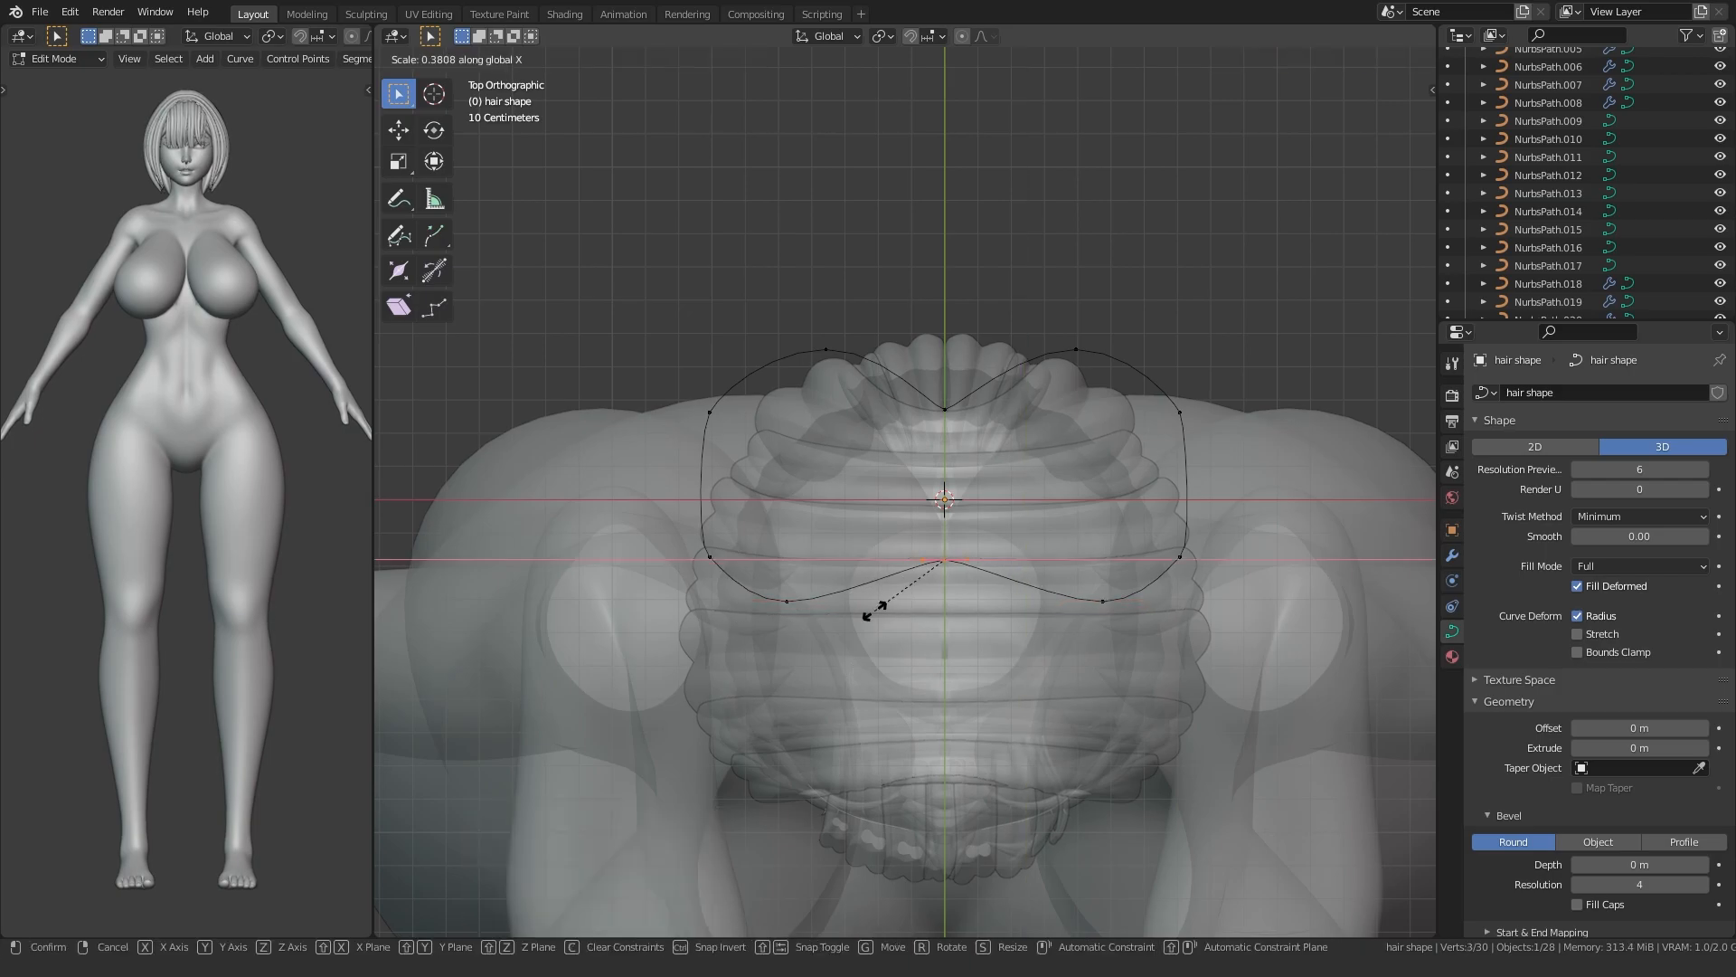
pyautogui.click(871, 614)
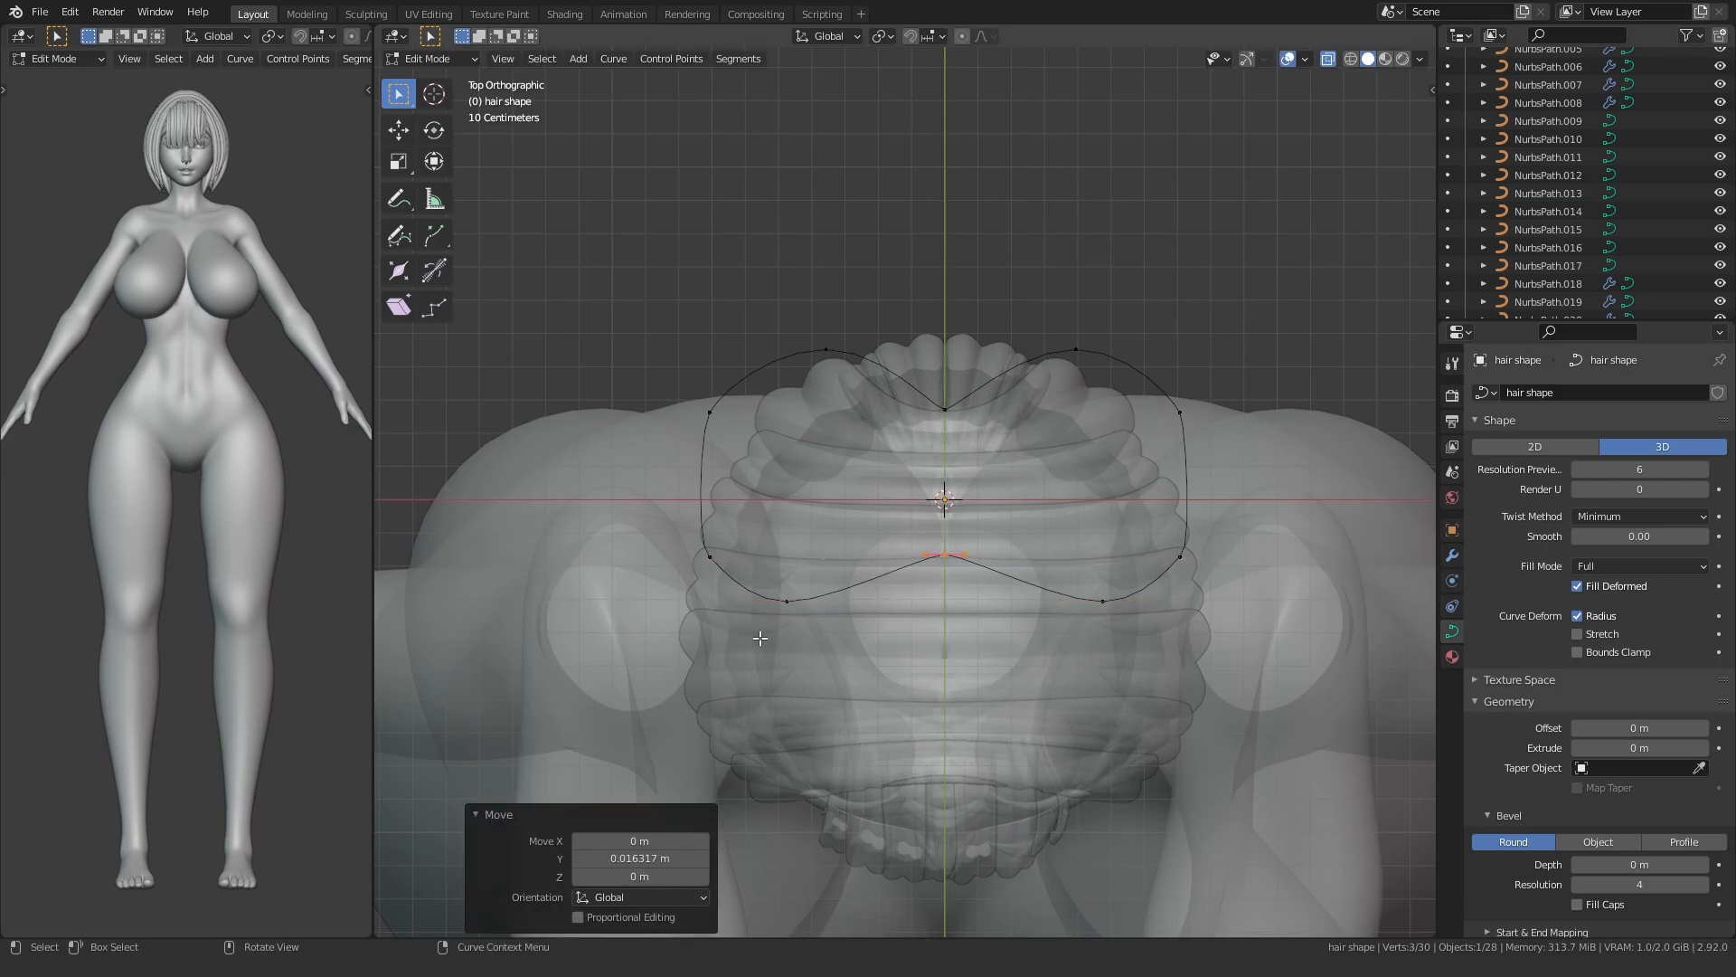
pyautogui.hotkey('alt', 'z')
pyautogui.hotkey('alt', 'z')
pyautogui.press('Tab')
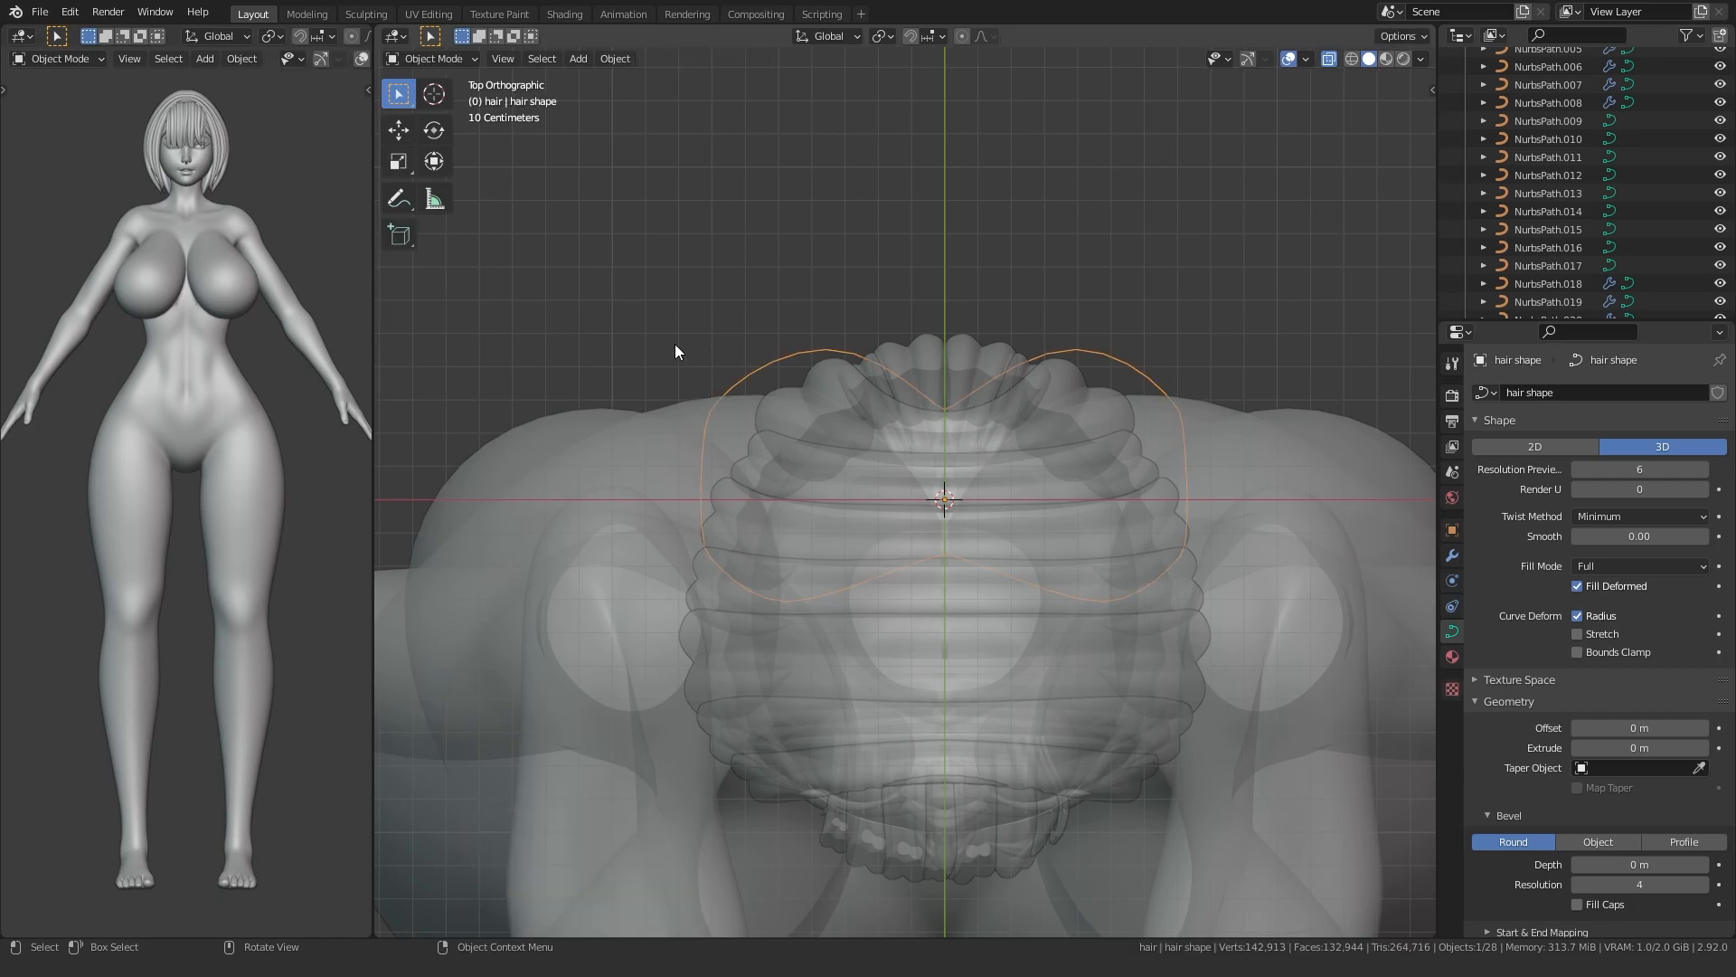
# - Duplicate the frontmost side strand and move the copy's two lower control points -0.061687 m along Y and 0.23441 m along Z
pyautogui.scroll(-3, 678, 325)
pyautogui.click(675, 302)
pyautogui.moveTo(666, 570); pyautogui.dragTo(507, 502, button='middle')
pyautogui.hotkey('alt', 'z')
pyautogui.scroll(-4, 713, 340)
pyautogui.scroll(4, 678, 469)
pyautogui.scroll(4, 642, 389)
pyautogui.click(941, 474)
pyautogui.hotkey('shift', 'd')
pyautogui.rightClick(802, 415)
pyautogui.press('Tab')
pyautogui.keyDown('alt'); pyautogui.moveTo(687, 513); pyautogui.dragTo(759, 631, button='middle'); pyautogui.keyUp('alt')
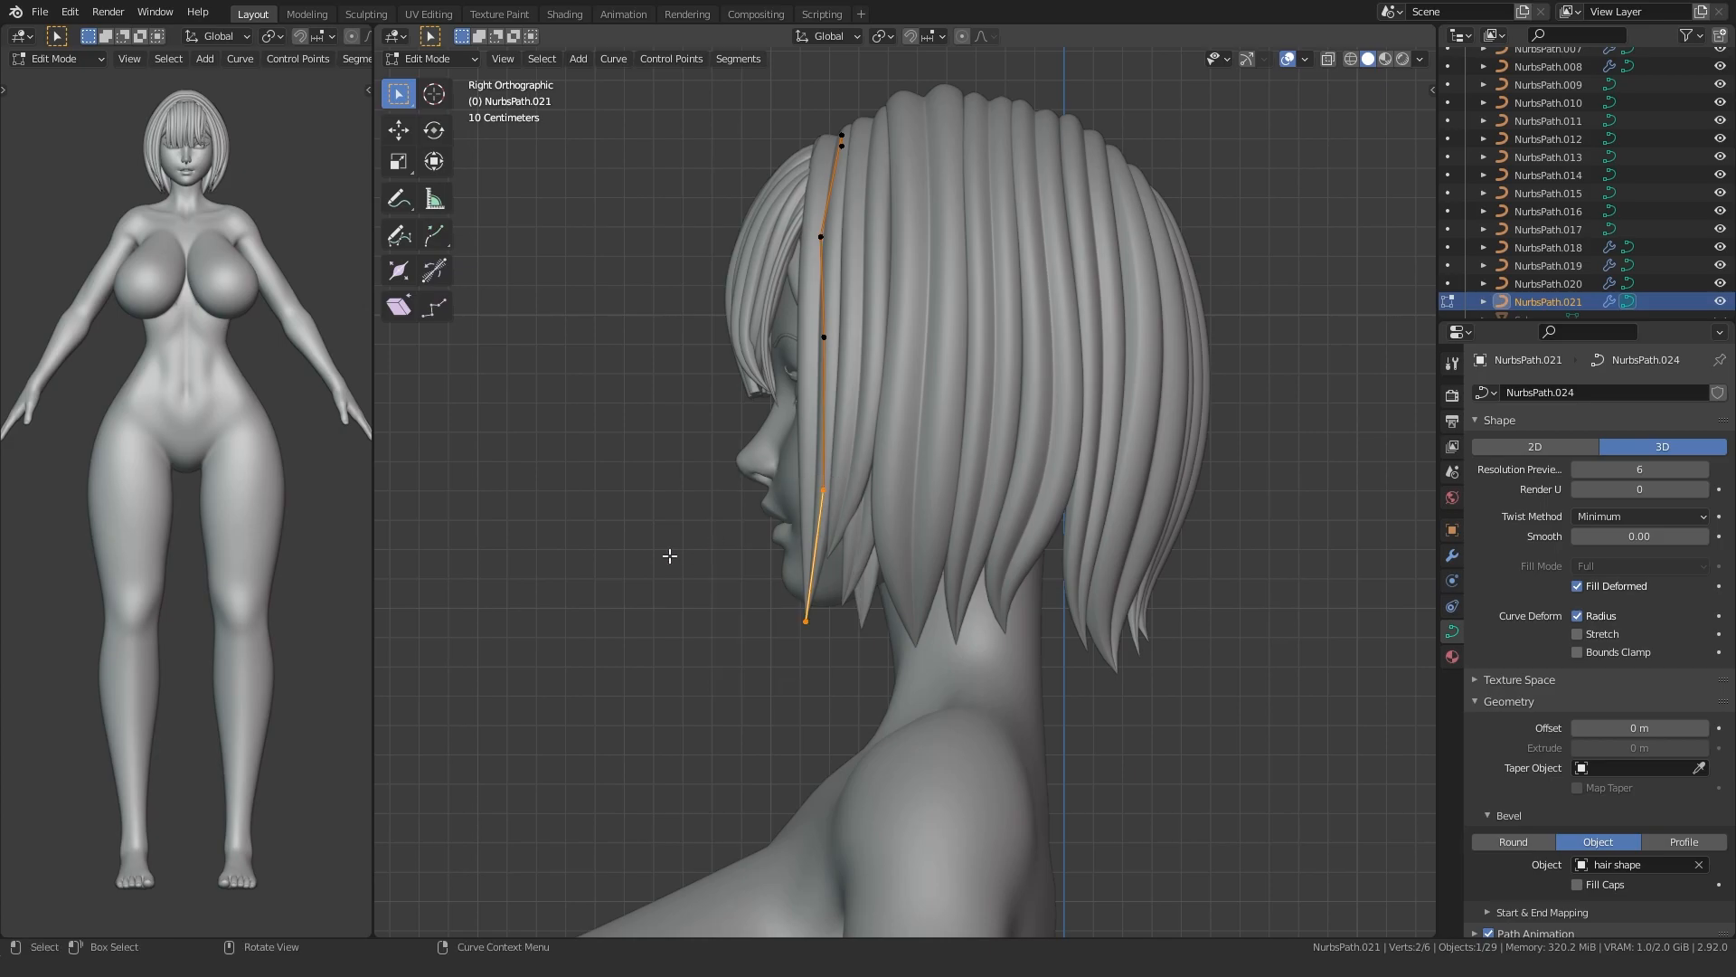
pyautogui.click(642, 486)
# - Reposition the copied front strand's upper and middle control points along the edge of the fringe
pyautogui.moveTo(642, 486); pyautogui.dragTo(860, 554, button='middle')
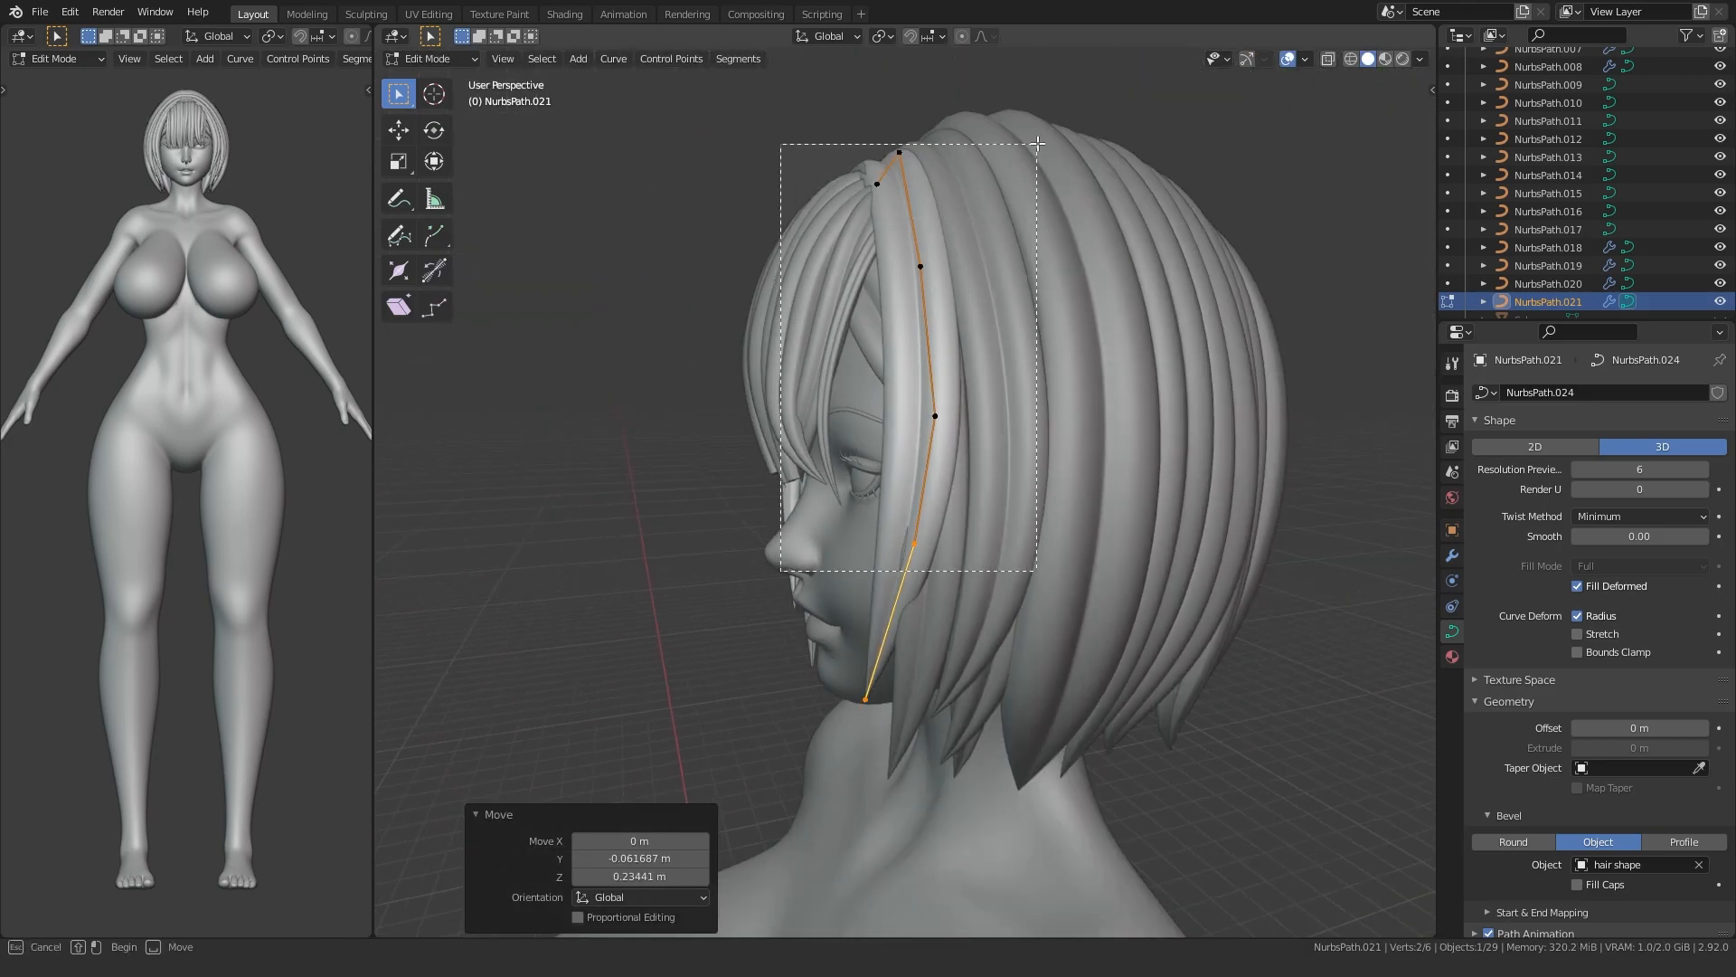
pyautogui.moveTo(1031, 152); pyautogui.dragTo(1030, 154)
pyautogui.click(860, 366)
pyautogui.keyDown('alt'); pyautogui.moveTo(872, 548); pyautogui.dragTo(805, 595, button='middle'); pyautogui.keyUp('alt')
pyautogui.scroll(2, 724, 648)
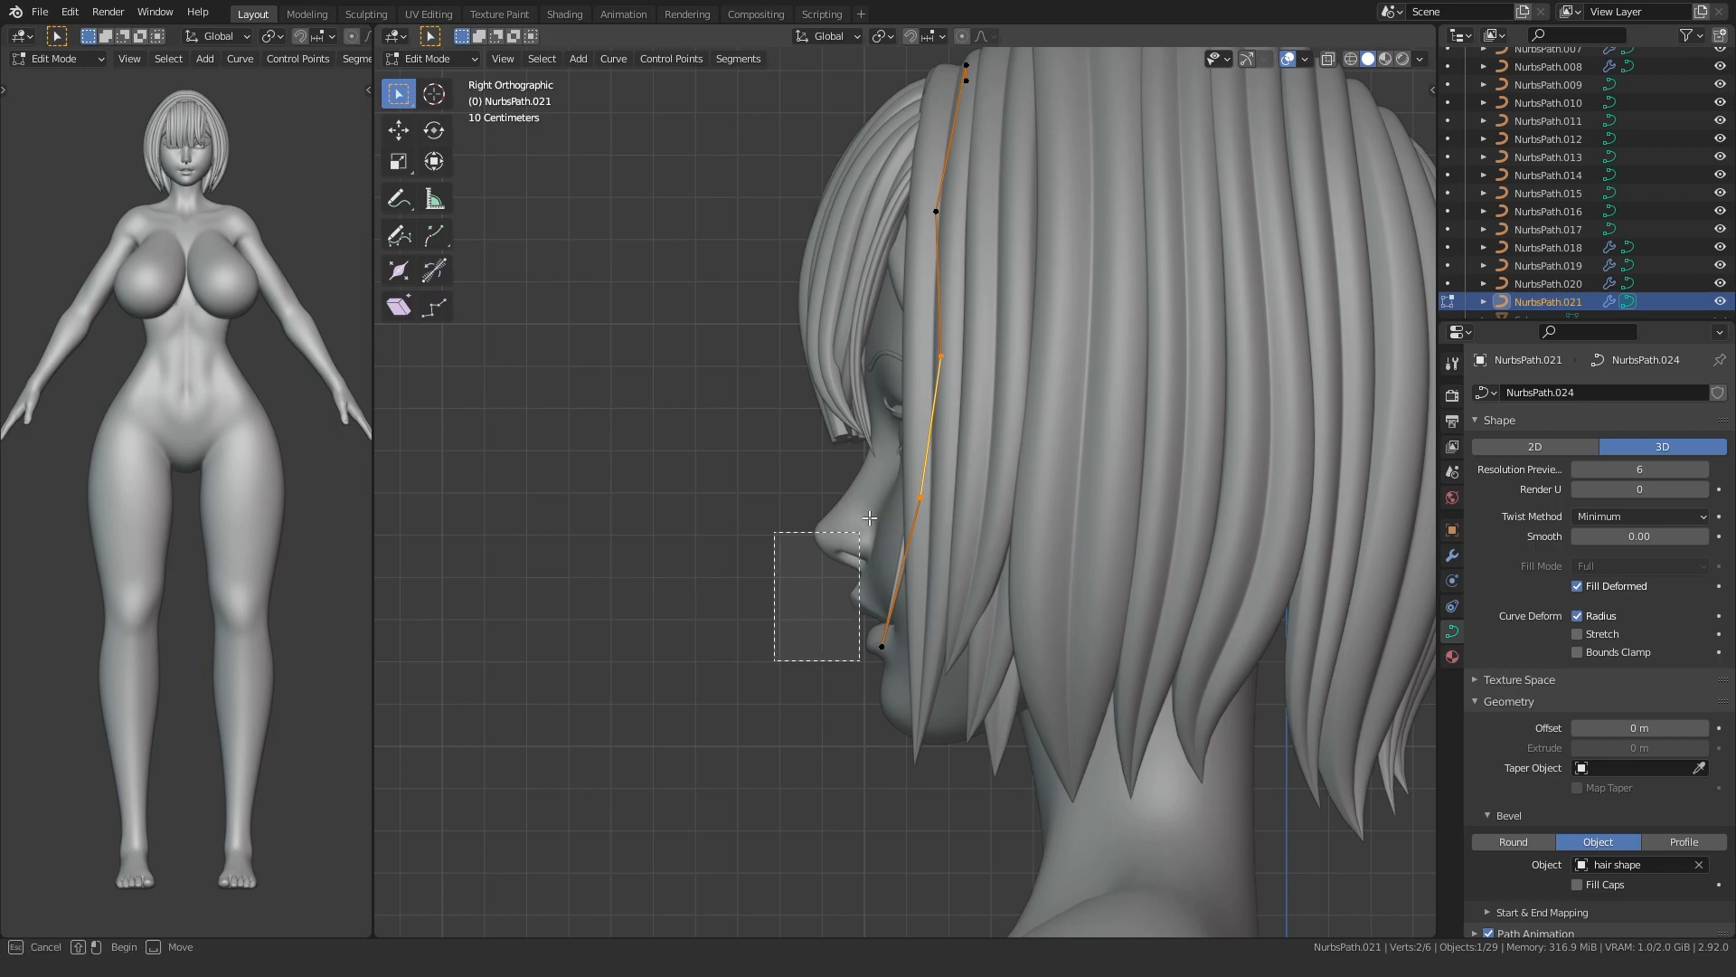
pyautogui.click(729, 496)
pyautogui.moveTo(728, 496); pyautogui.dragTo(808, 465, button='middle')
pyautogui.moveTo(941, 441); pyautogui.dragTo(972, 277, button='middle')
pyautogui.press('g')
pyautogui.click(885, 301)
# - Rotate the copied front strand's two lower control points 24.5° and reposition them beside the cheek
pyautogui.scroll(-1, 886, 301)
pyautogui.moveTo(796, 489); pyautogui.dragTo(994, 579, button='middle')
pyautogui.keyDown('alt'); pyautogui.moveTo(995, 579); pyautogui.dragTo(769, 624, button='middle'); pyautogui.keyUp('alt')
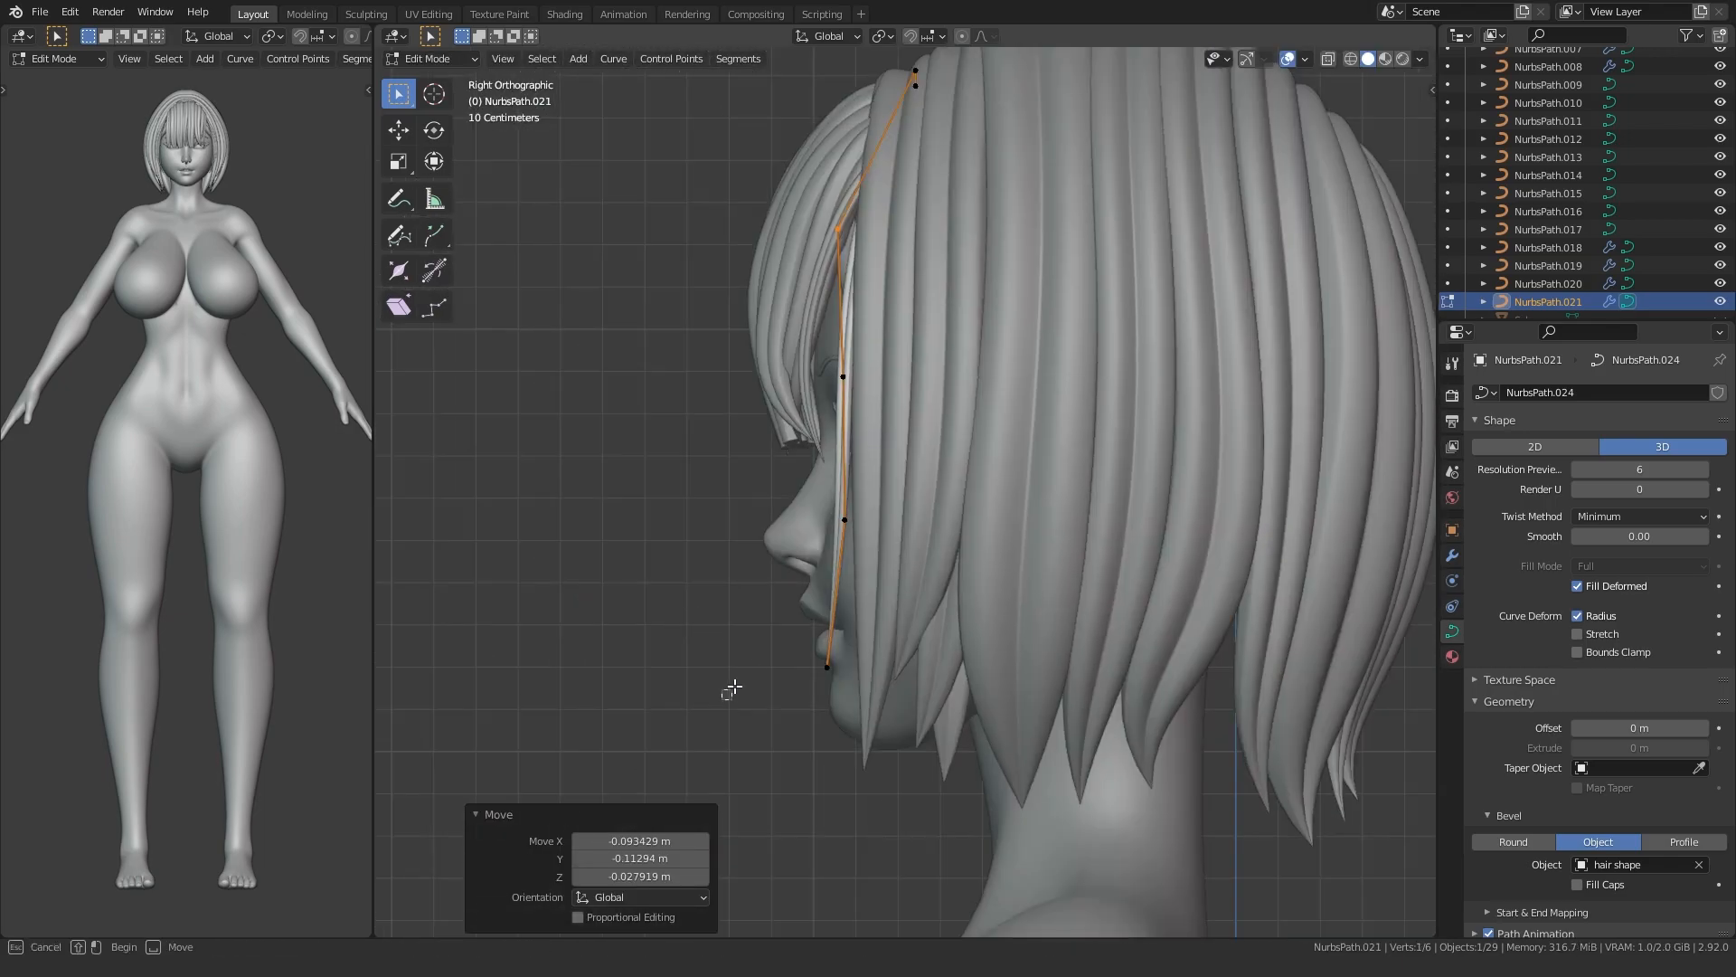
pyautogui.moveTo(721, 697); pyautogui.dragTo(881, 488)
pyautogui.keyDown('shift'); pyautogui.moveTo(744, 581); pyautogui.dragTo(845, 542, button='middle'); pyautogui.keyUp('shift')
pyautogui.scroll(1, 845, 543)
pyautogui.press('s')
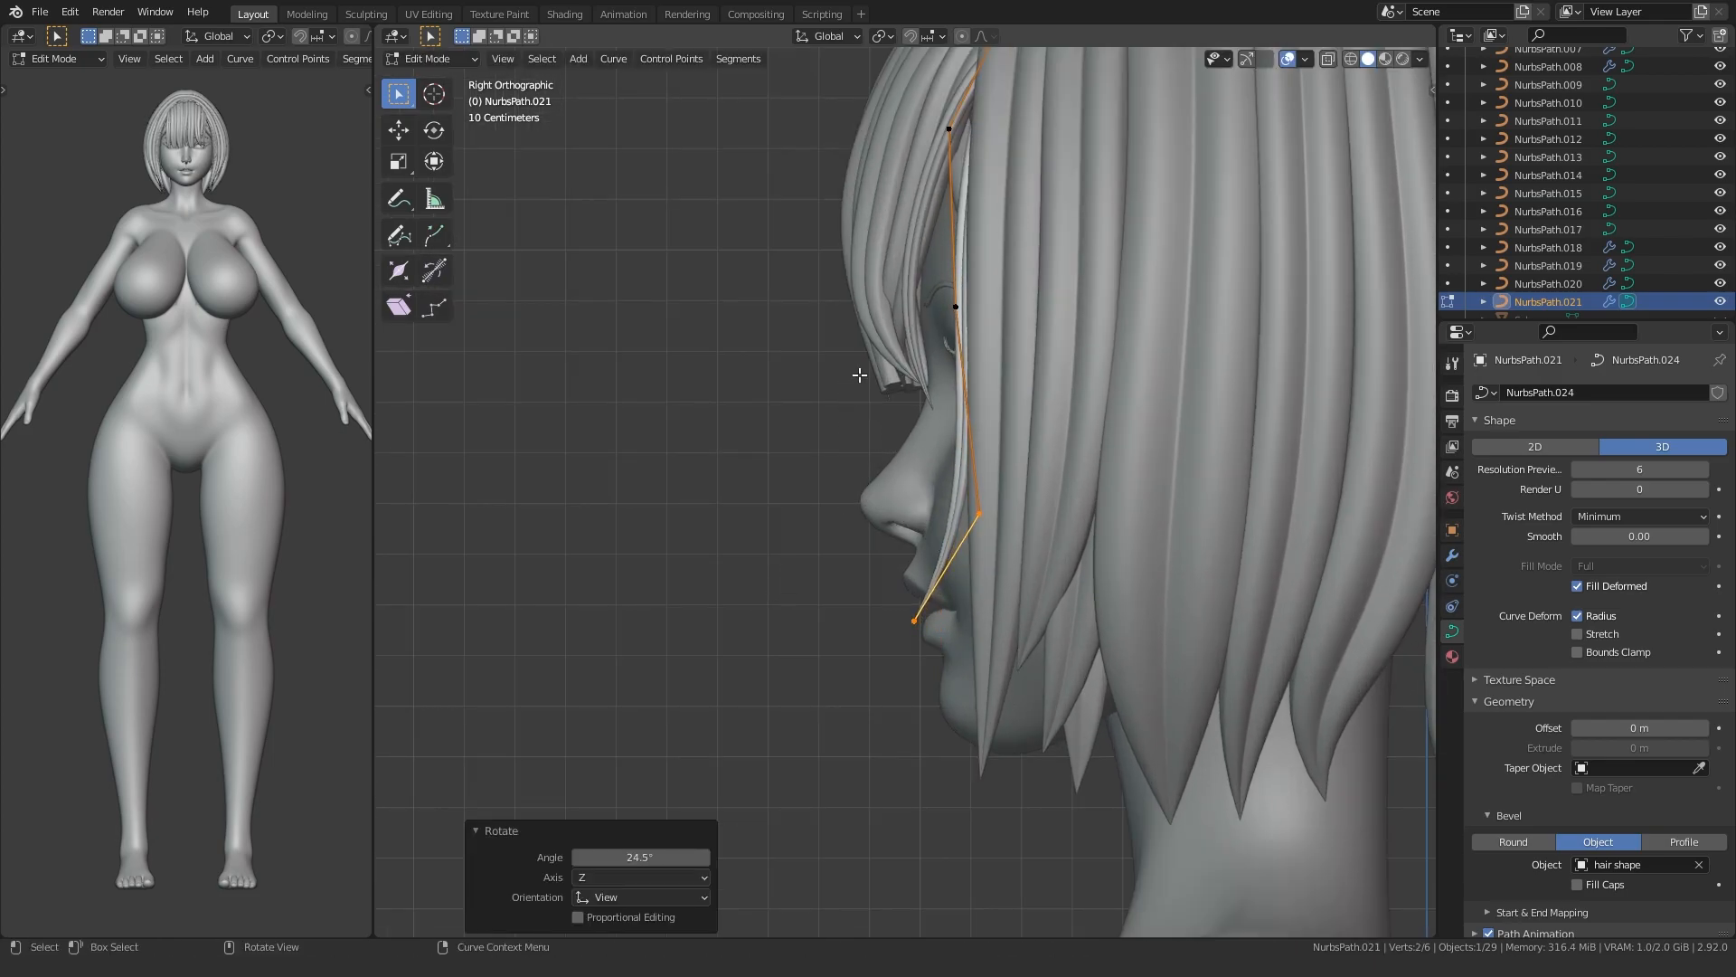
pyautogui.moveTo(838, 442); pyautogui.dragTo(895, 594, button='middle')
pyautogui.click(665, 318)
# - Reposition the copied front strand's middle control point beside the eye and check its shape
pyautogui.moveTo(665, 317); pyautogui.dragTo(705, 403, button='middle')
pyautogui.click(940, 244)
pyautogui.moveTo(858, 388); pyautogui.dragTo(871, 522, button='middle')
pyautogui.click(715, 392)
pyautogui.moveTo(715, 391); pyautogui.dragTo(749, 573, button='middle')
pyautogui.press('Tab')
pyautogui.press('Tab')
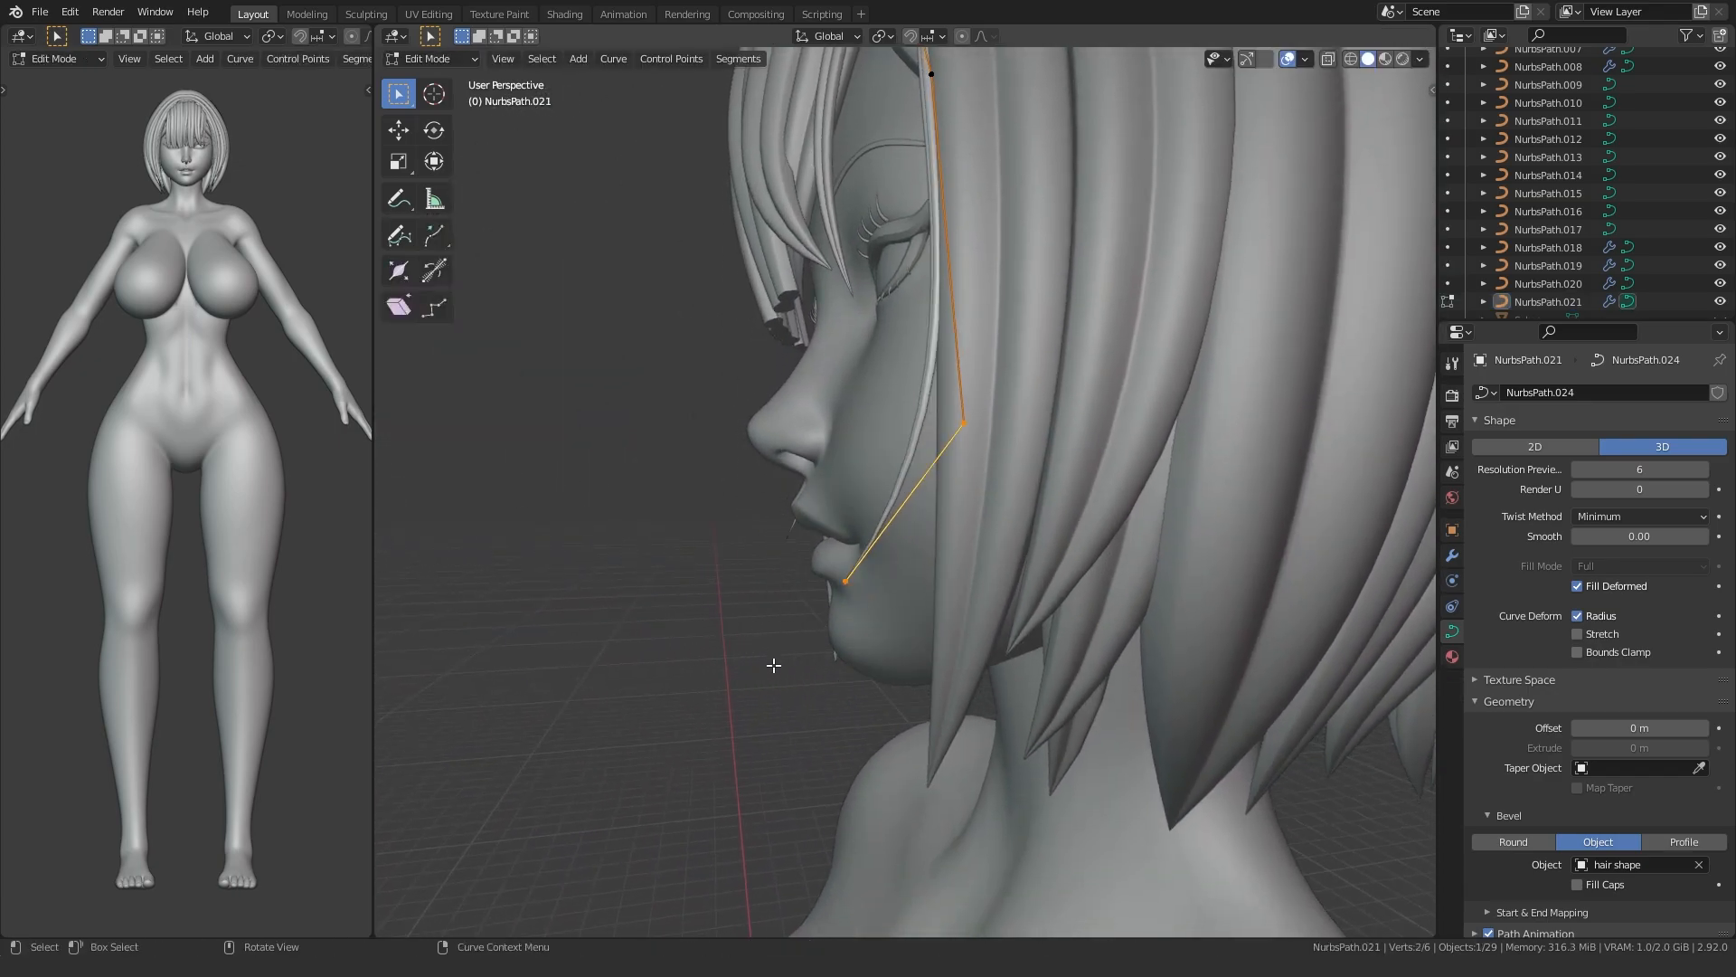
# - Adjust the position of the front strand's lower end near the mouth and finish editing it
pyautogui.click(883, 597)
pyautogui.press('g')
pyautogui.click(775, 543)
pyautogui.moveTo(775, 542); pyautogui.dragTo(721, 586, button='middle')
pyautogui.scroll(-2, 812, 605)
pyautogui.press('Tab')
# - Duplicate the front strand, raise the copy's two lower control points about 0.27 m along Z, and rotate them -26.9° in front view
pyautogui.click(720, 586)
pyautogui.press('Escape')
pyautogui.press('Tab')
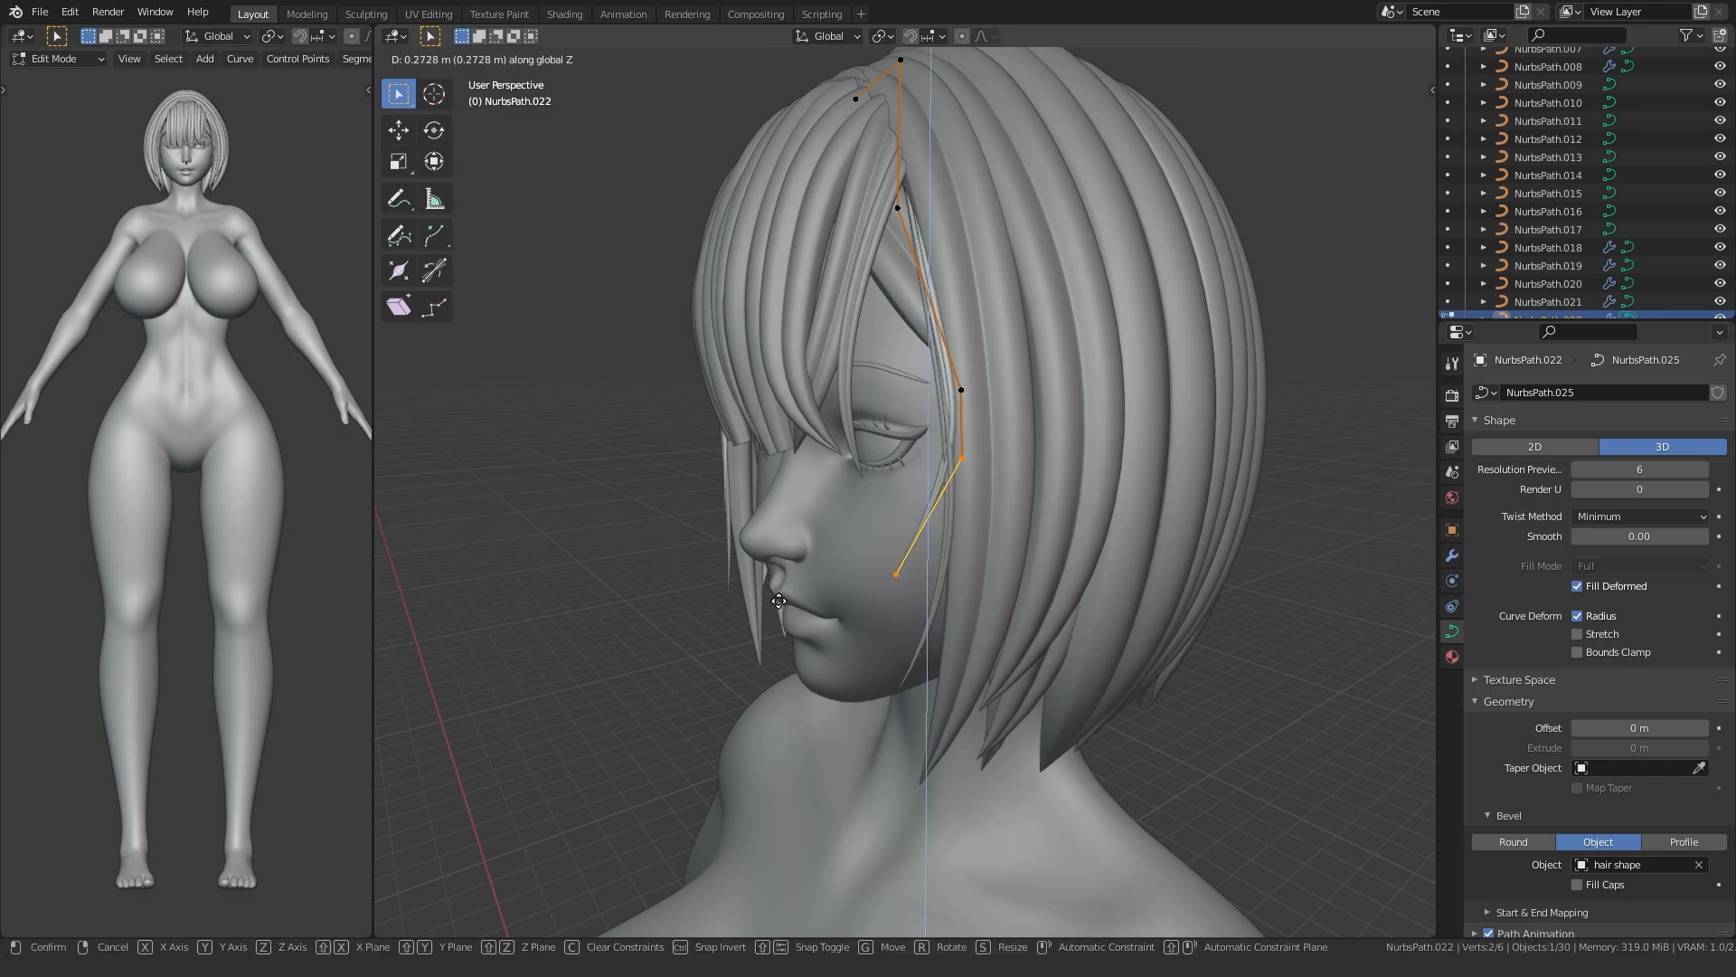
pyautogui.click(777, 601)
pyautogui.press('KP_1')
pyautogui.scroll(2, 904, 666)
pyautogui.press('r')
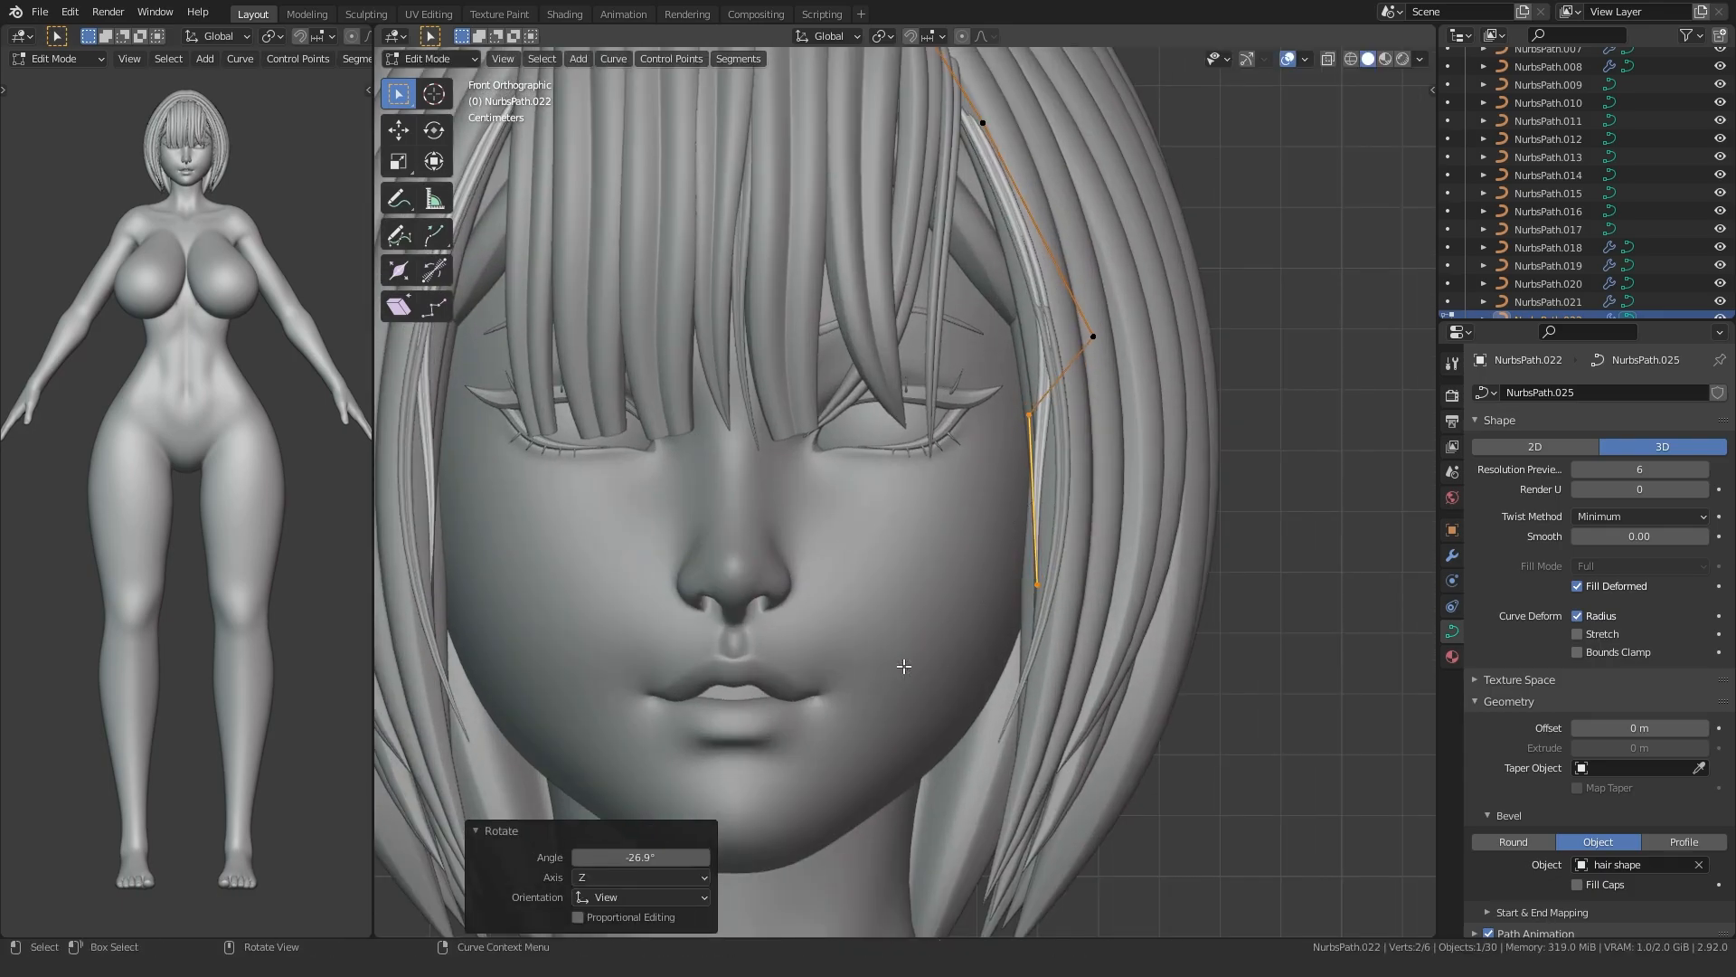
# - Move the shorter strand's fourth control point inward and reposition its lower points against the side hair
pyautogui.click(1093, 337)
pyautogui.press('g')
pyautogui.click(917, 387)
pyautogui.moveTo(917, 387); pyautogui.dragTo(727, 402, button='middle')
pyautogui.moveTo(839, 438); pyautogui.dragTo(958, 522)
pyautogui.moveTo(958, 523); pyautogui.dragTo(1084, 450, button='middle')
pyautogui.press('g')
pyautogui.click(1057, 460)
# - Align the shorter strand's three lower control points by scaling them to 0 along X and flattening them along Y
pyautogui.click(1092, 634)
pyautogui.write('0')
pyautogui.press('Return')
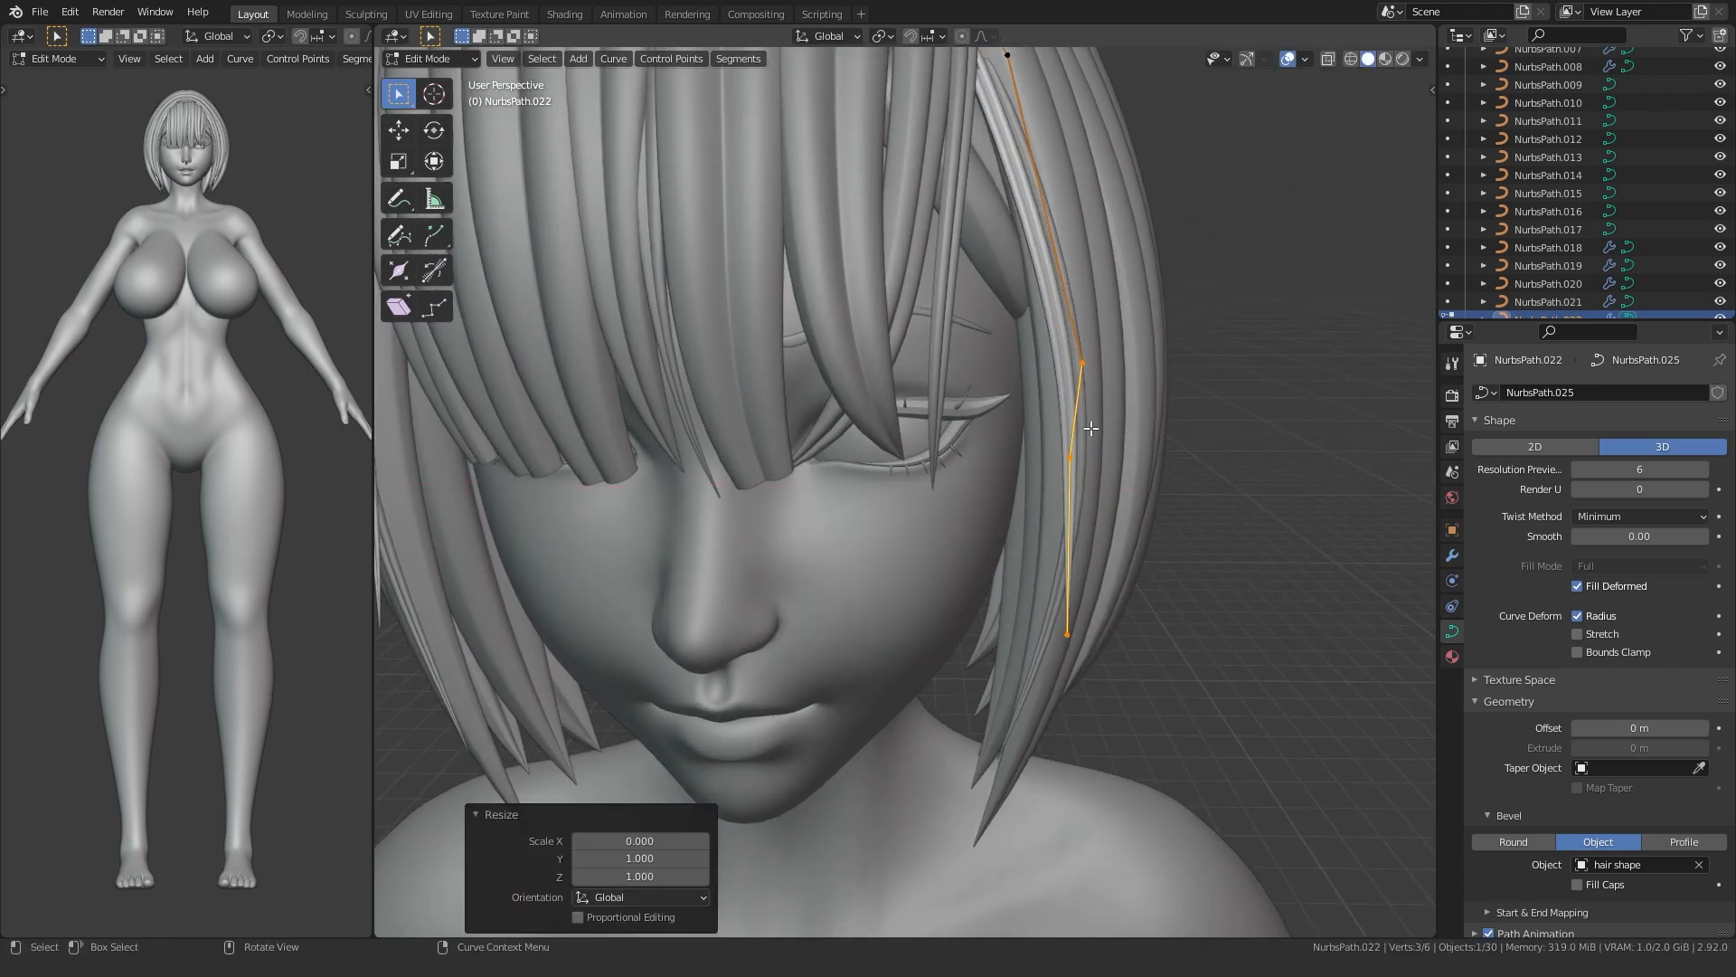
pyautogui.press('KP_1')
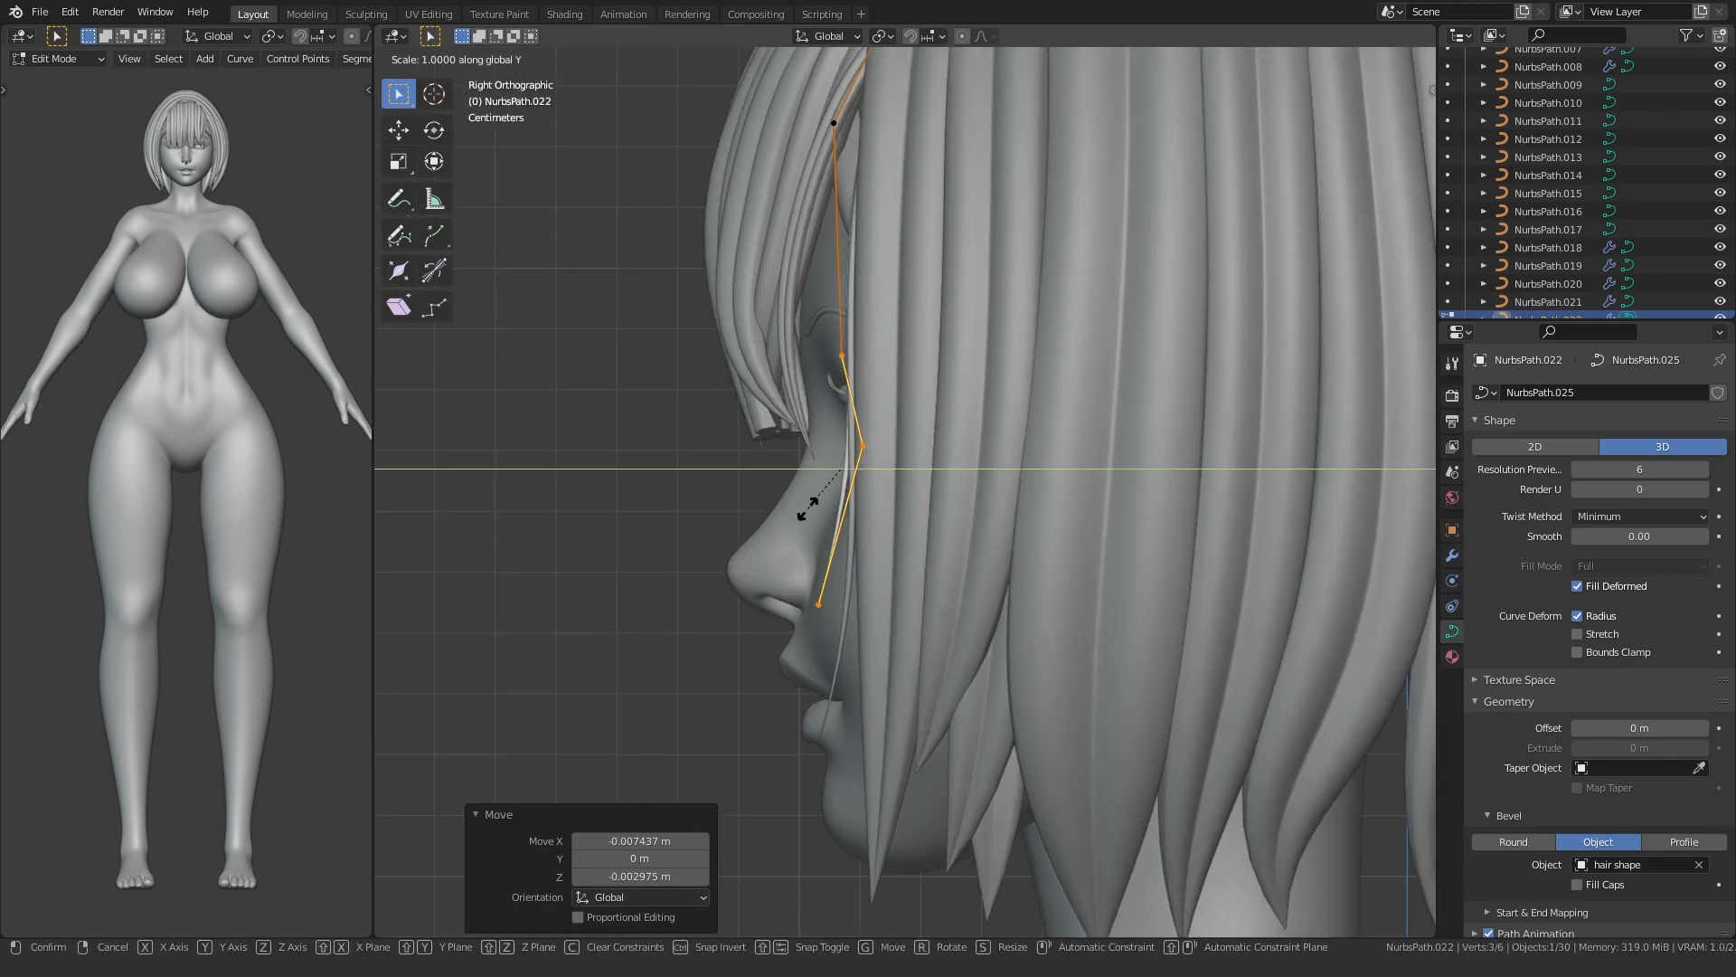
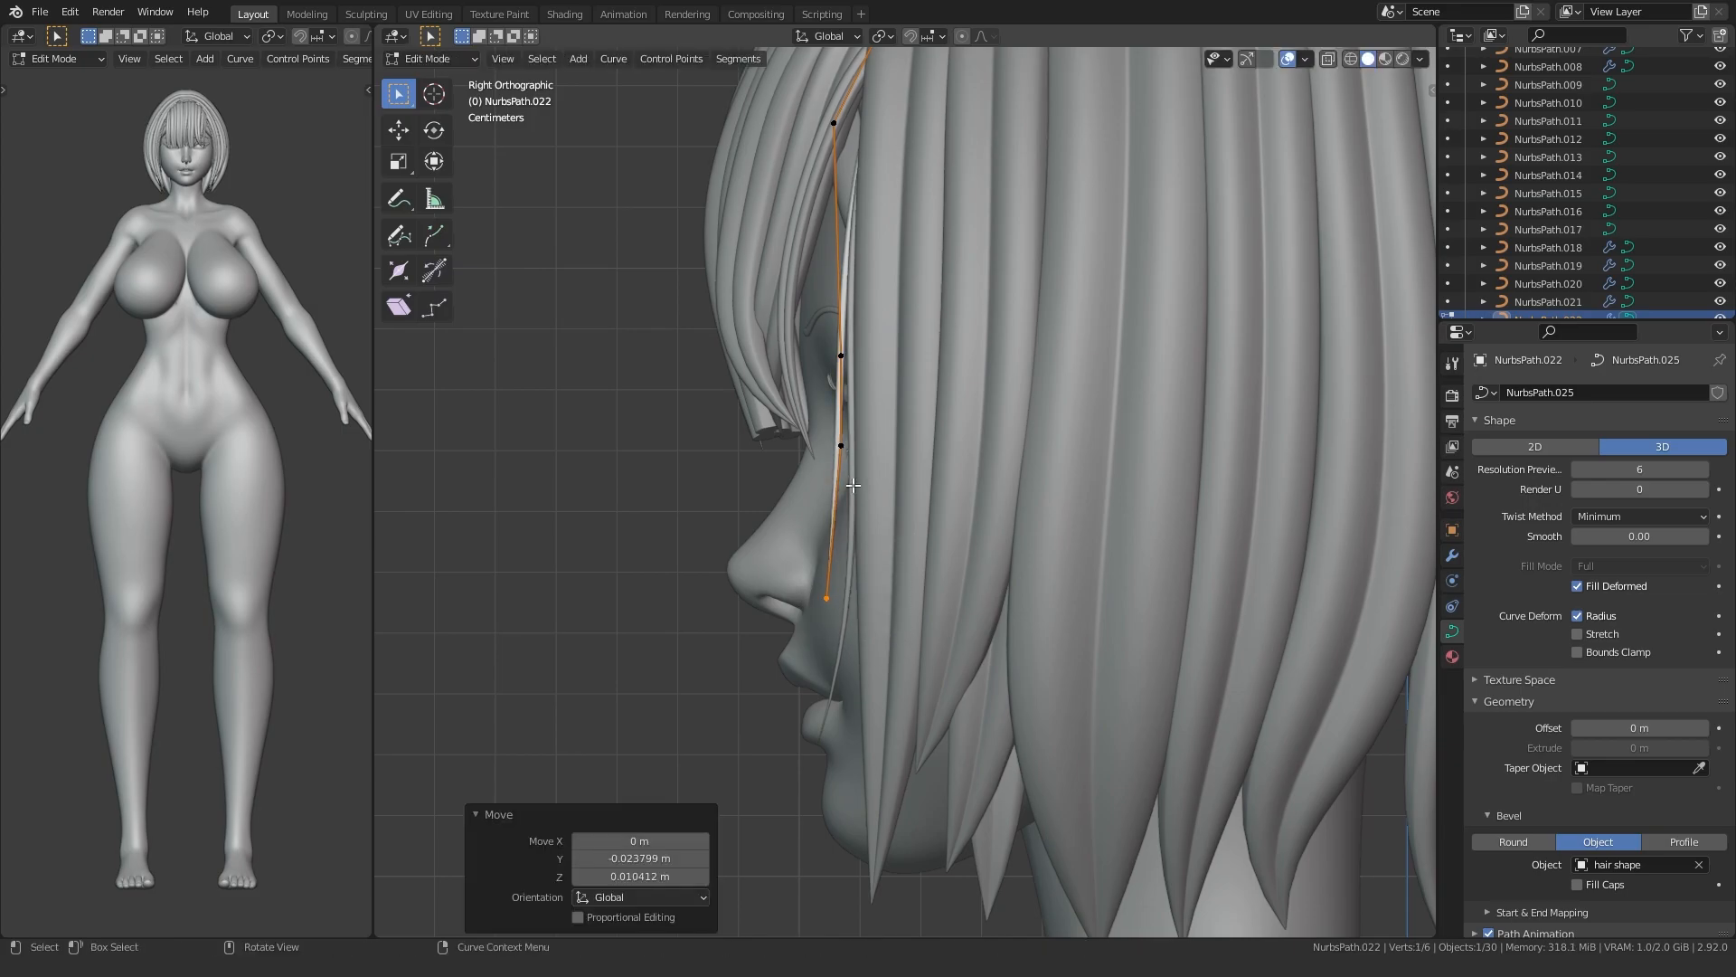
# - Nudge the shorter strand's individual control points to follow the edge of the face and finish editing
pyautogui.moveTo(839, 402); pyautogui.dragTo(1093, 413, button='middle')
pyautogui.press('g')
pyautogui.click(940, 262)
pyautogui.moveTo(1121, 597); pyautogui.dragTo(951, 490, button='middle')
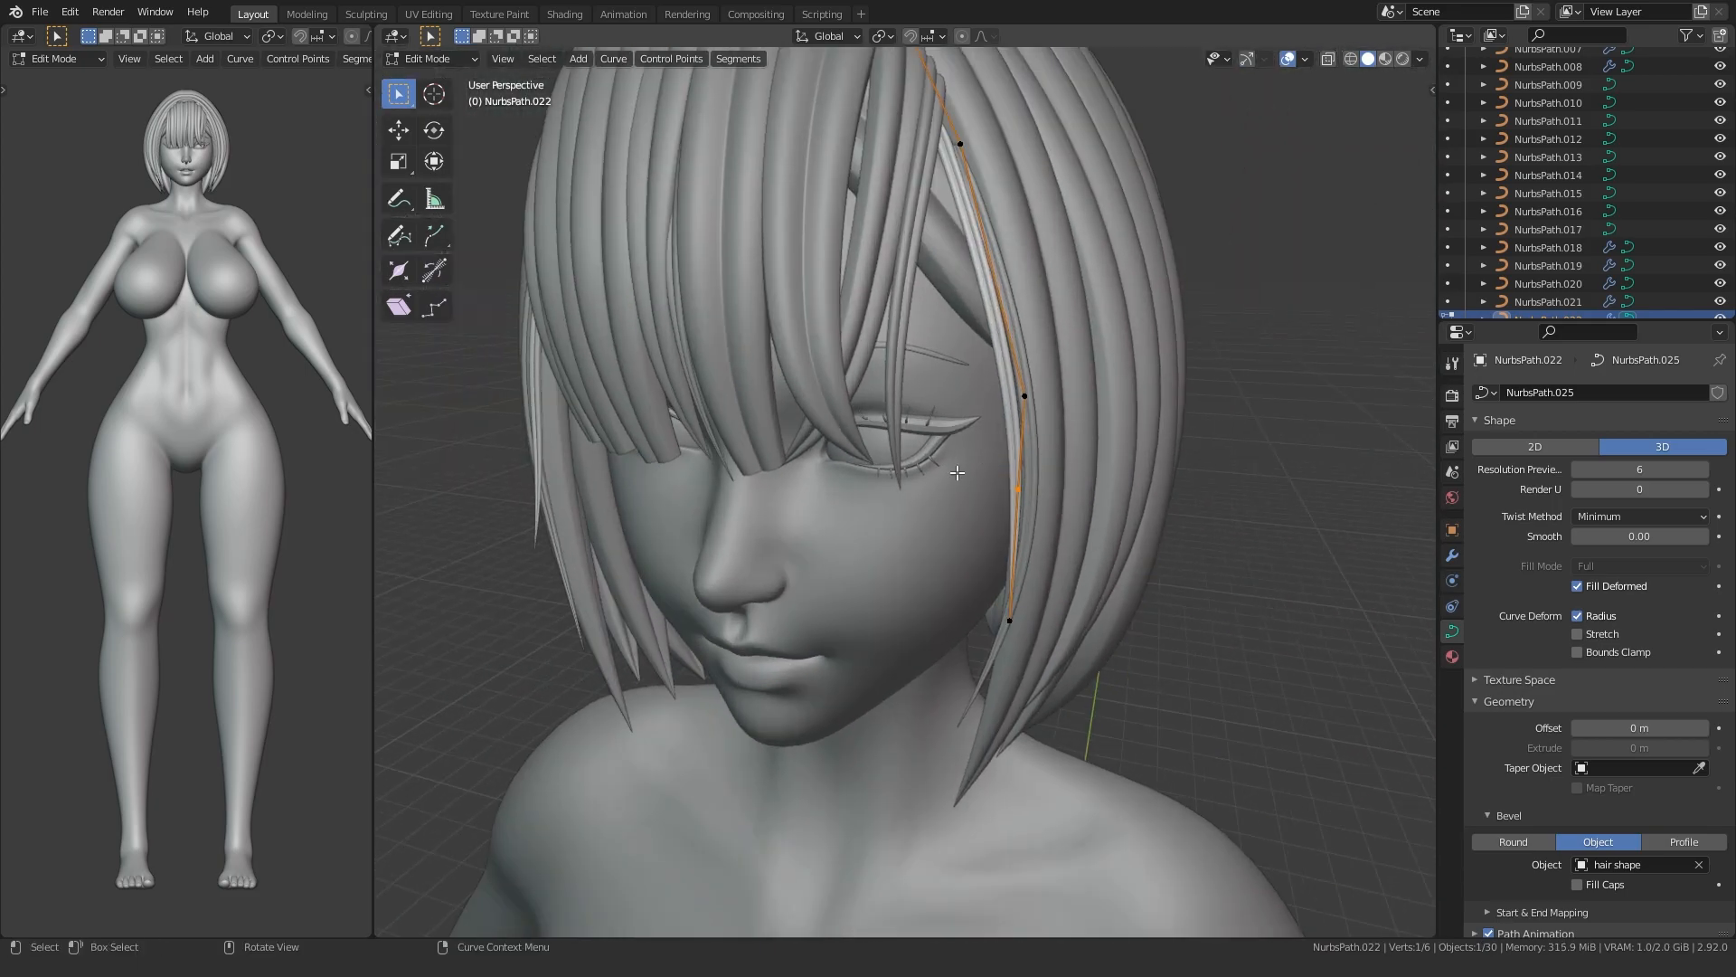
pyautogui.moveTo(1031, 372); pyautogui.dragTo(946, 340, button='middle')
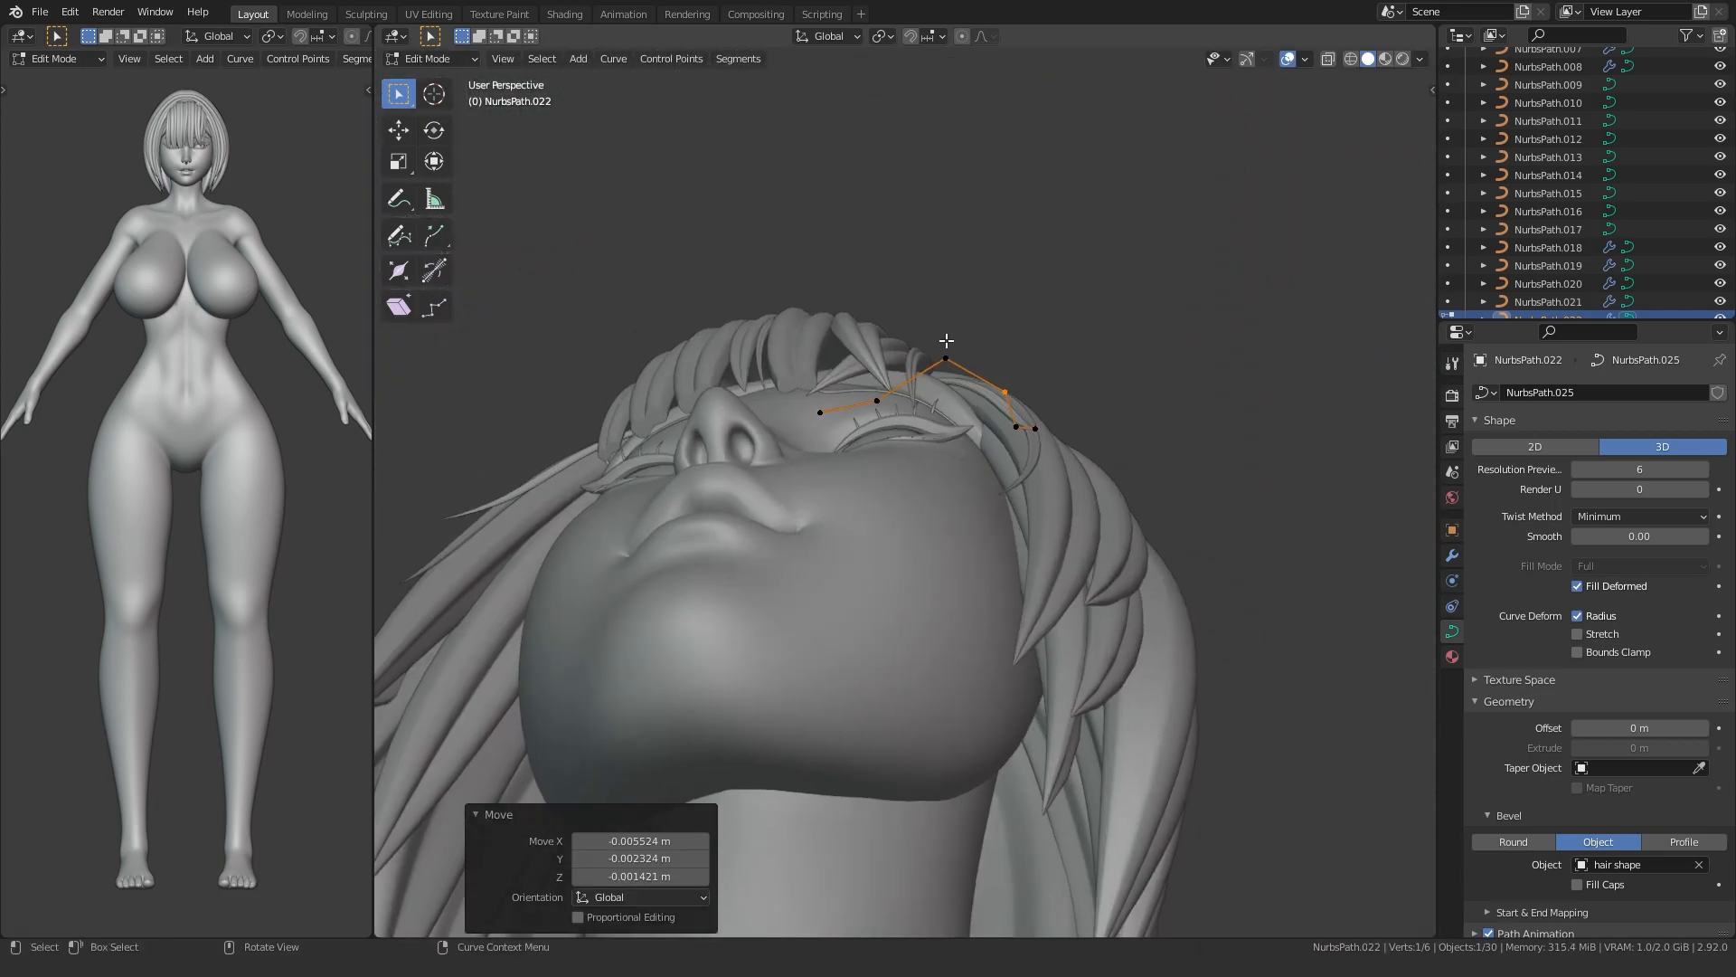
pyautogui.click(1077, 361)
pyautogui.moveTo(1078, 361); pyautogui.dragTo(969, 565, button='middle')
pyautogui.click(1014, 563)
pyautogui.press('Tab')
# - Rotate the shorter strand's two lowest control points 17.5° and finish editing it
pyautogui.moveTo(537, 541)
pyautogui.mouseDown(button='middle')
pyautogui.moveTo(625, 501)
pyautogui.moveTo(724, 514)
pyautogui.moveTo(534, 515)
pyautogui.mouseUp(button='middle')
pyautogui.scroll(2, 892, 545)
pyautogui.moveTo(892, 545); pyautogui.dragTo(801, 563, button='middle')
pyautogui.press('Tab')
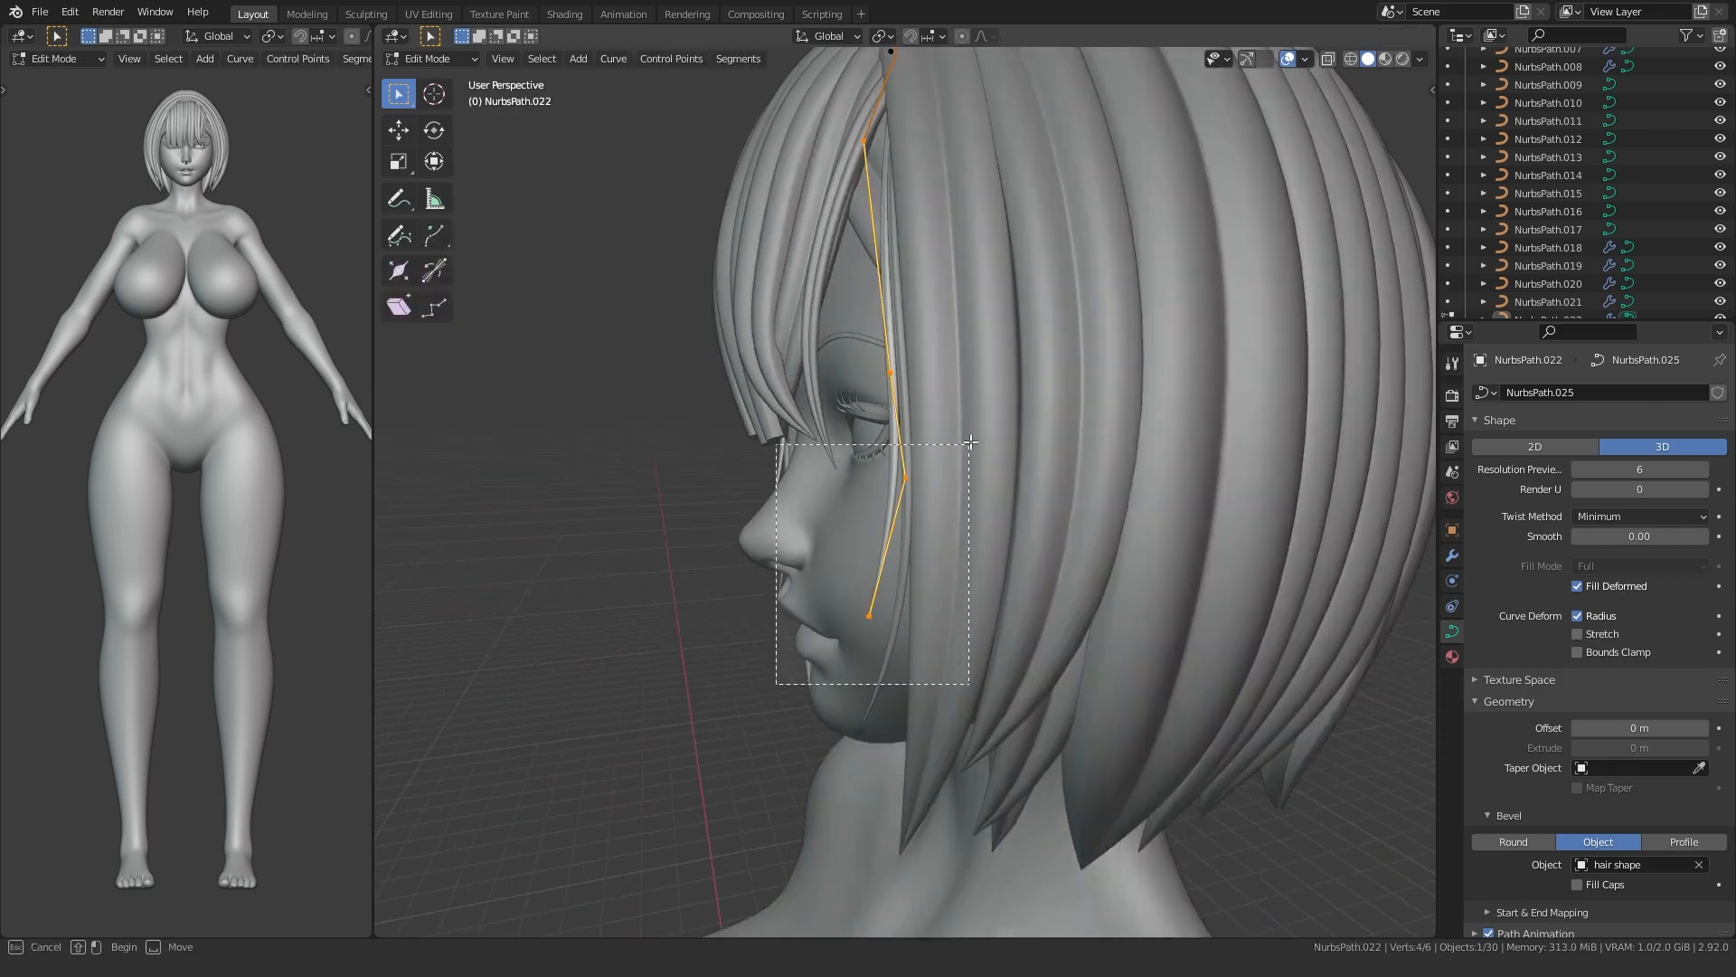
pyautogui.moveTo(843, 668); pyautogui.dragTo(974, 601, button='middle')
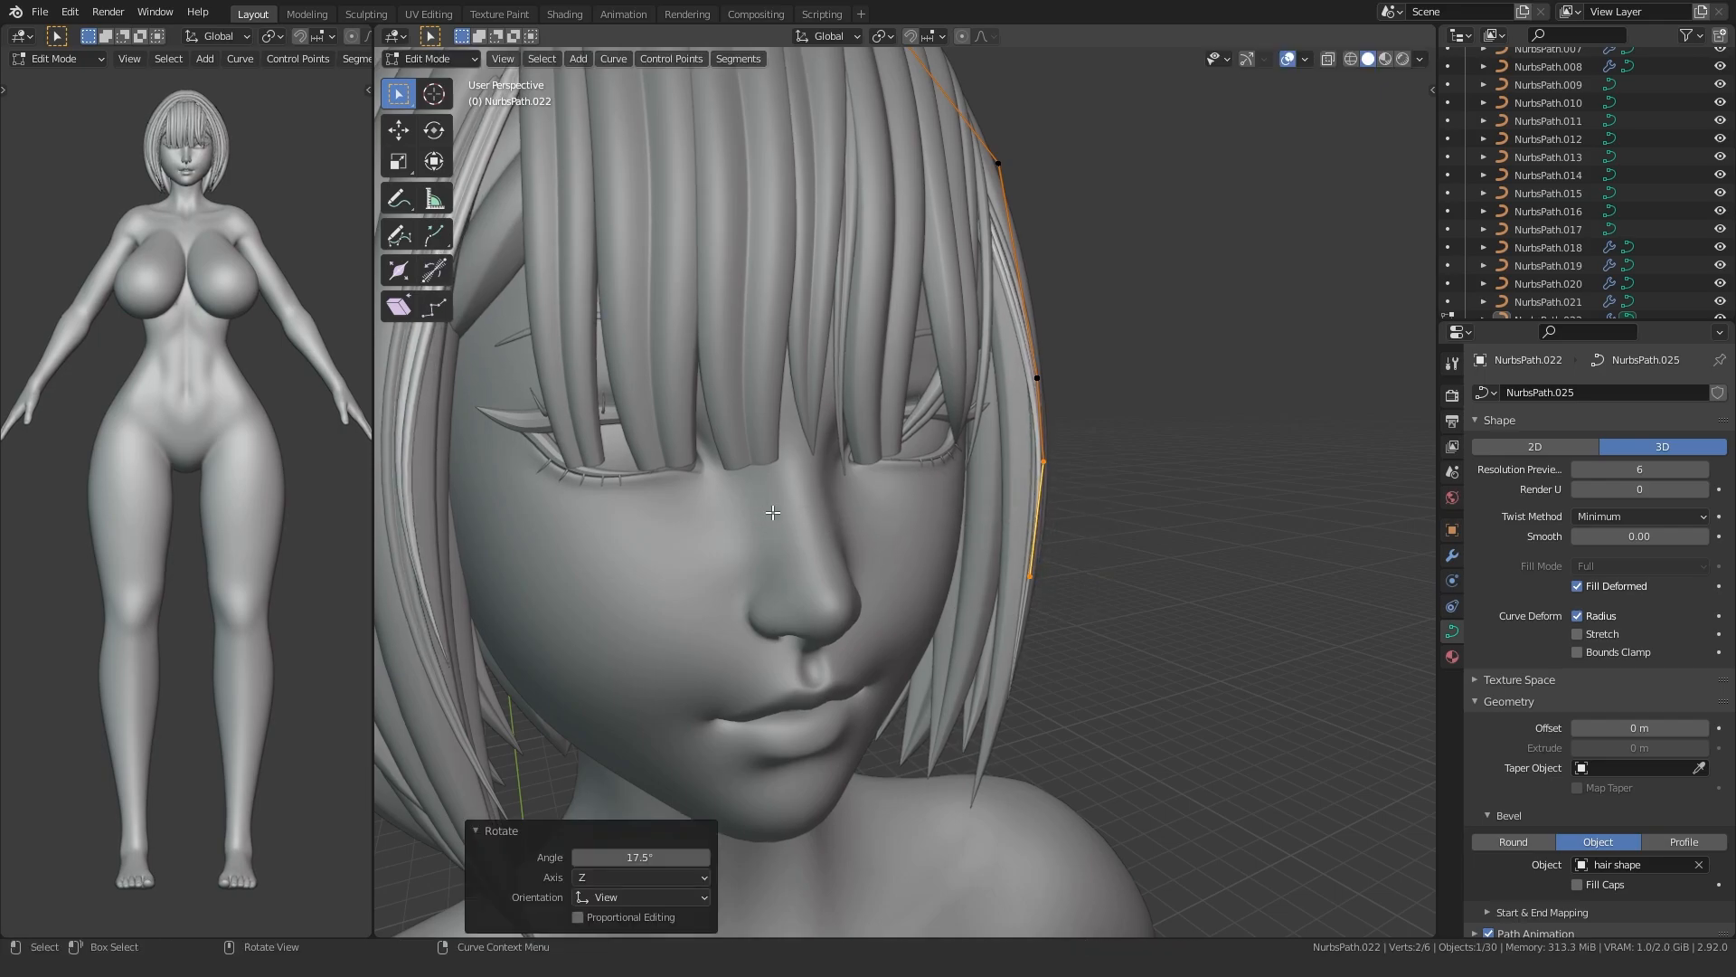
pyautogui.press('Tab')
# - Duplicate the large side strand and start editing the copy's control points
pyautogui.scroll(-3, 1066, 517)
pyautogui.moveTo(1066, 517); pyautogui.dragTo(692, 579, button='middle')
pyautogui.scroll(2, 680, 578)
pyautogui.scroll(-3, 665, 573)
pyautogui.moveTo(953, 520); pyautogui.dragTo(992, 545, button='middle')
pyautogui.click(953, 555)
pyautogui.click(1024, 548)
pyautogui.hotkey('shift', 'd')
pyautogui.rightClick(950, 492)
pyautogui.press('Tab')
# - Reposition the copied large strand's lower control points and rotate its lower end
pyautogui.keyDown('shift'); pyautogui.moveTo(795, 779); pyautogui.dragTo(873, 656, button='middle'); pyautogui.keyUp('shift')
pyautogui.press('g')
pyautogui.click(930, 653)
pyautogui.moveTo(935, 715); pyautogui.dragTo(1065, 604)
pyautogui.press('r')
pyautogui.click(850, 472)
pyautogui.press('g')
pyautogui.click(839, 653)
pyautogui.moveTo(839, 653); pyautogui.dragTo(656, 685, button='middle')
# - Adjust the radius of the whole copied large strand, scaling the radius at its fifth control point by 0.227
pyautogui.press('a')
pyautogui.hotkey('alt', 's')
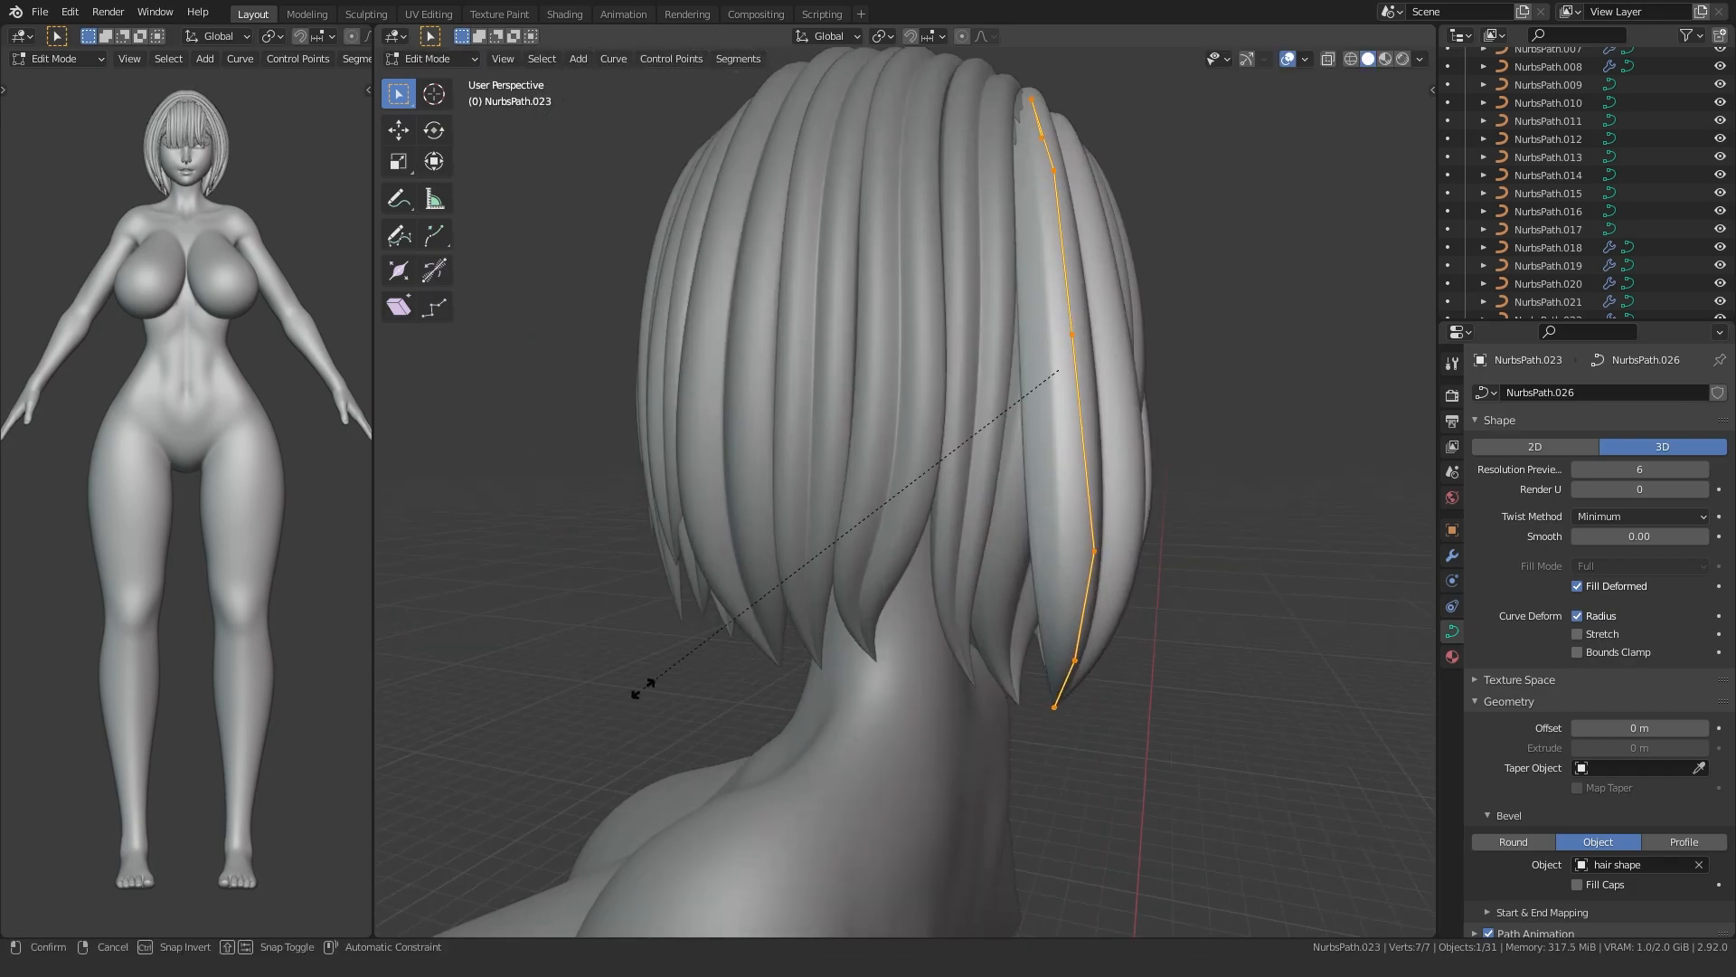
pyautogui.click(972, 592)
pyautogui.click(1089, 553)
pyautogui.hotkey('alt', 's')
pyautogui.click(1027, 551)
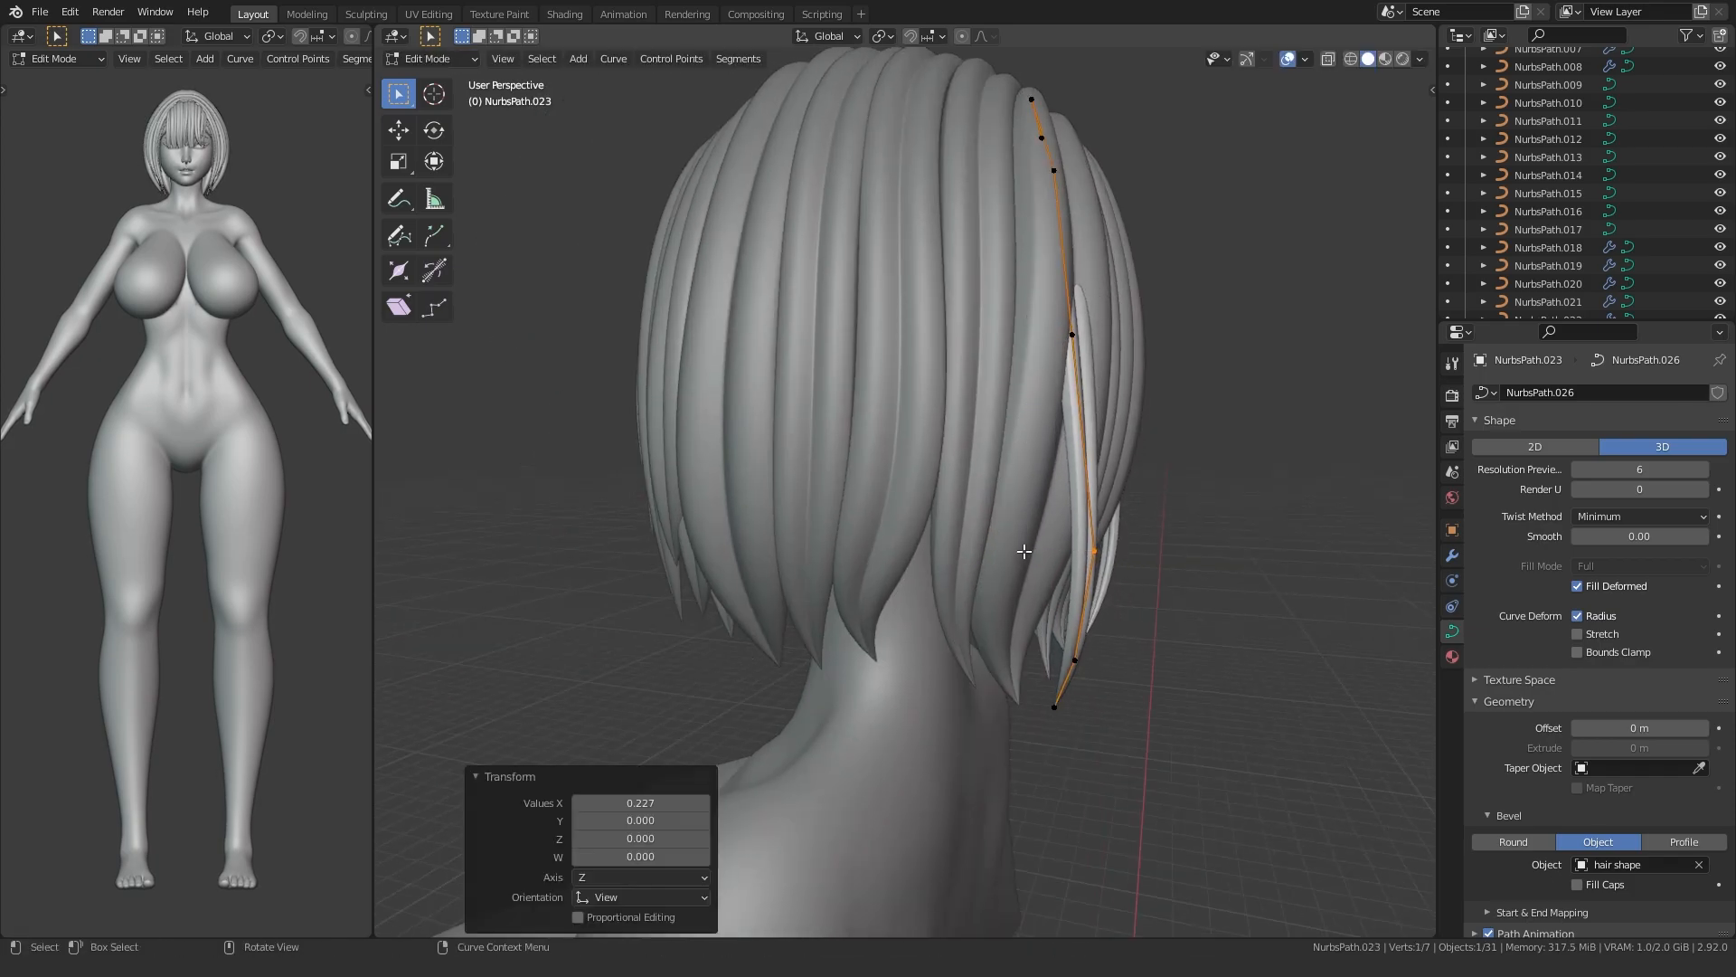
pyautogui.press('a')
pyautogui.hotkey('alt', 's')
pyautogui.click(902, 549)
pyautogui.moveTo(907, 560); pyautogui.dragTo(814, 582, button='middle')
# - Reposition the copied large strand's upper control points along the side of the crown
pyautogui.hotkey('alt', 'a')
pyautogui.moveTo(906, 296); pyautogui.dragTo(810, 426, button='middle')
pyautogui.click(944, 170)
pyautogui.scroll(3, 787, 357)
pyautogui.press('g')
pyautogui.click(810, 364)
pyautogui.moveTo(809, 364); pyautogui.dragTo(828, 464, button='middle')
pyautogui.press('g')
pyautogui.click(860, 259)
# - Raise the copied large strand's two topmost control points 0.031639 m along Z
pyautogui.moveTo(829, 463); pyautogui.dragTo(1042, 349)
pyautogui.press('g')
pyautogui.press('z')
pyautogui.click(1076, 296)
pyautogui.moveTo(1077, 296); pyautogui.dragTo(1033, 400, button='middle')
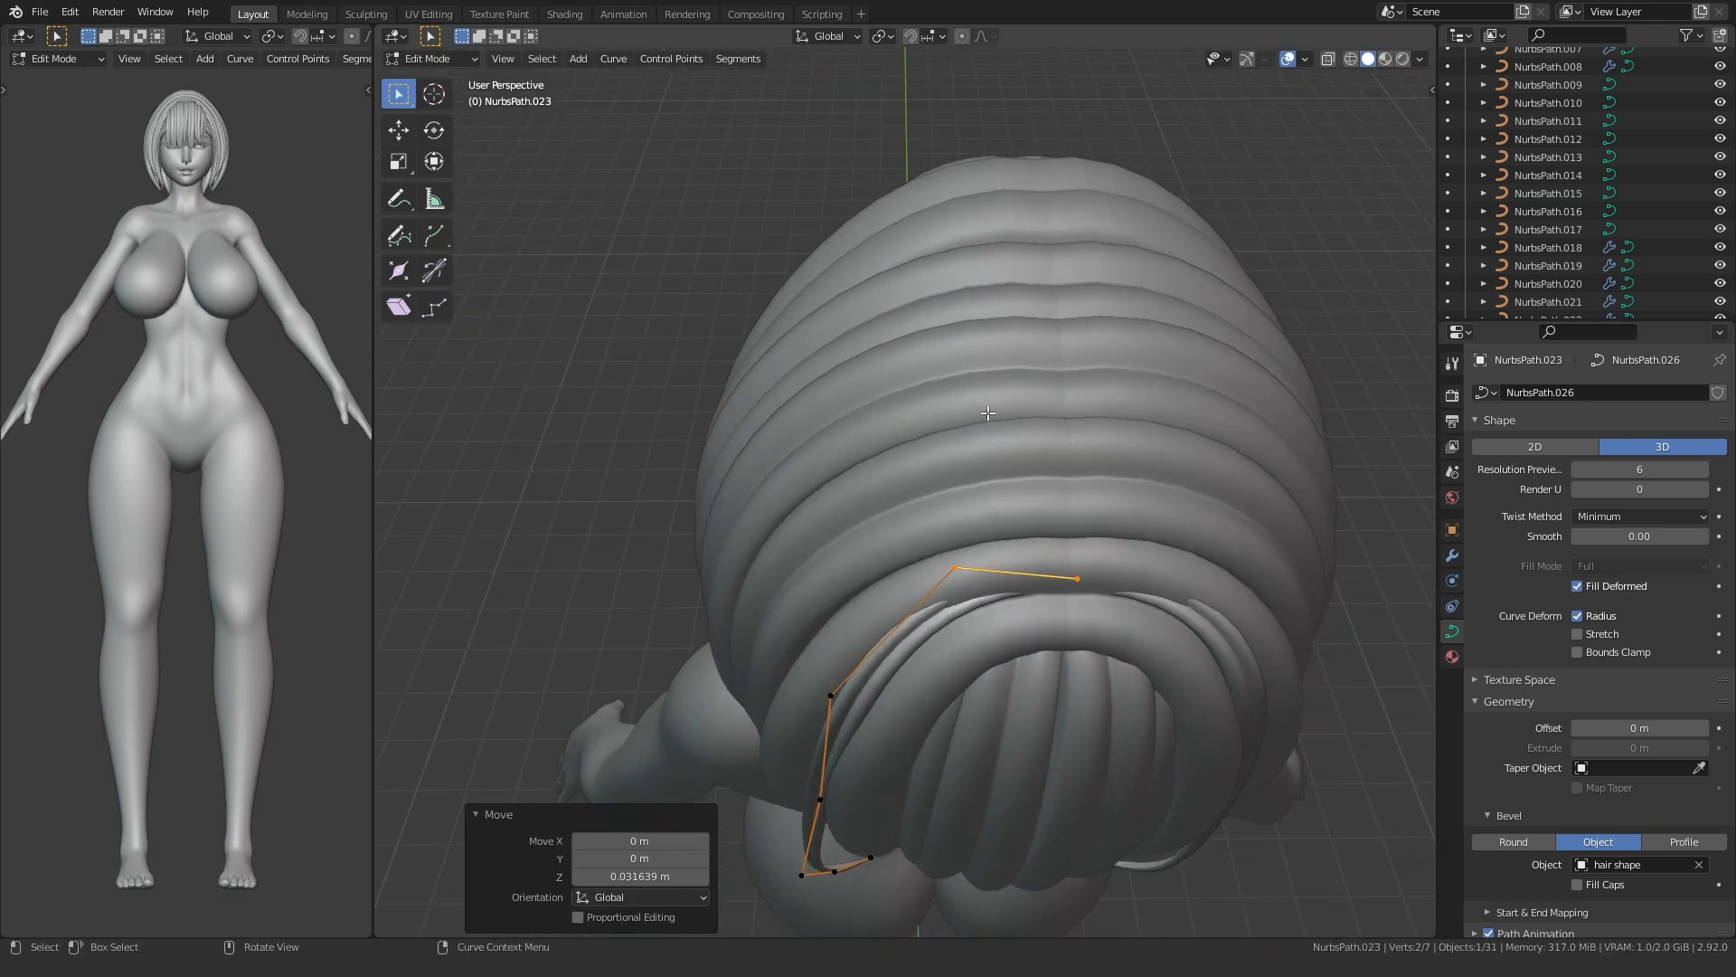
# - Scale the radius of the copied large strand's three upper control points by 0.770 at the crown
pyautogui.click(930, 440)
pyautogui.moveTo(929, 440); pyautogui.dragTo(796, 312, button='middle')
pyautogui.press('a')
pyautogui.click(737, 504)
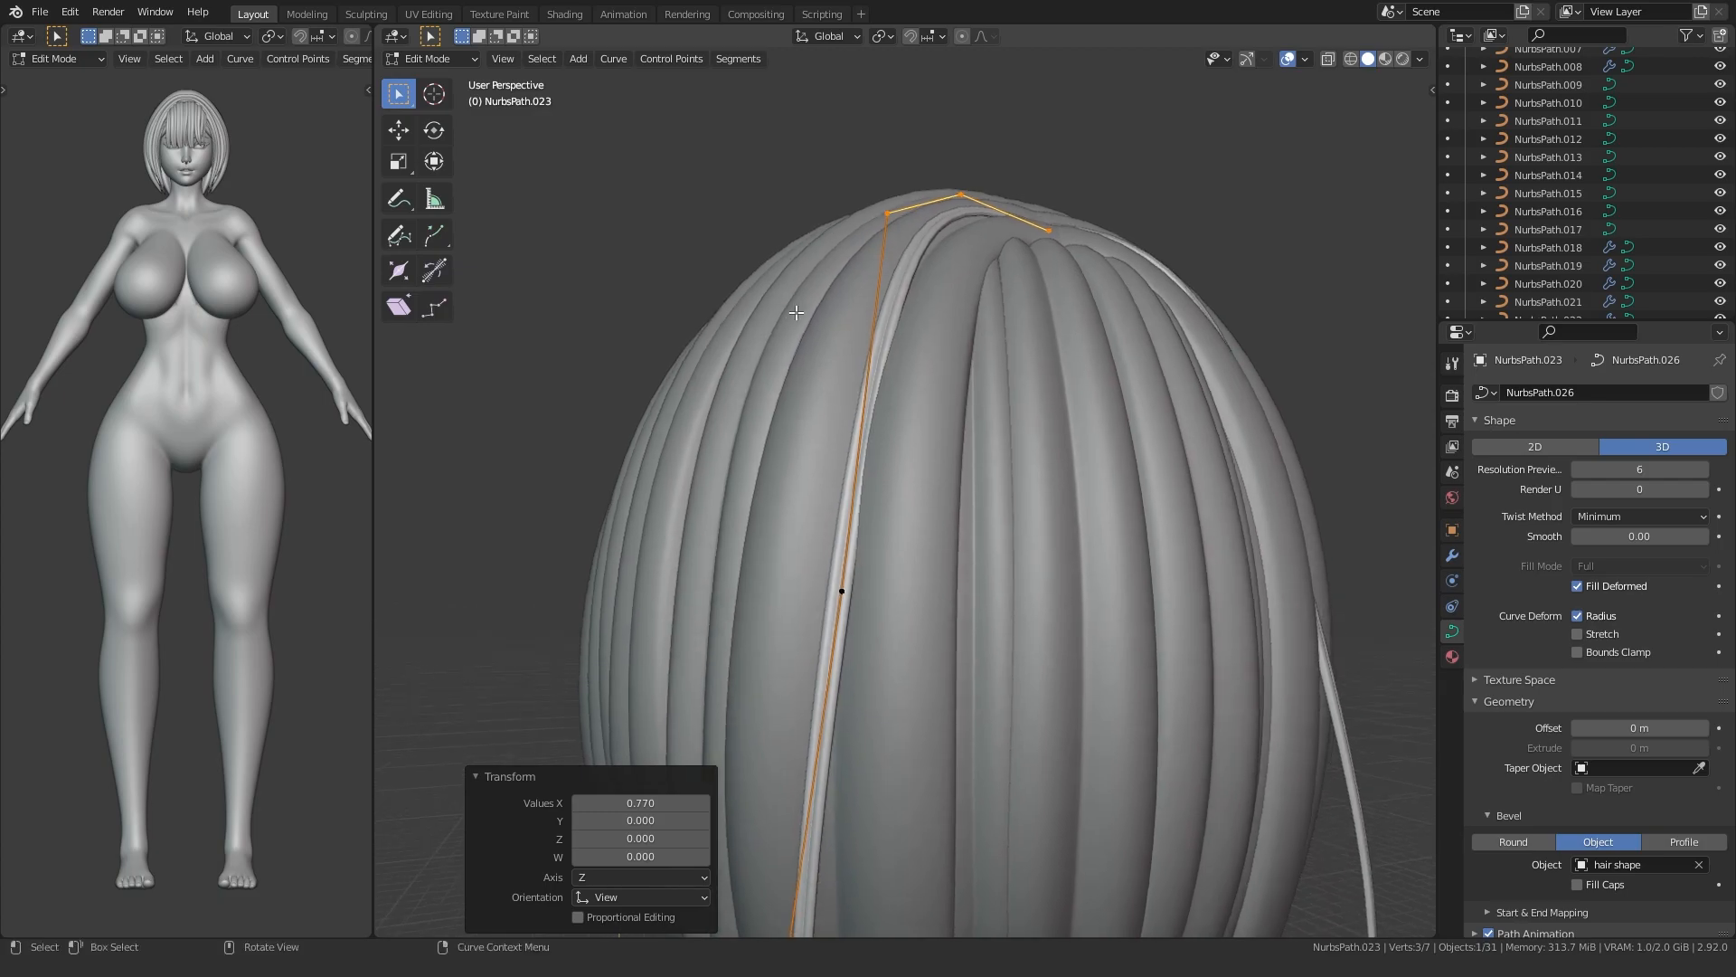
pyautogui.click(835, 195)
# - Move the strand's middle control point 0.01943 m in X, 0.015966 m in Y and 0.022995 m in Z
pyautogui.moveTo(835, 194); pyautogui.dragTo(1052, 403, button='middle')
pyautogui.scroll(3, 814, 380)
pyautogui.click(863, 675)
pyautogui.click(933, 400)
pyautogui.scroll(-5, 932, 399)
pyautogui.scroll(1, 936, 533)
pyautogui.scroll(3, 936, 534)
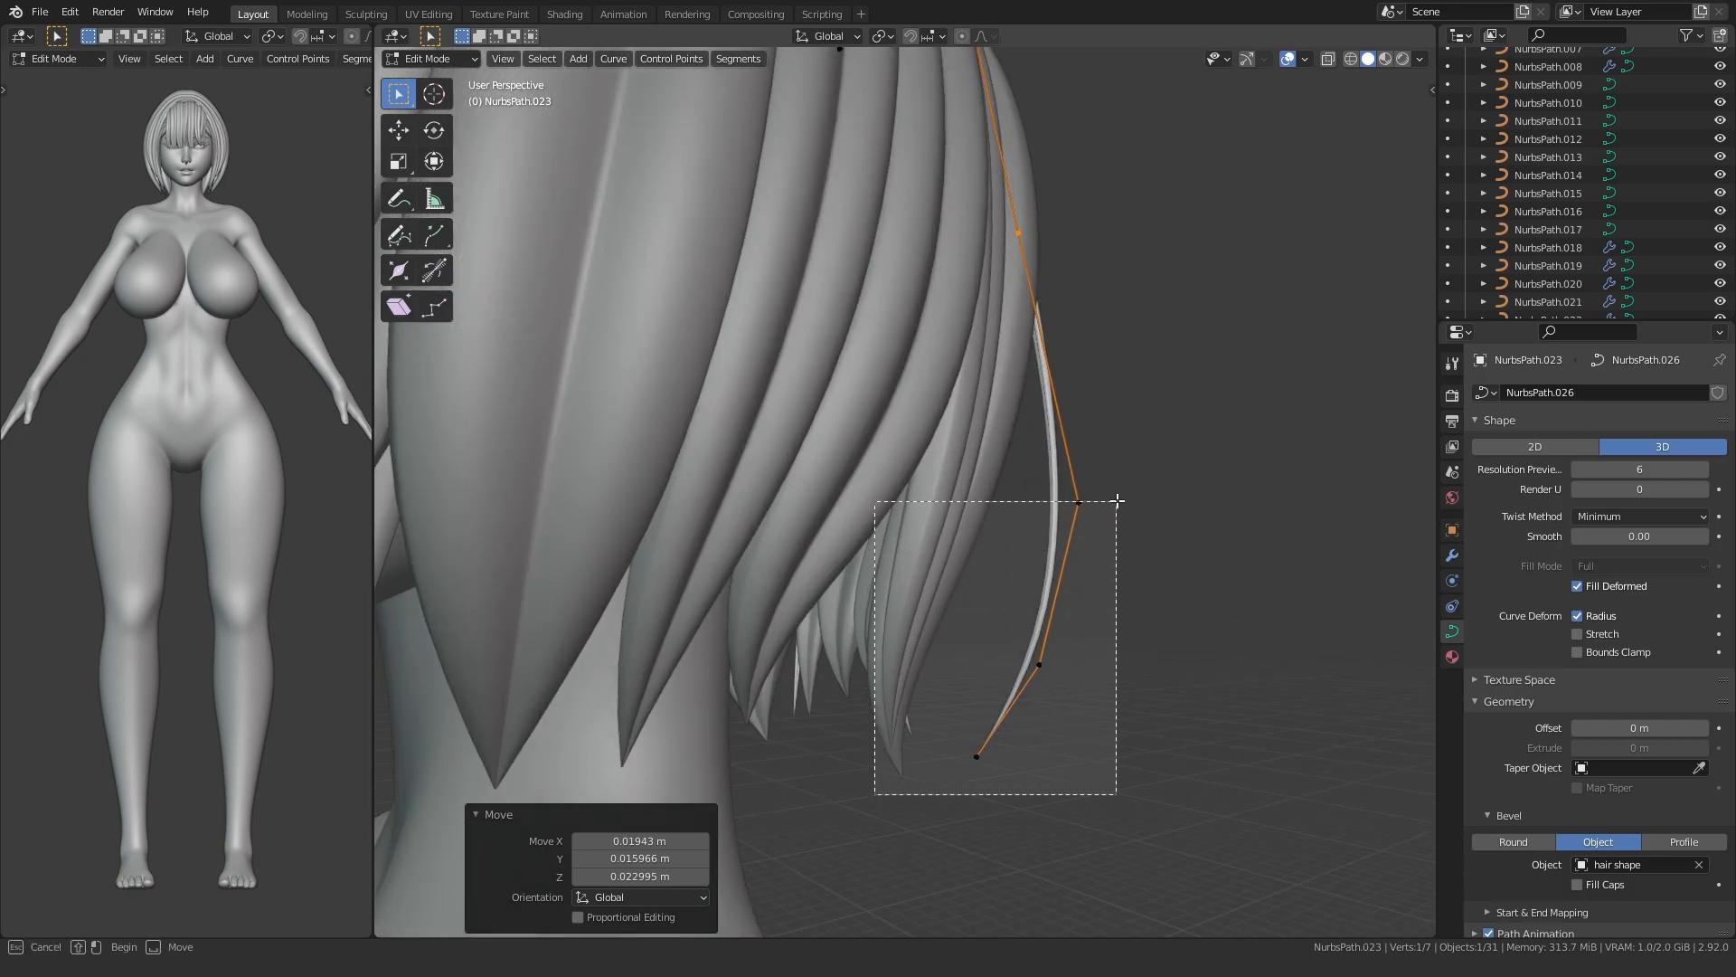
# - Reposition the thin strand's lower control points, rotate the three lowest about global Z, and leave curve editing
pyautogui.moveTo(1114, 504); pyautogui.dragTo(1113, 503)
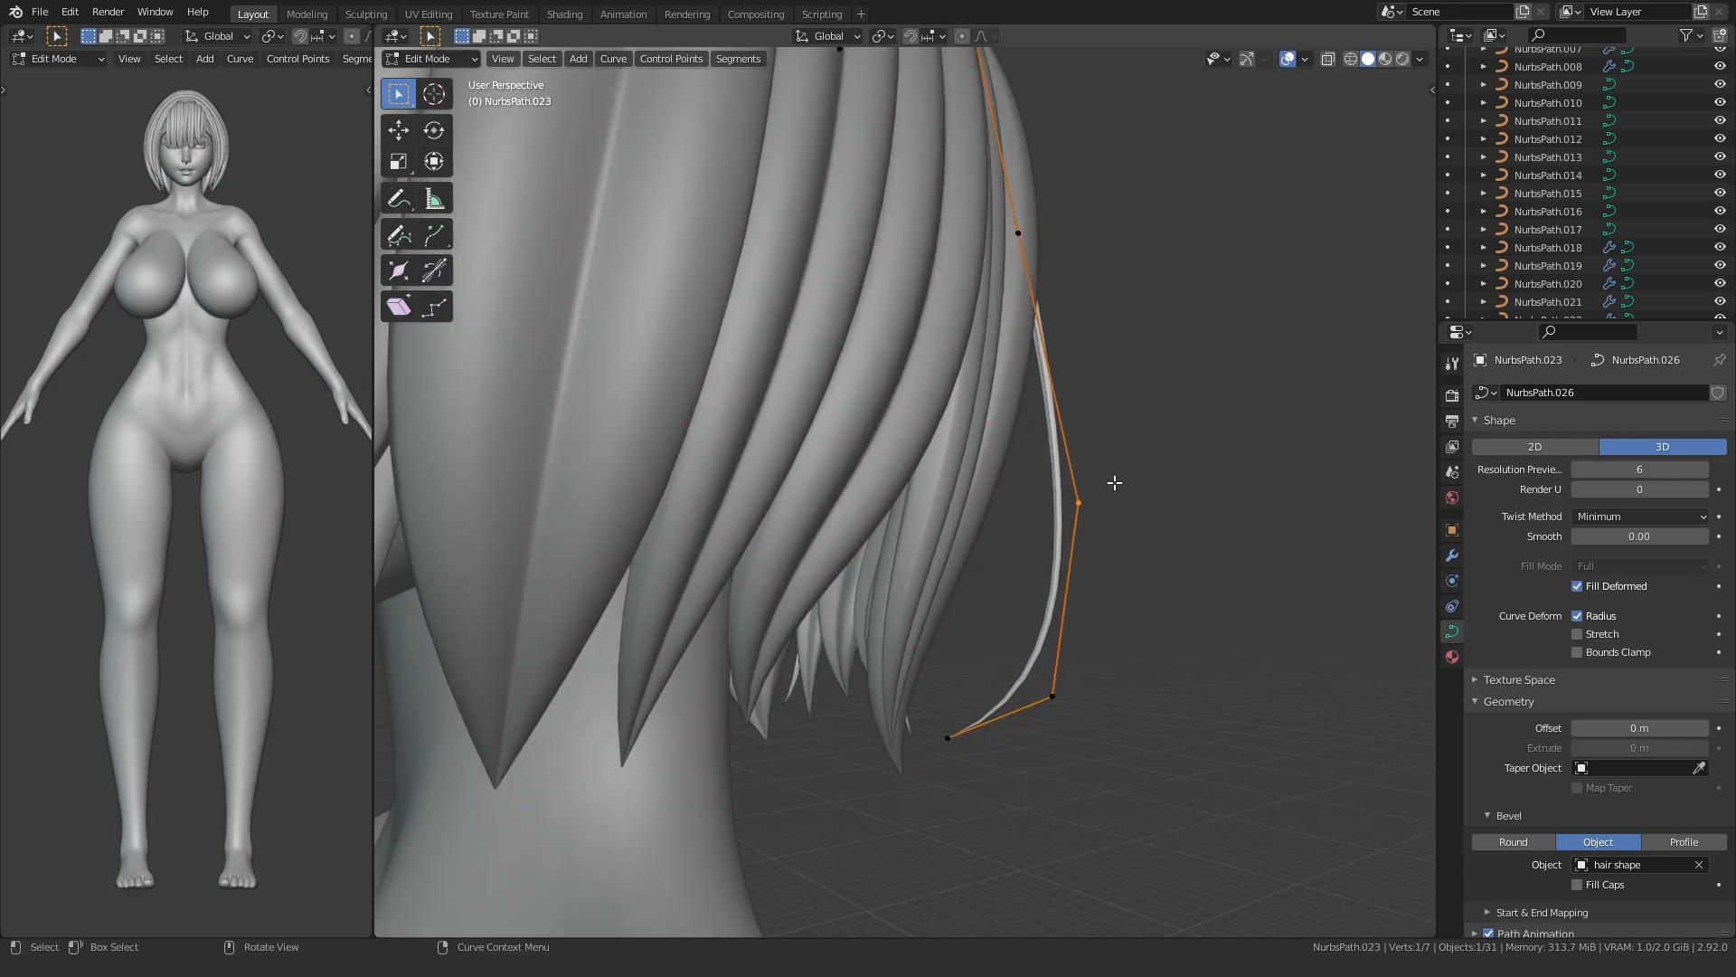
pyautogui.click(845, 586)
pyautogui.moveTo(845, 586); pyautogui.dragTo(664, 680, button='middle')
pyautogui.press('r')
pyautogui.press('z')
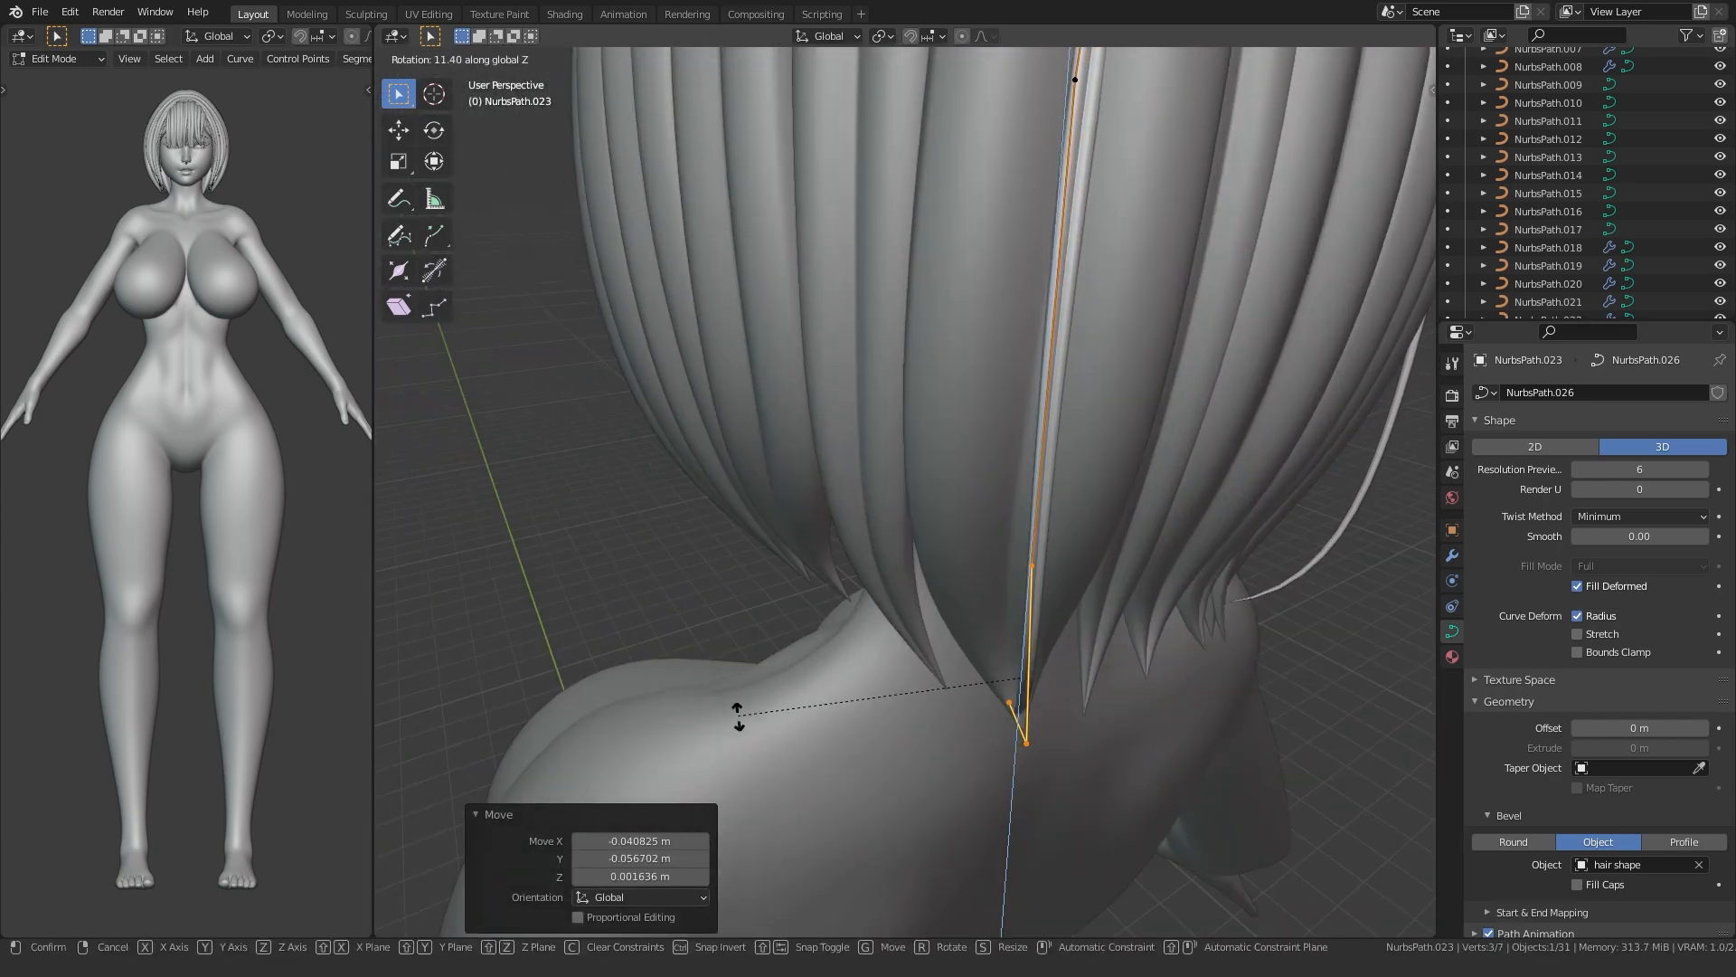
pyautogui.click(741, 606)
pyautogui.moveTo(768, 587); pyautogui.dragTo(978, 565, button='middle')
pyautogui.press('Tab')
pyautogui.click(575, 608)
# - Duplicate the thin strand at the back of the hair in place
pyautogui.scroll(-5, 579, 608)
pyautogui.scroll(3, 970, 506)
pyautogui.click(893, 511)
pyautogui.click(995, 563)
pyautogui.hotkey('shift', 'd')
pyautogui.rightClick(853, 546)
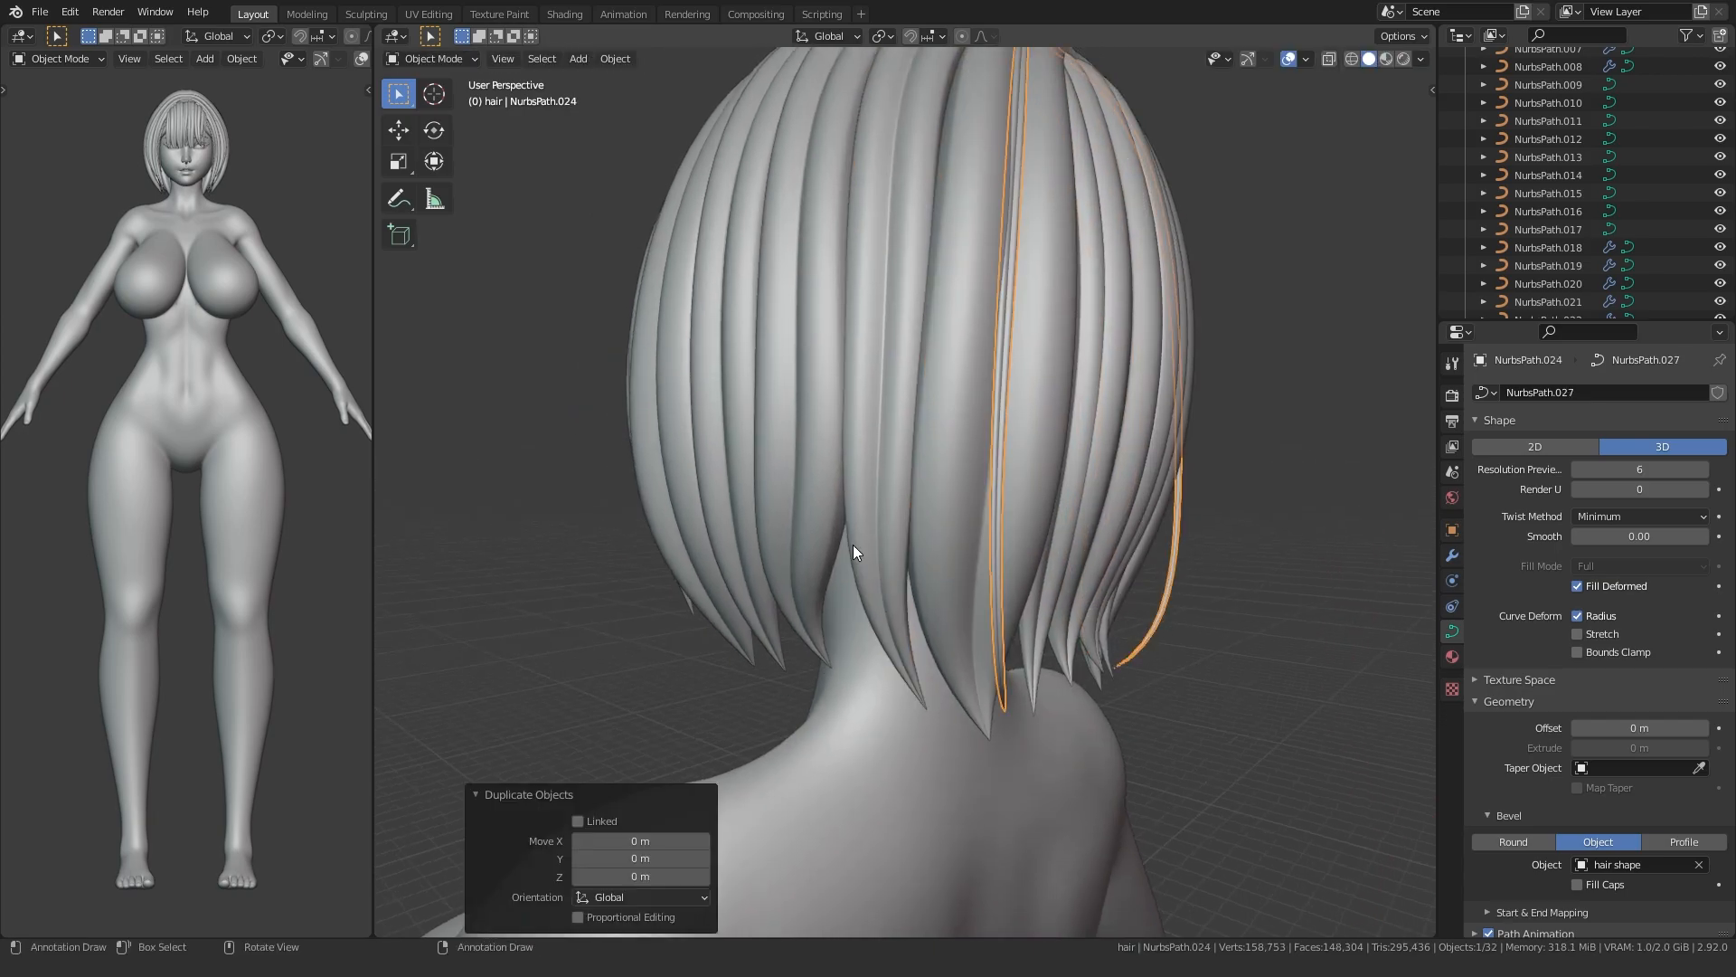
# - Rotate the duplicate's three lowest control points by 55.7° and move them towards the nape
pyautogui.press('Tab')
pyautogui.scroll(-1, 871, 598)
pyautogui.moveTo(1079, 497); pyautogui.dragTo(1078, 496)
pyautogui.press('r')
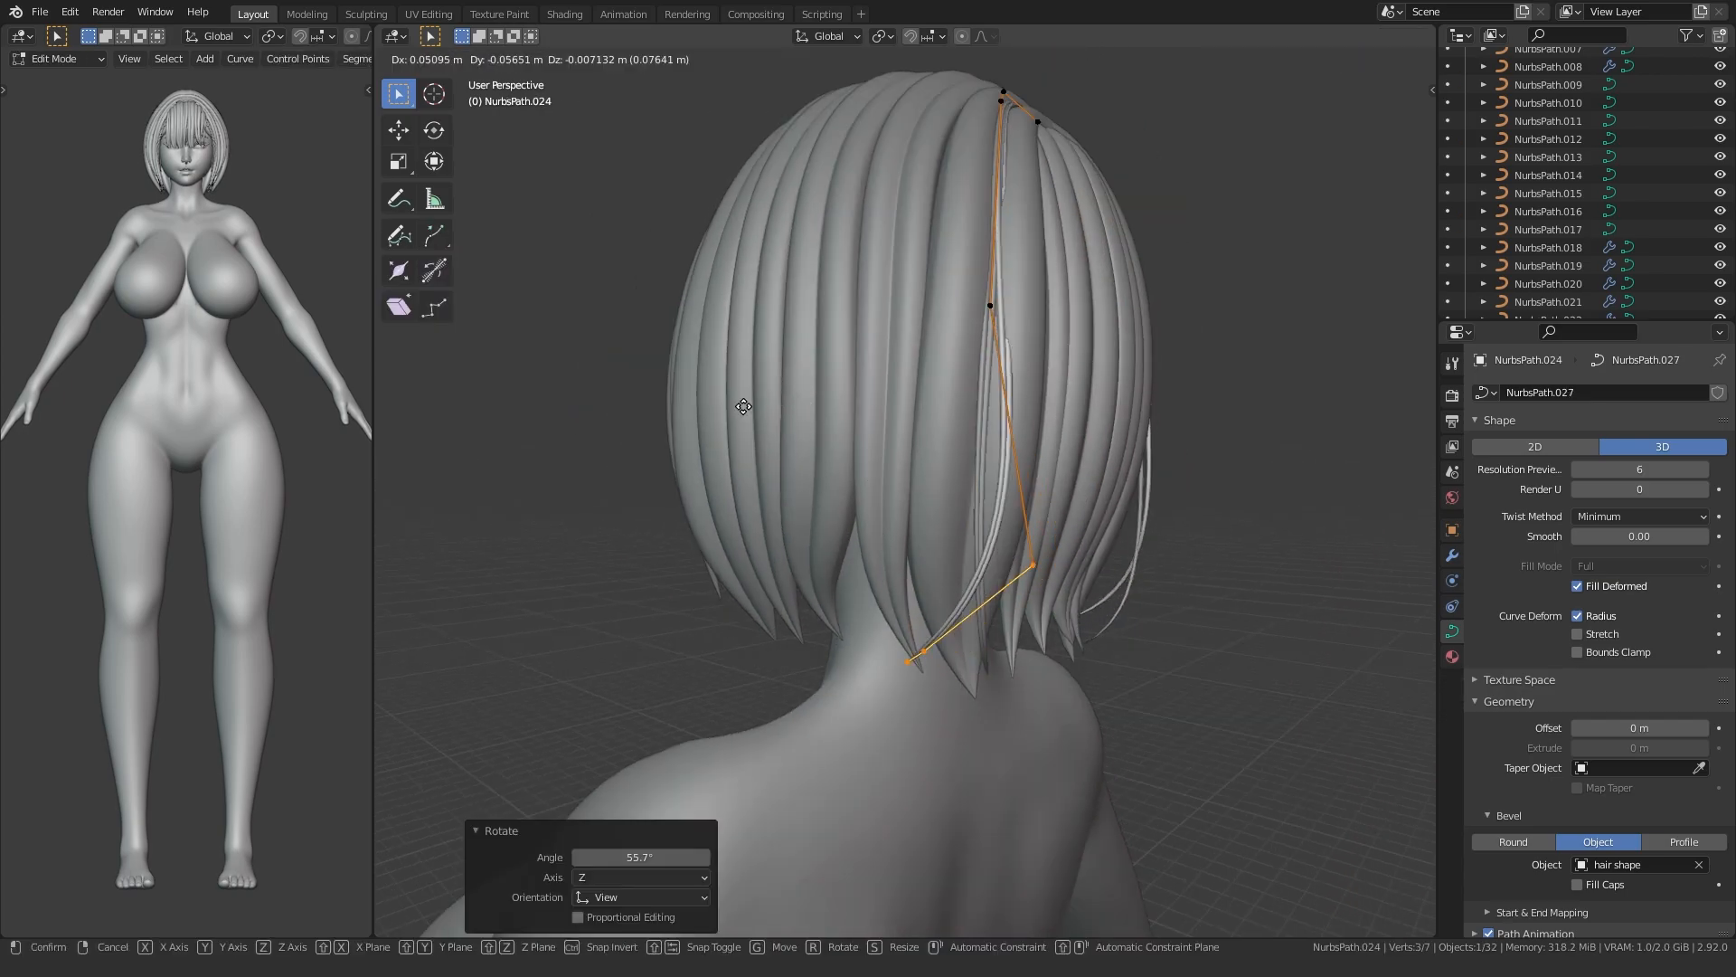
pyautogui.click(721, 390)
# - Move the duplicate thin strand's lower control points individually to curl its end around the hair tips
pyautogui.scroll(3, 759, 447)
pyautogui.moveTo(771, 465); pyautogui.dragTo(802, 575, button='middle')
pyautogui.press('g')
pyautogui.click(828, 406)
pyautogui.click(850, 671)
pyautogui.press('g')
pyautogui.click(867, 593)
# - Reposition the duplicate thin strand's second-lowest control point and finish editing the curve
pyautogui.moveTo(900, 720); pyautogui.dragTo(981, 657)
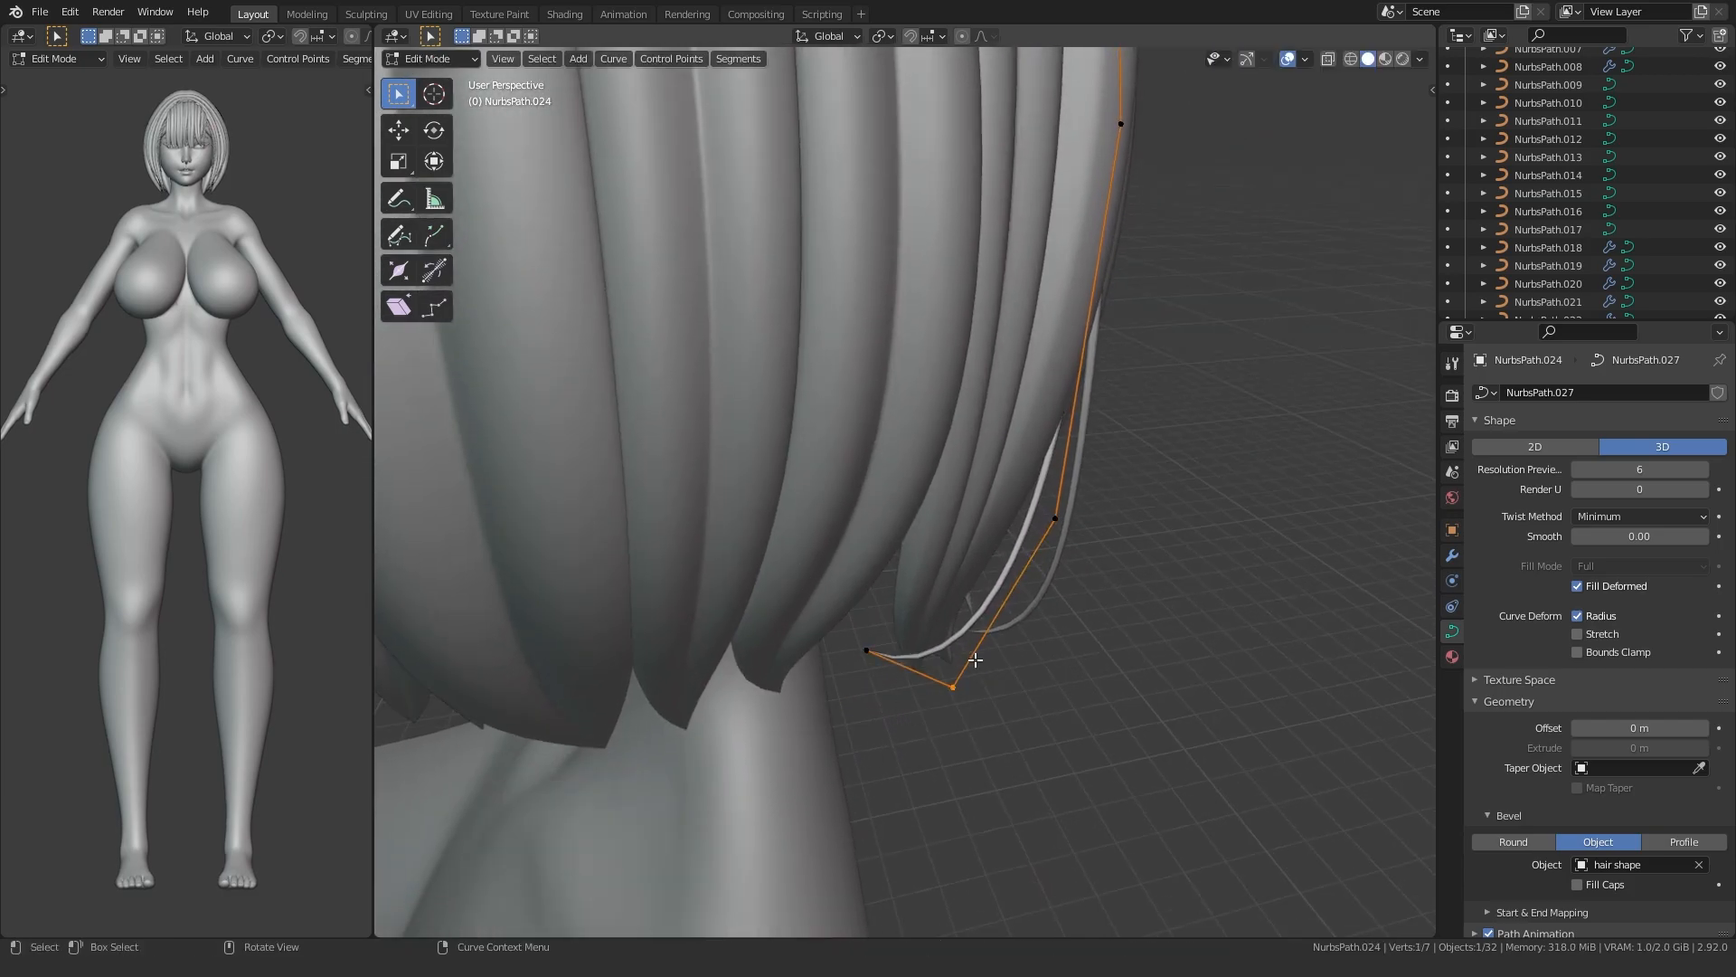
pyautogui.click(824, 676)
pyautogui.moveTo(824, 676); pyautogui.dragTo(1087, 550, button='middle')
pyautogui.press('Tab')
pyautogui.click(707, 551)
pyautogui.scroll(-2, 707, 552)
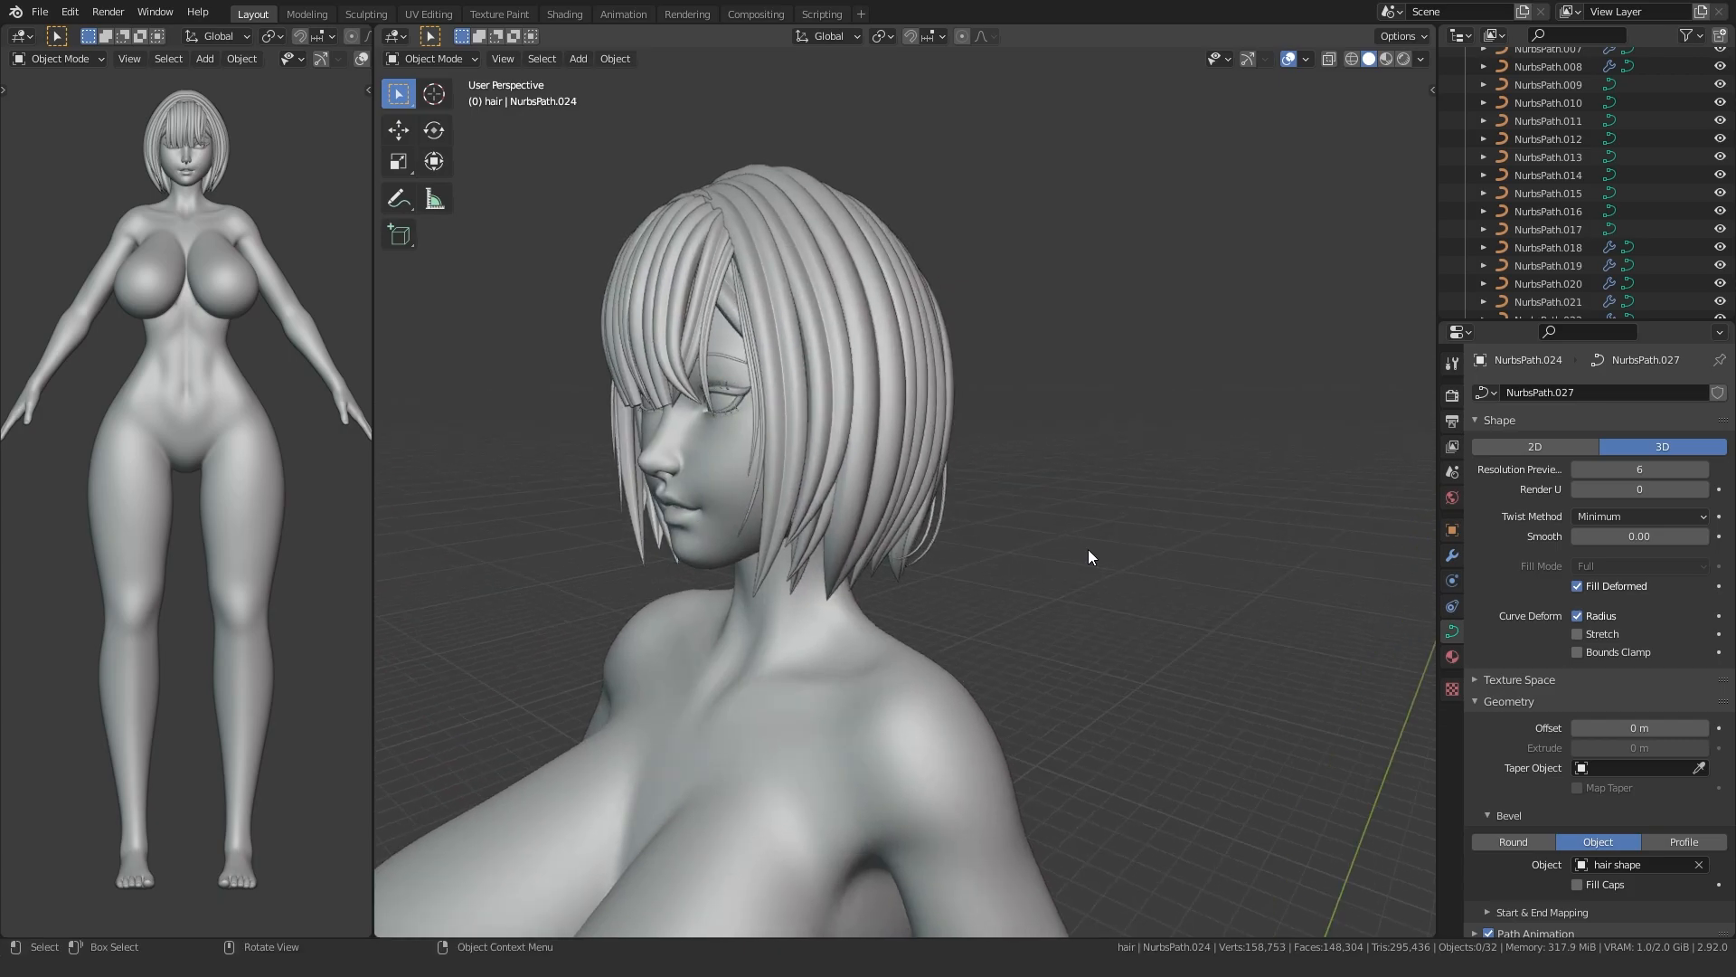
# - Duplicate the strand hanging over the nape in place and open the copy for curve editing
pyautogui.scroll(4, 880, 563)
pyautogui.moveTo(881, 562); pyautogui.dragTo(735, 572, button='middle')
pyautogui.click(895, 564)
pyautogui.press('Tab')
pyautogui.scroll(-2, 737, 645)
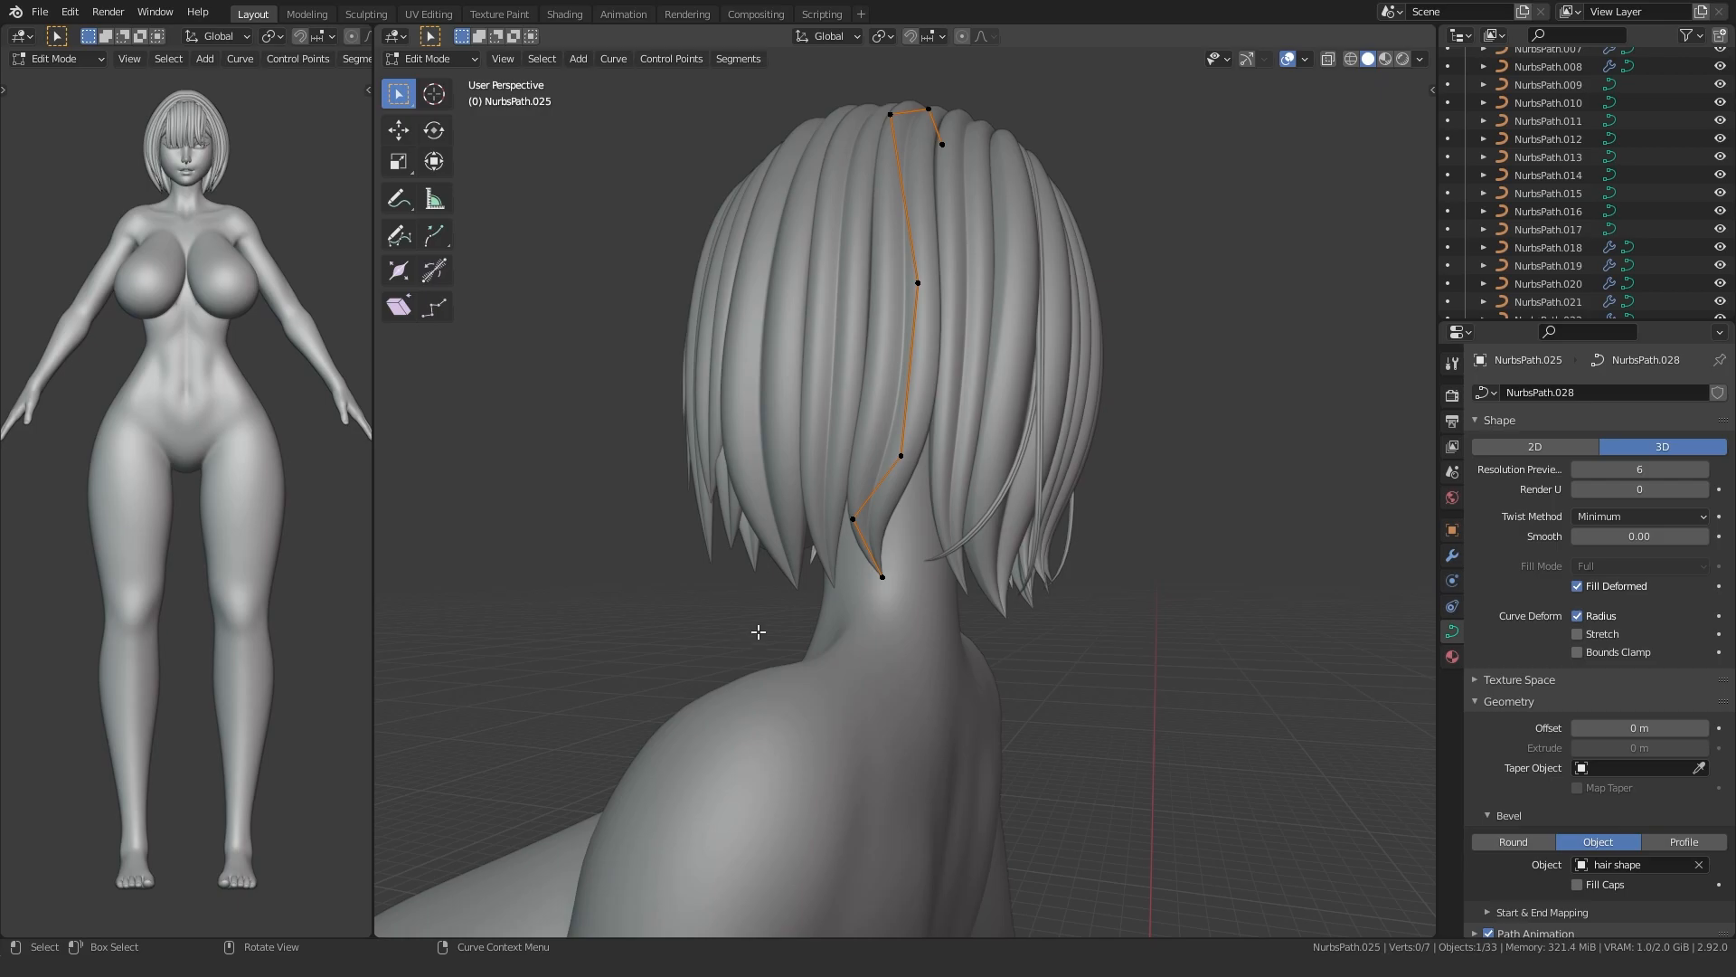
# - Move the nape copy's second-lowest control point and adjust the radius at its third-lowest control point
pyautogui.scroll(2, 757, 636)
pyautogui.press('g')
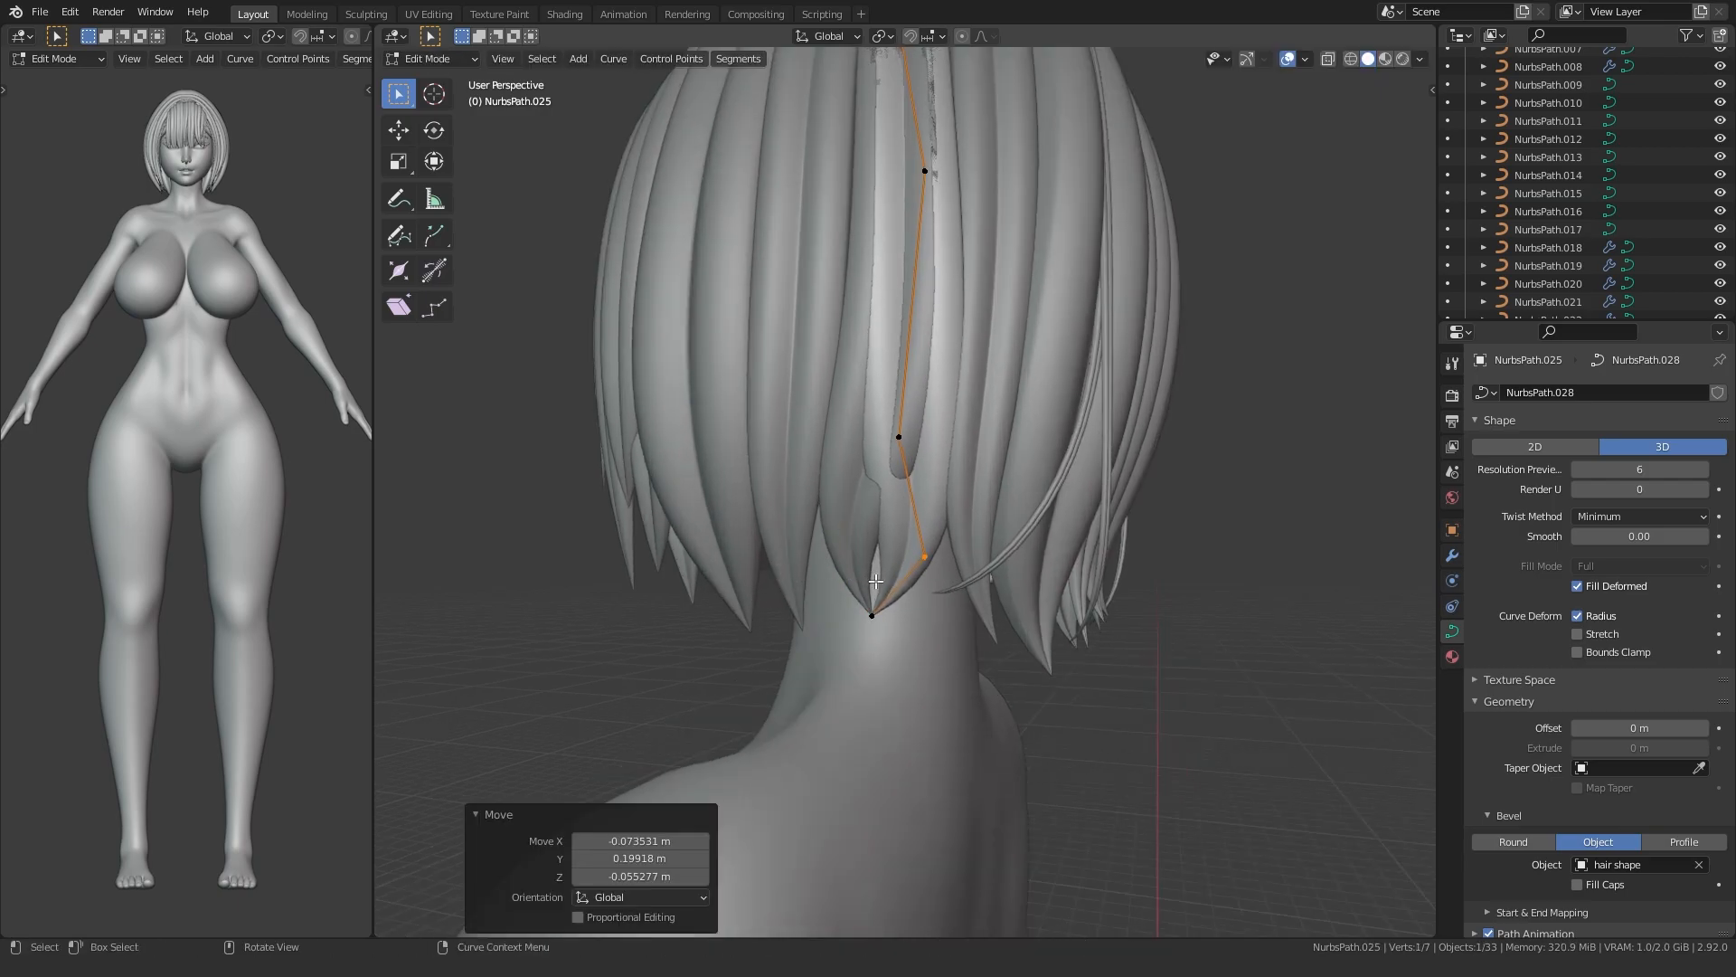
pyautogui.click(969, 613)
pyautogui.moveTo(969, 612); pyautogui.dragTo(779, 576, button='middle')
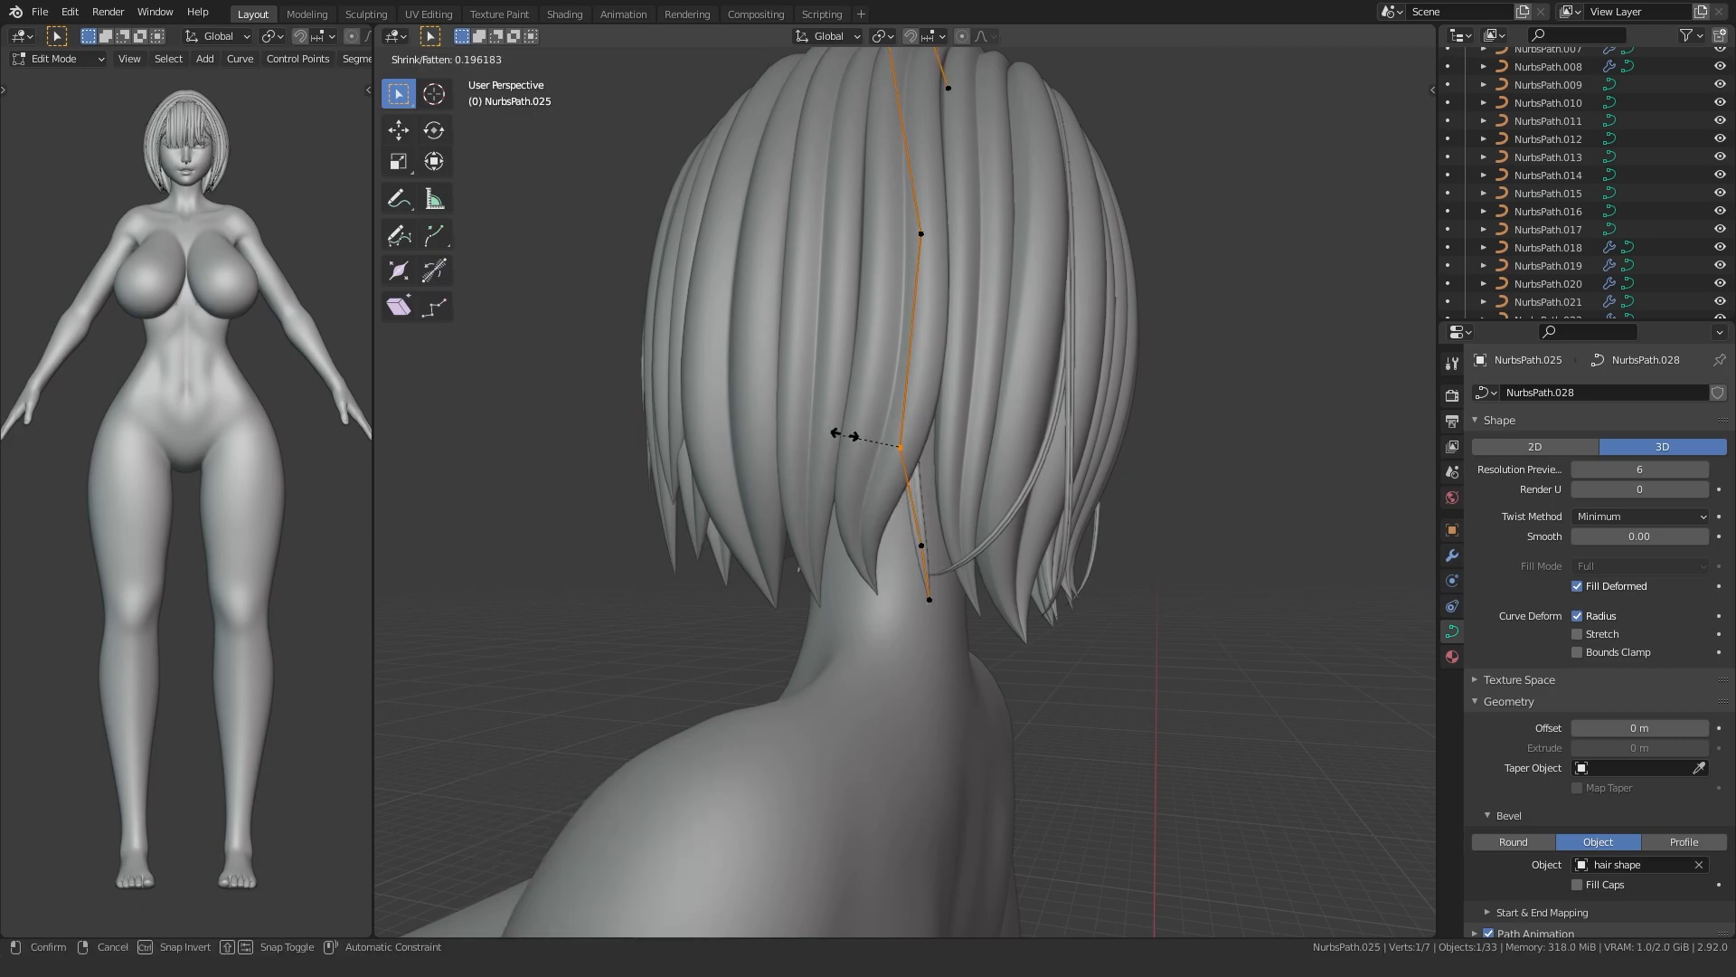
pyautogui.scroll(2, 807, 561)
# - Select the nape copy's two lowest control points and rotate them to redirect the tip
pyautogui.keyDown('shift'); pyautogui.click(938, 648); pyautogui.keyUp('shift')
pyautogui.moveTo(995, 535); pyautogui.dragTo(1127, 573, button='middle')
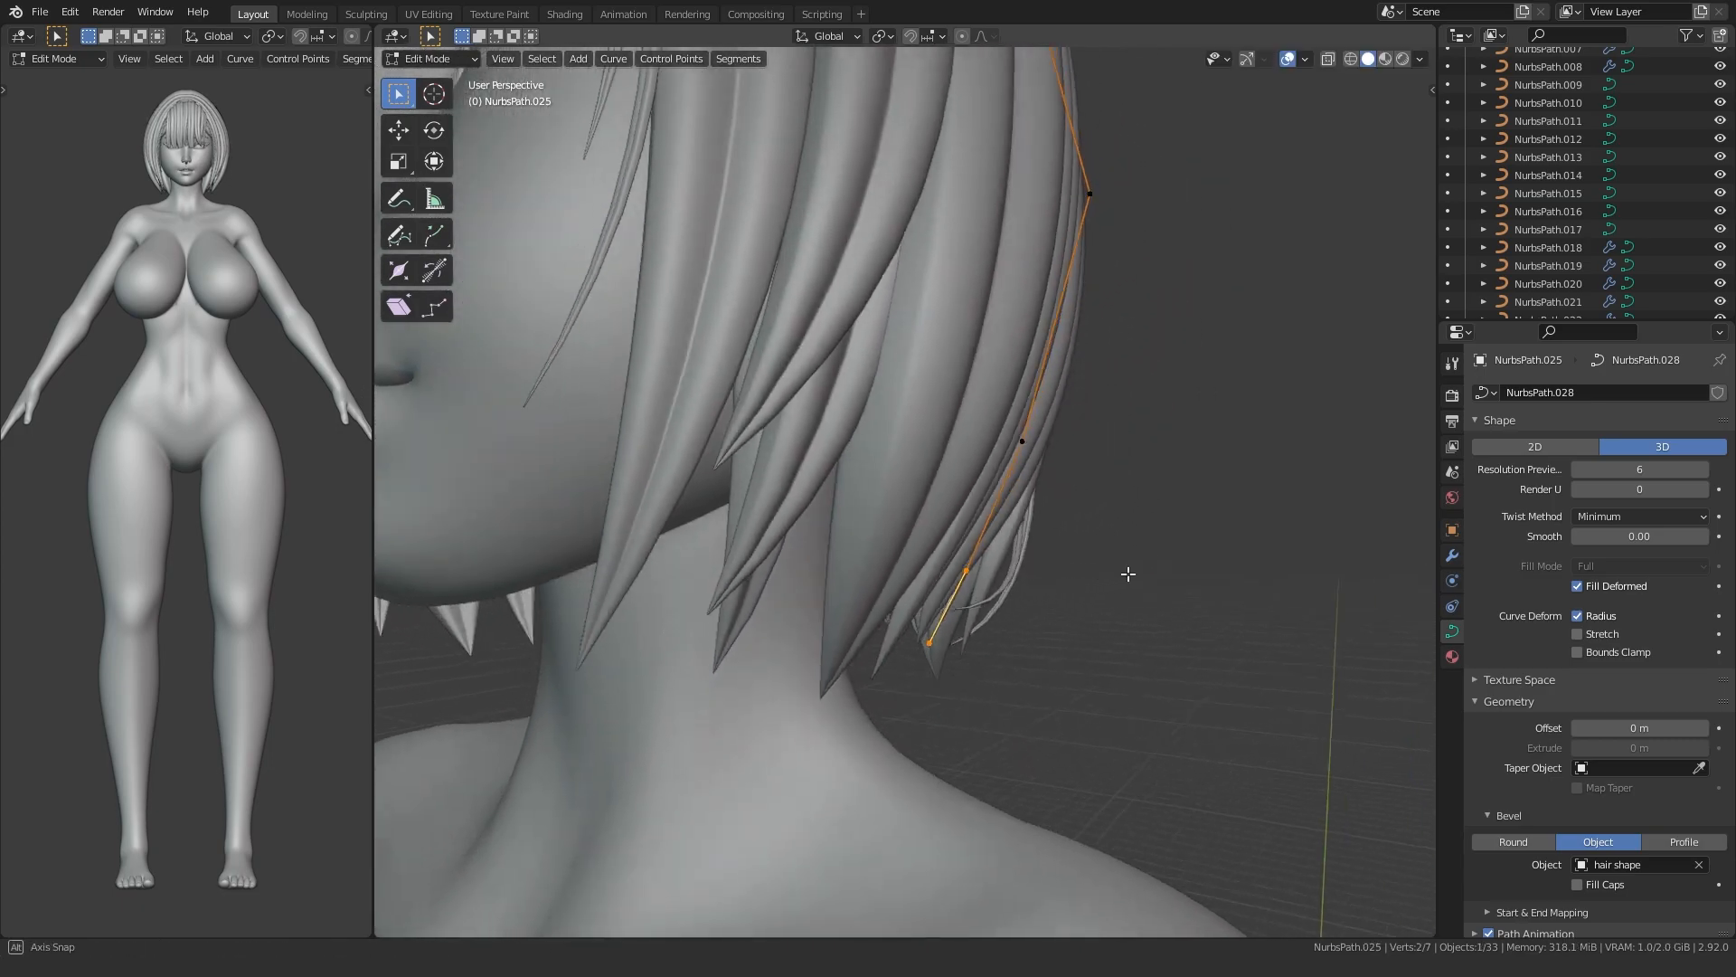
pyautogui.press('r')
pyautogui.click(860, 566)
pyautogui.moveTo(859, 566); pyautogui.dragTo(653, 554, button='middle')
# - Reposition the nape copy's control points from underneath so the strand follows the inner side of the hair
pyautogui.scroll(2, 653, 554)
pyautogui.click(870, 366)
pyautogui.press('g')
pyautogui.moveTo(911, 352); pyautogui.dragTo(589, 441, button='middle')
pyautogui.press('g')
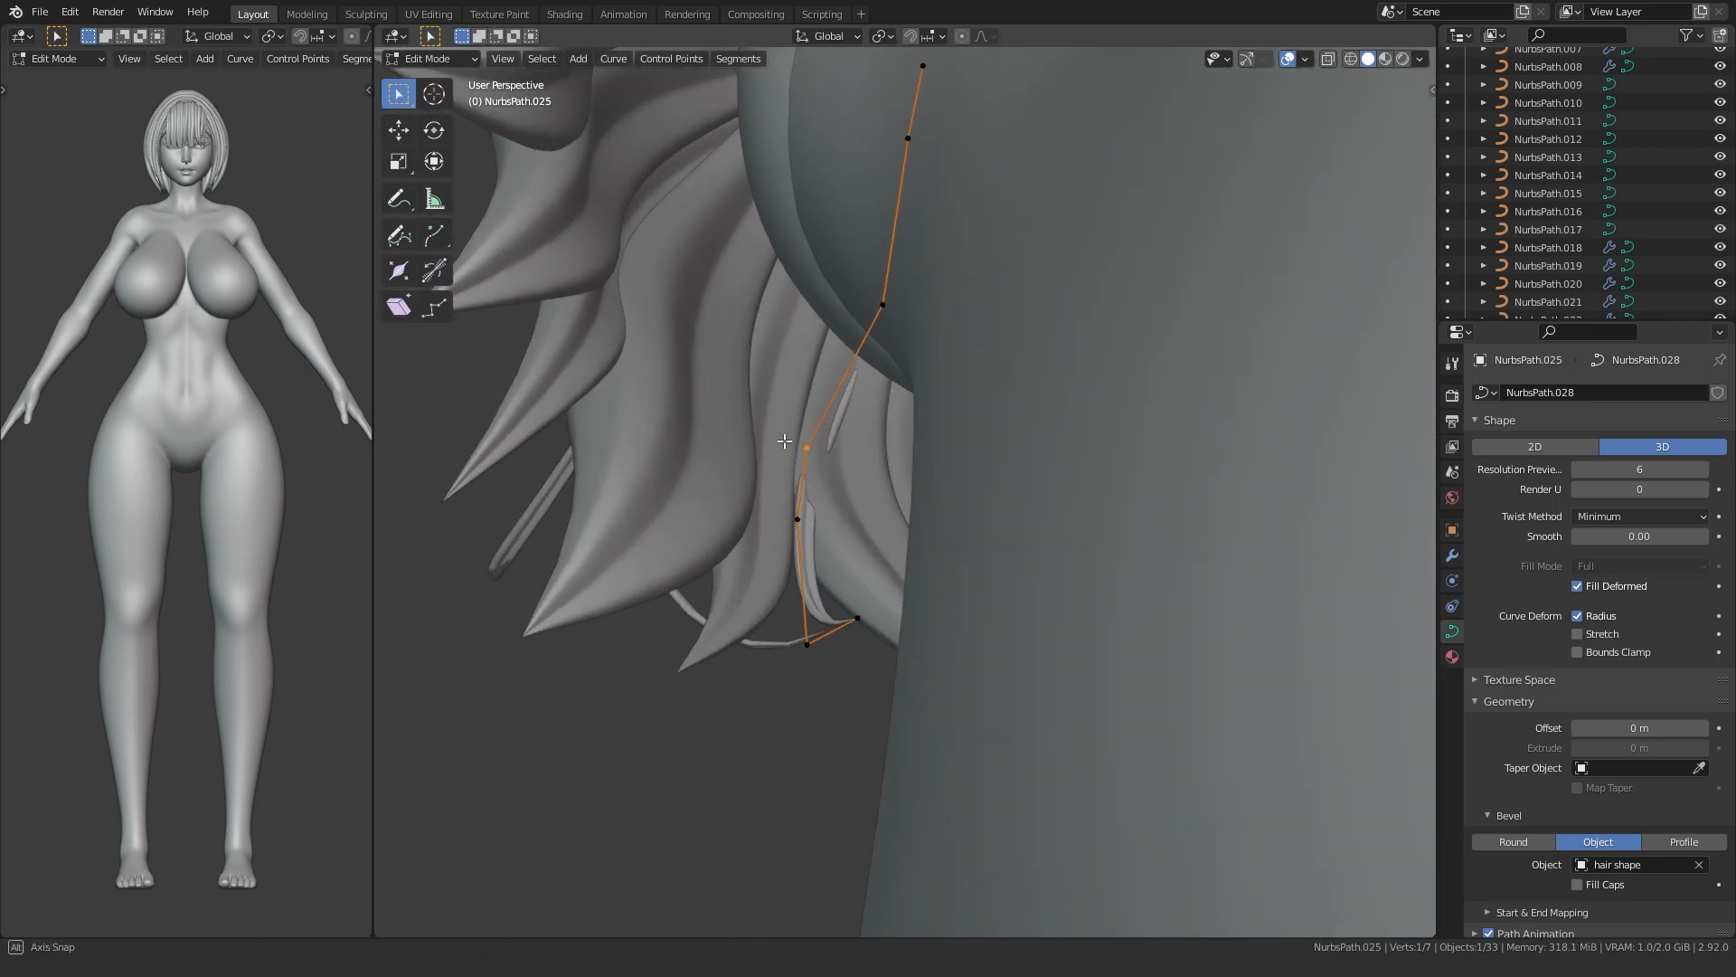
pyautogui.moveTo(784, 441); pyautogui.dragTo(783, 420, button='middle')
pyautogui.press('g')
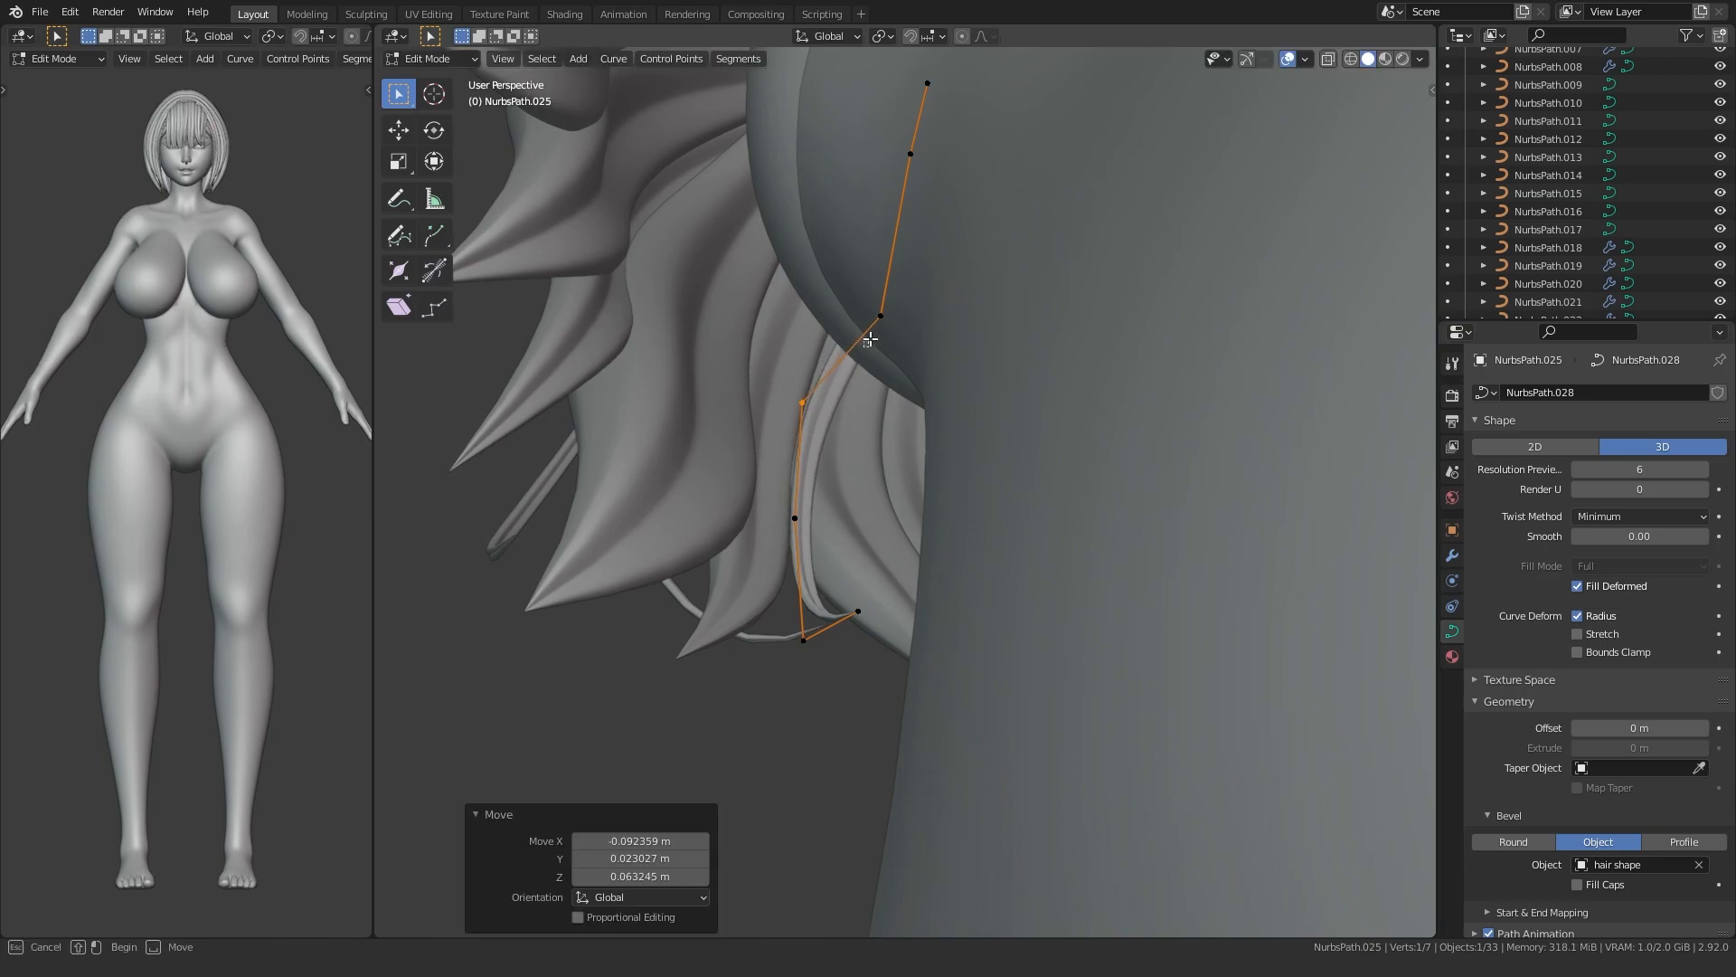
pyautogui.moveTo(865, 291); pyautogui.dragTo(895, 593, button='middle')
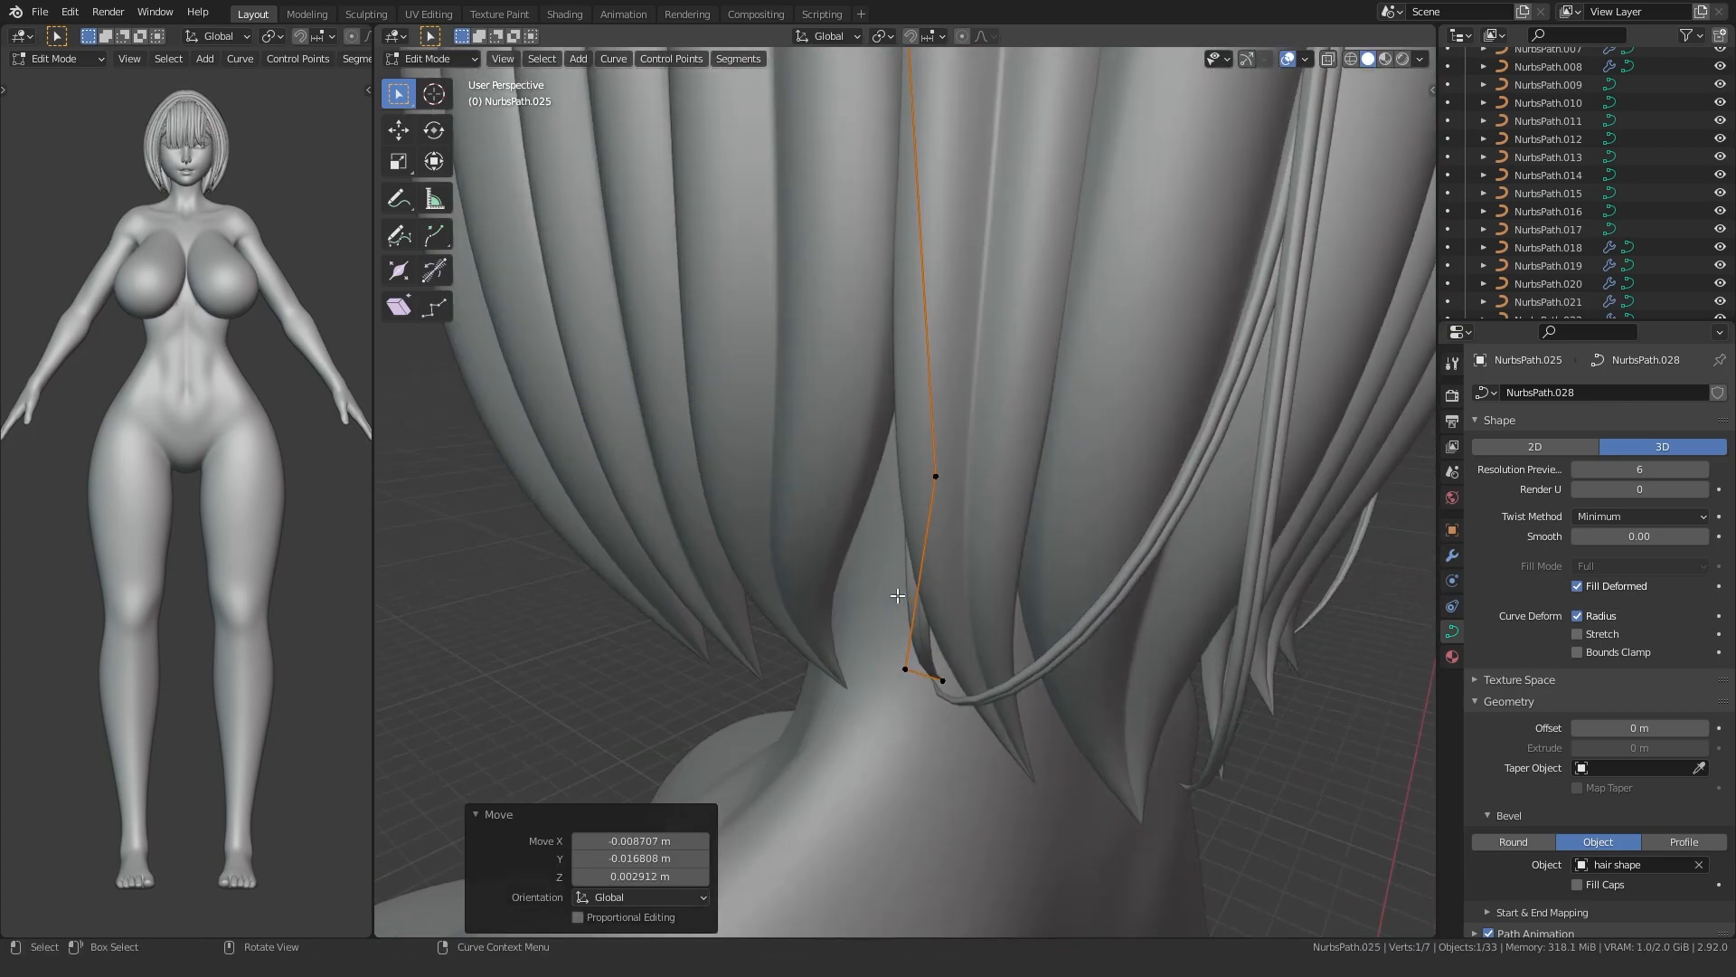
# - Inspect the nape copy against the surrounding strands from the back and side of the head
pyautogui.scroll(-5, 895, 593)
pyautogui.press('Tab')
pyautogui.click(660, 560)
pyautogui.moveTo(660, 561)
pyautogui.mouseDown(button='middle')
pyautogui.moveTo(702, 553)
pyautogui.moveTo(680, 533)
pyautogui.mouseUp(button='middle')
pyautogui.press('Tab')
pyautogui.scroll(4, 857, 547)
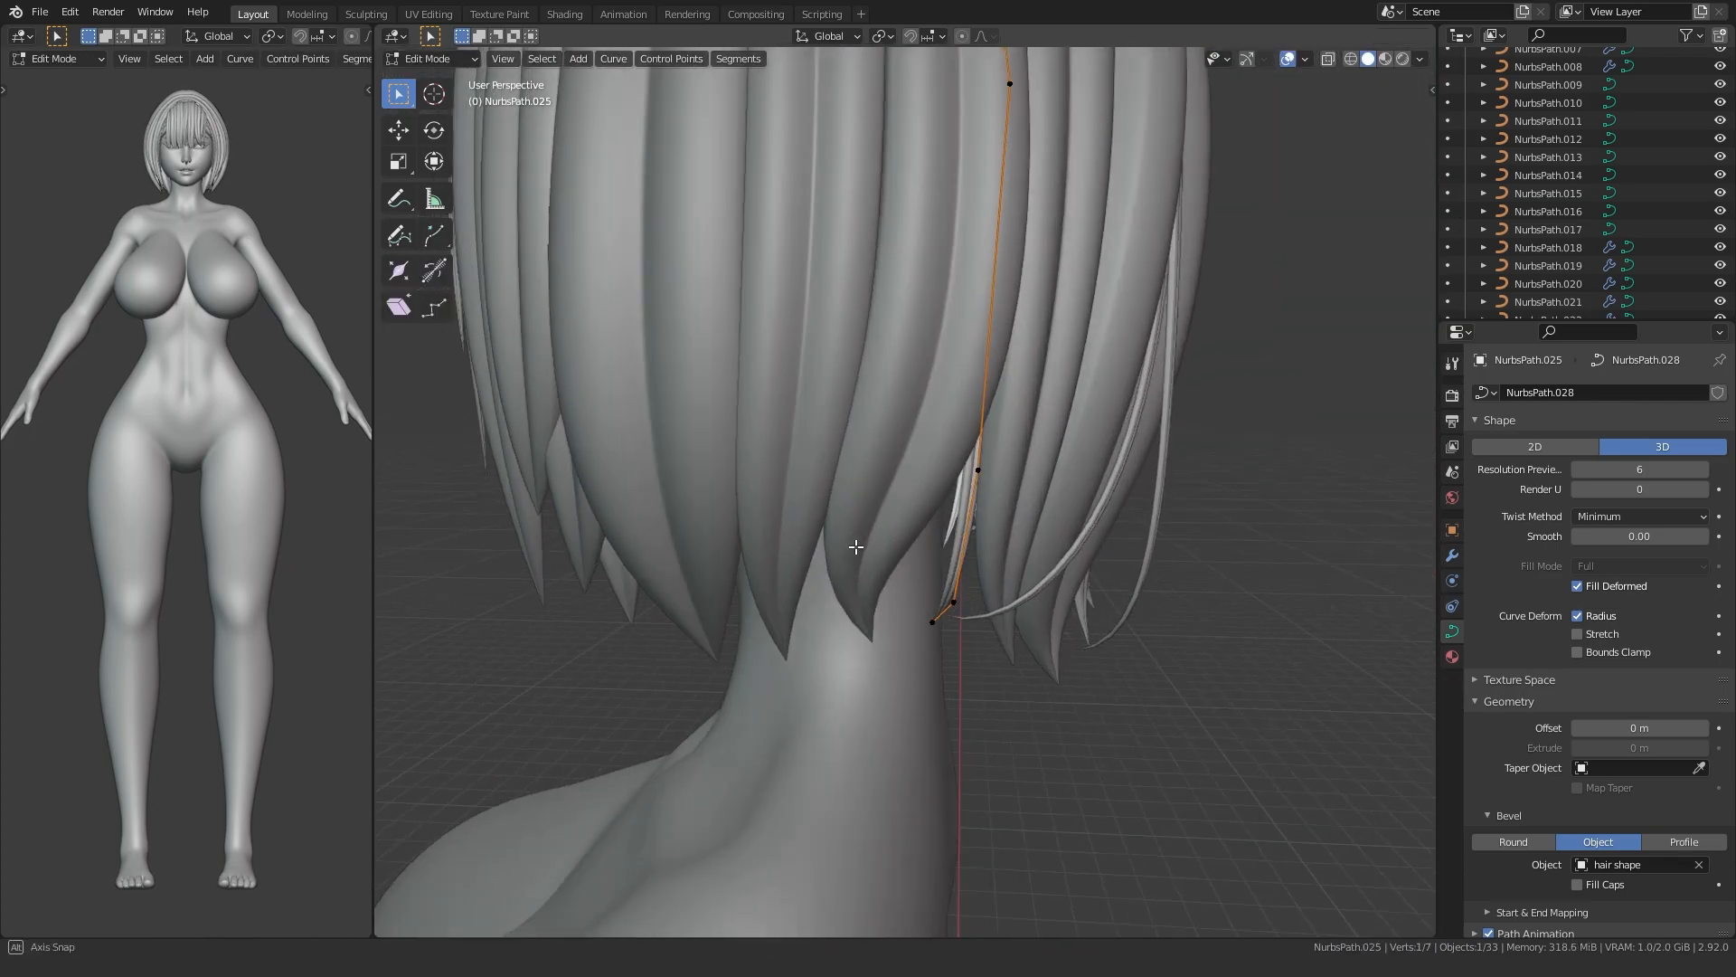
pyautogui.click(723, 611)
pyautogui.press('Tab')
pyautogui.scroll(-2, 633, 592)
pyautogui.click(540, 573)
pyautogui.moveTo(541, 573); pyautogui.dragTo(886, 587, button='middle')
pyautogui.scroll(6, 1029, 564)
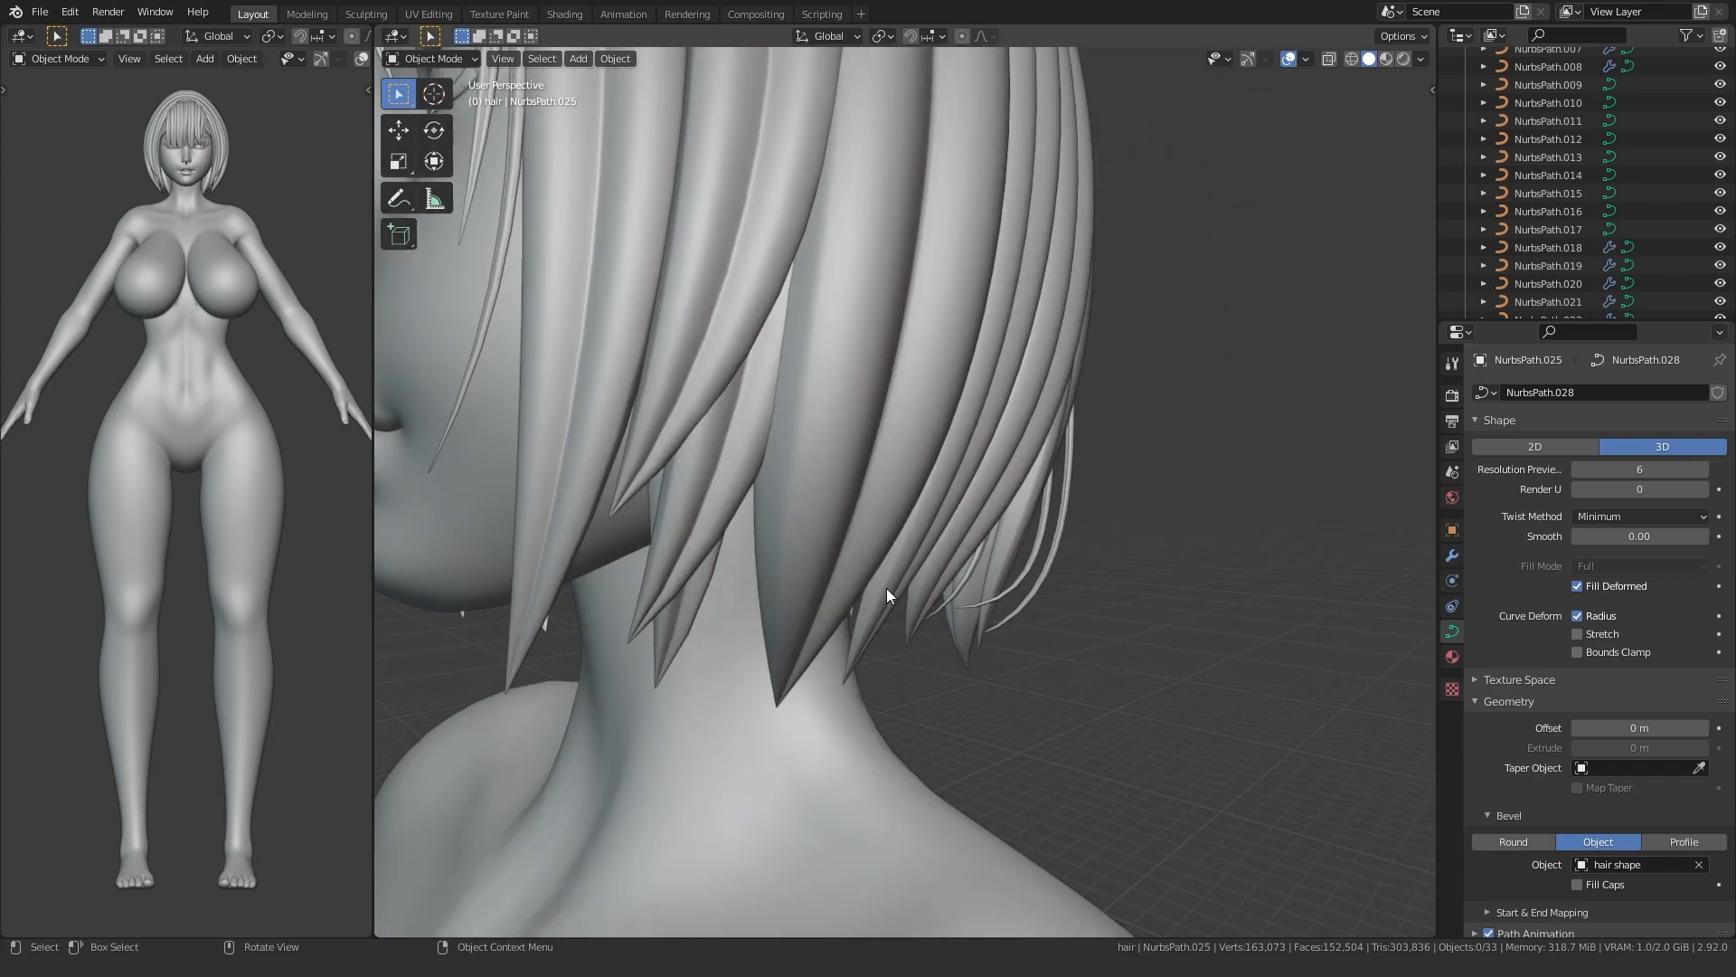
pyautogui.scroll(-4, 1036, 563)
# - Duplicate the large strand at the side of the head in place and open the copy for curve editing
pyautogui.moveTo(1035, 557); pyautogui.dragTo(864, 524, button='middle')
pyautogui.click(897, 517)
pyautogui.hotkey('shift', 'd')
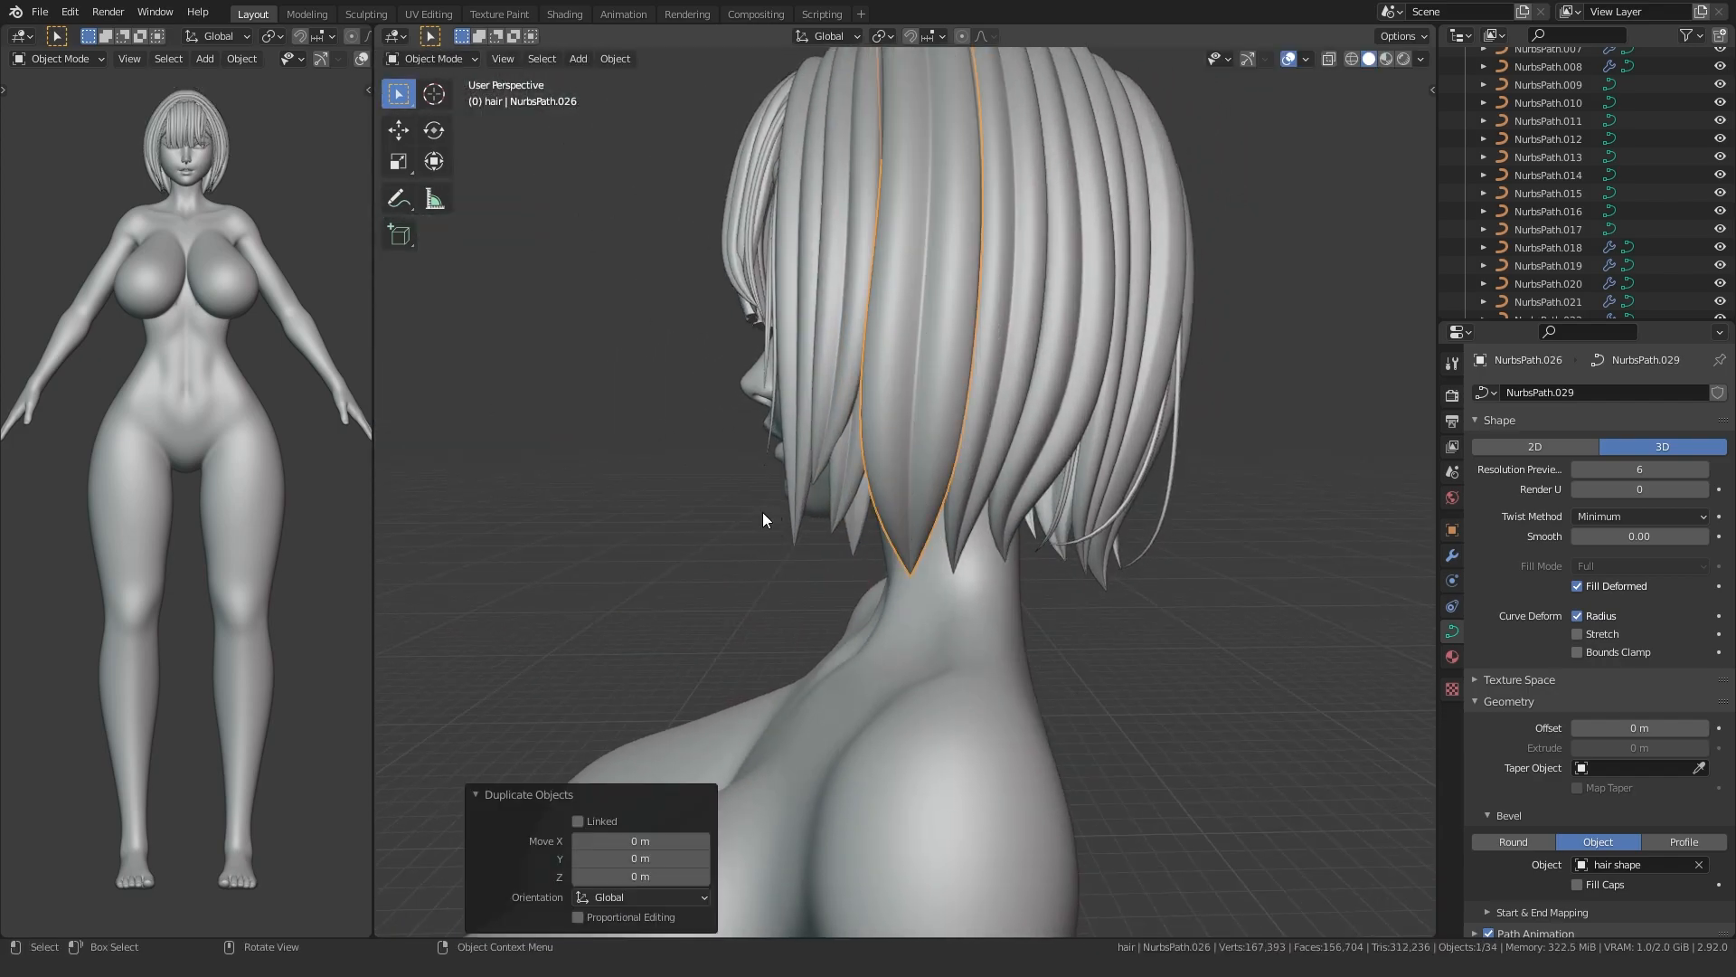
pyautogui.press('Tab')
# - Thin the copied side strand and reposition its control points just outside the surrounding hair
pyautogui.moveTo(902, 416); pyautogui.dragTo(724, 507, button='middle')
pyautogui.moveTo(624, 656); pyautogui.dragTo(875, 276)
pyautogui.press('g')
pyautogui.click(655, 383)
pyautogui.moveTo(654, 384); pyautogui.dragTo(796, 415, button='middle')
pyautogui.click(904, 443)
pyautogui.moveTo(904, 443); pyautogui.dragTo(1049, 470, button='middle')
# - Select the thin side strand's two lowest control points and reposition its tip beside the hair ends
pyautogui.scroll(4, 965, 534)
pyautogui.keyDown('shift'); pyautogui.moveTo(964, 534); pyautogui.dragTo(919, 546, button='middle'); pyautogui.keyUp('shift')
pyautogui.moveTo(788, 805); pyautogui.dragTo(1101, 601)
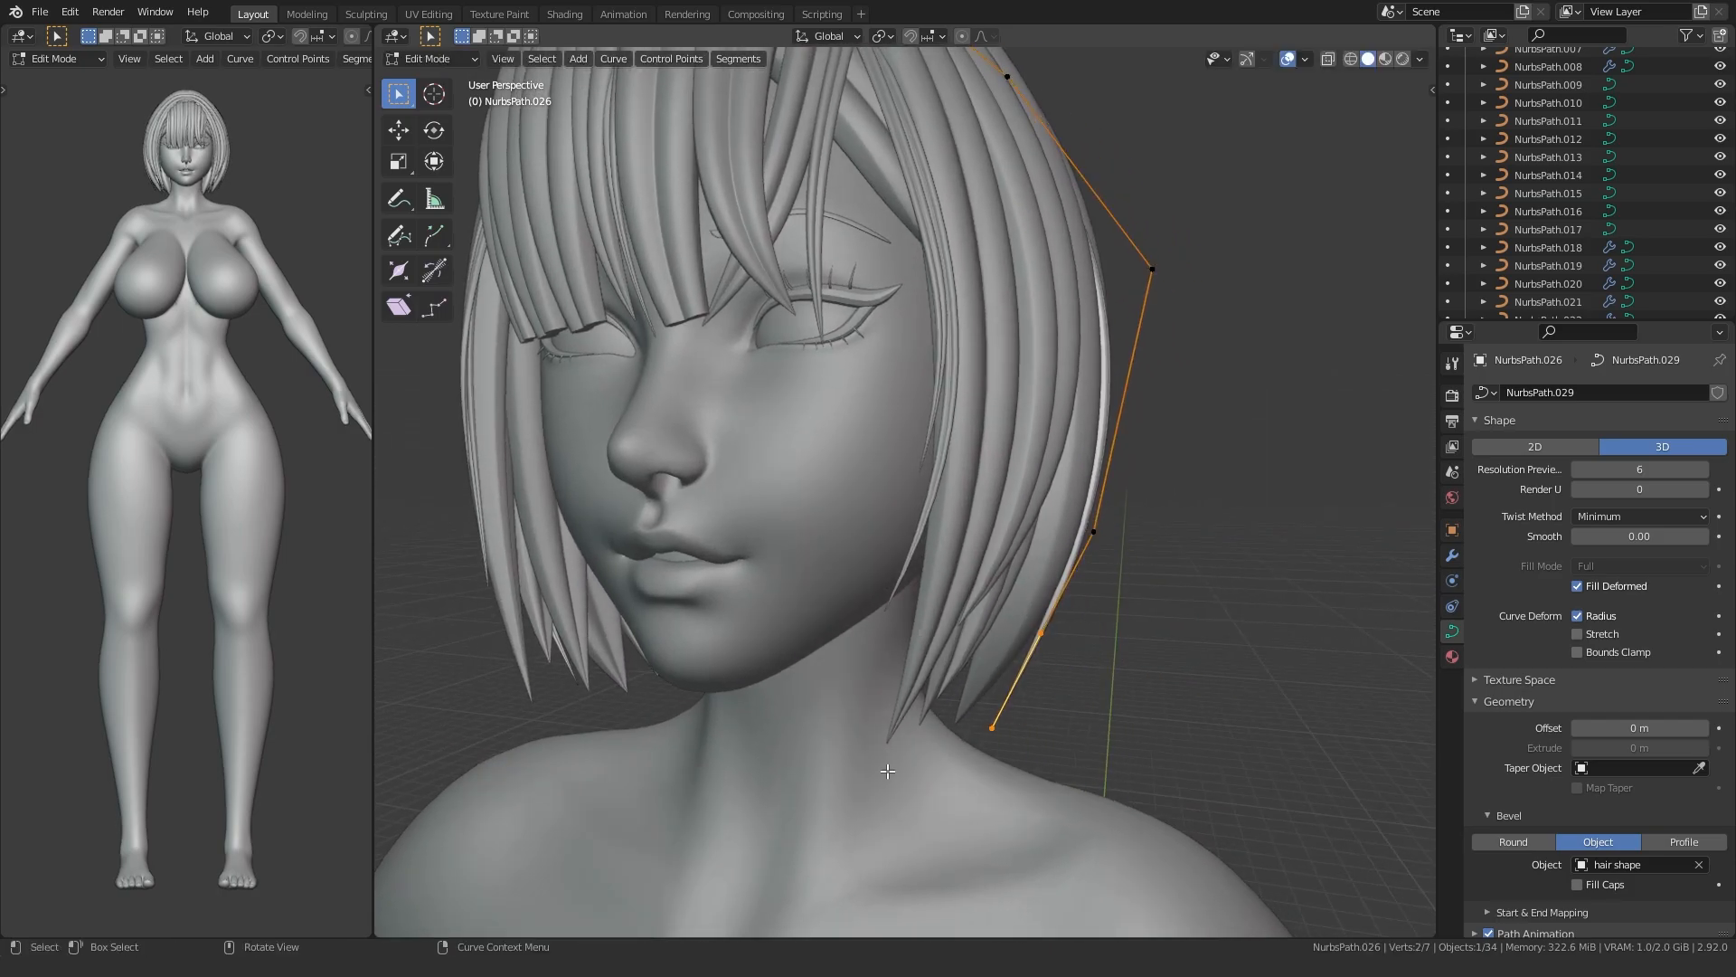
pyautogui.click(839, 655)
# - Move the thin side strand's upper control points closer to the side of the crown
pyautogui.moveTo(839, 654); pyautogui.dragTo(637, 578, button='middle')
pyautogui.moveTo(636, 163); pyautogui.dragTo(798, 357)
pyautogui.press('g')
pyautogui.click(780, 321)
pyautogui.keyDown('shift'); pyautogui.moveTo(729, 171); pyautogui.dragTo(691, 534, button='middle'); pyautogui.keyUp('shift')
pyautogui.click(795, 355)
pyautogui.moveTo(796, 355); pyautogui.dragTo(927, 291, button='middle')
# - Reposition the thin side strand's two topmost control points along the groove between the crown strands
pyautogui.click(948, 210)
pyautogui.moveTo(947, 210); pyautogui.dragTo(851, 491, button='middle')
pyautogui.scroll(3, 851, 491)
pyautogui.click(1123, 350)
pyautogui.scroll(-3, 1123, 351)
pyautogui.moveTo(1123, 351); pyautogui.dragTo(788, 371, button='middle')
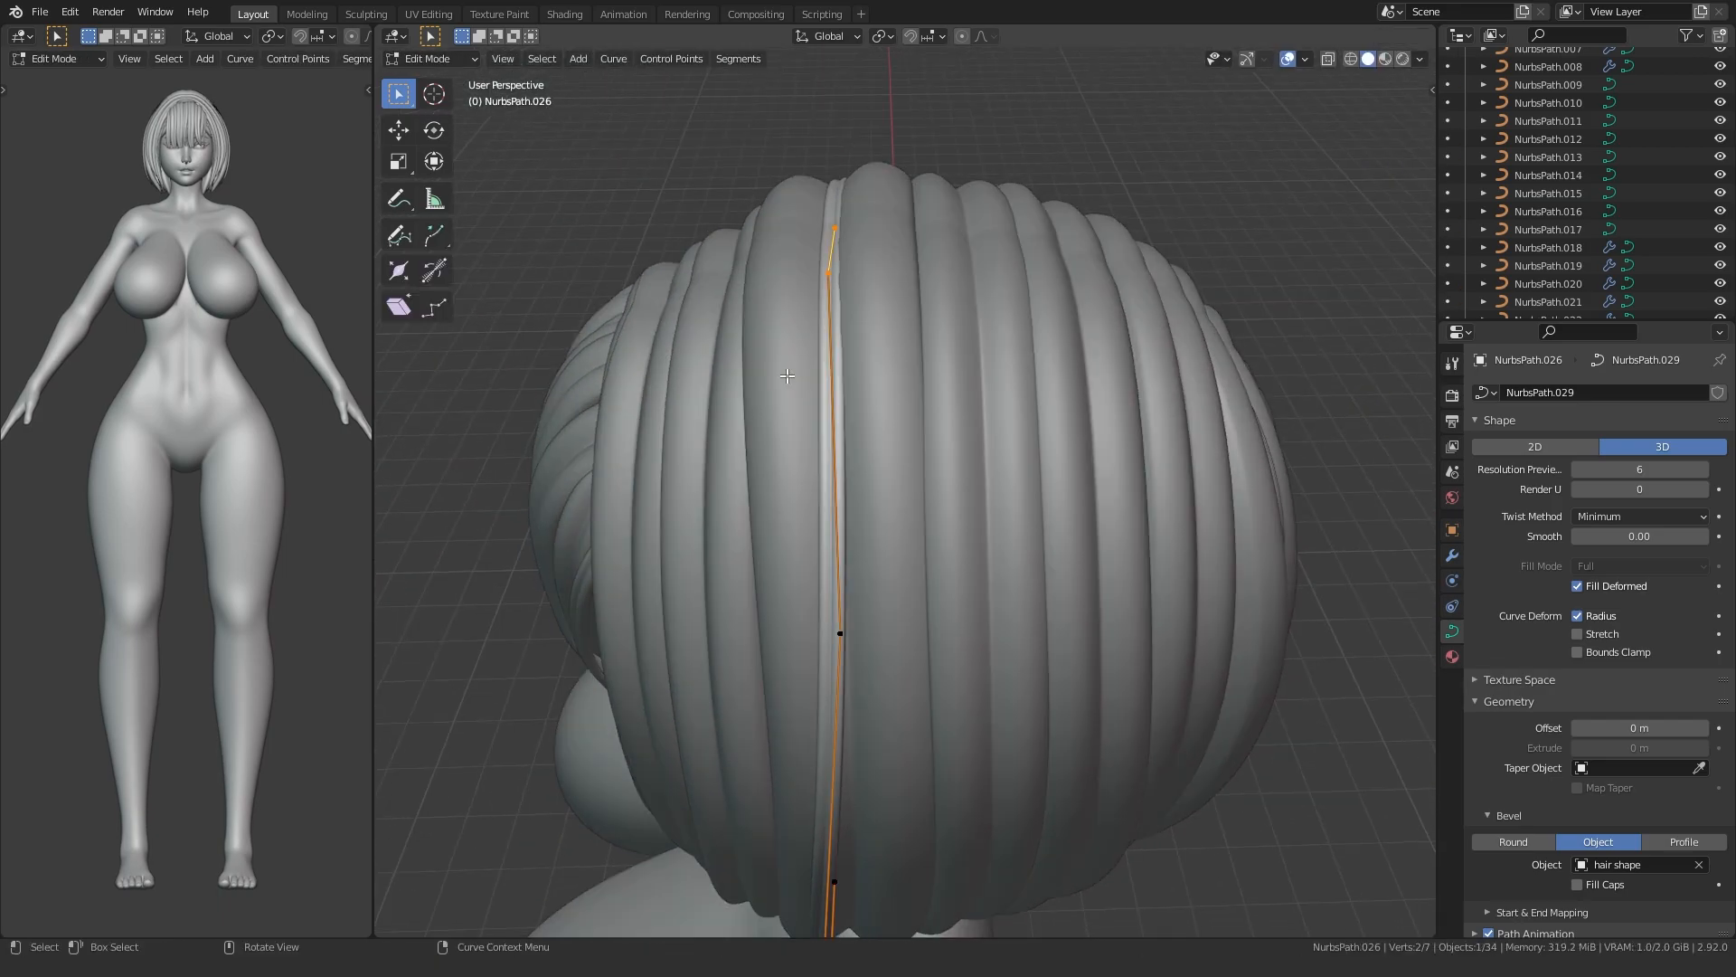
pyautogui.click(739, 166)
pyautogui.moveTo(740, 165); pyautogui.dragTo(964, 468, button='middle')
# - Move the thin side strand's third-lowest control point outward by about 0.099 m in X and 0.016 m in Y
pyautogui.press('Tab')
pyautogui.press('Tab')
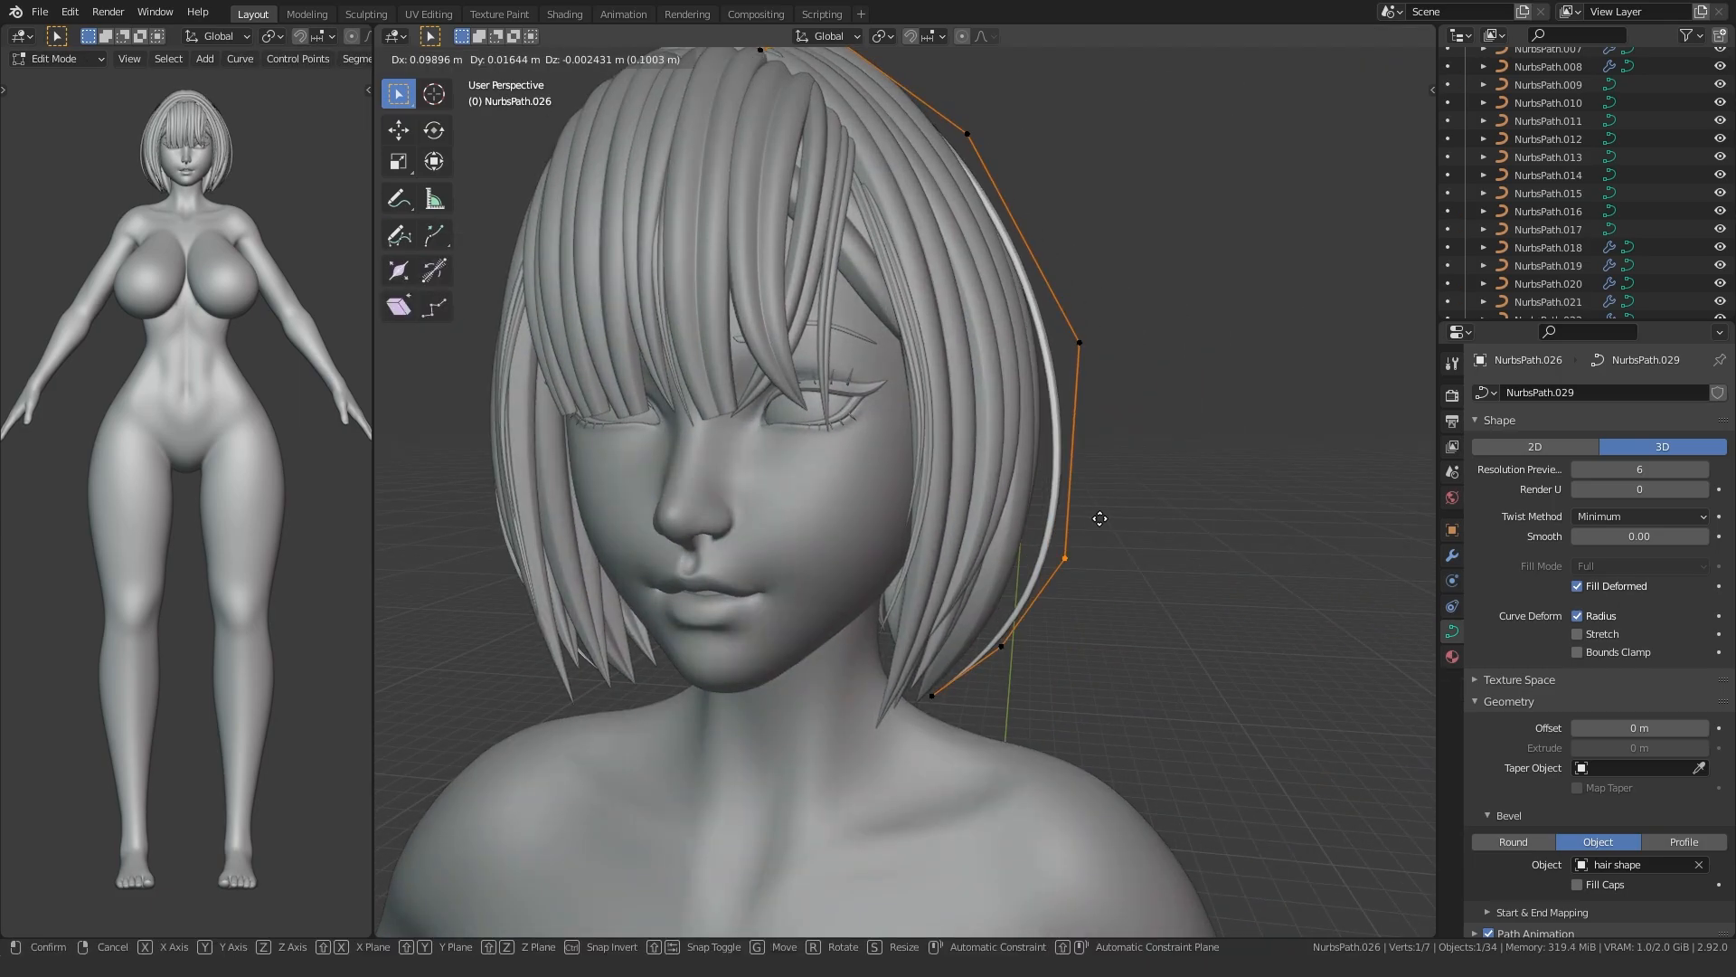
pyautogui.click(1100, 518)
pyautogui.press('Tab')
pyautogui.moveTo(1104, 506); pyautogui.dragTo(1147, 484, button='middle')
pyautogui.scroll(-2, 1148, 483)
# - Reposition the thin side strand's middle control point beside the temple to smooth its outer curve
pyautogui.press('Tab')
pyautogui.scroll(2, 1034, 562)
pyautogui.moveTo(814, 765); pyautogui.dragTo(937, 637)
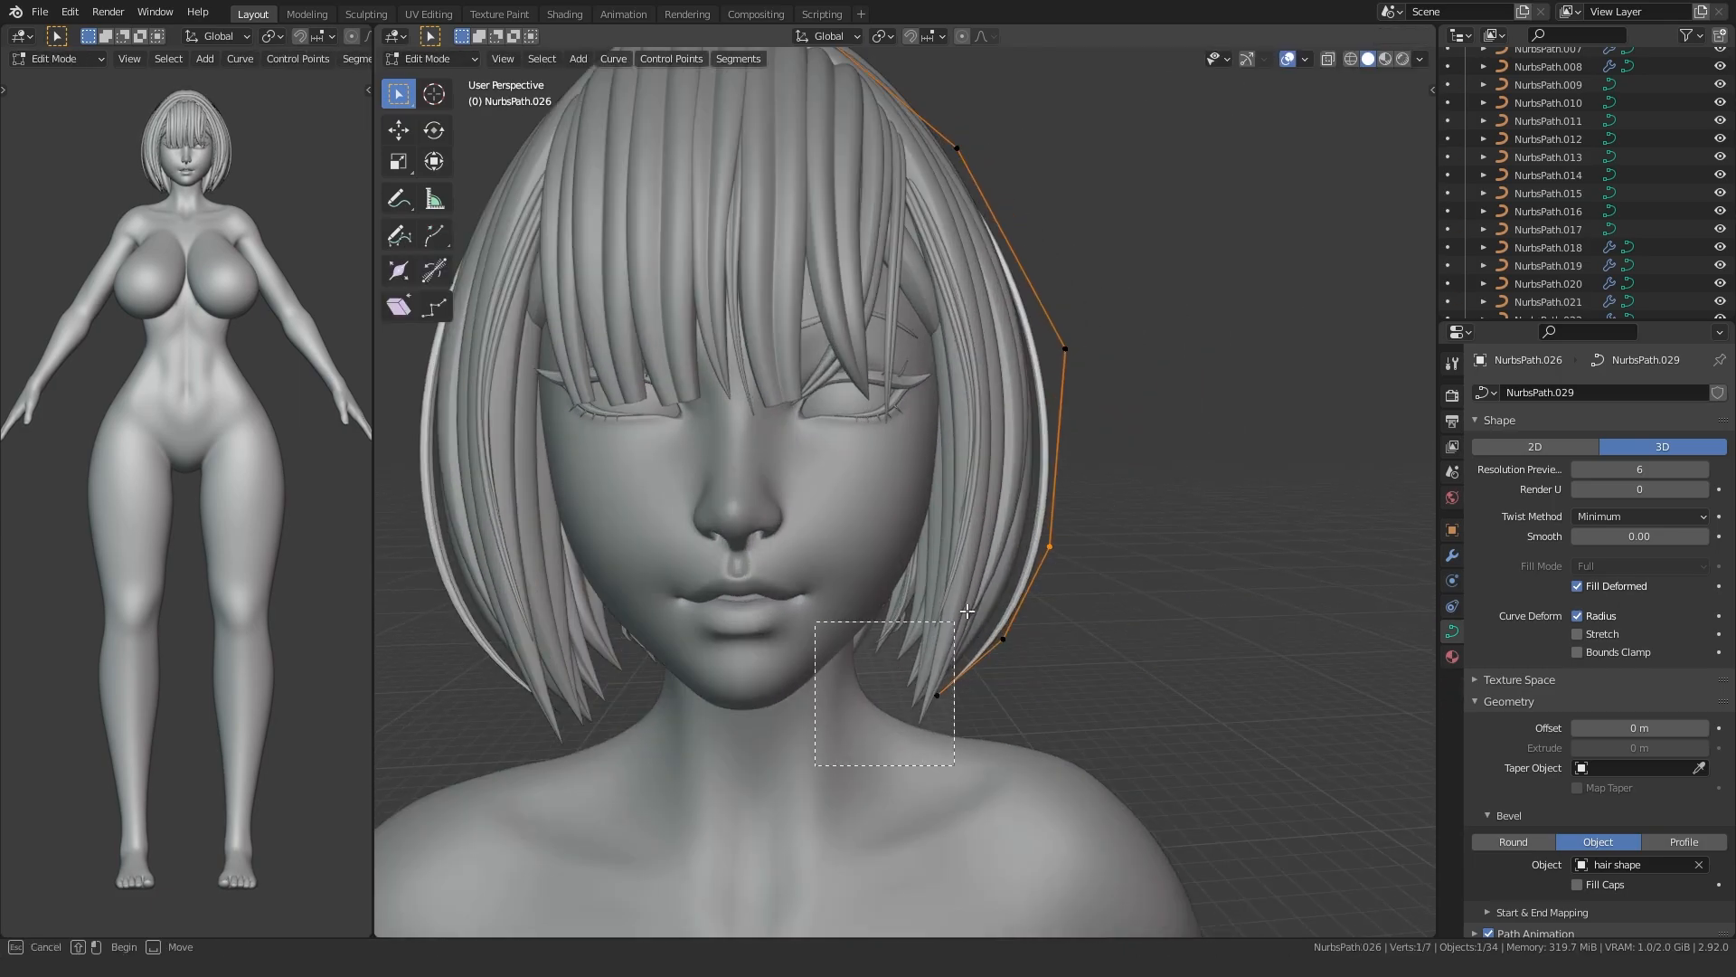
pyautogui.moveTo(1017, 432); pyautogui.dragTo(1187, 286)
pyautogui.press('g')
pyautogui.click(1172, 295)
# - Rotate the thin side strand's two lowest control points by -13.6° and check the silhouette from the front
pyautogui.moveTo(1071, 534); pyautogui.dragTo(808, 537, button='middle')
pyautogui.press('Tab')
pyautogui.scroll(-4, 1130, 503)
pyautogui.press('Tab')
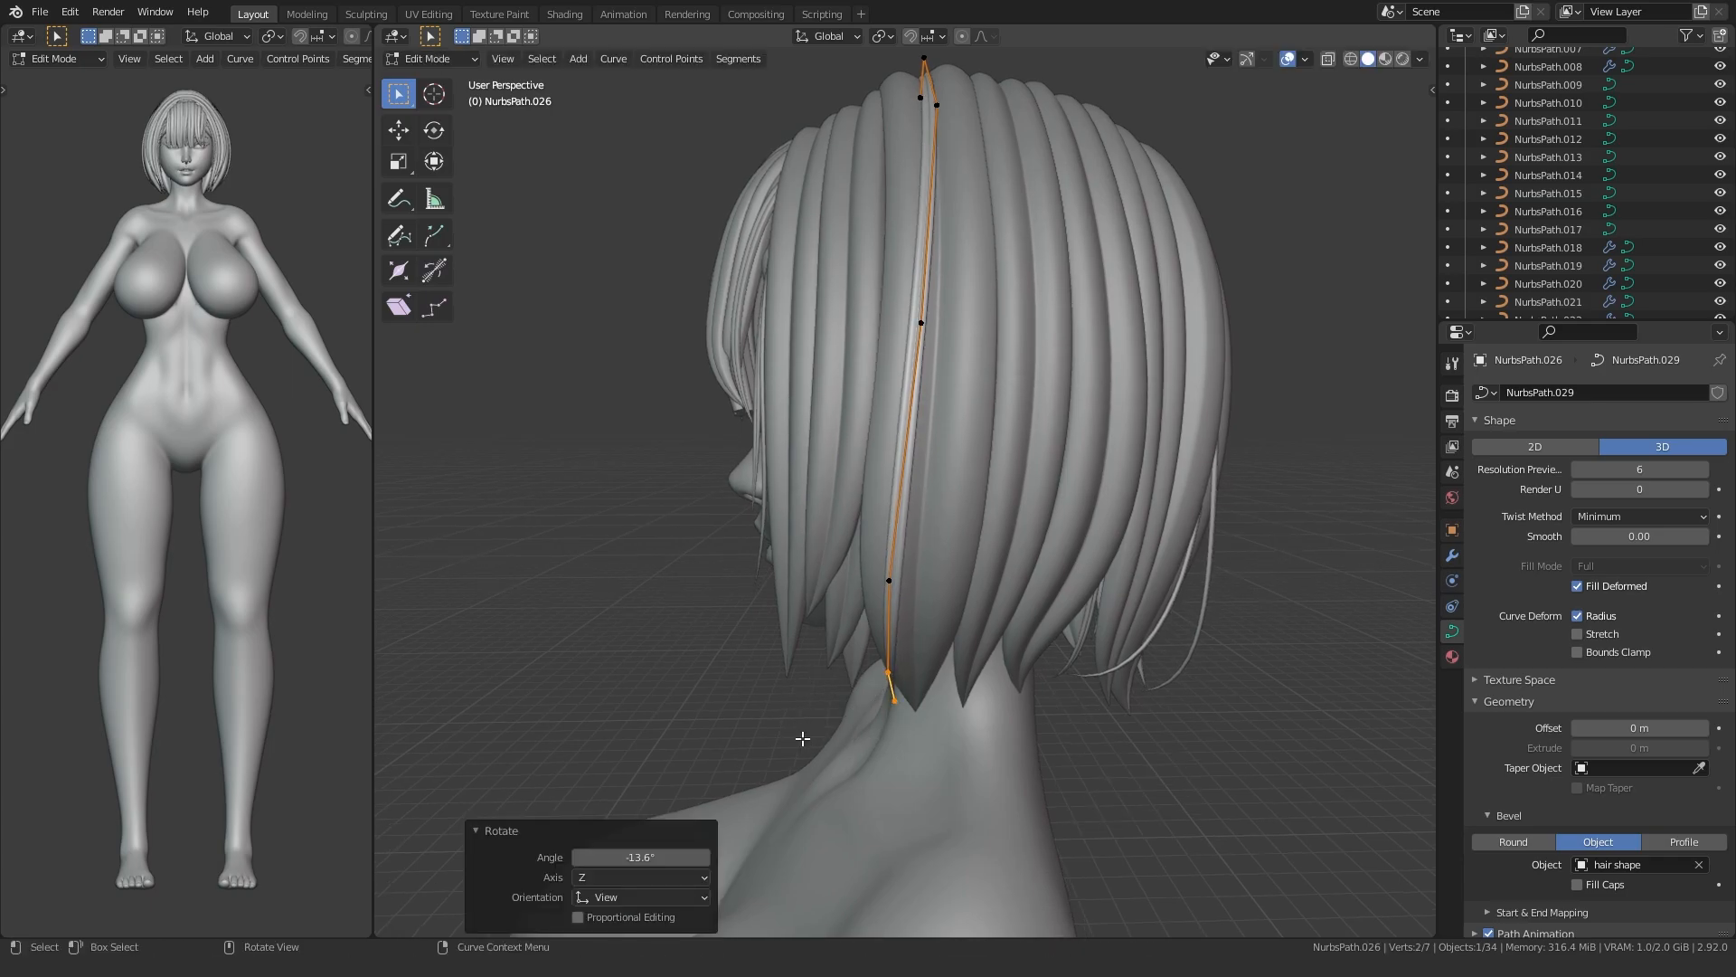
pyautogui.press('Tab')
pyautogui.scroll(-3, 981, 308)
pyautogui.moveTo(981, 308); pyautogui.dragTo(1128, 531, button='middle')
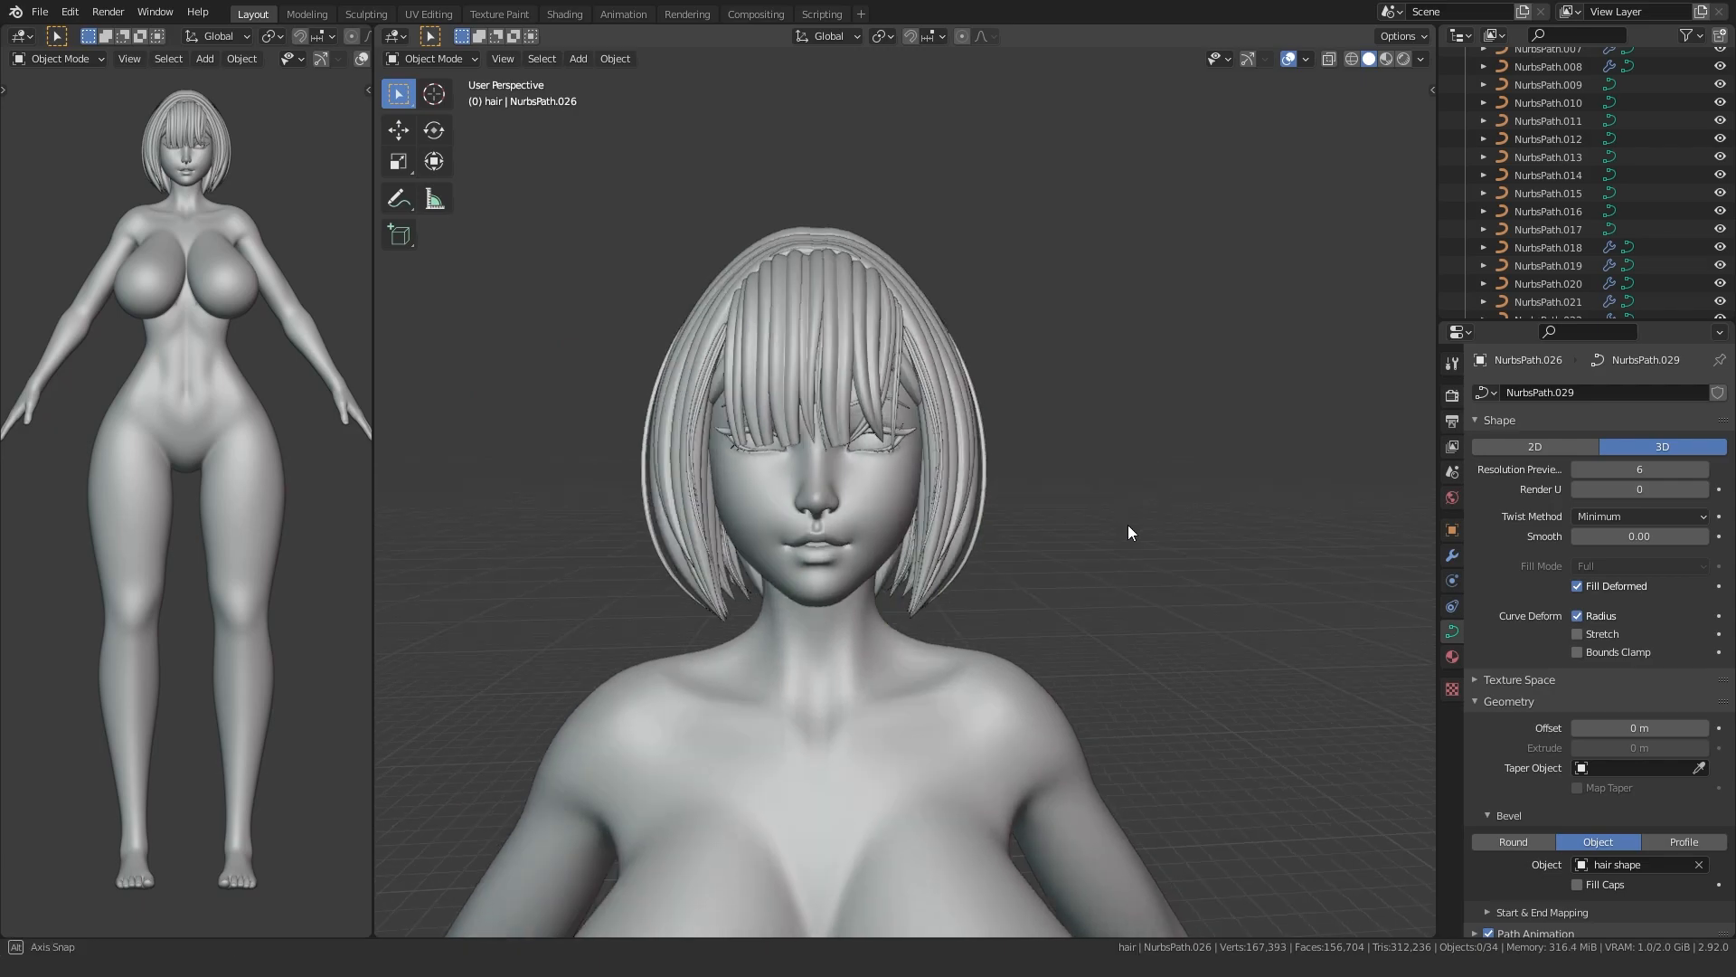
# - Reposition the thin side strand's two lowest control points near the neck and finish editing the curve
pyautogui.press('Tab')
pyautogui.scroll(8, 799, 519)
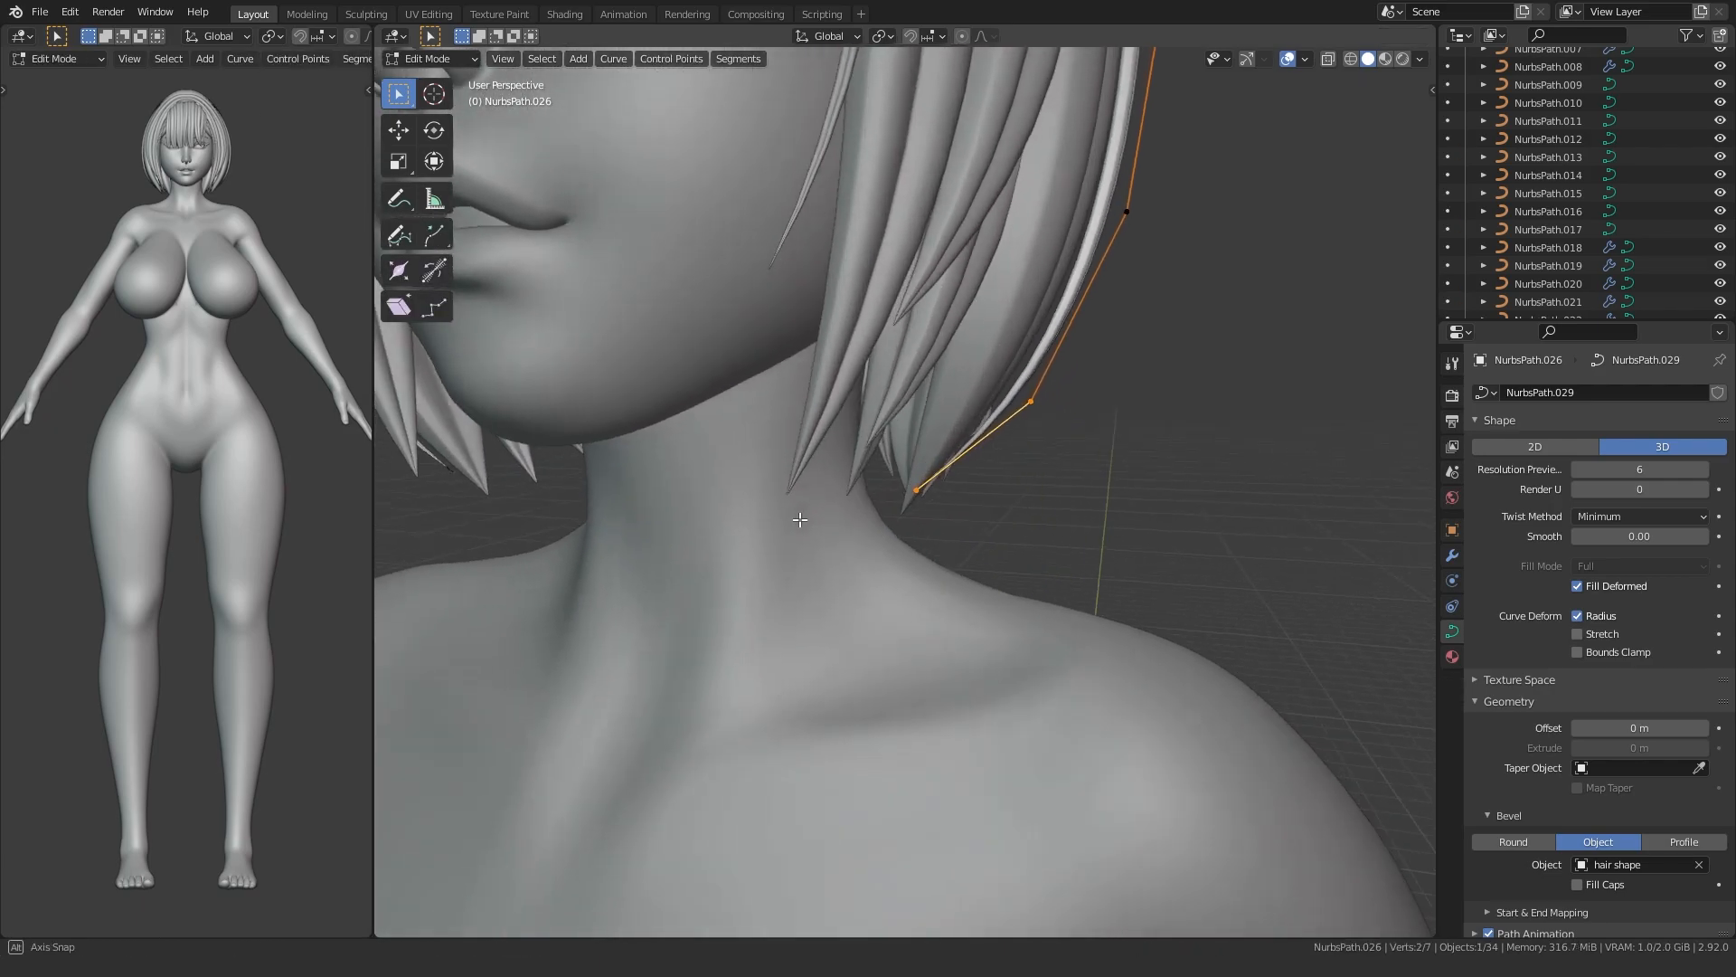
pyautogui.moveTo(799, 519); pyautogui.dragTo(992, 476, button='middle')
pyautogui.press('g')
pyautogui.click(717, 562)
pyautogui.press('Tab')
# - Duplicate a six-point strand at the side of the hair in place and open the copy for curve editing
pyautogui.moveTo(741, 481); pyautogui.dragTo(585, 589, button='middle')
pyautogui.scroll(-1, 695, 550)
pyautogui.hotkey('shift', 'd')
pyautogui.moveTo(694, 550); pyautogui.dragTo(912, 535, button='middle')
pyautogui.click(814, 533)
pyautogui.press('Tab')
# - Subdivide the segment between the new copy's two lowest control points and move the added point outward
pyautogui.keyDown('shift'); pyautogui.click(922, 523); pyautogui.keyUp('shift')
pyautogui.rightClick(914, 475)
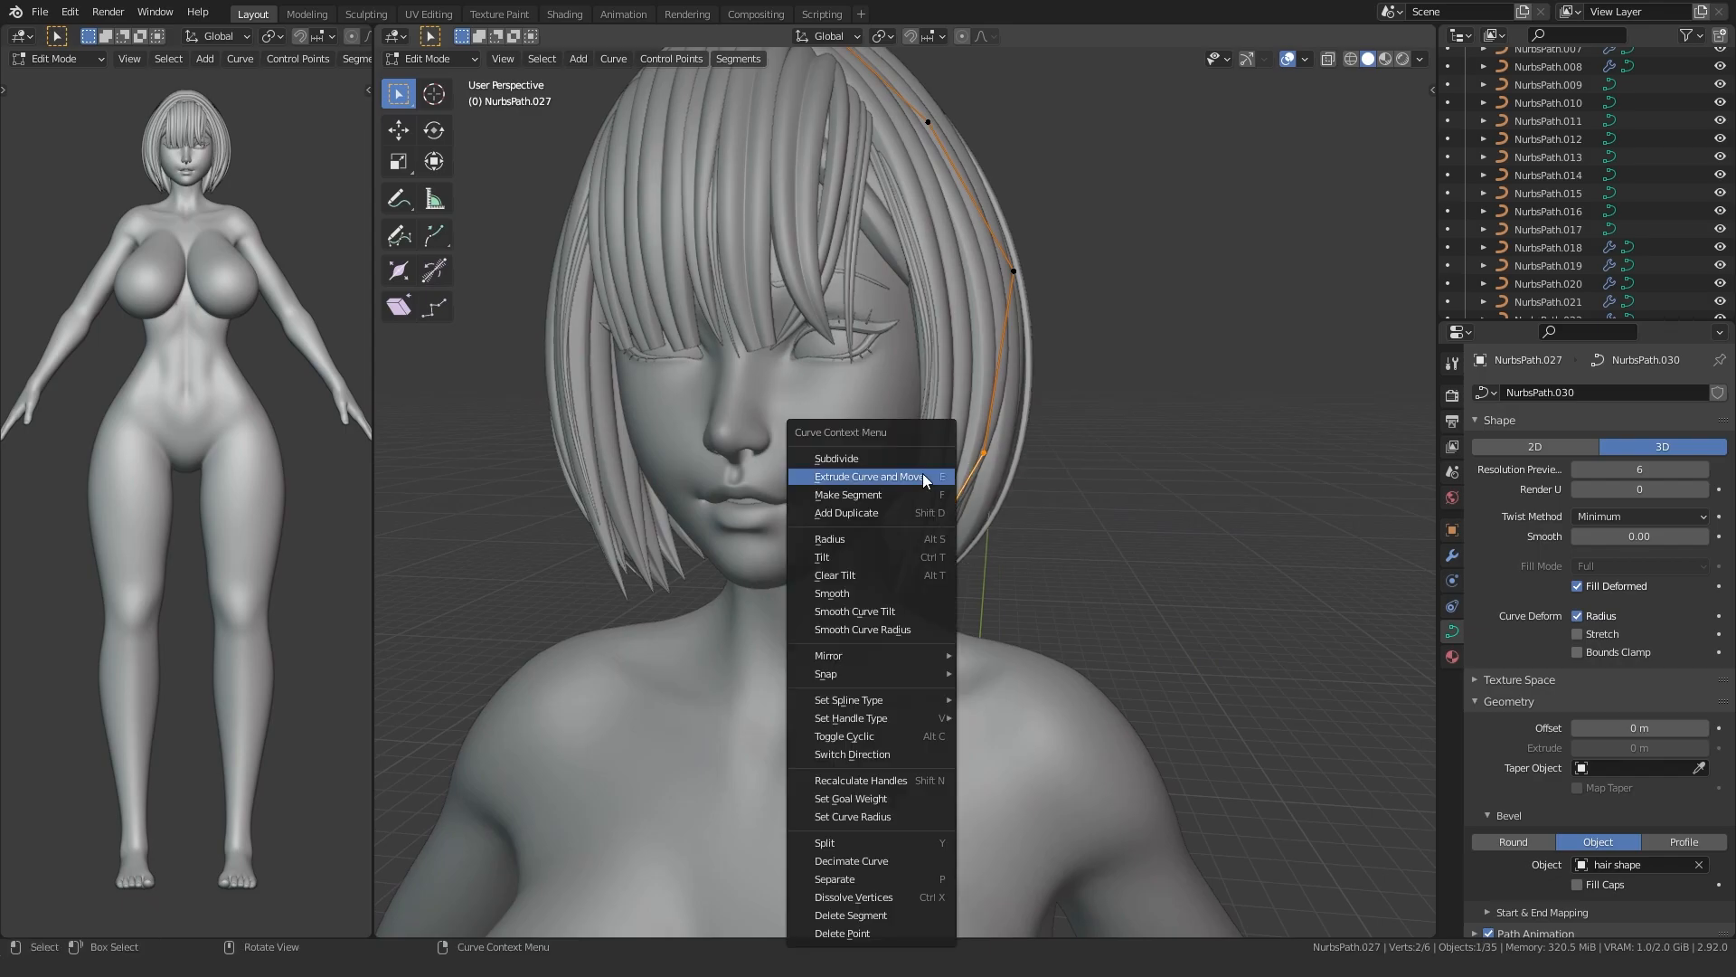
pyautogui.click(914, 470)
pyautogui.click(954, 496)
pyautogui.press('g')
pyautogui.click(1050, 548)
# - Lower the copy's three lowest control points 0.14815 m along Z, then shift them about 0.043 m along X in front view
pyautogui.moveTo(903, 586); pyautogui.dragTo(1020, 441)
pyautogui.press('g')
pyautogui.press('z')
pyautogui.click(1023, 512)
pyautogui.press('KP_1')
pyautogui.press('g')
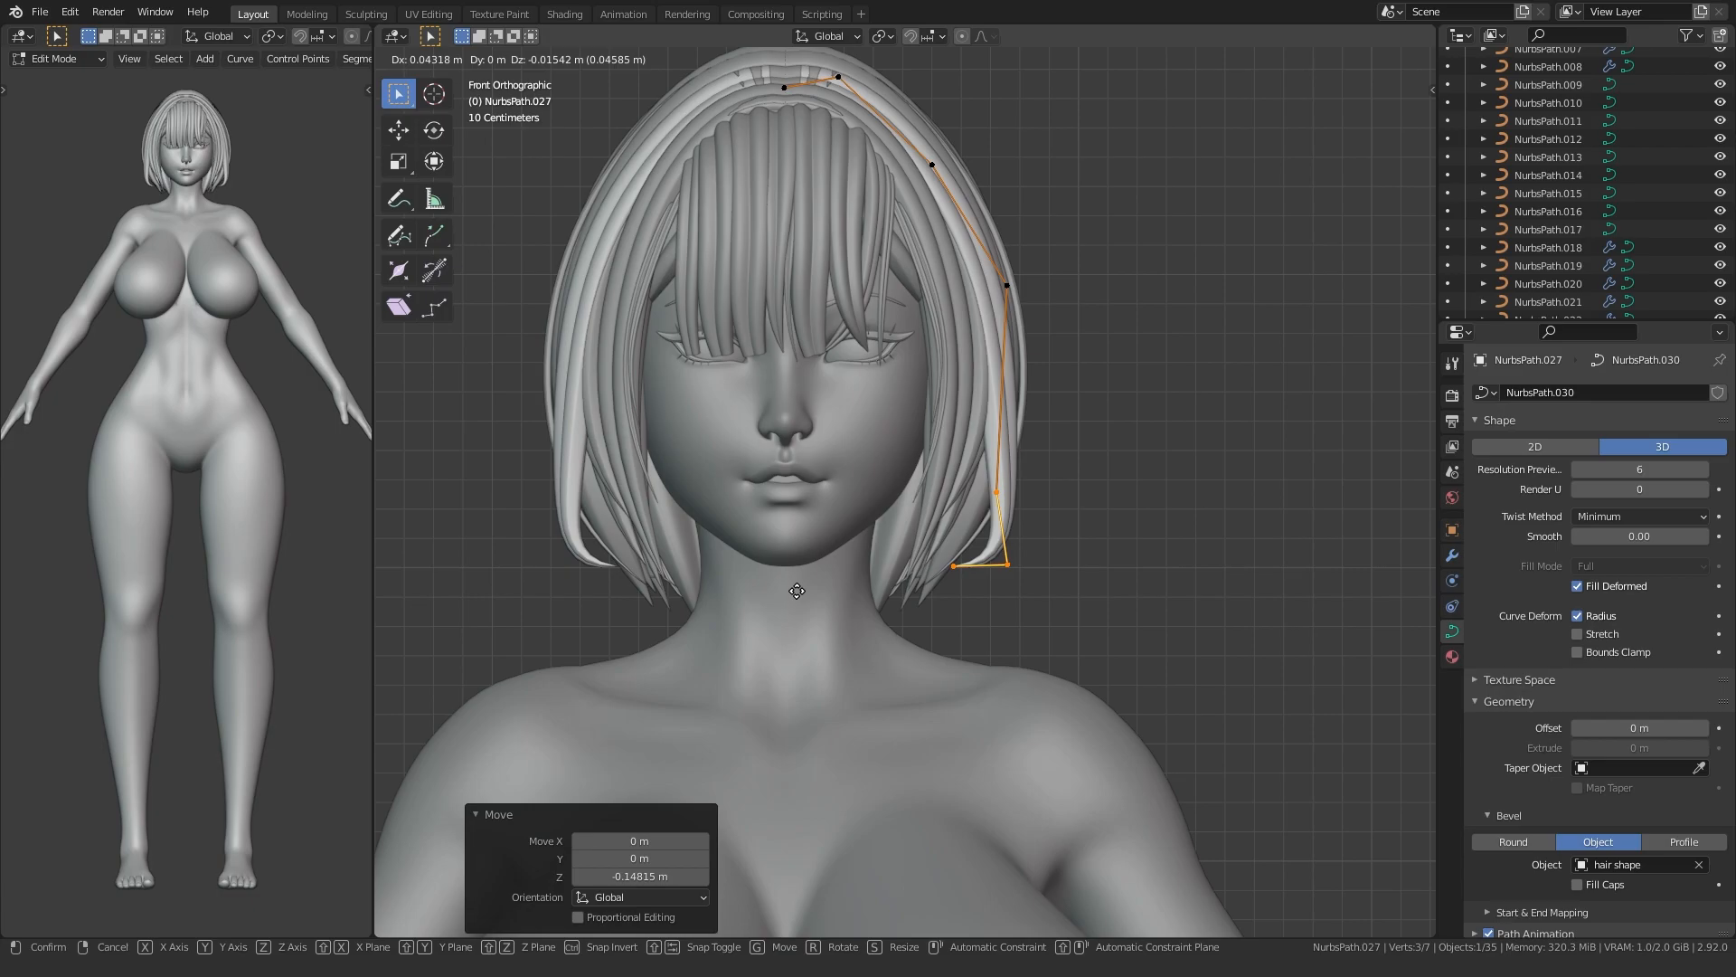
# - Try to scale the copy's two control points beside the cheek by 9 along X
pyautogui.moveTo(907, 501); pyautogui.dragTo(1124, 229)
pyautogui.press('s')
pyautogui.press('x')
pyautogui.press('9')
pyautogui.press('Return')
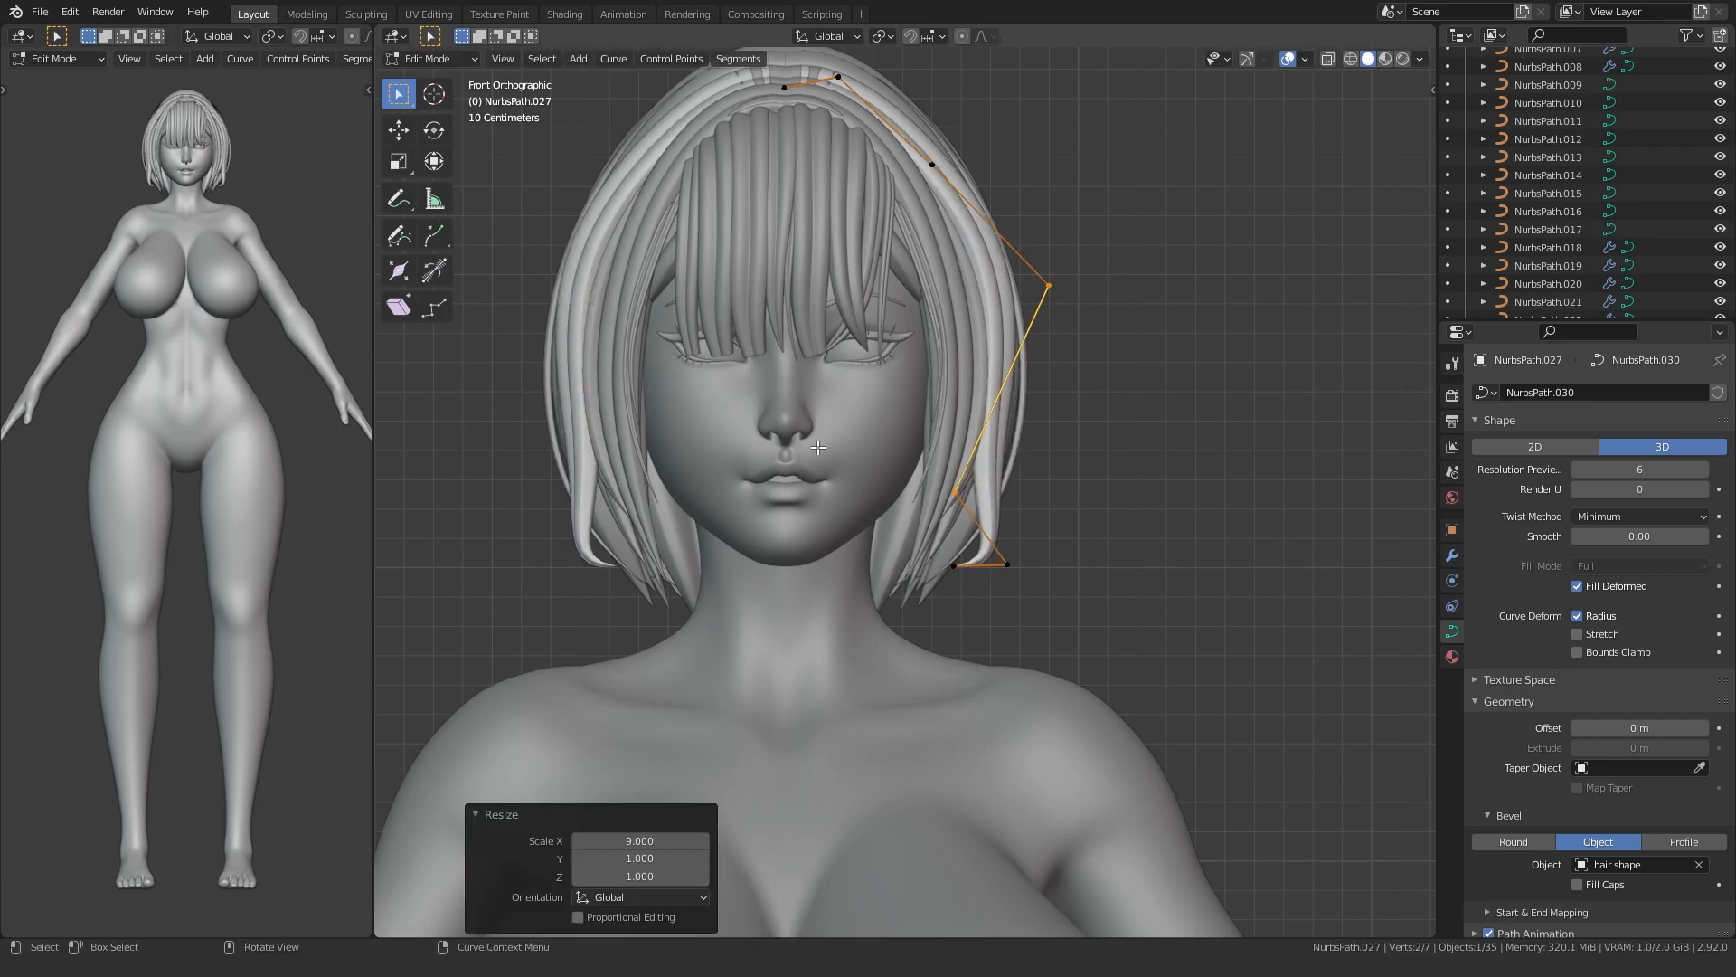
pyautogui.hotkey('ctrl', 'z')
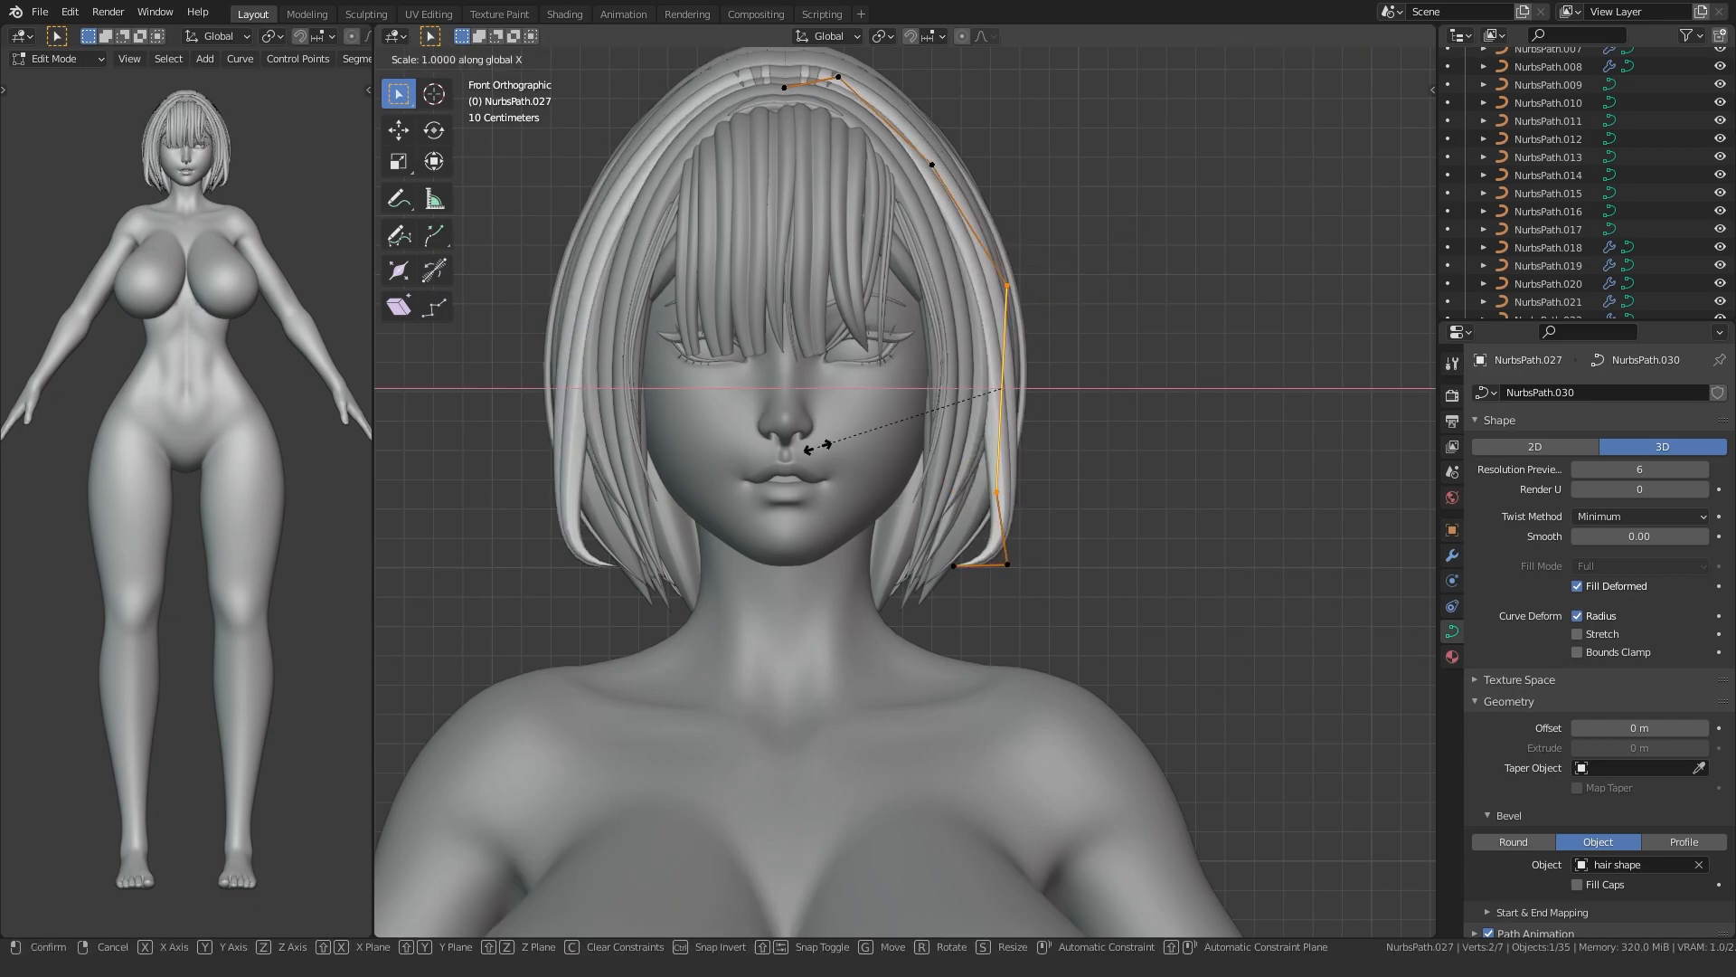
# - Align the copy's two control points beside the cheek, then those plus the one below, by scaling them to 0 along X
pyautogui.press('x')
pyautogui.press('0')
pyautogui.press('Return')
pyautogui.moveTo(973, 576); pyautogui.dragTo(1121, 175)
pyautogui.press('s')
pyautogui.press('x')
pyautogui.press('0')
pyautogui.press('Return')
pyautogui.moveTo(889, 549); pyautogui.dragTo(535, 601, button='middle')
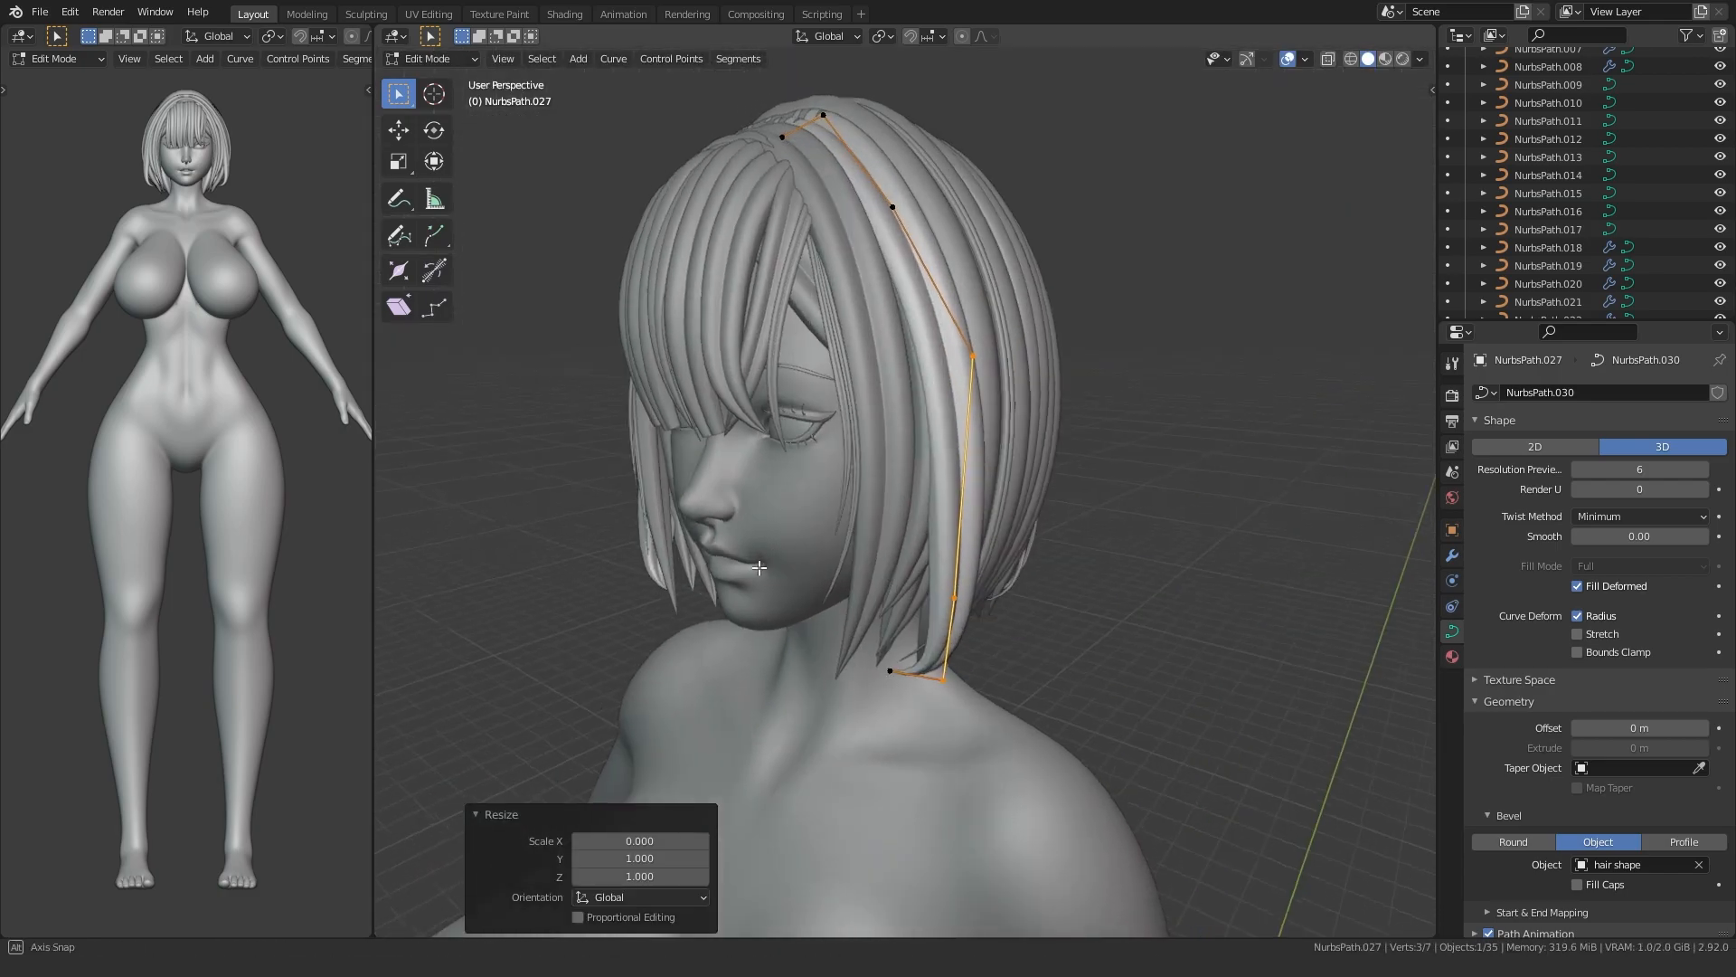
# - Shrink the radius of all the copied strand's control points to make it a thin stray hair
pyautogui.press('a')
pyautogui.hotkey('alt', 's')
pyautogui.click(850, 454)
pyautogui.moveTo(850, 453); pyautogui.dragTo(806, 444, button='middle')
# - Move the thin strand's two control points beside the cheek 0.092531 m outward along X in front view
pyautogui.moveTo(906, 374); pyautogui.dragTo(913, 355)
pyautogui.press('KP_1')
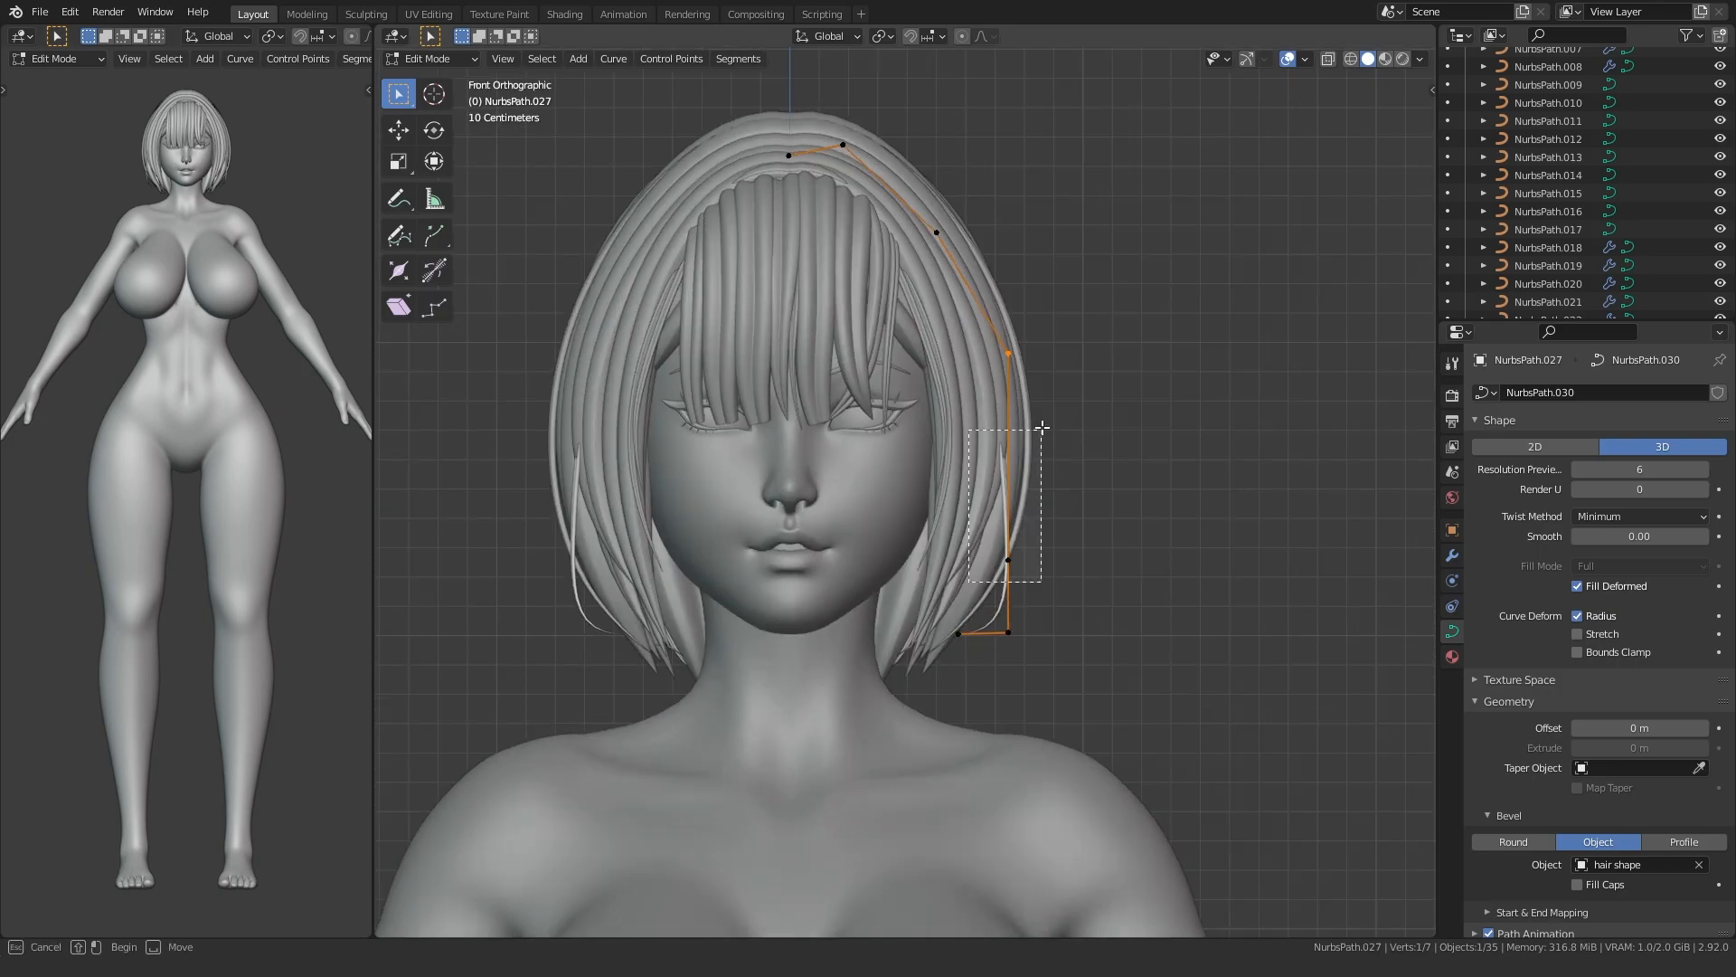
pyautogui.moveTo(1016, 473); pyautogui.dragTo(1017, 473)
pyautogui.press('g')
pyautogui.press('x')
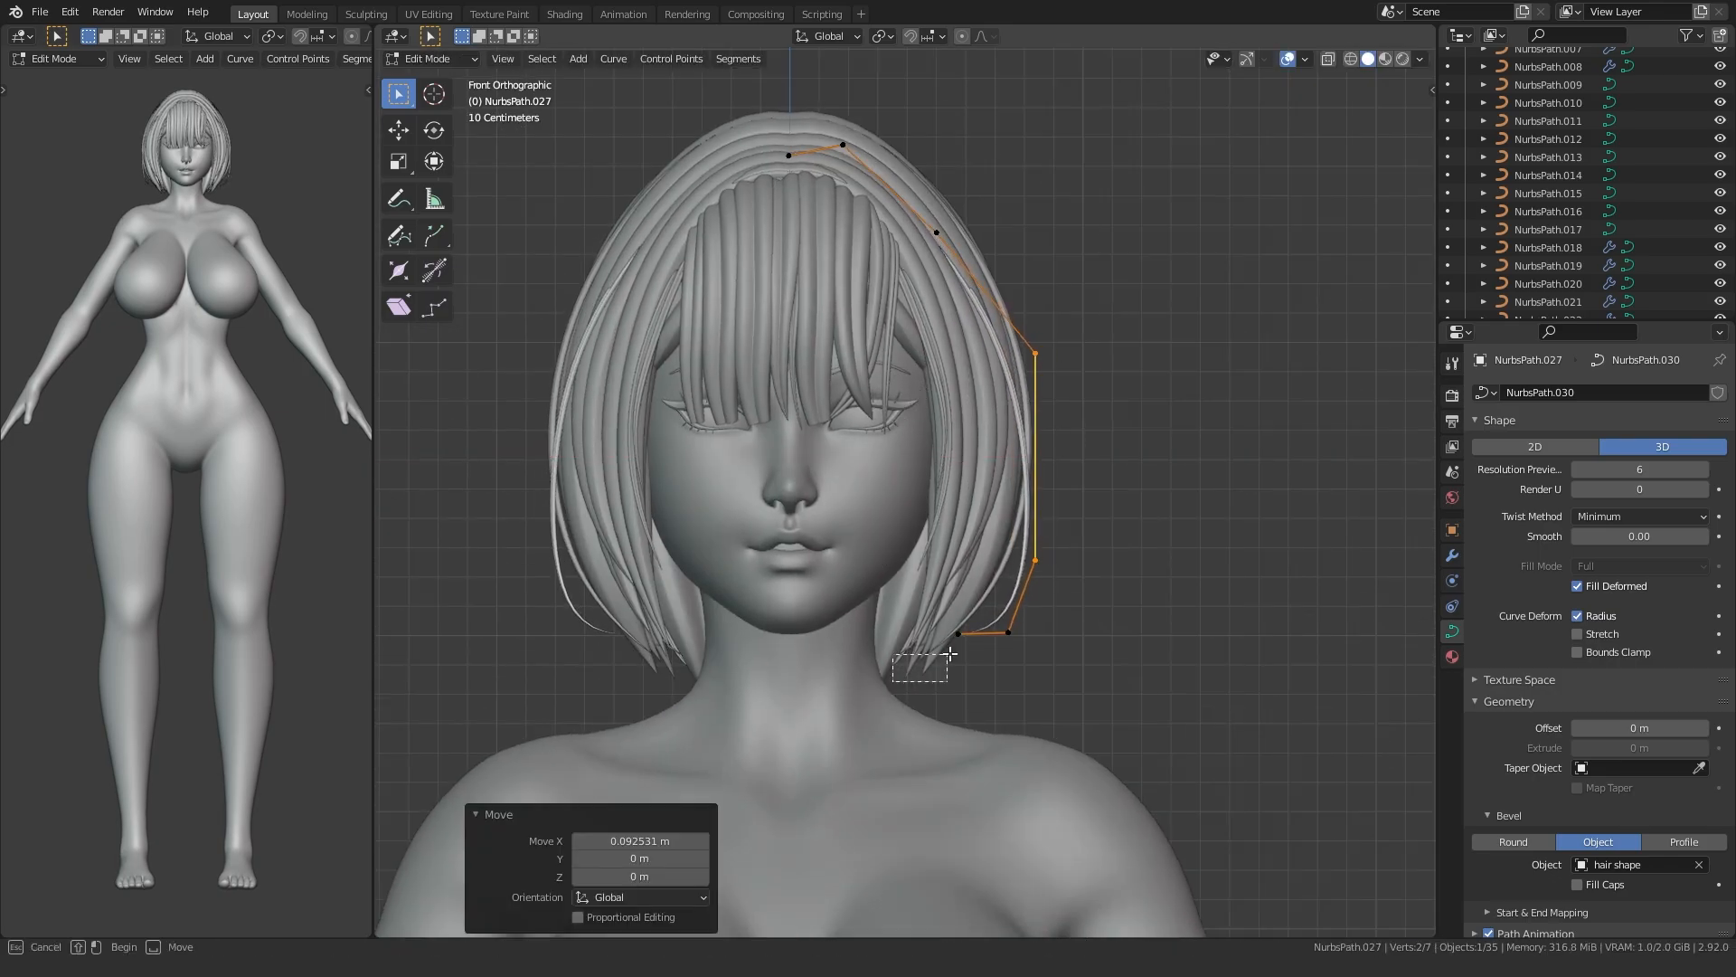
# - Move the thin strand's tip control point backward toward the neck in side view
pyautogui.moveTo(915, 670); pyautogui.dragTo(1026, 611)
pyautogui.press('KP_3')
pyautogui.scroll(1, 832, 660)
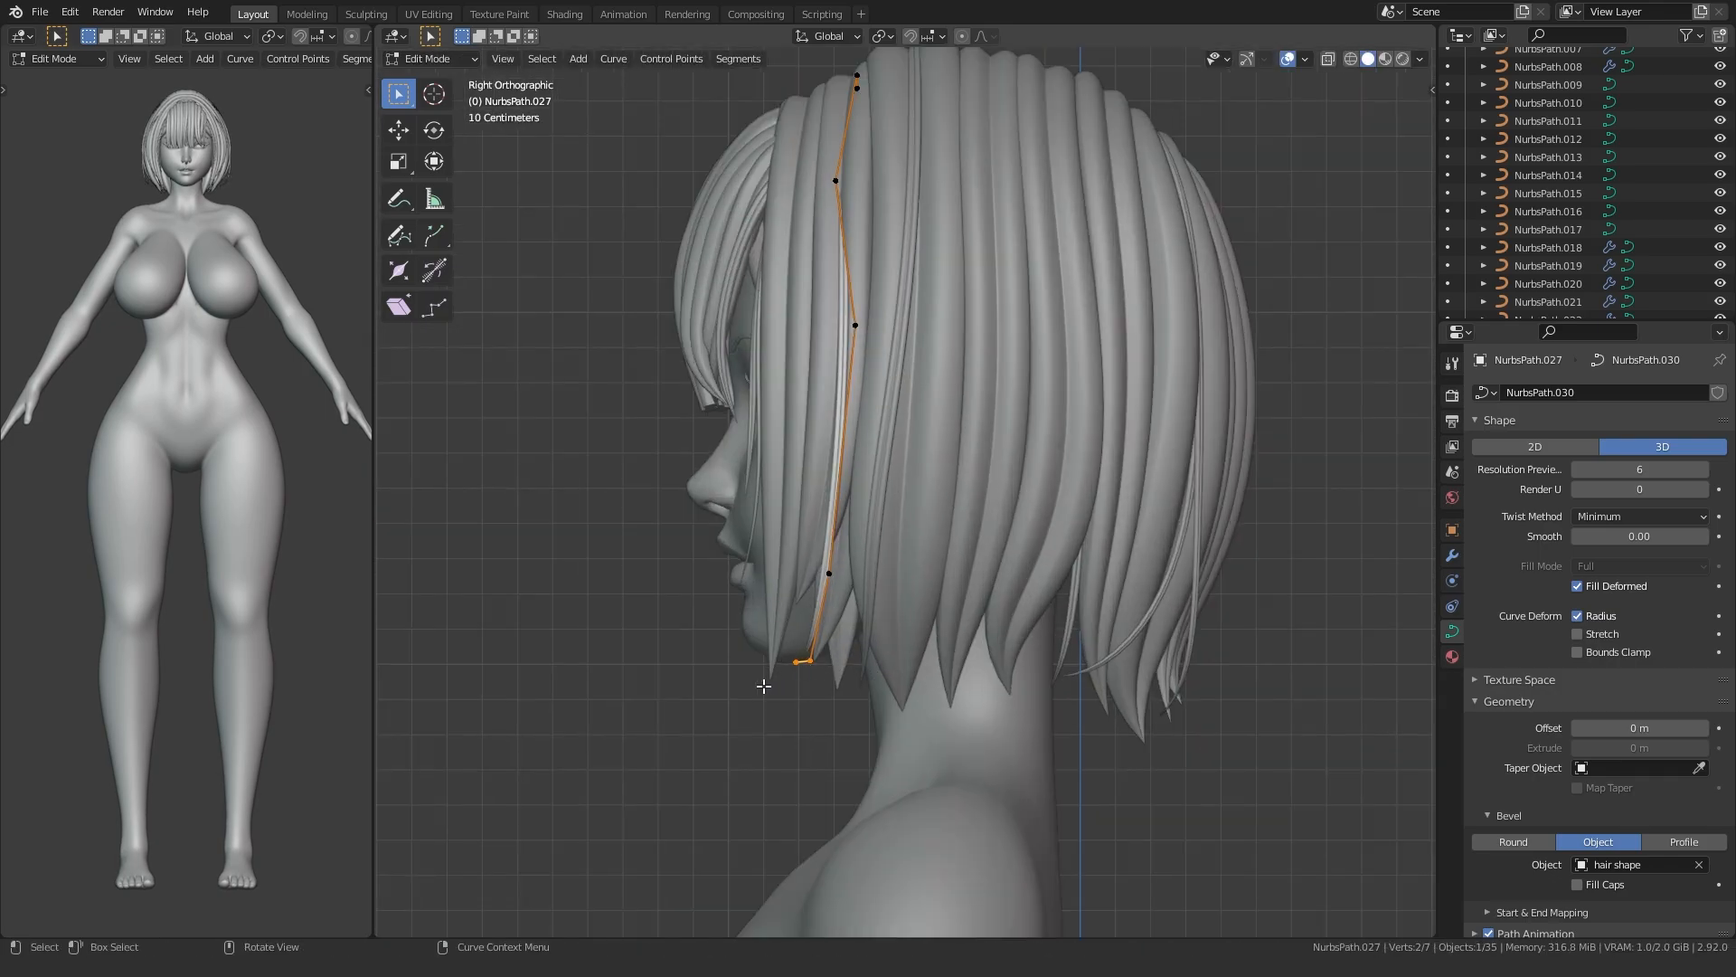
pyautogui.click(849, 675)
pyautogui.click(799, 667)
pyautogui.press('g')
pyautogui.click(792, 668)
# - Scale the thin strand's two middle control points to 0 along Y and shift the selection along Y
pyautogui.moveTo(810, 597); pyautogui.dragTo(933, 257)
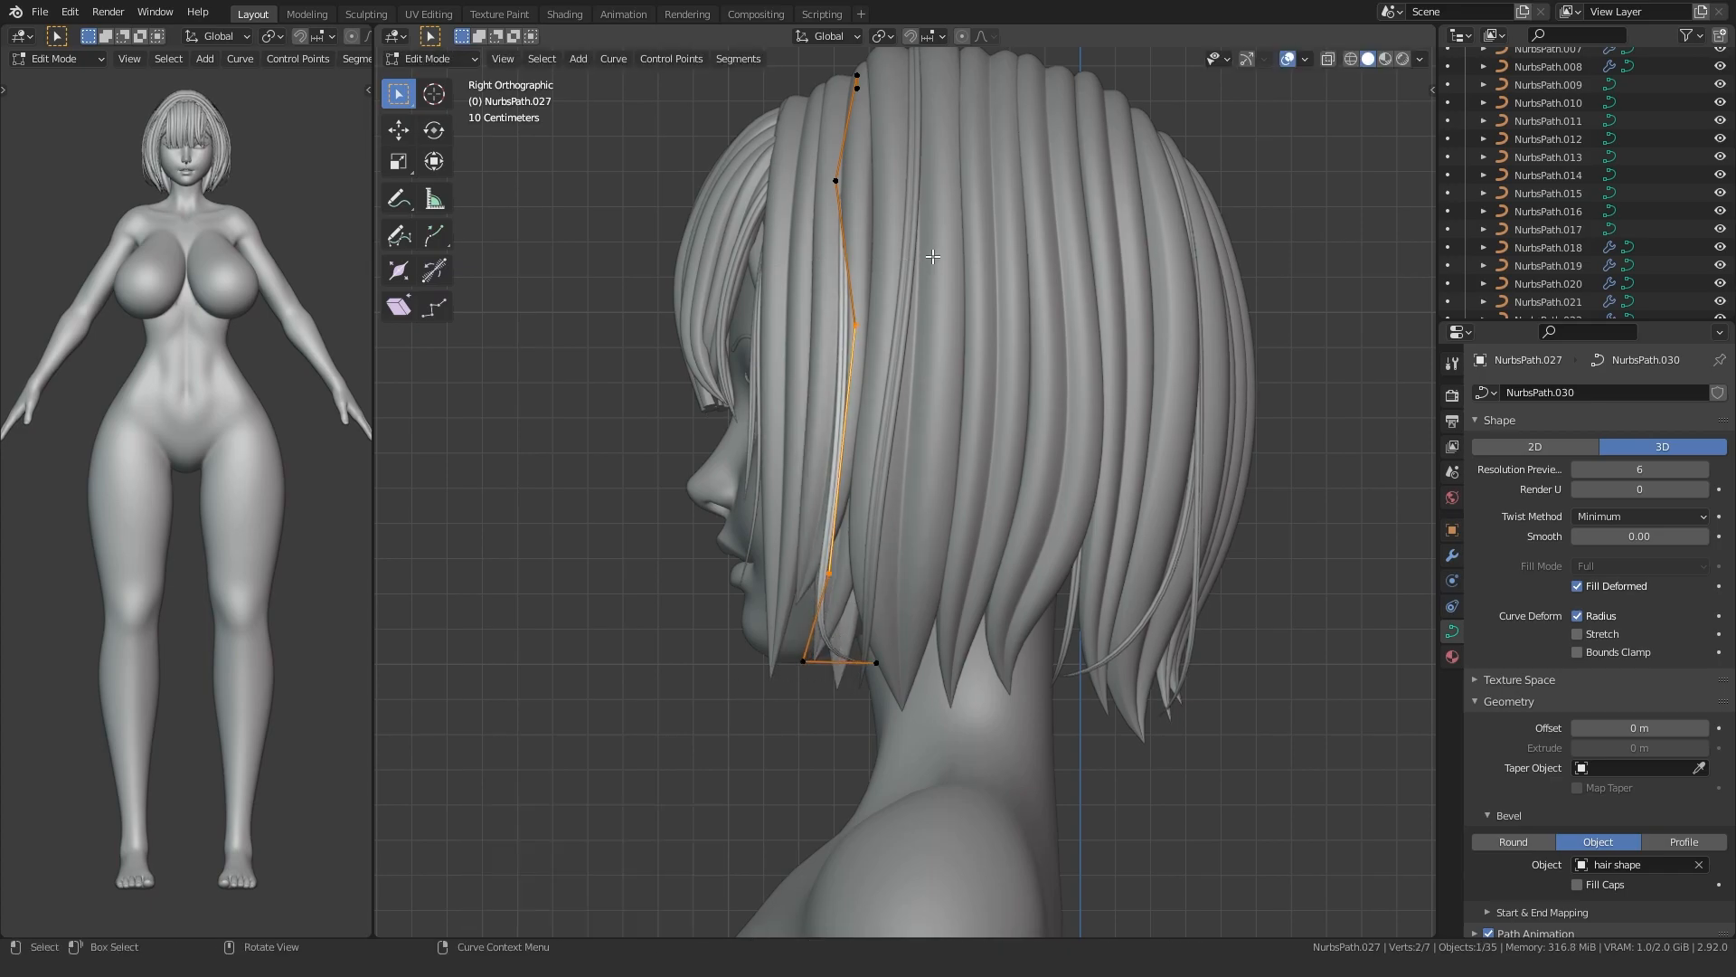
pyautogui.rightClick(932, 256)
pyautogui.press('s')
pyautogui.press('y')
pyautogui.press('0')
pyautogui.press('Return')
pyautogui.press('g')
pyautogui.press('y')
pyautogui.click(696, 427)
# - Move the thin strand's three upper control points -0.064064 m along Y and raise them about 0.058 m along Z
pyautogui.moveTo(696, 428); pyautogui.dragTo(915, 453, button='middle')
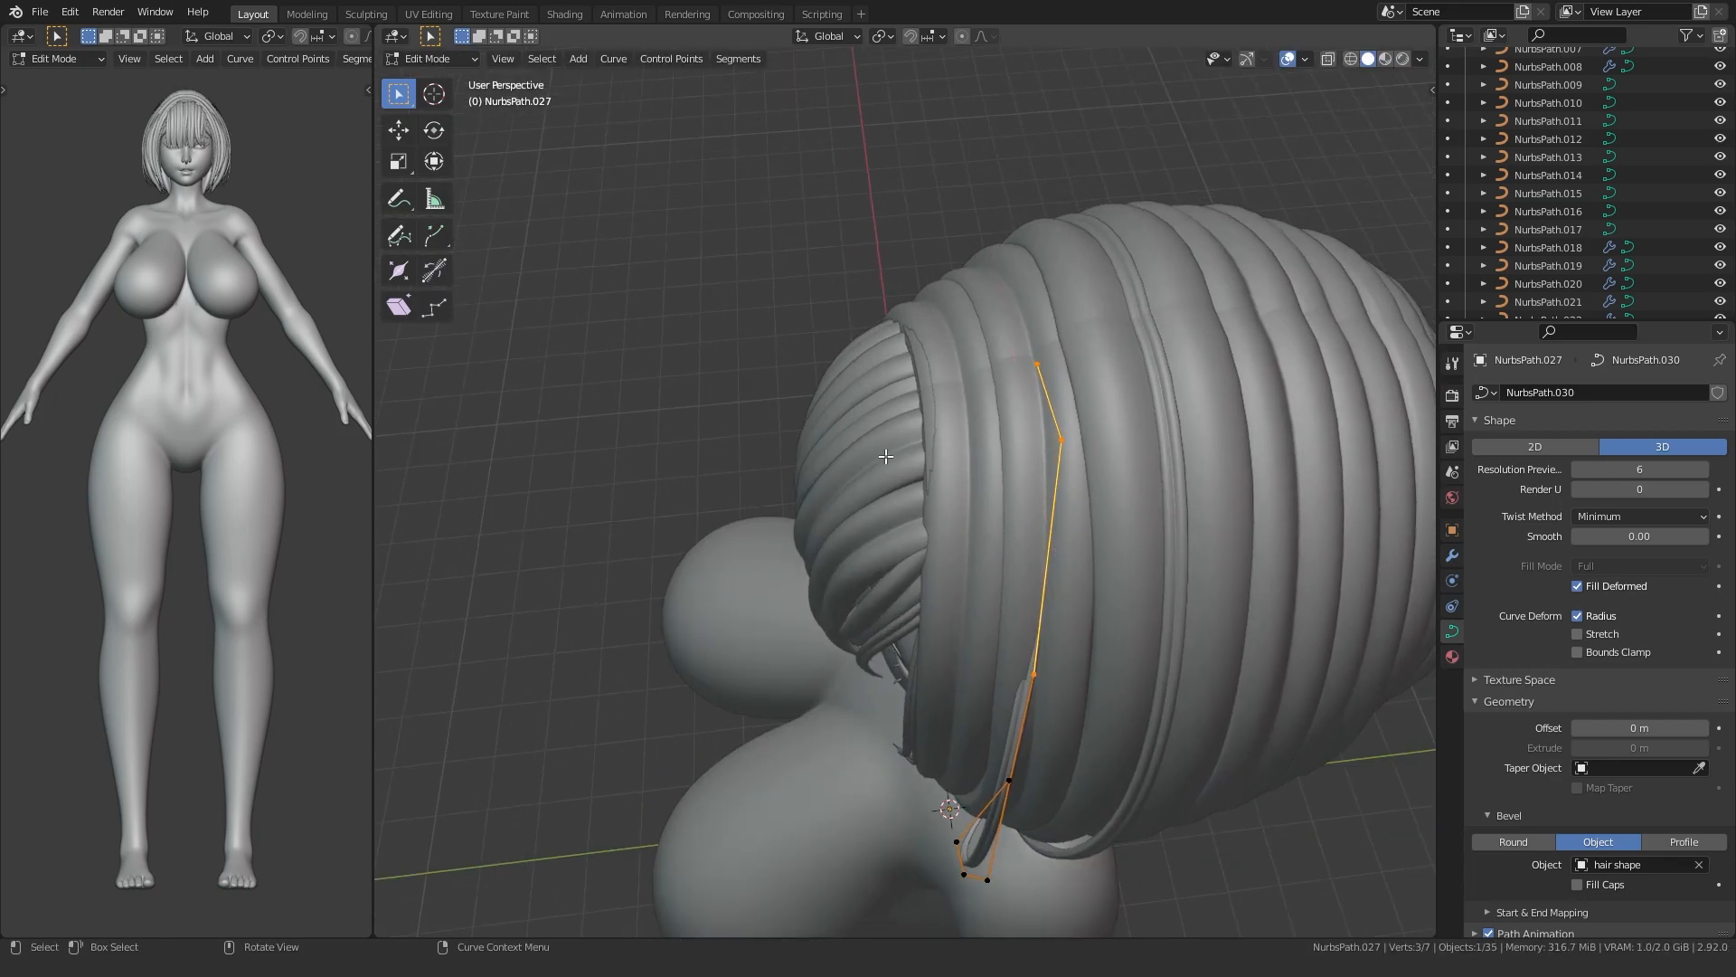
pyautogui.press('g')
pyautogui.press('y')
pyautogui.click(866, 567)
pyautogui.press('g')
pyautogui.press('z')
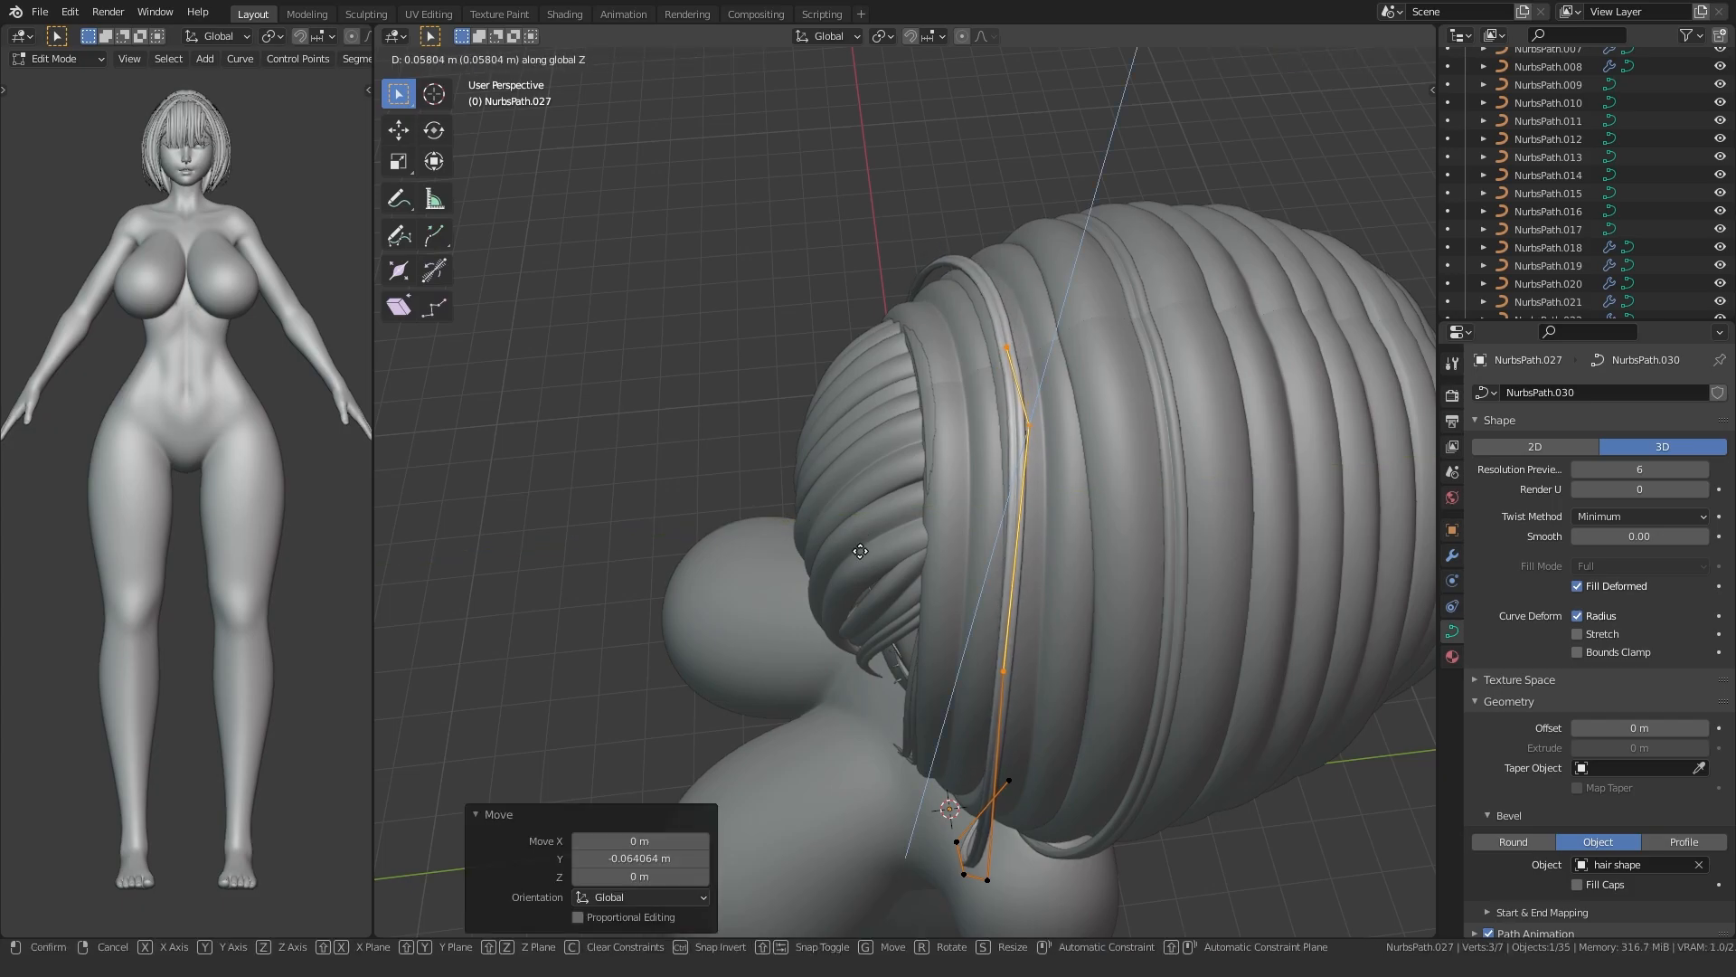
pyautogui.click(864, 543)
# - Lower the thin strand's two control points at the crown 0.020026 m along Z, then shift them forward along Y
pyautogui.moveTo(864, 542); pyautogui.dragTo(1002, 464, button='middle')
pyautogui.scroll(2, 956, 176)
pyautogui.keyDown('shift'); pyautogui.click(1294, 597); pyautogui.keyUp('shift')
pyautogui.scroll(2, 924, 280)
pyautogui.press('g')
pyautogui.press('z')
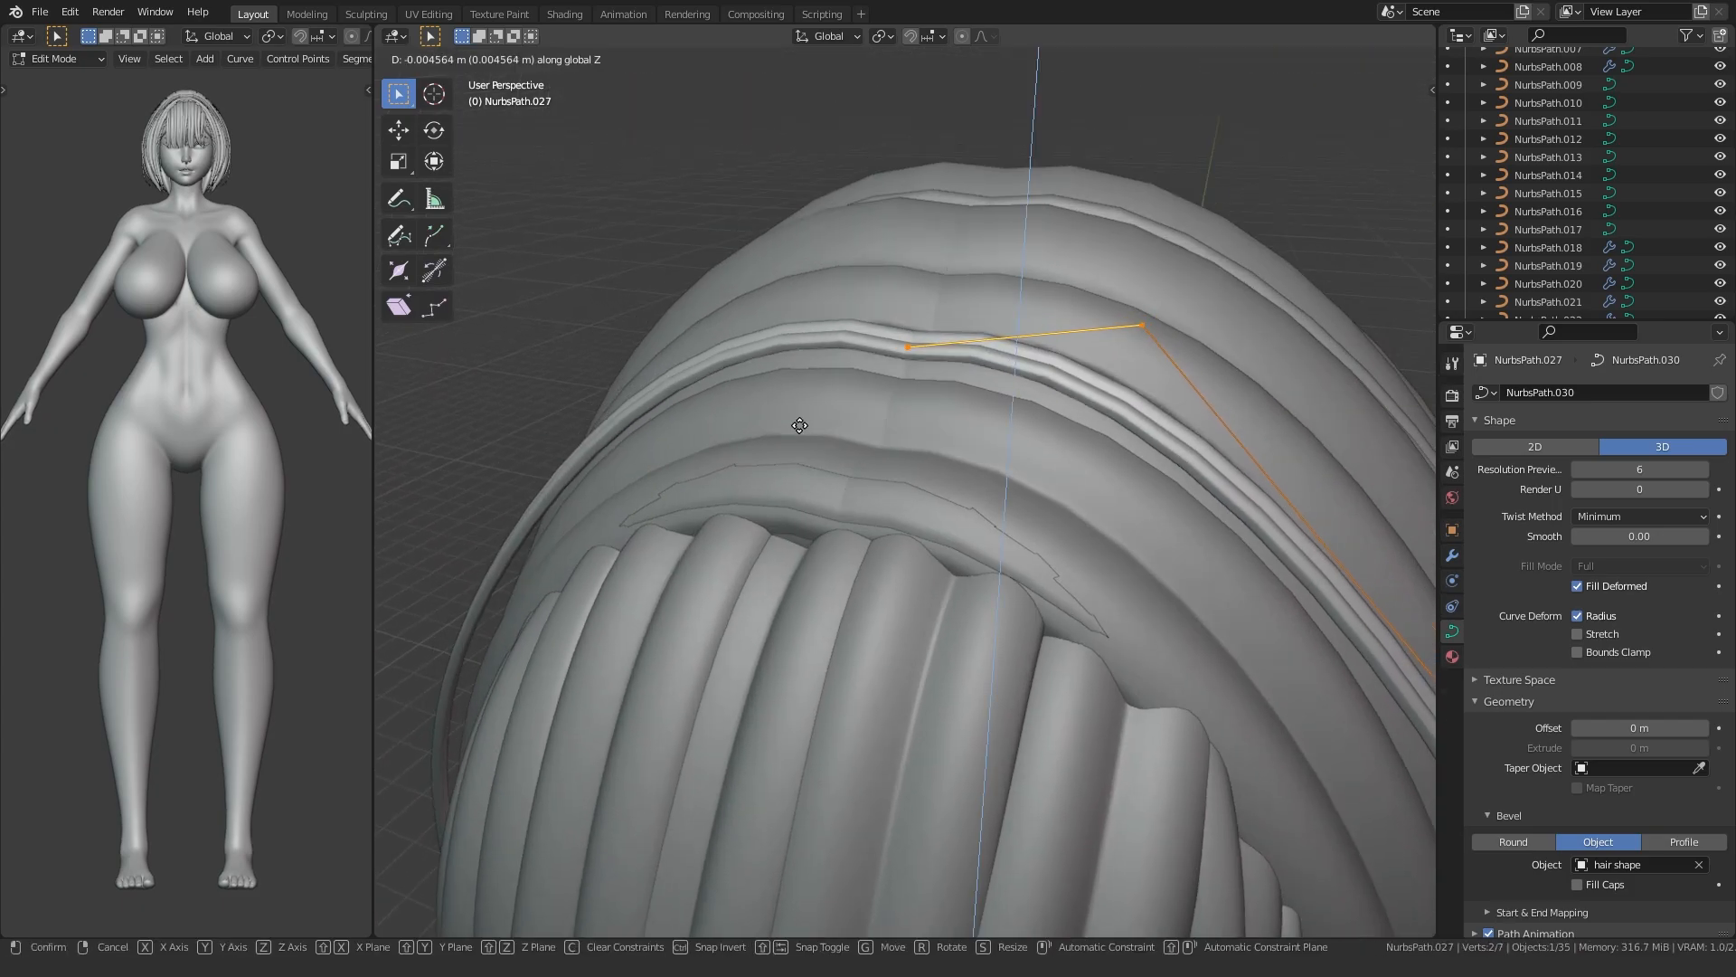
pyautogui.click(793, 440)
pyautogui.moveTo(794, 441); pyautogui.dragTo(696, 523, button='middle')
pyautogui.press('g')
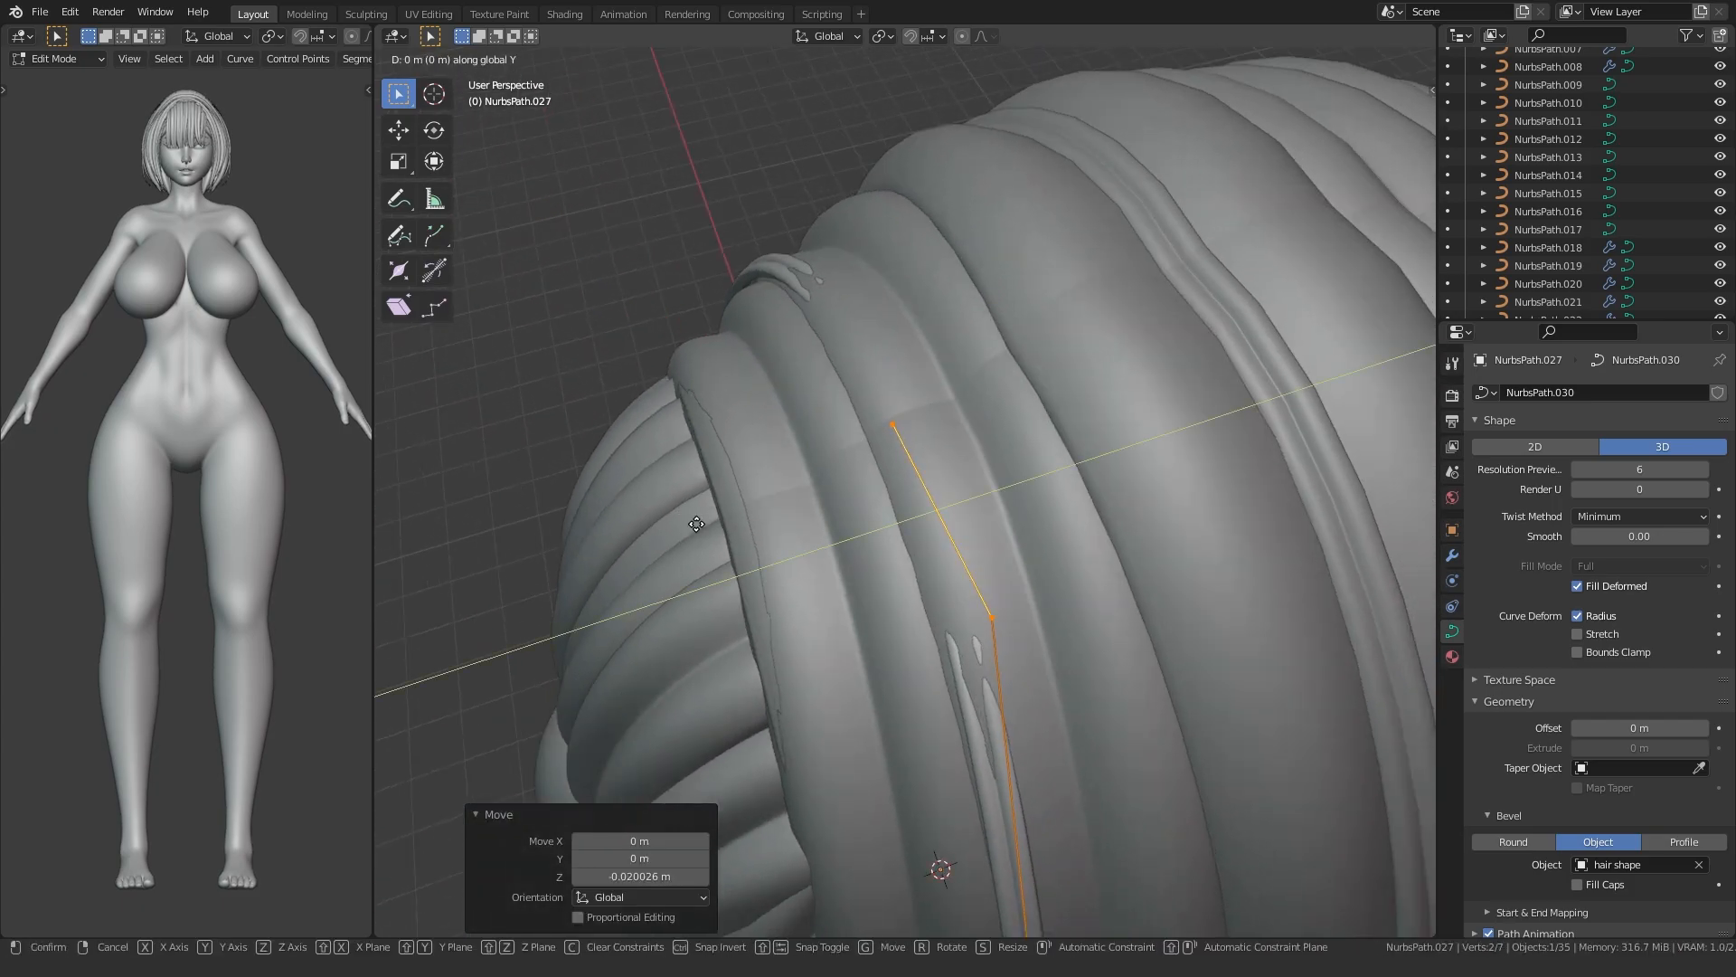
pyautogui.click(637, 530)
pyautogui.hotkey('ctrl', 't')
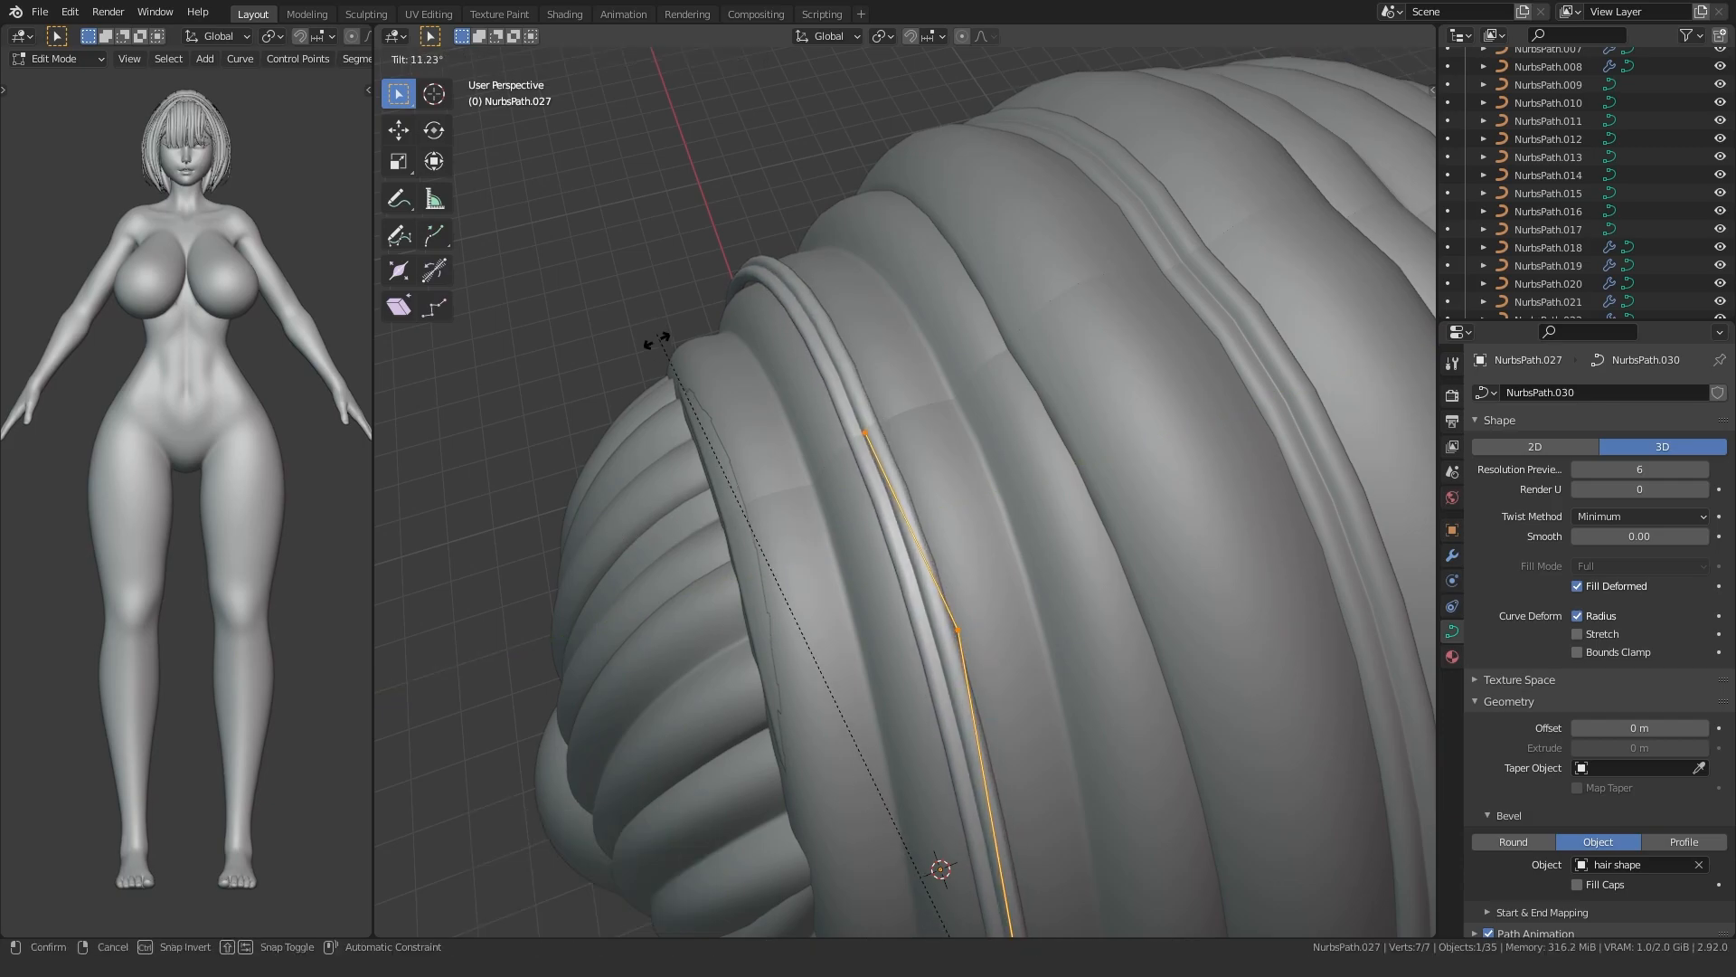
pyautogui.hotkey('ctrl', 'z')
pyautogui.hotkey('ctrl', 'z')
# - Adjust the height of the thin strand's crown control points along Z and leave curve editing
pyautogui.moveTo(741, 644); pyautogui.dragTo(843, 423, button='middle')
pyautogui.press('g')
pyautogui.press('z')
pyautogui.click(786, 479)
pyautogui.scroll(-4, 769, 481)
pyautogui.press('Tab')
# - Open the neighbouring strand NurbsPath.019 for editing, adjust its crown control point along Z, and deselect the strand
pyautogui.click(770, 349)
pyautogui.click(796, 333)
pyautogui.click(843, 424)
pyautogui.press('Tab')
pyautogui.moveTo(736, 522); pyautogui.dragTo(862, 425, button='middle')
pyautogui.click(807, 208)
pyautogui.moveTo(807, 207); pyautogui.dragTo(770, 326, button='middle')
pyautogui.scroll(3, 776, 352)
pyautogui.moveTo(757, 416); pyautogui.dragTo(755, 457, button='middle')
pyautogui.press('g')
pyautogui.press('z')
pyautogui.click(781, 396)
pyautogui.press('Tab')
pyautogui.scroll(-6, 492, 461)
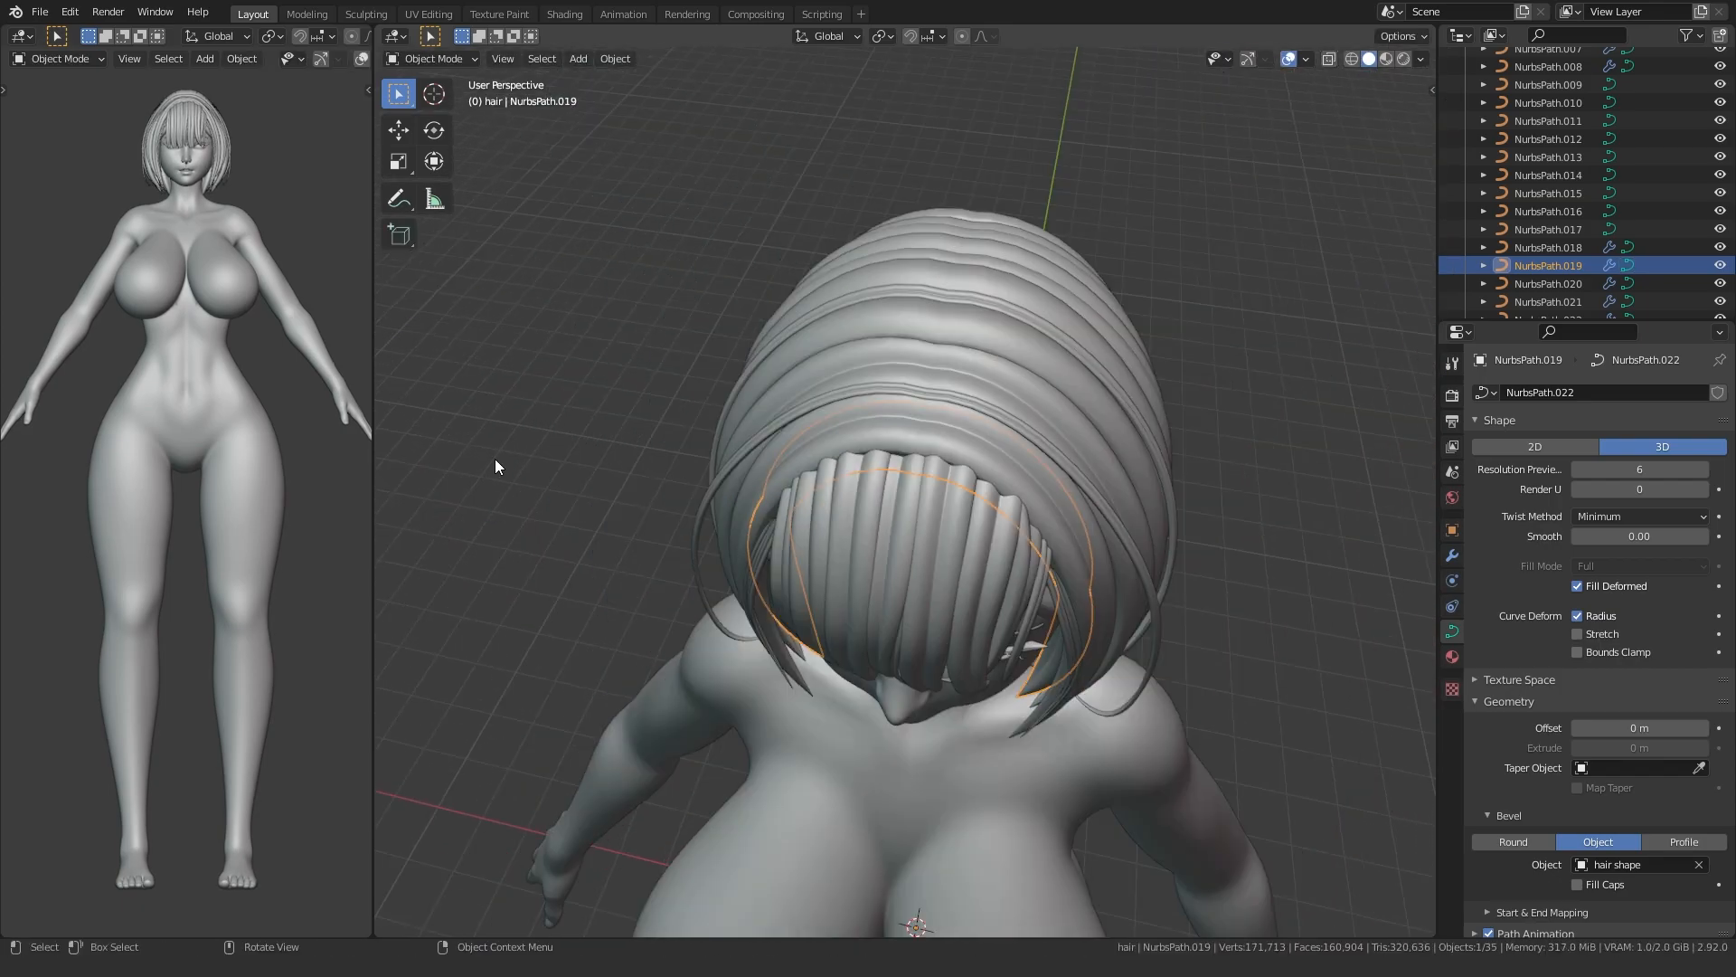
pyautogui.click(492, 461)
# - Reopen the thin side strand for editing and move its second-lowest control point up and outward in front view
pyautogui.moveTo(651, 510); pyautogui.dragTo(566, 417, button='middle')
pyautogui.keyDown('shift'); pyautogui.moveTo(641, 560); pyautogui.dragTo(729, 425, button='middle'); pyautogui.keyUp('shift')
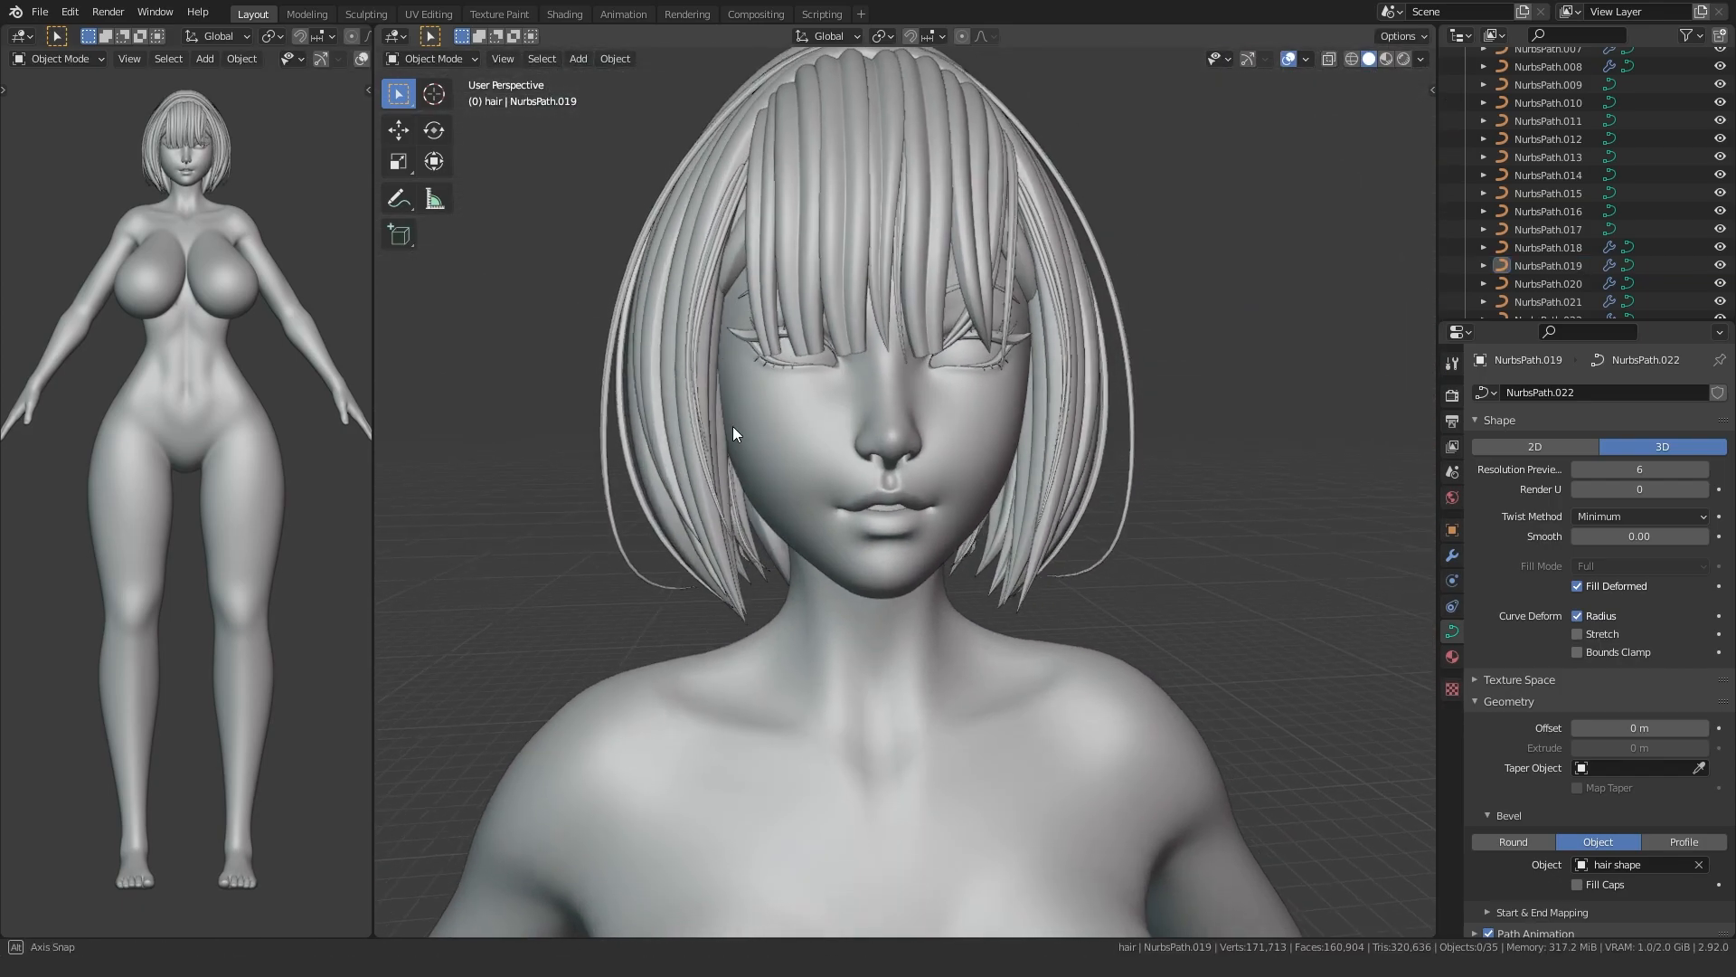
pyautogui.scroll(3, 730, 425)
pyautogui.scroll(-2, 760, 475)
pyautogui.scroll(-2, 961, 600)
pyautogui.scroll(2, 1017, 568)
pyautogui.click(1097, 578)
pyautogui.press('Tab')
pyautogui.keyDown('alt'); pyautogui.moveTo(814, 599); pyautogui.dragTo(867, 617, button='middle'); pyautogui.keyUp('alt')
pyautogui.scroll(2, 949, 606)
pyautogui.moveTo(1053, 694); pyautogui.dragTo(1256, 501)
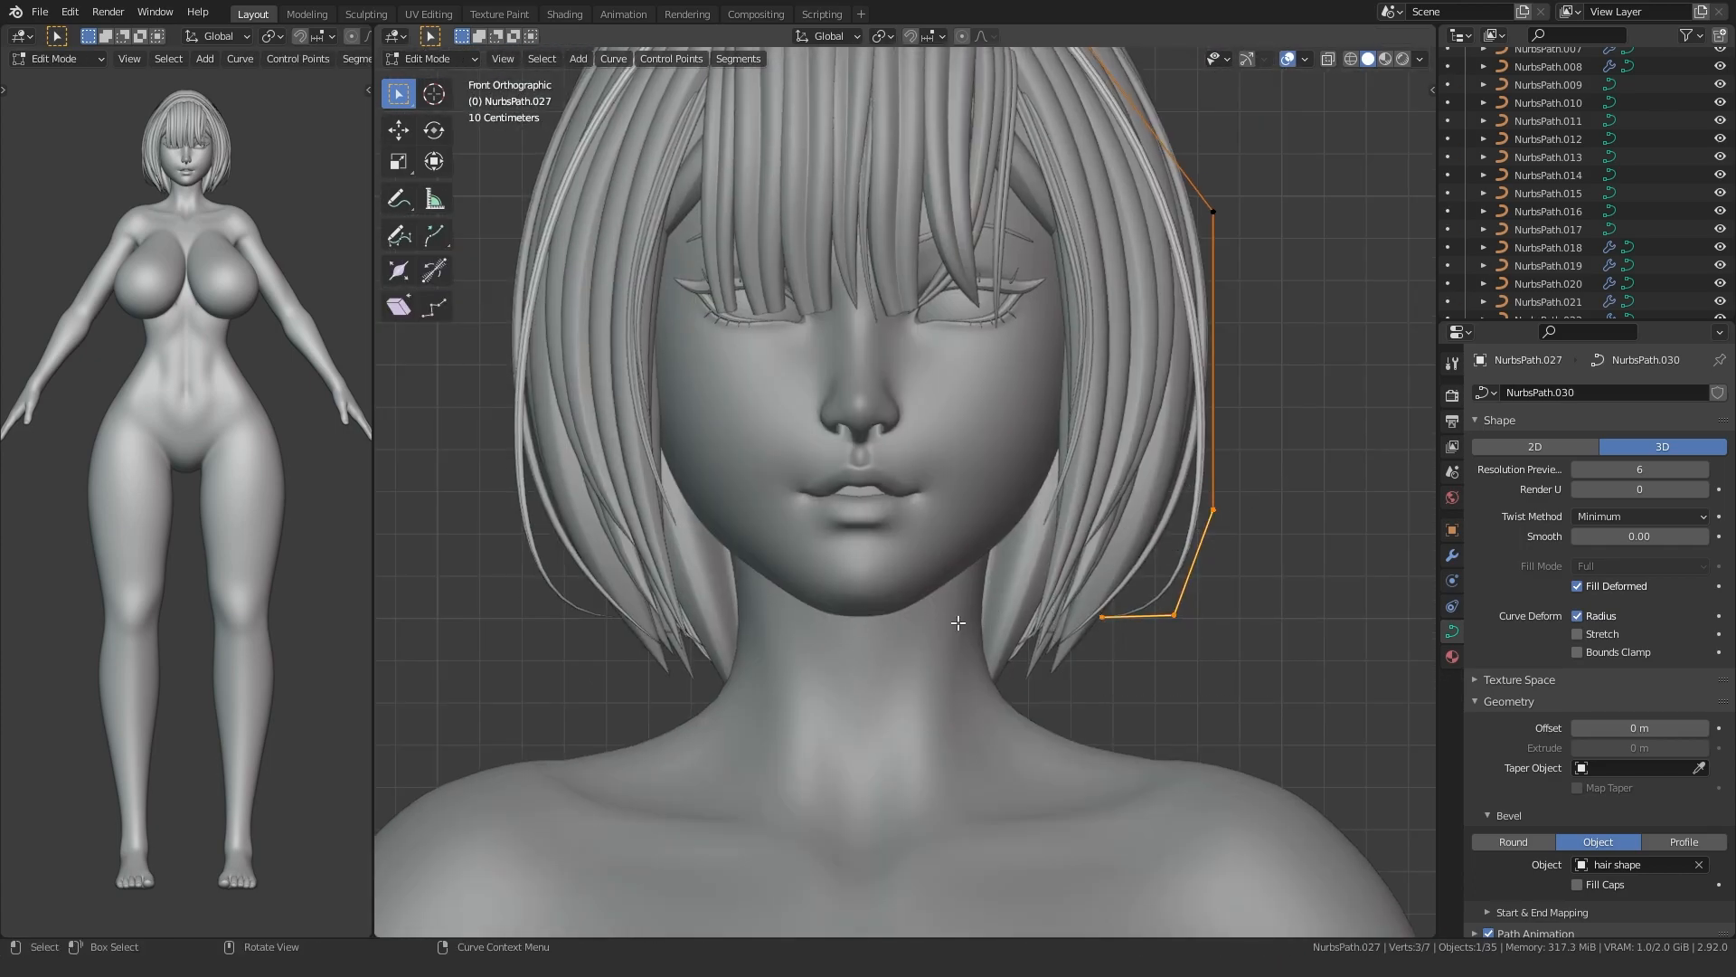
pyautogui.click(1109, 642)
pyautogui.click(1175, 613)
pyautogui.press('g')
pyautogui.click(1193, 572)
# - Reposition the thin strand's three lowest control points in front view, then shift them along Y in side view
pyautogui.moveTo(1019, 694); pyautogui.dragTo(1264, 459)
pyautogui.press('g')
pyautogui.click(1255, 470)
pyautogui.keyDown('alt'); pyautogui.moveTo(1255, 470); pyautogui.dragTo(756, 636, button='middle'); pyautogui.keyUp('alt')
pyautogui.moveTo(757, 670); pyautogui.dragTo(955, 500)
pyautogui.keyDown('shift'); pyautogui.moveTo(835, 548); pyautogui.dragTo(890, 543, button='middle'); pyautogui.keyUp('shift')
pyautogui.press('g')
pyautogui.press('y')
pyautogui.click(829, 506)
# - Move the thin strand's three lowest control points -0.14474 m in X and 0.068766 m in Y, then forward in side view
pyautogui.keyDown('shift'); pyautogui.moveTo(891, 542); pyautogui.dragTo(907, 566, button='middle'); pyautogui.keyUp('shift')
pyautogui.click(906, 265)
pyautogui.moveTo(687, 443); pyautogui.dragTo(955, 460, button='middle')
pyautogui.press('g')
pyautogui.click(892, 479)
pyautogui.press('g')
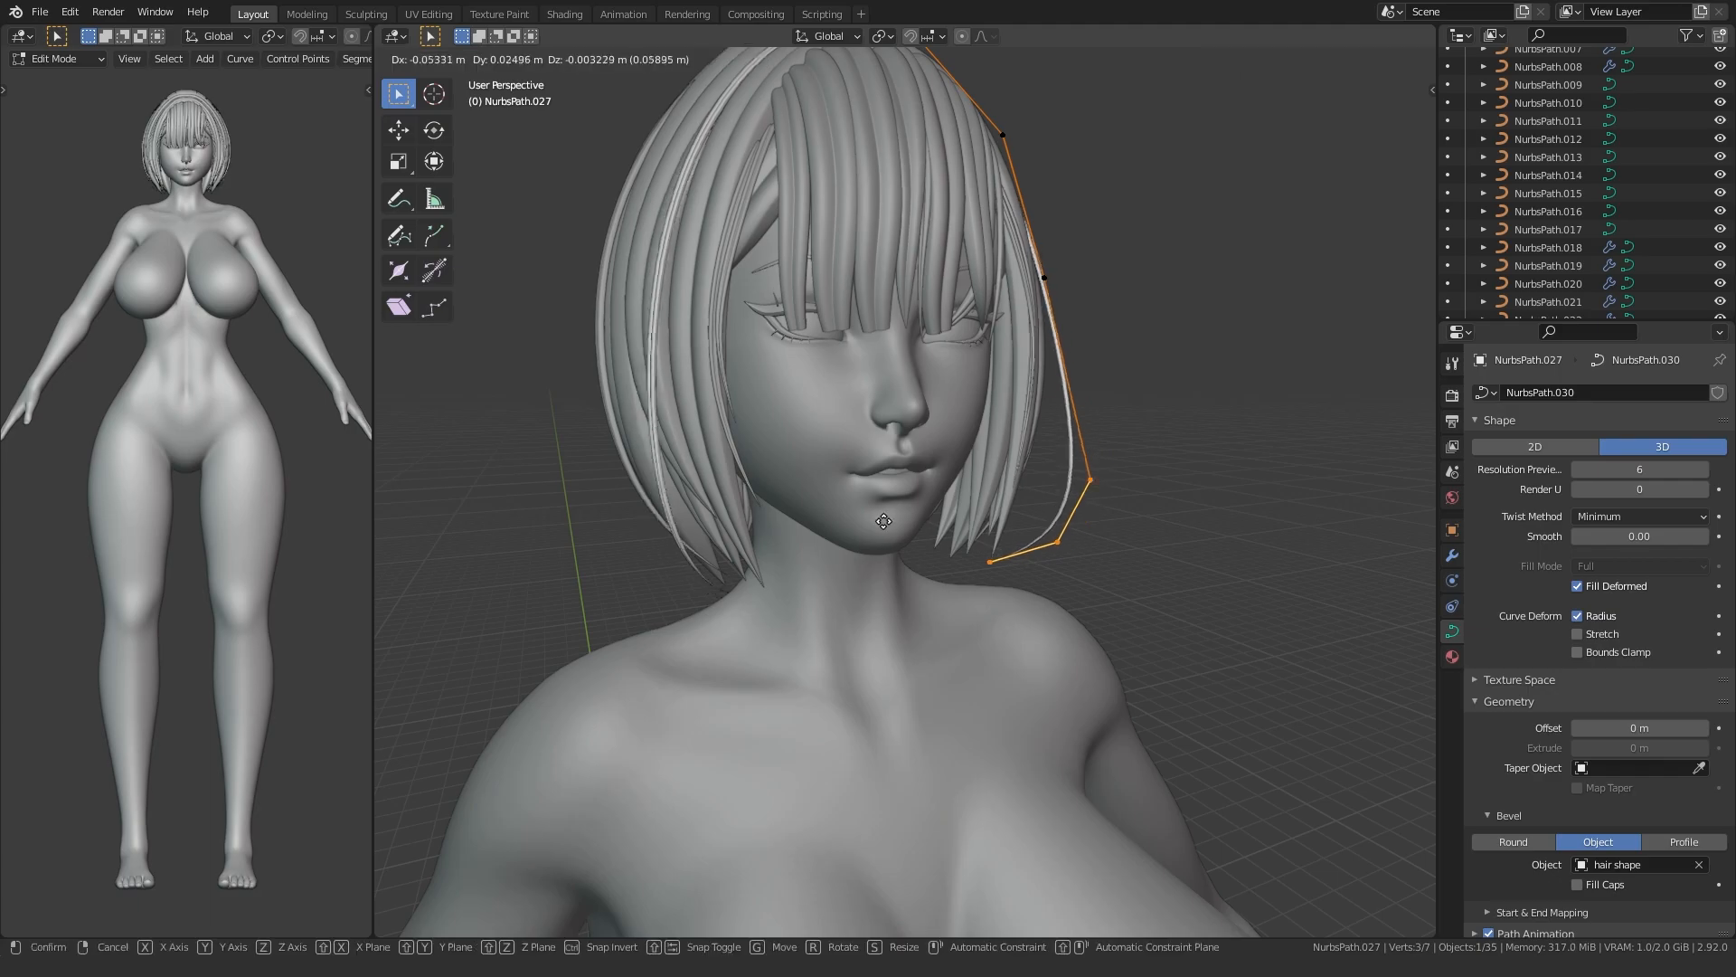
pyautogui.click(861, 519)
pyautogui.moveTo(860, 519); pyautogui.dragTo(802, 542, button='middle')
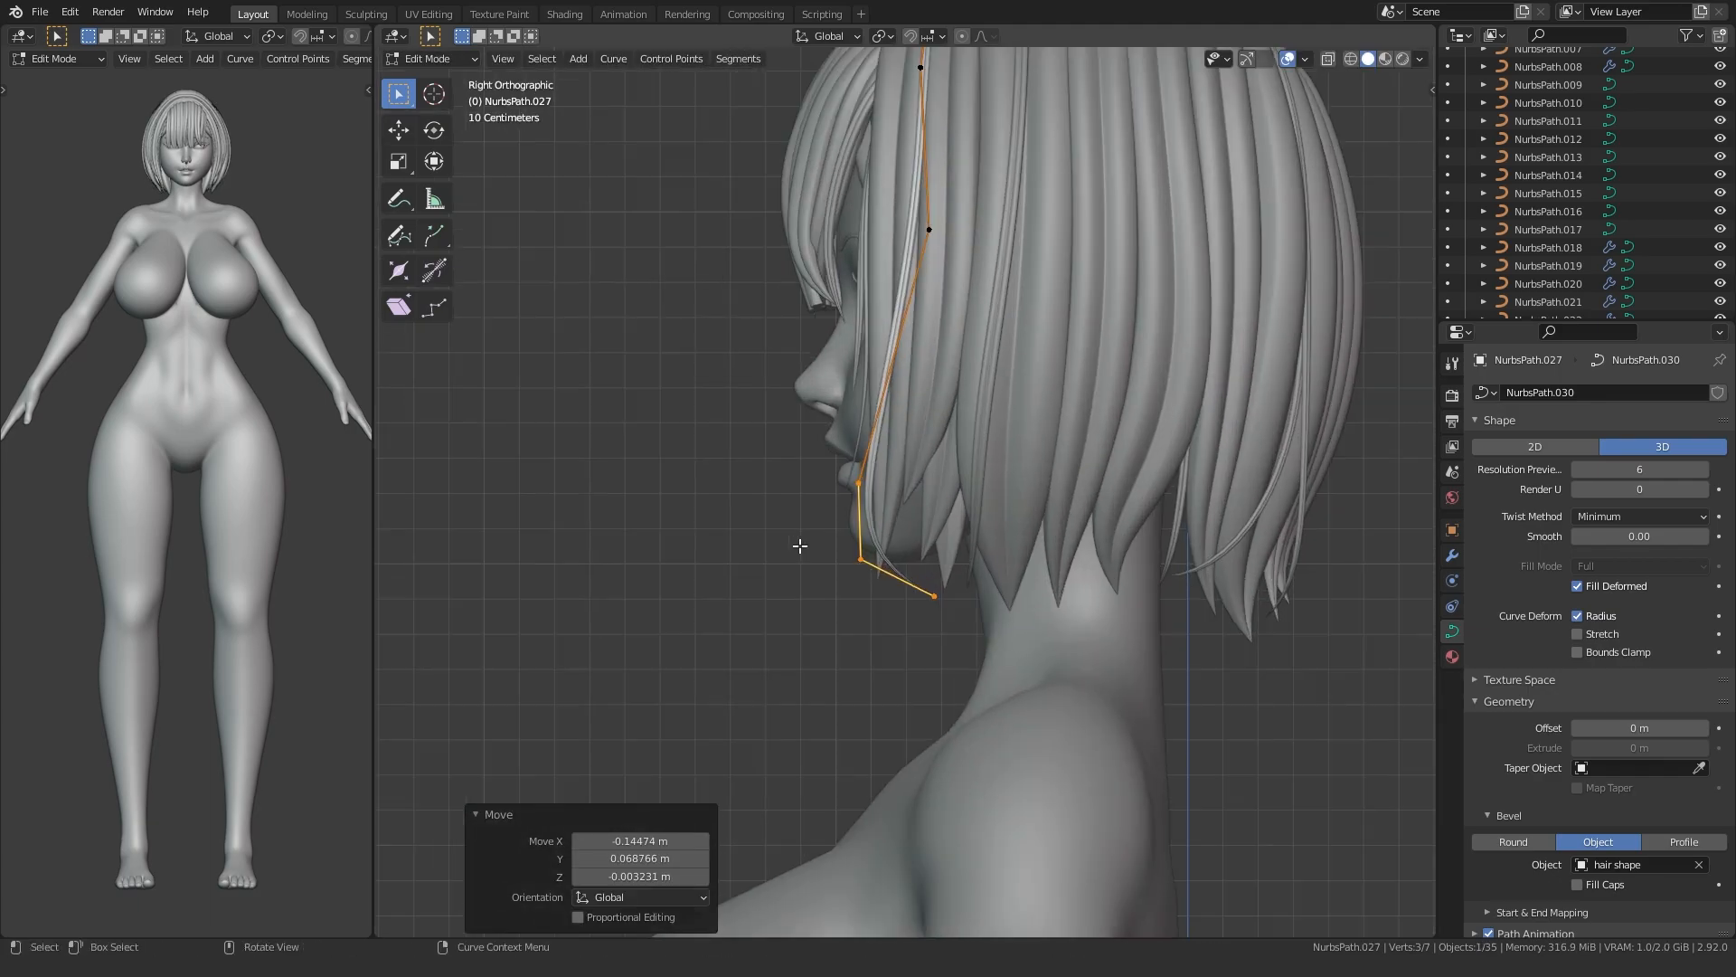
pyautogui.press('g')
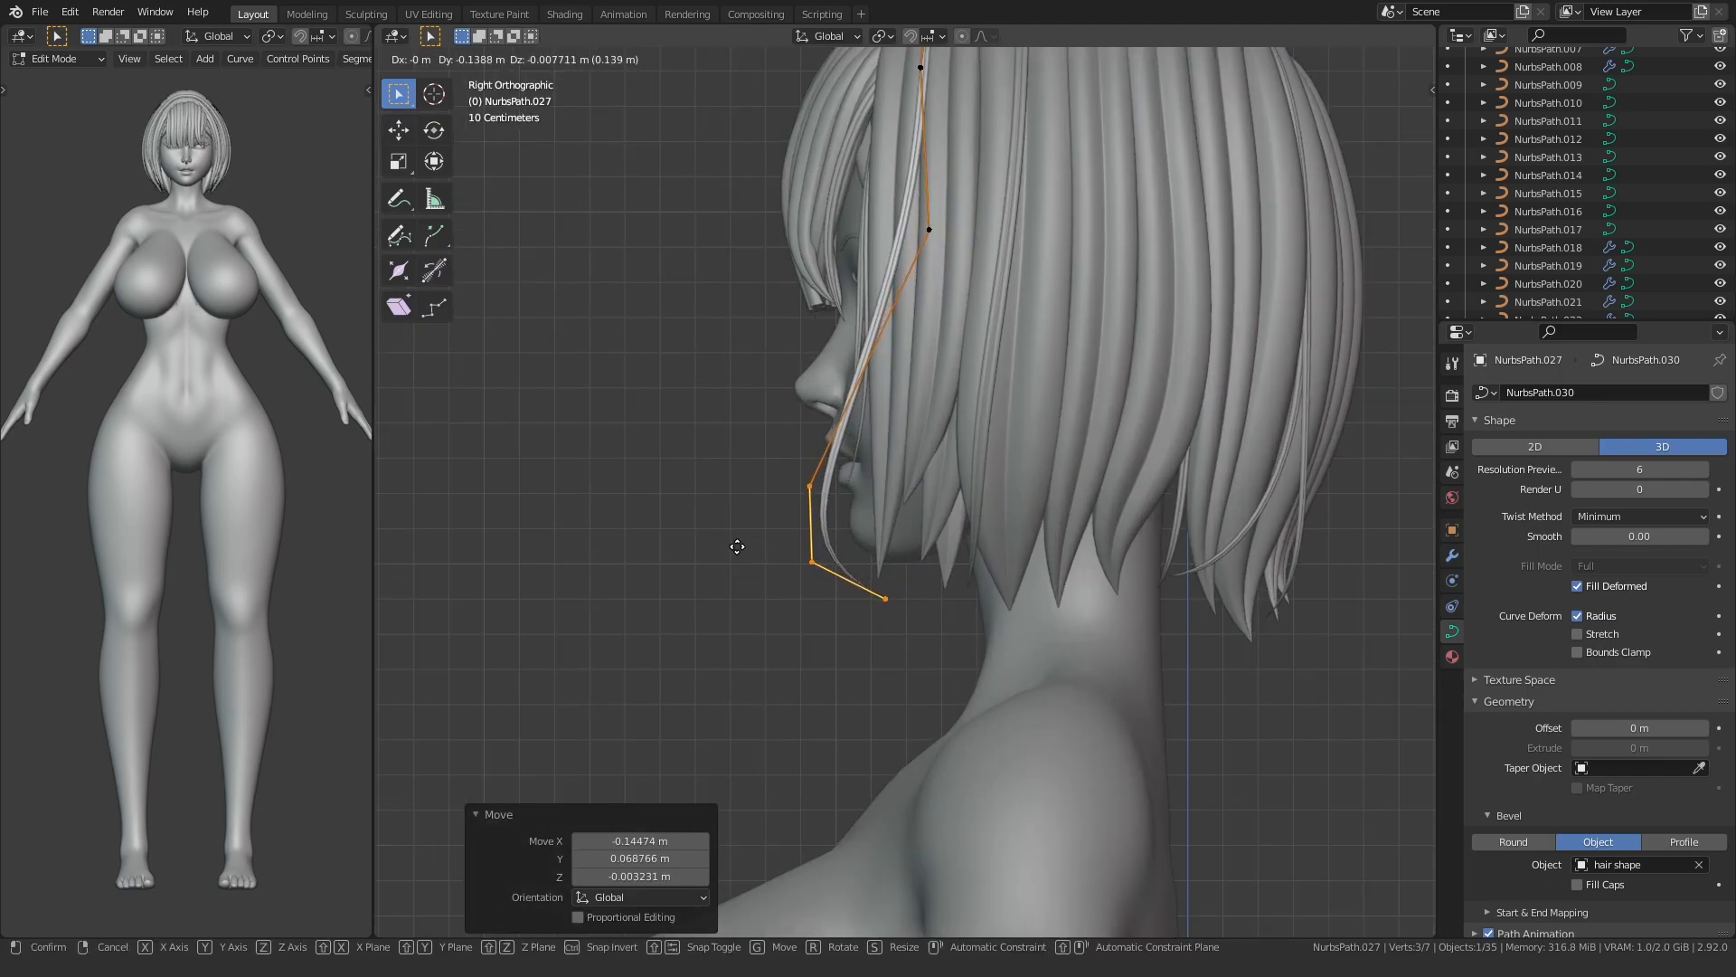
pyautogui.click(757, 547)
# - Refine the positions of the thin strand's lower control points in front view and from an angle
pyautogui.moveTo(757, 547); pyautogui.dragTo(999, 571, button='middle')
pyautogui.keyDown('ctrl'); pyautogui.moveTo(1095, 500); pyautogui.dragTo(1098, 461); pyautogui.keyUp('ctrl')
pyautogui.keyDown('alt'); pyautogui.moveTo(1098, 461); pyautogui.dragTo(838, 639, button='middle'); pyautogui.keyUp('alt')
pyautogui.press('g')
pyautogui.click(963, 537)
pyautogui.moveTo(678, 565); pyautogui.dragTo(1022, 589, button='middle')
pyautogui.keyDown('shift'); pyautogui.moveTo(1009, 589); pyautogui.dragTo(1116, 462); pyautogui.keyUp('shift')
pyautogui.scroll(3, 1116, 461)
pyautogui.press('g')
pyautogui.click(890, 626)
# - Move the two control points above the thin strand's tip about -0.029 m in X and 0.065 m in Y, then leave curve editing
pyautogui.moveTo(890, 626); pyautogui.dragTo(682, 636, button='middle')
pyautogui.scroll(-2, 697, 616)
pyautogui.moveTo(578, 588); pyautogui.dragTo(729, 561, button='middle')
pyautogui.scroll(-2, 714, 553)
pyautogui.moveTo(975, 565); pyautogui.dragTo(1065, 446)
pyautogui.press('g')
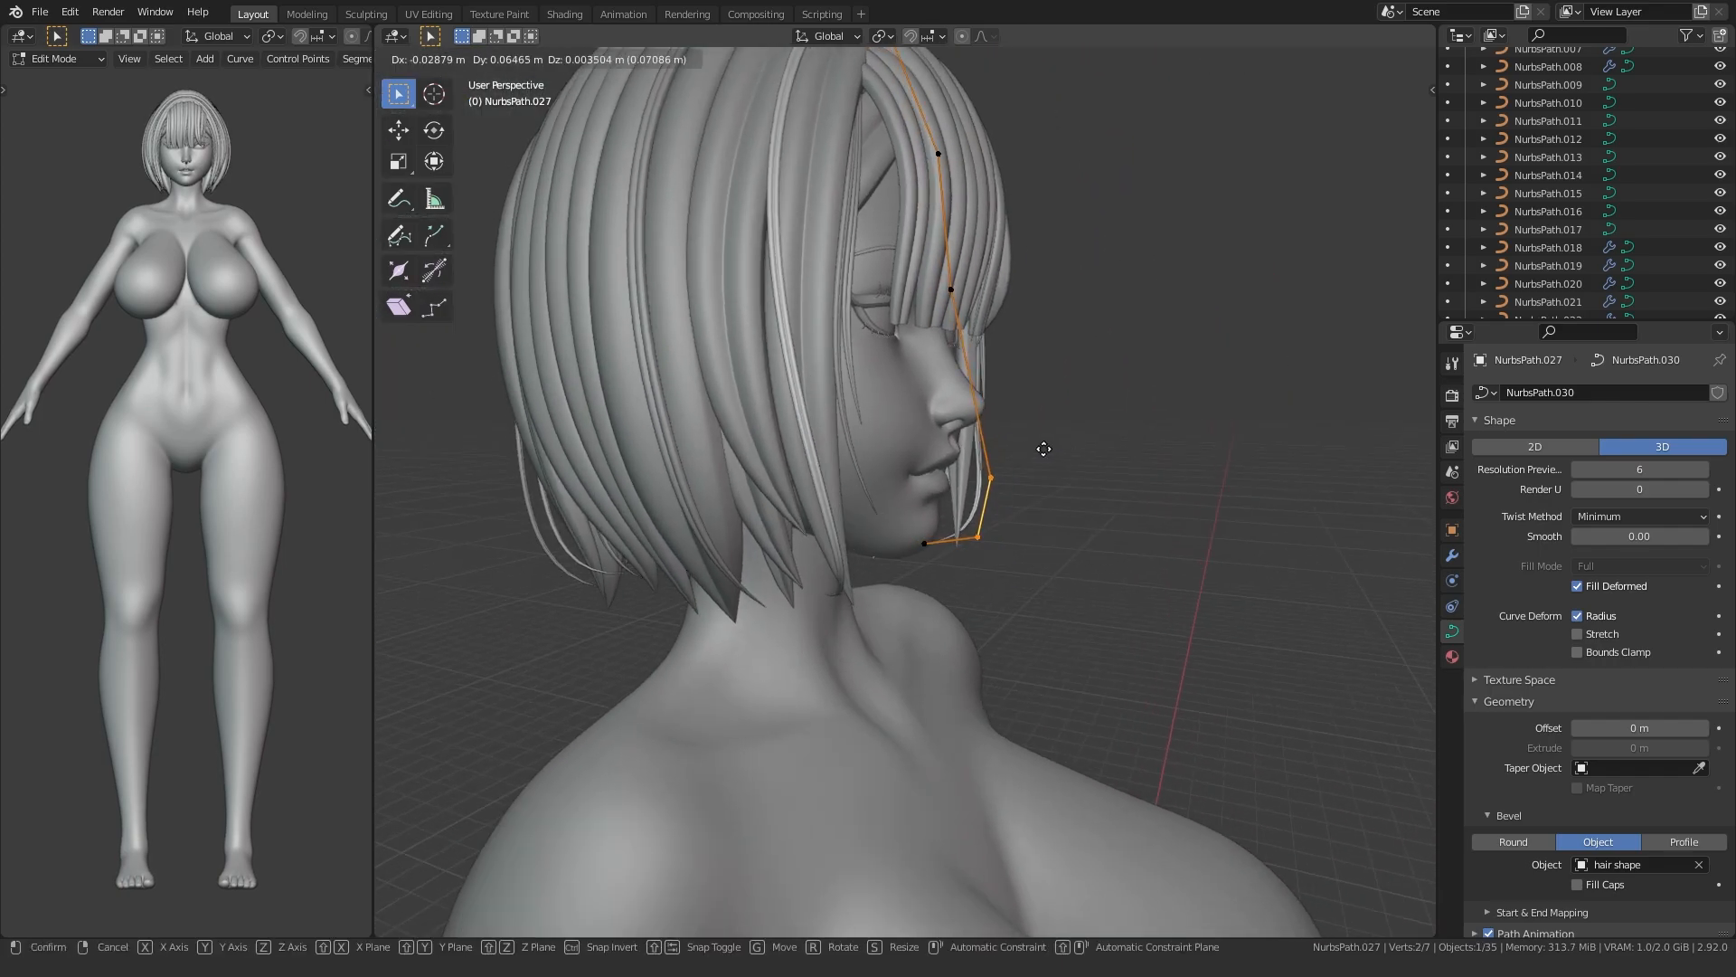
pyautogui.click(1043, 448)
pyautogui.moveTo(1043, 448); pyautogui.dragTo(814, 501, button='middle')
pyautogui.press('Tab')
# - Add a Human (Meta-Rig) armature to the rig collection and delete its face bones
pyautogui.press('KP_1')
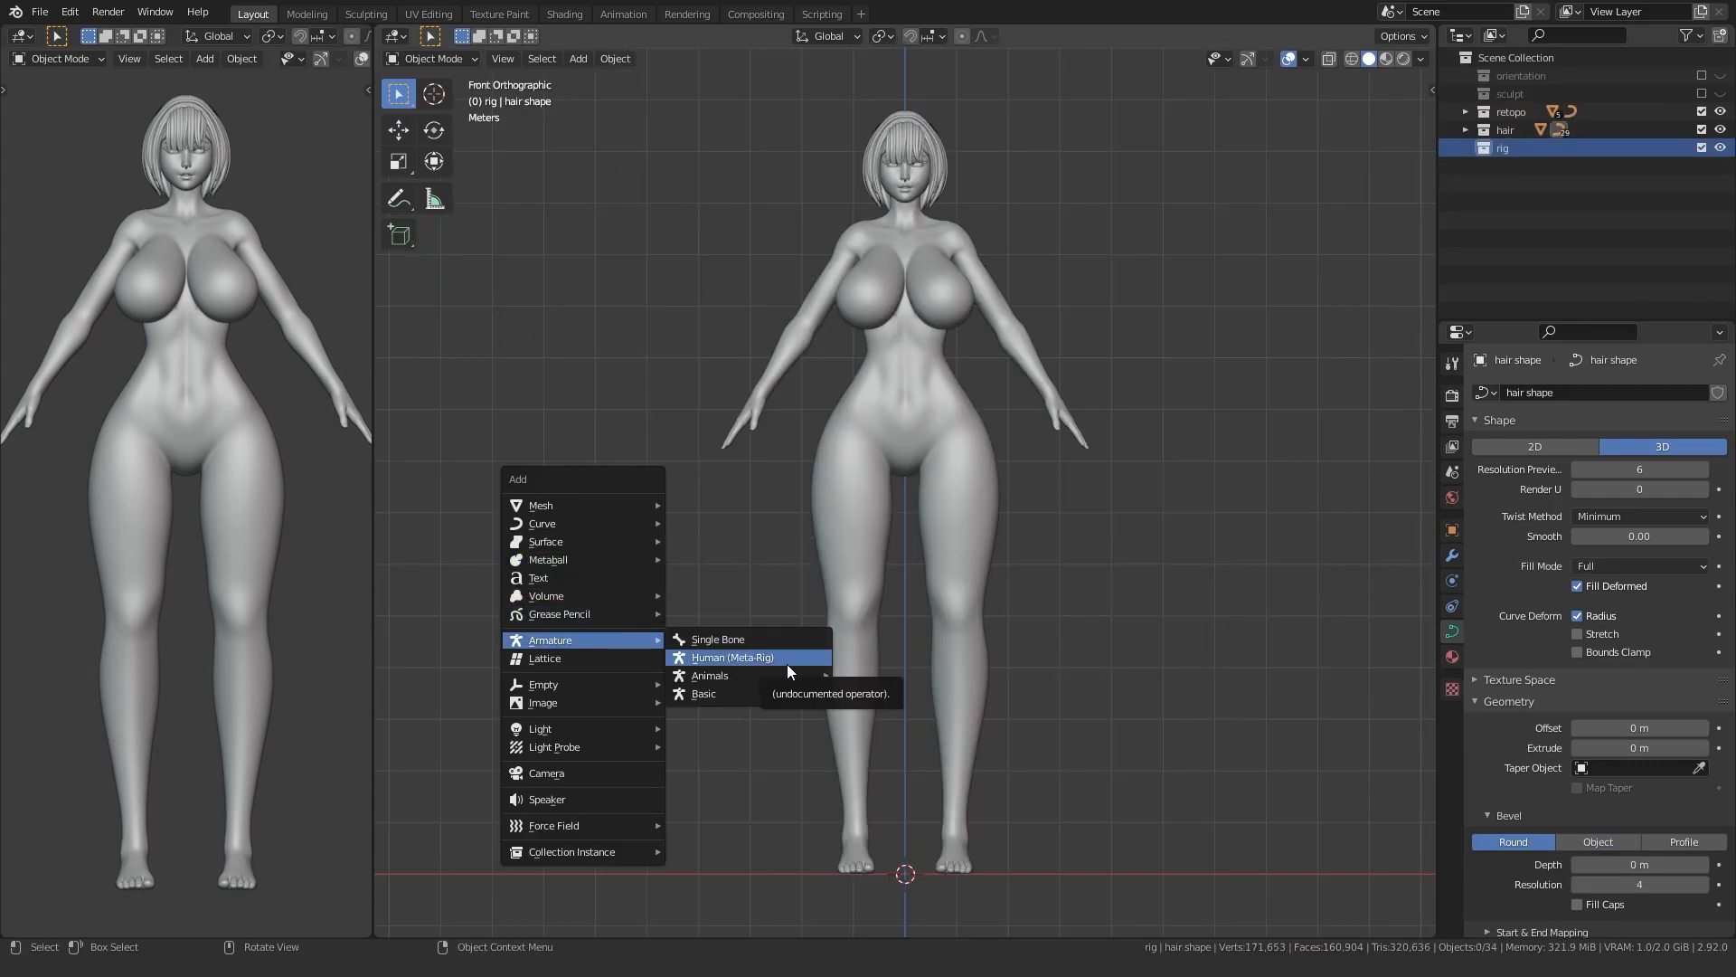
pyautogui.click(787, 663)
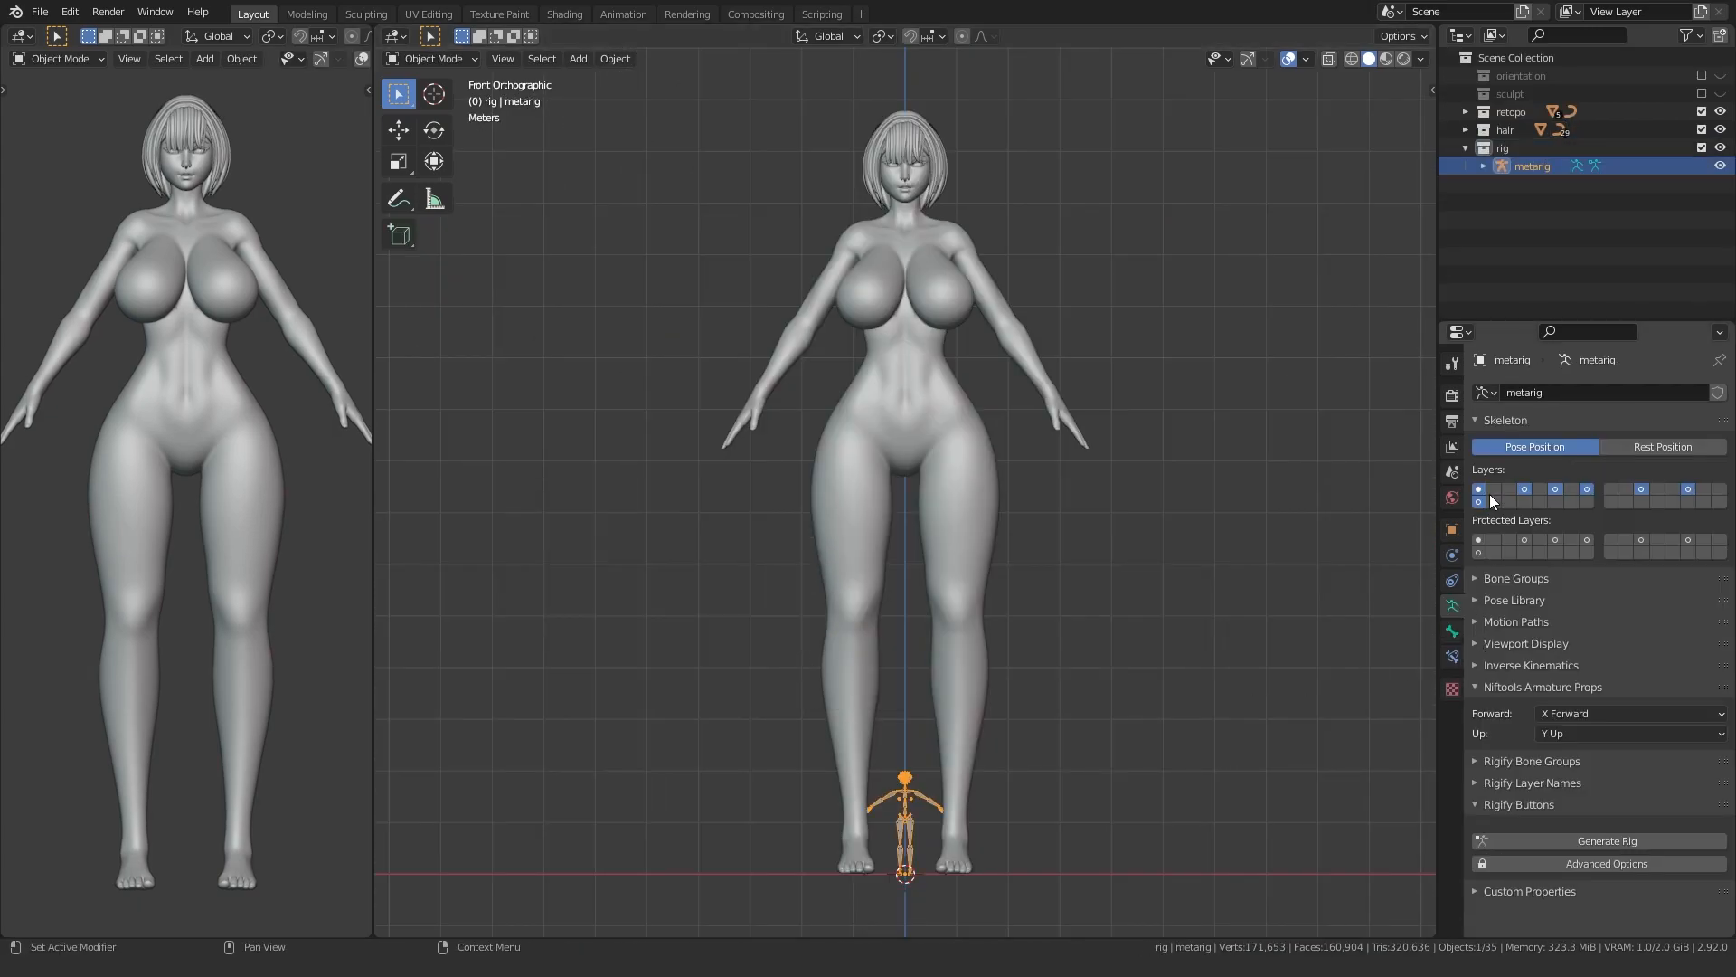
pyautogui.press('Tab')
pyautogui.keyDown('shift'); pyautogui.moveTo(769, 746); pyautogui.dragTo(783, 638, button='middle'); pyautogui.keyUp('shift')
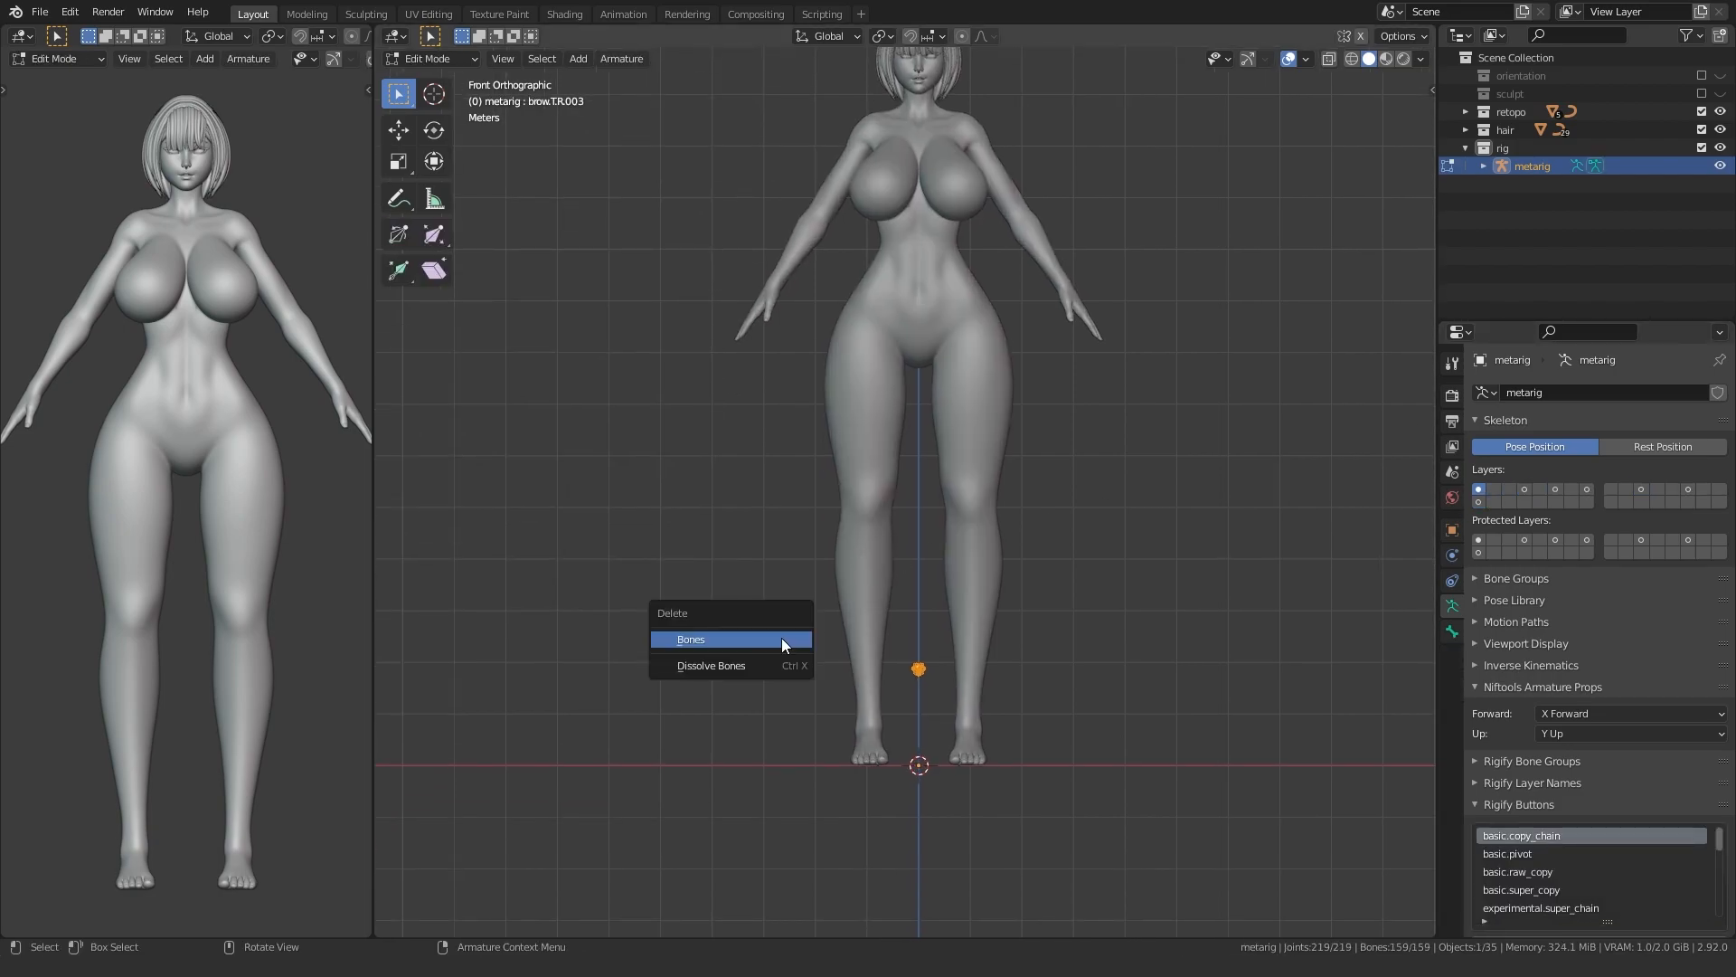
pyautogui.press('Tab')
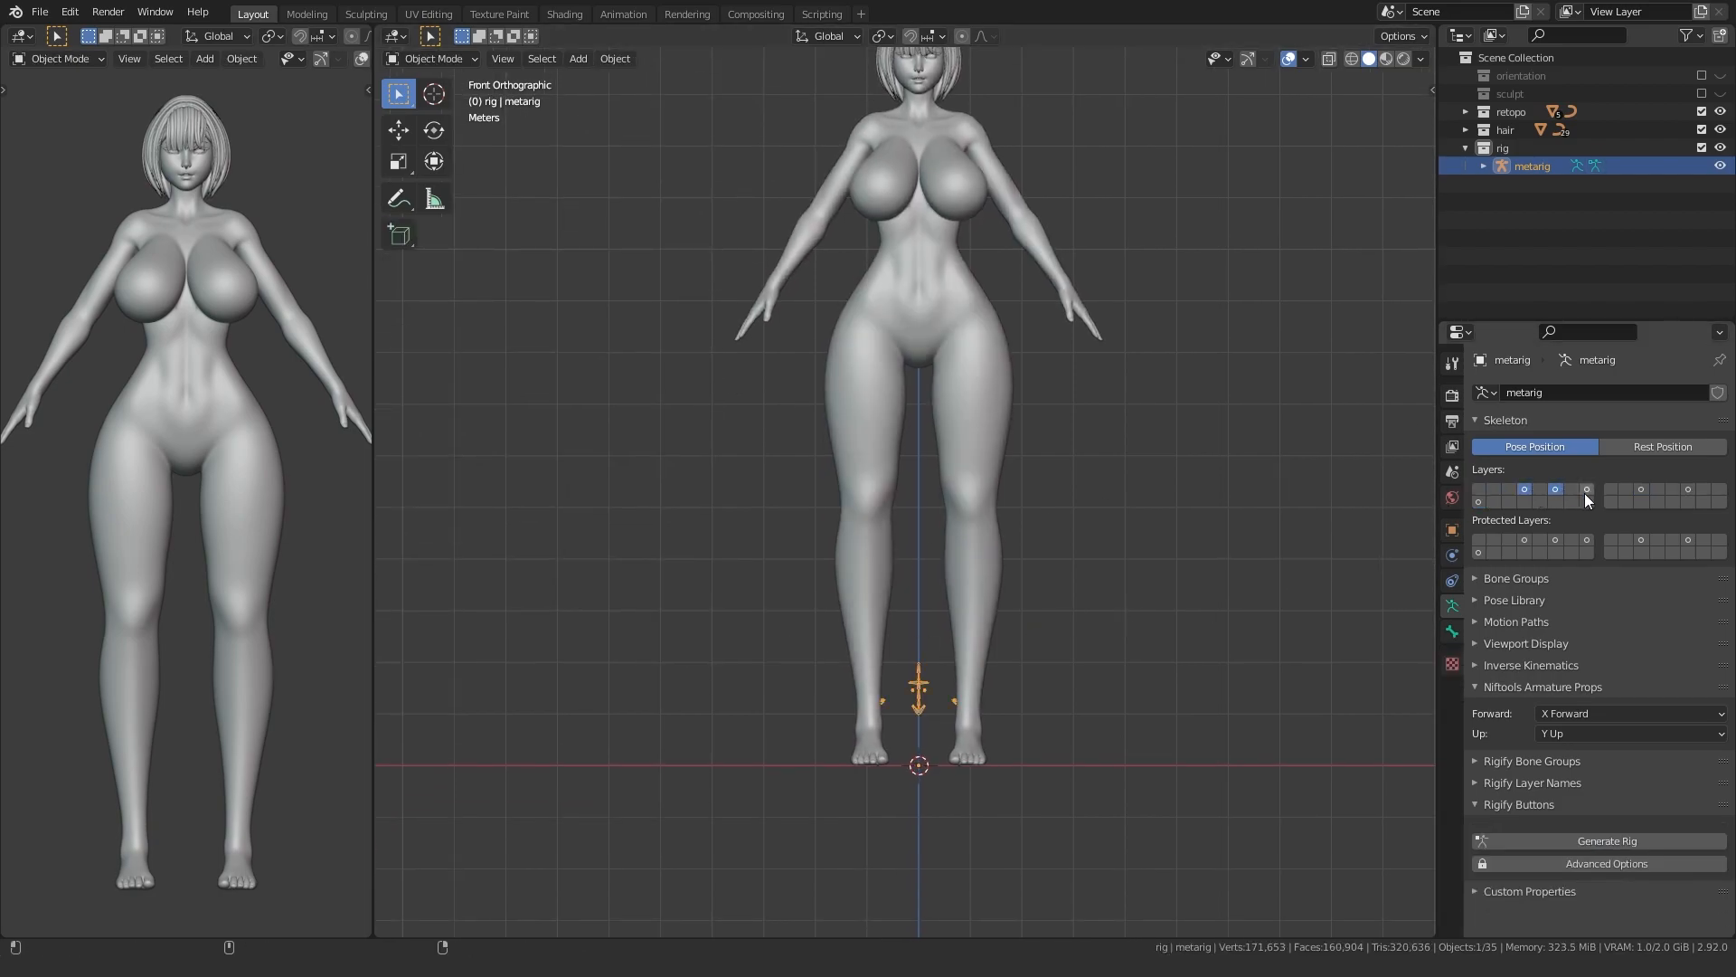
# - Show the metarig's remaining bone layers and hide the hair collection
pyautogui.click(1480, 502)
pyautogui.keyDown('shift'); pyautogui.moveTo(1164, 485); pyautogui.dragTo(1167, 620, button='middle'); pyautogui.keyUp('shift')
pyautogui.click(1720, 129)
# - Scale the metarig uniformly by 2.013 and again by 1.687, and display its bones in front of the body
pyautogui.press('s')
pyautogui.click(767, 363)
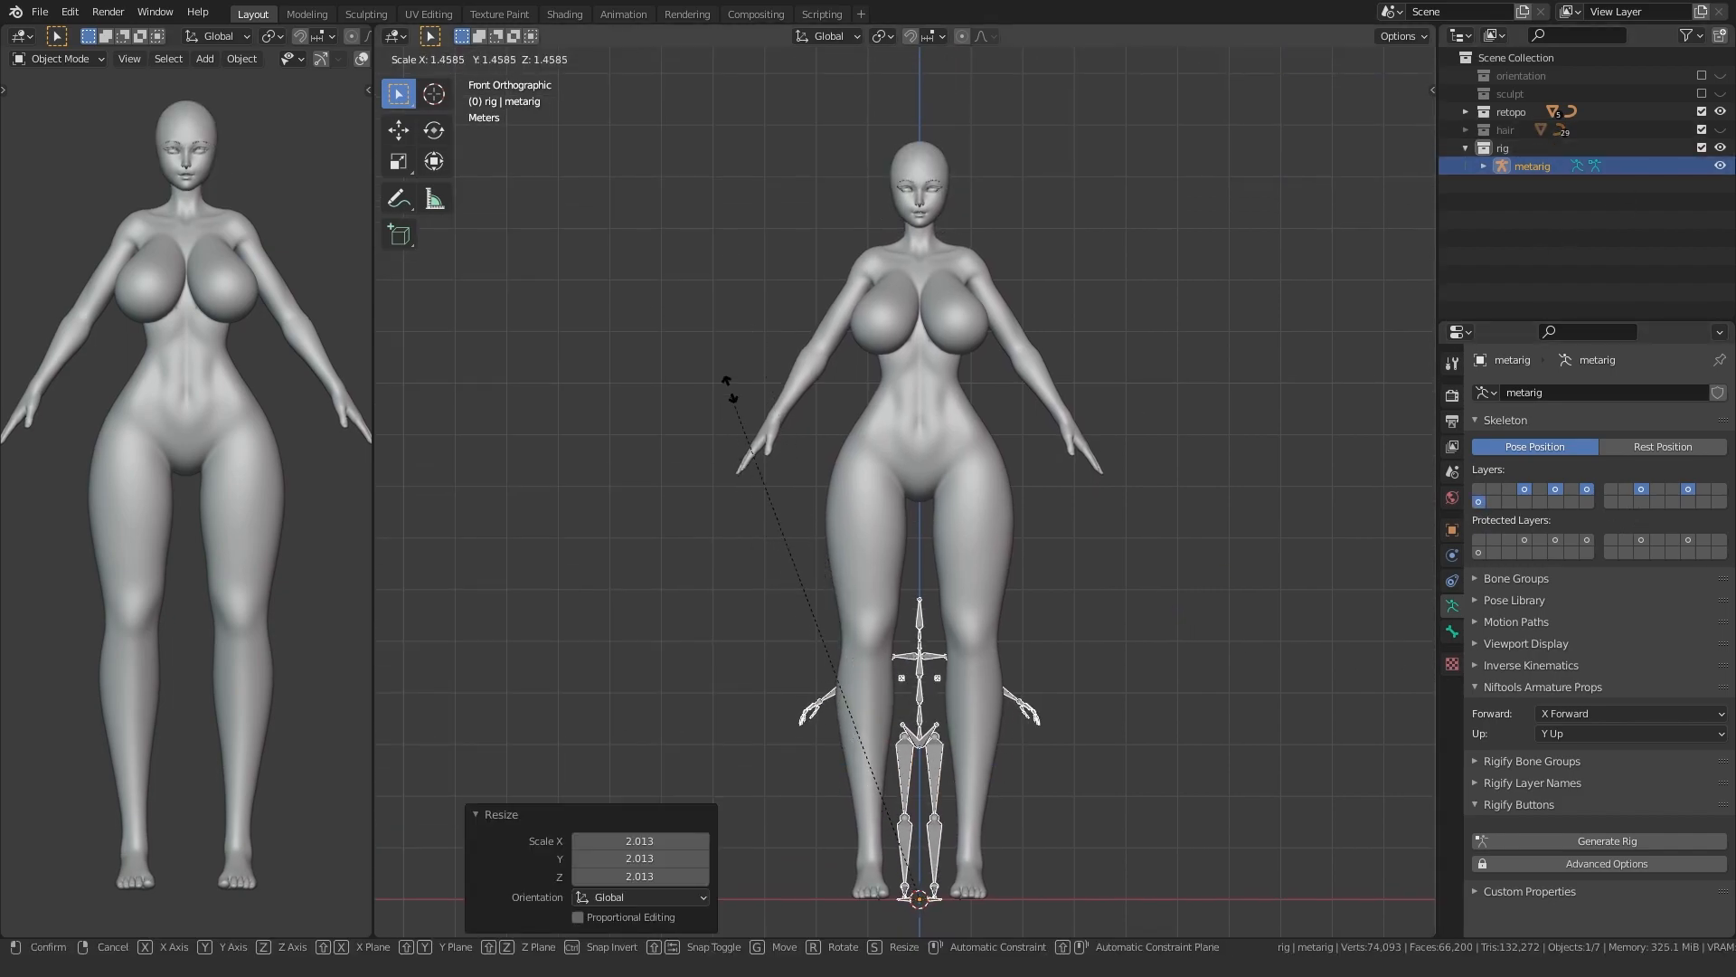
pyautogui.click(1500, 688)
pyautogui.click(1477, 643)
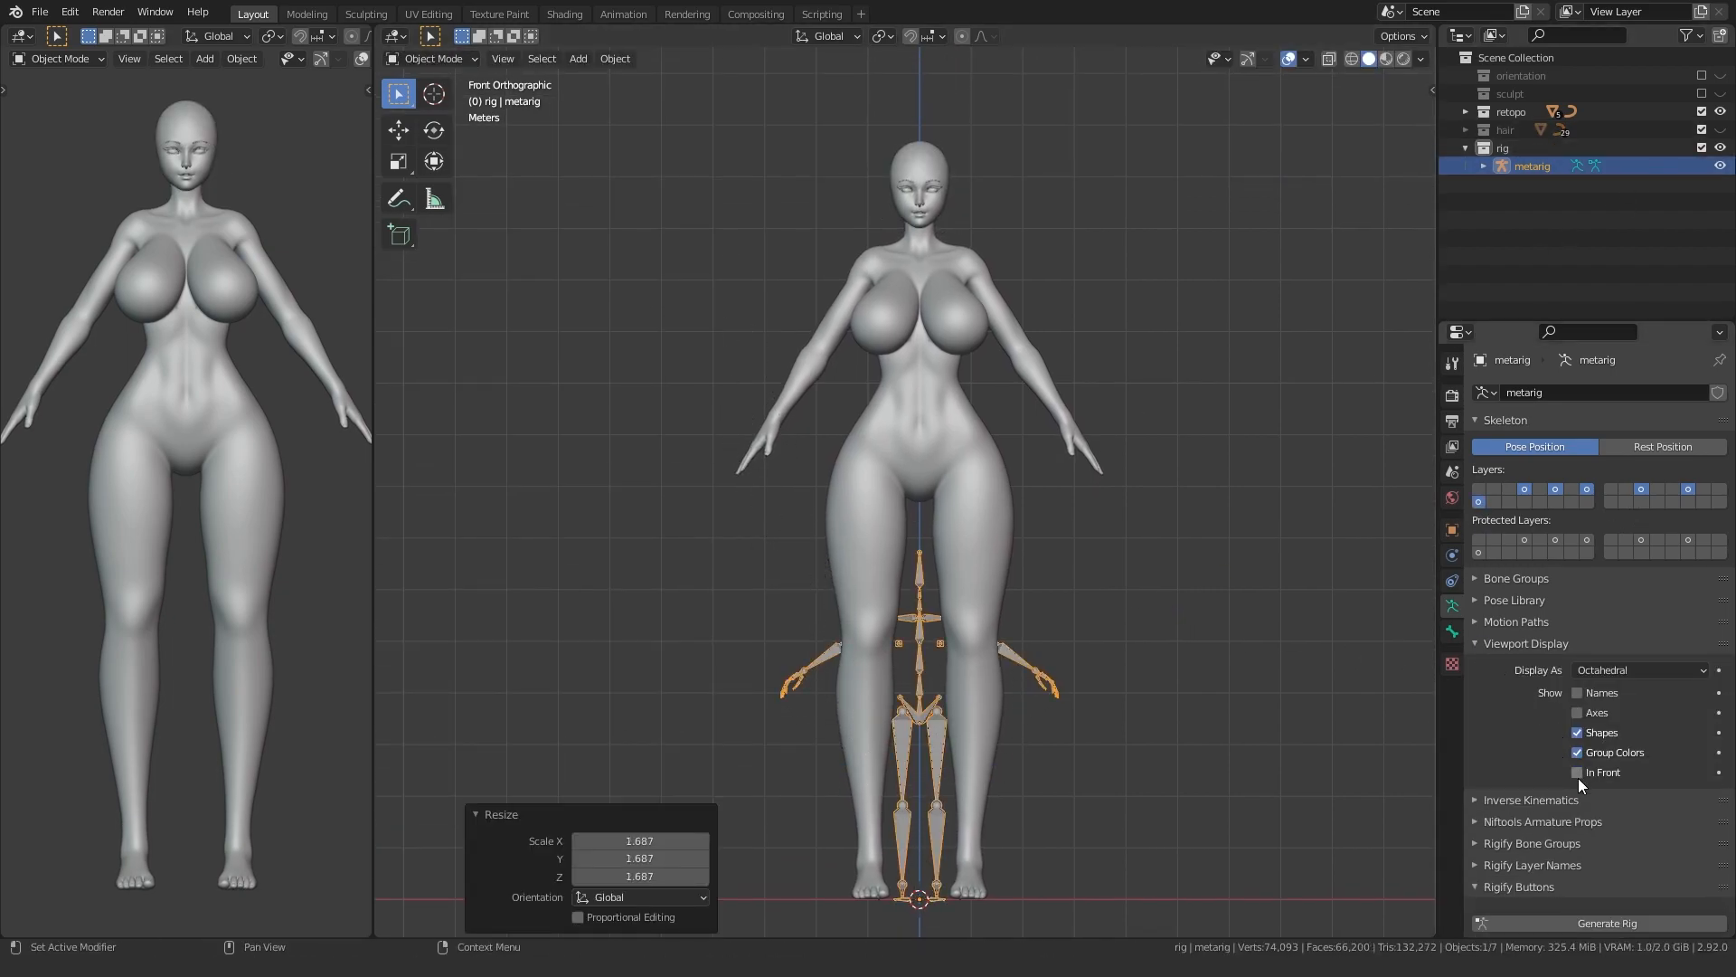
pyautogui.click(1481, 644)
# - Scale the metarig up until its head bone reaches the top of the head, finishing with factors of 1.234 and 1.120
pyautogui.press('s')
pyautogui.click(741, 312)
pyautogui.keyDown('shift'); pyautogui.moveTo(741, 311); pyautogui.dragTo(747, 524, button='middle'); pyautogui.keyUp('shift')
pyautogui.scroll(2, 747, 524)
pyautogui.press('s')
pyautogui.click(749, 409)
pyautogui.keyDown('shift'); pyautogui.moveTo(749, 409); pyautogui.dragTo(741, 594, button='middle'); pyautogui.keyUp('shift')
pyautogui.scroll(5, 742, 594)
pyautogui.press('s')
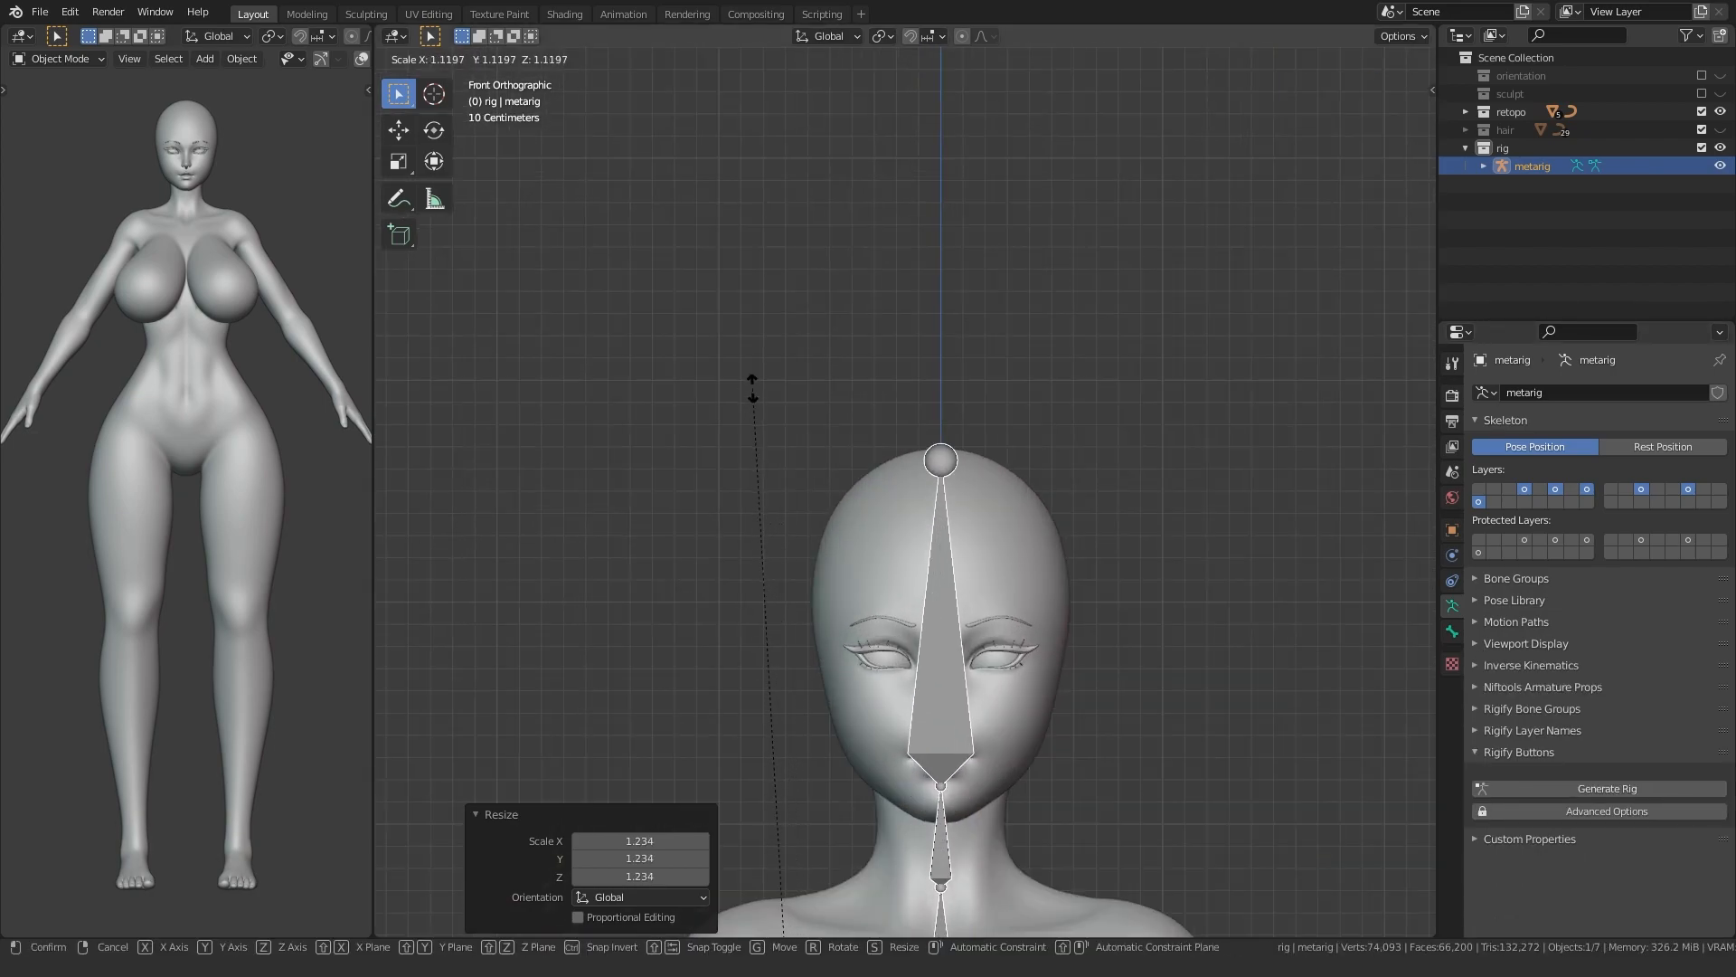
pyautogui.click(753, 386)
pyautogui.scroll(-5, 805, 503)
pyautogui.keyDown('shift'); pyautogui.moveTo(816, 700); pyautogui.dragTo(794, 446, button='middle'); pyautogui.keyUp('shift')
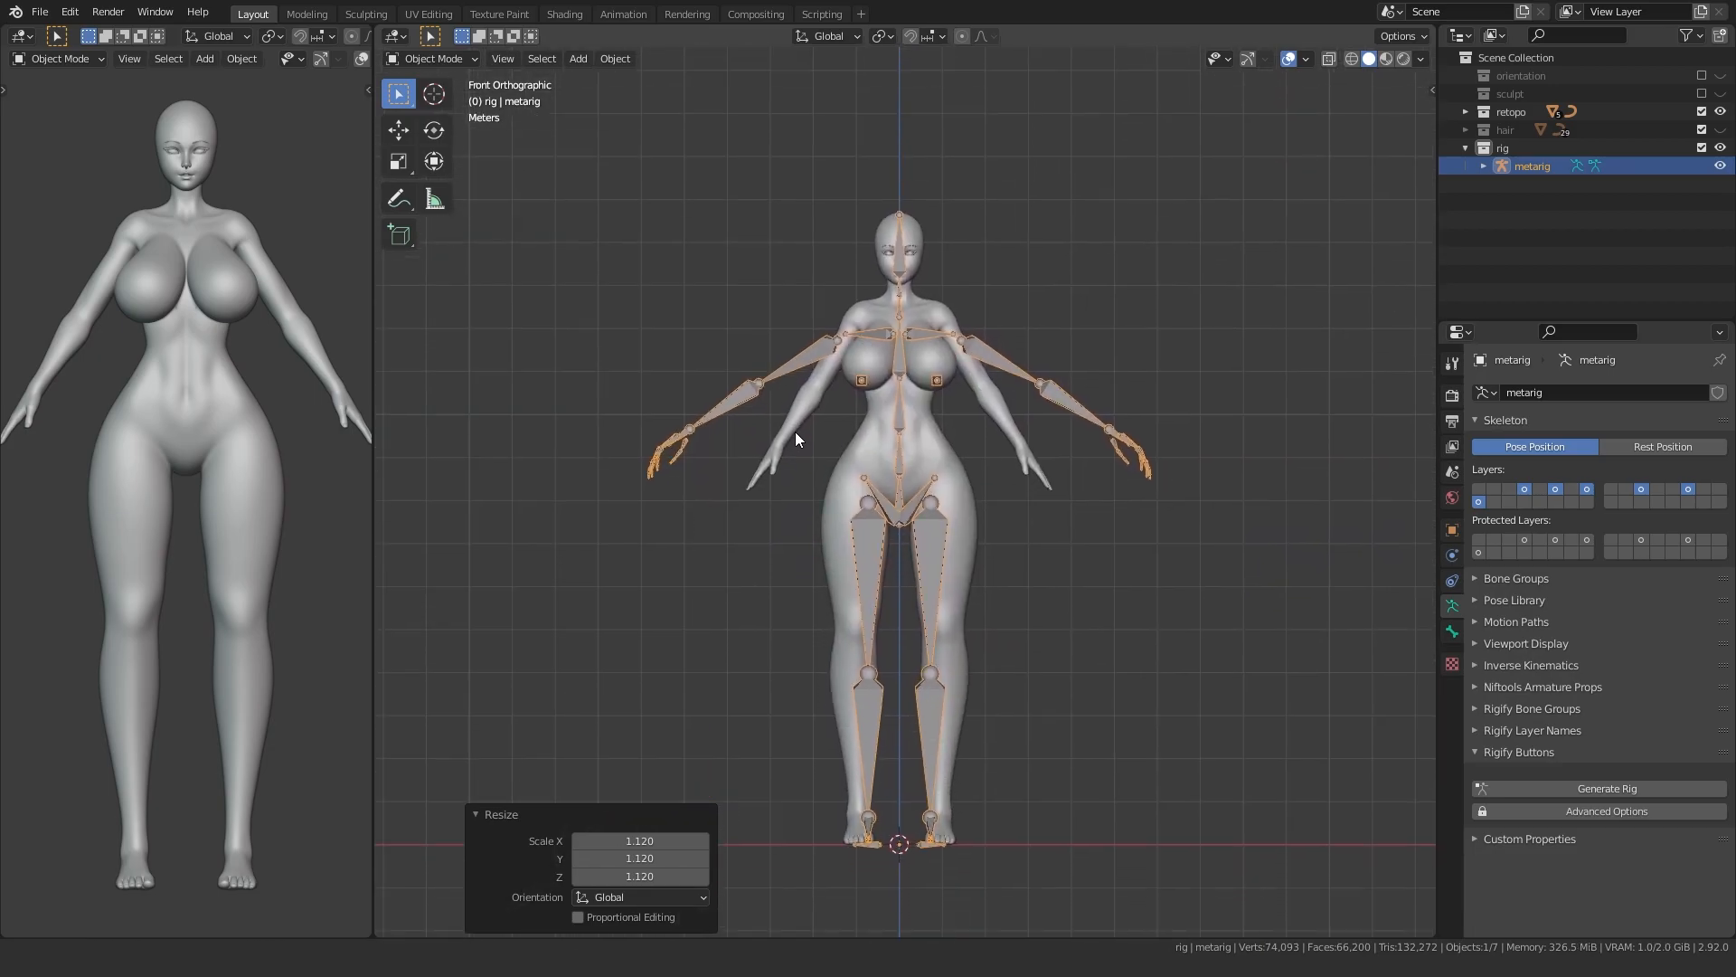
# - Apply all transforms to the scaled metarig
pyautogui.scroll(2, 803, 422)
pyautogui.hotkey('ctrl', 'a')
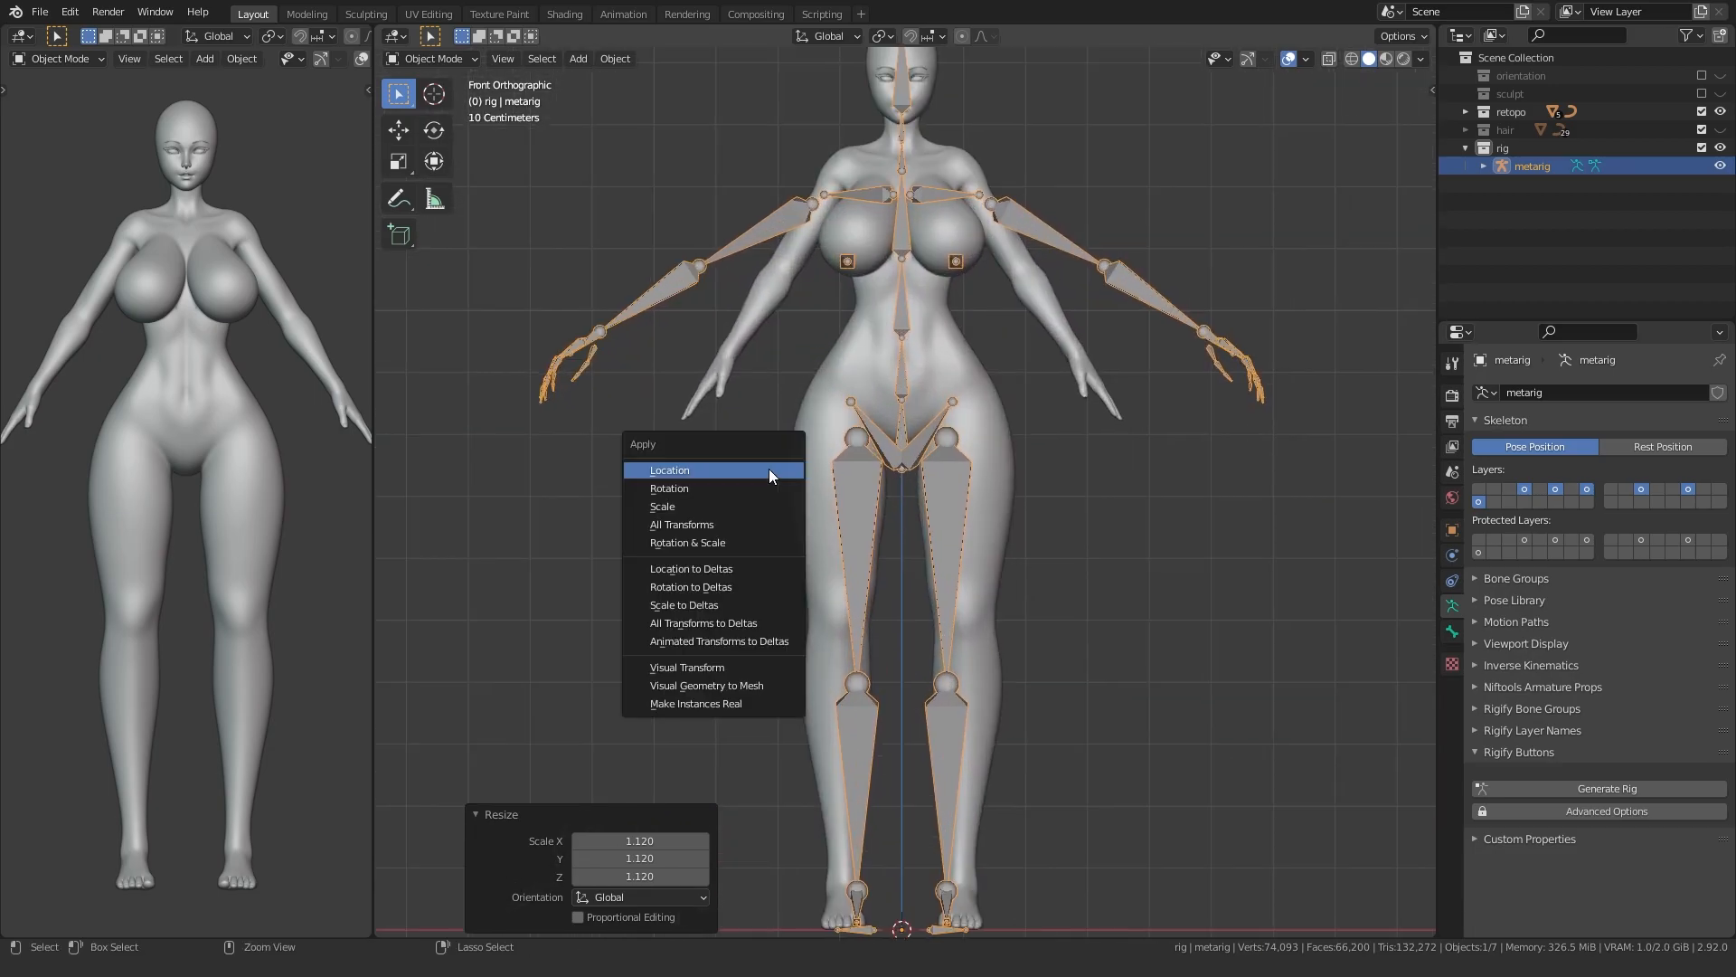
pyautogui.click(712, 519)
# - Show only the metarig's torso bone layer and open it for bone editing with X-axis mirroring enabled
pyautogui.click(1524, 489)
pyautogui.scroll(1, 850, 530)
pyautogui.press('Tab')
pyautogui.click(1361, 37)
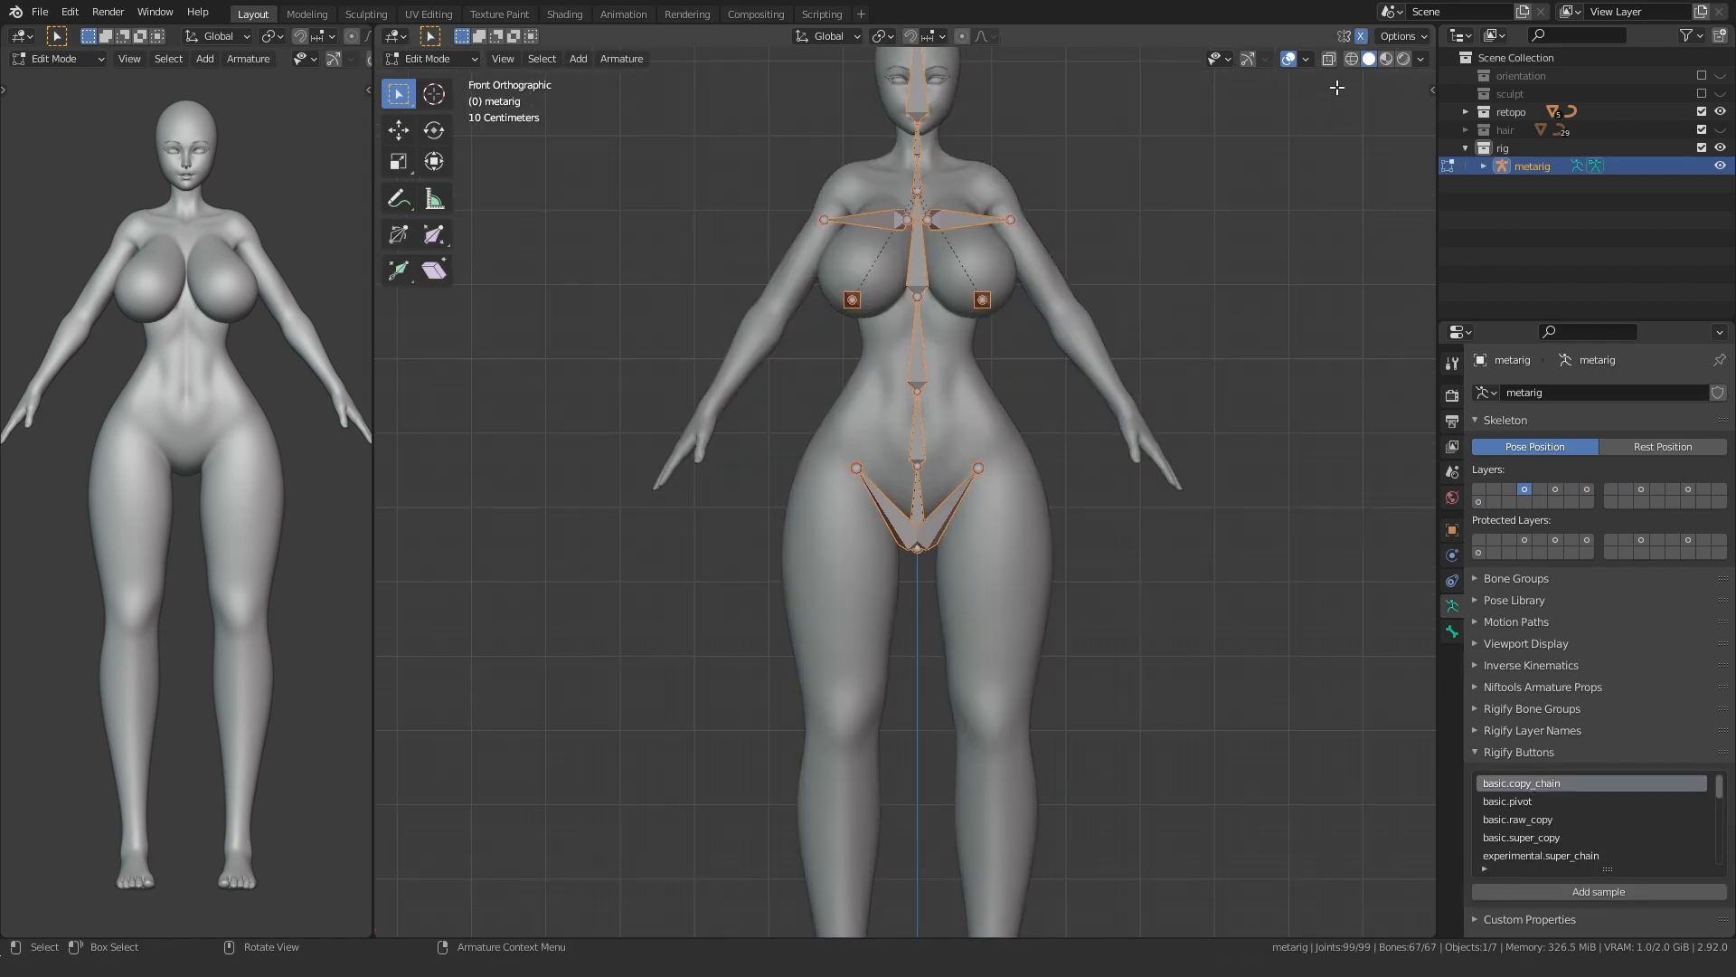
# - Move the pelvis joints forward into the hips, and the waist spine joint about -1.107 m on Y and 0.6 m on Z
pyautogui.keyDown('alt'); pyautogui.moveTo(927, 554); pyautogui.dragTo(849, 542, button='middle'); pyautogui.keyUp('alt')
pyautogui.scroll(2, 849, 539)
pyautogui.hotkey('alt', 'z')
pyautogui.moveTo(860, 655); pyautogui.dragTo(1114, 439)
pyautogui.press('g')
pyautogui.click(771, 443)
pyautogui.keyDown('shift'); pyautogui.moveTo(971, 359); pyautogui.dragTo(968, 465, button='middle'); pyautogui.keyUp('shift')
pyautogui.moveTo(966, 466); pyautogui.dragTo(1039, 431)
pyautogui.press('g')
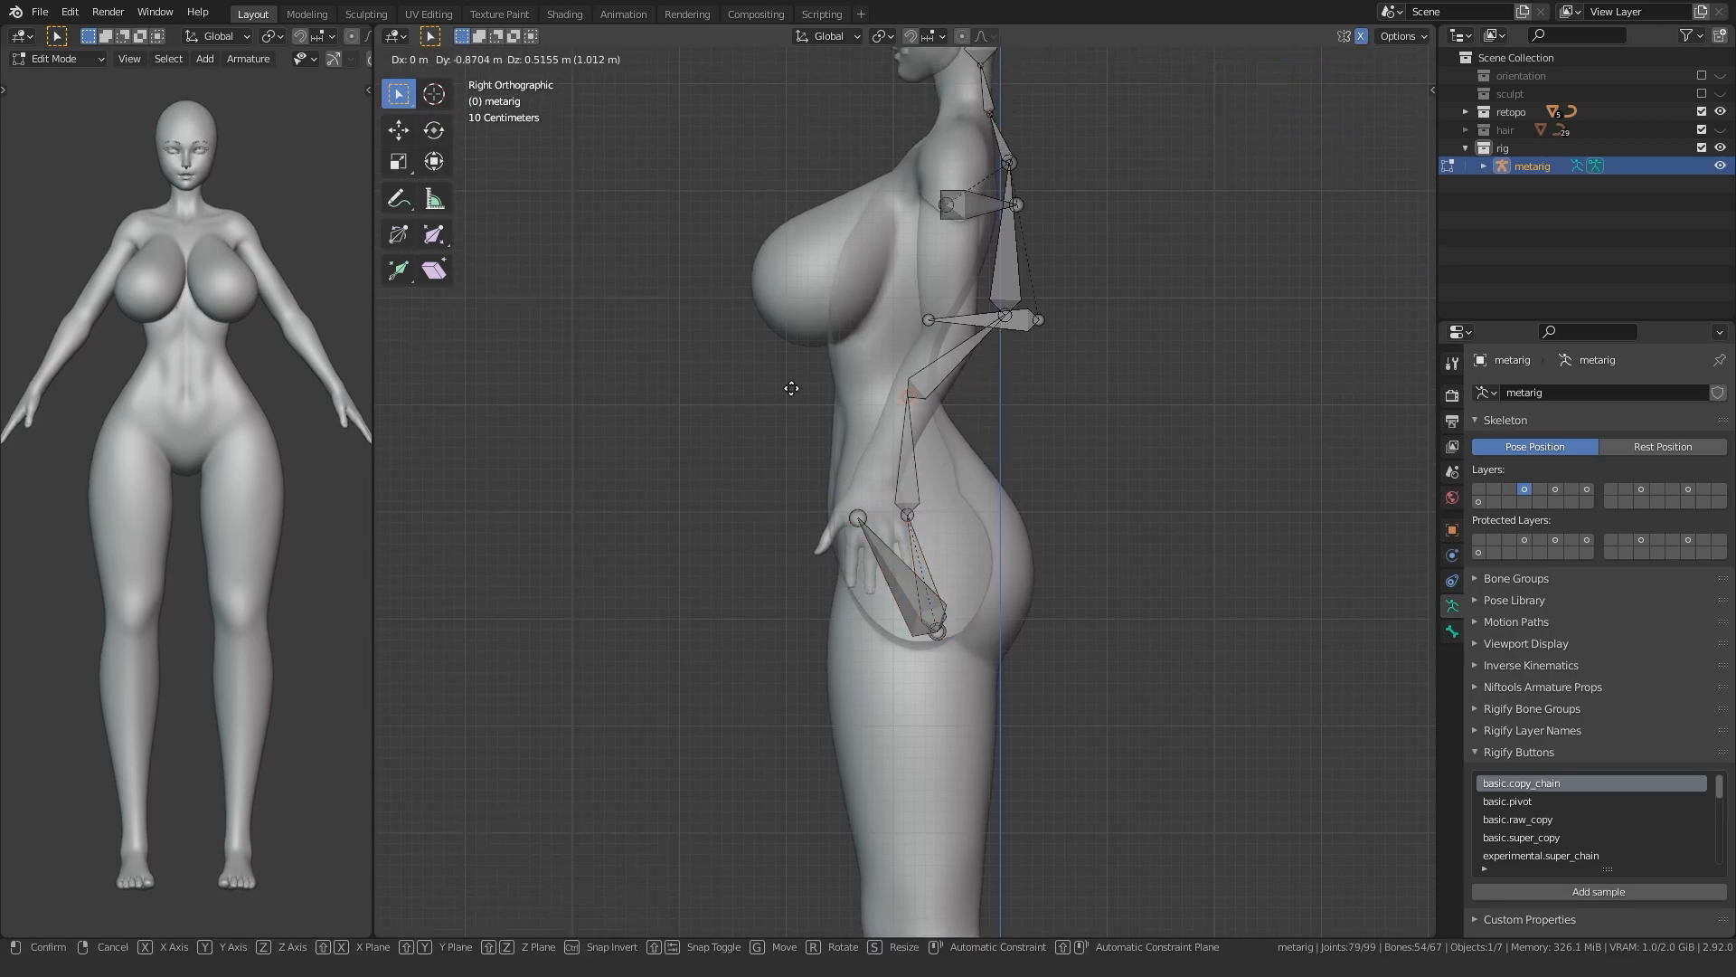
pyautogui.click(771, 381)
pyautogui.keyDown('shift'); pyautogui.moveTo(772, 380); pyautogui.dragTo(766, 494, button='middle'); pyautogui.keyUp('shift')
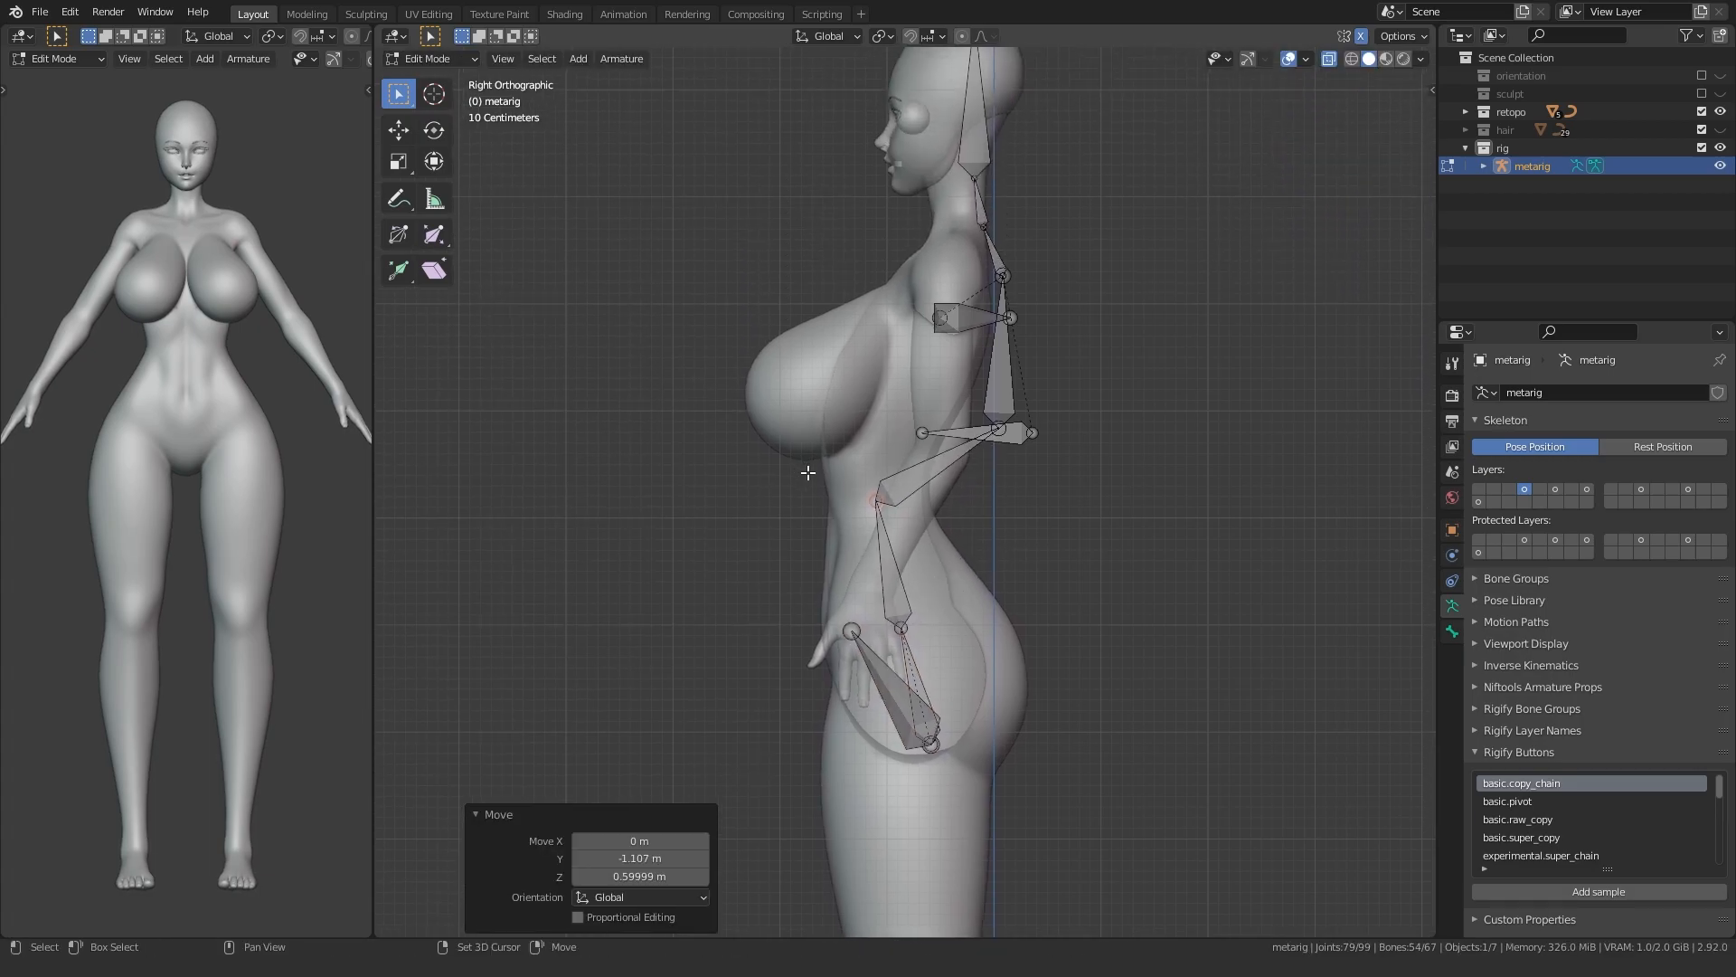
# - Move the breast bones forward inside the breasts and place the chest spine joint farther forward and up inside the ribcage
pyautogui.click(918, 443)
pyautogui.press('g')
pyautogui.click(752, 401)
pyautogui.moveTo(982, 466); pyautogui.dragTo(1067, 360)
pyautogui.press('g')
pyautogui.click(978, 296)
# - Align the neck, head and shoulder bones by scaling them to 0 on Y, and move them about -0.254 m along Y
pyautogui.keyDown('shift'); pyautogui.moveTo(979, 297); pyautogui.dragTo(967, 446, button='middle'); pyautogui.keyUp('shift')
pyautogui.moveTo(967, 447); pyautogui.dragTo(1014, 409)
pyautogui.moveTo(950, 404); pyautogui.dragTo(969, 388)
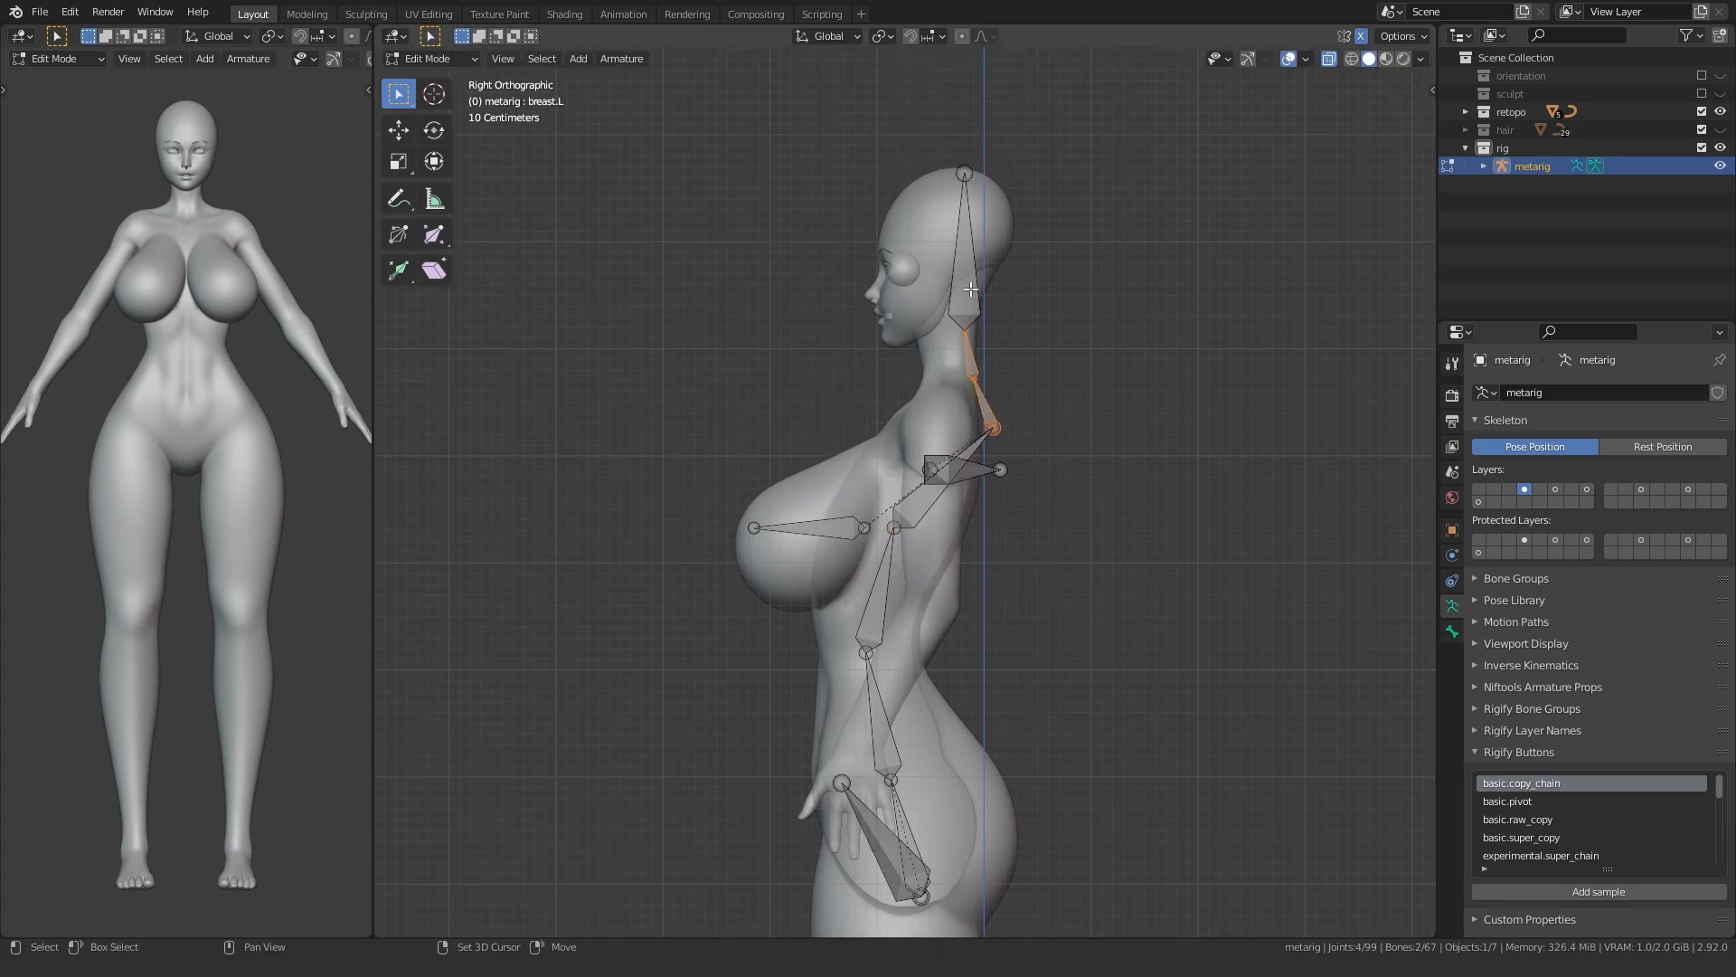
pyautogui.moveTo(845, 473); pyautogui.dragTo(932, 493, button='middle')
pyautogui.press('KP_1')
pyautogui.press('KP_3')
pyautogui.press('s')
pyautogui.press('y')
pyautogui.press('0')
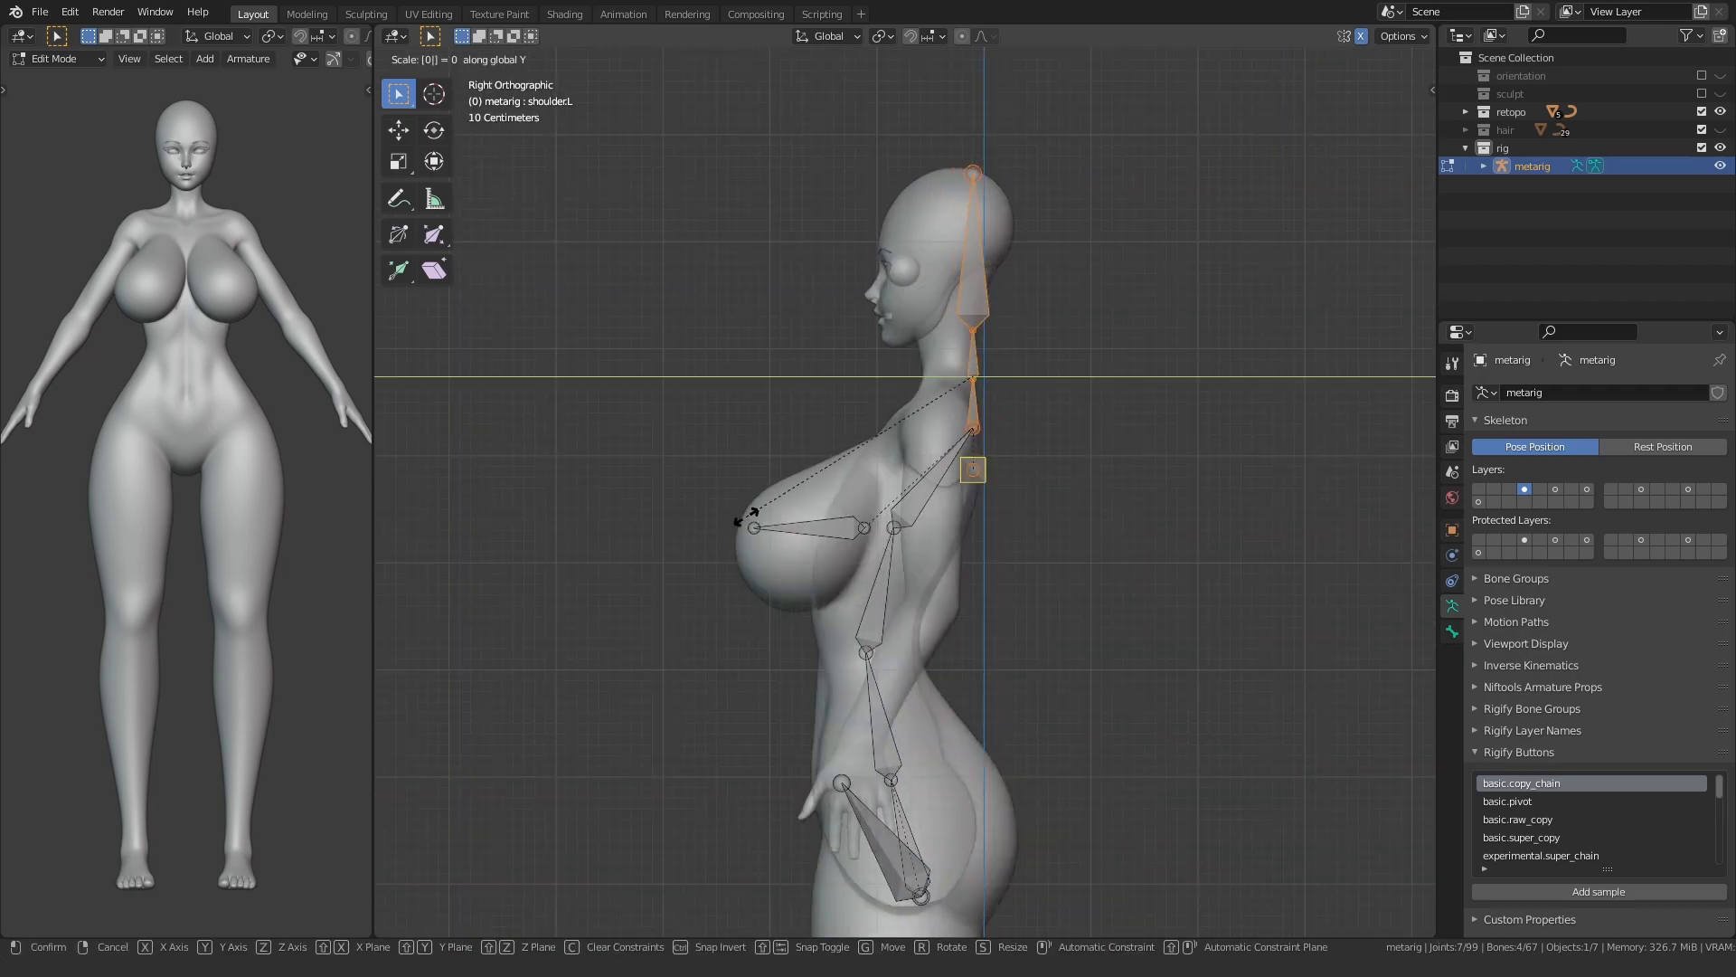
pyautogui.press('Return')
pyautogui.press('g')
pyautogui.press('y')
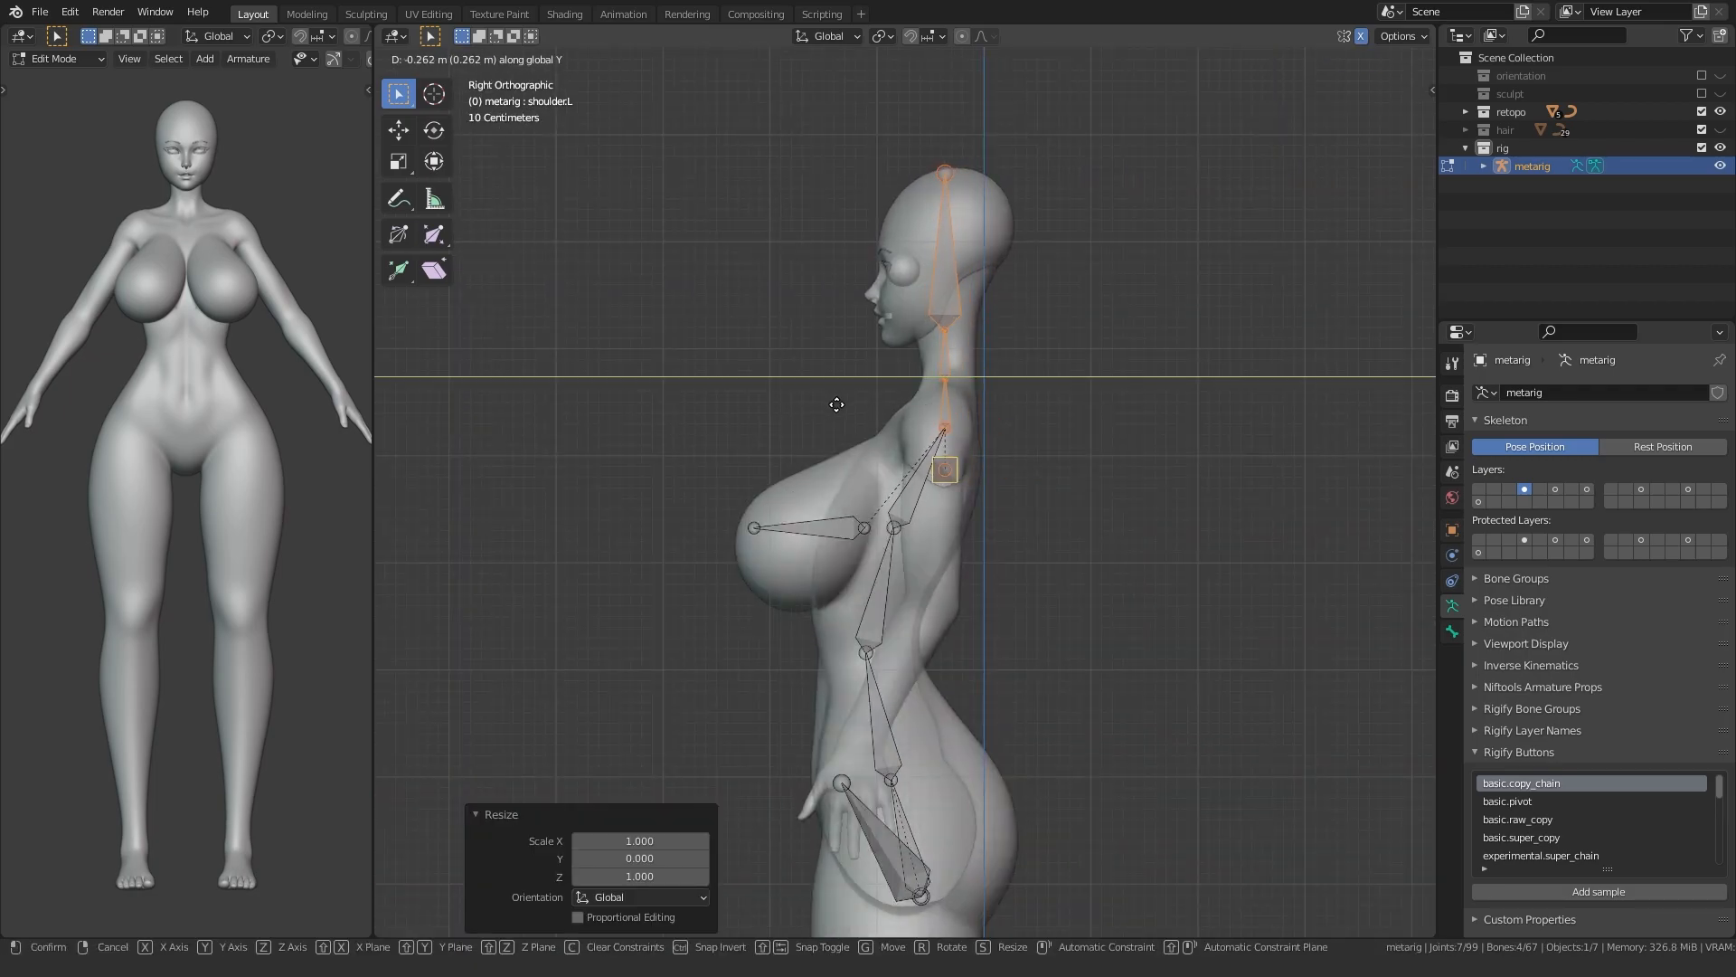
pyautogui.click(837, 404)
# - Raise the head bone's base joint and the mid-neck joint along Z to fit the side profile of the head and neck
pyautogui.keyDown('shift'); pyautogui.moveTo(848, 374); pyautogui.dragTo(829, 491, button='middle'); pyautogui.keyUp('shift')
pyautogui.scroll(4, 829, 491)
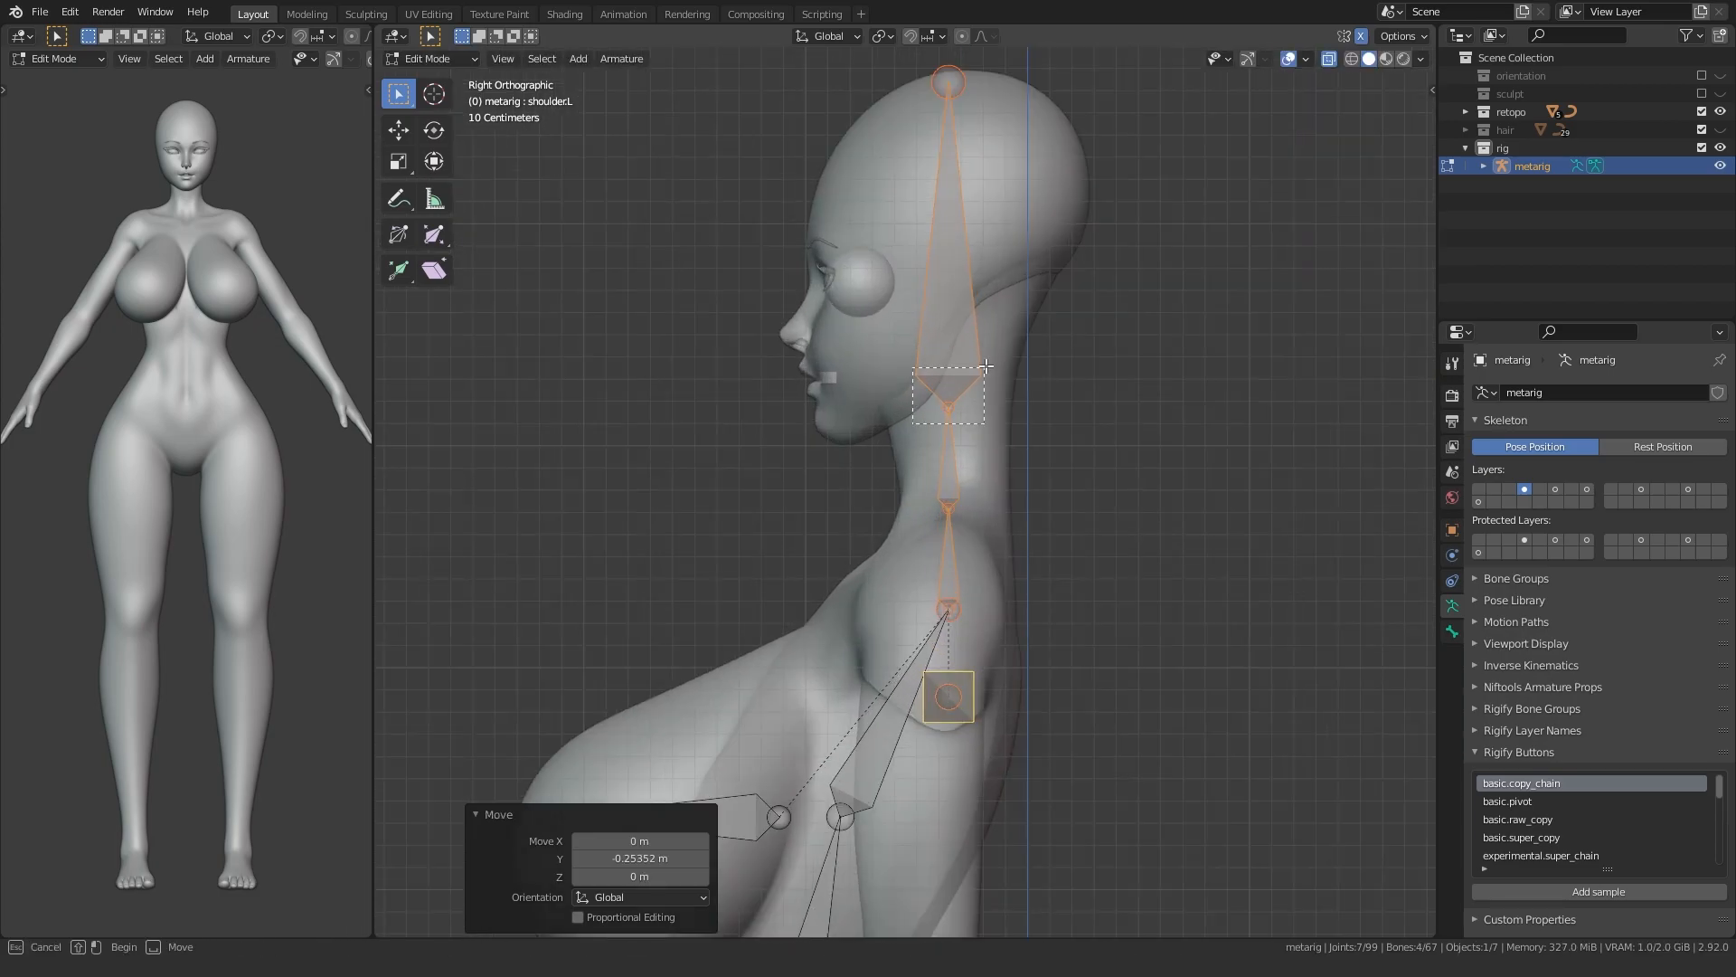
pyautogui.click(949, 409)
pyautogui.press('g')
pyautogui.press('z')
pyautogui.click(845, 391)
pyautogui.click(951, 508)
pyautogui.press('g')
pyautogui.press('z')
pyautogui.click(854, 448)
# - Raise the neck's base joint along Z to shoulder height and nudge the mid-neck joint up along Z
pyautogui.click(949, 594)
pyautogui.press('g')
pyautogui.press('z')
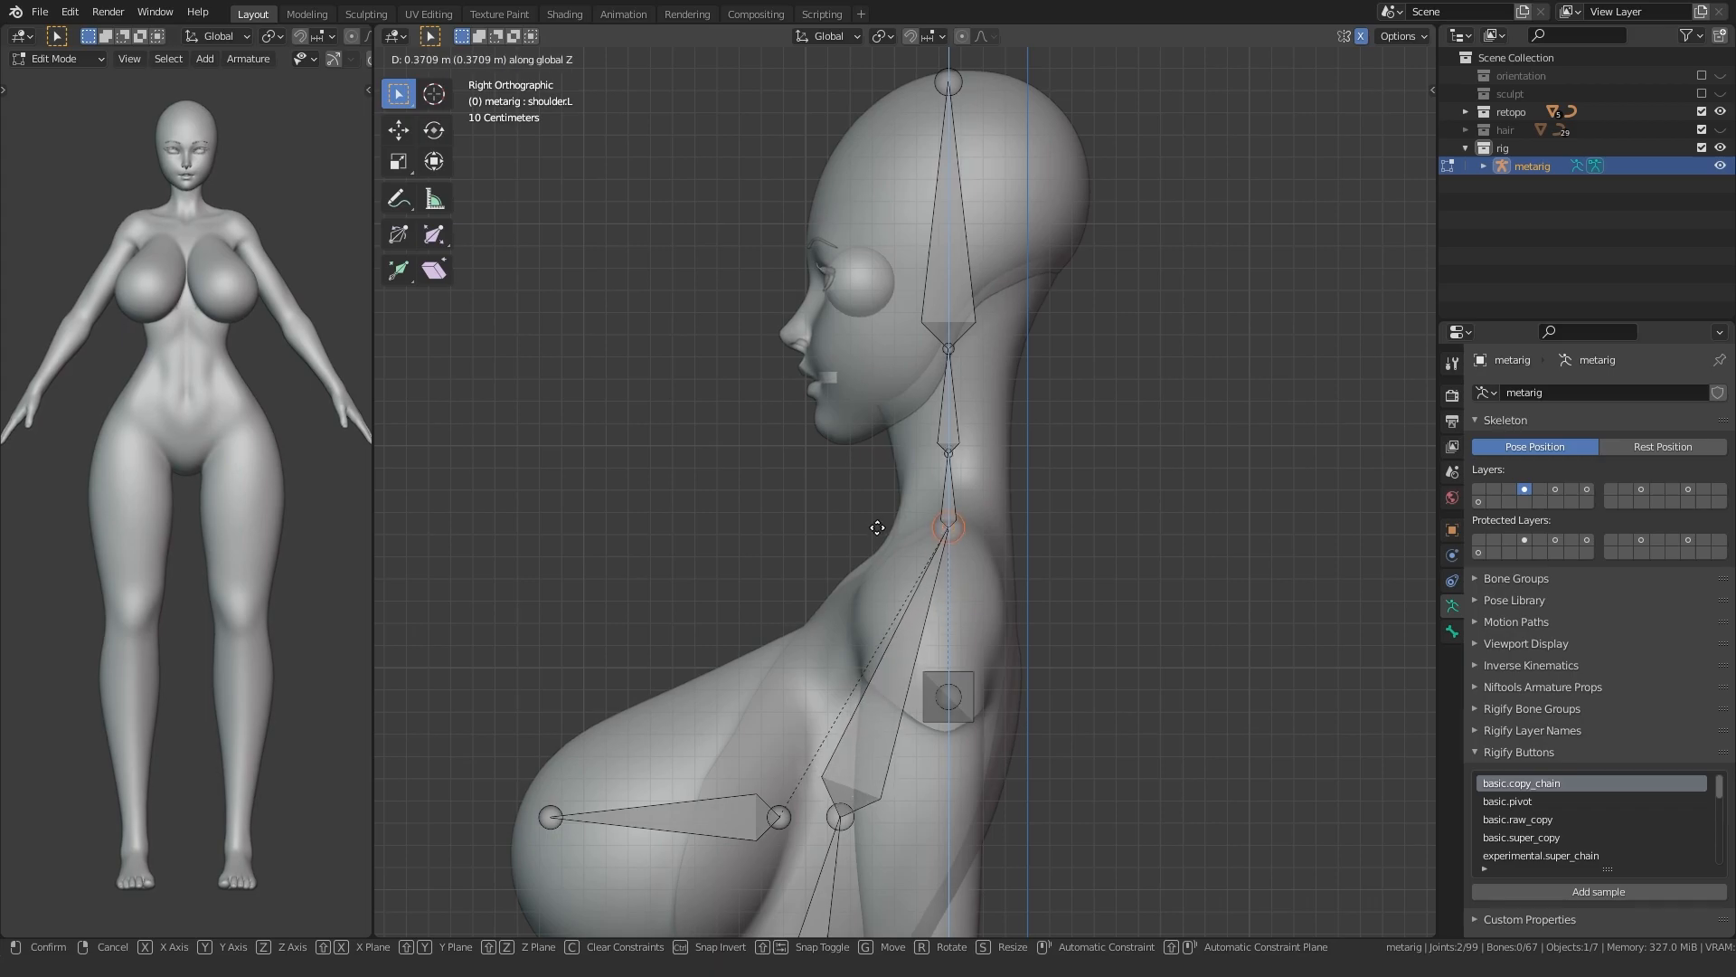
pyautogui.click(880, 527)
pyautogui.press('g')
pyautogui.press('z')
pyautogui.click(880, 514)
pyautogui.click(942, 453)
pyautogui.press('g')
pyautogui.press('z')
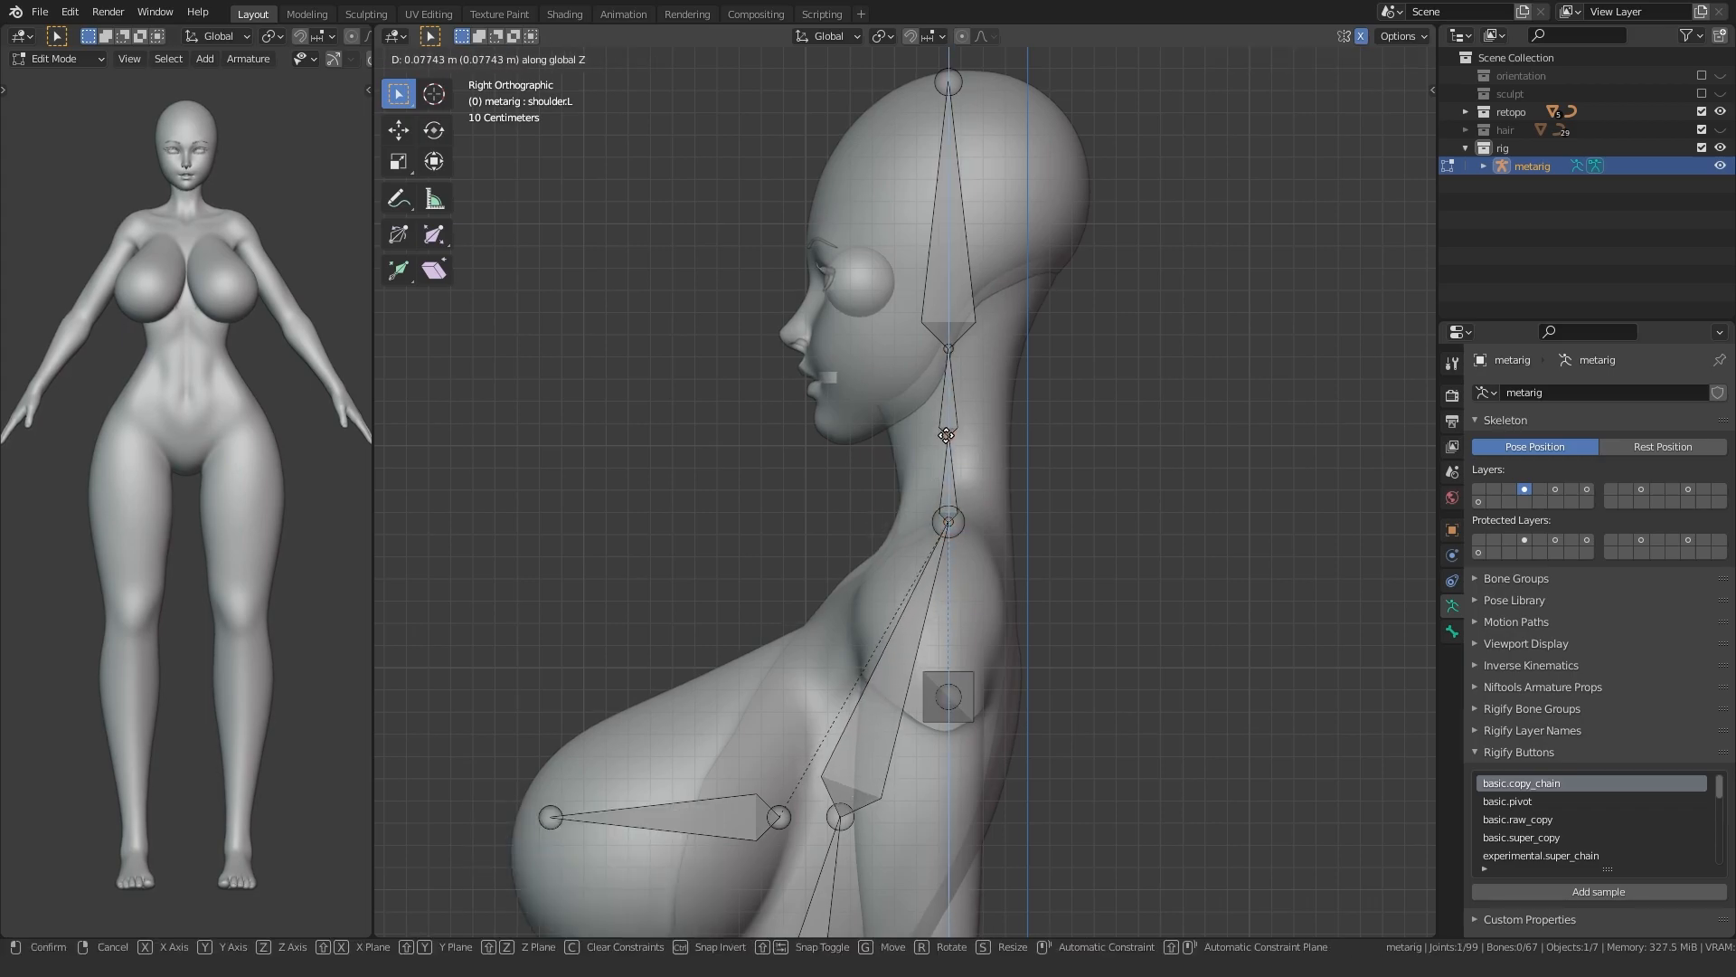
pyautogui.click(946, 435)
# - Scale down the left shoulder bone and raise it along Z to the character's collarbone height
pyautogui.press('KP_1')
pyautogui.click(974, 572)
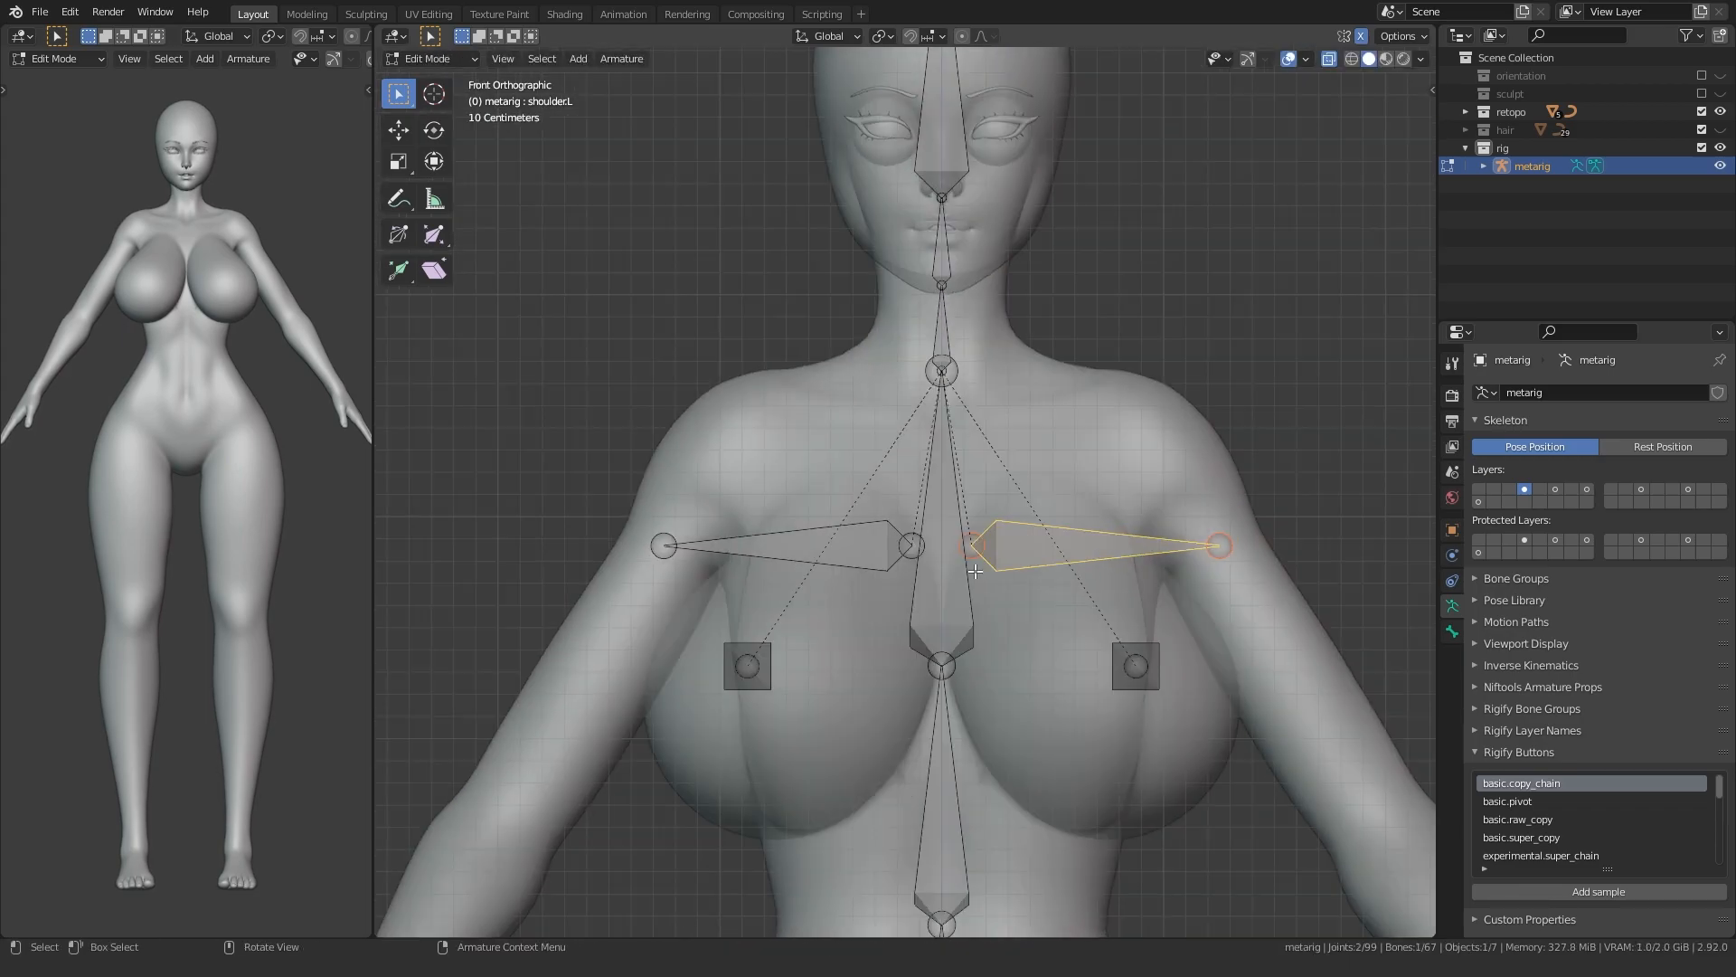
pyautogui.press('s')
pyautogui.click(1017, 555)
pyautogui.press('g')
pyautogui.press('z')
pyautogui.click(1044, 476)
# - Move the left shoulder bone about -0.094 m along Y and adjust its position in the front view
pyautogui.press('KP_3')
pyautogui.press('g')
pyautogui.press('y')
pyautogui.click(895, 449)
pyautogui.press('KP_1')
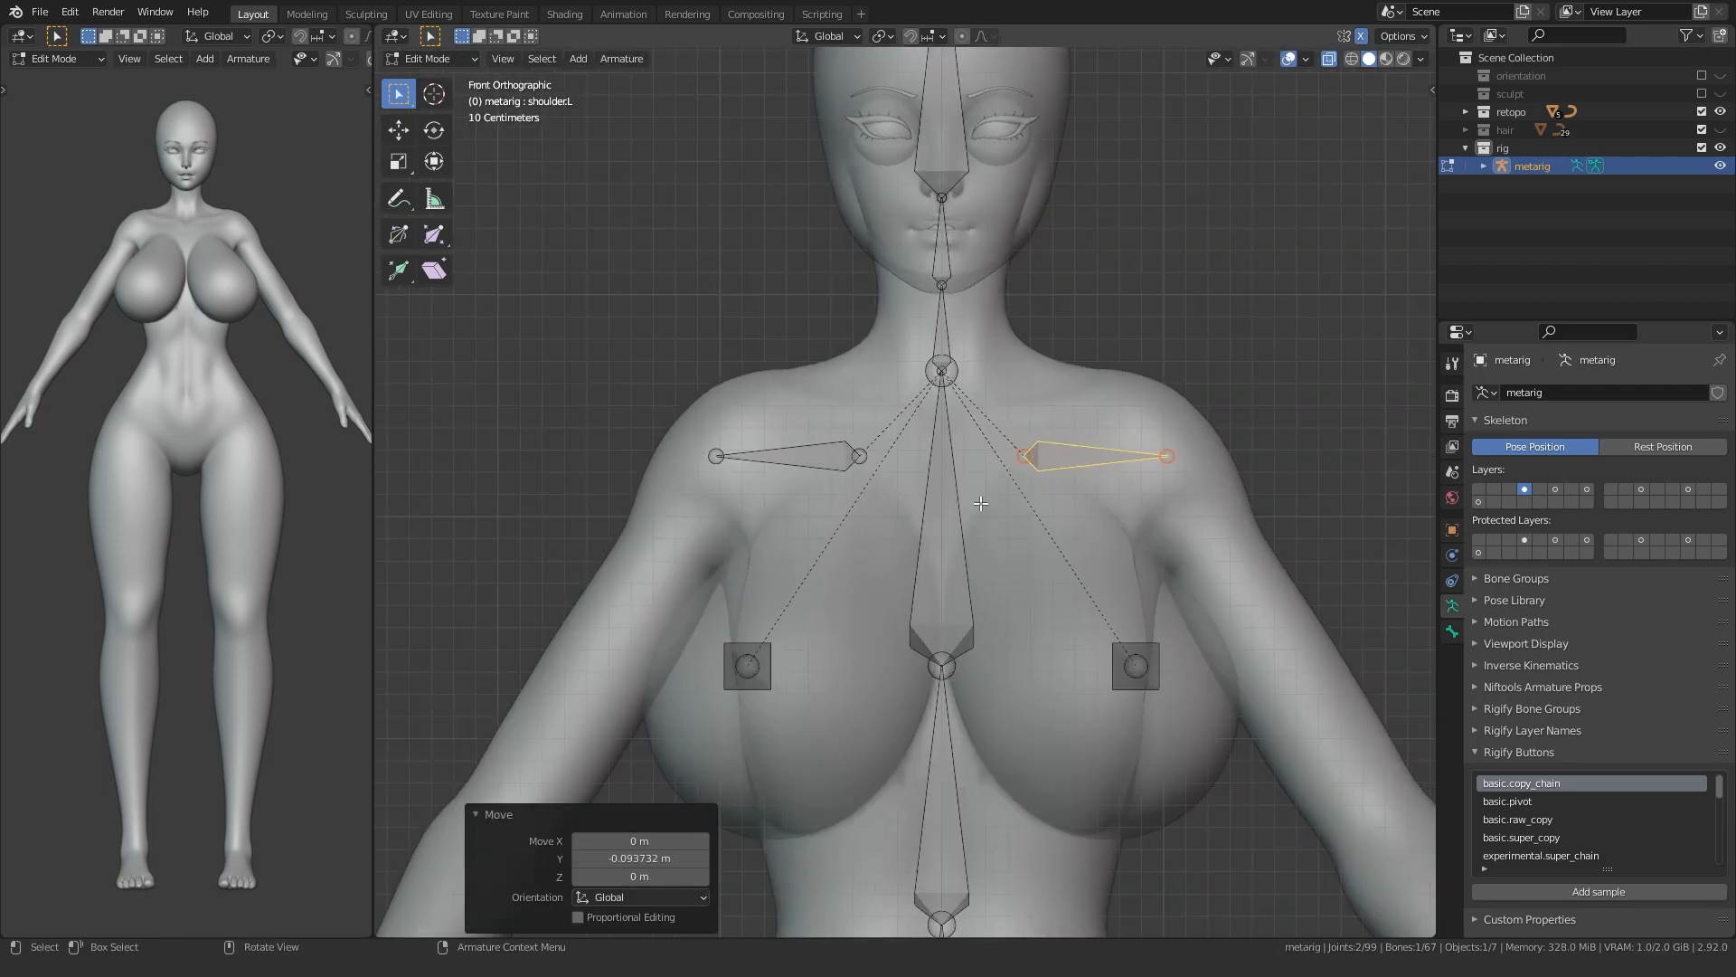
pyautogui.press('g')
pyautogui.click(960, 500)
# - Rotate the left breast bone -29.6° in the side view so it slopes down along the breast
pyautogui.scroll(-1, 988, 546)
pyautogui.keyDown('shift'); pyautogui.moveTo(1003, 599); pyautogui.dragTo(979, 491, button='middle'); pyautogui.keyUp('shift')
pyautogui.click(1064, 544)
pyautogui.press('KP_3')
pyautogui.keyDown('shift'); pyautogui.moveTo(647, 613); pyautogui.dragTo(698, 547, button='middle'); pyautogui.keyUp('shift')
pyautogui.press('r')
pyautogui.click(743, 641)
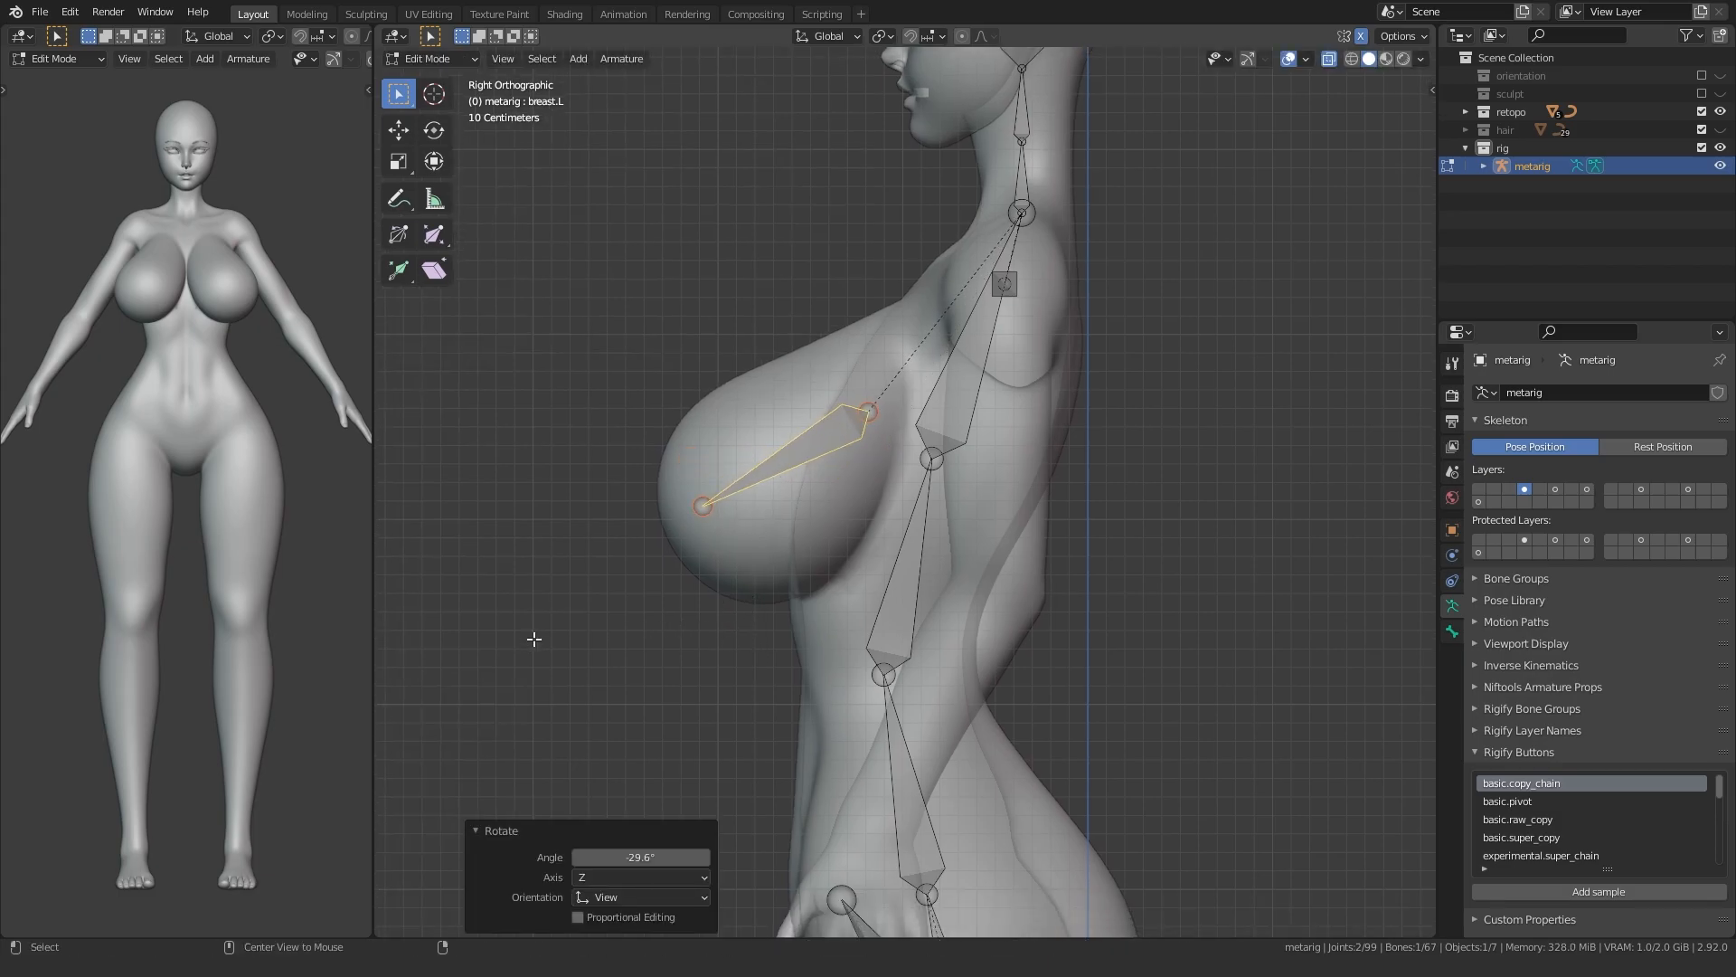
# - Rotate the left breast bone 23.1° in the top view and centre it in the breast by moving it about -0.181 m on X
pyautogui.press('KP_7')
pyautogui.press('r')
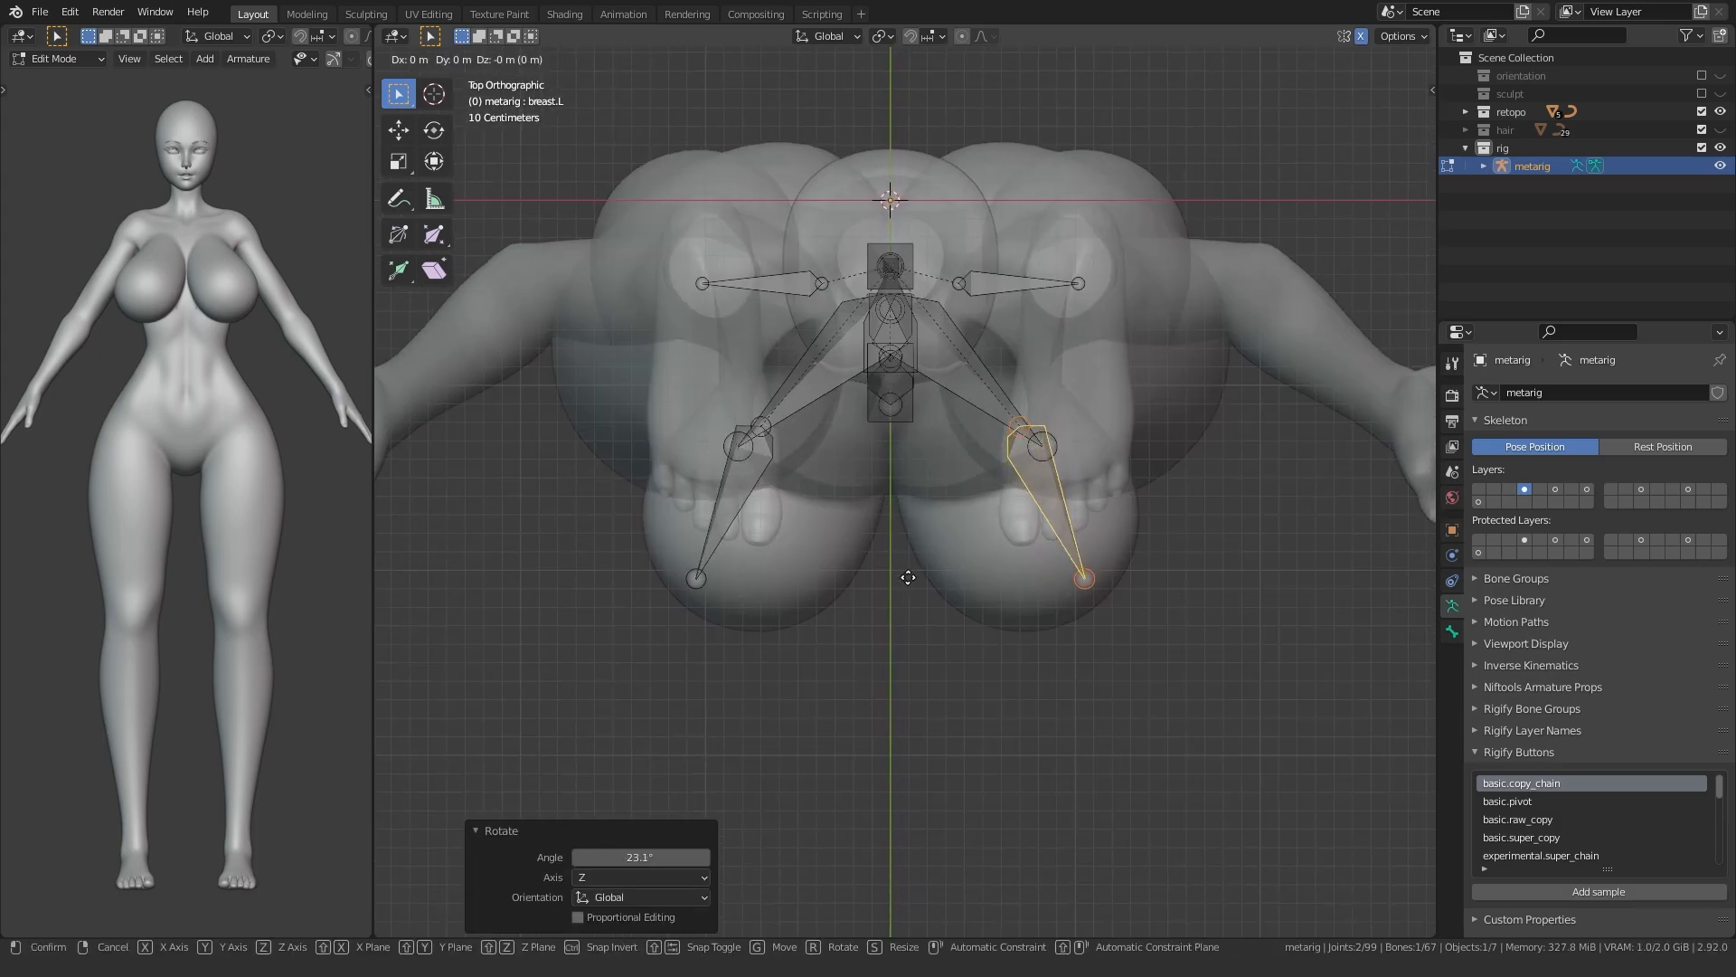
pyautogui.click(874, 582)
pyautogui.press('KP_1')
pyautogui.press('KP_3')
pyautogui.press('KP_1')
pyautogui.press('KP_7')
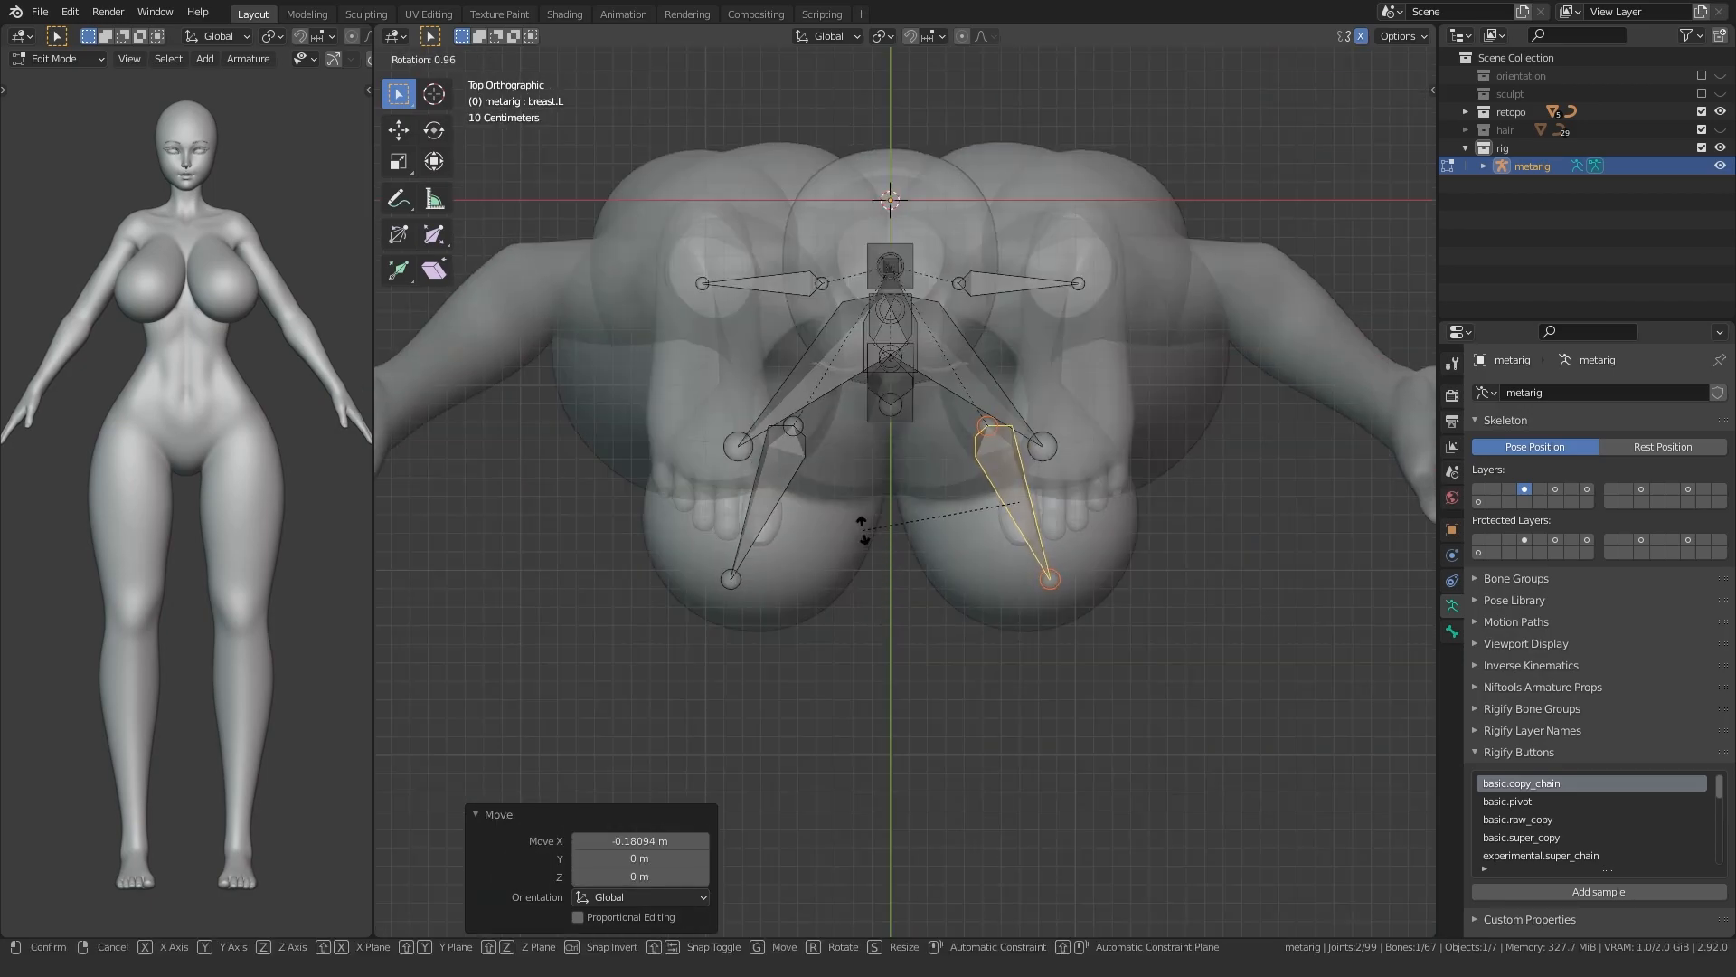
pyautogui.click(861, 532)
pyautogui.press('KP_3')
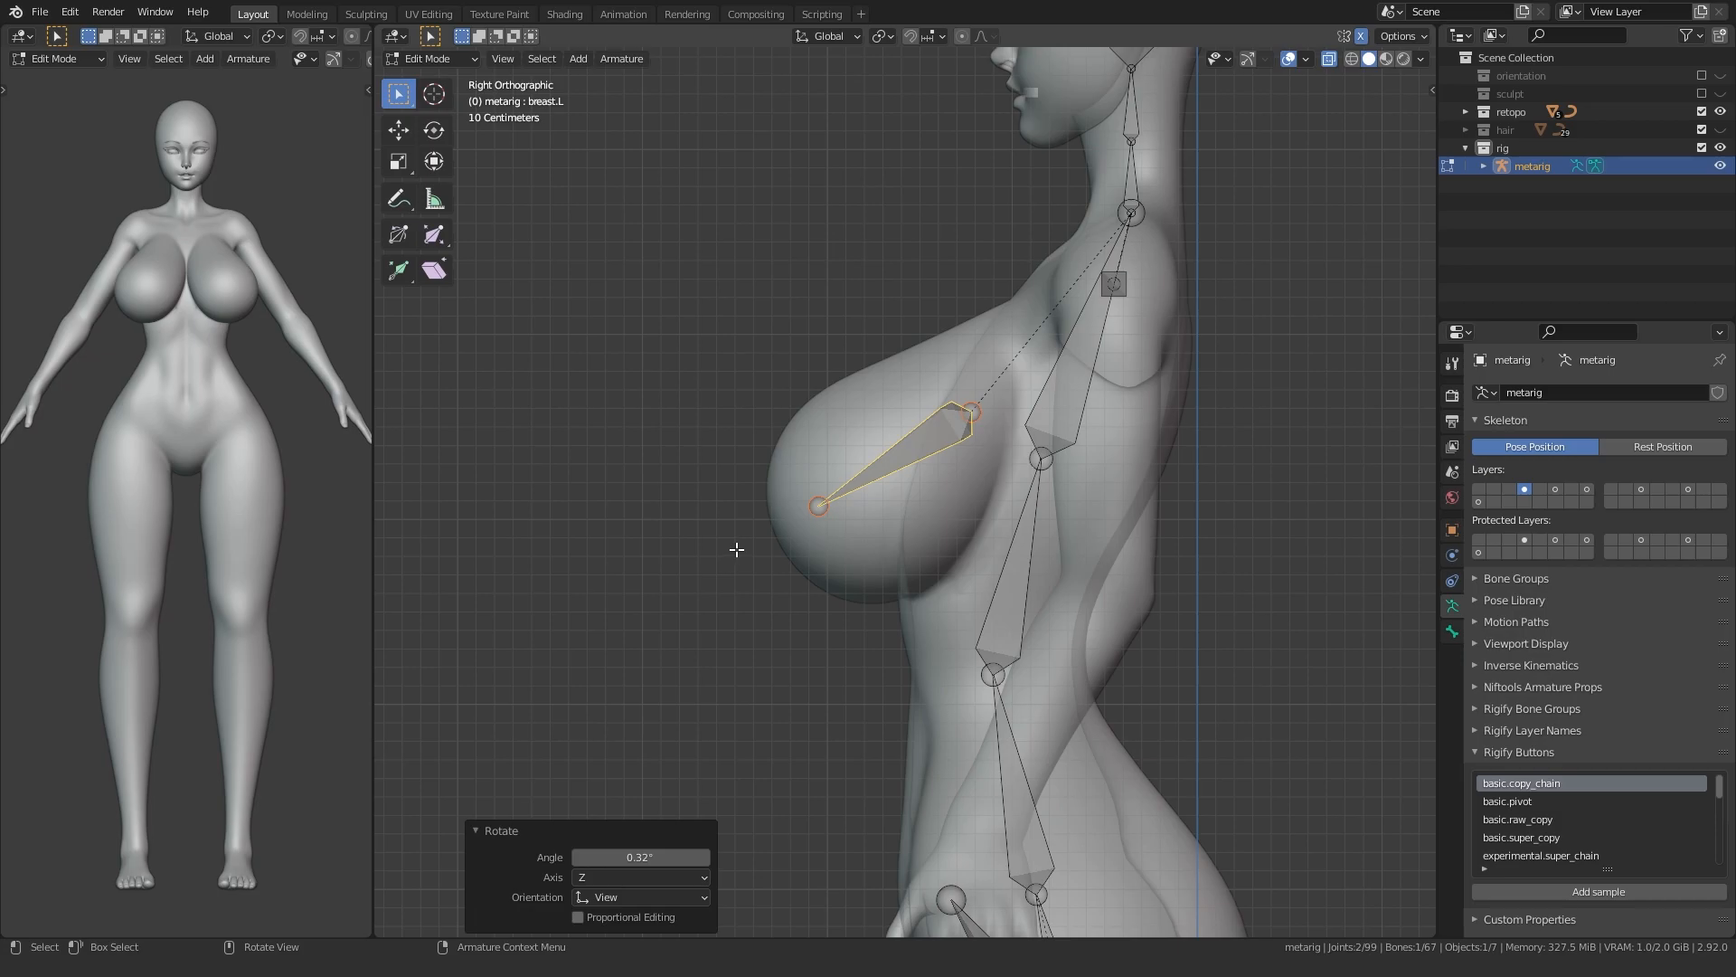
# - Raise the waist spine joint about 0.07 m in the side view
pyautogui.scroll(-2, 747, 522)
pyautogui.keyDown('shift'); pyautogui.moveTo(941, 617); pyautogui.dragTo(929, 504, button='middle'); pyautogui.keyUp('shift')
pyautogui.click(951, 506)
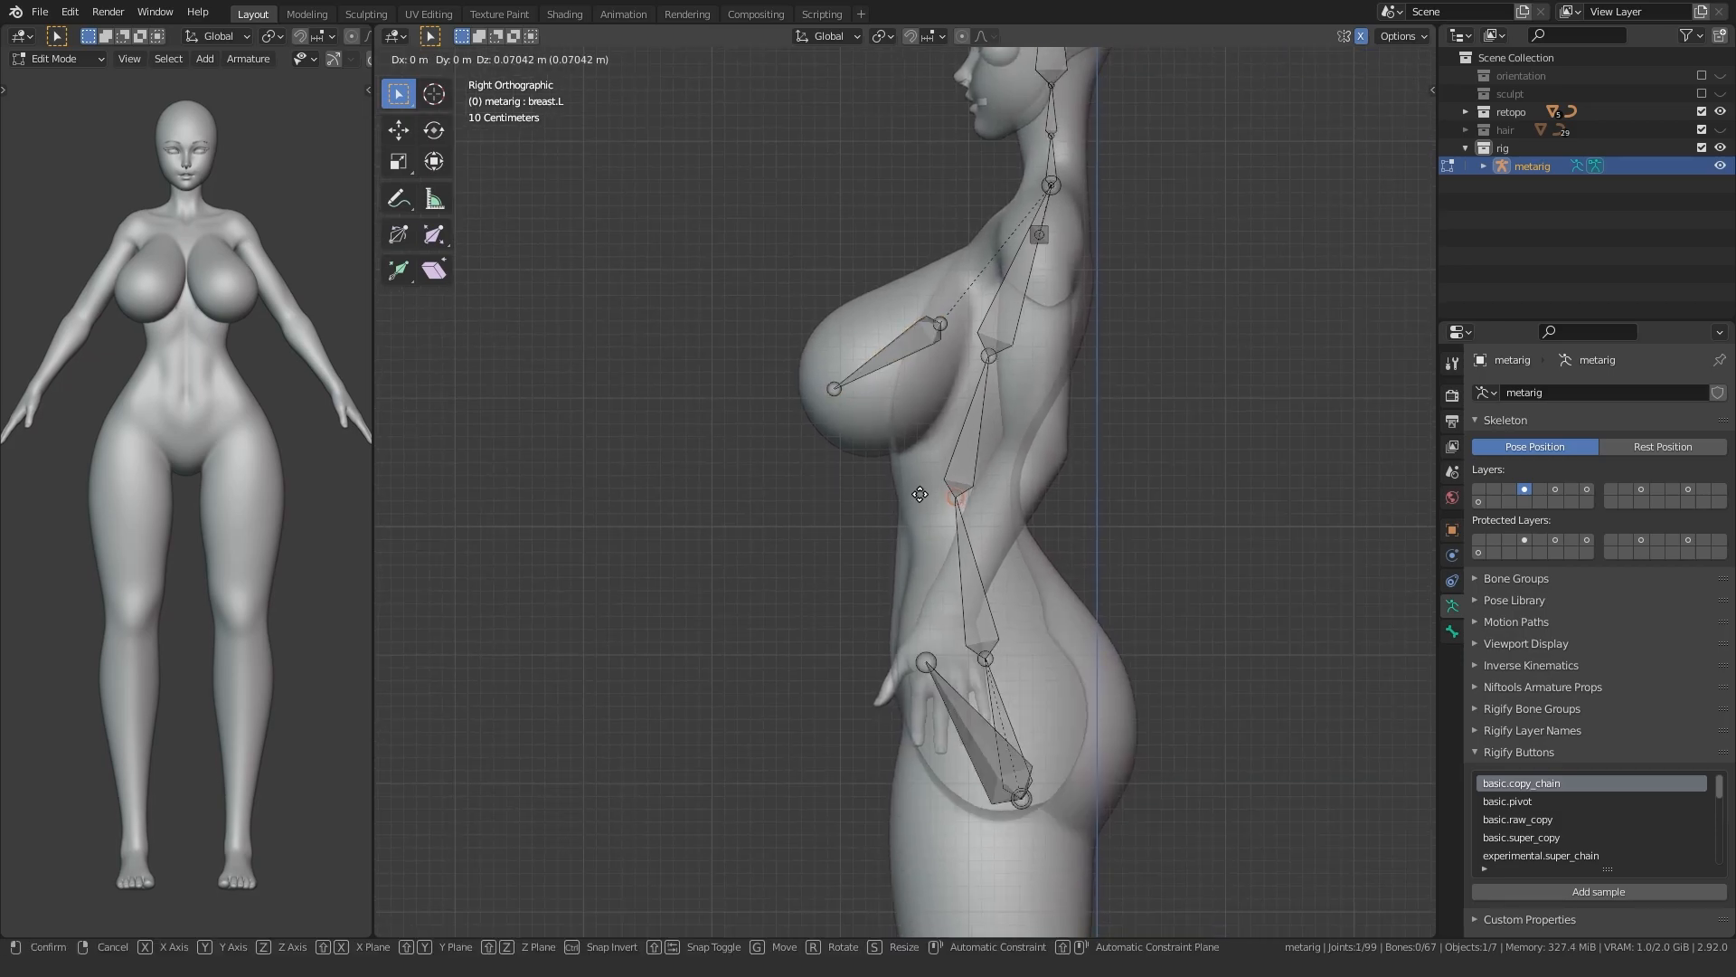
pyautogui.click(920, 494)
# - Move the pelvis bone tips outward about 0.22 m and up about 0.14 m, and shift them 0.21 m along Y
pyautogui.keyDown('shift'); pyautogui.moveTo(924, 598); pyautogui.dragTo(865, 407, button='middle'); pyautogui.keyUp('shift')
pyautogui.click(866, 471)
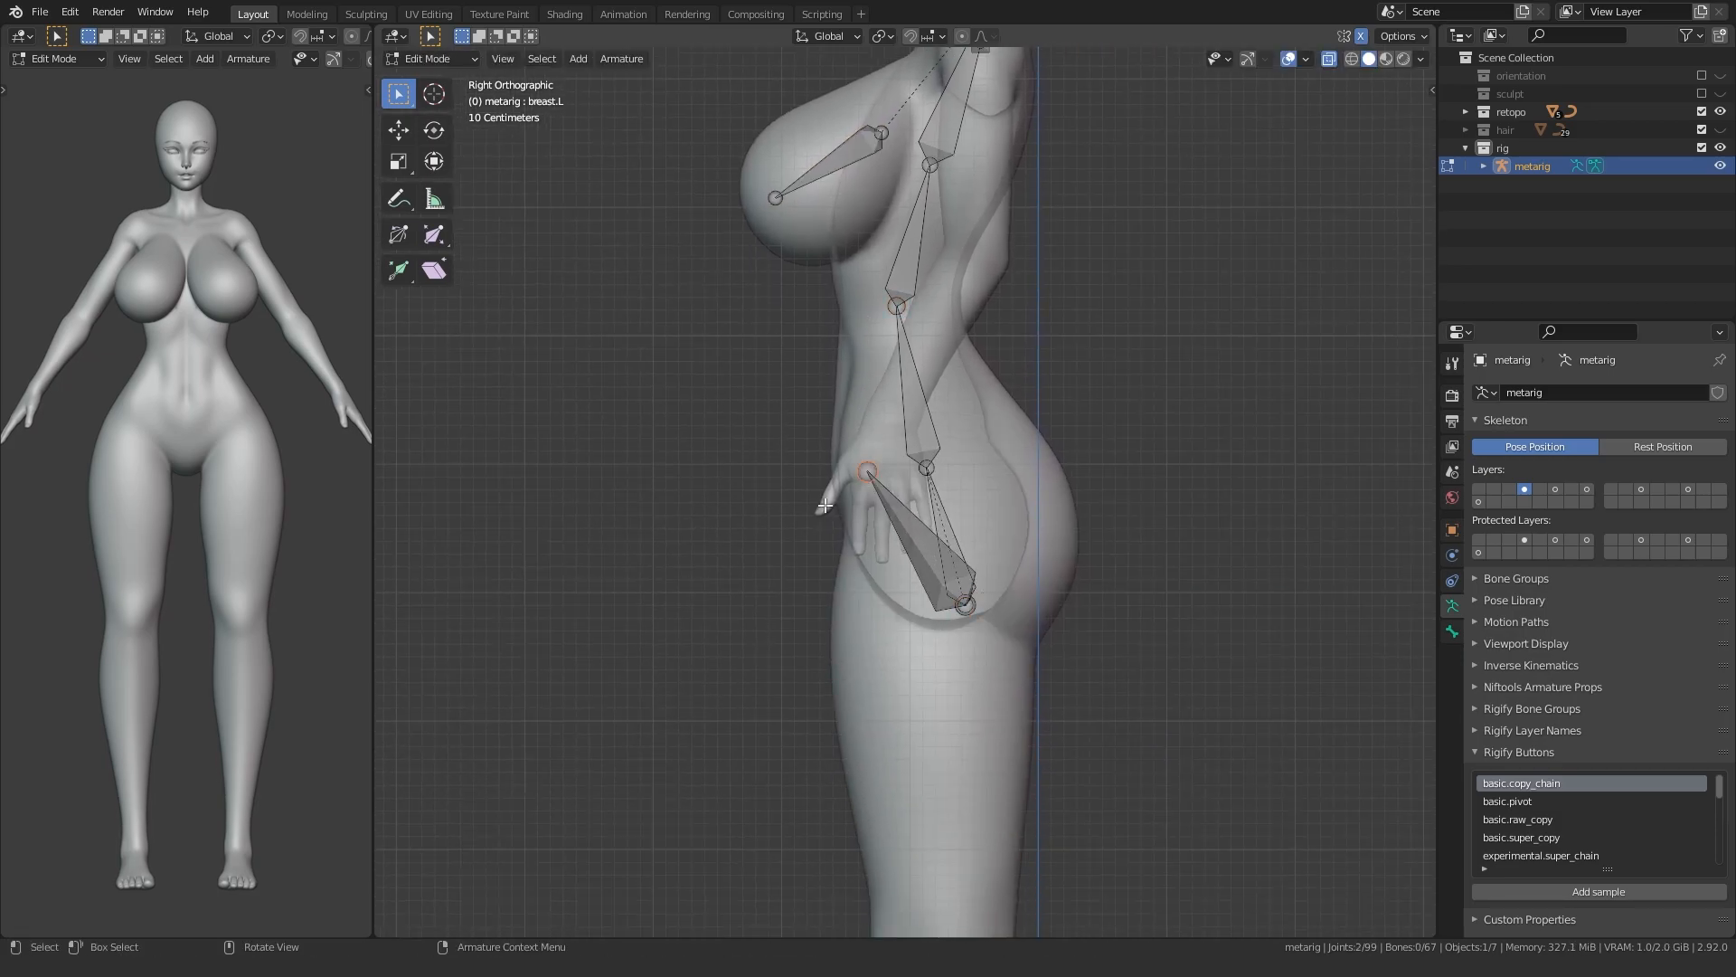
pyautogui.press('KP_1')
pyautogui.press('g')
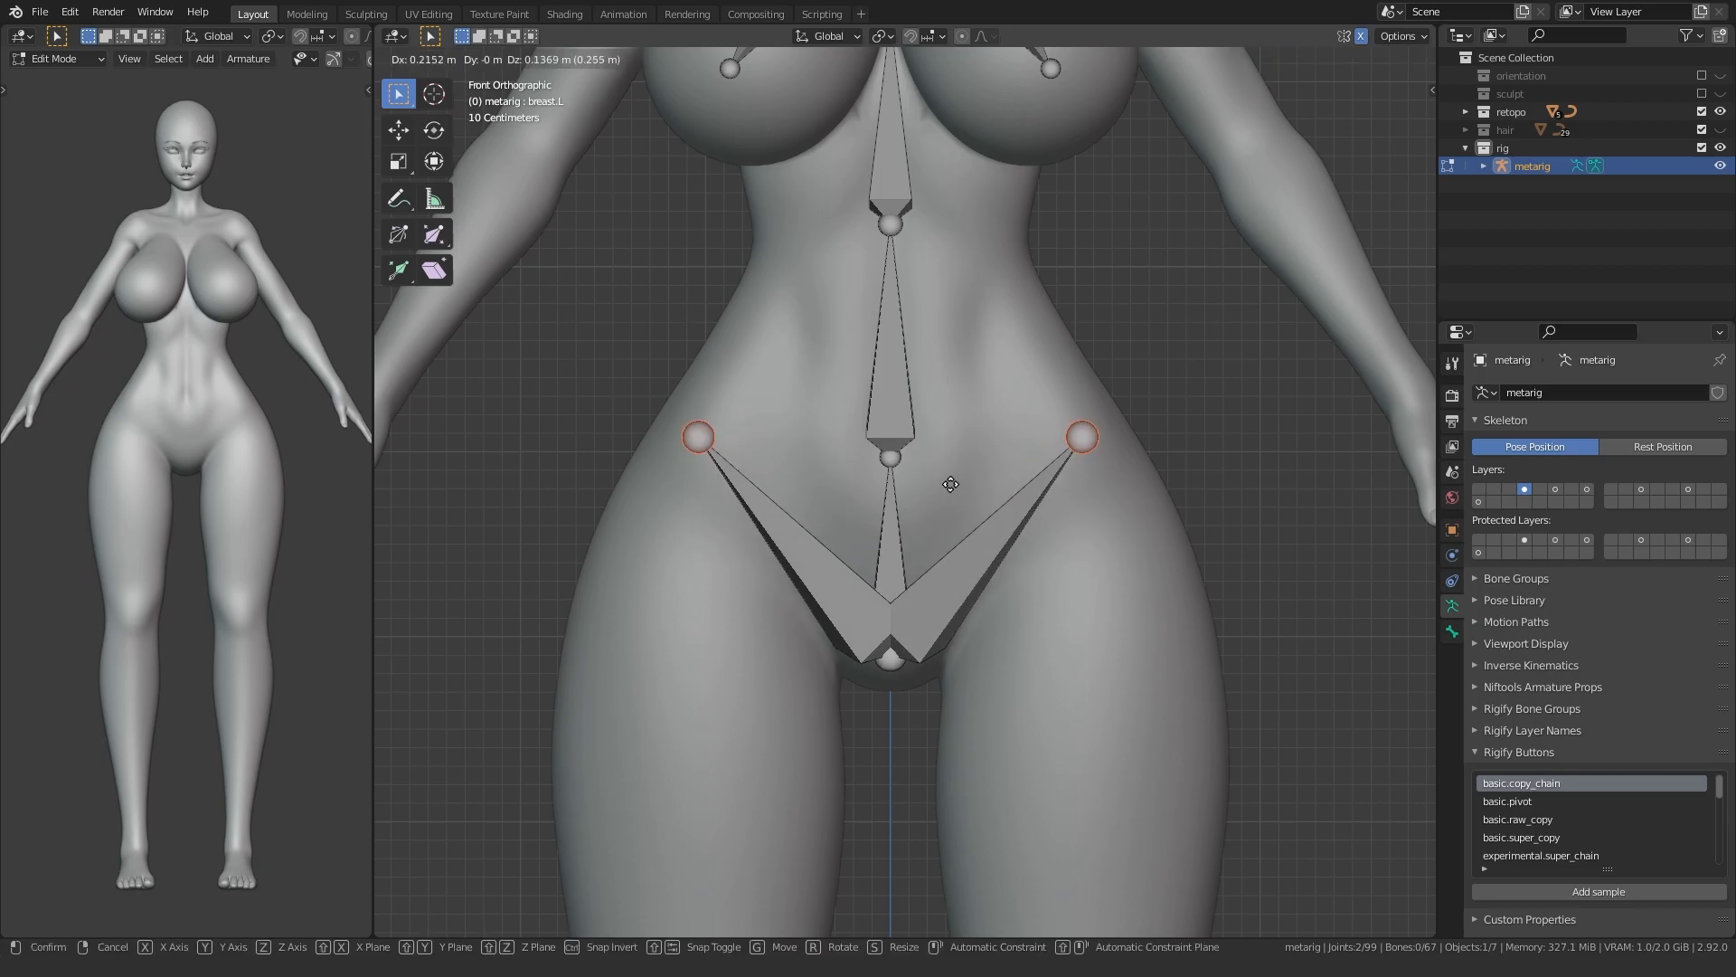
pyautogui.click(950, 484)
pyautogui.press('KP_3')
pyautogui.press('g')
pyautogui.press('y')
pyautogui.click(803, 520)
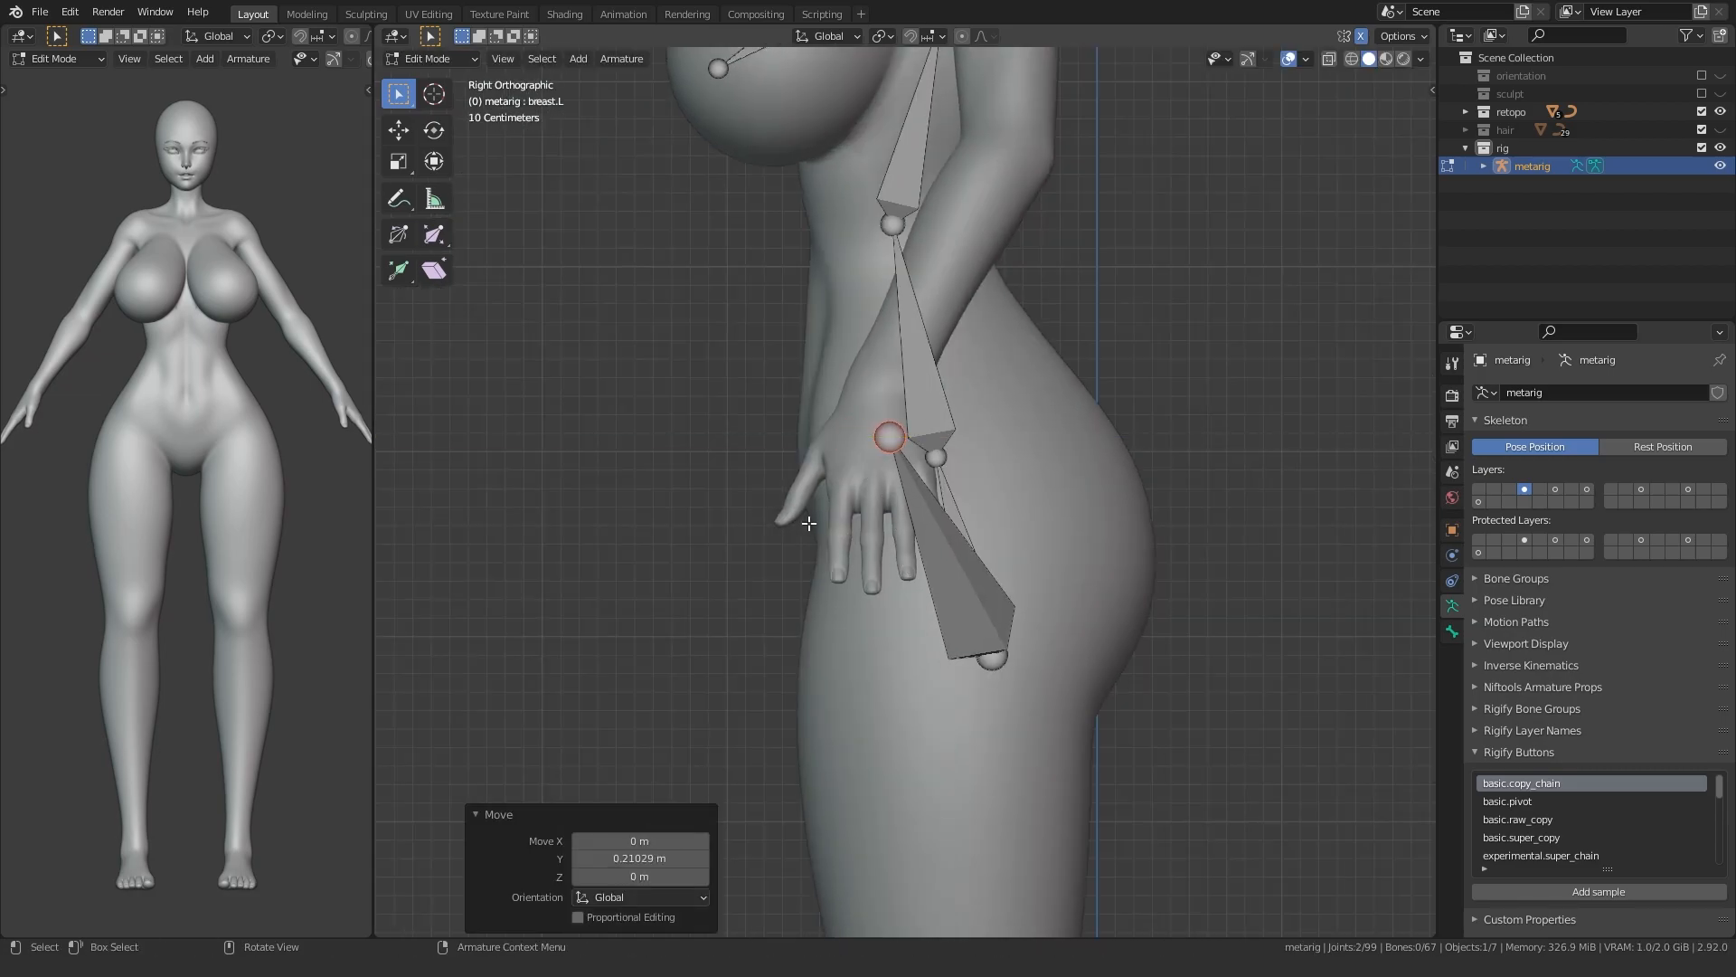
# - Move the shared base joint of the pelvis bones slightly back and up, and place the lower spine joint farther back and up
pyautogui.keyDown('shift'); pyautogui.moveTo(803, 519); pyautogui.dragTo(821, 467, button='middle'); pyautogui.keyUp('shift')
pyautogui.hotkey('alt', 'z')
pyautogui.moveTo(1053, 565); pyautogui.dragTo(928, 610)
pyautogui.press('g')
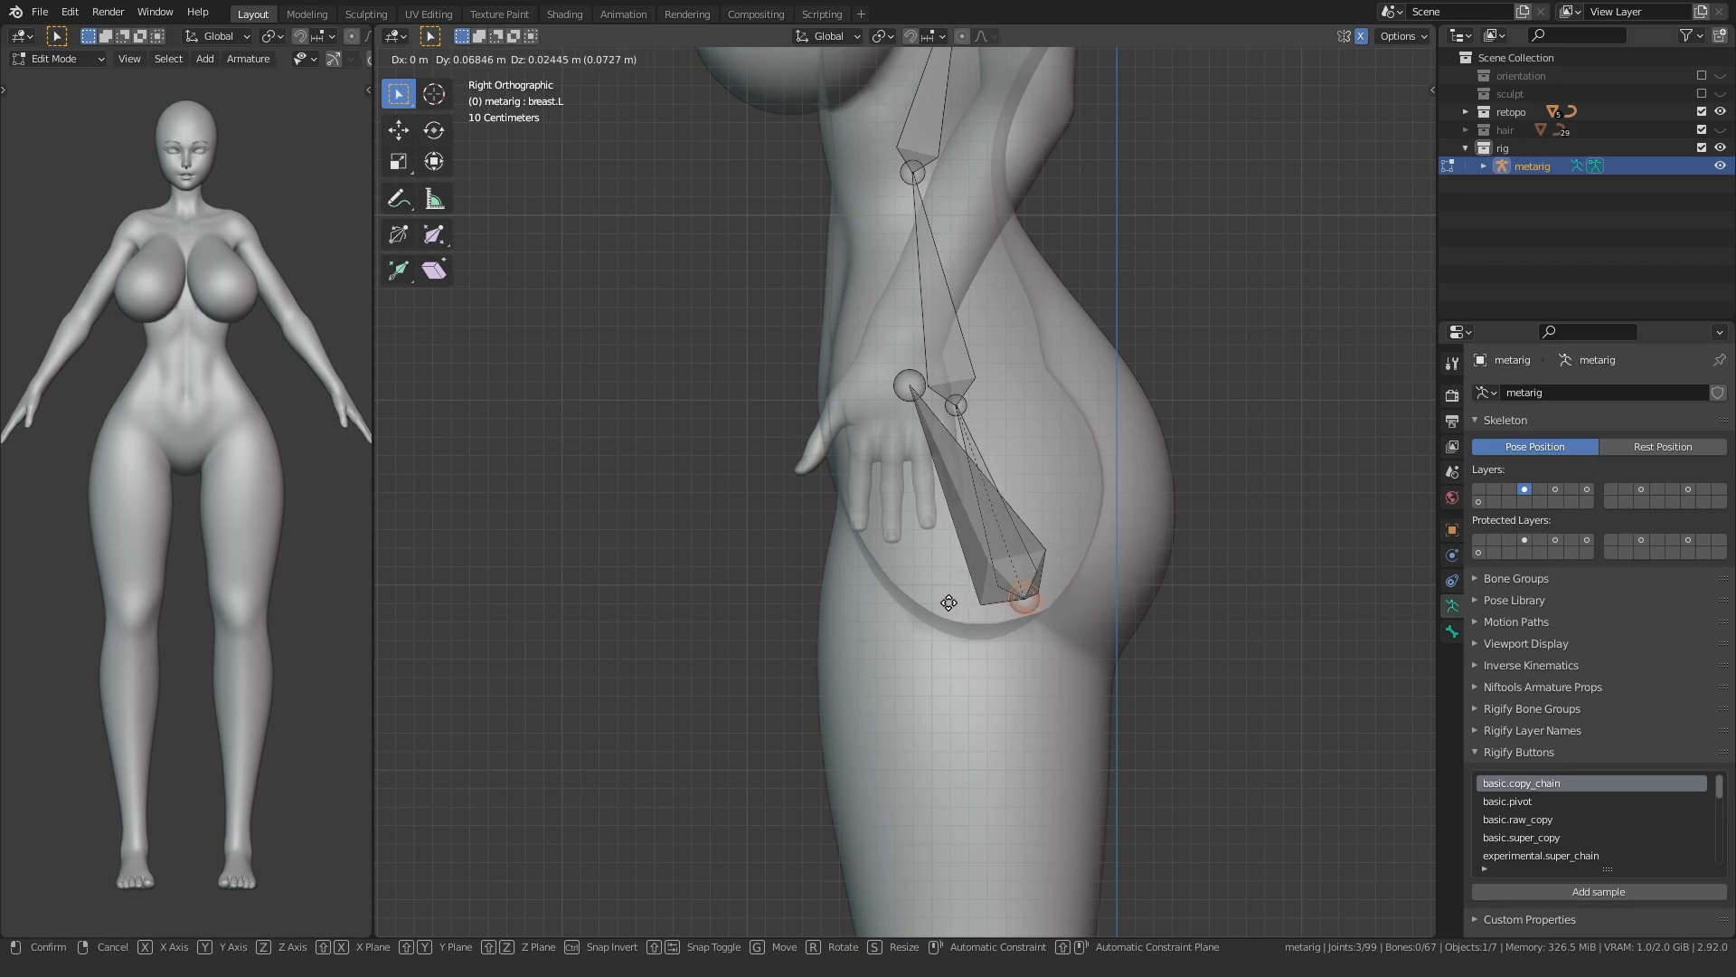
pyautogui.click(949, 600)
pyautogui.moveTo(989, 385); pyautogui.dragTo(990, 386)
pyautogui.press('g')
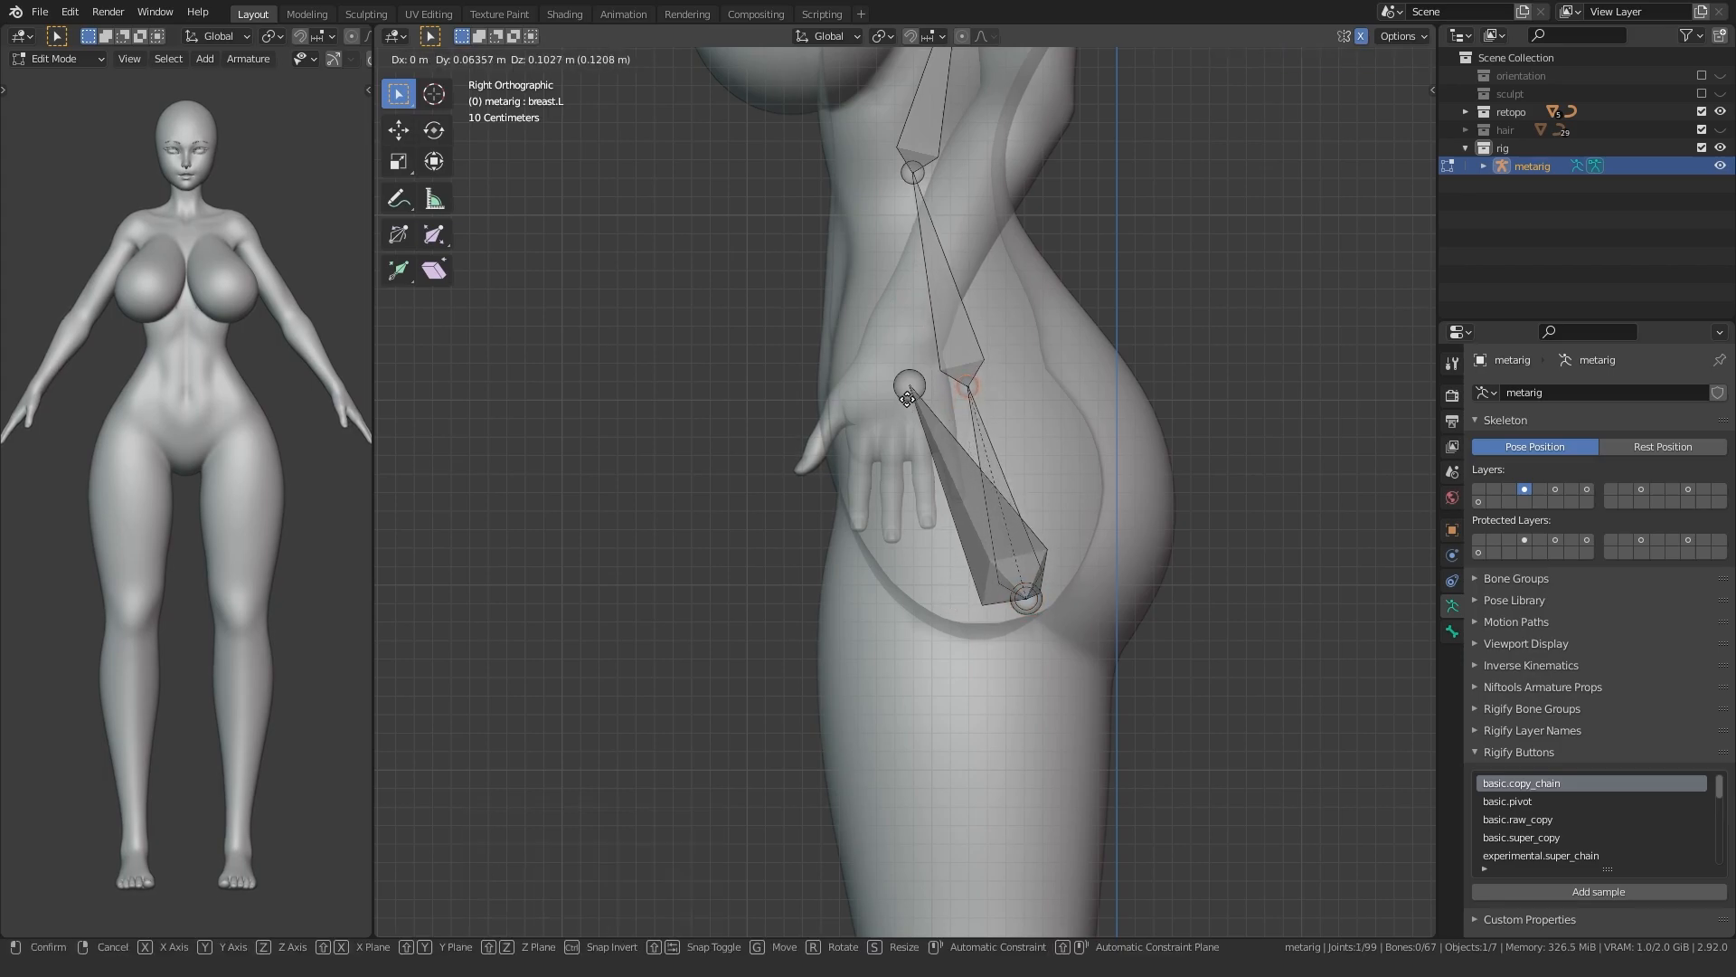
pyautogui.click(907, 401)
# - Refine the waist spine joint's position and move the chest spine joint about 0.059 m on Y and 0.122 m on Z
pyautogui.keyDown('shift'); pyautogui.moveTo(907, 400); pyautogui.dragTo(905, 569, button='middle'); pyautogui.keyUp('shift')
pyautogui.moveTo(945, 316); pyautogui.dragTo(839, 361)
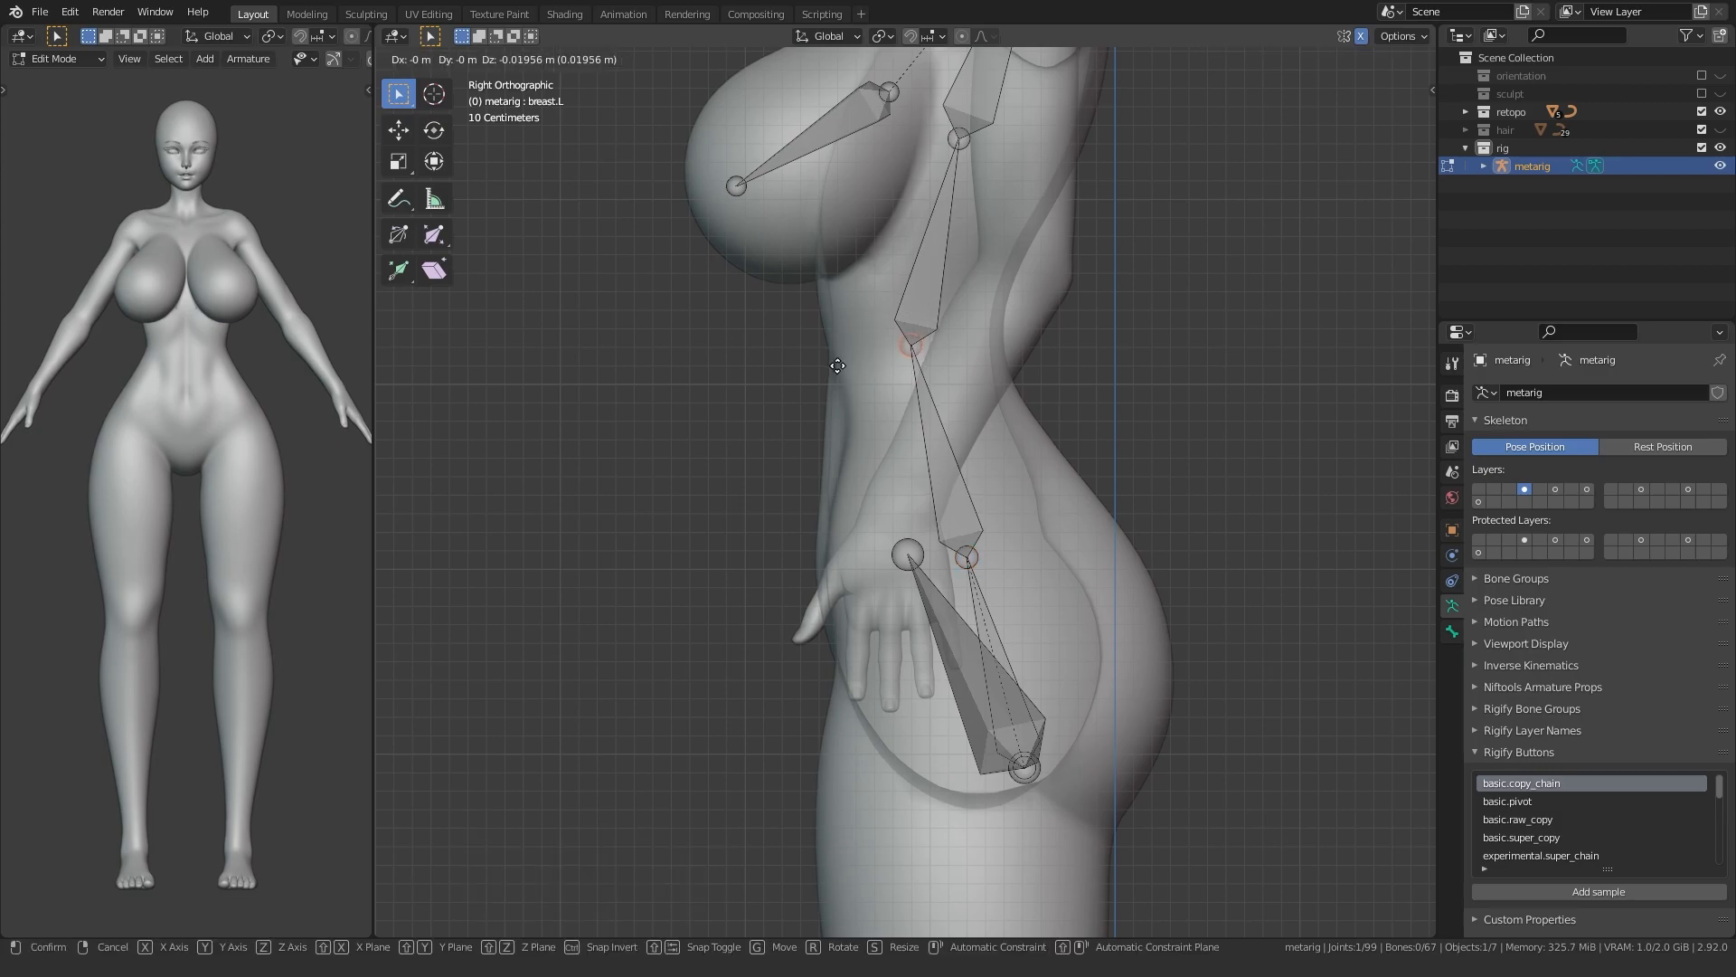
pyautogui.click(837, 365)
pyautogui.keyDown('shift'); pyautogui.moveTo(839, 304); pyautogui.dragTo(803, 513, button='middle'); pyautogui.keyUp('shift')
pyautogui.moveTo(960, 309); pyautogui.dragTo(857, 360)
pyautogui.press('g')
pyautogui.click(868, 321)
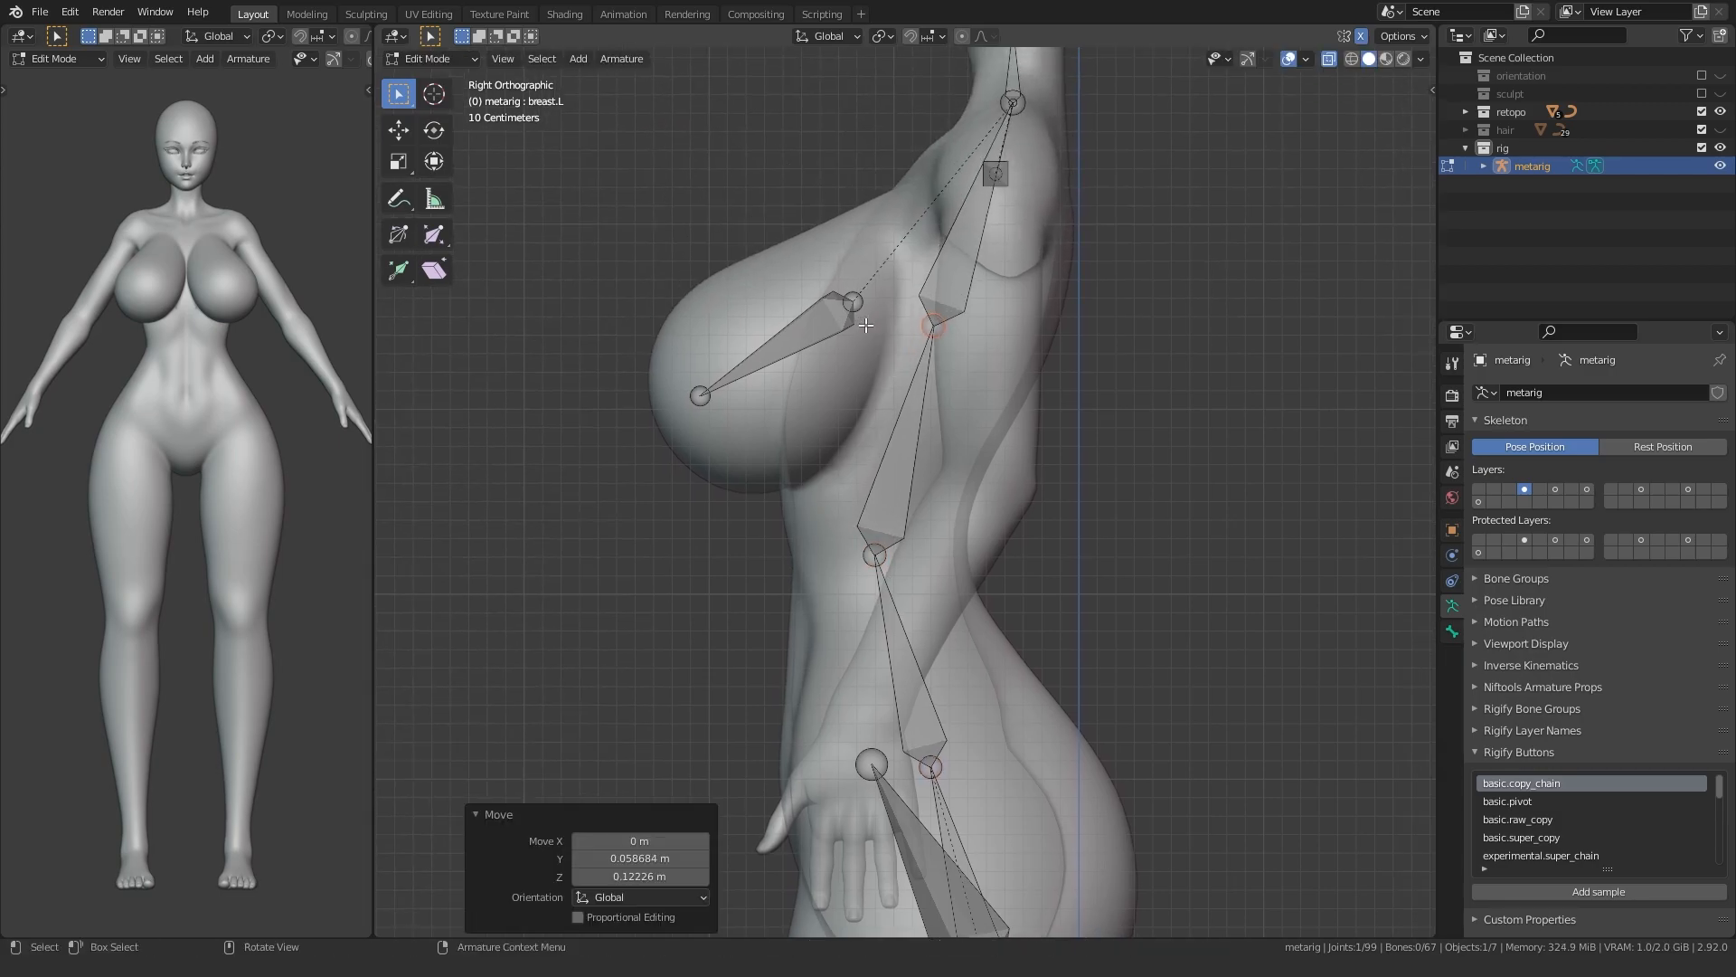
pyautogui.scroll(-2, 868, 322)
pyautogui.click(873, 533)
pyautogui.press('g')
pyautogui.click(855, 515)
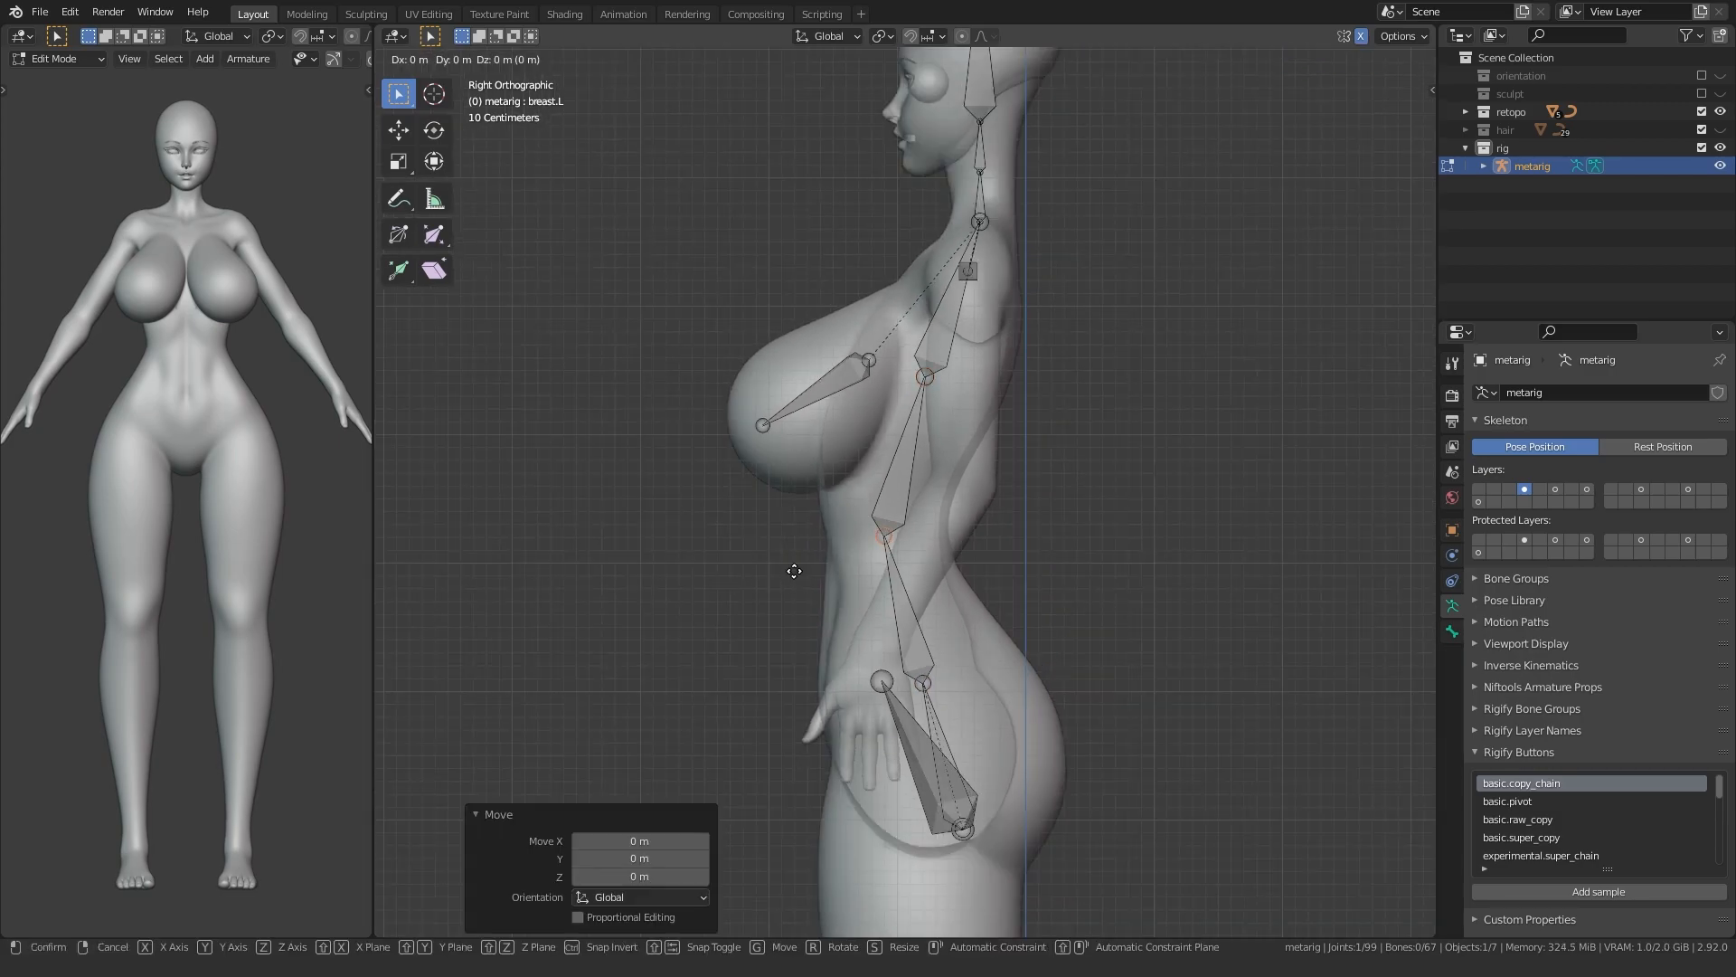
# - Show only the left arm bone layer, rotate all its bones towards horizontal, and flatten them by scaling to 0 on Z
pyautogui.press('KP_1')
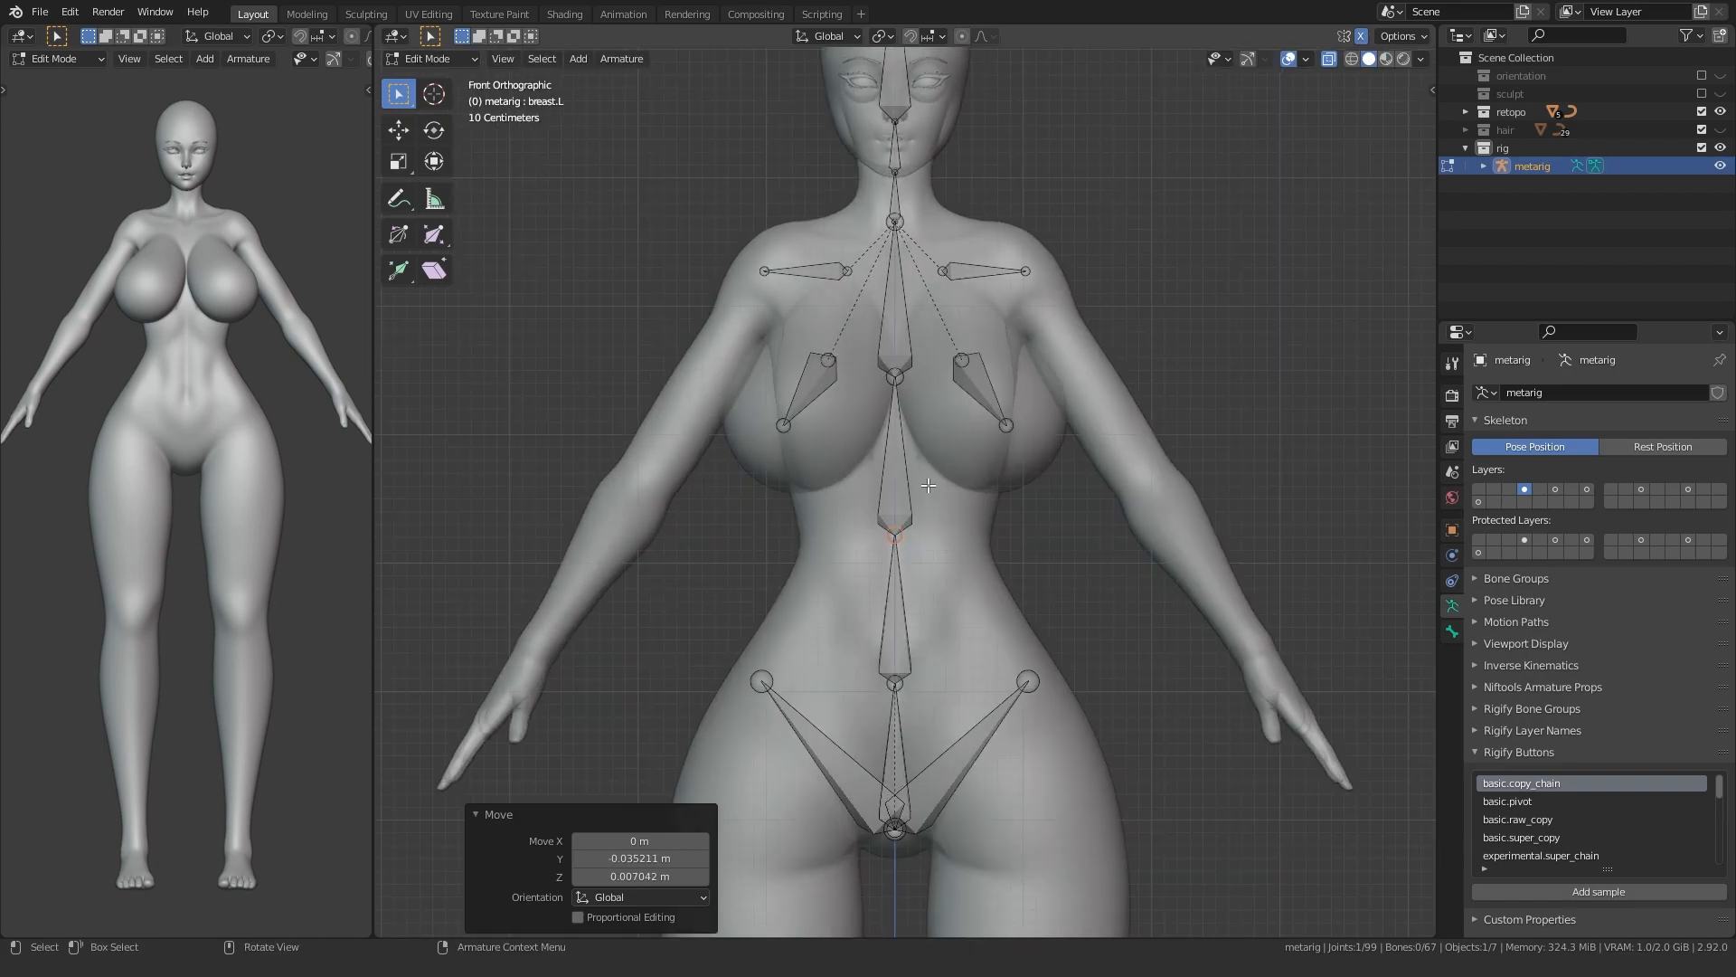
pyautogui.click(1586, 490)
pyautogui.scroll(-2, 1085, 551)
pyautogui.keyDown('shift'); pyautogui.moveTo(991, 496); pyautogui.dragTo(724, 457, button='middle'); pyautogui.keyUp('shift')
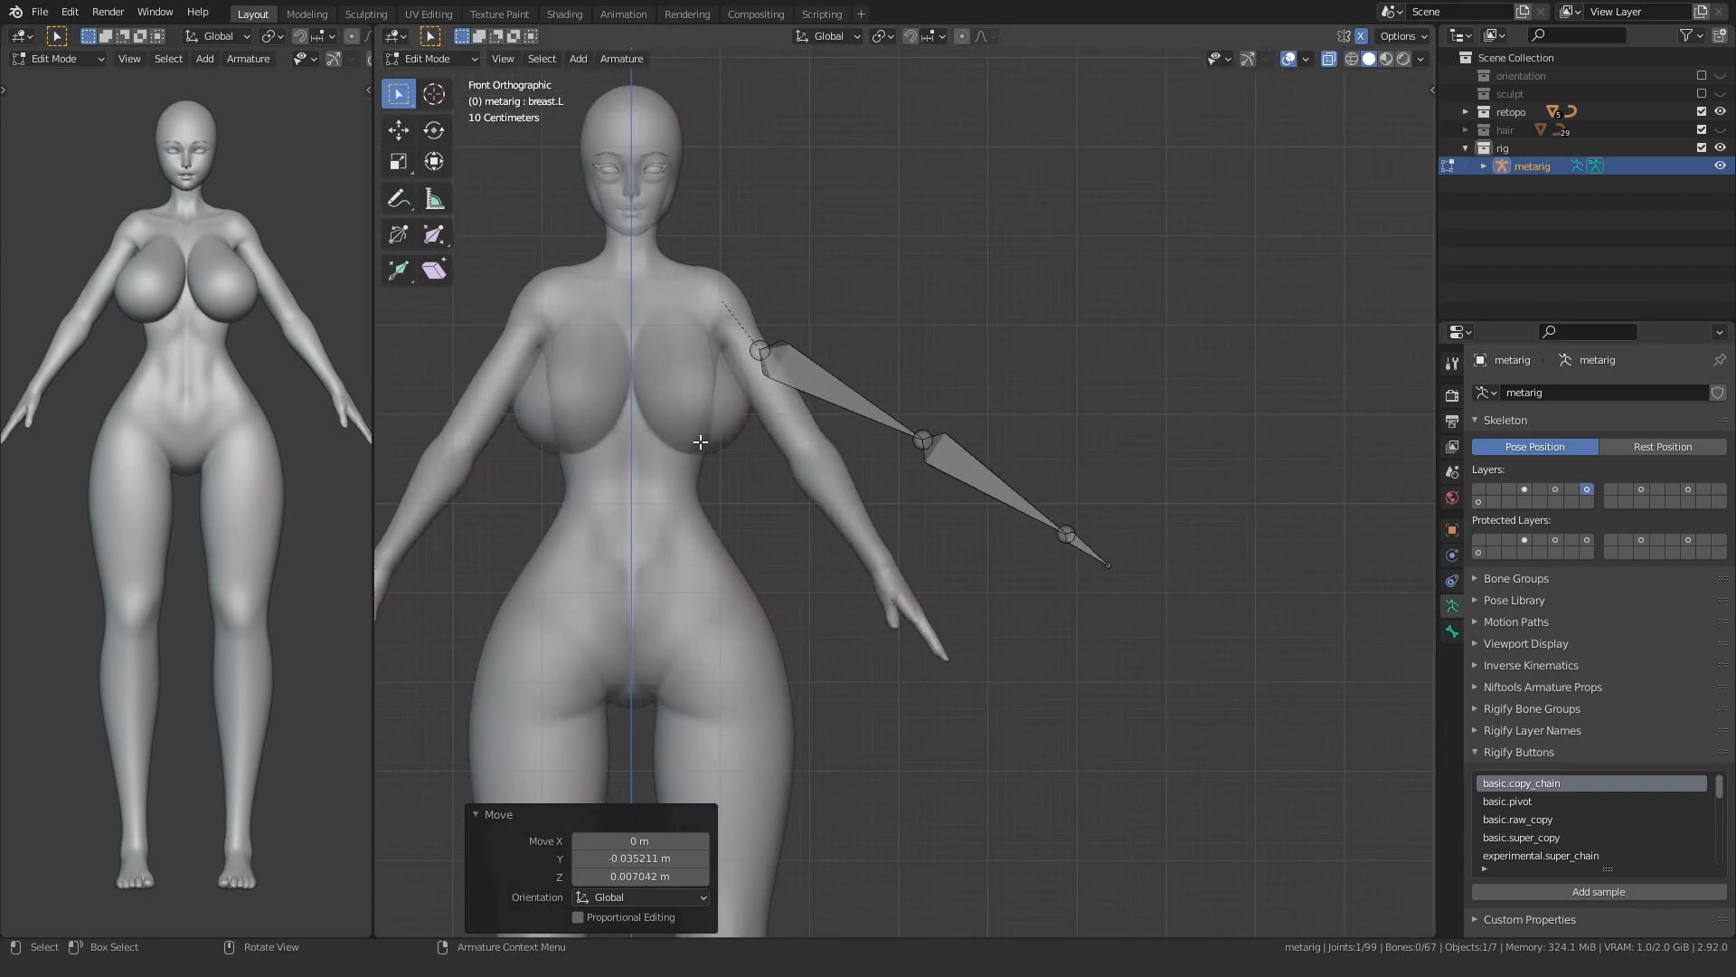
pyautogui.press('a')
pyautogui.press('r')
pyautogui.click(701, 589)
pyautogui.press('s')
pyautogui.press('z')
pyautogui.press('0')
pyautogui.press('Return')
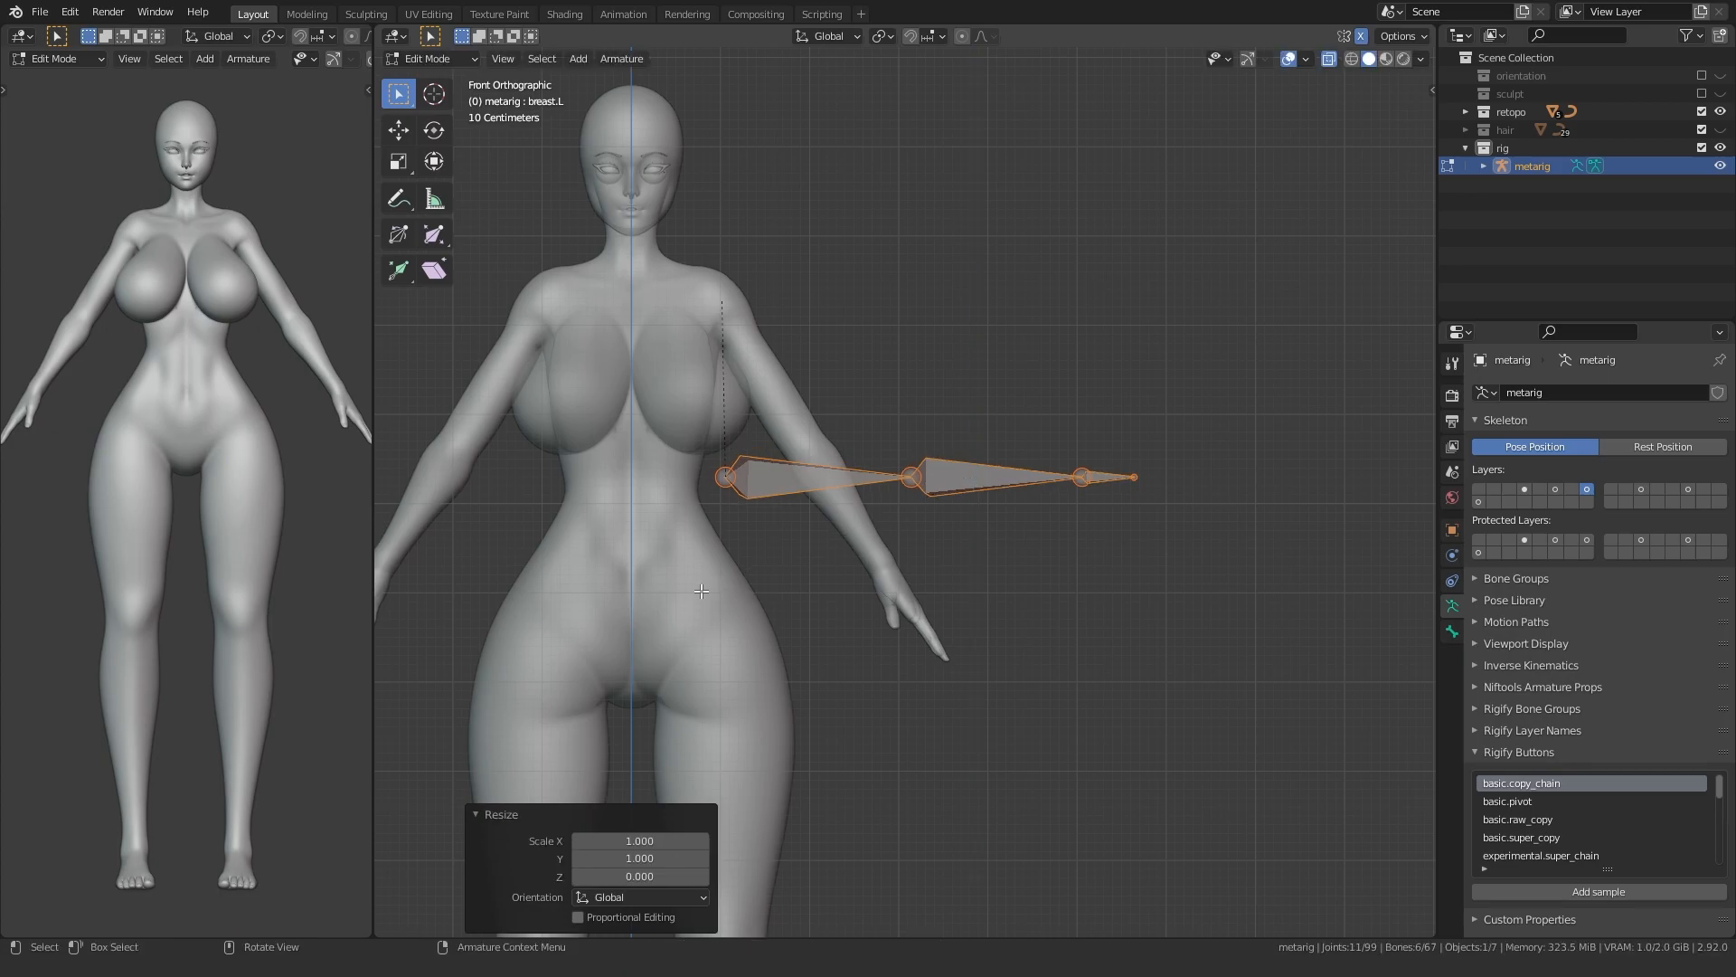
# - Rotate the left arm bones 55.1°, move them onto the arm, and refine the fit with a 1.88° rotation and small move
pyautogui.press('r')
pyautogui.click(817, 395)
pyautogui.scroll(3, 949, 384)
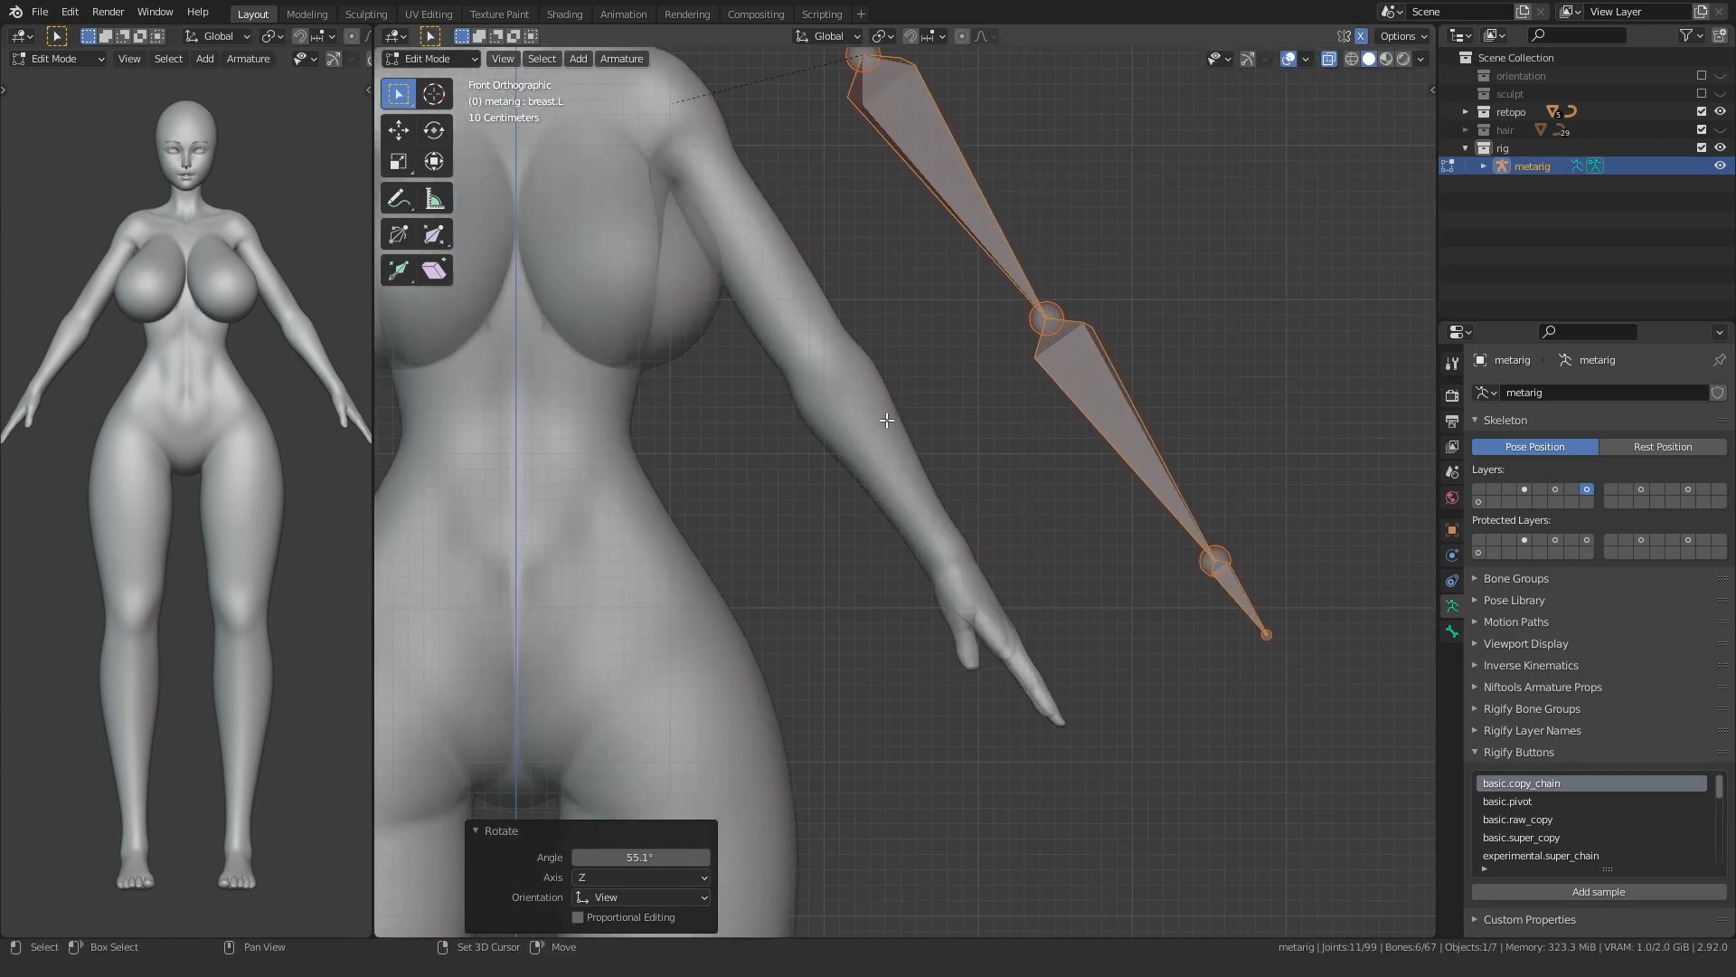
pyautogui.press('g')
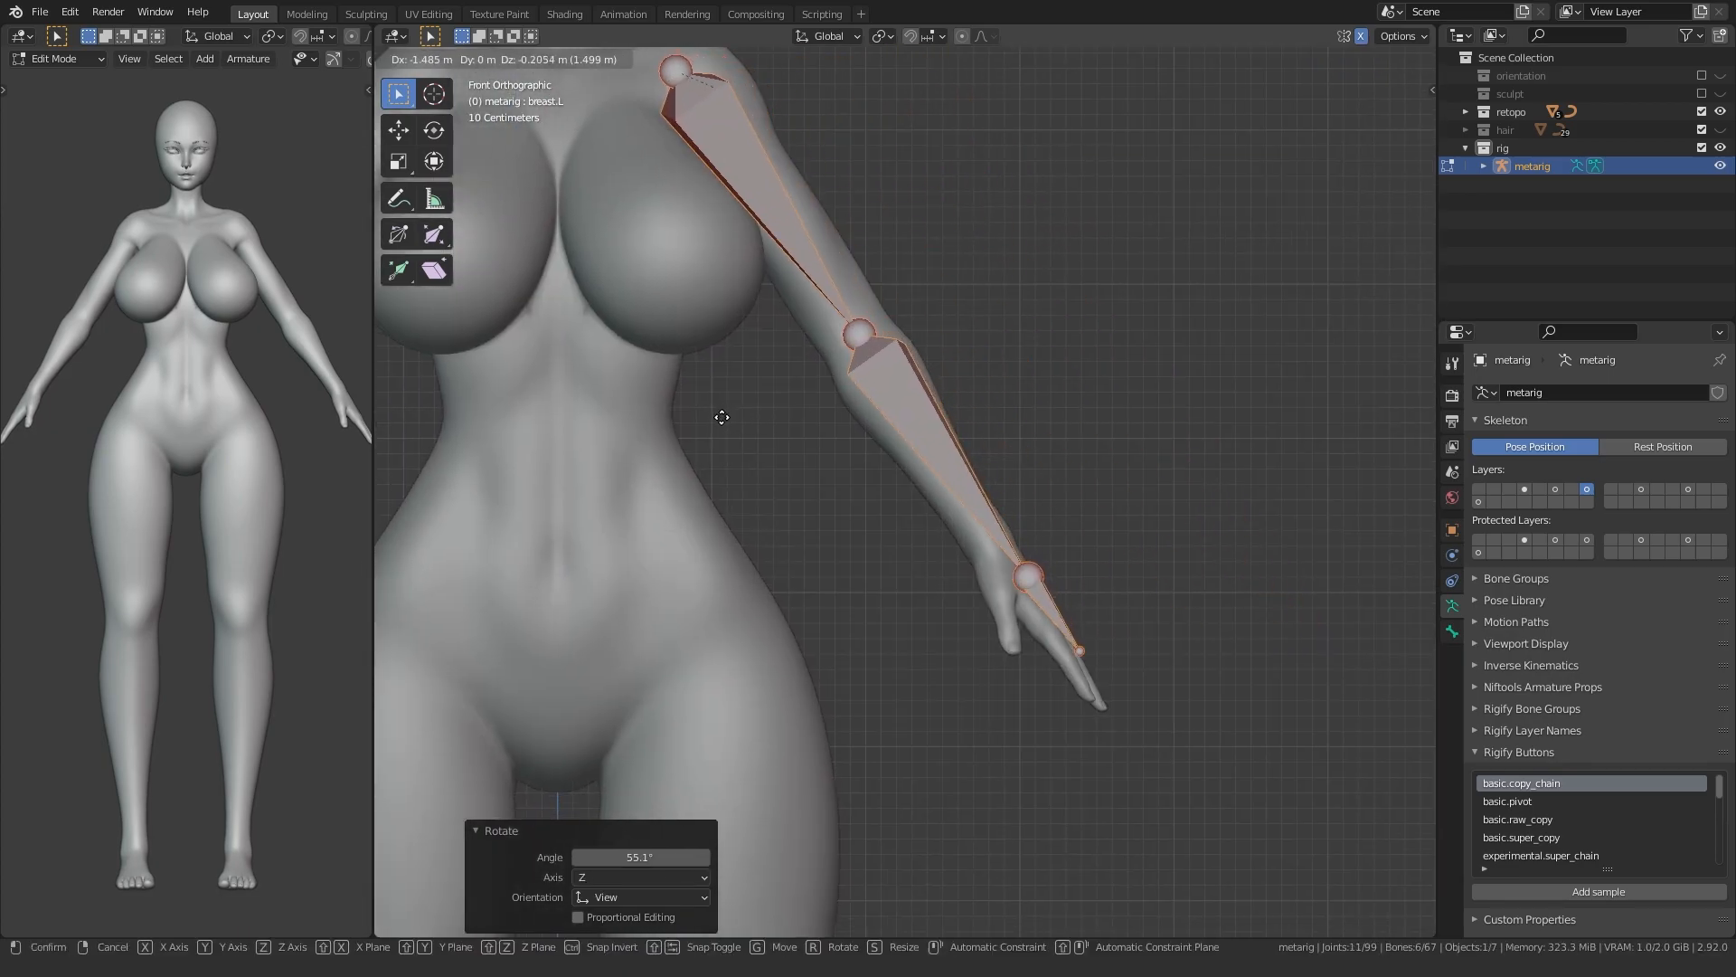
pyautogui.click(722, 416)
pyautogui.press('r')
pyautogui.click(692, 403)
pyautogui.press('g')
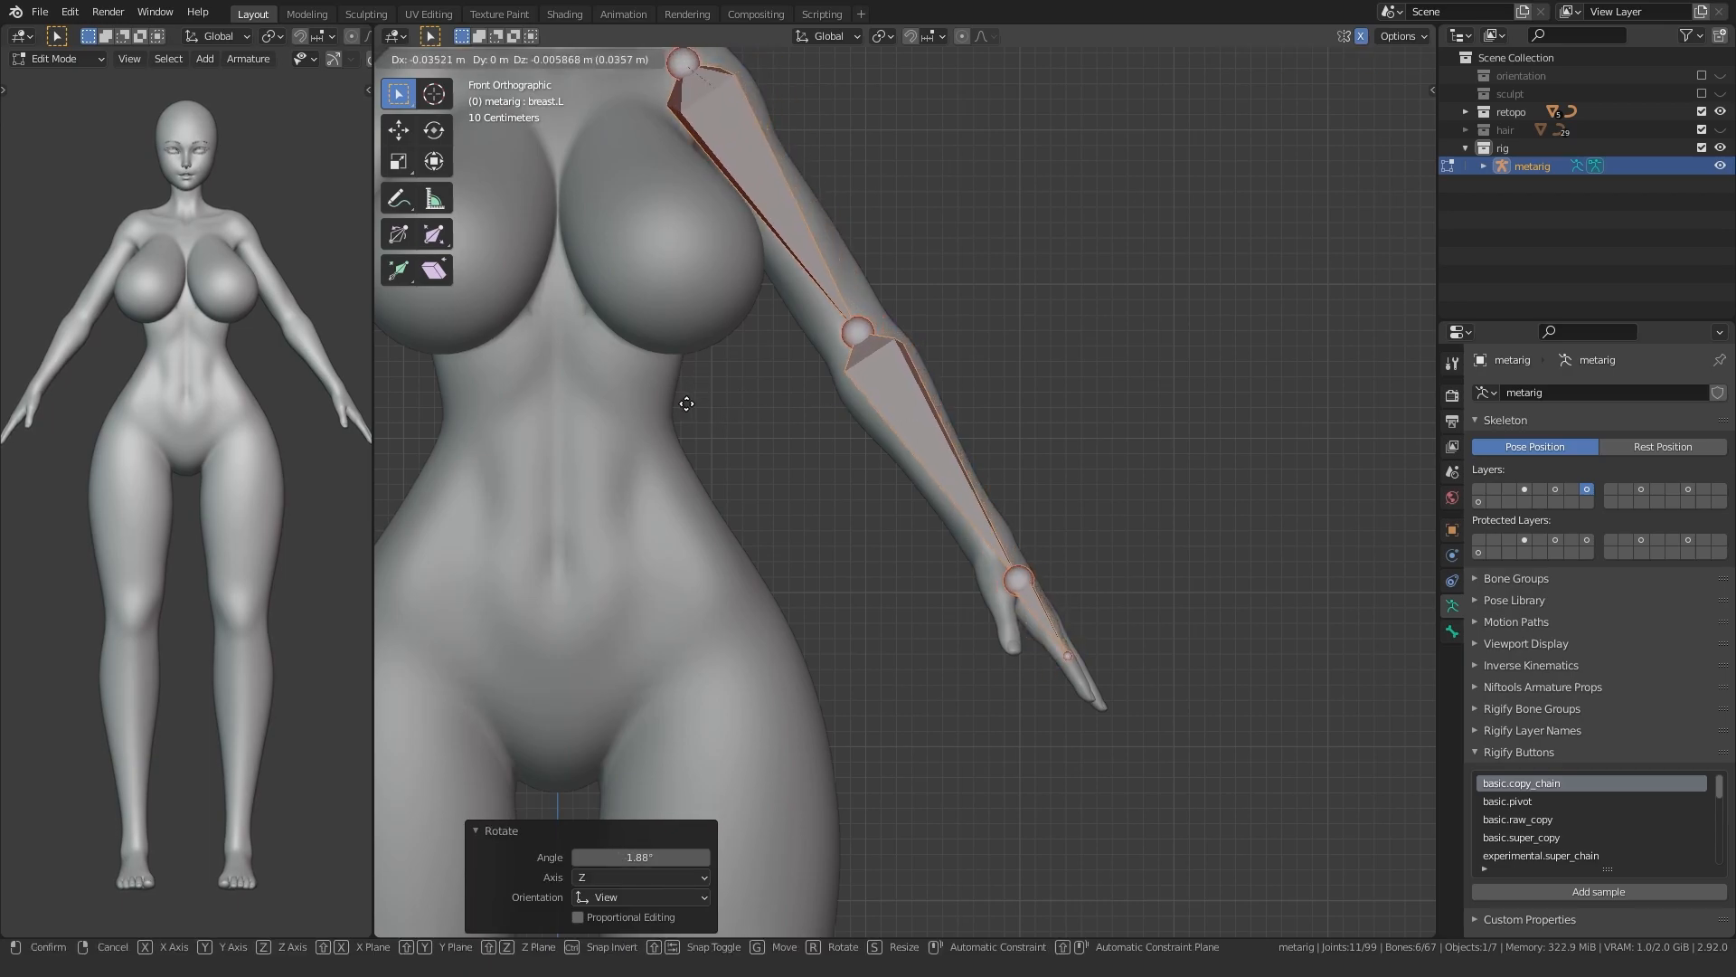
pyautogui.click(687, 404)
# - Flatten the left hand bone with the wrist joint to 0 on Y and move it along Y into the hand
pyautogui.moveTo(1089, 564); pyautogui.dragTo(1094, 560)
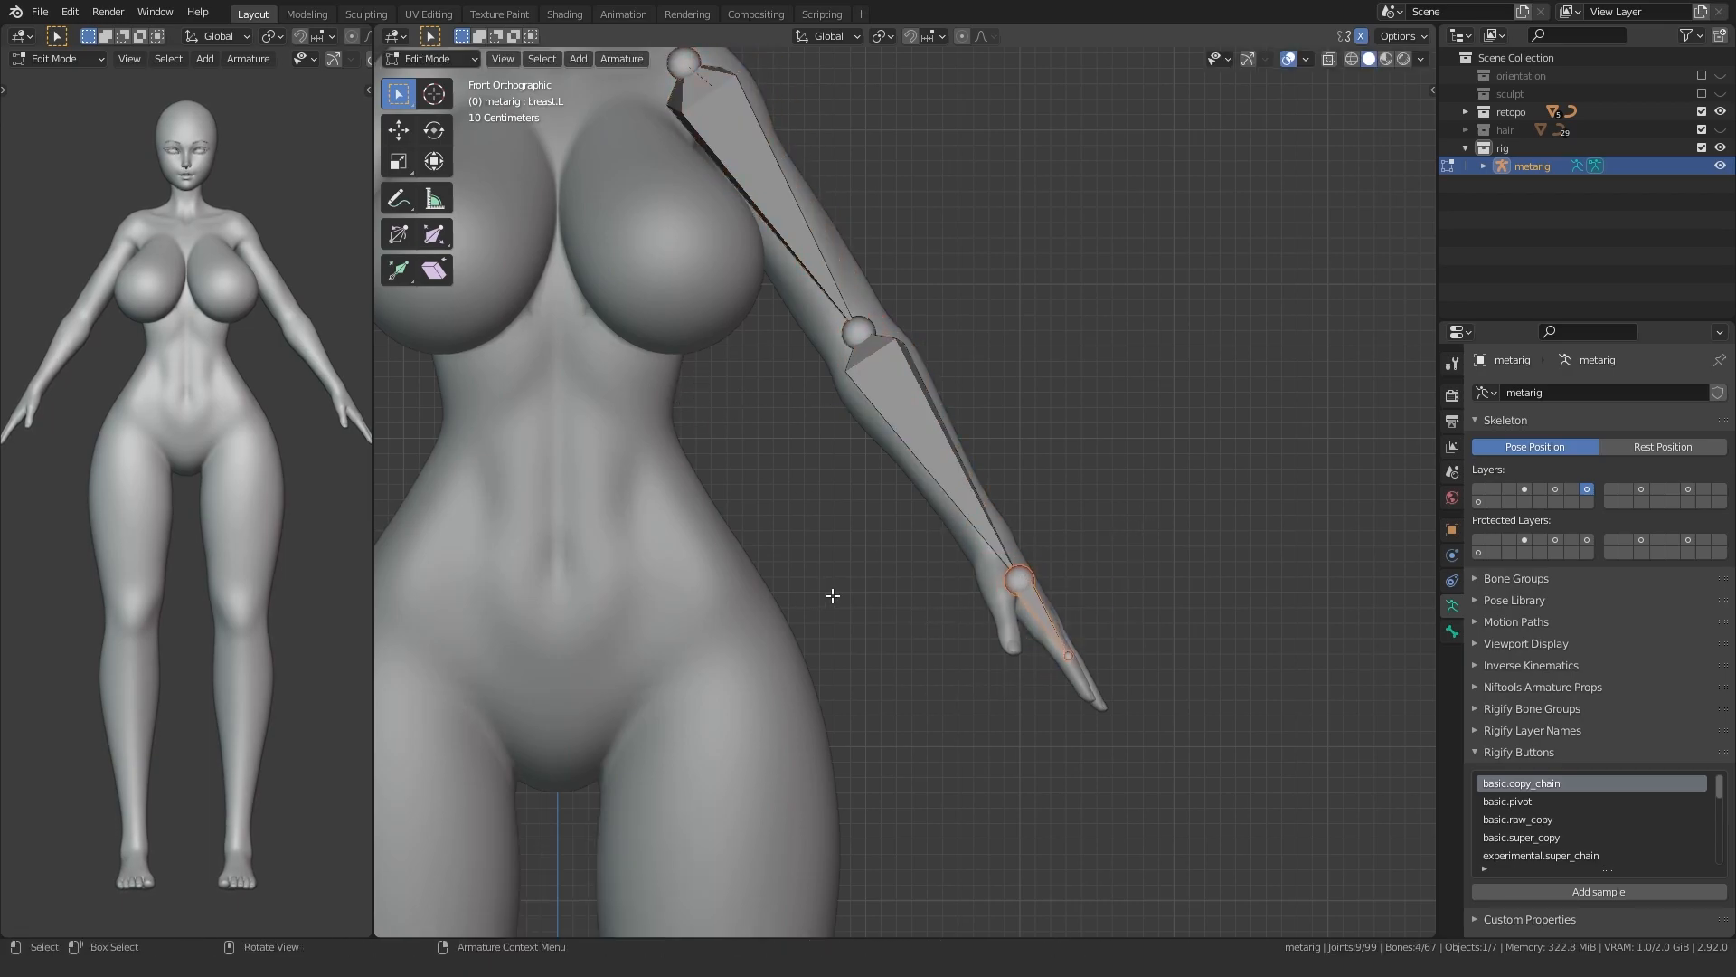
pyautogui.keyDown('alt'); pyautogui.moveTo(810, 593); pyautogui.dragTo(759, 636, button='middle'); pyautogui.keyUp('alt')
pyautogui.press('s')
pyautogui.press('y')
pyautogui.press('0')
pyautogui.press('Return')
pyautogui.press('g')
pyautogui.press('y')
pyautogui.click(672, 599)
# - Scale the left hand bone and reposition it inside the palm in the front view
pyautogui.scroll(3, 934, 621)
pyautogui.keyDown('alt'); pyautogui.moveTo(671, 599); pyautogui.dragTo(895, 499, button='middle'); pyautogui.keyUp('alt')
pyautogui.press('s')
pyautogui.click(877, 507)
pyautogui.press('g')
pyautogui.click(829, 446)
# - Move the left hand bone about -0.014 m along Y and rotate it 5.48° in the side view towards the middle finger
pyautogui.keyDown('alt'); pyautogui.moveTo(829, 446); pyautogui.dragTo(775, 508, button='middle'); pyautogui.keyUp('alt')
pyautogui.scroll(2, 717, 515)
pyautogui.press('g')
pyautogui.press('y')
pyautogui.click(773, 511)
pyautogui.press('r')
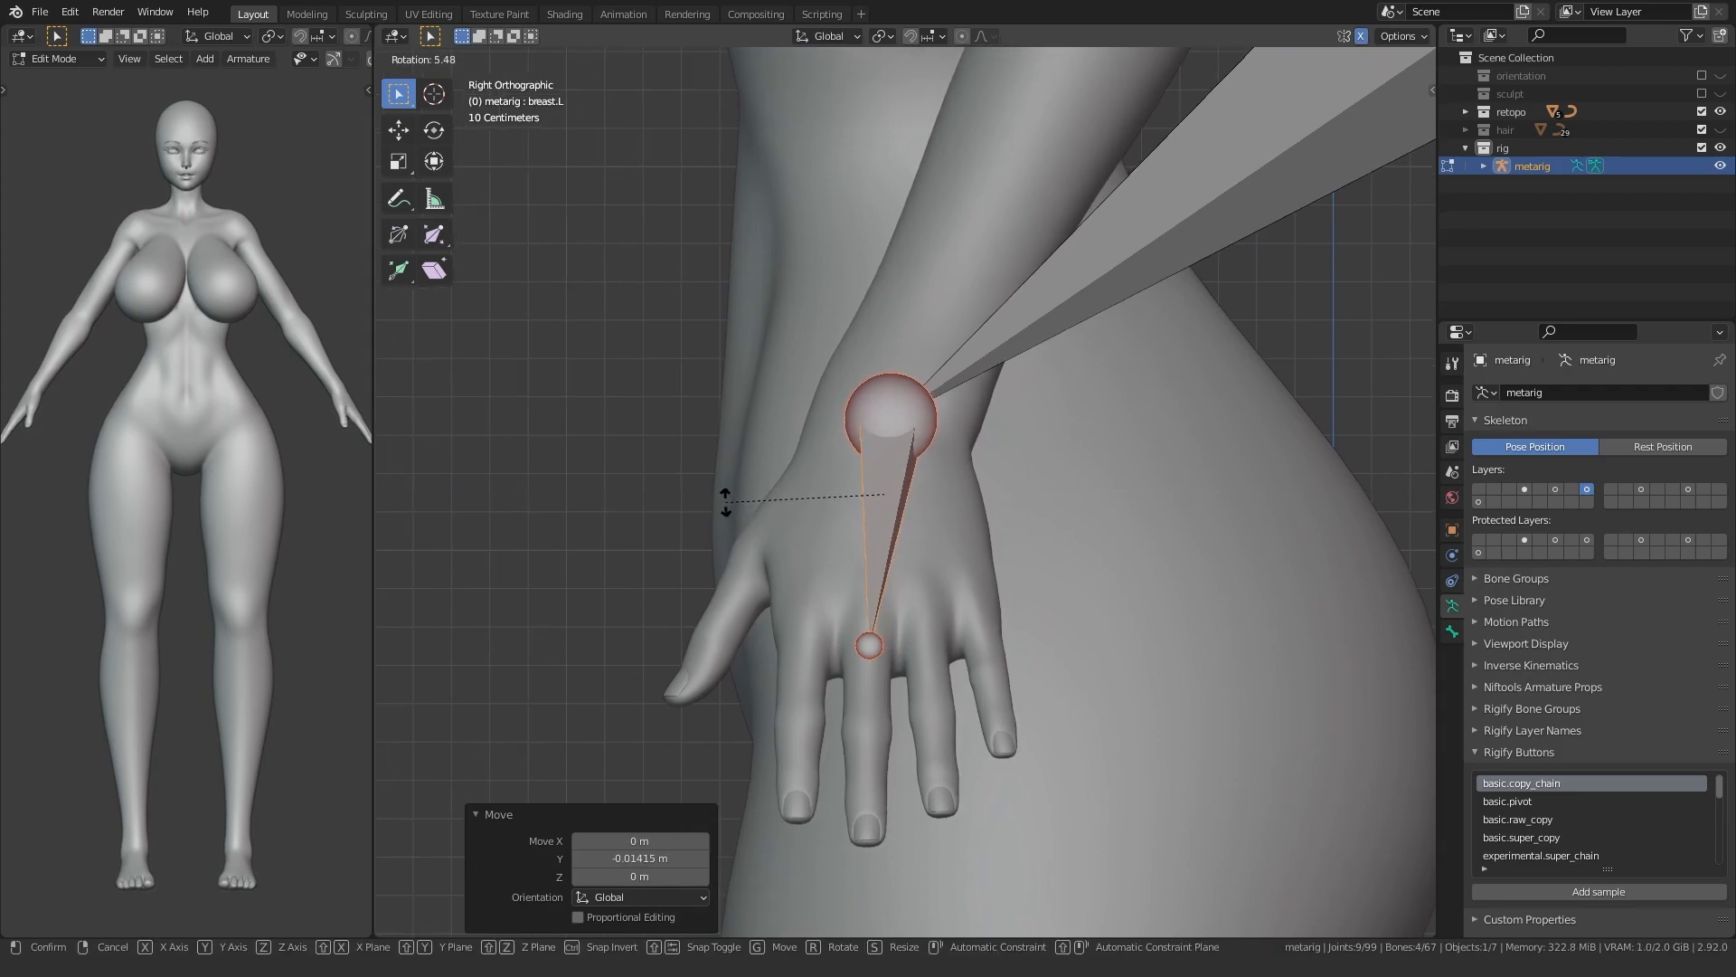
pyautogui.click(725, 502)
pyautogui.keyDown('alt'); pyautogui.moveTo(666, 560); pyautogui.dragTo(1009, 493, button='middle'); pyautogui.keyUp('alt')
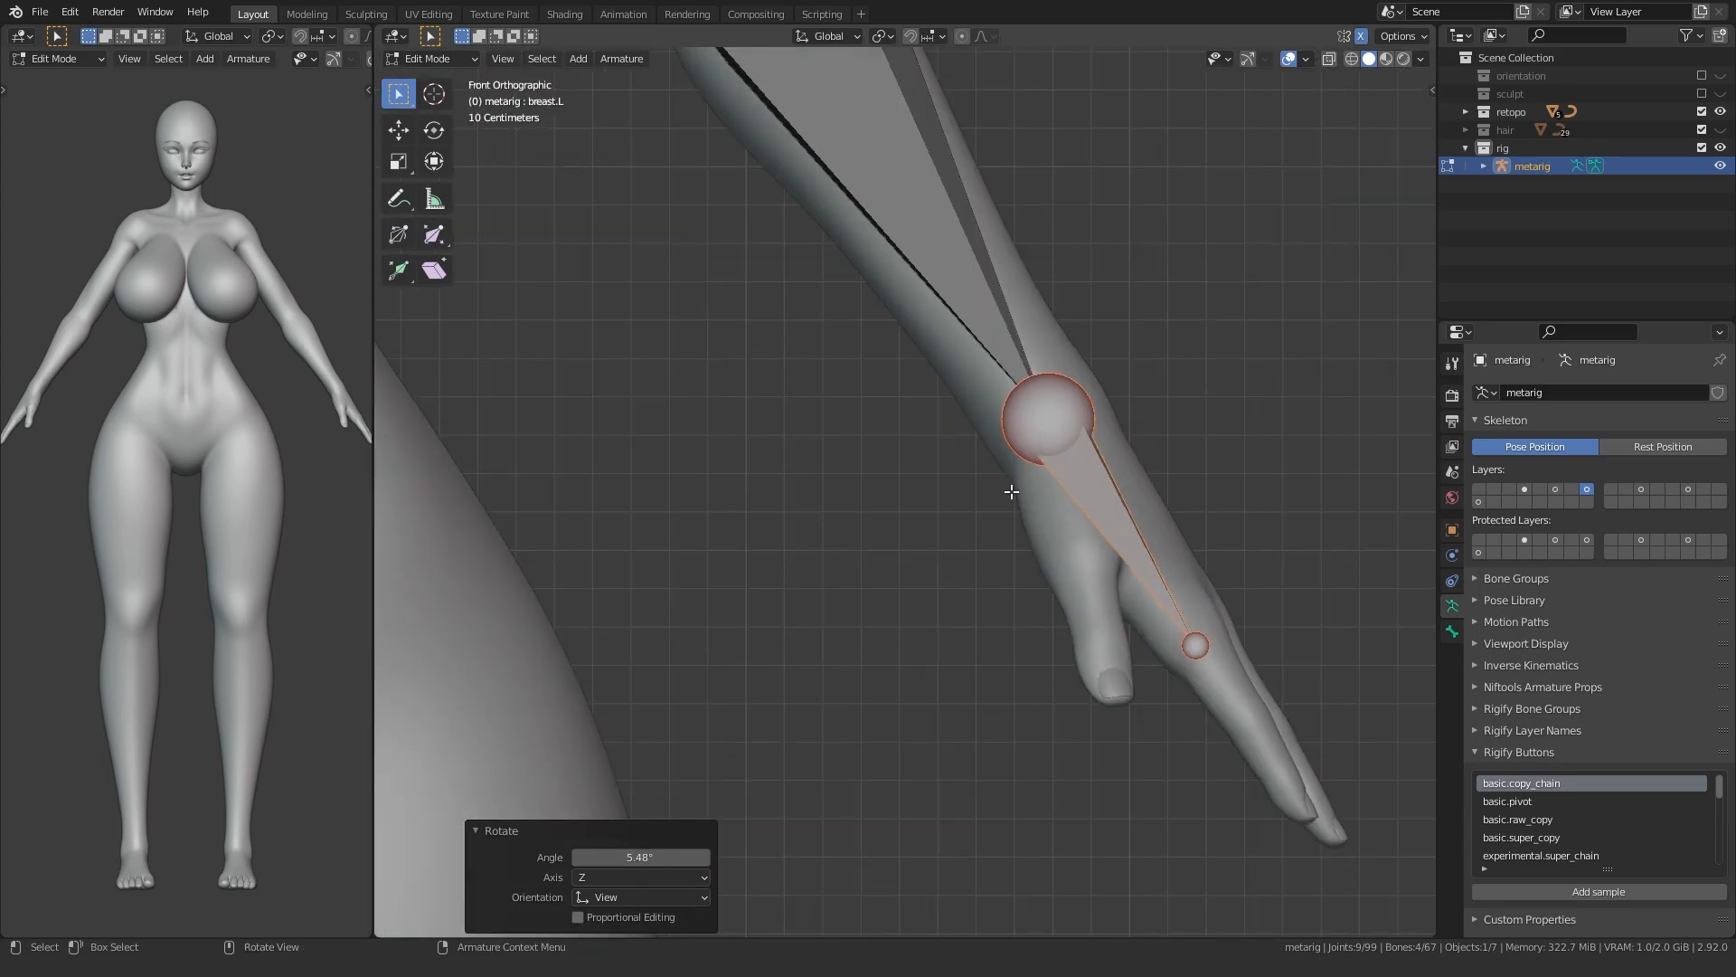
# - Reposition the left wrist joint inside the mesh's wrist in the front view
pyautogui.moveTo(1084, 387); pyautogui.dragTo(1084, 387)
pyautogui.press('g')
pyautogui.click(975, 377)
# - Move the left elbow joint about -1.145 m along Y into the arm in the side view
pyautogui.scroll(-3, 975, 377)
pyautogui.keyDown('shift'); pyautogui.moveTo(862, 328); pyautogui.dragTo(949, 543, button='middle'); pyautogui.keyUp('shift')
pyautogui.click(887, 356)
pyautogui.keyDown('alt'); pyautogui.moveTo(1043, 380); pyautogui.dragTo(1012, 399, button='middle'); pyautogui.keyUp('alt')
pyautogui.press('g')
pyautogui.press('y')
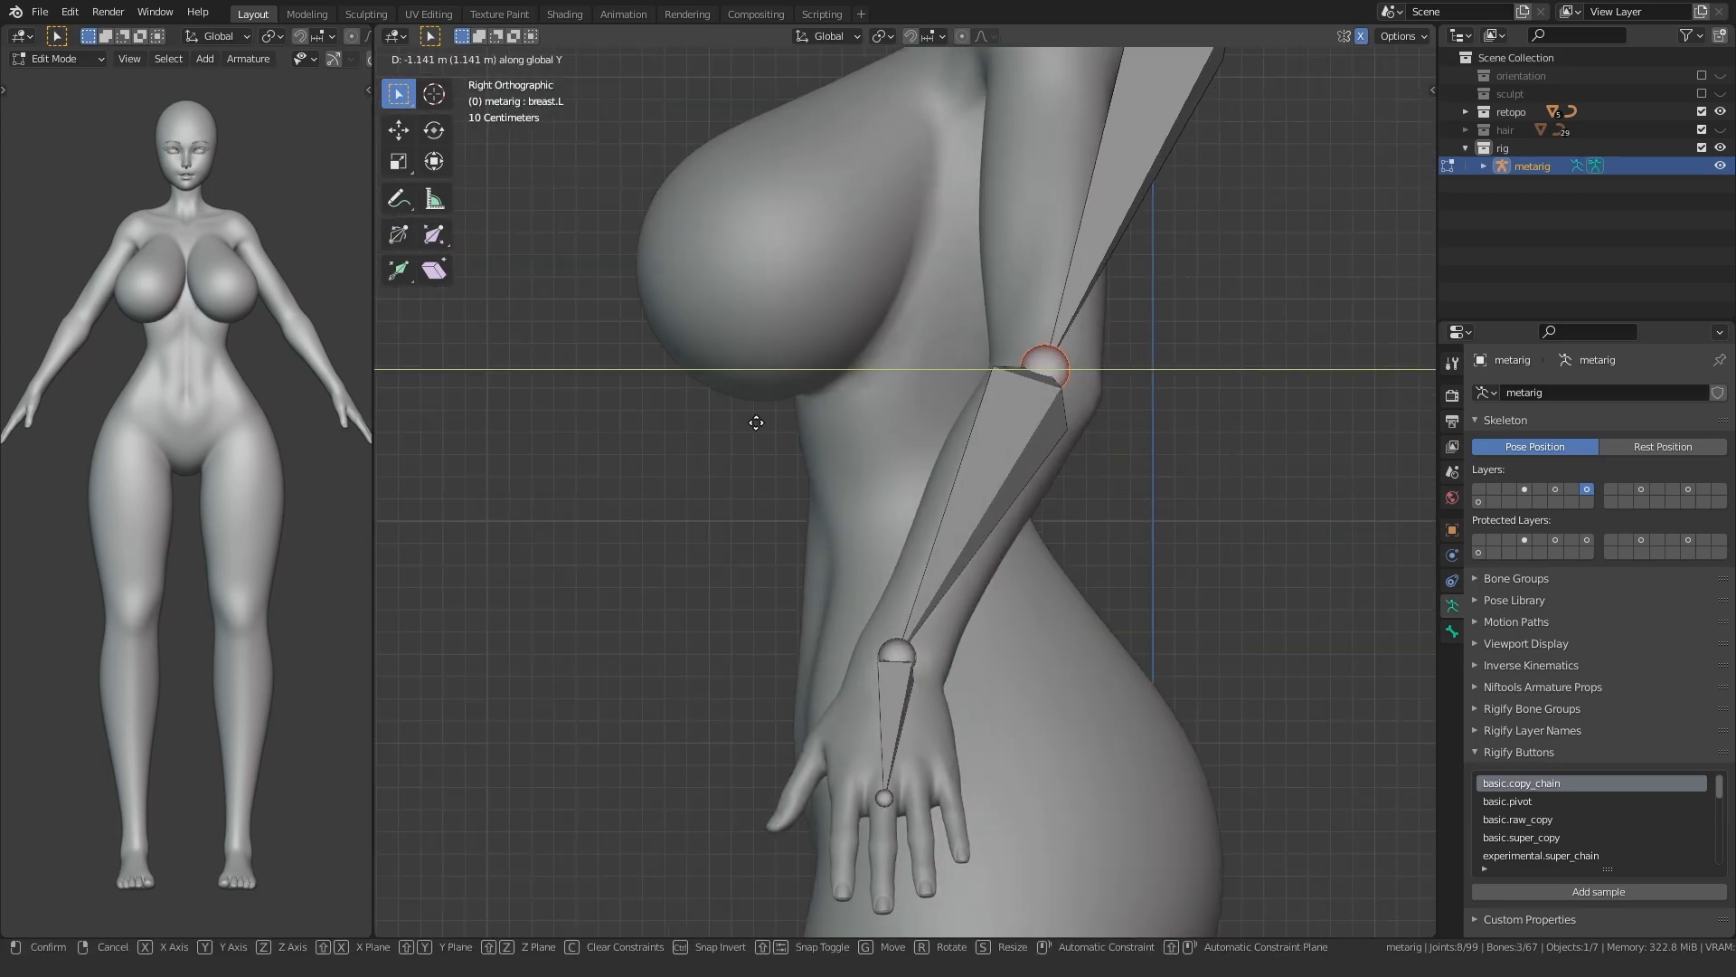
pyautogui.click(756, 422)
# - Show the torso and left arm bone layers together and merge the shoulder tip with the upper arm's head by scaling
pyautogui.moveTo(845, 531); pyautogui.dragTo(913, 579, button='middle')
pyautogui.click(1524, 489)
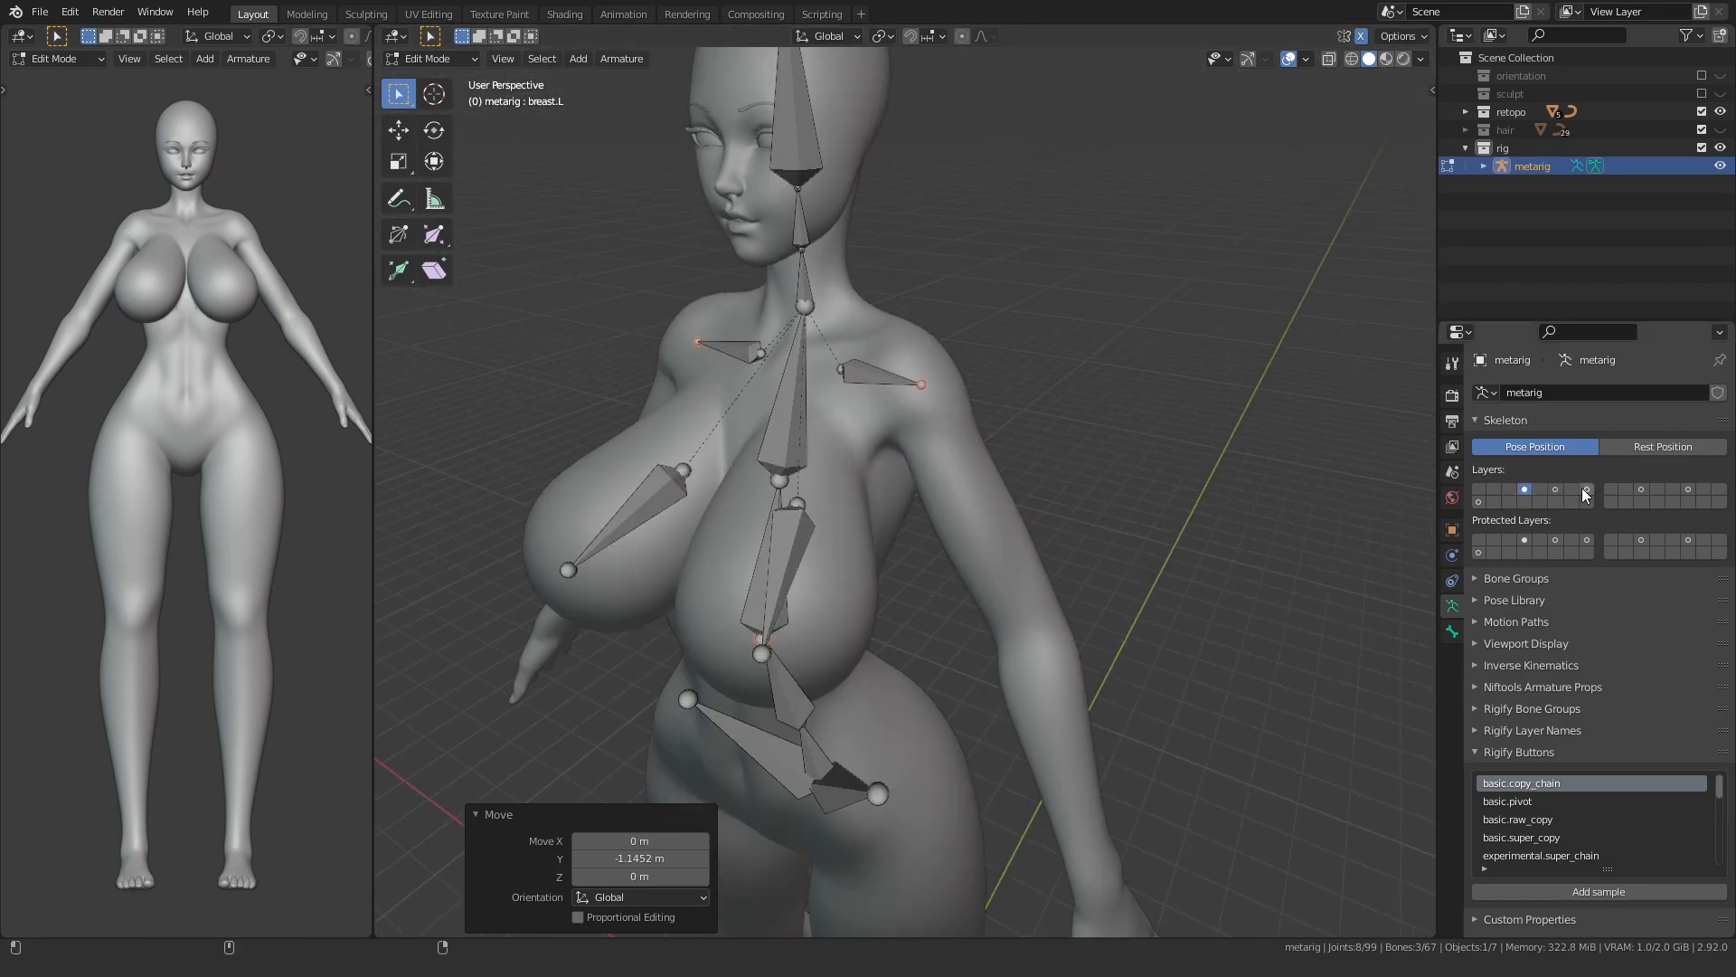
pyautogui.moveTo(977, 291); pyautogui.dragTo(975, 292)
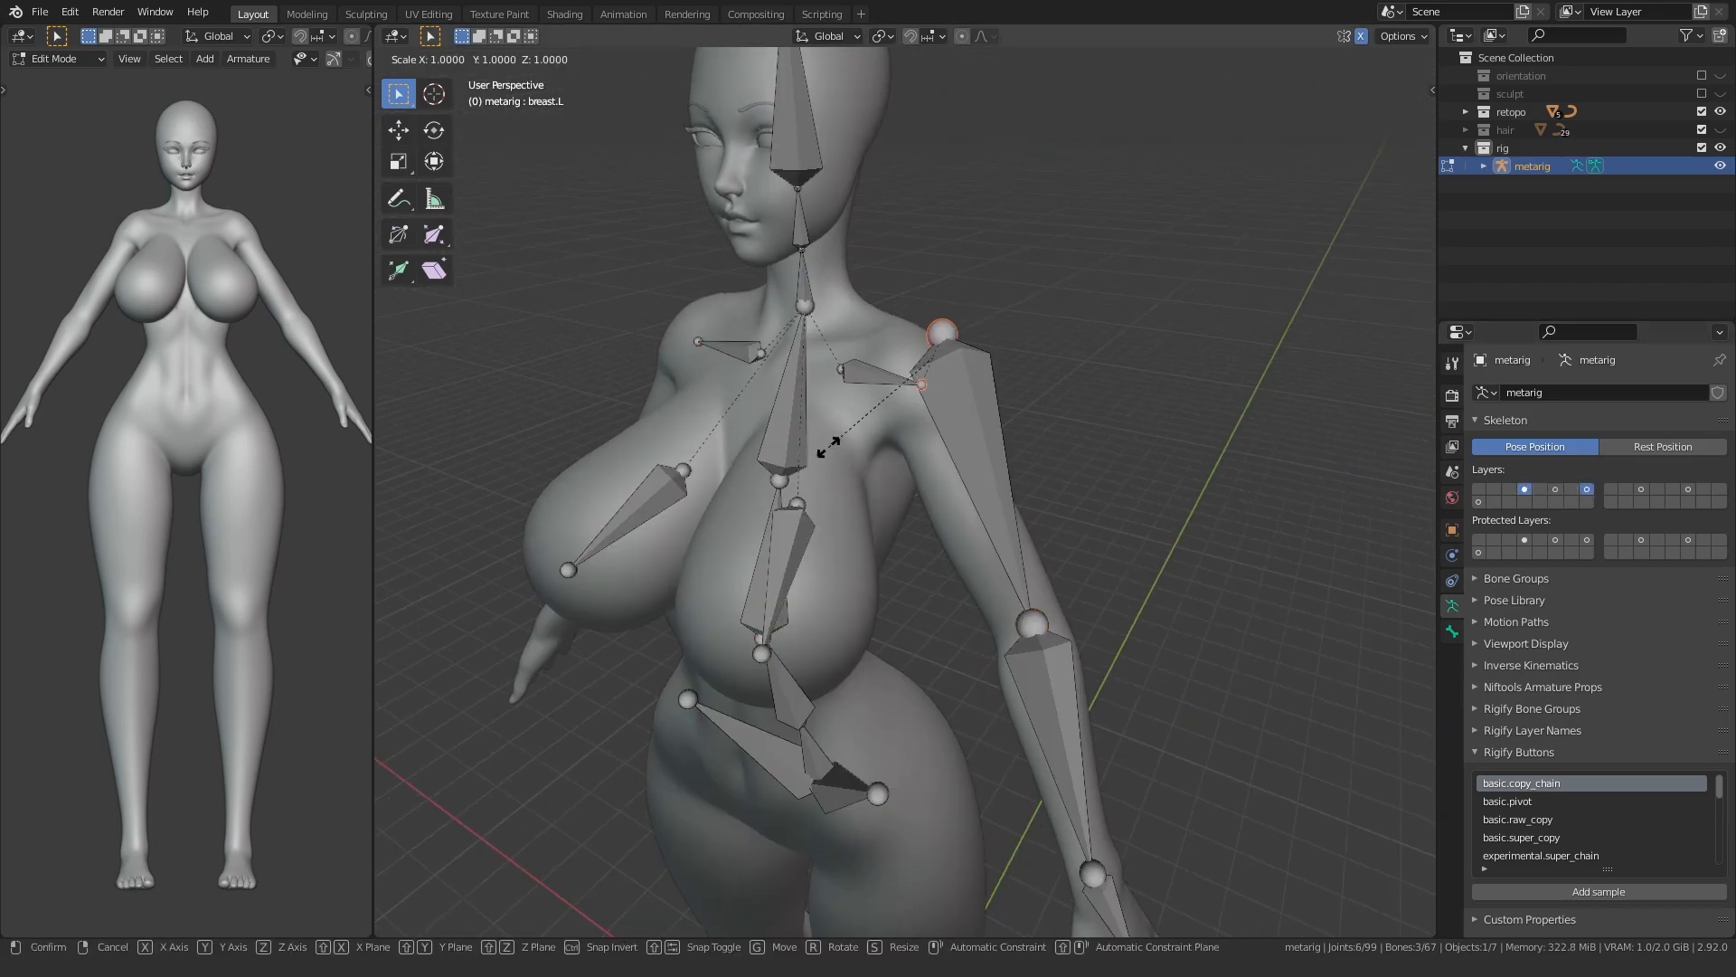
pyautogui.press('Return')
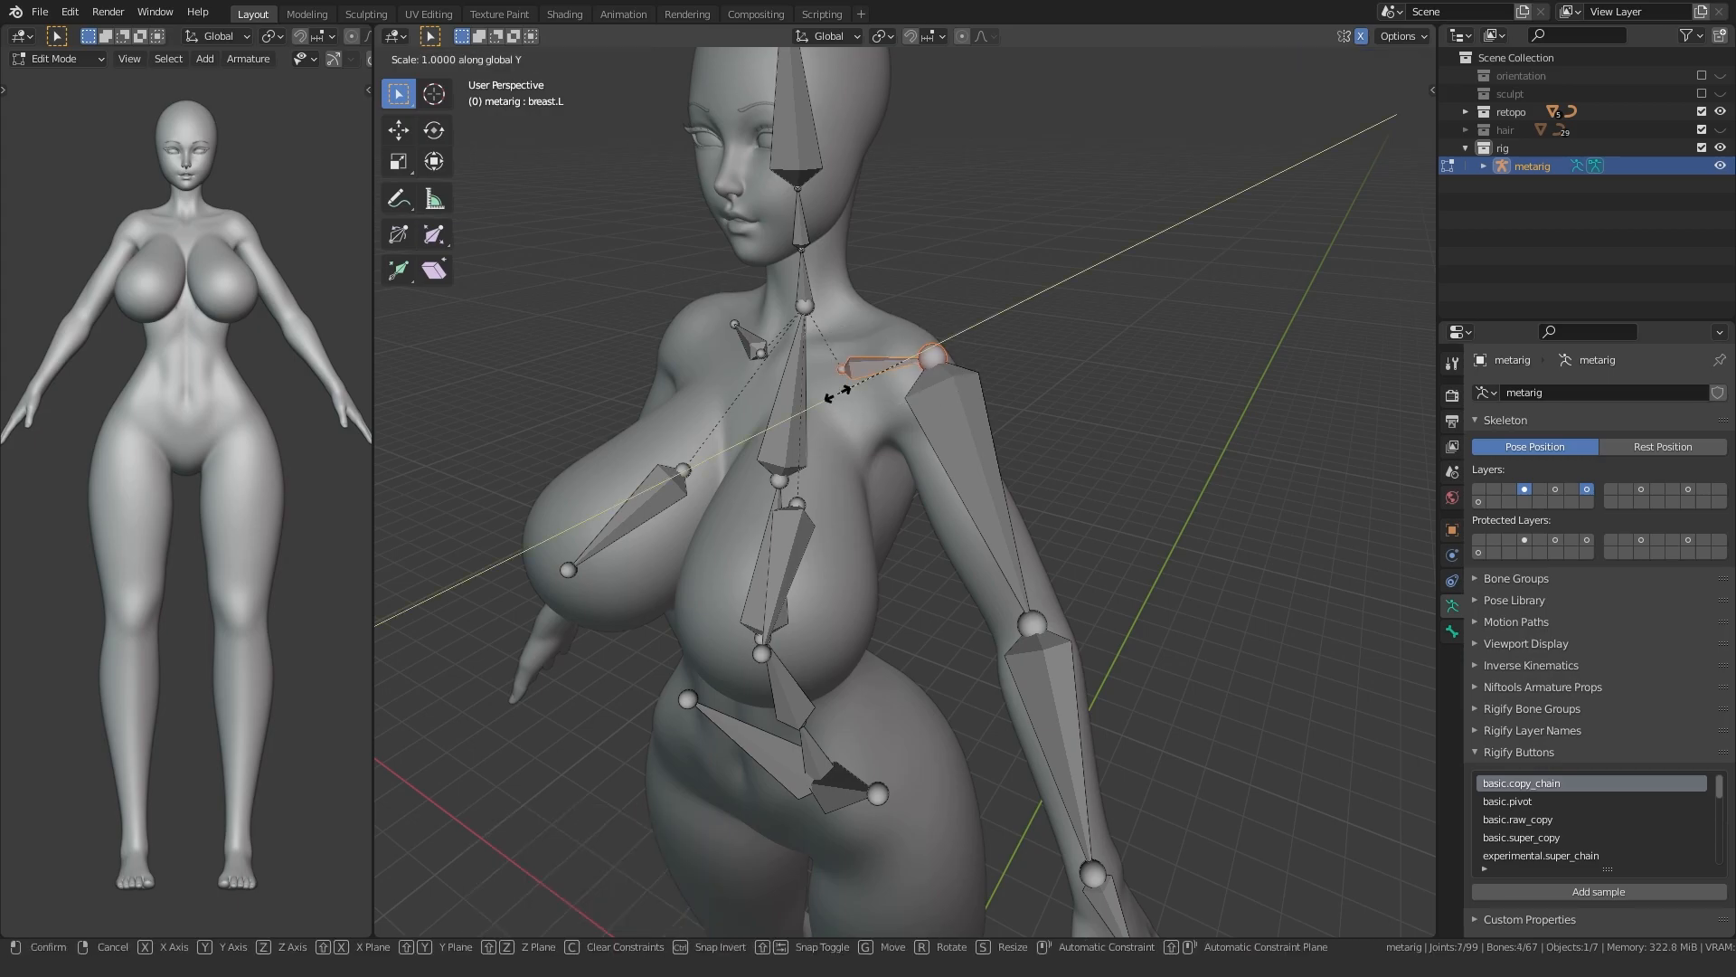
# - Flatten the left shoulder bone with the upper arm joint by scaling to 0 on Y and on Z
pyautogui.press('0')
pyautogui.press('Return')
pyautogui.press('Return')
pyautogui.moveTo(836, 393); pyautogui.dragTo(1067, 398, button='middle')
pyautogui.press('KP_1')
pyautogui.scroll(3, 895, 395)
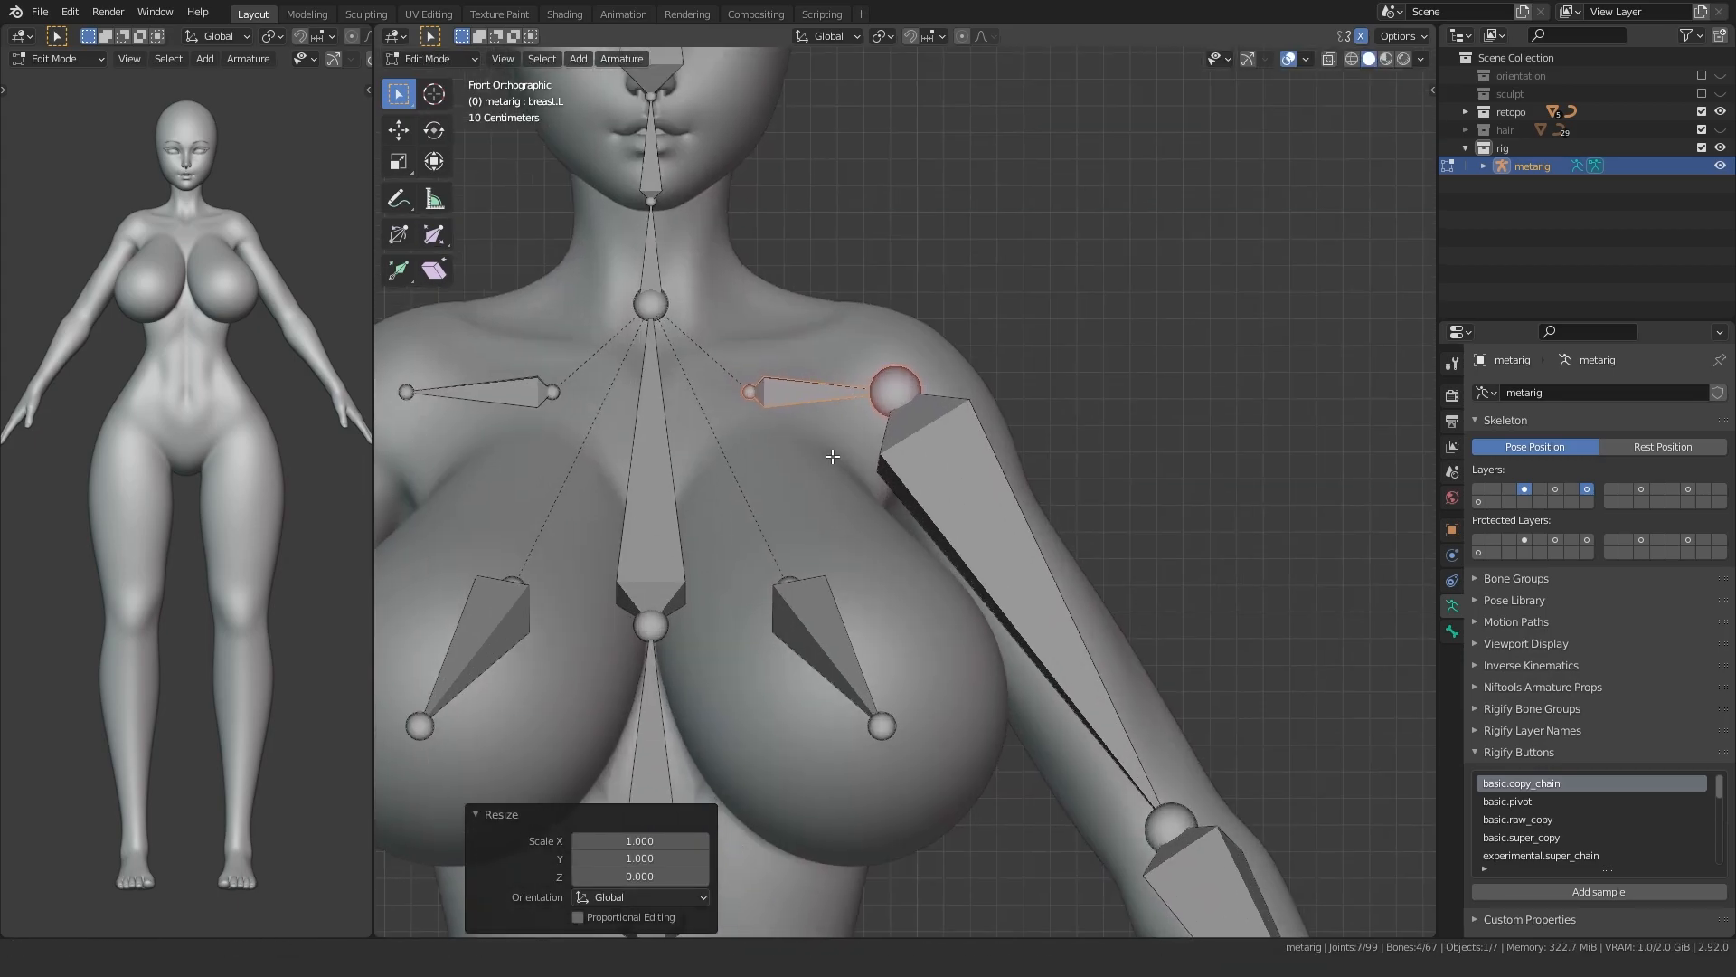
# - Move the left shoulder bone and upper arm joint about -0.214 m along Y in the side view
pyautogui.press('KP_3')
pyautogui.press('g')
pyautogui.press('y')
pyautogui.click(900, 443)
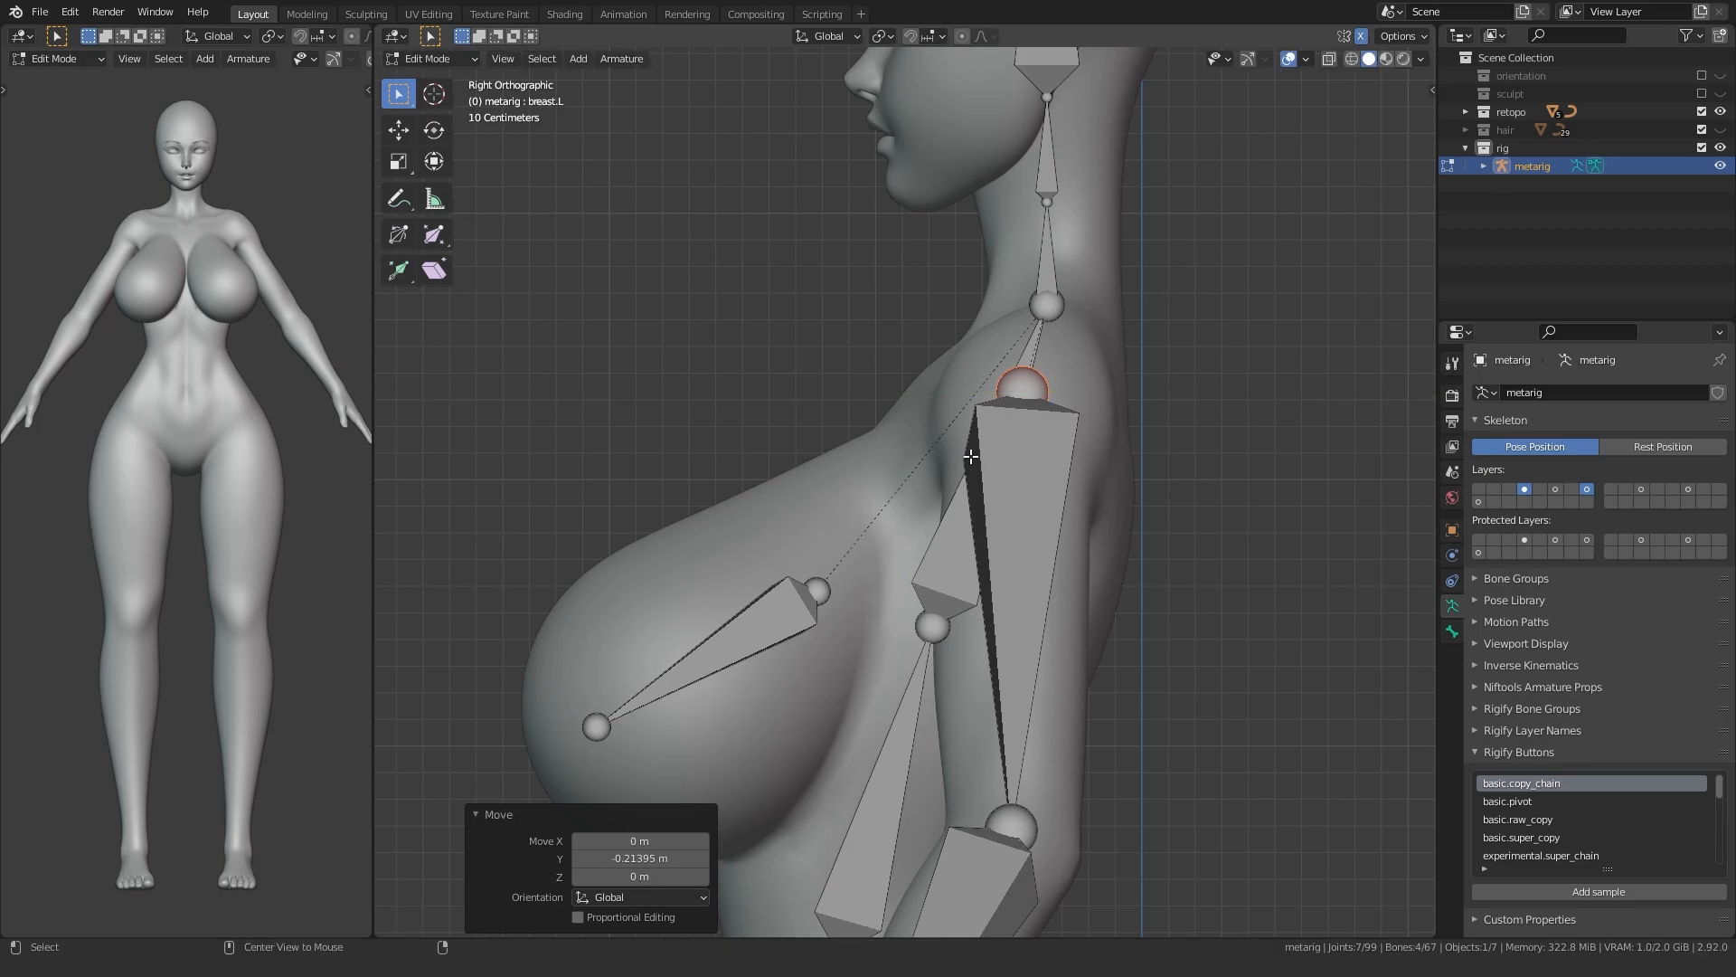
pyautogui.press('ctrl+KP_1')
# - Scale the left shoulder bone and adjust it along X so the arm joint sits inside the shoulder in the front view
pyautogui.press('KP_1')
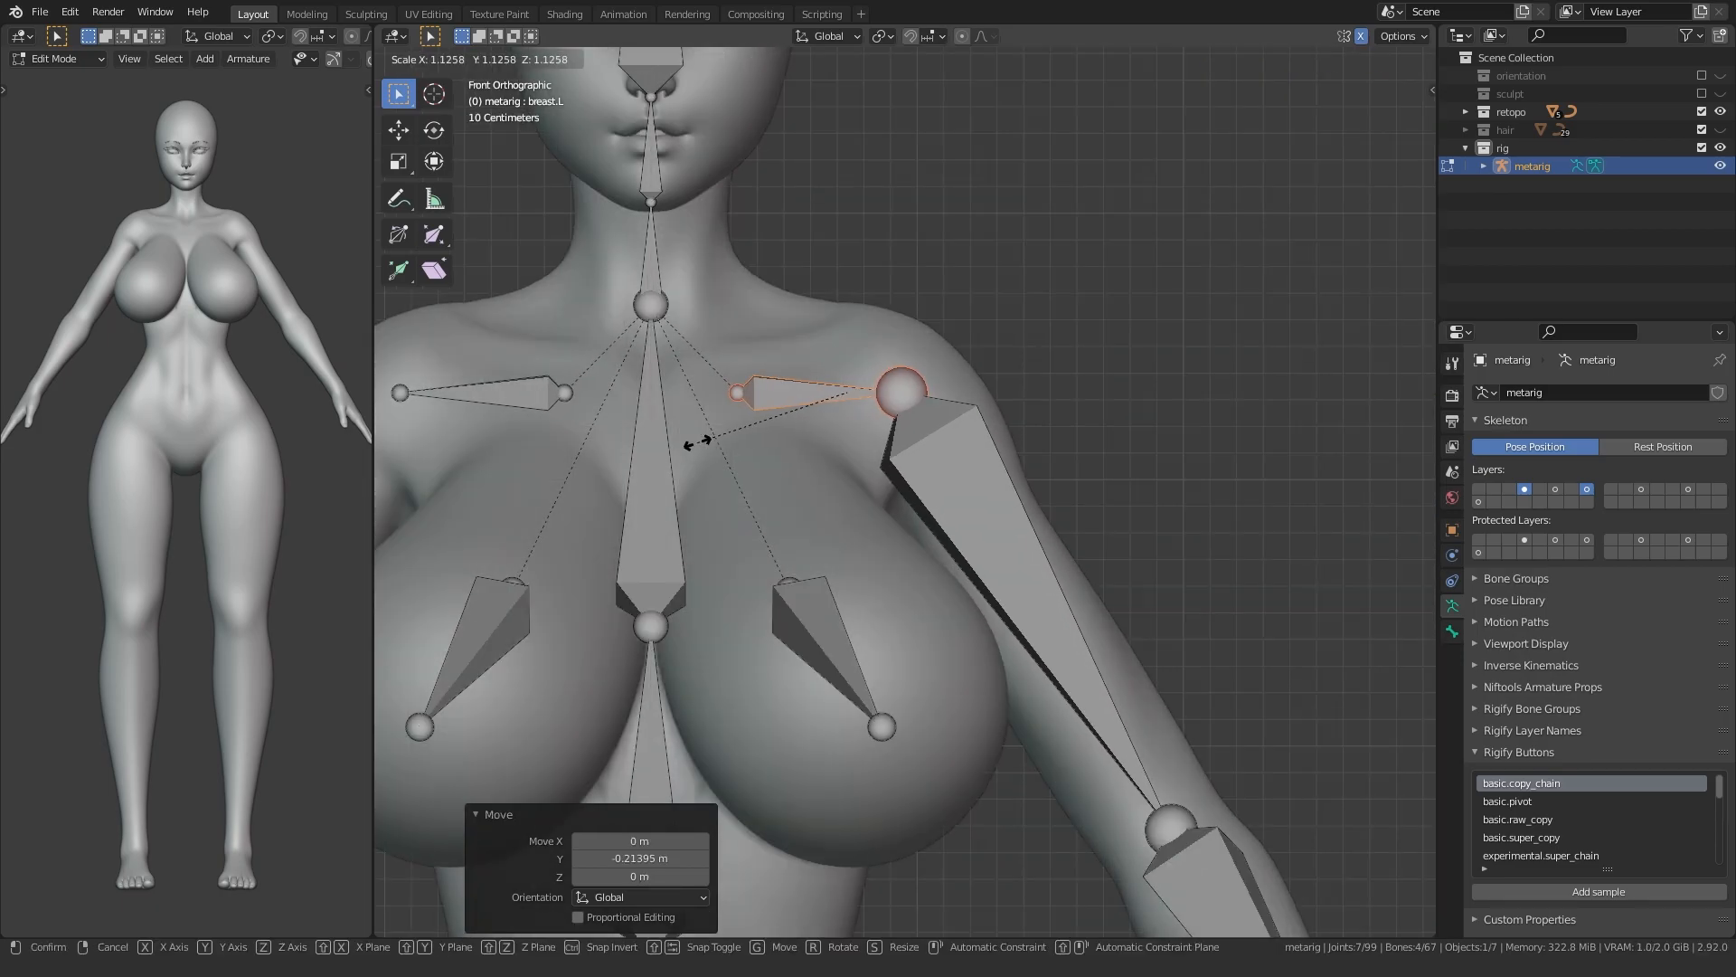
pyautogui.click(690, 442)
pyautogui.press('g')
pyautogui.press('x')
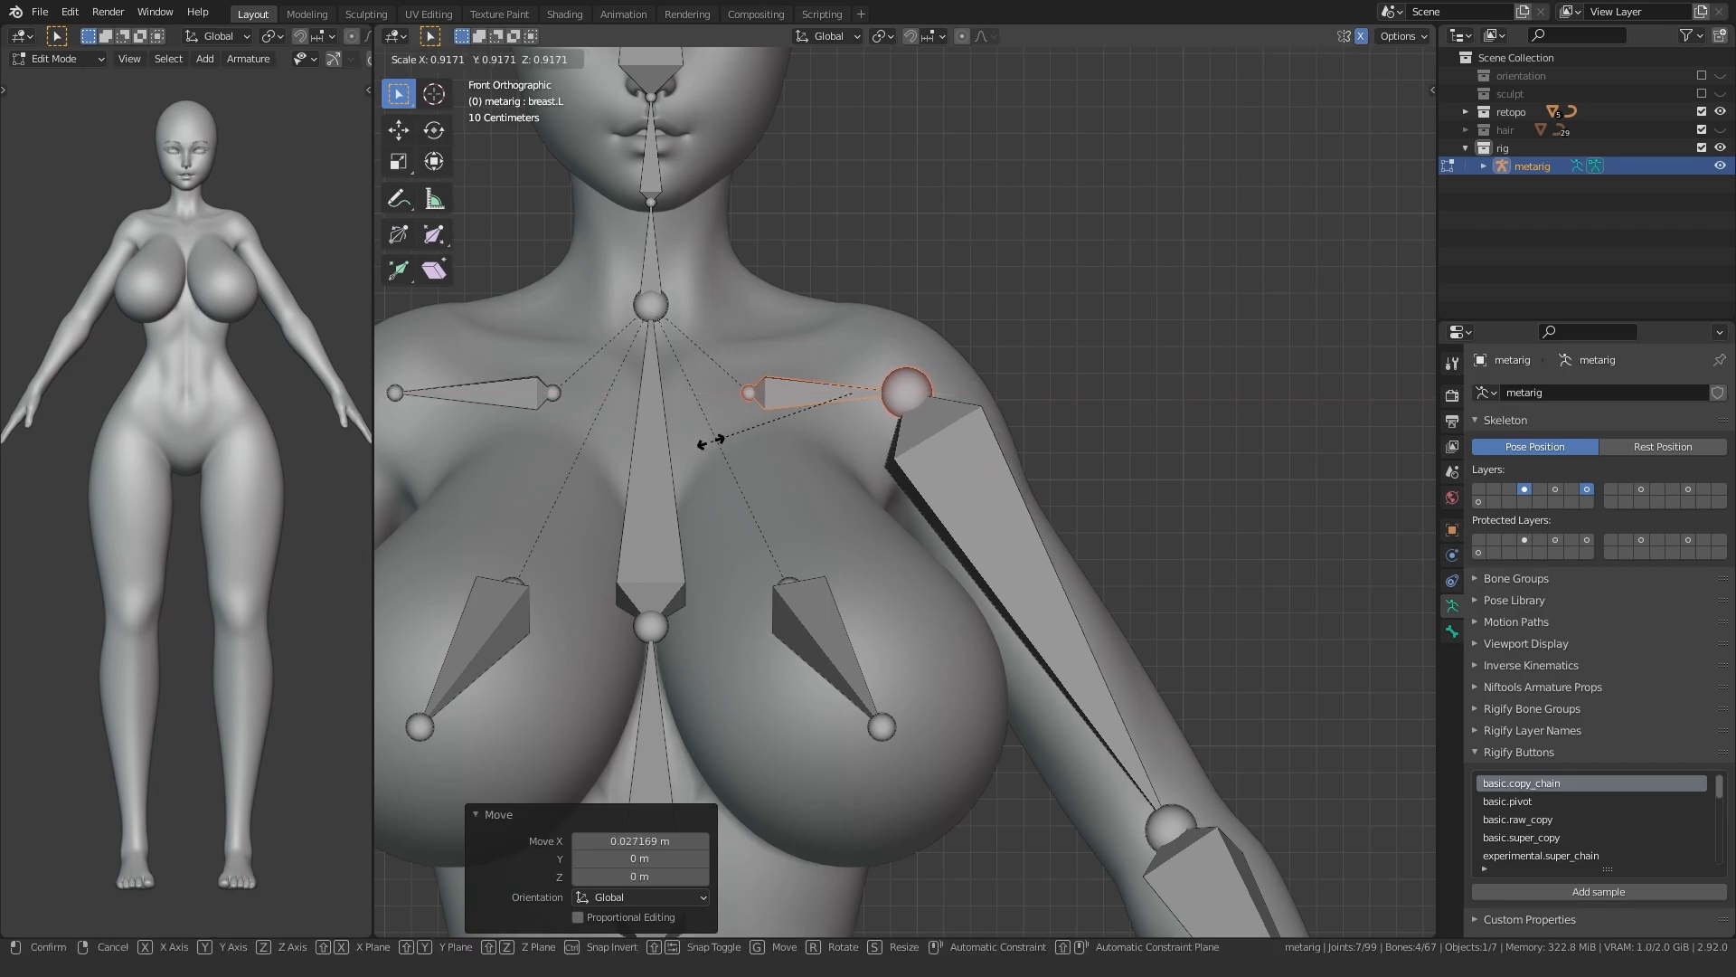
pyautogui.scroll(-4, 714, 443)
pyautogui.keyDown('shift'); pyautogui.moveTo(749, 517); pyautogui.dragTo(744, 461, button='middle'); pyautogui.keyUp('shift')
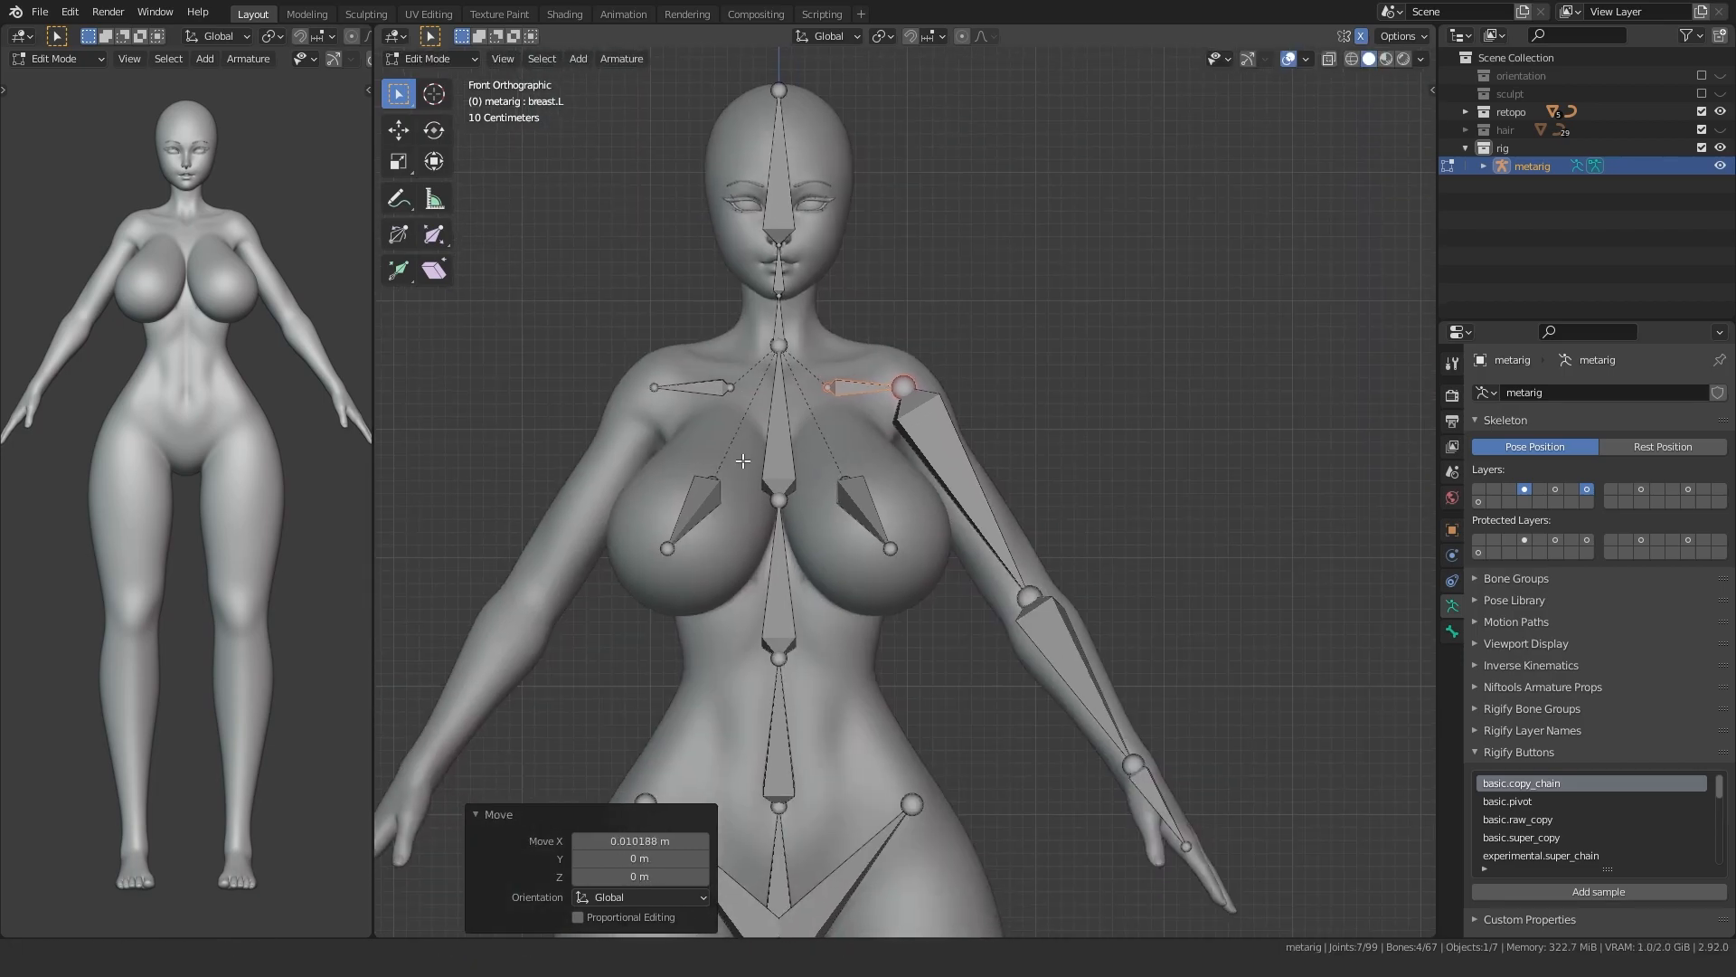
pyautogui.scroll(1, 768, 456)
pyautogui.press('g')
pyautogui.press('x')
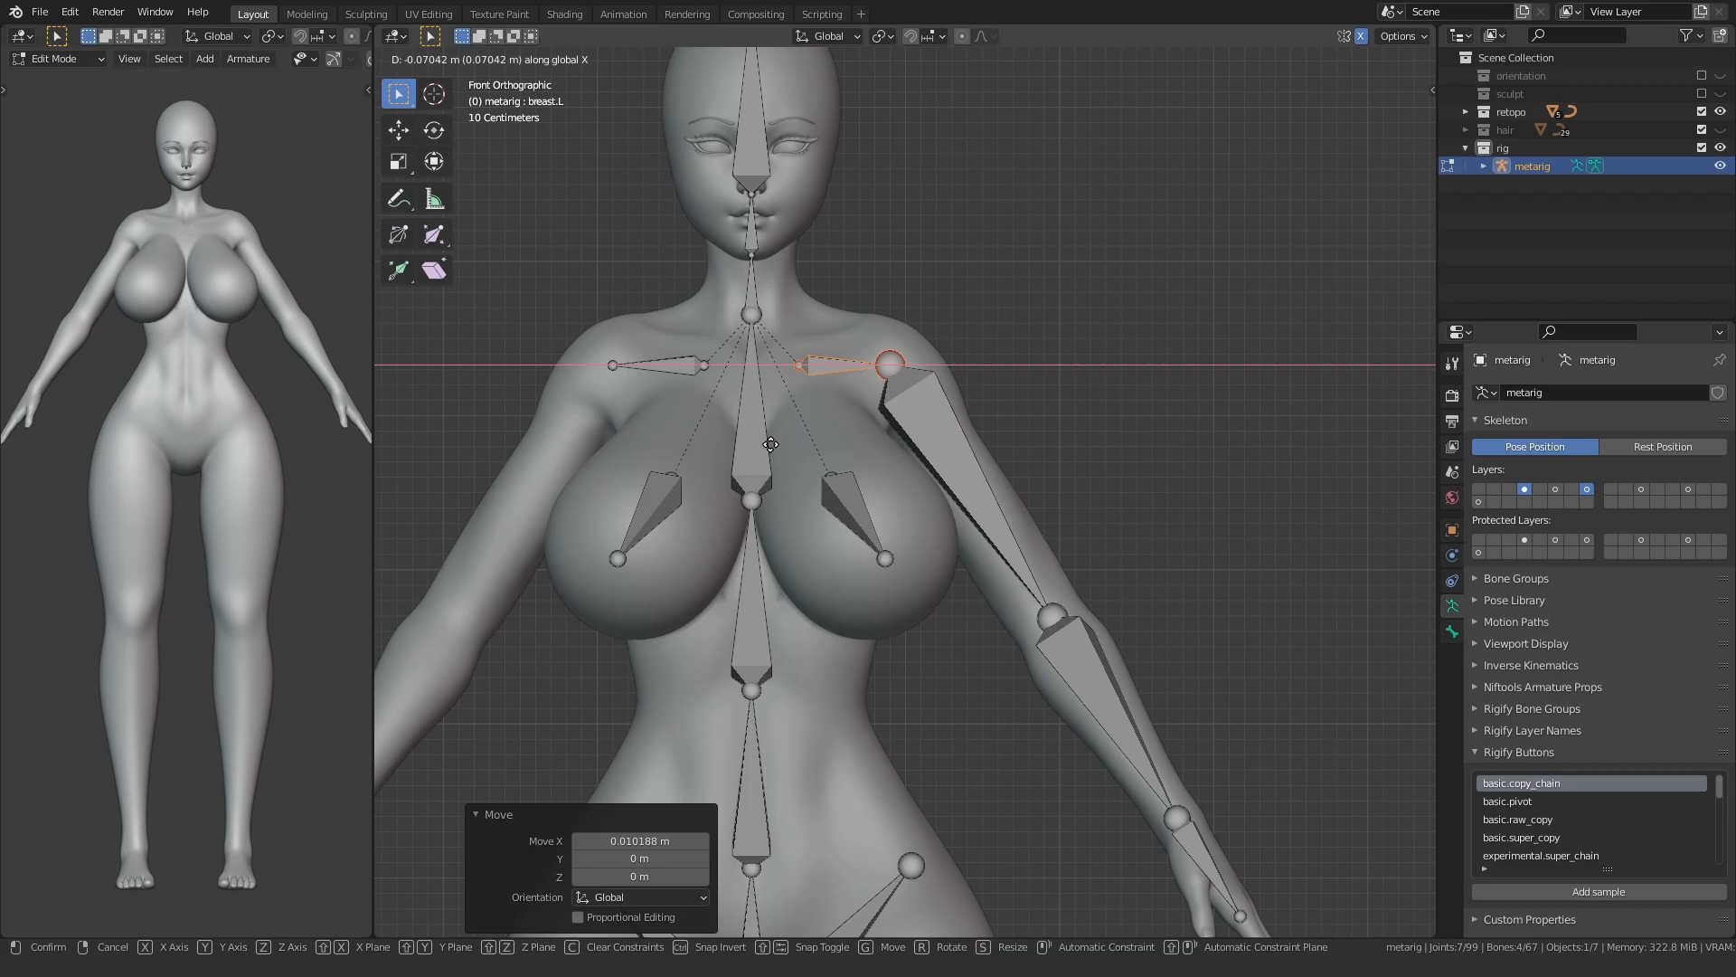
pyautogui.scroll(-3, 778, 443)
# - Show the left leg bone layer and move the leg bones along X onto the mesh's leg
pyautogui.click(1642, 489)
pyautogui.scroll(-2, 956, 620)
pyautogui.keyDown('shift'); pyautogui.moveTo(955, 619); pyautogui.dragTo(995, 544, button='middle'); pyautogui.keyUp('shift')
pyautogui.click(1687, 488)
pyautogui.keyDown('shift'); pyautogui.moveTo(848, 832); pyautogui.dragTo(853, 545, button='middle'); pyautogui.keyUp('shift')
pyautogui.press('g')
pyautogui.press('x')
pyautogui.click(870, 538)
# - Move the left knee joint about -0.679 m along Y and 1.116 m along Z into the mesh's knee
pyautogui.scroll(2, 899, 485)
pyautogui.keyDown('shift'); pyautogui.moveTo(899, 485); pyautogui.dragTo(903, 522, button='middle'); pyautogui.keyUp('shift')
pyautogui.moveTo(908, 616); pyautogui.dragTo(961, 590)
pyautogui.press('g')
pyautogui.click(783, 457)
pyautogui.keyDown('shift'); pyautogui.moveTo(783, 456); pyautogui.dragTo(788, 590, button='middle'); pyautogui.keyUp('shift')
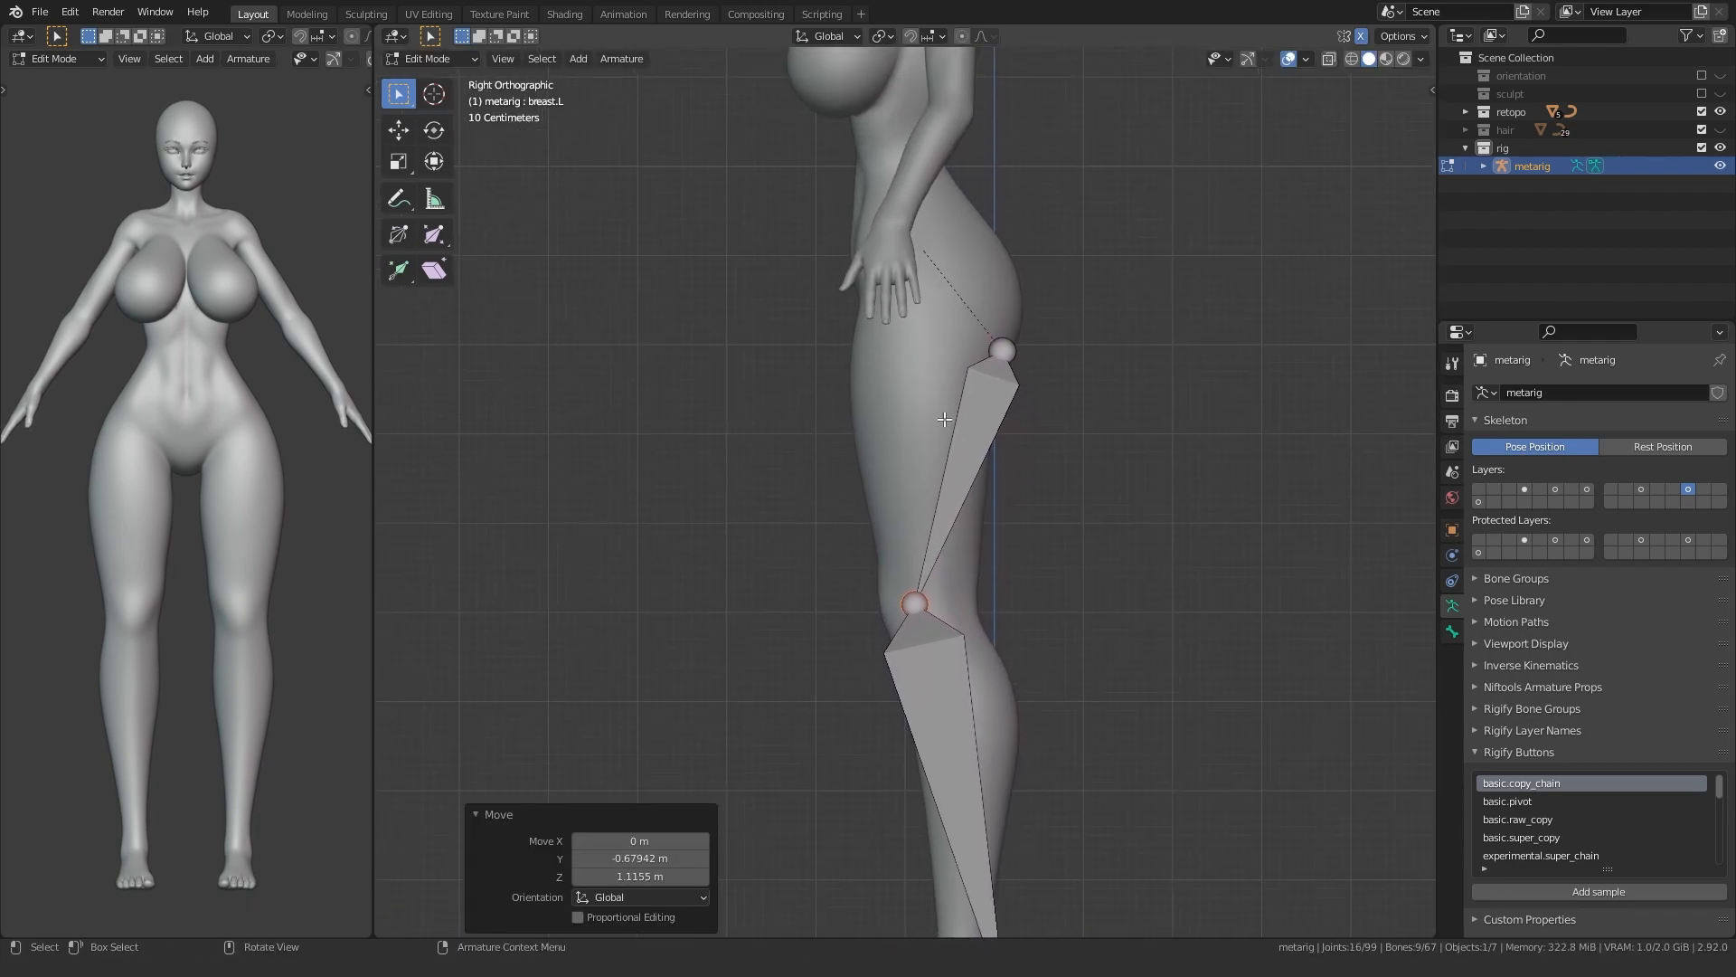
# - Move the thigh's upper joint about -0.842 m on Y and 0.294 m on Z, and lower it about 0.22 m along Z
pyautogui.click(999, 351)
pyautogui.hotkey('alt', 'z')
pyautogui.keyDown('shift'); pyautogui.moveTo(815, 402); pyautogui.dragTo(829, 464, button='middle'); pyautogui.keyUp('shift')
pyautogui.press('g')
pyautogui.click(729, 470)
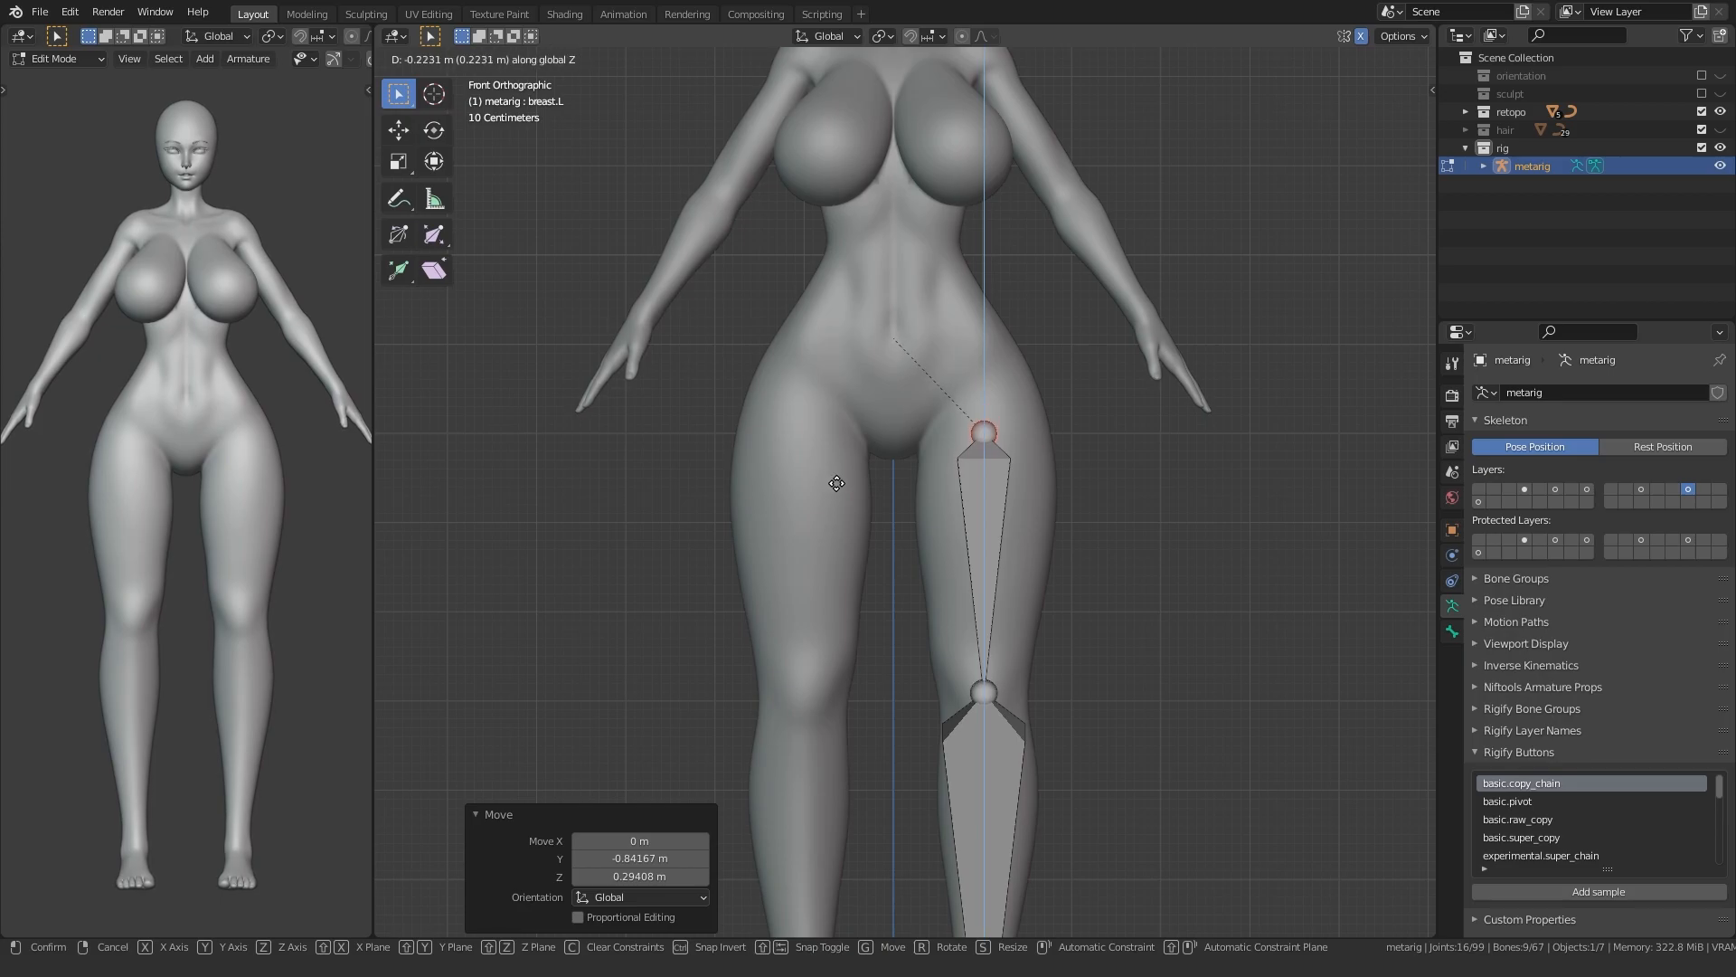
pyautogui.click(841, 486)
# - Move the thigh's upper joint about -0.049 m along Y and raise it about 0.95 m along Z into the hip
pyautogui.keyDown('alt'); pyautogui.moveTo(841, 487); pyautogui.dragTo(752, 536, button='middle'); pyautogui.keyUp('alt')
pyautogui.scroll(-1, 845, 473)
pyautogui.press('g')
pyautogui.click(846, 491)
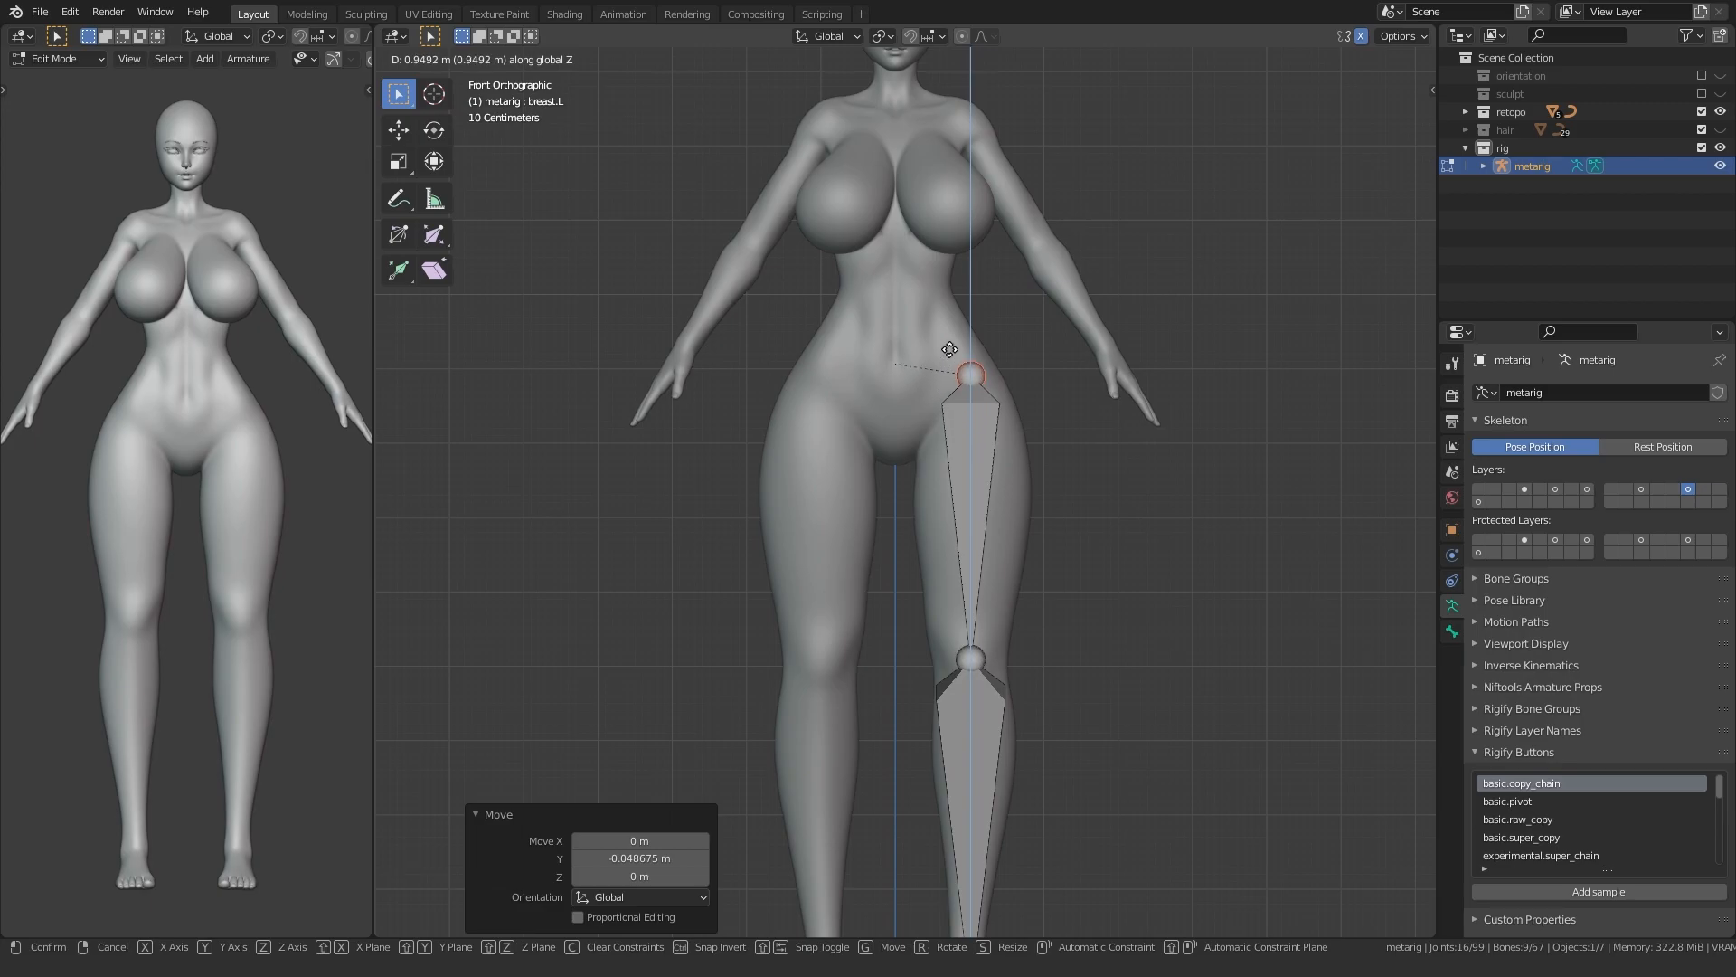
pyautogui.click(955, 385)
# - Move the left ankle joint into the mesh's ankle in the side view
pyautogui.keyDown('alt'); pyautogui.moveTo(896, 643); pyautogui.dragTo(847, 382, button='middle'); pyautogui.keyUp('alt')
pyautogui.moveTo(941, 507); pyautogui.dragTo(942, 506)
pyautogui.keyDown('shift'); pyautogui.moveTo(919, 778); pyautogui.dragTo(883, 530, button='middle'); pyautogui.keyUp('shift')
pyautogui.scroll(3, 883, 531)
pyautogui.moveTo(1030, 732); pyautogui.dragTo(896, 666)
pyautogui.press('g')
pyautogui.click(841, 647)
# - Move the left toe and heel bones together forward along the foot in the side view
pyautogui.keyDown('shift'); pyautogui.moveTo(842, 805); pyautogui.dragTo(888, 599, button='middle'); pyautogui.keyUp('shift')
pyautogui.scroll(4, 888, 600)
pyautogui.moveTo(760, 697); pyautogui.dragTo(949, 597)
pyautogui.keyDown('shift'); pyautogui.moveTo(916, 700); pyautogui.dragTo(926, 628, button='middle'); pyautogui.keyUp('shift')
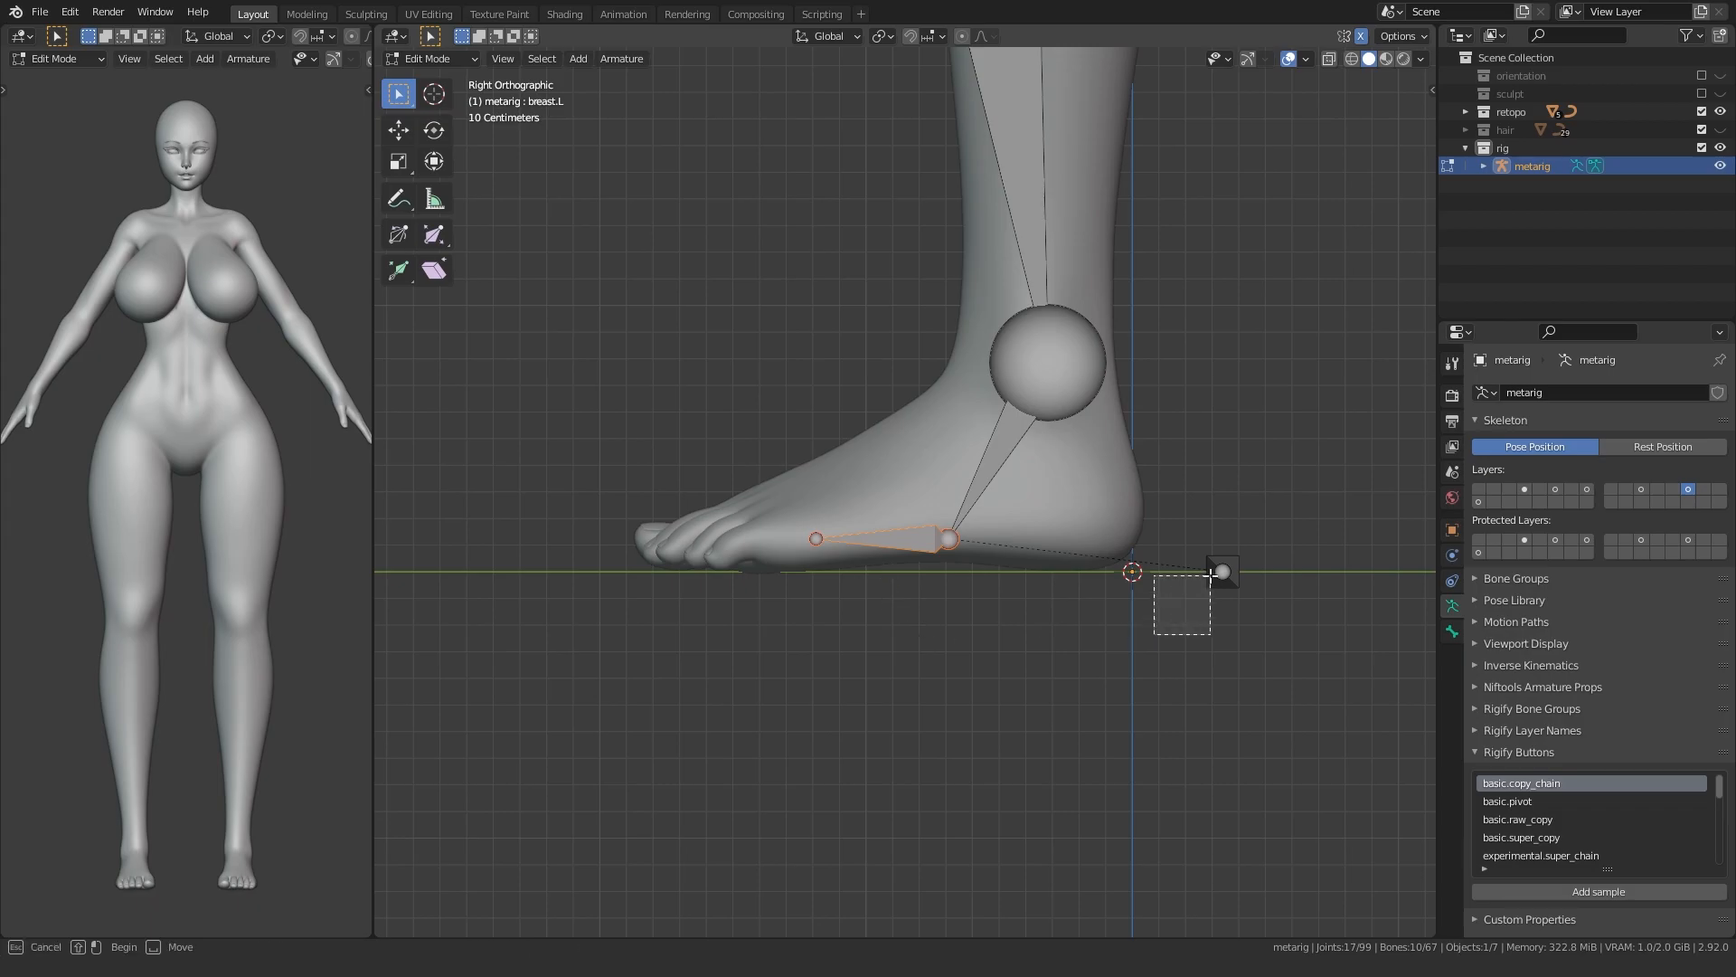
pyautogui.click(1007, 625)
pyautogui.click(792, 531)
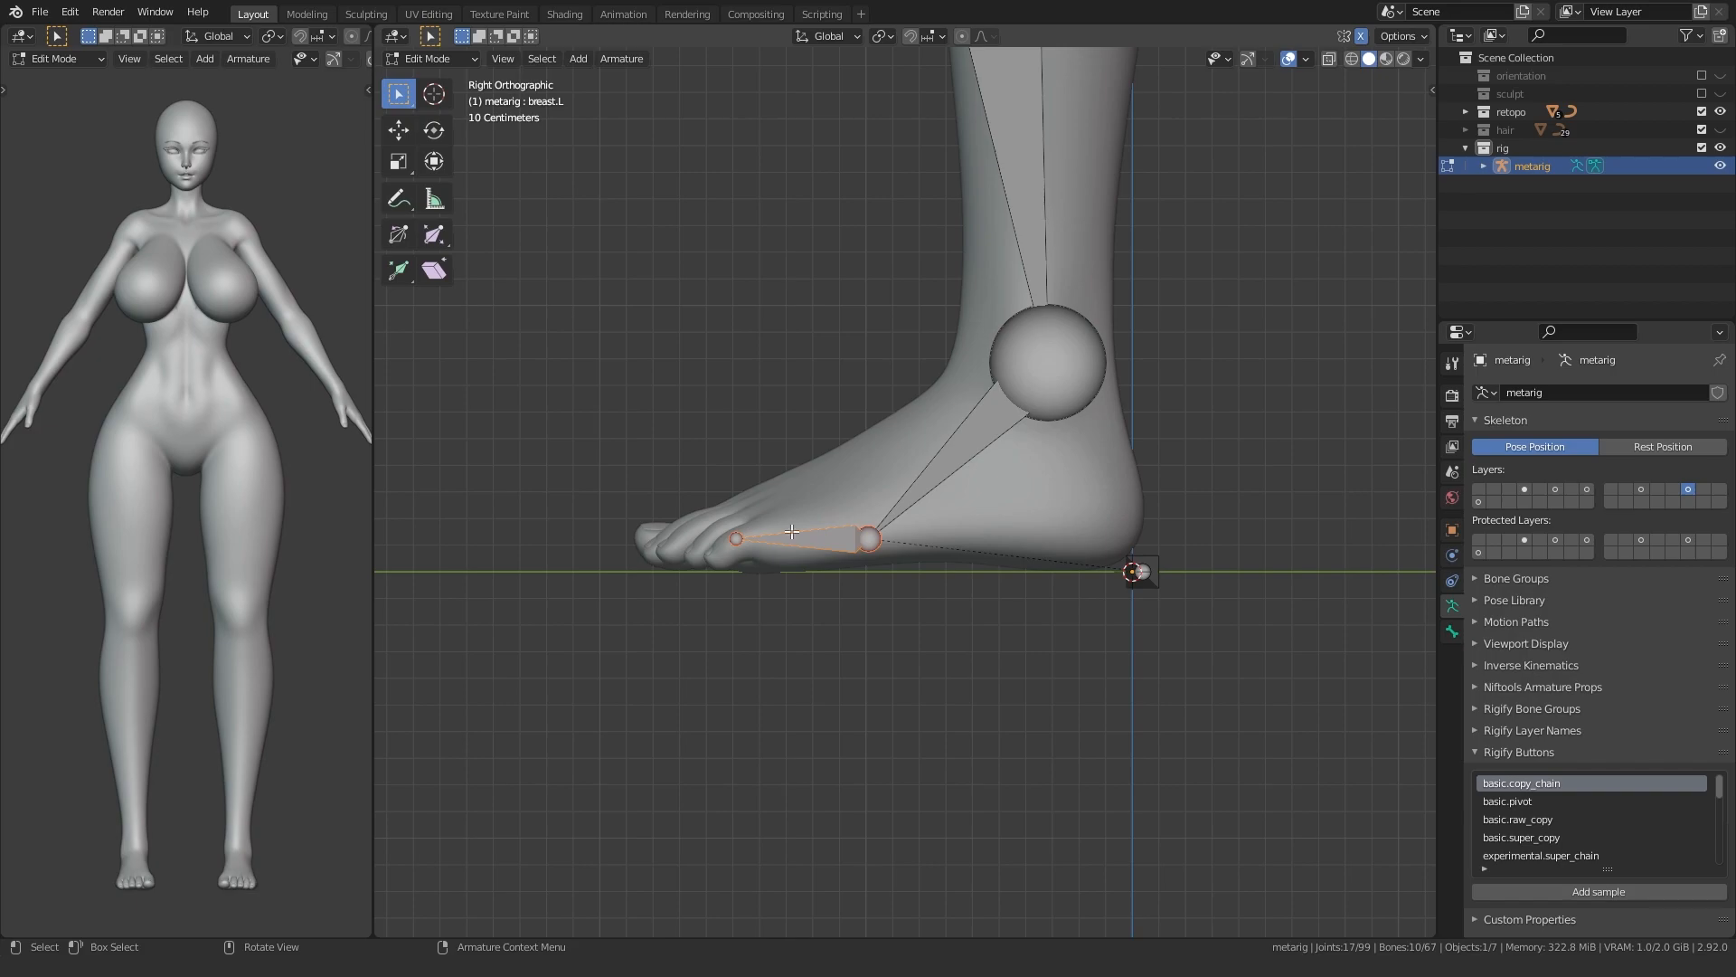
# - Flatten the left toe bone by scaling it to 0 on Z and shift it forward along Y toward the toes
pyautogui.click(682, 589)
pyautogui.keyDown('shift'); pyautogui.moveTo(670, 600); pyautogui.dragTo(728, 566, button='middle'); pyautogui.keyUp('shift')
pyautogui.press('s')
pyautogui.press('z')
pyautogui.press('0')
pyautogui.press('Return')
pyautogui.click(818, 551)
pyautogui.press('g')
pyautogui.press('y')
pyautogui.click(736, 579)
# - Move the joint between the left foot and toe bones about -0.197 m along Y to the base of the toes
pyautogui.click(952, 482)
pyautogui.moveTo(952, 482); pyautogui.dragTo(1343, 566, button='middle')
pyautogui.press('g')
pyautogui.press('y')
pyautogui.click(894, 530)
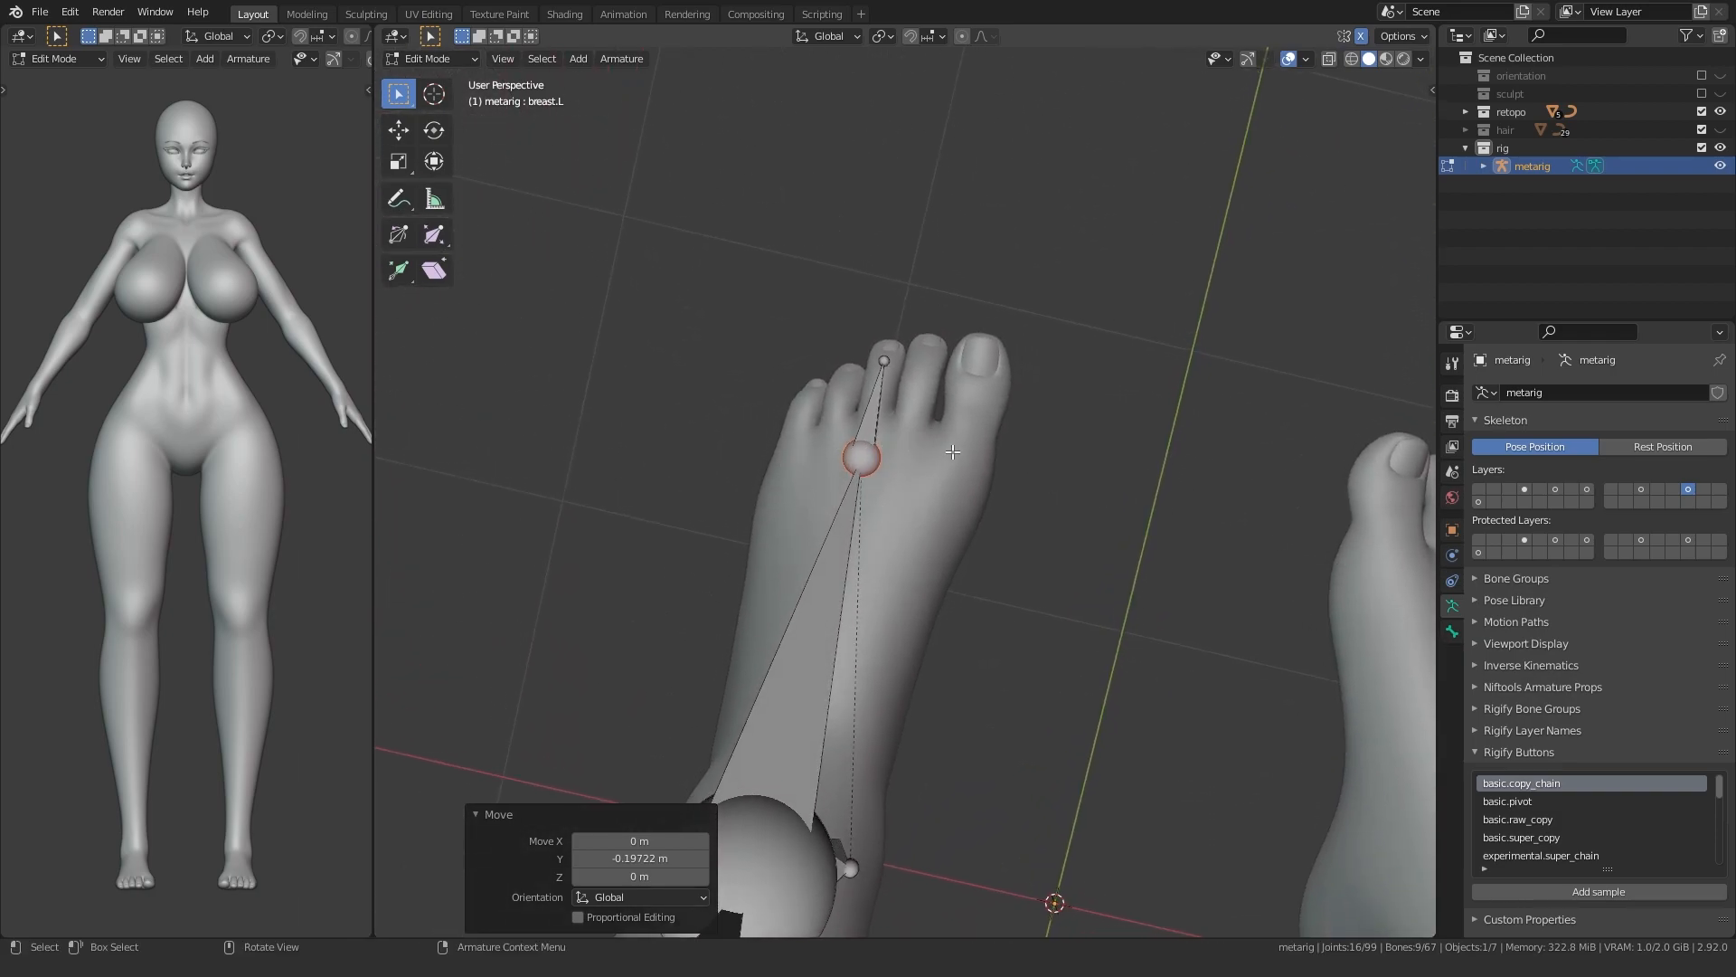
# - Select all left leg bones in the front view and move them about -0.037 m along X to center them in the leg
pyautogui.moveTo(769, 501); pyautogui.dragTo(741, 457, button='middle')
pyautogui.press('KP_1')
pyautogui.keyDown('shift'); pyautogui.moveTo(865, 399); pyautogui.dragTo(905, 670, button='middle'); pyautogui.keyUp('shift')
pyautogui.scroll(-4, 877, 521)
pyautogui.moveTo(870, 654); pyautogui.dragTo(1105, 171)
pyautogui.press('g')
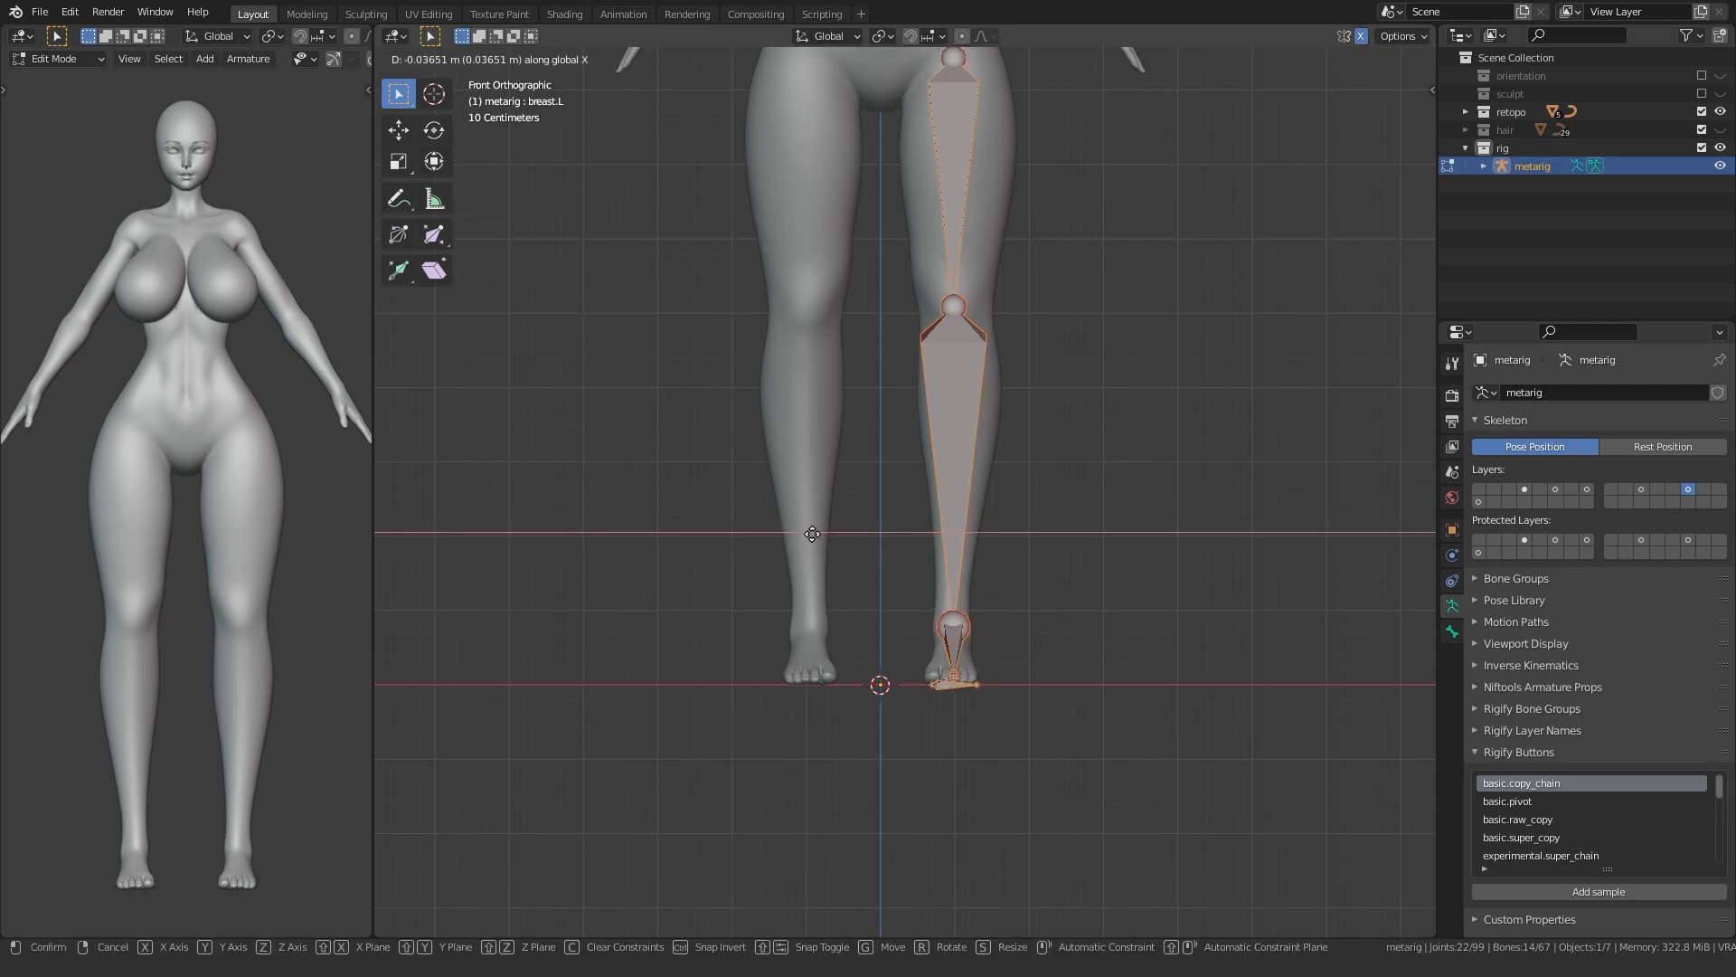
pyautogui.click(812, 534)
# - Deselect the bones and examine the left leg's bone fit from the side, the front and an angle
pyautogui.click(647, 585)
pyautogui.keyDown('shift'); pyautogui.moveTo(669, 628); pyautogui.dragTo(670, 579, button='middle'); pyautogui.keyUp('shift')
pyautogui.press('KP_3')
pyautogui.press('KP_1')
pyautogui.moveTo(783, 518); pyautogui.dragTo(806, 609, button='middle')
pyautogui.scroll(5, 779, 601)
pyautogui.scroll(-5, 826, 535)
pyautogui.keyDown('shift'); pyautogui.moveTo(852, 353); pyautogui.dragTo(863, 584, button='middle'); pyautogui.keyUp('shift')
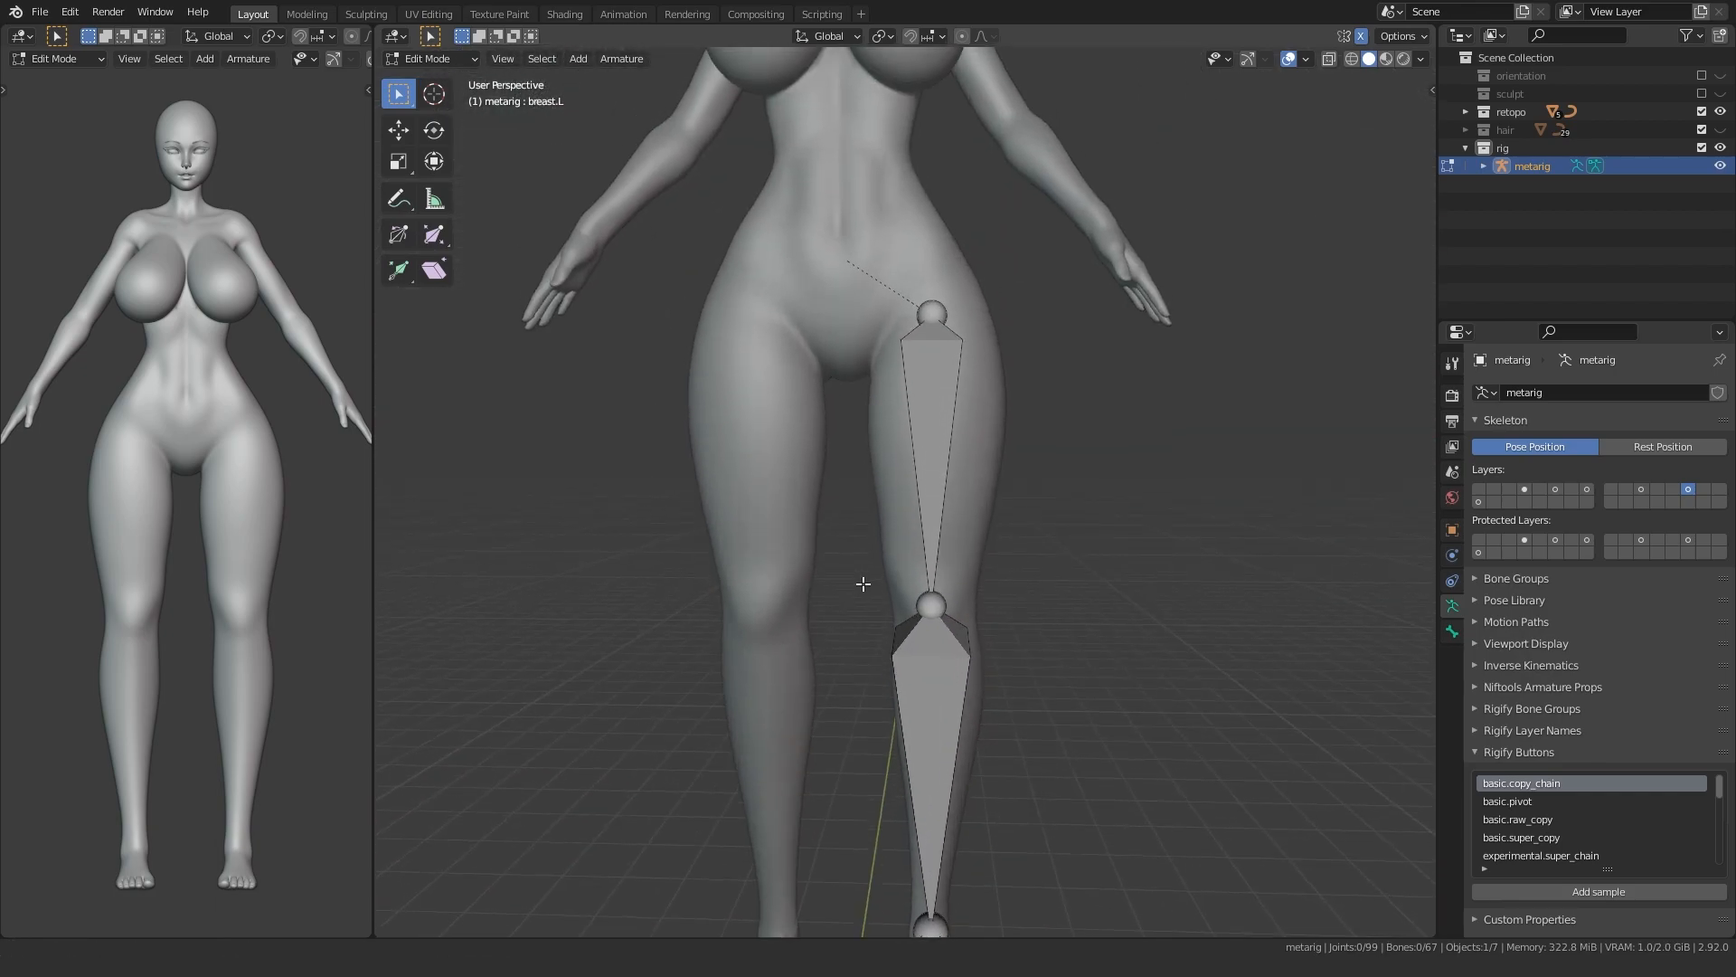
# - Show the finger bone layer and move all left finger bones about -1.631 m along Y onto the hand in the side view
pyautogui.click(1479, 501)
pyautogui.click(1524, 489)
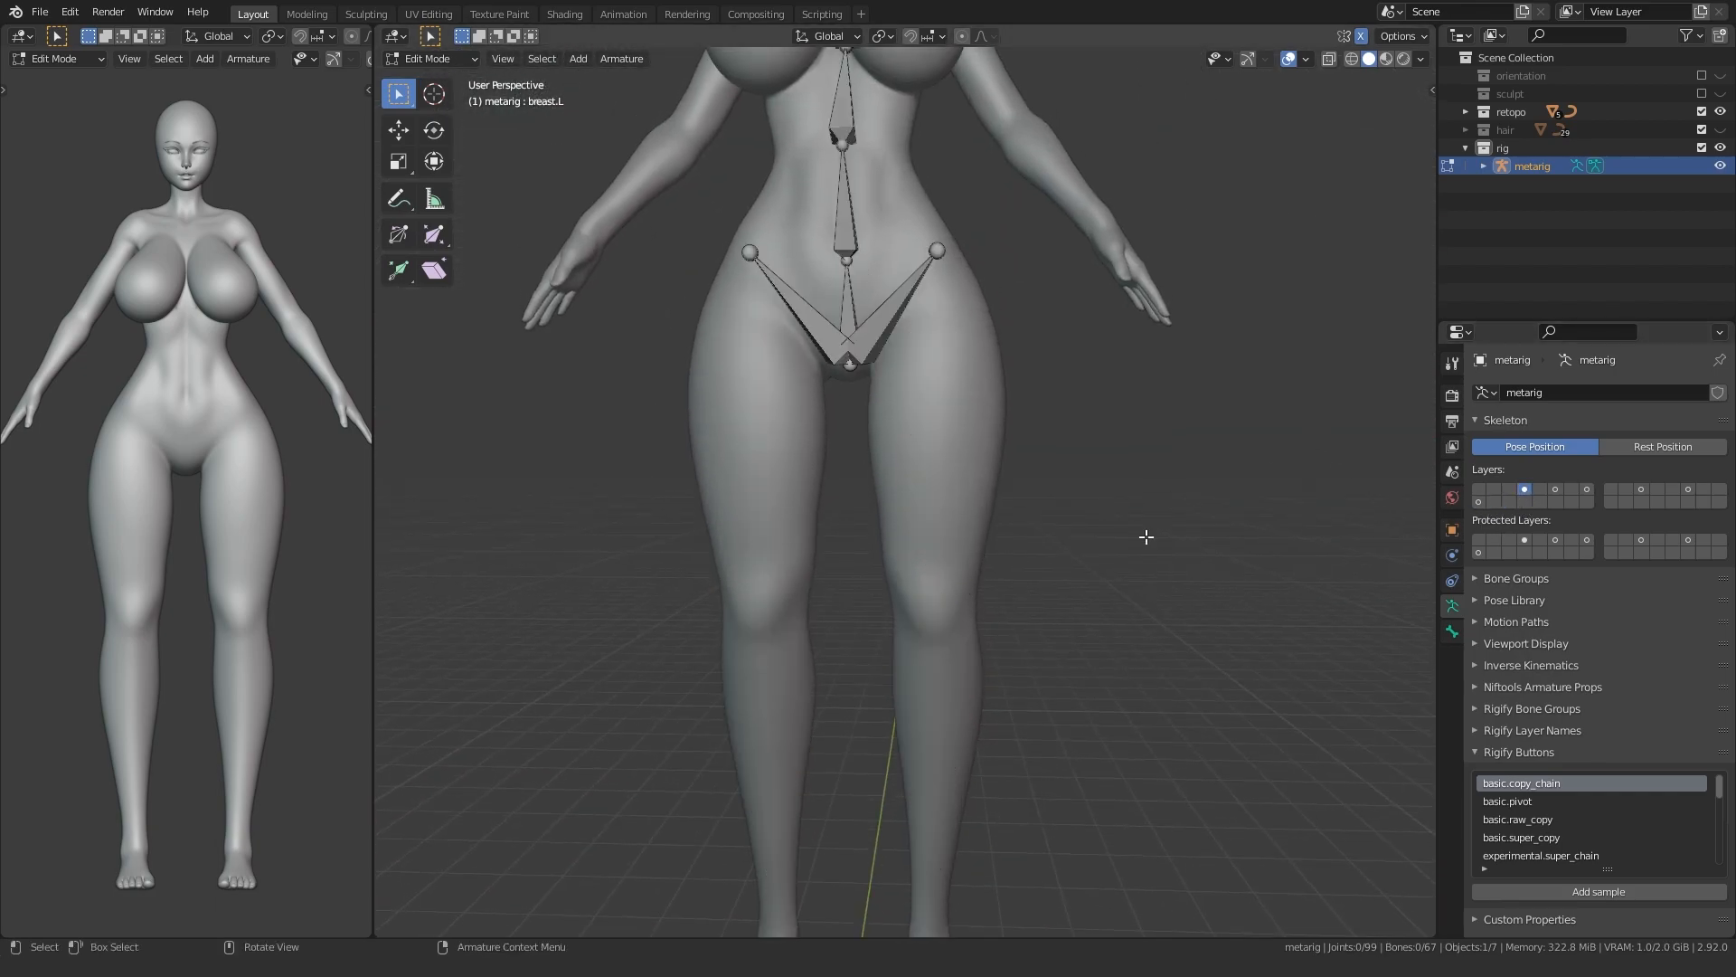
pyautogui.keyDown('shift'); pyautogui.moveTo(1212, 360); pyautogui.dragTo(984, 514, button='middle'); pyautogui.keyUp('shift')
pyautogui.press('KP_3')
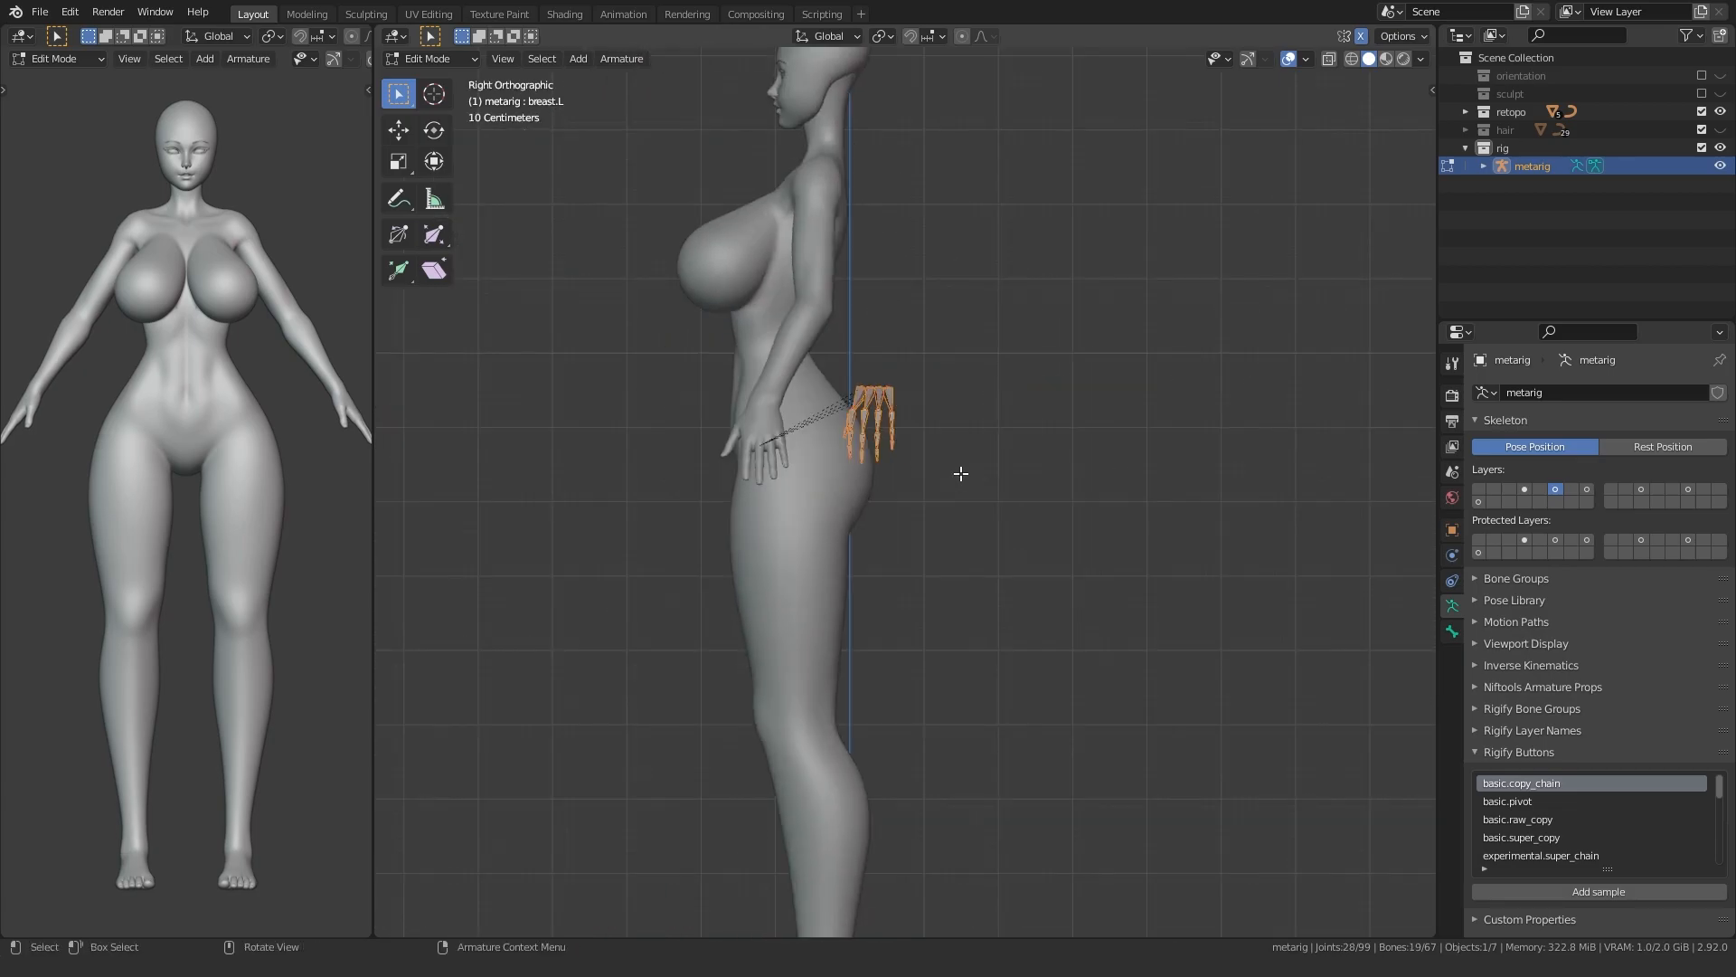
pyautogui.click(828, 488)
pyautogui.press('KP_Decimal')
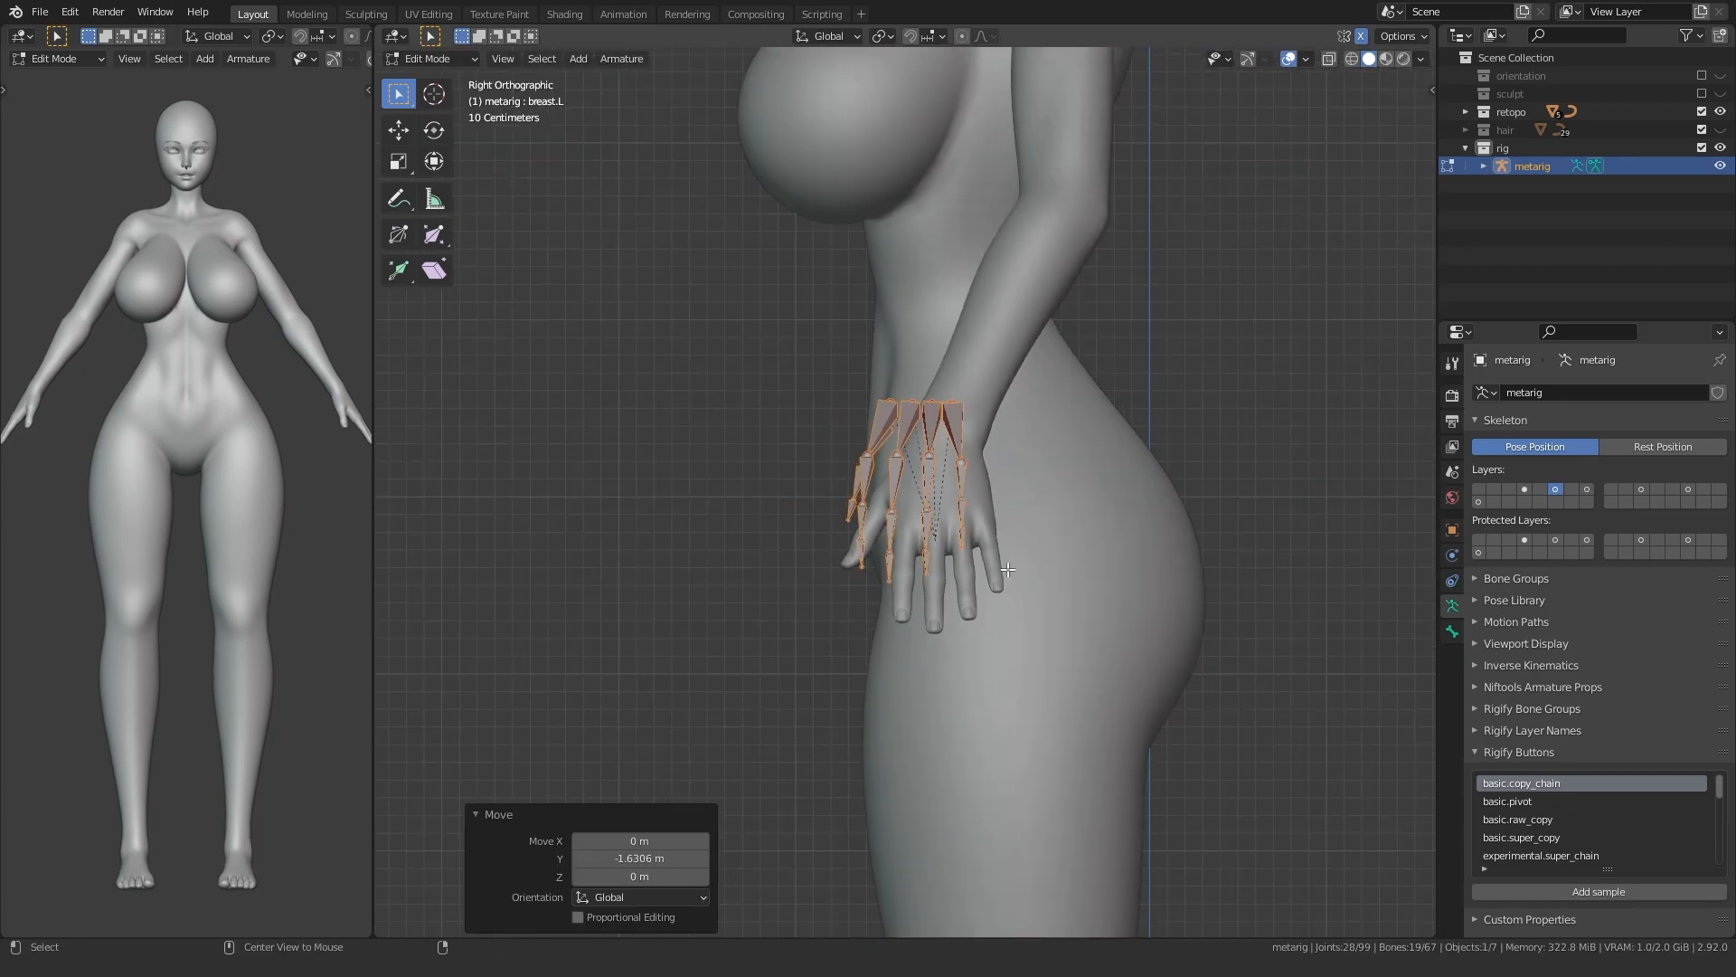
# - Move the left finger bones about -1.952 m on X and -0.204 m on Z next to the hand in the front view
pyautogui.keyDown('alt'); pyautogui.moveTo(1022, 570); pyautogui.dragTo(1067, 570, button='middle'); pyautogui.keyUp('alt')
pyautogui.press('g')
pyautogui.click(1392, 604)
pyautogui.press('KP_Decimal')
pyautogui.moveTo(972, 118); pyautogui.dragTo(928, 91, button='middle')
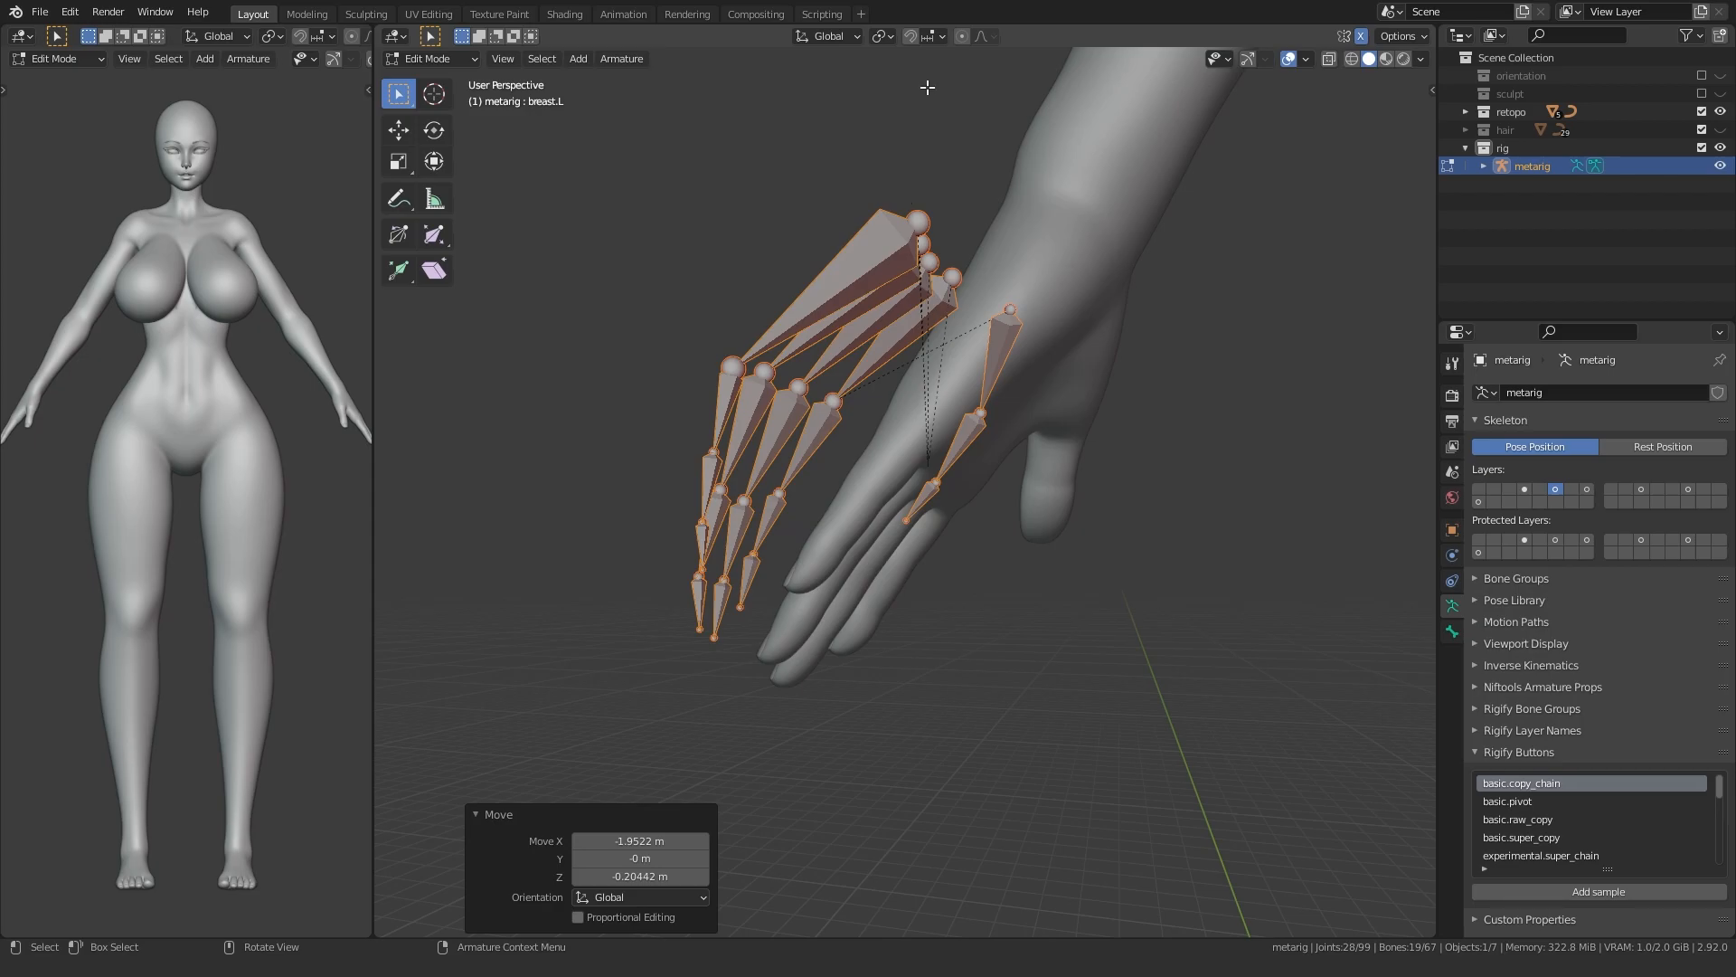
# - Turn on snapping with a different snap target and snap the thumb's tip joint into the end of the mesh's thumb
pyautogui.click(925, 36)
pyautogui.click(899, 165)
pyautogui.keyDown('shift'); pyautogui.moveTo(941, 588); pyautogui.dragTo(895, 561, button='middle'); pyautogui.keyUp('shift')
pyautogui.moveTo(863, 517); pyautogui.dragTo(893, 493)
pyautogui.moveTo(976, 481); pyautogui.dragTo(973, 508, button='middle')
pyautogui.press('g')
pyautogui.click(999, 509)
# - Snap the thumb's last joint and its base joint into the mesh's thumb
pyautogui.click(897, 472)
pyautogui.press('g')
pyautogui.click(1010, 459)
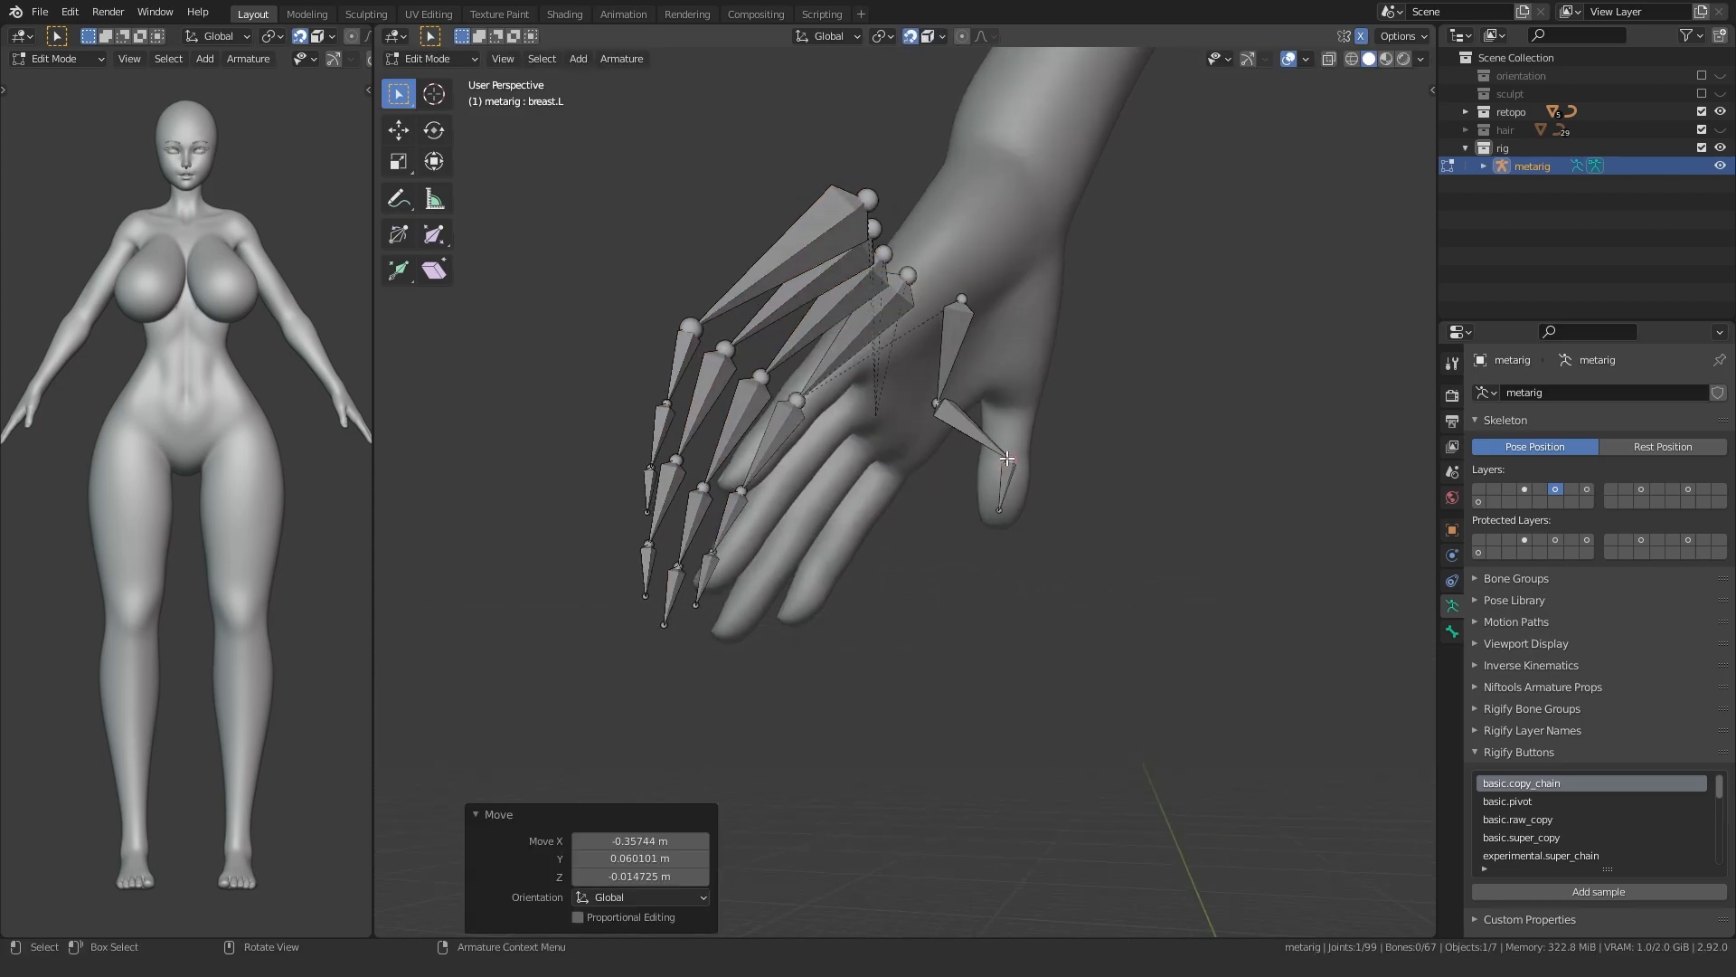
pyautogui.click(957, 303)
pyautogui.press('g')
pyautogui.click(1053, 259)
# - Snap the index finger's tip joint and its two middle joints into the mesh's index finger
pyautogui.moveTo(1039, 289); pyautogui.dragTo(972, 352, button='middle')
pyautogui.click(743, 668)
pyautogui.press('g')
pyautogui.click(796, 612)
pyautogui.click(761, 615)
pyautogui.press('g')
pyautogui.click(837, 548)
pyautogui.click(785, 555)
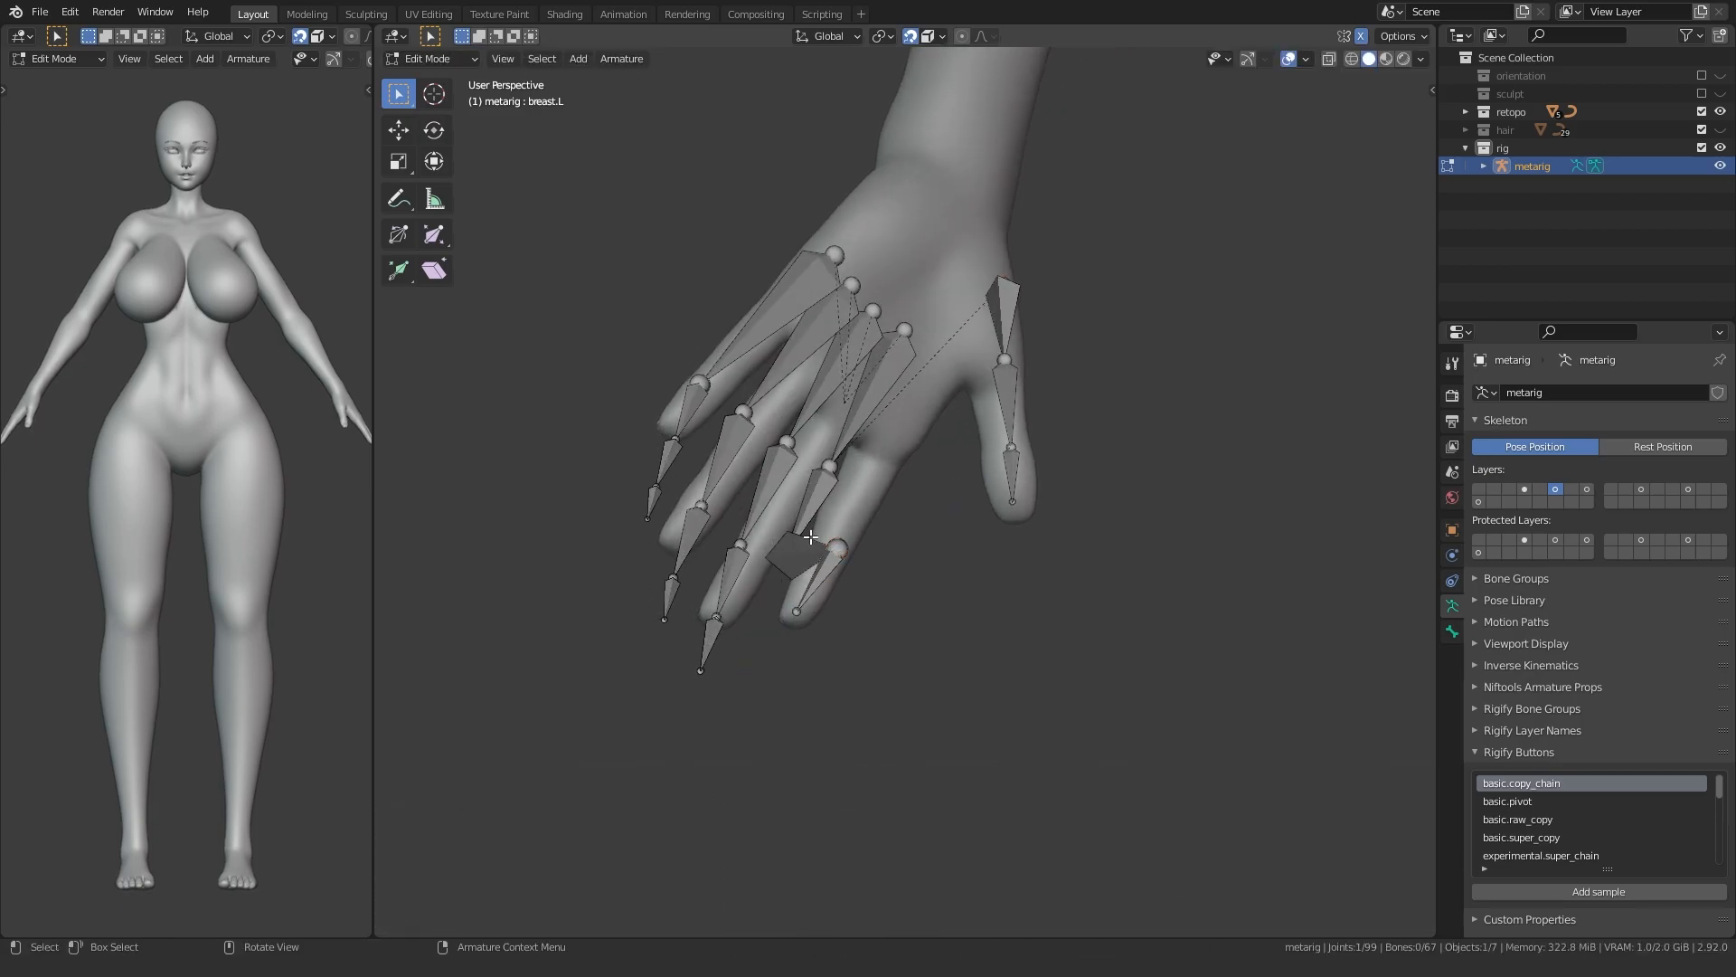
pyautogui.press('g')
pyautogui.click(871, 488)
# - Snap the index finger's knuckle joint and its palm bone's base into the mesh's hand
pyautogui.click(847, 451)
pyautogui.press('g')
pyautogui.click(908, 412)
pyautogui.click(900, 336)
pyautogui.press('g')
pyautogui.click(957, 307)
# - Snap the middle finger's tip joint and the joint before it into the mesh's middle finger
pyautogui.click(701, 670)
pyautogui.moveTo(724, 659); pyautogui.dragTo(764, 668, button='middle')
pyautogui.press('g')
pyautogui.click(685, 600)
pyautogui.press('g')
pyautogui.click(774, 532)
# - Snap the middle finger's remaining middle joint, knuckle joint and palm bone base into the mesh's hand
pyautogui.moveTo(688, 582); pyautogui.dragTo(785, 391)
pyautogui.press('g')
pyautogui.click(815, 450)
pyautogui.press('g')
pyautogui.moveTo(876, 310); pyautogui.dragTo(927, 260)
pyautogui.press('g')
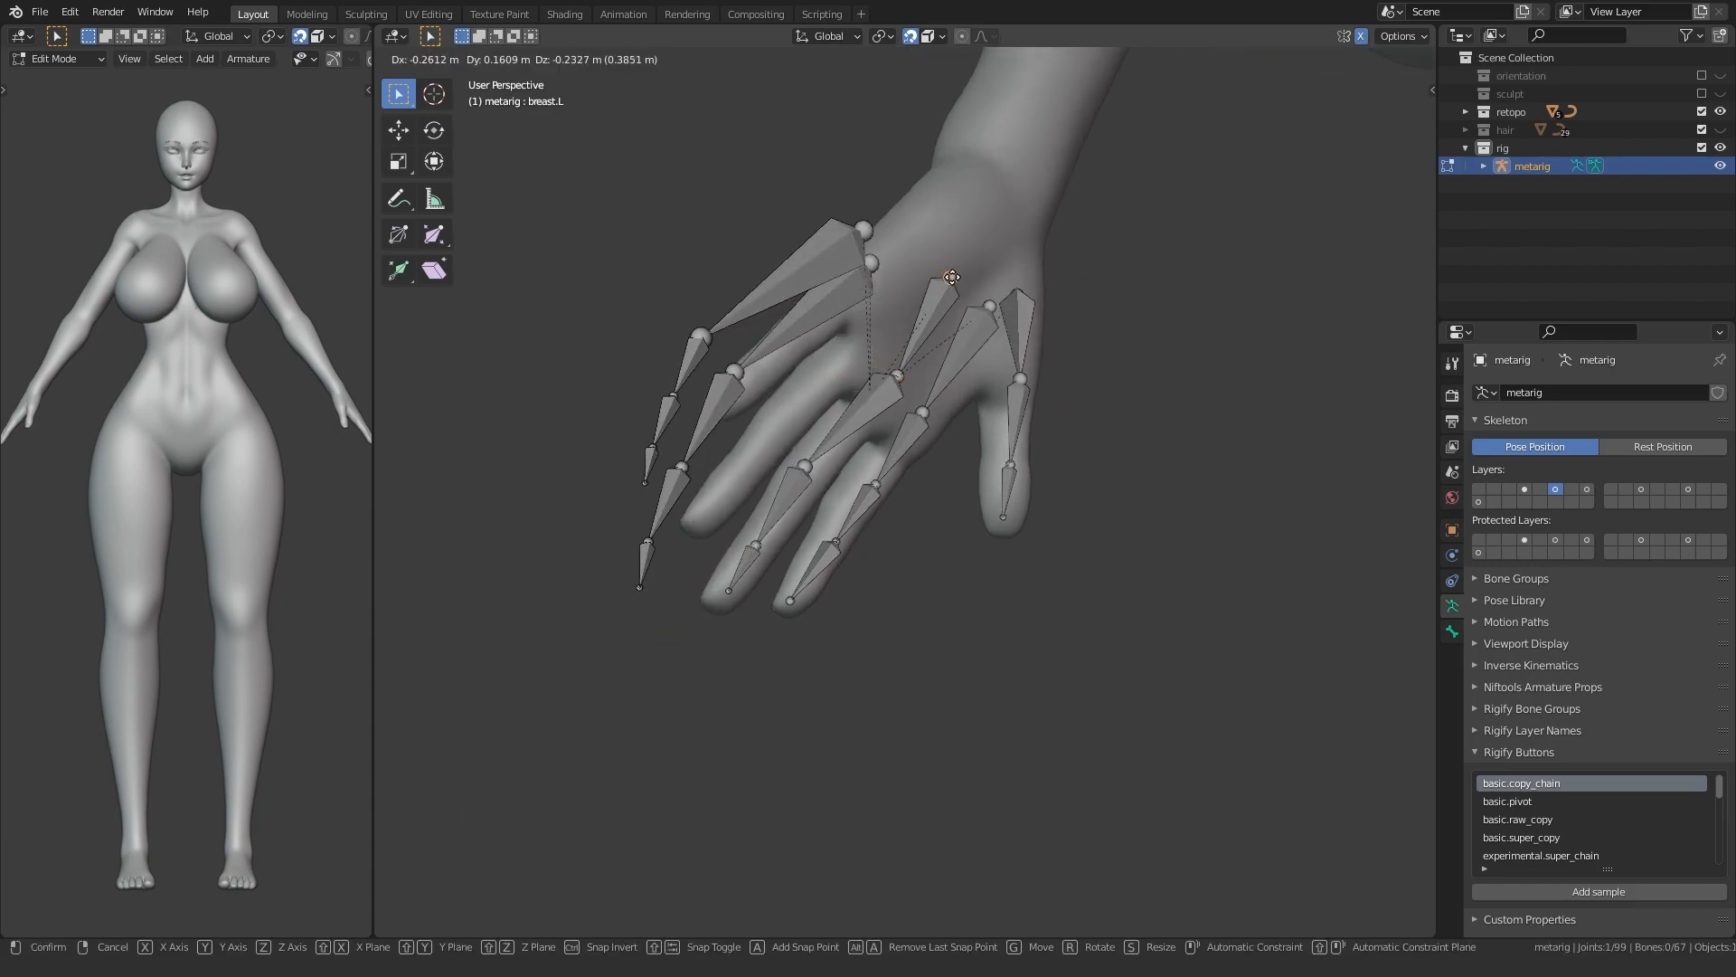
pyautogui.click(954, 270)
# - Snap the ring finger's tip joint and its two middle joints into the mesh's ring finger
pyautogui.moveTo(760, 479); pyautogui.dragTo(741, 496, button='middle')
pyautogui.click(673, 616)
pyautogui.moveTo(697, 588); pyautogui.dragTo(723, 561, button='middle')
pyautogui.click(714, 536)
pyautogui.moveTo(653, 545); pyautogui.dragTo(707, 457)
pyautogui.press('g')
pyautogui.click(747, 480)
pyautogui.press('g')
pyautogui.click(810, 399)
# - Snap the ring finger's knuckle joint and its palm bone's base into the mesh's hand
pyautogui.moveTo(758, 360); pyautogui.dragTo(762, 356)
pyautogui.press('g')
pyautogui.click(879, 336)
pyautogui.moveTo(863, 336); pyautogui.dragTo(902, 319, button='middle')
pyautogui.moveTo(818, 276); pyautogui.dragTo(875, 220)
pyautogui.press('g')
pyautogui.click(890, 238)
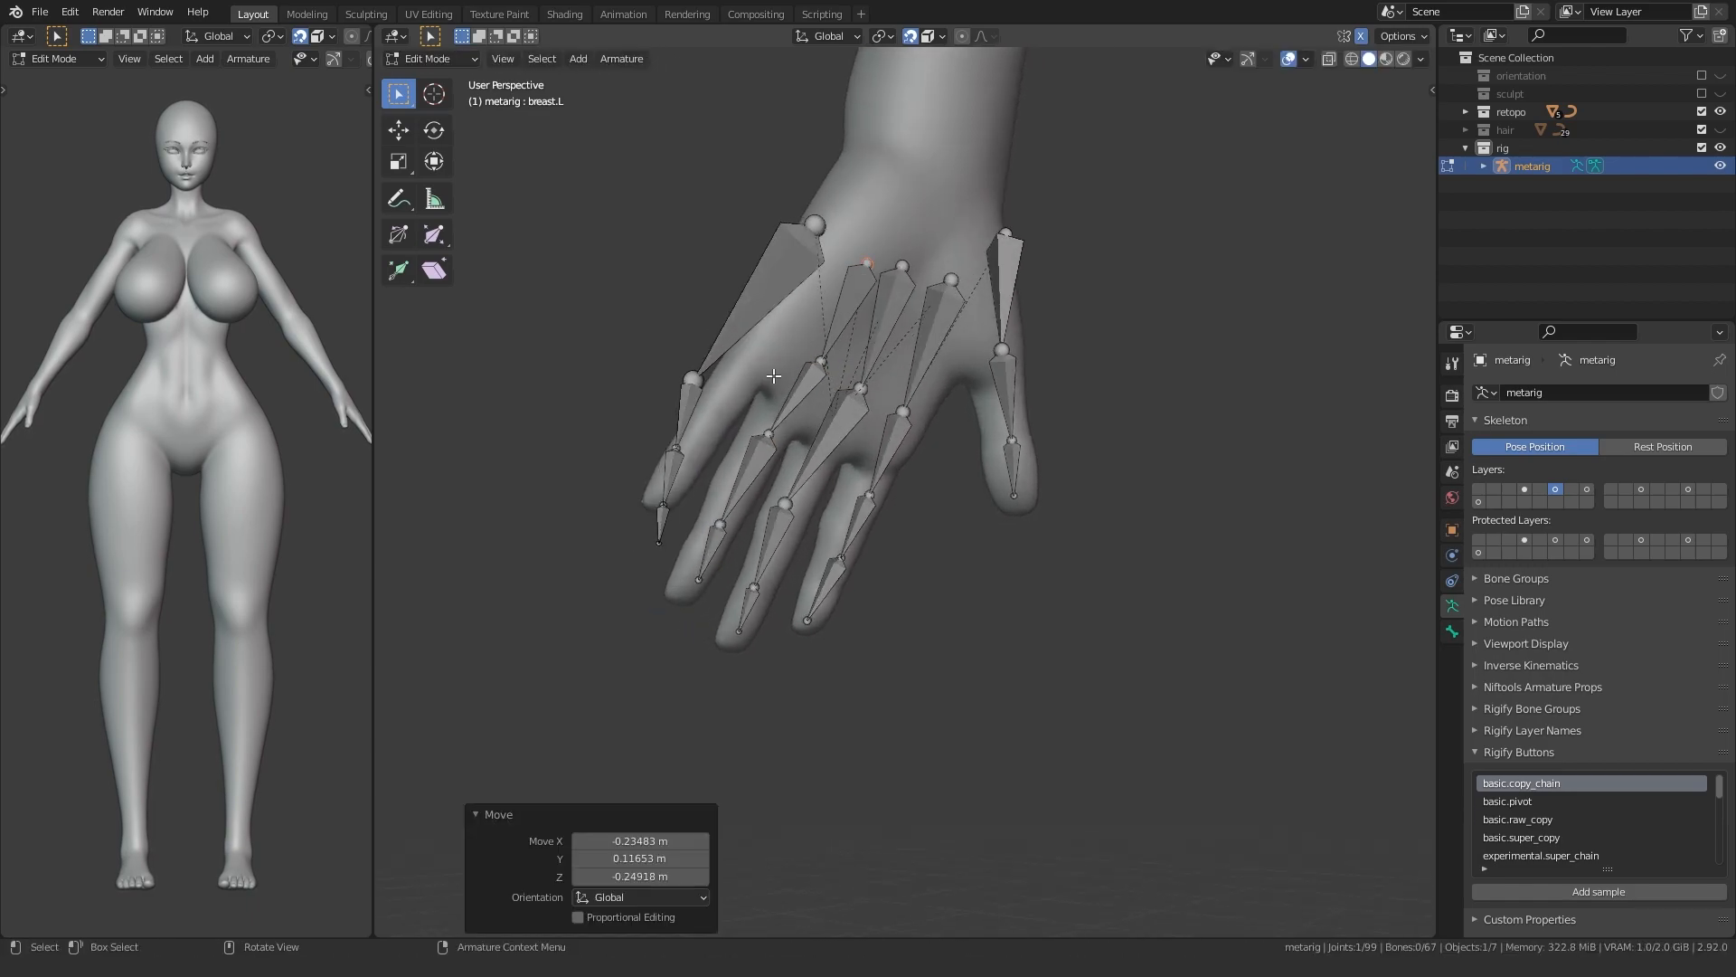
# - Snap the little finger's tip joint and its two middle joints into the mesh's little finger
pyautogui.moveTo(824, 322); pyautogui.dragTo(864, 329, button='middle')
pyautogui.click(622, 541)
pyautogui.press('g')
pyautogui.click(721, 473)
pyautogui.click(648, 480)
pyautogui.press('g')
pyautogui.click(749, 418)
pyautogui.click(733, 387)
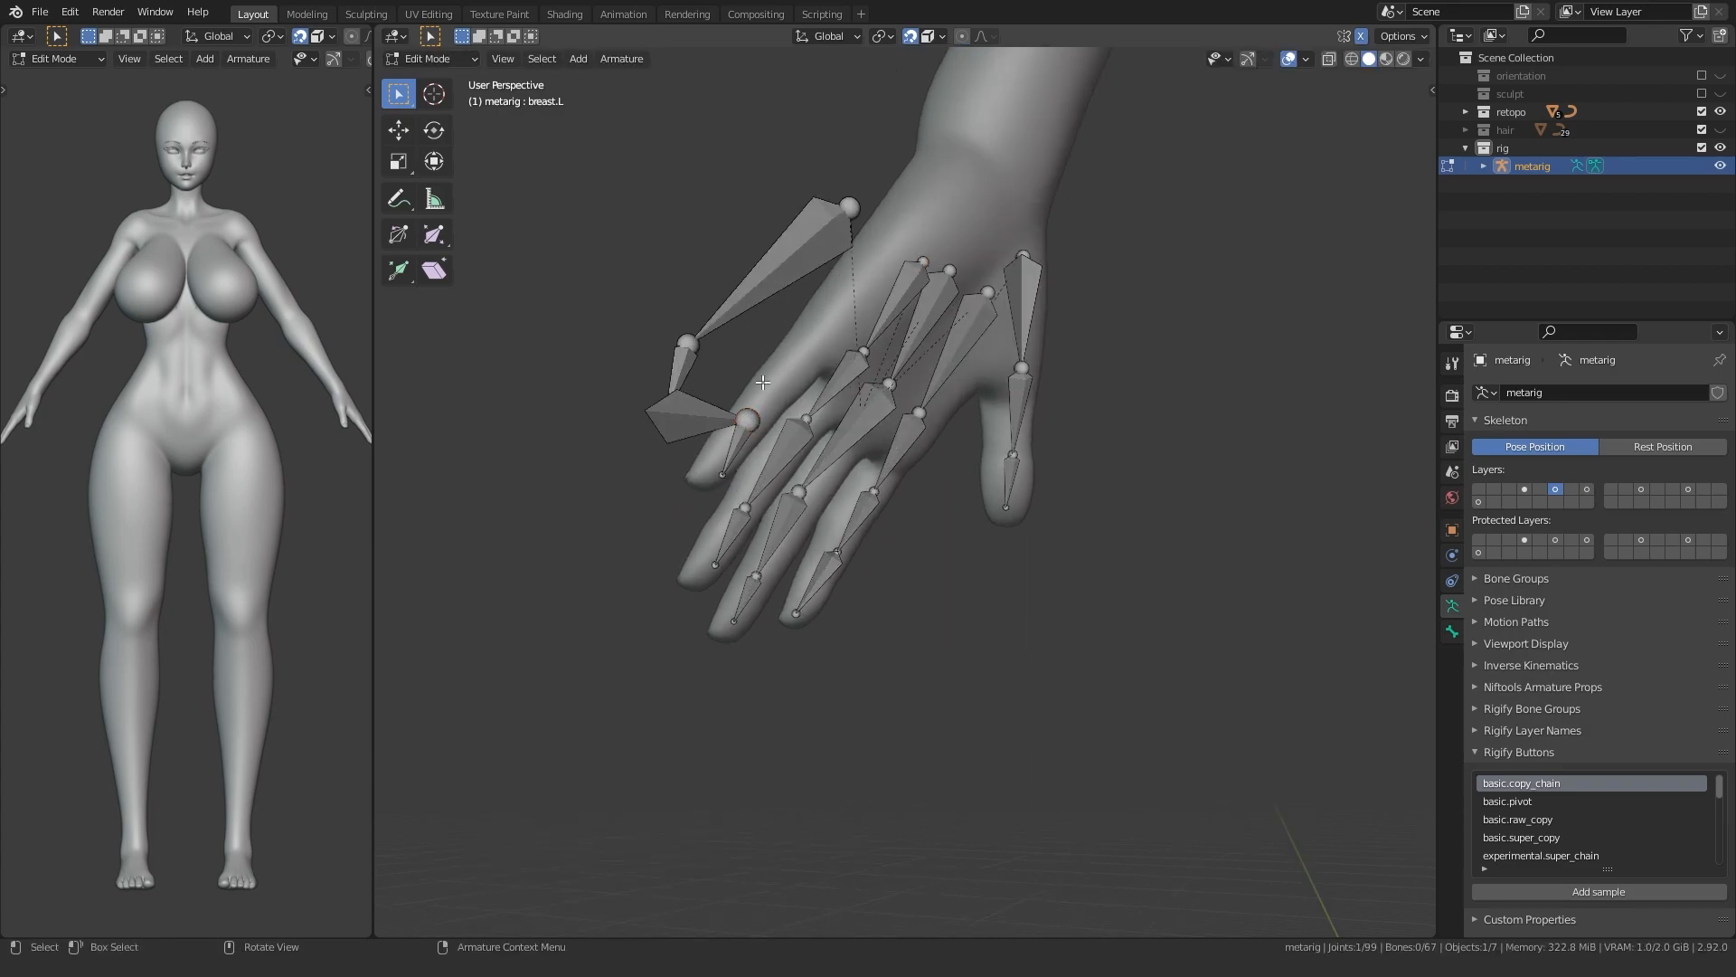
pyautogui.press('g')
pyautogui.click(854, 366)
# - Snap the little finger's knuckle joint and its palm bone's base into the mesh's hand
pyautogui.moveTo(660, 366); pyautogui.dragTo(733, 322)
pyautogui.press('g')
pyautogui.click(884, 284)
pyautogui.moveTo(765, 246); pyautogui.dragTo(864, 197)
pyautogui.press('g')
# - Refine the thumb's tip joint and the joint before it so they sit centred inside the mesh's thumb
pyautogui.keyDown('shift'); pyautogui.moveTo(962, 494); pyautogui.dragTo(891, 466, button='middle'); pyautogui.keyUp('shift')
pyautogui.click(941, 506)
pyautogui.press('KP_Decimal')
pyautogui.scroll(-12, 842, 512)
pyautogui.scroll(1, 904, 550)
pyautogui.press('g')
pyautogui.click(899, 554)
pyautogui.moveTo(1007, 546); pyautogui.dragTo(837, 561, button='middle')
pyautogui.click(873, 459)
pyautogui.moveTo(873, 459); pyautogui.dragTo(882, 473, button='middle')
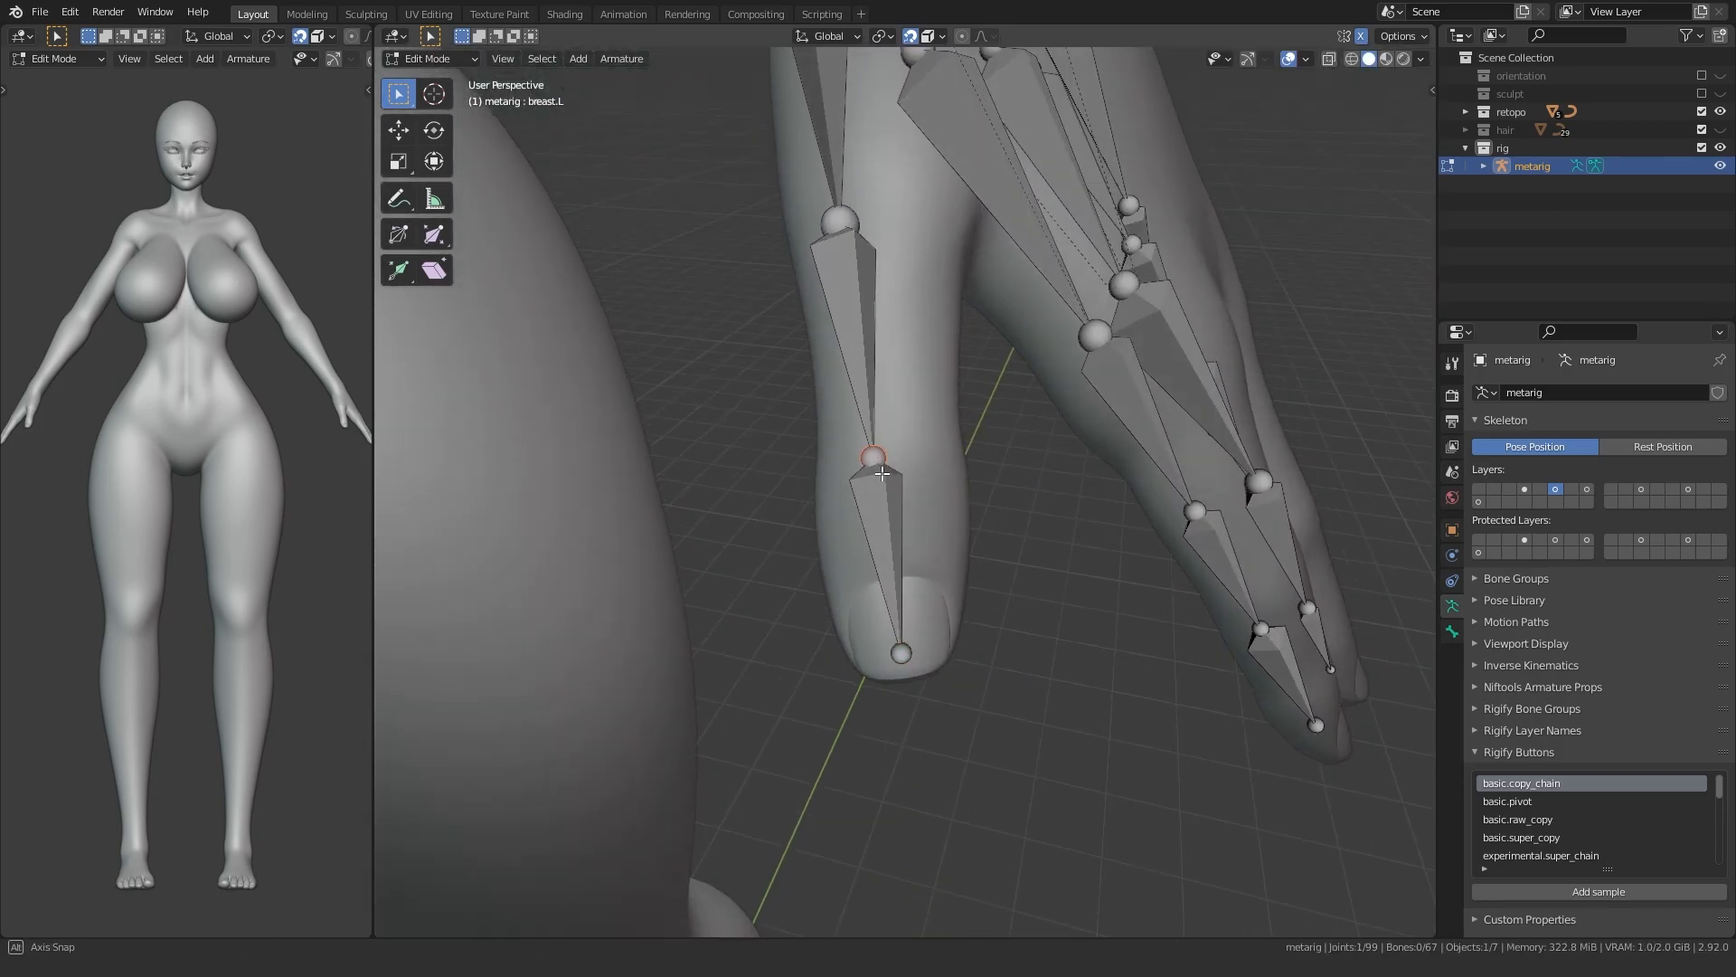
pyautogui.click(887, 448)
# - Reposition the thumb's lower joint and its base joint inside the mesh, with the base closer to the wrist
pyautogui.keyDown('shift'); pyautogui.moveTo(822, 376); pyautogui.dragTo(822, 647, button='middle'); pyautogui.keyUp('shift')
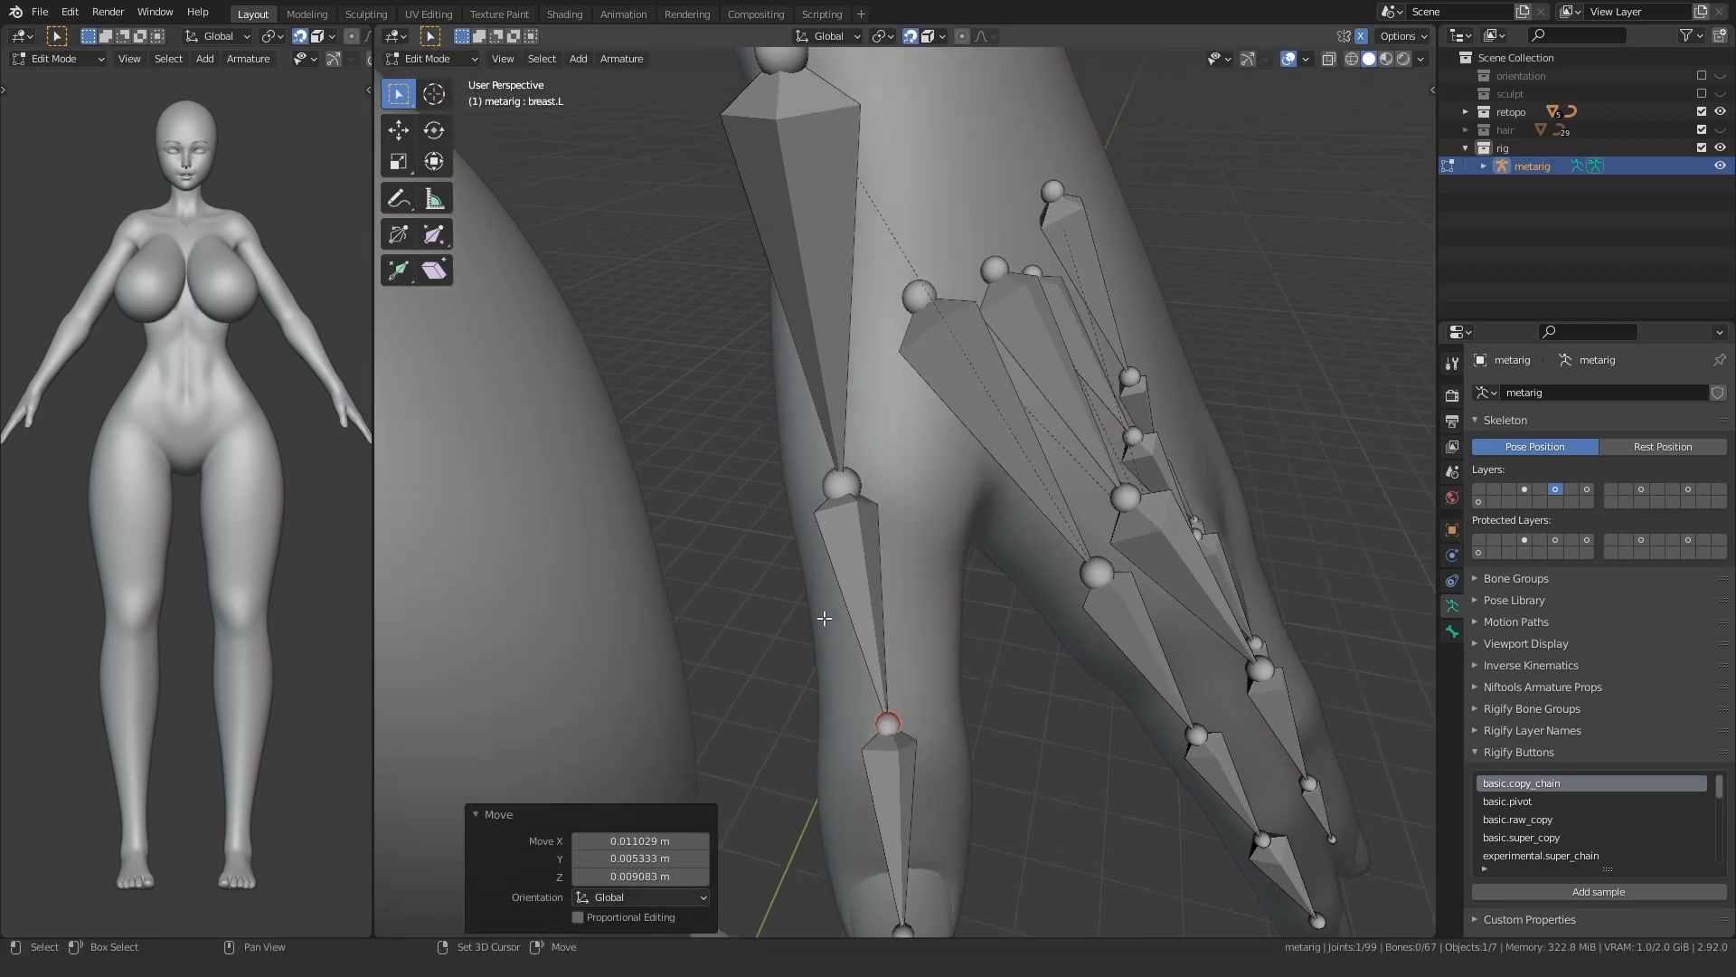
pyautogui.click(841, 502)
pyautogui.press('g')
pyautogui.click(871, 462)
pyautogui.moveTo(871, 462); pyautogui.dragTo(1067, 543, button='middle')
pyautogui.click(874, 481)
pyautogui.press('g')
pyautogui.click(857, 419)
# - Move the index finger's tip joint closer to the end of the mesh's fingertip
pyautogui.scroll(-4, 857, 420)
pyautogui.keyDown('shift'); pyautogui.moveTo(1094, 891); pyautogui.dragTo(942, 697, button='middle'); pyautogui.keyUp('shift')
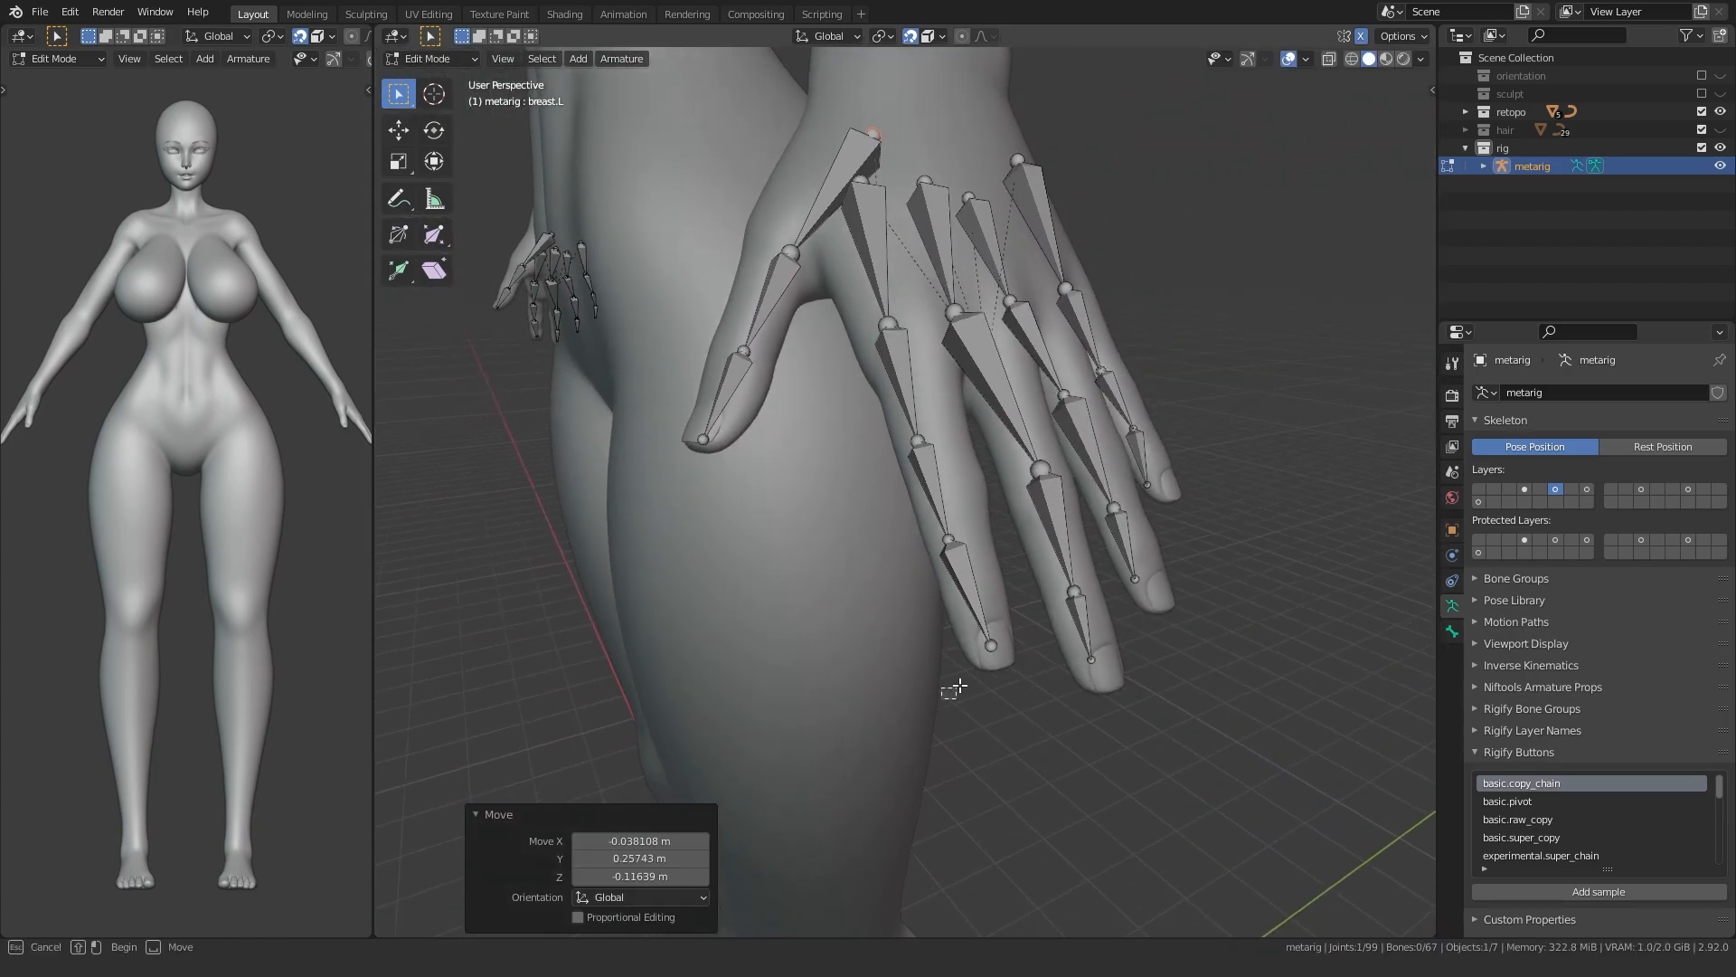
pyautogui.click(1004, 642)
pyautogui.scroll(1, 1000, 644)
pyautogui.press('KP_Decimal')
pyautogui.scroll(-4, 931, 609)
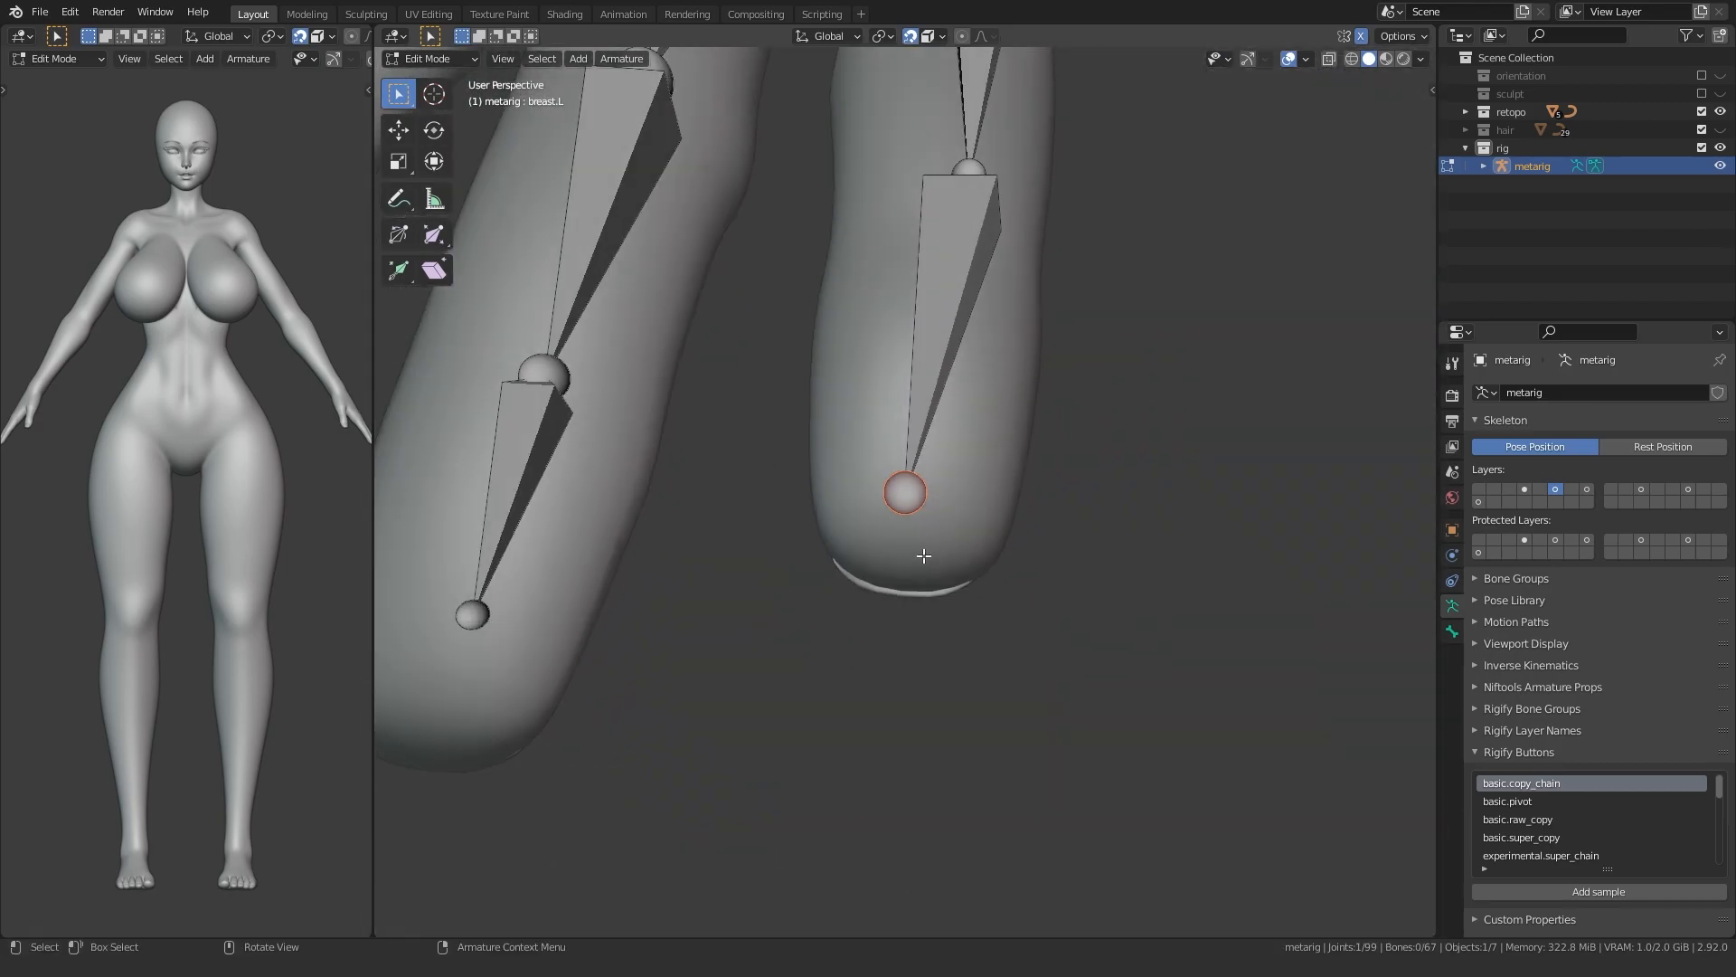
pyautogui.click(913, 548)
# - Adjust the index finger's two middle joints to line up with the mesh finger's bends
pyautogui.scroll(-4, 913, 548)
pyautogui.moveTo(912, 548); pyautogui.dragTo(570, 670, button='middle')
pyautogui.keyDown('shift'); pyautogui.moveTo(833, 317); pyautogui.dragTo(854, 411, button='middle'); pyautogui.keyUp('shift')
pyautogui.click(865, 355)
pyautogui.click(887, 482)
pyautogui.keyDown('shift'); pyautogui.moveTo(864, 149); pyautogui.dragTo(853, 412, button='middle'); pyautogui.keyUp('shift')
pyautogui.click(850, 385)
pyautogui.press('g')
pyautogui.click(868, 519)
# - Align the index finger's knuckle joint with the mesh and move its palm bone's base towards the wrist
pyautogui.keyDown('shift'); pyautogui.moveTo(831, 161); pyautogui.dragTo(848, 478, button='middle'); pyautogui.keyUp('shift')
pyautogui.click(880, 411)
pyautogui.press('g')
pyautogui.click(881, 413)
pyautogui.keyDown('shift'); pyautogui.moveTo(934, 78); pyautogui.dragTo(958, 498, button='middle'); pyautogui.keyUp('shift')
pyautogui.moveTo(958, 433); pyautogui.dragTo(936, 403)
pyautogui.moveTo(957, 433); pyautogui.dragTo(796, 163, button='middle')
pyautogui.press('g')
pyautogui.click(922, 339)
# - Move the middle finger's tip joint into the end of the mesh's fingertip
pyautogui.scroll(-4, 921, 380)
pyautogui.click(931, 709)
pyautogui.press('KP_Decimal')
pyautogui.scroll(-8, 903, 648)
pyautogui.moveTo(903, 648); pyautogui.dragTo(930, 515, button='middle')
pyautogui.press('g')
pyautogui.click(920, 658)
# - Adjust the middle finger's two middle joints to line up with the mesh finger's bends
pyautogui.moveTo(919, 658); pyautogui.dragTo(813, 380, button='middle')
pyautogui.press('g')
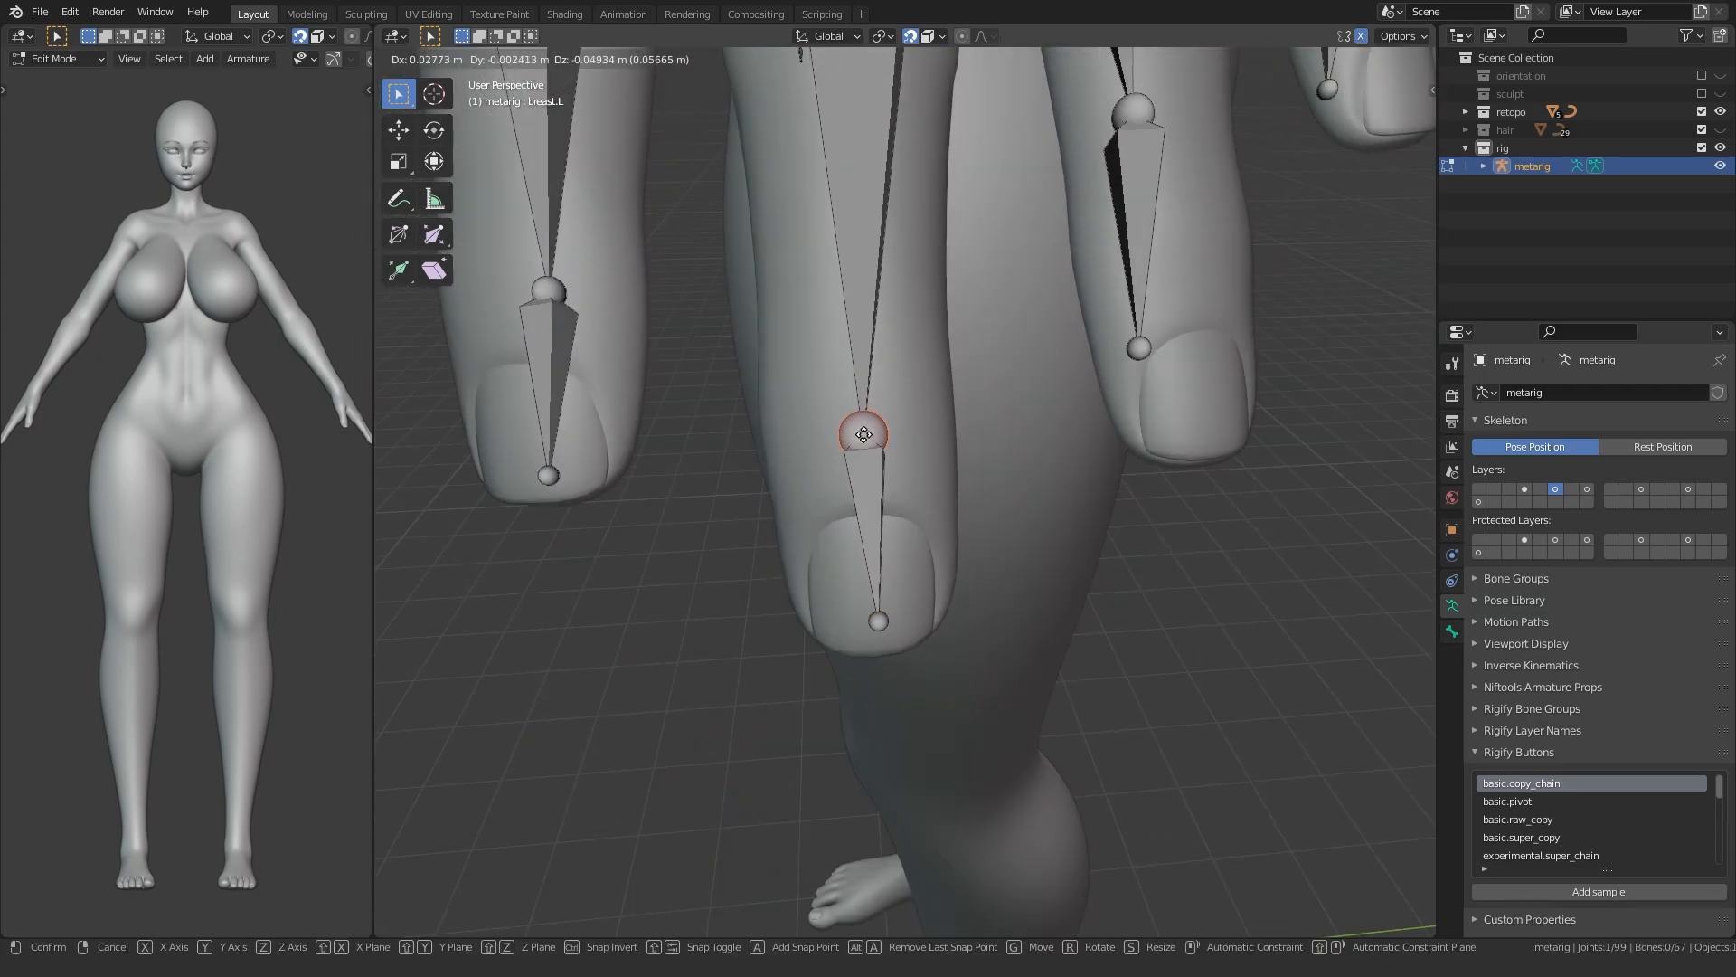
pyautogui.click(864, 434)
pyautogui.scroll(-3, 814, 442)
pyautogui.keyDown('shift'); pyautogui.moveTo(814, 442); pyautogui.dragTo(833, 659, button='middle'); pyautogui.keyUp('shift')
pyautogui.click(896, 379)
pyautogui.press('g')
pyautogui.click(889, 433)
# - Align the middle finger's knuckle joint with the mesh and move its palm bone's base towards the wrist
pyautogui.moveTo(833, 315); pyautogui.dragTo(850, 451, button='middle')
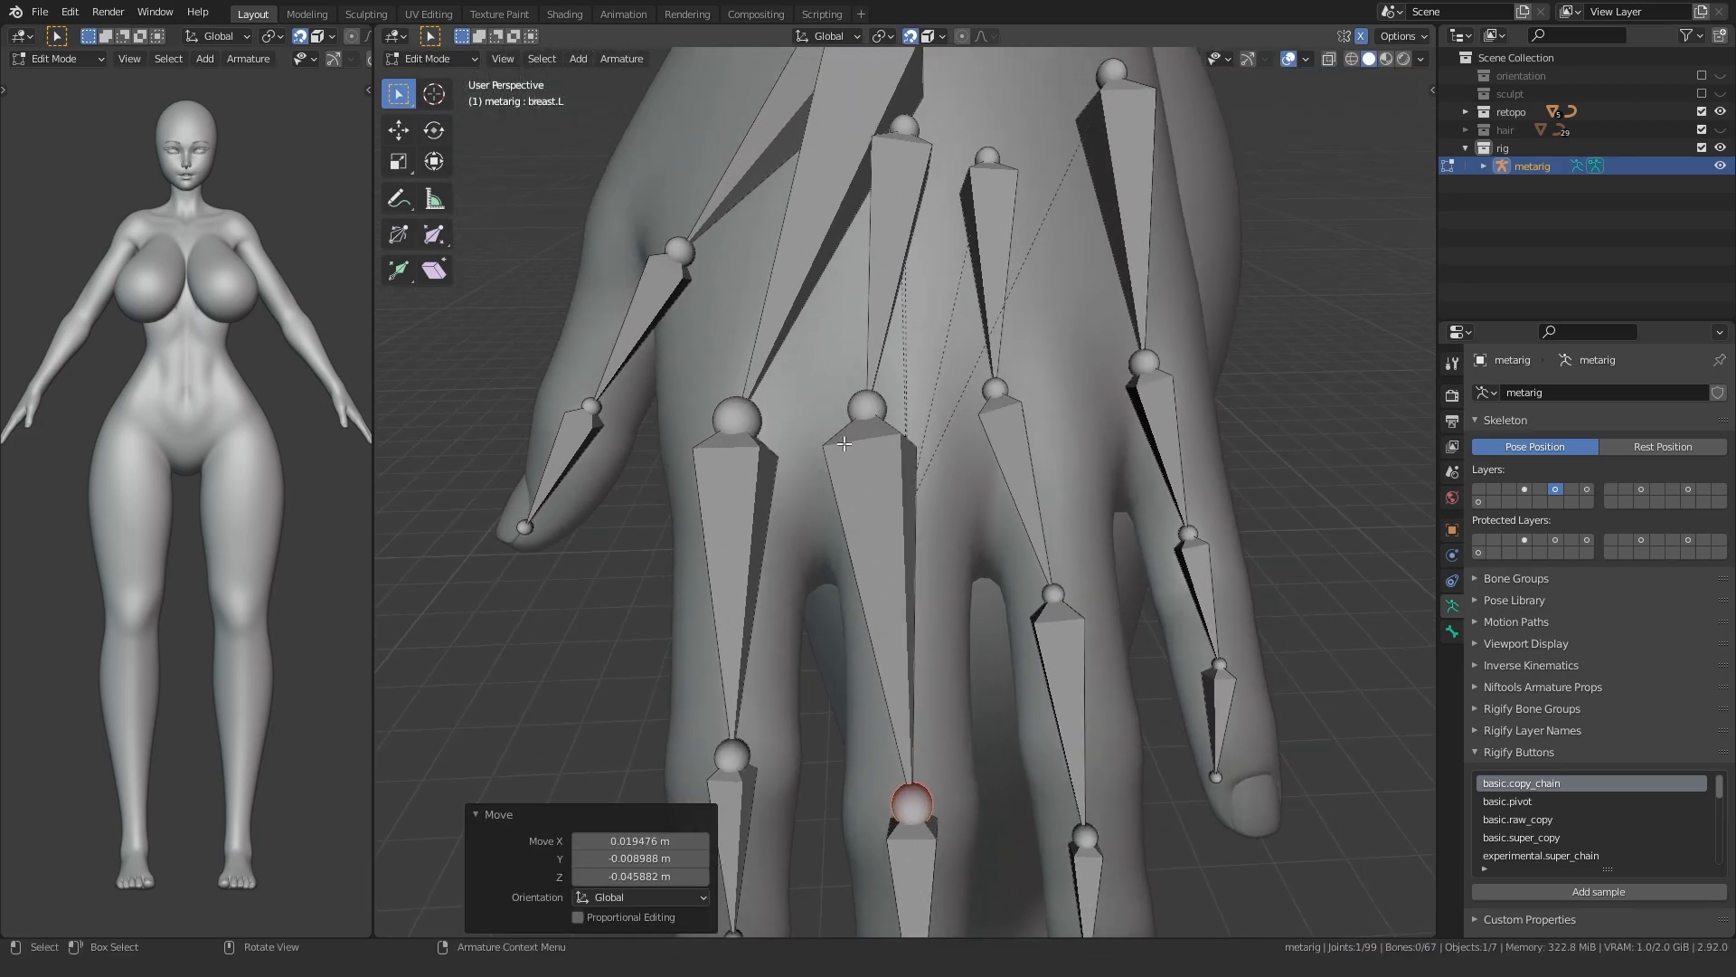
pyautogui.moveTo(840, 380); pyautogui.dragTo(897, 439)
pyautogui.press('g')
pyautogui.click(933, 478)
pyautogui.keyDown('shift'); pyautogui.moveTo(916, 303); pyautogui.dragTo(935, 680, button='middle'); pyautogui.keyUp('shift')
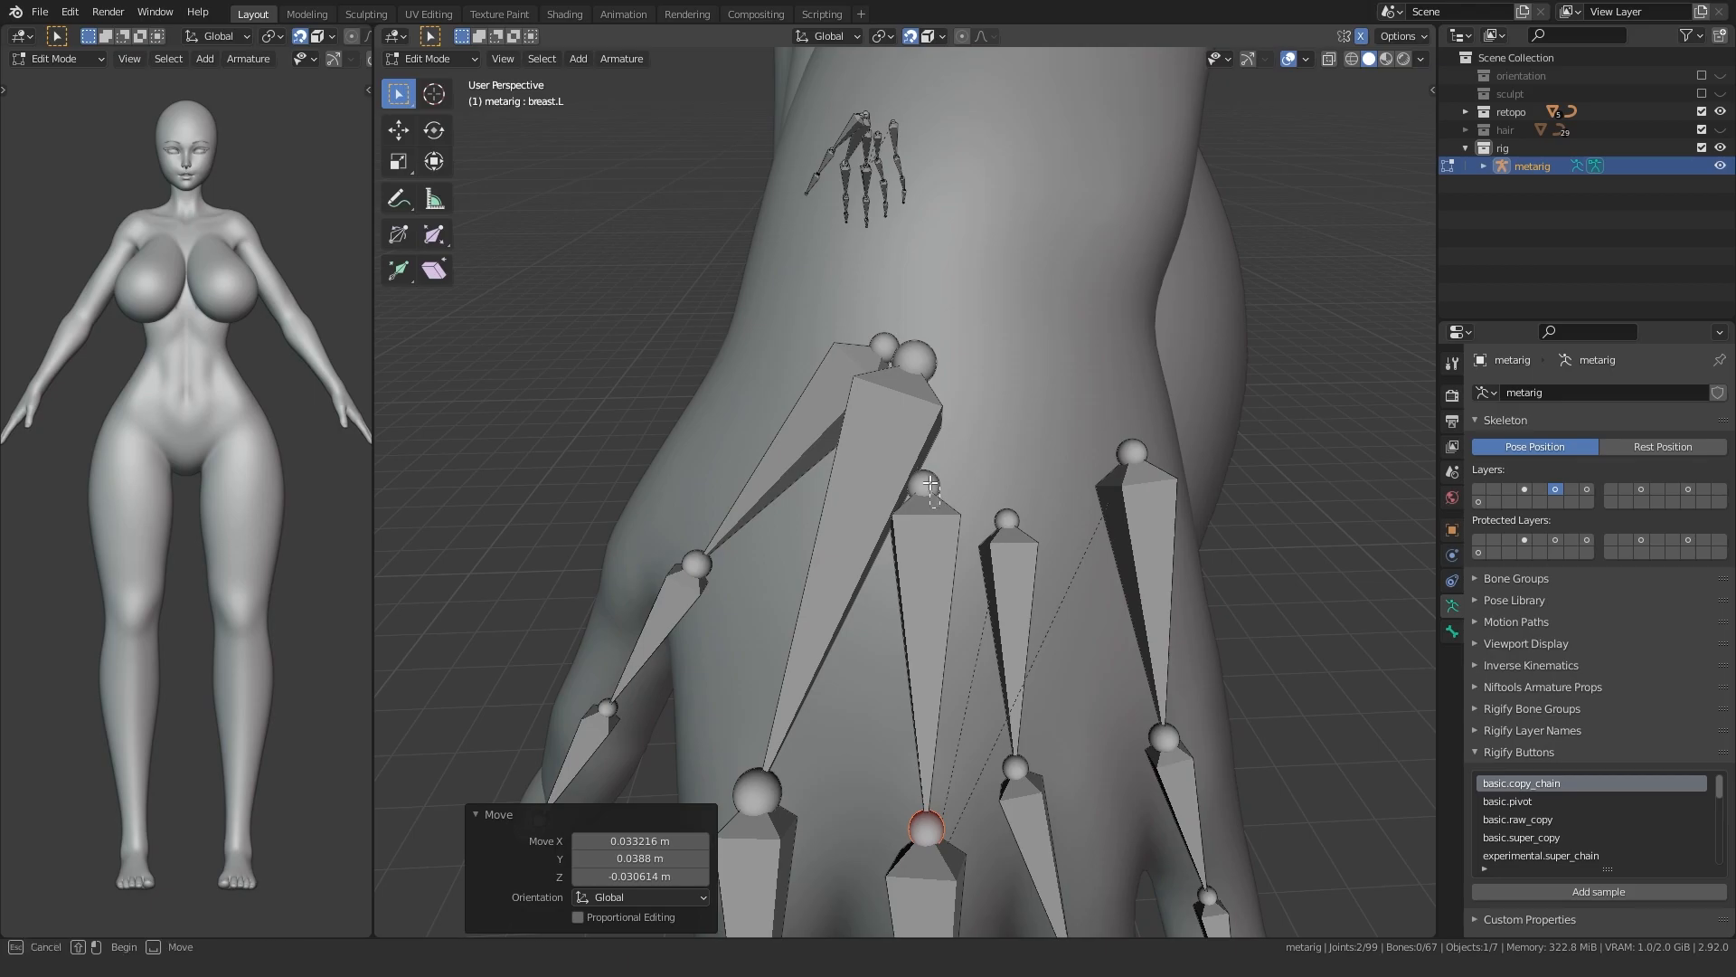
pyautogui.click(931, 487)
pyautogui.moveTo(932, 486); pyautogui.dragTo(926, 463, button='middle')
pyautogui.click(965, 356)
# - Move the ring finger's tip joint into the end of the mesh's fingertip
pyautogui.scroll(-1, 883, 600)
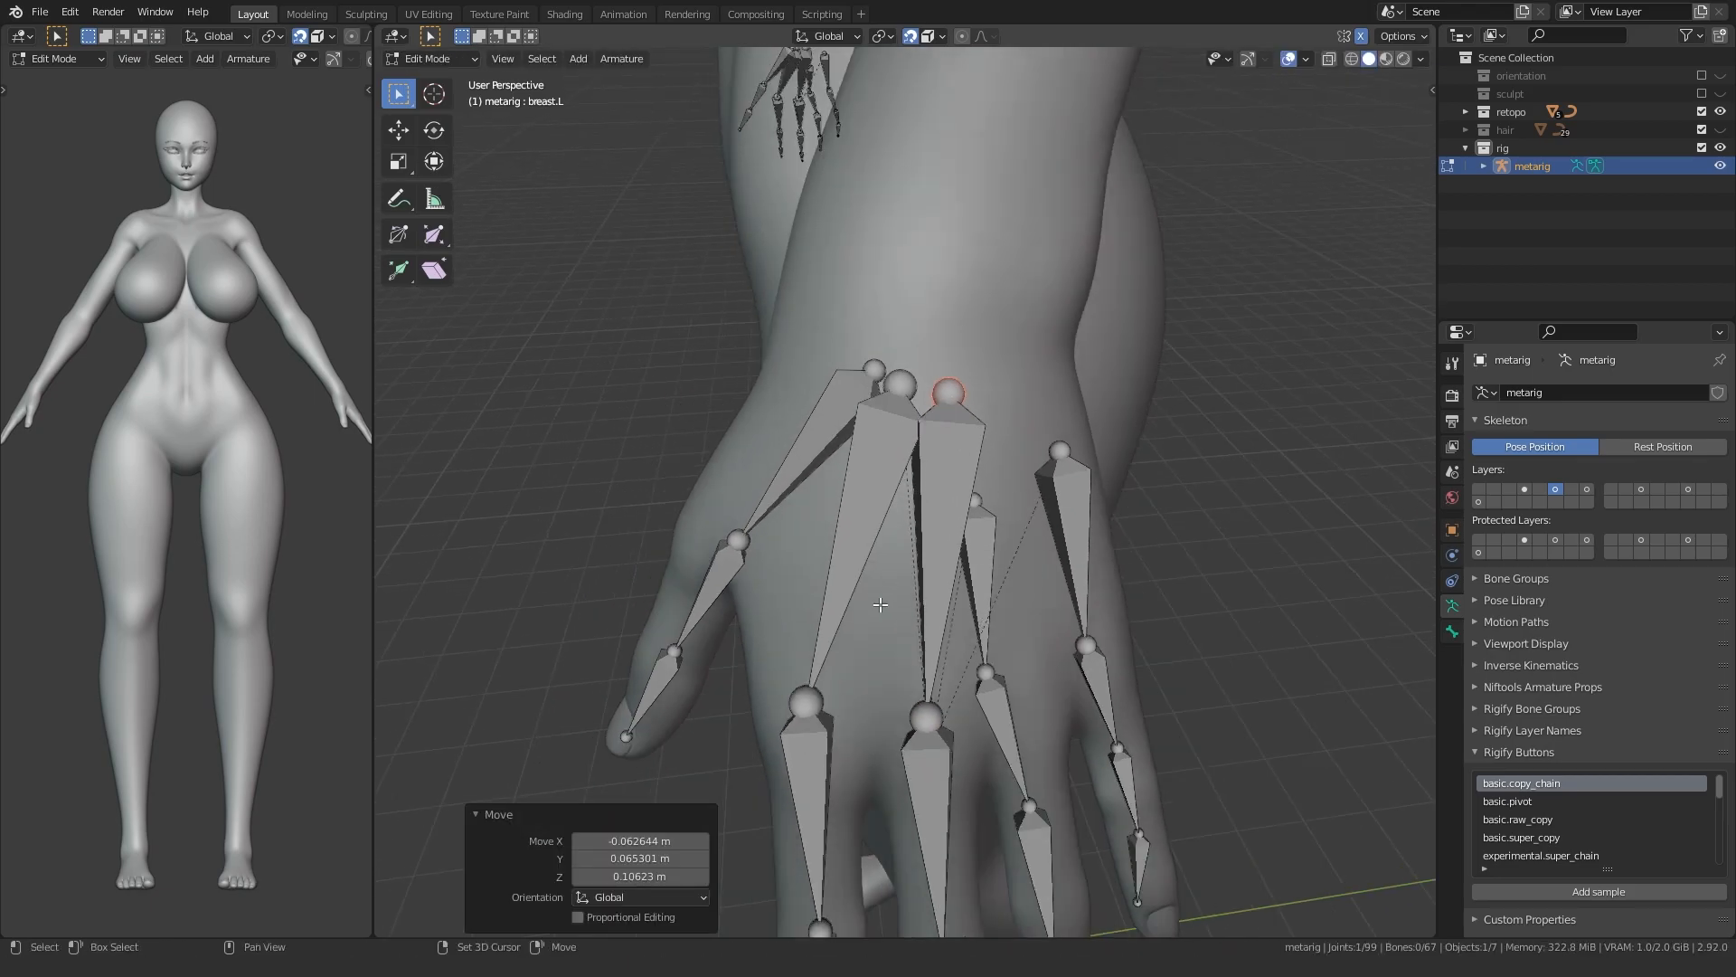
pyautogui.moveTo(883, 600); pyautogui.dragTo(1151, 326, button='middle')
pyautogui.keyDown('shift'); pyautogui.moveTo(904, 814); pyautogui.dragTo(1049, 344, button='middle'); pyautogui.keyUp('shift')
pyautogui.click(890, 546)
pyautogui.press('KP_Decimal')
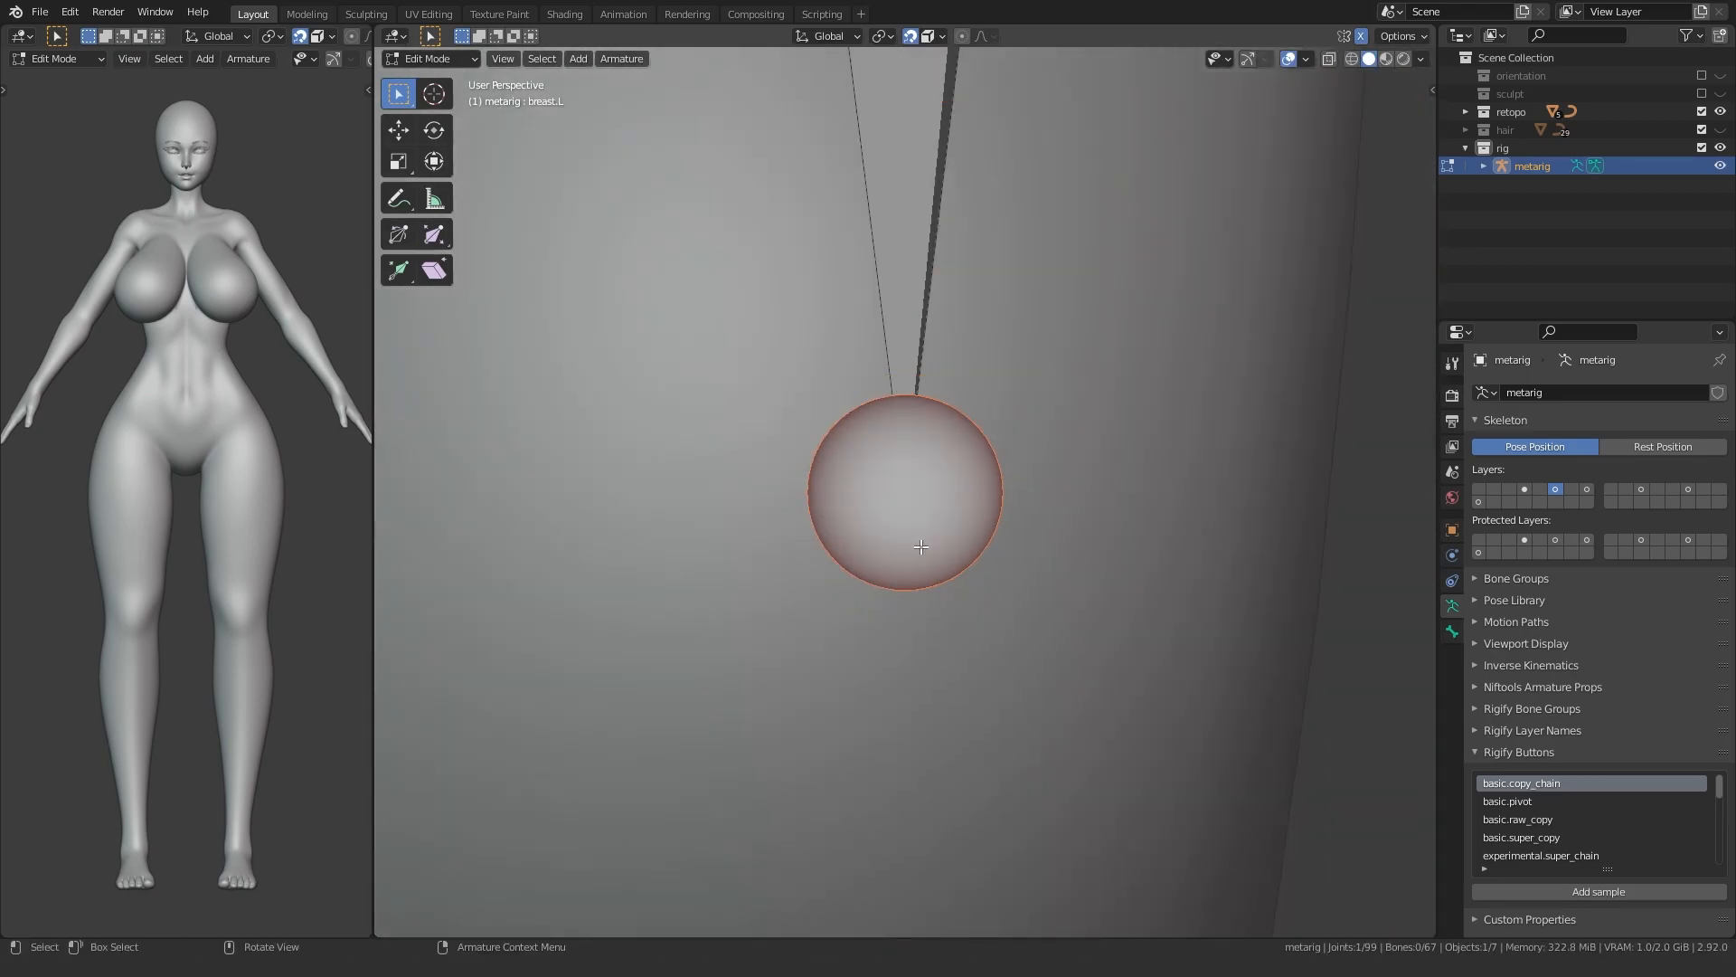
pyautogui.scroll(-8, 918, 539)
pyautogui.keyDown('shift'); pyautogui.moveTo(829, 671); pyautogui.dragTo(899, 573, button='middle'); pyautogui.keyUp('shift')
pyautogui.moveTo(897, 750); pyautogui.dragTo(785, 570, button='middle')
pyautogui.click(876, 625)
pyautogui.press('g')
pyautogui.click(872, 624)
# - Adjust the ring finger's two middle joints to line up with the mesh finger's bends
pyautogui.click(880, 318)
pyautogui.press('g')
pyautogui.click(895, 457)
pyautogui.keyDown('shift'); pyautogui.moveTo(863, 141); pyautogui.dragTo(916, 589, button='middle'); pyautogui.keyUp('shift')
pyautogui.click(910, 648)
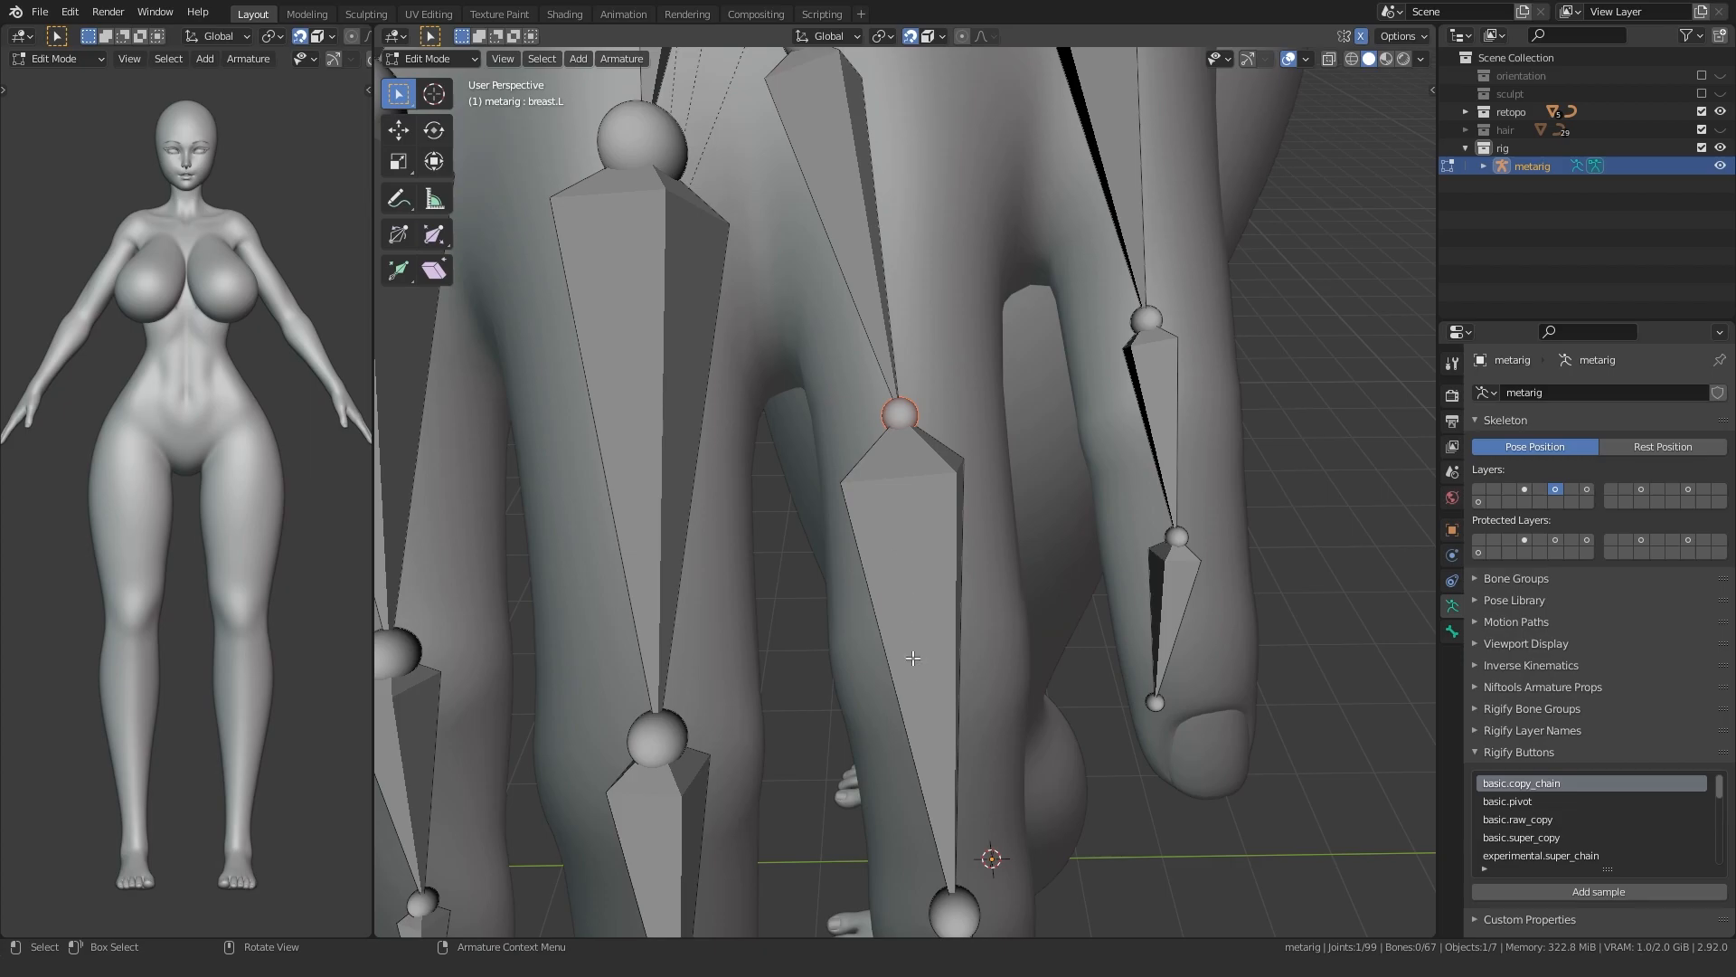
pyautogui.click(930, 661)
# - Align the ring finger's knuckle joint with the mesh and move its palm bone's base towards the wrist
pyautogui.scroll(-8, 930, 661)
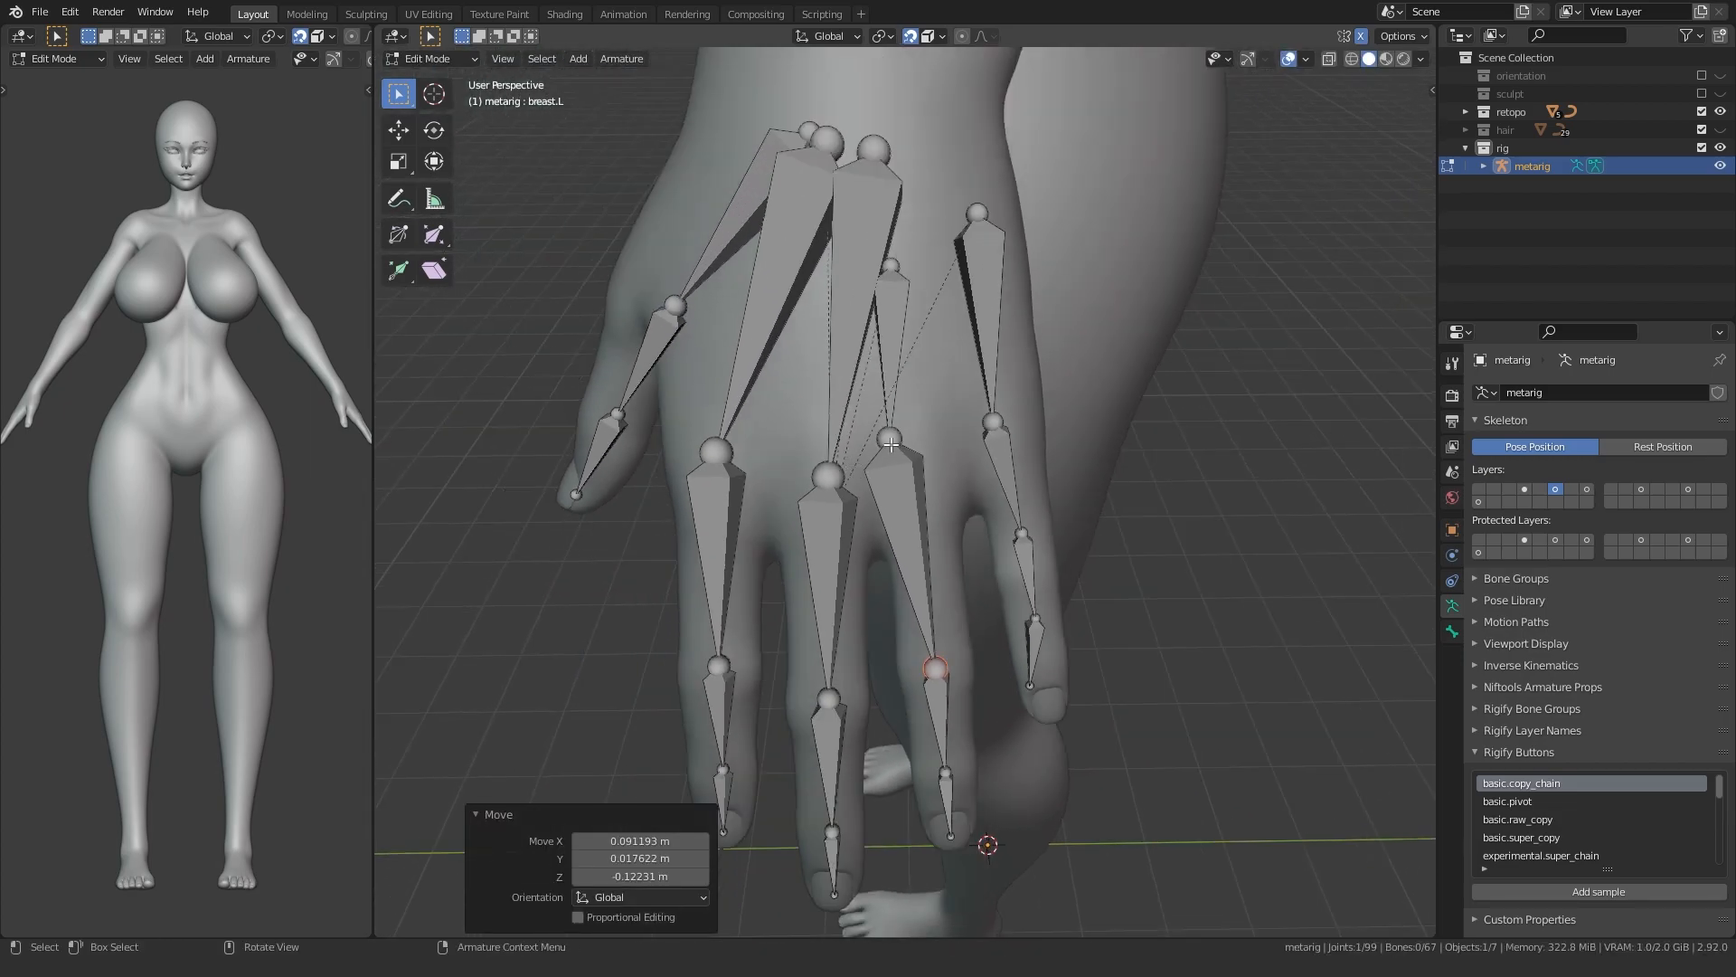
pyautogui.click(914, 419)
pyautogui.click(919, 449)
pyautogui.keyDown('shift'); pyautogui.moveTo(920, 450); pyautogui.dragTo(915, 608, button='middle'); pyautogui.keyUp('shift')
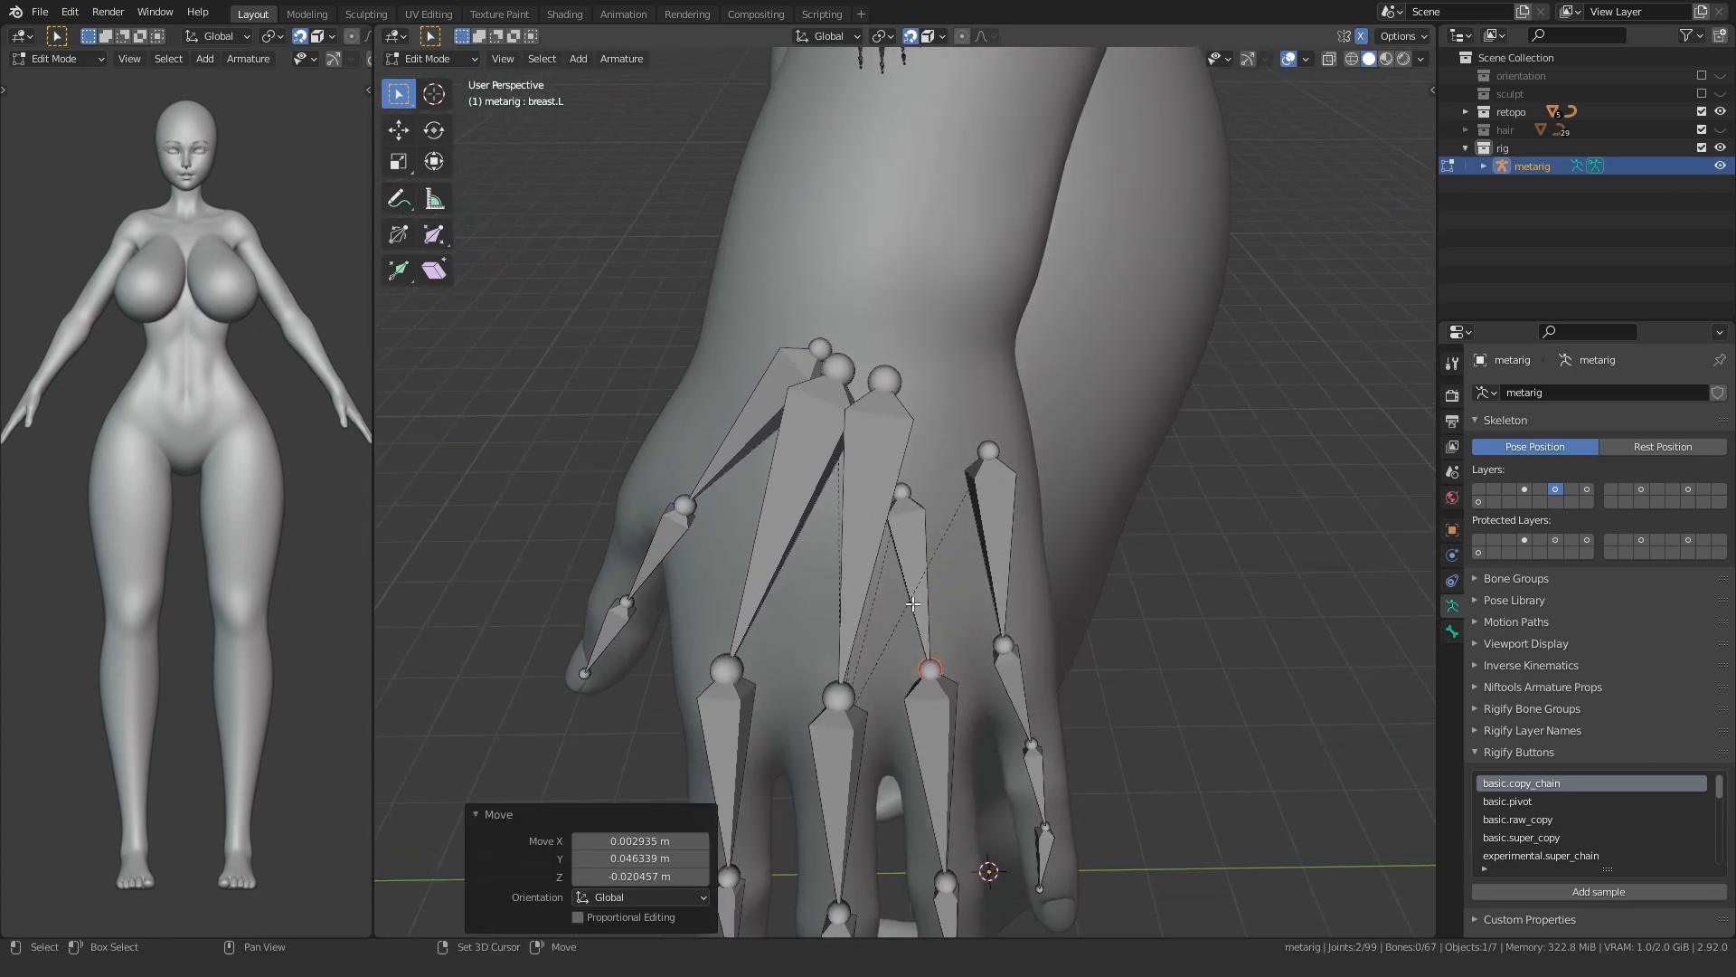
pyautogui.click(911, 492)
pyautogui.click(941, 392)
# - Move the pinky's tip joint into the end of the mesh's fingertip and align its last finger joint with the bend
pyautogui.moveTo(941, 392); pyautogui.dragTo(922, 520, button='middle')
pyautogui.moveTo(922, 520); pyautogui.dragTo(924, 518)
pyautogui.press('KP_Decimal')
pyautogui.scroll(-12, 911, 531)
pyautogui.moveTo(872, 566); pyautogui.dragTo(873, 479, button='middle')
pyautogui.press('g')
pyautogui.click(801, 584)
pyautogui.click(926, 413)
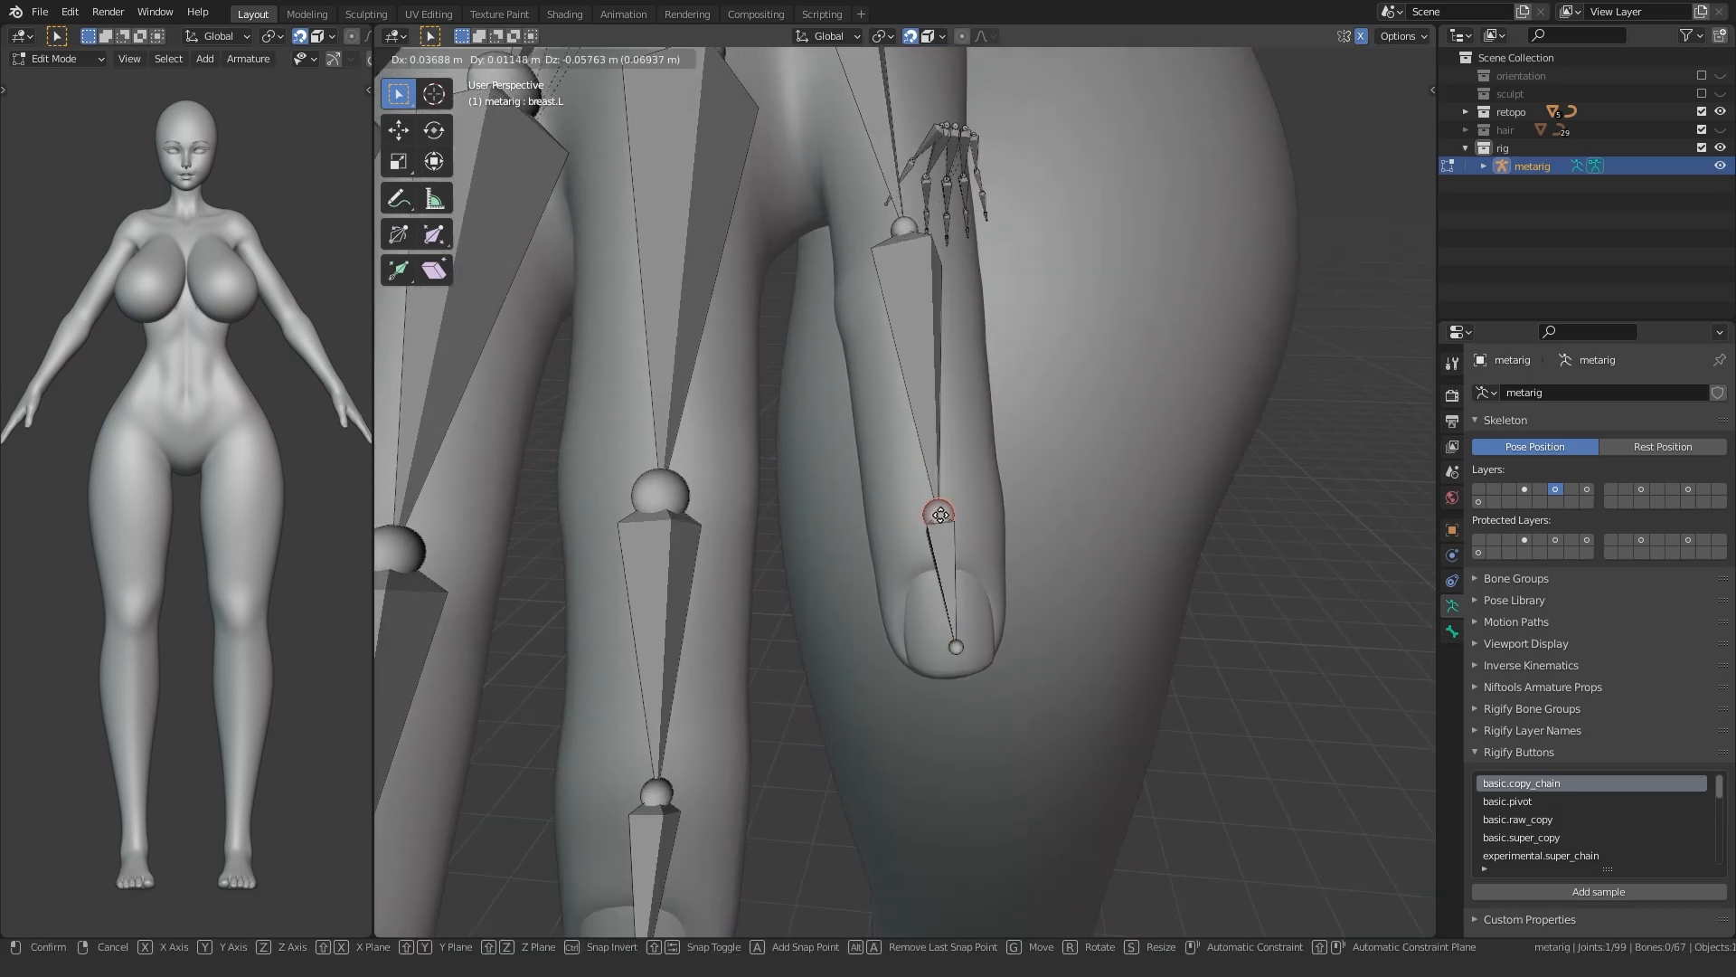
pyautogui.click(938, 513)
# - Align the pinky's middle joint with the bend of the mesh finger
pyautogui.keyDown('shift'); pyautogui.moveTo(914, 388); pyautogui.dragTo(938, 594, button='middle'); pyautogui.keyUp('shift')
pyautogui.click(928, 432)
pyautogui.press('g')
pyautogui.click(934, 488)
pyautogui.scroll(-3, 899, 458)
pyautogui.moveTo(899, 459); pyautogui.dragTo(917, 503, button='middle')
# - Align the pinky's knuckle joint with the mesh and move its palm bone's base to the wrist beside the other palm bones
pyautogui.keyDown('shift'); pyautogui.click(919, 434); pyautogui.keyUp('shift')
pyautogui.click(924, 431)
pyautogui.keyDown('shift'); pyautogui.moveTo(924, 432); pyautogui.dragTo(971, 731, button='middle'); pyautogui.keyUp('shift')
pyautogui.click(937, 469)
pyautogui.press('g')
pyautogui.click(945, 418)
pyautogui.scroll(-5, 1174, 559)
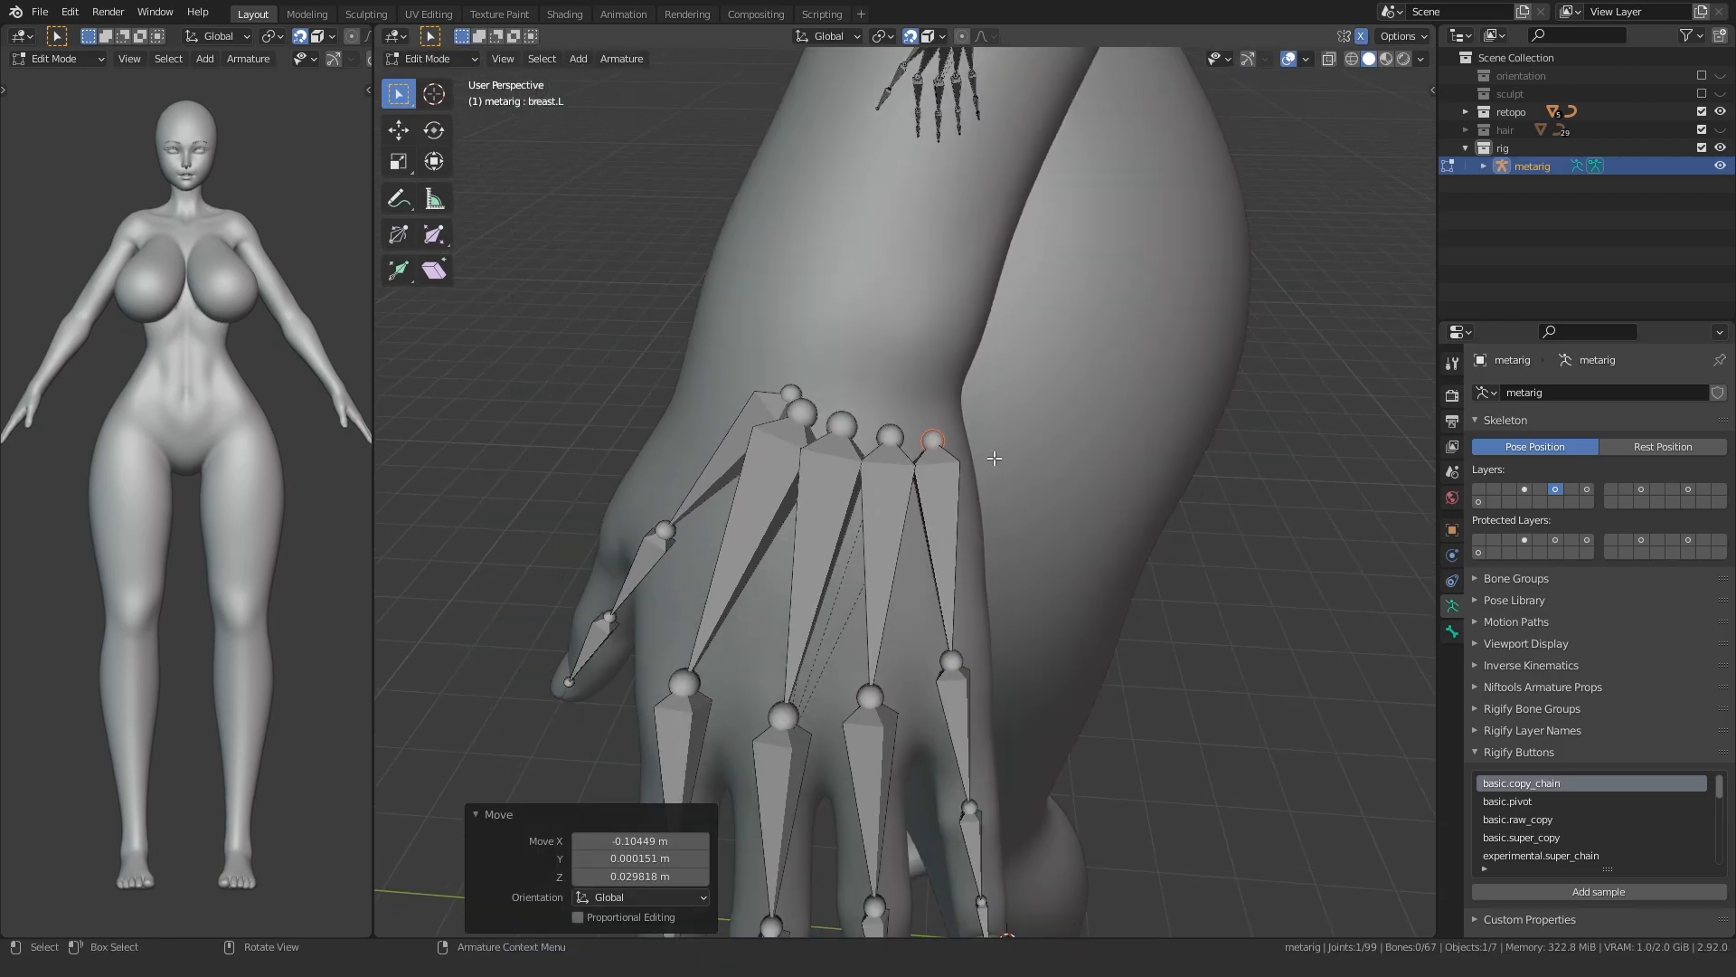
# - Turn off snapping and check the fit of the finger bones inside the hand from several angles
pyautogui.click(1112, 561)
pyautogui.moveTo(940, 610)
pyautogui.mouseDown(button='middle')
pyautogui.moveTo(992, 578)
pyautogui.moveTo(963, 604)
pyautogui.mouseUp(button='middle')
pyautogui.moveTo(860, 731); pyautogui.dragTo(751, 546, button='middle')
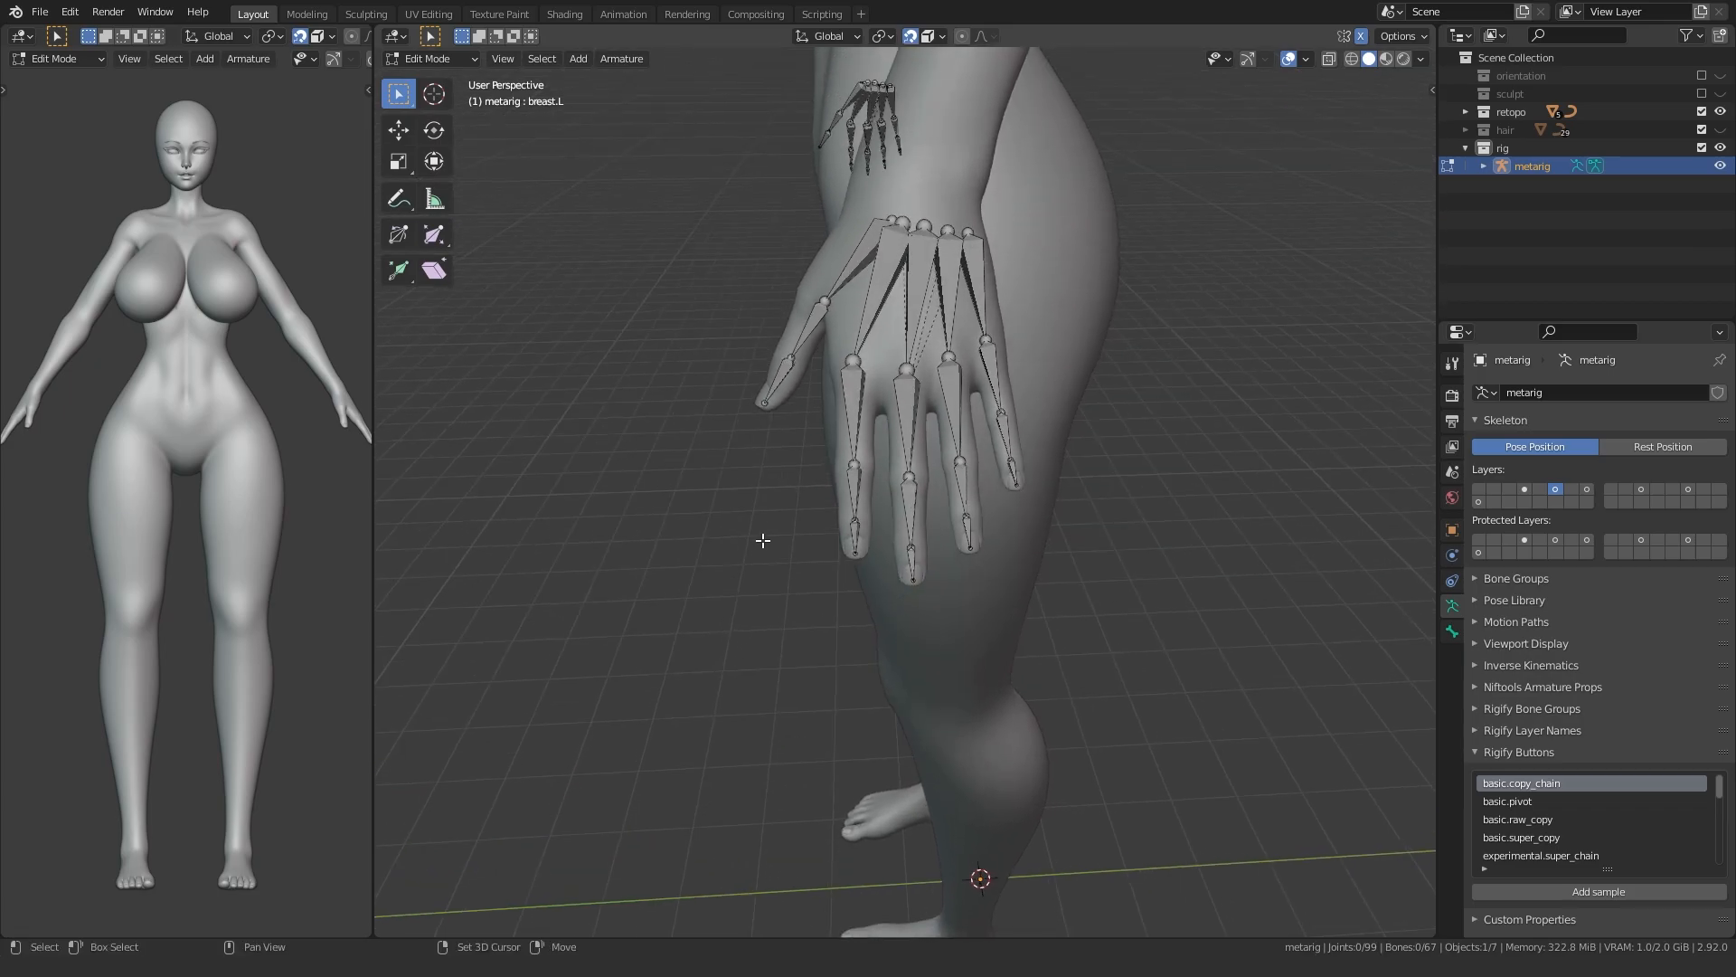
pyautogui.moveTo(635, 418)
pyautogui.mouseDown(button='middle')
pyautogui.moveTo(661, 506)
pyautogui.moveTo(570, 443)
pyautogui.moveTo(615, 439)
pyautogui.mouseUp(button='middle')
pyautogui.scroll(3, 927, 407)
pyautogui.keyDown('shift'); pyautogui.moveTo(927, 407); pyautogui.dragTo(941, 461, button='middle'); pyautogui.keyUp('shift')
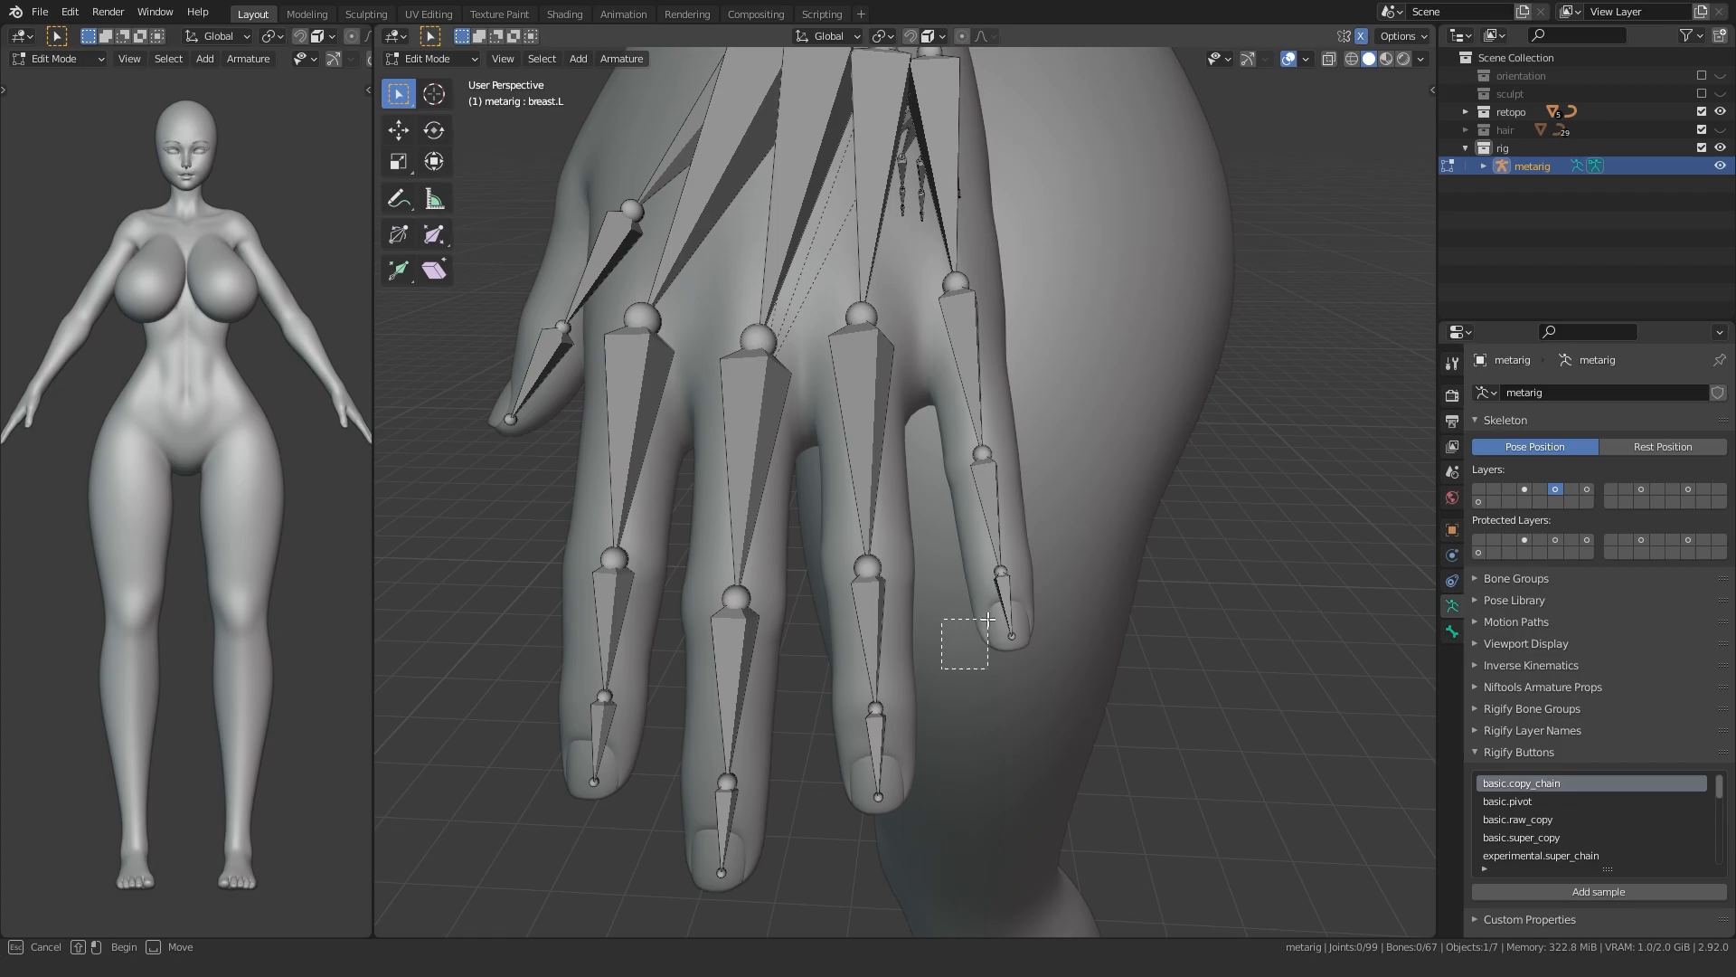
pyautogui.moveTo(974, 626); pyautogui.dragTo(747, 571, button='middle')
pyautogui.moveTo(879, 336); pyautogui.dragTo(972, 361, button='middle')
# - Nudge the index finger's joints so its bones sit centred inside the mesh finger
pyautogui.click(744, 379)
pyautogui.click(822, 302)
pyautogui.moveTo(822, 302); pyautogui.dragTo(557, 195, button='middle')
pyautogui.press('g')
pyautogui.click(687, 288)
pyautogui.moveTo(687, 287); pyautogui.dragTo(850, 449, button='middle')
pyautogui.press('g')
pyautogui.click(783, 450)
# - Examine the alignment of the index finger's first two bones by isolating them in view and looking along the finger
pyautogui.keyDown('shift'); pyautogui.click(832, 316); pyautogui.keyUp('shift')
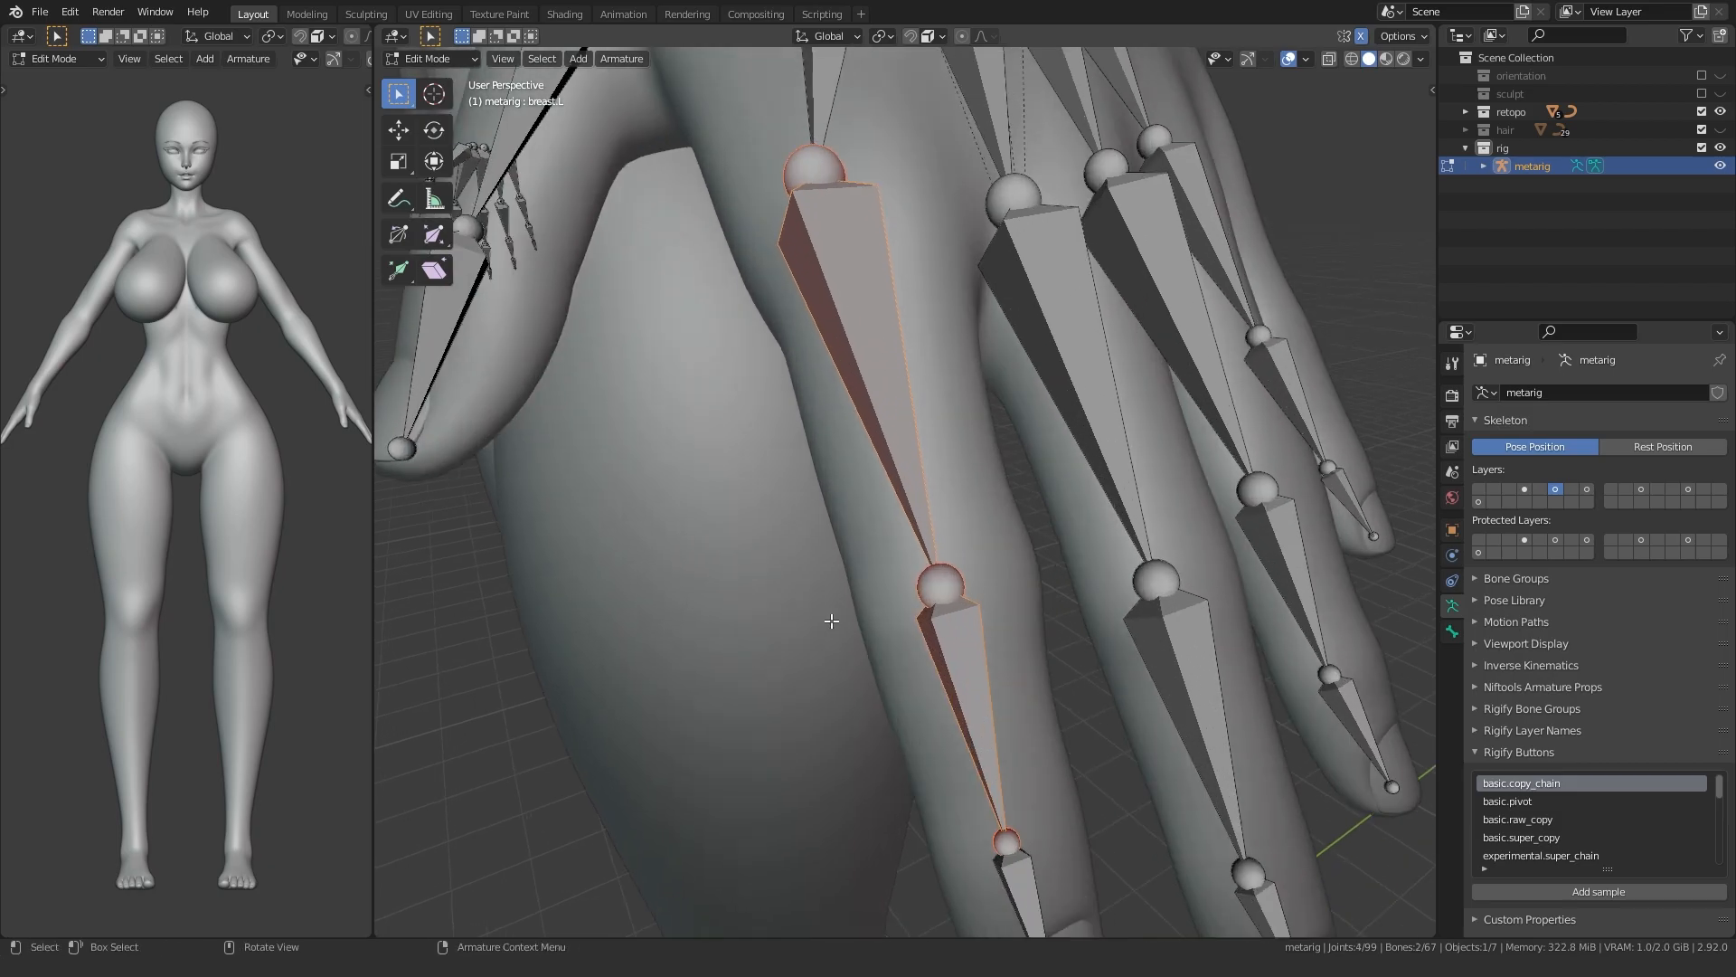
pyautogui.press('KP_Decimal')
pyautogui.moveTo(809, 619); pyautogui.dragTo(897, 471, button='middle')
pyautogui.click(741, 412)
pyautogui.scroll(-2, 898, 471)
pyautogui.click(932, 333)
pyautogui.press('KP_Decimal')
pyautogui.moveTo(833, 694); pyautogui.dragTo(752, 462, button='middle')
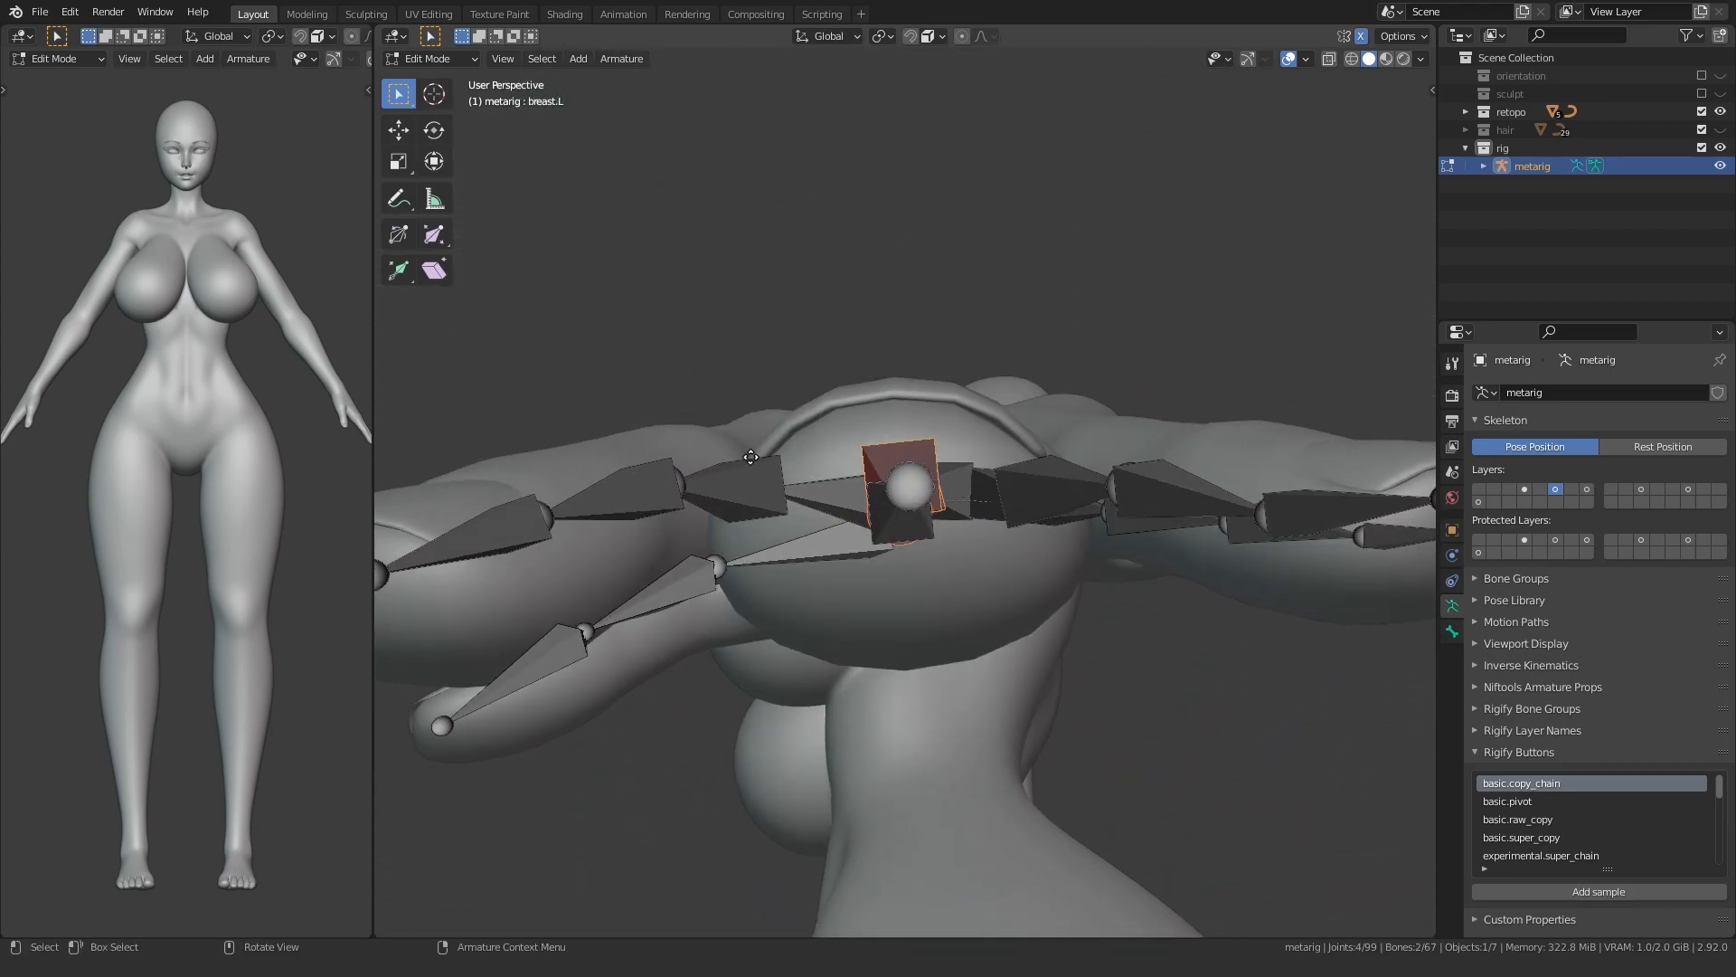
pyautogui.click(753, 424)
pyautogui.click(851, 521)
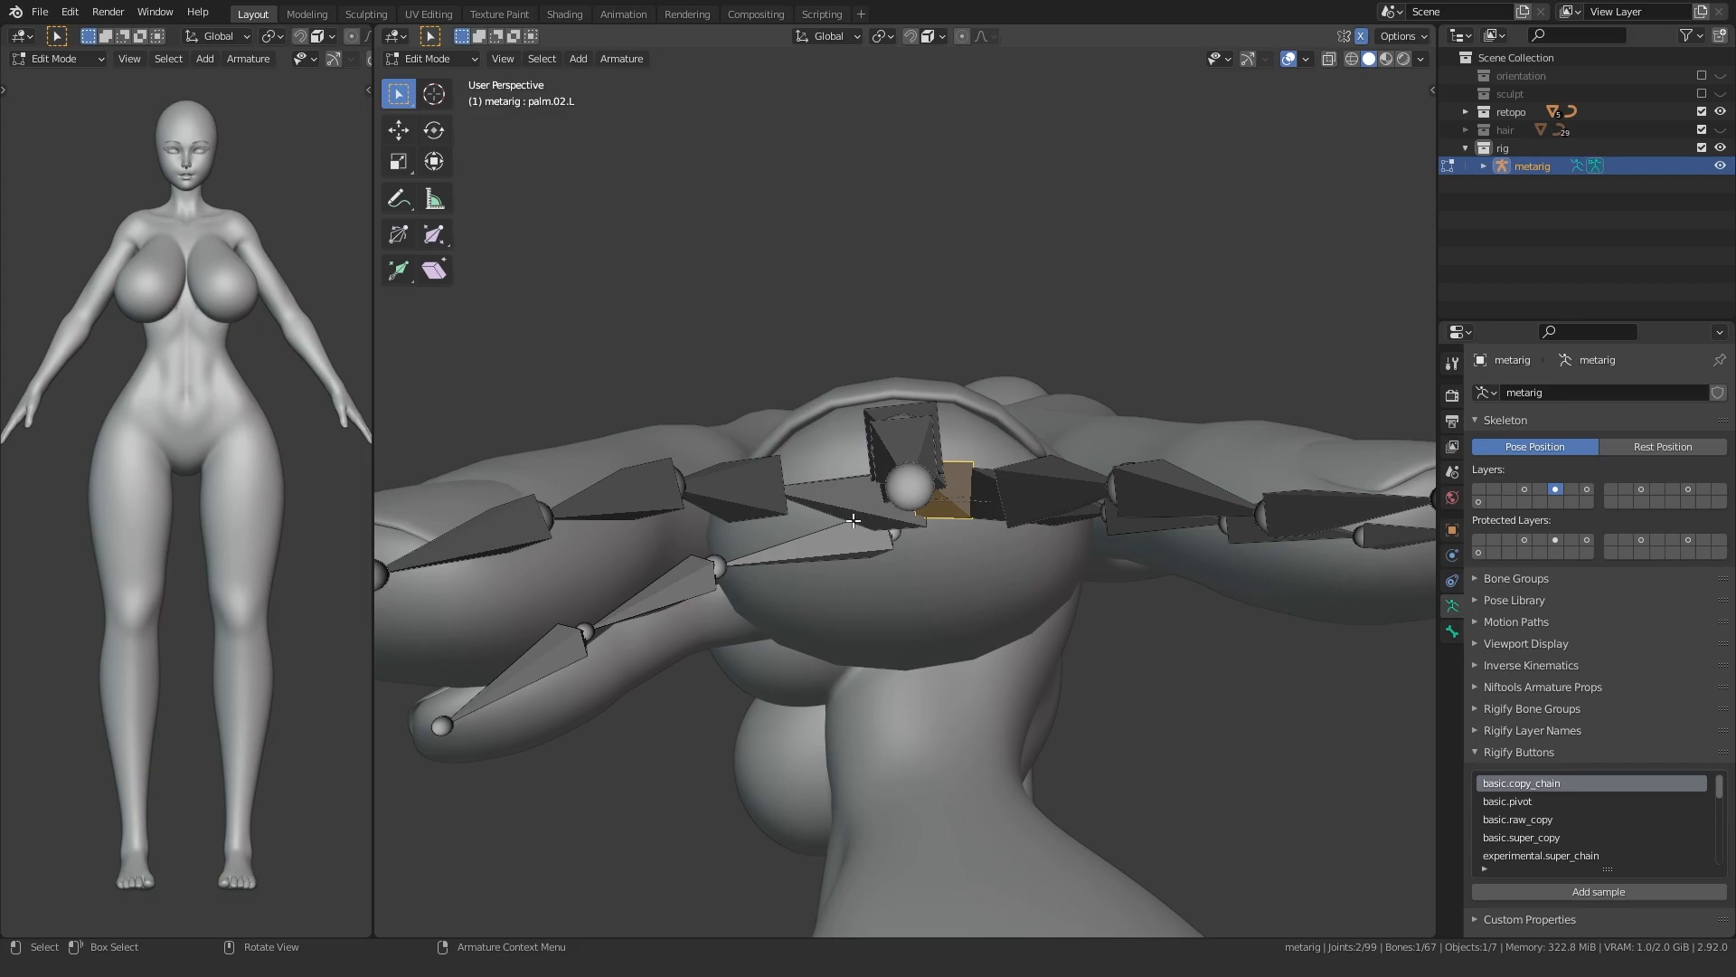
# - Nudge the middle finger's tip joint slightly within the mesh fingertip
pyautogui.moveTo(890, 506); pyautogui.dragTo(1014, 832, button='middle')
pyautogui.click(988, 552)
pyautogui.moveTo(912, 819); pyautogui.dragTo(934, 570, button='middle')
pyautogui.press('g')
pyautogui.click(791, 689)
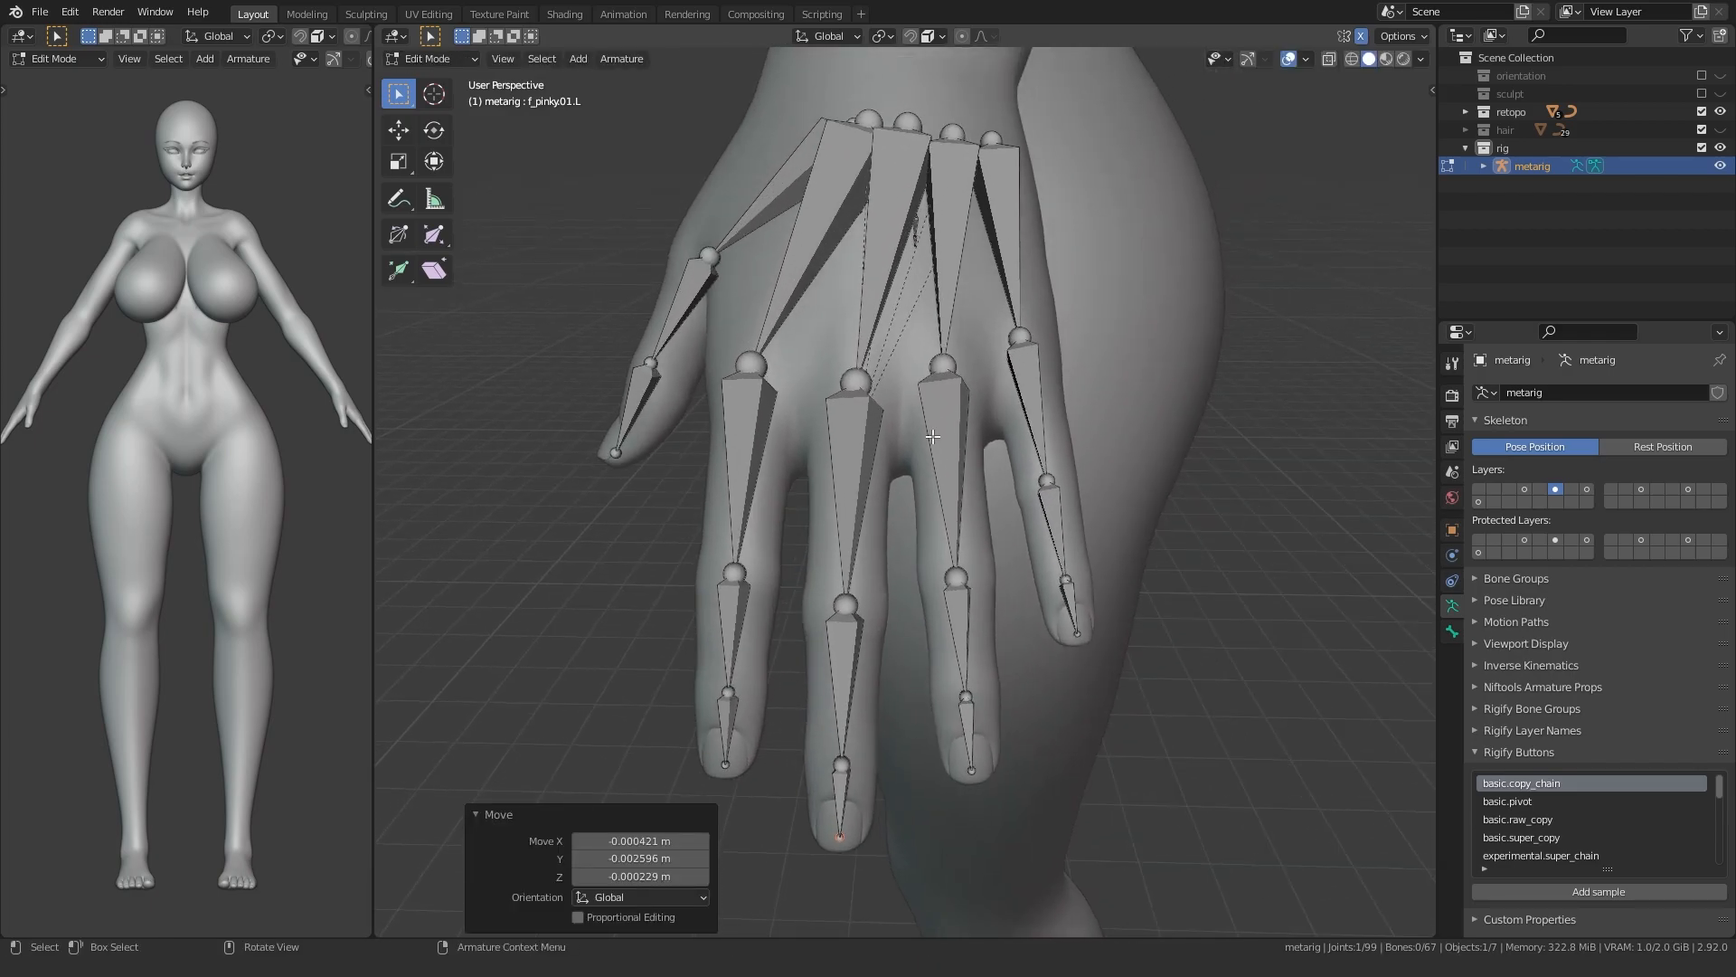
# - Fine-tune the ring finger's joint position to follow the mesh finger
pyautogui.moveTo(974, 667); pyautogui.dragTo(1049, 421, button='middle')
pyautogui.press('g')
pyautogui.click(793, 433)
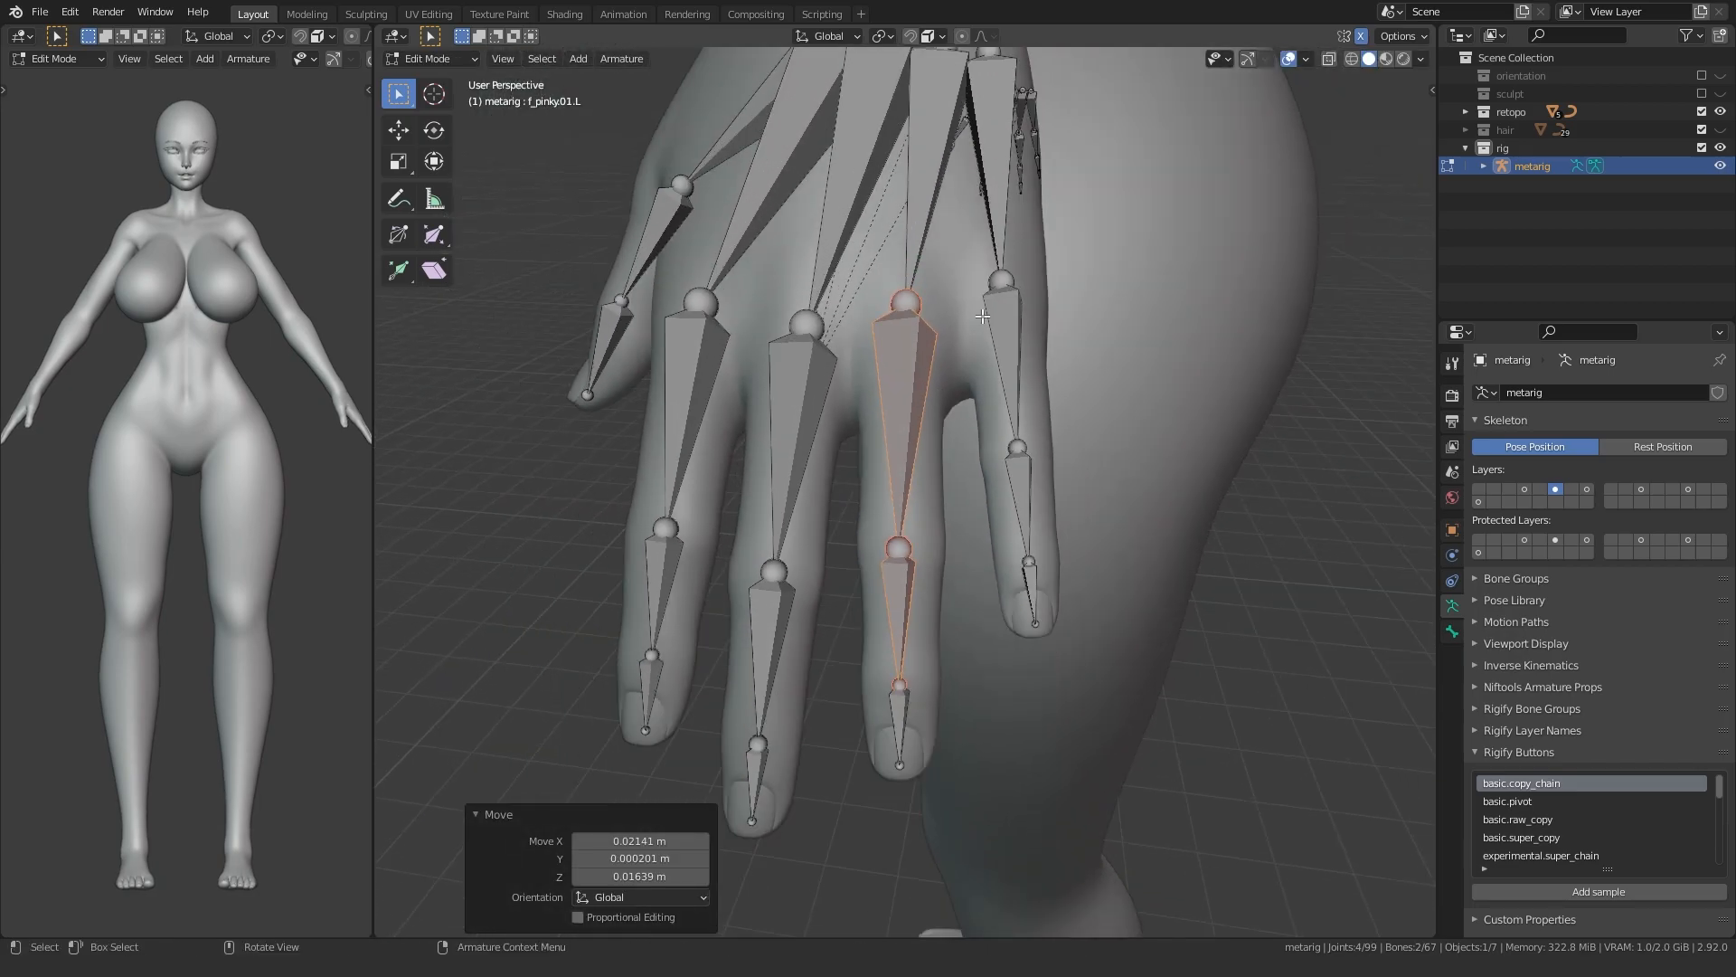
# - Move the tip joint of the left pinky chain about 0.001 m along negative Y, toward the fingertip's centre
pyautogui.press('b')
pyautogui.press('KP_Decimal')
pyautogui.moveTo(1004, 548); pyautogui.dragTo(866, 598, button='middle')
pyautogui.click(779, 406)
pyautogui.click(915, 529)
pyautogui.press('g')
pyautogui.click(829, 555)
pyautogui.scroll(-3, 865, 598)
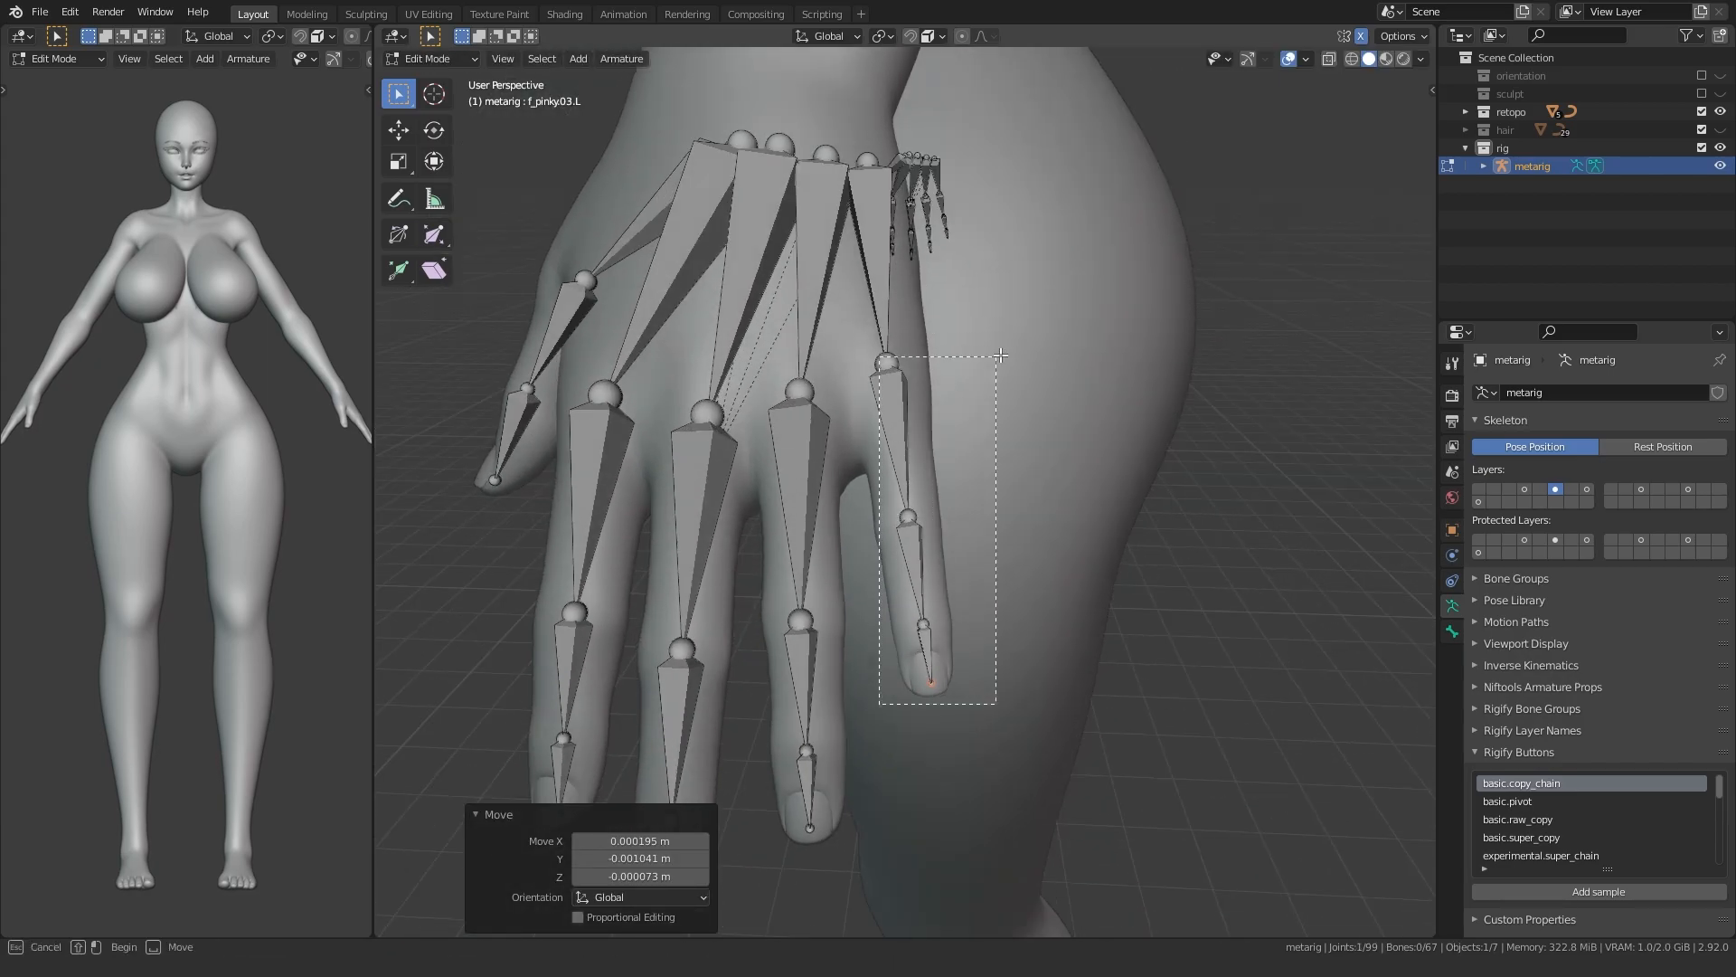
# - Scale the left pinky's three-bone chain to 0 along Y and rotate it about -9.6° in the view to follow the finger
pyautogui.moveTo(985, 364); pyautogui.dragTo(984, 365)
pyautogui.press('KP_Decimal')
pyautogui.scroll(-4, 884, 493)
pyautogui.press('s')
pyautogui.press('0')
pyautogui.press('Return')
pyautogui.press('r')
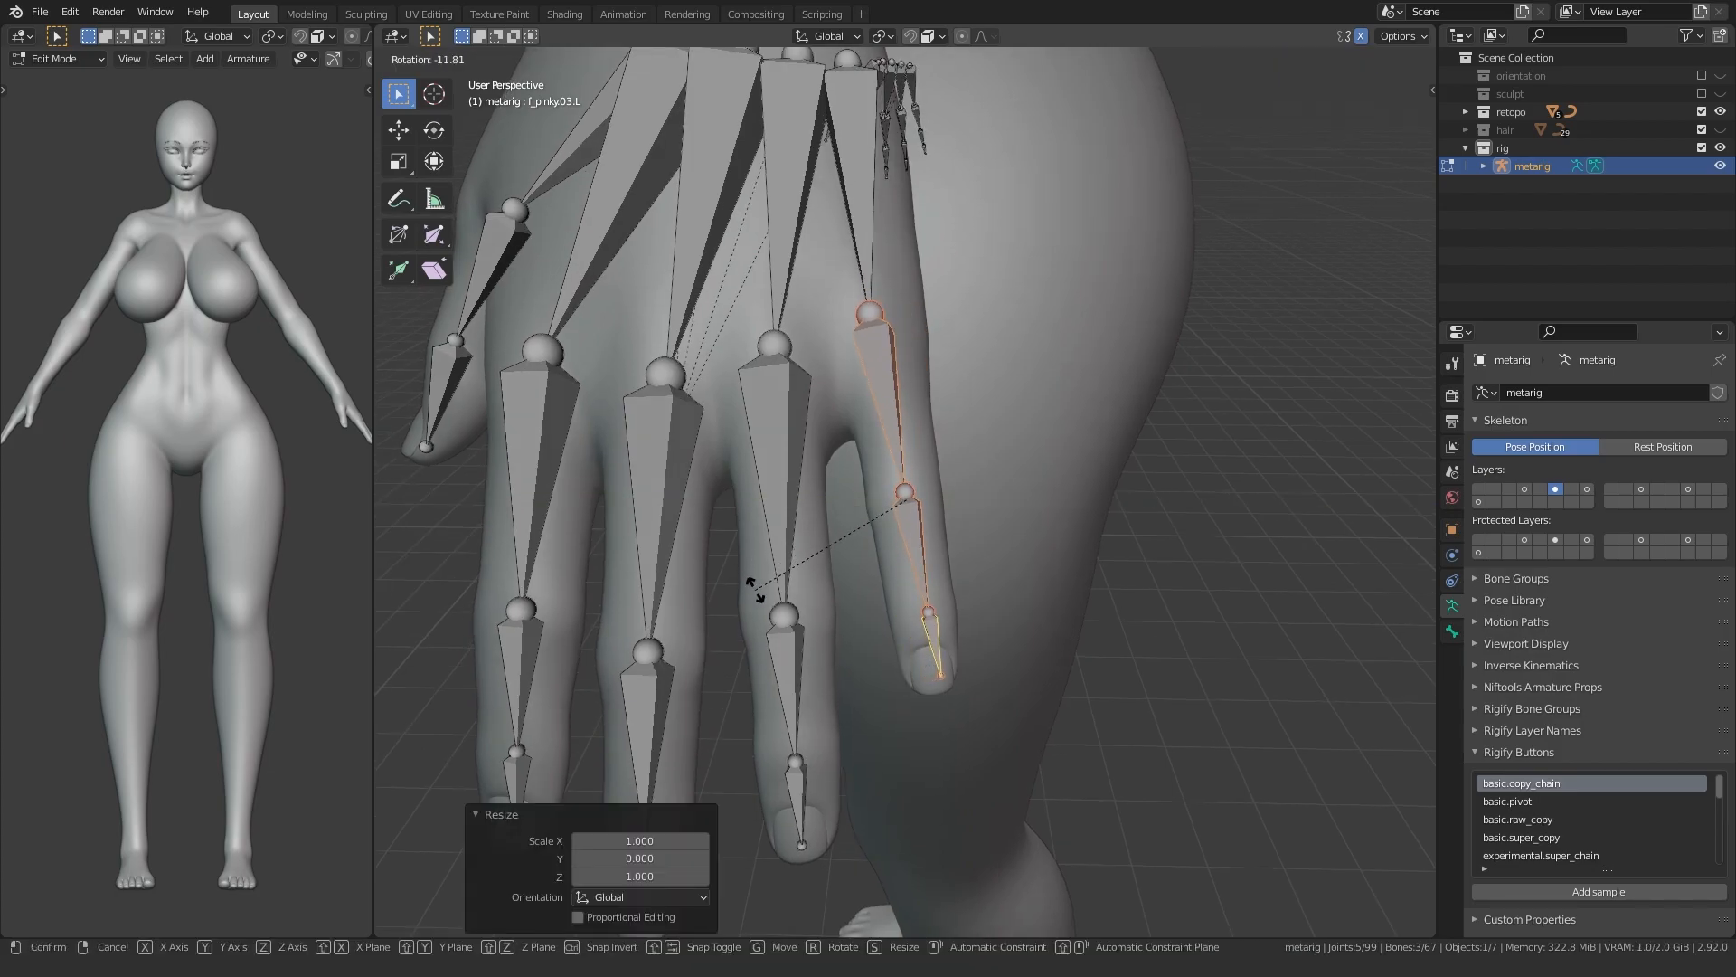
pyautogui.click(750, 583)
pyautogui.keyDown('shift'); pyautogui.moveTo(750, 583); pyautogui.dragTo(906, 541, button='middle'); pyautogui.keyUp('shift')
pyautogui.scroll(-1, 906, 541)
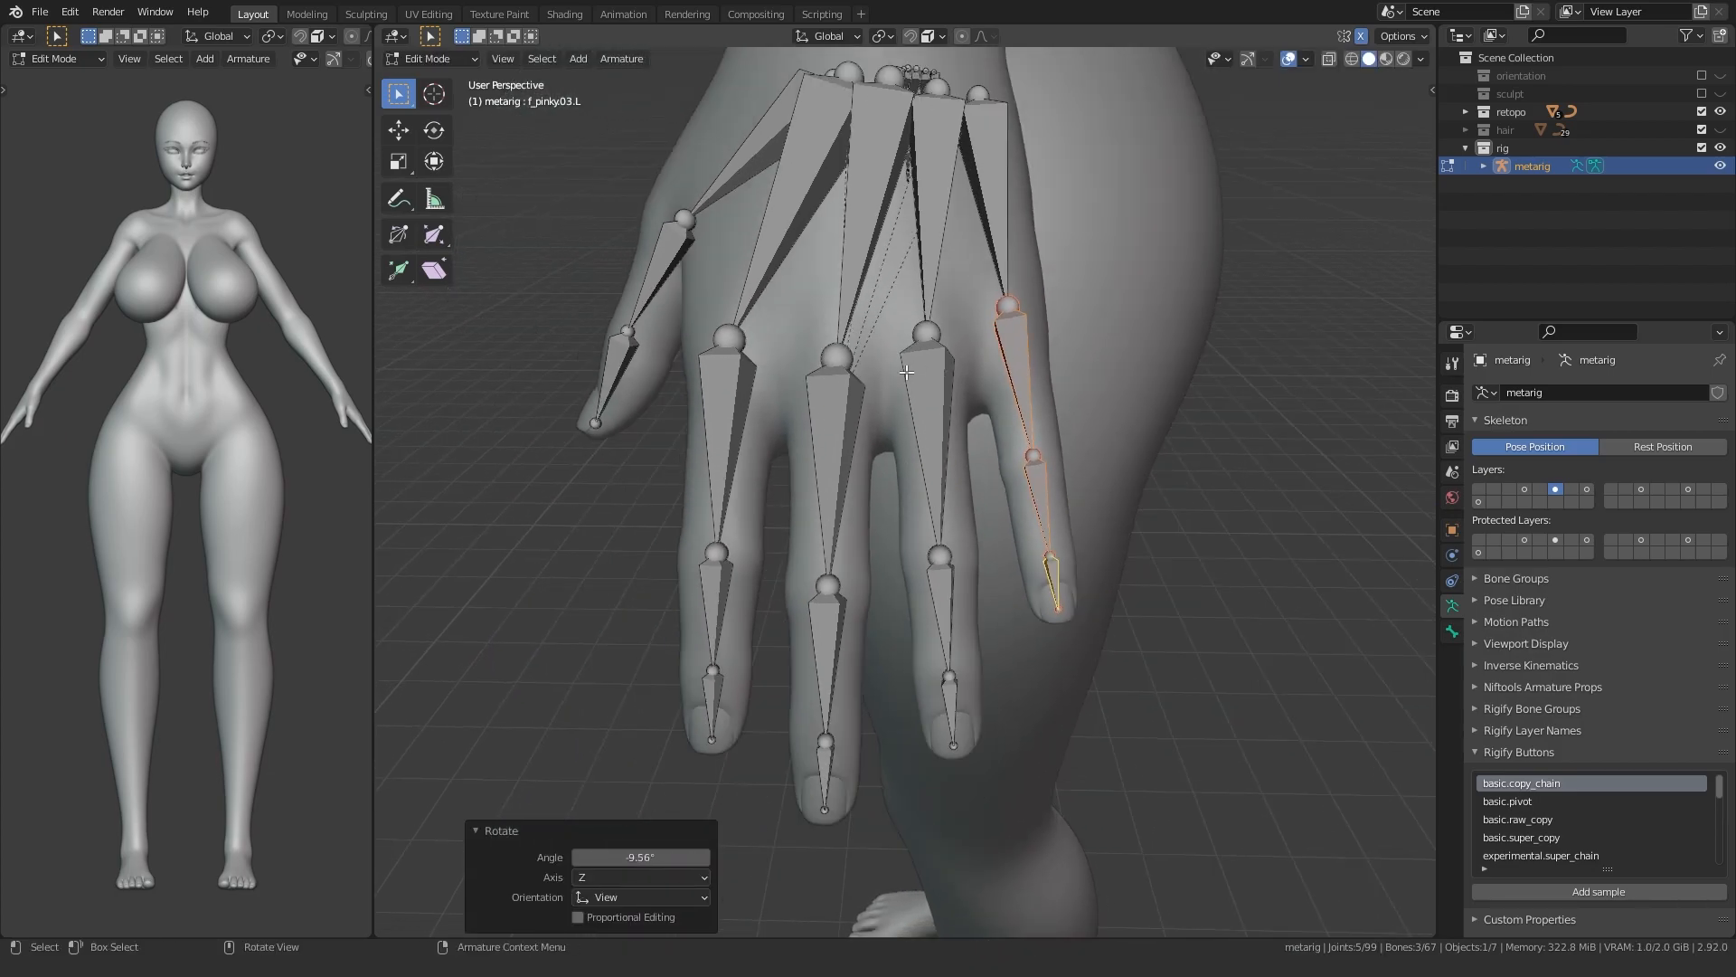
# - Scale the left ring-finger chain to 0 along Y and rotate it about -4.2° in the view to follow the finger
pyautogui.moveTo(903, 360); pyautogui.dragTo(952, 309)
pyautogui.keyDown('shift'); pyautogui.moveTo(927, 567); pyautogui.dragTo(979, 518); pyautogui.keyUp('shift')
pyautogui.scroll(2, 932, 655)
pyautogui.keyDown('shift'); pyautogui.moveTo(931, 655); pyautogui.dragTo(881, 604, button='middle'); pyautogui.keyUp('shift')
pyautogui.scroll(-1, 832, 588)
pyautogui.keyDown('shift'); pyautogui.moveTo(760, 575); pyautogui.dragTo(779, 579, button='middle'); pyautogui.keyUp('shift')
pyautogui.press('s')
pyautogui.press('y')
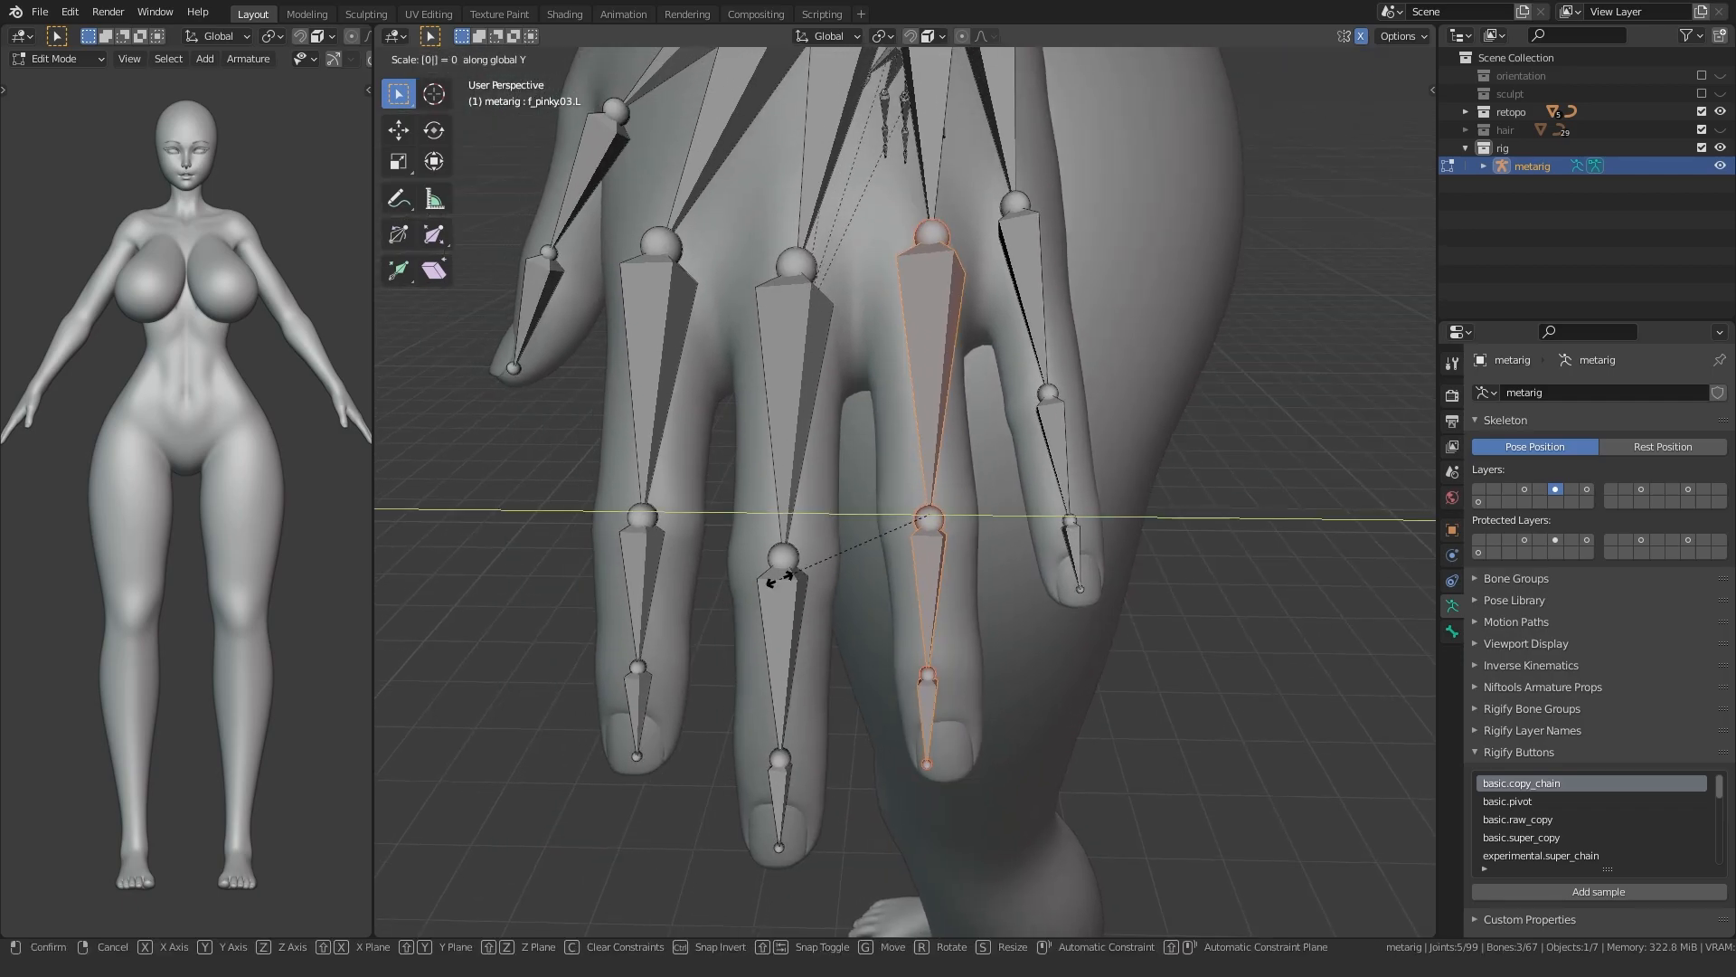
pyautogui.press('Return')
pyautogui.press('r')
pyautogui.click(713, 613)
pyautogui.keyDown('shift'); pyautogui.moveTo(718, 634); pyautogui.dragTo(772, 624, button='middle'); pyautogui.keyUp('shift')
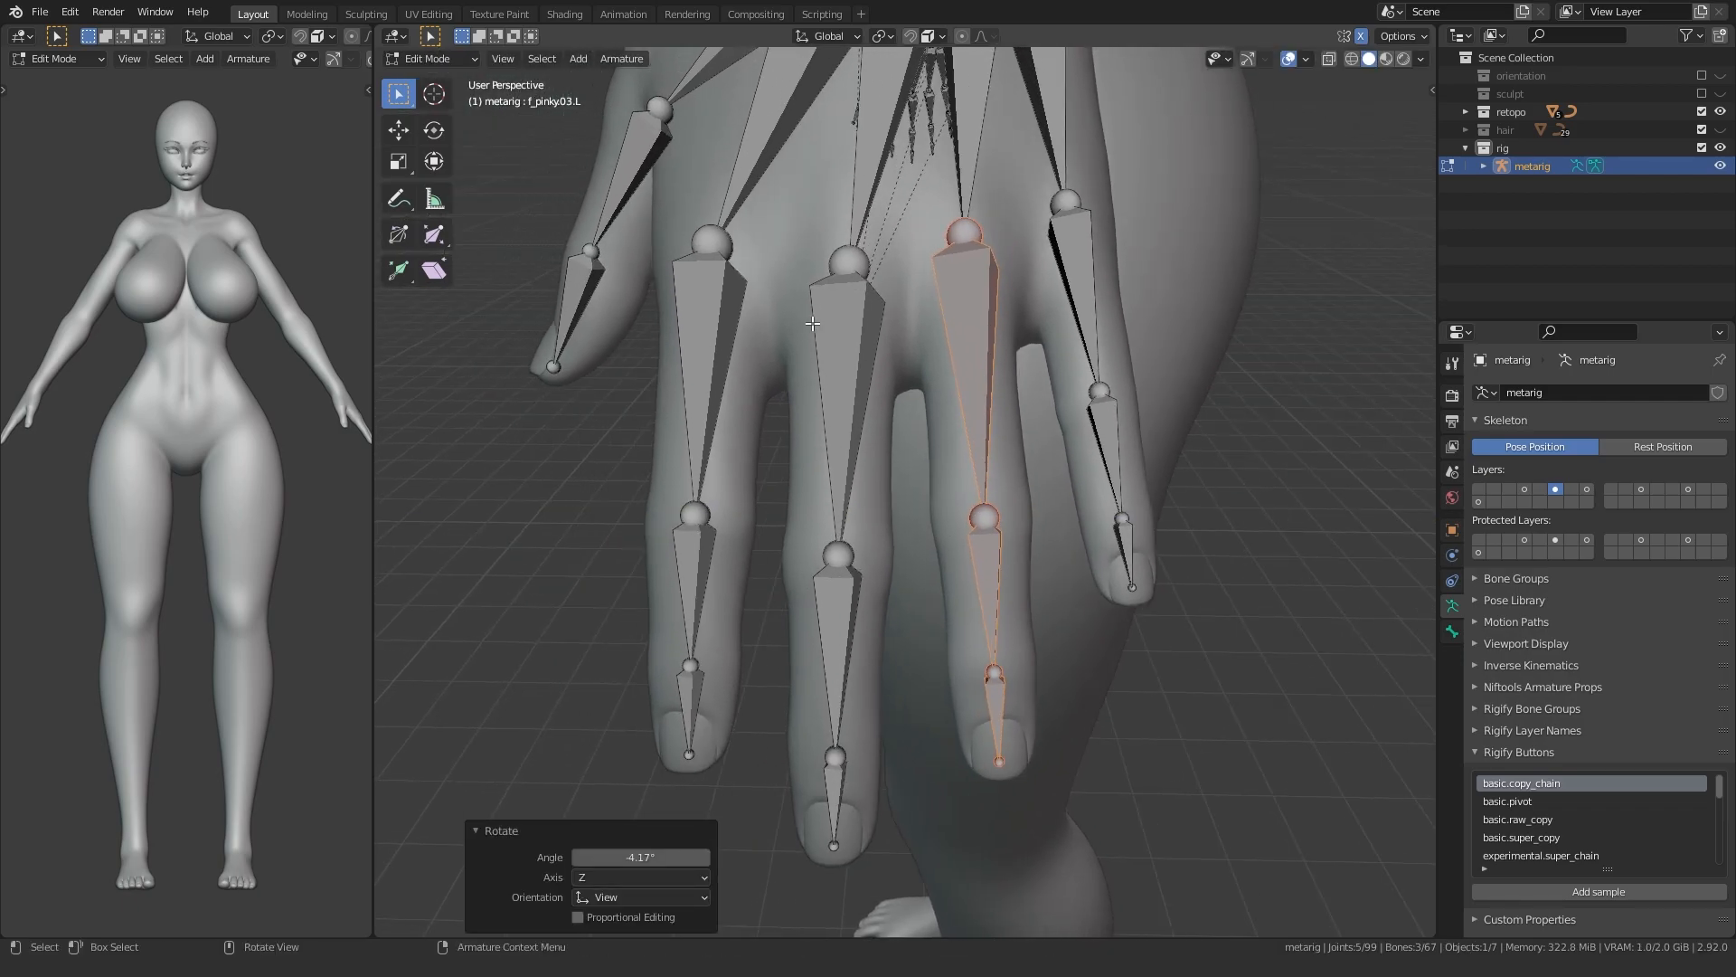
# - Scale the left middle-finger chain to 0 along Y and reposition it inside the finger
pyautogui.click(805, 589)
pyautogui.keyDown('shift'); pyautogui.moveTo(786, 853); pyautogui.dragTo(879, 719); pyautogui.keyUp('shift')
pyautogui.keyDown('shift'); pyautogui.moveTo(879, 719); pyautogui.dragTo(803, 639, button='middle'); pyautogui.keyUp('shift')
pyautogui.scroll(1, 891, 703)
pyautogui.press('s')
pyautogui.press('y')
pyautogui.press('0')
pyautogui.press('Return')
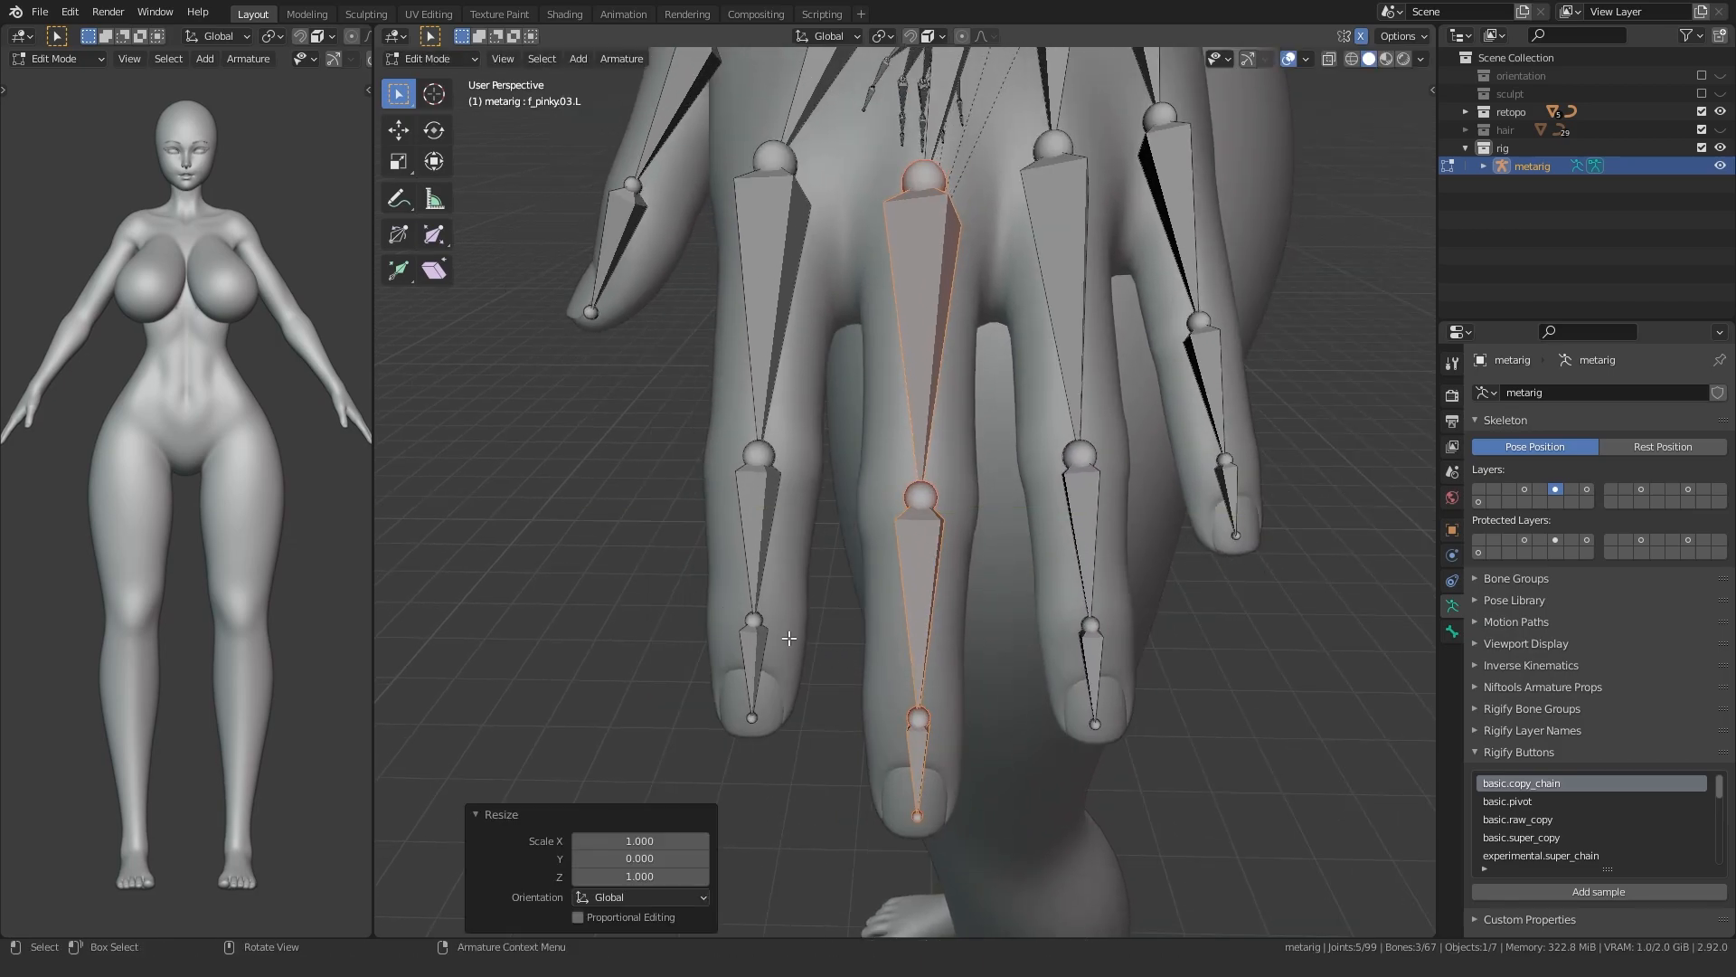
pyautogui.press('g')
pyautogui.click(726, 602)
# - Flatten the left index-finger chain with a scale of 0, and rotate and move it to fit inside the finger
pyautogui.moveTo(713, 585); pyautogui.dragTo(761, 589, button='middle')
pyautogui.moveTo(774, 773); pyautogui.dragTo(907, 467)
pyautogui.keyDown('shift'); pyautogui.moveTo(821, 321); pyautogui.dragTo(870, 412, button='middle'); pyautogui.keyUp('shift')
pyautogui.keyDown('shift'); pyautogui.click(870, 412); pyautogui.keyUp('shift')
pyautogui.keyDown('shift'); pyautogui.moveTo(919, 249); pyautogui.dragTo(921, 247); pyautogui.keyUp('shift')
pyautogui.keyDown('shift'); pyautogui.moveTo(741, 501); pyautogui.dragTo(775, 501, button='middle'); pyautogui.keyUp('shift')
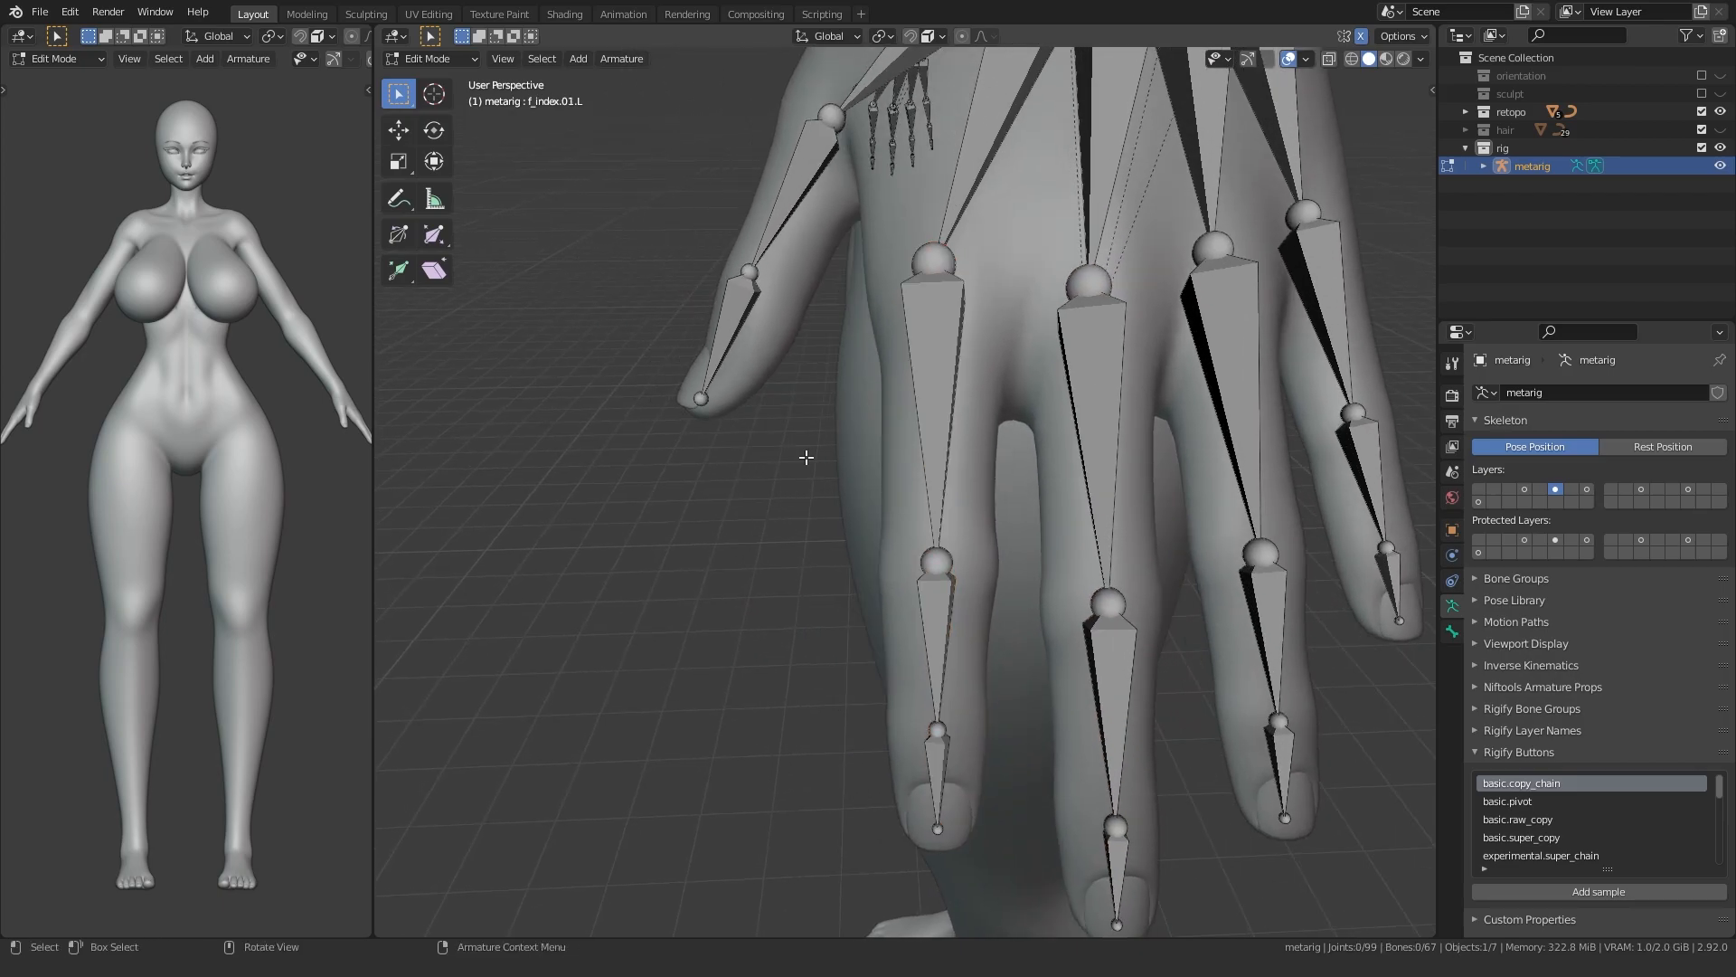
pyautogui.moveTo(973, 706); pyautogui.dragTo(967, 714)
pyautogui.moveTo(825, 589); pyautogui.dragTo(744, 598, button='middle')
pyautogui.press('0')
pyautogui.click(643, 531)
pyautogui.press('r')
pyautogui.click(643, 519)
pyautogui.press('g')
pyautogui.click(643, 519)
pyautogui.moveTo(643, 519); pyautogui.dragTo(738, 620, button='middle')
# - Scale the left thumb's three-bone chain to 0 along X and rotate it to align with the thumb
pyautogui.scroll(-3, 702, 612)
pyautogui.moveTo(736, 714); pyautogui.dragTo(863, 309)
pyautogui.keyDown('shift'); pyautogui.moveTo(802, 334); pyautogui.dragTo(748, 458, button='middle'); pyautogui.keyUp('shift')
pyautogui.press('s')
pyautogui.press('x')
pyautogui.press('0')
pyautogui.click(757, 461)
pyautogui.press('r')
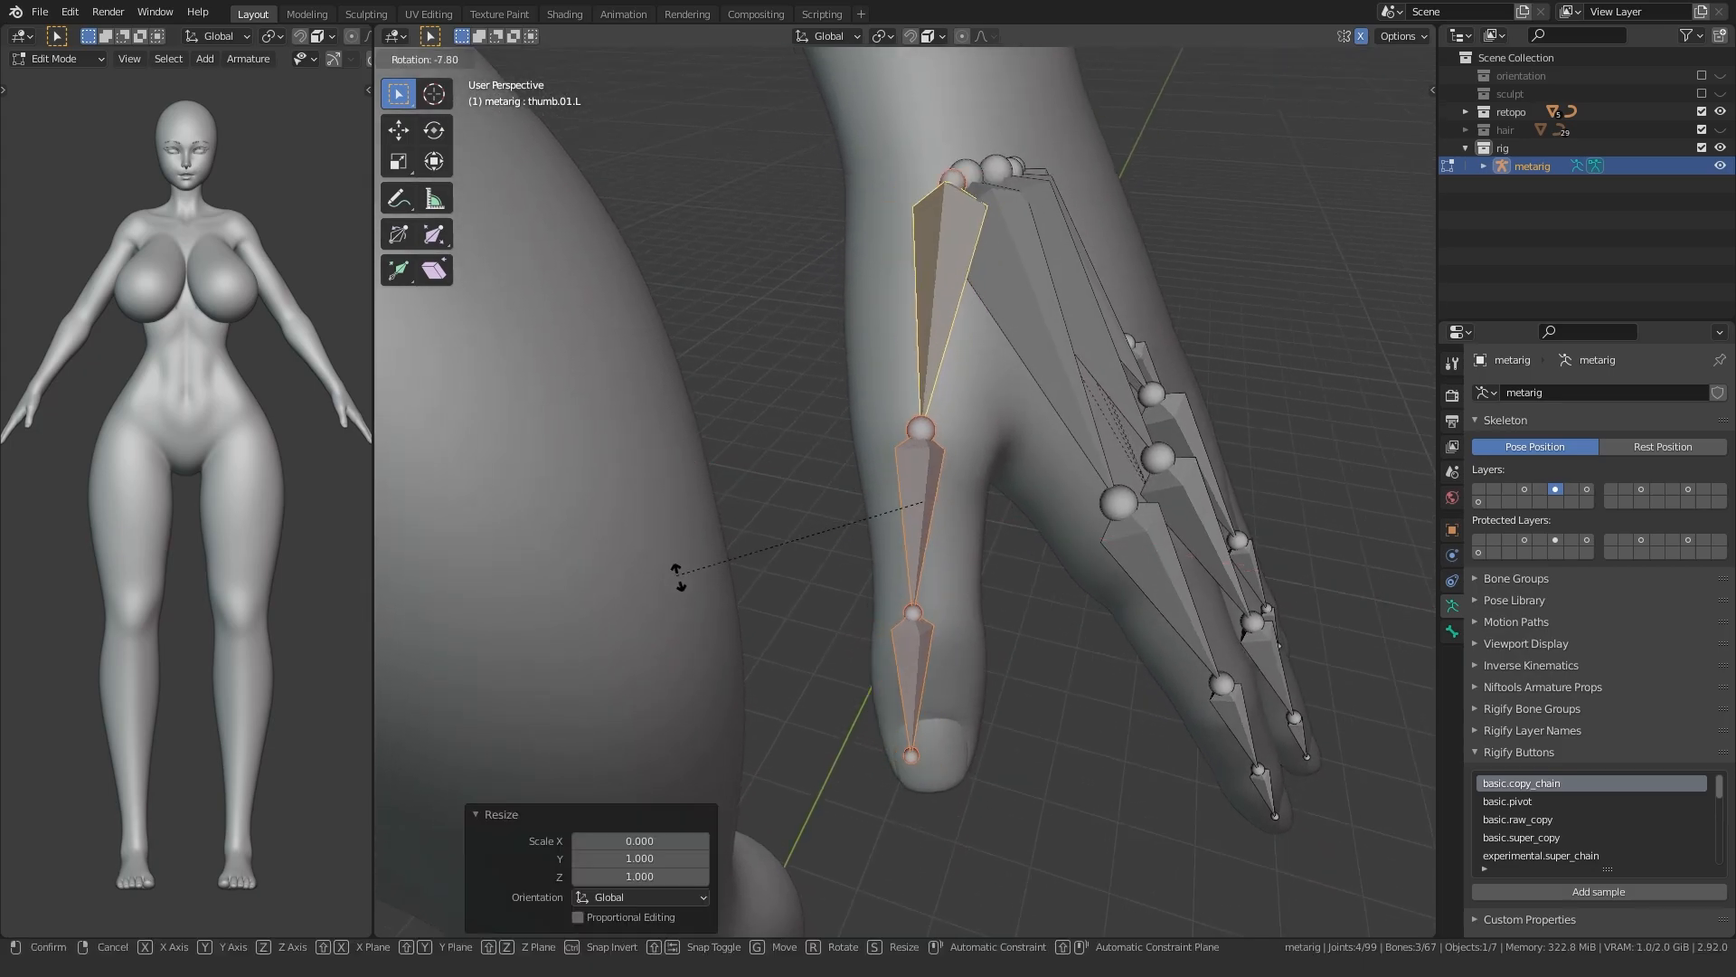
pyautogui.click(729, 600)
# - Reposition the joints of the left thumb chain so the bones sit inside the thumb
pyautogui.moveTo(706, 629); pyautogui.dragTo(750, 457, button='middle')
pyautogui.click(940, 608)
pyautogui.moveTo(885, 640); pyautogui.dragTo(828, 694, button='middle')
pyautogui.click(822, 584)
pyautogui.moveTo(933, 376); pyautogui.dragTo(941, 370)
pyautogui.press('g')
pyautogui.click(892, 380)
pyautogui.moveTo(891, 380); pyautogui.dragTo(1049, 561, button='middle')
pyautogui.click(837, 310)
pyautogui.click(765, 532)
# - Show all of the metarig's occupied bone layers together
pyautogui.keyDown('shift'); pyautogui.click(1524, 489); pyautogui.keyUp('shift')
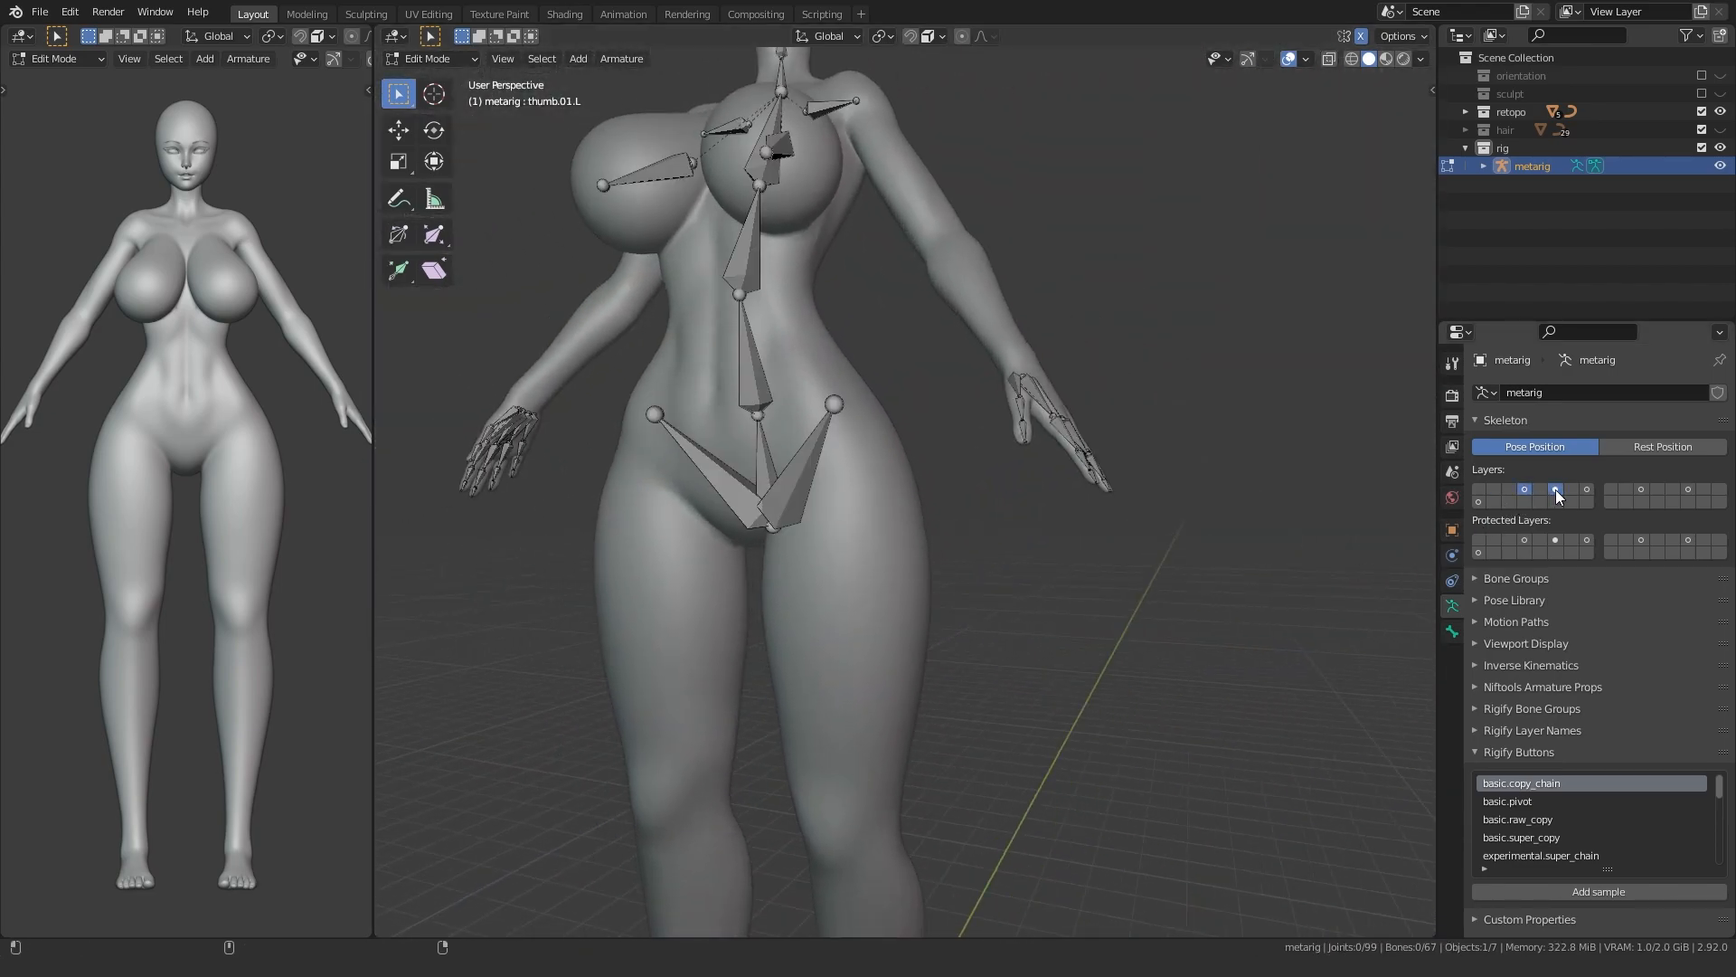
pyautogui.keyDown('shift'); pyautogui.click(1687, 493); pyautogui.keyUp('shift')
pyautogui.keyDown('shift'); pyautogui.click(1478, 502); pyautogui.keyUp('shift')
pyautogui.moveTo(1104, 613); pyautogui.dragTo(760, 625, button='middle')
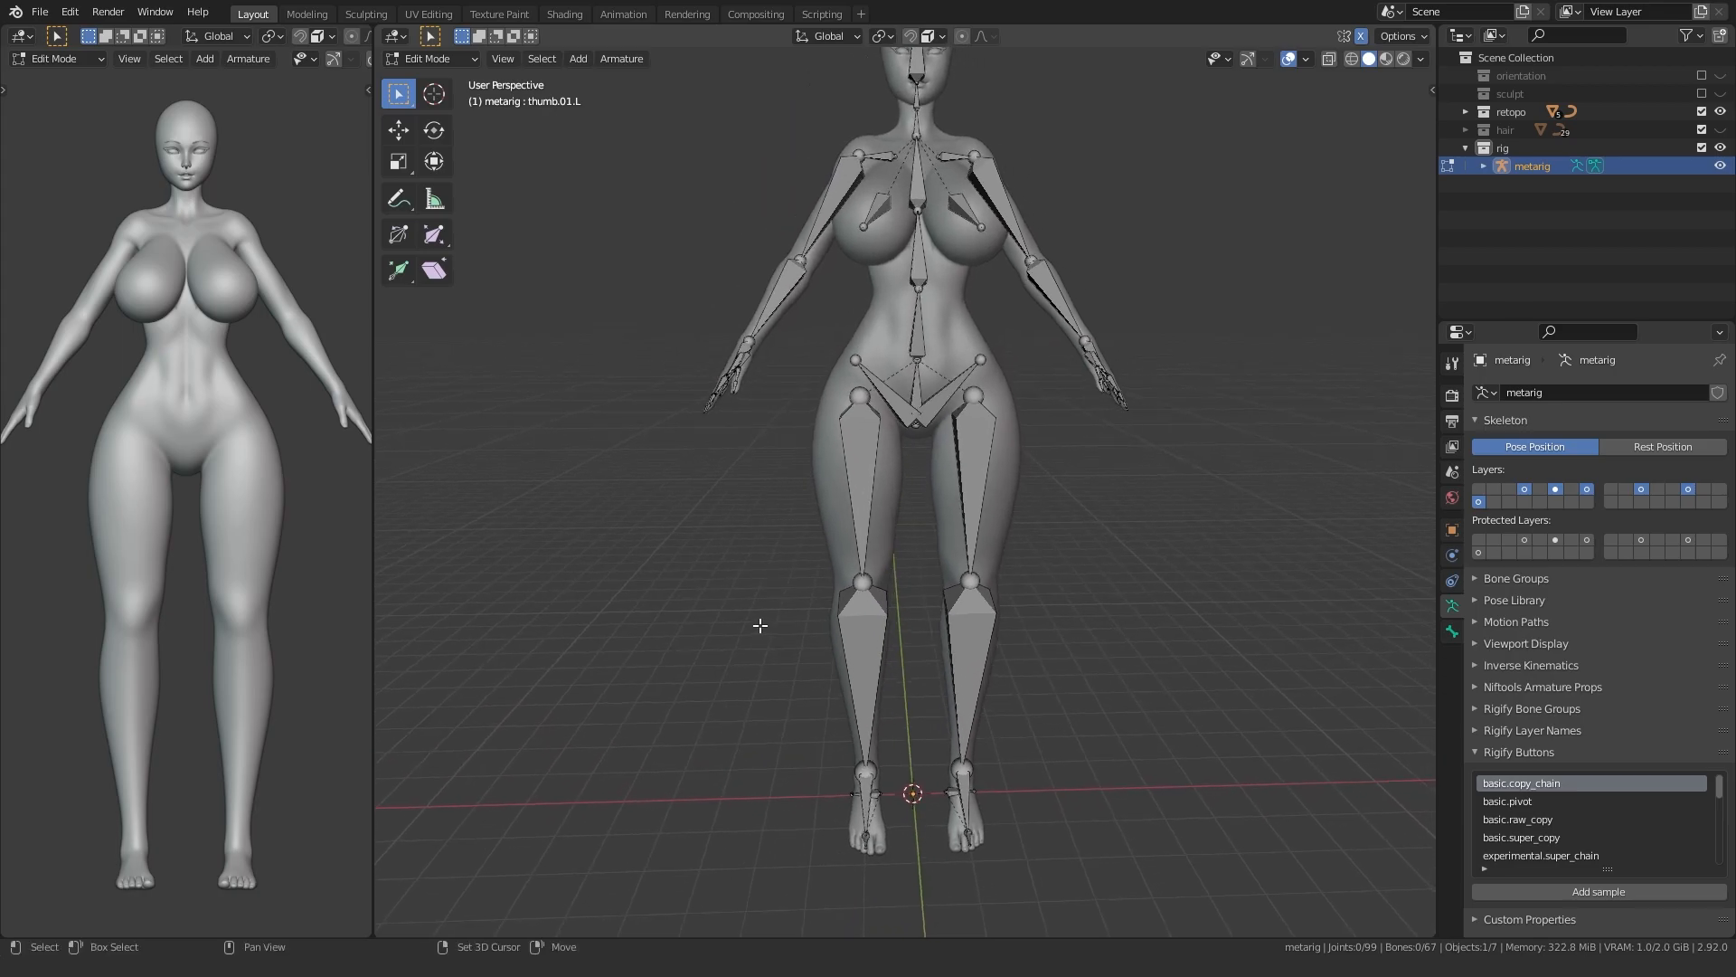
# - Return the metarig to Object Mode and apply its object transforms
pyautogui.press('Tab')
pyautogui.hotkey('ctrl', 'a')
pyautogui.click(751, 468)
pyautogui.click(1548, 192)
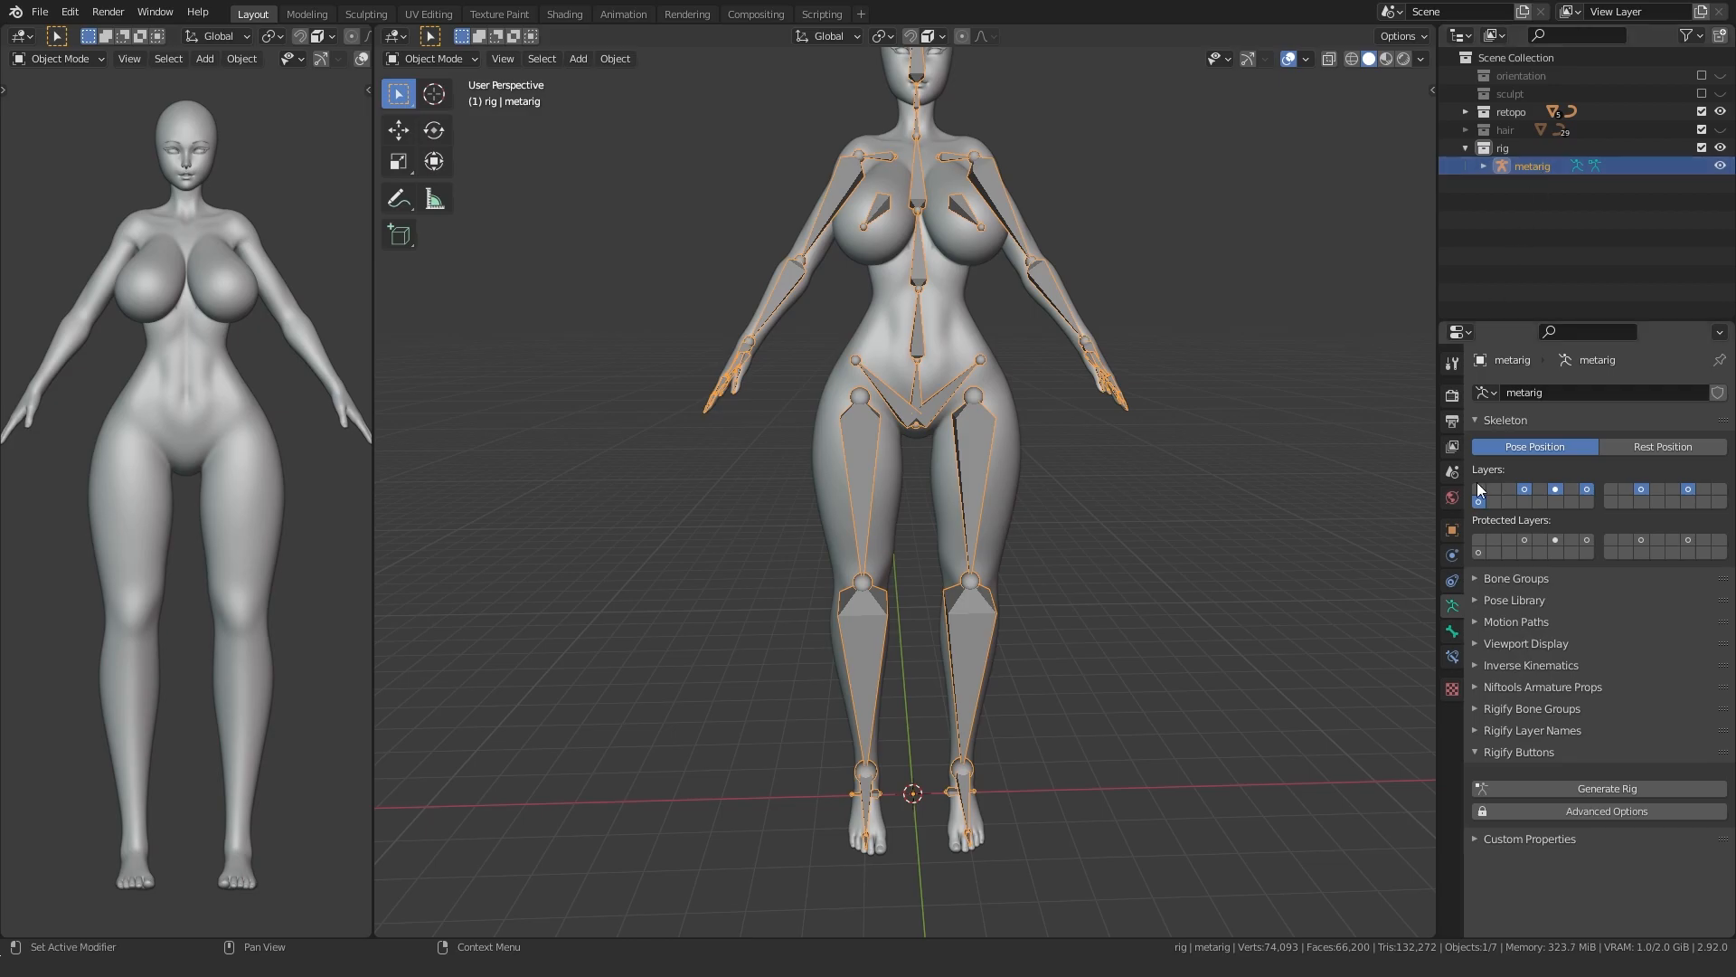
# - Generate the Rigify rig from the metarig and hide the metarig
pyautogui.click(1593, 790)
pyautogui.click(1720, 184)
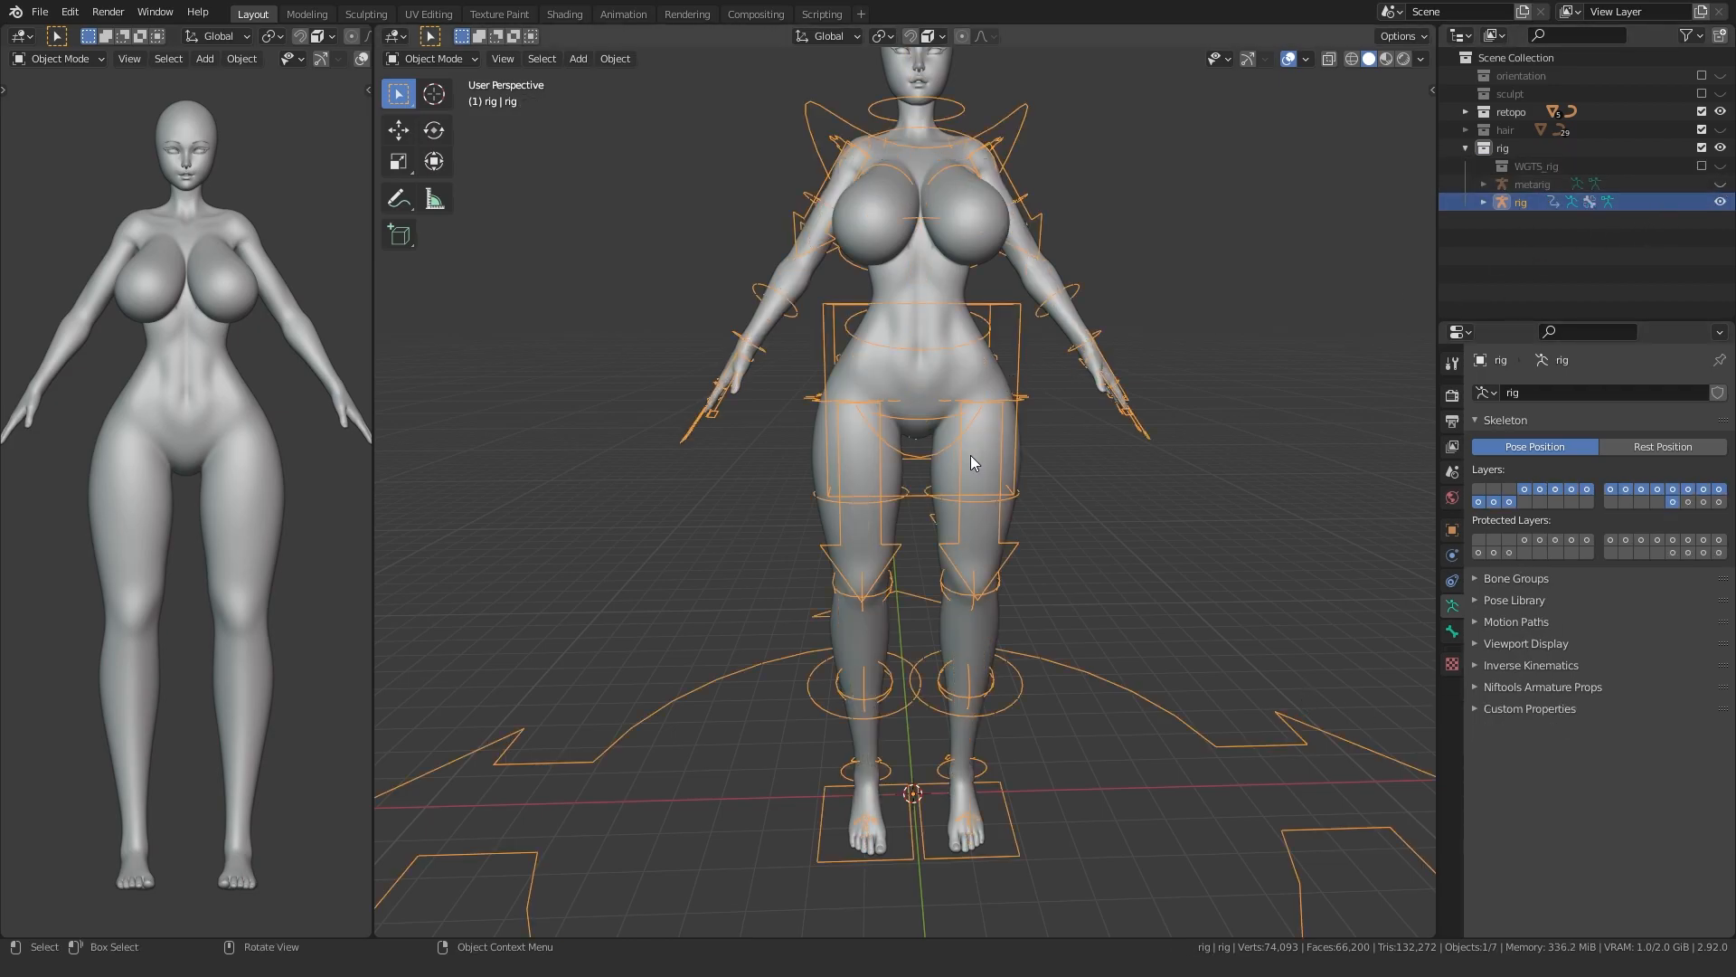
# - Make the hair collection visible with the generated rig around the head and shoulders
pyautogui.click(1720, 130)
pyautogui.click(678, 316)
pyautogui.scroll(6, 715, 361)
pyautogui.moveTo(741, 423); pyautogui.dragTo(568, 327, button='middle')
pyautogui.click(568, 327)
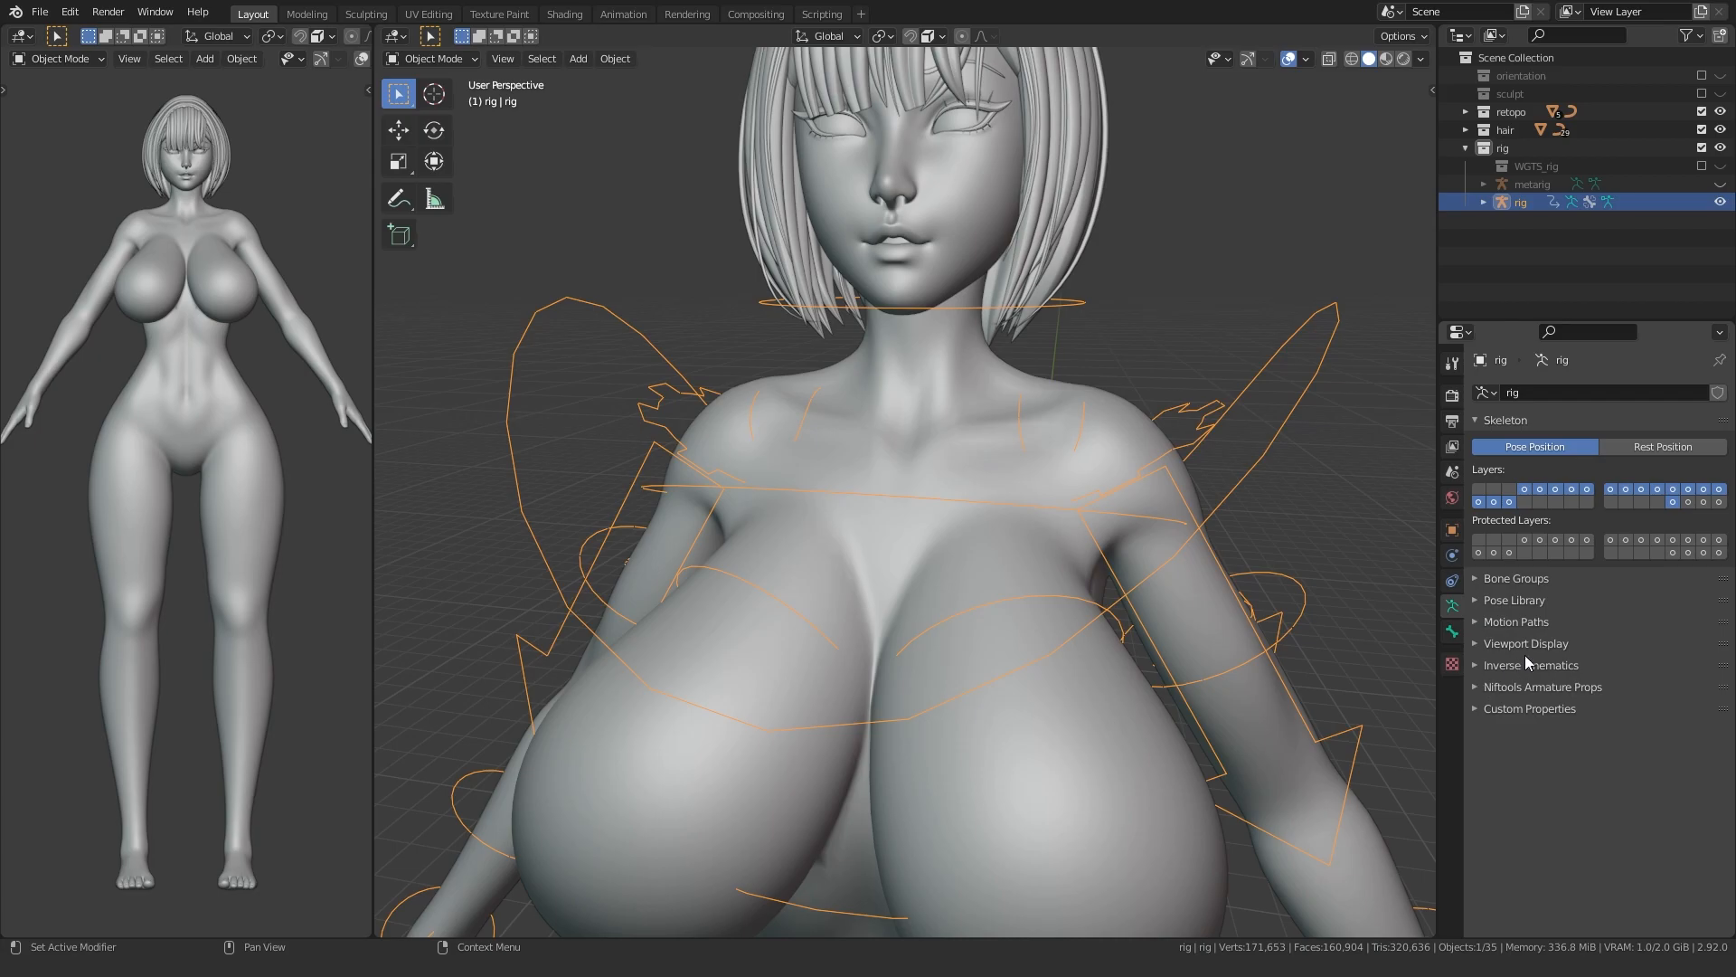
# - Show only the rig's last bone layer and display the armature in front of the meshes
pyautogui.click(1688, 501)
pyautogui.click(1718, 501)
pyautogui.click(1482, 642)
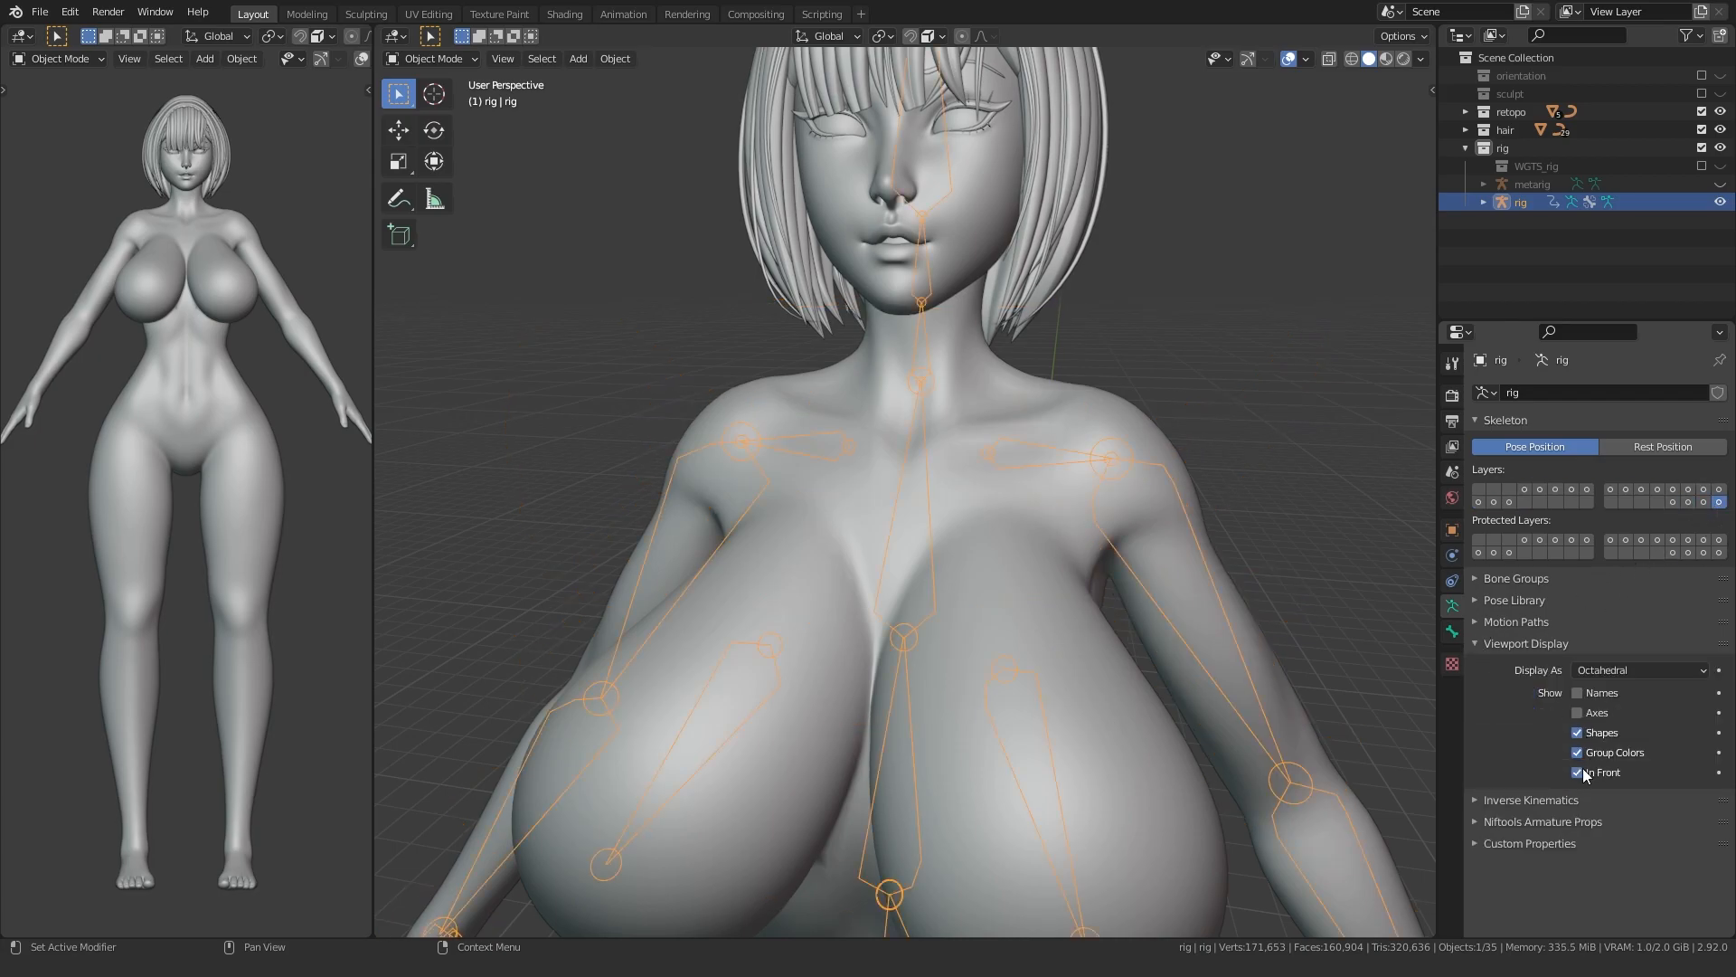
pyautogui.click(1481, 645)
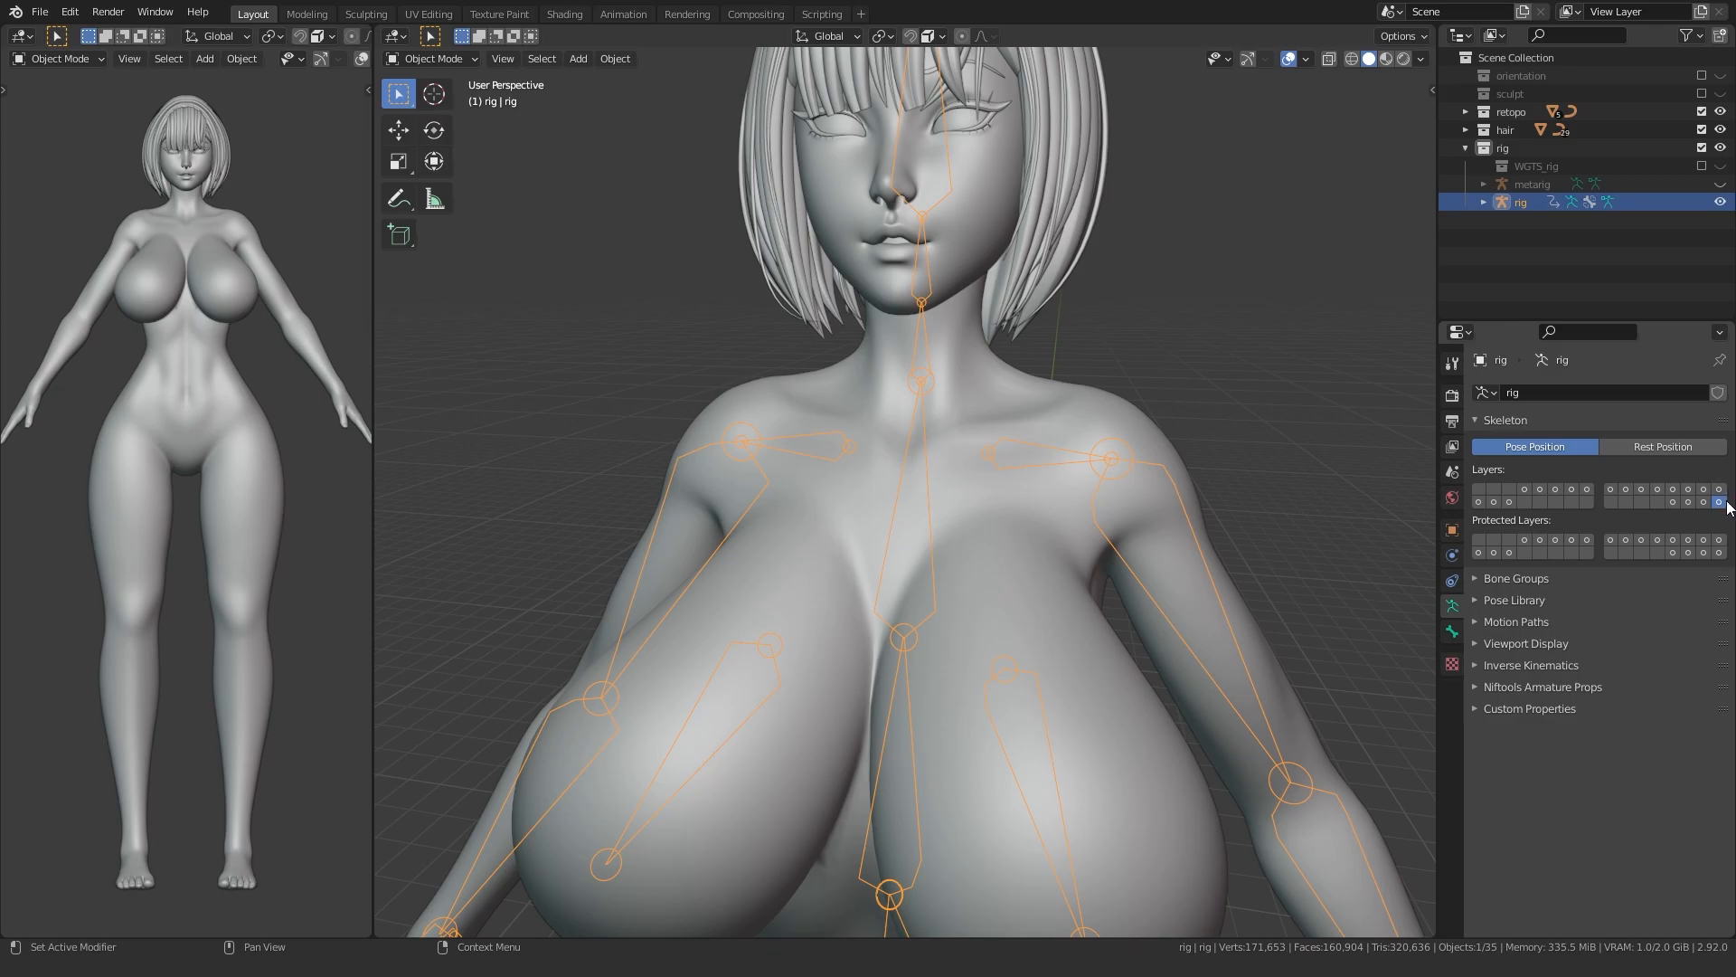
# - Parent the hair and other separate head objects to the ORG-spine.006 head bone with the Bone option
pyautogui.scroll(-7, 805, 676)
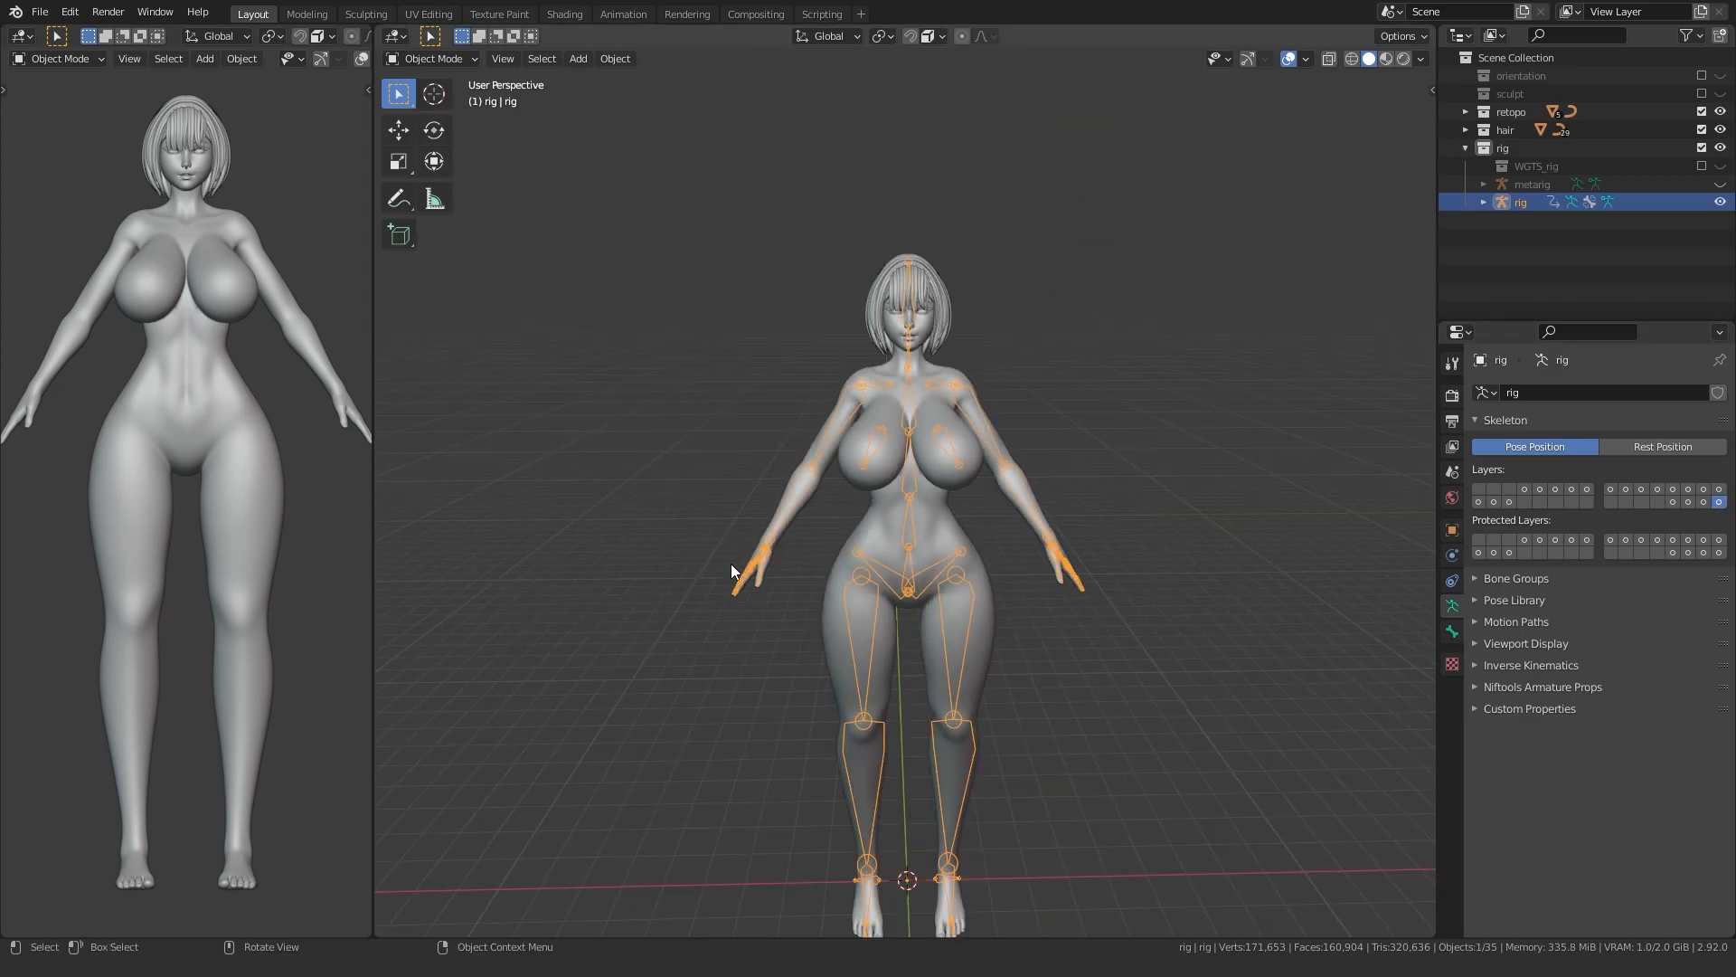
pyautogui.scroll(6, 765, 569)
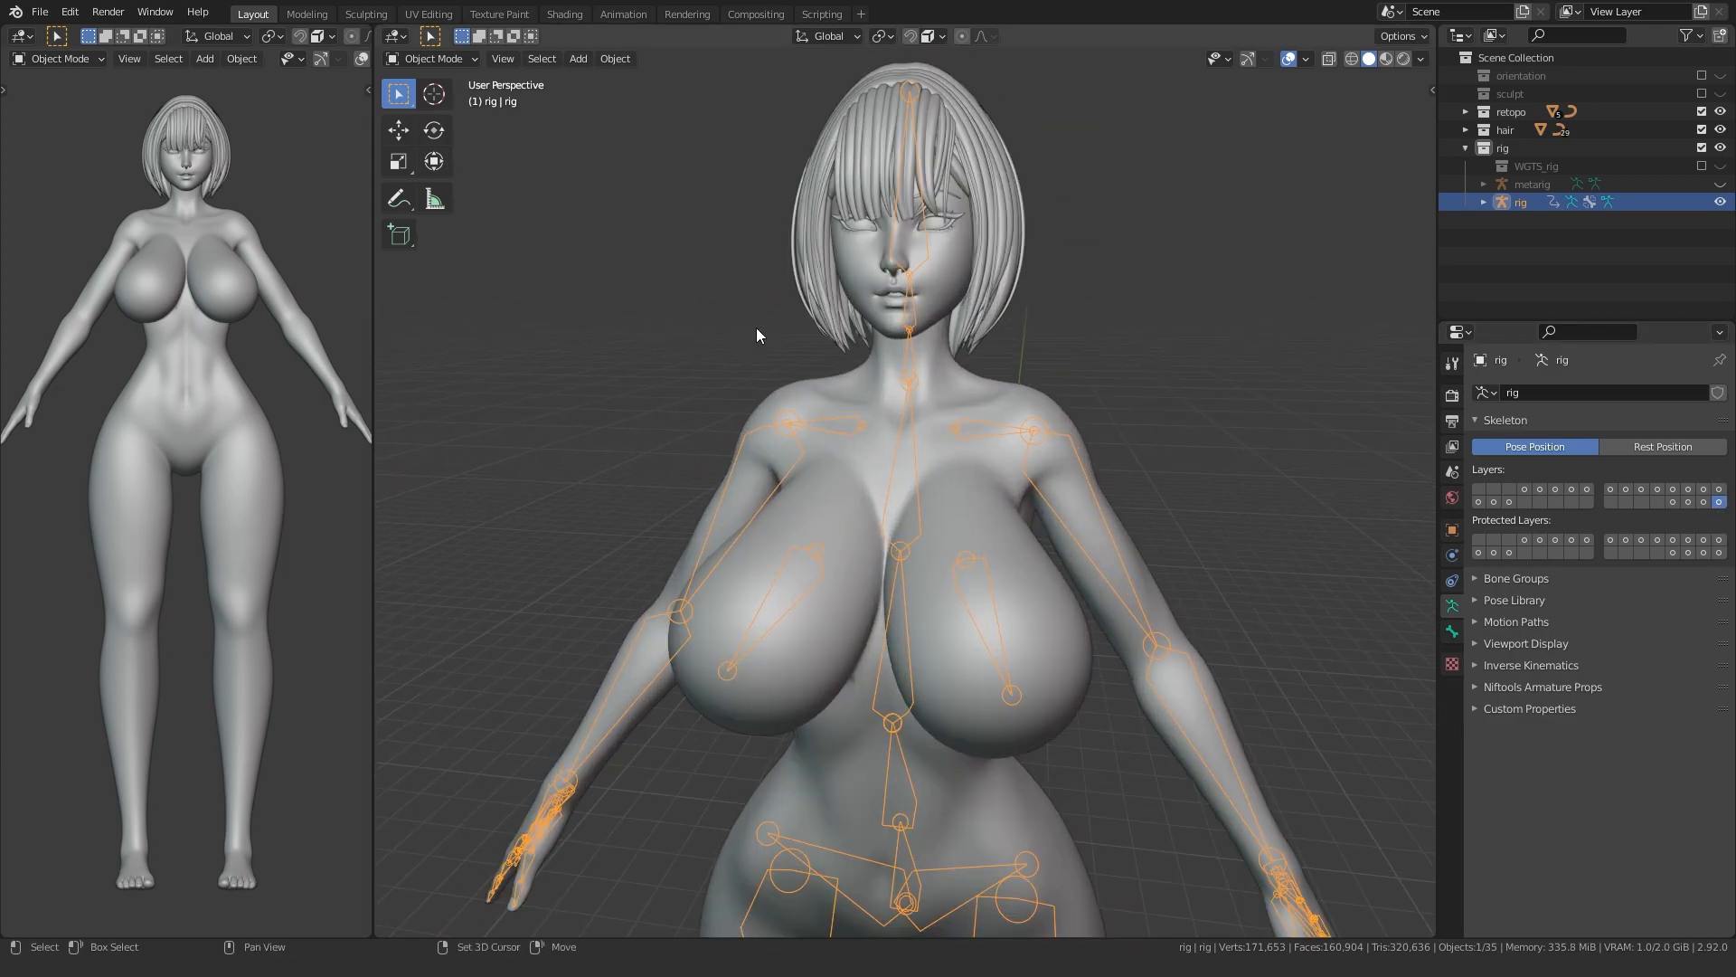
pyautogui.moveTo(702, 344); pyautogui.dragTo(1166, 46)
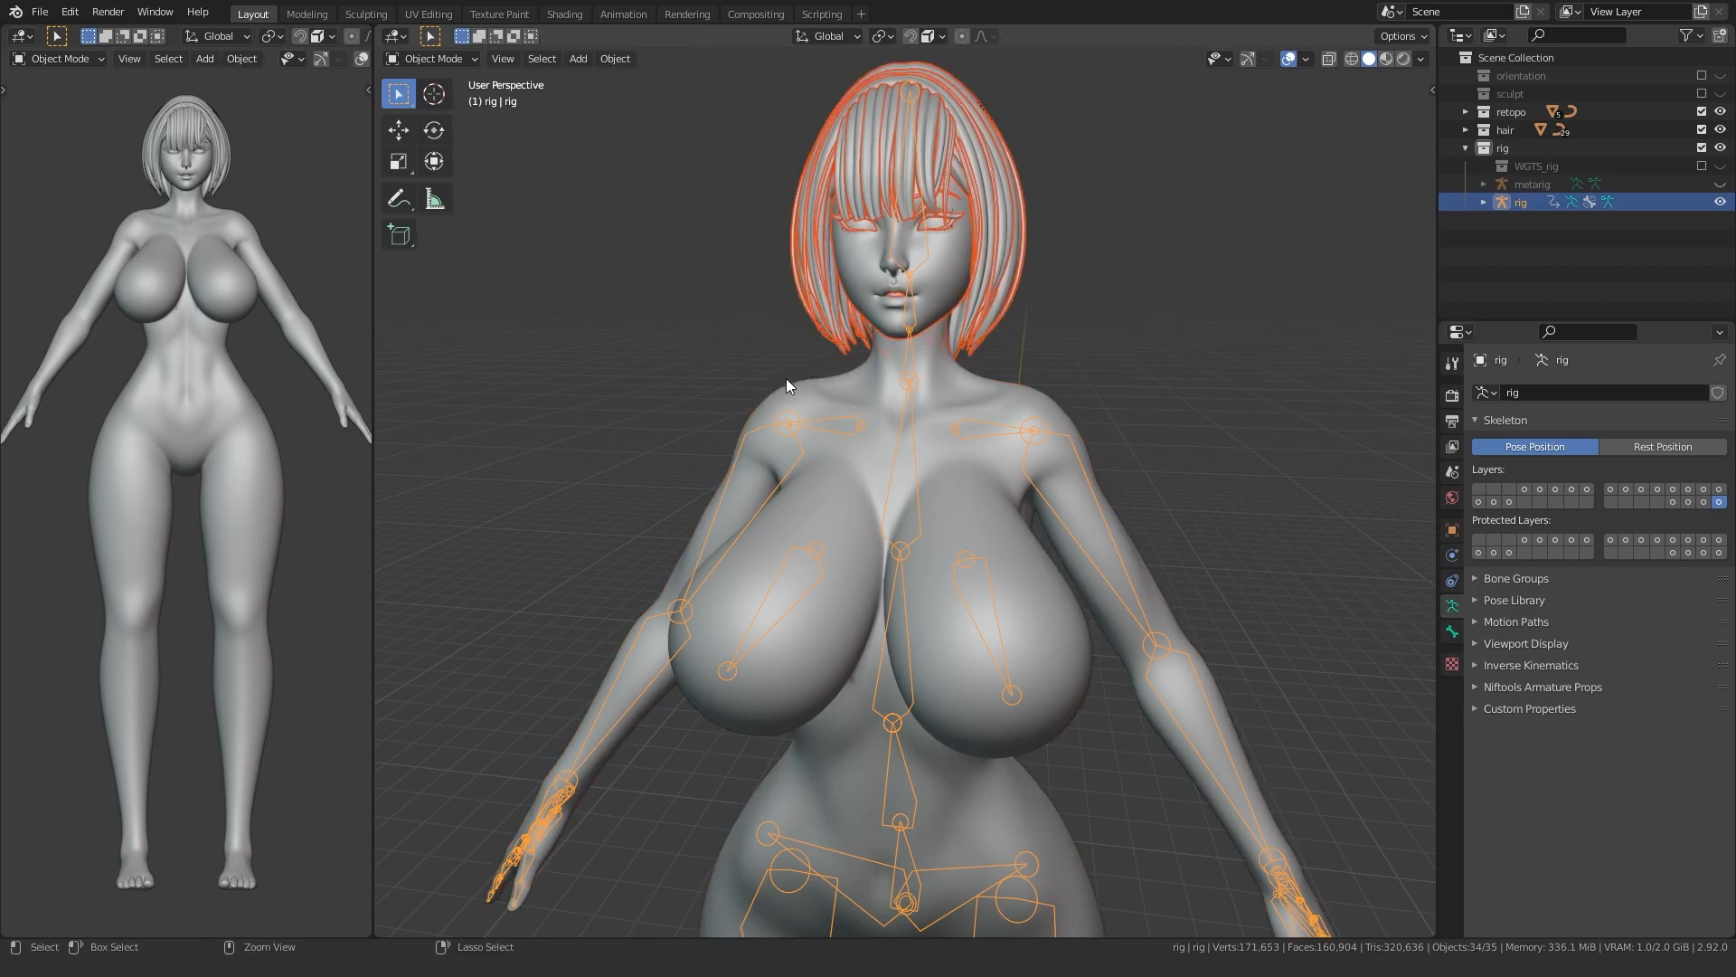
pyautogui.scroll(-5, 796, 367)
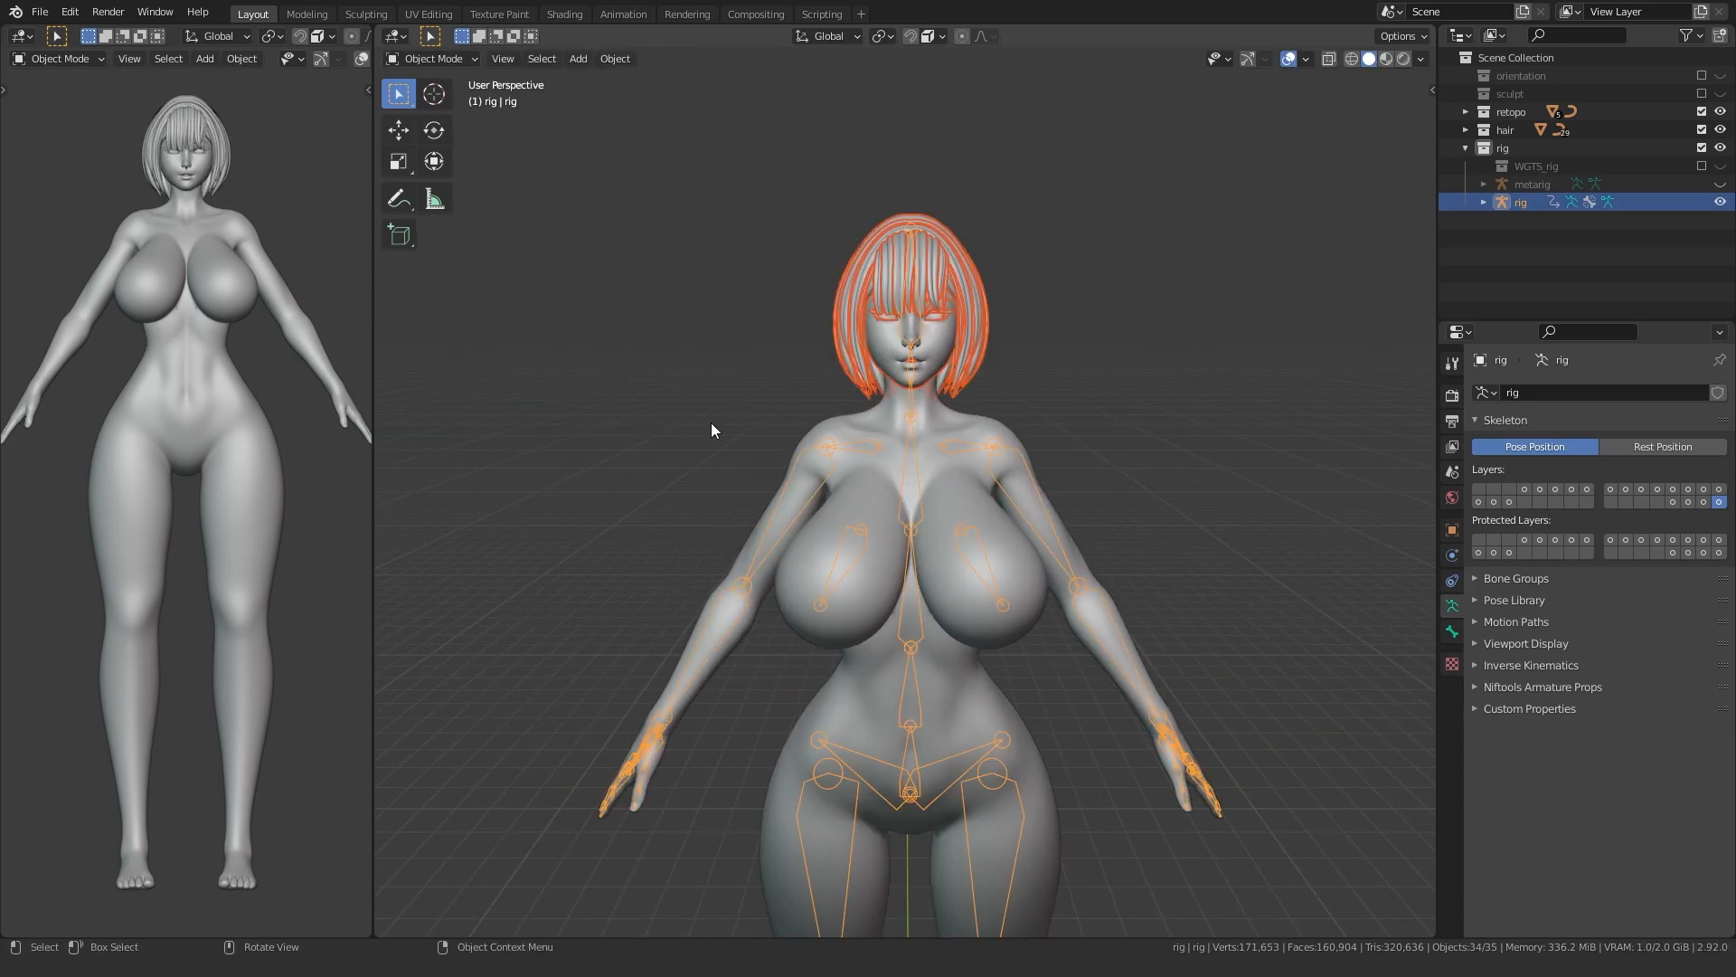
pyautogui.moveTo(711, 430); pyautogui.dragTo(789, 423, button='middle')
pyautogui.hotkey('ctrl', 'Tab')
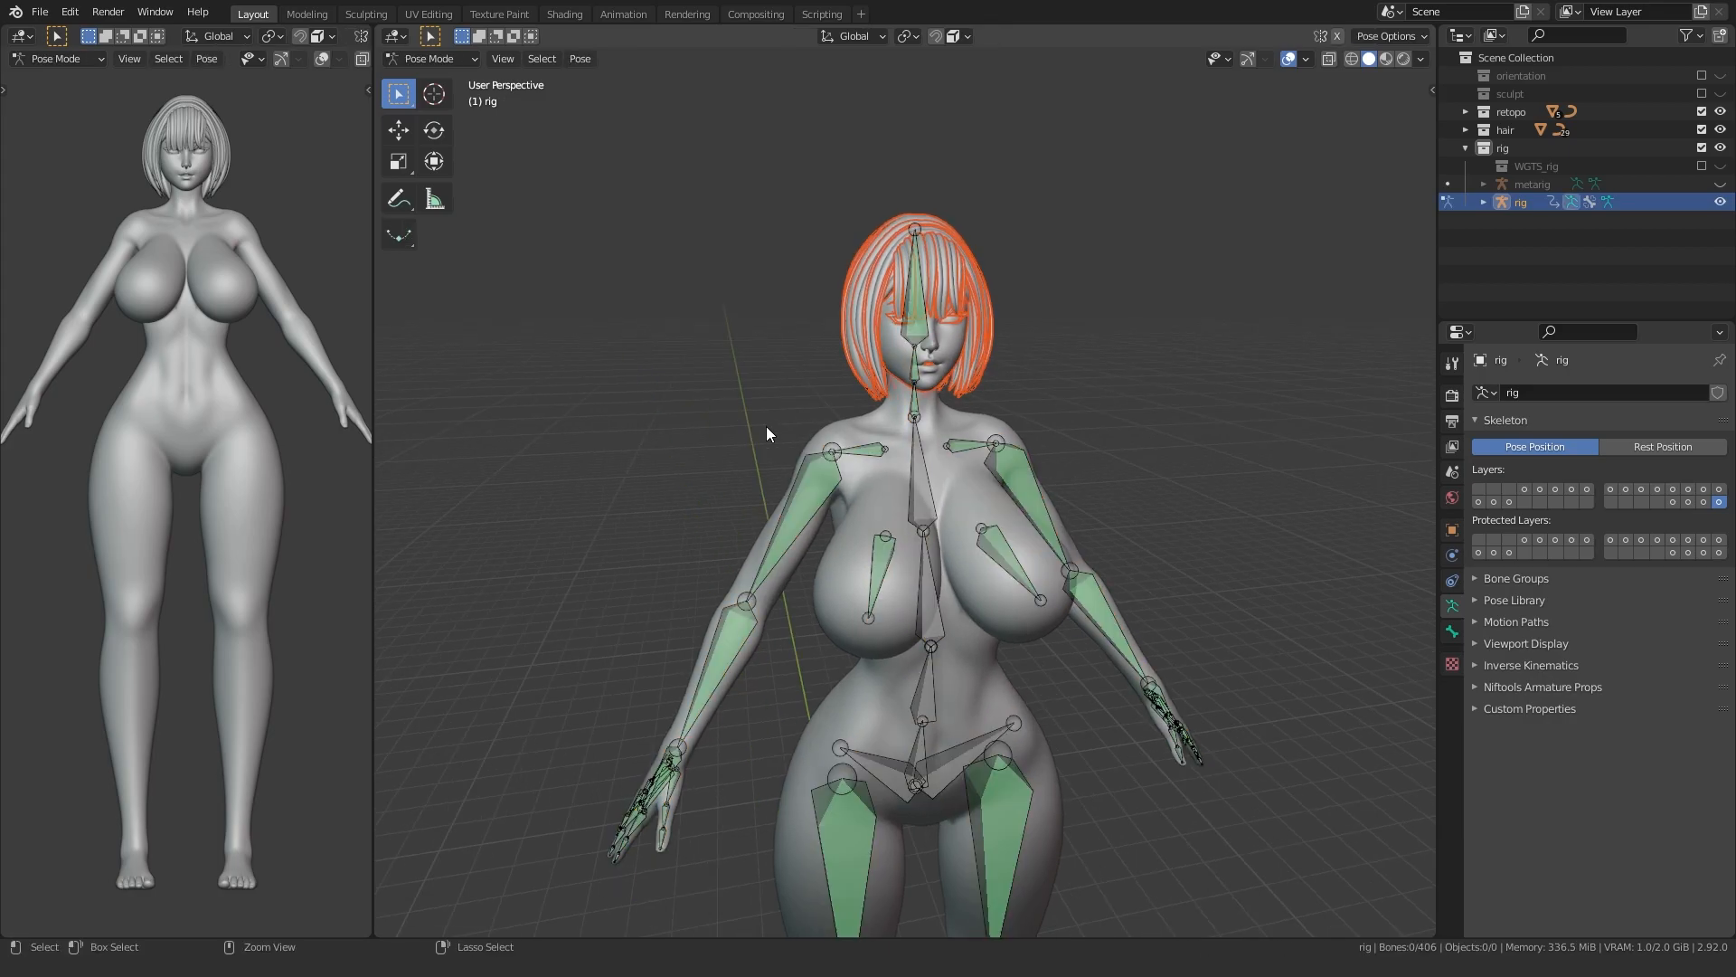
pyautogui.click(917, 327)
pyautogui.hotkey('ctrl', 'p')
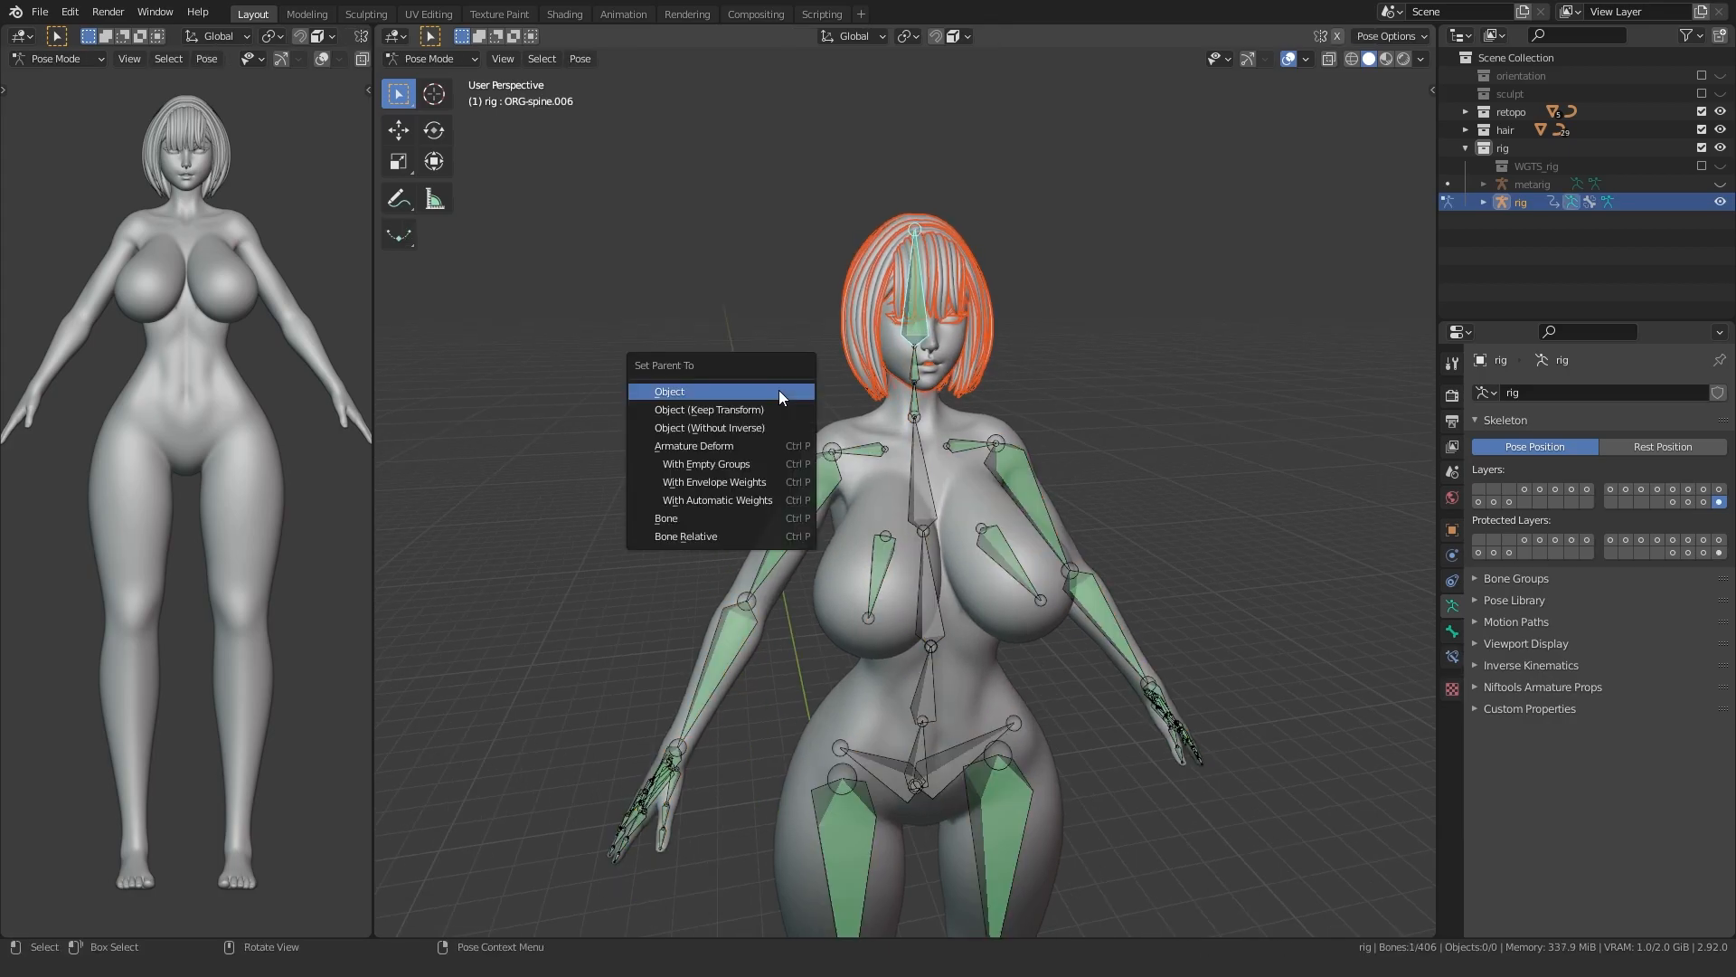
pyautogui.click(740, 519)
# - Try rotating the head control on the torso control layer to test the hair's parenting
pyautogui.click(1525, 489)
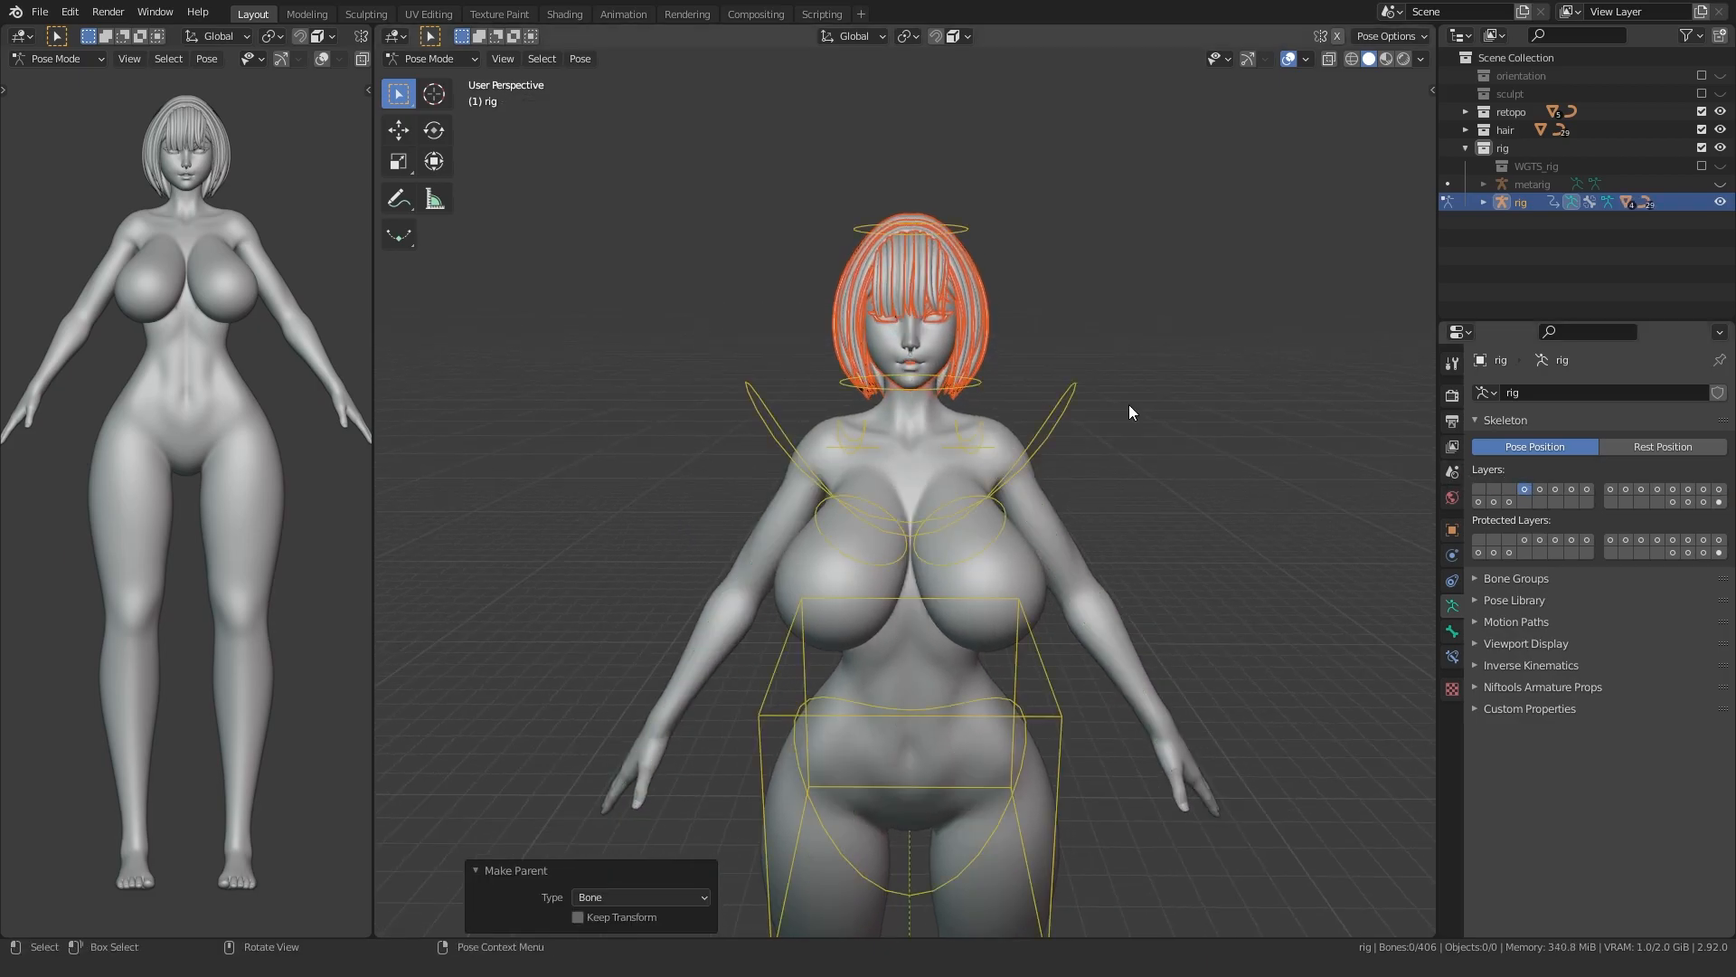
pyautogui.click(961, 233)
pyautogui.press('r')
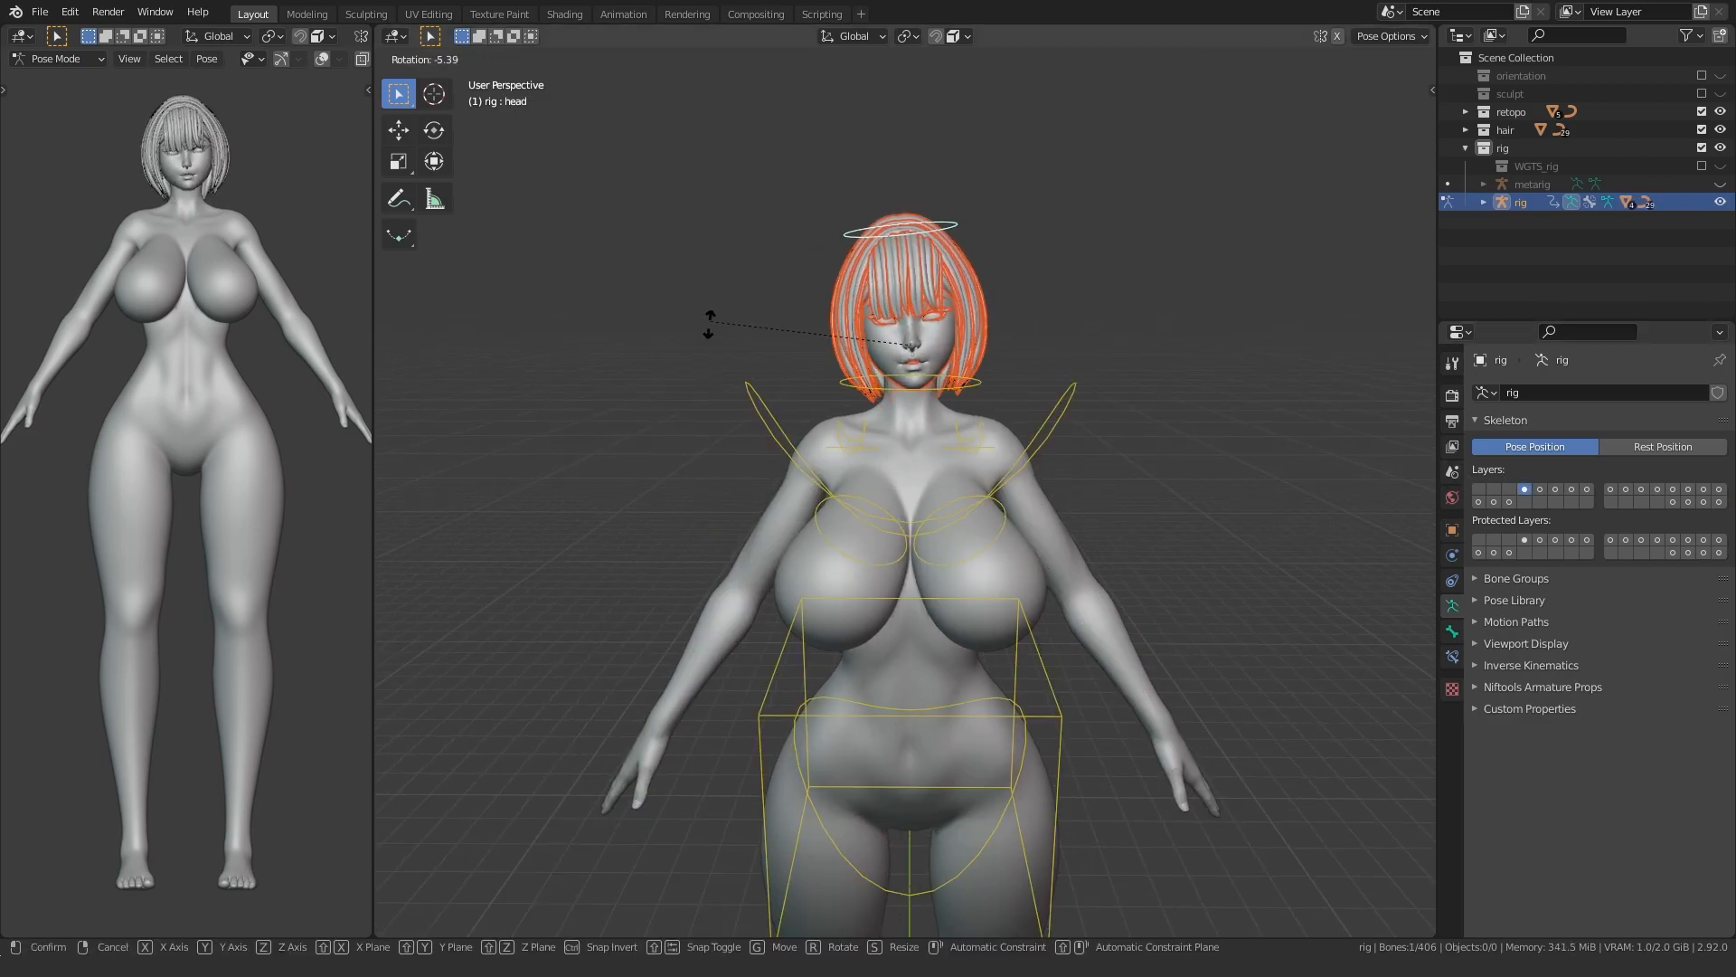
pyautogui.press('r')
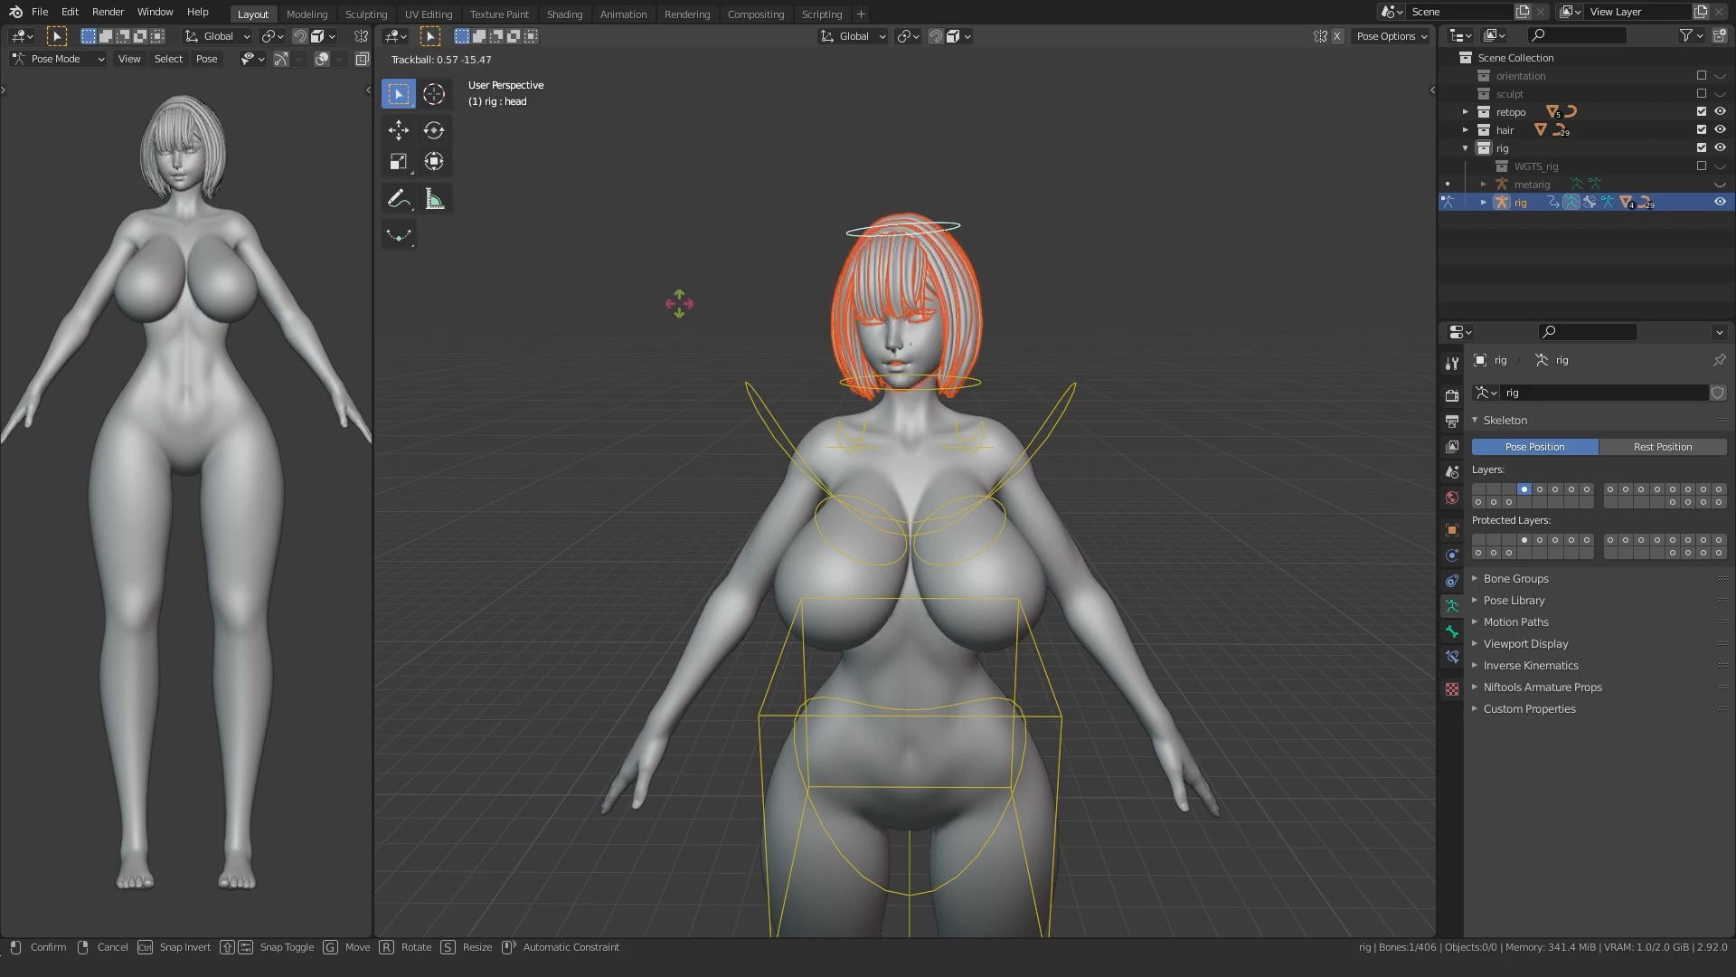
pyautogui.rightClick(718, 302)
# - Parent the body mesh to the rig using Armature Deform With Automatic Weights
pyautogui.keyDown('shift'); pyautogui.moveTo(657, 480); pyautogui.dragTo(672, 425, button='middle'); pyautogui.keyUp('shift')
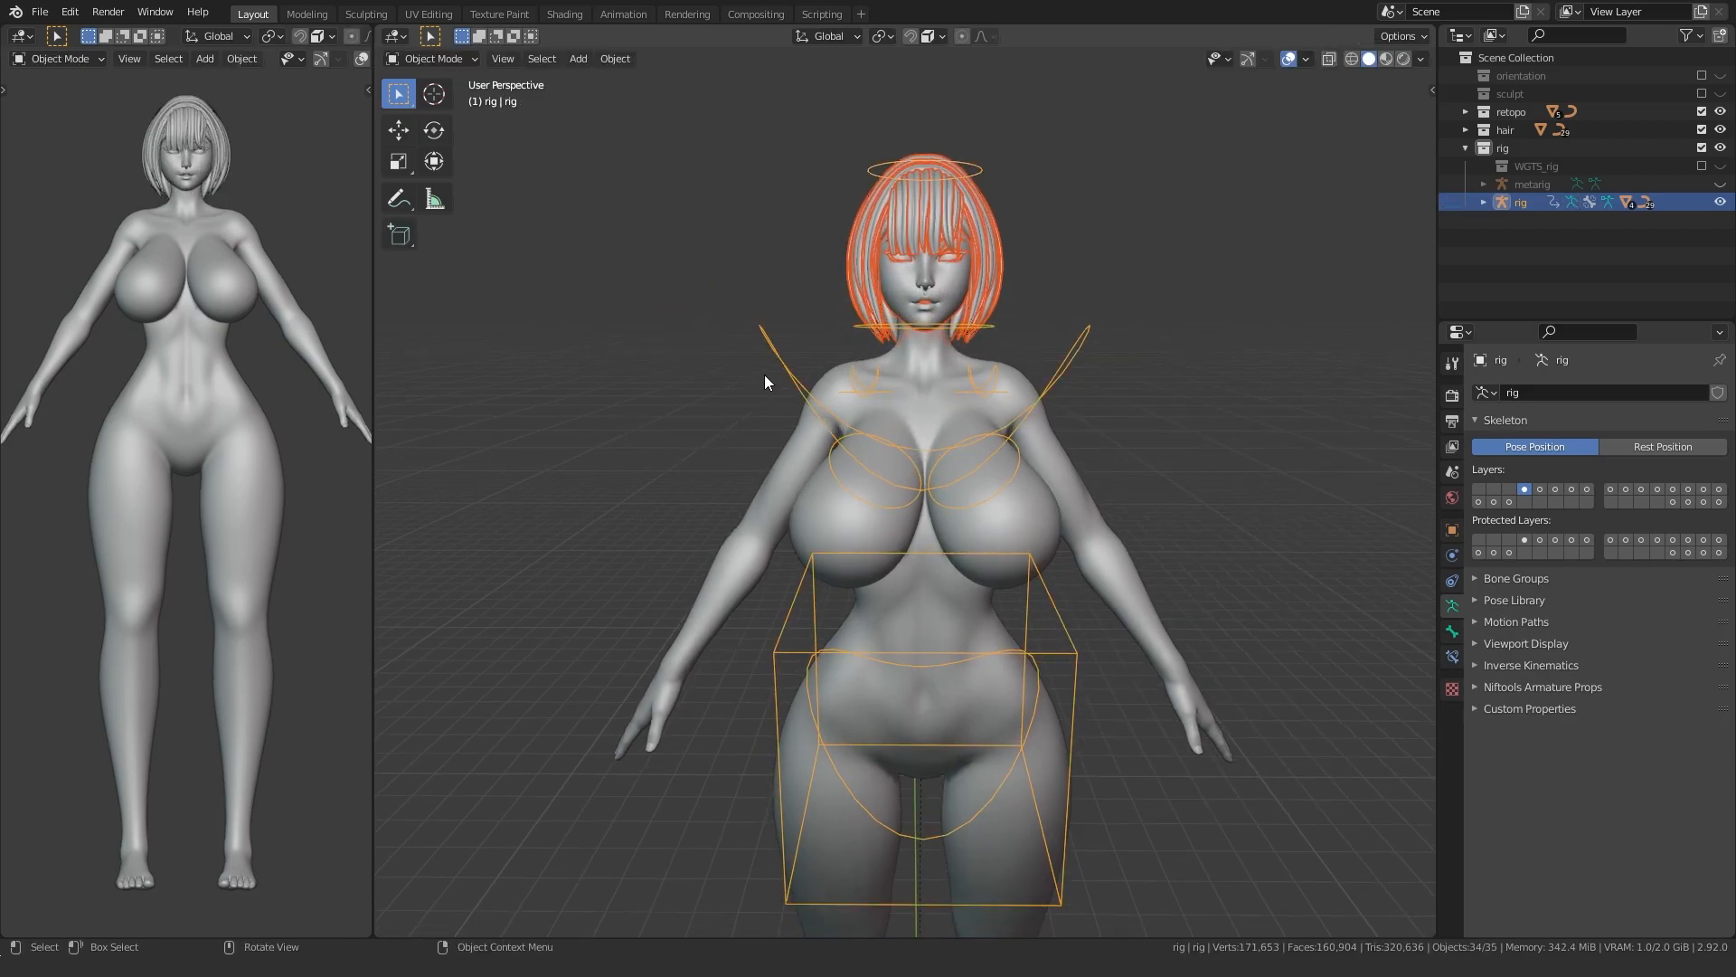
pyautogui.click(808, 375)
pyautogui.keyDown('shift'); pyautogui.click(763, 349); pyautogui.keyUp('shift')
pyautogui.hotkey('ctrl', 'p')
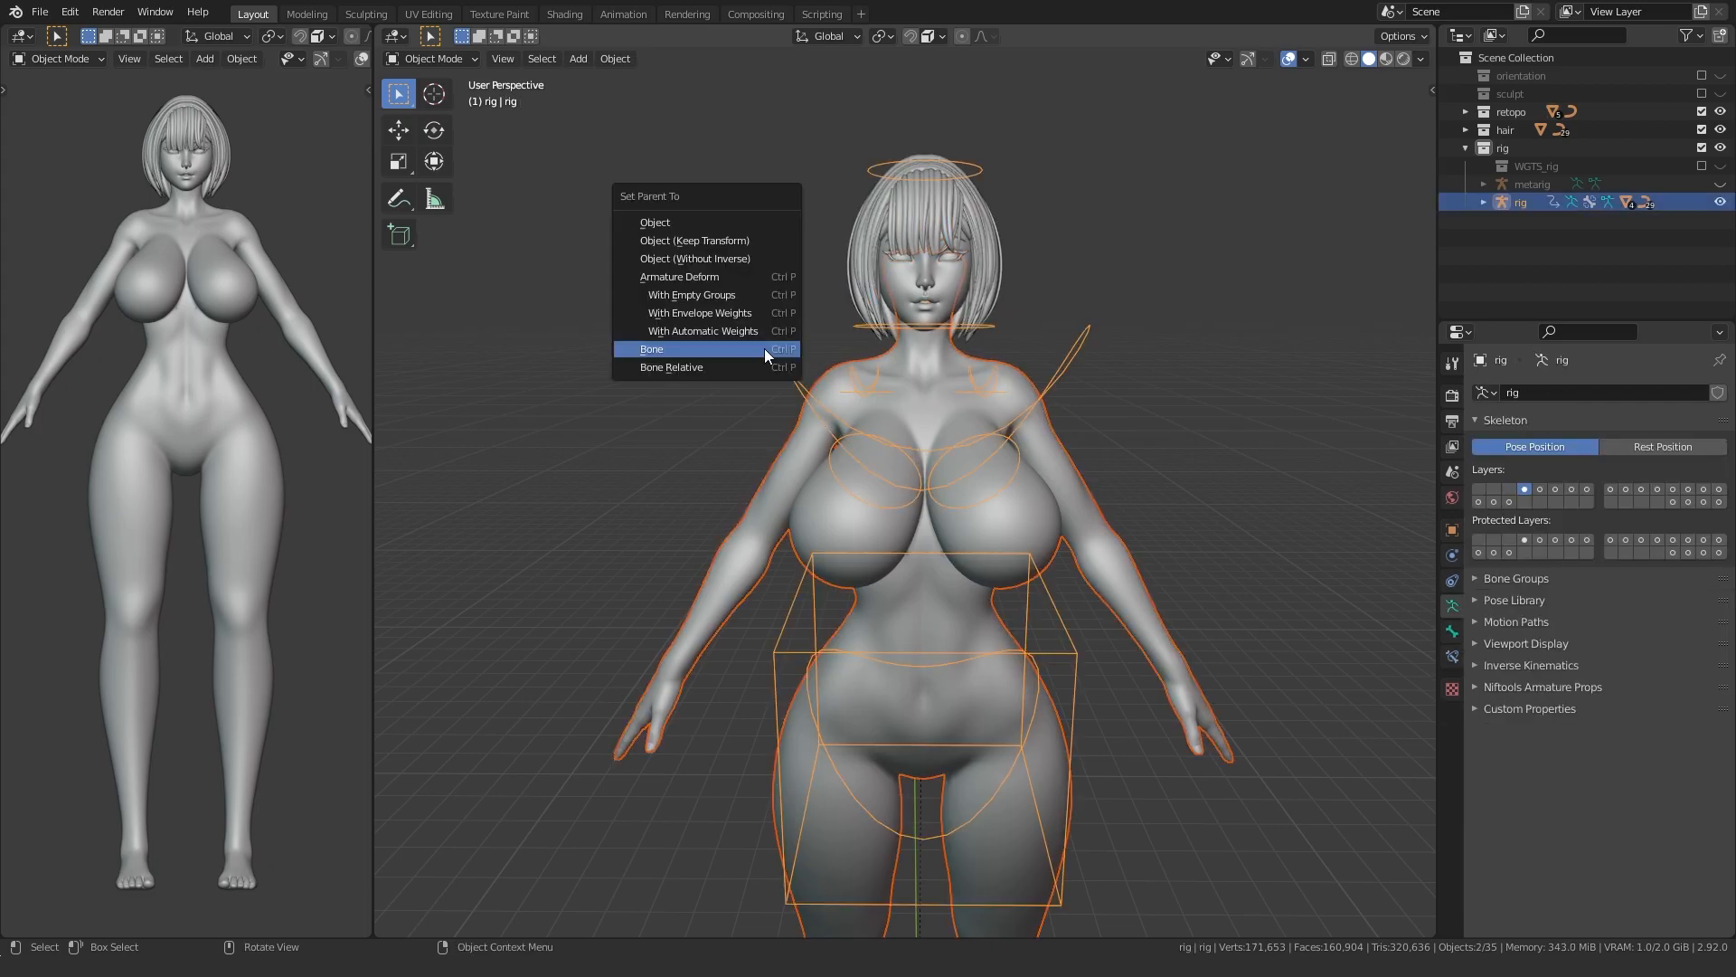
pyautogui.click(716, 337)
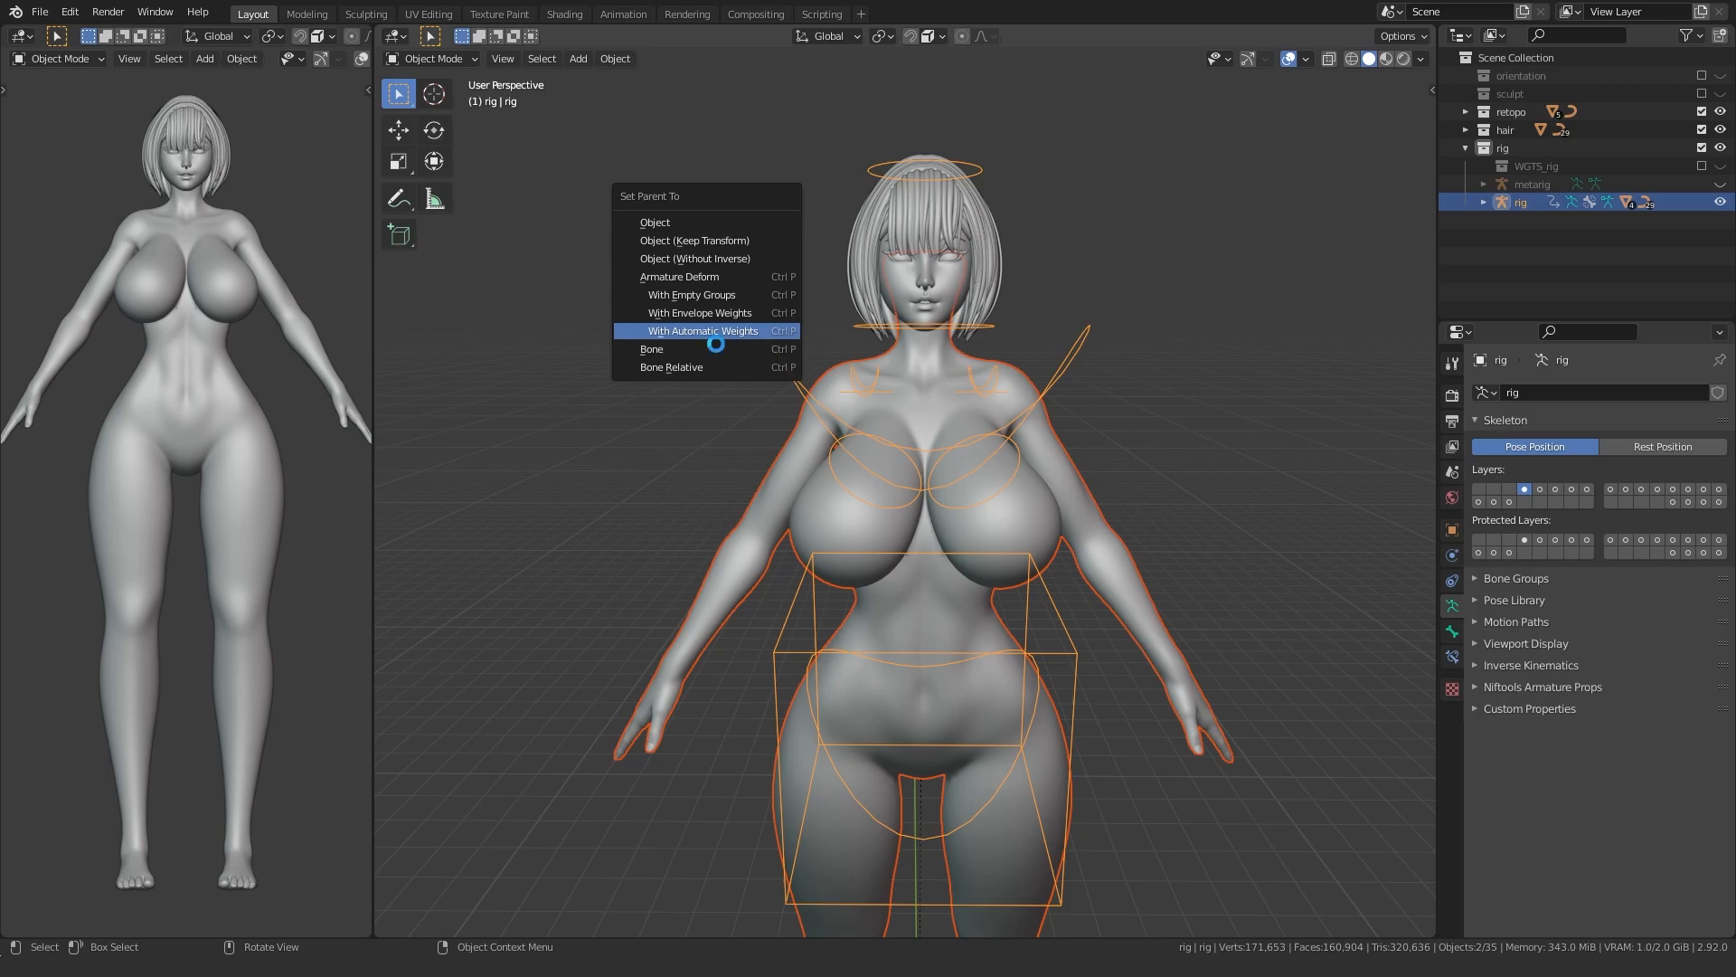
# - Show only the rig's deform bone layer and put the body retopo mesh in Weight Paint mode
pyautogui.click(1688, 501)
pyautogui.click(752, 403)
pyautogui.click(824, 404)
pyautogui.keyDown('shift'); pyautogui.click(809, 396); pyautogui.keyUp('shift')
pyautogui.hotkey('ctrl', 'Tab')
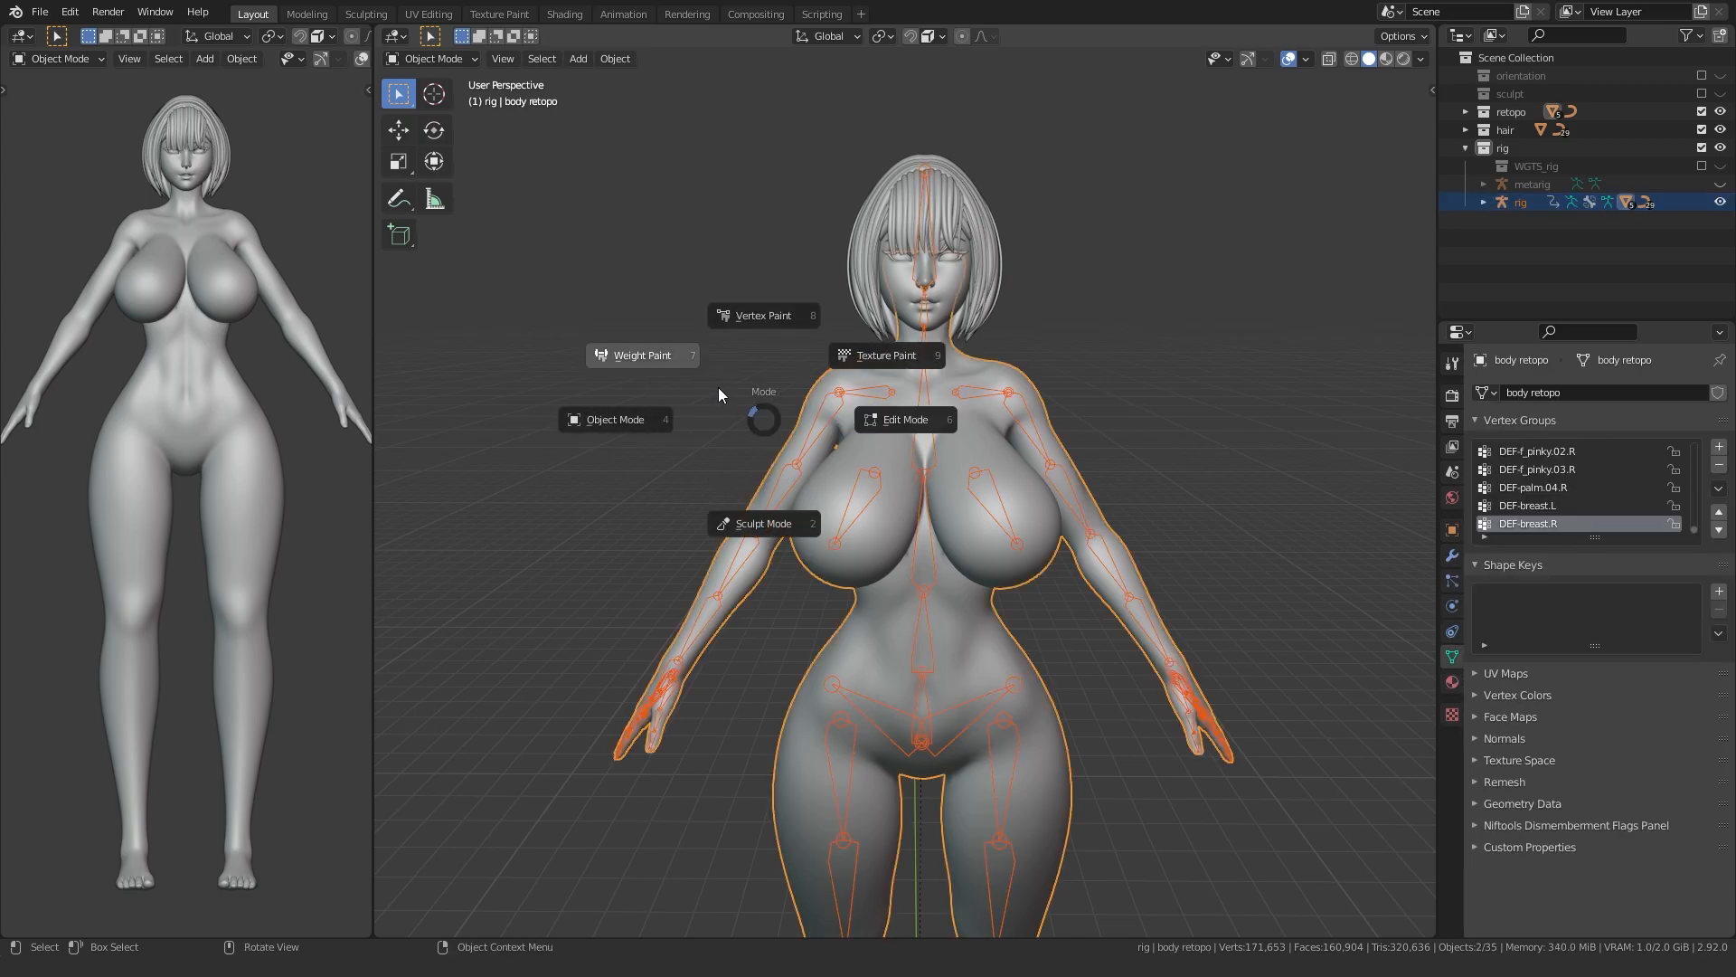
pyautogui.click(637, 355)
# - Examine the body's automatic weights for the pelvis, thigh, shin and spine deform bones
pyautogui.scroll(-3, 614, 501)
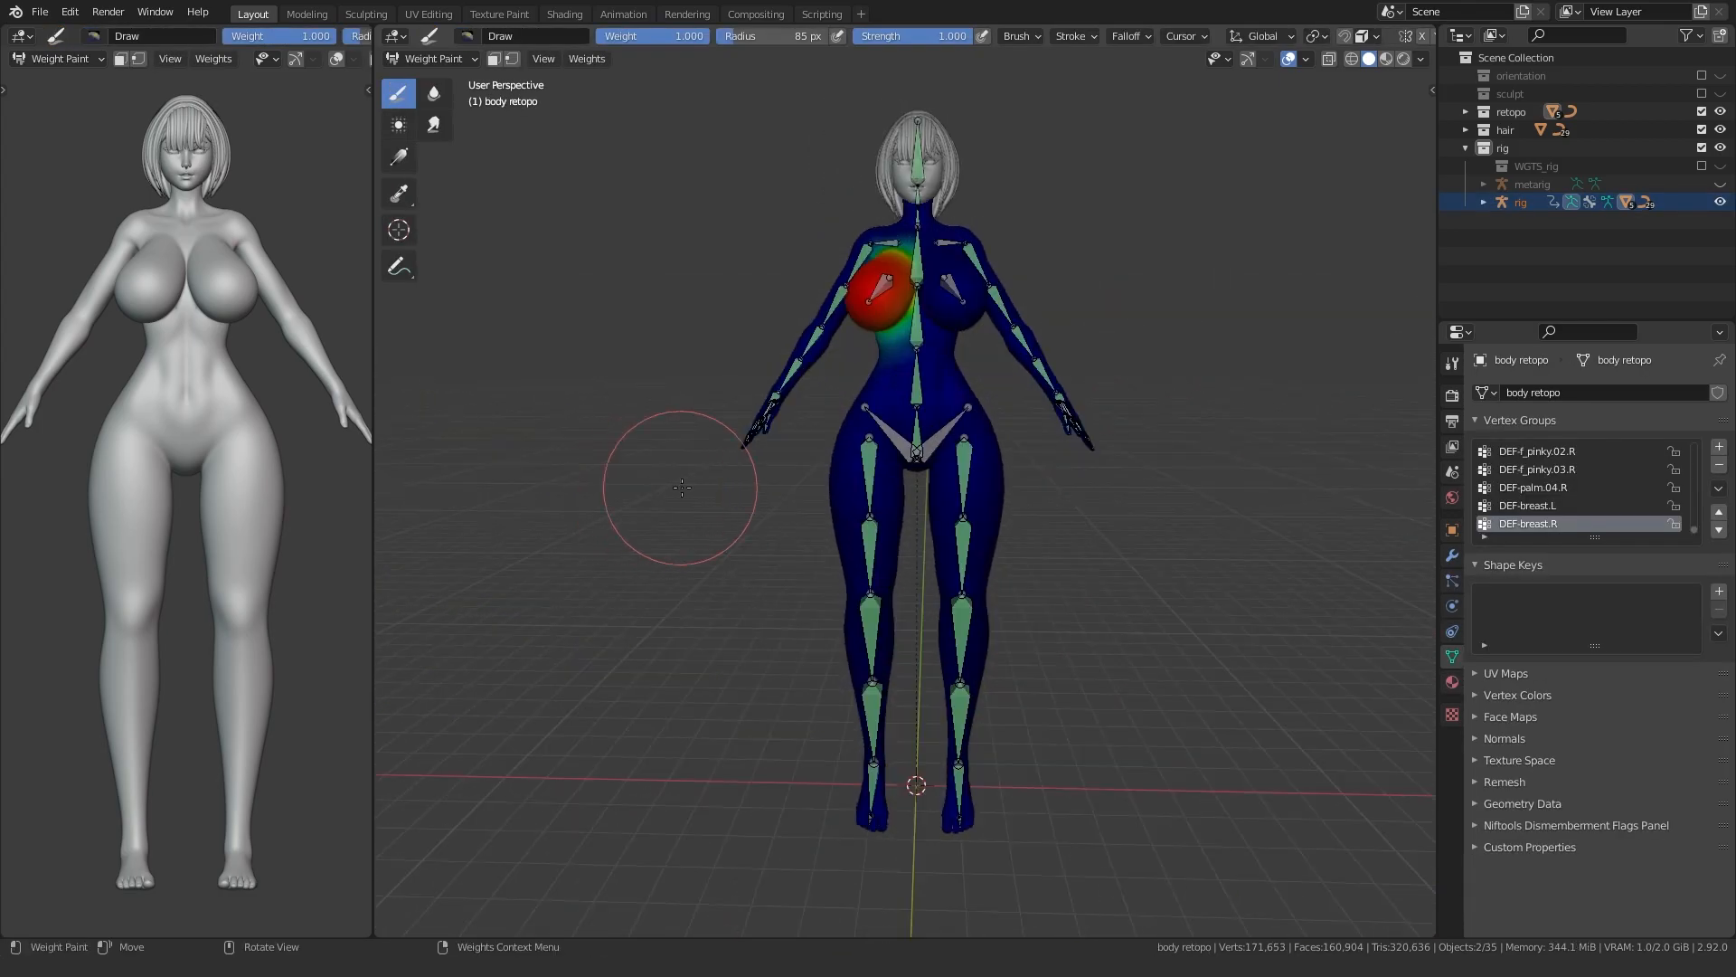
pyautogui.keyDown('ctrl'); pyautogui.click(893, 434); pyautogui.keyUp('ctrl')
pyautogui.keyDown('ctrl'); pyautogui.click(916, 427); pyautogui.keyUp('ctrl')
pyautogui.keyDown('ctrl'); pyautogui.click(943, 430); pyautogui.keyUp('ctrl')
pyautogui.keyDown('ctrl'); pyautogui.click(962, 465); pyautogui.keyUp('ctrl')
pyautogui.keyDown('ctrl'); pyautogui.click(868, 471); pyautogui.keyUp('ctrl')
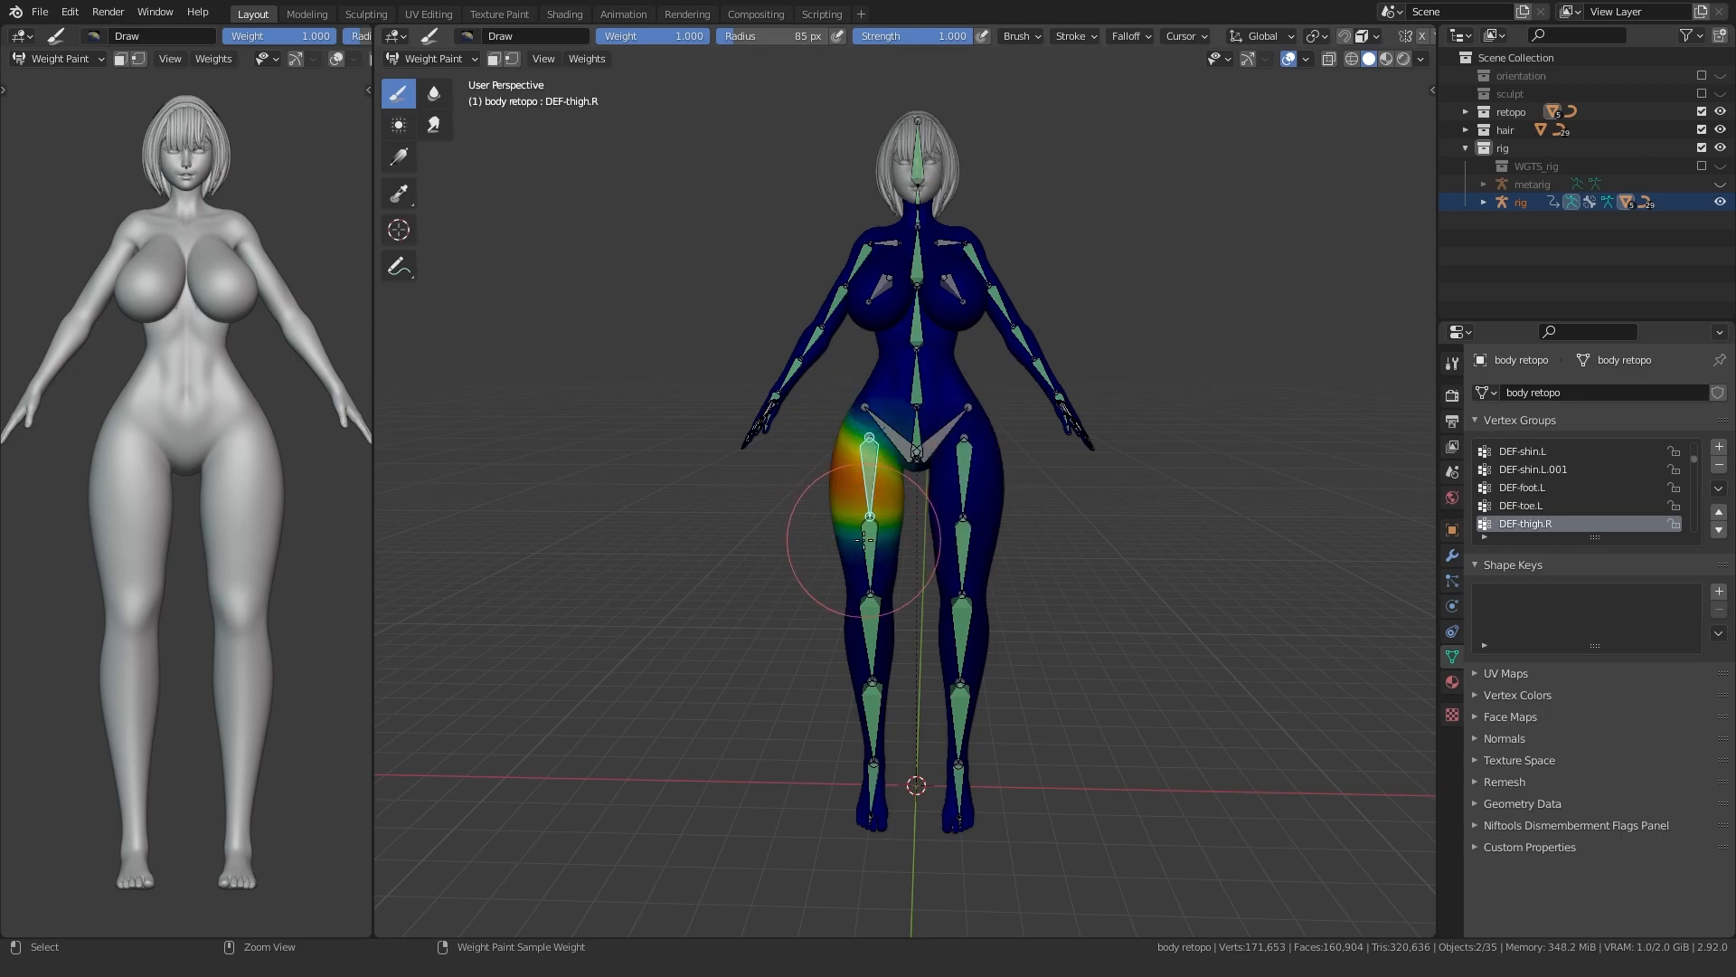
pyautogui.keyDown('ctrl'); pyautogui.click(866, 544); pyautogui.keyUp('ctrl')
pyautogui.keyDown('ctrl'); pyautogui.click(960, 540); pyautogui.keyUp('ctrl')
pyautogui.keyDown('ctrl'); pyautogui.click(961, 638); pyautogui.keyUp('ctrl')
pyautogui.keyDown('ctrl'); pyautogui.click(870, 637); pyautogui.keyUp('ctrl')
pyautogui.keyDown('ctrl'); pyautogui.click(923, 323); pyautogui.keyUp('ctrl')
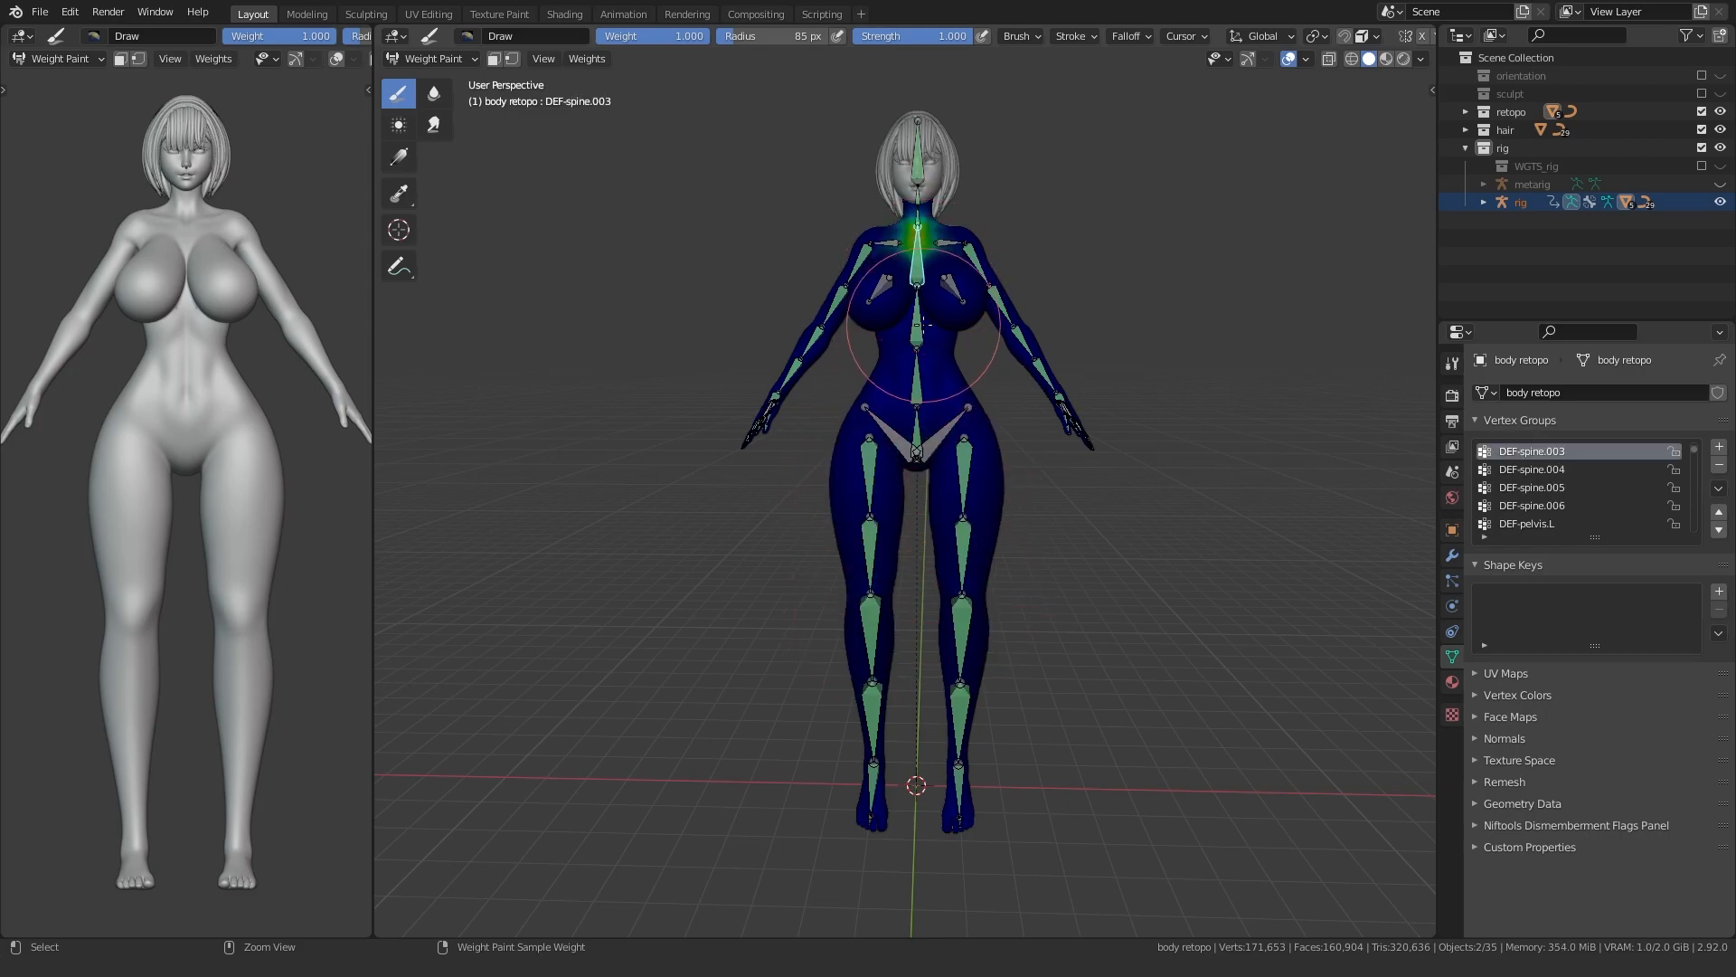
# - Select the DEF-toe.L bone to display its weights on the left foot's toes
pyautogui.moveTo(851, 544); pyautogui.dragTo(762, 589, button='middle')
pyautogui.scroll(3, 762, 589)
pyautogui.keyDown('shift'); pyautogui.moveTo(762, 588); pyautogui.dragTo(760, 181, button='middle'); pyautogui.keyUp('shift')
pyautogui.scroll(4, 837, 651)
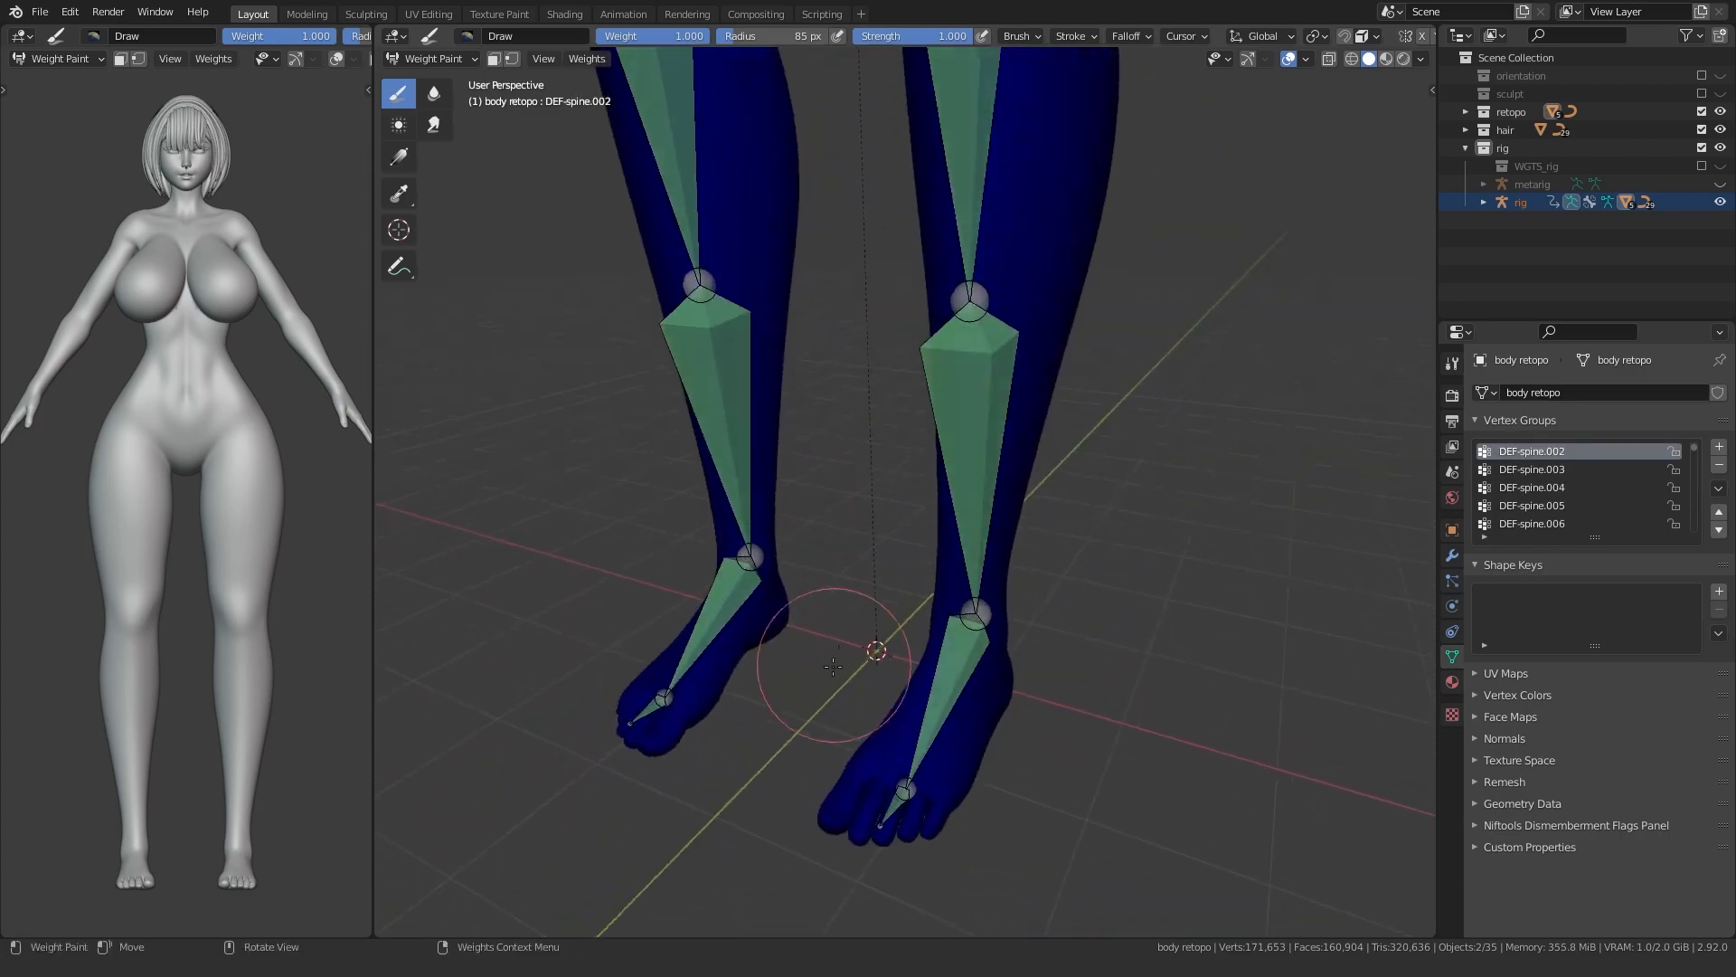
pyautogui.keyDown('shift'); pyautogui.moveTo(837, 651); pyautogui.dragTo(859, 456, button='middle'); pyautogui.keyUp('shift')
pyautogui.keyDown('ctrl'); pyautogui.click(906, 550); pyautogui.keyUp('ctrl')
pyautogui.moveTo(906, 550); pyautogui.dragTo(795, 714, button='middle')
pyautogui.scroll(4, 814, 676)
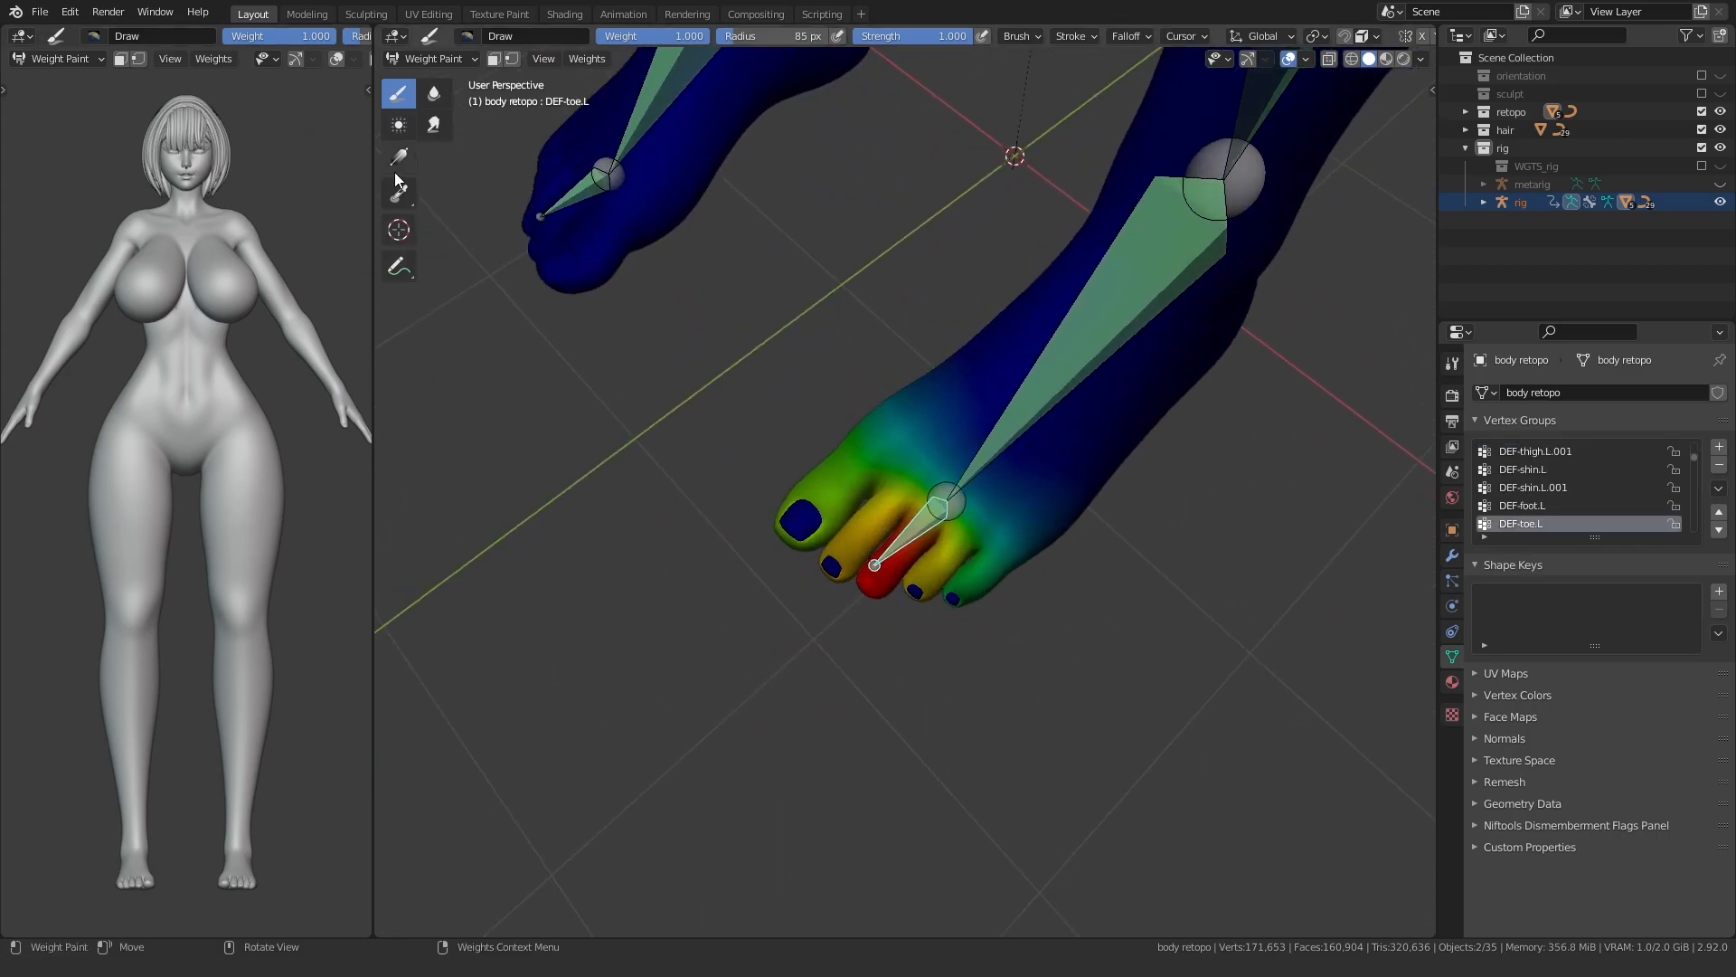
# - Fill the left foot's toes with full DEF-toe.L weight using a linear Weight Gradient at weight 1.000
pyautogui.click(399, 157)
pyautogui.moveTo(674, 369); pyautogui.dragTo(734, 598, button='middle')
pyautogui.moveTo(924, 500); pyautogui.dragTo(814, 618, button='middle')
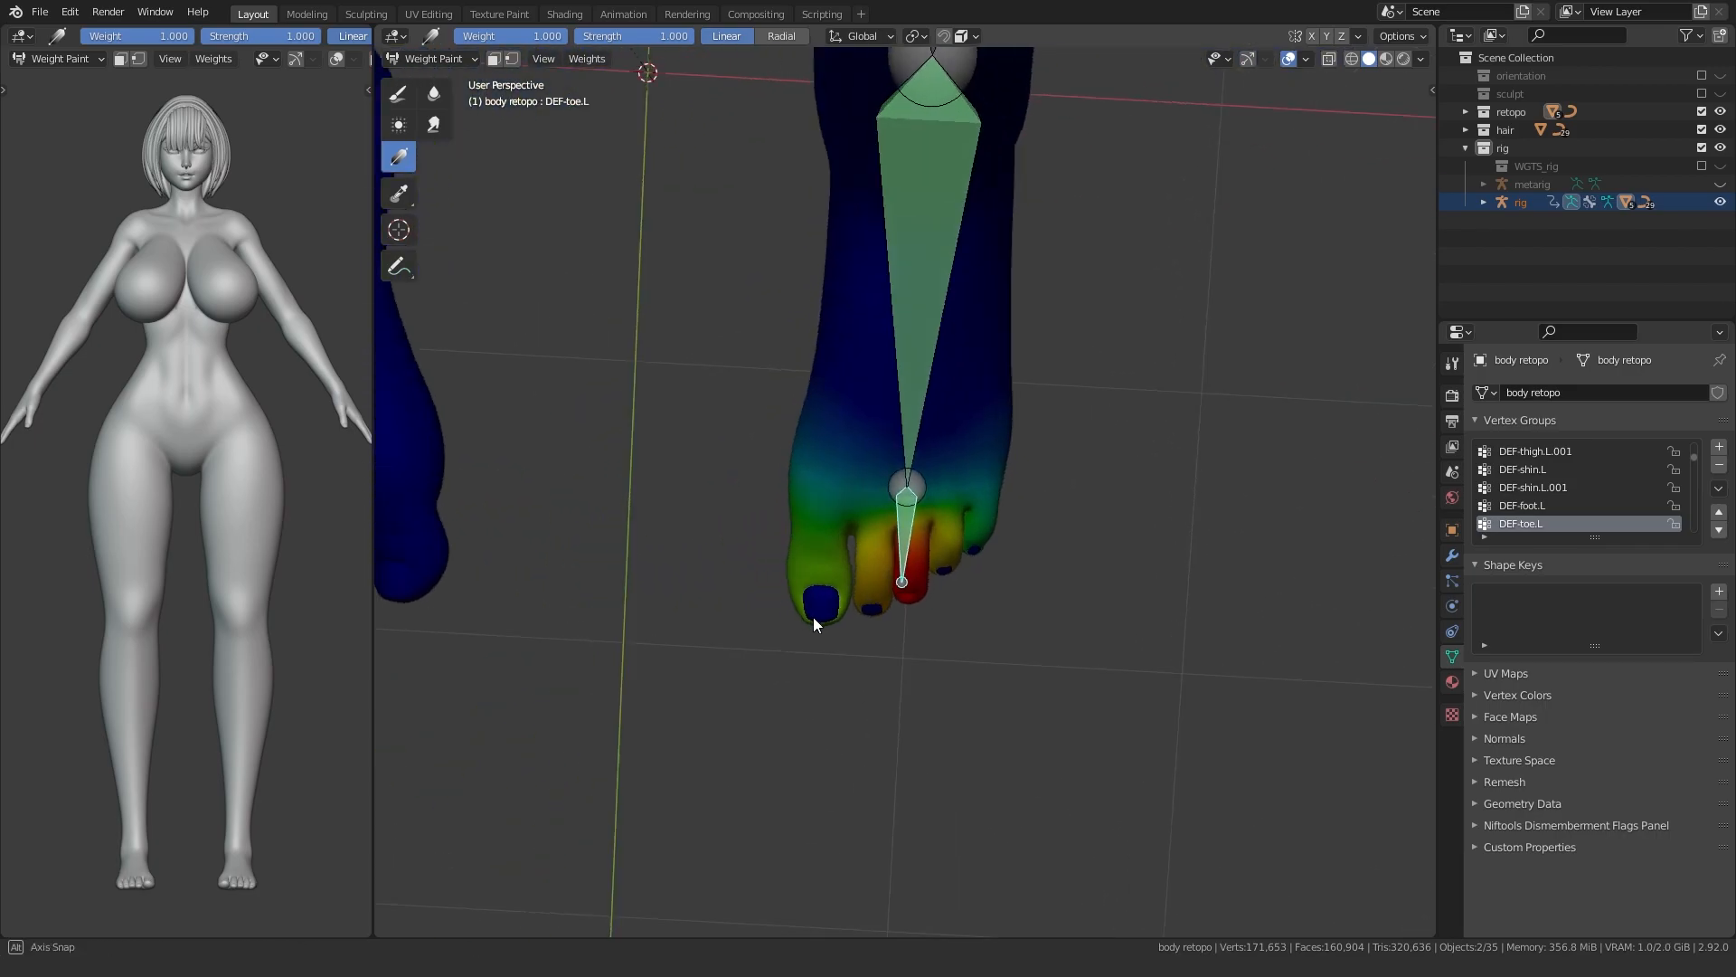
pyautogui.press('ctrl+KP_7')
pyautogui.scroll(1, 857, 465)
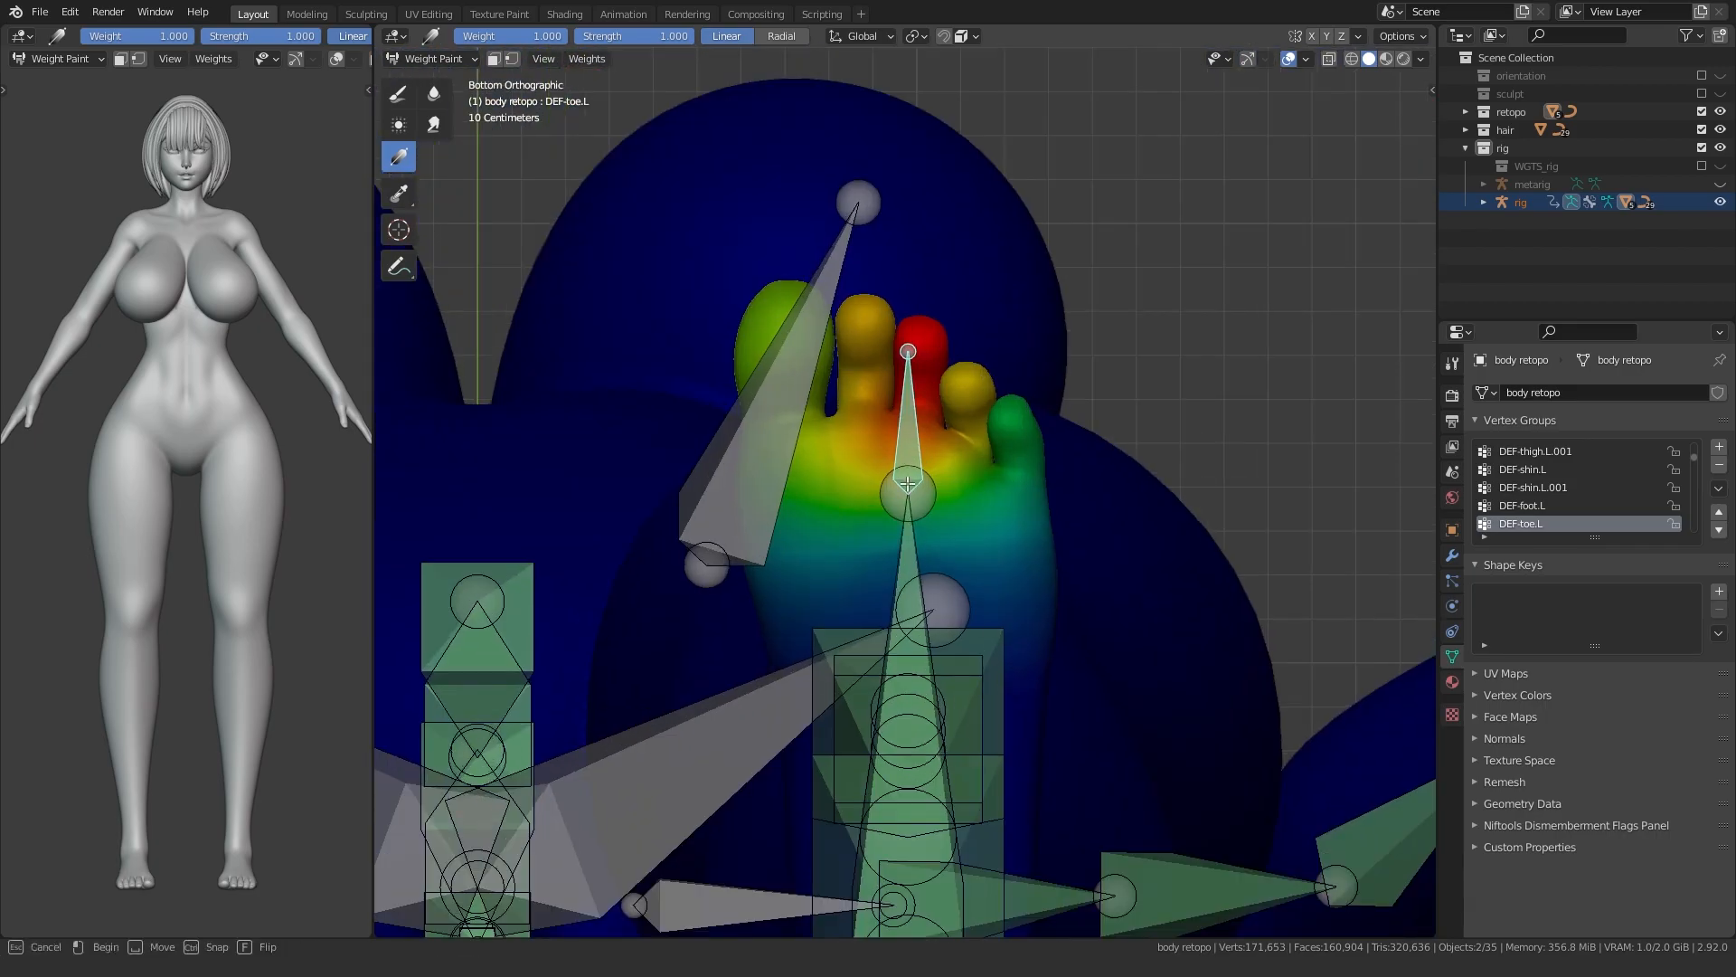
pyautogui.moveTo(908, 481); pyautogui.dragTo(908, 491)
pyautogui.moveTo(832, 506)
pyautogui.mouseDown(button='middle')
pyautogui.moveTo(821, 740)
pyautogui.moveTo(883, 620)
pyautogui.mouseUp(button='middle')
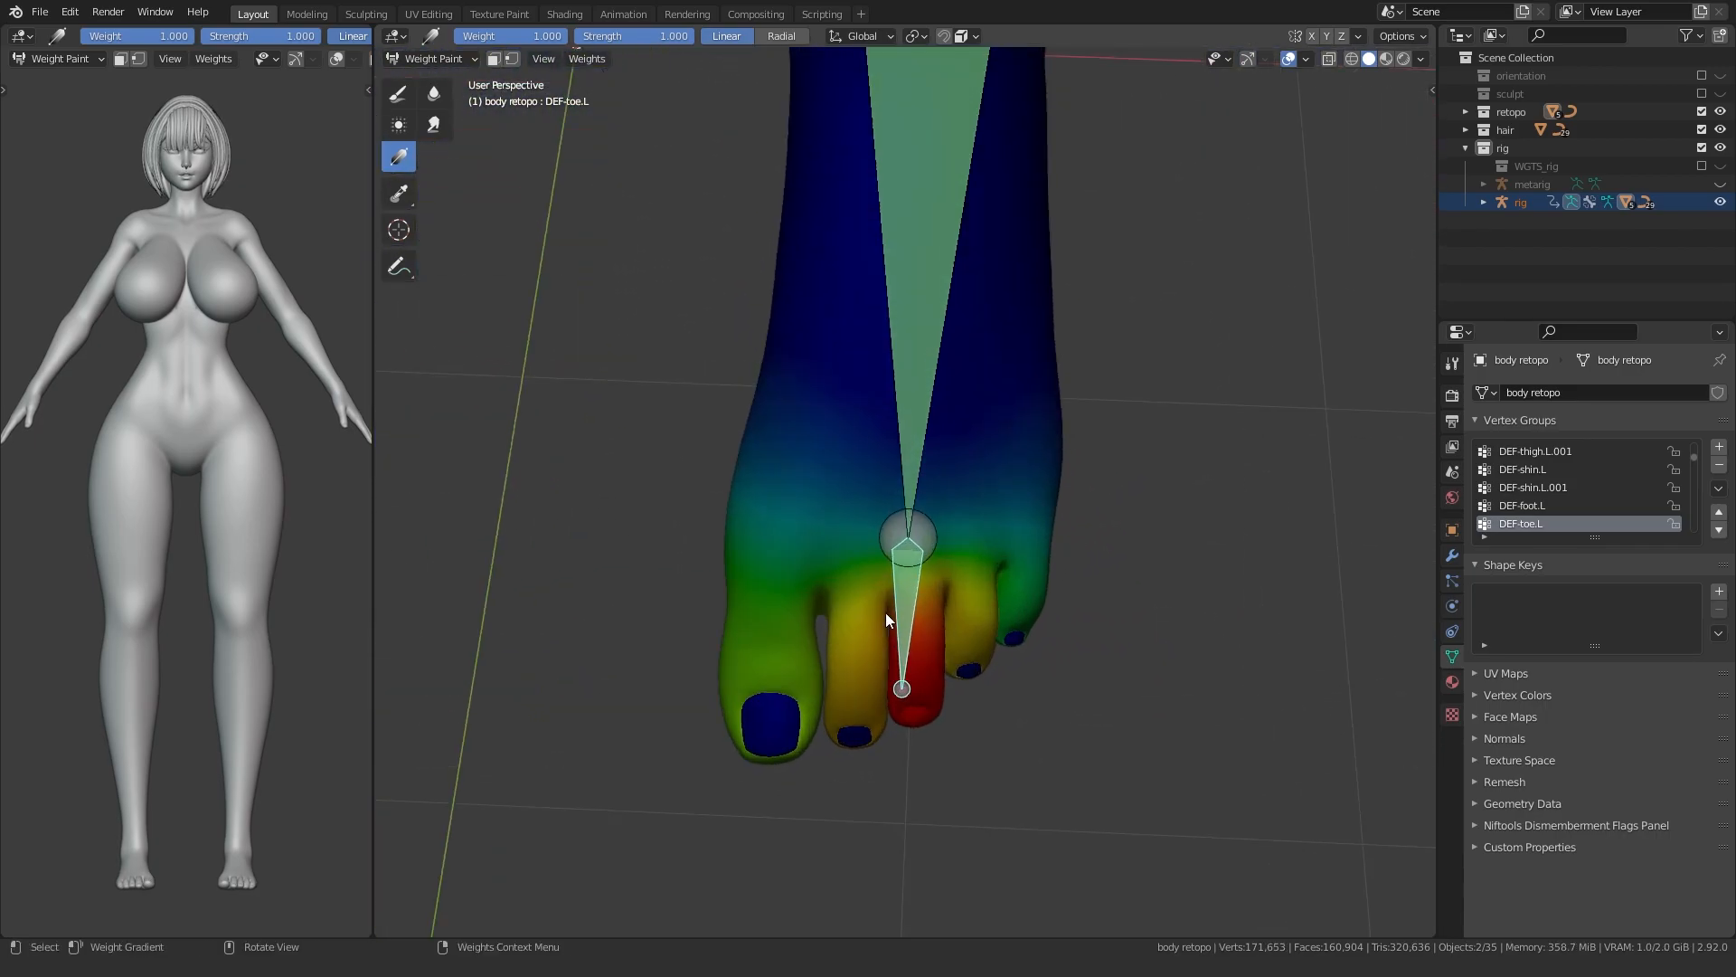
pyautogui.moveTo(910, 563); pyautogui.dragTo(907, 528)
pyautogui.scroll(-10, 908, 530)
pyautogui.moveTo(854, 593)
pyautogui.mouseDown(button='middle')
pyautogui.moveTo(789, 437)
pyautogui.moveTo(843, 503)
pyautogui.mouseUp(button='middle')
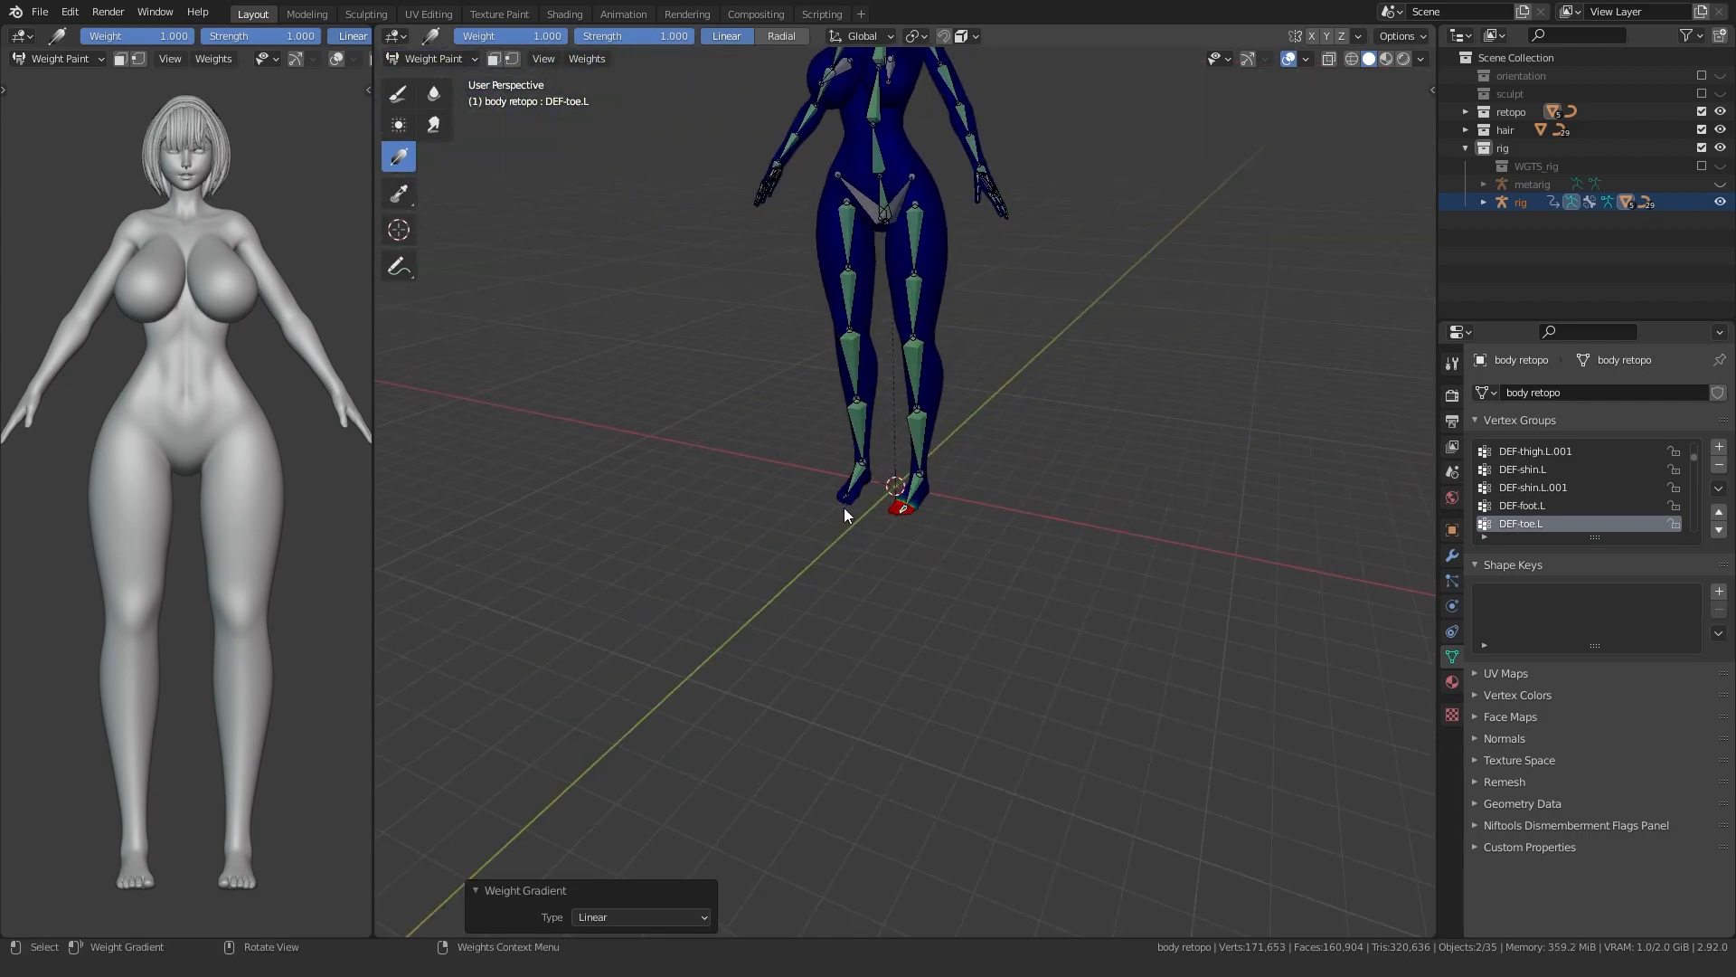
pyautogui.scroll(10, 897, 506)
pyautogui.moveTo(897, 594); pyautogui.dragTo(887, 660, button='middle')
# - Select the DEF-foot.L bone and clear its weight from the left toes with a linear gradient at weight 0.000
pyautogui.click(910, 544)
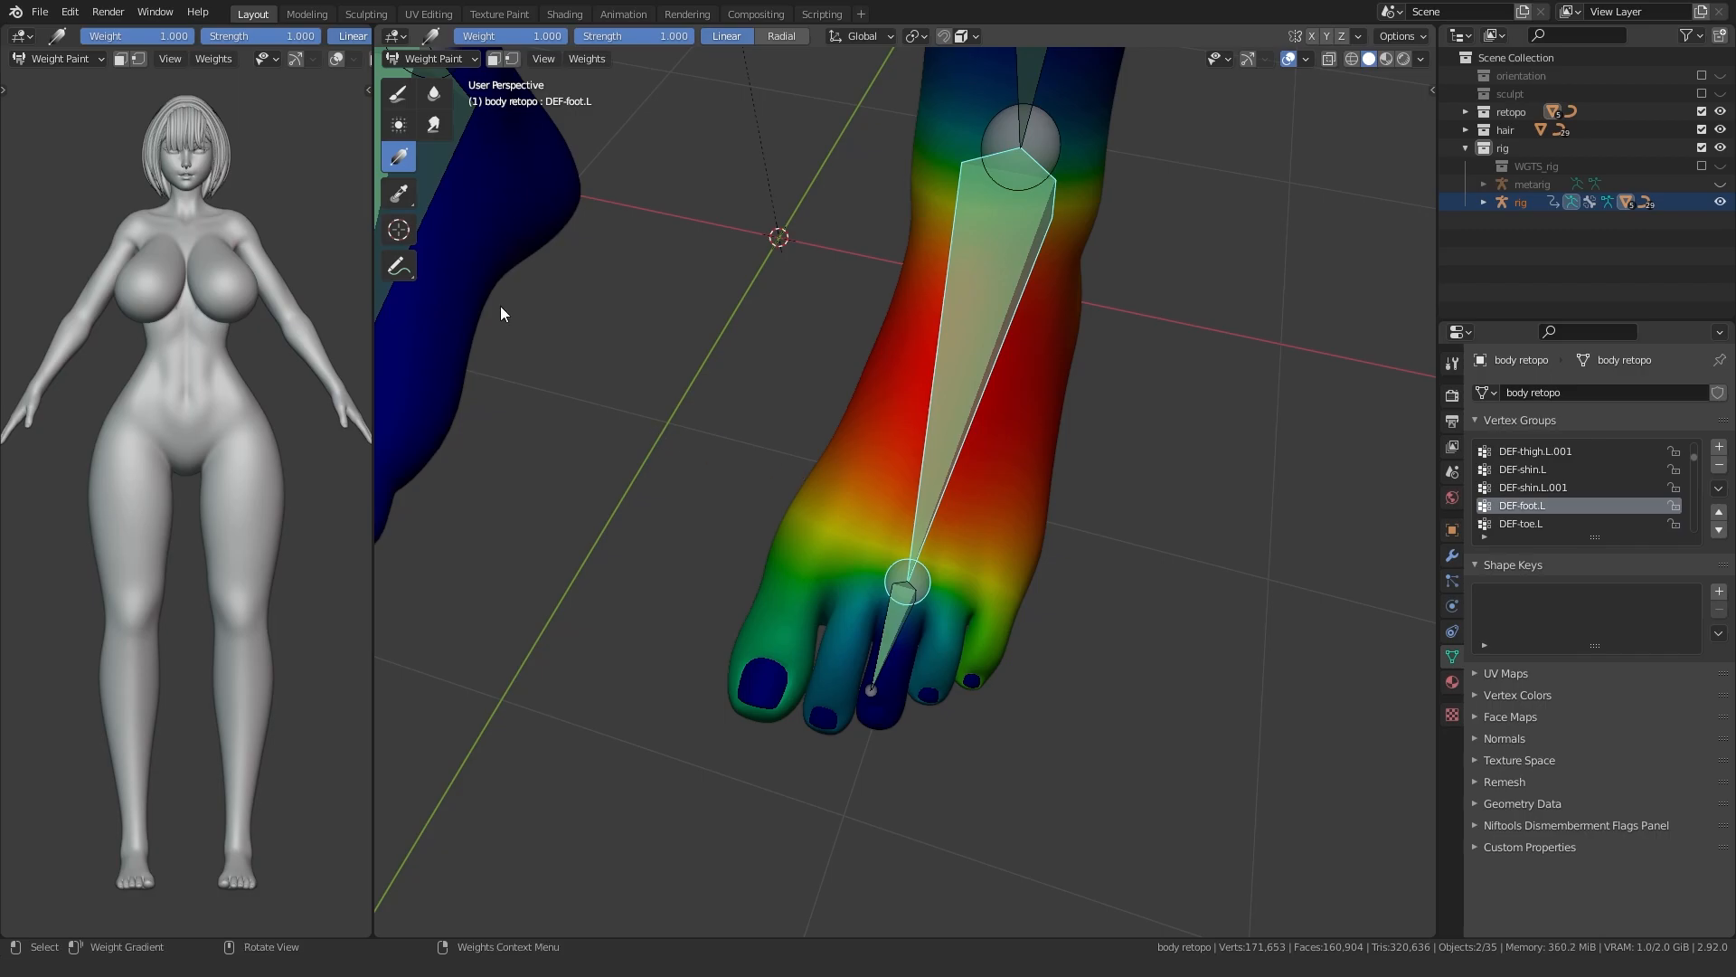
pyautogui.moveTo(892, 523); pyautogui.dragTo(897, 517, button='middle')
pyautogui.moveTo(908, 587); pyautogui.dragTo(910, 575)
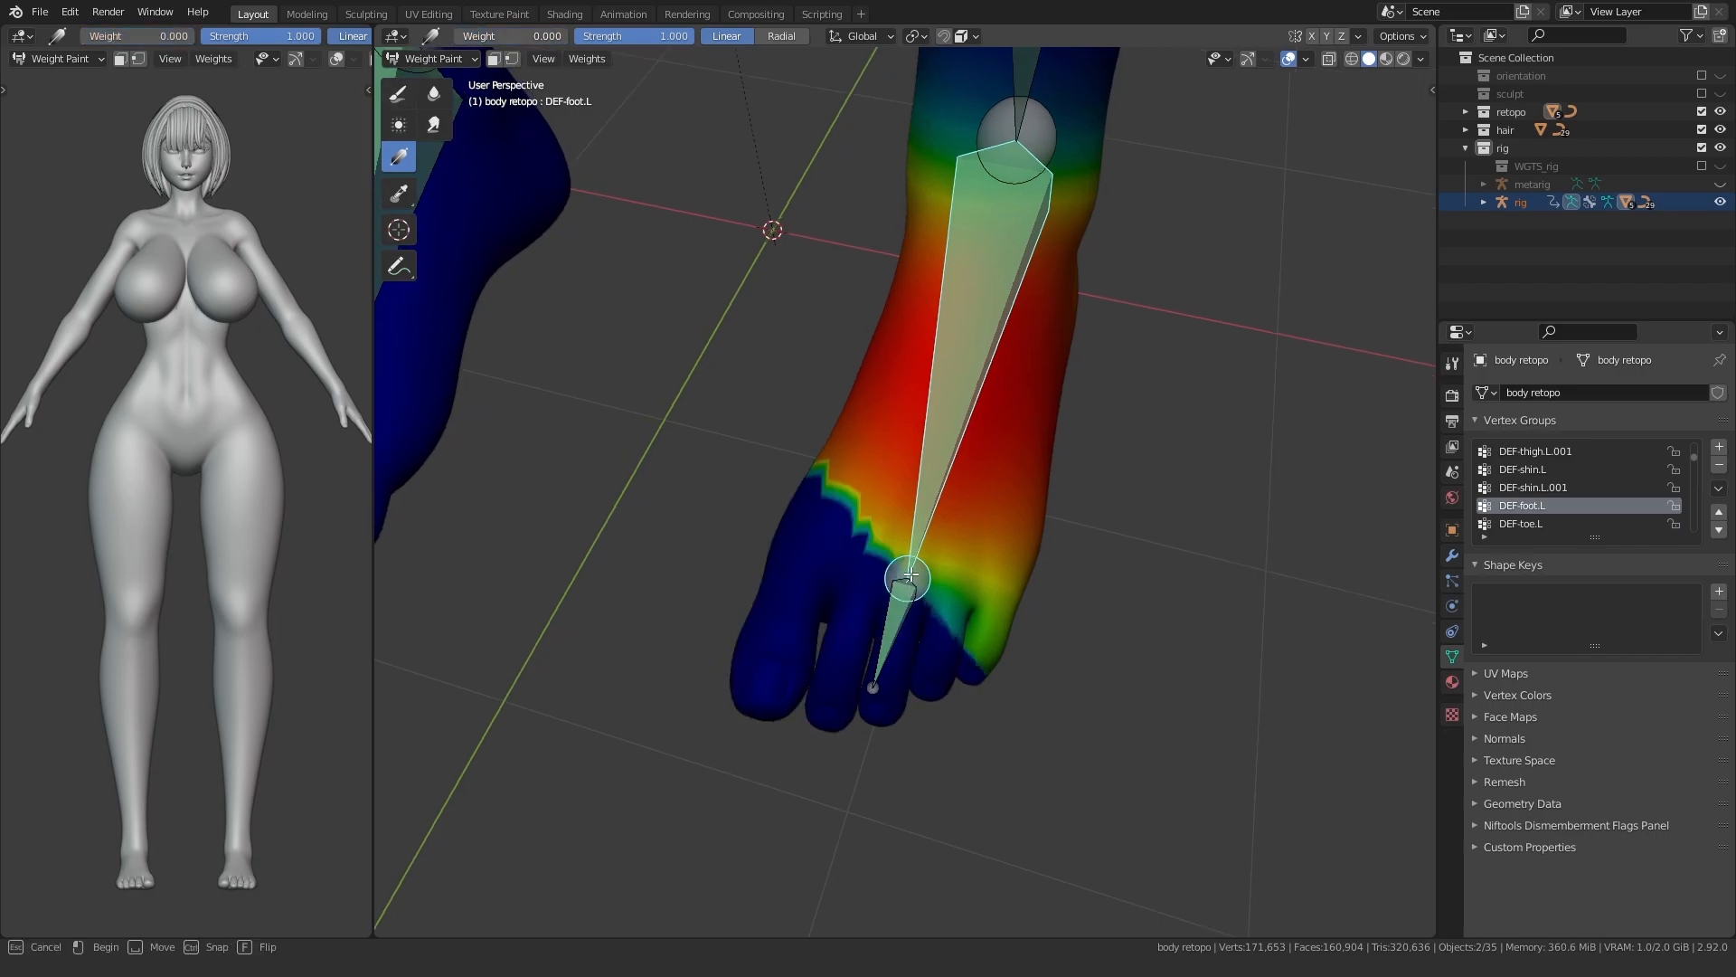
# - Go through the left leg bones up to DEF-thigh.L and trim its weight above the groin line with a zero-weight linear gradient
pyautogui.moveTo(938, 480); pyautogui.dragTo(1083, 340, button='middle')
pyautogui.keyDown('ctrl'); pyautogui.click(1011, 225); pyautogui.keyUp('ctrl')
pyautogui.moveTo(1011, 225); pyautogui.dragTo(966, 522, button='middle')
pyautogui.keyDown('ctrl'); pyautogui.click(937, 289); pyautogui.keyUp('ctrl')
pyautogui.keyDown('ctrl'); pyautogui.click(962, 338); pyautogui.keyUp('ctrl')
pyautogui.keyDown('ctrl'); pyautogui.click(969, 457); pyautogui.keyUp('ctrl')
pyautogui.moveTo(916, 448); pyautogui.dragTo(827, 411, button='middle')
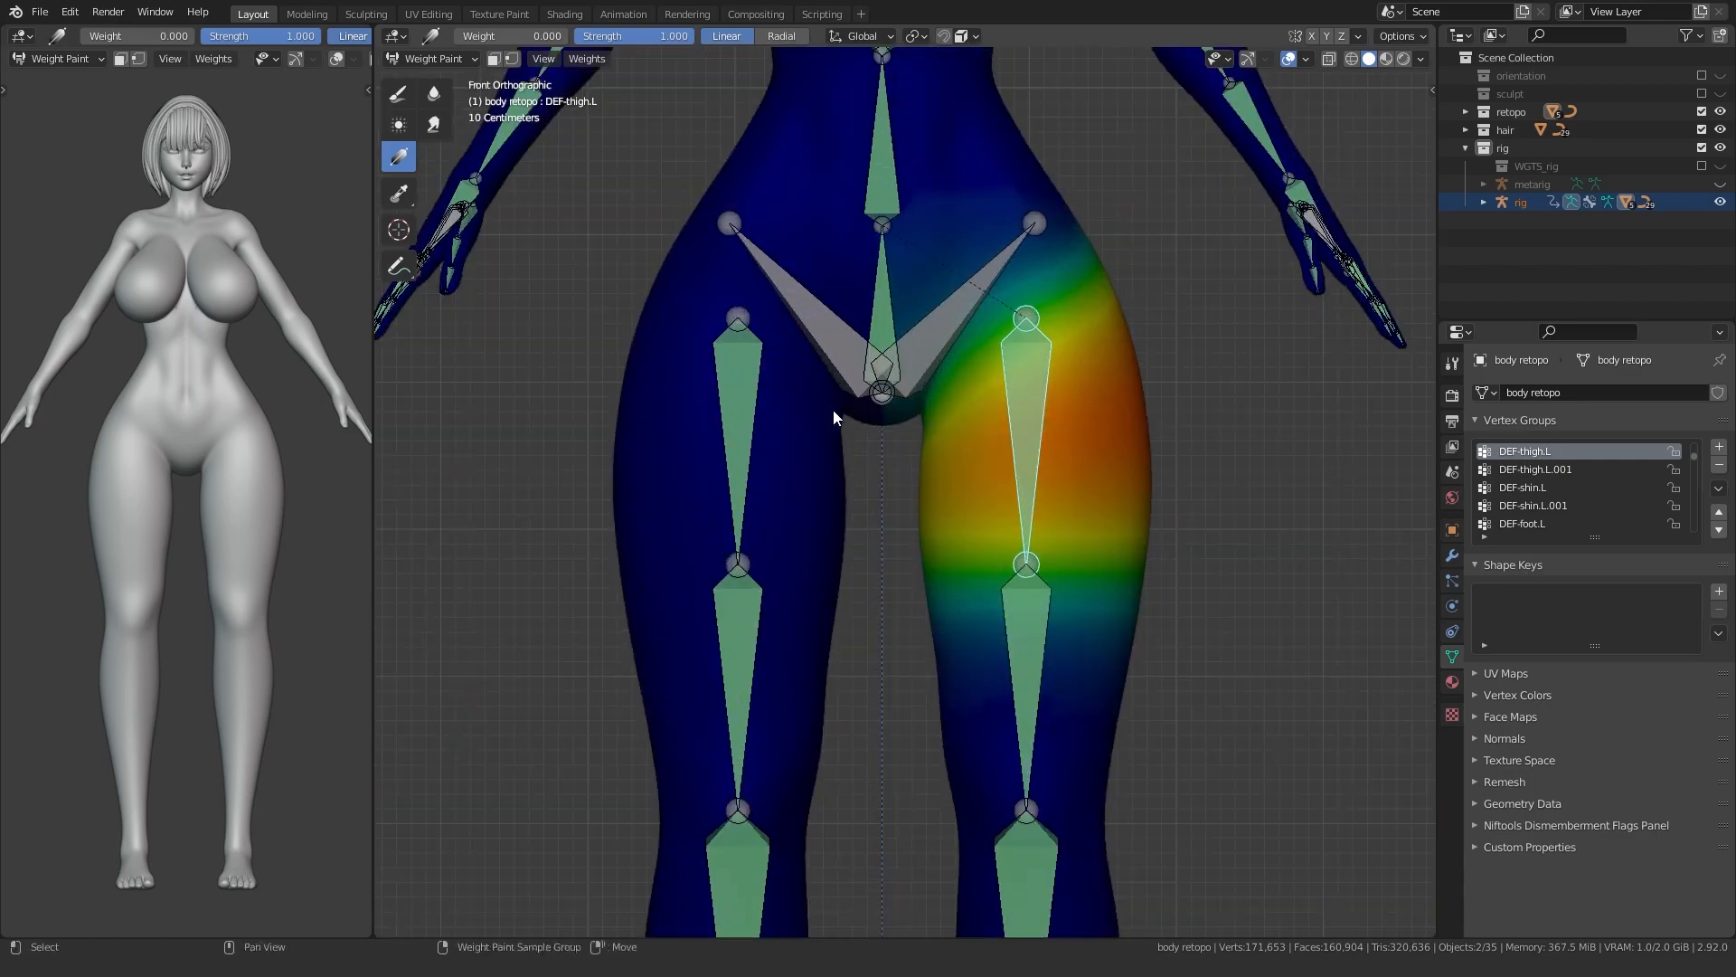
pyautogui.moveTo(960, 342); pyautogui.dragTo(963, 378)
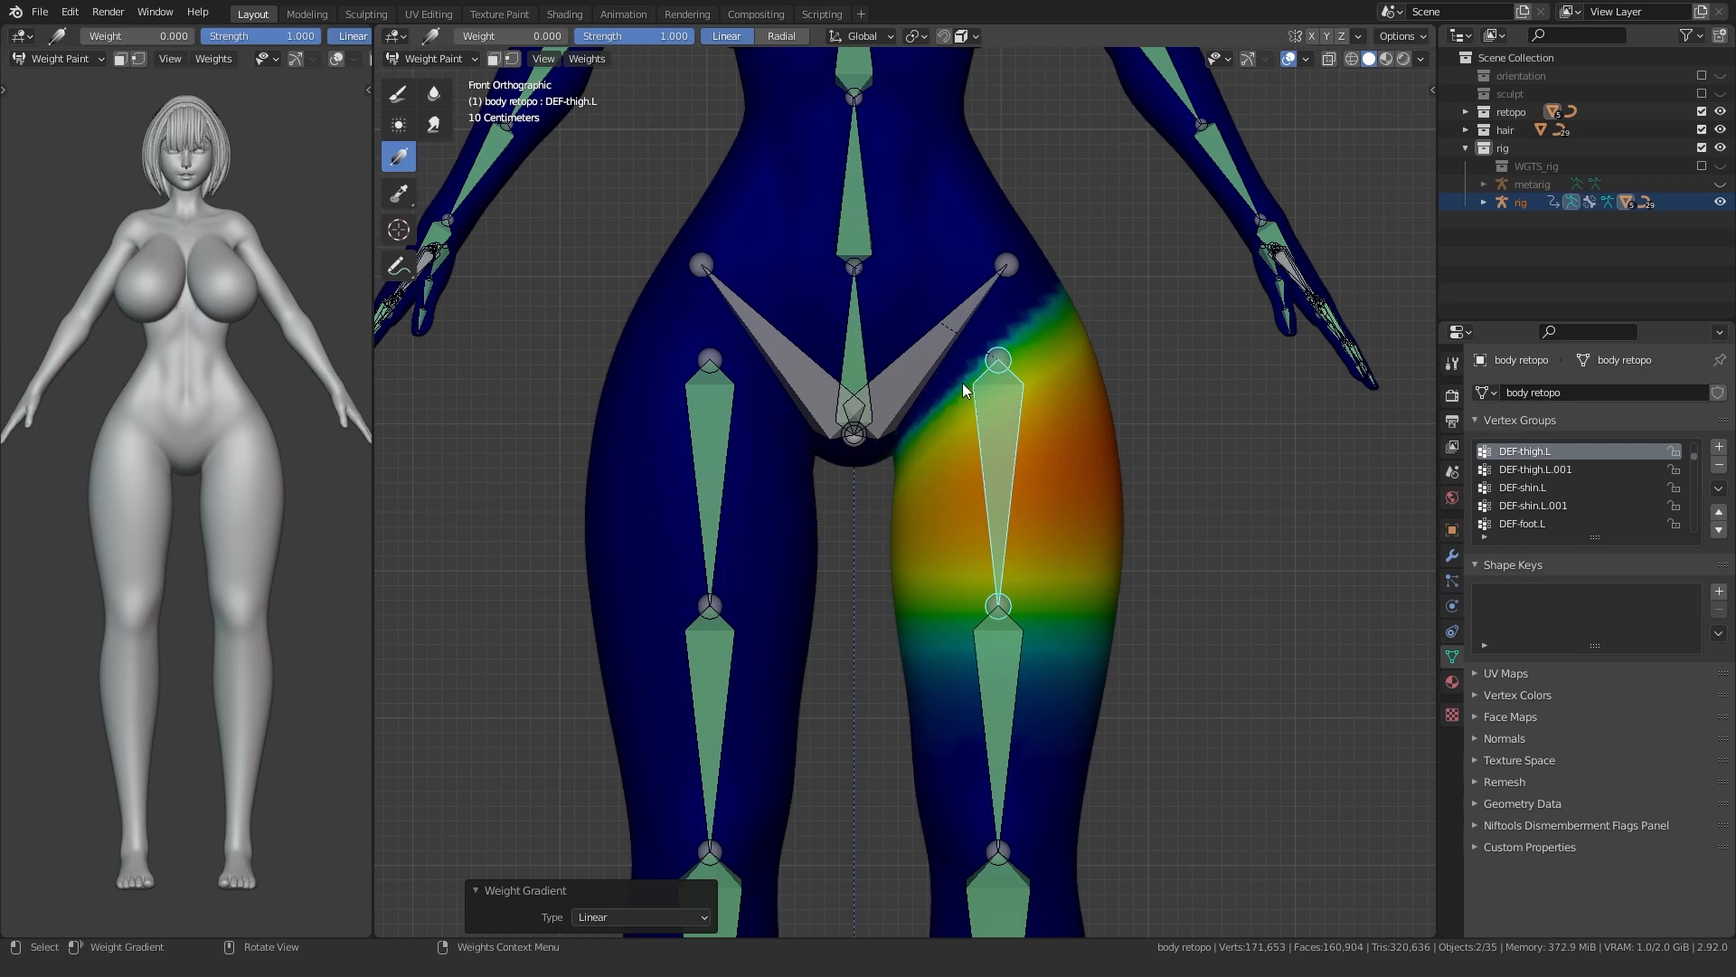
pyautogui.moveTo(951, 486); pyautogui.dragTo(1061, 479, button='middle')
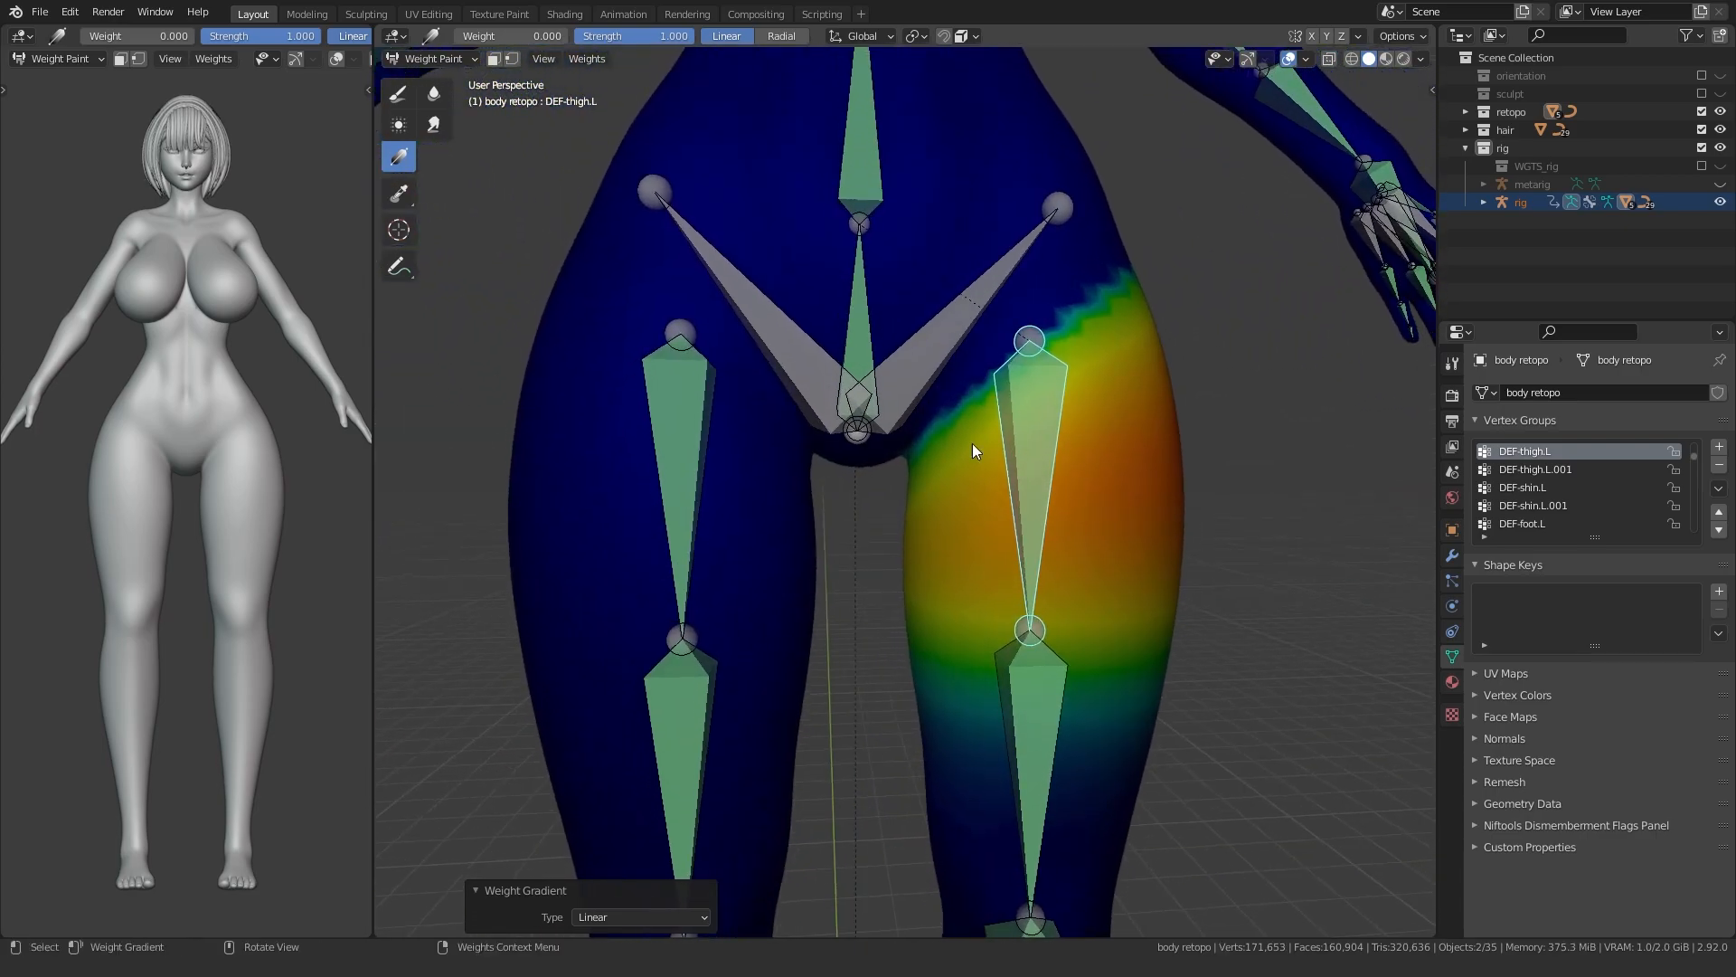
# - Examine the weights of the DEF-pelvis.L bone and the spine bones up the torso
pyautogui.keyDown('ctrl'); pyautogui.click(874, 369); pyautogui.keyUp('ctrl')
pyautogui.keyDown('shift'); pyautogui.moveTo(875, 366); pyautogui.dragTo(878, 422, button='middle'); pyautogui.keyUp('shift')
pyautogui.keyDown('ctrl'); pyautogui.click(908, 403); pyautogui.keyUp('ctrl')
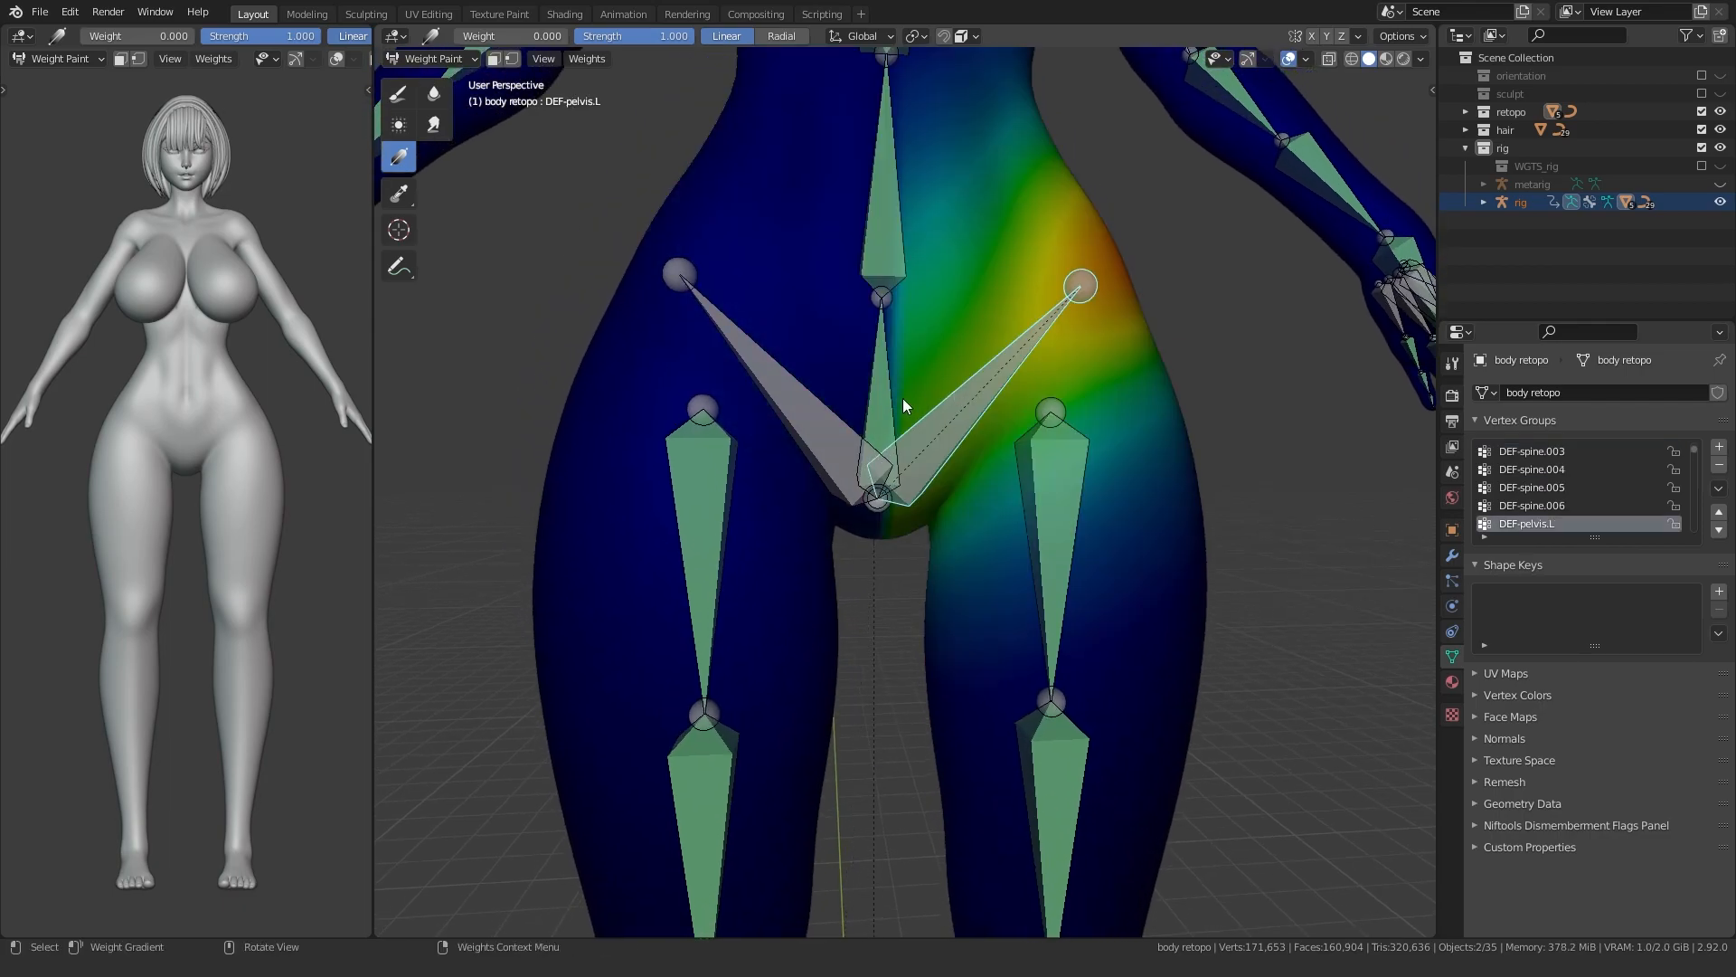
pyautogui.keyDown('shift'); pyautogui.moveTo(877, 302); pyautogui.dragTo(850, 59, button='middle'); pyautogui.keyUp('shift')
pyautogui.keyDown('ctrl'); pyautogui.click(888, 401); pyautogui.keyUp('ctrl')
pyautogui.keyDown('ctrl'); pyautogui.click(1017, 490); pyautogui.keyUp('ctrl')
pyautogui.moveTo(936, 452); pyautogui.dragTo(823, 477, button='middle')
pyautogui.keyDown('shift'); pyautogui.moveTo(818, 154); pyautogui.dragTo(848, 506, button='middle'); pyautogui.keyUp('shift')
pyautogui.keyDown('ctrl'); pyautogui.click(846, 353); pyautogui.keyUp('ctrl')
pyautogui.keyDown('shift'); pyautogui.moveTo(821, 280); pyautogui.dragTo(822, 512, button='middle'); pyautogui.keyUp('shift')
# - Select the DEF-breast.L bone and trim its weight at the inner edge near the chest's midline with a zero-weight linear gradient
pyautogui.keyDown('ctrl'); pyautogui.click(950, 403); pyautogui.keyUp('ctrl')
pyautogui.moveTo(936, 416); pyautogui.dragTo(897, 456, button='middle')
pyautogui.scroll(3, 914, 422)
pyautogui.moveTo(900, 318)
pyautogui.mouseDown()
pyautogui.moveTo(907, 288)
pyautogui.moveTo(890, 288)
pyautogui.mouseUp()
pyautogui.scroll(-3, 877, 341)
pyautogui.moveTo(876, 341); pyautogui.dragTo(853, 465, button='middle')
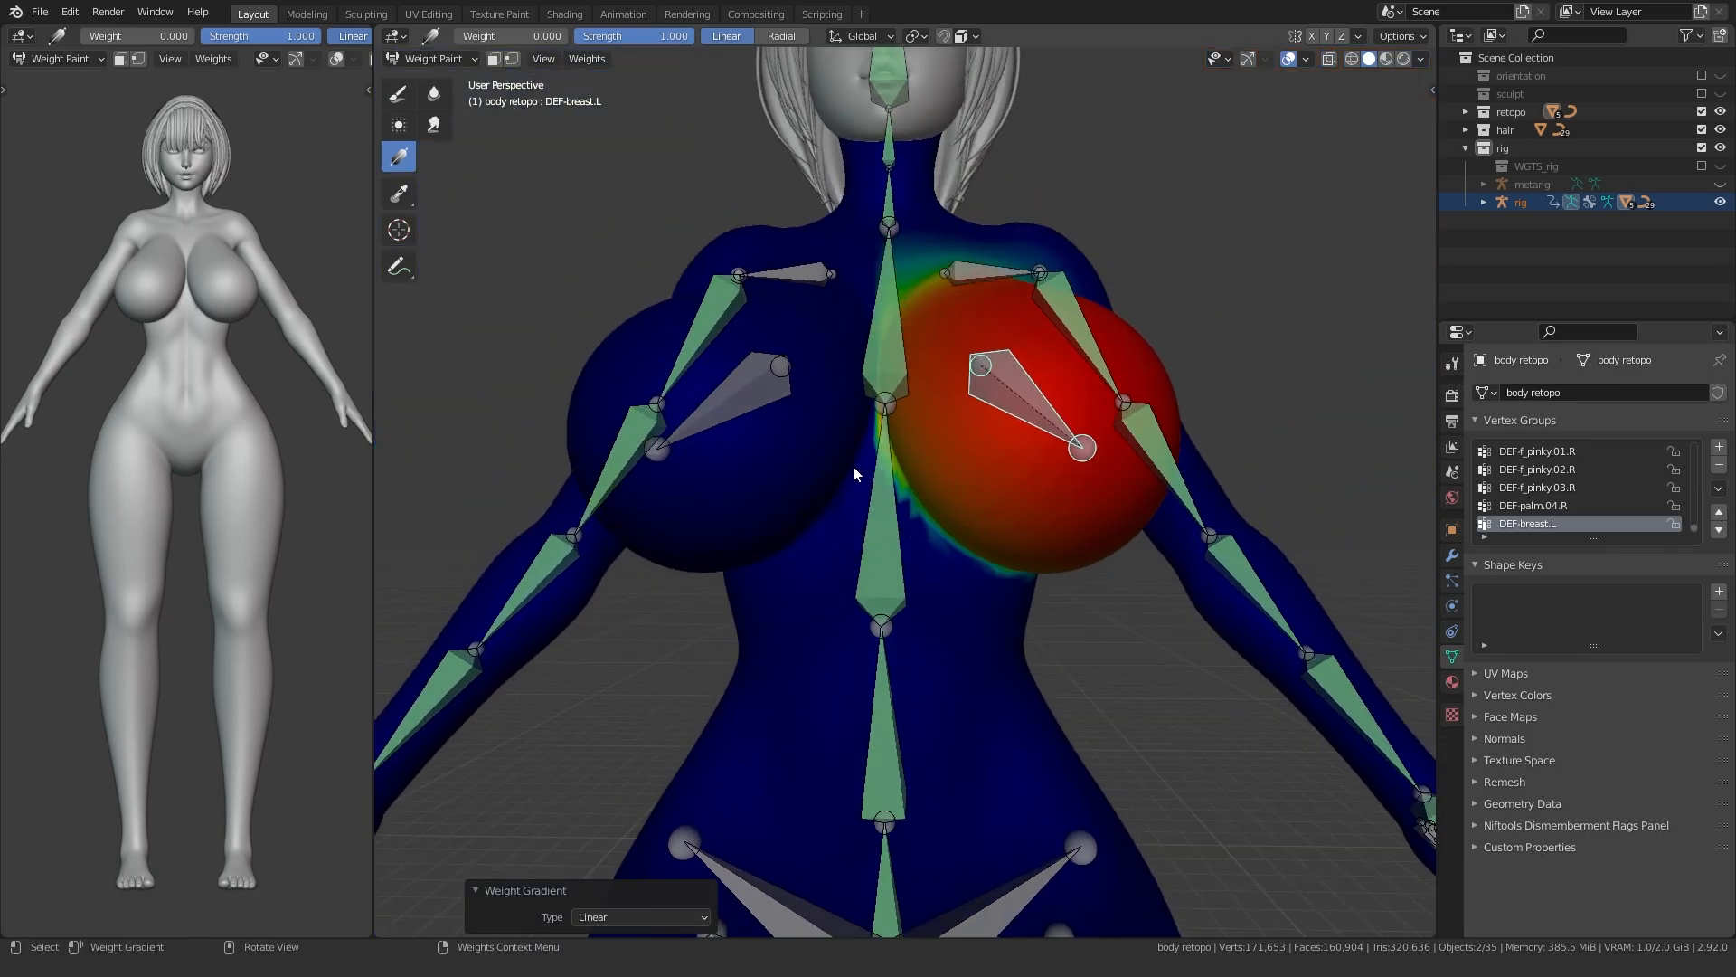
# - Inspect the body retopo mesh in Sculpt Mode together with its mask and face set overlay settings
pyautogui.press('Tab')
pyautogui.moveTo(838, 410)
pyautogui.mouseDown(button='middle')
pyautogui.moveTo(940, 417)
pyautogui.moveTo(818, 438)
pyautogui.mouseUp(button='middle')
pyautogui.hotkey('ctrl', 'Tab')
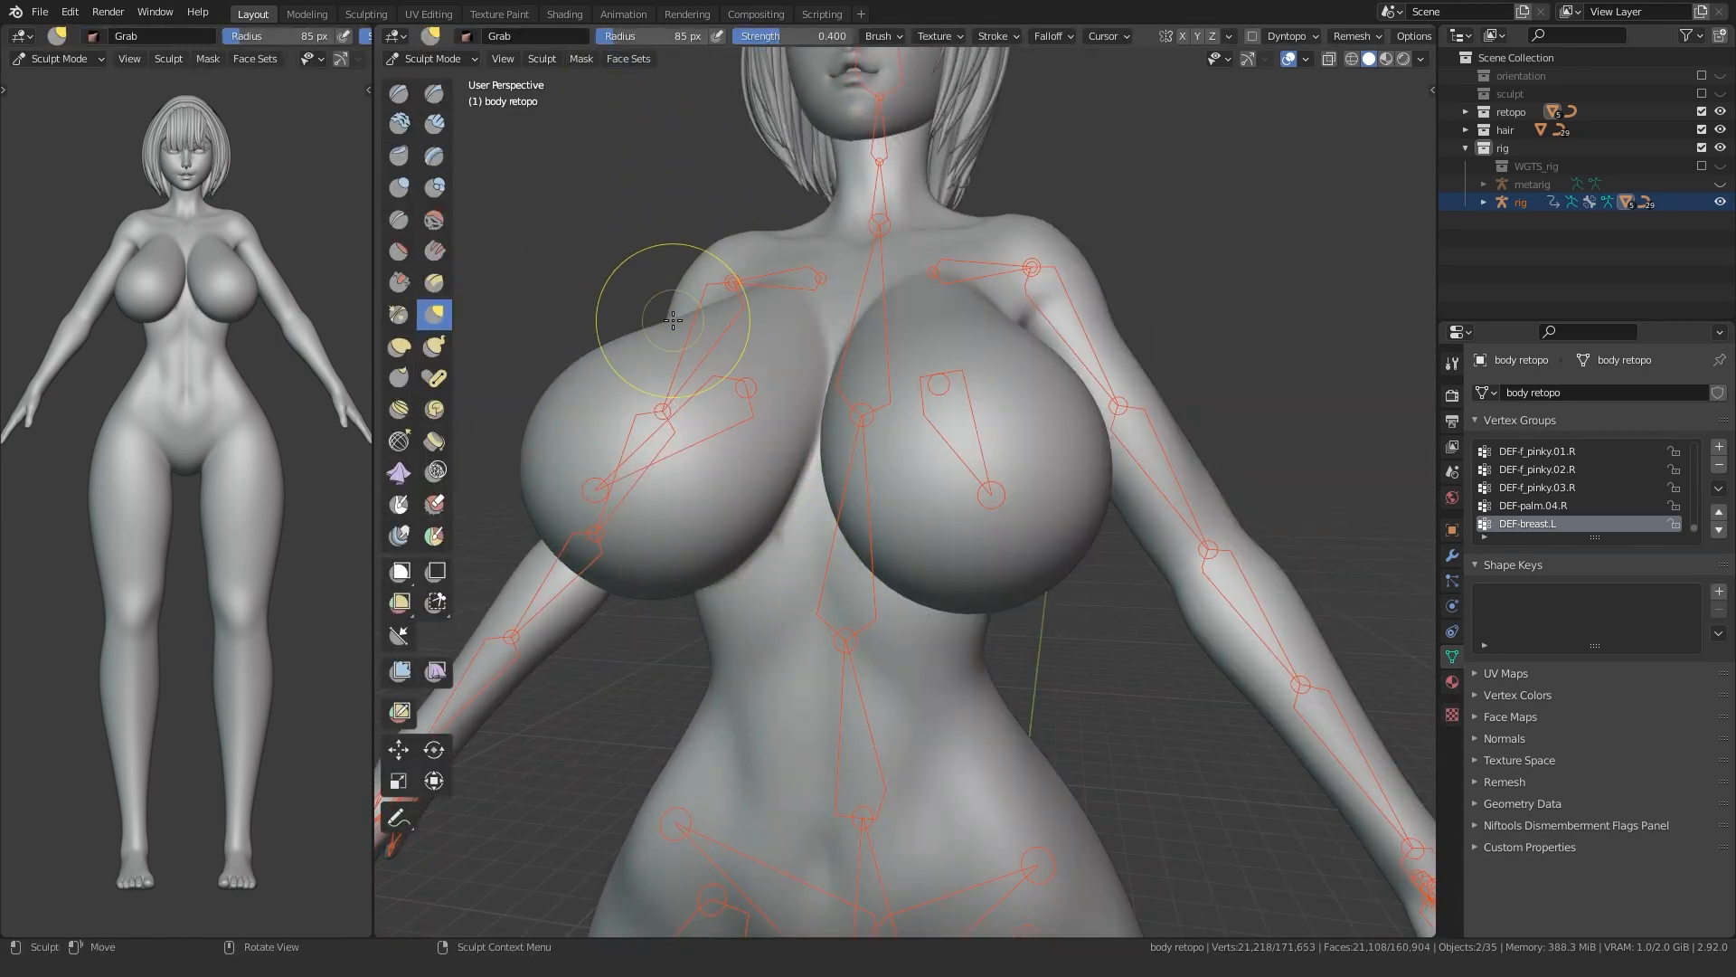
pyautogui.hotkey('ctrl', 'Tab')
pyautogui.click(591, 373)
pyautogui.hotkey('ctrl', 'Tab')
pyautogui.click(615, 474)
pyautogui.moveTo(616, 472)
pyautogui.mouseDown(button='middle')
pyautogui.moveTo(678, 470)
pyautogui.moveTo(647, 470)
pyautogui.mouseUp(button='middle')
pyautogui.click(1306, 60)
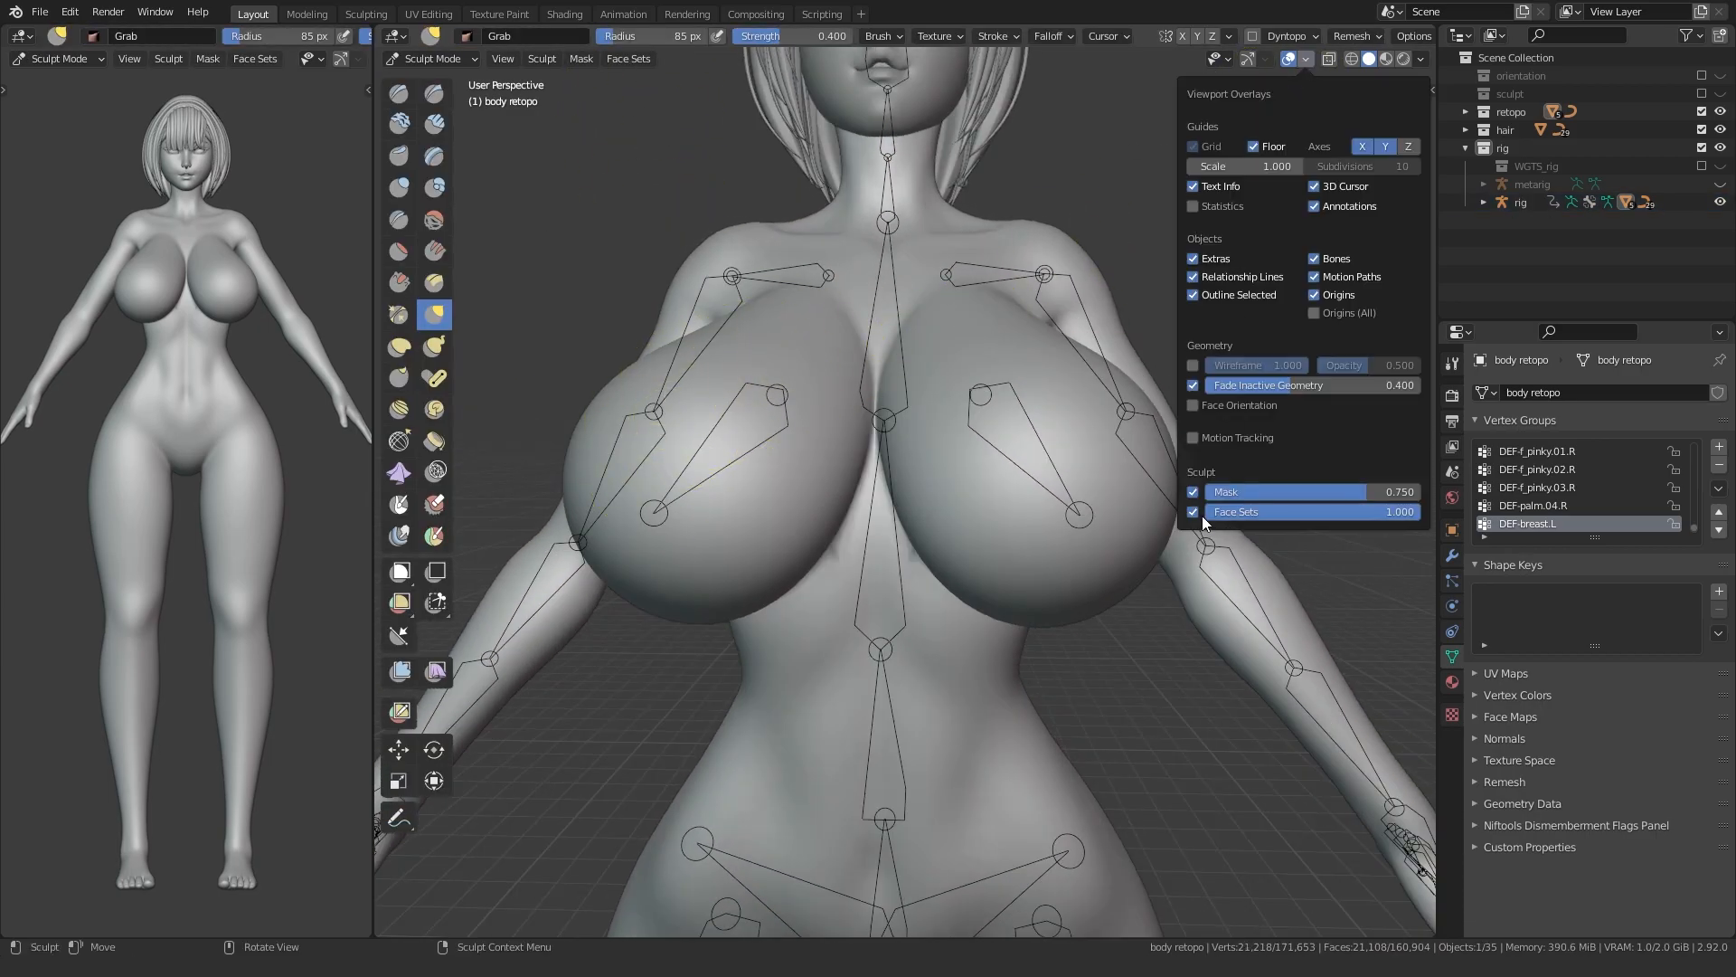
pyautogui.moveTo(783, 540)
pyautogui.mouseDown(button='middle')
pyautogui.moveTo(977, 547)
pyautogui.moveTo(856, 518)
pyautogui.mouseUp(button='middle')
pyautogui.press('Tab')
pyautogui.hotkey('ctrl', 'Tab')
pyautogui.click(673, 534)
# - Select the left breast's geometry in Edit Mode using grow and linked selection, and reveal any hidden geometry
pyautogui.press('Tab')
pyautogui.scroll(6, 841, 551)
pyautogui.moveTo(1058, 357); pyautogui.dragTo(905, 438, button='middle')
pyautogui.scroll(-8, 1118, 318)
pyautogui.moveTo(750, 439)
pyautogui.keyDown('shift'); pyautogui.mouseDown(button='middle')
pyautogui.moveTo(941, 470)
pyautogui.moveTo(918, 447)
pyautogui.moveTo(922, 369)
pyautogui.moveTo(1137, 470)
pyautogui.moveTo(959, 400)
pyautogui.mouseUp(button='middle'); pyautogui.keyUp('shift')
pyautogui.scroll(2, 941, 470)
pyautogui.press('ctrl+KP_Add')
pyautogui.press('l')
pyautogui.hotkey('alt', 'h')
pyautogui.hotkey('ctrl', 'Tab')
pyautogui.click(955, 497)
pyautogui.hotkey('ctrl', 'Tab')
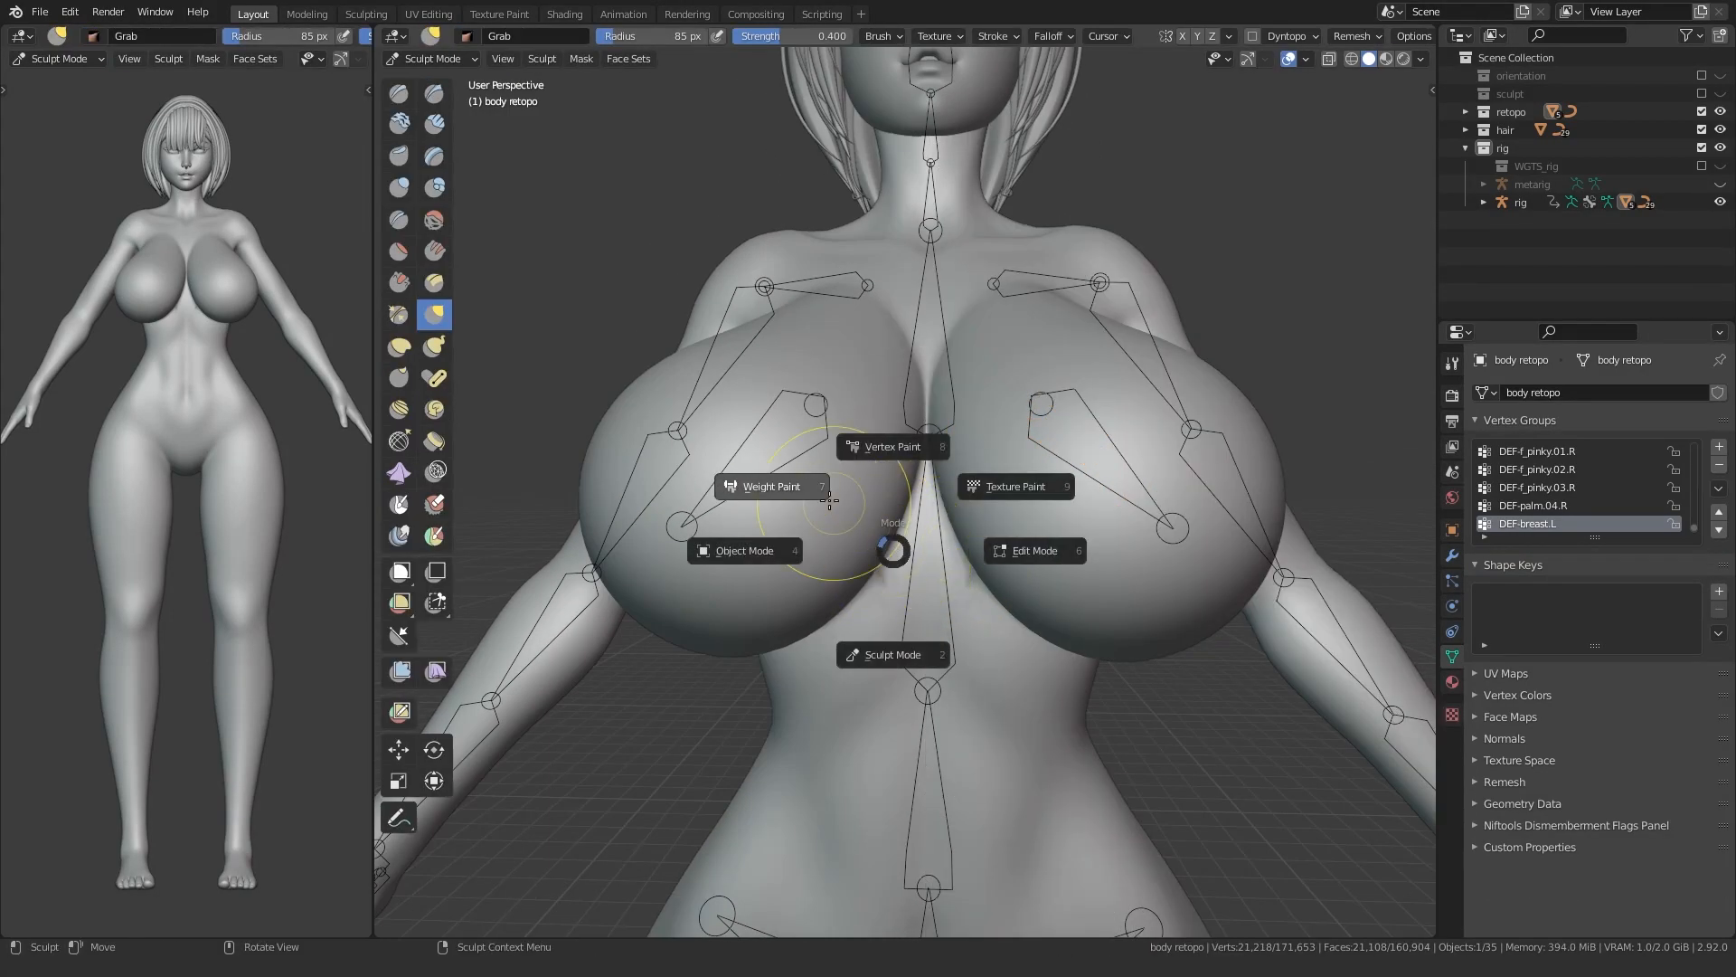
pyautogui.click(800, 490)
pyautogui.scroll(-1, 800, 490)
pyautogui.moveTo(800, 490); pyautogui.dragTo(822, 513, button='middle')
# - Select the rig together with the body in Object Mode, put the body in Weight Paint mode and enable face selection masking
pyautogui.hotkey('ctrl', 'Tab')
pyautogui.click(662, 502)
pyautogui.click(709, 351)
pyautogui.keyDown('shift'); pyautogui.click(698, 352); pyautogui.keyUp('shift')
pyautogui.hotkey('ctrl', 'Tab')
pyautogui.click(588, 271)
pyautogui.click(497, 58)
# - Set the gradient weight to 1.000 and fill the left breast's selected faces with DEF-breast.L weight
pyautogui.moveTo(758, 501); pyautogui.dragTo(705, 520, button='middle')
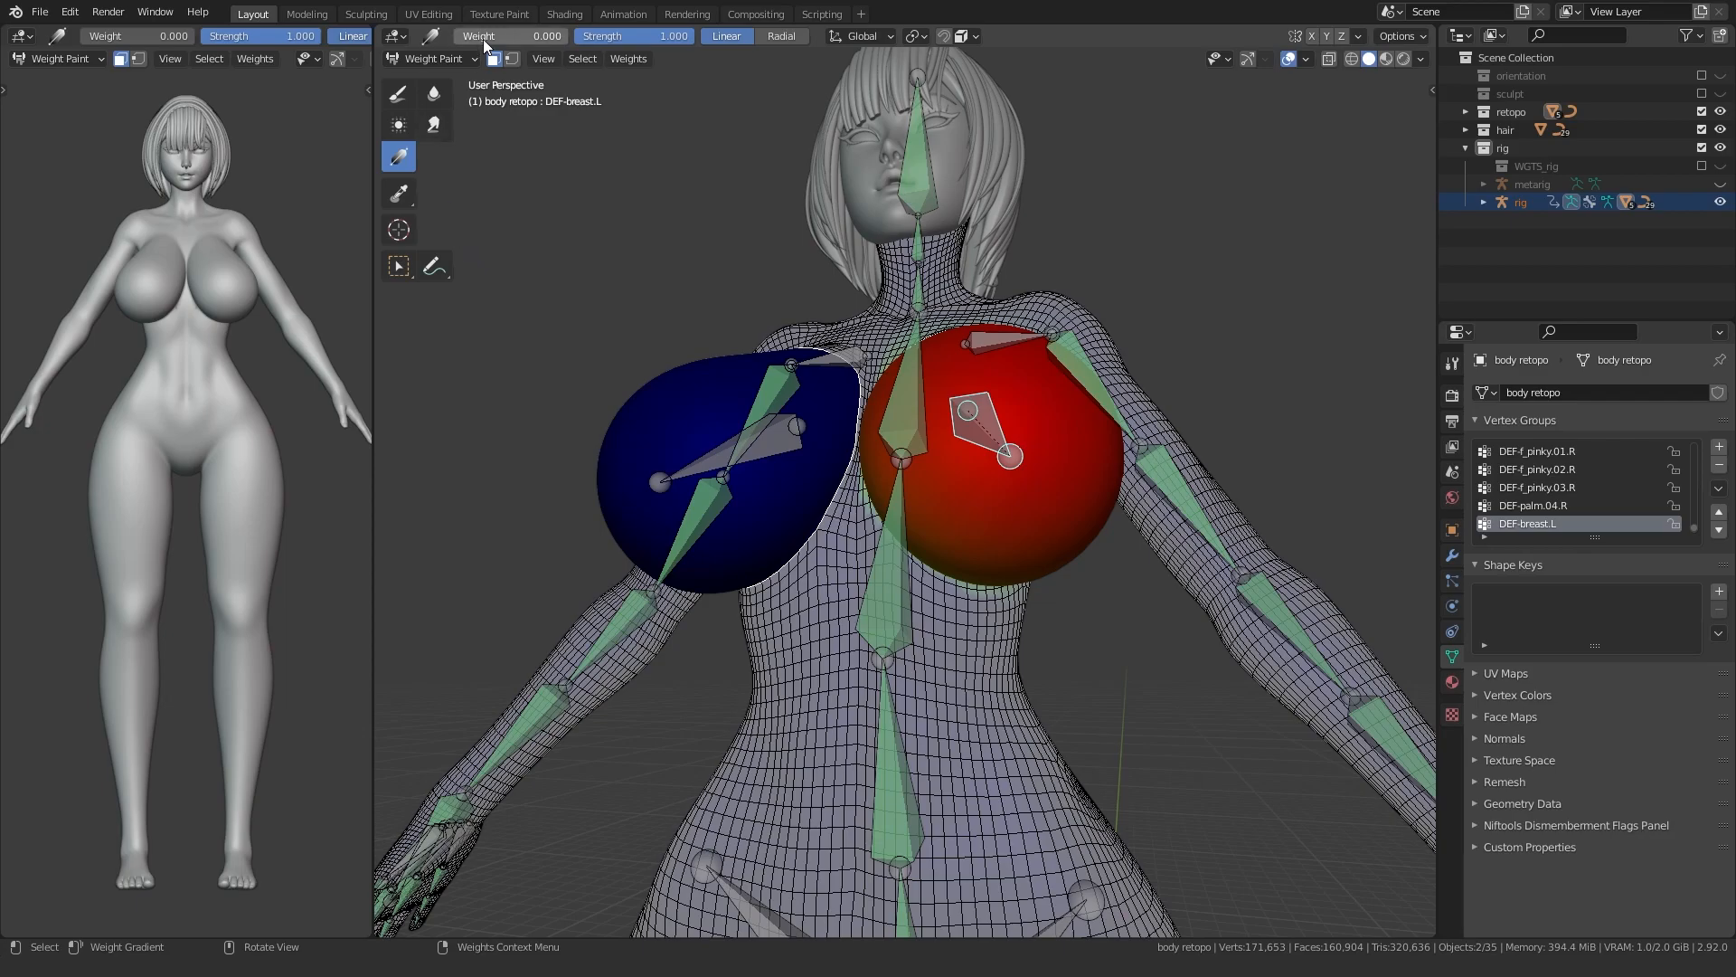
pyautogui.moveTo(482, 40); pyautogui.dragTo(588, 40)
pyautogui.moveTo(659, 380); pyautogui.dragTo(723, 434, button='middle')
pyautogui.moveTo(822, 613); pyautogui.dragTo(694, 660)
pyautogui.moveTo(844, 681); pyautogui.dragTo(817, 681, button='middle')
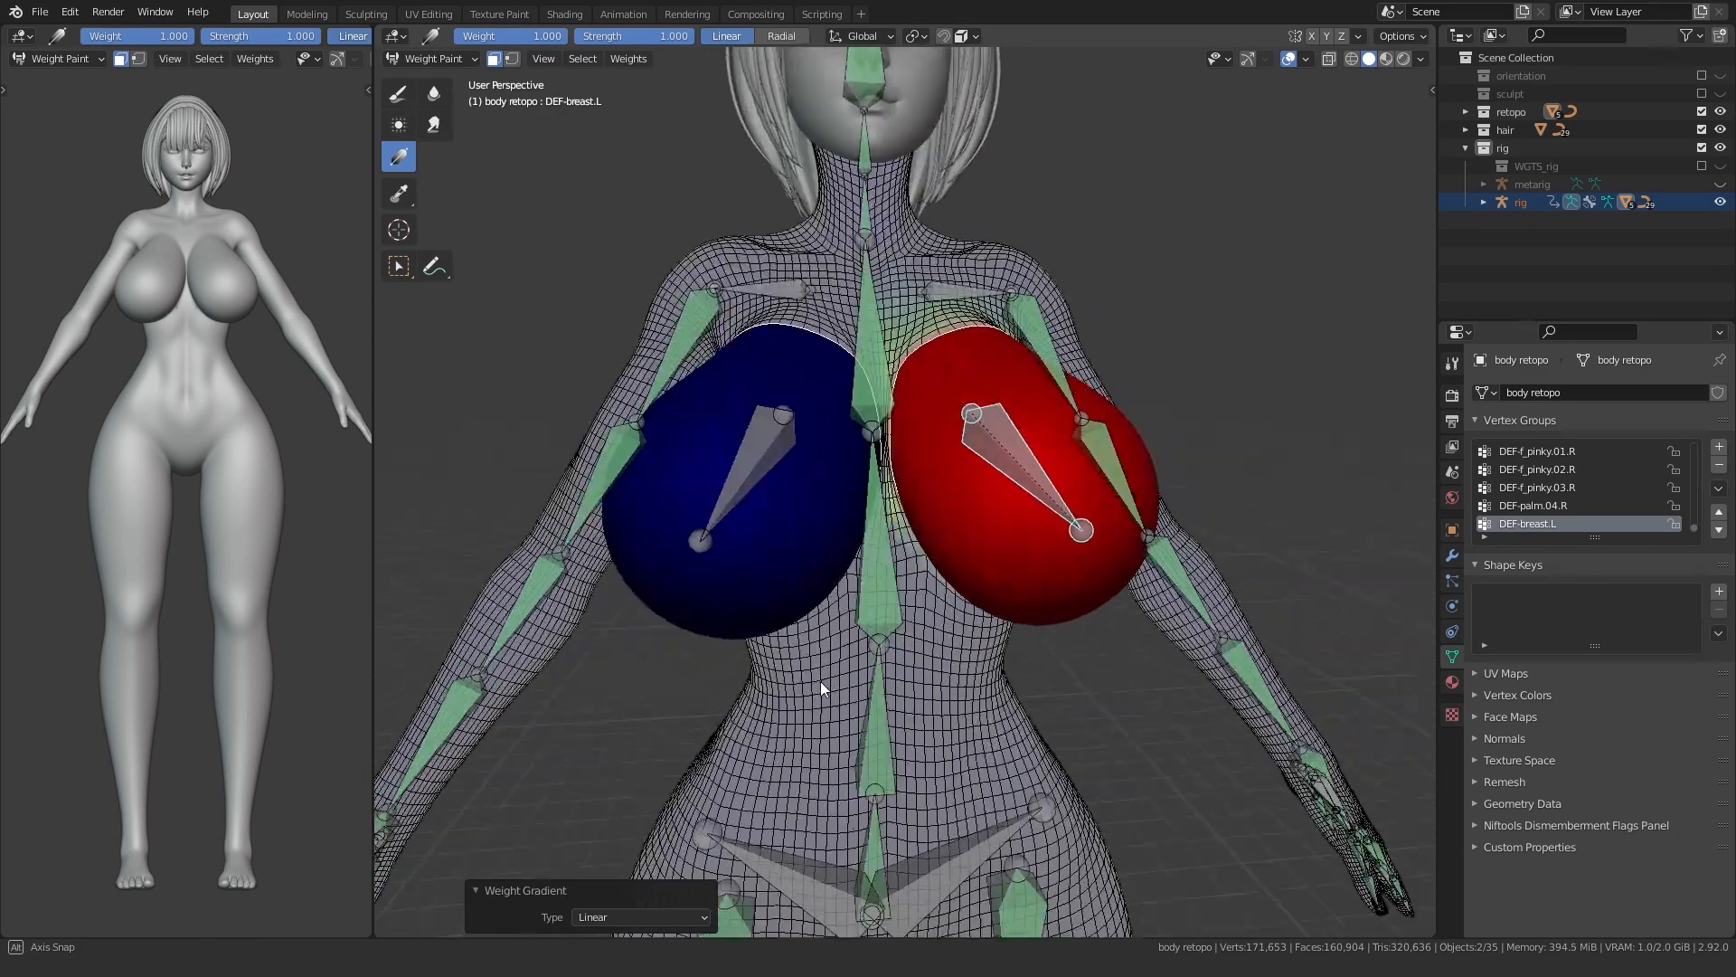
# - Invert the body's geometry selection in Edit Mode and return to Weight Paint mode
pyautogui.hotkey('ctrl', 'Tab')
pyautogui.hotkey('ctrl', 'Tab')
pyautogui.click(764, 406)
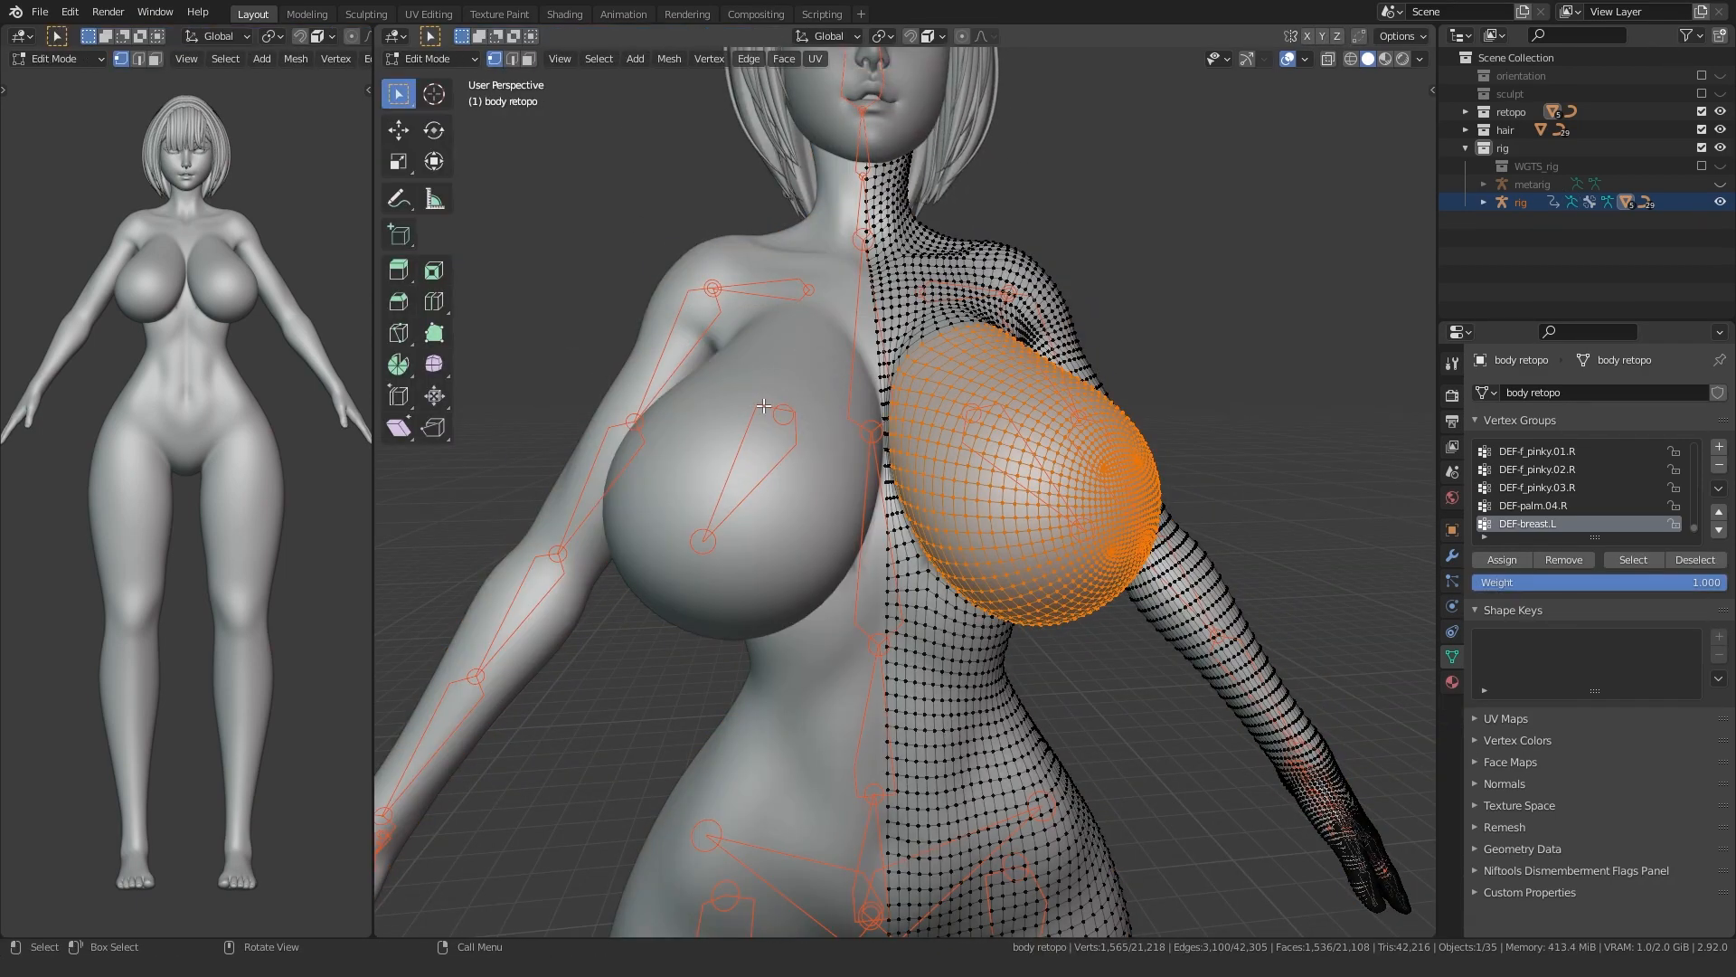
pyautogui.hotkey('ctrl', 'i')
pyautogui.hotkey('ctrl', 'Tab')
pyautogui.click(740, 524)
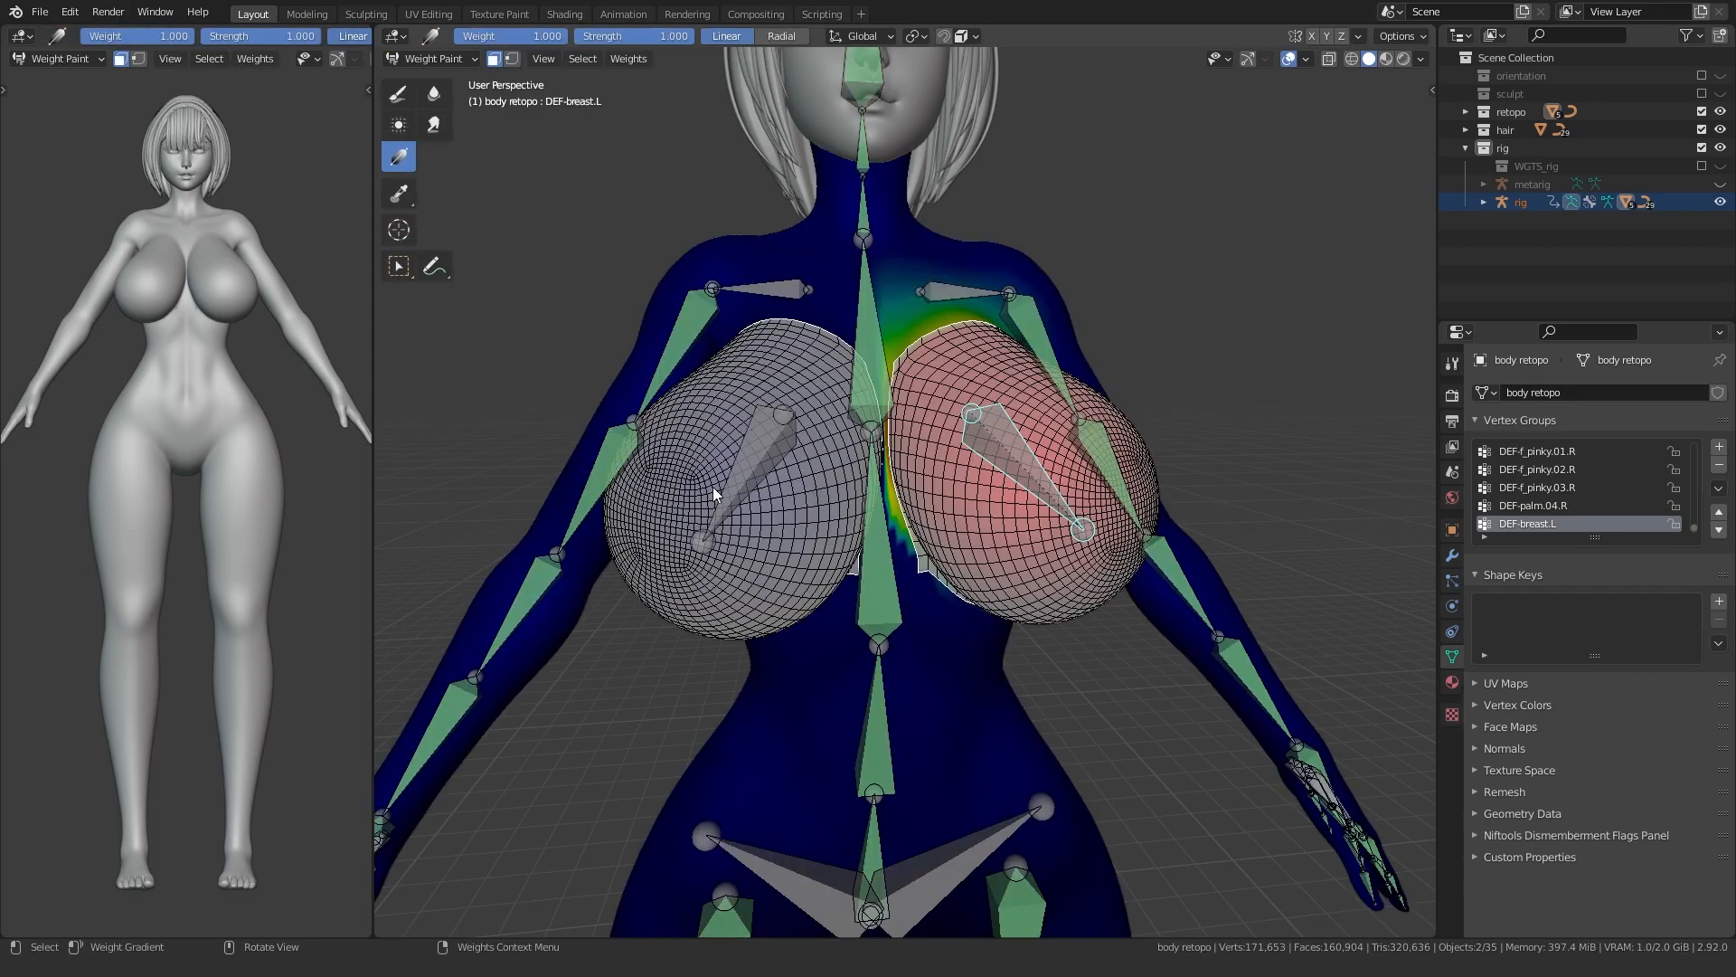
# - Clear DEF-breast.L weight from the body outside the breast with a gradient at weight 0.000 and turn off face masking
pyautogui.moveTo(850, 609); pyautogui.dragTo(792, 644, button='middle')
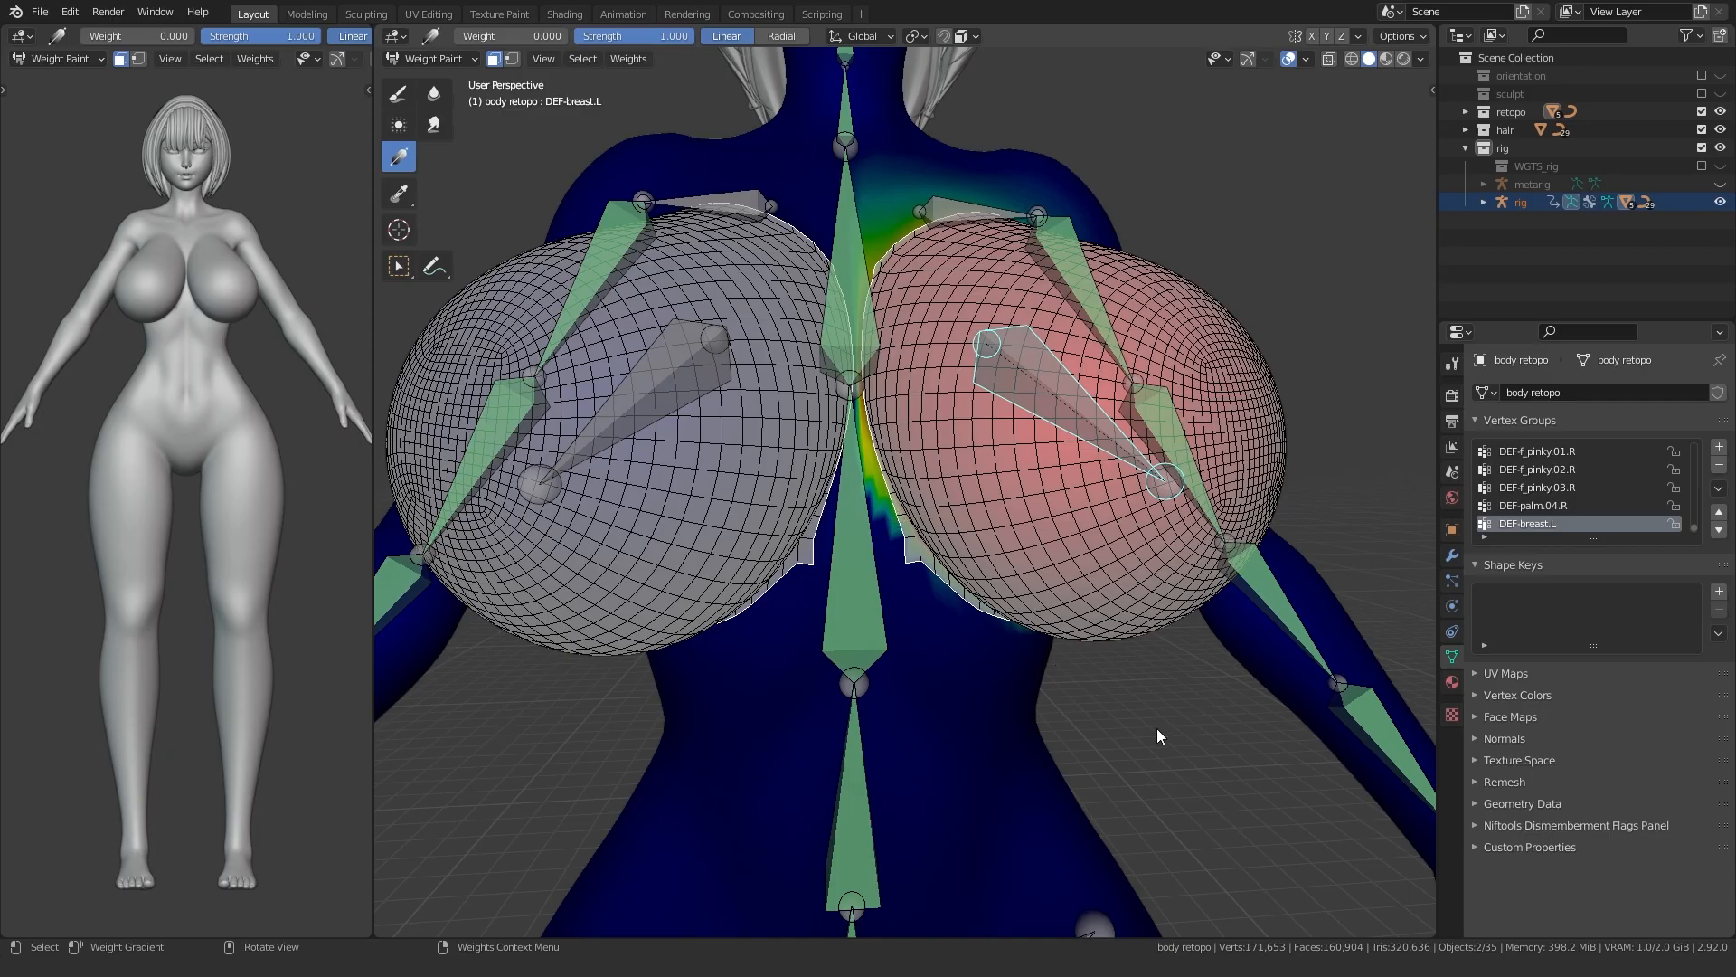
pyautogui.moveTo(1160, 731); pyautogui.dragTo(1049, 776)
pyautogui.scroll(-1, 1049, 775)
pyautogui.moveTo(1049, 776); pyautogui.dragTo(652, 601, button='middle')
pyautogui.scroll(2, 971, 714)
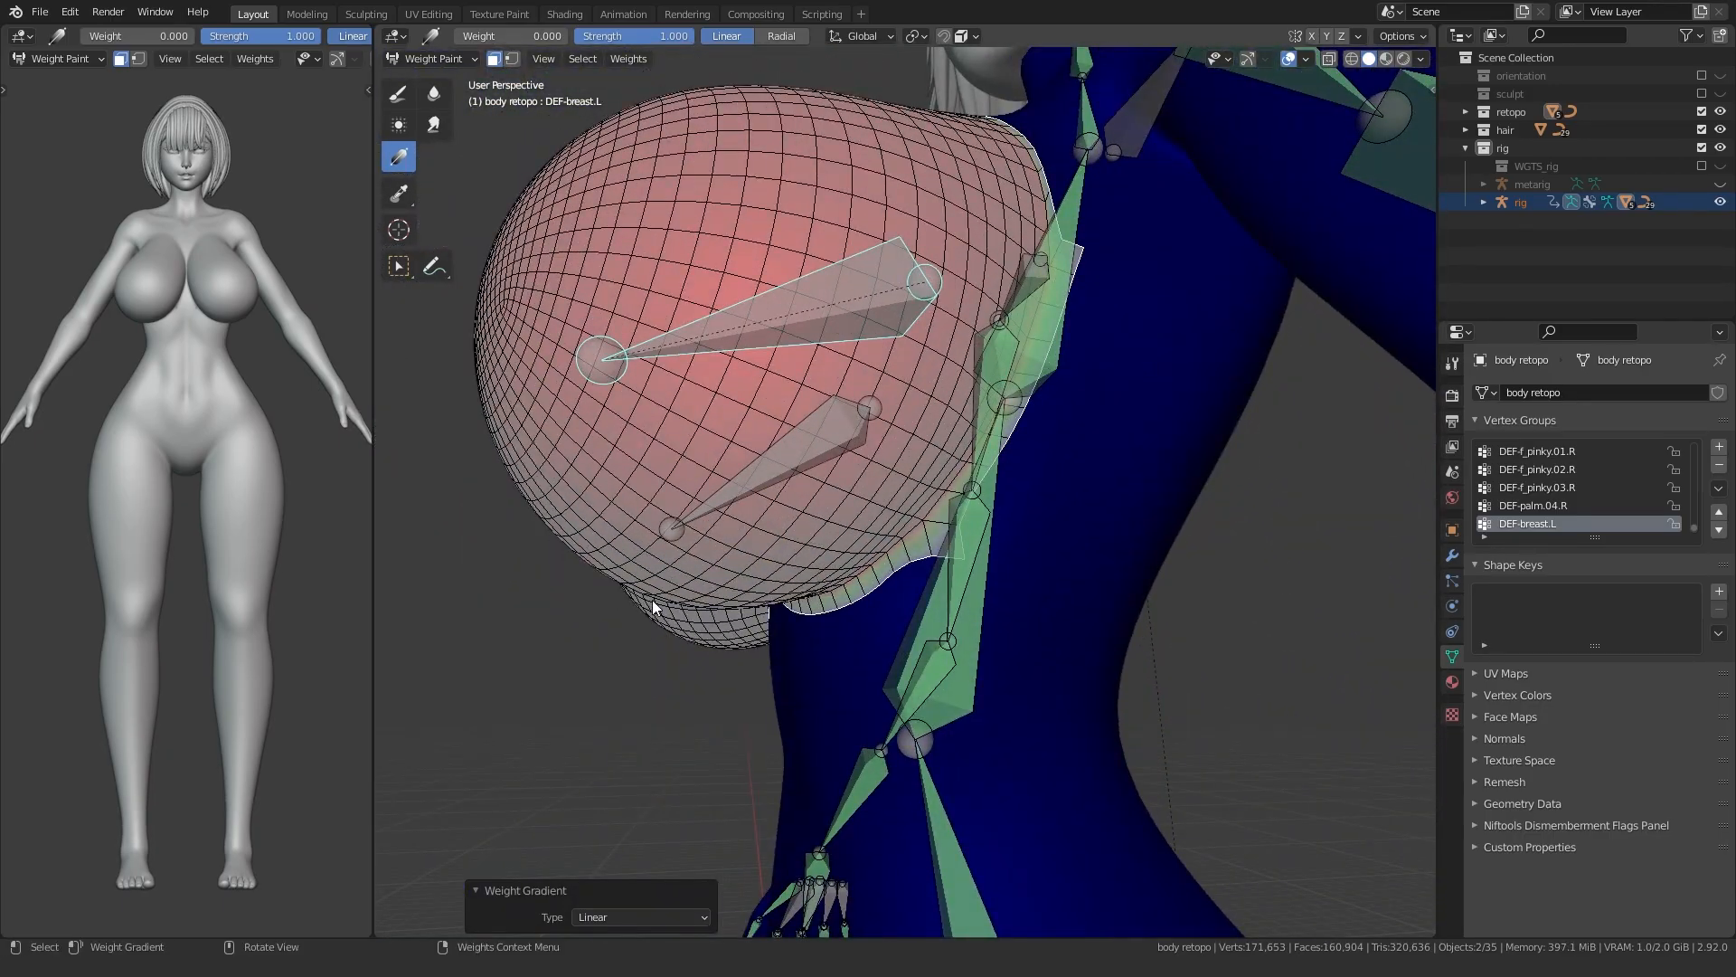
pyautogui.scroll(-3, 653, 599)
pyautogui.press('m')
pyautogui.moveTo(654, 461); pyautogui.dragTo(810, 519, button='middle')
pyautogui.scroll(3, 810, 519)
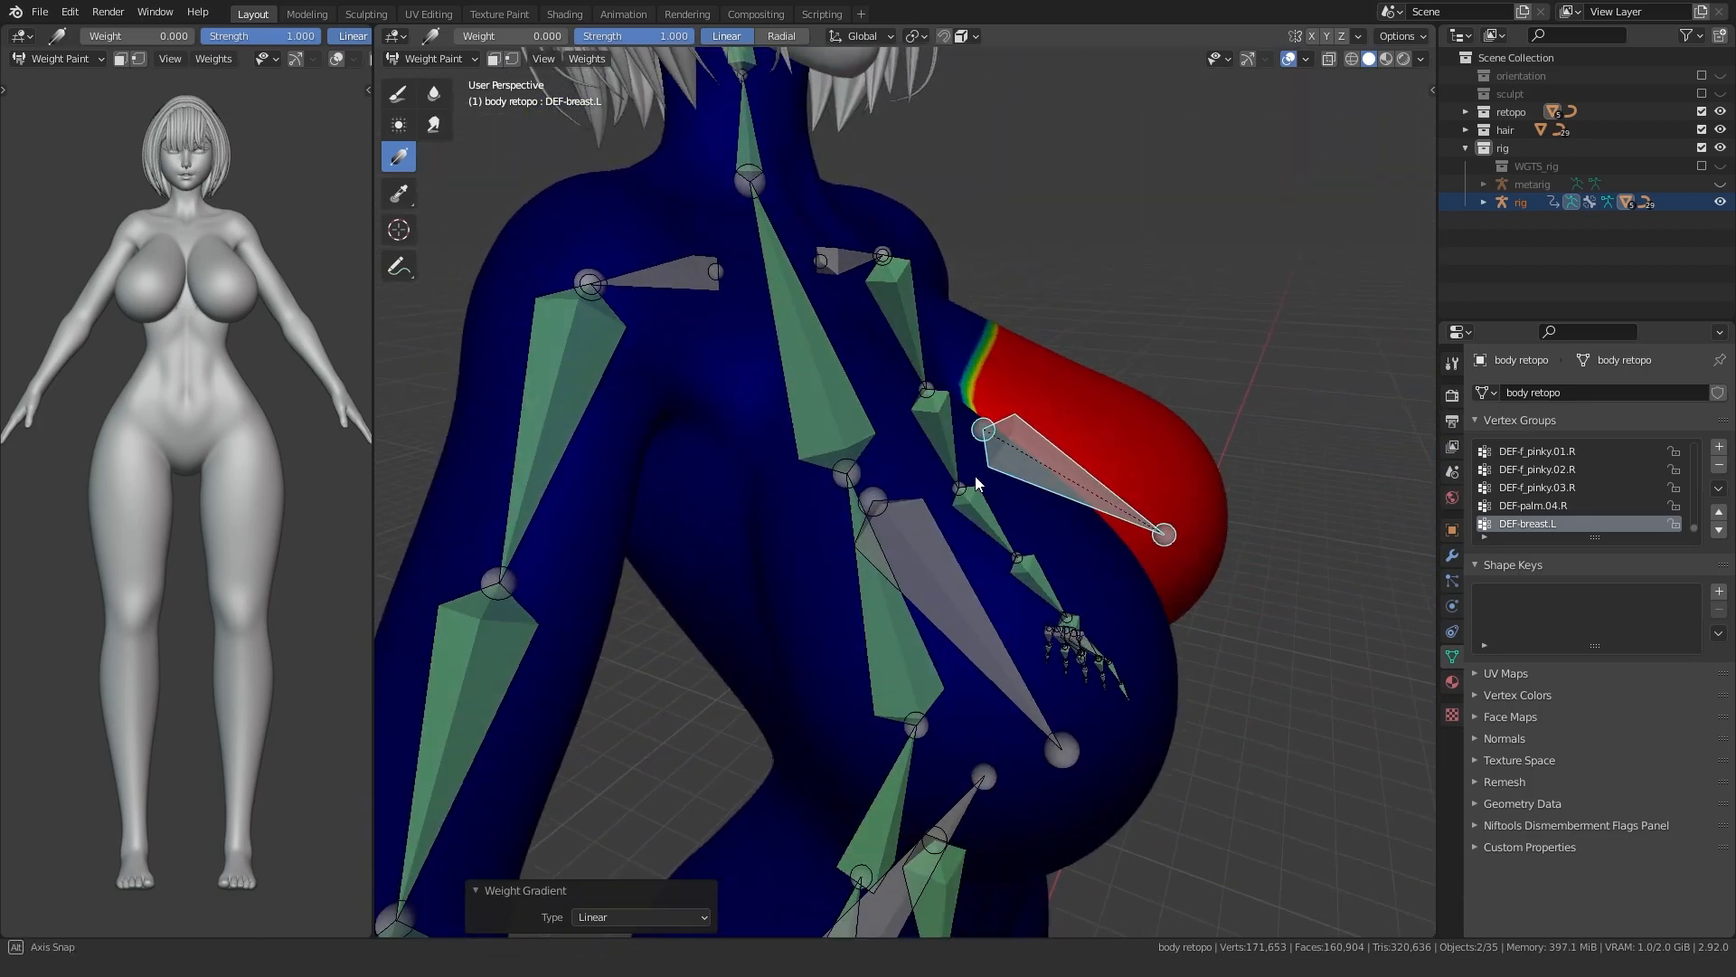
# - Soften the upper edge of the DEF-breast.L weights with the Smear and Blur tools, setting the brush radius to 99 px
pyautogui.moveTo(975, 475); pyautogui.dragTo(784, 523, button='middle')
pyautogui.click(442, 127)
pyautogui.moveTo(951, 501)
pyautogui.mouseDown(button='middle')
pyautogui.moveTo(819, 484)
pyautogui.moveTo(936, 466)
pyautogui.mouseUp(button='middle')
pyautogui.moveTo(926, 446); pyautogui.dragTo(927, 370)
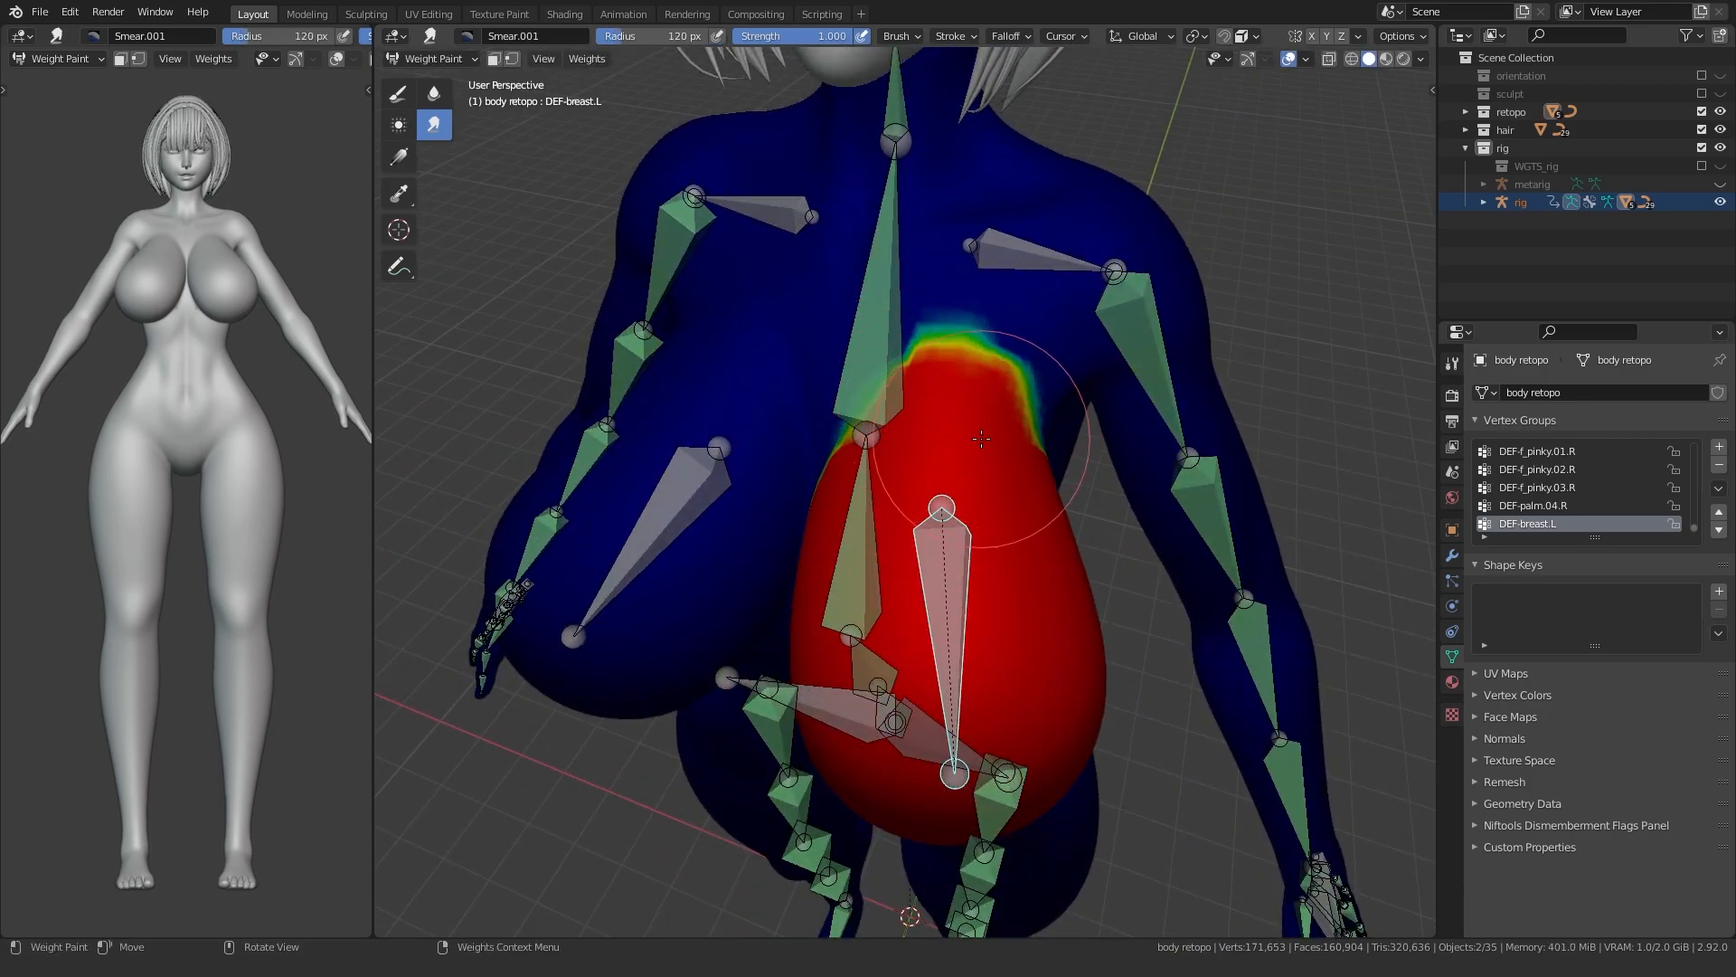
pyautogui.moveTo(990, 419); pyautogui.dragTo(870, 417, button='middle')
pyautogui.moveTo(911, 398); pyautogui.dragTo(945, 382)
pyautogui.moveTo(845, 425); pyautogui.dragTo(952, 425, button='middle')
pyautogui.moveTo(949, 425); pyautogui.dragTo(943, 383)
pyautogui.moveTo(981, 407)
pyautogui.mouseDown(button='middle')
pyautogui.moveTo(863, 434)
pyautogui.moveTo(694, 314)
pyautogui.mouseUp(button='middle')
pyautogui.press('f')
pyautogui.click(969, 434)
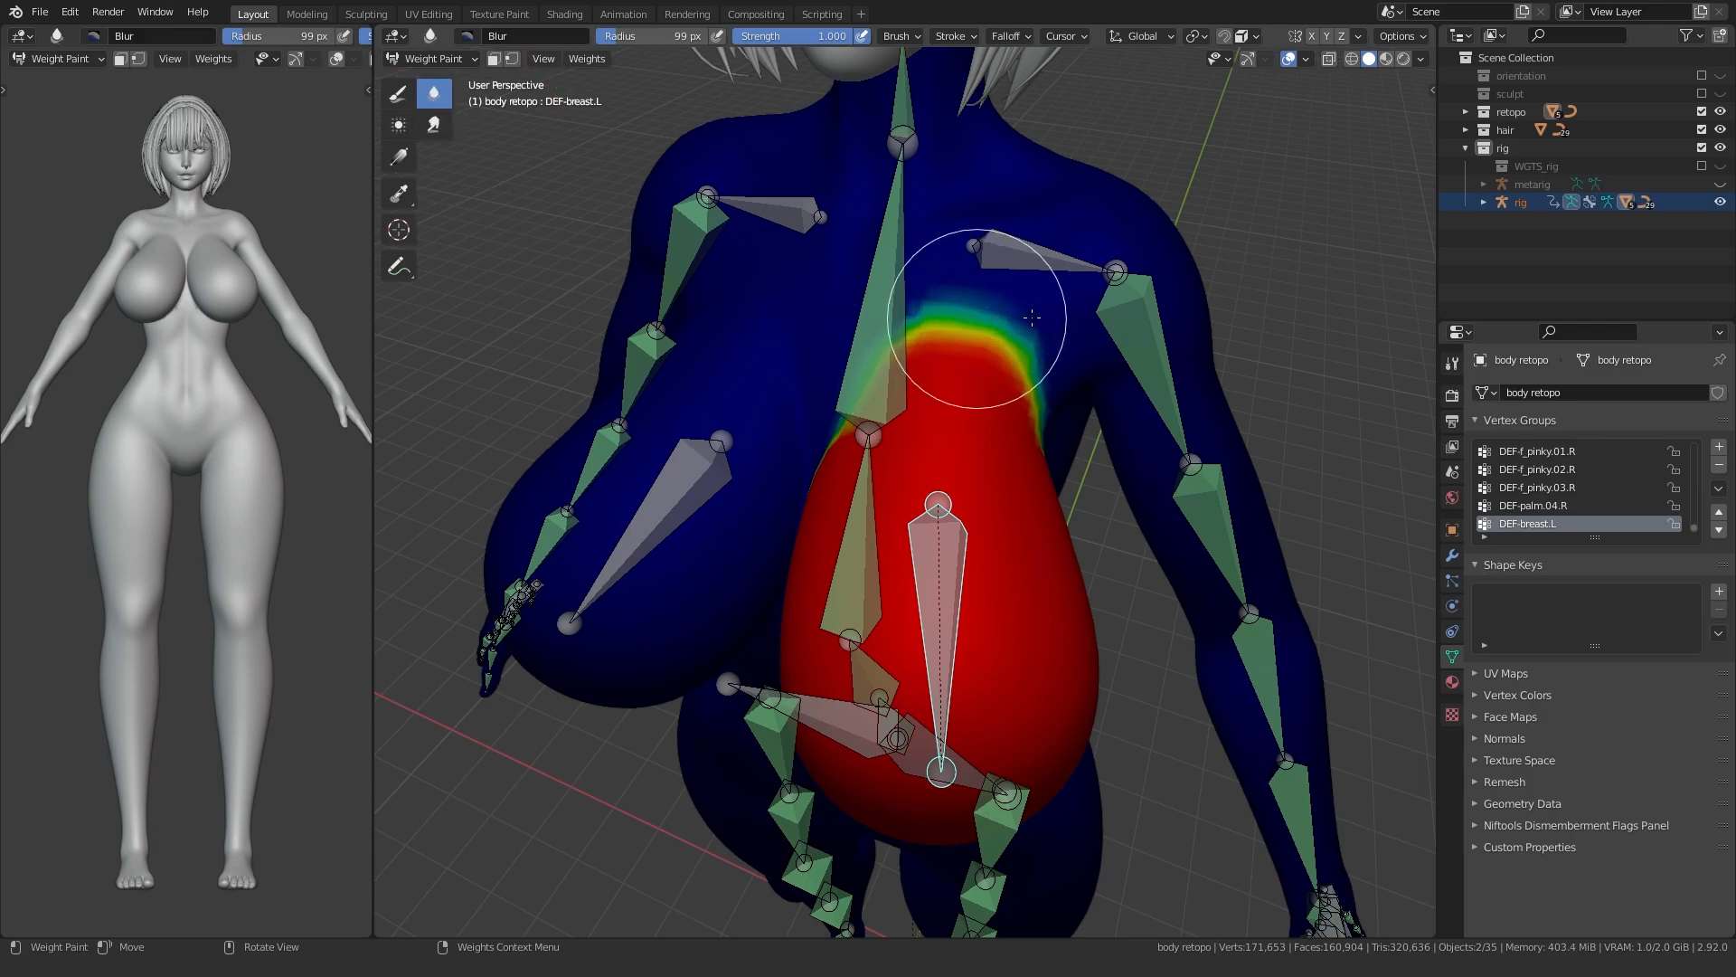
pyautogui.moveTo(1030, 315); pyautogui.dragTo(896, 352, button='middle')
# - Examine the weights of the chest spine bone and the DEF-upper_arm.L bone
pyautogui.moveTo(954, 416); pyautogui.dragTo(872, 423, button='middle')
pyautogui.keyDown('ctrl'); pyautogui.click(871, 421); pyautogui.keyUp('ctrl')
pyautogui.moveTo(834, 569); pyautogui.dragTo(782, 562, button='middle')
pyautogui.keyDown('ctrl'); pyautogui.click(1051, 385); pyautogui.keyUp('ctrl')
pyautogui.moveTo(1050, 385); pyautogui.dragTo(1009, 433, button='middle')
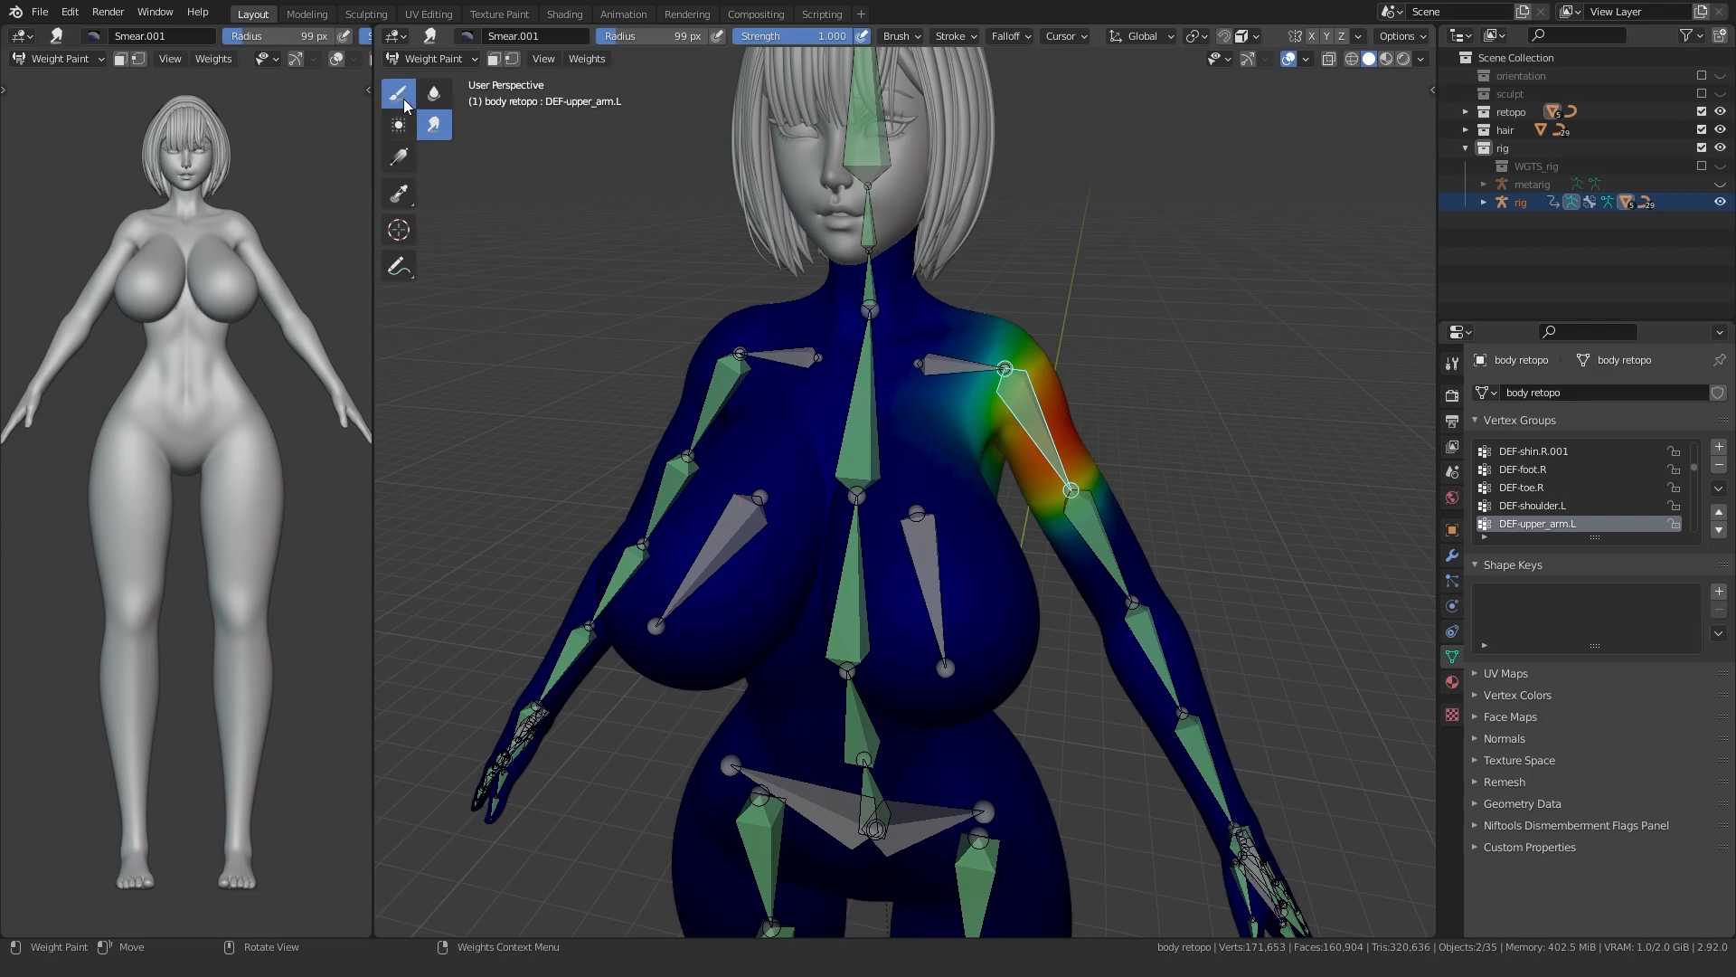
# - Apply a zero-weight linear gradient to the weights of the left upper arm's lower deform bone from the back view
pyautogui.click(399, 157)
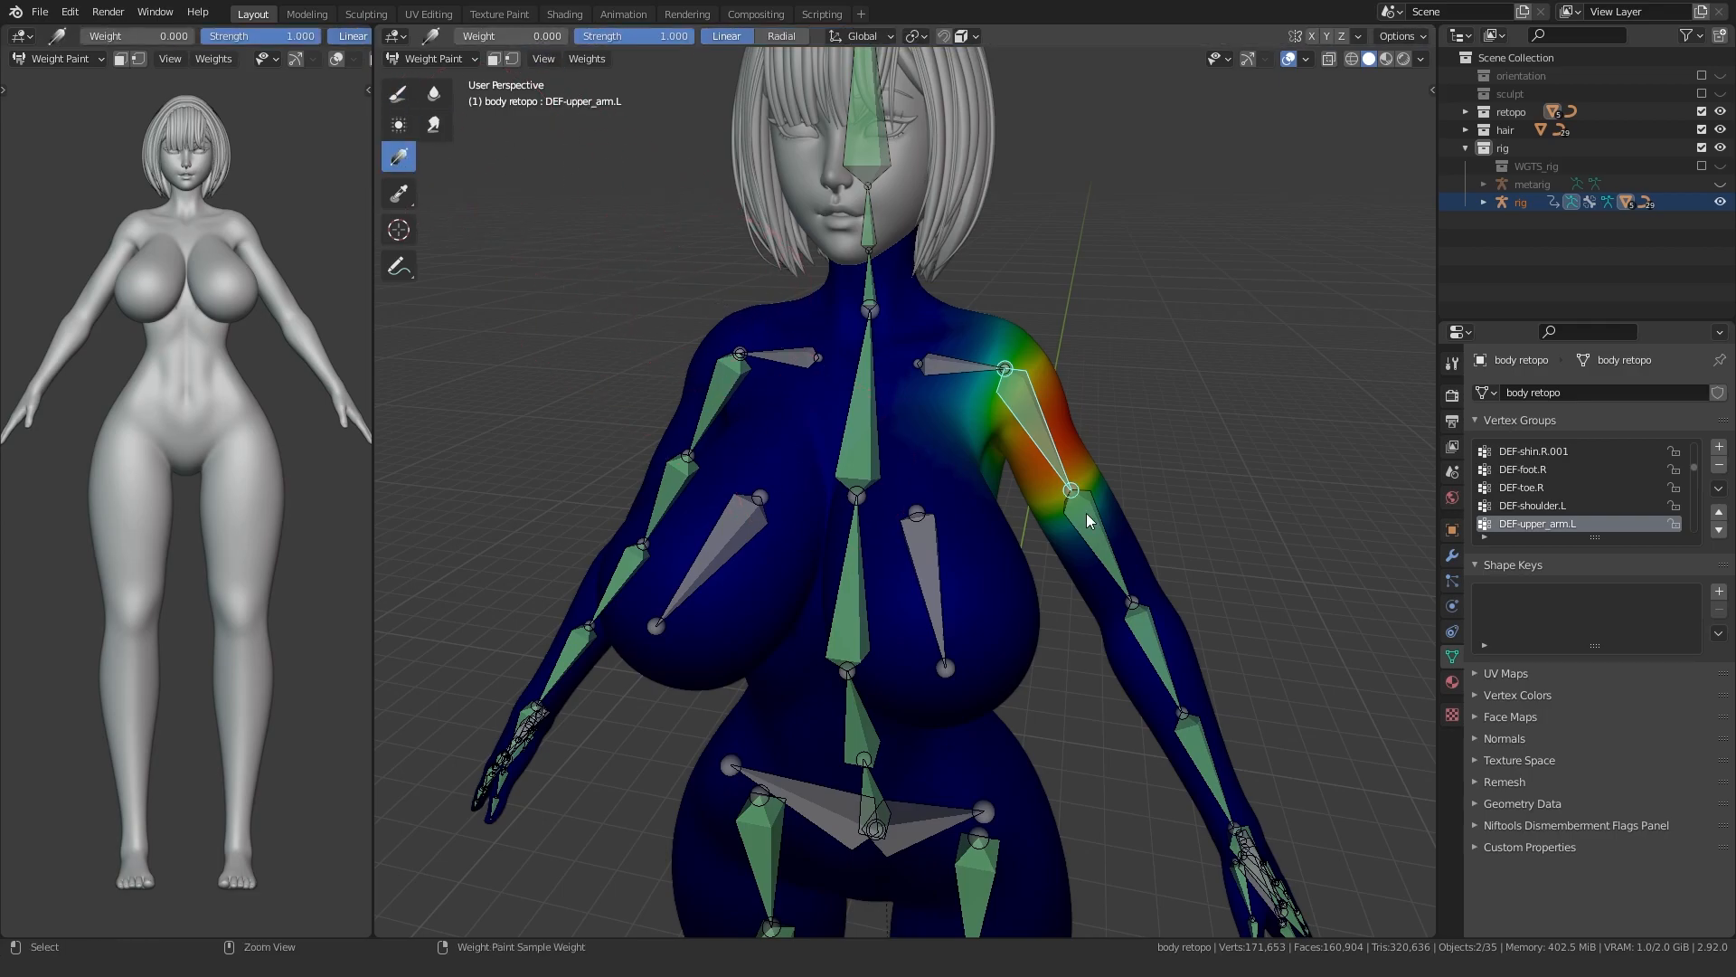
pyautogui.keyDown('ctrl'); pyautogui.click(1087, 521); pyautogui.keyUp('ctrl')
pyautogui.press('ctrl+KP_1')
pyautogui.scroll(3, 764, 506)
pyautogui.moveTo(777, 460); pyautogui.dragTo(771, 472)
pyautogui.moveTo(759, 479); pyautogui.dragTo(1017, 534, button='middle')
# - Select the DEF-shoulder.L bone and trim its weights around the collarbone and upper chest with zero-weight linear gradients
pyautogui.keyDown('ctrl'); pyautogui.click(930, 260); pyautogui.keyUp('ctrl')
pyautogui.moveTo(841, 282); pyautogui.dragTo(947, 514, button='middle')
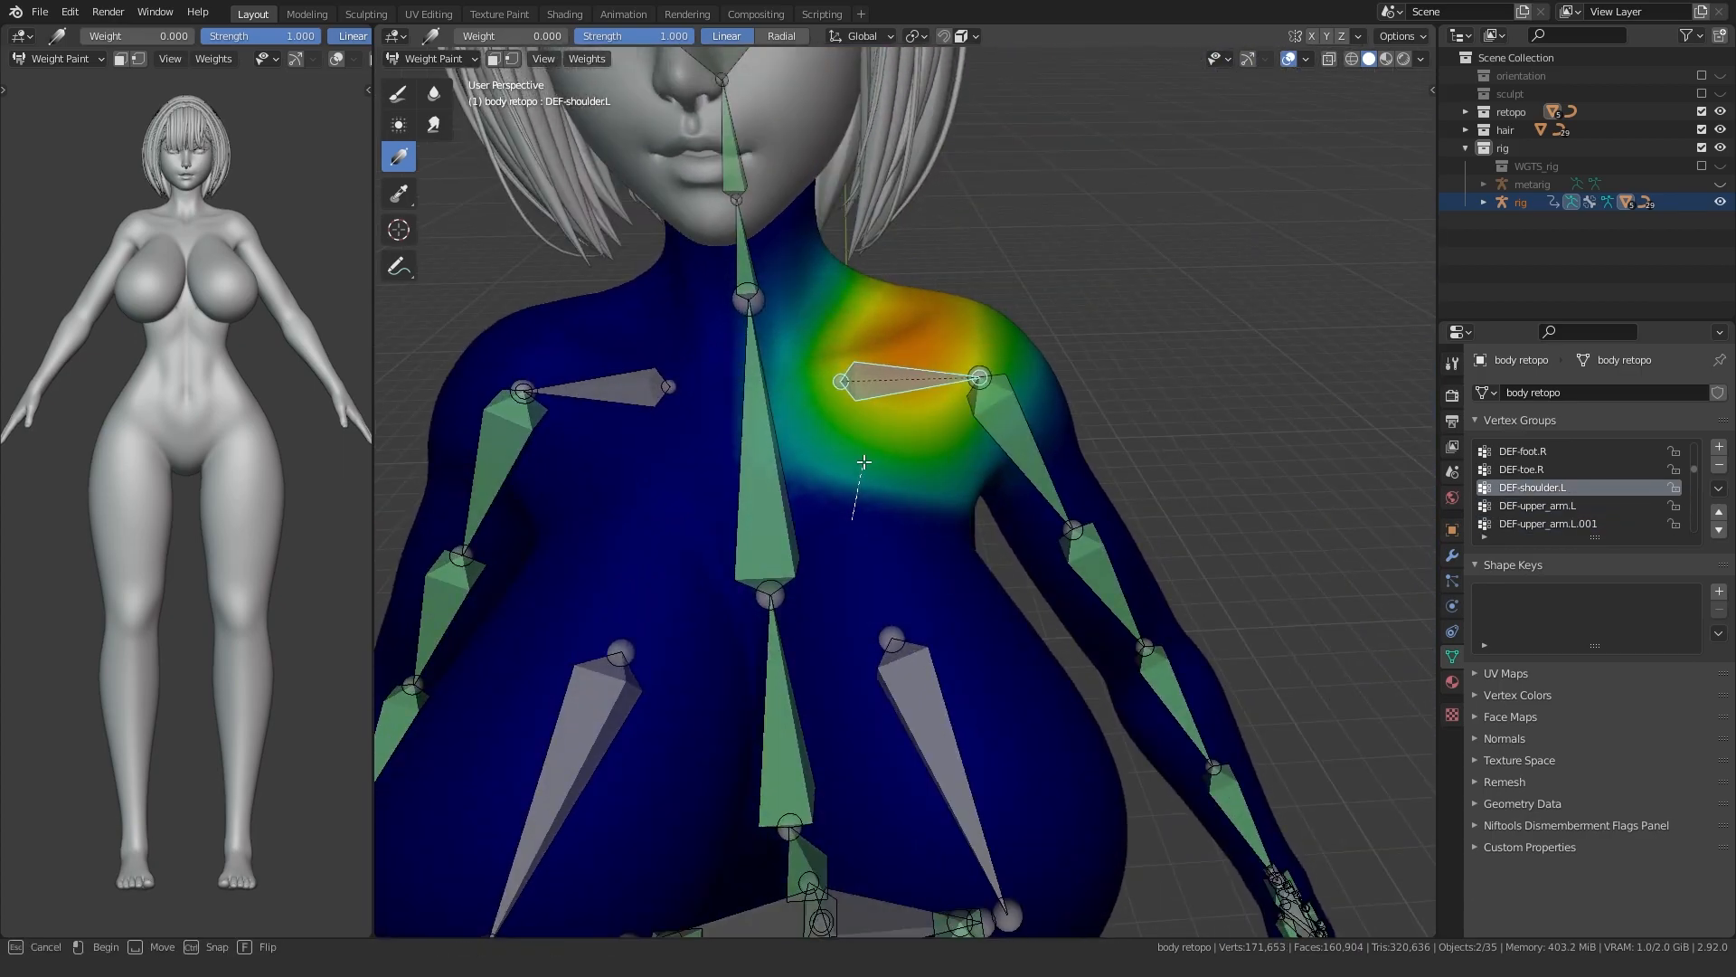
pyautogui.moveTo(864, 461); pyautogui.dragTo(863, 462)
pyautogui.press('KP_1')
pyautogui.scroll(1, 841, 455)
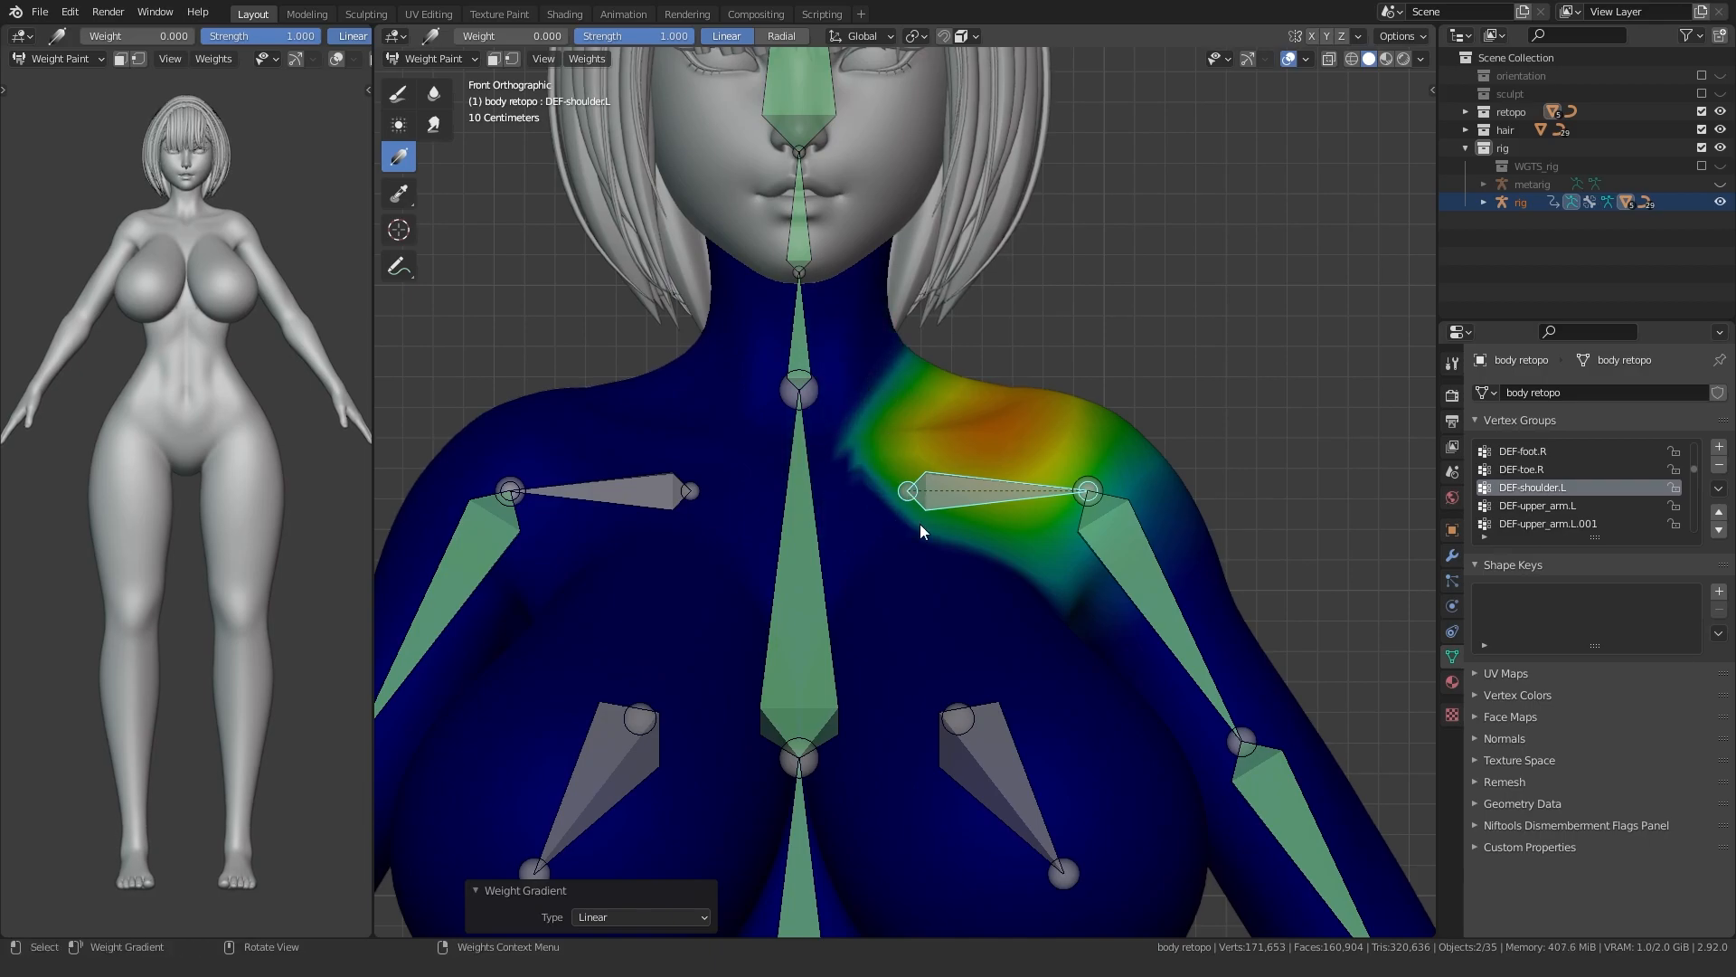
pyautogui.moveTo(906, 514); pyautogui.dragTo(924, 599, button='middle')
pyautogui.moveTo(989, 535); pyautogui.dragTo(991, 533)
pyautogui.moveTo(991, 533)
pyautogui.mouseDown(button='middle')
pyautogui.moveTo(892, 544)
pyautogui.moveTo(951, 578)
pyautogui.mouseUp(button='middle')
pyautogui.moveTo(972, 660); pyautogui.dragTo(995, 614)
pyautogui.moveTo(976, 601); pyautogui.dragTo(1040, 592, button='middle')
# - Select the lower neck bone and trim its weights at the base of the neck with a zero-weight linear gradient
pyautogui.keyDown('ctrl'); pyautogui.click(843, 295); pyautogui.keyUp('ctrl')
pyautogui.moveTo(769, 343); pyautogui.dragTo(850, 438, button='middle')
pyautogui.press('KP_1')
pyautogui.moveTo(843, 451); pyautogui.dragTo(867, 447)
pyautogui.press('KP_3')
pyautogui.keyDown('alt'); pyautogui.moveTo(1075, 428); pyautogui.dragTo(856, 542, button='middle'); pyautogui.keyUp('alt')
# - Examine the weights of the head, neck and upper chest bones from DEF-spine.006 down to DEF-spine.003
pyautogui.keyDown('ctrl'); pyautogui.click(875, 348); pyautogui.keyUp('ctrl')
pyautogui.keyDown('ctrl'); pyautogui.click(879, 231); pyautogui.keyUp('ctrl')
pyautogui.moveTo(769, 361)
pyautogui.mouseDown(button='middle')
pyautogui.moveTo(914, 377)
pyautogui.moveTo(790, 388)
pyautogui.mouseUp(button='middle')
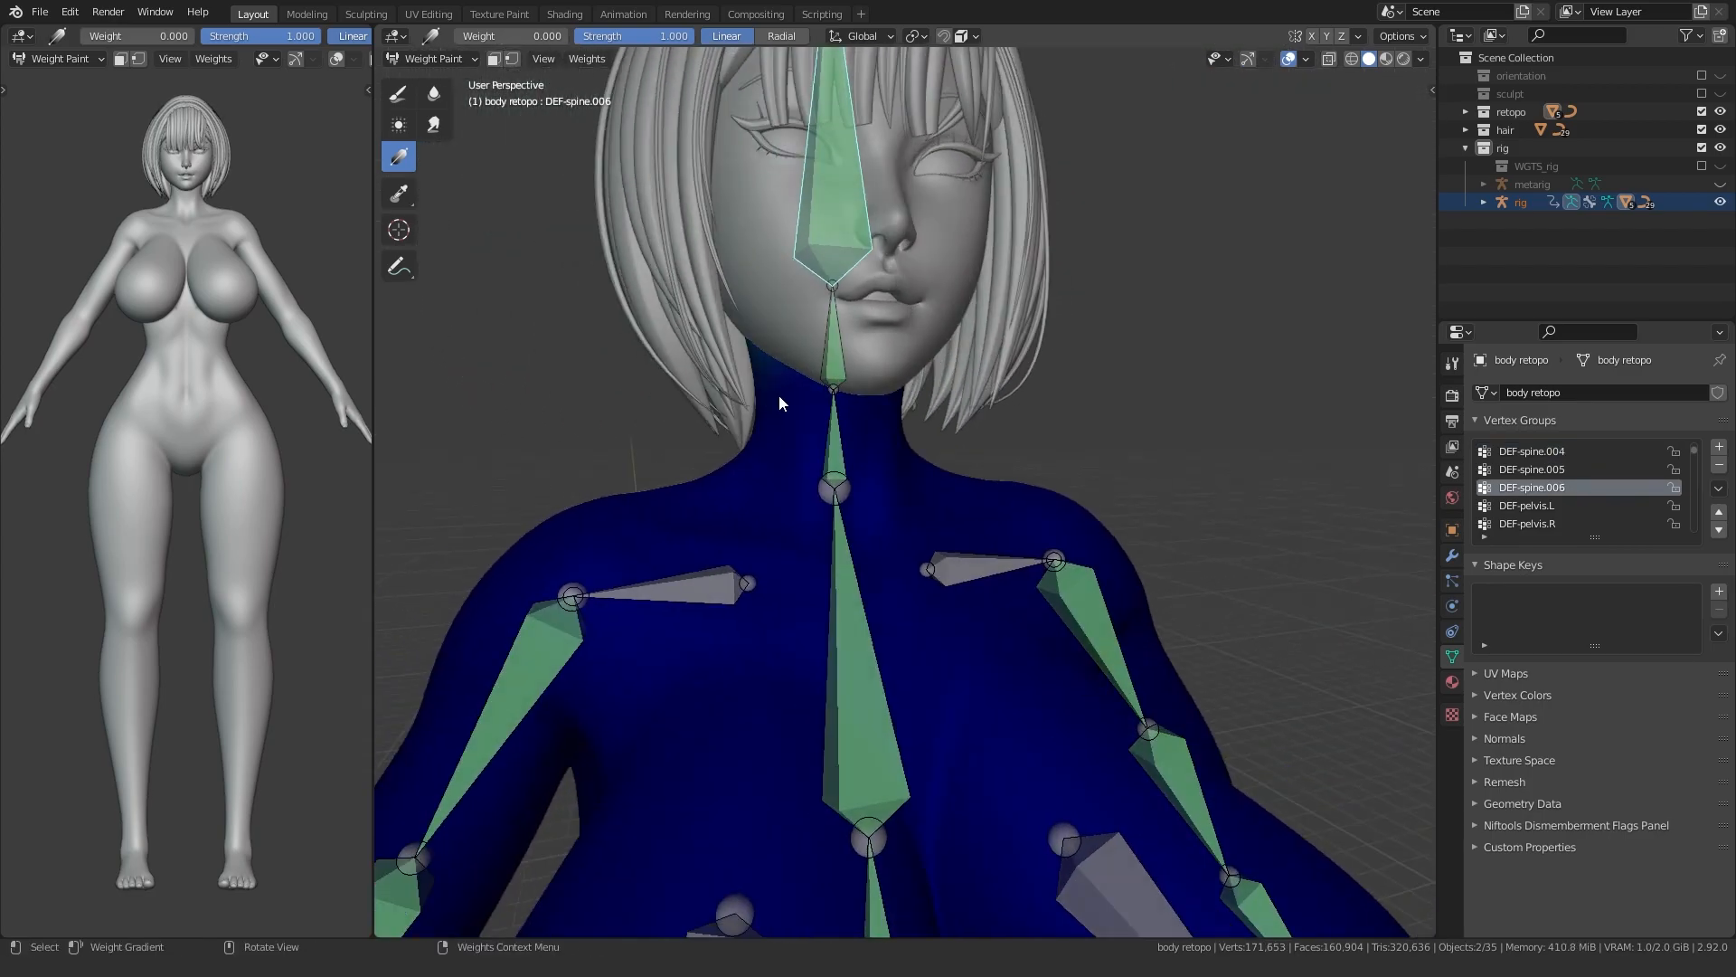
pyautogui.keyDown('ctrl'); pyautogui.click(831, 375); pyautogui.keyUp('ctrl')
pyautogui.keyDown('ctrl'); pyautogui.click(834, 436); pyautogui.keyUp('ctrl')
pyautogui.moveTo(915, 524); pyautogui.dragTo(861, 479, button='middle')
pyautogui.keyDown('ctrl'); pyautogui.click(886, 506); pyautogui.keyUp('ctrl')
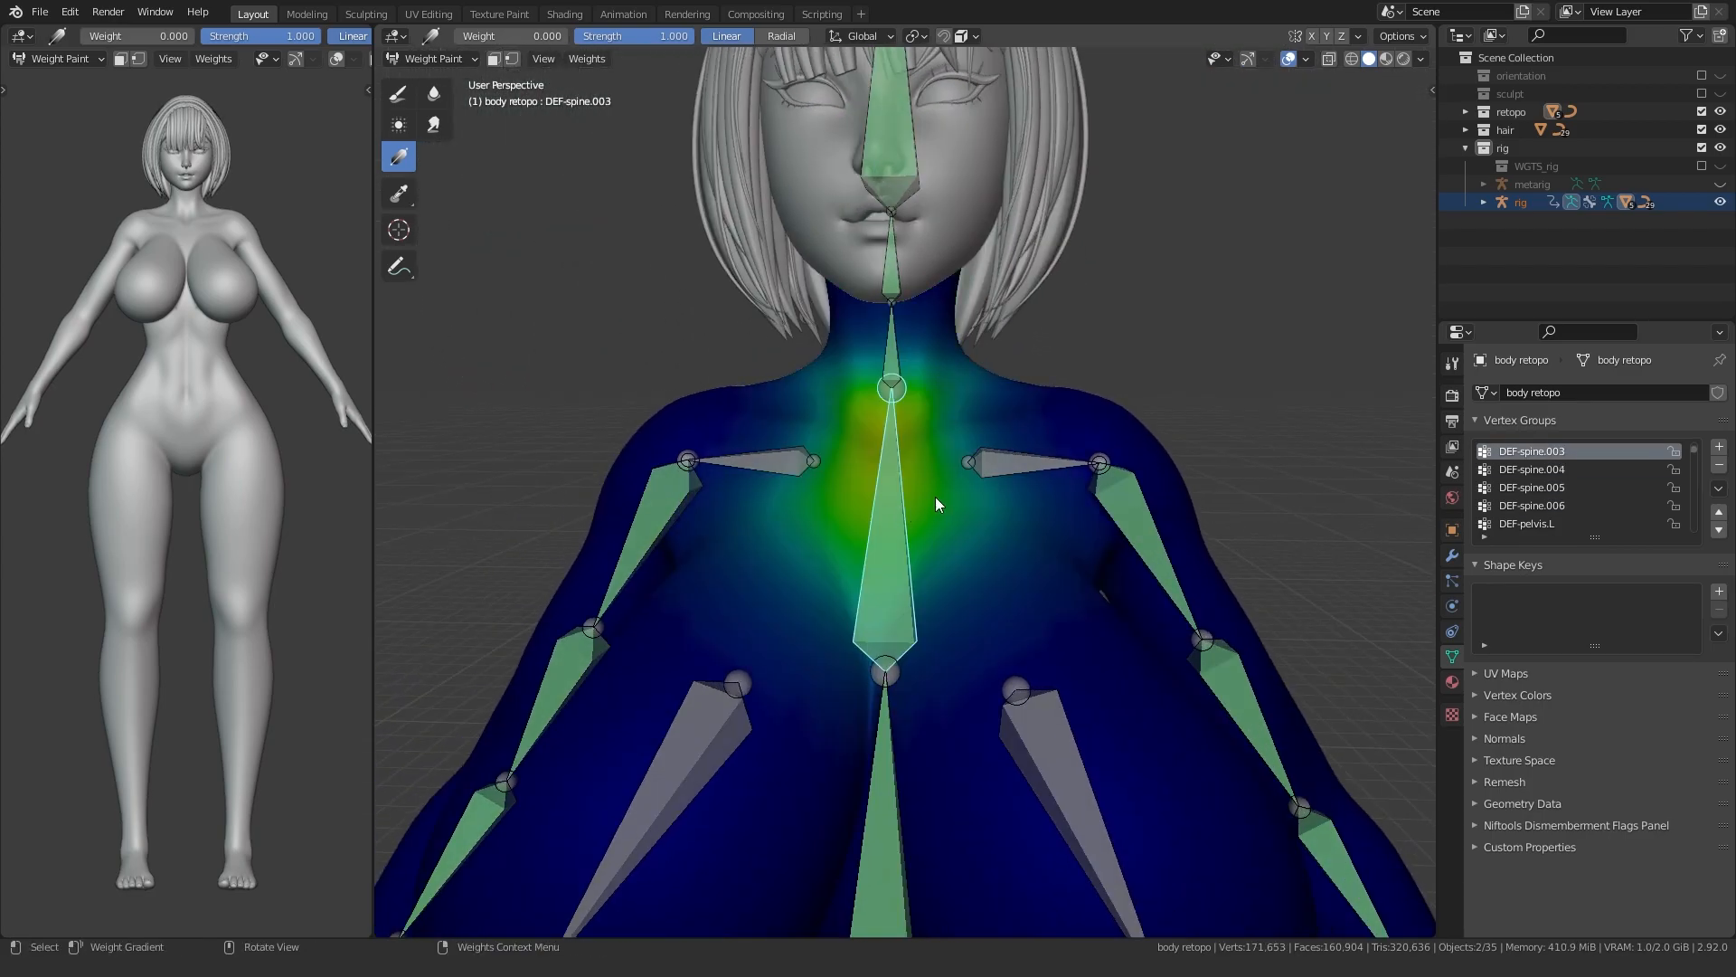
# - Examine the weights around the left shoulder, including those of the DEF-upper_arm.L bone
pyautogui.keyDown('ctrl'); pyautogui.click(995, 468); pyautogui.keyUp('ctrl')
pyautogui.scroll(-1, 972, 515)
pyautogui.moveTo(962, 546); pyautogui.dragTo(897, 577, button='middle')
pyautogui.keyDown('shift'); pyautogui.moveTo(903, 678); pyautogui.dragTo(1077, 407, button='middle'); pyautogui.keyUp('shift')
pyautogui.keyDown('ctrl'); pyautogui.click(866, 516); pyautogui.keyUp('ctrl')
pyautogui.keyDown('ctrl'); pyautogui.click(1110, 430); pyautogui.keyUp('ctrl')
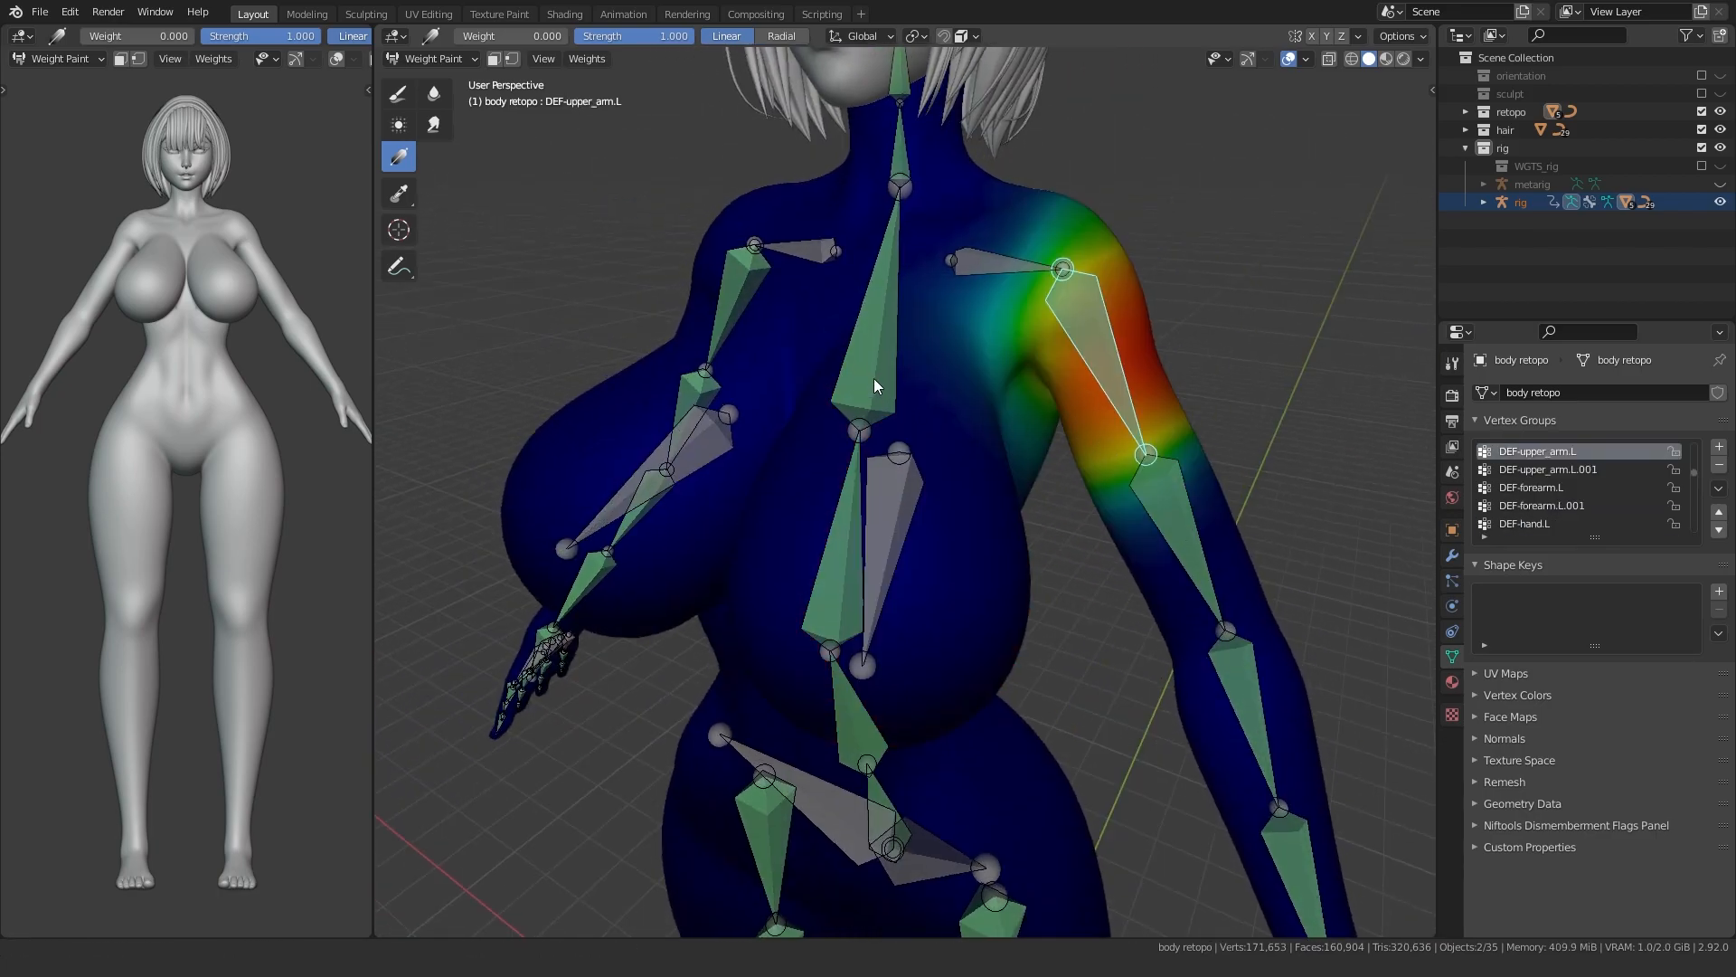
# - Select the DEF-spine.004 bone to display its weights on the neck
pyautogui.moveTo(872, 371); pyautogui.dragTo(913, 333, button='middle')
pyautogui.keyDown('ctrl'); pyautogui.click(913, 334); pyautogui.keyUp('ctrl')
pyautogui.scroll(4, 856, 427)
pyautogui.keyDown('shift'); pyautogui.moveTo(832, 444); pyautogui.dragTo(820, 521, button='middle'); pyautogui.keyUp('shift')
# - Annotate the jagged lower edge of the neck weights, erase the annotation and return to the weight painting tools
pyautogui.click(401, 266)
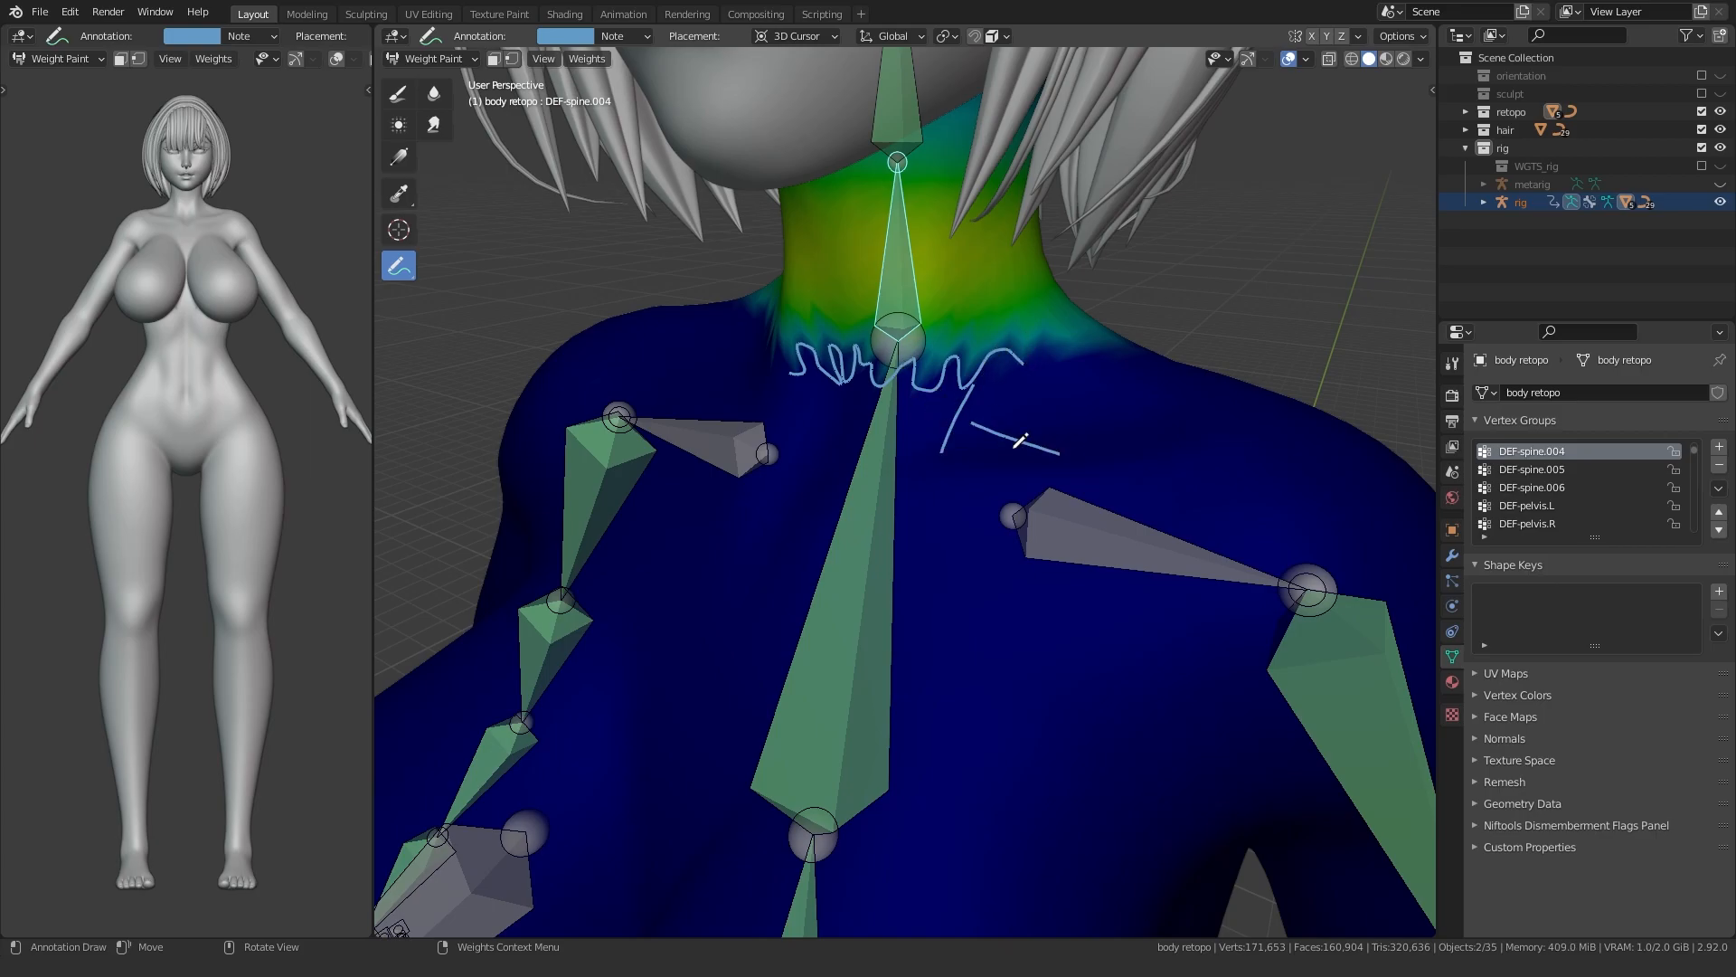
pyautogui.keyDown('ctrl'); pyautogui.click(941, 389); pyautogui.keyUp('ctrl')
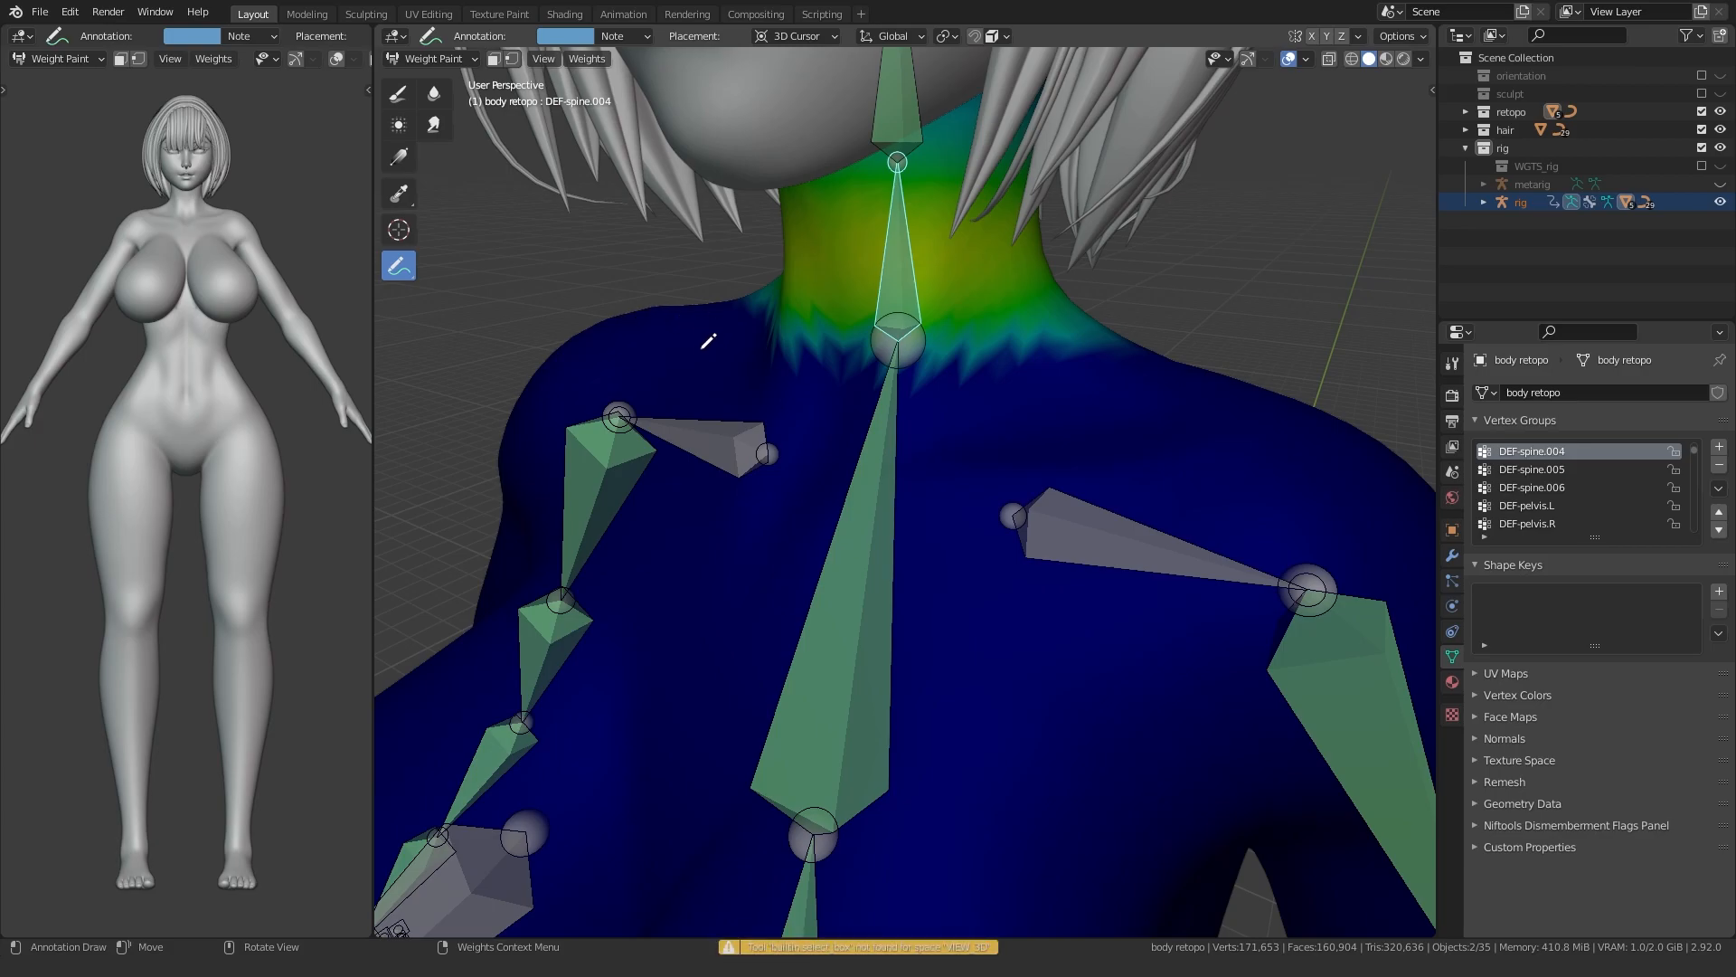
pyautogui.click(399, 158)
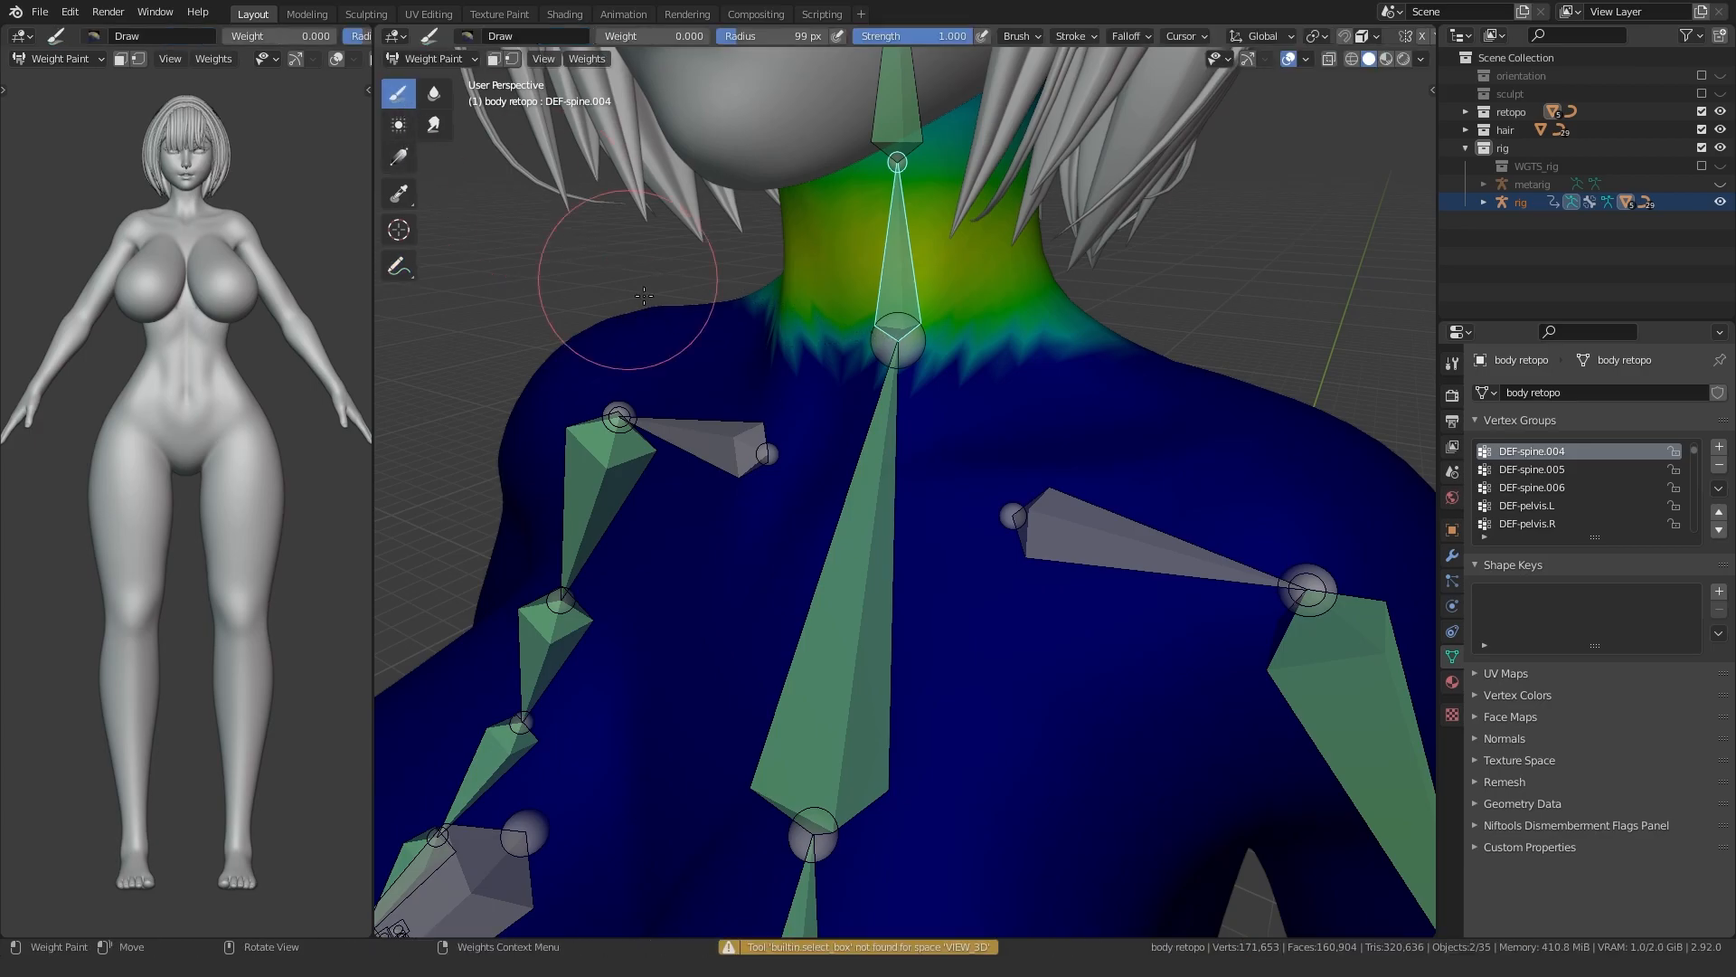
# - Smooth the body's vertex weights across all groups with factor 0.500 and 10 iterations to soften the jagged neck edge
pyautogui.scroll(-2, 401, 161)
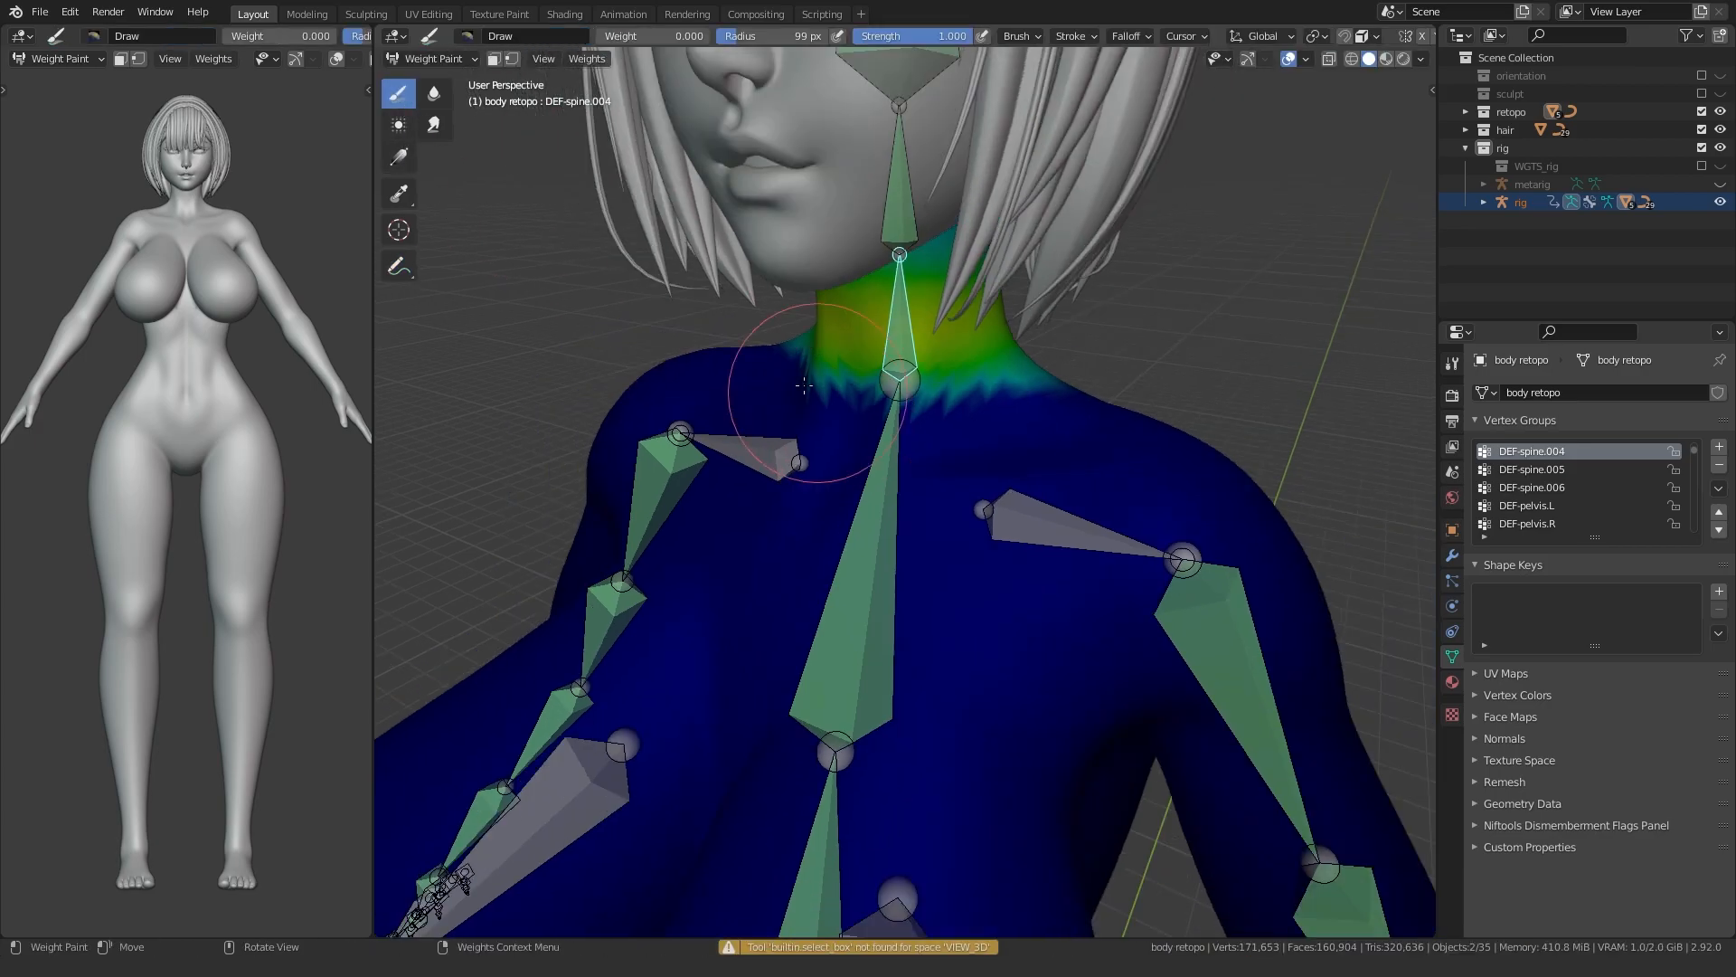
pyautogui.click(583, 59)
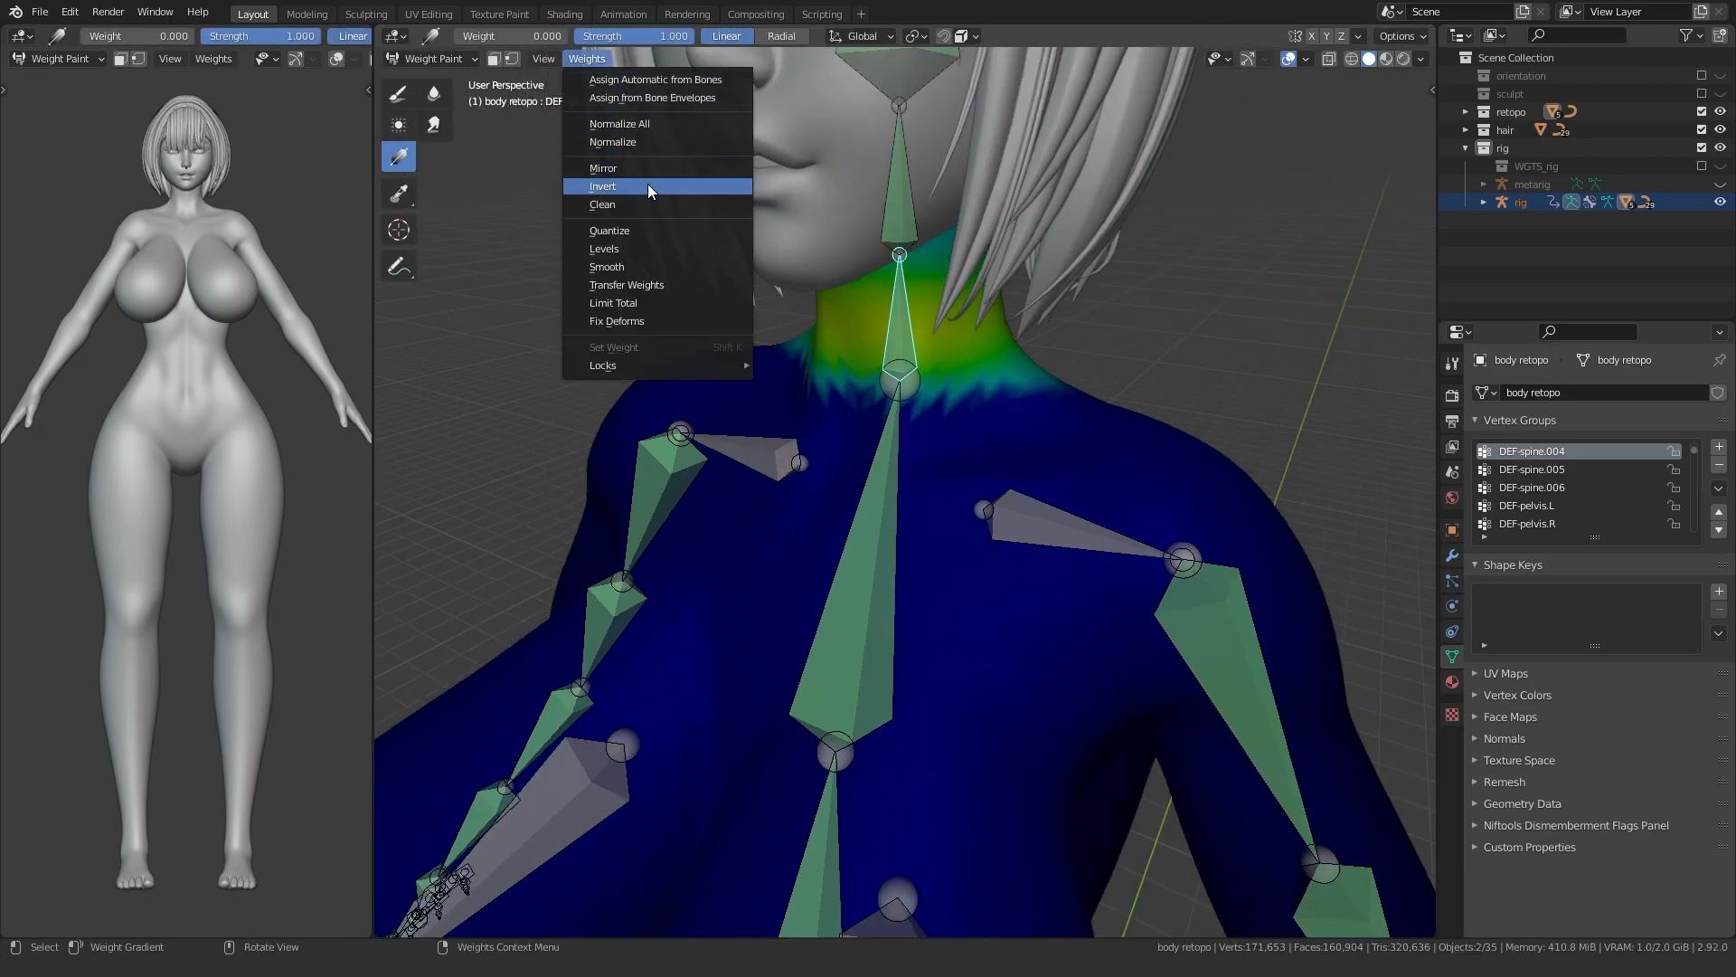
pyautogui.click(626, 267)
pyautogui.click(607, 861)
pyautogui.click(607, 783)
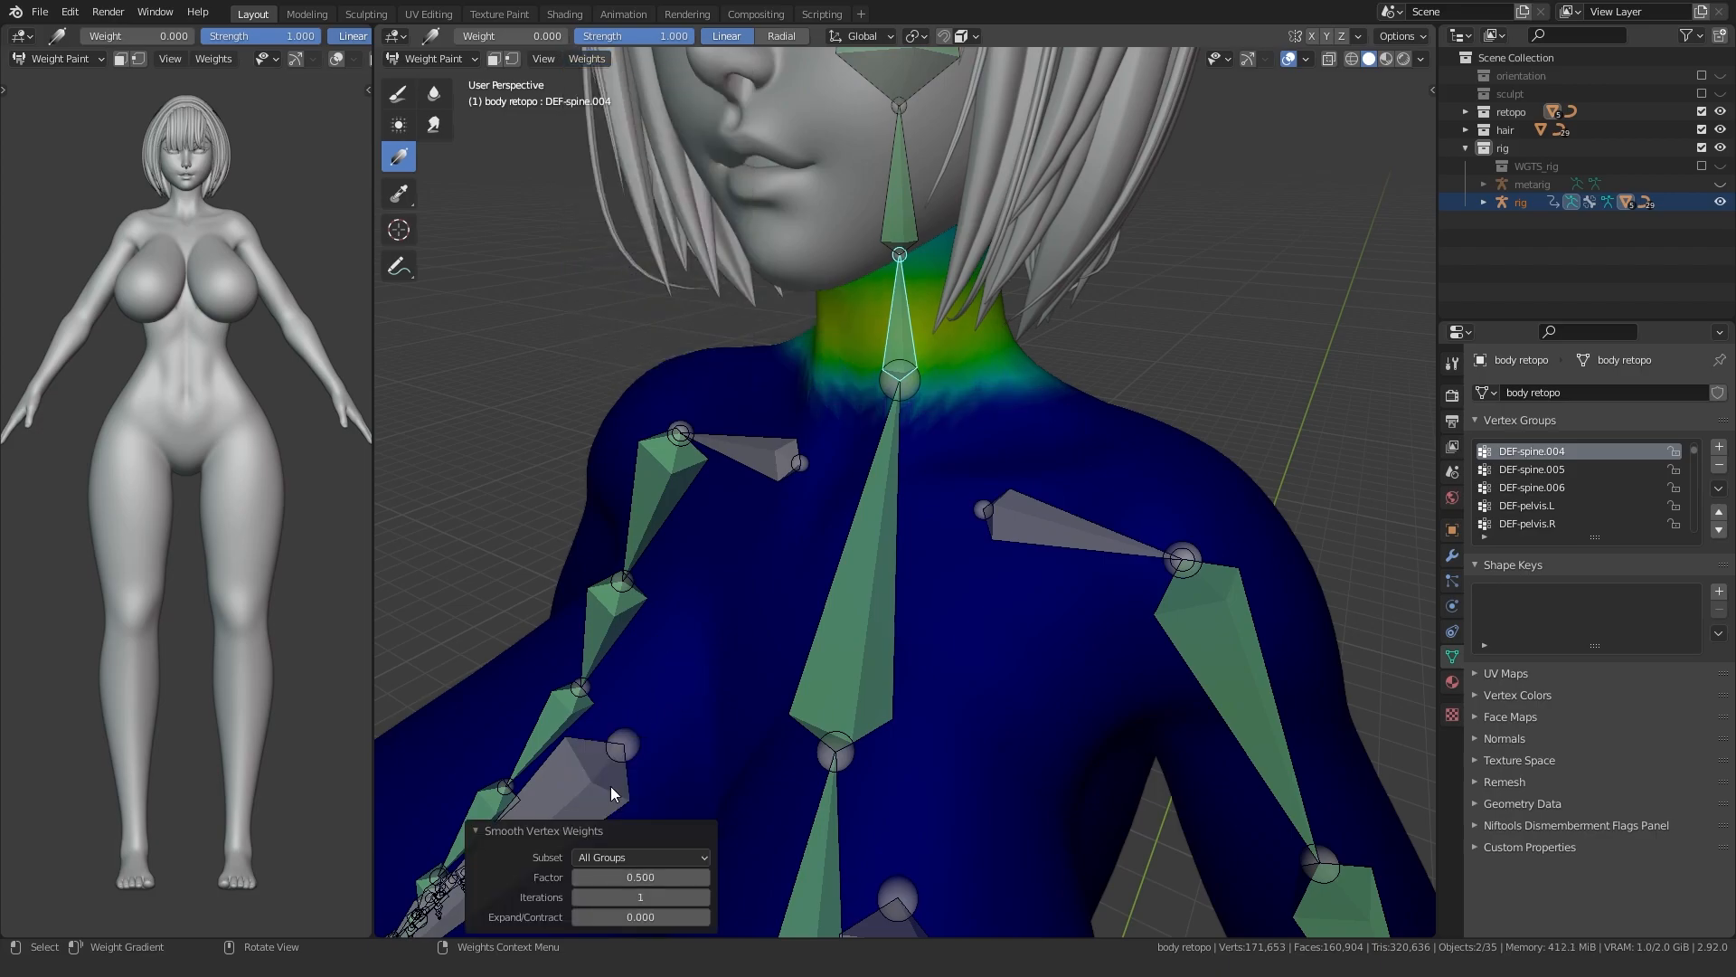
pyautogui.click(631, 897)
pyautogui.write('10')
pyautogui.press('Return')
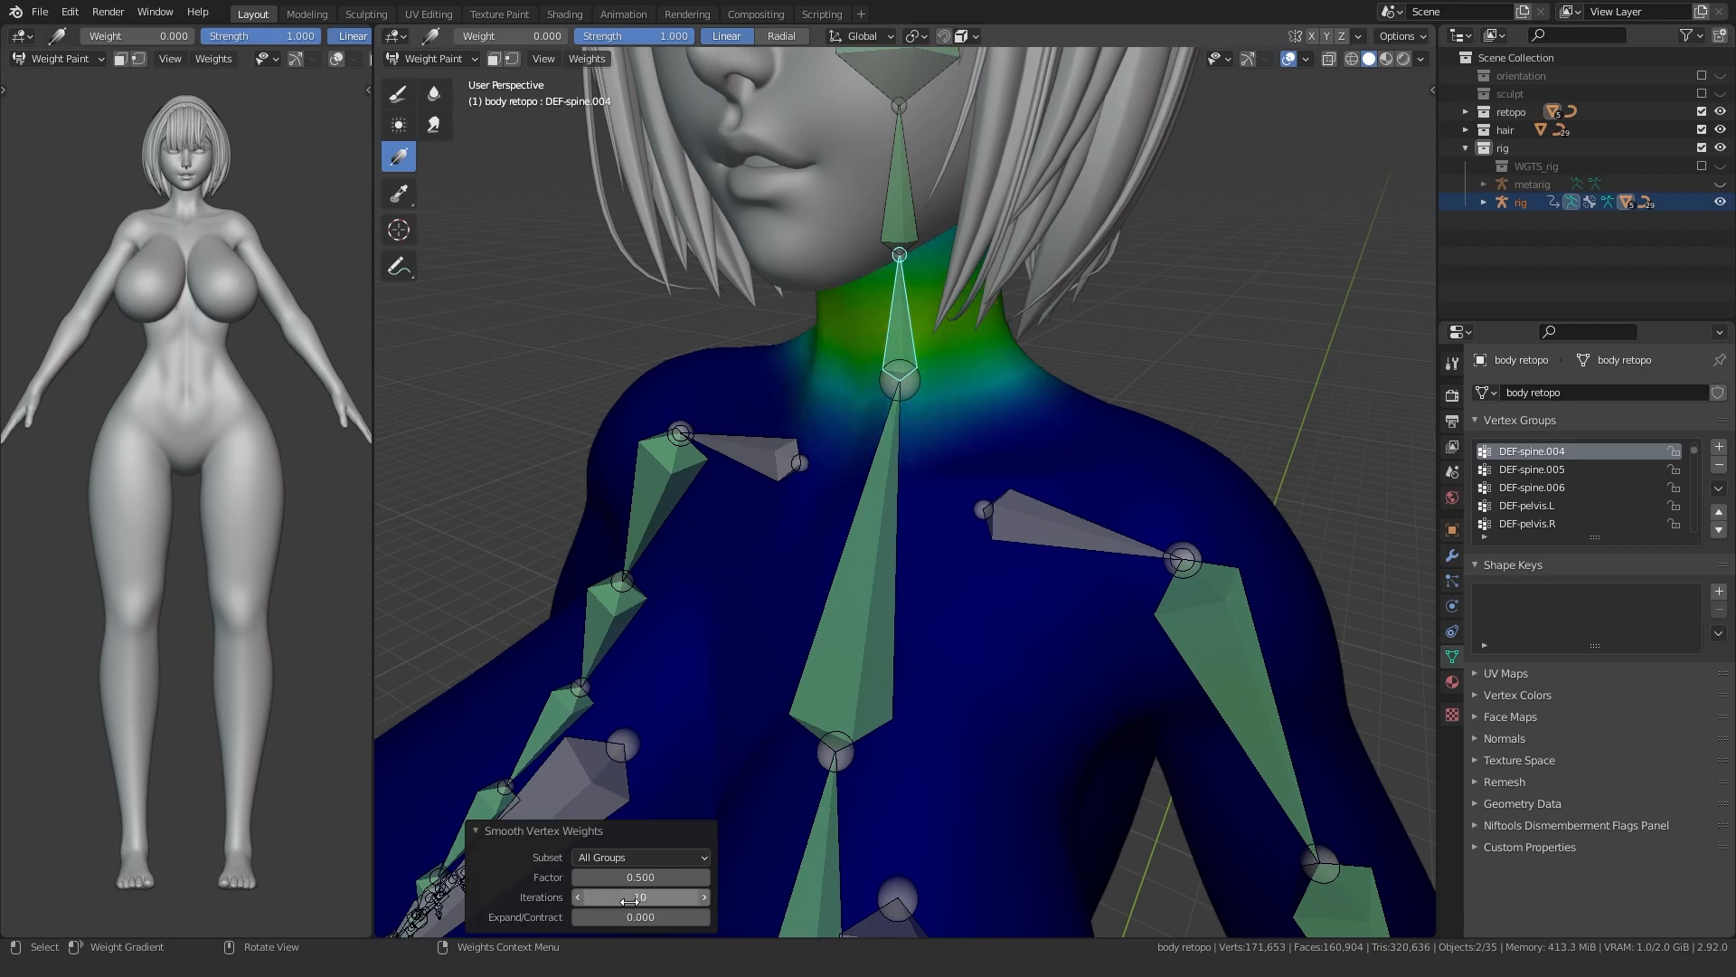
pyautogui.moveTo(795, 597); pyautogui.dragTo(816, 546, button='middle')
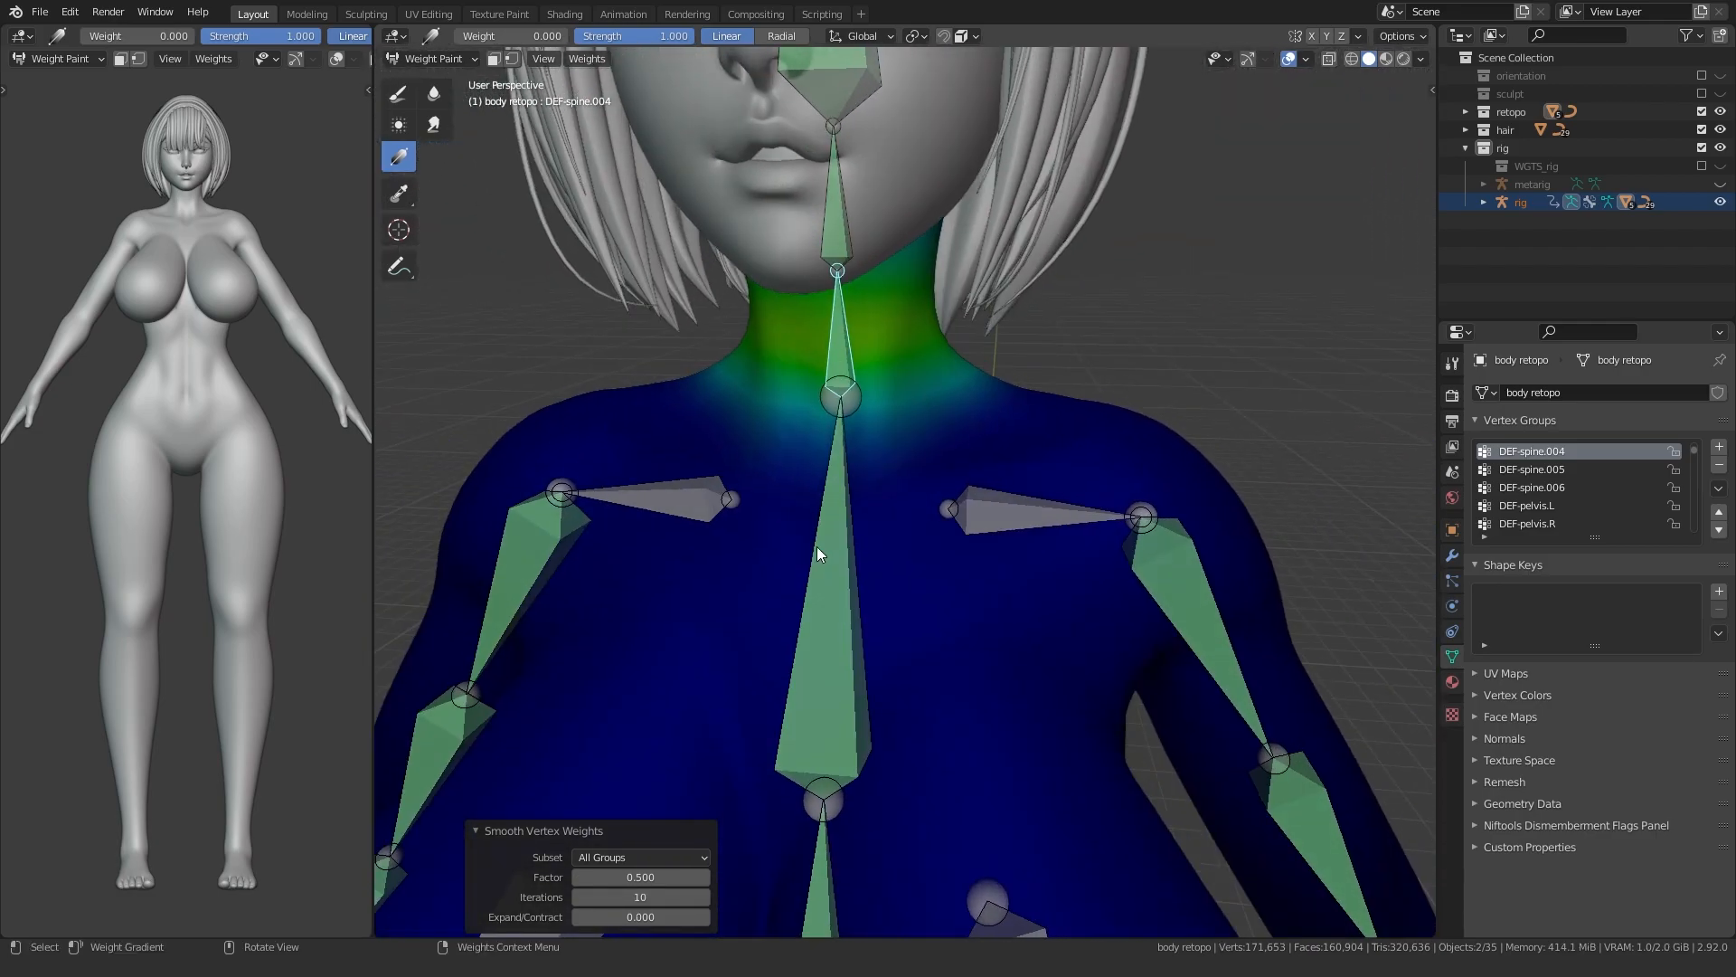
pyautogui.press('Return')
pyautogui.moveTo(817, 613)
pyautogui.mouseDown(button='middle')
pyautogui.moveTo(899, 615)
pyautogui.moveTo(792, 606)
pyautogui.mouseUp(button='middle')
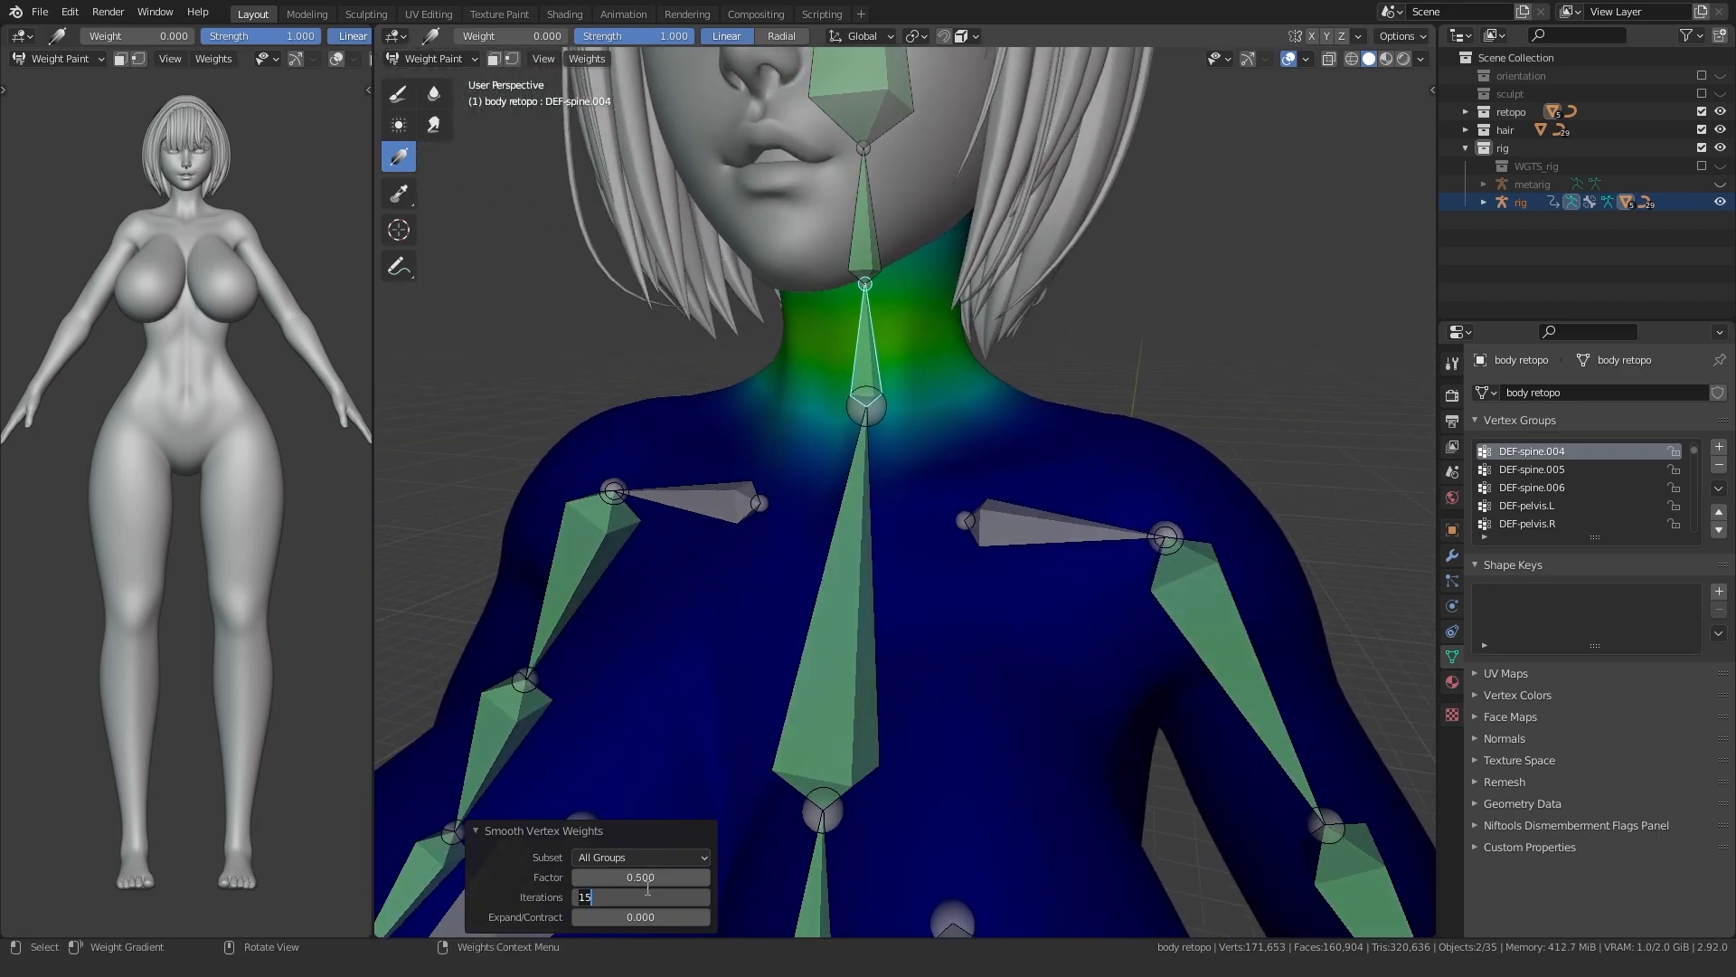
pyautogui.scroll(-2, 841, 535)
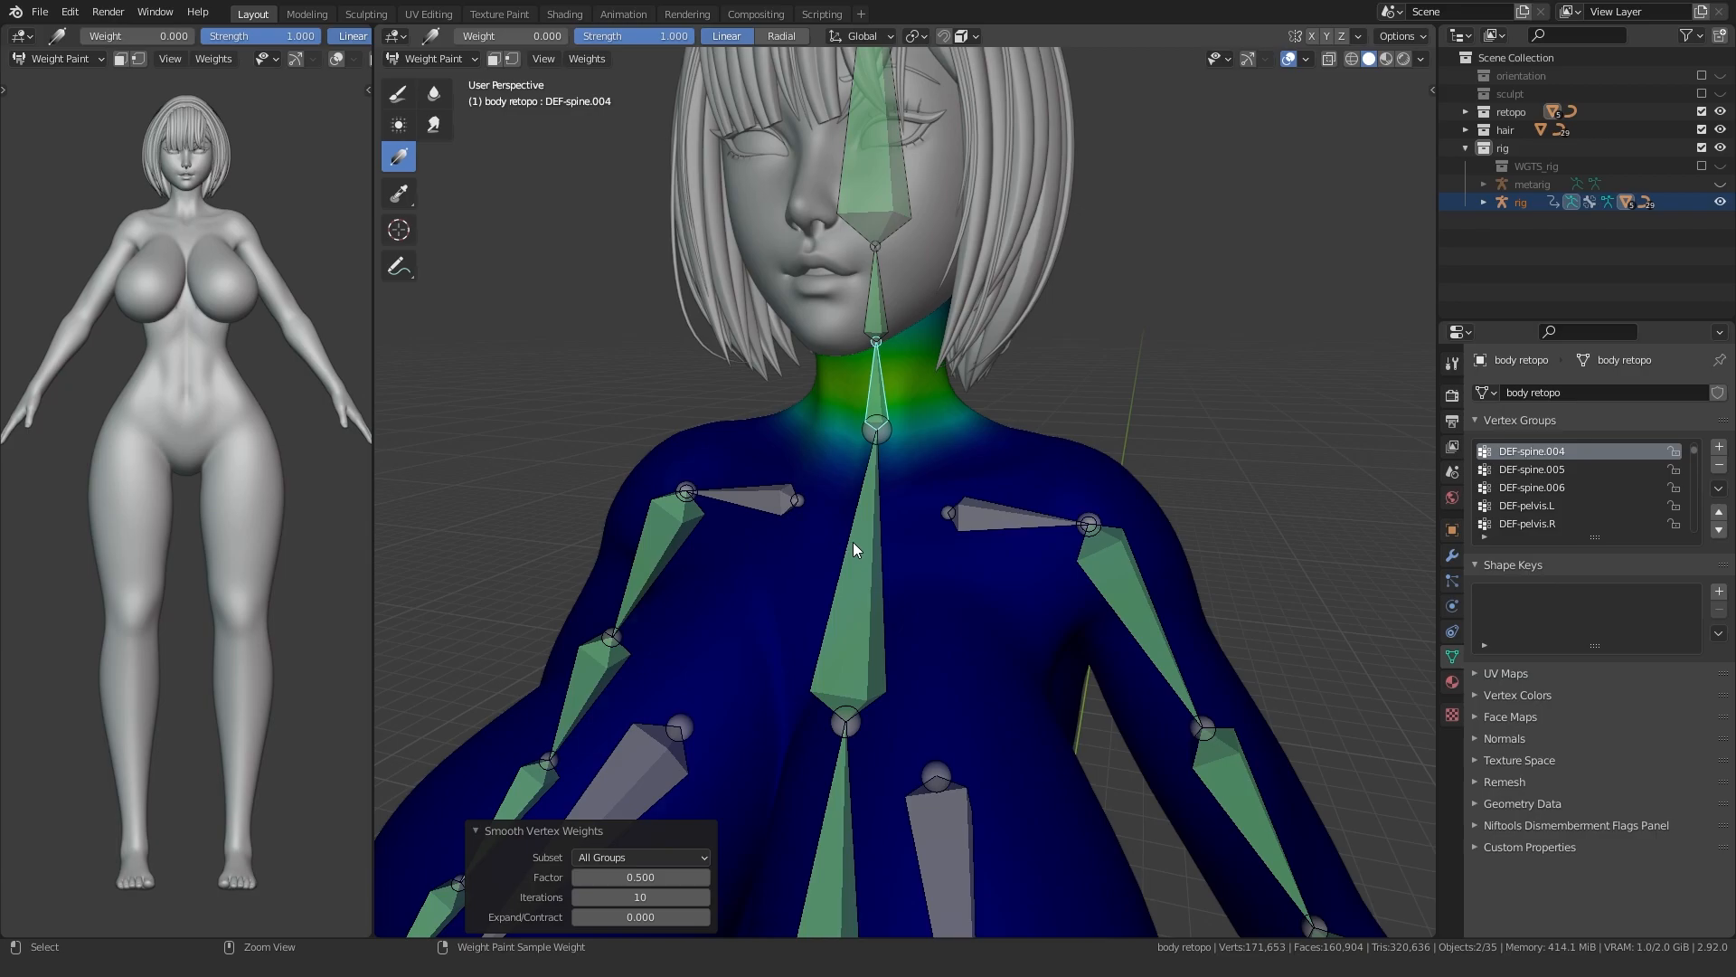
# - Examine the smoothed weights of the torso and left arm bones, including DEF-breast.L
pyautogui.keyDown('ctrl'); pyautogui.click(854, 541); pyautogui.keyUp('ctrl')
pyautogui.scroll(-1, 827, 623)
pyautogui.keyDown('ctrl'); pyautogui.click(926, 575); pyautogui.keyUp('ctrl')
pyautogui.keyDown('shift'); pyautogui.moveTo(811, 676); pyautogui.dragTo(870, 579, button='middle'); pyautogui.keyUp('shift')
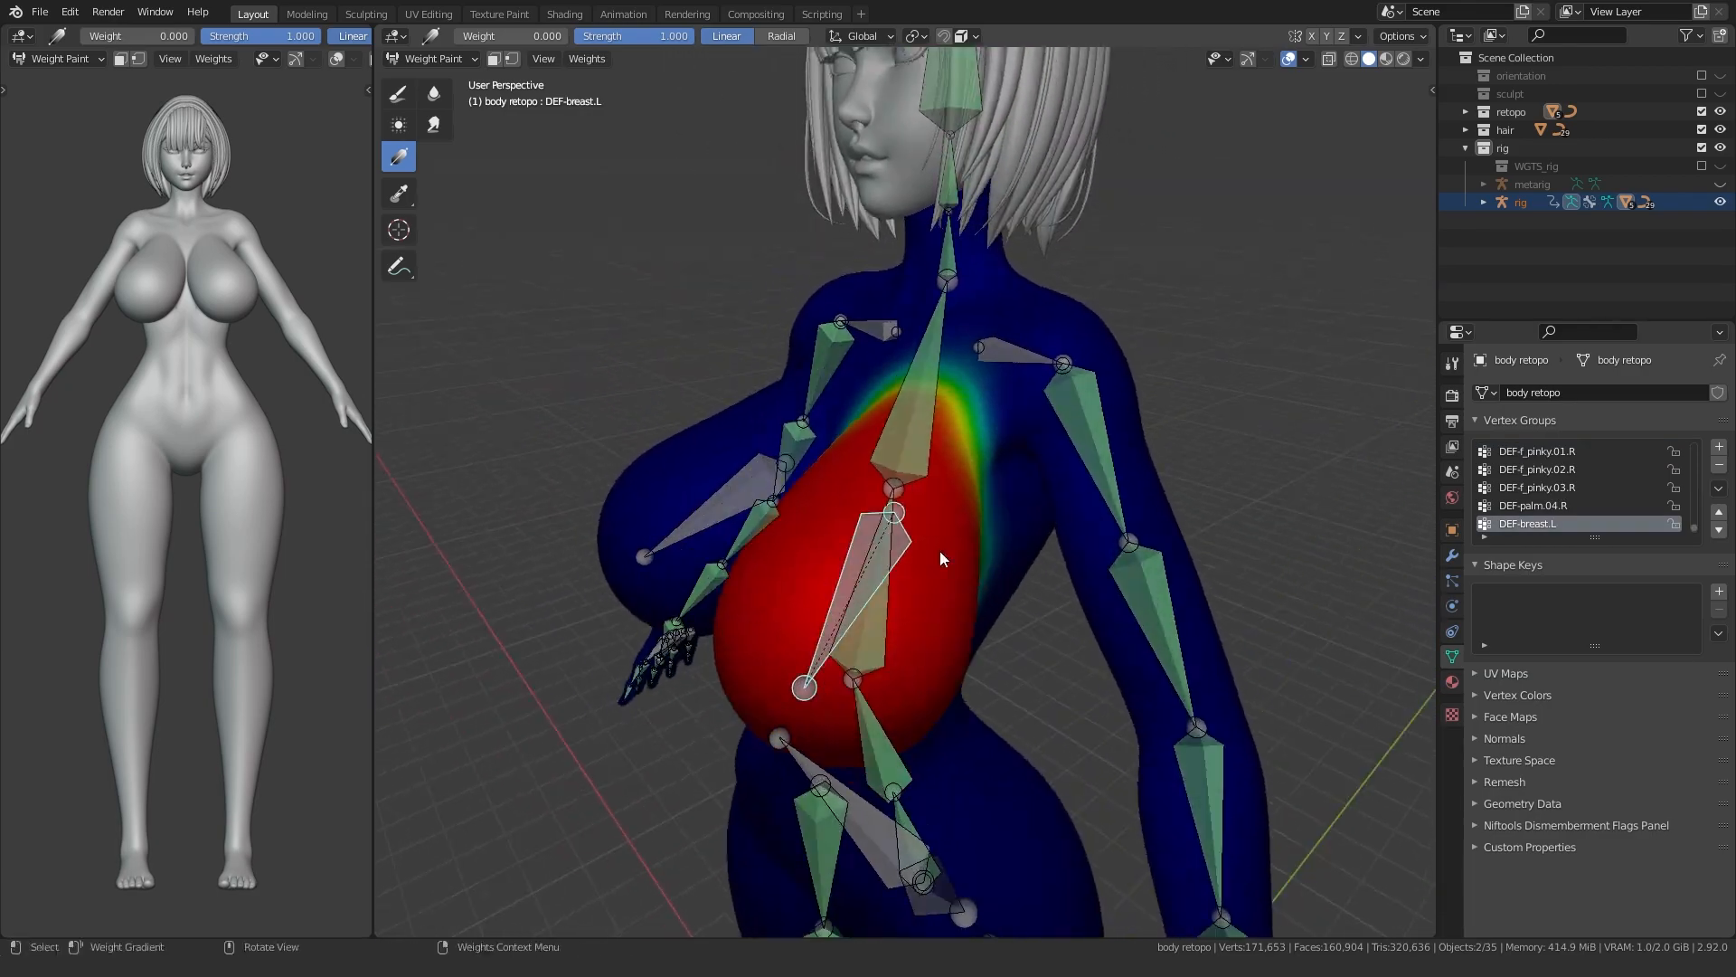
pyautogui.keyDown('ctrl'); pyautogui.click(1080, 462); pyautogui.keyUp('ctrl')
pyautogui.keyDown('ctrl'); pyautogui.click(1147, 626); pyautogui.keyUp('ctrl')
pyautogui.scroll(-1, 997, 781)
pyautogui.keyDown('shift'); pyautogui.moveTo(996, 781); pyautogui.dragTo(886, 471, button='middle'); pyautogui.keyUp('shift')
pyautogui.keyDown('ctrl'); pyautogui.click(863, 369); pyautogui.keyUp('ctrl')
pyautogui.keyDown('shift'); pyautogui.moveTo(768, 341); pyautogui.dragTo(845, 372, button='middle'); pyautogui.keyUp('shift')
pyautogui.keyDown('ctrl'); pyautogui.click(823, 294); pyautogui.keyUp('ctrl')
pyautogui.keyDown('ctrl'); pyautogui.click(891, 542); pyautogui.keyUp('ctrl')
# - Examine the weights of the leg and hip bones, including DEF-thigh.L and DEF-pelvis.L, and leave weight painting
pyautogui.keyDown('ctrl'); pyautogui.click(944, 597); pyautogui.keyUp('ctrl')
pyautogui.keyDown('shift'); pyautogui.moveTo(830, 732); pyautogui.dragTo(686, 477, button='middle'); pyautogui.keyUp('shift')
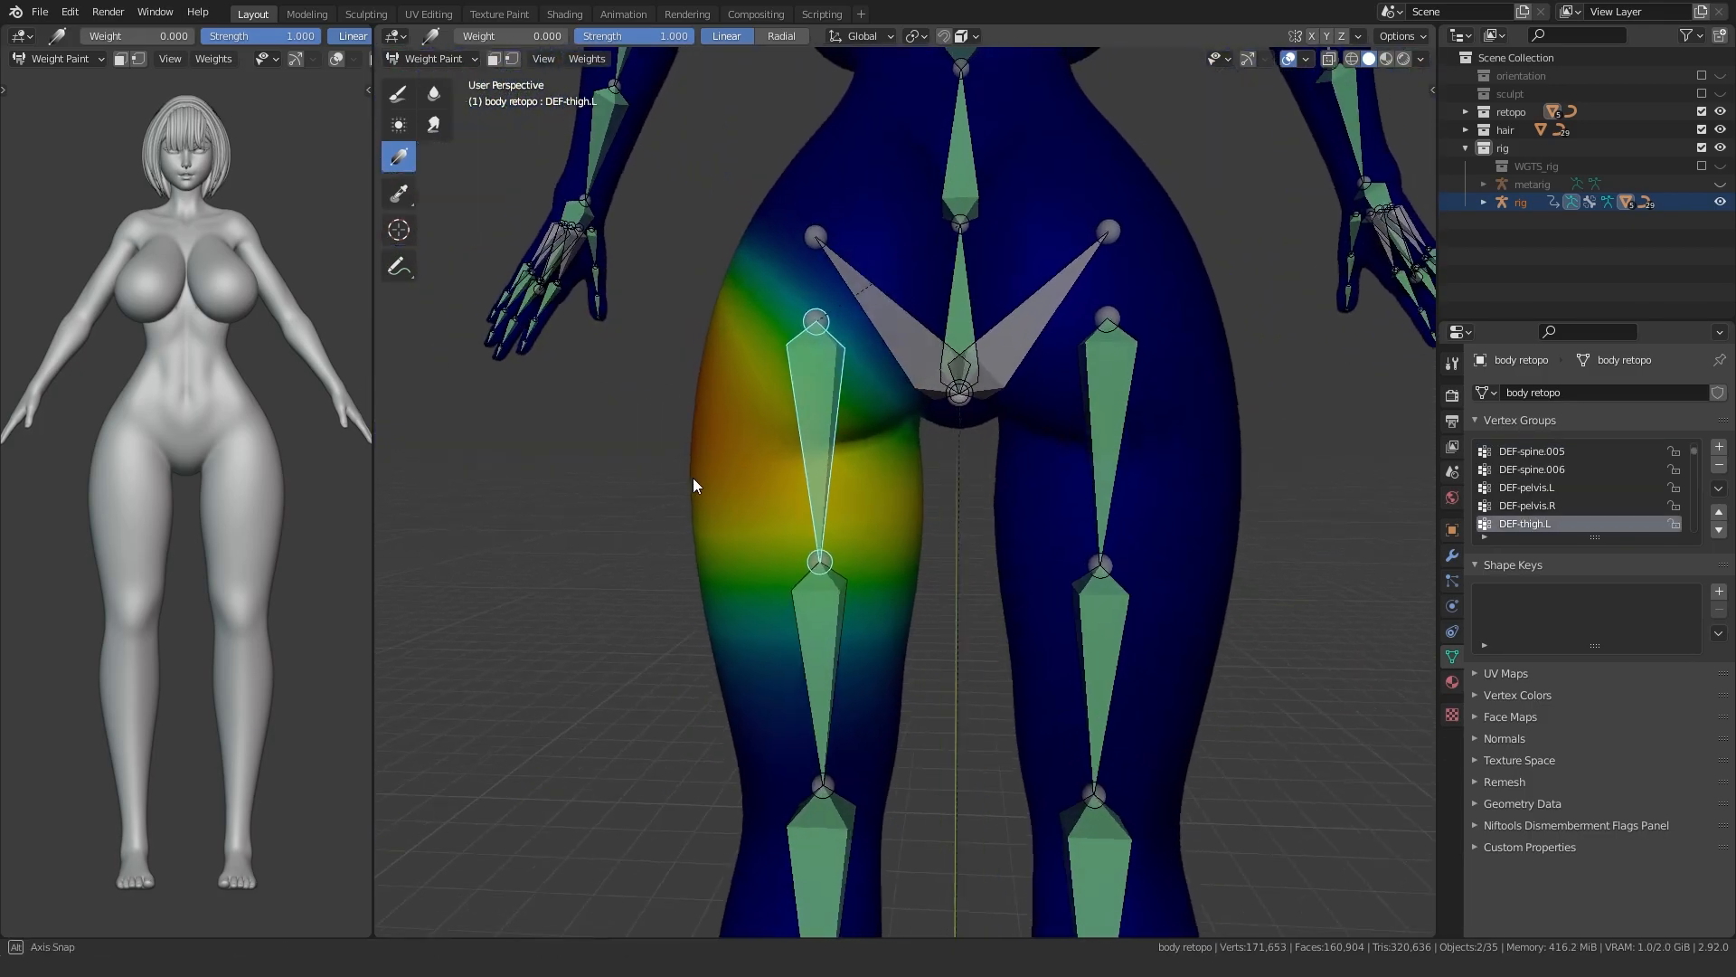
pyautogui.keyDown('ctrl'); pyautogui.click(806, 642); pyautogui.keyUp('ctrl')
pyautogui.scroll(-3, 806, 642)
pyautogui.keyDown('shift'); pyautogui.moveTo(735, 896); pyautogui.dragTo(883, 506, button='middle'); pyautogui.keyUp('shift')
pyautogui.keyDown('shift'); pyautogui.moveTo(882, 687); pyautogui.dragTo(882, 480, button='middle'); pyautogui.keyUp('shift')
pyautogui.scroll(4, 883, 481)
pyautogui.moveTo(696, 353); pyautogui.dragTo(879, 564, button='middle')
pyautogui.keyDown('ctrl'); pyautogui.click(845, 448); pyautogui.keyUp('ctrl')
pyautogui.keyDown('ctrl'); pyautogui.click(949, 436); pyautogui.keyUp('ctrl')
pyautogui.scroll(-3, 947, 437)
pyautogui.moveTo(884, 458); pyautogui.dragTo(889, 678, button='middle')
pyautogui.keyDown('ctrl'); pyautogui.click(948, 288); pyautogui.keyUp('ctrl')
pyautogui.scroll(-2, 941, 287)
pyautogui.keyDown('ctrl'); pyautogui.click(924, 468); pyautogui.keyUp('ctrl')
pyautogui.scroll(-2, 922, 452)
pyautogui.keyDown('ctrl'); pyautogui.click(904, 329); pyautogui.keyUp('ctrl')
pyautogui.keyDown('shift'); pyautogui.moveTo(904, 329); pyautogui.dragTo(922, 561, button='middle'); pyautogui.keyUp('shift')
pyautogui.keyDown('ctrl'); pyautogui.click(924, 398); pyautogui.keyUp('ctrl')
pyautogui.keyDown('ctrl'); pyautogui.click(879, 336); pyautogui.keyUp('ctrl')
pyautogui.scroll(-5, 808, 416)
pyautogui.hotkey('ctrl', 'Tab')
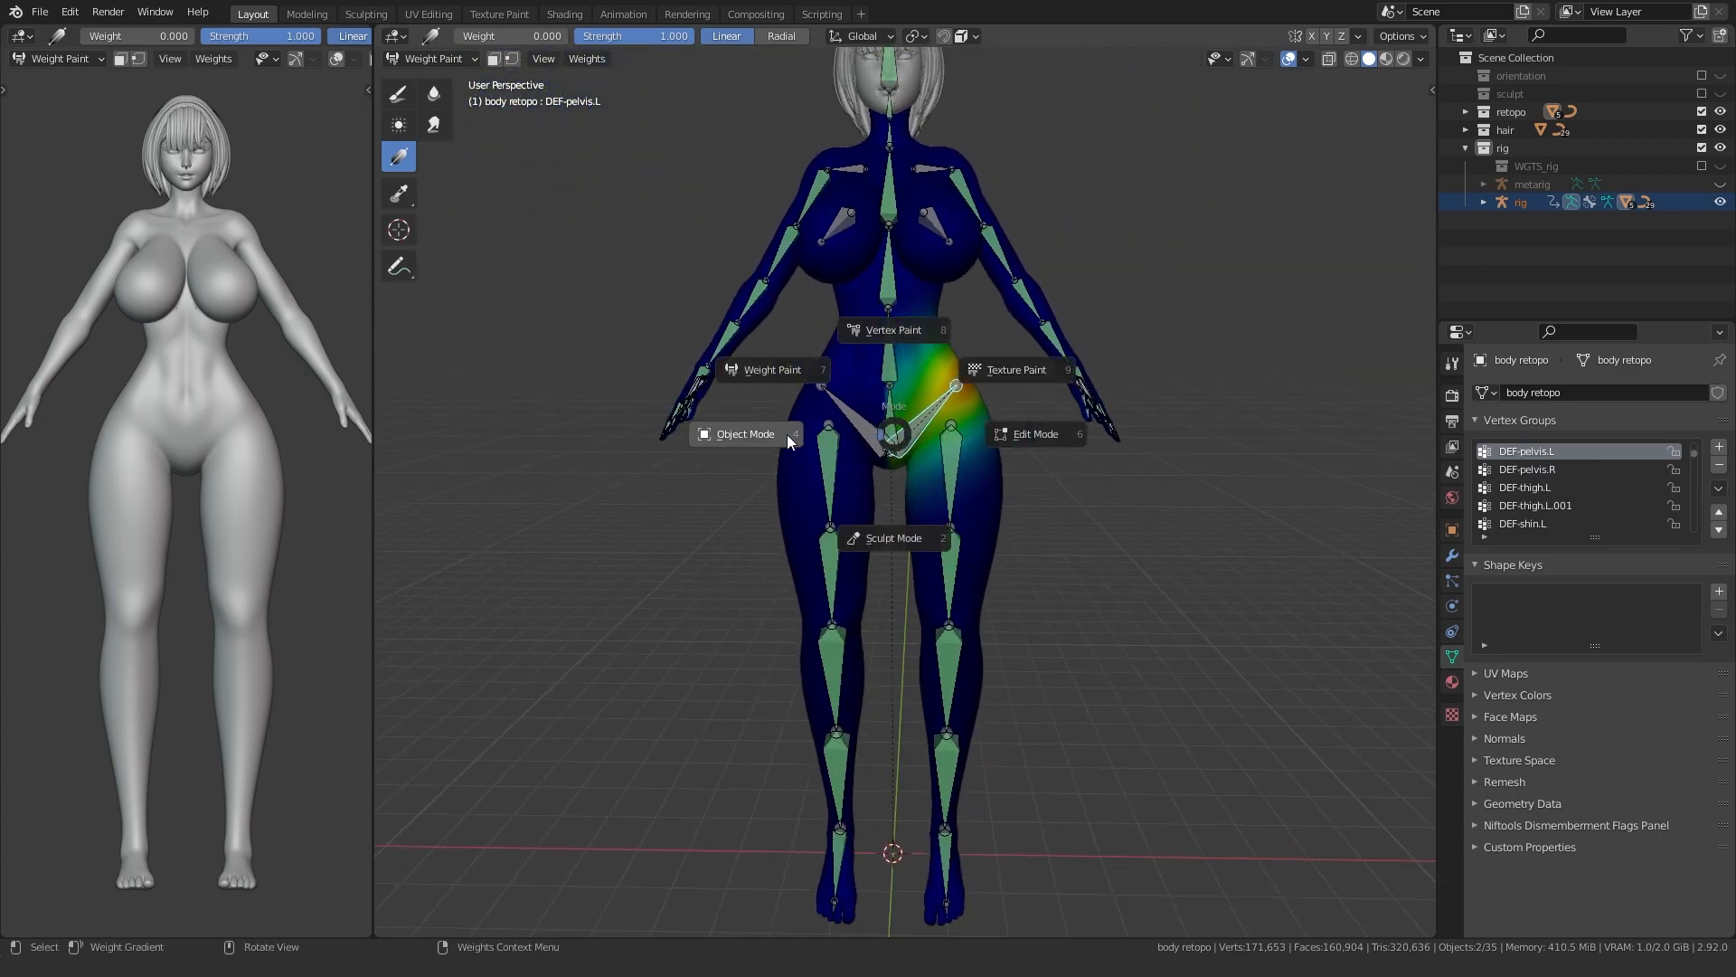
pyautogui.click(741, 470)
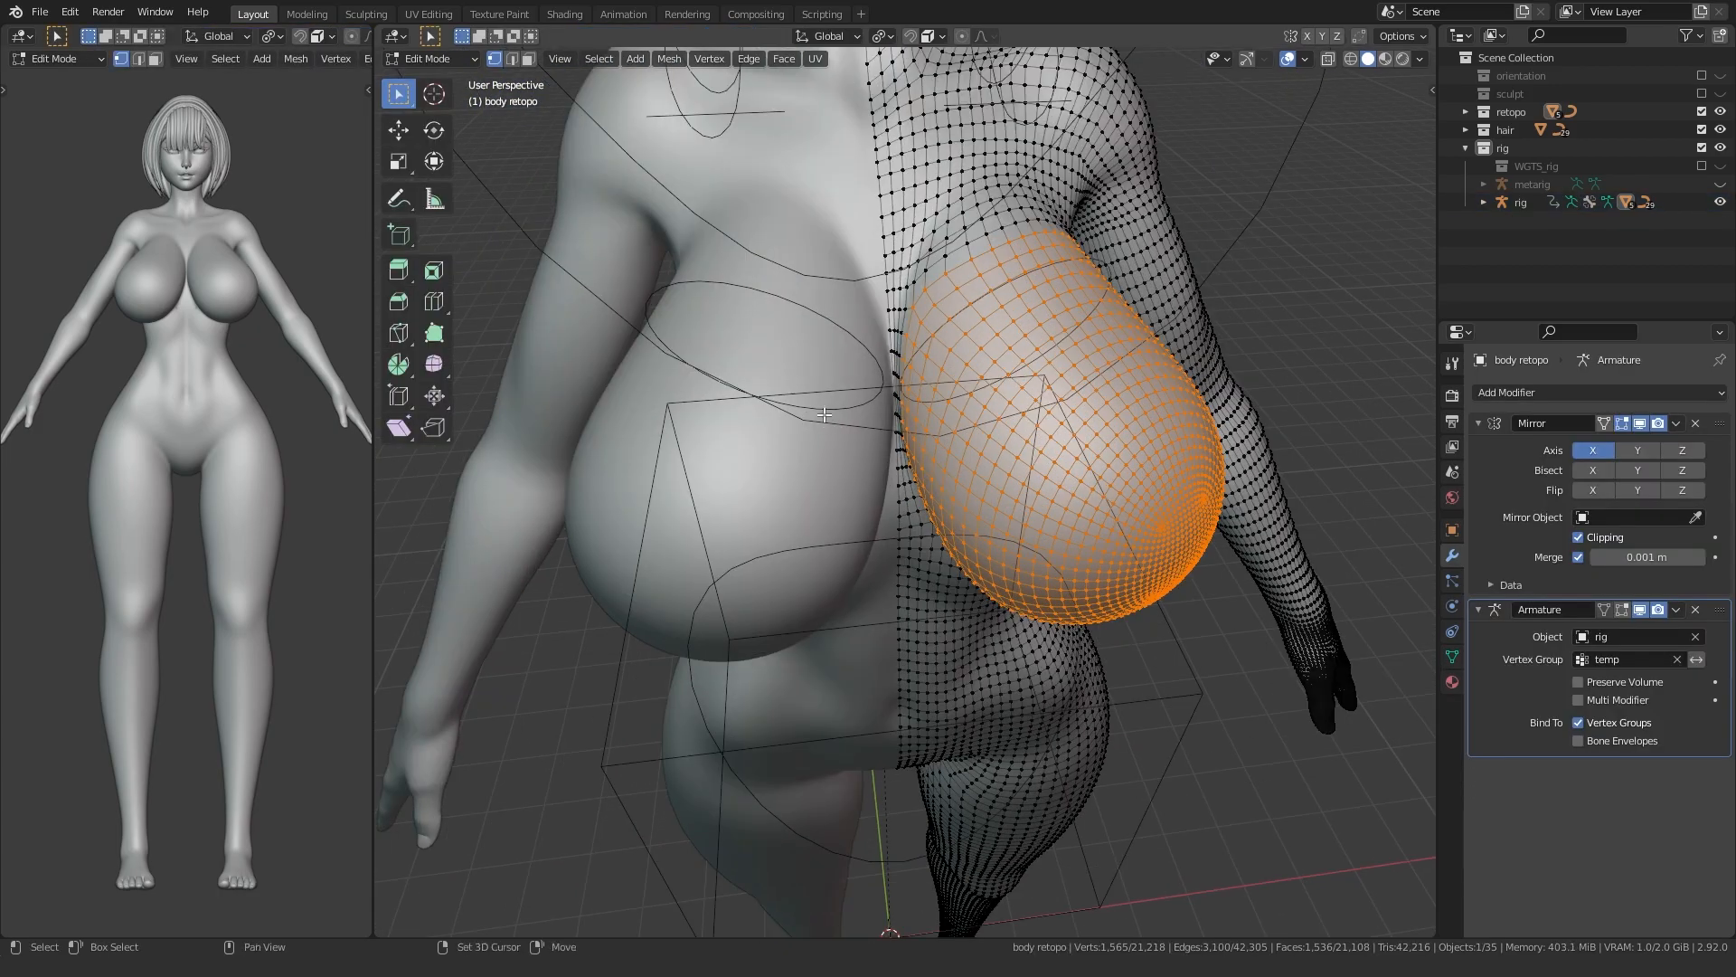
# - Grow the breast vertex selection outward and add the chest vertices above it with Circle Select
pyautogui.scroll(2, 852, 504)
pyautogui.press('ctrl+KP_Add')
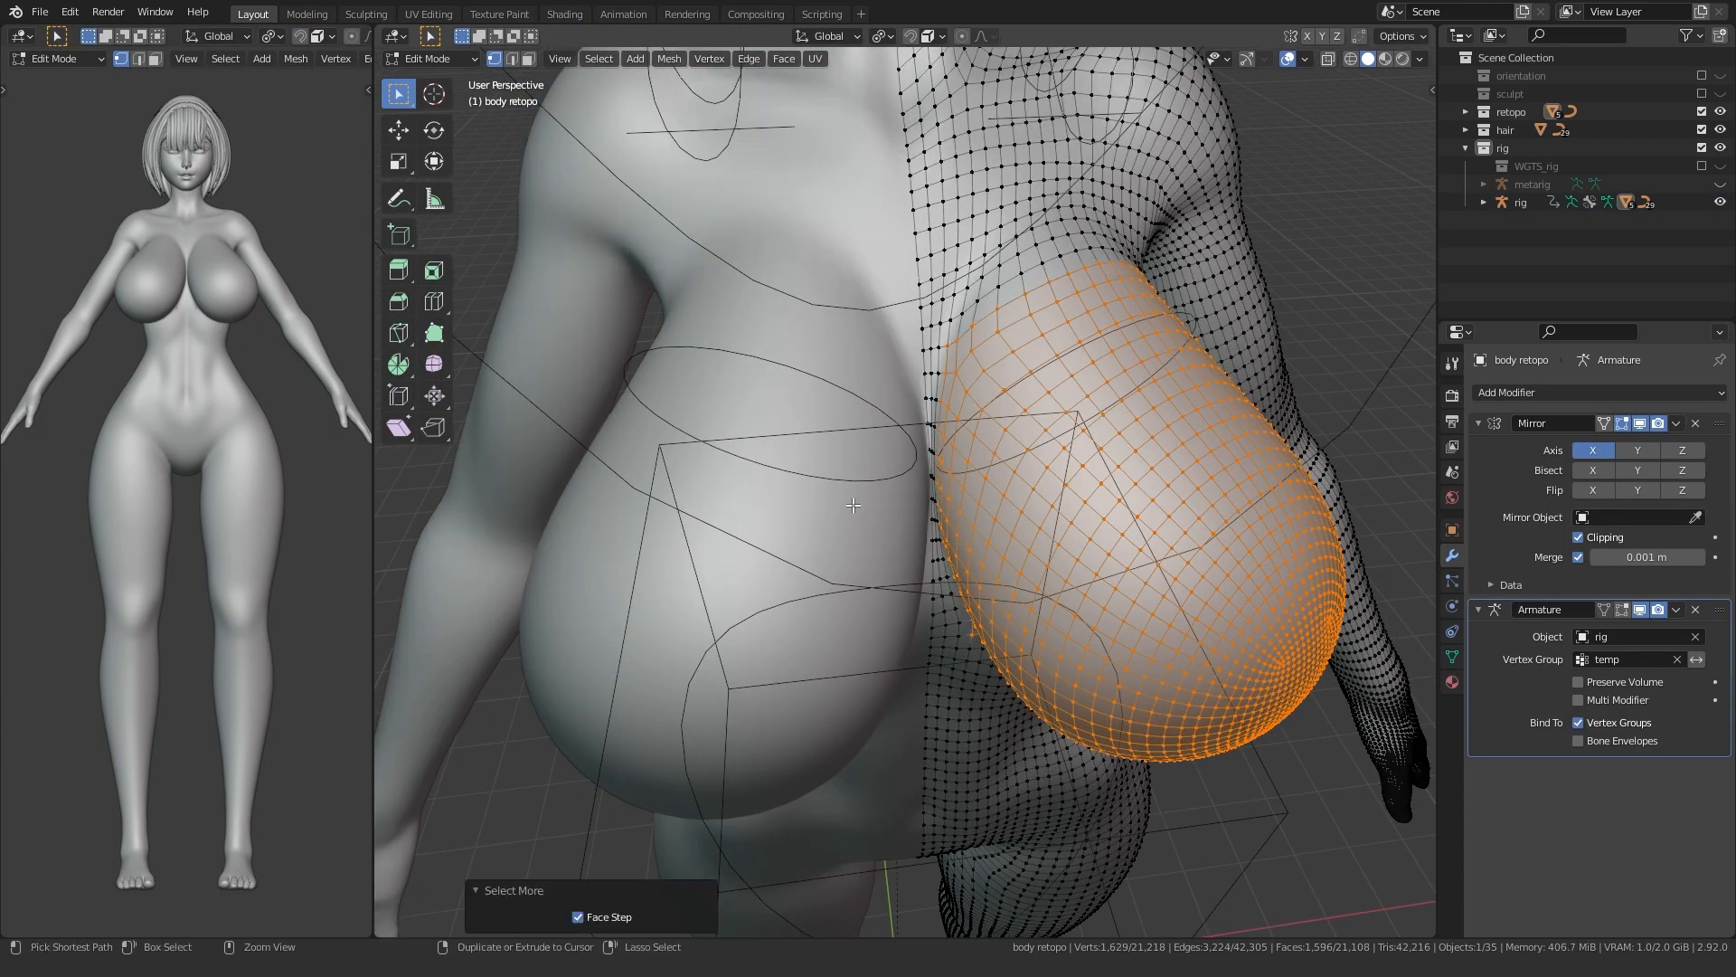
pyautogui.moveTo(799, 474); pyautogui.dragTo(529, 292, button='middle')
pyautogui.moveTo(403, 102); pyautogui.dragTo(475, 166)
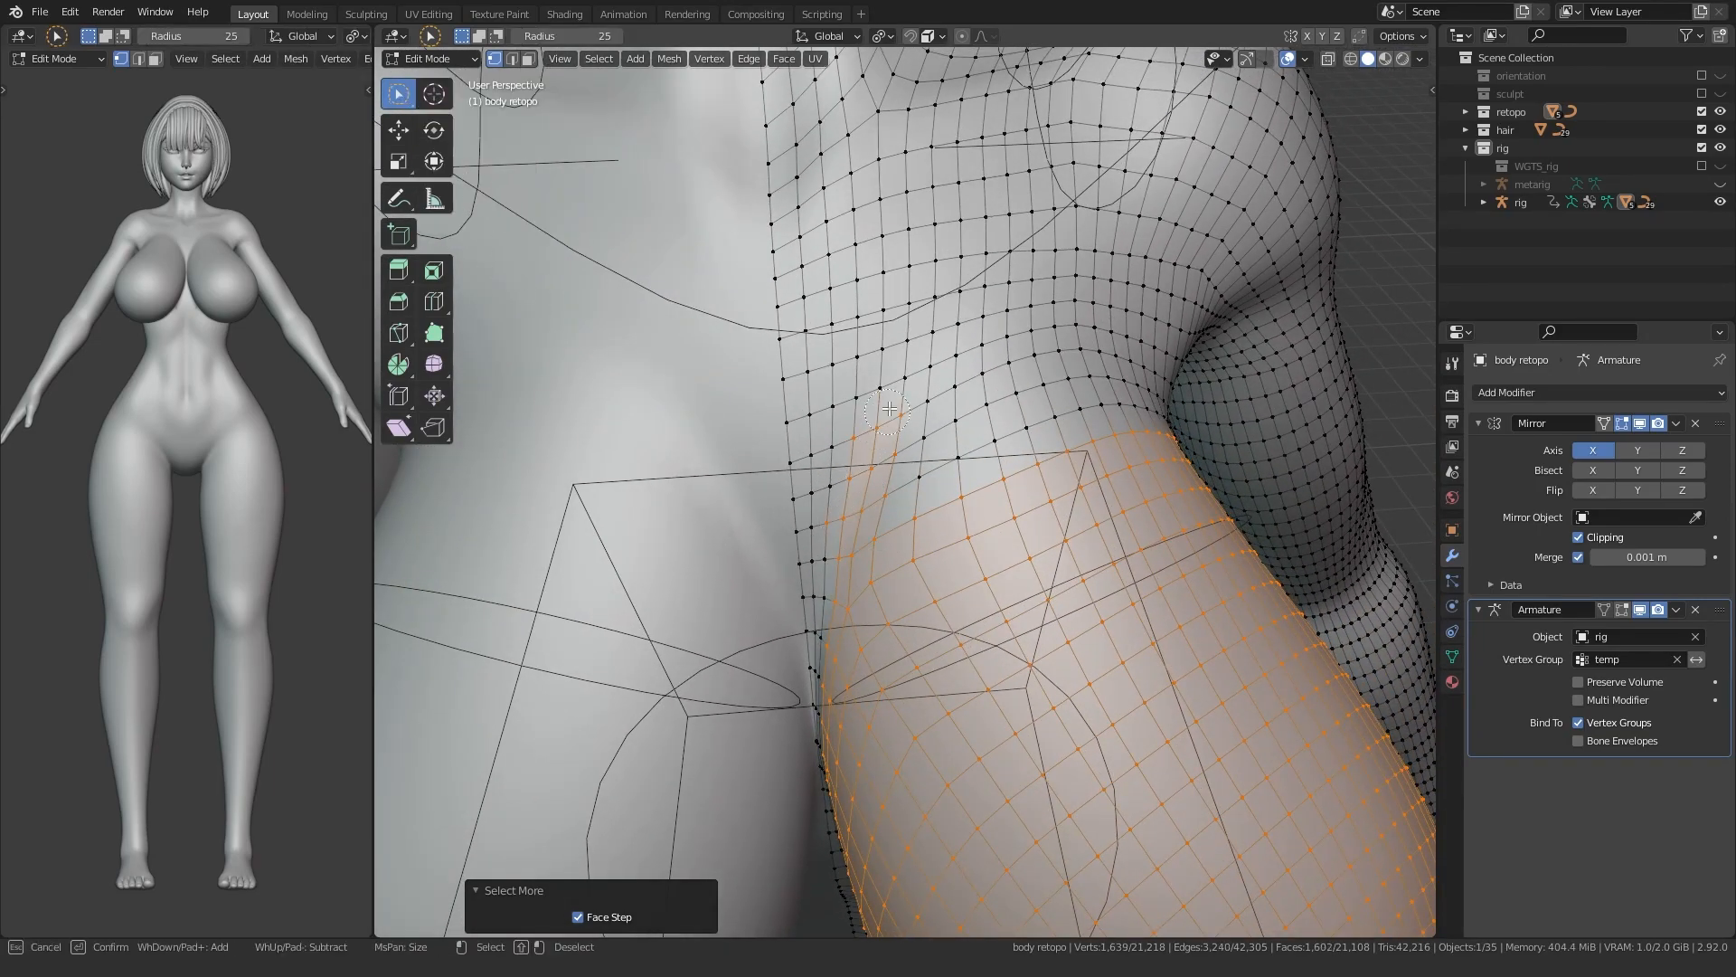
pyautogui.moveTo(946, 302); pyautogui.dragTo(994, 383)
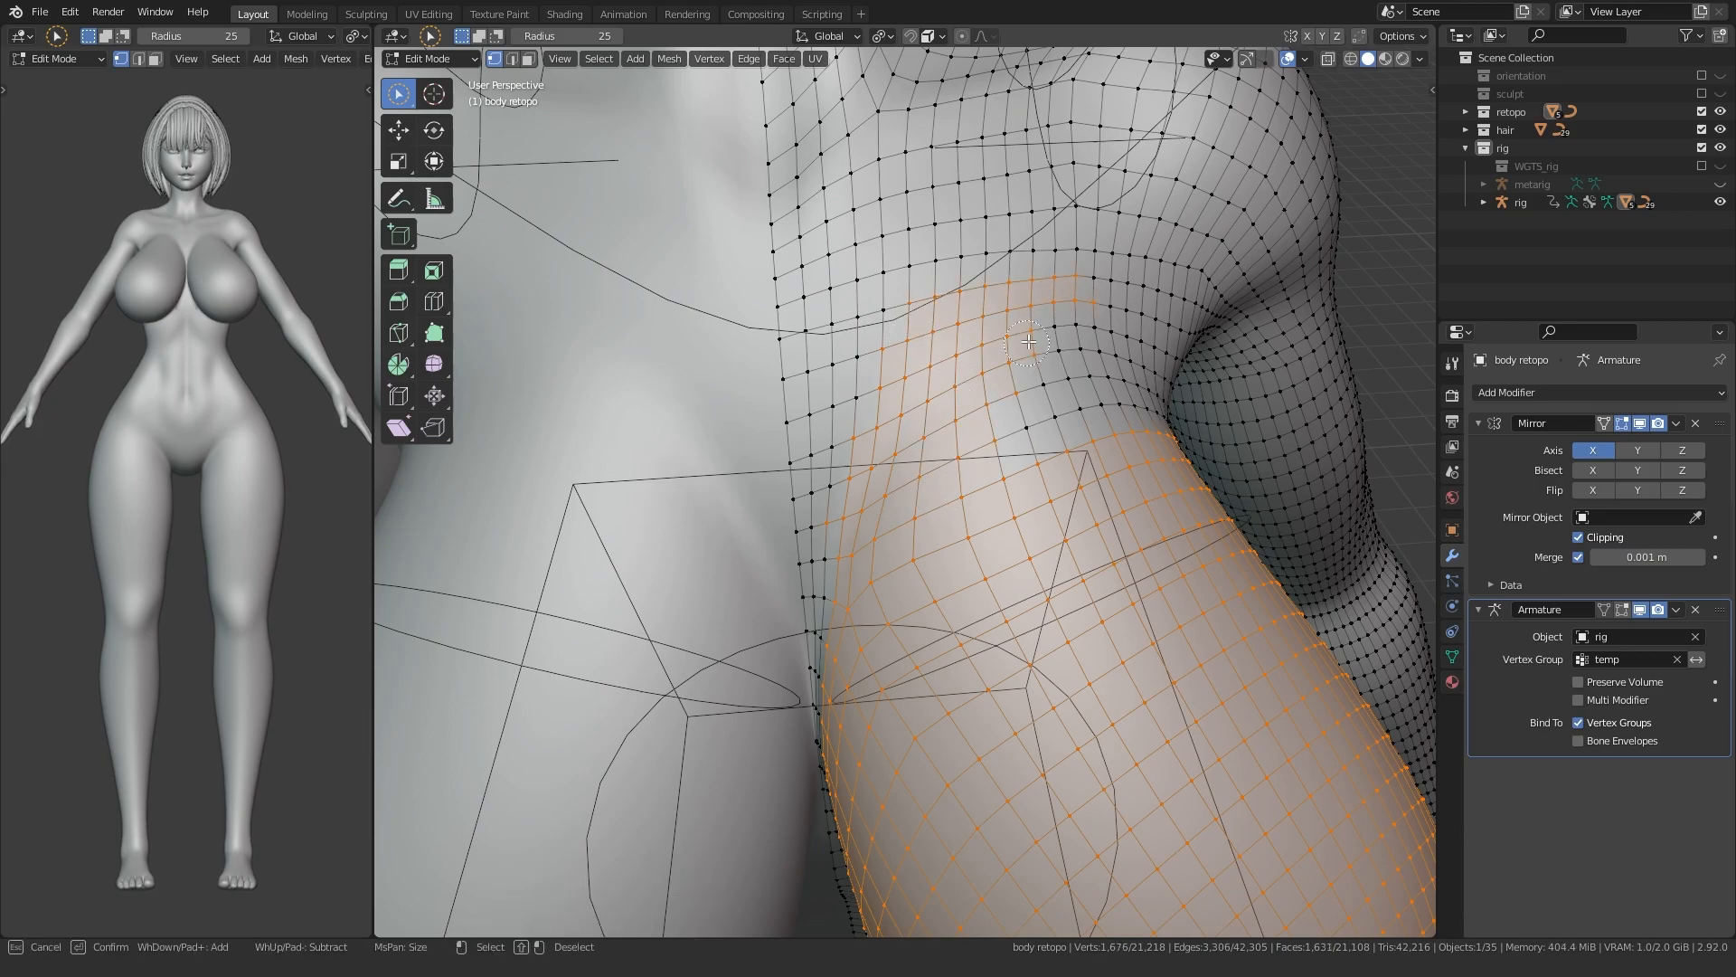
pyautogui.moveTo(1131, 323); pyautogui.dragTo(966, 472, button='middle')
# - Extend the breast selection toward the armpit in face select mode, filling in the gaps along its side edge
pyautogui.press('3')
pyautogui.moveTo(998, 516); pyautogui.dragTo(1056, 516)
pyautogui.moveTo(994, 526); pyautogui.dragTo(953, 516, button='middle')
pyautogui.hotkey('ctrl', 'x')
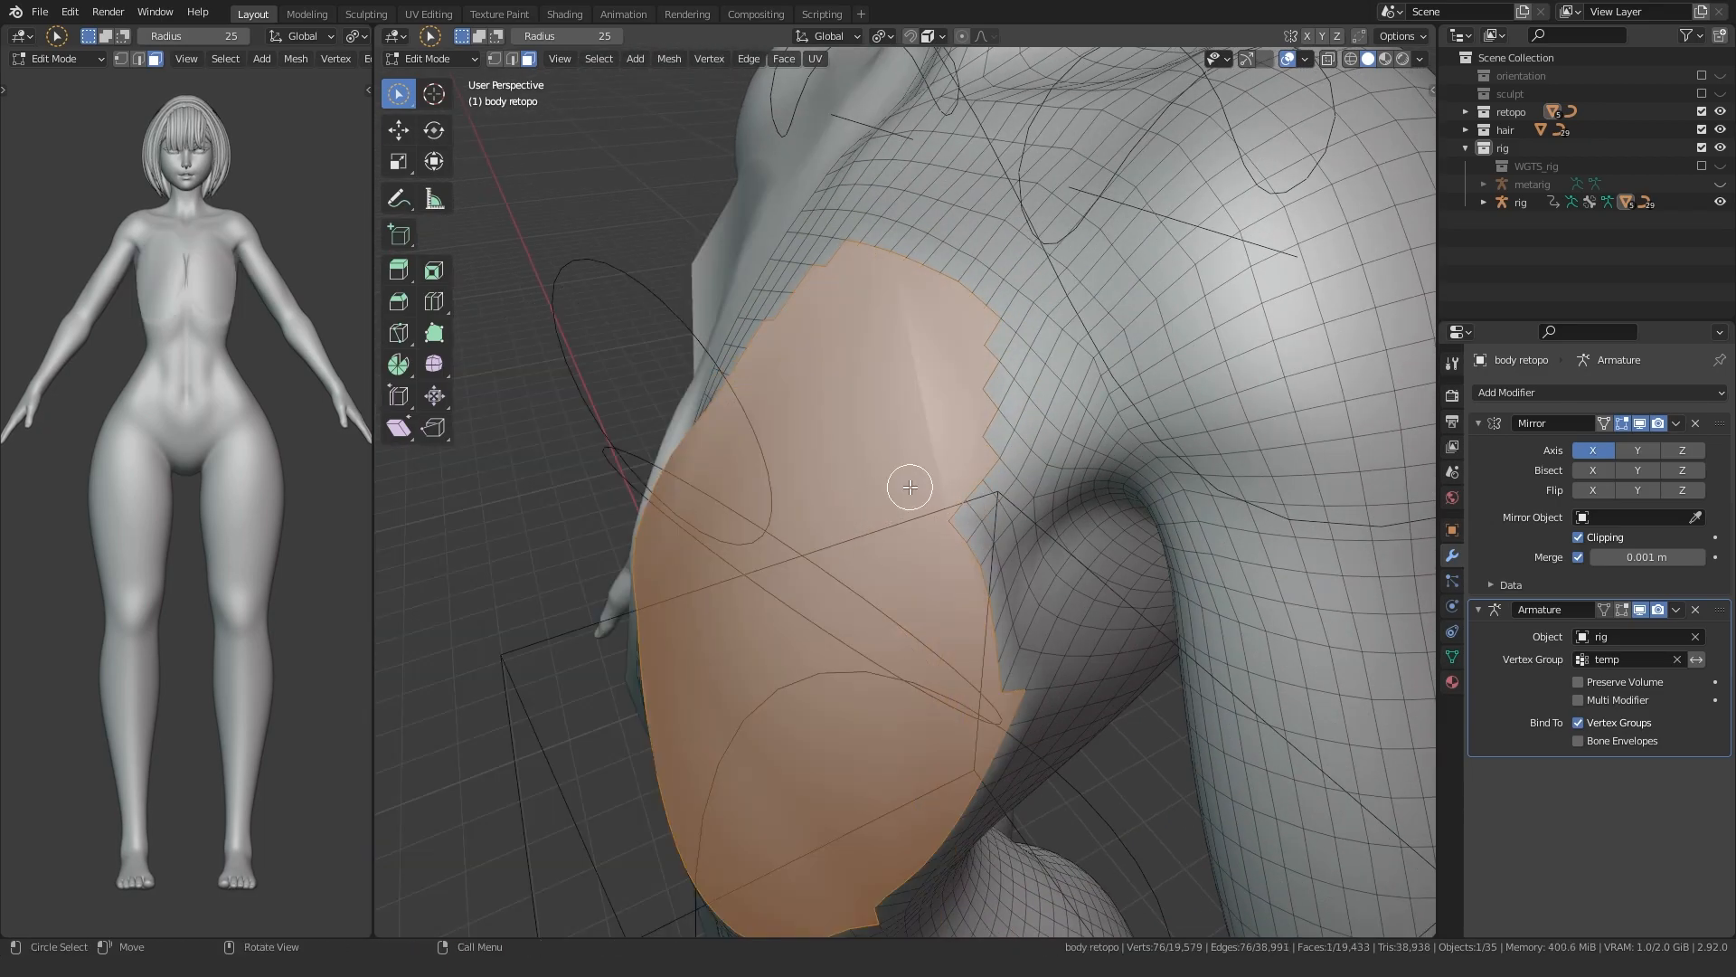
pyautogui.hotkey('ctrl', 'z')
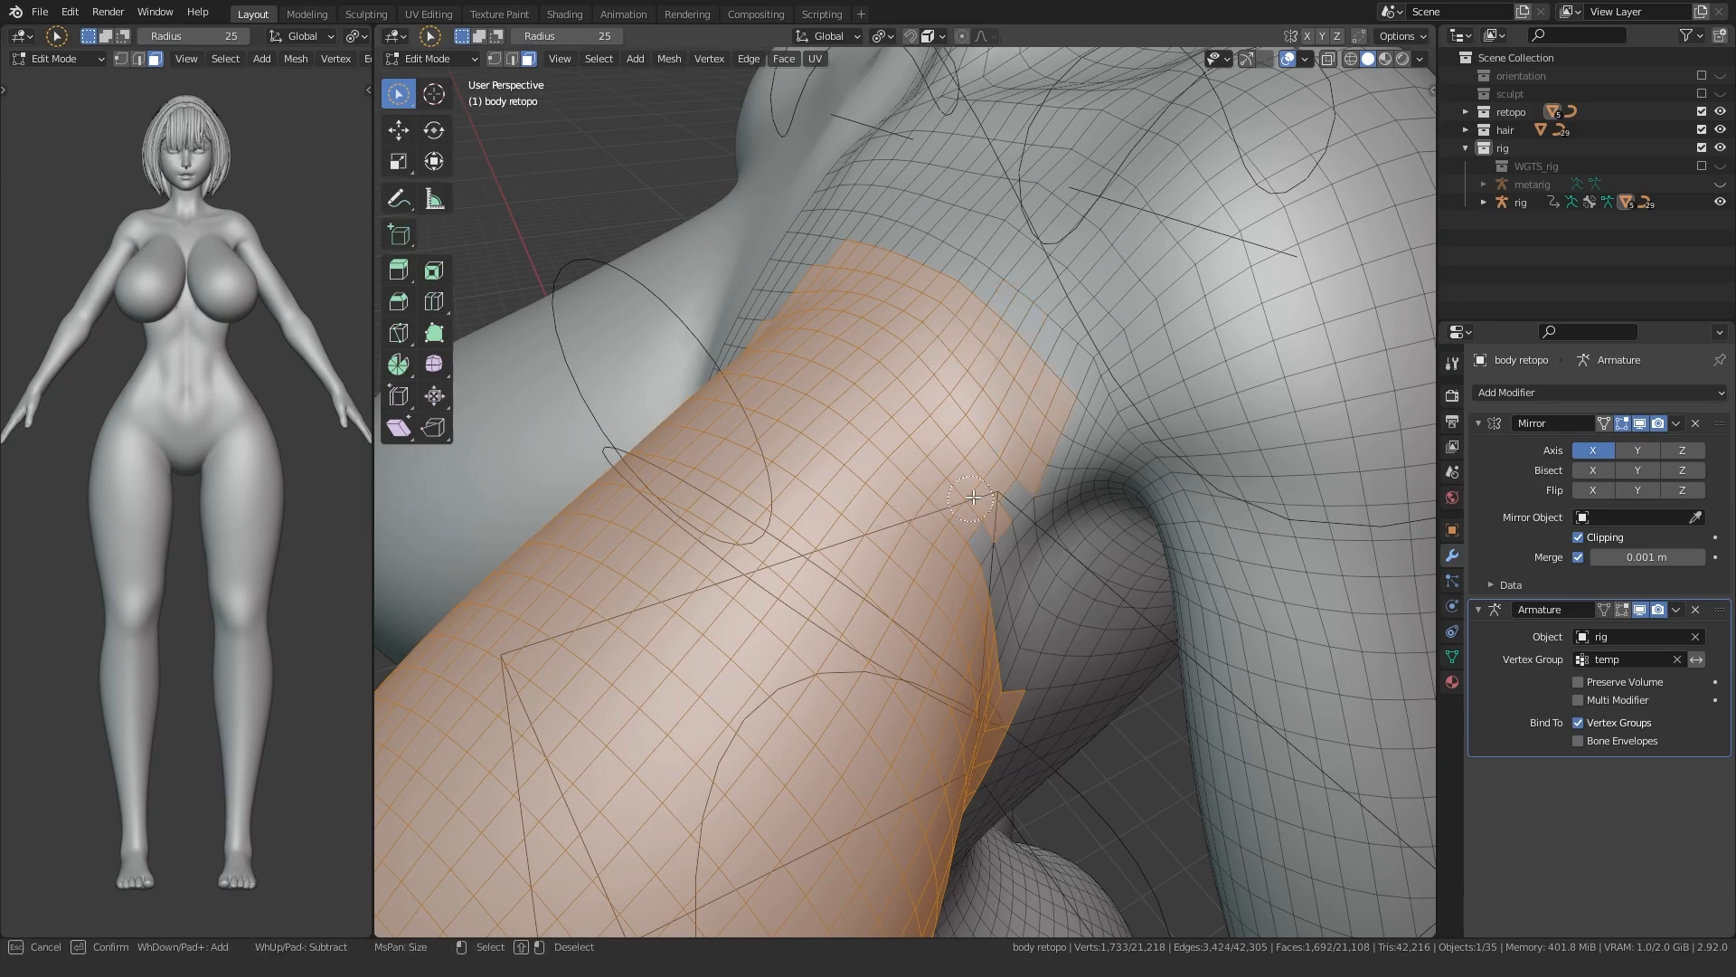
pyautogui.moveTo(941, 533); pyautogui.dragTo(973, 530)
pyautogui.moveTo(973, 530); pyautogui.dragTo(1031, 507, button='middle')
pyautogui.scroll(-10, 915, 361)
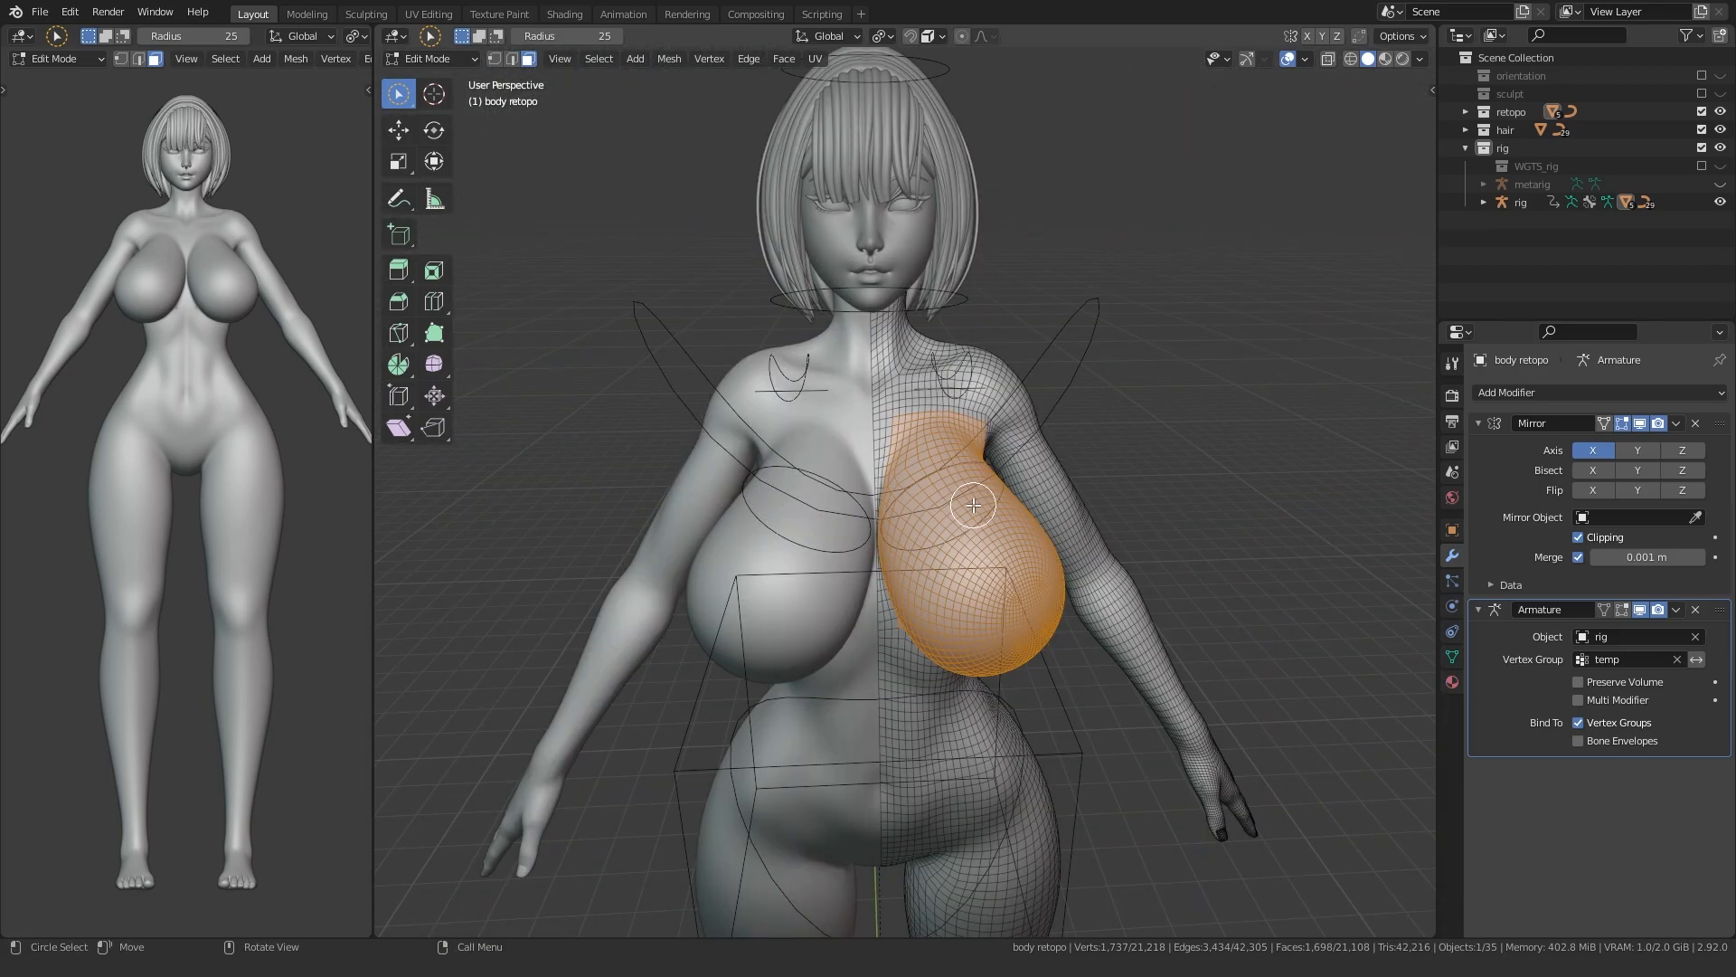
# - Assign the enlarged breast selection to the temp vertex group
pyautogui.hotkey('ctrl', 'Tab')
pyautogui.click(870, 519)
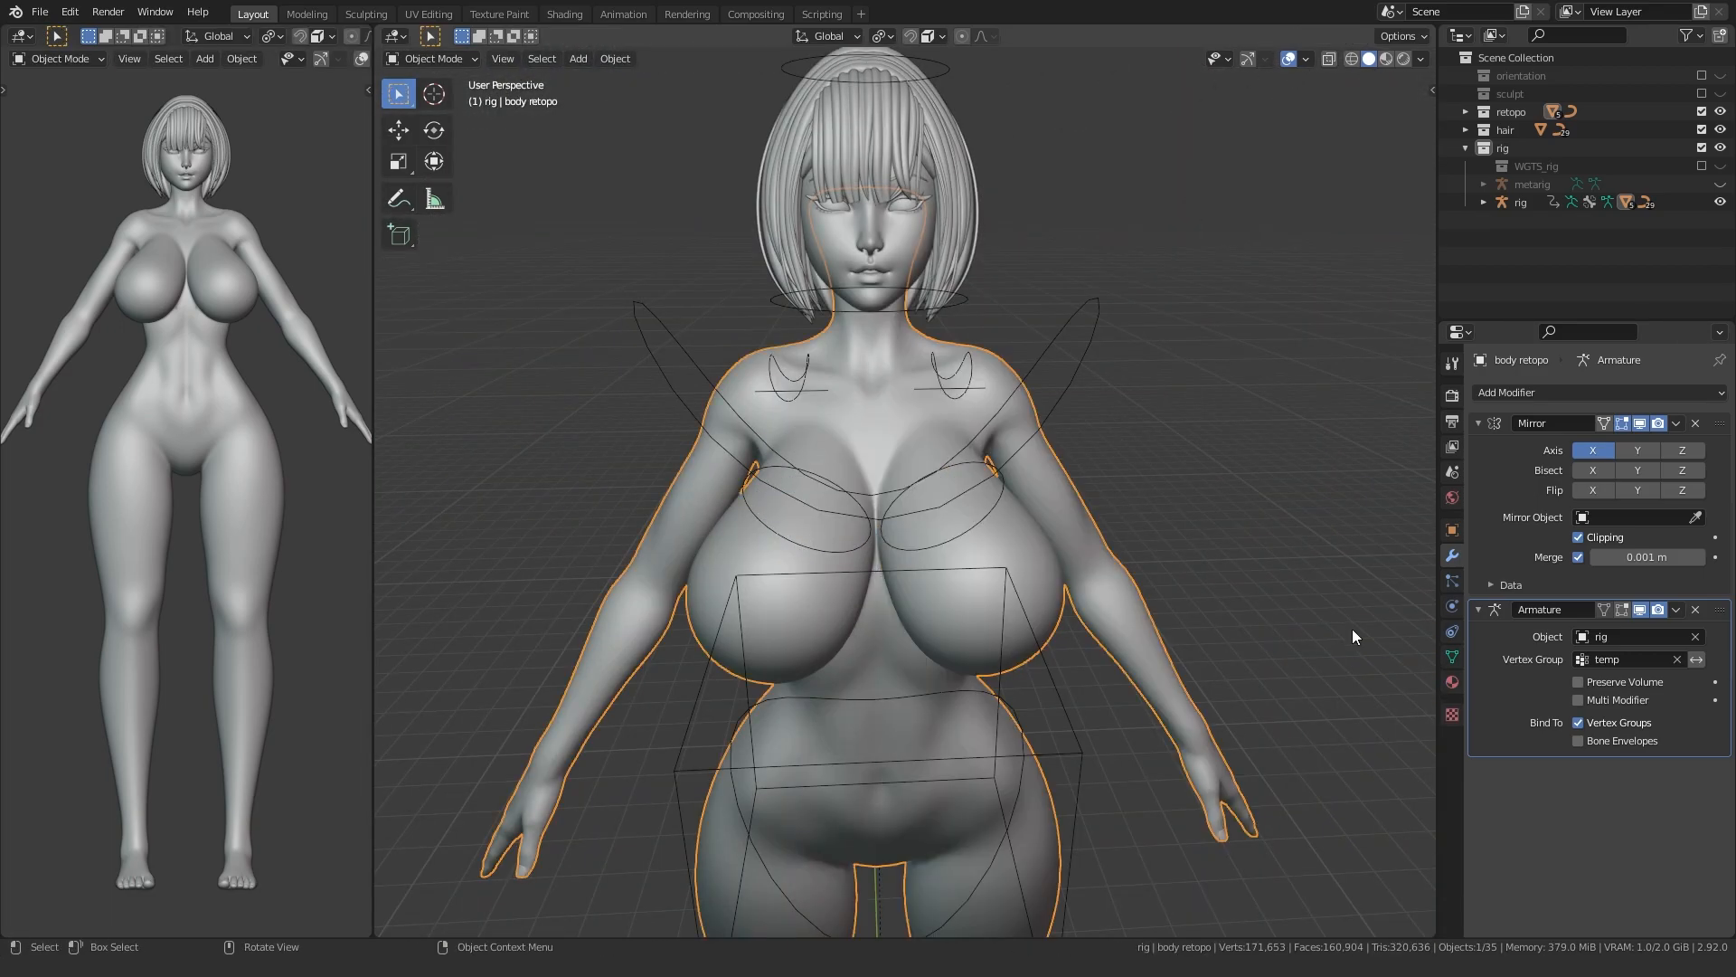
pyautogui.click(1452, 656)
pyautogui.press('Tab')
pyautogui.click(1494, 561)
pyautogui.press('Tab')
# - Switch the rig to Pose Mode and select the breast.L control
pyautogui.scroll(3, 796, 465)
pyautogui.click(626, 348)
pyautogui.hotkey('ctrl', 'Tab')
pyautogui.click(863, 503)
pyautogui.moveTo(860, 492); pyautogui.dragTo(823, 525, button='middle')
pyautogui.press('a')
pyautogui.press('q')
pyautogui.click(783, 497)
pyautogui.click(921, 475)
pyautogui.scroll(1, 913, 480)
pyautogui.moveTo(818, 498); pyautogui.dragTo(759, 280, button='middle')
# - Test the breast deformation by rotating and moving the breast.L control, including a rotation about the Z axis
pyautogui.press('r')
pyautogui.press('z')
pyautogui.click(805, 486)
pyautogui.press('g')
pyautogui.rightClick(793, 409)
pyautogui.press('g')
pyautogui.click(767, 274)
pyautogui.press('r')
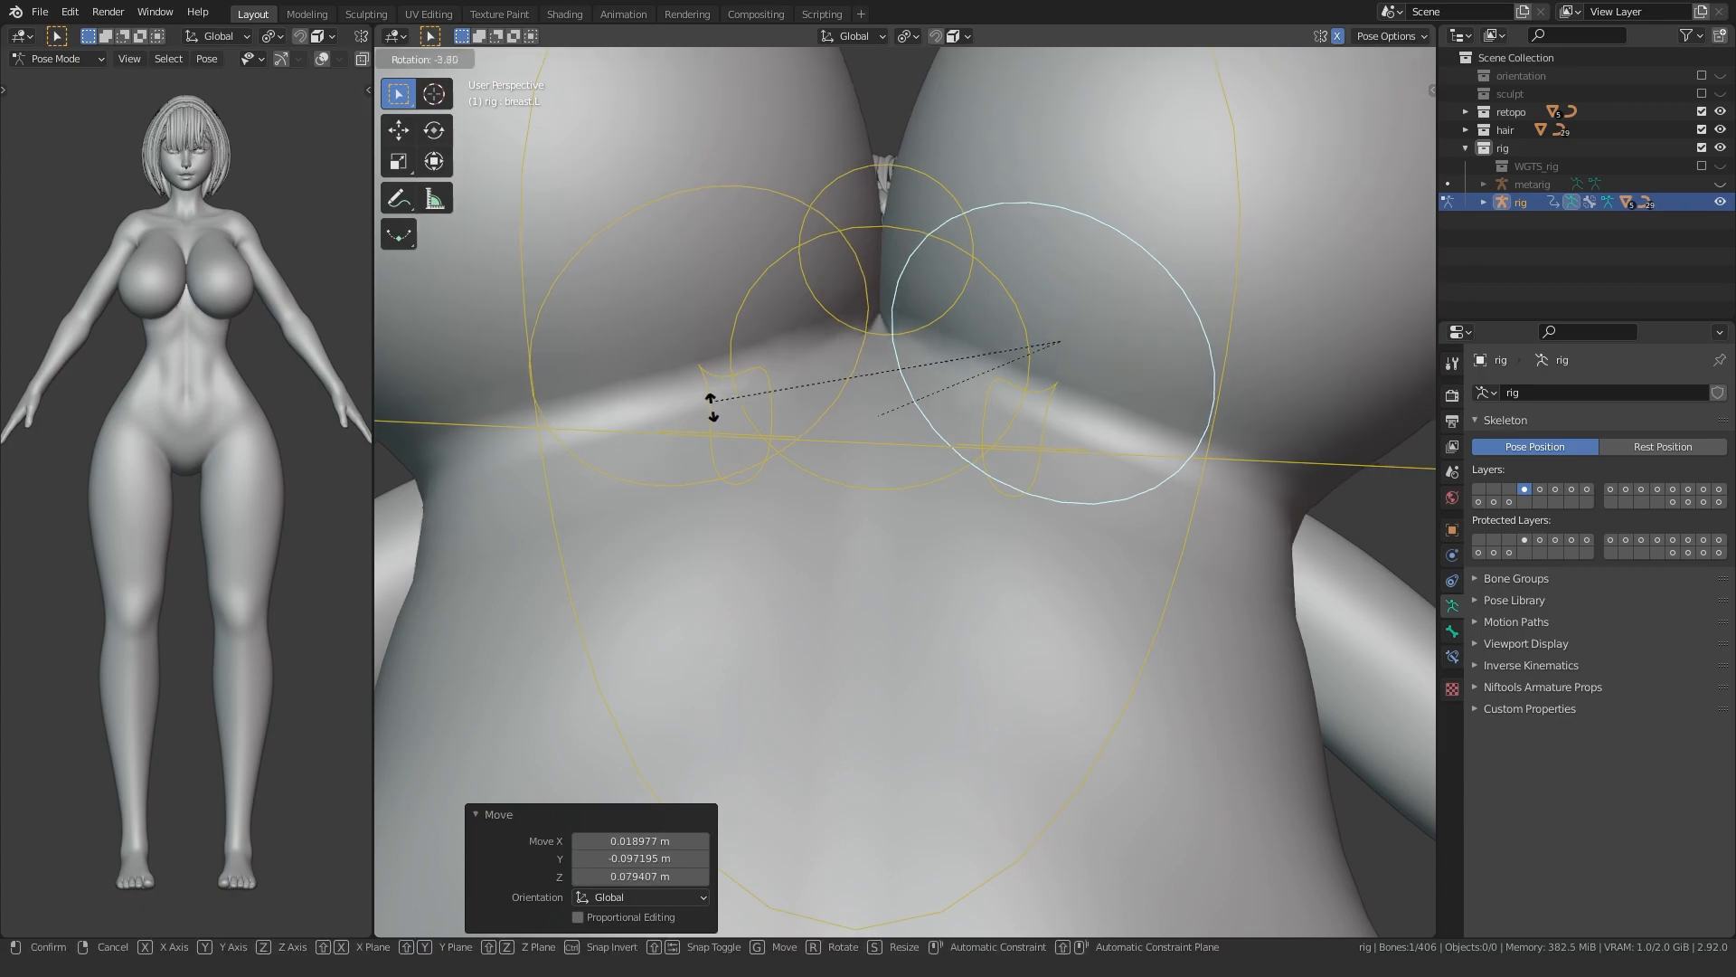
pyautogui.click(721, 385)
pyautogui.press('g')
pyautogui.click(725, 385)
pyautogui.moveTo(725, 385); pyautogui.dragTo(899, 497, button='middle')
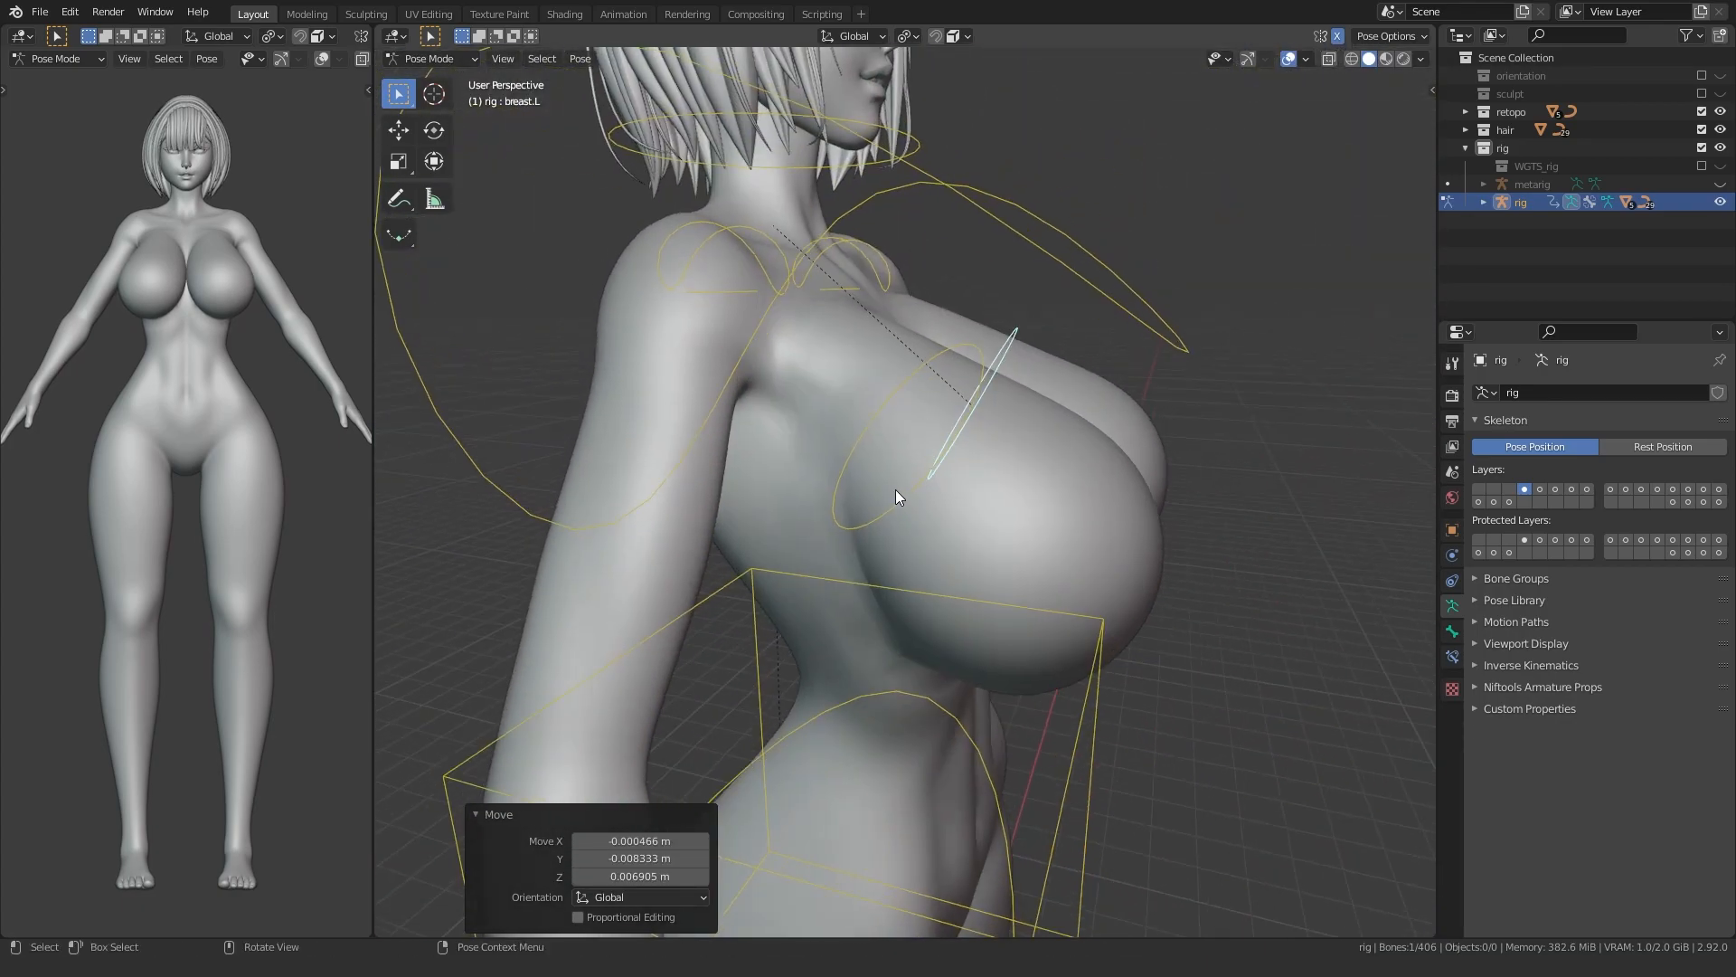
# - Test the breast deformation by moving the breast.L control along the Z axis several times
pyautogui.press('g')
pyautogui.press('z')
pyautogui.click(795, 457)
pyautogui.keyDown('alt'); pyautogui.moveTo(796, 456); pyautogui.dragTo(895, 520, button='middle'); pyautogui.keyUp('alt')
pyautogui.scroll(2, 747, 479)
pyautogui.press('g')
pyautogui.press('z')
pyautogui.click(741, 500)
pyautogui.press('g')
pyautogui.press('z')
pyautogui.click(726, 506)
# - Switch to weight painting on the body mesh with the temp vertex group's weights displayed
pyautogui.hotkey('ctrl', 'Tab')
pyautogui.click(616, 539)
pyautogui.hotkey('ctrl', 'Tab')
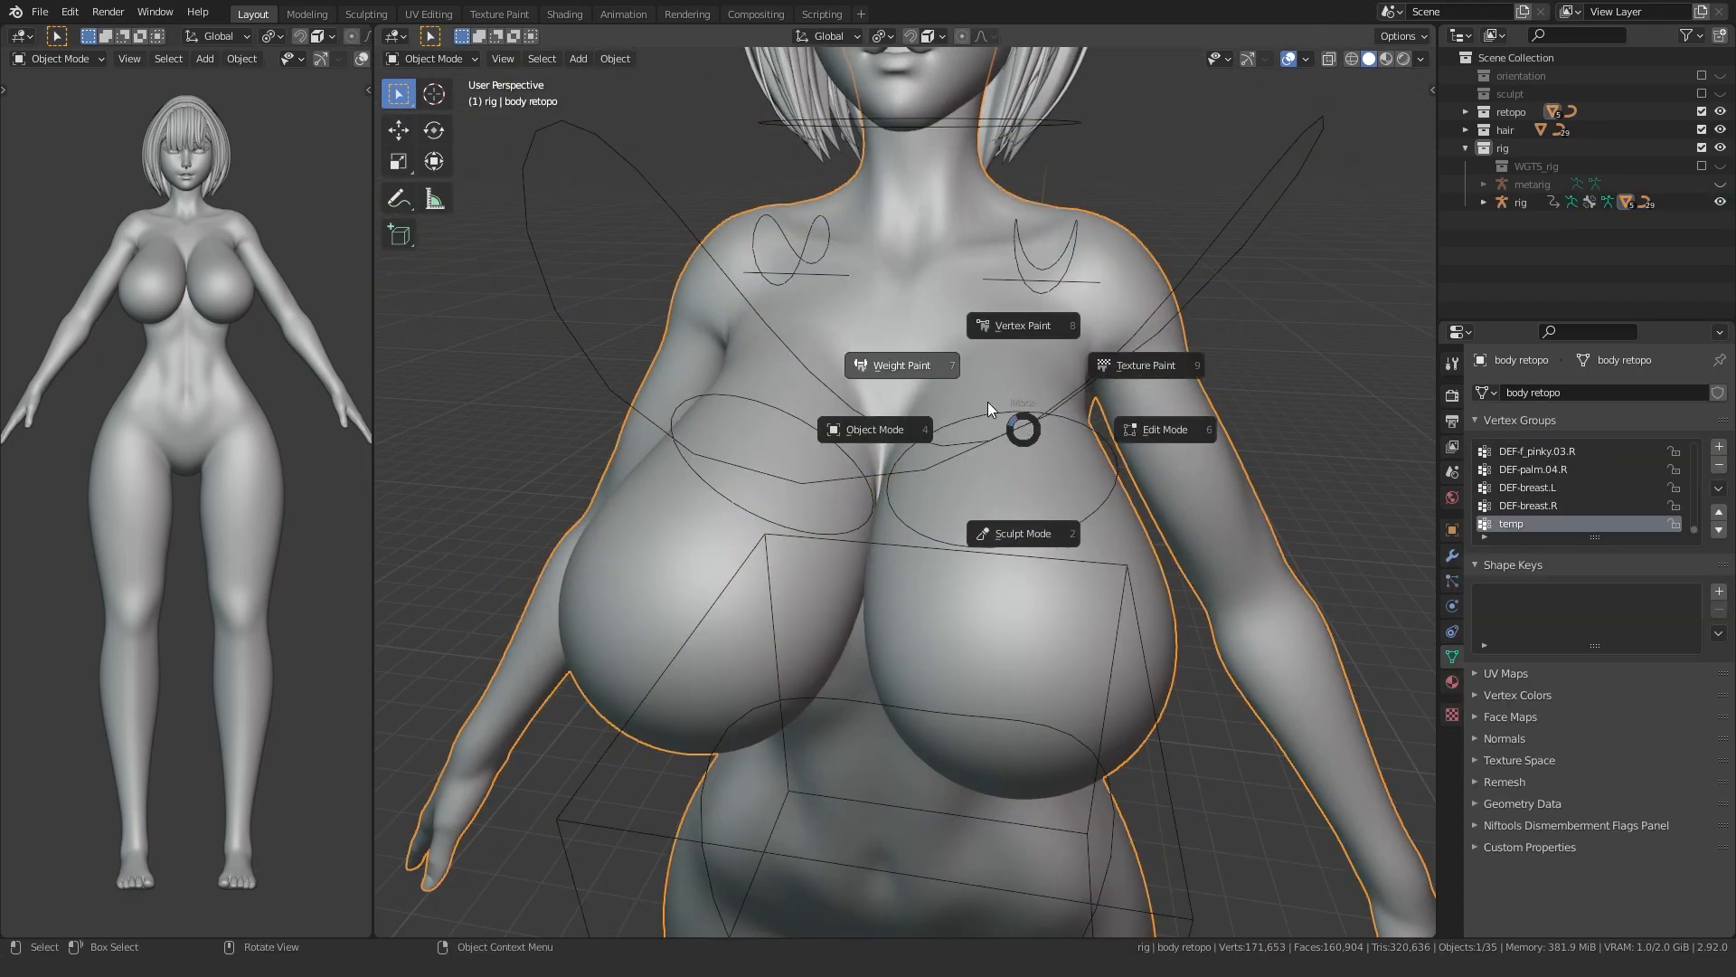
pyautogui.click(902, 365)
pyautogui.press('q')
pyautogui.moveTo(723, 485)
pyautogui.mouseDown(button='middle')
pyautogui.moveTo(777, 486)
pyautogui.moveTo(758, 571)
pyautogui.moveTo(754, 555)
pyautogui.moveTo(729, 573)
pyautogui.moveTo(669, 553)
pyautogui.mouseUp(button='middle')
pyautogui.click(756, 490)
pyautogui.scroll(3, 756, 490)
pyautogui.scroll(-3, 742, 542)
pyautogui.press('Tab')
pyautogui.press('Tab')
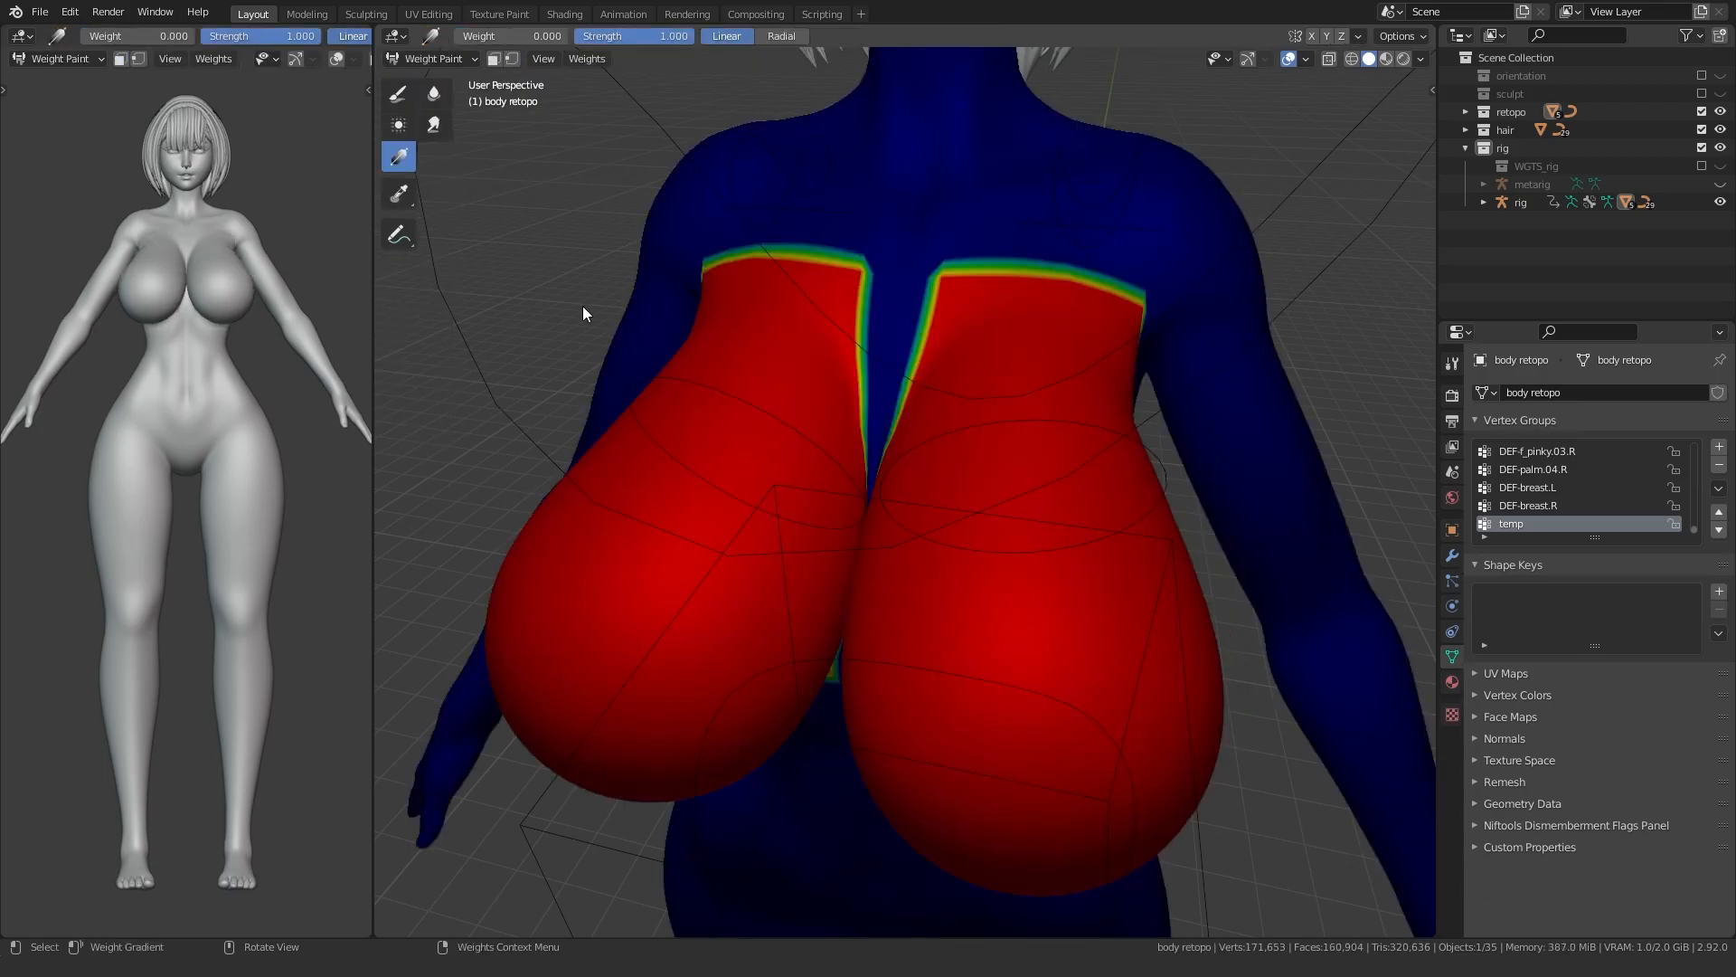
# - Enable face selection masking and smooth the masked breast weights three times with 10 iterations
pyautogui.click(494, 60)
pyautogui.press('q')
pyautogui.click(654, 404)
pyautogui.press('q')
pyautogui.click(660, 404)
pyautogui.press('q')
pyautogui.click(659, 404)
pyautogui.moveTo(675, 420)
pyautogui.mouseDown(button='middle')
pyautogui.moveTo(743, 431)
pyautogui.moveTo(827, 389)
pyautogui.moveTo(827, 247)
pyautogui.moveTo(644, 389)
pyautogui.moveTo(654, 414)
pyautogui.mouseUp(button='middle')
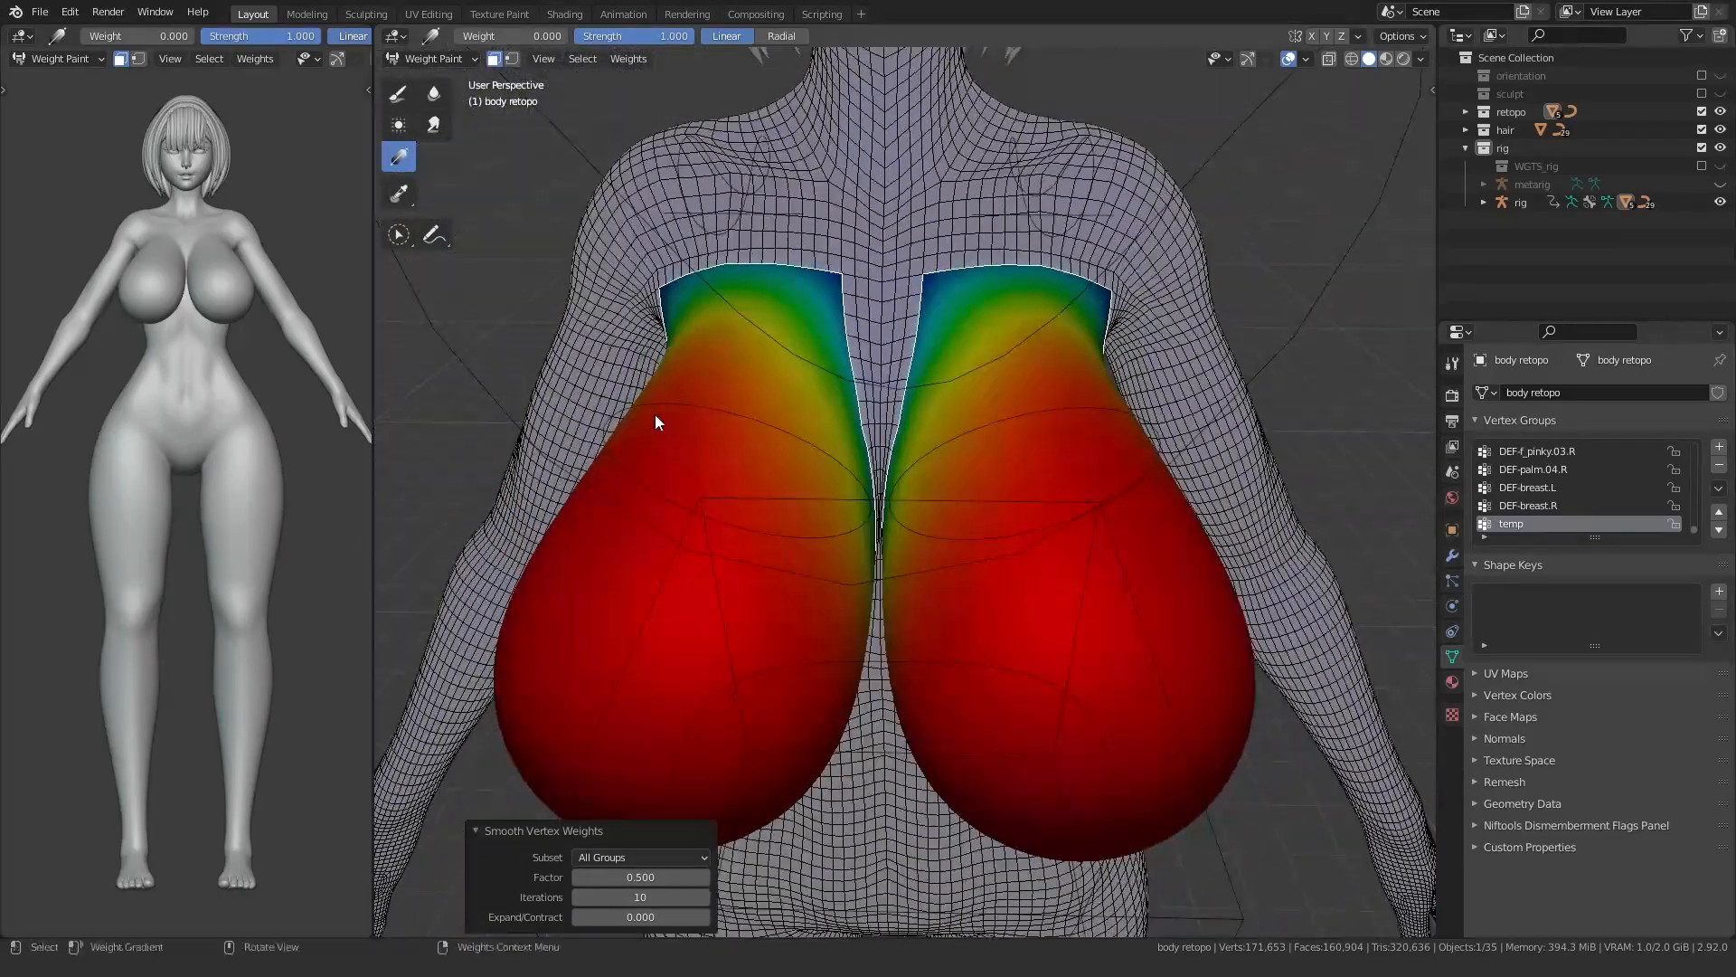
# - Return the rig to Pose Mode and scale the breast.L control to test the smoothed weights
pyautogui.hotkey('ctrl', 'Tab')
pyautogui.click(615, 415)
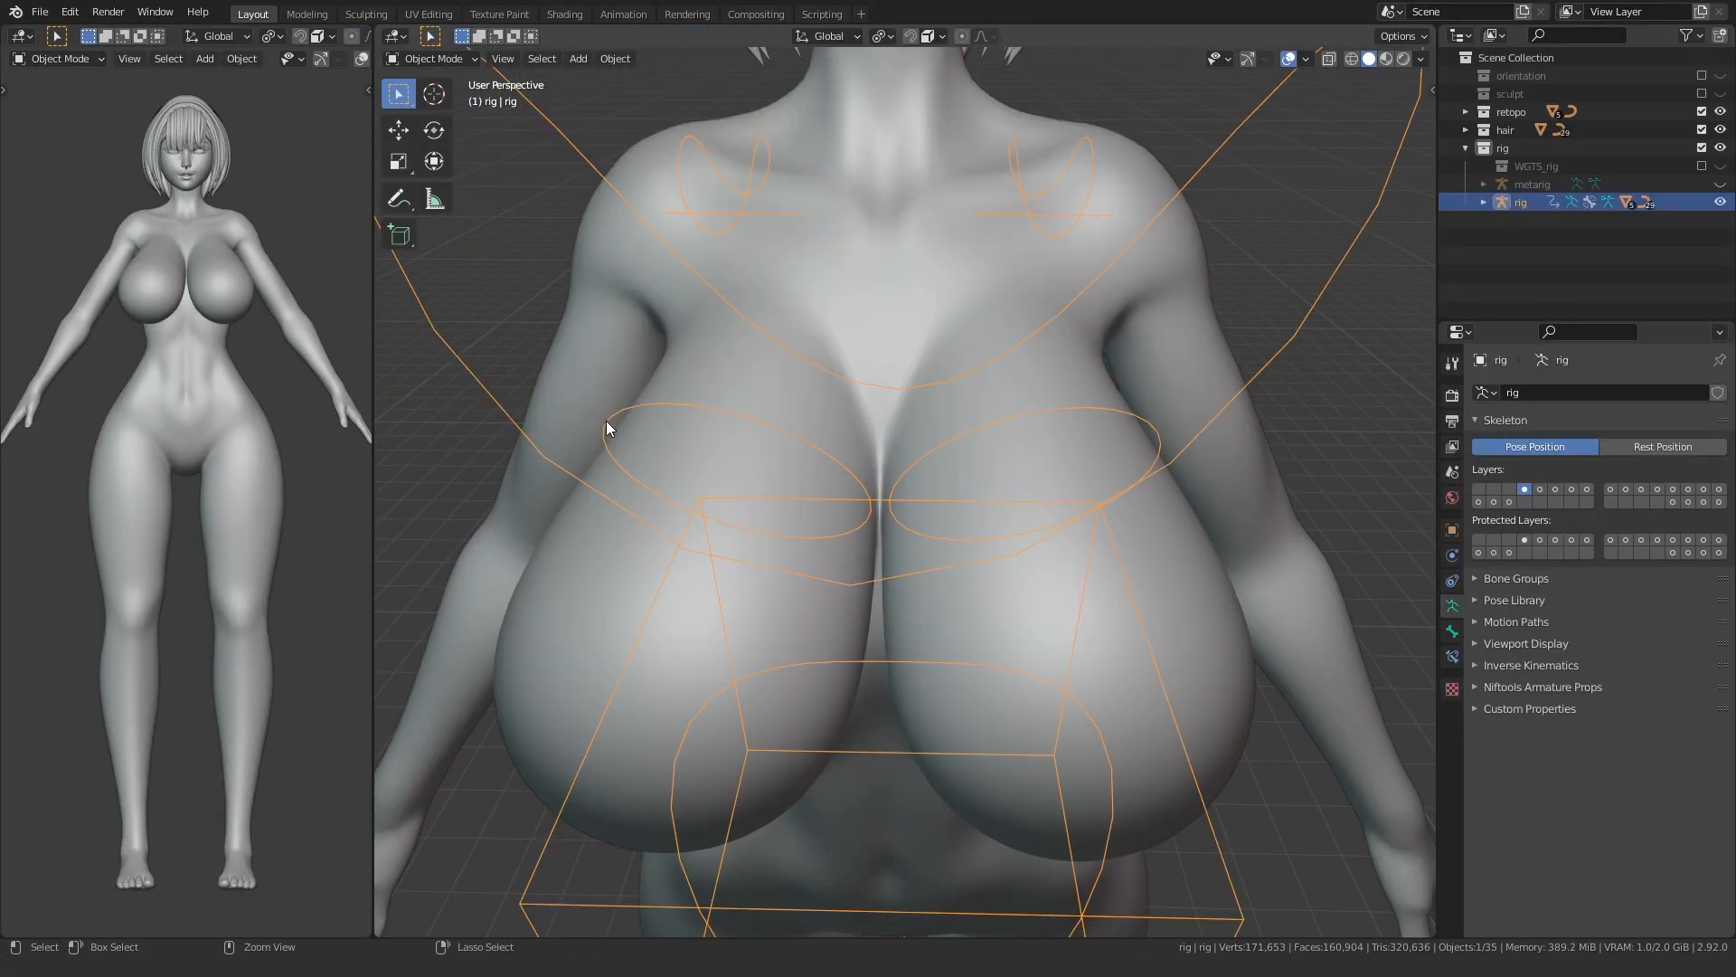
pyautogui.hotkey('ctrl', 'Tab')
pyautogui.moveTo(844, 459); pyautogui.dragTo(696, 566, button='middle')
pyautogui.press('s')
pyautogui.click(723, 445)
# - Rotate the breast.L control about -18.9° around the global Z axis, undoing one earlier rotation attempt
pyautogui.press('r')
pyautogui.press('z')
pyautogui.click(713, 547)
pyautogui.press('r')
pyautogui.press('z')
pyautogui.click(704, 526)
pyautogui.hotkey('ctrl', 'z')
pyautogui.press('r')
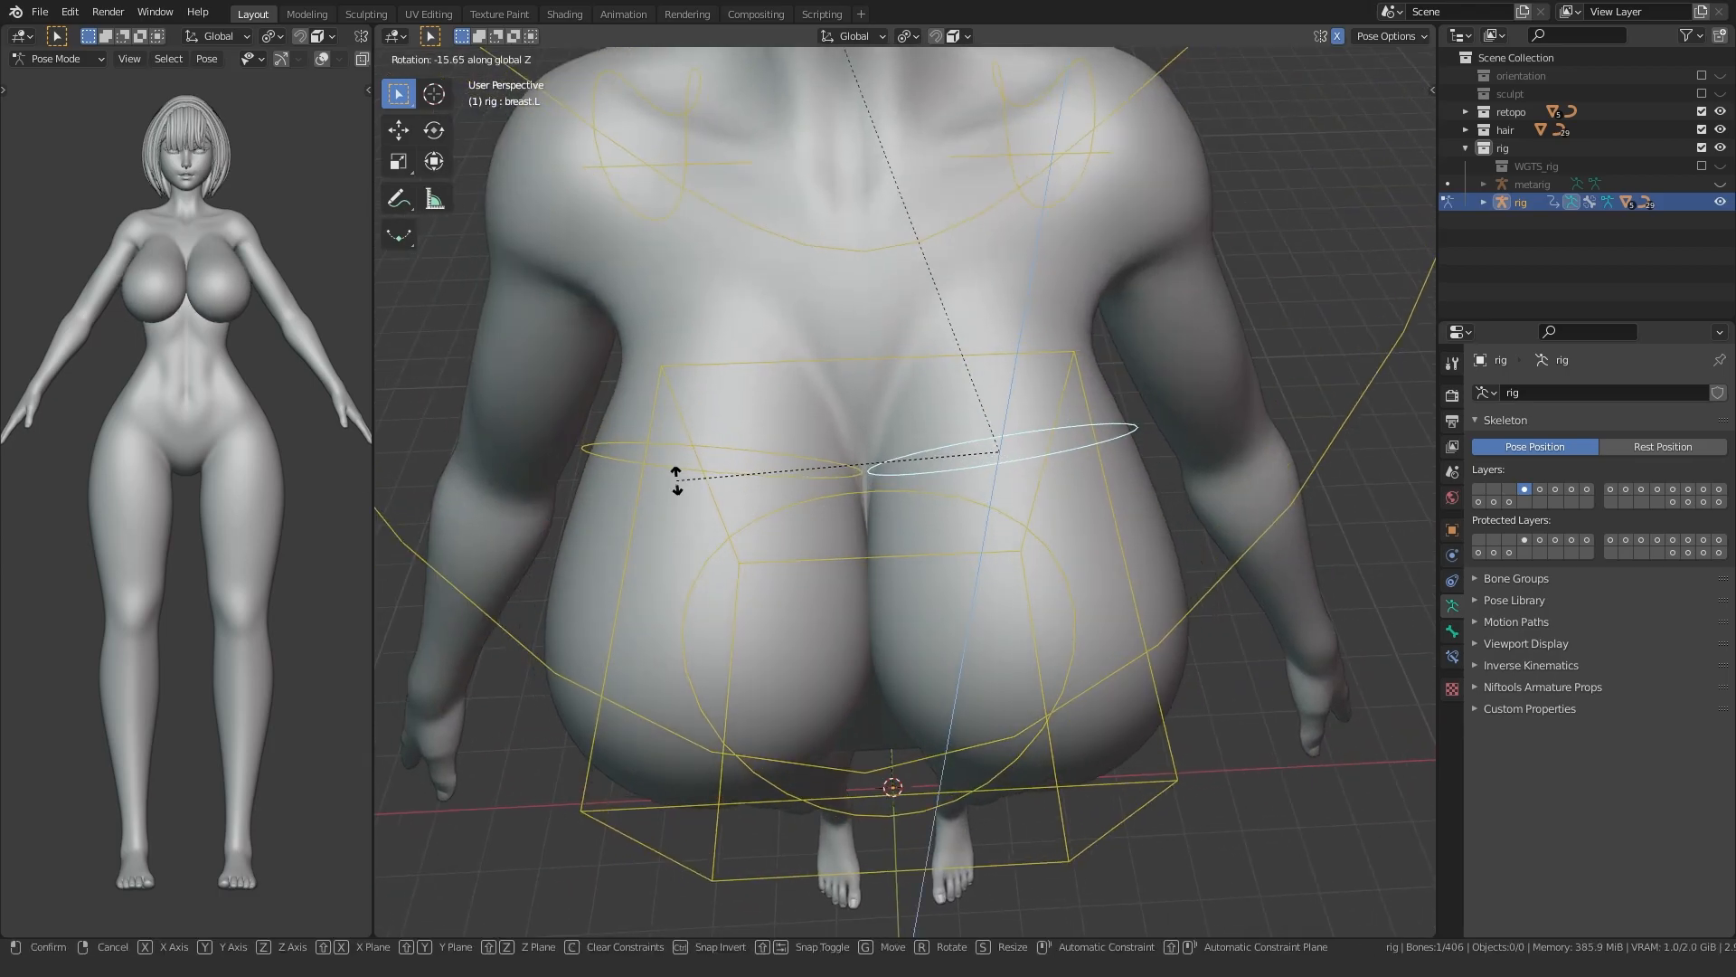
pyautogui.click(677, 477)
# - Move the breast.L control about 0.044 m in X and -0.102 m in Y with the Z axis locked
pyautogui.moveTo(675, 474); pyautogui.dragTo(1040, 648, button='middle')
pyautogui.scroll(5, 671, 559)
pyautogui.press('g')
pyautogui.hotkey('shift', 'z')
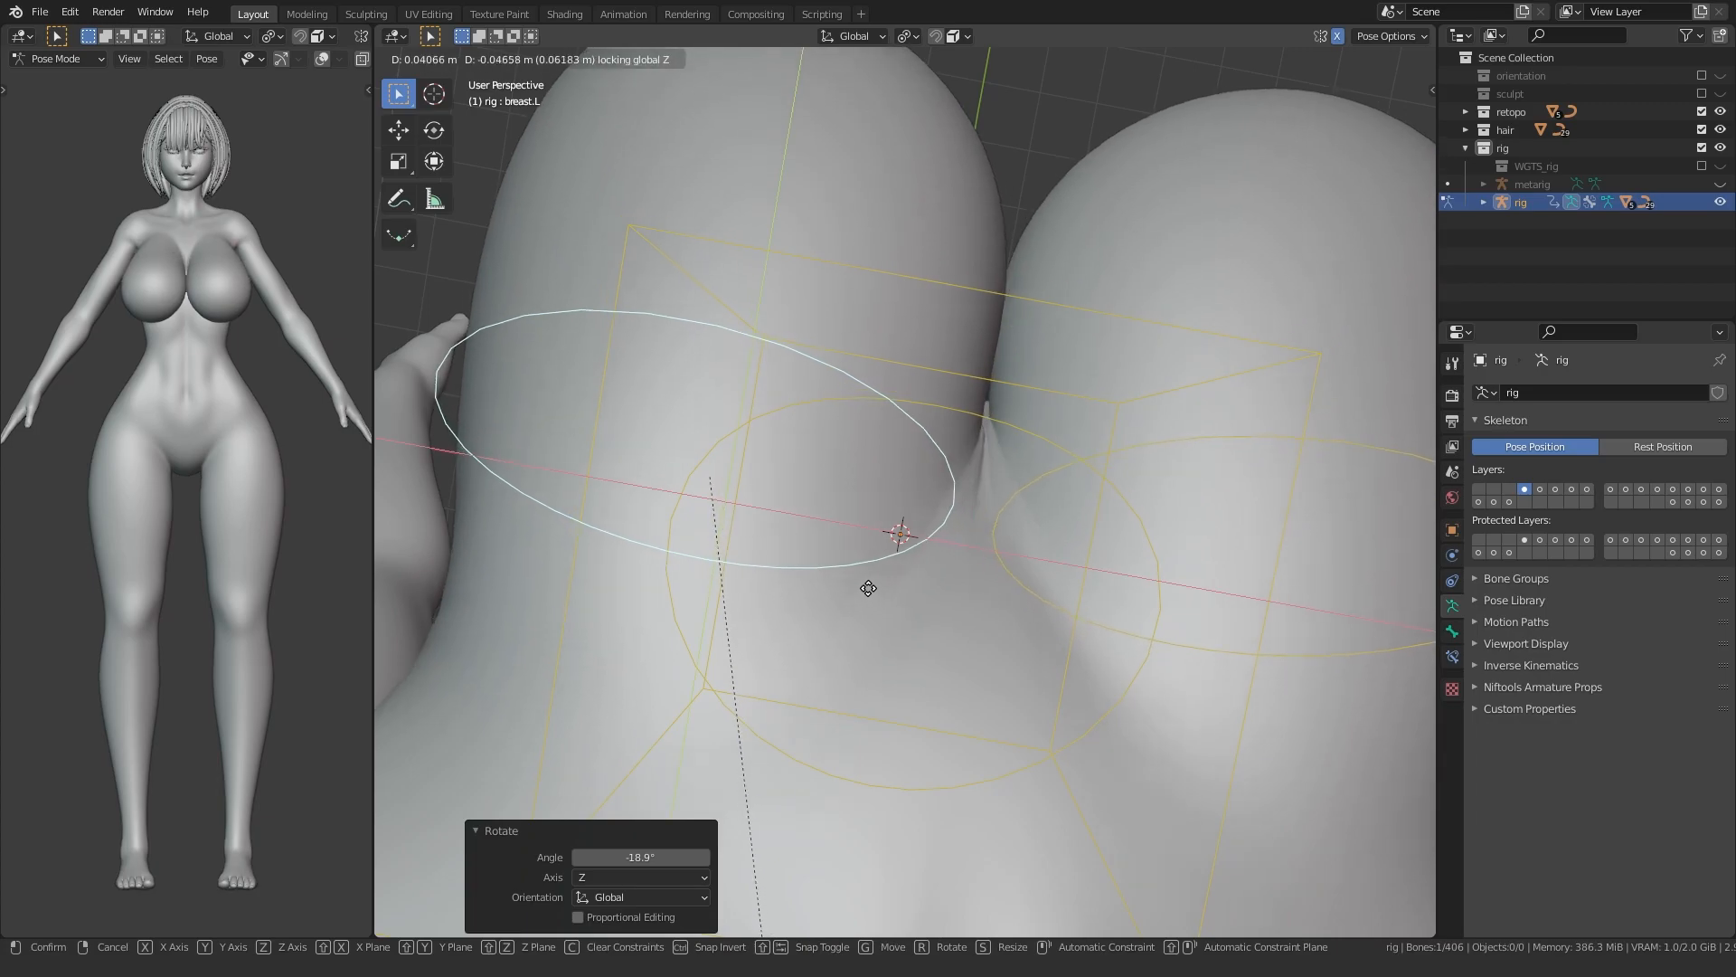
pyautogui.click(870, 564)
pyautogui.moveTo(870, 564)
pyautogui.mouseDown(button='middle')
pyautogui.moveTo(787, 556)
pyautogui.moveTo(774, 515)
pyautogui.moveTo(772, 539)
pyautogui.moveTo(807, 545)
pyautogui.moveTo(1094, 400)
pyautogui.moveTo(855, 573)
pyautogui.mouseUp(button='middle')
pyautogui.scroll(-4, 772, 539)
pyautogui.scroll(4, 768, 604)
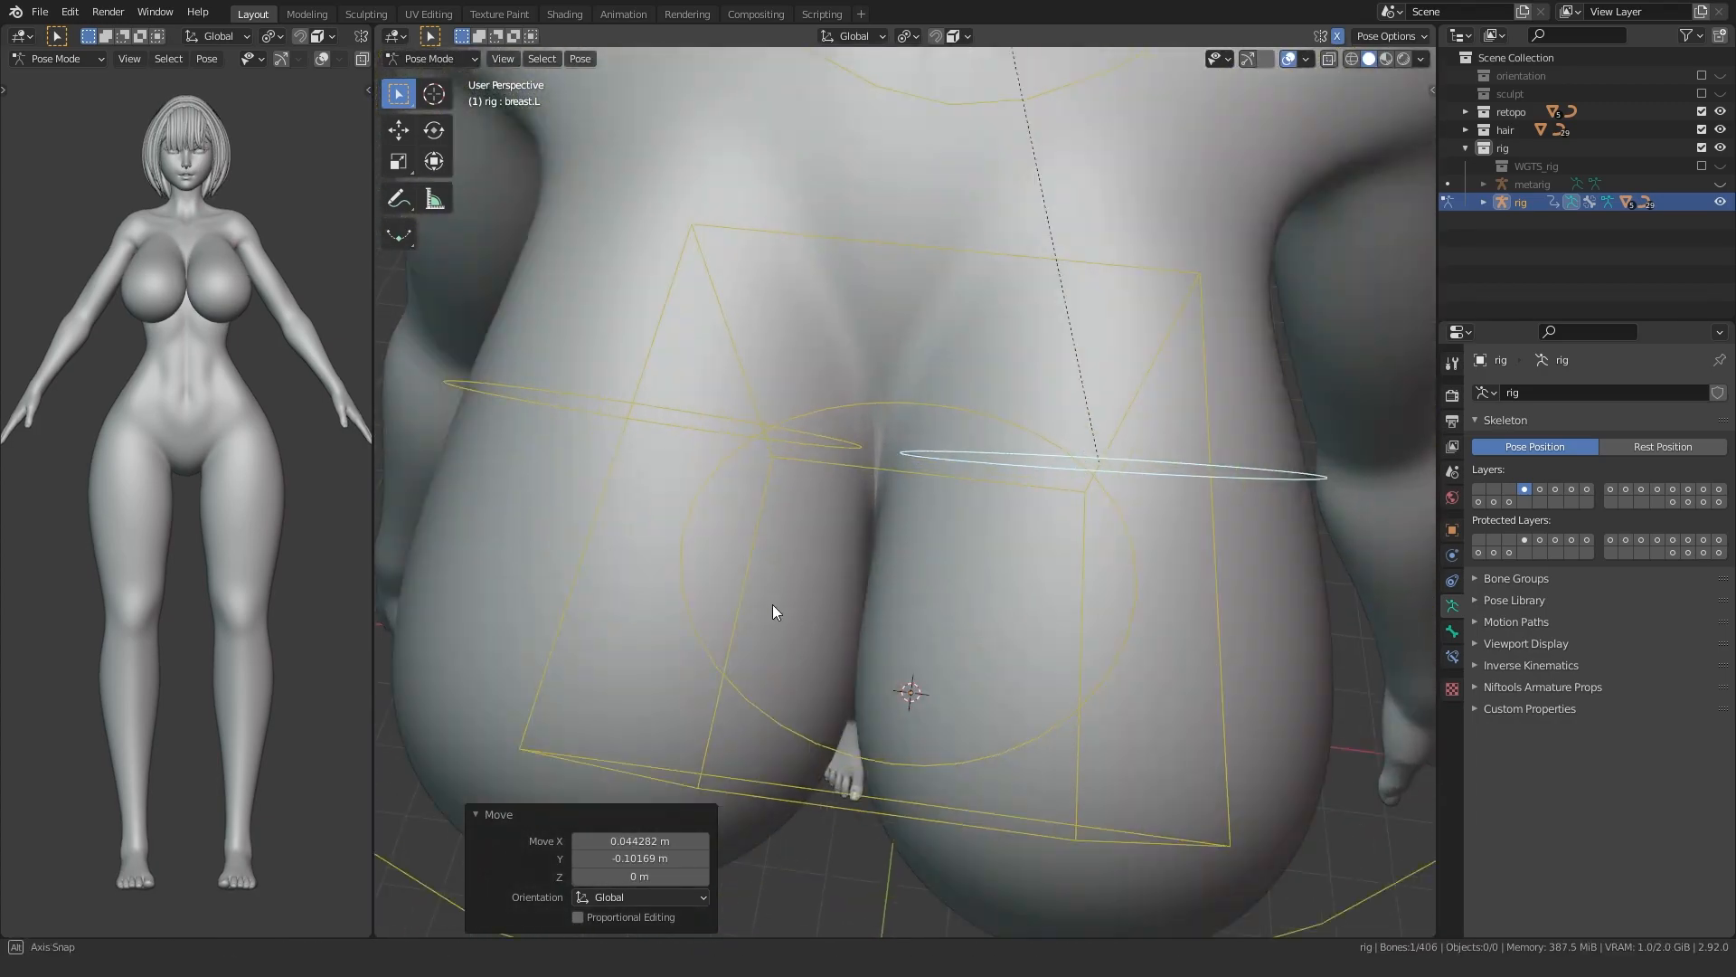
# - Scale the breast.L control to adjust the deformed breast volume
pyautogui.press('s')
pyautogui.click(760, 610)
pyautogui.moveTo(756, 610); pyautogui.dragTo(871, 670, button='middle')
pyautogui.scroll(-4, 767, 608)
pyautogui.scroll(3, 724, 600)
pyautogui.scroll(-1, 729, 626)
pyautogui.scroll(3, 730, 626)
# - Rotate the breast.L control and move it along the global X axis
pyautogui.press('r')
pyautogui.click(690, 588)
pyautogui.press('g')
pyautogui.press('x')
pyautogui.click(695, 584)
# - Check the deformed body shape in Object Mode and return the rig to Pose Mode
pyautogui.moveTo(689, 584)
pyautogui.mouseDown(button='middle')
pyautogui.moveTo(670, 517)
pyautogui.moveTo(775, 503)
pyautogui.moveTo(563, 473)
pyautogui.moveTo(607, 360)
pyautogui.moveTo(604, 315)
pyautogui.moveTo(595, 562)
pyautogui.moveTo(765, 474)
pyautogui.moveTo(593, 495)
pyautogui.mouseUp(button='middle')
pyautogui.scroll(-4, 701, 492)
pyautogui.click(687, 489)
pyautogui.hotkey('ctrl', 'Tab')
pyautogui.click(611, 492)
pyautogui.scroll(4, 604, 503)
pyautogui.hotkey('ctrl', 'Tab')
# - Move the breast.L control about -0.038 m along the global Z axis
pyautogui.press('z')
pyautogui.click(860, 377)
pyautogui.click(851, 373)
pyautogui.press('g')
pyautogui.press('z')
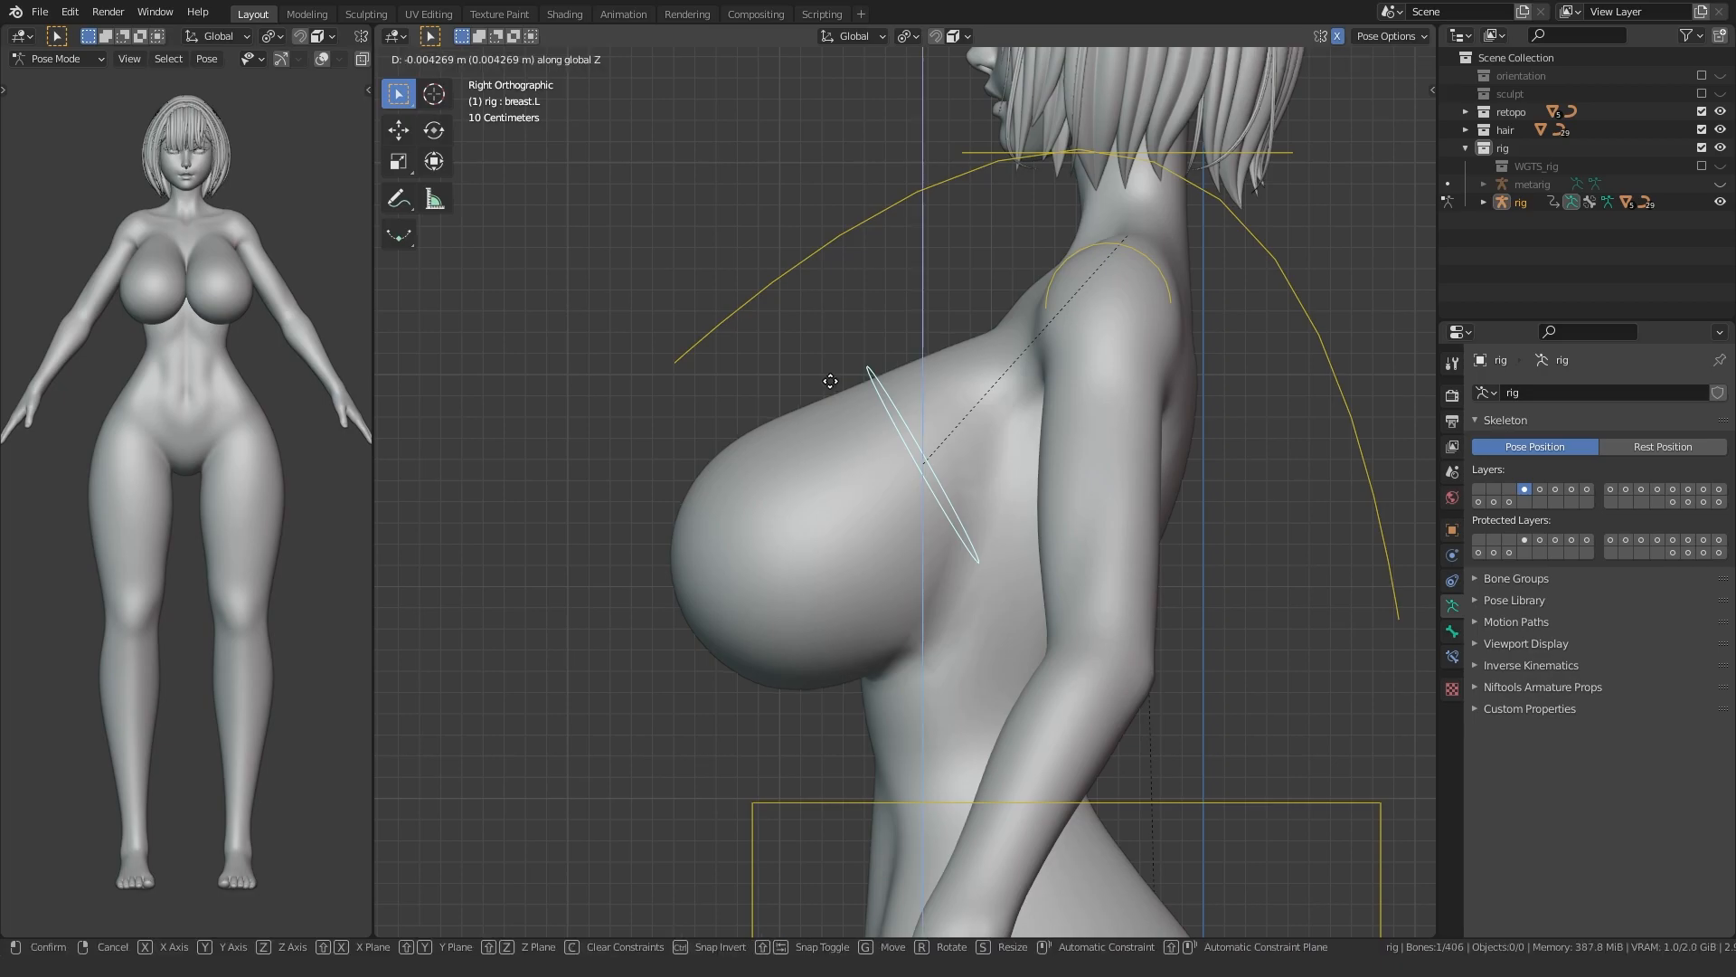
pyautogui.click(832, 382)
pyautogui.moveTo(697, 407); pyautogui.dragTo(887, 523, button='middle')
pyautogui.scroll(4, 776, 535)
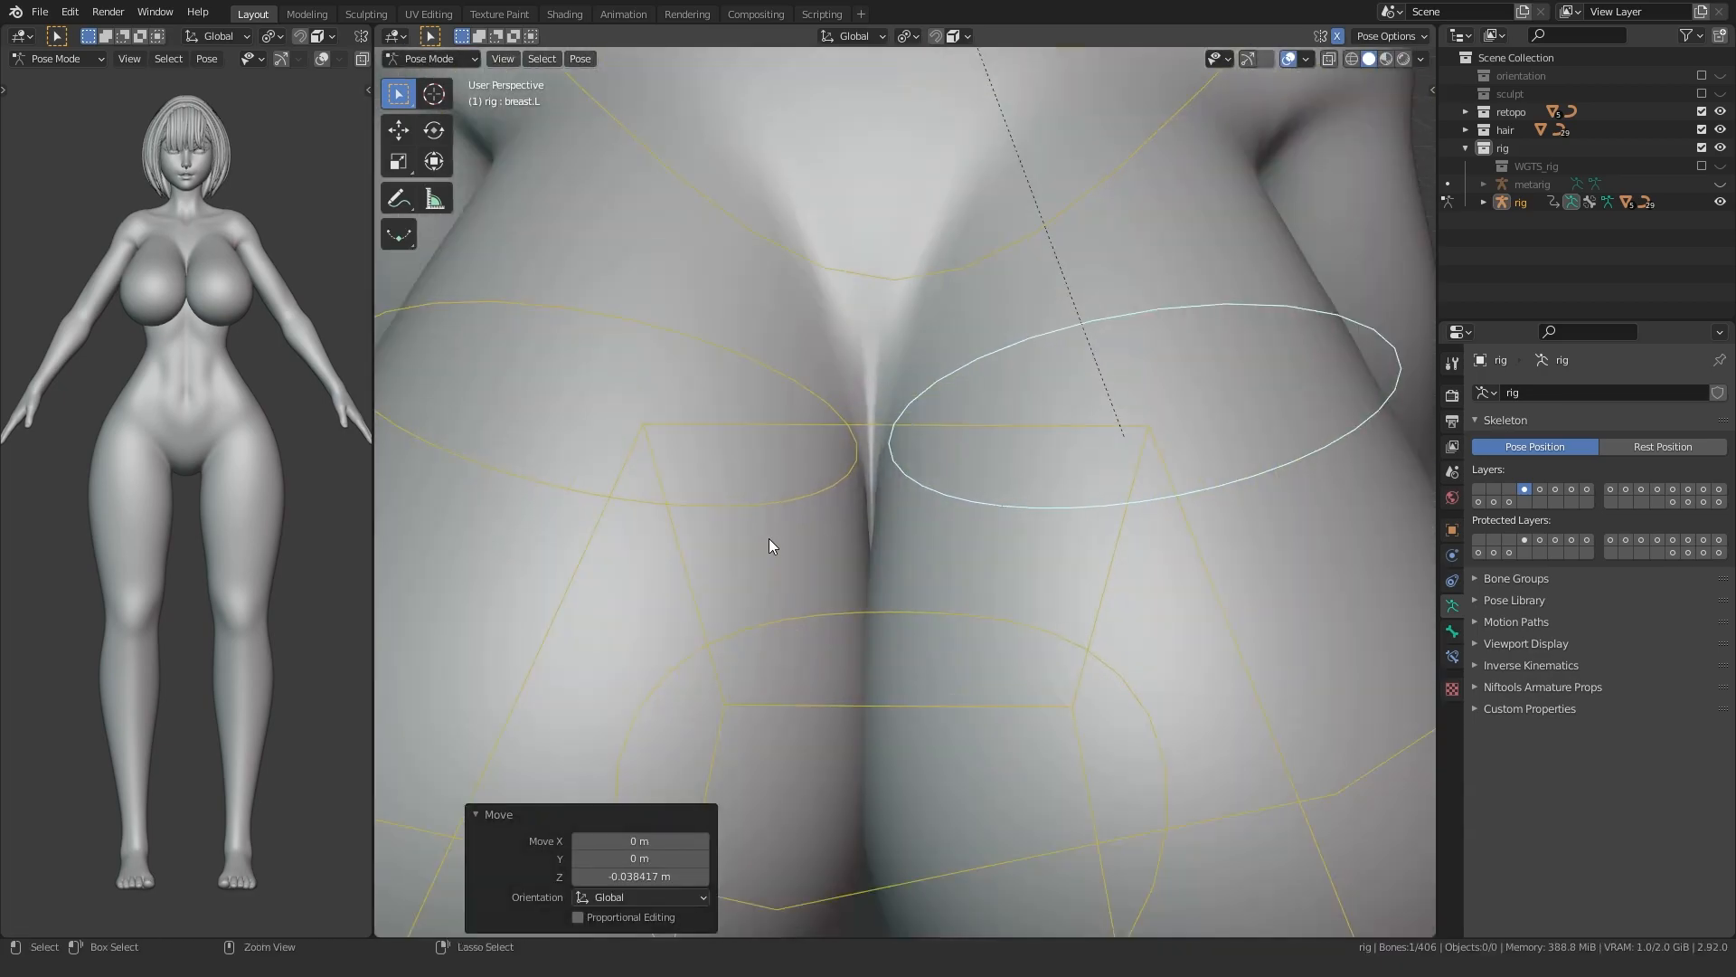
# - Remove the Mirror modifier from the body retopo mesh in Object Mode and save its Armature deformation as a shape key
pyautogui.hotkey('ctrl', 'Tab')
pyautogui.scroll(-5, 598, 441)
pyautogui.click(562, 427)
pyautogui.moveTo(552, 416)
pyautogui.mouseDown(button='middle')
pyautogui.moveTo(631, 398)
pyautogui.moveTo(519, 416)
pyautogui.moveTo(664, 405)
pyautogui.moveTo(615, 378)
pyautogui.moveTo(559, 440)
pyautogui.mouseUp(button='middle')
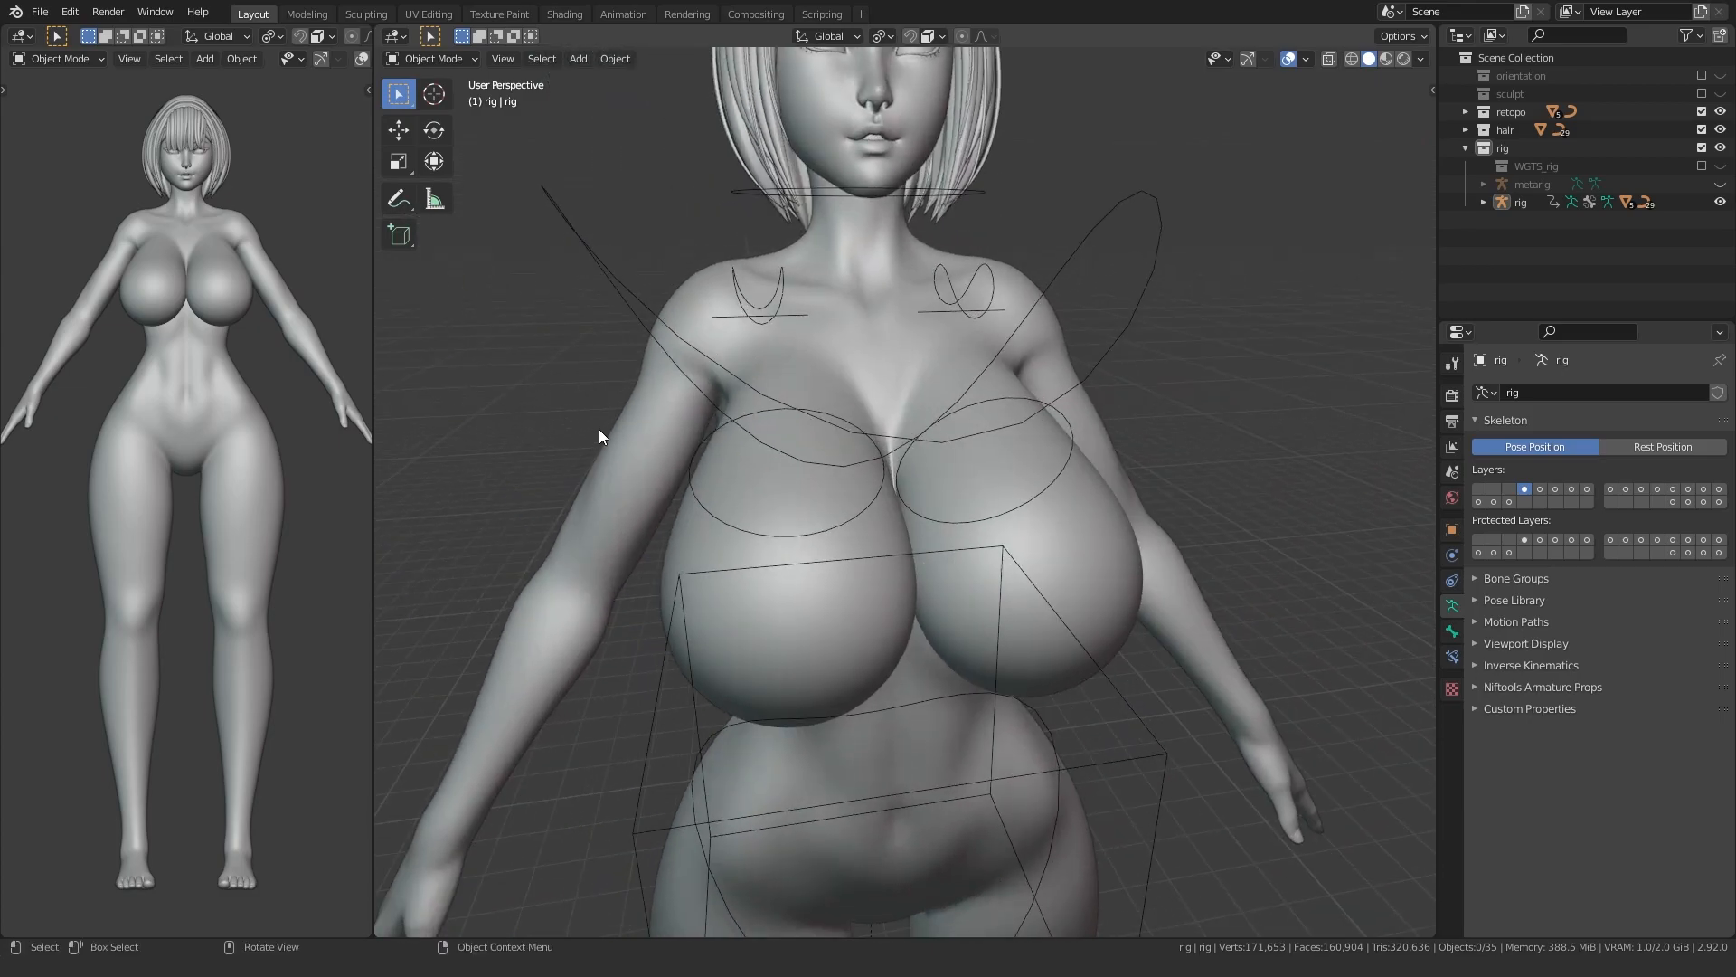
pyautogui.click(637, 432)
pyautogui.click(1452, 556)
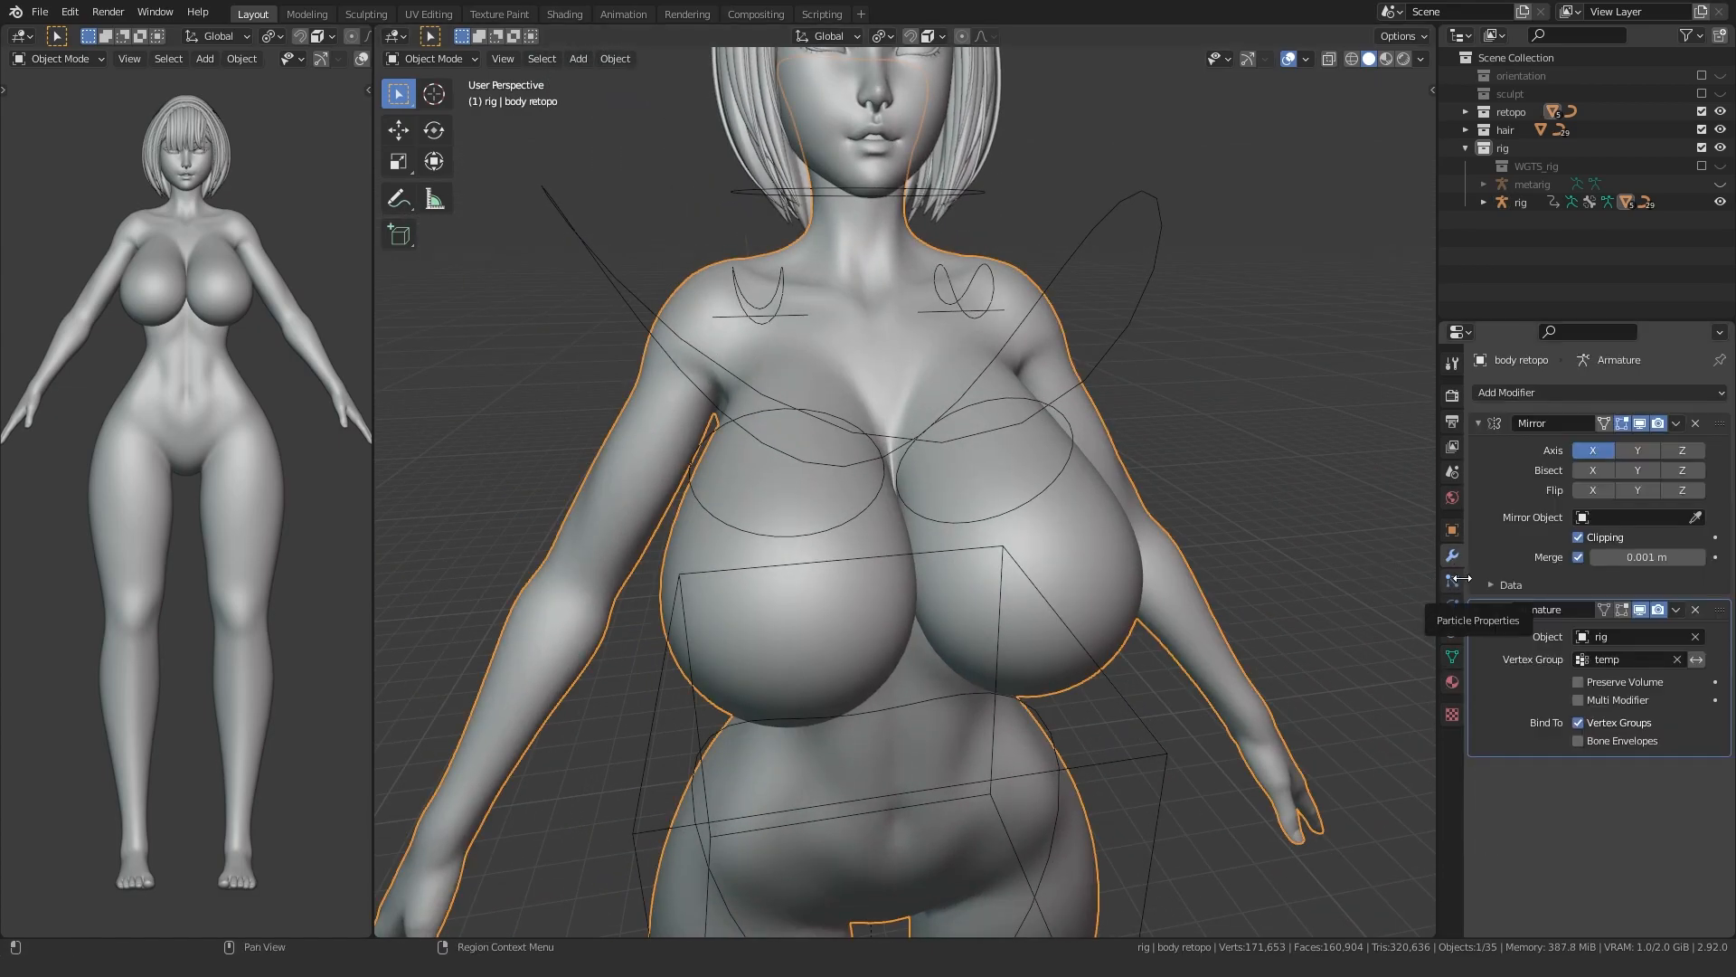
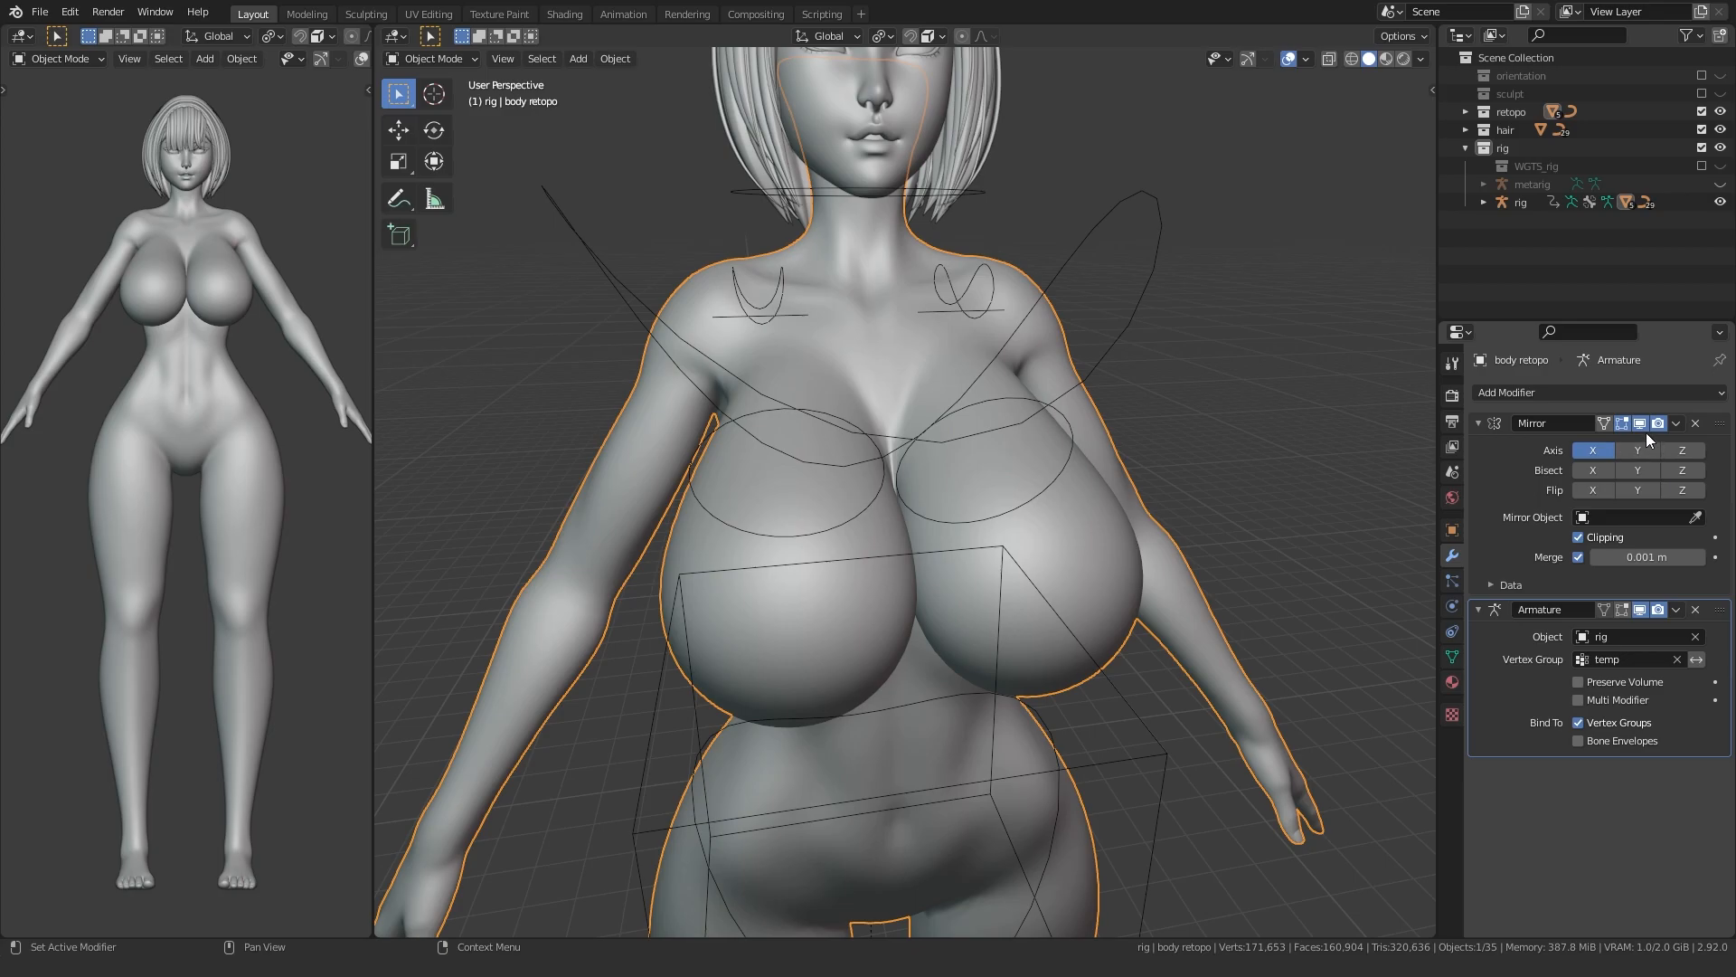
pyautogui.click(1694, 423)
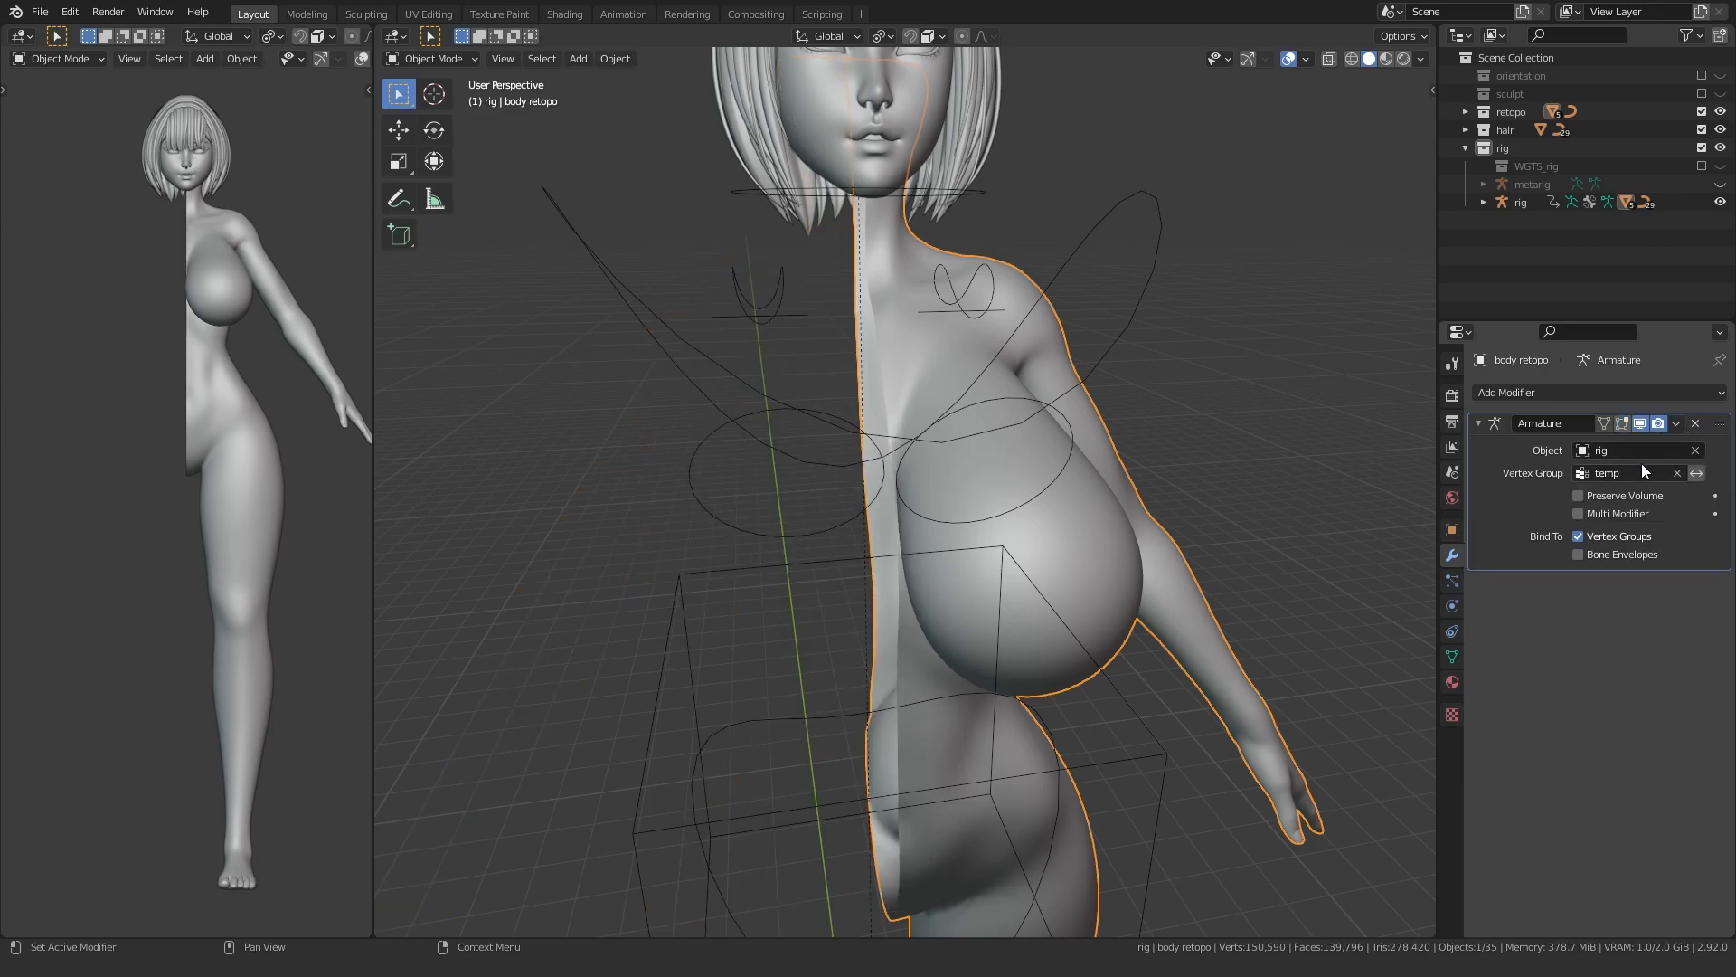
pyautogui.click(1679, 422)
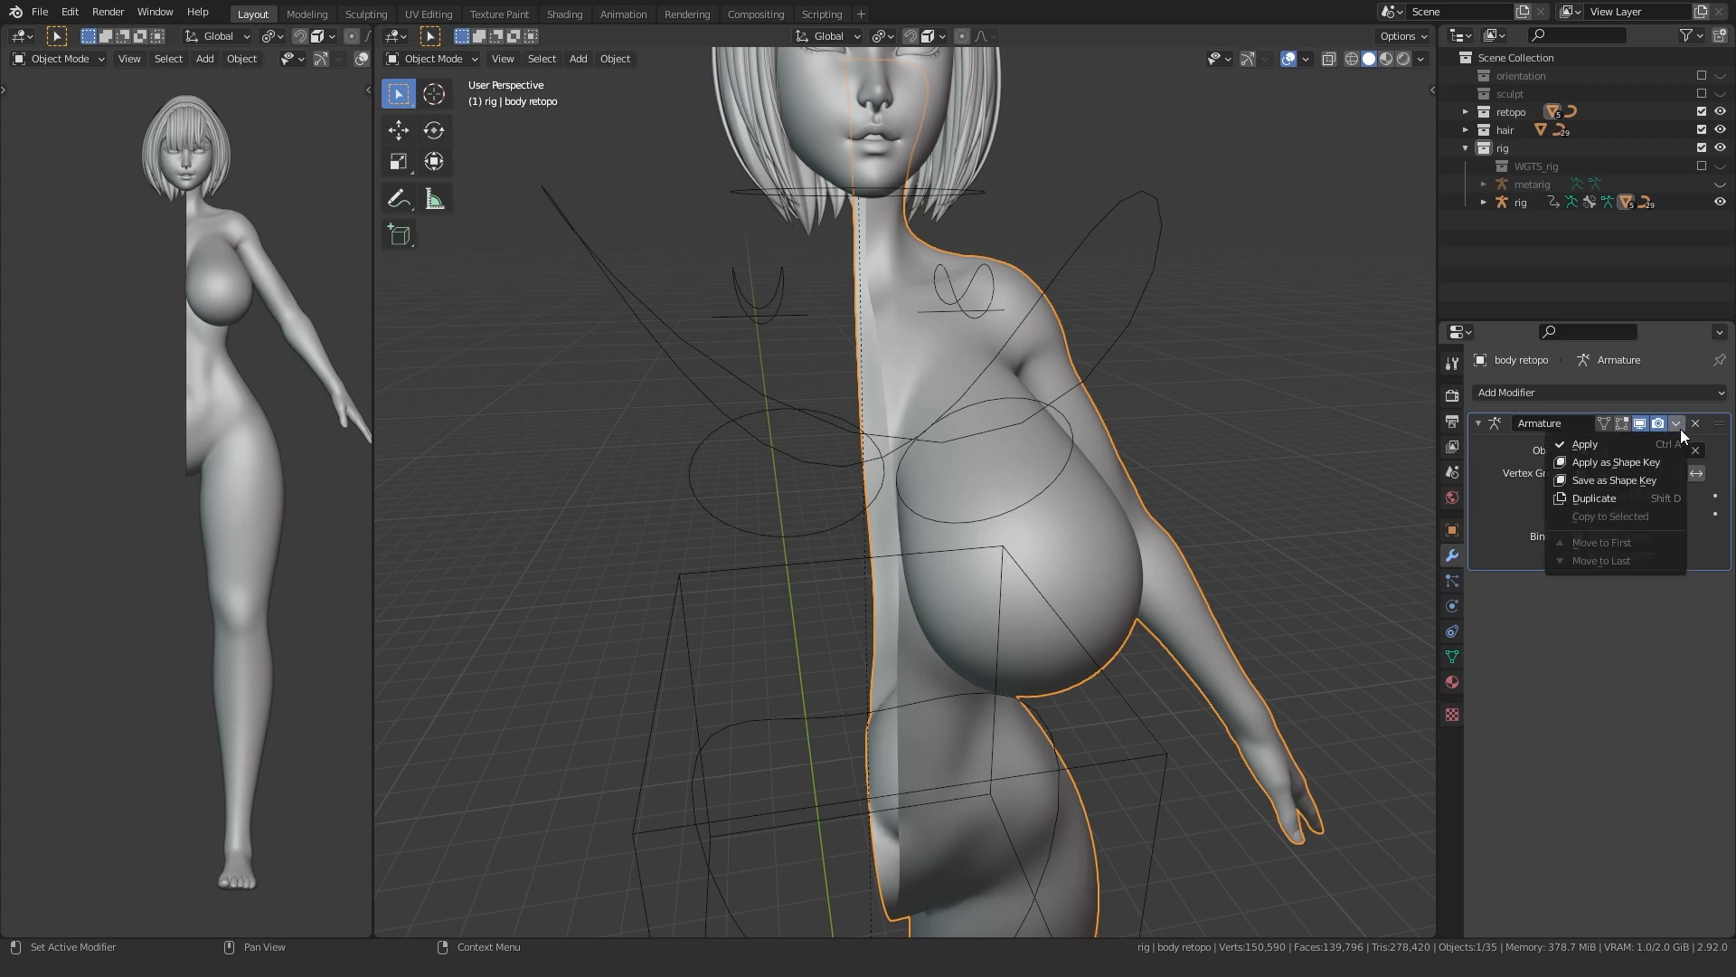
pyautogui.click(1613, 479)
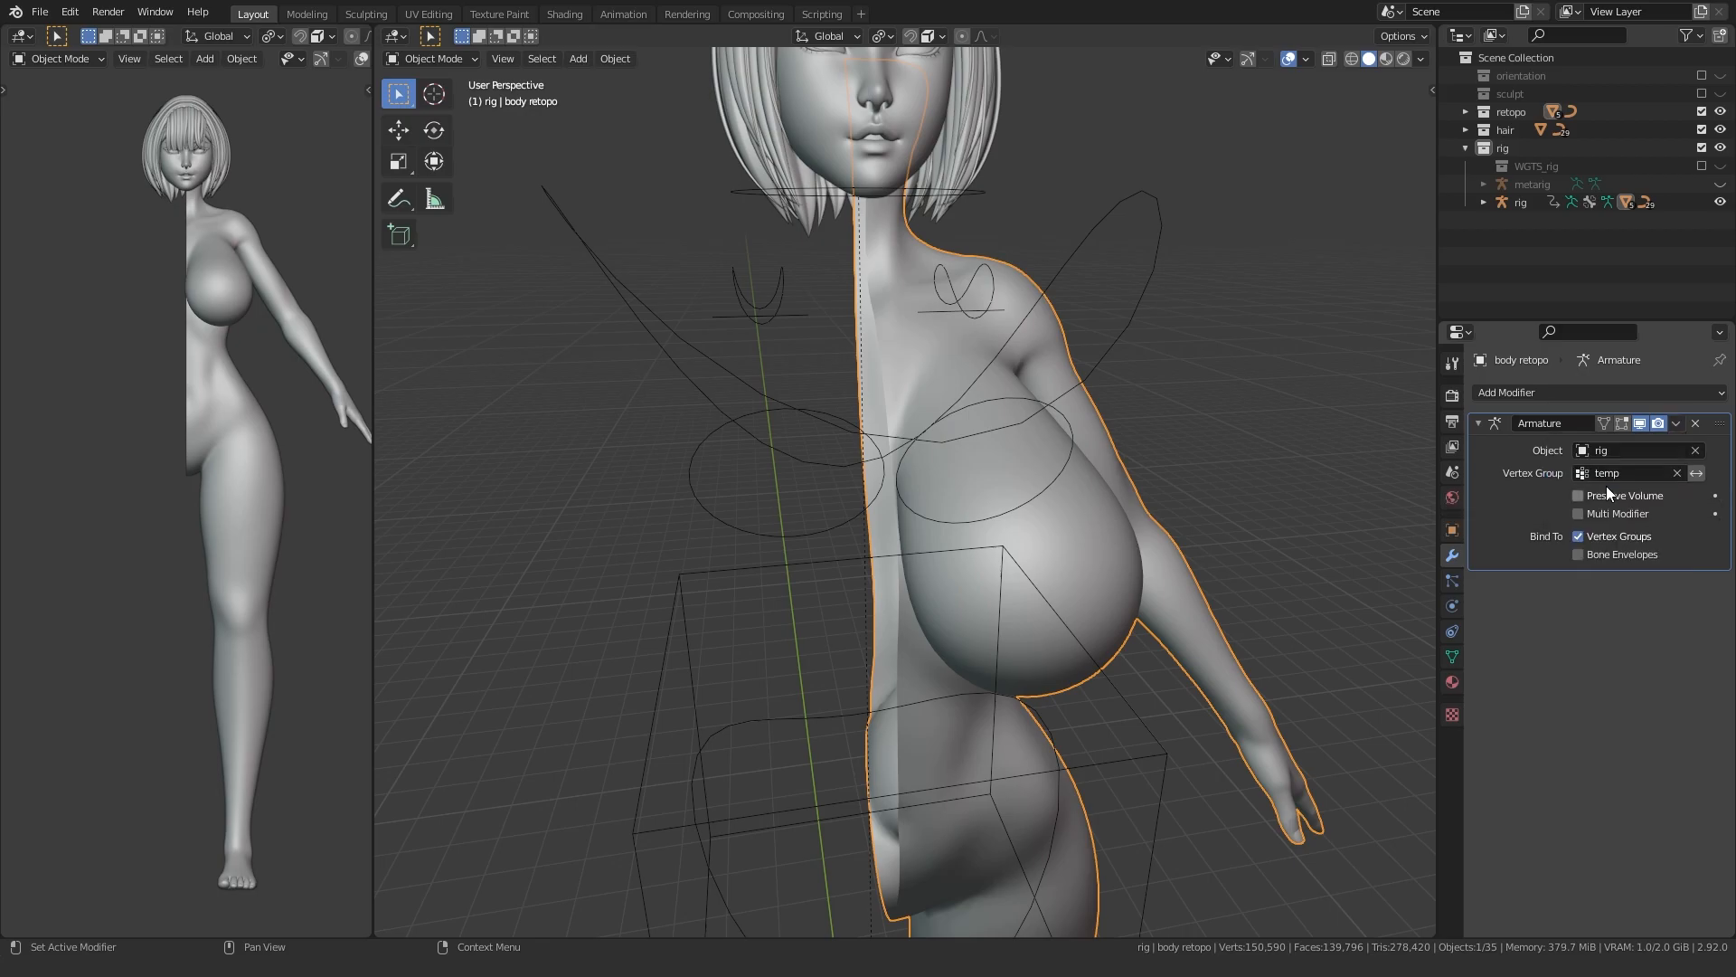
# - Clear the Armature modifier's vertex group and set it back to temp
pyautogui.click(1674, 473)
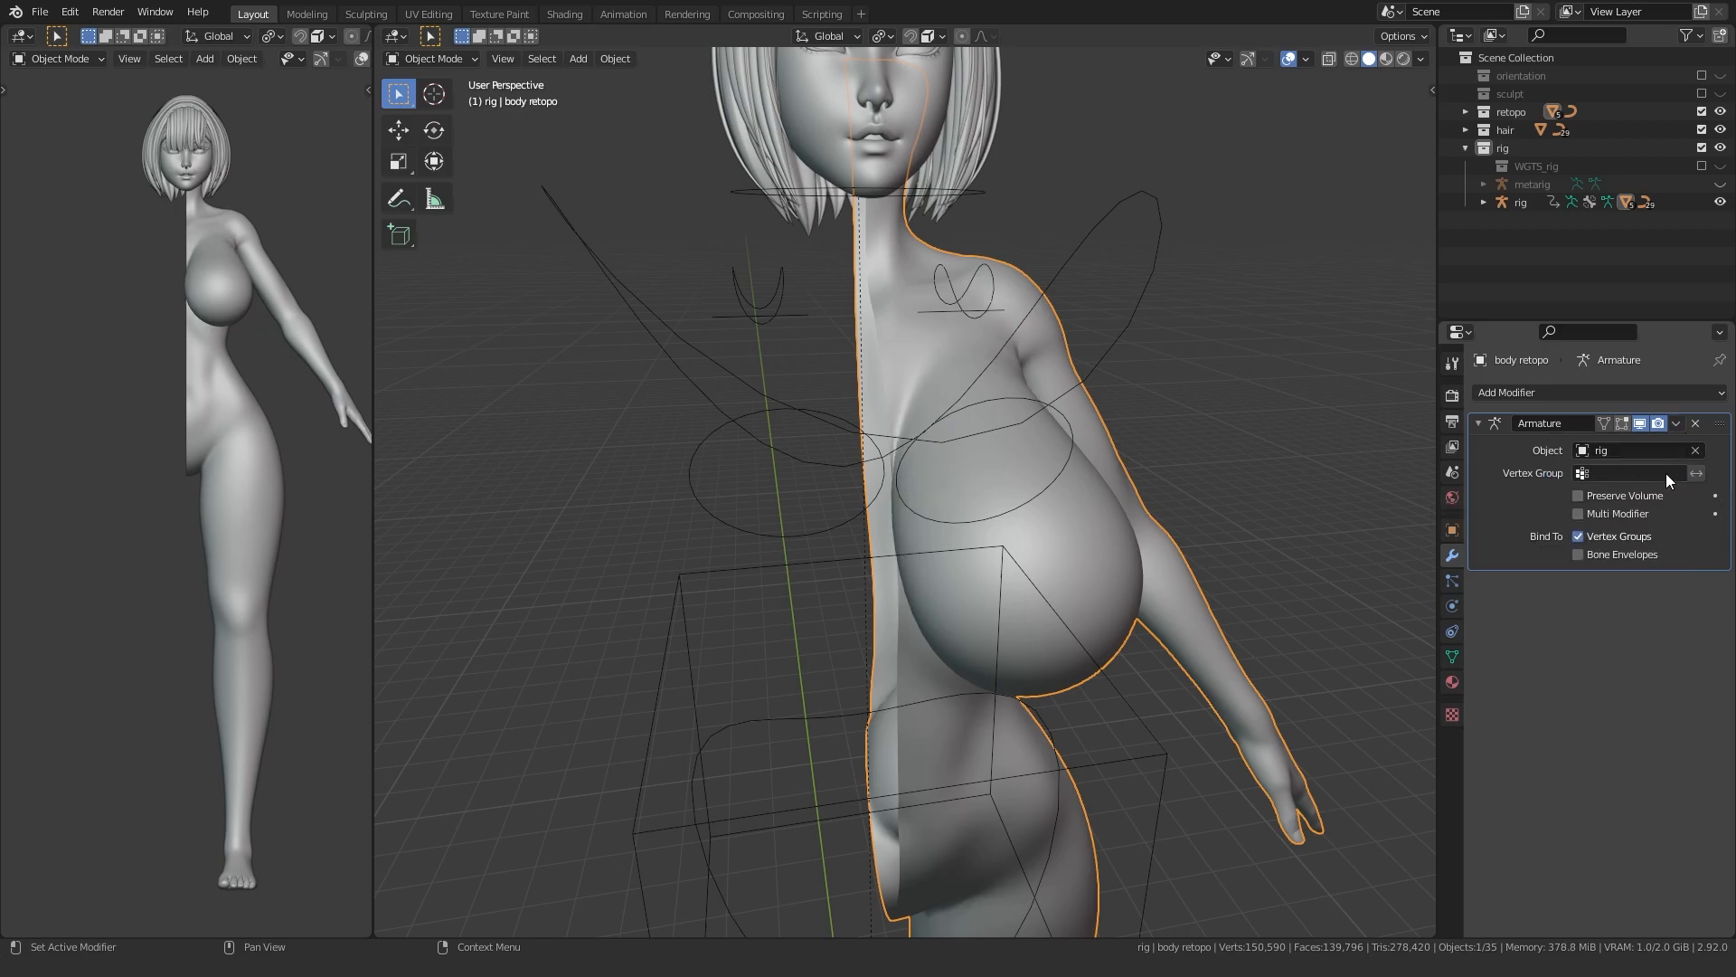
pyautogui.click(1645, 472)
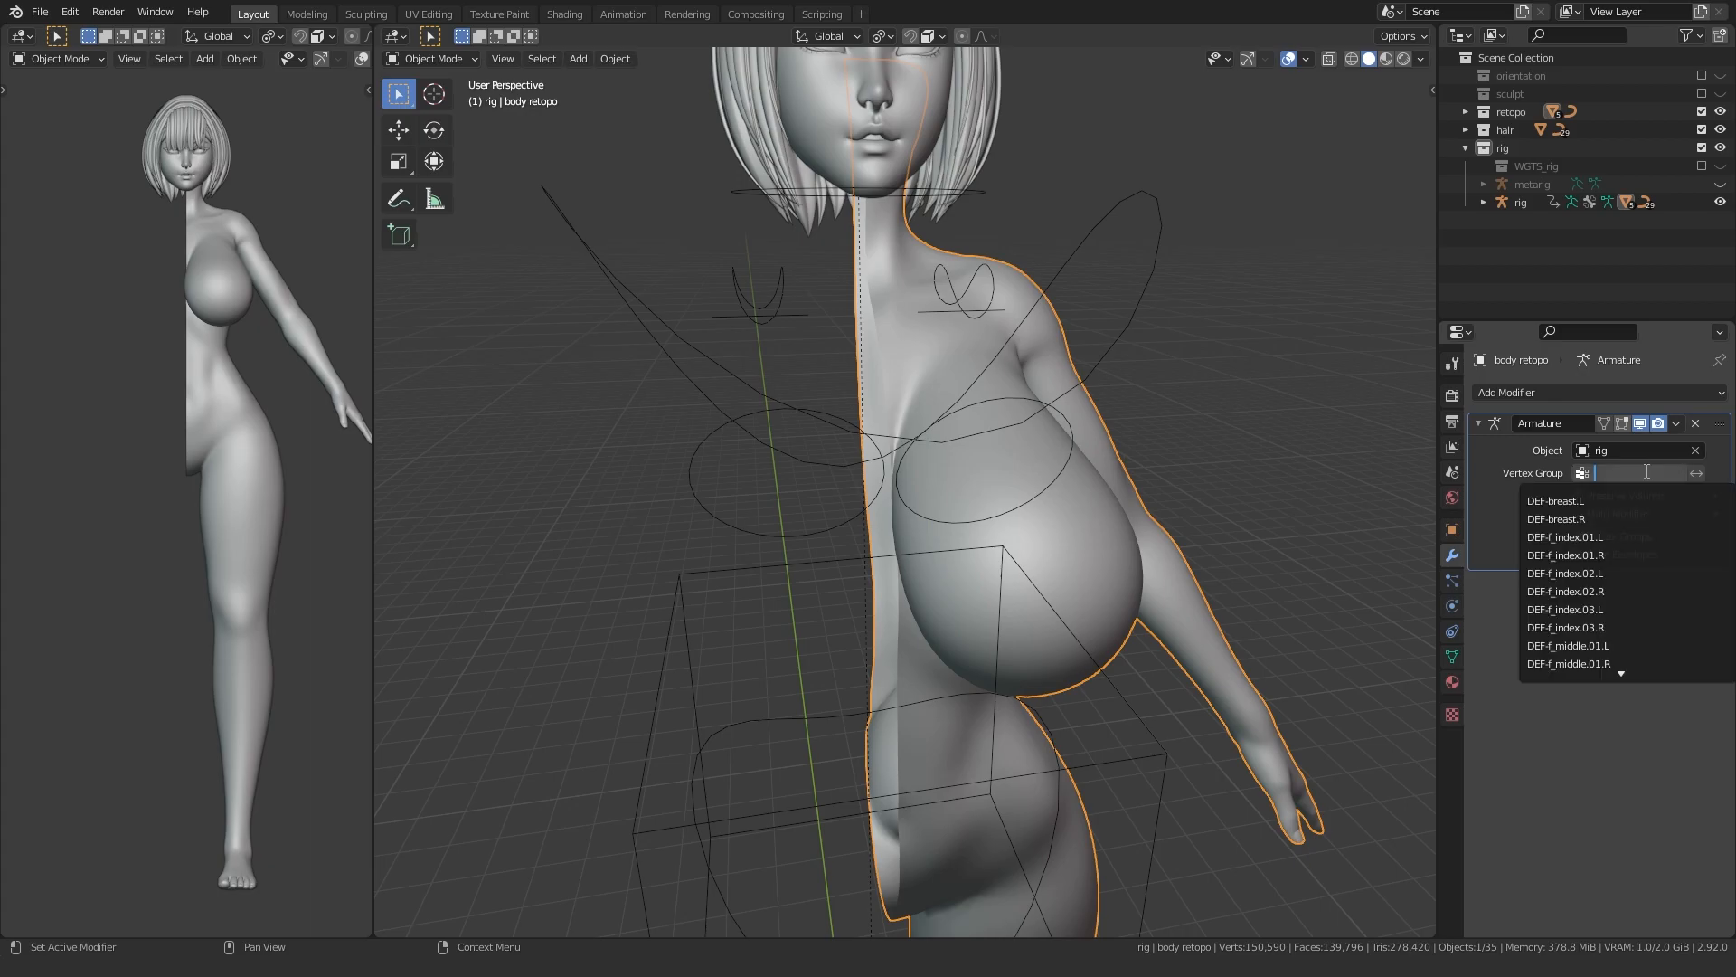
pyautogui.write('temp')
pyautogui.press('Return')
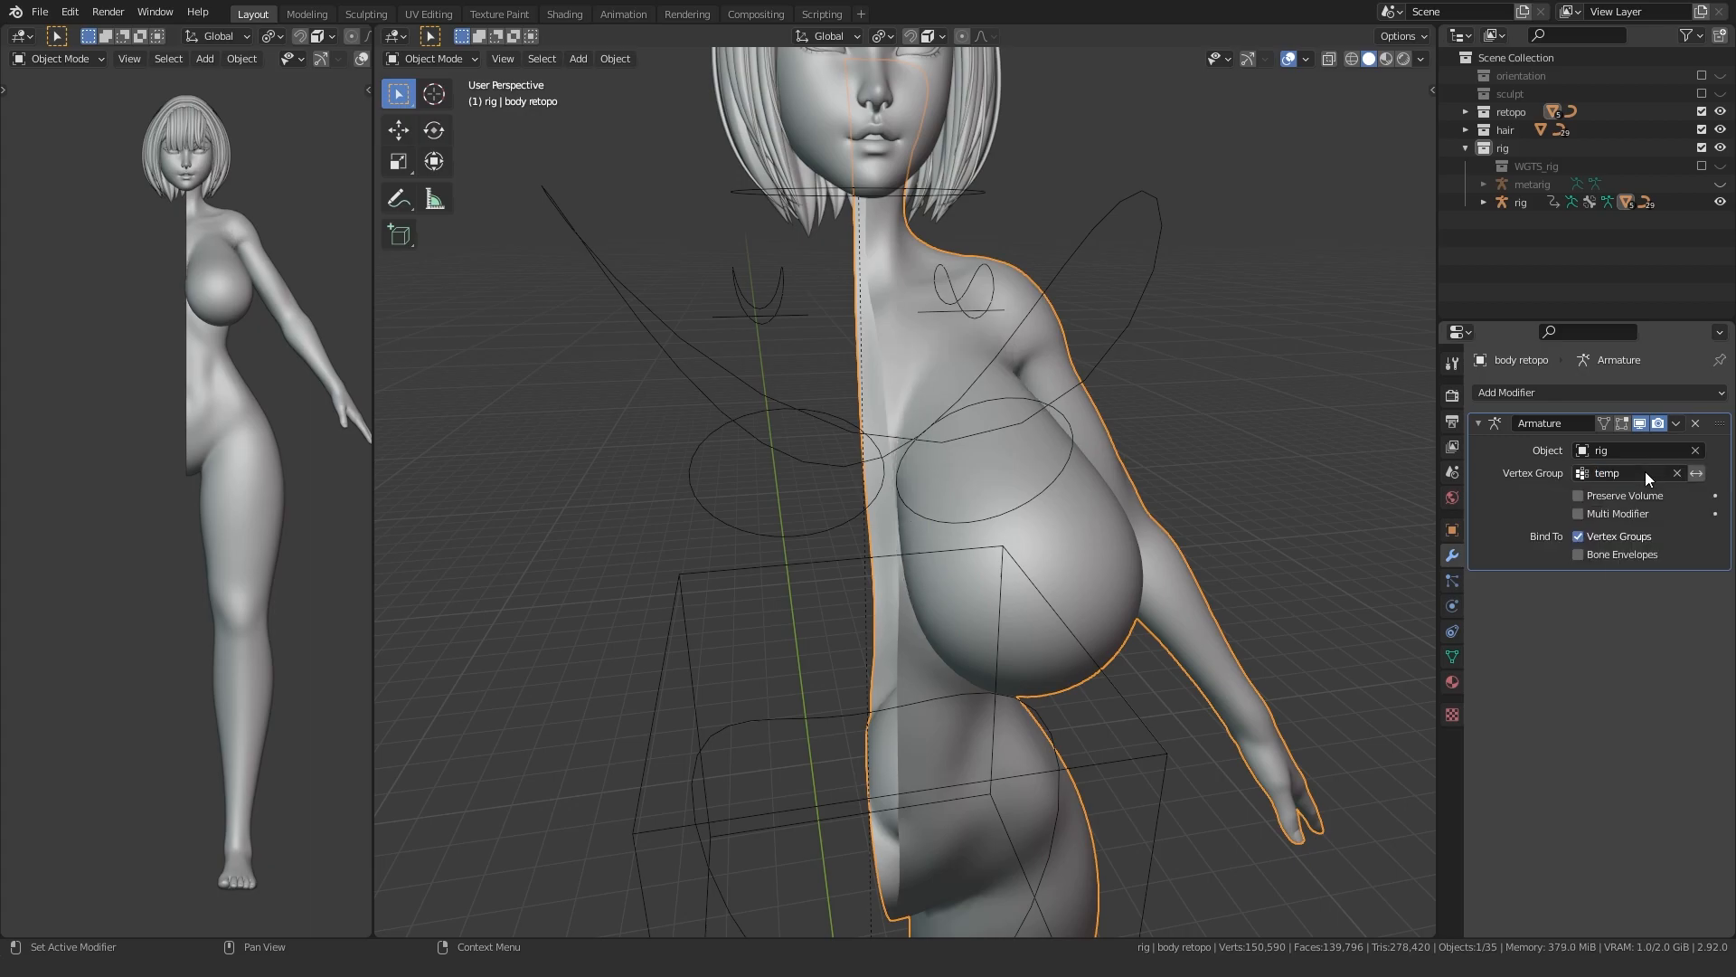
# - Select all of the rig's controls in Pose Mode, clear their rotation and return to Object Mode
pyautogui.moveTo(890, 611); pyautogui.dragTo(1050, 550, button='middle')
pyautogui.scroll(4, 1003, 583)
pyautogui.moveTo(967, 610); pyautogui.dragTo(789, 446, button='middle')
pyautogui.scroll(-4, 789, 447)
pyautogui.click(730, 436)
pyautogui.hotkey('ctrl', 'Tab')
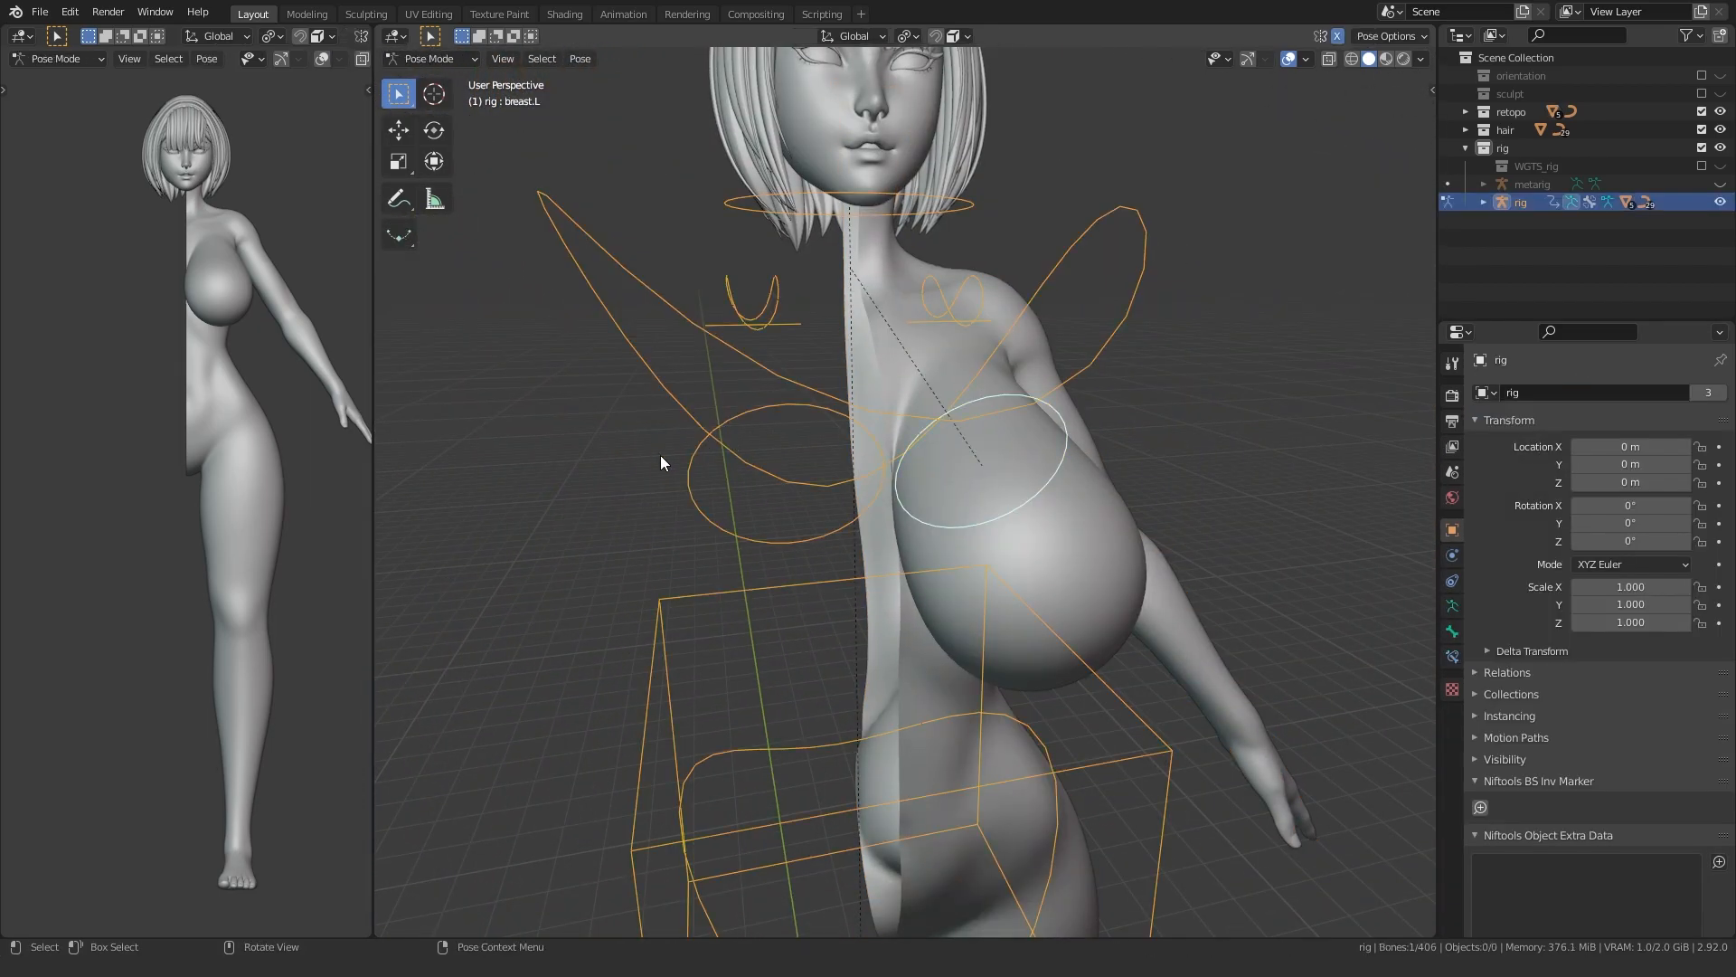
pyautogui.press('a')
pyautogui.hotkey('alt', 'r')
pyautogui.hotkey('ctrl', 'Tab')
pyautogui.hotkey('alt', 'a')
# - Add a Mirror modifier to the body retopo mesh and place it above the Armature modifier
pyautogui.click(859, 328)
pyautogui.click(1452, 555)
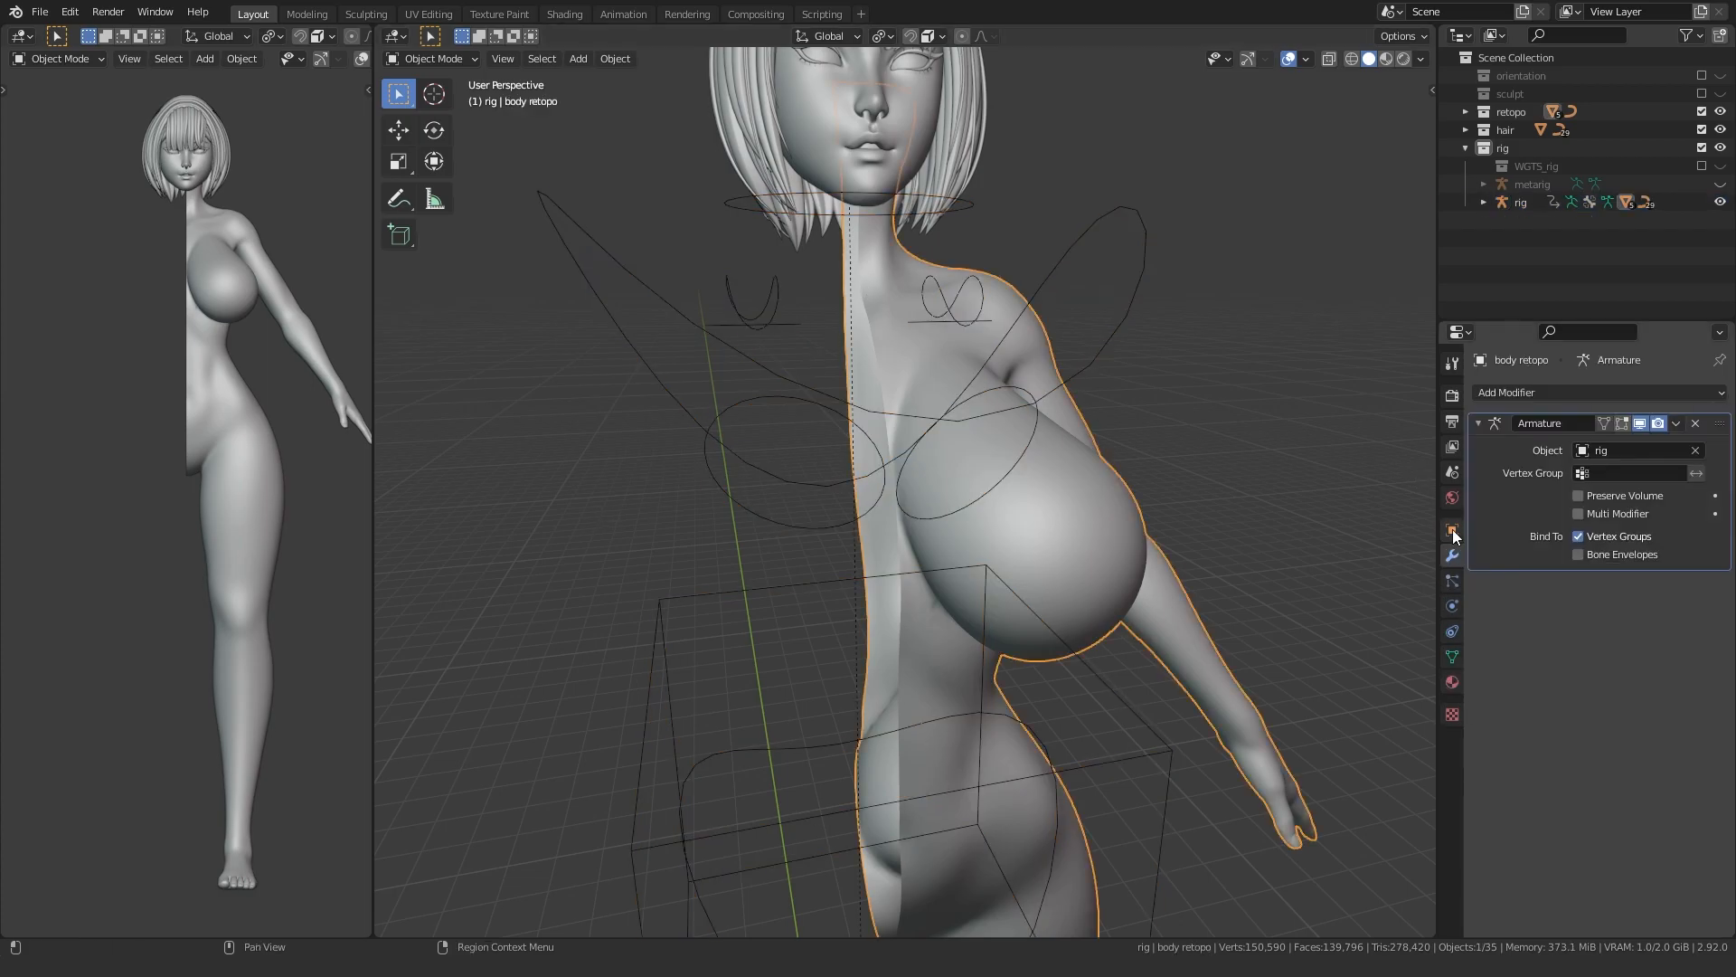
pyautogui.click(1453, 657)
pyautogui.click(1453, 554)
pyautogui.click(1597, 391)
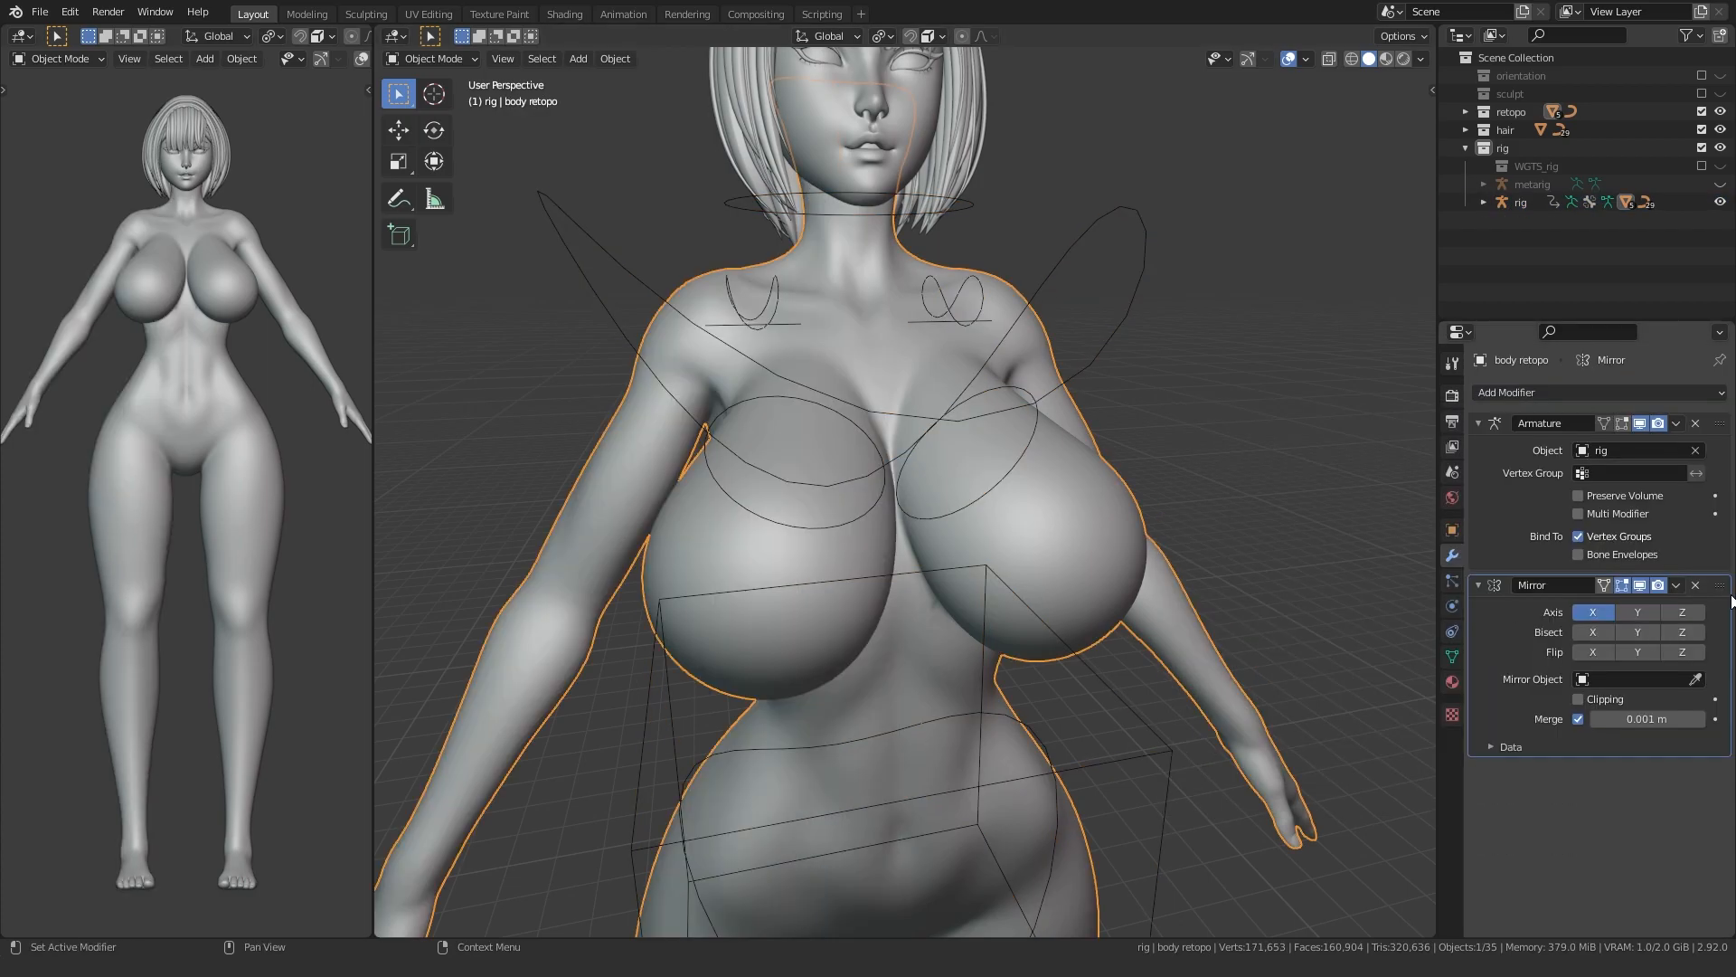
pyautogui.moveTo(1720, 607); pyautogui.dragTo(1687, 322)
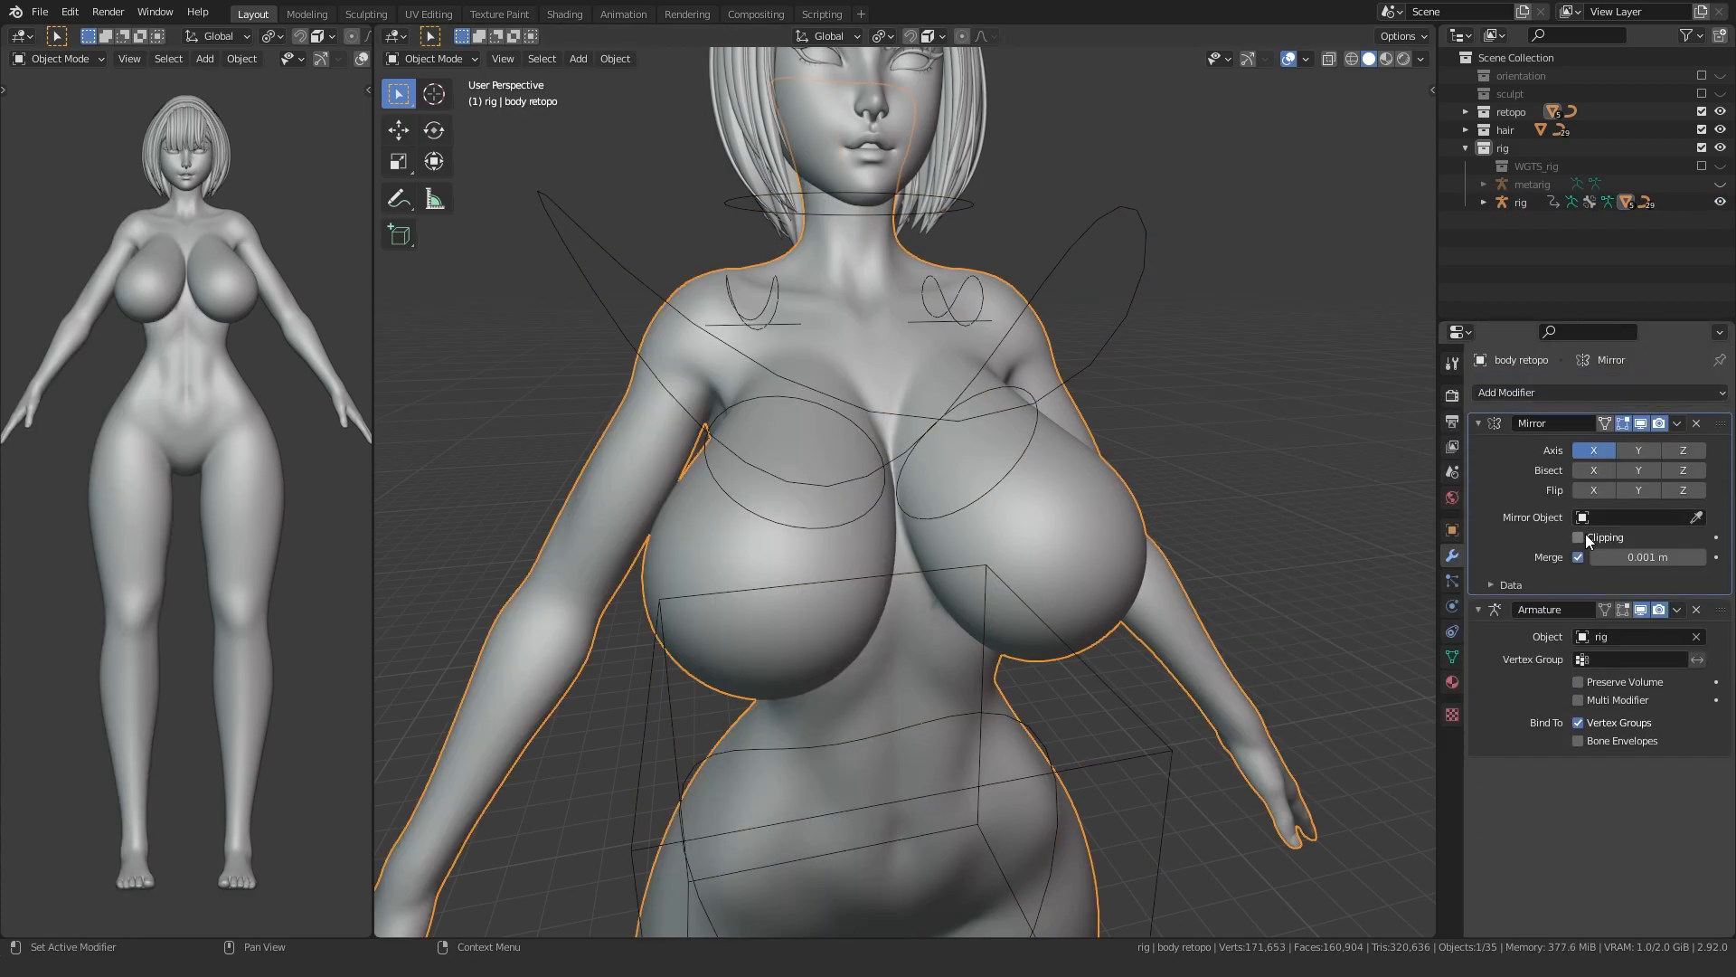
# - Put the rig back in Pose Mode and clear all transforms of its controls
pyautogui.hotkey('ctrl', 'Tab')
pyautogui.press('Escape')
pyautogui.click(667, 331)
pyautogui.hotkey('ctrl', 'Tab')
pyautogui.press('q')
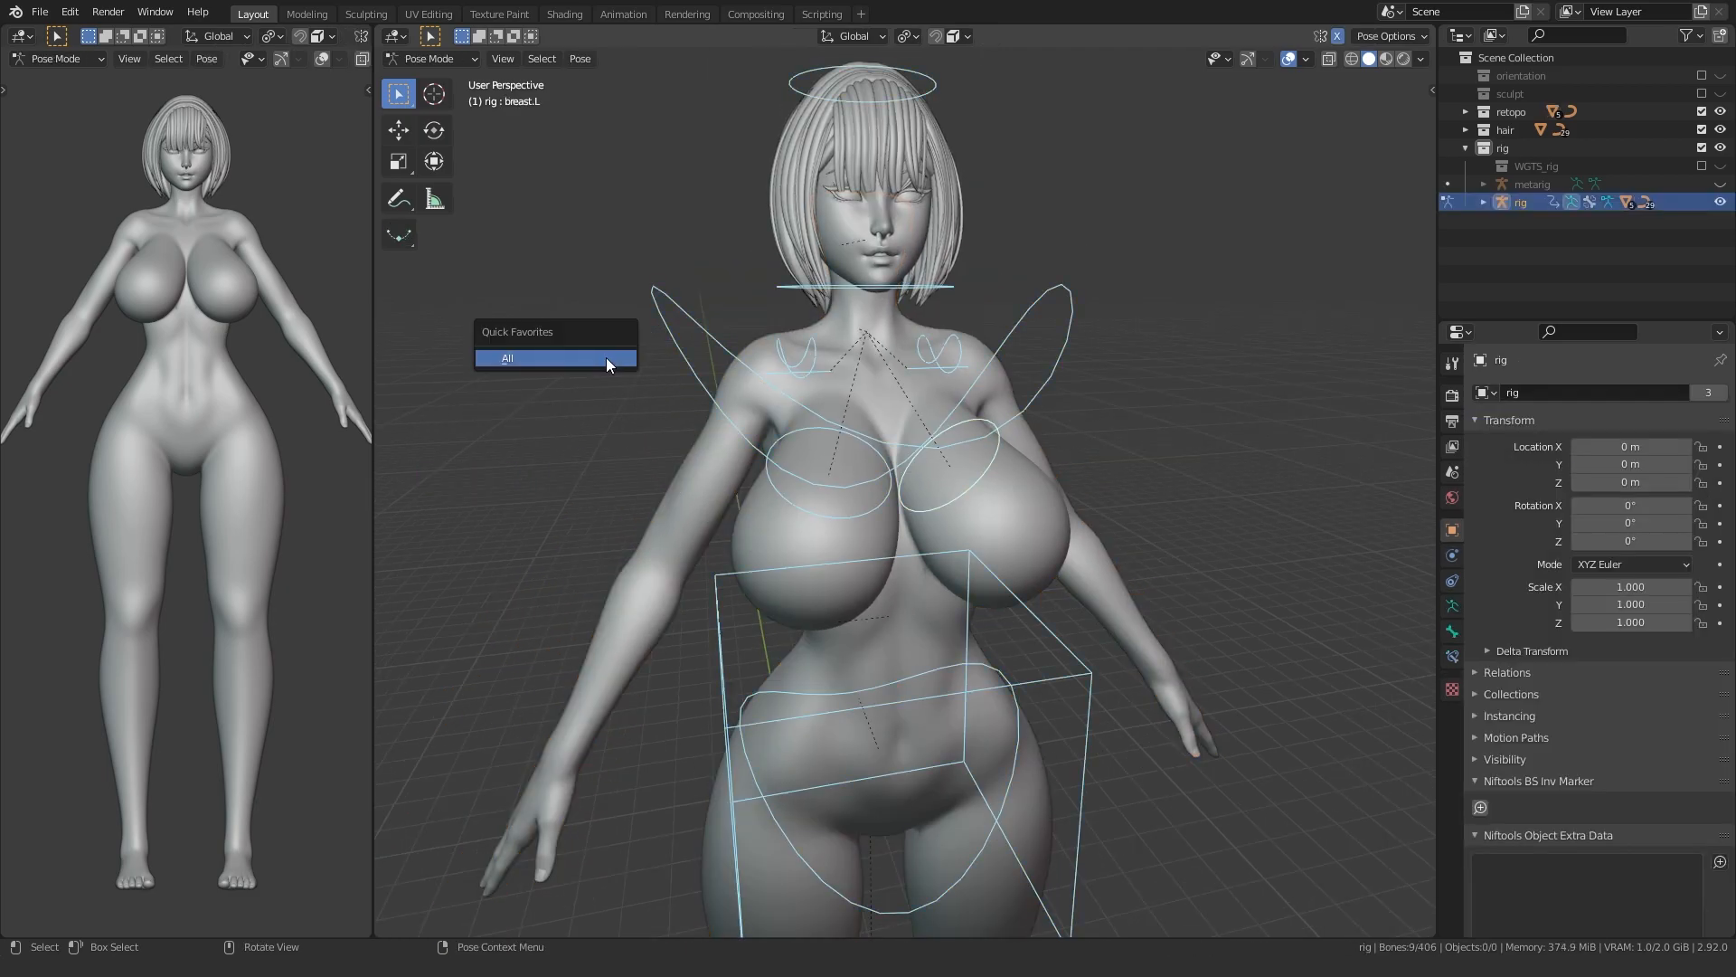
pyautogui.click(606, 357)
# - Rename the body retopo mesh's new shape key to "boob shape" and raise its value to test it
pyautogui.hotkey('ctrl', 'Tab')
pyautogui.click(694, 481)
pyautogui.click(1449, 654)
pyautogui.doubleClick(1534, 614)
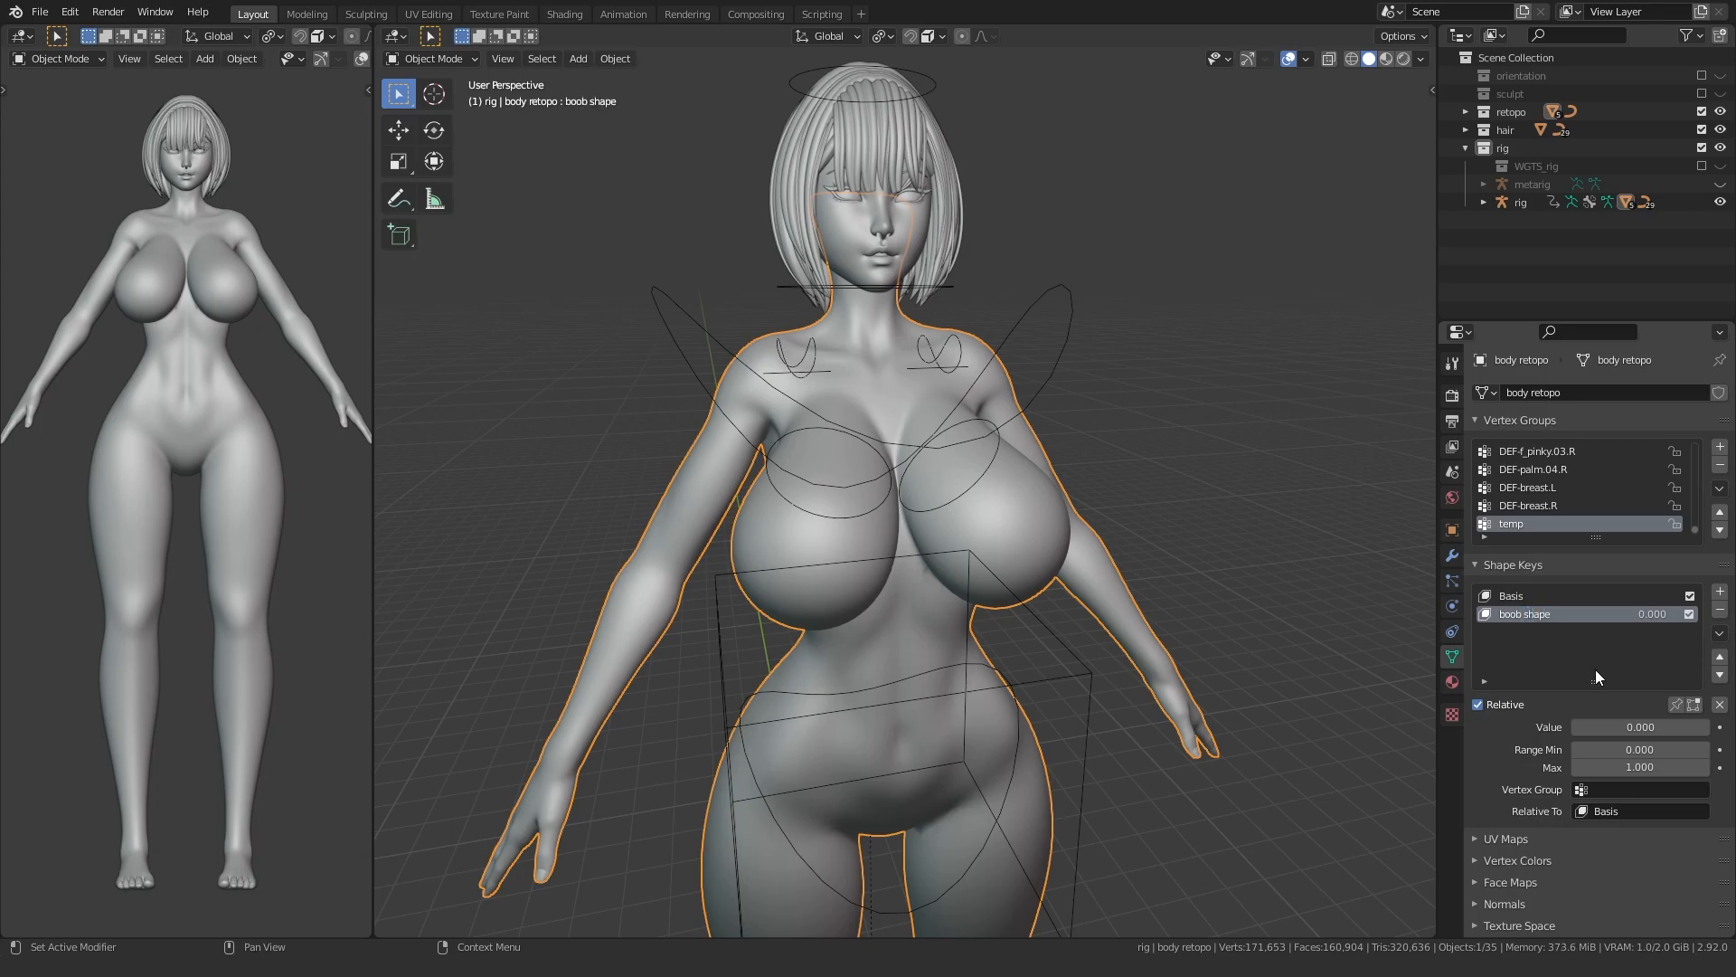
pyautogui.moveTo(1584, 727); pyautogui.dragTo(1709, 727)
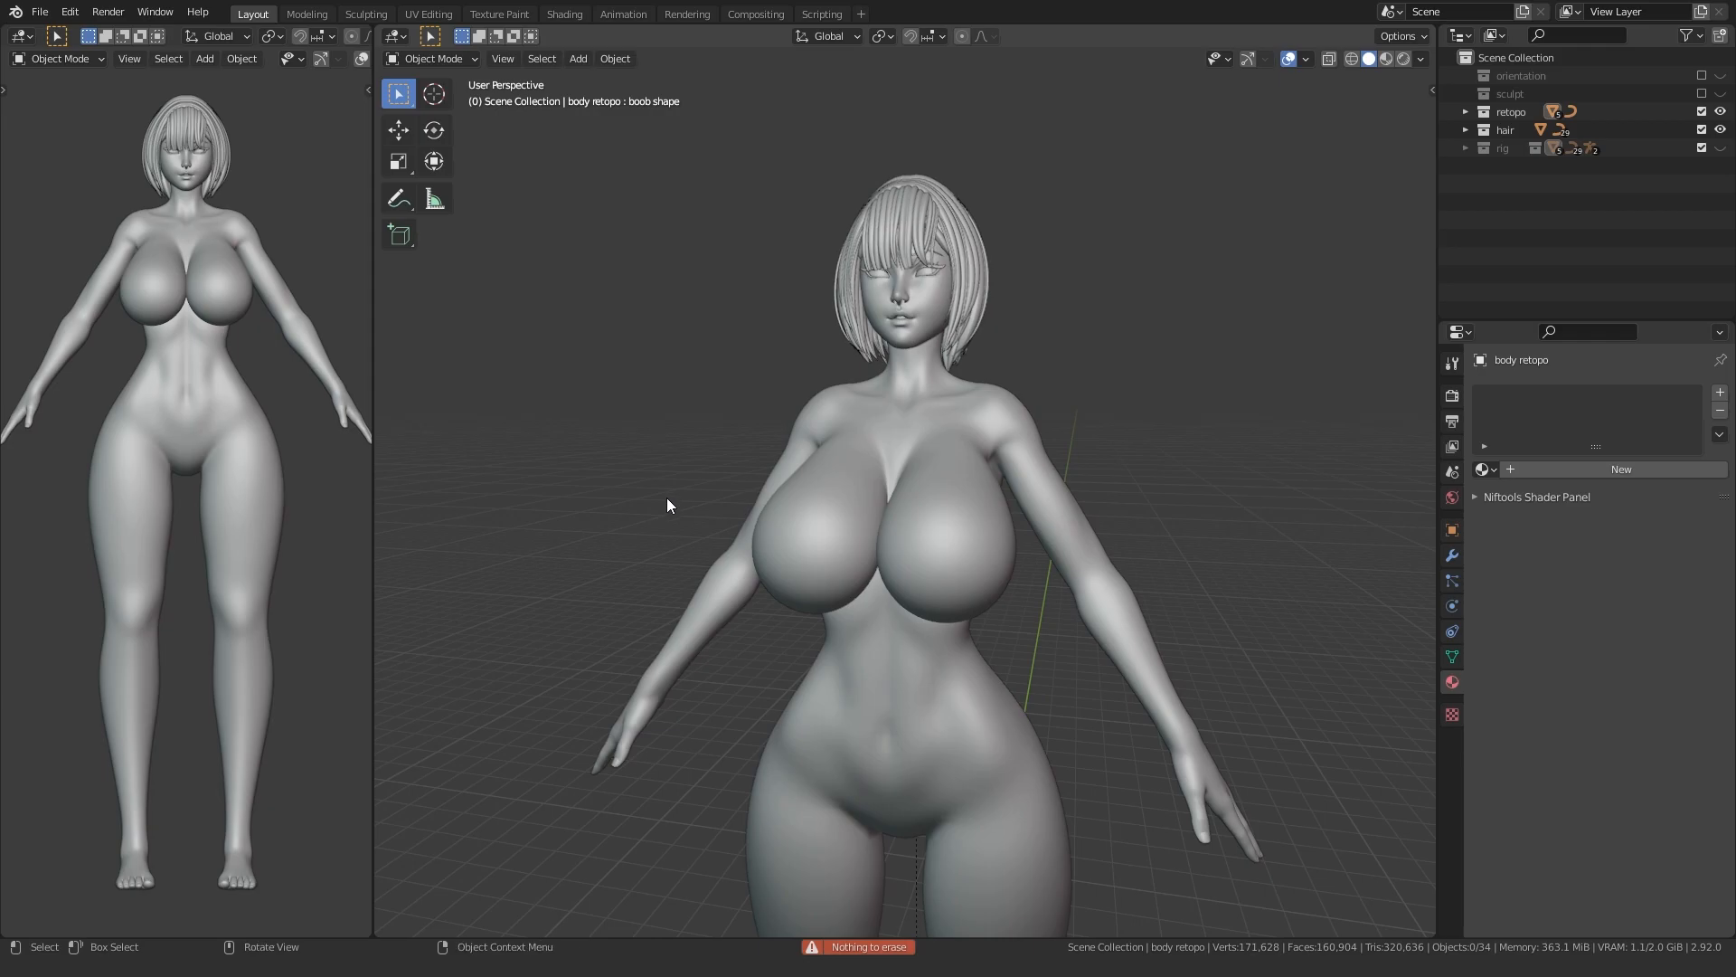
# - Assign the existing skin material to the body retopo and head retopo meshes
pyautogui.click(919, 488)
pyautogui.click(1483, 469)
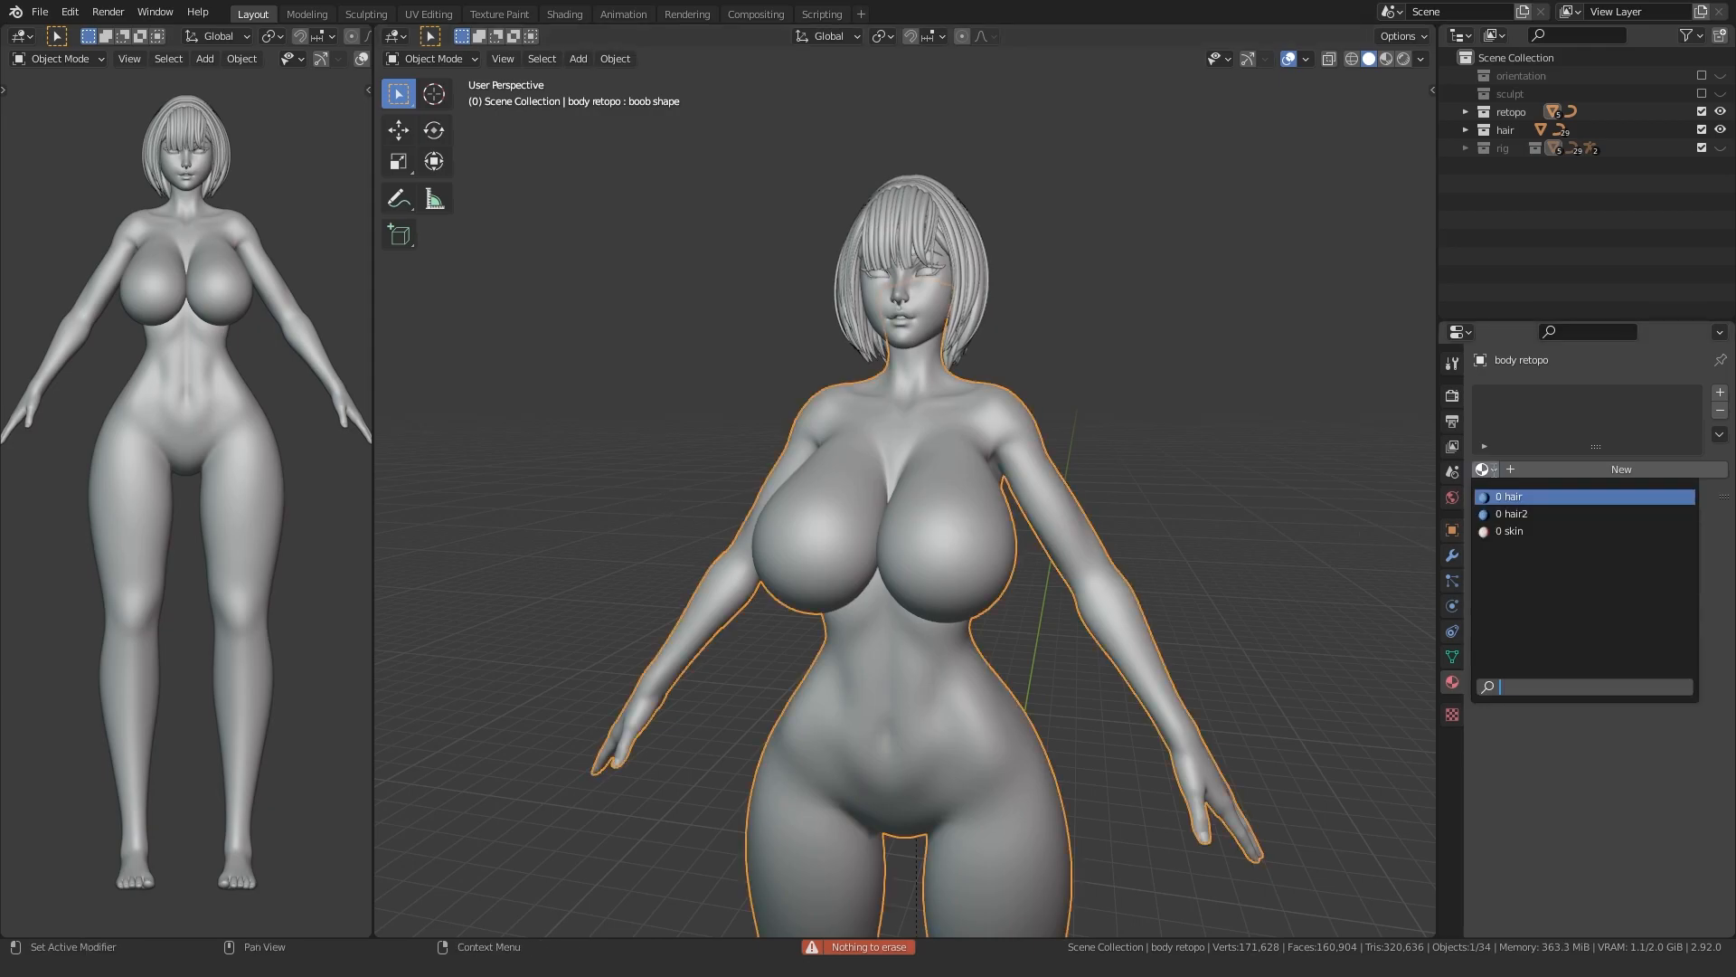
pyautogui.click(1524, 532)
pyautogui.click(909, 350)
pyautogui.click(1484, 469)
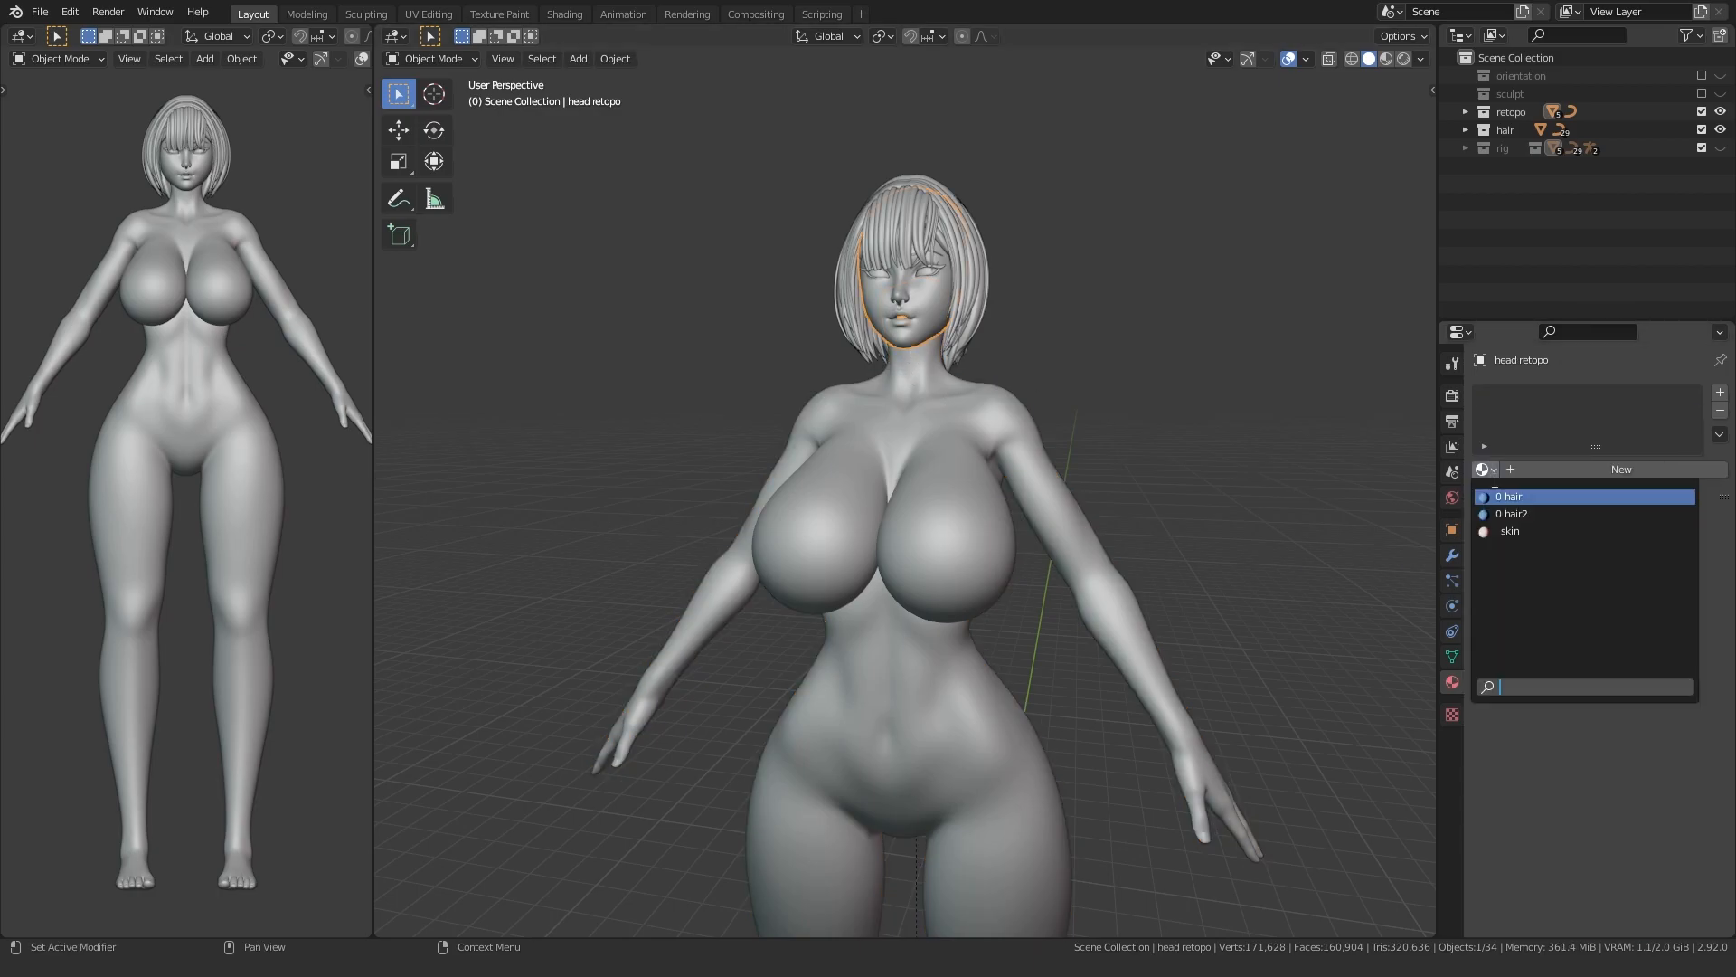
pyautogui.click(1519, 530)
# - Assign the hair material to one of the front hair strands
pyautogui.scroll(8, 809, 290)
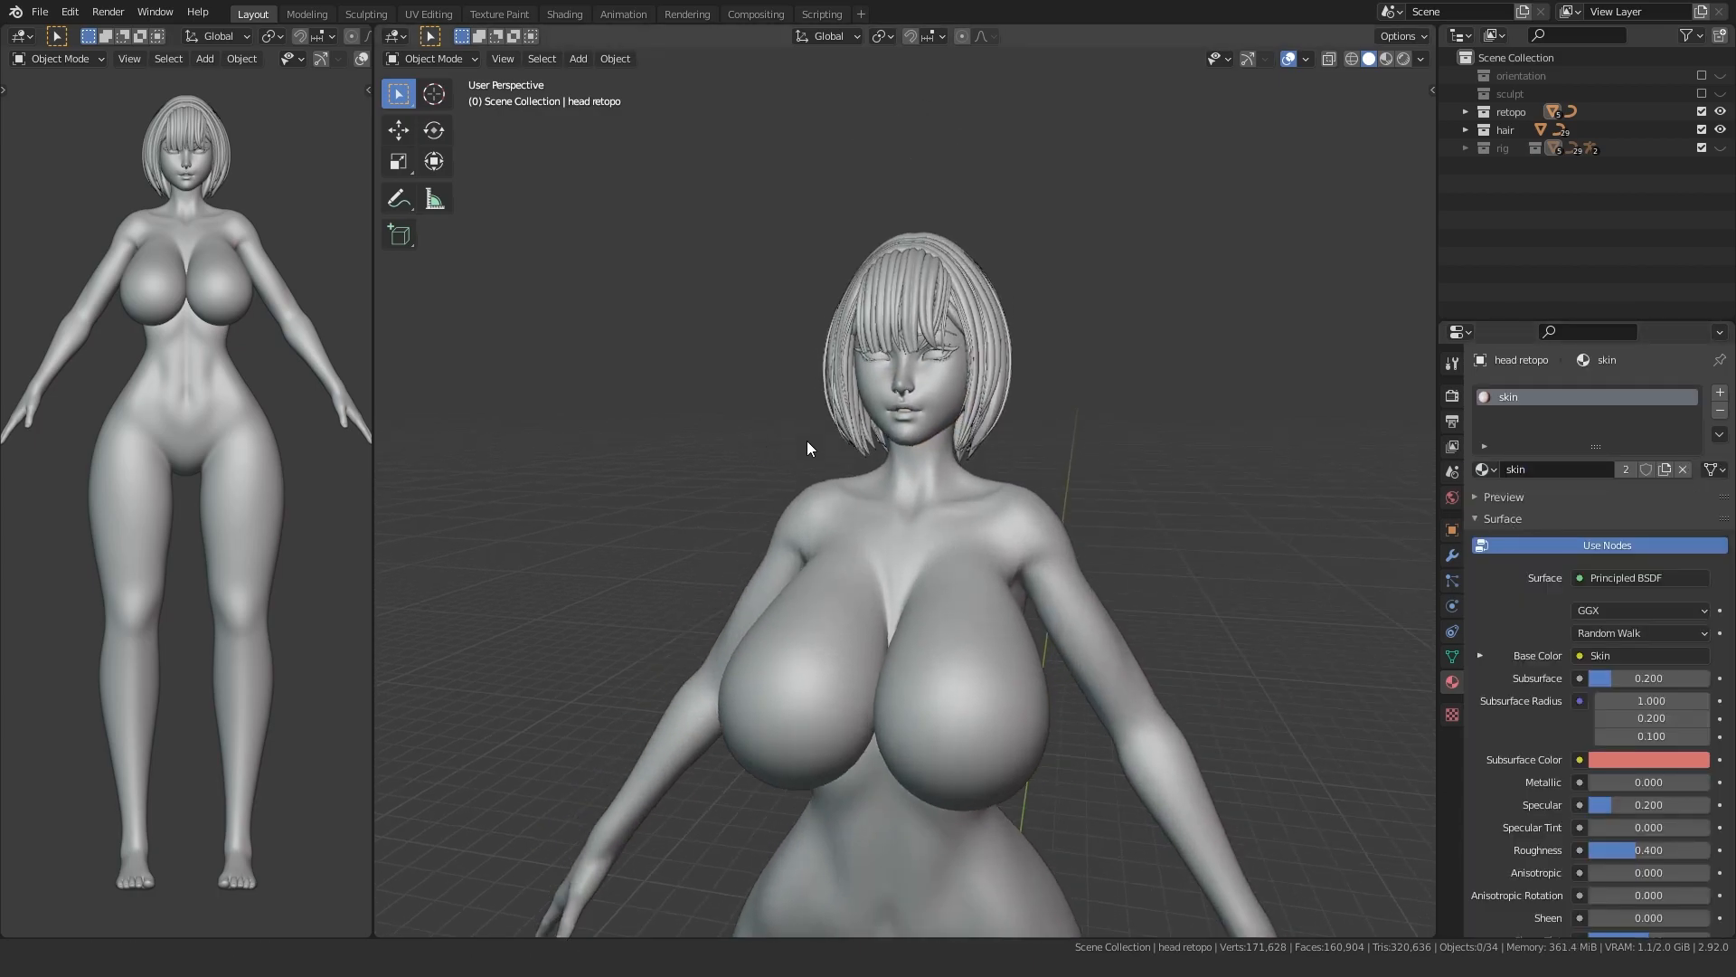
pyautogui.click(866, 172)
pyautogui.click(1483, 469)
pyautogui.click(1512, 499)
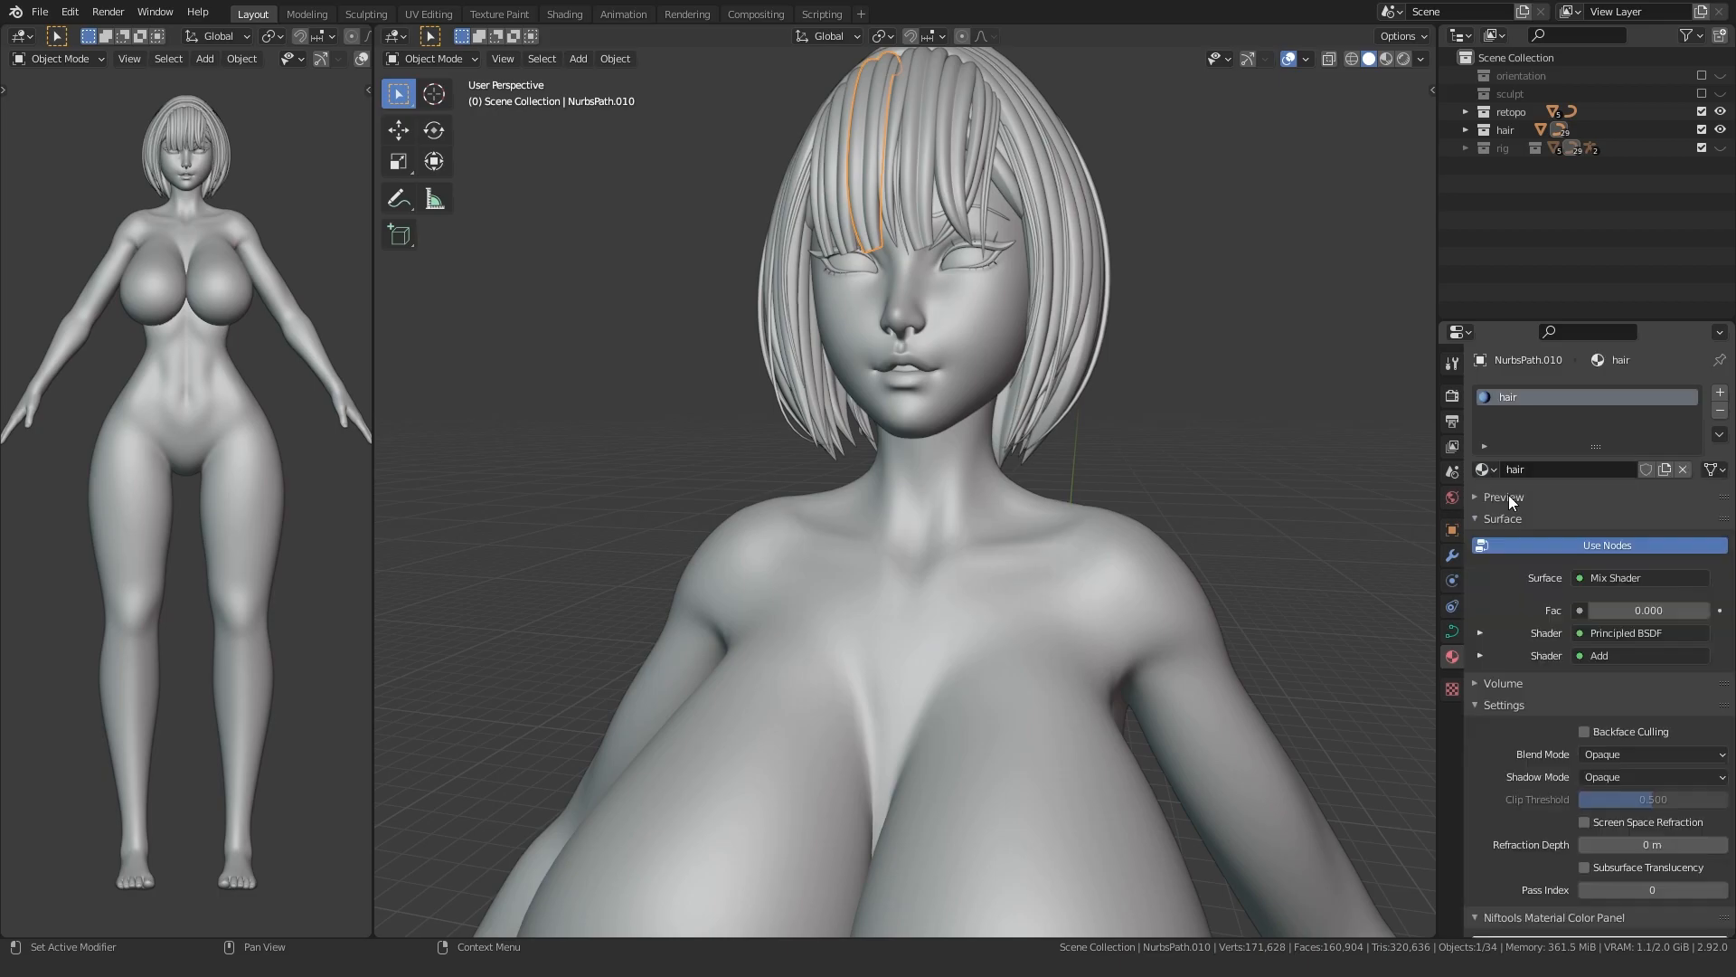
pyautogui.scroll(-3, 724, 361)
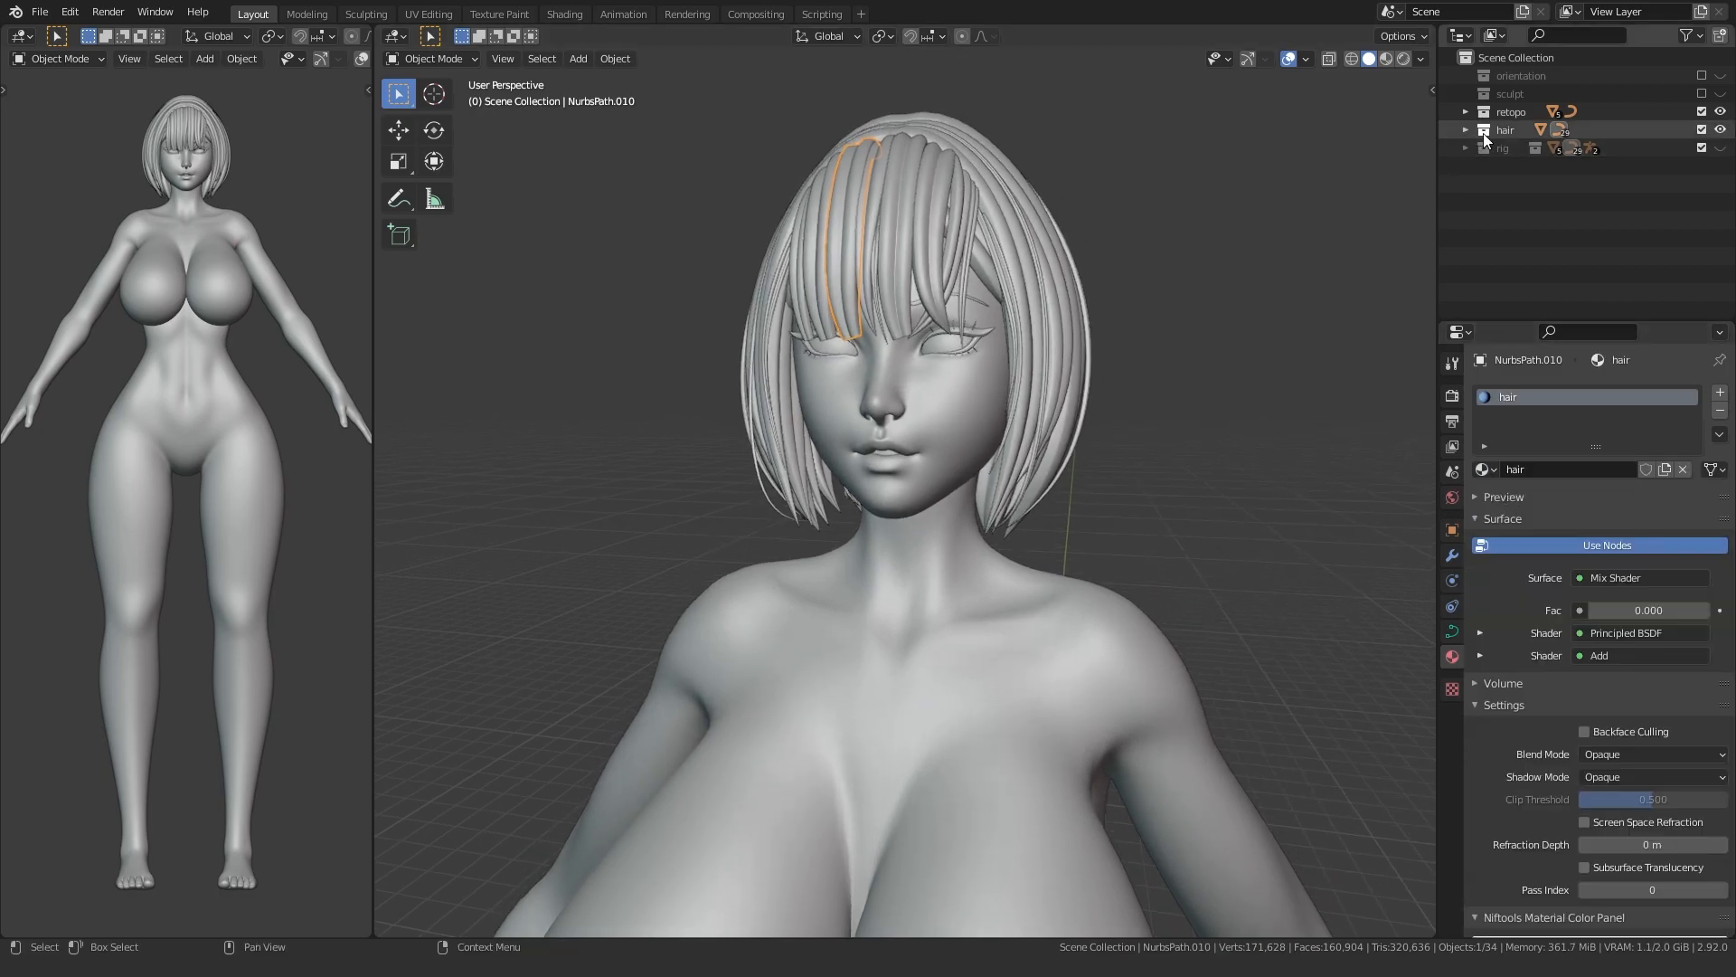
# - Select all objects in the hair collection and copy the strand's hair material to them
pyautogui.click(1465, 129)
pyautogui.rightClick(1494, 129)
pyautogui.click(1450, 252)
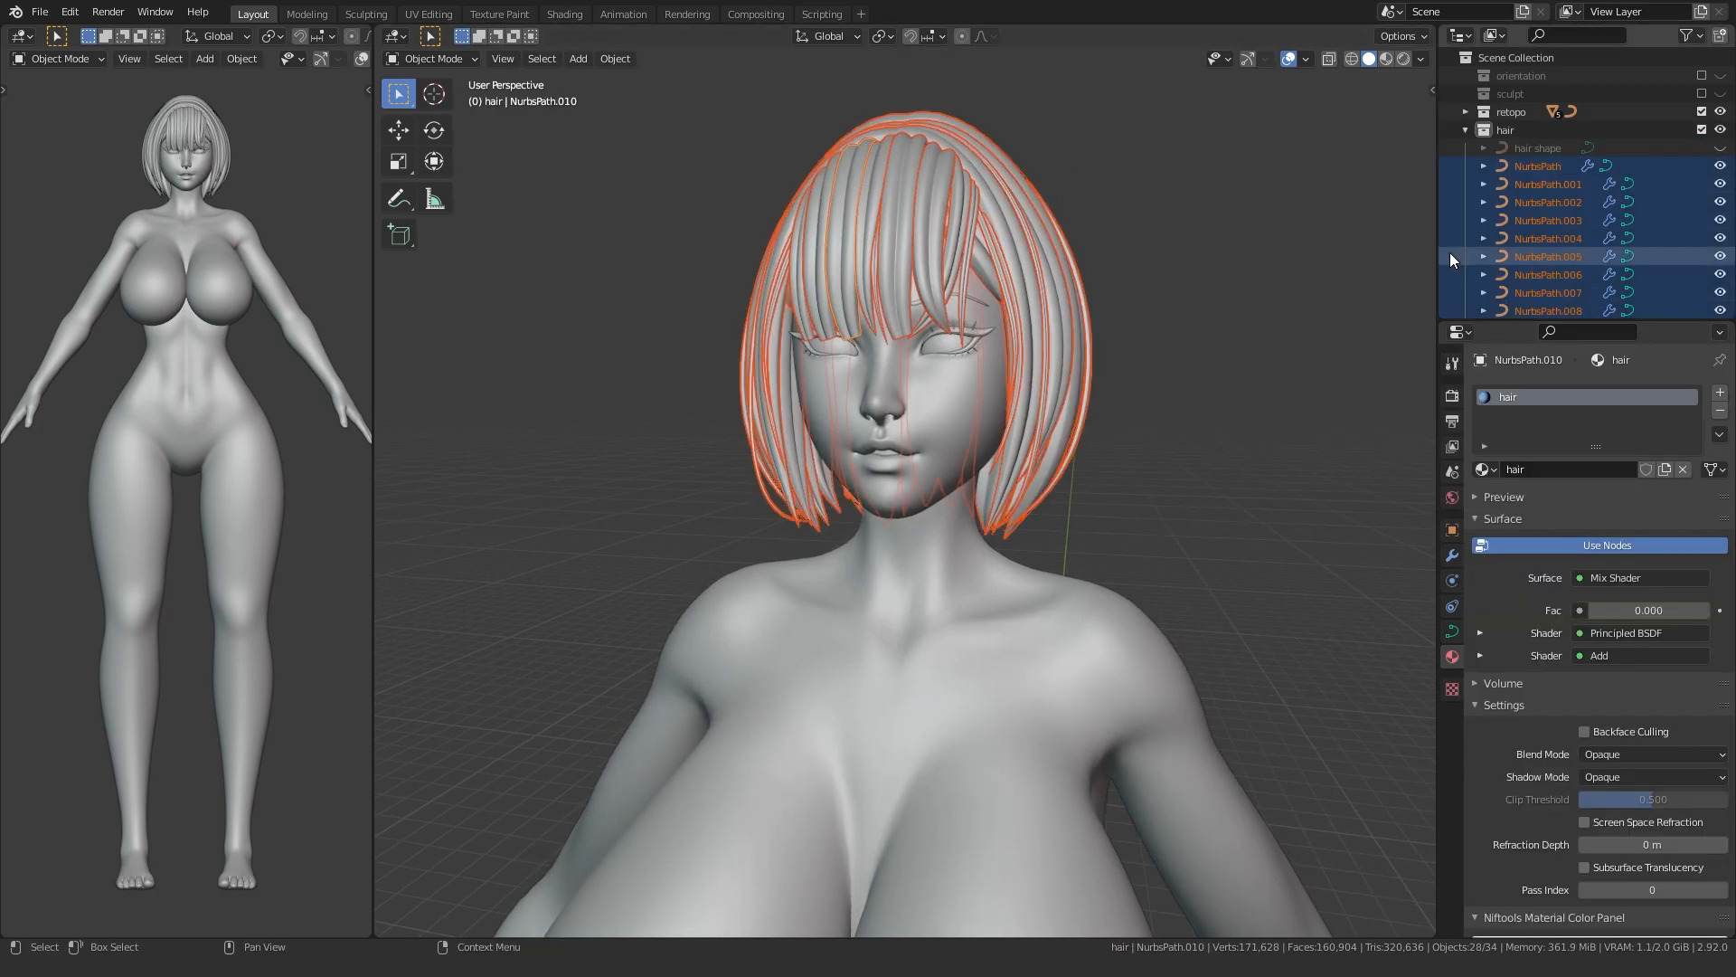
pyautogui.click(1466, 129)
pyautogui.click(1719, 434)
pyautogui.click(1609, 477)
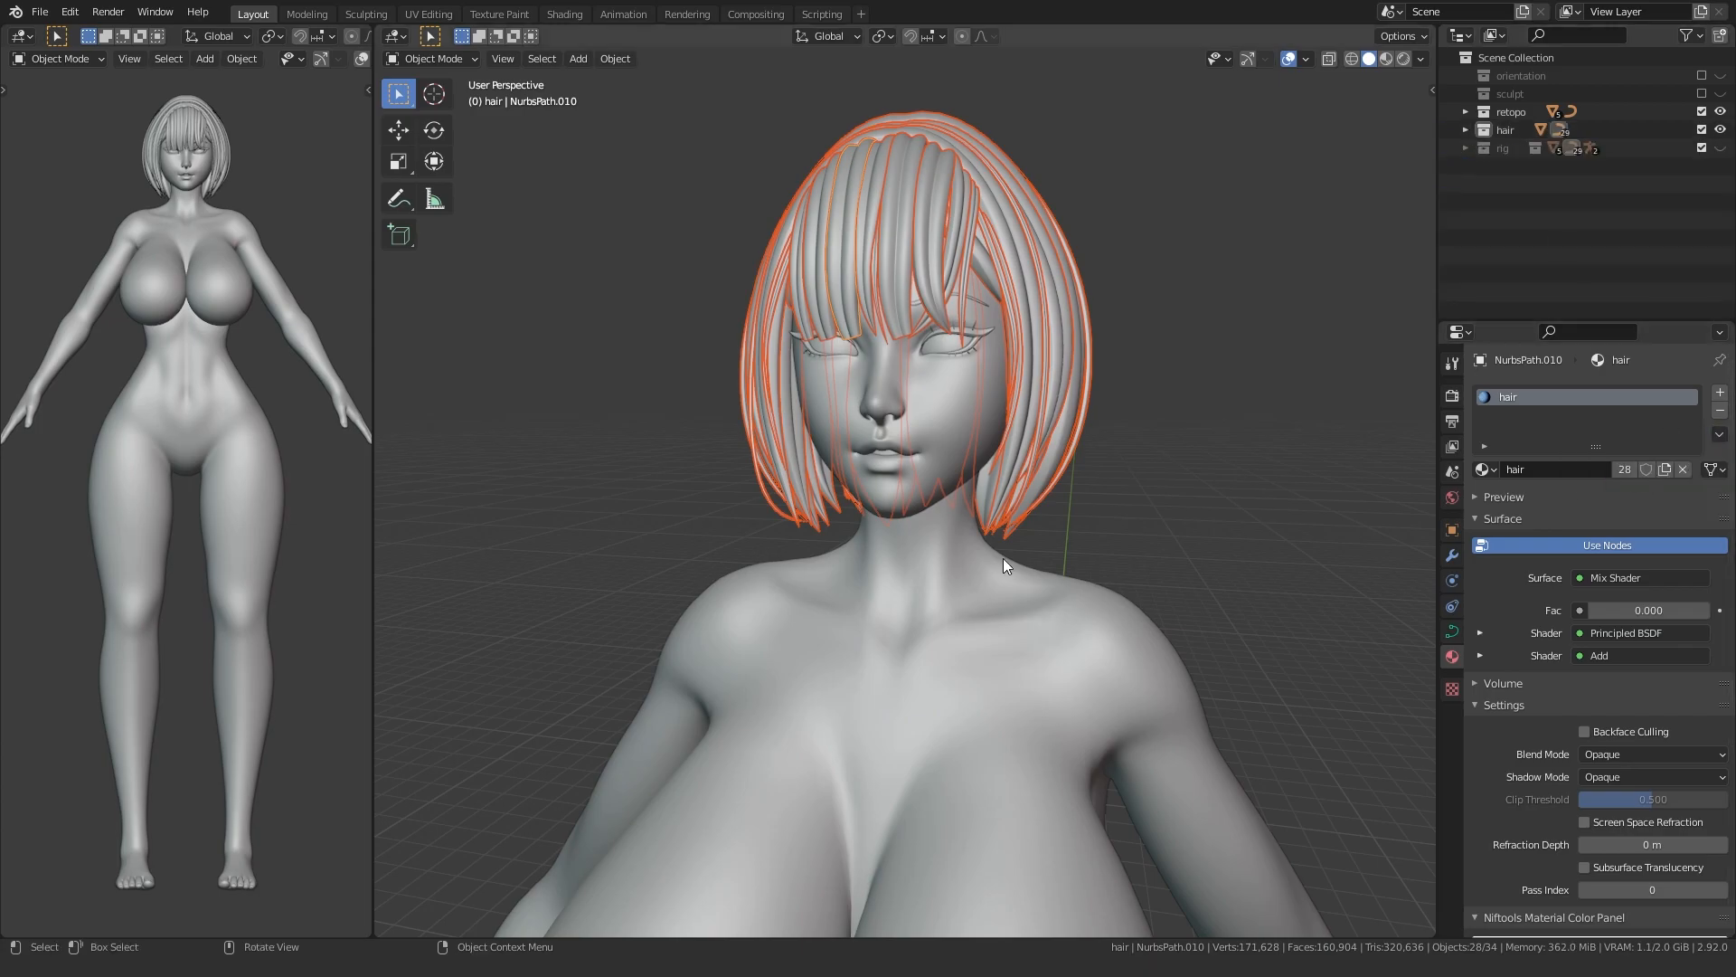
pyautogui.click(1153, 546)
# - Switch to the Shading workspace, select the lashes and open the list of existing materials for them
pyautogui.scroll(-5, 681, 501)
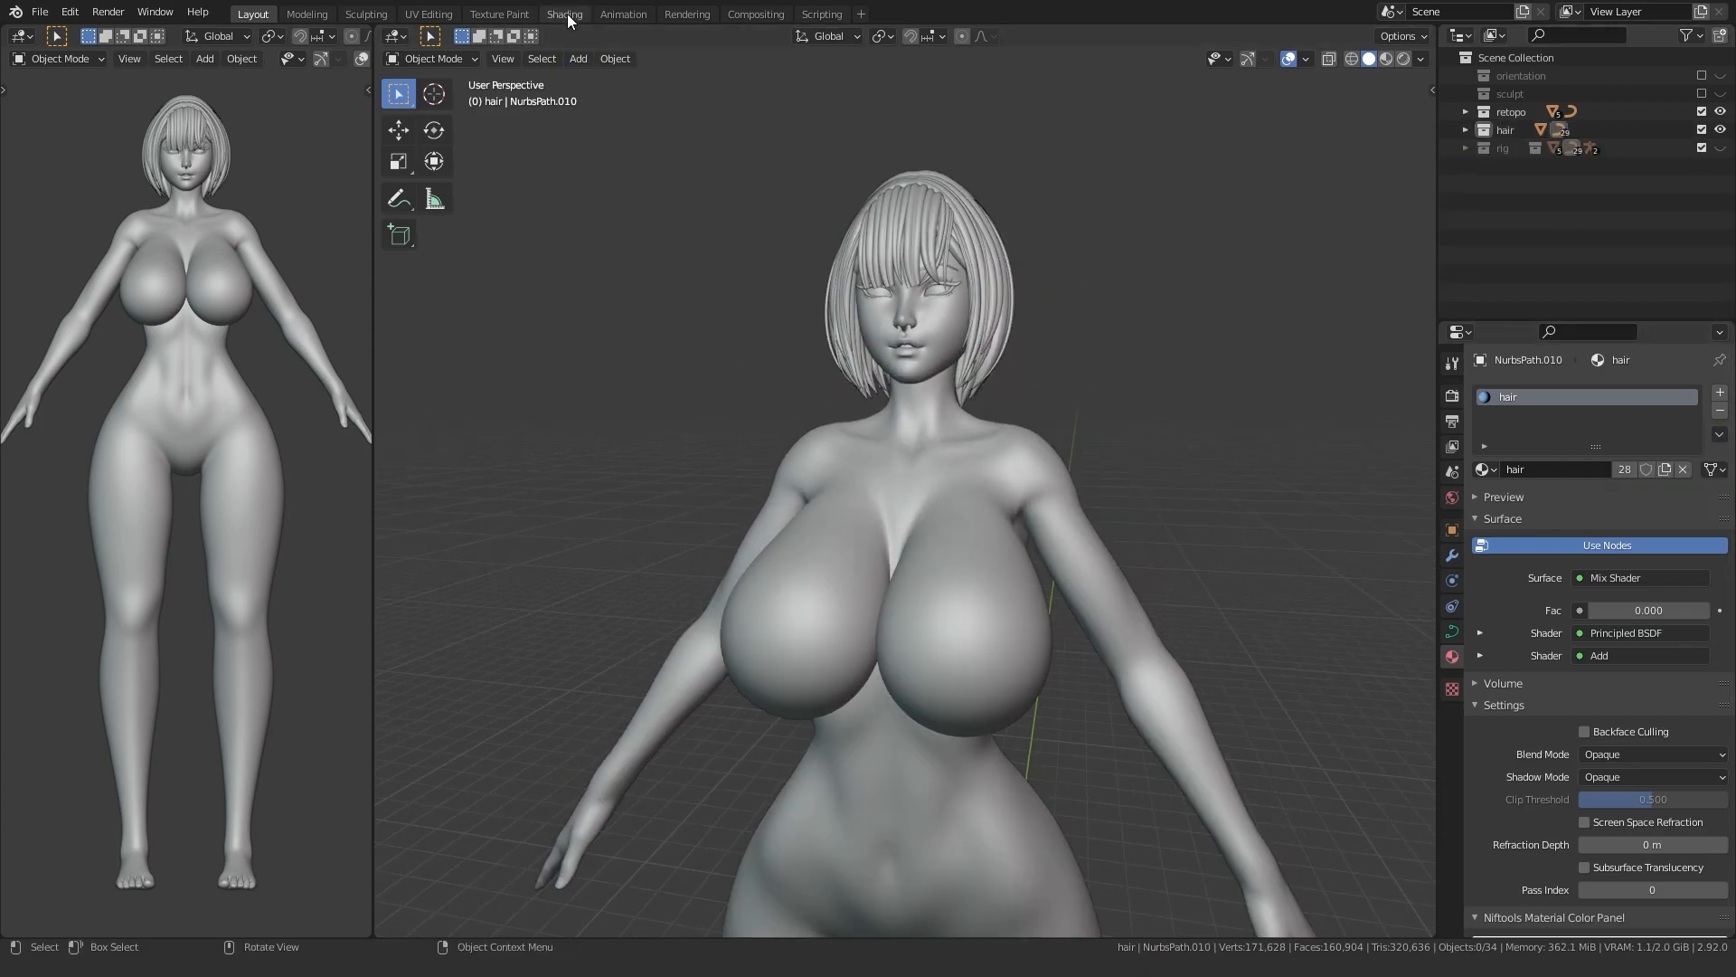
pyautogui.click(566, 14)
pyautogui.moveTo(121, 398); pyautogui.dragTo(204, 345, button='middle')
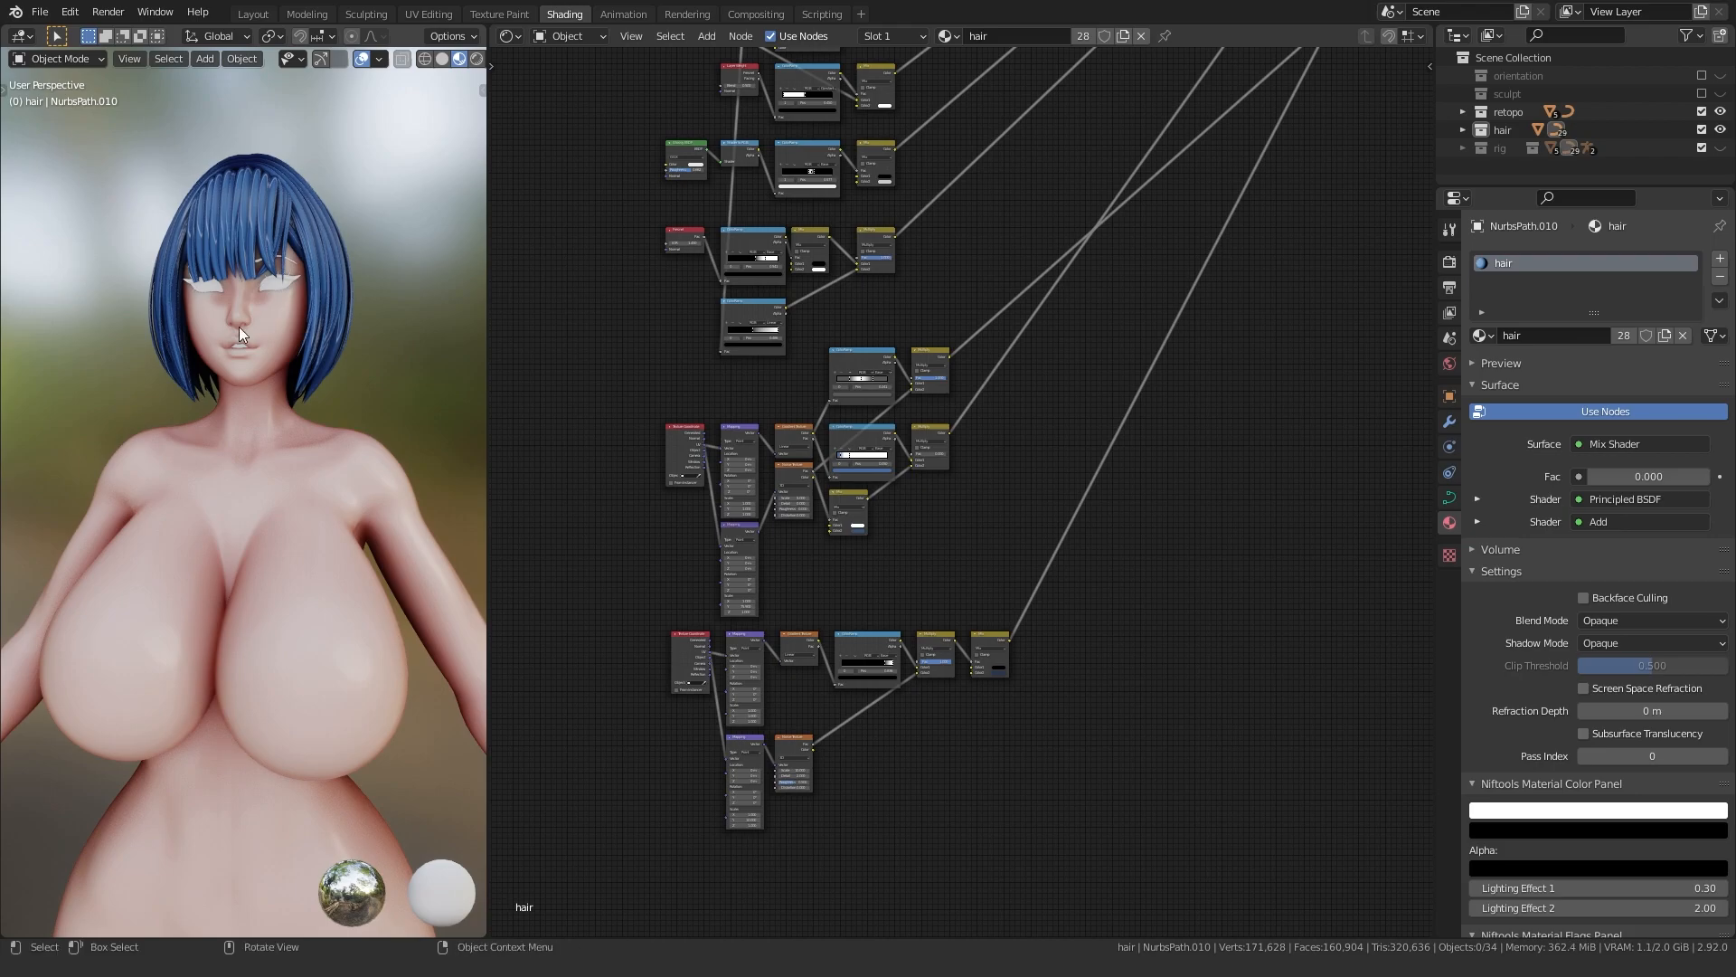
pyautogui.moveTo(138, 399); pyautogui.dragTo(181, 397, button='middle')
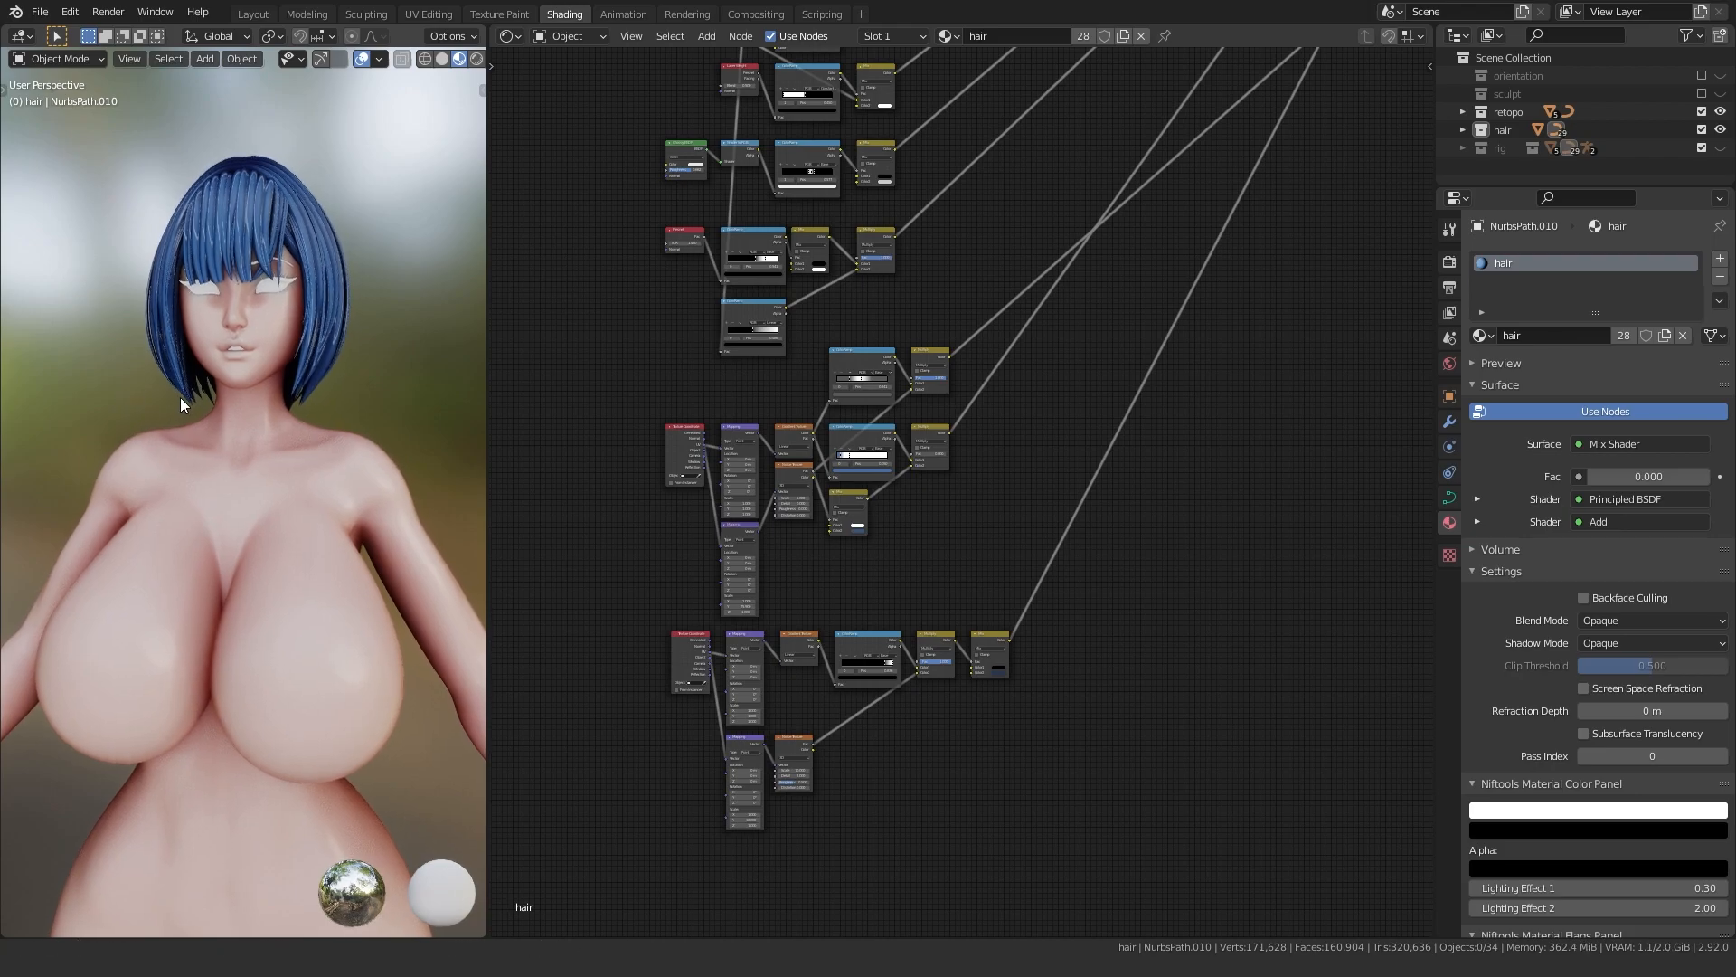
pyautogui.click(293, 282)
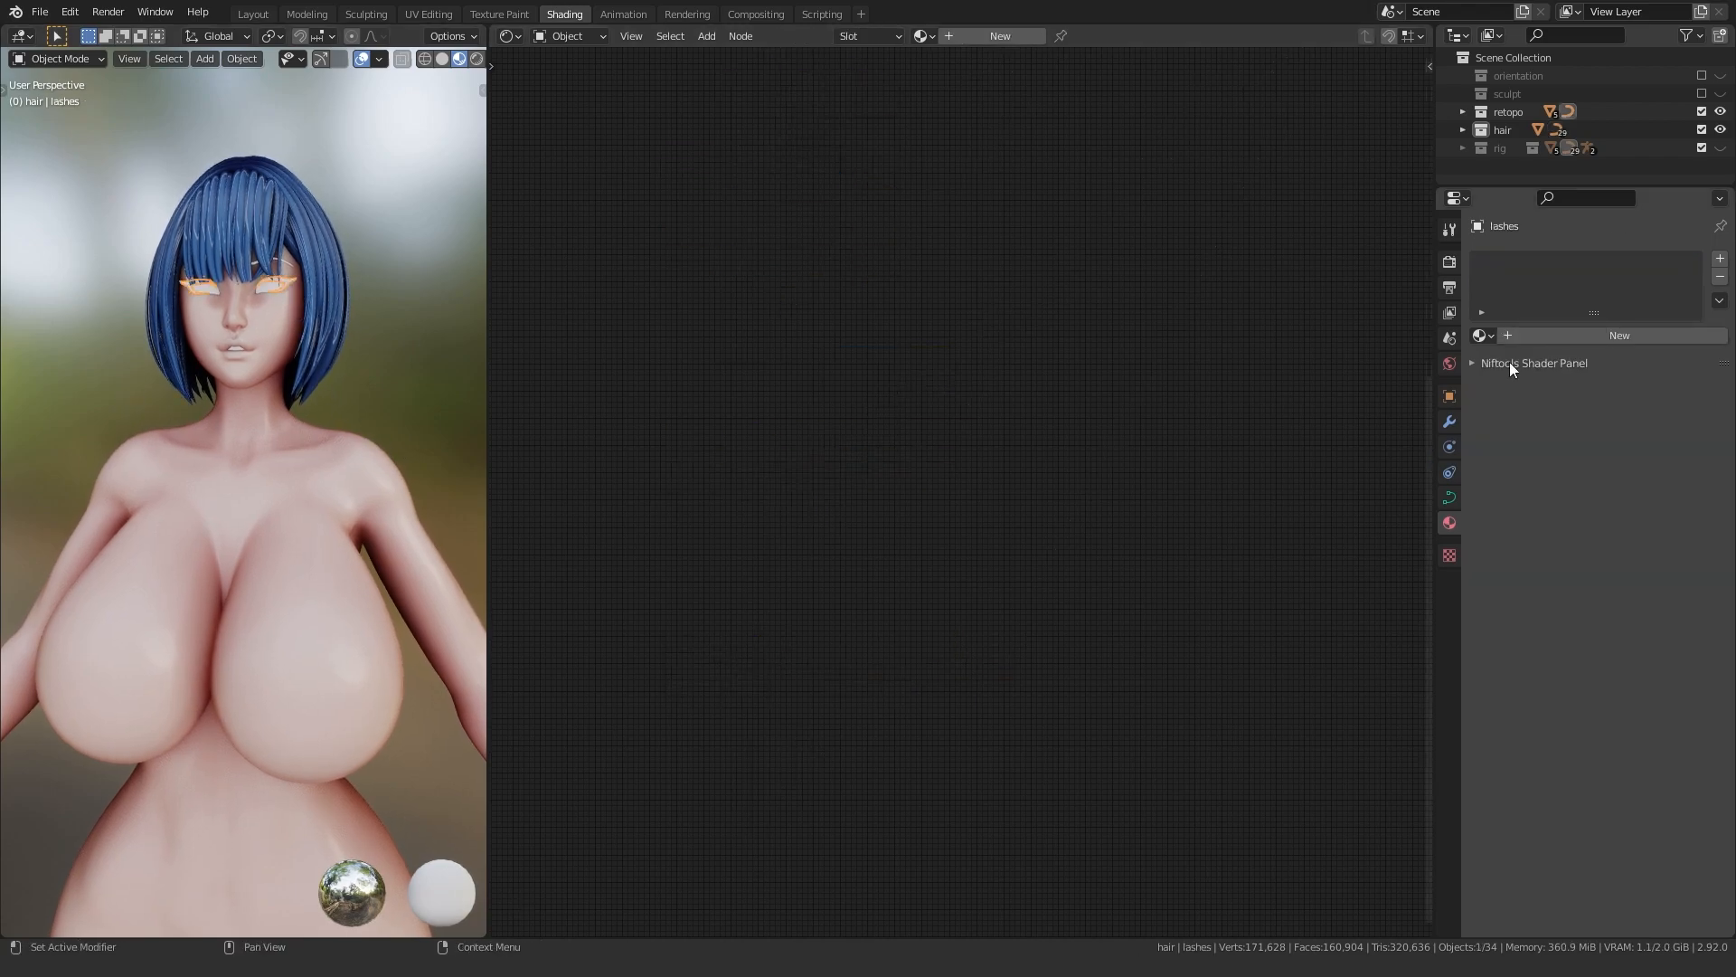
pyautogui.click(1480, 335)
# - Select the body mesh and examine the Skin group and Principled BSDF settings in its skin material's node tree
pyautogui.click(310, 562)
pyautogui.moveTo(937, 516); pyautogui.dragTo(1134, 346, button='middle')
pyautogui.scroll(8, 859, 506)
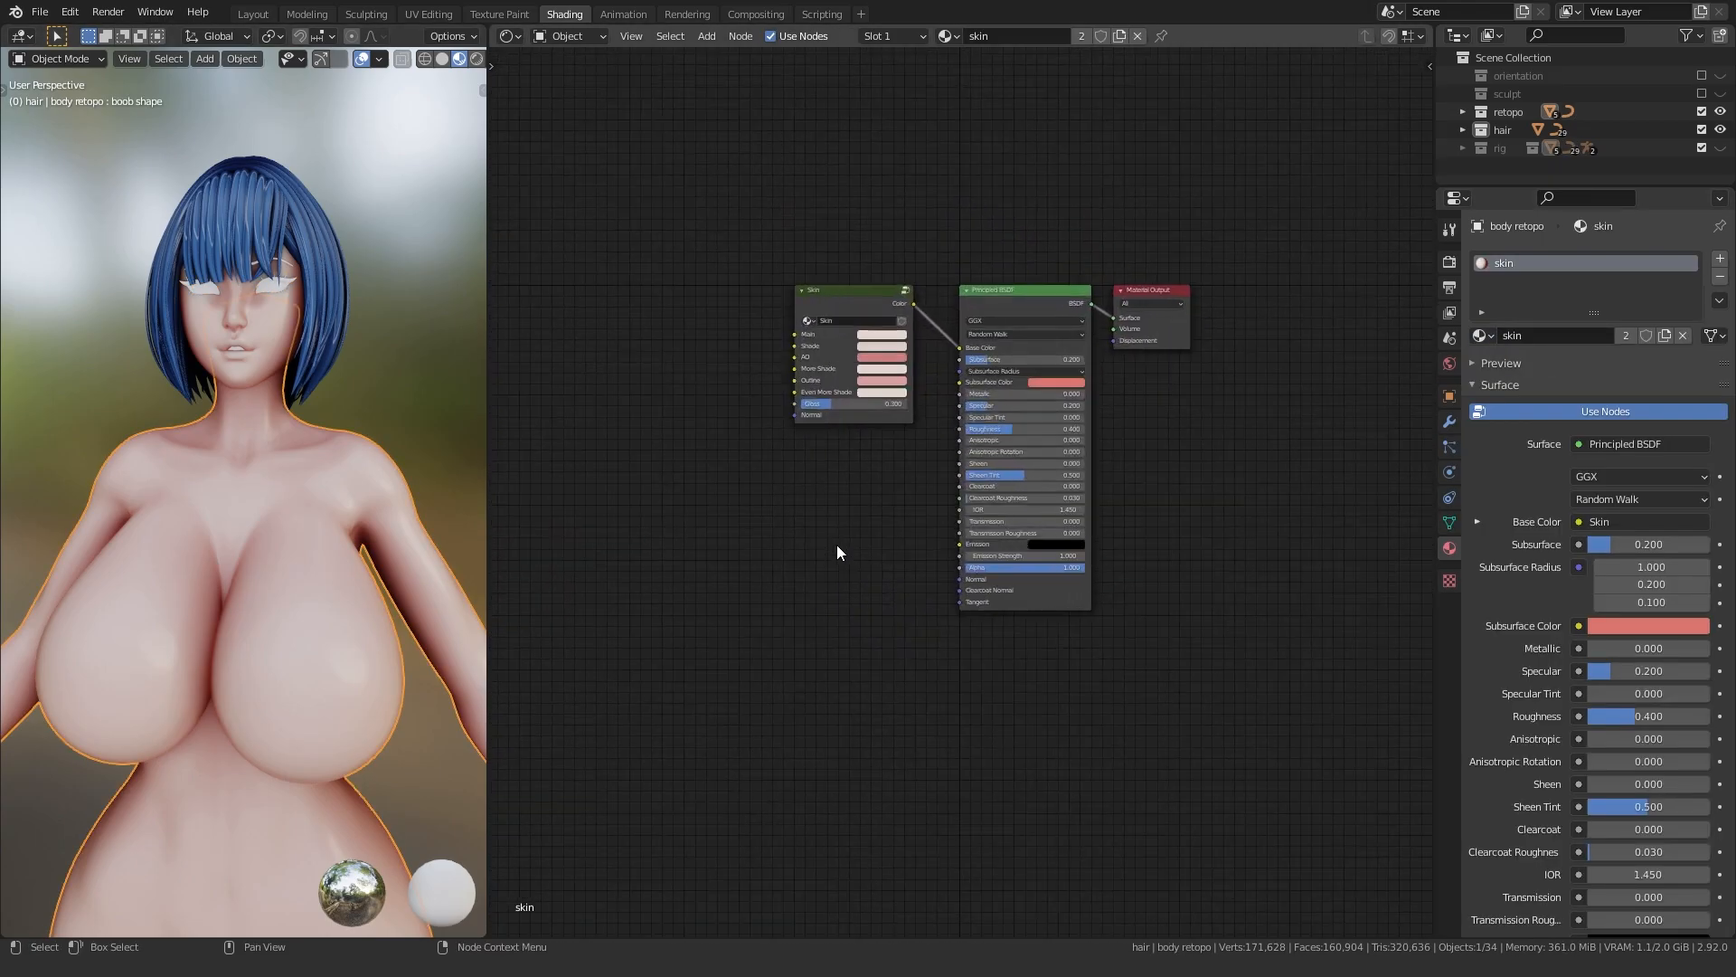
pyautogui.scroll(3, 1025, 344)
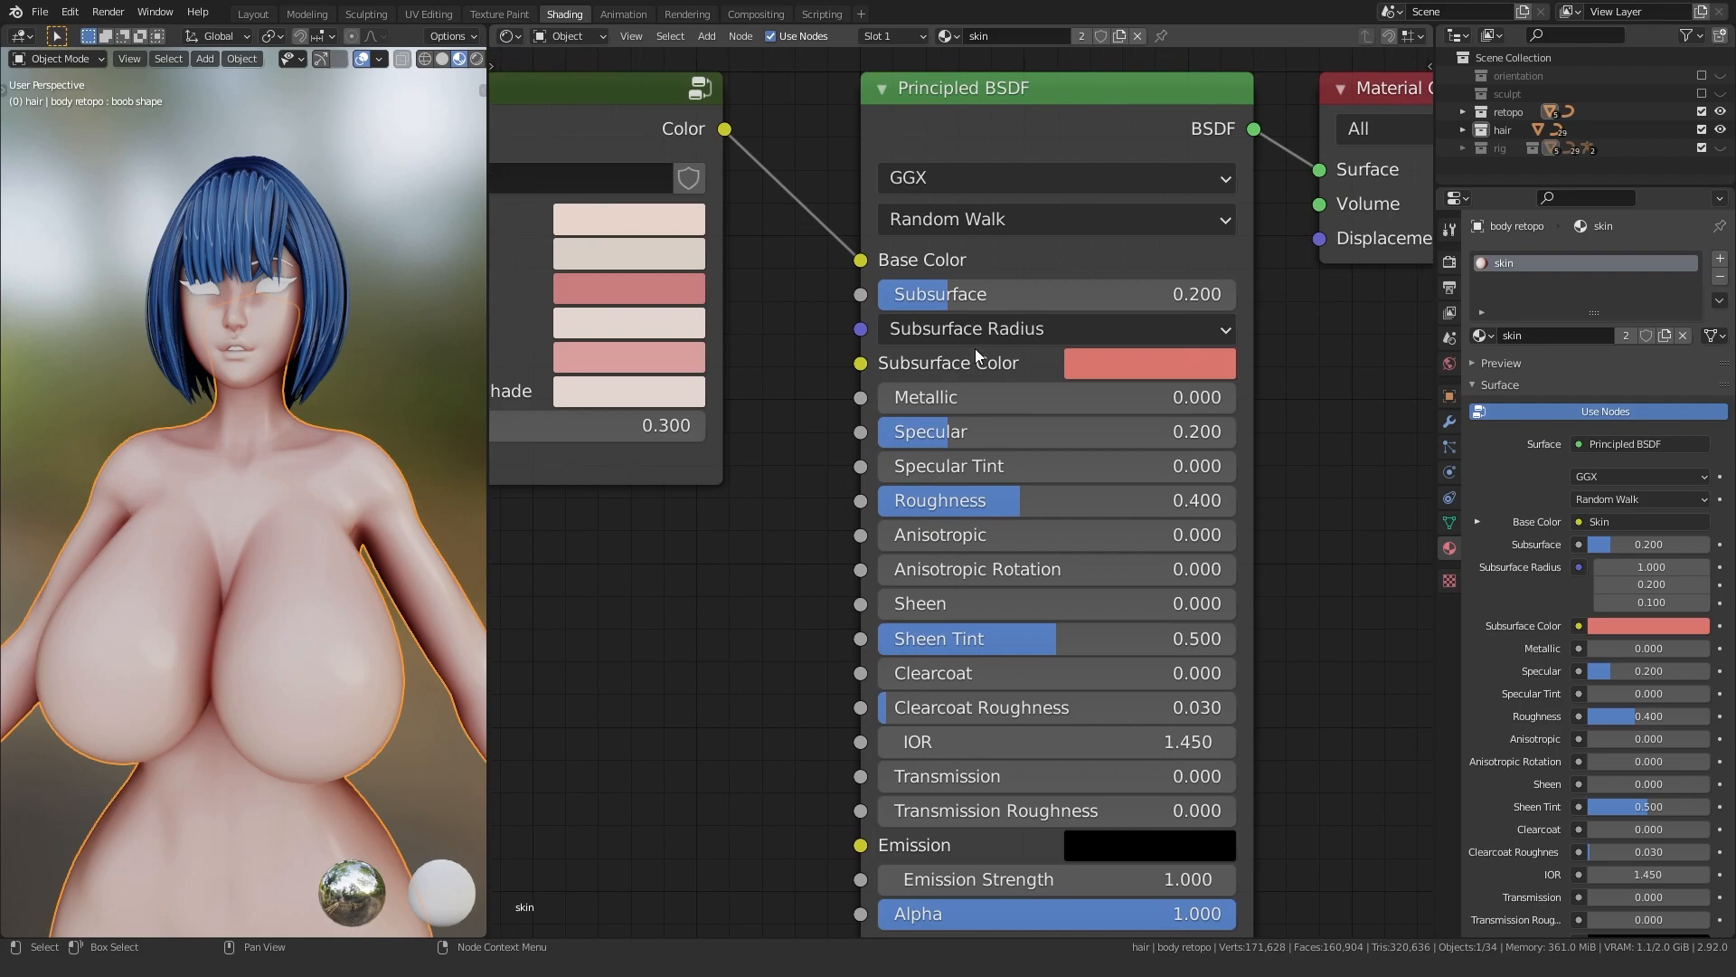
pyautogui.scroll(-2, 971, 440)
pyautogui.moveTo(695, 701); pyautogui.dragTo(1257, 322)
pyautogui.scroll(-3, 855, 518)
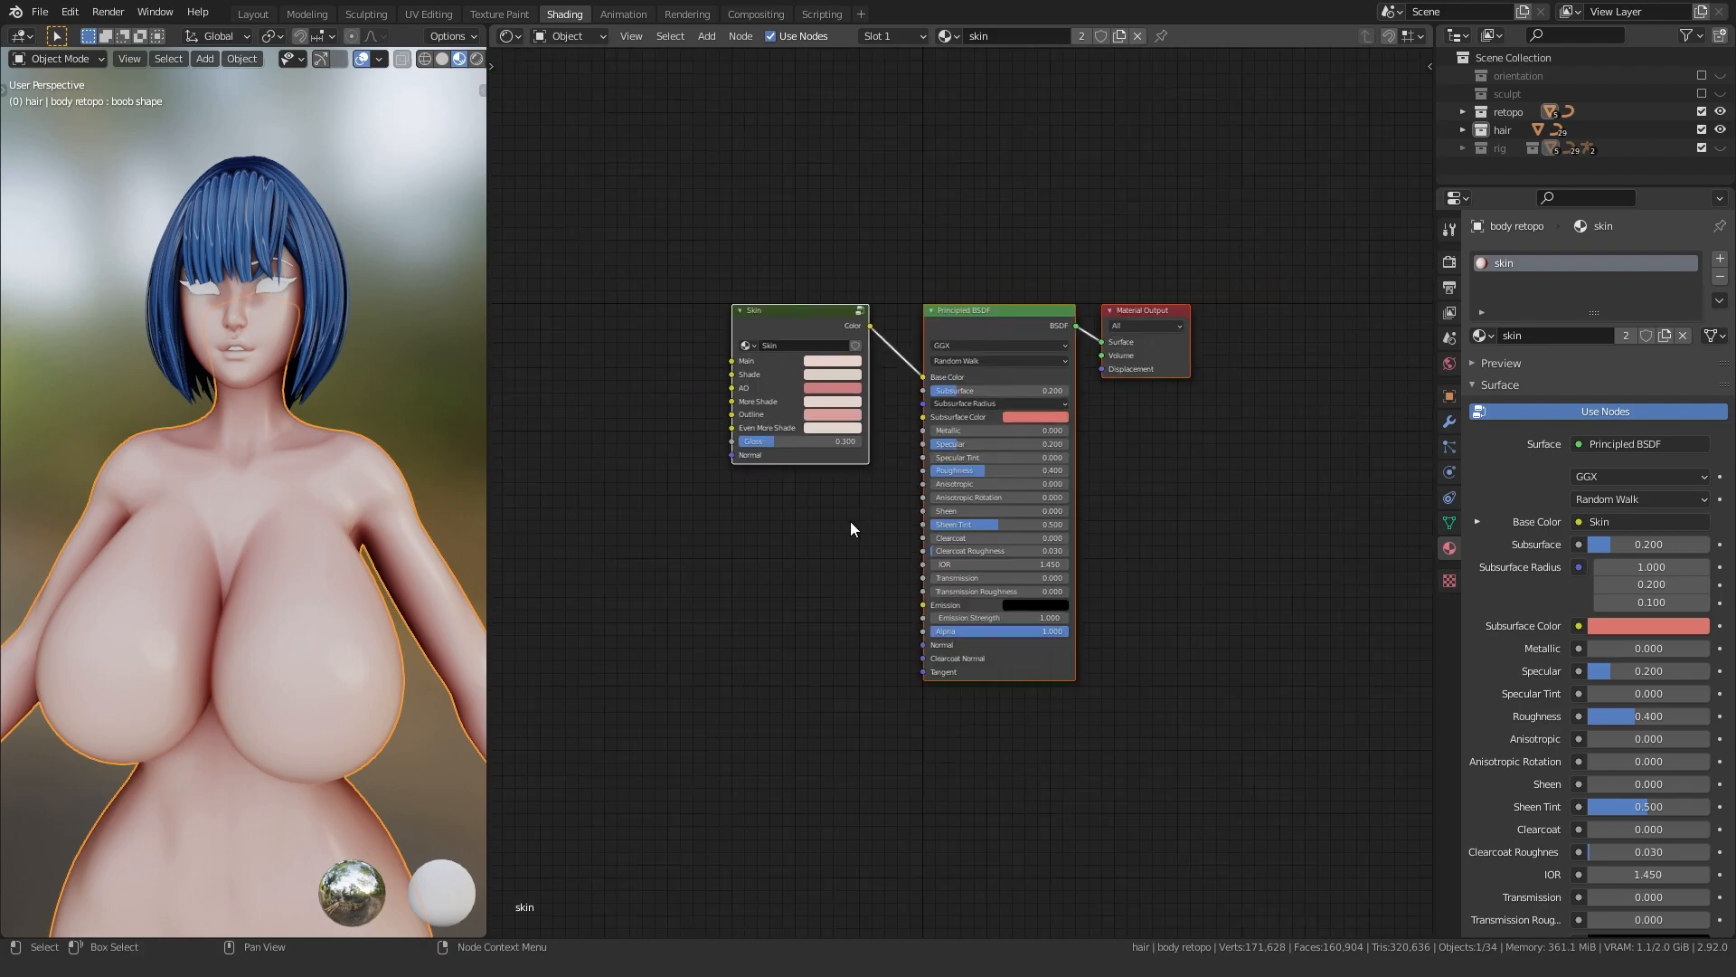
pyautogui.scroll(3, 849, 523)
pyautogui.click(843, 521)
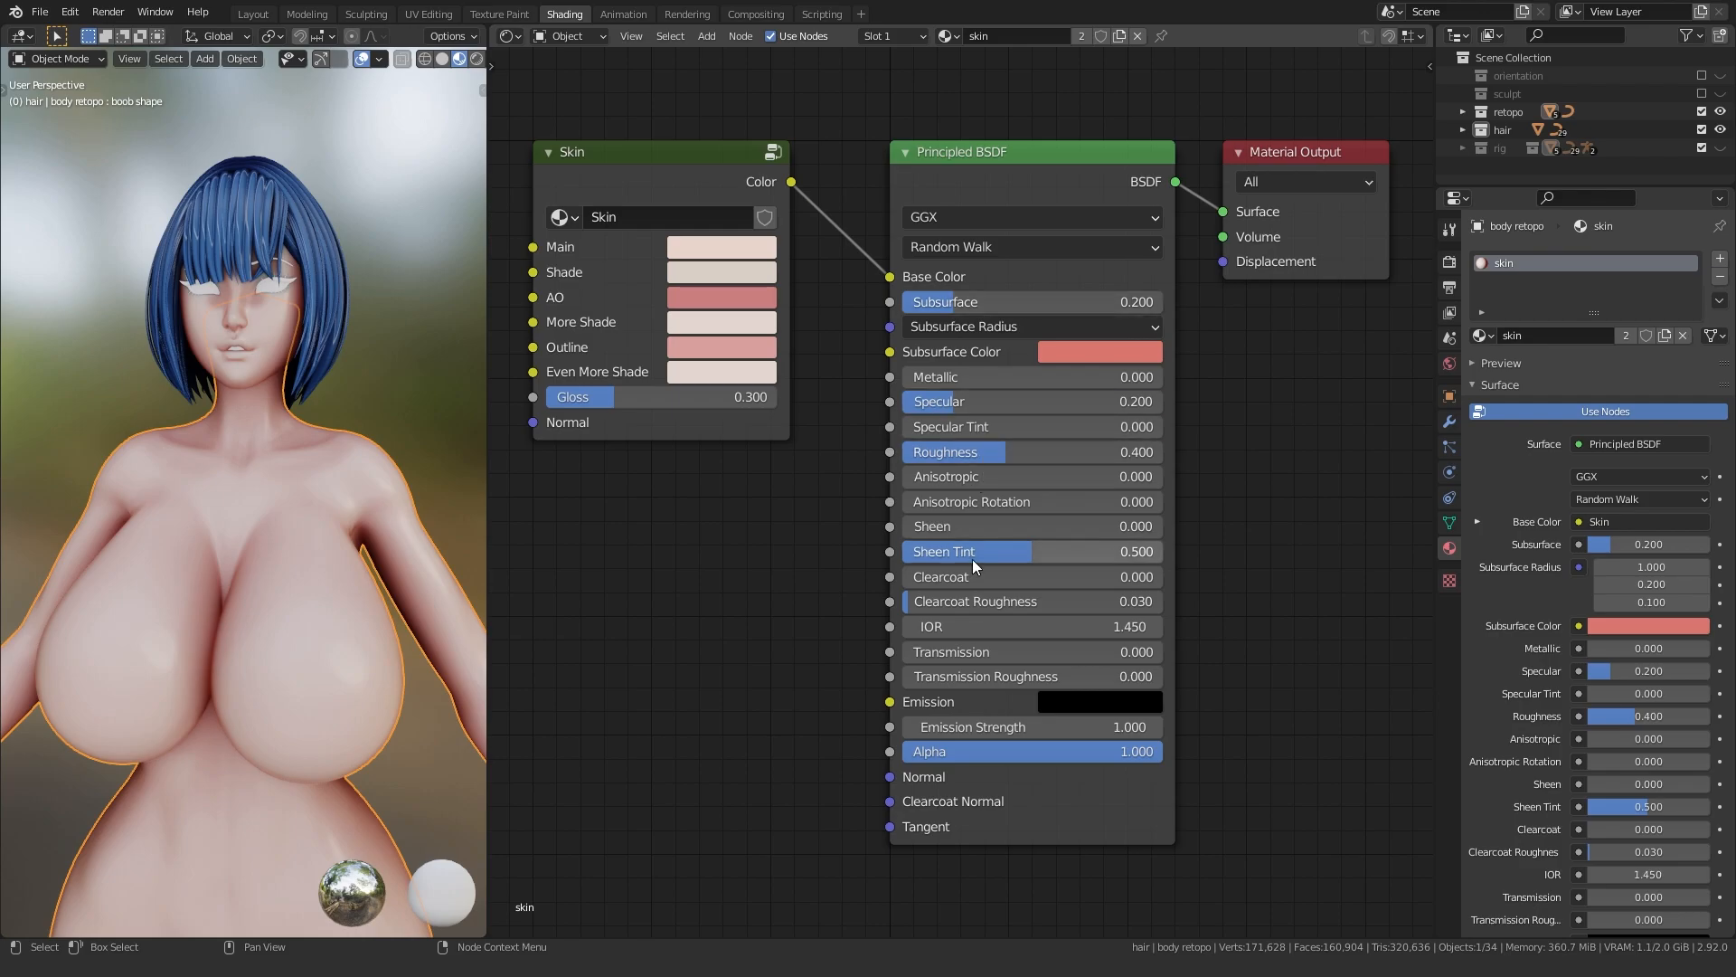
# - Open the Skin node group to view its internal nodes
pyautogui.moveTo(593, 528); pyautogui.dragTo(728, 597, button='middle')
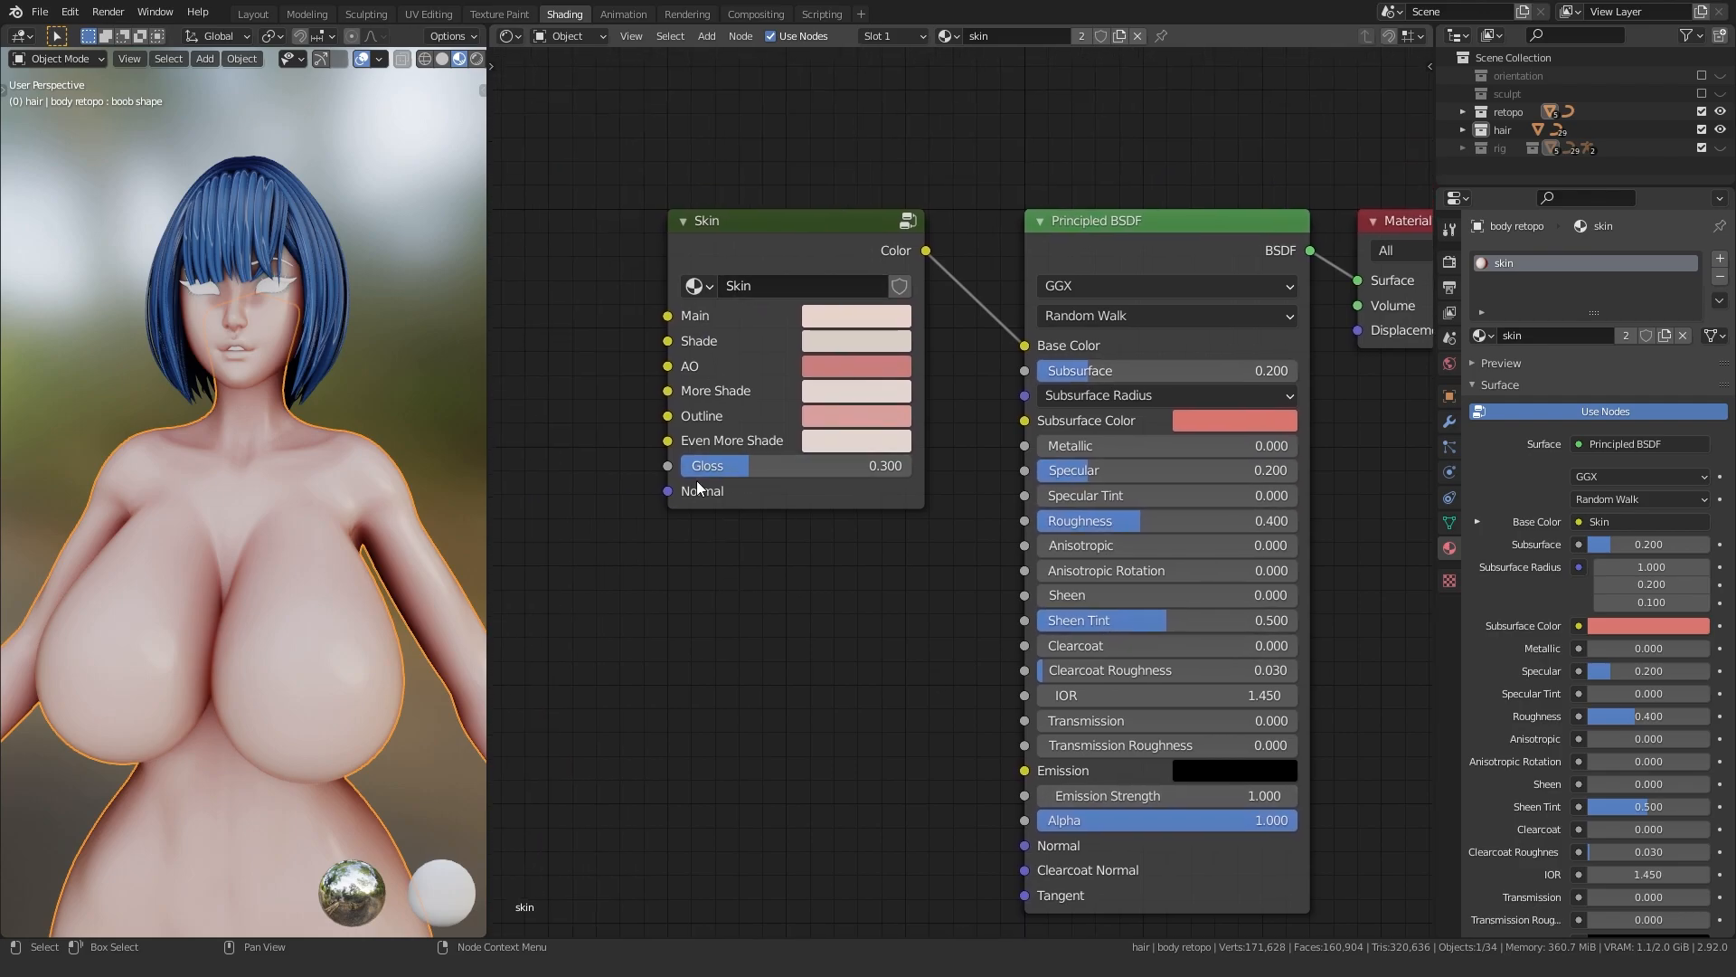
pyautogui.click(734, 236)
pyautogui.press('Tab')
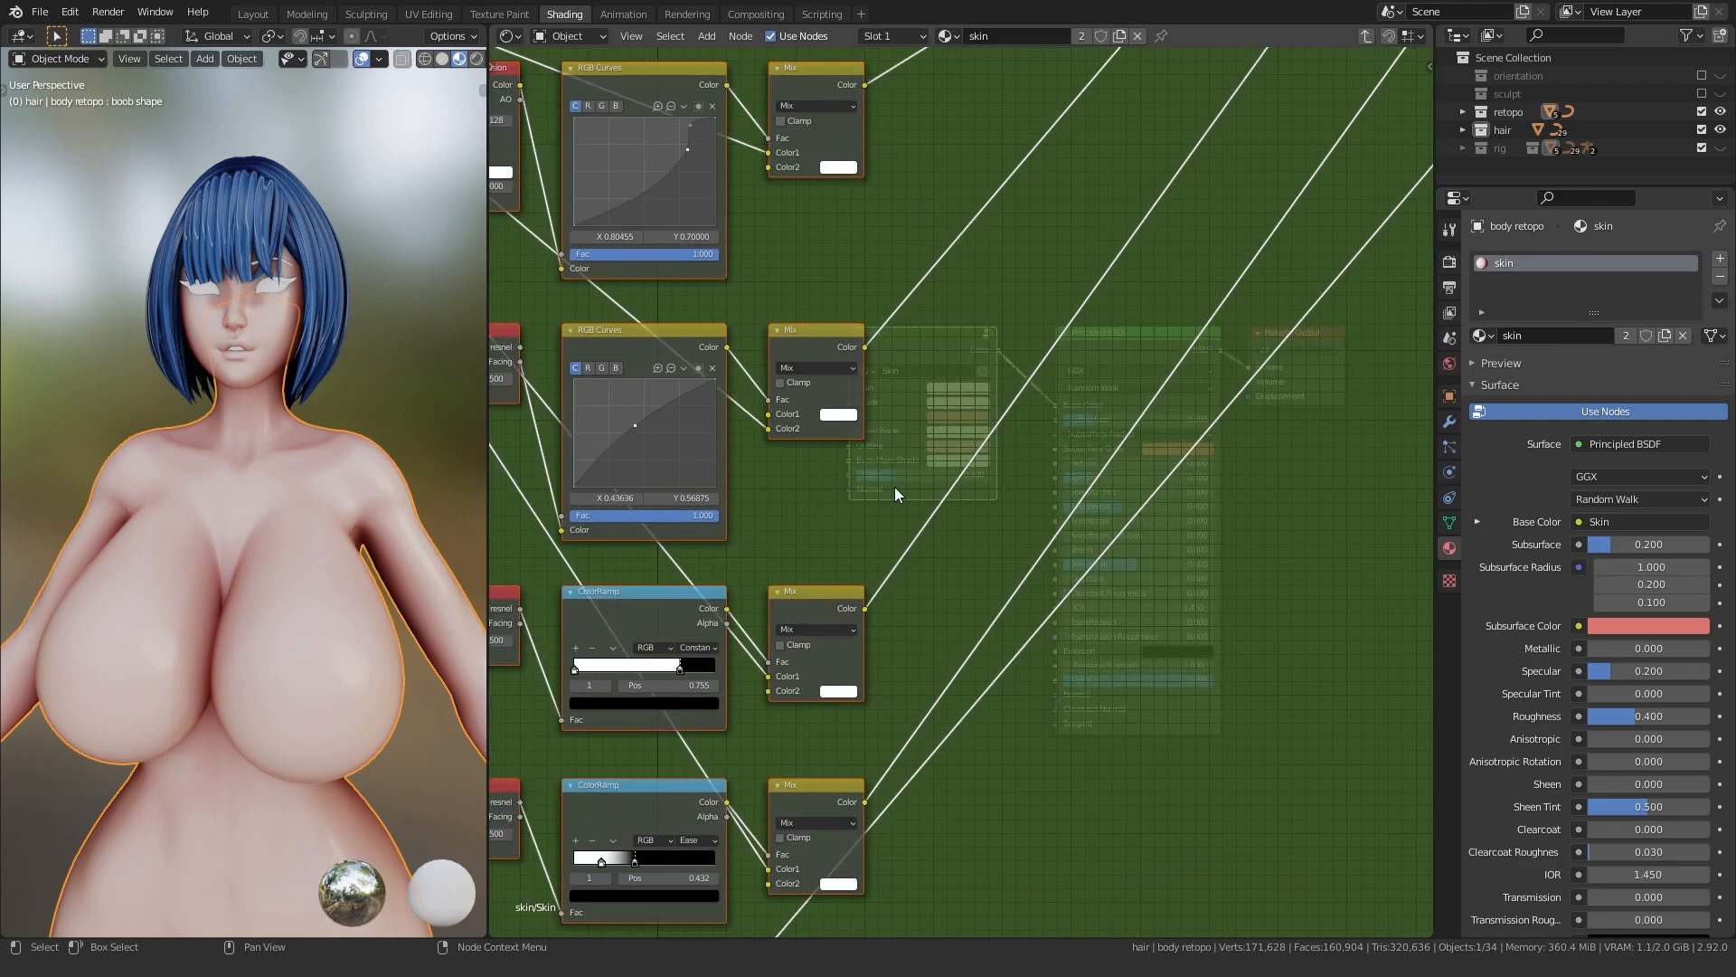
# - Maximize the node editor and examine the Skin group's Shader to RGB row and its Ambient Occlusion row
pyautogui.hotkey('ctrl', 'space')
pyautogui.press('Home')
pyautogui.scroll(-2, 352, 538)
pyautogui.scroll(1, 321, 543)
pyautogui.scroll(2, 316, 545)
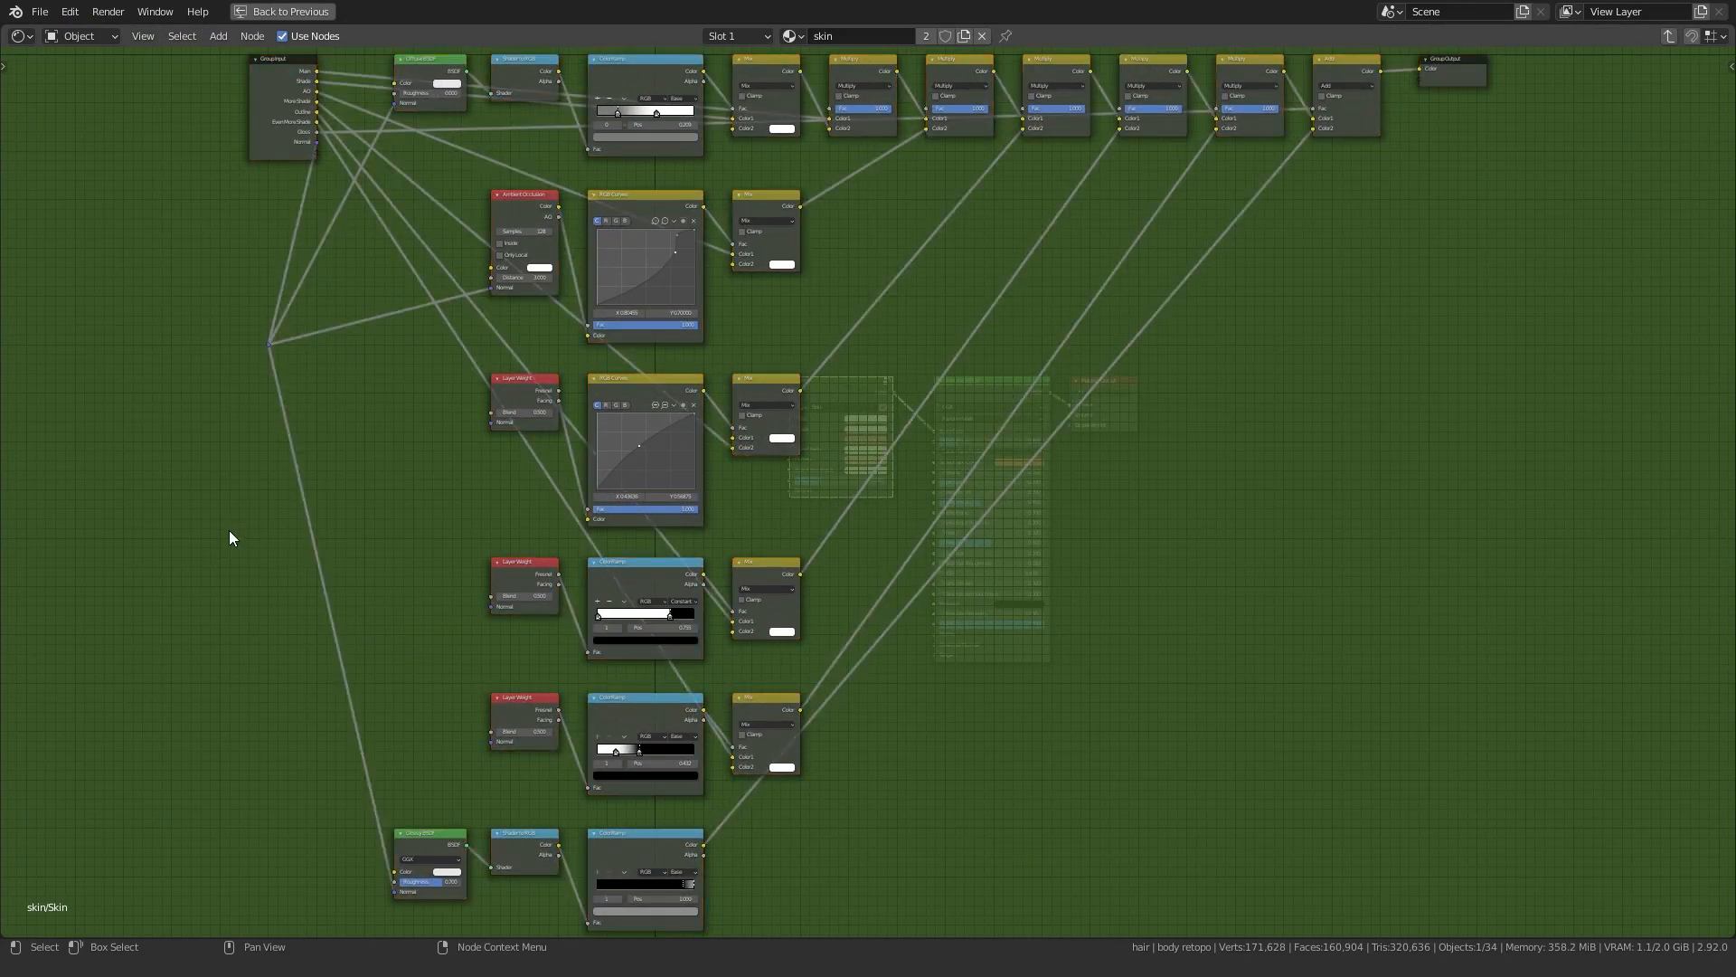
pyautogui.keyDown('shift'); pyautogui.moveTo(474, 65); pyautogui.dragTo(778, 70); pyautogui.keyUp('shift')
pyautogui.moveTo(385, 325); pyautogui.dragTo(796, 187)
pyautogui.moveTo(434, 156); pyautogui.dragTo(778, 53)
pyautogui.press('g')
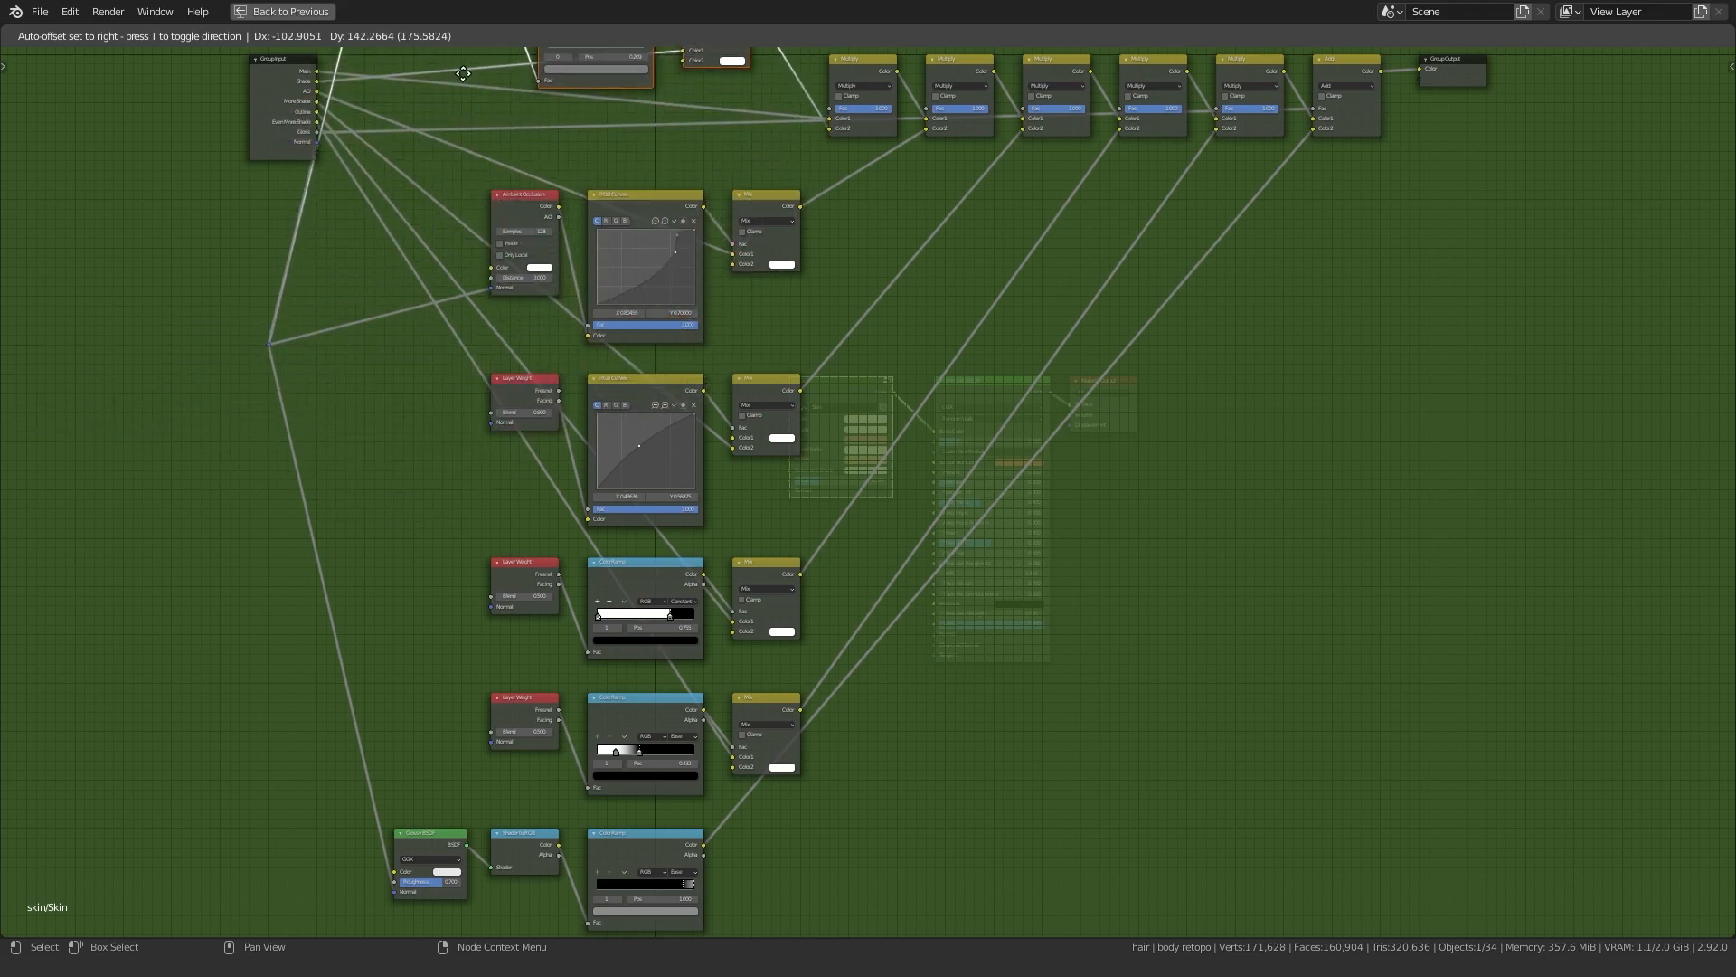
pyautogui.rightClick(499, 175)
pyautogui.moveTo(415, 360); pyautogui.dragTo(769, 211)
pyautogui.press('g')
pyautogui.rightClick(506, 302)
# - Examine the Skin group's three Layer Weight rows and its lowest Shader to RGB row
pyautogui.moveTo(387, 524); pyautogui.dragTo(751, 411)
pyautogui.moveTo(407, 662); pyautogui.dragTo(751, 552)
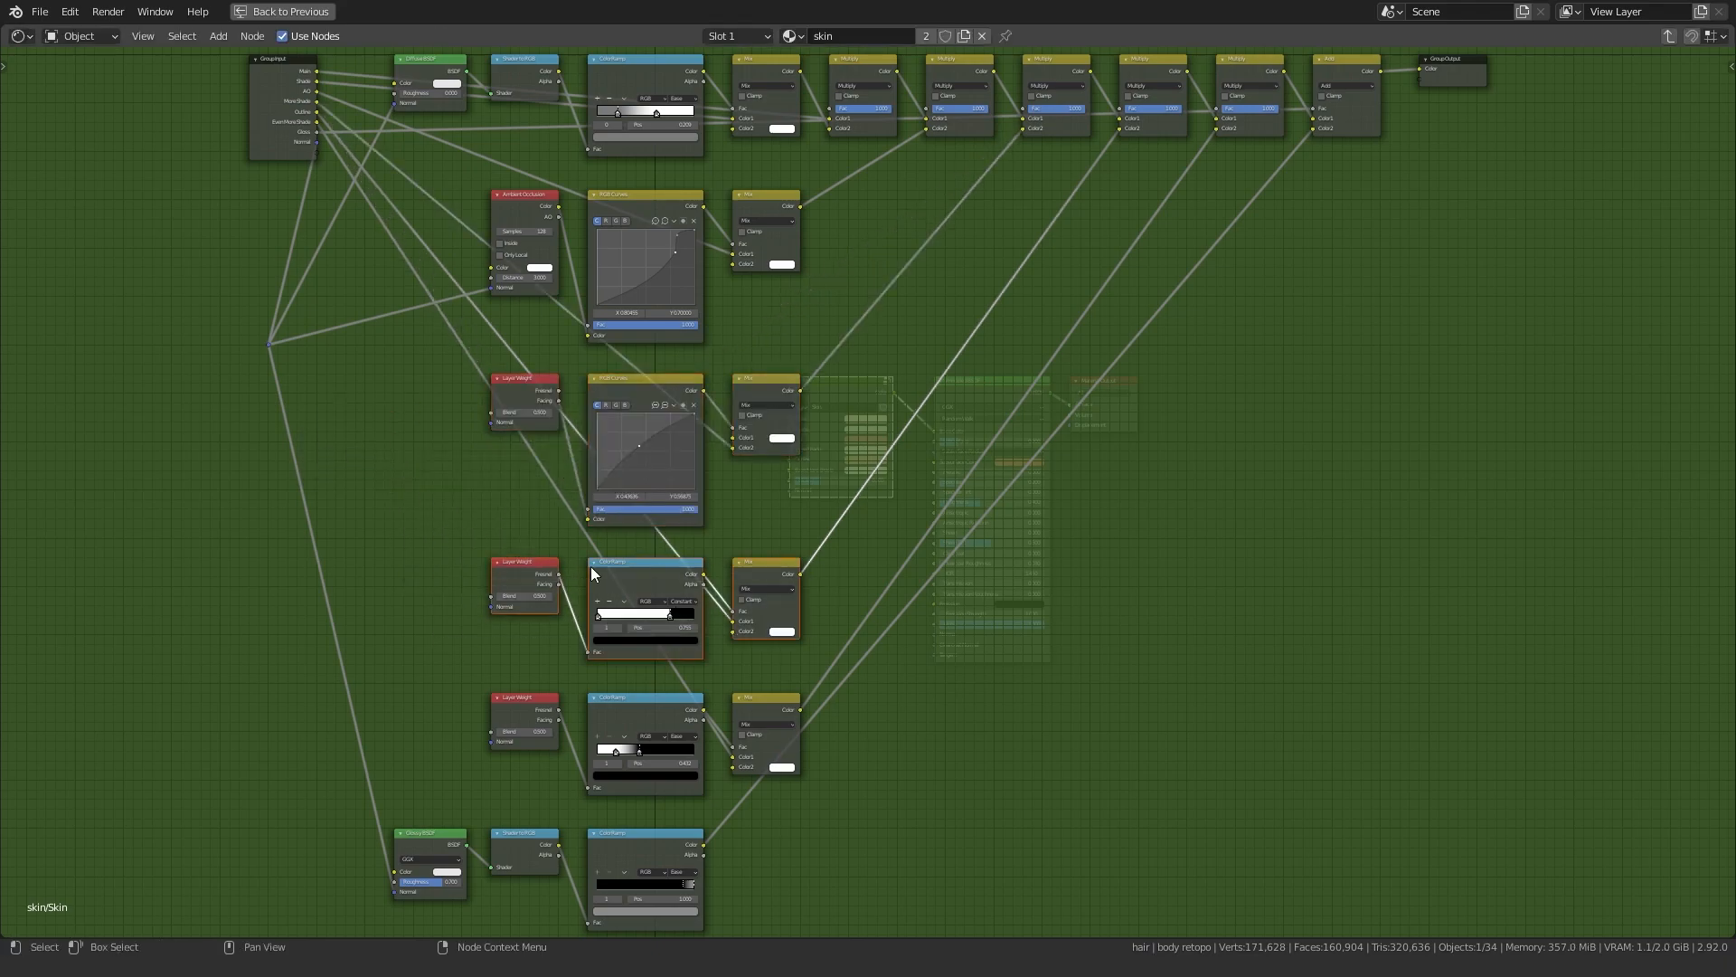
pyautogui.moveTo(398, 794); pyautogui.dragTo(751, 689)
pyautogui.moveTo(307, 790); pyautogui.dragTo(680, 904)
pyautogui.moveTo(288, 787); pyautogui.dragTo(618, 866)
pyautogui.moveTo(286, 900); pyautogui.dragTo(615, 854)
pyautogui.press('g')
pyautogui.press('Escape')
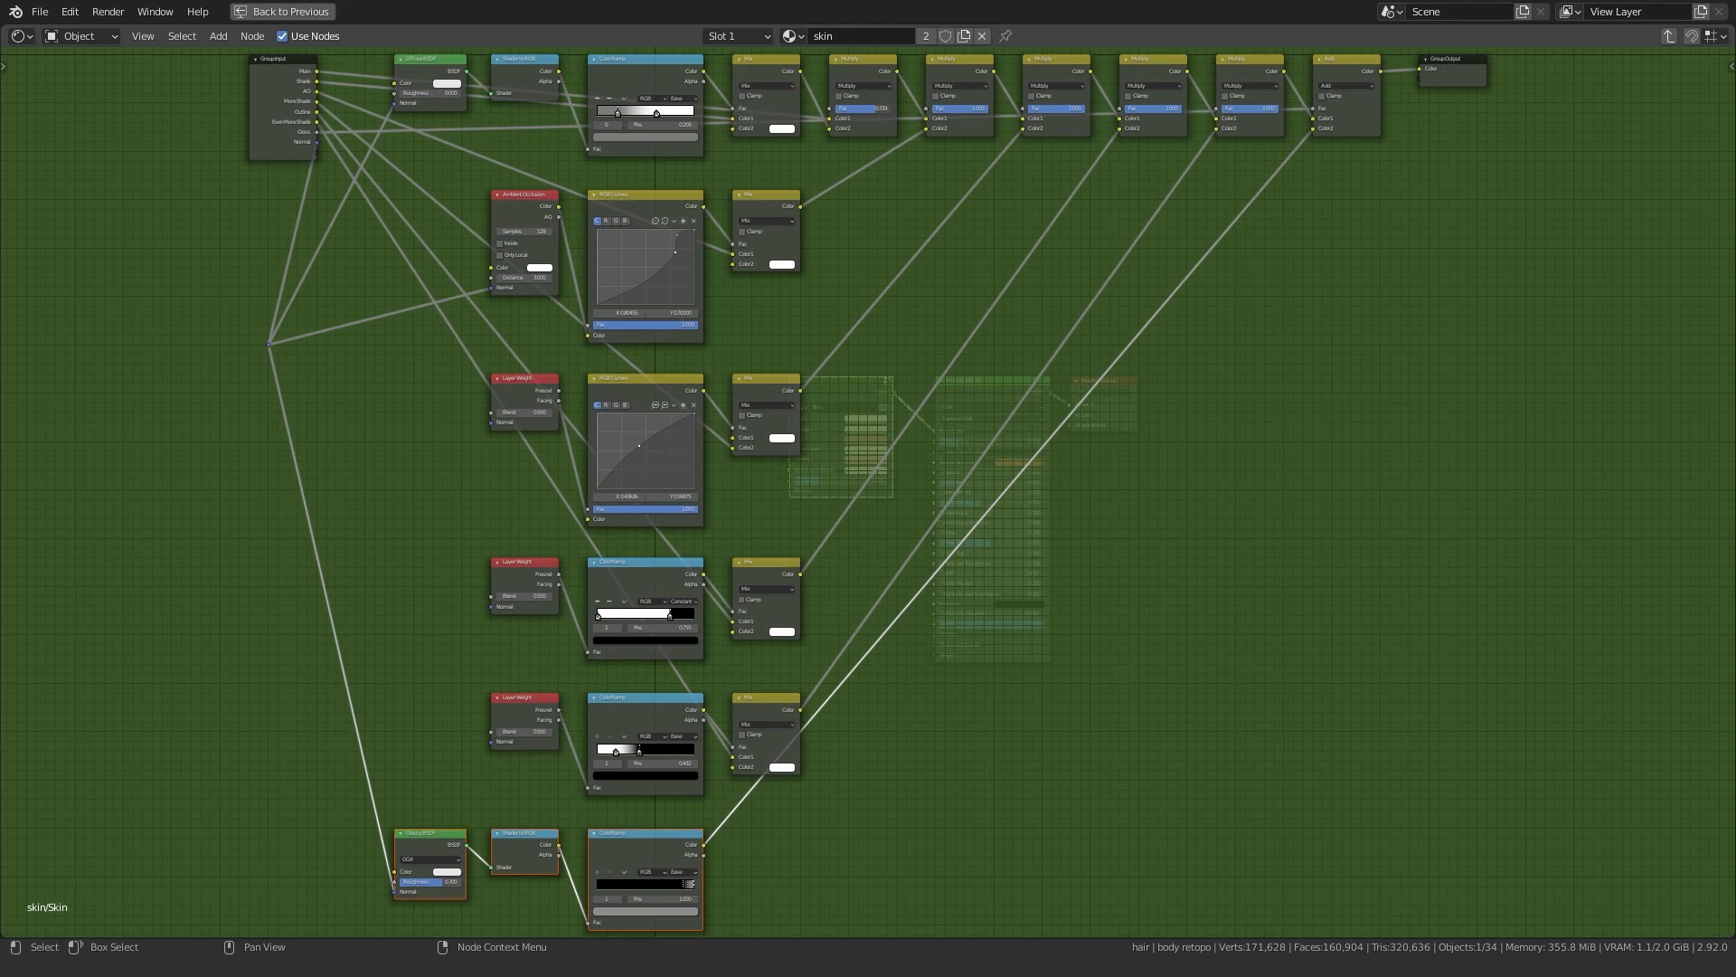
# - Examine the chain of Multiply and Add nodes leading to the Group Output, and the rows feeding it
pyautogui.click(1306, 273)
pyautogui.moveTo(964, 301); pyautogui.dragTo(833, 609, button='middle')
pyautogui.scroll(5, 728, 430)
pyautogui.scroll(1, 691, 519)
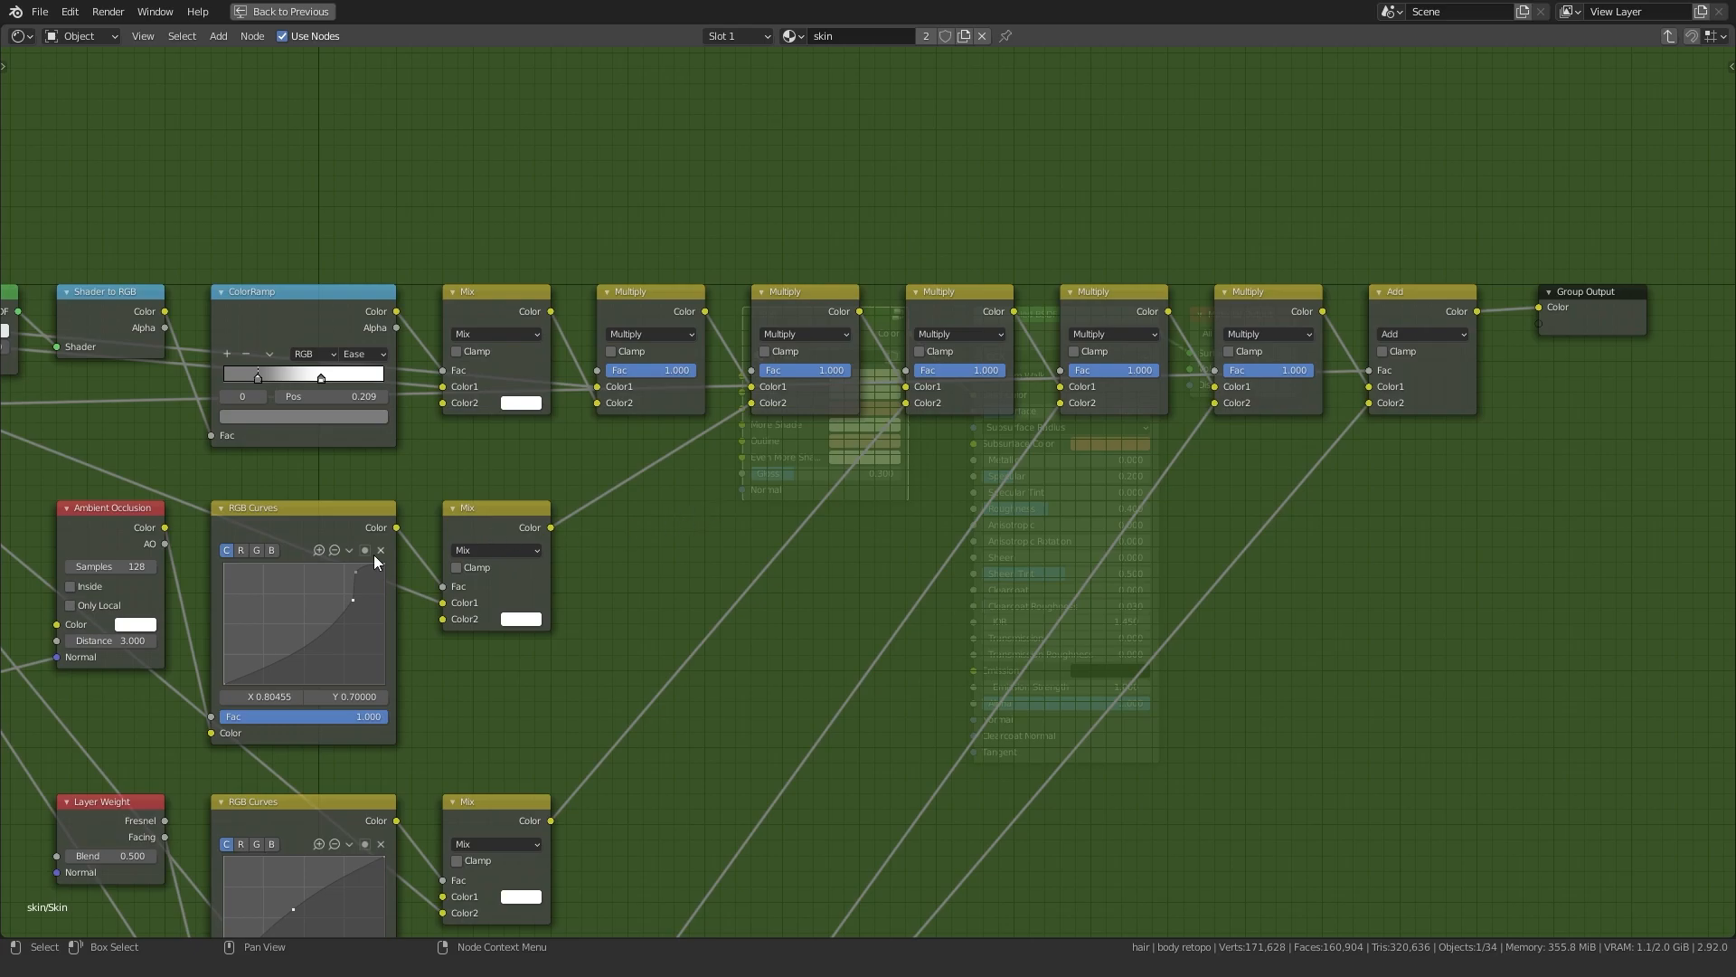
pyautogui.moveTo(295, 589); pyautogui.dragTo(868, 508, button='middle')
pyautogui.moveTo(476, 810); pyautogui.dragTo(512, 247, button='middle')
pyautogui.scroll(-2, 499, 331)
pyautogui.moveTo(401, 558); pyautogui.dragTo(378, 637, button='middle')
pyautogui.scroll(-3, 408, 499)
pyautogui.scroll(-2, 385, 605)
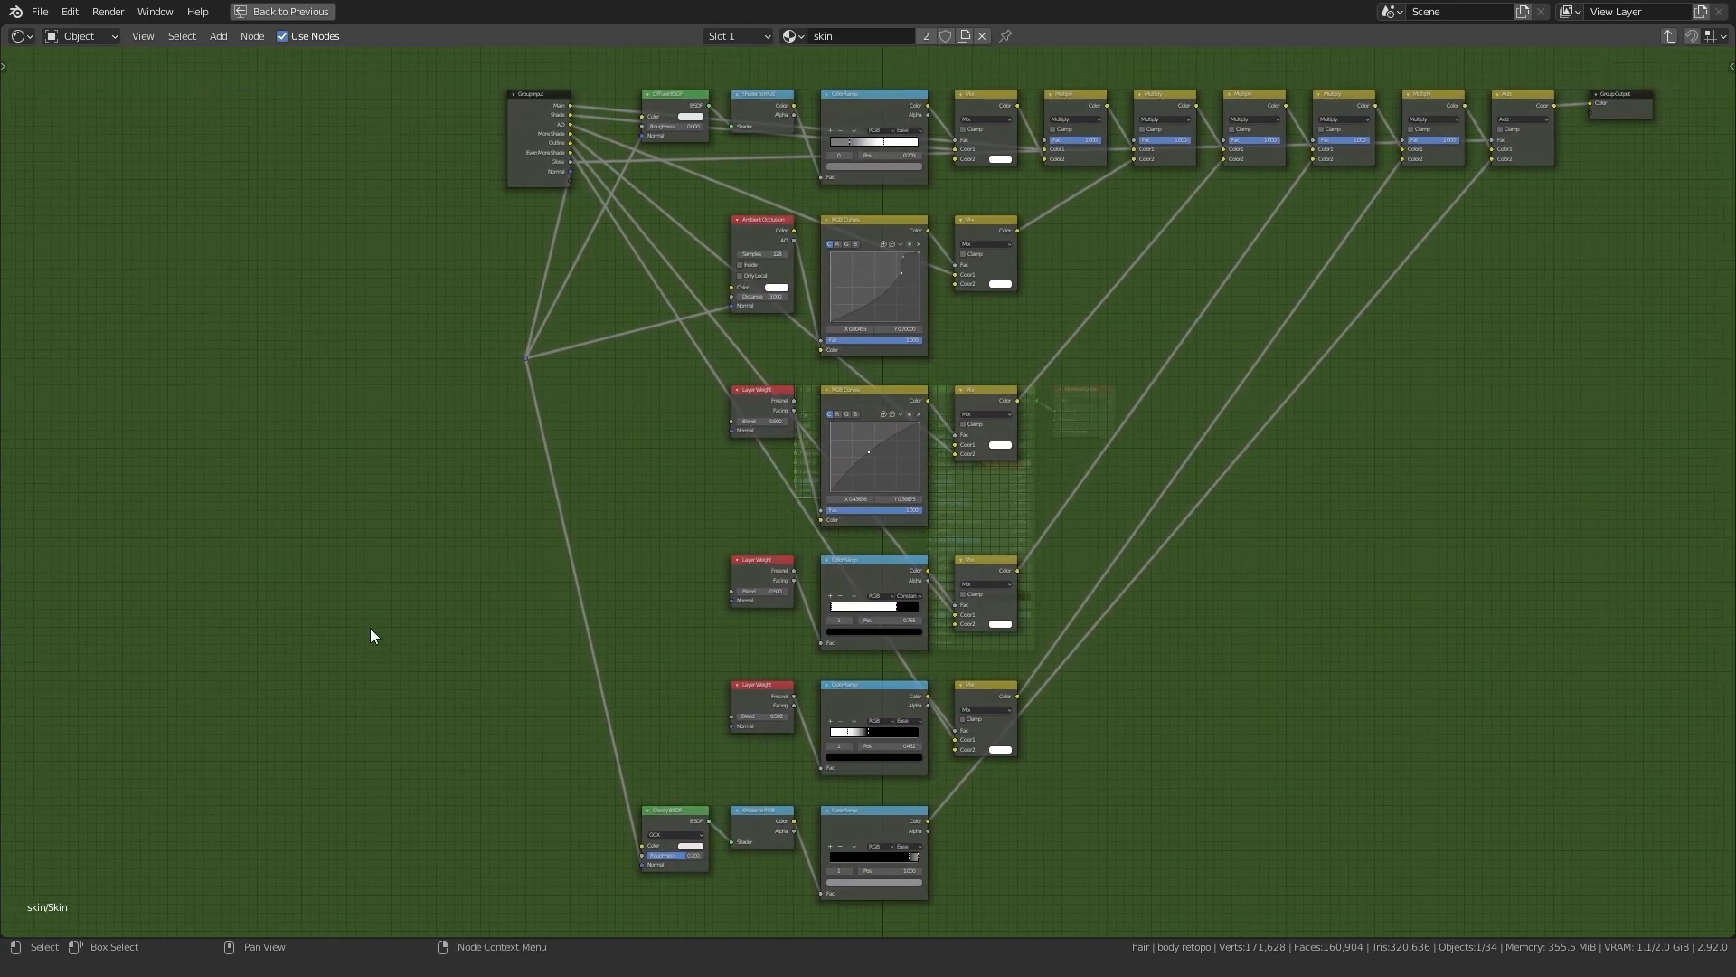
# - Leave the Skin group and restore the full Shading layout with the skin material's main nodes
pyautogui.press('Tab')
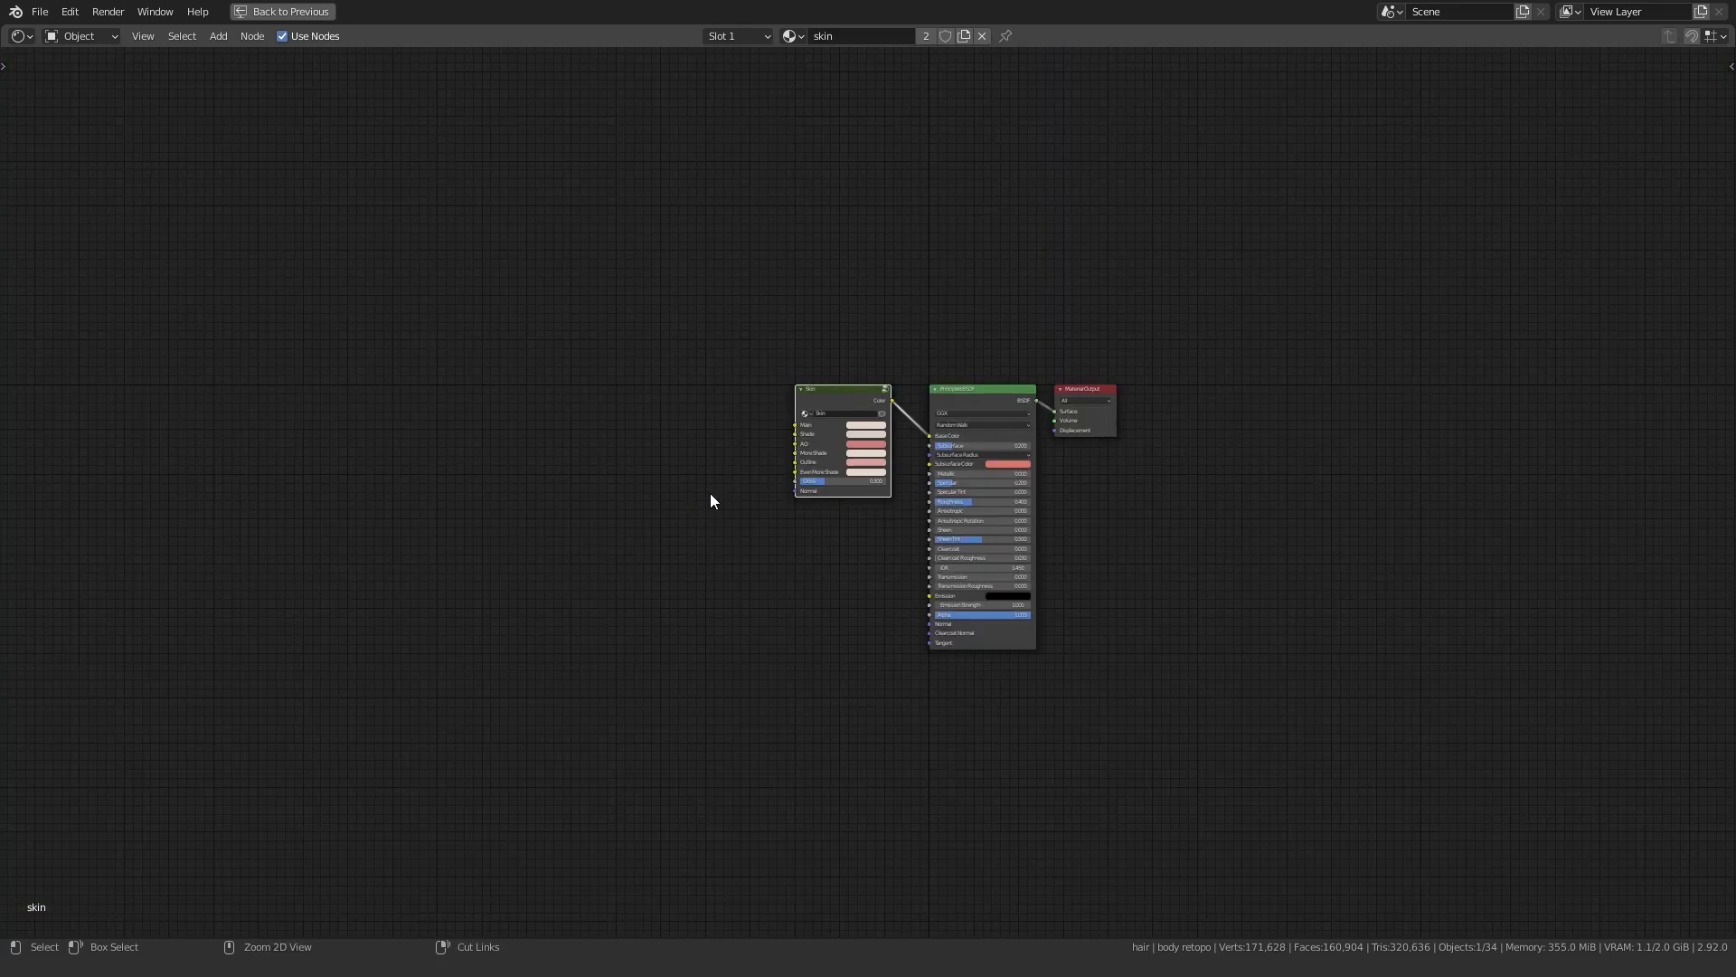
pyautogui.hotkey('ctrl', 'space')
pyautogui.moveTo(969, 600); pyautogui.dragTo(752, 579, button='middle')
pyautogui.scroll(1, 756, 575)
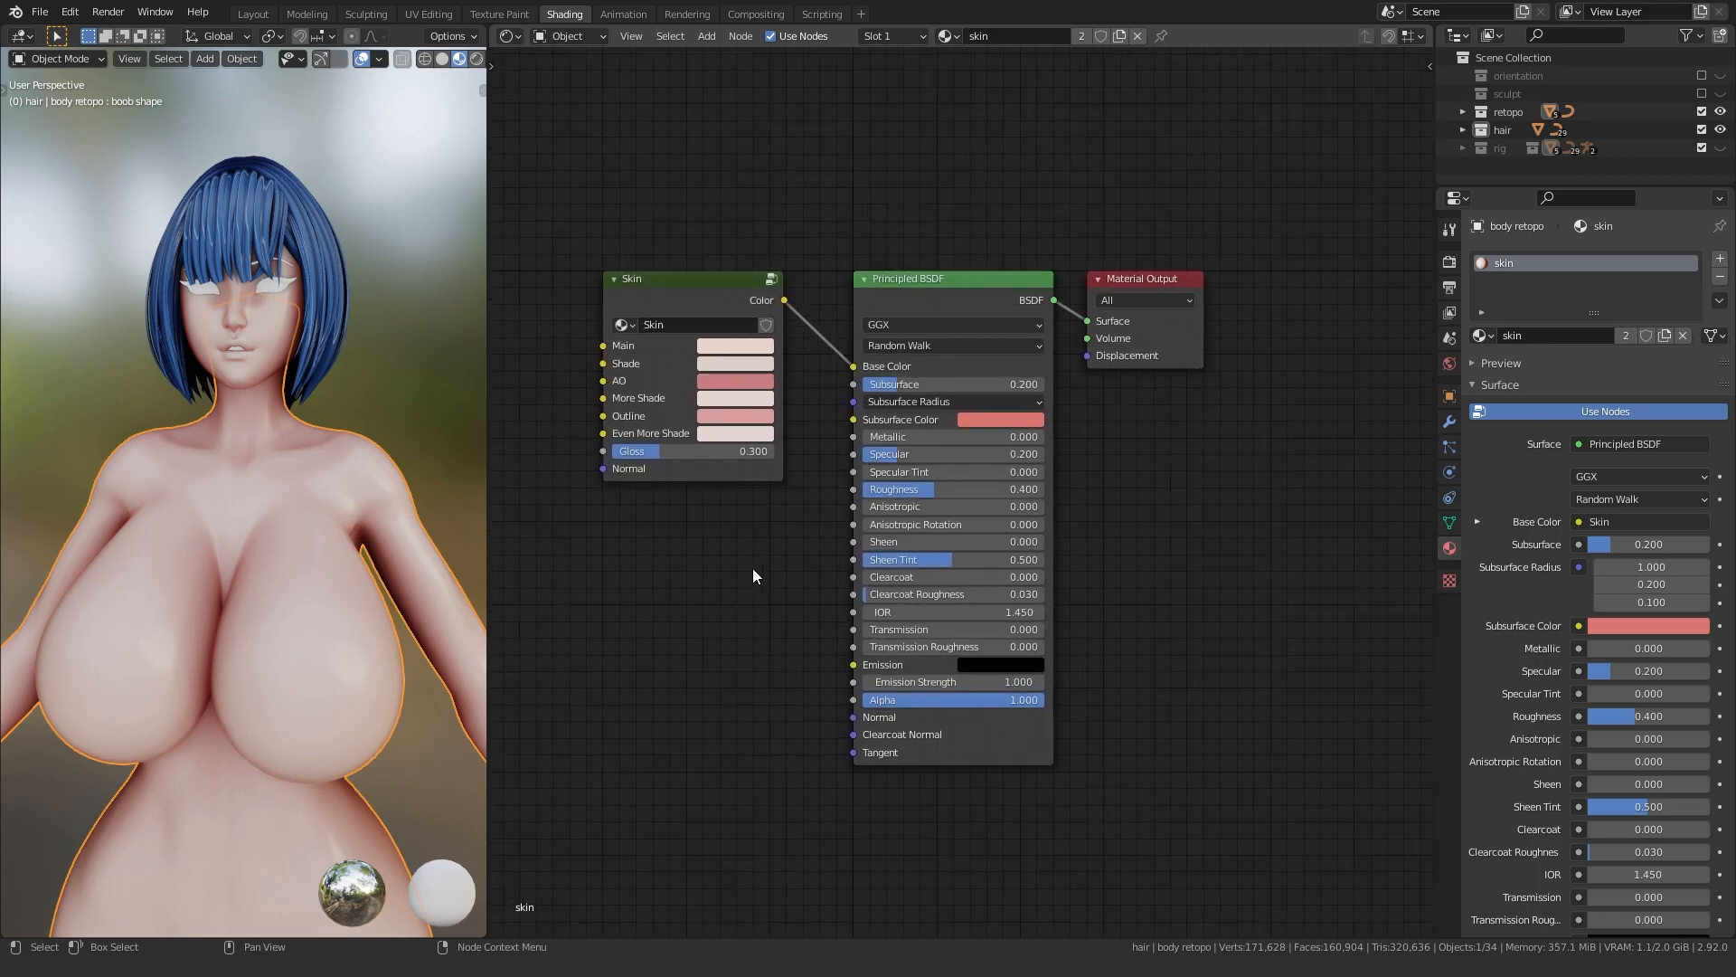
# - Preview the Skin group's Color directly in the Material Output's Surface, and reconnect the Principled BSDF to Surface
pyautogui.keyDown('shift'); pyautogui.moveTo(249, 470); pyautogui.dragTo(247, 503, button='middle'); pyautogui.keyUp('shift')
pyautogui.hotkey('alt', 'a')
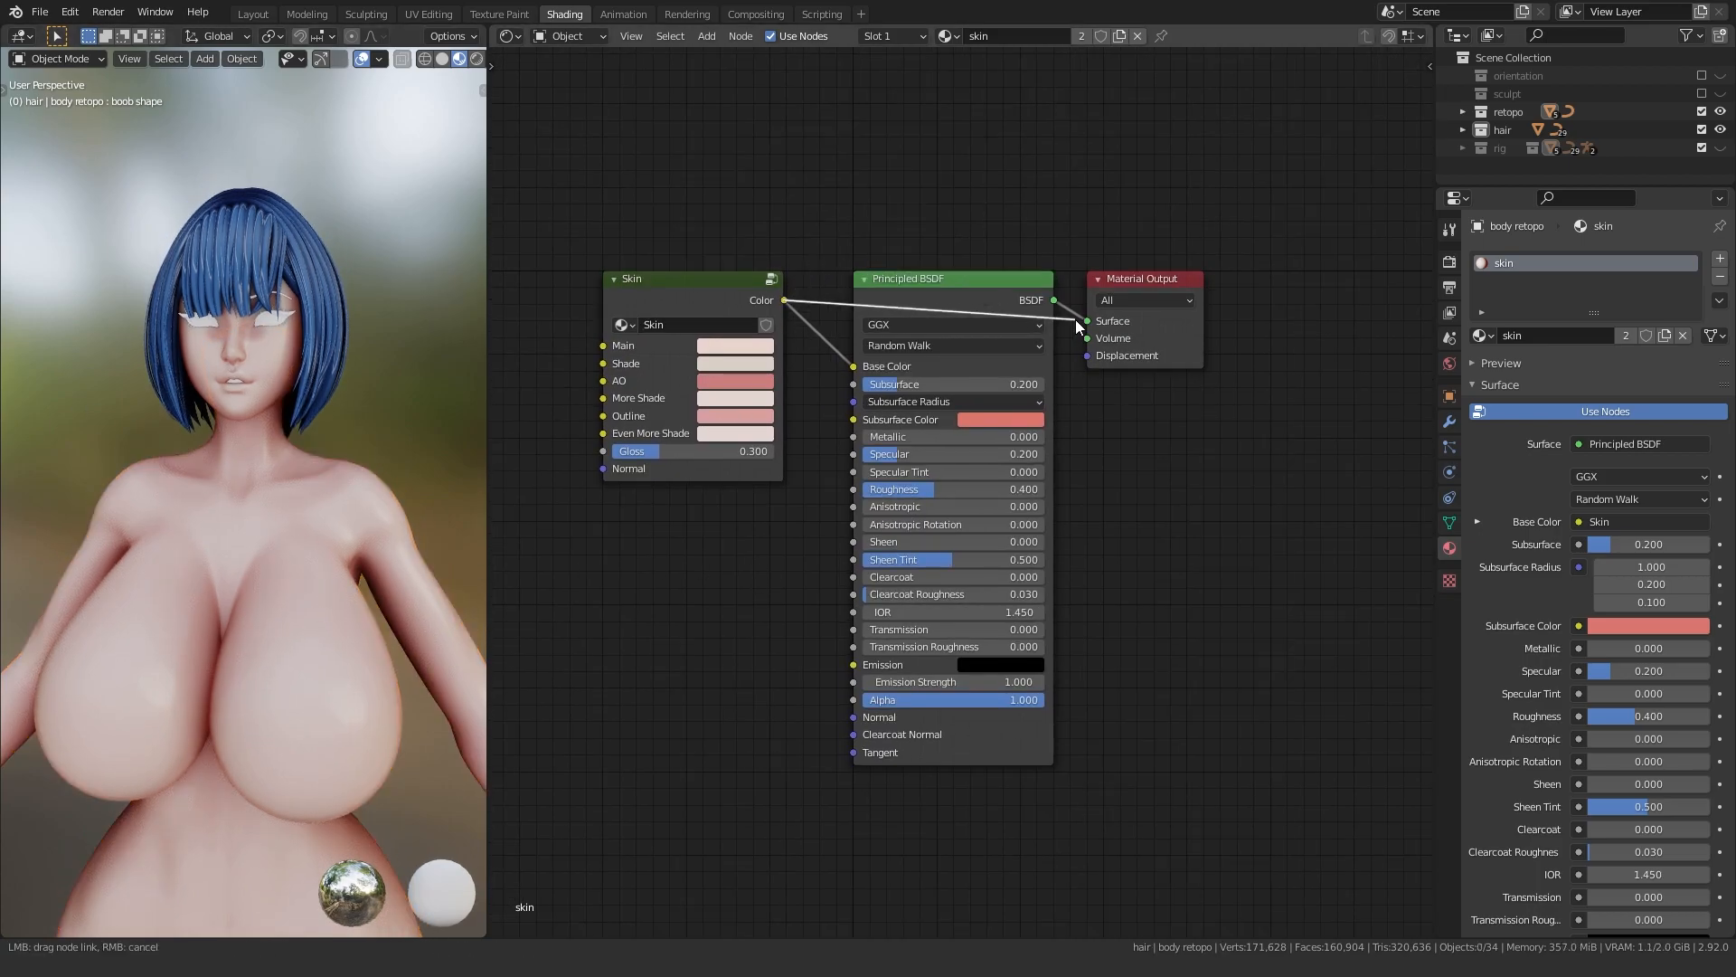
pyautogui.moveTo(1072, 318); pyautogui.dragTo(1087, 321)
pyautogui.keyDown('shift'); pyautogui.moveTo(196, 530); pyautogui.dragTo(114, 465, button='middle'); pyautogui.keyUp('shift')
pyautogui.click(1055, 301)
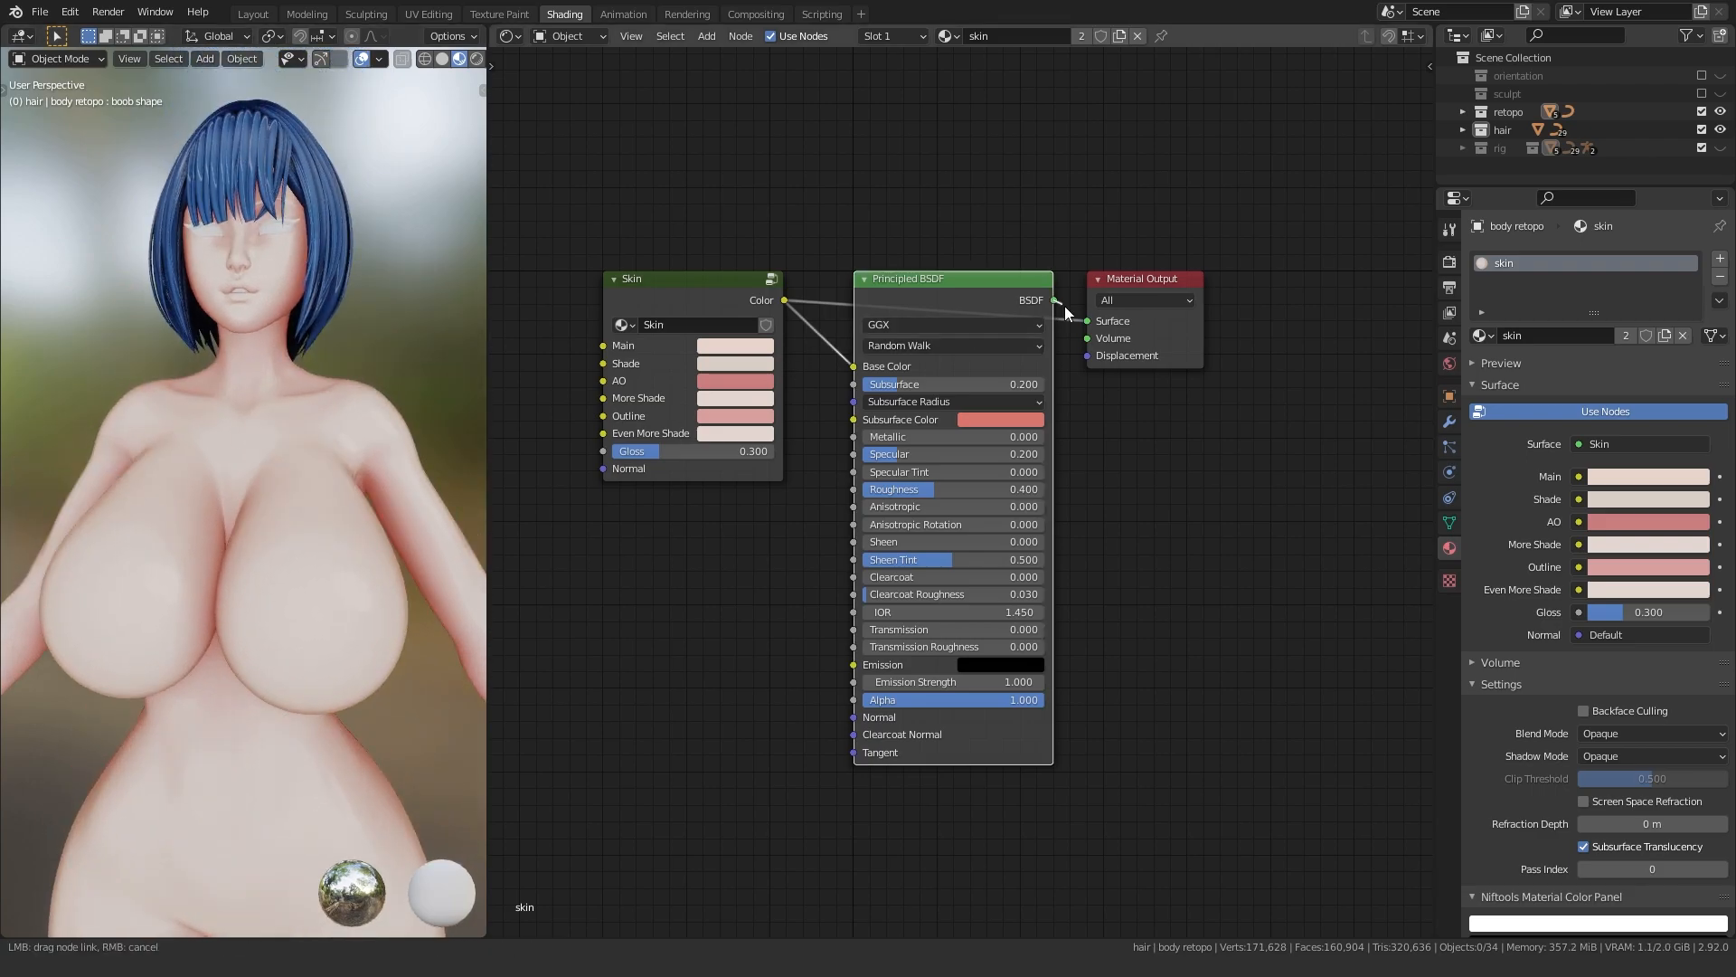
pyautogui.moveTo(1055, 301); pyautogui.dragTo(1086, 321)
pyautogui.scroll(4, 116, 454)
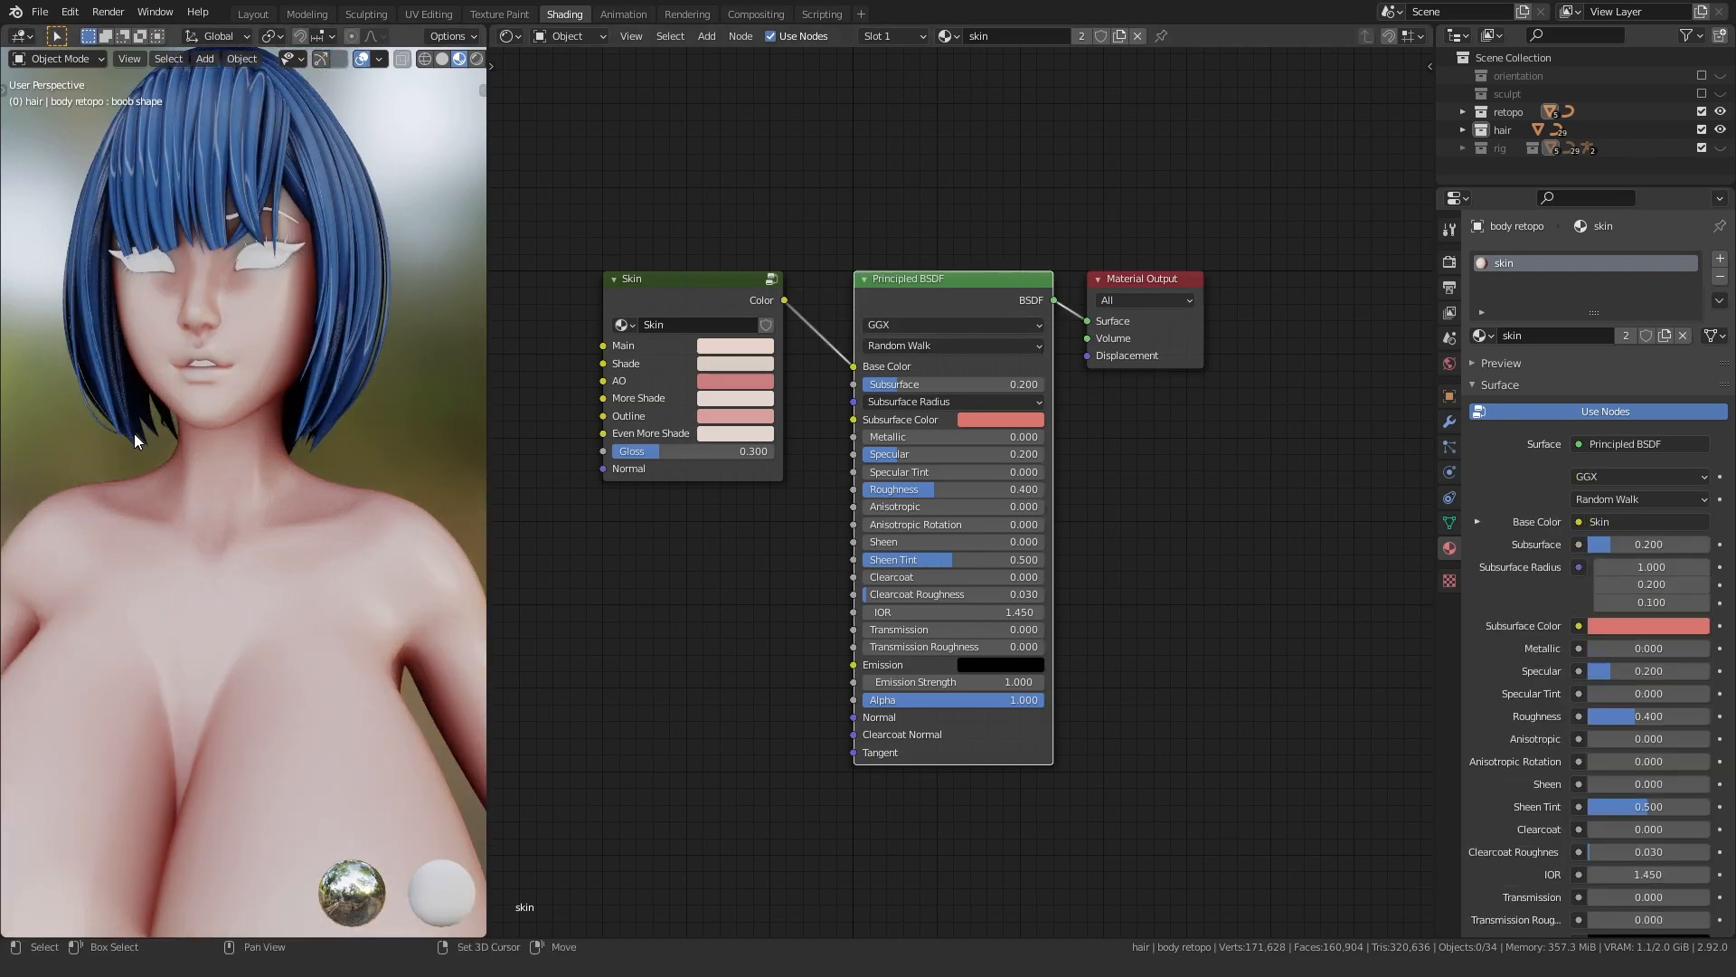
# - Assign the skin material to the lashes and make it a separate copy named lashes
pyautogui.moveTo(132, 437); pyautogui.dragTo(177, 447, button='middle')
pyautogui.click(307, 309)
pyautogui.click(1483, 336)
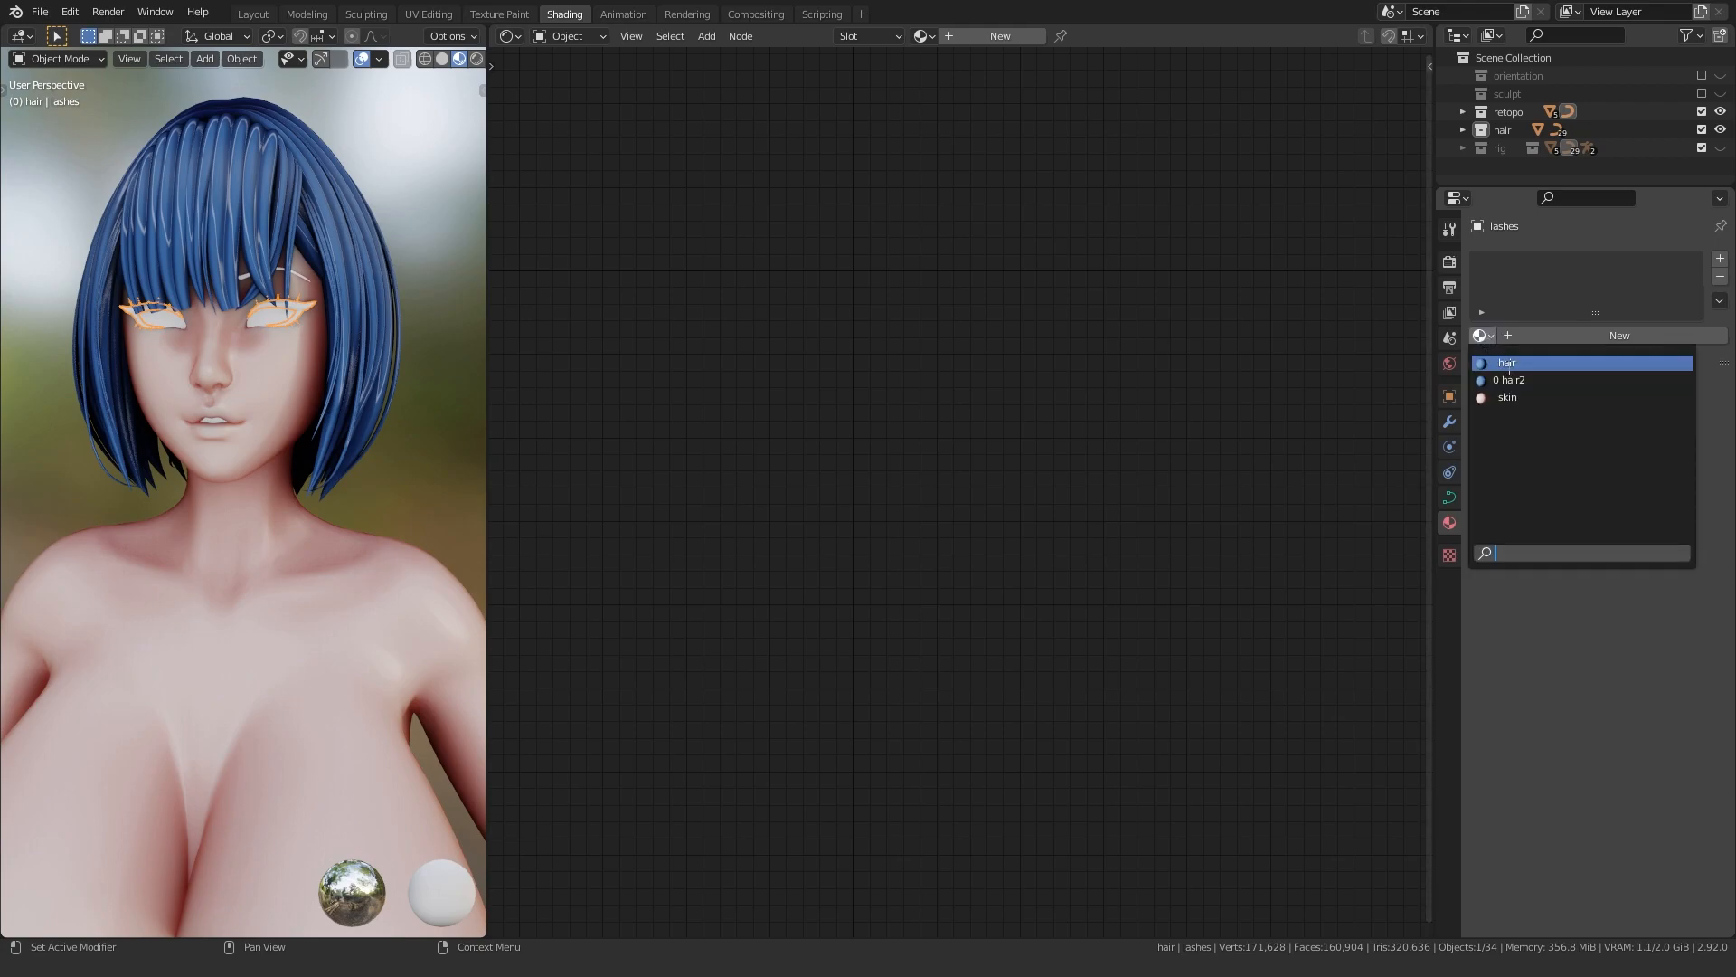
pyautogui.click(1526, 396)
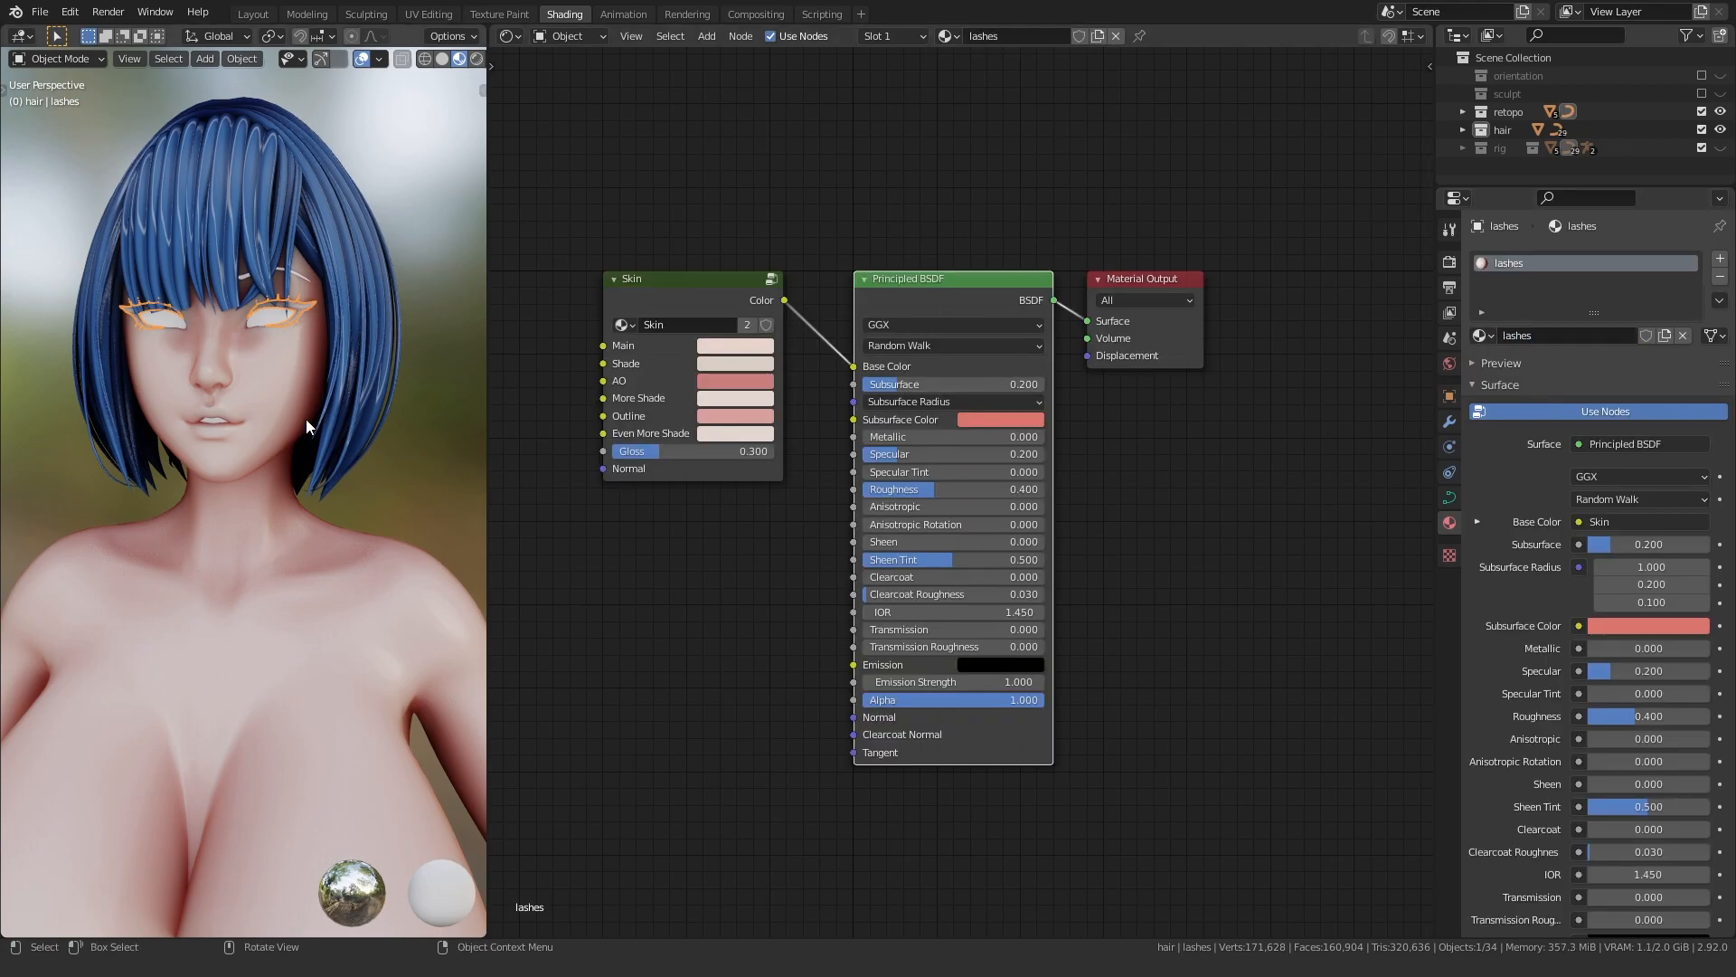
# - Set the lashes material's Subsurface to 0, Roughness to 0.9 and Specular to 0.1, and the Skin group's Gloss to 0.1
pyautogui.scroll(5, 334, 463)
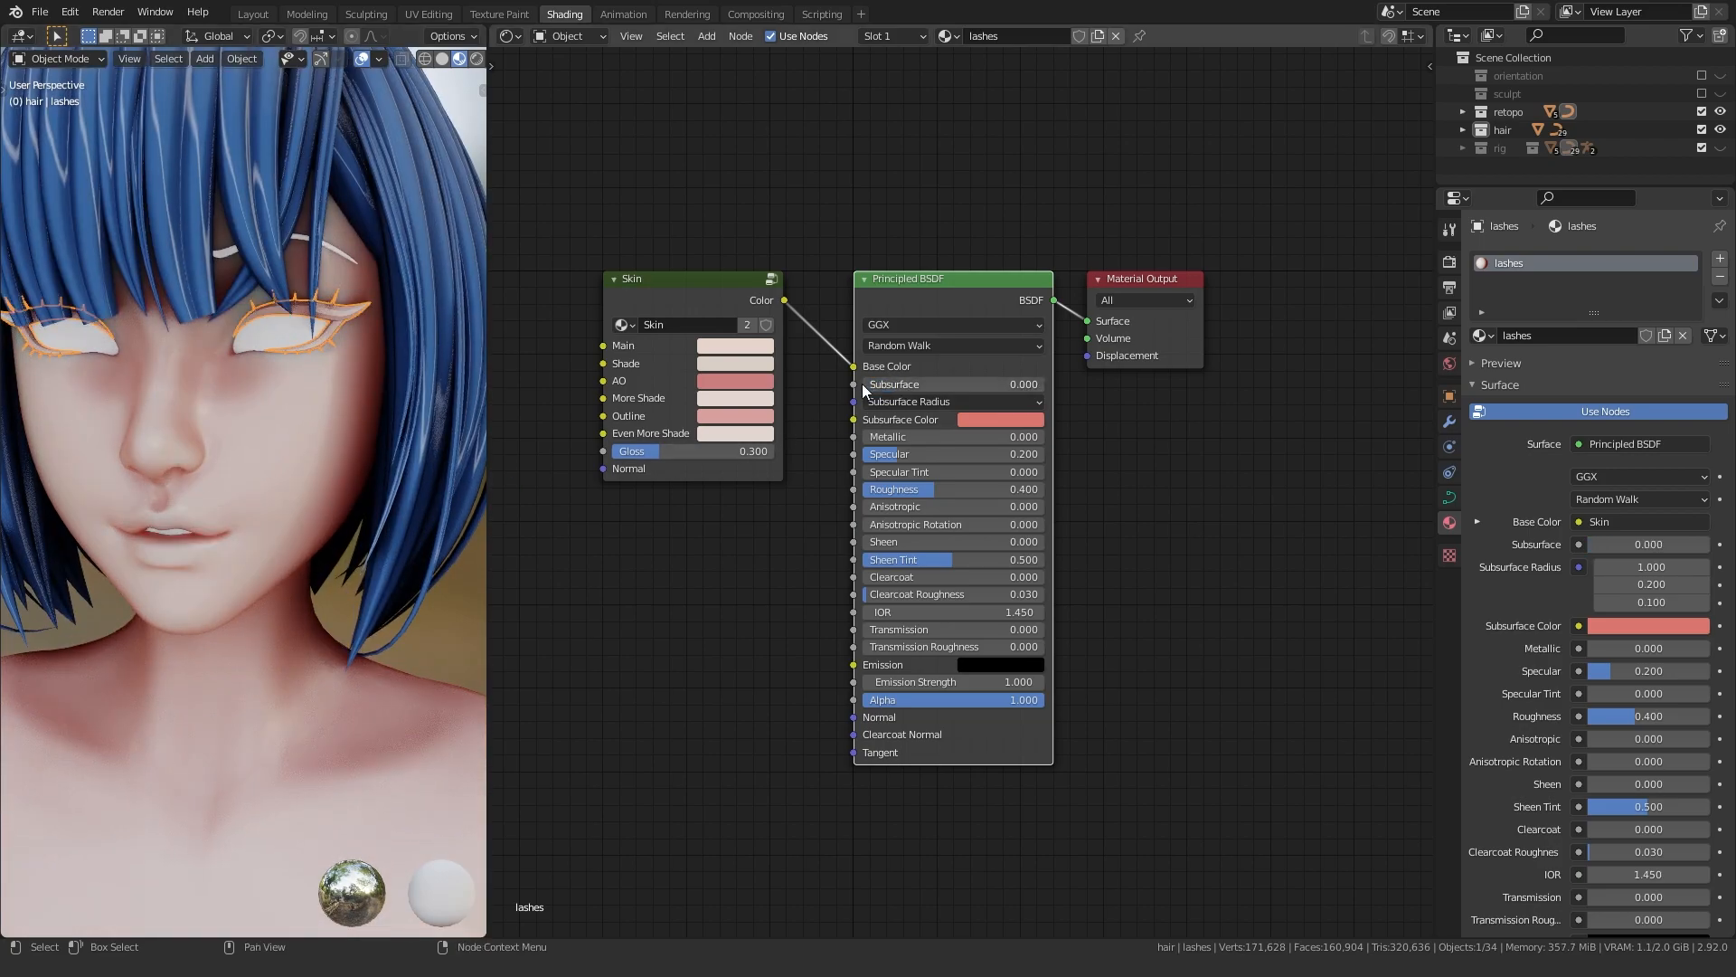
pyautogui.click(929, 491)
pyautogui.write('0.9')
pyautogui.press('Return')
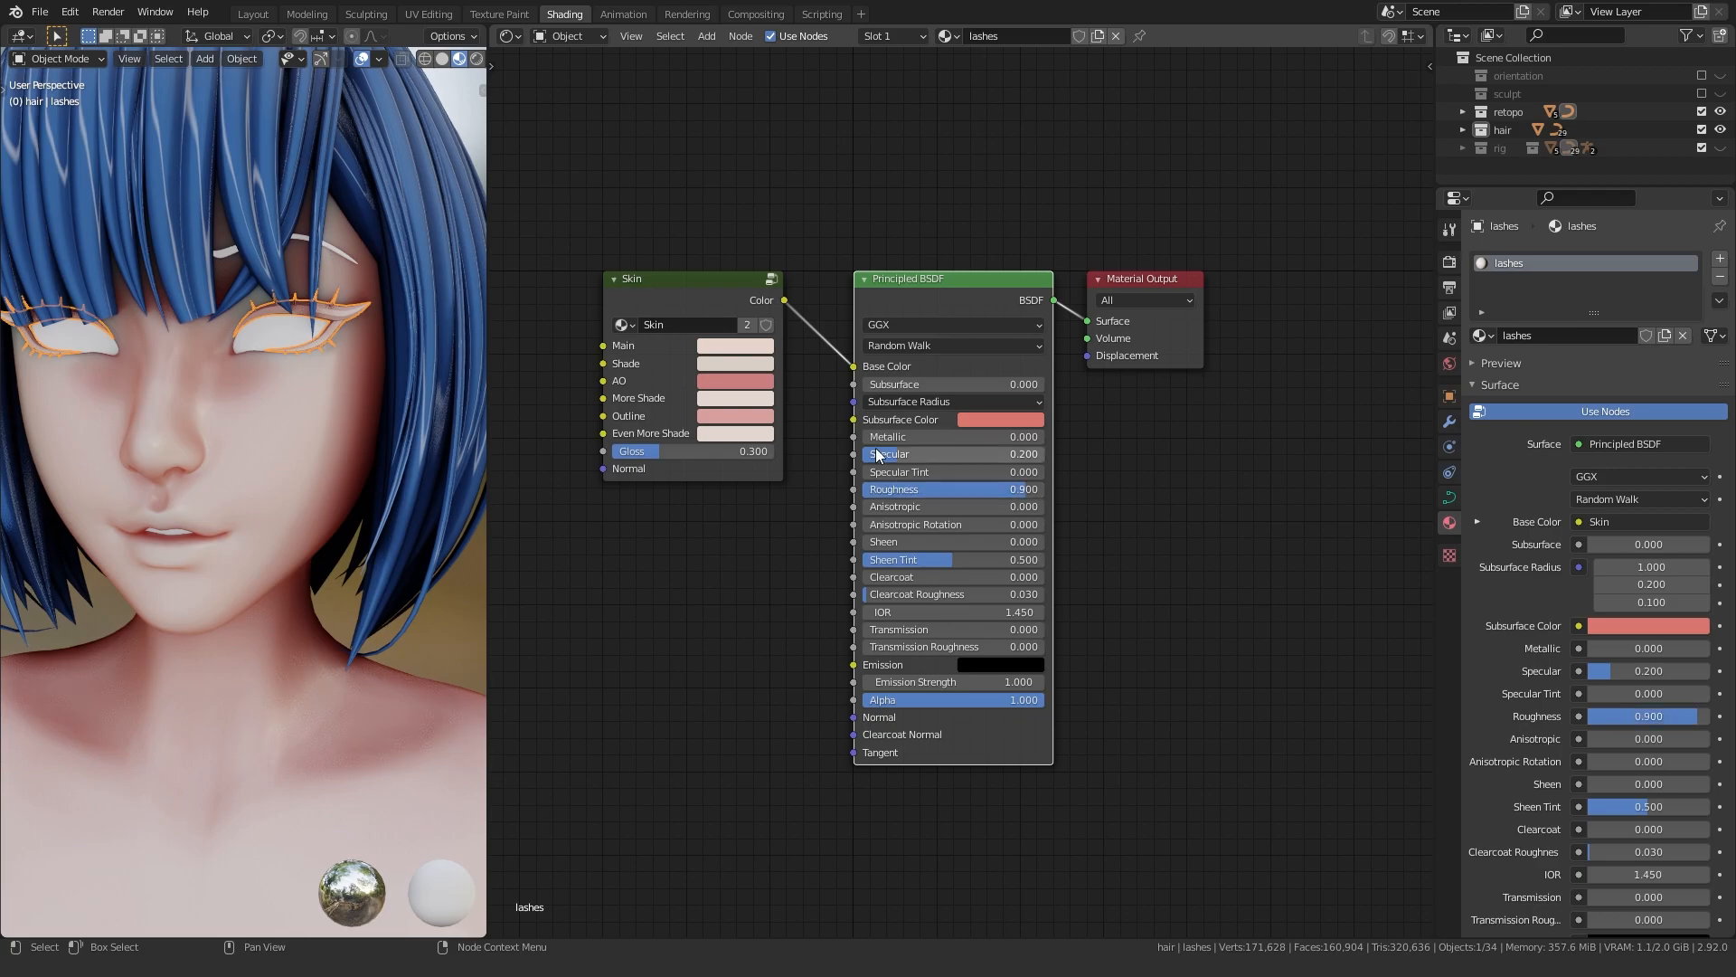
pyautogui.moveTo(876, 461); pyautogui.dragTo(838, 528, button='middle')
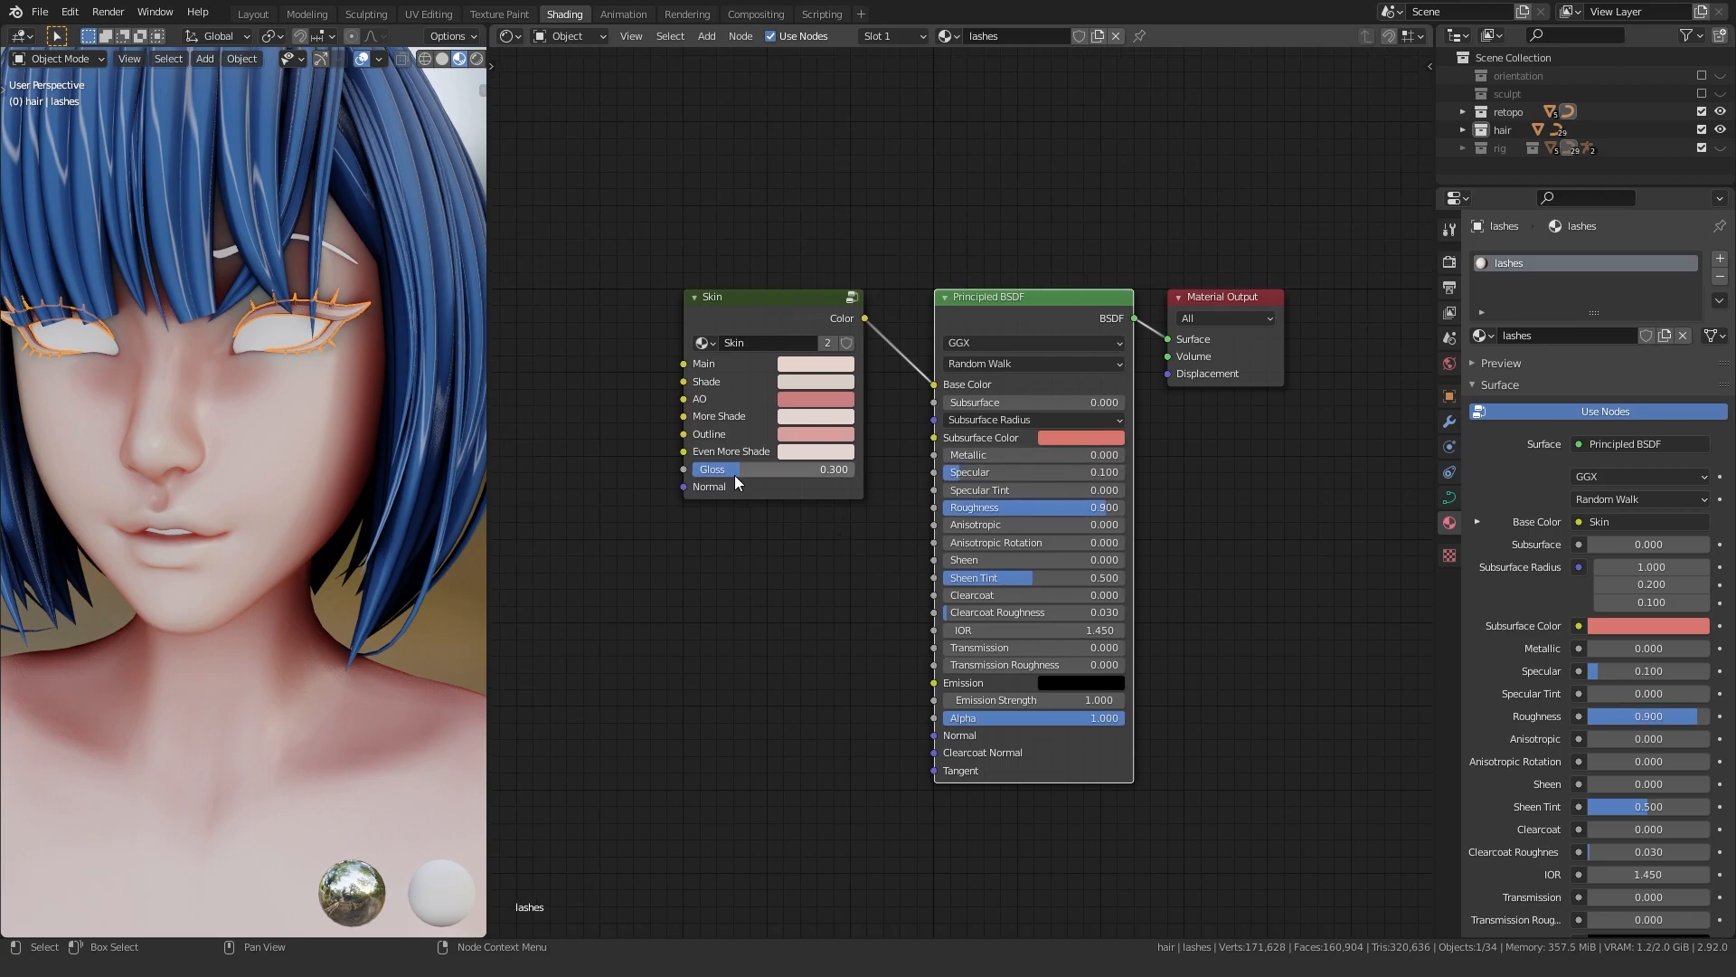
pyautogui.scroll(2, 732, 473)
# - Make the Skin group's Main color dark grey and Shade near-black with value 0.035, copying Shade's color to the remaining color inputs
pyautogui.click(868, 359)
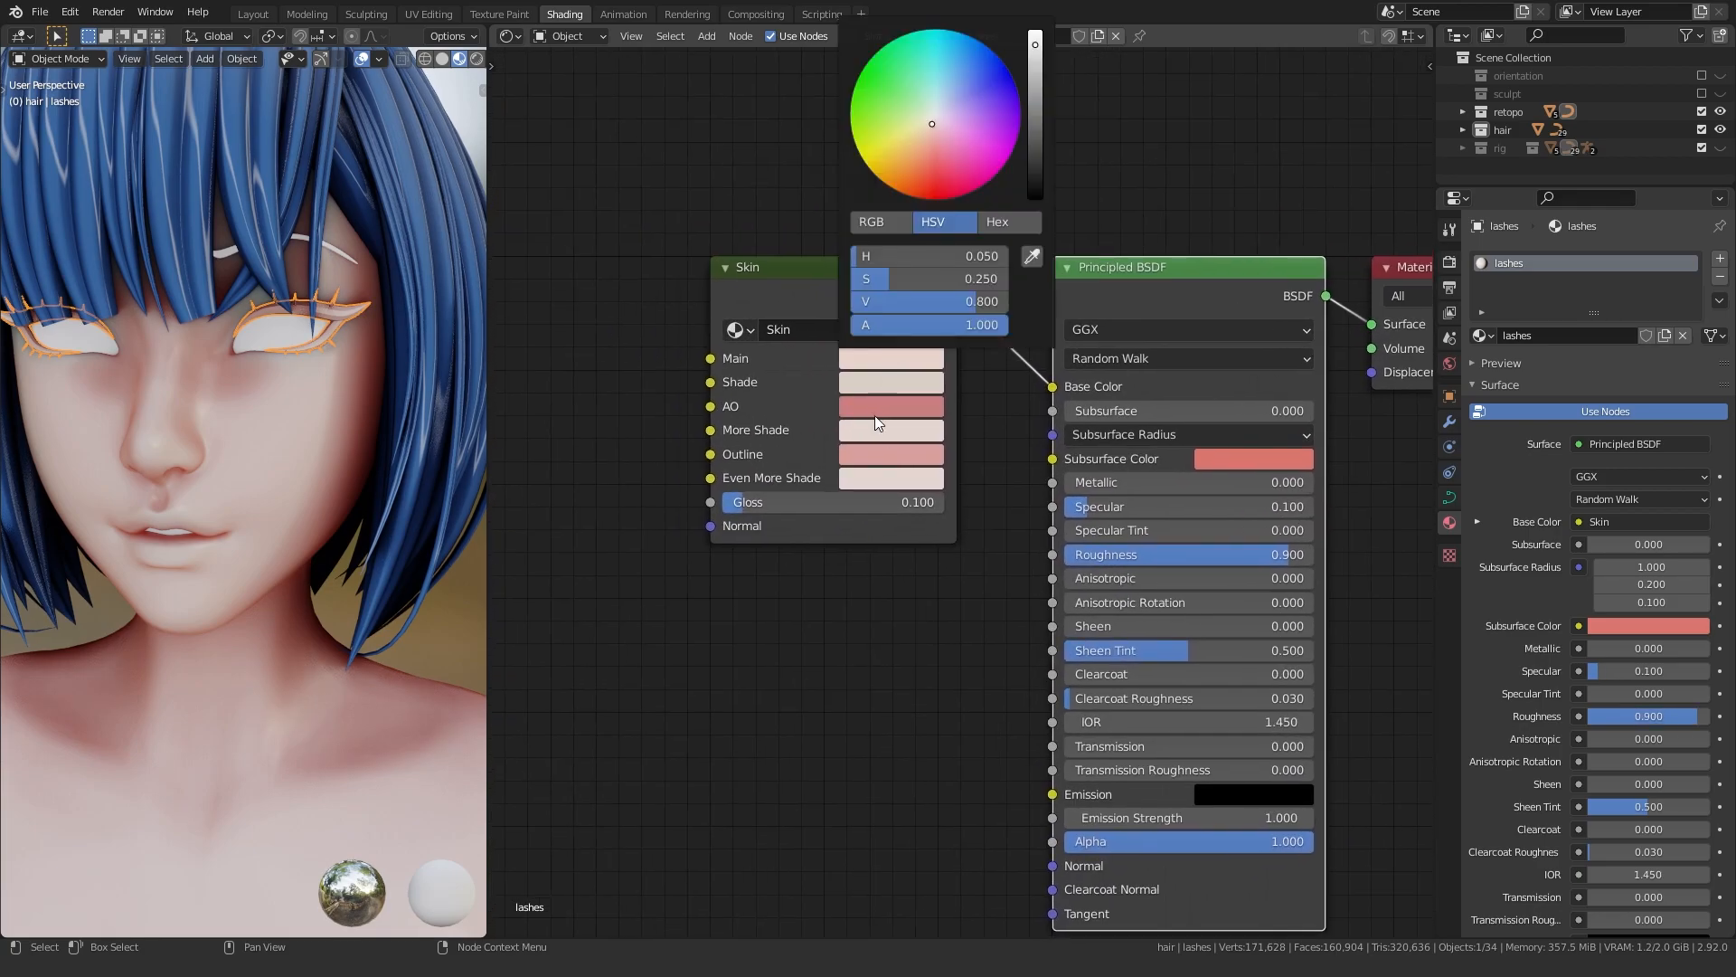
pyautogui.moveTo(961, 313); pyautogui.dragTo(872, 378)
pyautogui.click(871, 377)
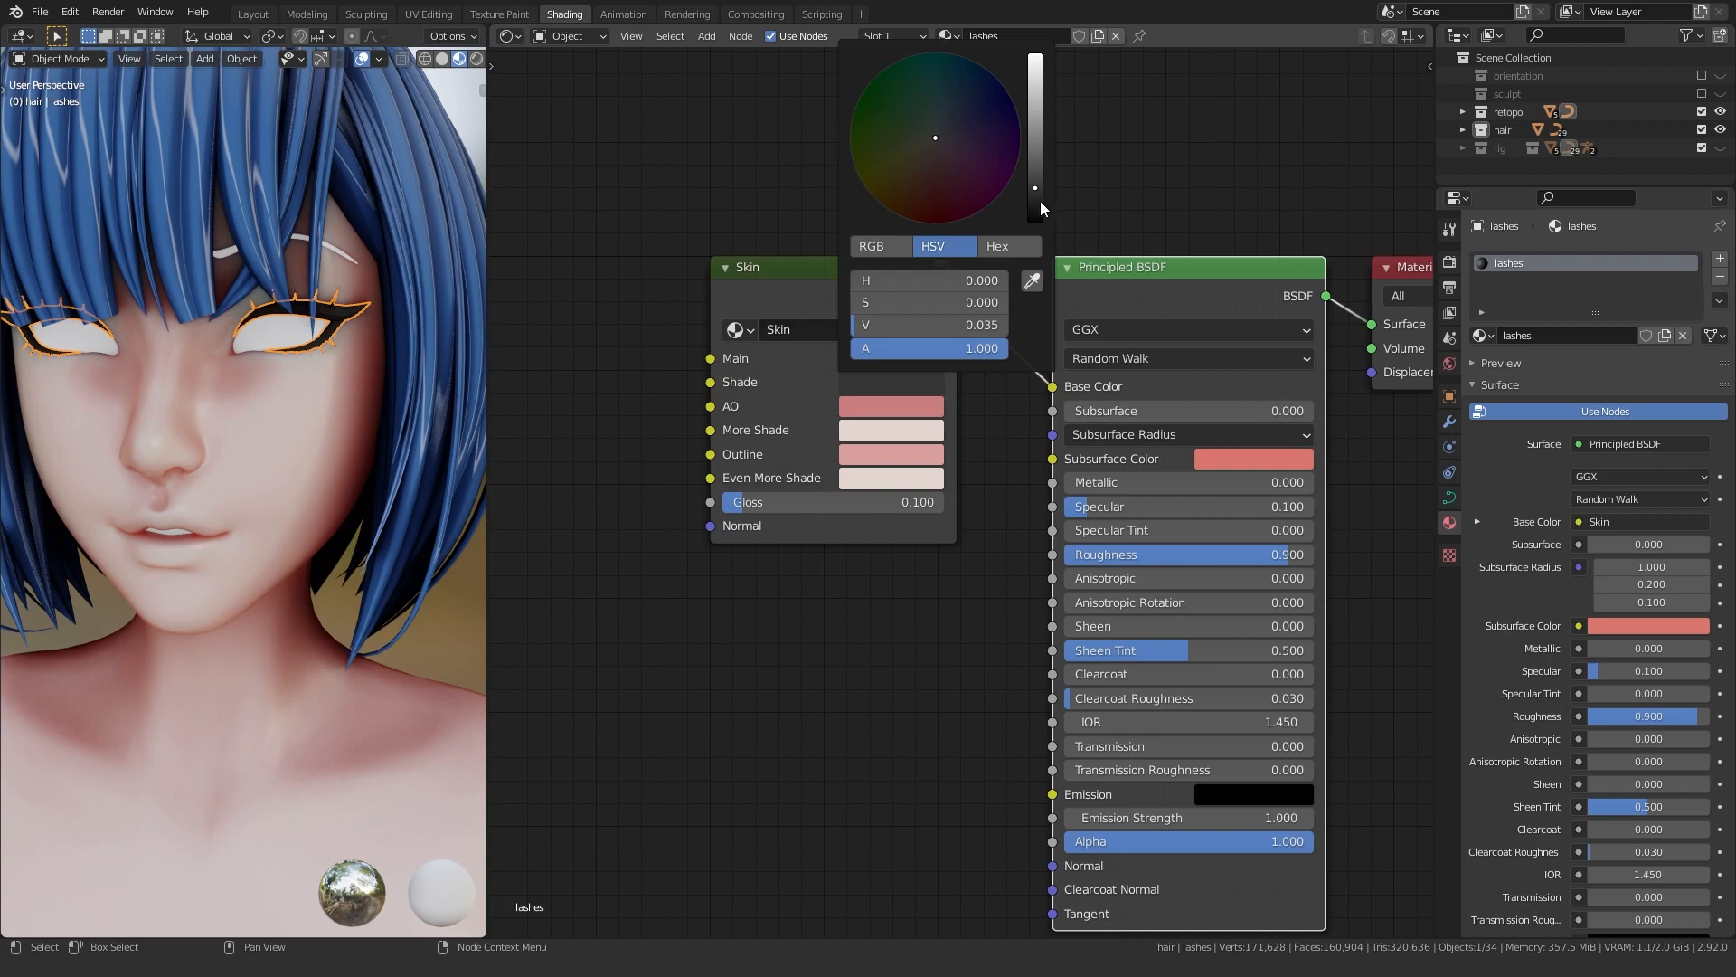
pyautogui.hotkey('ctrl', 'c')
pyautogui.hotkey('ctrl', 'v')
pyautogui.hotkey('ctrl', 'v')
pyautogui.hotkey('ctrl', 'v')
pyautogui.hotkey('ctrl', 'v')
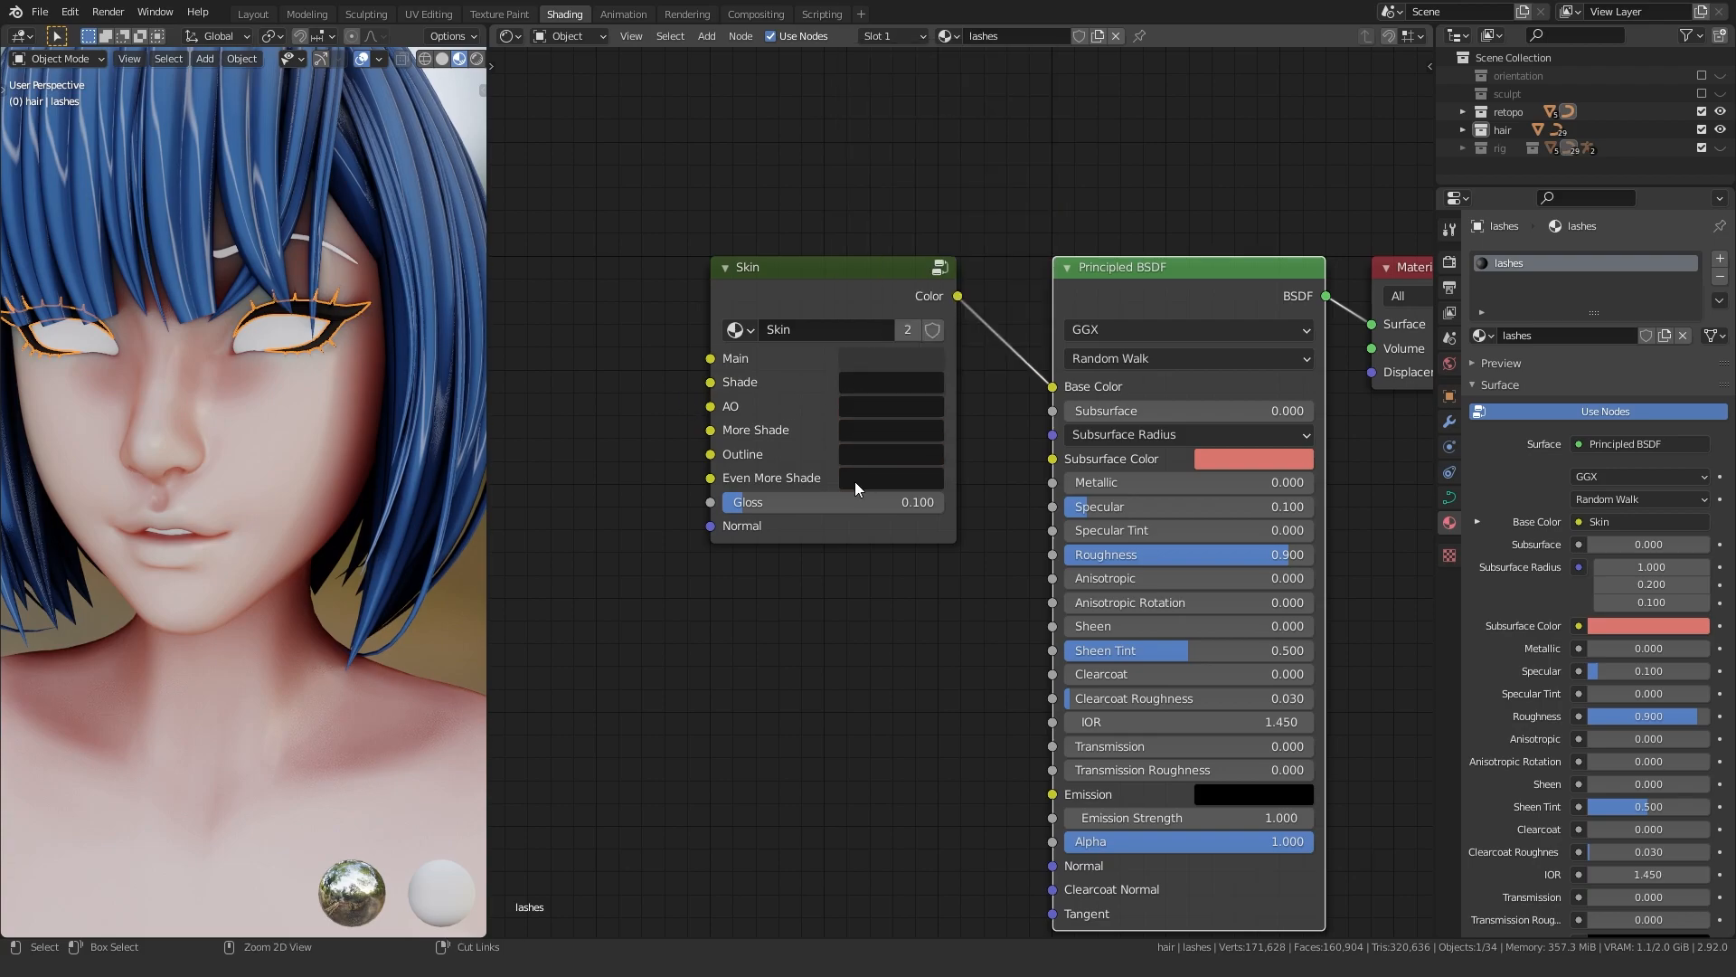
# - Tint the lashes' Main color dark blue with hue 0.635, saturation 0.349 and value 0.069
pyautogui.keyDown('shift'); pyautogui.moveTo(403, 610); pyautogui.dragTo(311, 568, button='middle'); pyautogui.keyUp('shift')
pyautogui.scroll(-3, 311, 567)
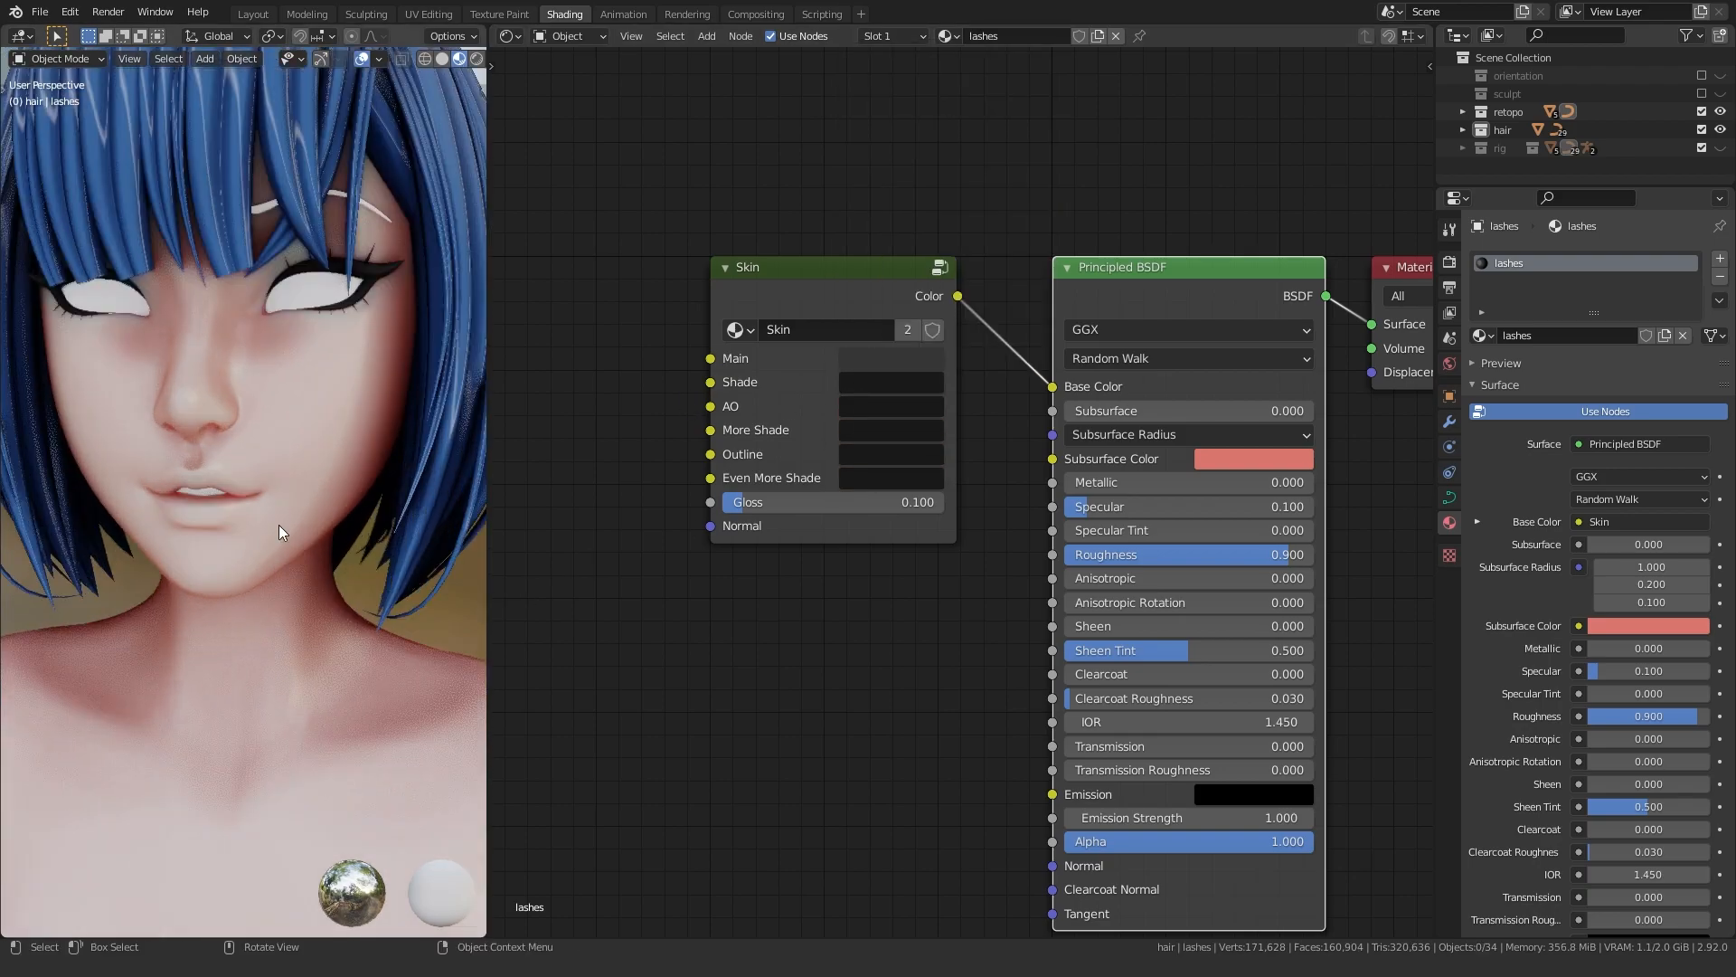
pyautogui.scroll(5, 278, 524)
pyautogui.click(862, 378)
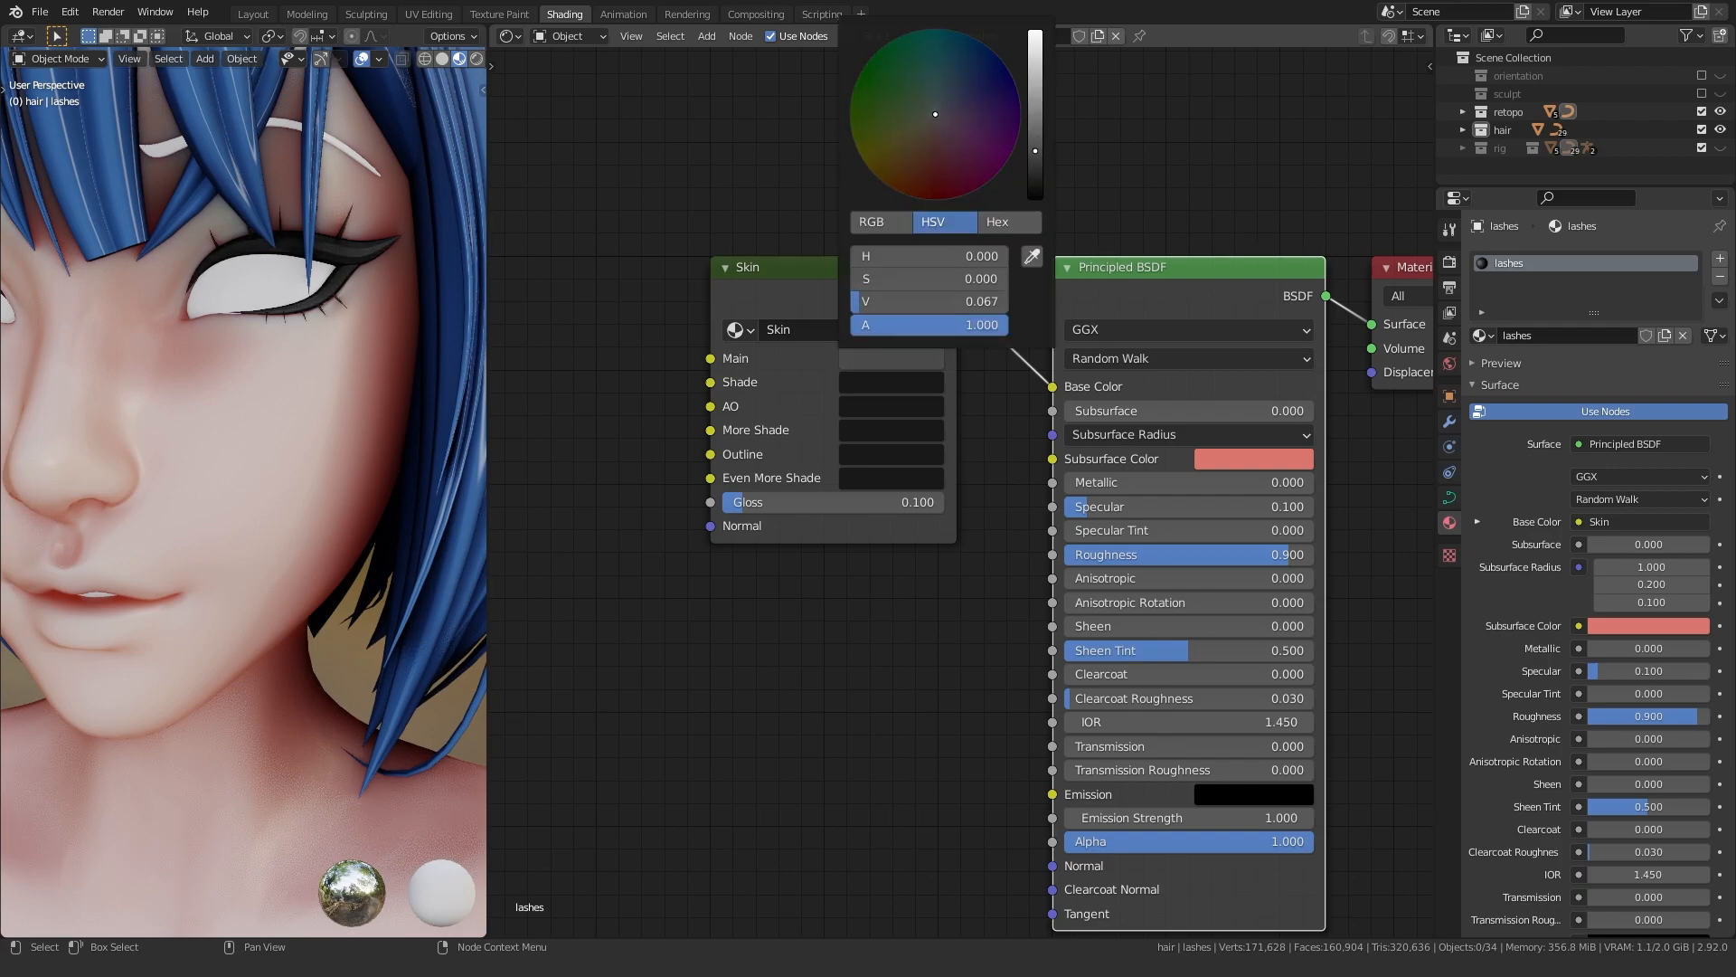
pyautogui.moveTo(940, 112); pyautogui.dragTo(947, 102)
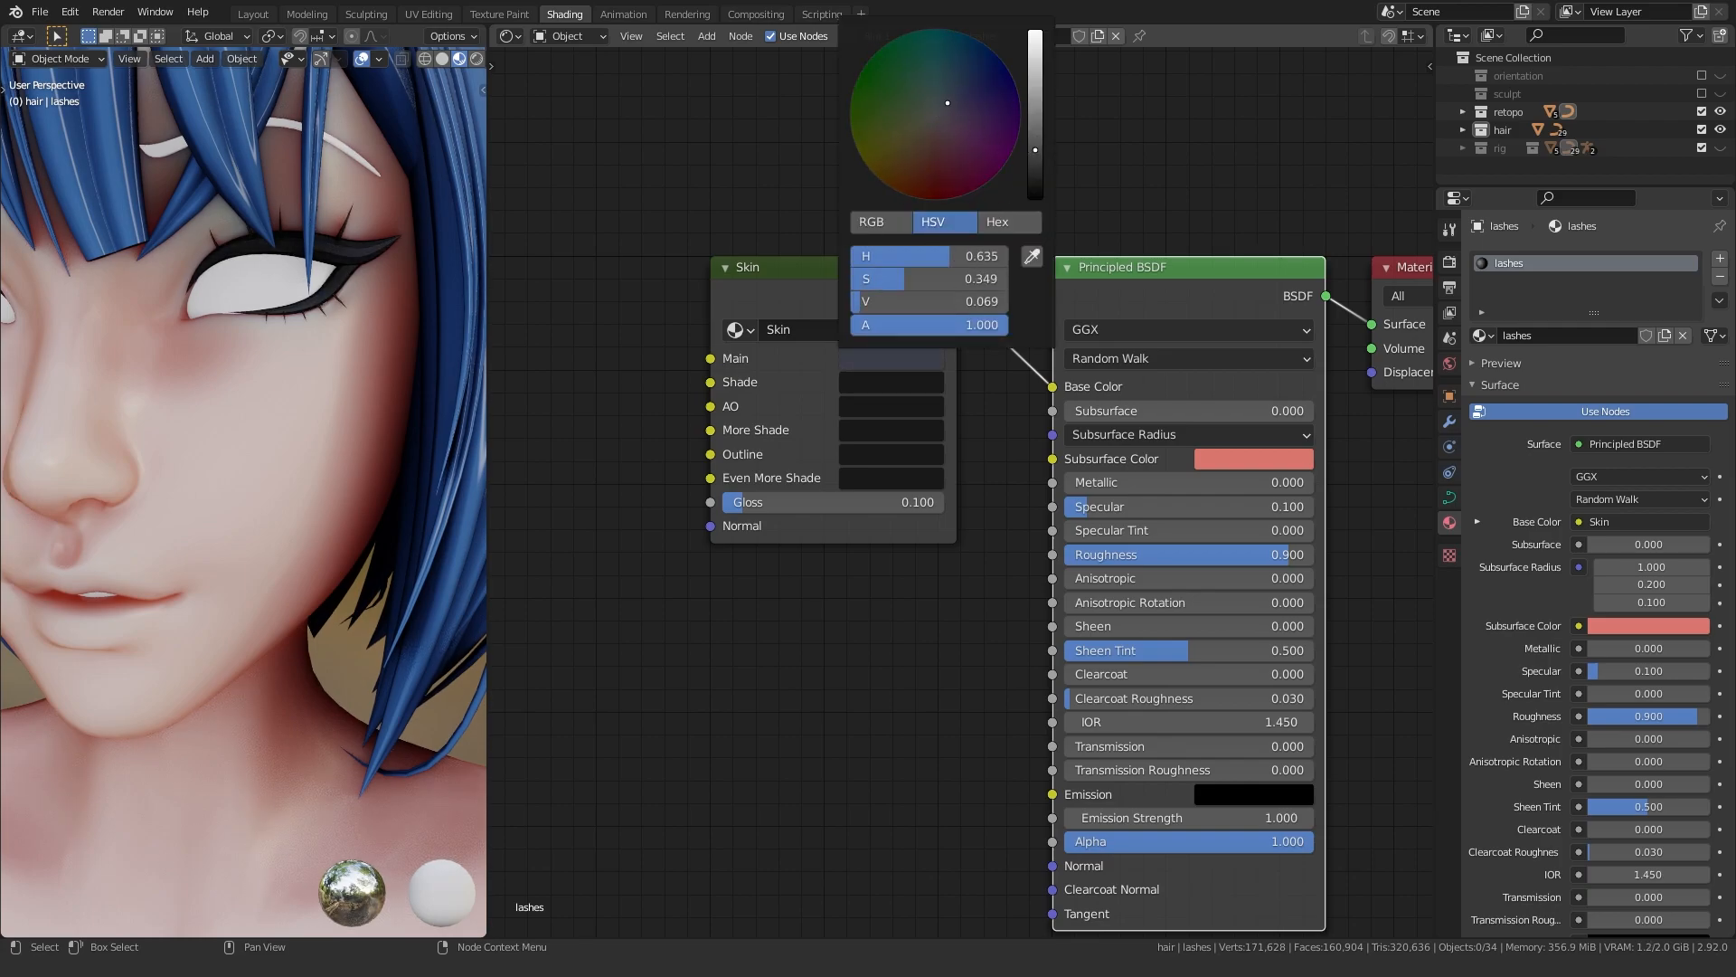
# - Assign the existing lashes material to the brows and check the face from the front
pyautogui.scroll(-3, 313, 298)
pyautogui.click(312, 290)
pyautogui.click(1480, 336)
pyautogui.click(1507, 397)
pyautogui.scroll(-3, 298, 574)
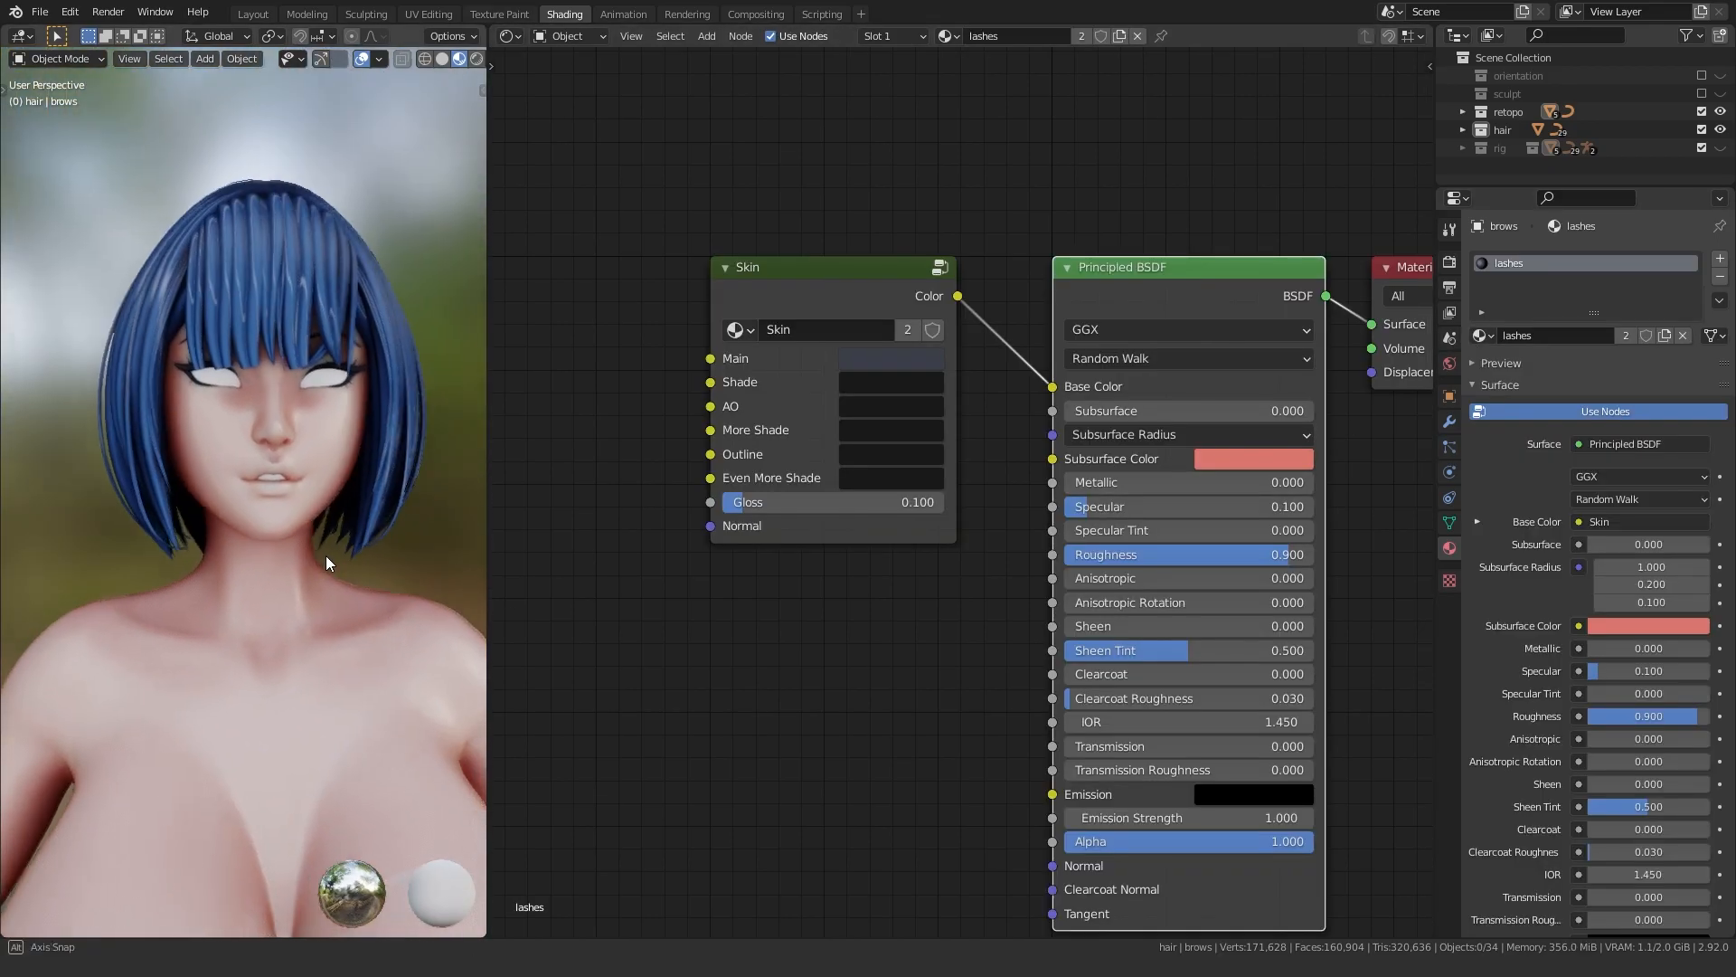
pyautogui.moveTo(301, 566); pyautogui.dragTo(294, 570, button='middle')
pyautogui.scroll(2, 294, 569)
pyautogui.moveTo(343, 504); pyautogui.dragTo(259, 533, button='middle')
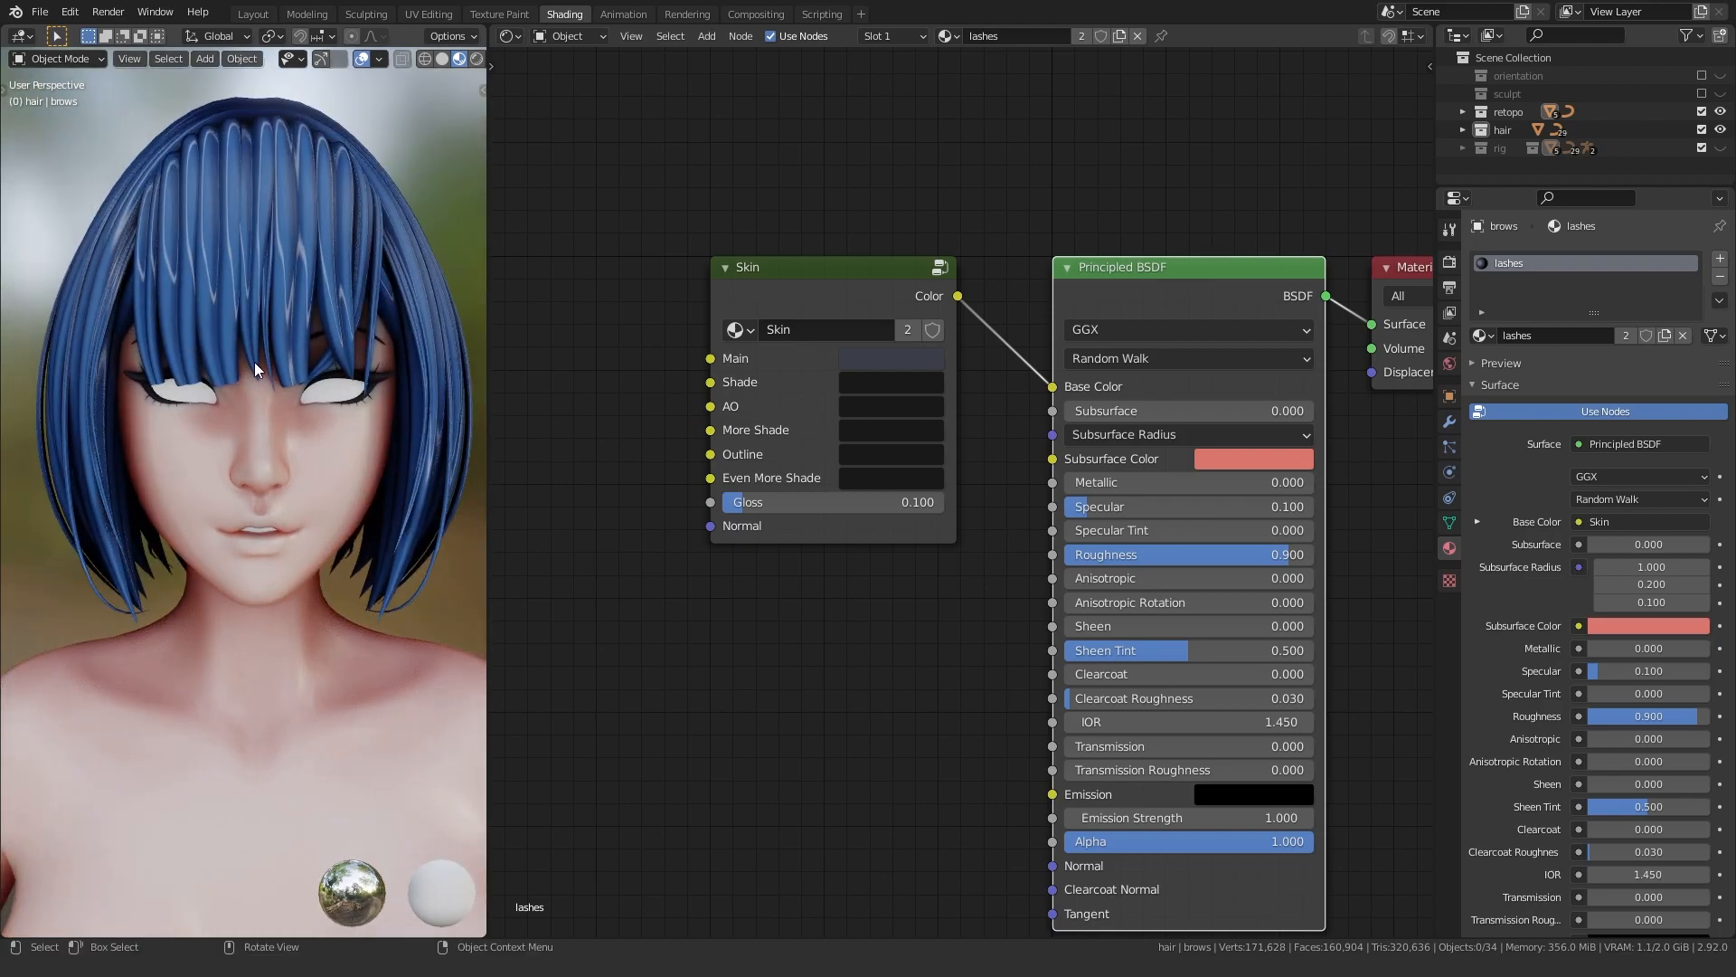
# - Select a front hair strand and show its entire hair material node tree in a maximized editor
pyautogui.click(241, 354)
pyautogui.scroll(-8, 781, 593)
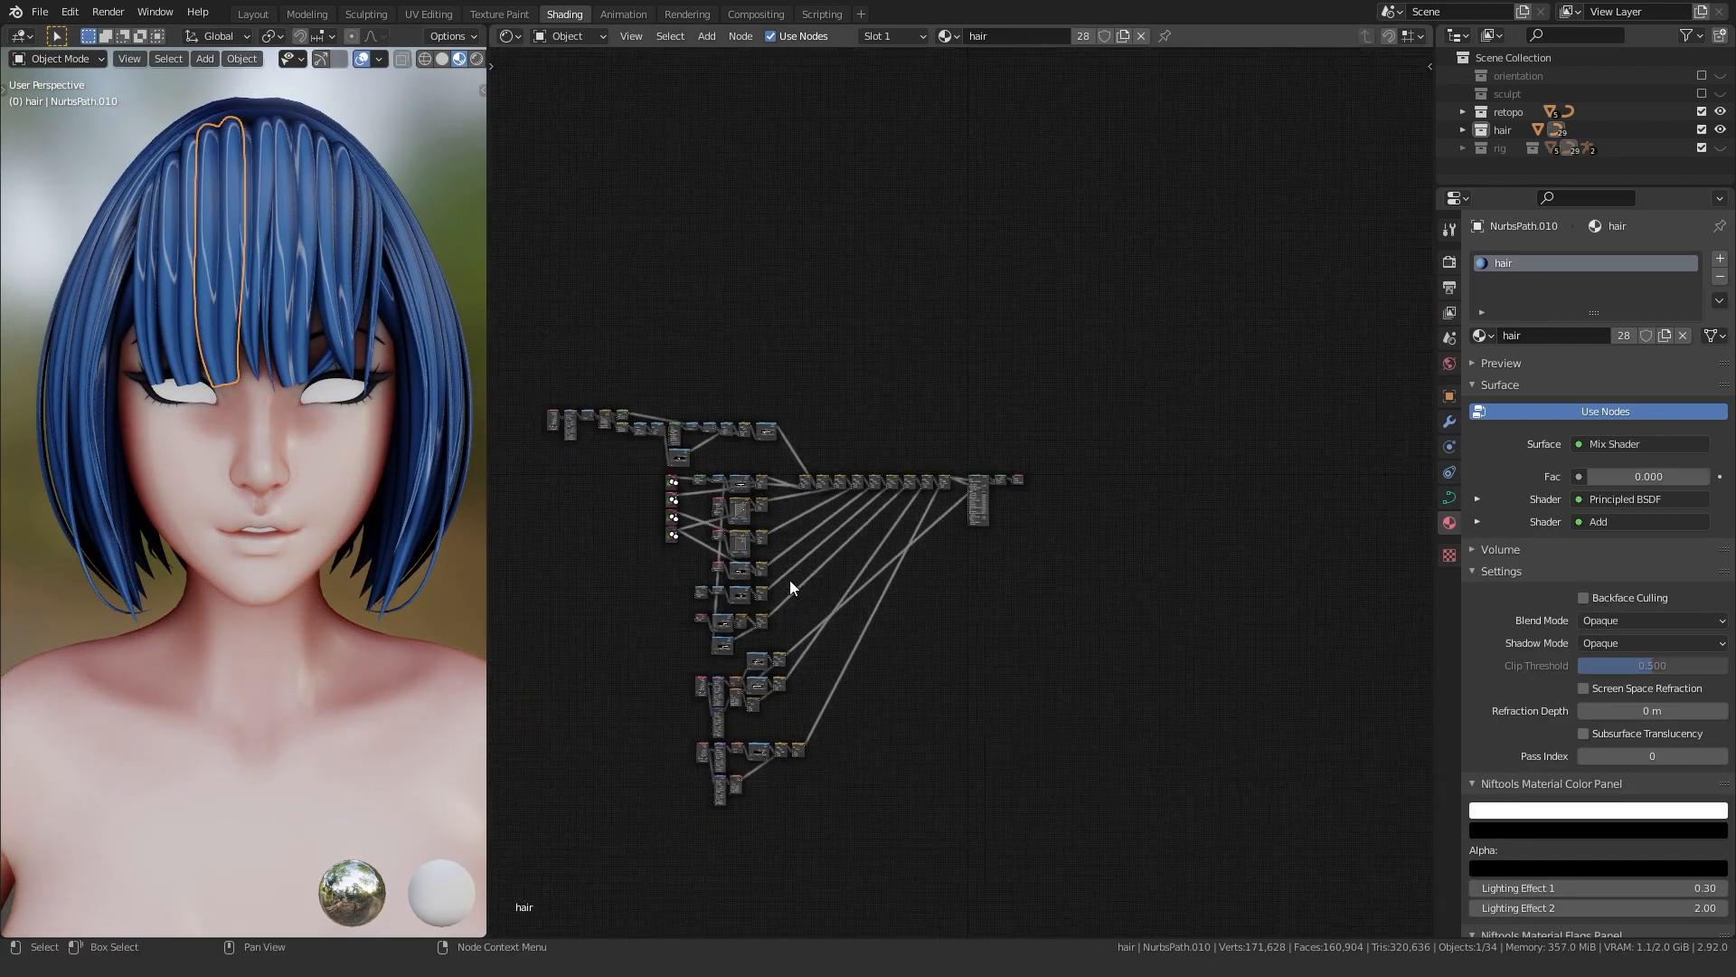
pyautogui.hotkey('ctrl', 'space')
pyautogui.moveTo(410, 779); pyautogui.dragTo(1121, 316)
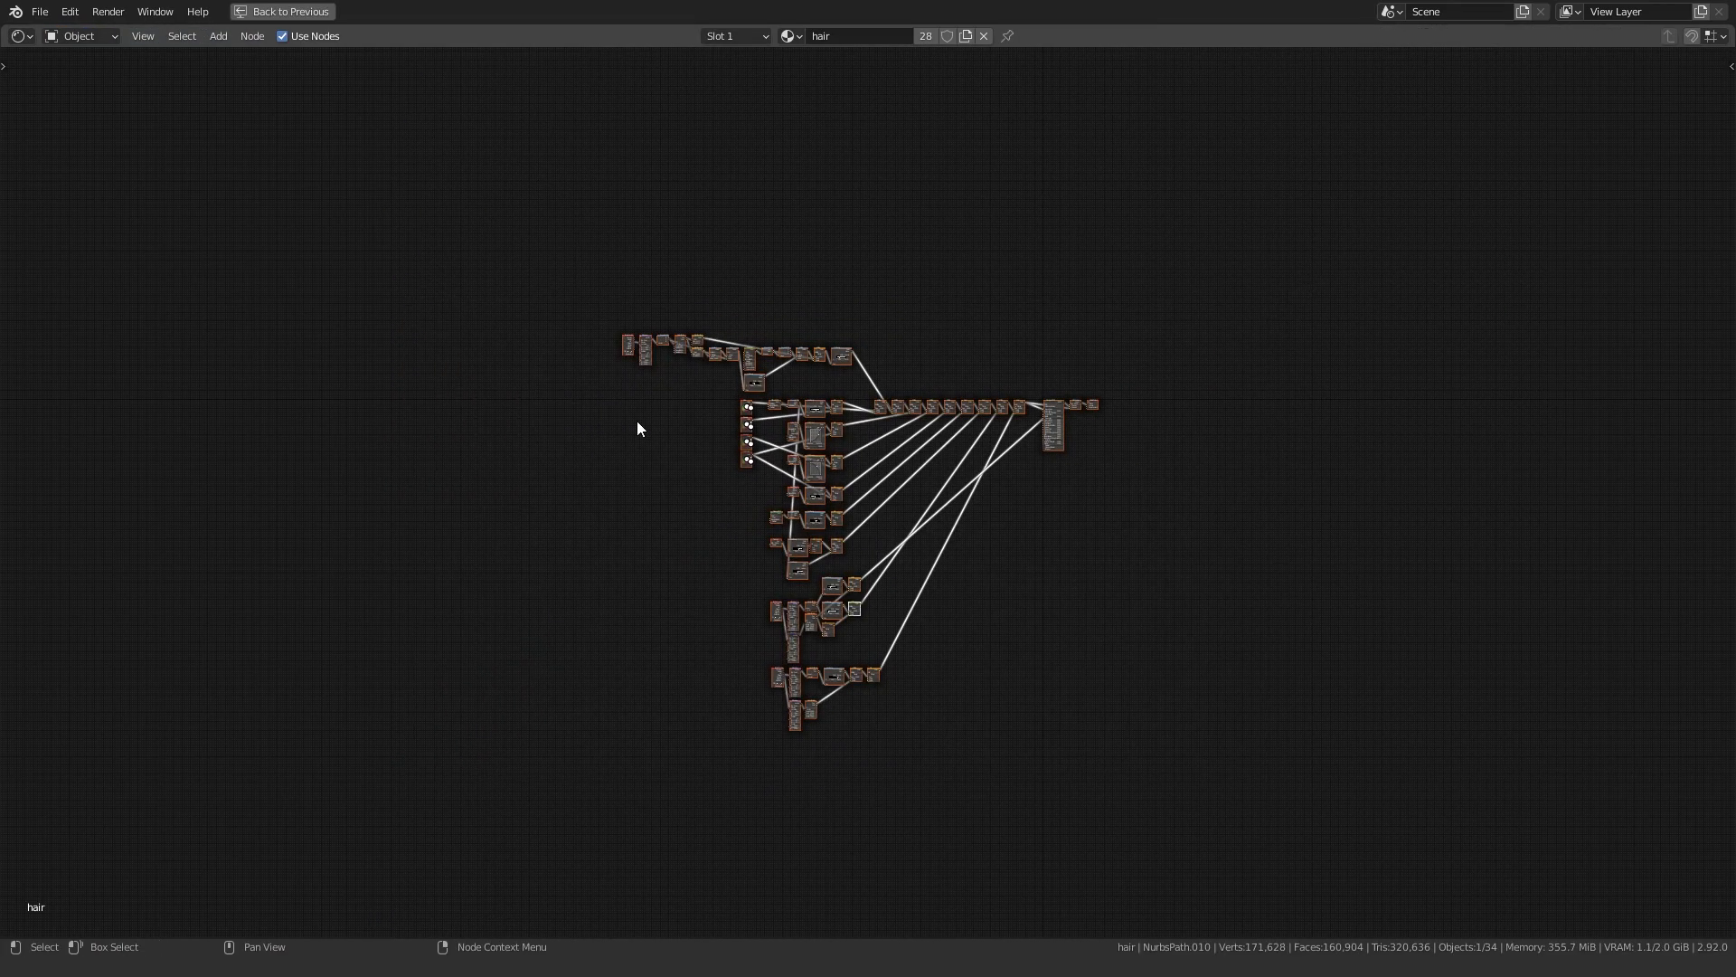
pyautogui.press('KP_Decimal')
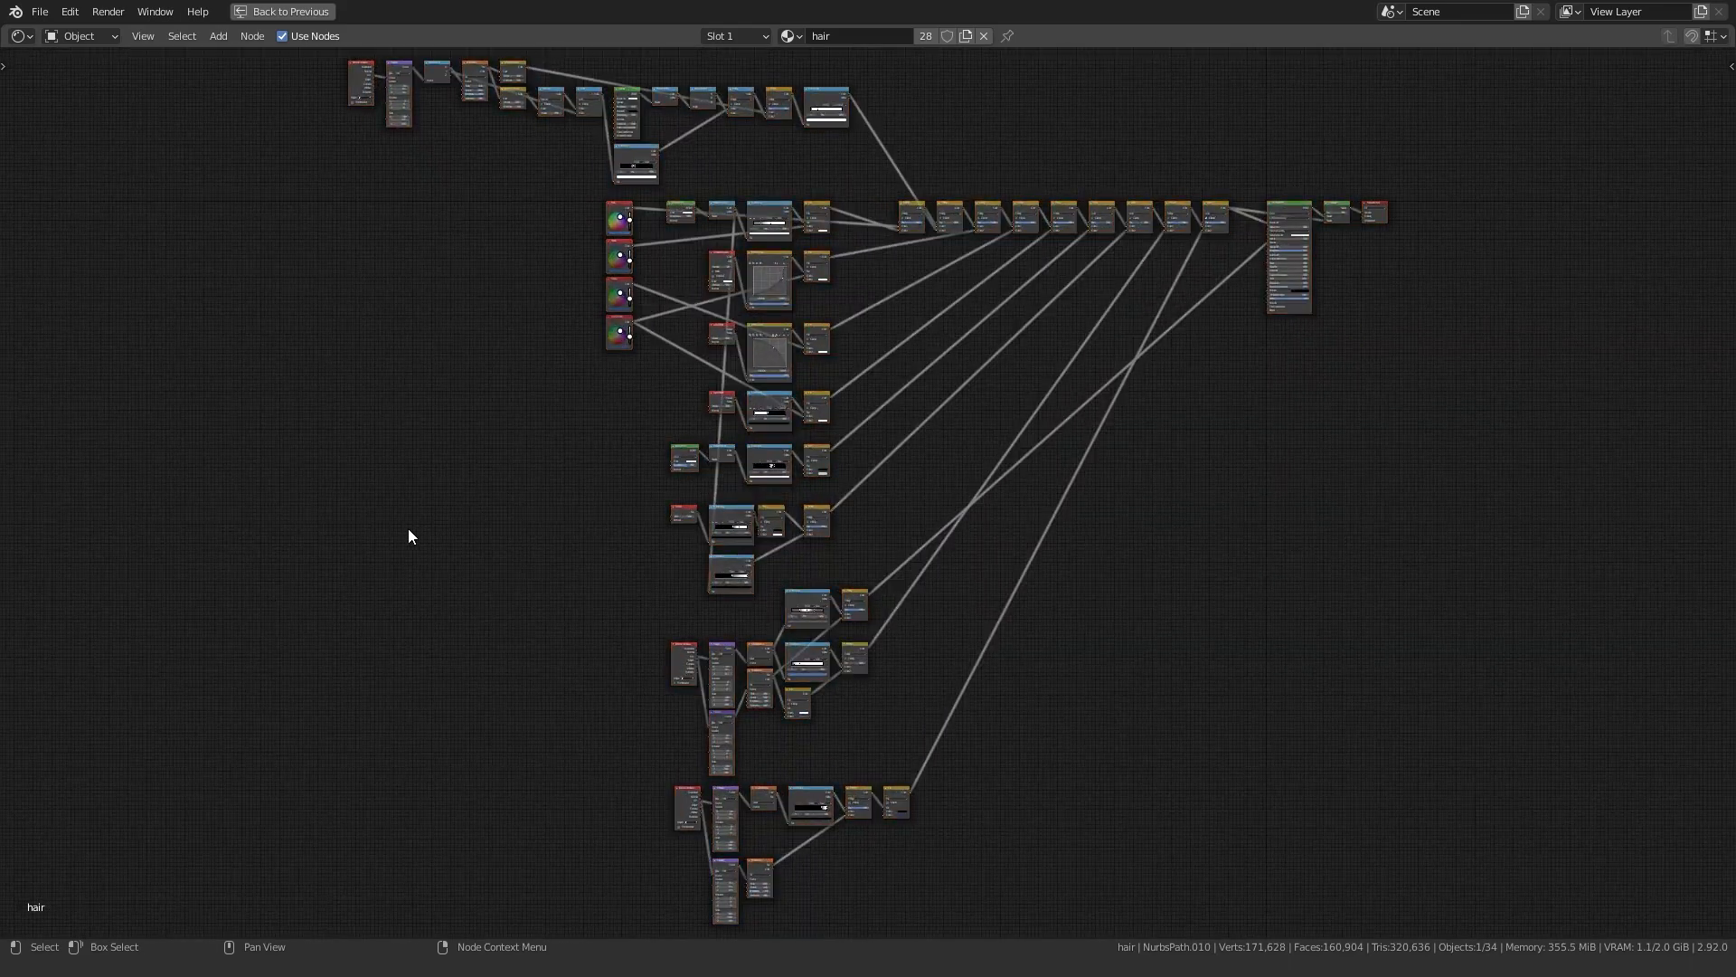
# - Examine the uppermost chain of texture, shader and color ramp nodes in the hair material
pyautogui.moveTo(340, 263); pyautogui.dragTo(432, 351, button='middle')
pyautogui.moveTo(342, 251); pyautogui.dragTo(944, 133)
pyautogui.scroll(2, 577, 450)
pyautogui.moveTo(577, 451); pyautogui.dragTo(570, 612, button='middle')
pyautogui.scroll(4, 511, 503)
pyautogui.moveTo(448, 431); pyautogui.dragTo(715, 678, button='middle')
pyautogui.moveTo(113, 516); pyautogui.dragTo(1293, 214)
pyautogui.press('KP_Decimal')
pyautogui.scroll(4, 707, 593)
# - Examine the hair material's four color nodes for Main, Shade, Shade 2 and AO/Outline
pyautogui.scroll(-1, 705, 593)
pyautogui.moveTo(739, 794); pyautogui.dragTo(569, 549, button='middle')
pyautogui.moveTo(656, 685); pyautogui.dragTo(439, 570, button='middle')
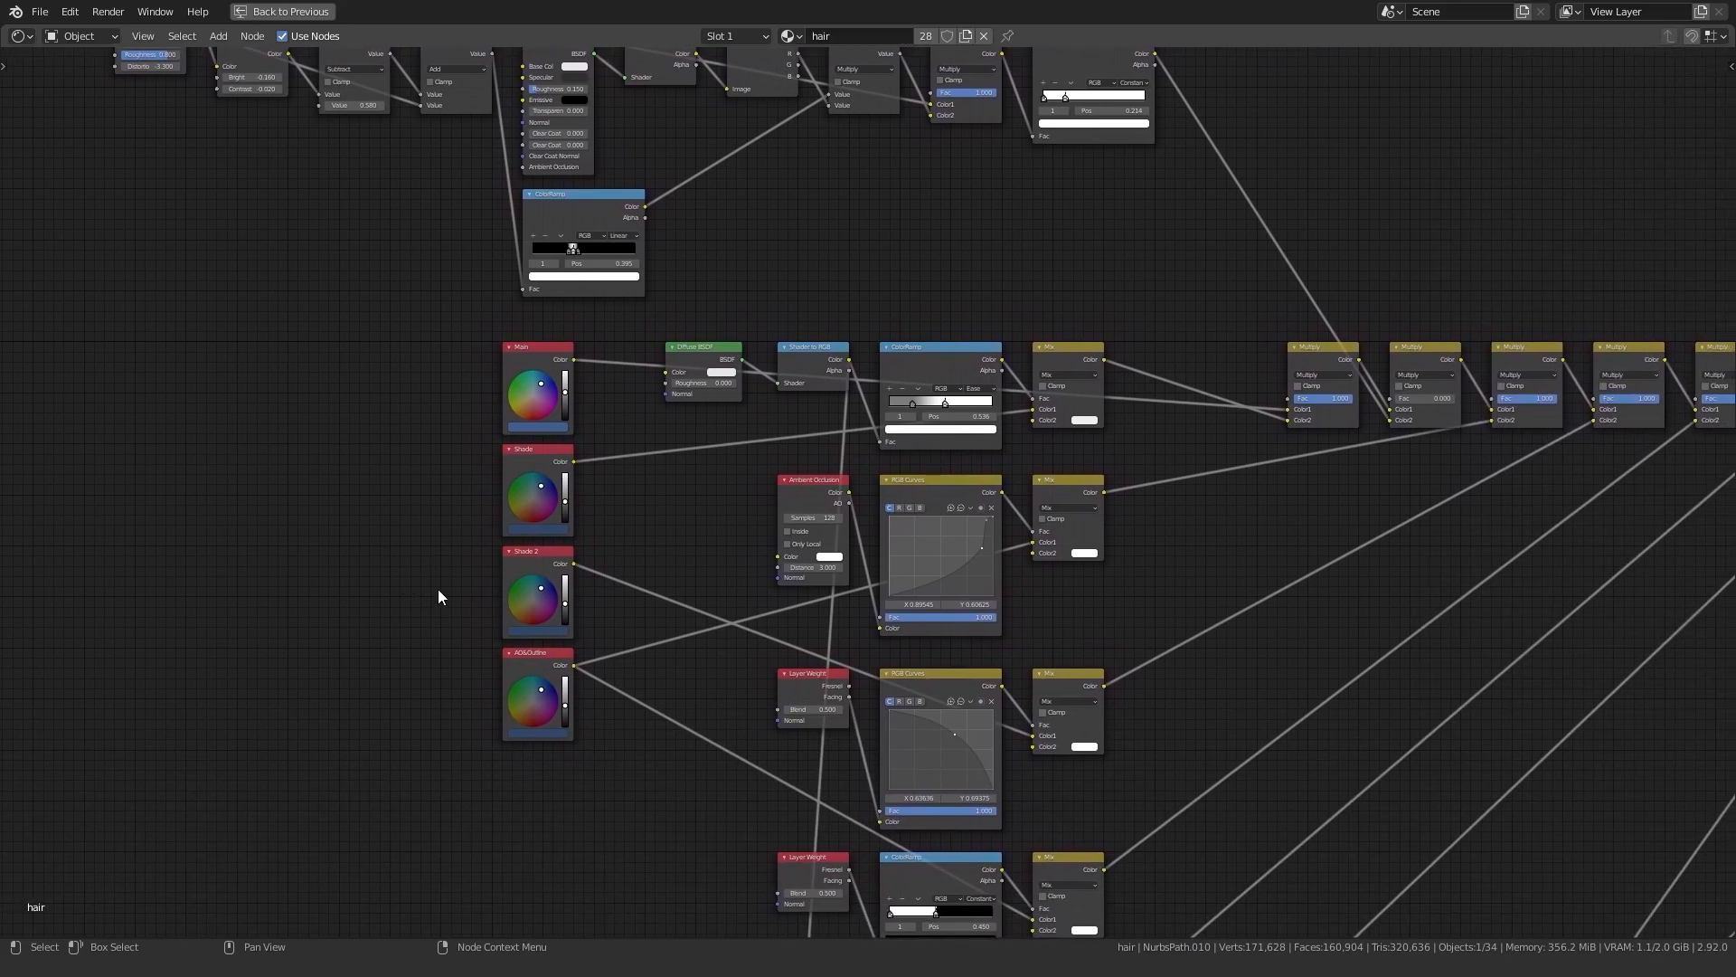
pyautogui.moveTo(388, 787); pyautogui.dragTo(537, 434)
pyautogui.press('g')
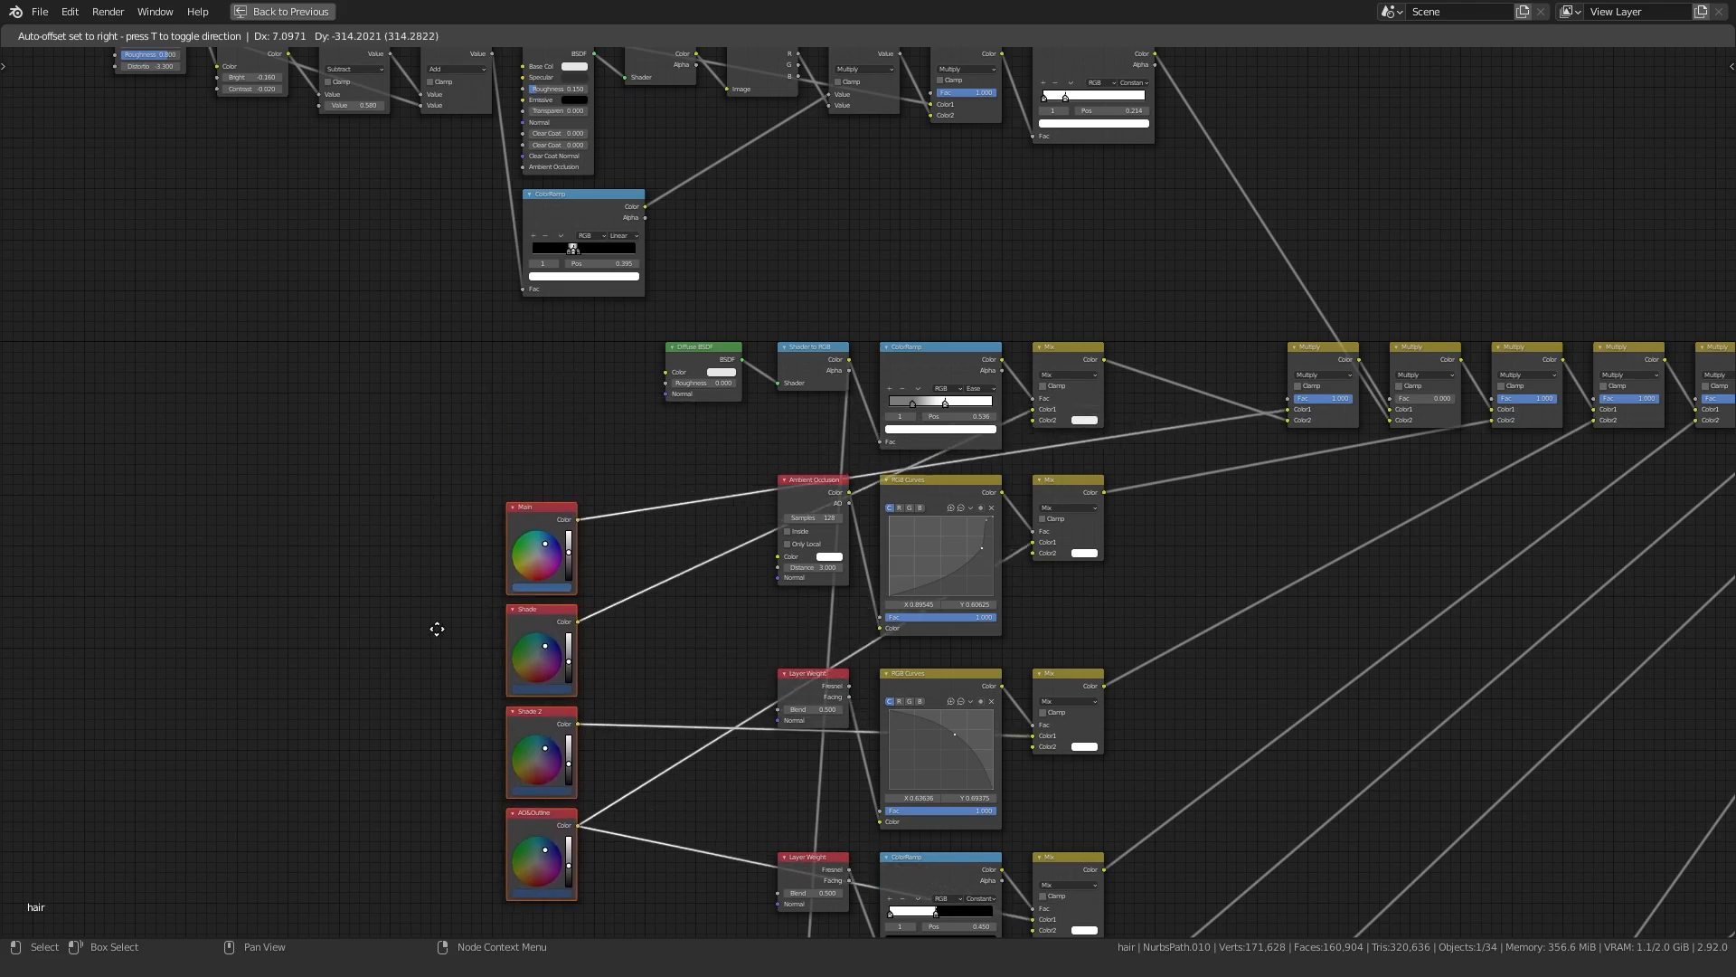
pyautogui.click(438, 468)
# - Examine the hair material's Diffuse, Ambient Occlusion and Layer Weight rows and the Multiply and Add chain they feed
pyautogui.moveTo(635, 429); pyautogui.dragTo(1047, 347)
pyautogui.press('g')
pyautogui.rightClick(1040, 267)
pyautogui.moveTo(693, 612); pyautogui.dragTo(1094, 484)
pyautogui.press('g')
pyautogui.rightClick(1122, 439)
pyautogui.moveTo(659, 766); pyautogui.dragTo(1120, 665)
pyautogui.press('g')
pyautogui.rightClick(1258, 577)
pyautogui.moveTo(1259, 577); pyautogui.dragTo(584, 475, button='middle')
pyautogui.moveTo(584, 468); pyautogui.dragTo(1446, 353)
pyautogui.press('g')
pyautogui.rightClick(961, 449)
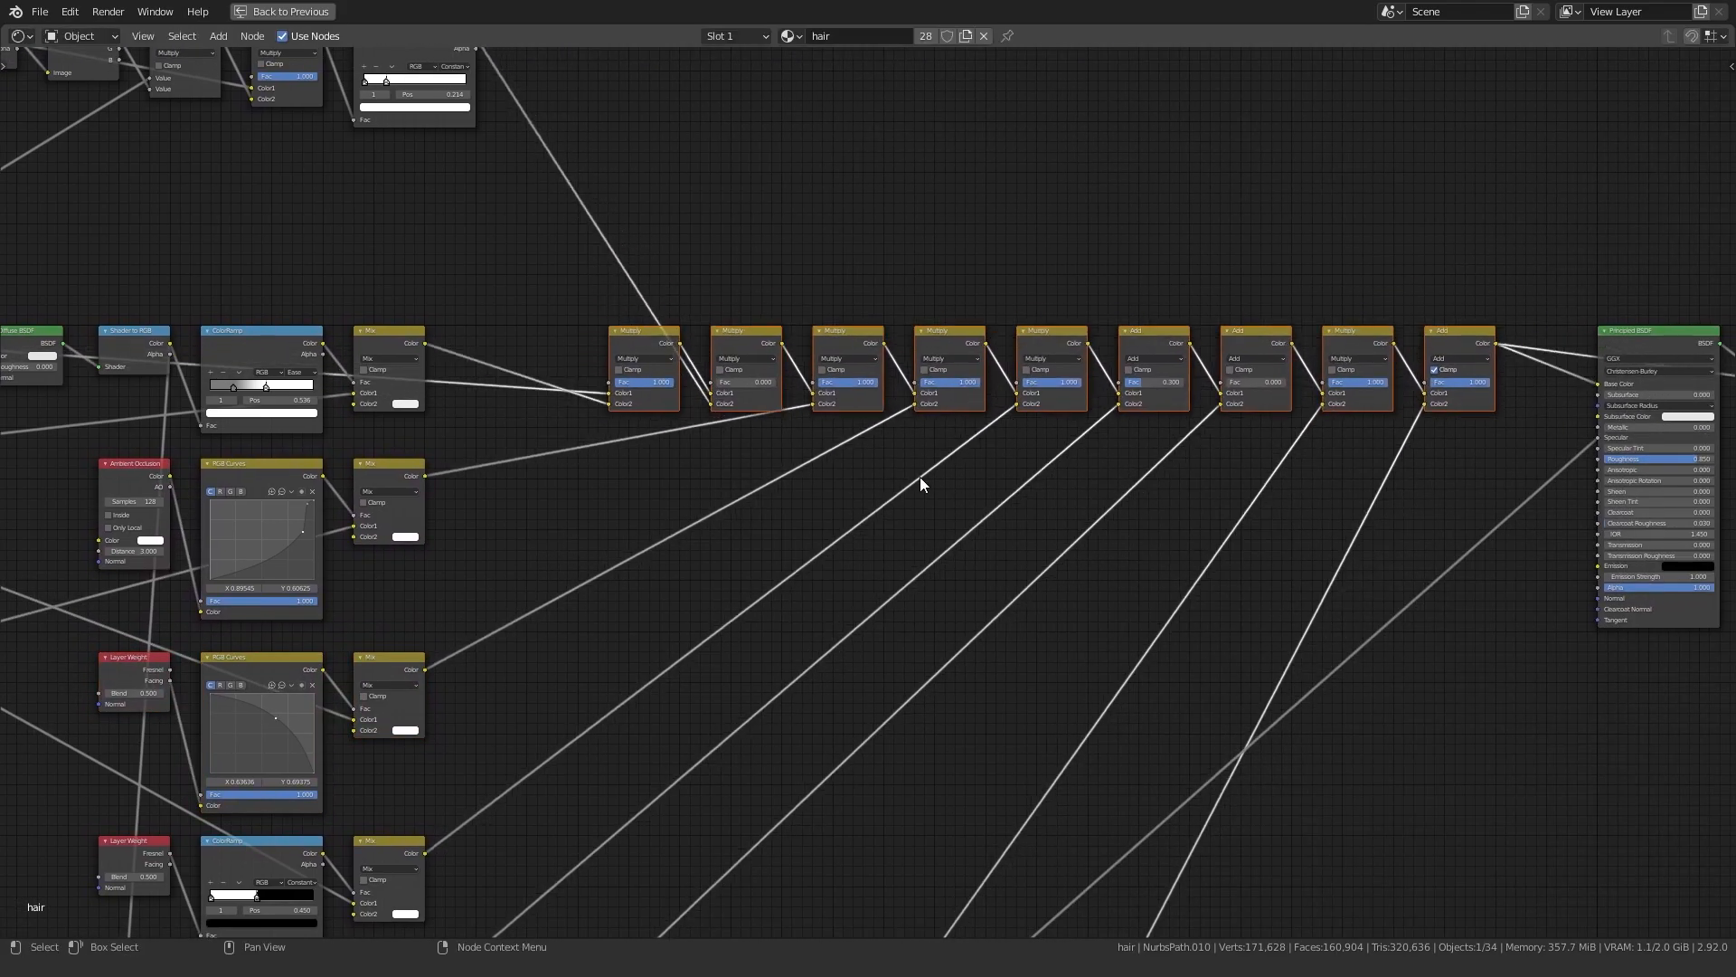
# - Examine the hair material's lowest branch, with its gradient and noise textures feeding Multiply and Mix nodes
pyautogui.scroll(-5, 897, 497)
pyautogui.moveTo(693, 557); pyautogui.dragTo(805, 420, button='middle')
pyautogui.keyDown('shift'); pyautogui.scroll(-10, 804, 420); pyautogui.keyUp('shift')
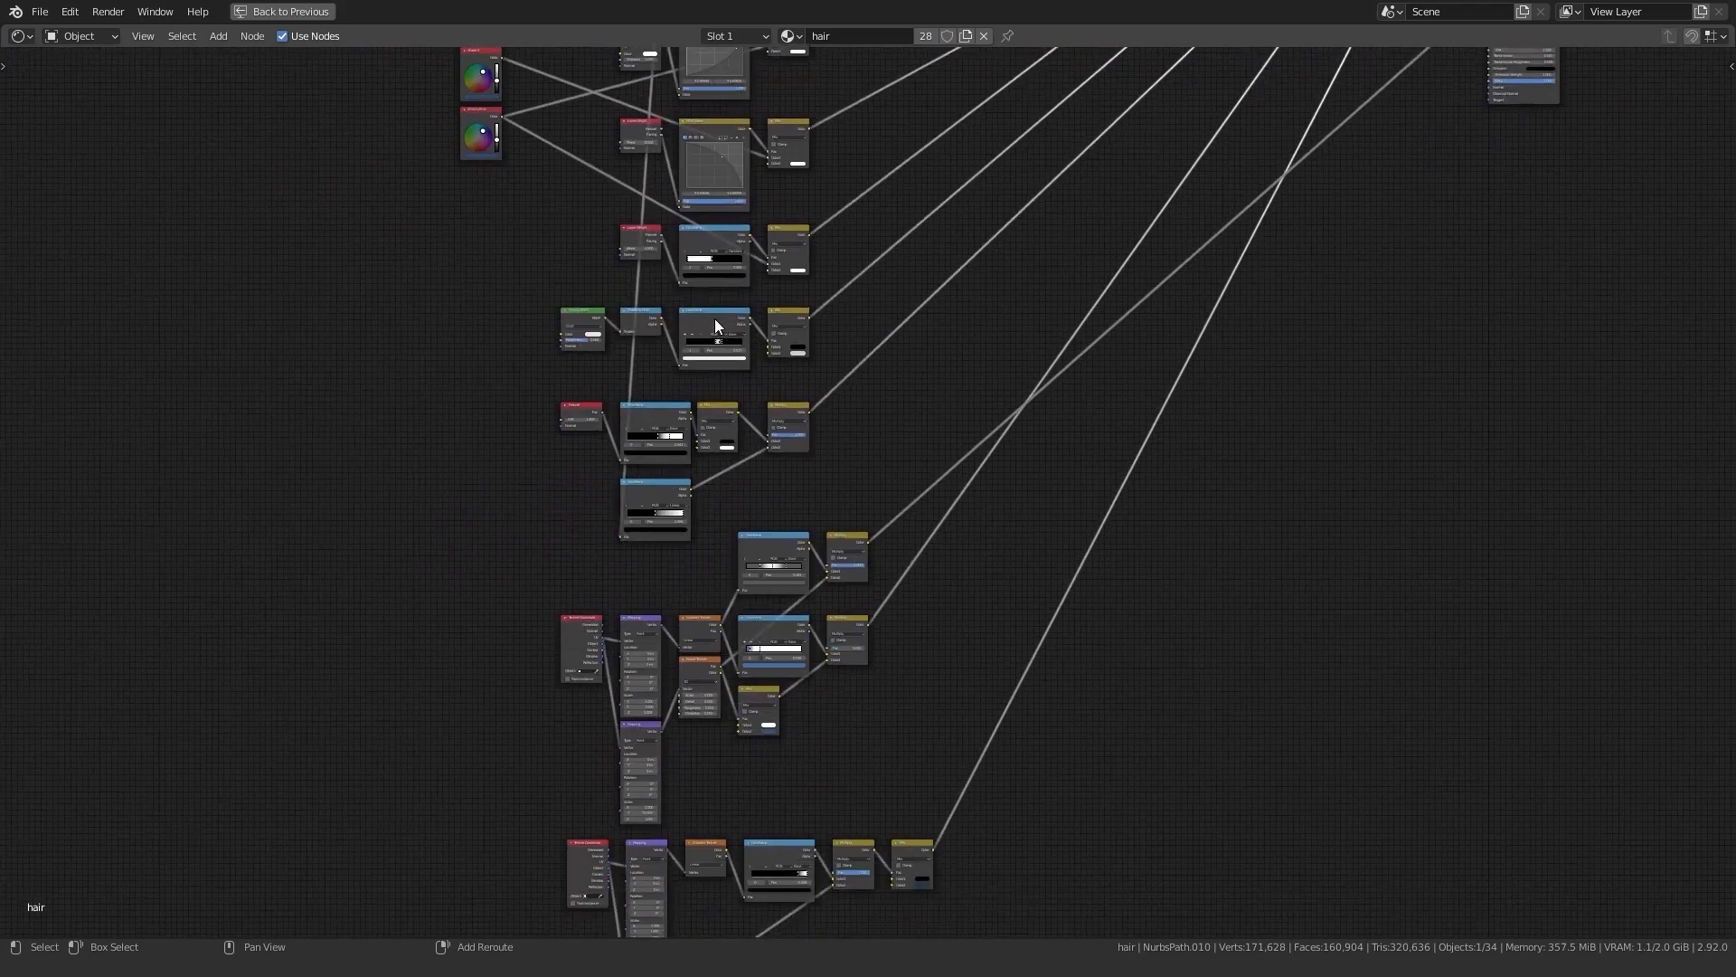
pyautogui.keyDown('shift'); pyautogui.scroll(-2, 597, 479); pyautogui.keyUp('shift')
pyautogui.moveTo(516, 806); pyautogui.dragTo(995, 603)
pyautogui.press('KP_Decimal')
pyautogui.scroll(1, 459, 584)
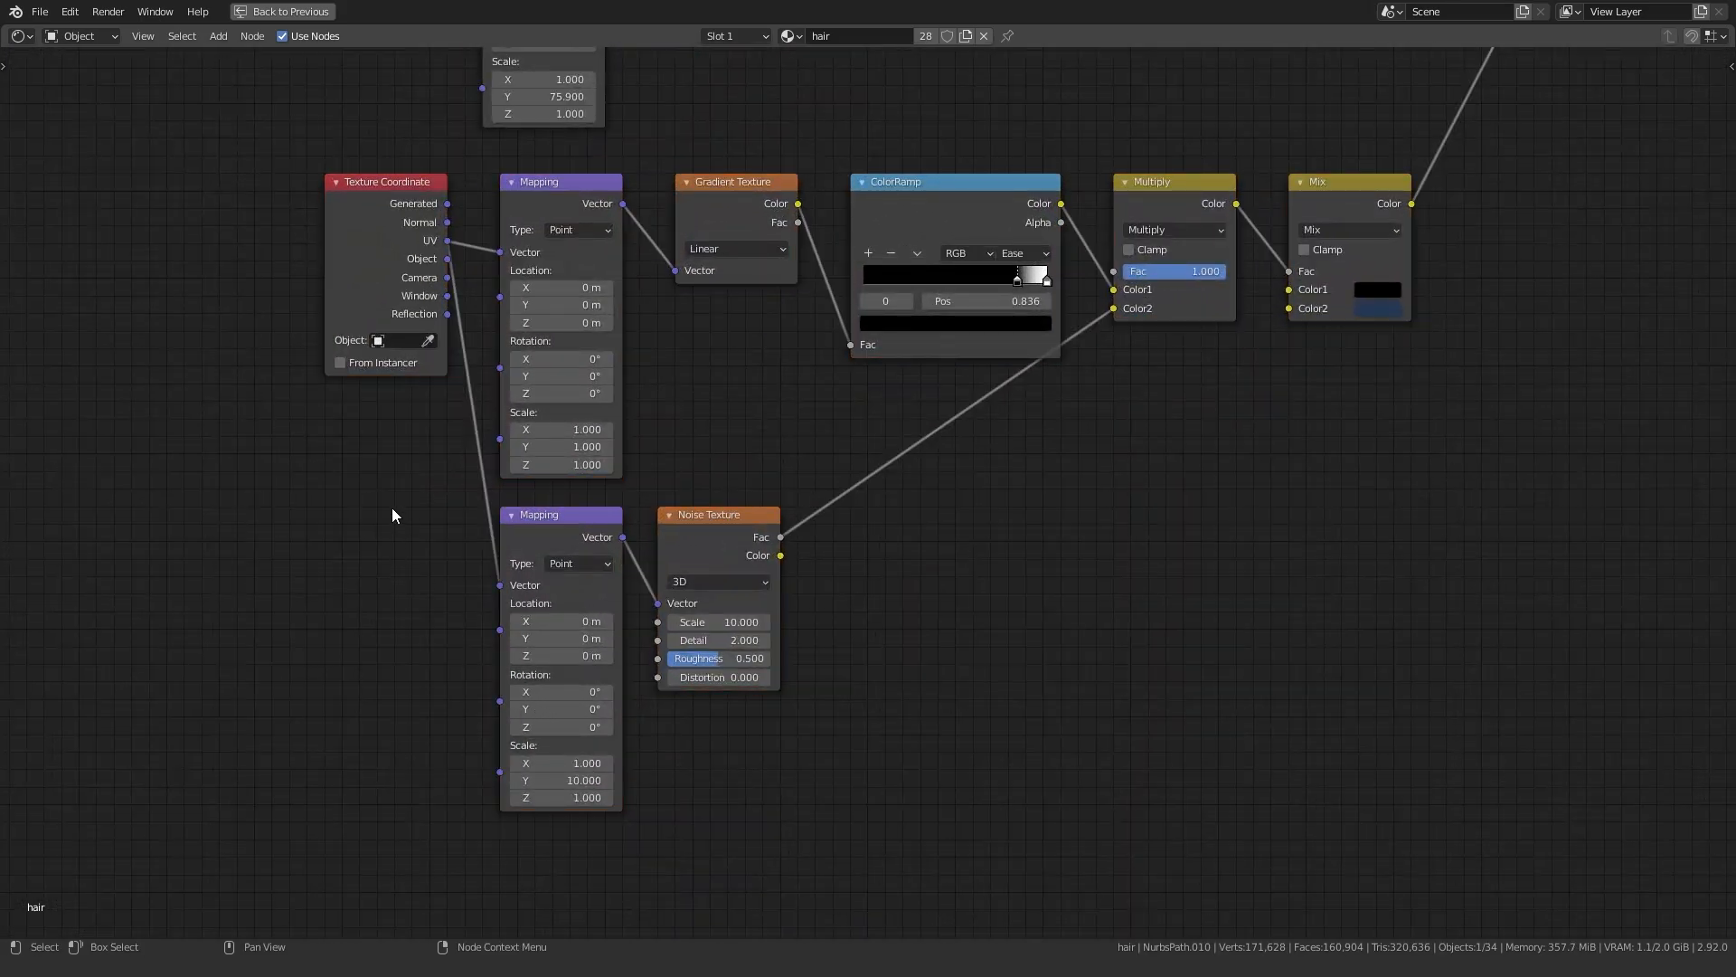
# - Examine the second gradient and noise texture branch and the Fresnel branch above it
pyautogui.scroll(-1, 290, 213)
pyautogui.moveTo(290, 213); pyautogui.dragTo(367, 787, button='middle')
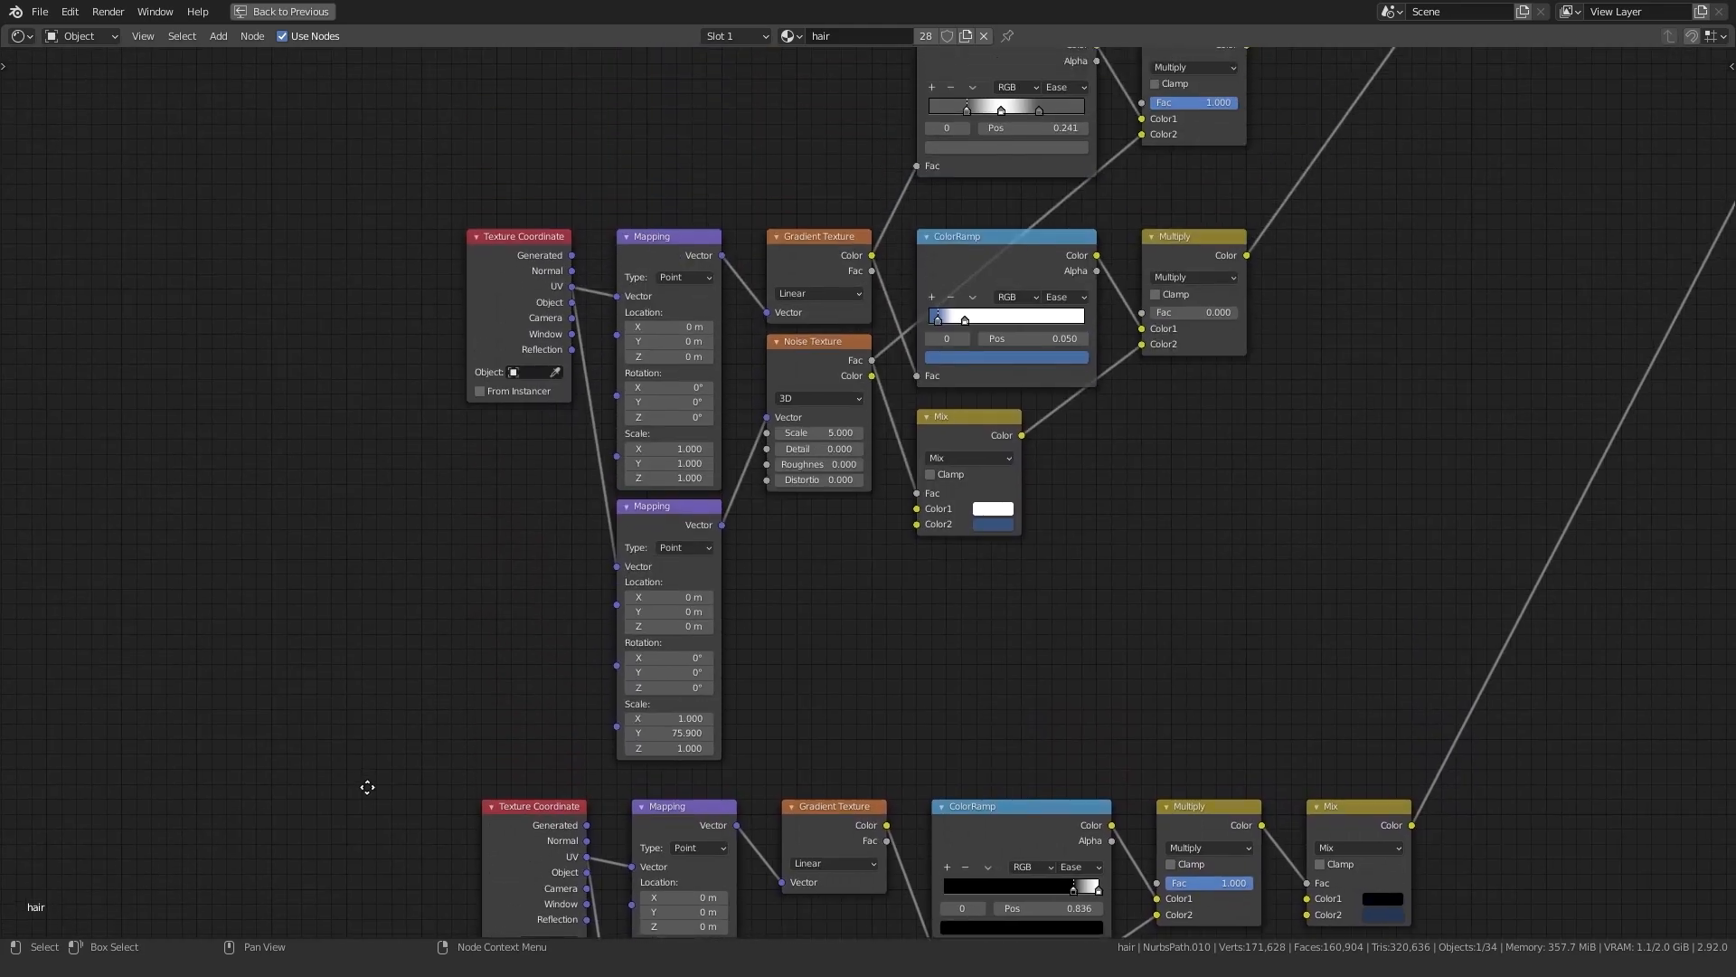
pyautogui.moveTo(355, 700); pyautogui.dragTo(1308, 122)
pyautogui.press('KP_Decimal')
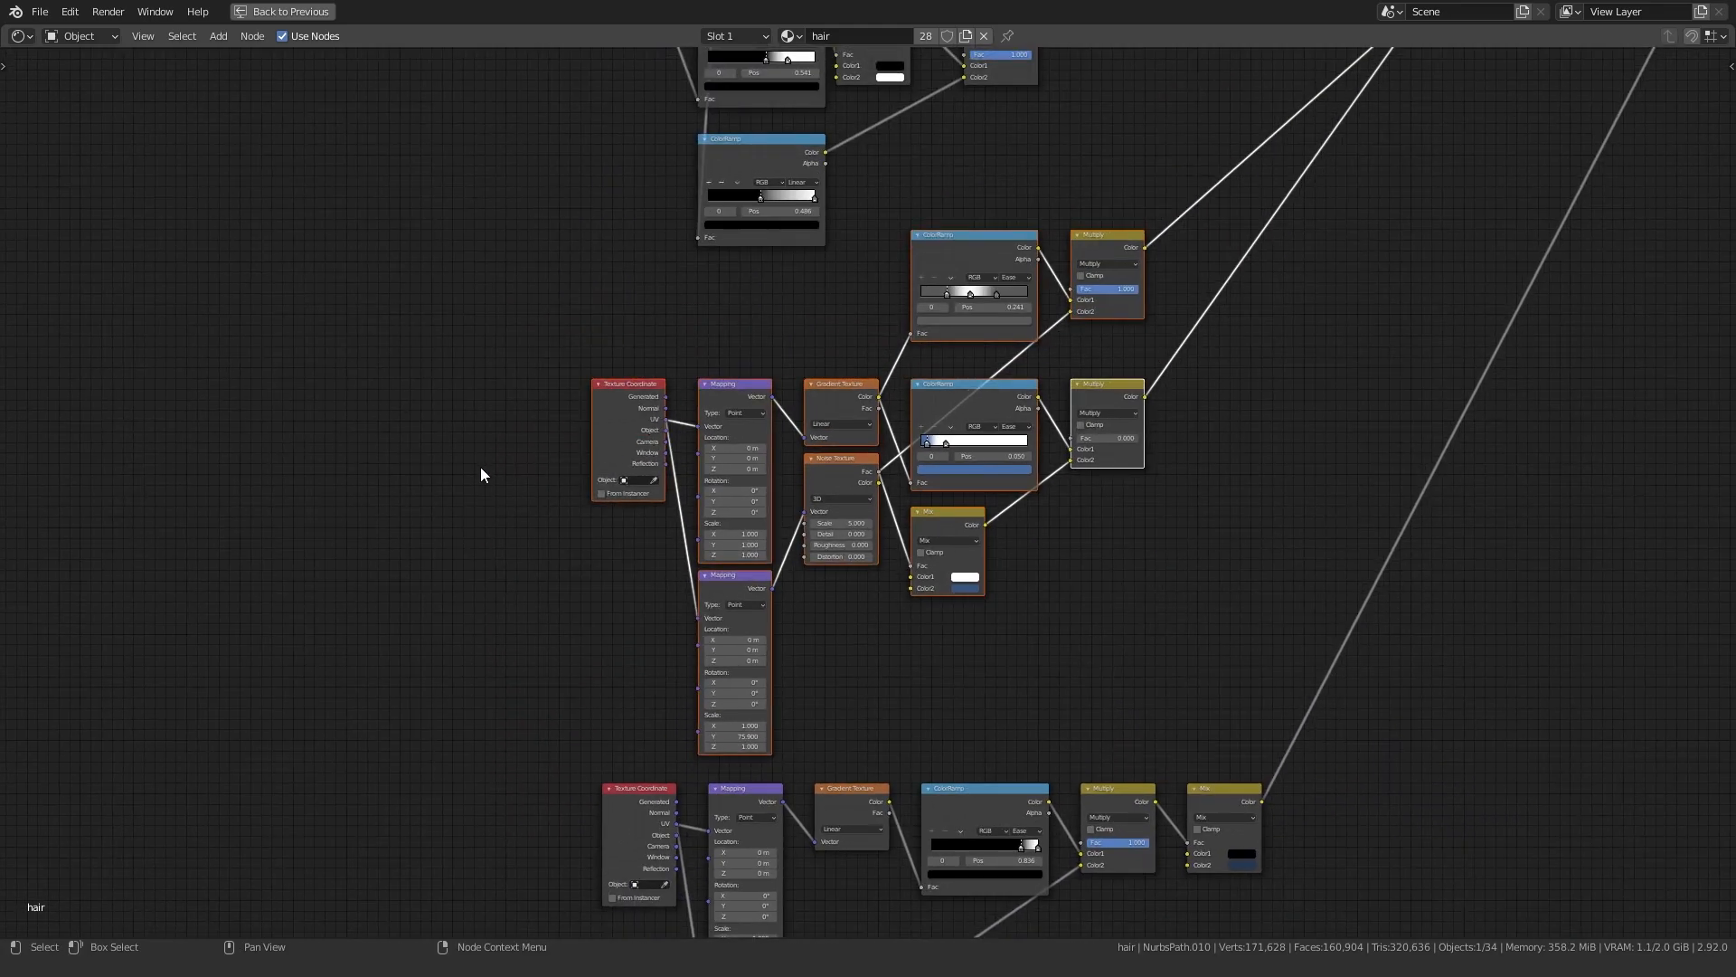
pyautogui.moveTo(427, 172); pyautogui.dragTo(422, 693, button='middle')
pyautogui.moveTo(419, 664); pyautogui.dragTo(1017, 371)
pyautogui.press('KP_Decimal')
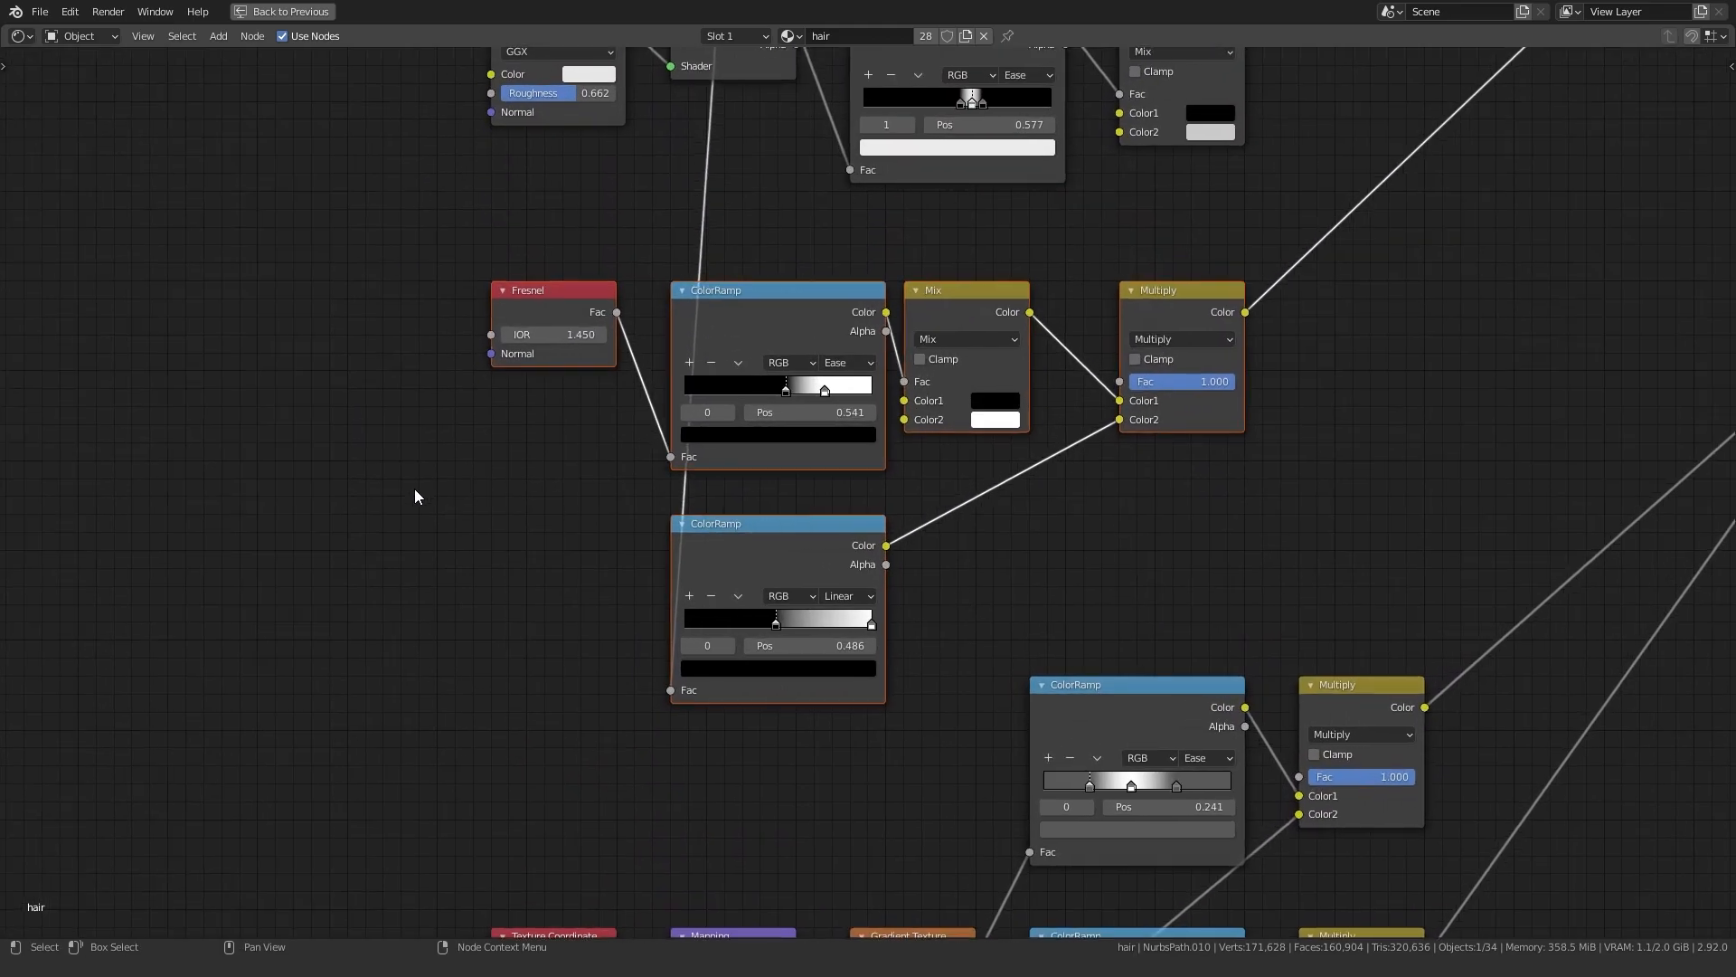
# - Examine the hair material's Glossy, Layer Weight color ramp and Layer Weight RGB Curves rows, working upward through the tree
pyautogui.moveTo(368, 244); pyautogui.dragTo(318, 662, button='middle')
pyautogui.moveTo(404, 586); pyautogui.dragTo(1117, 403)
pyautogui.press('KP_Decimal')
pyautogui.click(203, 474)
pyautogui.moveTo(436, 204); pyautogui.dragTo(356, 592, button='middle')
pyautogui.moveTo(435, 604); pyautogui.dragTo(1153, 475)
pyautogui.scroll(-6, 521, 422)
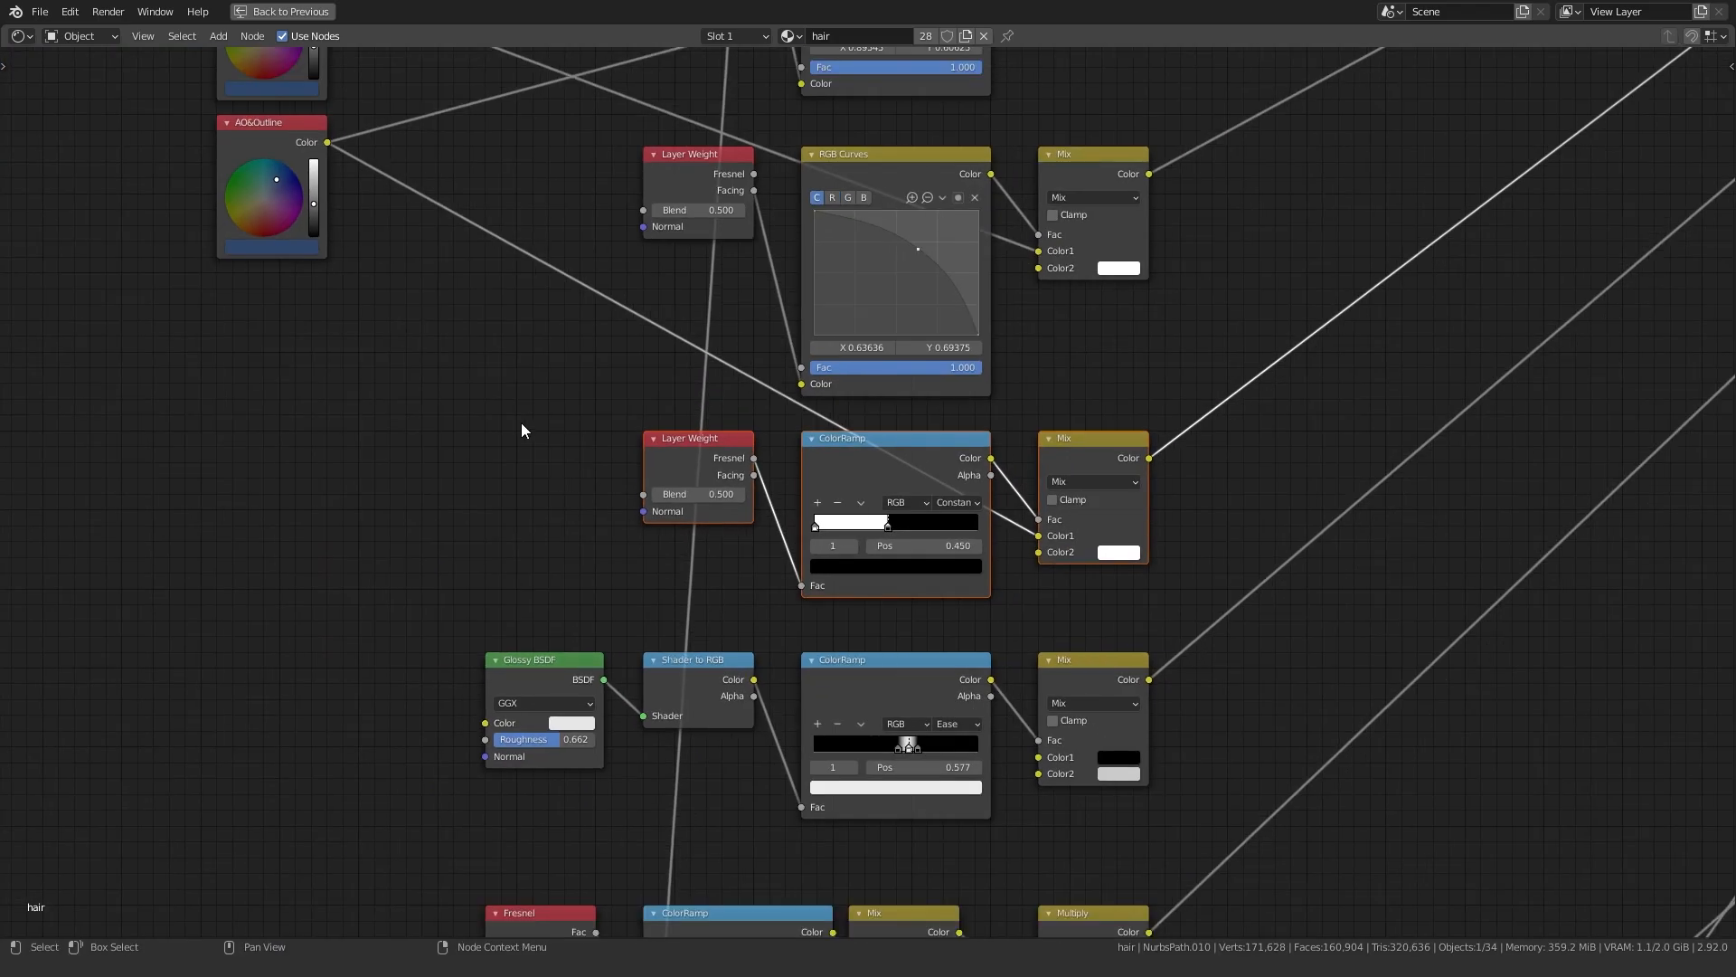
pyautogui.moveTo(622, 314); pyautogui.dragTo(595, 452, button='middle')
pyautogui.moveTo(595, 452); pyautogui.dragTo(1064, 329)
pyautogui.press('KP_Decimal')
pyautogui.scroll(-8, 532, 467)
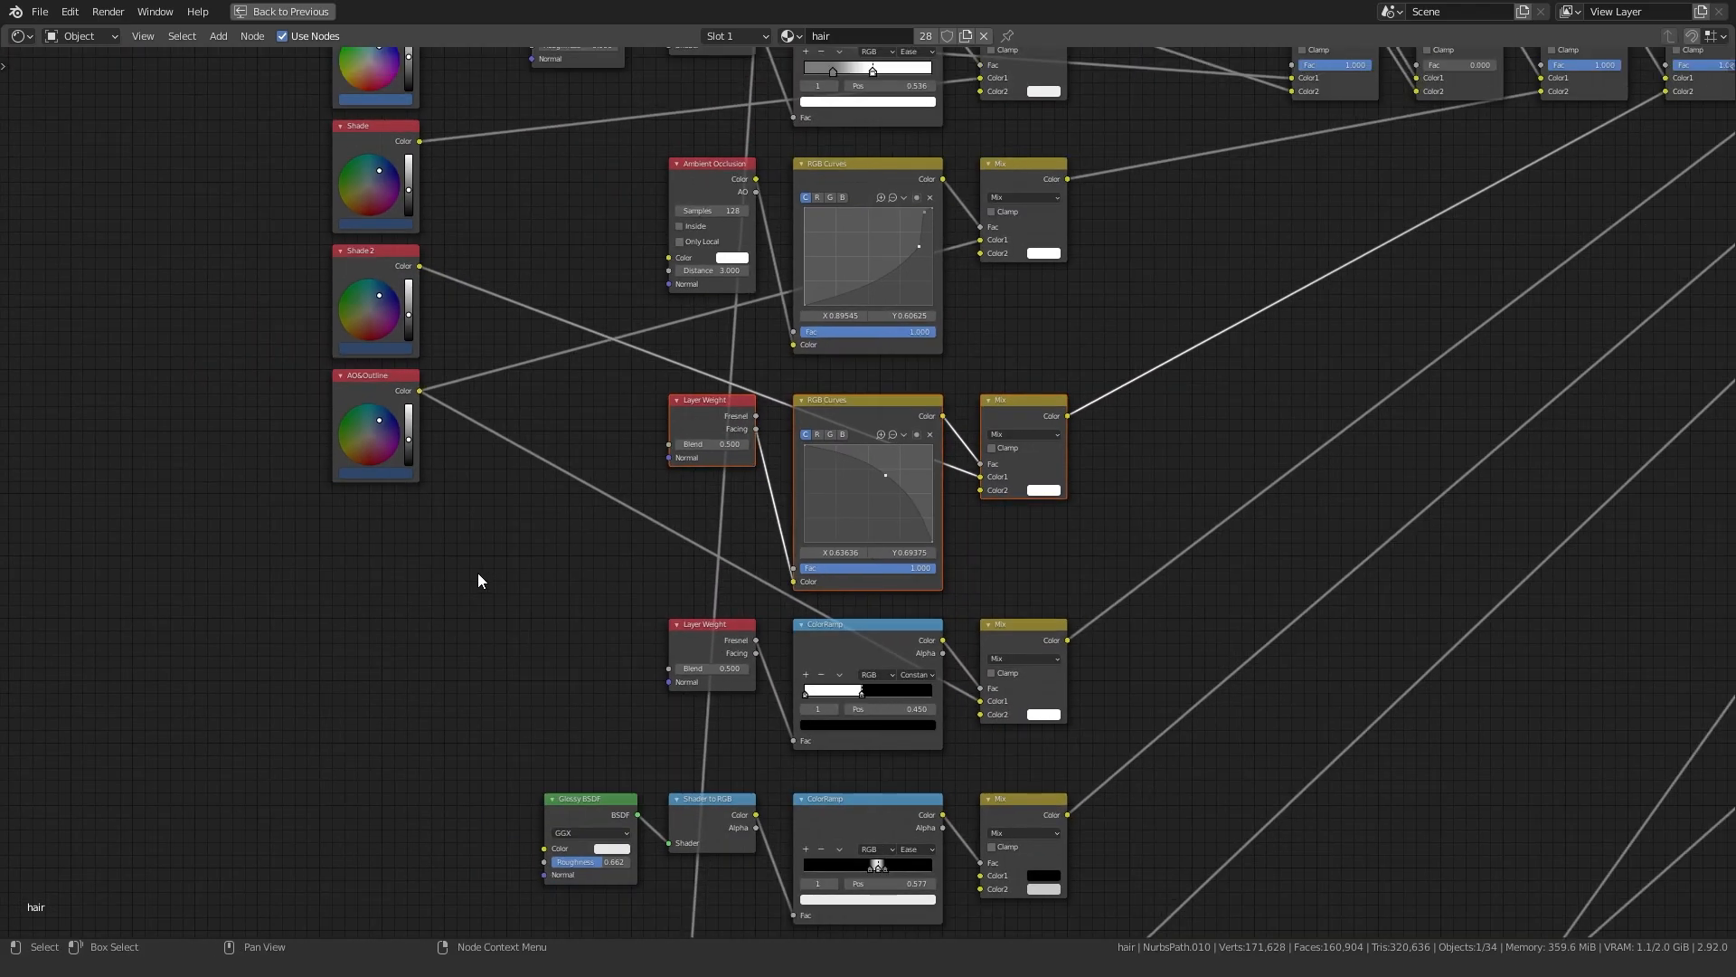
# - Follow the hair material's Multiply and Add chain across to the Principled BSDF, Mix Shader and Material Output nodes
pyautogui.scroll(-2, 477, 573)
pyautogui.moveTo(512, 544); pyautogui.dragTo(397, 622, button='middle')
pyautogui.scroll(-2, 876, 574)
pyautogui.moveTo(876, 574); pyautogui.dragTo(470, 512, button='middle')
pyautogui.moveTo(846, 396); pyautogui.dragTo(561, 508, button='middle')
pyautogui.scroll(5, 1232, 408)
pyautogui.moveTo(1232, 408); pyautogui.dragTo(628, 537, button='middle')
pyautogui.scroll(3, 843, 492)
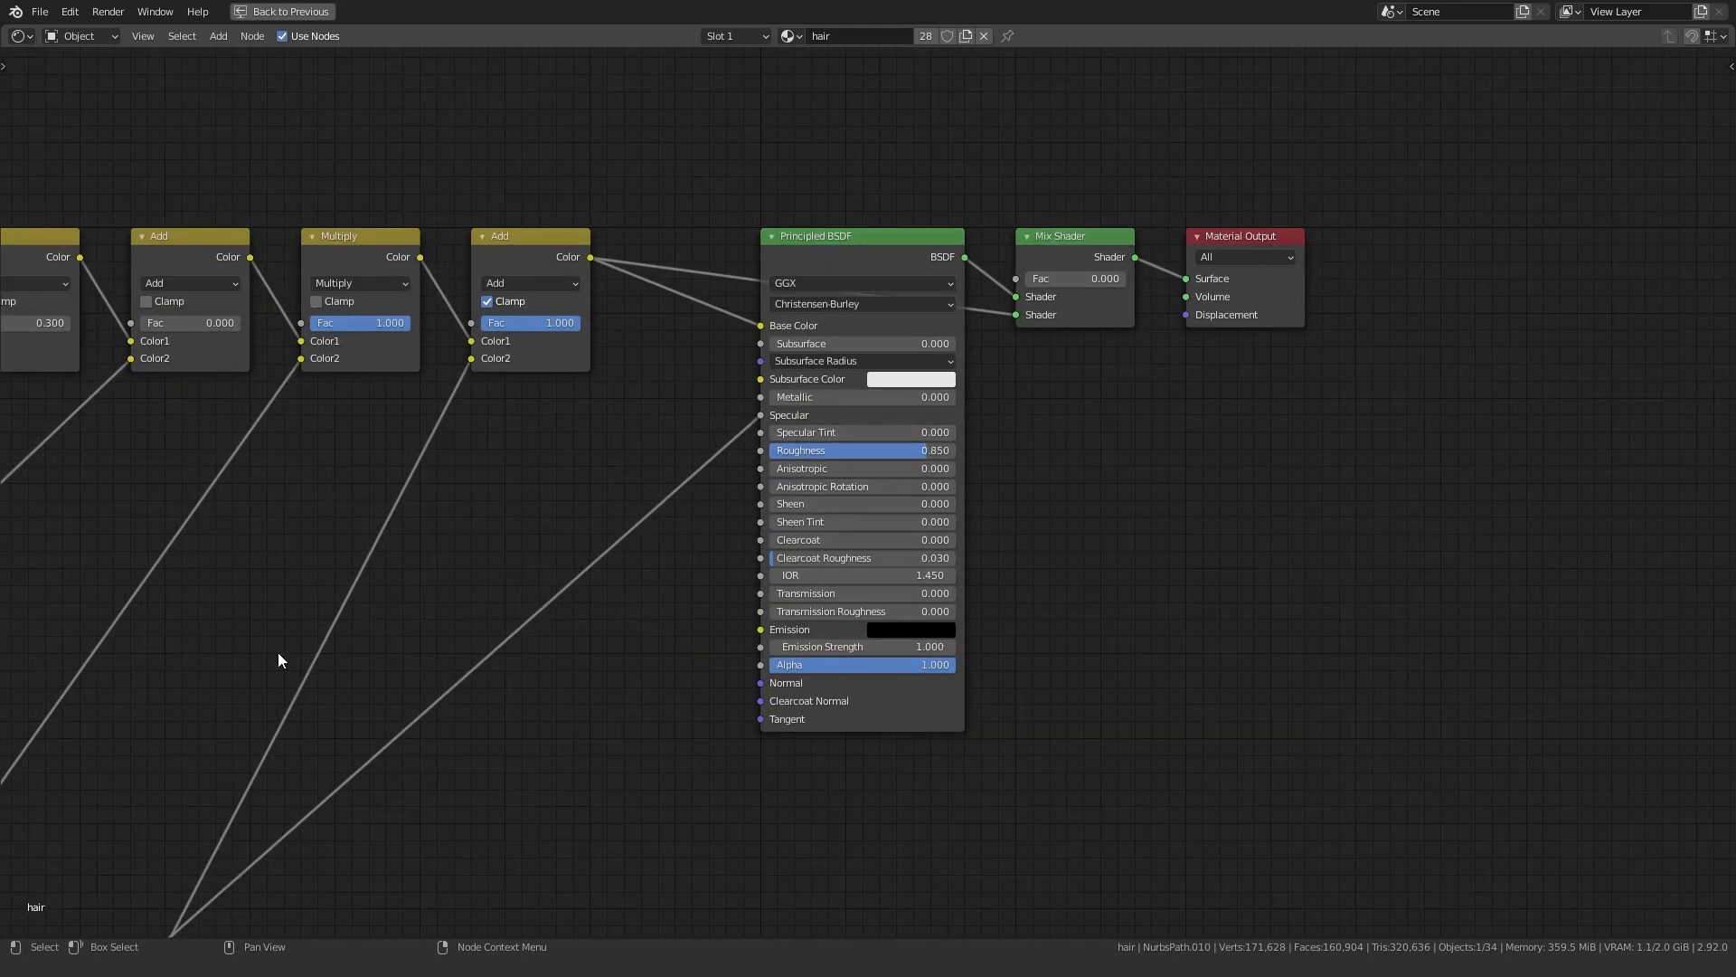
# - Trace the links of the last Multiply and Add nodes and the Specular input back to their source branches
pyautogui.moveTo(340, 642); pyautogui.dragTo(563, 507, button='middle')
pyautogui.moveTo(689, 695); pyautogui.dragTo(984, 318, button='middle')
pyautogui.moveTo(272, 814); pyautogui.dragTo(1019, 213, button='middle')
pyautogui.scroll(-4, 724, 550)
pyautogui.moveTo(393, 808); pyautogui.dragTo(767, 527, button='middle')
pyautogui.moveTo(514, 863); pyautogui.dragTo(767, 526, button='middle')
pyautogui.scroll(5, 767, 527)
pyautogui.moveTo(581, 520); pyautogui.dragTo(705, 450, button='middle')
pyautogui.moveTo(701, 448)
pyautogui.mouseDown()
pyautogui.moveTo(740, 425)
pyautogui.moveTo(714, 439)
pyautogui.mouseUp()
pyautogui.rightClick(714, 439)
# - Review the two lower gradient and noise texture branches together and how they connect to the upper chain
pyautogui.scroll(-10, 869, 492)
pyautogui.moveTo(1015, 336); pyautogui.dragTo(599, 759, button='middle')
pyautogui.moveTo(1137, 286); pyautogui.dragTo(915, 441, button='middle')
pyautogui.moveTo(493, 705); pyautogui.dragTo(973, 312, button='middle')
pyautogui.moveTo(436, 856); pyautogui.dragTo(591, 527, button='middle')
pyautogui.click(590, 527)
pyautogui.scroll(1, 533, 518)
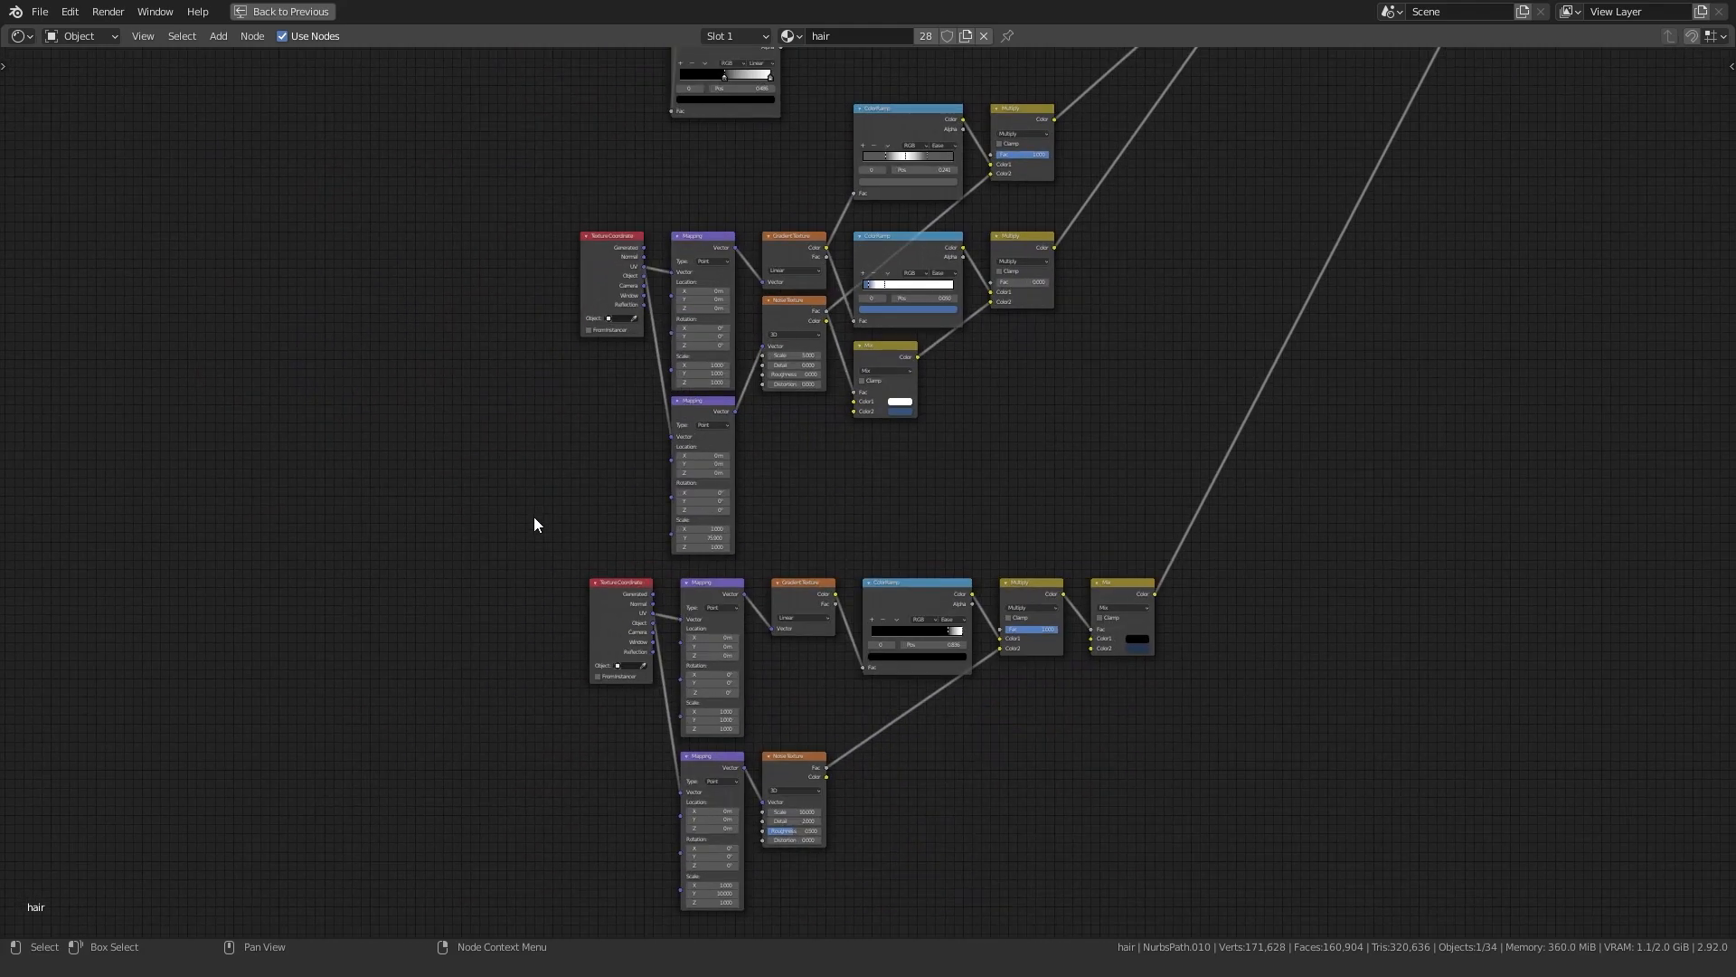
pyautogui.moveTo(496, 879); pyautogui.dragTo(1156, 607)
pyautogui.moveTo(477, 346); pyautogui.dragTo(449, 594, button='middle')
pyautogui.click(449, 594)
pyautogui.scroll(-4, 531, 421)
pyautogui.moveTo(532, 421); pyautogui.dragTo(419, 620, button='middle')
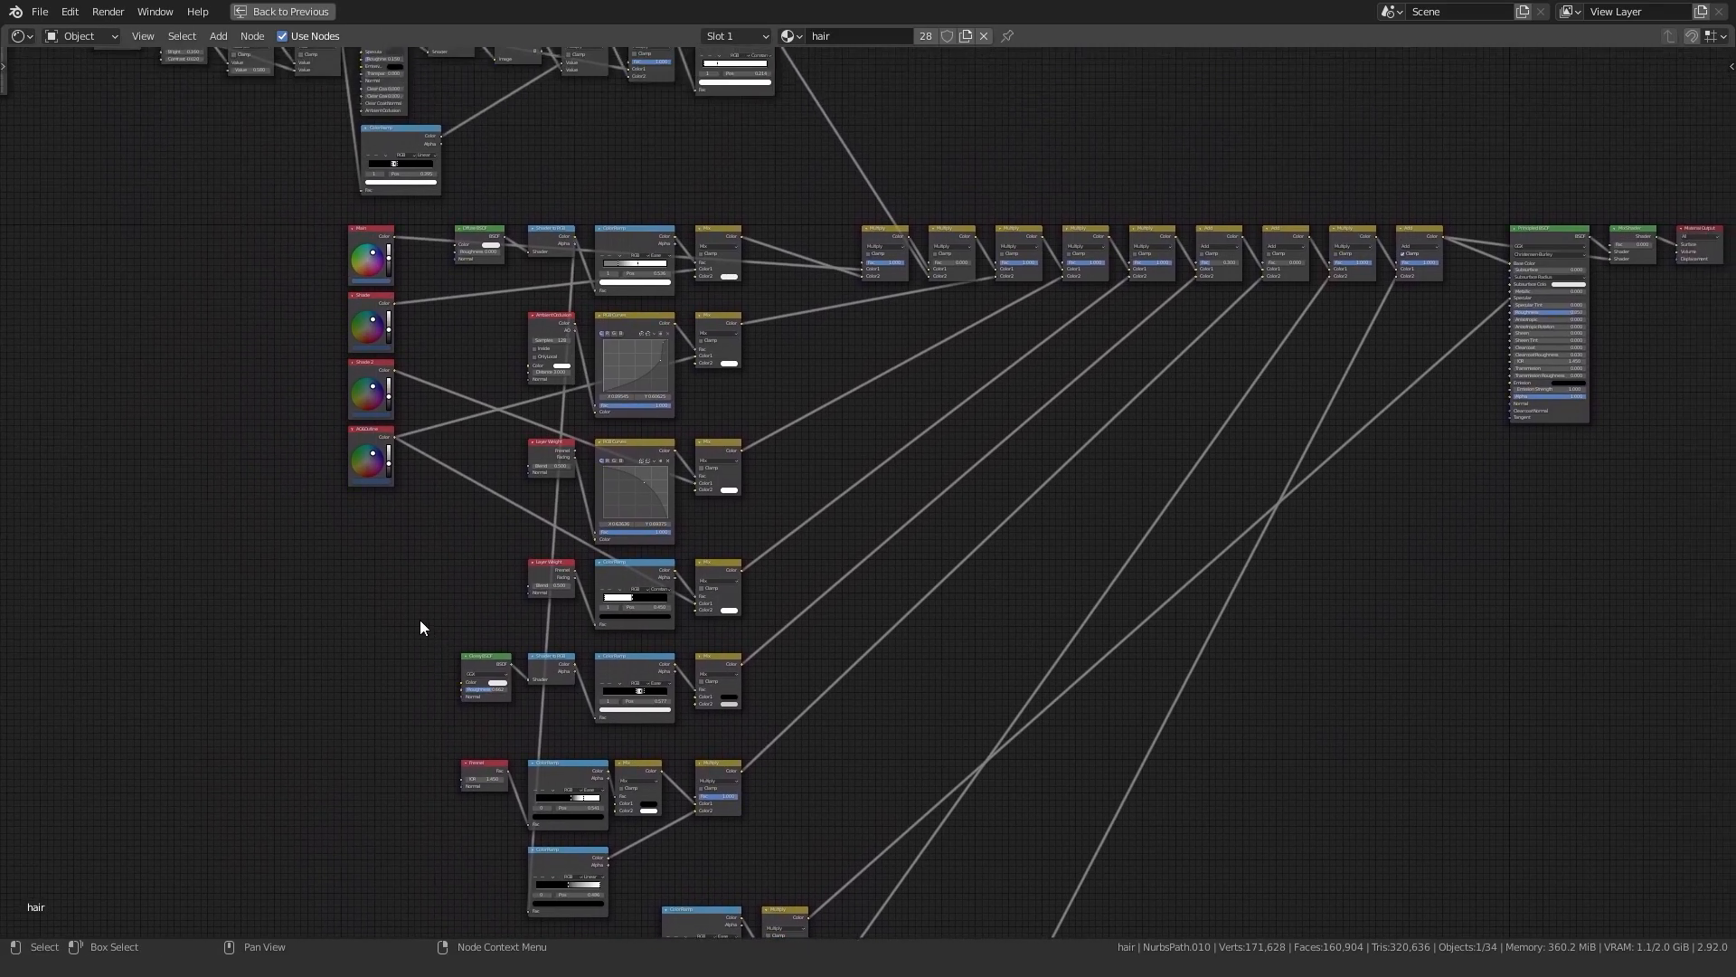
# - Look over the complete hair node tree and recheck the mixing chain up to its shader output
pyautogui.scroll(3, 769, 488)
pyautogui.moveTo(841, 524); pyautogui.dragTo(613, 421, button='middle')
pyautogui.scroll(-3, 644, 432)
pyautogui.moveTo(534, 749); pyautogui.dragTo(637, 421, button='middle')
pyautogui.scroll(-6, 649, 441)
pyautogui.moveTo(771, 484); pyautogui.dragTo(732, 524, button='middle')
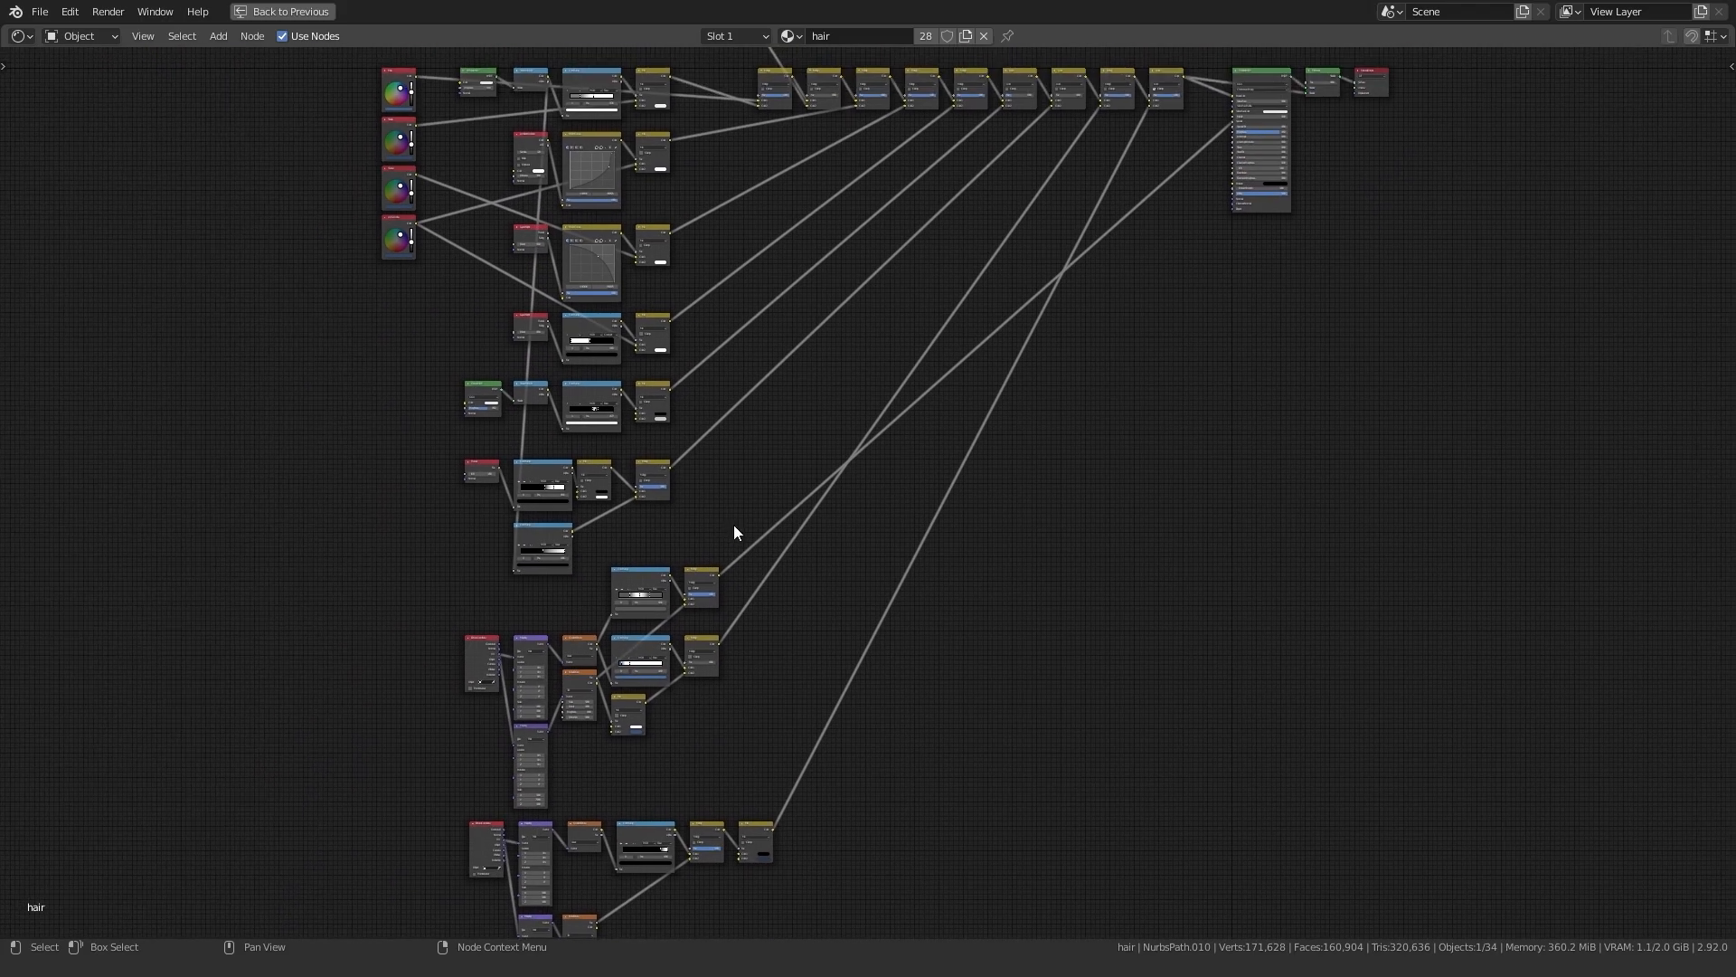
pyautogui.scroll(3, 1085, 123)
pyautogui.moveTo(1061, 143); pyautogui.dragTo(814, 633, button='middle')
pyautogui.scroll(14, 841, 528)
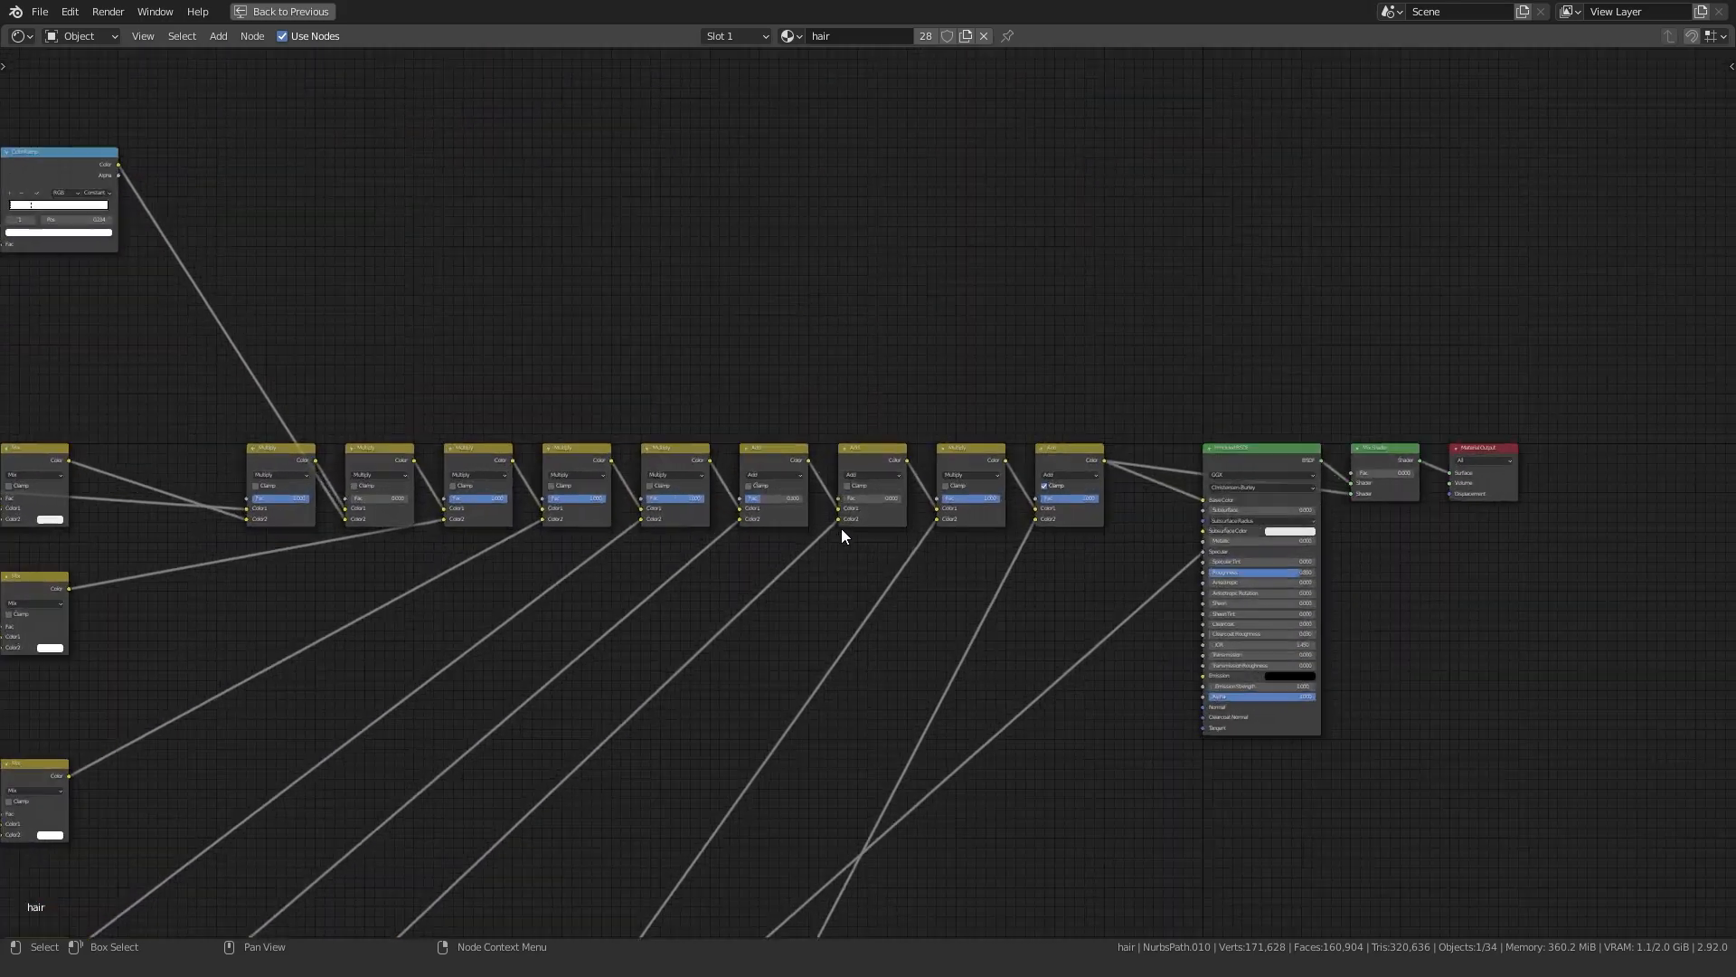
pyautogui.scroll(-2, 845, 520)
pyautogui.moveTo(1234, 544); pyautogui.dragTo(832, 566, button='middle')
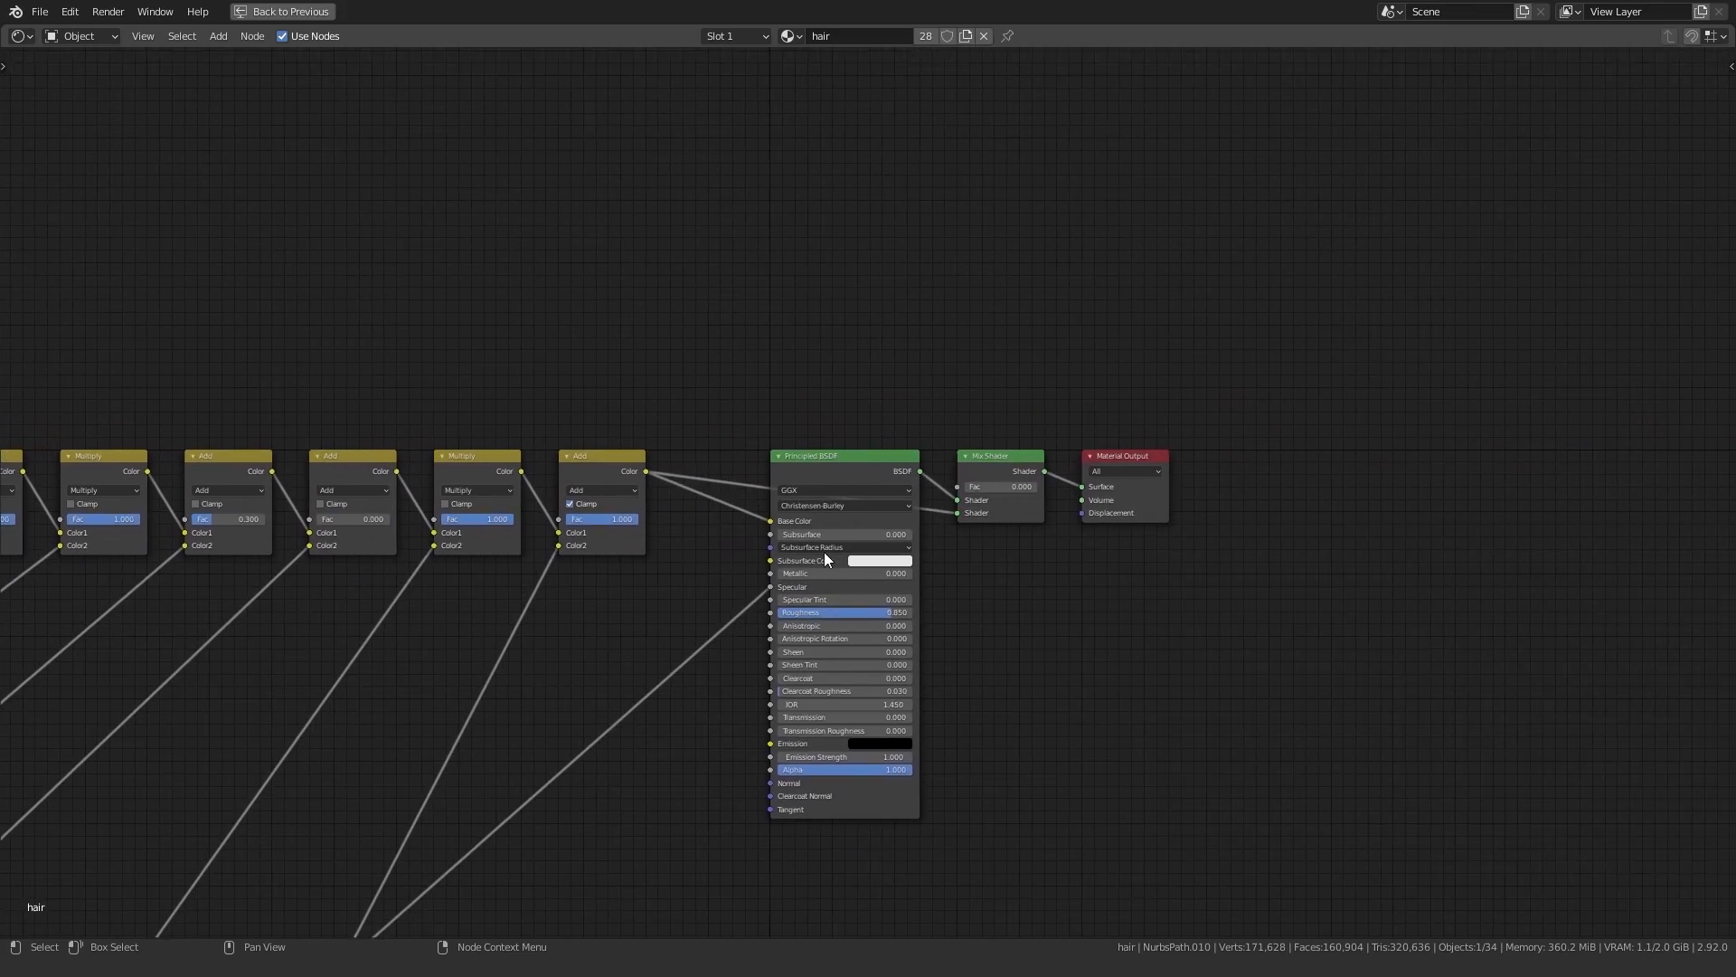
# - Restore the full Shading workspace layout and set the hair material's Mix Shader factor to 0
pyautogui.hotkey('ctrl', 'space')
pyautogui.scroll(-2, 768, 429)
pyautogui.moveTo(1033, 490)
pyautogui.mouseDown()
pyautogui.moveTo(1060, 490)
pyautogui.moveTo(1012, 490)
pyautogui.mouseUp()
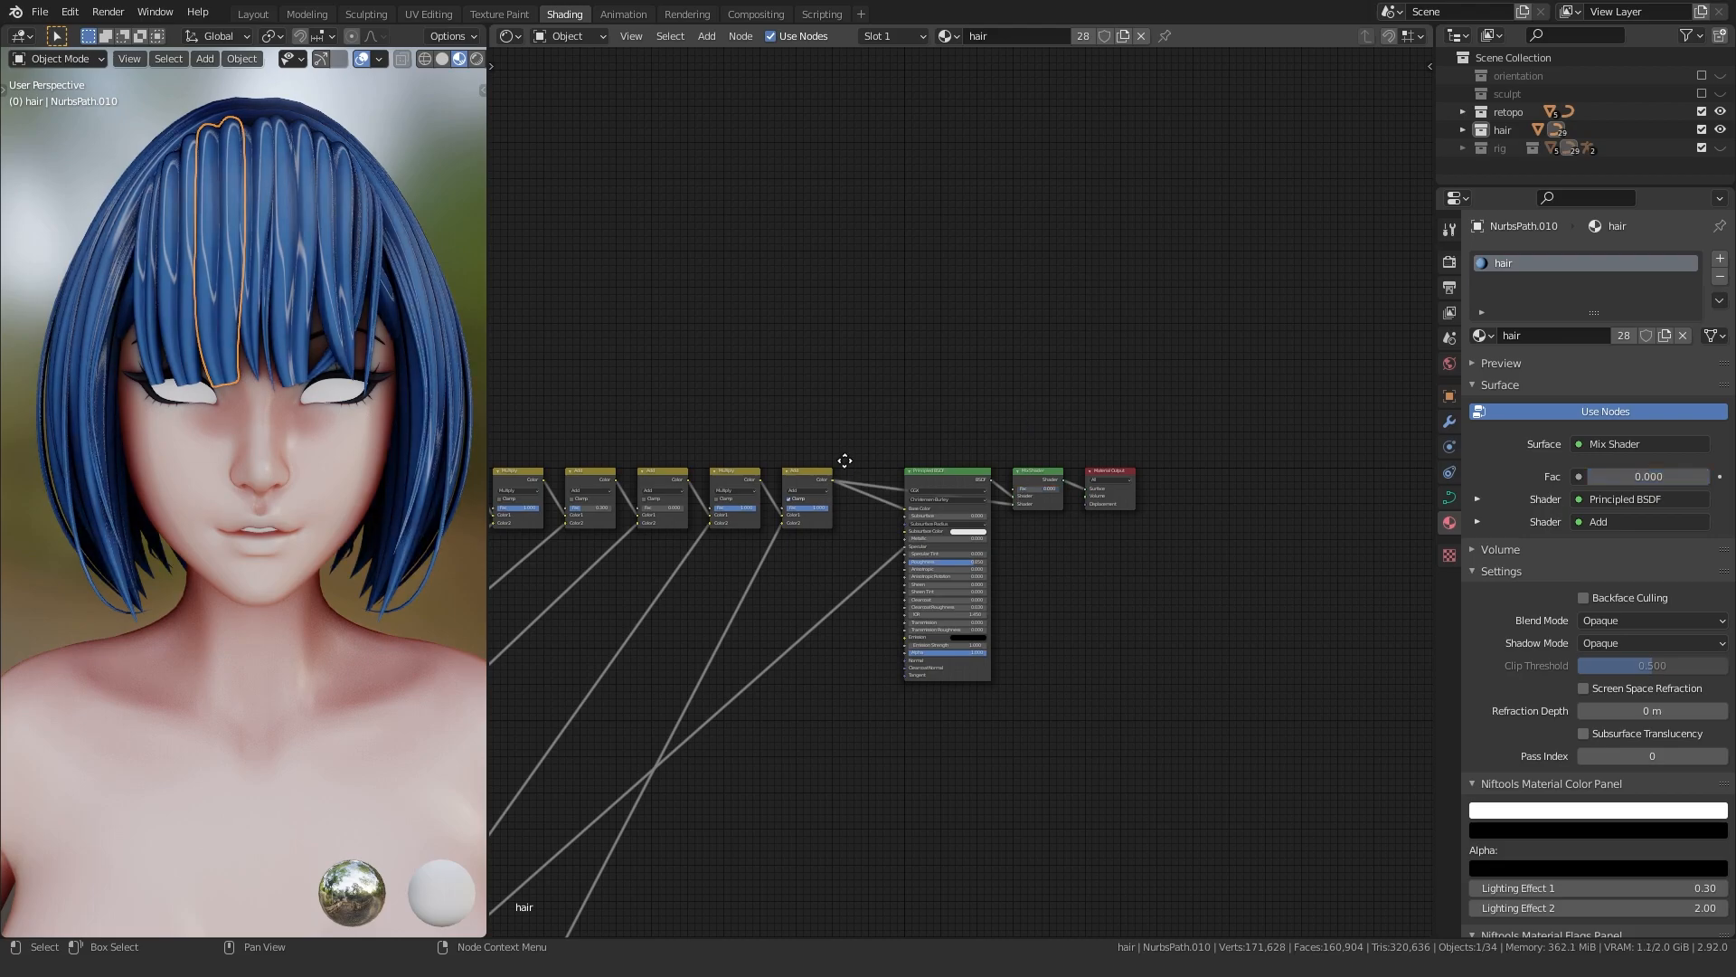
# - Adjust the factor of the chain's first Add node to test the hair's glossy highlights on the model
pyautogui.moveTo(645, 552); pyautogui.dragTo(904, 488, button='middle')
pyautogui.scroll(9, 900, 492)
pyautogui.moveTo(774, 512); pyautogui.dragTo(947, 488, button='middle')
pyautogui.moveTo(1036, 377); pyautogui.dragTo(1014, 377)
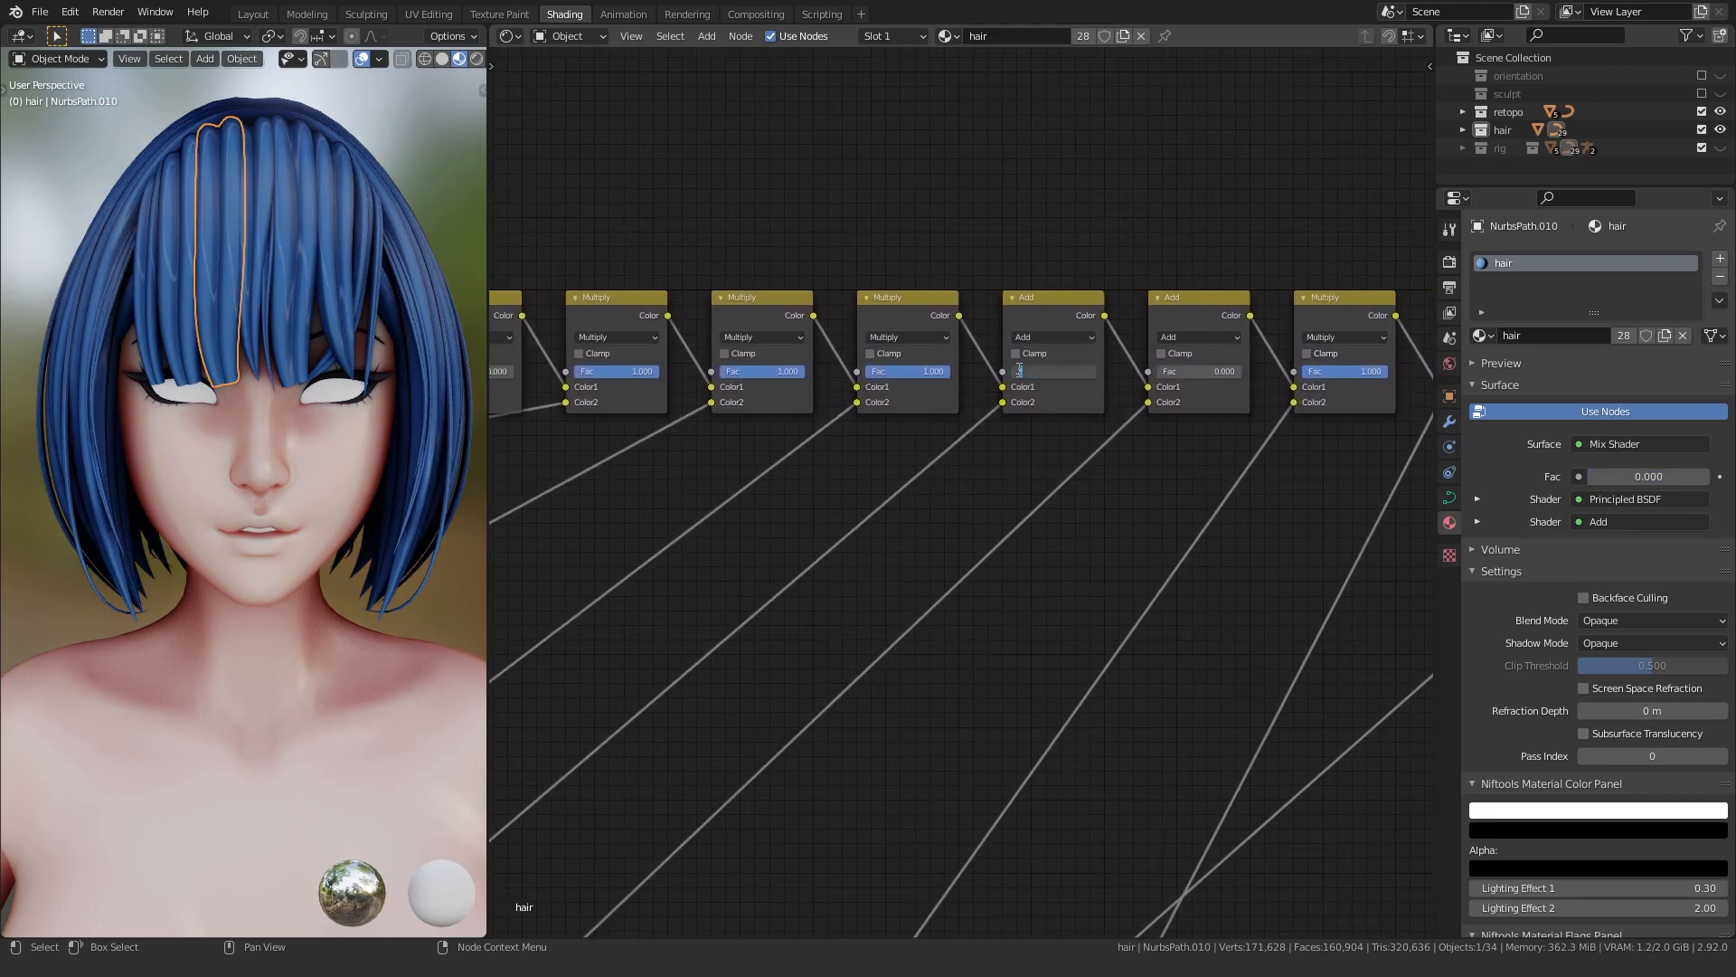
pyautogui.moveTo(176, 460)
pyautogui.mouseDown(button='middle')
pyautogui.moveTo(123, 463)
pyautogui.moveTo(190, 447)
pyautogui.mouseUp(button='middle')
# - Set the Main hair color's saturation to 0.5, after trying 0.3, and lower its brightness to a dark gray-blue
pyautogui.scroll(-13, 571, 510)
pyautogui.moveTo(506, 553); pyautogui.dragTo(898, 511, button='middle')
pyautogui.scroll(6, 779, 467)
pyautogui.moveTo(772, 483); pyautogui.dragTo(1079, 561, button='middle')
pyautogui.scroll(15, 832, 461)
pyautogui.click(735, 316)
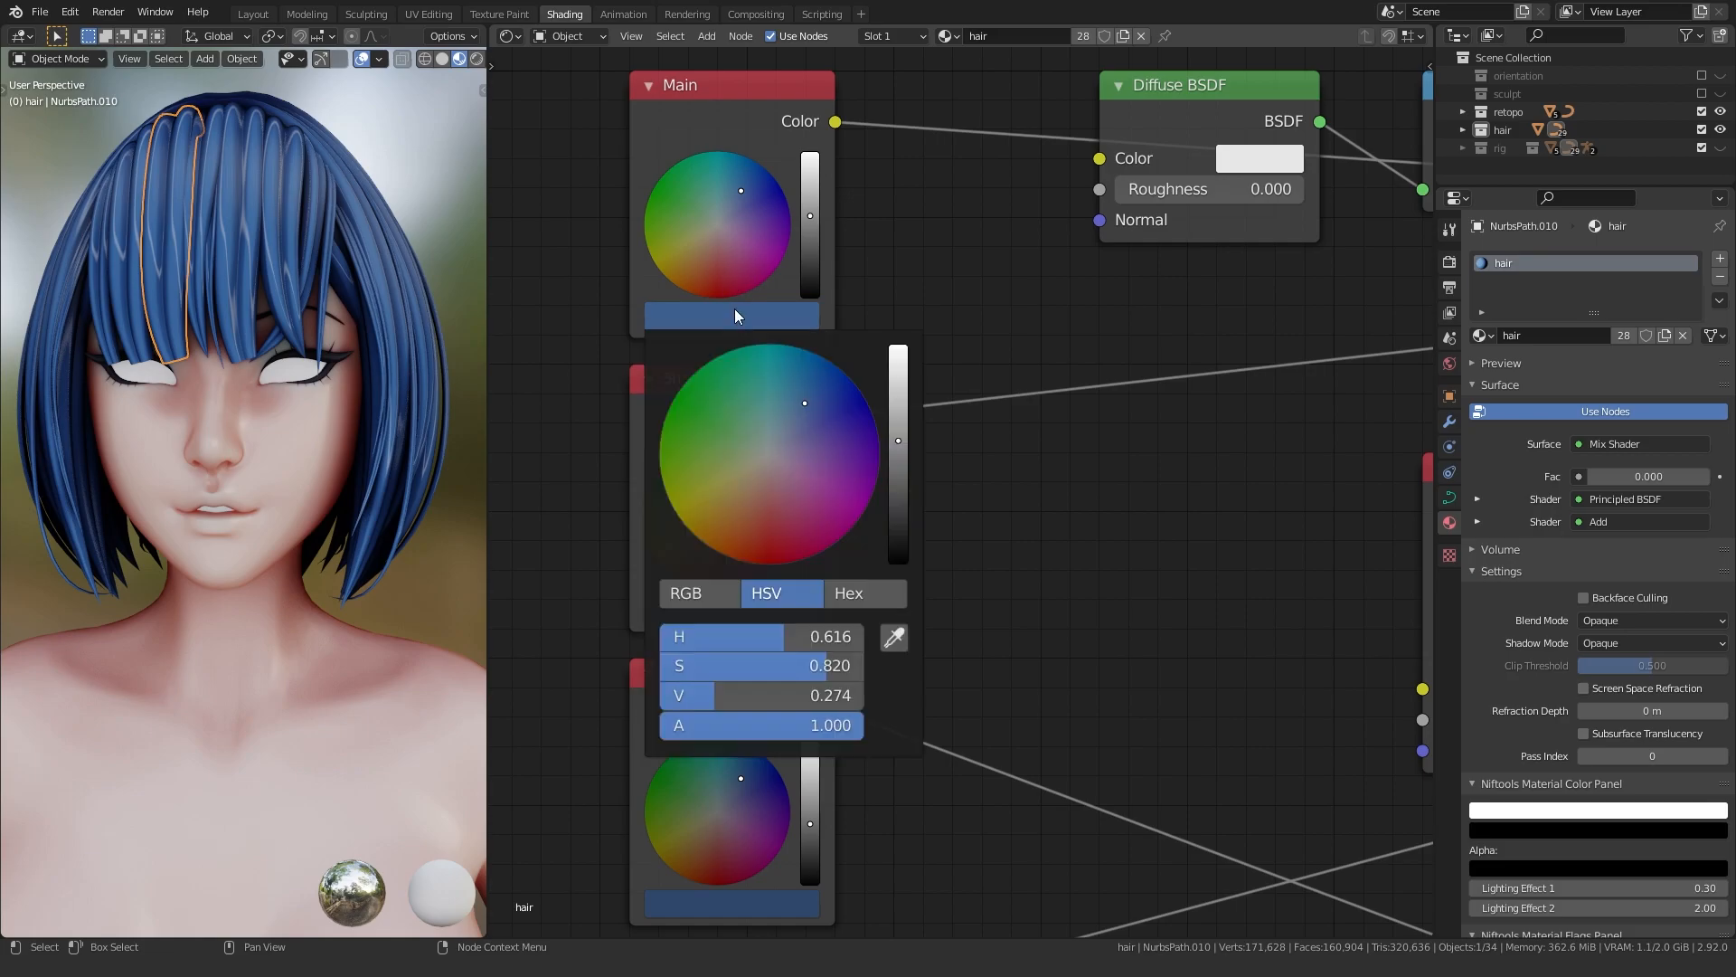
pyautogui.write('0.3')
pyautogui.press('Return')
pyautogui.click(710, 665)
pyautogui.write('0.5')
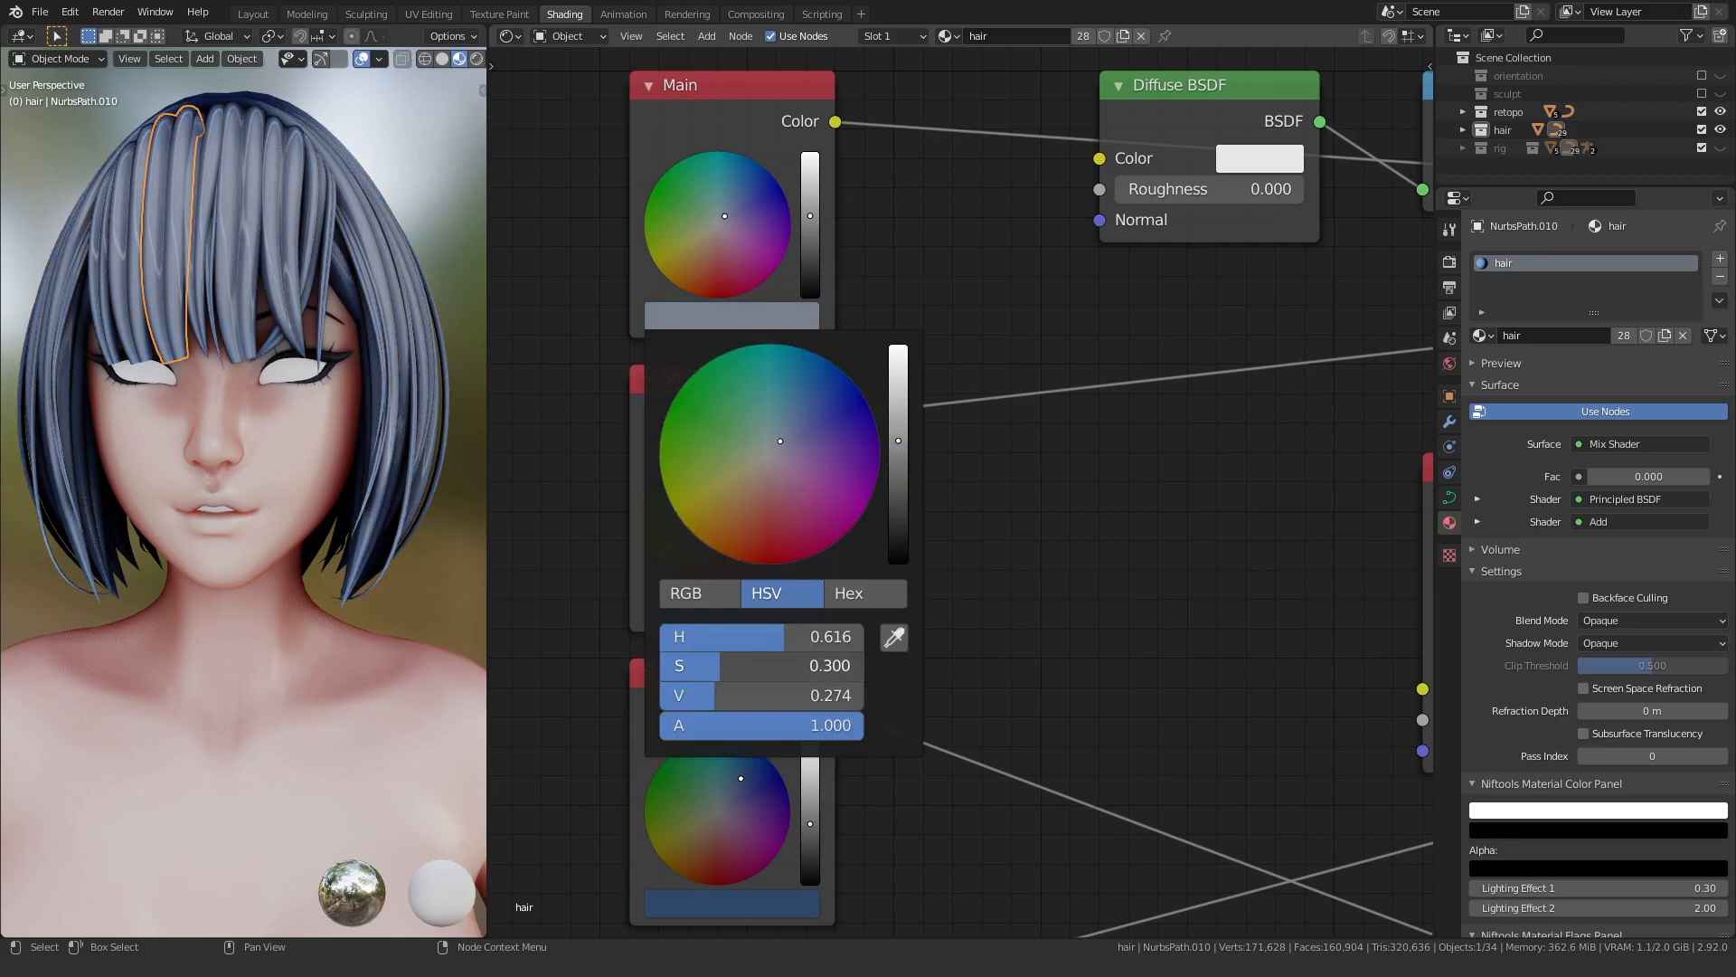
pyautogui.press('Return')
pyautogui.moveTo(773, 414); pyautogui.dragTo(827, 405, button='middle')
pyautogui.moveTo(864, 207); pyautogui.dragTo(864, 239)
# - Copy the gray-blue Main color into the Shade node and darken it
pyautogui.hotkey('ctrl', 'c')
pyautogui.hotkey('ctrl', 'v')
pyautogui.moveTo(864, 533); pyautogui.dragTo(863, 546)
# - Copy the darkened gray-blue Shade color into the Shade 2 and AO&Outline nodes
pyautogui.hotkey('ctrl', 'c')
pyautogui.scroll(-2, 735, 678)
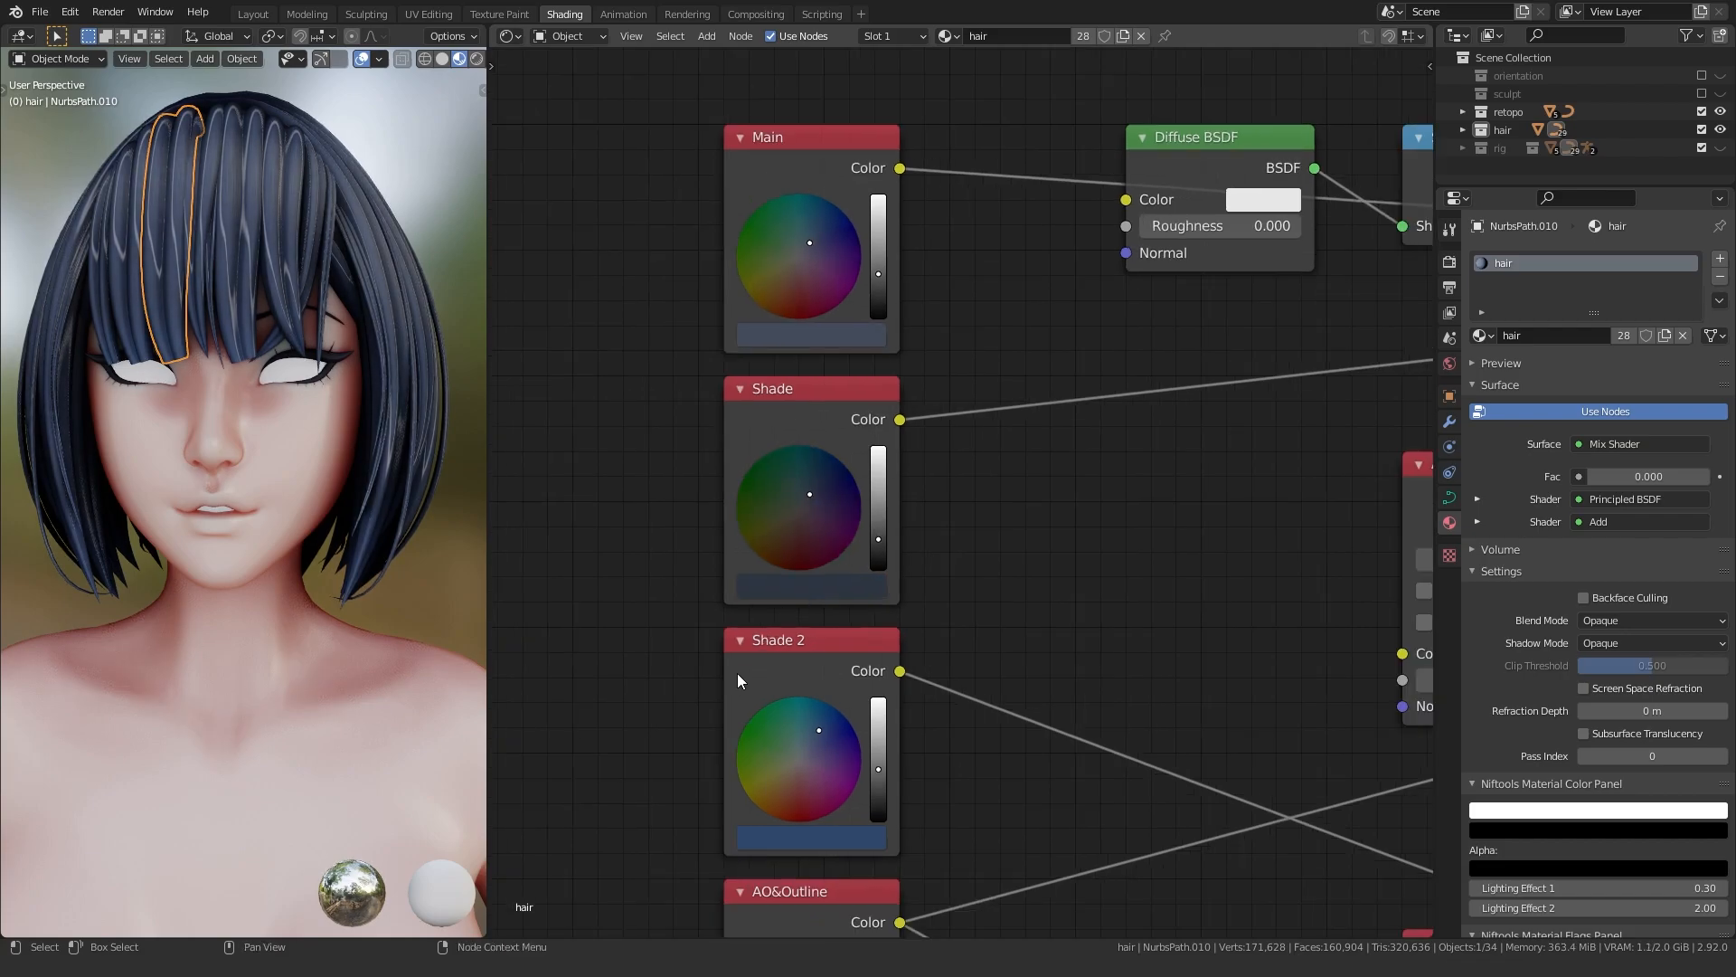
pyautogui.moveTo(735, 678); pyautogui.dragTo(778, 430, button='middle')
pyautogui.hotkey('ctrl', 'v')
pyautogui.hotkey('ctrl', 'v')
# - Check the Color2 value of the Mix node in the hair material's Ambient Occlusion row
pyautogui.scroll(-8, 1103, 528)
pyautogui.moveTo(1103, 527); pyautogui.dragTo(927, 518, button='middle')
pyautogui.scroll(2, 928, 519)
pyautogui.click(994, 421)
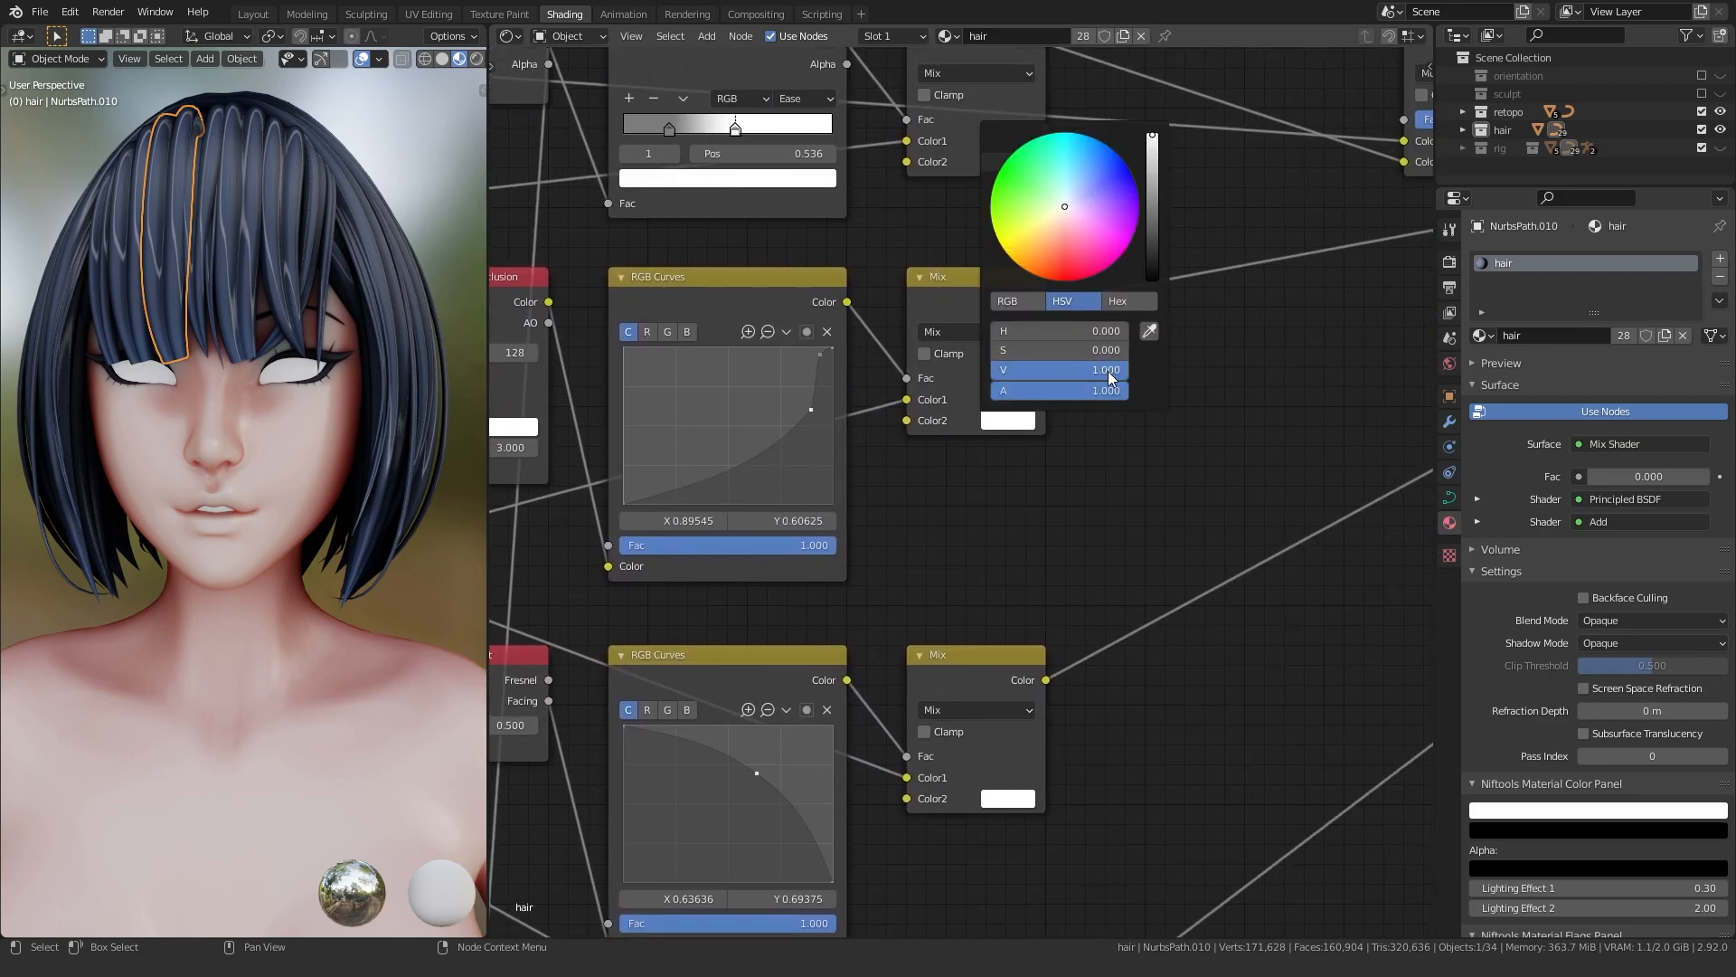
pyautogui.keyDown('shift'); pyautogui.scroll(-5, 1036, 384); pyautogui.keyUp('shift')
# - Select the body and inspect the Color2 values of the Mix nodes inside the skin material's Skin node group
pyautogui.click(939, 577)
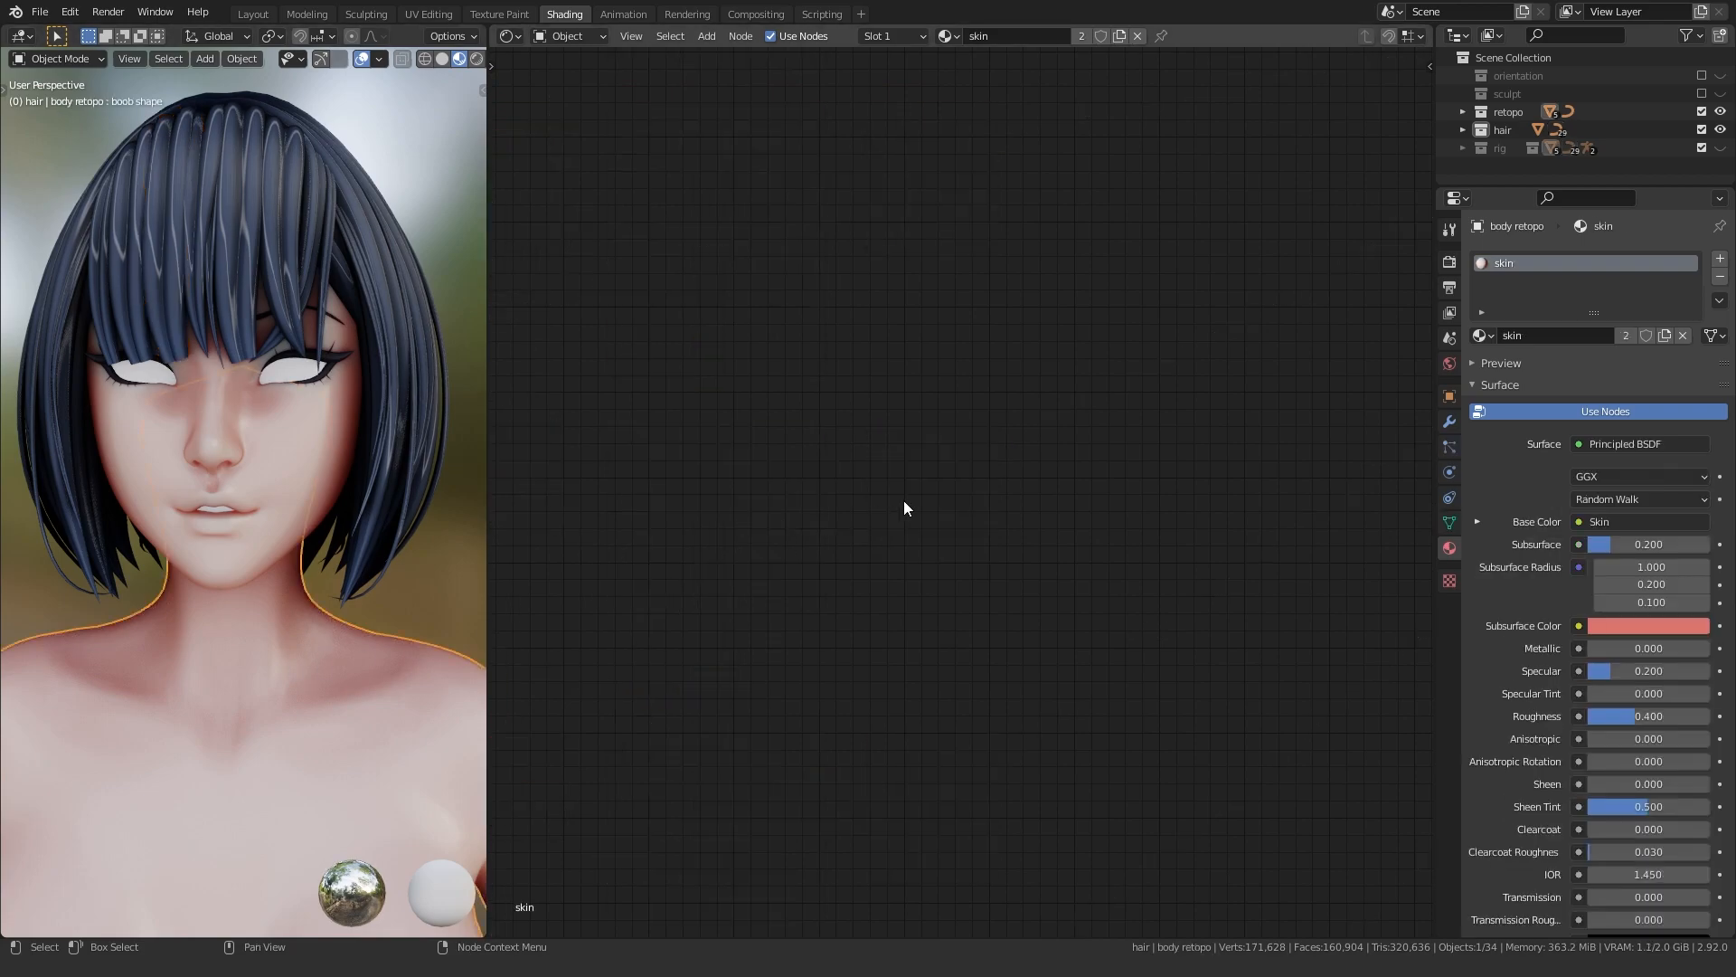
pyautogui.scroll(-12, 903, 508)
pyautogui.moveTo(904, 508); pyautogui.dragTo(628, 544, button='middle')
pyautogui.scroll(5, 1141, 360)
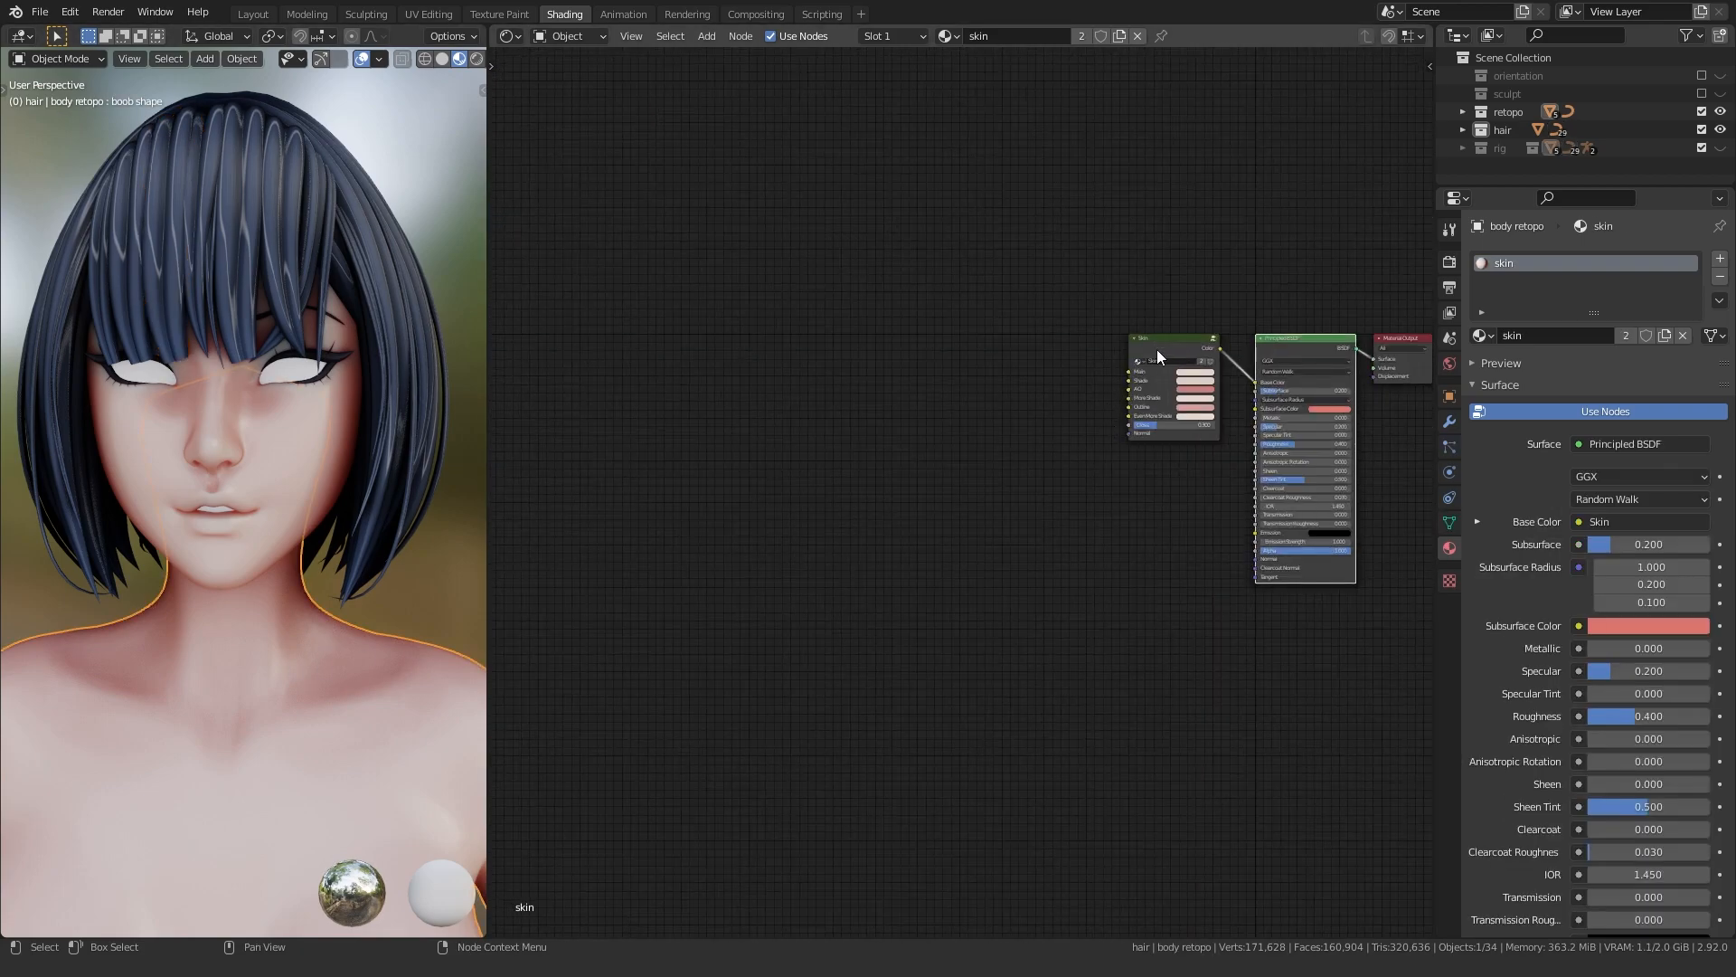
pyautogui.click(1141, 362)
pyautogui.press('Tab')
pyautogui.moveTo(1136, 382); pyautogui.dragTo(939, 422, button='middle')
pyautogui.scroll(1, 930, 314)
pyautogui.scroll(1, 929, 313)
pyautogui.click(890, 302)
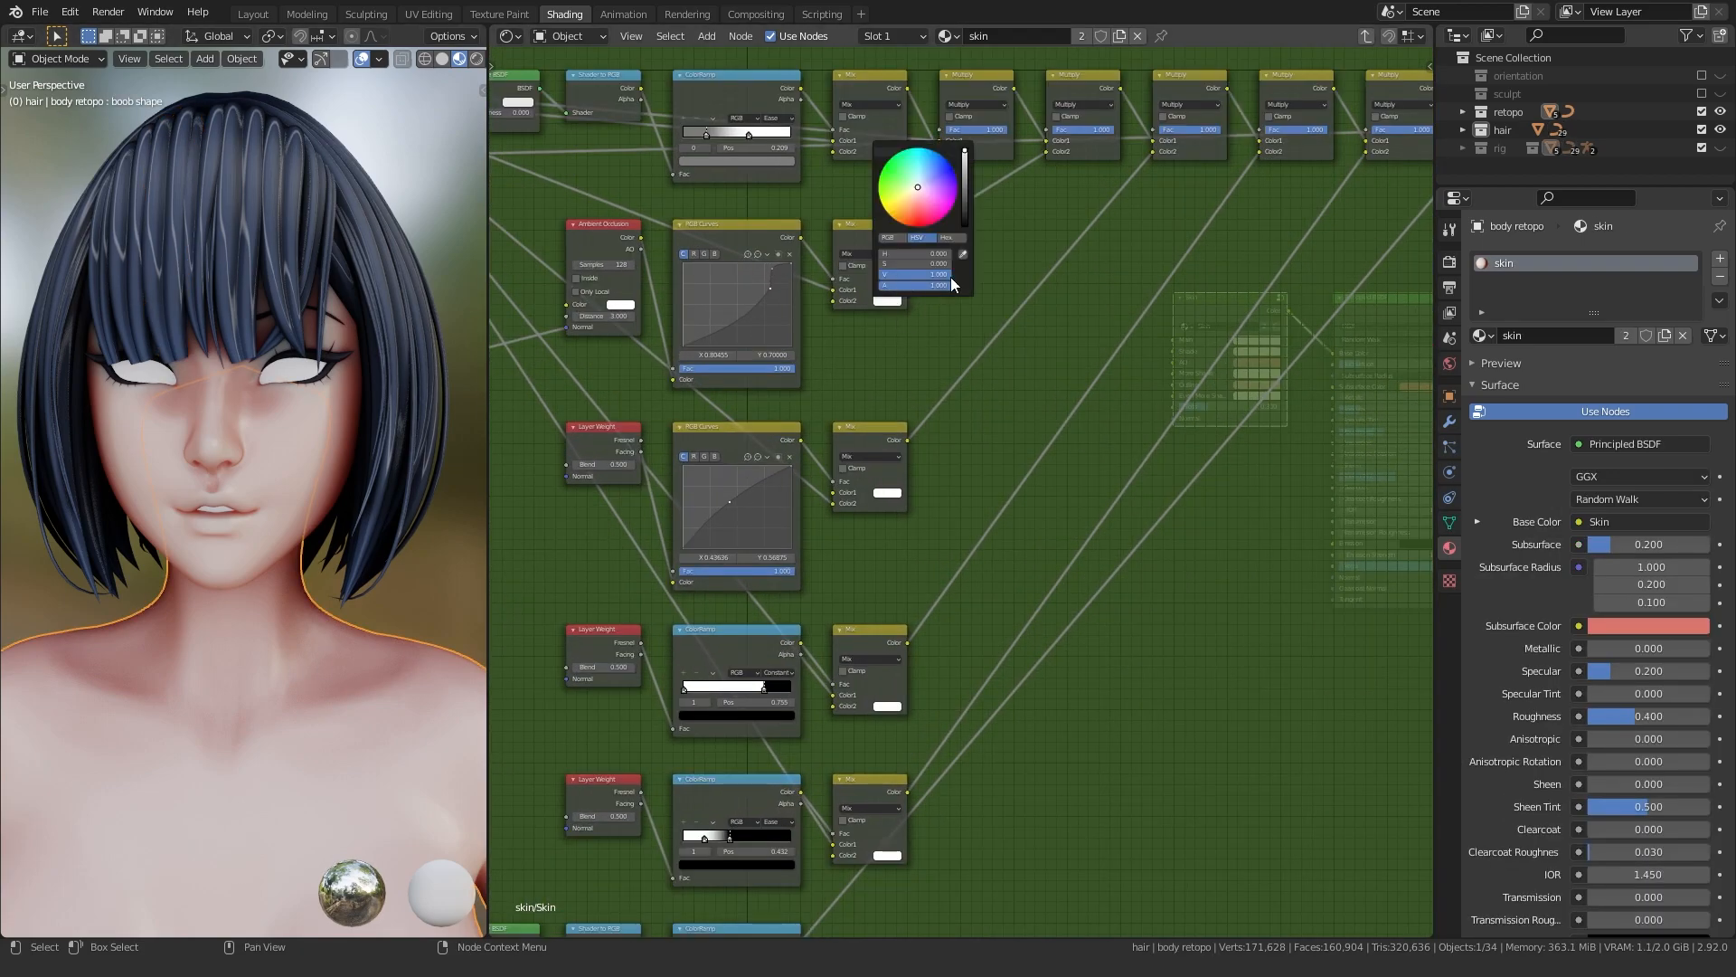
pyautogui.click(887, 493)
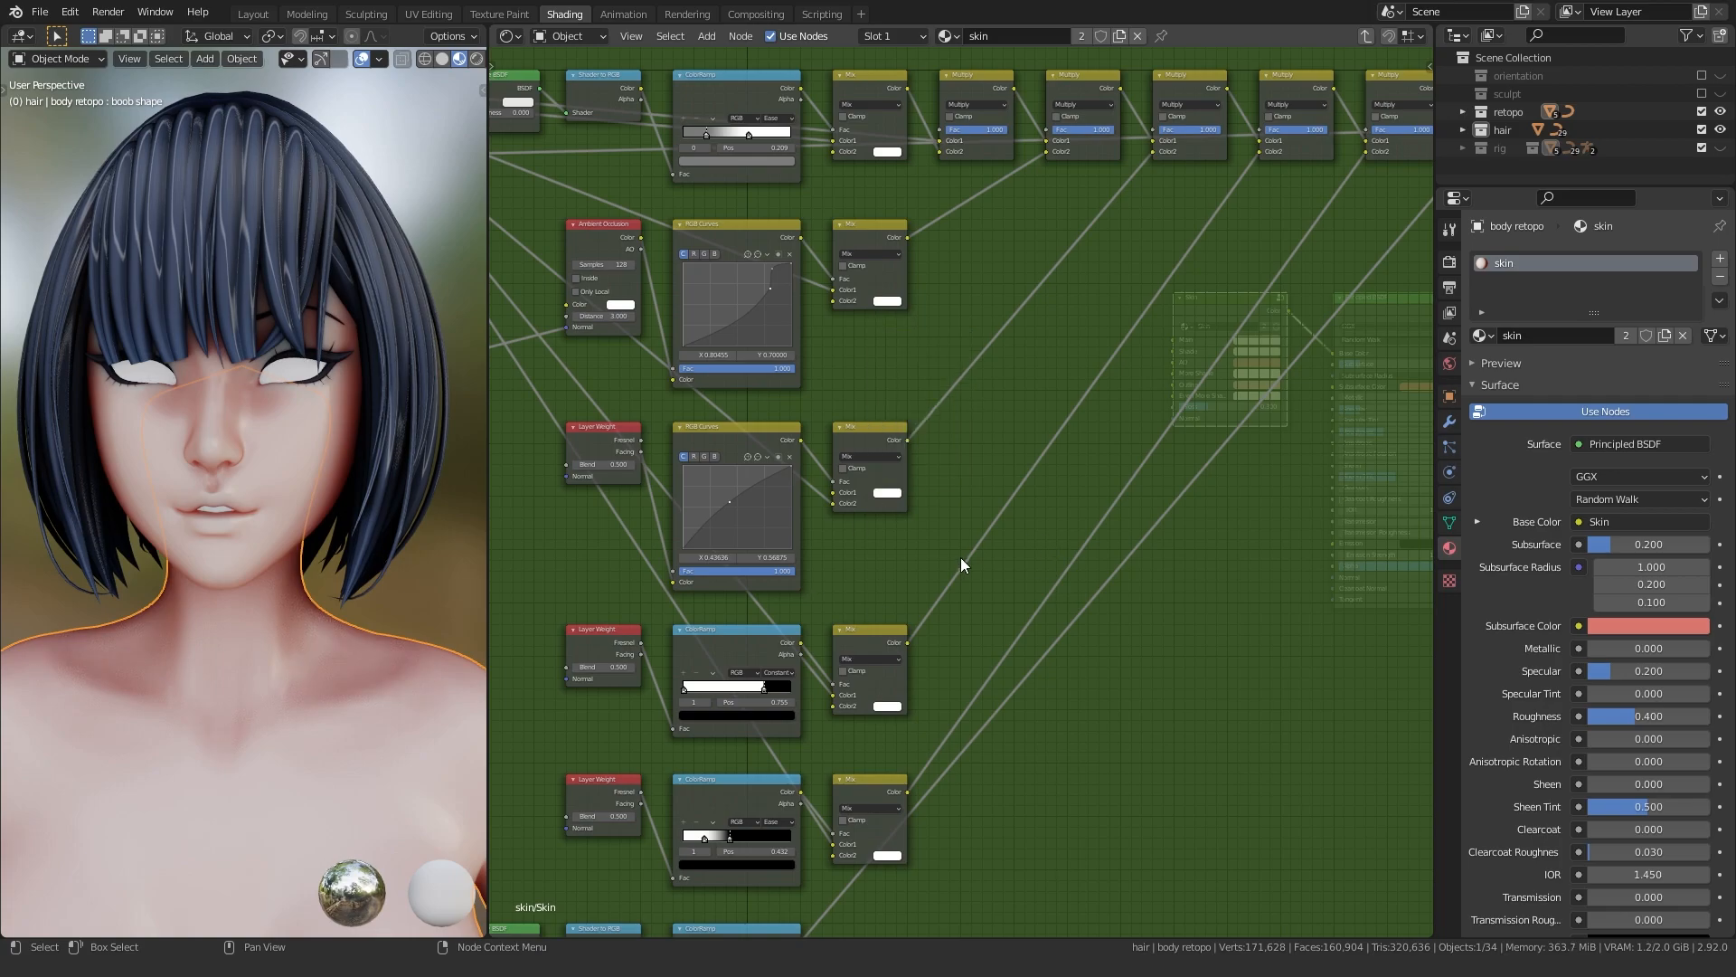
pyautogui.press('Tab')
# - Reselect a hair strand and set Color2 of the lowest gradient branch's final Mix node to purple for the tips
pyautogui.click(292, 320)
pyautogui.scroll(-7, 783, 506)
pyautogui.moveTo(833, 552); pyautogui.dragTo(931, 481, button='middle')
pyautogui.moveTo(954, 589); pyautogui.dragTo(833, 264, button='middle')
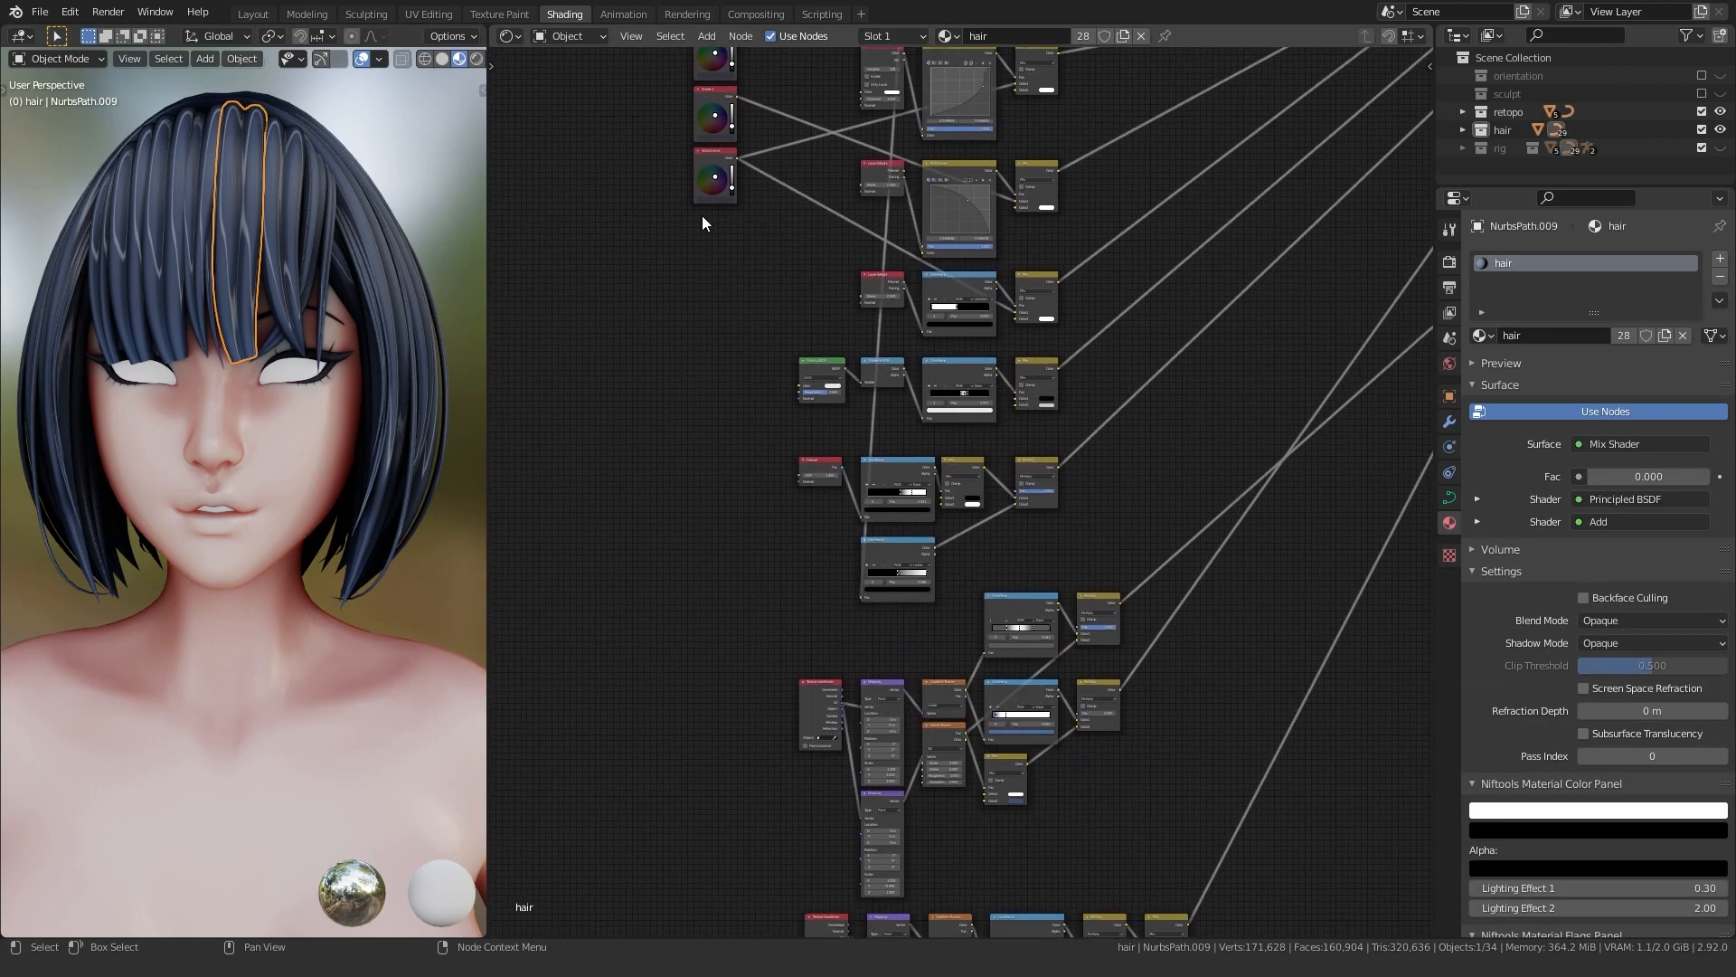
pyautogui.moveTo(984, 693); pyautogui.dragTo(871, 464, button='middle')
pyautogui.scroll(5, 871, 465)
pyautogui.moveTo(907, 665); pyautogui.dragTo(843, 436, button='middle')
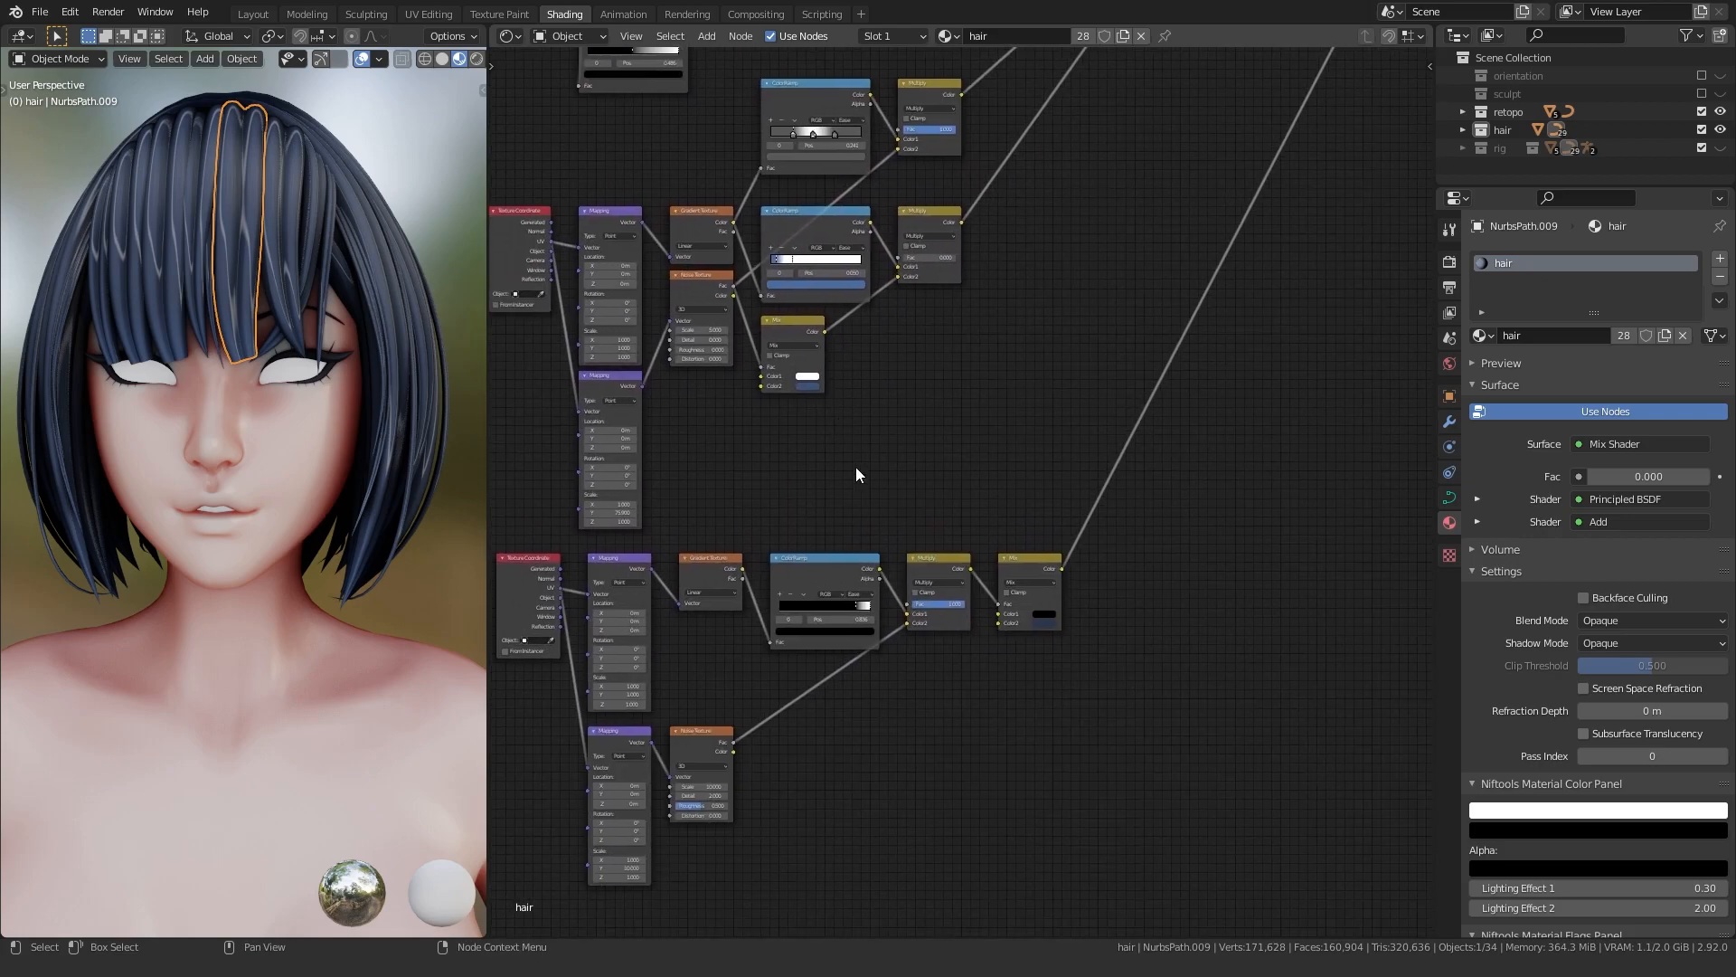
pyautogui.scroll(4, 843, 435)
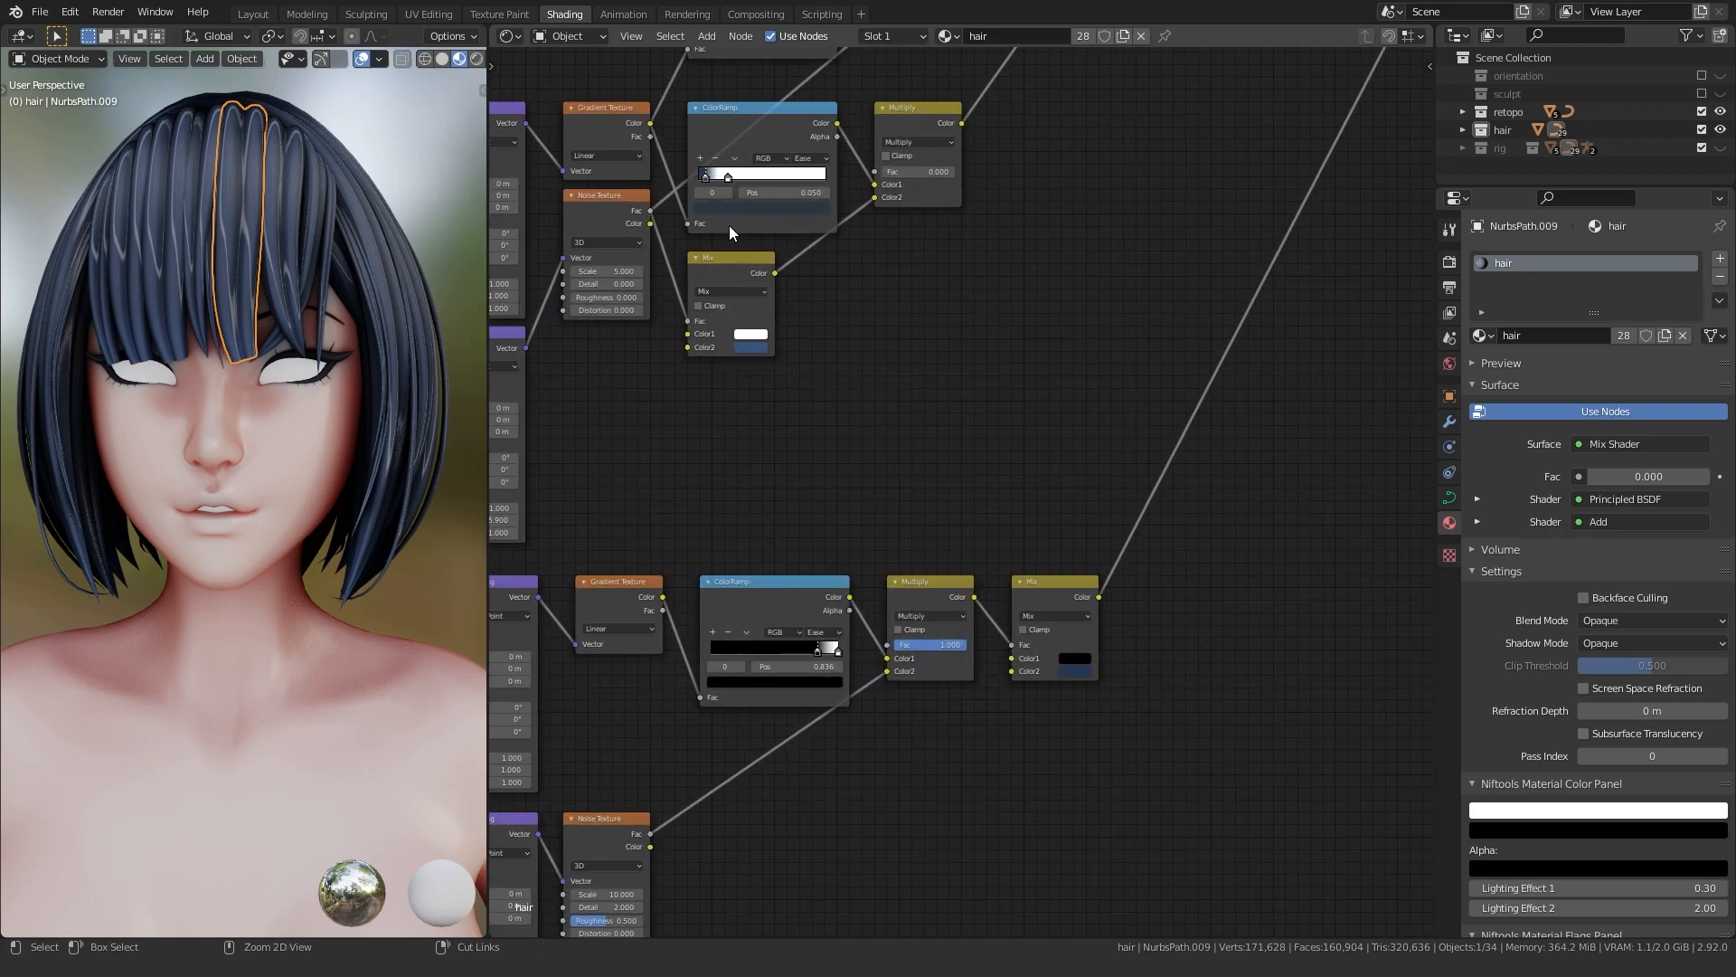
pyautogui.click(1075, 671)
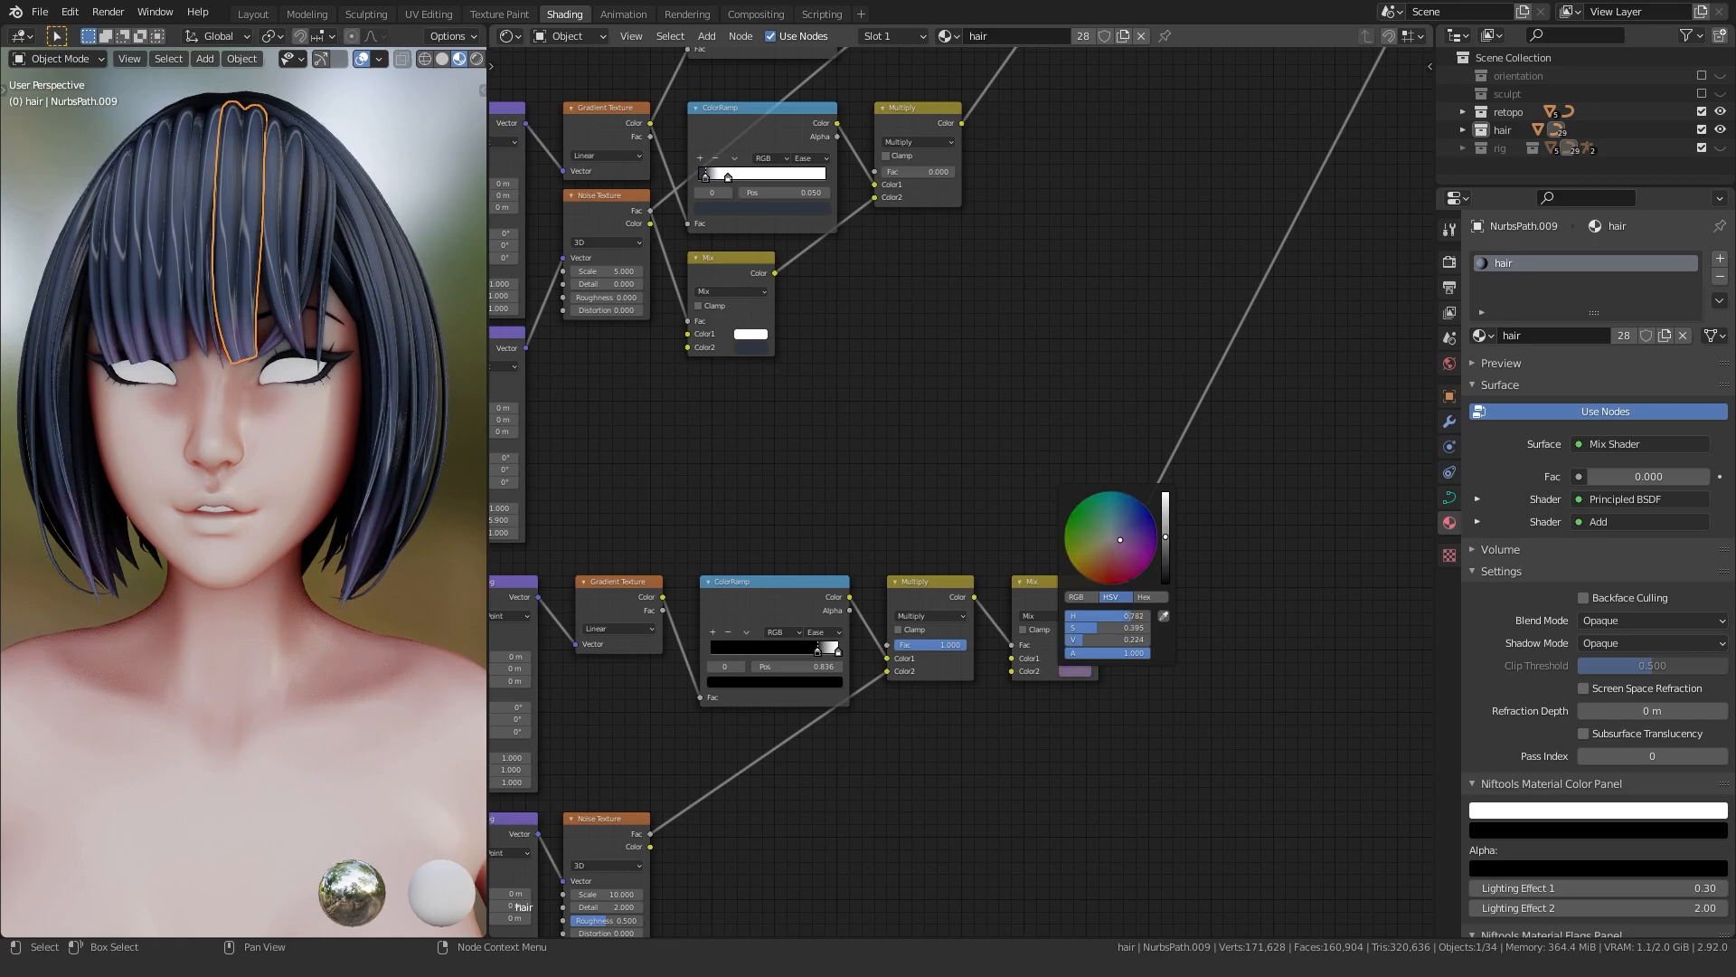
pyautogui.scroll(5, 1138, 548)
pyautogui.moveTo(1034, 665); pyautogui.dragTo(899, 575, button='middle')
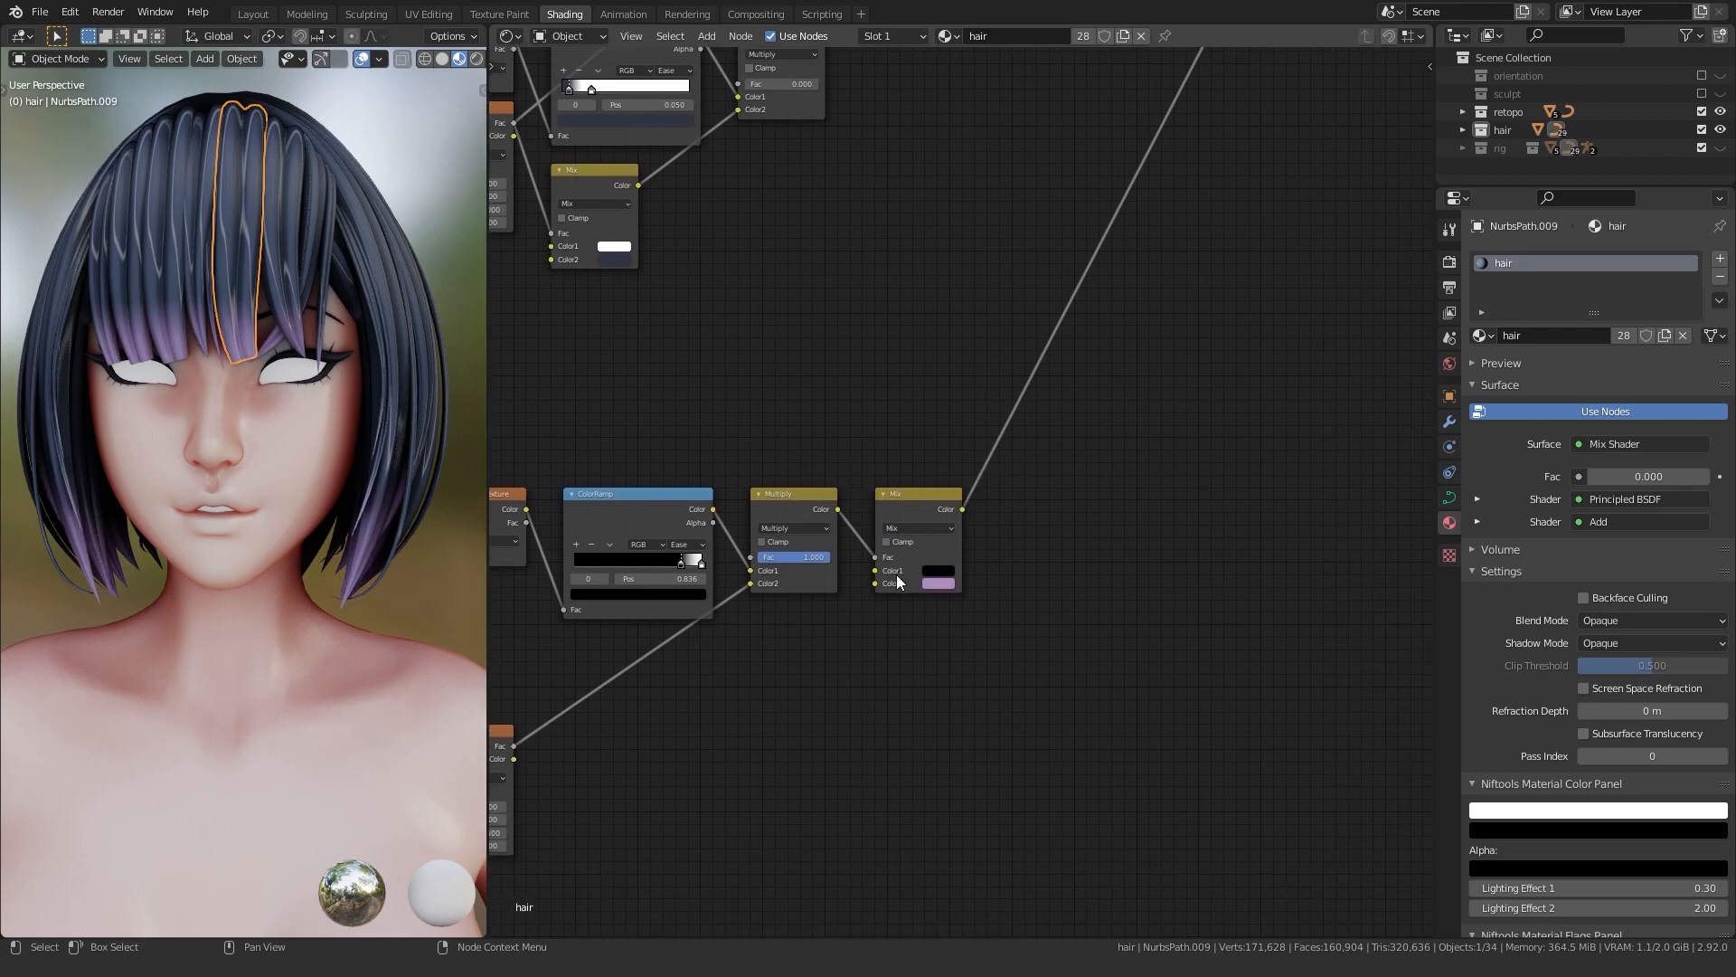
# - Shift the hair tip color in the lowest branch's Mix node to a slightly pinker purple
pyautogui.scroll(8, 899, 575)
pyautogui.scroll(-4, 344, 588)
pyautogui.moveTo(312, 579); pyautogui.dragTo(232, 581, button='middle')
pyautogui.scroll(2, 269, 562)
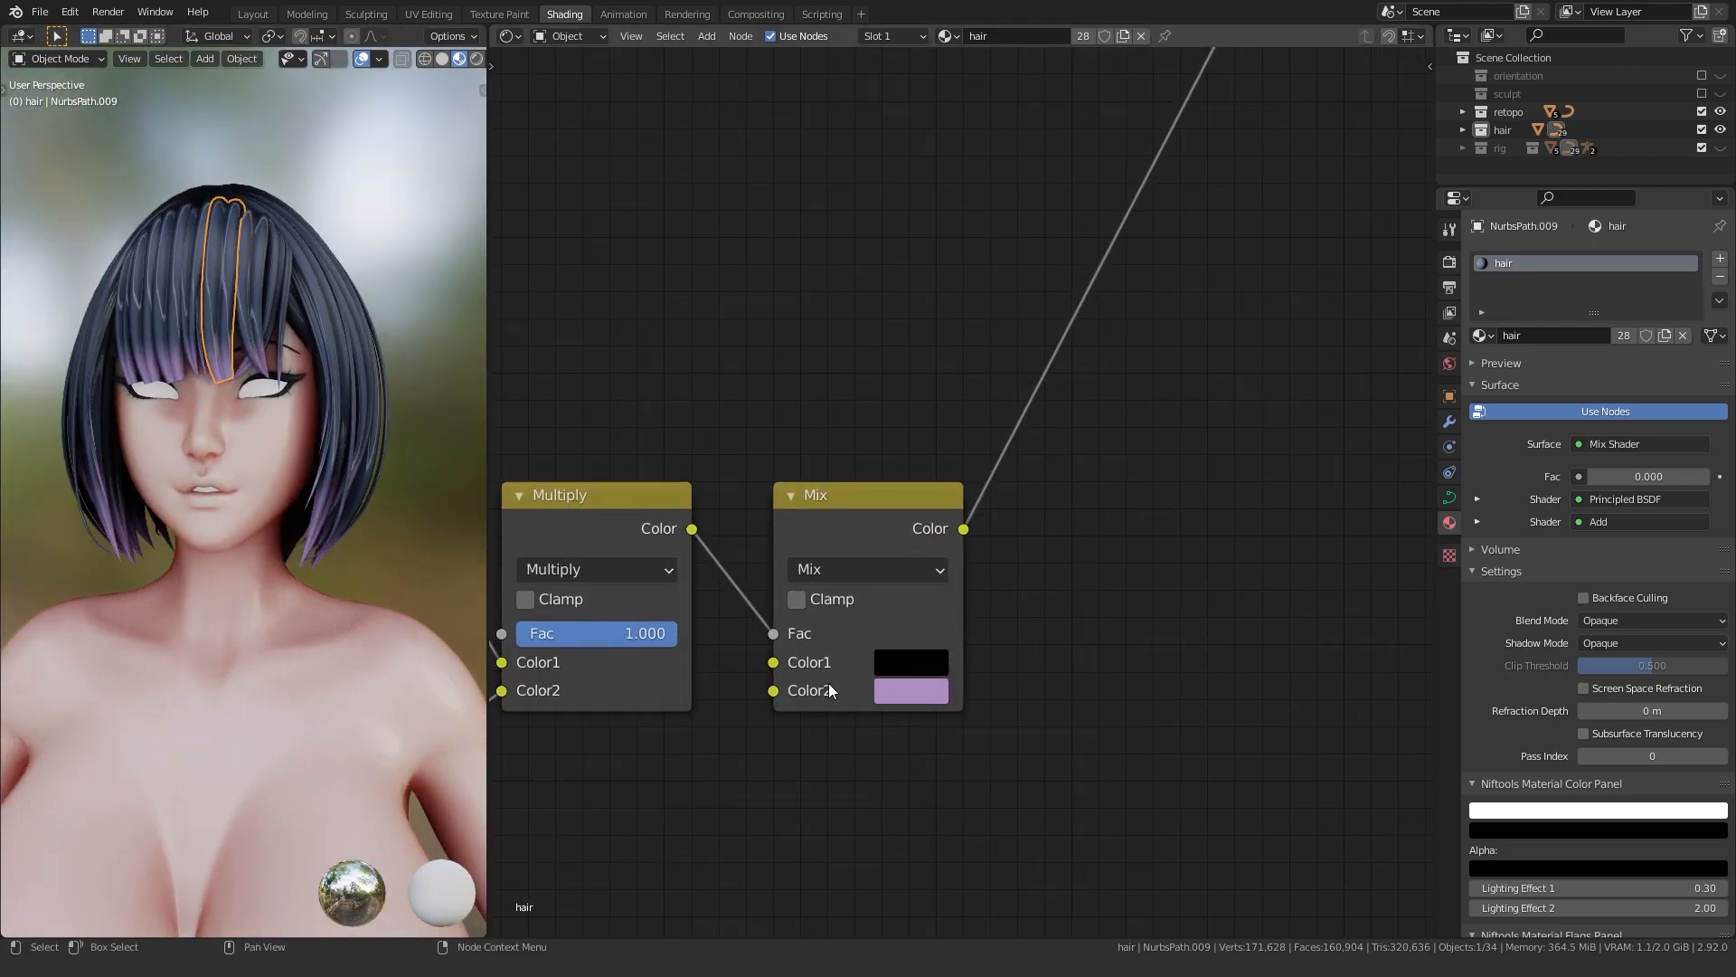
pyautogui.click(910, 690)
pyautogui.scroll(-6, 788, 426)
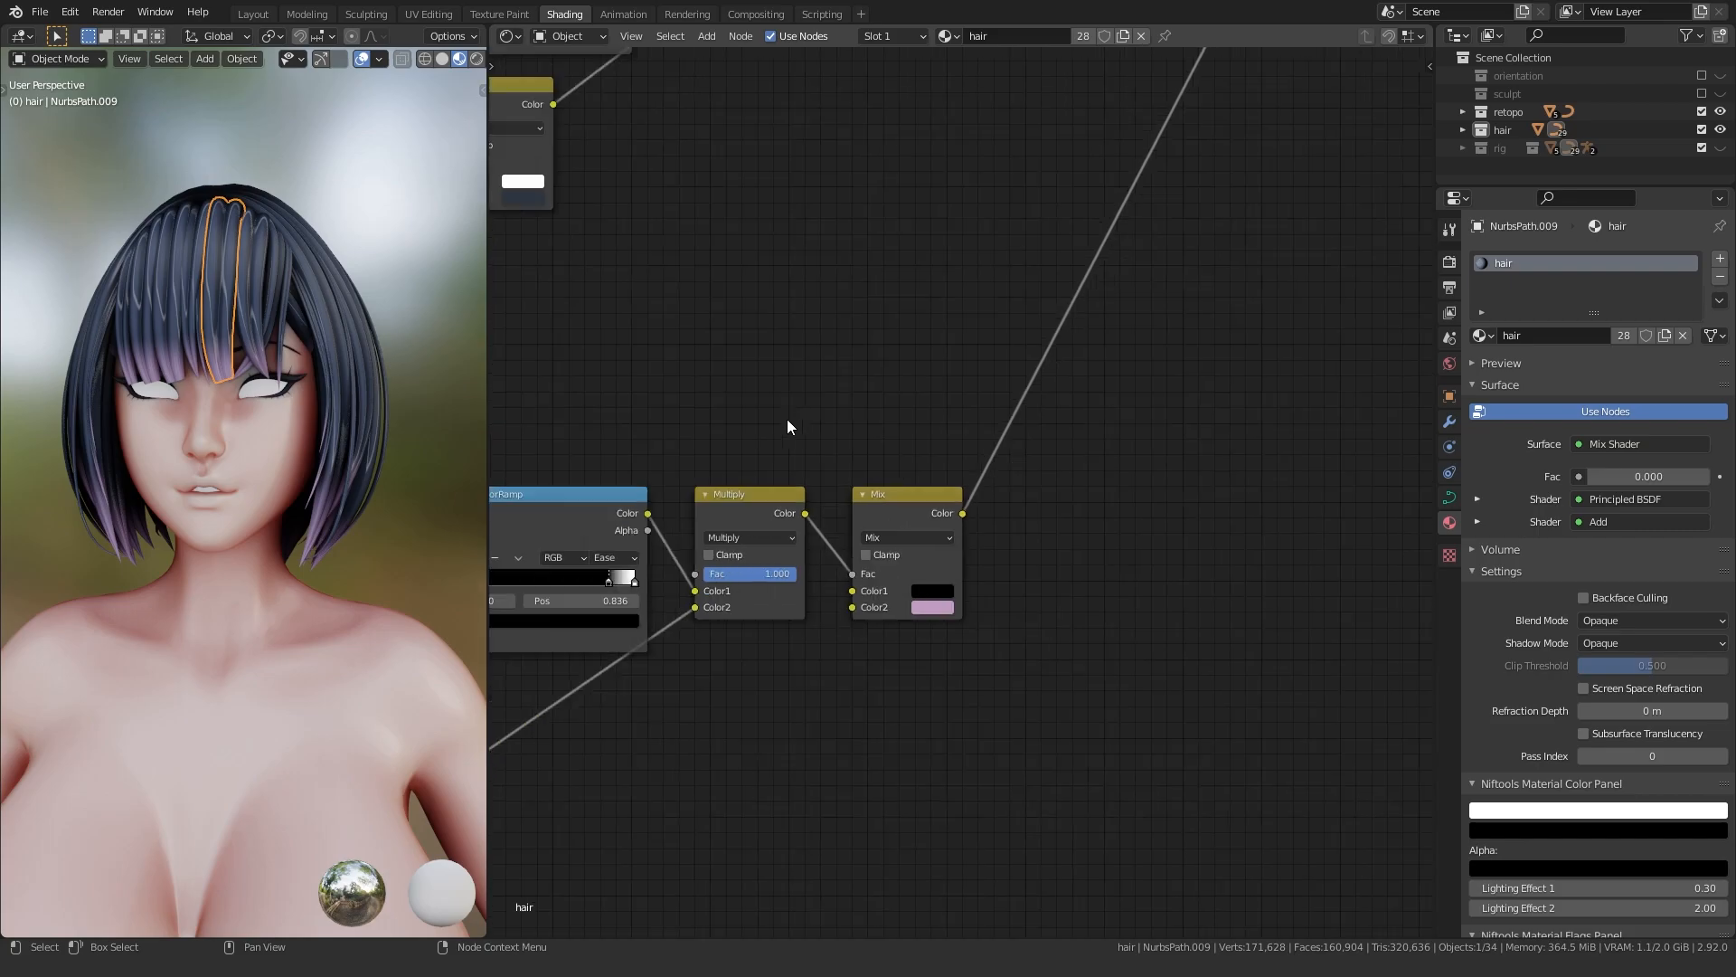
# - Change the Main hair color to a brighter khaki blond and deselect the hair strand
pyautogui.scroll(5, 716, 339)
pyautogui.scroll(4, 931, 344)
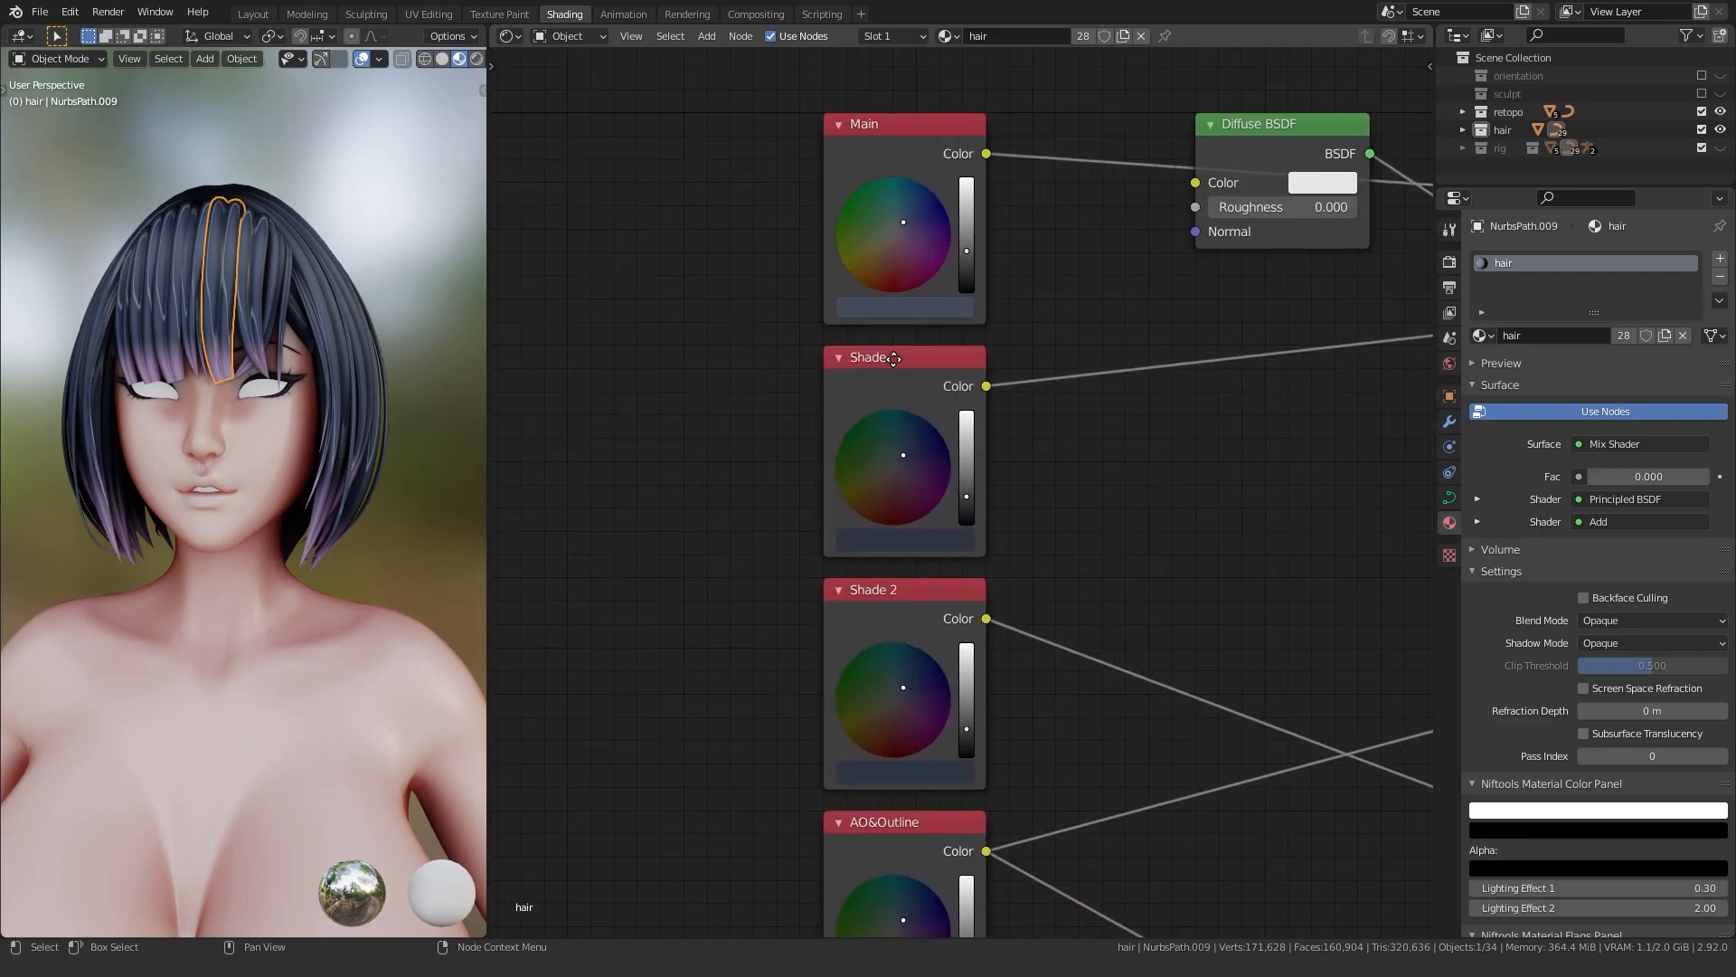
pyautogui.moveTo(990, 360)
pyautogui.mouseDown()
pyautogui.moveTo(993, 299)
pyautogui.moveTo(993, 358)
pyautogui.mouseUp()
pyautogui.scroll(2, 937, 375)
pyautogui.moveTo(1010, 259); pyautogui.dragTo(1010, 276)
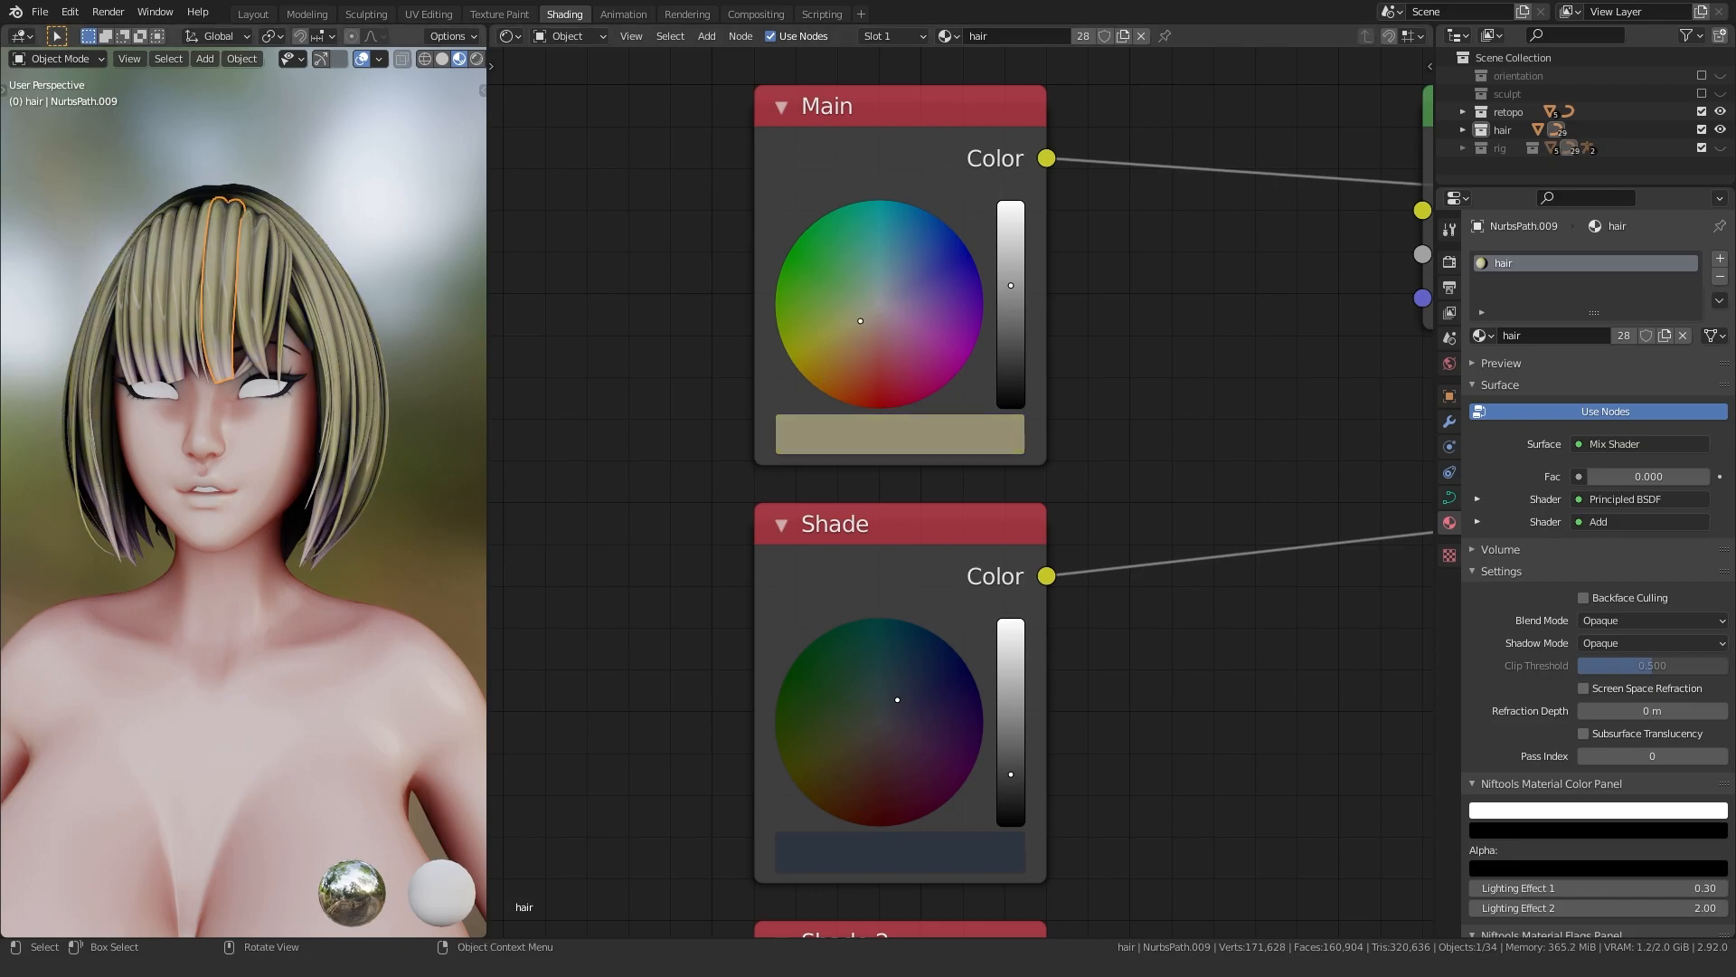
pyautogui.click(68, 302)
pyautogui.moveTo(69, 302)
pyautogui.mouseDown(button='middle')
pyautogui.moveTo(82, 284)
pyautogui.moveTo(78, 330)
pyautogui.mouseUp(button='middle')
# - Copy the khaki blond Main color into the Shade node and darken it
pyautogui.hotkey('ctrl', 'c')
pyautogui.scroll(-2, 770, 570)
pyautogui.moveTo(770, 570); pyautogui.dragTo(765, 361, button='middle')
pyautogui.hotkey('ctrl', 'v')
pyautogui.moveTo(999, 465); pyautogui.dragTo(999, 486)
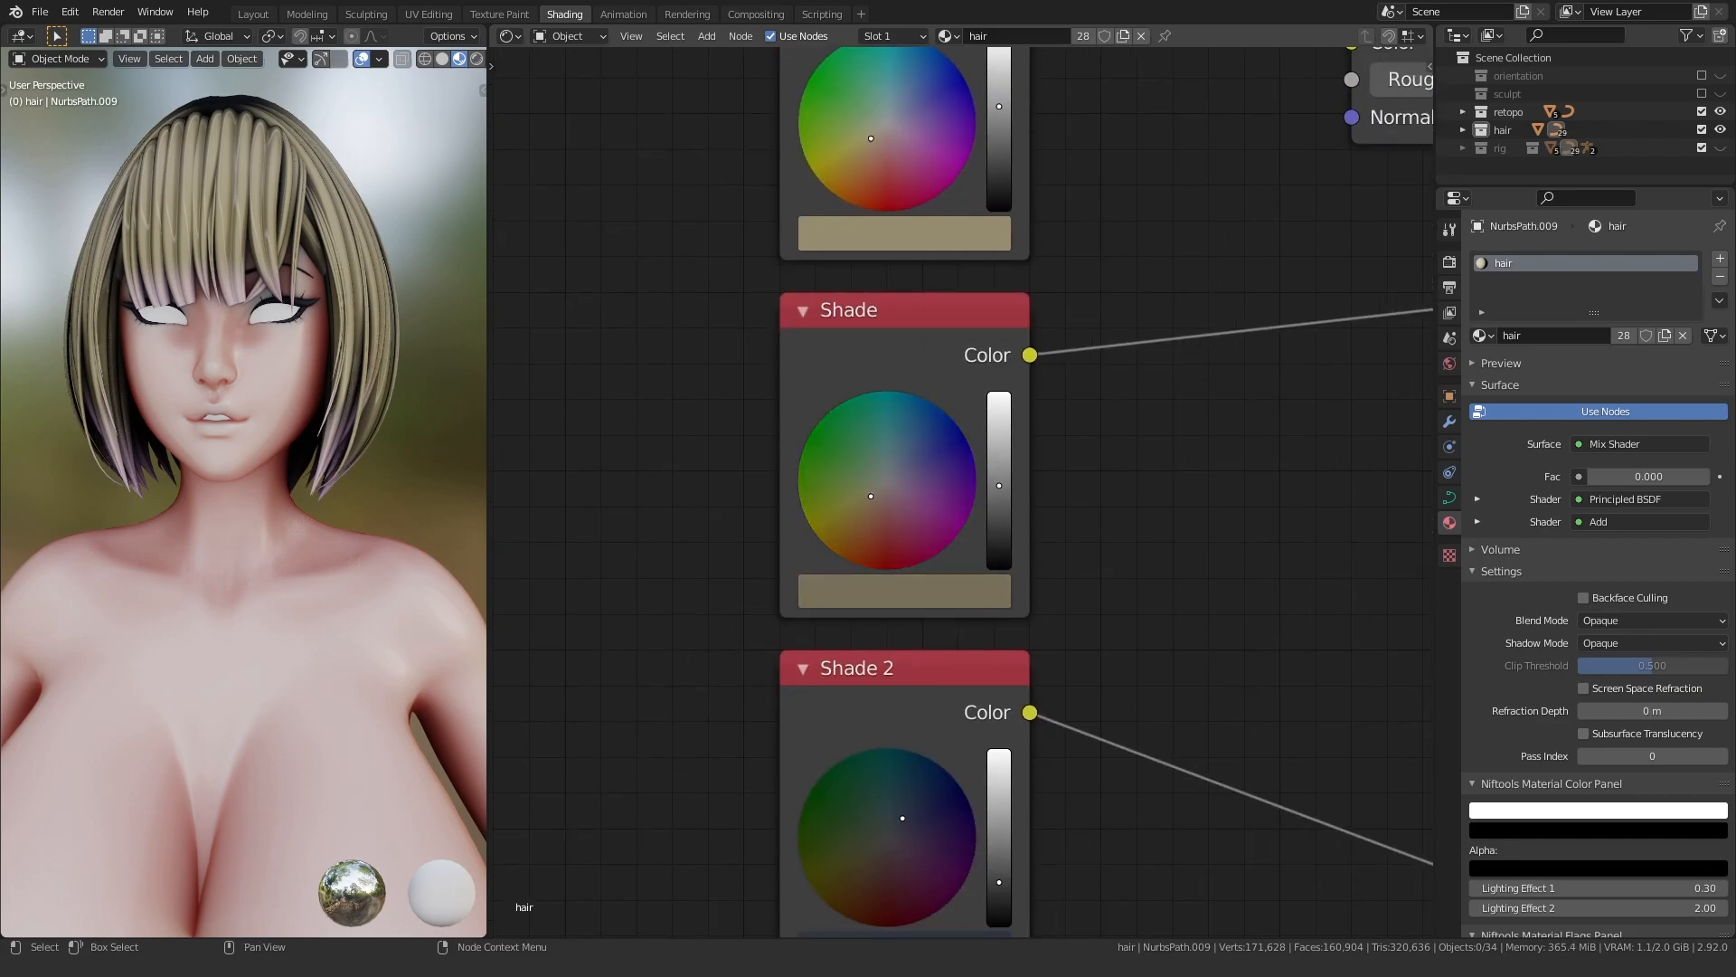
# - Try a dusty pink for the Main hair color and bring it back to a warm tan
pyautogui.moveTo(880, 456); pyautogui.dragTo(885, 489, button='middle')
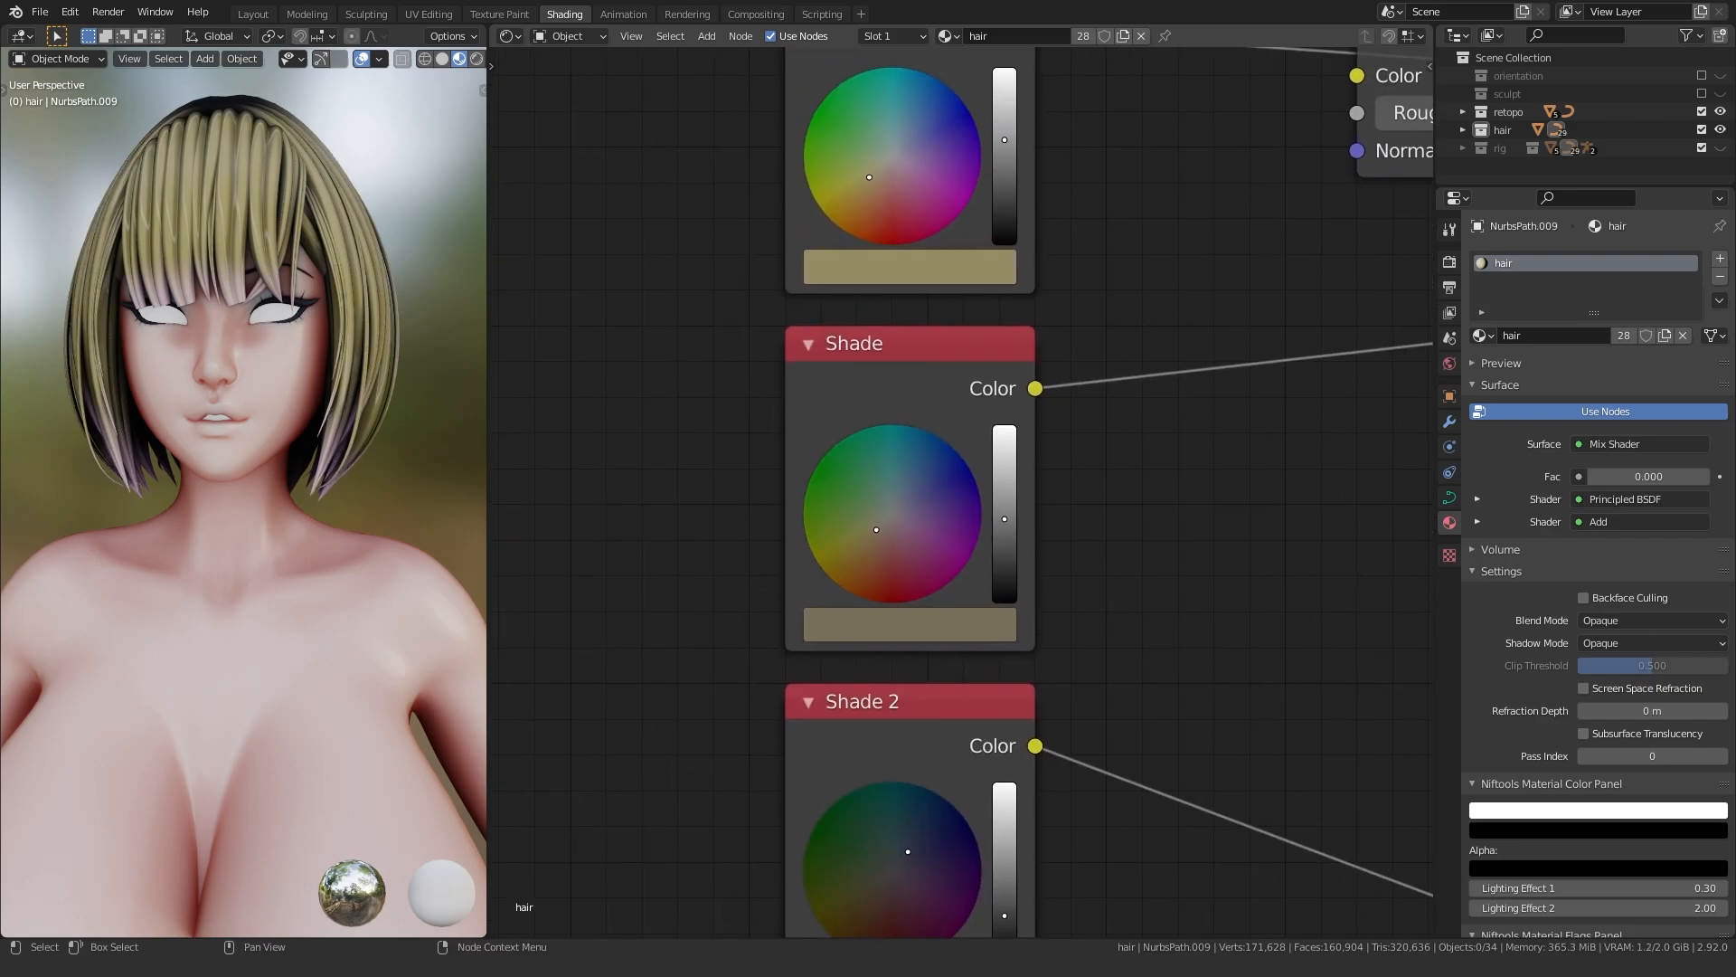
pyautogui.click(907, 177)
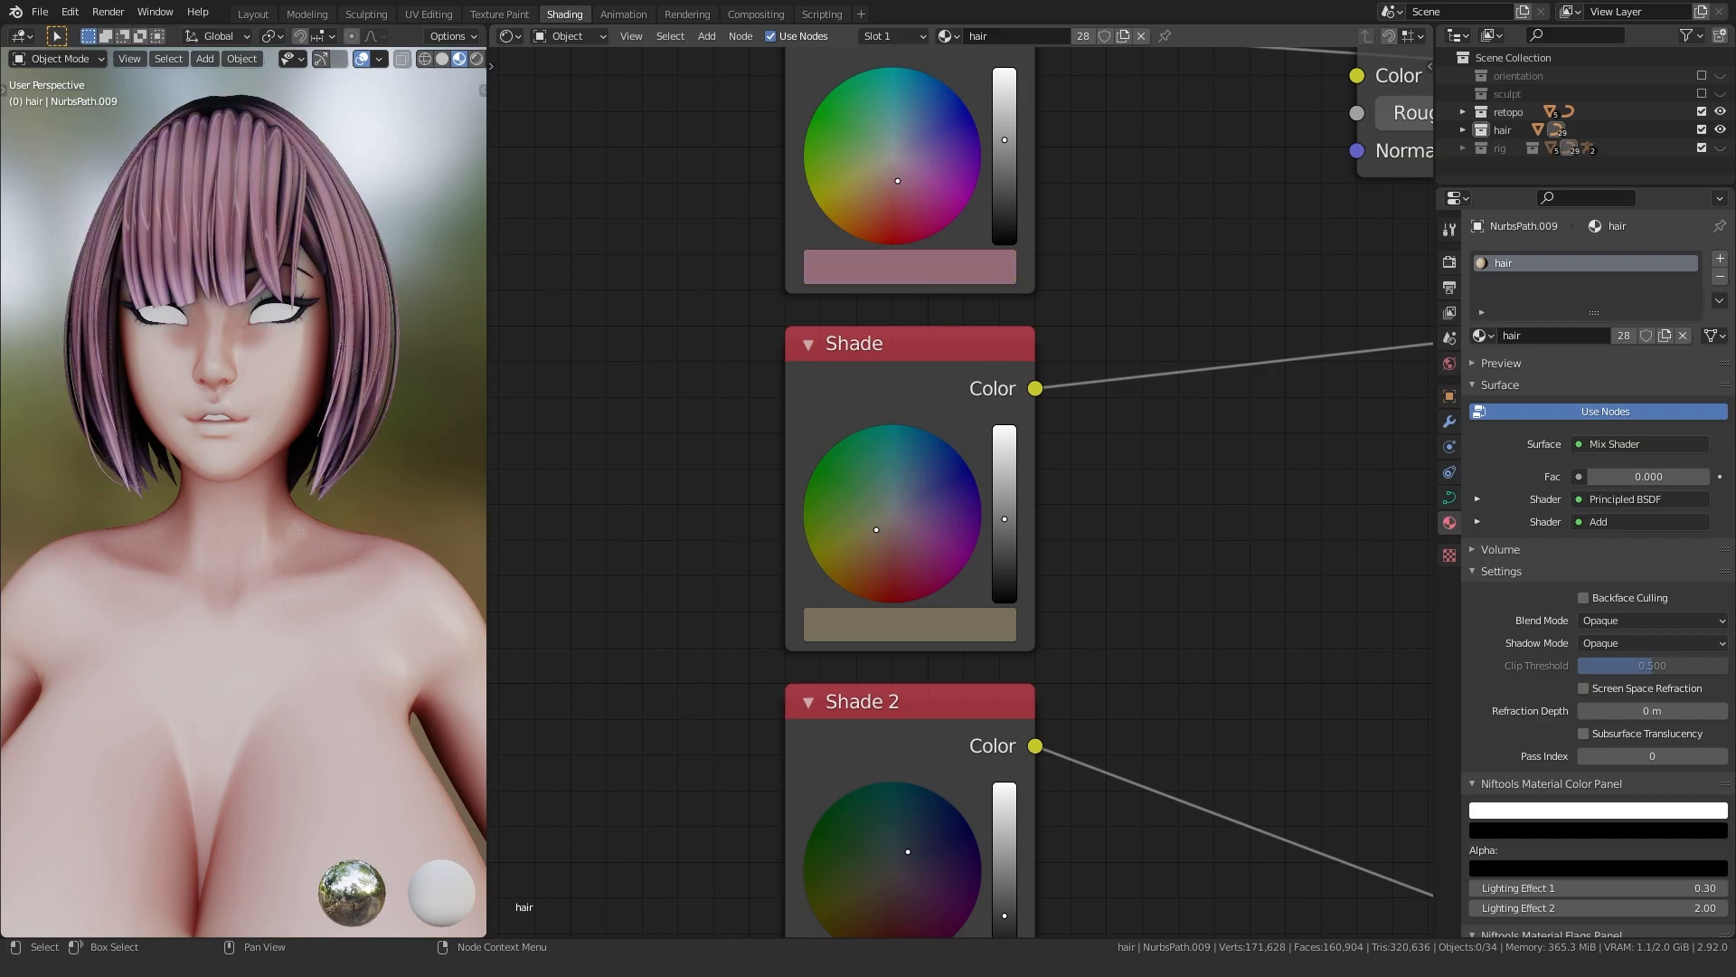
pyautogui.hotkey('ctrl', 'z')
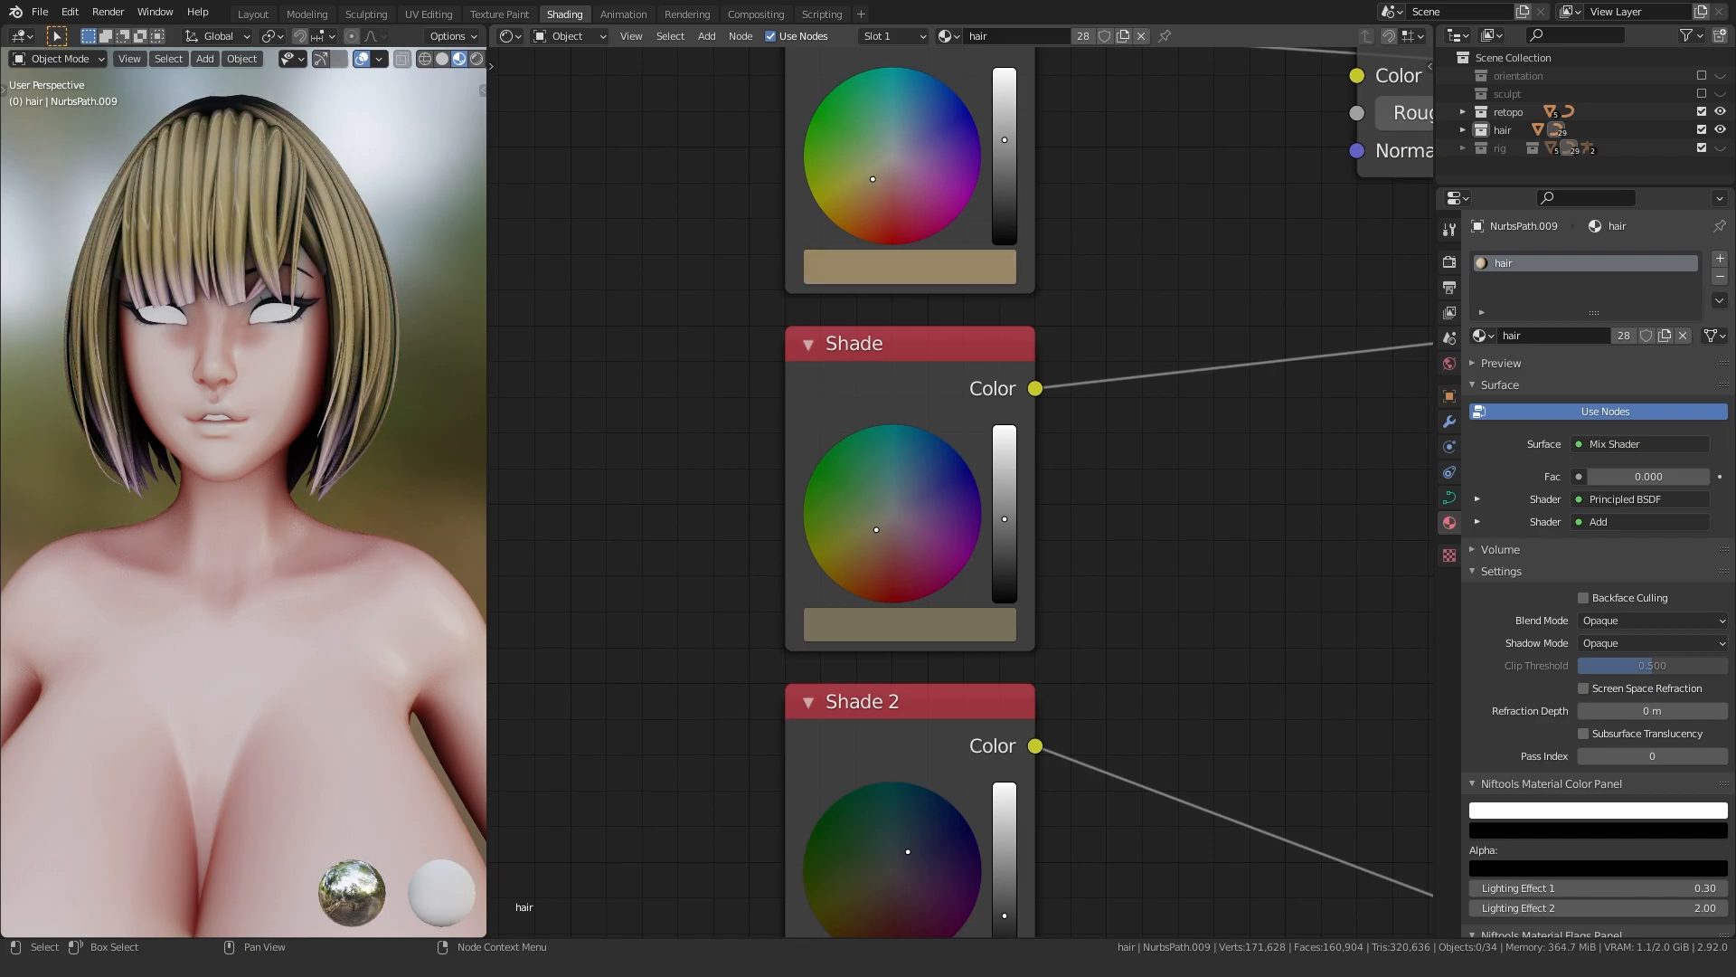
# - Copy the warm tan Main color into Shade, darken it there, and brighten the Main color
pyautogui.hotkey('ctrl', 'c')
pyautogui.hotkey('ctrl', 'v')
pyautogui.moveTo(1004, 500); pyautogui.dragTo(1004, 512)
pyautogui.moveTo(1000, 150); pyautogui.dragTo(1003, 131)
# - Copy the darker tan shade color into the Shade 2 and AO&Outline nodes
pyautogui.hotkey('ctrl', 'c')
pyautogui.scroll(-4, 860, 637)
pyautogui.moveTo(868, 871); pyautogui.dragTo(876, 585, button='middle')
pyautogui.hotkey('ctrl', 'v')
pyautogui.hotkey('ctrl', 'v')
# - Paste the darker tan into the first stop of the color ramp in the upper gradient and noise texture branch
pyautogui.scroll(-6, 1049, 653)
pyautogui.scroll(-5, 1039, 636)
pyautogui.scroll(8, 825, 407)
pyautogui.scroll(1, 876, 426)
pyautogui.moveTo(751, 636); pyautogui.dragTo(897, 489, button='middle')
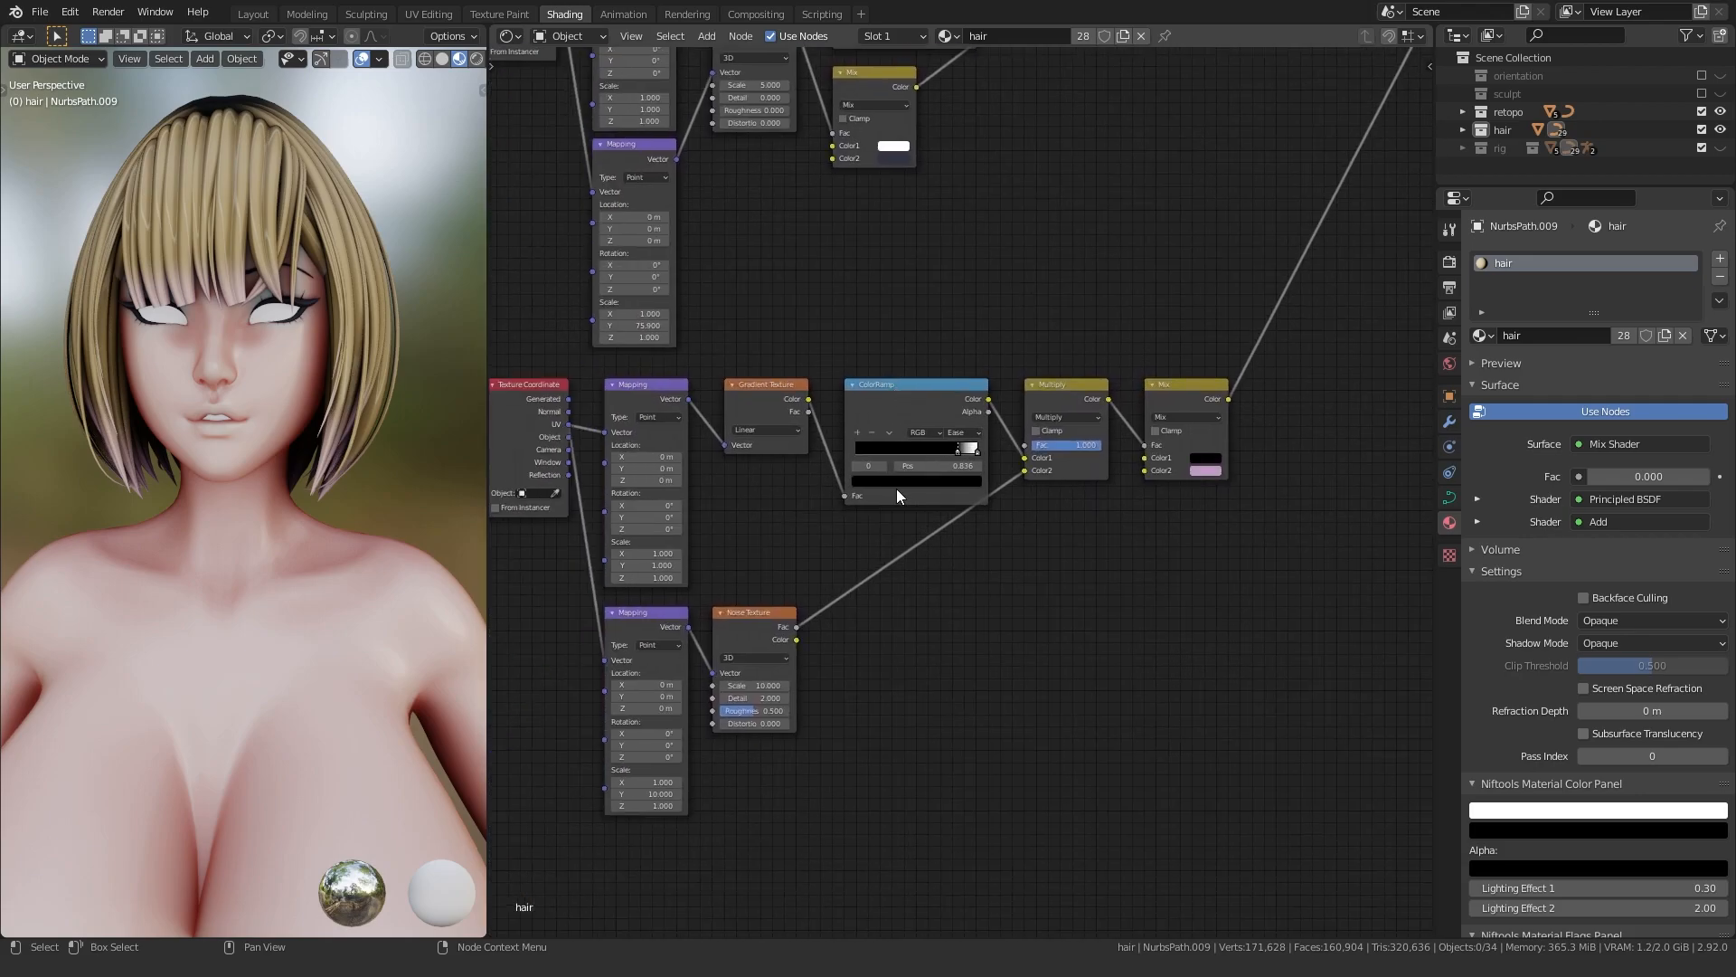
pyautogui.moveTo(876, 247); pyautogui.dragTo(914, 555, button='middle')
pyautogui.scroll(6, 914, 555)
pyautogui.moveTo(884, 321); pyautogui.dragTo(892, 499, button='middle')
pyautogui.hotkey('ctrl', 'v')
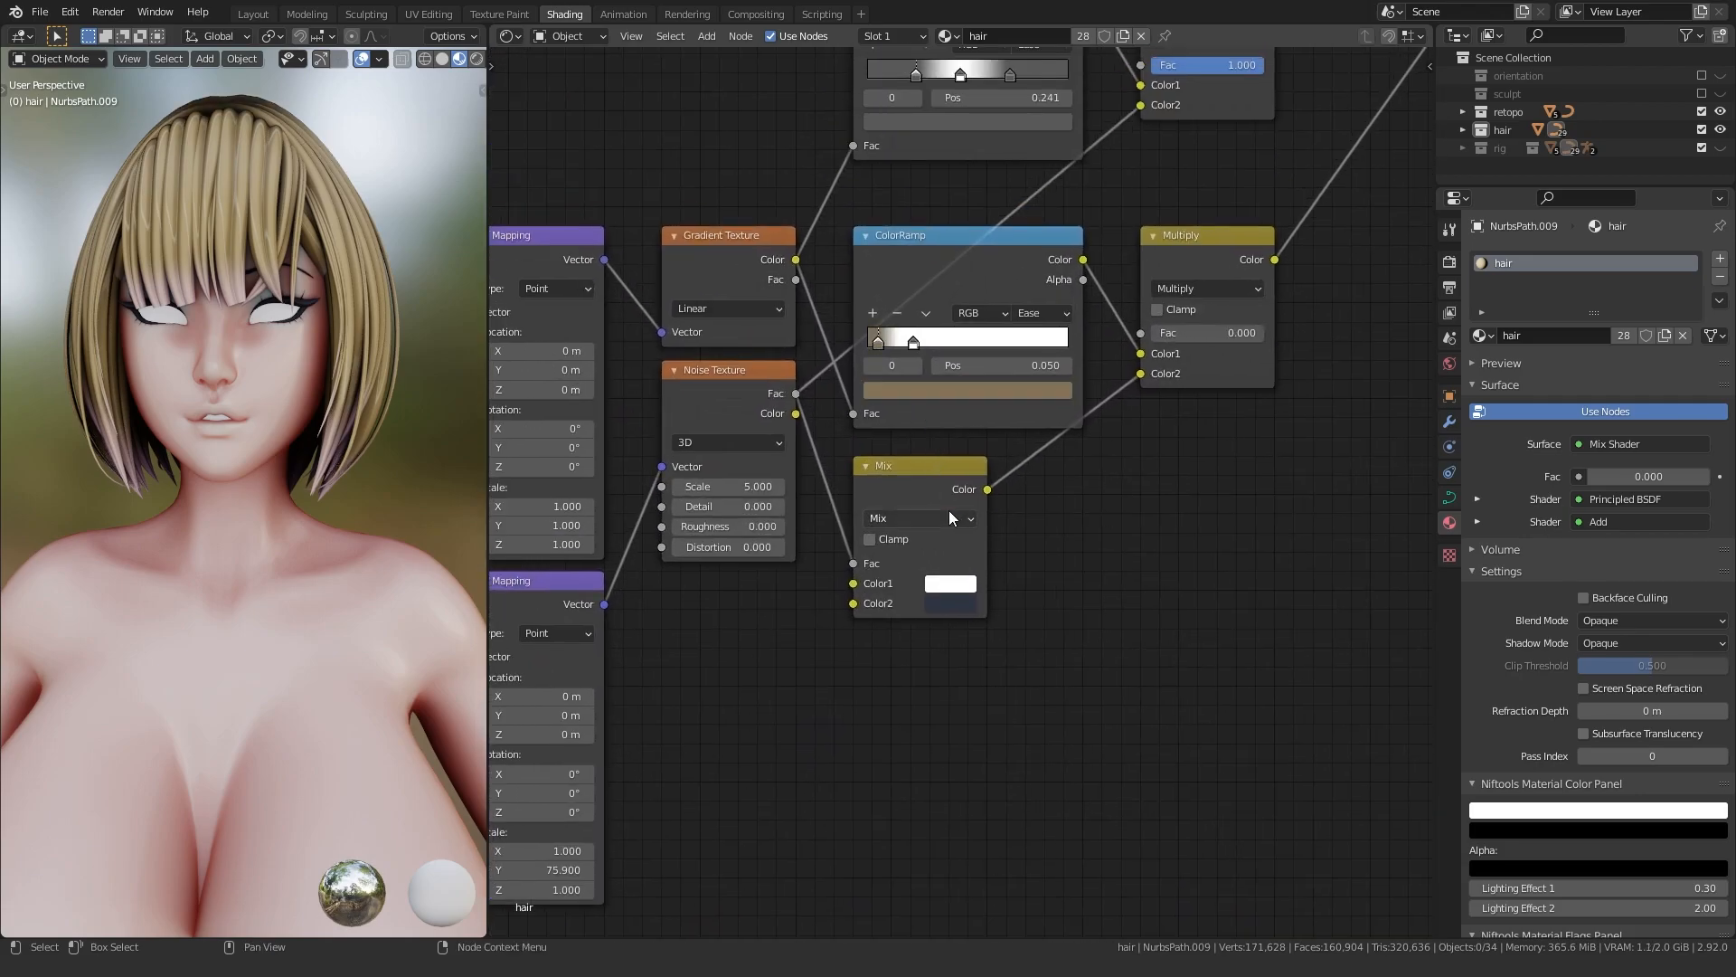
# - Raise the Fac of the Multiply node after the tan color ramp to 1.000 and check the hair up close
pyautogui.scroll(-5, 936, 489)
pyautogui.moveTo(948, 549); pyautogui.dragTo(893, 536, button='middle')
pyautogui.moveTo(1045, 374); pyautogui.dragTo(1121, 373)
pyautogui.scroll(5, 186, 193)
pyautogui.keyDown('shift'); pyautogui.moveTo(187, 193); pyautogui.dragTo(217, 416, button='middle'); pyautogui.keyUp('shift')
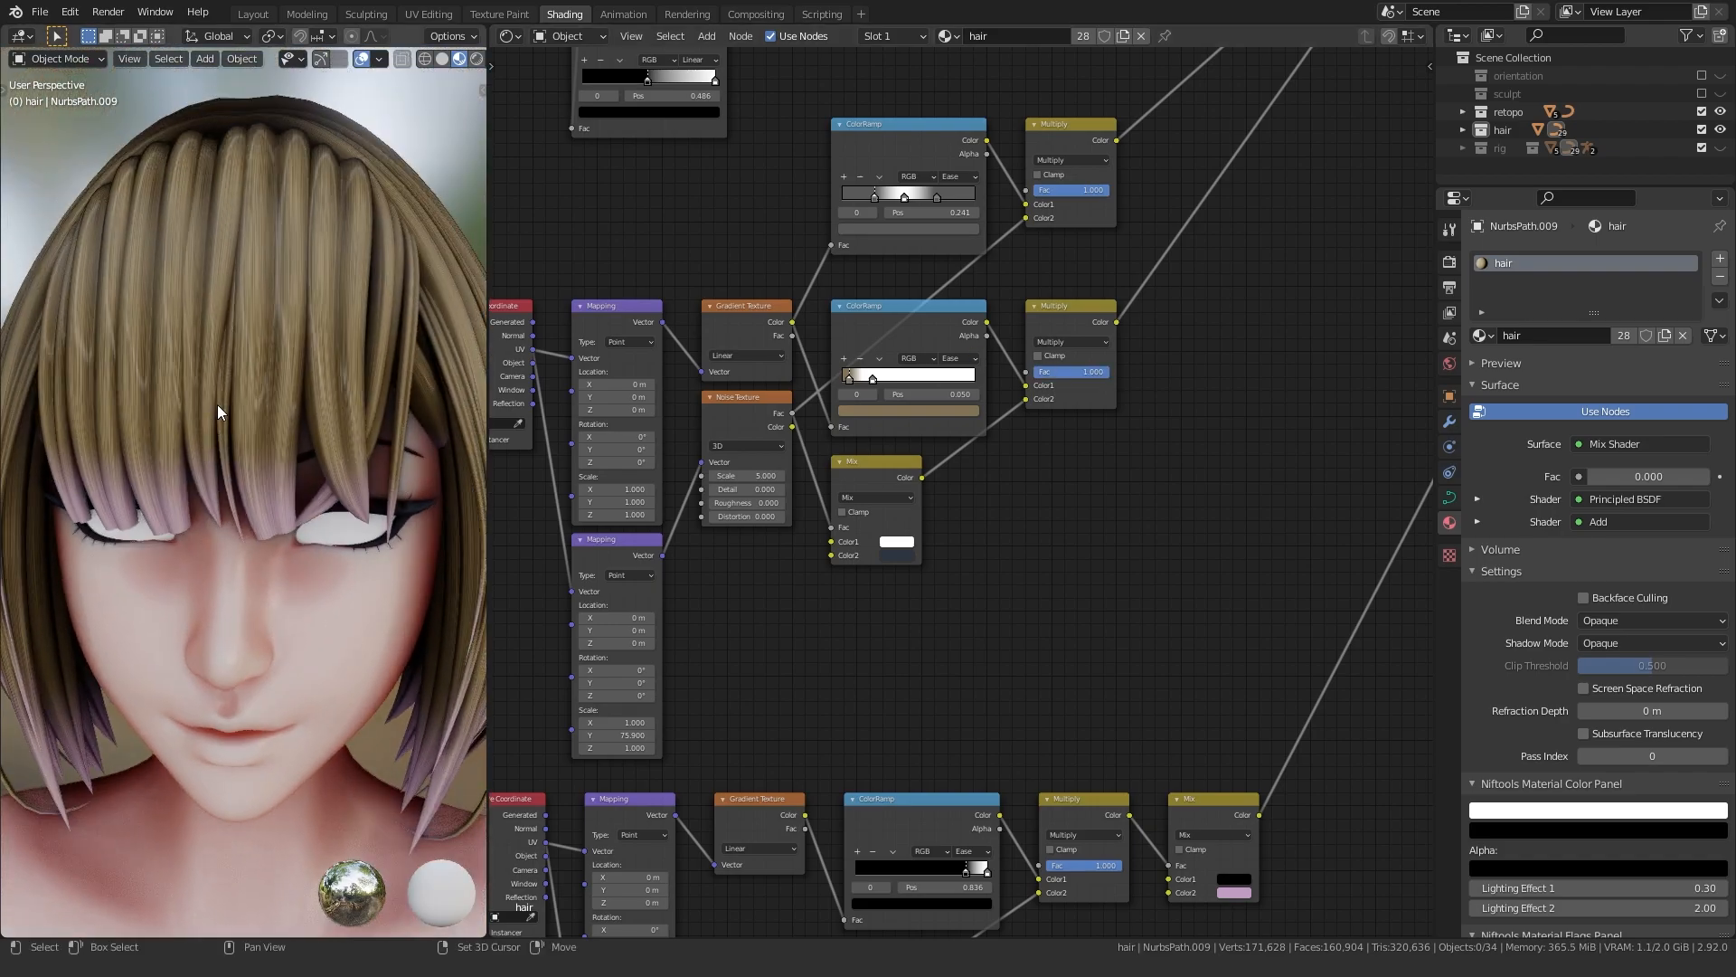
pyautogui.scroll(2, 236, 357)
pyautogui.moveTo(1060, 365)
pyautogui.mouseDown()
pyautogui.moveTo(792, 374)
pyautogui.moveTo(1062, 374)
pyautogui.mouseUp()
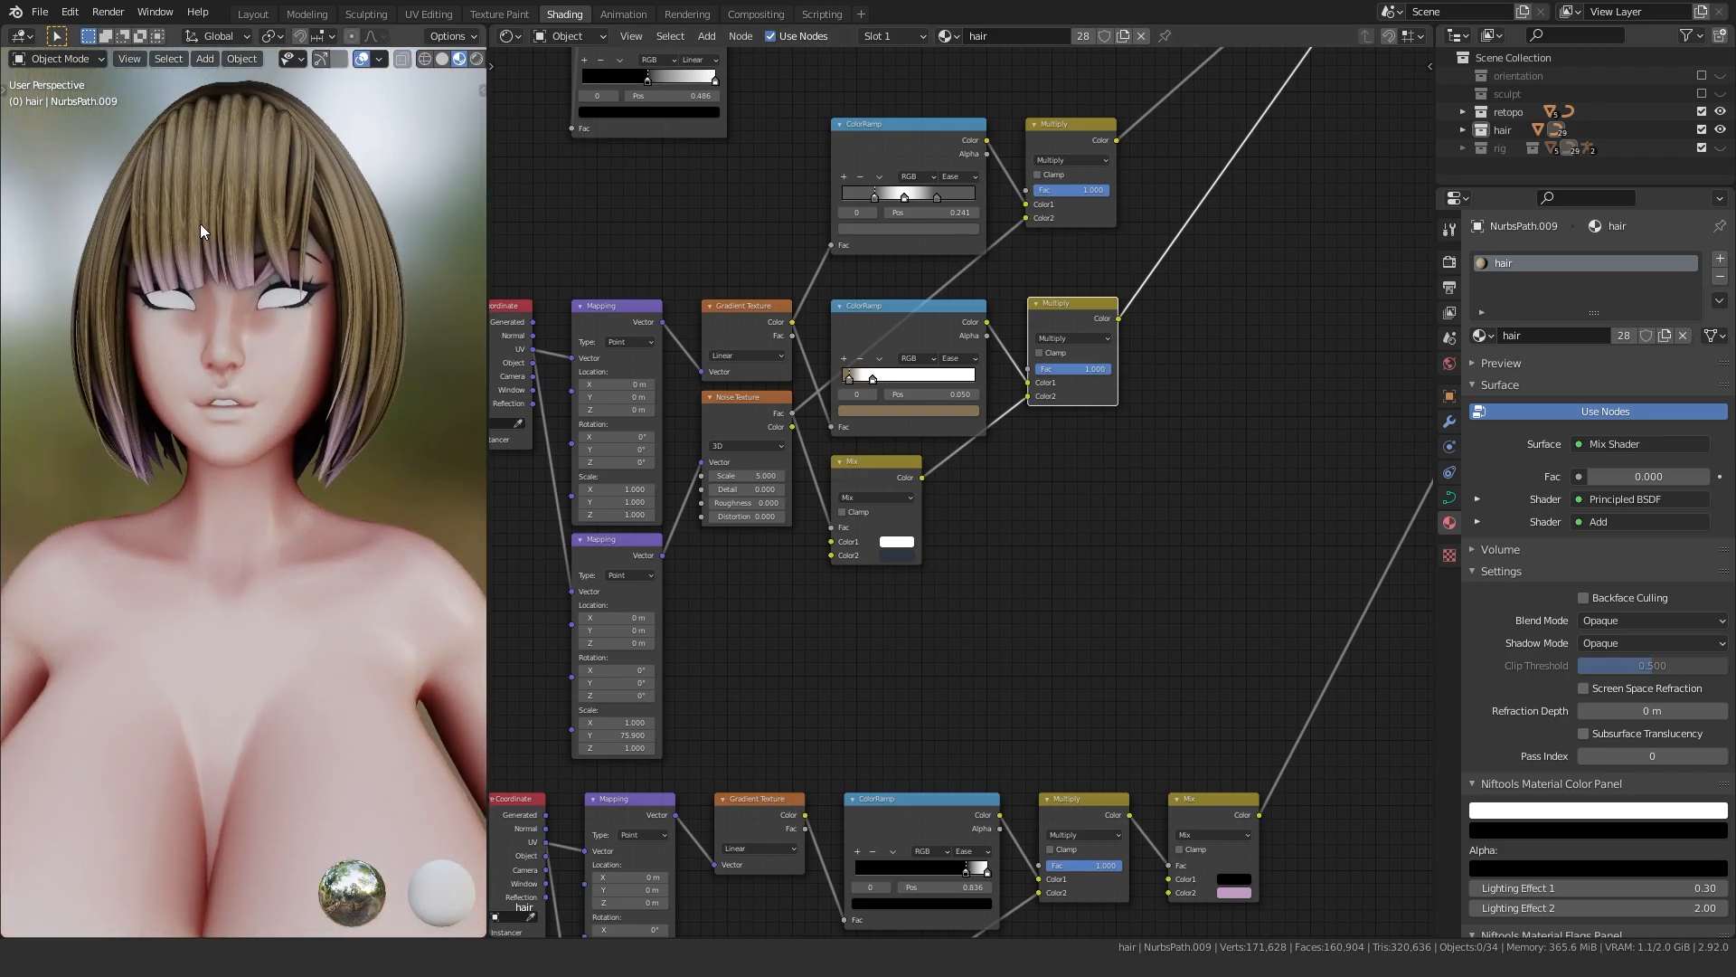
# - Lighten the tan first stop of the color ramp and give Color2 of the Mix node below it the same tan
pyautogui.click(879, 411)
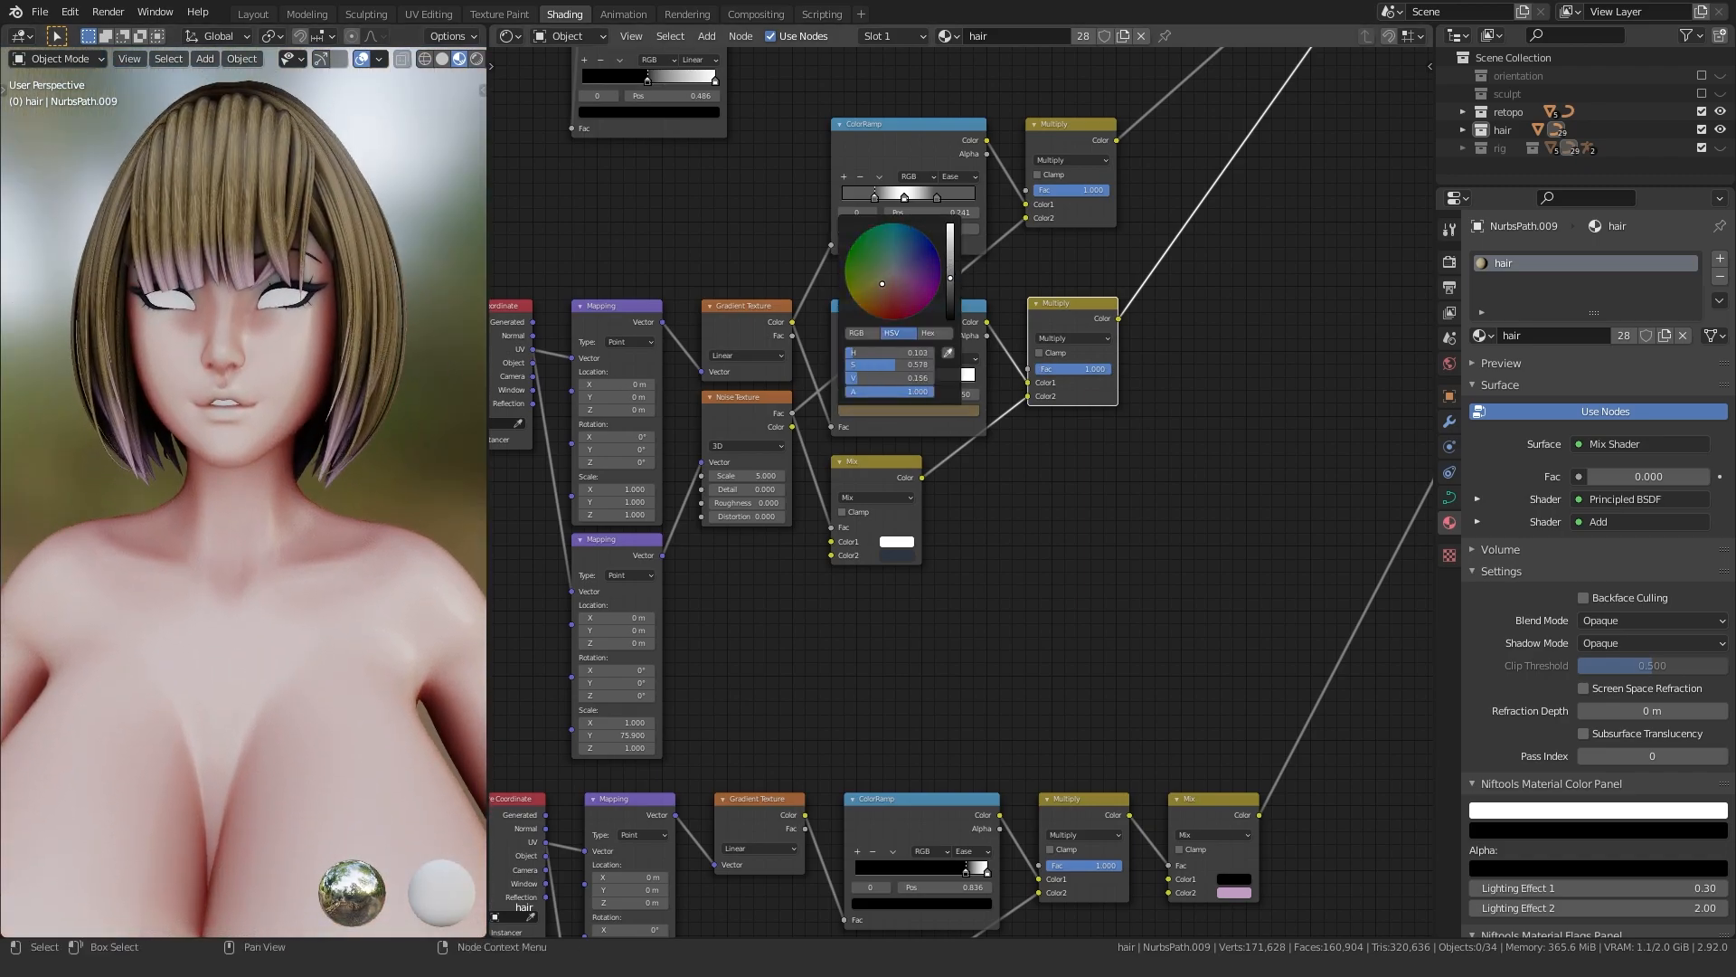
pyautogui.hotkey('ctrl', 'v')
pyautogui.click(896, 558)
pyautogui.moveTo(991, 412)
pyautogui.mouseDown()
pyautogui.moveTo(991, 382)
pyautogui.moveTo(991, 397)
pyautogui.mouseUp()
# - Brighten the tan Color2 of that Mix node while checking the hair strands up close
pyautogui.scroll(2, 279, 298)
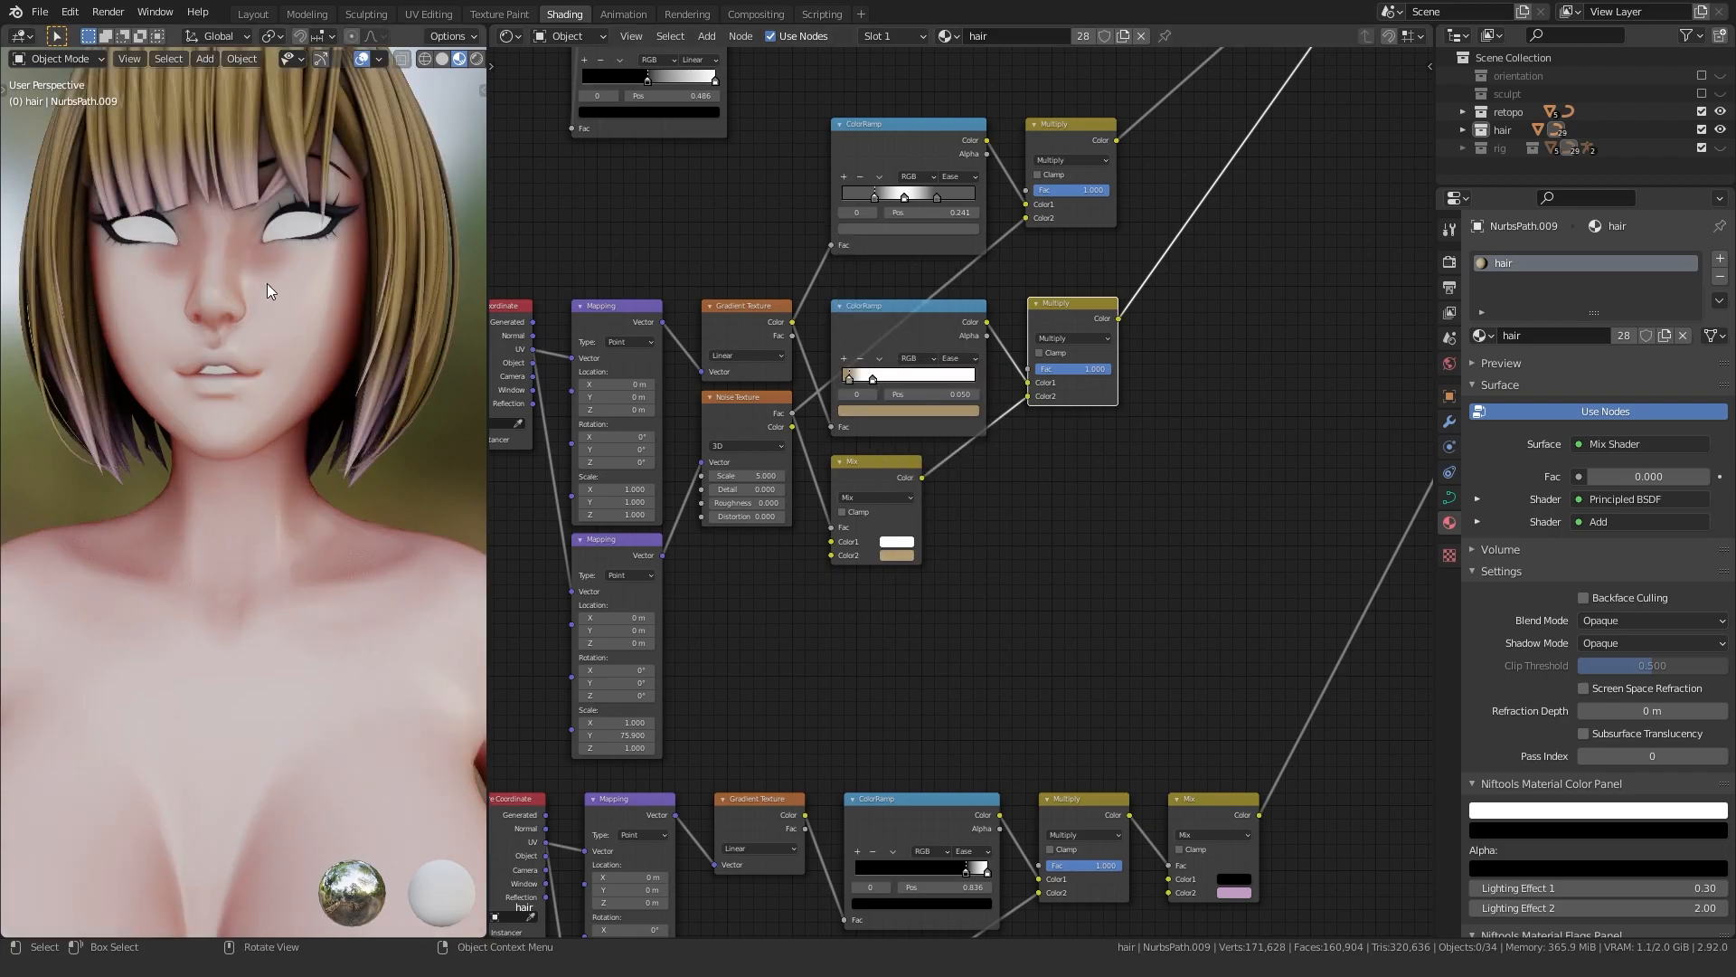
pyautogui.scroll(3, 279, 305)
pyautogui.click(899, 555)
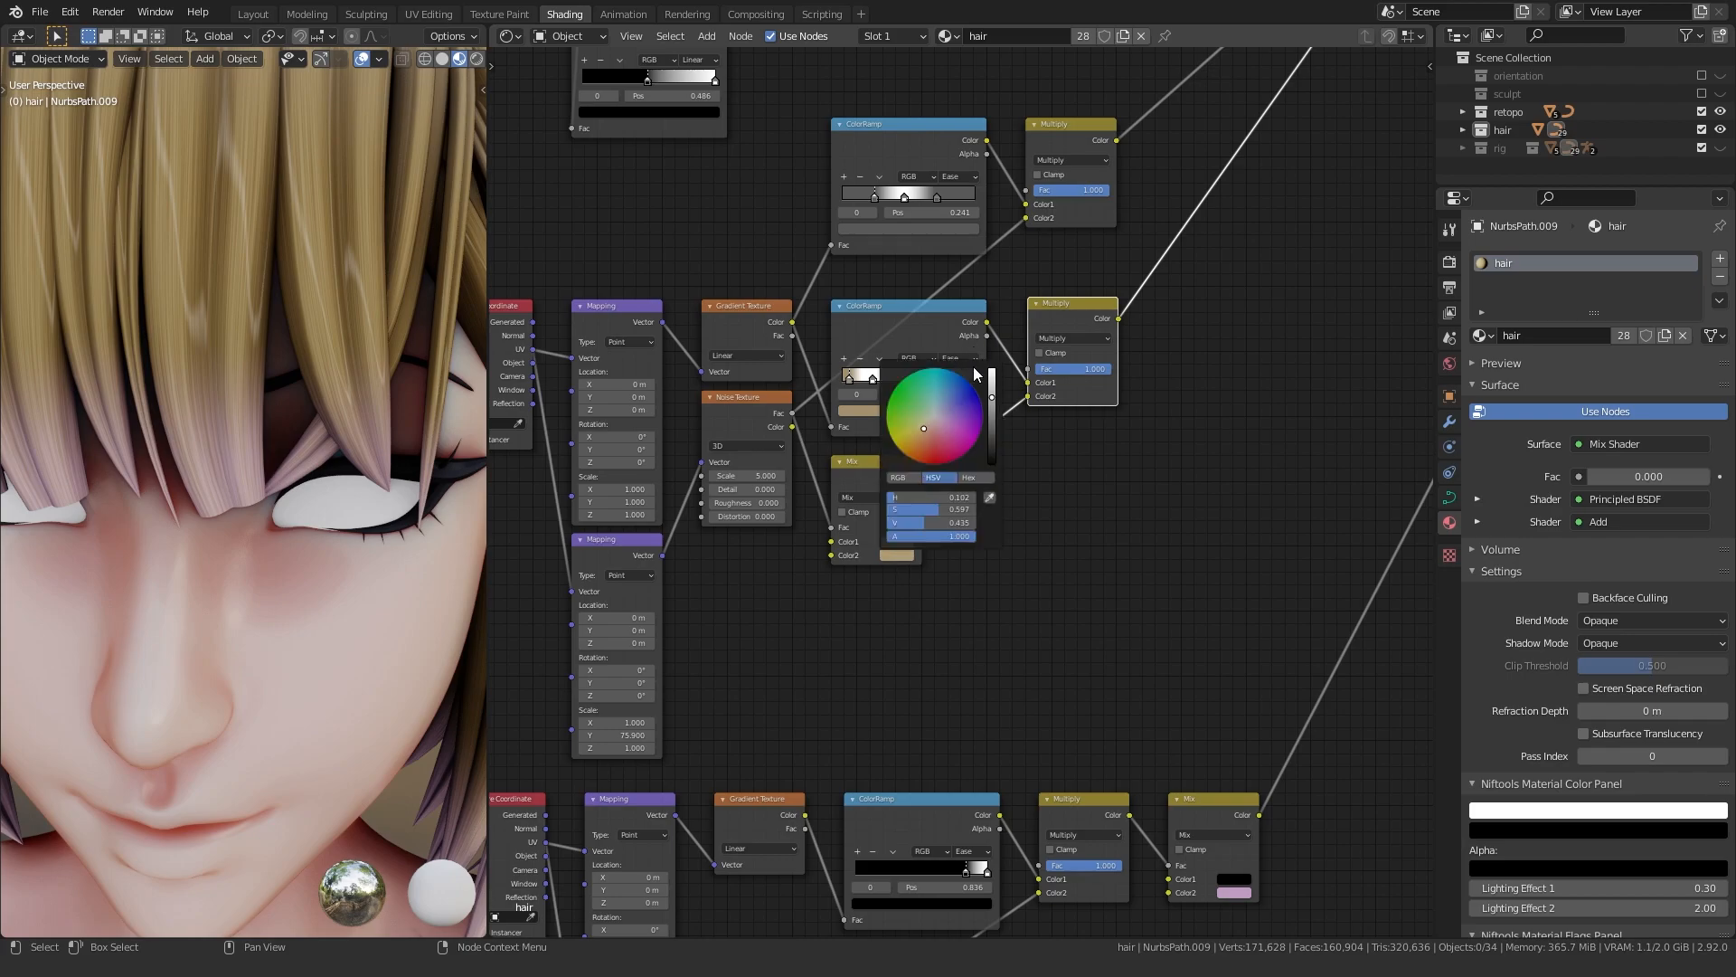
pyautogui.click(991, 384)
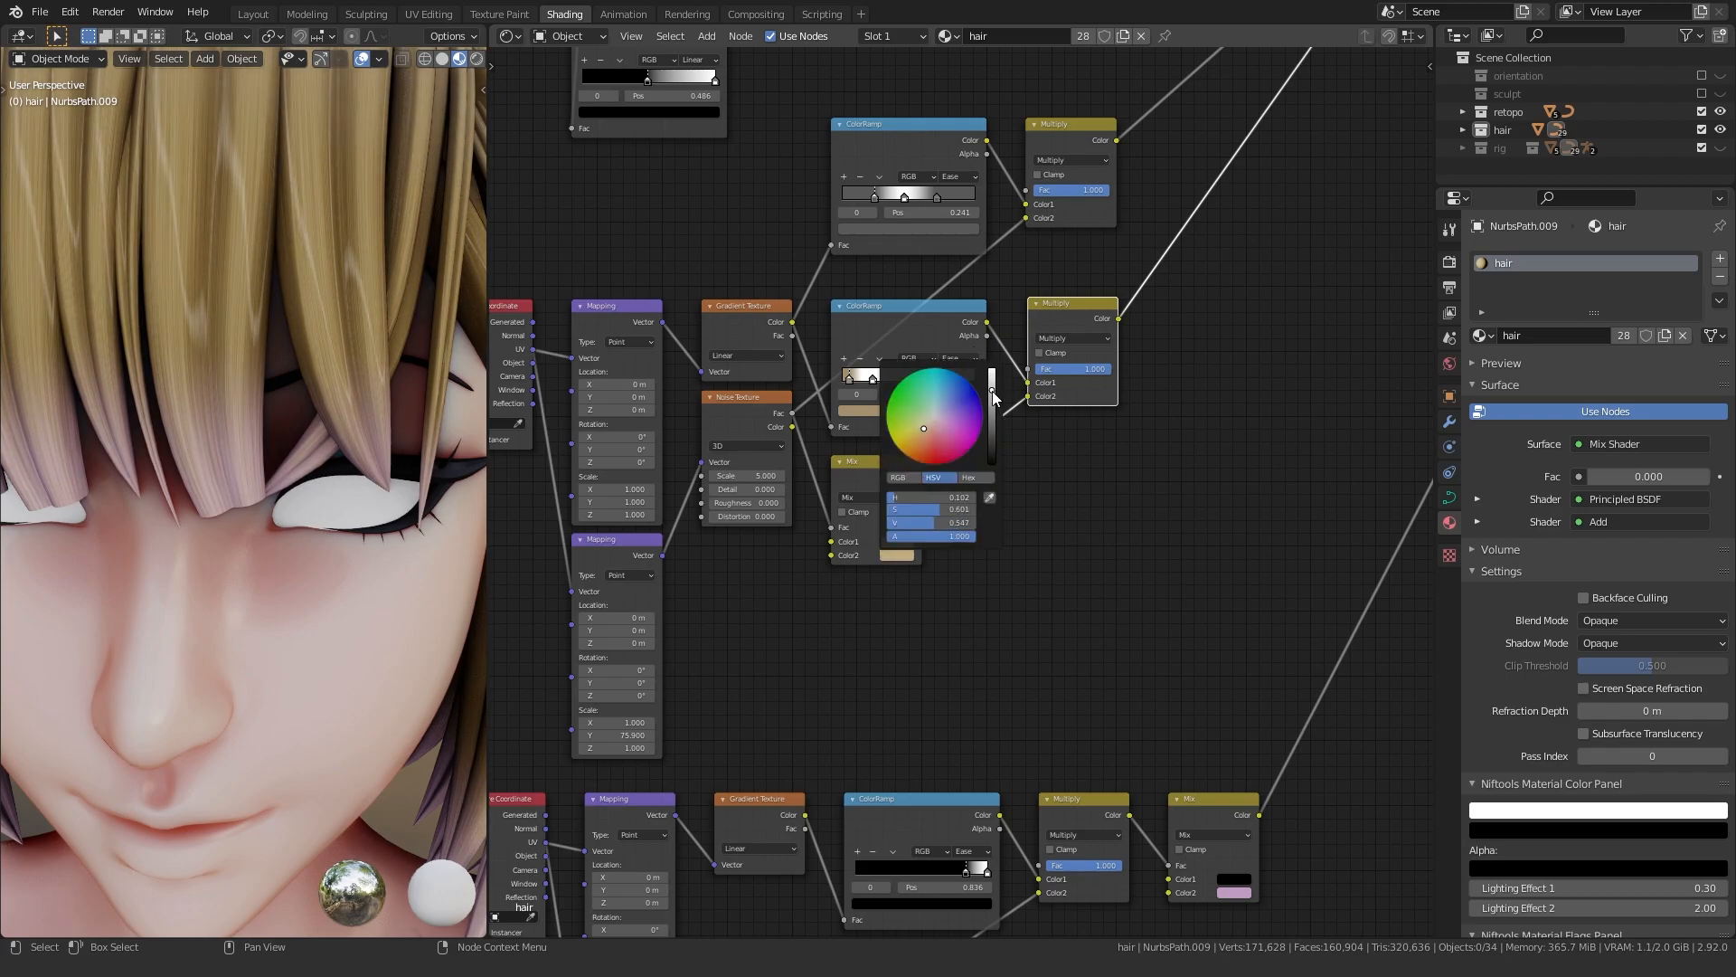
pyautogui.scroll(-5, 25, 330)
pyautogui.scroll(4, 26, 330)
# - Change the lilac Color2 of the Mix node ending the lower gradient branch to a deeper pink for the hair tips
pyautogui.moveTo(1027, 749); pyautogui.dragTo(892, 529, button='middle')
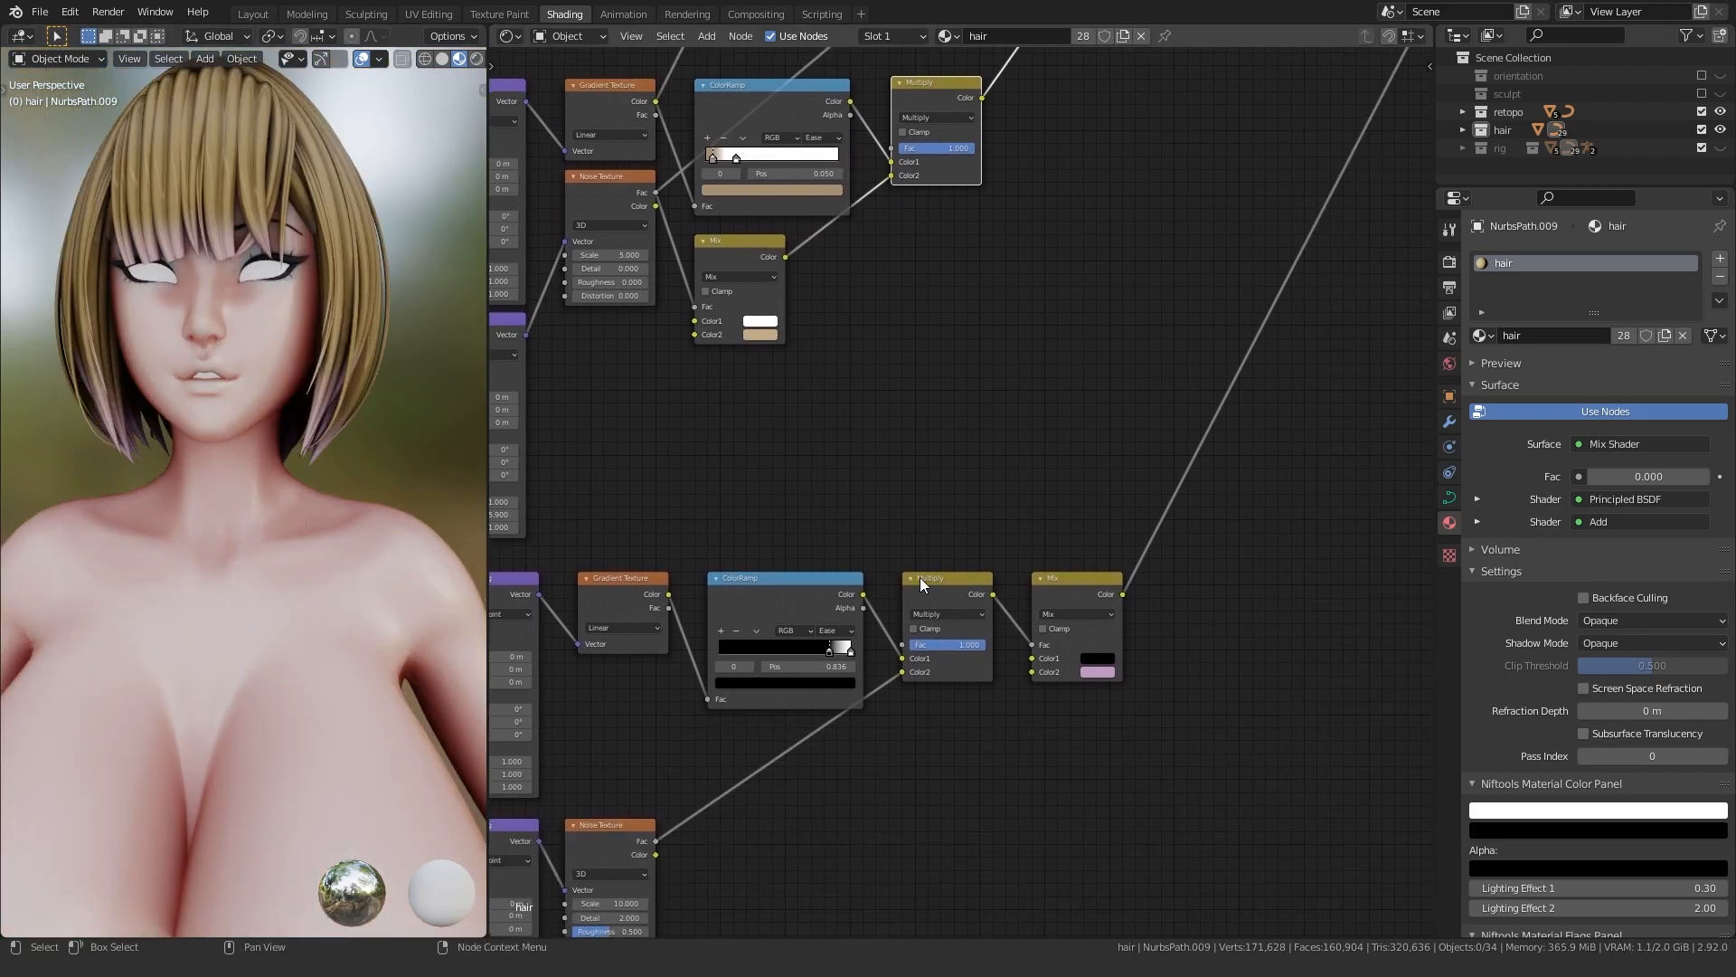
pyautogui.click(1098, 672)
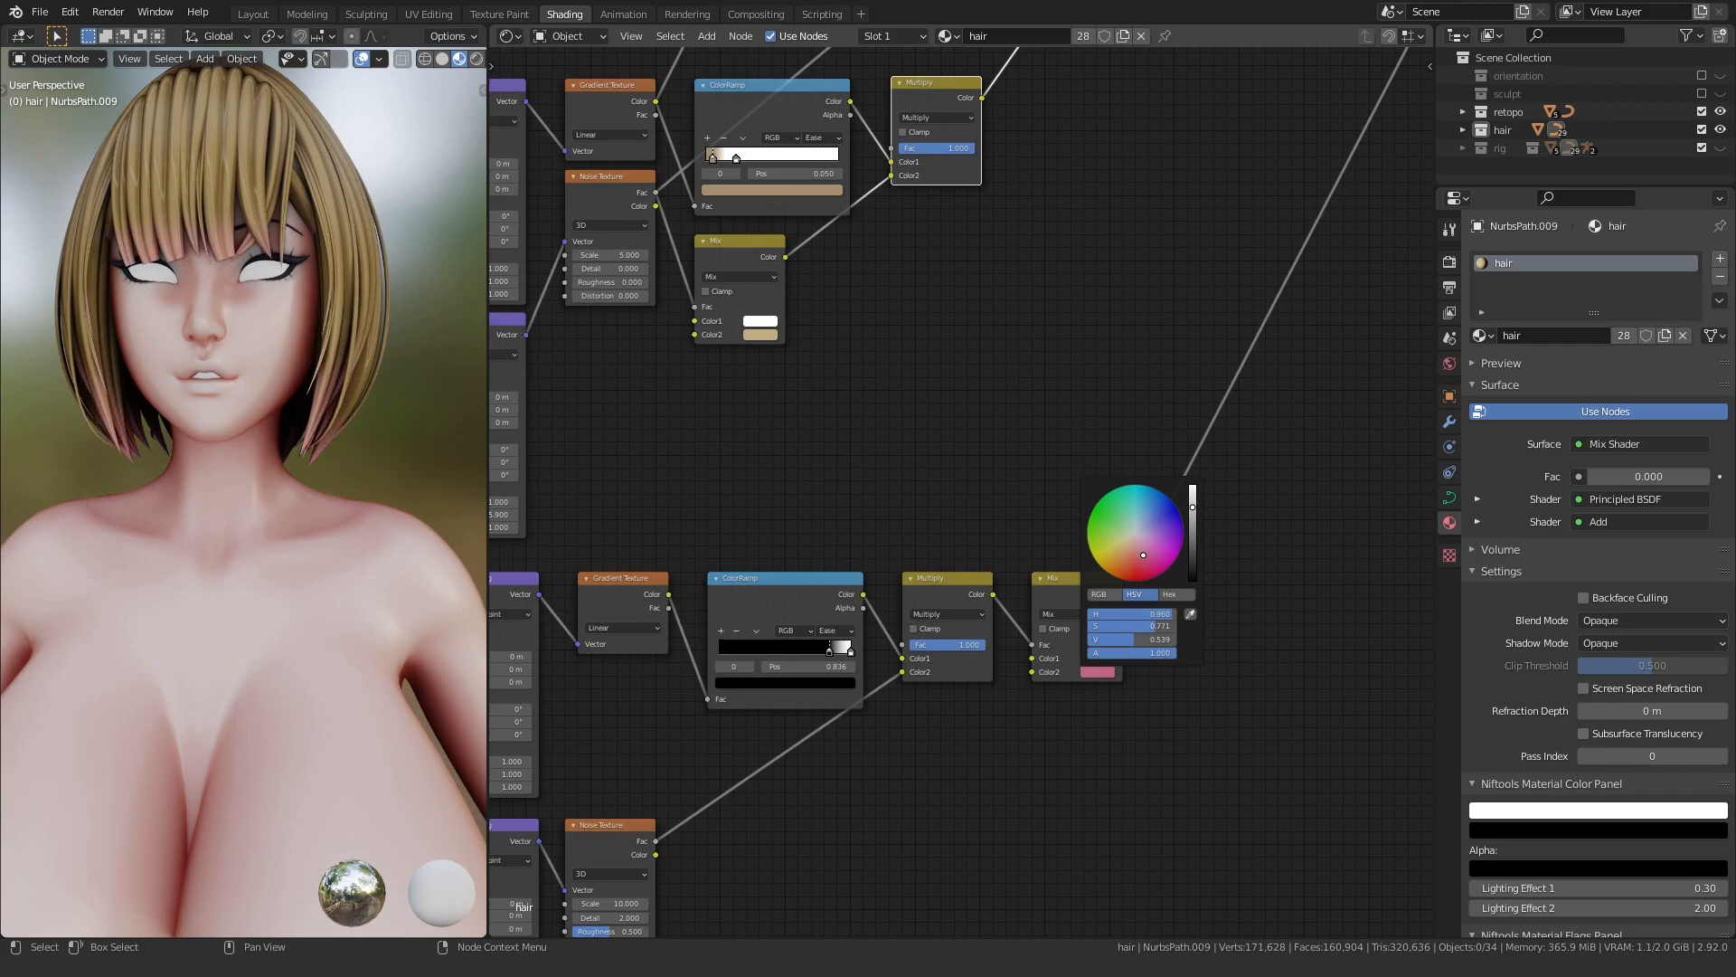
pyautogui.moveTo(224, 461); pyautogui.dragTo(74, 412, button='middle')
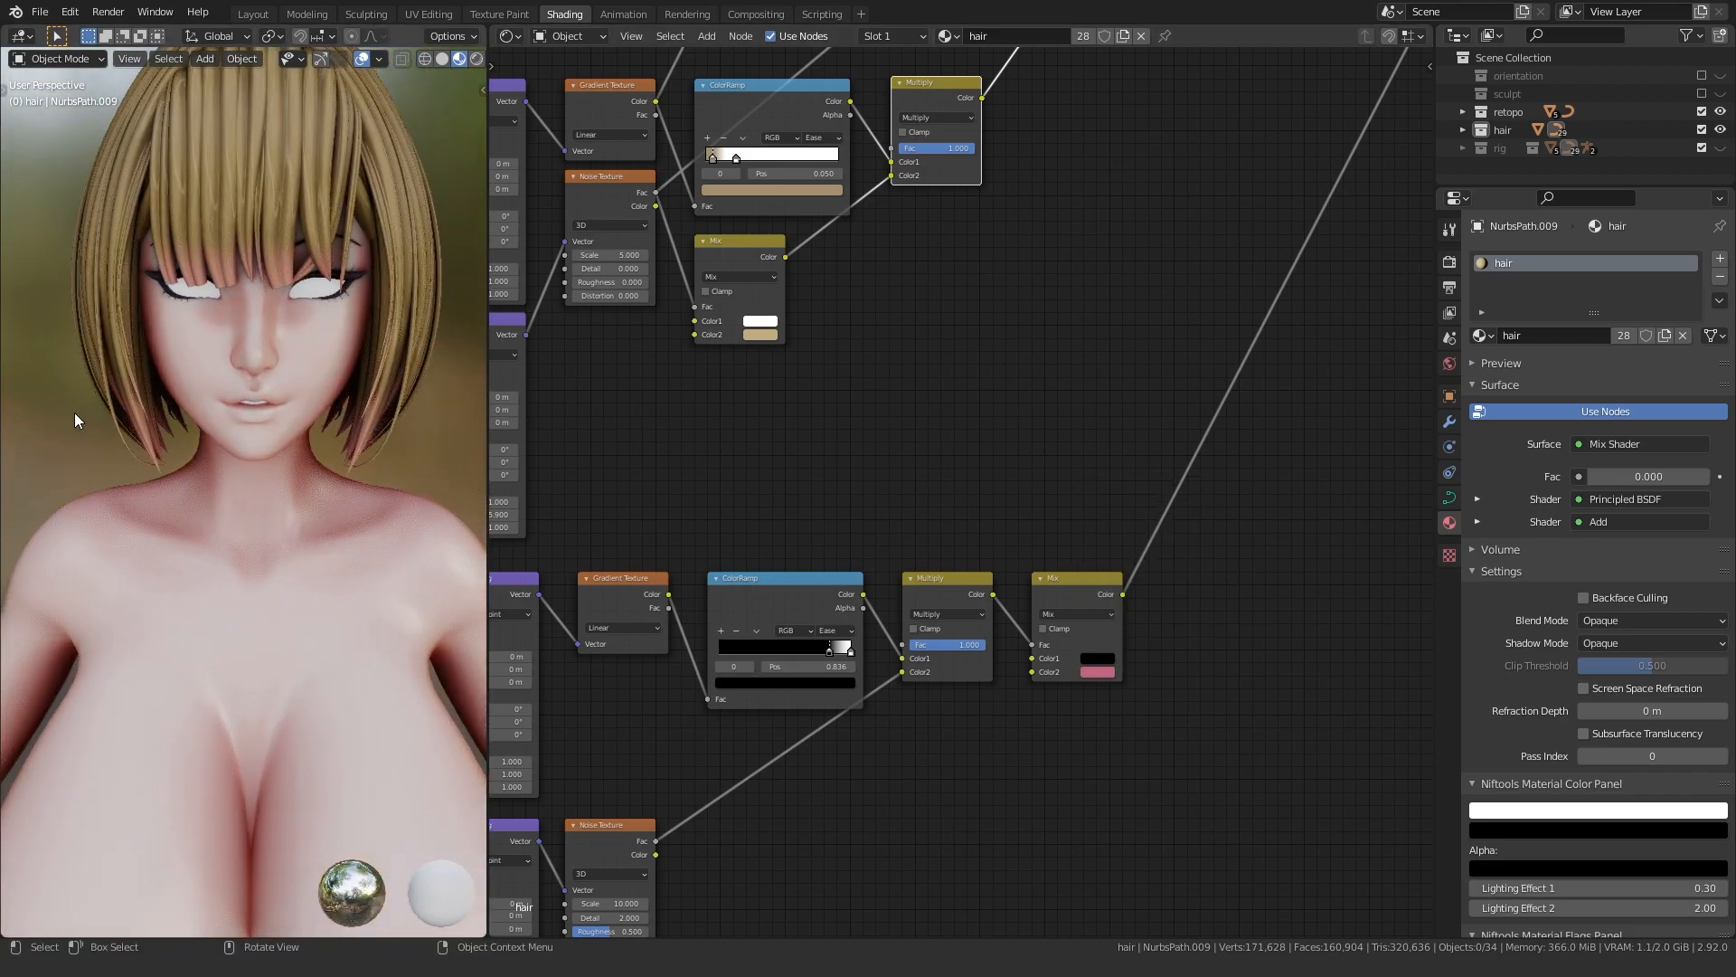
pyautogui.scroll(-3, 78, 349)
pyautogui.moveTo(78, 349); pyautogui.dragTo(275, 181, button='middle')
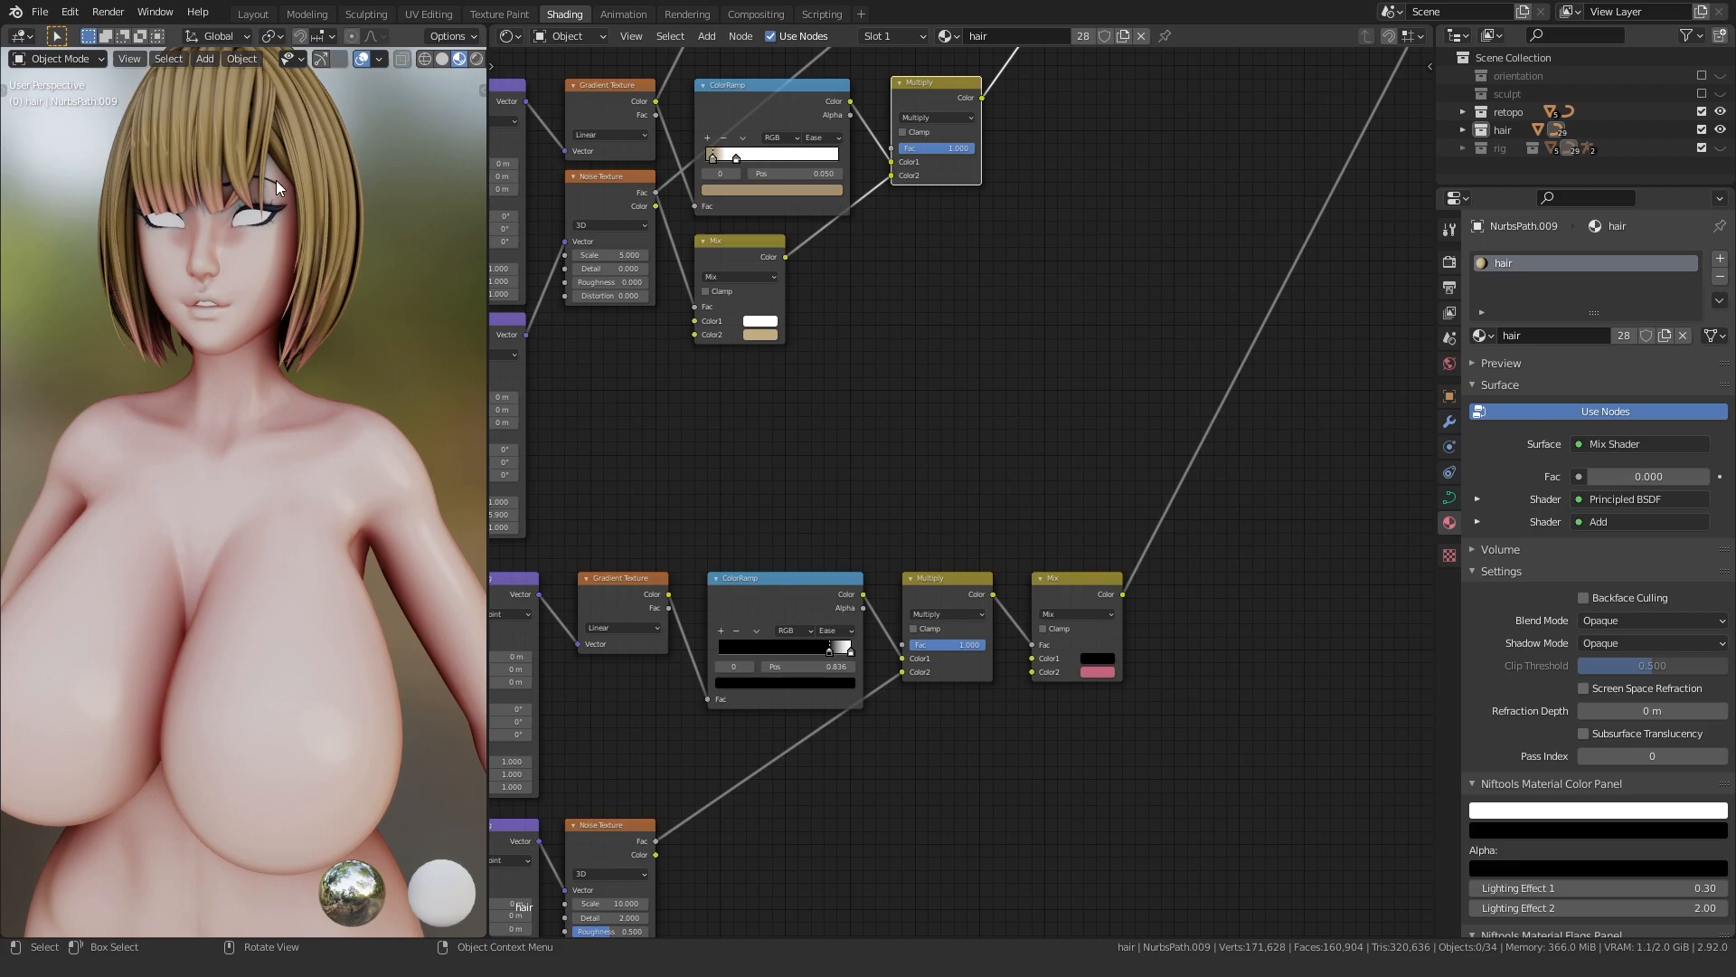
# - Assign the existing hair material to the brows object and check its Texture Coordinate and Mapping nodes
pyautogui.click(275, 181)
pyautogui.click(1483, 335)
pyautogui.click(1537, 360)
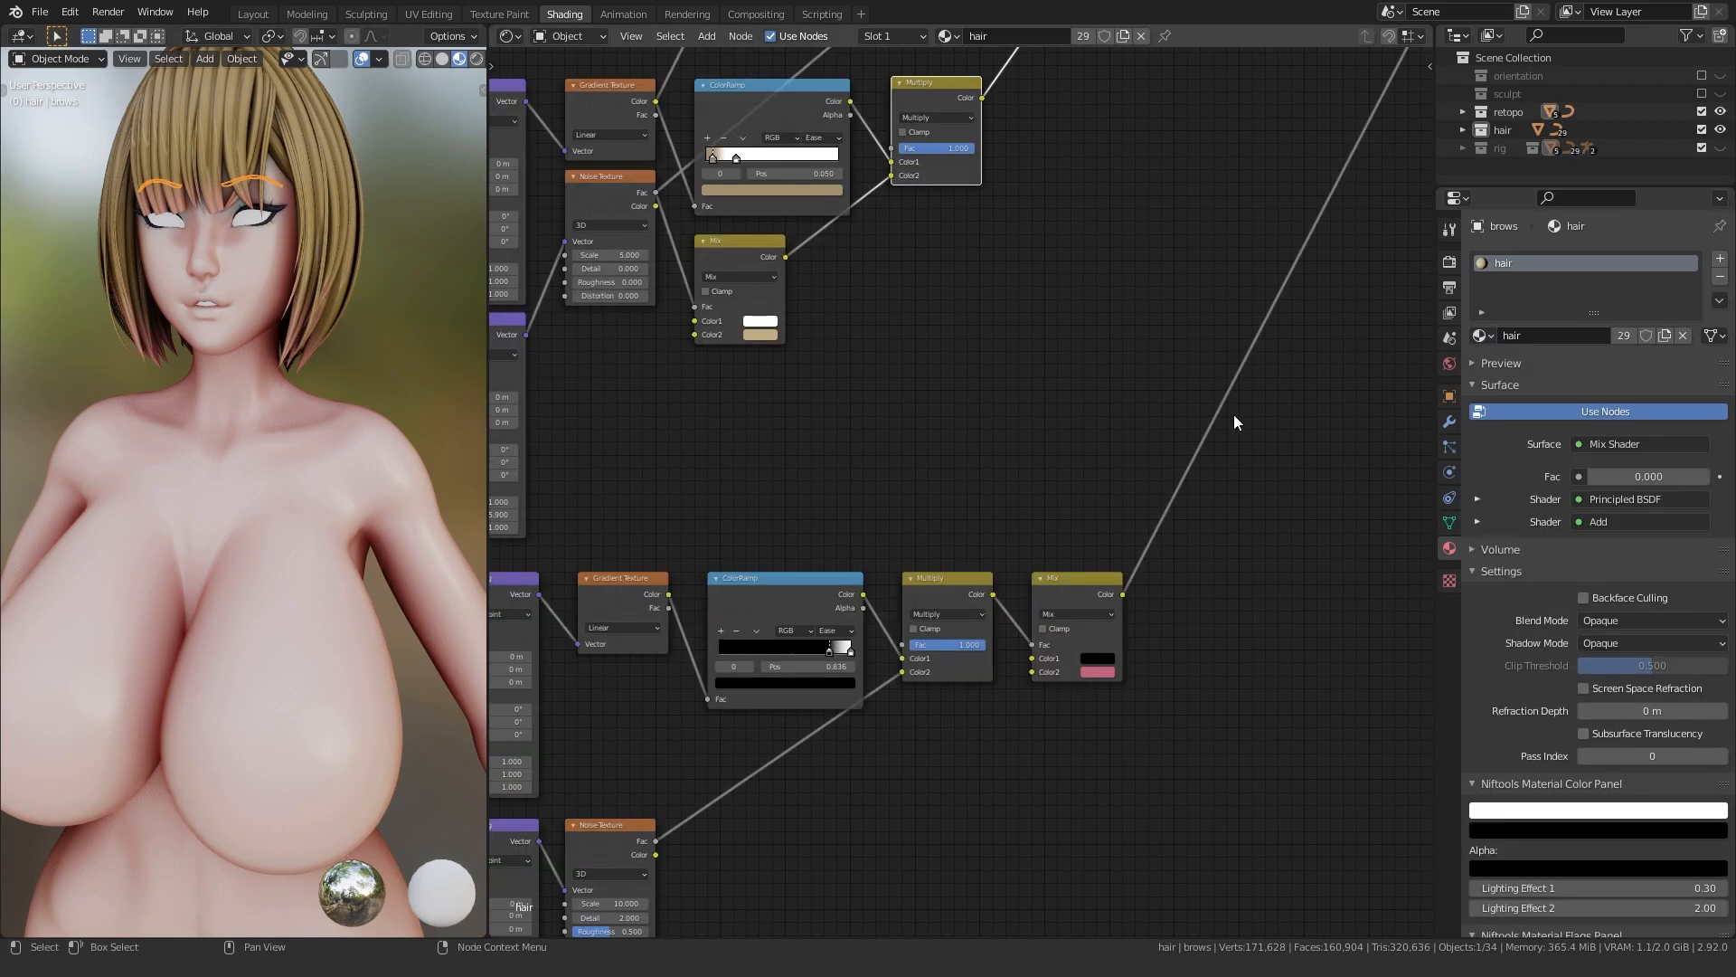
pyautogui.scroll(-14, 740, 349)
pyautogui.moveTo(740, 349); pyautogui.dragTo(946, 618, button='middle')
pyautogui.moveTo(841, 322); pyautogui.dragTo(1055, 791, button='middle')
pyautogui.scroll(12, 701, 407)
pyautogui.moveTo(701, 407); pyautogui.dragTo(1051, 556, button='middle')
pyautogui.scroll(3, 960, 491)
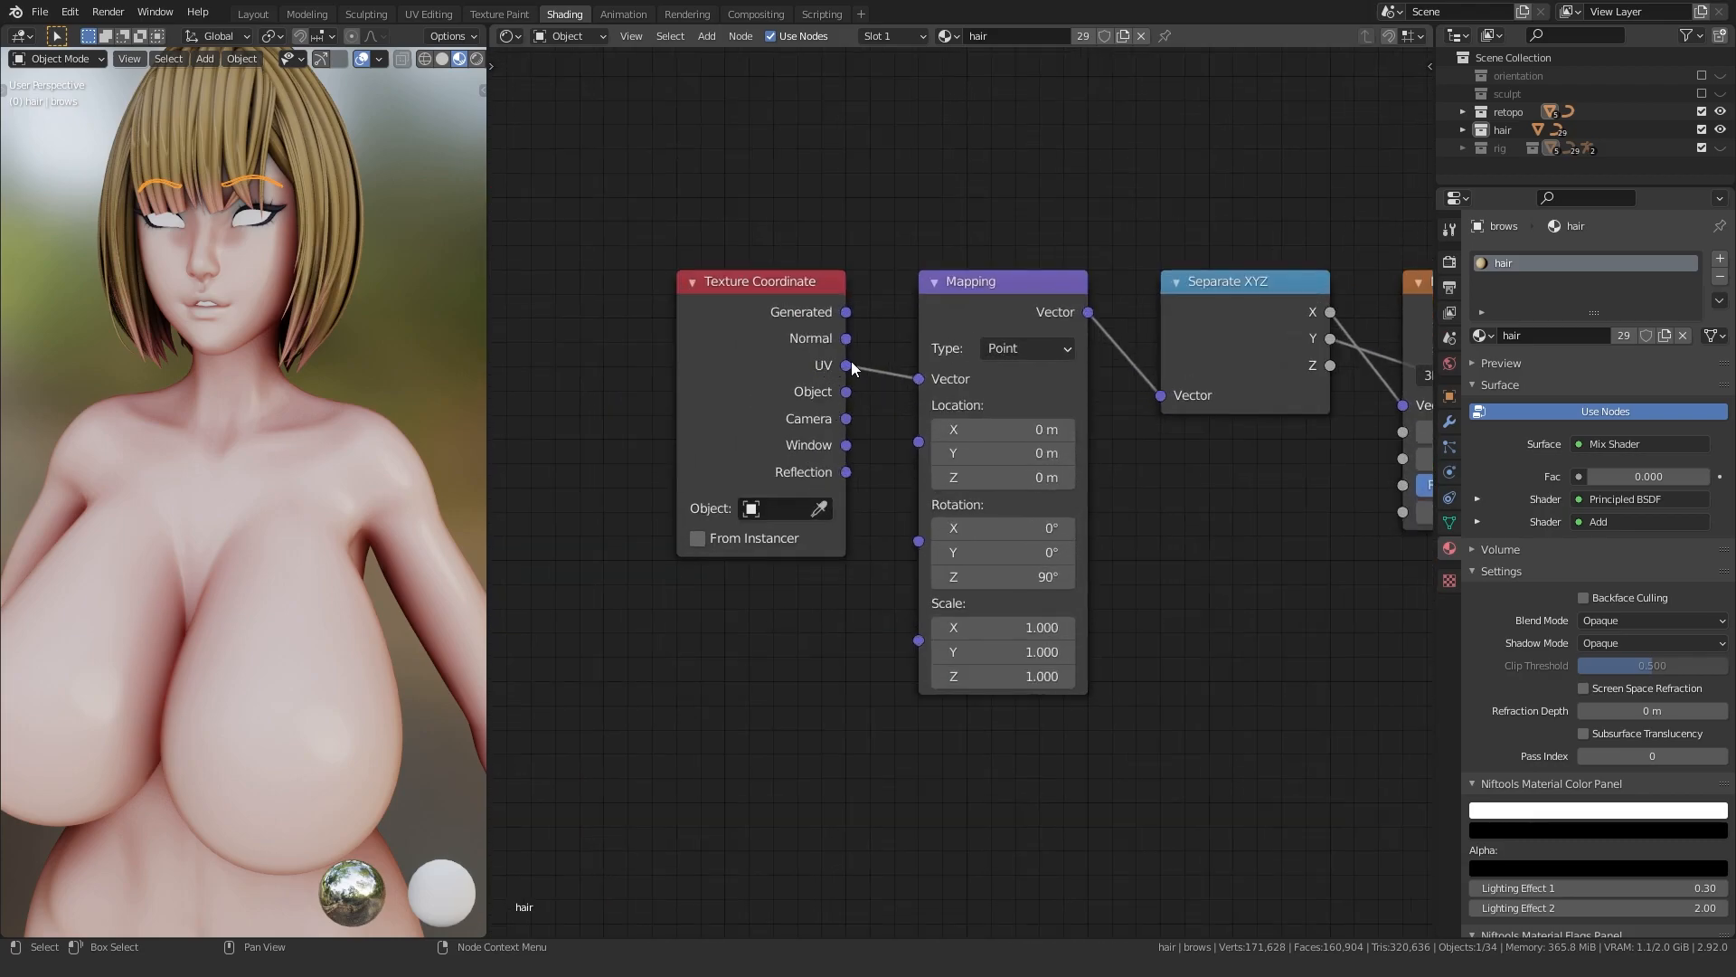
# - Switch to the UV Editing workspace, select the whole brow mesh with UV sync selection on, and unwrap it
pyautogui.click(425, 15)
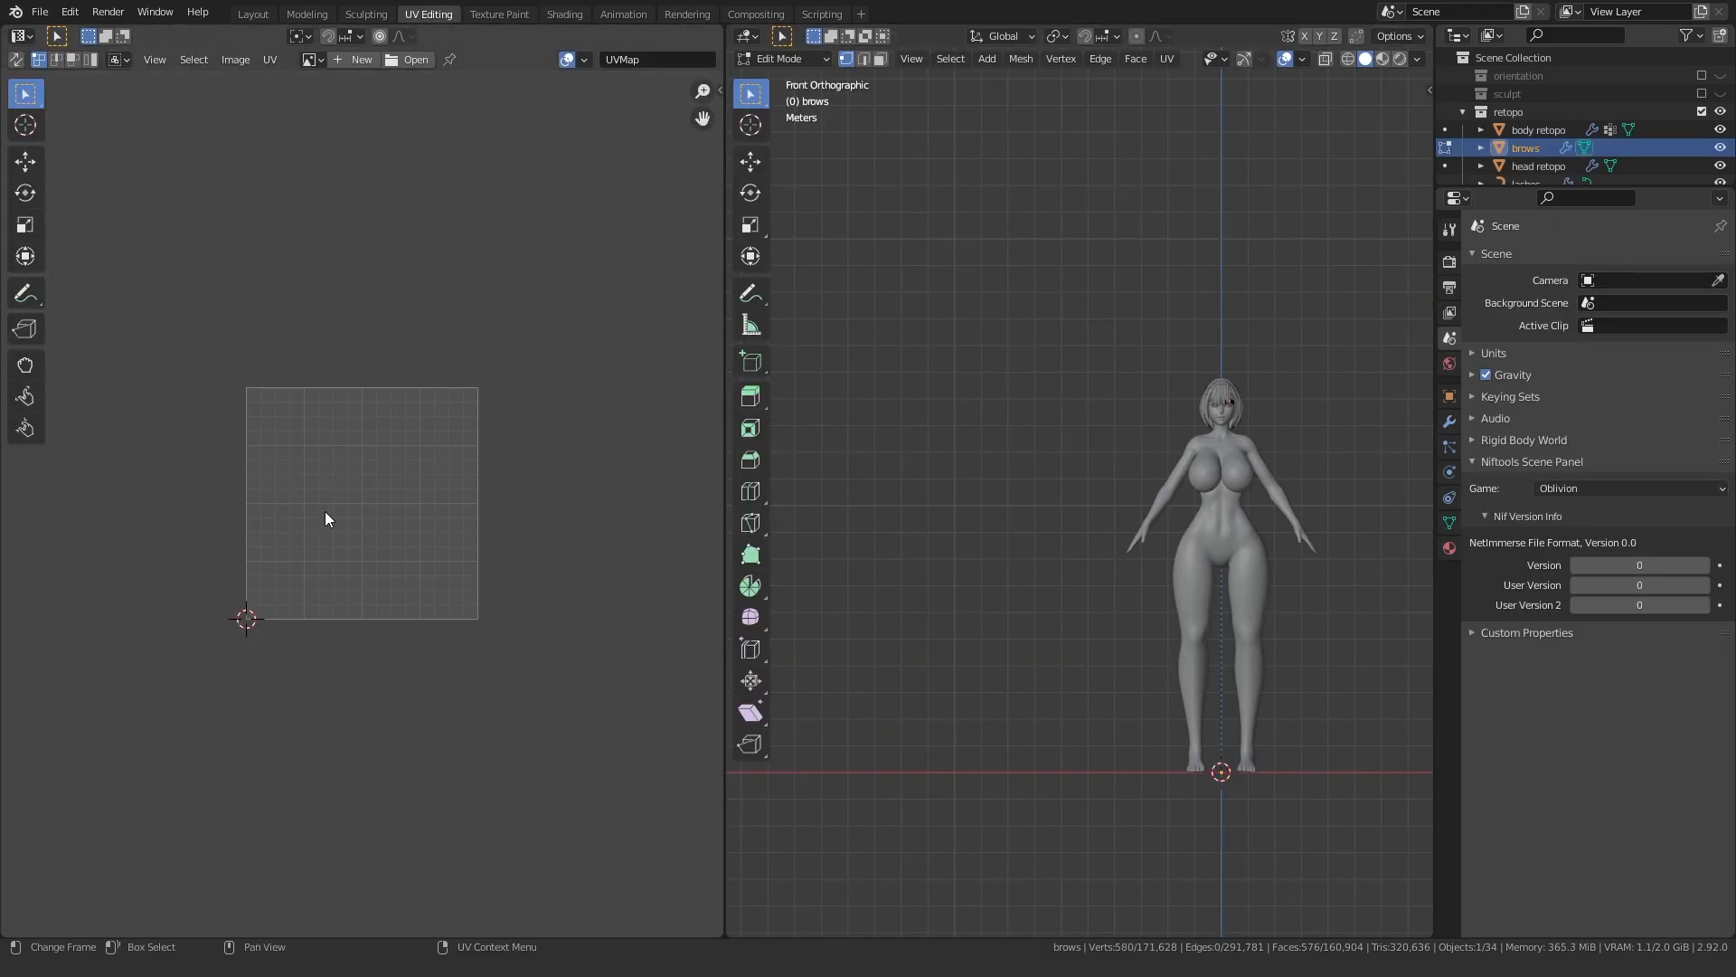
pyautogui.keyDown('shift'); pyautogui.moveTo(1112, 429); pyautogui.dragTo(956, 460, button='middle'); pyautogui.keyUp('shift')
pyautogui.scroll(5, 954, 452)
pyautogui.press('a')
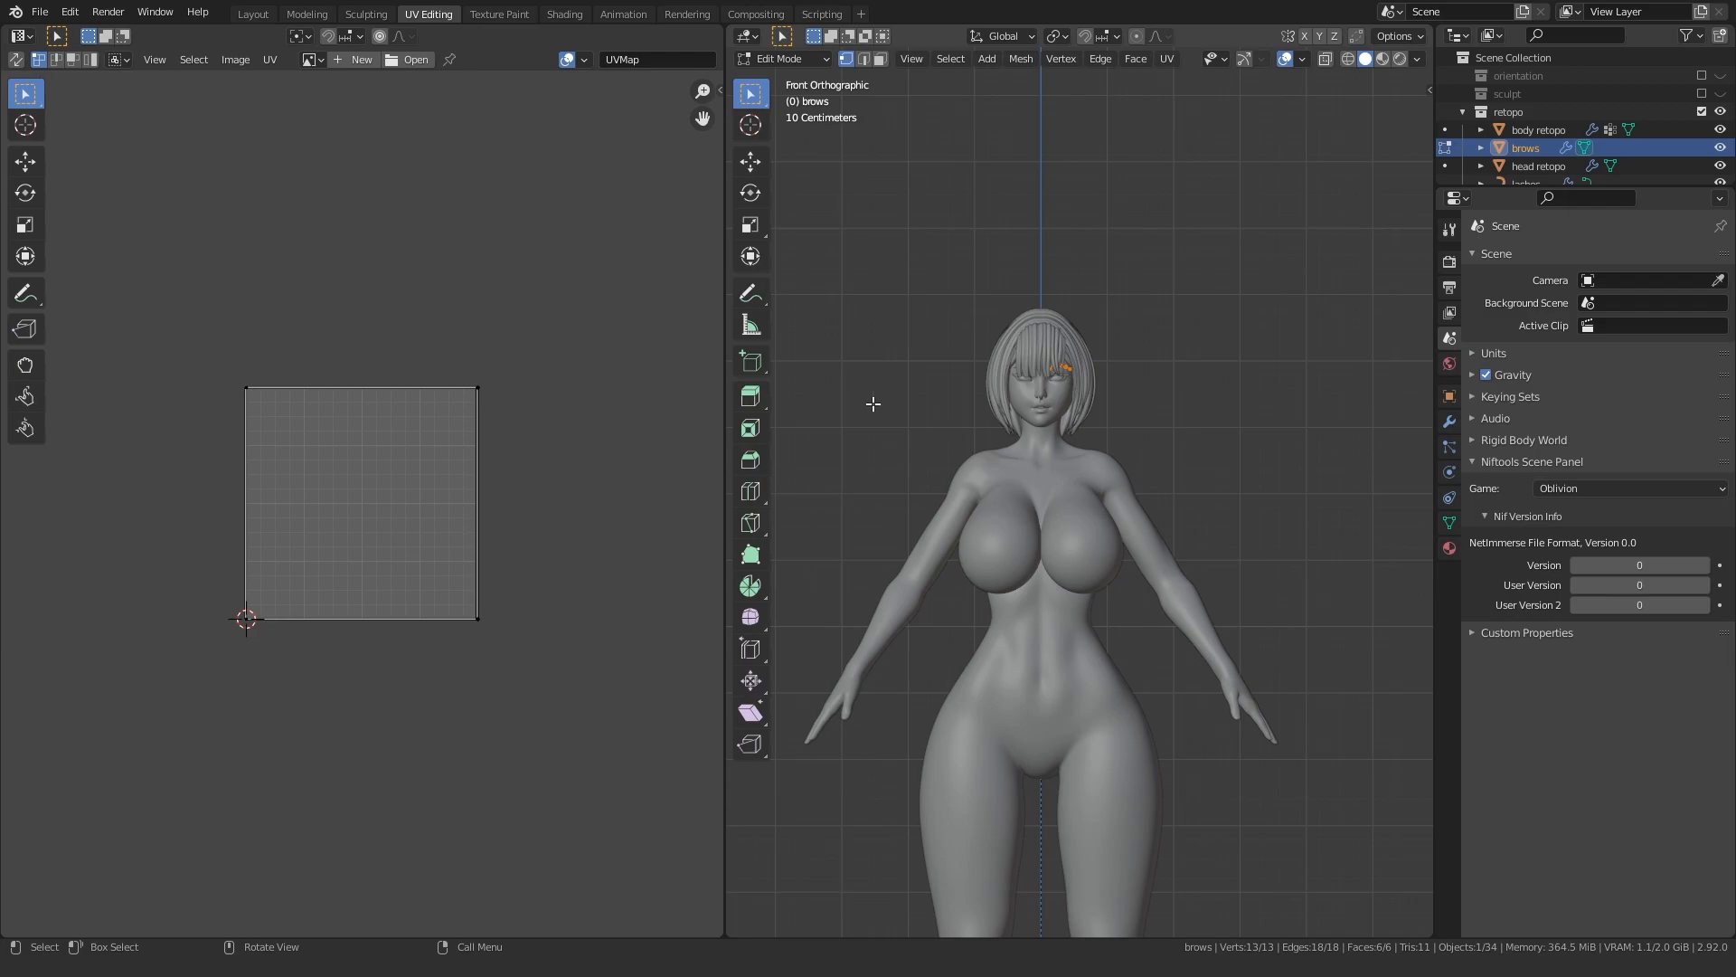
pyautogui.click(16, 59)
pyautogui.scroll(4, 1040, 362)
pyautogui.keyDown('shift'); pyautogui.moveTo(1039, 362); pyautogui.dragTo(1043, 389, button='middle'); pyautogui.keyUp('shift')
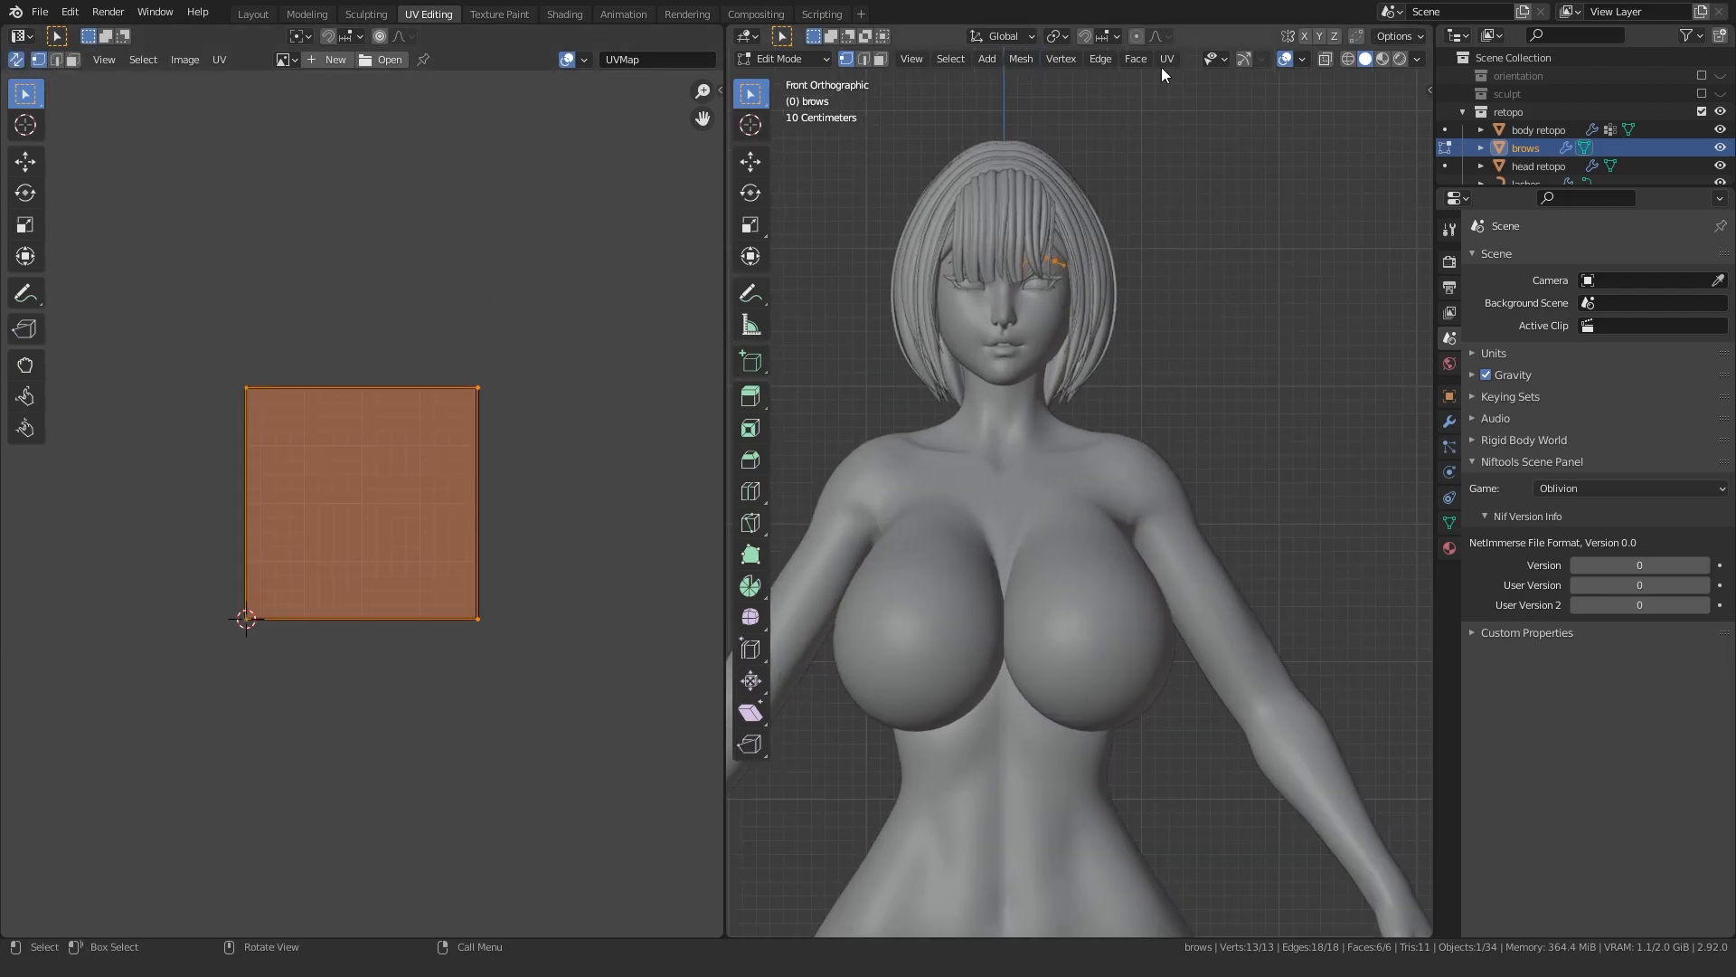
pyautogui.click(1165, 60)
pyautogui.click(1179, 79)
# - Frame the brows up close in material preview shading with the viewport overlays hidden
pyautogui.scroll(3, 1018, 328)
pyautogui.press('z')
pyautogui.click(1014, 421)
pyautogui.scroll(-1, 1014, 422)
pyautogui.moveTo(986, 298)
pyautogui.keyDown('shift'); pyautogui.mouseDown(button='middle')
pyautogui.moveTo(1047, 512)
pyautogui.moveTo(988, 491)
pyautogui.mouseUp(button='middle'); pyautogui.keyUp('shift')
pyautogui.scroll(-4, 988, 490)
pyautogui.press('KP_Decimal')
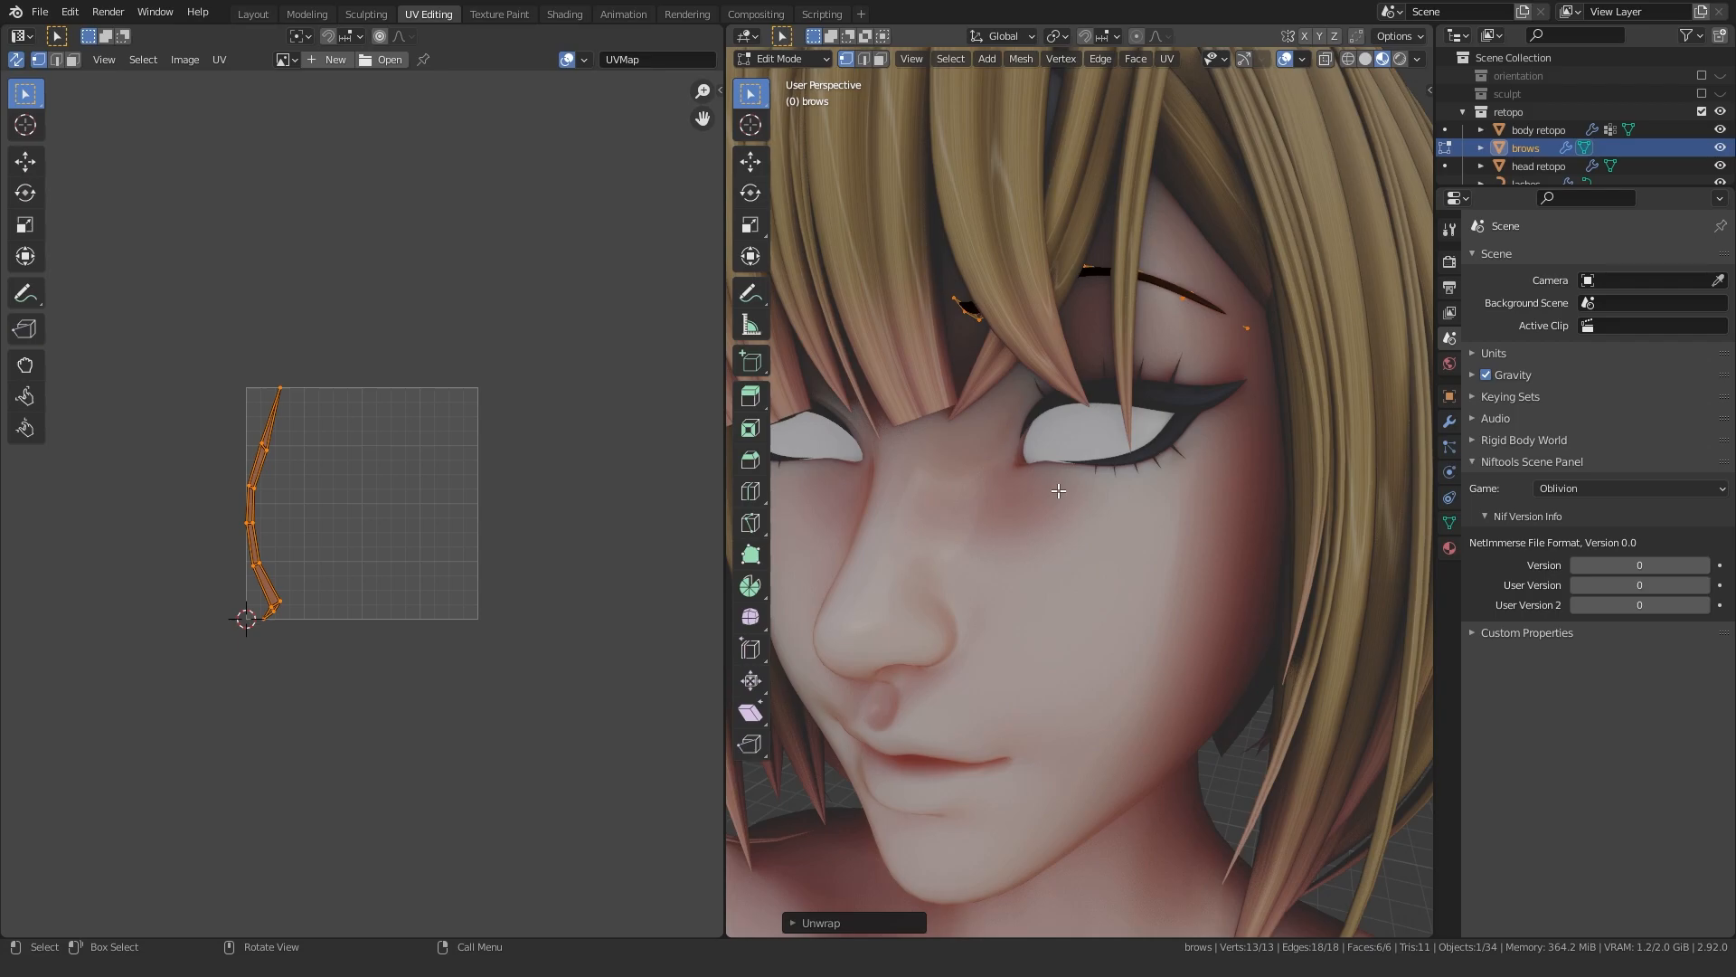
pyautogui.click(1285, 58)
# - Slide the brow UVs along X across the UV square, return to Object Mode and deselect the brows
pyautogui.press('g')
pyautogui.press('x')
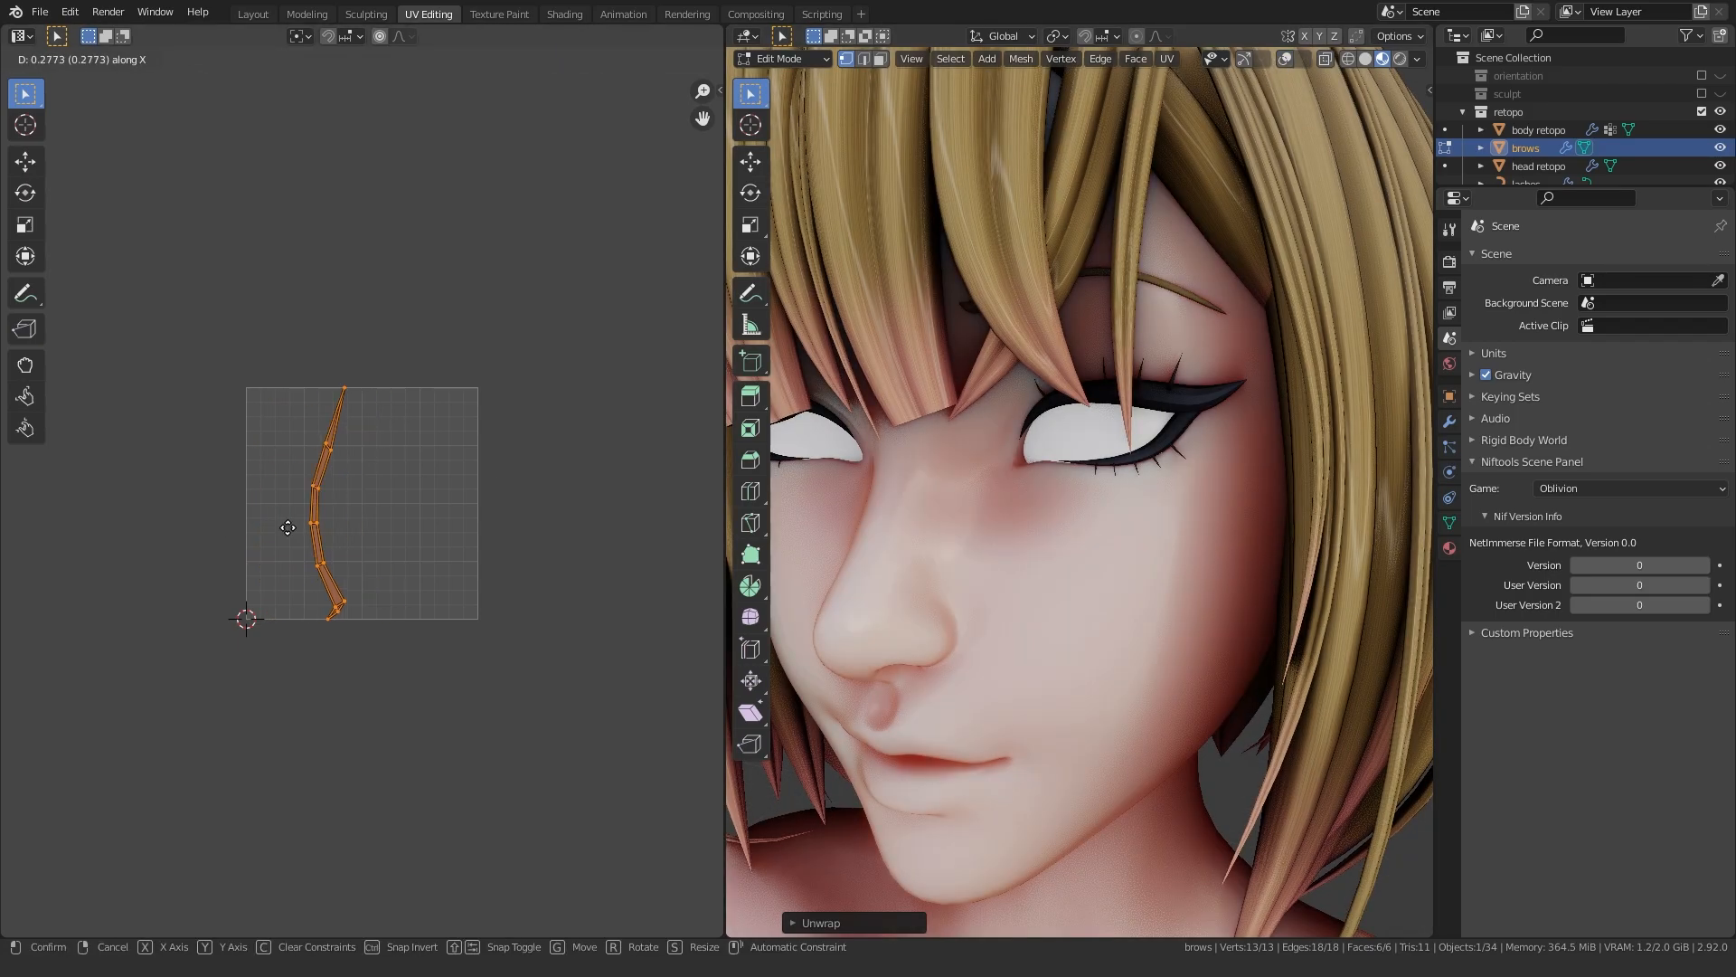
pyautogui.click(416, 529)
pyautogui.scroll(-7, 920, 569)
pyautogui.keyDown('shift'); pyautogui.moveTo(920, 572); pyautogui.dragTo(920, 503, button='middle'); pyautogui.keyUp('shift')
pyautogui.press('Tab')
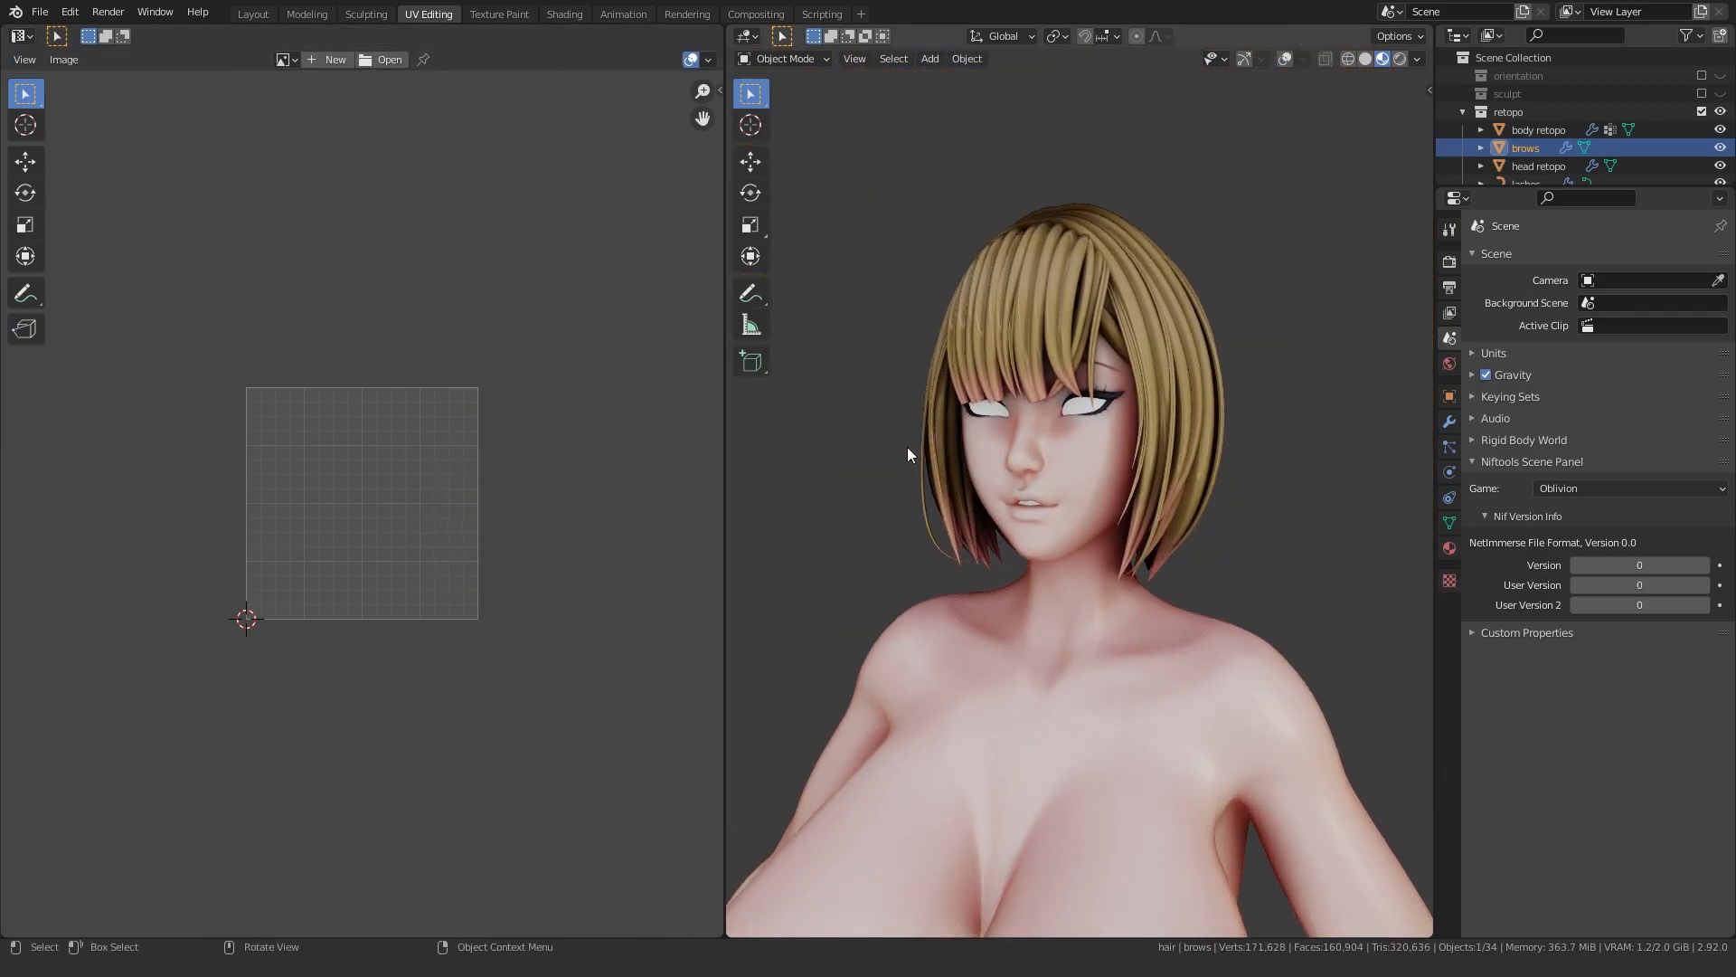
pyautogui.click(918, 463)
pyautogui.scroll(3, 884, 414)
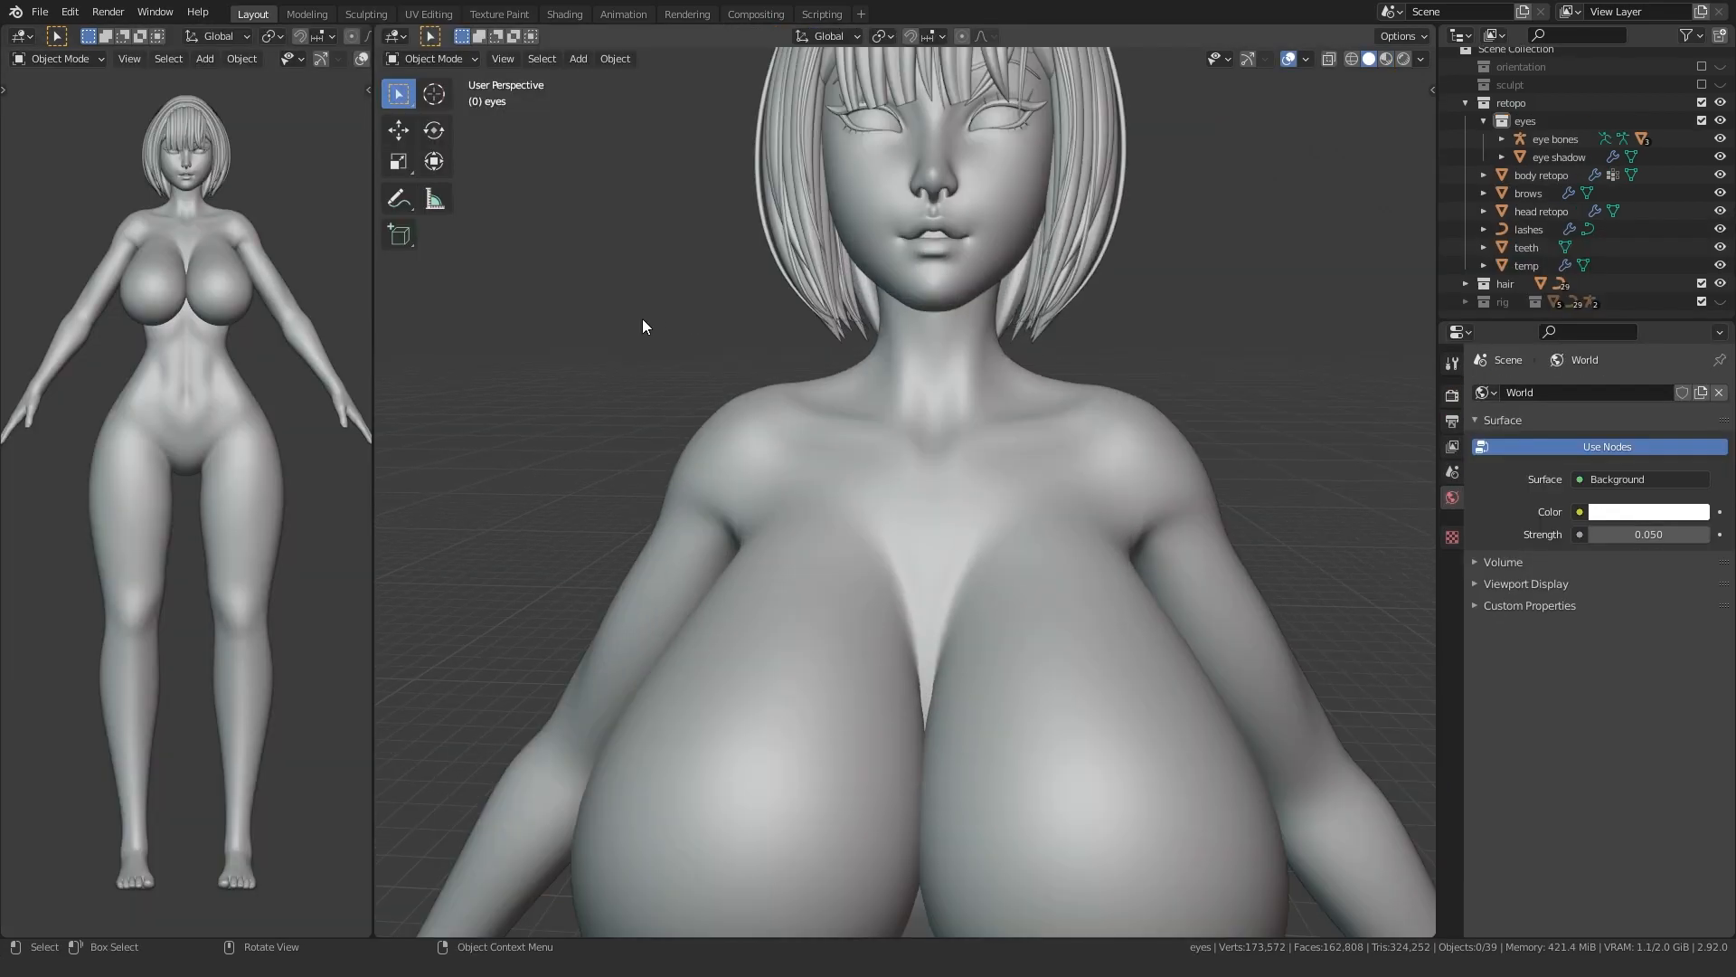
# - Turn on X-ray display and select the eye bones object in the eyes collection
pyautogui.hotkey('alt', 'z')
pyautogui.moveTo(750, 312); pyautogui.dragTo(682, 330, button='middle')
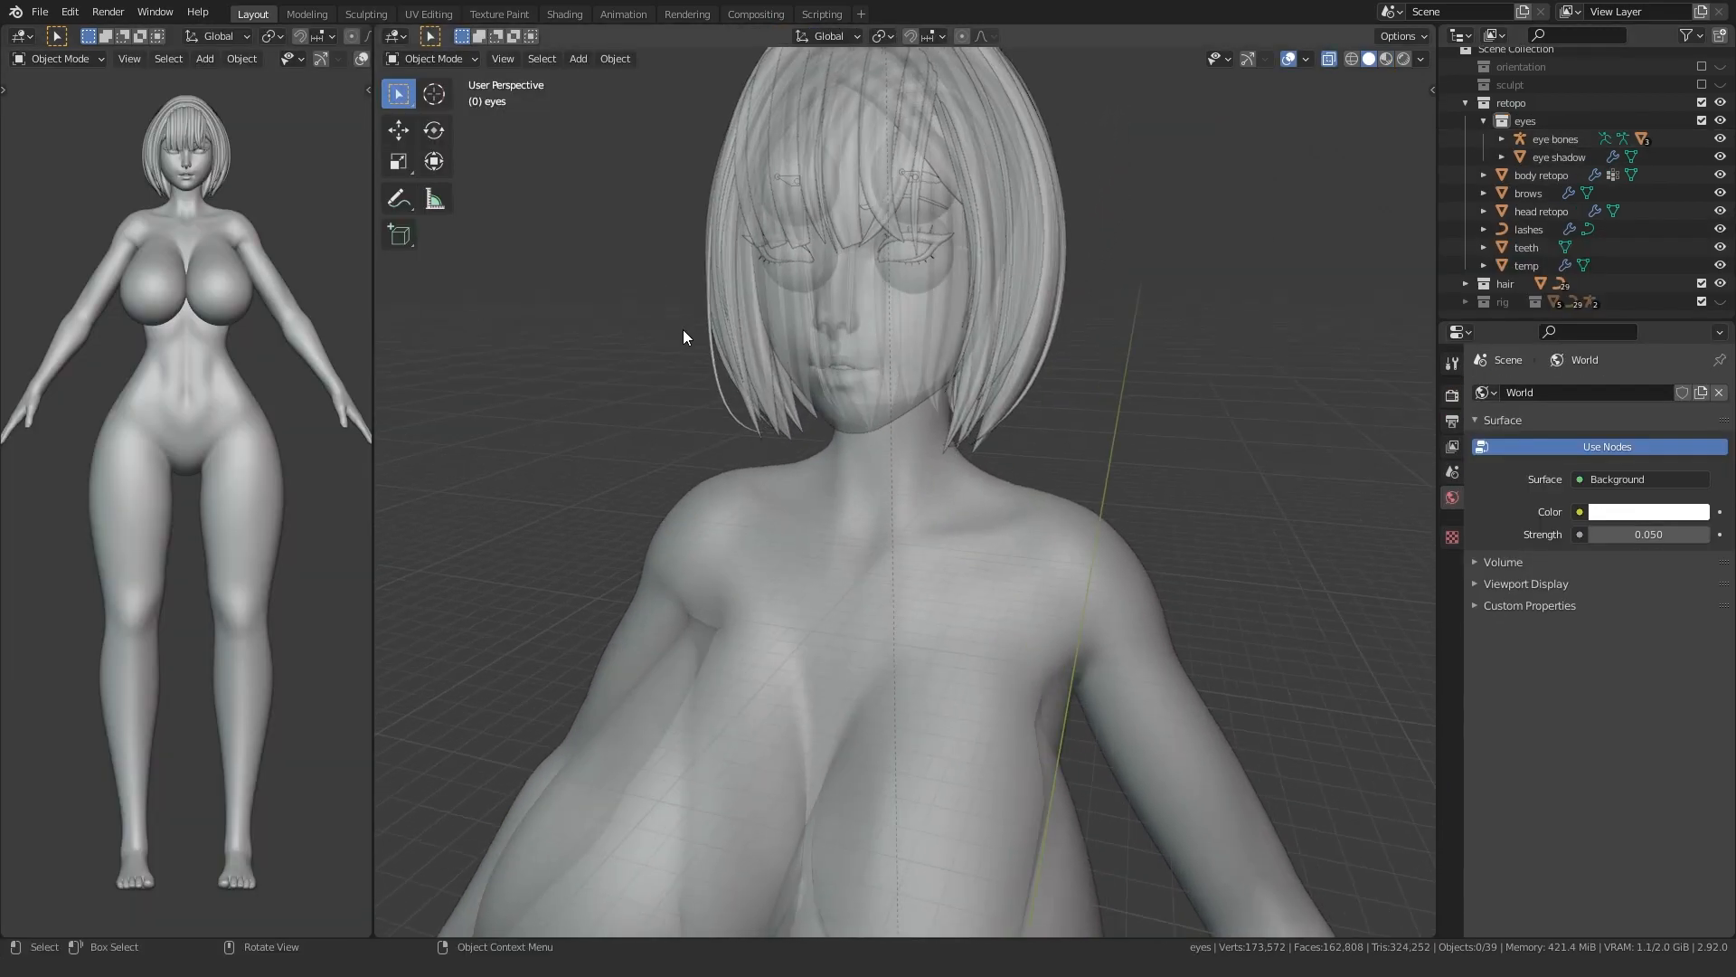
pyautogui.click(1554, 137)
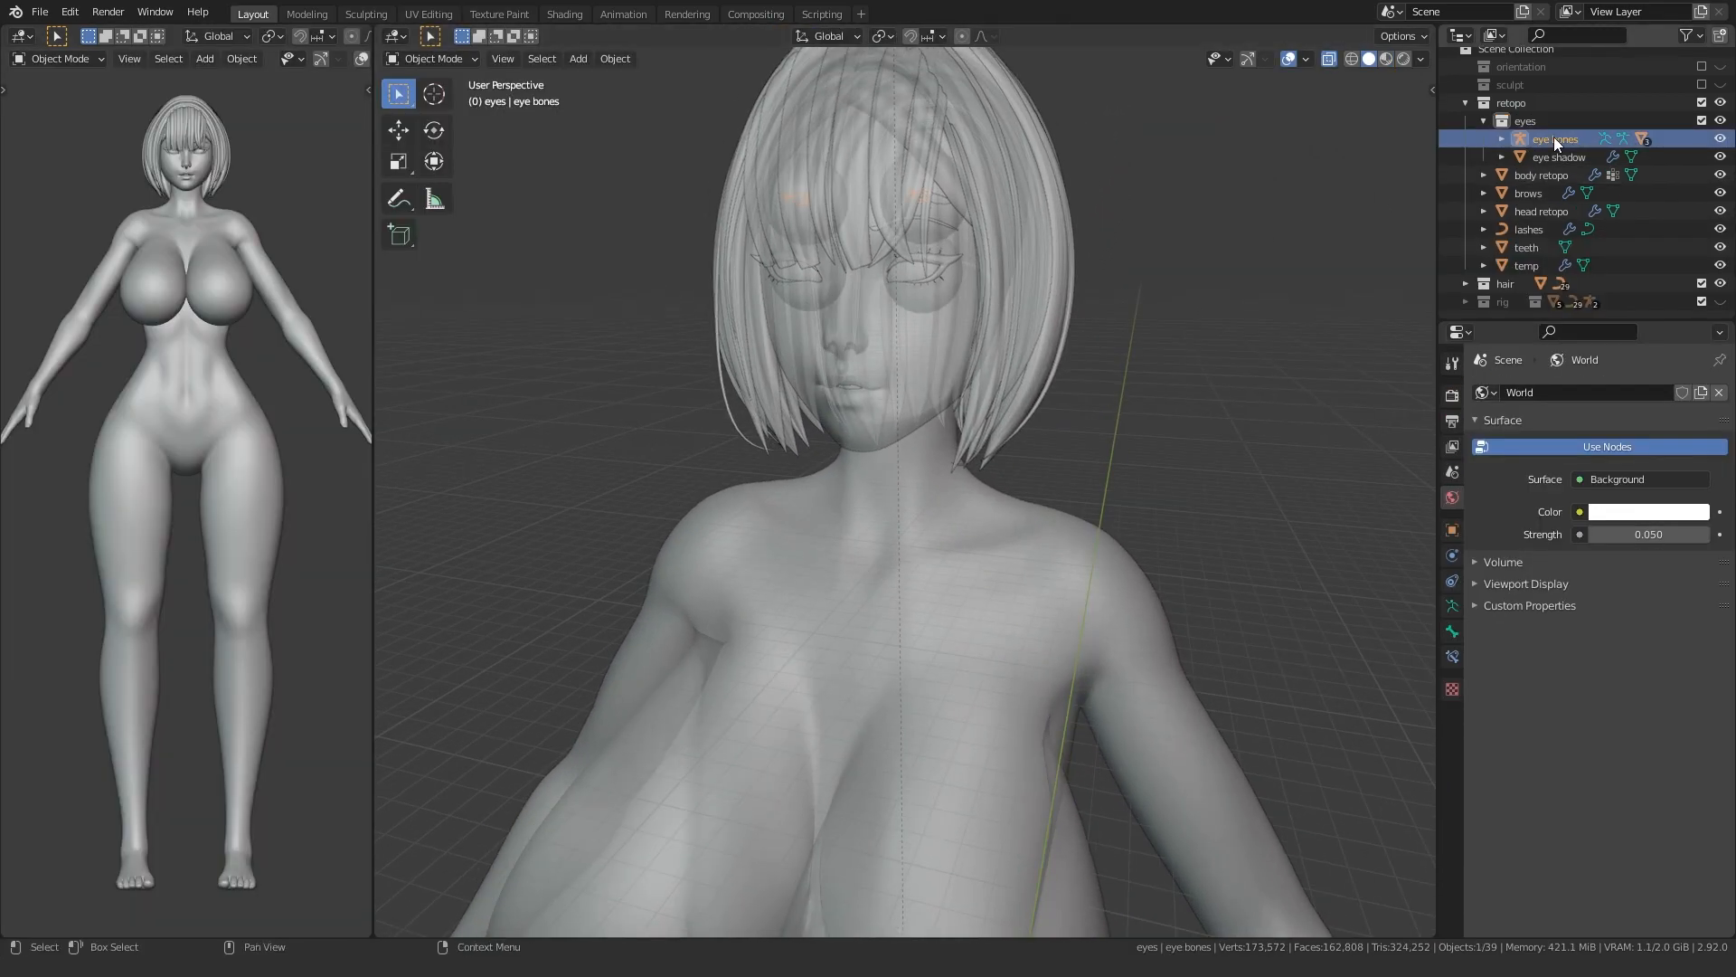
pyautogui.rightClick(1553, 137)
pyautogui.click(1501, 193)
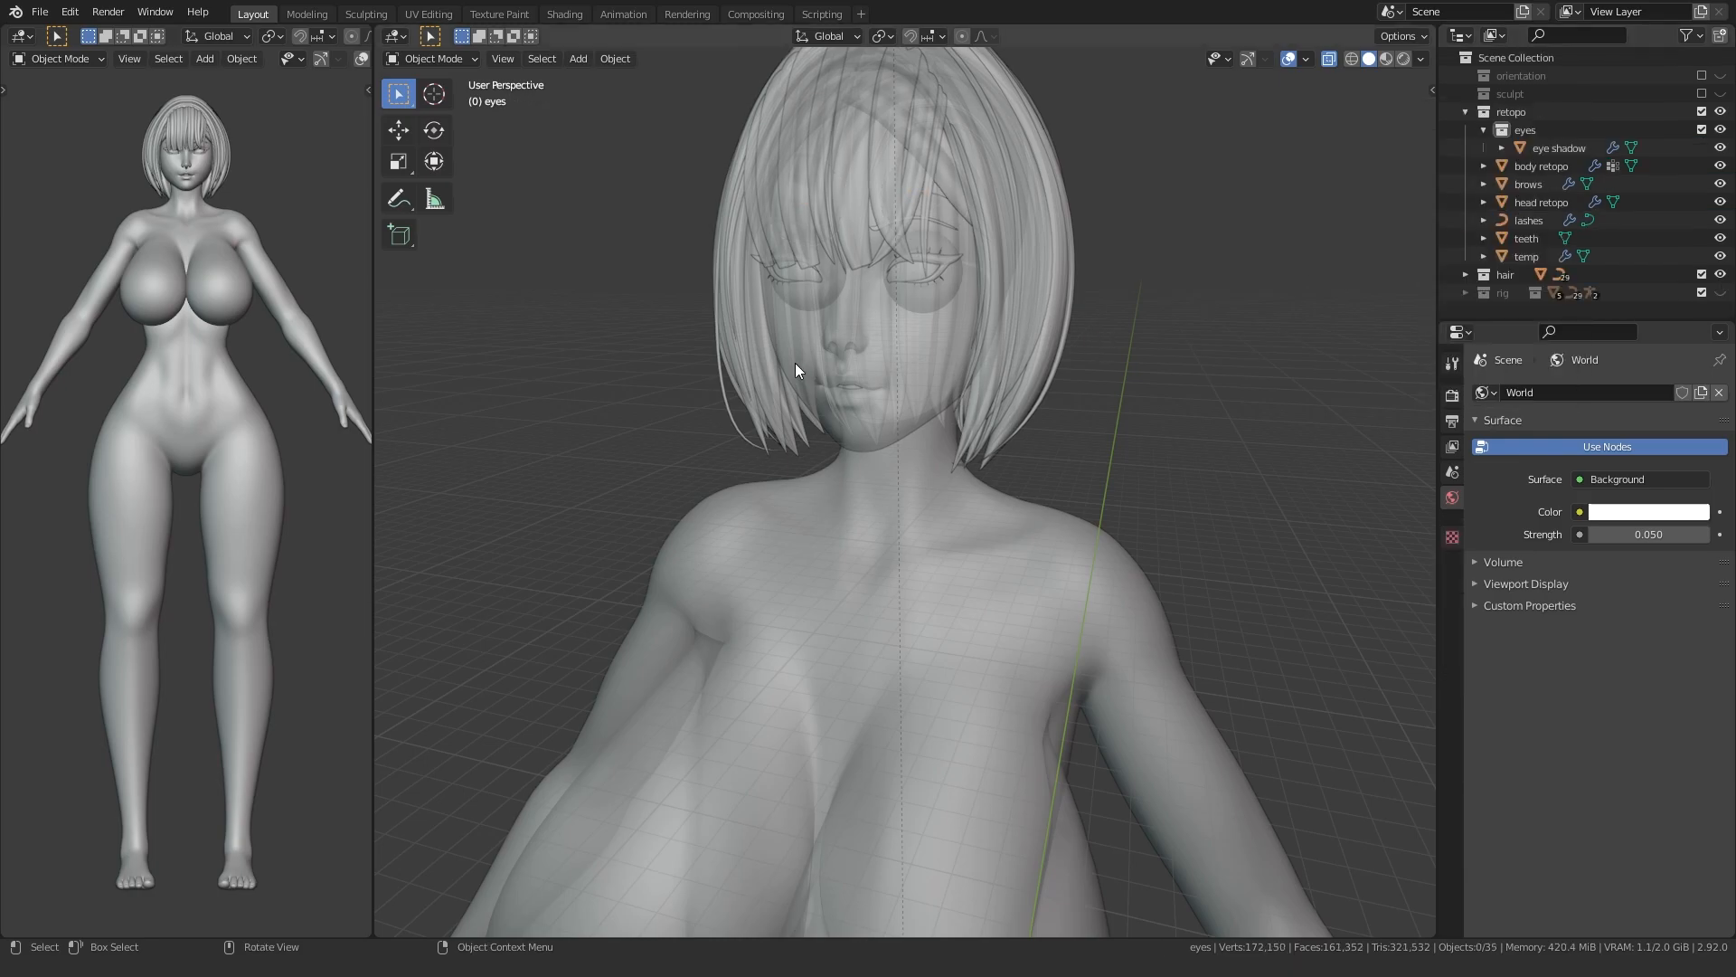
pyautogui.hotkey('ctrl', 'z')
# - Select the eye bones together with the eye shadow object in the eyes collection
pyautogui.rightClick(1541, 147)
pyautogui.click(1517, 170)
pyautogui.rightClick(1526, 151)
pyautogui.click(1509, 172)
pyautogui.moveTo(795, 353)
pyautogui.mouseDown(button='middle')
pyautogui.moveTo(871, 357)
pyautogui.moveTo(761, 351)
pyautogui.moveTo(785, 345)
pyautogui.mouseUp(button='middle')
pyautogui.keyDown('shift'); pyautogui.click(1564, 170); pyautogui.keyUp('shift')
pyautogui.scroll(-2, 772, 339)
pyautogui.scroll(-3, 762, 351)
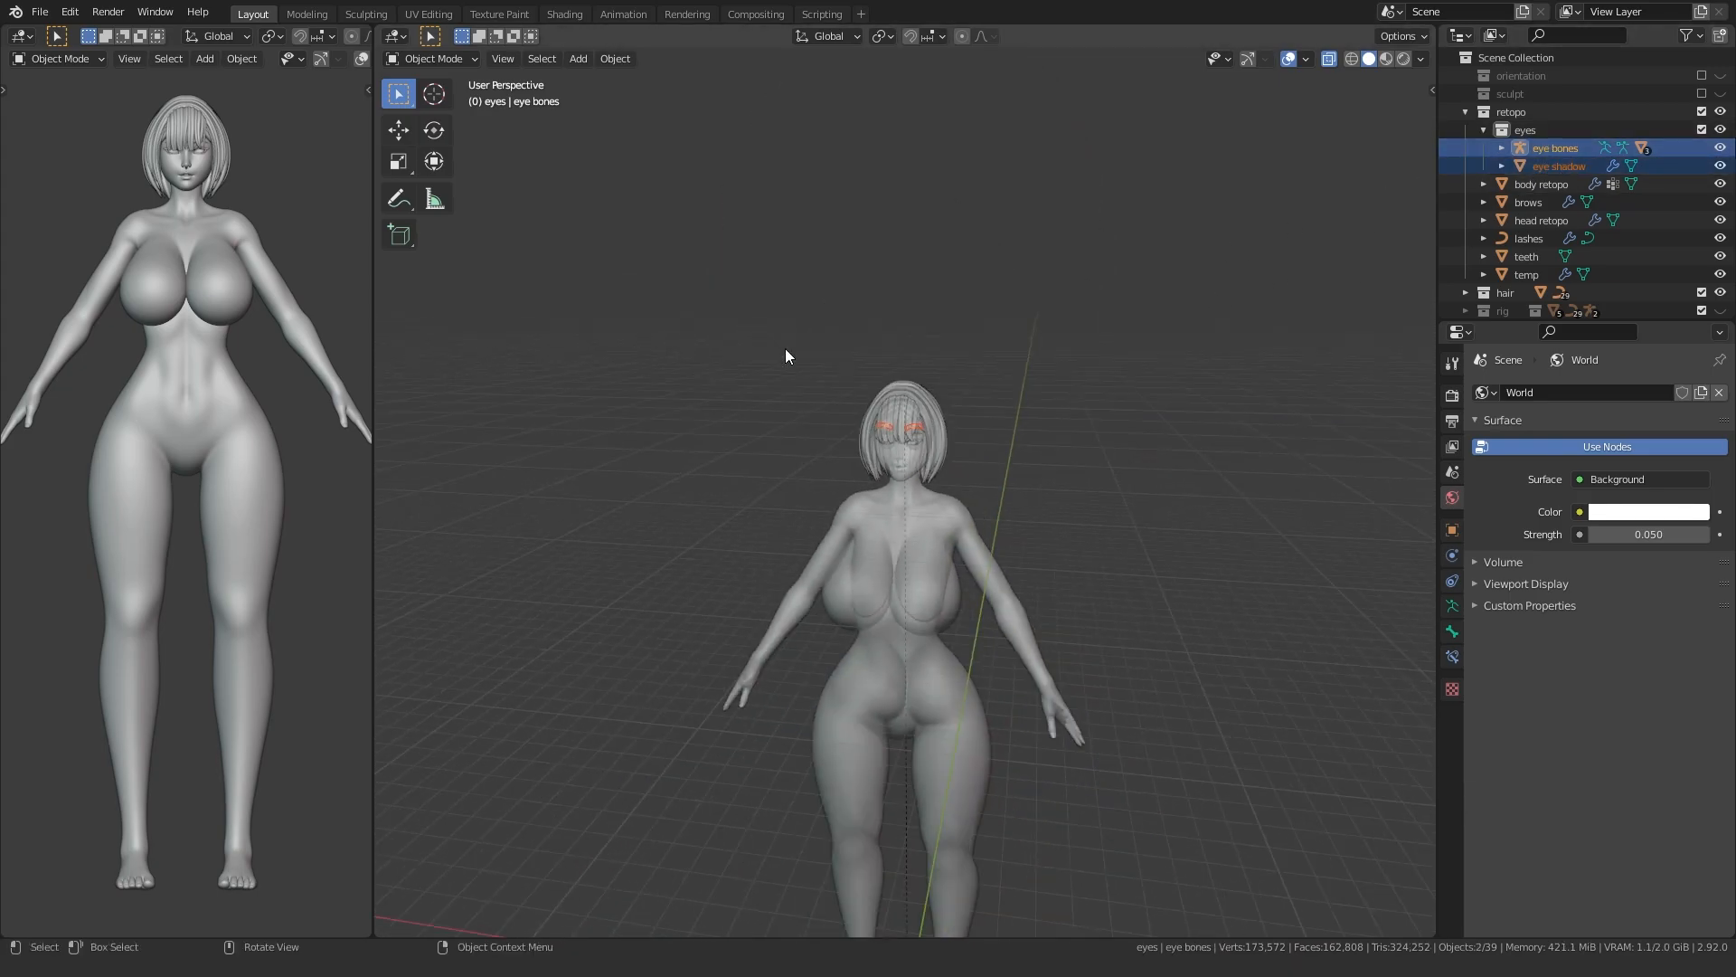
pyautogui.press('g')
pyautogui.press('z')
pyautogui.click(767, 262)
pyautogui.hotkey('ctrl', 'z')
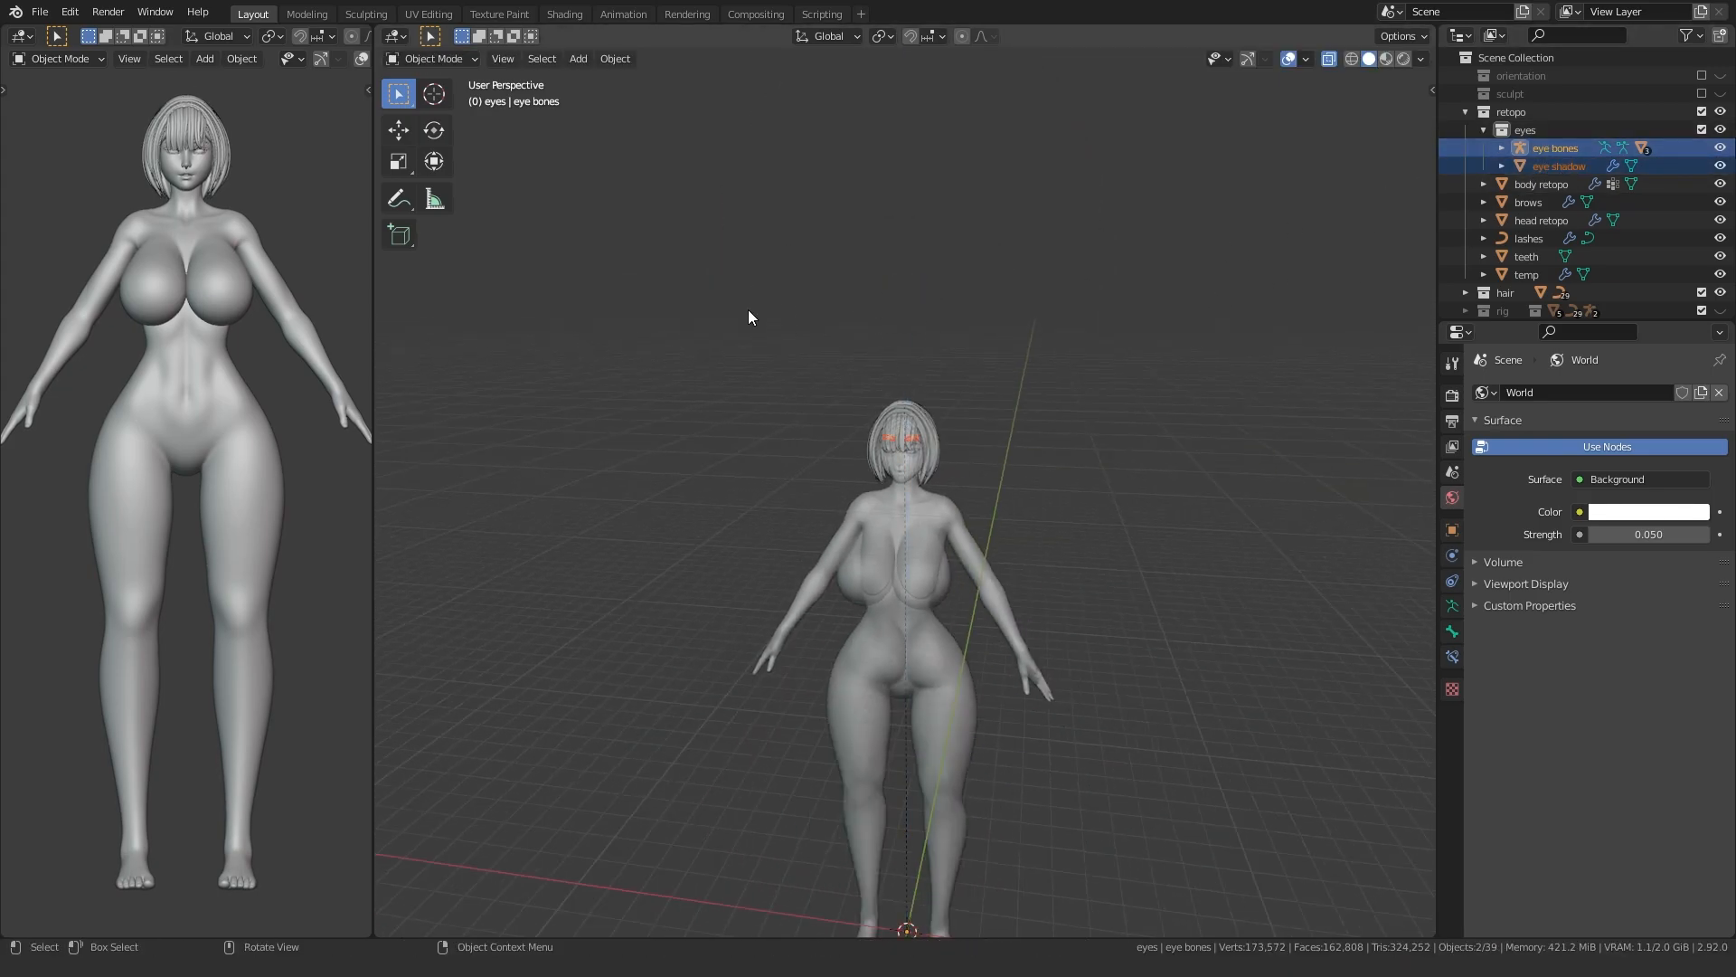
# - In front view, move the eye bones and eye shadow along Z to line up with the character's eye openings
pyautogui.scroll(7, 747, 309)
pyautogui.press('ctrl+KP_3')
pyautogui.press('KP_1')
pyautogui.scroll(6, 792, 271)
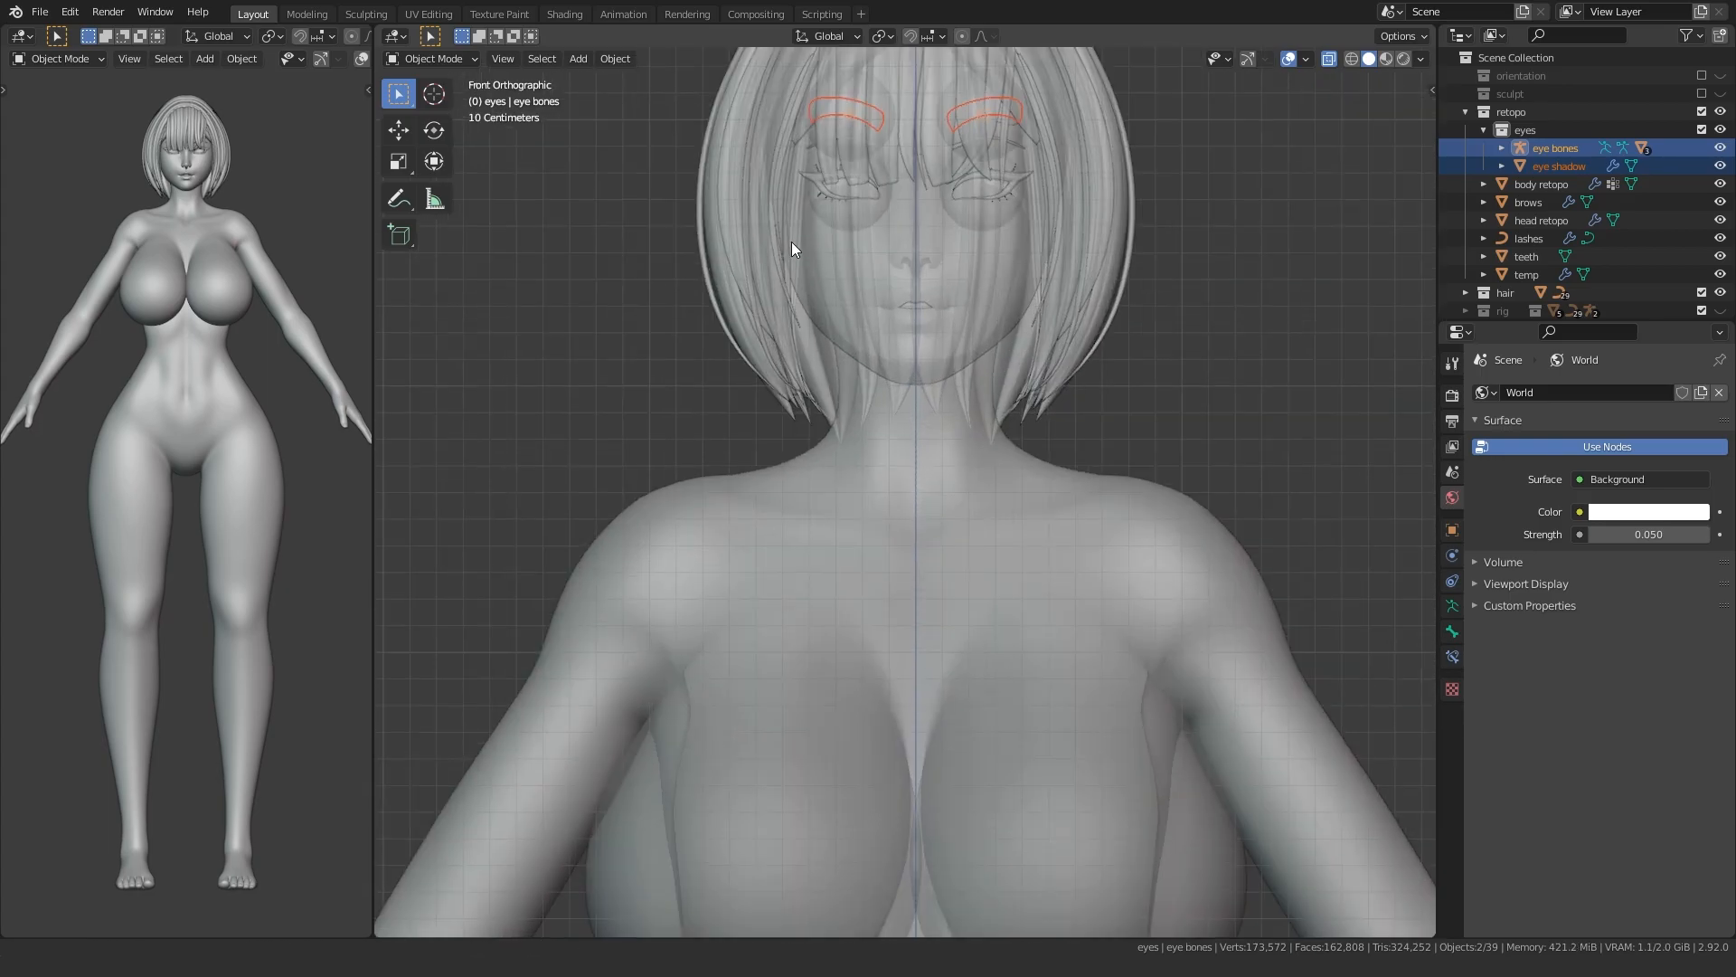
pyautogui.press('g')
pyautogui.press('z')
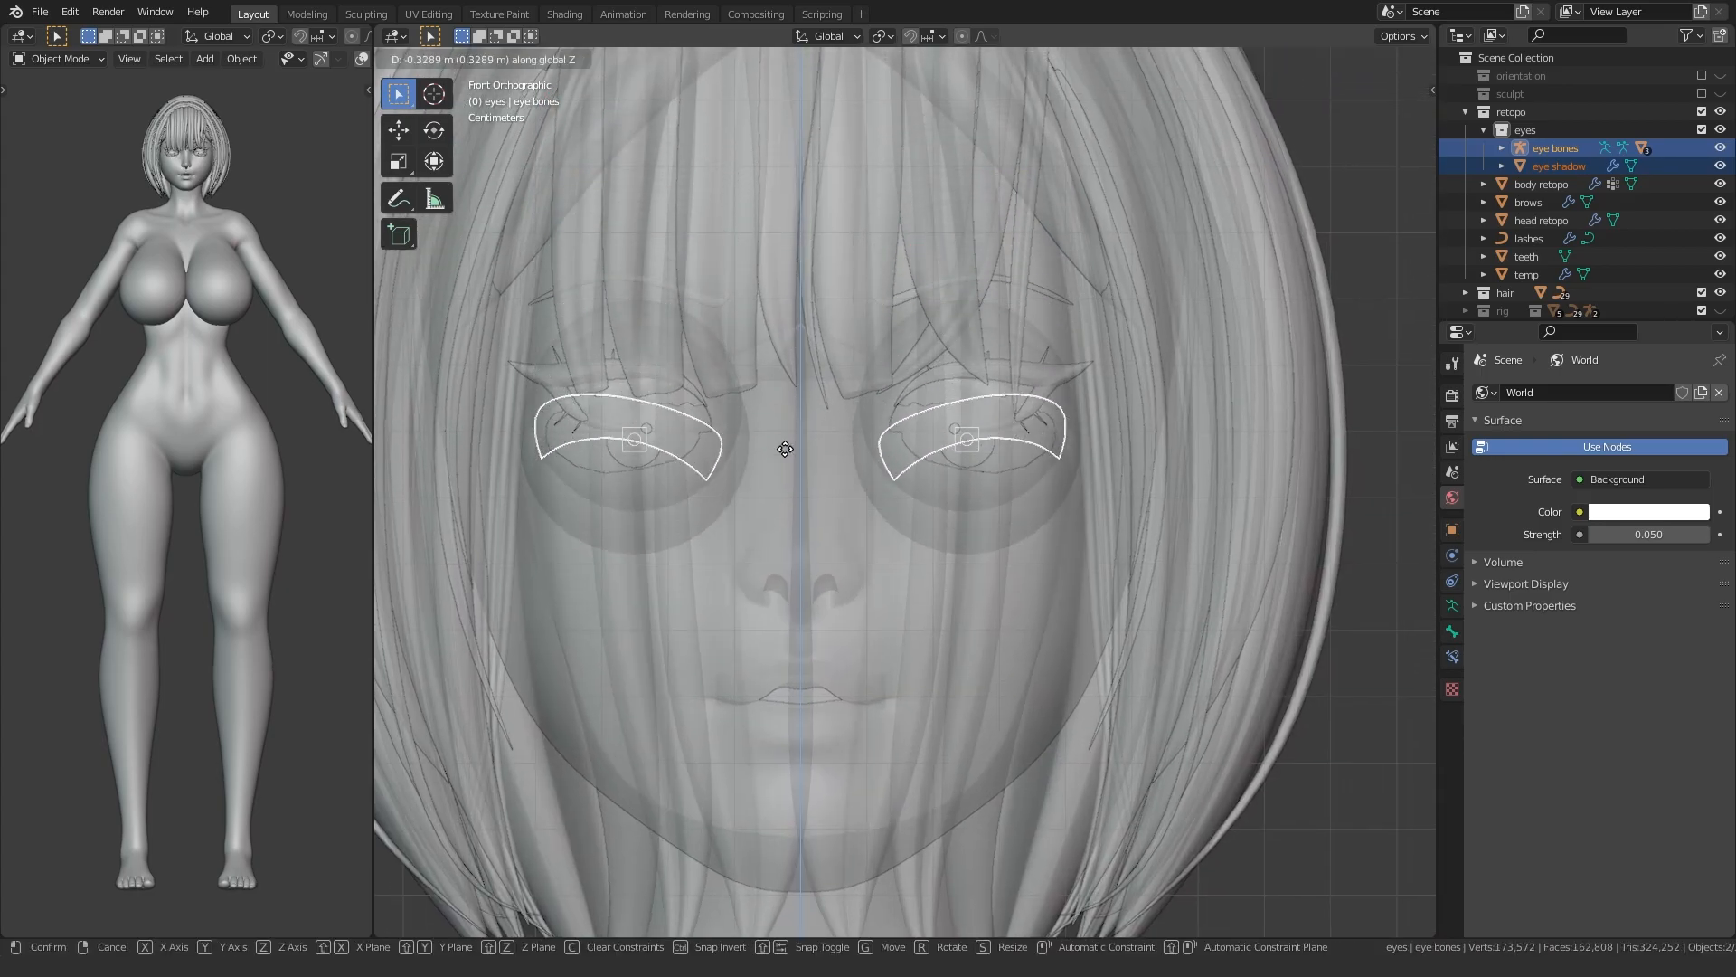
pyautogui.click(800, 416)
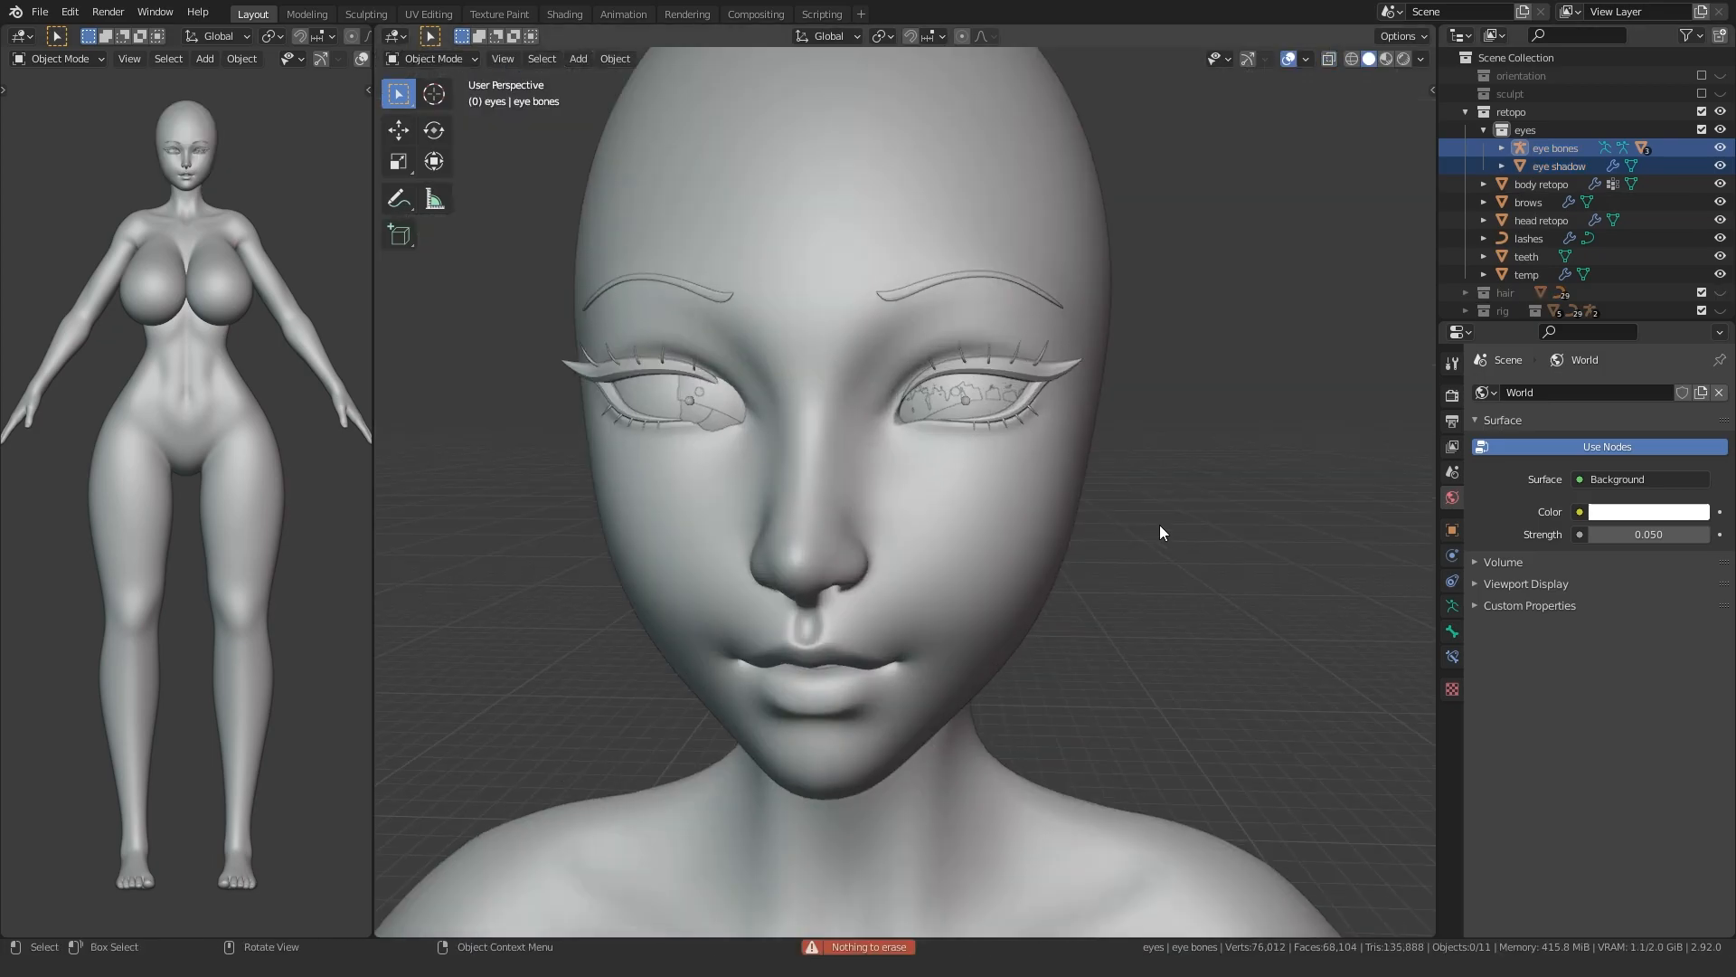
# - Delete the temp object and apply transforms to all the remaining visible objects
pyautogui.click(1523, 275)
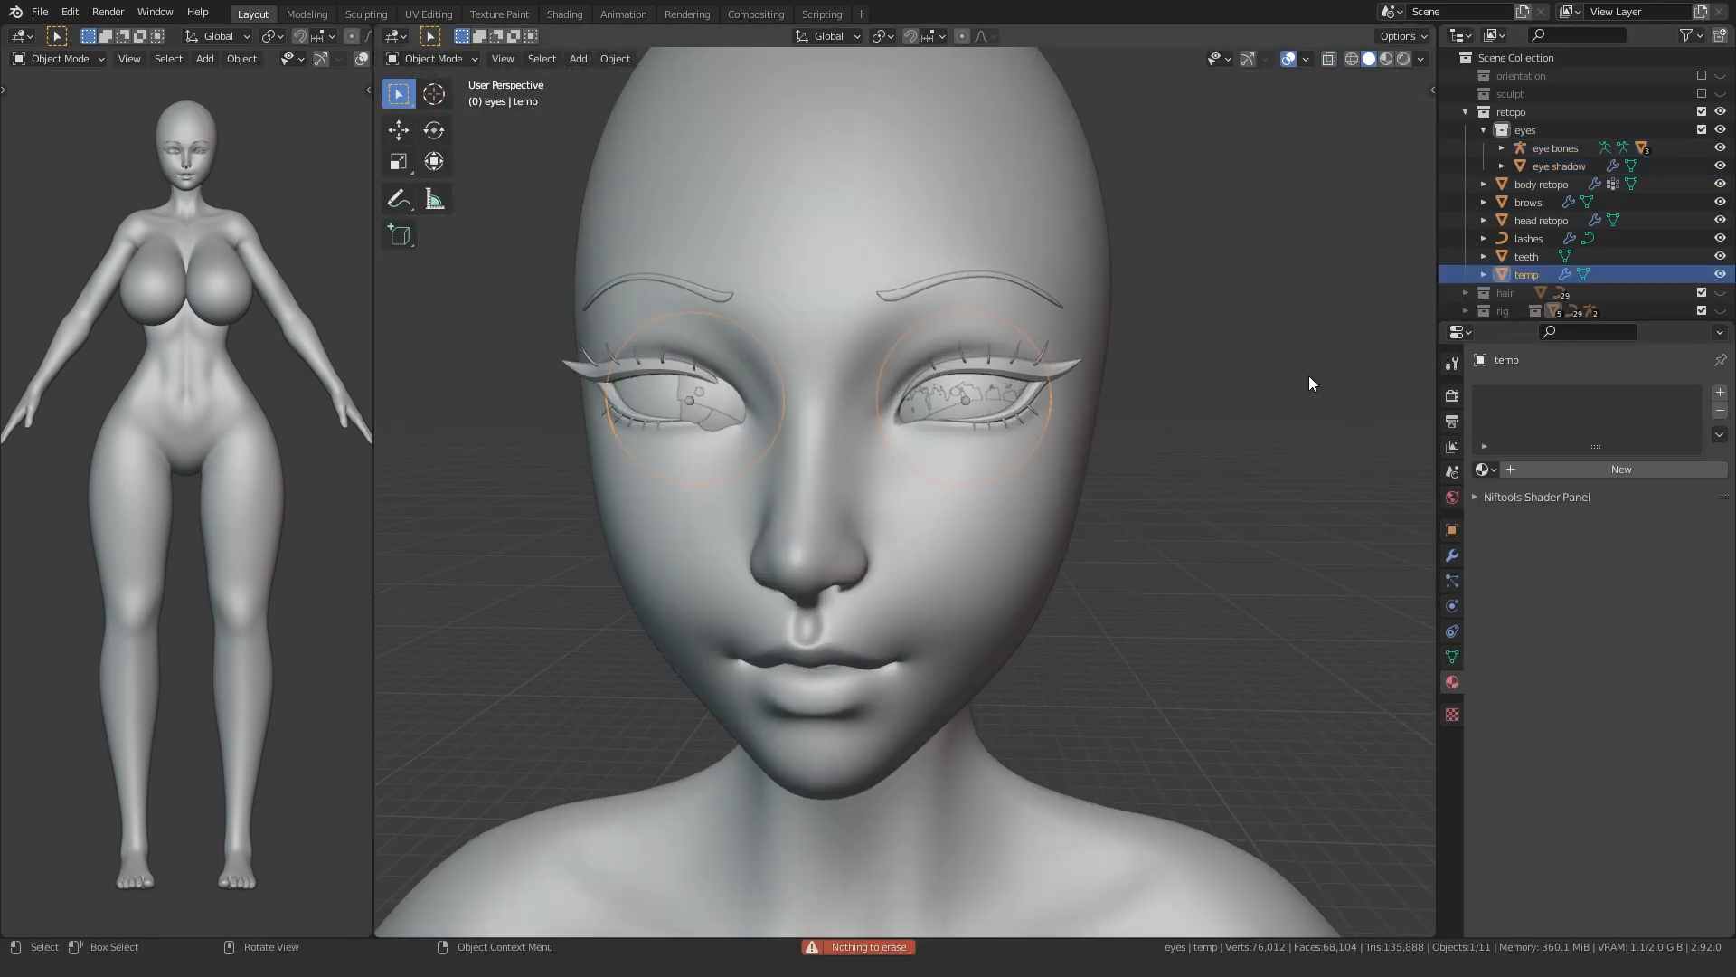
pyautogui.press('Delete')
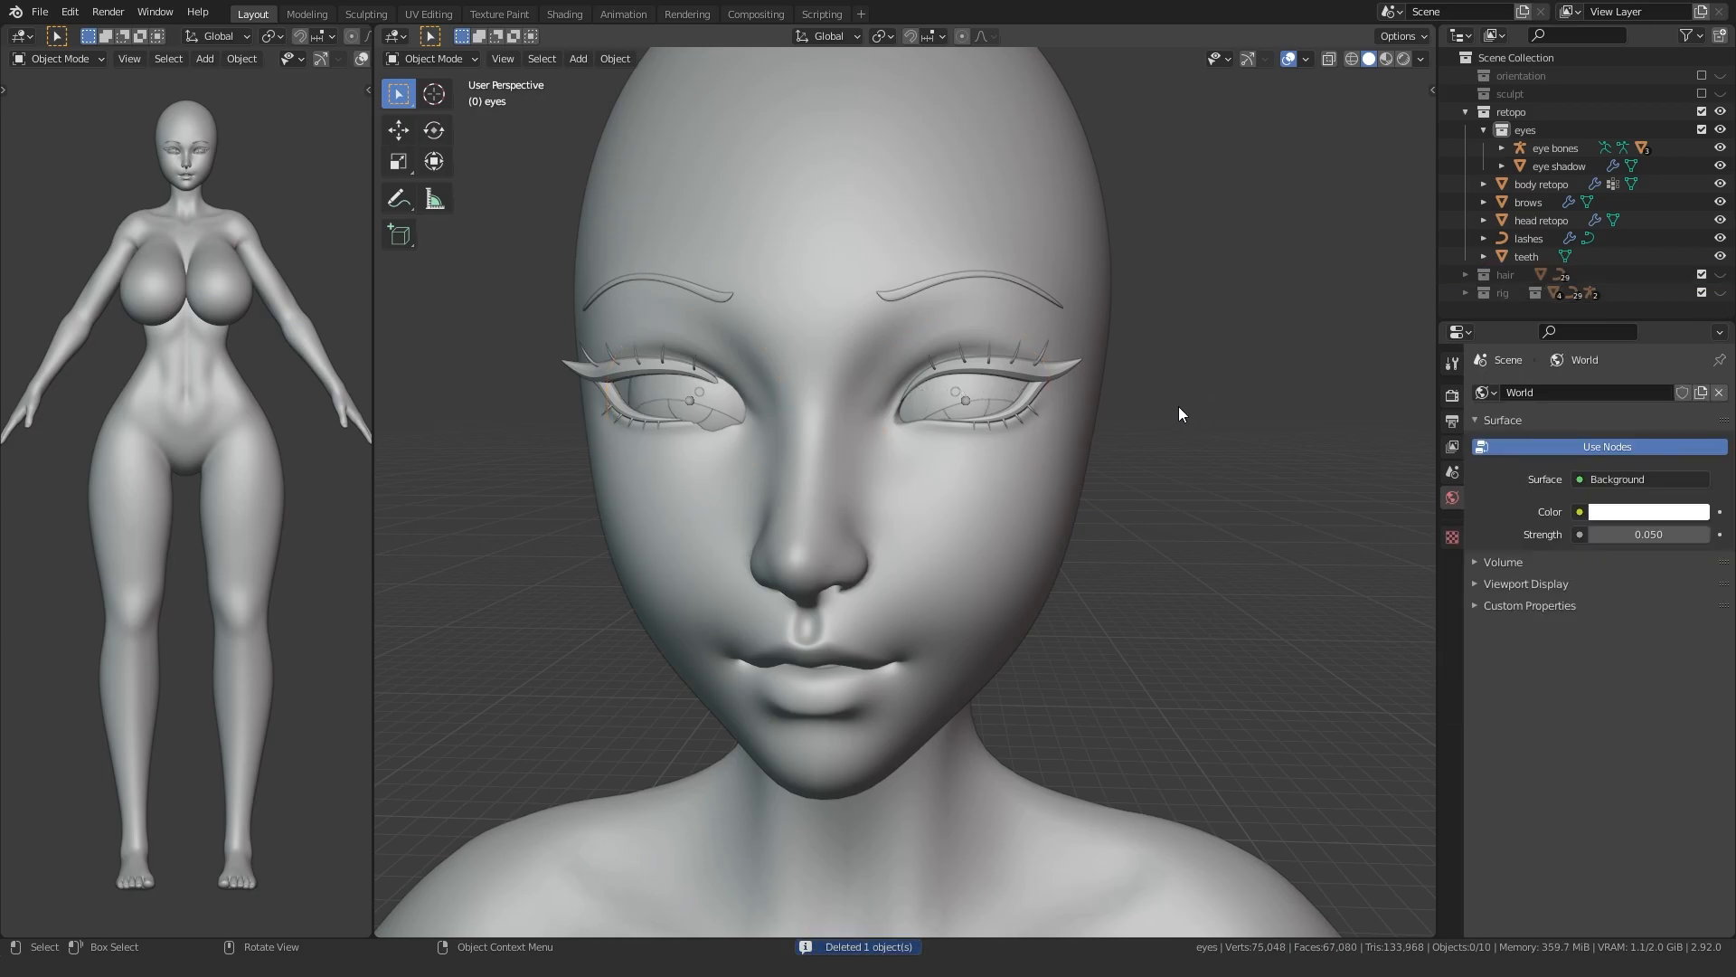
pyautogui.press('a')
pyautogui.hotkey('ctrl', 'a')
pyautogui.click(1215, 405)
pyautogui.click(1255, 474)
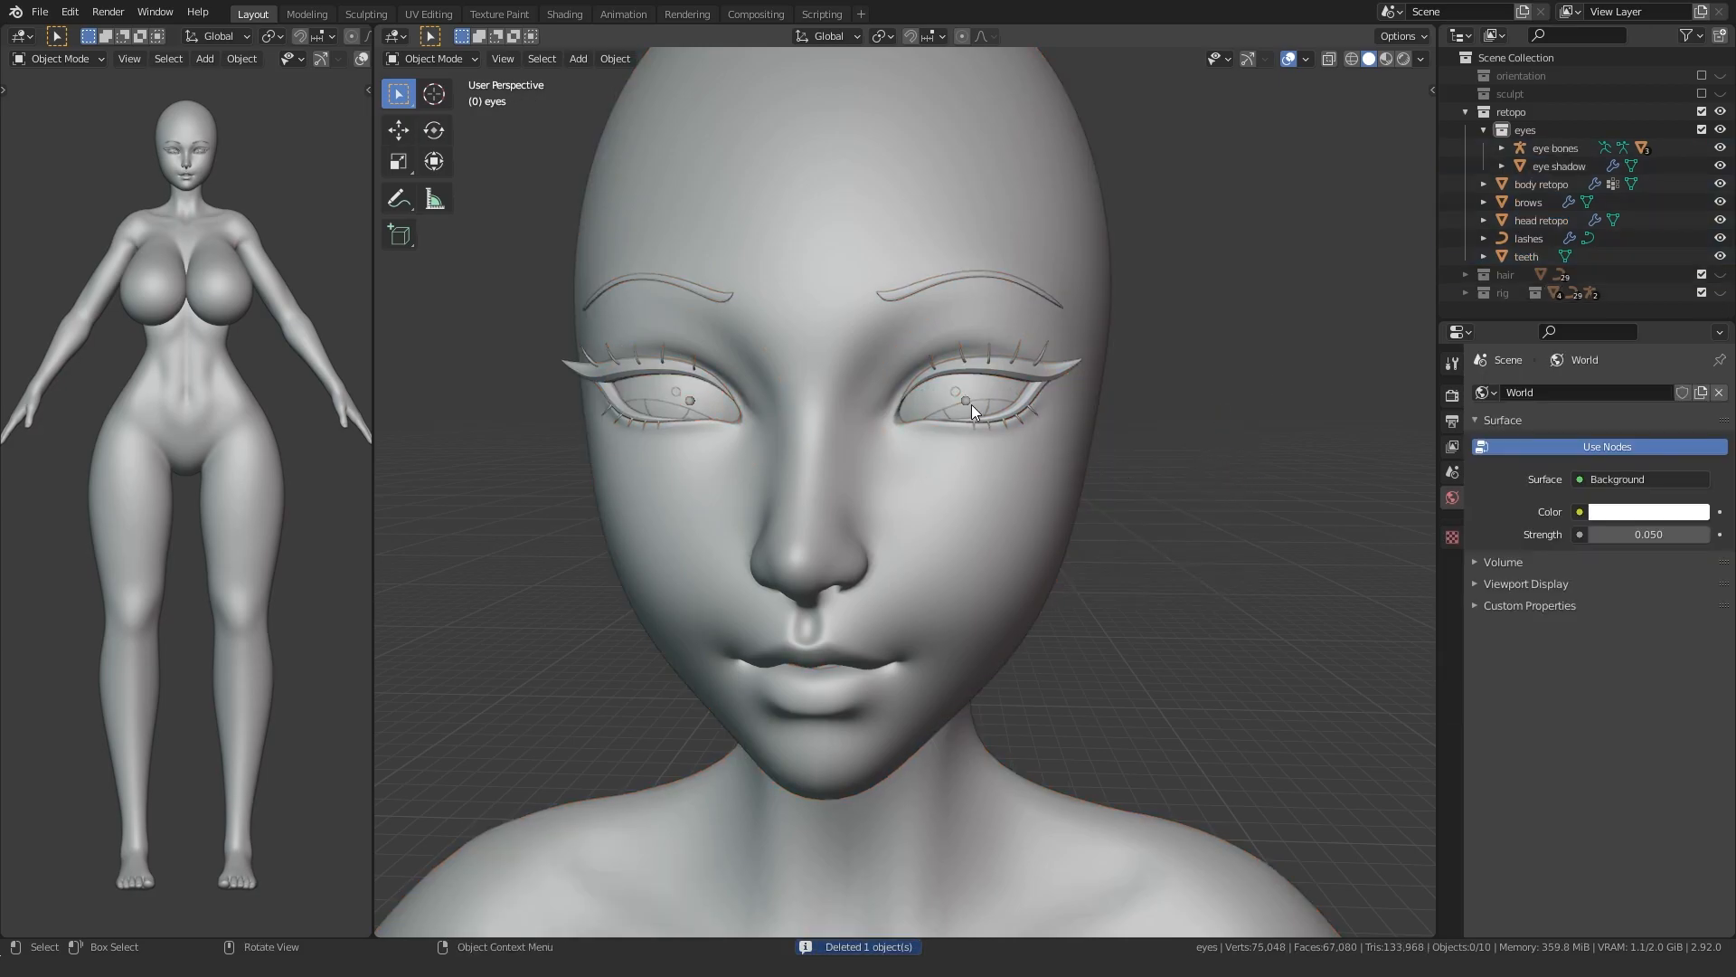
# - Adjust the eye bones armature in Edit Mode with X-ray on, and return to Object Mode with everything deselected
pyautogui.click(969, 403)
pyautogui.scroll(3, 962, 418)
pyautogui.moveTo(957, 425); pyautogui.dragTo(1045, 485, button='middle')
pyautogui.press('Tab')
pyautogui.hotkey('alt', 'z')
pyautogui.rightClick(989, 360)
pyautogui.click(920, 503)
pyautogui.scroll(-4, 947, 458)
pyautogui.press('Tab')
pyautogui.hotkey('alt', 'z')
pyautogui.hotkey('alt', 'a')
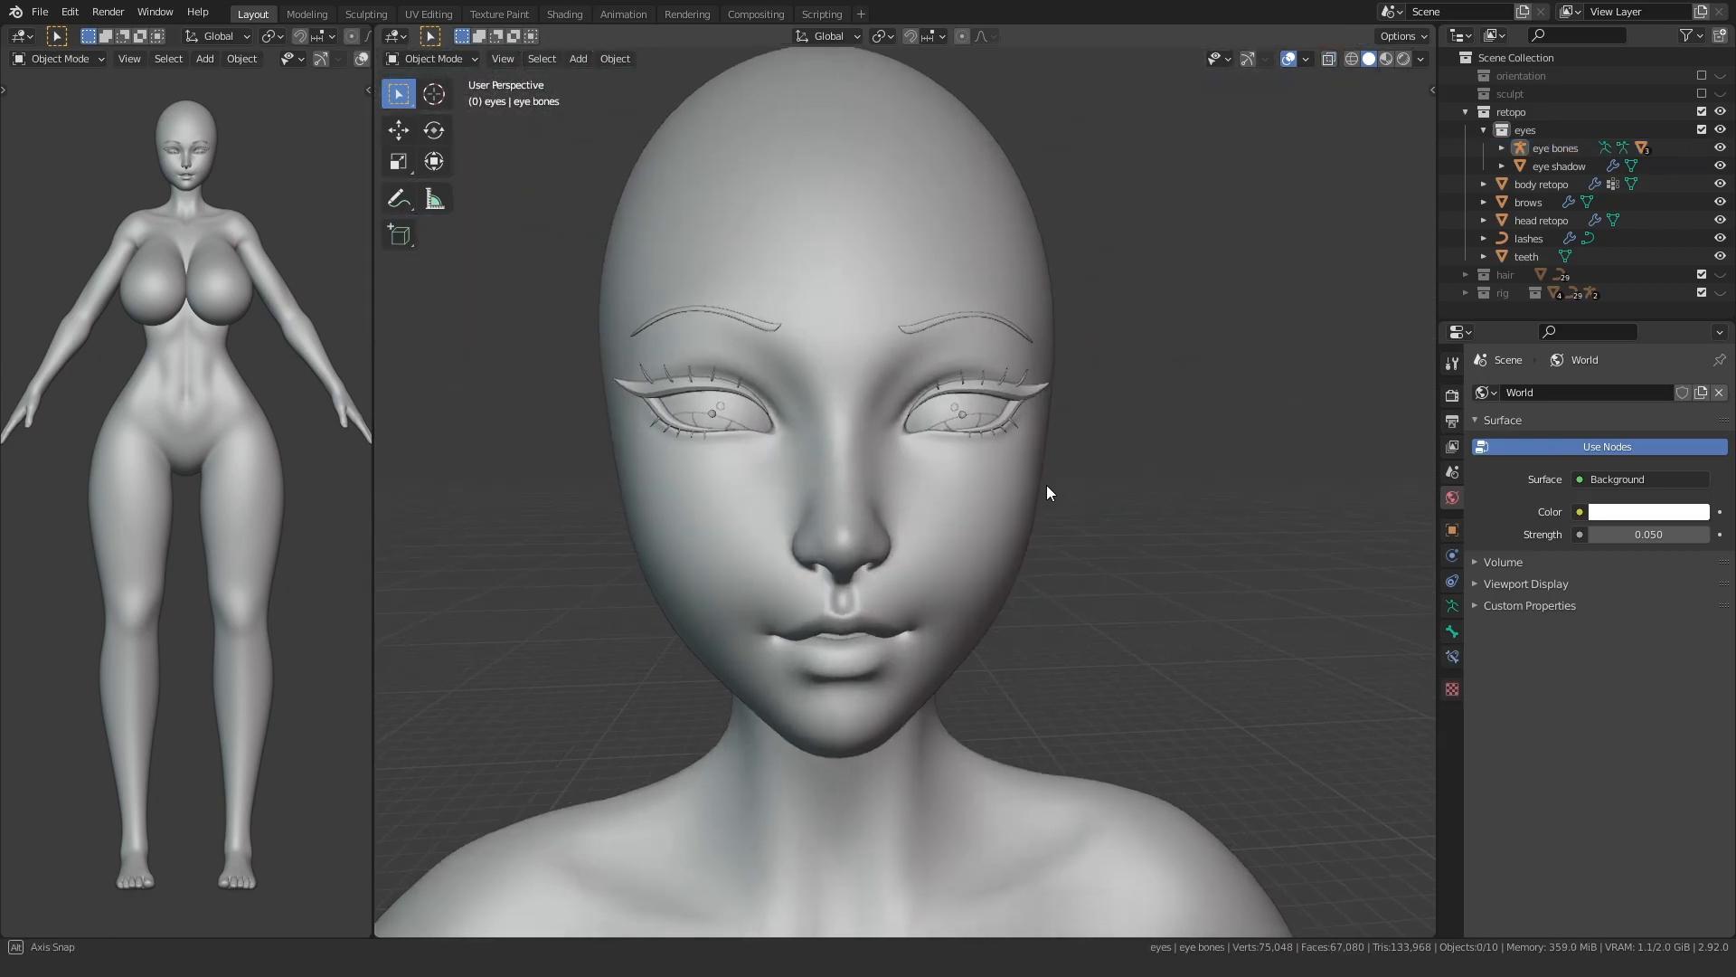
# - Unhide the hair collection and frame the head
pyautogui.scroll(1, 1046, 485)
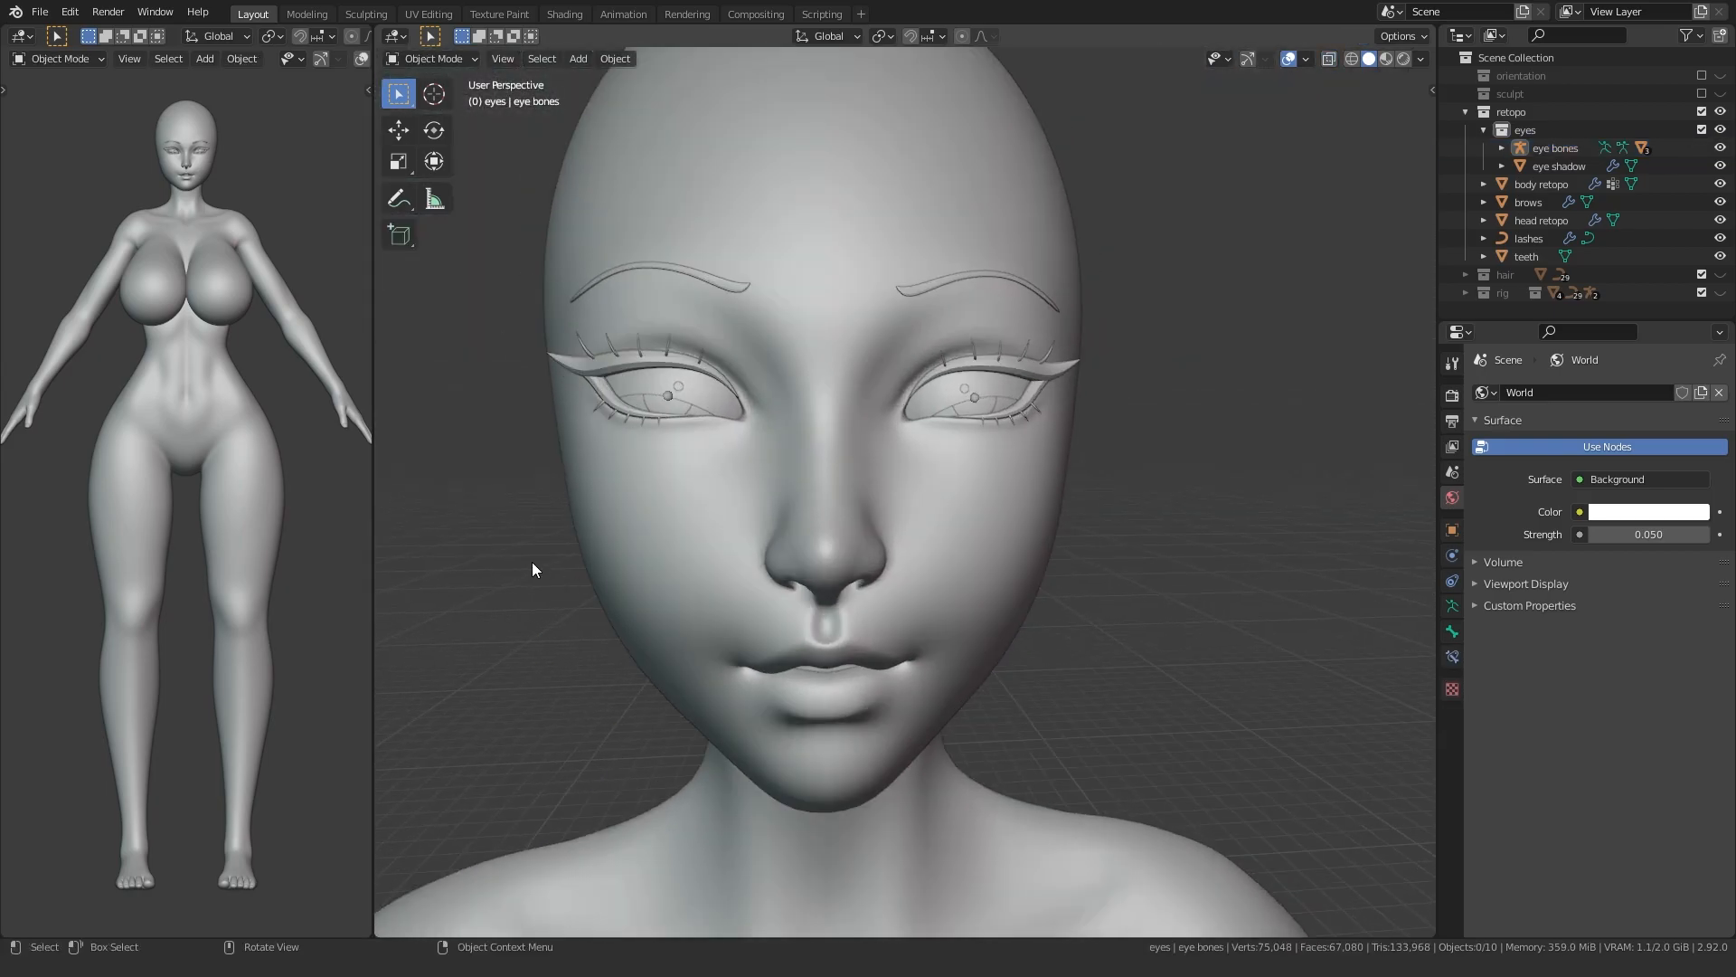
pyautogui.click(1719, 274)
pyautogui.scroll(-3, 718, 493)
pyautogui.keyDown('shift'); pyautogui.moveTo(713, 484); pyautogui.dragTo(751, 412, button='middle'); pyautogui.keyUp('shift')
pyautogui.moveTo(661, 452); pyautogui.dragTo(611, 429, button='middle')
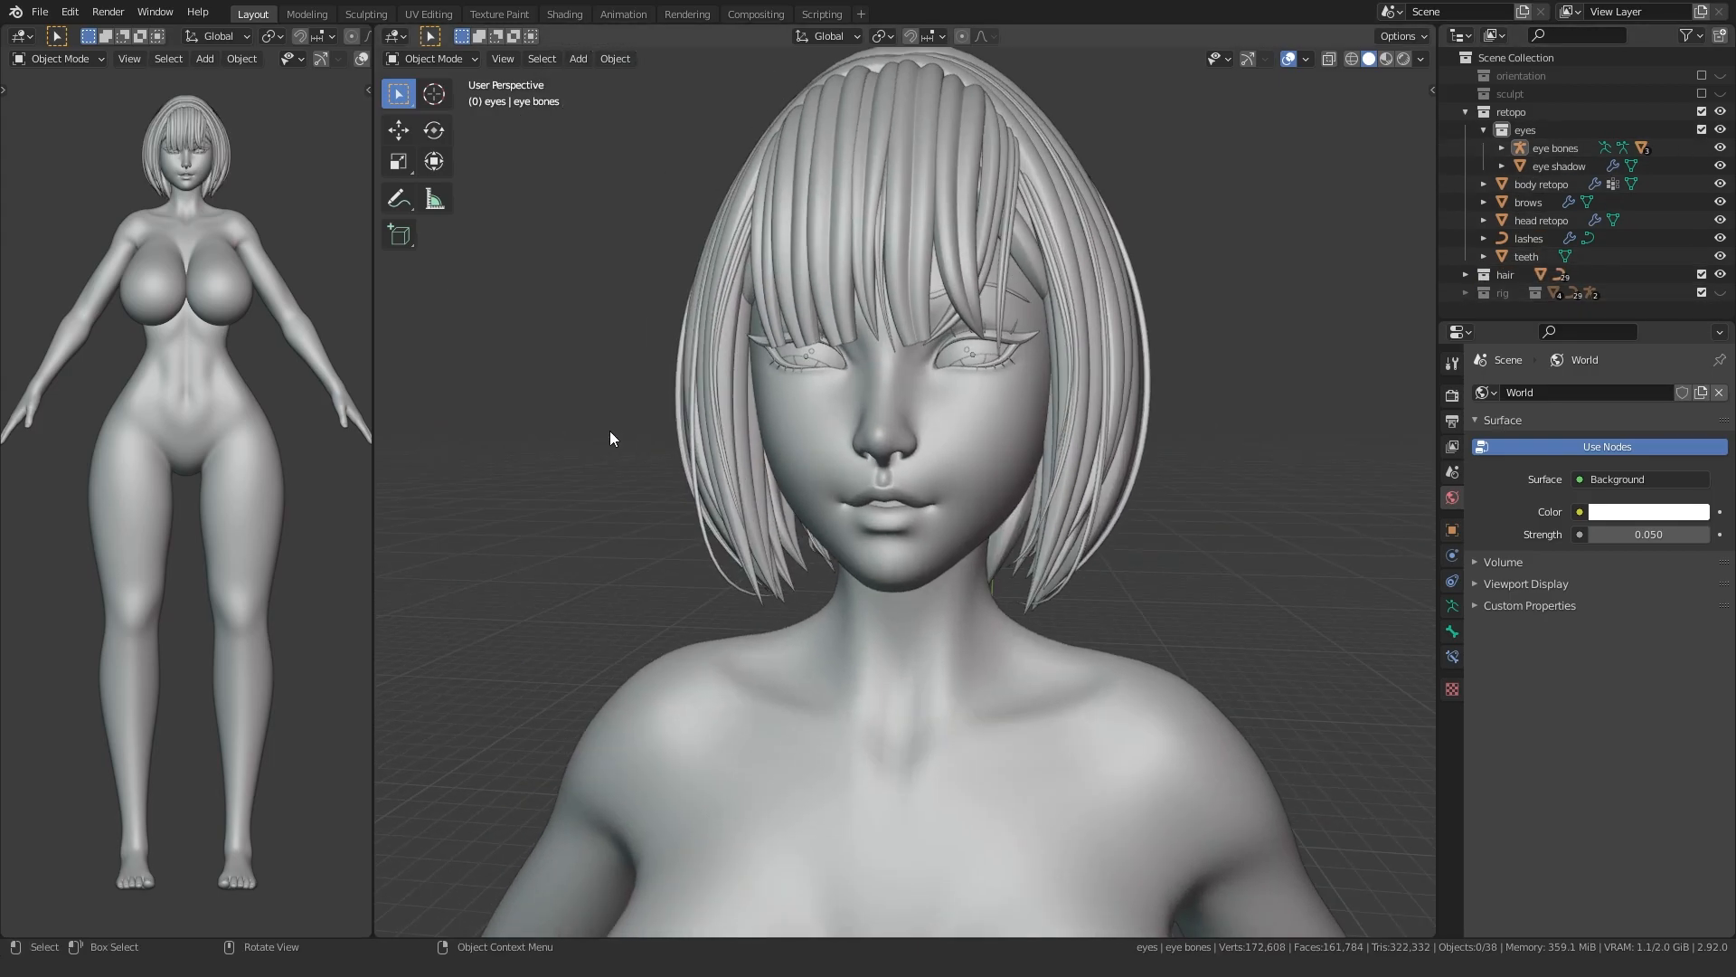
# - Check the eyes and hair in another viewport shading mode, and return to solid shading
pyautogui.press('z')
pyautogui.click(583, 532)
pyautogui.moveTo(583, 503)
pyautogui.keyDown('shift'); pyautogui.mouseDown(button='middle')
pyautogui.moveTo(588, 518)
pyautogui.moveTo(694, 492)
pyautogui.mouseUp(button='middle'); pyautogui.keyUp('shift')
pyautogui.scroll(2, 606, 515)
pyautogui.scroll(2, 713, 452)
pyautogui.press('z')
pyautogui.click(833, 449)
# - Select the eyes iris object and open its mesh in Edit Mode, framed in front view
pyautogui.scroll(3, 832, 445)
pyautogui.moveTo(832, 445); pyautogui.dragTo(837, 478, button='middle')
pyautogui.moveTo(933, 438); pyautogui.dragTo(892, 387, button='middle')
pyautogui.click(893, 385)
pyautogui.keyDown('alt'); pyautogui.moveTo(818, 443); pyautogui.dragTo(771, 462, button='middle'); pyautogui.keyUp('alt')
pyautogui.press('KP_1')
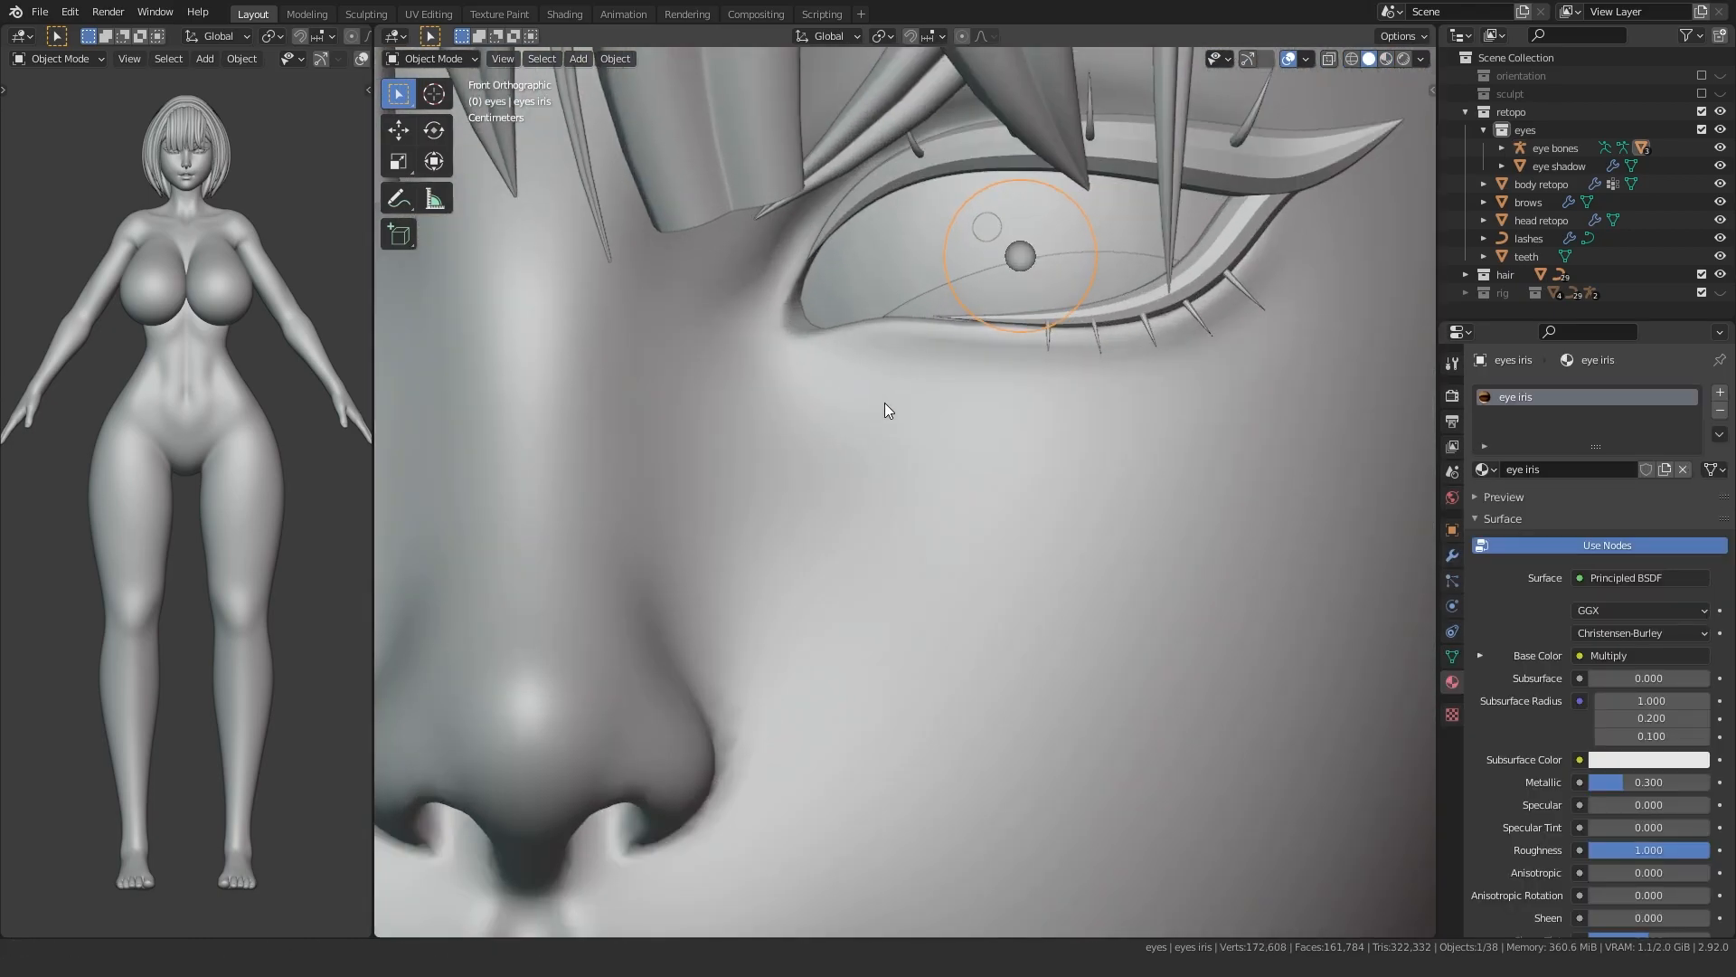
pyautogui.scroll(3, 860, 489)
pyautogui.press('Tab')
pyautogui.press('KP_Decimal')
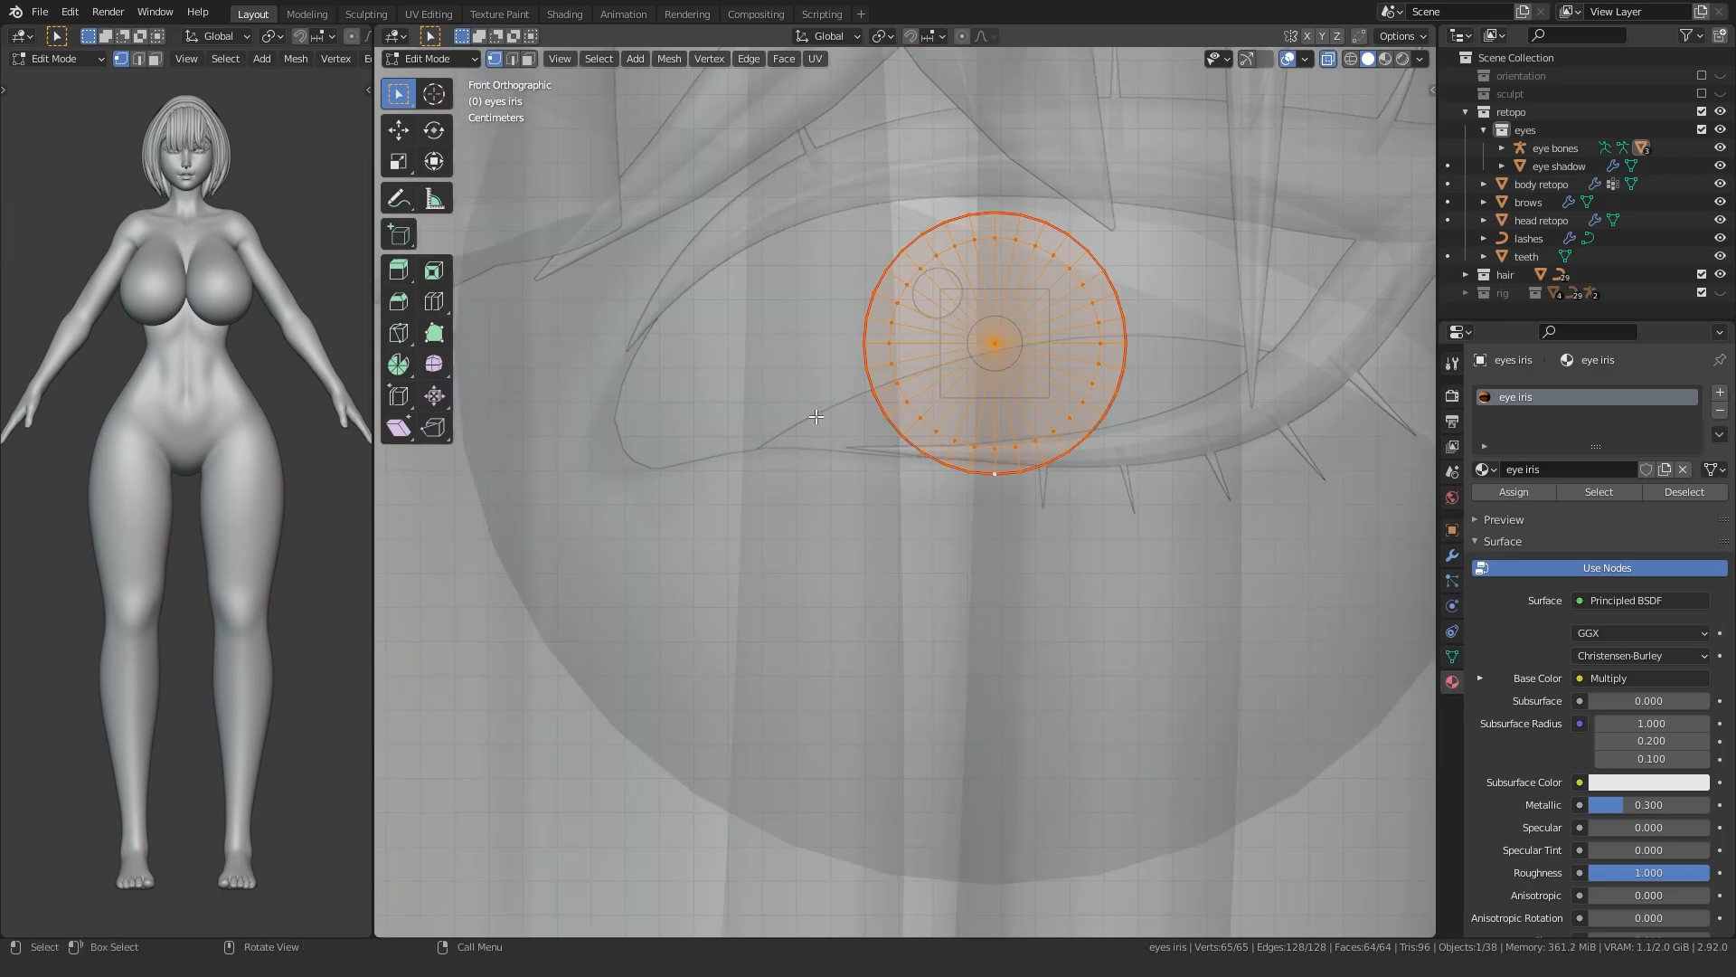
# - Scale the outer edge loop of the iris mesh uniformly by 0.955, and return to Object Mode with X-ray off
pyautogui.scroll(1, 816, 416)
pyautogui.press('2')
pyautogui.keyDown('alt'); pyautogui.click(850, 347); pyautogui.keyUp('alt')
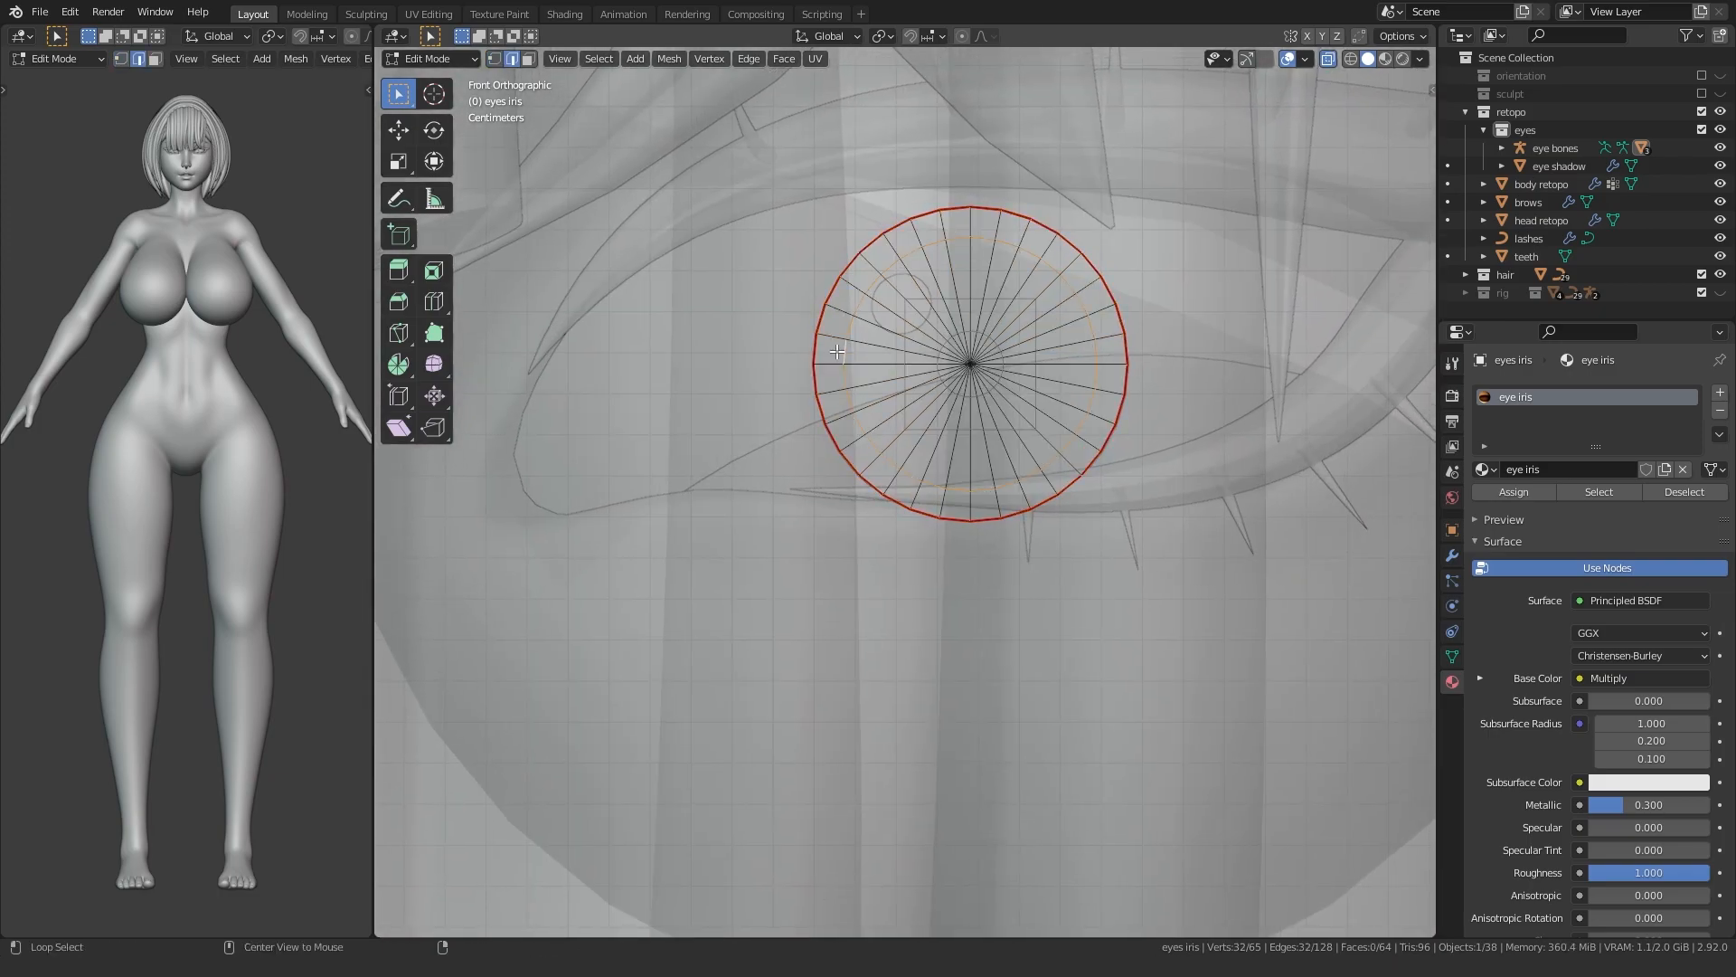
pyautogui.scroll(1, 803, 387)
pyautogui.press('s')
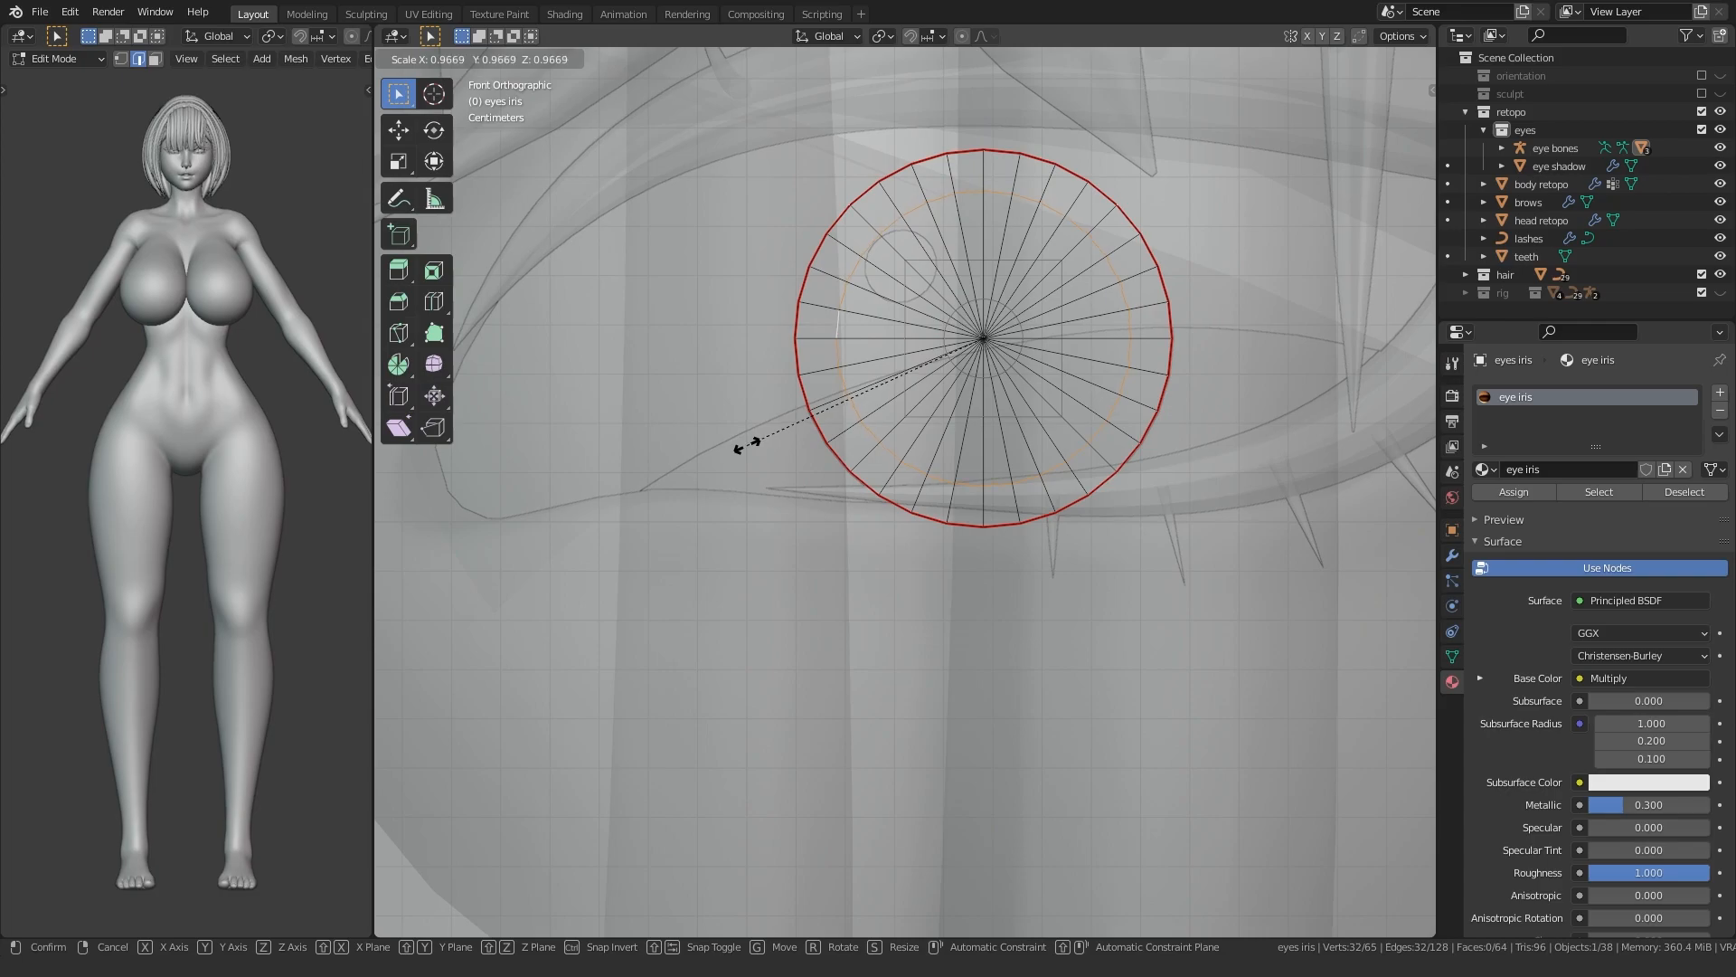
pyautogui.click(749, 443)
pyautogui.scroll(-3, 779, 422)
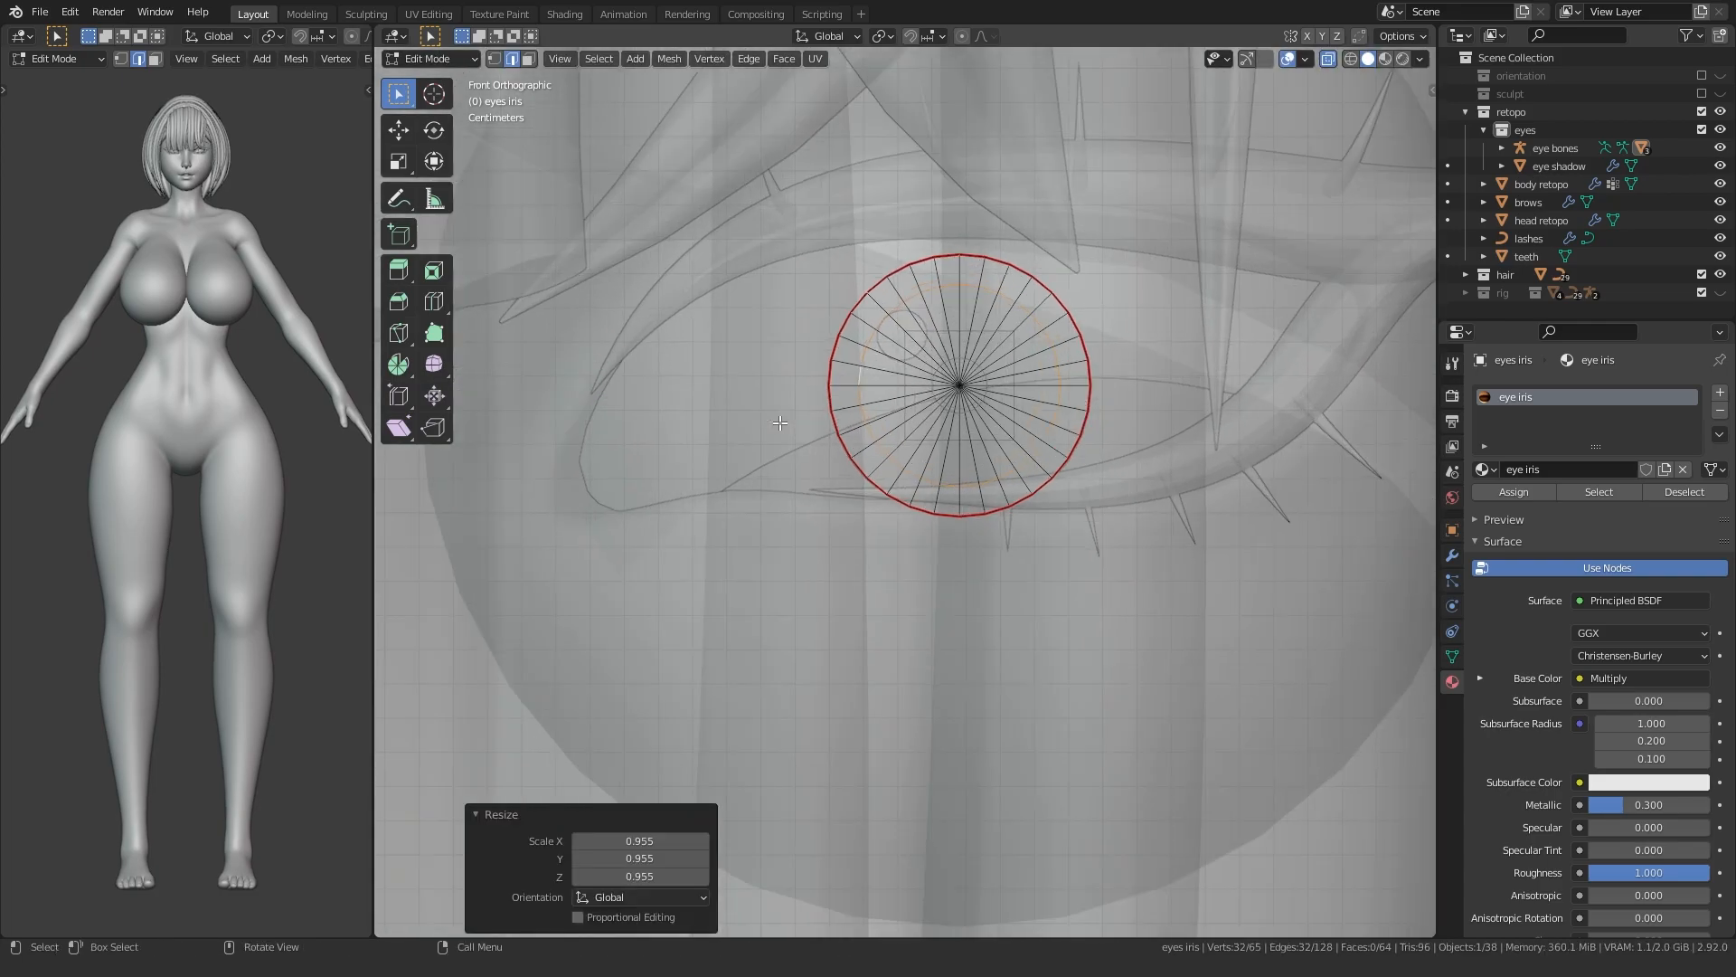
pyautogui.hotkey('alt', 'z')
pyautogui.press('Tab')
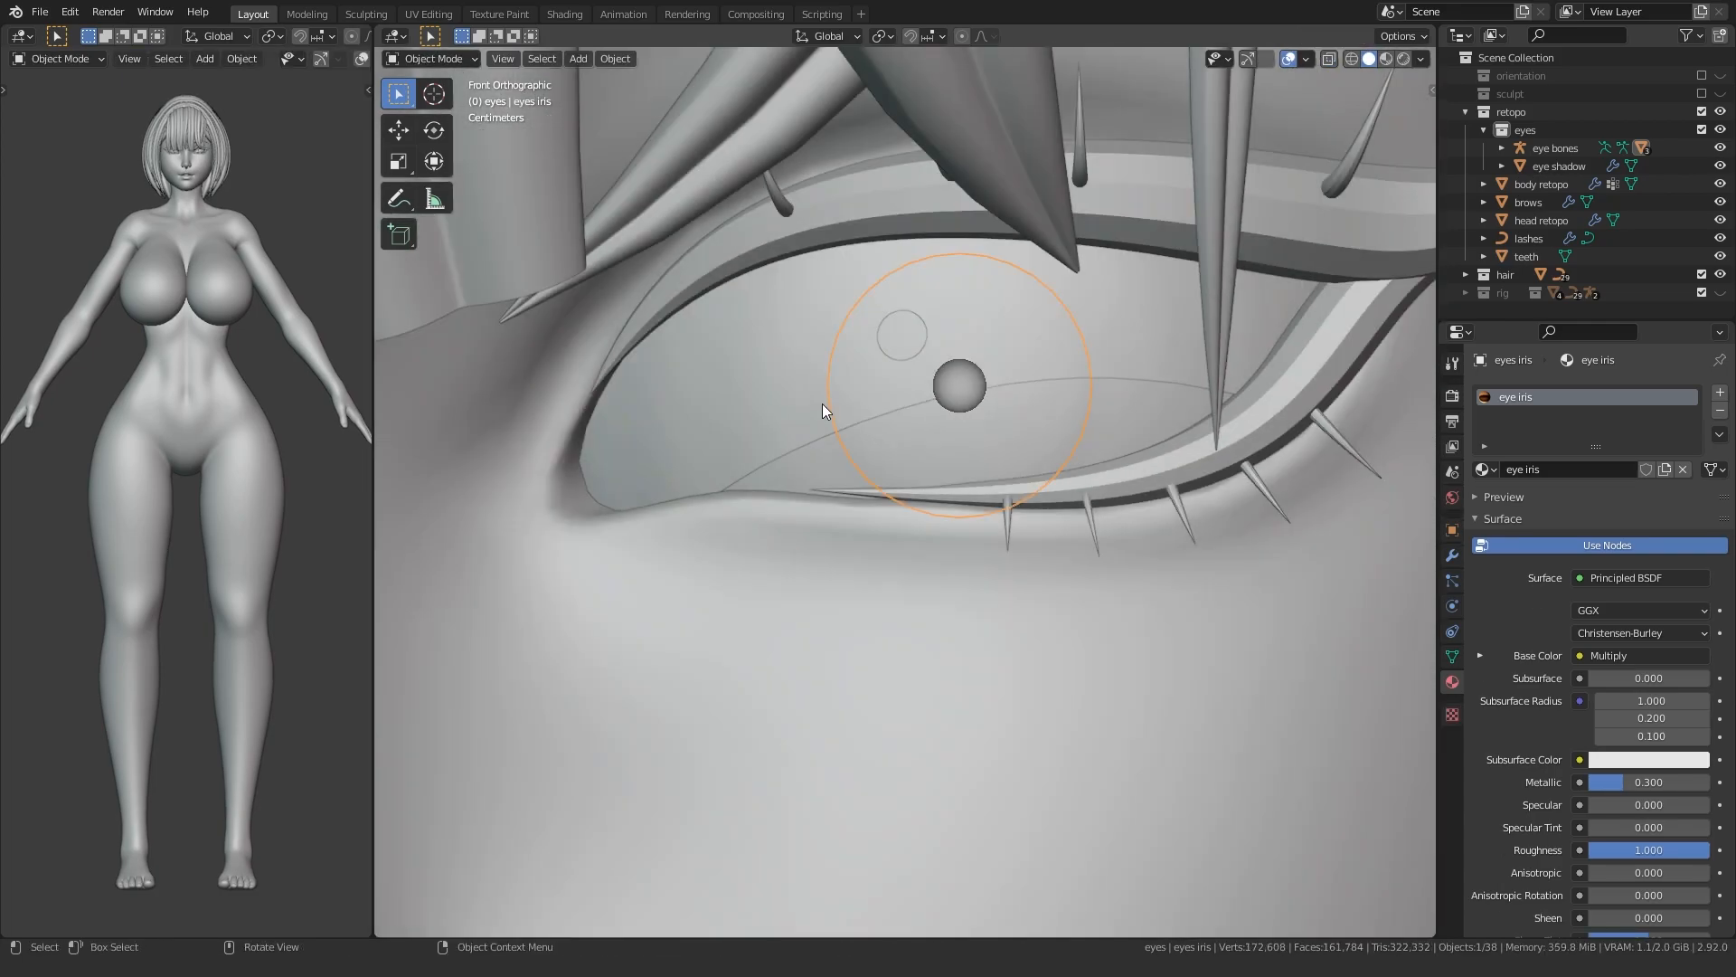
# - Hide the eye shadow and eye glow objects
pyautogui.click(822, 407)
pyautogui.click(837, 384)
pyautogui.scroll(-3, 846, 386)
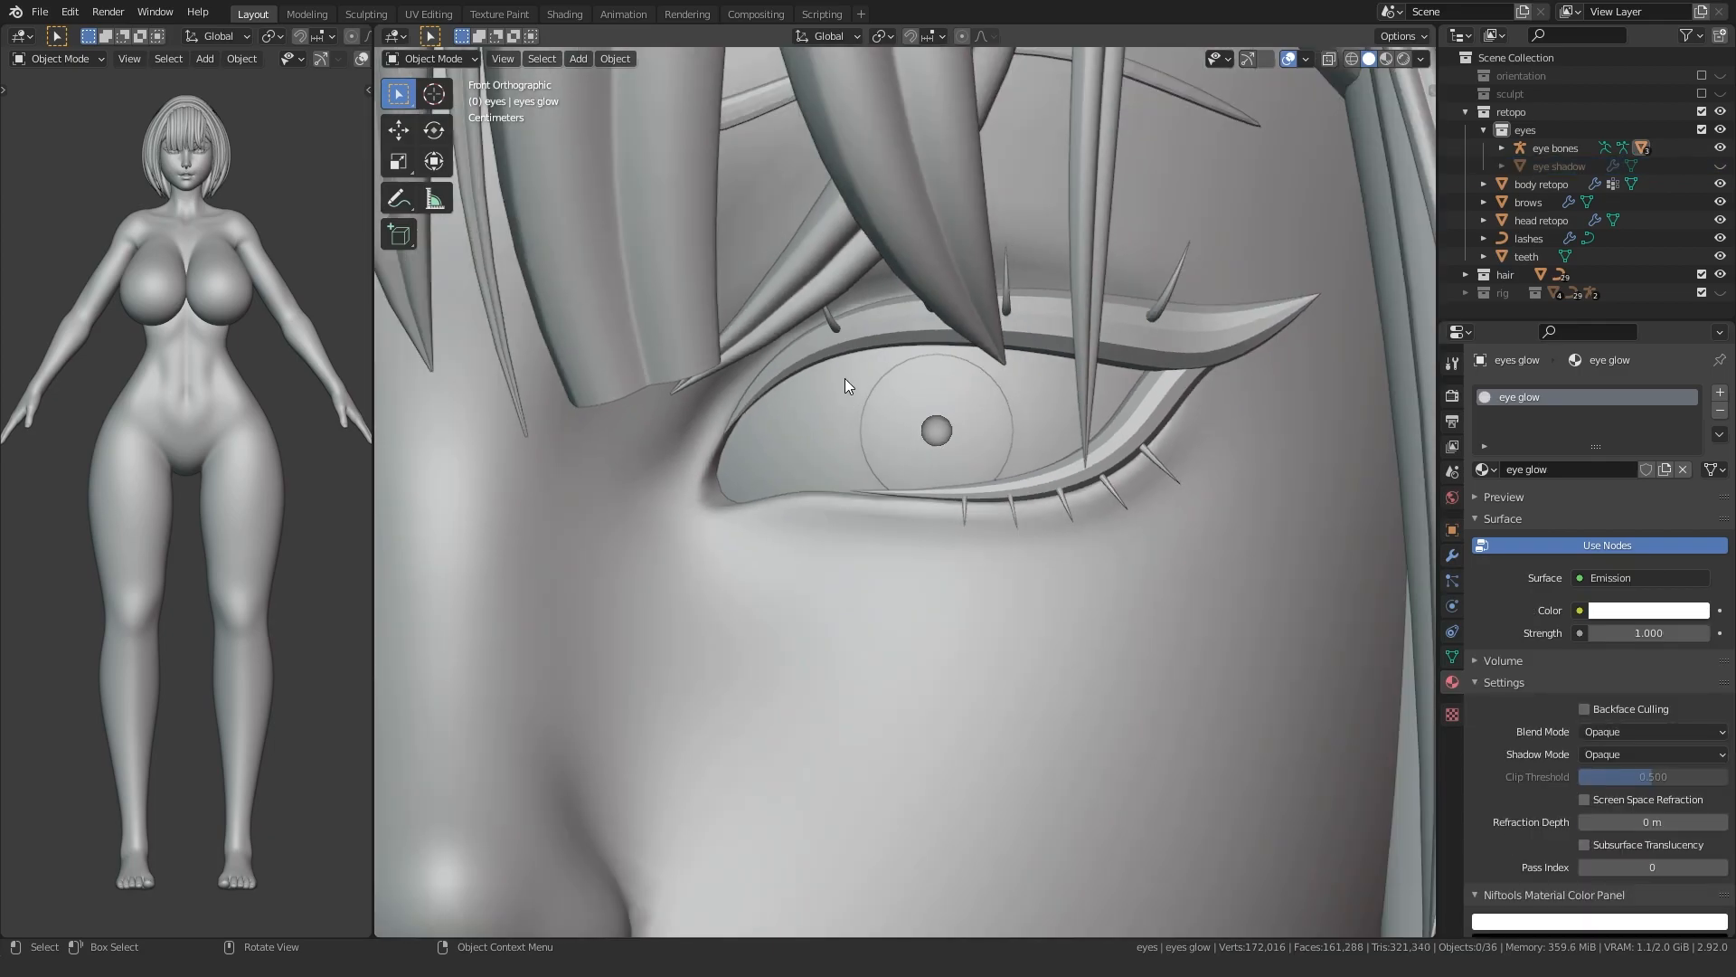
pyautogui.scroll(-3, 931, 432)
# - Select the eyes iris and eyes objects and isolate them in local view
pyautogui.moveTo(922, 449); pyautogui.dragTo(775, 473, button='middle')
pyautogui.click(811, 474)
pyautogui.click(811, 475)
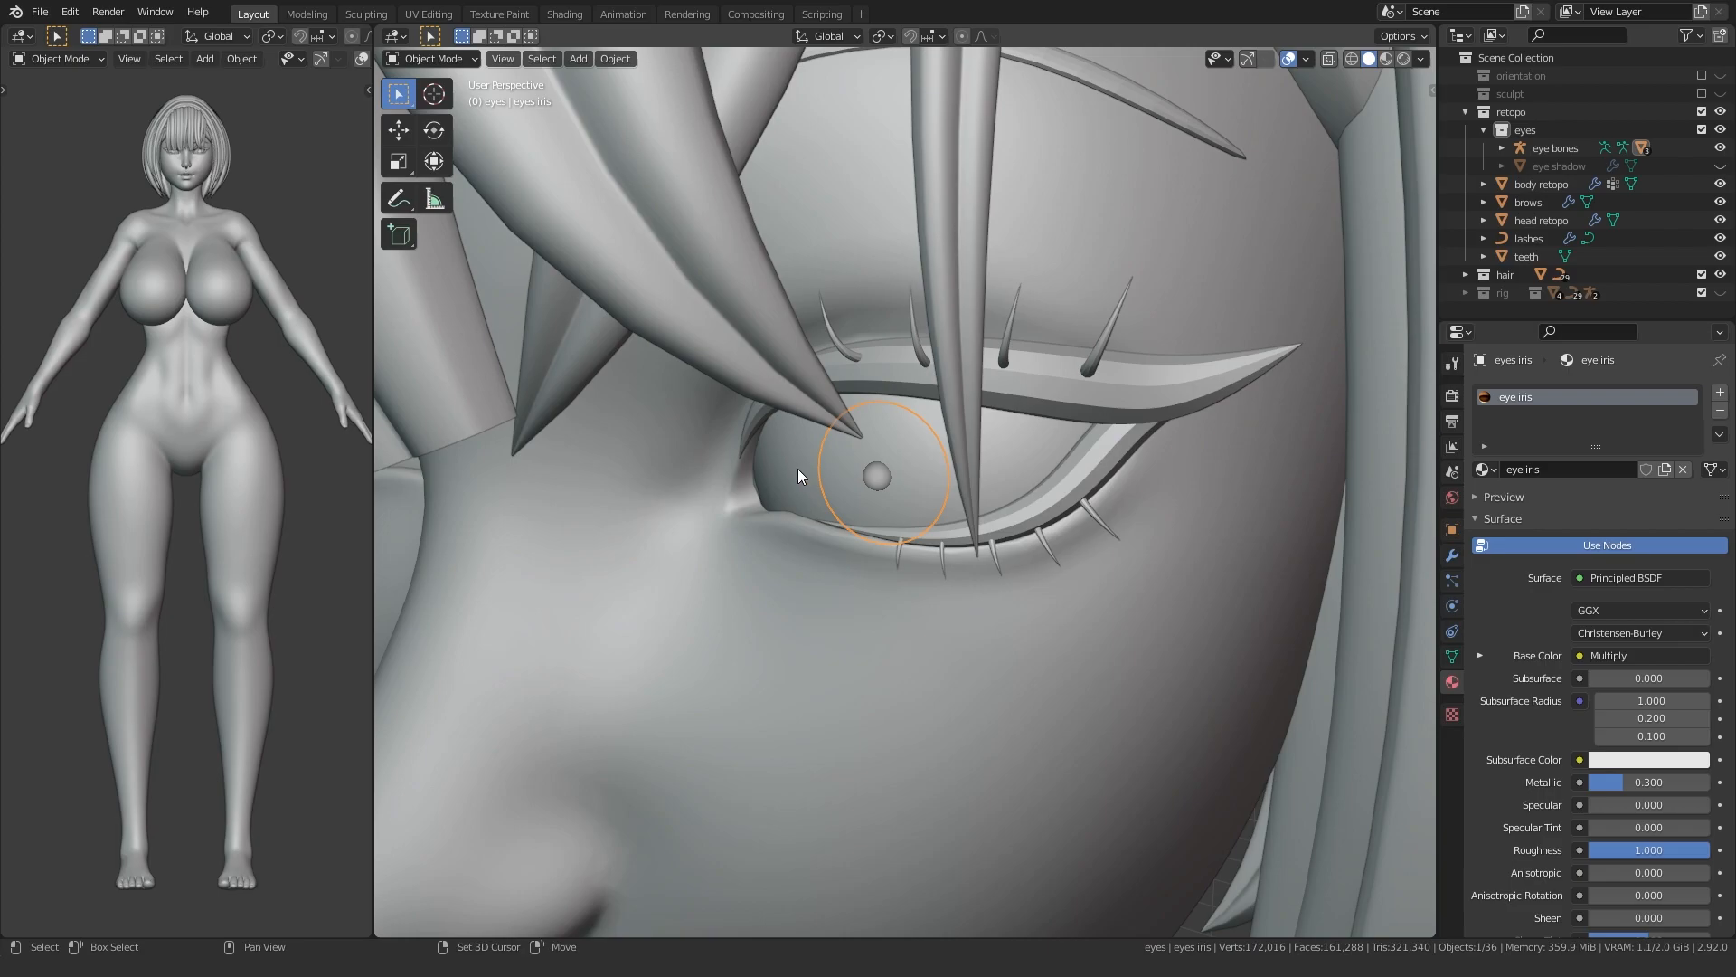
pyautogui.press('.')
pyautogui.press('Escape')
pyautogui.press('/')
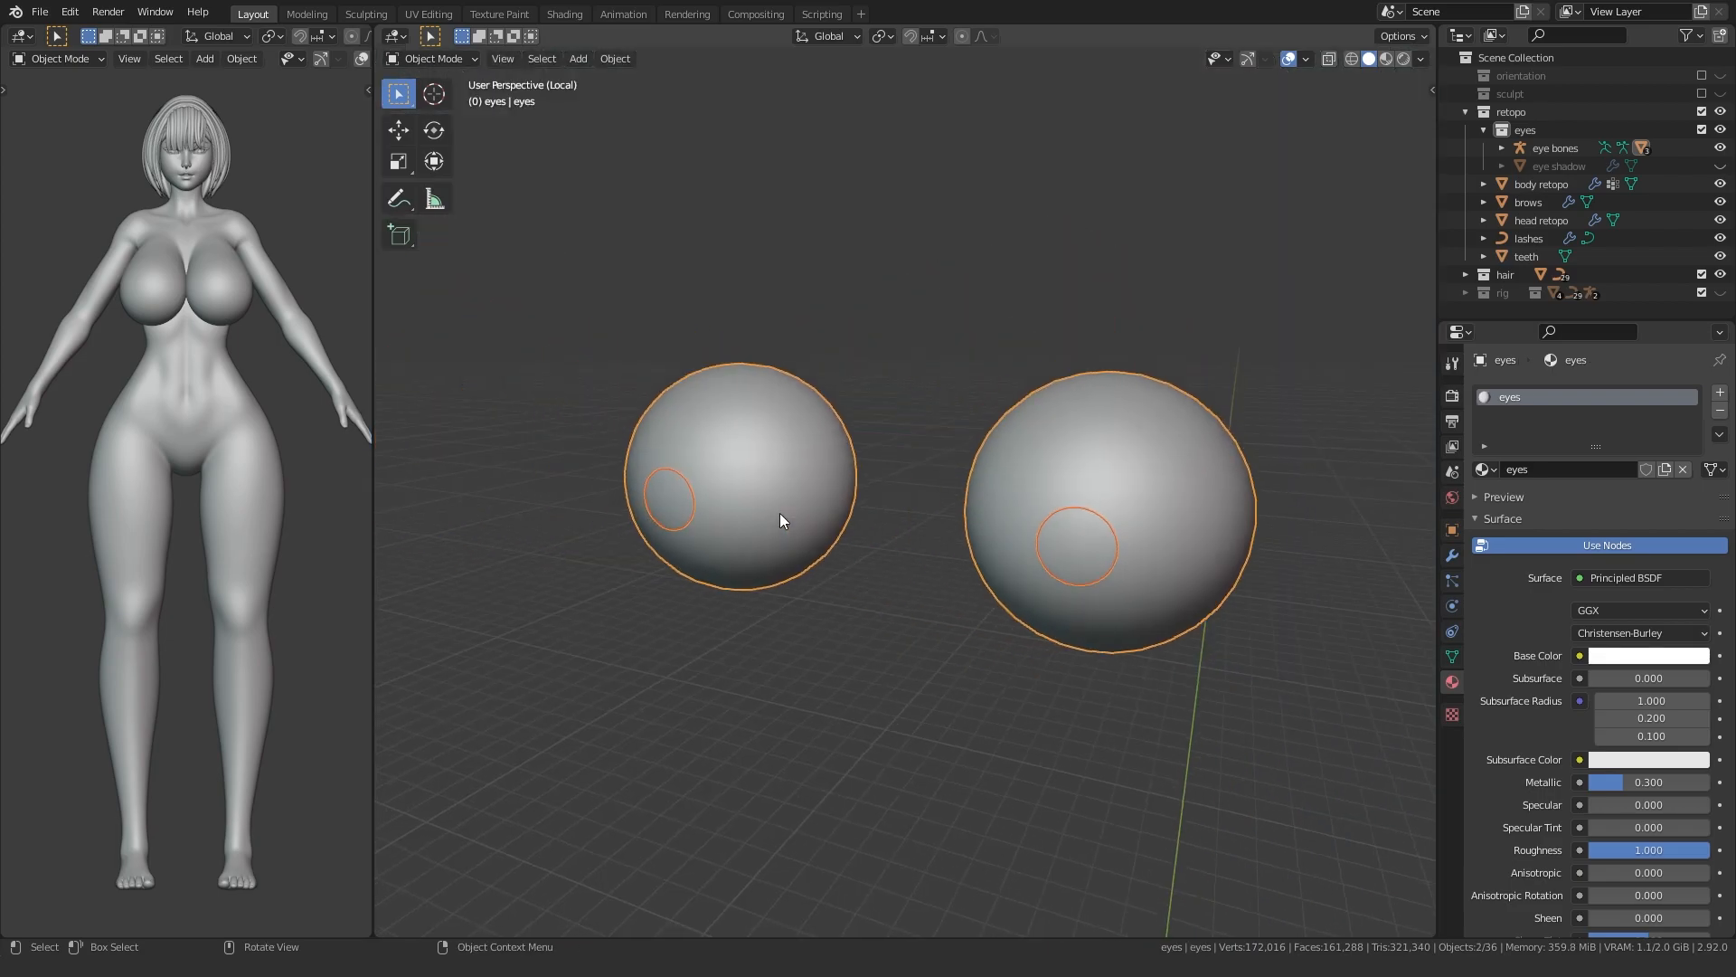
# - Open the isolated iris mesh in Edit Mode in front view, with X-ray and snapping turned on
pyautogui.keyDown('alt'); pyautogui.moveTo(782, 543); pyautogui.dragTo(981, 519, button='middle'); pyautogui.keyUp('alt')
pyautogui.keyDown('shift'); pyautogui.moveTo(1106, 527); pyautogui.dragTo(814, 484, button='middle'); pyautogui.keyUp('shift')
pyautogui.scroll(4, 814, 484)
pyautogui.click(805, 440)
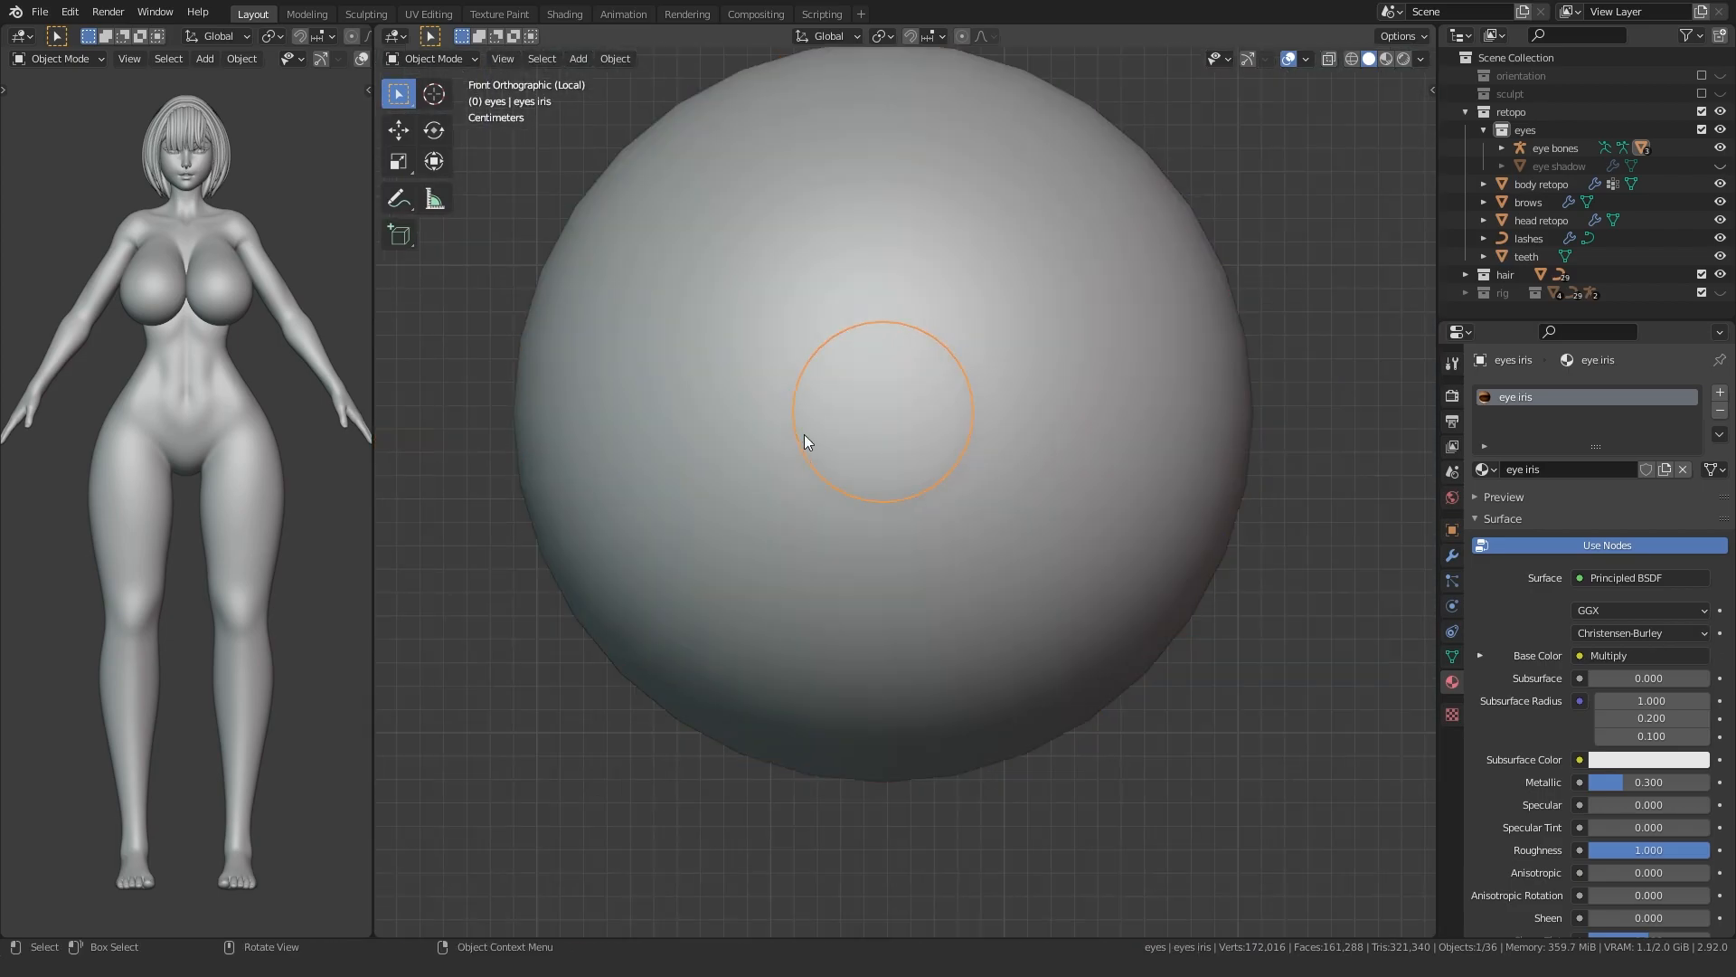
pyautogui.press('Tab')
pyautogui.scroll(1, 804, 435)
pyautogui.scroll(2, 804, 435)
pyautogui.hotkey('alt', 'z')
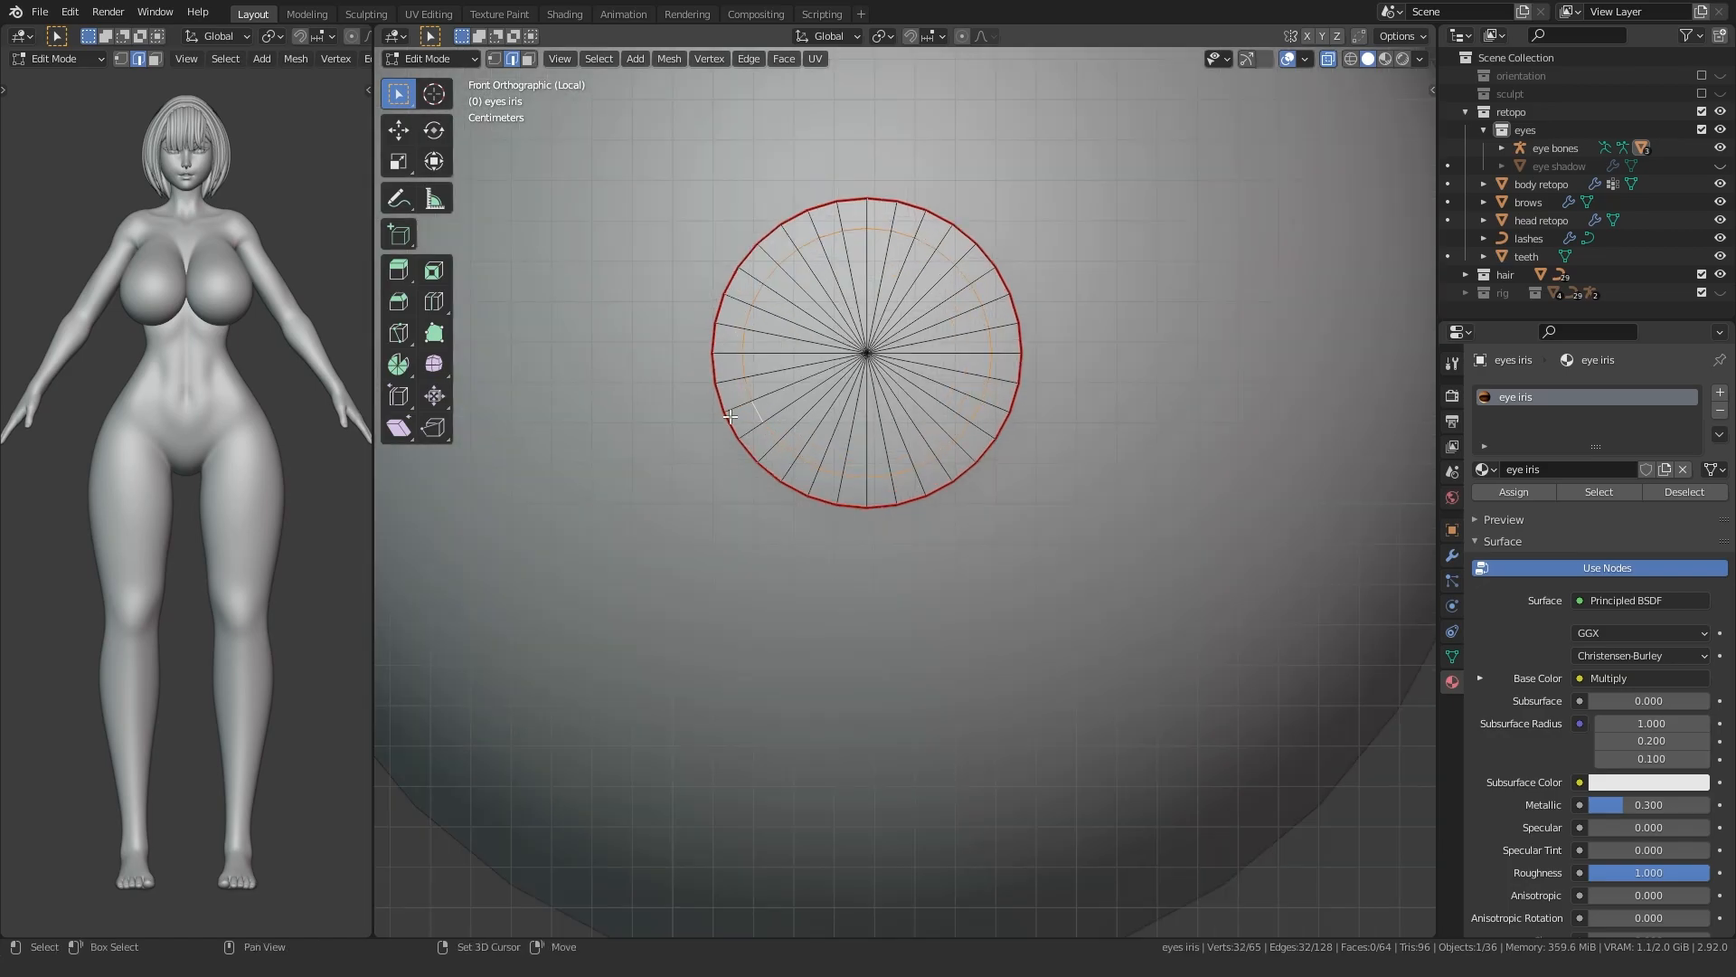
pyautogui.click(931, 36)
pyautogui.click(904, 139)
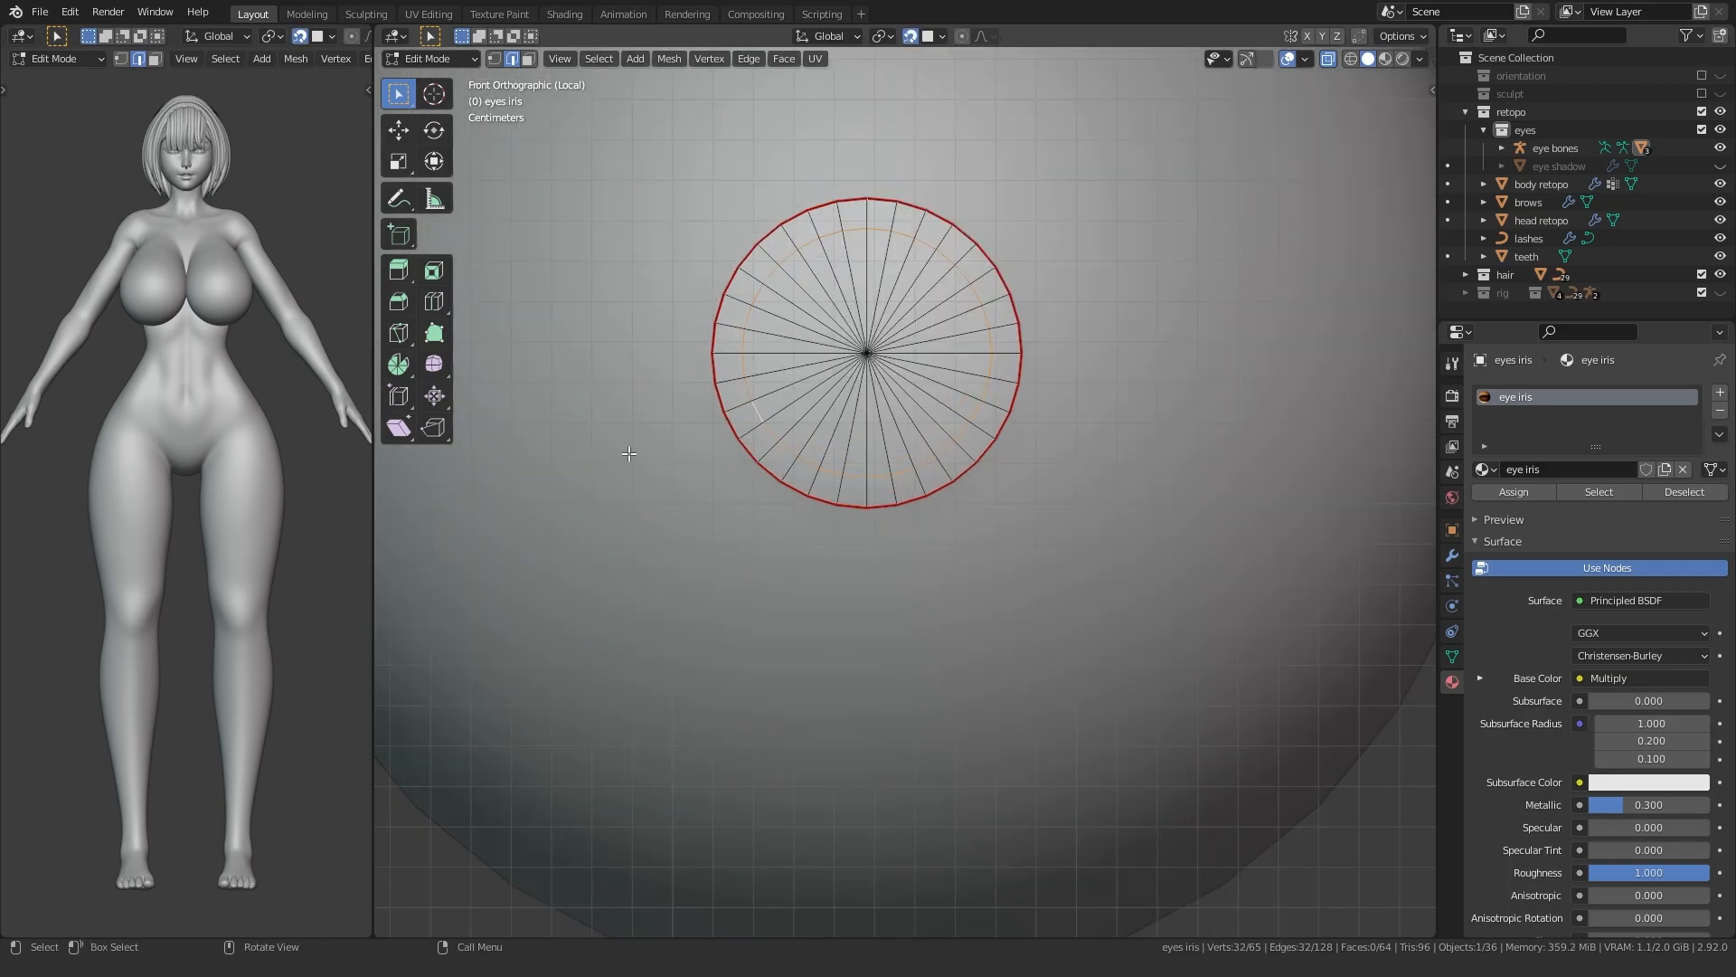
# - Show the head with its materials in the full-body viewport and try scaling the iris's outer edge loop
pyautogui.press('s')
pyautogui.click(546, 434)
pyautogui.scroll(10, 213, 545)
pyautogui.press('z')
pyautogui.click(196, 620)
pyautogui.press('s')
pyautogui.click(737, 452)
# - Add one centred loop cut around the inner faces of the iris, keeping the slide factor at 0
pyautogui.hotkey('ctrl', 'r')
pyautogui.click(748, 355)
pyautogui.rightClick(780, 299)
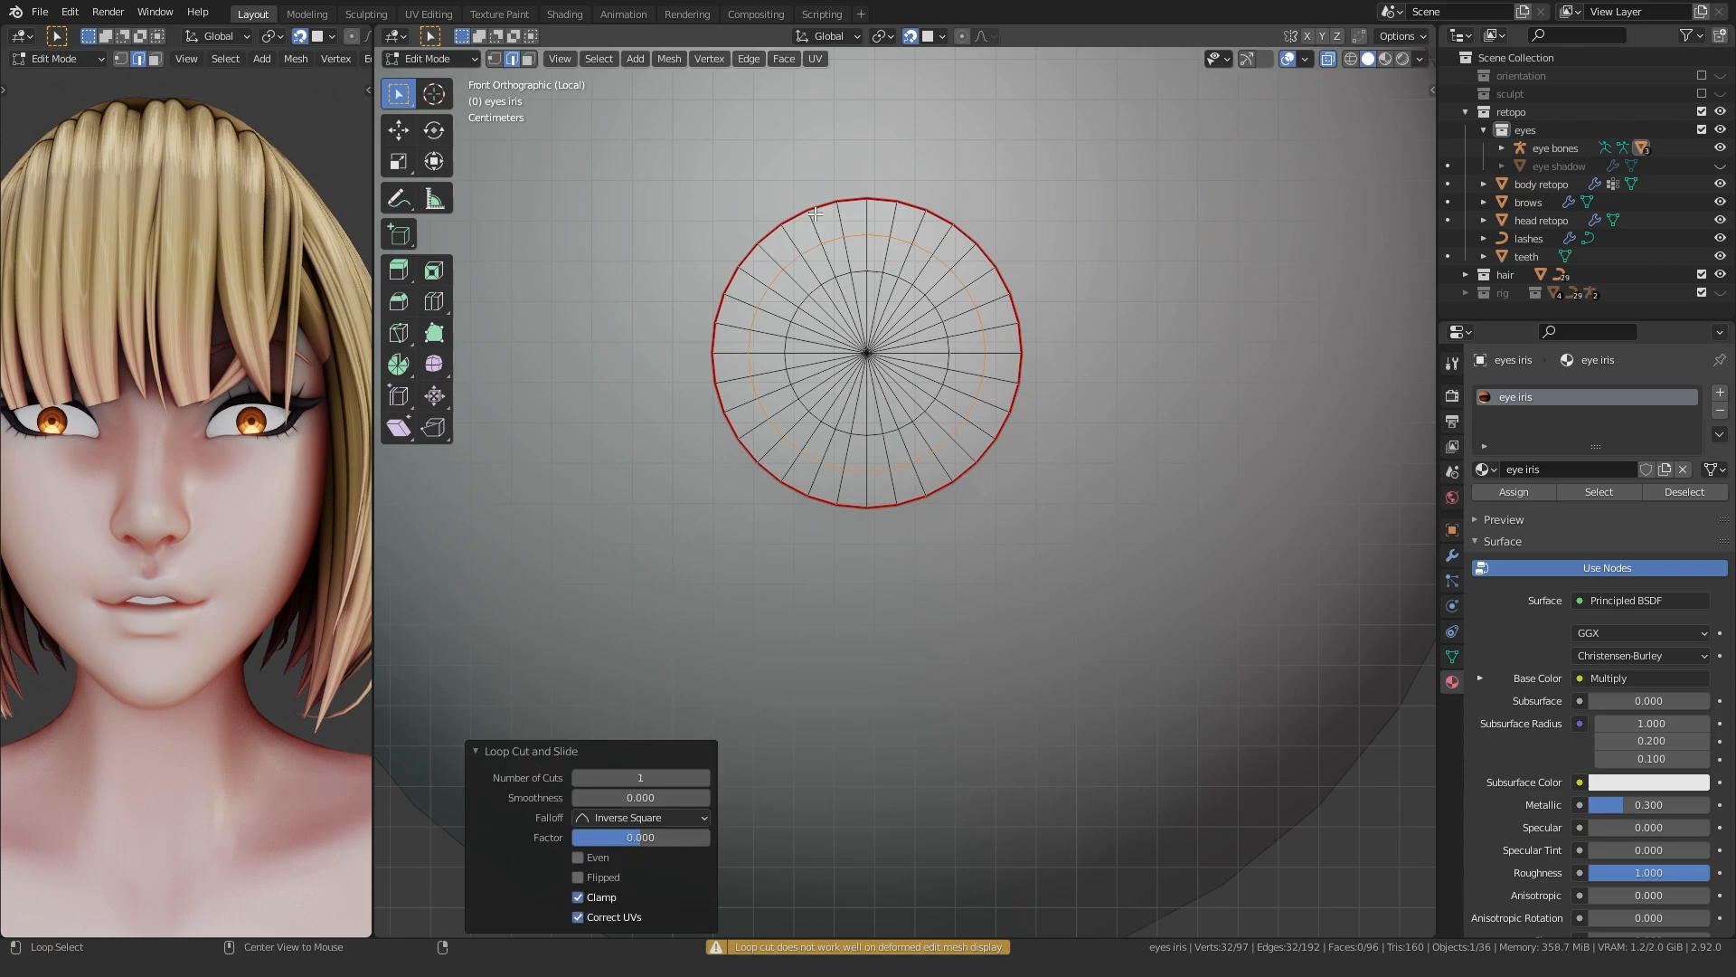
pyautogui.keyDown('alt'); pyautogui.click(768, 232); pyautogui.keyUp('alt')
pyautogui.press('s')
pyautogui.press('z')
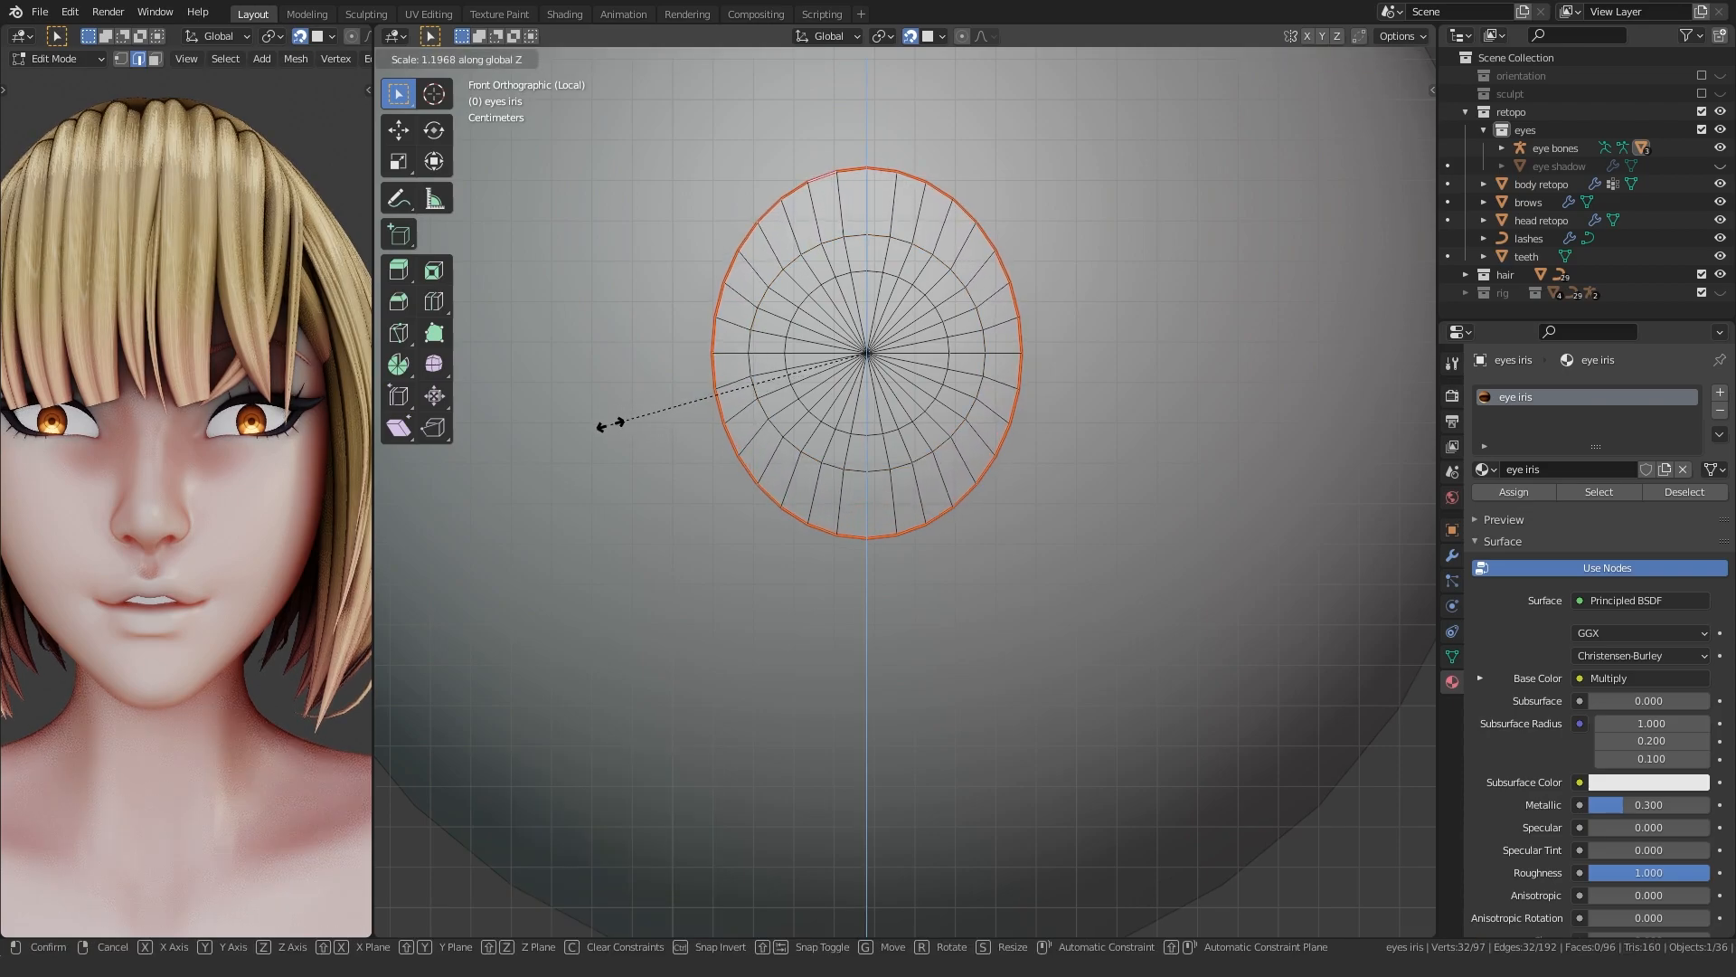
pyautogui.press('Escape')
# - Scale the entire iris mesh uniformly by 1.074 and return to Object Mode
pyautogui.press('a')
pyautogui.press('s')
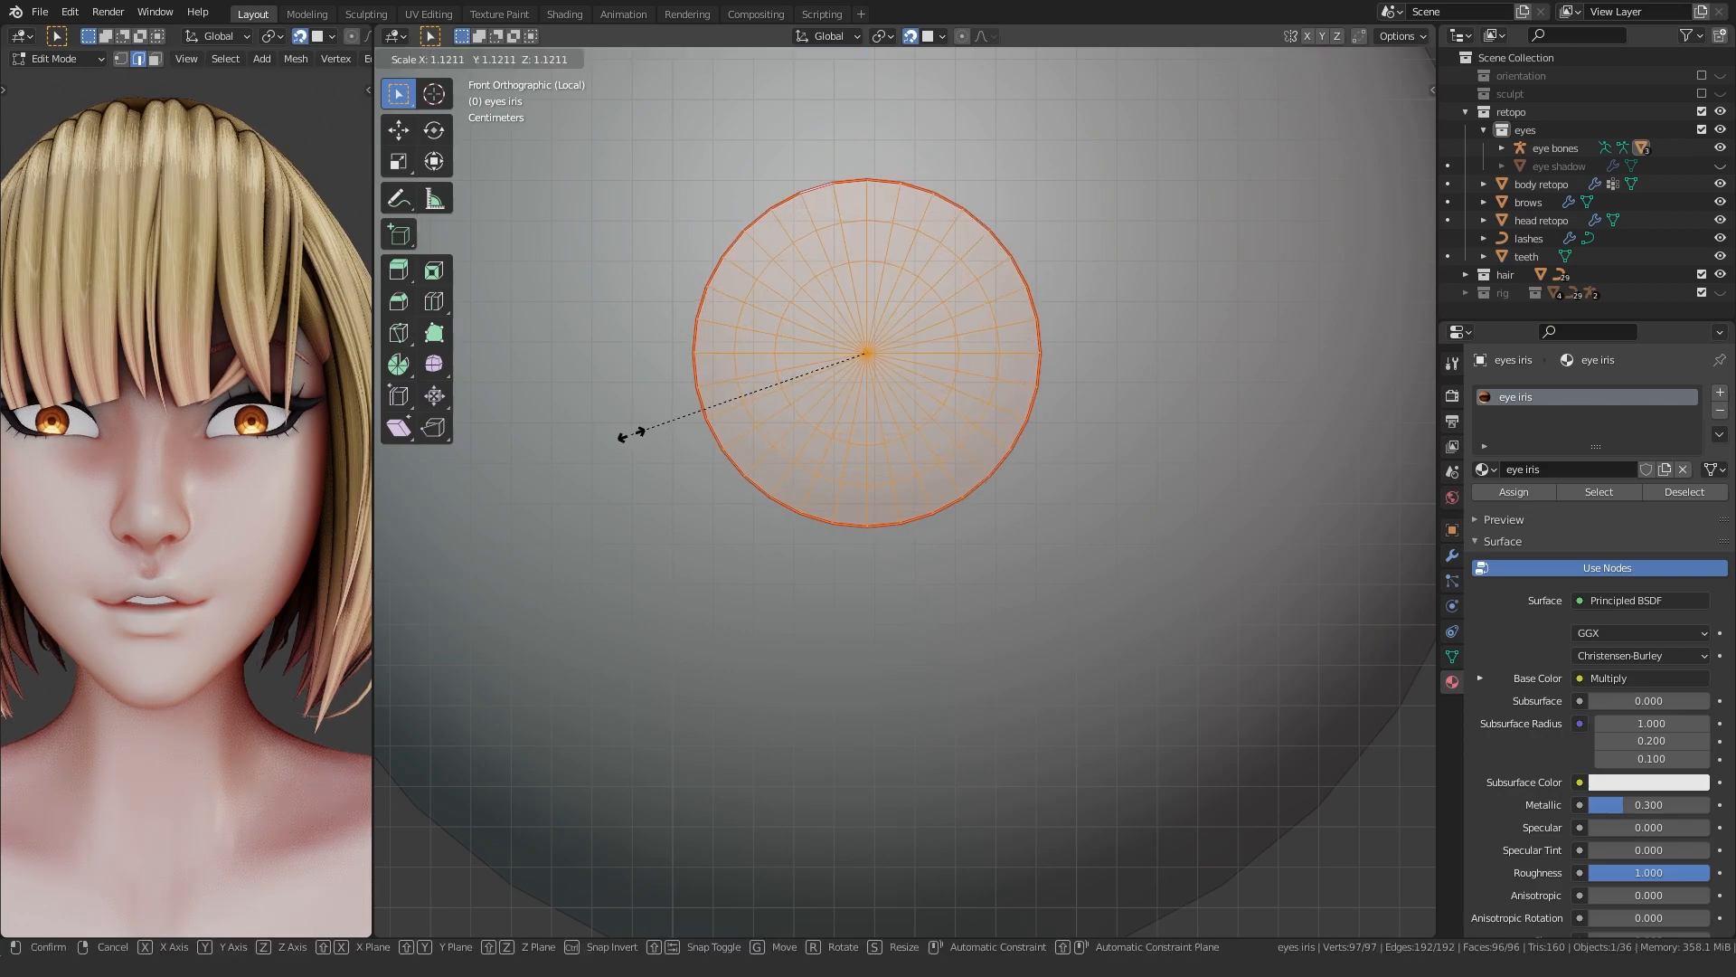
pyautogui.click(642, 432)
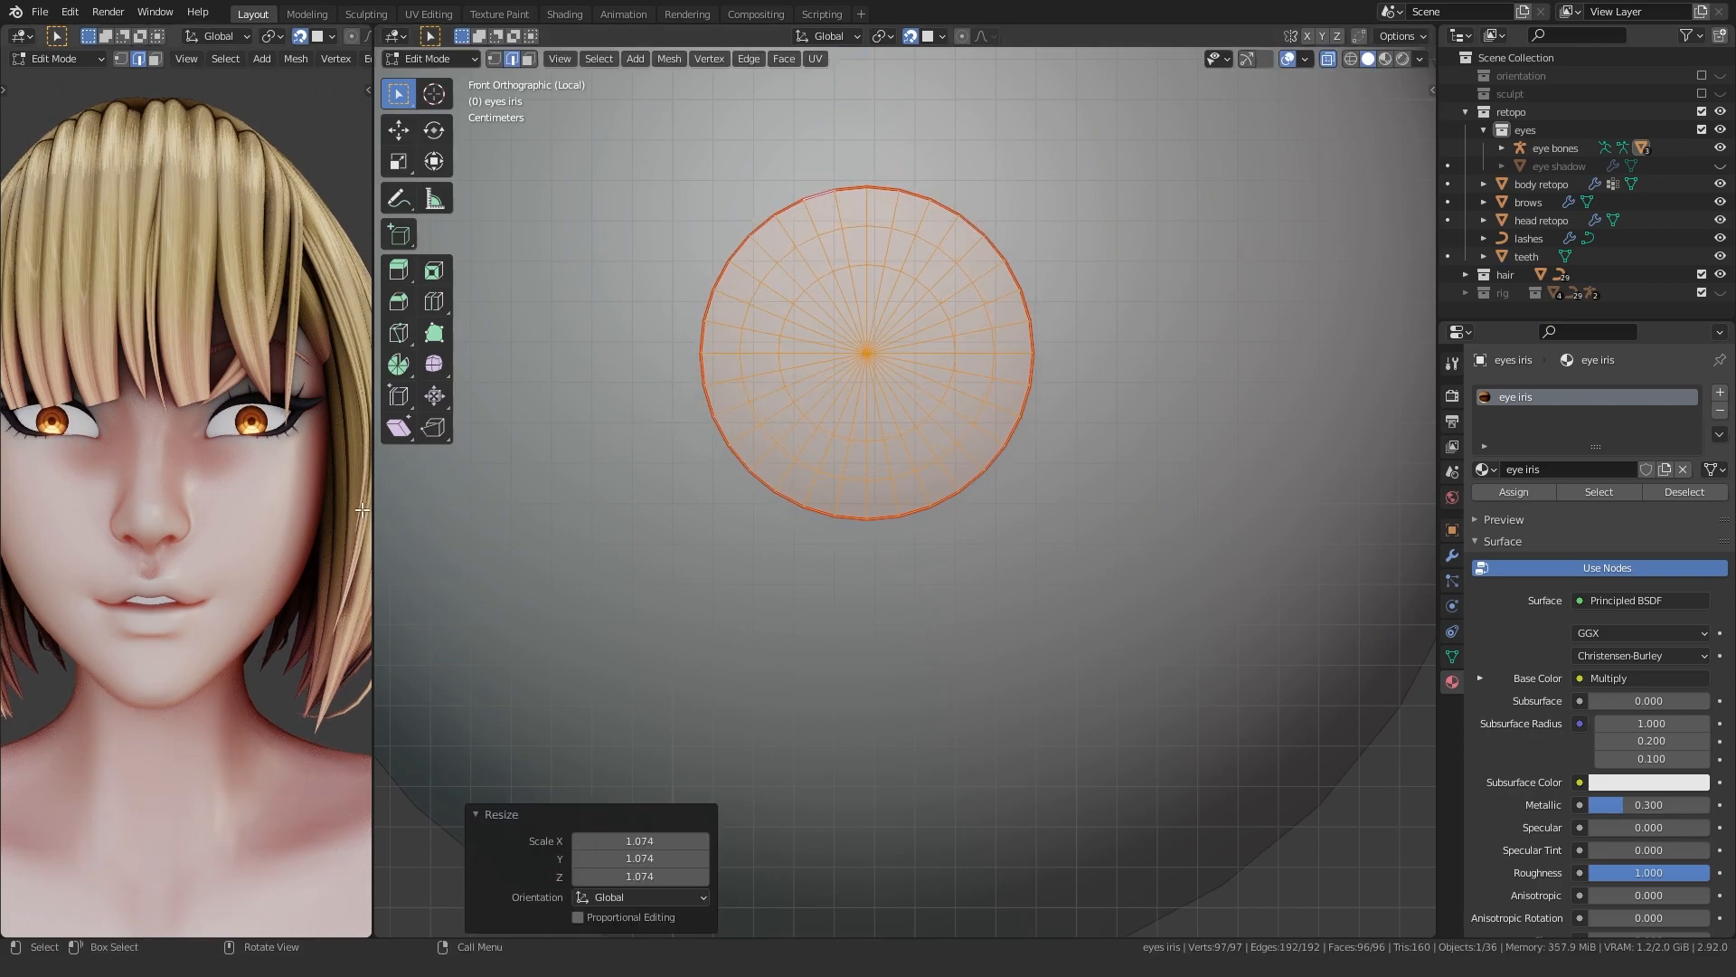
pyautogui.press('Tab')
pyautogui.scroll(-5, 709, 480)
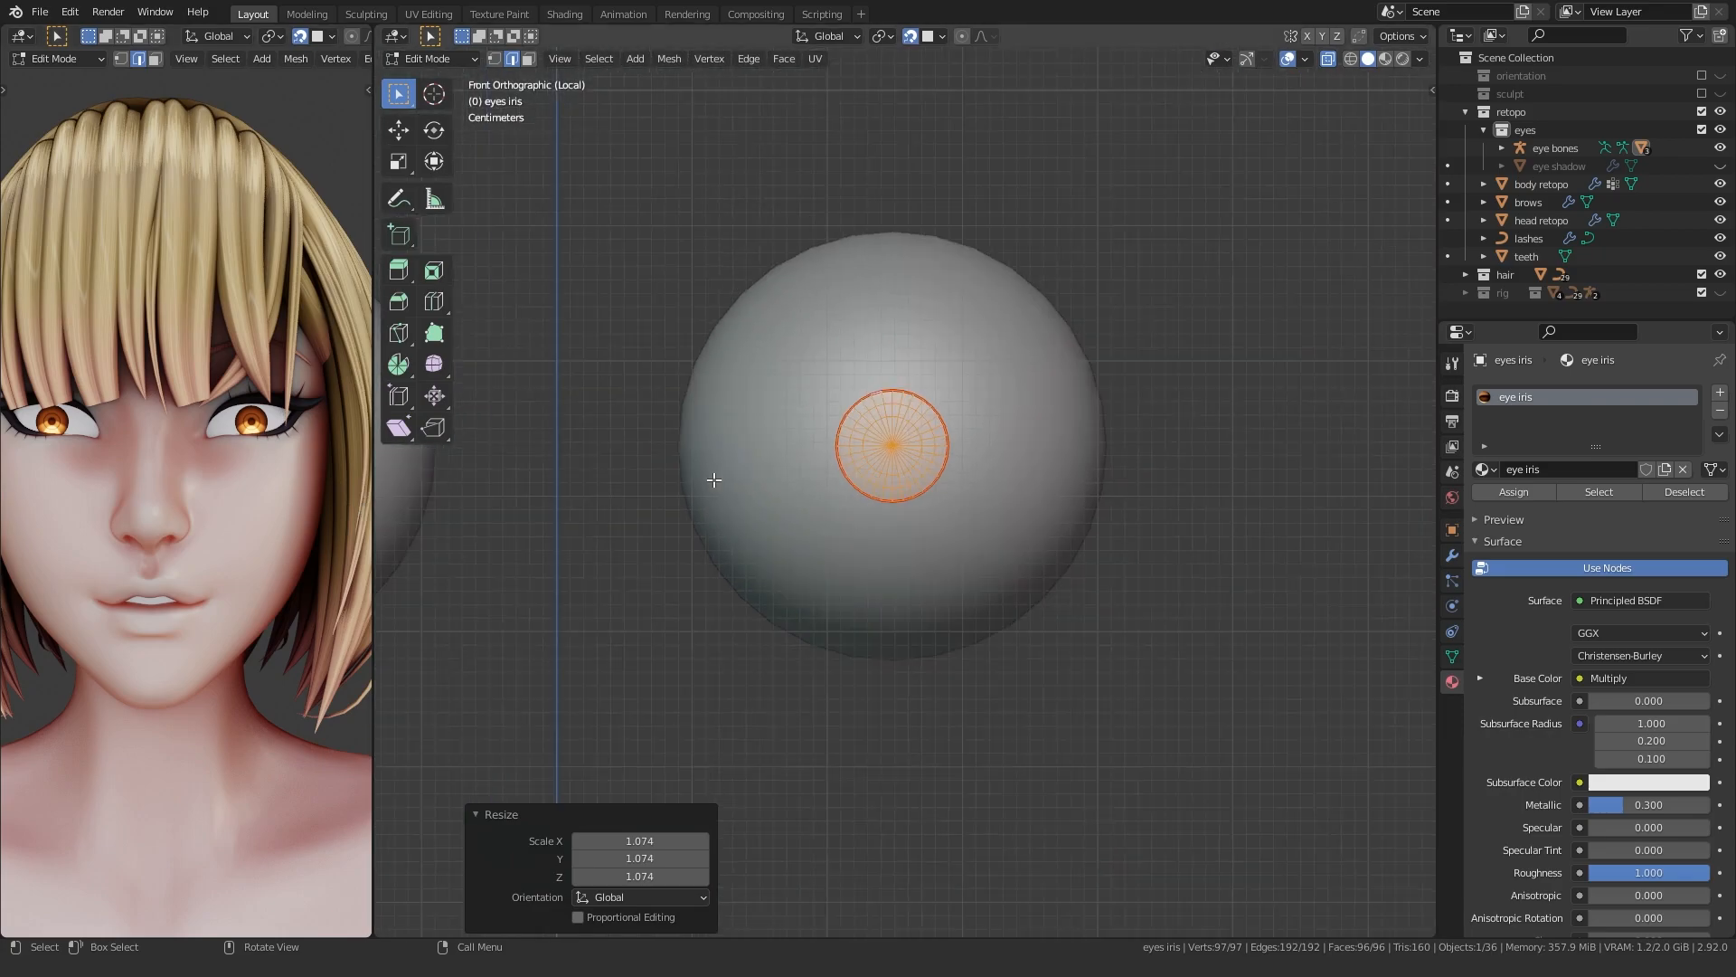
# - Unhide all hidden objects and delete the white Sphere object around the hair
pyautogui.hotkey('alt', 'h')
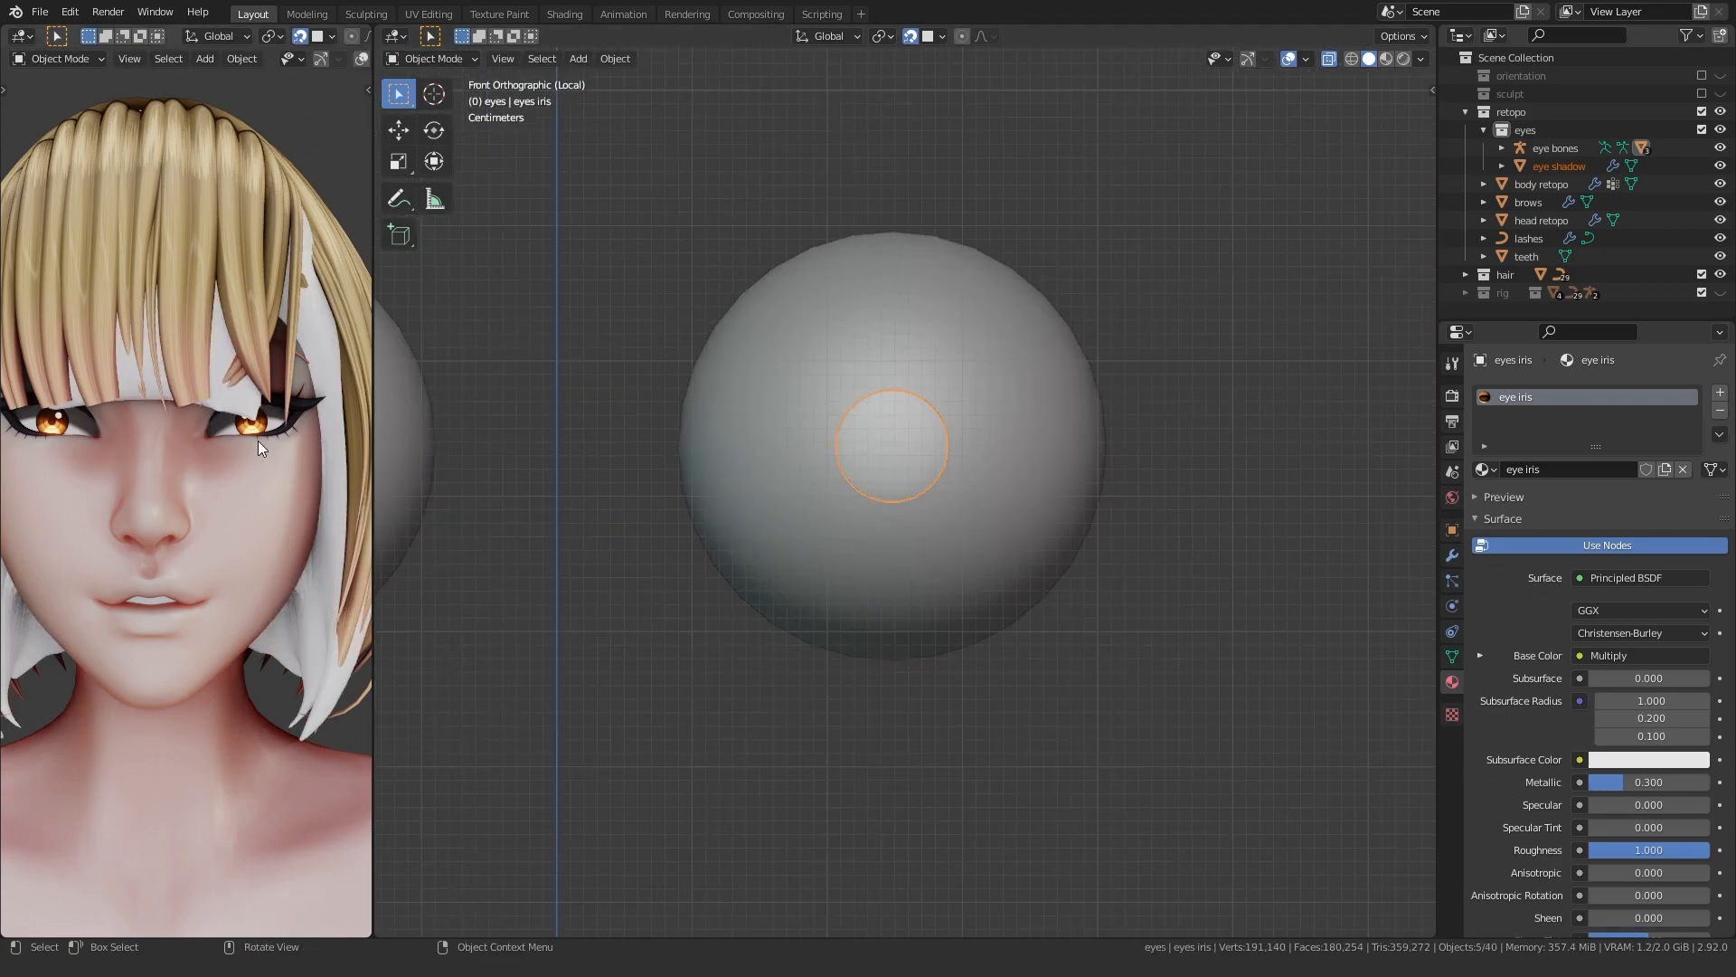
pyautogui.click(229, 393)
pyautogui.click(1465, 274)
pyautogui.scroll(-14, 1538, 257)
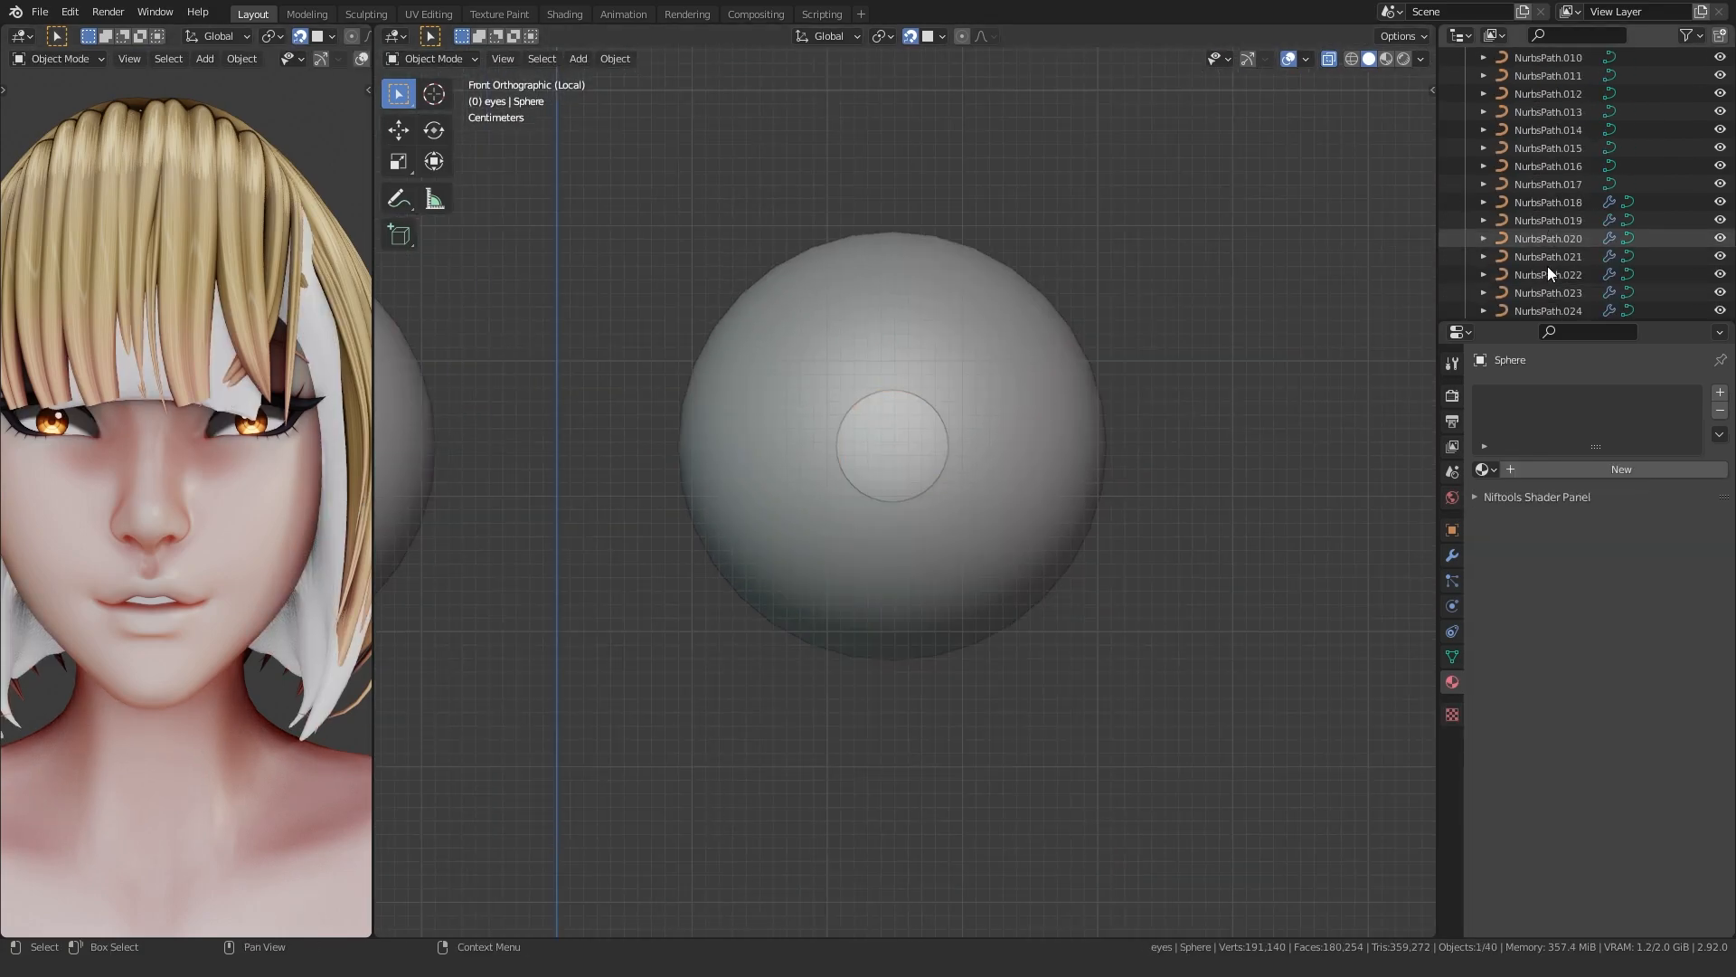
pyautogui.rightClick(1533, 280)
pyautogui.click(1465, 236)
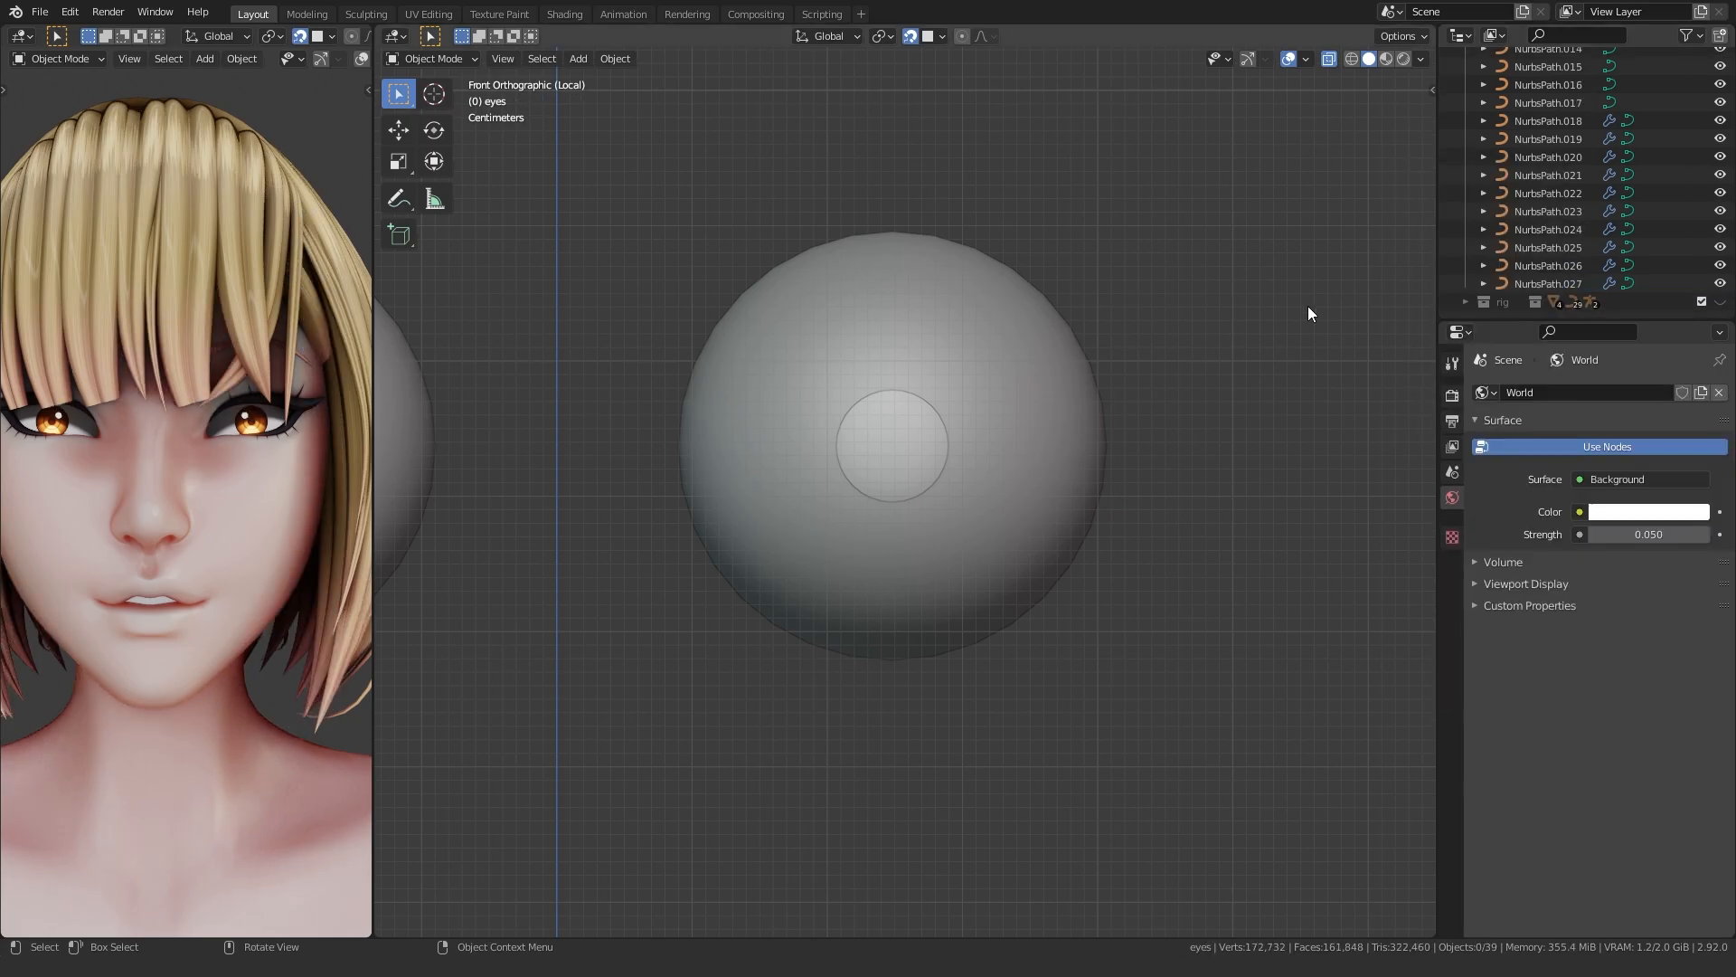
# - Leave local view and turn X-ray off to show the eye within the full head
pyautogui.press('.')
pyautogui.press('Escape')
pyautogui.press('/')
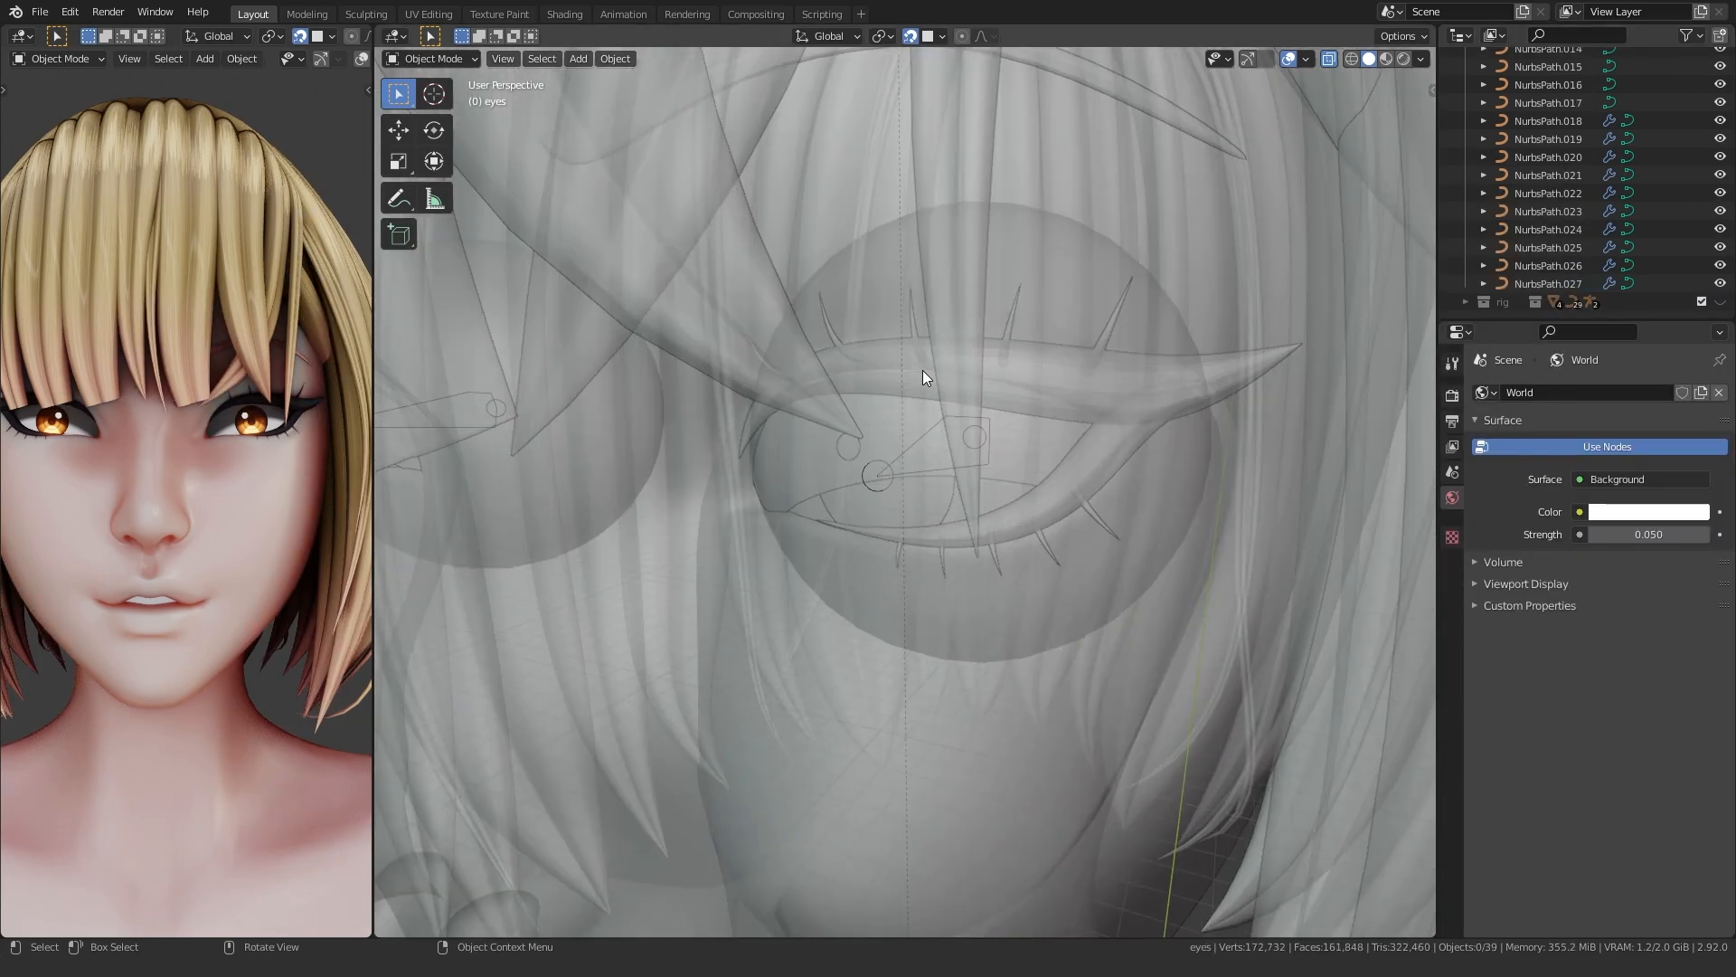
pyautogui.moveTo(923, 371); pyautogui.dragTo(785, 460, button='middle')
pyautogui.hotkey('alt', 'z')
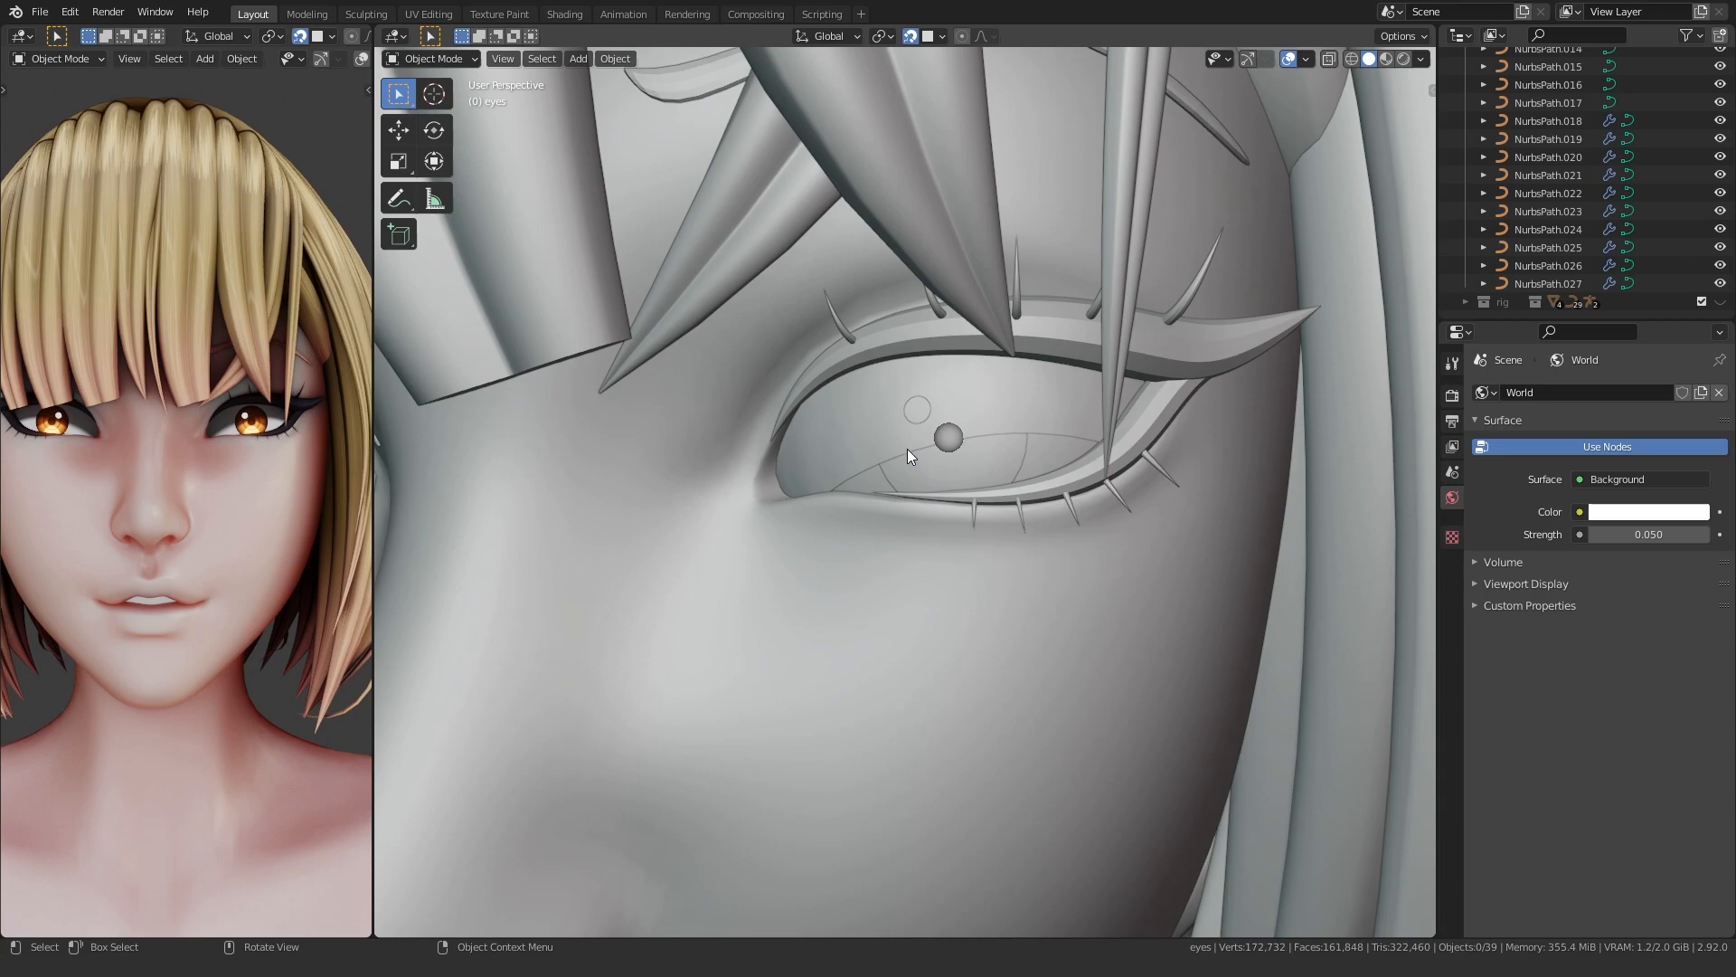
# - Select the eye bones together with the eye shadow and move them along Z in front view
pyautogui.scroll(10, 1662, 204)
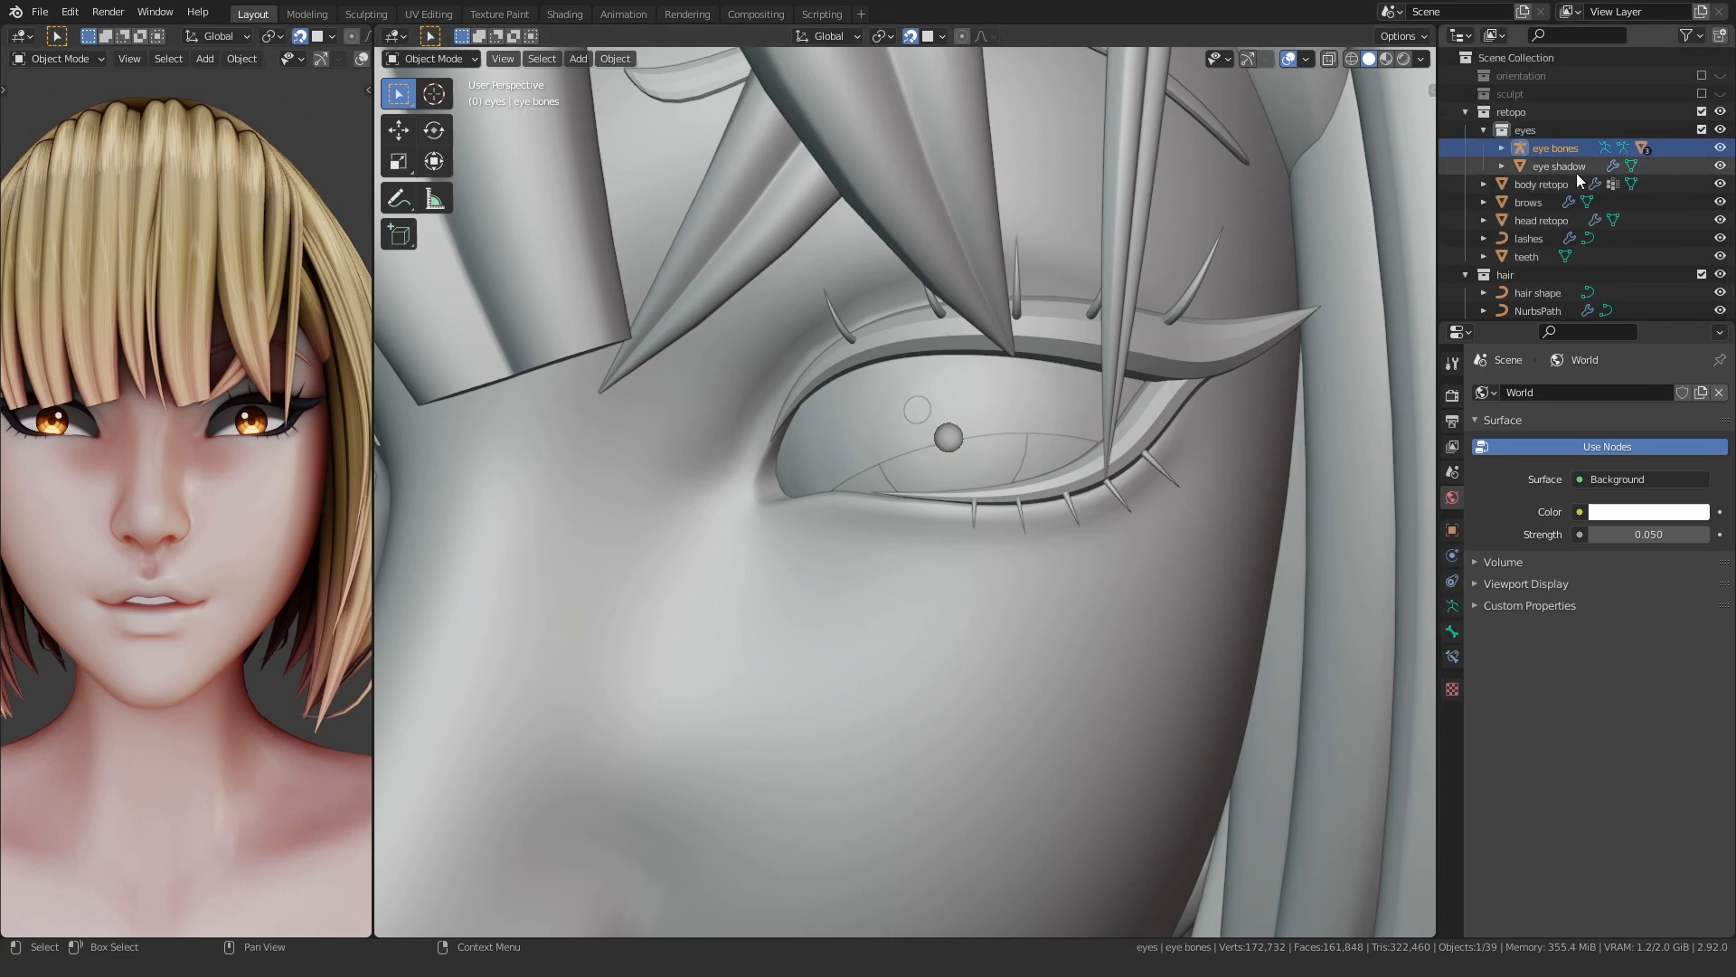
pyautogui.rightClick(1544, 149)
pyautogui.click(1487, 212)
pyautogui.press('g')
pyautogui.press('z')
pyautogui.click(832, 441)
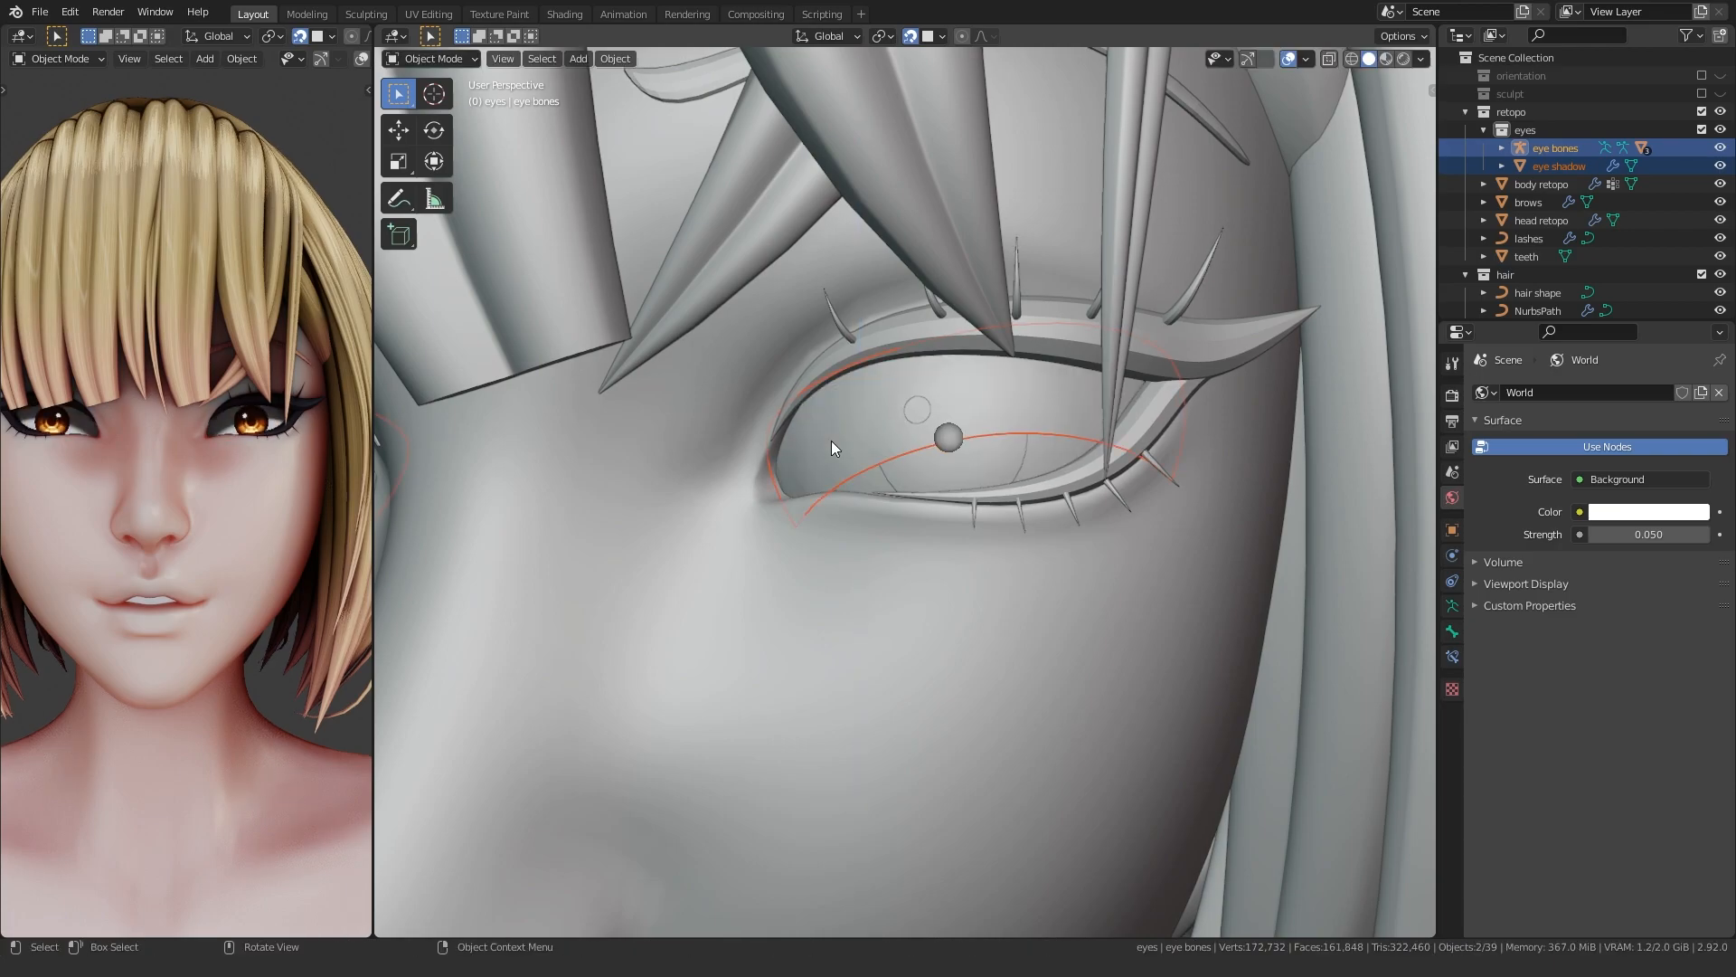
pyautogui.press('KP_1')
pyautogui.scroll(3, 847, 496)
pyautogui.press('g')
pyautogui.press('z')
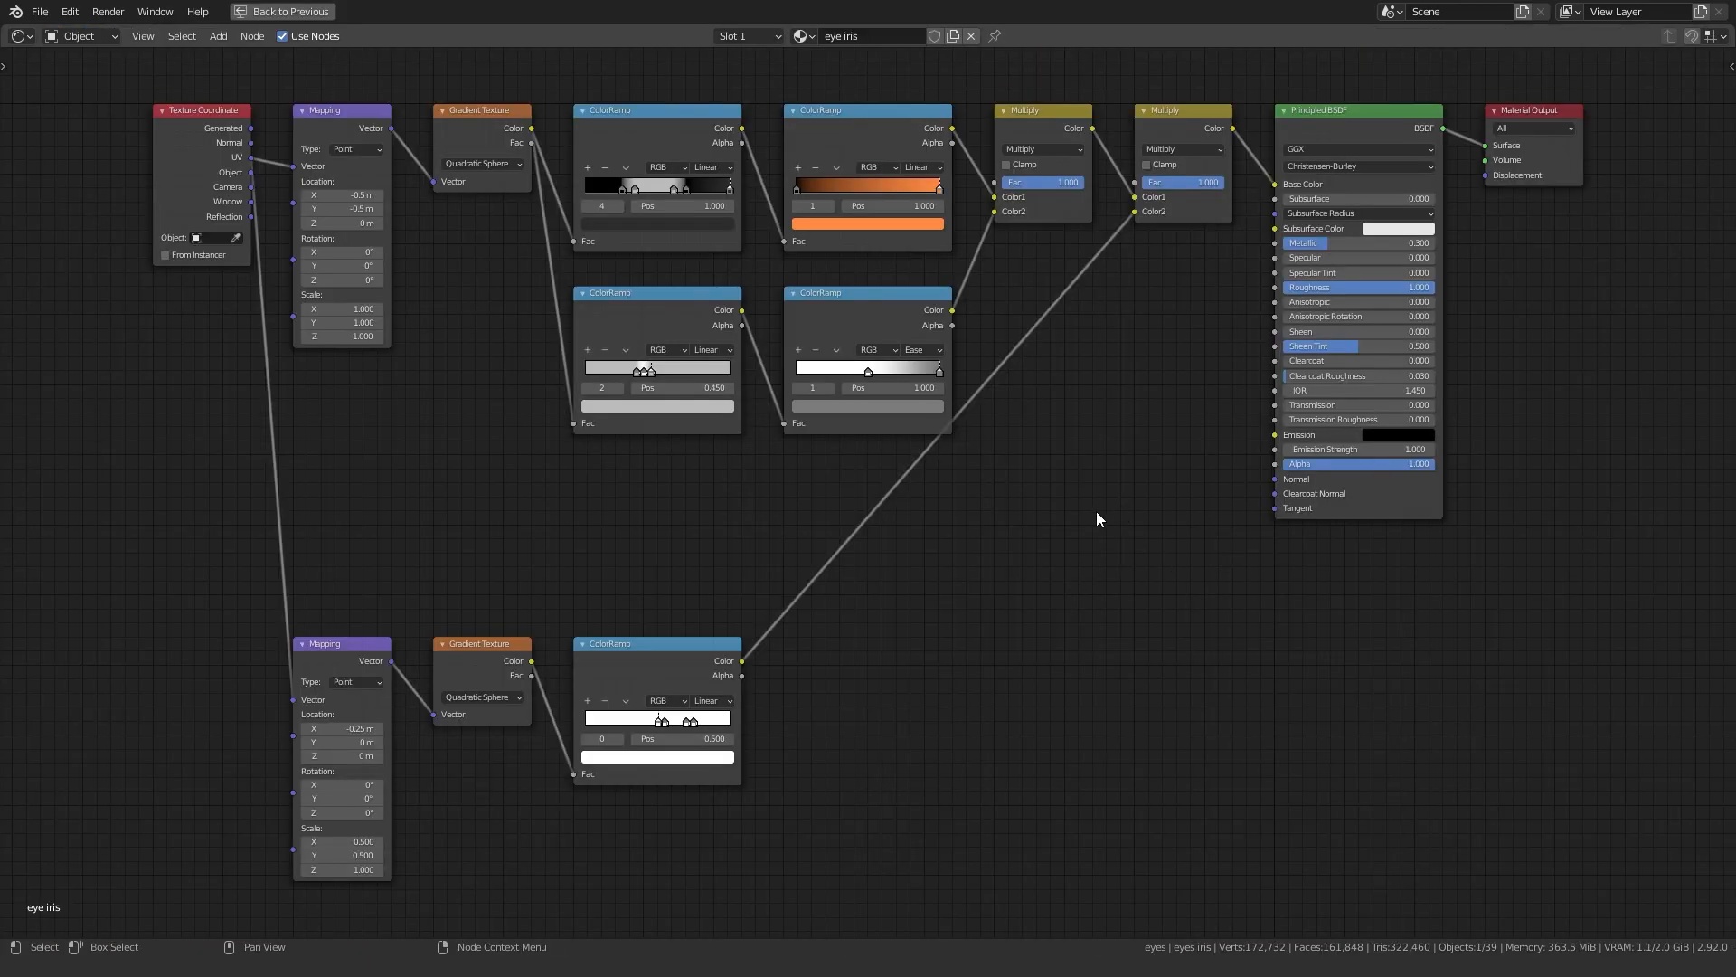
# - Select the nail faces on the body retopo mesh in Edit Mode
pyautogui.hotkey('ctrl', 'space')
pyautogui.scroll(-2, 959, 542)
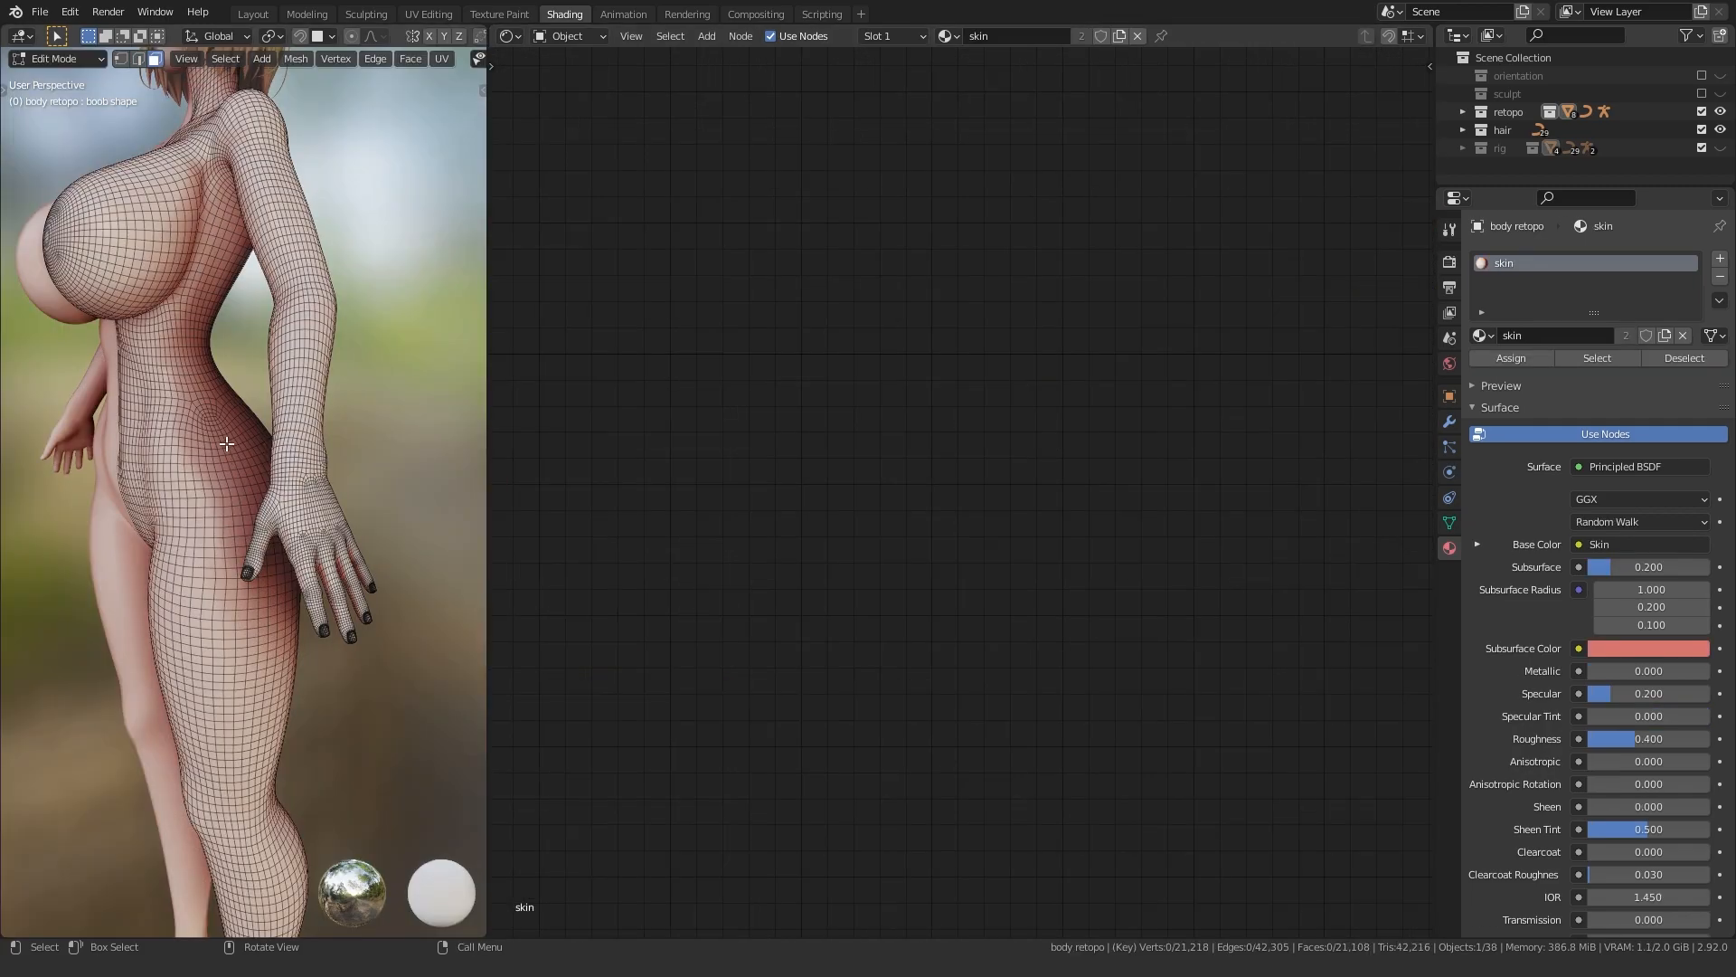
pyautogui.press('l')
pyautogui.hotkey('ctrl', 'z')
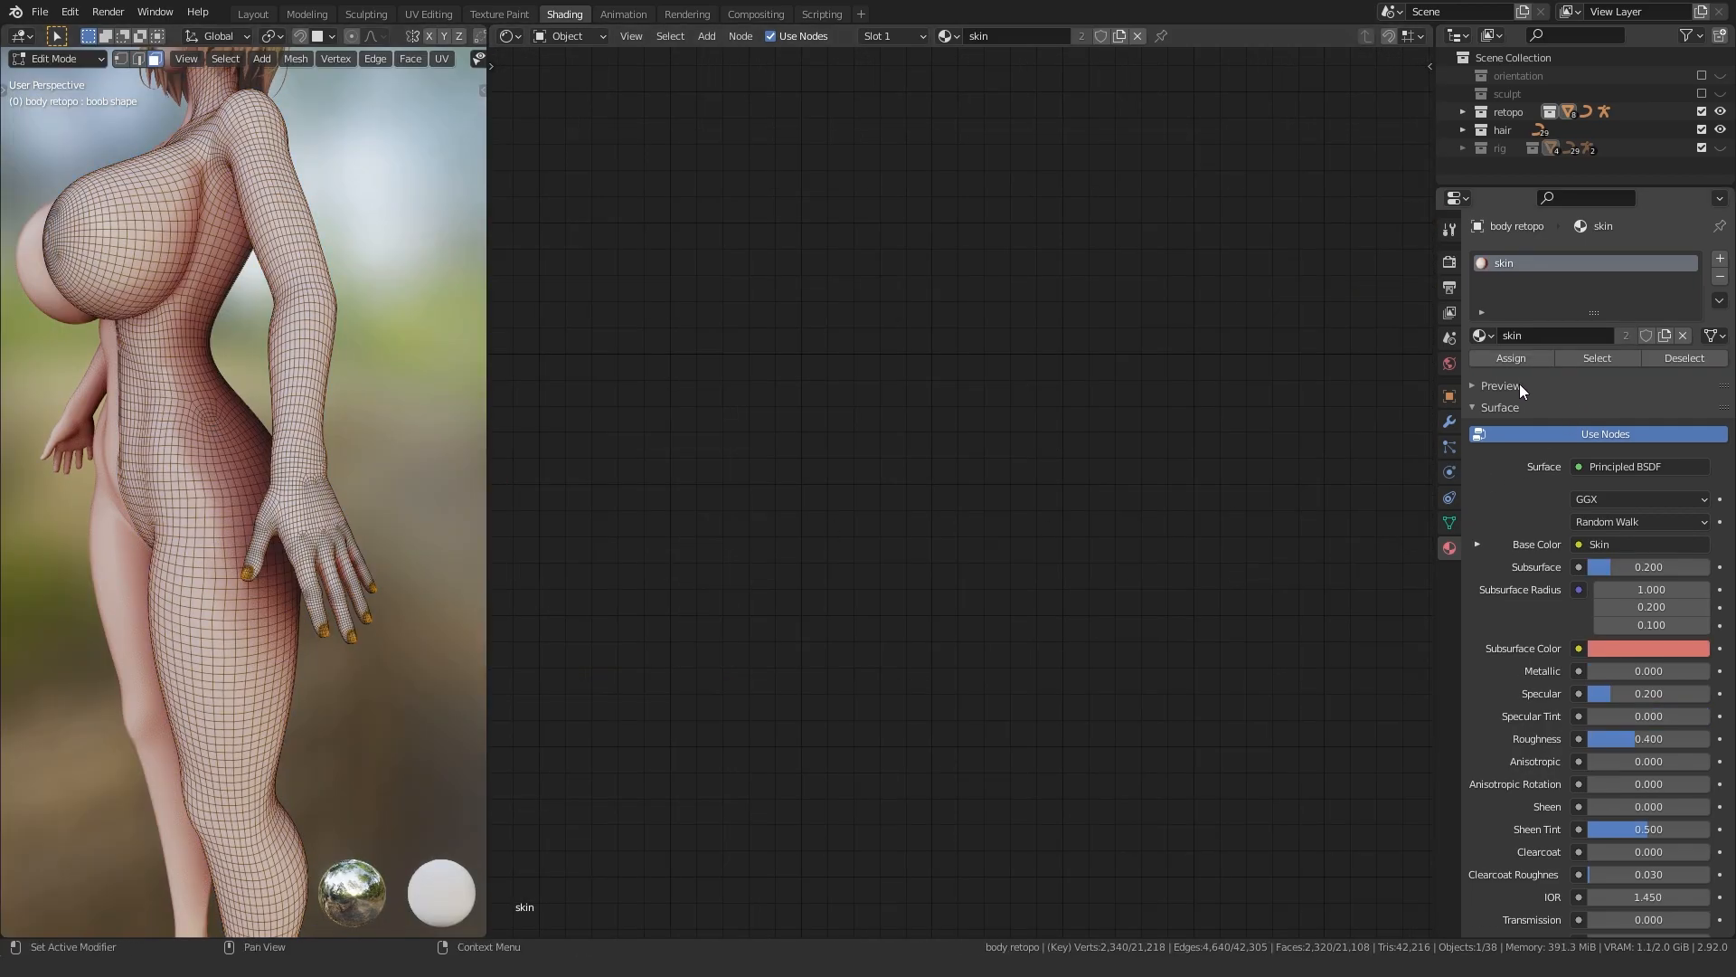
# - Add a second material slot to the body with a single-user copy of the skin material named nails
pyautogui.click(1721, 262)
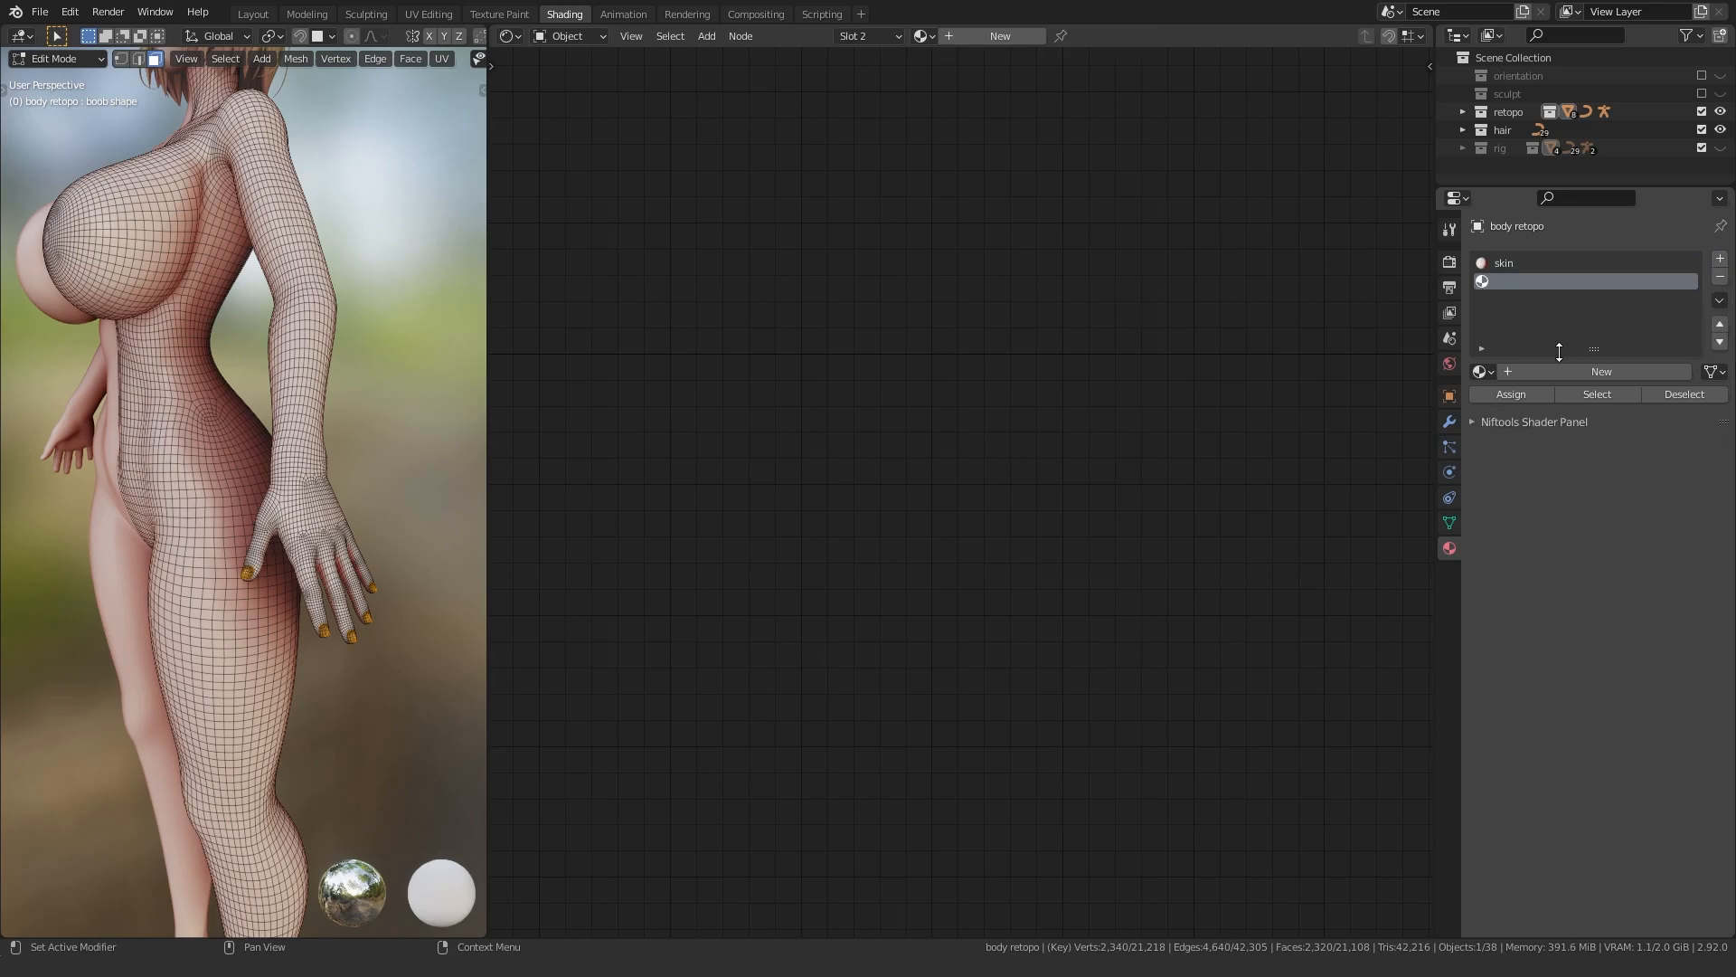
pyautogui.click(1481, 371)
pyautogui.click(1527, 511)
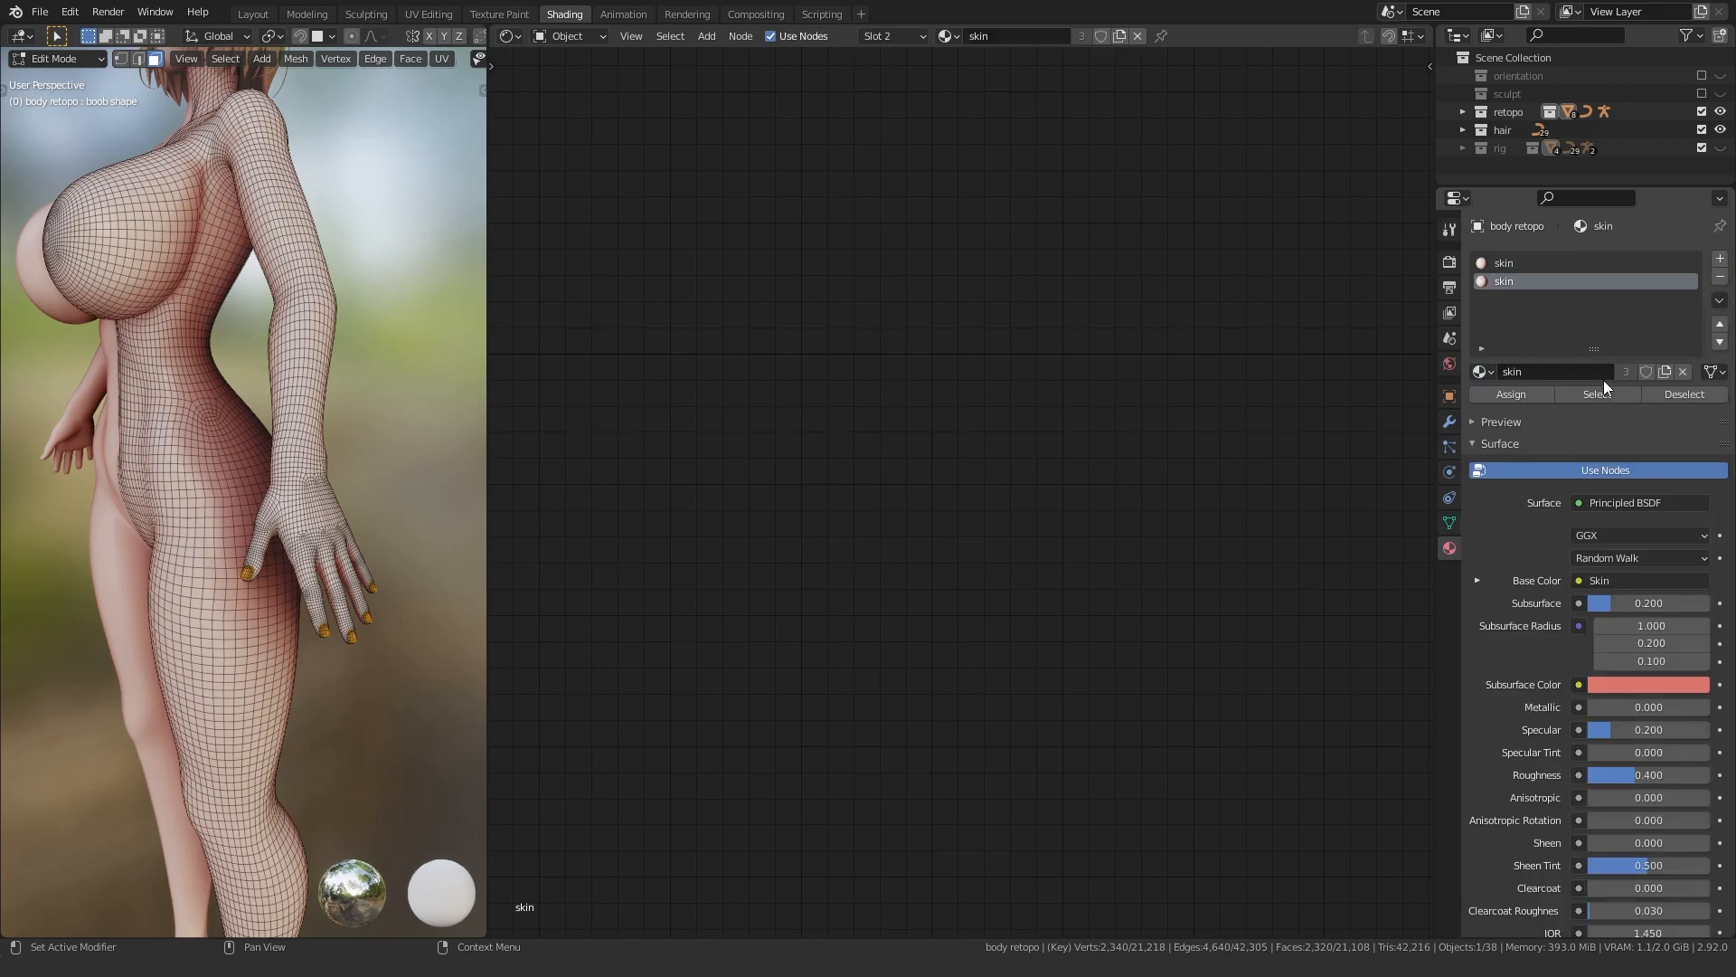
pyautogui.press('Tab')
pyautogui.click(1626, 372)
pyautogui.click(1529, 372)
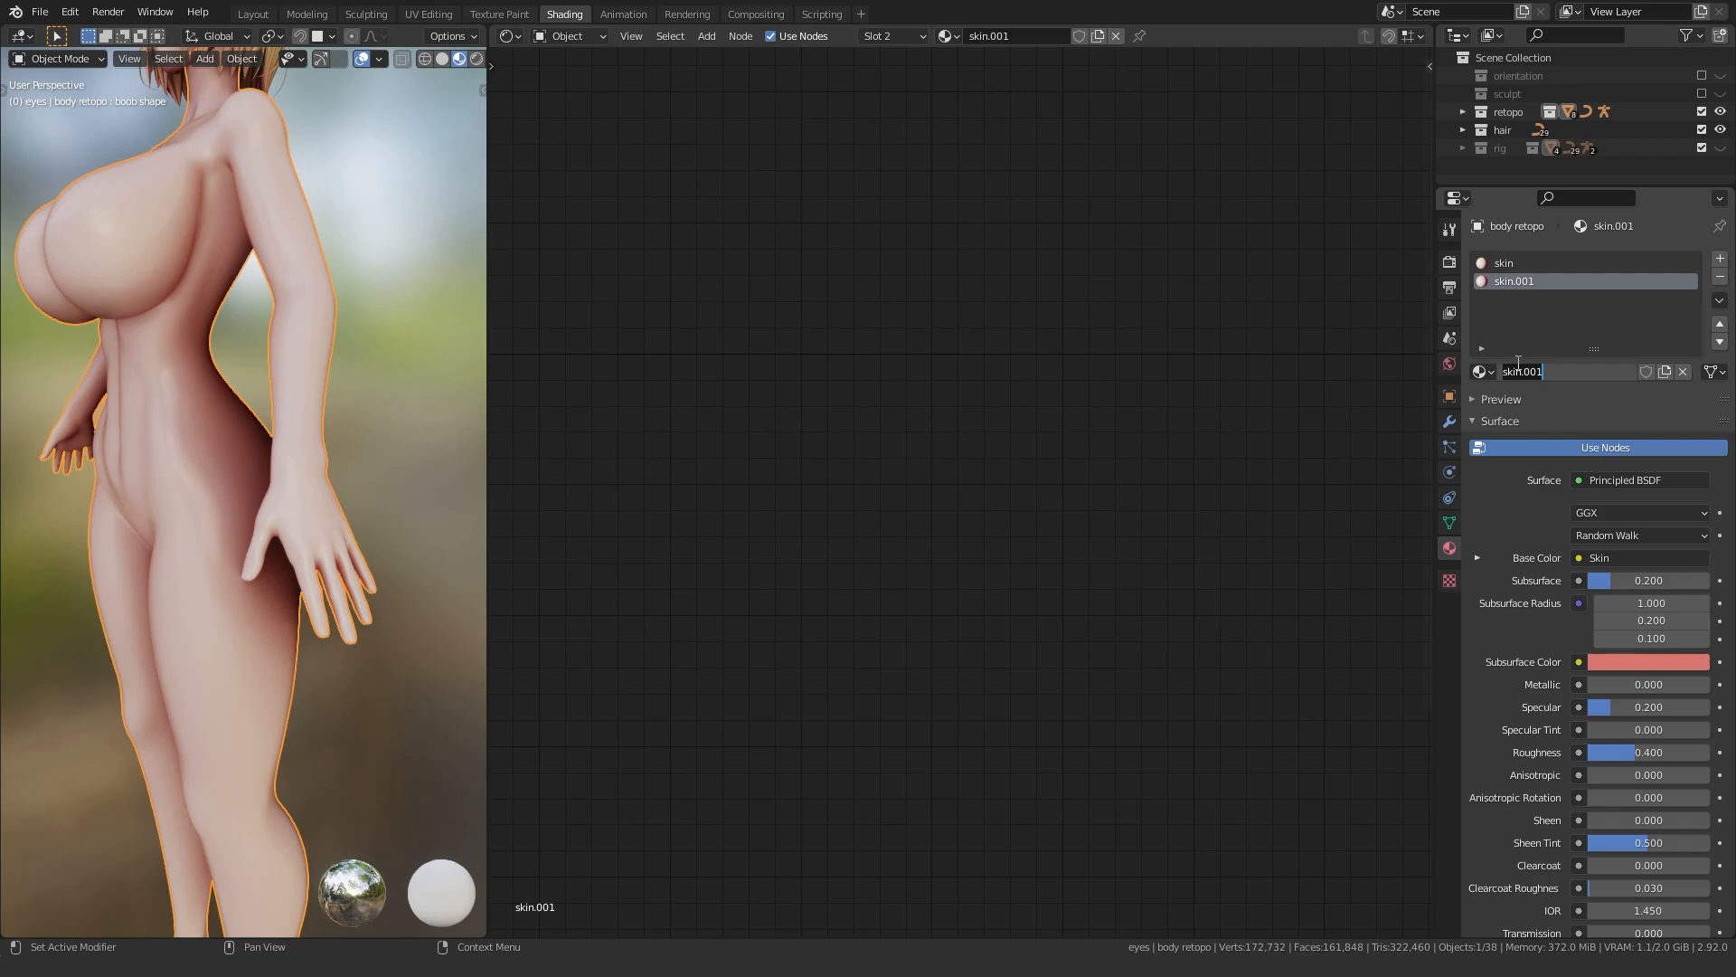
pyautogui.press('Return')
# - Assign the nails material to the selected nail faces and return to Object Mode, framed on the hand
pyautogui.press('Tab')
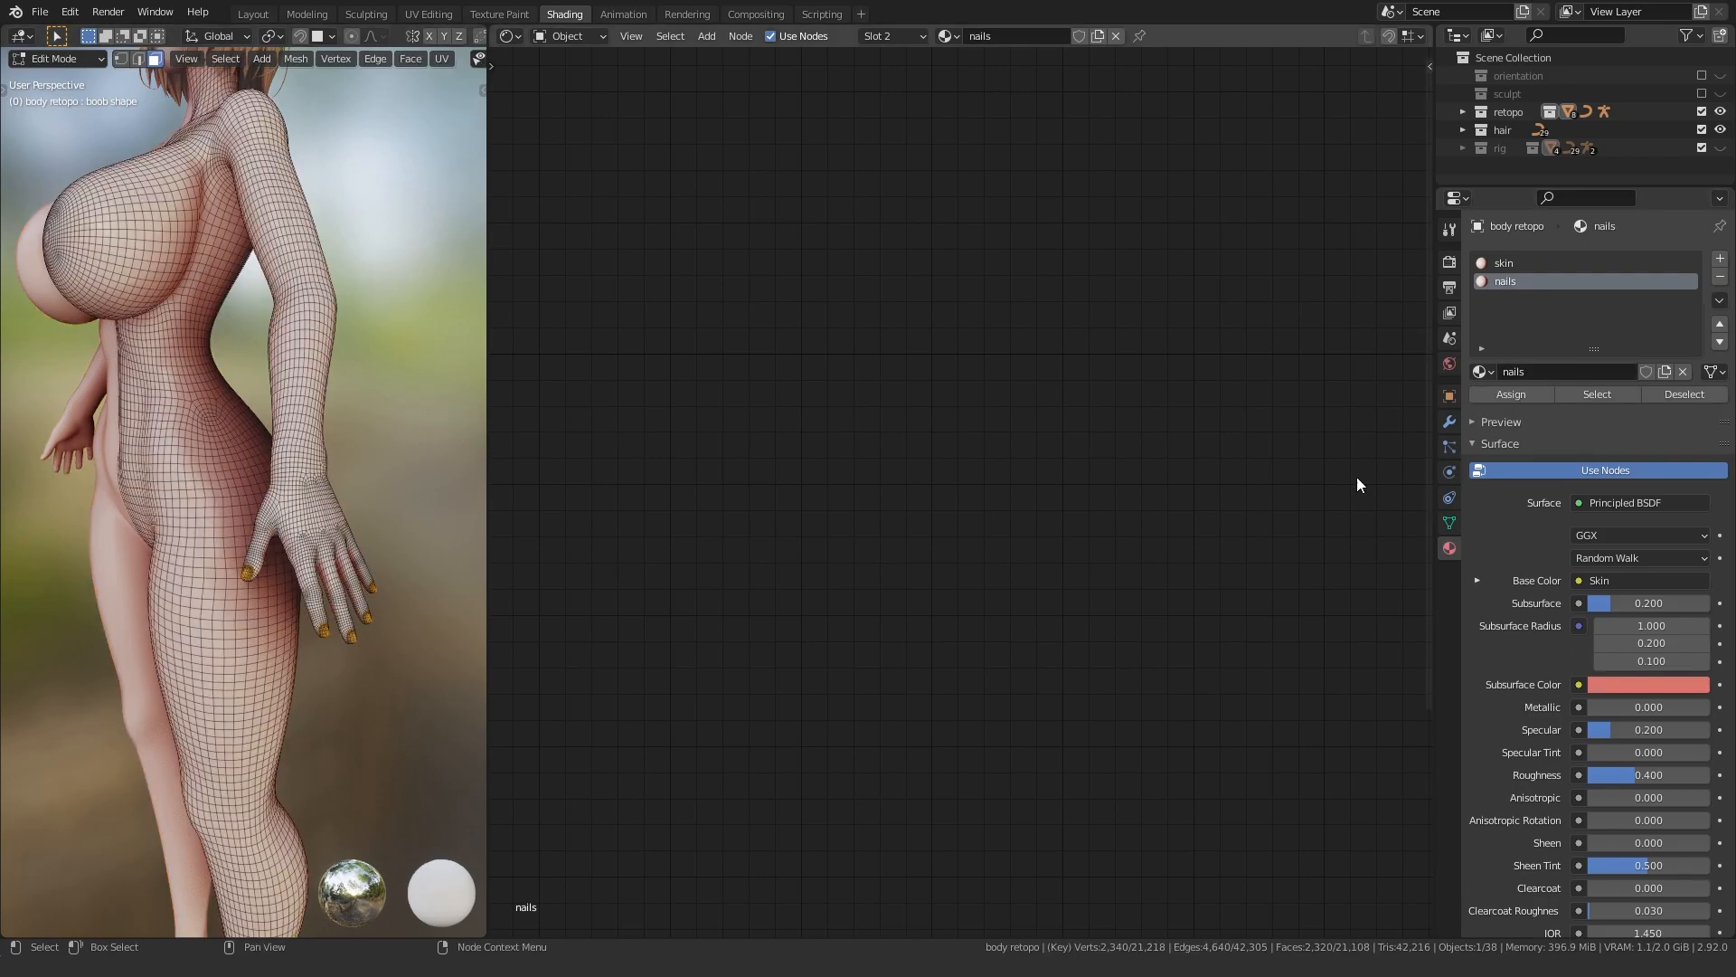
pyautogui.click(1511, 394)
pyautogui.moveTo(298, 534); pyautogui.dragTo(362, 534, button='middle')
pyautogui.scroll(3, 259, 554)
pyautogui.keyDown('shift'); pyautogui.moveTo(260, 678); pyautogui.dragTo(181, 579, button='middle'); pyautogui.keyUp('shift')
pyautogui.press('Tab')
# - Set both Roughness and Specular to 0.6 on the nails material's Principled BSDF node
pyautogui.scroll(-4, 961, 458)
pyautogui.moveTo(1096, 410); pyautogui.dragTo(892, 399, button='middle')
pyautogui.scroll(11, 995, 448)
pyautogui.scroll(-1, 965, 519)
pyautogui.moveTo(1151, 545); pyautogui.dragTo(871, 473, button='middle')
pyautogui.click(999, 552)
pyautogui.write('.6')
pyautogui.press('Return')
pyautogui.click(990, 500)
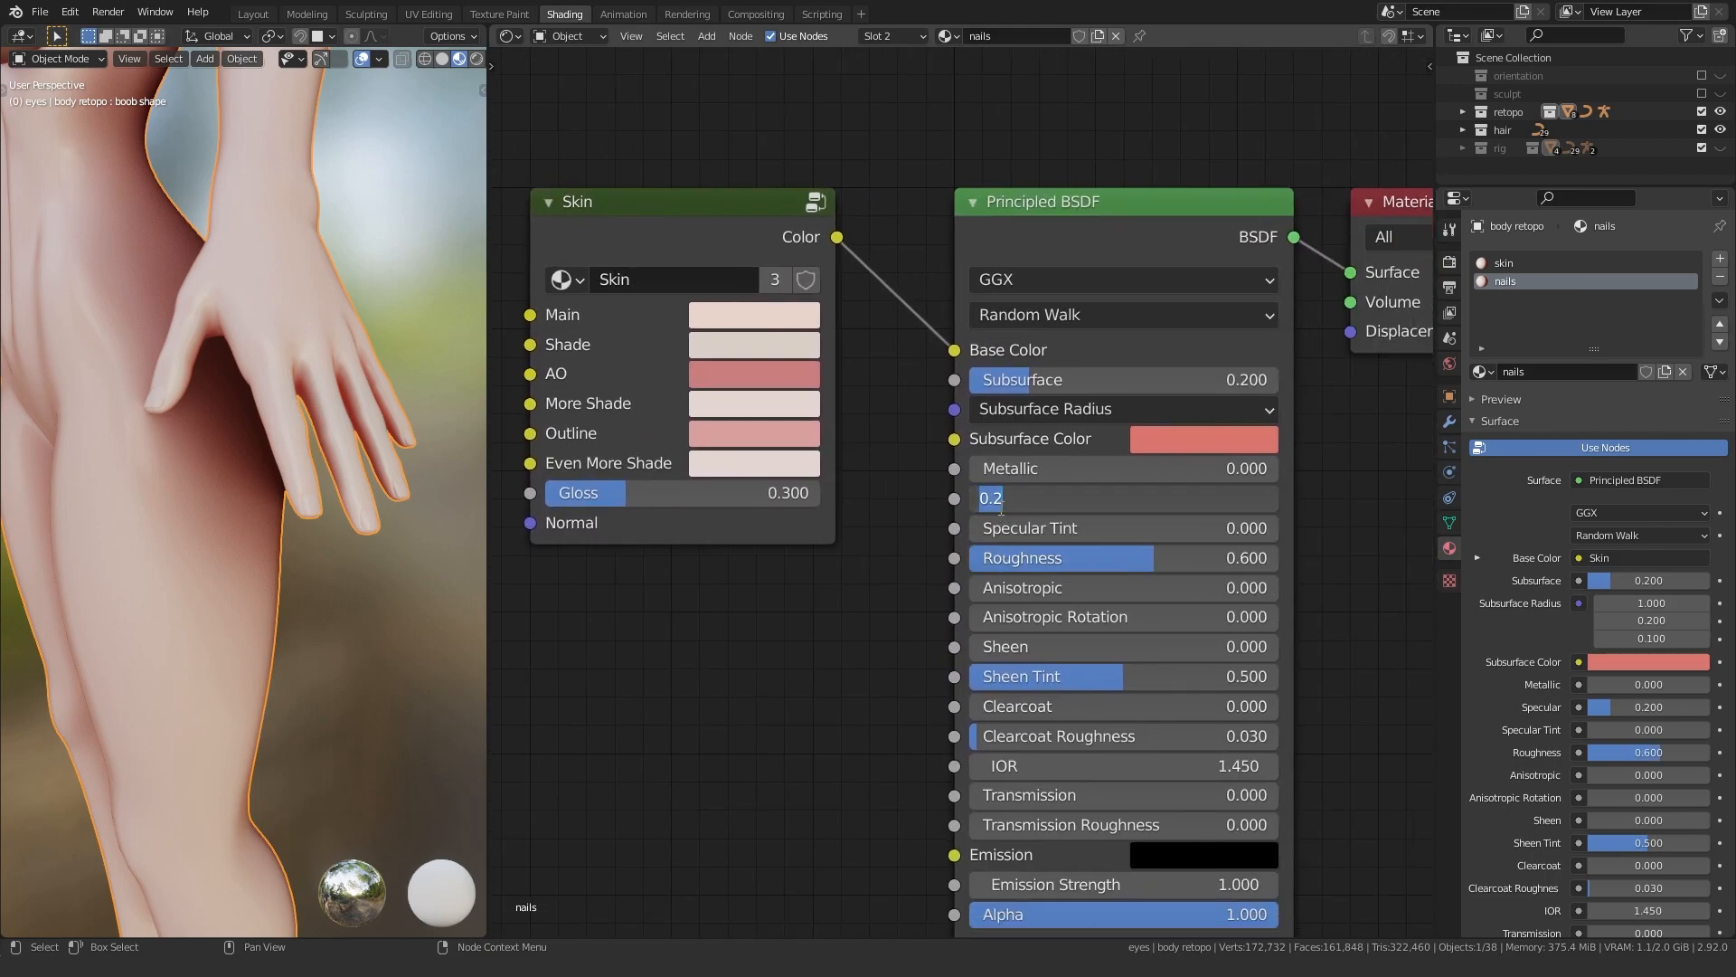
pyautogui.write('.6')
pyautogui.press('Return')
# - Set the Main colour of the nails material's Skin node to pink, with H 0.967, S 0.649 and V 0.800
pyautogui.moveTo(978, 534); pyautogui.dragTo(1113, 575, button='middle')
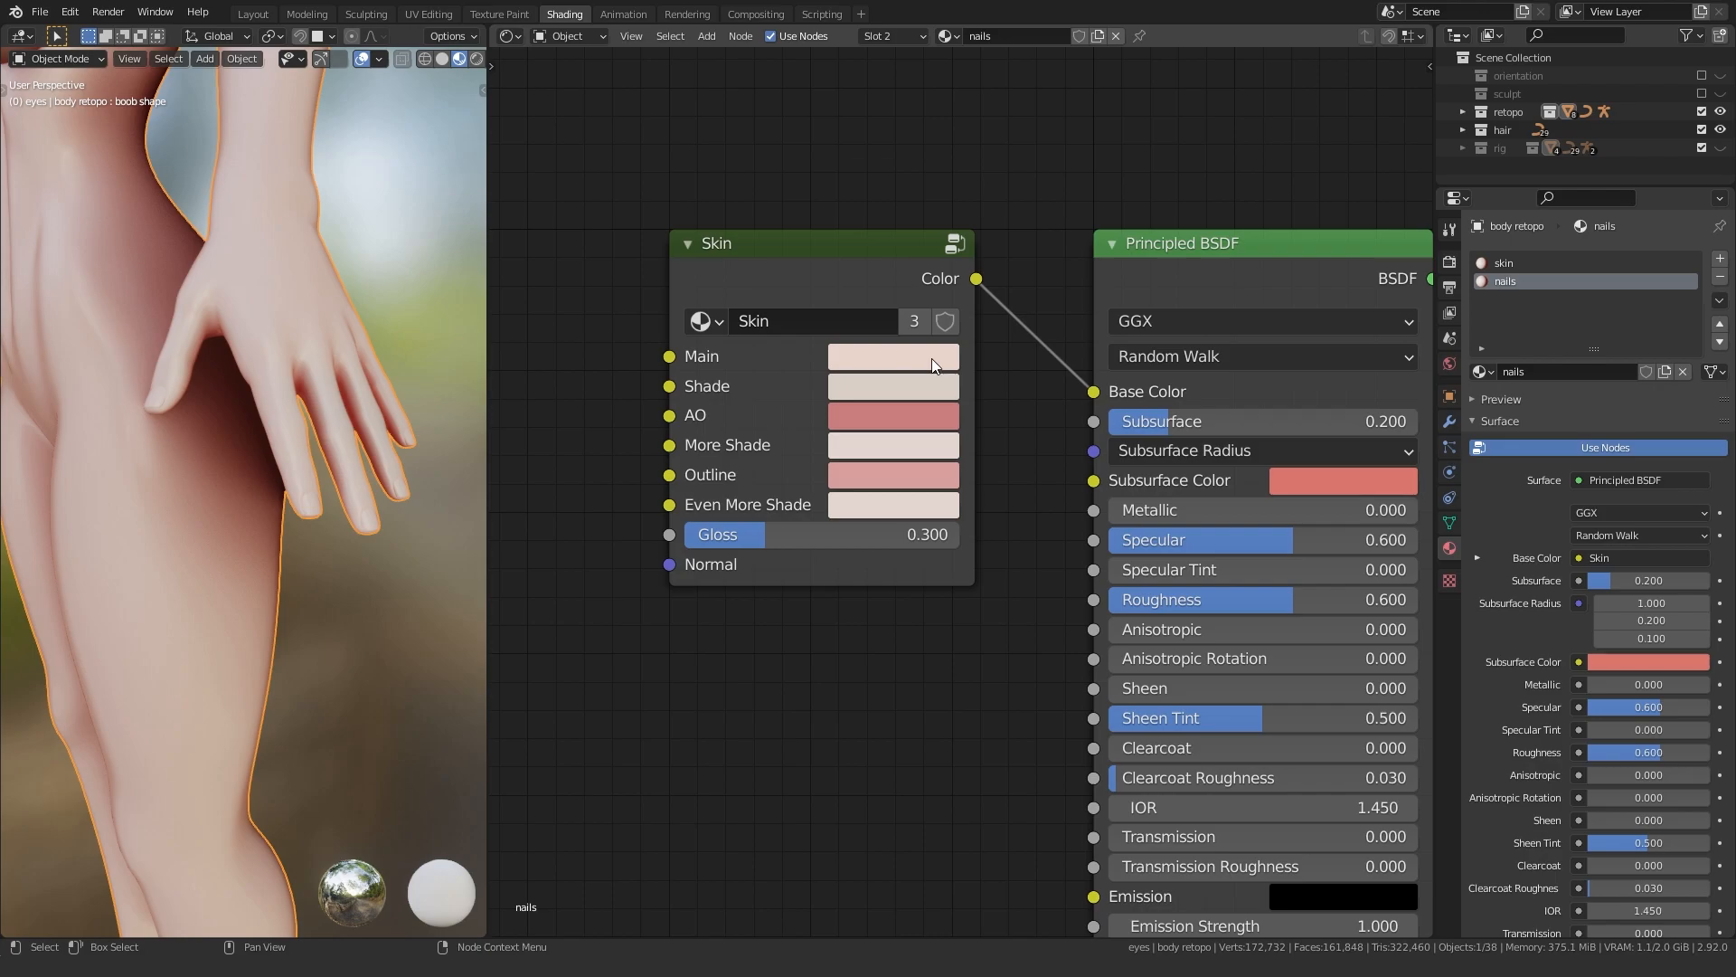
pyautogui.click(937, 364)
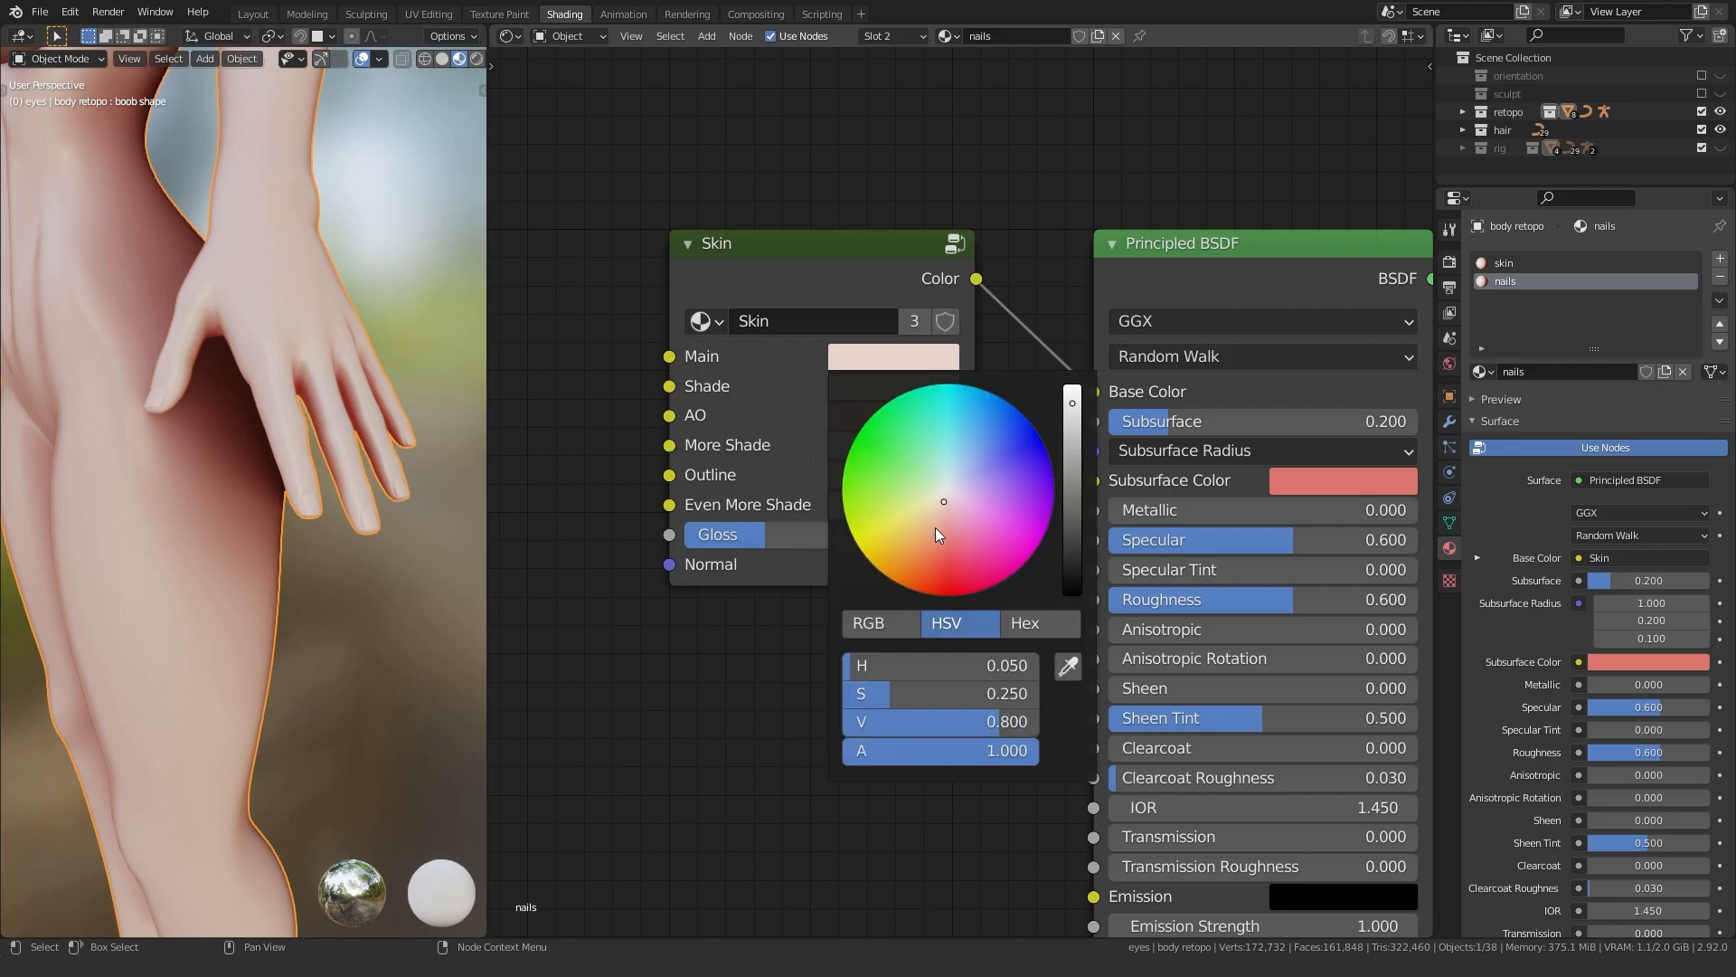
pyautogui.click(959, 529)
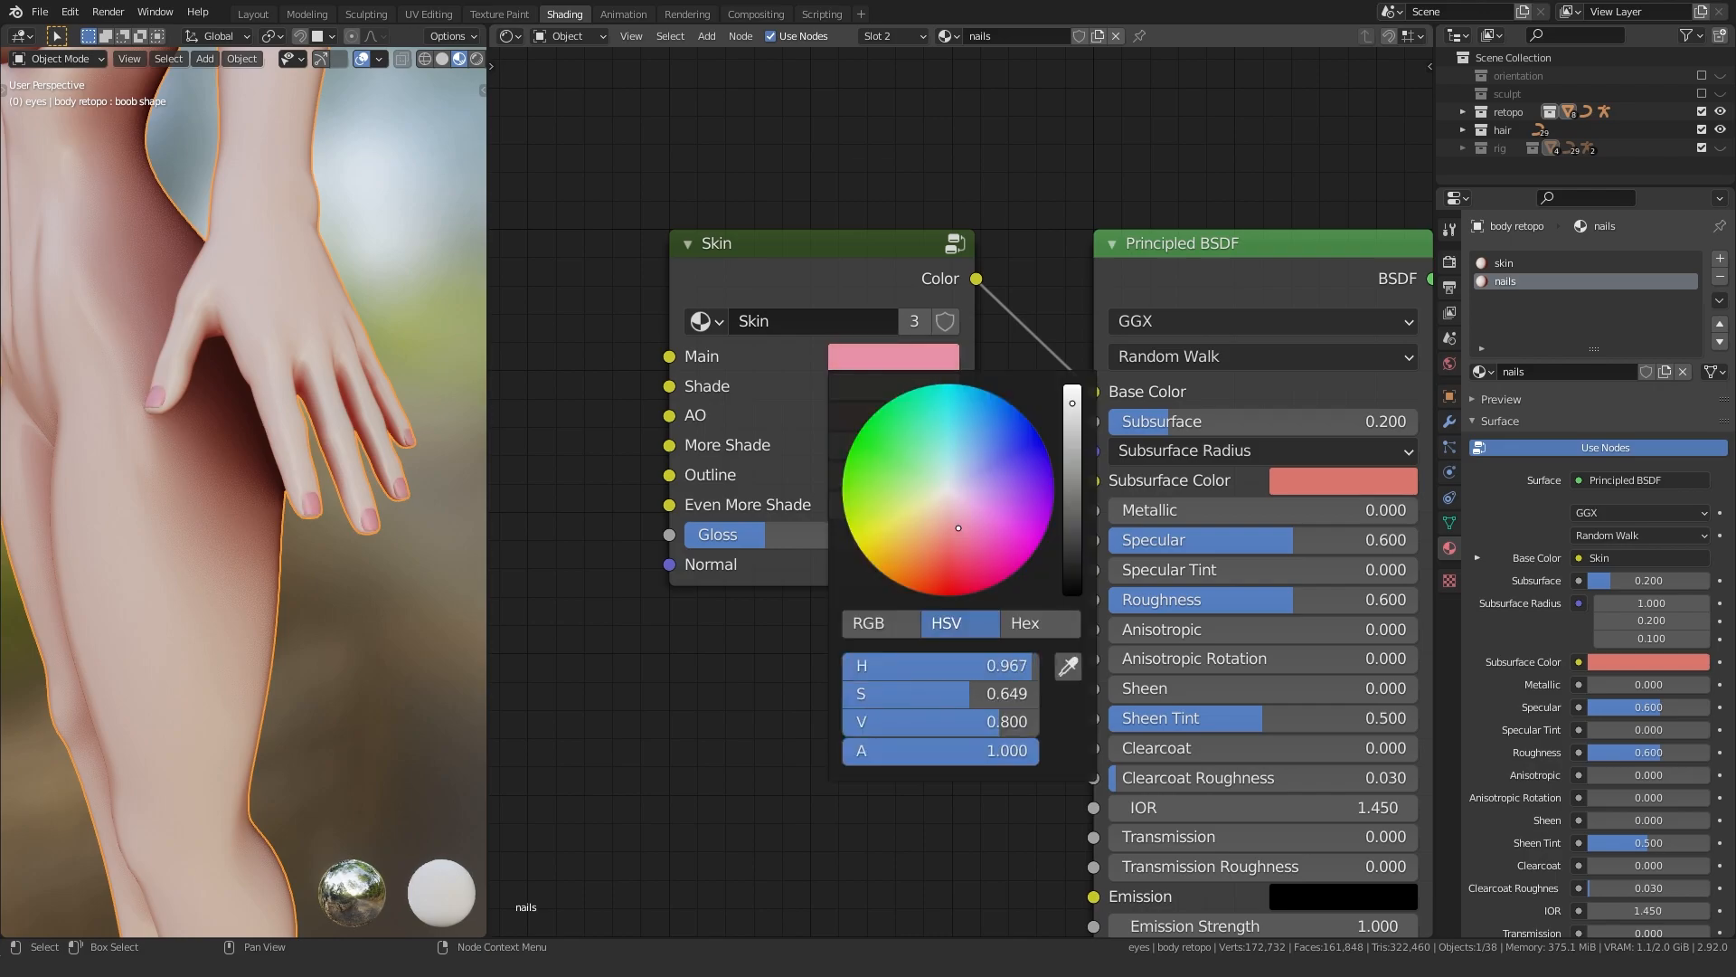
# - Set the nails Skin node's Shade, AO, More Shade, Outline and Even More Shade plus the Subsurface Color to a darker pink
pyautogui.hotkey('ctrl', 'v')
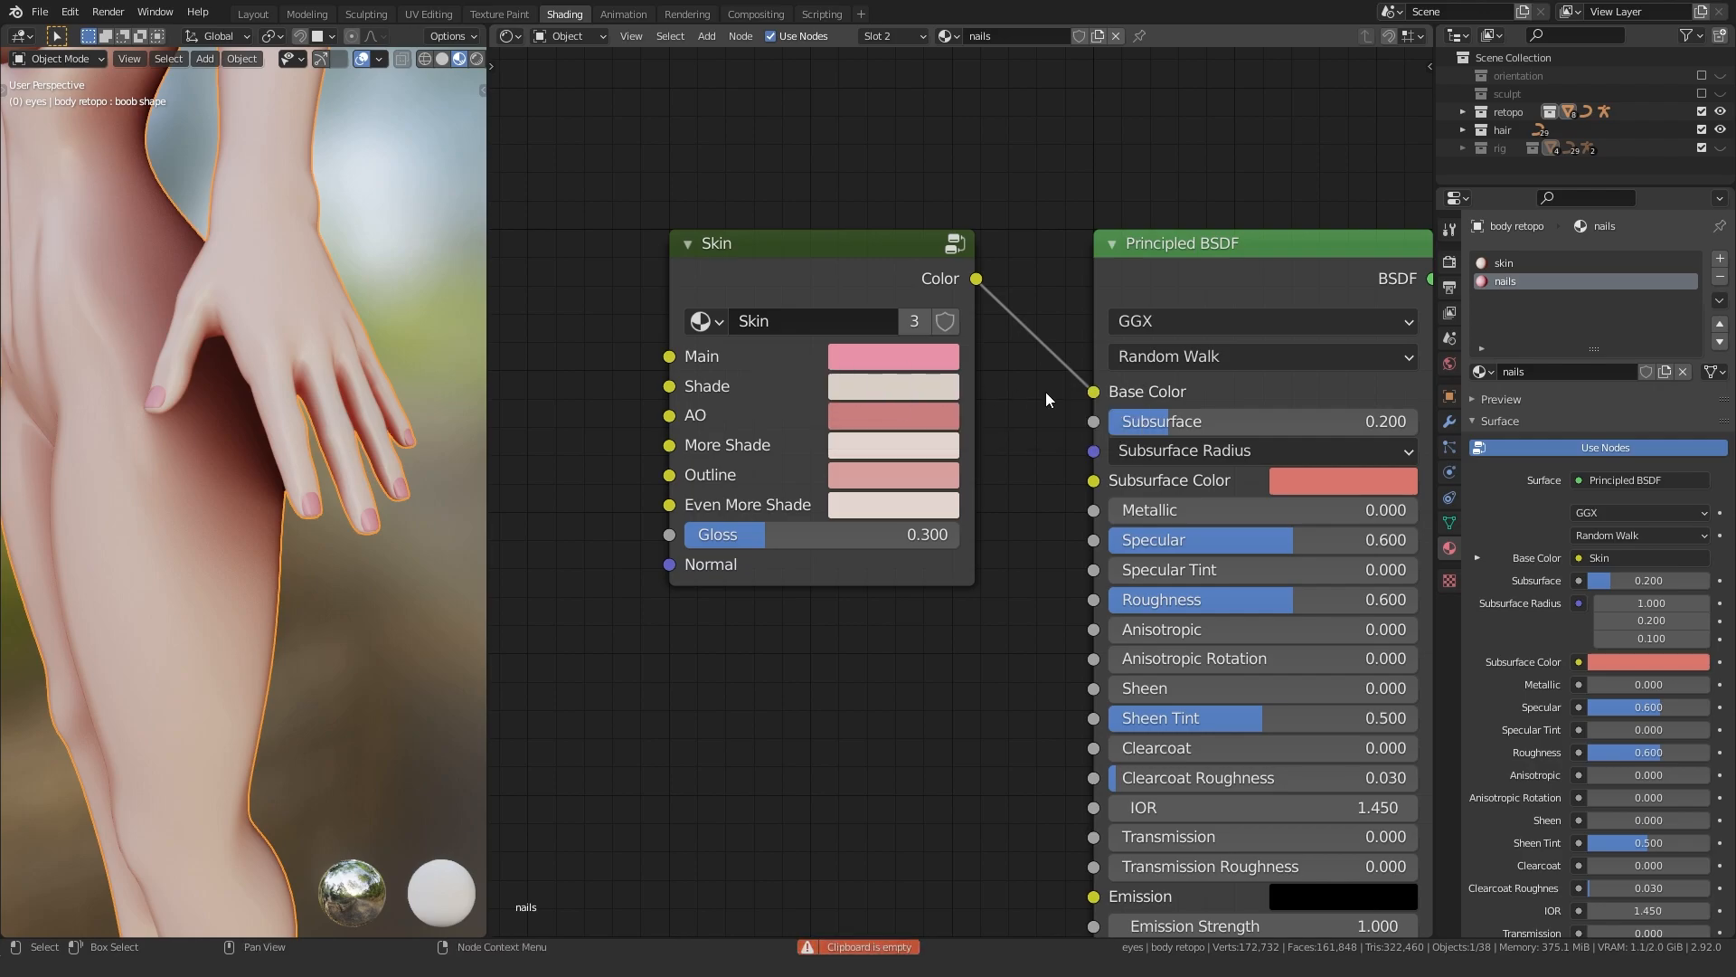
pyautogui.click(935, 395)
pyautogui.moveTo(1070, 453); pyautogui.dragTo(1071, 462)
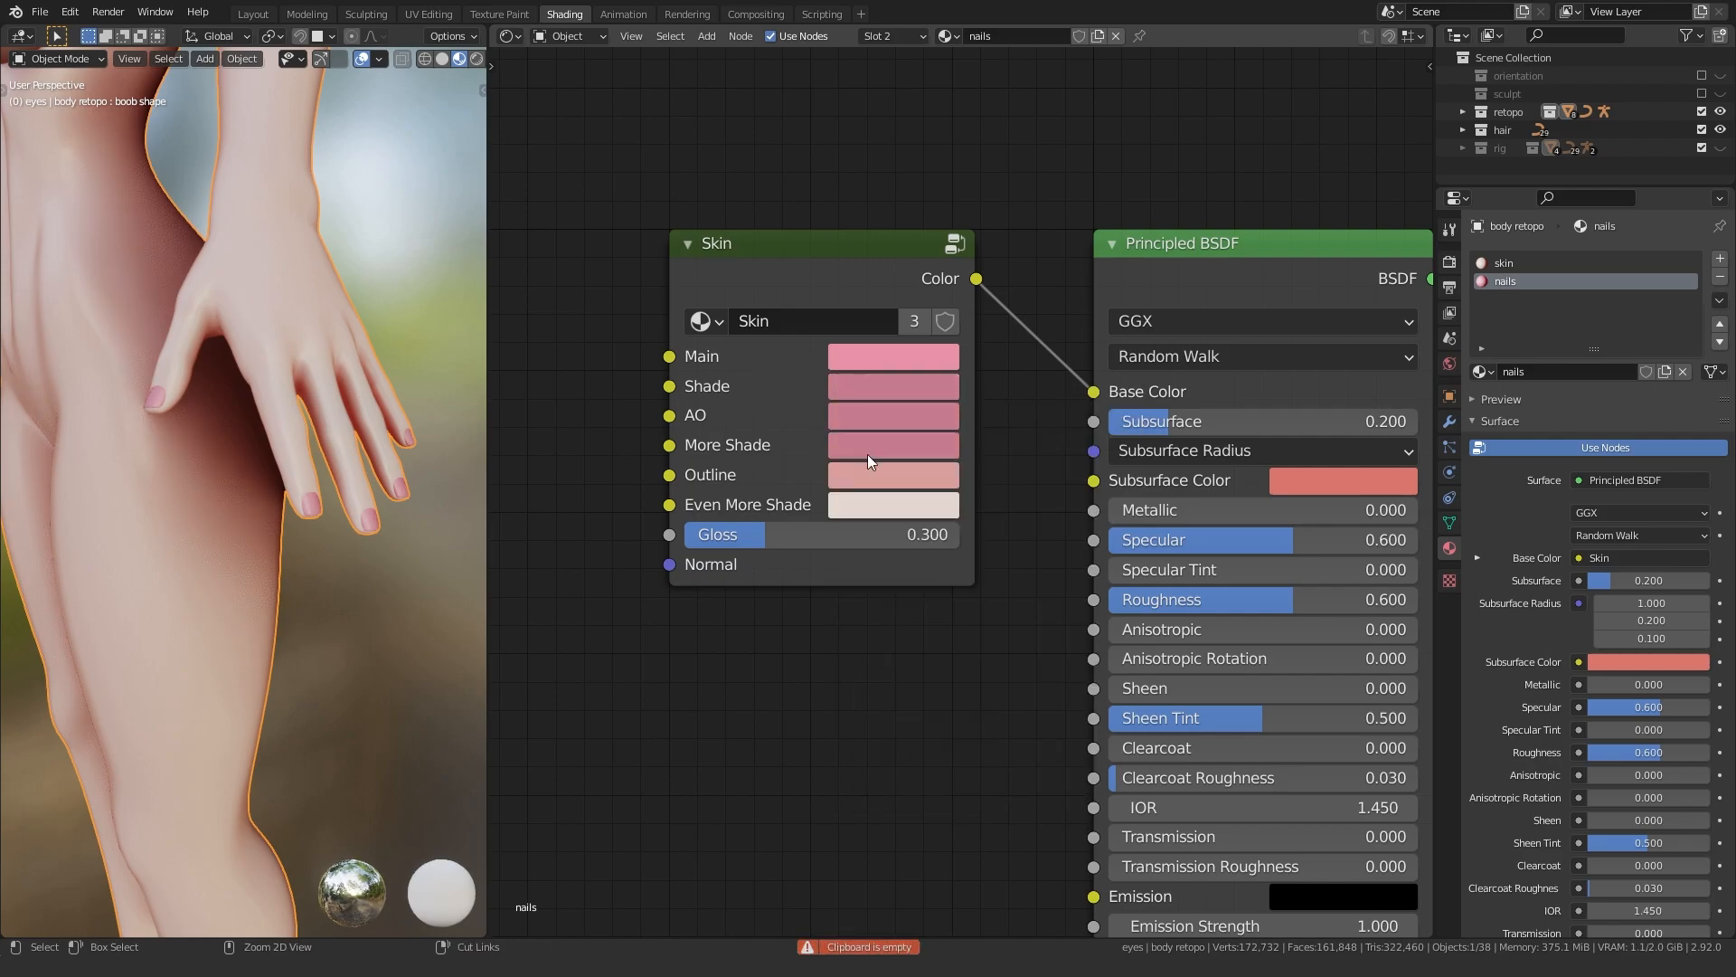
pyautogui.moveTo(1076, 613); pyautogui.dragTo(819, 605, button='middle')
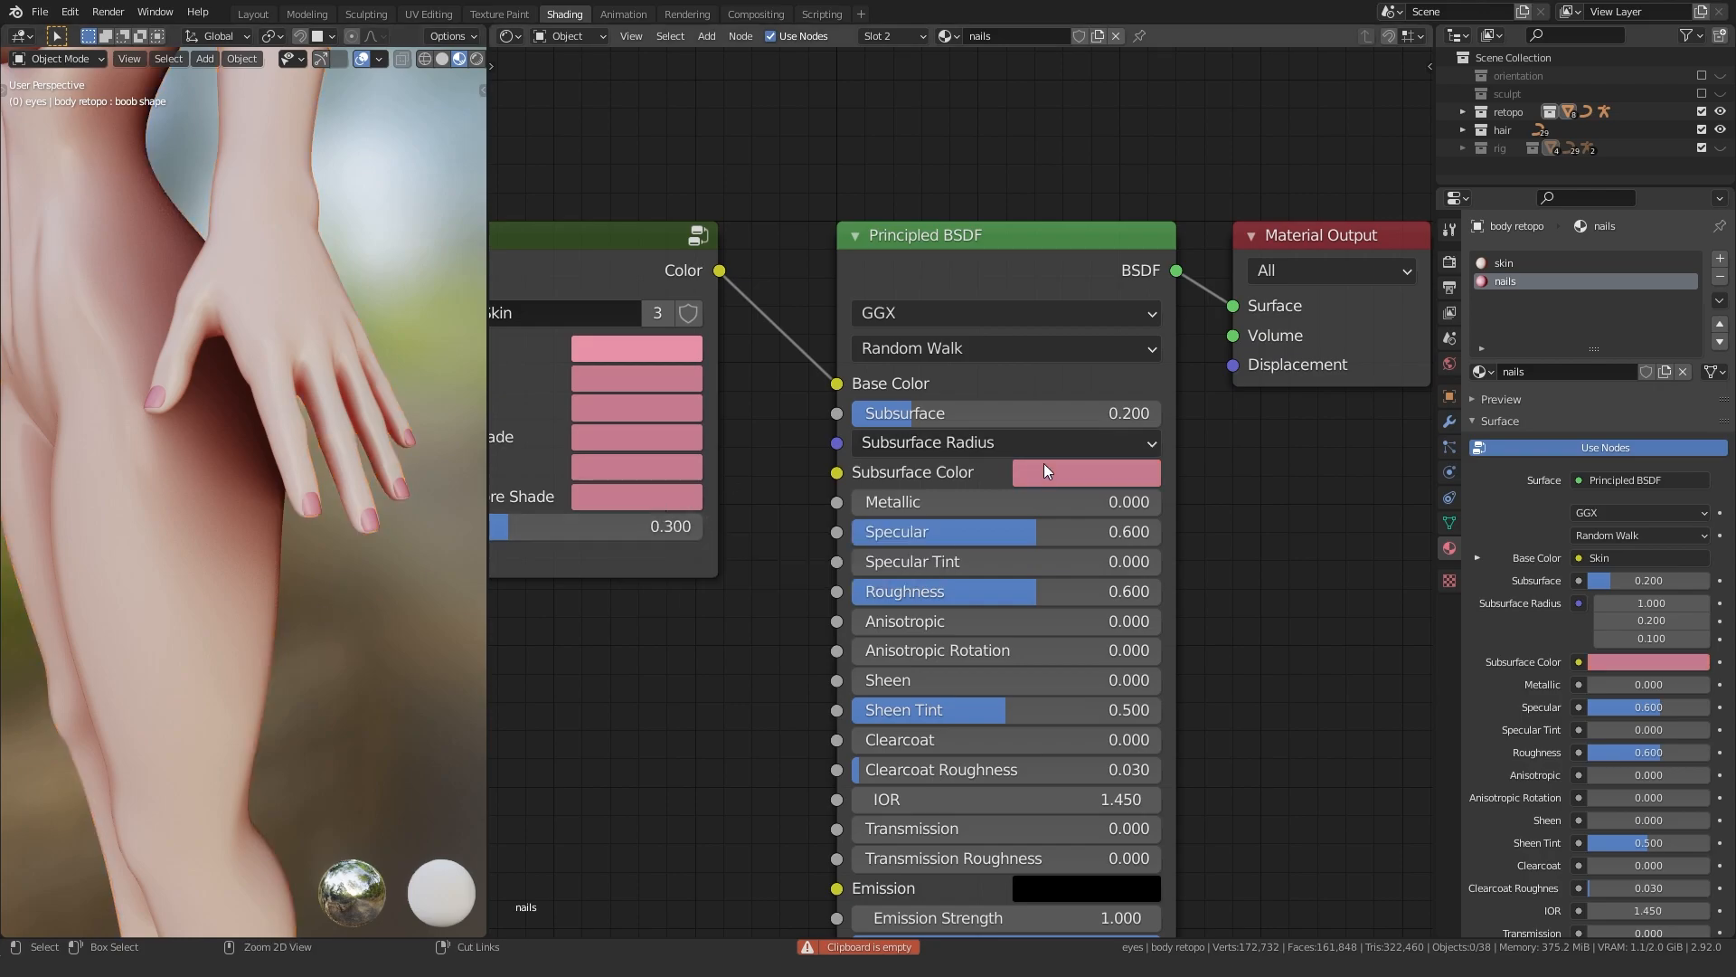
# - Give the head its own single-user copy of the skin material and name it skin face
pyautogui.moveTo(399, 651); pyautogui.dragTo(349, 627, button='middle')
pyautogui.scroll(-4, 268, 713)
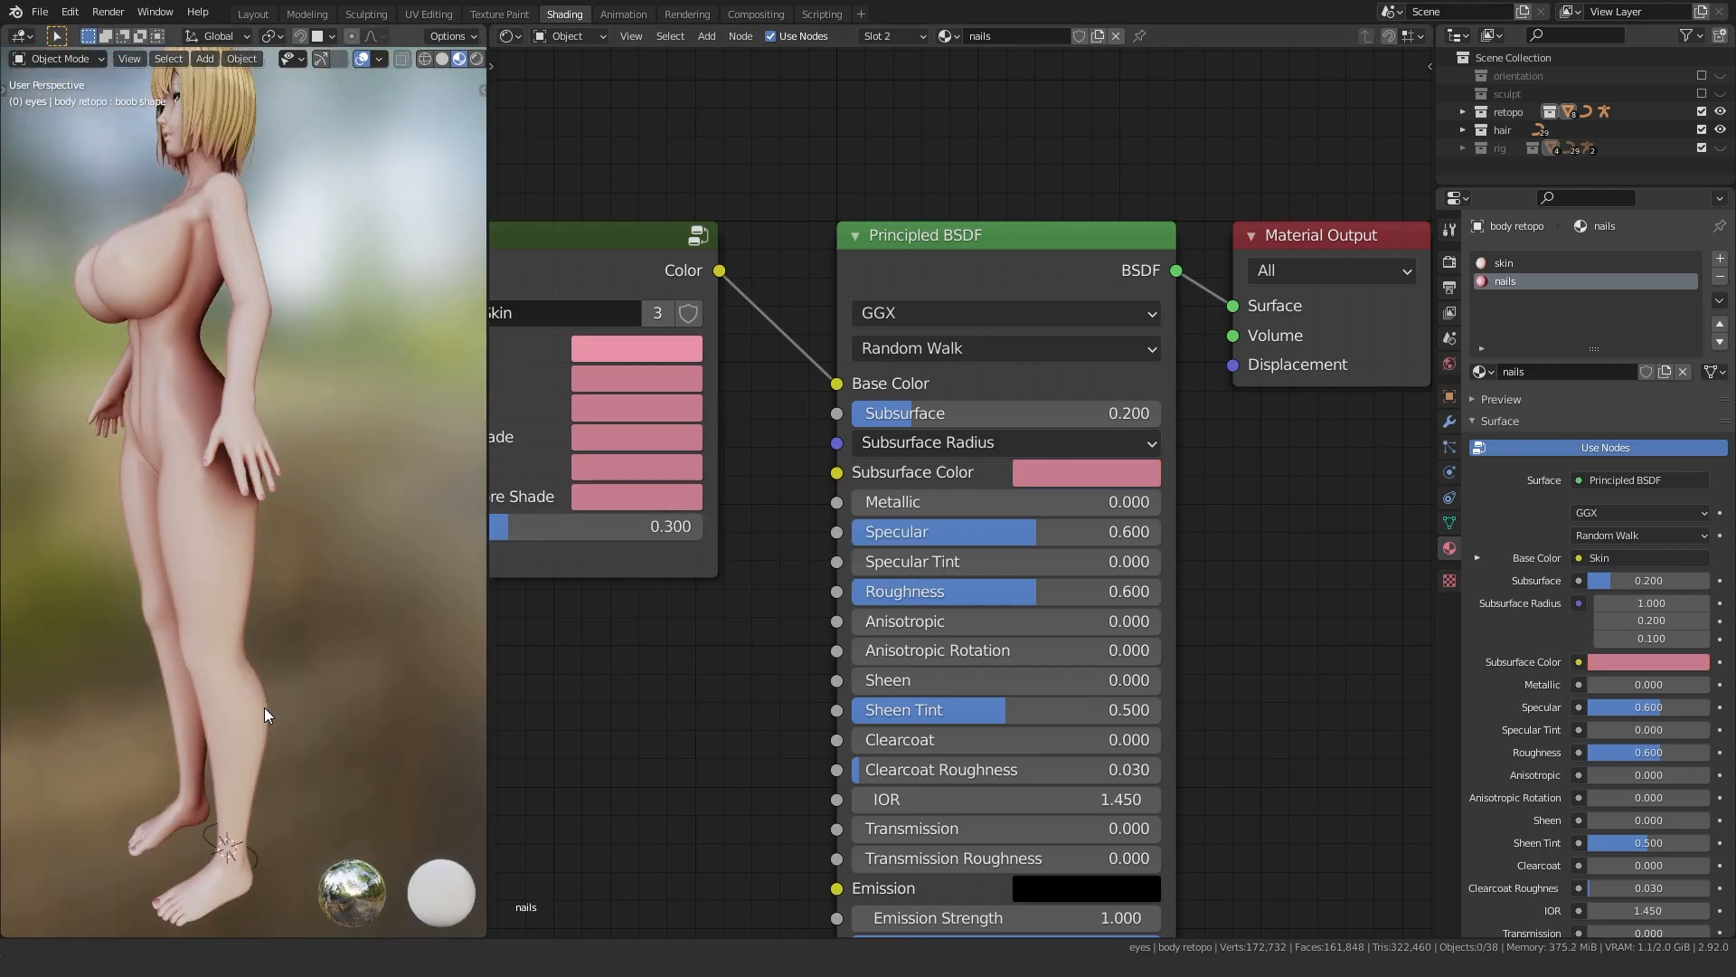
pyautogui.moveTo(220, 648); pyautogui.dragTo(275, 548, button='middle')
pyautogui.scroll(5, 253, 558)
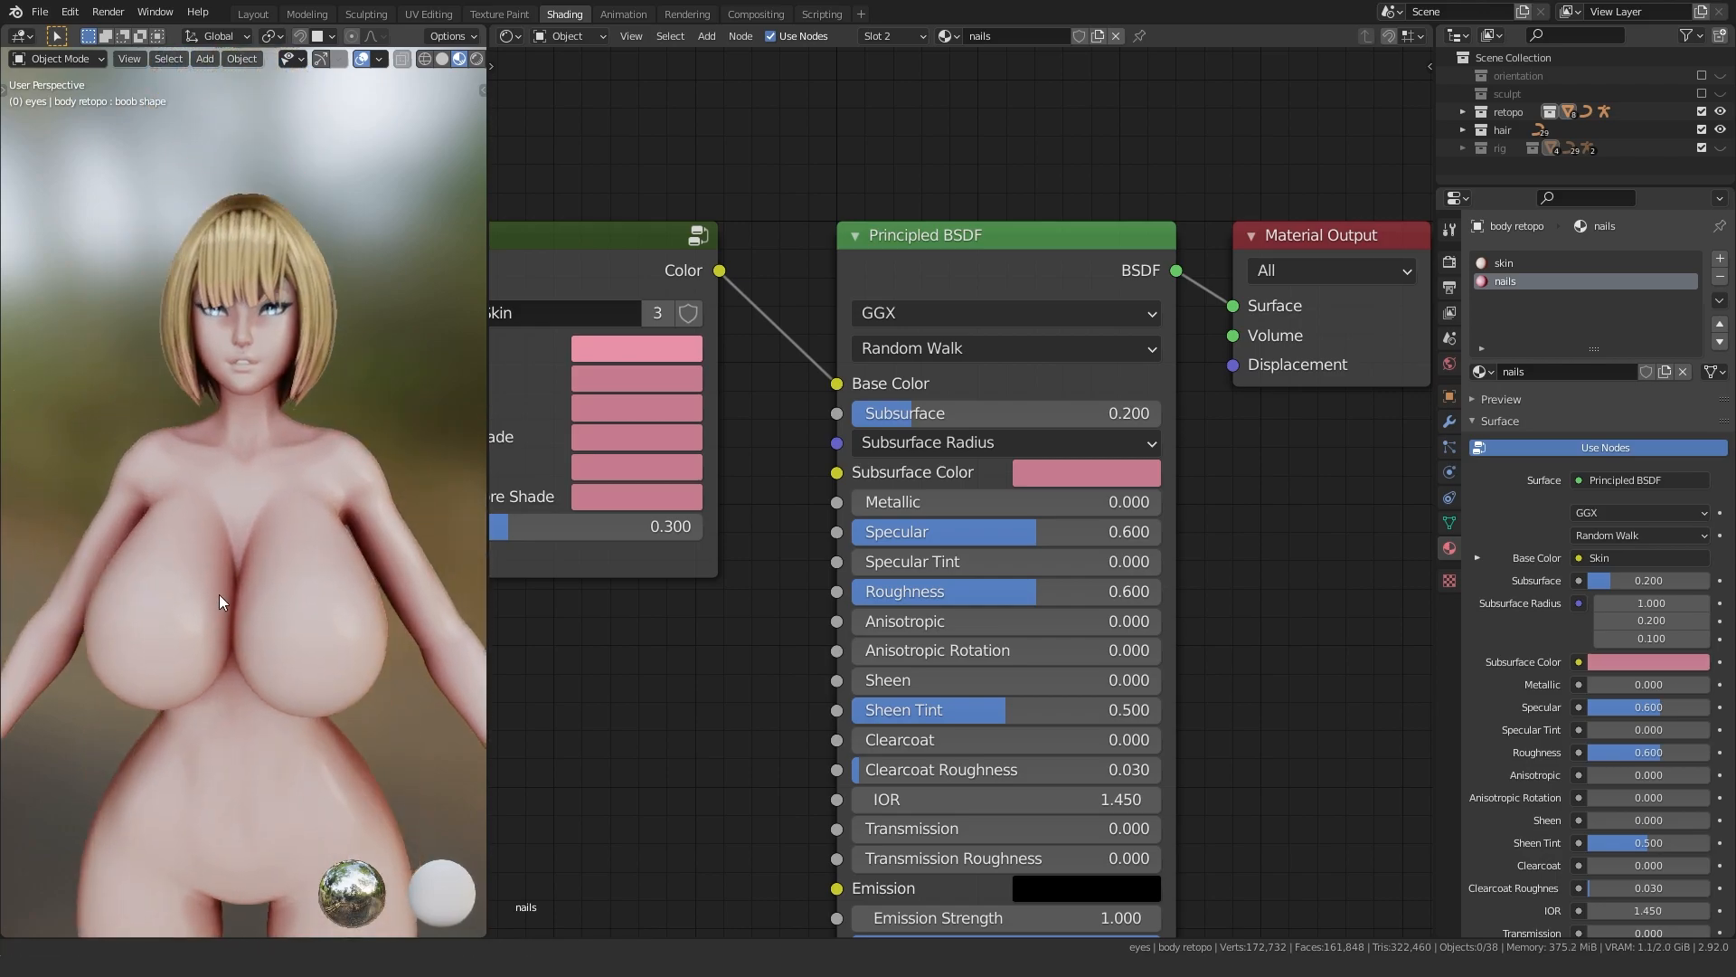
pyautogui.click(202, 376)
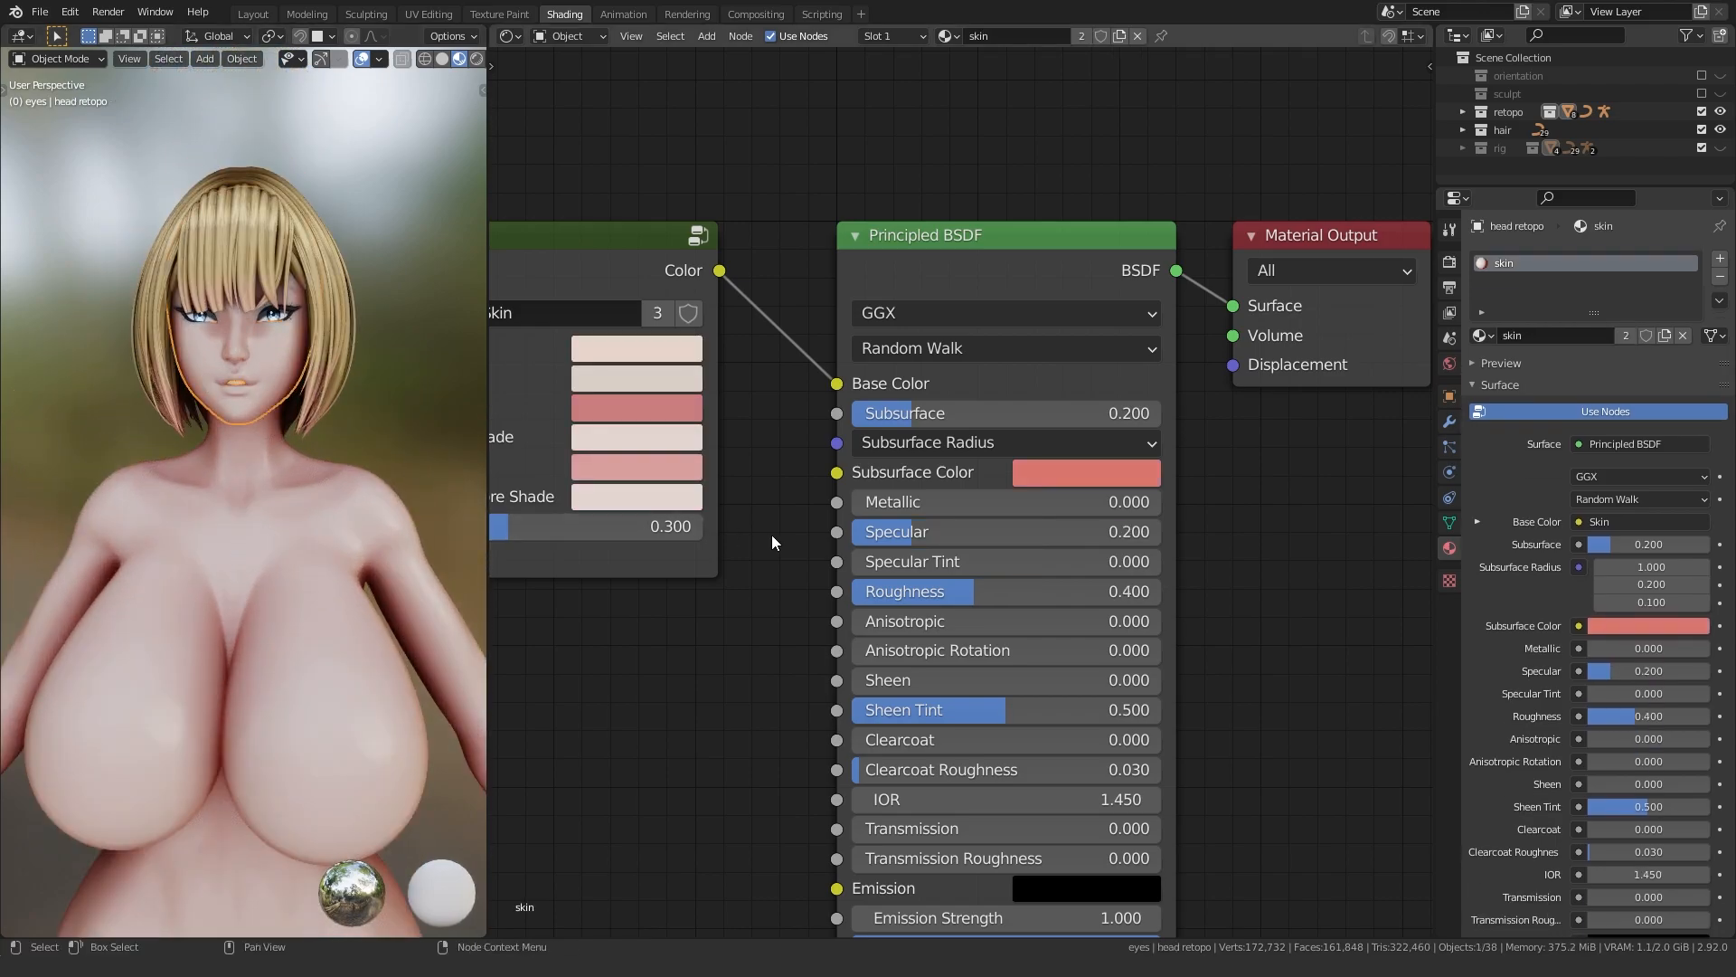
pyautogui.scroll(-2, 727, 640)
pyautogui.moveTo(719, 601); pyautogui.dragTo(922, 566, button='middle')
pyautogui.scroll(-3, 814, 601)
pyautogui.moveTo(800, 607); pyautogui.dragTo(890, 582, button='middle')
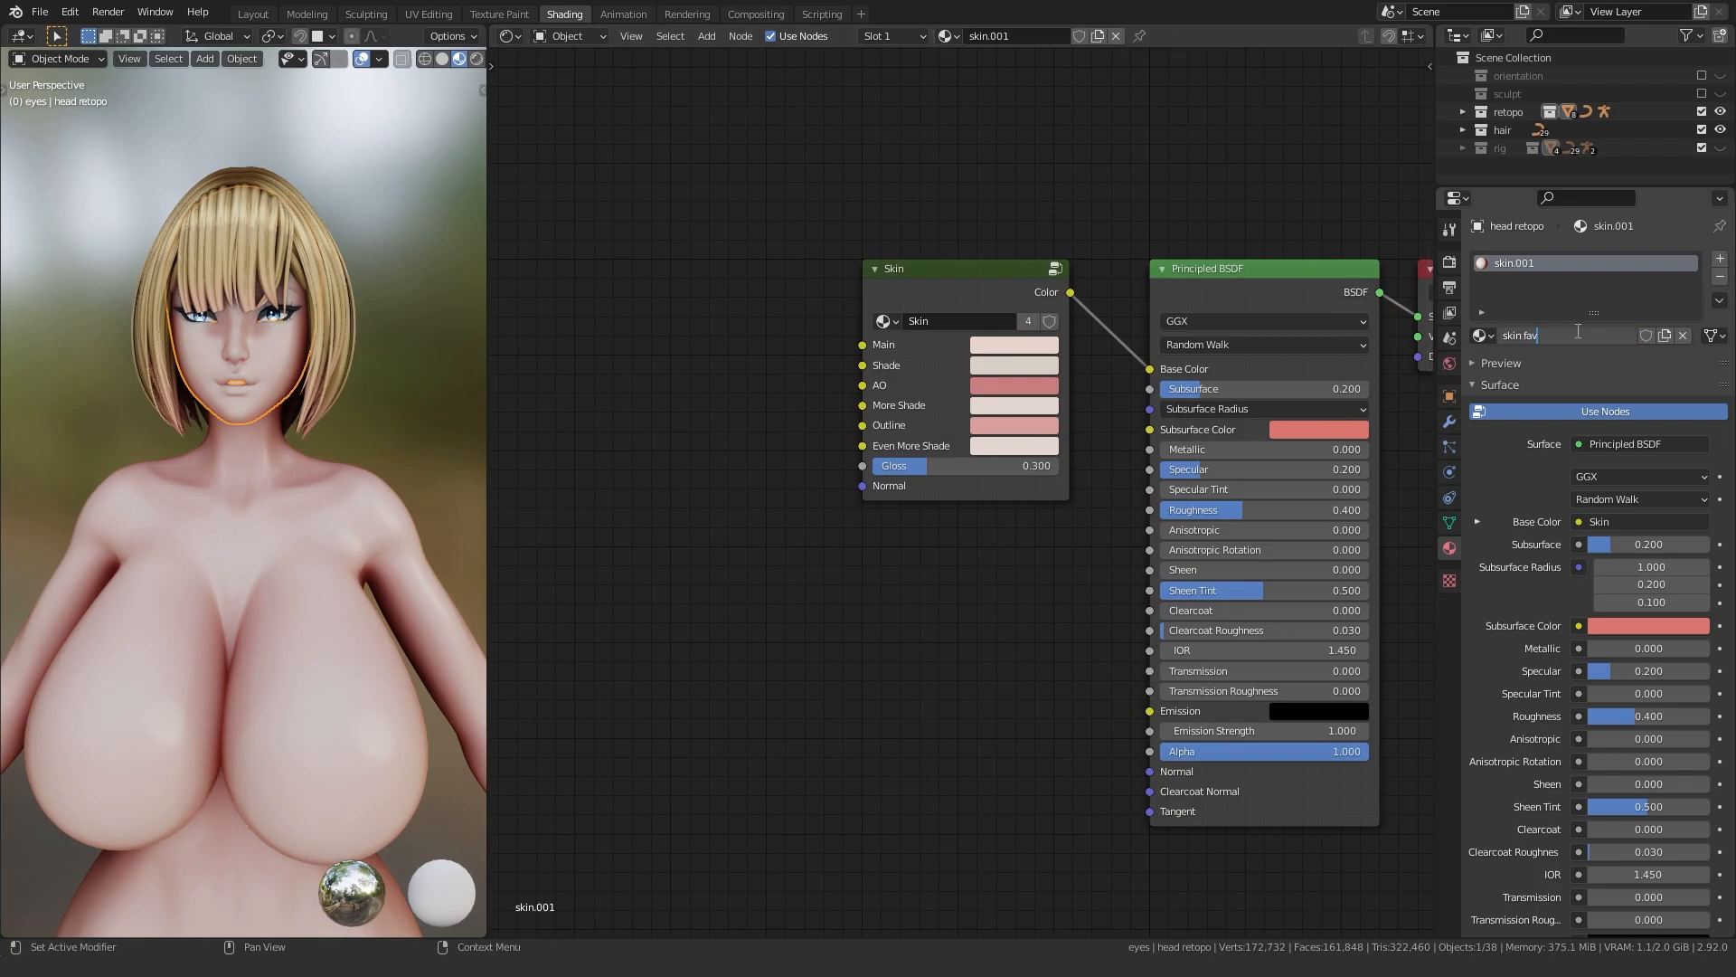
# - Move the Skin node far away from the Principled BSDF to open space between them
pyautogui.scroll(-3, 1022, 470)
pyautogui.moveTo(818, 534); pyautogui.dragTo(897, 535, button='middle')
pyautogui.moveTo(896, 538); pyautogui.dragTo(996, 430)
pyautogui.scroll(-2, 958, 432)
pyautogui.moveTo(896, 429); pyautogui.dragTo(926, 430, button='middle')
pyautogui.press('g')
pyautogui.click(1362, 405)
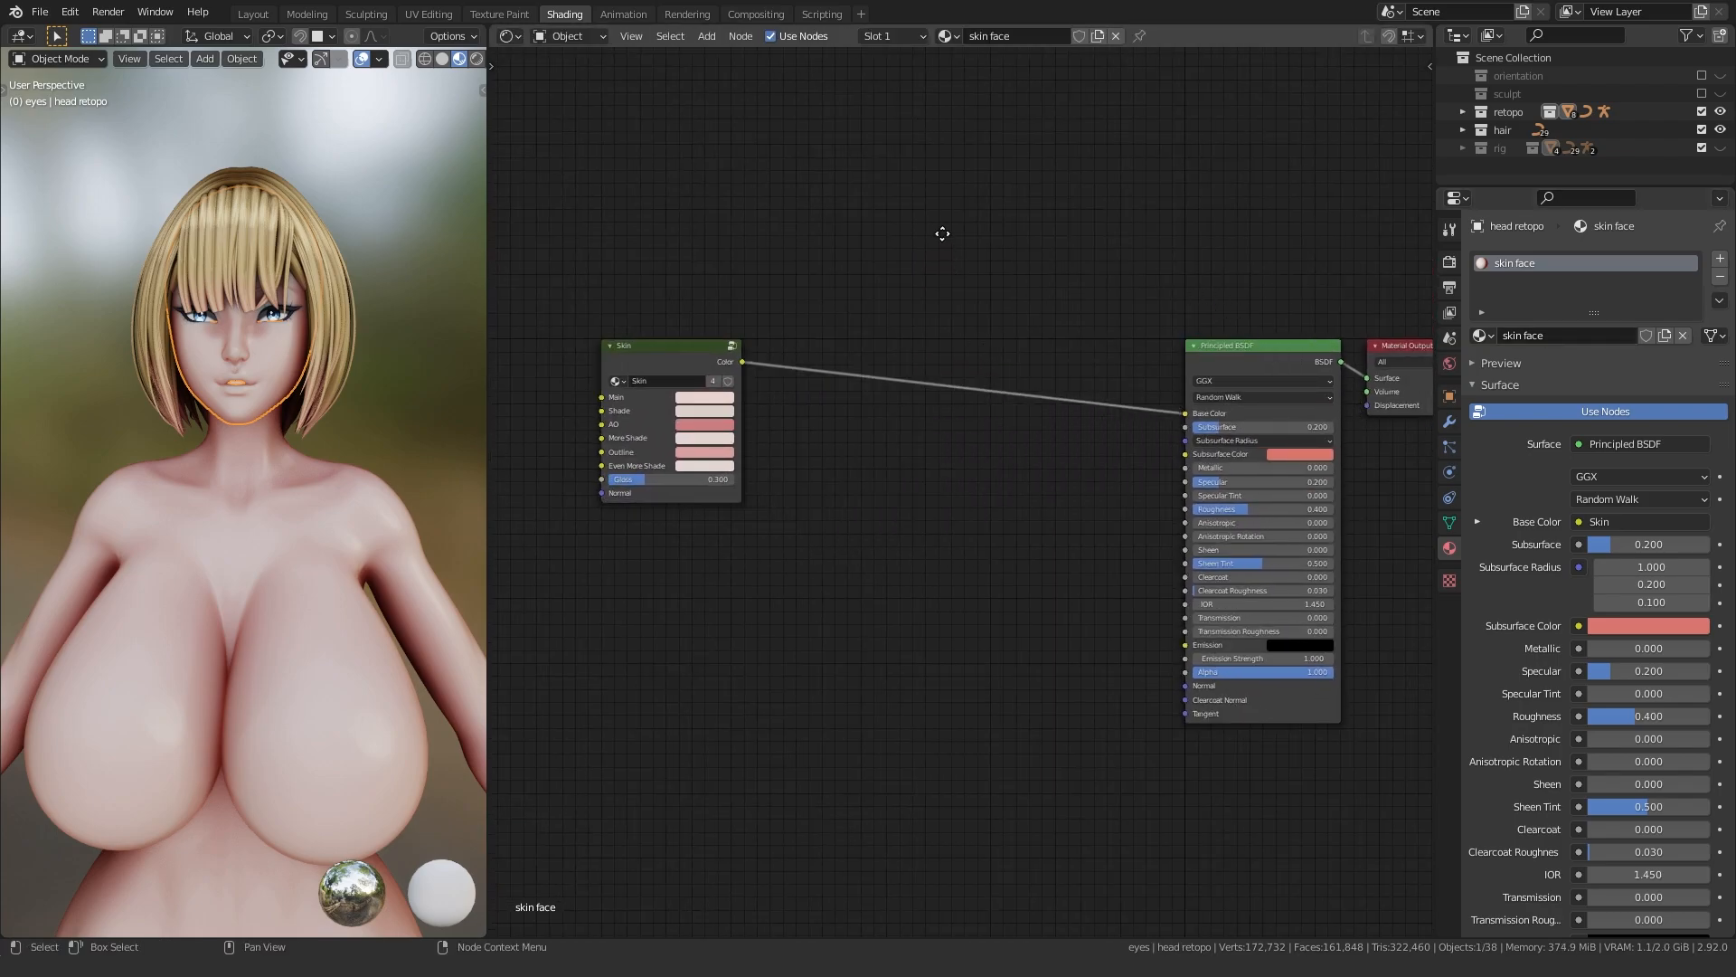
# - Add a vertex colour layer named Lips to the head in the Layout workspace and switch to Vertex Paint mode
pyautogui.moveTo(943, 234); pyautogui.dragTo(941, 243, button='middle')
pyautogui.click(254, 14)
pyautogui.scroll(6, 742, 434)
pyautogui.scroll(2, 616, 485)
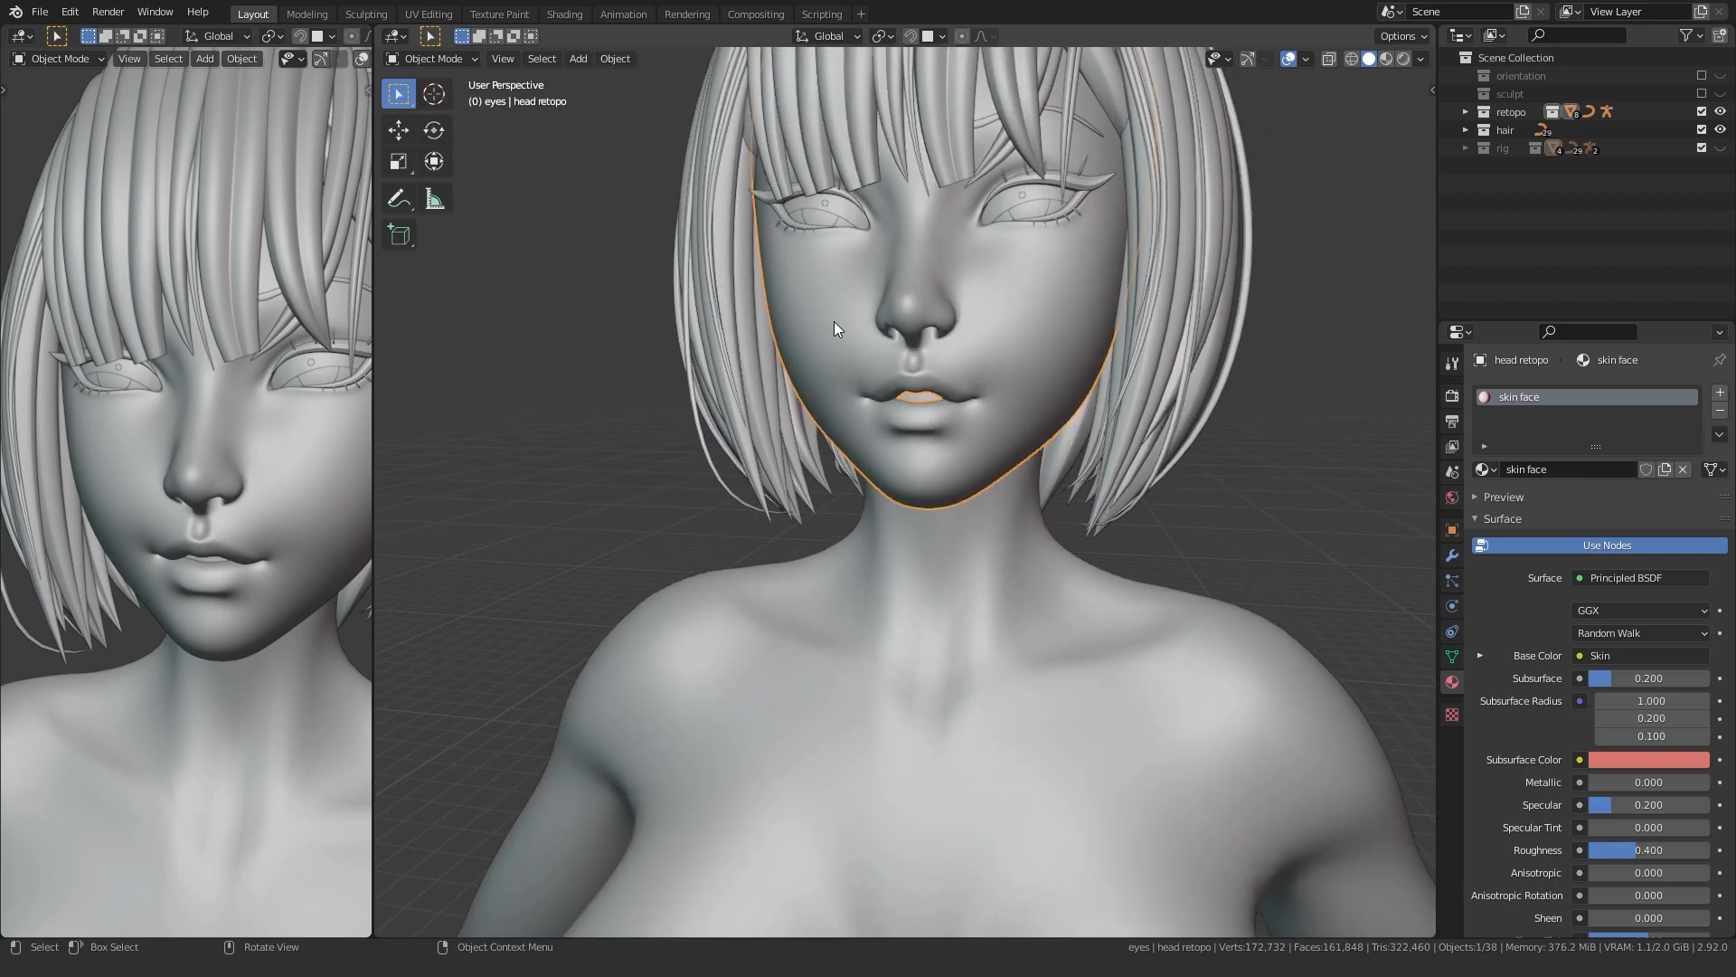
pyautogui.click(1452, 656)
pyautogui.click(1508, 658)
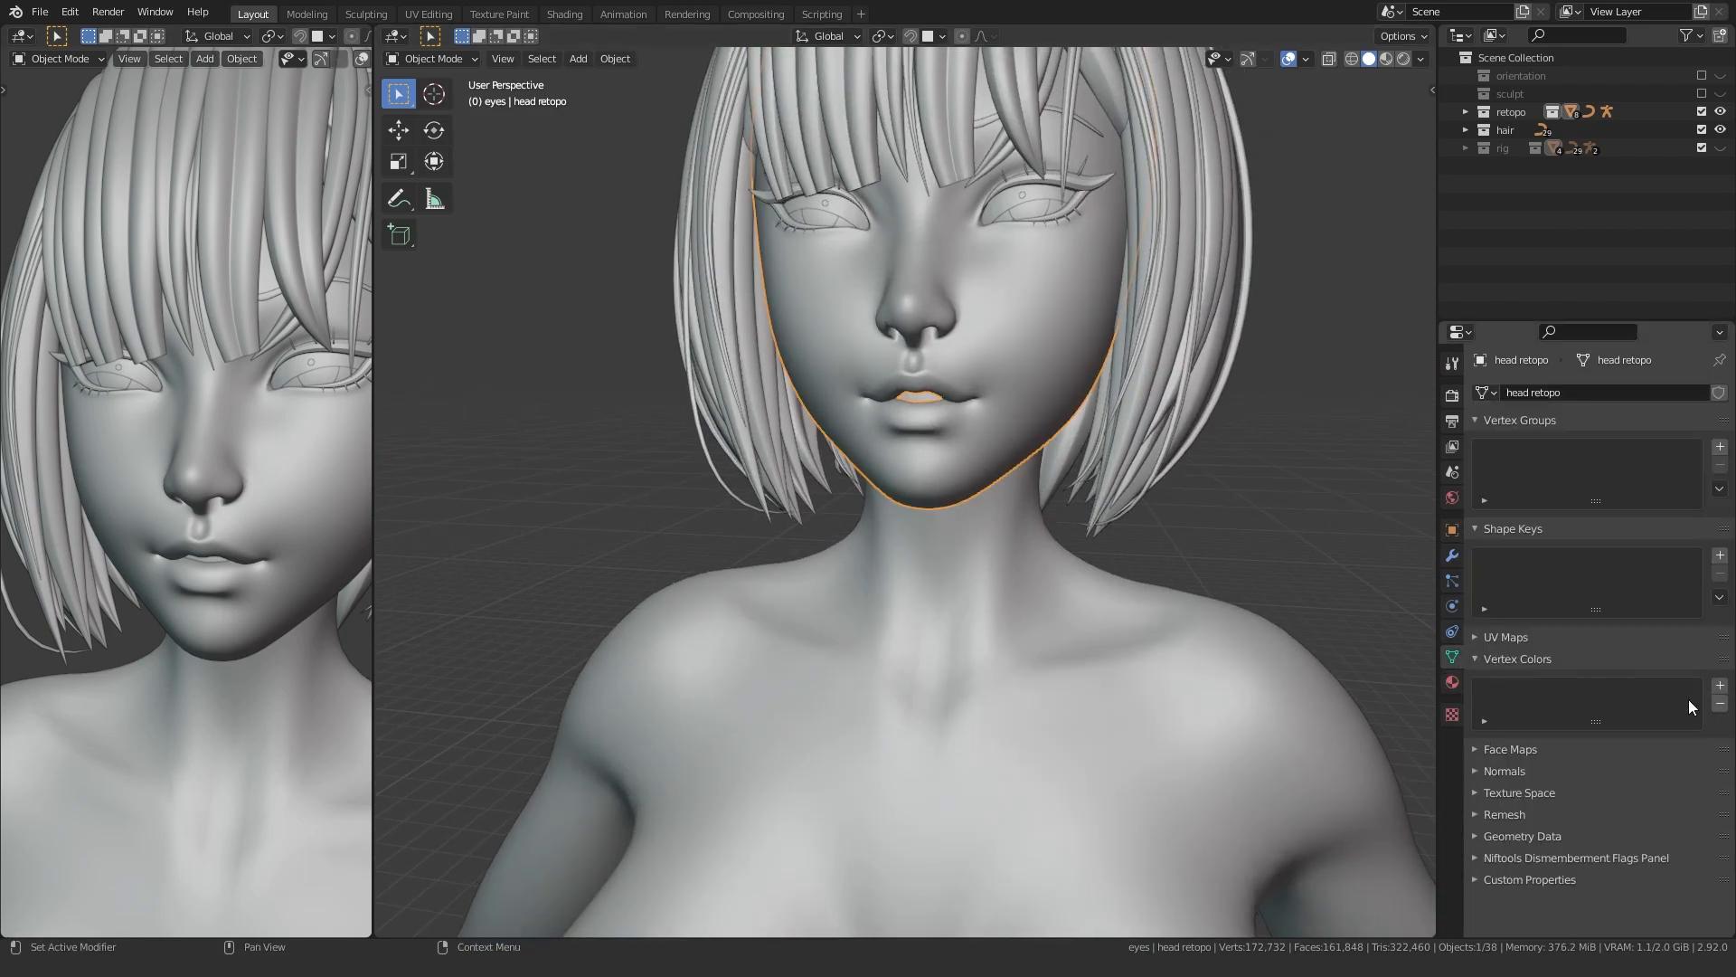
pyautogui.press('Return')
pyautogui.hotkey('ctrl', 'Tab')
pyautogui.click(883, 390)
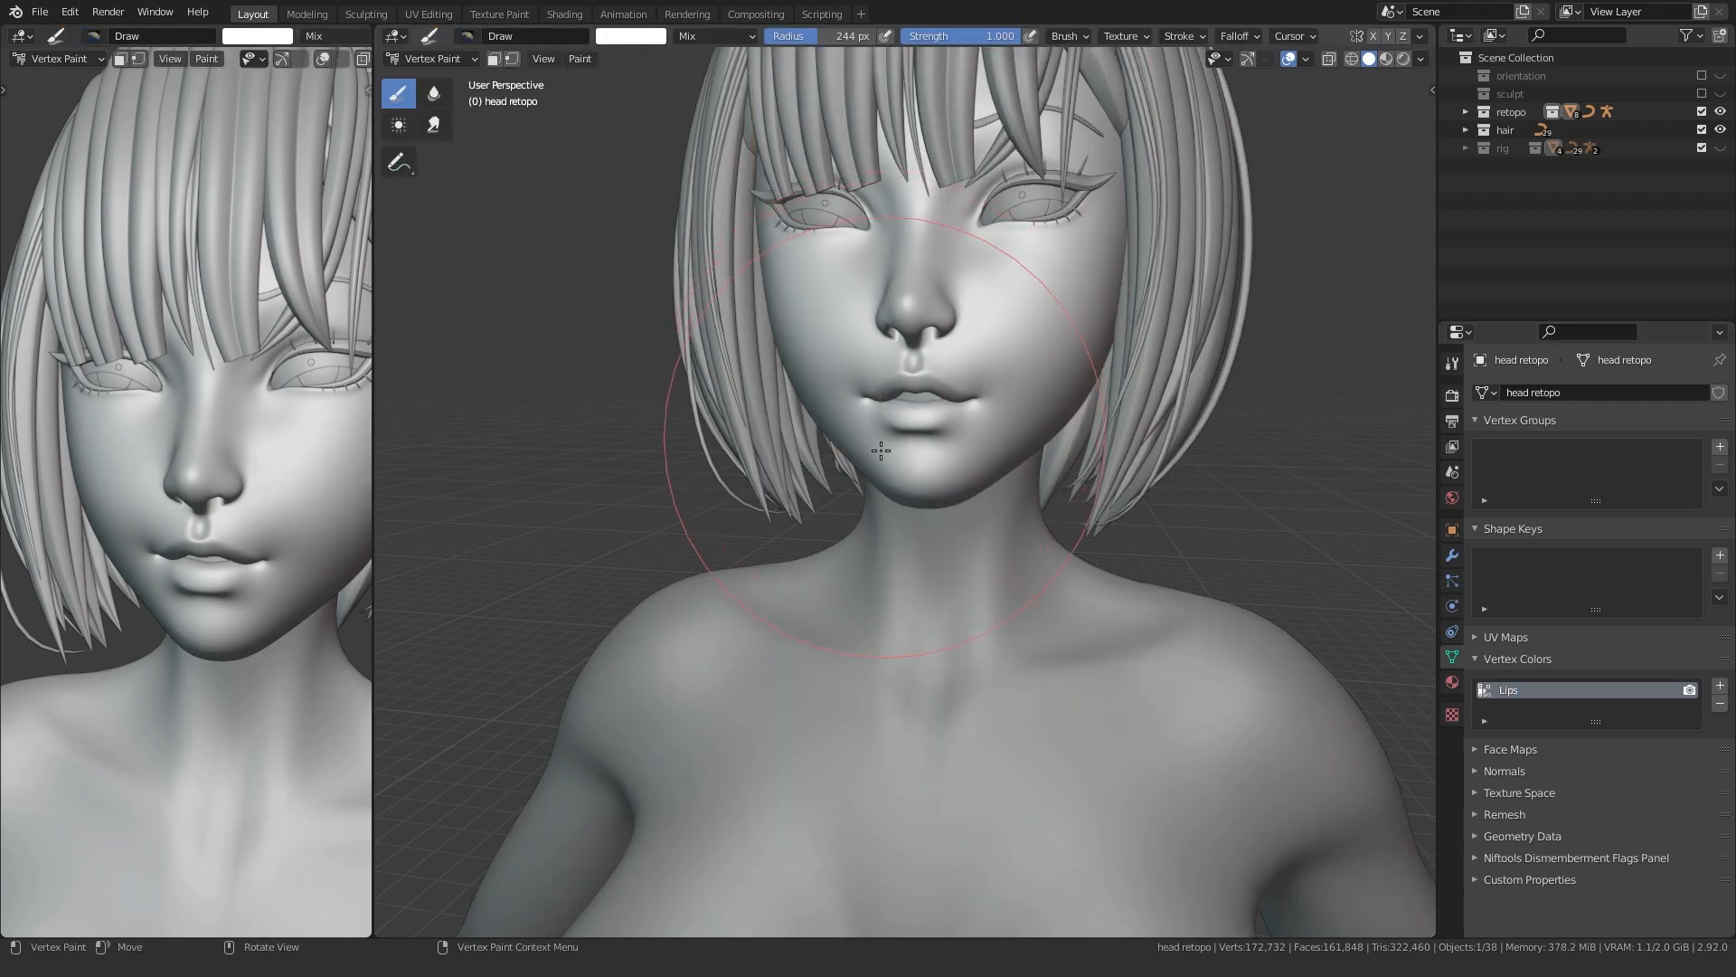
# - Paint a black test stroke across the upper lip with the Draw brush at a 54 px radius
pyautogui.scroll(6, 904, 407)
pyautogui.click(1451, 362)
pyautogui.moveTo(1040, 511); pyautogui.dragTo(879, 551, button='middle')
pyautogui.press('f')
pyautogui.click(1026, 385)
pyautogui.keyDown('ctrl'); pyautogui.moveTo(854, 352); pyautogui.dragTo(883, 353); pyautogui.keyUp('ctrl')
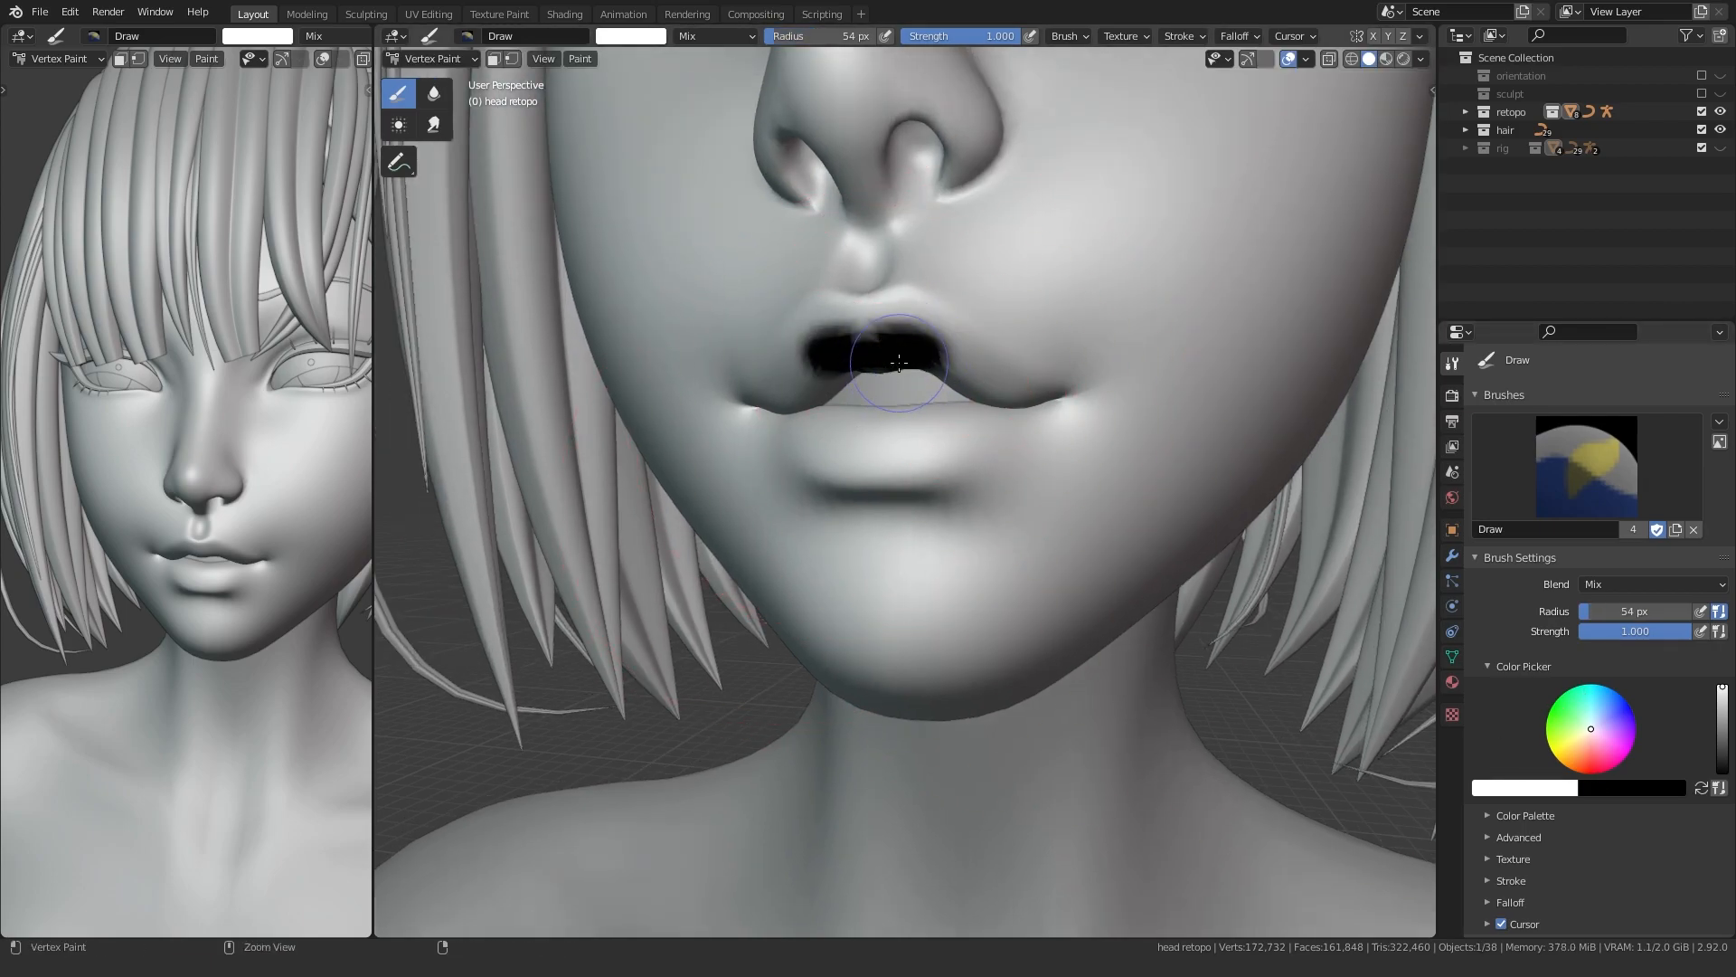
# - In Edit Mode, select the edge loop around the mouth opening and grow the selection over both lips
pyautogui.press('Tab')
pyautogui.scroll(5, 859, 416)
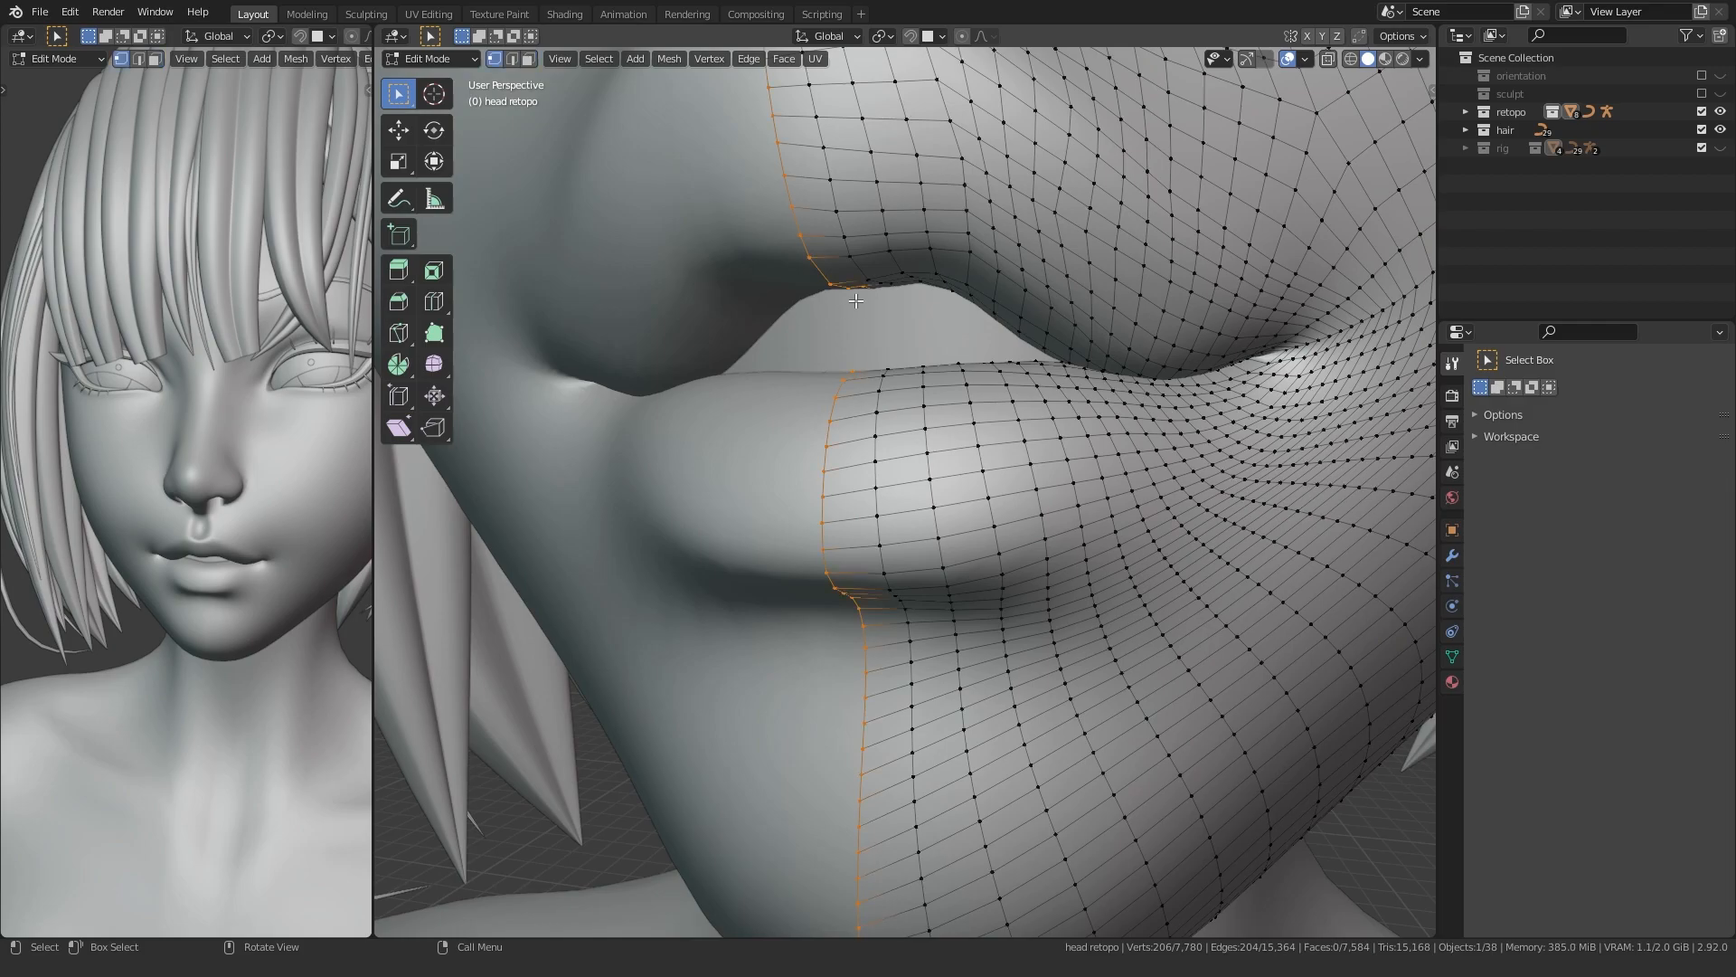
pyautogui.scroll(-3, 860, 340)
pyautogui.press('ctrl+KP_Add')
pyautogui.press('ctrl+KP_Add')
pyautogui.press('ctrl+KP_Add')
pyautogui.press('ctrl+KP_Add')
pyautogui.press('ctrl+KP_Add')
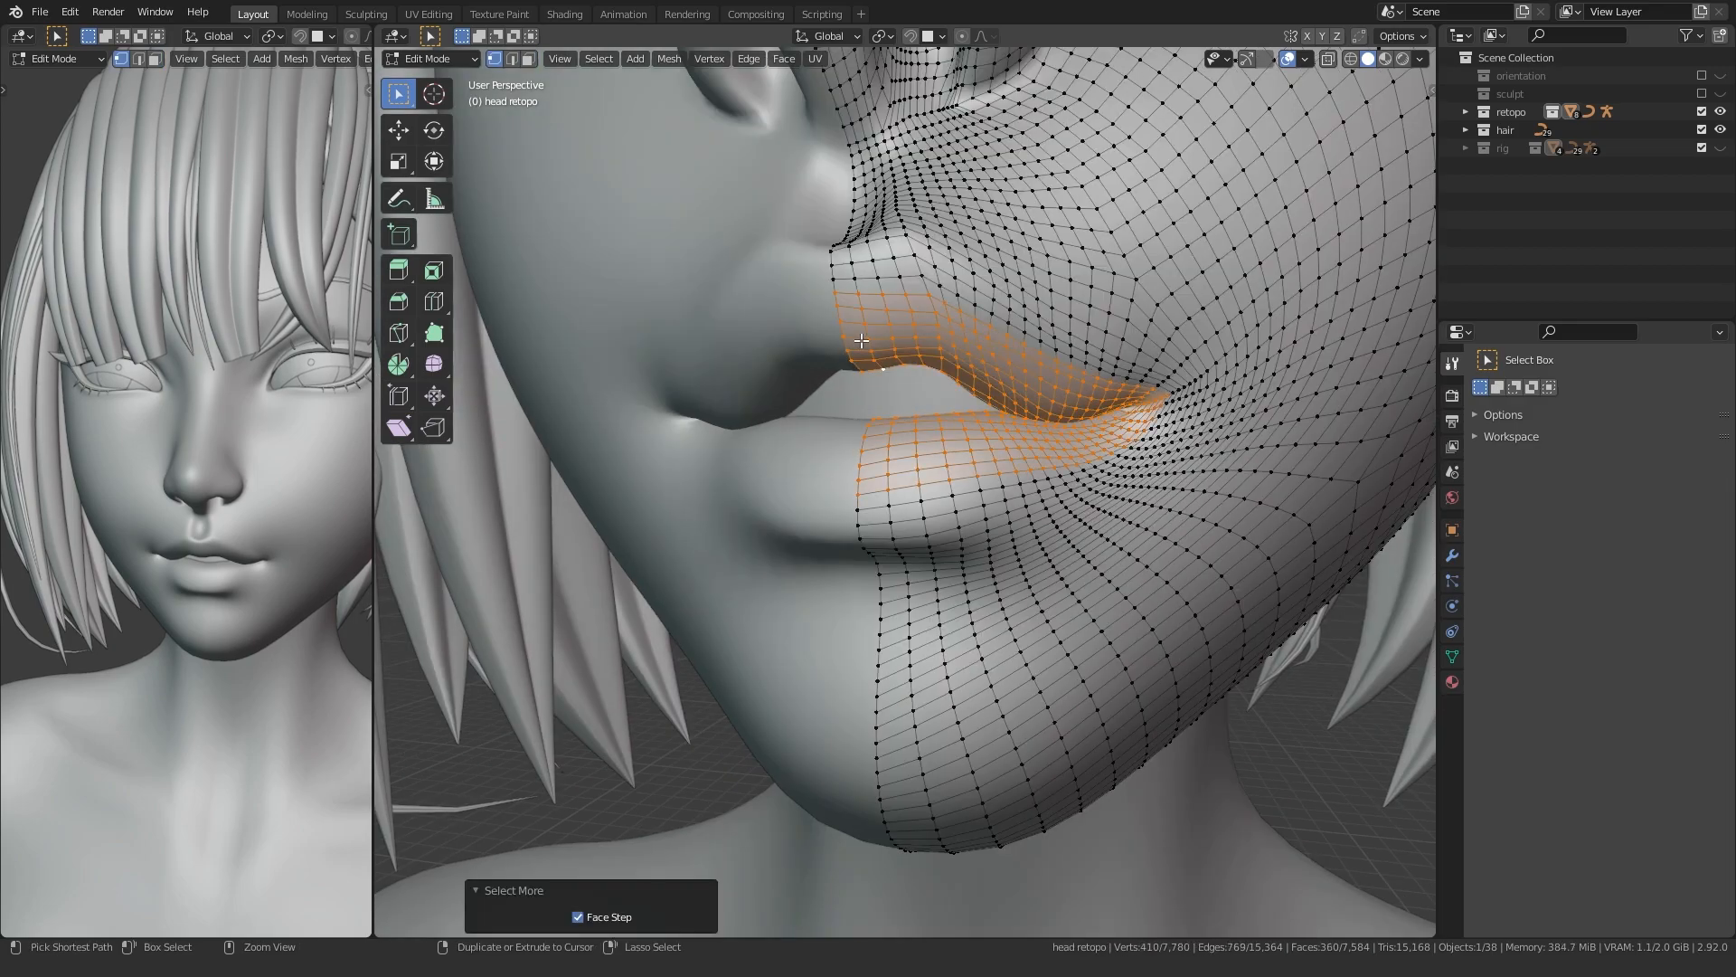
# - Return to Vertex Paint with face selection masking and paint the selected lip faces solid black
pyautogui.hotkey('ctrl', 'Tab')
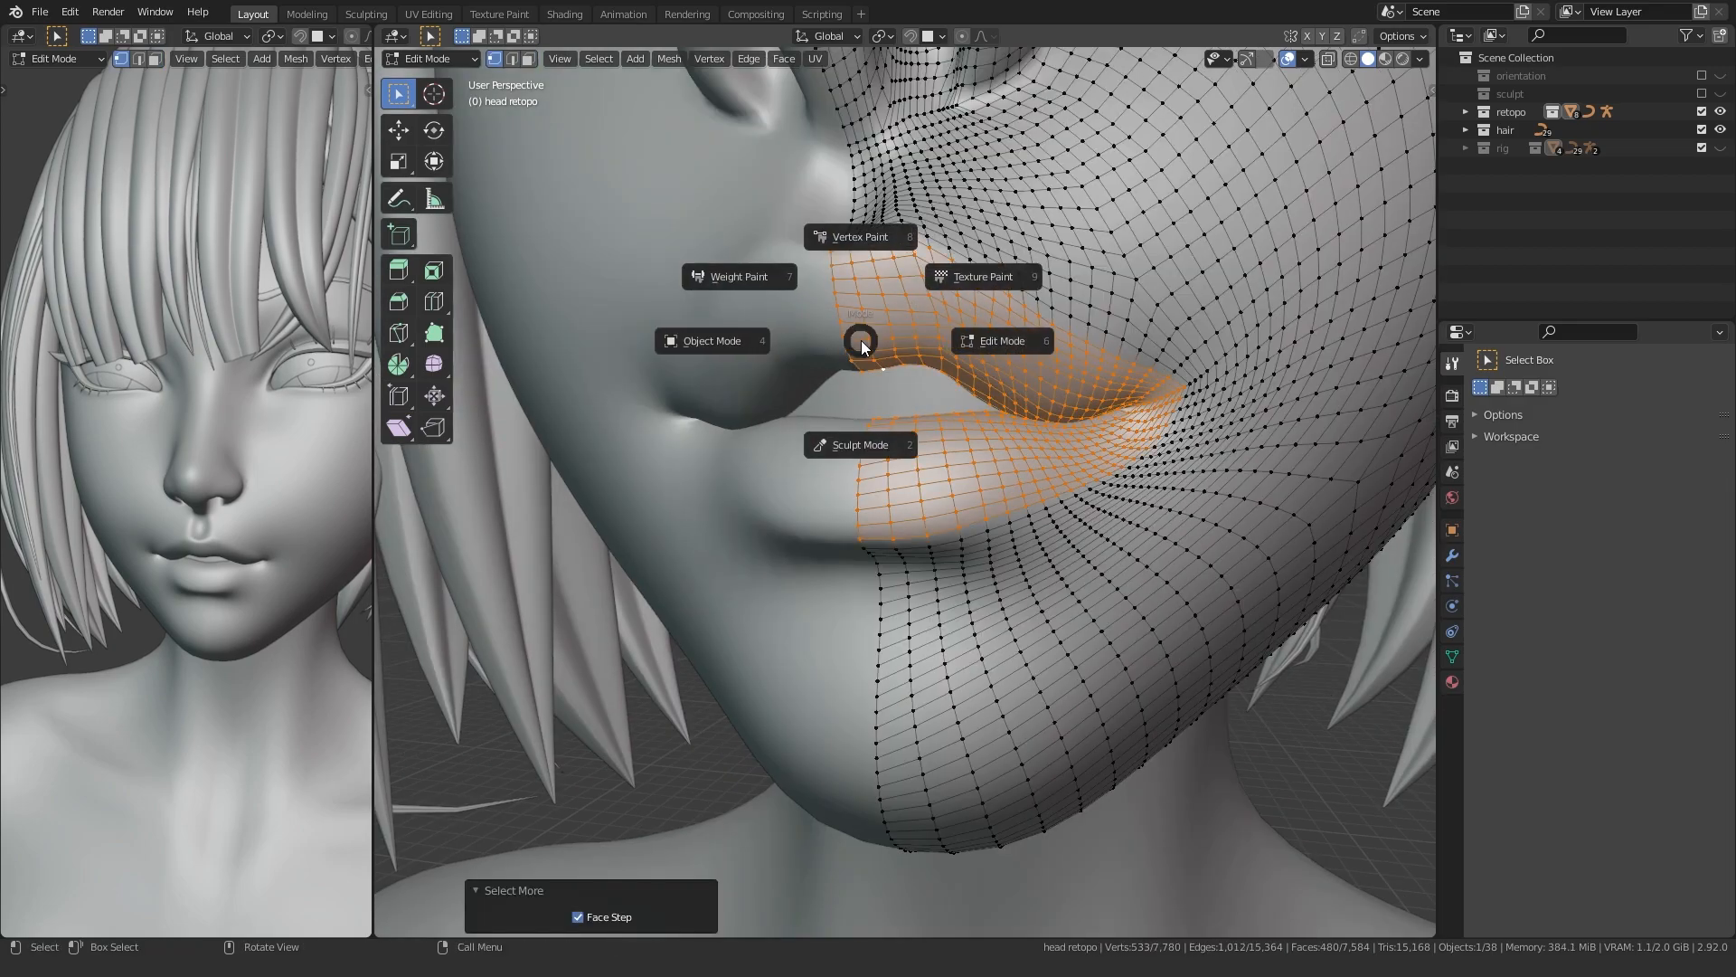
pyautogui.click(872, 258)
pyautogui.click(494, 58)
pyautogui.moveTo(1161, 345)
pyautogui.keyDown('ctrl'); pyautogui.mouseDown()
pyautogui.moveTo(1131, 479)
pyautogui.moveTo(863, 479)
pyautogui.mouseUp(); pyautogui.keyUp('ctrl')
pyautogui.keyDown('ctrl'); pyautogui.moveTo(879, 409); pyautogui.dragTo(891, 416); pyautogui.keyUp('ctrl')
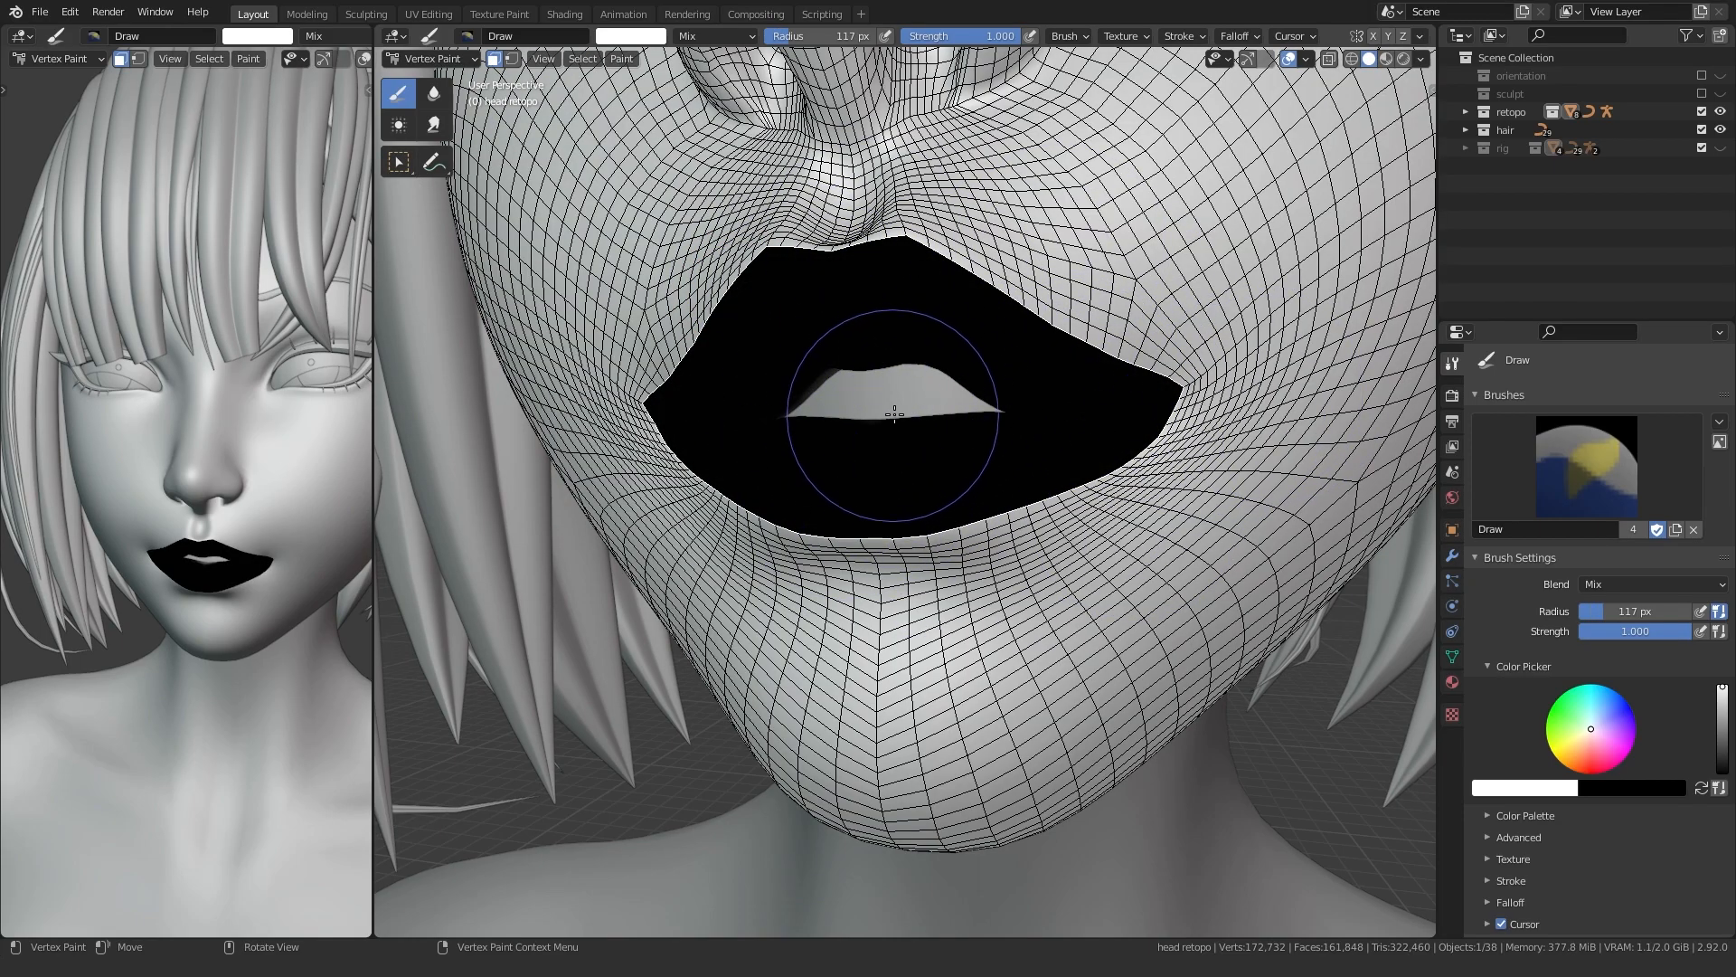
pyautogui.click(494, 58)
pyautogui.moveTo(872, 445); pyautogui.dragTo(813, 444, button='middle')
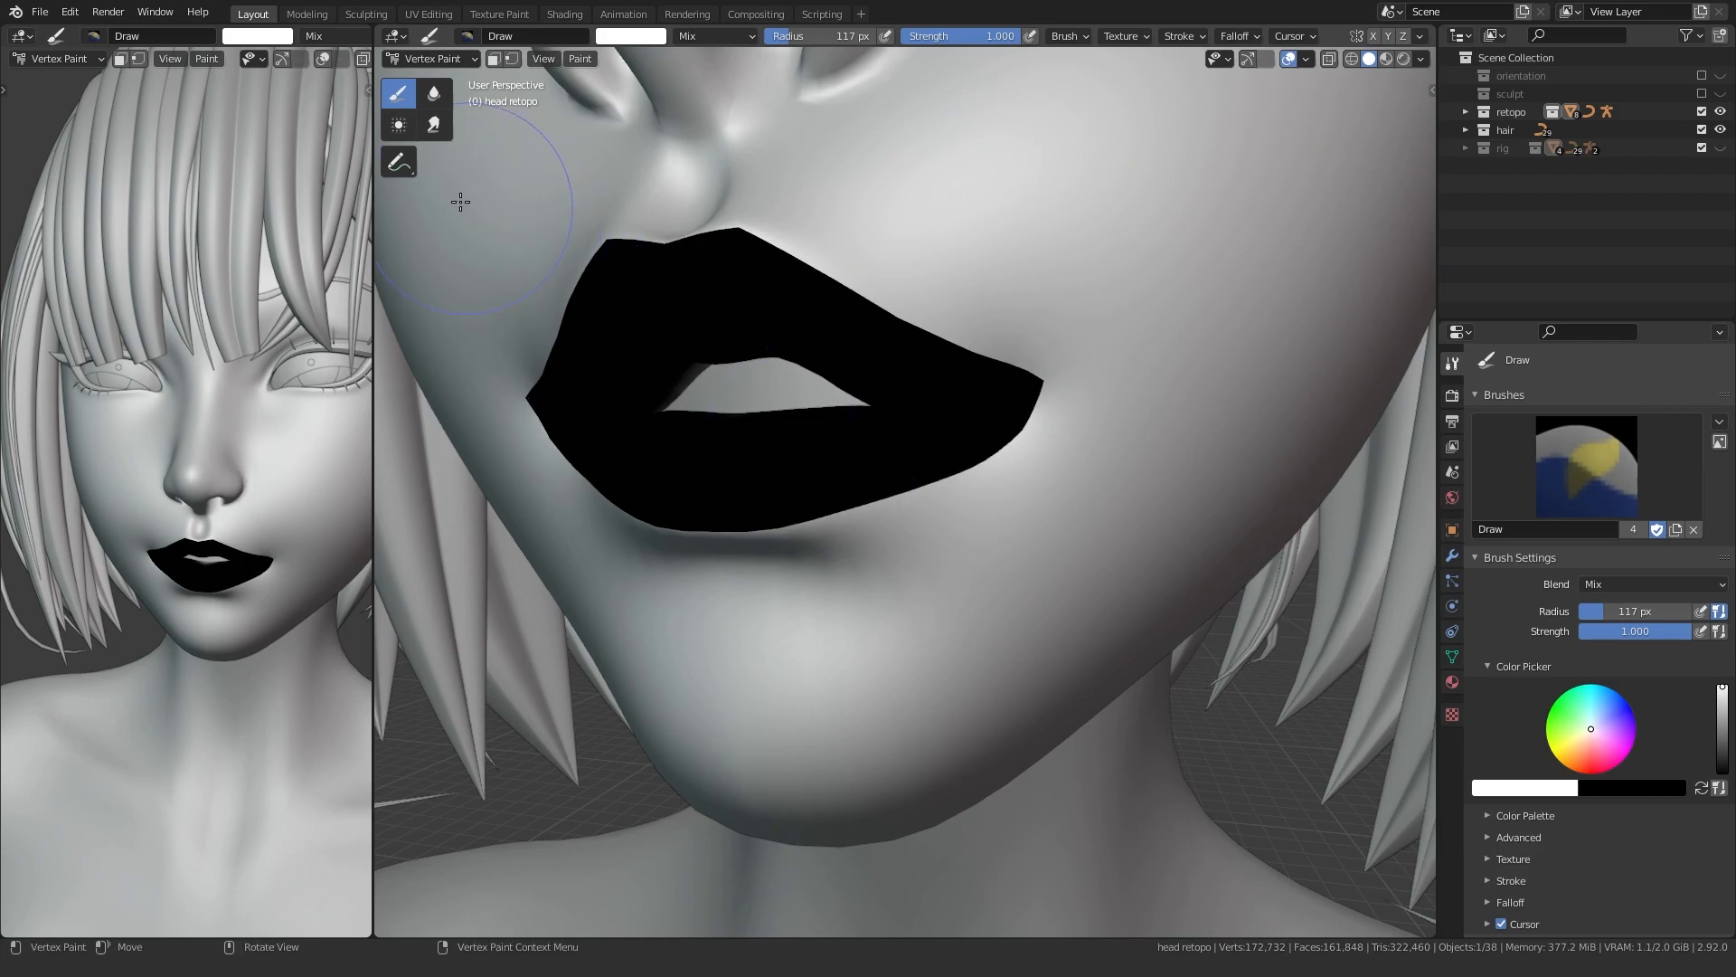
pyautogui.moveTo(958, 311); pyautogui.dragTo(1209, 471)
pyautogui.hotkey('ctrl', 'z')
pyautogui.hotkey('ctrl', 'z')
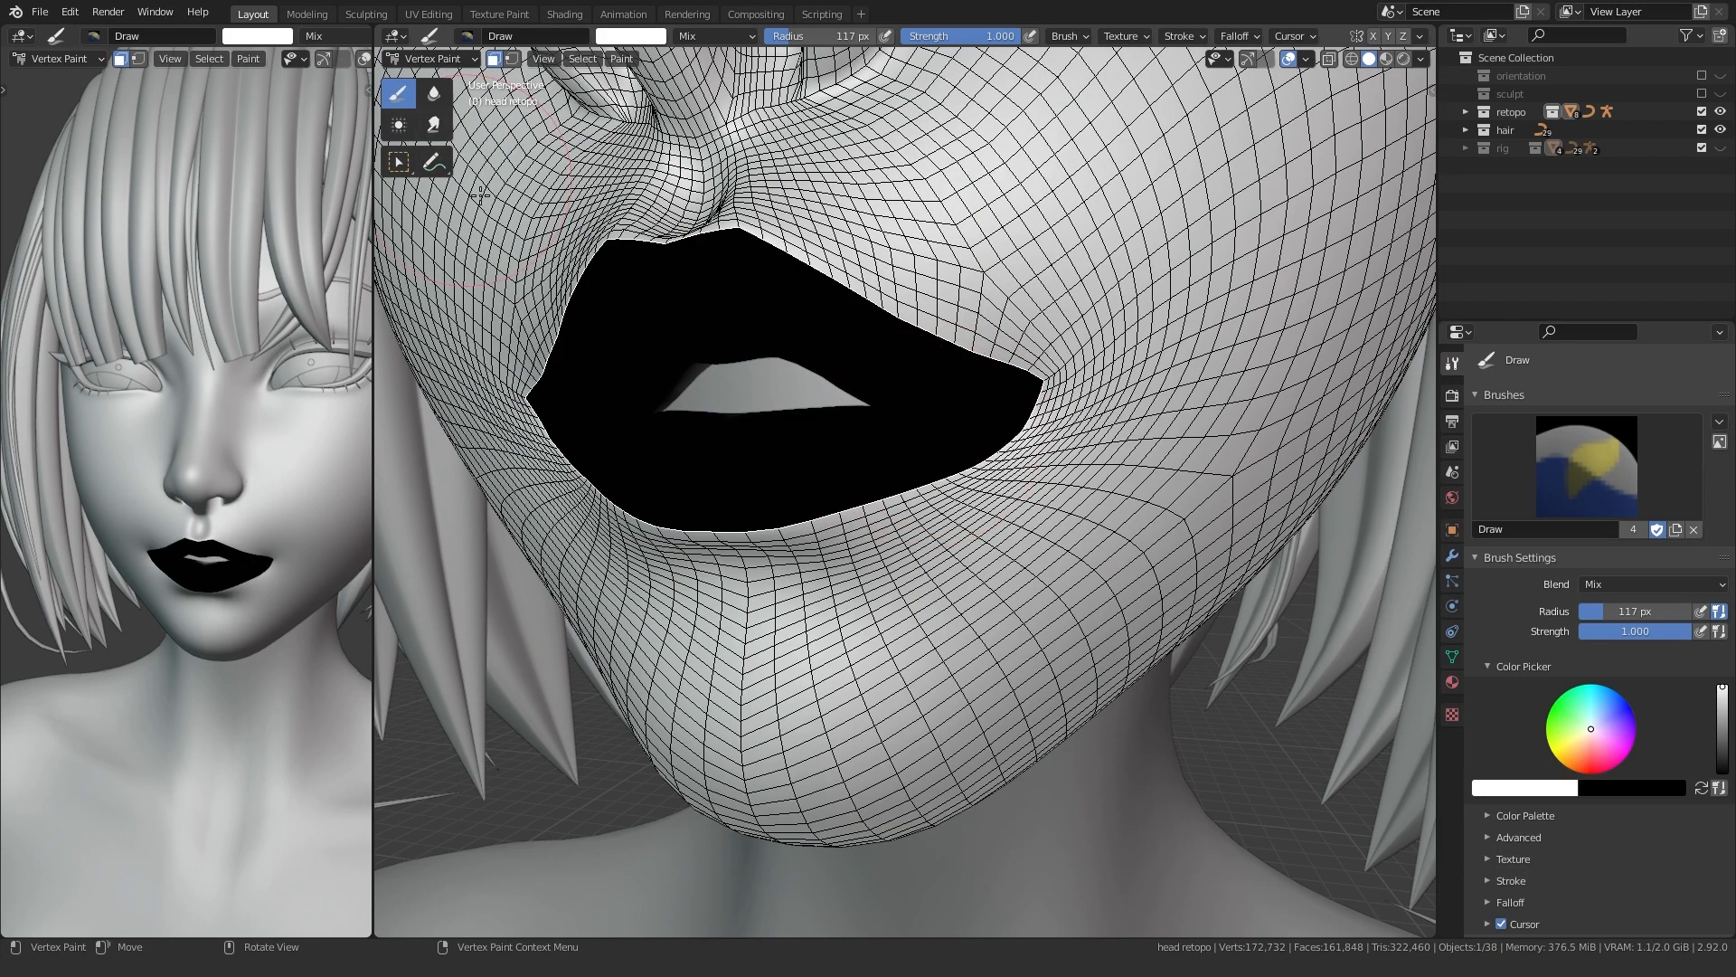
# - Turn off the face selection mask and soften the black lip paint with the Blur brush at 117 px
pyautogui.click(494, 58)
pyautogui.click(434, 92)
pyautogui.moveTo(902, 298)
pyautogui.mouseDown()
pyautogui.moveTo(794, 240)
pyautogui.moveTo(911, 497)
pyautogui.moveTo(918, 431)
pyautogui.moveTo(795, 349)
pyautogui.moveTo(640, 310)
pyautogui.moveTo(766, 386)
pyautogui.mouseUp()
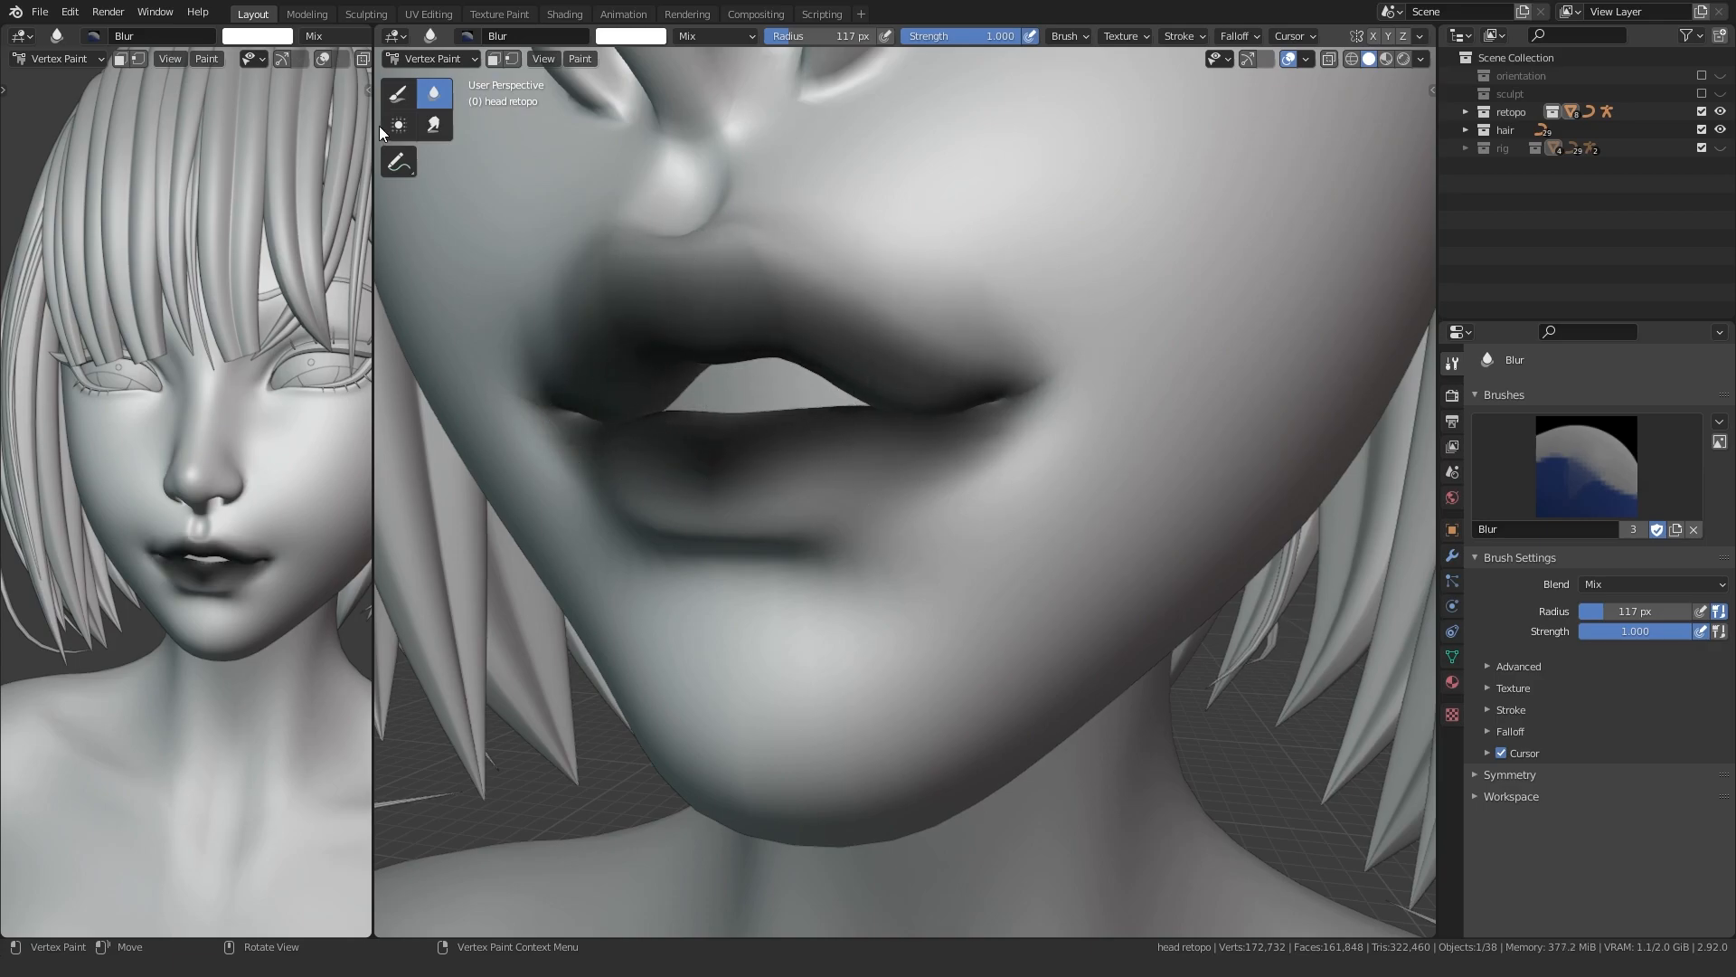
# - Trim the blurred paint around the lip outline with the white Draw brush at a 70 px radius
pyautogui.click(398, 92)
pyautogui.press('f')
pyautogui.click(919, 315)
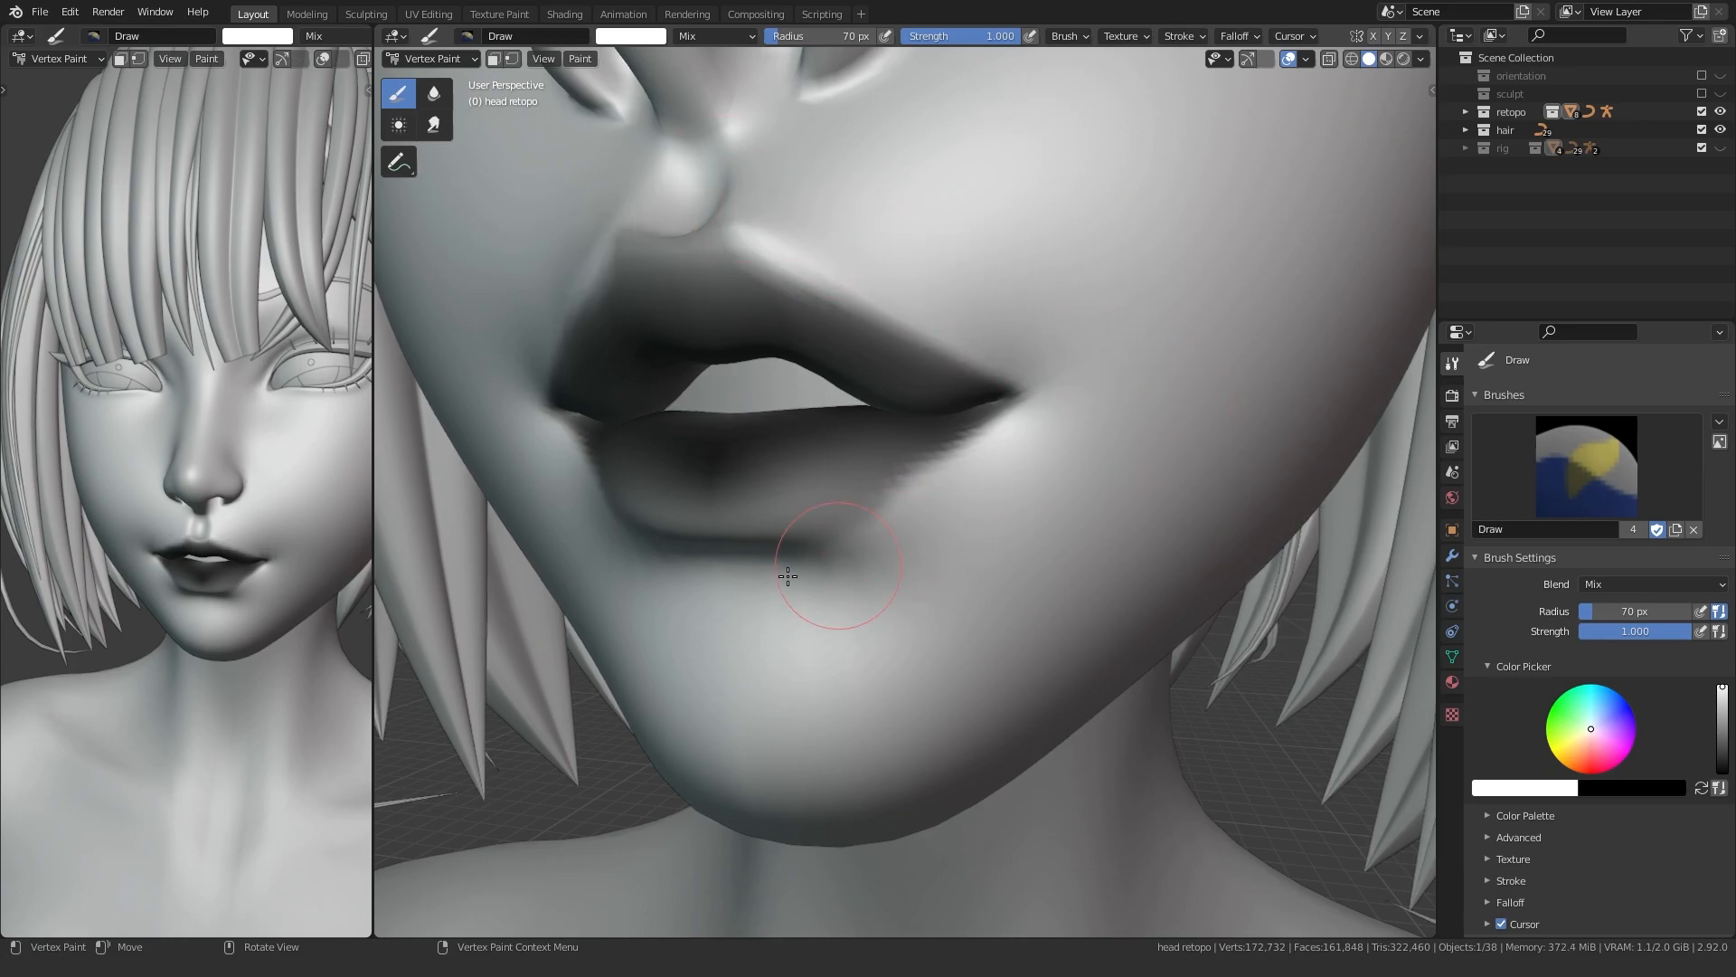
# - Soften the trimmed lip edges and mouth corners with the 70 px Blur brush, and return to Object Mode
pyautogui.click(434, 93)
pyautogui.moveTo(656, 304)
pyautogui.mouseDown()
pyautogui.moveTo(736, 261)
pyautogui.moveTo(880, 472)
pyautogui.moveTo(652, 479)
pyautogui.moveTo(763, 309)
pyautogui.mouseUp()
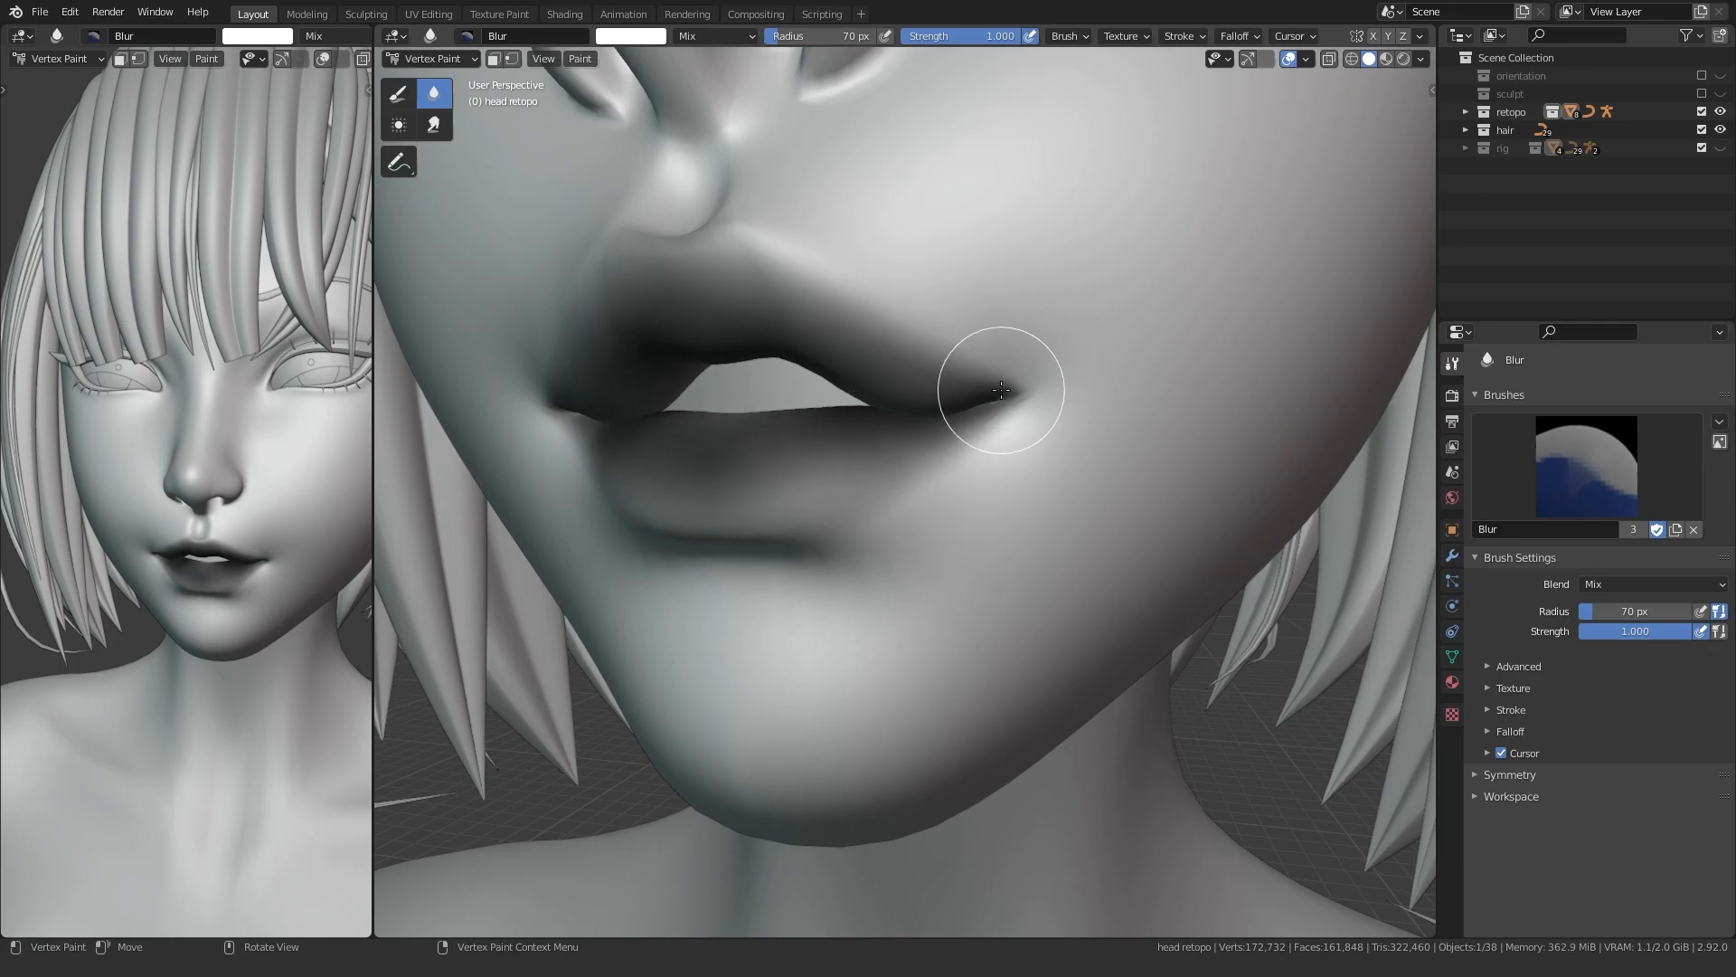
pyautogui.moveTo(1001, 389); pyautogui.dragTo(885, 444)
pyautogui.scroll(-3, 748, 492)
pyautogui.moveTo(748, 492); pyautogui.dragTo(786, 485, button='middle')
pyautogui.keyDown('shift'); pyautogui.moveTo(951, 434); pyautogui.dragTo(887, 469, button='middle'); pyautogui.keyUp('shift')
pyautogui.scroll(-2, 887, 470)
pyautogui.hotkey('ctrl', 'Tab')
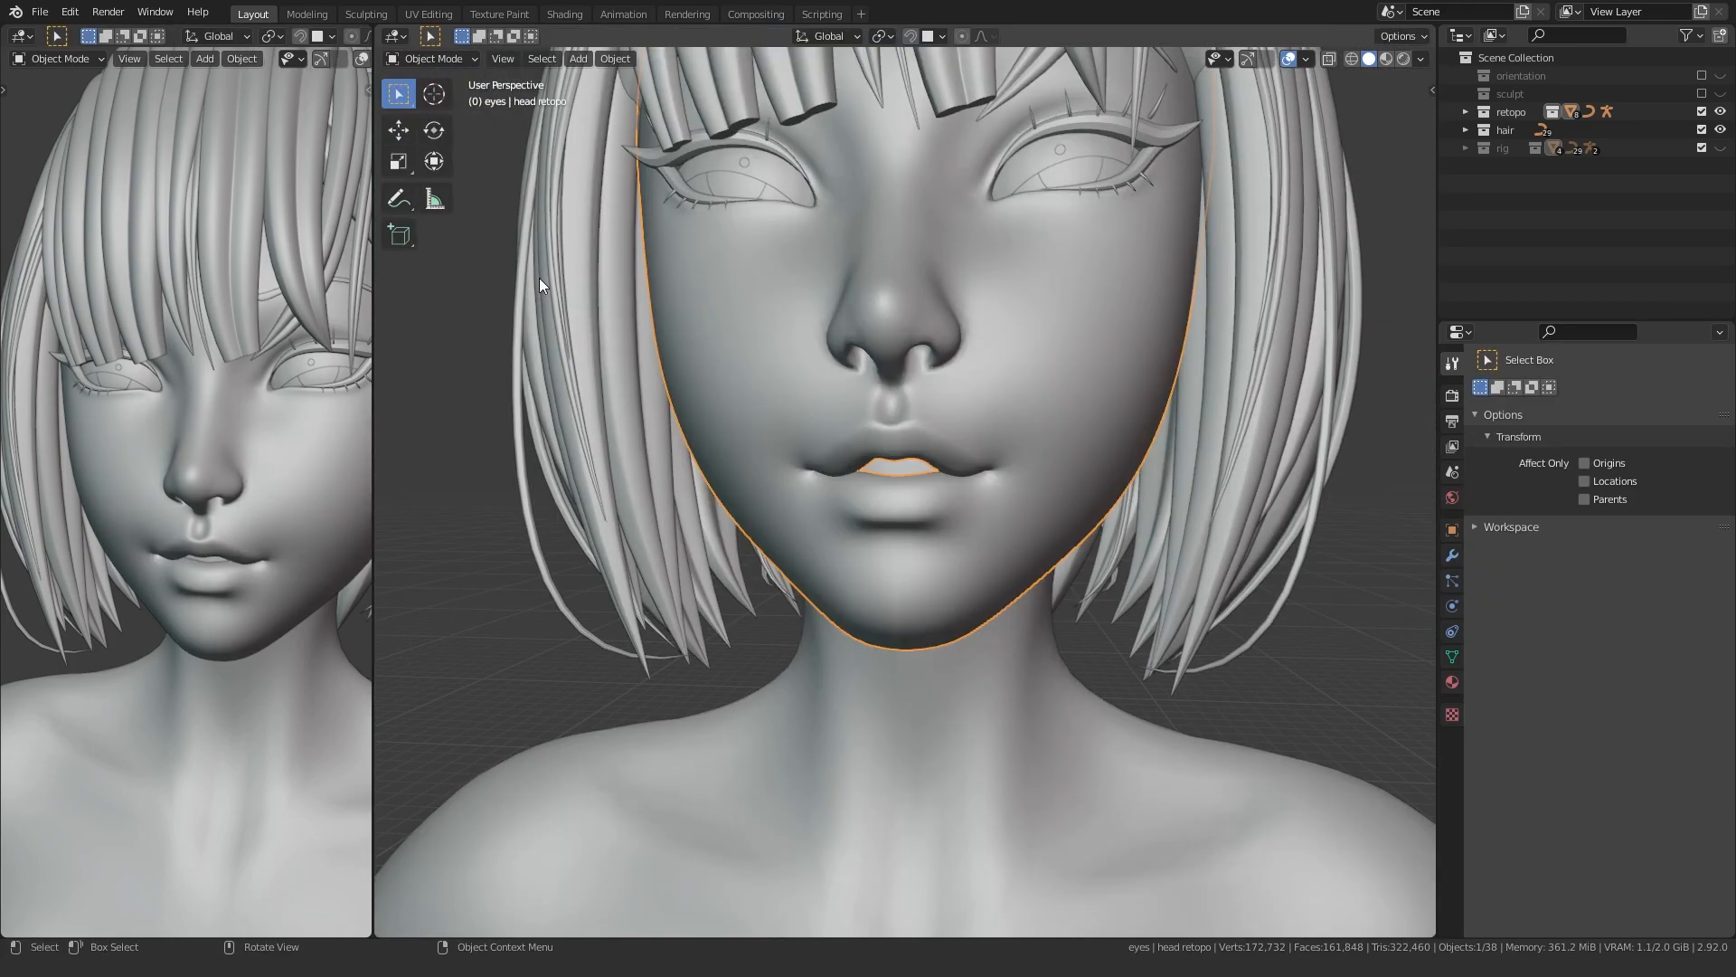
# - Add a Vertex Color node to the skin face material in the Shading workspace
pyautogui.click(564, 13)
pyautogui.hotkey('shift', 'a')
pyautogui.write('s')
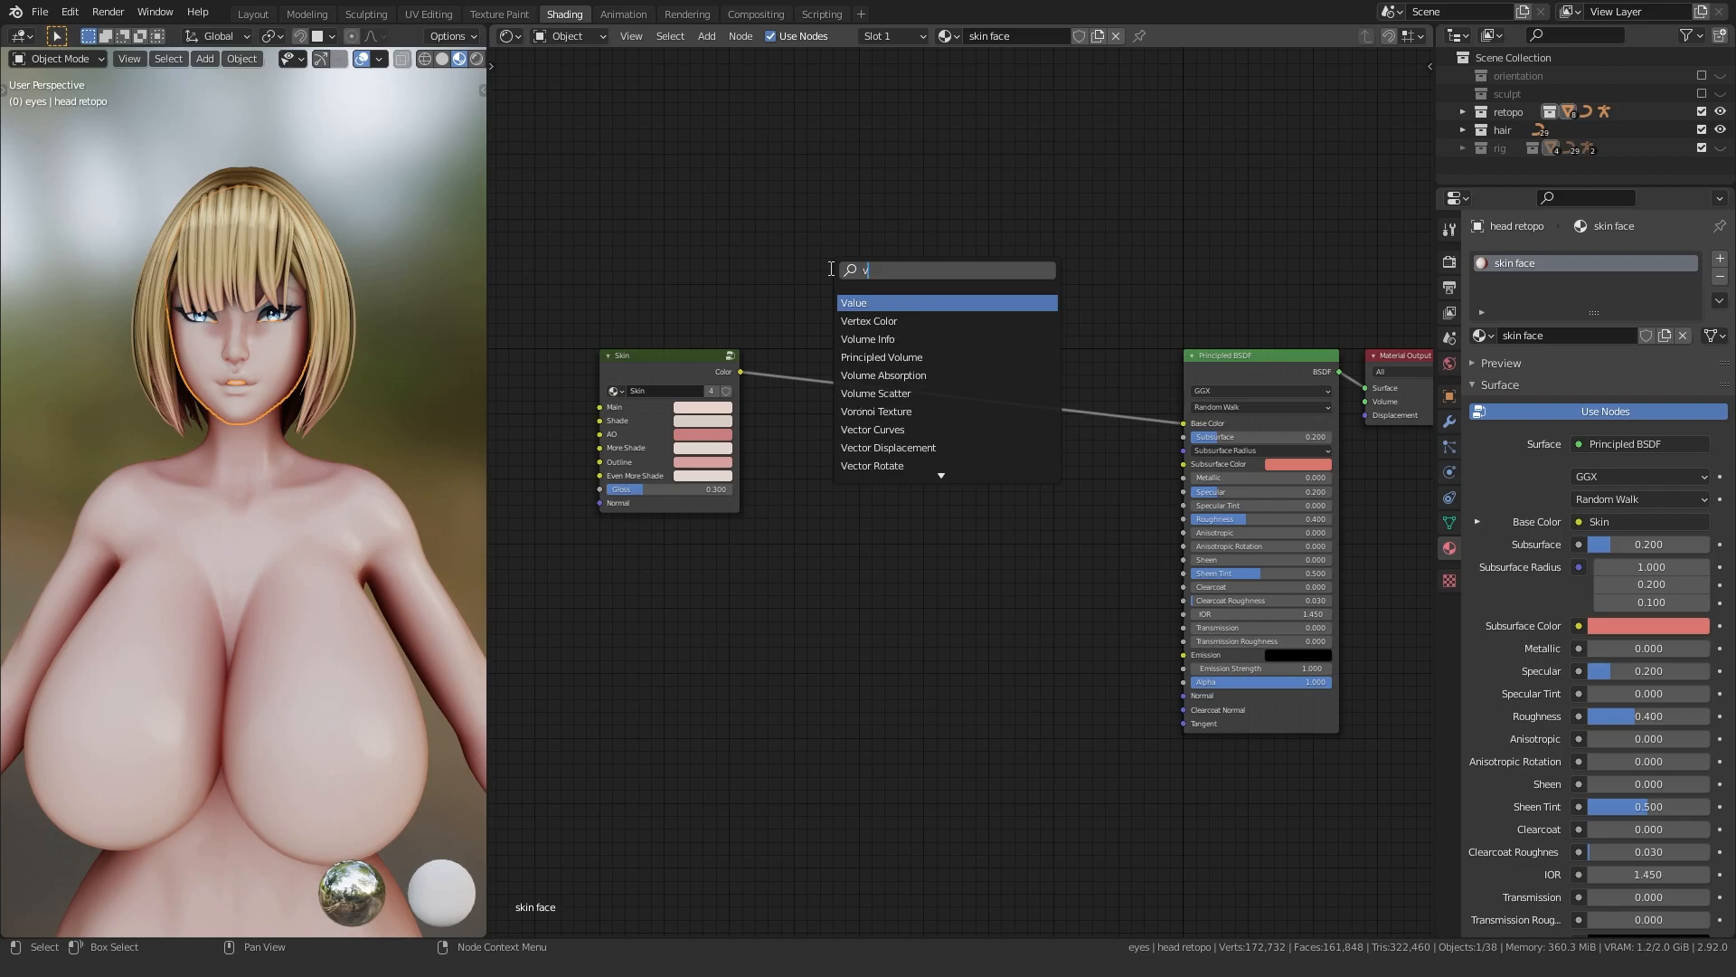
pyautogui.write('ver')
pyautogui.press('Return')
# - Add a Mix node and a duplicate of it, with one inserted between the Skin node and the Base Color
pyautogui.hotkey('shift', 'a')
pyautogui.press('s')
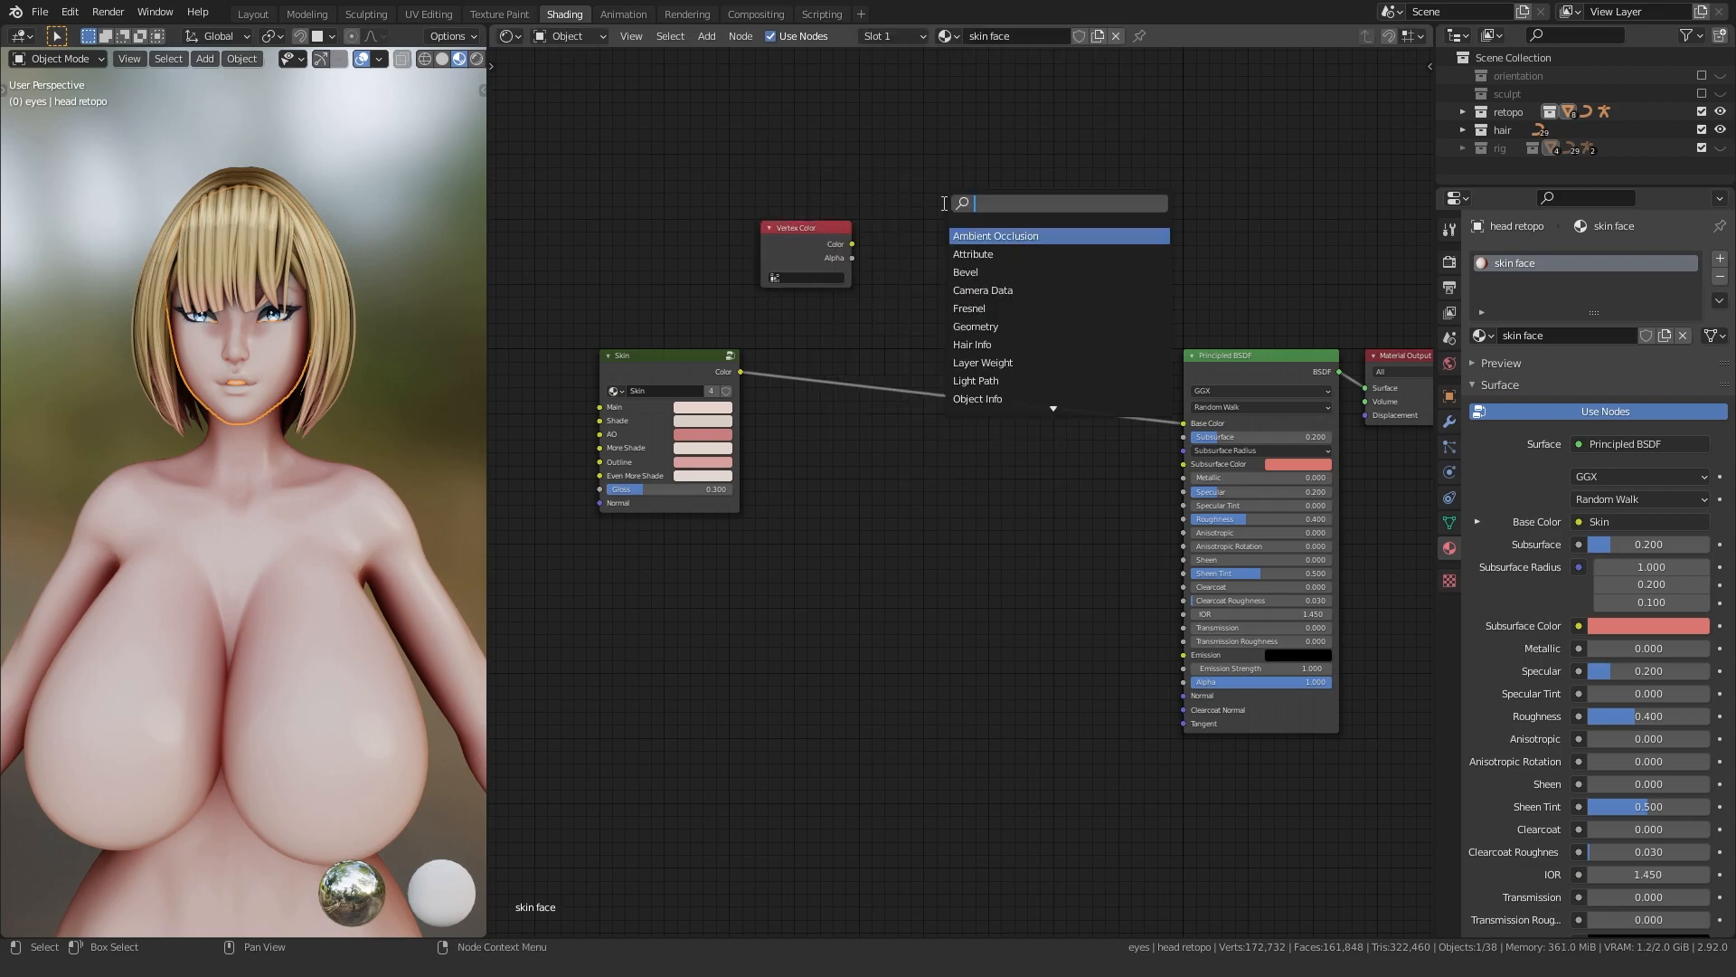
pyautogui.click(995, 254)
pyautogui.click(1029, 260)
pyautogui.hotkey('shift', 'd')
pyautogui.click(959, 429)
# - Set the Vertex Color layer to Lips and route it through the free Mix node's Fac into the inline Mix node's Color2
pyautogui.scroll(6, 914, 504)
pyautogui.moveTo(1090, 383); pyautogui.dragTo(903, 453, button='middle')
pyautogui.moveTo(936, 392); pyautogui.dragTo(959, 352)
pyautogui.moveTo(828, 283); pyautogui.dragTo(773, 476, button='middle')
pyautogui.moveTo(759, 386); pyautogui.dragTo(853, 291)
pyautogui.moveTo(522, 329); pyautogui.dragTo(784, 222)
pyautogui.click(713, 334)
pyautogui.moveTo(860, 329); pyautogui.dragTo(866, 329)
pyautogui.moveTo(1010, 250); pyautogui.dragTo(863, 684)
# - Set the inline Mix node before the Principled BSDF to Multiply with Fac 1.000
pyautogui.moveTo(863, 687); pyautogui.dragTo(872, 567, button='middle')
pyautogui.click(924, 474)
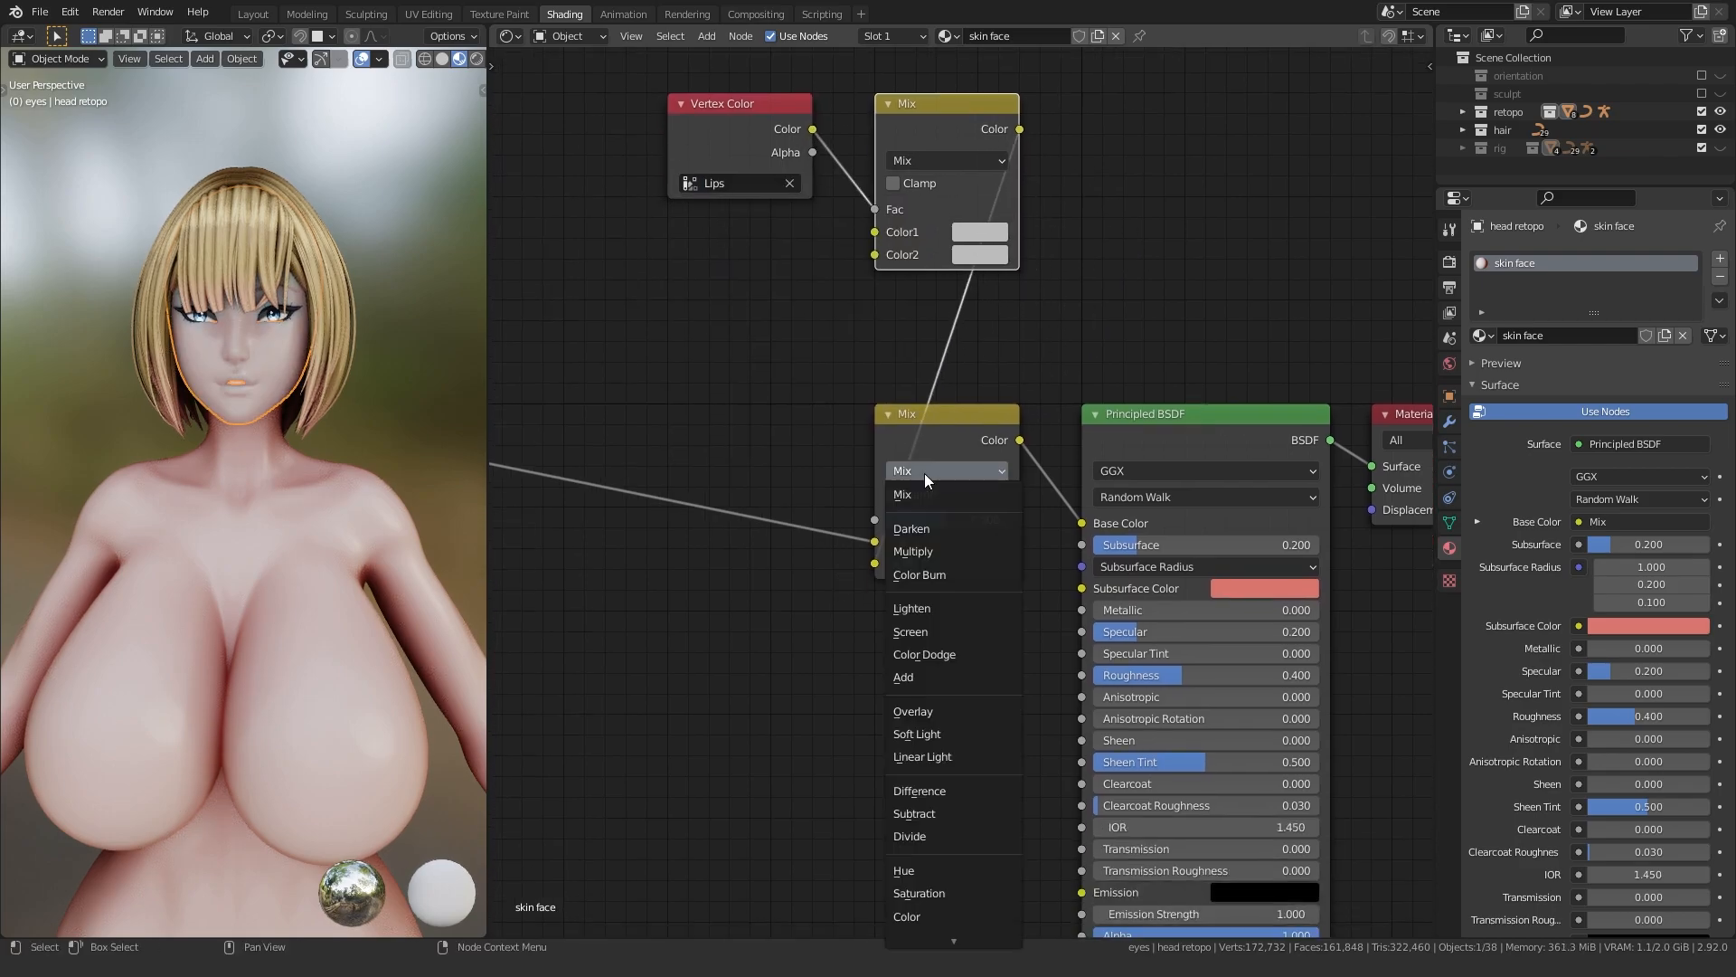
pyautogui.press('u')
pyautogui.moveTo(998, 517); pyautogui.dragTo(1058, 516)
# - Set the lips Mix node's Color2 to white and its Color1 to pink with H 0.977, S 0.690 and V 0.500
pyautogui.moveTo(966, 257); pyautogui.dragTo(934, 361, button='middle')
pyautogui.click(947, 358)
pyautogui.click(999, 172)
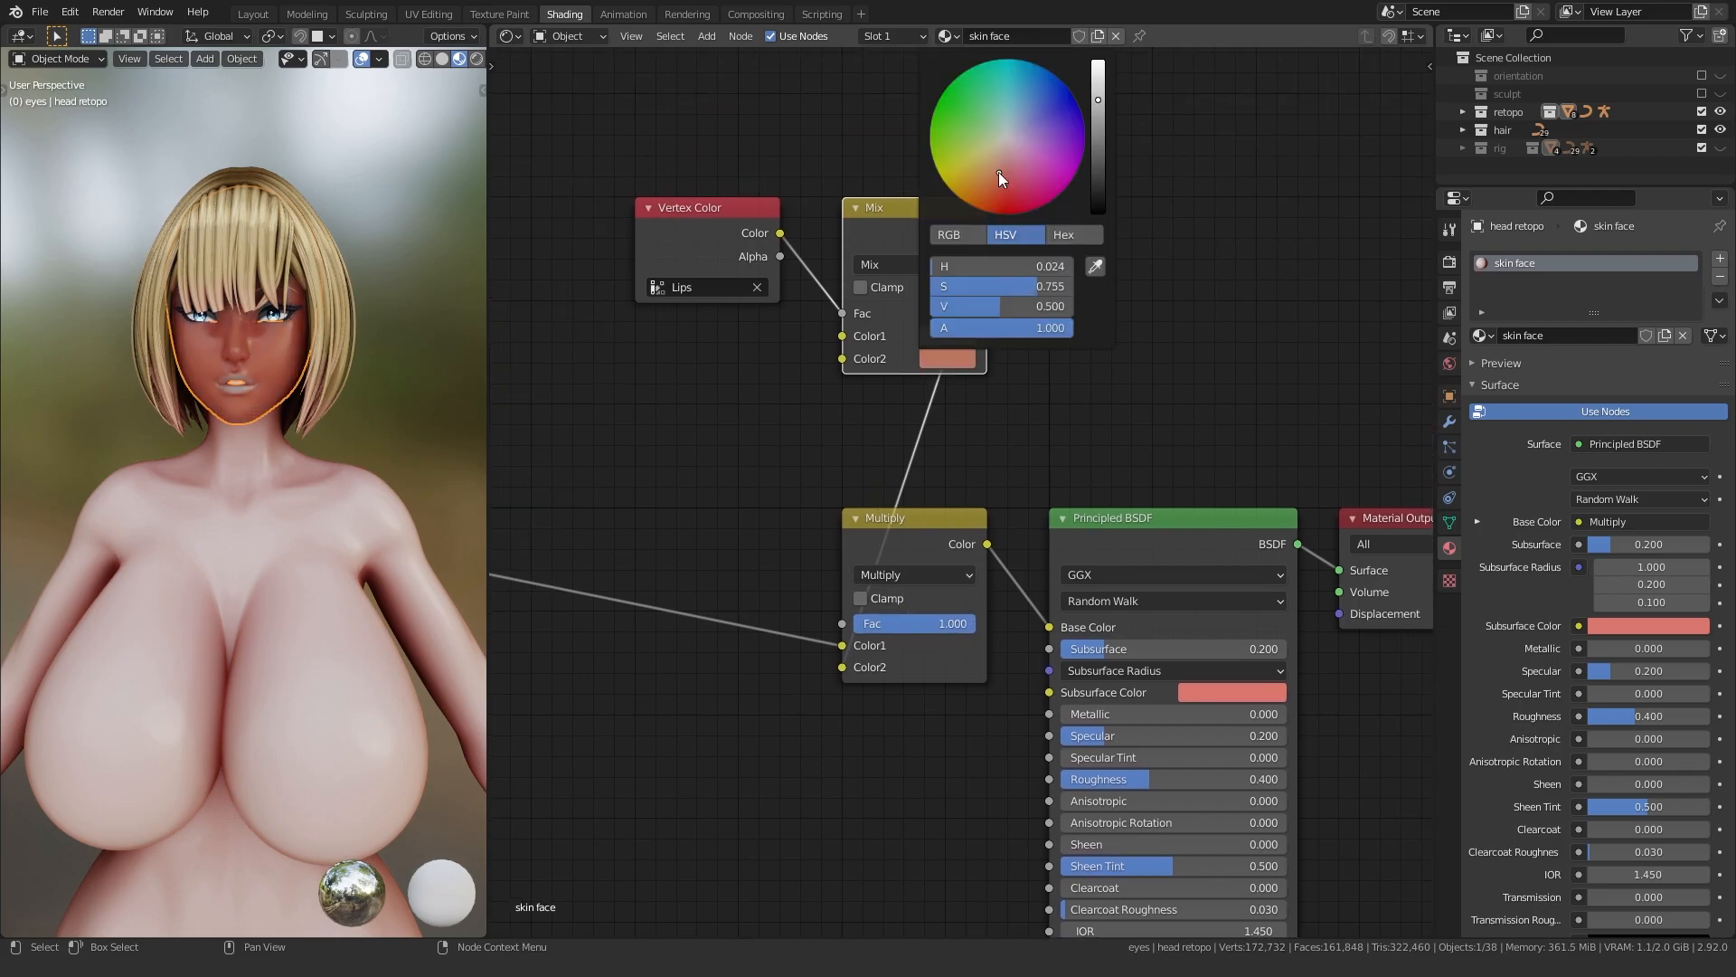
pyautogui.moveTo(1001, 305); pyautogui.dragTo(931, 285)
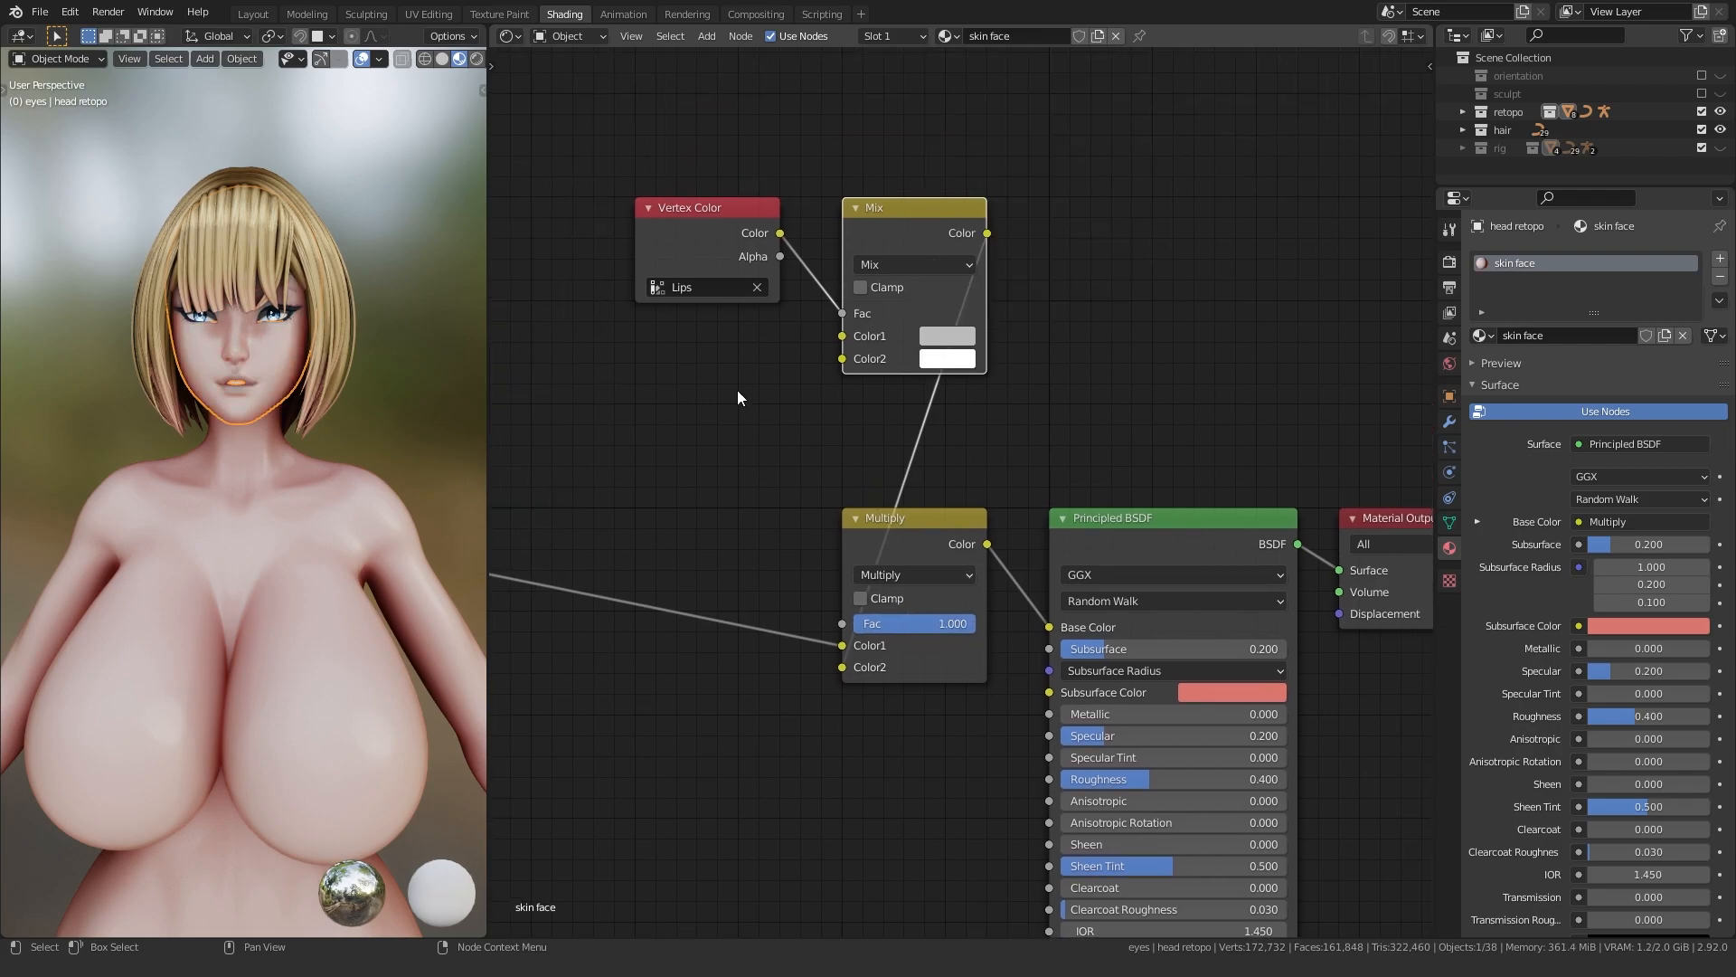
pyautogui.click(950, 335)
pyautogui.click(1006, 154)
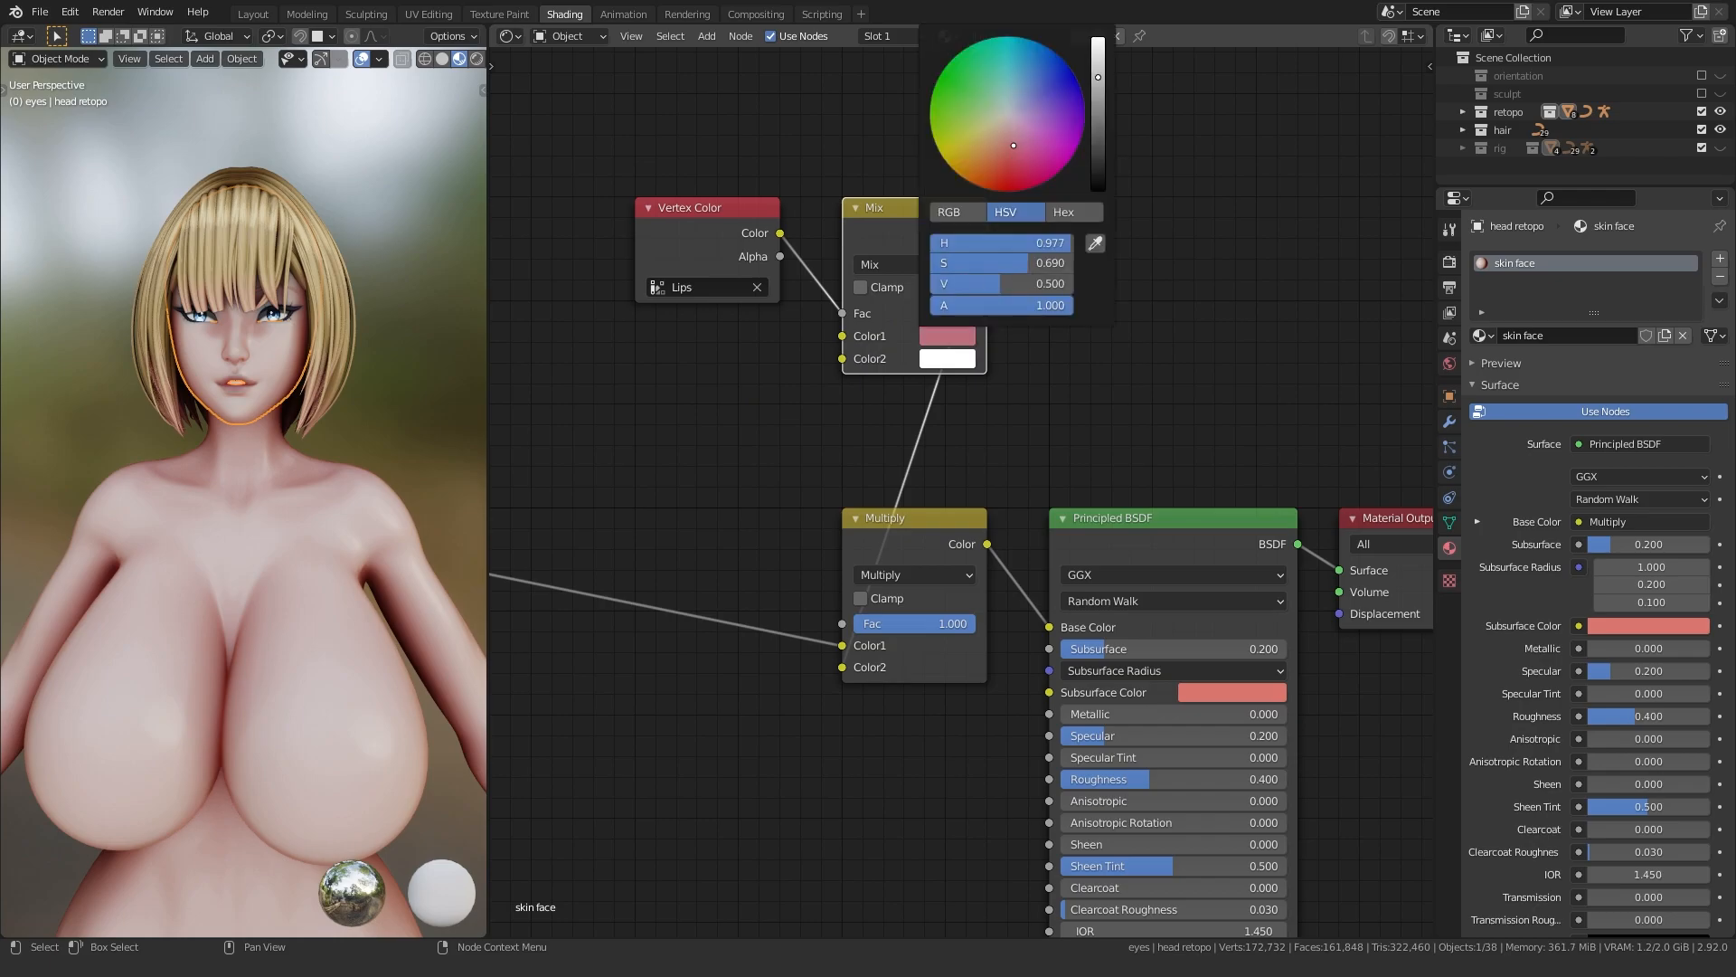
# - Try a lighter pink for the lips Mix node's Color1, around H 0.951, S 0.631 and V 0.729, judging it on the face
pyautogui.scroll(5, 239, 363)
pyautogui.scroll(-3, 237, 363)
pyautogui.moveTo(237, 364); pyautogui.dragTo(198, 452, button='middle')
pyautogui.scroll(3, 203, 448)
pyautogui.scroll(1, 827, 355)
pyautogui.moveTo(827, 355); pyautogui.dragTo(808, 461, button='middle')
pyautogui.scroll(3, 807, 461)
pyautogui.click(904, 406)
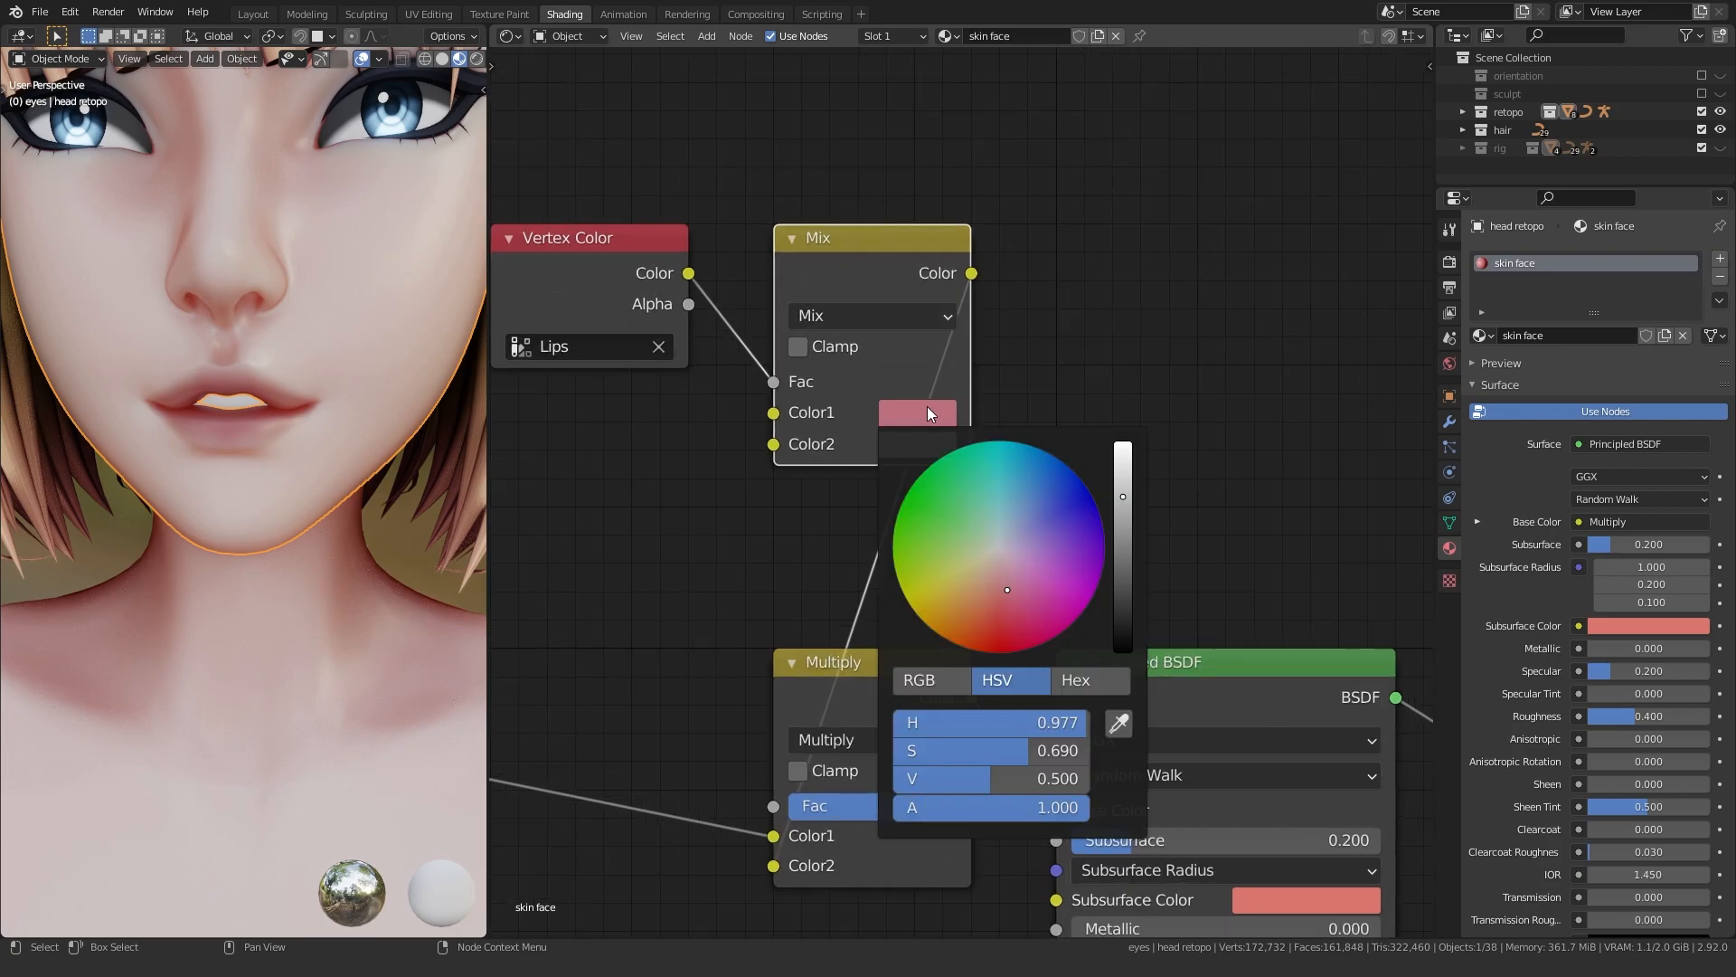
pyautogui.moveTo(1123, 485); pyautogui.dragTo(1123, 469)
pyautogui.click(886, 403)
pyautogui.click(915, 413)
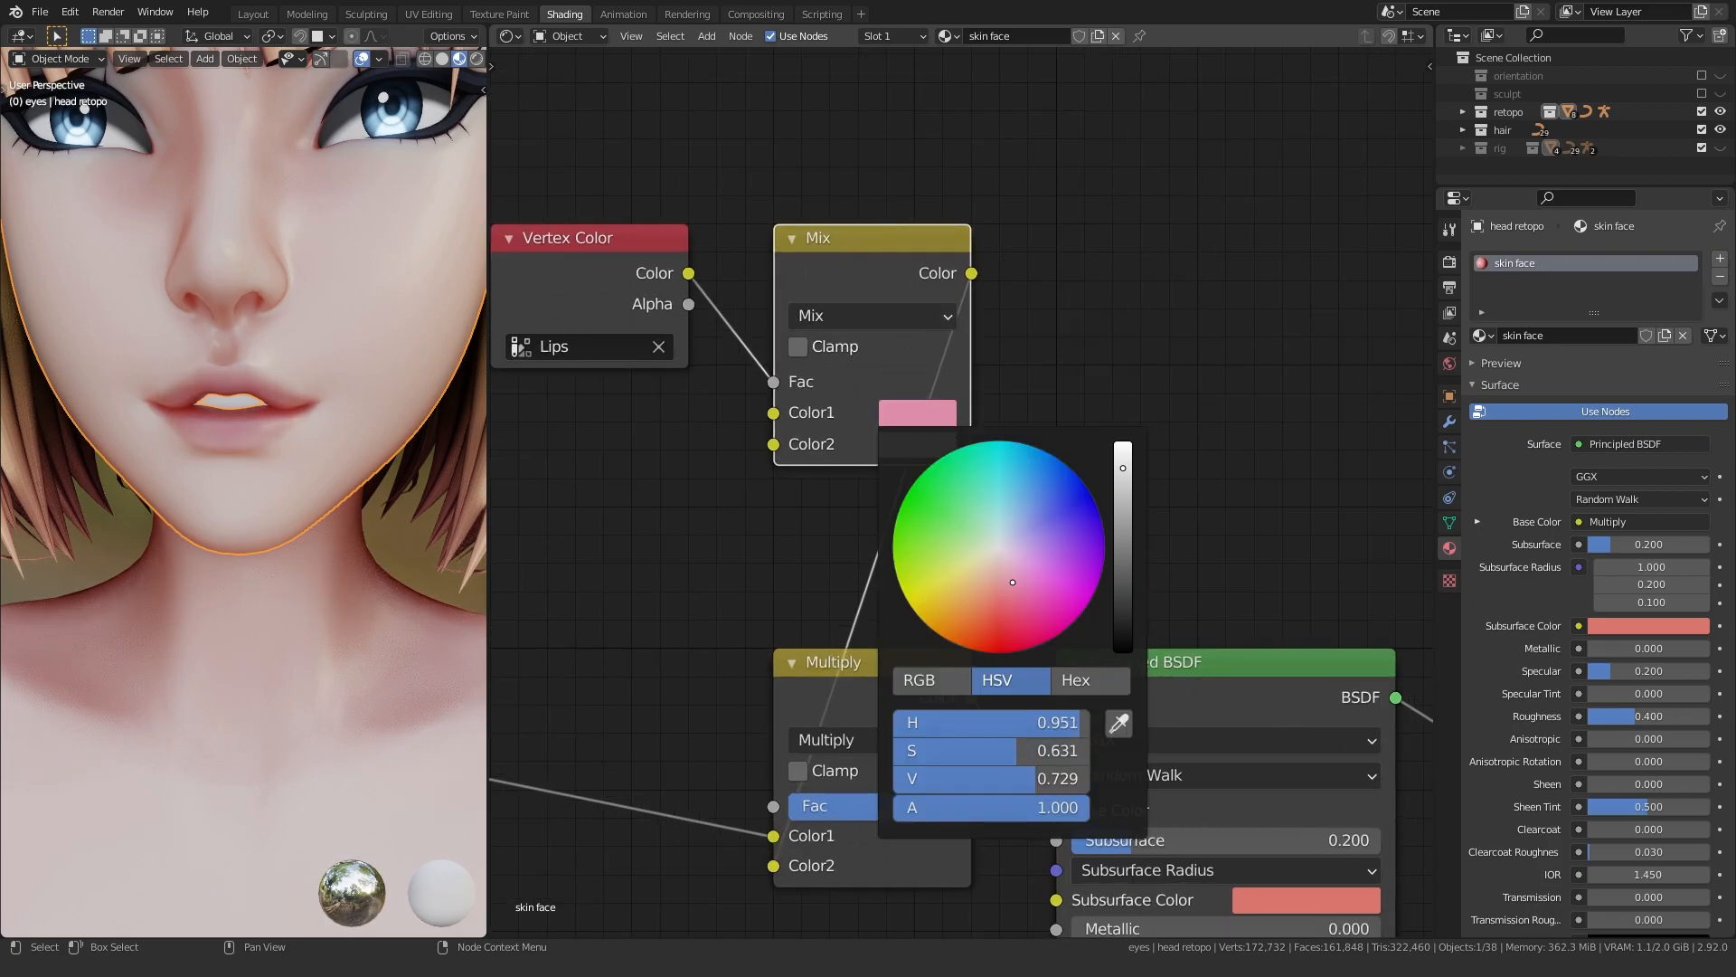
pyautogui.scroll(-5, 275, 557)
pyautogui.moveTo(135, 498); pyautogui.dragTo(127, 497, button='middle')
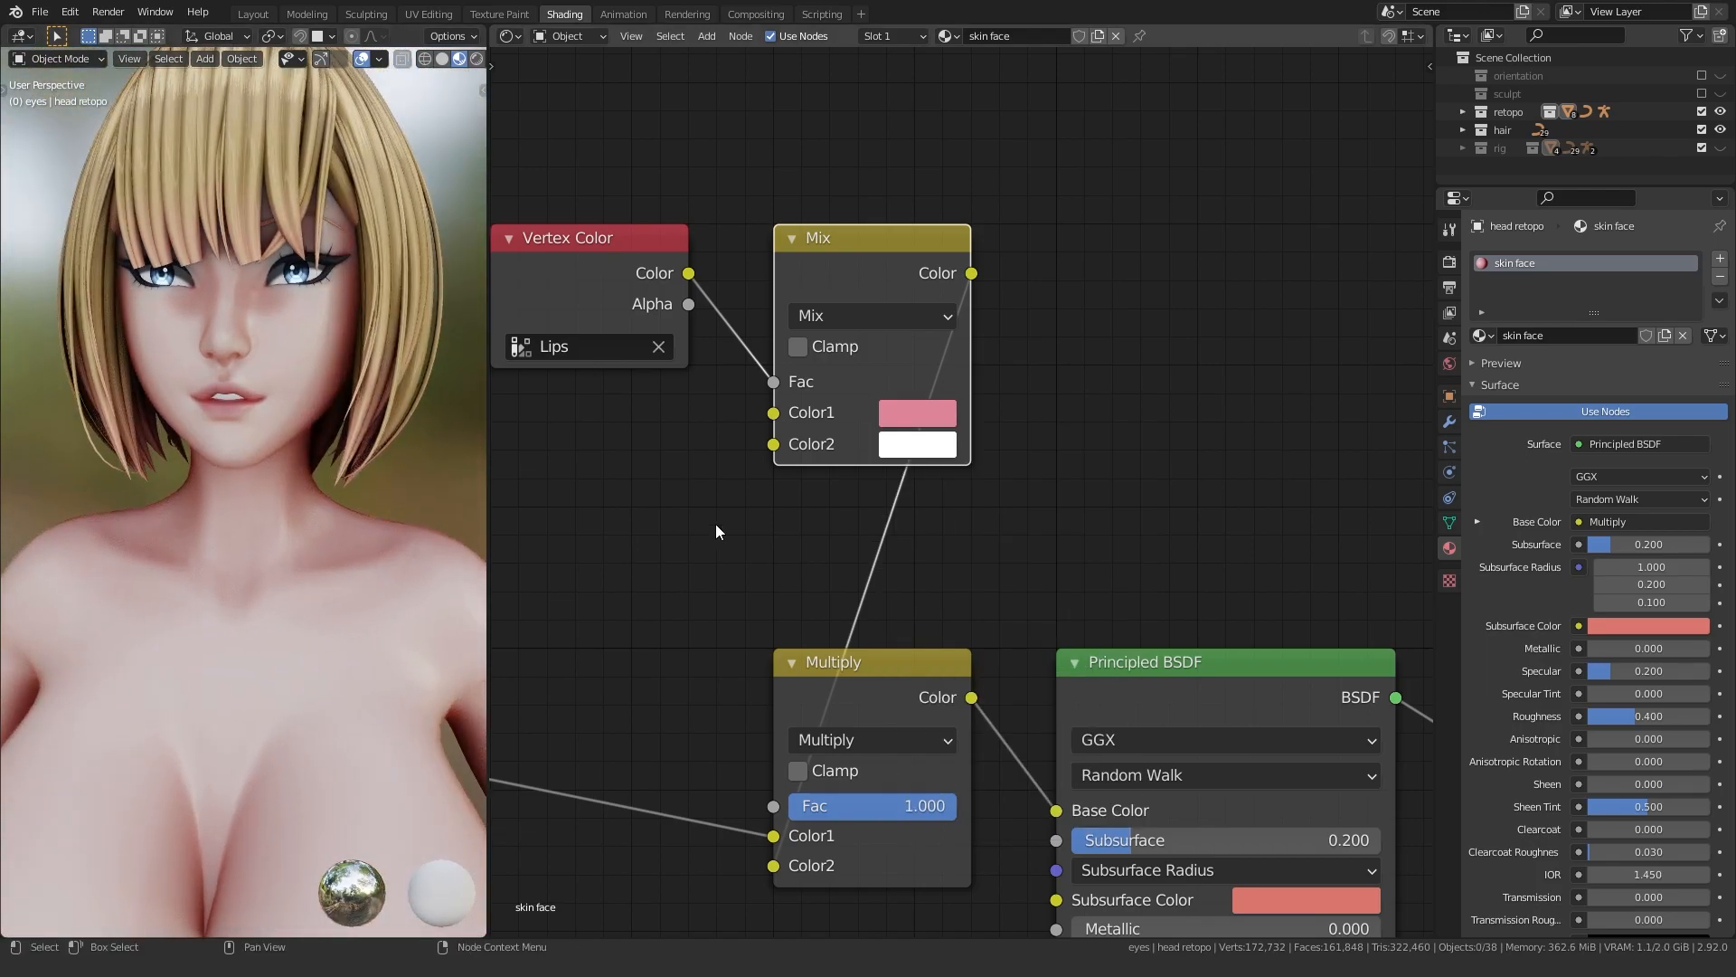
# - Copy the pink Color2 of the hair material's last Mix node onto Color1 of the skin face material's lips Mix node
pyautogui.click(394, 419)
pyautogui.scroll(-5, 983, 594)
pyautogui.press('Home')
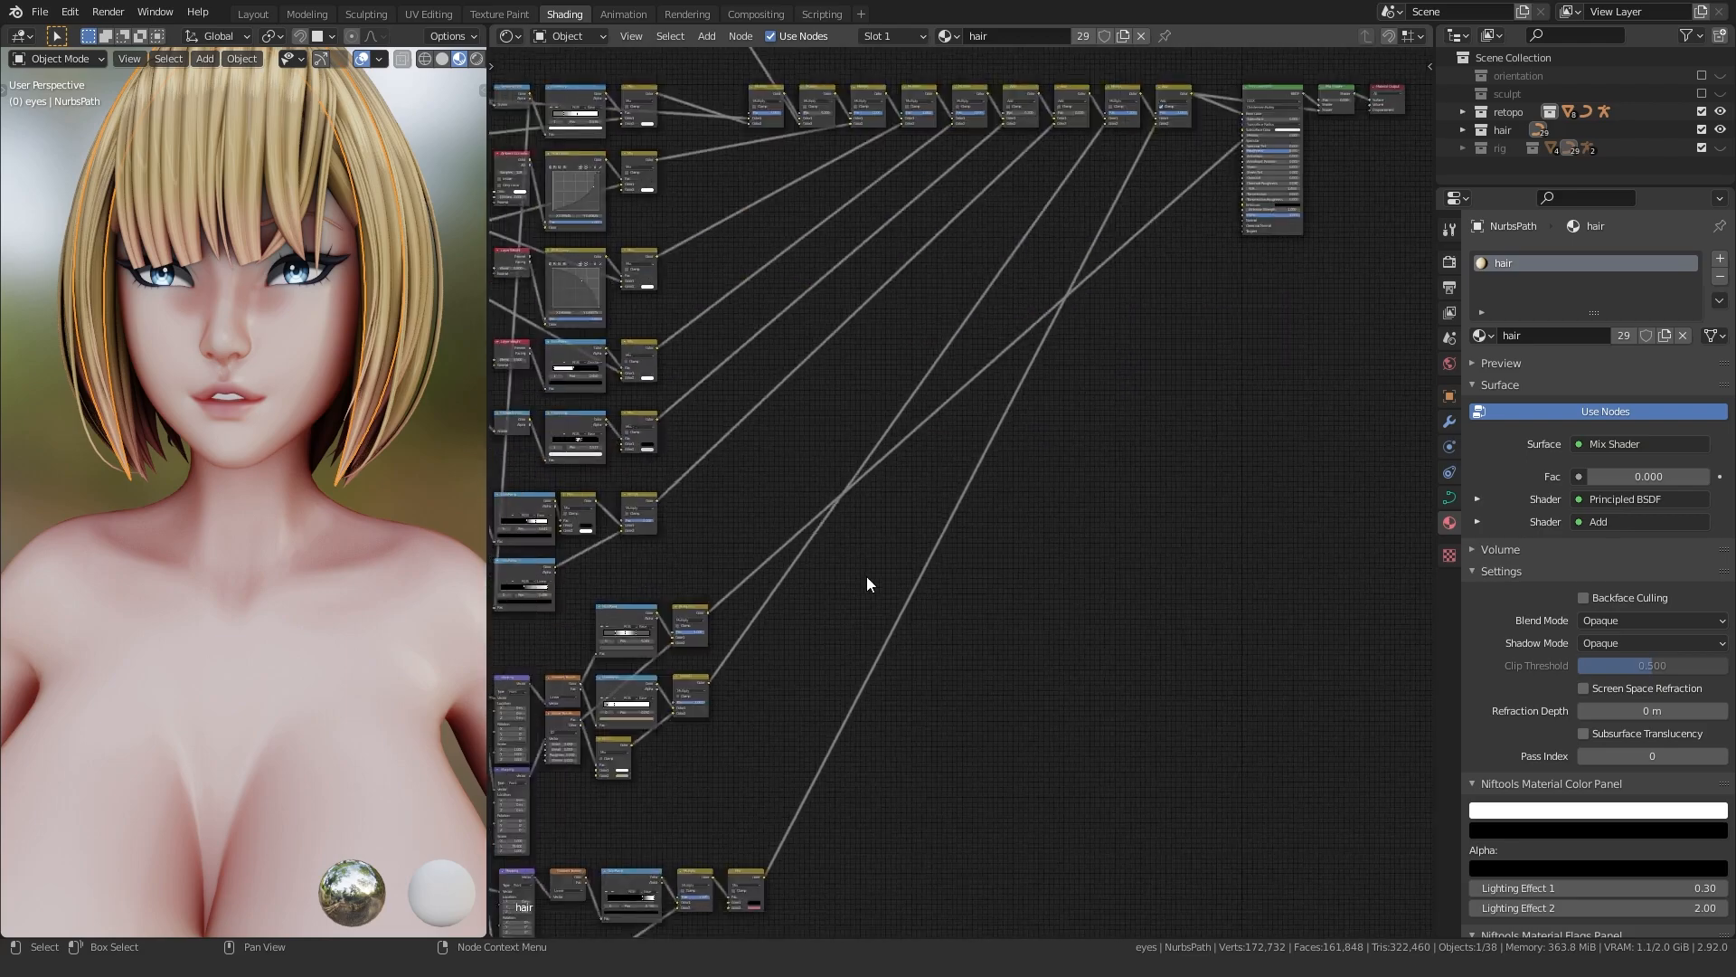
pyautogui.scroll(8, 971, 507)
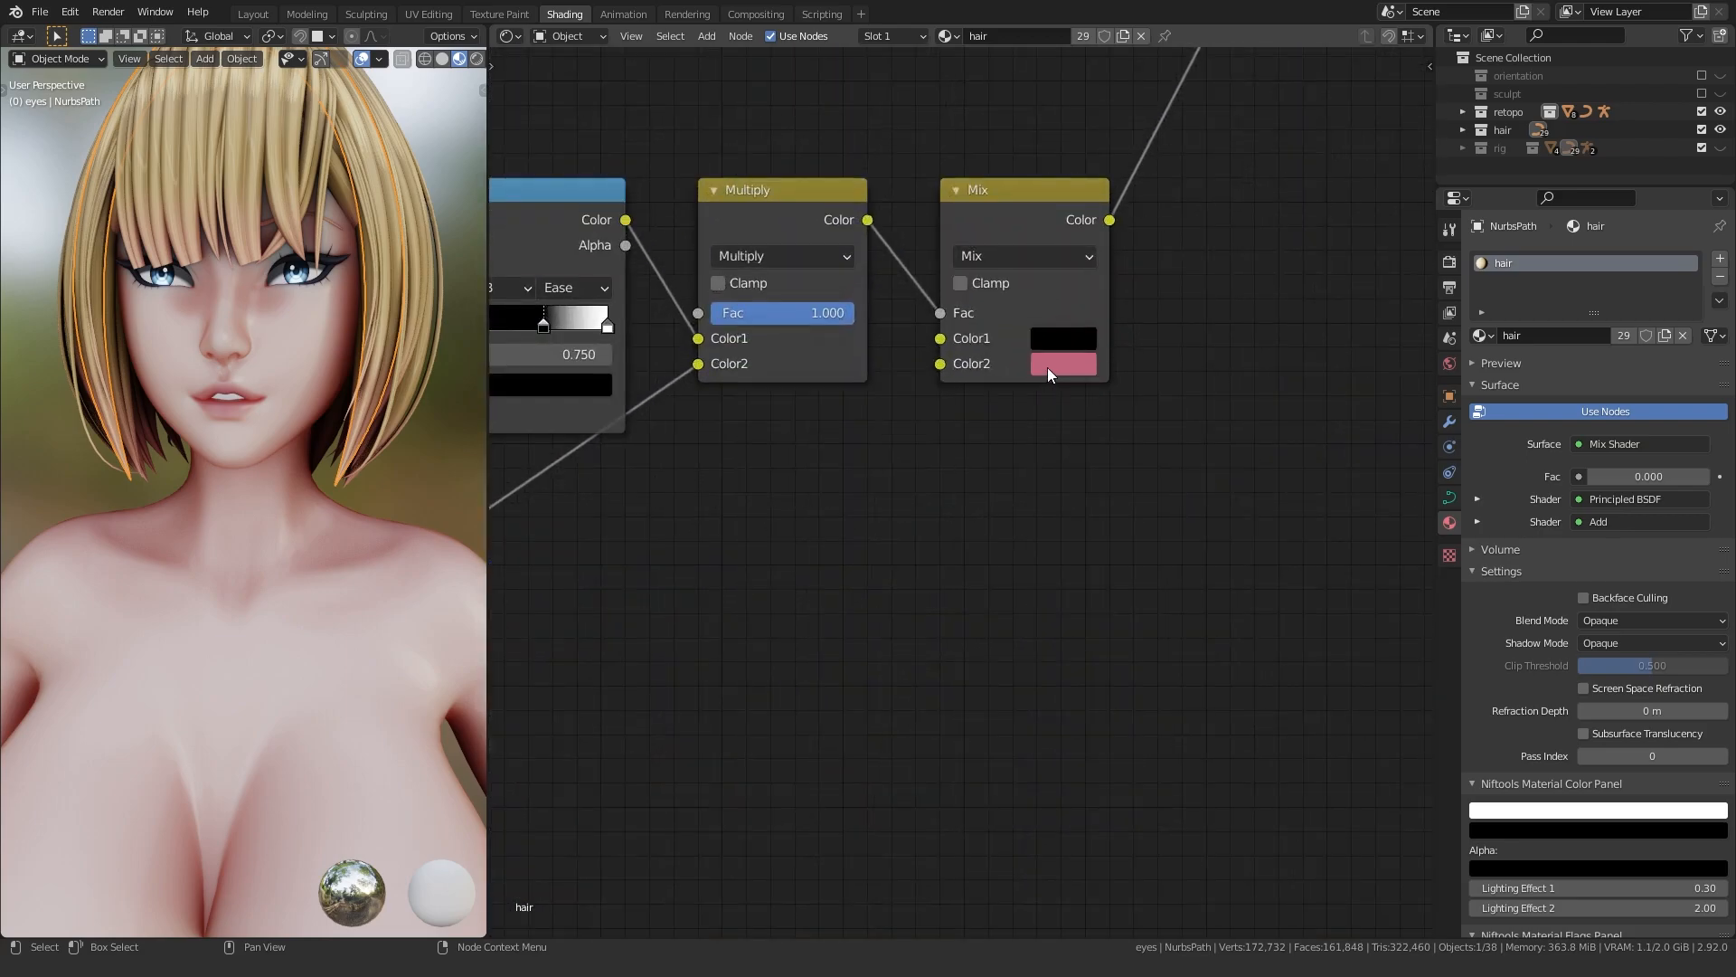
pyautogui.click(316, 407)
pyautogui.press('Home')
pyautogui.scroll(8, 1068, 246)
# - Shift the lips Mix node's pink Color1 slightly towards red while viewing the face up close
pyautogui.click(56, 477)
pyautogui.moveTo(123, 481); pyautogui.dragTo(220, 513, button='middle')
pyautogui.scroll(2, 150, 502)
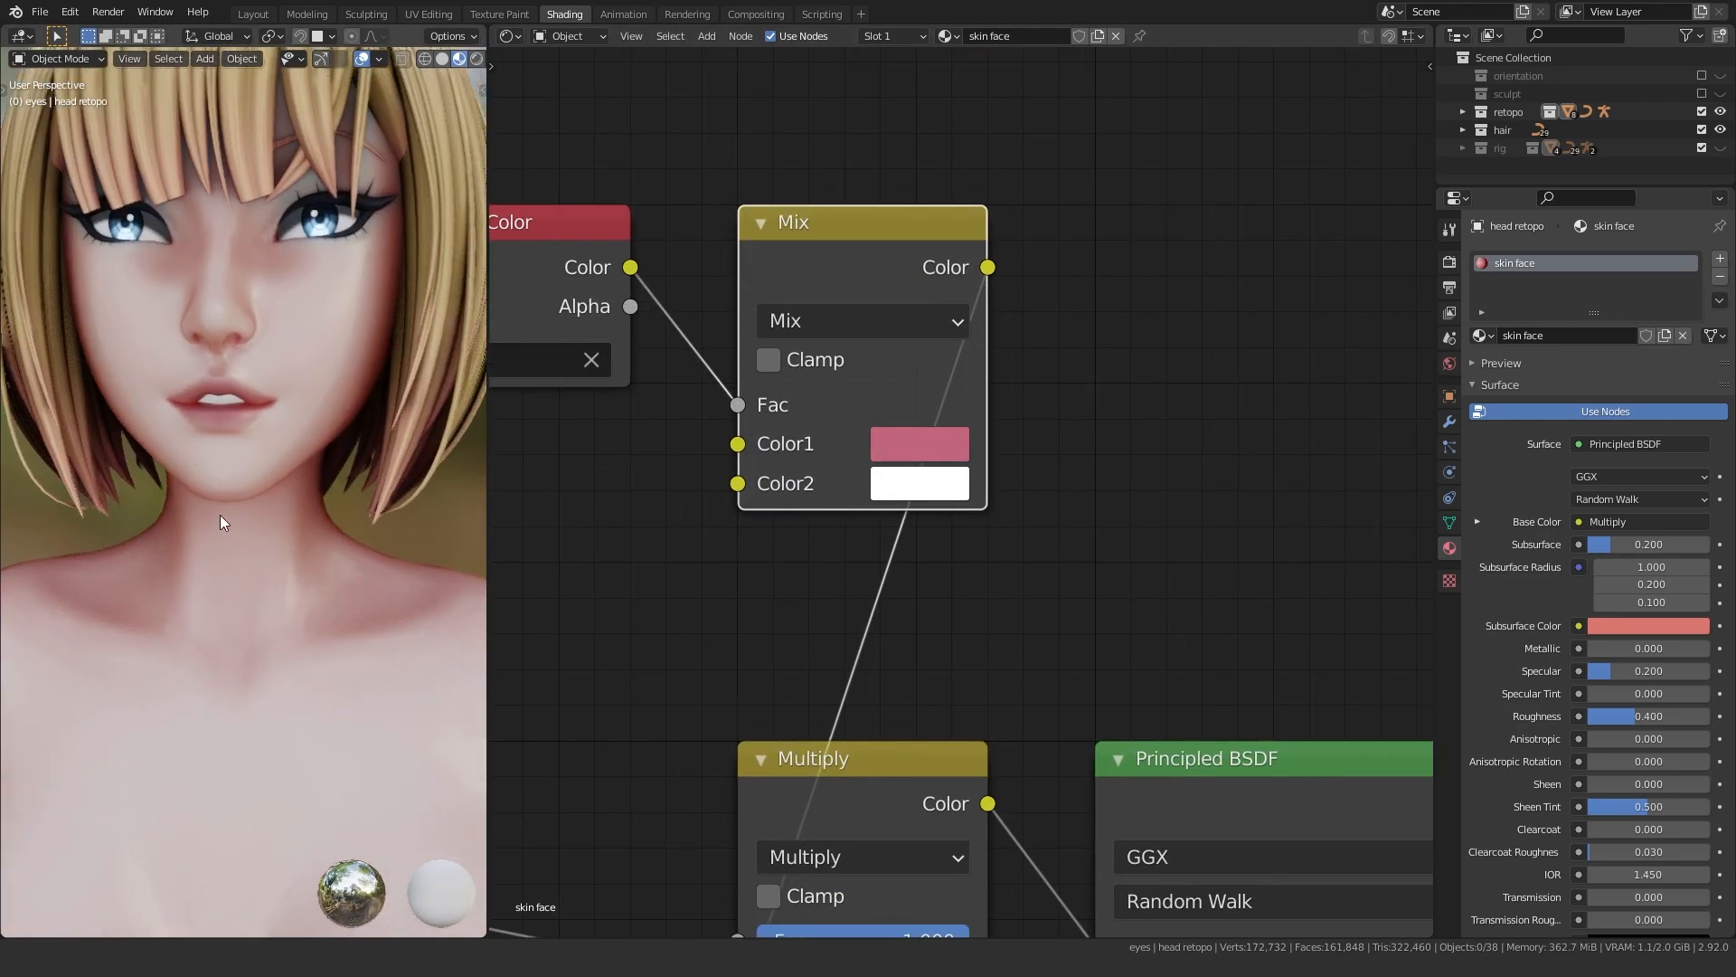
pyautogui.click(927, 434)
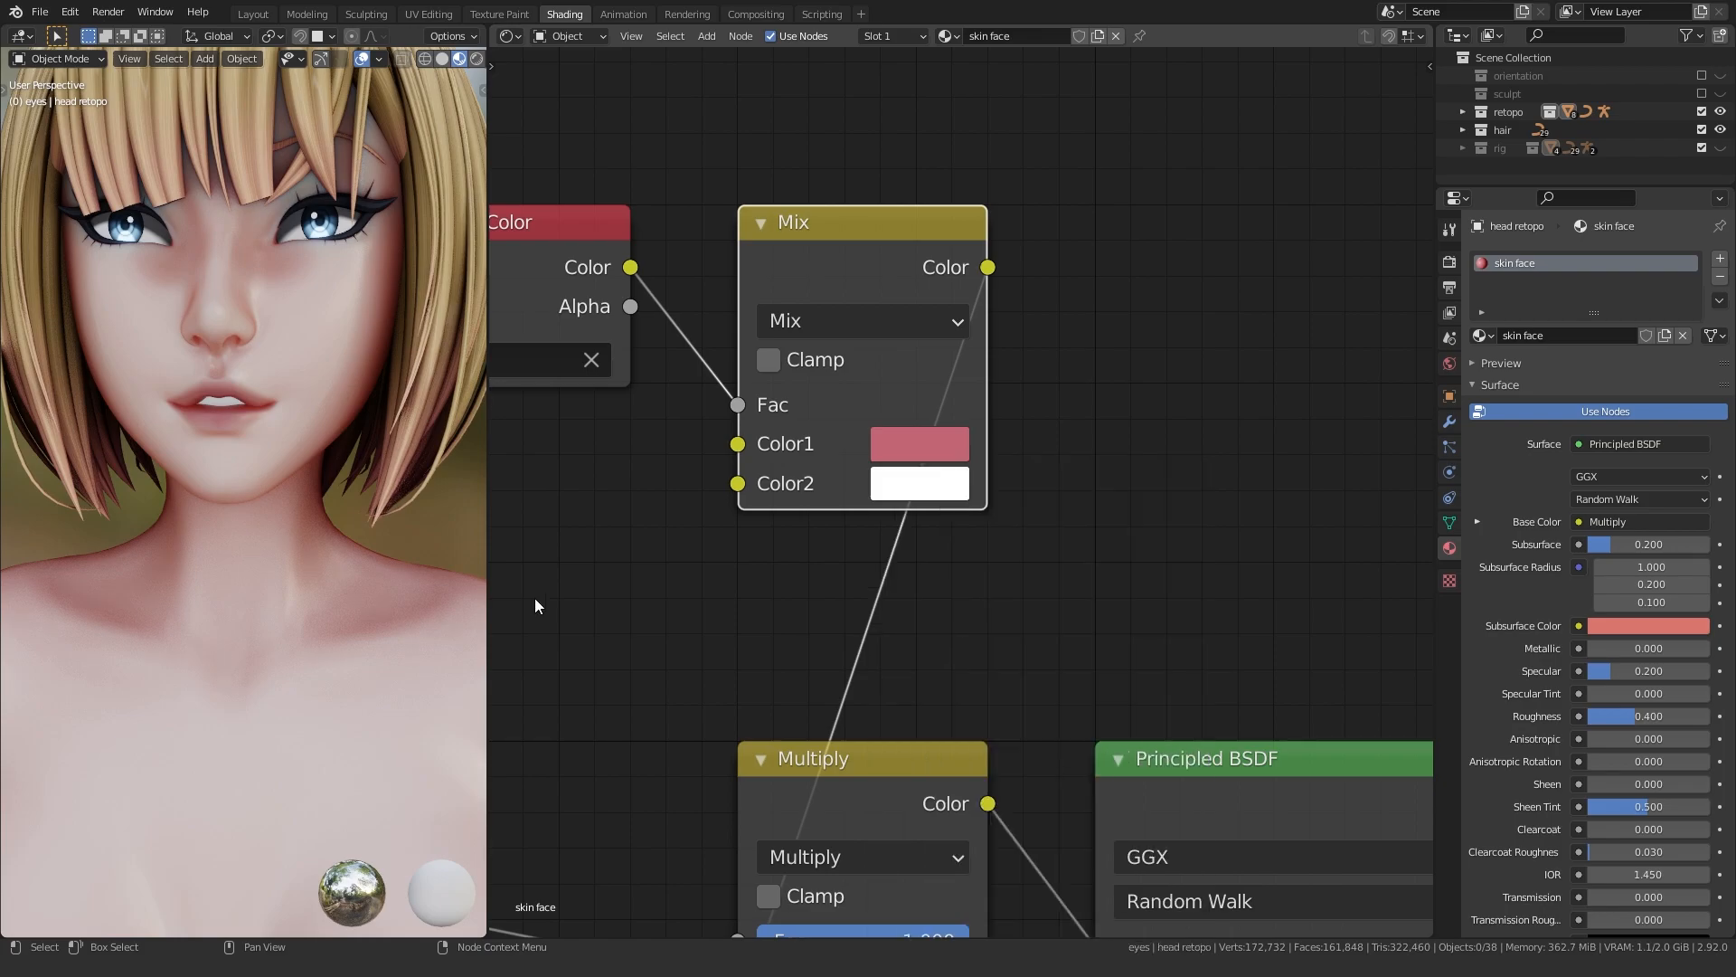
# - Add a vertex color layer named Blush to the head retopo mesh and make it the active render layer
pyautogui.scroll(-3, 262, 530)
pyautogui.moveTo(90, 407); pyautogui.dragTo(130, 358, button='middle')
pyautogui.click(254, 13)
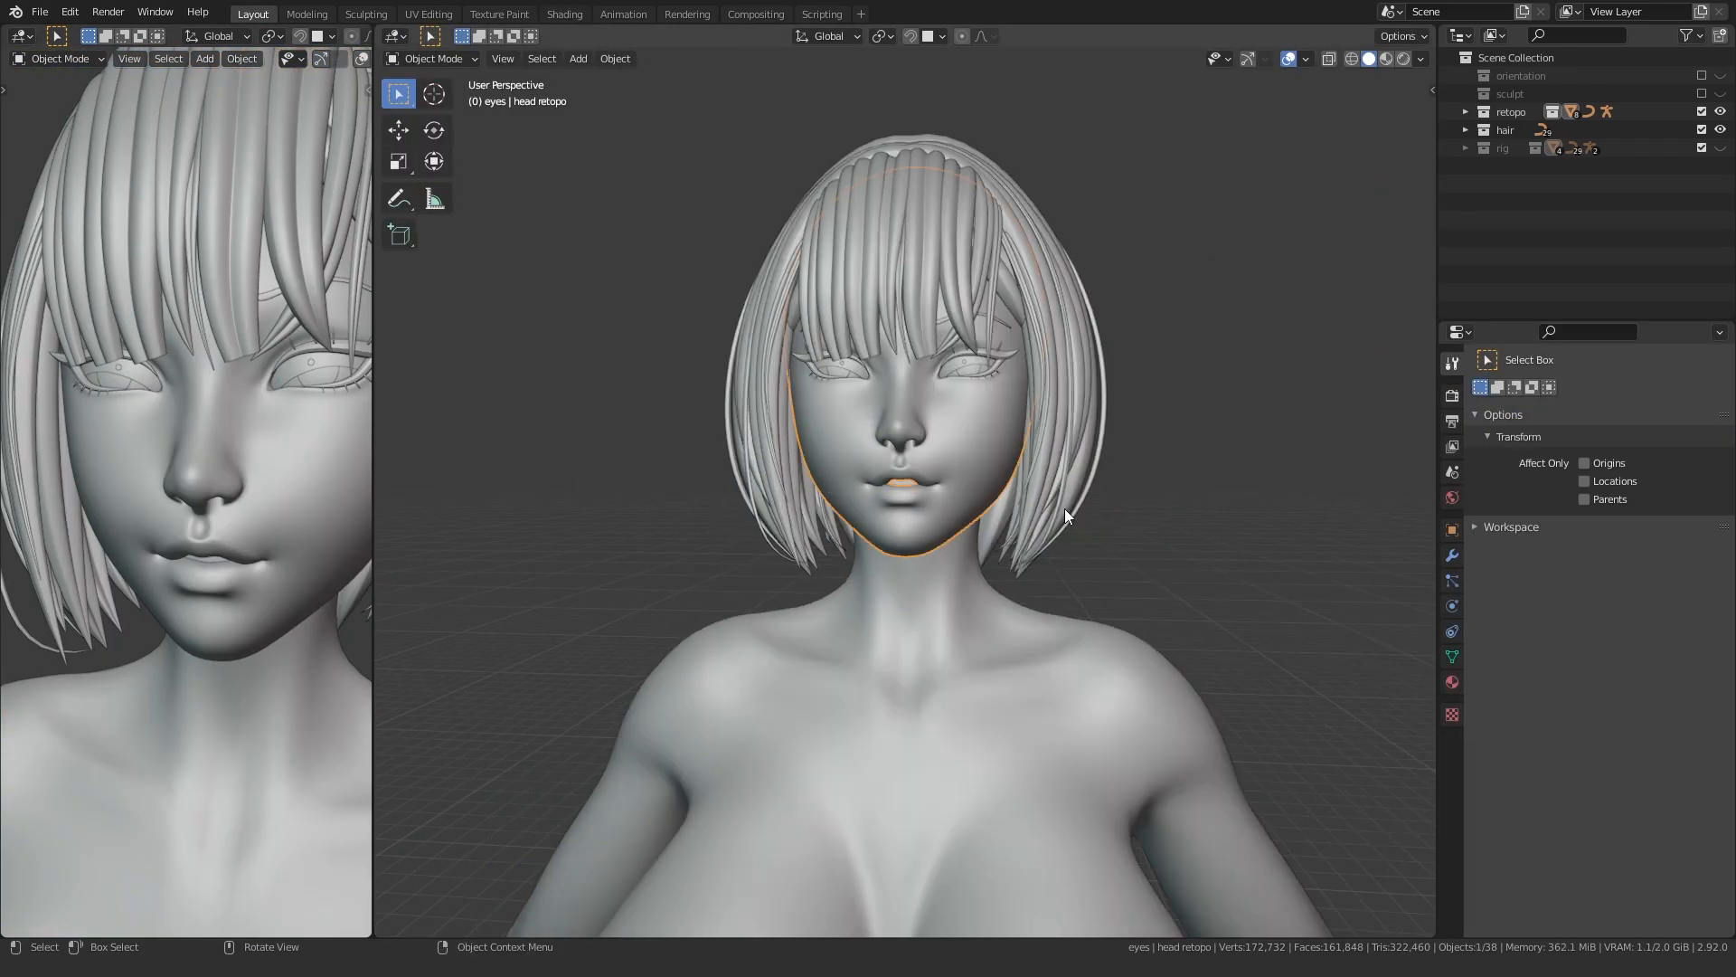
pyautogui.click(1452, 657)
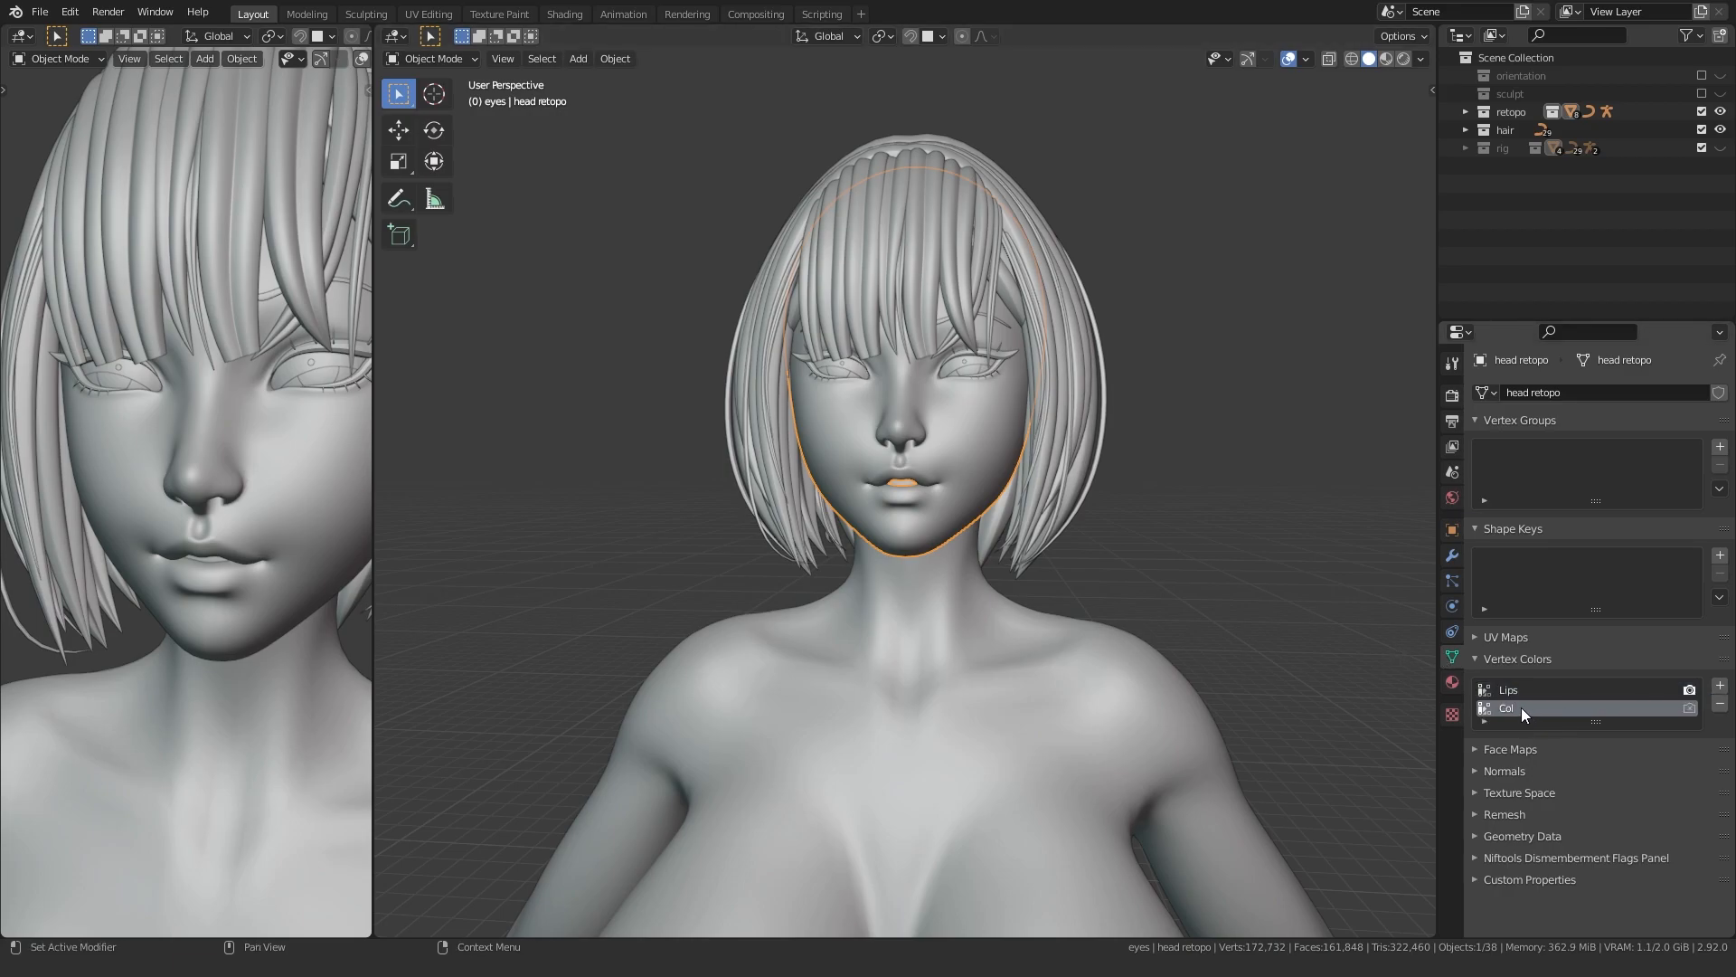
pyautogui.press('Return')
pyautogui.click(1688, 708)
# - Switch the head to Vertex Paint mode and fill the Blush layer with white
pyautogui.hotkey('ctrl', 'Tab')
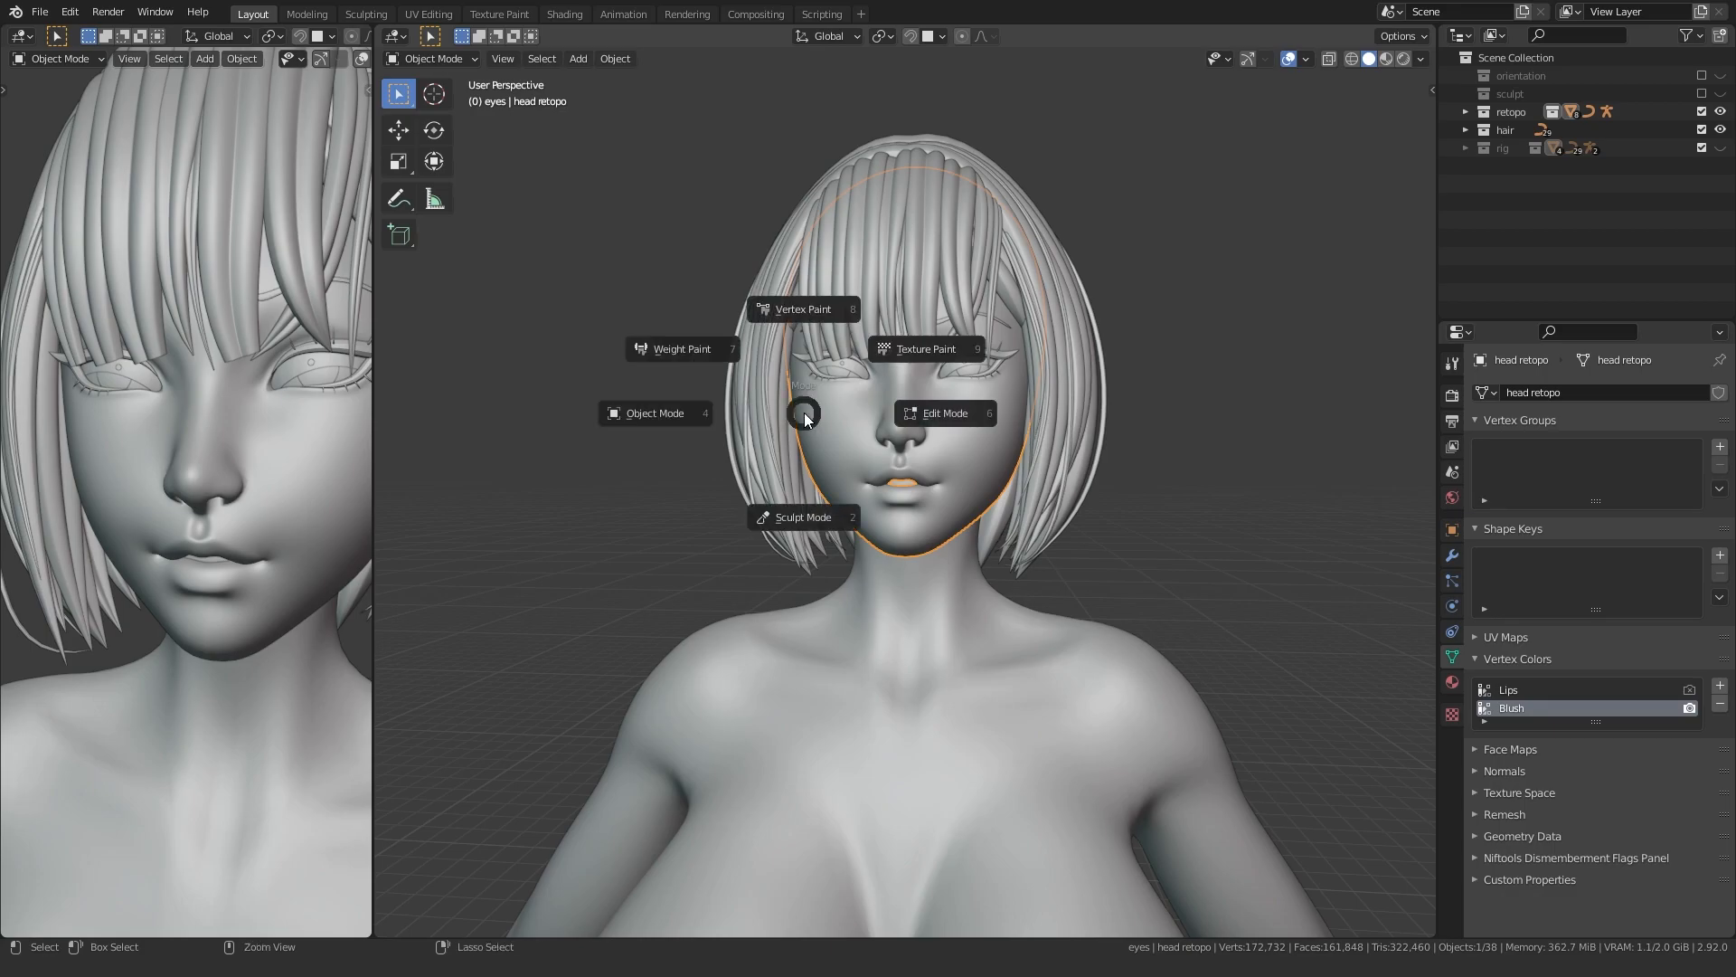
pyautogui.click(803, 308)
pyautogui.scroll(4, 829, 484)
pyautogui.click(578, 59)
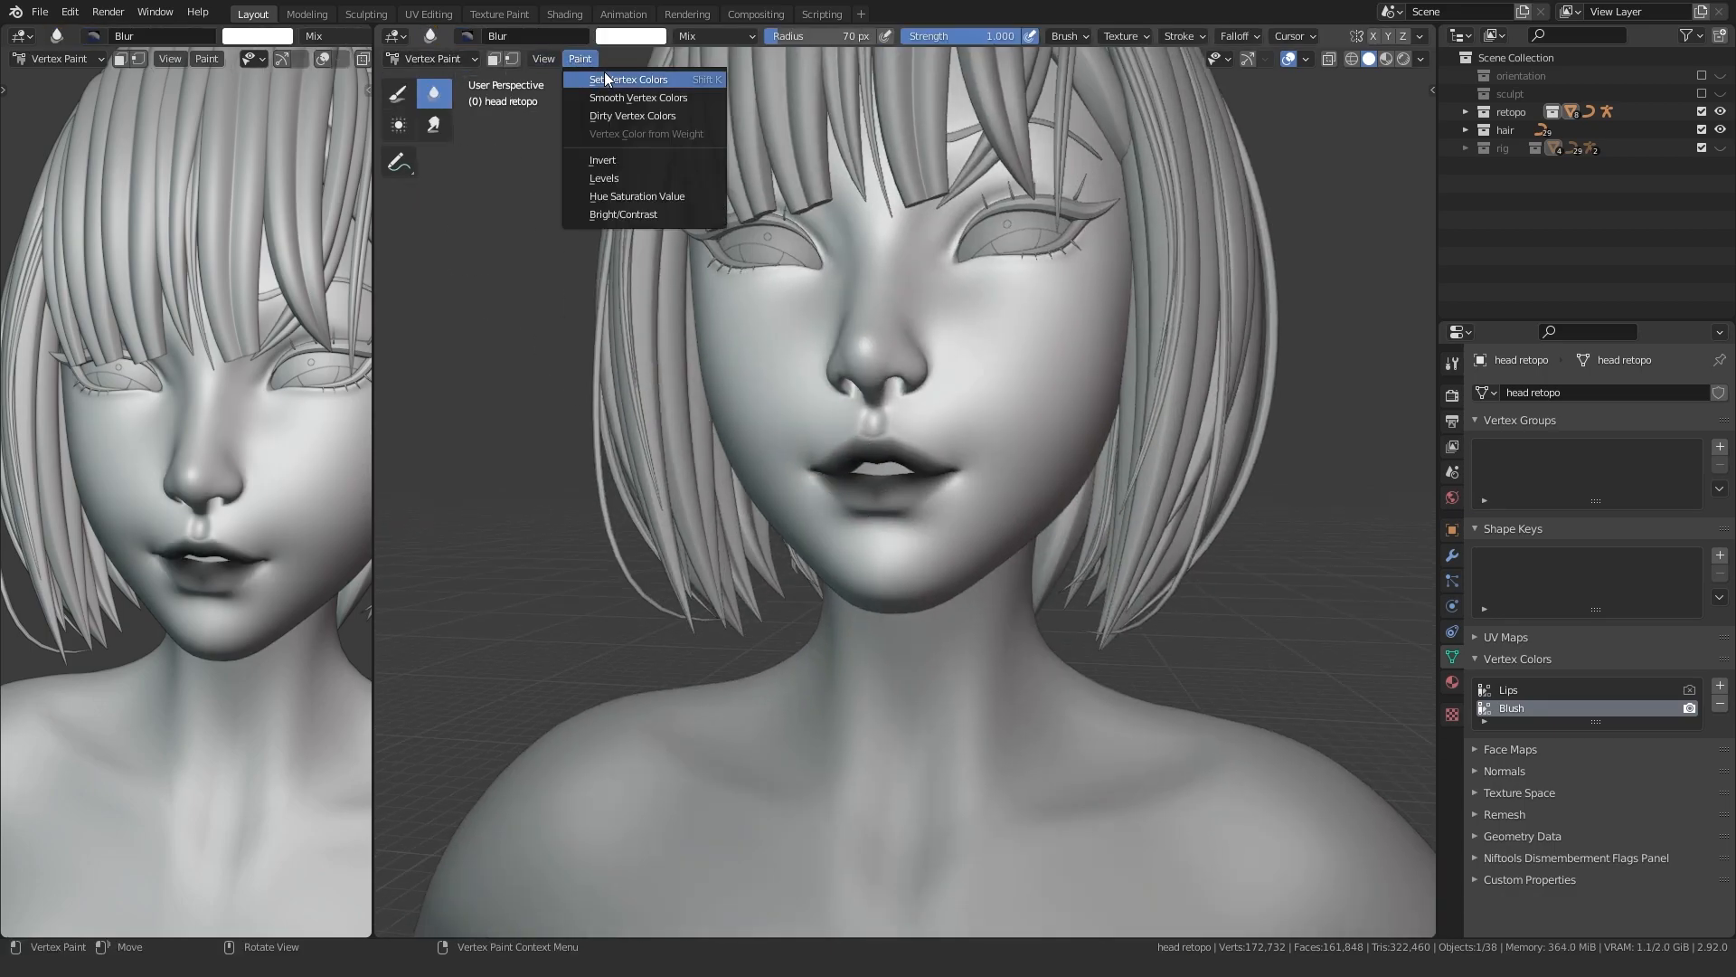
pyautogui.click(604, 78)
# - Paint black blush areas on the tip of the nose and across the cheeks with the Draw brush
pyautogui.click(395, 93)
pyautogui.scroll(3, 814, 343)
pyautogui.moveTo(774, 290)
pyautogui.mouseDown()
pyautogui.moveTo(793, 291)
pyautogui.moveTo(786, 326)
pyautogui.moveTo(797, 310)
pyautogui.mouseUp()
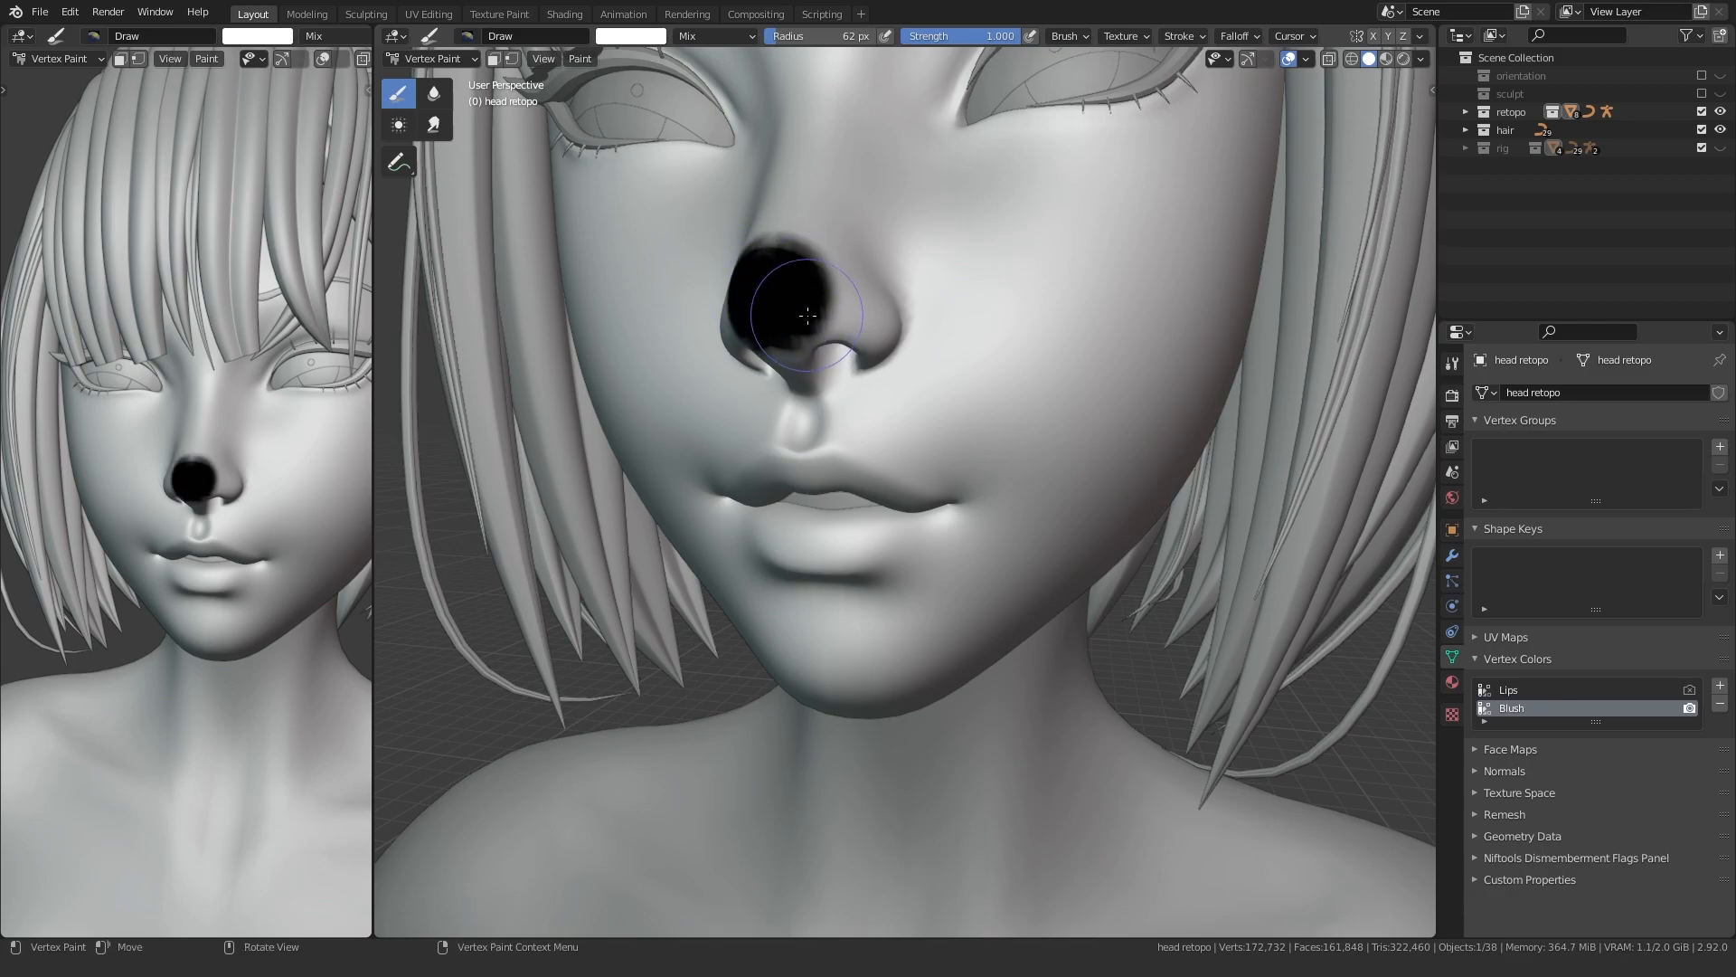
pyautogui.moveTo(909, 312); pyautogui.dragTo(849, 341, button='middle')
pyautogui.press('f')
pyautogui.click(910, 346)
pyautogui.moveTo(833, 332)
pyautogui.keyDown('ctrl'); pyautogui.mouseDown()
pyautogui.moveTo(1070, 363)
pyautogui.moveTo(898, 341)
pyautogui.moveTo(1162, 349)
pyautogui.moveTo(1103, 358)
pyautogui.mouseUp(); pyautogui.keyUp('ctrl')
pyautogui.press('f')
pyautogui.click(1164, 353)
pyautogui.moveTo(1103, 358)
pyautogui.mouseDown(button='middle')
pyautogui.moveTo(953, 389)
pyautogui.moveTo(960, 366)
pyautogui.mouseUp(button='middle')
pyautogui.keyDown('ctrl'); pyautogui.moveTo(950, 362); pyautogui.dragTo(923, 334); pyautogui.keyUp('ctrl')
pyautogui.scroll(-2, 922, 333)
pyautogui.moveTo(922, 333)
pyautogui.mouseDown(button='middle')
pyautogui.moveTo(977, 338)
pyautogui.moveTo(937, 336)
pyautogui.mouseUp(button='middle')
# - Blur the black blush paint on the nose and cheeks into soft gradients, enlarging the brush for the cheeks
pyautogui.click(434, 93)
pyautogui.scroll(2, 567, 331)
pyautogui.press('f')
pyautogui.click(807, 316)
pyautogui.moveTo(808, 317)
pyautogui.mouseDown()
pyautogui.moveTo(860, 383)
pyautogui.moveTo(795, 362)
pyautogui.mouseUp()
pyautogui.moveTo(872, 358); pyautogui.dragTo(772, 355, button='middle')
pyautogui.press('f')
pyautogui.click(922, 326)
pyautogui.moveTo(859, 321)
pyautogui.mouseDown()
pyautogui.moveTo(1147, 318)
pyautogui.moveTo(1165, 346)
pyautogui.moveTo(1046, 310)
pyautogui.moveTo(996, 407)
pyautogui.mouseUp()
pyautogui.moveTo(995, 407); pyautogui.dragTo(488, 120, button='middle')
# - Trim the upper edge of the cheek blush with white below the eyes and soften the transition
pyautogui.moveTo(916, 241)
pyautogui.mouseDown()
pyautogui.moveTo(1067, 164)
pyautogui.moveTo(1029, 175)
pyautogui.mouseUp()
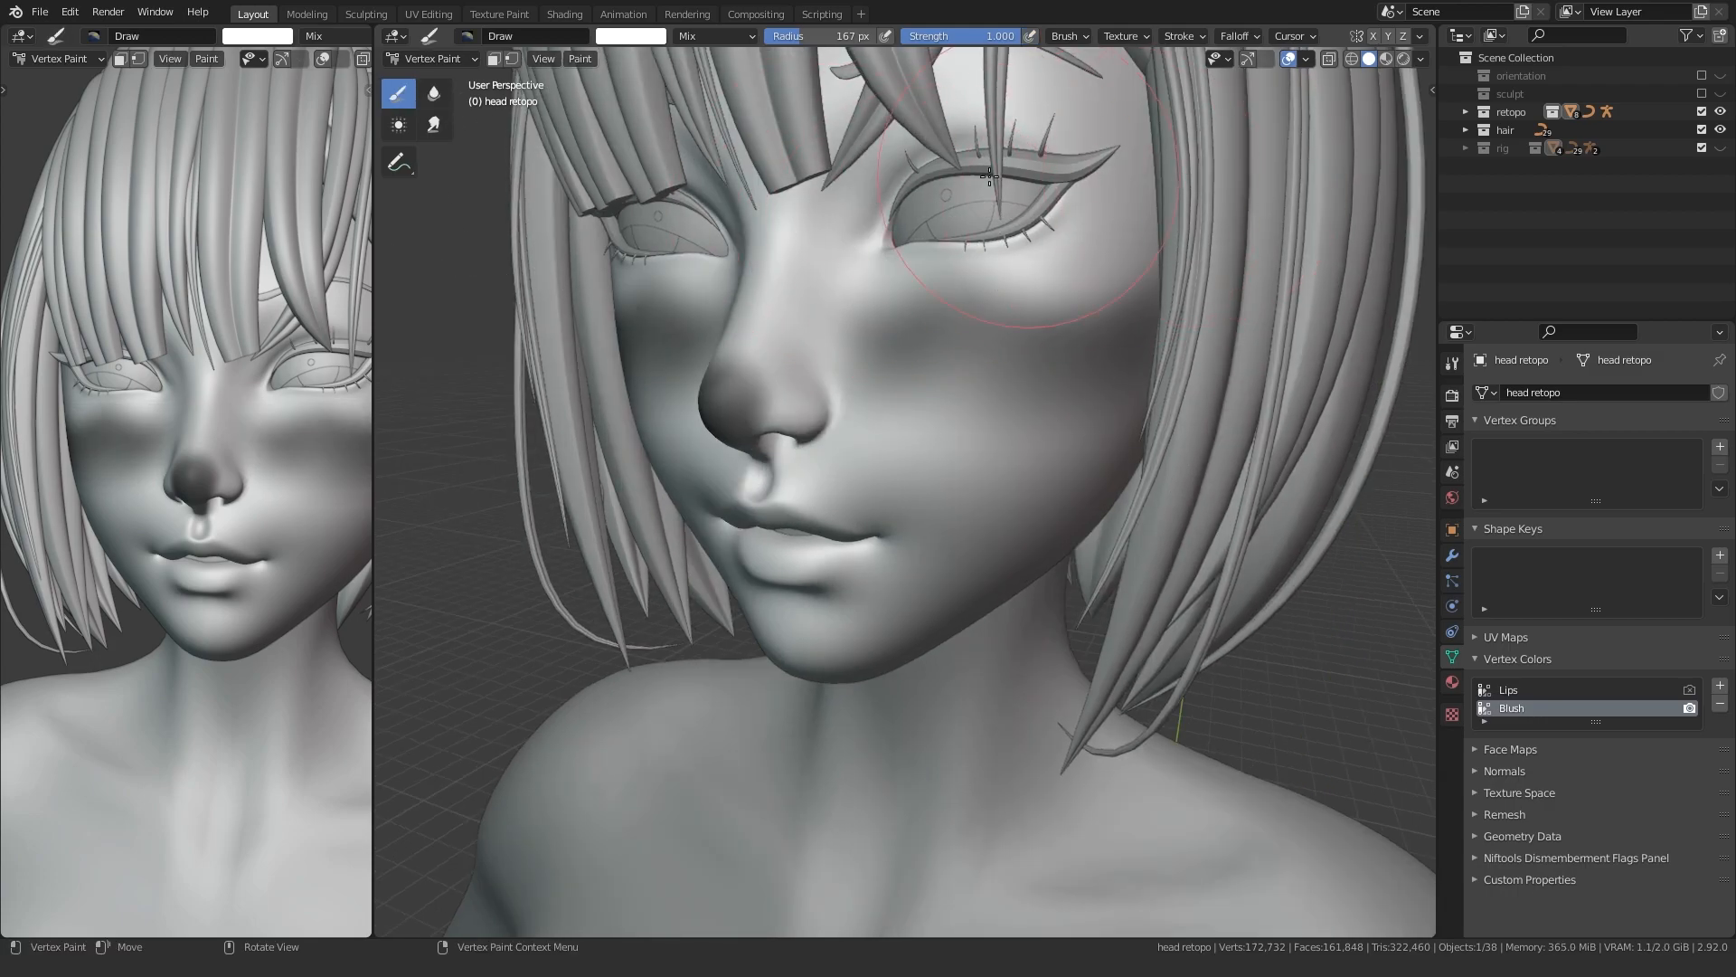
pyautogui.moveTo(884, 228); pyautogui.dragTo(798, 217)
pyautogui.hotkey('ctrl', 'z')
pyautogui.press('f')
pyautogui.click(986, 259)
pyautogui.moveTo(872, 270)
pyautogui.mouseDown()
pyautogui.moveTo(1008, 276)
pyautogui.moveTo(988, 326)
pyautogui.moveTo(1163, 317)
pyautogui.mouseUp()
# - Smooth the remaining blush edges on the face with the Blur brush
pyautogui.scroll(-3, 872, 334)
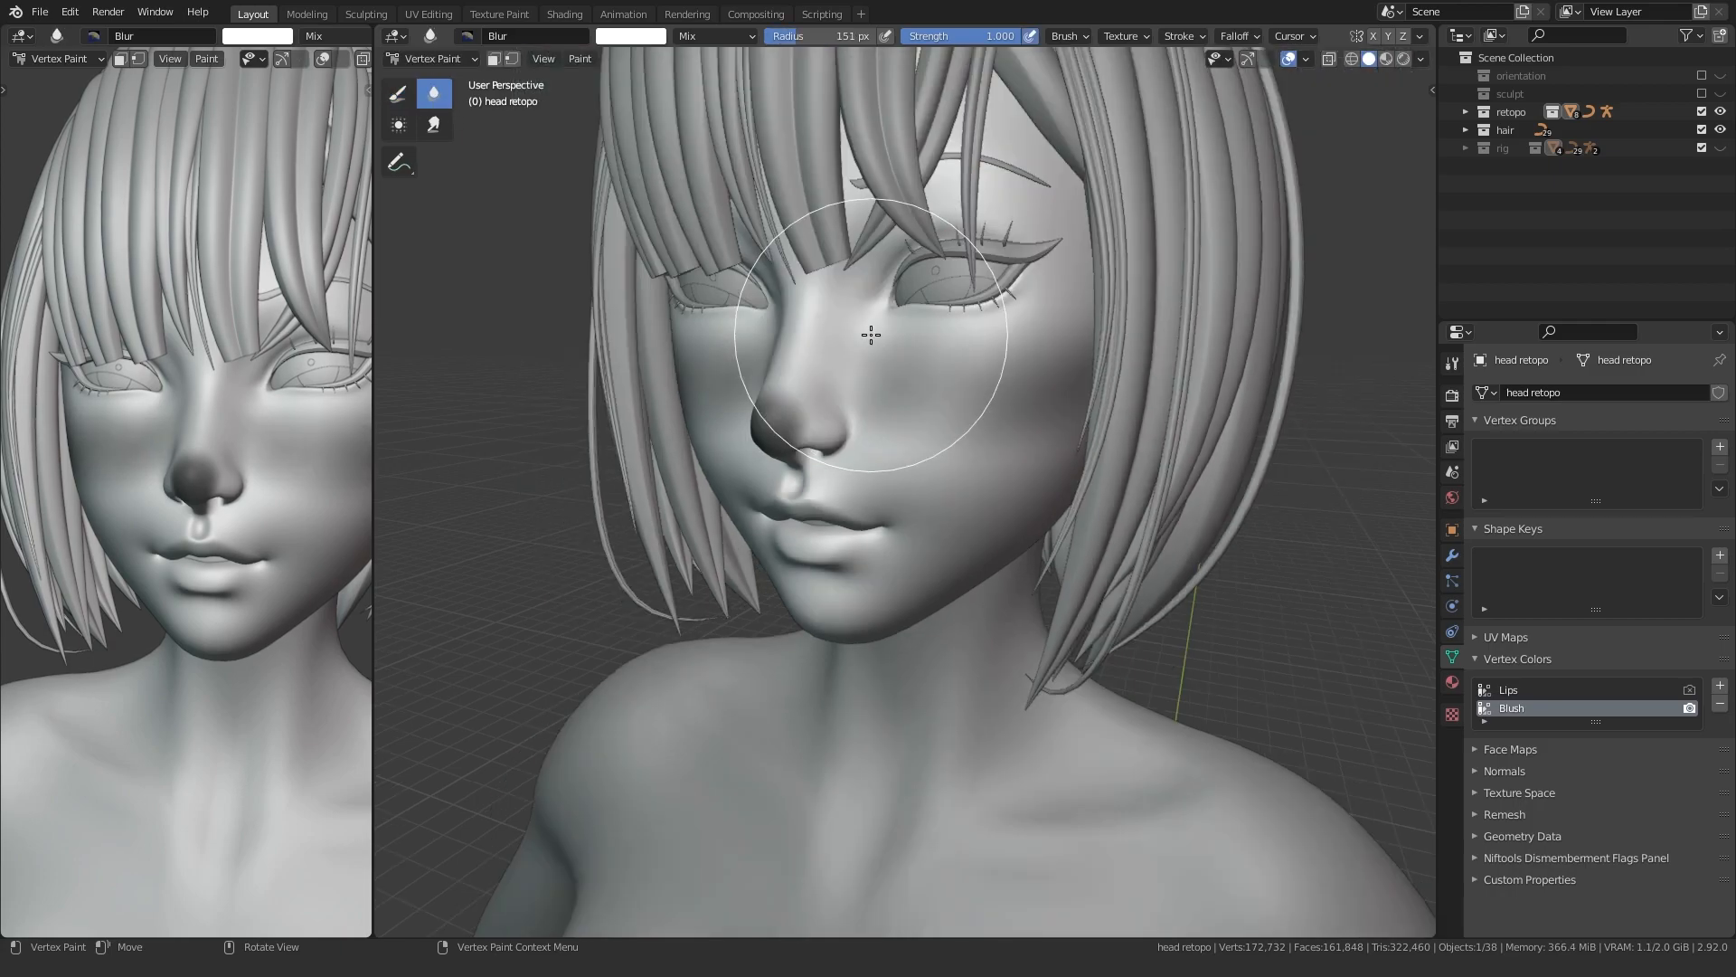
pyautogui.moveTo(872, 334); pyautogui.dragTo(894, 334, button='middle')
pyautogui.scroll(8, 908, 418)
pyautogui.moveTo(1090, 190); pyautogui.dragTo(929, 258, button='middle')
pyautogui.moveTo(671, 213)
pyautogui.mouseDown()
pyautogui.moveTo(682, 178)
pyautogui.moveTo(589, 188)
pyautogui.mouseUp()
pyautogui.scroll(-3, 927, 400)
pyautogui.moveTo(927, 400); pyautogui.dragTo(902, 407, button='middle')
# - Duplicate the lips Vertex Color, Mix and Multiply nodes beside the originals and move the Skin node aside to make room
pyautogui.hotkey('ctrl', 'Tab')
pyautogui.click(565, 14)
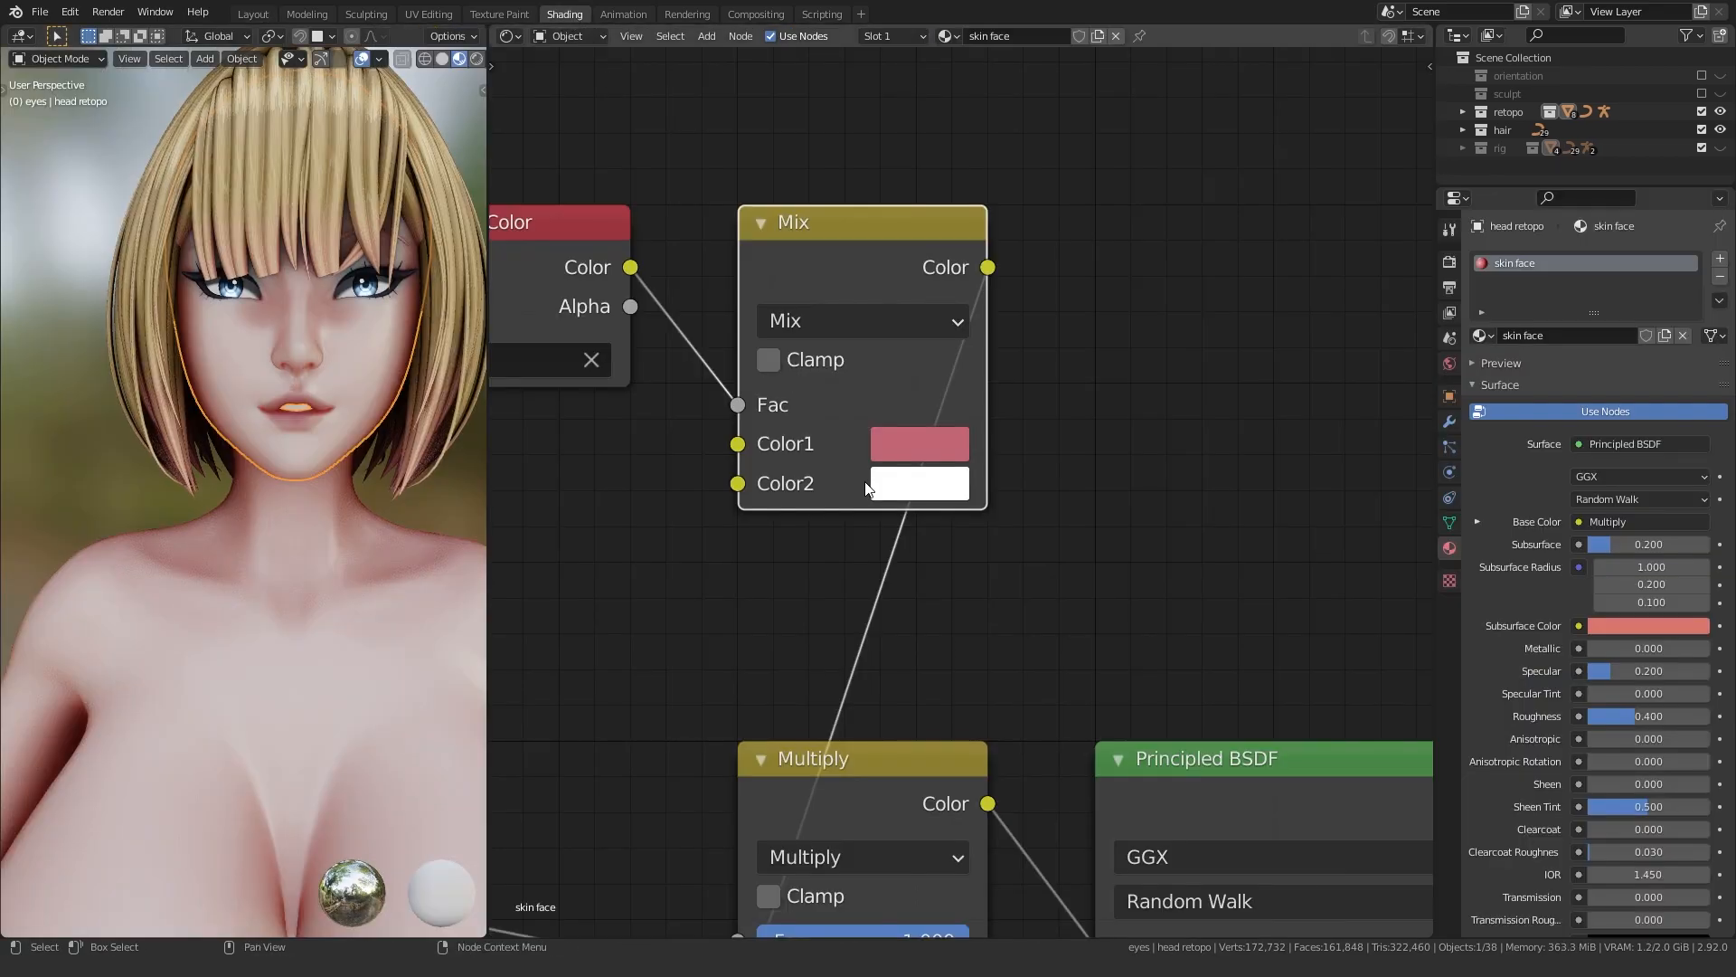
pyautogui.scroll(-4, 1027, 434)
pyautogui.hotkey('shift', 'd')
pyautogui.click(778, 361)
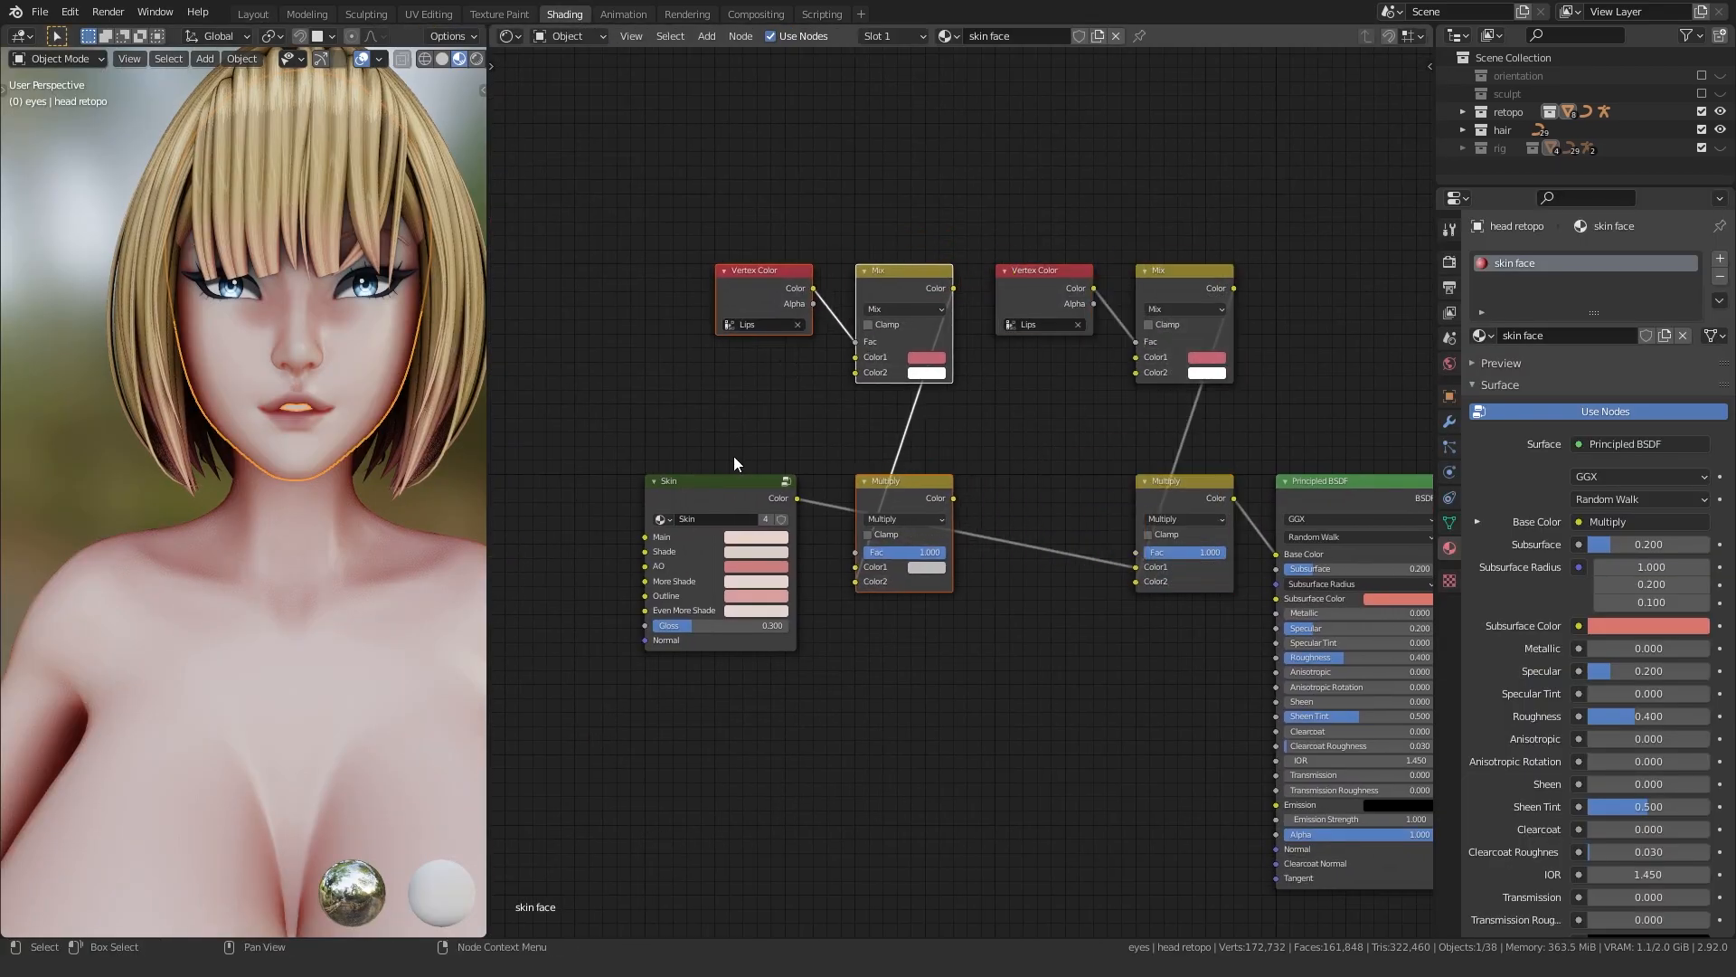
pyautogui.moveTo(734, 456); pyautogui.dragTo(863, 420, button='middle')
pyautogui.click(796, 471)
pyautogui.moveTo(752, 484); pyautogui.dragTo(868, 459, button='middle')
pyautogui.press('g')
pyautogui.click(654, 465)
# - Route the Skin color through the duplicated Multiply into the lips Multiply's Color1 and set the duplicated Vertex Color node to Blush
pyautogui.moveTo(1054, 475); pyautogui.dragTo(840, 459, button='middle')
pyautogui.scroll(1, 840, 459)
pyautogui.moveTo(1195, 483)
pyautogui.mouseDown()
pyautogui.moveTo(818, 486)
pyautogui.moveTo(868, 483)
pyautogui.mouseUp()
pyautogui.moveTo(809, 303); pyautogui.dragTo(817, 365, button='middle')
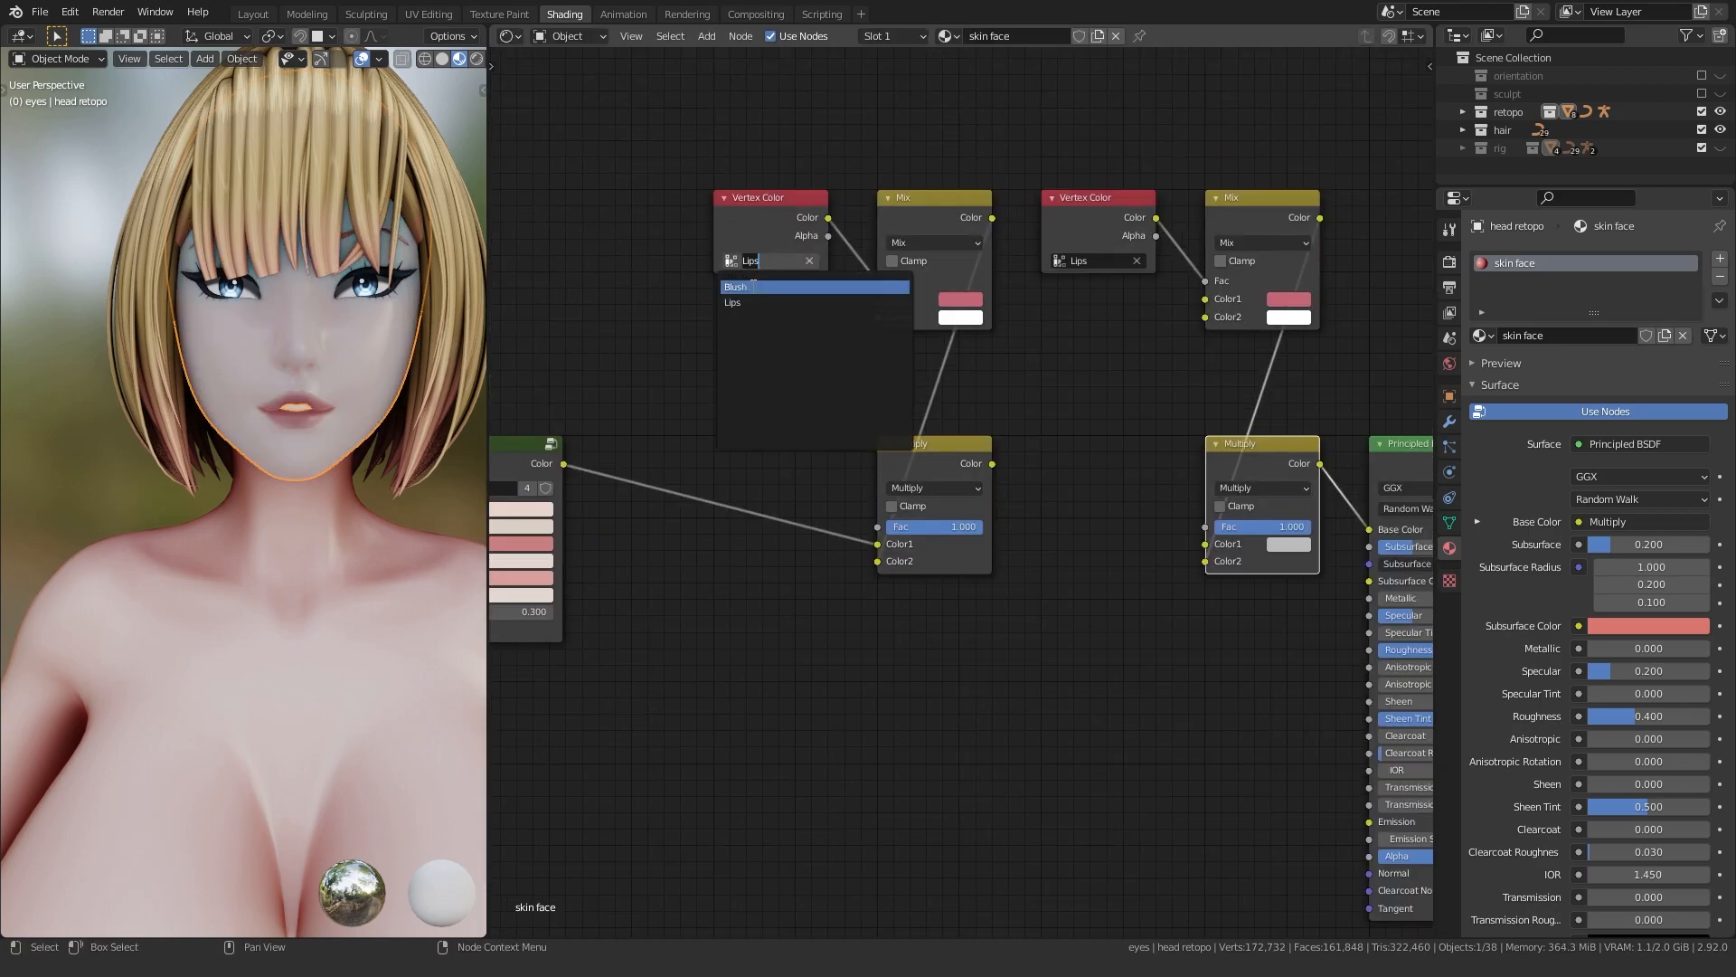
pyautogui.moveTo(994, 463); pyautogui.dragTo(1205, 543)
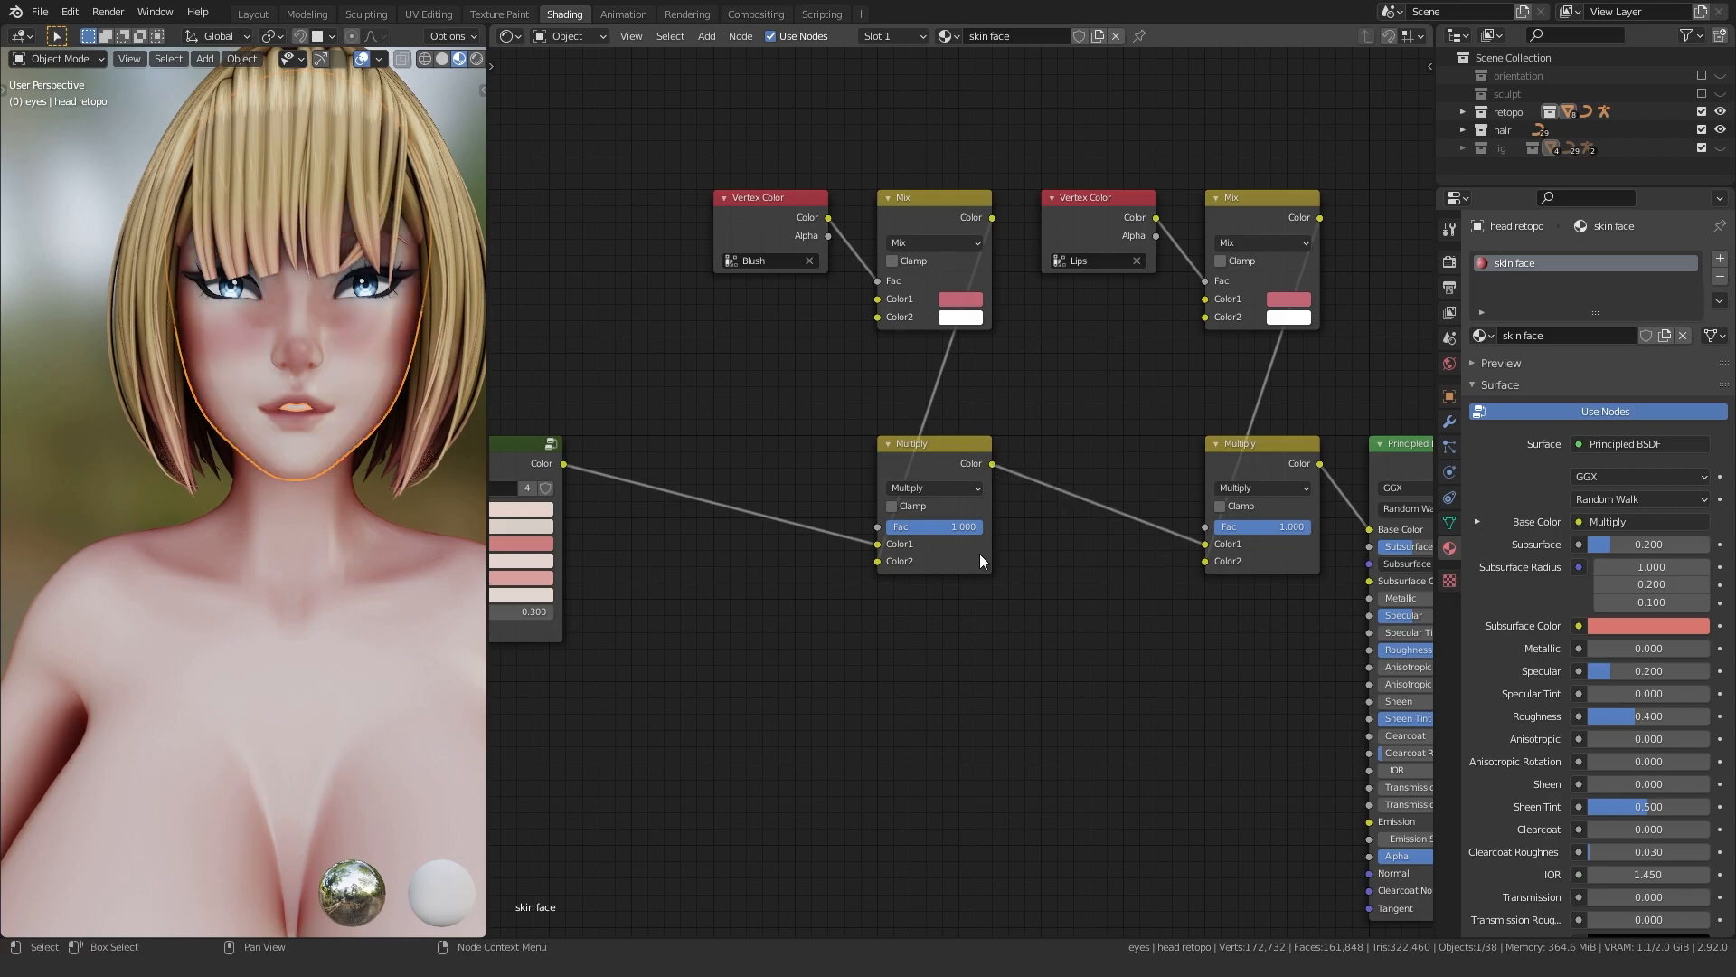
# - Set the Blush Mix node's Color1 to pink, around H 0.946, S 0.672 and V 0.539
pyautogui.moveTo(979, 553); pyautogui.dragTo(974, 598, button='middle')
pyautogui.scroll(2, 880, 430)
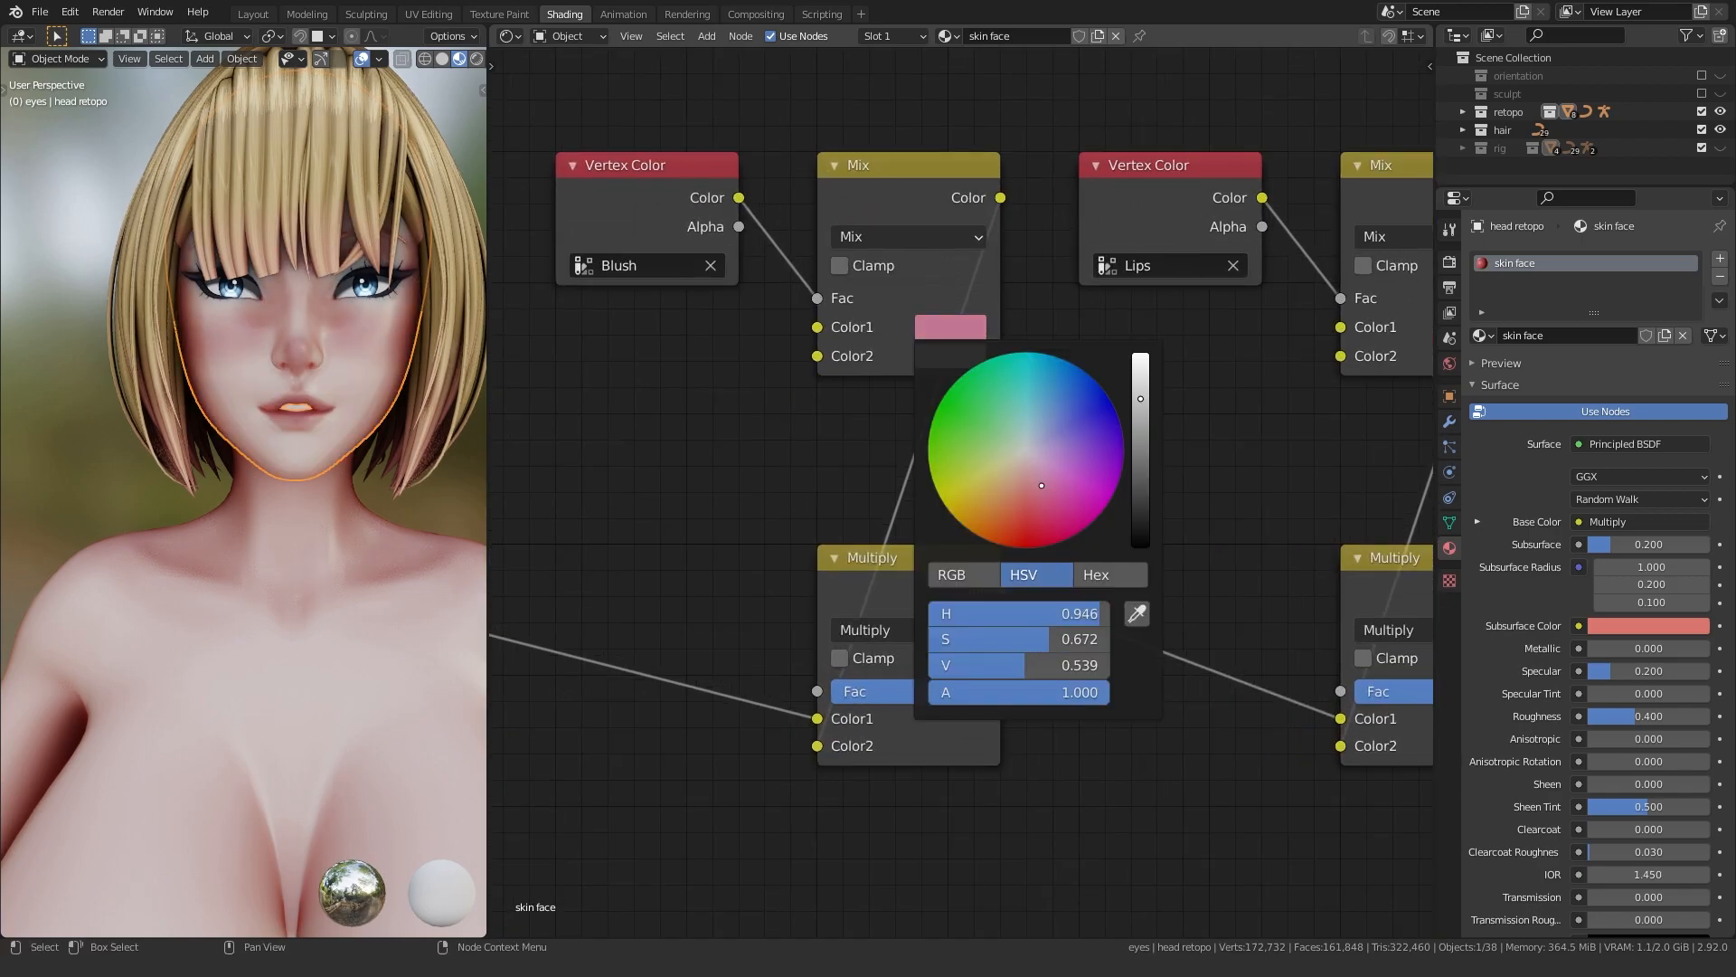
pyautogui.moveTo(415, 443); pyautogui.dragTo(288, 470, button='middle')
pyautogui.scroll(2, 300, 481)
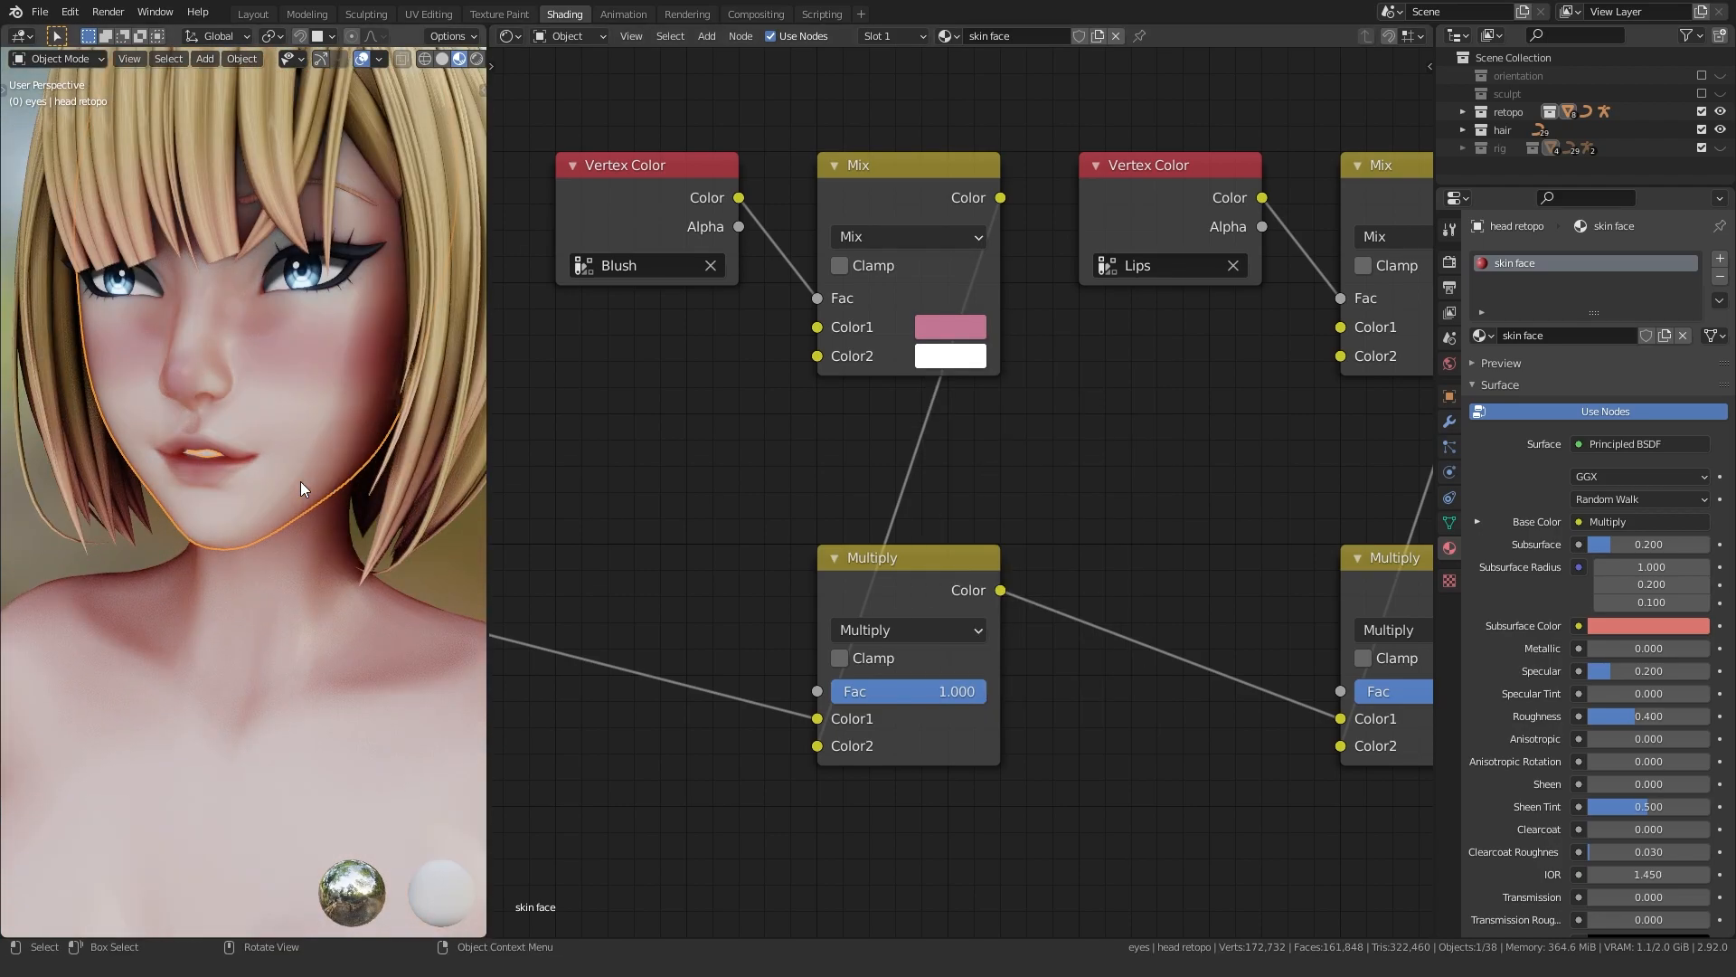
pyautogui.press('KP_1')
# - Paint white on the Blush layer between the nose and the cheeks with a 55 px Draw brush
pyautogui.click(252, 13)
pyautogui.hotkey('ctrl', 'Tab')
pyautogui.hotkey('ctrl', 'Tab')
pyautogui.click(827, 281)
pyautogui.keyDown('shift'); pyautogui.moveTo(827, 376); pyautogui.dragTo(795, 407, button='middle'); pyautogui.keyUp('shift')
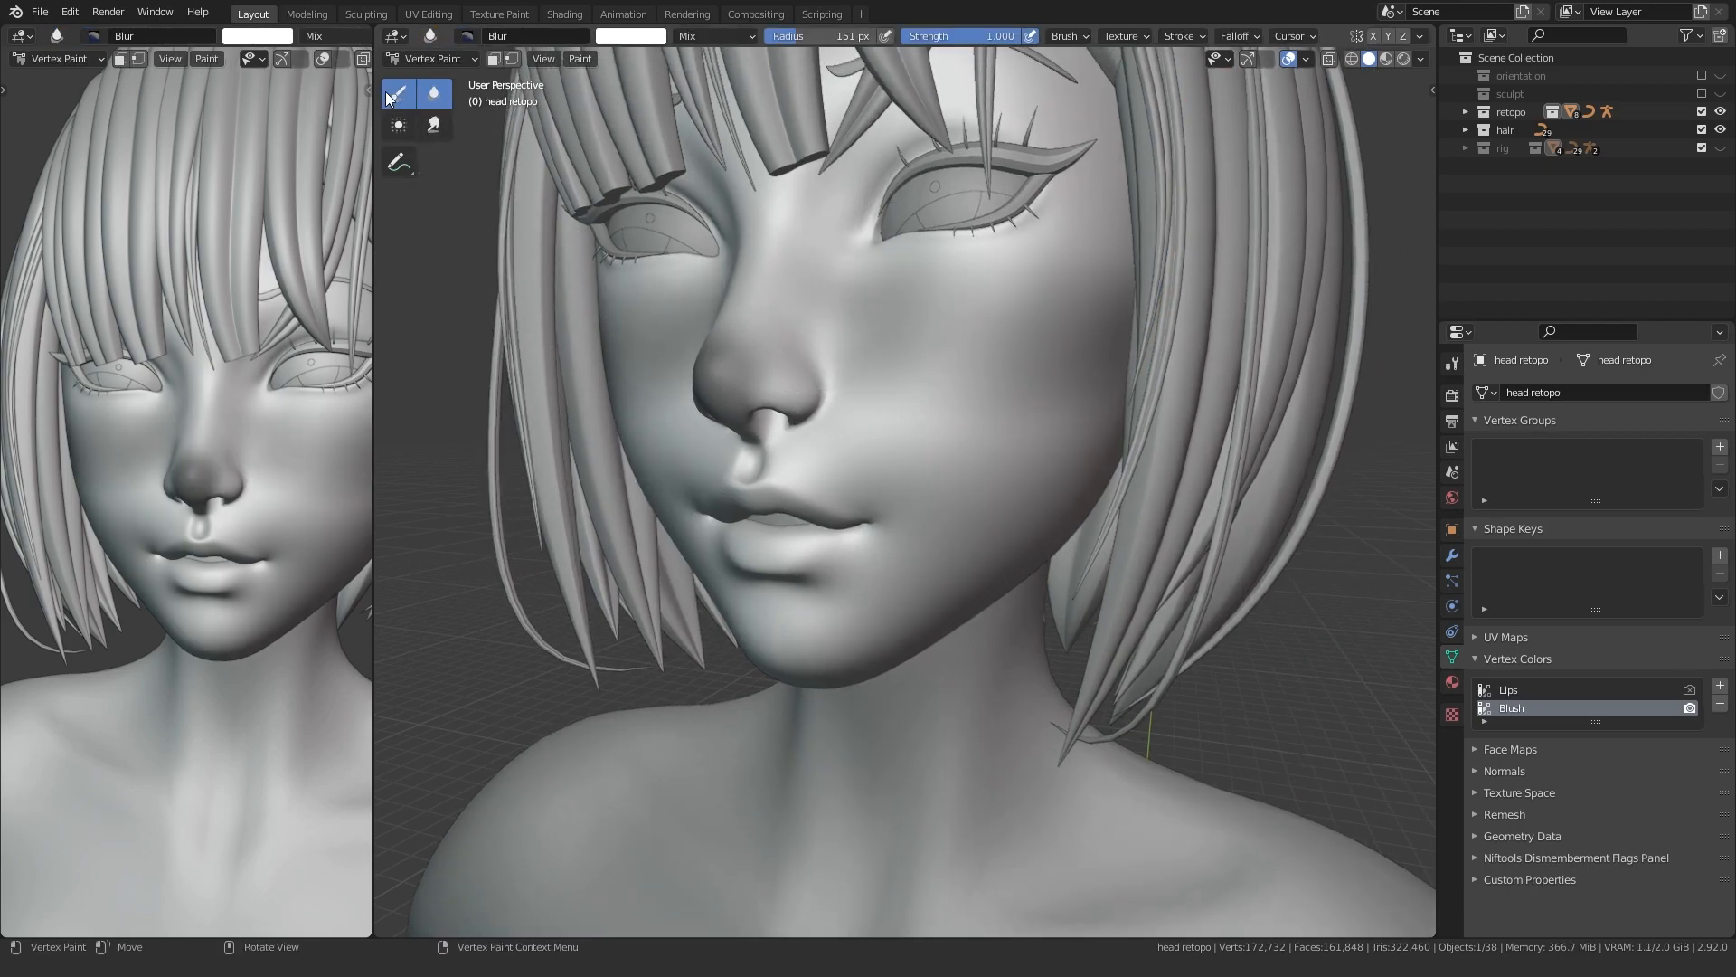
pyautogui.press('f')
pyautogui.click(820, 324)
pyautogui.moveTo(847, 272); pyautogui.dragTo(849, 376)
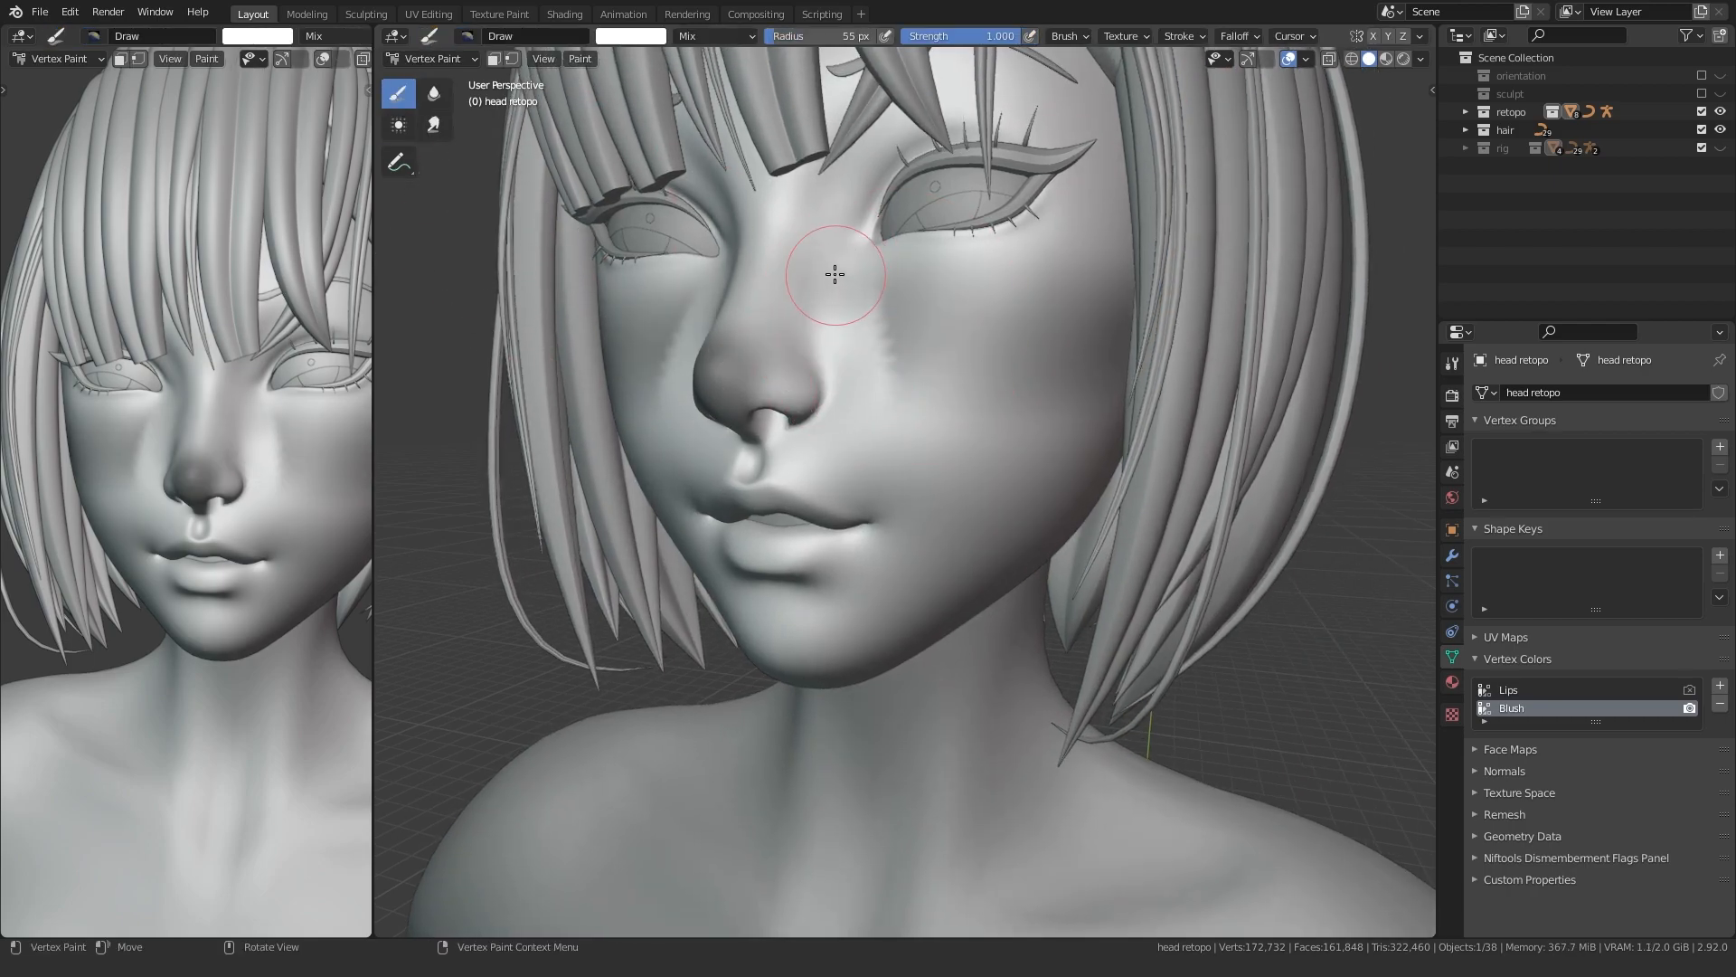
pyautogui.moveTo(885, 262); pyautogui.dragTo(880, 344)
pyautogui.hotkey('ctrl', 'z')
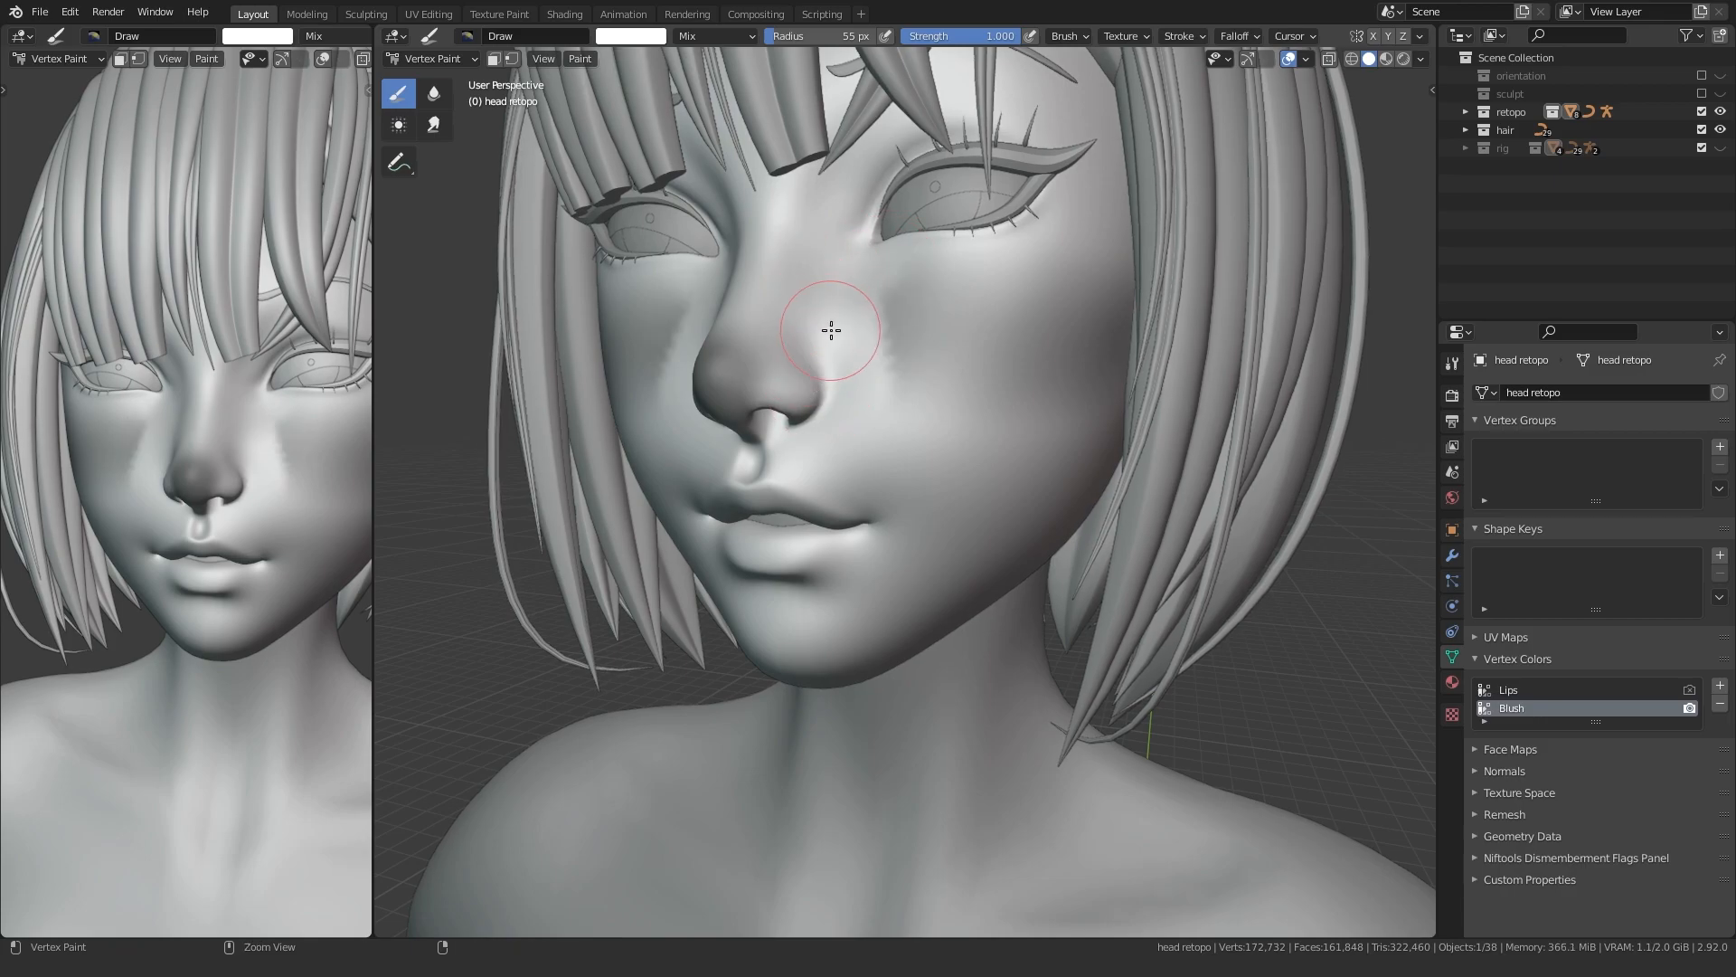
# - Clean up the lower cheek blush with the Draw brush and blur the transition beside the nose
pyautogui.moveTo(891, 403); pyautogui.dragTo(1077, 425)
pyautogui.click(434, 93)
pyautogui.moveTo(895, 307)
pyautogui.mouseDown()
pyautogui.moveTo(1039, 298)
pyautogui.moveTo(922, 349)
pyautogui.moveTo(871, 346)
pyautogui.mouseUp()
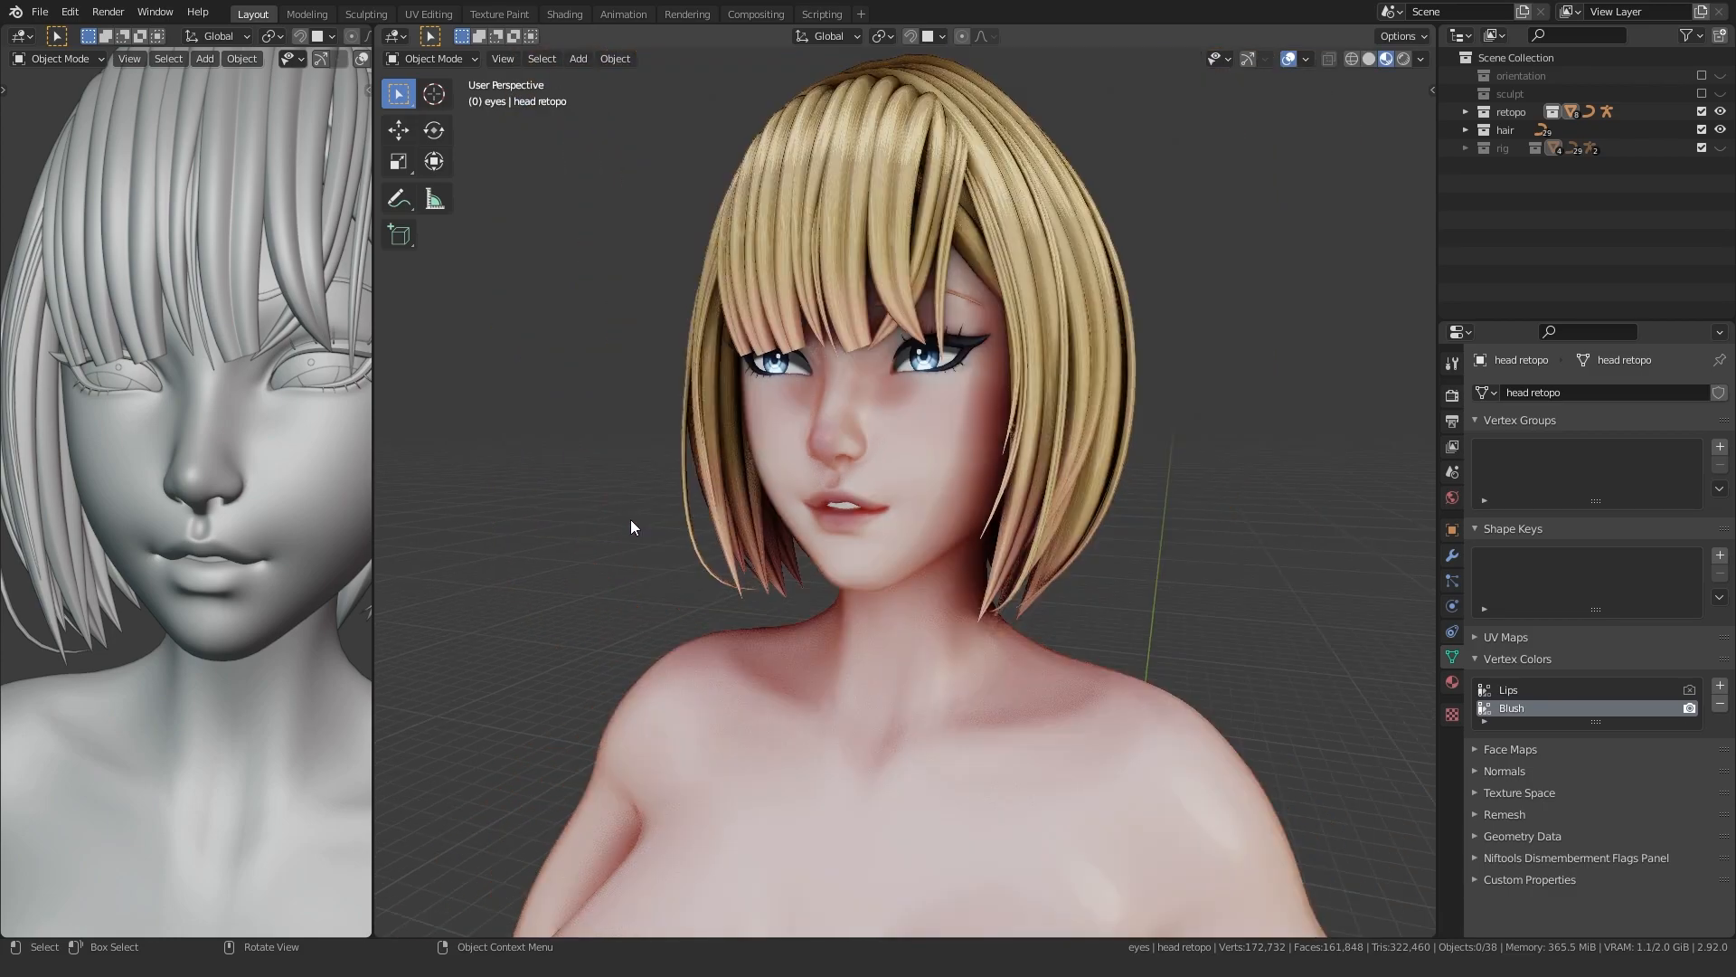
pyautogui.moveTo(631, 517)
pyautogui.mouseDown(button='middle')
pyautogui.moveTo(659, 529)
pyautogui.moveTo(737, 499)
pyautogui.mouseUp(button='middle')
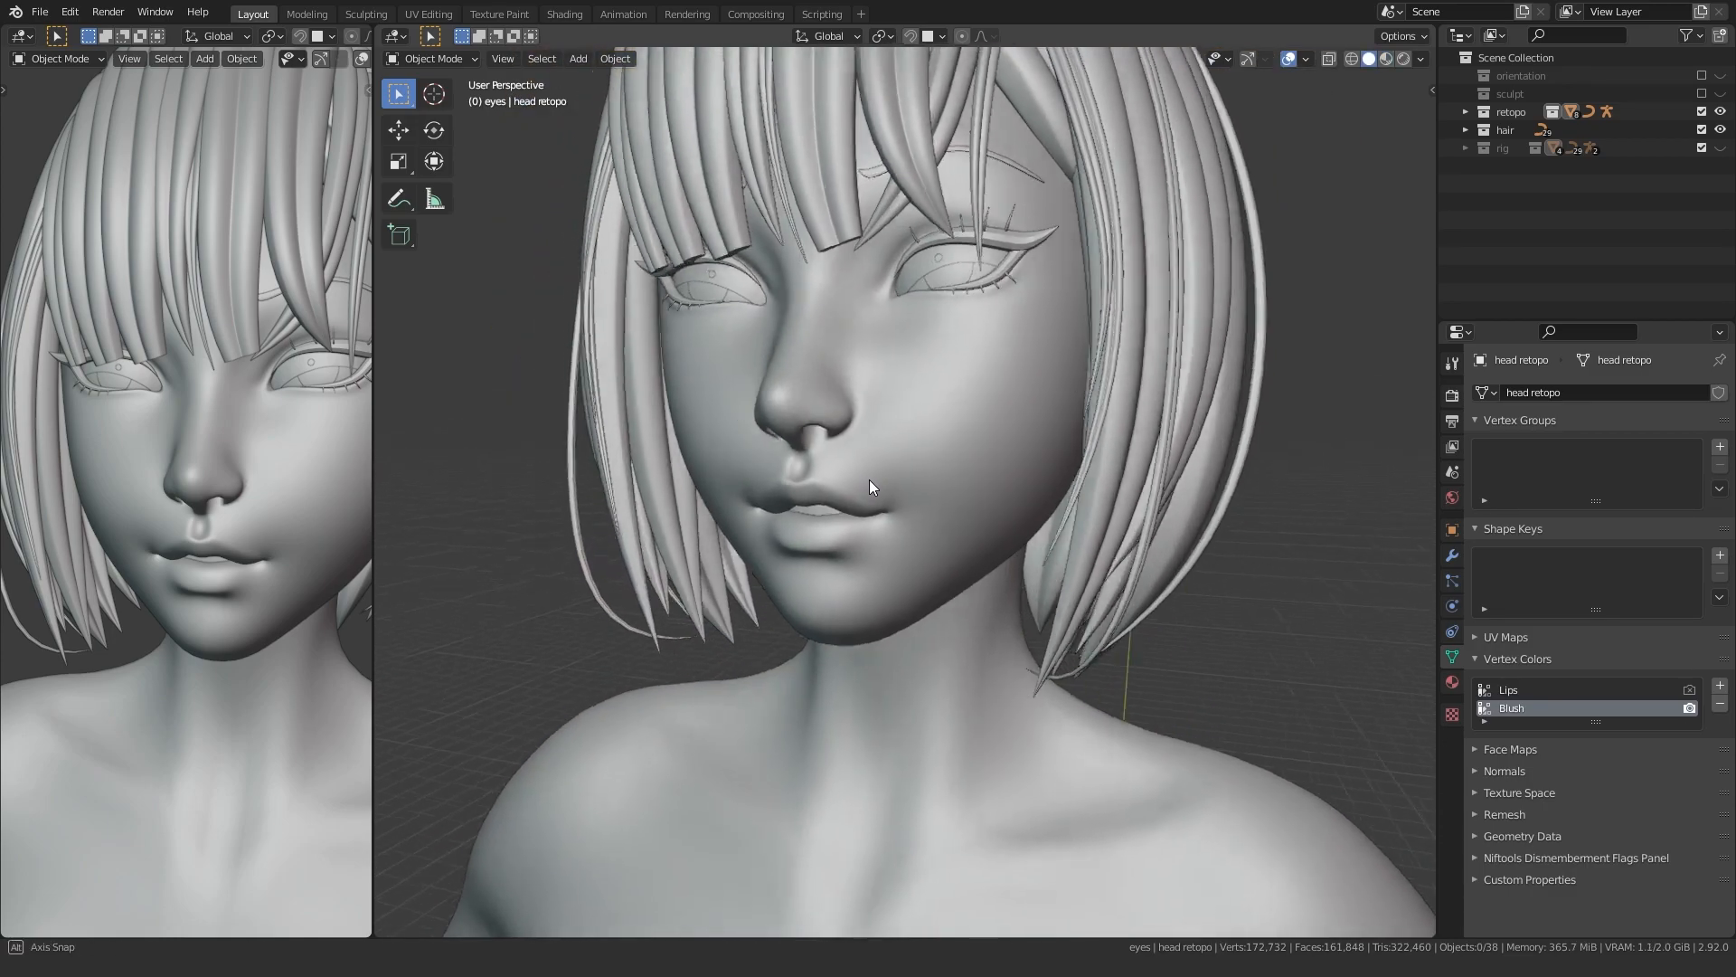
# - Repaint the blush on the cheeks in Vertex Paint mode and soften it with a Blur brush of about 166 px
pyautogui.click(787, 400)
pyautogui.hotkey('ctrl', 'Tab')
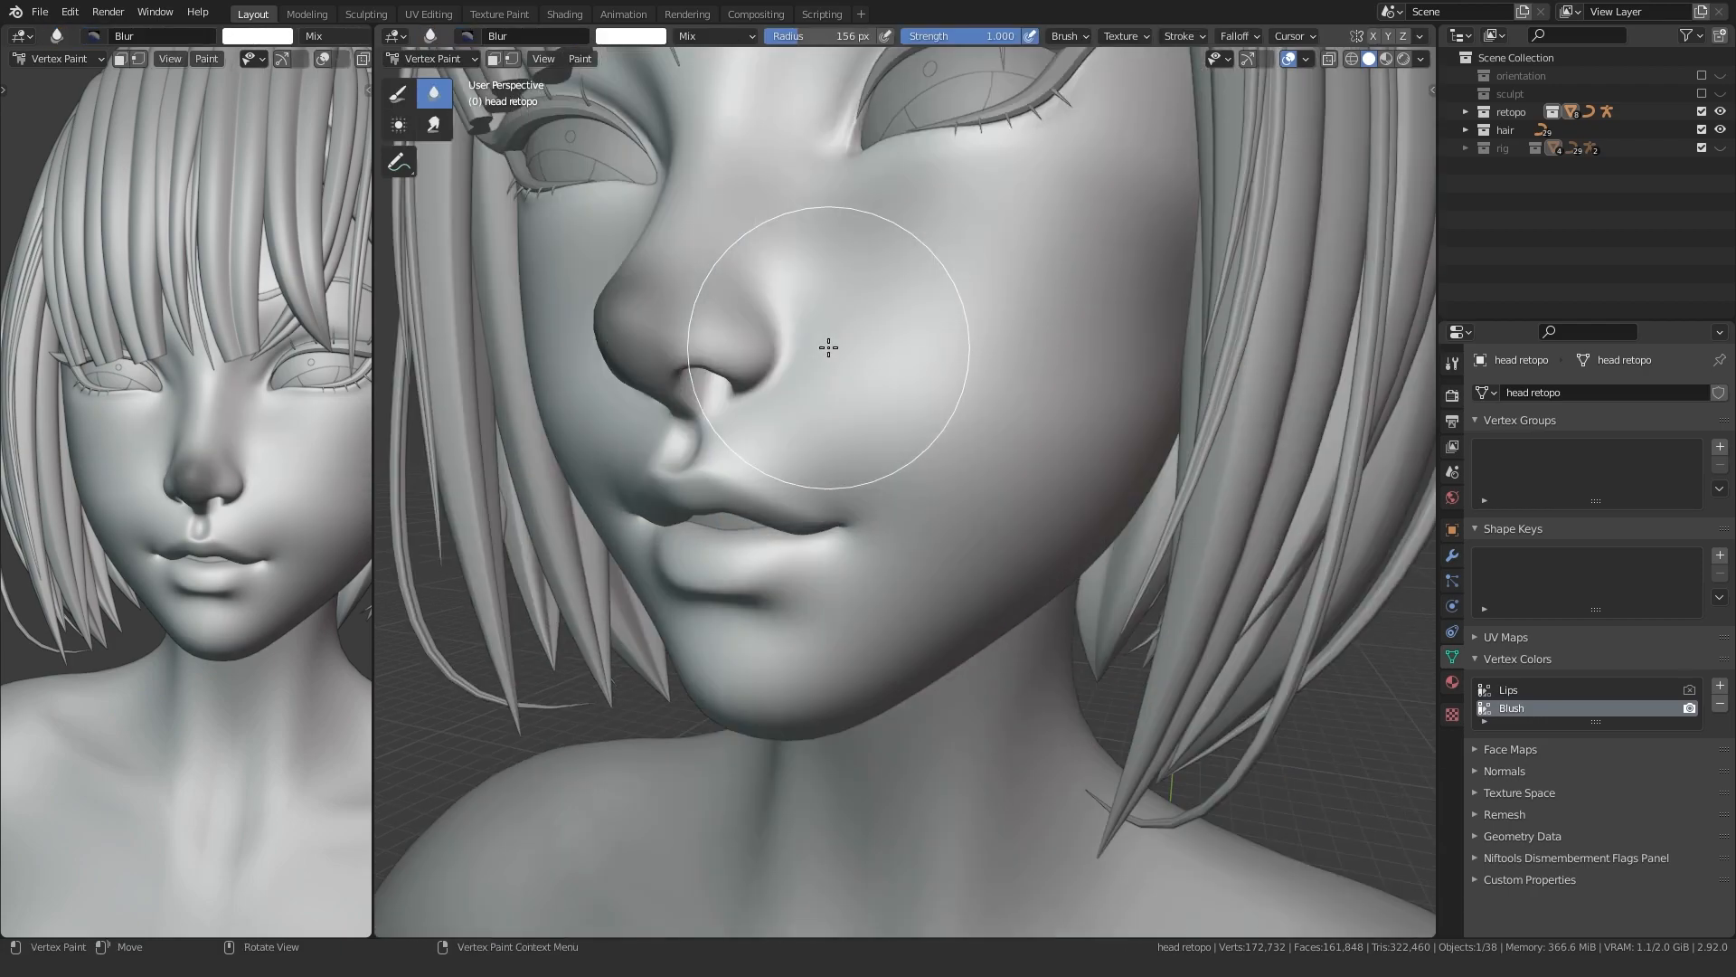
pyautogui.keyDown('shift'); pyautogui.moveTo(828, 348); pyautogui.dragTo(823, 373, button='middle'); pyautogui.keyUp('shift')
pyautogui.click(395, 103)
pyautogui.moveTo(937, 294)
pyautogui.mouseDown()
pyautogui.moveTo(880, 298)
pyautogui.moveTo(985, 303)
pyautogui.mouseUp()
pyautogui.click(434, 94)
pyautogui.moveTo(810, 284)
pyautogui.mouseDown()
pyautogui.moveTo(818, 322)
pyautogui.moveTo(1001, 308)
pyautogui.moveTo(977, 295)
pyautogui.moveTo(1025, 335)
pyautogui.mouseUp()
pyautogui.press('f')
pyautogui.click(1049, 263)
pyautogui.scroll(-4, 770, 454)
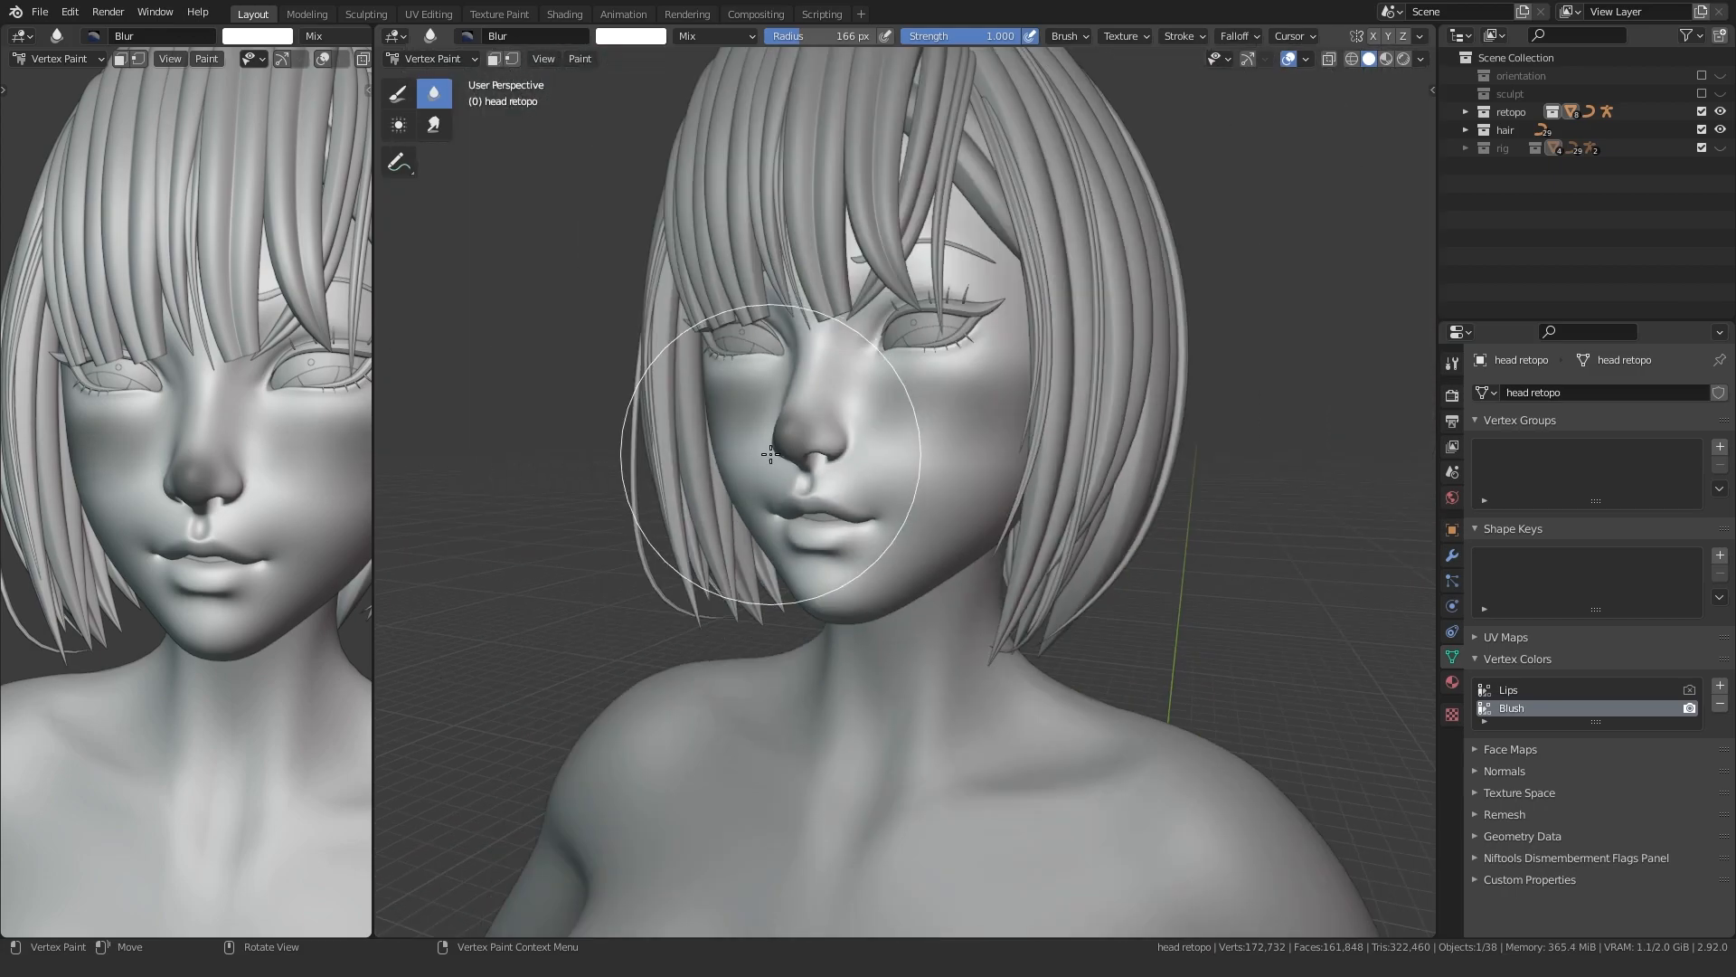
pyautogui.scroll(3, 770, 454)
# - Change the Blush Mix node's Color1 to a paler, redder pink and keep the blush Multiply factor at 1.000
pyautogui.hotkey('ctrl', 'Tab')
pyautogui.click(678, 368)
pyautogui.click(564, 14)
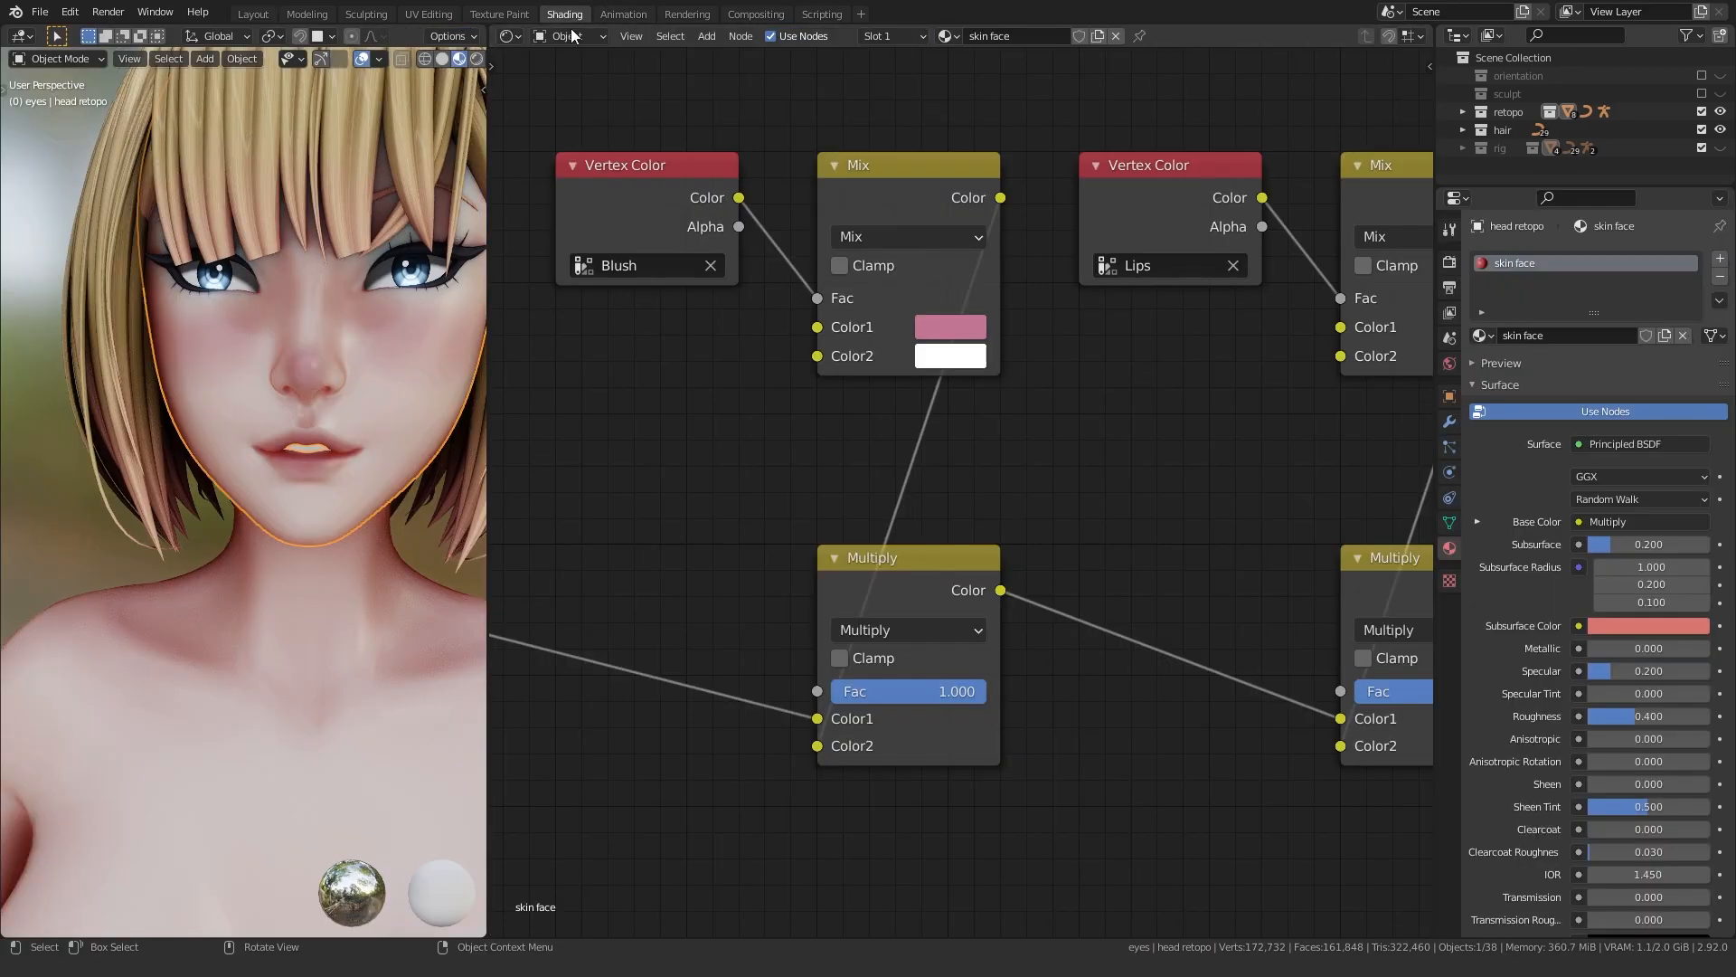
pyautogui.click(929, 330)
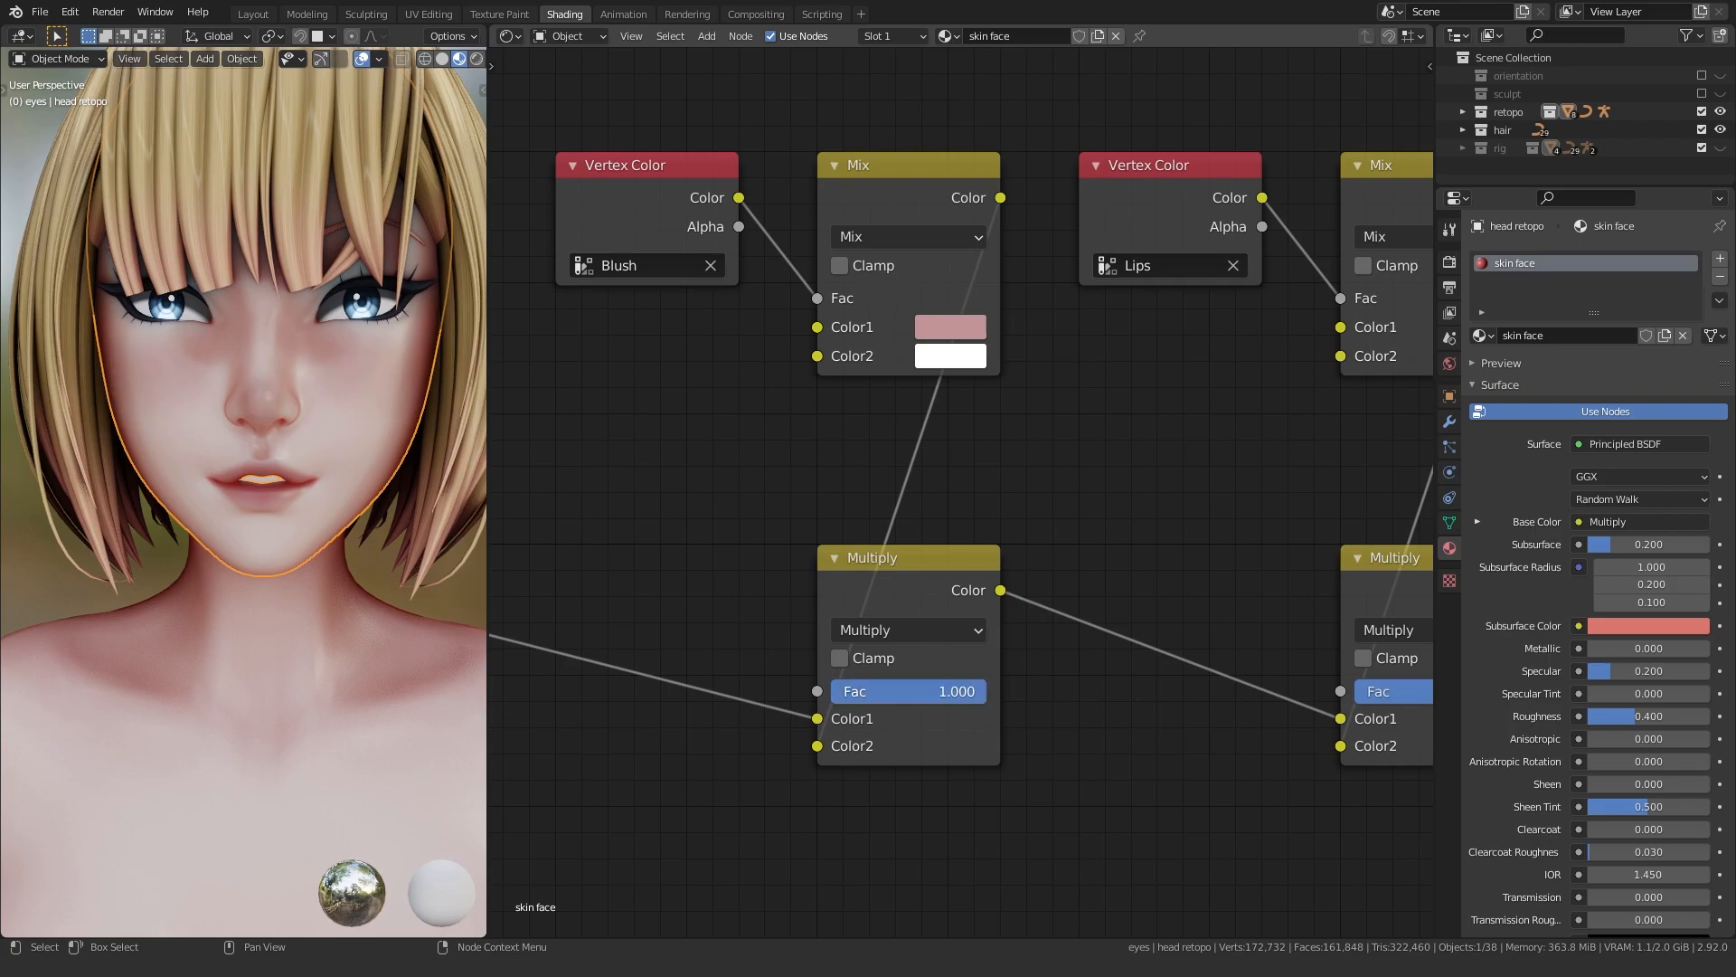
pyautogui.moveTo(349, 573); pyautogui.dragTo(338, 581, button='middle')
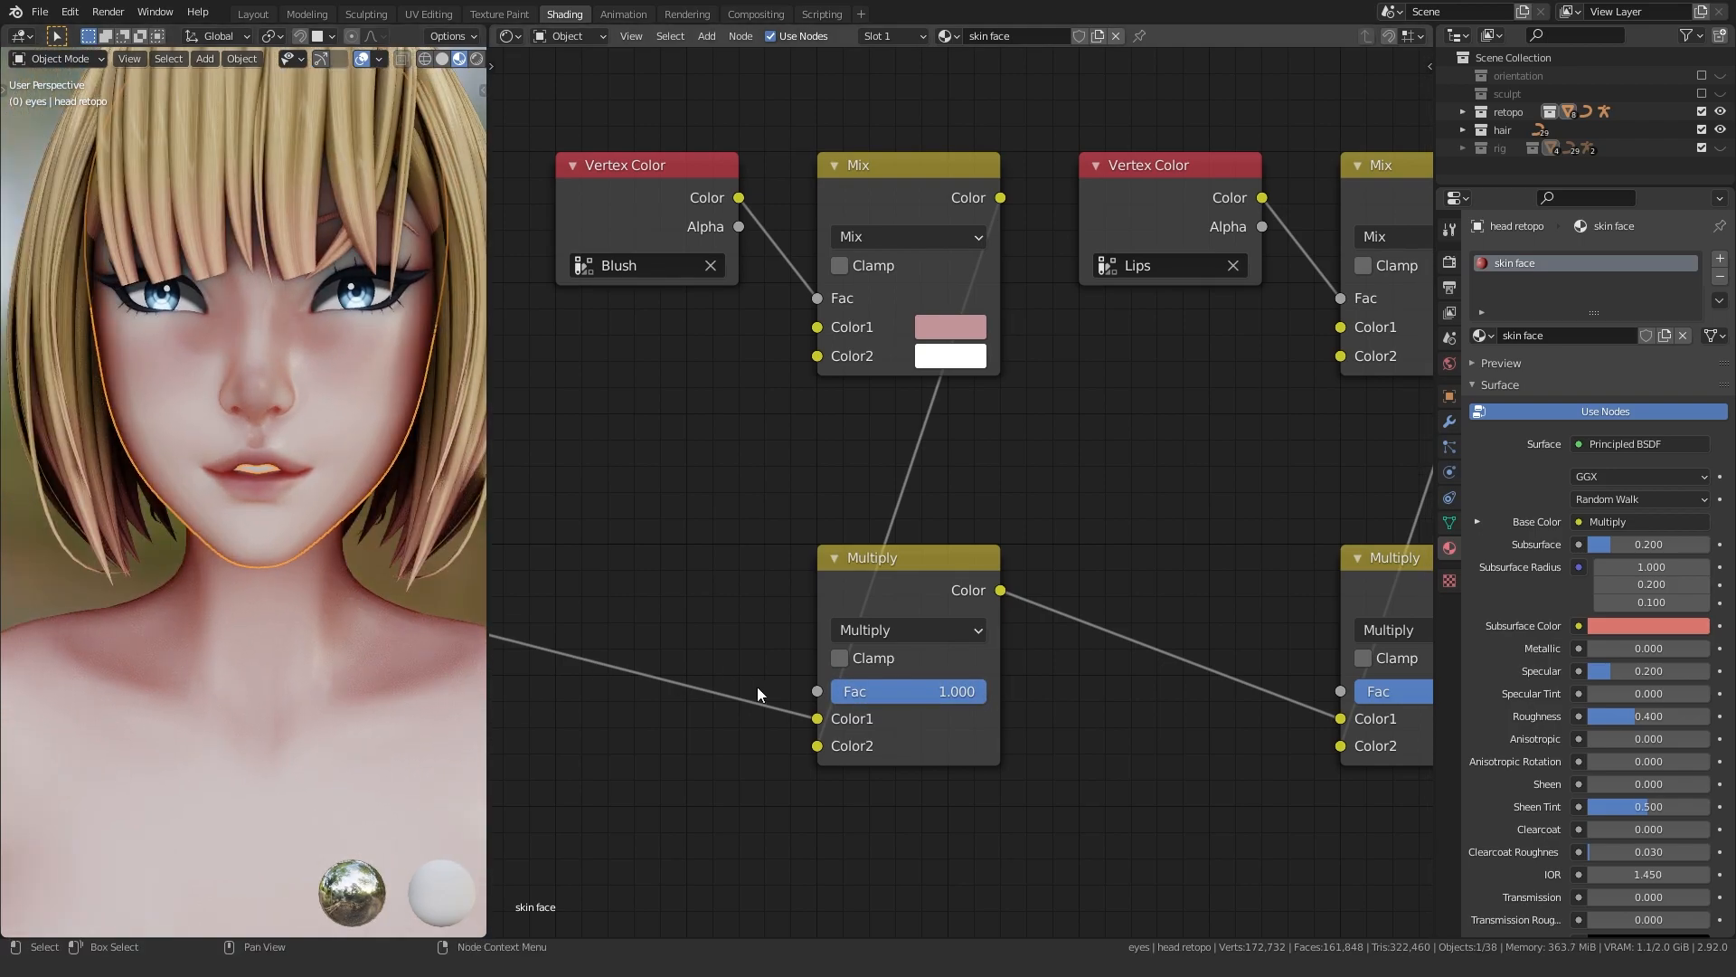
pyautogui.moveTo(944, 691); pyautogui.dragTo(986, 691)
pyautogui.moveTo(303, 561); pyautogui.dragTo(270, 566, button='middle')
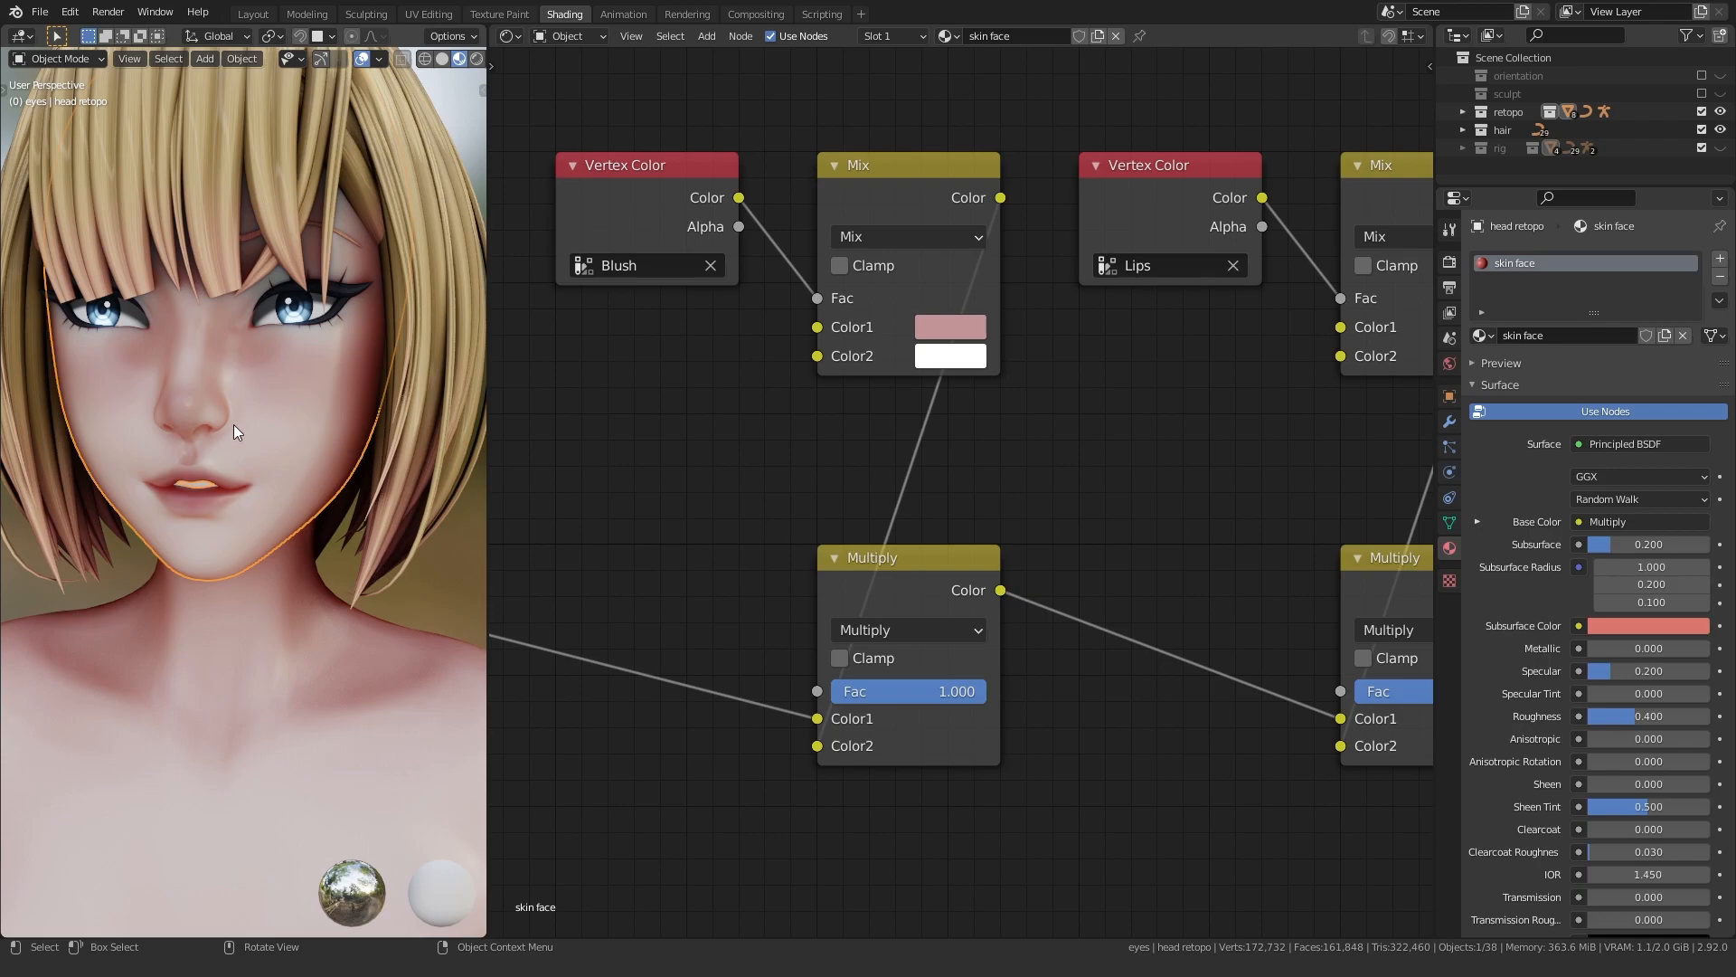
# - Add a vertex color layer named Eye Makeup to the head and make it the active render layer
pyautogui.click(270, 15)
pyautogui.click(1528, 725)
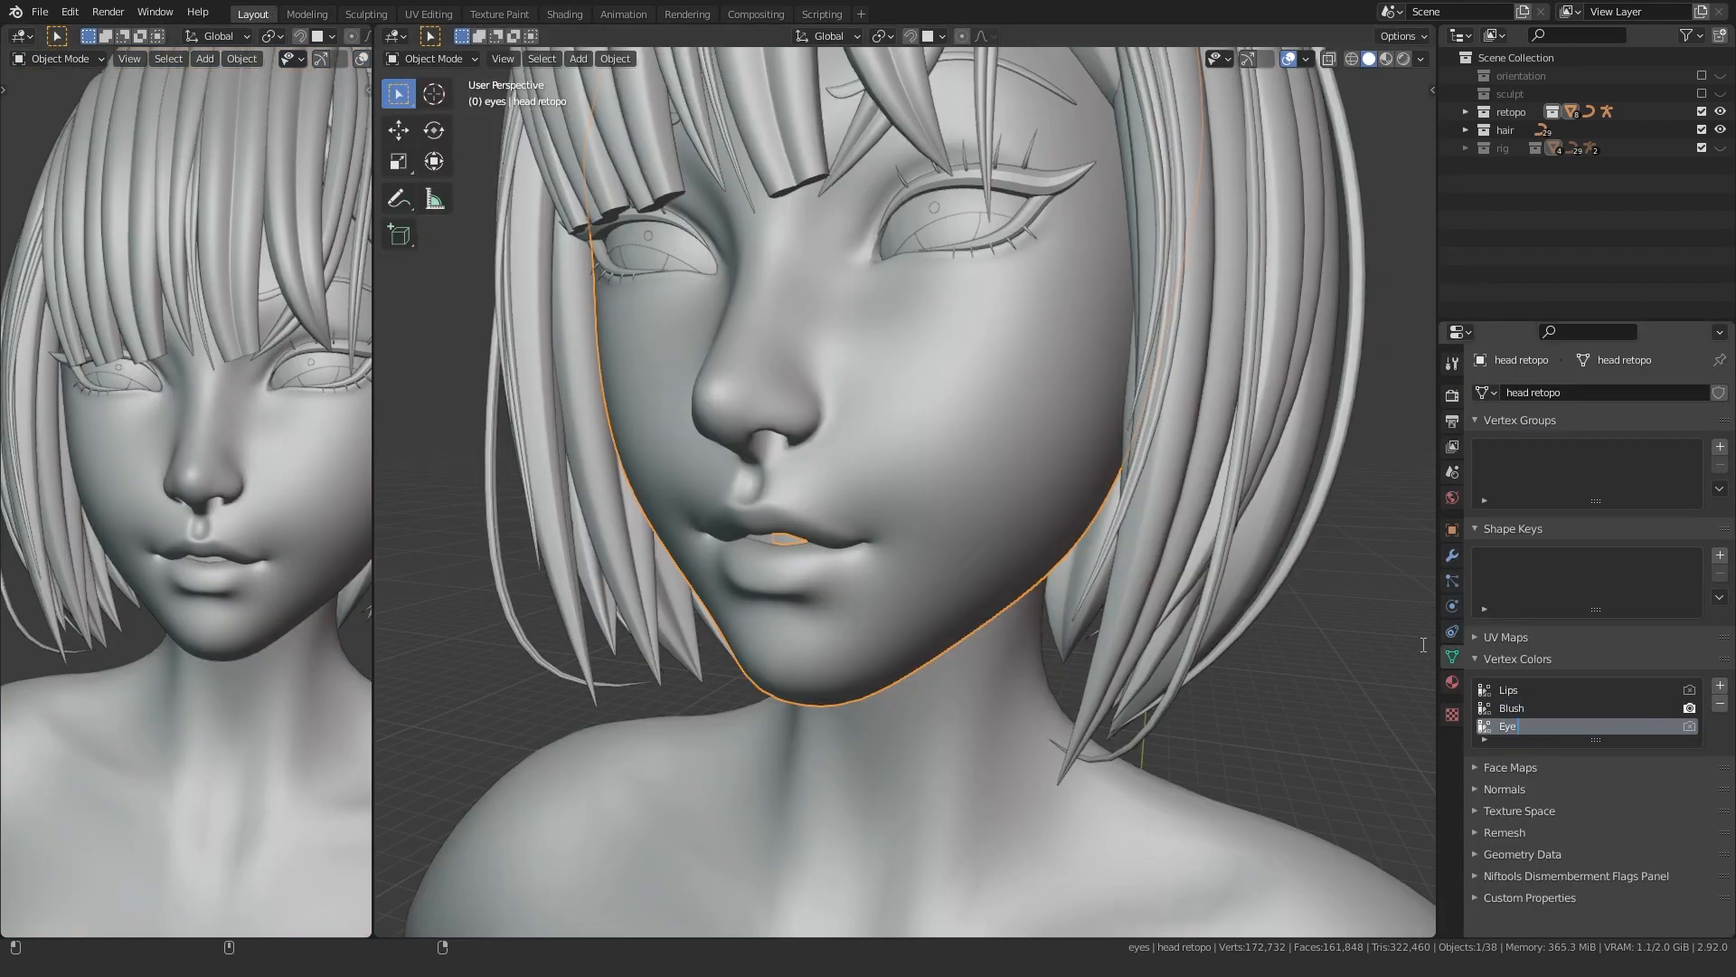
pyautogui.write('Eye Makeup')
pyautogui.click(1689, 725)
# - Fill the Eye Makeup layer with white in Vertex Paint mode
pyautogui.hotkey('ctrl', 'Tab')
pyautogui.click(1006, 356)
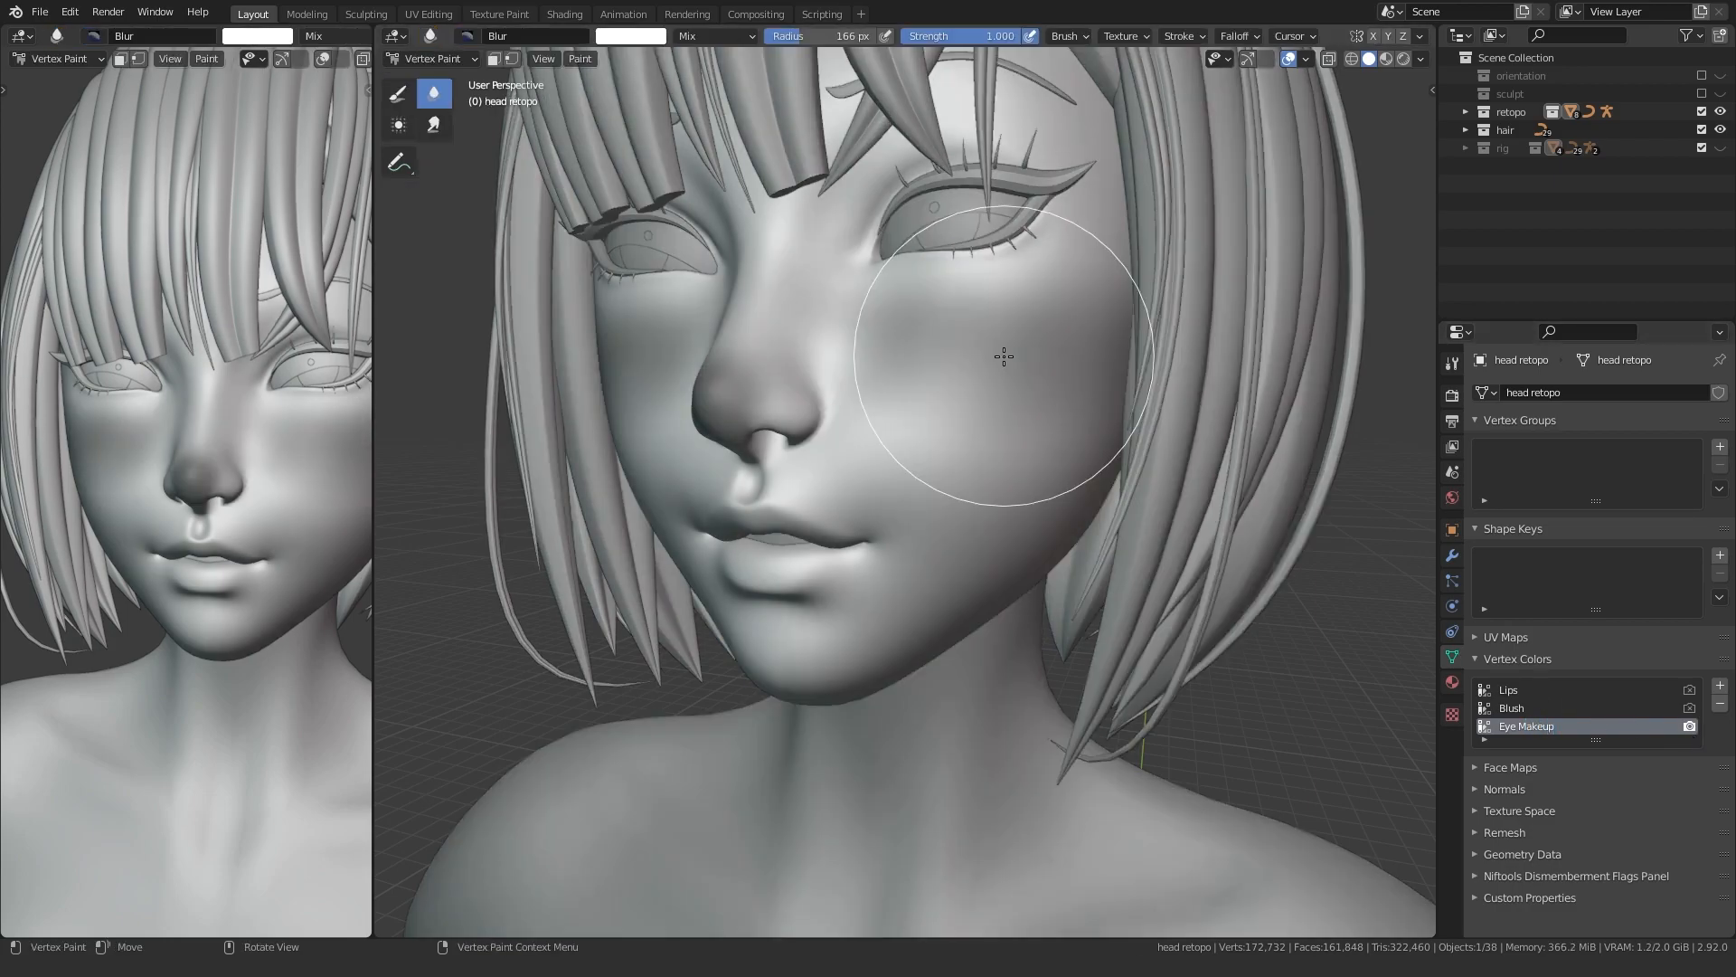
pyautogui.click(580, 59)
pyautogui.click(585, 78)
pyautogui.moveTo(819, 256)
pyautogui.keyDown('shift'); pyautogui.mouseDown(button='middle')
pyautogui.moveTo(806, 403)
pyautogui.moveTo(821, 404)
pyautogui.mouseUp(button='middle'); pyautogui.keyUp('shift')
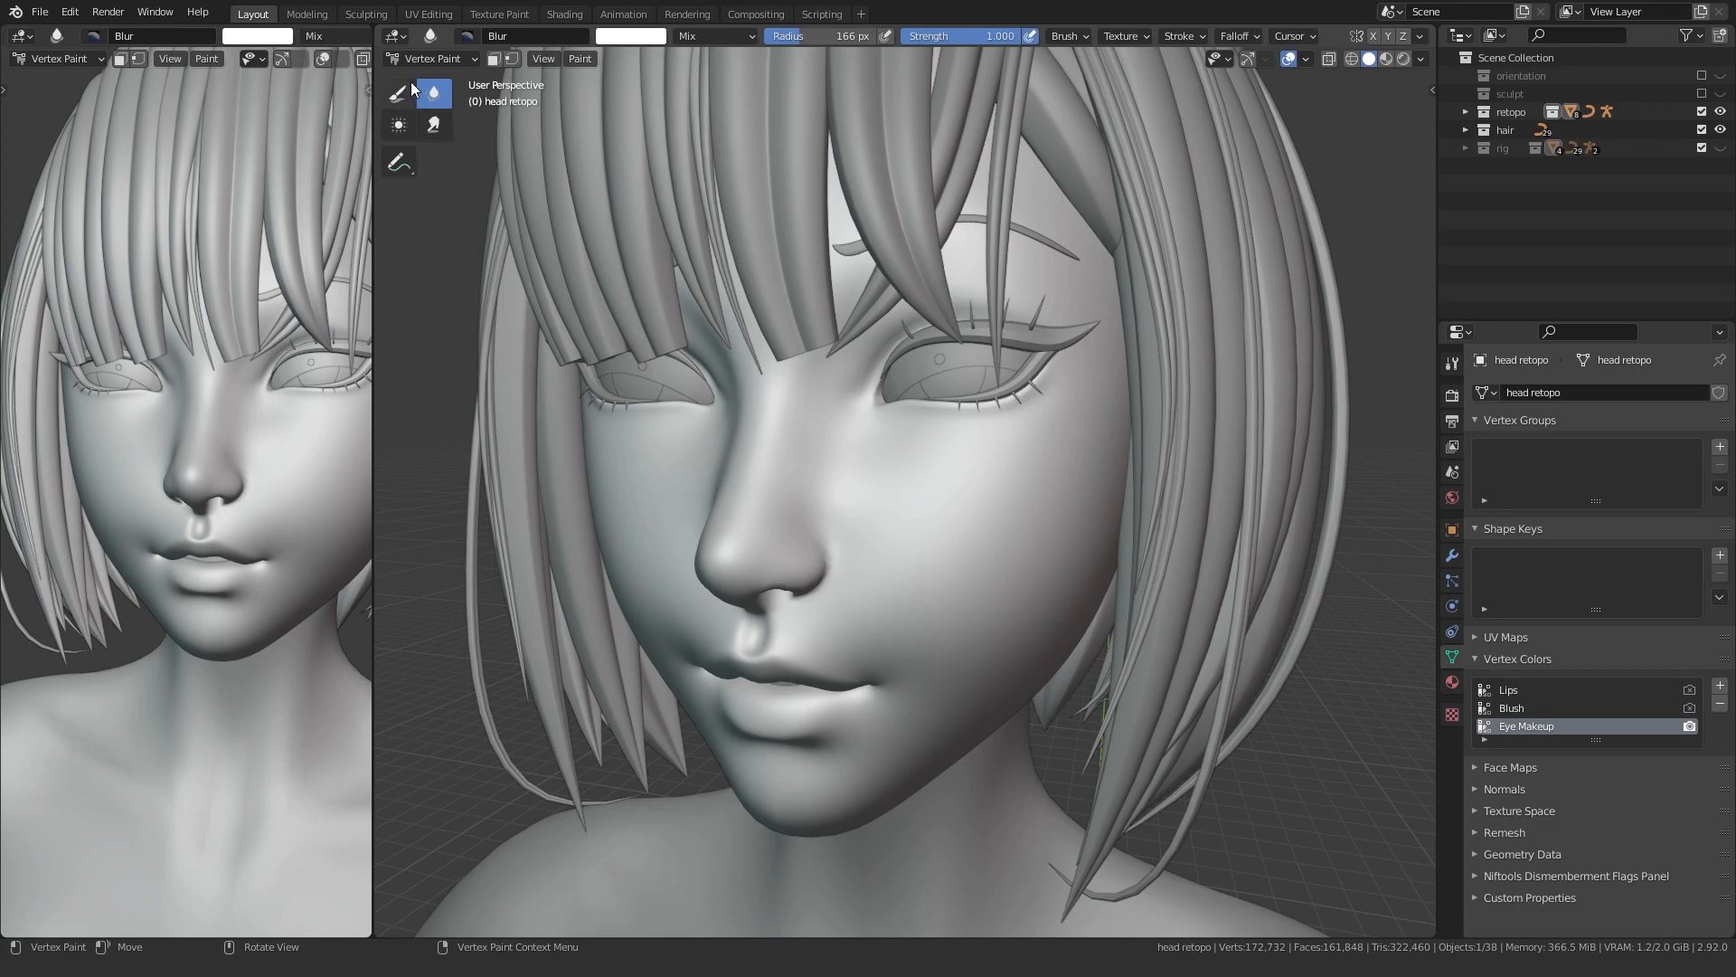
# - Select the edge loop around the eye openings in Edit Mode and grow the selection outward
pyautogui.click(397, 92)
pyautogui.scroll(2, 901, 344)
pyautogui.press('Tab')
pyautogui.scroll(3, 814, 375)
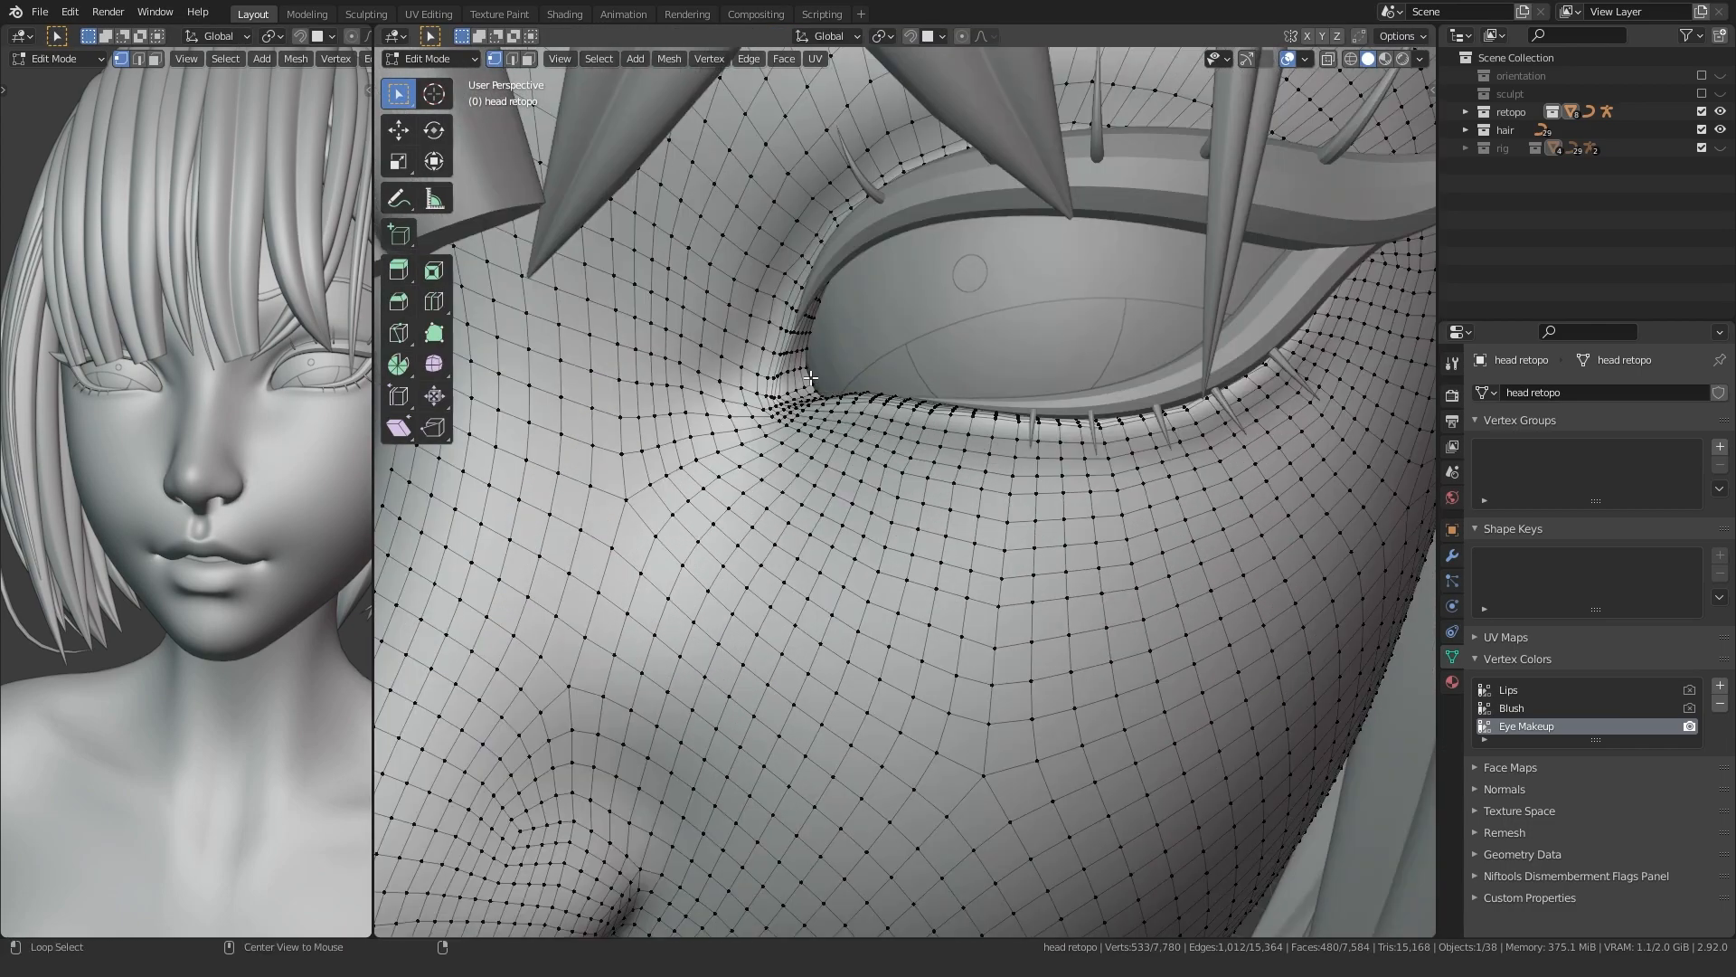
pyautogui.press('ctrl+KP_Add')
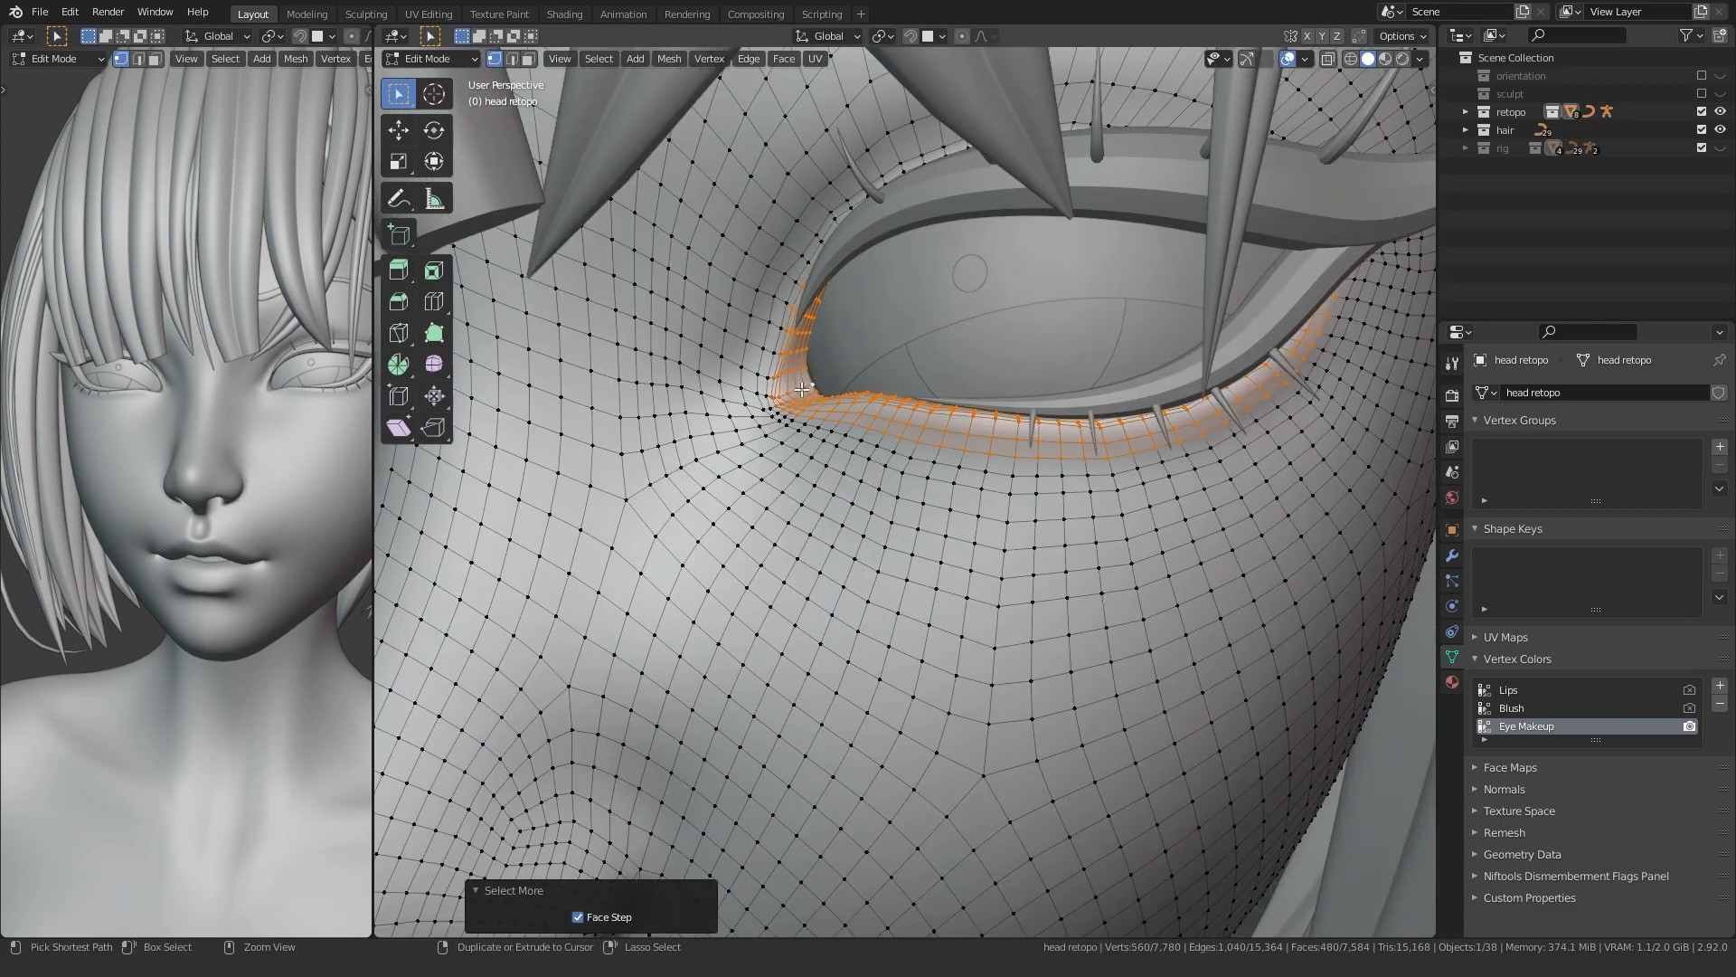
# - Paint the selected faces around the eyes black using the face selection mask, and turn the mask off again
pyautogui.hotkey('ctrl', 'Tab')
pyautogui.click(799, 283)
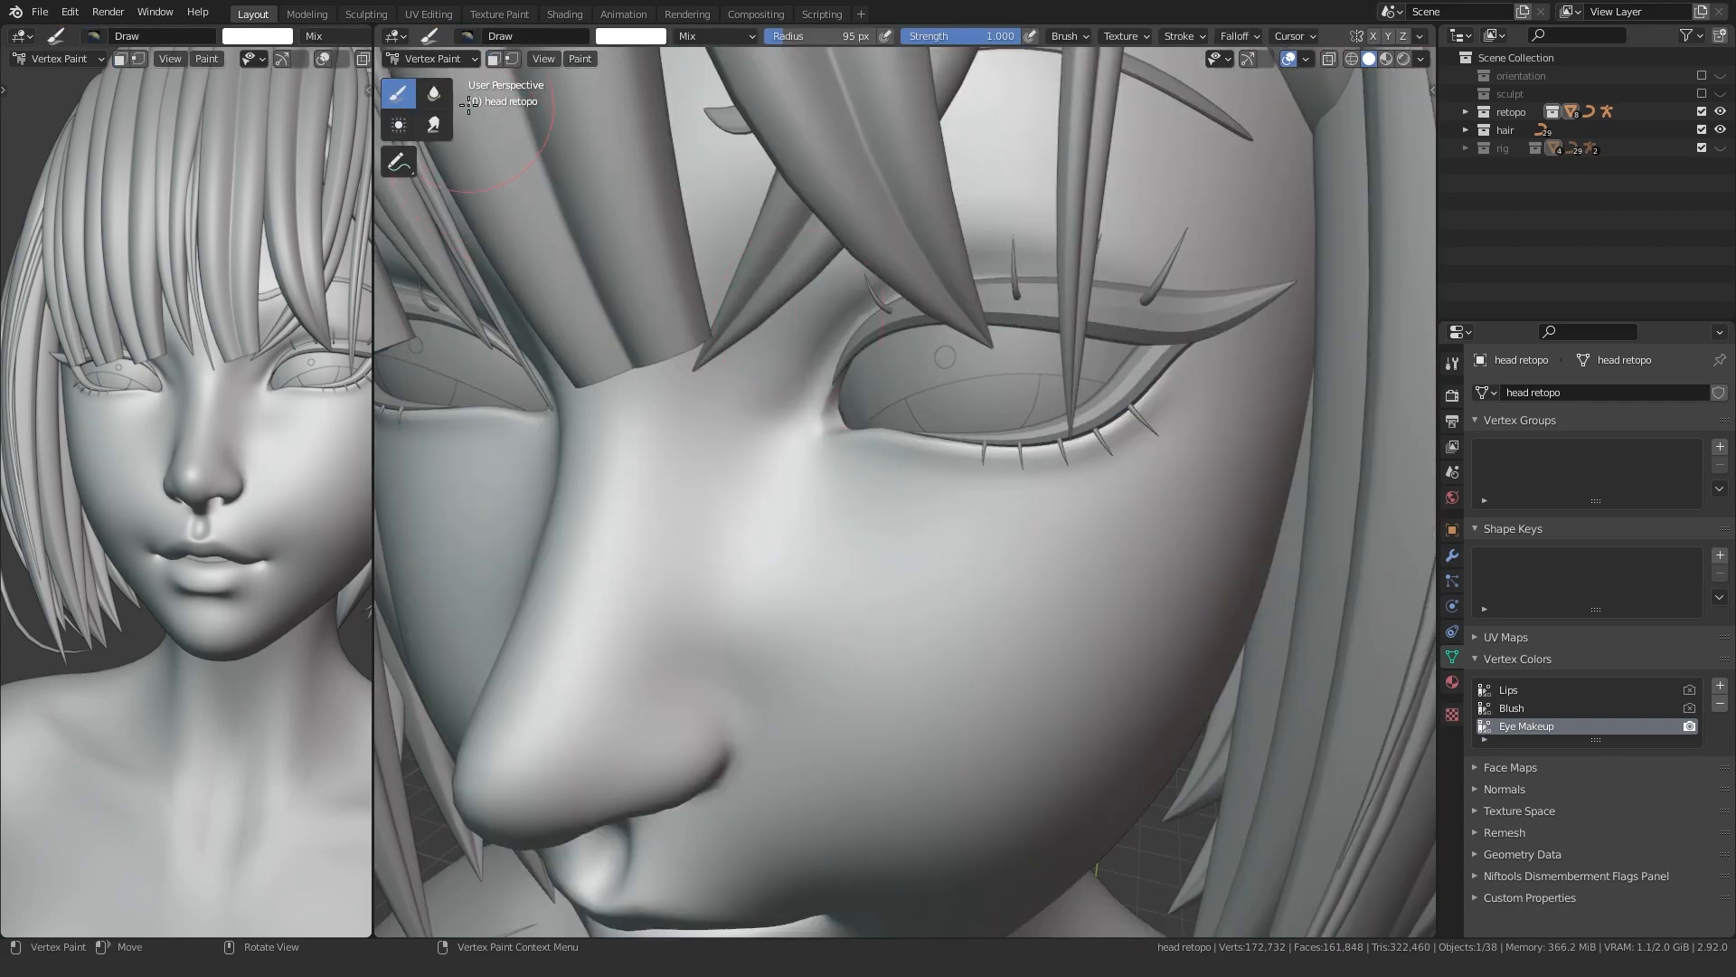
pyautogui.click(494, 59)
pyautogui.keyDown('ctrl'); pyautogui.moveTo(897, 377); pyautogui.dragTo(862, 443); pyautogui.keyUp('ctrl')
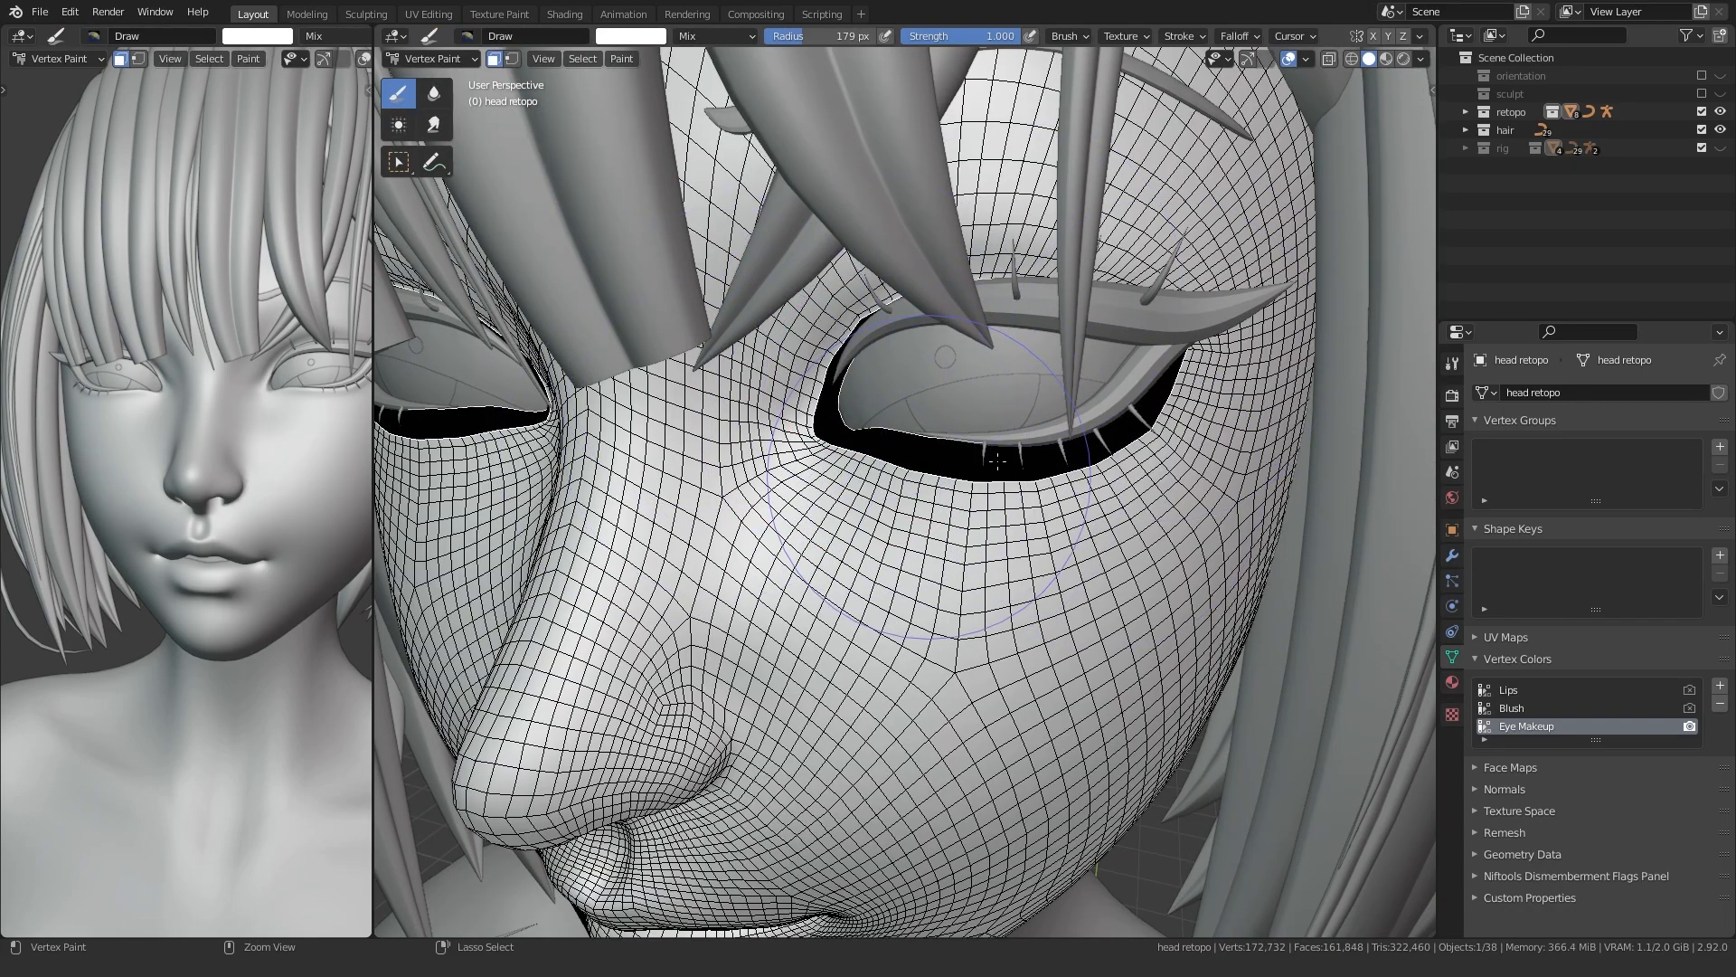
pyautogui.click(494, 59)
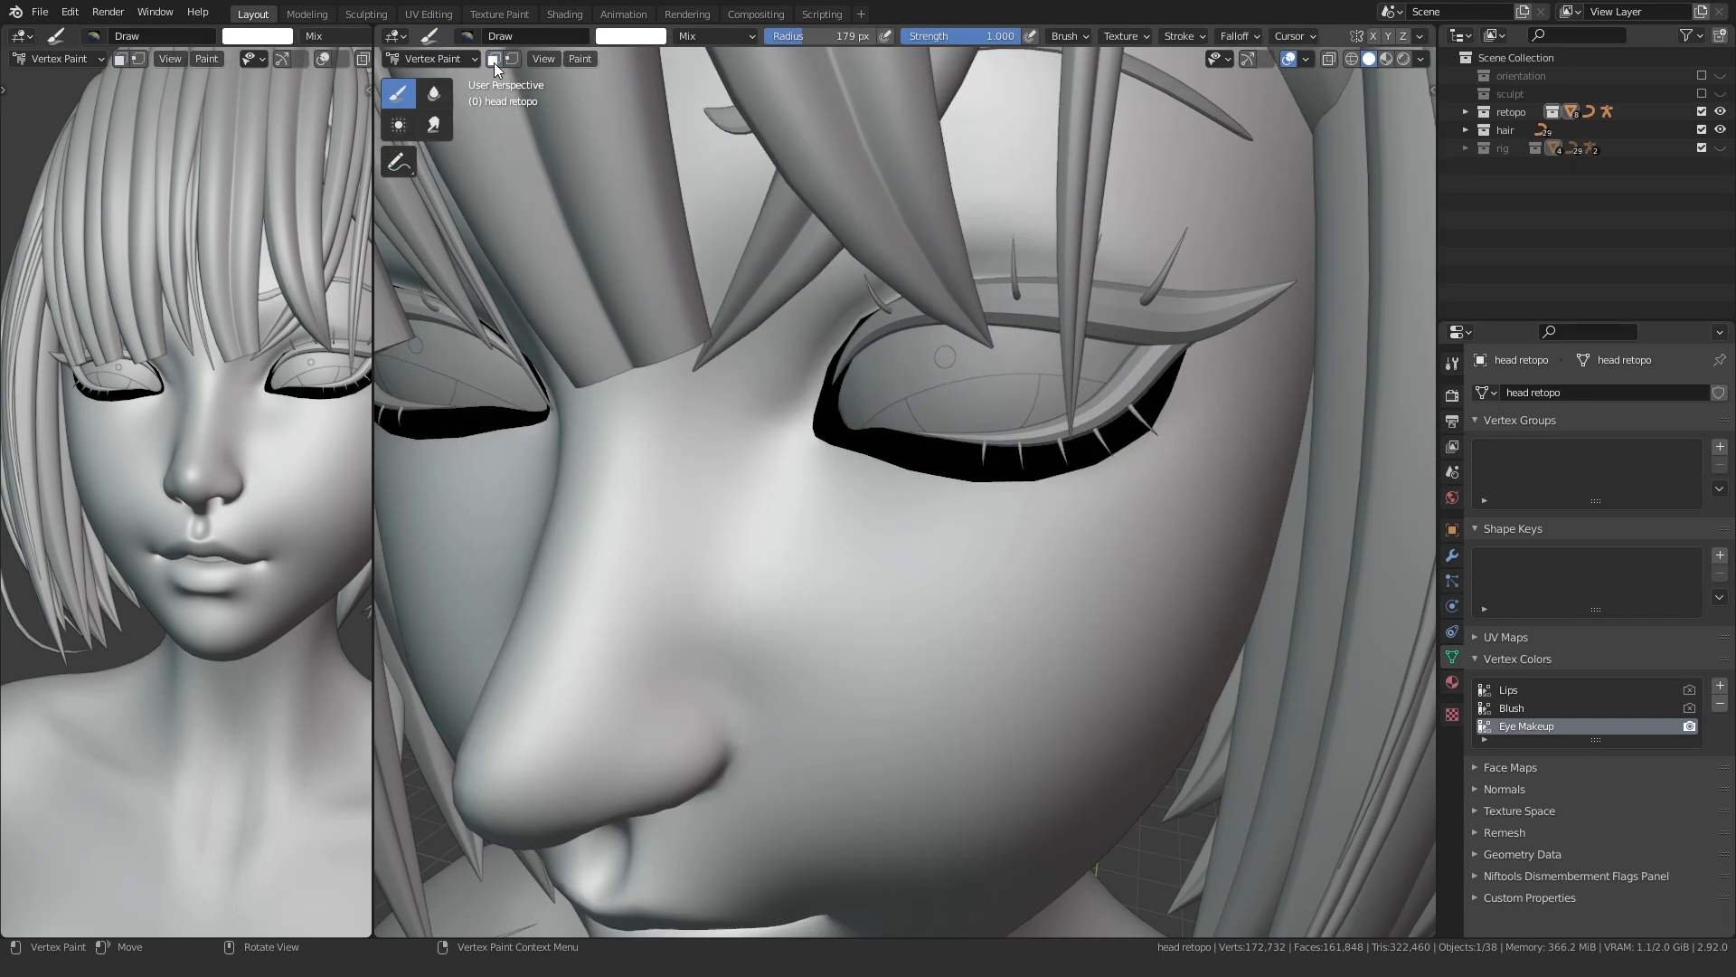
# - Blur the black rims around the eyes and add softened dark makeup along the upper eyelid
pyautogui.click(434, 92)
pyautogui.moveTo(880, 512)
pyautogui.mouseDown()
pyautogui.moveTo(1124, 473)
pyautogui.moveTo(923, 508)
pyautogui.moveTo(958, 378)
pyautogui.mouseUp()
pyautogui.click(398, 92)
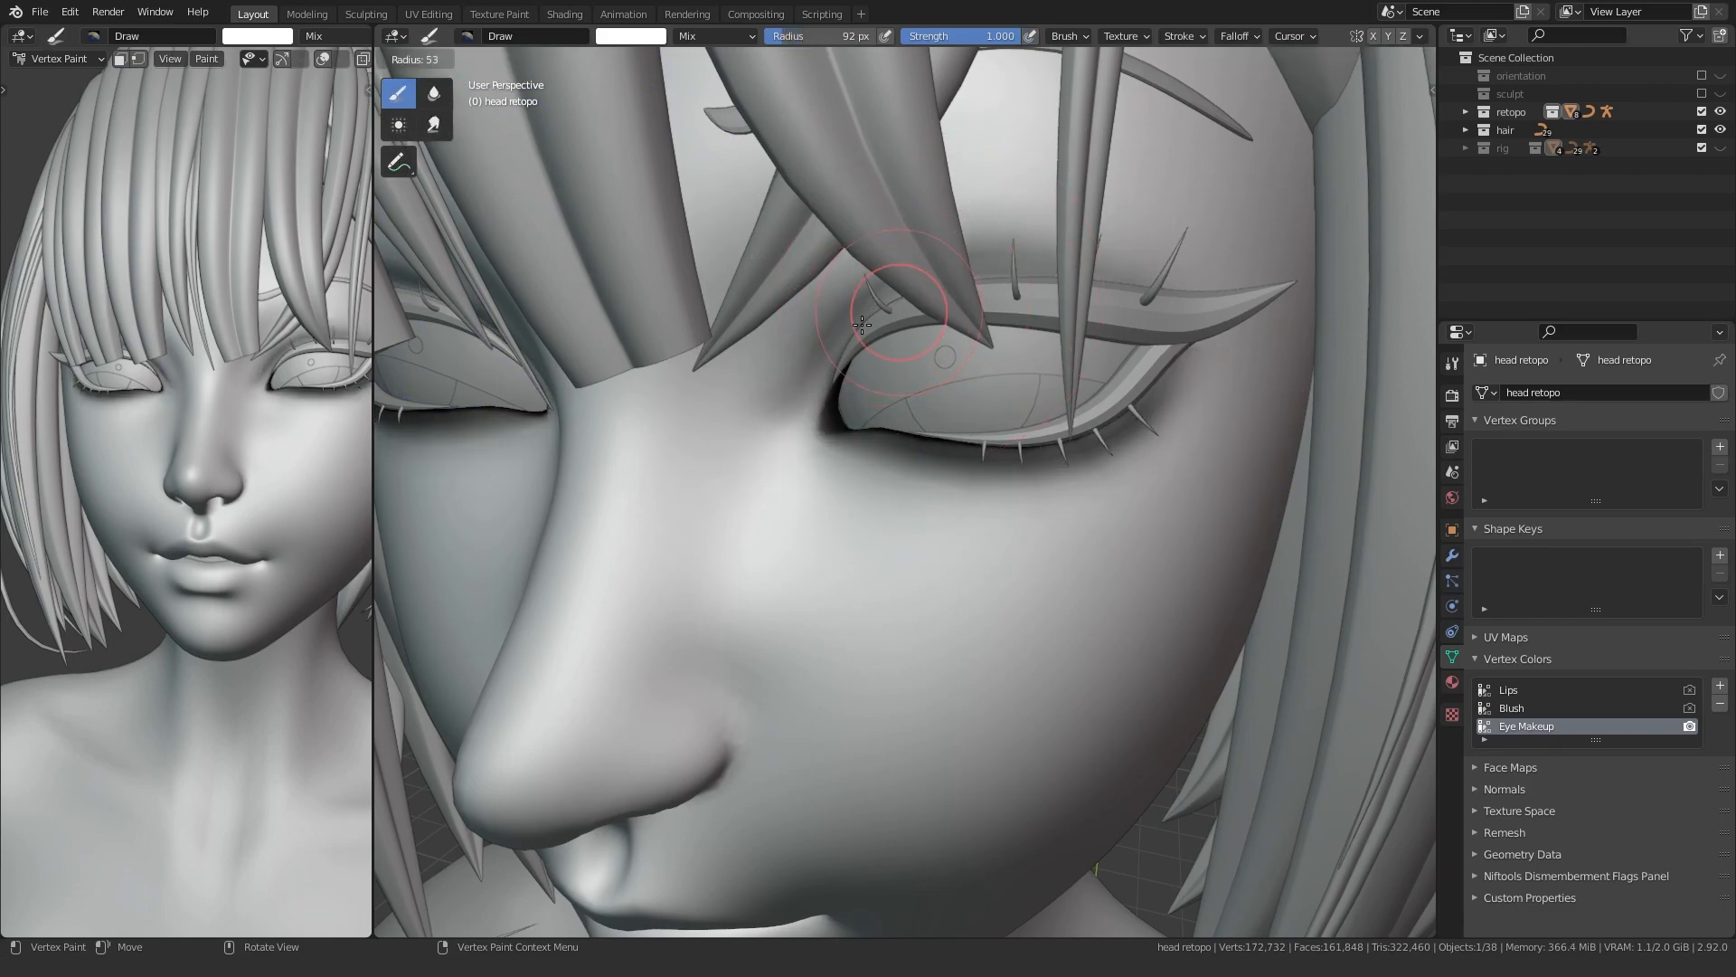
pyautogui.moveTo(860, 329); pyautogui.dragTo(1090, 274)
pyautogui.moveTo(832, 293); pyautogui.dragTo(1202, 286)
pyautogui.moveTo(796, 362)
pyautogui.mouseDown()
pyautogui.moveTo(896, 437)
pyautogui.moveTo(826, 473)
pyautogui.moveTo(1141, 466)
pyautogui.mouseUp()
# - Refine the eye makeup beneath the lower lid with a 65 px Draw brush and blur its edge
pyautogui.click(398, 94)
pyautogui.press('f')
pyautogui.moveTo(819, 465)
pyautogui.mouseDown()
pyautogui.moveTo(860, 485)
pyautogui.moveTo(1166, 444)
pyautogui.mouseUp()
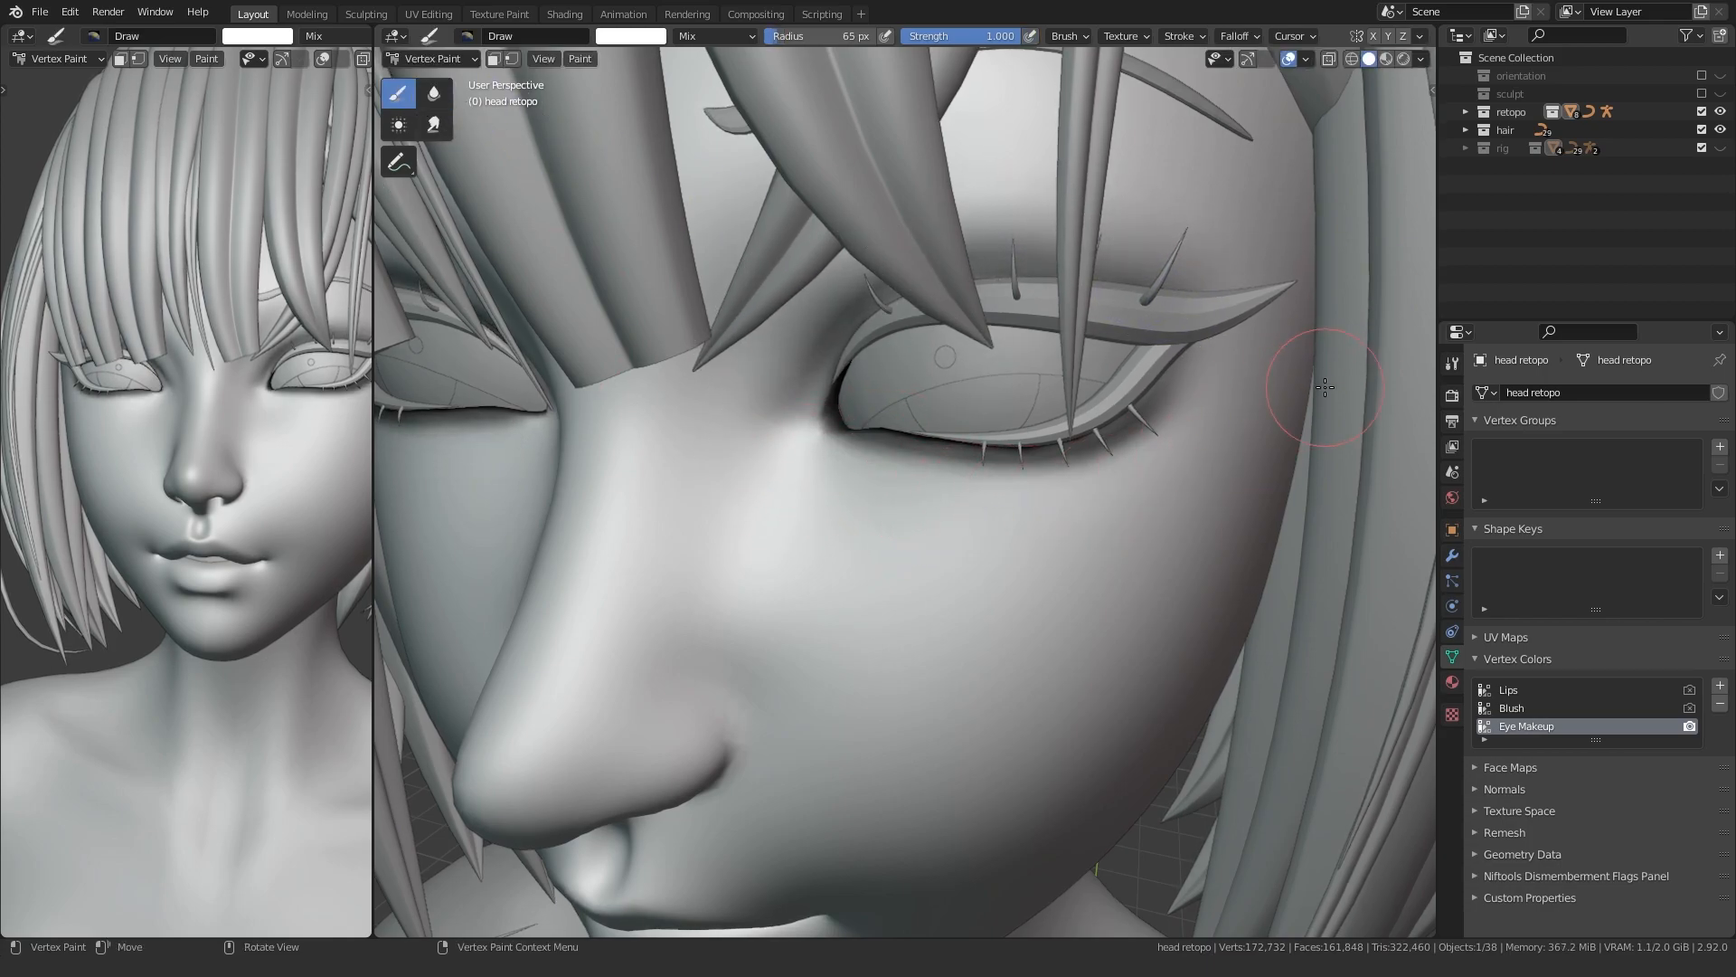
pyautogui.click(439, 99)
pyautogui.moveTo(774, 439); pyautogui.dragTo(1239, 450)
pyautogui.press('f')
pyautogui.click(1138, 459)
# - Duplicate the blush Vertex Color, Mix and Multiply nodes in the skin face material and place them beside the originals
pyautogui.hotkey('ctrl', 'Tab')
pyautogui.click(670, 406)
pyautogui.moveTo(670, 406); pyautogui.dragTo(714, 401, button='middle')
pyautogui.scroll(-3, 714, 401)
pyautogui.click(562, 14)
pyautogui.scroll(-5, 829, 419)
pyautogui.moveTo(829, 419); pyautogui.dragTo(1025, 391, button='middle')
pyautogui.moveTo(814, 594); pyautogui.dragTo(1076, 290)
pyautogui.hotkey('shift', 'd')
pyautogui.click(583, 348)
# - Insert the copied Multiply node between the Skin group and the blush Multiply, and set the copied Vertex Color to Eye Makeup
pyautogui.moveTo(655, 404); pyautogui.dragTo(964, 393, button='middle')
pyautogui.moveTo(966, 503); pyautogui.dragTo(811, 502)
pyautogui.moveTo(811, 502); pyautogui.dragTo(624, 433, button='middle')
pyautogui.moveTo(1157, 497); pyautogui.dragTo(853, 496)
pyautogui.click(741, 235)
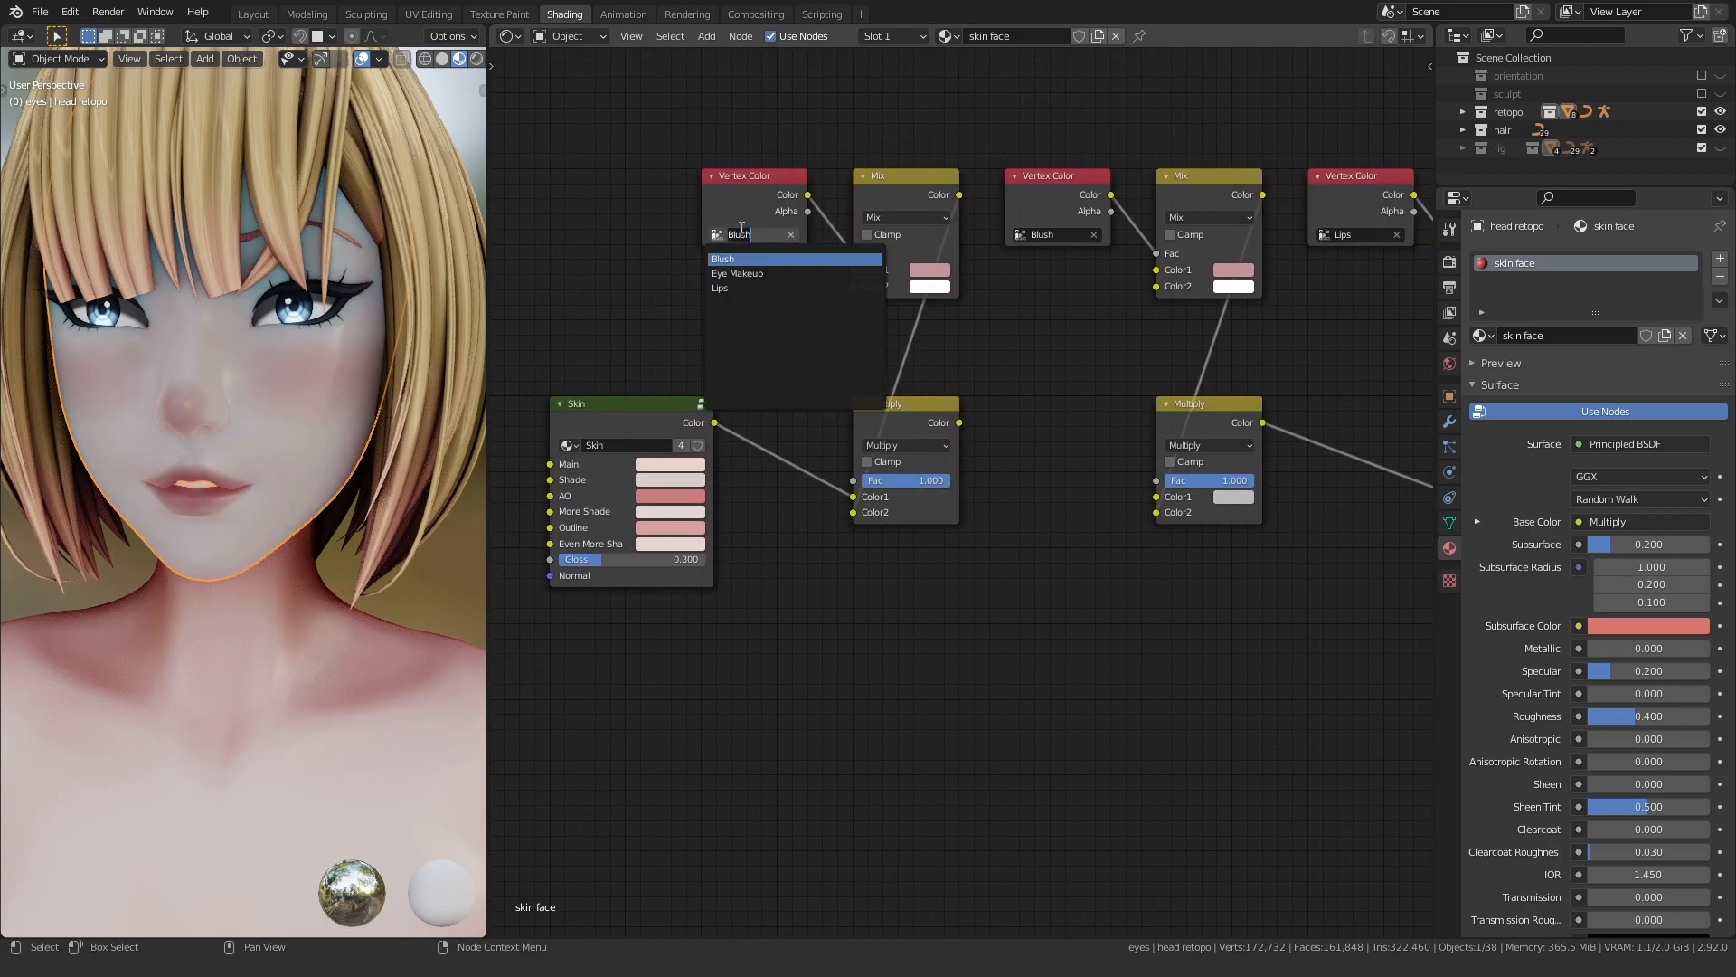
pyautogui.click(737, 273)
pyautogui.moveTo(960, 423); pyautogui.dragTo(1156, 496)
# - Change Color1 of the Eye Makeup Mix node to a very dark red and deselect everything
pyautogui.keyDown('shift'); pyautogui.moveTo(366, 407); pyautogui.dragTo(343, 463, button='middle'); pyautogui.keyUp('shift')
pyautogui.scroll(1, 845, 436)
pyautogui.scroll(2, 845, 436)
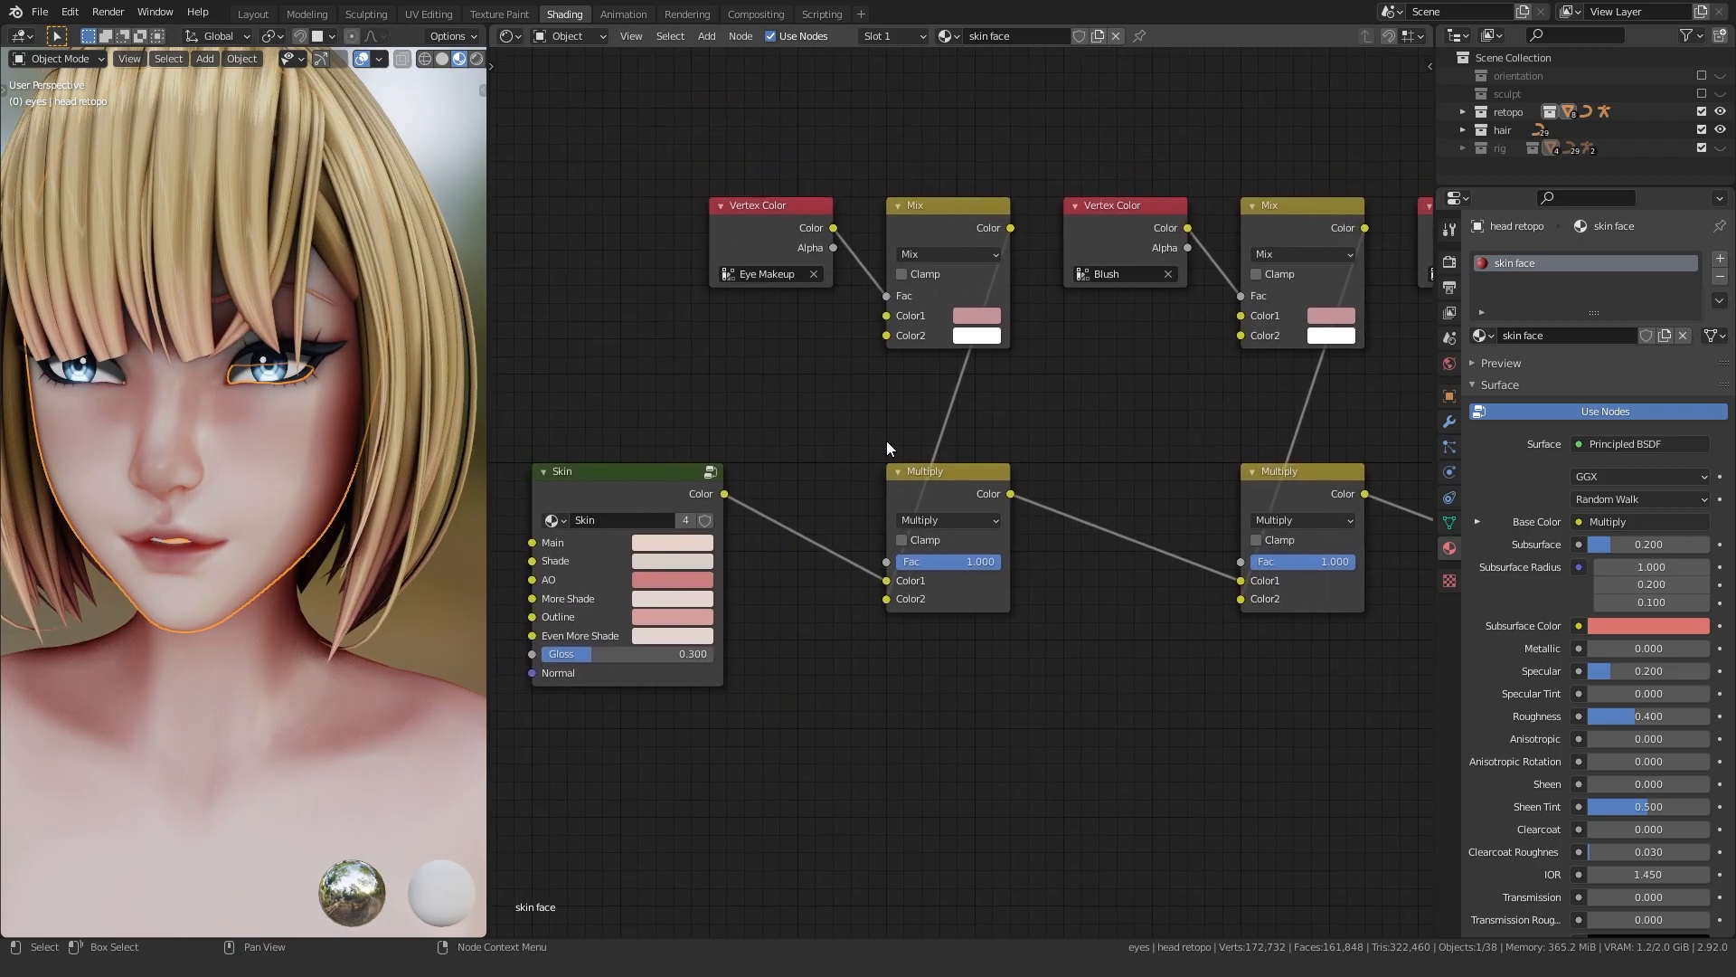
pyautogui.scroll(1, 909, 471)
pyautogui.click(974, 287)
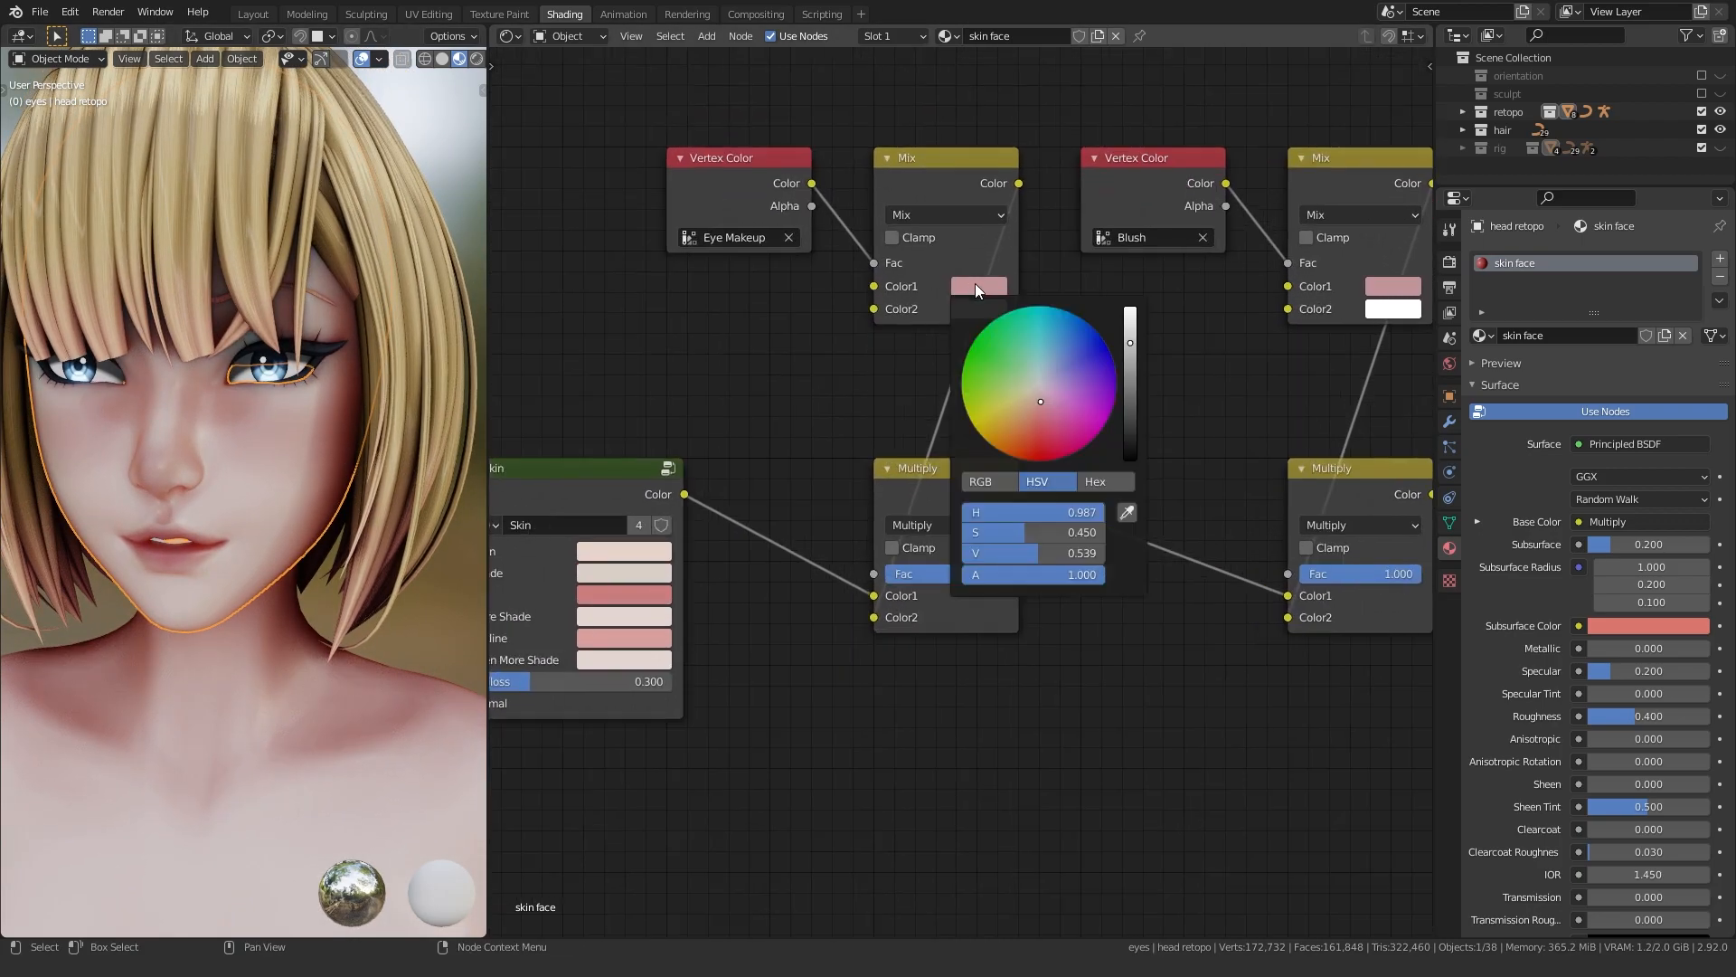
pyautogui.moveTo(1052, 447); pyautogui.dragTo(1041, 443)
pyautogui.click(1129, 368)
pyautogui.scroll(2, 383, 442)
pyautogui.moveTo(962, 581)
pyautogui.mouseDown()
pyautogui.moveTo(839, 581)
pyautogui.moveTo(972, 580)
pyautogui.mouseUp()
pyautogui.moveTo(263, 497)
pyautogui.mouseDown(button='middle')
pyautogui.moveTo(290, 493)
pyautogui.moveTo(271, 496)
pyautogui.mouseUp(button='middle')
pyautogui.click(979, 286)
pyautogui.moveTo(1130, 385); pyautogui.dragTo(1129, 408)
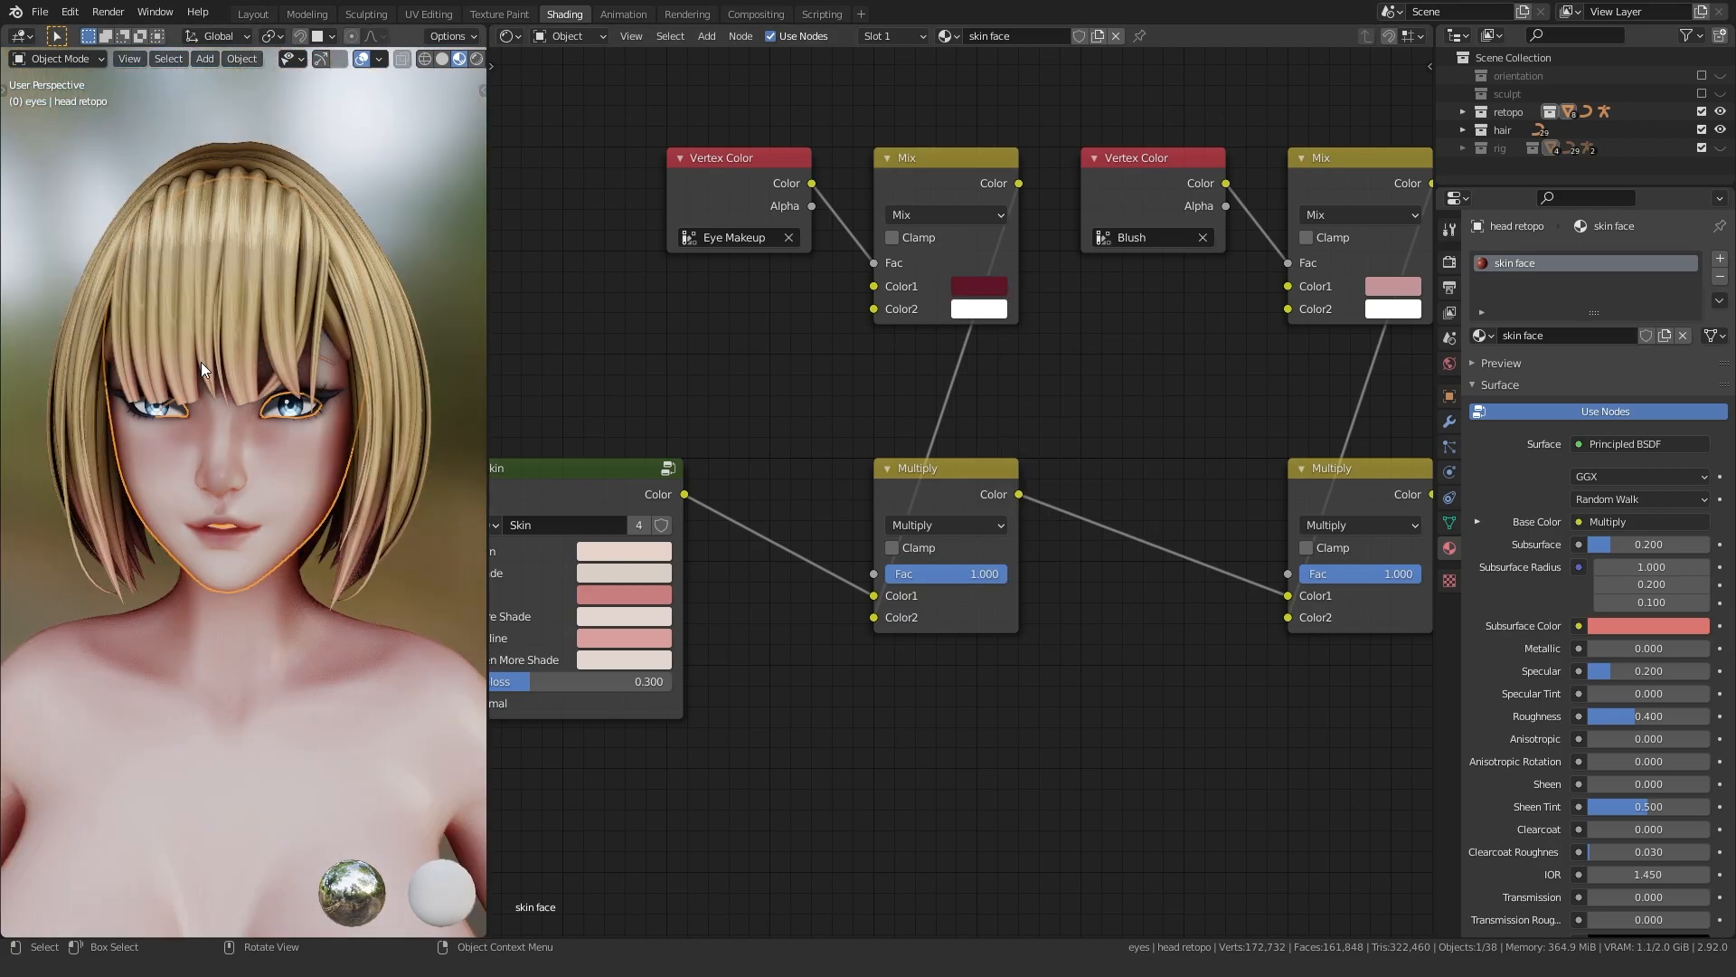
pyautogui.scroll(2, 200, 370)
pyautogui.scroll(2, 87, 578)
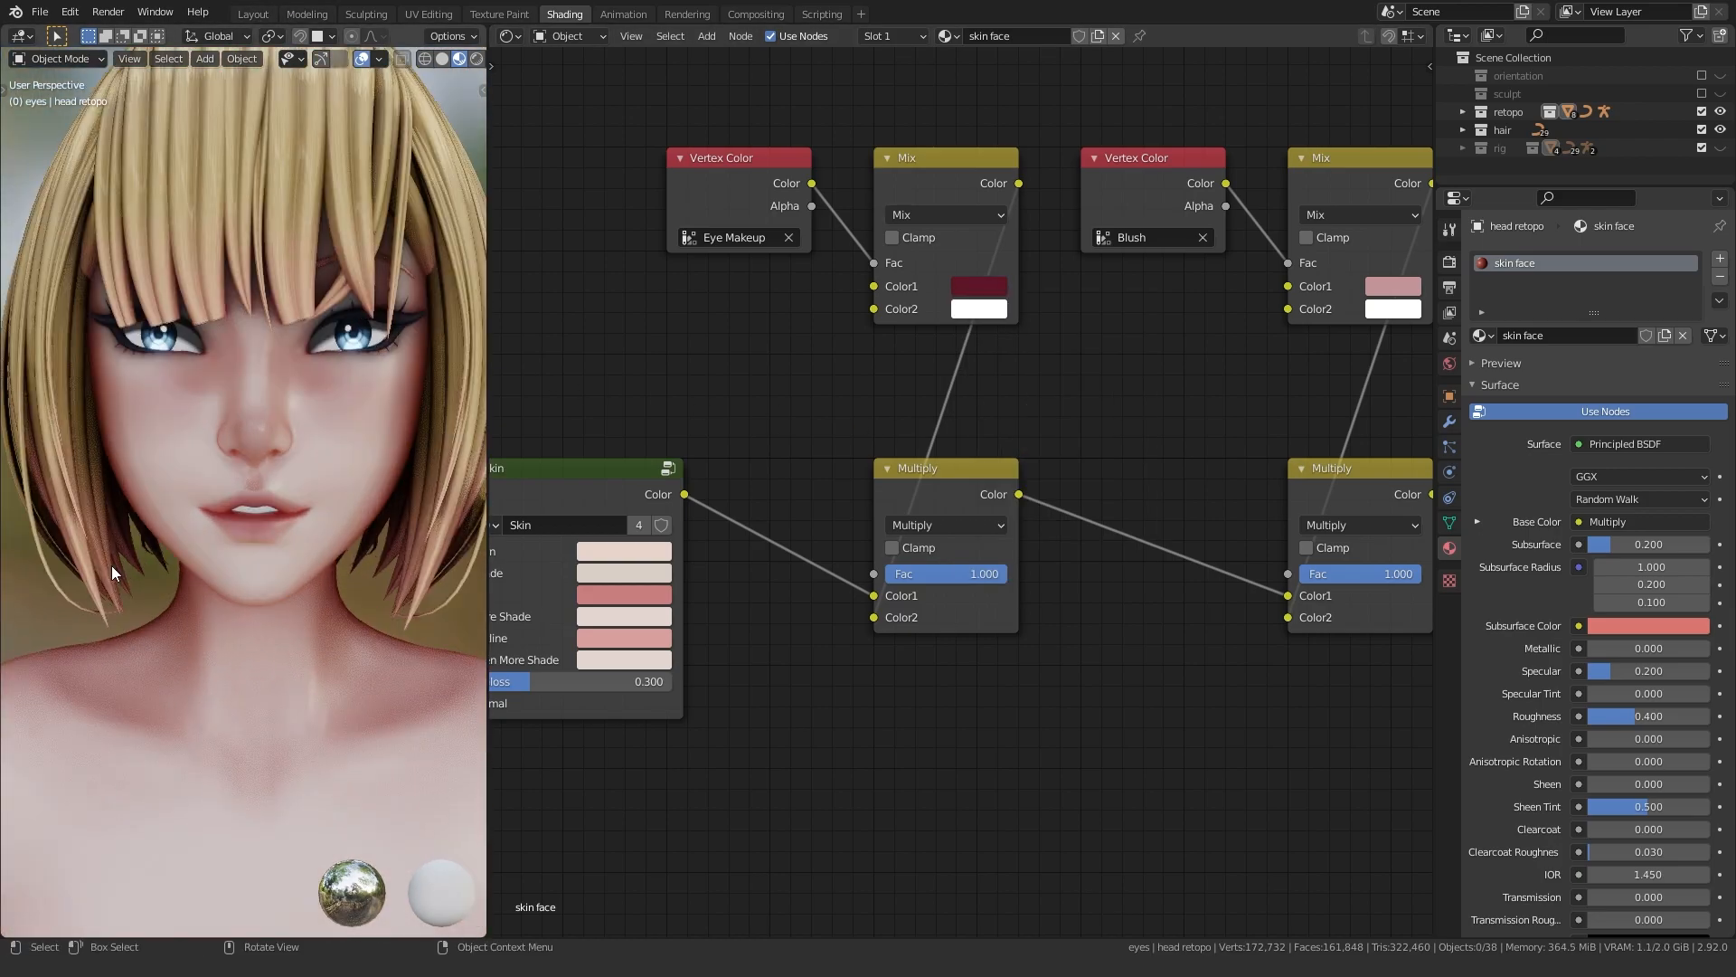
pyautogui.hotkey('alt', 'a')
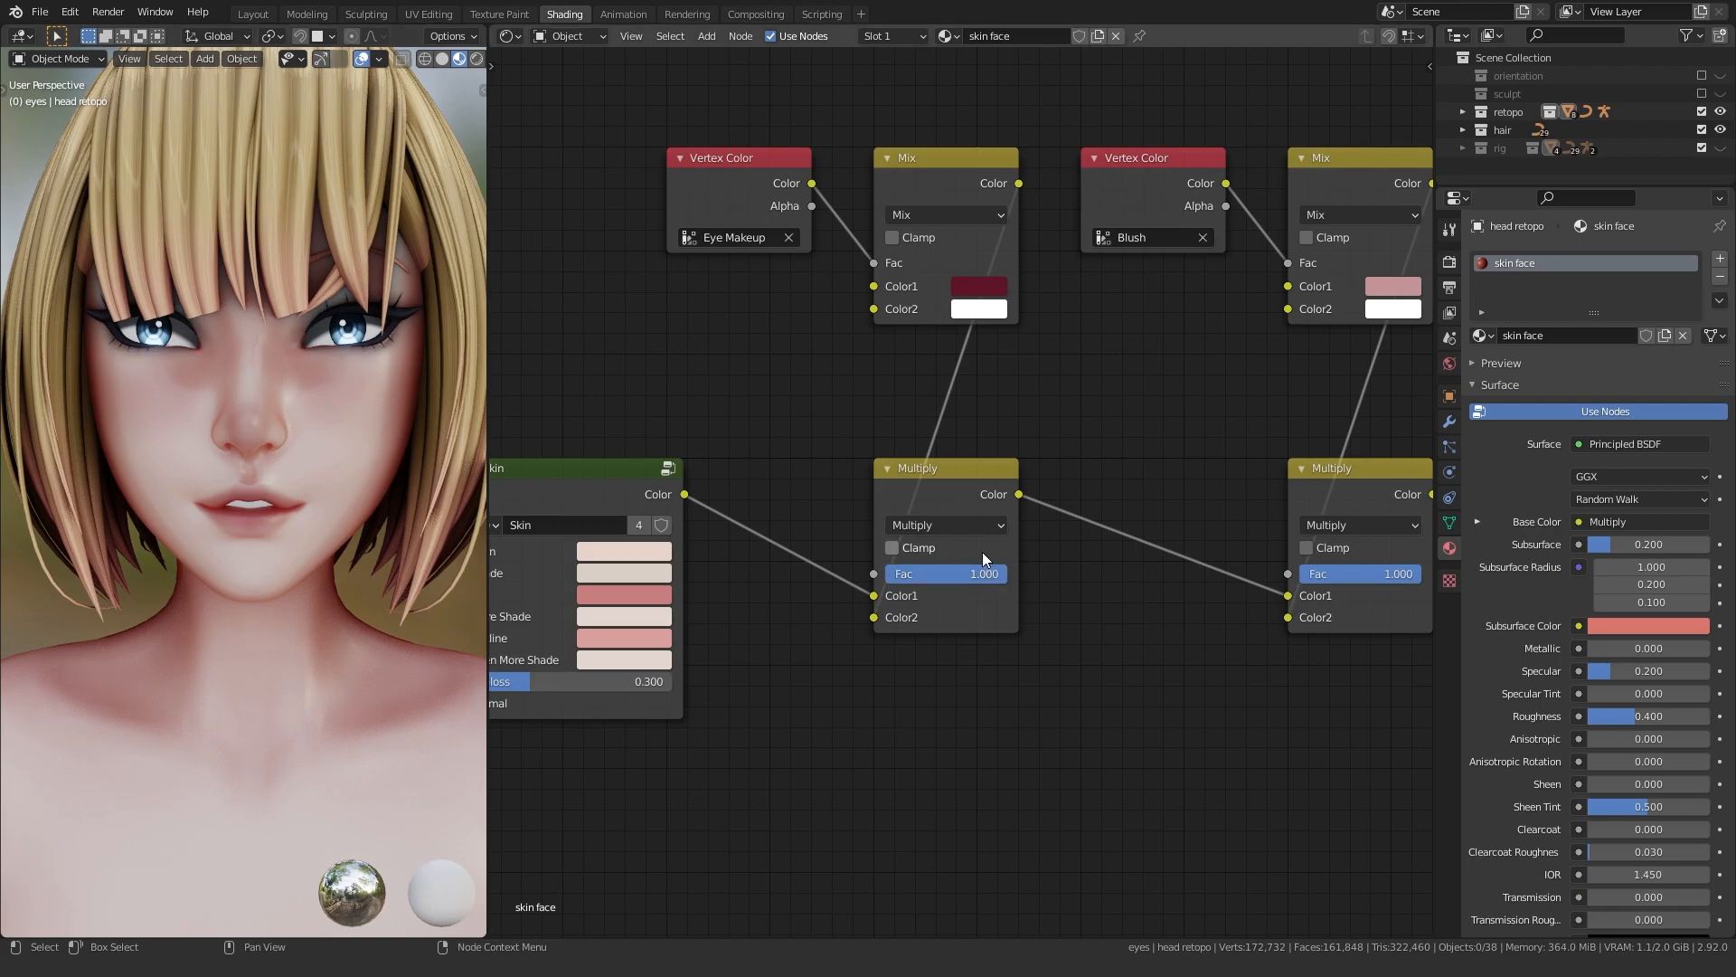
# - Return to the Layout workspace, switch the head to Object Mode and display the character in Material Preview shading
pyautogui.click(253, 14)
pyautogui.click(882, 457)
pyautogui.hotkey('ctrl', 'Tab')
pyautogui.click(853, 337)
pyautogui.moveTo(922, 434); pyautogui.dragTo(829, 404, button='middle')
pyautogui.scroll(2, 829, 404)
pyautogui.press('f')
pyautogui.click(827, 335)
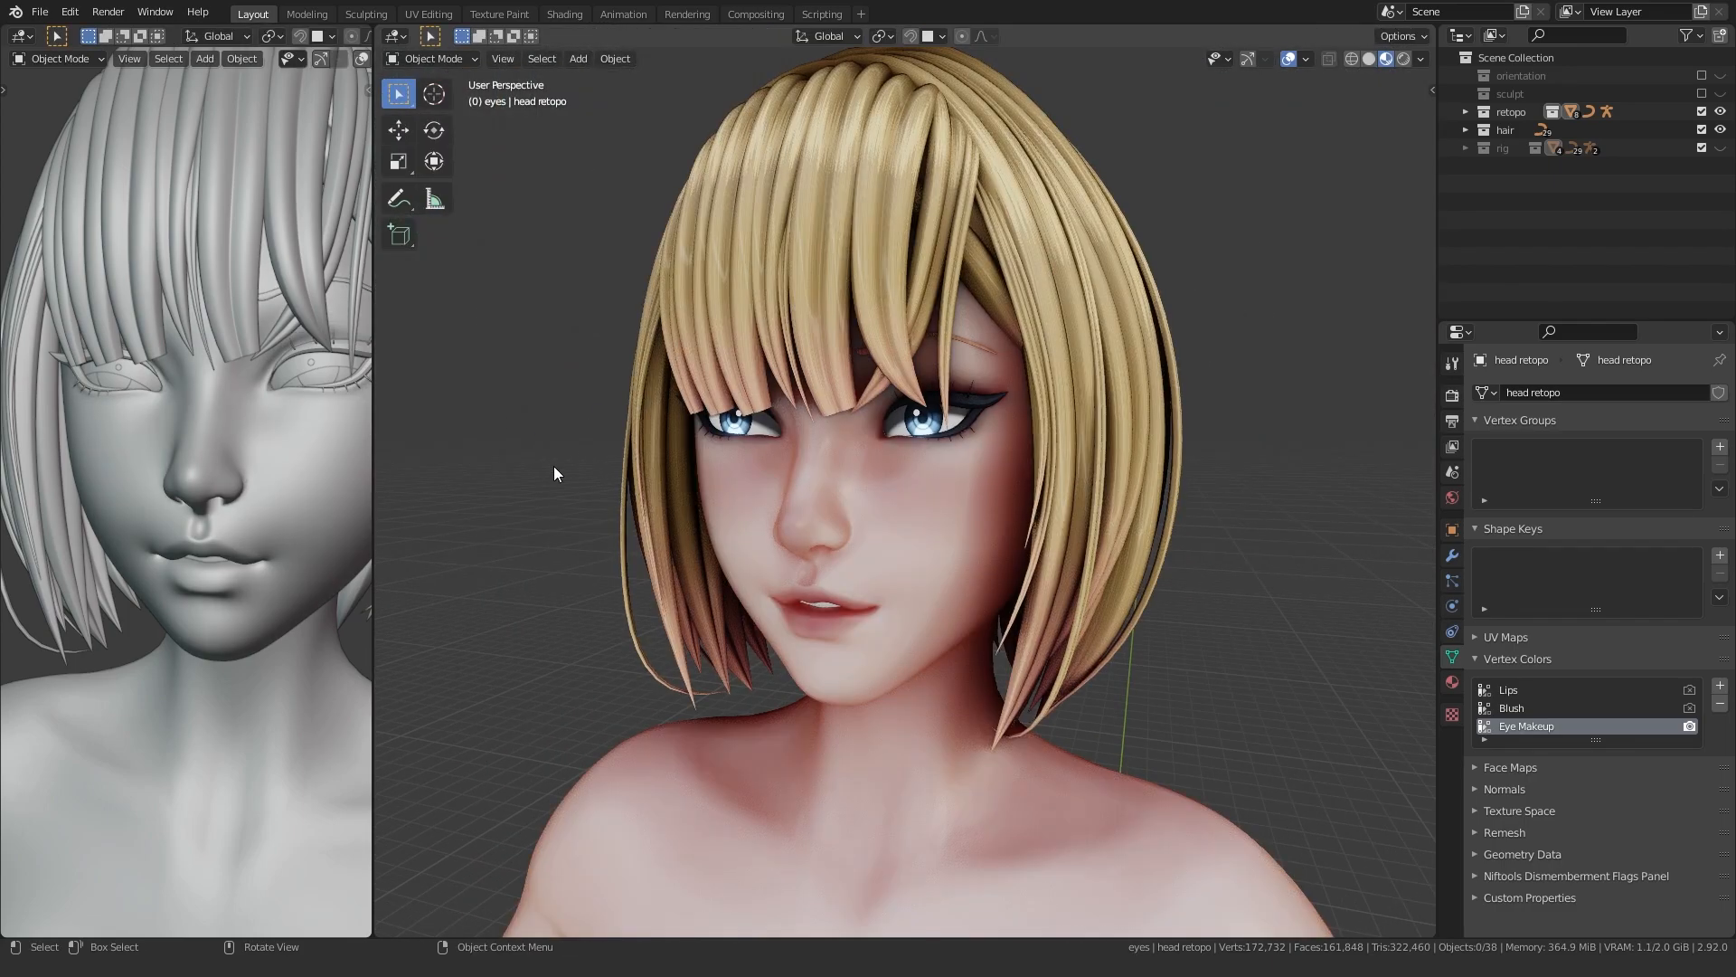
# - Hide the hair collection to examine the face makeup from several angles, and show the hair again
pyautogui.moveTo(553, 465); pyautogui.dragTo(633, 434, button='middle')
pyautogui.click(1720, 129)
pyautogui.moveTo(1165, 362); pyautogui.dragTo(1076, 396, button='middle')
pyautogui.click(1719, 129)
# - Maximize the 3D viewport, hide its overlays and frame the upper body from the front
pyautogui.scroll(-6, 729, 479)
pyautogui.hotkey('ctrl', 'space')
pyautogui.hotkey('alt', 'shift', 'z')
pyautogui.moveTo(416, 584)
pyautogui.mouseDown(button='middle')
pyautogui.moveTo(570, 588)
pyautogui.moveTo(440, 591)
pyautogui.mouseUp(button='middle')
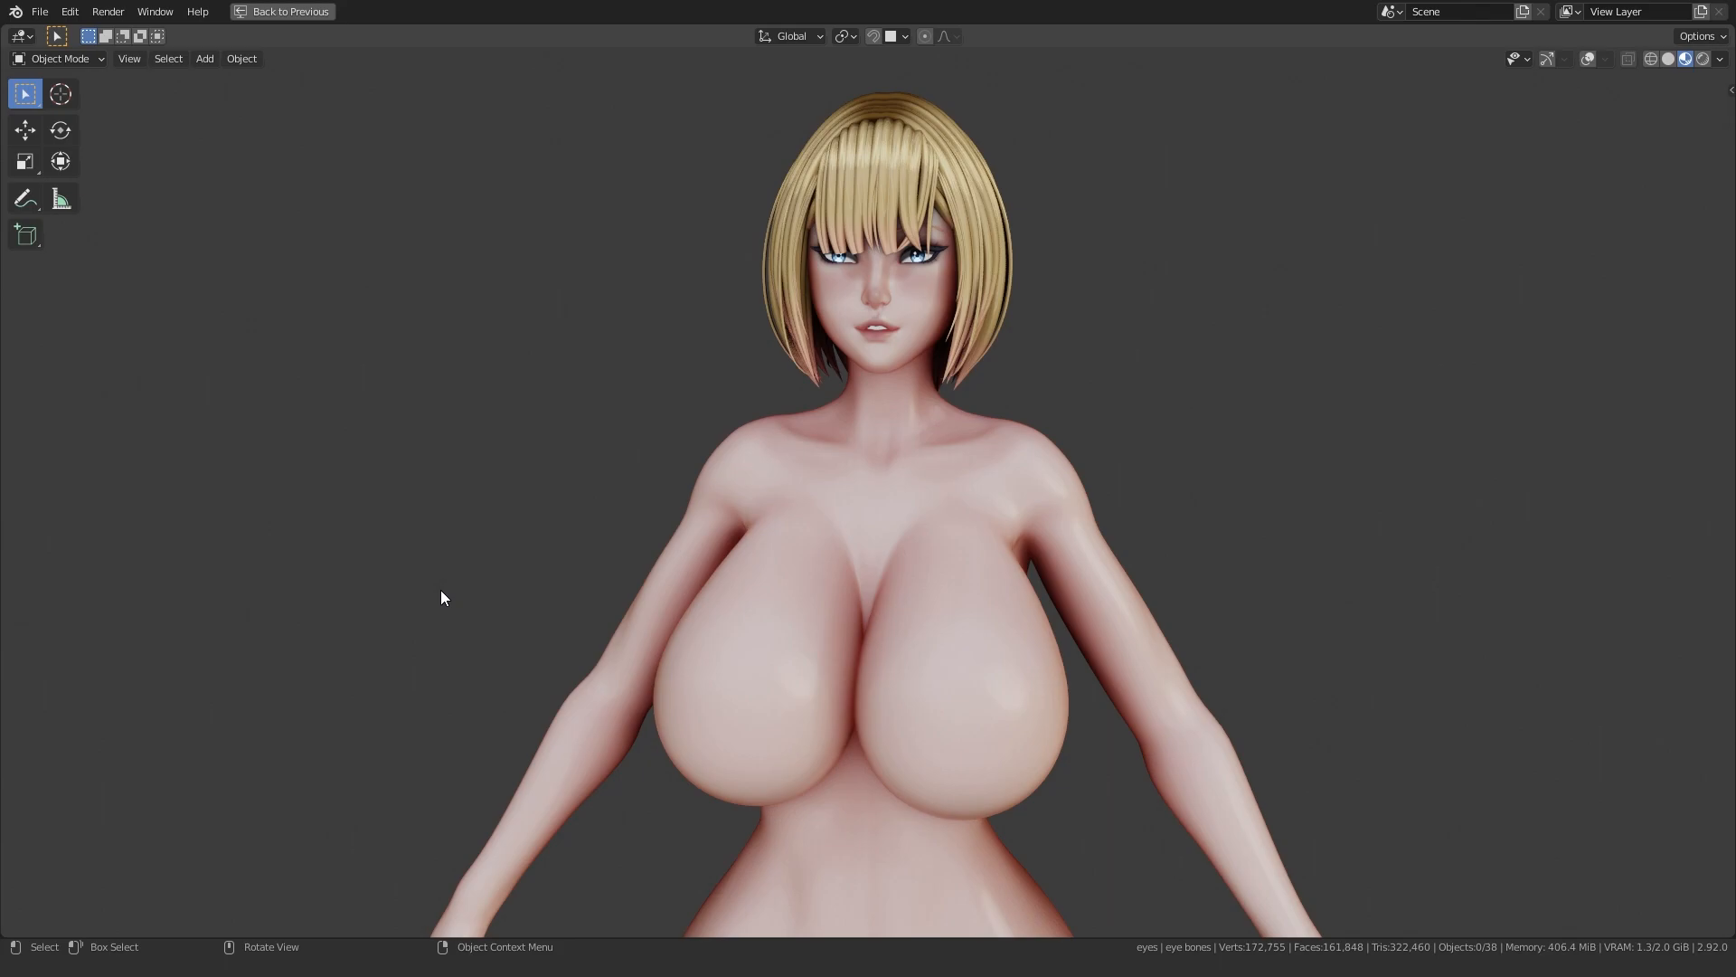
# - Examine the character's upper body and face, comparing Solid shading with Material Preview
pyautogui.moveTo(485, 507); pyautogui.dragTo(560, 557, button='middle')
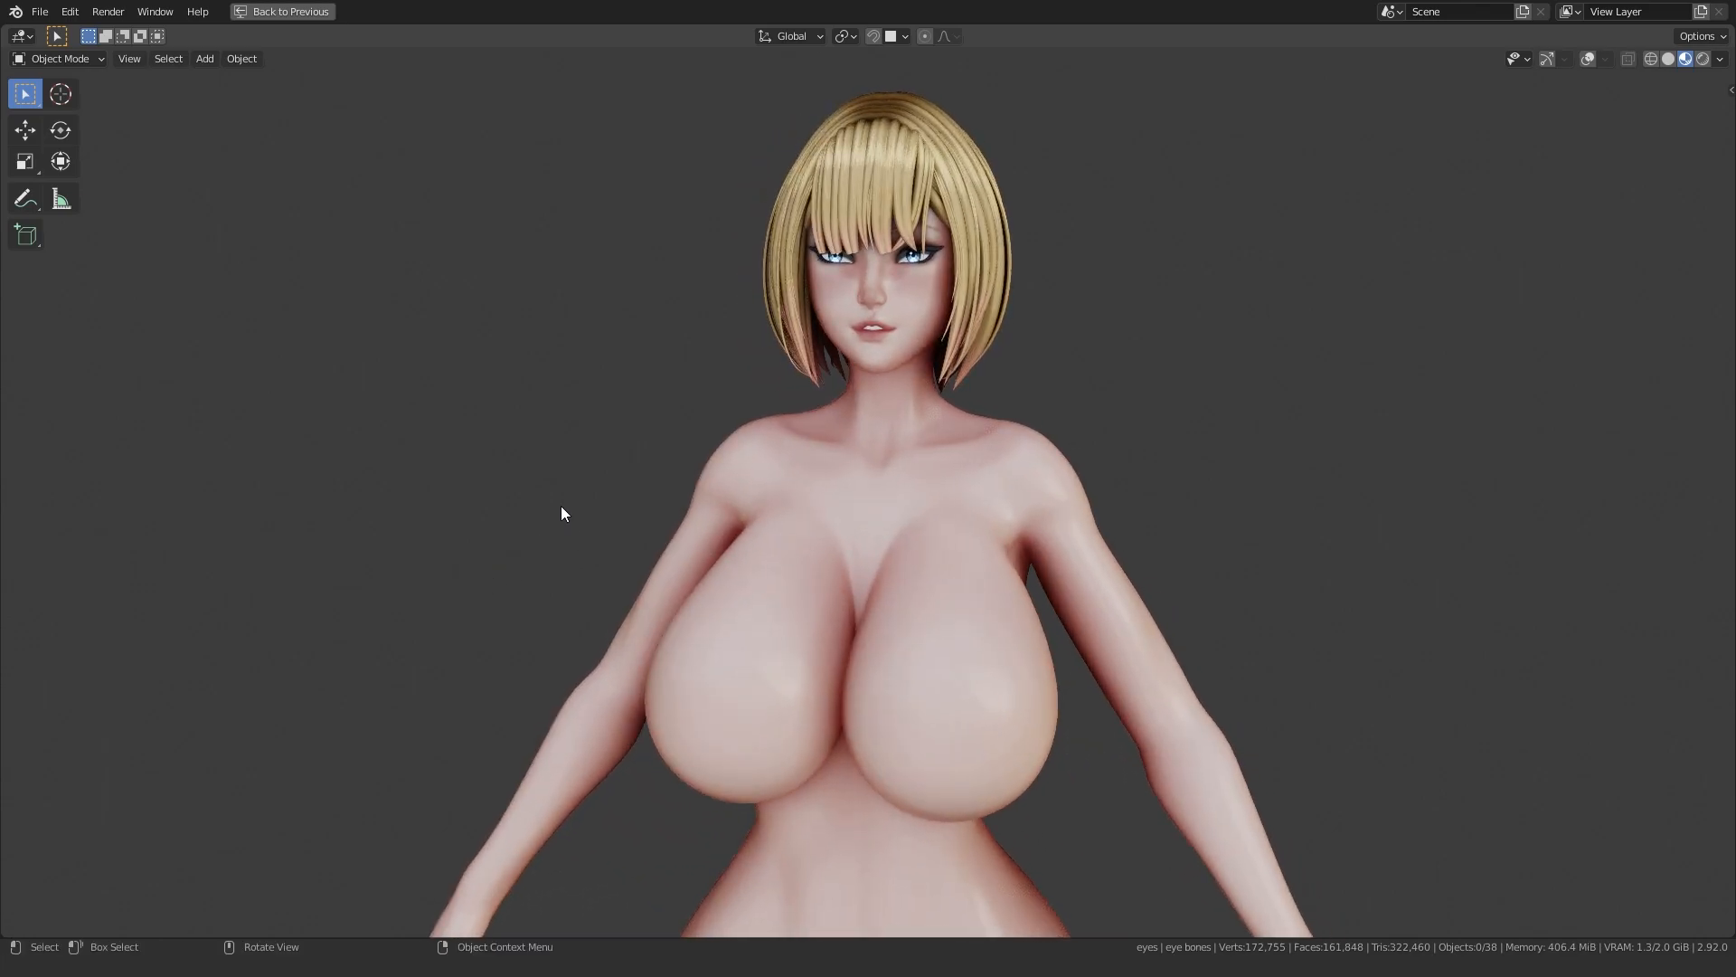
pyautogui.scroll(1, 701, 449)
pyautogui.moveTo(702, 448); pyautogui.dragTo(624, 425, button='middle')
pyautogui.moveTo(624, 425)
pyautogui.keyDown('shift'); pyautogui.mouseDown(button='middle')
pyautogui.moveTo(659, 539)
pyautogui.moveTo(627, 508)
pyautogui.moveTo(821, 513)
pyautogui.moveTo(734, 507)
pyautogui.mouseUp(button='middle'); pyautogui.keyUp('shift')
pyautogui.scroll(3, 659, 540)
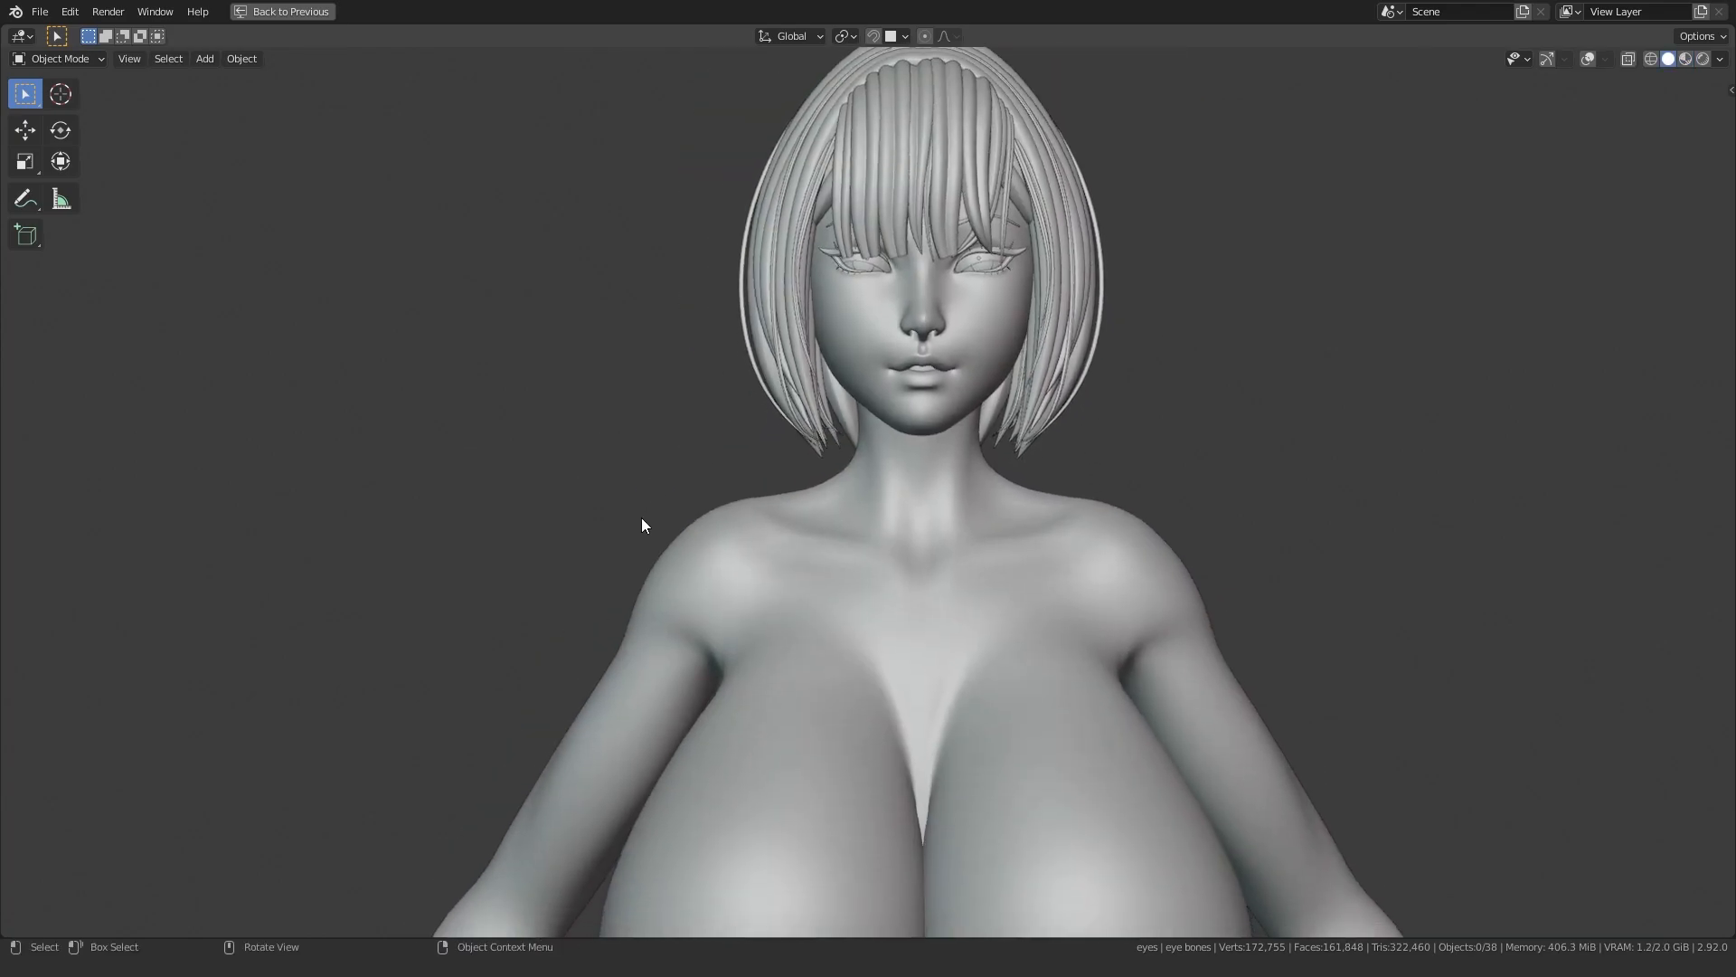
pyautogui.scroll(-3, 642, 524)
pyautogui.moveTo(642, 525)
pyautogui.mouseDown(button='middle')
pyautogui.moveTo(600, 523)
pyautogui.moveTo(729, 527)
pyautogui.moveTo(633, 535)
pyautogui.mouseUp(button='middle')
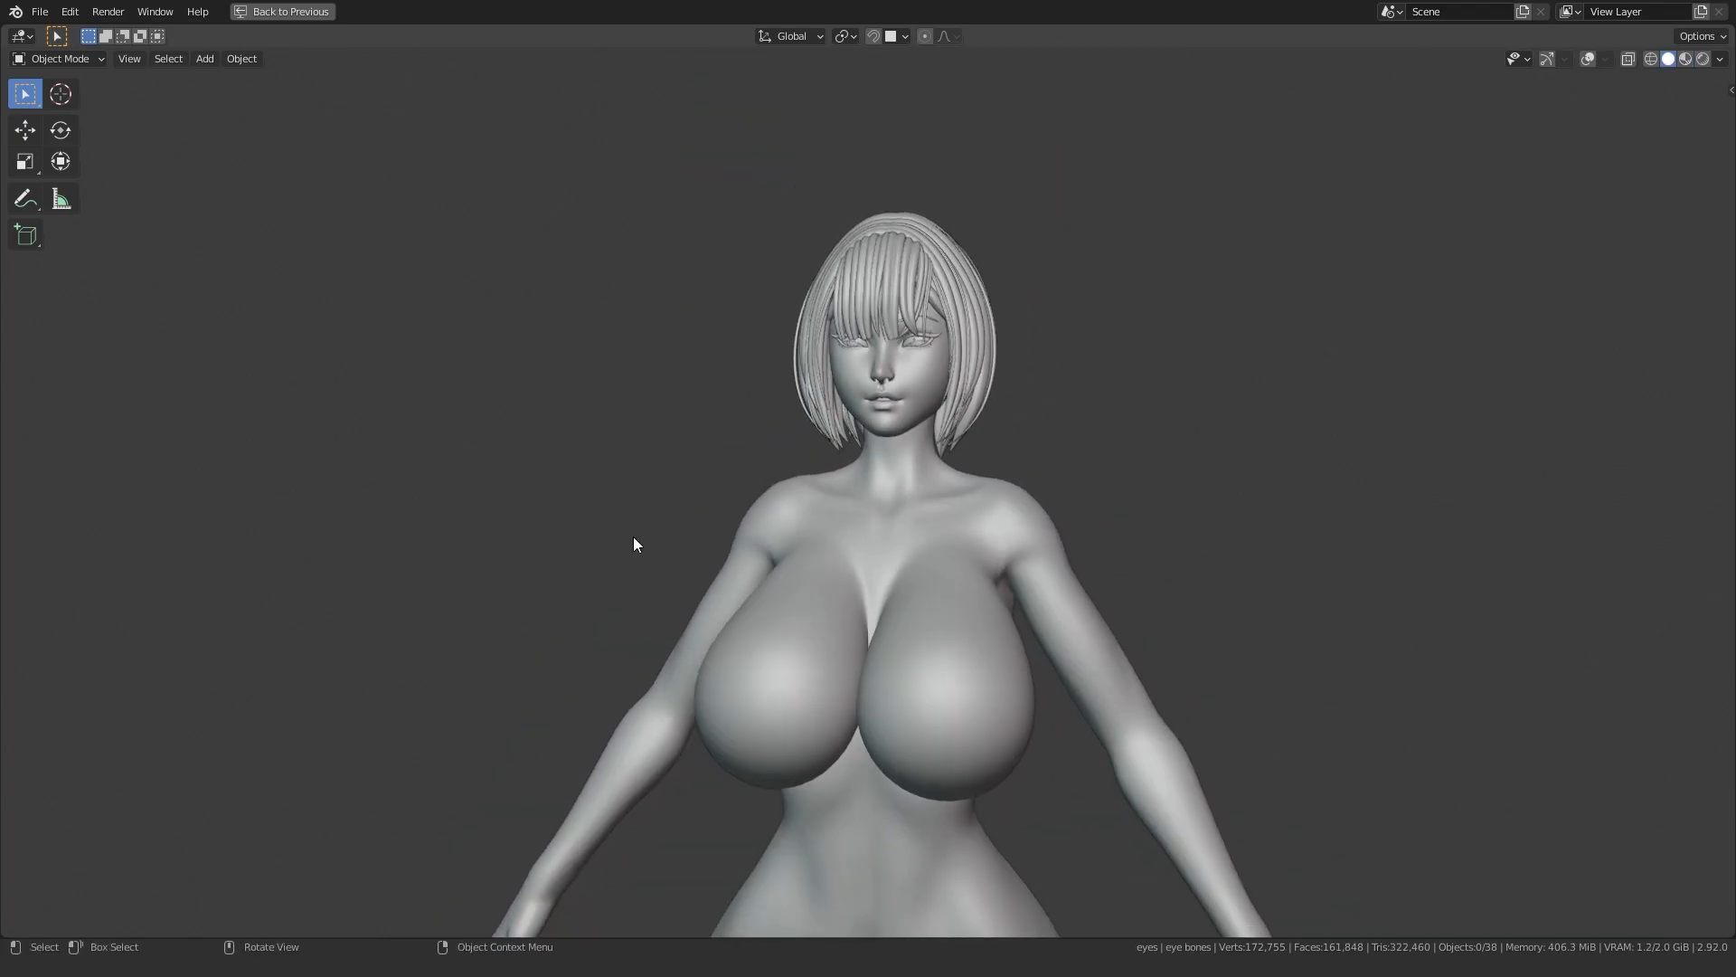
pyautogui.scroll(1, 617, 570)
pyautogui.keyDown('shift'); pyautogui.moveTo(600, 607); pyautogui.dragTo(582, 582, button='middle'); pyautogui.keyUp('shift')
pyautogui.press('z')
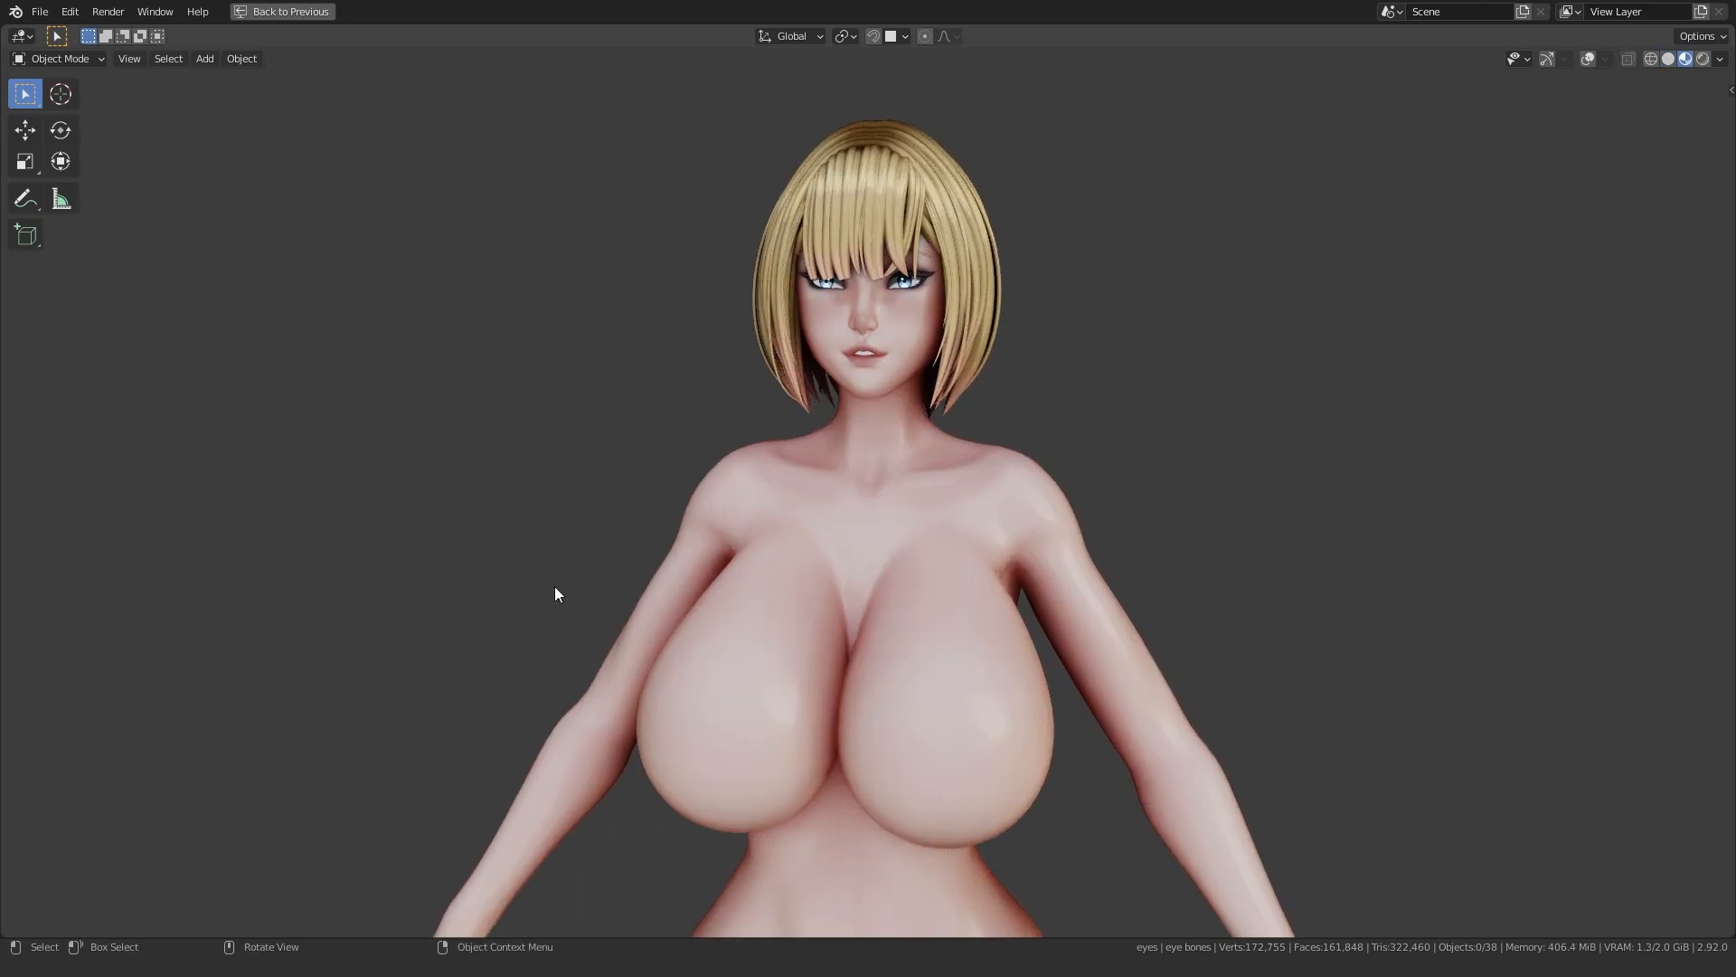